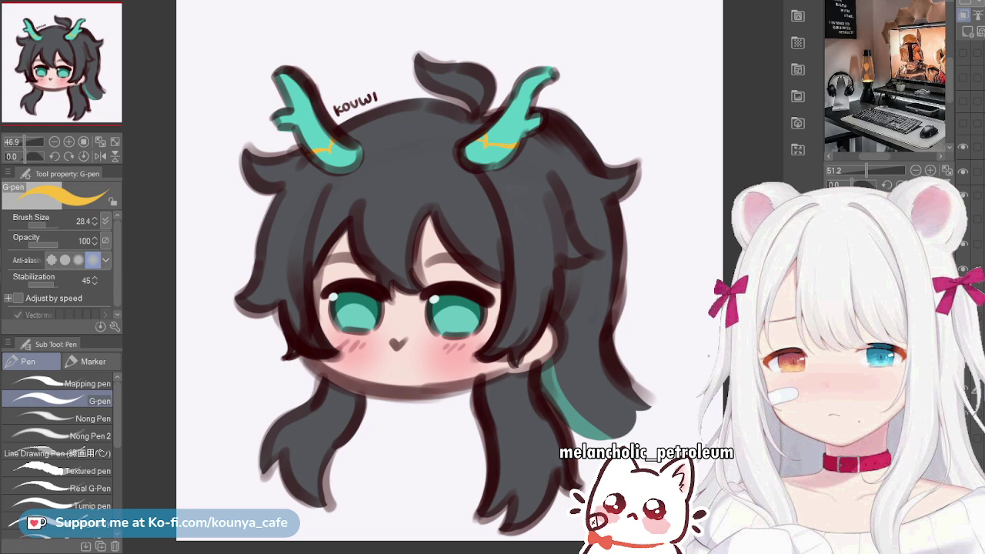
Show the blue-haired fox-eared character as the reference image and frame its head, ears and shoulders
{"action": "left_click", "coordinate": [915, 201]}
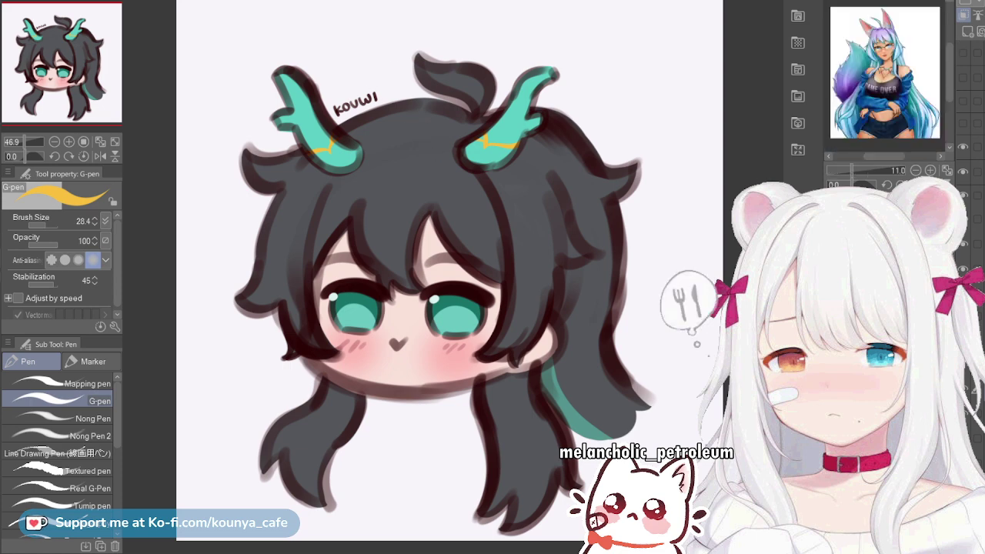
{"action": "scroll", "coordinate": [884, 72], "scroll_direction": "up", "scroll_amount": 4}
{"action": "mouse_move", "coordinate": [883, 39]}
{"action": "left_mouse_down"}
{"action": "mouse_move", "coordinate": [882, 139]}
{"action": "mouse_move", "coordinate": [896, 129]}
{"action": "left_mouse_up"}
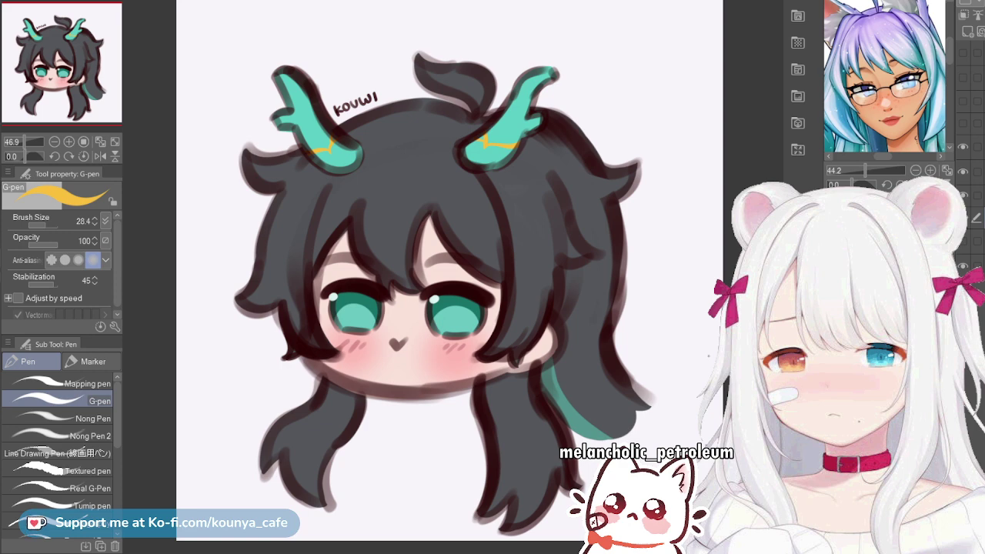
{"action": "left_click", "coordinate": [962, 123]}
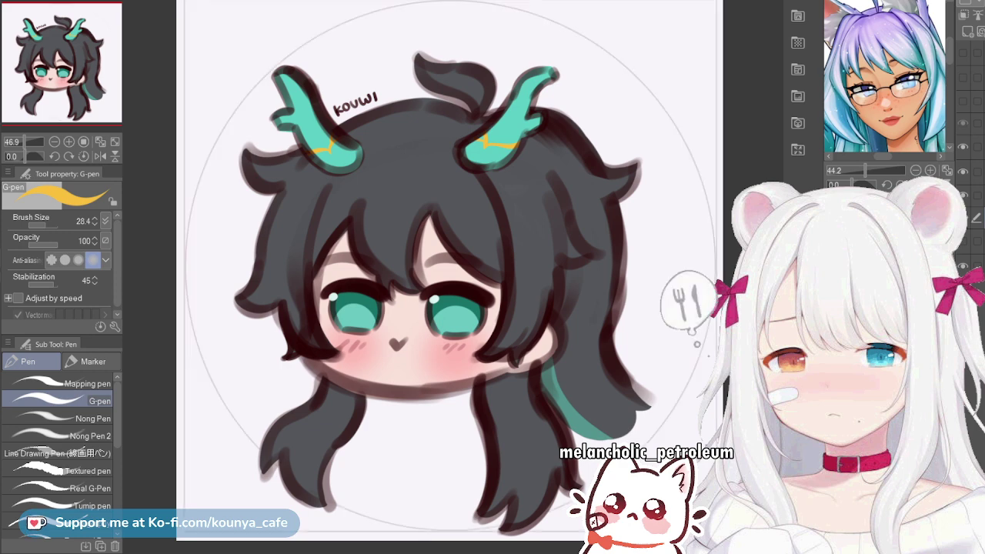
{"action": "left_click", "coordinate": [962, 123]}
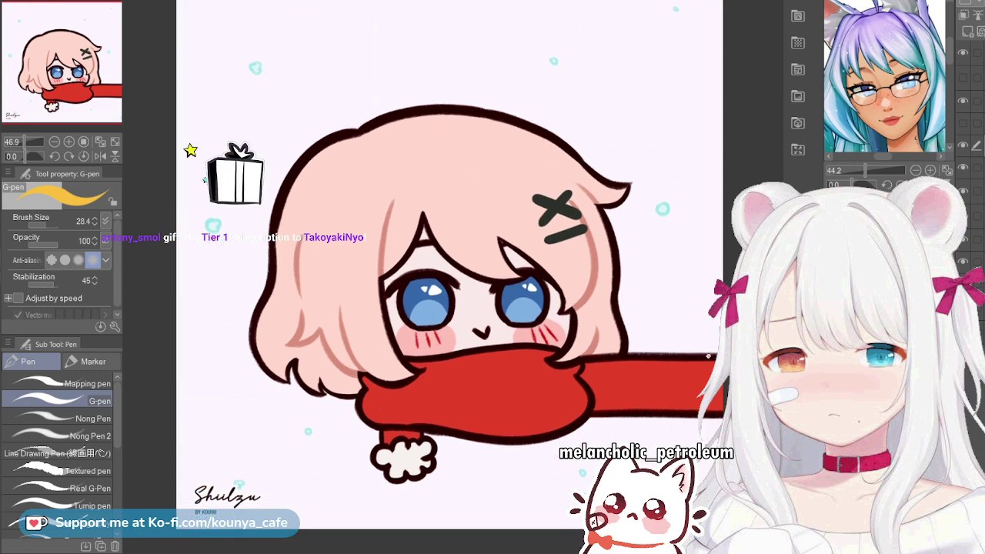
{"action": "scroll", "coordinate": [626, 326], "scroll_direction": "up", "scroll_amount": 1}
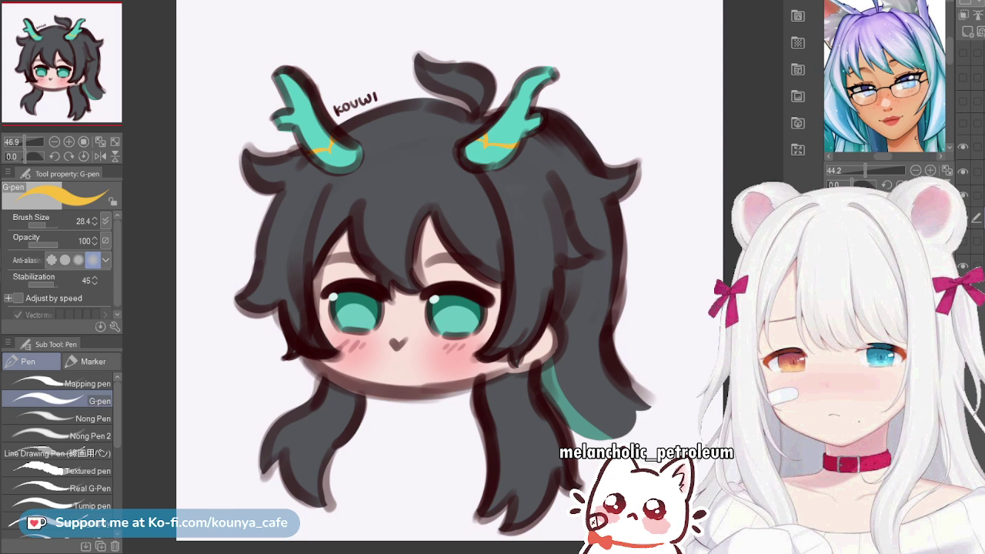
{"action": "scroll", "coordinate": [886, 81], "scroll_direction": "down", "scroll_amount": 5}
{"action": "scroll", "coordinate": [886, 76], "scroll_direction": "up", "scroll_amount": 1}
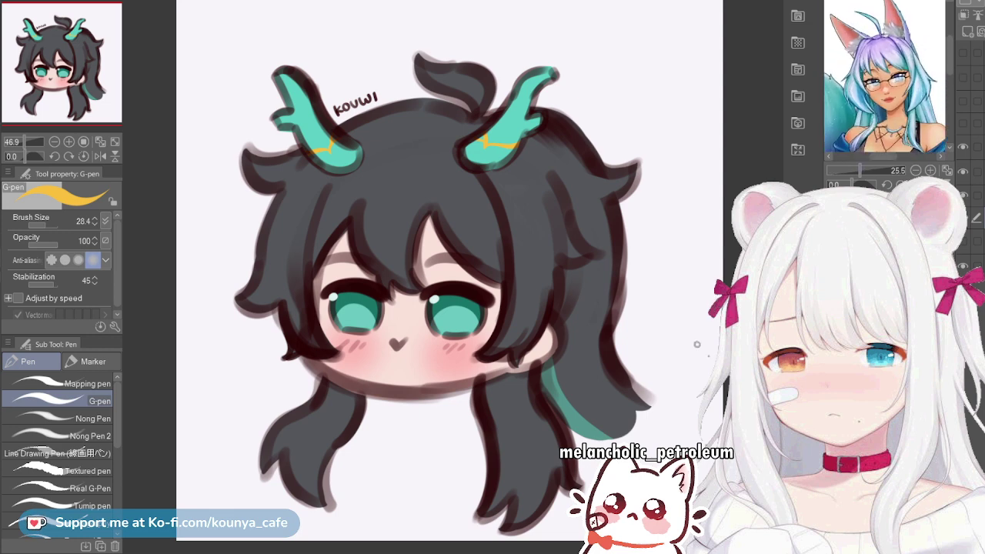
Switch to the chibi head sketch, activate its drawing layer, and enlarge the Flat marker brush to 116.8
{"action": "key", "text": "ctrl+Tab"}
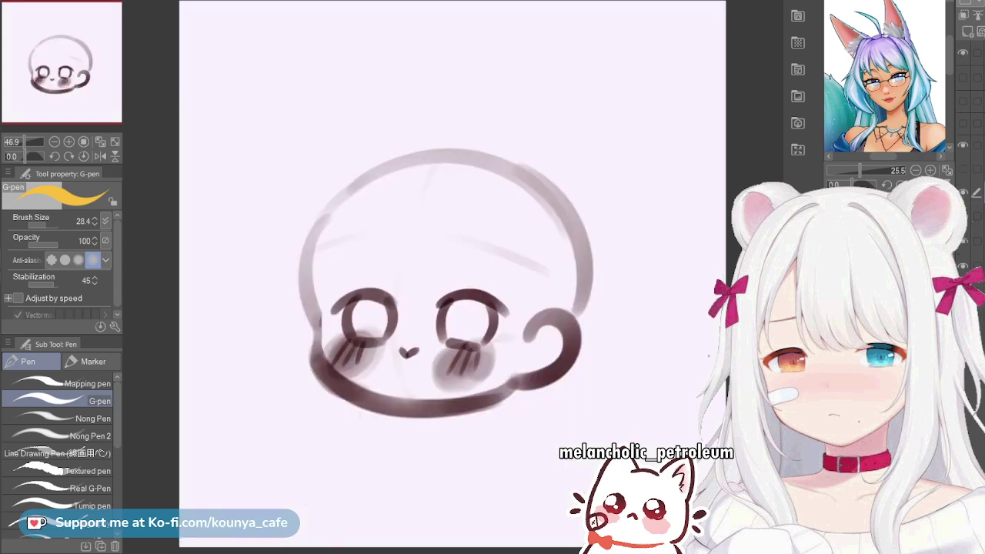
{"action": "left_click", "coordinate": [977, 170]}
{"action": "left_click", "coordinate": [91, 361]}
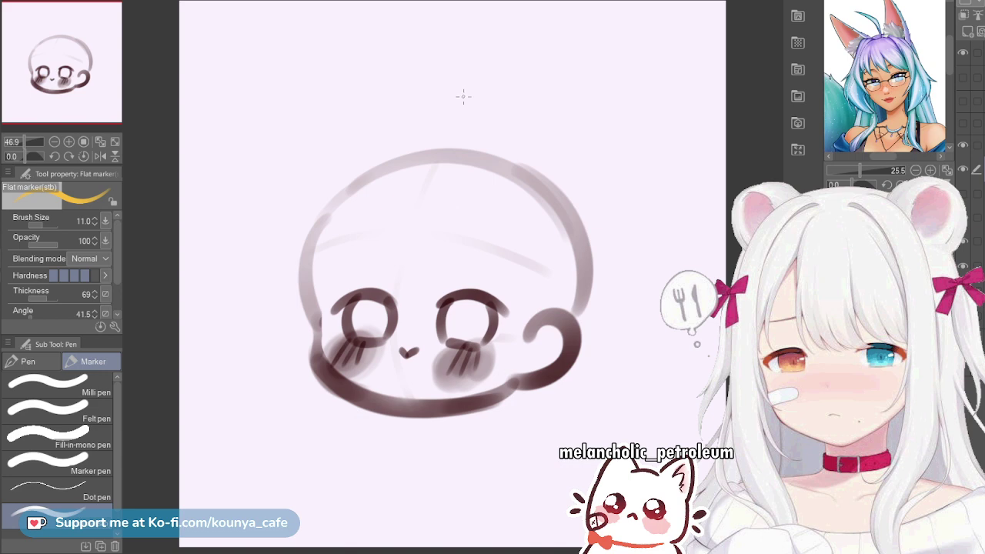
{"action": "key", "text": "bracketright"}
{"action": "key", "text": "bracketright"}
{"action": "key", "text": "bracketright"}
{"action": "key", "text": "bracketright"}
{"action": "key", "text": "bracketright"}
{"action": "key", "text": "bracketright"}
{"action": "key", "text": "bracketright"}
{"action": "key", "text": "bracketright"}
{"action": "key", "text": "bracketright"}
{"action": "key", "text": "bracketright"}
{"action": "key", "text": "bracketleft"}
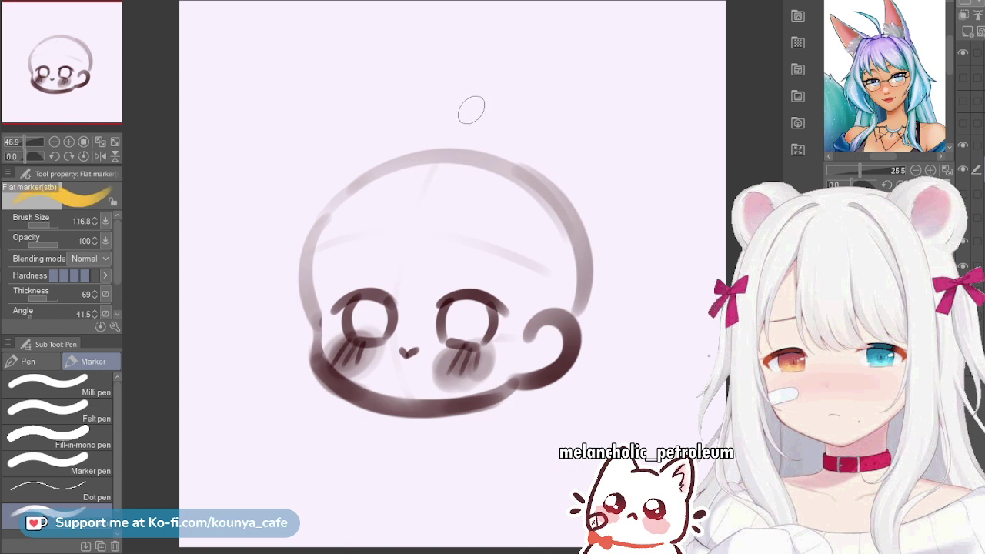
{"action": "mouse_move", "coordinate": [471, 109]}
{"action": "left_mouse_down"}
{"action": "mouse_move", "coordinate": [460, 116]}
{"action": "mouse_move", "coordinate": [468, 142]}
{"action": "left_mouse_up"}
{"action": "left_click_drag", "start_coordinate": [440, 129], "coordinate": [499, 149]}
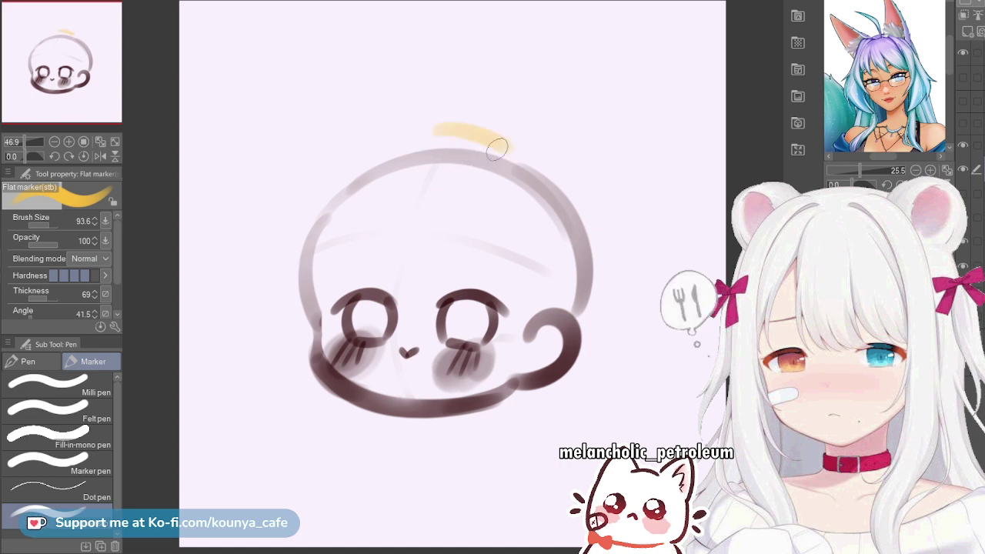
{"action": "key", "text": "ctrl+z"}
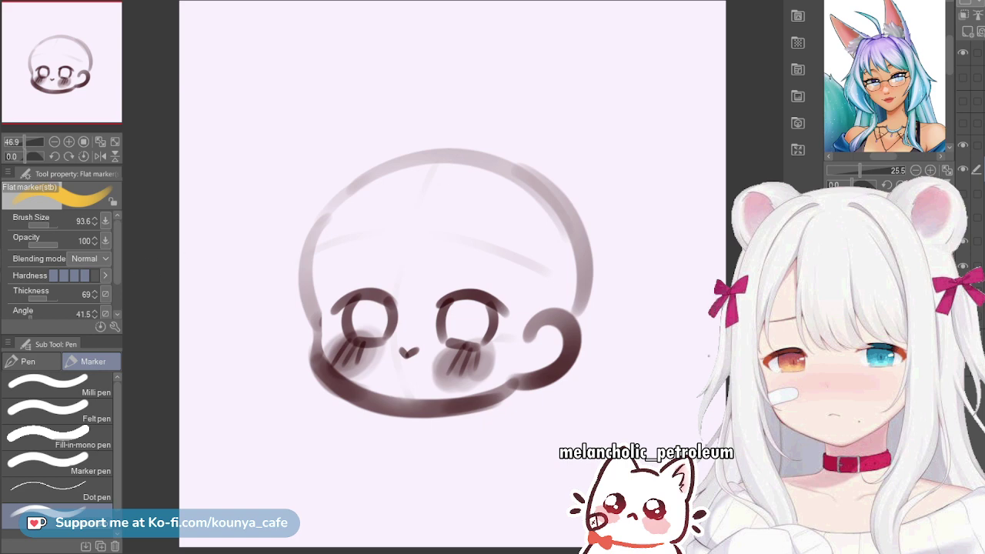
Switch the Flat marker to dark brown and sketch the hair's outer arc just outside the head's upper-right curve at brush size 93.6
{"action": "key", "text": "x"}
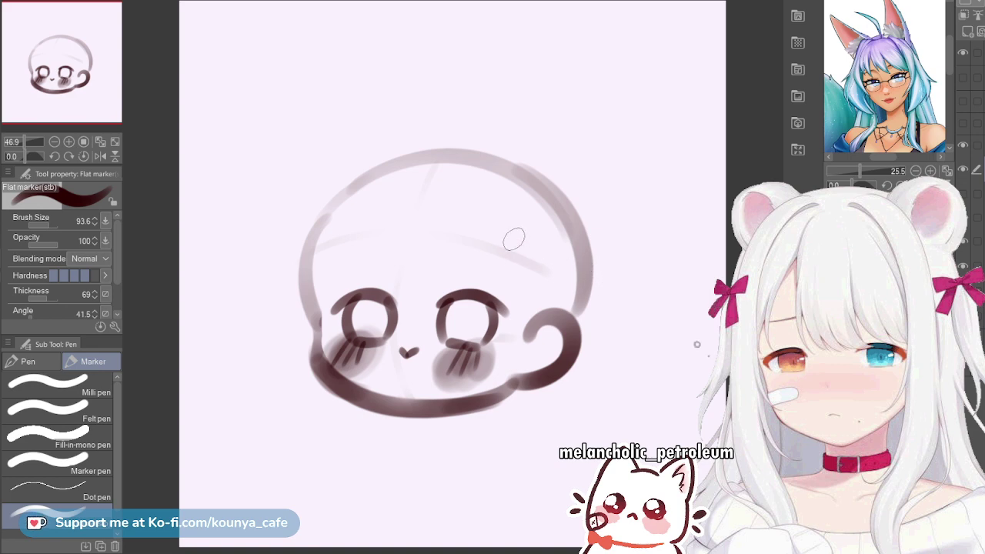
{"action": "left_click_drag", "start_coordinate": [459, 146], "coordinate": [593, 204]}
{"action": "key", "text": "ctrl+z"}
{"action": "left_click_drag", "start_coordinate": [460, 146], "coordinate": [592, 205]}
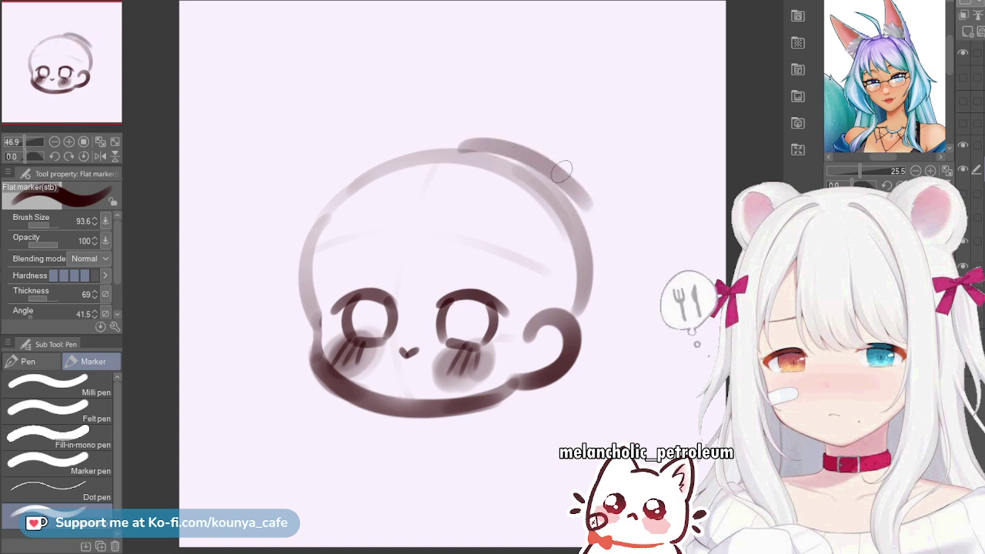
{"action": "key", "text": "ctrl+z"}
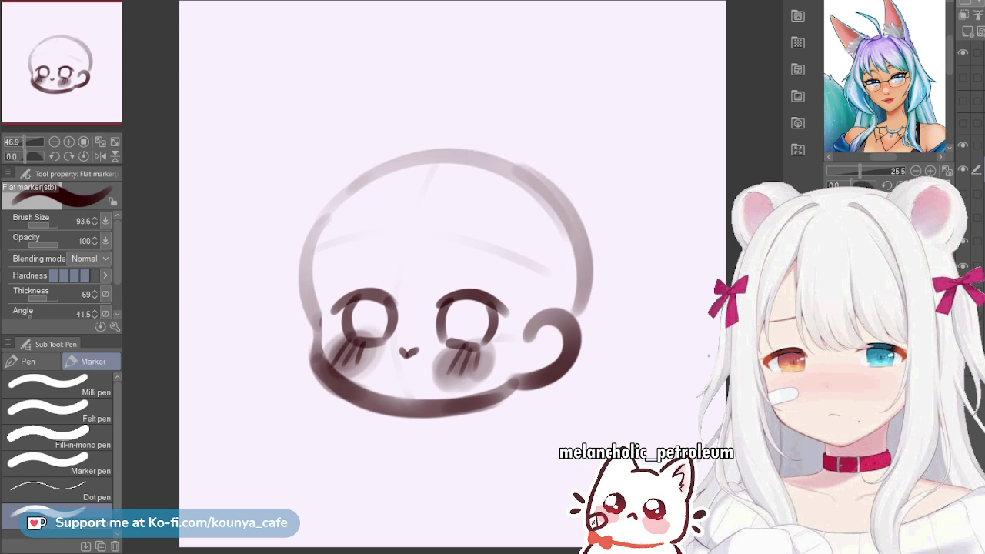
{"action": "left_click_drag", "start_coordinate": [479, 145], "coordinate": [568, 192]}
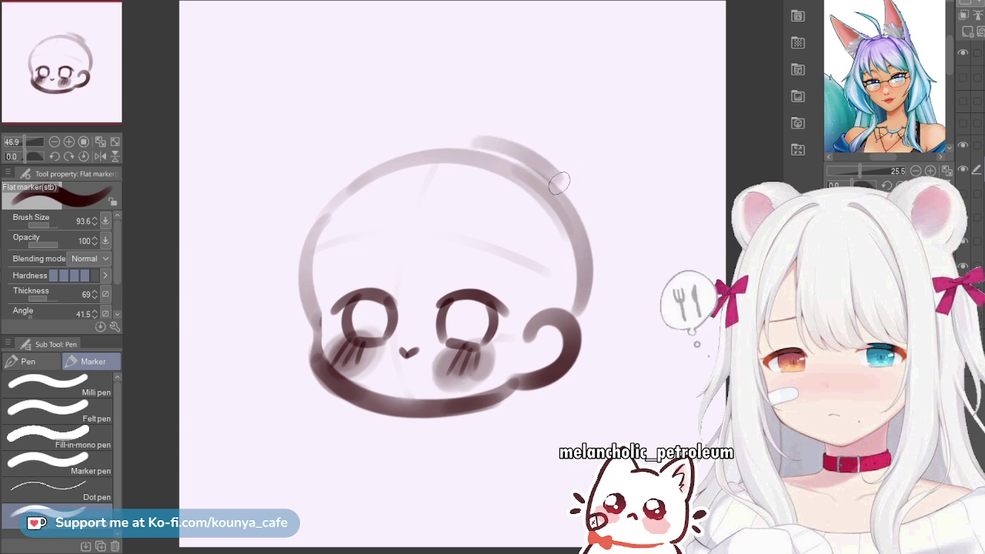
{"action": "key", "text": "ctrl+z"}
{"action": "left_click_drag", "start_coordinate": [487, 147], "coordinate": [587, 304]}
{"action": "key", "text": "ctrl+z"}
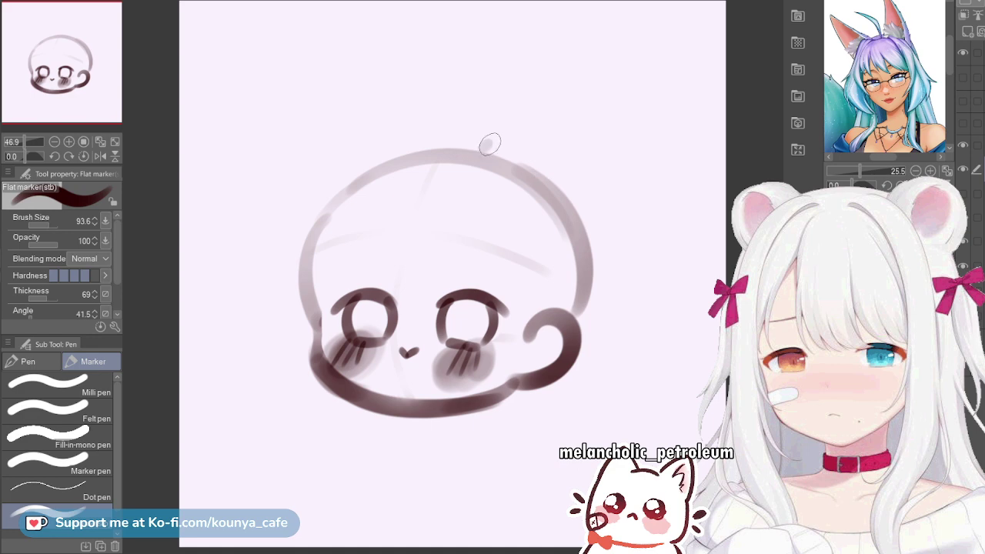
{"action": "left_click_drag", "start_coordinate": [485, 143], "coordinate": [596, 254]}
{"action": "key", "text": "ctrl+z"}
{"action": "mouse_move", "coordinate": [493, 138]}
{"action": "left_mouse_down"}
{"action": "mouse_move", "coordinate": [600, 211]}
{"action": "mouse_move", "coordinate": [597, 312]}
{"action": "left_mouse_up"}
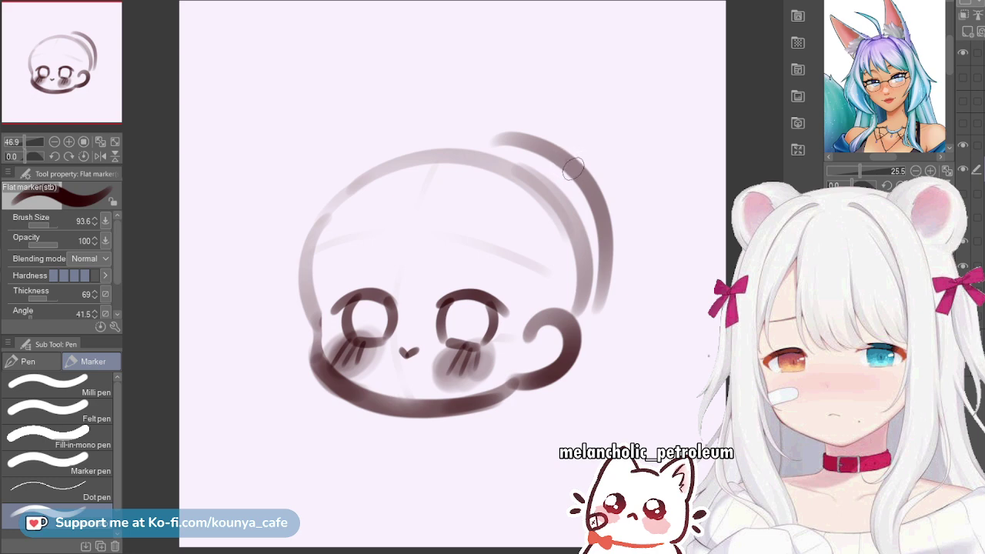
{"action": "key", "text": "ctrl+z"}
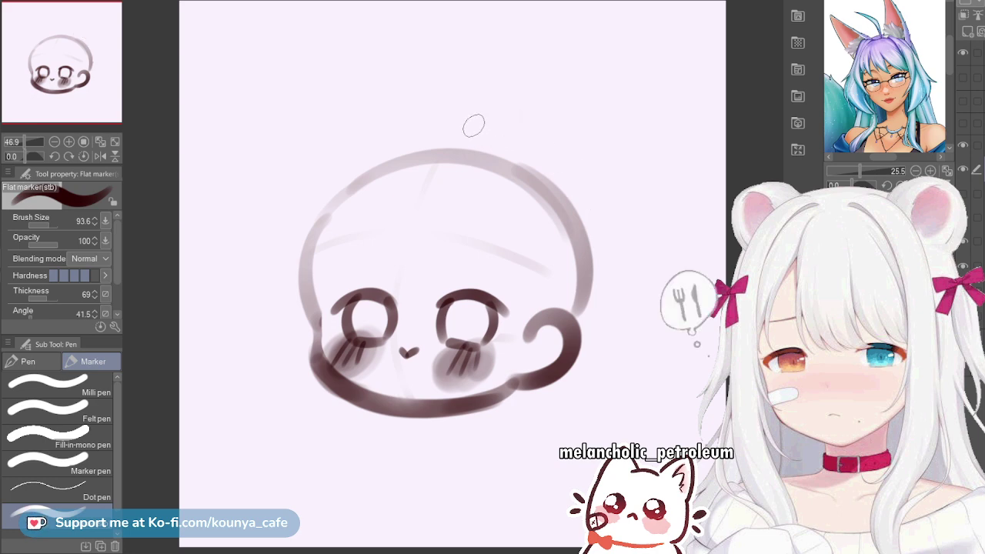
{"action": "left_click_drag", "start_coordinate": [462, 135], "coordinate": [566, 177]}
{"action": "key", "text": "ctrl+z"}
{"action": "left_click_drag", "start_coordinate": [471, 137], "coordinate": [581, 173]}
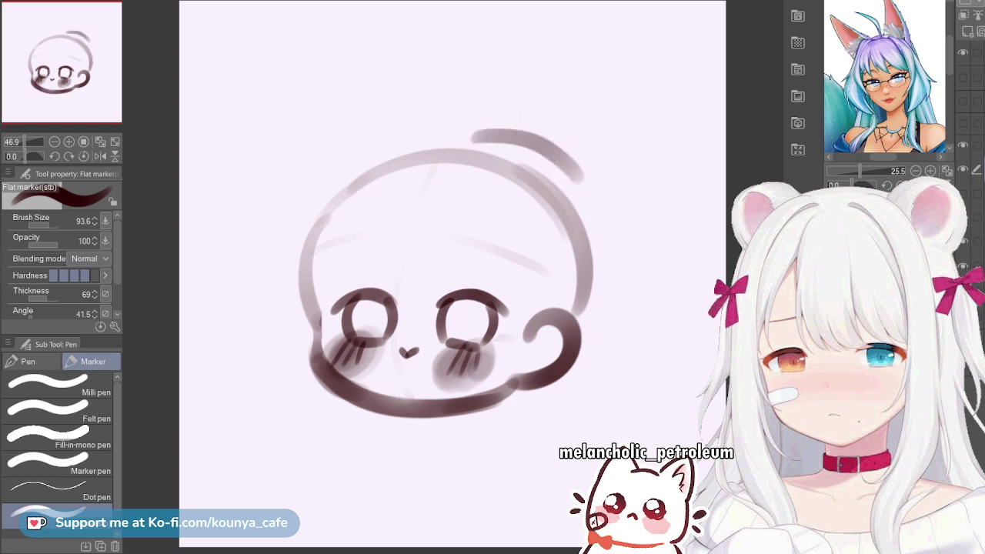
{"action": "key", "text": "ctrl+z"}
{"action": "left_click_drag", "start_coordinate": [483, 144], "coordinate": [583, 179]}
{"action": "key", "text": "ctrl+z"}
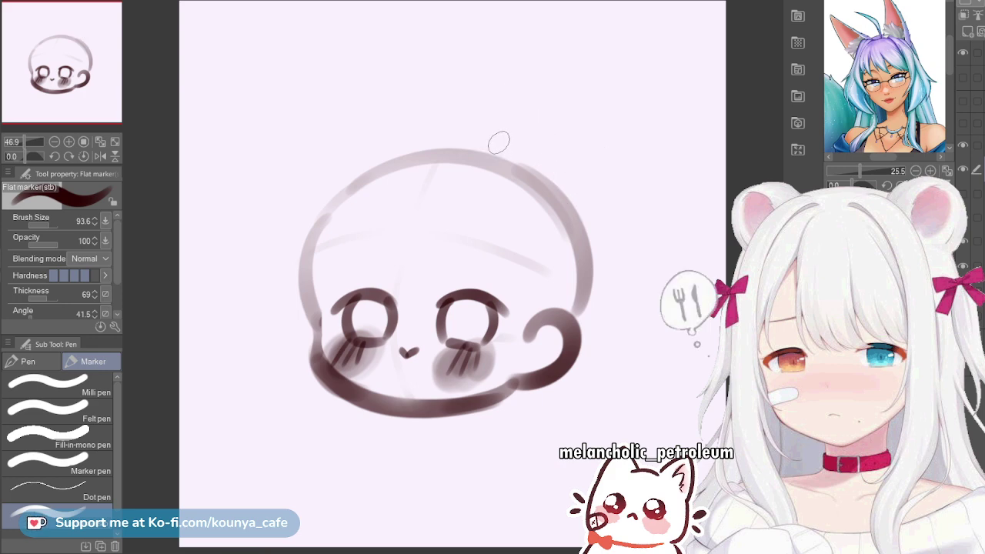
{"action": "mouse_move", "coordinate": [499, 141]}
{"action": "left_mouse_down"}
{"action": "mouse_move", "coordinate": [537, 142]}
{"action": "mouse_move", "coordinate": [575, 171]}
{"action": "left_mouse_up"}
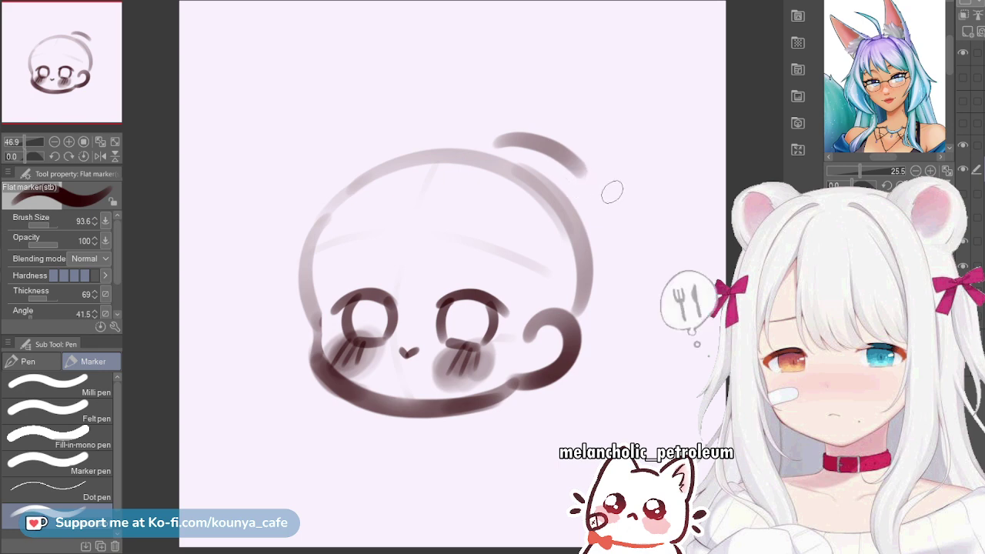
{"action": "left_click_drag", "start_coordinate": [579, 166], "coordinate": [608, 213]}
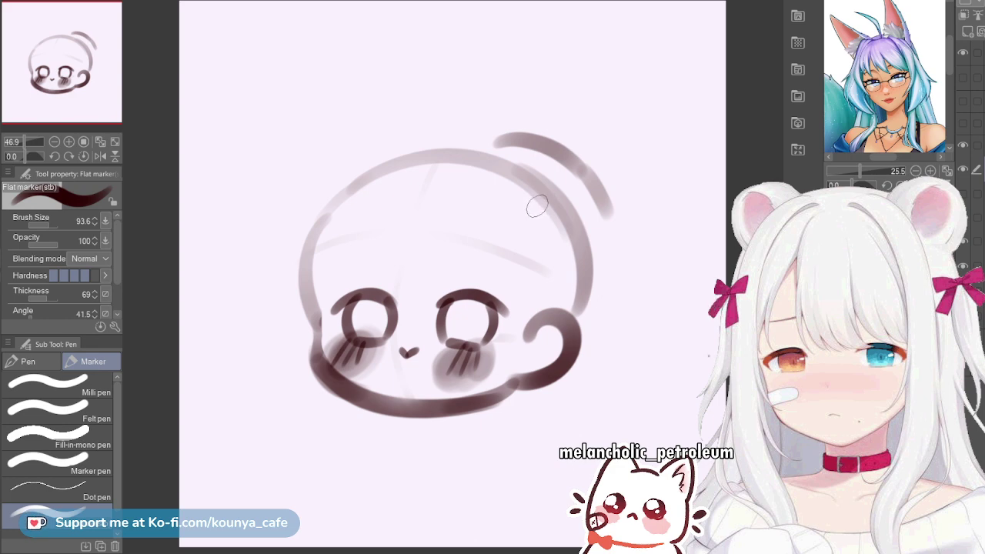
{"action": "mouse_move", "coordinate": [531, 164]}
{"action": "left_mouse_down"}
{"action": "mouse_move", "coordinate": [562, 183]}
{"action": "mouse_move", "coordinate": [569, 153]}
{"action": "mouse_move", "coordinate": [574, 170]}
{"action": "mouse_move", "coordinate": [590, 156]}
{"action": "left_mouse_up"}
{"action": "key", "text": "ctrl+z"}
{"action": "key", "text": "ctrl+z"}
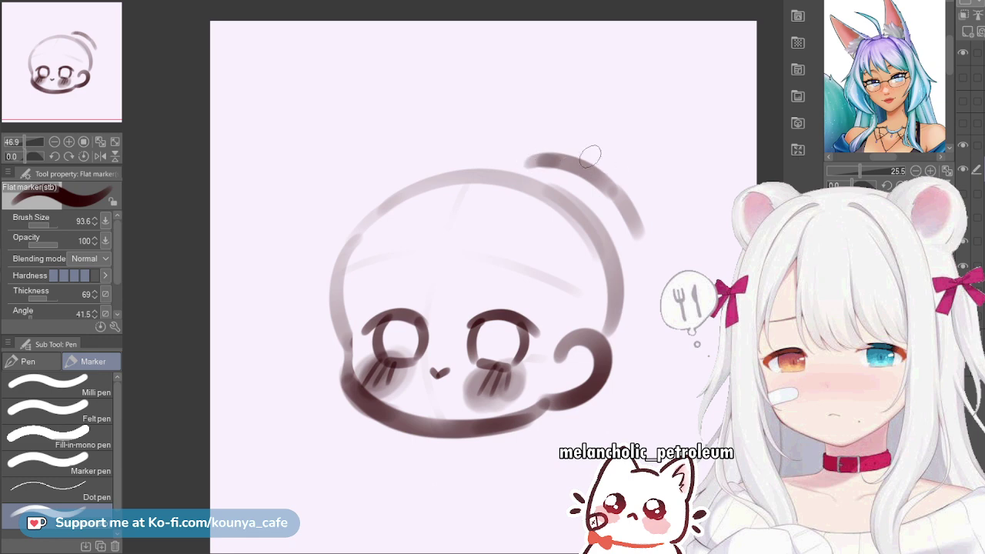
Reduce the Flat marker to 82.3 and sketch the side lock's inner edge from the forehead down past the right eye
{"action": "key", "text": "["}
{"action": "left_click_drag", "start_coordinate": [543, 223], "coordinate": [550, 350]}
{"action": "key", "text": "ctrl+z"}
{"action": "mouse_move", "coordinate": [544, 240]}
{"action": "left_mouse_down"}
{"action": "mouse_move", "coordinate": [550, 314]}
{"action": "mouse_move", "coordinate": [511, 403]}
{"action": "left_mouse_up"}
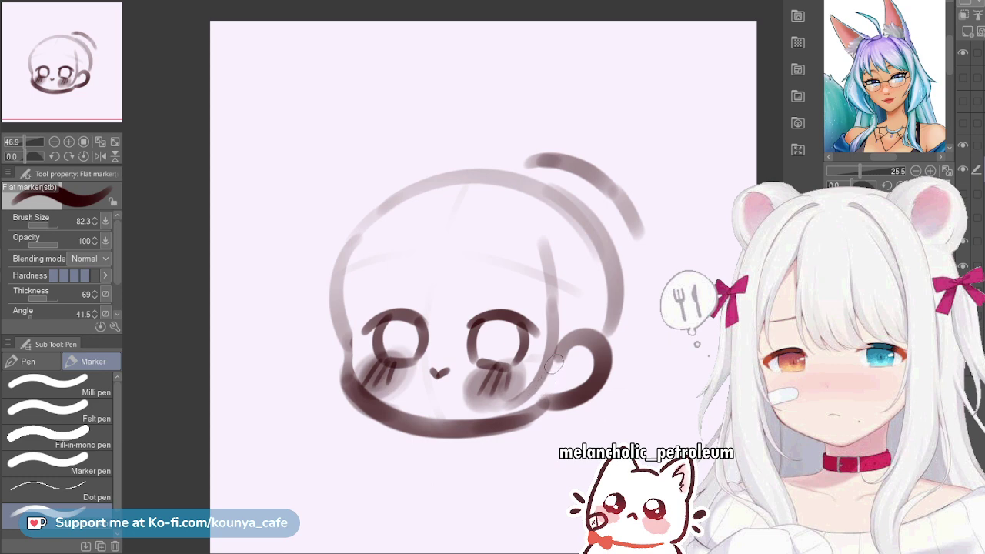
{"action": "key", "text": "ctrl+z"}
{"action": "left_click_drag", "start_coordinate": [553, 300], "coordinate": [531, 359]}
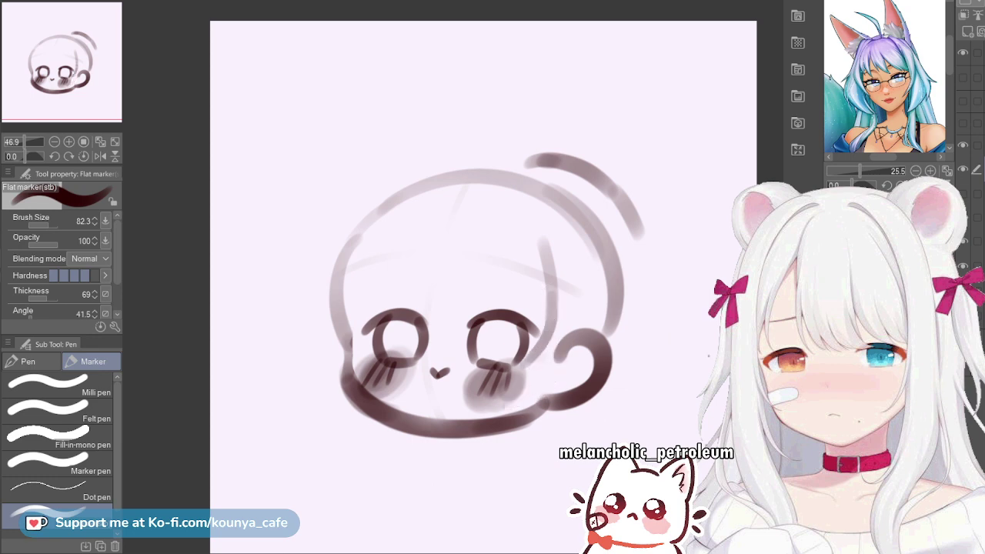
{"action": "key", "text": "ctrl+z"}
{"action": "mouse_move", "coordinate": [551, 296]}
{"action": "left_mouse_down"}
{"action": "mouse_move", "coordinate": [531, 361]}
{"action": "mouse_move", "coordinate": [563, 340]}
{"action": "mouse_move", "coordinate": [483, 448]}
{"action": "left_mouse_up"}
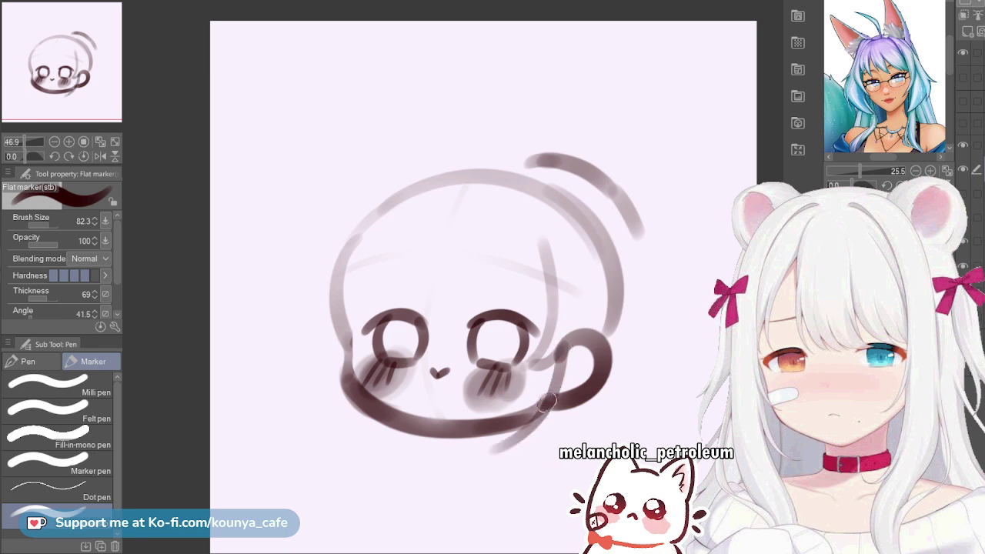
{"action": "key", "text": "ctrl+z"}
Sketch the side lock's outer edge curving across the ear and its inner edge running to a tip below the jaw
{"action": "mouse_move", "coordinate": [551, 361]}
{"action": "left_mouse_down"}
{"action": "mouse_move", "coordinate": [497, 429]}
{"action": "mouse_move", "coordinate": [597, 339]}
{"action": "left_mouse_up"}
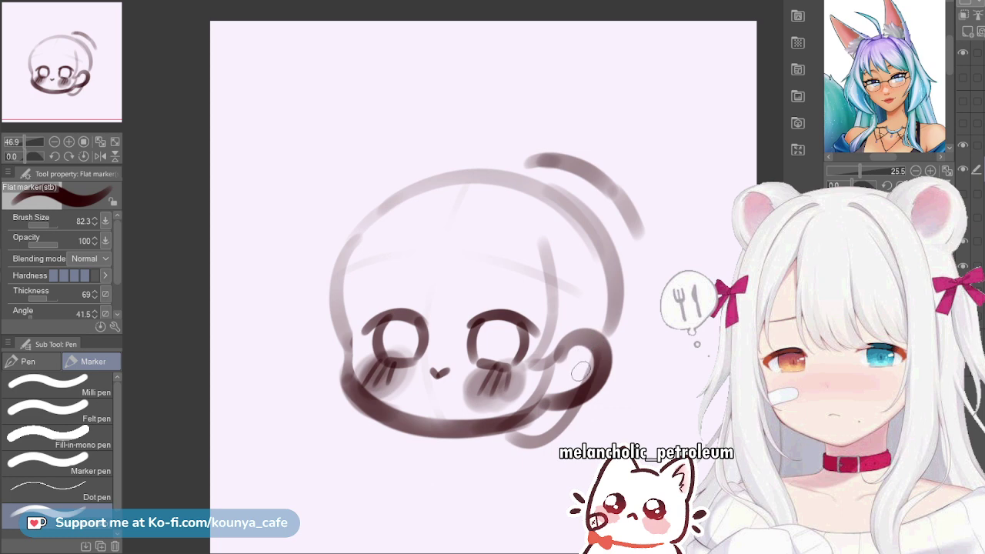
{"action": "key", "text": "ctrl+z"}
{"action": "mouse_move", "coordinate": [517, 438]}
{"action": "left_mouse_down"}
{"action": "mouse_move", "coordinate": [605, 304]}
{"action": "mouse_move", "coordinate": [509, 440]}
{"action": "left_mouse_up"}
{"action": "key", "text": "ctrl+z"}
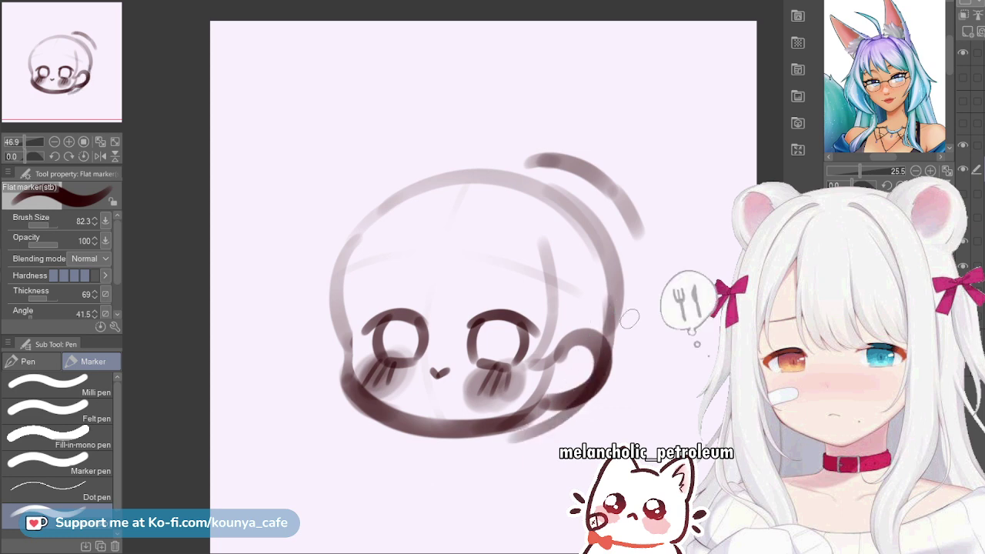
{"action": "key", "text": "ctrl+z"}
{"action": "mouse_move", "coordinate": [594, 297]}
{"action": "left_mouse_down"}
{"action": "mouse_move", "coordinate": [613, 372]}
{"action": "mouse_move", "coordinate": [543, 417]}
{"action": "left_mouse_up"}
{"action": "key", "text": "ctrl+z"}
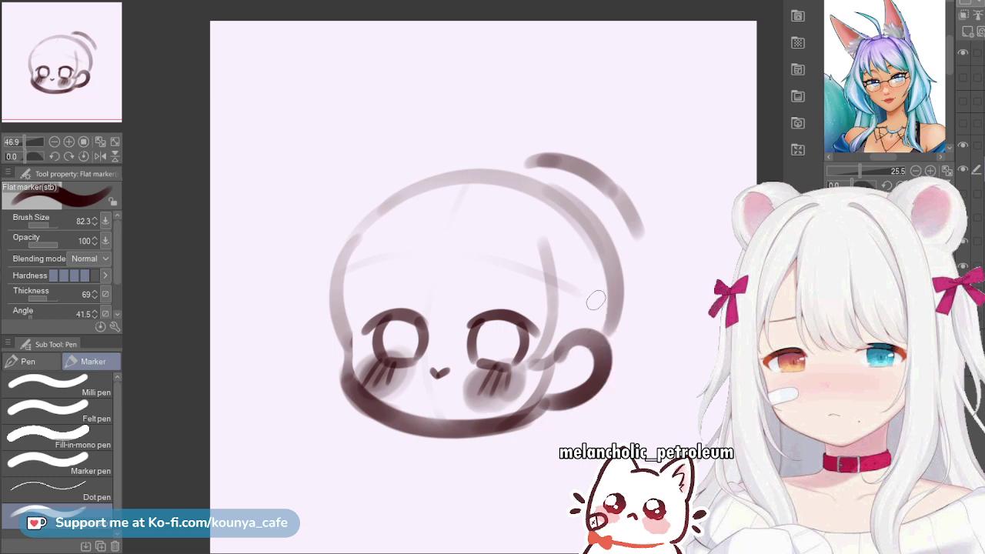
{"action": "mouse_move", "coordinate": [594, 298]}
{"action": "left_mouse_down"}
{"action": "mouse_move", "coordinate": [601, 325]}
{"action": "mouse_move", "coordinate": [534, 408]}
{"action": "left_mouse_up"}
{"action": "key", "text": "ctrl+z"}
{"action": "mouse_move", "coordinate": [586, 300]}
{"action": "left_mouse_down"}
{"action": "mouse_move", "coordinate": [594, 338]}
{"action": "mouse_move", "coordinate": [509, 442]}
{"action": "left_mouse_up"}
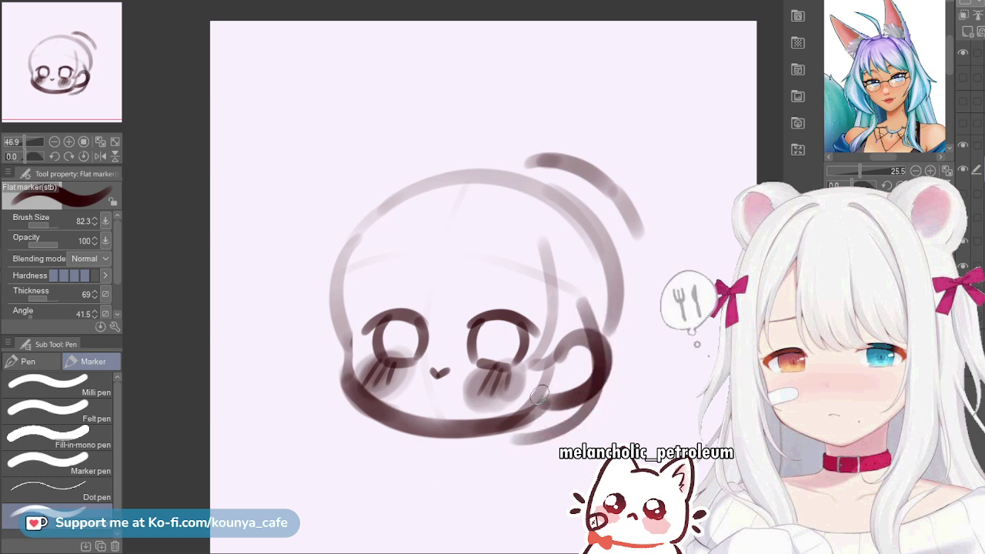
{"action": "left_click_drag", "start_coordinate": [541, 393], "coordinate": [504, 430]}
{"action": "key", "text": "ctrl+z"}
{"action": "left_click_drag", "start_coordinate": [539, 399], "coordinate": [504, 439]}
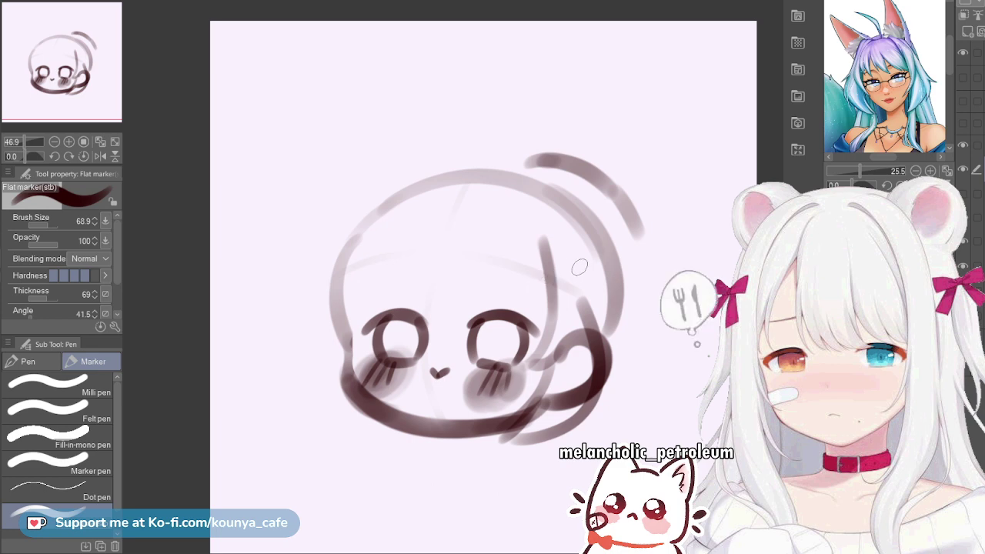
Enlarge the Flat marker to 82.5 and sketch the bangs' strands above the right eye and sweeping from the forehead to between the eyes
{"action": "key", "text": "]"}
{"action": "left_click_drag", "start_coordinate": [472, 247], "coordinate": [543, 317]}
{"action": "key", "text": "ctrl+z"}
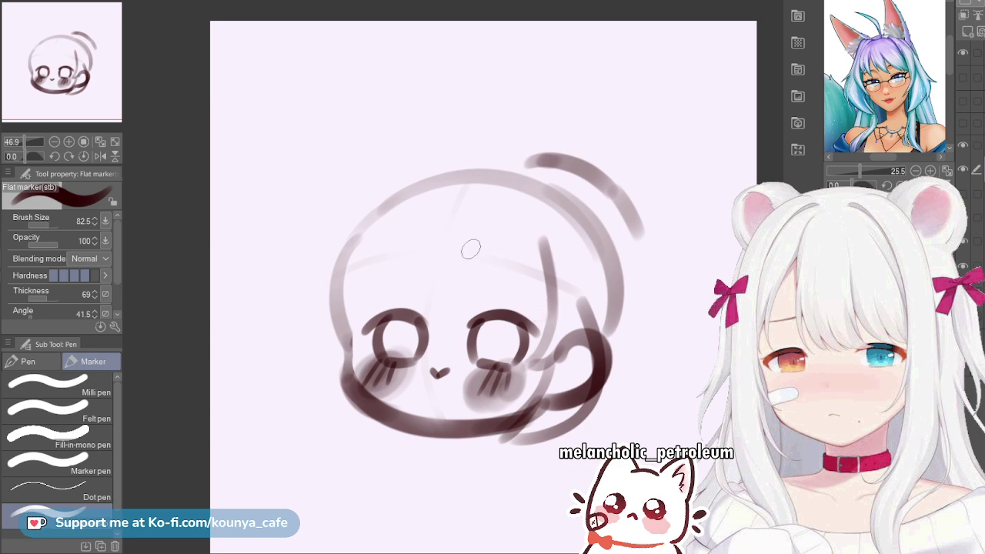
{"action": "left_click_drag", "start_coordinate": [472, 254], "coordinate": [543, 307]}
{"action": "left_click_drag", "start_coordinate": [469, 252], "coordinate": [492, 307]}
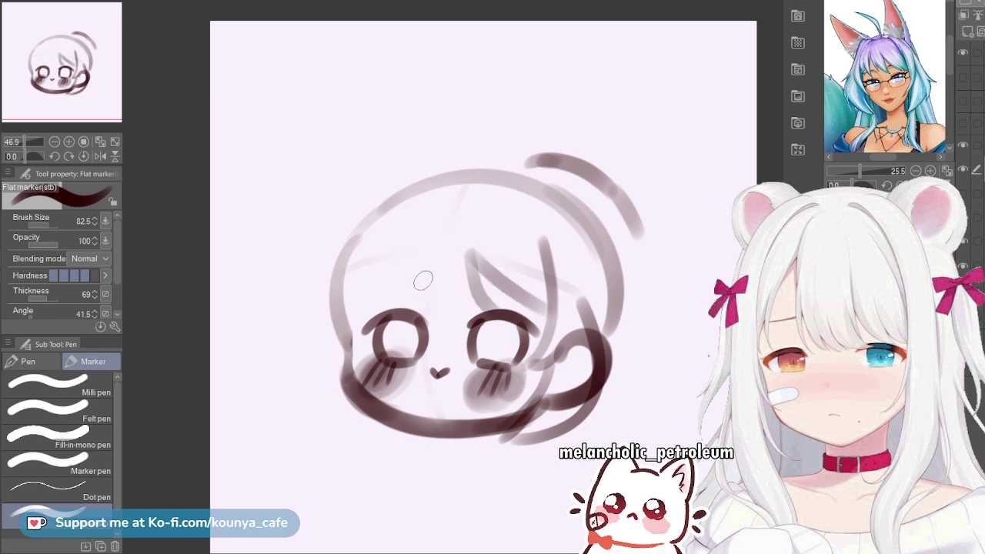
{"action": "key", "text": "ctrl+z"}
{"action": "left_click_drag", "start_coordinate": [469, 252], "coordinate": [494, 306]}
{"action": "mouse_move", "coordinate": [392, 236]}
{"action": "left_mouse_down"}
{"action": "mouse_move", "coordinate": [404, 272]}
{"action": "mouse_move", "coordinate": [475, 309]}
{"action": "left_mouse_up"}
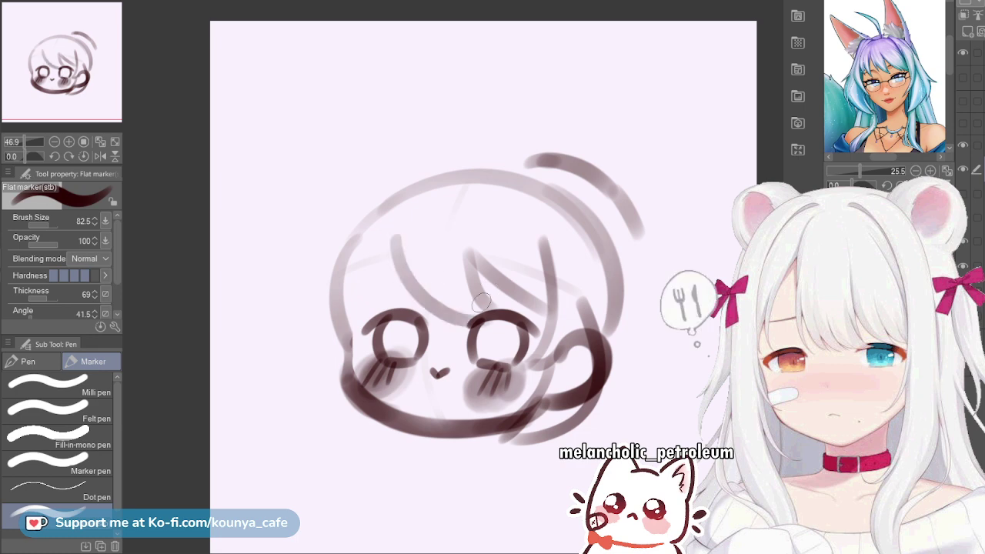
Reduce the Flat marker to 59.2 and sketch the left bang's second edge and a short strand above the left eye
{"action": "key", "text": "bracketleft"}
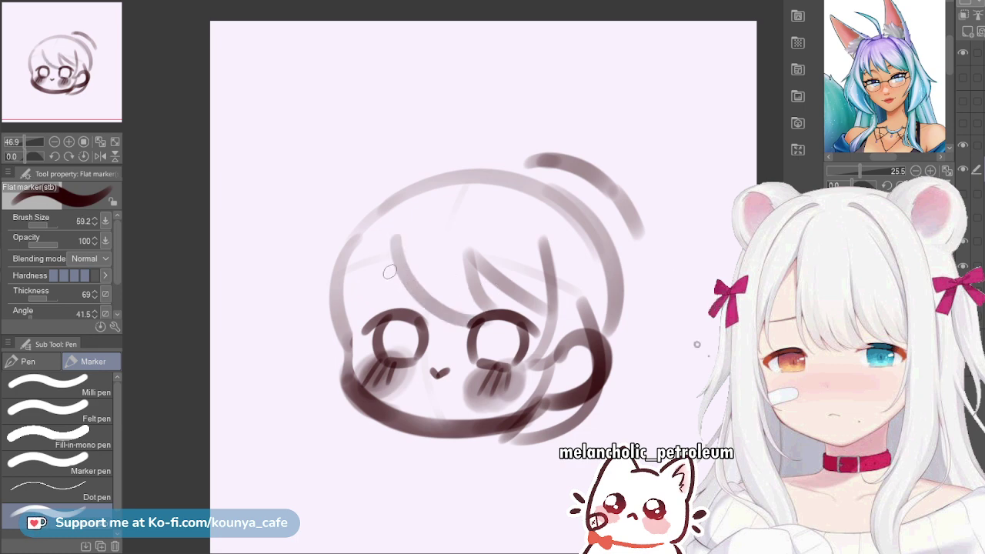
{"action": "left_click_drag", "start_coordinate": [391, 245], "coordinate": [405, 314]}
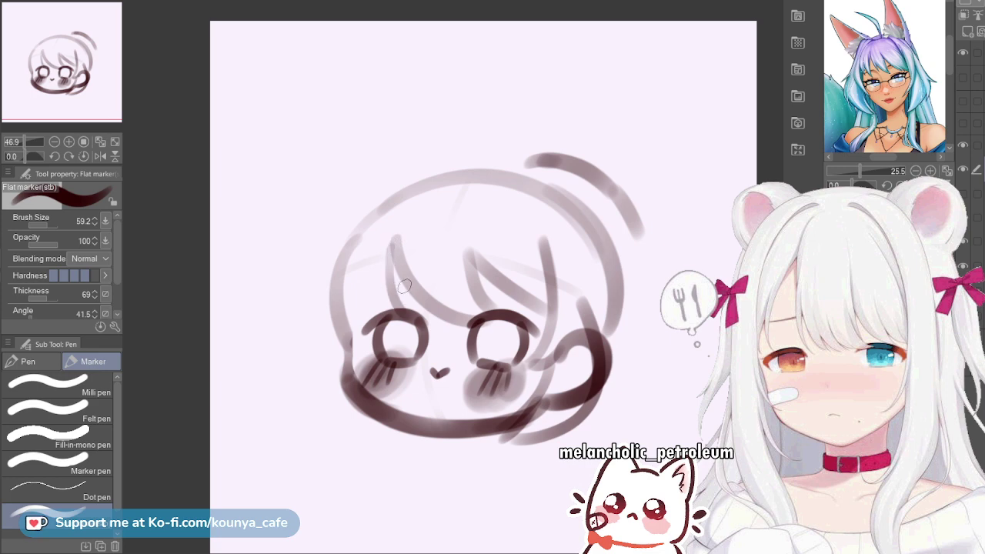
{"action": "key", "text": "ctrl+z"}
{"action": "left_click_drag", "start_coordinate": [393, 241], "coordinate": [402, 310]}
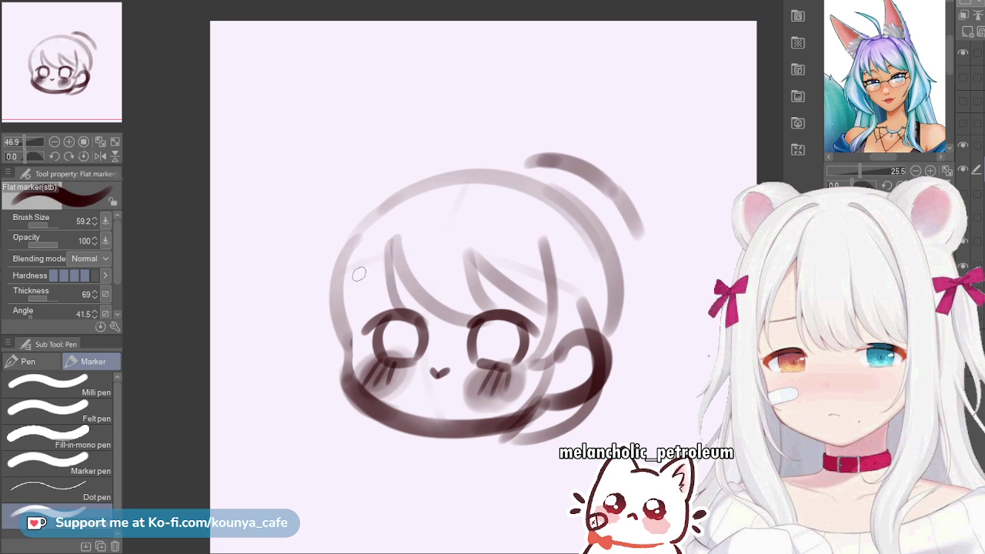
{"action": "left_click_drag", "start_coordinate": [359, 284], "coordinate": [388, 300]}
Sketch the left side lock's inner edge from the hairline down past the outer left eye at brush size 81.9
{"action": "left_click_drag", "start_coordinate": [364, 250], "coordinate": [414, 426]}
{"action": "key", "text": "ctrl+z"}
{"action": "mouse_move", "coordinate": [361, 258]}
{"action": "left_mouse_down"}
{"action": "mouse_move", "coordinate": [358, 314]}
{"action": "mouse_move", "coordinate": [394, 381]}
{"action": "left_mouse_up"}
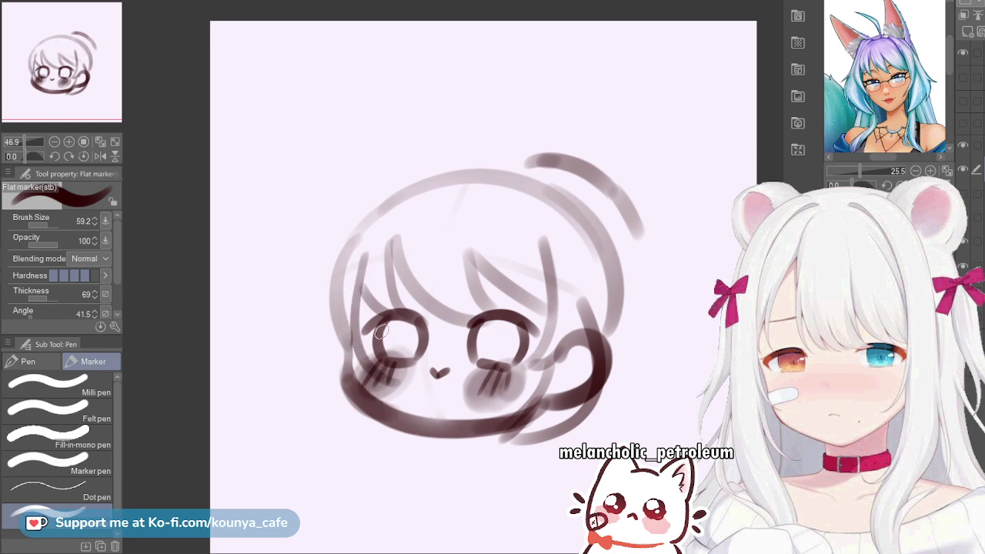
{"action": "key", "text": "ctrl+z"}
{"action": "key", "text": "bracketright"}
{"action": "left_click_drag", "start_coordinate": [359, 244], "coordinate": [384, 336]}
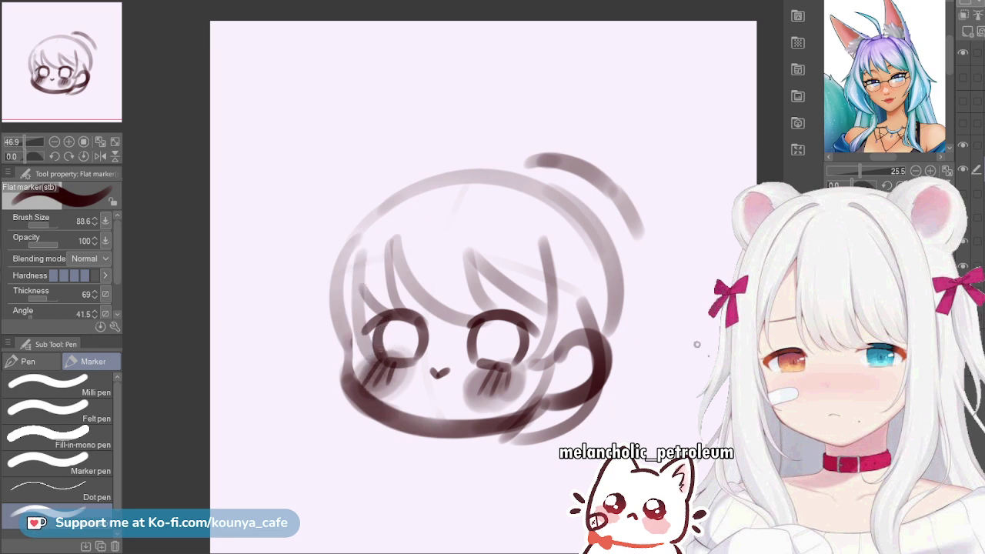
{"action": "key", "text": "ctrl+z"}
{"action": "mouse_move", "coordinate": [359, 254]}
{"action": "left_mouse_down"}
{"action": "mouse_move", "coordinate": [359, 287]}
{"action": "mouse_move", "coordinate": [387, 333]}
{"action": "left_mouse_up"}
{"action": "key", "text": "ctrl+z"}
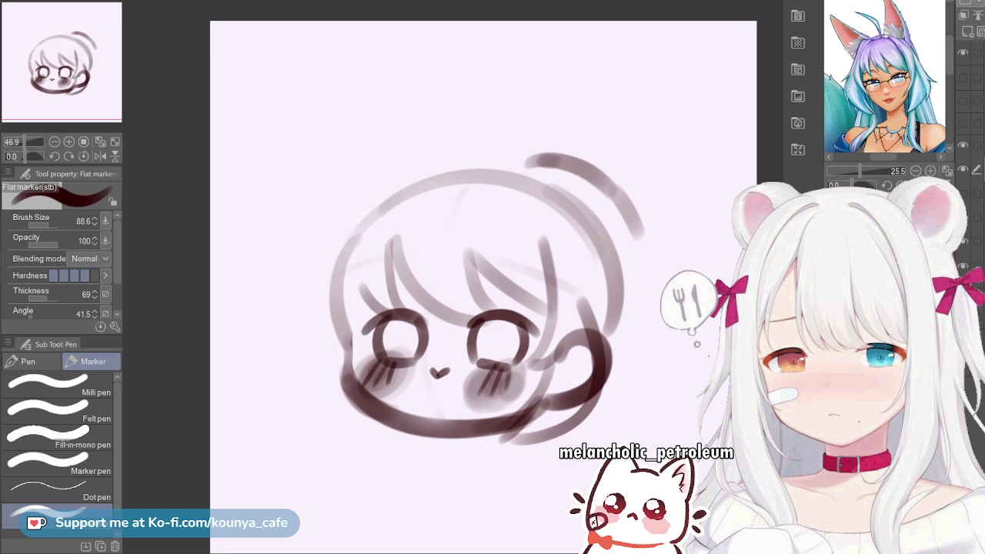
{"action": "key", "text": "bracketleft"}
{"action": "left_click_drag", "start_coordinate": [358, 248], "coordinate": [396, 377]}
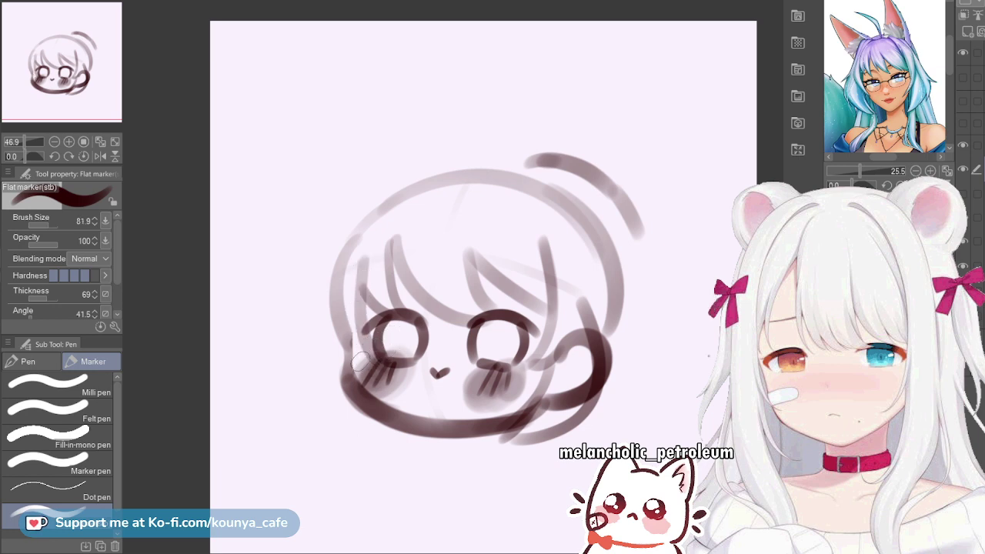
Continue the left side lock's edge from the cheek to a tip below the jaw at brush size 88.6
{"action": "key", "text": "bracketleft"}
{"action": "mouse_move", "coordinate": [338, 335]}
{"action": "left_mouse_down"}
{"action": "mouse_move", "coordinate": [353, 366]}
{"action": "mouse_move", "coordinate": [388, 377]}
{"action": "mouse_move", "coordinate": [398, 434]}
{"action": "left_mouse_up"}
{"action": "key", "text": "bracketright"}
{"action": "key", "text": "bracketright"}
{"action": "key", "text": "bracketright"}
{"action": "key", "text": "bracketright"}
{"action": "key", "text": "ctrl+z"}
{"action": "key", "text": "bracketleft"}
{"action": "left_click_drag", "start_coordinate": [354, 379], "coordinate": [404, 446]}
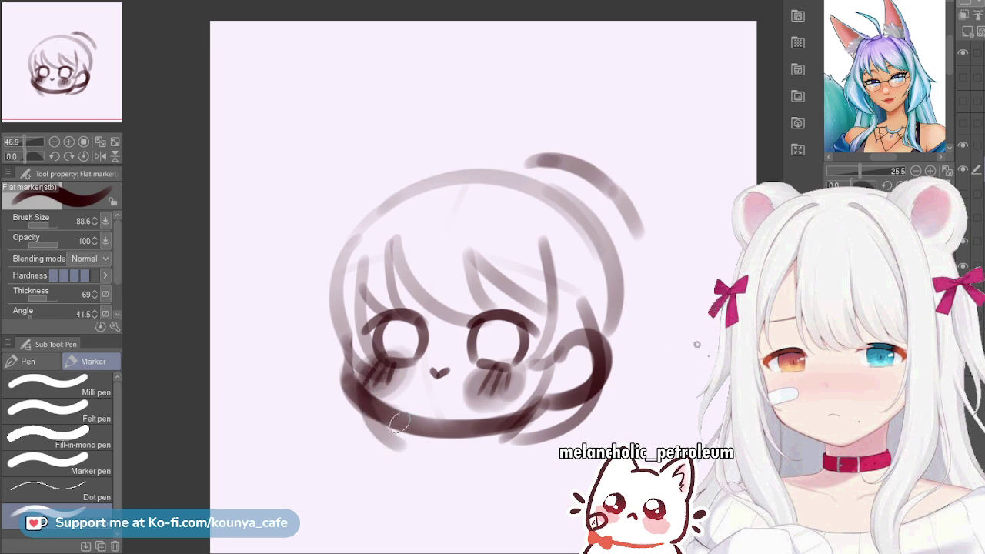
Sketch the left side lock's outer edge curving beside the cheek to the tip below the jaw at brush size 75.4
{"action": "mouse_move", "coordinate": [310, 364]}
{"action": "left_mouse_down"}
{"action": "mouse_move", "coordinate": [322, 399]}
{"action": "mouse_move", "coordinate": [389, 445]}
{"action": "left_mouse_up"}
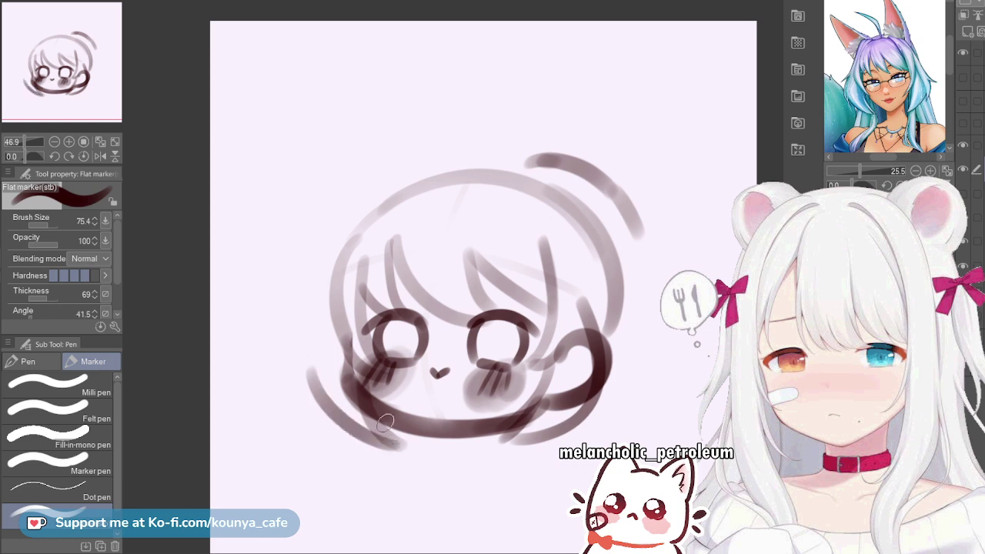
{"action": "key", "text": "ctrl+z"}
{"action": "left_click_drag", "start_coordinate": [320, 363], "coordinate": [377, 442]}
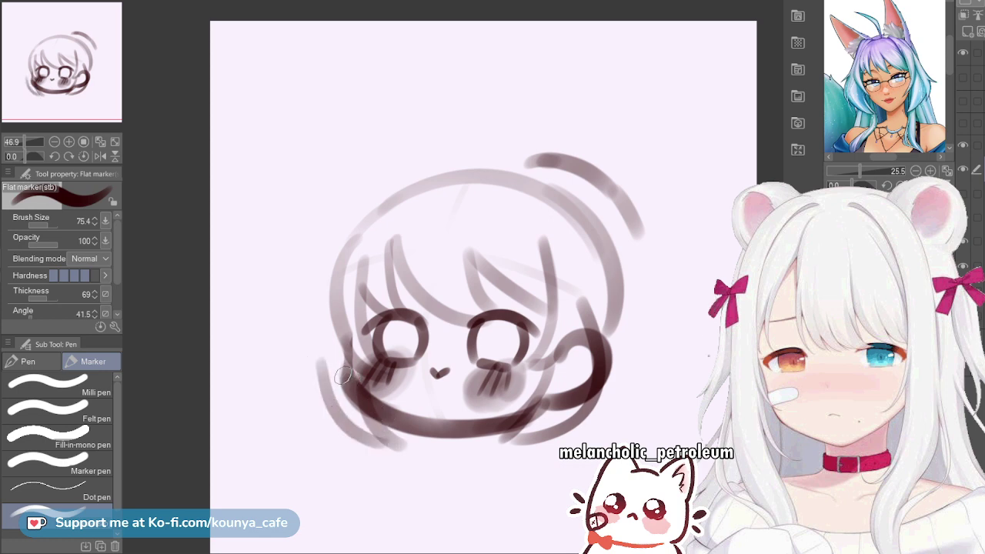
{"action": "key", "text": "ctrl+z"}
{"action": "mouse_move", "coordinate": [318, 347]}
{"action": "left_mouse_down"}
{"action": "mouse_move", "coordinate": [339, 420]}
{"action": "mouse_move", "coordinate": [402, 446]}
{"action": "left_mouse_up"}
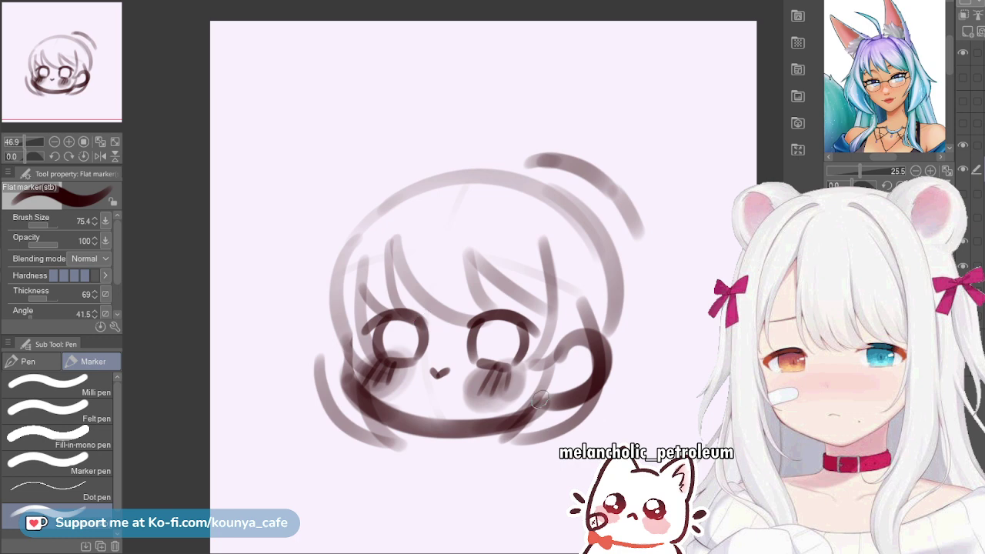
Remove the loose hair arc outside the head's upper-right curve and return to the Flat marker
{"action": "key", "text": "e"}
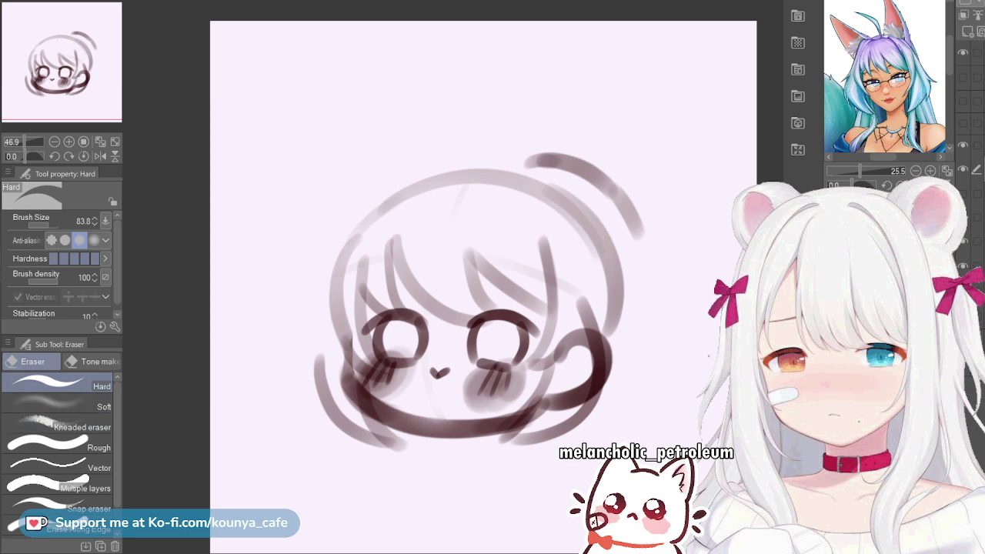
{"action": "mouse_move", "coordinate": [535, 147]}
{"action": "left_mouse_down", "text": "ctrl+alt"}
{"action": "mouse_move", "coordinate": [555, 148]}
{"action": "mouse_move", "coordinate": [595, 182]}
{"action": "mouse_move", "coordinate": [558, 175]}
{"action": "left_mouse_up", "text": "ctrl+alt"}
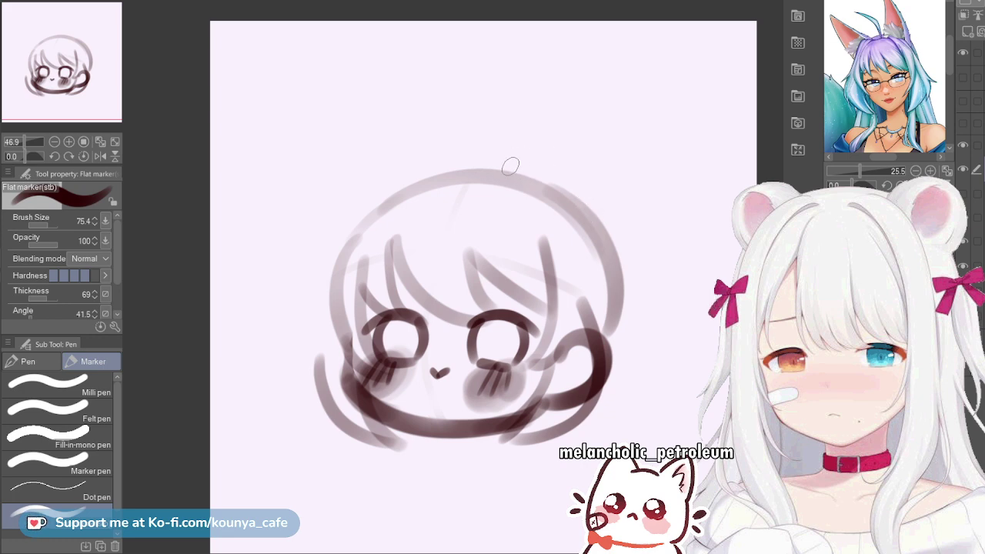
{"action": "key", "text": "ctrl+z"}
Retrace both side locks' inner edges with darker strokes starting higher on the forehead and running down beside the eyes
{"action": "mouse_move", "coordinate": [377, 210]}
{"action": "left_mouse_down"}
{"action": "mouse_move", "coordinate": [352, 315]}
{"action": "mouse_move", "coordinate": [357, 302]}
{"action": "left_mouse_up"}
{"action": "key", "text": "ctrl+z"}
{"action": "left_click_drag", "start_coordinate": [378, 221], "coordinate": [361, 375]}
{"action": "key", "text": "ctrl+z"}
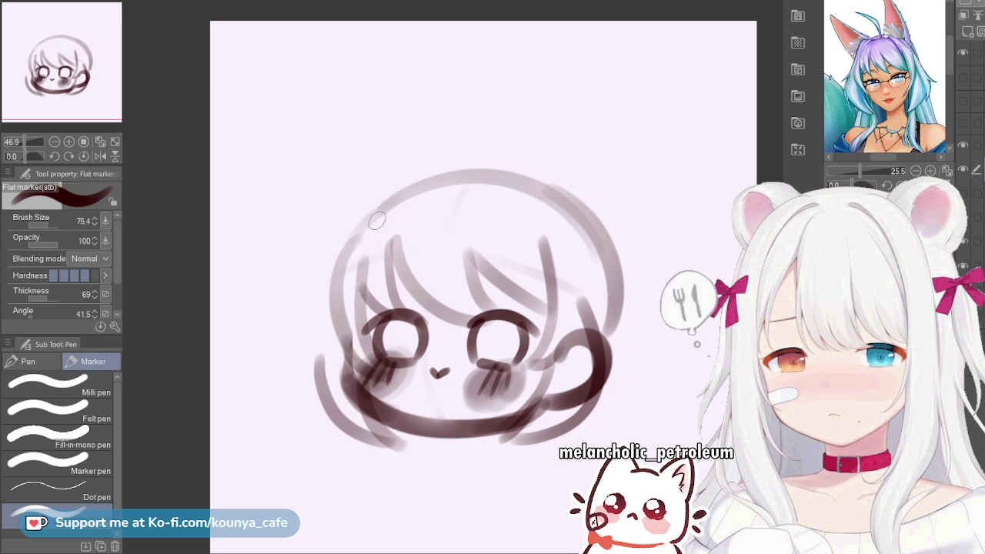
{"action": "left_click_drag", "start_coordinate": [376, 220], "coordinate": [358, 335]}
{"action": "key", "text": "ctrl+z"}
{"action": "mouse_move", "coordinate": [370, 231]}
{"action": "left_mouse_down"}
{"action": "mouse_move", "coordinate": [359, 263]}
{"action": "mouse_move", "coordinate": [356, 312]}
{"action": "left_mouse_up"}
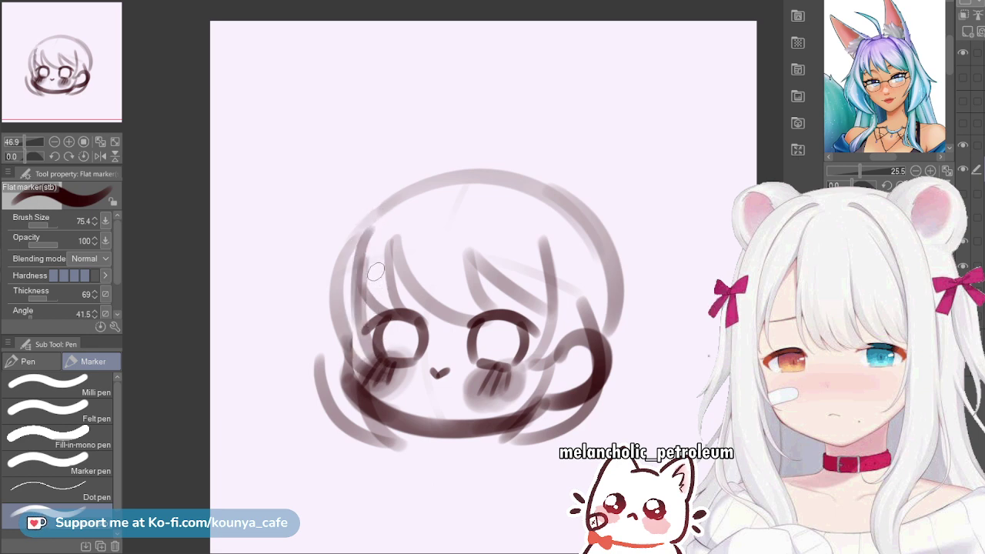
{"action": "key", "text": "ctrl+z"}
{"action": "left_click_drag", "start_coordinate": [375, 231], "coordinate": [383, 346]}
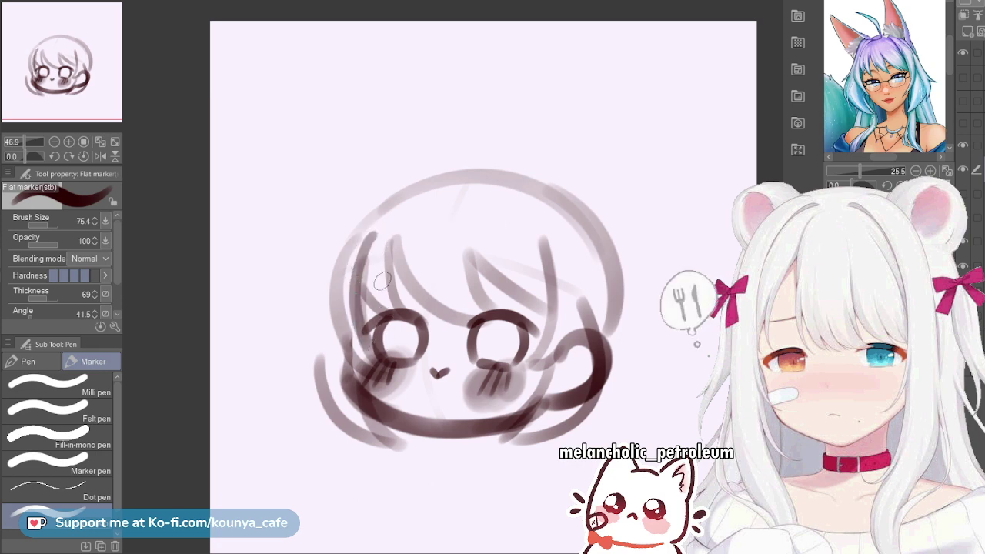
{"action": "left_click_drag", "start_coordinate": [536, 230], "coordinate": [554, 347]}
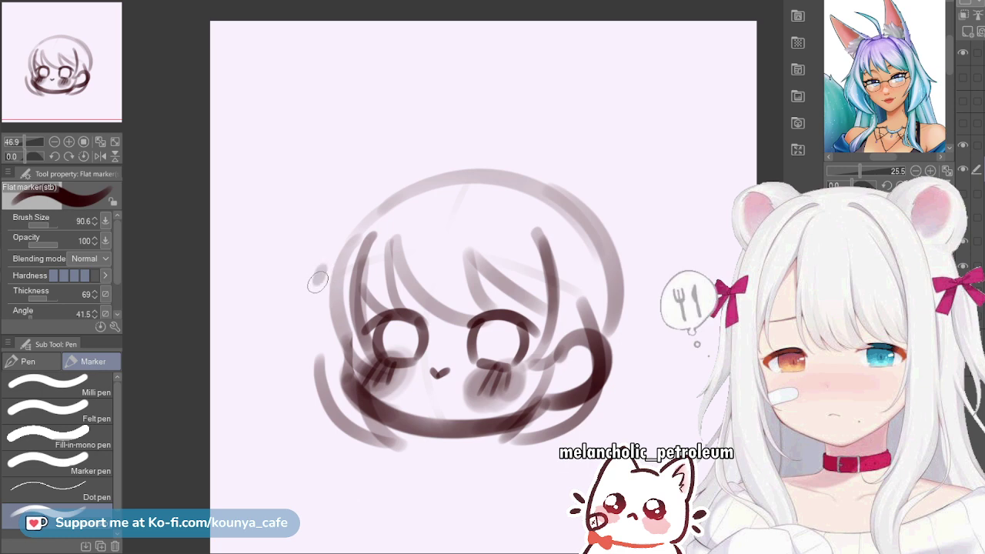
Set the Flat marker to 90.6 and sketch the hair's outer outline along the head's left side and just outside its upper-right curve
{"action": "left_click_drag", "start_coordinate": [320, 268], "coordinate": [344, 398]}
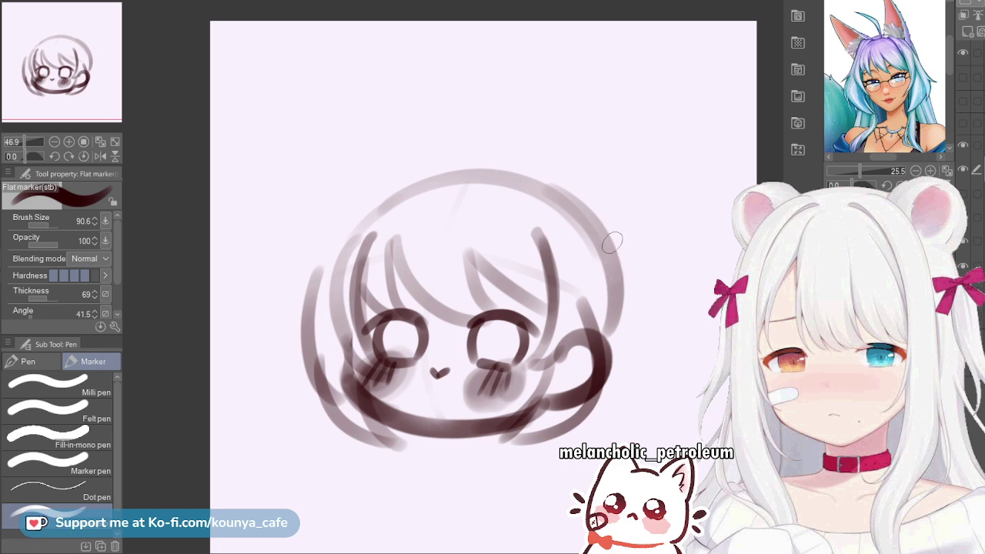
{"action": "left_click_drag", "start_coordinate": [589, 184], "coordinate": [629, 243]}
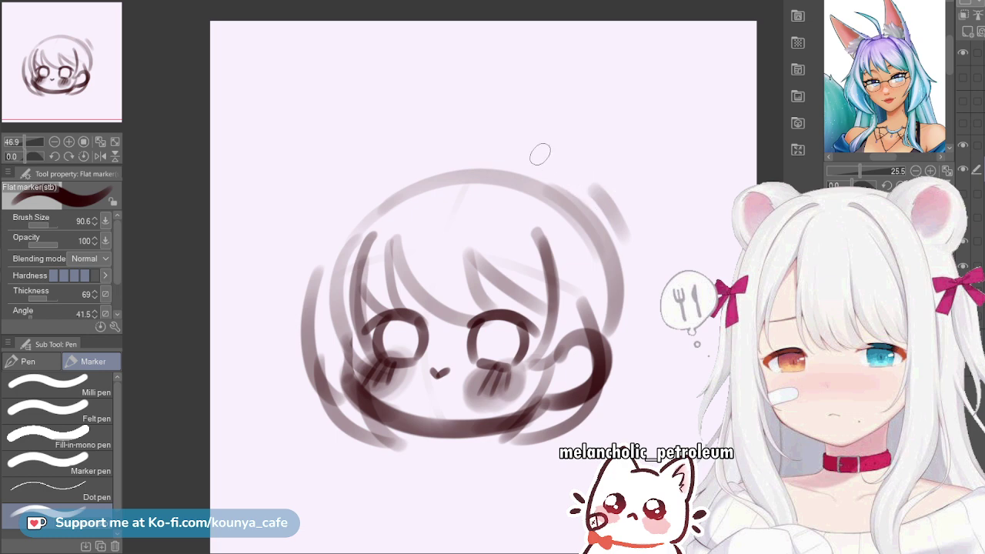
{"action": "mouse_move", "coordinate": [589, 174]}
{"action": "left_mouse_down"}
{"action": "mouse_move", "coordinate": [547, 175]}
{"action": "mouse_move", "coordinate": [591, 194]}
{"action": "left_mouse_up"}
{"action": "key", "text": "ctrl+z"}
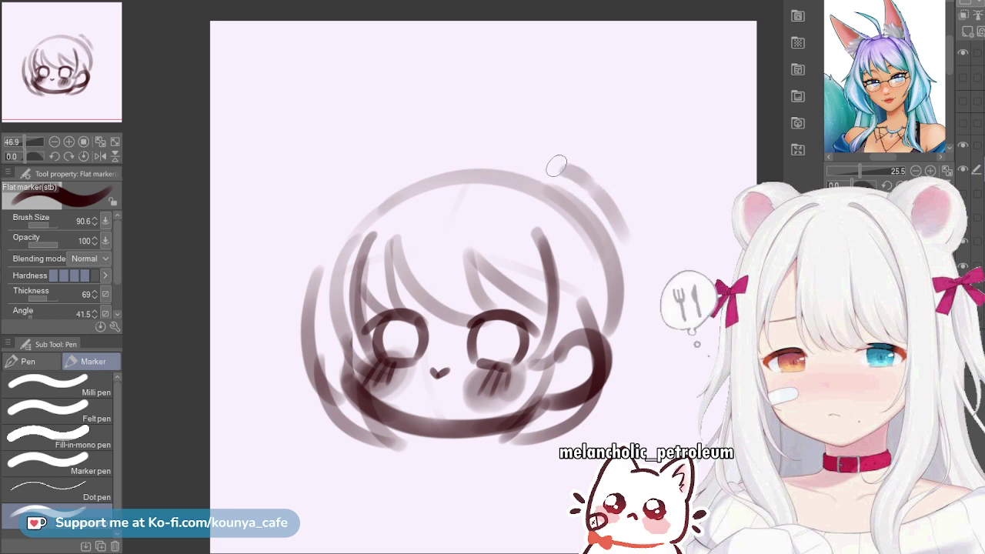
Sketch the hair's outer outline just outside the head's upper-left curve
{"action": "mouse_move", "coordinate": [539, 148]}
{"action": "left_mouse_down"}
{"action": "mouse_move", "coordinate": [332, 213]}
{"action": "mouse_move", "coordinate": [408, 143]}
{"action": "left_mouse_up"}
{"action": "key", "text": "ctrl+z"}
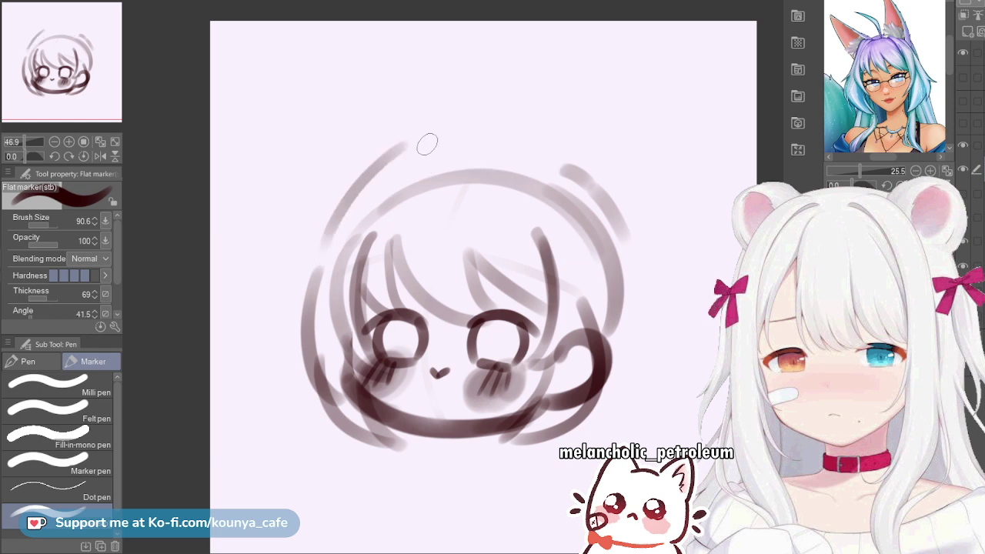
{"action": "key", "text": "ctrl+z"}
{"action": "mouse_move", "coordinate": [316, 259]}
{"action": "left_mouse_down"}
{"action": "mouse_move", "coordinate": [335, 222]}
{"action": "mouse_move", "coordinate": [456, 145]}
{"action": "mouse_move", "coordinate": [540, 140]}
{"action": "left_mouse_up"}
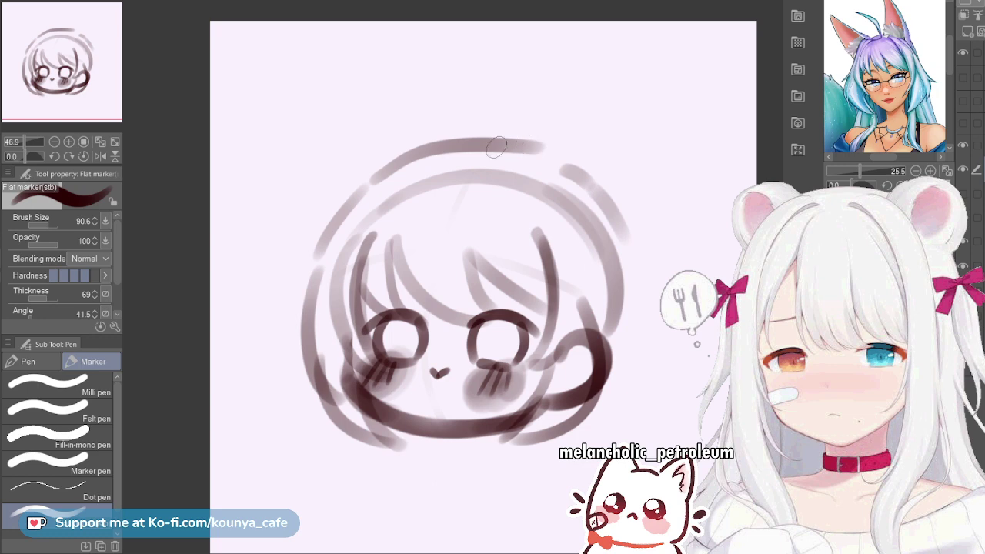
{"action": "key", "text": "ctrl+z"}
{"action": "key", "text": "ctrl+z"}
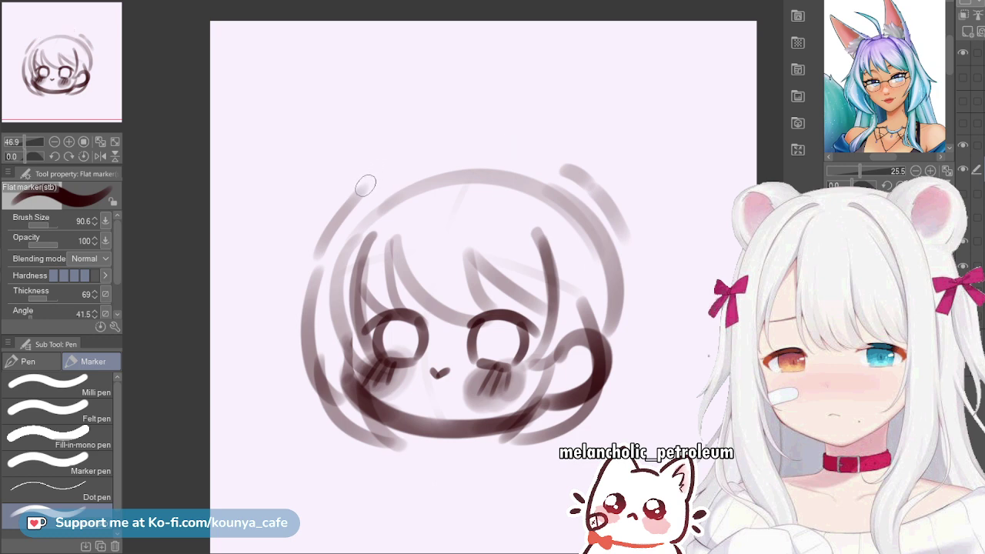
Sketch the crown arc of the hair above the top of the head, continuing from the upper-left outline
{"action": "mouse_move", "coordinate": [366, 185]}
{"action": "left_mouse_down"}
{"action": "mouse_move", "coordinate": [391, 164]}
{"action": "mouse_move", "coordinate": [435, 161]}
{"action": "left_mouse_up"}
{"action": "key", "text": "ctrl+z"}
{"action": "left_click_drag", "start_coordinate": [370, 184], "coordinate": [538, 149]}
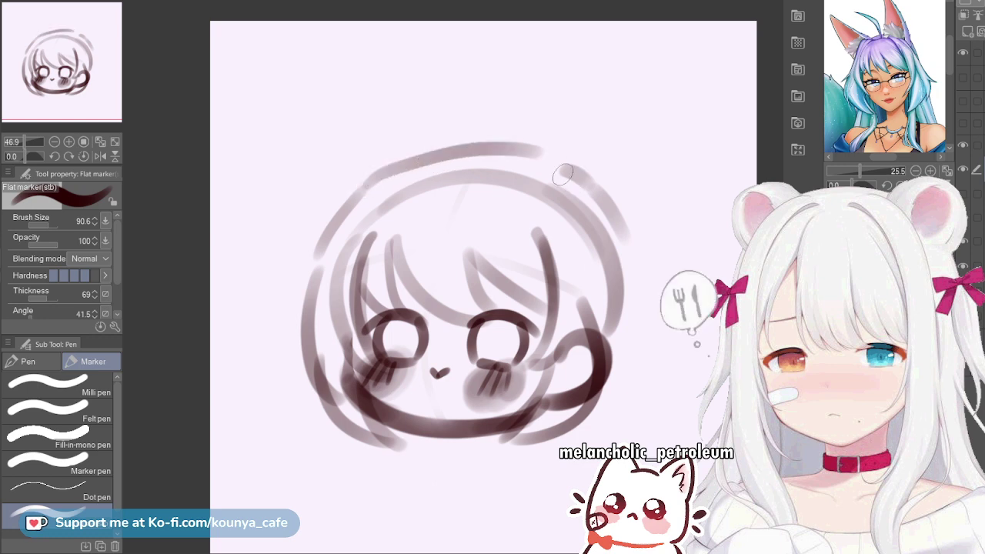
{"action": "key", "text": "ctrl+z"}
{"action": "mouse_move", "coordinate": [375, 184]}
{"action": "left_mouse_down"}
{"action": "mouse_move", "coordinate": [440, 150]}
{"action": "mouse_move", "coordinate": [562, 154]}
{"action": "left_mouse_up"}
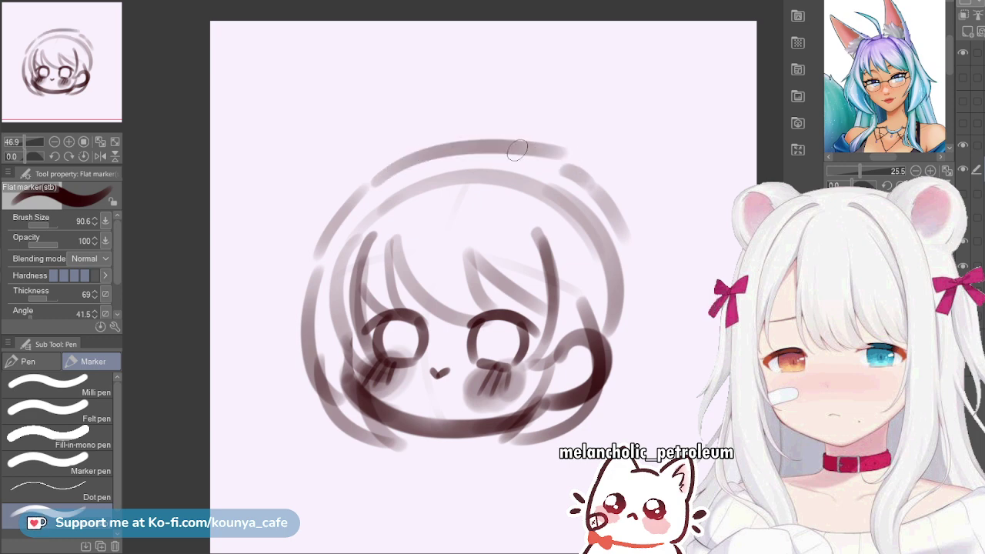
{"action": "key", "text": "ctrl+z"}
{"action": "left_click_drag", "start_coordinate": [358, 187], "coordinate": [529, 145]}
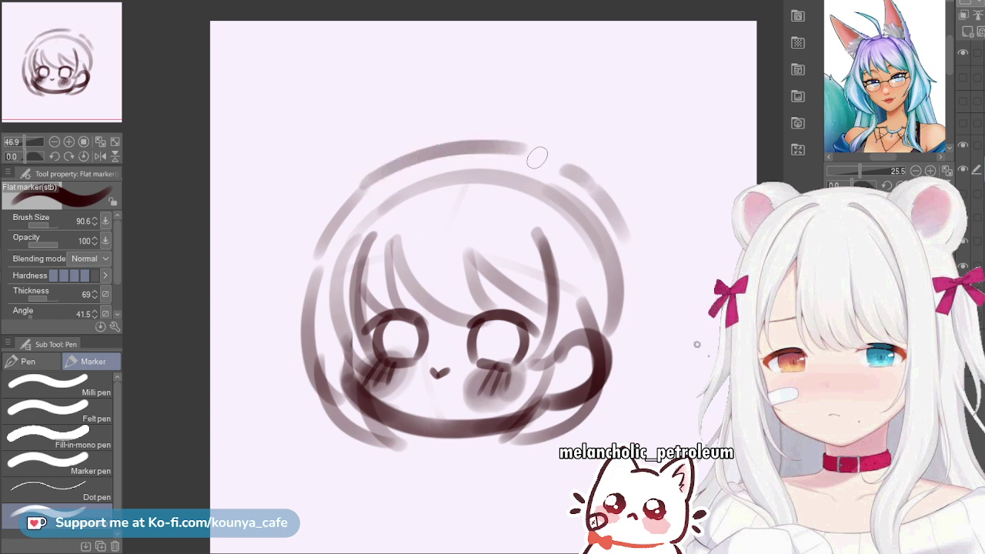
Reinforce the hair's upper-left outline and redraw its upper-right arc, joining the crown and extending down the head's right side
{"action": "mouse_move", "coordinate": [412, 167]}
{"action": "left_mouse_down"}
{"action": "mouse_move", "coordinate": [383, 182]}
{"action": "mouse_move", "coordinate": [359, 229]}
{"action": "mouse_move", "coordinate": [373, 181]}
{"action": "mouse_move", "coordinate": [324, 240]}
{"action": "left_mouse_up"}
{"action": "key", "text": "ctrl+z"}
{"action": "mouse_move", "coordinate": [514, 148]}
{"action": "left_mouse_down"}
{"action": "mouse_move", "coordinate": [565, 169]}
{"action": "mouse_move", "coordinate": [560, 158]}
{"action": "mouse_move", "coordinate": [601, 187]}
{"action": "mouse_move", "coordinate": [588, 174]}
{"action": "mouse_move", "coordinate": [568, 169]}
{"action": "mouse_move", "coordinate": [620, 222]}
{"action": "left_mouse_up"}
{"action": "key", "text": "ctrl+z"}
{"action": "key", "text": "ctrl+z"}
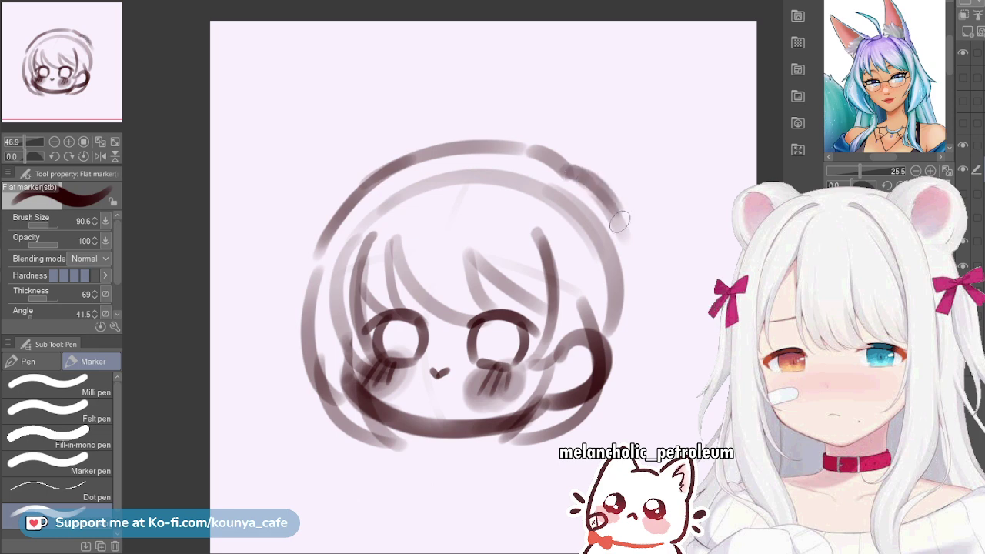
{"action": "key", "text": "ctrl+z"}
{"action": "mouse_move", "coordinate": [568, 170]}
{"action": "left_mouse_down"}
{"action": "mouse_move", "coordinate": [639, 268]}
{"action": "mouse_move", "coordinate": [611, 268]}
{"action": "left_mouse_up"}
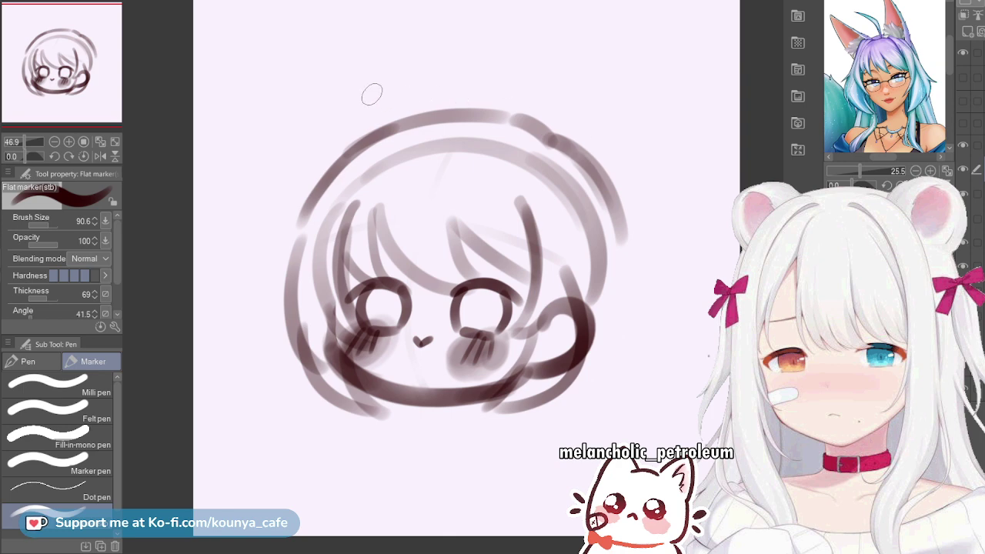
Sketch the inner edge of the left fox ear as a slanted stroke rising from the upper-left hair outline with the Flat marker
{"action": "key", "text": "["}
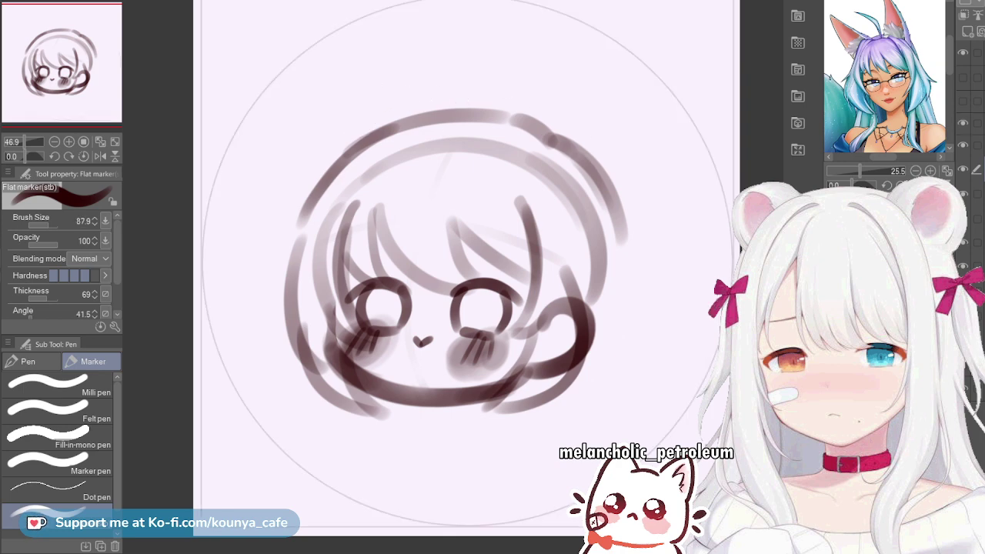
{"action": "left_click_drag", "start_coordinate": [352, 35], "coordinate": [414, 154]}
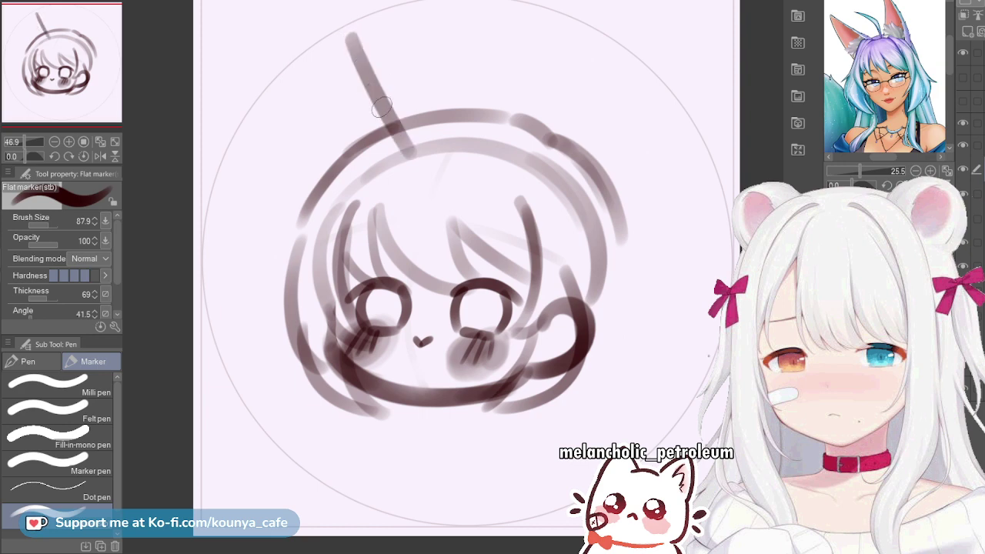
{"action": "key", "text": "ctrl+z"}
{"action": "left_click_drag", "start_coordinate": [339, 54], "coordinate": [399, 142]}
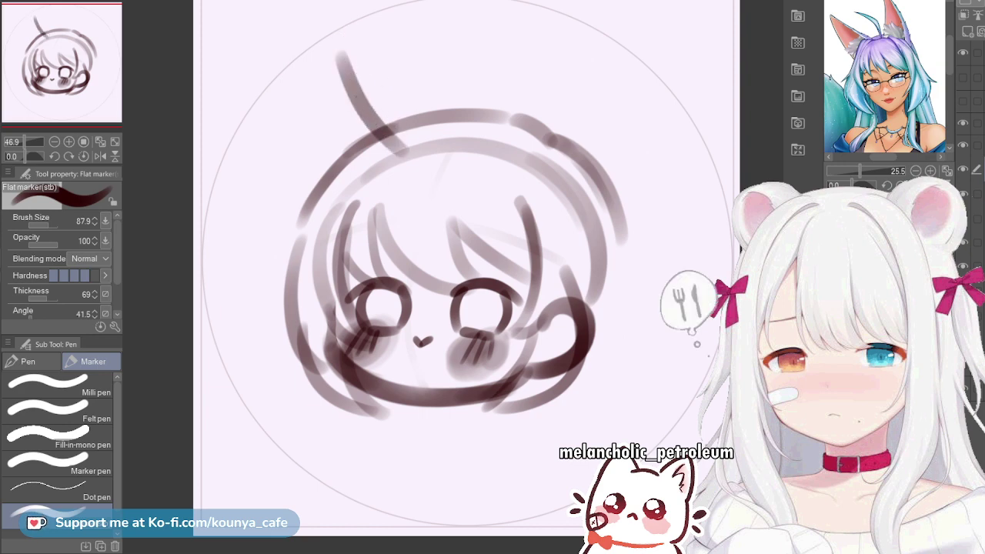
{"action": "key", "text": "ctrl+z"}
{"action": "left_click_drag", "start_coordinate": [330, 43], "coordinate": [396, 146]}
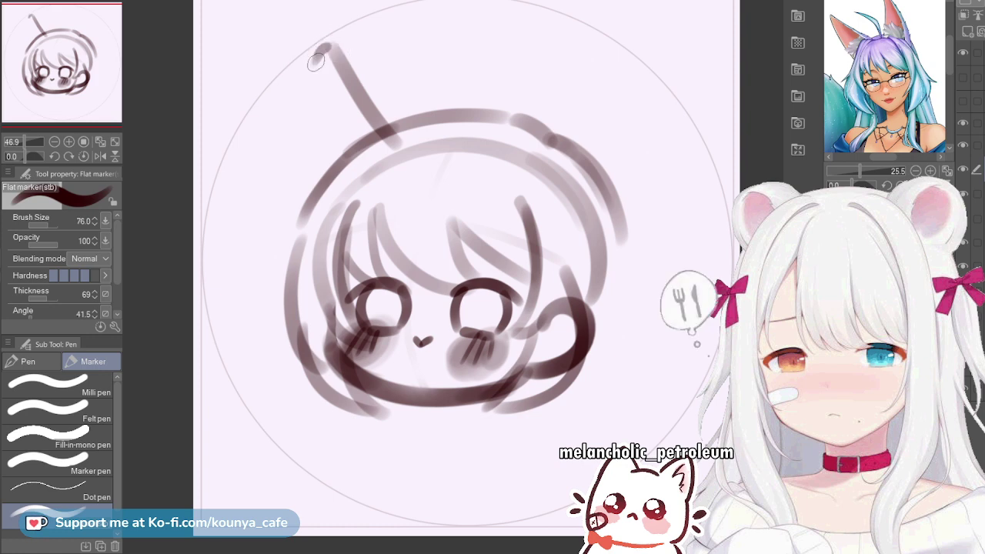
Sketch the left ear's outer edge at brush size 76.0, curving from the tip to the hair outline at the head's side
{"action": "left_click_drag", "start_coordinate": [323, 48], "coordinate": [296, 201]}
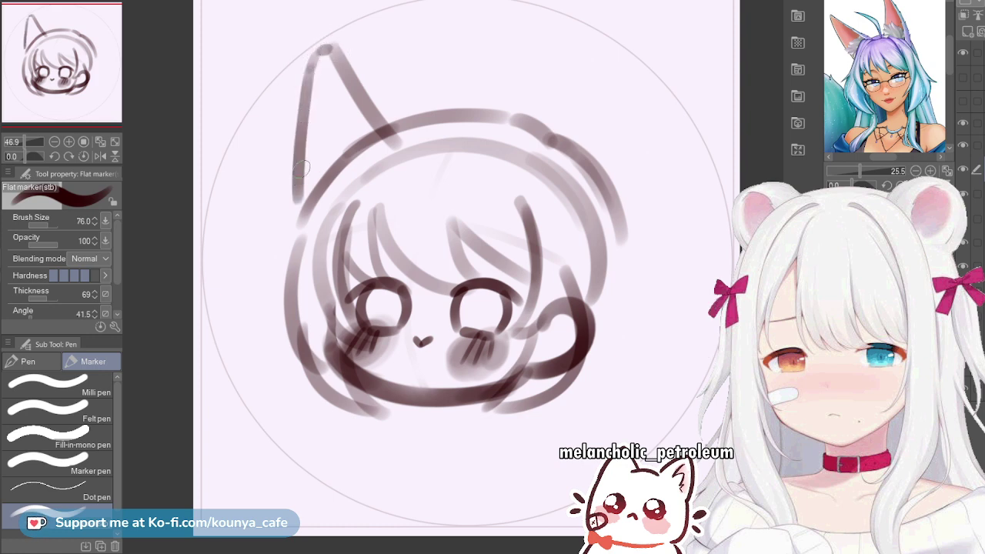
{"action": "key", "text": "ctrl+z"}
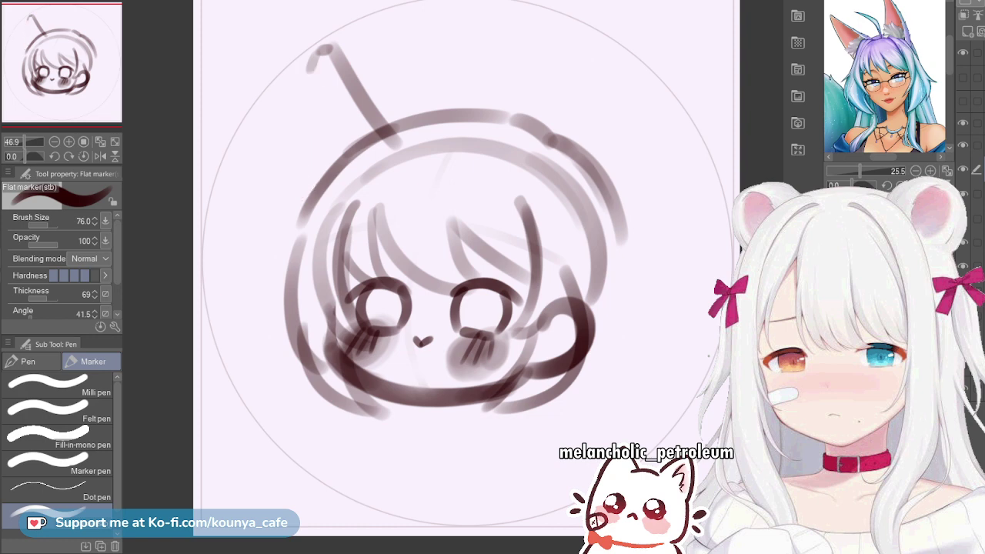
{"action": "left_click_drag", "start_coordinate": [308, 79], "coordinate": [304, 210]}
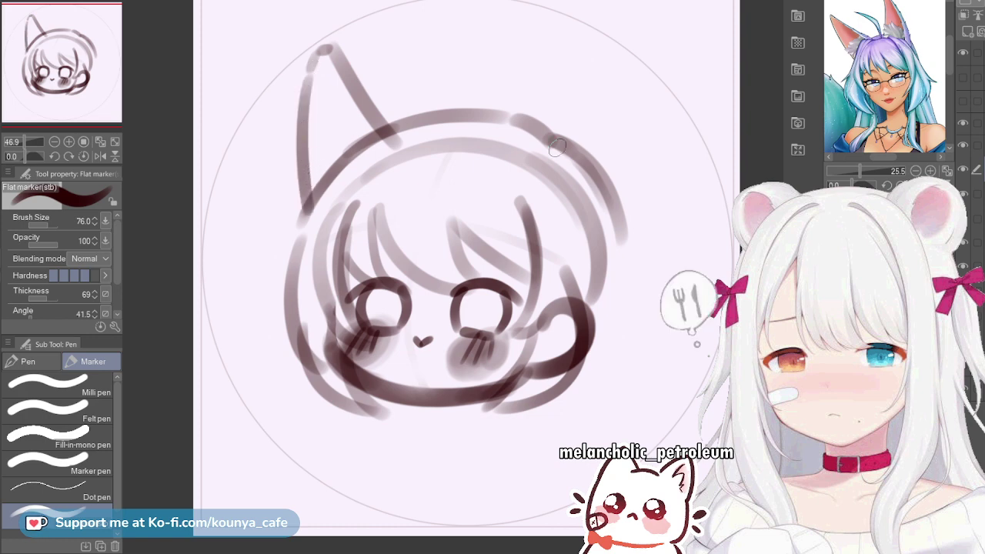
Set the Flat marker to 94.8 and sketch the right fox ear's inner edge, slanting up and outward from the crown
{"action": "key", "text": "bracketright"}
{"action": "key", "text": "bracketright"}
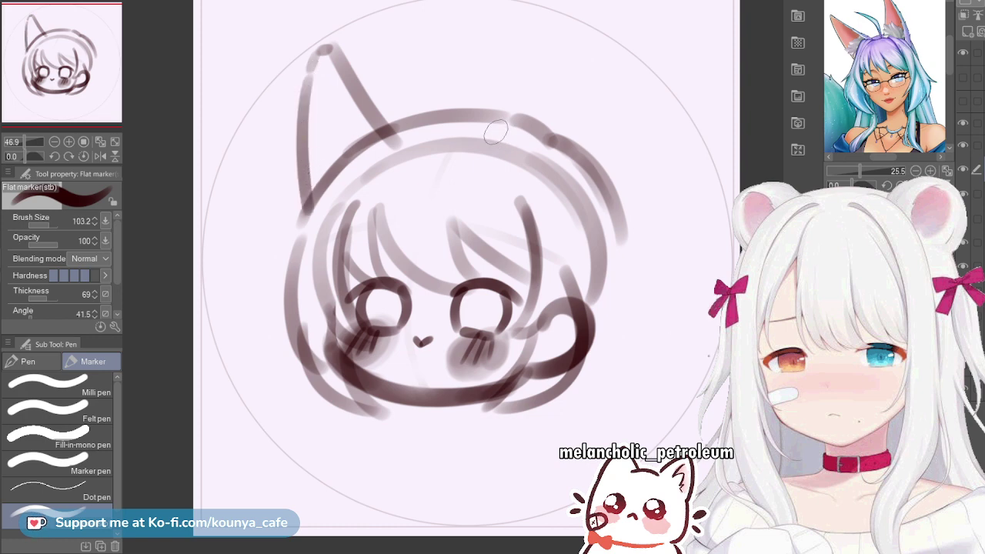
{"action": "left_click_drag", "start_coordinate": [495, 132], "coordinate": [566, 69]}
{"action": "key", "text": "ctrl+z"}
{"action": "left_click_drag", "start_coordinate": [505, 142], "coordinate": [567, 69]}
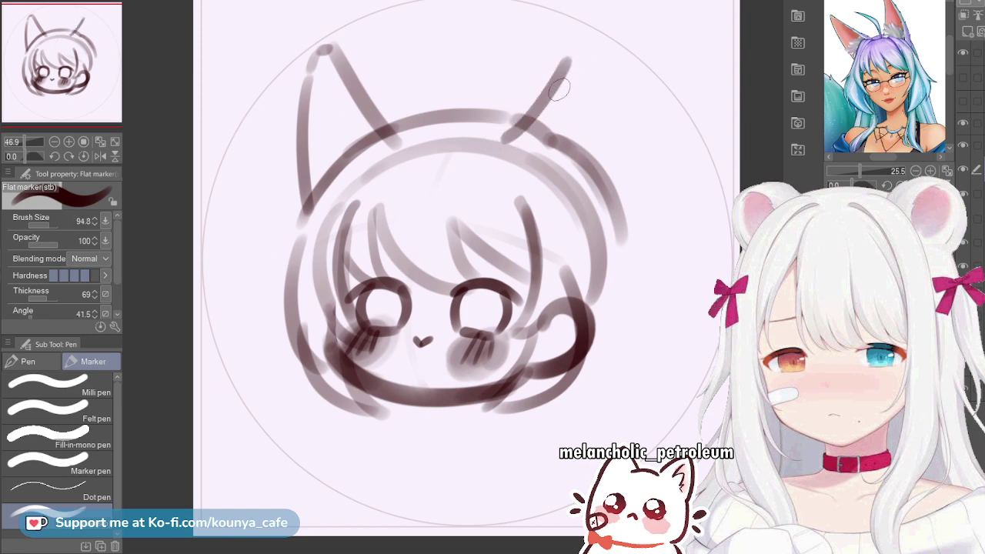
{"action": "key", "text": "ctrl+z"}
{"action": "mouse_move", "coordinate": [512, 141]}
{"action": "left_mouse_down"}
{"action": "mouse_move", "coordinate": [566, 63]}
{"action": "mouse_move", "coordinate": [494, 158]}
{"action": "left_mouse_up"}
{"action": "key", "text": "ctrl+z"}
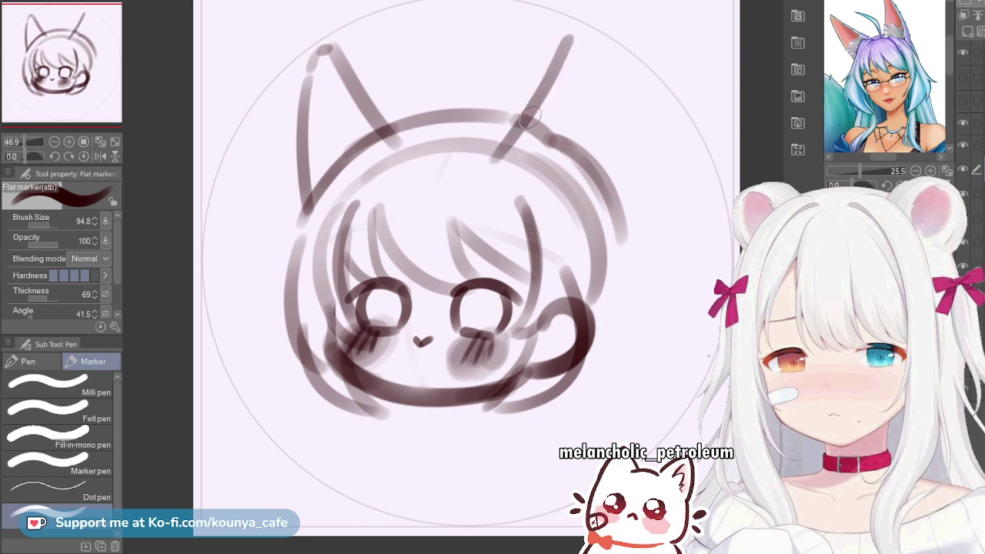
Lasso the right ear's inner-edge stroke and transform it, nudging it outward and shortening it slightly
{"action": "key", "text": "m"}
{"action": "left_click_drag", "start_coordinate": [565, 17], "coordinate": [585, 171]}
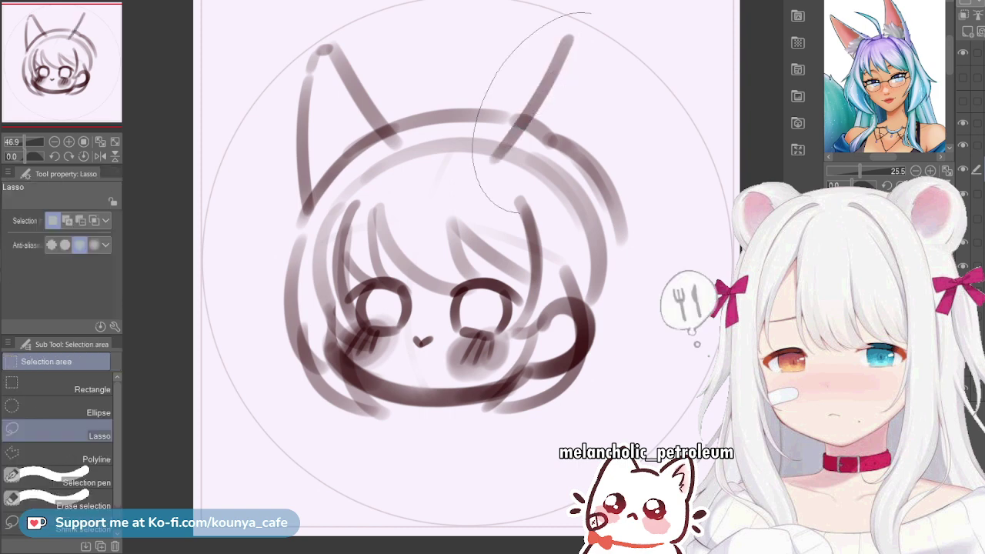
{"action": "key", "text": "ctrl+t"}
{"action": "left_click_drag", "start_coordinate": [551, 112], "coordinate": [560, 107]}
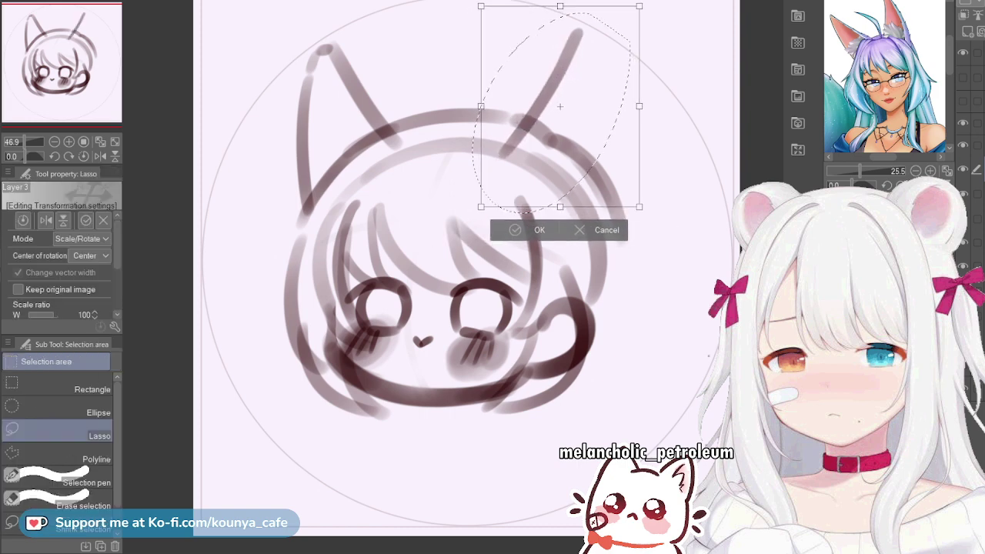
{"action": "left_click_drag", "start_coordinate": [560, 6], "coordinate": [551, 16]}
{"action": "key", "text": "Return"}
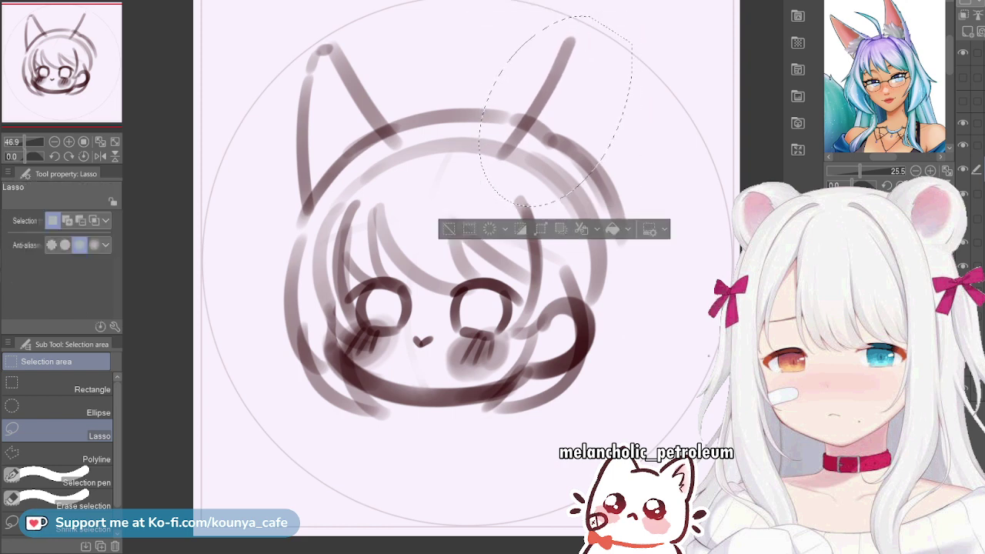
{"action": "key", "text": "ctrl+d"}
Set the Flat marker to 74.9 and sketch the right ear's tip and curved outer edge down to the hair outline
{"action": "key", "text": "p"}
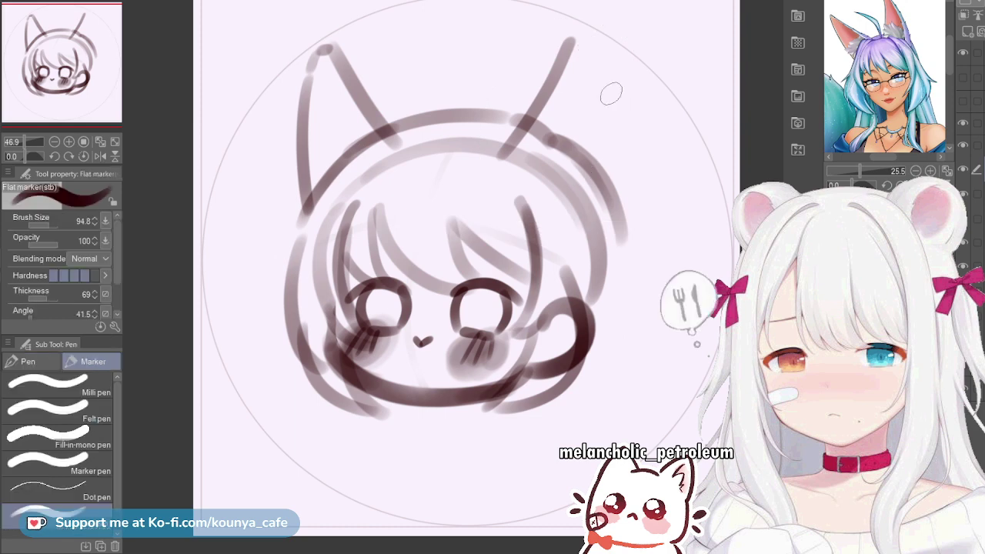
{"action": "key", "text": "bracketleft"}
{"action": "key", "text": "bracketleft"}
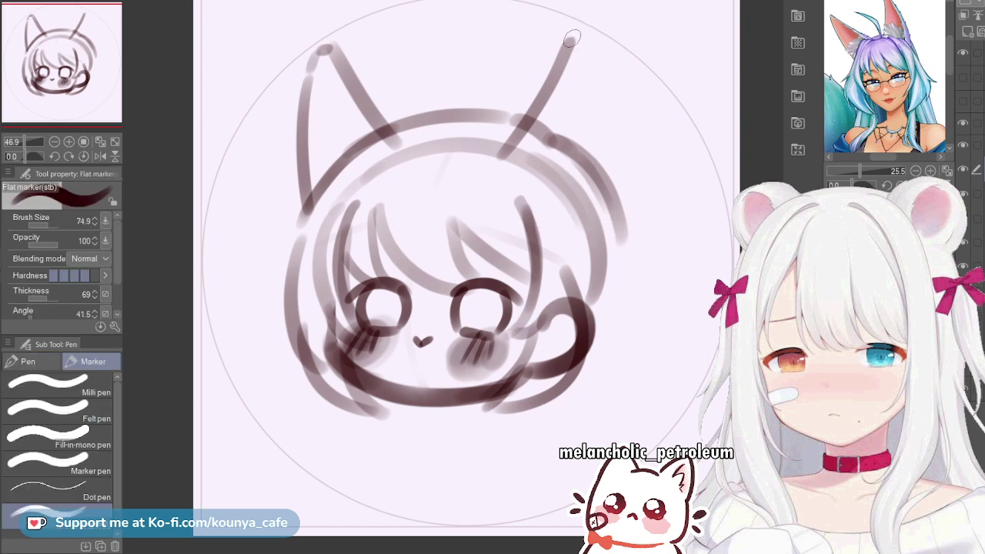
{"action": "mouse_move", "coordinate": [571, 38]}
{"action": "left_mouse_down"}
{"action": "mouse_move", "coordinate": [588, 40]}
{"action": "mouse_move", "coordinate": [618, 156]}
{"action": "mouse_move", "coordinate": [620, 235]}
{"action": "left_mouse_up"}
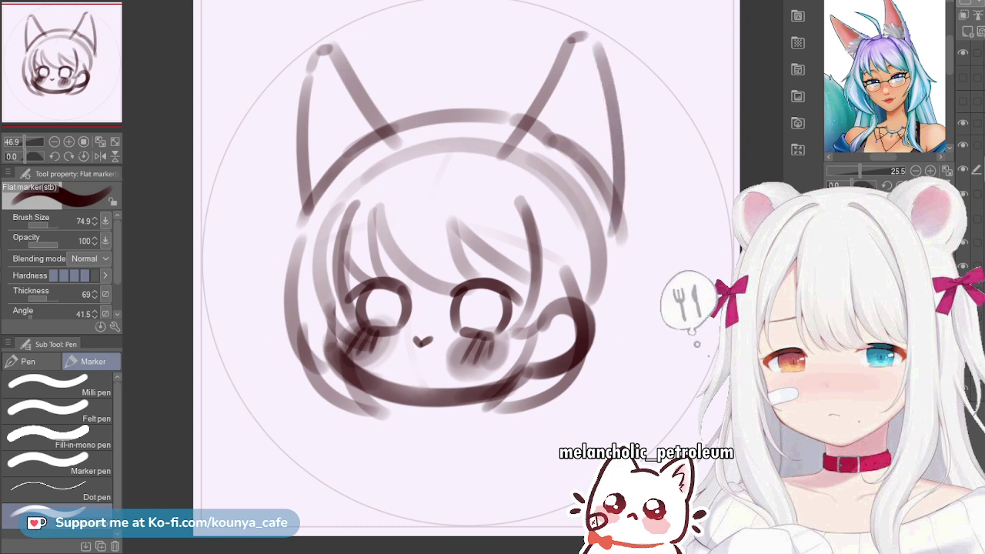
{"action": "key", "text": "ctrl+z"}
{"action": "left_click_drag", "start_coordinate": [594, 47], "coordinate": [606, 219]}
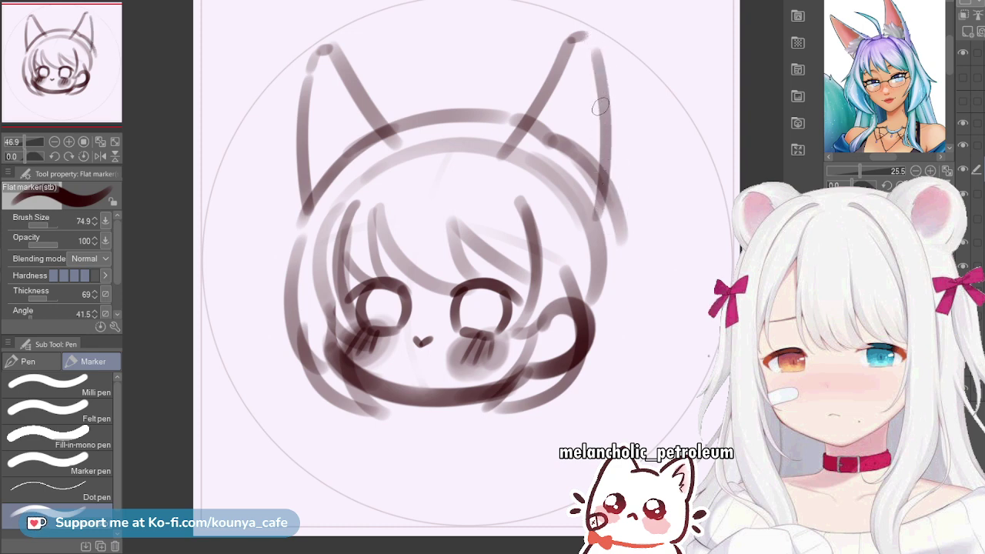
{"action": "key", "text": "ctrl+z"}
{"action": "left_click_drag", "start_coordinate": [592, 45], "coordinate": [616, 164]}
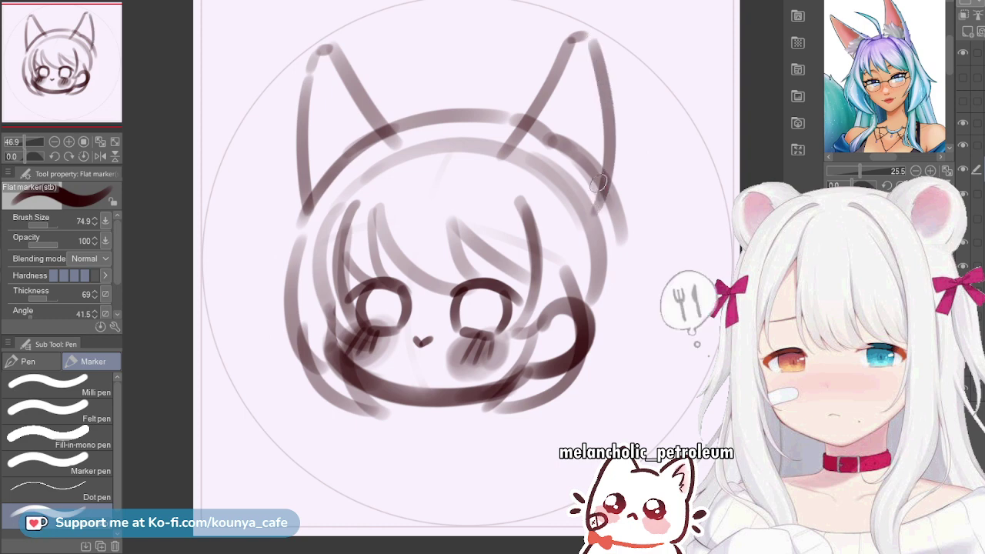
Lasso the whole right ear and transform it, moving it slightly inward and scaling its width to 105
{"action": "key", "text": "m"}
{"action": "mouse_move", "coordinate": [504, 22]}
{"action": "left_mouse_down"}
{"action": "mouse_move", "coordinate": [462, 100]}
{"action": "mouse_move", "coordinate": [473, 58]}
{"action": "left_mouse_up"}
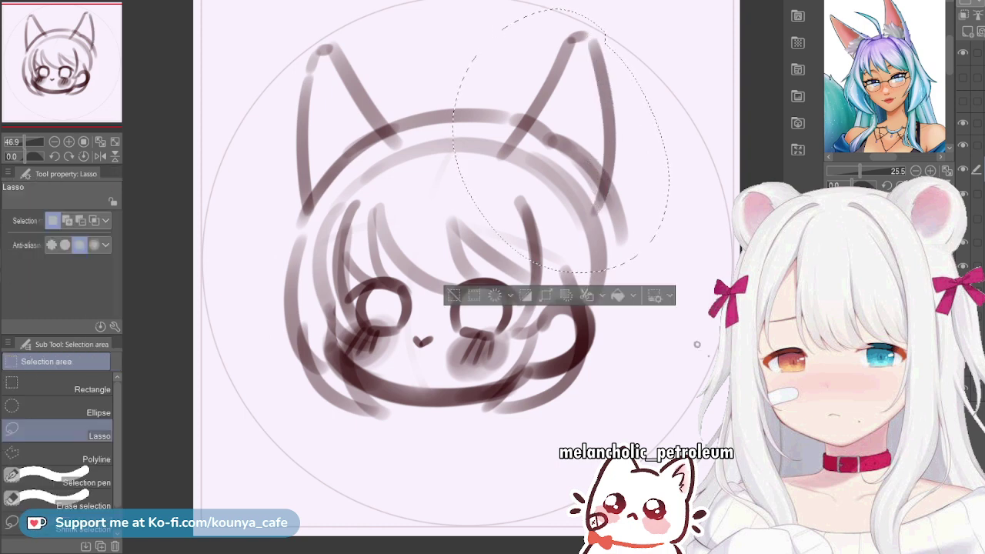
{"action": "key", "text": "ctrl+t"}
{"action": "left_click_drag", "start_coordinate": [560, 140], "coordinate": [554, 138]}
{"action": "left_click_drag", "start_coordinate": [662, 271], "coordinate": [672, 282]}
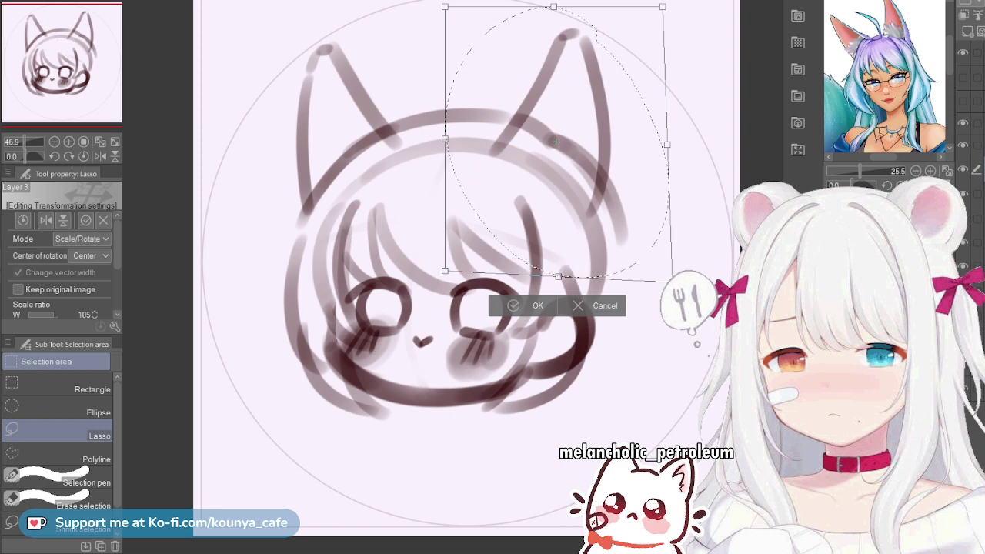
{"action": "key", "text": "Return"}
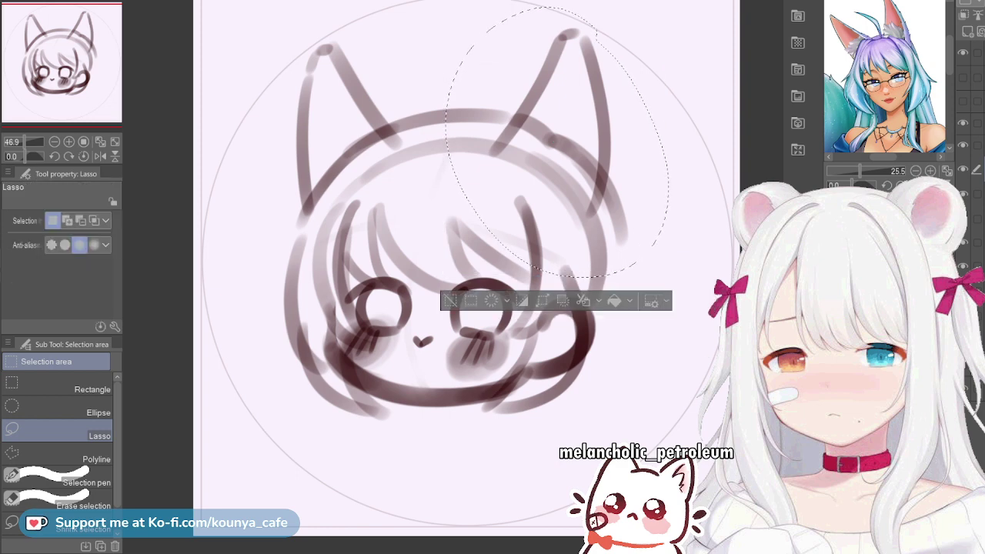
{"action": "key", "text": "ctrl+d"}
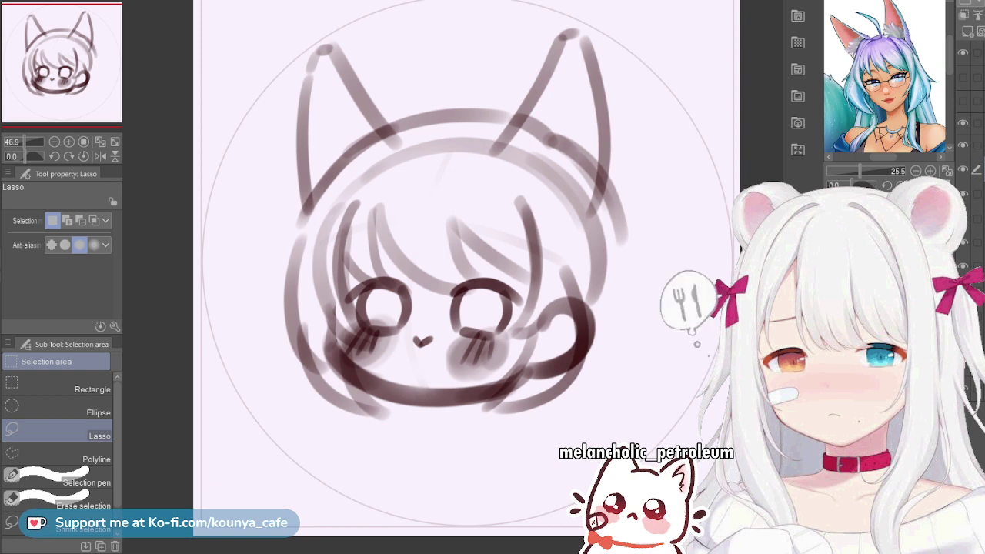
Set the Flat marker to 44.3 and sketch jagged inner fur strokes inside the left ear
{"action": "key", "text": "p"}
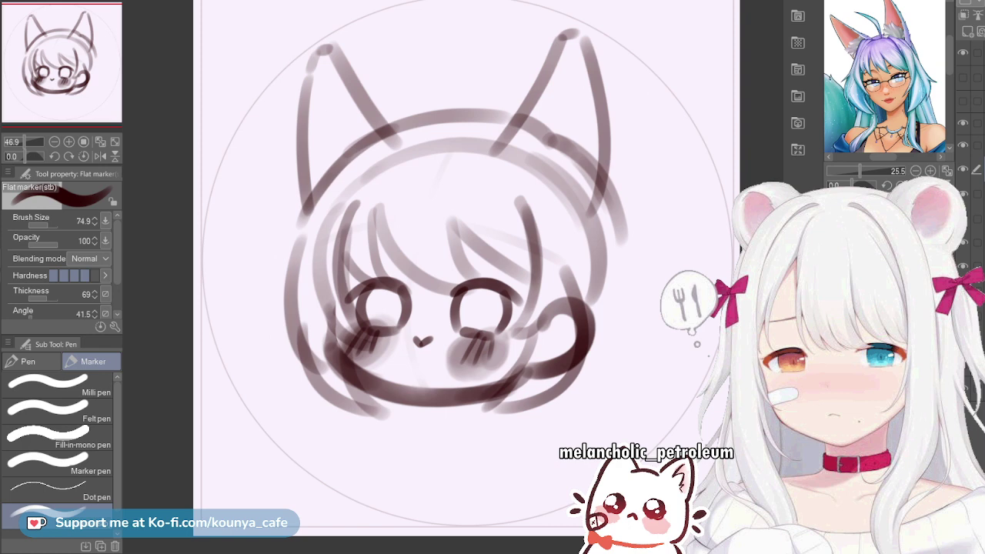
{"action": "mouse_move", "coordinate": [320, 106]}
{"action": "left_mouse_down"}
{"action": "mouse_move", "coordinate": [344, 154]}
{"action": "mouse_move", "coordinate": [327, 120]}
{"action": "mouse_move", "coordinate": [339, 140]}
{"action": "mouse_move", "coordinate": [334, 132]}
{"action": "mouse_move", "coordinate": [336, 149]}
{"action": "mouse_move", "coordinate": [324, 140]}
{"action": "mouse_move", "coordinate": [334, 164]}
{"action": "left_mouse_up"}
{"action": "key", "text": "ctrl+z"}
{"action": "key", "text": "ctrl+z"}
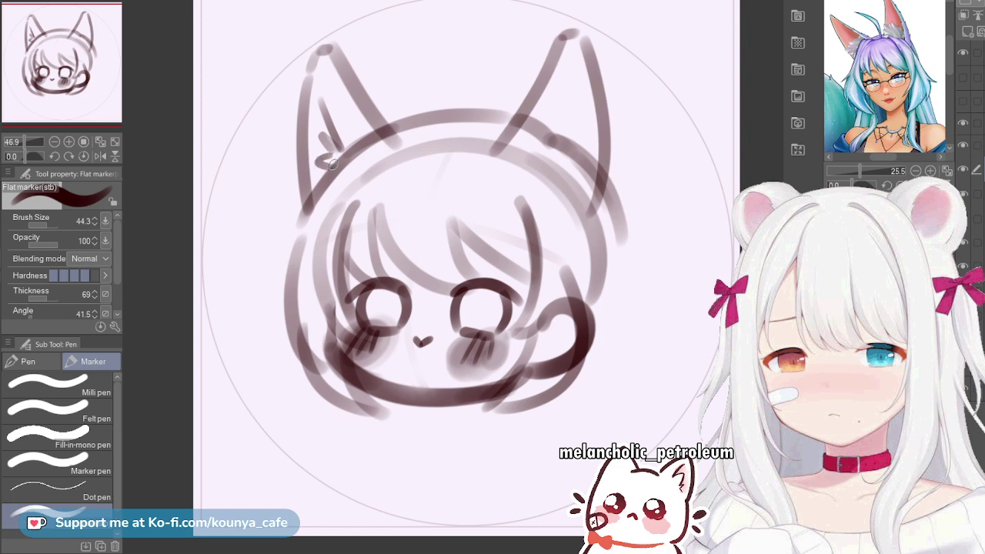
Sketch matching jagged inner fur inside the right ear and clear the hair outline crossing it
{"action": "left_click_drag", "start_coordinate": [573, 98], "coordinate": [548, 152]}
{"action": "key", "text": "ctrl+z"}
{"action": "left_click_drag", "start_coordinate": [574, 98], "coordinate": [554, 139]}
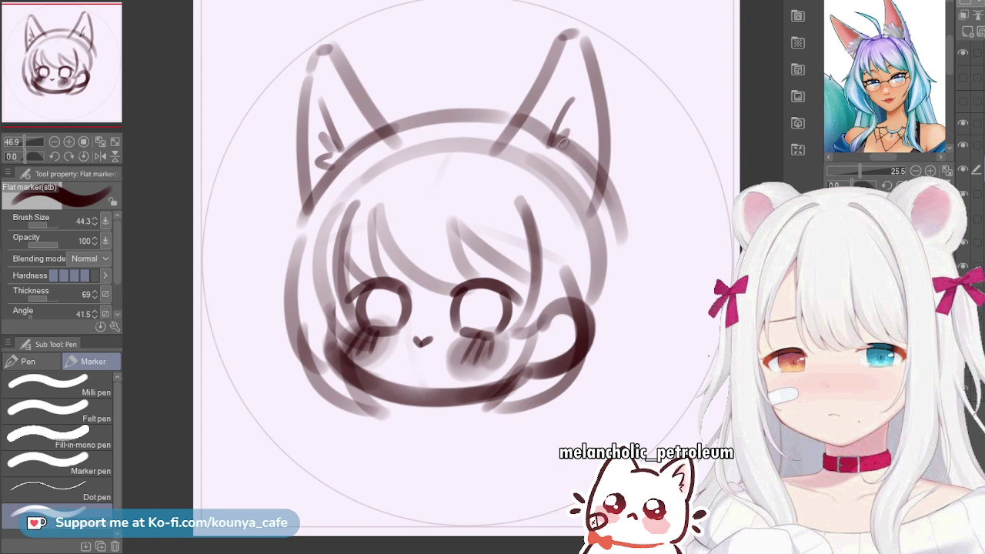
{"action": "mouse_move", "coordinate": [562, 141]}
{"action": "left_mouse_down"}
{"action": "mouse_move", "coordinate": [585, 138]}
{"action": "mouse_move", "coordinate": [575, 151]}
{"action": "left_mouse_up"}
{"action": "key", "text": "ctrl+z"}
{"action": "key", "text": "ctrl+z"}
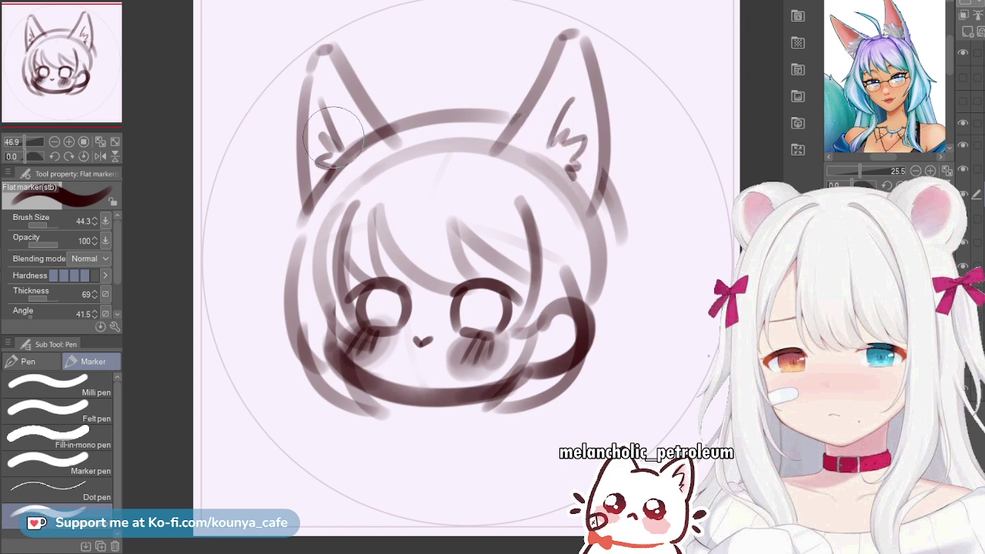
Erase the hair outline crossing the left ear's base and refine the lower tufts of its inner fur
{"action": "key", "text": "bracketleft"}
{"action": "key", "text": "bracketleft"}
{"action": "mouse_move", "coordinate": [337, 149]}
{"action": "left_mouse_down"}
{"action": "mouse_move", "coordinate": [328, 198]}
{"action": "mouse_move", "coordinate": [338, 142]}
{"action": "mouse_move", "coordinate": [374, 160]}
{"action": "left_mouse_up"}
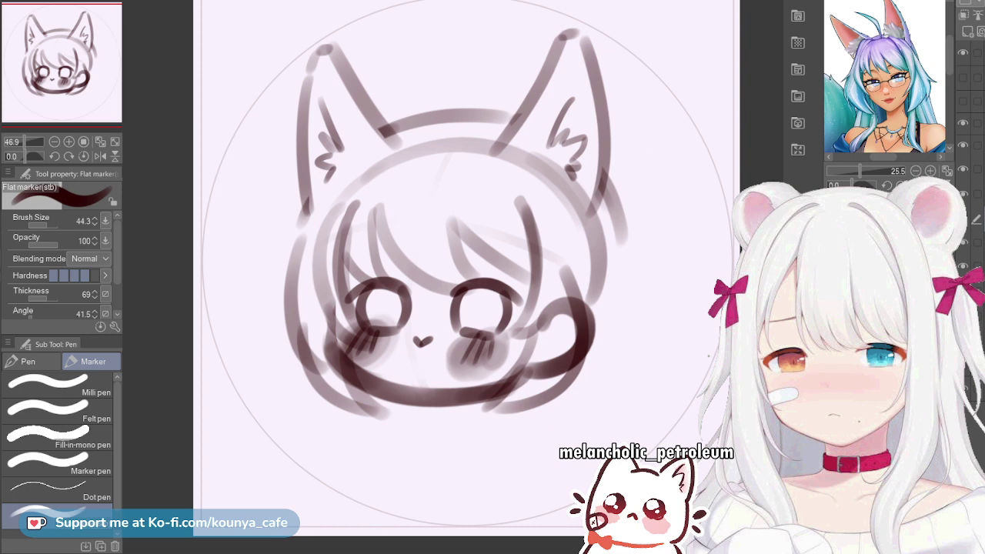
Fade the inner head curve across the forehead and both sides with the Soft eraser at size 366.5
{"action": "key", "text": "e"}
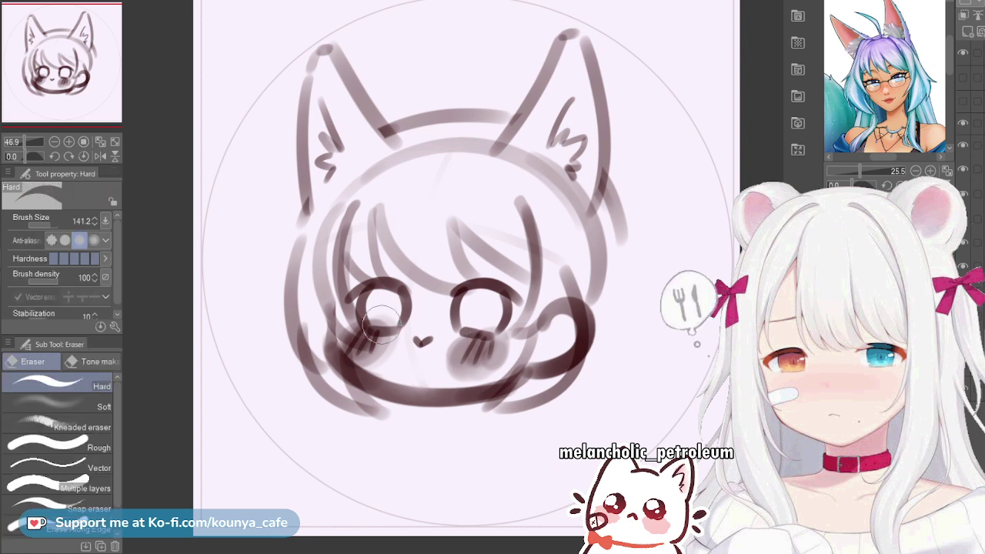
{"action": "left_click", "coordinate": [60, 403]}
{"action": "key", "text": "bracketright"}
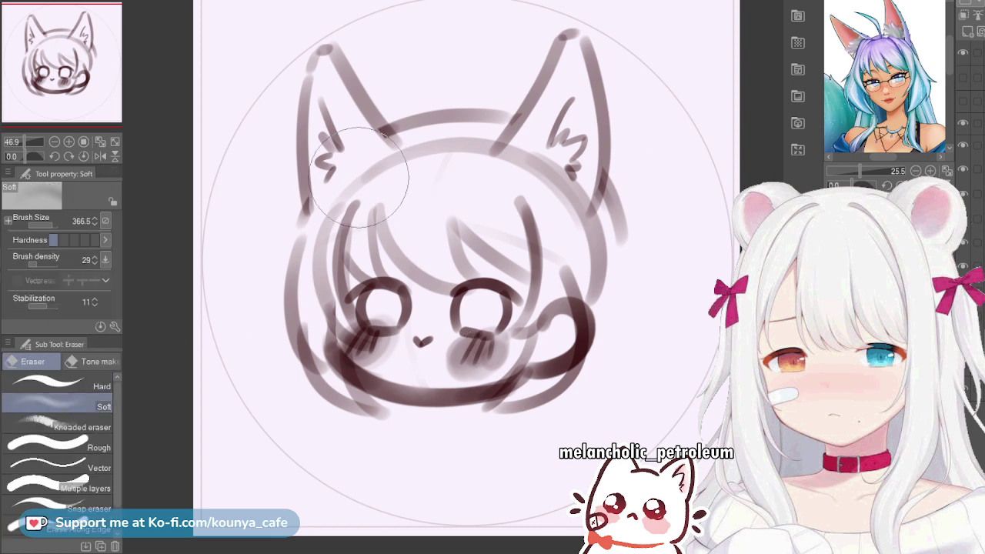
{"action": "mouse_move", "coordinate": [360, 177]}
{"action": "left_mouse_down"}
{"action": "mouse_move", "coordinate": [335, 206]}
{"action": "mouse_move", "coordinate": [384, 163]}
{"action": "mouse_move", "coordinate": [538, 167]}
{"action": "mouse_move", "coordinate": [560, 206]}
{"action": "mouse_move", "coordinate": [579, 210]}
{"action": "mouse_move", "coordinate": [569, 190]}
{"action": "mouse_move", "coordinate": [586, 221]}
{"action": "mouse_move", "coordinate": [516, 169]}
{"action": "mouse_move", "coordinate": [407, 158]}
{"action": "mouse_move", "coordinate": [372, 178]}
{"action": "left_mouse_up"}
{"action": "mouse_move", "coordinate": [306, 257]}
{"action": "left_mouse_down"}
{"action": "mouse_move", "coordinate": [264, 238]}
{"action": "mouse_move", "coordinate": [281, 241]}
{"action": "left_mouse_up"}
{"action": "mouse_move", "coordinate": [510, 142]}
{"action": "left_mouse_down"}
{"action": "mouse_move", "coordinate": [587, 204]}
{"action": "mouse_move", "coordinate": [620, 255]}
{"action": "mouse_move", "coordinate": [619, 233]}
{"action": "mouse_move", "coordinate": [563, 156]}
{"action": "mouse_move", "coordinate": [559, 185]}
{"action": "mouse_move", "coordinate": [620, 207]}
{"action": "mouse_move", "coordinate": [584, 187]}
{"action": "mouse_move", "coordinate": [590, 212]}
{"action": "mouse_move", "coordinate": [616, 232]}
{"action": "mouse_move", "coordinate": [614, 261]}
{"action": "mouse_move", "coordinate": [585, 218]}
{"action": "left_mouse_up"}
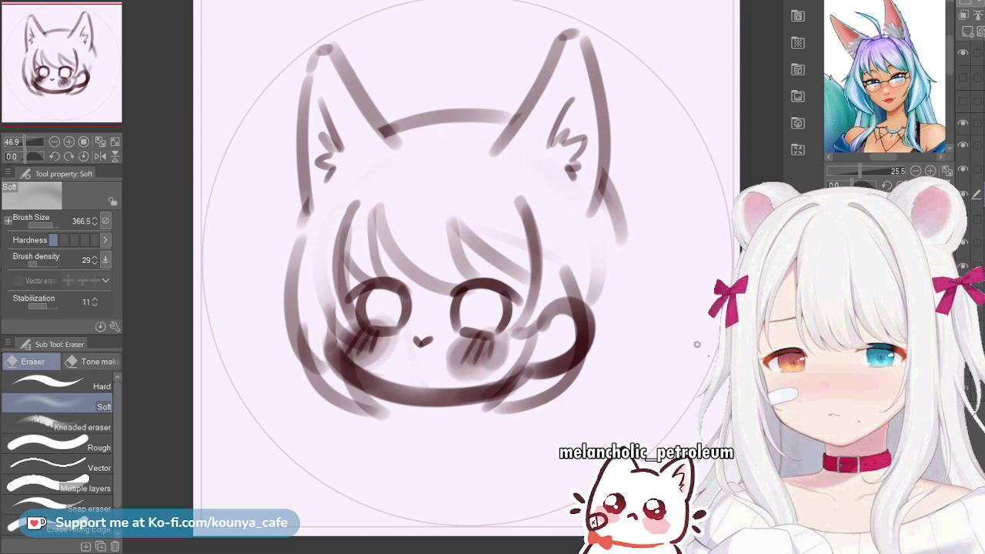
{"action": "key", "text": "ctrl+t"}
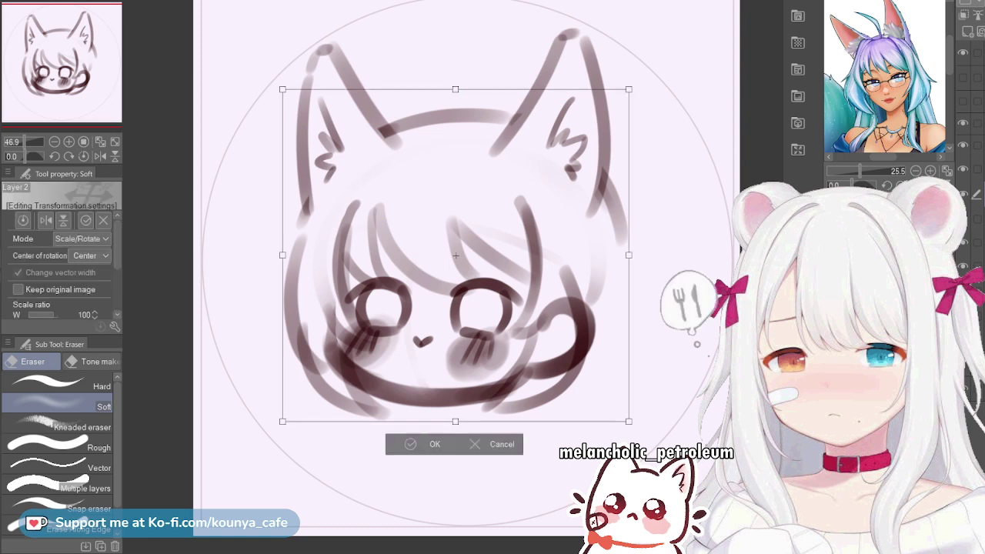
{"action": "left_click_drag", "start_coordinate": [628, 254], "coordinate": [635, 256]}
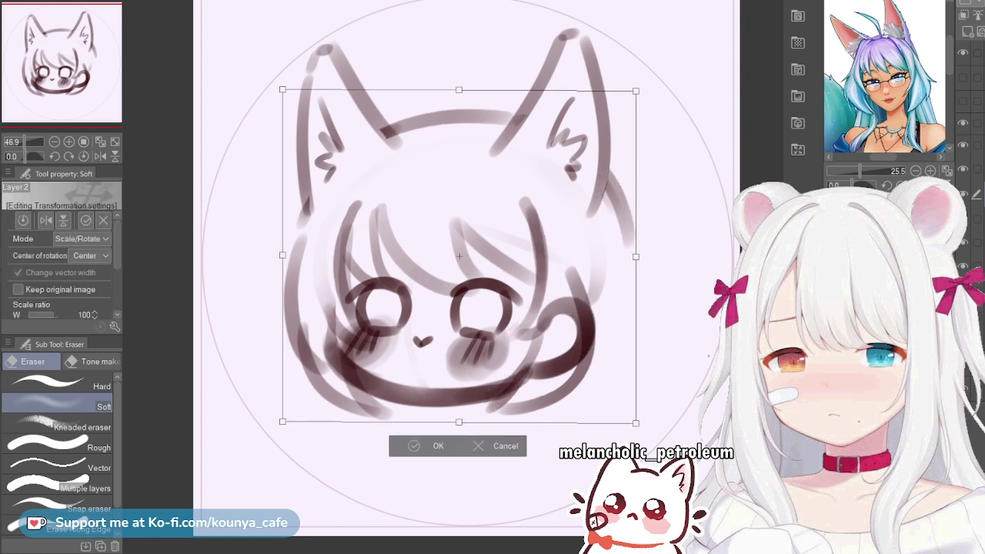
{"action": "key", "text": "ctrl+z"}
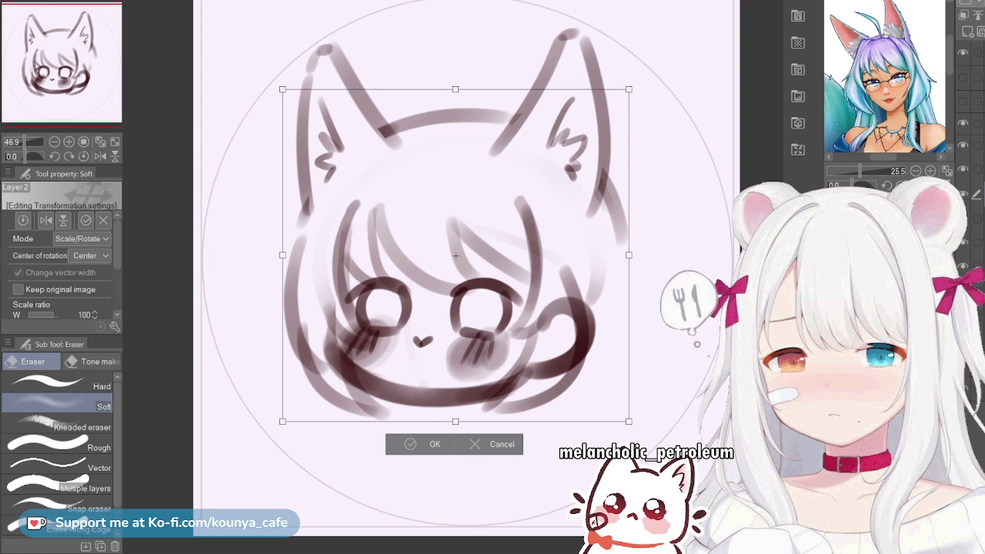
{"action": "left_click", "coordinate": [410, 443]}
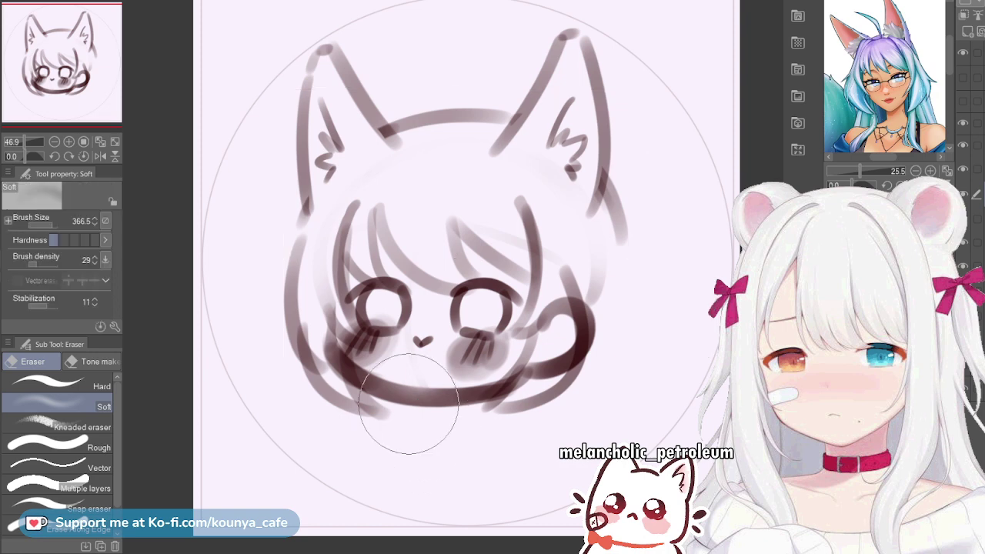
Erase the leftover hair outline stroke outside the base of the right ear with the Soft eraser
{"action": "mouse_move", "coordinate": [638, 187]}
{"action": "left_mouse_down"}
{"action": "mouse_move", "coordinate": [624, 190]}
{"action": "mouse_move", "coordinate": [617, 178]}
{"action": "mouse_move", "coordinate": [627, 224]}
{"action": "mouse_move", "coordinate": [622, 190]}
{"action": "mouse_move", "coordinate": [626, 203]}
{"action": "left_mouse_up"}
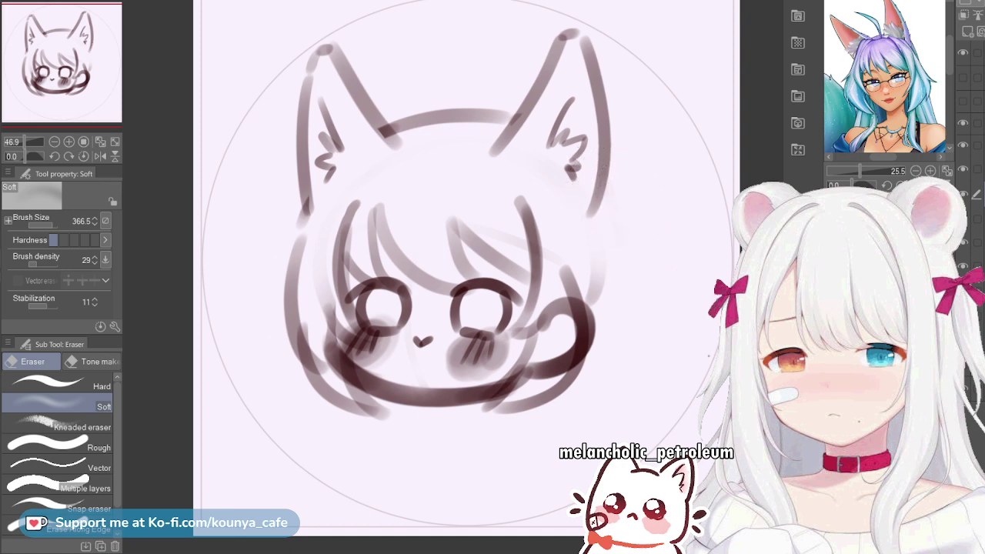
Sketch a long outer hair strand falling from the right ear's base with the Flat marker at brush size 80.8
{"action": "key", "text": "p"}
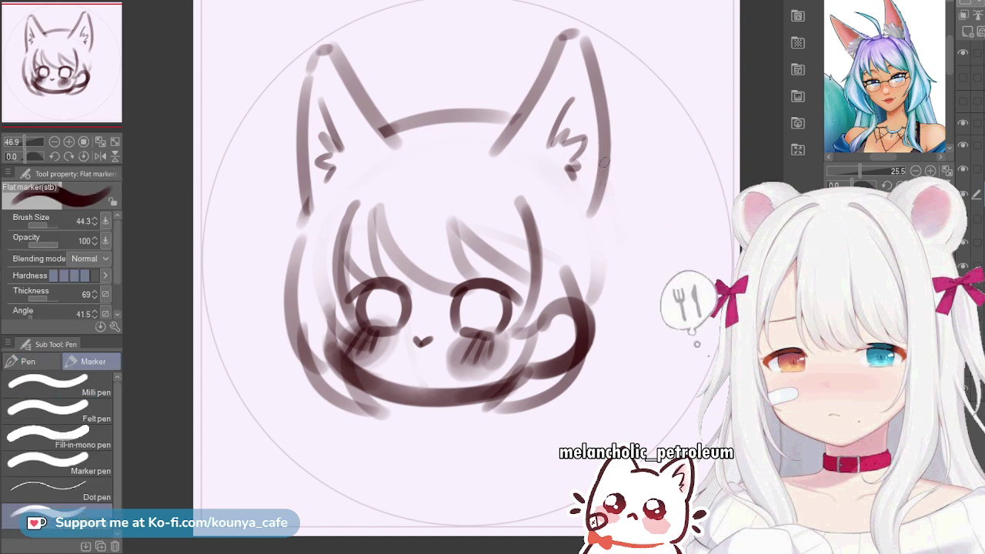
{"action": "key", "text": "ctrl+z"}
{"action": "mouse_move", "coordinate": [604, 154]}
{"action": "left_mouse_down"}
{"action": "mouse_move", "coordinate": [639, 220]}
{"action": "mouse_move", "coordinate": [646, 275]}
{"action": "mouse_move", "coordinate": [637, 222]}
{"action": "mouse_move", "coordinate": [638, 257]}
{"action": "left_mouse_up"}
{"action": "key", "text": "ctrl+z"}
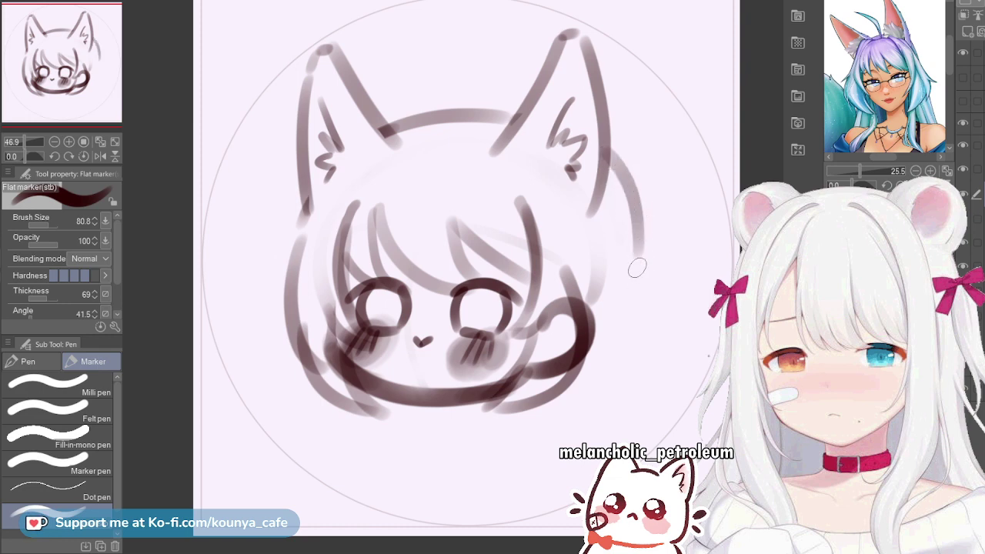
{"action": "key", "text": "ctrl+z"}
{"action": "left_click_drag", "start_coordinate": [609, 147], "coordinate": [677, 394]}
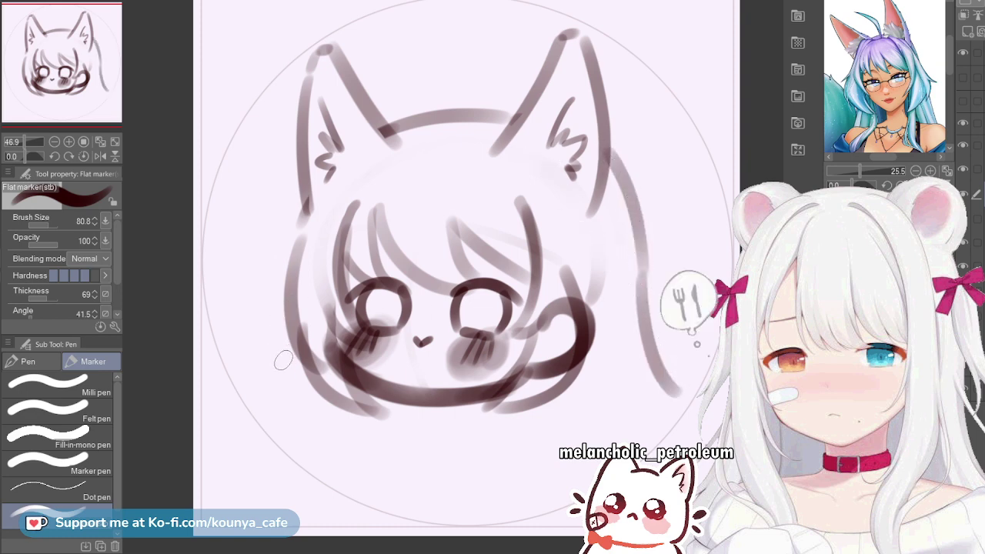
{"action": "left_click_drag", "start_coordinate": [306, 329], "coordinate": [276, 381]}
{"action": "key", "text": "ctrl+z"}
{"action": "left_click_drag", "start_coordinate": [307, 337], "coordinate": [280, 382]}
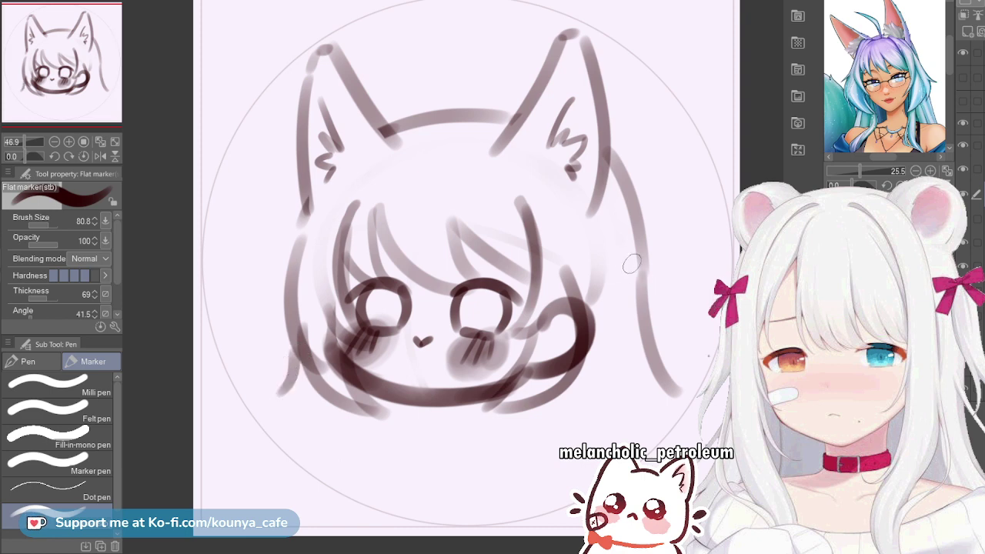
{"action": "key", "text": "ctrl+z"}
{"action": "key", "text": "ctrl+z"}
Redraw the lower part of the outer right hair strand so it falls almost straight down beside the face
{"action": "left_click_drag", "start_coordinate": [641, 250], "coordinate": [659, 396]}
{"action": "key", "text": "ctrl+z"}
{"action": "key", "text": "ctrl+z"}
{"action": "left_click_drag", "start_coordinate": [637, 248], "coordinate": [648, 384]}
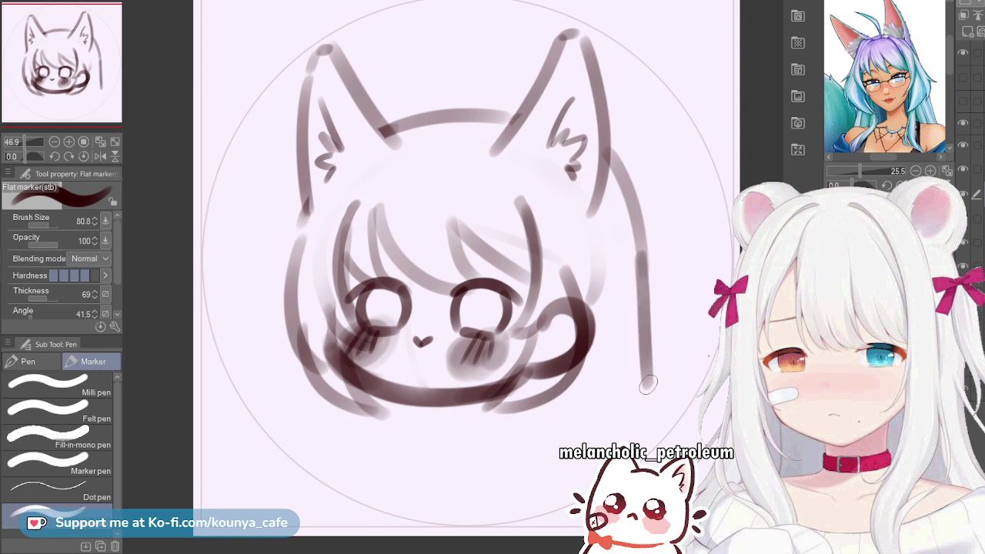
Check the reference character's full hair length, and sketch a short strand beneath the lower left hair outline
{"action": "left_click_drag", "start_coordinate": [884, 123], "coordinate": [880, 30]}
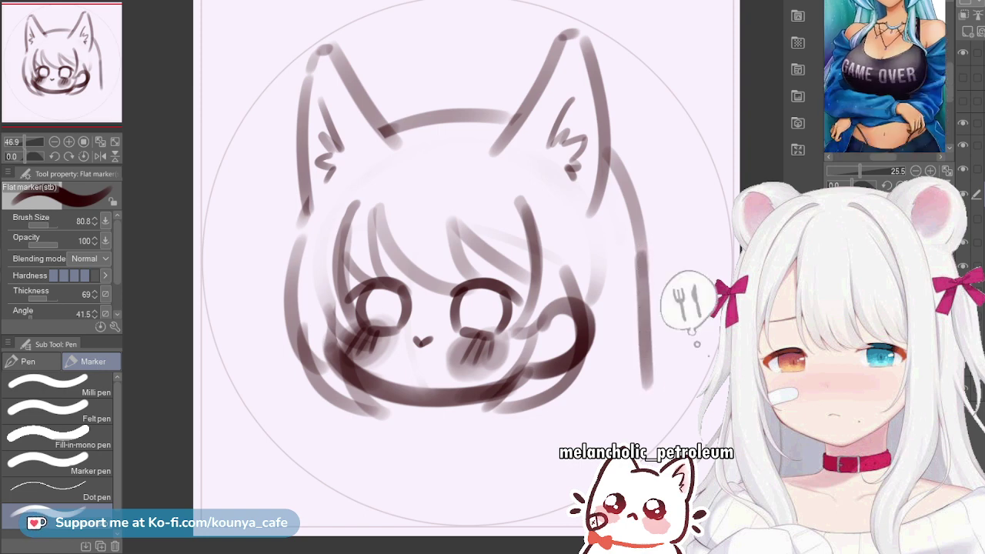
{"action": "left_click_drag", "start_coordinate": [860, 171], "coordinate": [851, 171]}
{"action": "scroll", "coordinate": [889, 69], "scroll_direction": "up", "scroll_amount": 2}
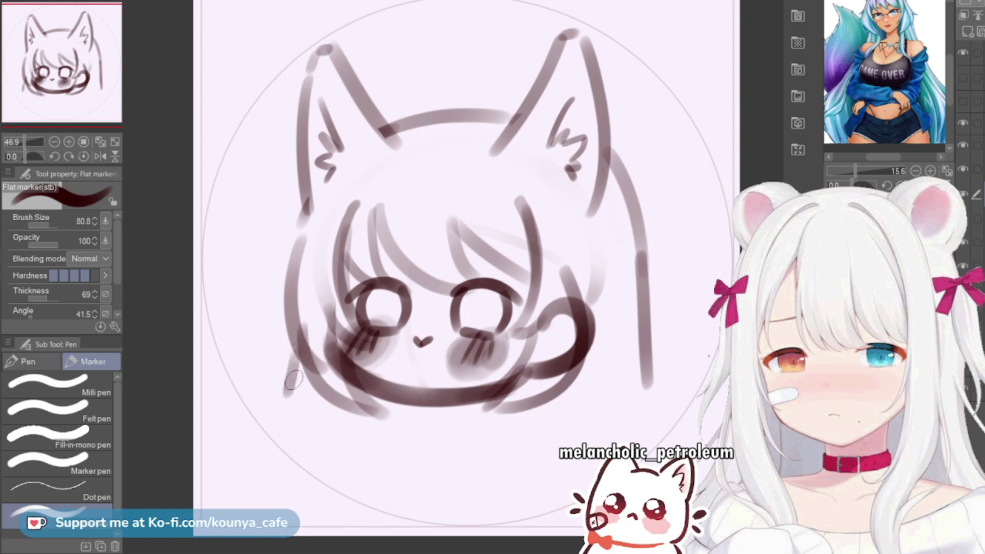
{"action": "left_click_drag", "start_coordinate": [298, 364], "coordinate": [293, 391]}
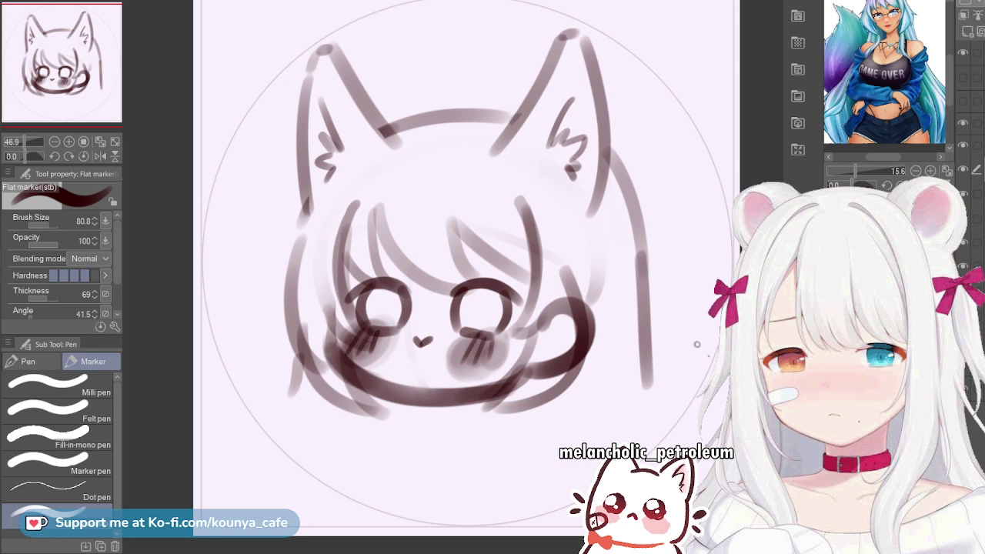
{"action": "left_click", "coordinate": [983, 194]}
{"action": "left_click_drag", "start_coordinate": [642, 243], "coordinate": [659, 300]}
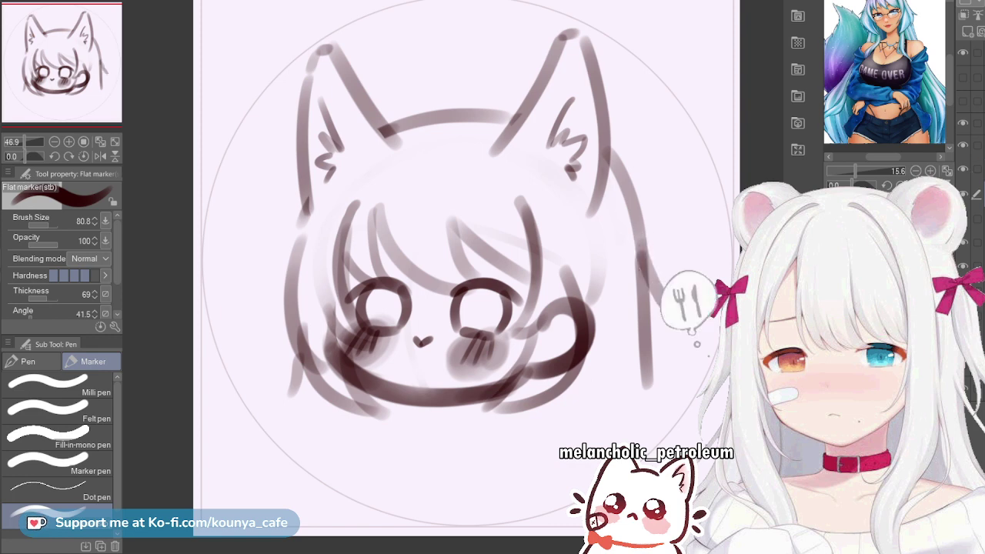
{"action": "key", "text": "ctrl+z"}
{"action": "left_click_drag", "start_coordinate": [644, 248], "coordinate": [673, 303]}
{"action": "key", "text": "ctrl+z"}
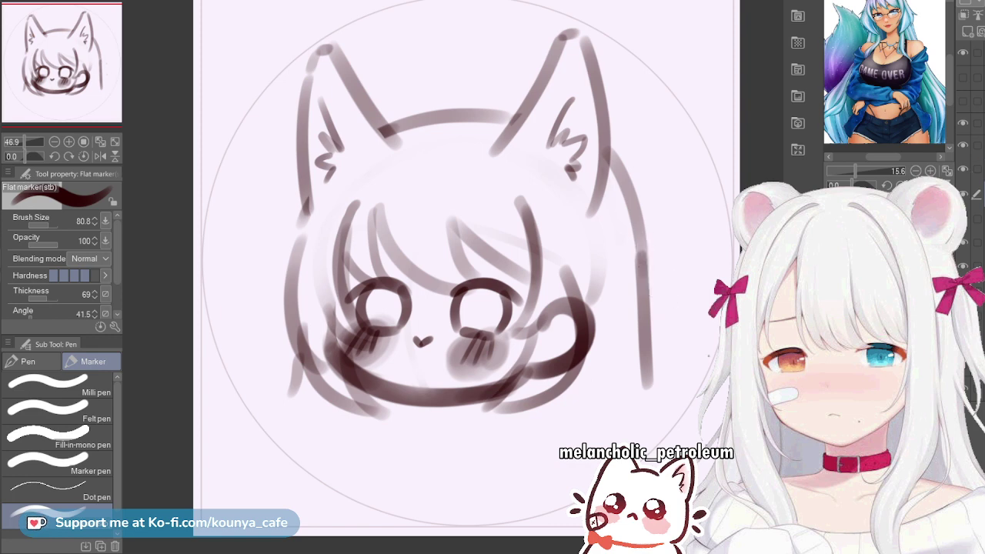
Sketch a pointed hair tuft flicking outward from the outer right strand with the Flat marker at brush size 90
{"action": "key", "text": "bracketright"}
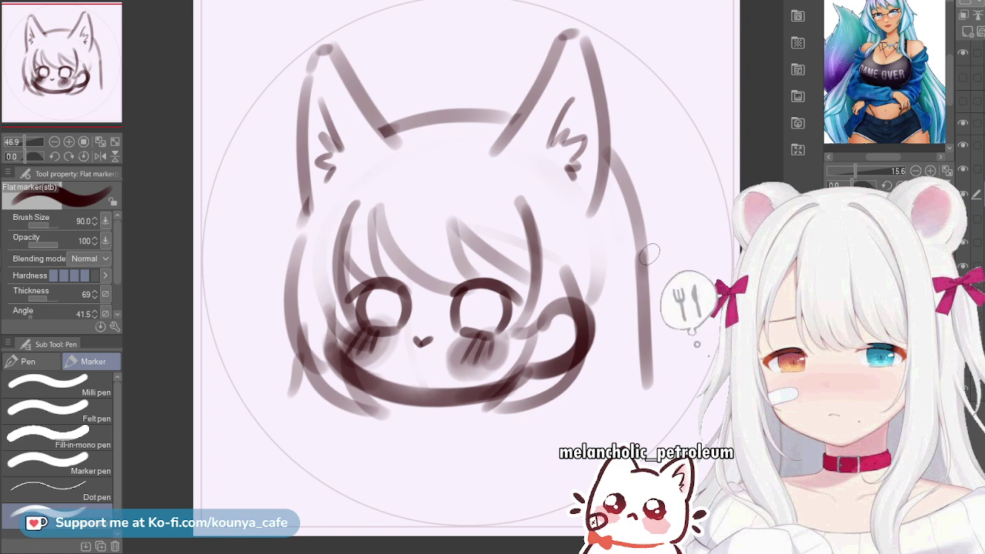
{"action": "mouse_move", "coordinate": [640, 218]}
{"action": "left_mouse_down"}
{"action": "mouse_move", "coordinate": [661, 273]}
{"action": "mouse_move", "coordinate": [684, 288]}
{"action": "mouse_move", "coordinate": [668, 267]}
{"action": "left_mouse_up"}
{"action": "key", "text": "ctrl+z"}
{"action": "key", "text": "ctrl+z"}
{"action": "left_click_drag", "start_coordinate": [631, 211], "coordinate": [674, 275]}
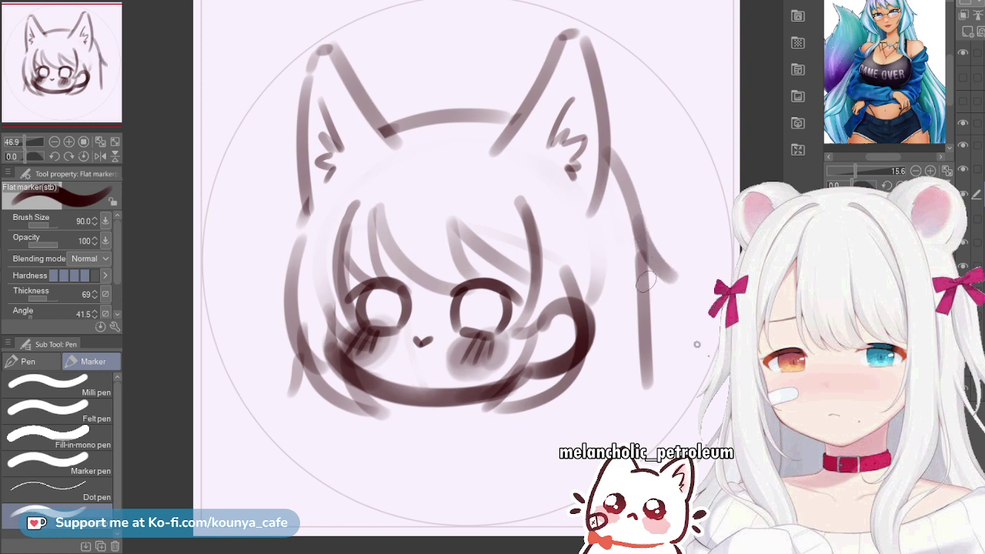
{"action": "key", "text": "ctrl+z"}
{"action": "mouse_move", "coordinate": [640, 224]}
{"action": "left_mouse_down"}
{"action": "mouse_move", "coordinate": [671, 279]}
{"action": "mouse_move", "coordinate": [663, 299]}
{"action": "mouse_move", "coordinate": [682, 291]}
{"action": "left_mouse_up"}
{"action": "key", "text": "ctrl+z"}
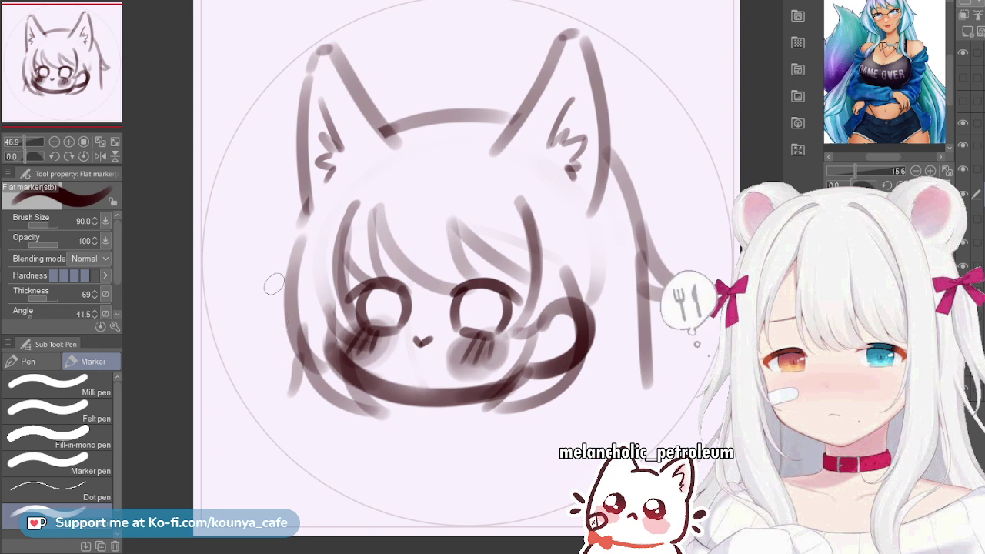
Sketch a matching pointed hair tuft flicking outward below the left ear's base
{"action": "mouse_move", "coordinate": [305, 206]}
{"action": "left_mouse_down"}
{"action": "mouse_move", "coordinate": [269, 216]}
{"action": "mouse_move", "coordinate": [311, 224]}
{"action": "mouse_move", "coordinate": [290, 214]}
{"action": "mouse_move", "coordinate": [267, 230]}
{"action": "mouse_move", "coordinate": [294, 241]}
{"action": "left_mouse_up"}
{"action": "key", "text": "ctrl+z"}
{"action": "key", "text": "ctrl+z"}
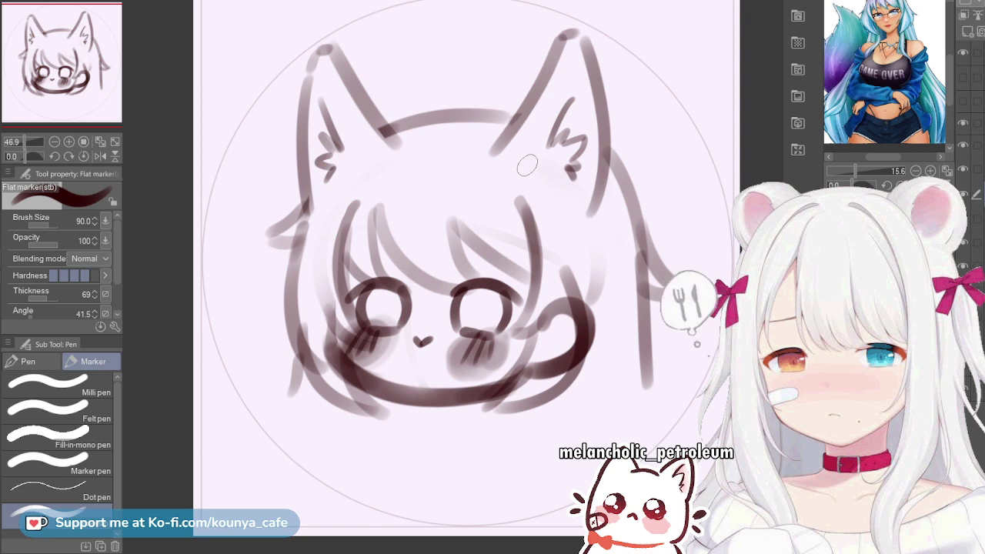
{"action": "mouse_move", "coordinate": [281, 220]}
{"action": "left_mouse_down"}
{"action": "mouse_move", "coordinate": [284, 207]}
{"action": "mouse_move", "coordinate": [267, 234]}
{"action": "left_mouse_up"}
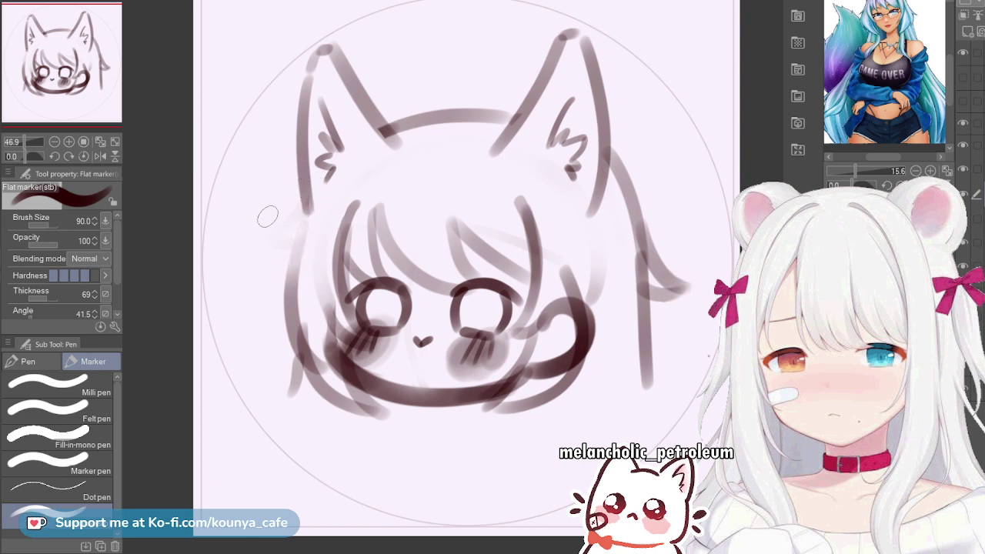
{"action": "mouse_move", "coordinate": [308, 198]}
{"action": "left_mouse_down"}
{"action": "mouse_move", "coordinate": [266, 250]}
{"action": "mouse_move", "coordinate": [306, 242]}
{"action": "left_mouse_up"}
{"action": "key", "text": "ctrl+z"}
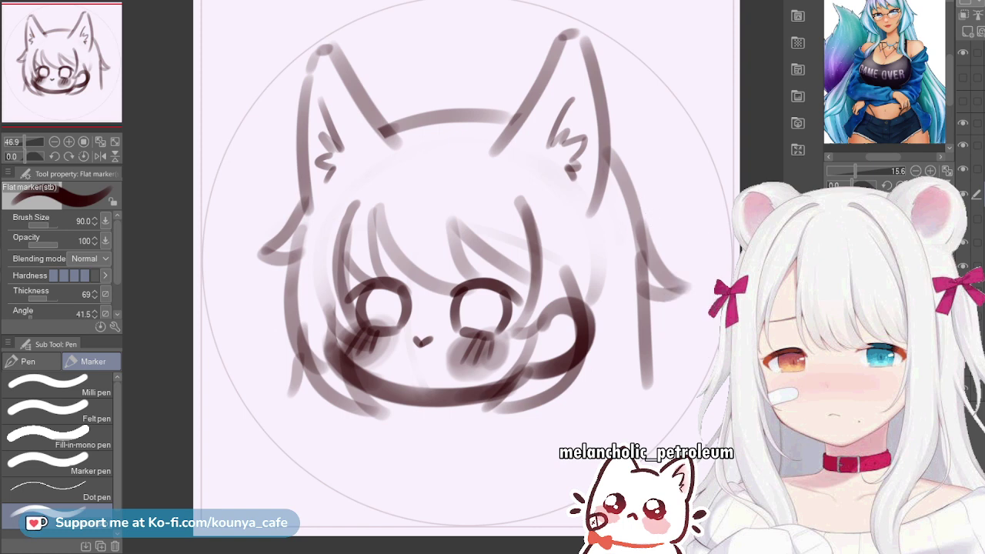
Reinforce the lower part of the outer right strand with a second stroke at brush size 53
{"action": "key", "text": "bracketleft"}
{"action": "key", "text": "bracketleft"}
{"action": "left_click_drag", "start_coordinate": [642, 289], "coordinate": [657, 368]}
{"action": "key", "text": "ctrl+z"}
{"action": "left_click_drag", "start_coordinate": [644, 286], "coordinate": [654, 379]}
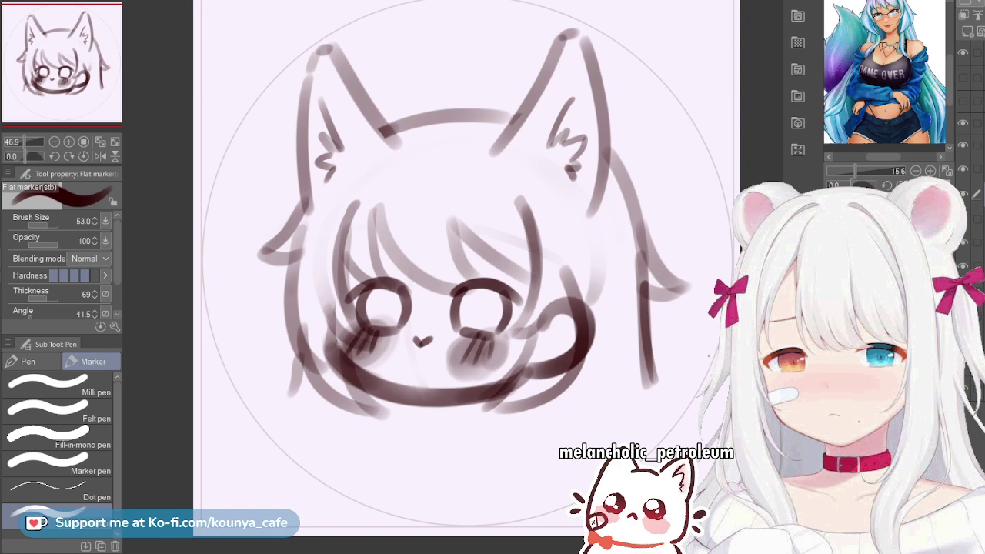
Erase the curled stroke overlapping the hair beside the right cheek with the Hard eraser at size 279
{"action": "left_click_drag", "start_coordinate": [855, 170], "coordinate": [866, 170]}
{"action": "left_click_drag", "start_coordinate": [884, 31], "coordinate": [879, 146]}
{"action": "left_click_drag", "start_coordinate": [881, 58], "coordinate": [877, 140]}
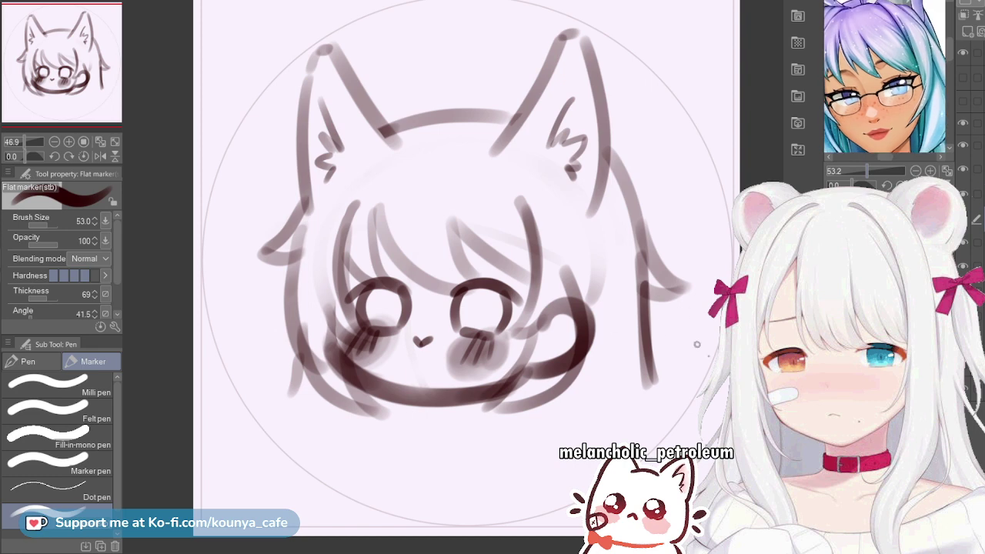
{"action": "key", "text": "e"}
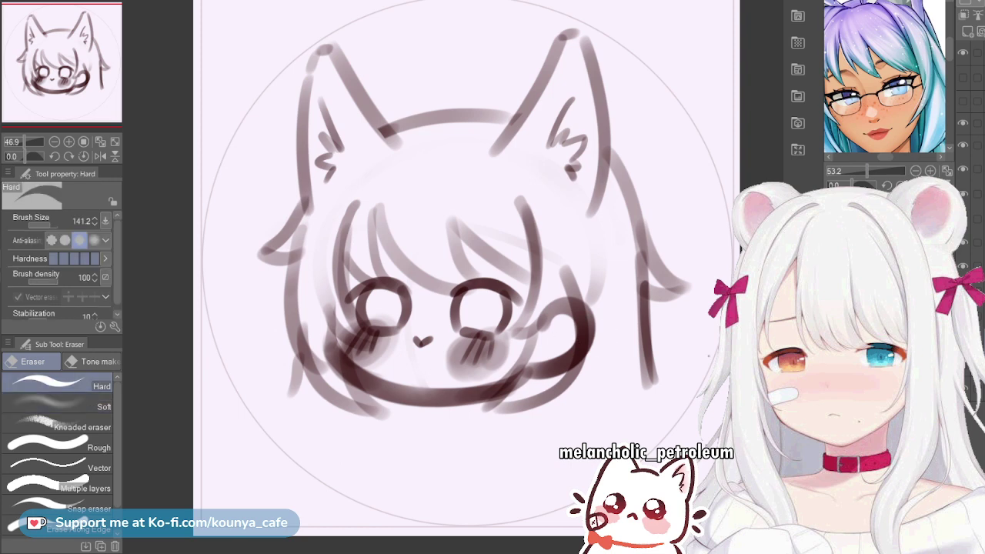
{"action": "key", "text": "["}
{"action": "mouse_move", "coordinate": [550, 313]}
{"action": "left_mouse_down"}
{"action": "mouse_move", "coordinate": [554, 334]}
{"action": "mouse_move", "coordinate": [531, 369]}
{"action": "mouse_move", "coordinate": [558, 346]}
{"action": "mouse_move", "coordinate": [558, 362]}
{"action": "left_mouse_up"}
{"action": "key", "text": "ctrl+z"}
{"action": "key", "text": "]"}
{"action": "key", "text": "]"}
{"action": "key", "text": "]"}
{"action": "key", "text": "]"}
{"action": "key", "text": "]"}
{"action": "left_click_drag", "start_coordinate": [580, 303], "coordinate": [575, 326]}
{"action": "key", "text": "ctrl+z"}
{"action": "key", "text": "["}
{"action": "mouse_move", "coordinate": [600, 274]}
{"action": "left_mouse_down"}
{"action": "mouse_move", "coordinate": [584, 348]}
{"action": "mouse_move", "coordinate": [574, 334]}
{"action": "mouse_move", "coordinate": [559, 340]}
{"action": "mouse_move", "coordinate": [539, 420]}
{"action": "left_mouse_up"}
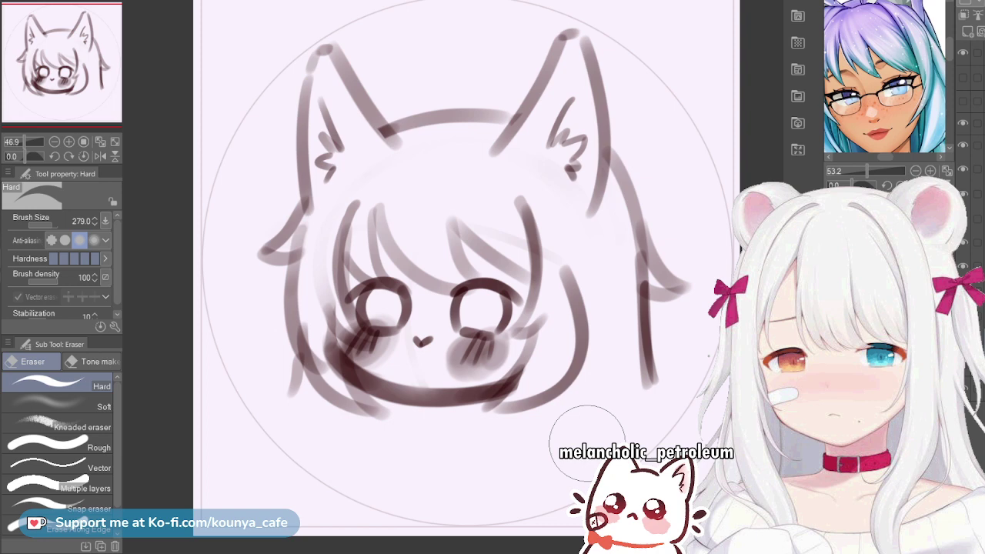
Sketch short arched eyebrows above both eyes with the Flat marker at brush size 66.5
{"action": "key", "text": "p"}
{"action": "key", "text": "e"}
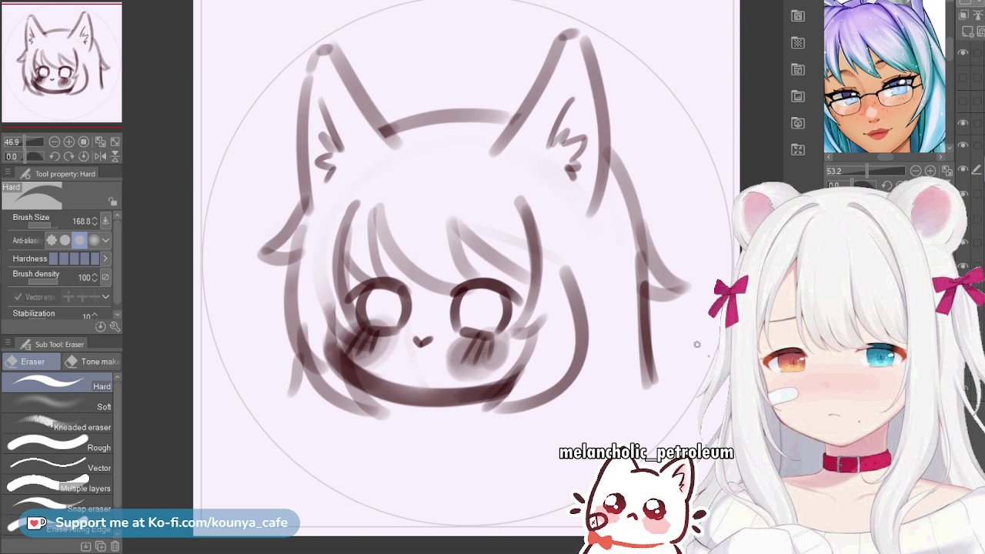
{"action": "scroll", "coordinate": [884, 76], "scroll_direction": "down", "scroll_amount": 5}
{"action": "scroll", "coordinate": [883, 75], "scroll_direction": "up", "scroll_amount": 4}
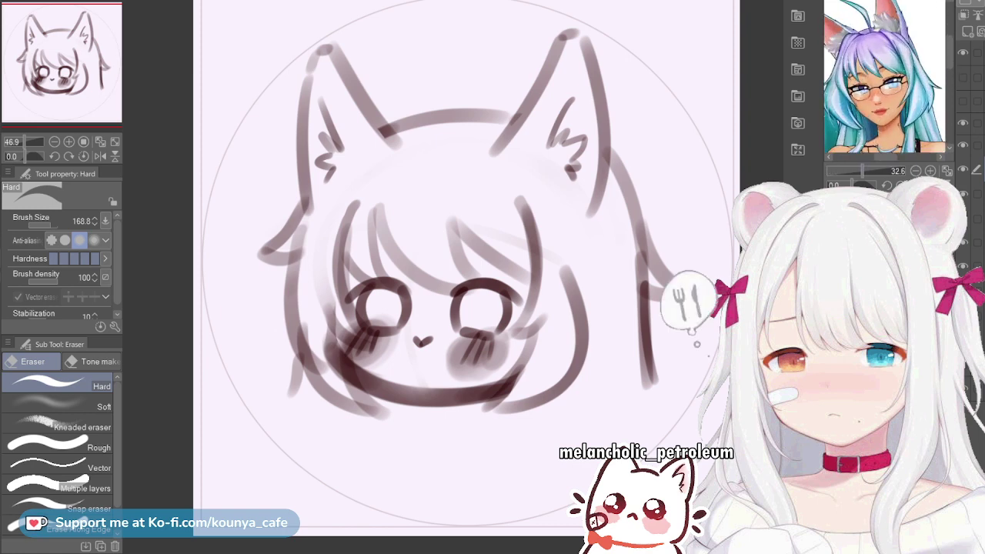
{"action": "scroll", "coordinate": [884, 75], "scroll_direction": "down", "scroll_amount": 2}
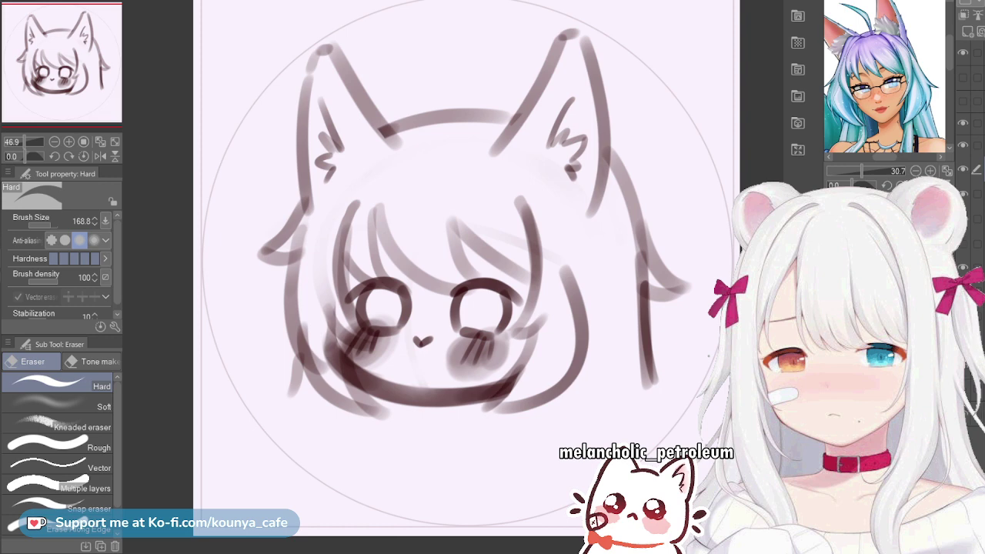
{"action": "key", "text": "p"}
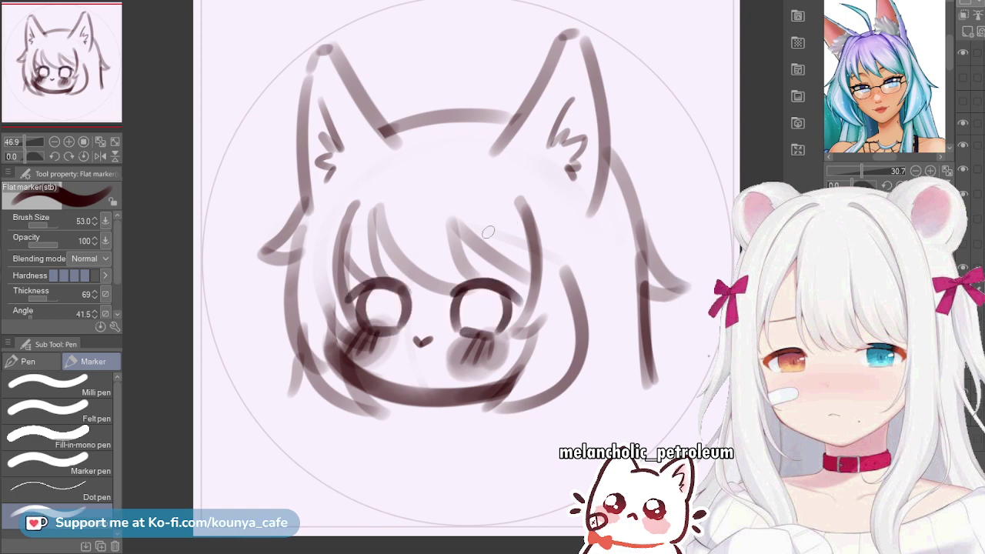
{"action": "key", "text": "bracketright"}
{"action": "left_click_drag", "start_coordinate": [456, 257], "coordinate": [527, 258]}
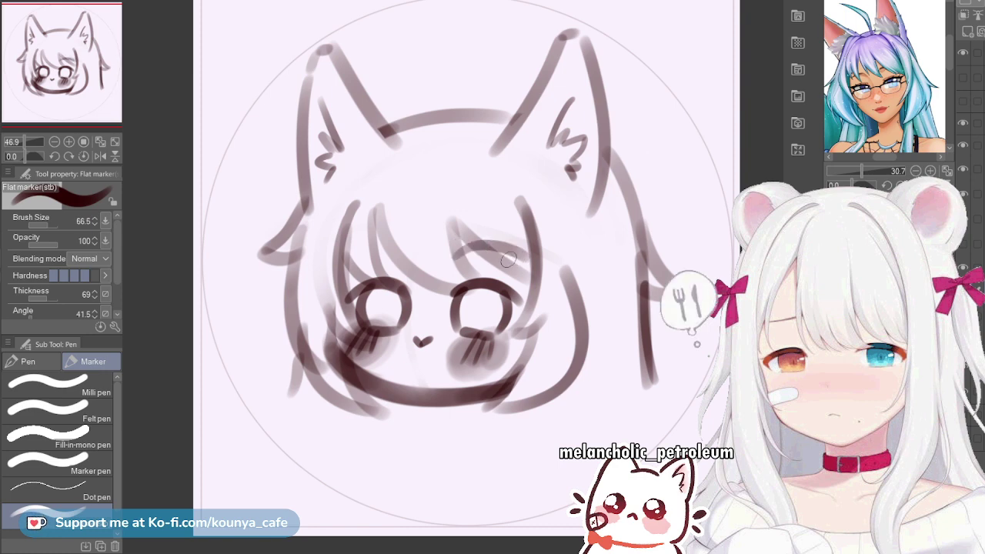
{"action": "key", "text": "ctrl+z"}
{"action": "left_click_drag", "start_coordinate": [450, 243], "coordinate": [515, 266]}
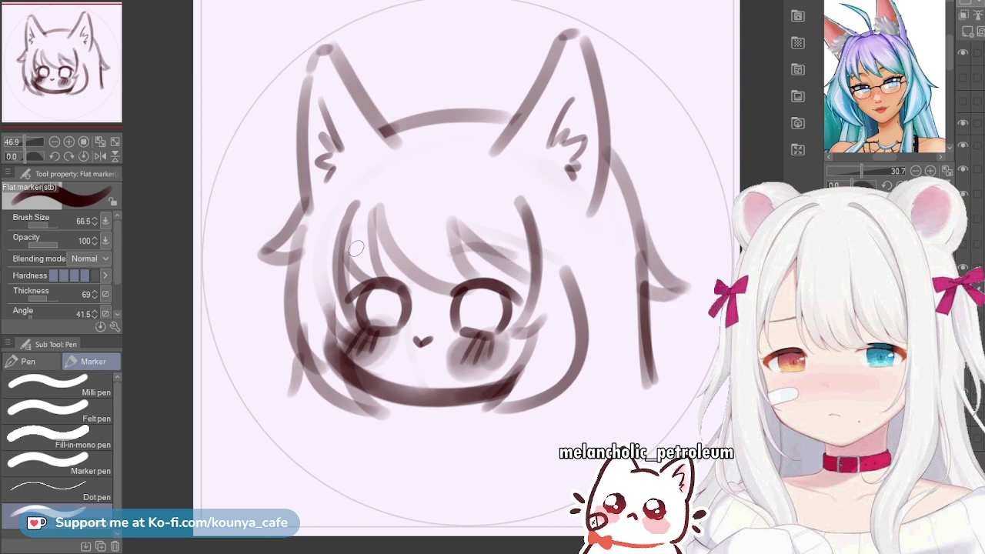
{"action": "left_click_drag", "start_coordinate": [345, 247], "coordinate": [396, 255]}
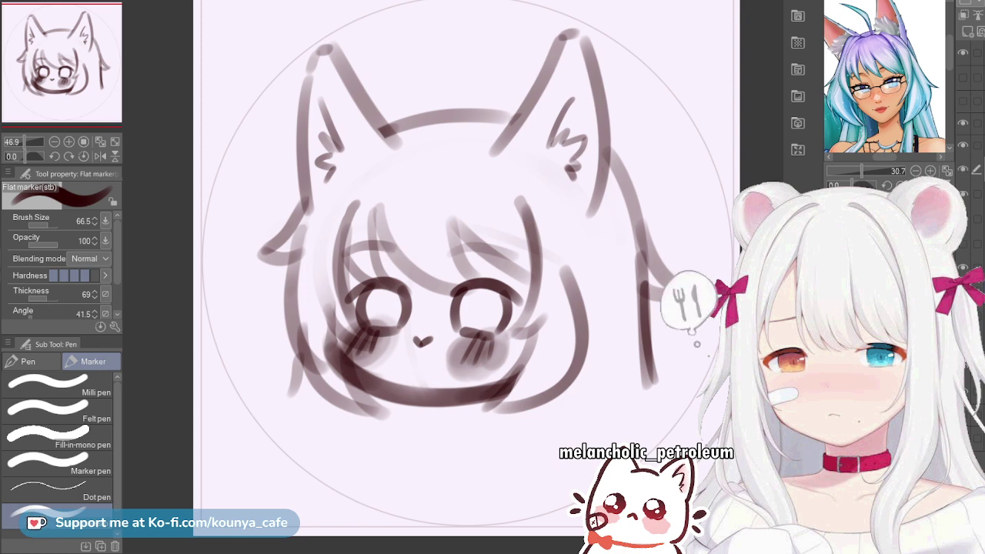
Sketch a shallow upward-arched line across the lower face, from the lower left hair to the right cheek
{"action": "left_click_drag", "start_coordinate": [311, 381], "coordinate": [531, 372]}
{"action": "key", "text": "ctrl+z"}
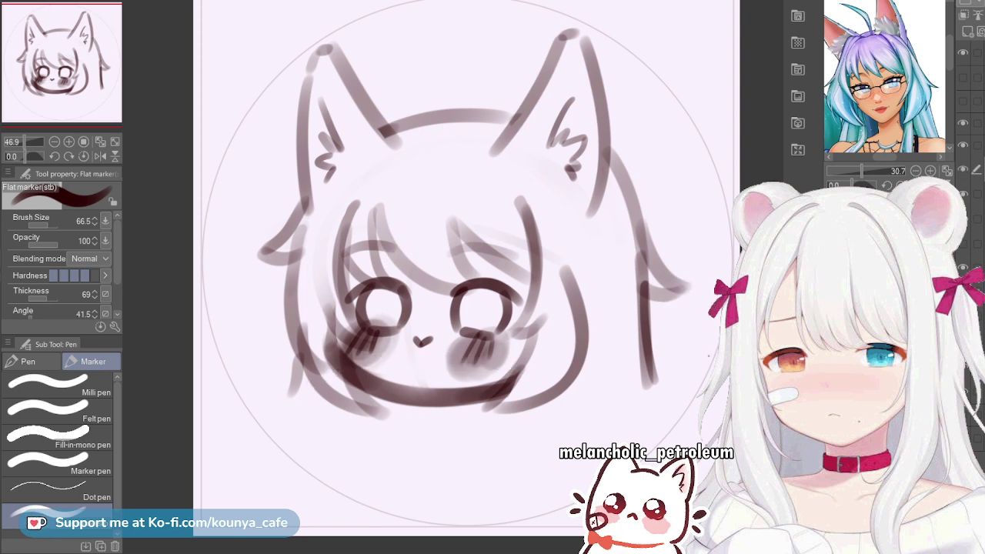
{"action": "mouse_move", "coordinate": [315, 370]}
{"action": "left_mouse_down"}
{"action": "mouse_move", "coordinate": [353, 356]}
{"action": "mouse_move", "coordinate": [504, 373]}
{"action": "left_mouse_up"}
{"action": "key", "text": "ctrl+z"}
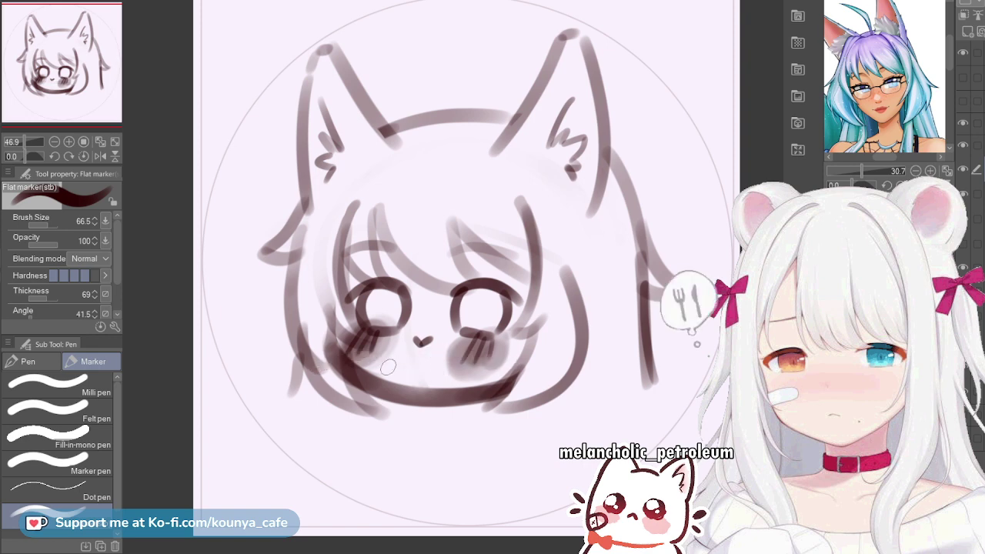
{"action": "left_click_drag", "start_coordinate": [308, 373], "coordinate": [517, 368]}
{"action": "key", "text": "ctrl+z"}
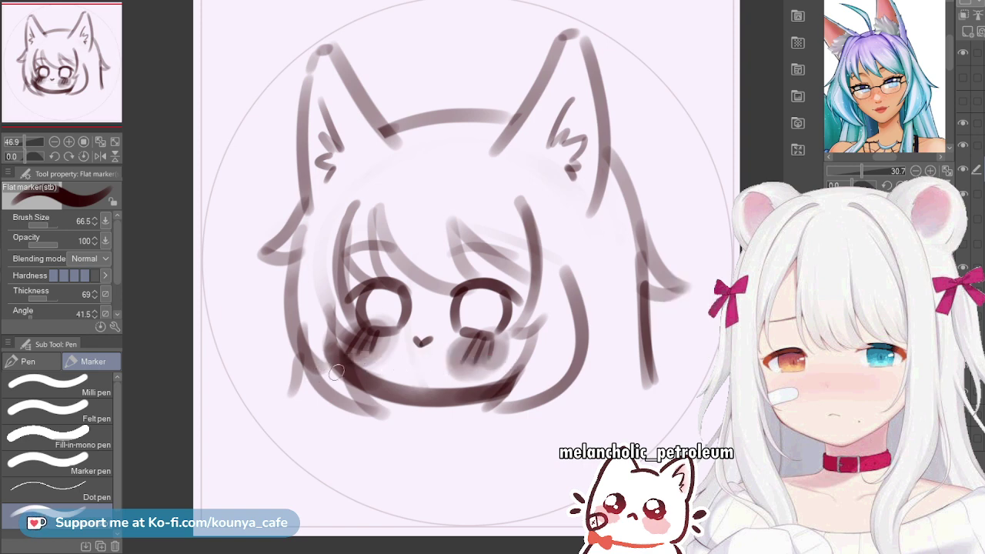
{"action": "left_click_drag", "start_coordinate": [312, 377], "coordinate": [517, 376]}
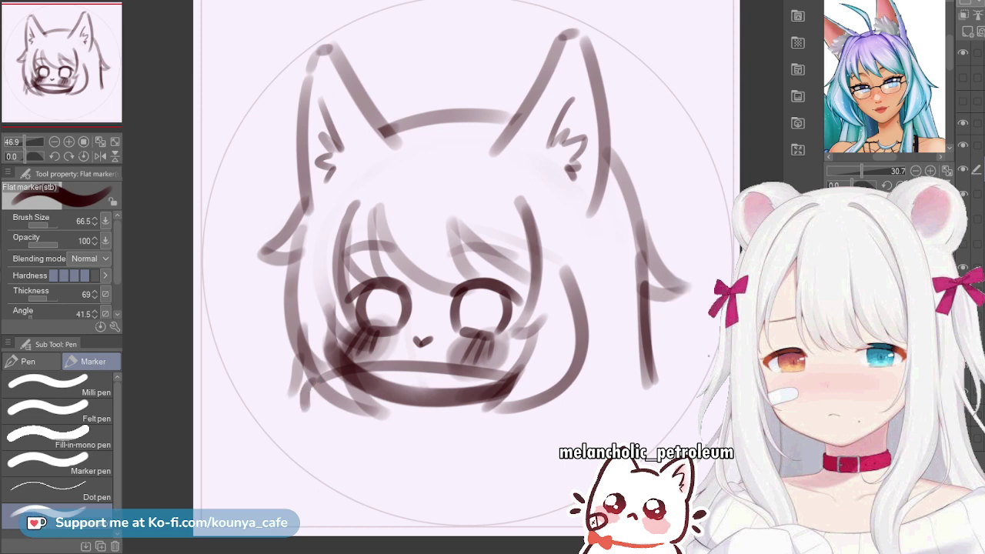
Transform the lower-face line layer by nudging its lower left corner slightly inward and down
{"action": "key", "text": "ctrl+t"}
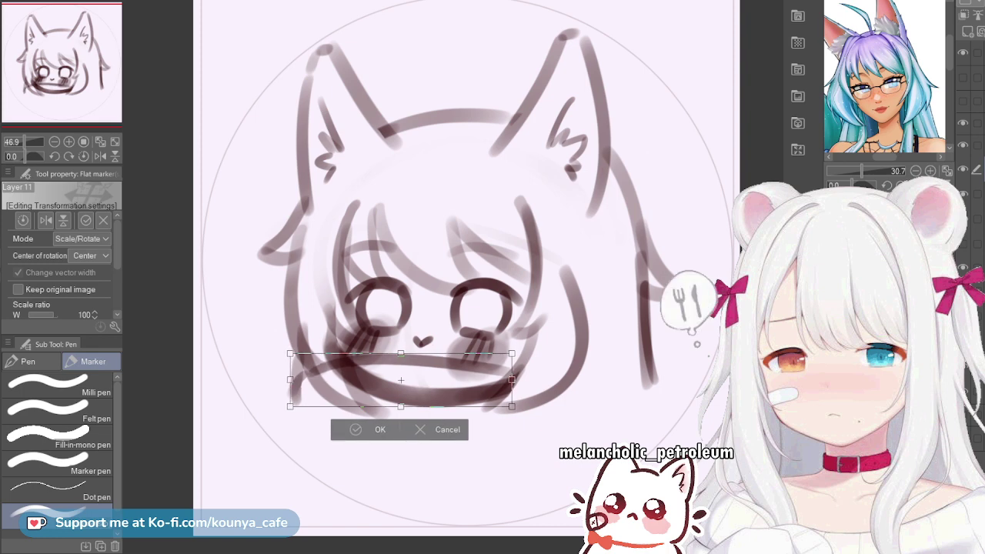
{"action": "left_click_drag", "start_coordinate": [290, 406], "coordinate": [293, 408]}
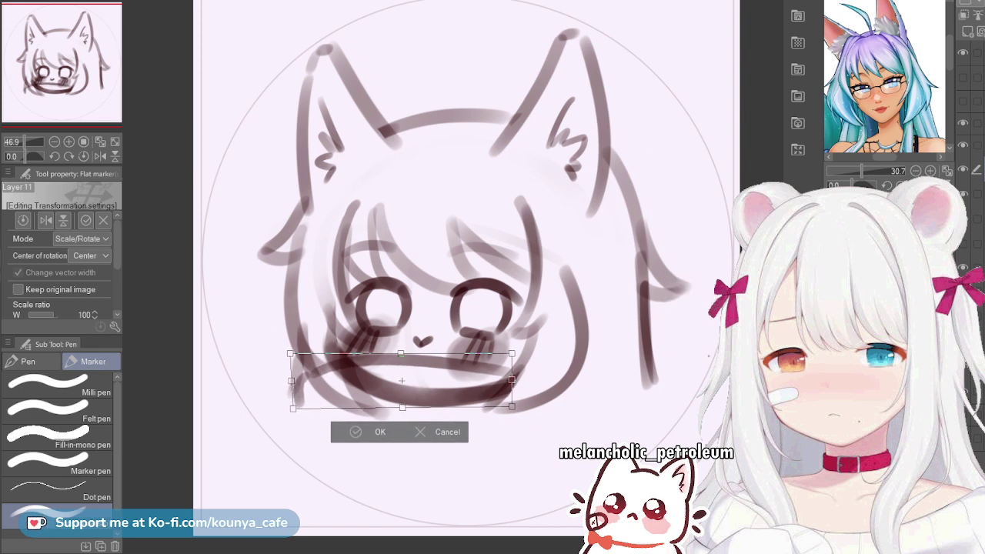
{"action": "key", "text": "Return"}
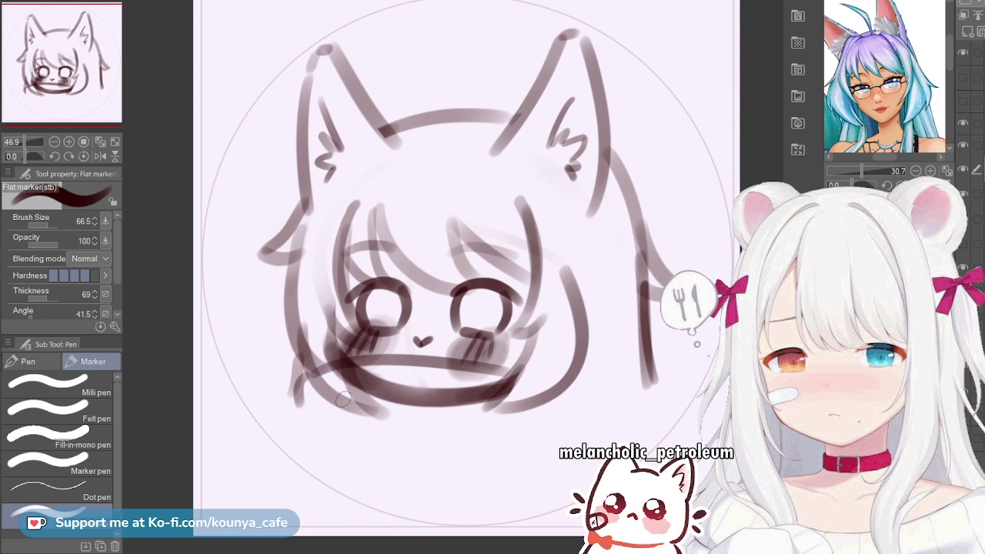
Sketch the short wavy left edge of a scarf, running down from the left end of the lower-face line
{"action": "left_click_drag", "start_coordinate": [304, 405], "coordinate": [283, 416]}
{"action": "key", "text": "ctrl+z"}
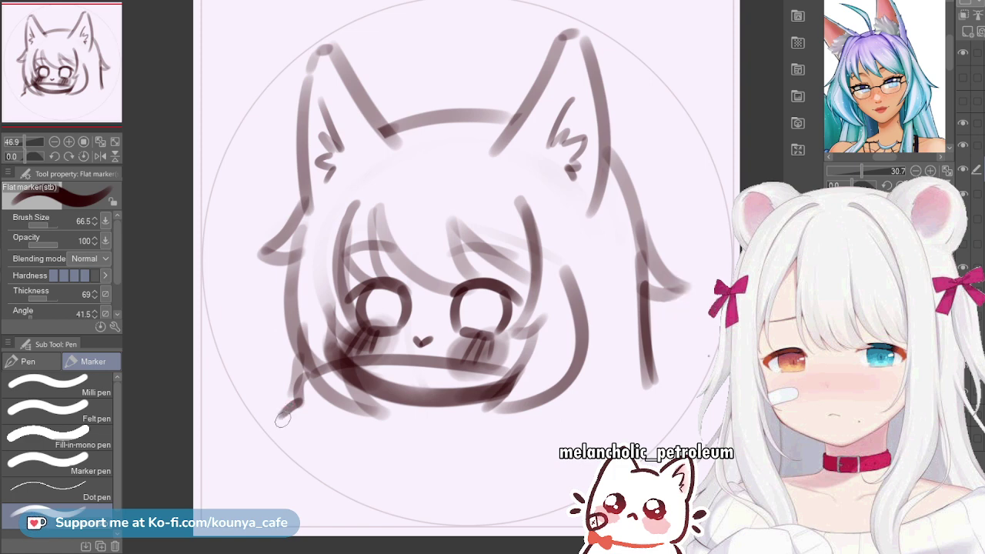
{"action": "key", "text": "ctrl+z"}
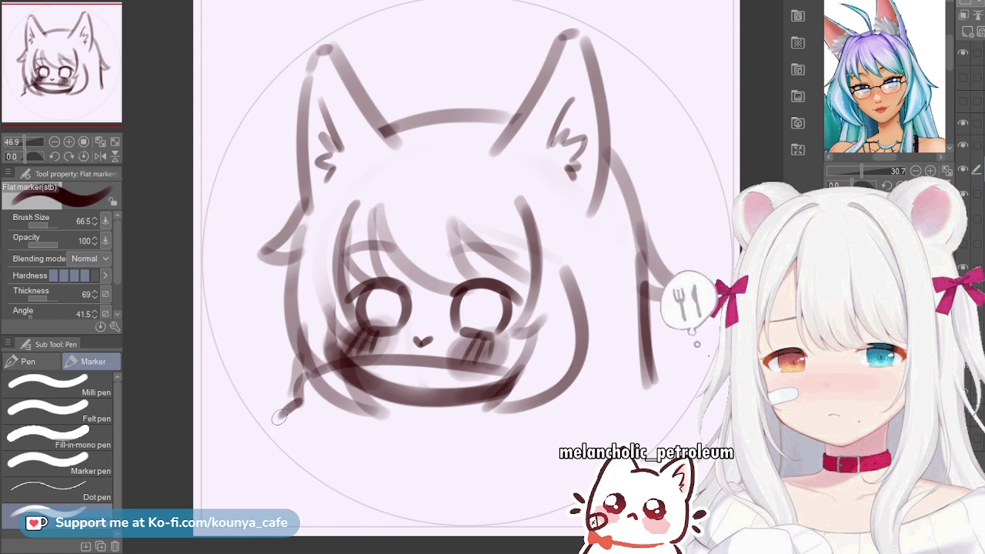
{"action": "key", "text": "ctrl+z"}
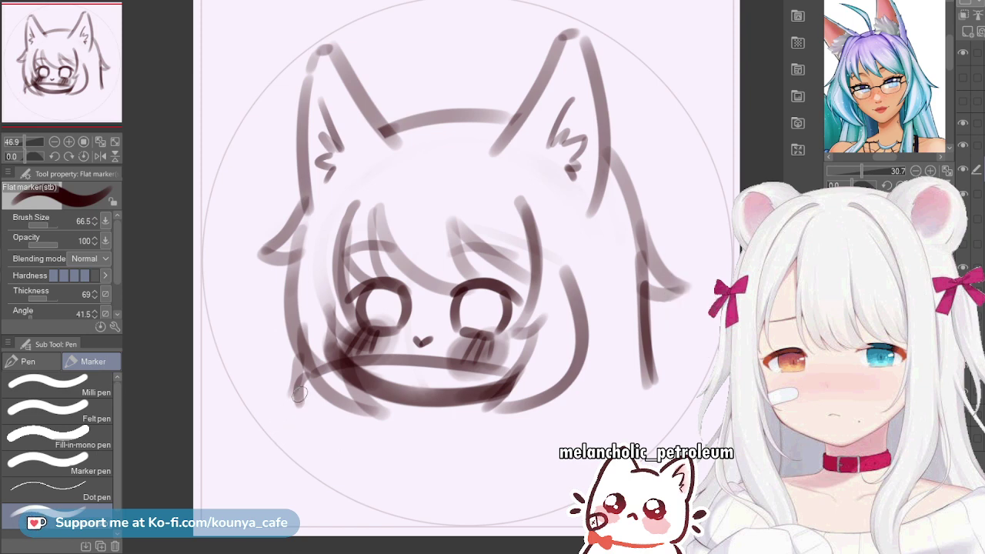
{"action": "left_click_drag", "start_coordinate": [299, 393], "coordinate": [288, 408]}
{"action": "mouse_move", "coordinate": [279, 435]}
{"action": "left_mouse_down"}
{"action": "mouse_move", "coordinate": [303, 463]}
{"action": "mouse_move", "coordinate": [295, 448]}
{"action": "mouse_move", "coordinate": [333, 464]}
{"action": "left_mouse_up"}
{"action": "key", "text": "ctrl+z"}
{"action": "key", "text": "ctrl+z"}
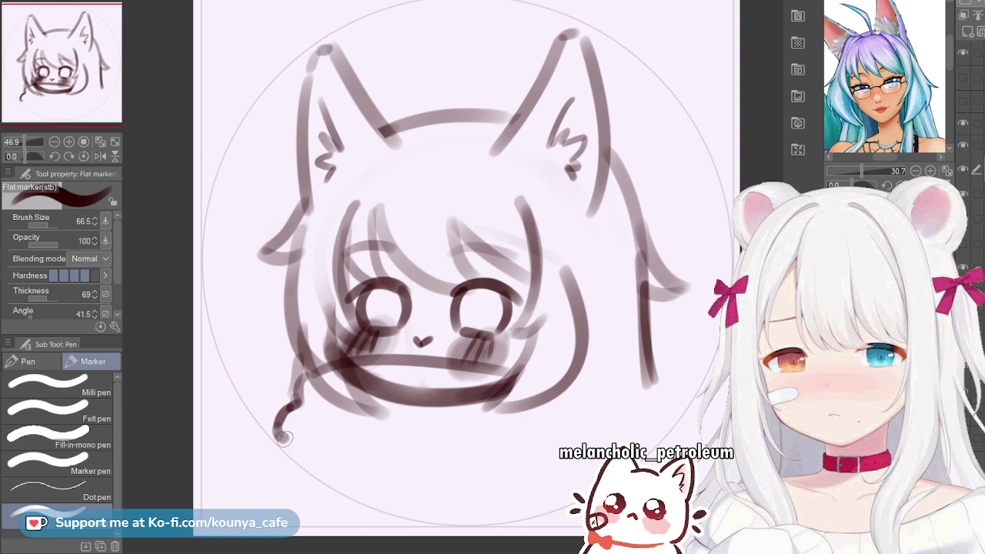
{"action": "key", "text": "["}
{"action": "key", "text": "["}
{"action": "left_click_drag", "start_coordinate": [280, 436], "coordinate": [289, 447]}
Try to sketch the scarf's long bottom curve with the Flat marker at brush size 86.7
{"action": "key", "text": "]"}
{"action": "key", "text": "]"}
{"action": "key", "text": "]"}
{"action": "key", "text": "]"}
{"action": "key", "text": "]"}
{"action": "key", "text": "]"}
{"action": "key", "text": "bracketleft"}
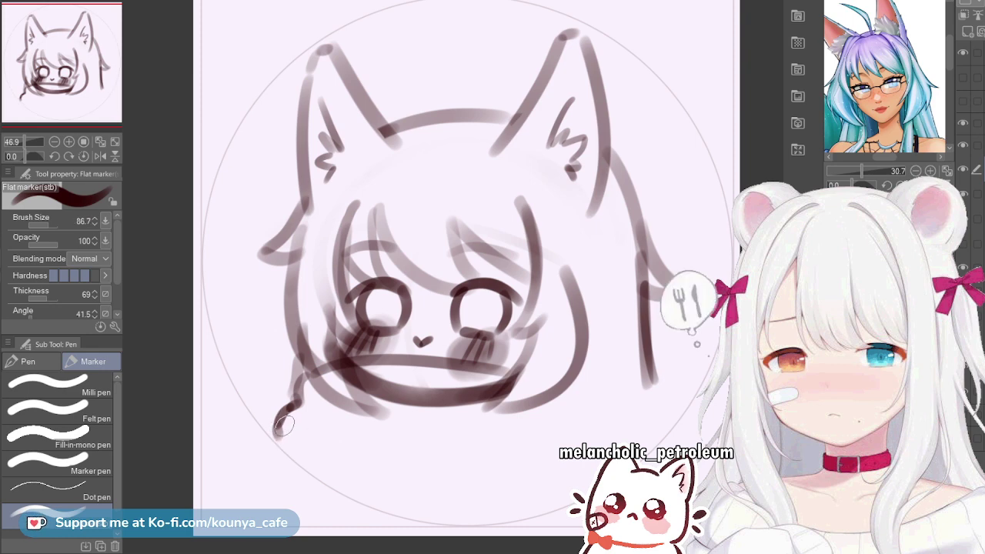
{"action": "left_click_drag", "start_coordinate": [287, 445], "coordinate": [542, 453]}
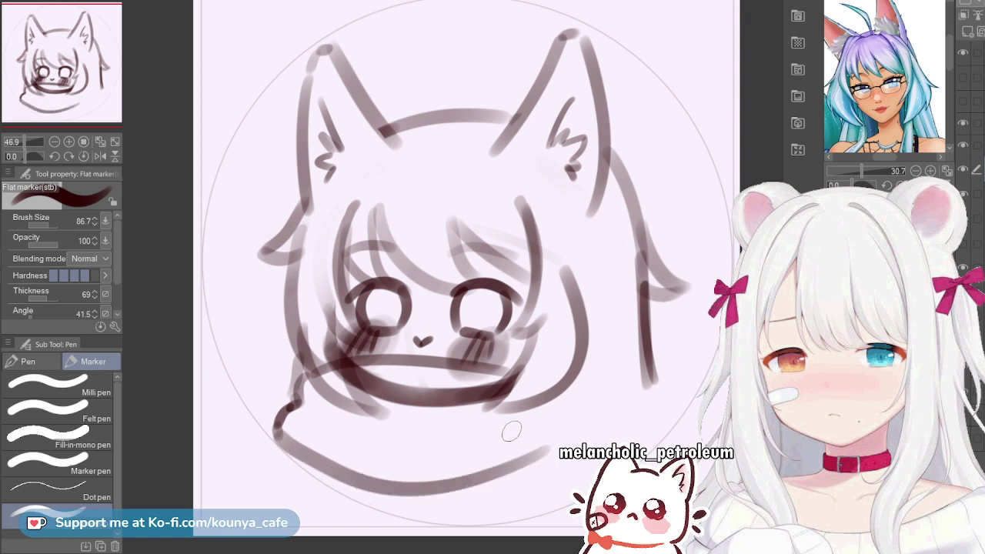
{"action": "key", "text": "ctrl+z"}
{"action": "left_click_drag", "start_coordinate": [281, 433], "coordinate": [538, 480]}
{"action": "key", "text": "ctrl+z"}
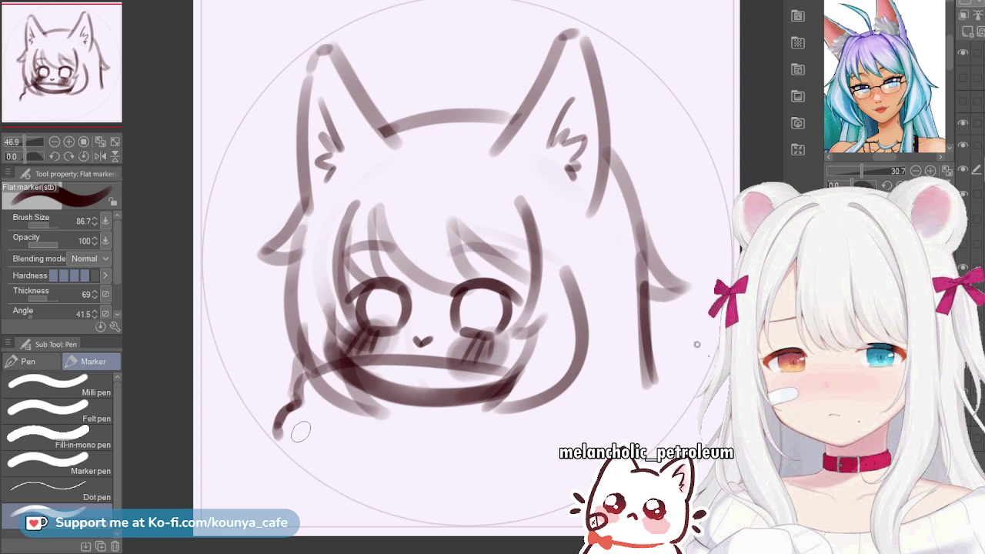
{"action": "mouse_move", "coordinate": [278, 431]}
{"action": "left_mouse_down"}
{"action": "mouse_move", "coordinate": [508, 478]}
{"action": "mouse_move", "coordinate": [554, 458]}
{"action": "left_mouse_up"}
{"action": "key", "text": "ctrl+z"}
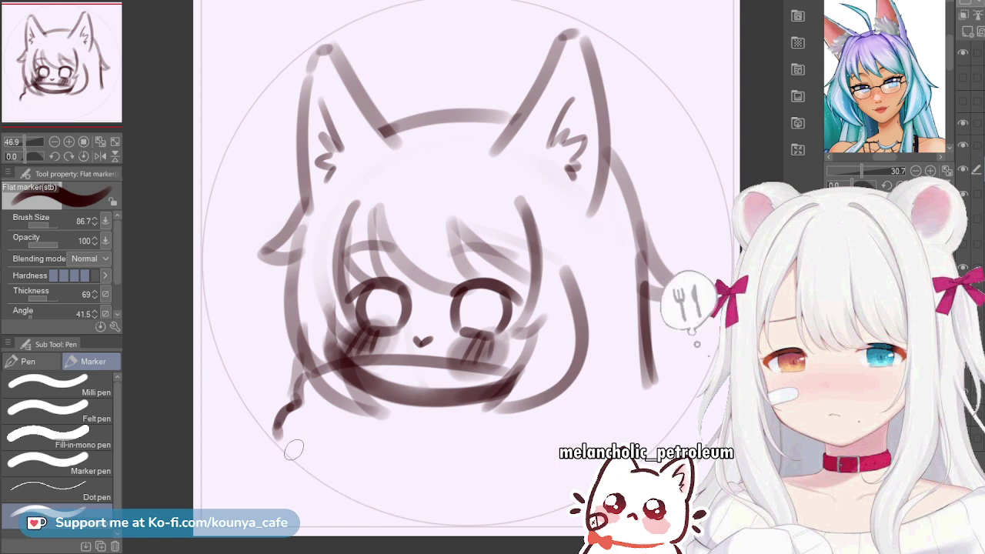
{"action": "mouse_move", "coordinate": [276, 427]}
{"action": "left_mouse_down"}
{"action": "mouse_move", "coordinate": [304, 458]}
{"action": "mouse_move", "coordinate": [540, 450]}
{"action": "left_mouse_up"}
{"action": "key", "text": "ctrl+z"}
{"action": "mouse_move", "coordinate": [276, 427]}
{"action": "left_mouse_down"}
{"action": "mouse_move", "coordinate": [299, 462]}
{"action": "mouse_move", "coordinate": [552, 437]}
{"action": "left_mouse_up"}
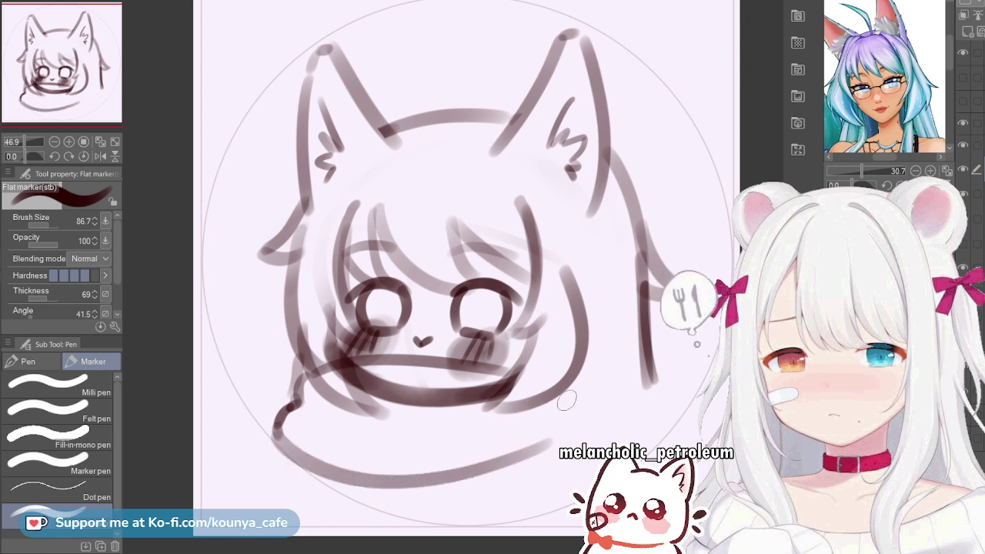
{"action": "key", "text": "ctrl+z"}
{"action": "mouse_move", "coordinate": [294, 431]}
{"action": "left_mouse_down"}
{"action": "mouse_move", "coordinate": [269, 371]}
{"action": "mouse_move", "coordinate": [303, 402]}
{"action": "mouse_move", "coordinate": [567, 414]}
{"action": "left_mouse_up"}
{"action": "key", "text": "["}
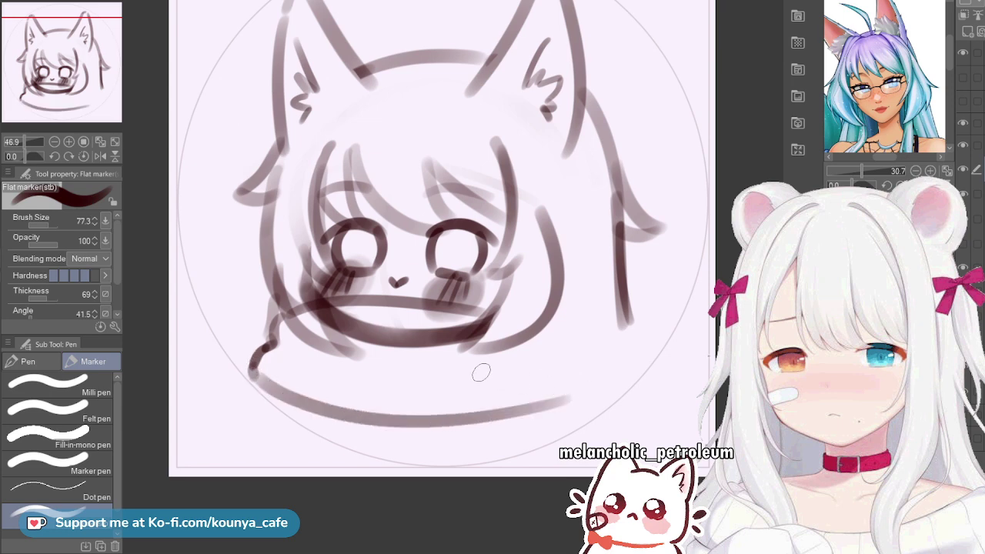
{"action": "key", "text": "ctrl+z"}
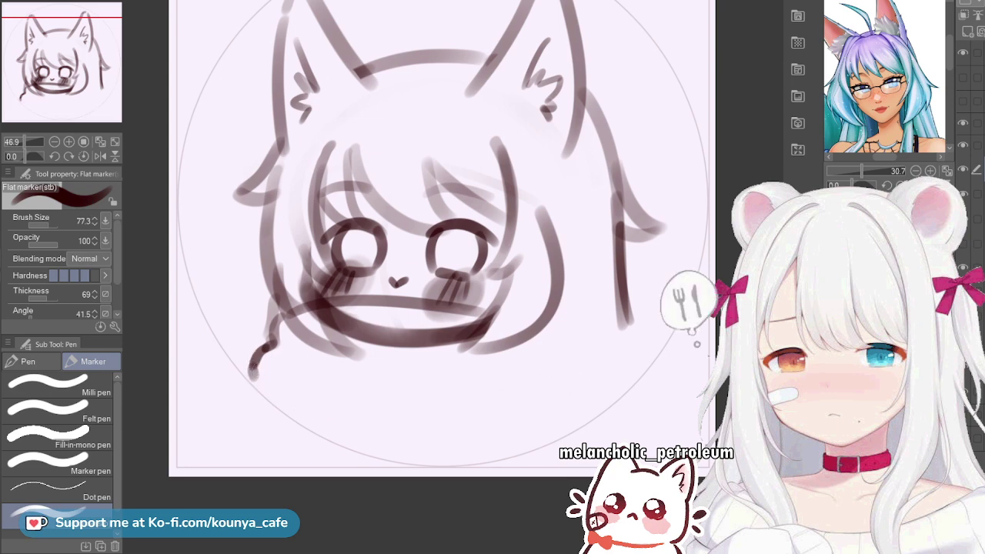
Nudge the scarf layer slightly upward, then sketch its long bottom curve and reinforce its lower left corner at brush size 62
{"action": "key", "text": "ctrl+t"}
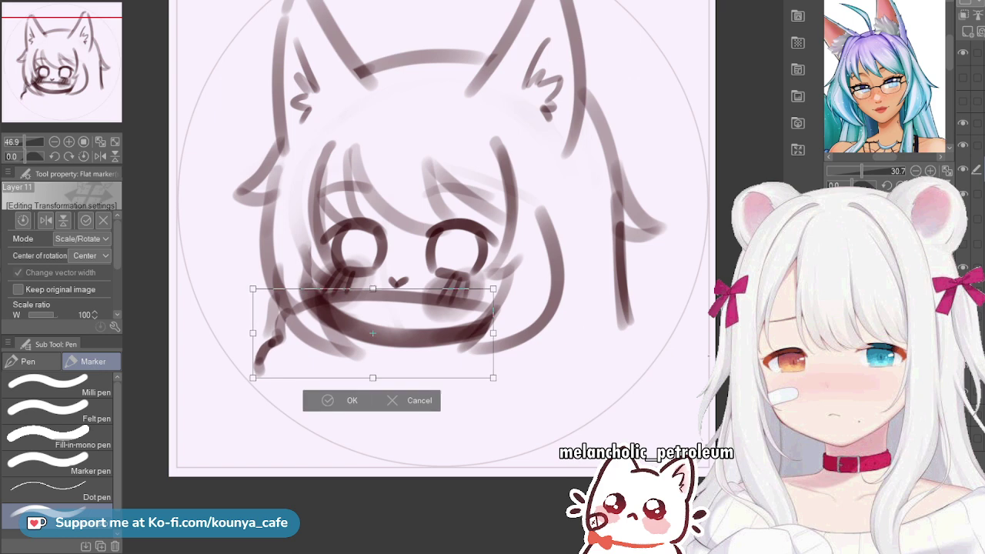
{"action": "key", "text": "Escape"}
{"action": "mouse_move", "coordinate": [257, 360]}
{"action": "left_mouse_down"}
{"action": "mouse_move", "coordinate": [313, 387]}
{"action": "mouse_move", "coordinate": [604, 367]}
{"action": "left_mouse_up"}
{"action": "key", "text": "ctrl+z"}
{"action": "left_click_drag", "start_coordinate": [257, 364], "coordinate": [499, 408]}
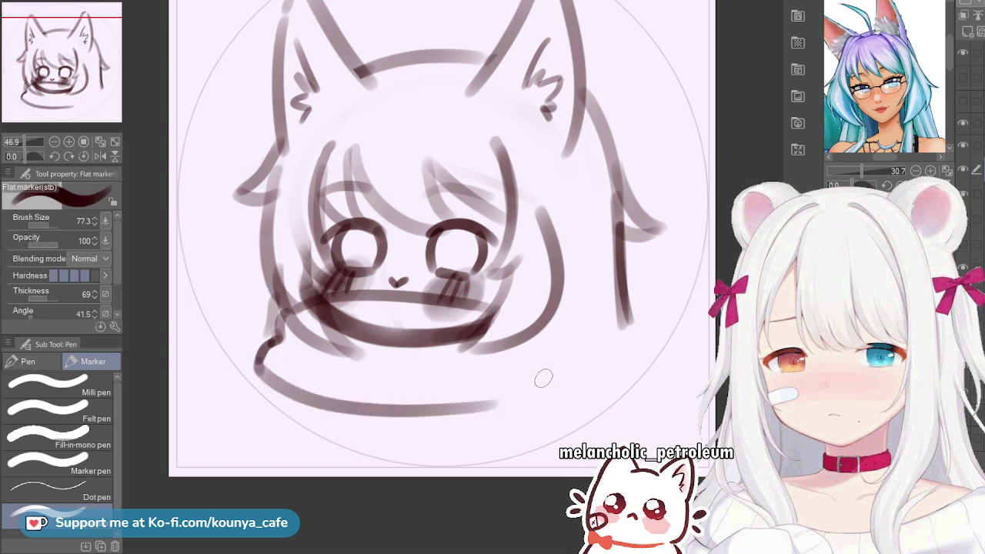
{"action": "key", "text": "ctrl+z"}
{"action": "left_click_drag", "start_coordinate": [258, 362], "coordinate": [518, 386]}
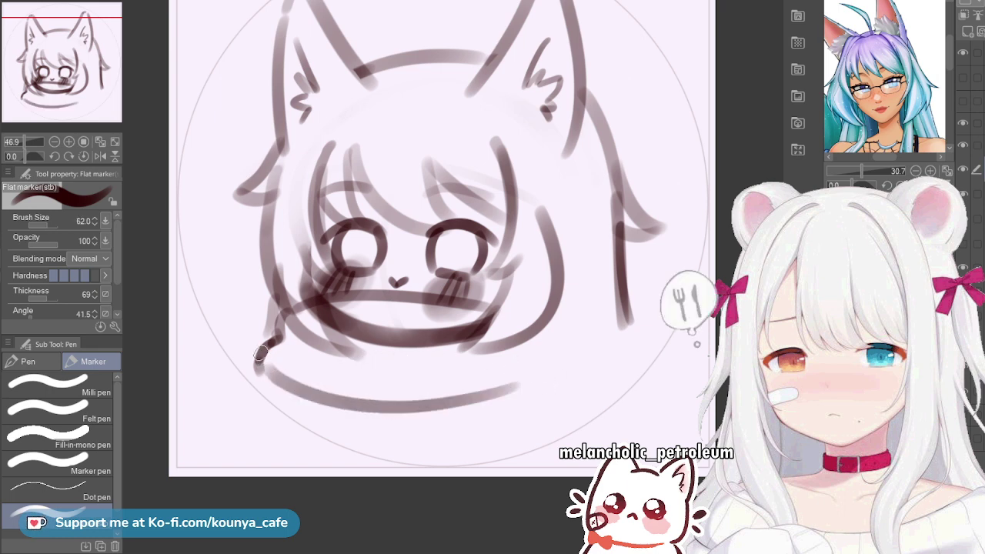
{"action": "left_click_drag", "start_coordinate": [261, 354], "coordinate": [290, 387]}
{"action": "key", "text": "ctrl+z"}
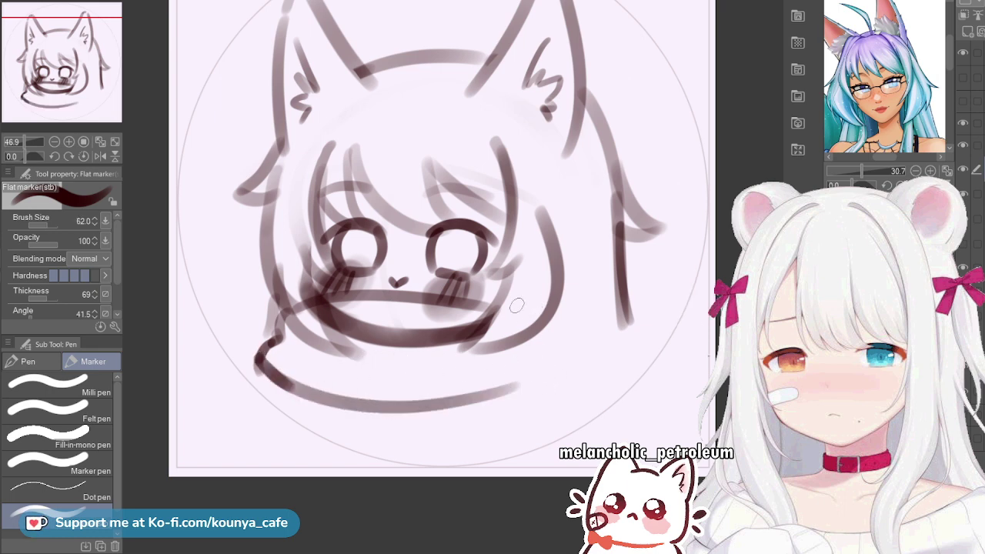
Sketch the scarf's wavy right edge down to its bottom curve with the Flat marker at brush size 74
{"action": "key", "text": "bracketright"}
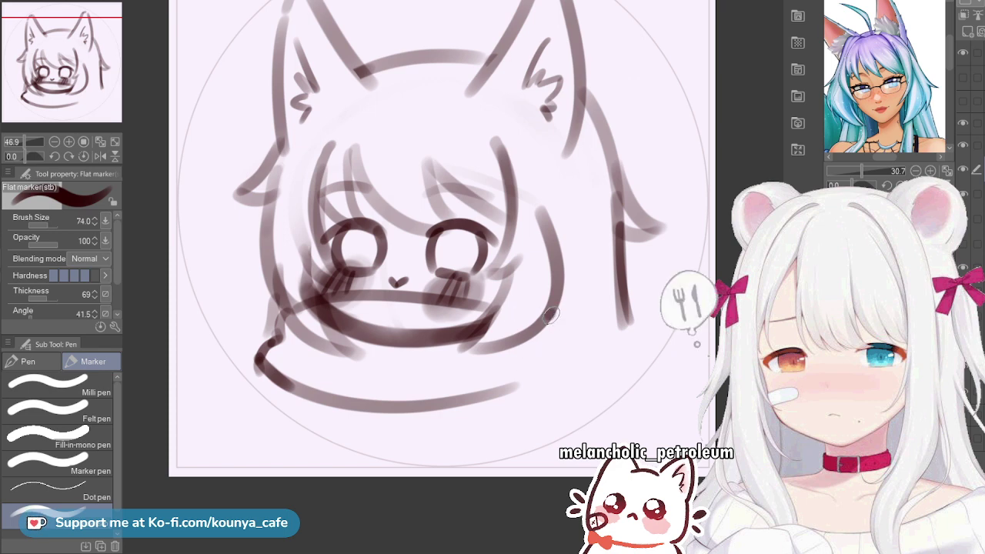
{"action": "key", "text": "ctrl+z"}
{"action": "mouse_move", "coordinate": [551, 315]}
{"action": "left_mouse_down"}
{"action": "mouse_move", "coordinate": [565, 317]}
{"action": "mouse_move", "coordinate": [576, 373]}
{"action": "mouse_move", "coordinate": [488, 393]}
{"action": "mouse_move", "coordinate": [481, 410]}
{"action": "left_mouse_up"}
{"action": "key", "text": "ctrl+z"}
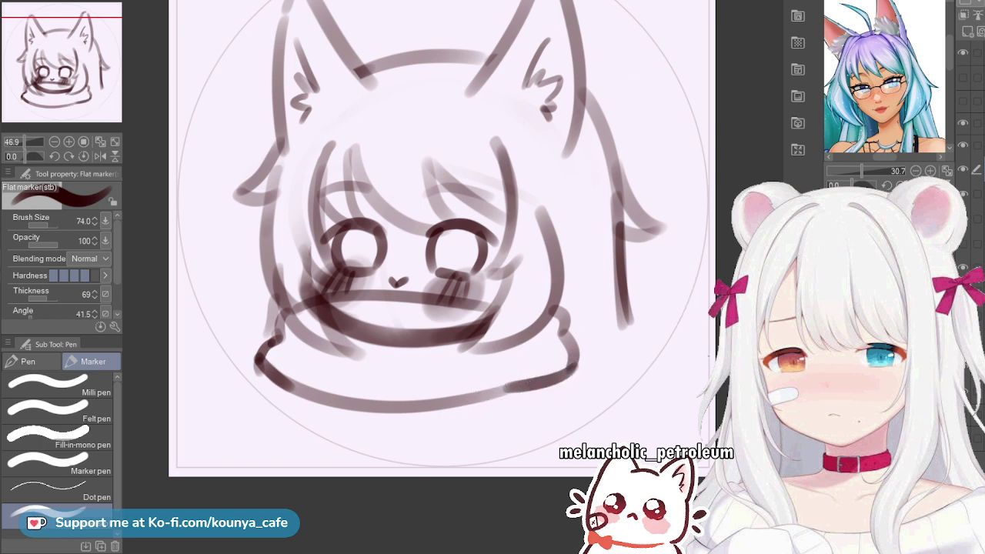
Sketch a scalloped pompom hanging on two short lines beneath the right part of the scarf's bottom edge
{"action": "mouse_move", "coordinate": [537, 380]}
{"action": "left_mouse_down"}
{"action": "mouse_move", "coordinate": [475, 408]}
{"action": "mouse_move", "coordinate": [525, 379]}
{"action": "mouse_move", "coordinate": [506, 398]}
{"action": "mouse_move", "coordinate": [451, 407]}
{"action": "mouse_move", "coordinate": [452, 418]}
{"action": "mouse_move", "coordinate": [490, 406]}
{"action": "mouse_move", "coordinate": [482, 399]}
{"action": "mouse_move", "coordinate": [478, 429]}
{"action": "mouse_move", "coordinate": [500, 428]}
{"action": "mouse_move", "coordinate": [526, 413]}
{"action": "left_mouse_up"}
{"action": "key", "text": "ctrl+z"}
{"action": "key", "text": "ctrl+z"}
{"action": "mouse_move", "coordinate": [528, 407]}
{"action": "left_mouse_down"}
{"action": "mouse_move", "coordinate": [516, 444]}
{"action": "mouse_move", "coordinate": [495, 436]}
{"action": "mouse_move", "coordinate": [498, 452]}
{"action": "mouse_move", "coordinate": [536, 435]}
{"action": "mouse_move", "coordinate": [523, 414]}
{"action": "left_mouse_up"}
{"action": "key", "text": "ctrl+z"}
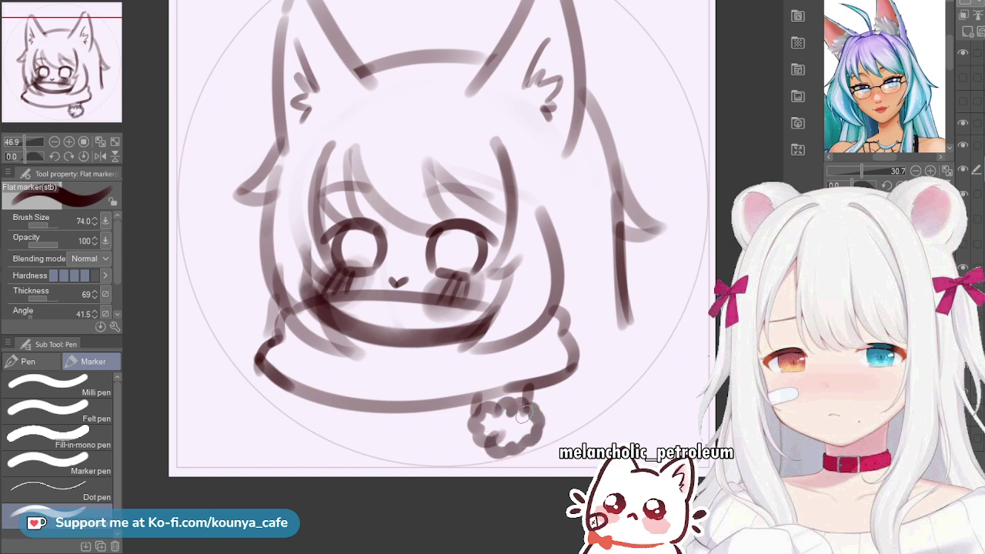
Erase the chin curve between the hair strands inside the scarf with the Hard eraser at size 168.8
{"action": "scroll", "coordinate": [525, 397], "scroll_direction": "down", "scroll_amount": 2}
{"action": "scroll", "coordinate": [566, 338], "scroll_direction": "up", "scroll_amount": 1}
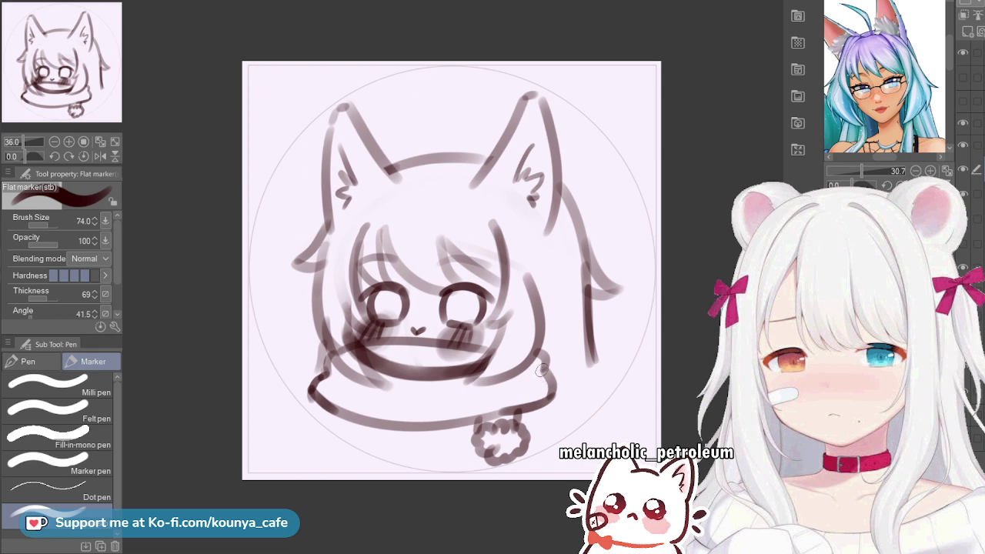
{"action": "scroll", "coordinate": [552, 355], "scroll_direction": "up", "scroll_amount": 3}
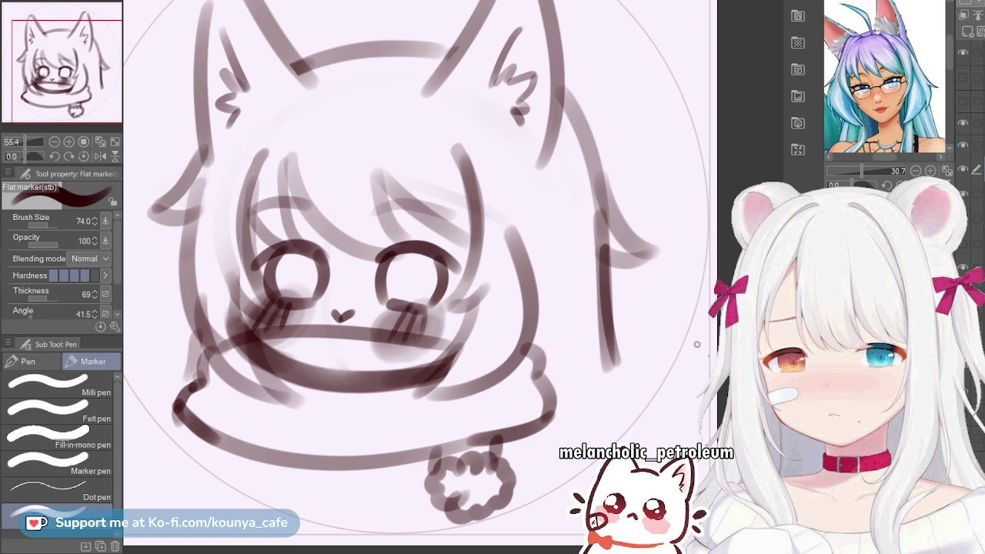
{"action": "left_click", "coordinate": [962, 169]}
{"action": "left_click", "coordinate": [963, 170]}
{"action": "key", "text": "e"}
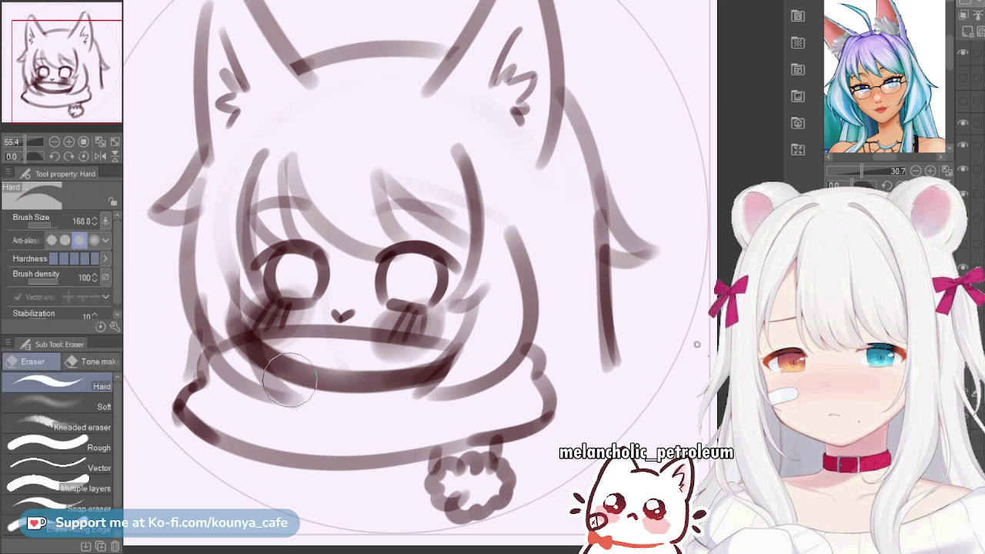
{"action": "mouse_move", "coordinate": [251, 365]}
{"action": "left_mouse_down"}
{"action": "mouse_move", "coordinate": [305, 377]}
{"action": "mouse_move", "coordinate": [251, 364]}
{"action": "mouse_move", "coordinate": [321, 375]}
{"action": "mouse_move", "coordinate": [310, 385]}
{"action": "mouse_move", "coordinate": [424, 365]}
{"action": "mouse_move", "coordinate": [434, 374]}
{"action": "mouse_move", "coordinate": [443, 362]}
{"action": "mouse_move", "coordinate": [477, 422]}
{"action": "left_mouse_up"}
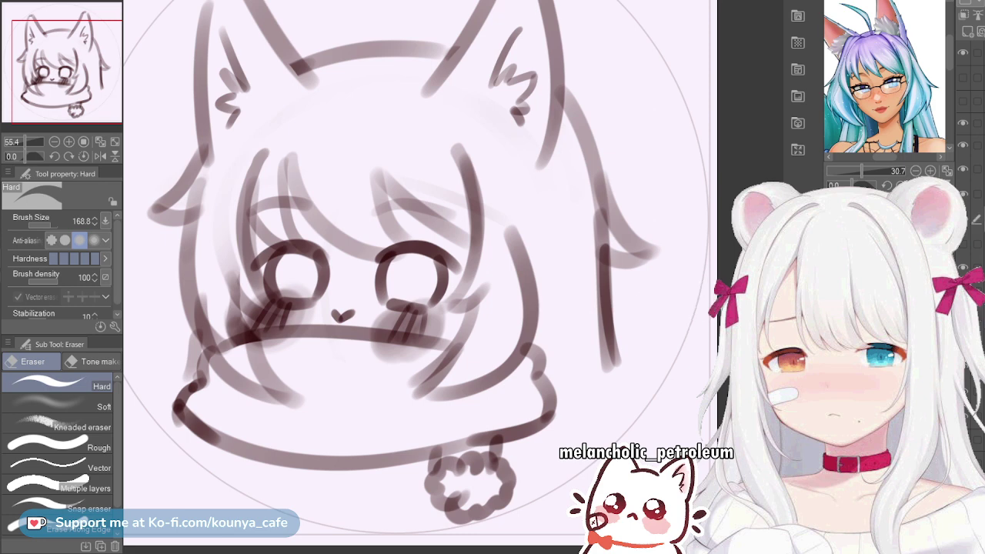
Extend the outer line of the long right-hand hair downward beside the scarf with the Flat marker at brush size 74
{"action": "key", "text": "p"}
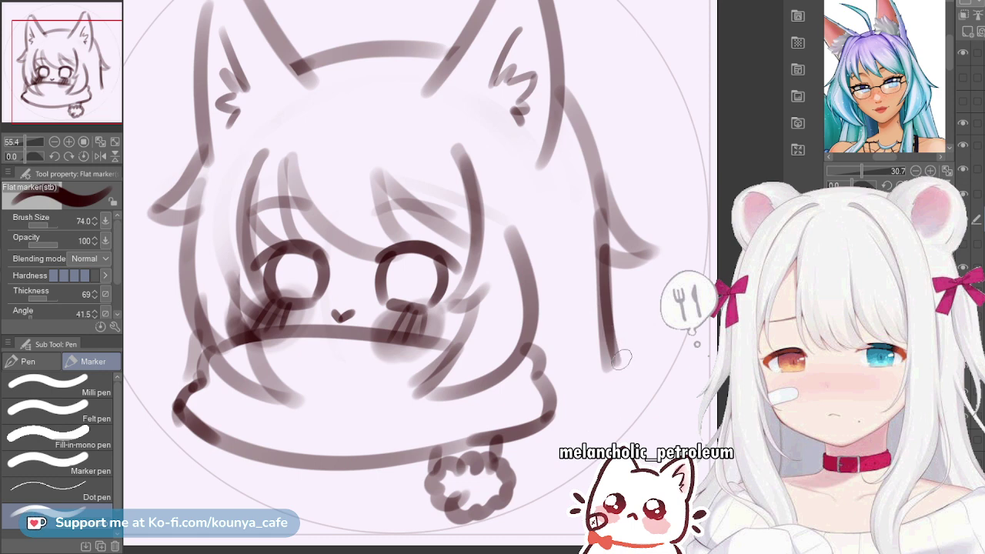
{"action": "left_click_drag", "start_coordinate": [616, 351], "coordinate": [607, 451]}
{"action": "key", "text": "ctrl+z"}
{"action": "mouse_move", "coordinate": [616, 351]}
{"action": "left_mouse_down"}
{"action": "mouse_move", "coordinate": [623, 418]}
{"action": "mouse_move", "coordinate": [617, 355]}
{"action": "mouse_move", "coordinate": [642, 450]}
{"action": "left_mouse_up"}
{"action": "key", "text": "ctrl+z"}
{"action": "key", "text": "ctrl+z"}
{"action": "left_click_drag", "start_coordinate": [613, 346], "coordinate": [621, 451]}
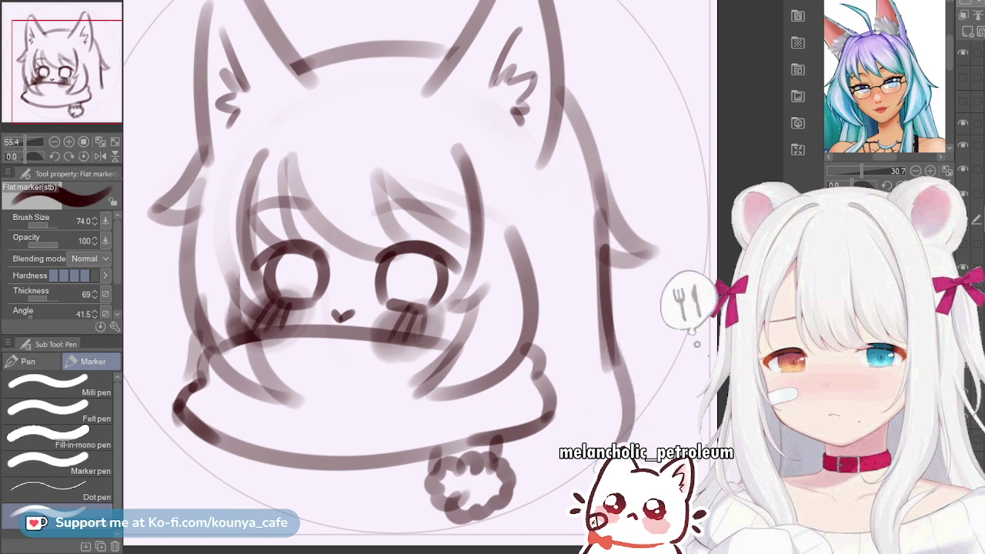
{"action": "key", "text": "ctrl+z"}
{"action": "mouse_move", "coordinate": [610, 350]}
{"action": "left_mouse_down"}
{"action": "mouse_move", "coordinate": [615, 376]}
{"action": "mouse_move", "coordinate": [633, 449]}
{"action": "left_mouse_up"}
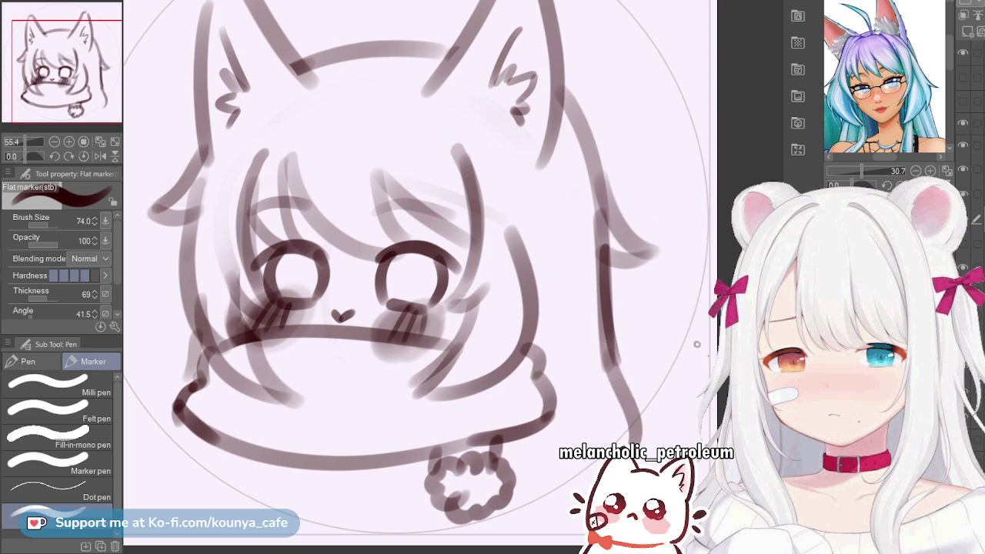
Sketch a curved lower hair line sweeping from the right-hand hair's lower end to the pompom
{"action": "left_click_drag", "start_coordinate": [604, 444], "coordinate": [517, 481]}
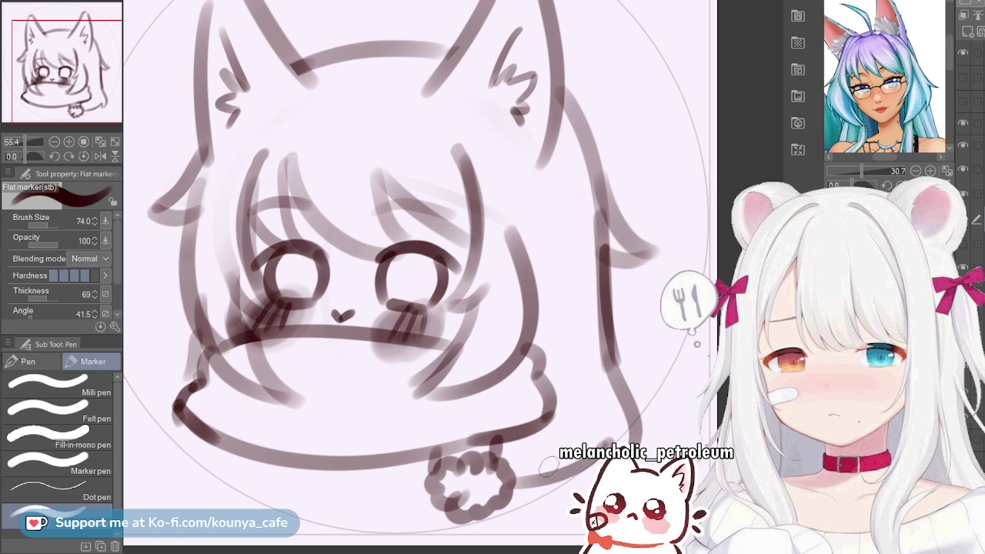
{"action": "key", "text": "ctrl+z"}
{"action": "left_click_drag", "start_coordinate": [603, 441], "coordinate": [500, 489]}
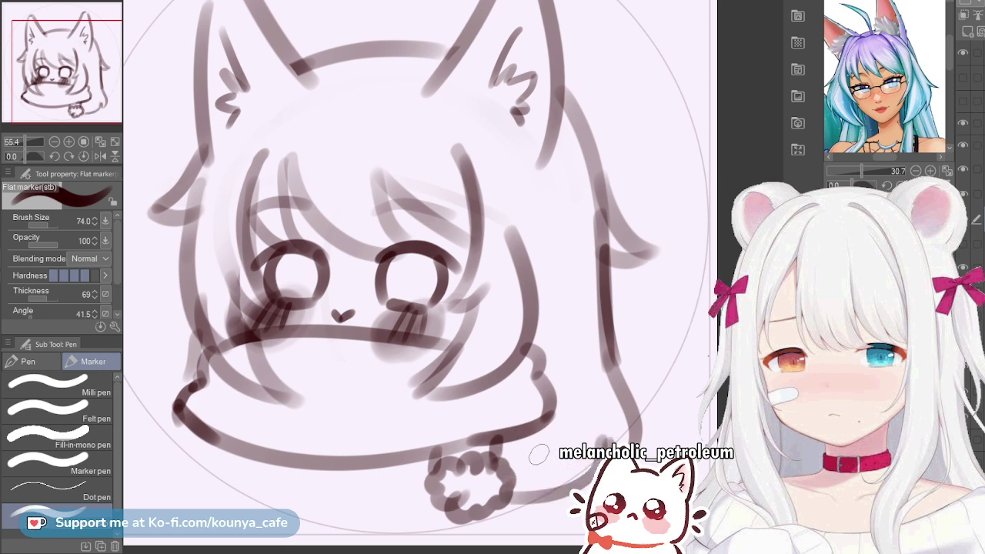
{"action": "key", "text": "ctrl+z"}
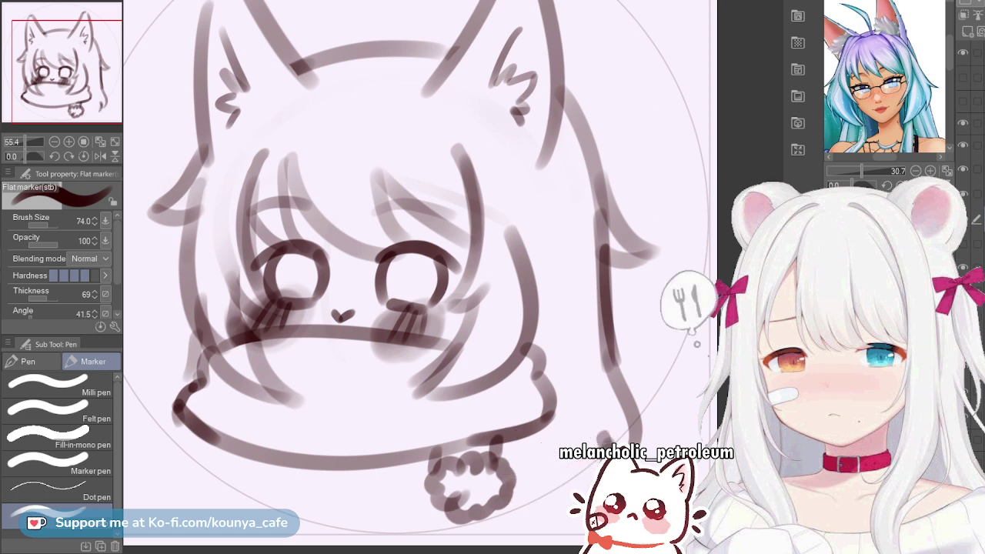
{"action": "left_click_drag", "start_coordinate": [598, 437], "coordinate": [505, 485]}
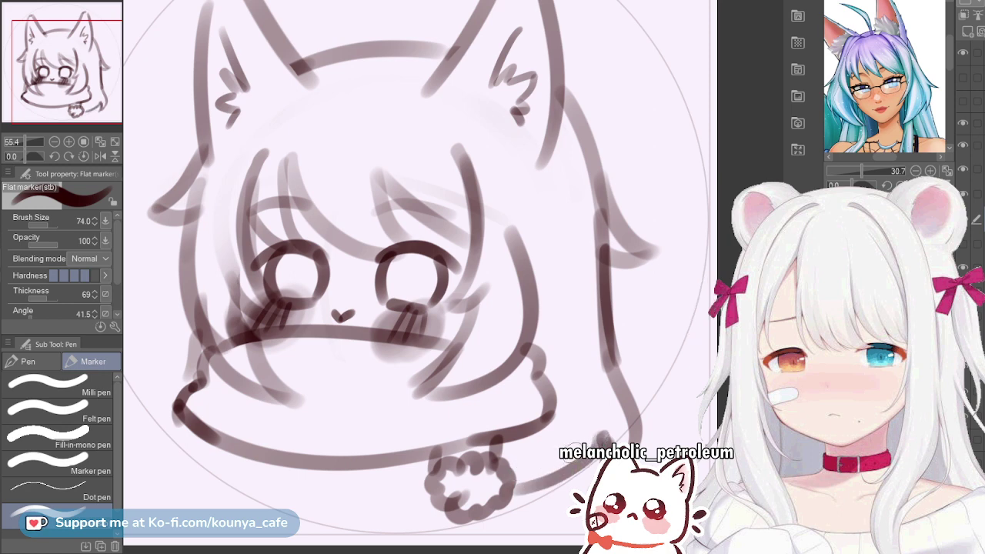
{"action": "key", "text": "ctrl+z"}
{"action": "left_click_drag", "start_coordinate": [601, 435], "coordinate": [500, 489]}
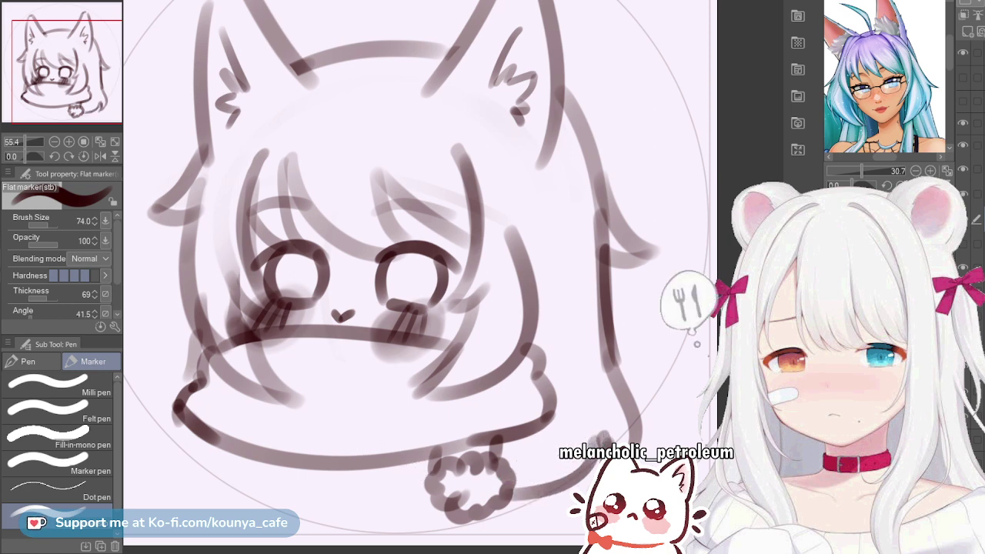
Try to sketch a hair strand curving down from the scarf's left edge and under its bottom curve
{"action": "scroll", "coordinate": [503, 429], "scroll_direction": "down", "scroll_amount": 2}
{"action": "scroll", "coordinate": [373, 440], "scroll_direction": "up", "scroll_amount": 2}
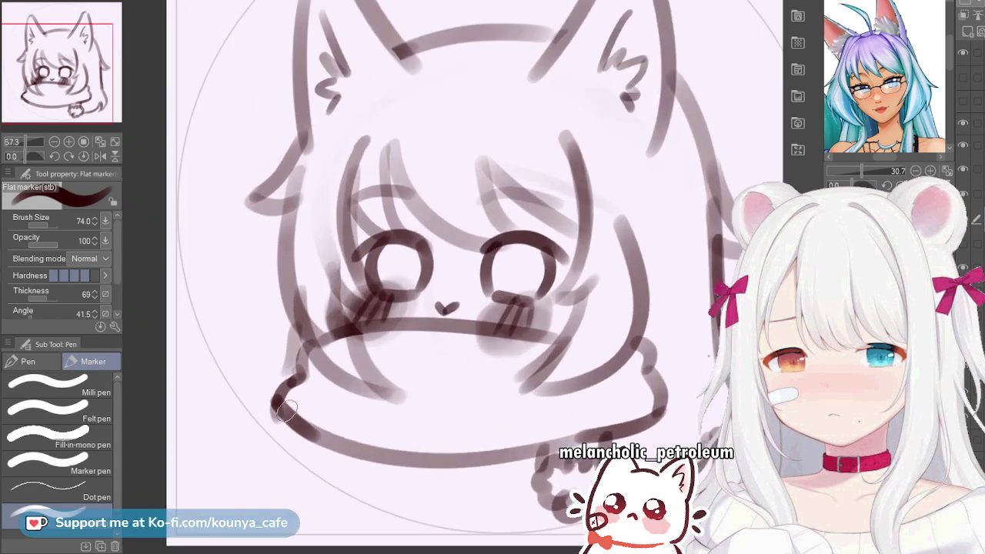
{"action": "mouse_move", "coordinate": [280, 420]}
{"action": "left_mouse_down"}
{"action": "mouse_move", "coordinate": [262, 456]}
{"action": "mouse_move", "coordinate": [263, 481]}
{"action": "left_mouse_up"}
{"action": "key", "text": "ctrl+z"}
{"action": "left_click_drag", "start_coordinate": [296, 327], "coordinate": [288, 385]}
{"action": "key", "text": "ctrl+z"}
{"action": "left_click_drag", "start_coordinate": [278, 419], "coordinate": [295, 504]}
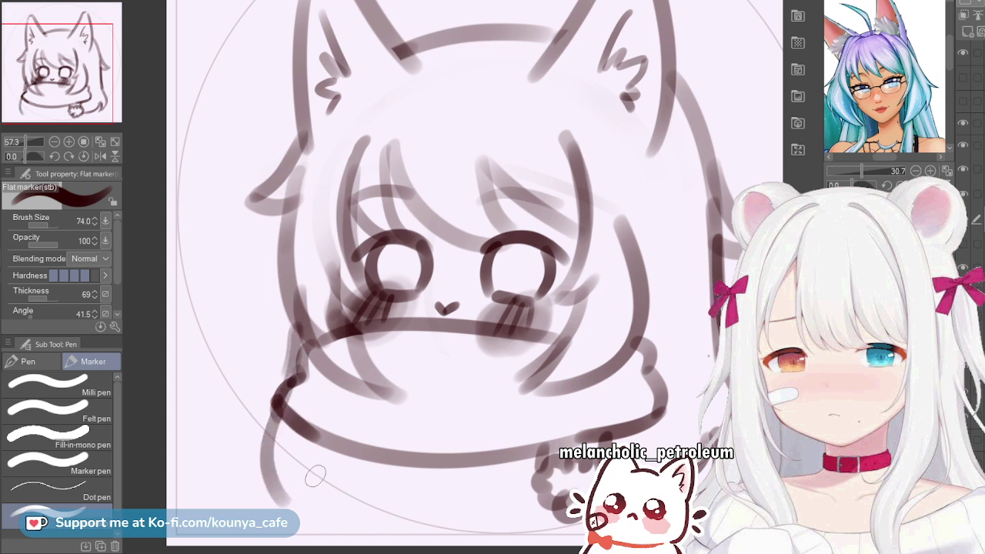
{"action": "key", "text": "ctrl+z"}
{"action": "key", "text": "ctrl+z"}
{"action": "left_click_drag", "start_coordinate": [296, 352], "coordinate": [302, 502]}
{"action": "key", "text": "ctrl+z"}
{"action": "mouse_move", "coordinate": [296, 333]}
{"action": "left_mouse_down"}
{"action": "mouse_move", "coordinate": [287, 386]}
{"action": "mouse_move", "coordinate": [316, 497]}
{"action": "mouse_move", "coordinate": [327, 494]}
{"action": "mouse_move", "coordinate": [320, 478]}
{"action": "mouse_move", "coordinate": [349, 502]}
{"action": "mouse_move", "coordinate": [304, 469]}
{"action": "mouse_move", "coordinate": [305, 501]}
{"action": "mouse_move", "coordinate": [301, 479]}
{"action": "mouse_move", "coordinate": [400, 514]}
{"action": "mouse_move", "coordinate": [368, 487]}
{"action": "mouse_move", "coordinate": [449, 507]}
{"action": "left_mouse_up"}
{"action": "key", "text": "ctrl+z"}
{"action": "key", "text": "ctrl+z"}
{"action": "key", "text": "ctrl+z"}
{"action": "key", "text": "ctrl+z"}
{"action": "key", "text": "ctrl+z"}
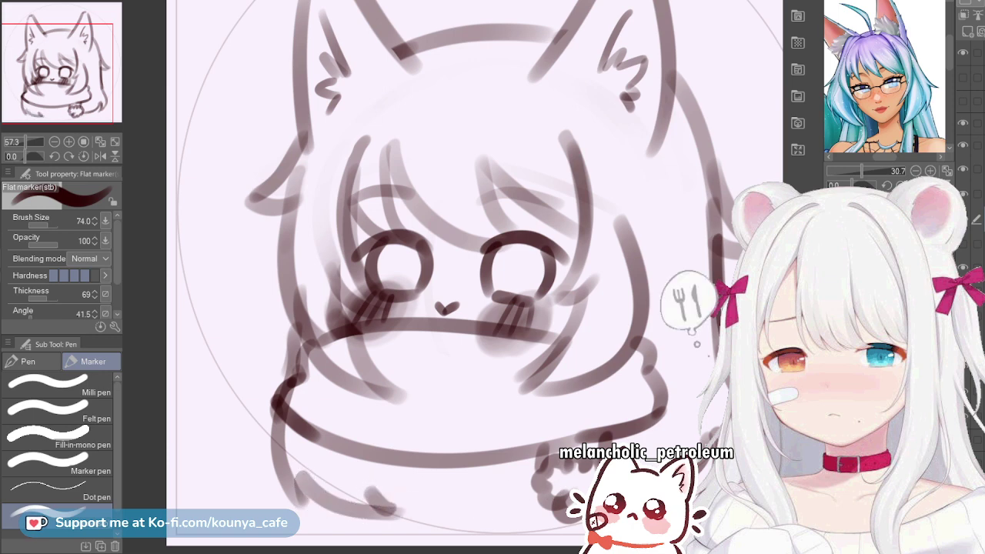
{"action": "key", "text": "ctrl+z"}
{"action": "key", "text": "ctrl+z"}
{"action": "key", "text": "ctrl+z"}
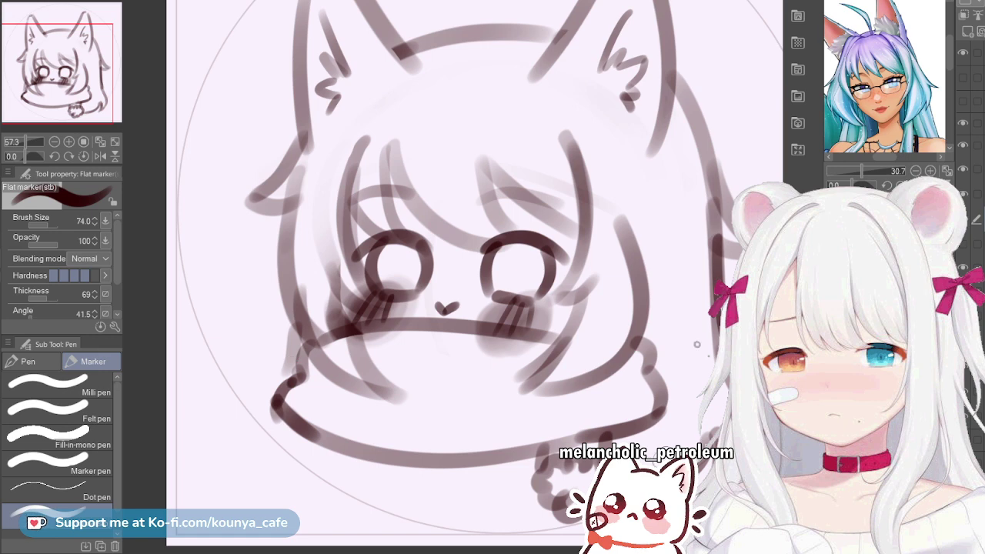
Lasso the lower end of the long right-hand hair and shift it slightly upward beside the scarf
{"action": "key", "text": "m"}
{"action": "left_click_drag", "start_coordinate": [692, 360], "coordinate": [790, 375]}
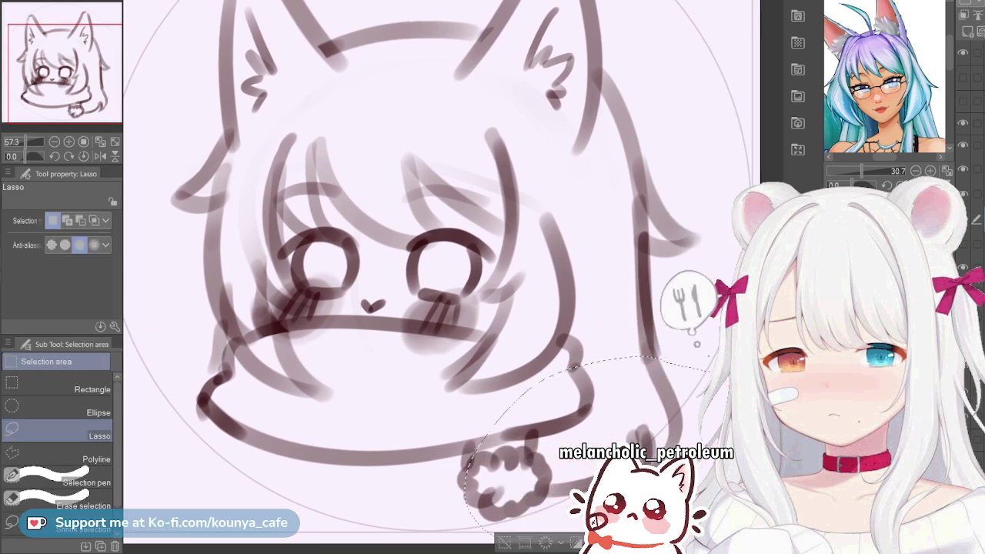
{"action": "key", "text": "ctrl+t"}
{"action": "left_click_drag", "start_coordinate": [608, 428], "coordinate": [607, 421]}
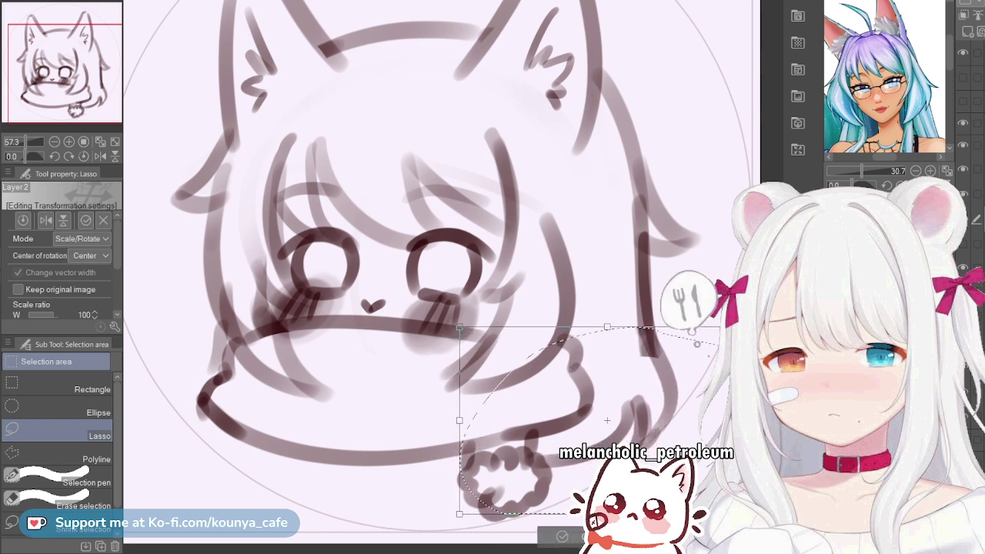
{"action": "key", "text": "Return"}
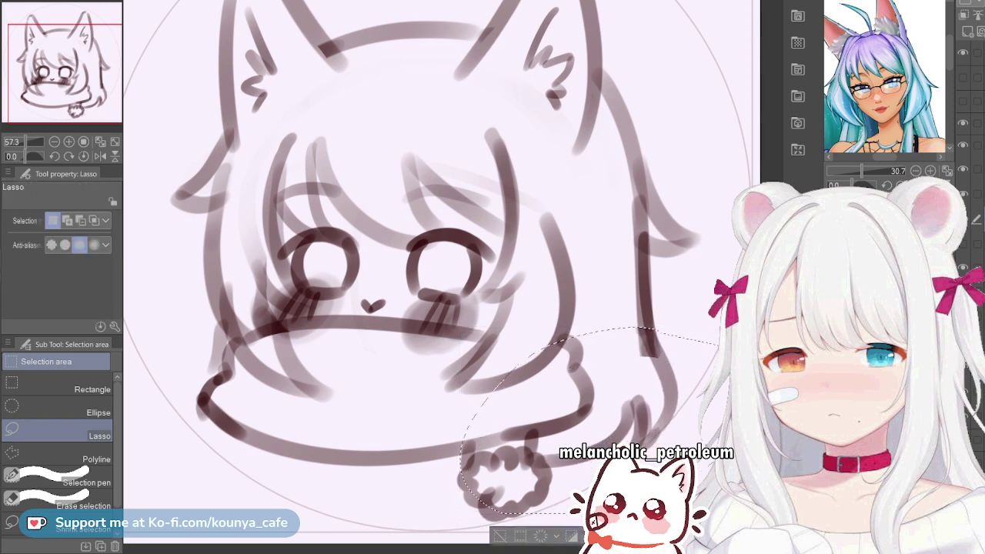
{"action": "key", "text": "ctrl+d"}
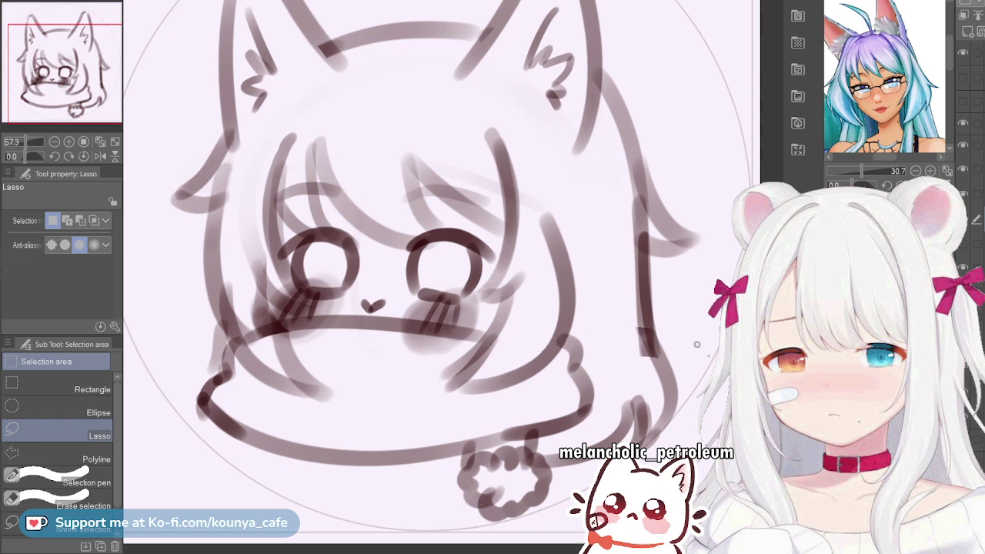
Reinforce the lower part of the right-hand hair's outer line with the Flat marker at brush size 74
{"action": "key", "text": "p"}
{"action": "mouse_move", "coordinate": [641, 275]}
{"action": "left_mouse_down"}
{"action": "mouse_move", "coordinate": [644, 322]}
{"action": "mouse_move", "coordinate": [667, 367]}
{"action": "left_mouse_up"}
{"action": "key", "text": "ctrl+z"}
{"action": "mouse_move", "coordinate": [645, 298]}
{"action": "left_mouse_down"}
{"action": "mouse_move", "coordinate": [645, 324]}
{"action": "mouse_move", "coordinate": [664, 356]}
{"action": "left_mouse_up"}
{"action": "left_click_drag", "start_coordinate": [641, 325], "coordinate": [656, 376]}
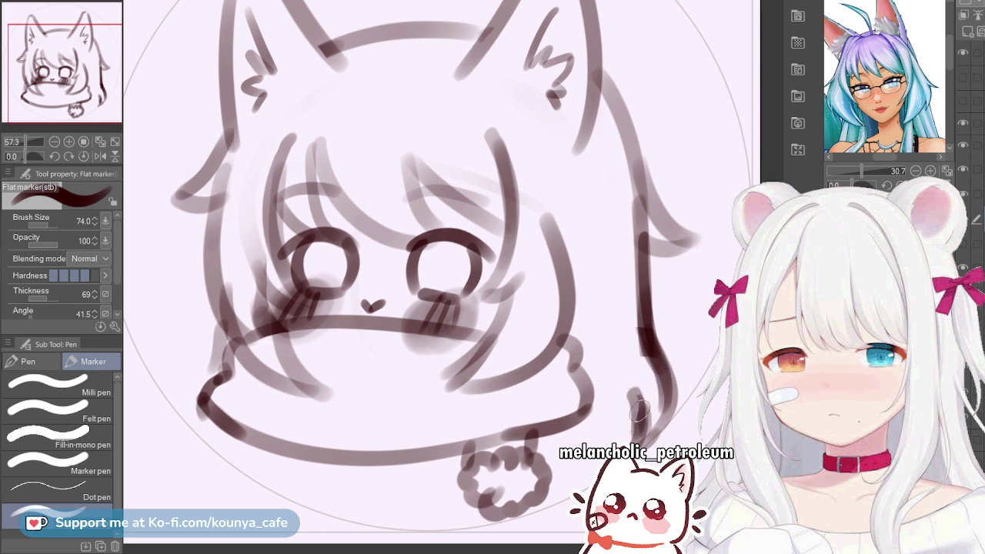
Sketch a short inner strand at the tip of the right-hand hair, angled down toward the scarf
{"action": "left_click_drag", "start_coordinate": [633, 397], "coordinate": [551, 436]}
{"action": "key", "text": "ctrl+z"}
{"action": "mouse_move", "coordinate": [622, 392]}
{"action": "left_mouse_down"}
{"action": "mouse_move", "coordinate": [613, 427]}
{"action": "mouse_move", "coordinate": [545, 440]}
{"action": "left_mouse_up"}
{"action": "key", "text": "ctrl+z"}
{"action": "left_click_drag", "start_coordinate": [631, 397], "coordinate": [604, 440]}
Squash the Layer 2 sketch slightly in height by raising its bottom edge with a Scale/Rotate transform
{"action": "key", "text": "ctrl+t"}
{"action": "key", "text": "ctrl+minus"}
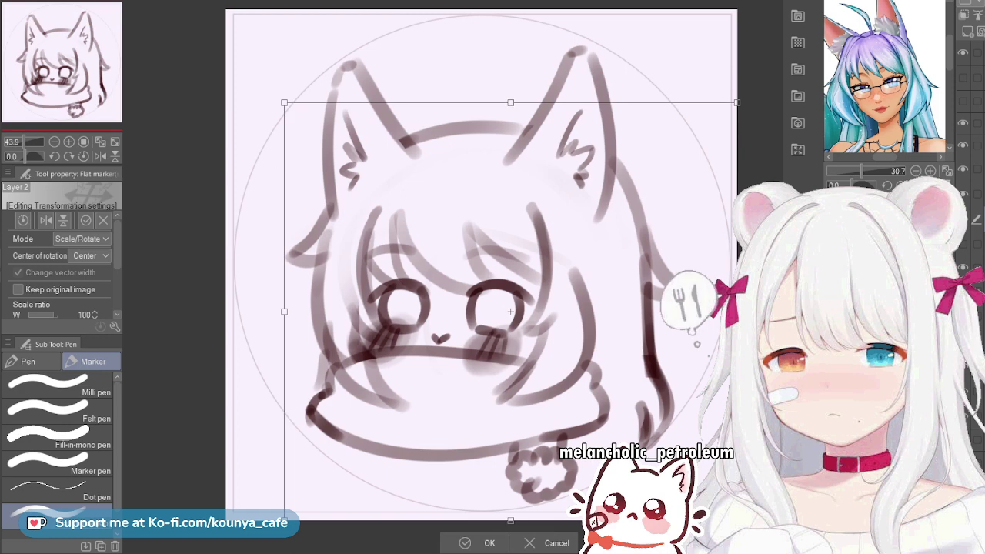
{"action": "left_click_drag", "start_coordinate": [738, 520], "coordinate": [728, 503]}
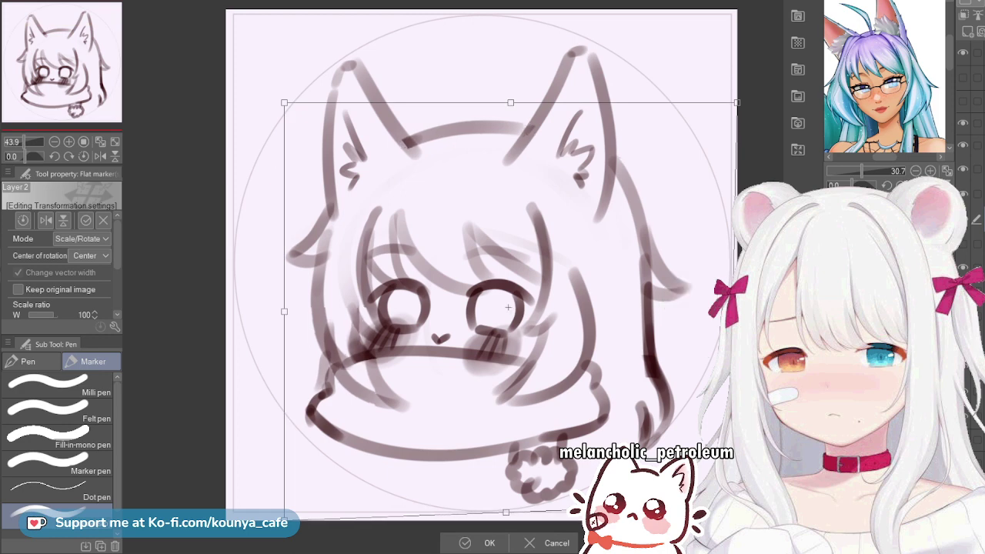
{"action": "key", "text": "ctrl+z"}
{"action": "left_click_drag", "start_coordinate": [510, 521], "coordinate": [509, 511]}
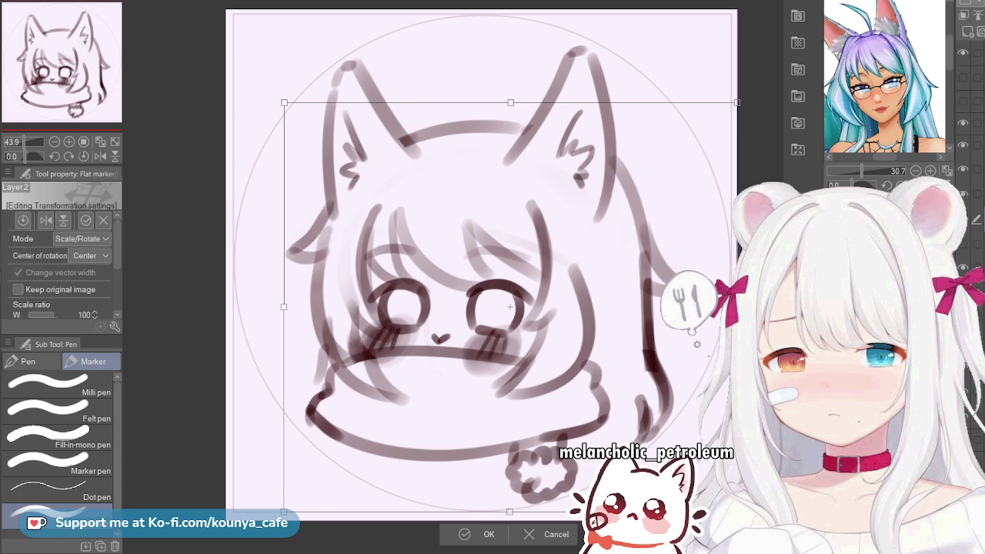
{"action": "key", "text": "Return"}
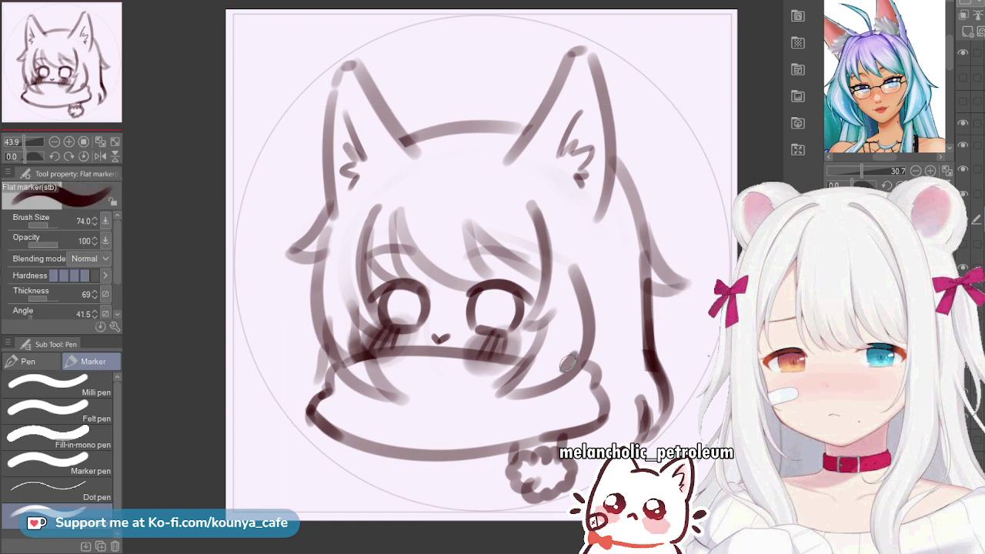
Sketch a curved inner hair strand sweeping from the right-hand hair's tip down toward the scarf's lower edge
{"action": "scroll", "coordinate": [569, 361], "scroll_direction": "up", "scroll_amount": 2}
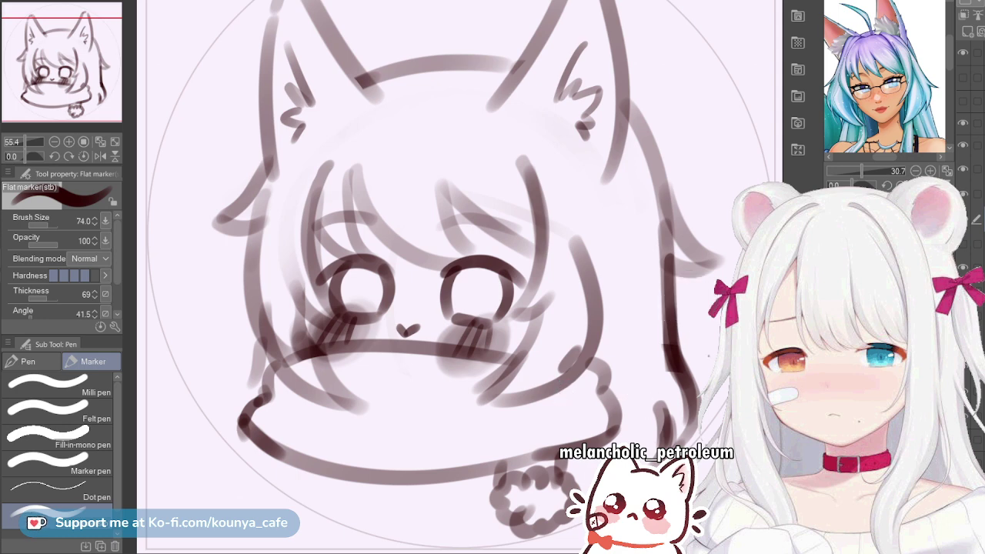
{"action": "scroll", "coordinate": [654, 420], "scroll_direction": "up", "scroll_amount": 2}
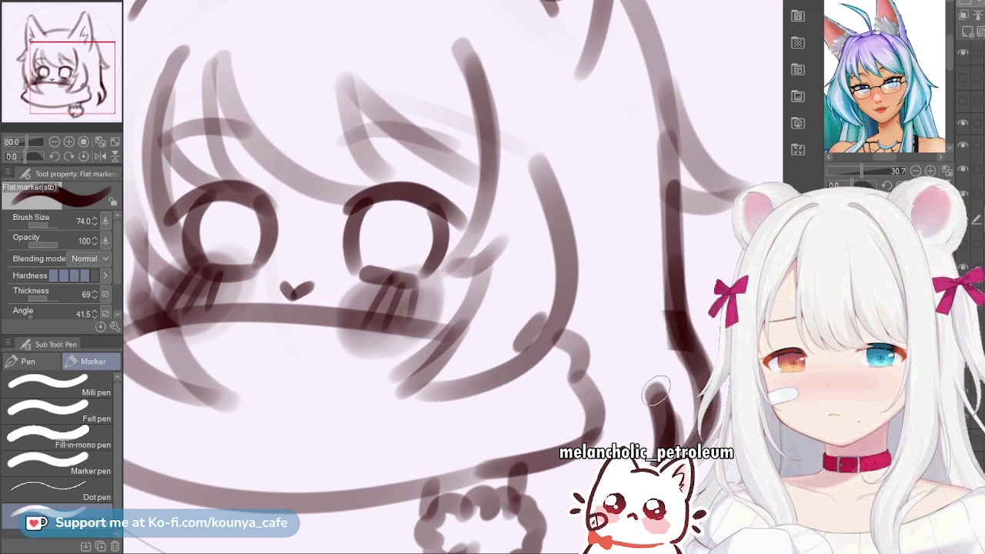
{"action": "left_click_drag", "start_coordinate": [658, 380], "coordinate": [539, 469]}
{"action": "key", "text": "ctrl+z"}
{"action": "left_click_drag", "start_coordinate": [655, 405], "coordinate": [533, 468]}
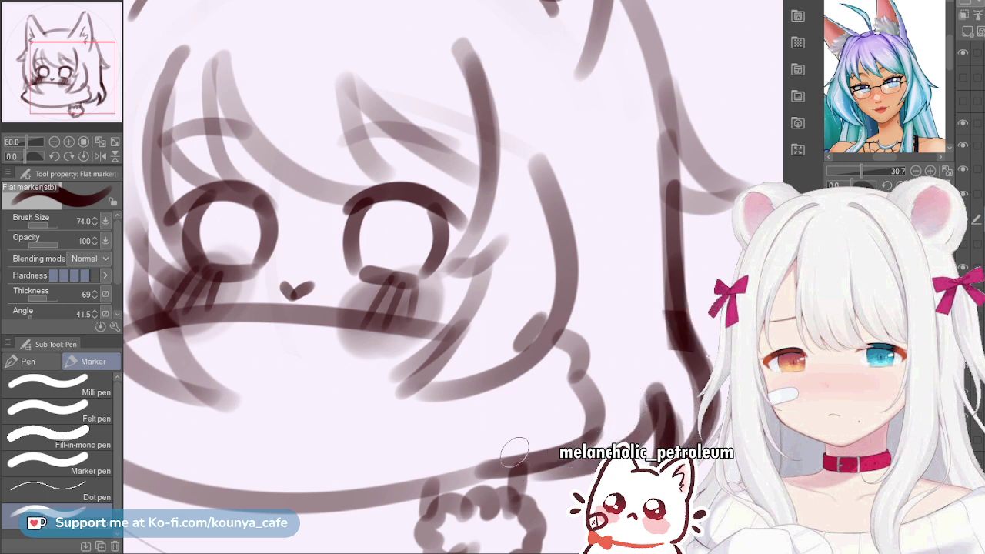
{"action": "key", "text": "ctrl+z"}
{"action": "left_click_drag", "start_coordinate": [643, 389], "coordinate": [537, 470]}
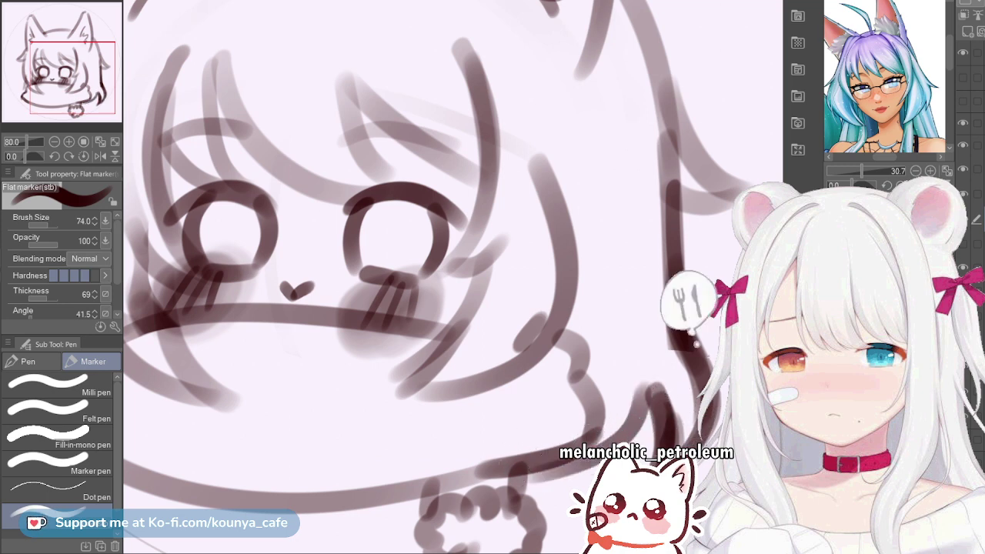
{"action": "key", "text": "ctrl+z"}
{"action": "left_click_drag", "start_coordinate": [651, 394], "coordinate": [619, 460]}
{"action": "key", "text": "ctrl+z"}
{"action": "mouse_move", "coordinate": [653, 397]}
{"action": "left_mouse_down"}
{"action": "mouse_move", "coordinate": [603, 480]}
{"action": "mouse_move", "coordinate": [499, 488]}
{"action": "left_mouse_up"}
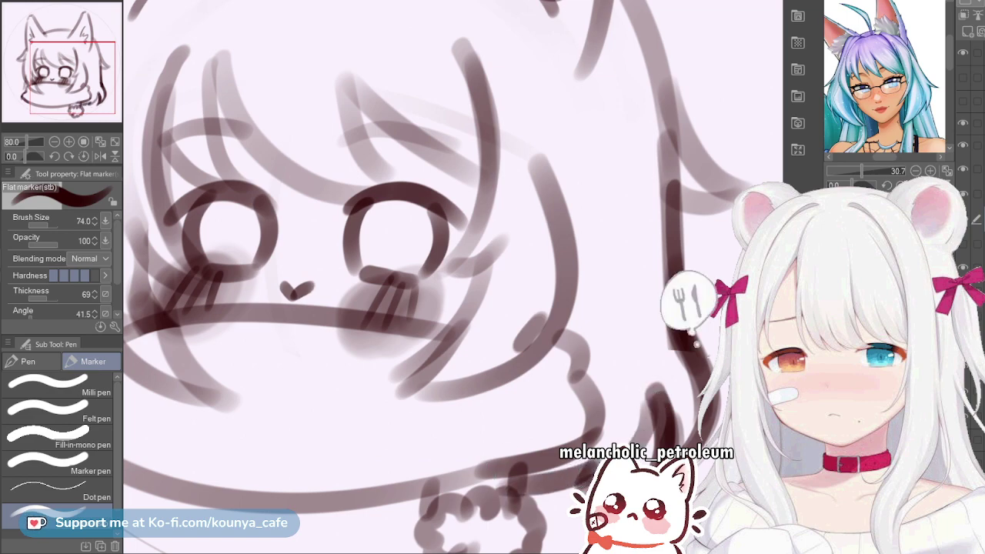
{"action": "scroll", "coordinate": [586, 466], "scroll_direction": "down", "scroll_amount": 3}
{"action": "scroll", "coordinate": [615, 466], "scroll_direction": "up", "scroll_amount": 3}
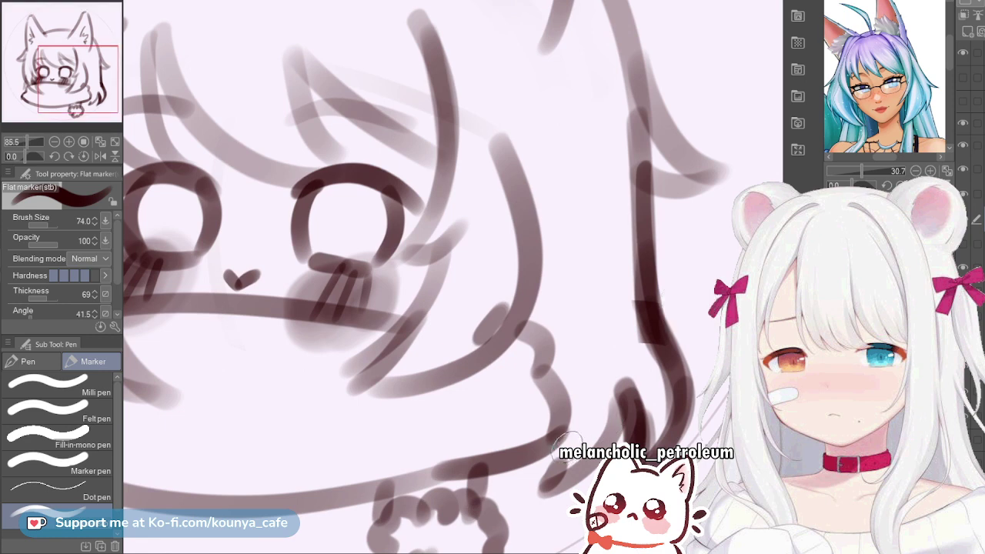
{"action": "mouse_move", "coordinate": [567, 446]}
{"action": "left_mouse_down"}
{"action": "mouse_move", "coordinate": [551, 467]}
{"action": "mouse_move", "coordinate": [474, 467]}
{"action": "left_mouse_up"}
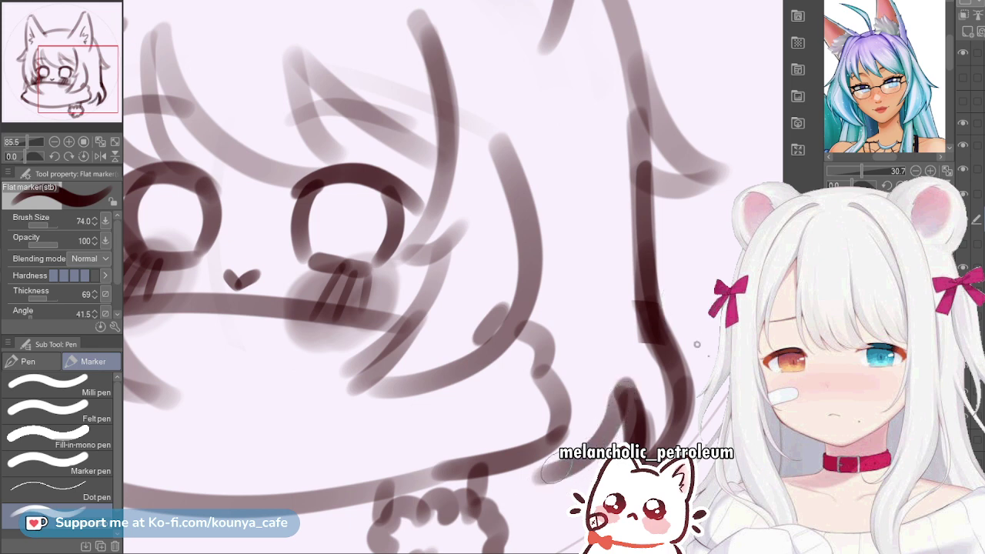
Sketch a short hair strand running down the left side of the face to the scarf's left edge
{"action": "key", "text": "ctrl+0"}
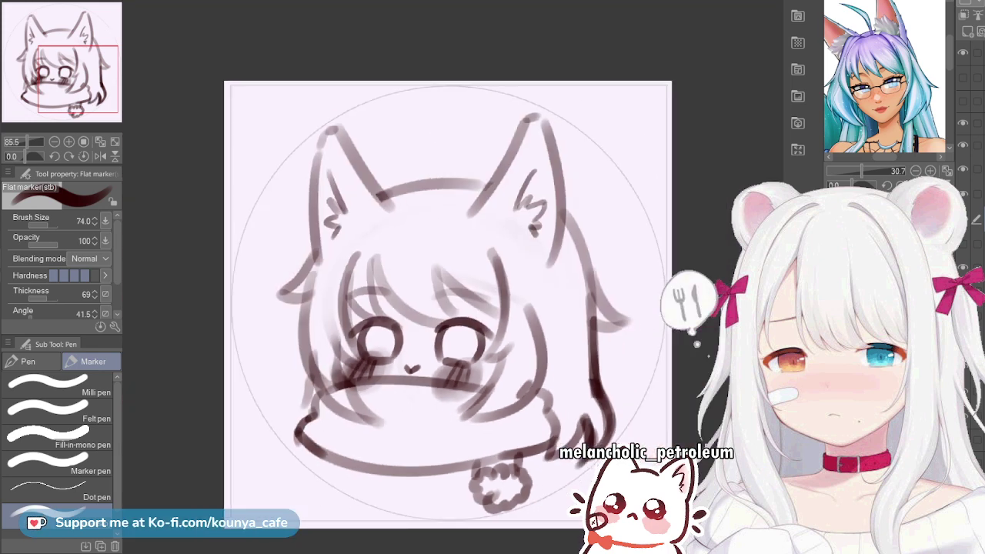
{"action": "scroll", "coordinate": [319, 421], "scroll_direction": "up", "scroll_amount": 5}
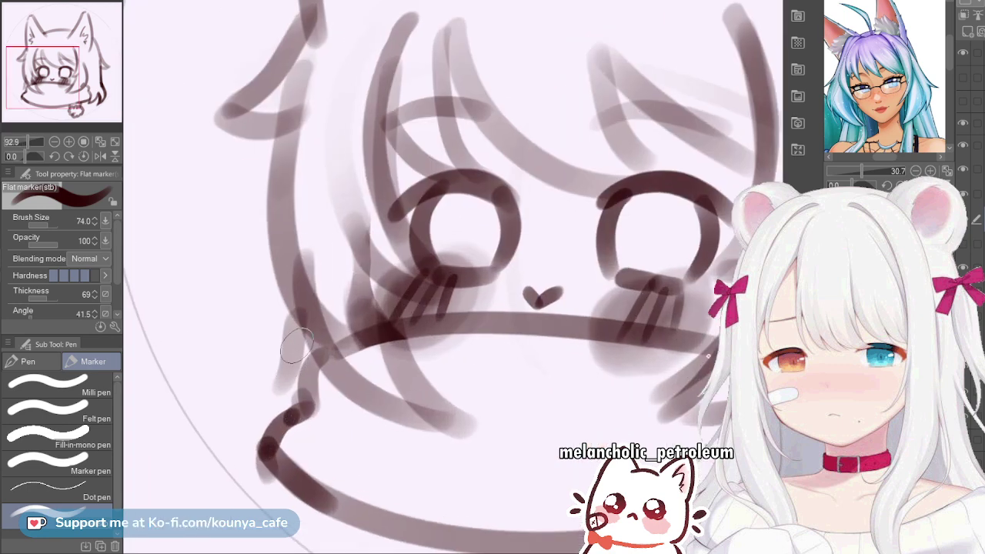
{"action": "mouse_move", "coordinate": [297, 314]}
{"action": "left_mouse_down"}
{"action": "mouse_move", "coordinate": [280, 383]}
{"action": "mouse_move", "coordinate": [298, 422]}
{"action": "mouse_move", "coordinate": [291, 350]}
{"action": "mouse_move", "coordinate": [280, 436]}
{"action": "left_mouse_up"}
{"action": "key", "text": "ctrl+z"}
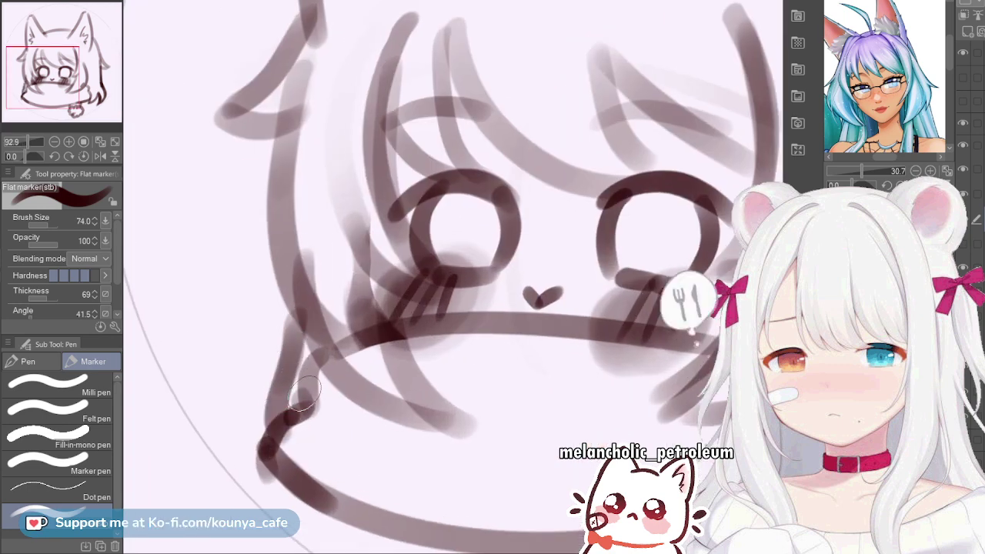
{"action": "scroll", "coordinate": [311, 376], "scroll_direction": "down", "scroll_amount": 4}
{"action": "key", "text": "ctrl+z"}
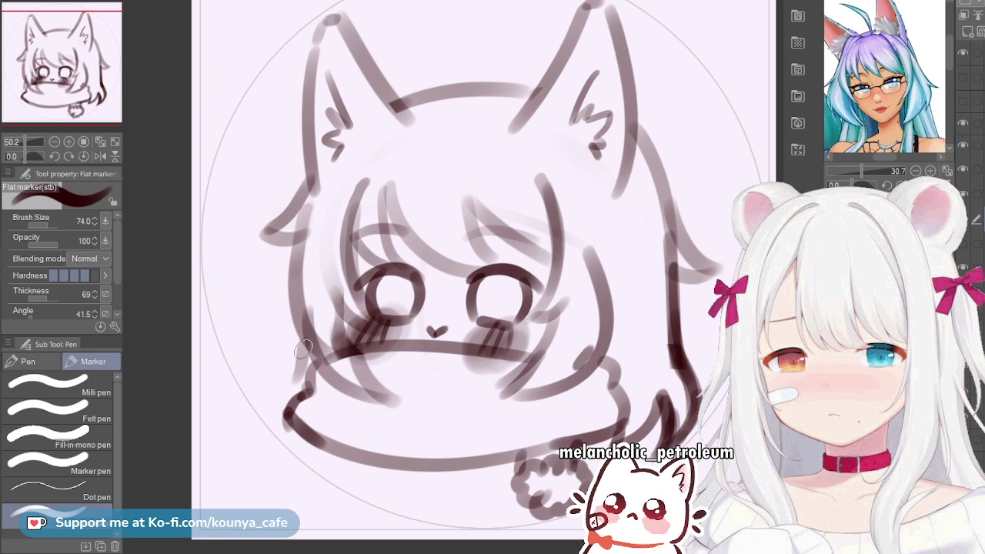
{"action": "left_click_drag", "start_coordinate": [305, 347], "coordinate": [297, 392]}
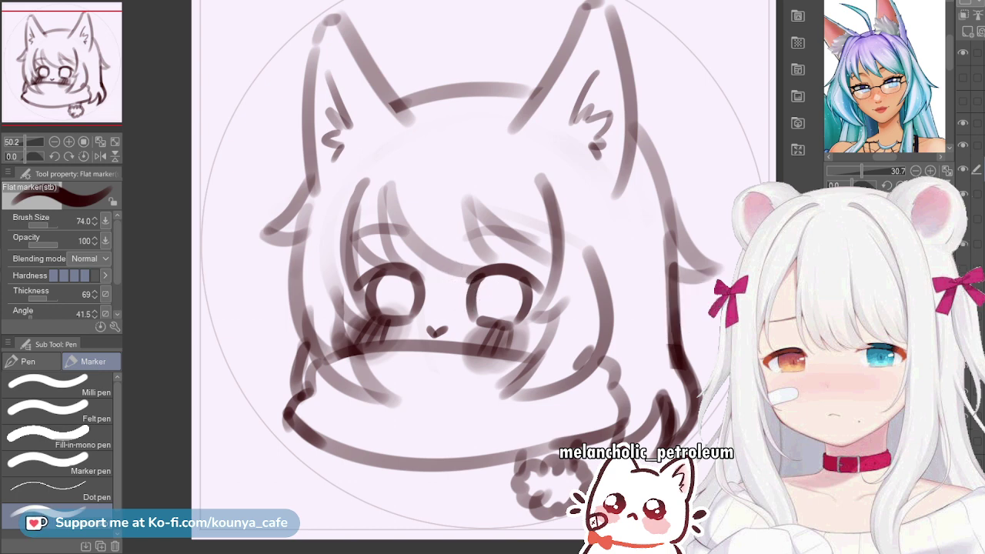
Thicken the inner ends of both upper lash lines with the Flat marker at brush size 61.9
{"action": "left_click_drag", "start_coordinate": [460, 300], "coordinate": [697, 345]}
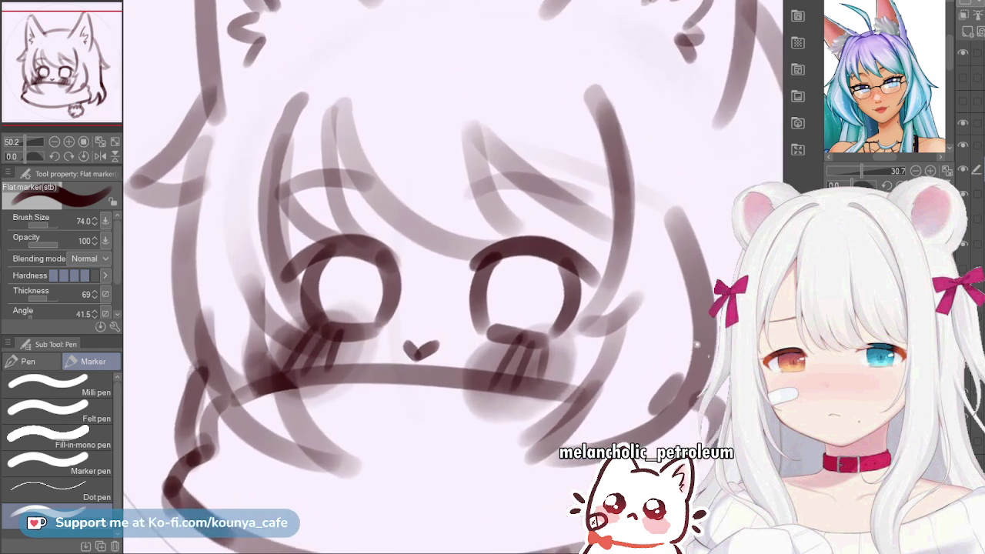
{"action": "scroll", "coordinate": [473, 269], "scroll_direction": "up", "scroll_amount": 2}
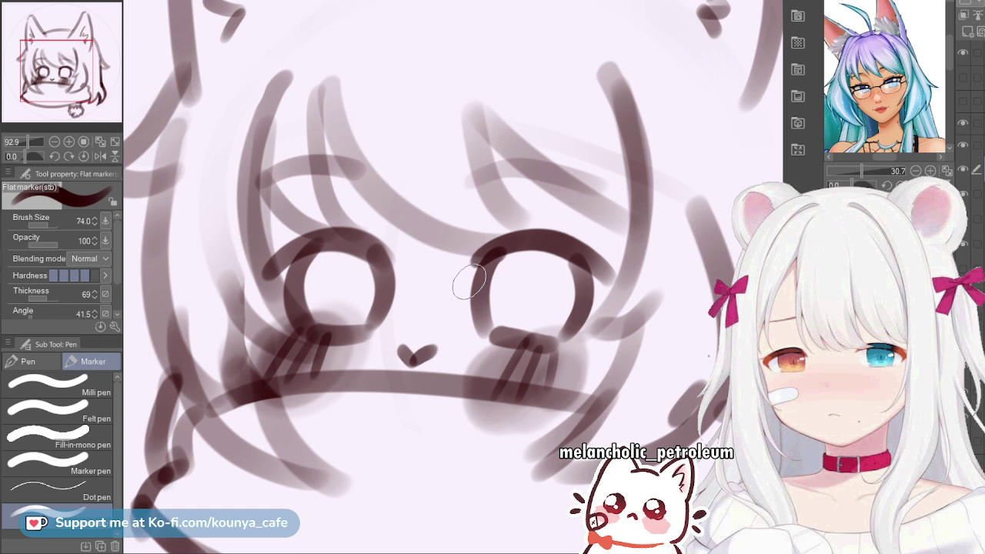
{"action": "scroll", "coordinate": [454, 277], "scroll_direction": "up", "scroll_amount": 2}
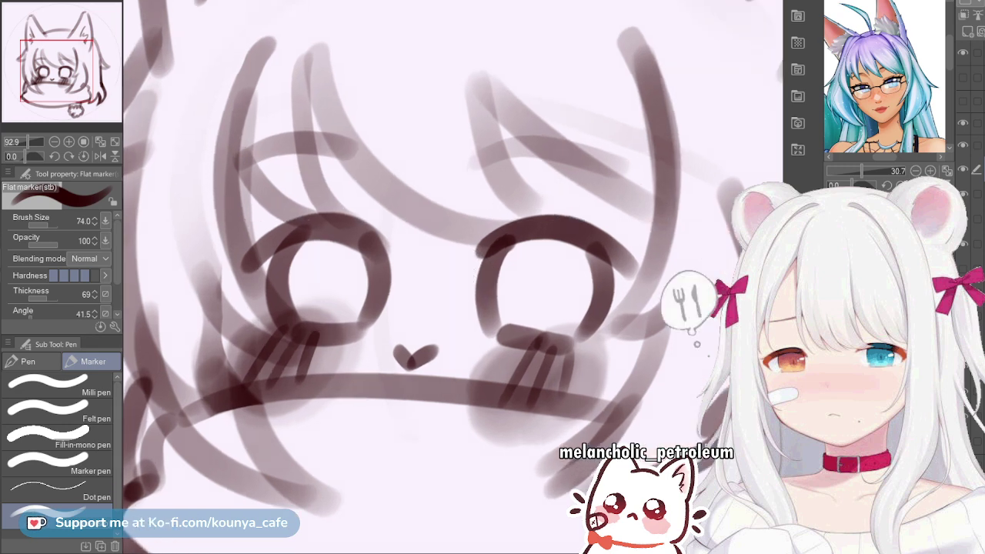
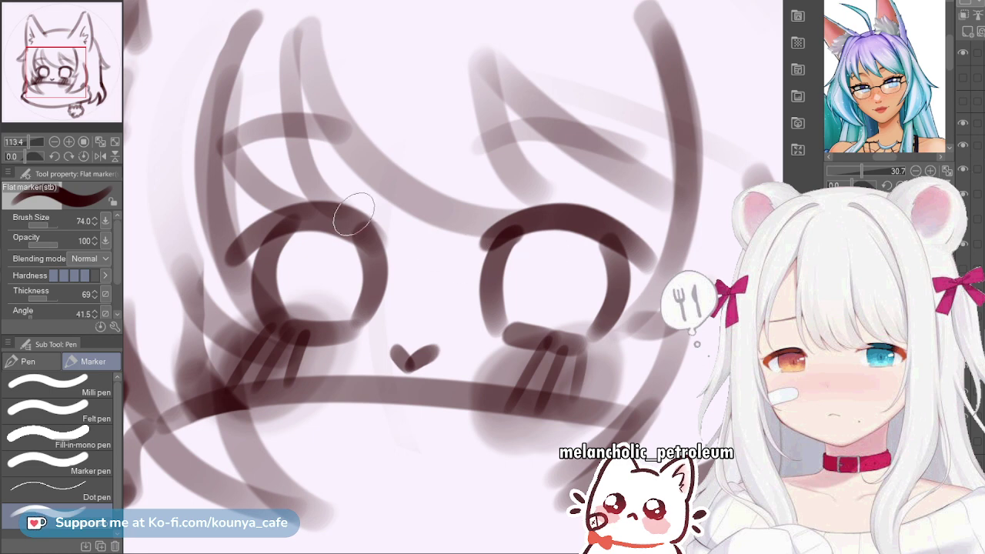
{"action": "key", "text": "["}
{"action": "mouse_move", "coordinate": [235, 252]}
{"action": "left_mouse_down"}
{"action": "mouse_move", "coordinate": [290, 221]}
{"action": "mouse_move", "coordinate": [343, 220]}
{"action": "left_mouse_up"}
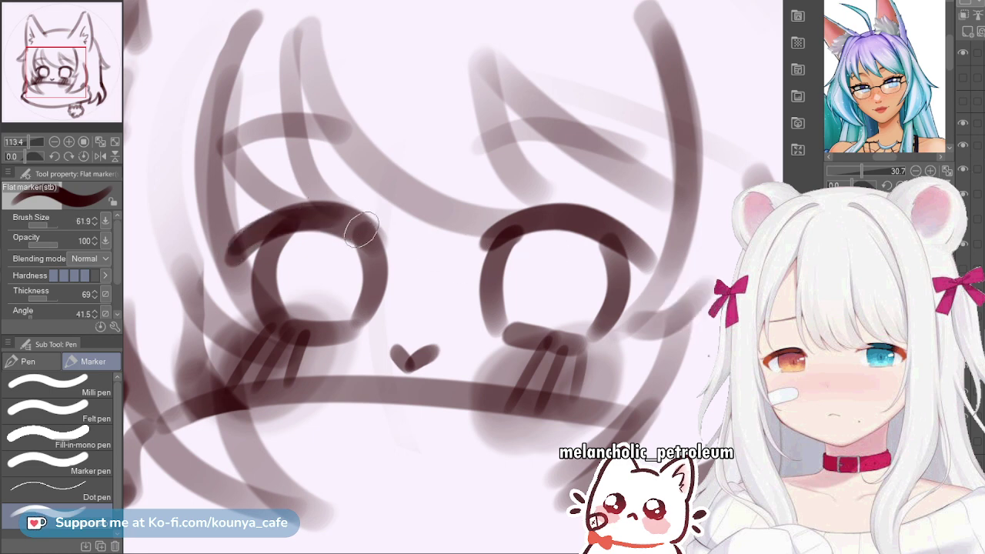
{"action": "key", "text": "ctrl+z"}
{"action": "mouse_move", "coordinate": [231, 255]}
{"action": "left_mouse_down"}
{"action": "mouse_move", "coordinate": [260, 231]}
{"action": "mouse_move", "coordinate": [325, 215]}
{"action": "mouse_move", "coordinate": [312, 215]}
{"action": "mouse_move", "coordinate": [374, 228]}
{"action": "left_mouse_up"}
{"action": "key", "text": "ctrl+z"}
{"action": "left_click_drag", "start_coordinate": [320, 213], "coordinate": [379, 237]}
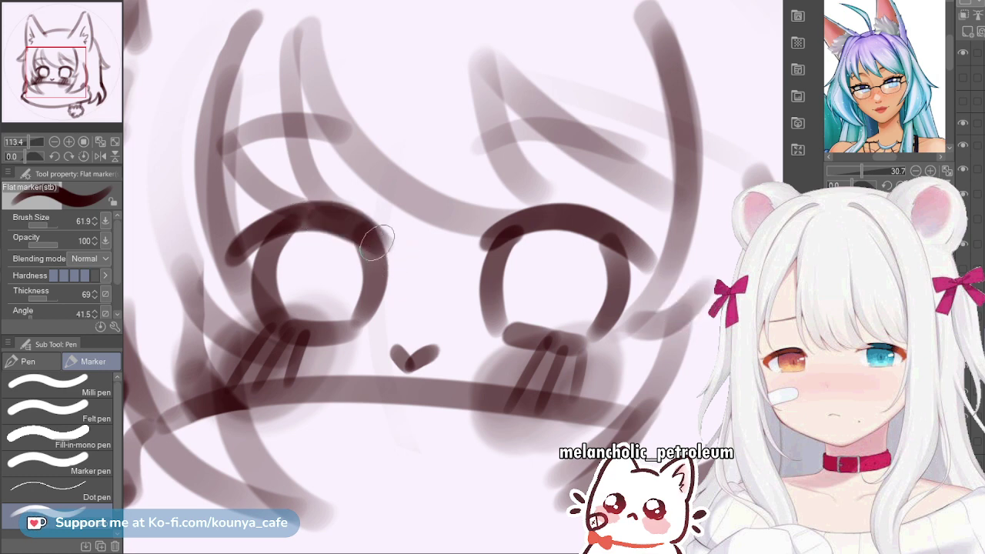
{"action": "mouse_move", "coordinate": [481, 244]}
{"action": "left_mouse_down"}
{"action": "mouse_move", "coordinate": [554, 225]}
{"action": "mouse_move", "coordinate": [527, 229]}
{"action": "left_mouse_up"}
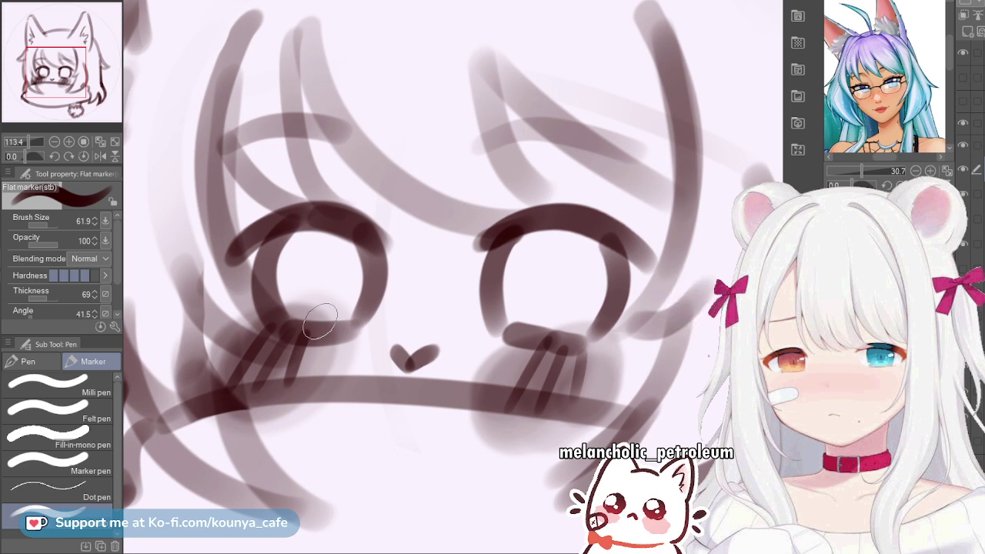
Draw a curved line across the lower part of the left-hand eye with the Flat marker at brush size 47.1
{"action": "key", "text": "bracketleft"}
{"action": "key", "text": "bracketleft"}
{"action": "left_click_drag", "start_coordinate": [267, 306], "coordinate": [248, 354]}
{"action": "mouse_move", "coordinate": [246, 315]}
{"action": "left_mouse_down"}
{"action": "mouse_move", "coordinate": [311, 297]}
{"action": "mouse_move", "coordinate": [343, 298]}
{"action": "left_mouse_up"}
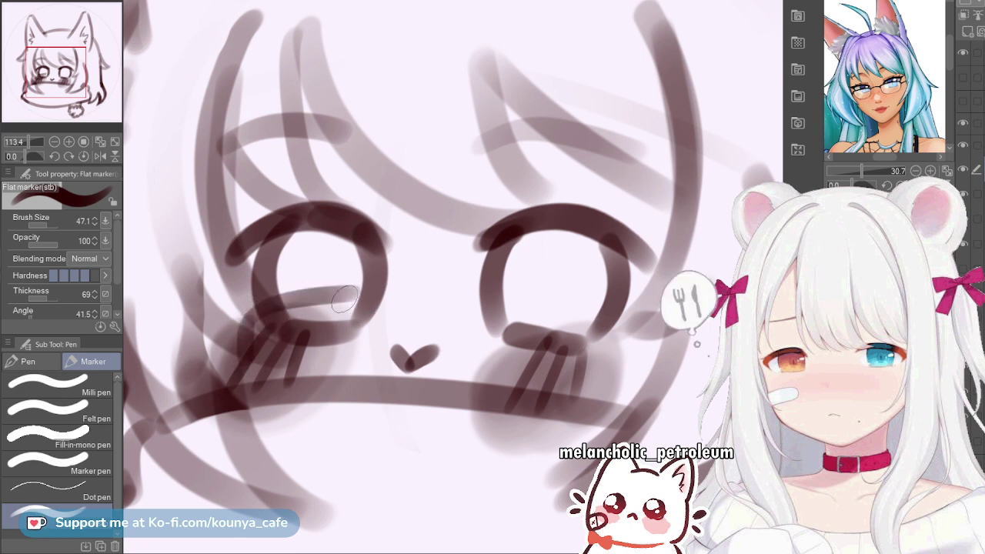
{"action": "key", "text": "ctrl+z"}
{"action": "left_click_drag", "start_coordinate": [257, 319], "coordinate": [375, 319]}
{"action": "key", "text": "ctrl+z"}
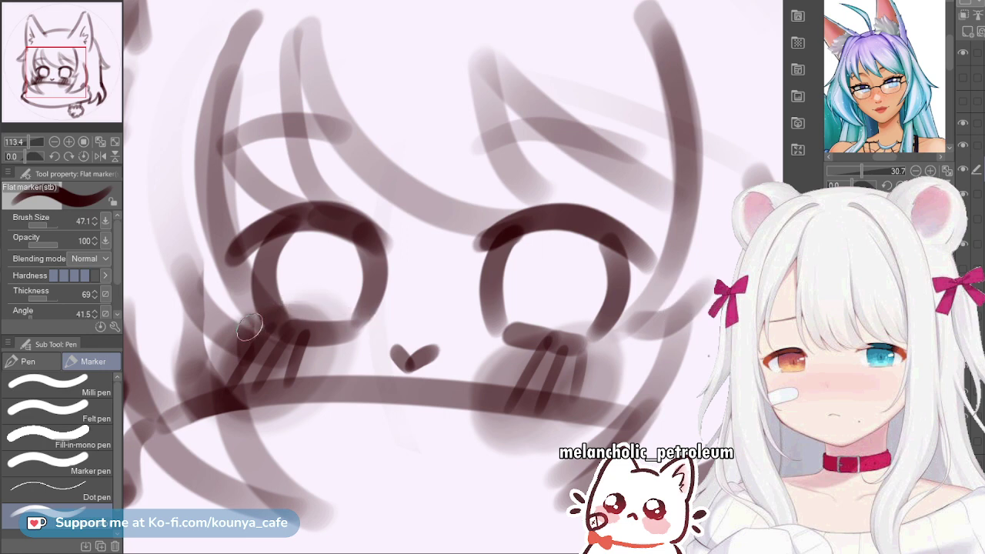
{"action": "left_click_drag", "start_coordinate": [249, 329], "coordinate": [355, 307]}
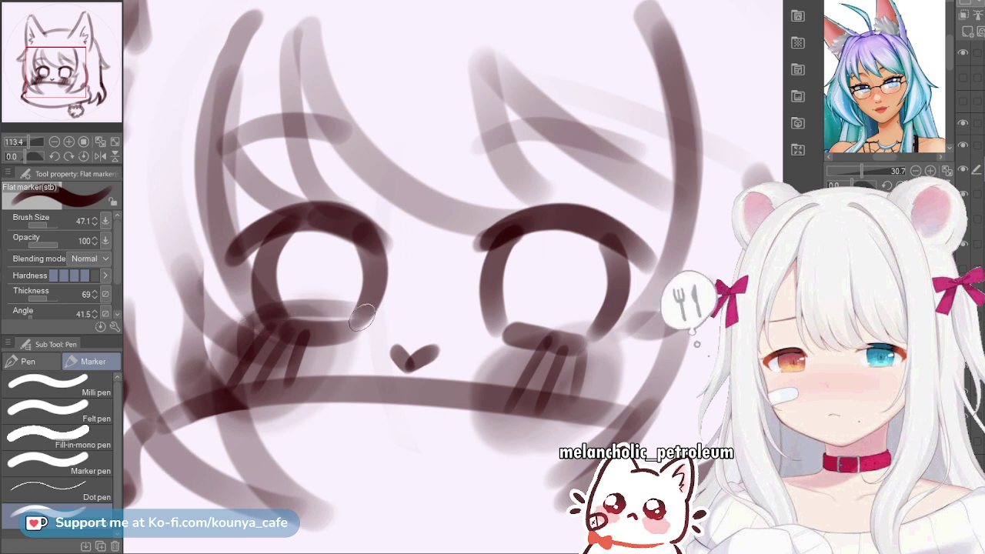
Enlarge the reference character's face to 50% and draw a matching line across the lower part of the right-hand eye
{"action": "scroll", "coordinate": [885, 77], "scroll_direction": "up", "scroll_amount": 1}
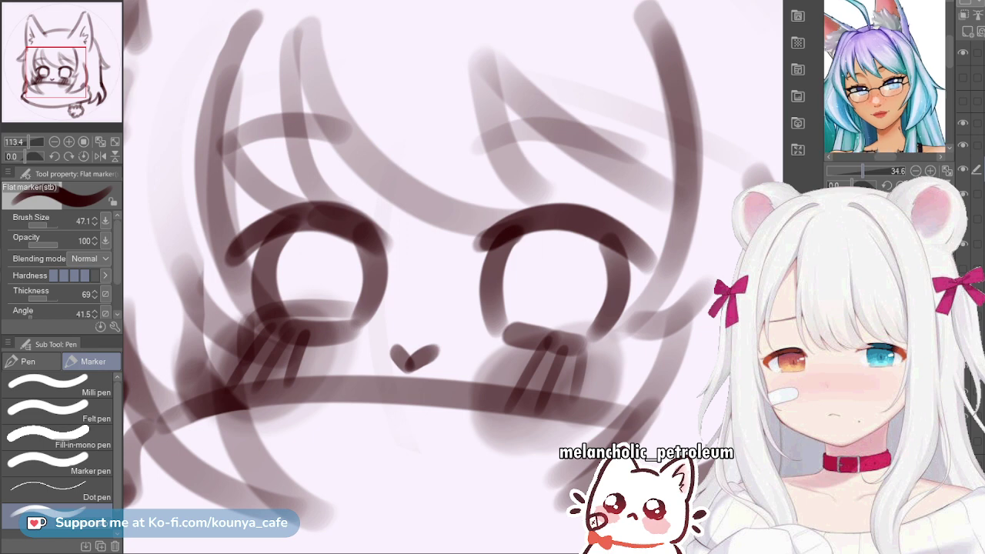
{"action": "scroll", "coordinate": [885, 77], "scroll_direction": "up", "scroll_amount": 3}
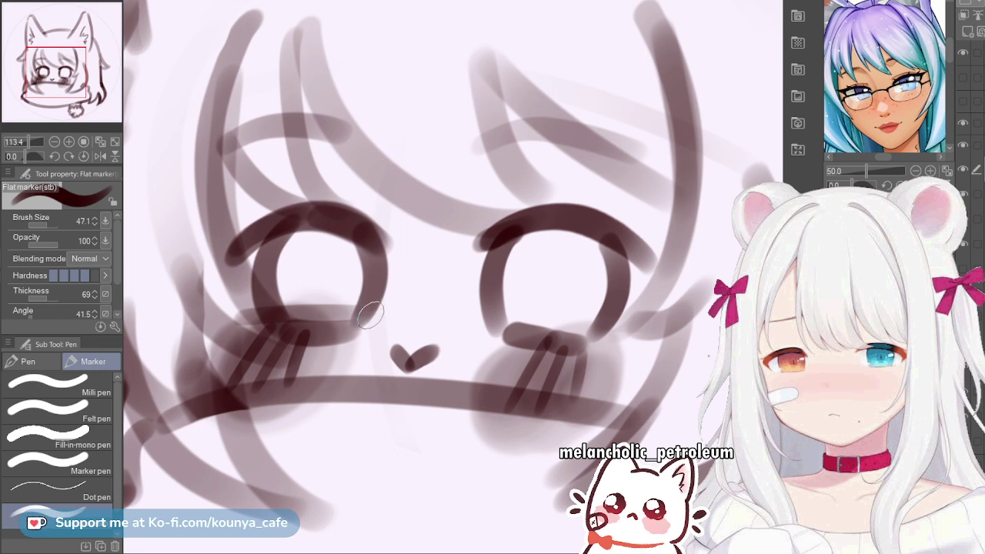
{"action": "left_click_drag", "start_coordinate": [486, 317], "coordinate": [624, 327]}
{"action": "key", "text": "ctrl+z"}
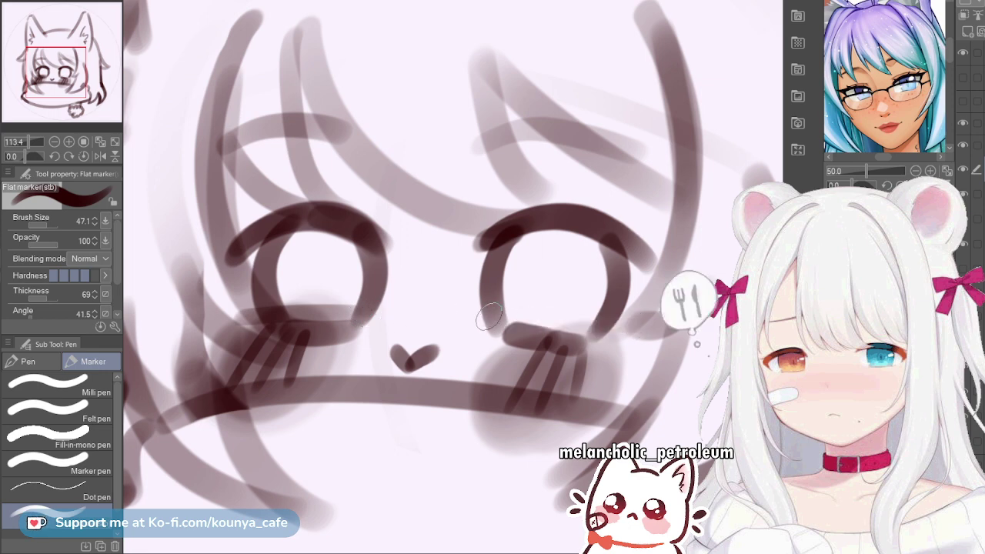
{"action": "left_click_drag", "start_coordinate": [485, 318], "coordinate": [614, 326]}
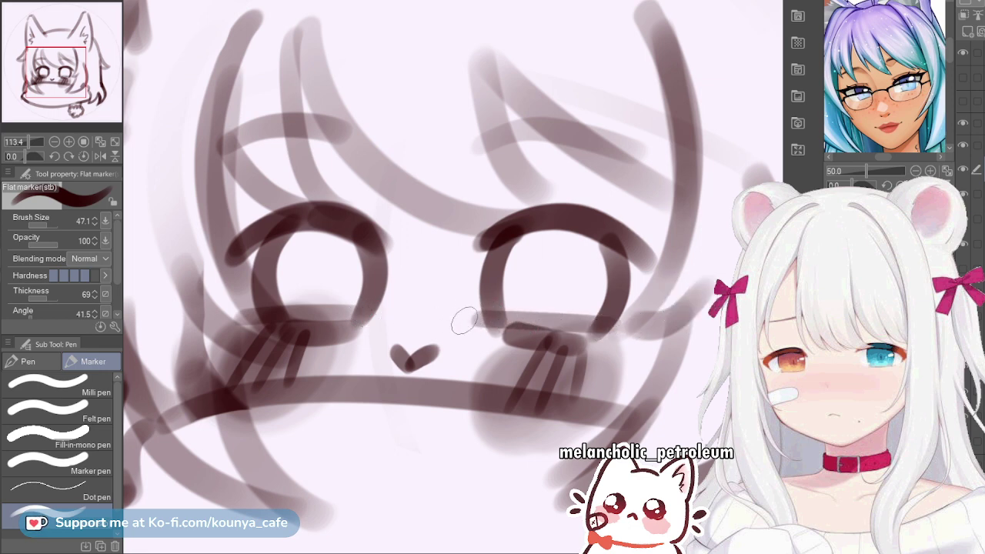
Outline a glasses lens beneath the right-hand eye with the Flat marker at brush size 35.0, using an enlarged view of the reference's glasses
{"action": "key", "text": "bracketleft"}
{"action": "key", "text": "bracketleft"}
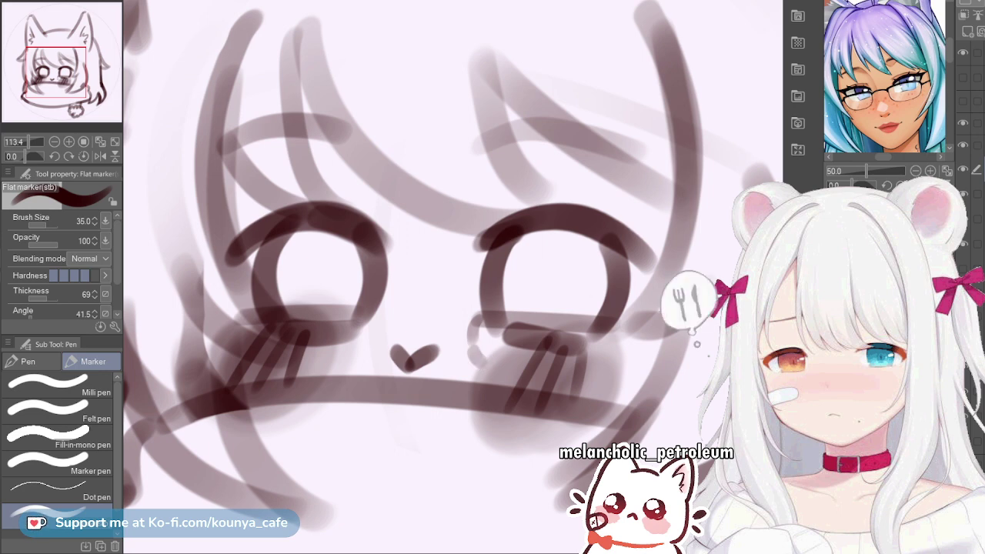
{"action": "left_click_drag", "start_coordinate": [866, 171], "coordinate": [877, 170]}
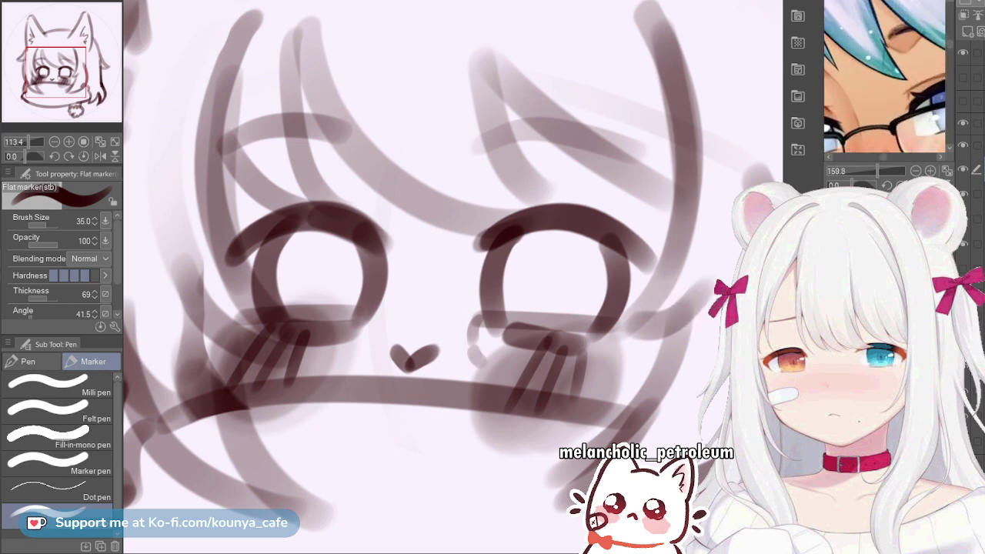
{"action": "left_click_drag", "start_coordinate": [854, 100], "coordinate": [932, 54]}
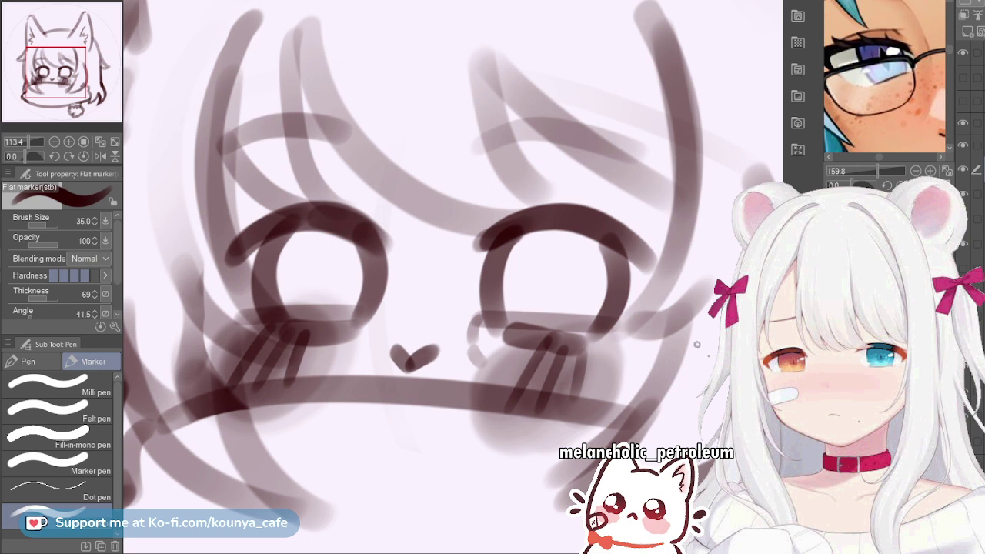
{"action": "scroll", "coordinate": [885, 77], "scroll_direction": "down", "scroll_amount": 3}
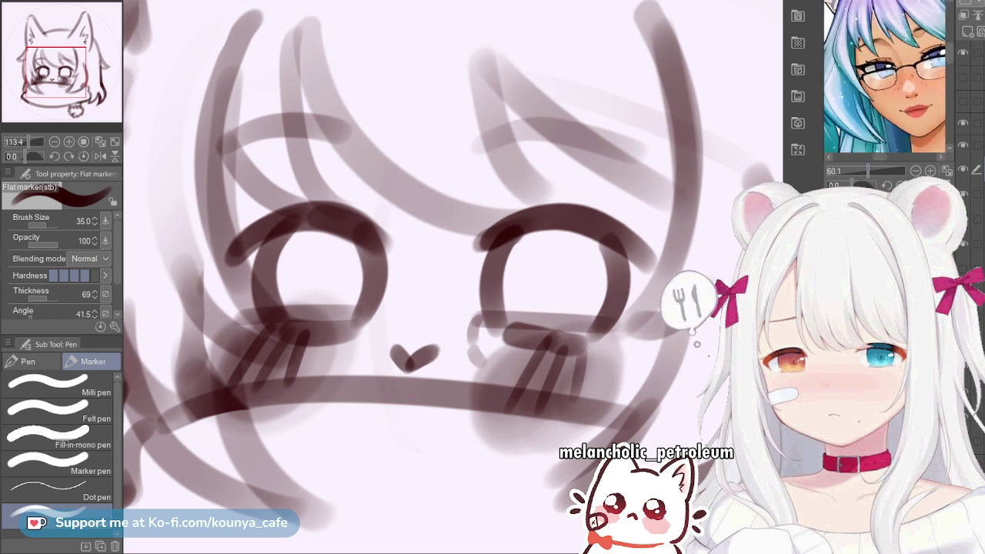
{"action": "left_click_drag", "start_coordinate": [906, 77], "coordinate": [868, 80]}
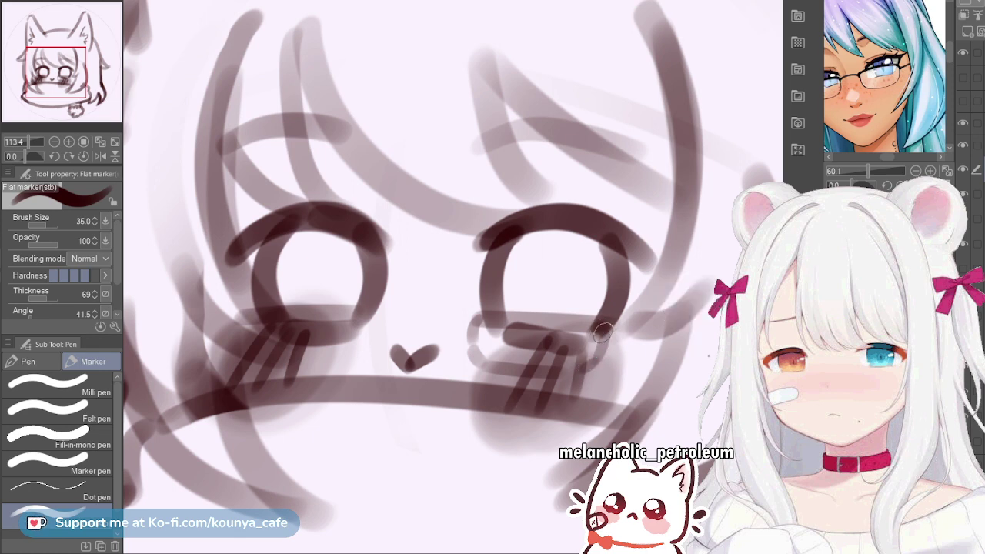
{"action": "left_click_drag", "start_coordinate": [484, 317], "coordinate": [579, 319]}
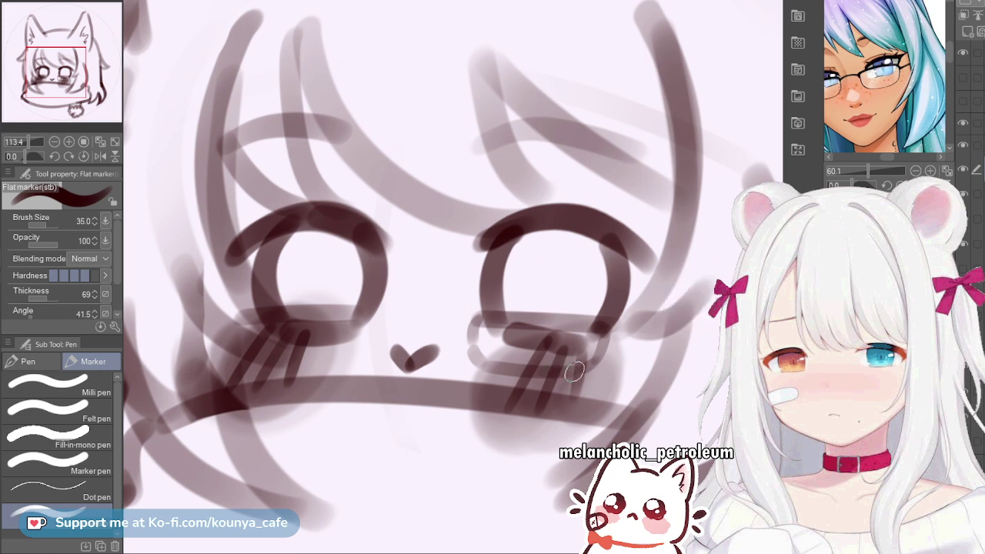
Lasso the right-hand glasses lens, widen it to 103% and shift it slightly away from the nose
{"action": "key", "text": "m"}
{"action": "mouse_move", "coordinate": [514, 276]}
{"action": "left_mouse_down"}
{"action": "mouse_move", "coordinate": [569, 429]}
{"action": "mouse_move", "coordinate": [663, 273]}
{"action": "left_mouse_up"}
{"action": "key", "text": "ctrl+t"}
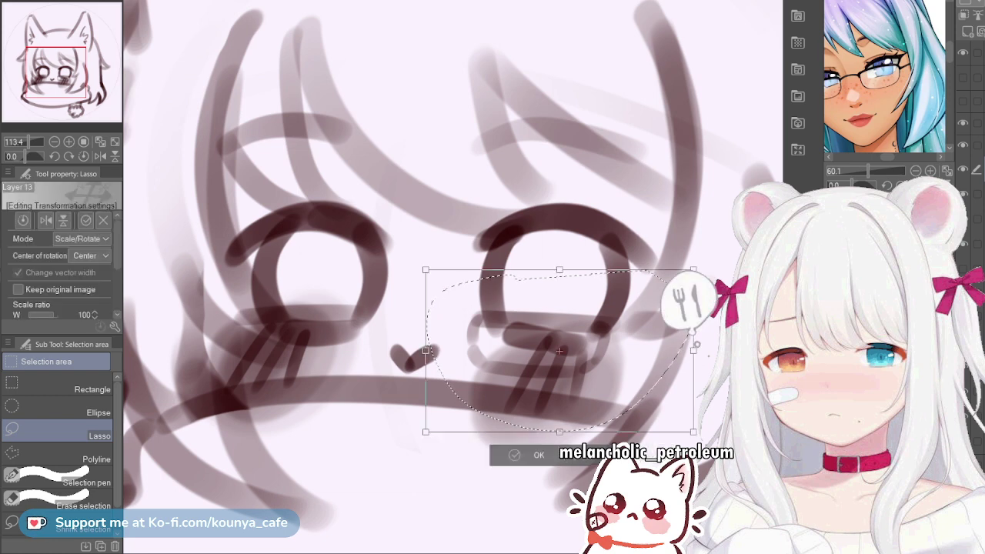
{"action": "left_click_drag", "start_coordinate": [693, 351], "coordinate": [700, 351]}
{"action": "left_click_drag", "start_coordinate": [563, 351], "coordinate": [566, 352]}
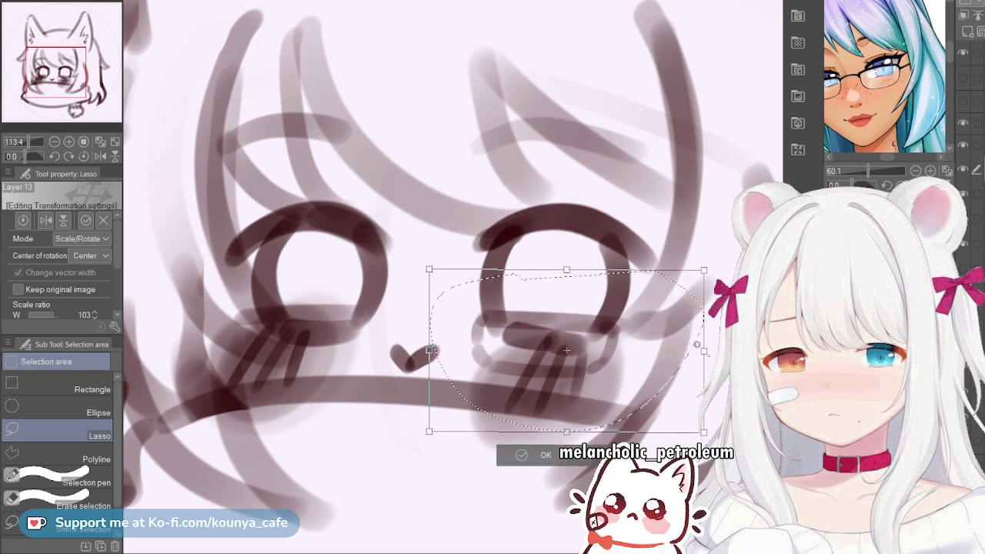
{"action": "key", "text": "Return"}
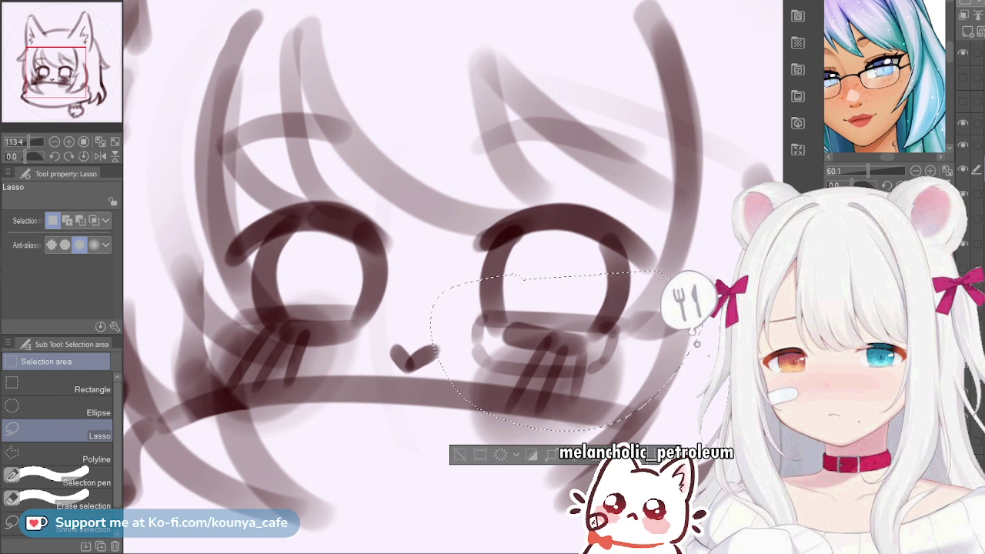
{"action": "key", "text": "ctrl+d"}
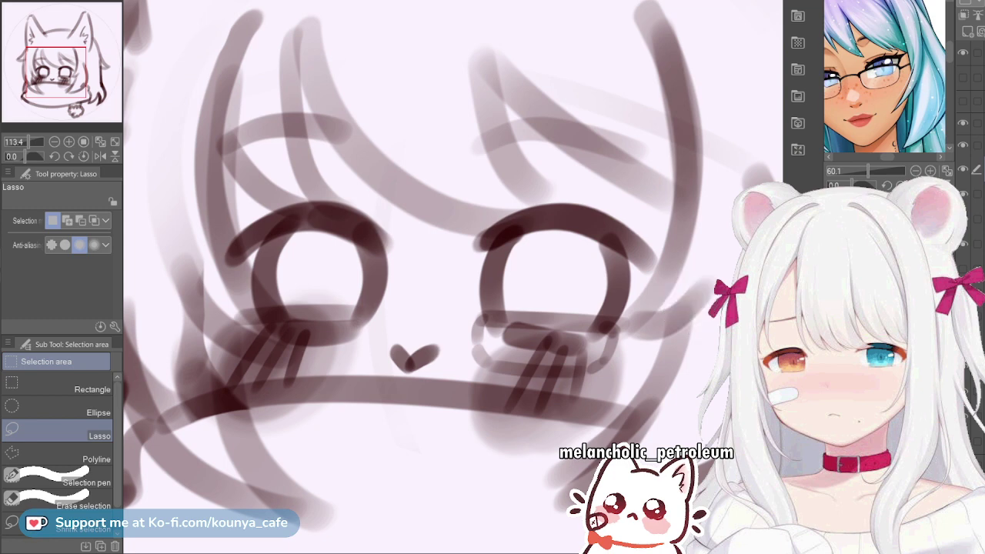
Outline the matching glasses lens beneath the left-hand eye with the Flat marker, drawing both side edges and the lower rim
{"action": "key", "text": "p"}
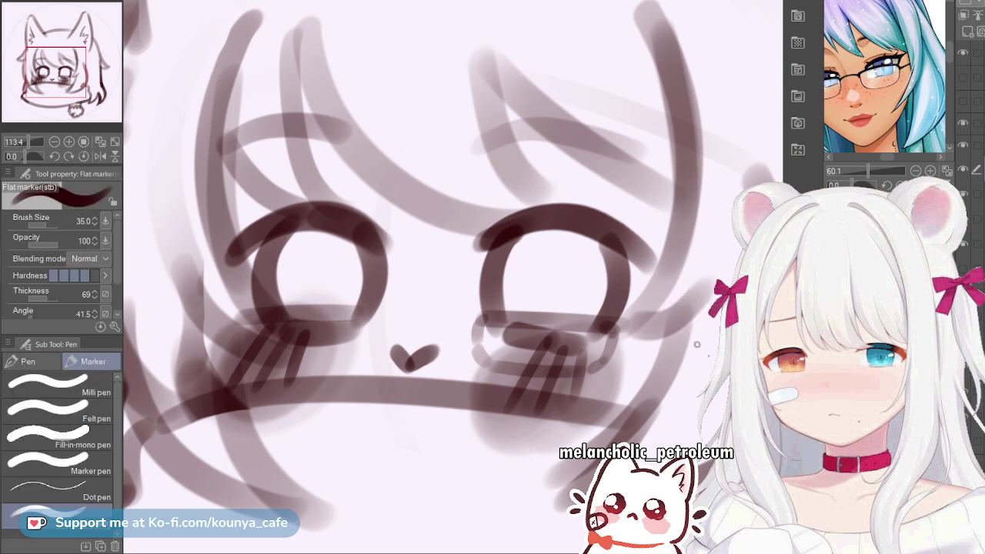
{"action": "scroll", "coordinate": [318, 296], "scroll_direction": "up", "scroll_amount": 3}
{"action": "left_click_drag", "start_coordinate": [319, 298], "coordinate": [418, 304]}
{"action": "left_click_drag", "start_coordinate": [312, 320], "coordinate": [309, 343]}
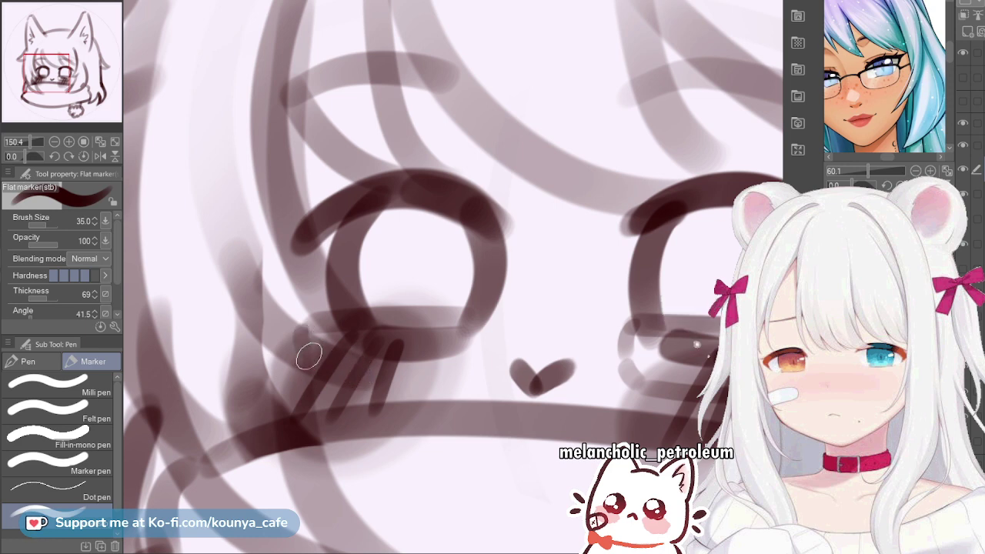
{"action": "scroll", "coordinate": [461, 331], "scroll_direction": "down", "scroll_amount": 2}
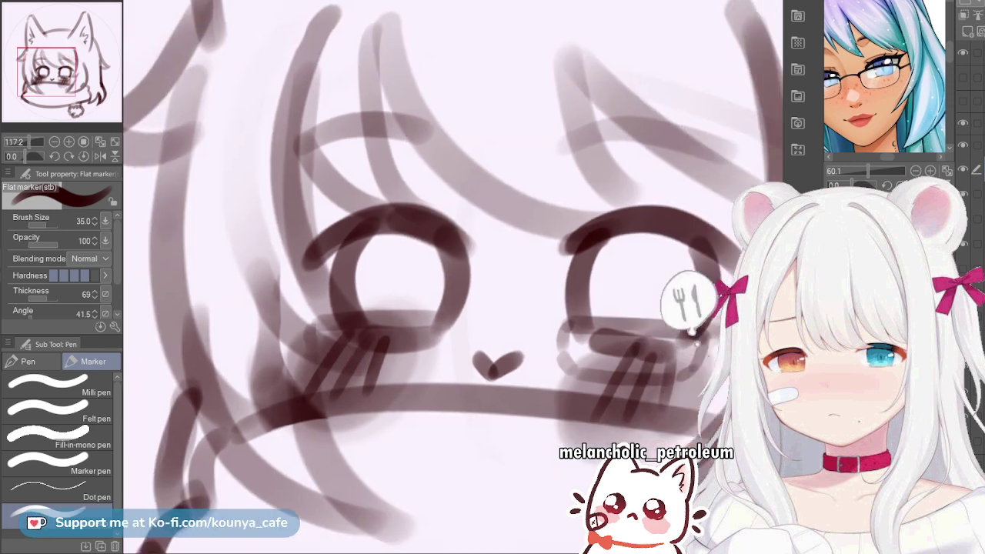
{"action": "scroll", "coordinate": [409, 339], "scroll_direction": "up", "scroll_amount": 2}
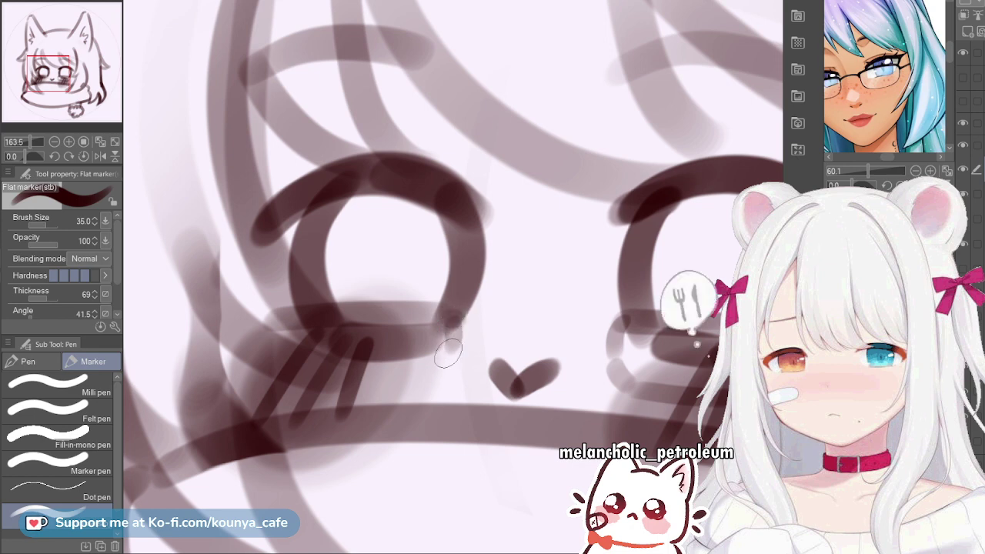
{"action": "left_click_drag", "start_coordinate": [439, 367], "coordinate": [436, 369]}
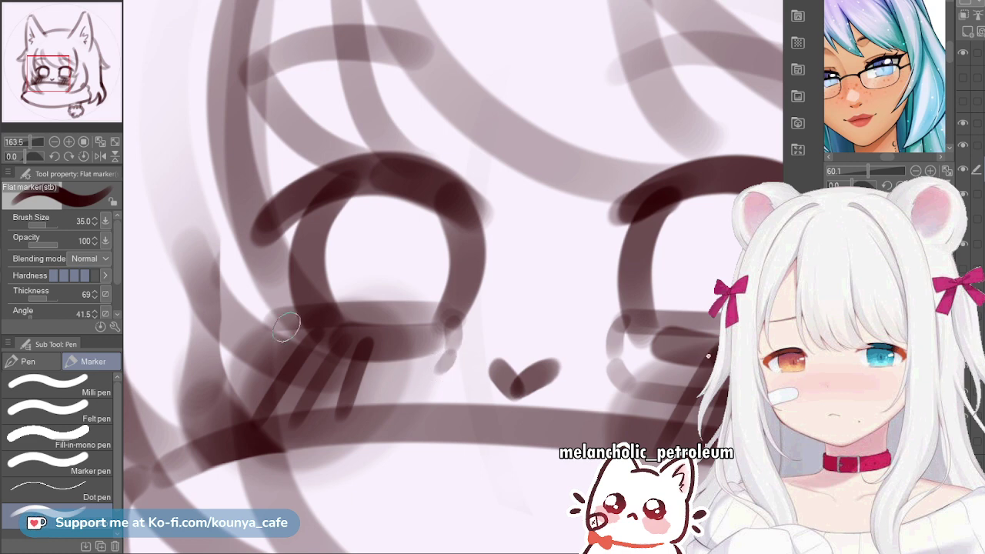
{"action": "left_click_drag", "start_coordinate": [266, 329], "coordinate": [278, 365]}
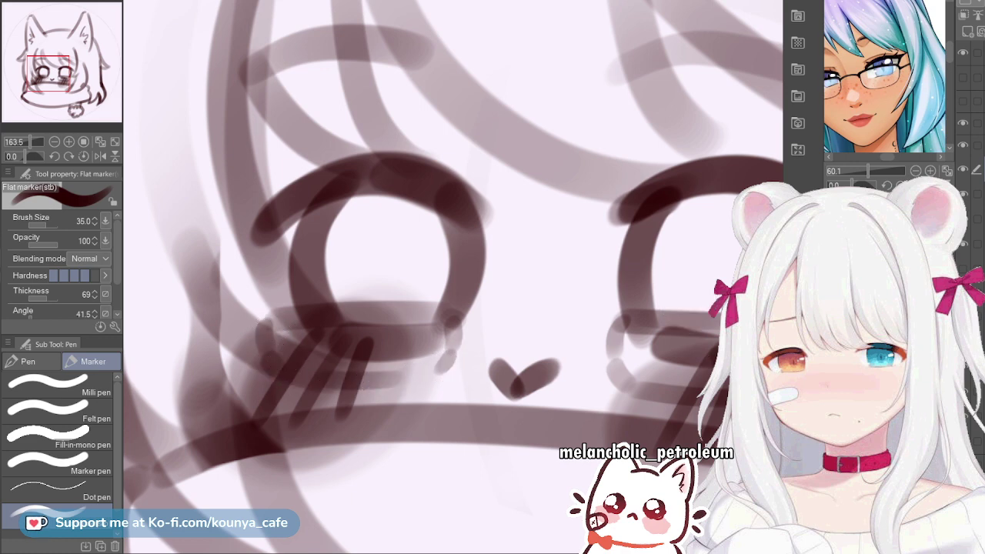
{"action": "left_click_drag", "start_coordinate": [303, 382], "coordinate": [419, 381]}
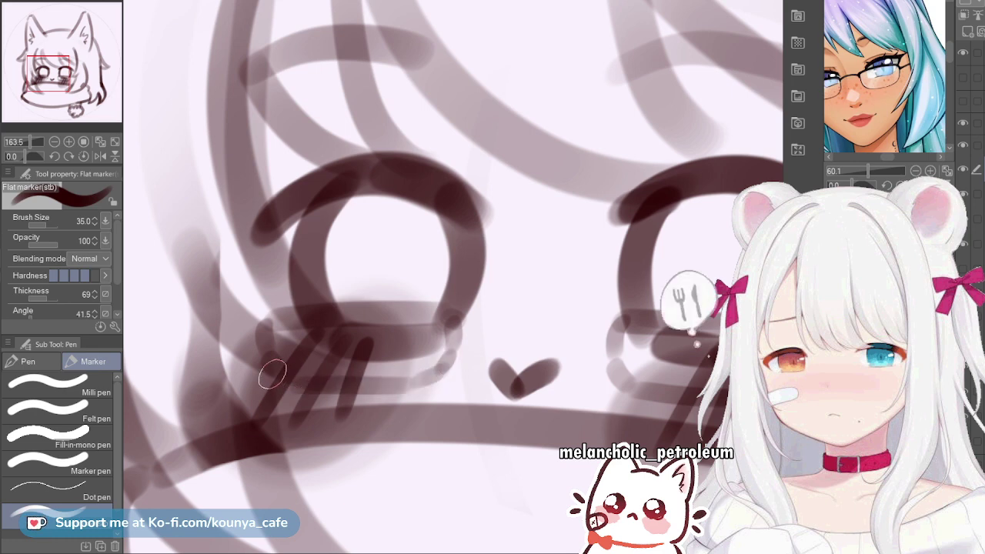
{"action": "scroll", "coordinate": [281, 375], "scroll_direction": "down", "scroll_amount": 3}
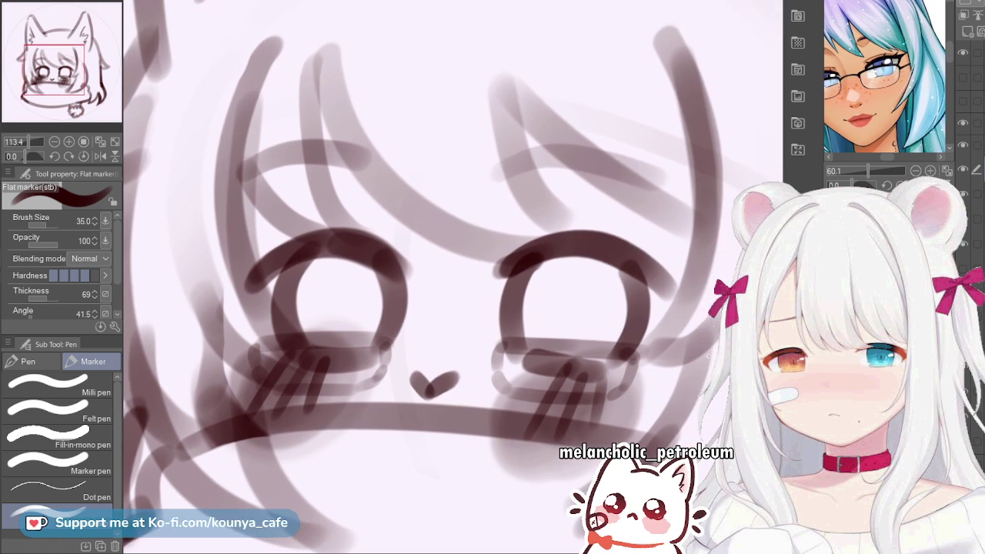
{"action": "left_click_drag", "start_coordinate": [485, 379], "coordinate": [473, 367]}
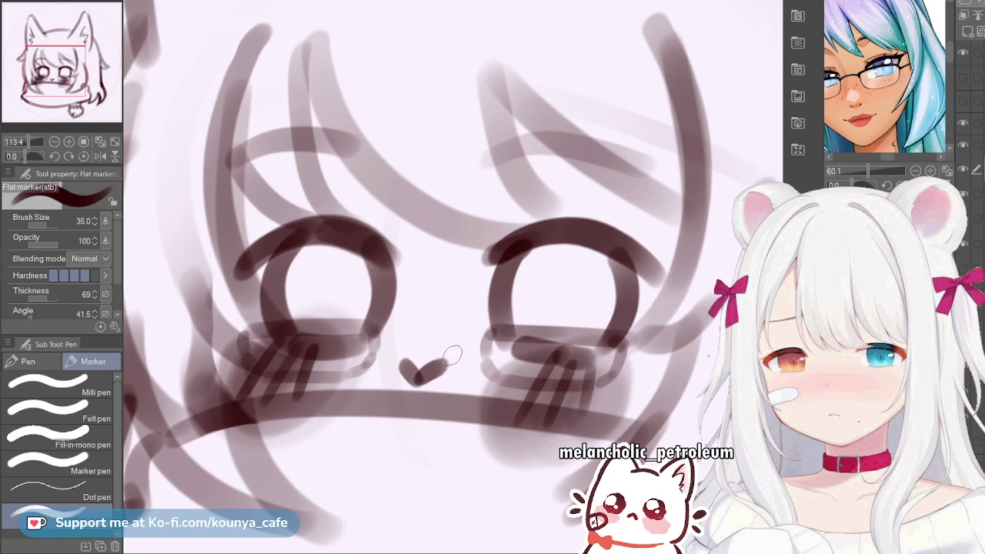
Darken the left-hand lens's rim with the Flat marker at brush size 29.8, redrawing its upper edge and nose-side edge until they look clean
{"action": "scroll", "coordinate": [308, 354], "scroll_direction": "up", "scroll_amount": 3}
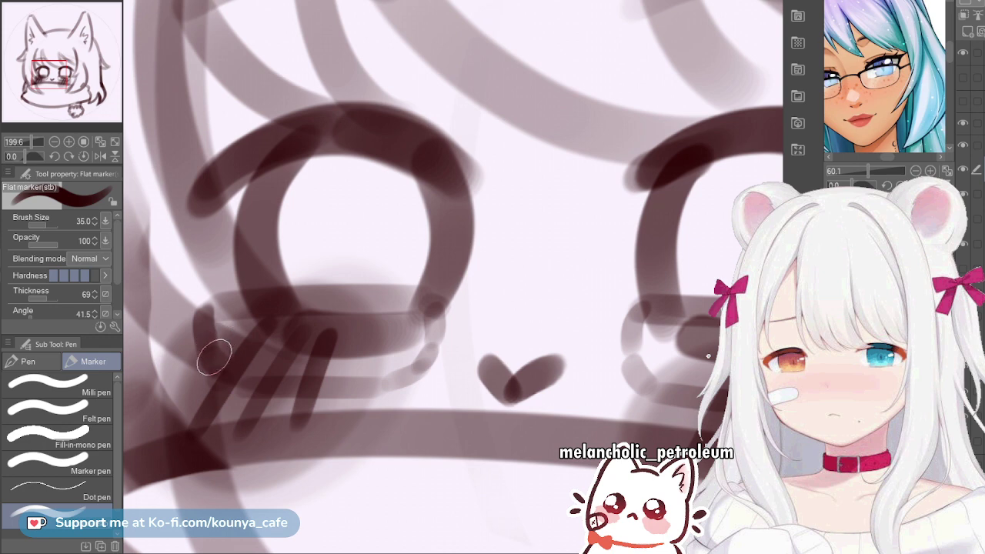
{"action": "key", "text": "bracketleft"}
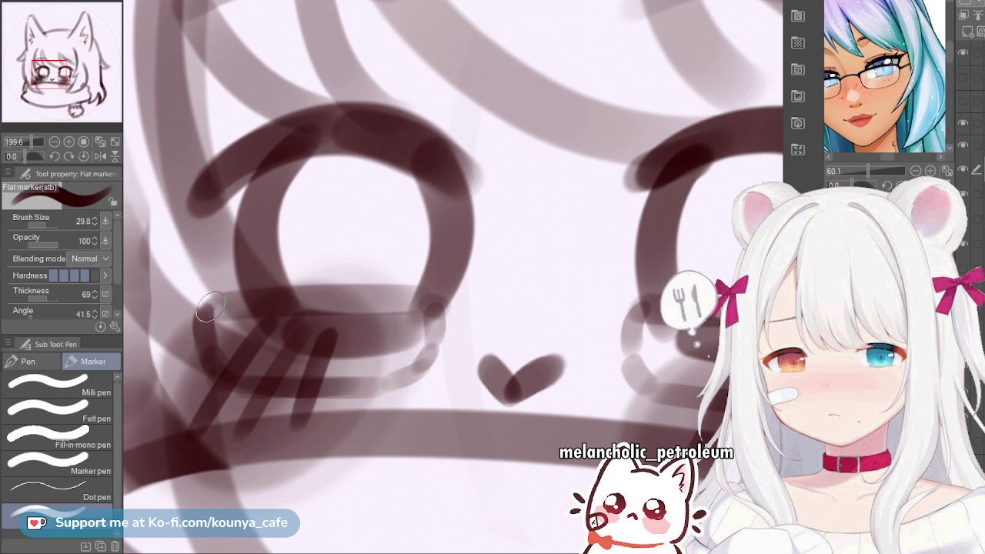
{"action": "left_click_drag", "start_coordinate": [206, 304], "coordinate": [458, 296]}
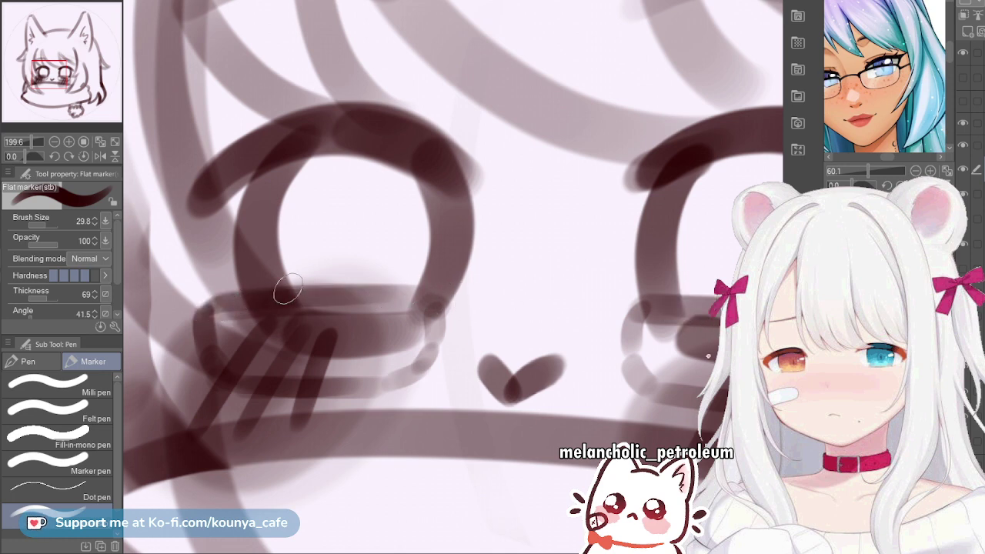
{"action": "left_click_drag", "start_coordinate": [211, 305], "coordinate": [362, 298]}
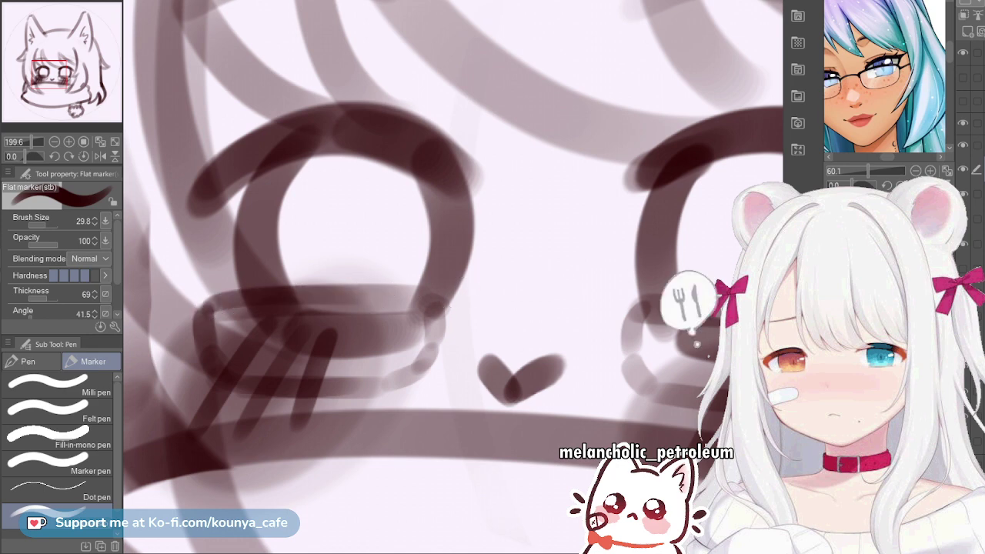
{"action": "key", "text": "ctrl+z"}
{"action": "left_click_drag", "start_coordinate": [206, 307], "coordinate": [454, 295]}
{"action": "key", "text": "ctrl+z"}
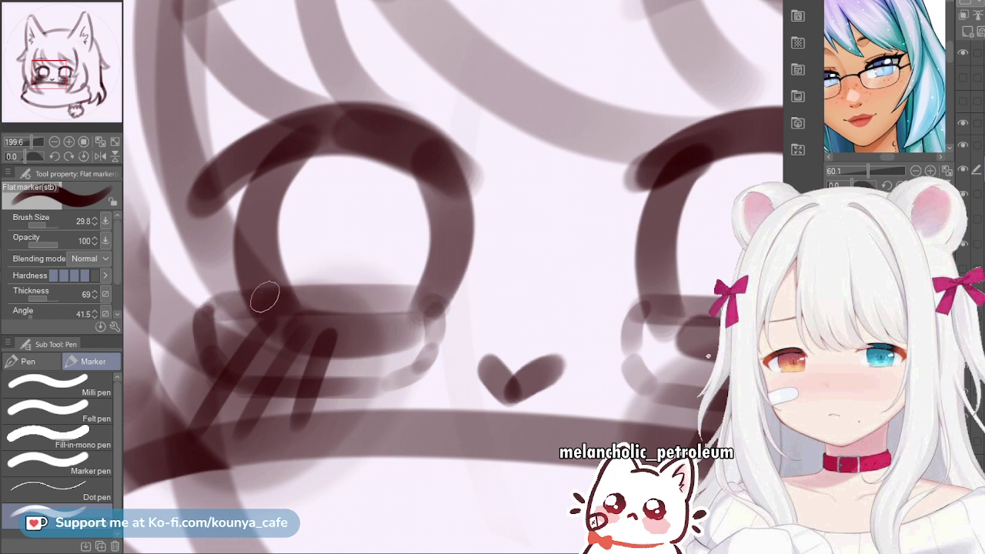
{"action": "mouse_move", "coordinate": [206, 303]}
{"action": "left_mouse_down"}
{"action": "mouse_move", "coordinate": [449, 290]}
{"action": "mouse_move", "coordinate": [389, 284]}
{"action": "mouse_move", "coordinate": [427, 300]}
{"action": "mouse_move", "coordinate": [436, 346]}
{"action": "left_mouse_up"}
{"action": "key", "text": "ctrl+z"}
{"action": "mouse_move", "coordinate": [434, 309]}
{"action": "left_mouse_down"}
{"action": "mouse_move", "coordinate": [435, 348]}
{"action": "mouse_move", "coordinate": [420, 365]}
{"action": "left_mouse_up"}
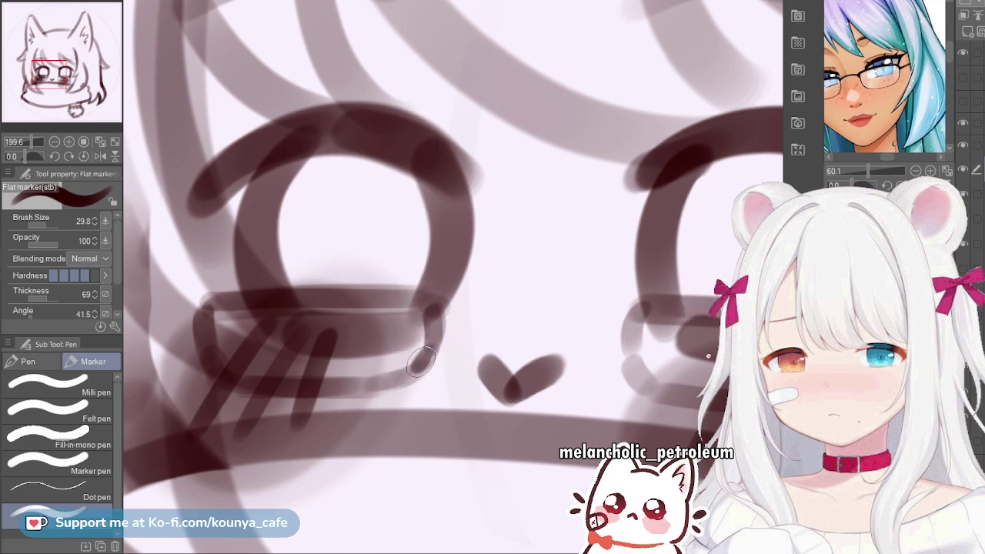
Lasso the left-hand glasses lens and stretch it slightly wider toward the nose
{"action": "scroll", "coordinate": [469, 354], "scroll_direction": "down", "scroll_amount": 4}
{"action": "scroll", "coordinate": [477, 348], "scroll_direction": "up", "scroll_amount": 3}
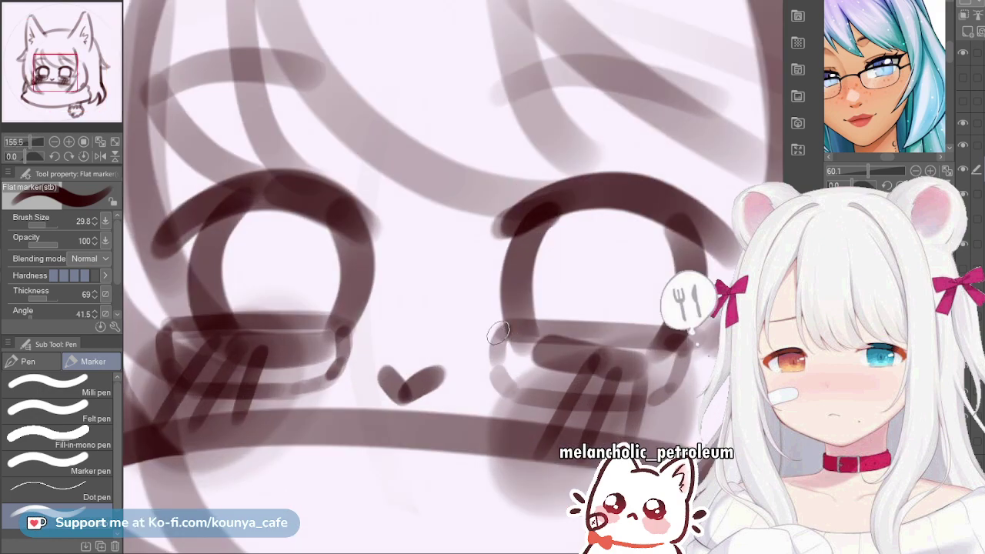
{"action": "scroll", "coordinate": [481, 338], "scroll_direction": "down", "scroll_amount": 1}
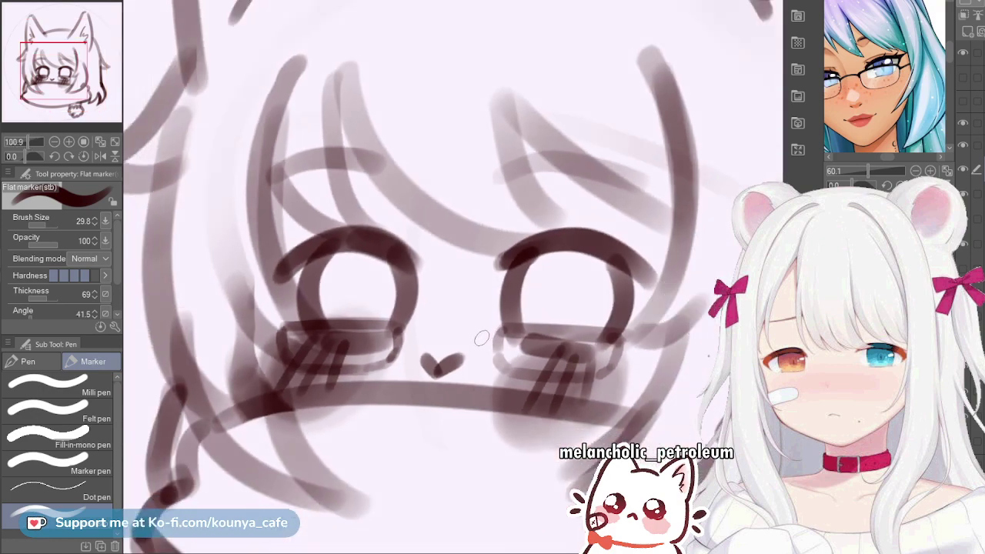
{"action": "key", "text": "m"}
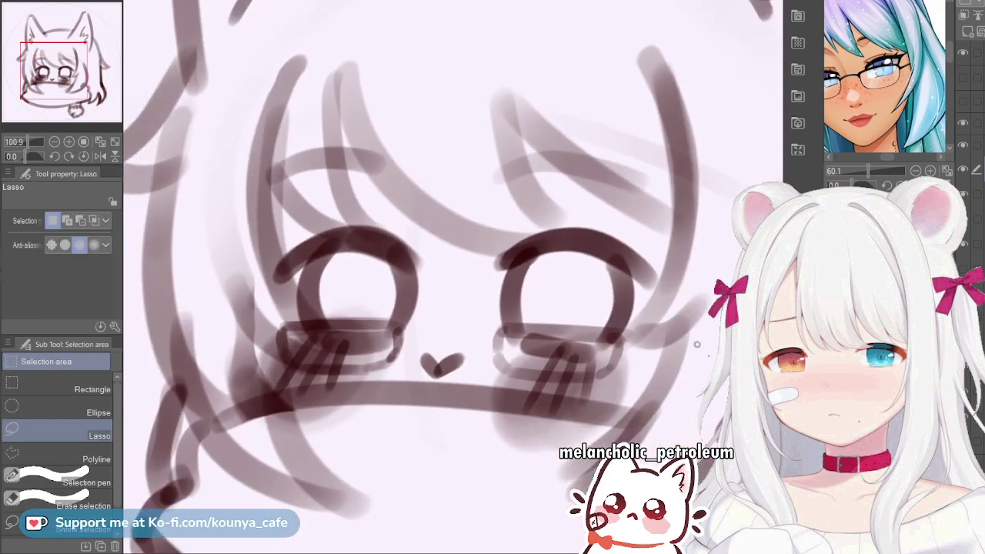
{"action": "mouse_move", "coordinate": [385, 278]}
{"action": "left_mouse_down"}
{"action": "mouse_move", "coordinate": [320, 280]}
{"action": "mouse_move", "coordinate": [435, 291]}
{"action": "mouse_move", "coordinate": [394, 277]}
{"action": "left_mouse_up"}
{"action": "key", "text": "ctrl+t"}
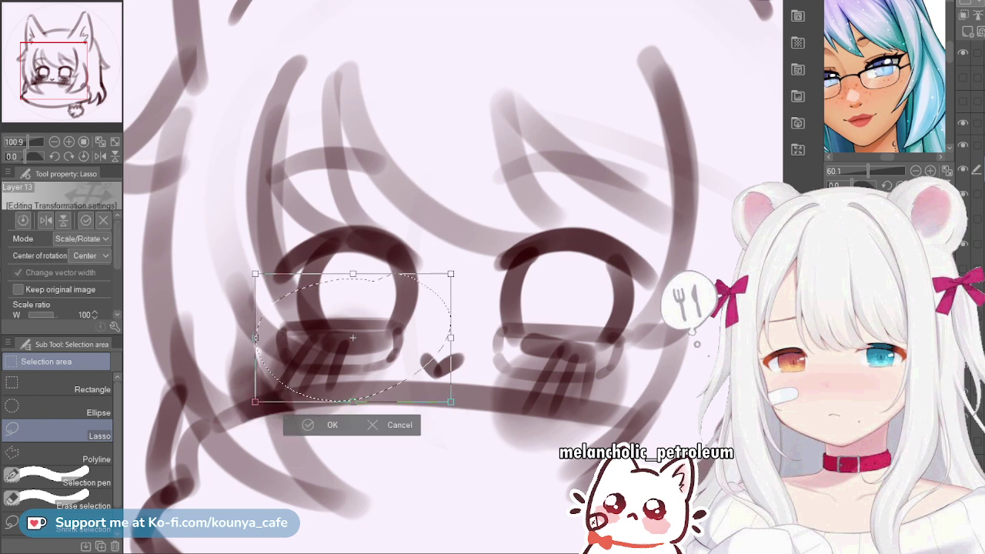
{"action": "left_click_drag", "start_coordinate": [450, 337], "coordinate": [464, 337]}
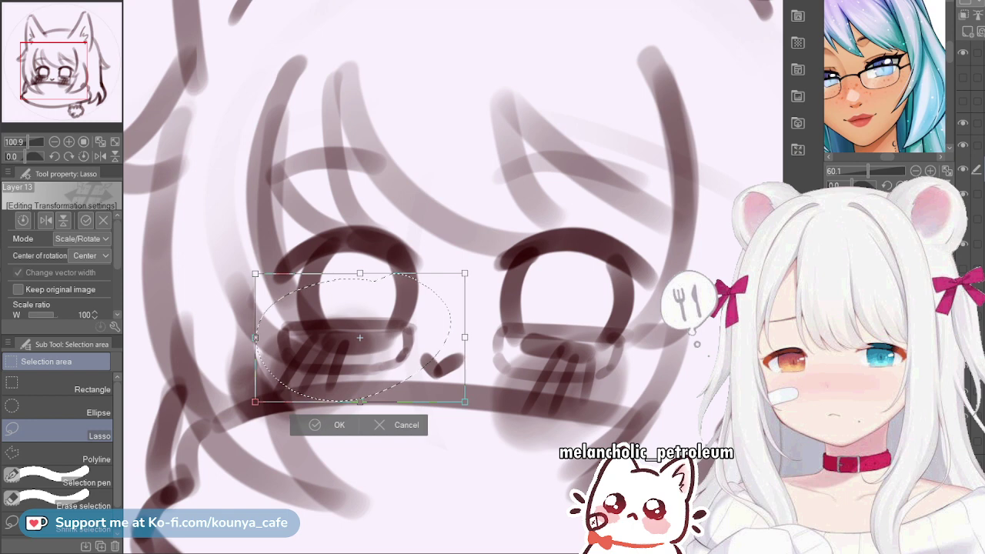
{"action": "key", "text": "Return"}
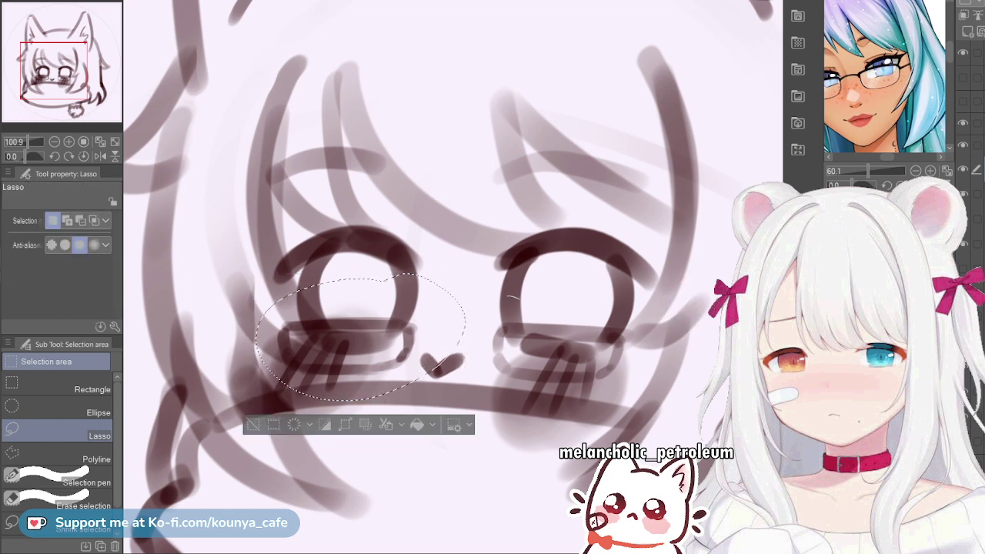
Lasso the right-hand glasses lens and stretch it to 116% width, extending it toward both the nose and the cheek
{"action": "left_click_drag", "start_coordinate": [509, 297], "coordinate": [512, 296]}
{"action": "key", "text": "ctrl+t"}
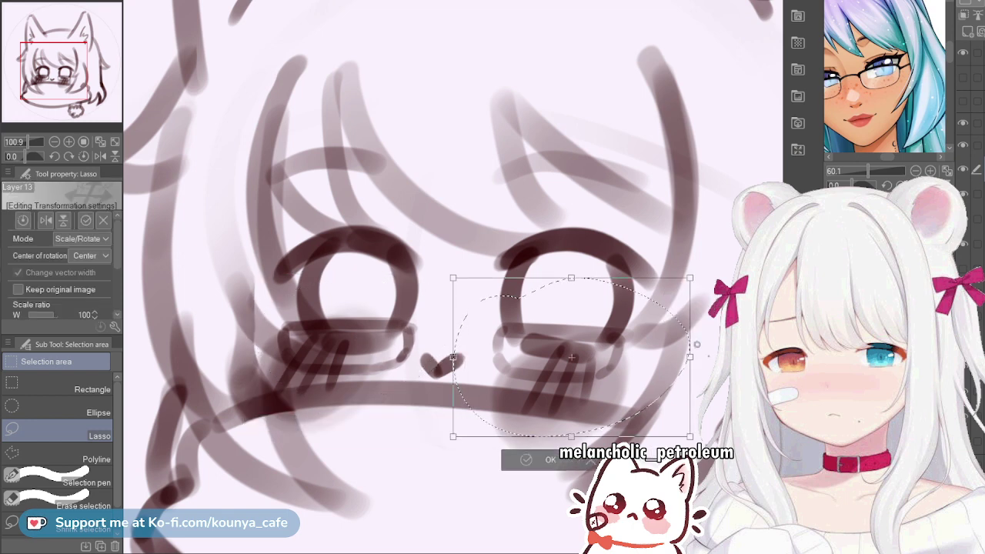
{"action": "left_click_drag", "start_coordinate": [453, 357], "coordinate": [440, 355]}
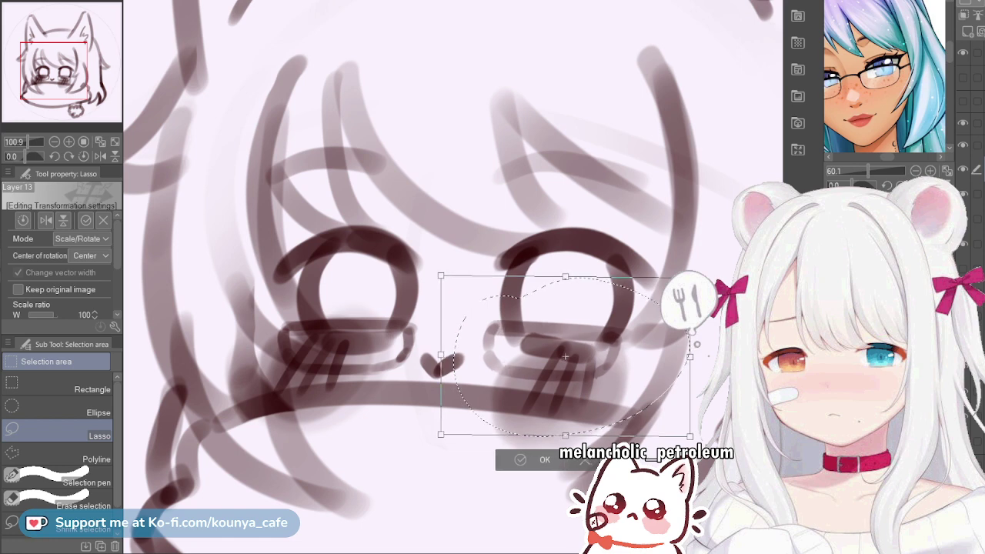
{"action": "left_click_drag", "start_coordinate": [689, 357], "coordinate": [704, 357]}
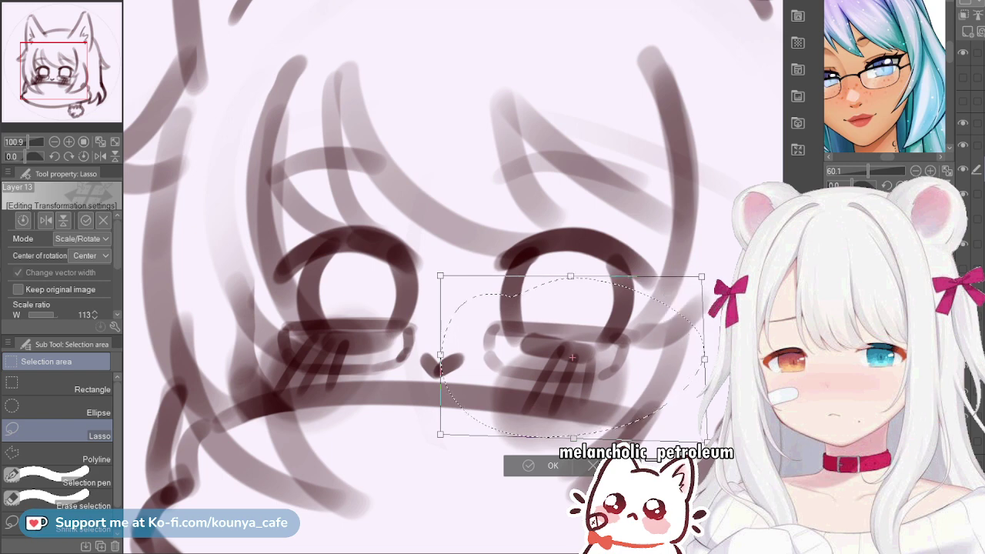
{"action": "left_click_drag", "start_coordinate": [572, 357], "coordinate": [575, 359]}
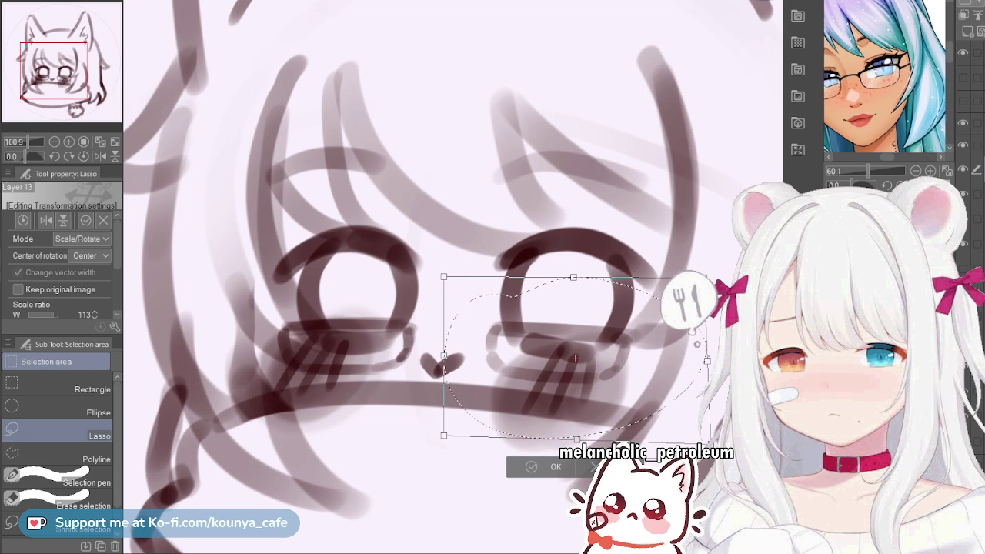
{"action": "left_click_drag", "start_coordinate": [707, 361], "coordinate": [709, 361]}
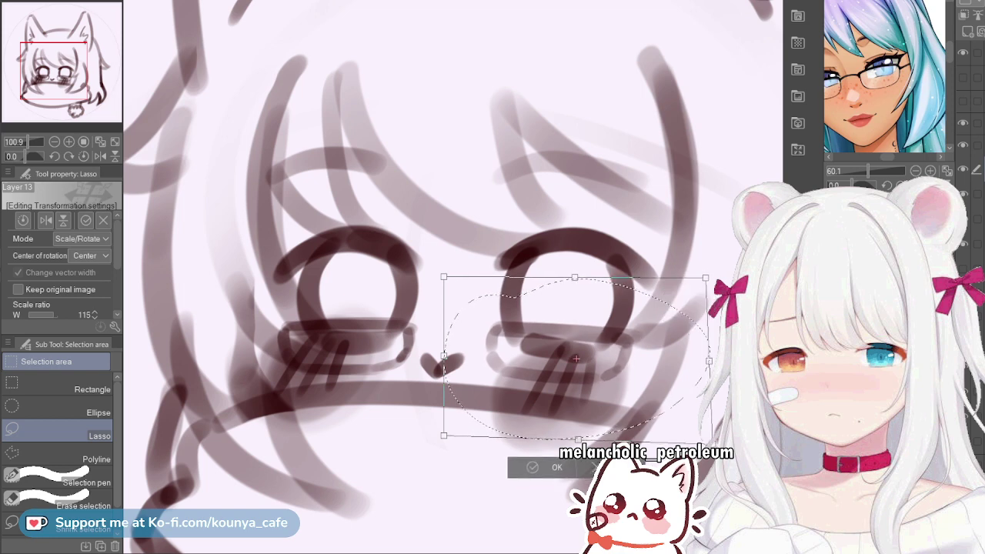
{"action": "left_click_drag", "start_coordinate": [712, 444], "coordinate": [716, 448]}
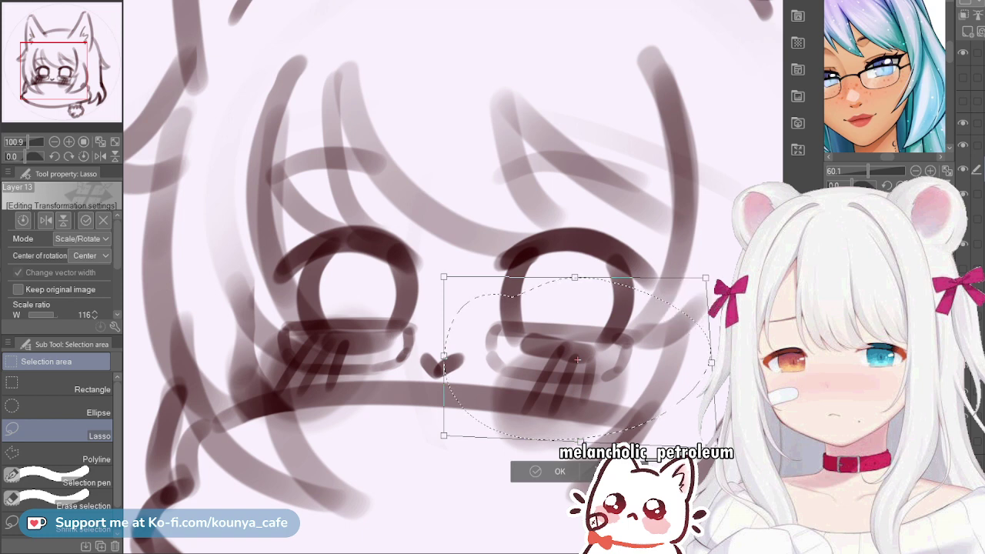
{"action": "key", "text": "Return"}
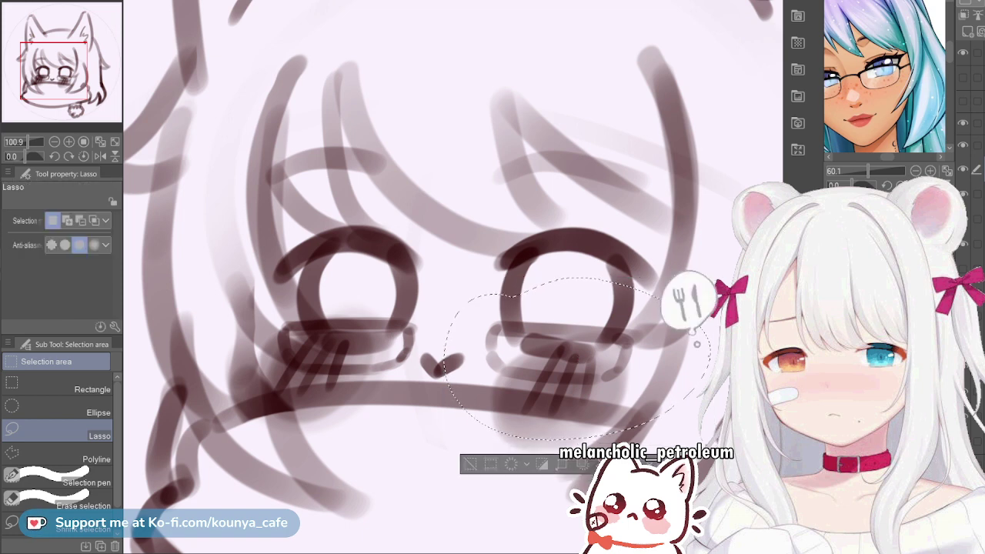
{"action": "key", "text": "ctrl+d"}
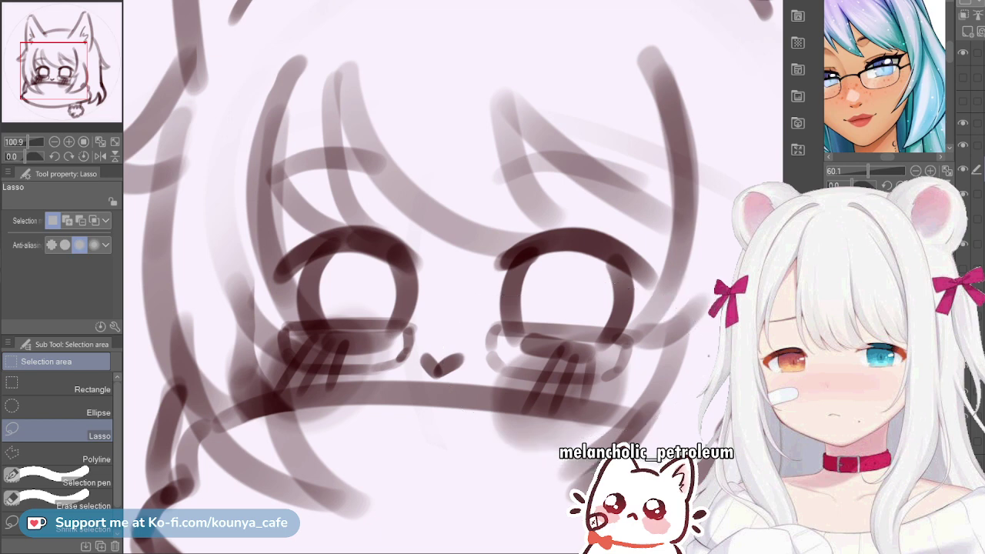
Draw a curved glasses bridge above the nose joining the two lenses, using the Flat marker at brush size 29.8
{"action": "scroll", "coordinate": [481, 350], "scroll_direction": "up", "scroll_amount": 5}
{"action": "key", "text": "p"}
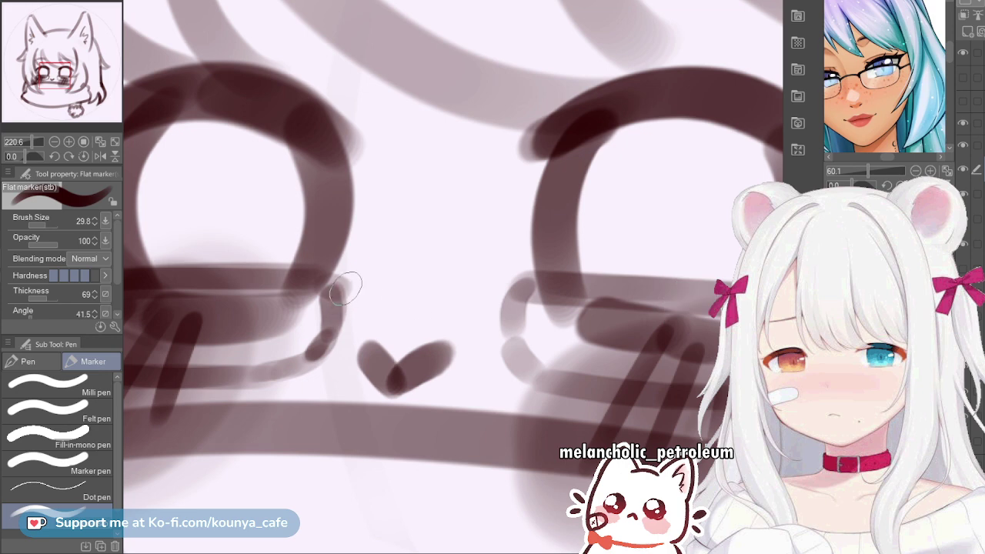
{"action": "left_click_drag", "start_coordinate": [347, 292], "coordinate": [508, 302]}
{"action": "key", "text": "ctrl+z"}
{"action": "left_click_drag", "start_coordinate": [335, 292], "coordinate": [499, 303]}
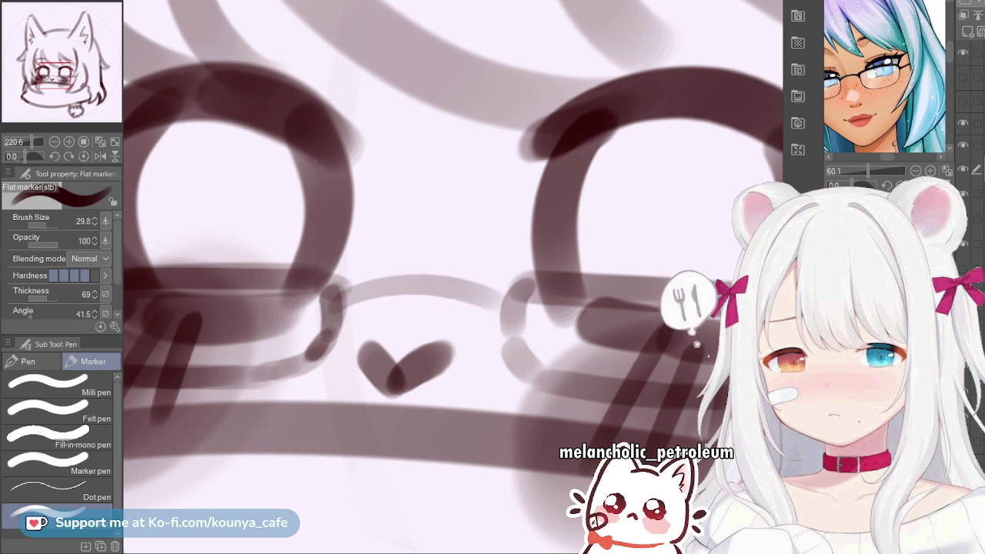
{"action": "scroll", "coordinate": [397, 281], "scroll_direction": "down", "scroll_amount": 5}
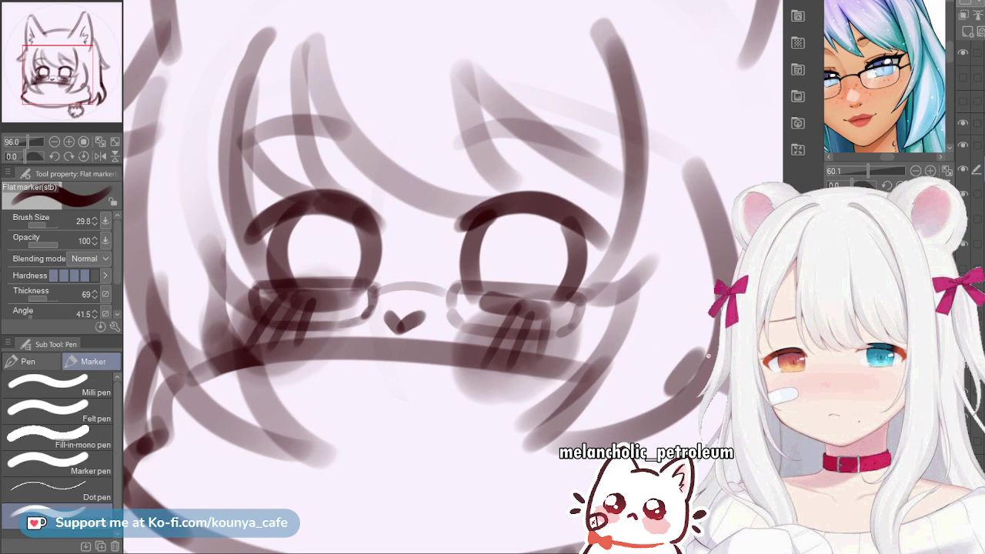
{"action": "scroll", "coordinate": [433, 283], "scroll_direction": "down", "scroll_amount": 2}
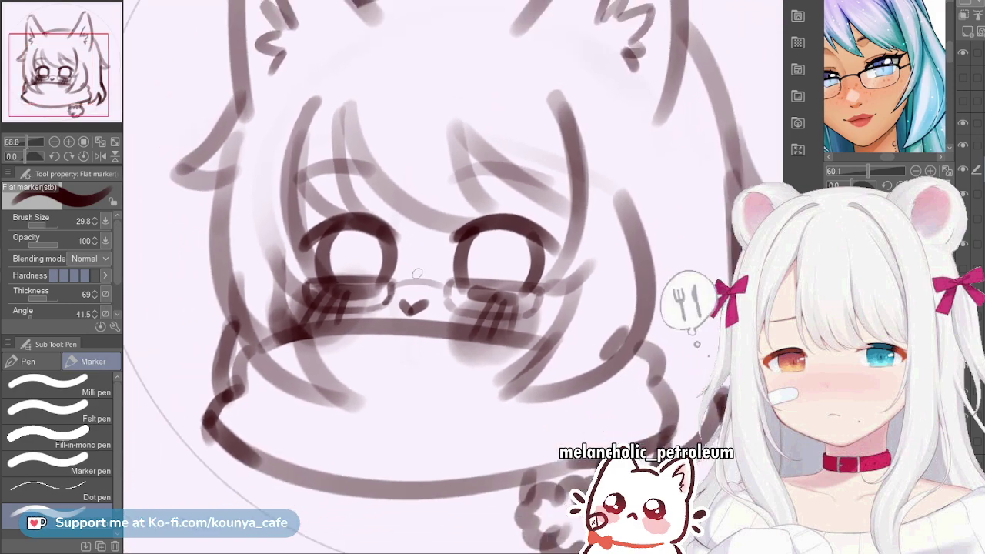
{"action": "scroll", "coordinate": [435, 285], "scroll_direction": "down", "scroll_amount": 3}
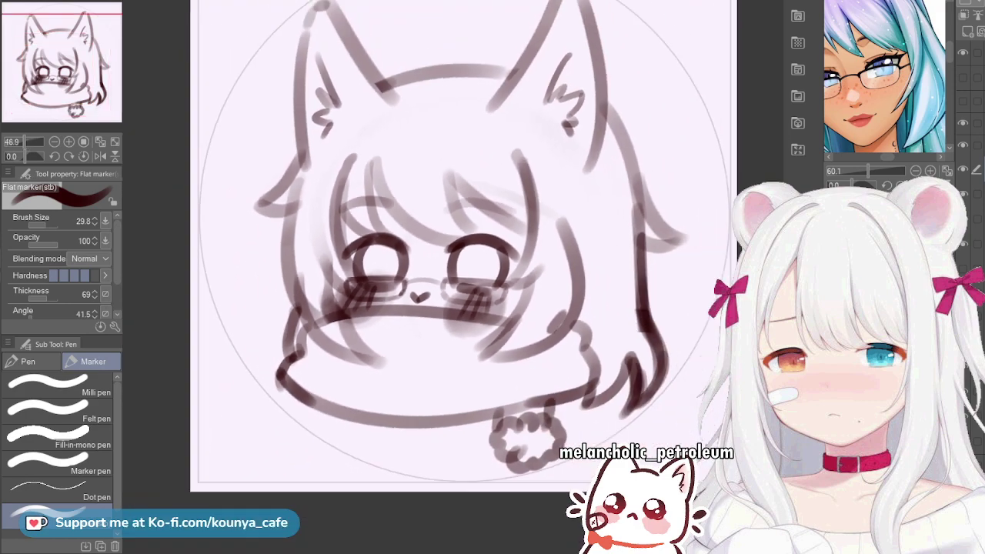
{"action": "scroll", "coordinate": [435, 286], "scroll_direction": "up", "scroll_amount": 5}
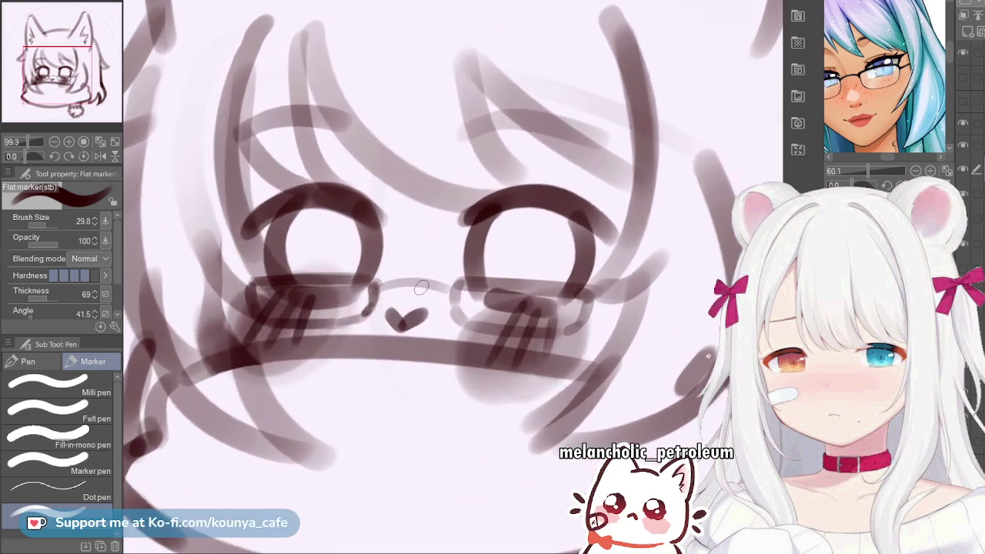
{"action": "scroll", "coordinate": [696, 344], "scroll_direction": "down", "scroll_amount": 4}
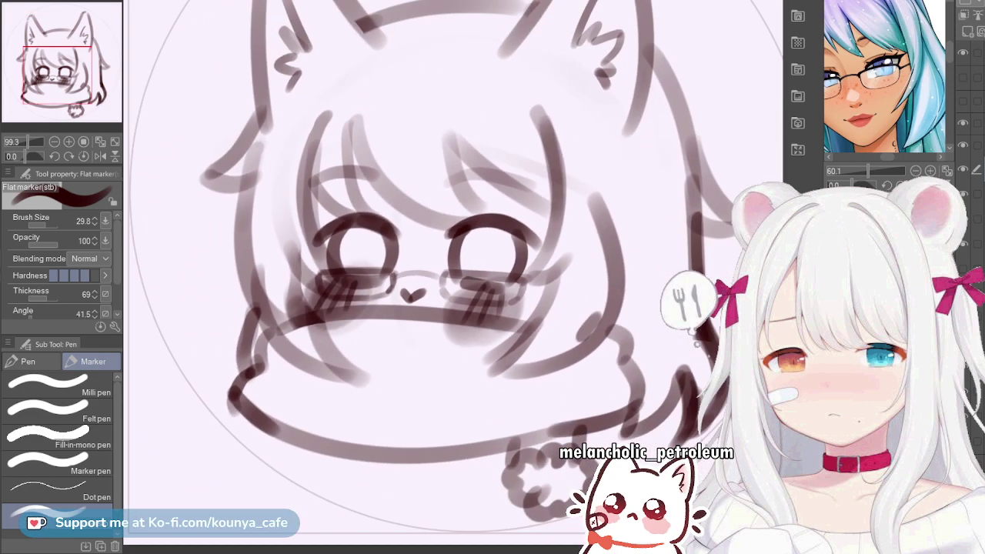
{"action": "scroll", "coordinate": [679, 151], "scroll_direction": "down", "scroll_amount": 1}
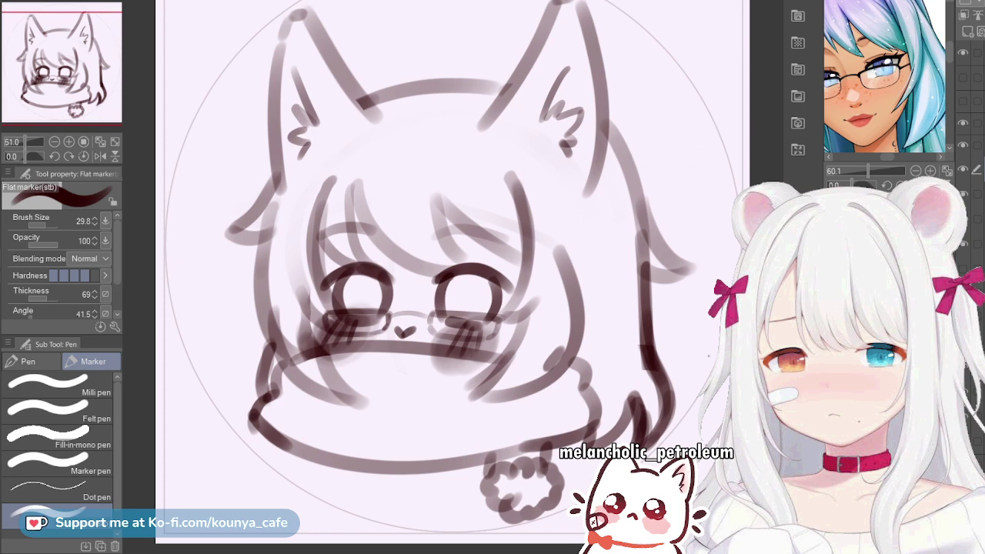
Sample light blue from the reference character's hair and set the G-pen to size 256.9 on the layer beneath the sketch
{"action": "scroll", "coordinate": [885, 77], "scroll_direction": "down", "scroll_amount": 5}
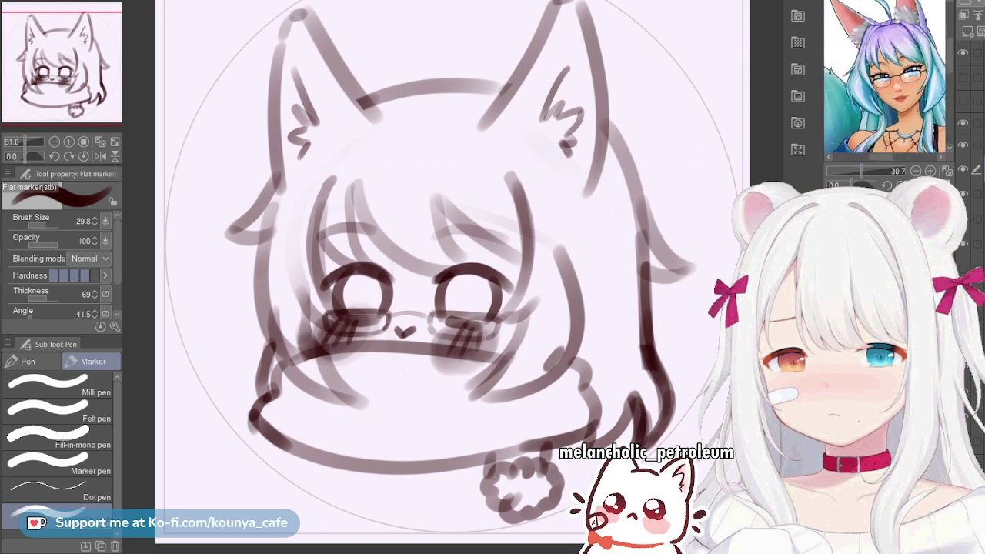
{"action": "left_click", "coordinate": [927, 83]}
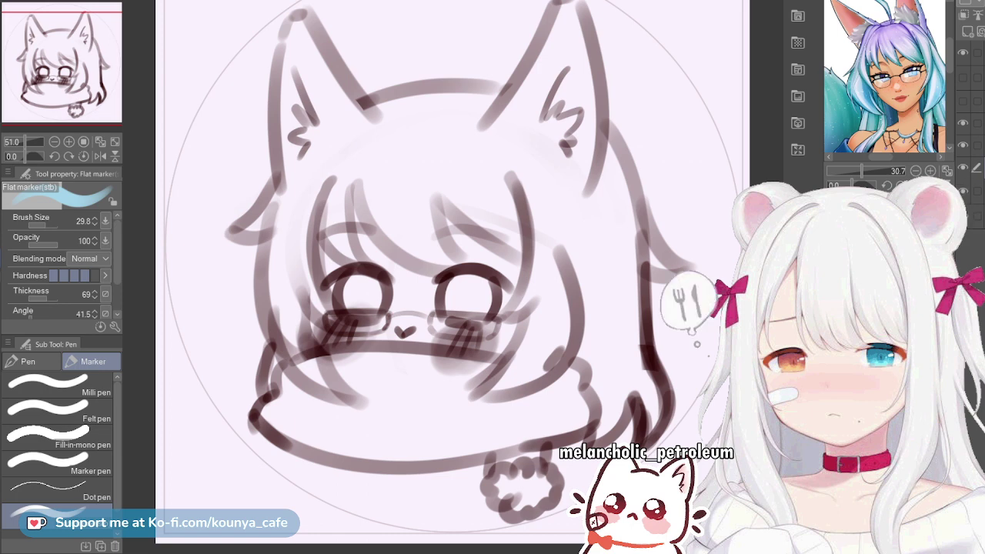
{"action": "double_click", "coordinate": [981, 167]}
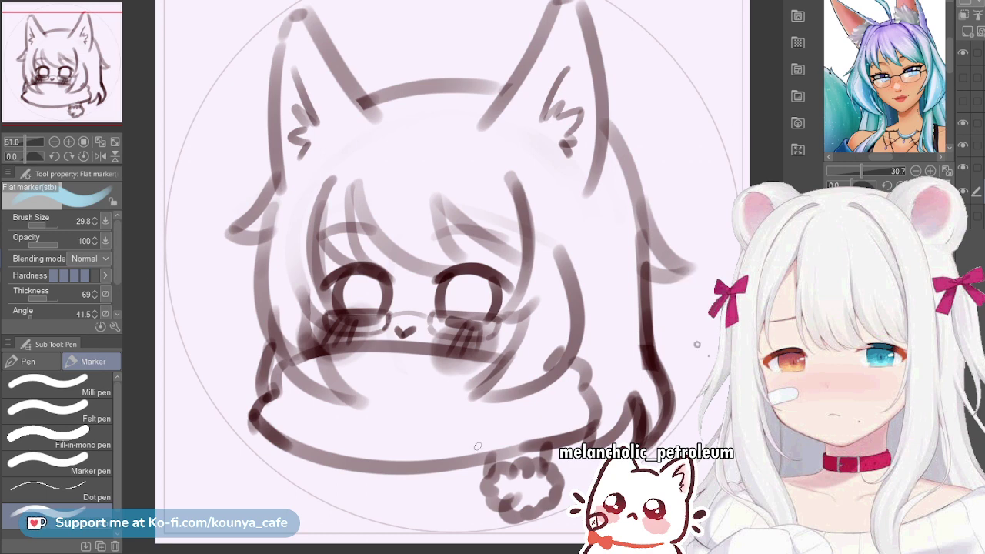
{"action": "left_click", "coordinate": [23, 360]}
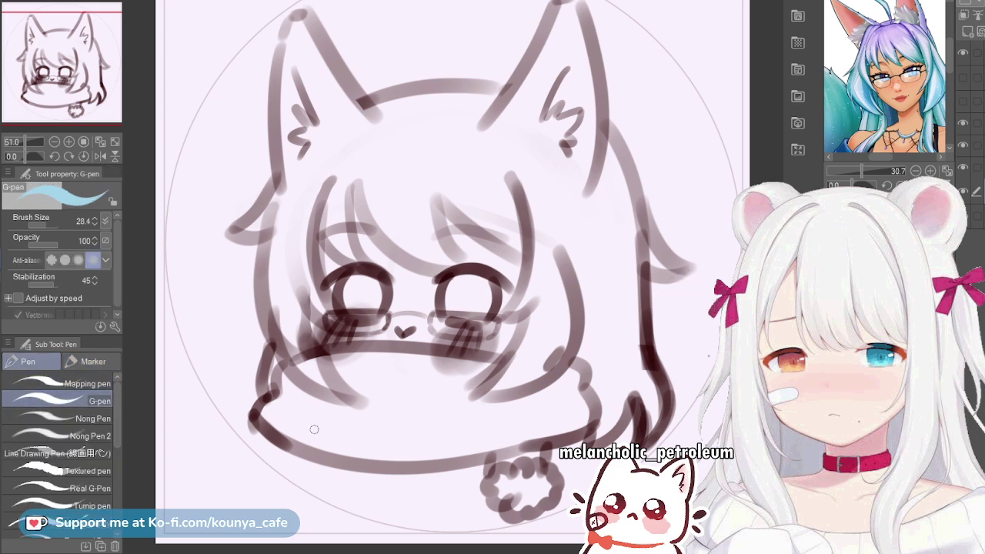
{"action": "scroll", "coordinate": [462, 369], "scroll_direction": "up", "scroll_amount": 2}
{"action": "left_click_drag", "start_coordinate": [299, 246], "coordinate": [320, 319]}
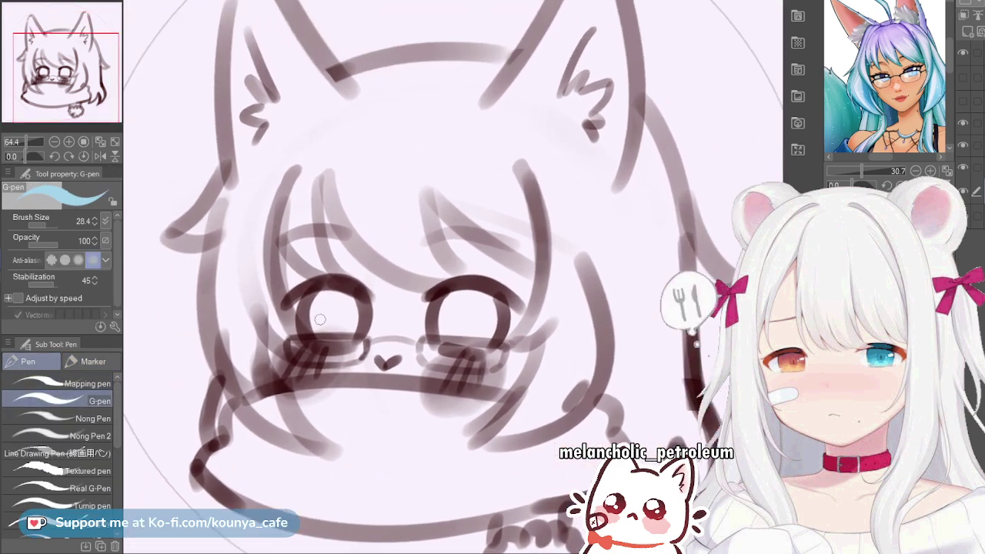
{"action": "left_click_drag", "start_coordinate": [262, 187], "coordinate": [285, 196], "text": "ctrl+alt"}
{"action": "left_click_drag", "start_coordinate": [290, 154], "coordinate": [250, 288]}
{"action": "key", "text": "ctrl+z"}
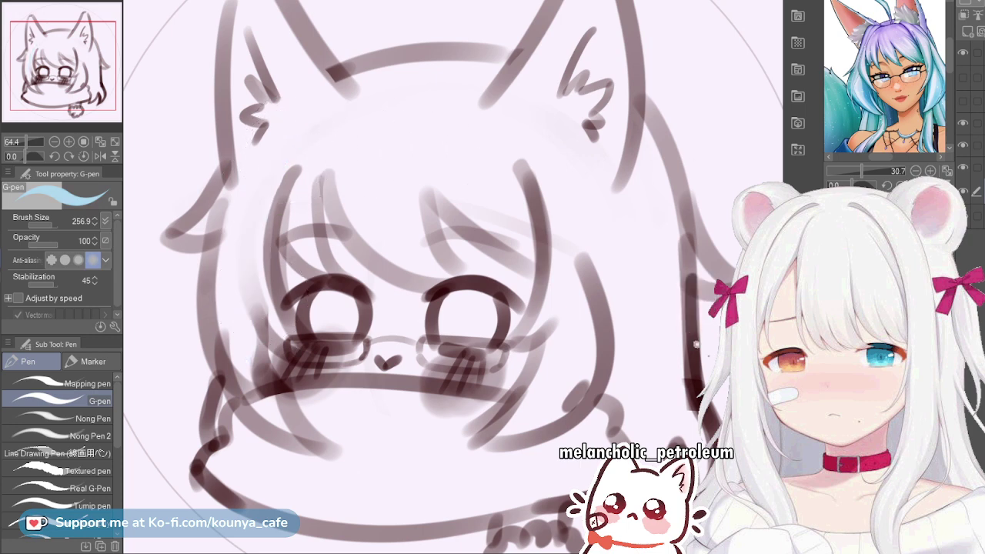
{"action": "mouse_move", "coordinate": [289, 120]}
{"action": "left_mouse_down"}
{"action": "mouse_move", "coordinate": [232, 273]}
{"action": "mouse_move", "coordinate": [239, 331]}
{"action": "mouse_move", "coordinate": [278, 132]}
{"action": "mouse_move", "coordinate": [279, 367]}
{"action": "mouse_move", "coordinate": [246, 173]}
{"action": "mouse_move", "coordinate": [260, 337]}
{"action": "left_mouse_up"}
{"action": "key", "text": "ctrl+z"}
{"action": "key", "text": "ctrl+z"}
{"action": "key", "text": "ctrl+z"}
{"action": "left_click_drag", "start_coordinate": [269, 138], "coordinate": [255, 393]}
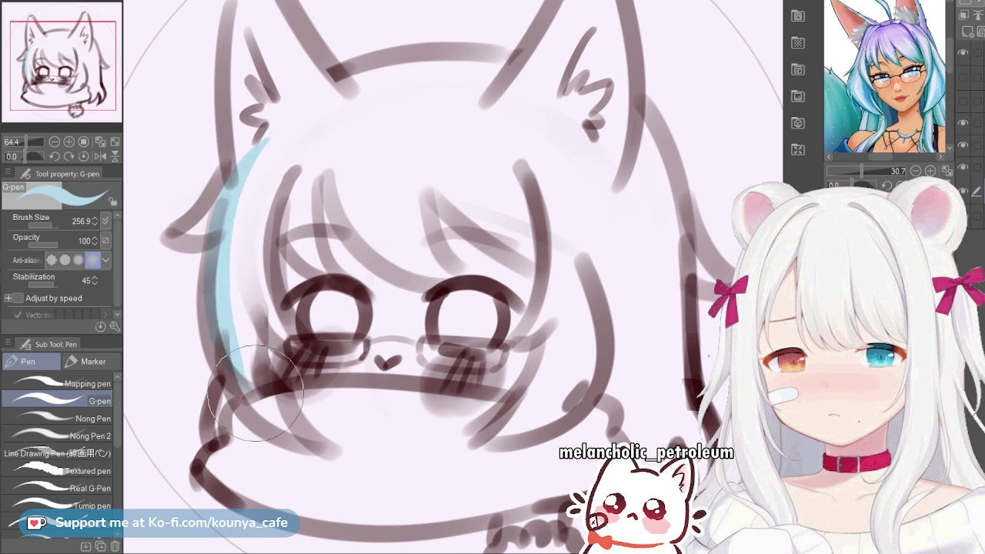
{"action": "key", "text": "ctrl+z"}
Paint the left-hand side hair lock light blue with long downward G-pen strokes, and reduce the brush size to 144.7
{"action": "mouse_move", "coordinate": [259, 144]}
{"action": "left_mouse_down"}
{"action": "mouse_move", "coordinate": [217, 340]}
{"action": "mouse_move", "coordinate": [251, 399]}
{"action": "left_mouse_up"}
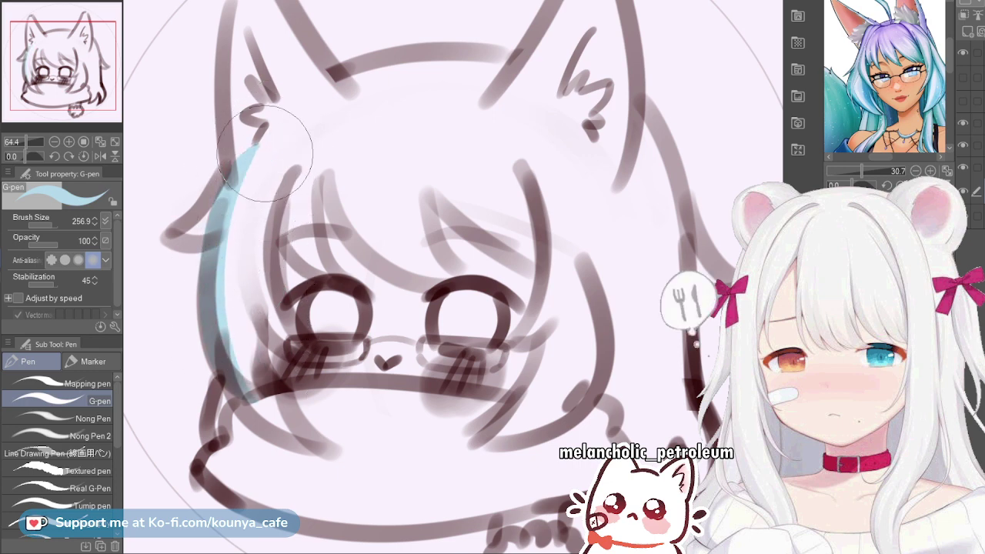
{"action": "mouse_move", "coordinate": [263, 151]}
{"action": "left_mouse_down"}
{"action": "mouse_move", "coordinate": [254, 351]}
{"action": "mouse_move", "coordinate": [234, 239]}
{"action": "mouse_move", "coordinate": [263, 407]}
{"action": "left_mouse_up"}
{"action": "key", "text": "bracketleft"}
{"action": "scroll", "coordinate": [261, 386], "scroll_direction": "up", "scroll_amount": 1}
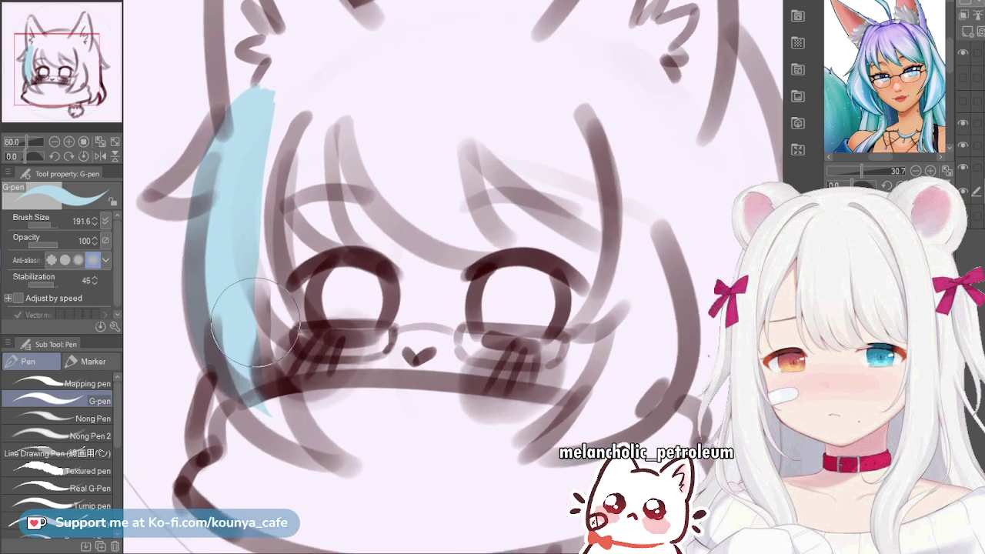
{"action": "key", "text": "bracketleft"}
{"action": "left_click_drag", "start_coordinate": [230, 319], "coordinate": [303, 429]}
{"action": "key", "text": "ctrl+z"}
{"action": "left_click_drag", "start_coordinate": [210, 345], "coordinate": [321, 450]}
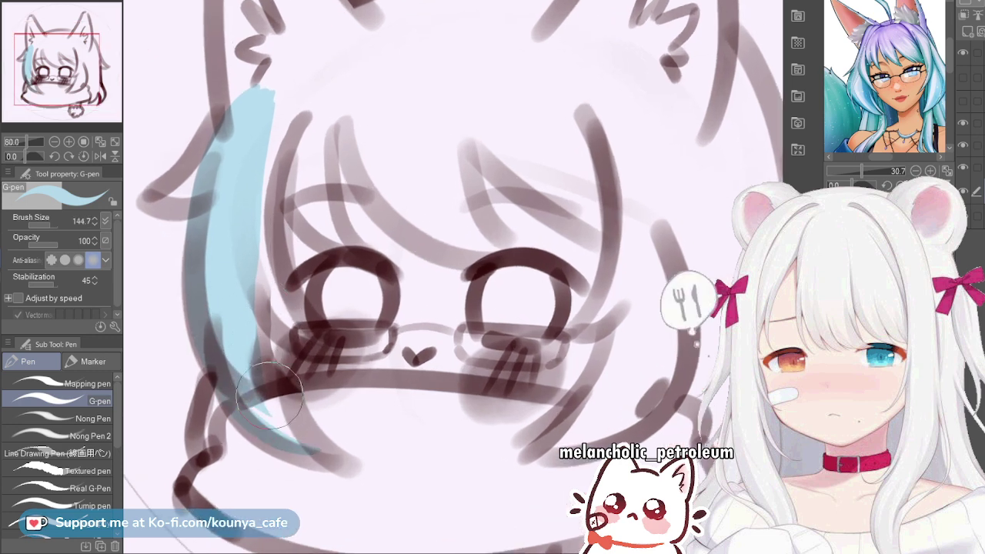
{"action": "key", "text": "ctrl+z"}
{"action": "mouse_move", "coordinate": [224, 319]}
{"action": "left_mouse_down"}
{"action": "mouse_move", "coordinate": [240, 408]}
{"action": "mouse_move", "coordinate": [347, 453]}
{"action": "left_mouse_up"}
{"action": "key", "text": "ctrl+z"}
{"action": "mouse_move", "coordinate": [220, 345]}
{"action": "left_mouse_down"}
{"action": "mouse_move", "coordinate": [280, 440]}
{"action": "mouse_move", "coordinate": [316, 435]}
{"action": "left_mouse_up"}
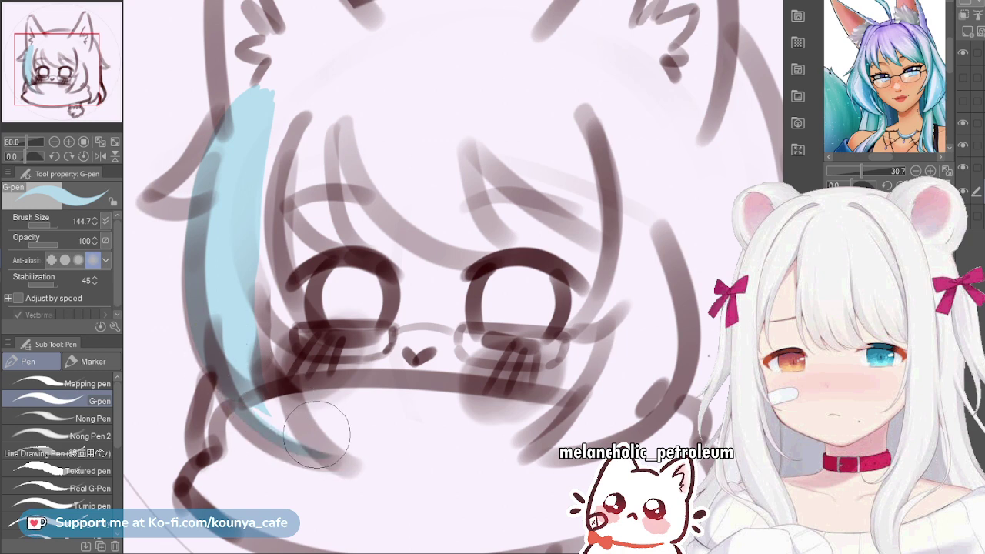
{"action": "key", "text": "ctrl+z"}
Extend the light blue on the left-hand hair lock into its pointed lower tip, along its inner edge and across its top
{"action": "left_click_drag", "start_coordinate": [211, 352], "coordinate": [342, 456]}
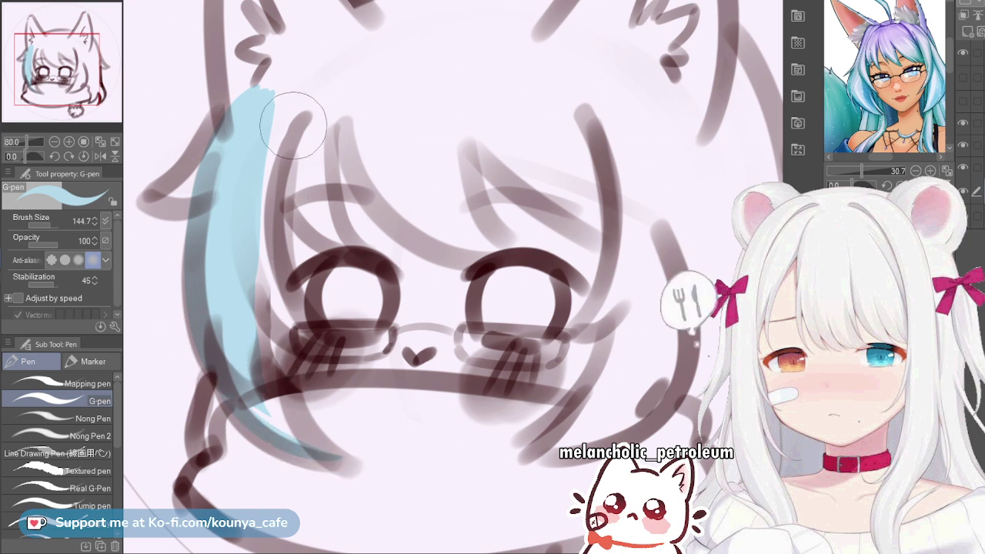
{"action": "left_click_drag", "start_coordinate": [294, 126], "coordinate": [334, 430]}
{"action": "key", "text": "ctrl+z"}
{"action": "mouse_move", "coordinate": [302, 132]}
{"action": "left_mouse_down"}
{"action": "mouse_move", "coordinate": [280, 160]}
{"action": "mouse_move", "coordinate": [285, 364]}
{"action": "left_mouse_up"}
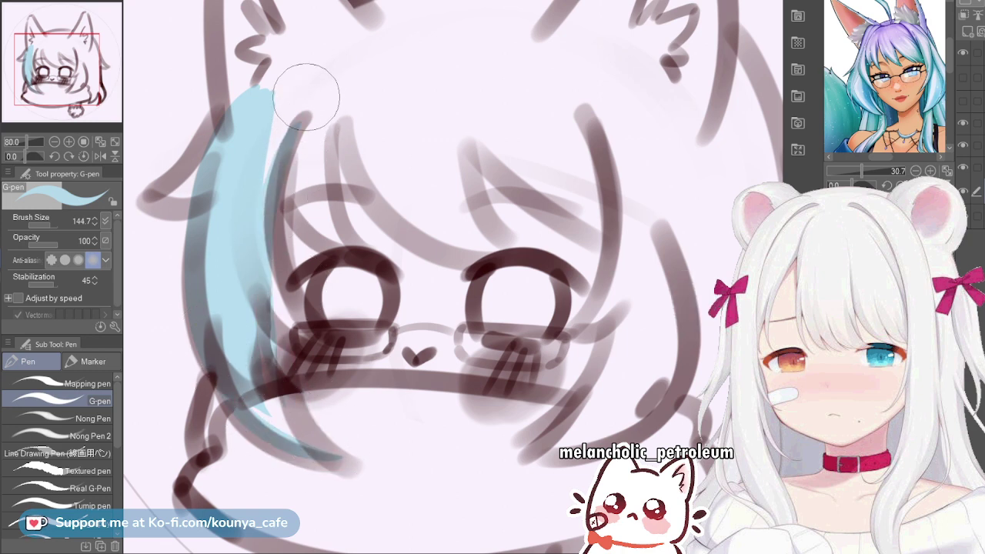
{"action": "mouse_move", "coordinate": [306, 98]}
{"action": "left_mouse_down"}
{"action": "mouse_move", "coordinate": [257, 246]}
{"action": "mouse_move", "coordinate": [308, 69]}
{"action": "mouse_move", "coordinate": [240, 208]}
{"action": "mouse_move", "coordinate": [298, 85]}
{"action": "mouse_move", "coordinate": [256, 106]}
{"action": "left_mouse_up"}
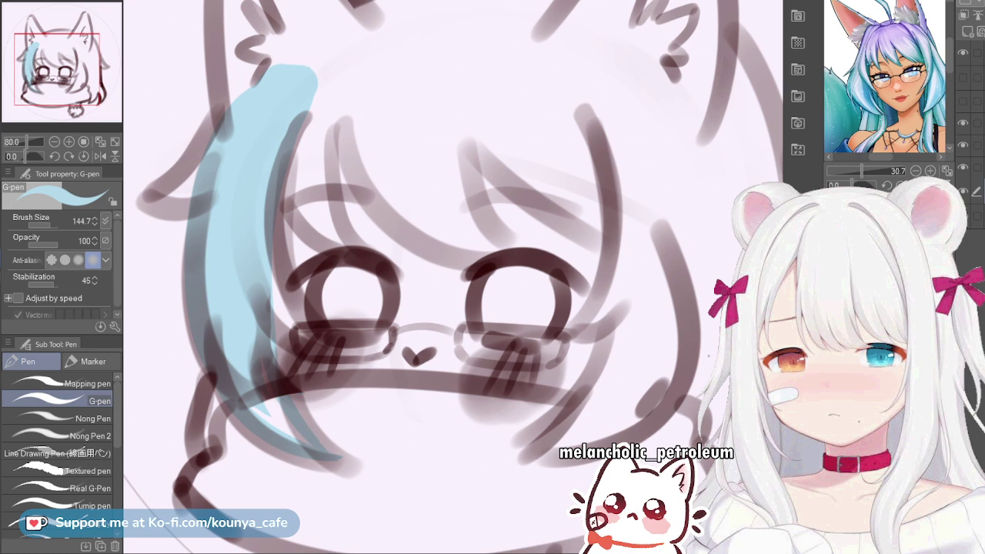
Fill the remaining gaps in the lower half and tip of the left-hand hair lock with light blue at brush size 105.0
{"action": "scroll", "coordinate": [310, 417], "scroll_direction": "up", "scroll_amount": 5}
{"action": "key", "text": "["}
{"action": "key", "text": "["}
{"action": "key", "text": "["}
{"action": "key", "text": "["}
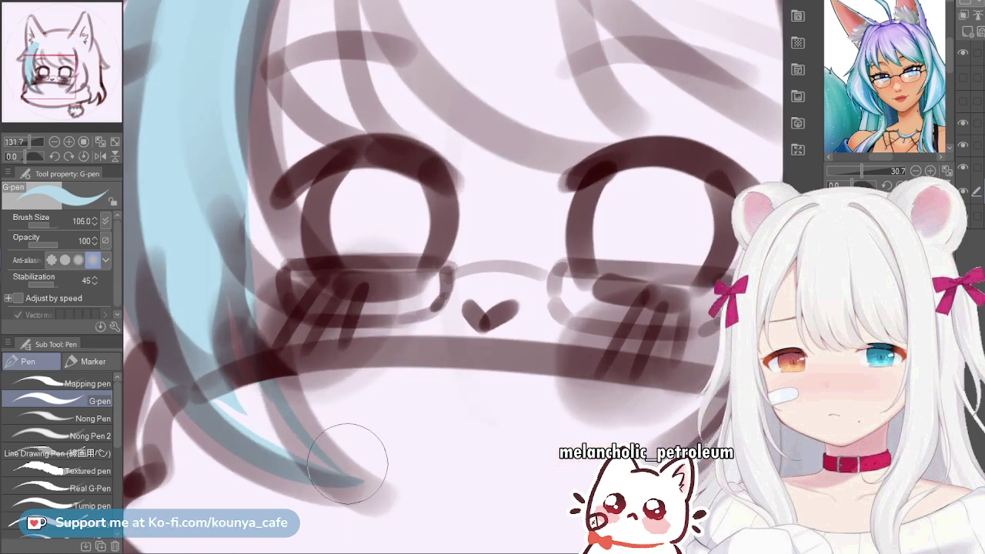
{"action": "left_click_drag", "start_coordinate": [225, 259], "coordinate": [250, 385]}
{"action": "left_click_drag", "start_coordinate": [206, 291], "coordinate": [242, 414]}
{"action": "left_click_drag", "start_coordinate": [183, 331], "coordinate": [271, 429]}
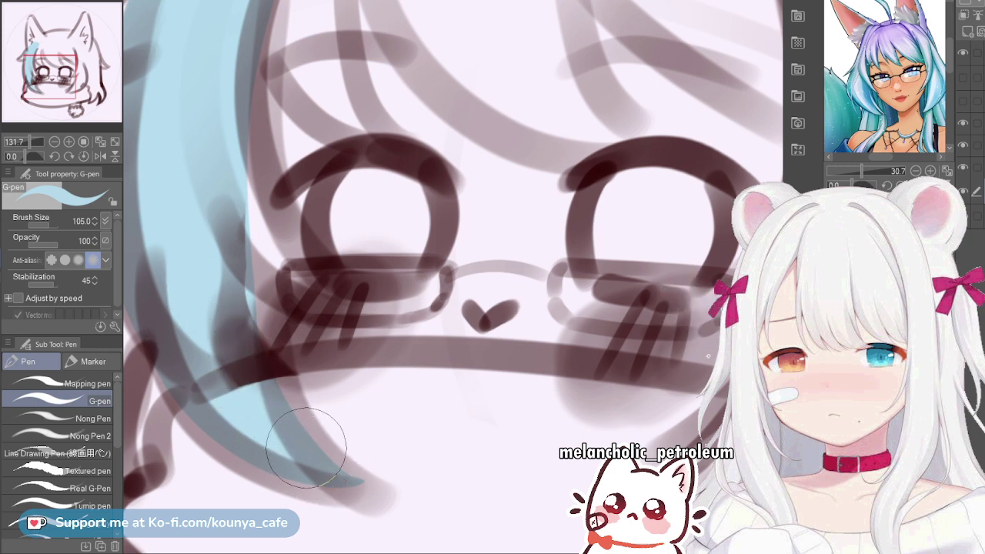
{"action": "left_click_drag", "start_coordinate": [286, 407], "coordinate": [324, 465]}
{"action": "scroll", "coordinate": [393, 264], "scroll_direction": "down", "scroll_amount": 3}
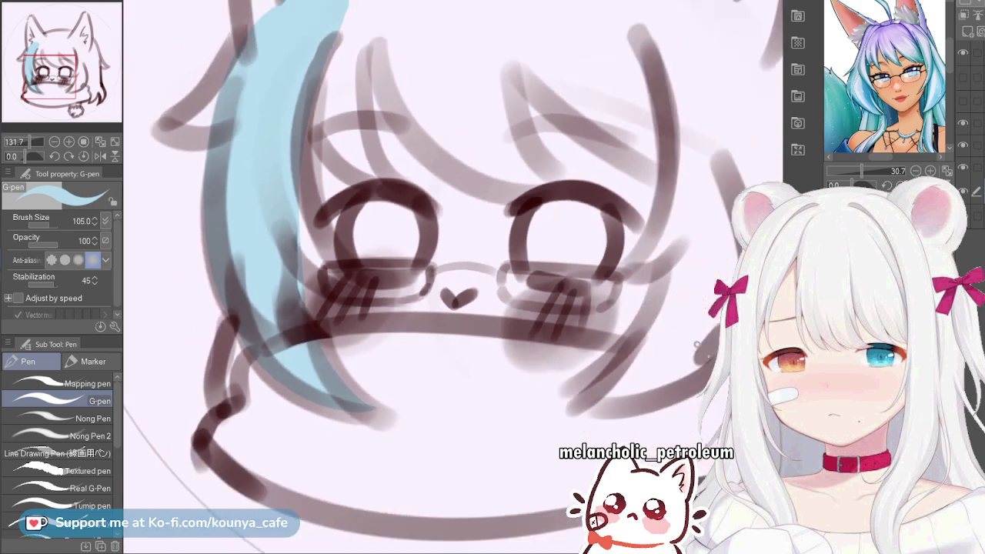
{"action": "left_click_drag", "start_coordinate": [392, 264], "coordinate": [394, 302]}
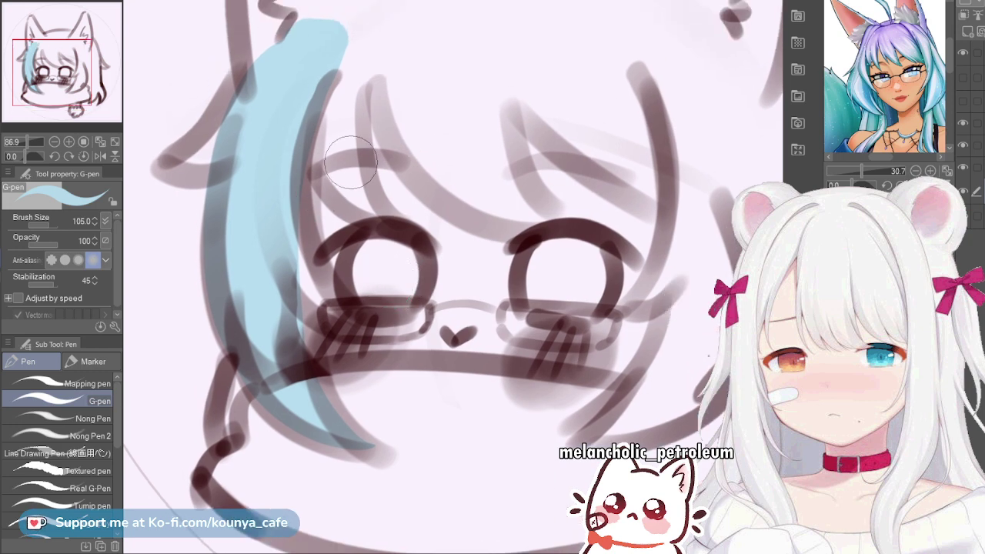
{"action": "left_click_drag", "start_coordinate": [351, 162], "coordinate": [414, 270]}
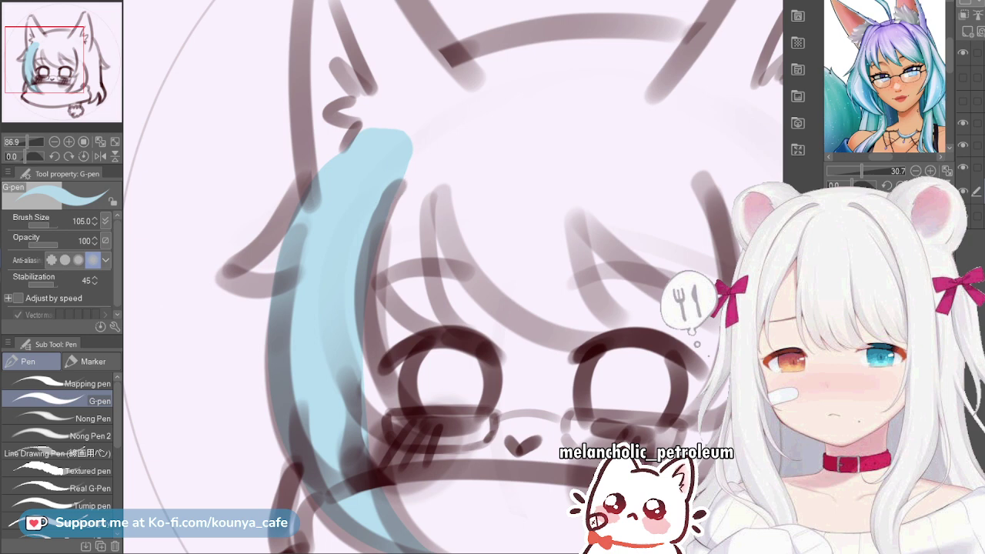
Try to paint a light blue stroke along the inner edge of the left-hand hair lock, down to the glasses
{"action": "scroll", "coordinate": [364, 308], "scroll_direction": "up", "scroll_amount": 2}
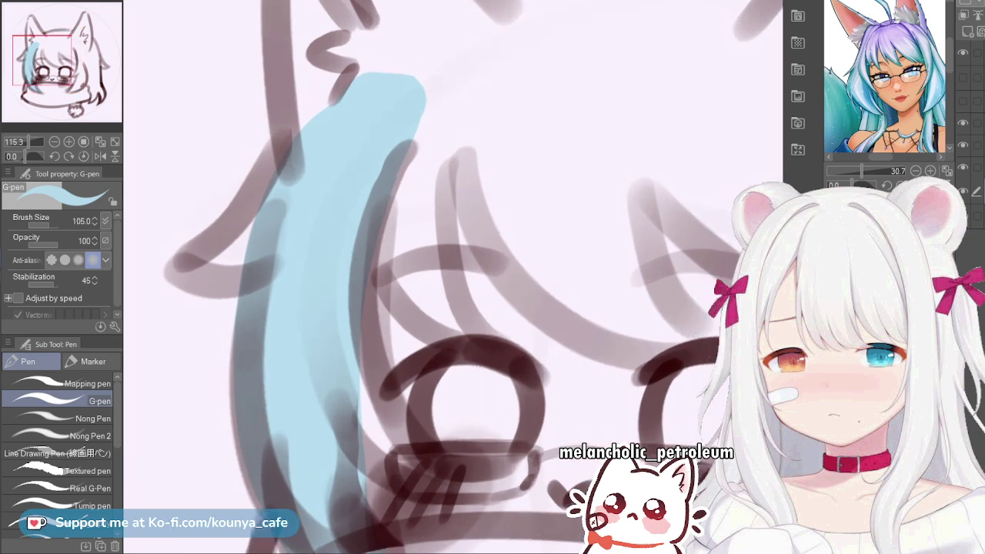
{"action": "scroll", "coordinate": [354, 215], "scroll_direction": "up", "scroll_amount": 1}
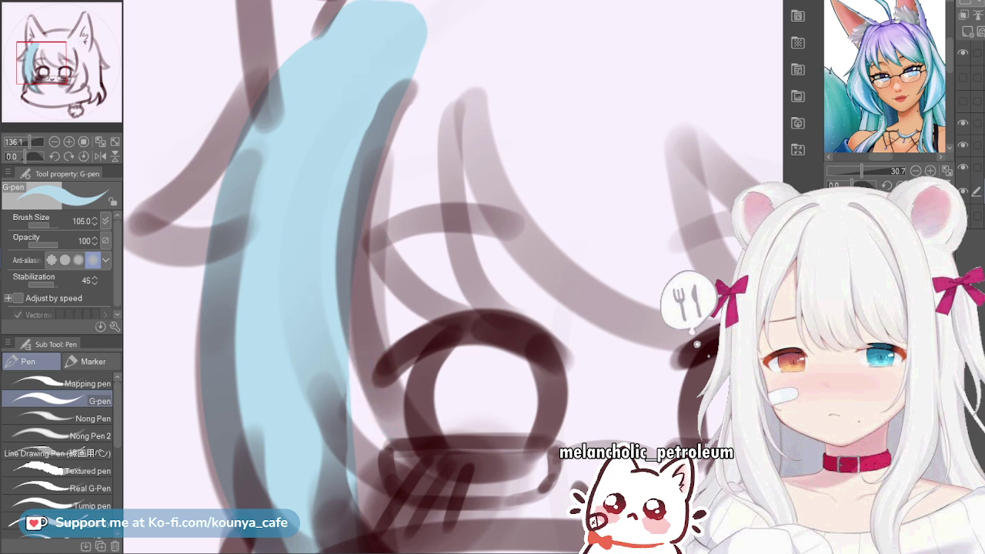
{"action": "mouse_move", "coordinate": [408, 59]}
{"action": "left_mouse_down"}
{"action": "mouse_move", "coordinate": [353, 197]}
{"action": "mouse_move", "coordinate": [419, 431]}
{"action": "left_mouse_up"}
{"action": "key", "text": "ctrl+z"}
{"action": "left_click_drag", "start_coordinate": [385, 81], "coordinate": [407, 430]}
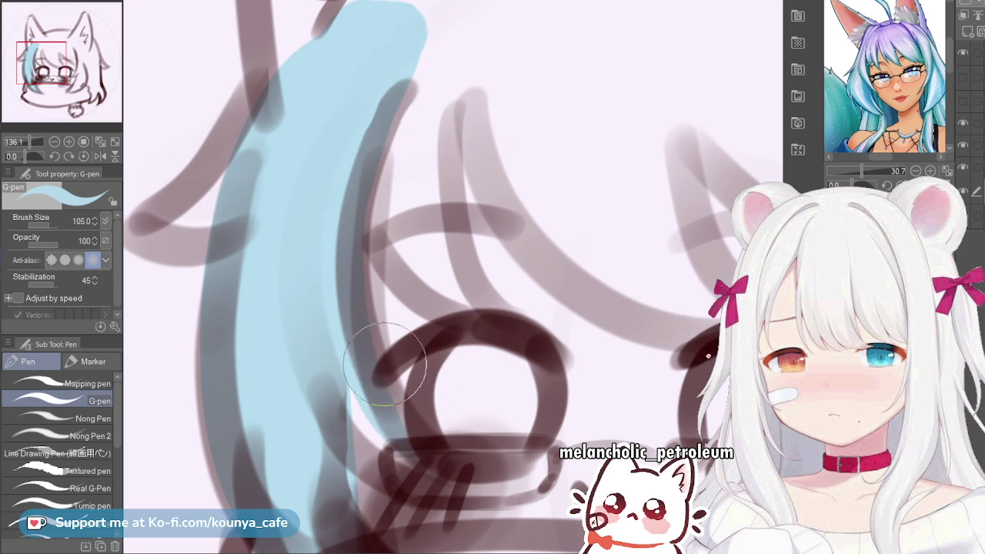
{"action": "key", "text": "ctrl+z"}
{"action": "left_click_drag", "start_coordinate": [380, 85], "coordinate": [399, 431]}
{"action": "key", "text": "ctrl+z"}
{"action": "mouse_move", "coordinate": [405, 81]}
{"action": "left_mouse_down"}
{"action": "mouse_move", "coordinate": [379, 409]}
{"action": "mouse_move", "coordinate": [399, 442]}
{"action": "left_mouse_up"}
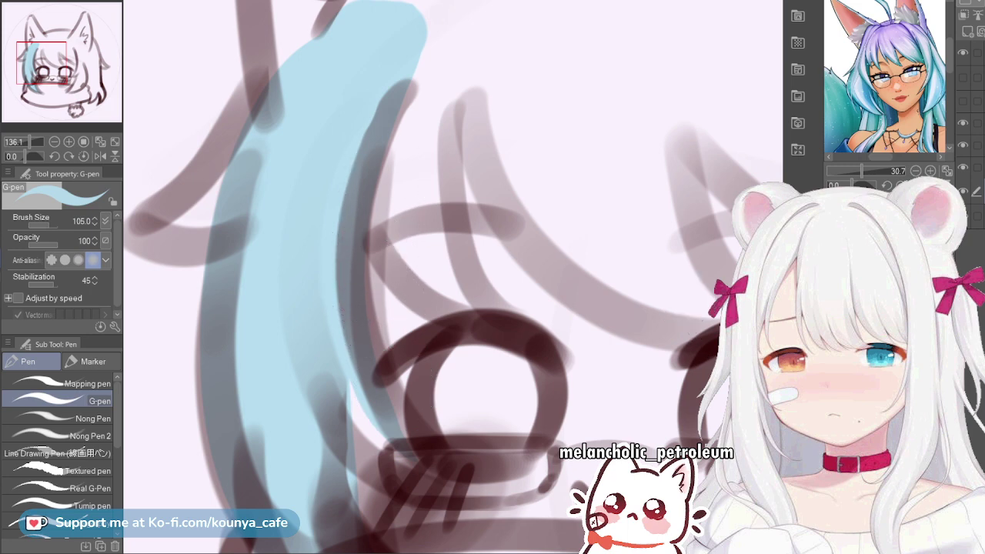
{"action": "key", "text": "ctrl+z"}
{"action": "mouse_move", "coordinate": [407, 80]}
{"action": "left_mouse_down"}
{"action": "mouse_move", "coordinate": [393, 110]}
{"action": "mouse_move", "coordinate": [420, 497]}
{"action": "left_mouse_up"}
{"action": "key", "text": "ctrl+z"}
{"action": "left_click_drag", "start_coordinate": [366, 168], "coordinate": [427, 436]}
{"action": "key", "text": "ctrl+z"}
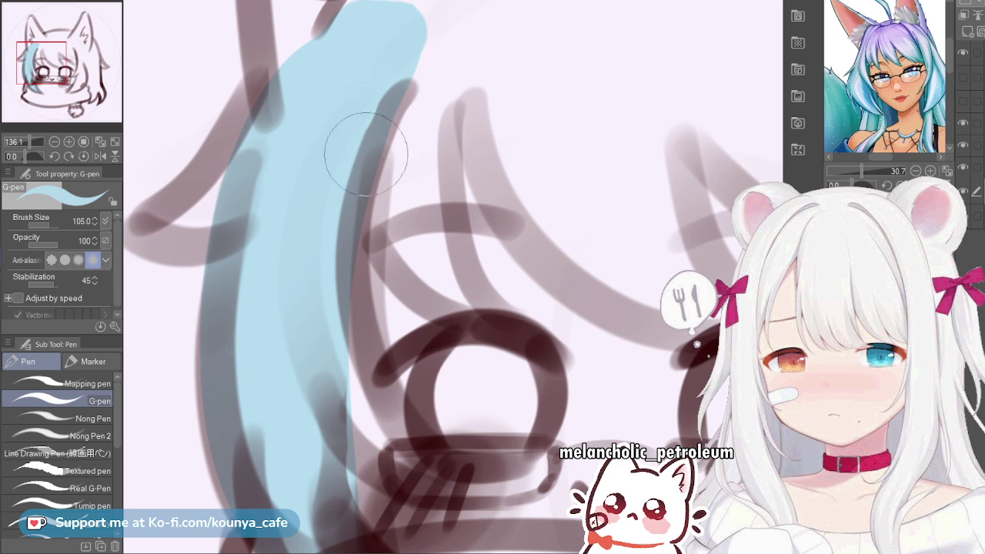
{"action": "left_click_drag", "start_coordinate": [366, 154], "coordinate": [427, 465]}
{"action": "key", "text": "ctrl+z"}
{"action": "mouse_move", "coordinate": [371, 160]}
{"action": "left_mouse_down"}
{"action": "mouse_move", "coordinate": [359, 308]}
{"action": "mouse_move", "coordinate": [415, 425]}
{"action": "left_mouse_up"}
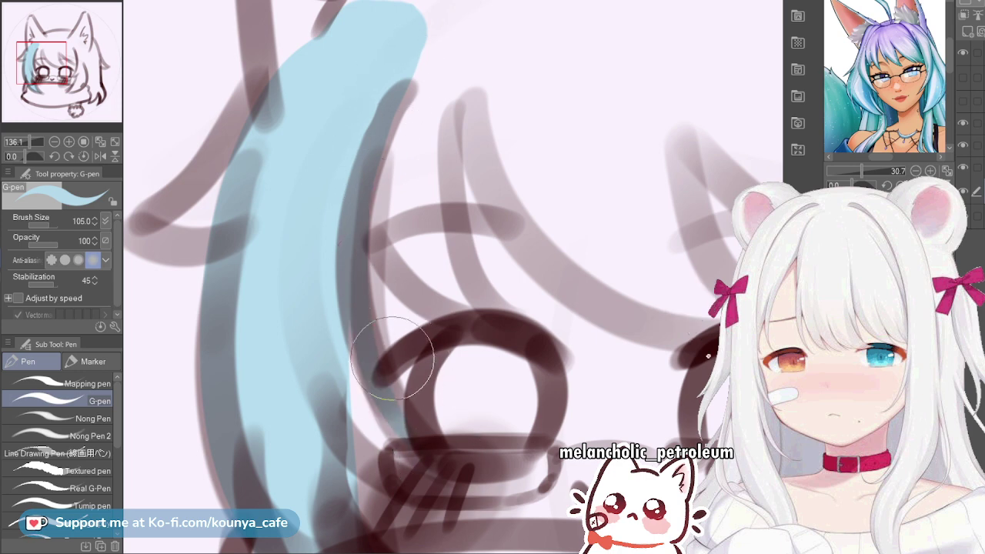
{"action": "key", "text": "ctrl+z"}
{"action": "left_click_drag", "start_coordinate": [370, 159], "coordinate": [436, 490]}
{"action": "key", "text": "ctrl+z"}
{"action": "mouse_move", "coordinate": [385, 108]}
{"action": "left_mouse_down"}
{"action": "mouse_move", "coordinate": [416, 389]}
{"action": "mouse_move", "coordinate": [446, 452]}
{"action": "left_mouse_up"}
{"action": "key", "text": "ctrl+z"}
{"action": "key", "text": "ctrl+z"}
{"action": "left_click_drag", "start_coordinate": [388, 104], "coordinate": [422, 438]}
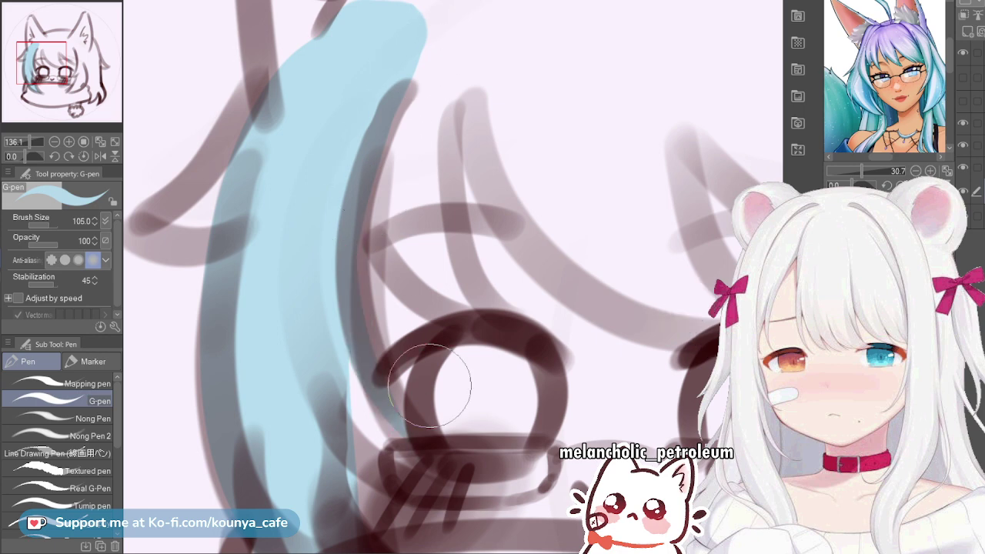
{"action": "key", "text": "ctrl+z"}
{"action": "mouse_move", "coordinate": [387, 103]}
{"action": "left_mouse_down"}
{"action": "mouse_move", "coordinate": [350, 280]}
{"action": "mouse_move", "coordinate": [452, 447]}
{"action": "left_mouse_up"}
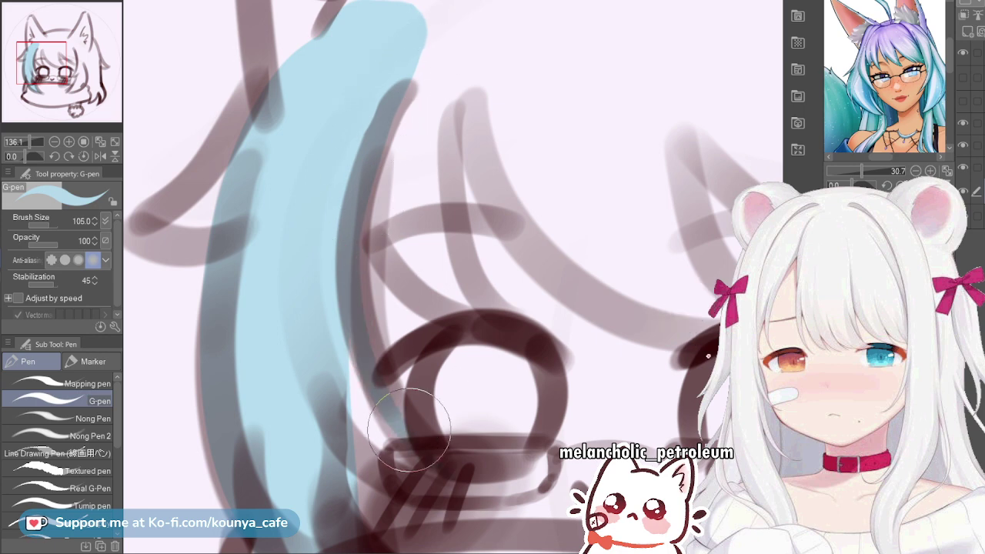
Paint the lower inner part of the left-hand hair lock light blue towards the glasses with the G-pen at size 97.1
{"action": "scroll", "coordinate": [415, 433], "scroll_direction": "up", "scroll_amount": 3}
{"action": "key", "text": "["}
{"action": "left_click_drag", "start_coordinate": [386, 429], "coordinate": [413, 330]}
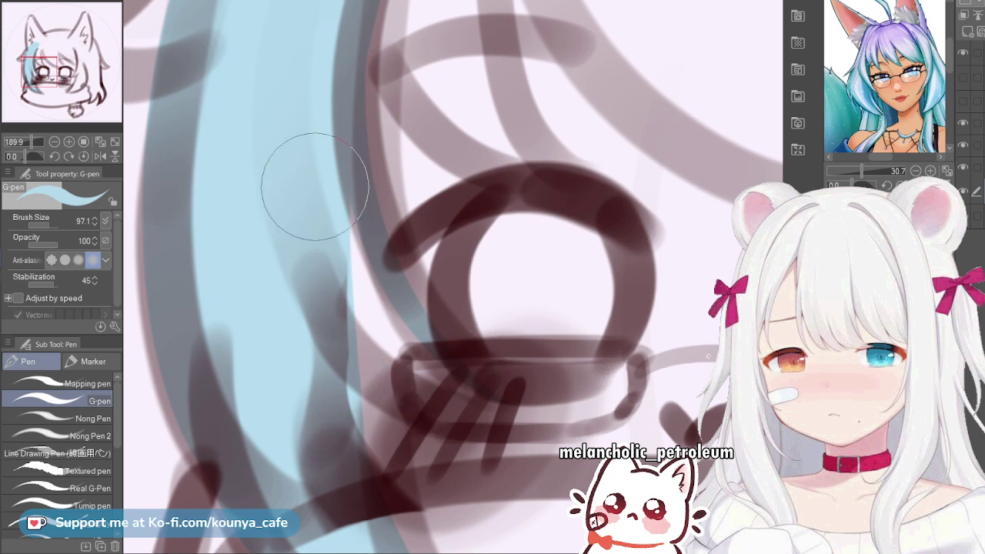
{"action": "left_click_drag", "start_coordinate": [340, 331], "coordinate": [470, 390]}
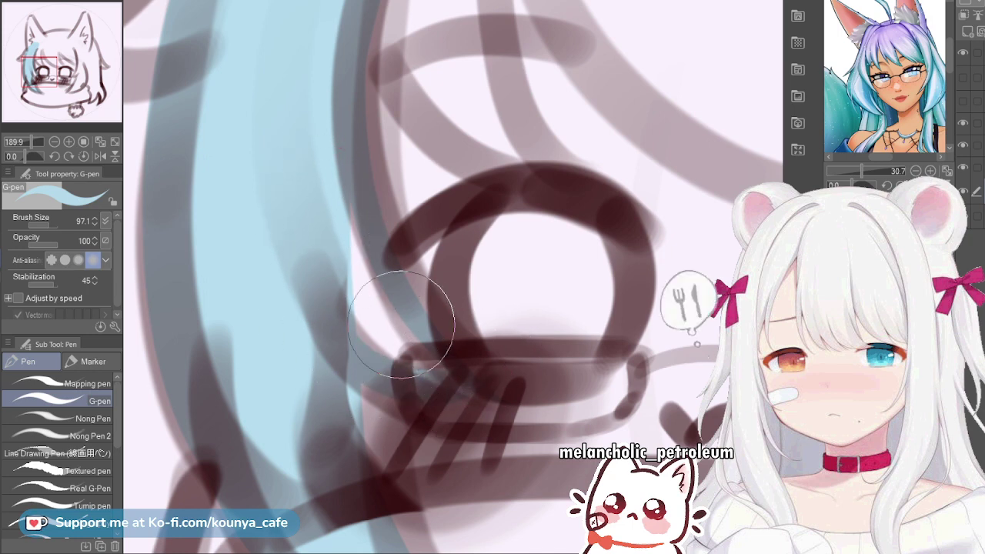
{"action": "key", "text": "ctrl+z"}
{"action": "left_click_drag", "start_coordinate": [331, 296], "coordinate": [473, 397]}
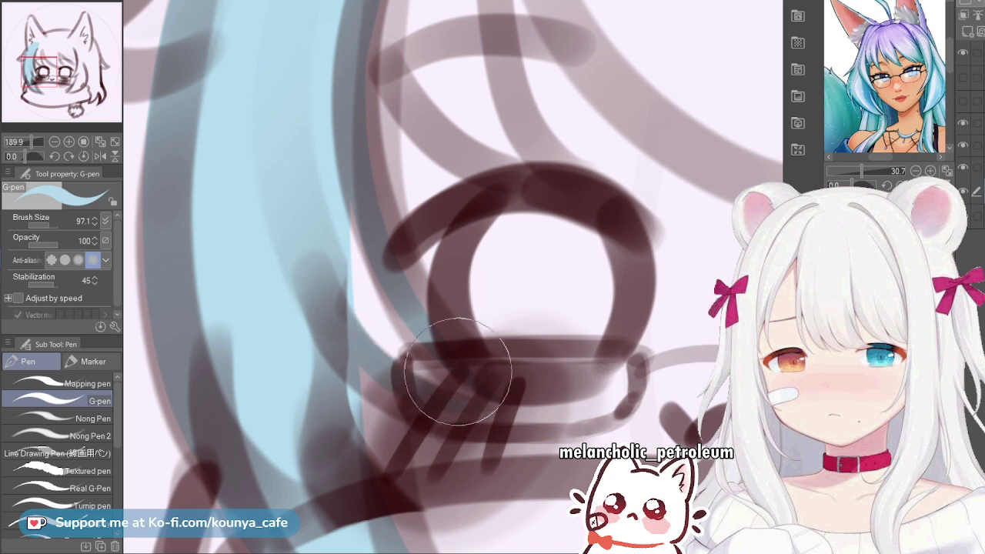
{"action": "key", "text": "ctrl+z"}
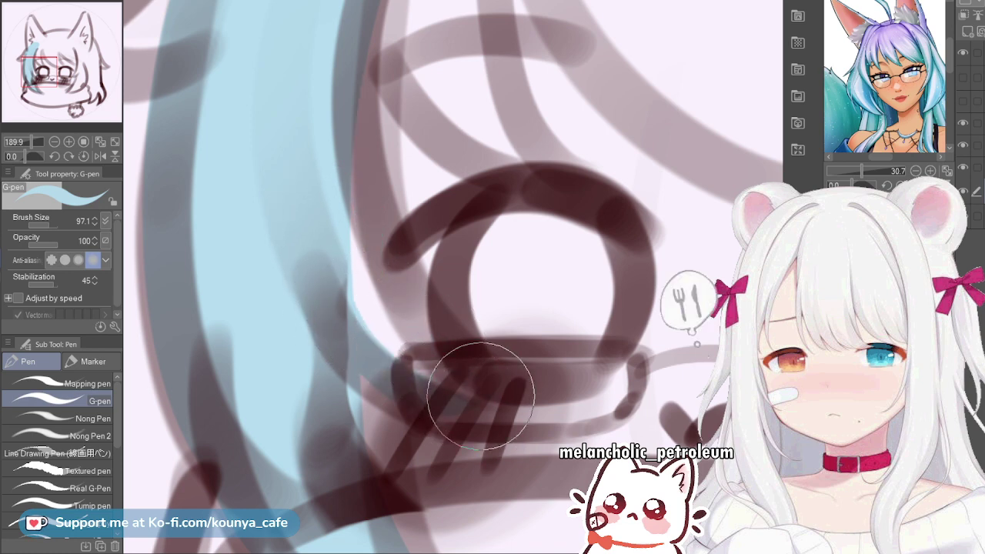
Paint the left-hand hair lock's inner edge light blue down to the glasses and fill the remaining gap at brush size 73.4
{"action": "scroll", "coordinate": [452, 277], "scroll_direction": "down", "scroll_amount": 4}
{"action": "key", "text": "["}
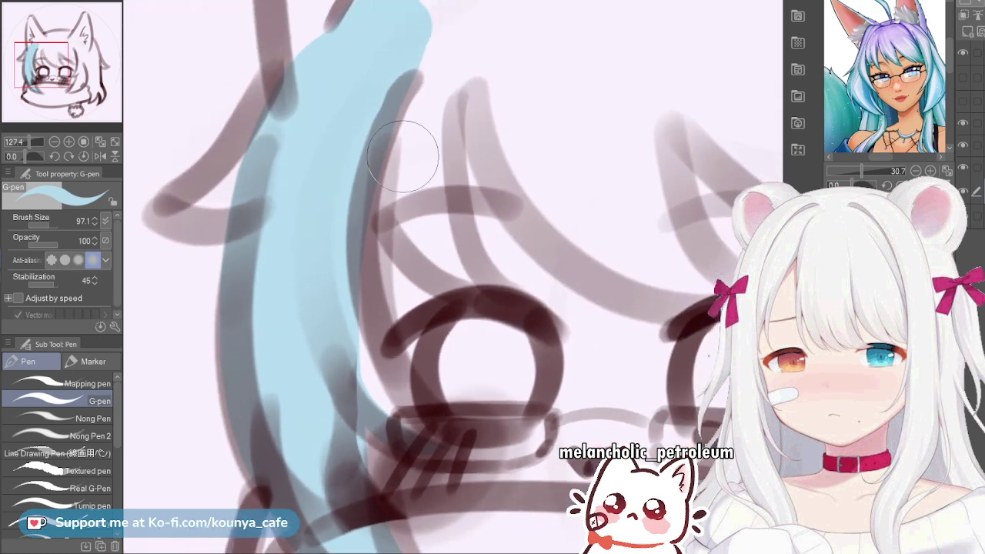
{"action": "key", "text": "["}
{"action": "mouse_move", "coordinate": [401, 51]}
{"action": "left_mouse_down"}
{"action": "mouse_move", "coordinate": [366, 242]}
{"action": "mouse_move", "coordinate": [420, 404]}
{"action": "mouse_move", "coordinate": [367, 256]}
{"action": "mouse_move", "coordinate": [411, 384]}
{"action": "left_mouse_up"}
{"action": "key", "text": "ctrl+z"}
{"action": "scroll", "coordinate": [412, 344], "scroll_direction": "up", "scroll_amount": 2}
{"action": "scroll", "coordinate": [392, 39], "scroll_direction": "up", "scroll_amount": 1}
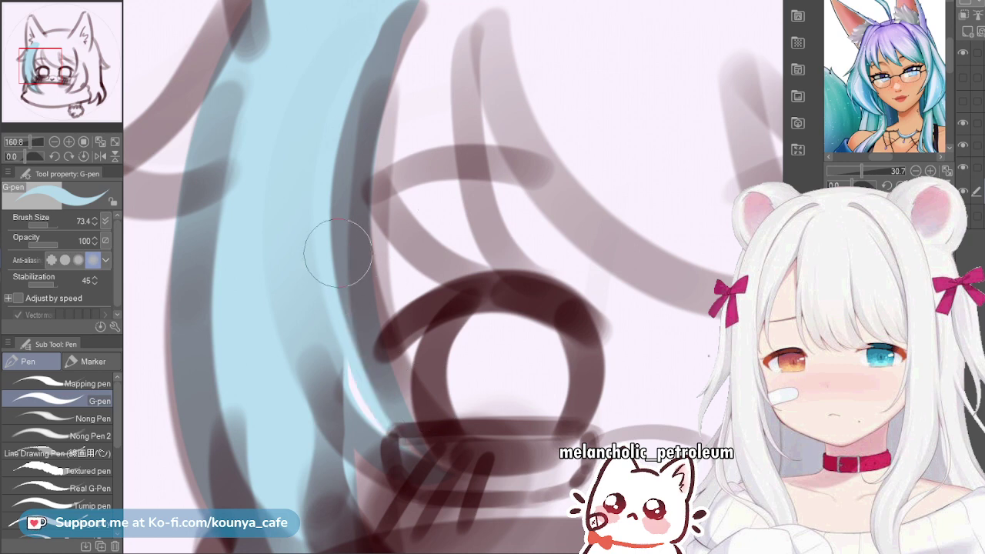
{"action": "scroll", "coordinate": [369, 412], "scroll_direction": "up", "scroll_amount": 1}
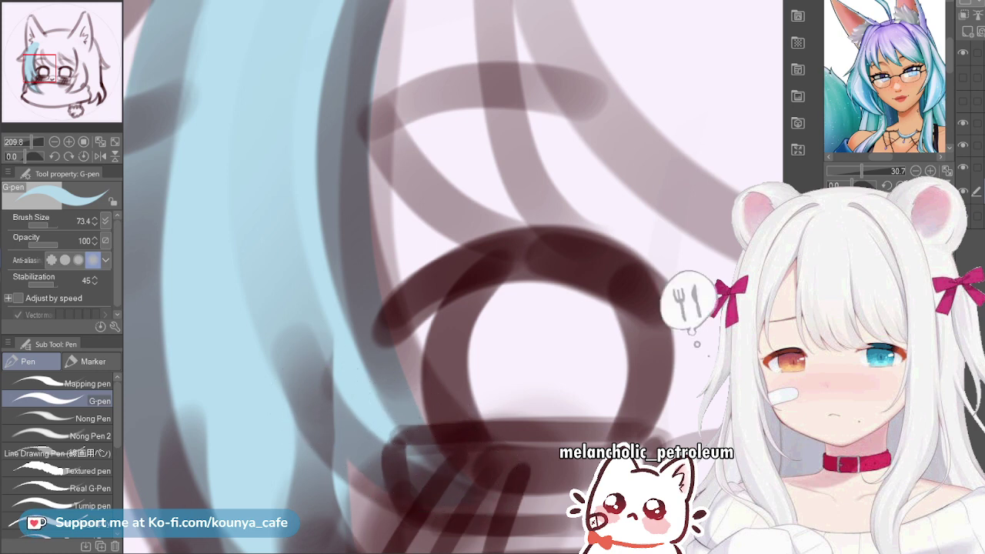
{"action": "left_click_drag", "start_coordinate": [469, 454], "coordinate": [444, 420]}
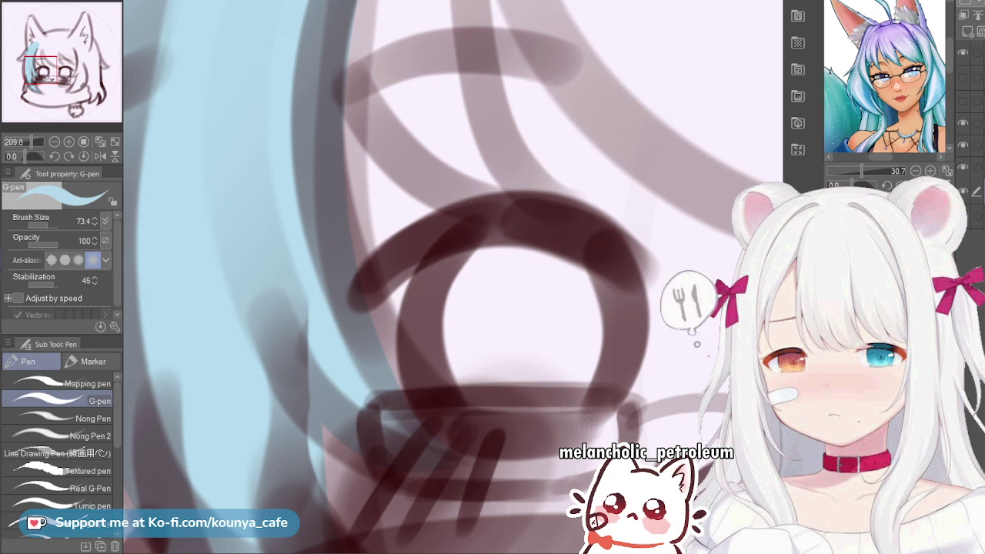
{"action": "scroll", "coordinate": [455, 454], "scroll_direction": "up", "scroll_amount": 1}
Try to paint the outer side of the left-hand ear light blue with long strokes at brush size 143.9
{"action": "scroll", "coordinate": [455, 454], "scroll_direction": "down", "scroll_amount": 5}
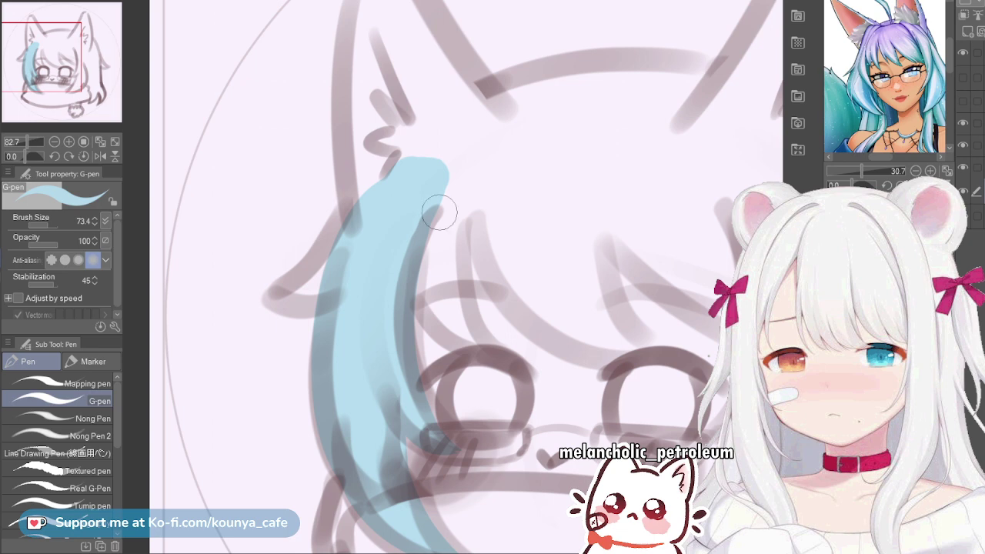
{"action": "scroll", "coordinate": [439, 212], "scroll_direction": "down", "scroll_amount": 3}
{"action": "left_click_drag", "start_coordinate": [418, 140], "coordinate": [369, 186]}
{"action": "left_click_drag", "start_coordinate": [356, 96], "coordinate": [356, 115]}
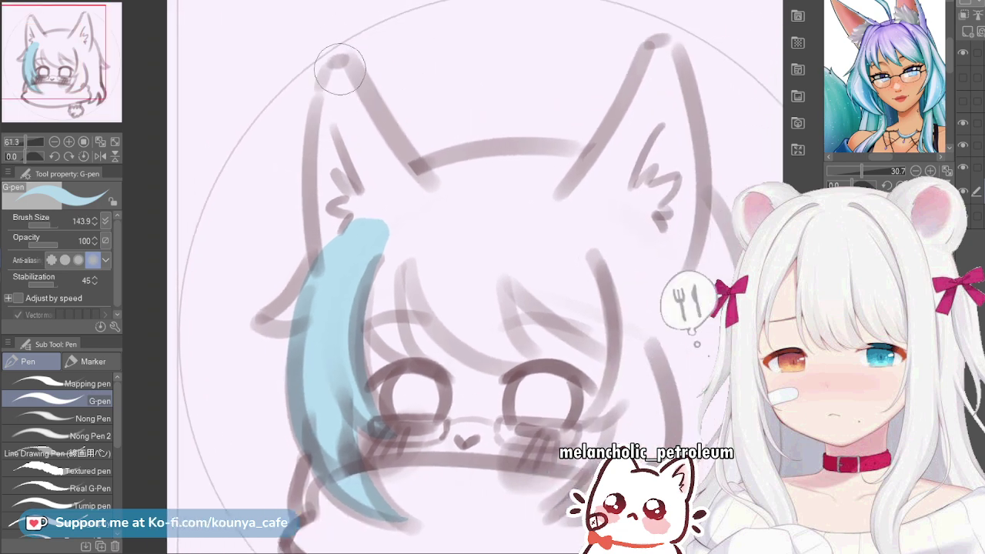
{"action": "left_click_drag", "start_coordinate": [339, 70], "coordinate": [313, 265]}
{"action": "key", "text": "ctrl+z"}
{"action": "mouse_move", "coordinate": [335, 75]}
{"action": "left_mouse_down"}
{"action": "mouse_move", "coordinate": [323, 196]}
{"action": "mouse_move", "coordinate": [334, 72]}
{"action": "mouse_move", "coordinate": [338, 293]}
{"action": "left_mouse_up"}
{"action": "key", "text": "ctrl+z"}
{"action": "key", "text": "ctrl+z"}
{"action": "left_click_drag", "start_coordinate": [330, 86], "coordinate": [331, 254]}
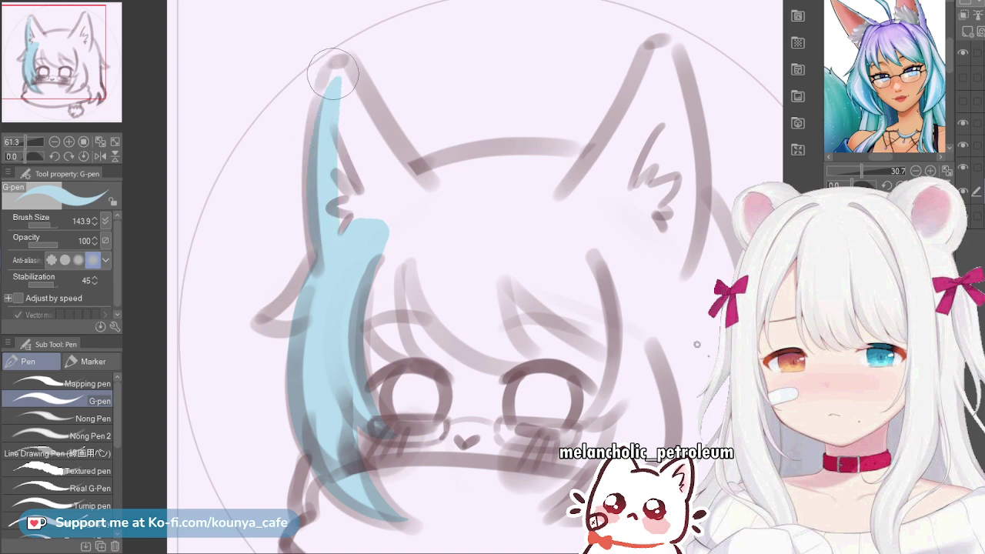
{"action": "key", "text": "ctrl+z"}
Paint the outer edge of the left-hand ear light blue from its tip down to the hair lock at brush size 98.9
{"action": "scroll", "coordinate": [346, 131], "scroll_direction": "up", "scroll_amount": 2}
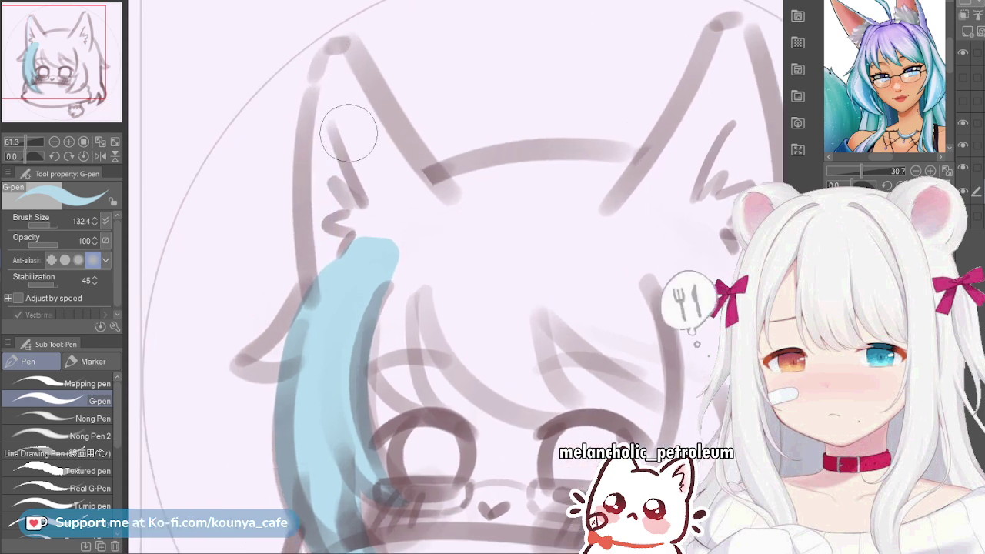
{"action": "key", "text": "bracketleft"}
{"action": "key", "text": "bracketleft"}
{"action": "left_click_drag", "start_coordinate": [326, 80], "coordinate": [308, 305]}
{"action": "key", "text": "ctrl+z"}
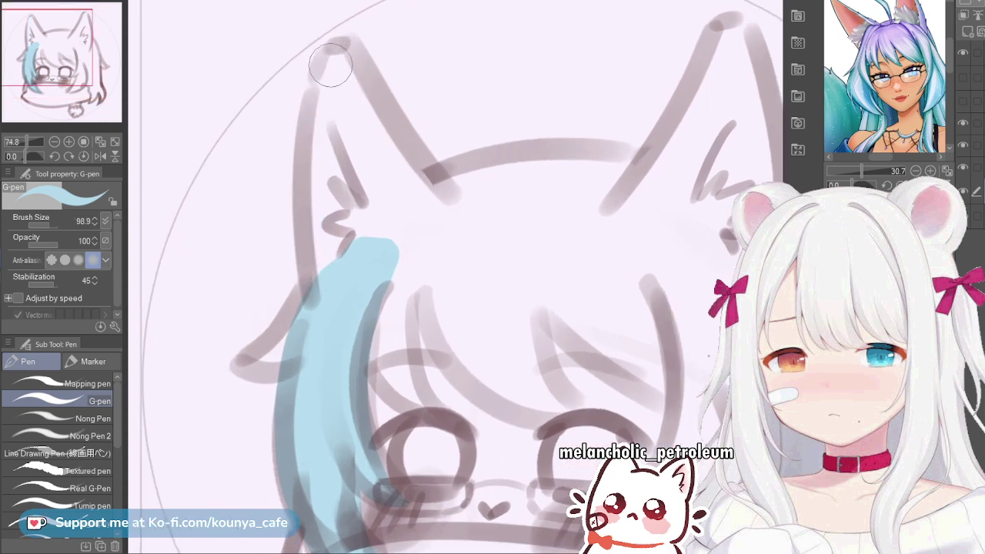
{"action": "left_click_drag", "start_coordinate": [327, 63], "coordinate": [308, 300]}
{"action": "key", "text": "ctrl+z"}
{"action": "left_click_drag", "start_coordinate": [327, 63], "coordinate": [308, 300]}
{"action": "key", "text": "ctrl+z"}
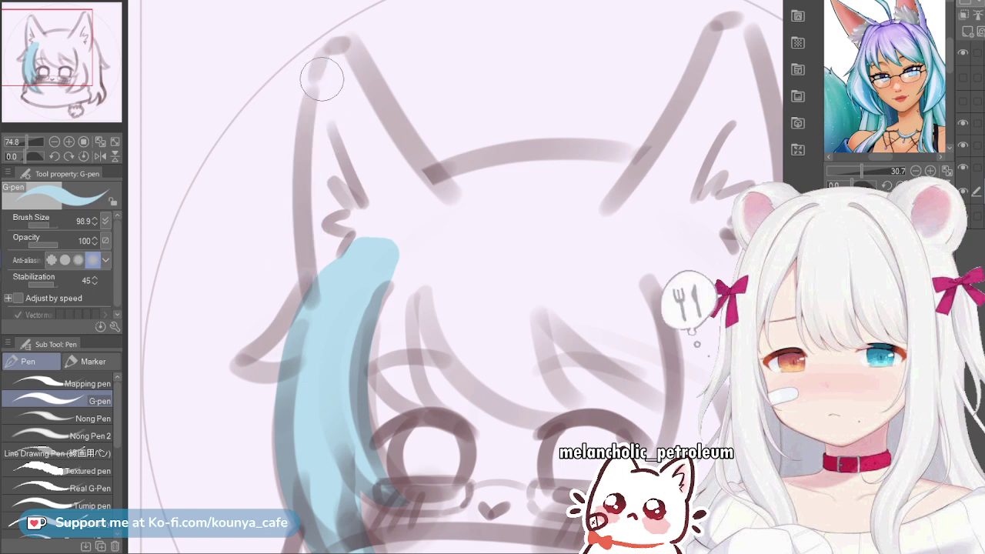
{"action": "left_click_drag", "start_coordinate": [323, 65], "coordinate": [323, 308]}
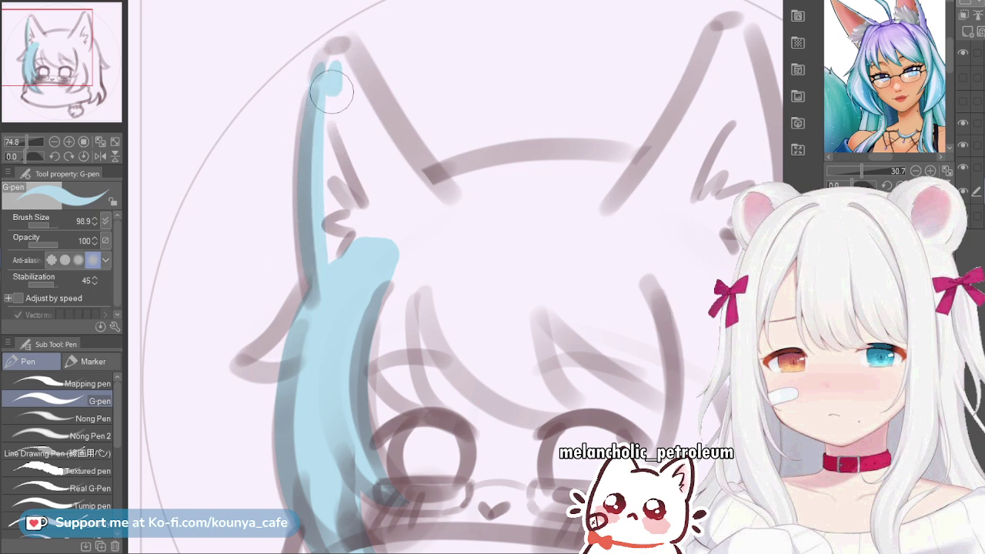
Fill the rest of the left-hand ear light blue up to its inner outline and base, using brush sizes up to 153.6
{"action": "left_click_drag", "start_coordinate": [334, 77], "coordinate": [342, 247]}
{"action": "mouse_move", "coordinate": [336, 151]}
{"action": "left_mouse_down"}
{"action": "mouse_move", "coordinate": [344, 207]}
{"action": "mouse_move", "coordinate": [347, 155]}
{"action": "left_mouse_up"}
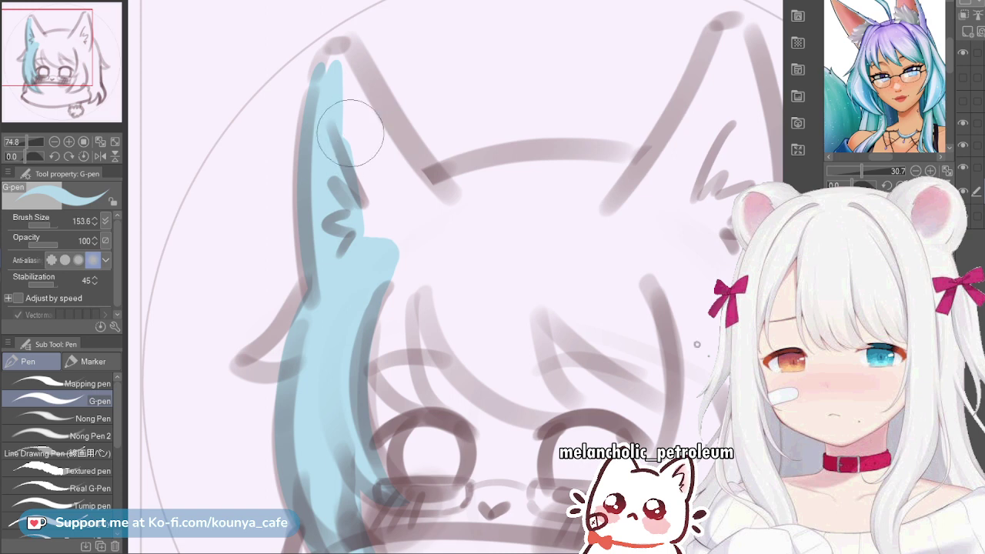
{"action": "left_click_drag", "start_coordinate": [336, 82], "coordinate": [377, 263]}
{"action": "mouse_move", "coordinate": [341, 115]}
{"action": "left_mouse_down"}
{"action": "mouse_move", "coordinate": [370, 217]}
{"action": "mouse_move", "coordinate": [393, 223]}
{"action": "left_mouse_up"}
{"action": "mouse_move", "coordinate": [345, 83]}
{"action": "left_mouse_down"}
{"action": "mouse_move", "coordinate": [400, 197]}
{"action": "mouse_move", "coordinate": [350, 72]}
{"action": "mouse_move", "coordinate": [383, 150]}
{"action": "mouse_move", "coordinate": [422, 199]}
{"action": "left_mouse_up"}
{"action": "key", "text": "["}
{"action": "mouse_move", "coordinate": [357, 48]}
{"action": "left_mouse_down"}
{"action": "mouse_move", "coordinate": [423, 195]}
{"action": "mouse_move", "coordinate": [423, 173]}
{"action": "mouse_move", "coordinate": [468, 222]}
{"action": "mouse_move", "coordinate": [363, 90]}
{"action": "left_mouse_up"}
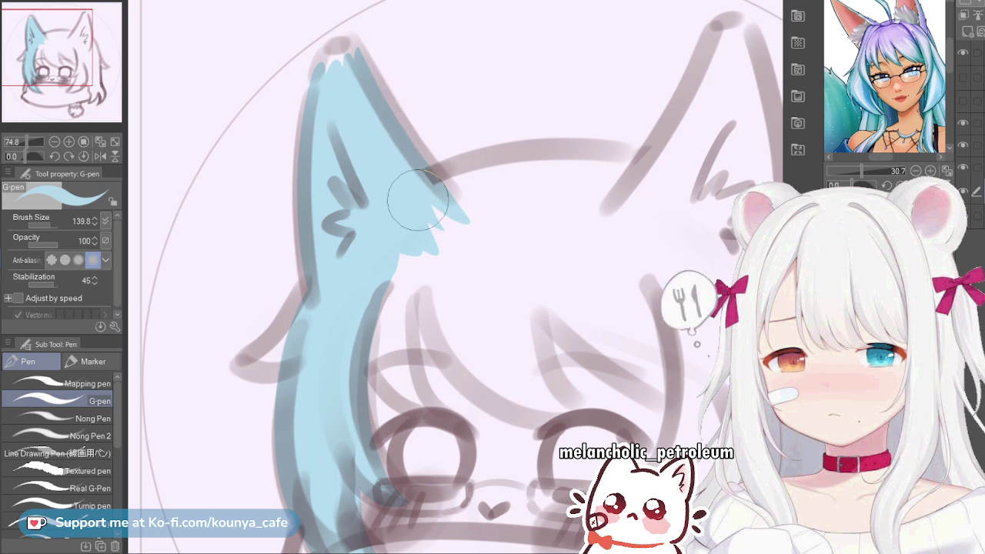
{"action": "mouse_move", "coordinate": [418, 200]}
{"action": "left_mouse_down"}
{"action": "mouse_move", "coordinate": [439, 222]}
{"action": "mouse_move", "coordinate": [456, 221]}
{"action": "mouse_move", "coordinate": [362, 245]}
{"action": "left_mouse_up"}
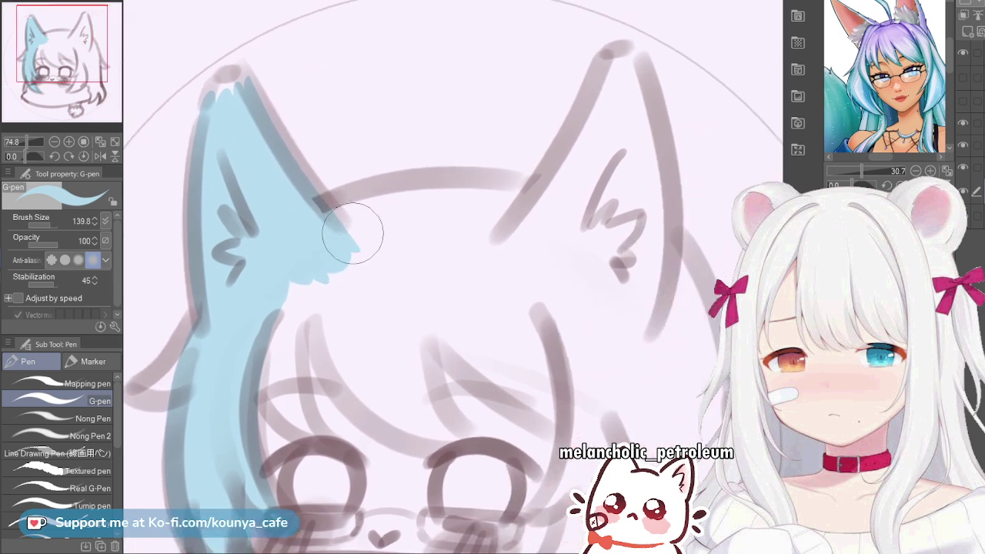
Try to paint a light blue stroke along the top of the head between the ears at brush size 139.8
{"action": "left_click_drag", "start_coordinate": [297, 225], "coordinate": [608, 222]}
{"action": "key", "text": "ctrl+z"}
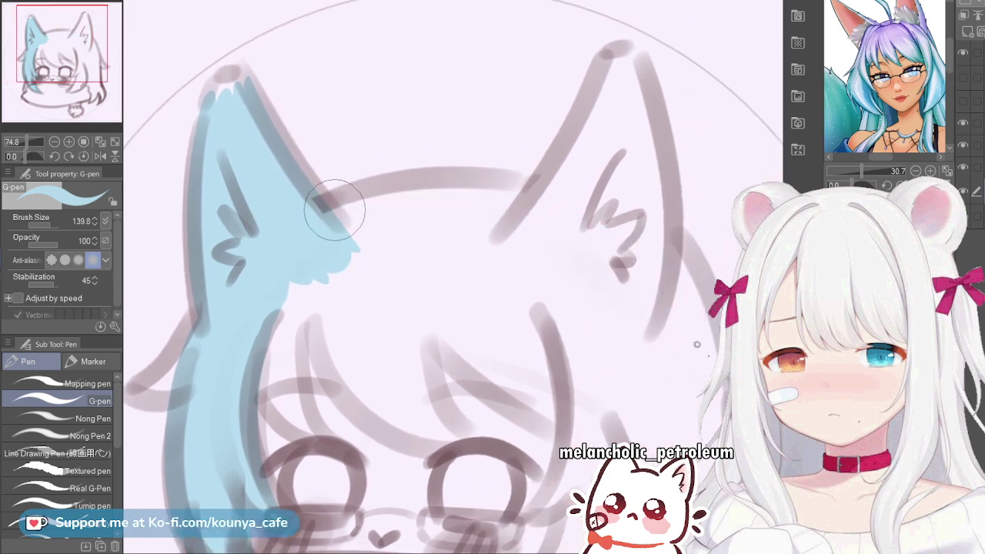
{"action": "left_click_drag", "start_coordinate": [315, 207], "coordinate": [574, 225]}
{"action": "key", "text": "ctrl+z"}
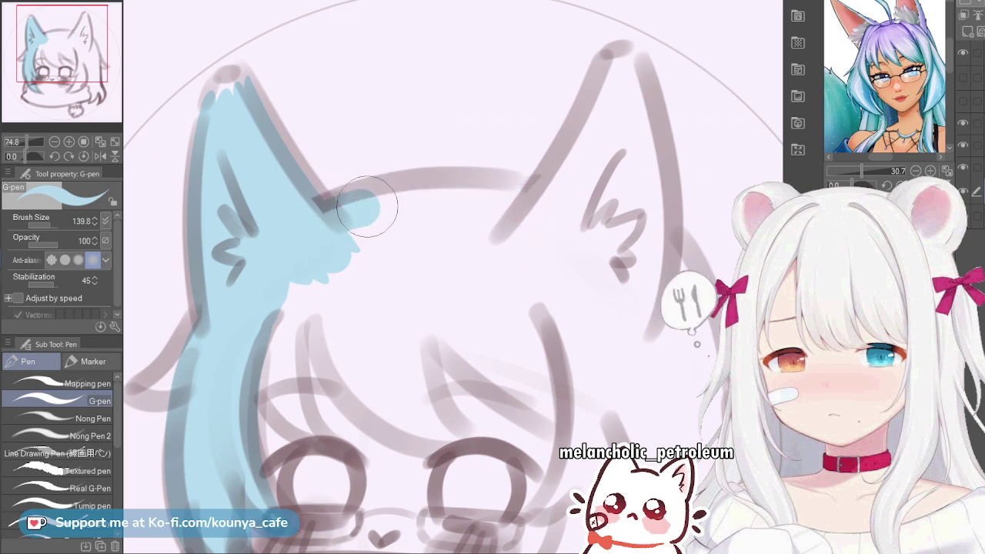
{"action": "mouse_move", "coordinate": [323, 202]}
{"action": "left_mouse_down"}
{"action": "mouse_move", "coordinate": [443, 200]}
{"action": "mouse_move", "coordinate": [592, 223]}
{"action": "left_mouse_up"}
{"action": "key", "text": "ctrl+z"}
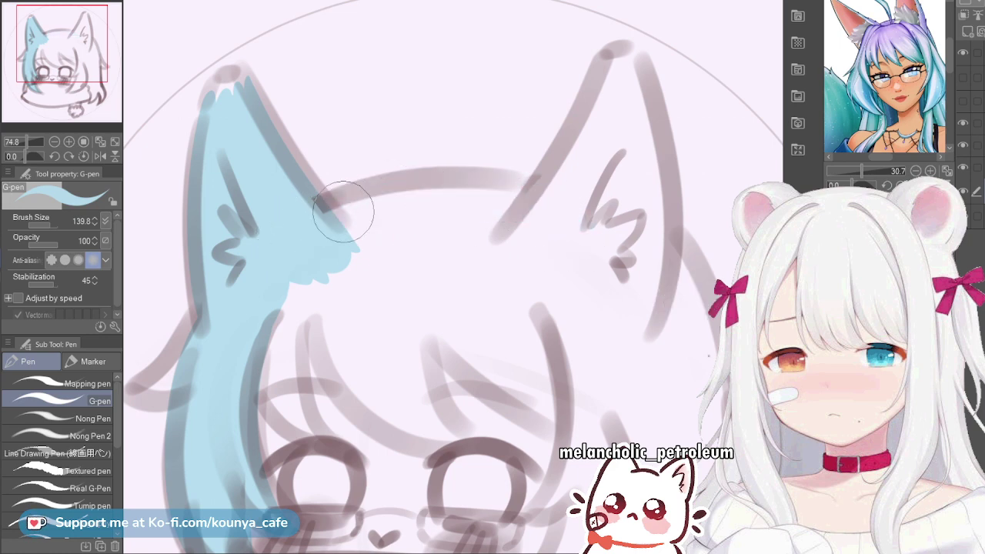
{"action": "left_click_drag", "start_coordinate": [323, 202], "coordinate": [538, 210]}
{"action": "key", "text": "ctrl+z"}
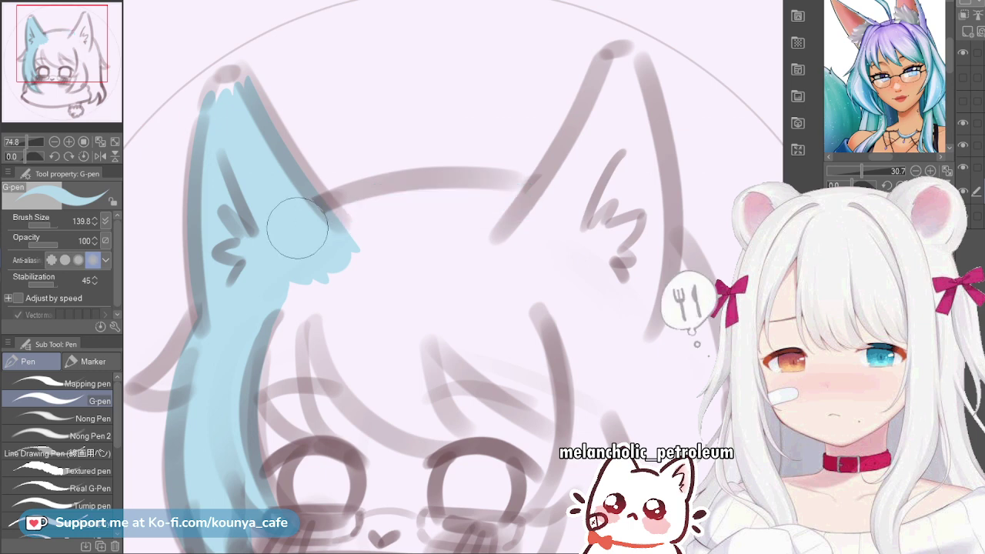
{"action": "left_click_drag", "start_coordinate": [321, 208], "coordinate": [539, 192]}
{"action": "key", "text": "ctrl+z"}
{"action": "mouse_move", "coordinate": [327, 204]}
{"action": "left_mouse_down"}
{"action": "mouse_move", "coordinate": [500, 185]}
{"action": "mouse_move", "coordinate": [592, 204]}
{"action": "left_mouse_up"}
{"action": "key", "text": "ctrl+z"}
{"action": "left_click_drag", "start_coordinate": [322, 202], "coordinate": [577, 230]}
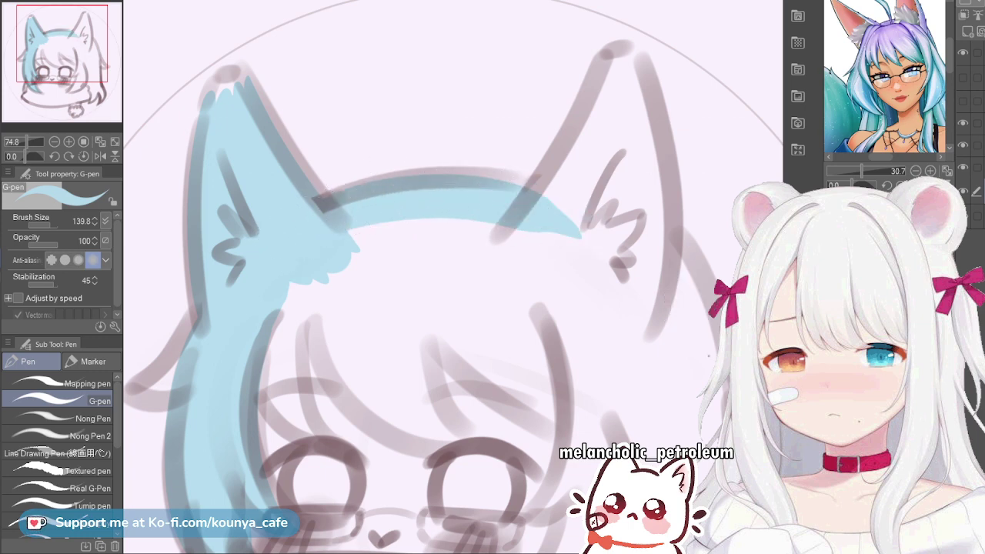
{"action": "scroll", "coordinate": [323, 249], "scroll_direction": "up", "scroll_amount": 2}
{"action": "key", "text": "ctrl+z"}
Paint a curved light blue band beneath the head's top outline, from the left-hand ear to the right-hand ear, at brush size 123.8
{"action": "mouse_move", "coordinate": [232, 271]}
{"action": "left_mouse_down"}
{"action": "mouse_move", "coordinate": [398, 231]}
{"action": "mouse_move", "coordinate": [542, 265]}
{"action": "left_mouse_up"}
{"action": "key", "text": "ctrl+z"}
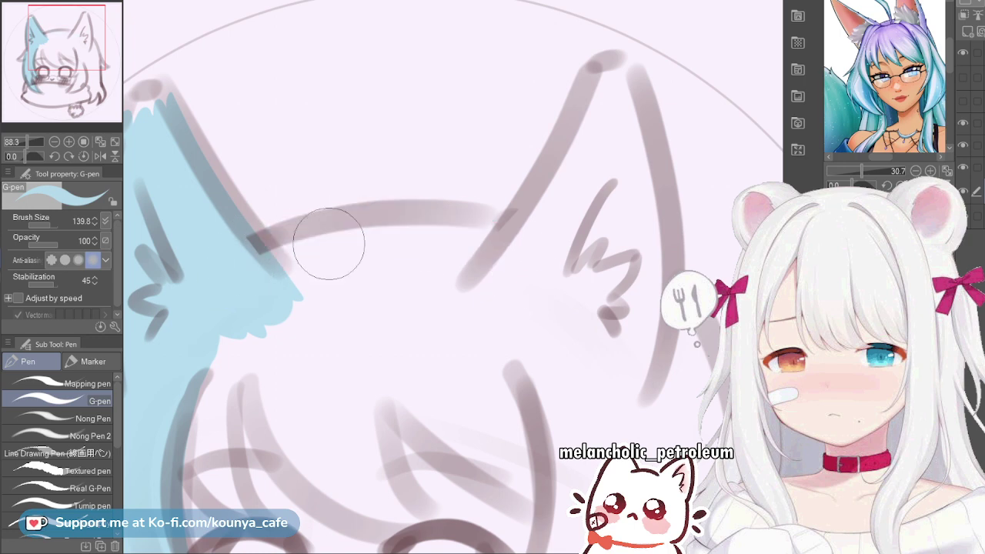
{"action": "mouse_move", "coordinate": [223, 272]}
{"action": "left_mouse_down"}
{"action": "mouse_move", "coordinate": [396, 240]}
{"action": "mouse_move", "coordinate": [482, 266]}
{"action": "left_mouse_up"}
{"action": "key", "text": "ctrl+z"}
{"action": "left_click_drag", "start_coordinate": [222, 275], "coordinate": [588, 254]}
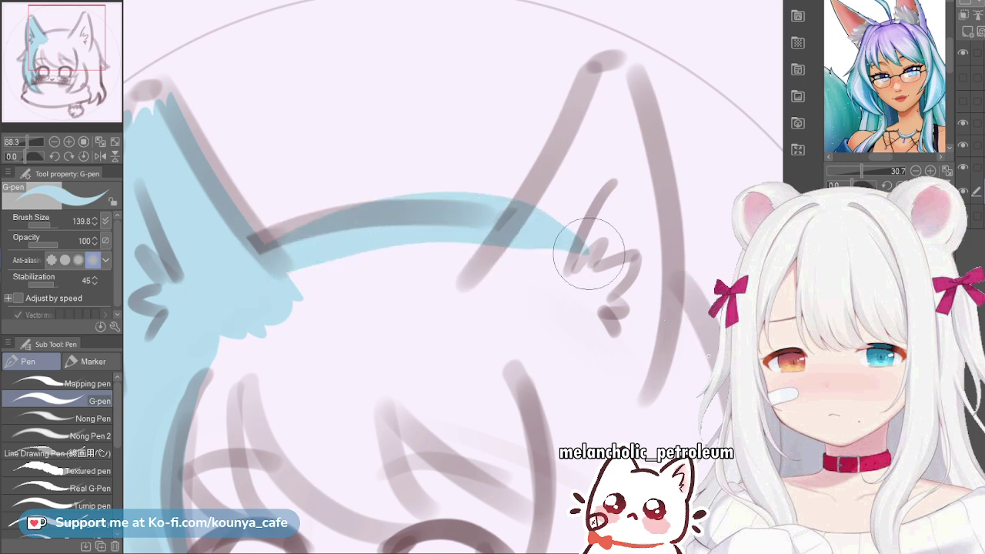
{"action": "key", "text": "ctrl+z"}
{"action": "mouse_move", "coordinate": [215, 291]}
{"action": "left_mouse_down"}
{"action": "mouse_move", "coordinate": [311, 246]}
{"action": "mouse_move", "coordinate": [548, 274]}
{"action": "left_mouse_up"}
{"action": "key", "text": "ctrl+z"}
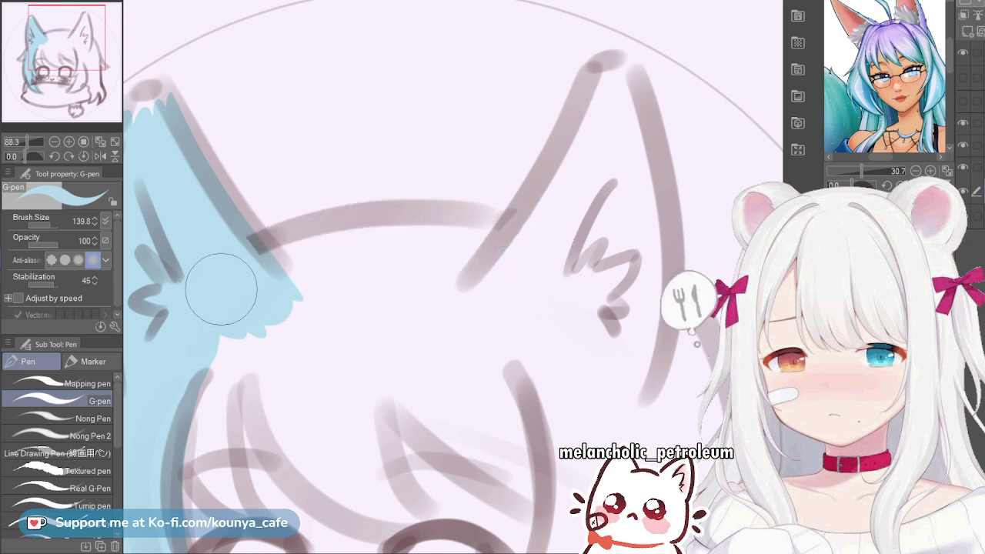
{"action": "key", "text": "bracketleft"}
{"action": "left_click_drag", "start_coordinate": [263, 264], "coordinate": [543, 246]}
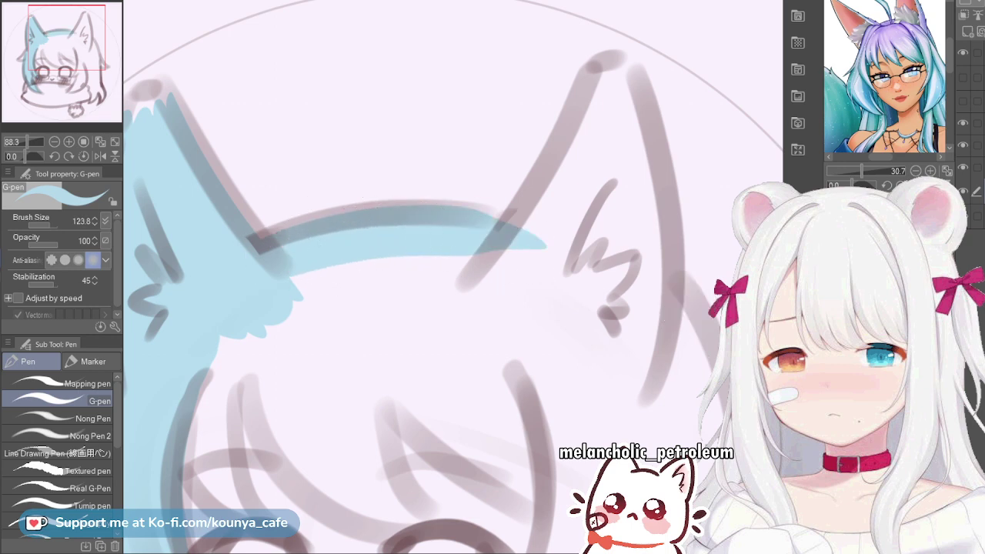
Repaint the light blue band beneath the head's top outline until it curves evenly into the right-hand ear's base, at brush size 123.8
{"action": "key", "text": "ctrl+z"}
{"action": "mouse_move", "coordinate": [245, 266]}
{"action": "left_mouse_down"}
{"action": "mouse_move", "coordinate": [439, 238]}
{"action": "mouse_move", "coordinate": [545, 244]}
{"action": "left_mouse_up"}
{"action": "key", "text": "ctrl+z"}
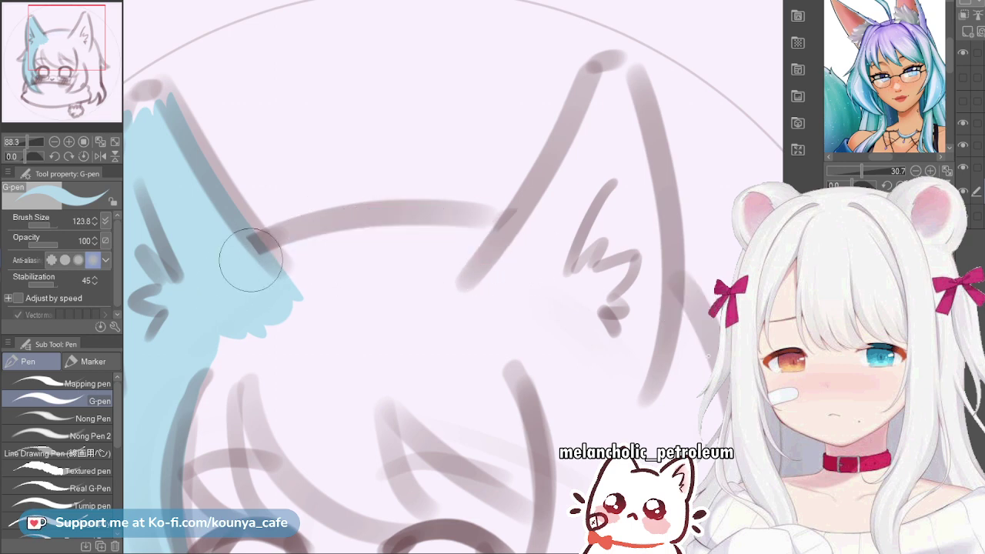
{"action": "left_click_drag", "start_coordinate": [250, 260], "coordinate": [538, 234]}
{"action": "key", "text": "ctrl+z"}
{"action": "mouse_move", "coordinate": [231, 271]}
{"action": "left_mouse_down"}
{"action": "mouse_move", "coordinate": [431, 228]}
{"action": "mouse_move", "coordinate": [527, 234]}
{"action": "left_mouse_up"}
{"action": "key", "text": "ctrl+z"}
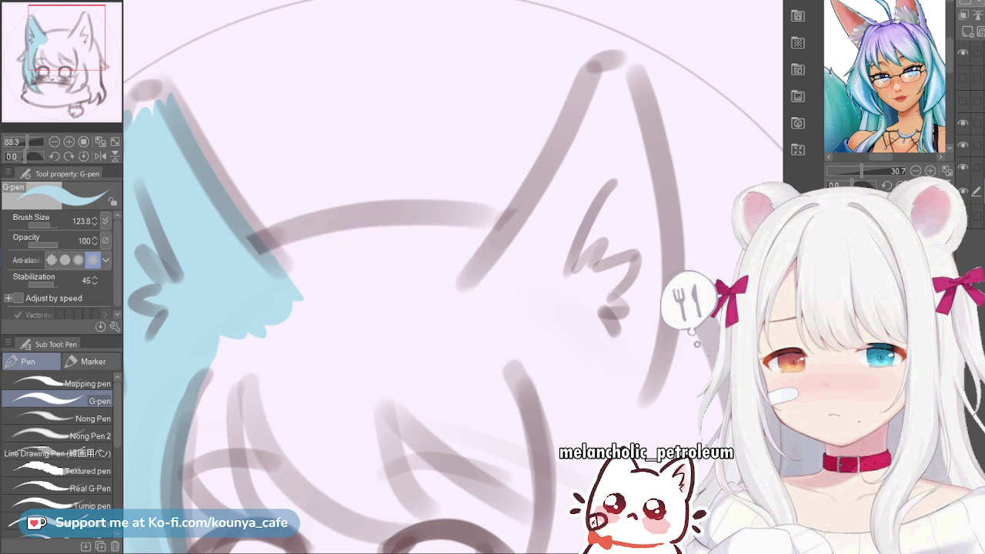
{"action": "left_click_drag", "start_coordinate": [235, 270], "coordinate": [528, 260]}
{"action": "key", "text": "ctrl+z"}
{"action": "mouse_move", "coordinate": [238, 270]}
{"action": "left_mouse_down"}
{"action": "mouse_move", "coordinate": [431, 232]}
{"action": "mouse_move", "coordinate": [527, 260]}
{"action": "left_mouse_up"}
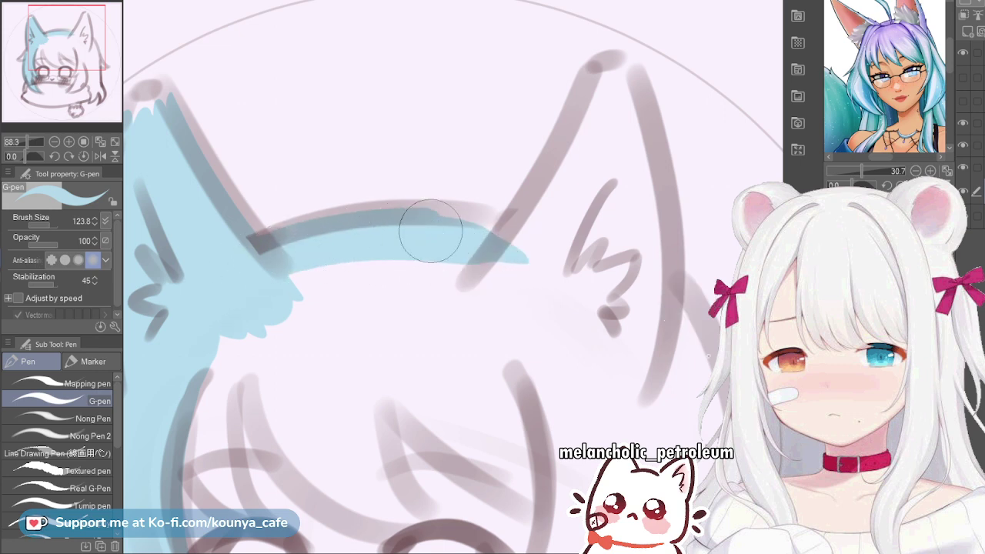
{"action": "key", "text": "ctrl+z"}
{"action": "mouse_move", "coordinate": [222, 273]}
{"action": "left_mouse_down"}
{"action": "mouse_move", "coordinate": [293, 248]}
{"action": "mouse_move", "coordinate": [547, 257]}
{"action": "left_mouse_up"}
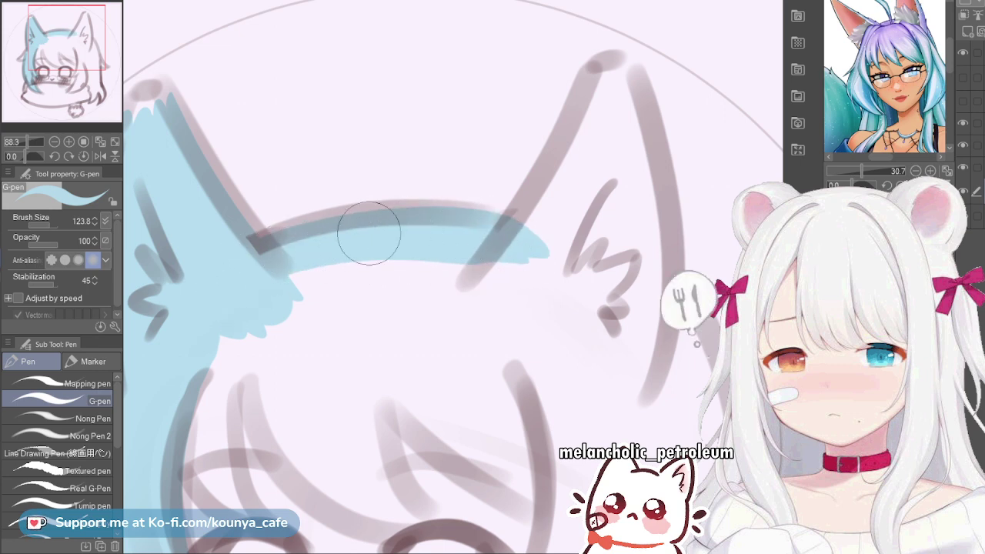
{"action": "scroll", "coordinate": [368, 233], "scroll_direction": "down", "scroll_amount": 3}
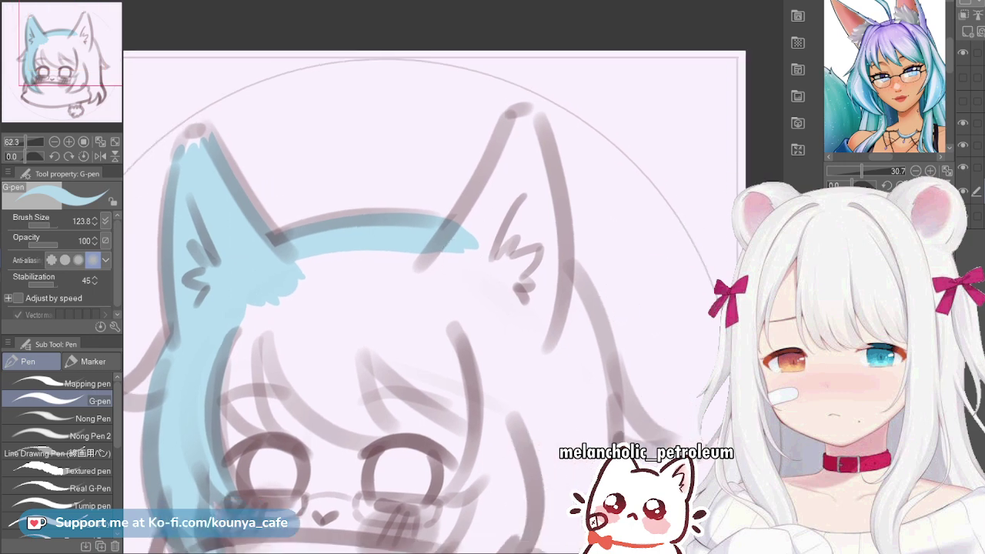
Paint the inner edge of the right-hand ear light blue from the tip down to its base at brush size 123.8
{"action": "scroll", "coordinate": [539, 246], "scroll_direction": "up", "scroll_amount": 3}
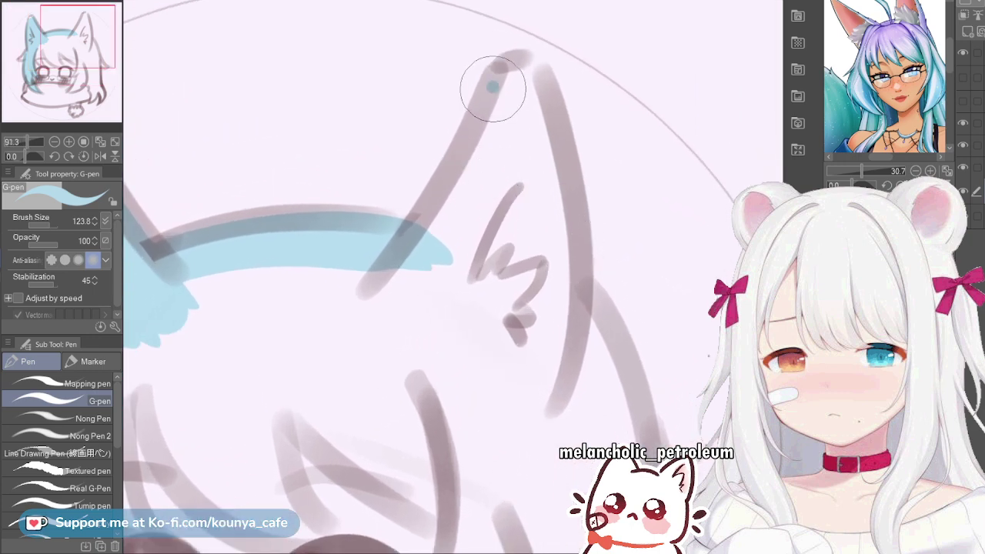
{"action": "mouse_move", "coordinate": [493, 88]}
{"action": "left_mouse_down"}
{"action": "mouse_move", "coordinate": [415, 251]}
{"action": "mouse_move", "coordinate": [373, 304]}
{"action": "left_mouse_up"}
{"action": "key", "text": "ctrl+z"}
{"action": "left_click_drag", "start_coordinate": [501, 84], "coordinate": [373, 304]}
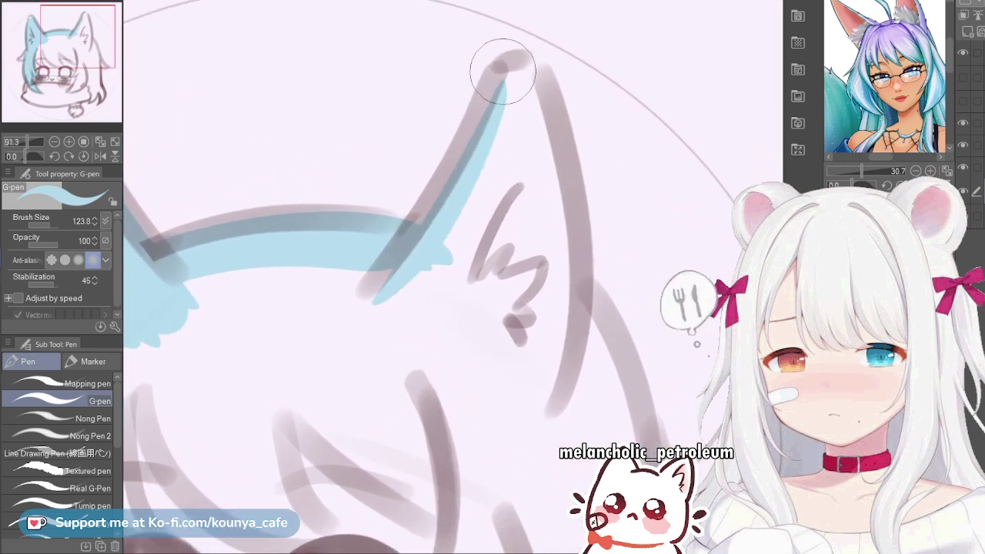
{"action": "left_click_drag", "start_coordinate": [502, 73], "coordinate": [360, 302]}
{"action": "key", "text": "ctrl+z"}
{"action": "mouse_move", "coordinate": [497, 75]}
{"action": "left_mouse_down"}
{"action": "mouse_move", "coordinate": [484, 117]}
{"action": "mouse_move", "coordinate": [360, 300]}
{"action": "left_mouse_up"}
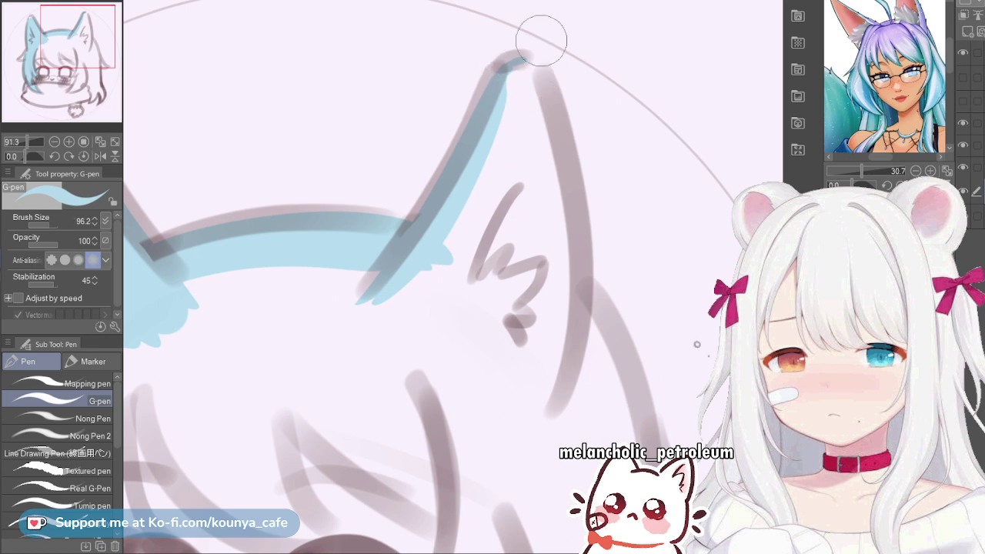
Paint the outer edge of the right-hand ear light blue from the tip down along its outline at brush size 89.8
{"action": "key", "text": "bracketleft"}
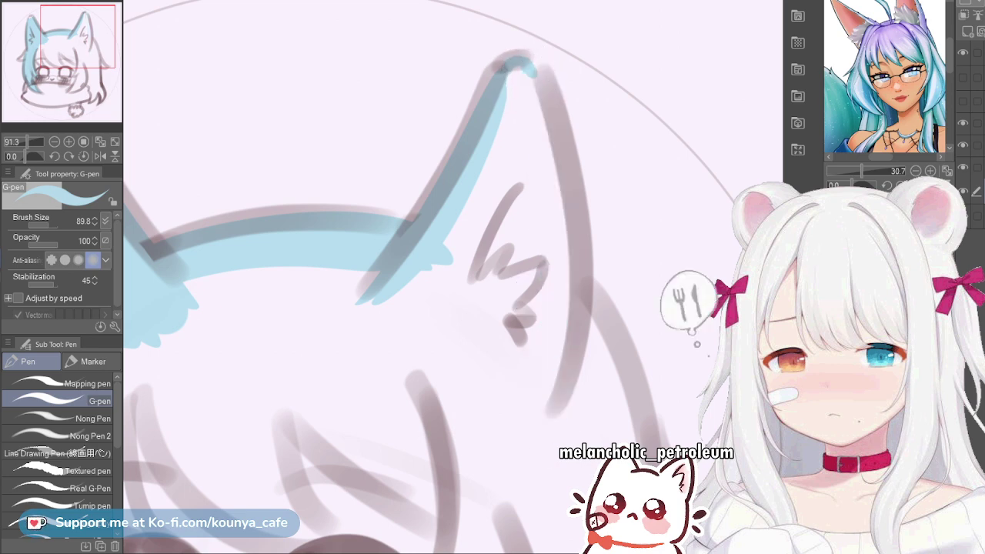
{"action": "left_click_drag", "start_coordinate": [529, 66], "coordinate": [554, 389]}
{"action": "key", "text": "ctrl+z"}
{"action": "mouse_move", "coordinate": [540, 82]}
{"action": "left_mouse_down"}
{"action": "mouse_move", "coordinate": [554, 351]}
{"action": "mouse_move", "coordinate": [534, 416]}
{"action": "left_mouse_up"}
{"action": "key", "text": "ctrl+z"}
{"action": "mouse_move", "coordinate": [530, 70]}
{"action": "left_mouse_down"}
{"action": "mouse_move", "coordinate": [546, 121]}
{"action": "mouse_move", "coordinate": [549, 352]}
{"action": "left_mouse_up"}
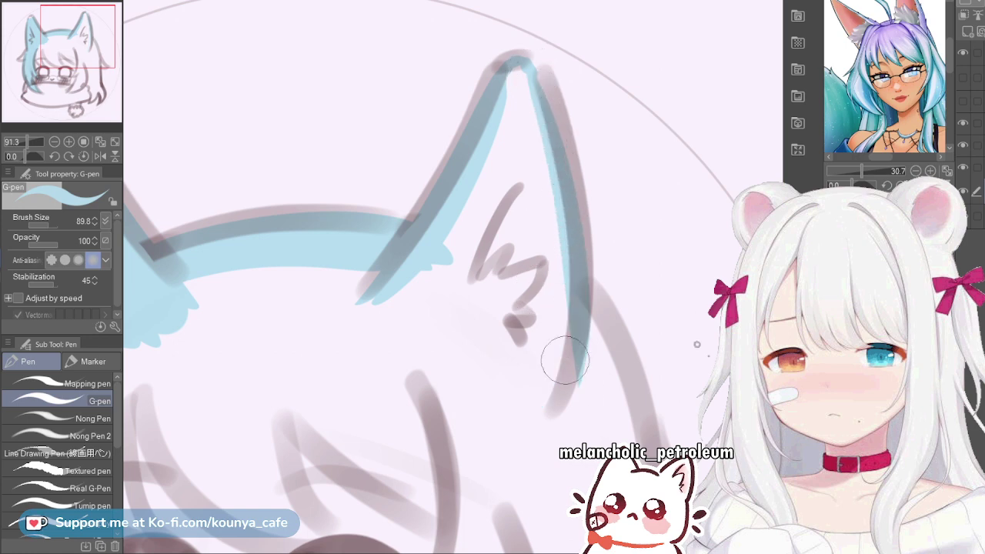
{"action": "key", "text": "ctrl+z"}
{"action": "mouse_move", "coordinate": [530, 67]}
{"action": "left_mouse_down"}
{"action": "mouse_move", "coordinate": [555, 158]}
{"action": "mouse_move", "coordinate": [550, 326]}
{"action": "mouse_move", "coordinate": [561, 350]}
{"action": "left_mouse_up"}
{"action": "key", "text": "ctrl+z"}
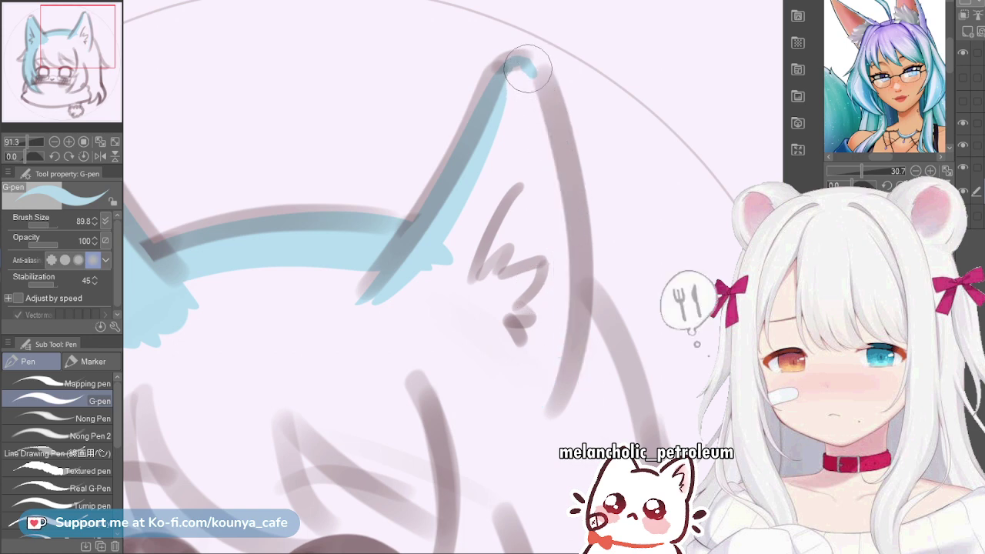
{"action": "left_click_drag", "start_coordinate": [528, 71], "coordinate": [567, 361]}
{"action": "key", "text": "ctrl+z"}
{"action": "left_click_drag", "start_coordinate": [525, 73], "coordinate": [572, 372]}
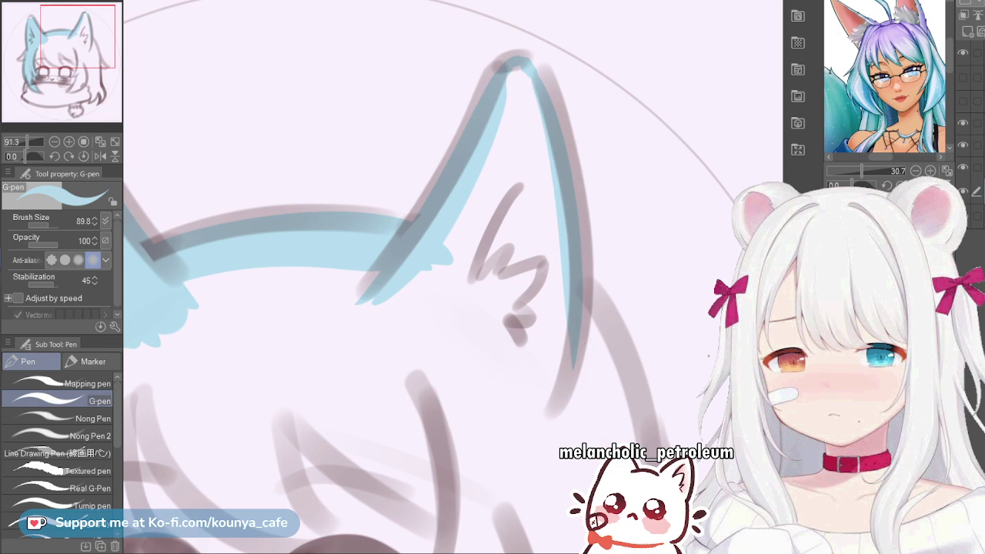
{"action": "key", "text": "ctrl+z"}
{"action": "left_click_drag", "start_coordinate": [528, 75], "coordinate": [573, 361]}
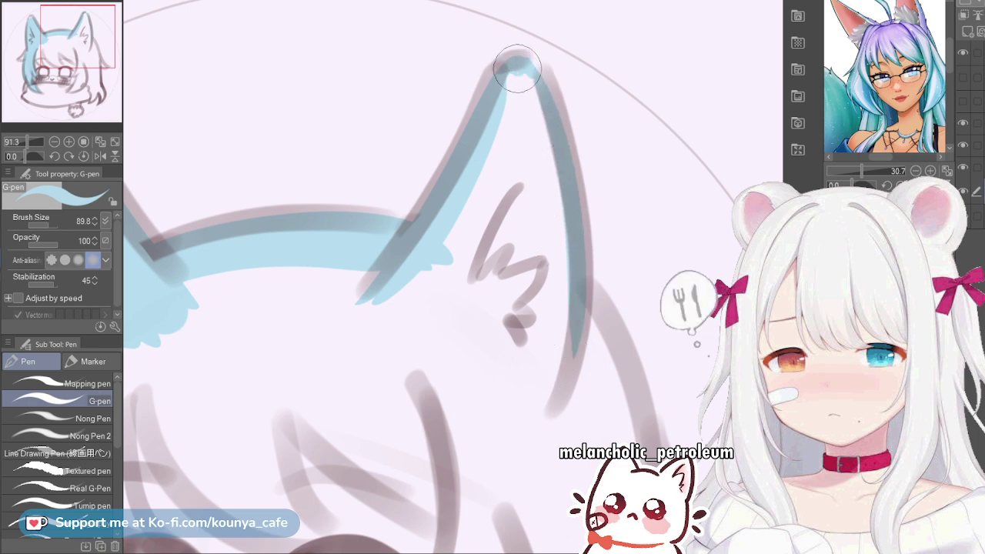
Fill the interior of the right-hand ear light blue from tip to base, using brush sizes from 89.8 to 202.9
{"action": "mouse_move", "coordinate": [517, 67]}
{"action": "left_mouse_down"}
{"action": "mouse_move", "coordinate": [503, 165]}
{"action": "mouse_move", "coordinate": [516, 91]}
{"action": "mouse_move", "coordinate": [530, 118]}
{"action": "mouse_move", "coordinate": [527, 89]}
{"action": "mouse_move", "coordinate": [527, 114]}
{"action": "left_mouse_up"}
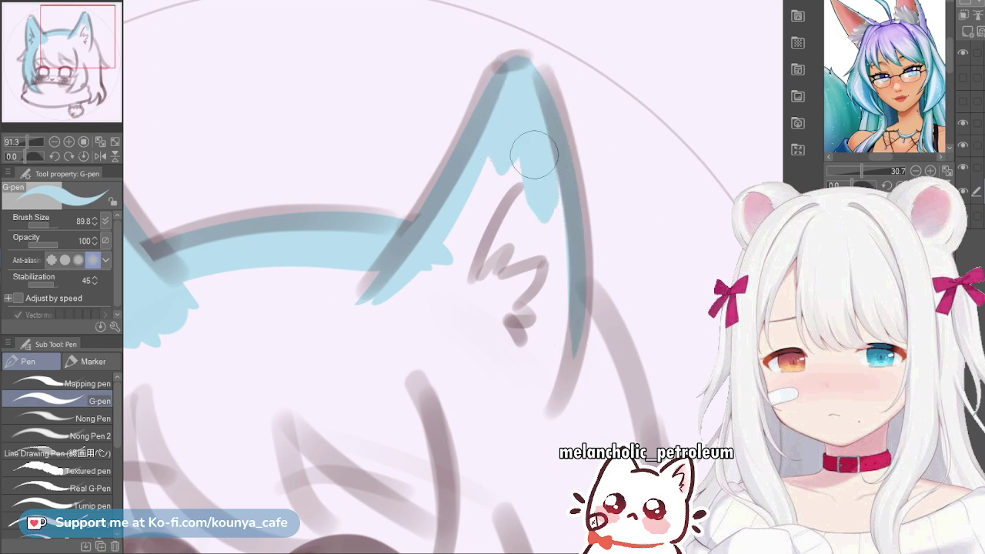
{"action": "left_click_drag", "start_coordinate": [533, 154], "coordinate": [511, 256]}
{"action": "mouse_move", "coordinate": [508, 140]}
{"action": "left_mouse_down"}
{"action": "mouse_move", "coordinate": [452, 291]}
{"action": "mouse_move", "coordinate": [501, 168]}
{"action": "mouse_move", "coordinate": [420, 309]}
{"action": "left_mouse_up"}
{"action": "left_click_drag", "start_coordinate": [493, 263], "coordinate": [469, 246]}
{"action": "mouse_move", "coordinate": [480, 202]}
{"action": "left_mouse_down"}
{"action": "mouse_move", "coordinate": [475, 347]}
{"action": "mouse_move", "coordinate": [497, 155]}
{"action": "mouse_move", "coordinate": [504, 275]}
{"action": "left_mouse_up"}
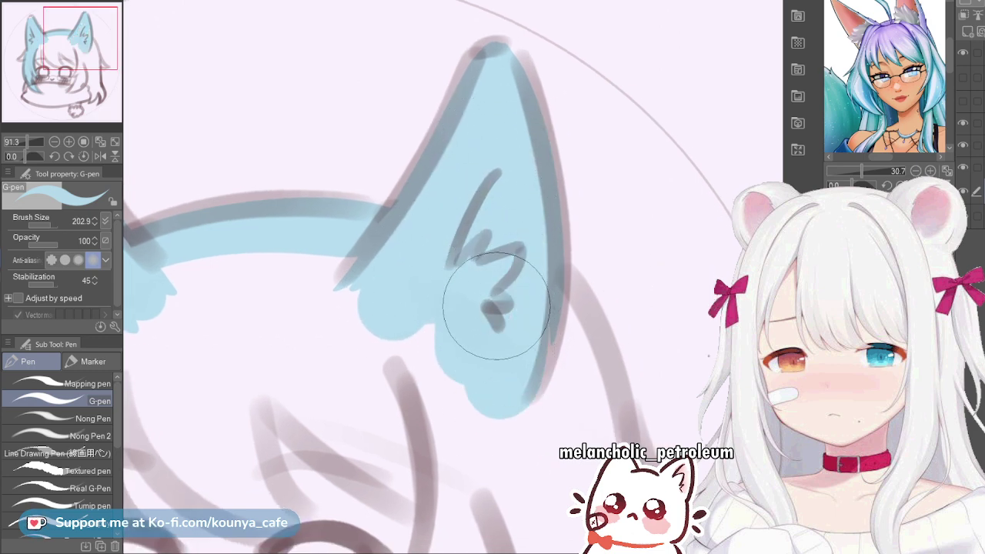
Fill the top of the head between the ears light blue down to the start of the fringe at brush size 202.9
{"action": "scroll", "coordinate": [470, 326], "scroll_direction": "down", "scroll_amount": 2}
{"action": "left_click_drag", "start_coordinate": [479, 324], "coordinate": [492, 268]}
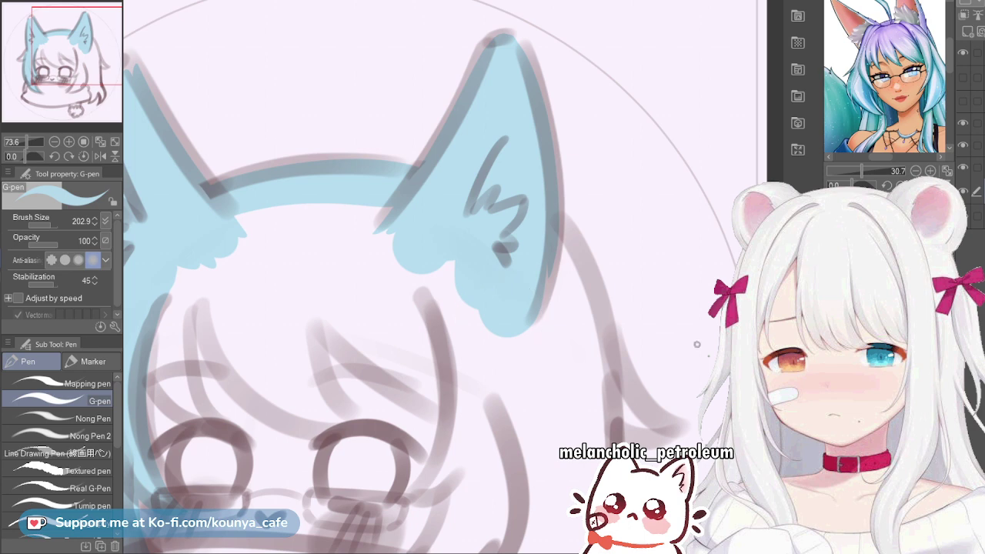
{"action": "left_click_drag", "start_coordinate": [209, 230], "coordinate": [372, 219]}
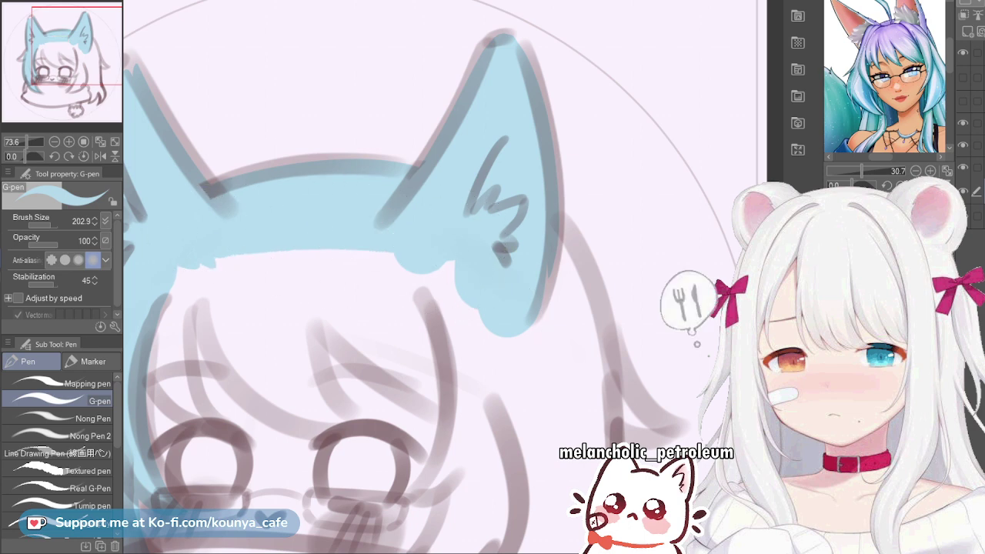
{"action": "mouse_move", "coordinate": [212, 269]}
{"action": "left_mouse_down"}
{"action": "mouse_move", "coordinate": [319, 253]}
{"action": "mouse_move", "coordinate": [326, 227]}
{"action": "mouse_move", "coordinate": [531, 220]}
{"action": "left_mouse_up"}
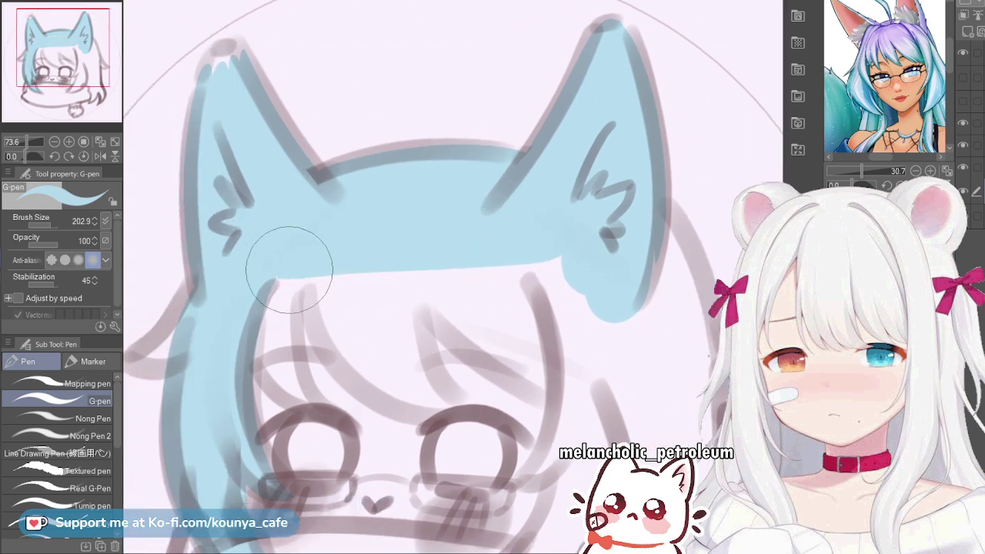
{"action": "left_click_drag", "start_coordinate": [254, 269], "coordinate": [576, 255]}
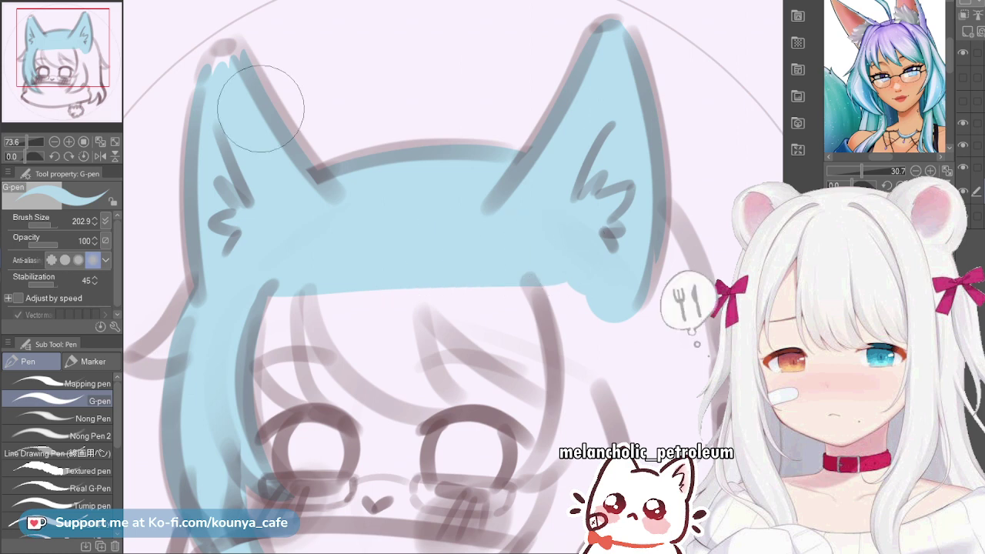
Fill the unpainted tip of the left-hand ear light blue at brush size 53.5
{"action": "scroll", "coordinate": [245, 97], "scroll_direction": "up", "scroll_amount": 3}
{"action": "mouse_move", "coordinate": [237, 60]}
{"action": "left_mouse_down"}
{"action": "mouse_move", "coordinate": [362, 180]}
{"action": "mouse_move", "coordinate": [315, 190]}
{"action": "mouse_move", "coordinate": [361, 132]}
{"action": "left_mouse_up"}
{"action": "key", "text": "bracketleft"}
{"action": "key", "text": "bracketleft"}
{"action": "key", "text": "bracketleft"}
{"action": "key", "text": "ctrl+z"}
{"action": "key", "text": "bracketleft"}
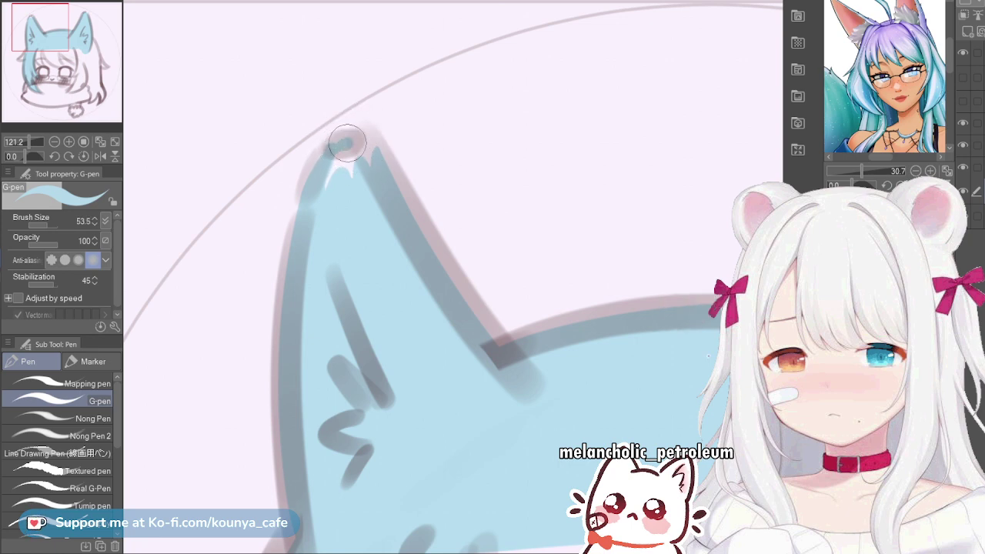
{"action": "left_click_drag", "start_coordinate": [353, 160], "coordinate": [341, 189]}
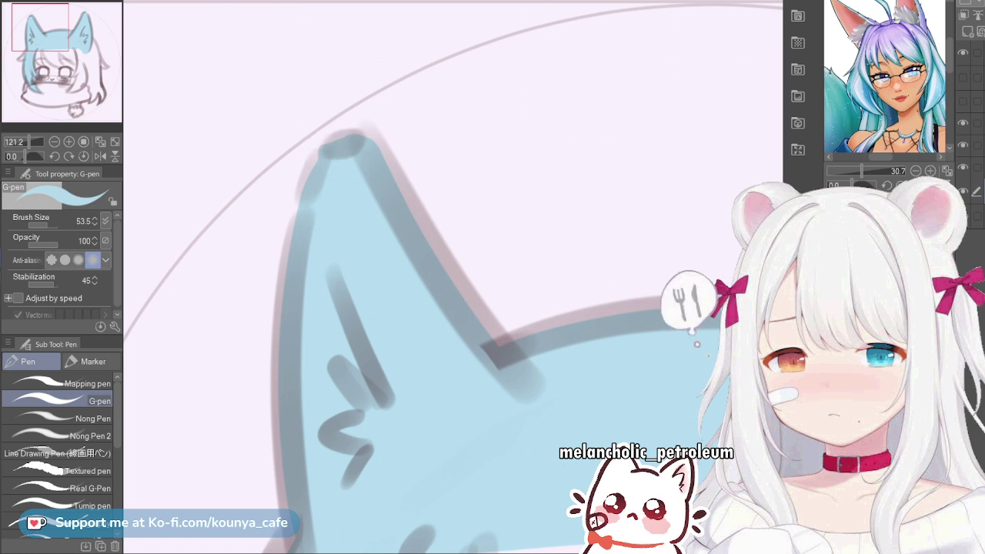
Try to extend the light blue up to the head's top outline between the ears at brush size 120.8
{"action": "scroll", "coordinate": [329, 164], "scroll_direction": "down", "scroll_amount": 5}
{"action": "left_click_drag", "start_coordinate": [329, 164], "coordinate": [195, 140]}
{"action": "left_click_drag", "start_coordinate": [462, 254], "coordinate": [341, 199]}
{"action": "scroll", "coordinate": [407, 202], "scroll_direction": "down", "scroll_amount": 2}
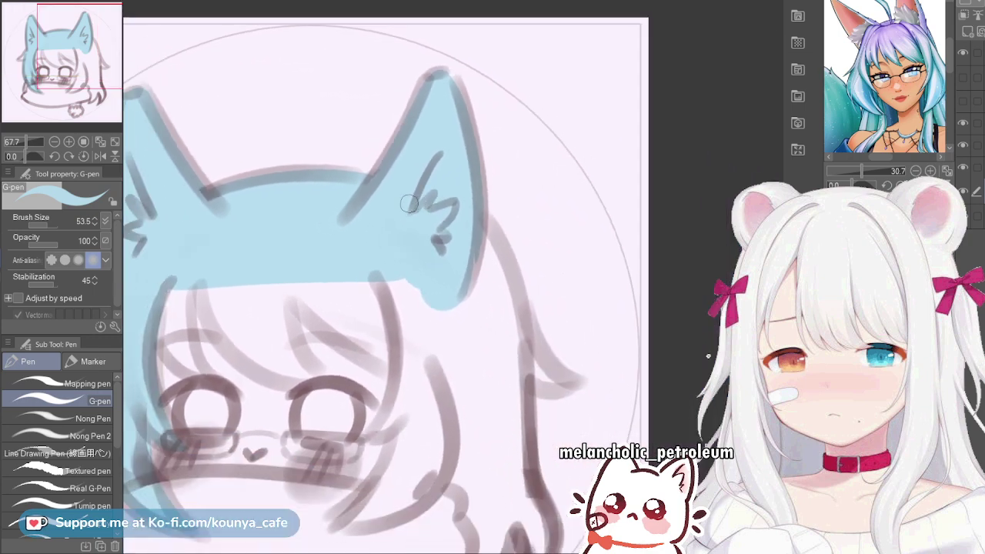
{"action": "key", "text": "]"}
{"action": "scroll", "coordinate": [231, 166], "scroll_direction": "up", "scroll_amount": 6}
{"action": "mouse_move", "coordinate": [226, 225]}
{"action": "left_mouse_down"}
{"action": "mouse_move", "coordinate": [276, 248]}
{"action": "mouse_move", "coordinate": [501, 205]}
{"action": "left_mouse_up"}
{"action": "key", "text": "ctrl+z"}
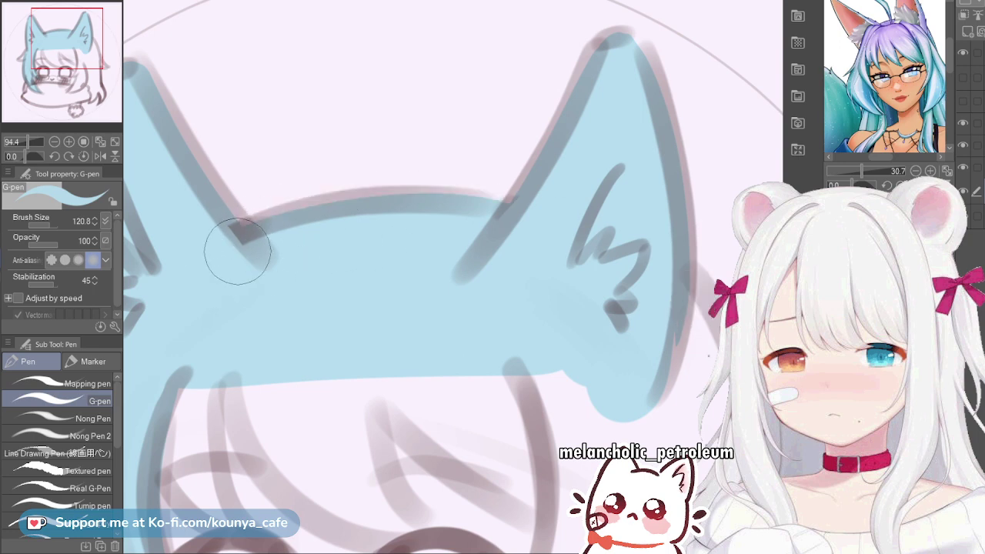
{"action": "left_click_drag", "start_coordinate": [241, 236], "coordinate": [492, 203]}
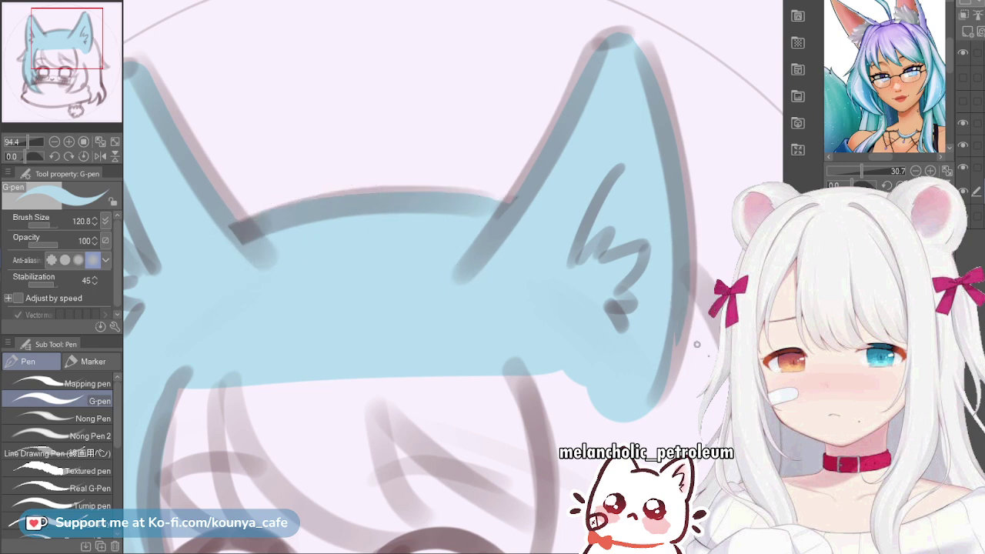
{"action": "key", "text": "ctrl+z"}
{"action": "left_click_drag", "start_coordinate": [231, 256], "coordinate": [424, 229]}
{"action": "key", "text": "ctrl+z"}
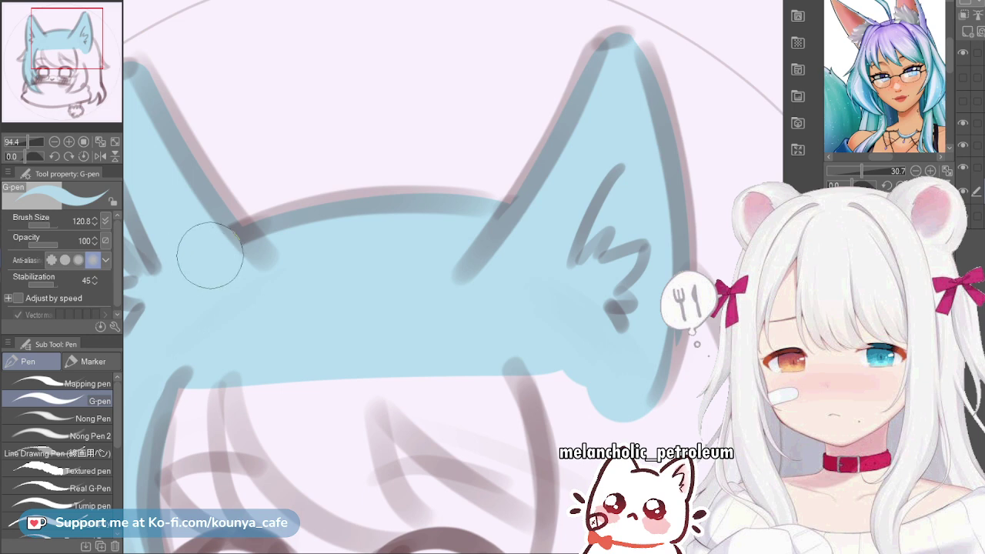
{"action": "left_click_drag", "start_coordinate": [235, 230], "coordinate": [415, 201]}
{"action": "key", "text": "ctrl+z"}
{"action": "left_click_drag", "start_coordinate": [244, 231], "coordinate": [504, 197]}
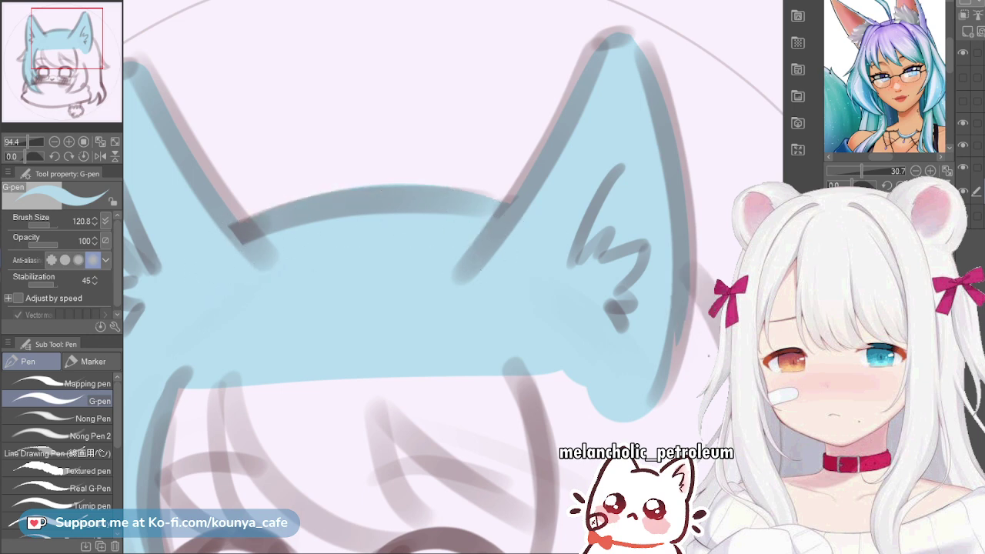
{"action": "key", "text": "ctrl+z"}
{"action": "mouse_move", "coordinate": [223, 259]}
{"action": "left_mouse_down"}
{"action": "mouse_move", "coordinate": [394, 209]}
{"action": "mouse_move", "coordinate": [518, 229]}
{"action": "left_mouse_up"}
{"action": "key", "text": "ctrl+z"}
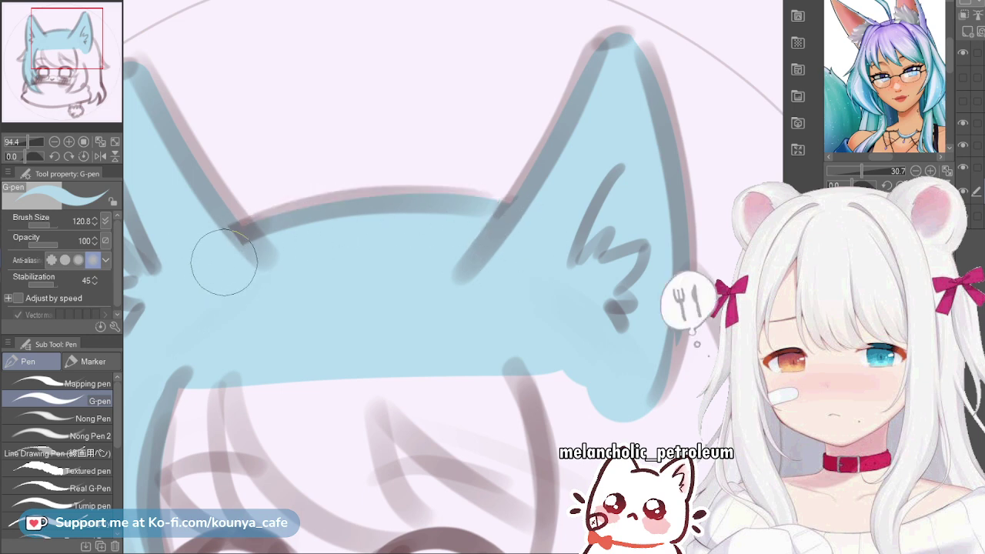
{"action": "left_click_drag", "start_coordinate": [224, 263], "coordinate": [524, 237]}
{"action": "key", "text": "ctrl+z"}
Paint a light blue stroke along the head's top outline between the ears at brush size 90.6
{"action": "key", "text": "bracketleft"}
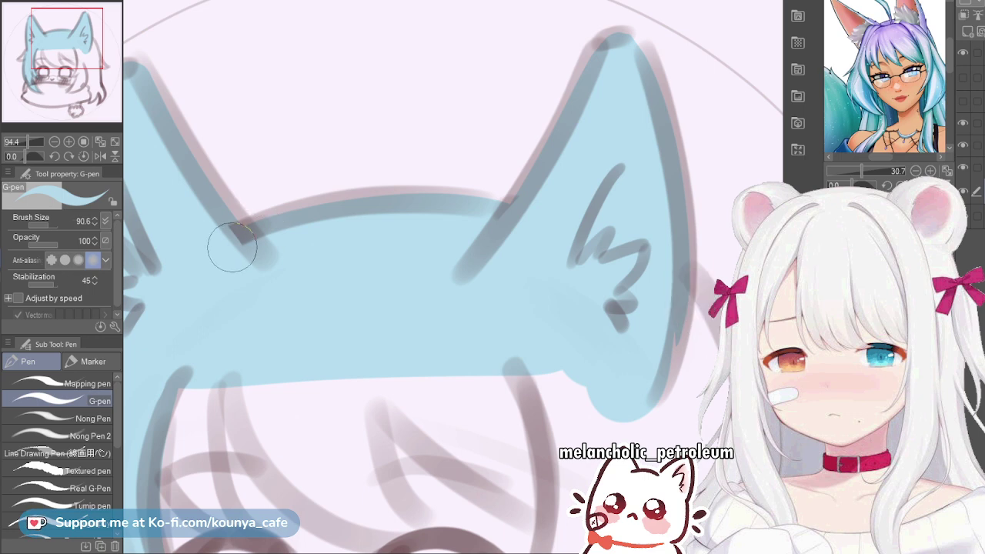
{"action": "left_click_drag", "start_coordinate": [233, 247], "coordinate": [509, 235]}
{"action": "key", "text": "ctrl+z"}
{"action": "left_click_drag", "start_coordinate": [234, 250], "coordinate": [503, 236]}
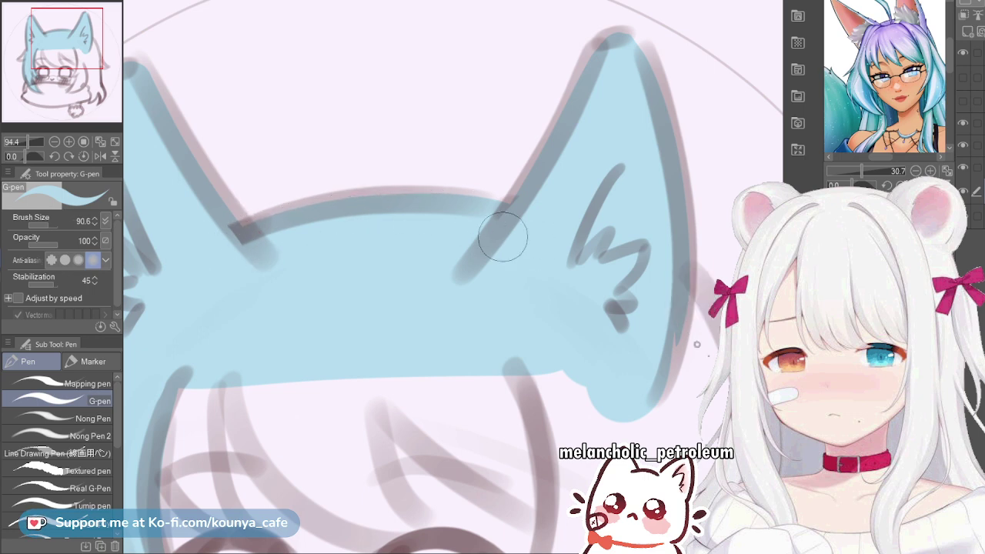
Paint the swept fringe lock above the right-hand eye light blue with diagonal strokes at brush sizes 149.4 and 114.2
{"action": "scroll", "coordinate": [376, 279], "scroll_direction": "down", "scroll_amount": 2}
{"action": "left_click_drag", "start_coordinate": [385, 327], "coordinate": [342, 277]}
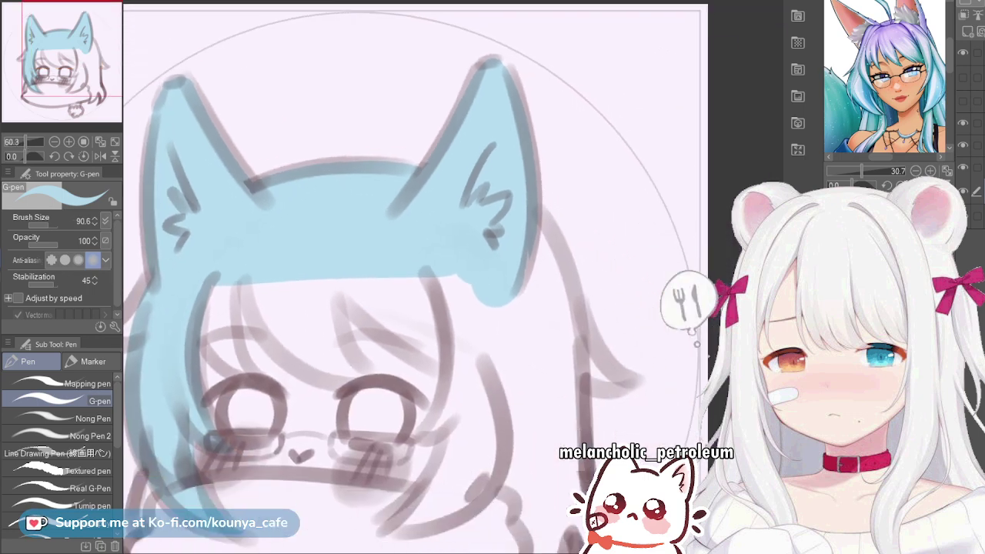
{"action": "scroll", "coordinate": [358, 296], "scroll_direction": "up", "scroll_amount": 1}
{"action": "key", "text": "bracketright"}
{"action": "key", "text": "bracketright"}
{"action": "left_click_drag", "start_coordinate": [302, 253], "coordinate": [489, 394]}
{"action": "key", "text": "ctrl+z"}
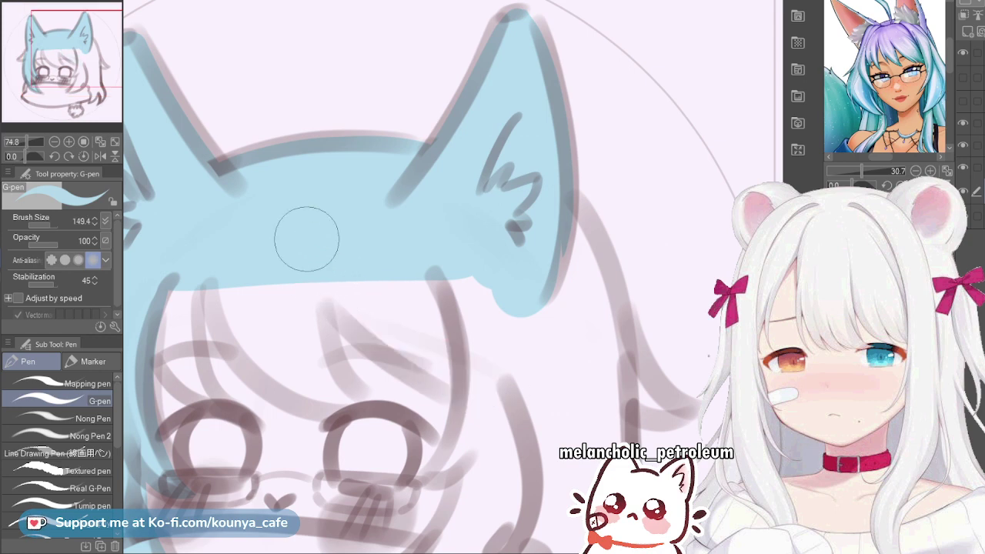
{"action": "left_click_drag", "start_coordinate": [307, 239], "coordinate": [471, 391]}
{"action": "key", "text": "ctrl+z"}
{"action": "left_click_drag", "start_coordinate": [309, 249], "coordinate": [451, 374]}
{"action": "key", "text": "ctrl+z"}
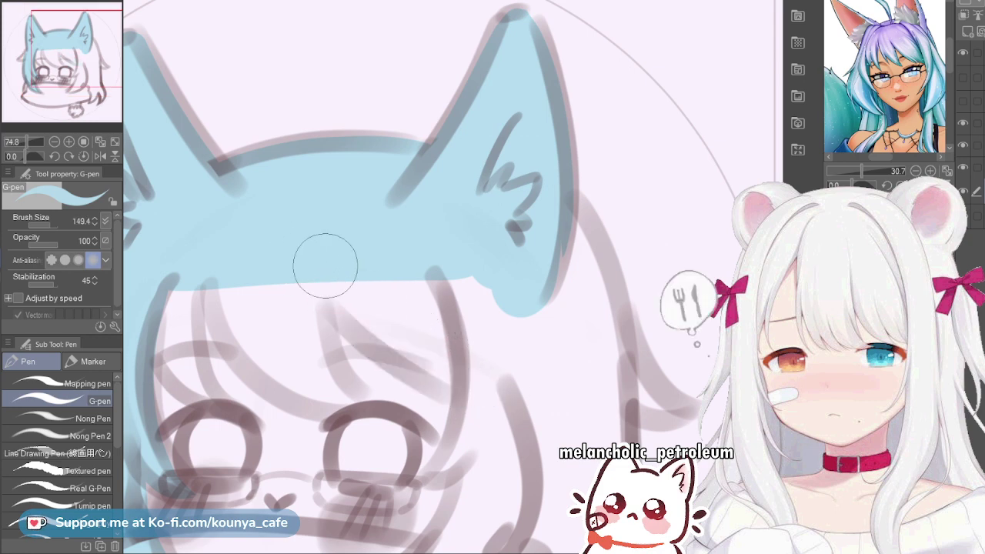
{"action": "left_click_drag", "start_coordinate": [325, 264], "coordinate": [455, 374]}
{"action": "key", "text": "bracketleft"}
{"action": "key", "text": "bracketleft"}
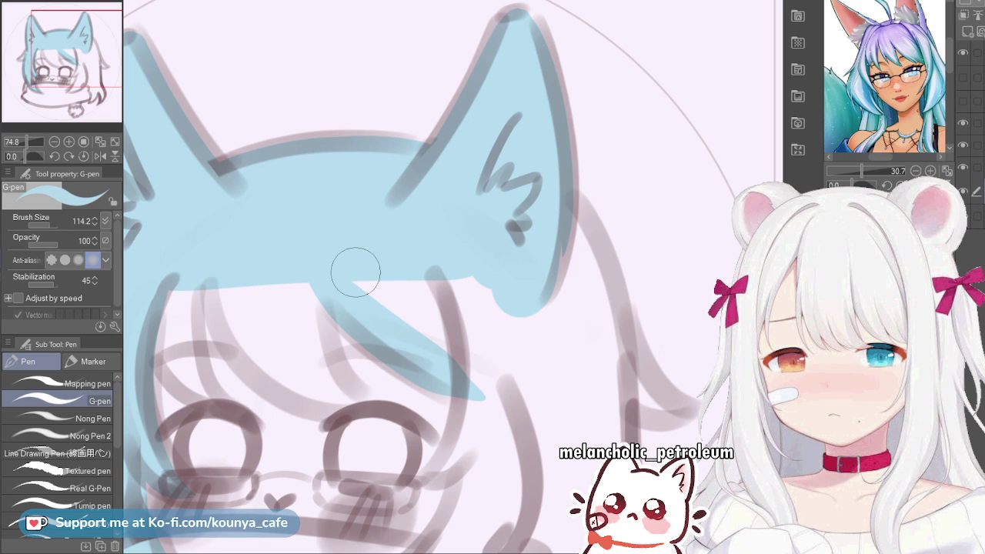
{"action": "left_click_drag", "start_coordinate": [353, 277], "coordinate": [487, 369]}
Fill the hair below the right-hand ear light blue, from the fringe out to the head's side outline, at brush size 294.2
{"action": "scroll", "coordinate": [697, 344], "scroll_direction": "down", "scroll_amount": 3}
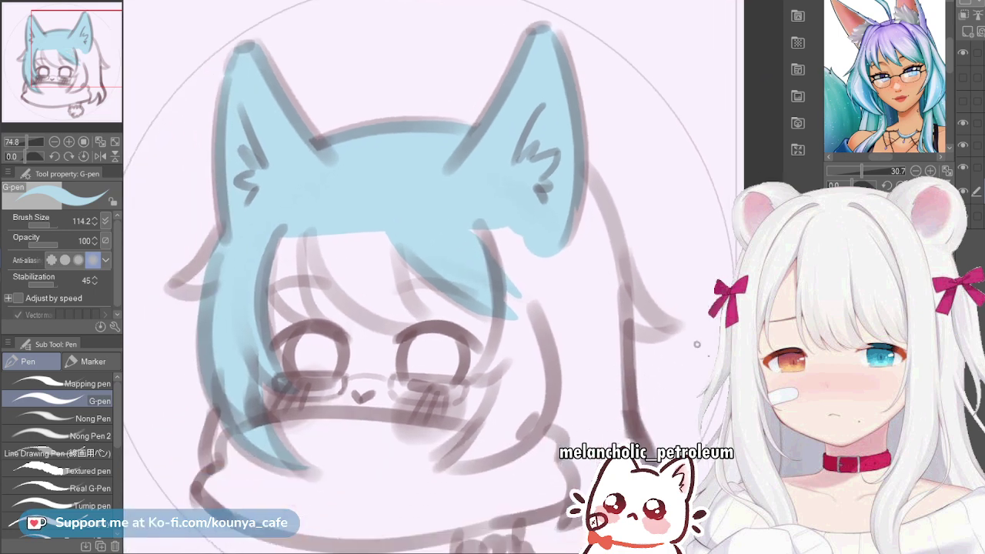
{"action": "key", "text": "bracketright"}
{"action": "key", "text": "bracketright"}
{"action": "key", "text": "bracketright"}
{"action": "key", "text": "bracketright"}
{"action": "key", "text": "bracketright"}
{"action": "key", "text": "bracketright"}
{"action": "left_click_drag", "start_coordinate": [460, 204], "coordinate": [538, 303]}
{"action": "mouse_move", "coordinate": [513, 238]}
{"action": "left_mouse_down"}
{"action": "mouse_move", "coordinate": [565, 280]}
{"action": "mouse_move", "coordinate": [573, 307]}
{"action": "mouse_move", "coordinate": [566, 175]}
{"action": "mouse_move", "coordinate": [589, 398]}
{"action": "left_mouse_up"}
{"action": "mouse_move", "coordinate": [560, 160]}
{"action": "left_mouse_down"}
{"action": "mouse_move", "coordinate": [600, 342]}
{"action": "mouse_move", "coordinate": [603, 316]}
{"action": "mouse_move", "coordinate": [592, 323]}
{"action": "mouse_move", "coordinate": [616, 231]}
{"action": "mouse_move", "coordinate": [619, 254]}
{"action": "mouse_move", "coordinate": [564, 349]}
{"action": "mouse_move", "coordinate": [507, 306]}
{"action": "left_mouse_up"}
{"action": "left_click_drag", "start_coordinate": [551, 346], "coordinate": [697, 345]}
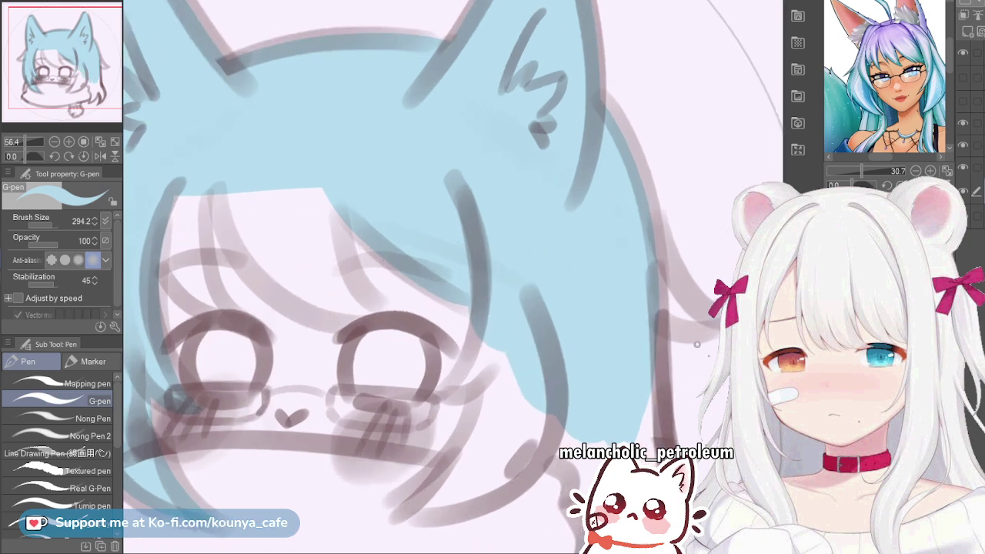
Start colouring the outward-flicking lock on the right-hand side of the head light blue, reducing the brush size to 115.2
{"action": "left_click_drag", "start_coordinate": [574, 359], "coordinate": [524, 311]}
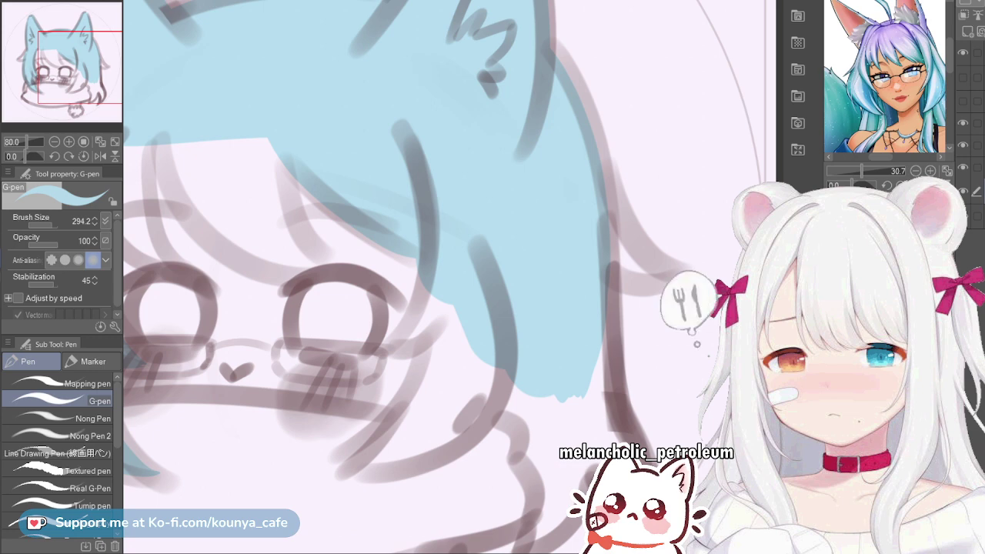
{"action": "left_click_drag", "start_coordinate": [618, 169], "coordinate": [649, 205]}
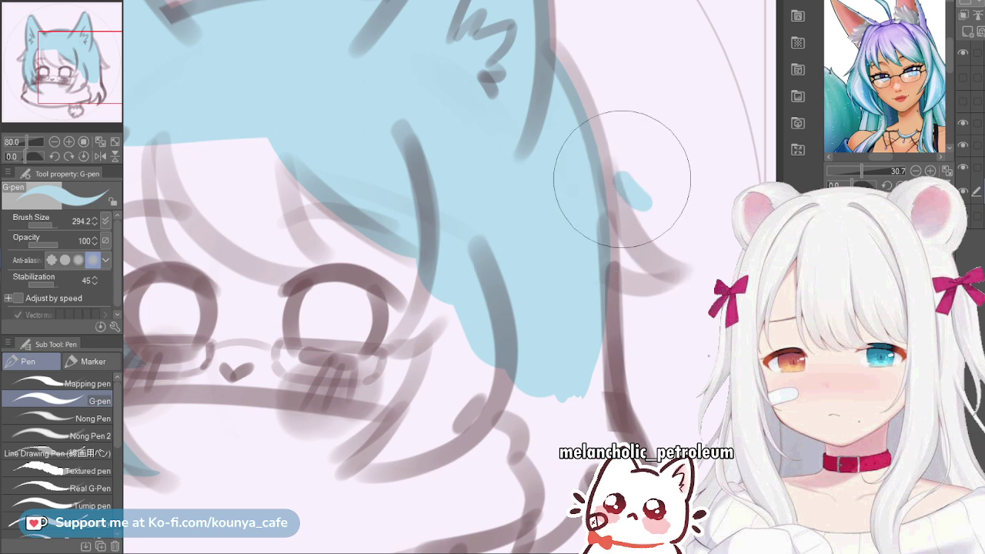
{"action": "key", "text": "ctrl+z"}
{"action": "left_click_drag", "start_coordinate": [604, 175], "coordinate": [565, 174]}
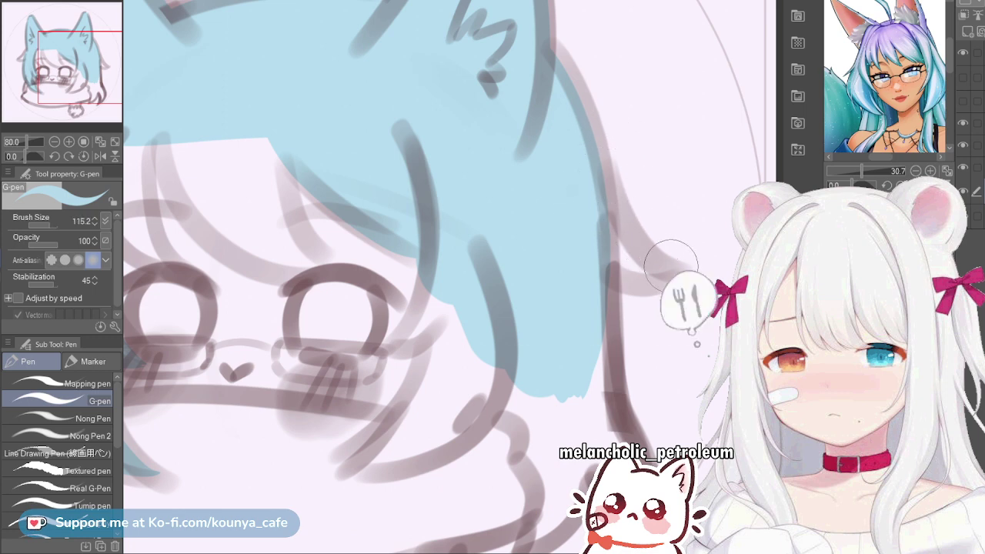
Paint the flicked-out hair tuft on the outer edge of the right side hair in light blue, following the sketch
{"action": "mouse_move", "coordinate": [671, 269]}
{"action": "left_mouse_down"}
{"action": "mouse_move", "coordinate": [587, 165]}
{"action": "mouse_move", "coordinate": [577, 259]}
{"action": "left_mouse_up"}
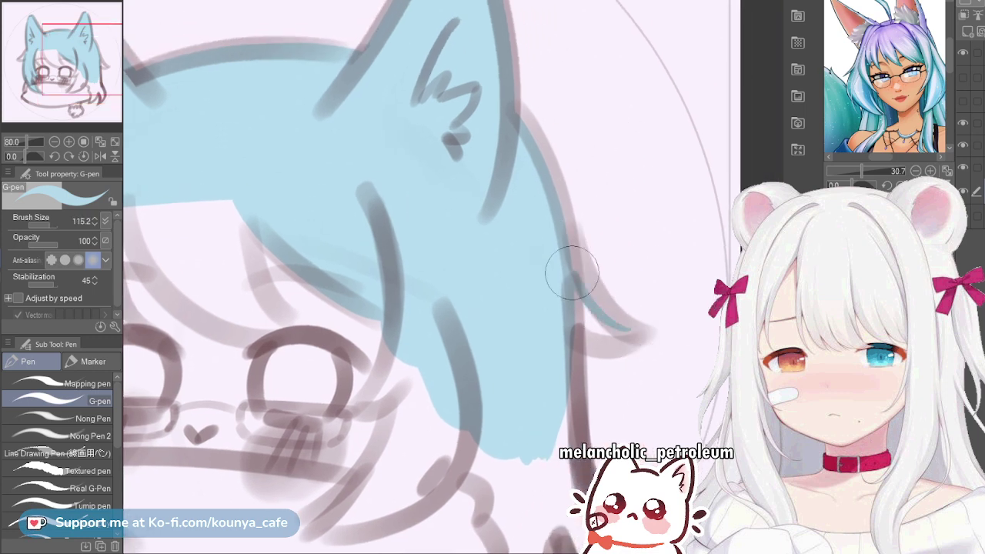
{"action": "key", "text": "ctrl+z"}
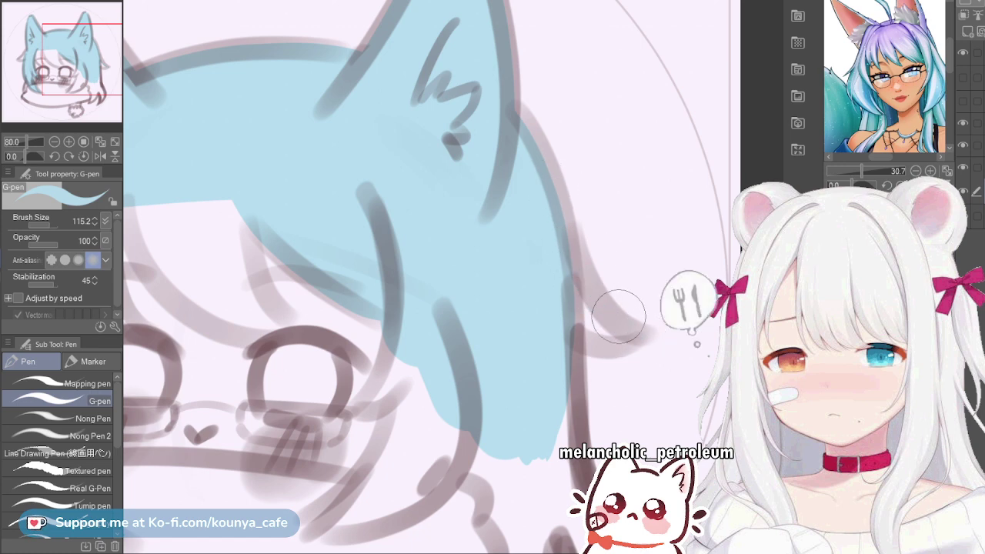
{"action": "mouse_move", "coordinate": [619, 325]}
{"action": "left_mouse_down"}
{"action": "mouse_move", "coordinate": [564, 250]}
{"action": "mouse_move", "coordinate": [556, 189]}
{"action": "left_mouse_up"}
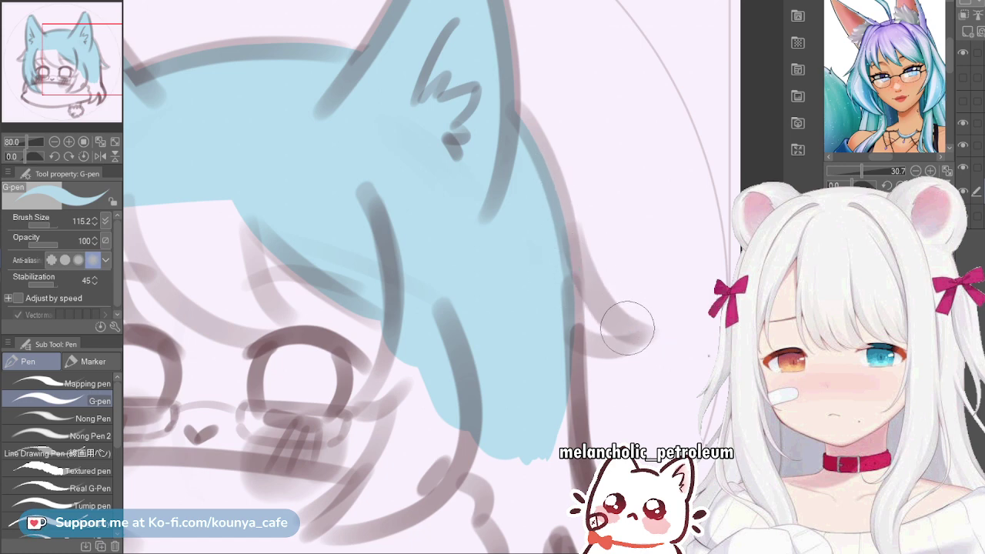
{"action": "scroll", "coordinate": [557, 282], "scroll_direction": "up", "scroll_amount": 2}
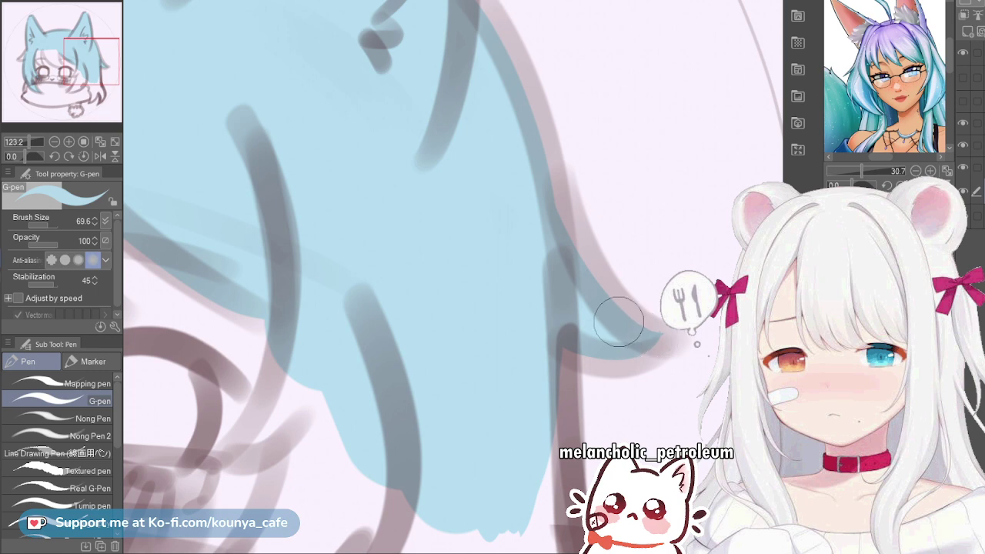
Trim the pointed tip of the flicked-out tuft with the G-pen in transparent colour at brush size 14
{"action": "scroll", "coordinate": [654, 331], "scroll_direction": "up", "scroll_amount": 4}
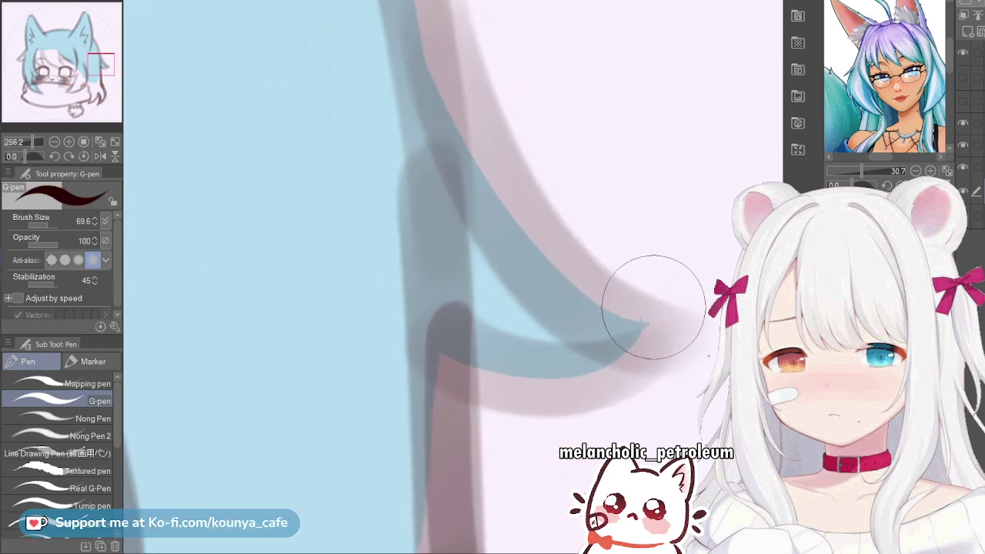
{"action": "key", "text": "c"}
{"action": "left_click_drag", "start_coordinate": [645, 274], "coordinate": [603, 274]}
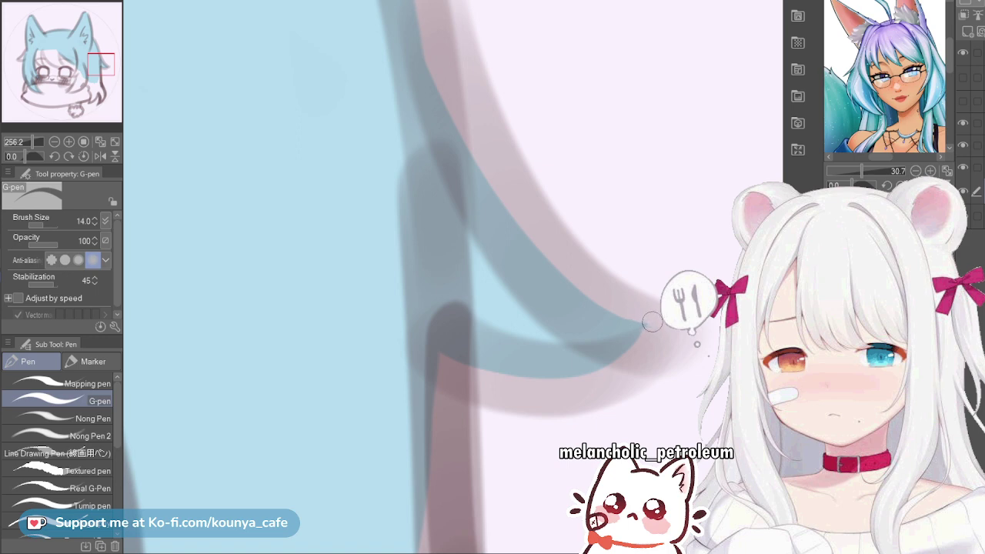
{"action": "scroll", "coordinate": [639, 335], "scroll_direction": "down", "scroll_amount": 6}
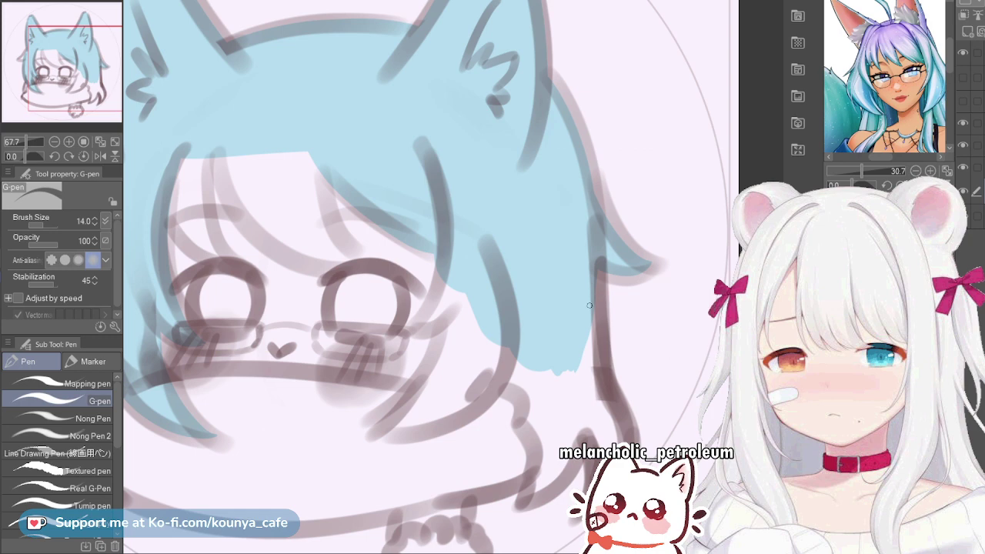
Try to paint the curved hair strand beside the right eye in light blue at brush size 88.8
{"action": "scroll", "coordinate": [574, 248], "scroll_direction": "up", "scroll_amount": 3}
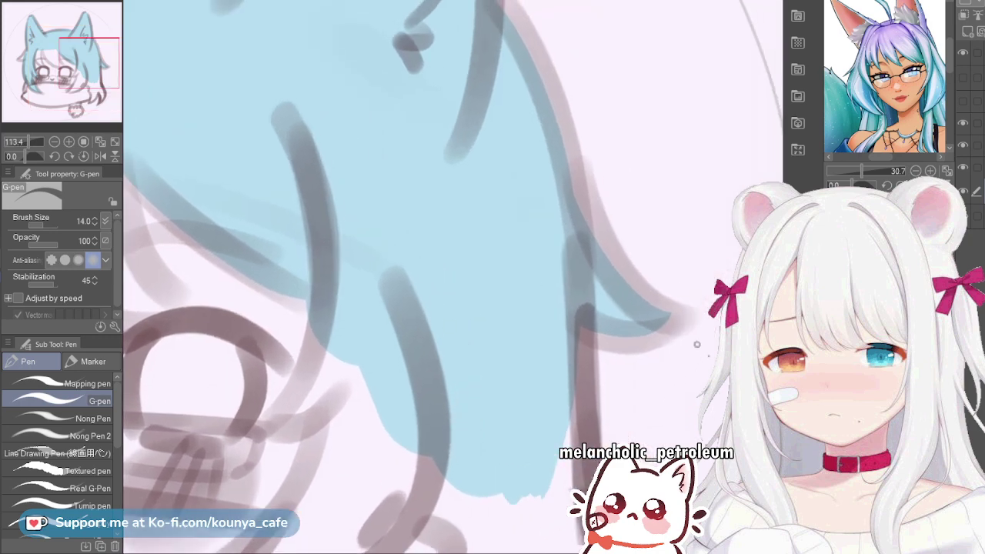
{"action": "key", "text": "]"}
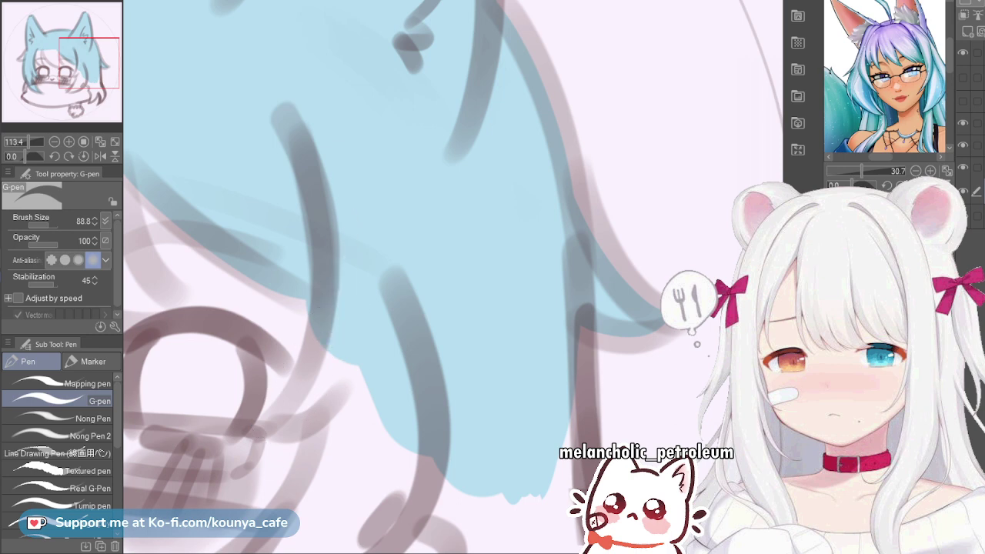
{"action": "key", "text": "x"}
{"action": "key", "text": "x"}
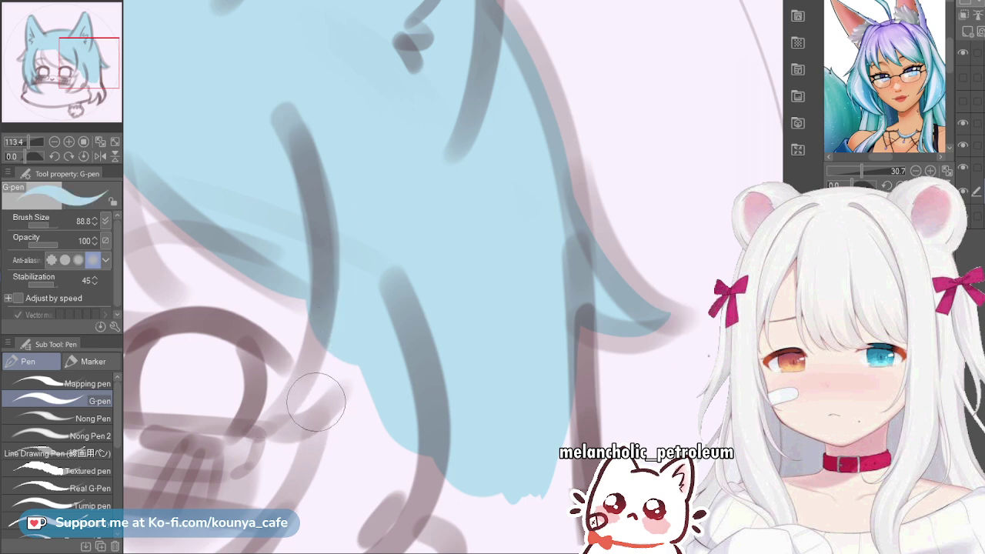
{"action": "left_click_drag", "start_coordinate": [261, 425], "coordinate": [295, 368]}
{"action": "key", "text": "ctrl+z"}
{"action": "left_click_drag", "start_coordinate": [259, 426], "coordinate": [322, 298]}
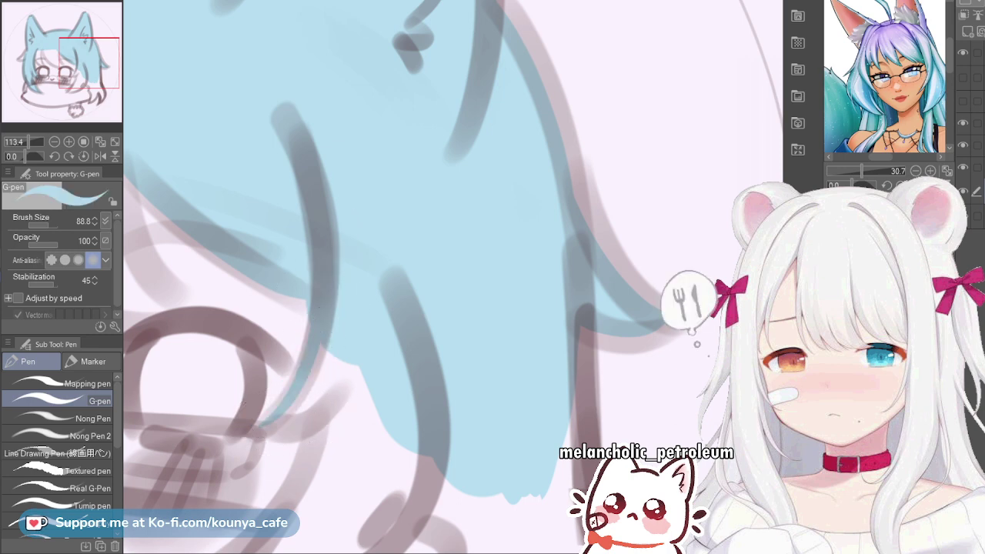
{"action": "scroll", "coordinate": [307, 365], "scroll_direction": "up", "scroll_amount": 2}
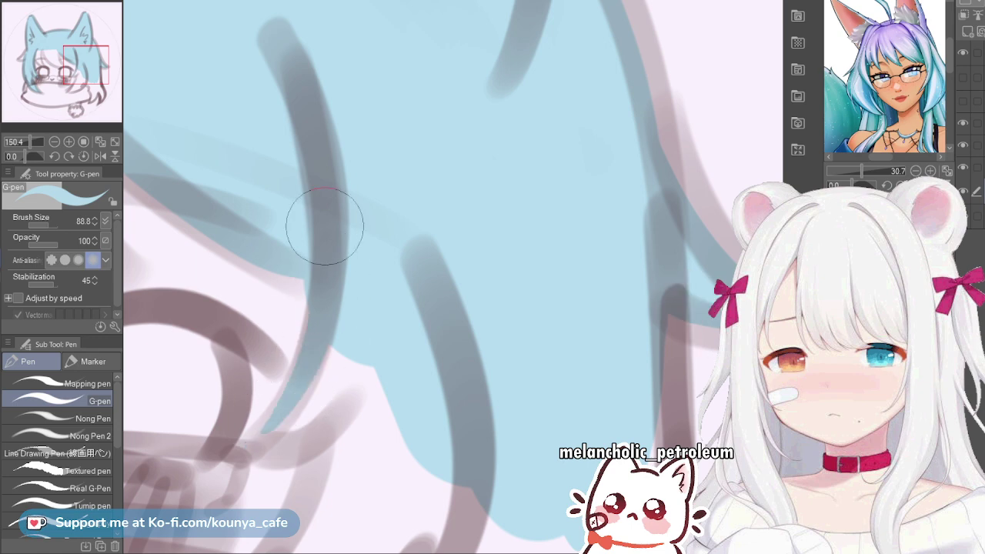
{"action": "key", "text": "ctrl+z"}
Erase the blue edge where the bangs meet the side lock, using transparent colour at brush size 46.6
{"action": "key", "text": "x"}
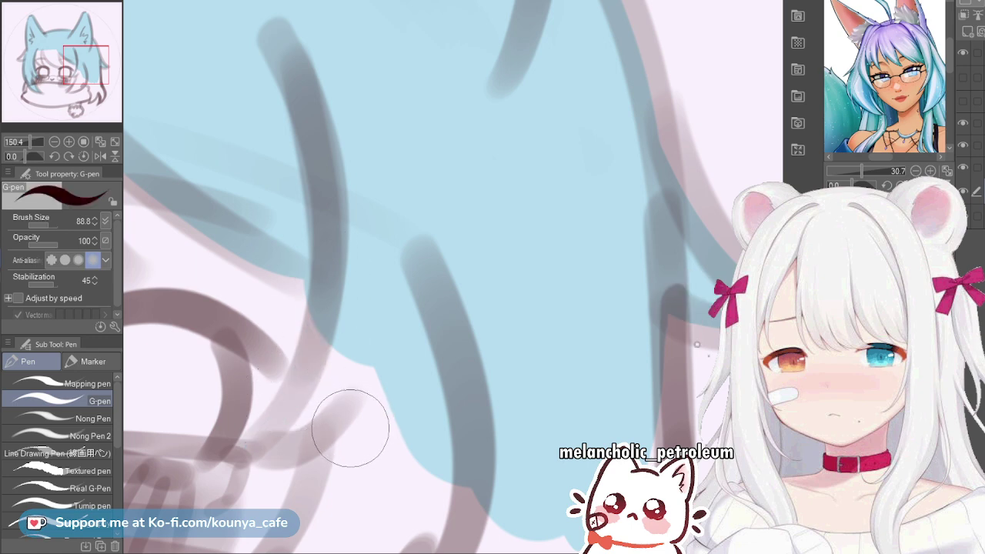
{"action": "key", "text": "x"}
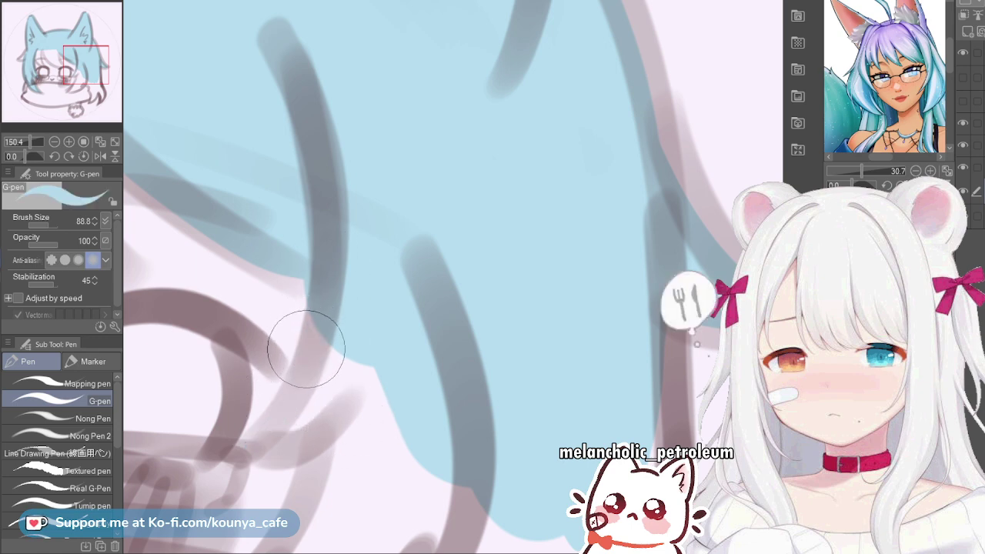
{"action": "key", "text": "x"}
{"action": "key", "text": "x"}
{"action": "key", "text": "x"}
{"action": "key", "text": "["}
{"action": "key", "text": "["}
{"action": "key", "text": "["}
{"action": "key", "text": "["}
{"action": "key", "text": "["}
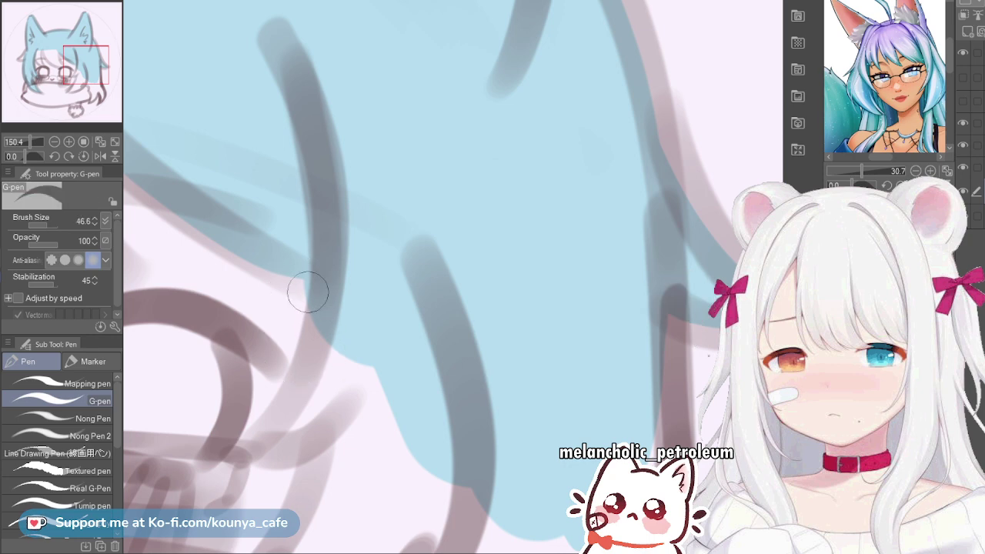
{"action": "mouse_move", "coordinate": [277, 291]}
{"action": "left_mouse_down"}
{"action": "mouse_move", "coordinate": [333, 281]}
{"action": "mouse_move", "coordinate": [288, 285]}
{"action": "mouse_move", "coordinate": [302, 289]}
{"action": "mouse_move", "coordinate": [314, 280]}
{"action": "mouse_move", "coordinate": [284, 279]}
{"action": "mouse_move", "coordinate": [330, 282]}
{"action": "mouse_move", "coordinate": [309, 284]}
{"action": "mouse_move", "coordinate": [329, 291]}
{"action": "mouse_move", "coordinate": [300, 291]}
{"action": "mouse_move", "coordinate": [341, 318]}
{"action": "mouse_move", "coordinate": [310, 302]}
{"action": "mouse_move", "coordinate": [323, 324]}
{"action": "mouse_move", "coordinate": [331, 293]}
{"action": "mouse_move", "coordinate": [330, 347]}
{"action": "mouse_move", "coordinate": [343, 292]}
{"action": "left_mouse_up"}
{"action": "key", "text": "ctrl+z"}
{"action": "scroll", "coordinate": [331, 329], "scroll_direction": "down", "scroll_amount": 3}
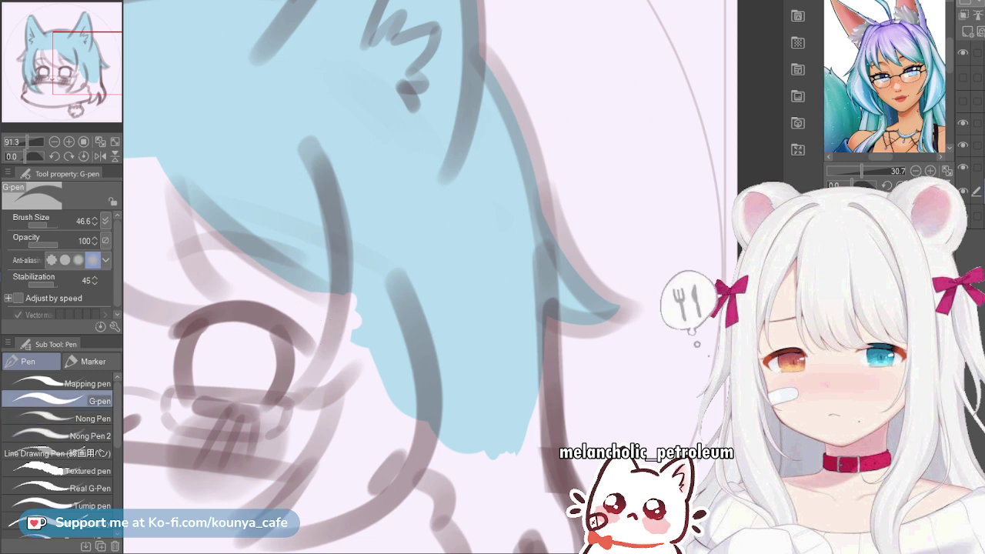
Try to paint the curved strand beside the right eye in light blue at brush size 80.2
{"action": "left_click", "coordinate": [56, 400]}
{"action": "key", "text": "]"}
{"action": "key", "text": "]"}
{"action": "key", "text": "]"}
{"action": "key", "text": "]"}
{"action": "key", "text": "]"}
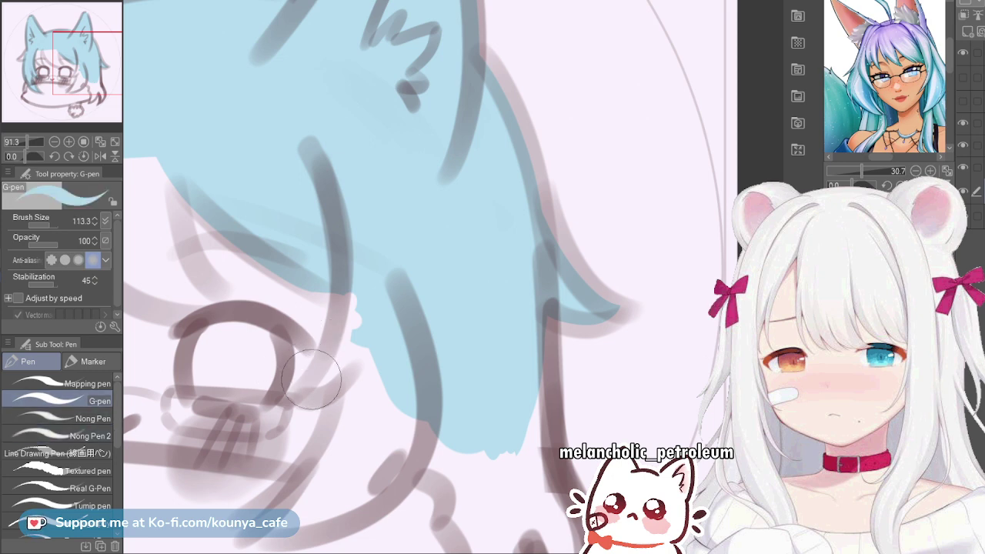
{"action": "scroll", "coordinate": [314, 377], "scroll_direction": "up", "scroll_amount": 3}
{"action": "key", "text": "["}
{"action": "key", "text": "["}
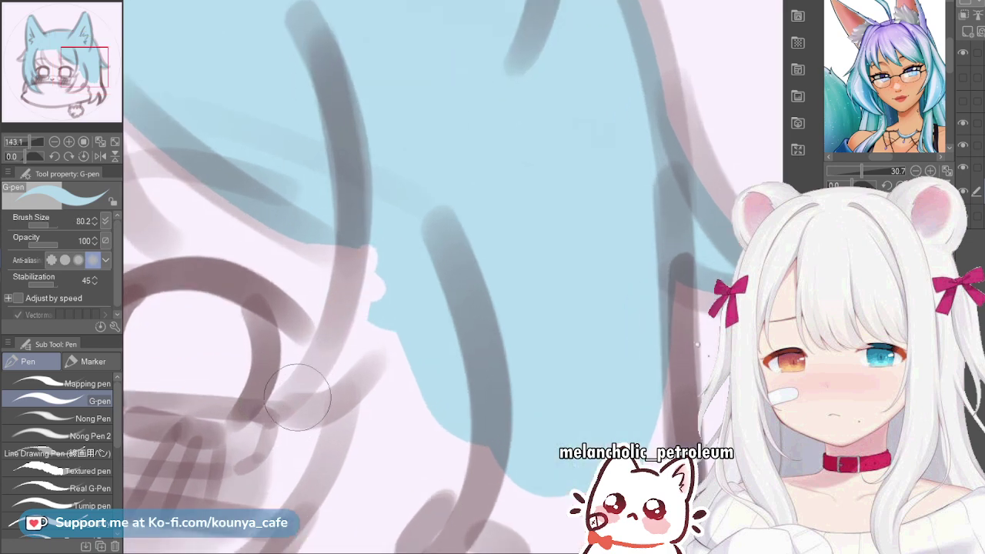
{"action": "mouse_move", "coordinate": [288, 397]}
{"action": "left_mouse_down"}
{"action": "mouse_move", "coordinate": [329, 333]}
{"action": "mouse_move", "coordinate": [336, 185]}
{"action": "mouse_move", "coordinate": [362, 209]}
{"action": "left_mouse_up"}
{"action": "key", "text": "ctrl+z"}
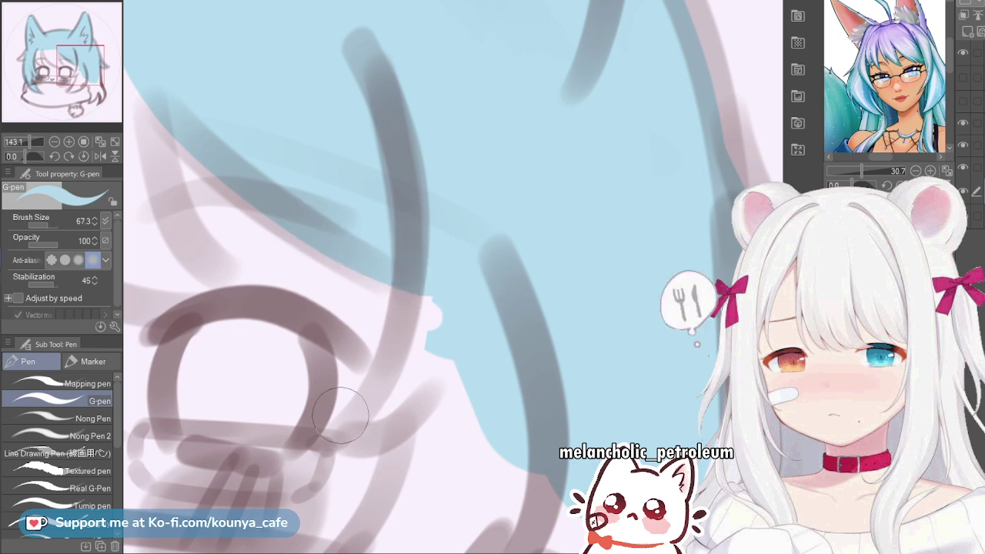
Try repeated light blue strokes for the curved strand beside the right eye at brush size 67.3
{"action": "left_click_drag", "start_coordinate": [340, 421], "coordinate": [423, 295]}
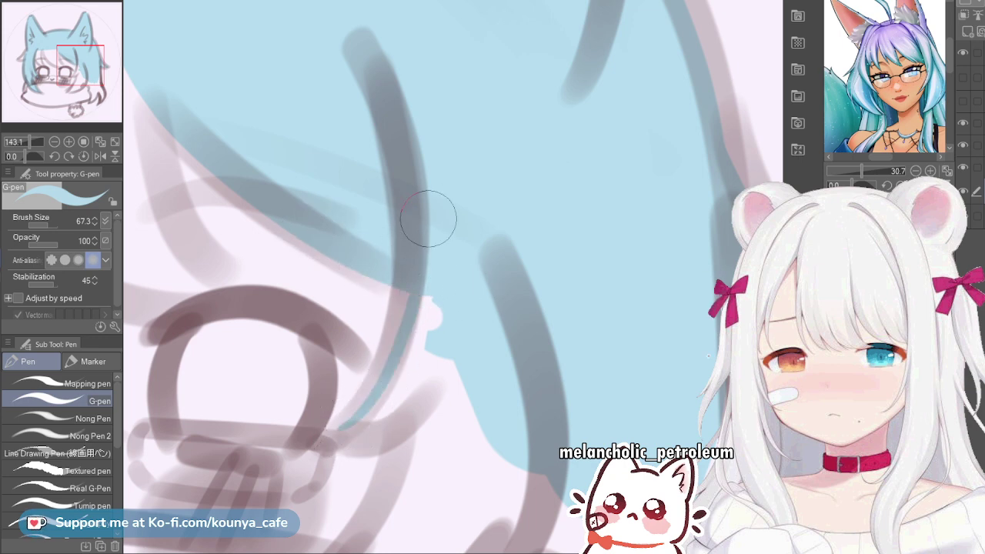
{"action": "key", "text": "ctrl+z"}
{"action": "left_click_drag", "start_coordinate": [340, 431], "coordinate": [421, 279]}
{"action": "key", "text": "ctrl+z"}
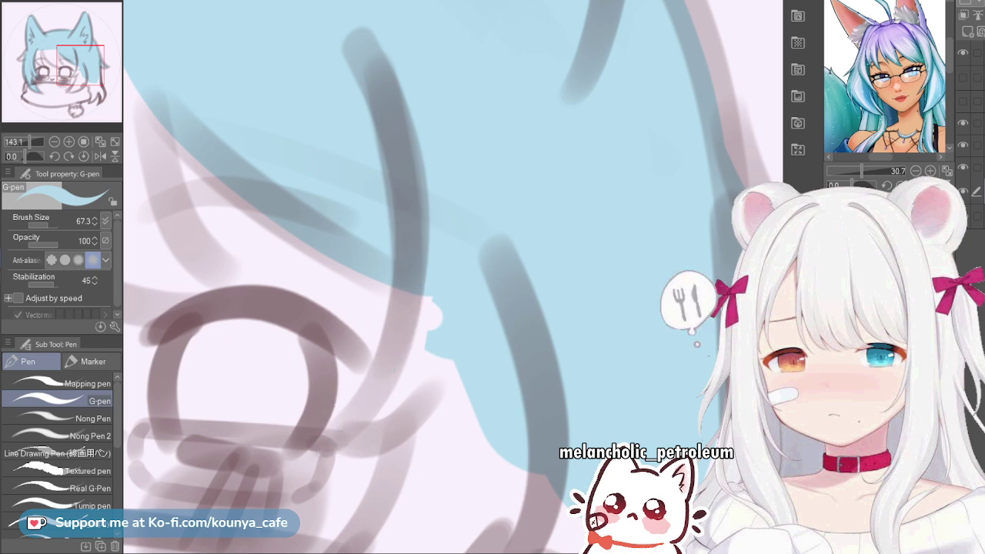
{"action": "left_click_drag", "start_coordinate": [343, 425], "coordinate": [423, 296]}
{"action": "key", "text": "ctrl+z"}
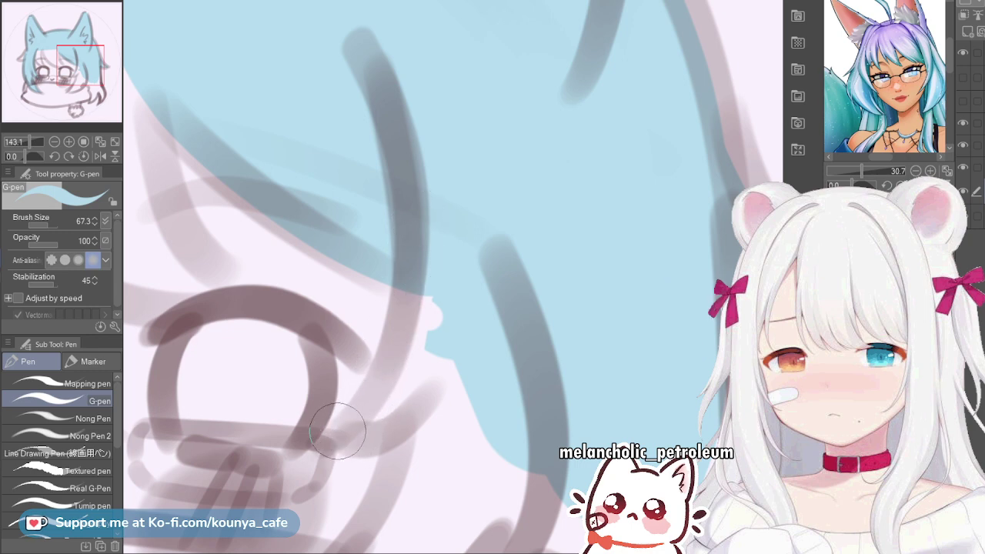
{"action": "left_click_drag", "start_coordinate": [339, 431], "coordinate": [423, 296]}
{"action": "key", "text": "ctrl+z"}
{"action": "mouse_move", "coordinate": [340, 428]}
{"action": "left_mouse_down"}
{"action": "mouse_move", "coordinate": [383, 383]}
{"action": "mouse_move", "coordinate": [413, 252]}
{"action": "left_mouse_up"}
{"action": "key", "text": "ctrl+z"}
{"action": "scroll", "coordinate": [697, 344], "scroll_direction": "up", "scroll_amount": 2}
{"action": "left_click_drag", "start_coordinate": [317, 435], "coordinate": [410, 263]}
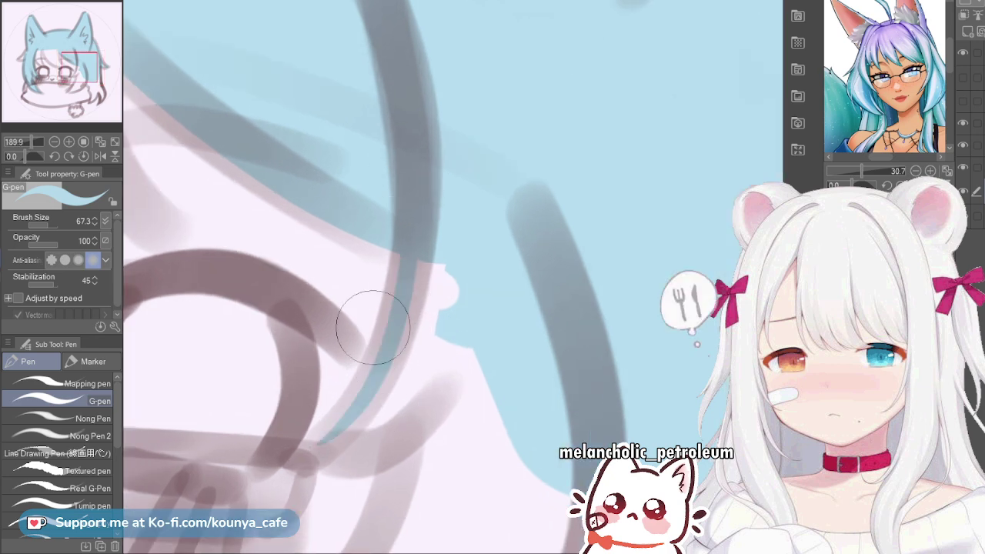
{"action": "key", "text": "ctrl+z"}
{"action": "left_click_drag", "start_coordinate": [318, 450], "coordinate": [388, 277]}
{"action": "key", "text": "ctrl+z"}
{"action": "mouse_move", "coordinate": [306, 451]}
{"action": "left_mouse_down"}
{"action": "mouse_move", "coordinate": [410, 274]}
{"action": "mouse_move", "coordinate": [424, 155]}
{"action": "left_mouse_up"}
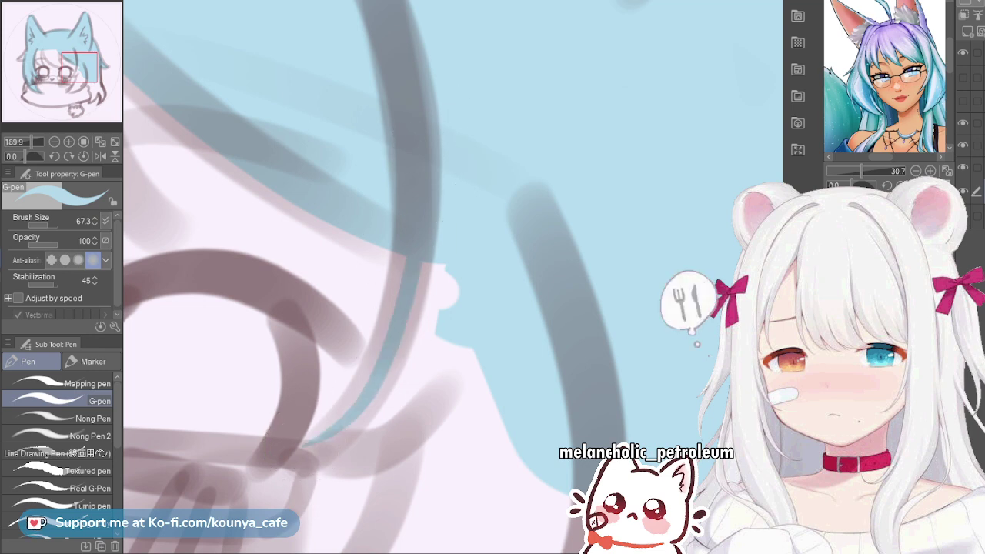
{"action": "key", "text": "ctrl+z"}
{"action": "mouse_move", "coordinate": [316, 447]}
{"action": "left_mouse_down"}
{"action": "mouse_move", "coordinate": [402, 279]}
{"action": "mouse_move", "coordinate": [418, 158]}
{"action": "left_mouse_up"}
{"action": "key", "text": "ctrl+z"}
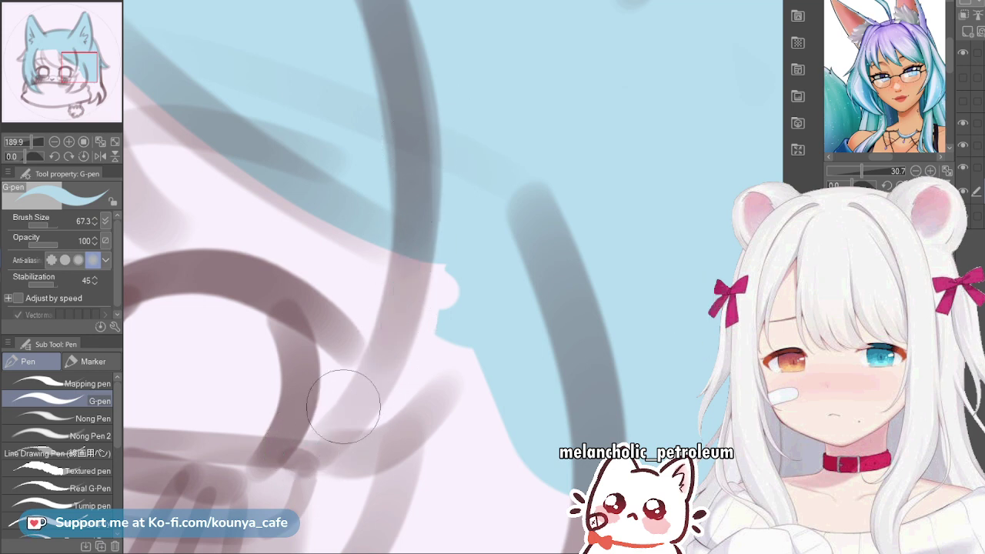
{"action": "mouse_move", "coordinate": [321, 433]}
{"action": "left_mouse_down"}
{"action": "mouse_move", "coordinate": [403, 319]}
{"action": "mouse_move", "coordinate": [387, 257]}
{"action": "left_mouse_up"}
{"action": "key", "text": "ctrl+z"}
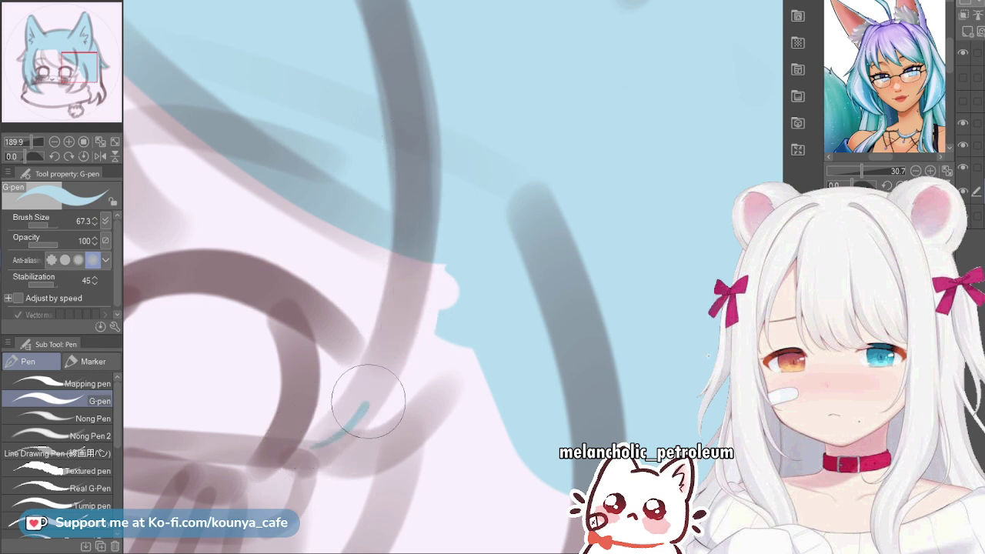
{"action": "left_click_drag", "start_coordinate": [368, 401], "coordinate": [385, 282]}
{"action": "key", "text": "ctrl+z"}
{"action": "mouse_move", "coordinate": [318, 451]}
{"action": "left_mouse_down"}
{"action": "mouse_move", "coordinate": [365, 401]}
{"action": "mouse_move", "coordinate": [441, 108]}
{"action": "left_mouse_up"}
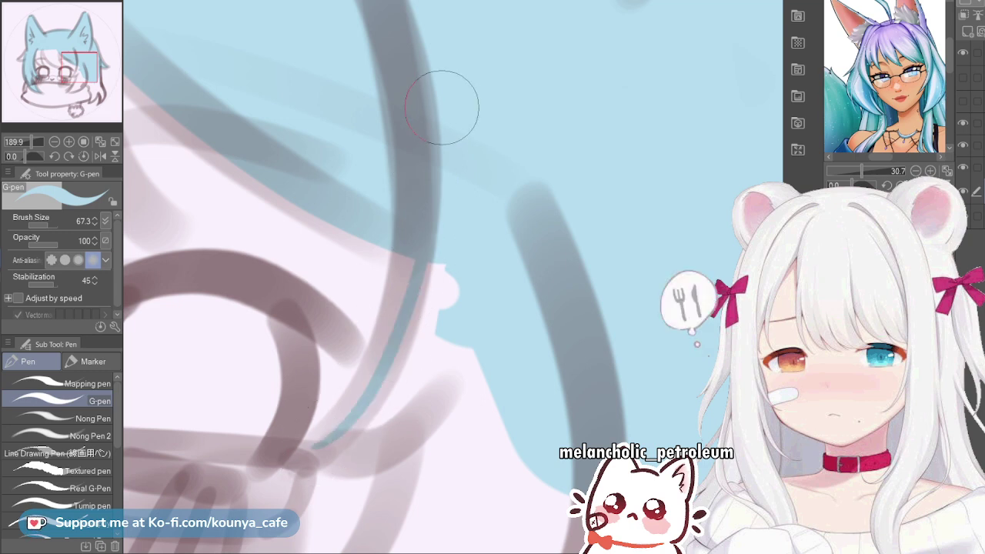
{"action": "key", "text": "ctrl+z"}
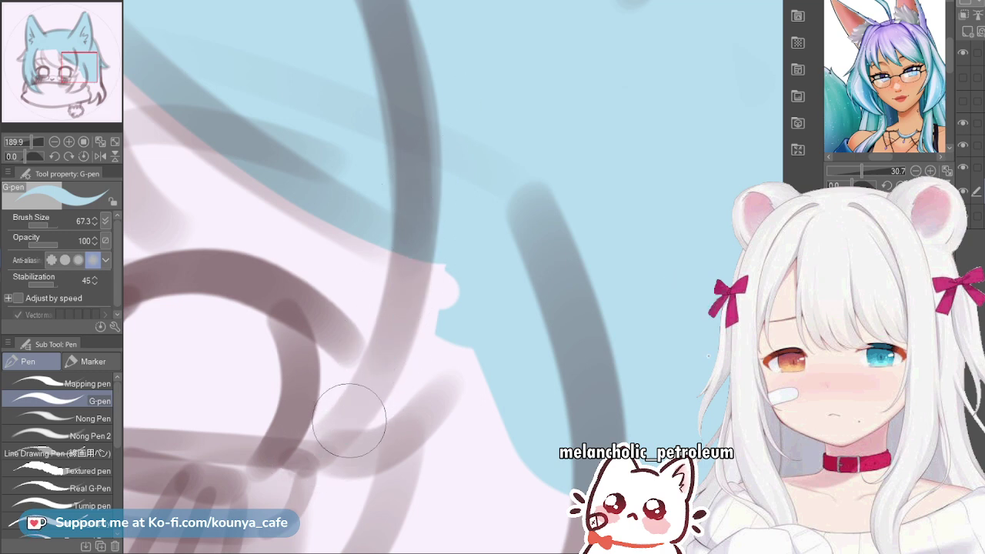
{"action": "left_click_drag", "start_coordinate": [320, 446], "coordinate": [392, 265]}
{"action": "key", "text": "ctrl+z"}
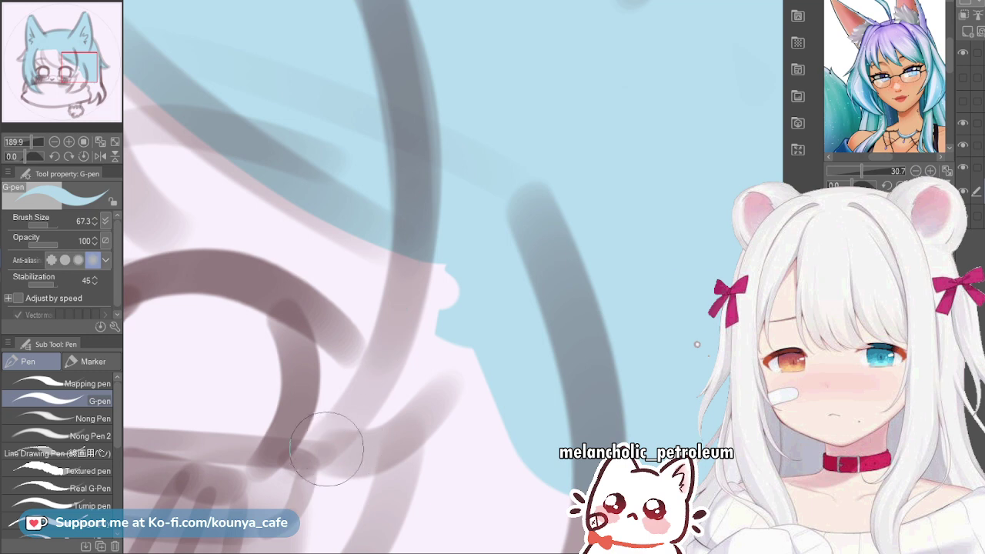
{"action": "left_click_drag", "start_coordinate": [321, 446], "coordinate": [399, 273]}
{"action": "key", "text": "ctrl+z"}
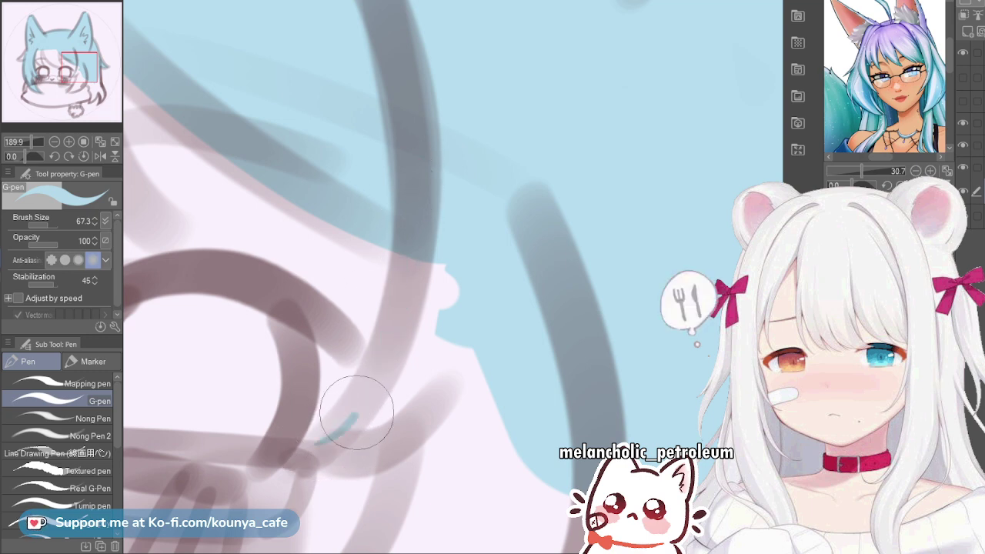
{"action": "left_click_drag", "start_coordinate": [357, 413], "coordinate": [378, 282]}
{"action": "key", "text": "ctrl+z"}
{"action": "left_click_drag", "start_coordinate": [315, 445], "coordinate": [442, 130]}
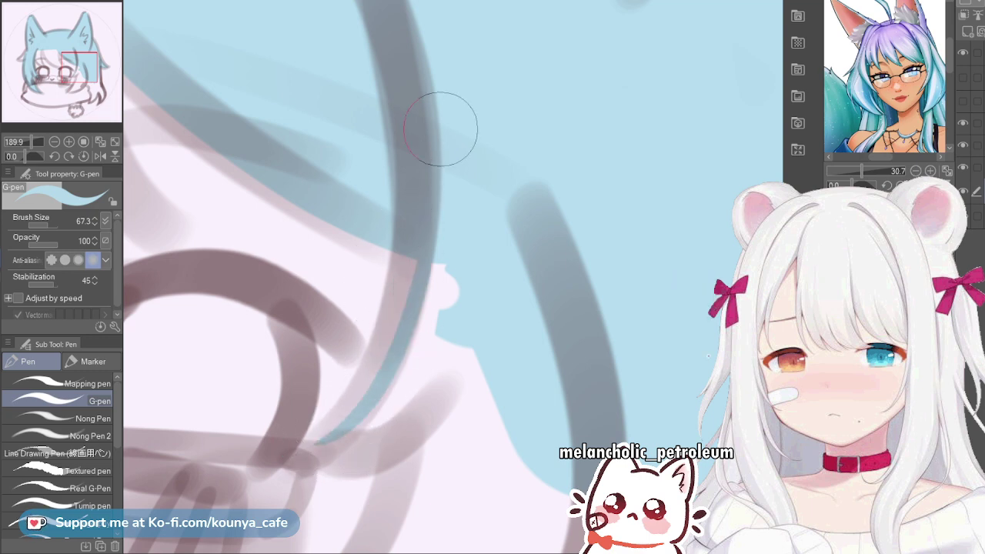
{"action": "key", "text": "ctrl+z"}
Paint a thin light blue strand along the sketched curve beside the right eye at brush size 43.8
{"action": "key", "text": "bracketleft"}
{"action": "key", "text": "bracketleft"}
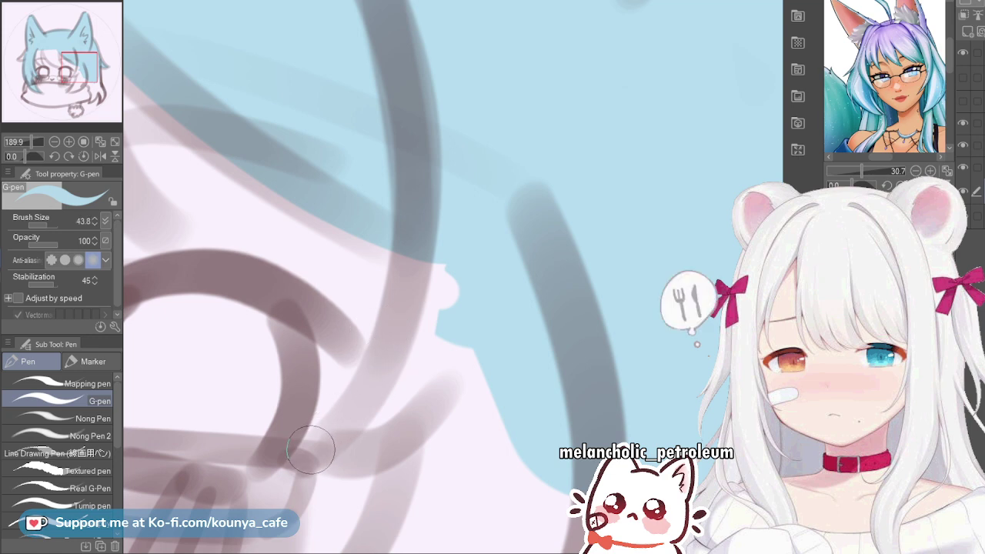
{"action": "mouse_move", "coordinate": [310, 448]}
{"action": "left_mouse_down"}
{"action": "mouse_move", "coordinate": [380, 378]}
{"action": "mouse_move", "coordinate": [428, 99]}
{"action": "left_mouse_up"}
{"action": "key", "text": "ctrl+z"}
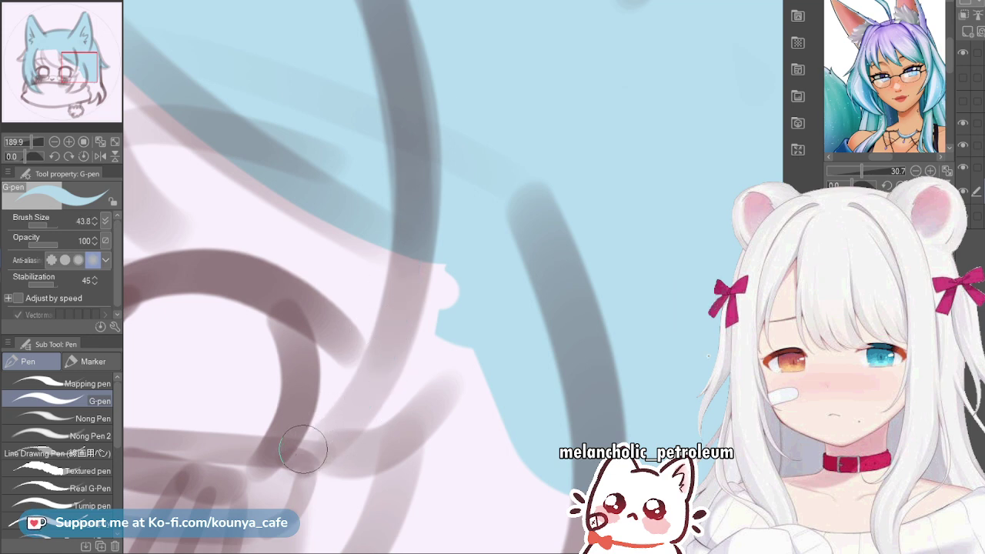
{"action": "mouse_move", "coordinate": [303, 451]}
{"action": "left_mouse_down"}
{"action": "mouse_move", "coordinate": [410, 307]}
{"action": "mouse_move", "coordinate": [426, 154]}
{"action": "left_mouse_up"}
{"action": "key", "text": "ctrl+z"}
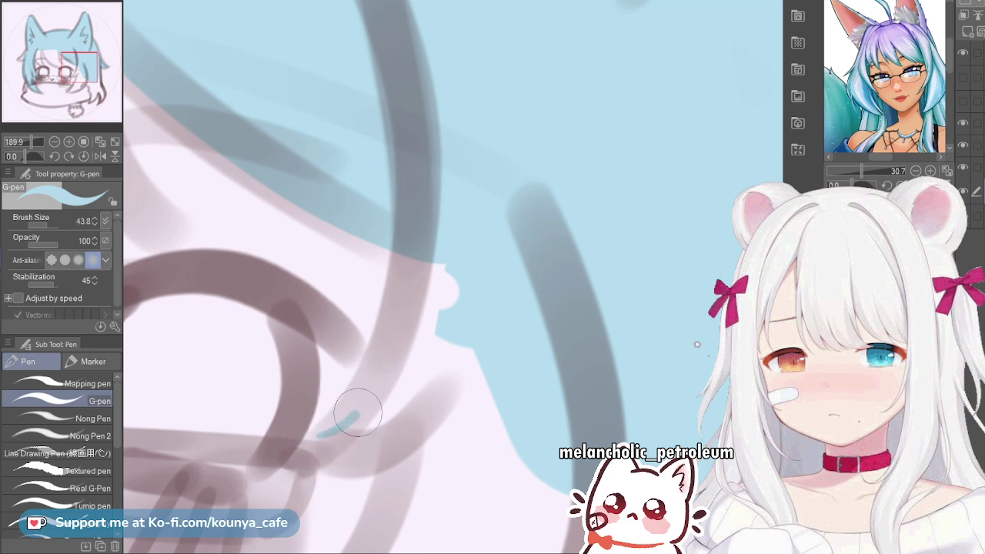
{"action": "left_click_drag", "start_coordinate": [357, 412], "coordinate": [417, 171]}
{"action": "key", "text": "ctrl+z"}
{"action": "mouse_move", "coordinate": [321, 437]}
{"action": "left_mouse_down"}
{"action": "mouse_move", "coordinate": [381, 372]}
{"action": "mouse_move", "coordinate": [417, 165]}
{"action": "left_mouse_up"}
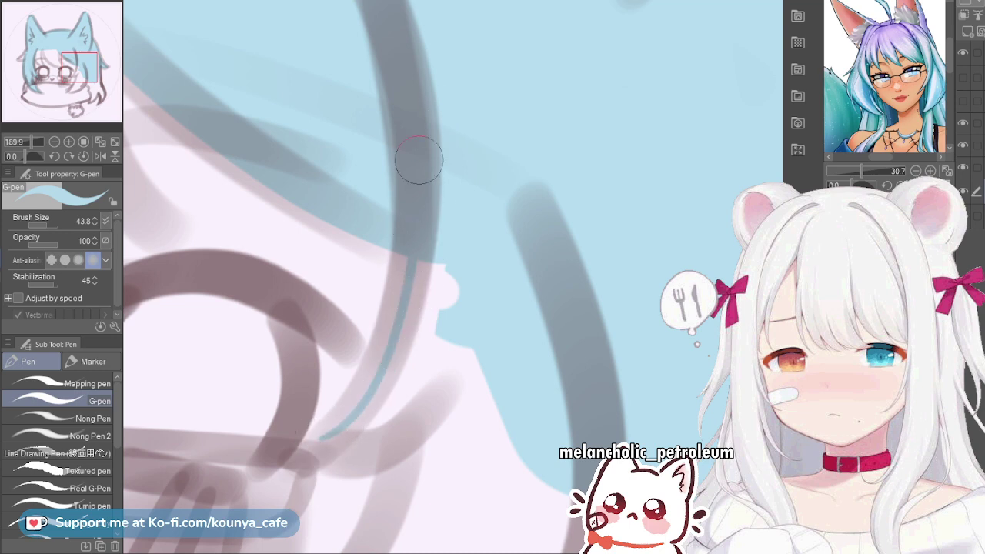
Repaint the thin curved light blue strand beside the right eye at brush size 43.8
{"action": "key", "text": "ctrl+z"}
{"action": "mouse_move", "coordinate": [317, 443]}
{"action": "left_mouse_down"}
{"action": "mouse_move", "coordinate": [411, 272]}
{"action": "mouse_move", "coordinate": [419, 183]}
{"action": "left_mouse_up"}
{"action": "key", "text": "ctrl+z"}
{"action": "mouse_move", "coordinate": [322, 437]}
{"action": "left_mouse_down"}
{"action": "mouse_move", "coordinate": [402, 305]}
{"action": "mouse_move", "coordinate": [421, 165]}
{"action": "left_mouse_up"}
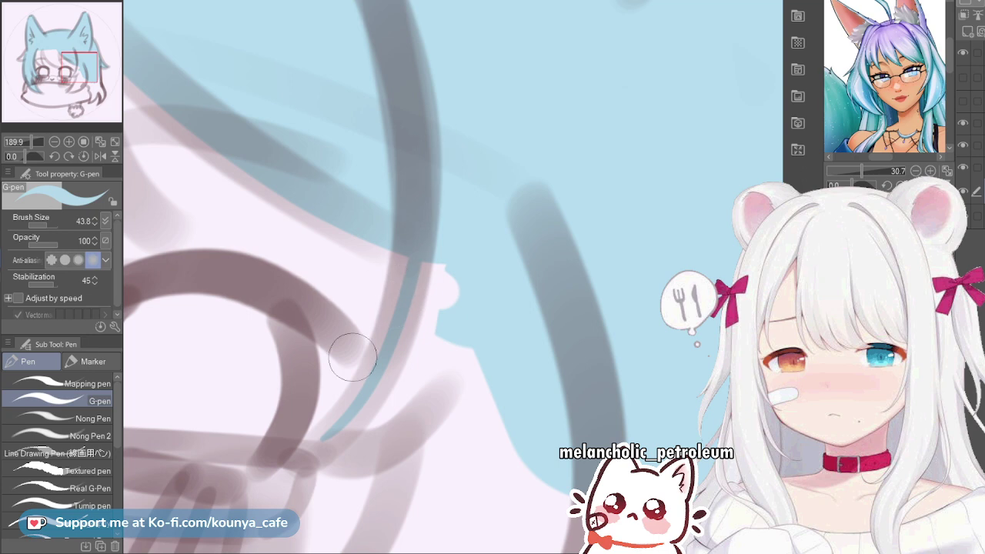
{"action": "scroll", "coordinate": [348, 403], "scroll_direction": "up", "scroll_amount": 2}
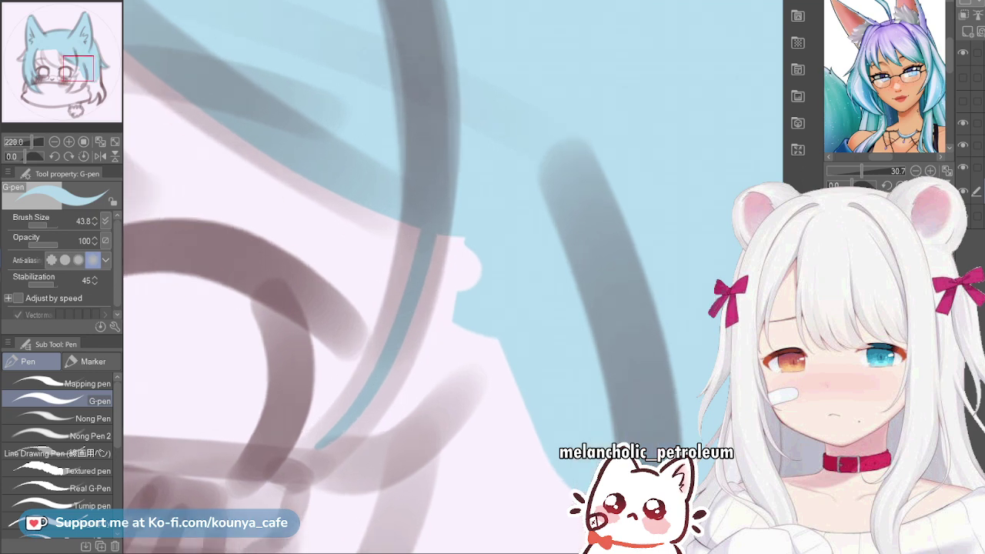
{"action": "key", "text": "ctrl+z"}
{"action": "mouse_move", "coordinate": [302, 452]}
{"action": "left_mouse_down"}
{"action": "mouse_move", "coordinate": [328, 441]}
{"action": "mouse_move", "coordinate": [420, 217]}
{"action": "mouse_move", "coordinate": [414, 169]}
{"action": "left_mouse_up"}
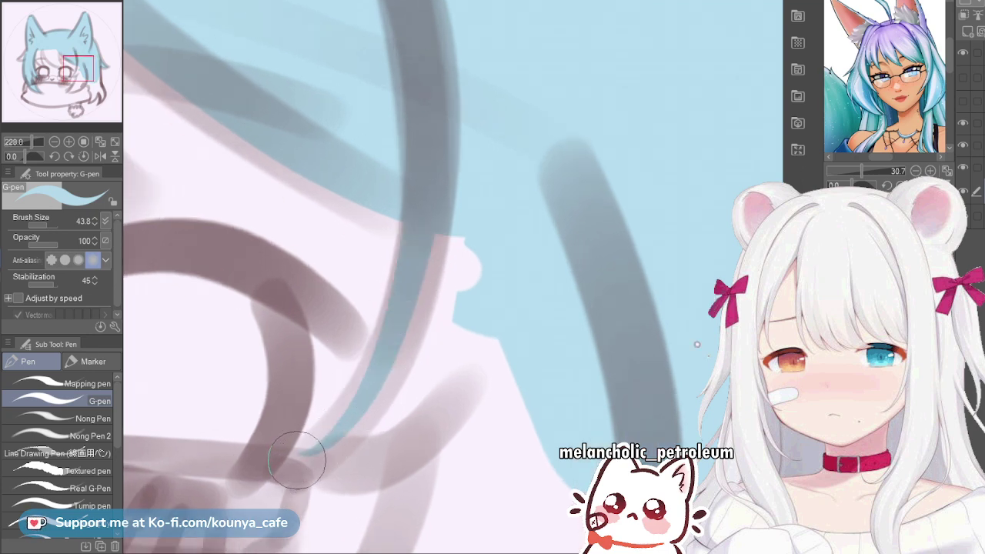
Paint the short flicked strand beneath the curved strand by the right eye in light blue and fill the gaps up to the side lock
{"action": "mouse_move", "coordinate": [297, 459]}
{"action": "left_mouse_down"}
{"action": "mouse_move", "coordinate": [341, 467]}
{"action": "mouse_move", "coordinate": [543, 274]}
{"action": "left_mouse_up"}
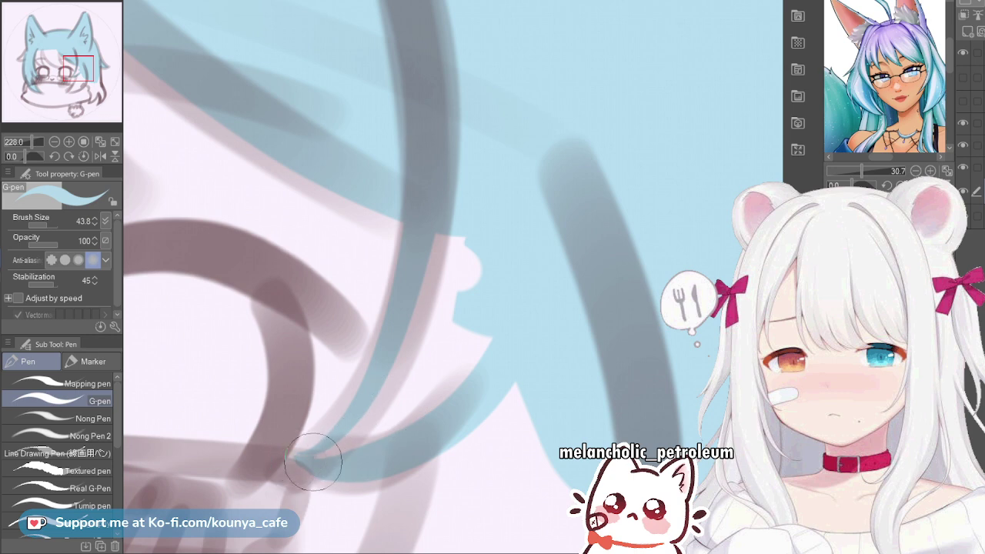
{"action": "left_click_drag", "start_coordinate": [311, 459], "coordinate": [490, 338]}
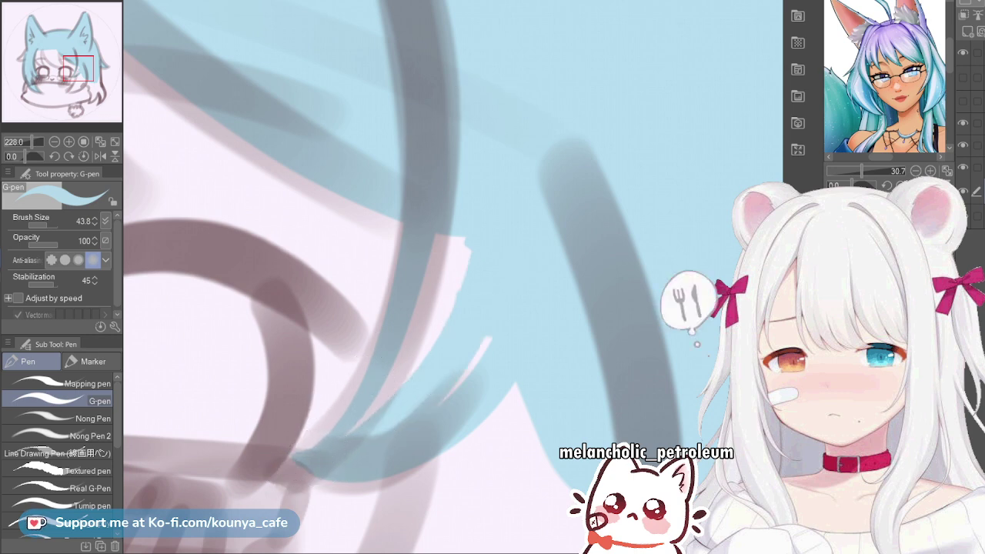
{"action": "key", "text": "]"}
{"action": "key", "text": "]"}
{"action": "mouse_move", "coordinate": [339, 443]}
{"action": "left_mouse_down"}
{"action": "mouse_move", "coordinate": [433, 320]}
{"action": "mouse_move", "coordinate": [464, 166]}
{"action": "left_mouse_up"}
{"action": "left_click_drag", "start_coordinate": [411, 409], "coordinate": [483, 322]}
Paint the pointed lower tip of the side lock beside the right eye in light blue at brush size 122.1
{"action": "scroll", "coordinate": [492, 325], "scroll_direction": "down", "scroll_amount": 4}
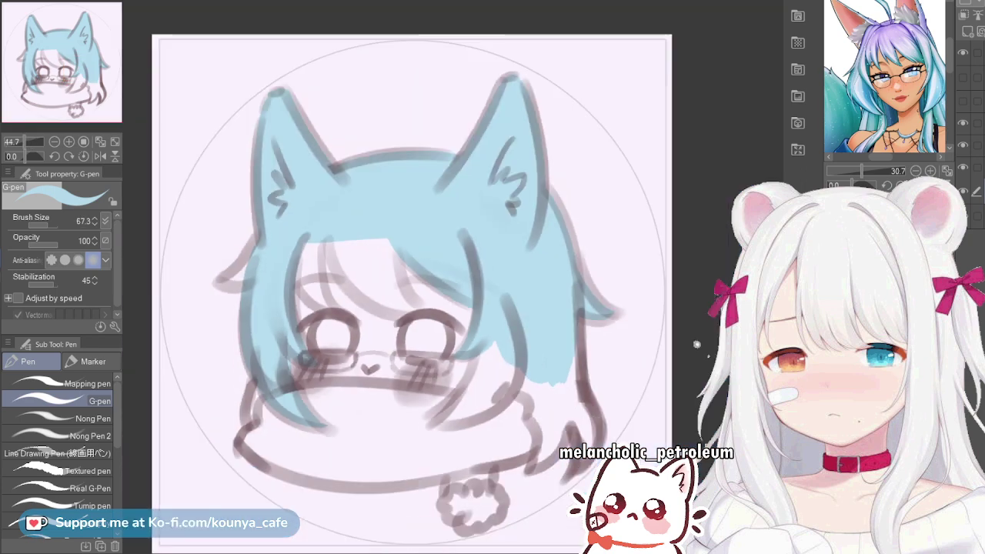
{"action": "scroll", "coordinate": [415, 359], "scroll_direction": "up", "scroll_amount": 1}
{"action": "scroll", "coordinate": [490, 389], "scroll_direction": "up", "scroll_amount": 2}
{"action": "key", "text": "]"}
{"action": "key", "text": "]"}
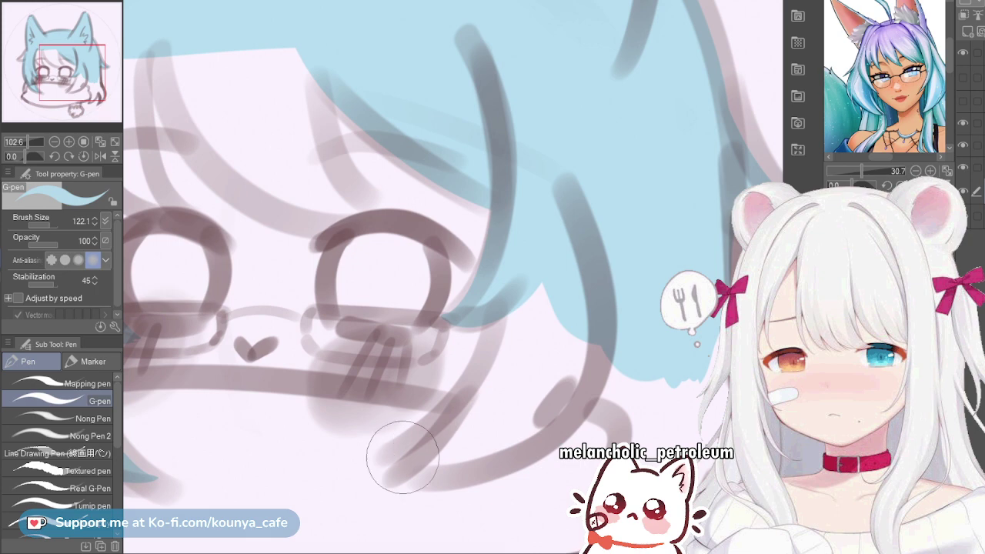
{"action": "mouse_move", "coordinate": [392, 467]}
{"action": "left_mouse_down"}
{"action": "mouse_move", "coordinate": [502, 343]}
{"action": "mouse_move", "coordinate": [504, 261]}
{"action": "left_mouse_up"}
{"action": "mouse_move", "coordinate": [416, 466]}
{"action": "left_mouse_down"}
{"action": "mouse_move", "coordinate": [464, 458]}
{"action": "mouse_move", "coordinate": [587, 244]}
{"action": "left_mouse_up"}
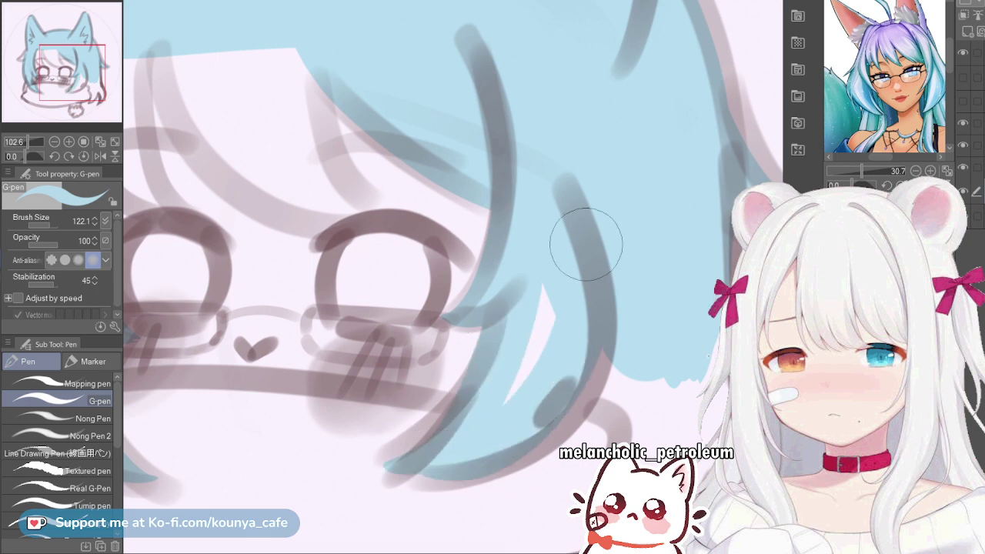
{"action": "left_click_drag", "start_coordinate": [518, 380], "coordinate": [546, 266]}
{"action": "left_click_drag", "start_coordinate": [506, 399], "coordinate": [497, 414]}
Start the back hair behind that side lock with a short light blue stroke above the scarf at brush size 122.1
{"action": "scroll", "coordinate": [515, 418], "scroll_direction": "down", "scroll_amount": 2}
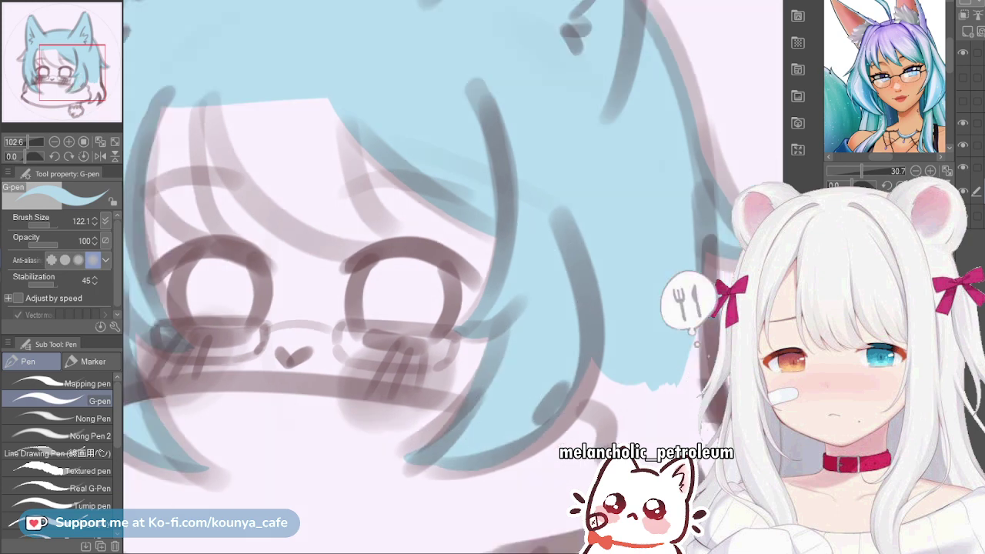
{"action": "left_click_drag", "start_coordinate": [577, 420], "coordinate": [511, 381]}
{"action": "mouse_move", "coordinate": [507, 343]}
{"action": "left_mouse_down"}
{"action": "mouse_move", "coordinate": [539, 377]}
{"action": "mouse_move", "coordinate": [493, 354]}
{"action": "mouse_move", "coordinate": [543, 384]}
{"action": "left_mouse_up"}
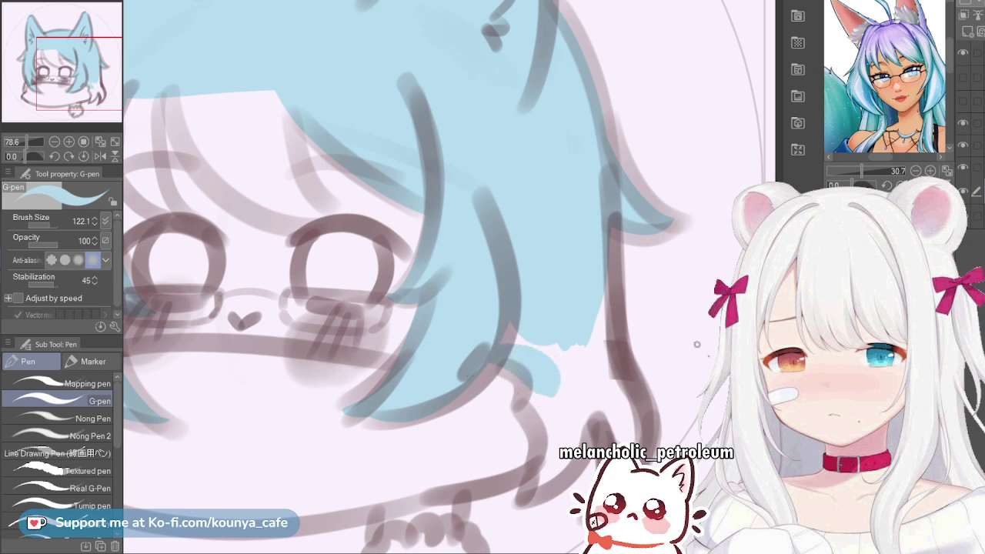
Outline the back-hair strand along the scarf's edge down to its pointed tip in light blue at brush size 53.6
{"action": "scroll", "coordinate": [610, 391], "scroll_direction": "down", "scroll_amount": 3}
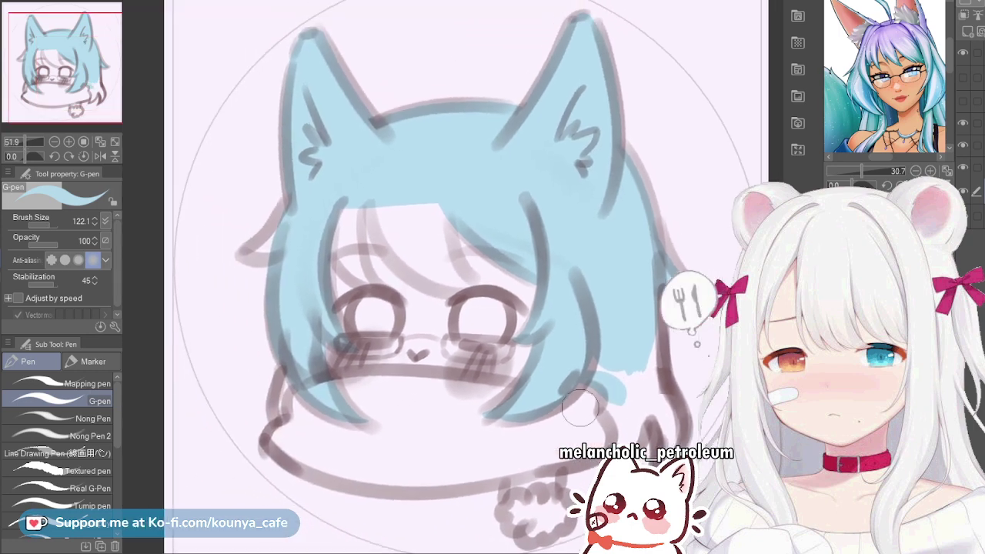
{"action": "scroll", "coordinate": [708, 355], "scroll_direction": "up", "scroll_amount": 2}
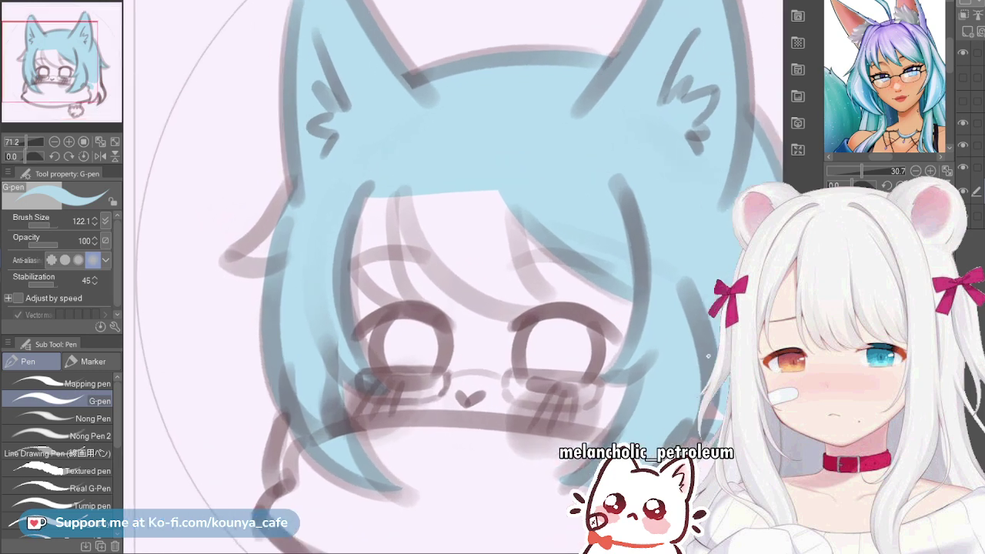
{"action": "left_click_drag", "start_coordinate": [375, 347], "coordinate": [346, 335]}
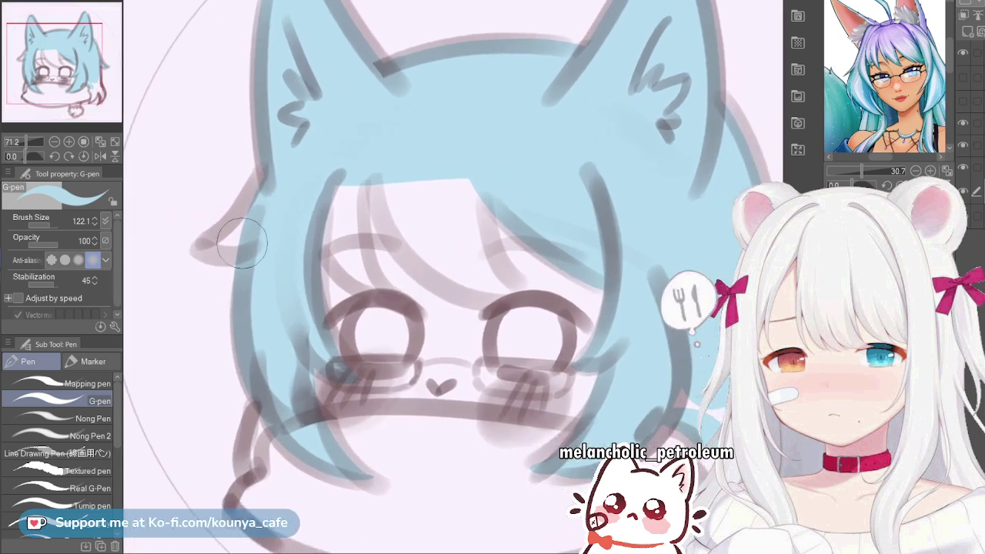
{"action": "left_click_drag", "start_coordinate": [349, 404], "coordinate": [306, 340]}
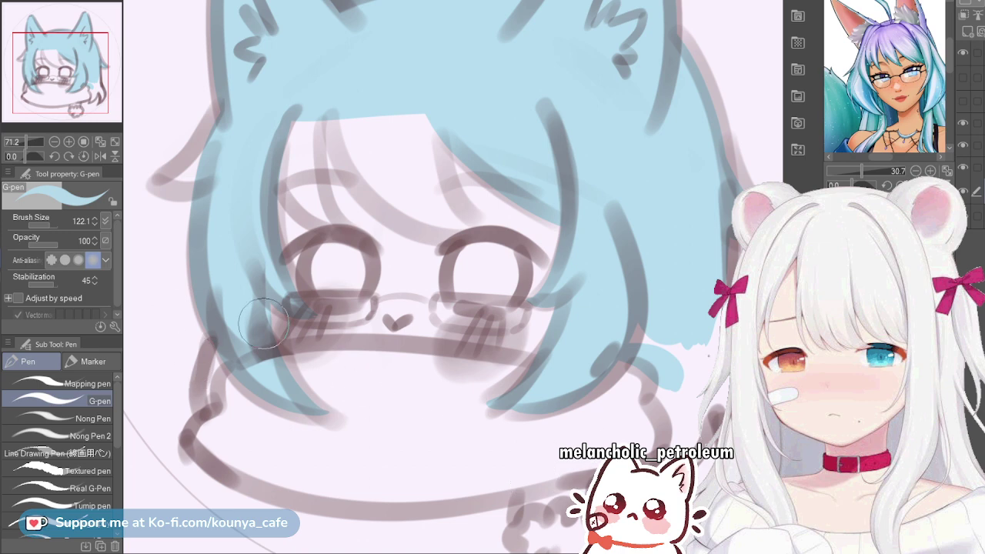
{"action": "scroll", "coordinate": [731, 393], "scroll_direction": "up", "scroll_amount": 7}
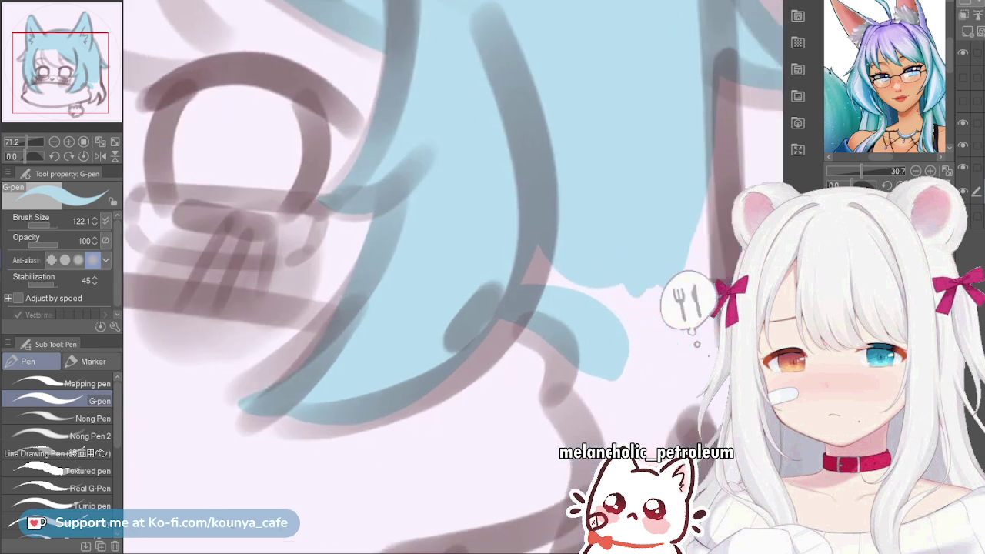
{"action": "key", "text": "bracketleft"}
{"action": "key", "text": "bracketleft"}
{"action": "key", "text": "bracketleft"}
{"action": "key", "text": "bracketleft"}
{"action": "mouse_move", "coordinate": [511, 297]}
{"action": "left_mouse_down"}
{"action": "mouse_move", "coordinate": [455, 278]}
{"action": "mouse_move", "coordinate": [438, 286]}
{"action": "mouse_move", "coordinate": [496, 327]}
{"action": "mouse_move", "coordinate": [487, 358]}
{"action": "mouse_move", "coordinate": [504, 454]}
{"action": "mouse_move", "coordinate": [512, 451]}
{"action": "mouse_move", "coordinate": [483, 514]}
{"action": "mouse_move", "coordinate": [521, 504]}
{"action": "mouse_move", "coordinate": [596, 293]}
{"action": "left_mouse_up"}
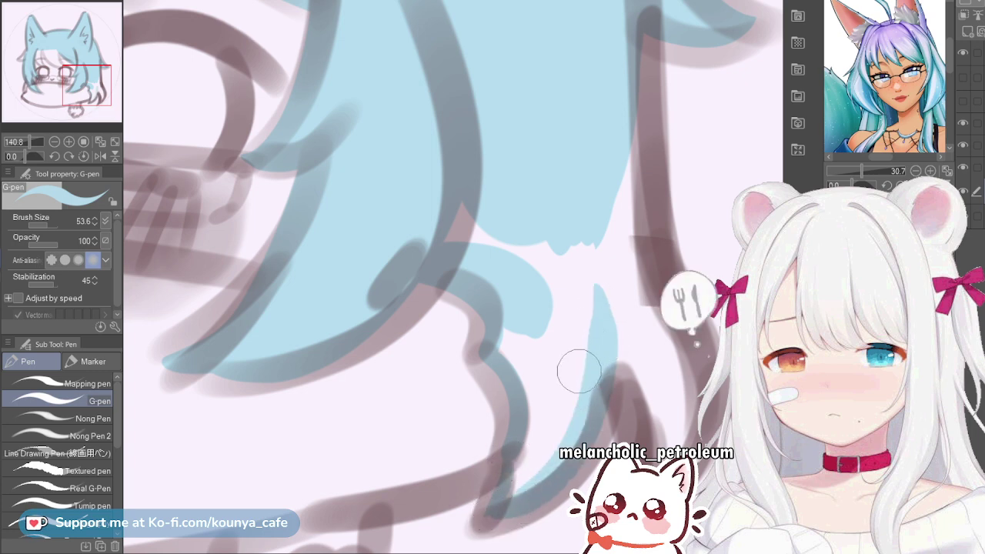
Fill the back hair between the side lock and the strand tip at the scarf in light blue, using brush sizes 71.9 and 115.2
{"action": "scroll", "coordinate": [534, 469], "scroll_direction": "down", "scroll_amount": 2}
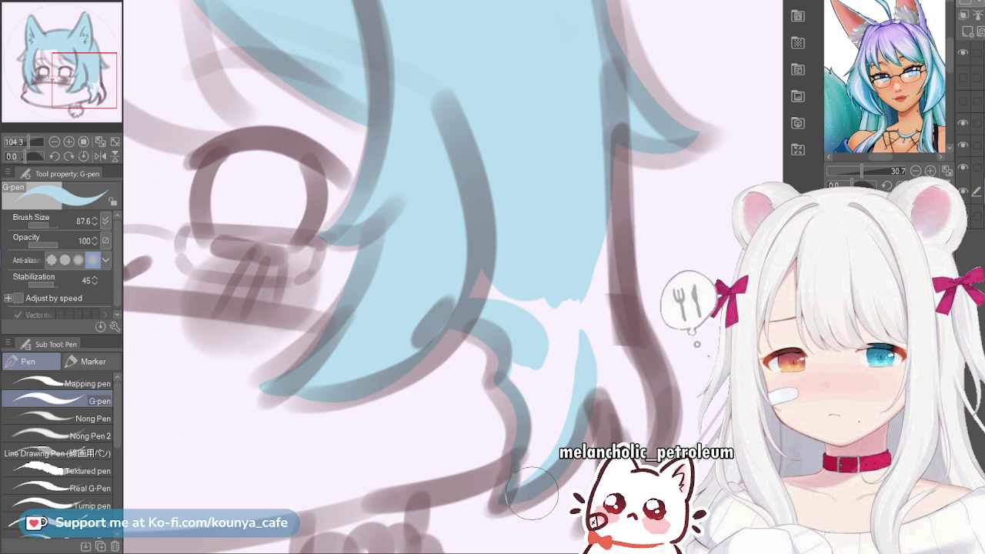
{"action": "scroll", "coordinate": [531, 496], "scroll_direction": "up", "scroll_amount": 3}
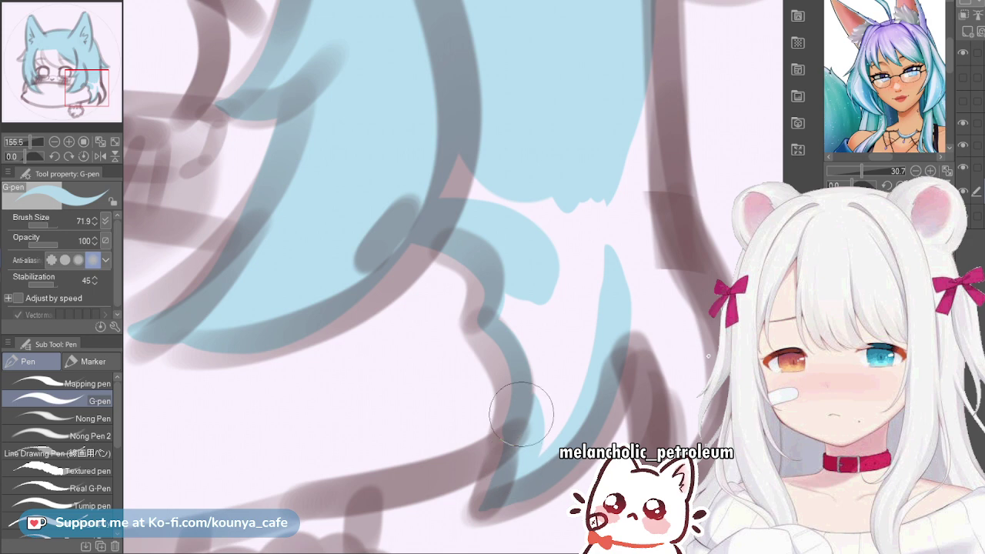
{"action": "mouse_move", "coordinate": [534, 452]}
{"action": "left_mouse_down"}
{"action": "mouse_move", "coordinate": [547, 336]}
{"action": "mouse_move", "coordinate": [513, 320]}
{"action": "mouse_move", "coordinate": [546, 356]}
{"action": "left_mouse_up"}
{"action": "left_click_drag", "start_coordinate": [445, 182], "coordinate": [441, 201]}
{"action": "scroll", "coordinate": [463, 183], "scroll_direction": "down", "scroll_amount": 3}
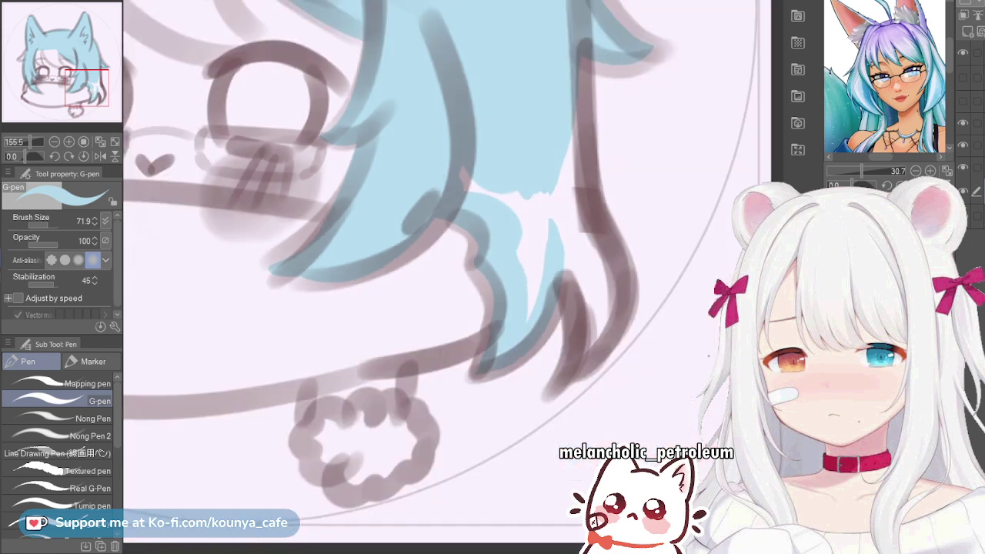
{"action": "mouse_move", "coordinate": [448, 152]}
{"action": "left_mouse_down"}
{"action": "mouse_move", "coordinate": [501, 169]}
{"action": "mouse_move", "coordinate": [533, 308]}
{"action": "left_mouse_up"}
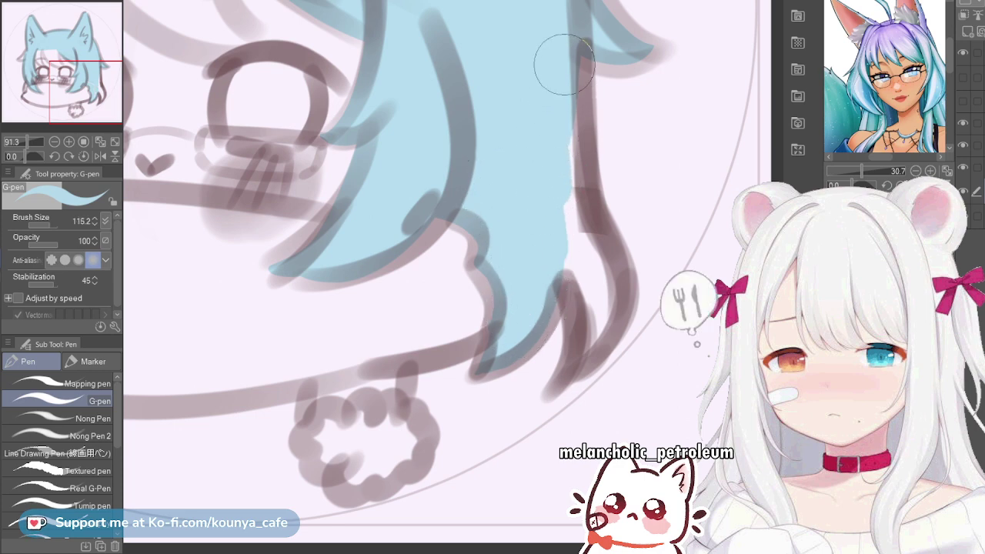
{"action": "left_click_drag", "start_coordinate": [564, 64], "coordinate": [571, 238]}
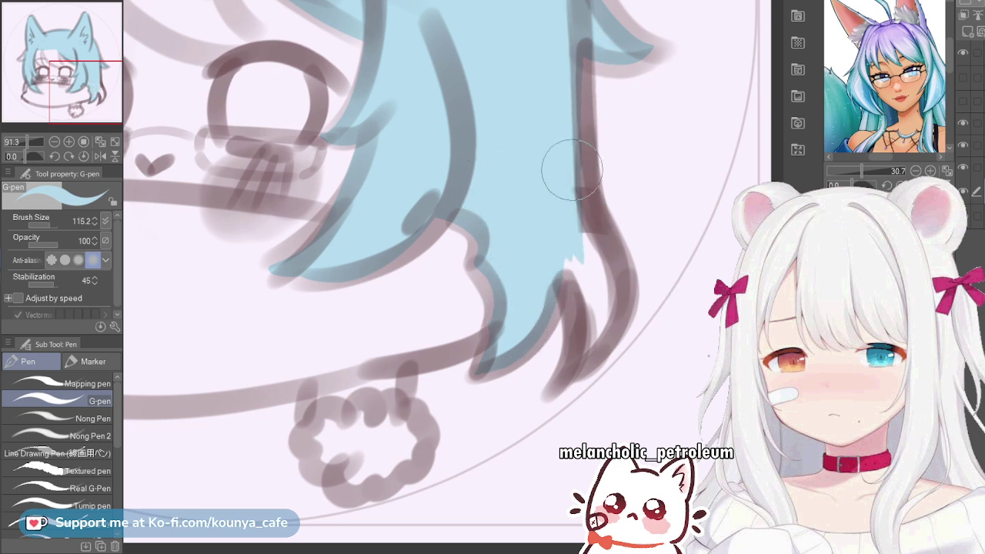
Paint the back hair's outer edge downward along the sketched line in light blue at brush size 78.3
{"action": "scroll", "coordinate": [582, 117], "scroll_direction": "up", "scroll_amount": 3}
{"action": "scroll", "coordinate": [577, 123], "scroll_direction": "up", "scroll_amount": 2}
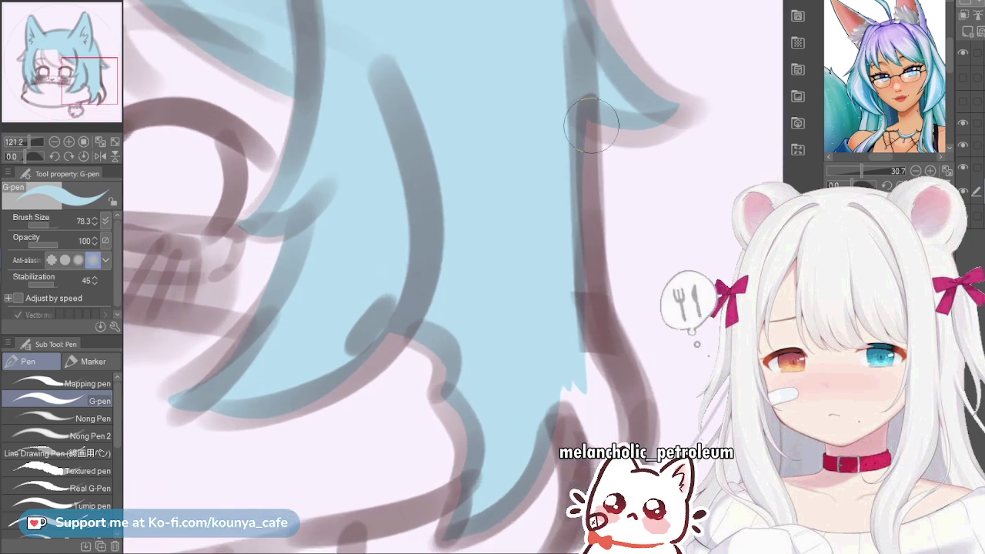
{"action": "left_click_drag", "start_coordinate": [589, 84], "coordinate": [594, 350]}
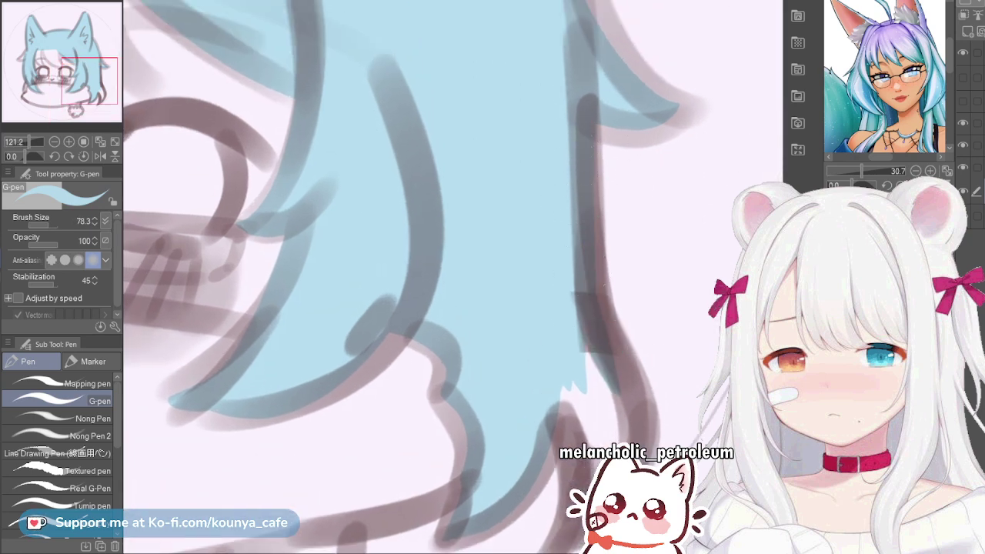
{"action": "left_click_drag", "start_coordinate": [584, 220], "coordinate": [632, 485]}
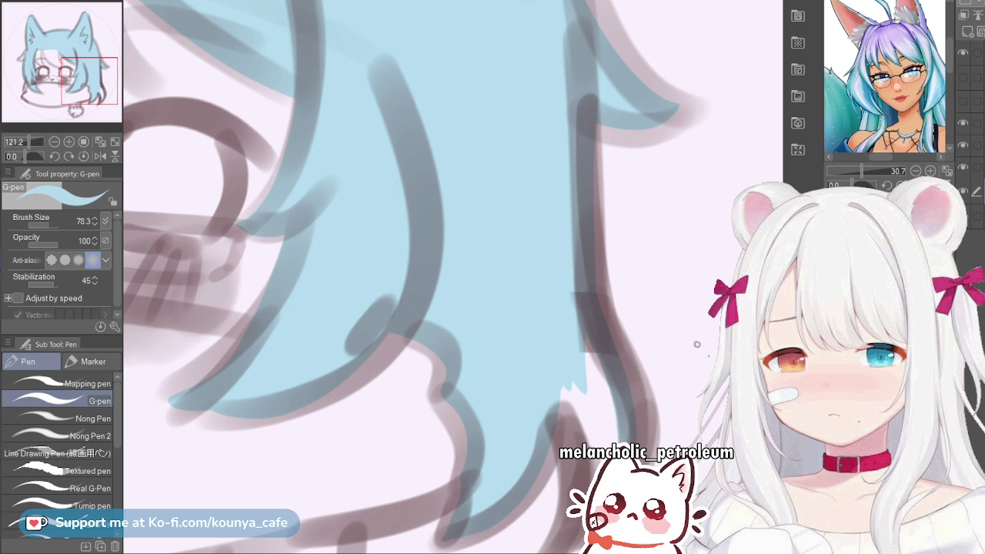
Refine the curved outer edge of the back hair down to its lowest tip with light blue strokes at brush size 78.3
{"action": "left_click_drag", "start_coordinate": [633, 531], "coordinate": [646, 462]}
{"action": "key", "text": "ctrl+z"}
{"action": "mouse_move", "coordinate": [593, 203]}
{"action": "left_mouse_down"}
{"action": "mouse_move", "coordinate": [632, 340]}
{"action": "mouse_move", "coordinate": [573, 454]}
{"action": "left_mouse_up"}
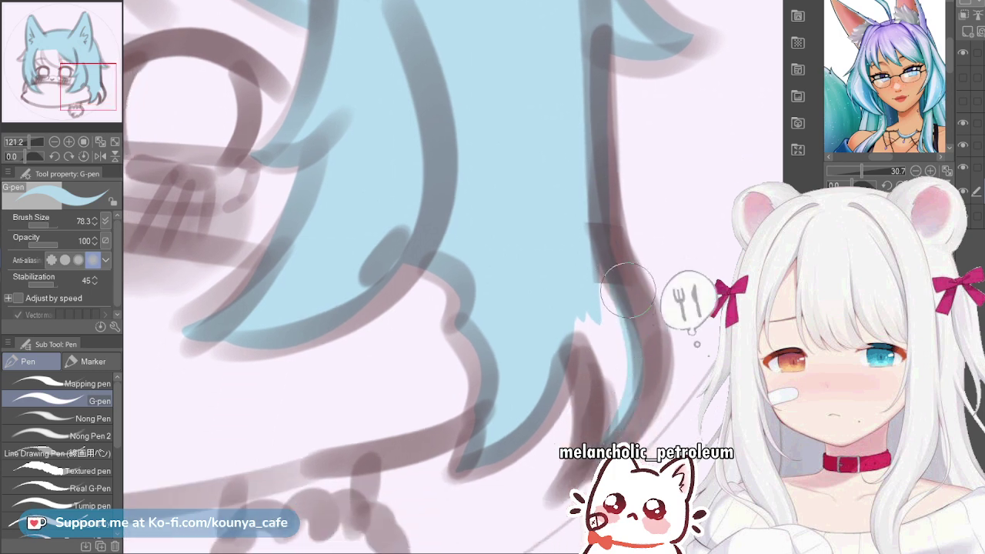
{"action": "mouse_move", "coordinate": [597, 235]}
{"action": "left_mouse_down"}
{"action": "mouse_move", "coordinate": [615, 275]}
{"action": "mouse_move", "coordinate": [585, 420]}
{"action": "left_mouse_up"}
{"action": "key", "text": "ctrl+z"}
{"action": "mouse_move", "coordinate": [604, 231]}
{"action": "left_mouse_down"}
{"action": "mouse_move", "coordinate": [633, 369]}
{"action": "mouse_move", "coordinate": [573, 468]}
{"action": "left_mouse_up"}
{"action": "key", "text": "ctrl+z"}
{"action": "mouse_move", "coordinate": [594, 225]}
{"action": "left_mouse_down"}
{"action": "mouse_move", "coordinate": [633, 388]}
{"action": "mouse_move", "coordinate": [582, 455]}
{"action": "left_mouse_up"}
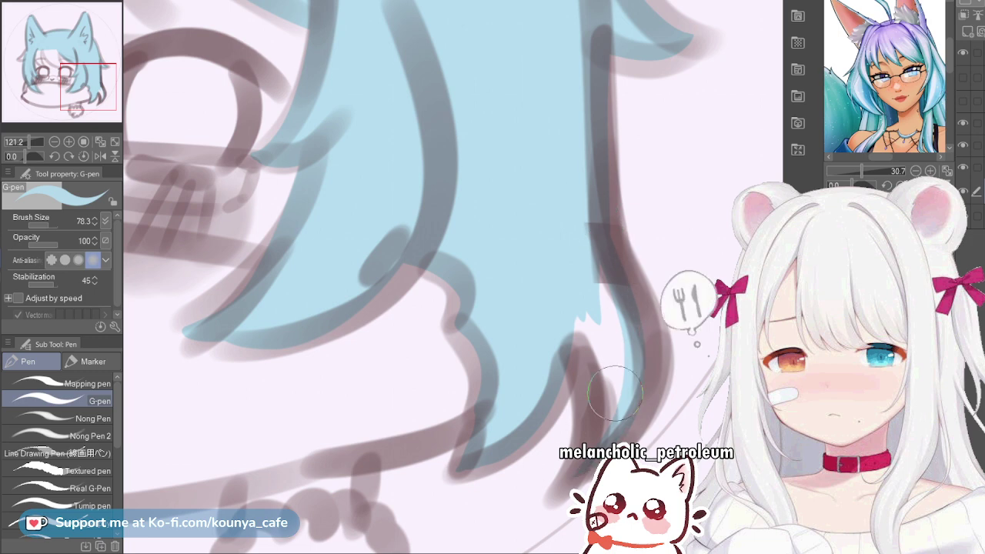
Try to paint the inner edge of the outermost back-hair tip in light blue at brush size 78.3
{"action": "left_click_drag", "start_coordinate": [563, 337], "coordinate": [579, 459]}
{"action": "key", "text": "ctrl+z"}
{"action": "mouse_move", "coordinate": [567, 337]}
{"action": "left_mouse_down"}
{"action": "mouse_move", "coordinate": [589, 411]}
{"action": "mouse_move", "coordinate": [580, 453]}
{"action": "left_mouse_up"}
{"action": "key", "text": "ctrl+z"}
Paint the inner edge of the outermost back-hair tip in light blue at brush size 49.2
{"action": "scroll", "coordinate": [604, 378], "scroll_direction": "up", "scroll_amount": 3}
{"action": "key", "text": "bracketleft"}
{"action": "key", "text": "bracketleft"}
{"action": "key", "text": "bracketleft"}
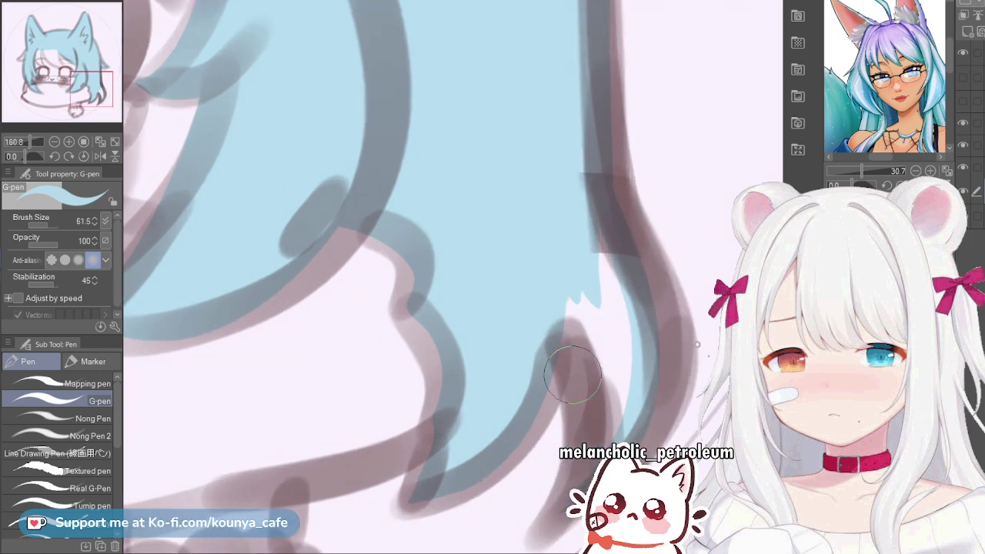
{"action": "left_click_drag", "start_coordinate": [561, 332], "coordinate": [553, 482]}
{"action": "key", "text": "ctrl+z"}
{"action": "left_click_drag", "start_coordinate": [563, 343], "coordinate": [539, 514]}
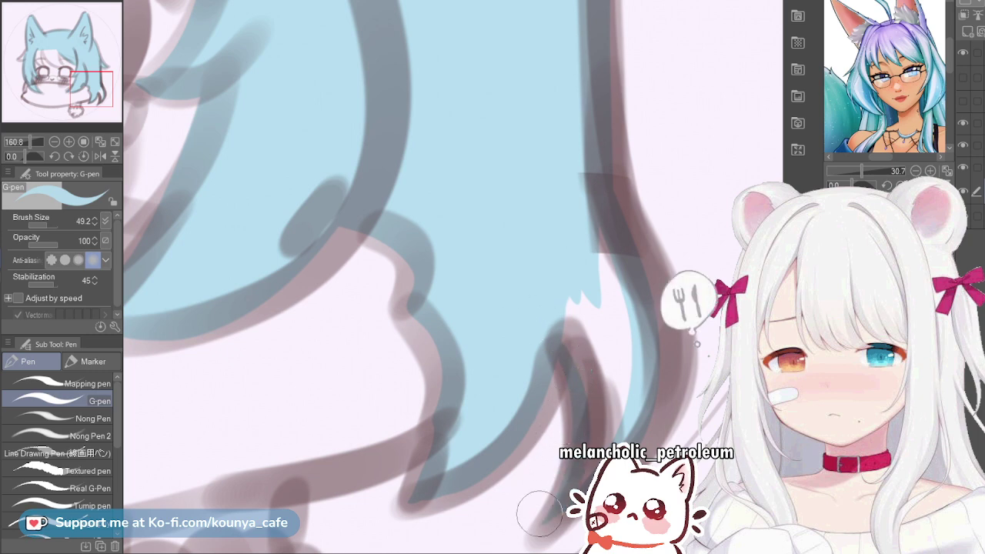
Fill the gaps inside the outermost back-hair tip in light blue, using brush sizes 93.2 and 64.5
{"action": "key", "text": "bracketright"}
{"action": "key", "text": "bracketright"}
{"action": "key", "text": "bracketright"}
{"action": "key", "text": "bracketright"}
{"action": "left_click_drag", "start_coordinate": [564, 303], "coordinate": [589, 385]}
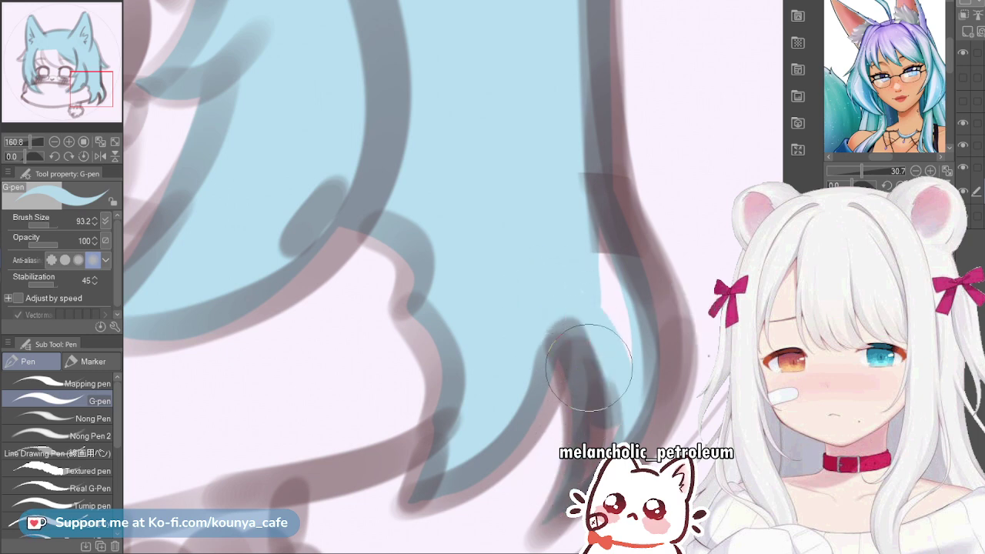
{"action": "left_click_drag", "start_coordinate": [584, 274], "coordinate": [616, 320]}
{"action": "left_click_drag", "start_coordinate": [582, 222], "coordinate": [606, 317]}
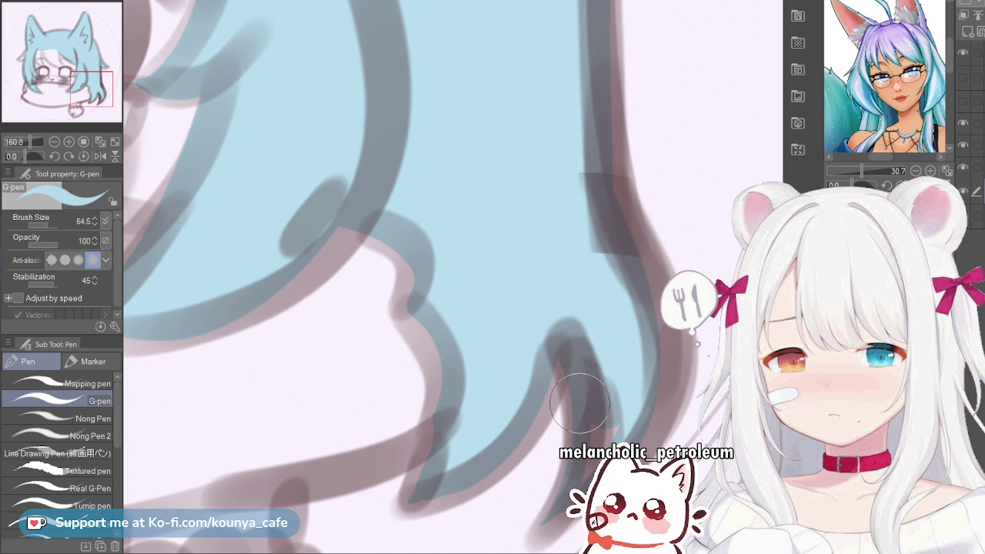
{"action": "left_click_drag", "start_coordinate": [594, 381], "coordinate": [588, 461]}
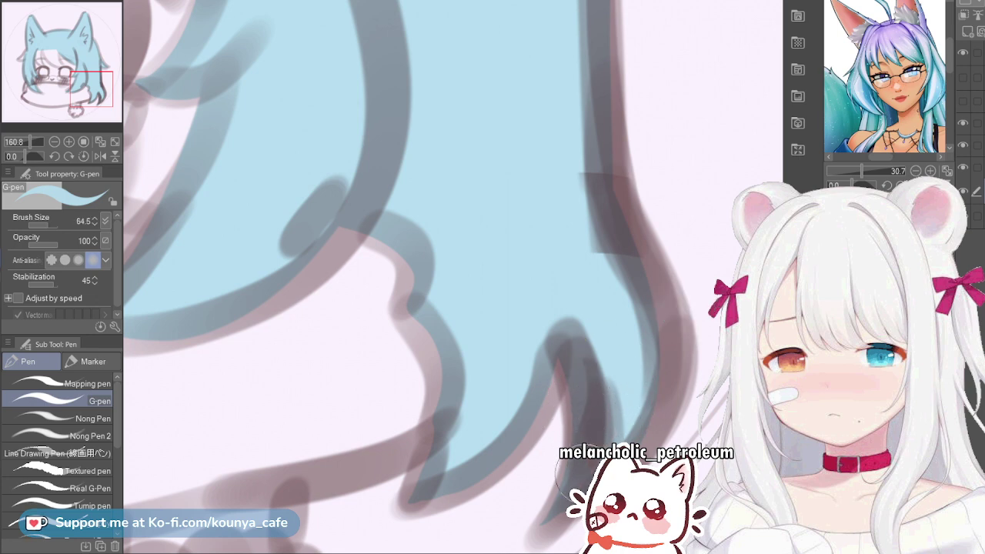
Thicken the outermost back-hair tip along its outer curve in light blue at brush size 64.5
{"action": "mouse_move", "coordinate": [598, 219]}
{"action": "left_mouse_down"}
{"action": "mouse_move", "coordinate": [622, 253]}
{"action": "mouse_move", "coordinate": [622, 342]}
{"action": "left_mouse_up"}
{"action": "key", "text": "ctrl+z"}
{"action": "left_click_drag", "start_coordinate": [598, 222], "coordinate": [606, 408]}
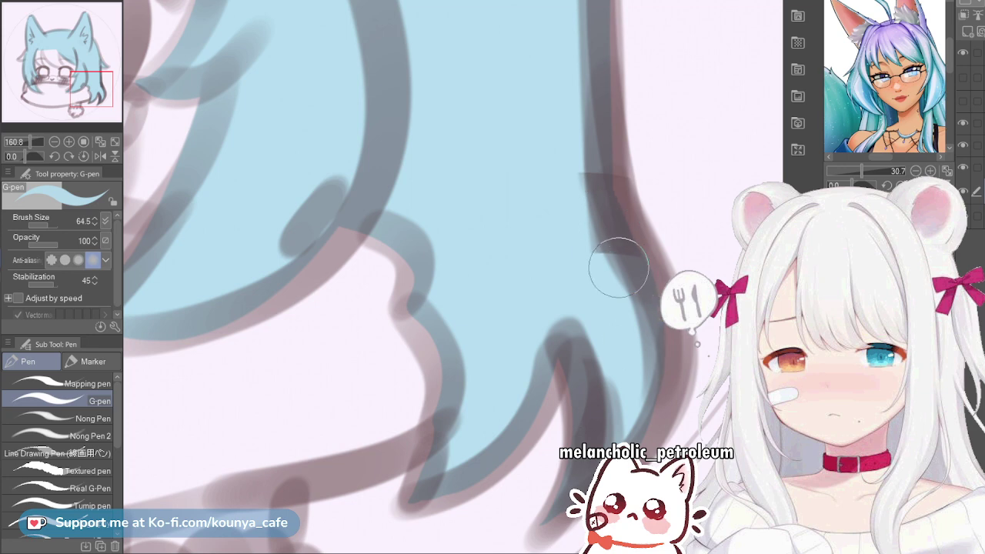
{"action": "left_click_drag", "start_coordinate": [619, 267], "coordinate": [560, 483]}
Paint the large sweeping central bang across the forehead in light blue at brush size 250.9
{"action": "scroll", "coordinate": [628, 380], "scroll_direction": "down", "scroll_amount": 6}
{"action": "left_click_drag", "start_coordinate": [396, 146], "coordinate": [500, 228]}
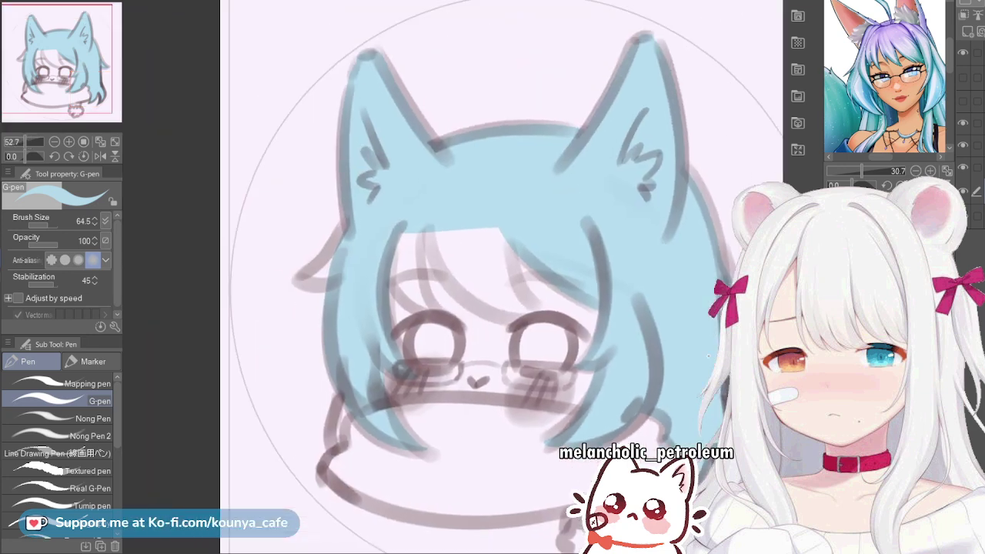
{"action": "scroll", "coordinate": [500, 227], "scroll_direction": "up", "scroll_amount": 2}
{"action": "key", "text": "bracketright"}
{"action": "key", "text": "bracketright"}
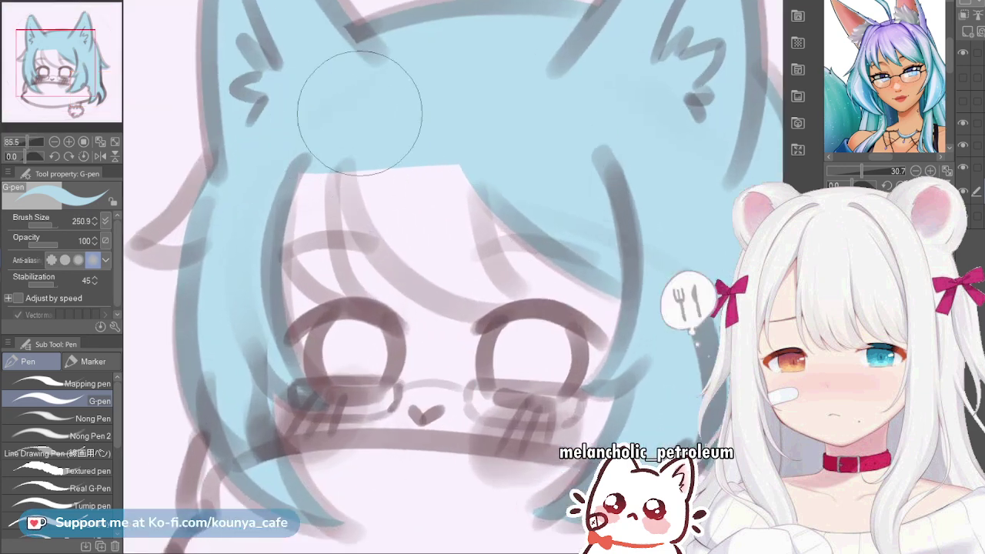
{"action": "left_click_drag", "start_coordinate": [364, 160], "coordinate": [459, 279]}
{"action": "left_click_drag", "start_coordinate": [346, 141], "coordinate": [508, 314]}
{"action": "key", "text": "ctrl+z"}
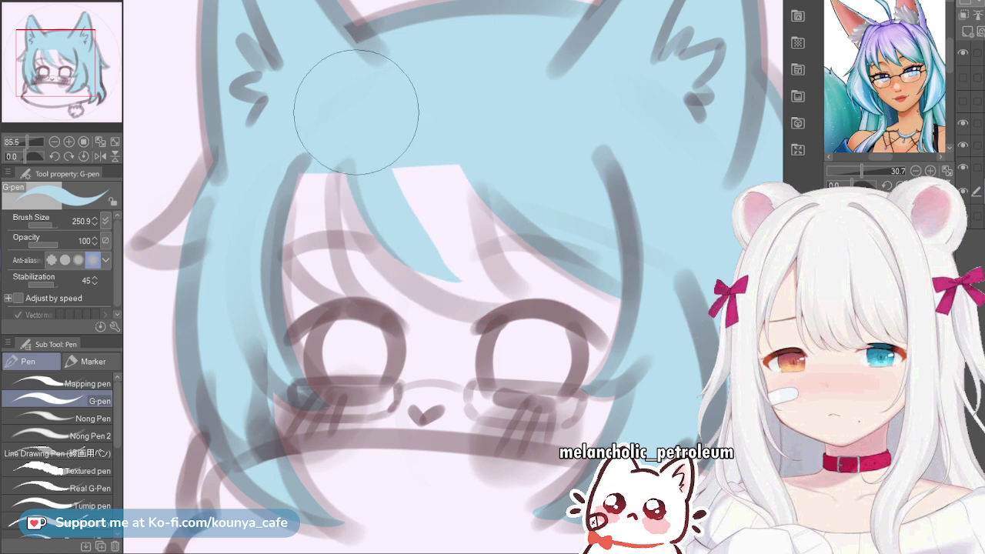
{"action": "mouse_move", "coordinate": [356, 112]}
{"action": "left_mouse_down"}
{"action": "mouse_move", "coordinate": [452, 278]}
{"action": "mouse_move", "coordinate": [337, 106]}
{"action": "mouse_move", "coordinate": [399, 255]}
{"action": "mouse_move", "coordinate": [456, 255]}
{"action": "mouse_move", "coordinate": [340, 104]}
{"action": "mouse_move", "coordinate": [409, 268]}
{"action": "mouse_move", "coordinate": [442, 253]}
{"action": "left_mouse_up"}
{"action": "key", "text": "ctrl+z"}
Paint the far edge of the central bang down to its tip in light blue at brush size 147.9
{"action": "key", "text": "bracketleft"}
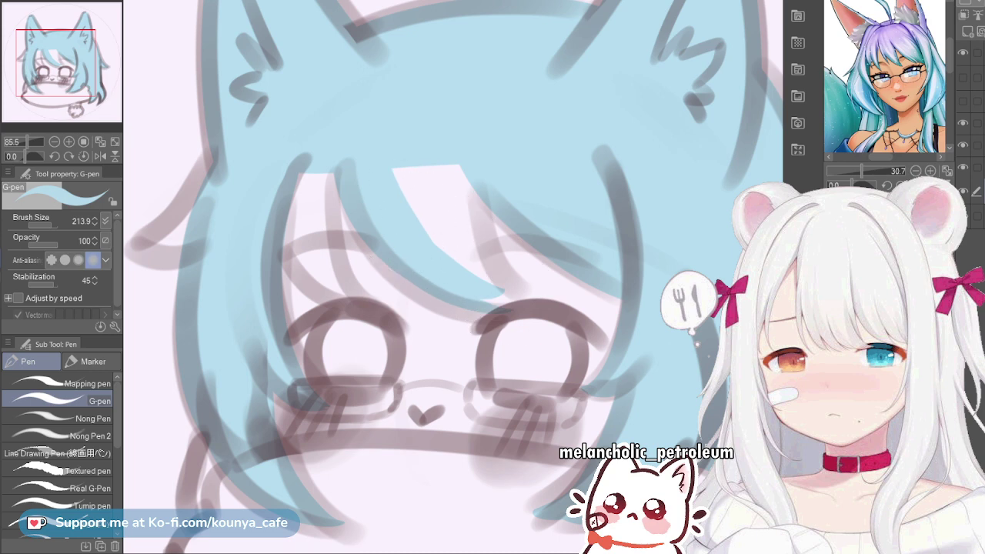
{"action": "key", "text": "bracketleft"}
{"action": "key", "text": "bracketleft"}
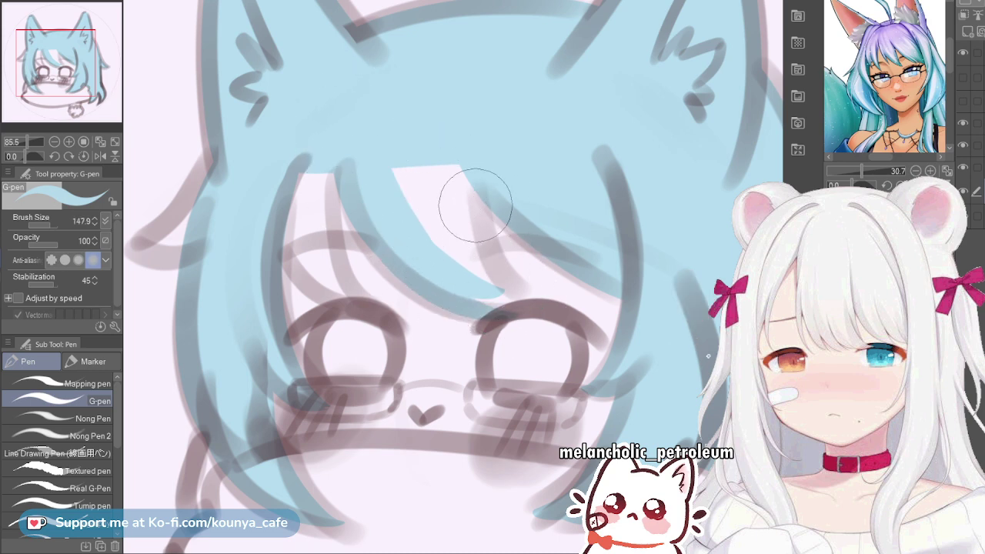
{"action": "left_click_drag", "start_coordinate": [467, 137], "coordinate": [547, 312]}
{"action": "key", "text": "ctrl+z"}
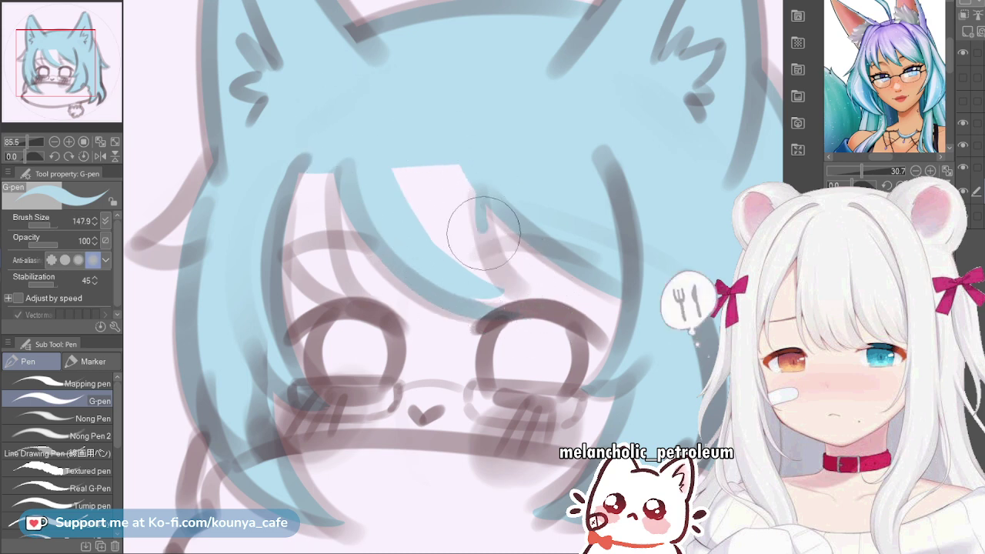
{"action": "left_click_drag", "start_coordinate": [483, 225], "coordinate": [531, 284]}
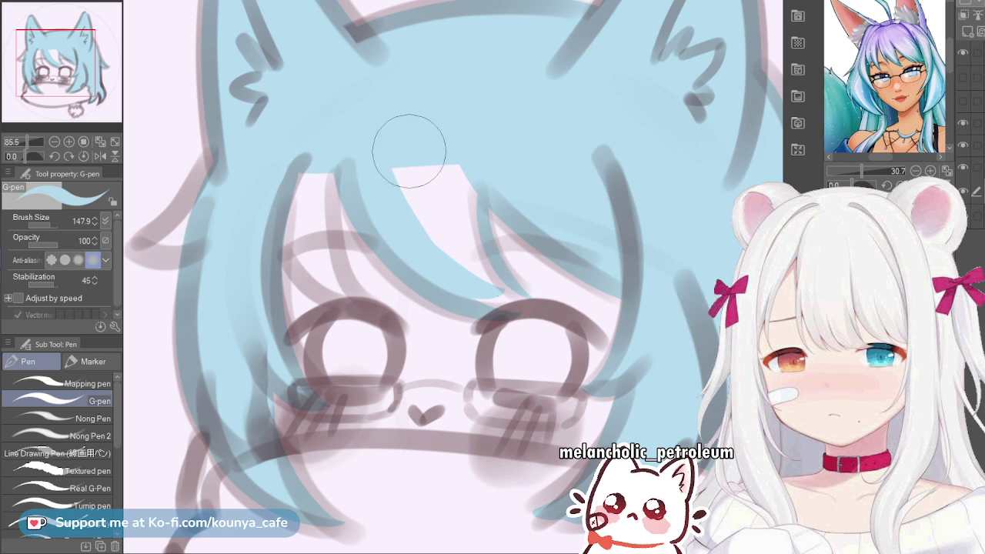
Fill the open gap between the two edges of the central bang in light blue
{"action": "left_click_drag", "start_coordinate": [390, 138], "coordinate": [468, 250]}
{"action": "mouse_move", "coordinate": [419, 125]}
{"action": "left_mouse_down"}
{"action": "mouse_move", "coordinate": [453, 203]}
{"action": "mouse_move", "coordinate": [459, 158]}
{"action": "mouse_move", "coordinate": [472, 253]}
{"action": "left_mouse_up"}
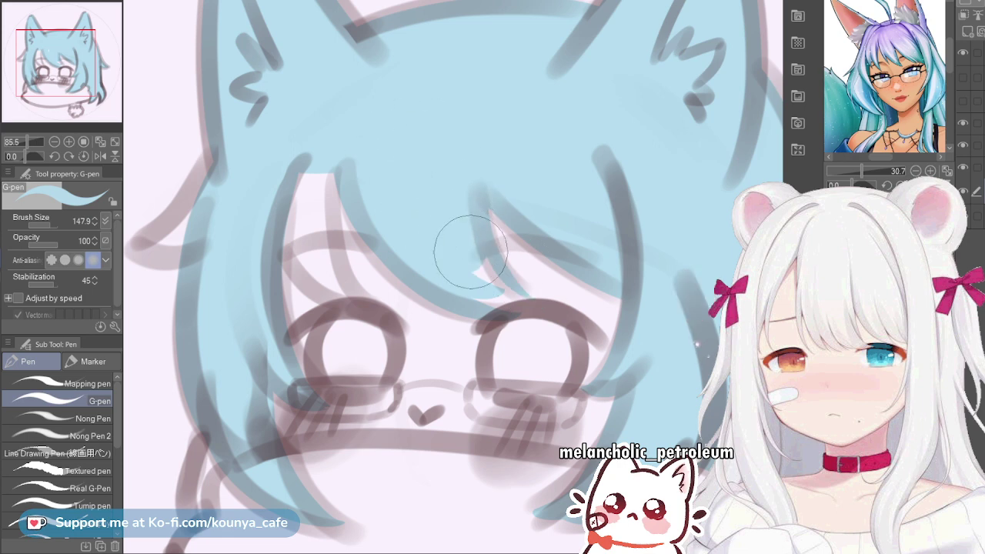
{"action": "left_click_drag", "start_coordinate": [449, 201], "coordinate": [495, 260]}
Fill and smooth the tip of the central bang above the eye in light blue, using brush sizes 223.3 and 180.6
{"action": "scroll", "coordinate": [495, 271], "scroll_direction": "up", "scroll_amount": 3}
{"action": "key", "text": "bracketright"}
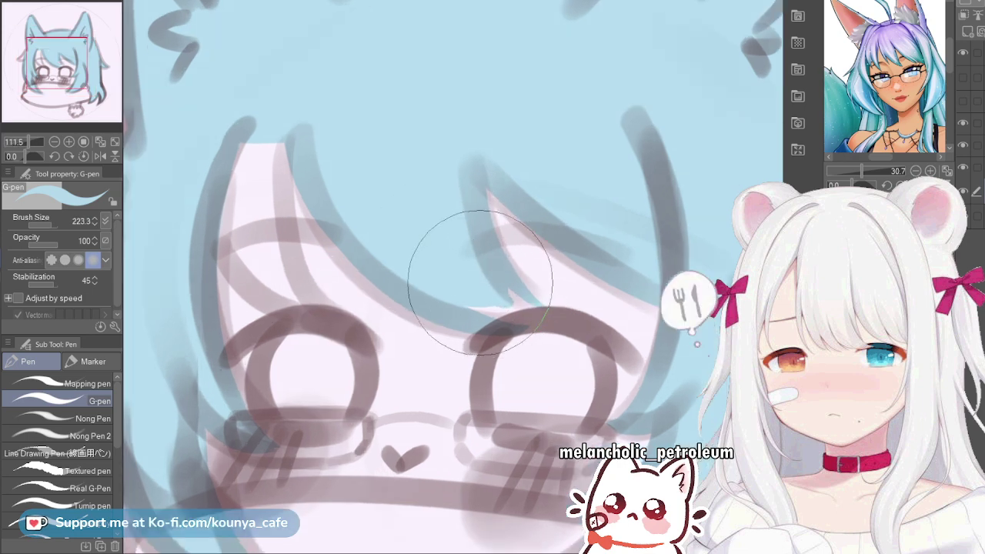
{"action": "left_click_drag", "start_coordinate": [428, 258], "coordinate": [528, 294]}
{"action": "left_click_drag", "start_coordinate": [457, 290], "coordinate": [516, 300]}
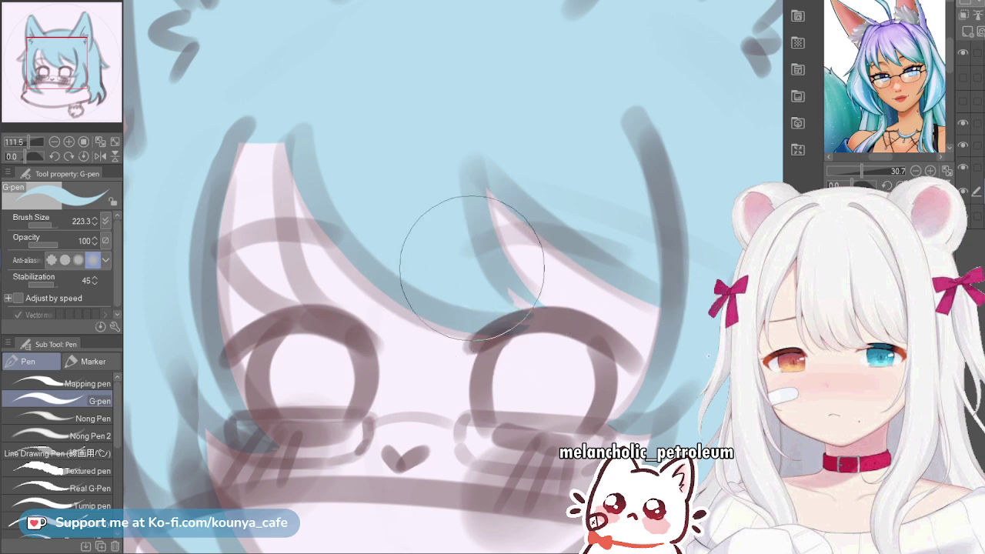
{"action": "left_click_drag", "start_coordinate": [470, 264], "coordinate": [517, 301]}
{"action": "key", "text": "["}
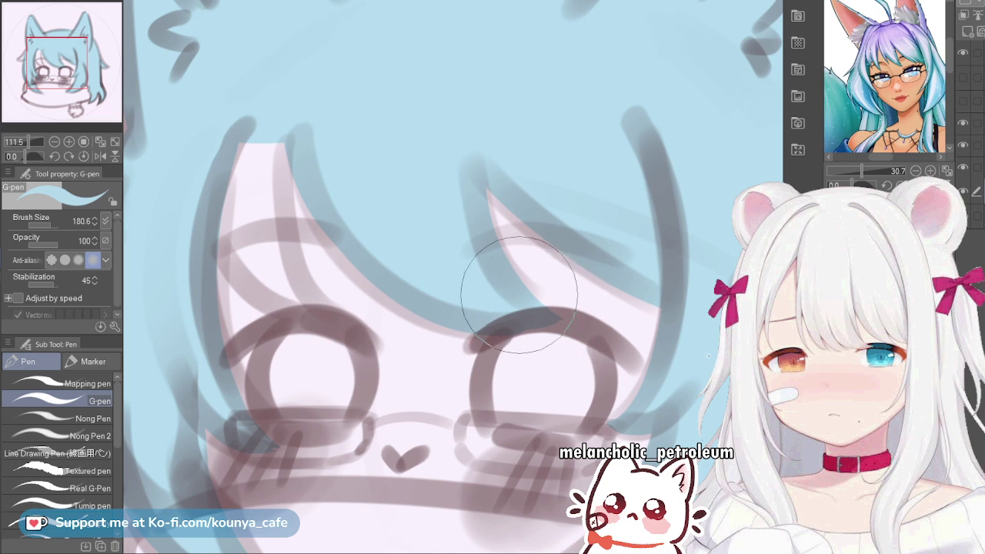
Paint the smaller bang between the central bang and the side lock in light blue, using brush sizes 212.2 and 156.4
{"action": "scroll", "coordinate": [517, 296], "scroll_direction": "down", "scroll_amount": 2}
{"action": "scroll", "coordinate": [376, 223], "scroll_direction": "up", "scroll_amount": 1}
{"action": "key", "text": "]"}
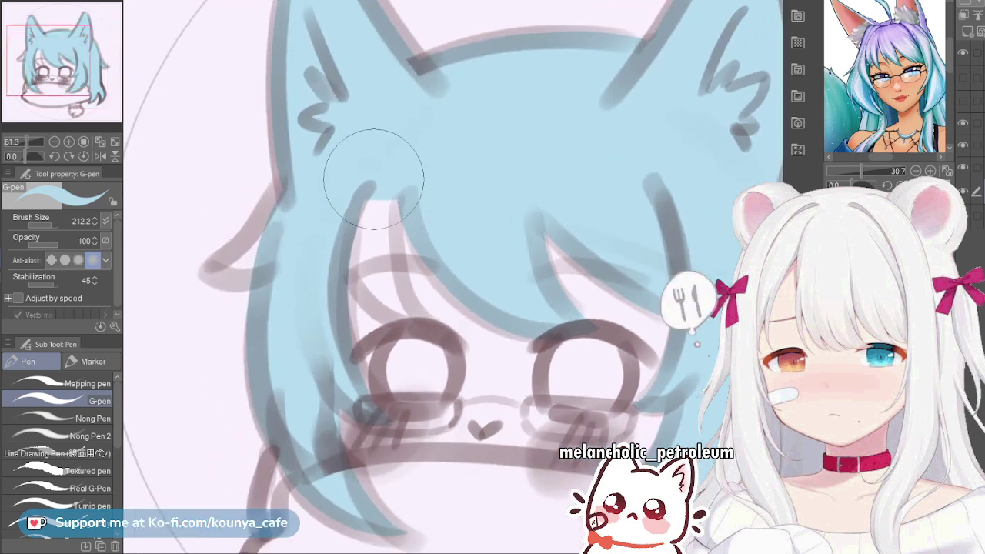
{"action": "left_click_drag", "start_coordinate": [373, 178], "coordinate": [388, 235]}
{"action": "key", "text": "["}
{"action": "key", "text": "["}
{"action": "left_click_drag", "start_coordinate": [397, 174], "coordinate": [408, 295]}
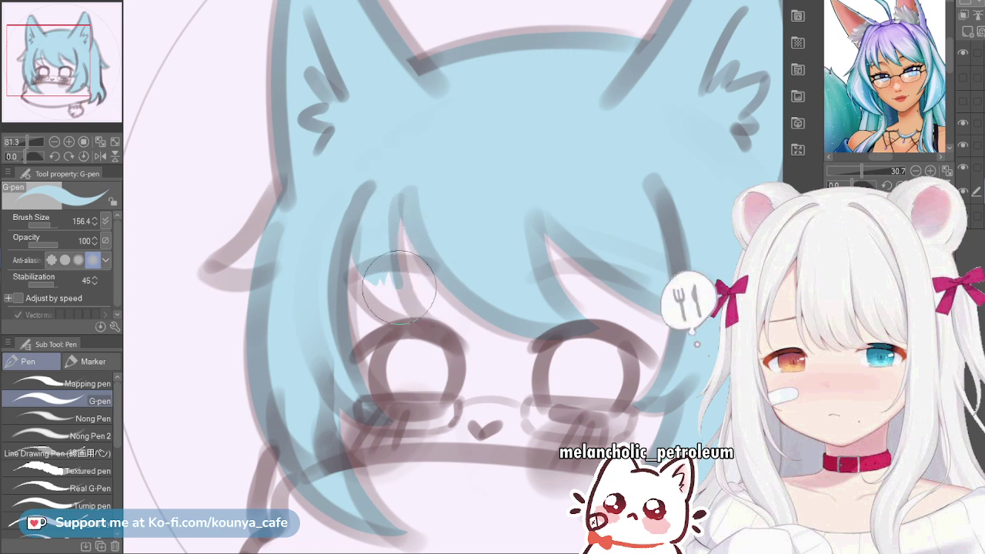
{"action": "scroll", "coordinate": [382, 278], "scroll_direction": "up", "scroll_amount": 1}
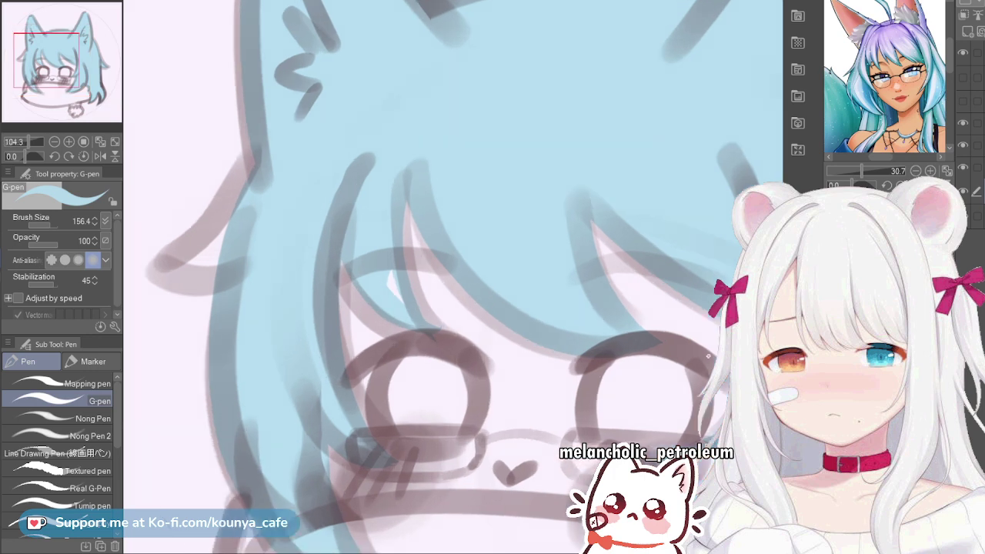
Trim the edges of the smaller bang's tip with the transparent colour, using brush sizes 44.3 and 39.8
{"action": "key", "text": "["}
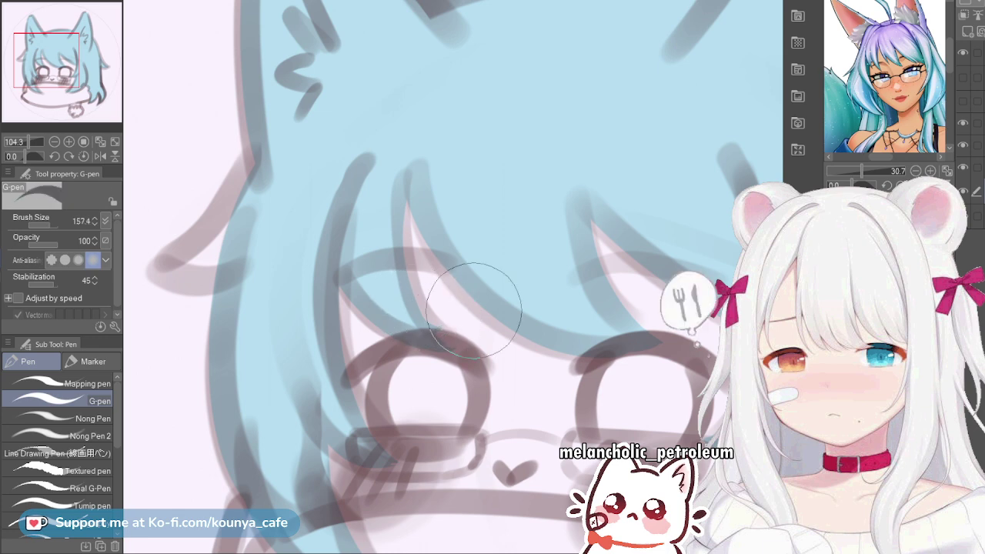
{"action": "key", "text": "["}
{"action": "key", "text": "["}
{"action": "key", "text": "["}
{"action": "scroll", "coordinate": [448, 334], "scroll_direction": "up", "scroll_amount": 4}
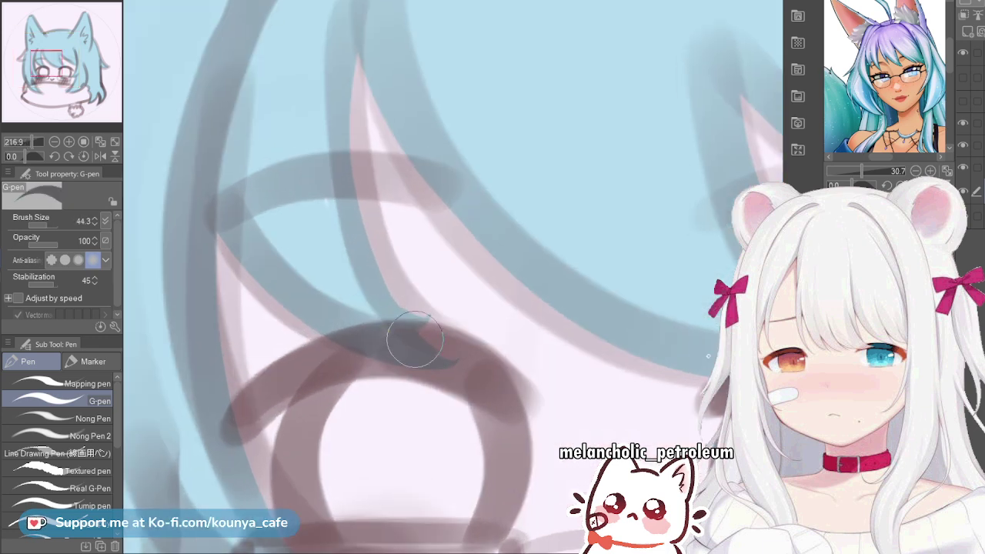
{"action": "left_click_drag", "start_coordinate": [395, 262], "coordinate": [449, 329]}
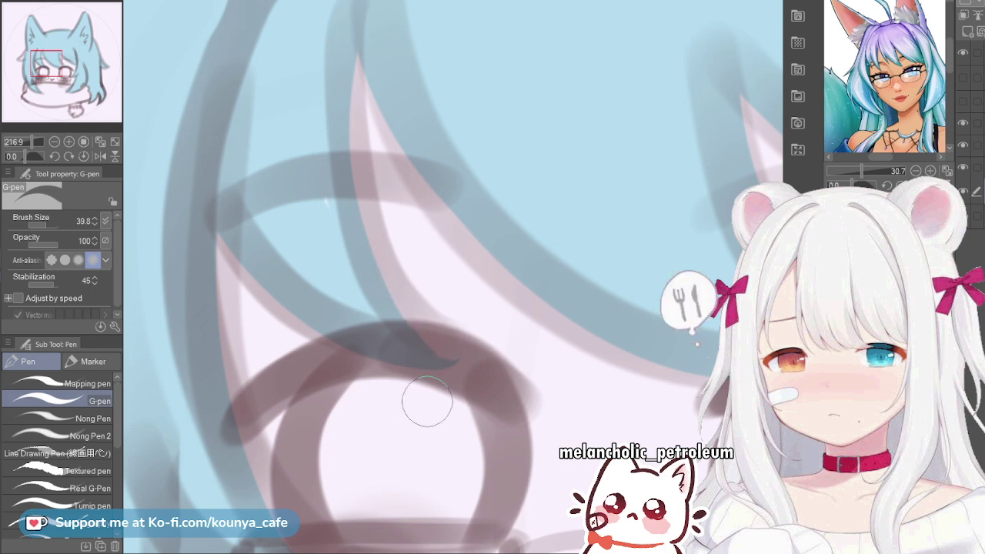
{"action": "scroll", "coordinate": [426, 361], "scroll_direction": "down", "scroll_amount": 3}
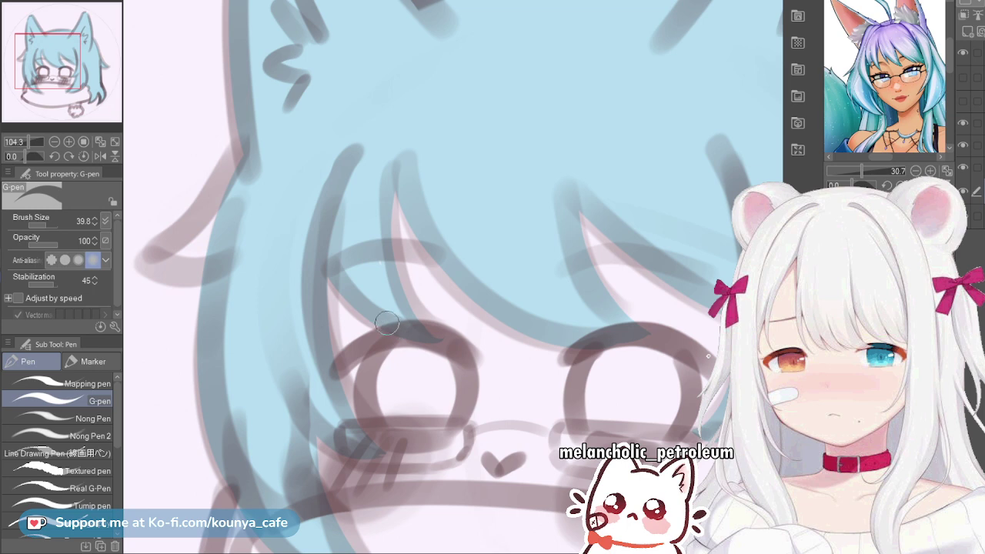
Paint the small flicked-out strand below the left ear in light blue, using brush sizes 106.7 and 65.6
{"action": "key", "text": "c"}
{"action": "key", "text": "]"}
{"action": "key", "text": "x"}
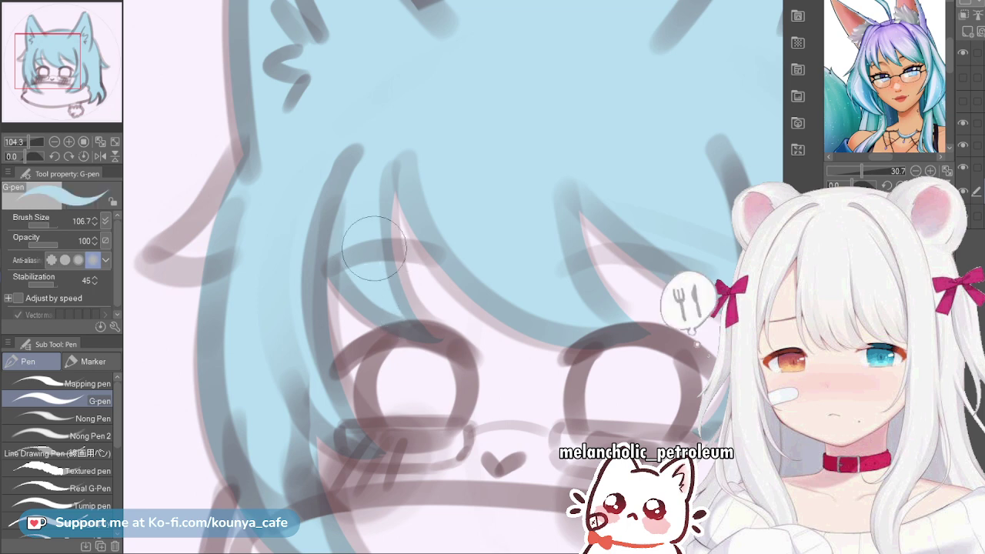
{"action": "scroll", "coordinate": [267, 248], "scroll_direction": "down", "scroll_amount": 2}
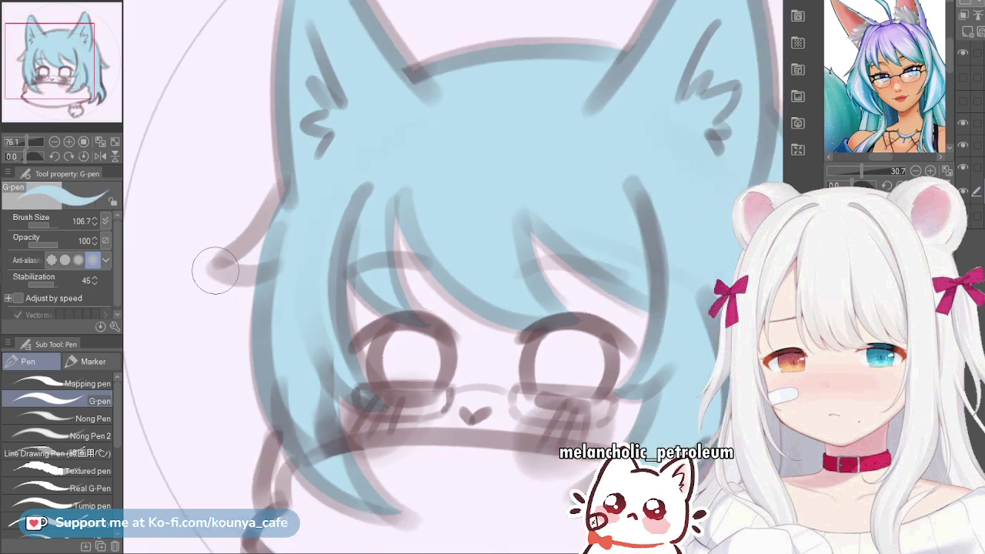
{"action": "left_click_drag", "start_coordinate": [215, 270], "coordinate": [287, 148]}
{"action": "key", "text": "ctrl+z"}
{"action": "left_click_drag", "start_coordinate": [210, 269], "coordinate": [298, 146]}
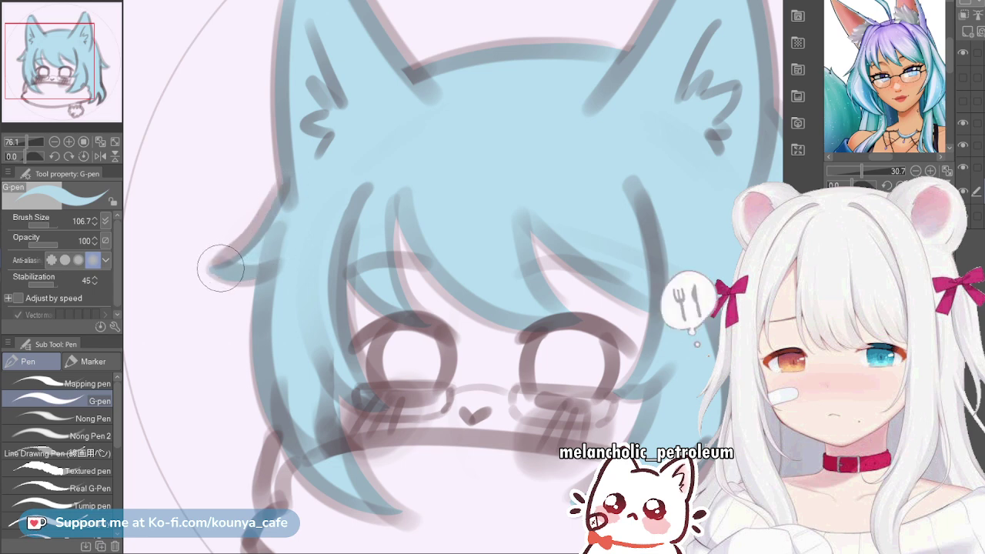
{"action": "left_click_drag", "start_coordinate": [208, 260], "coordinate": [280, 157]}
{"action": "key", "text": "ctrl+z"}
{"action": "scroll", "coordinate": [204, 255], "scroll_direction": "up", "scroll_amount": 2}
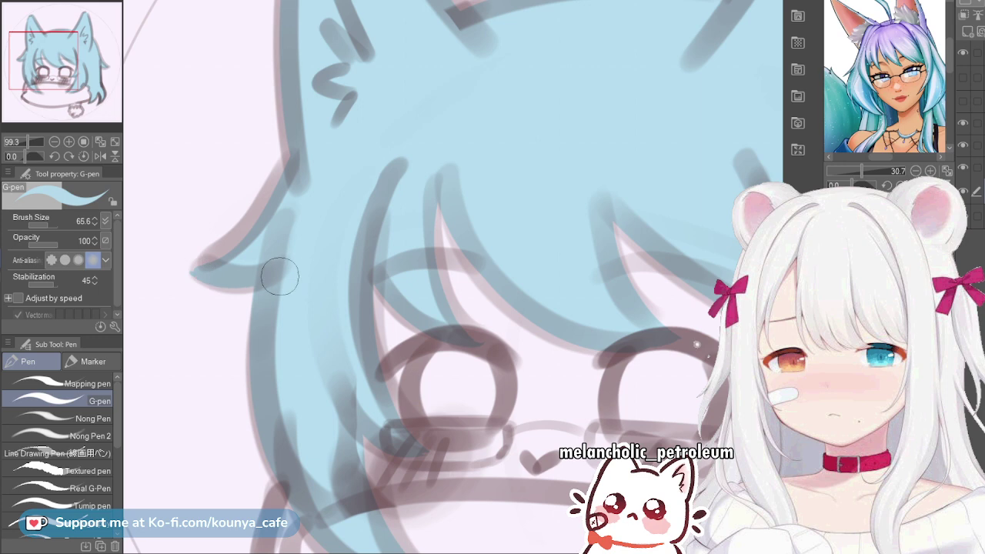
Paint the outer edge of the short back-hair strand beside the scarf's left end in light blue at brush size 74.5
{"action": "scroll", "coordinate": [281, 235], "scroll_direction": "down", "scroll_amount": 6}
{"action": "scroll", "coordinate": [376, 308], "scroll_direction": "up", "scroll_amount": 5}
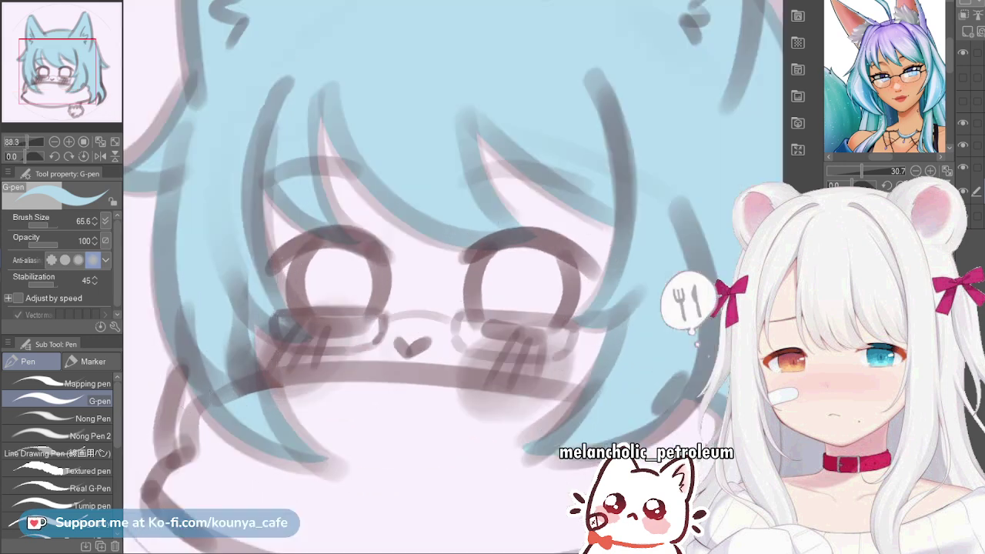
{"action": "left_click_drag", "start_coordinate": [385, 323], "coordinate": [432, 272]}
{"action": "scroll", "coordinate": [233, 333], "scroll_direction": "up", "scroll_amount": 3}
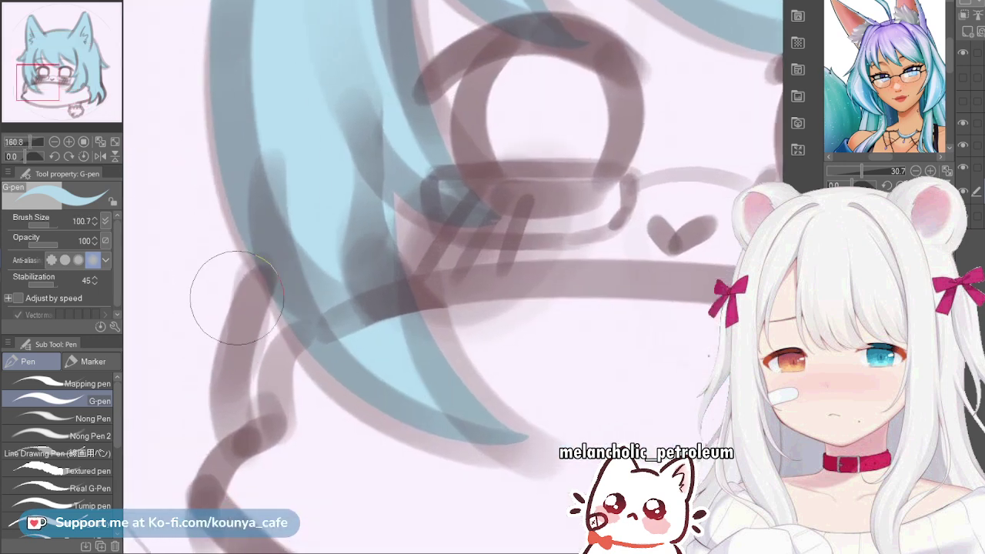
{"action": "key", "text": "ctrl+z"}
{"action": "mouse_move", "coordinate": [269, 257]}
{"action": "left_mouse_down"}
{"action": "mouse_move", "coordinate": [257, 305]}
{"action": "mouse_move", "coordinate": [260, 445]}
{"action": "left_mouse_up"}
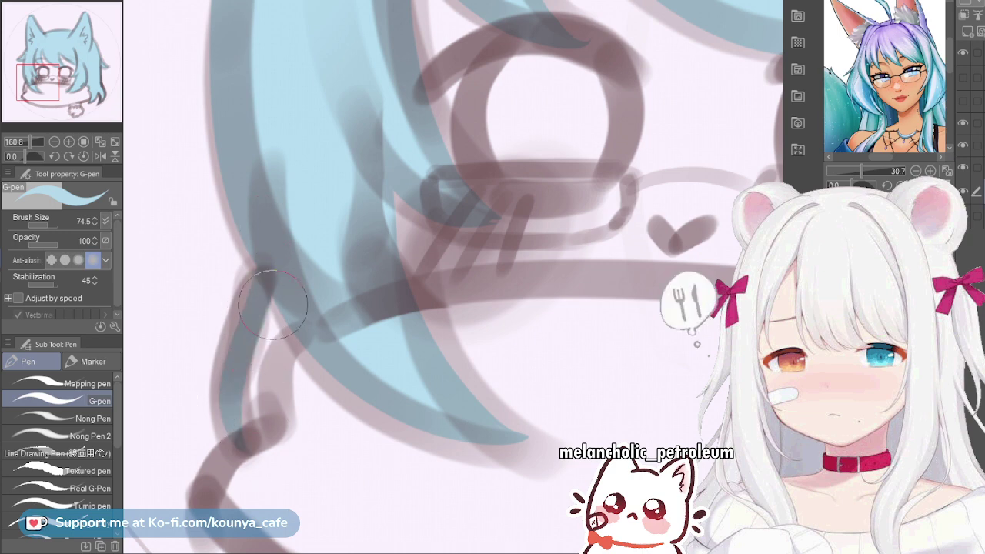
{"action": "key", "text": "ctrl+z"}
{"action": "left_click_drag", "start_coordinate": [269, 250], "coordinate": [254, 439]}
{"action": "left_click_drag", "start_coordinate": [271, 259], "coordinate": [258, 441]}
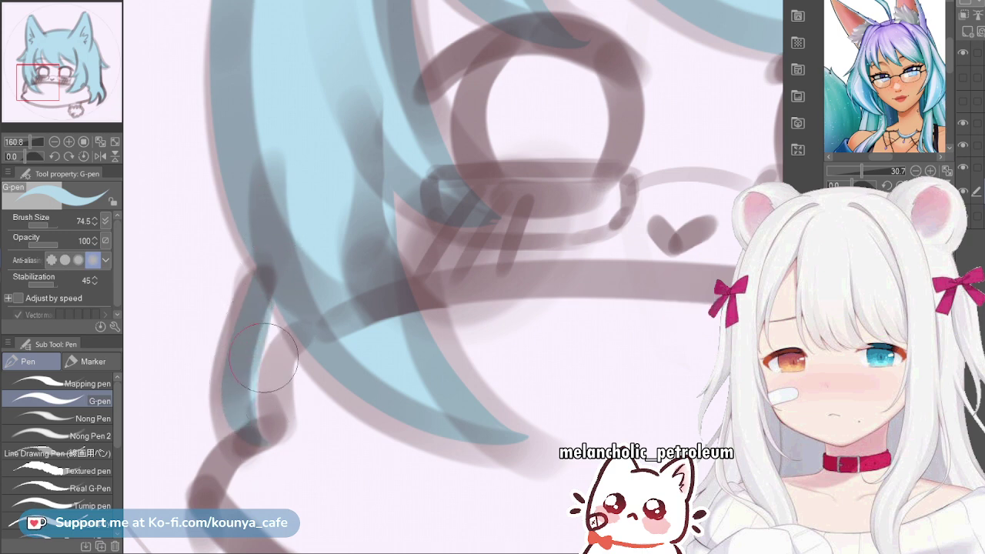
Paint the inner side of the short back-hair strand beside the scarf in light blue at brush size 74.5
{"action": "left_click_drag", "start_coordinate": [271, 307], "coordinate": [266, 416]}
{"action": "left_click_drag", "start_coordinate": [313, 309], "coordinate": [268, 416]}
{"action": "key", "text": "ctrl+z"}
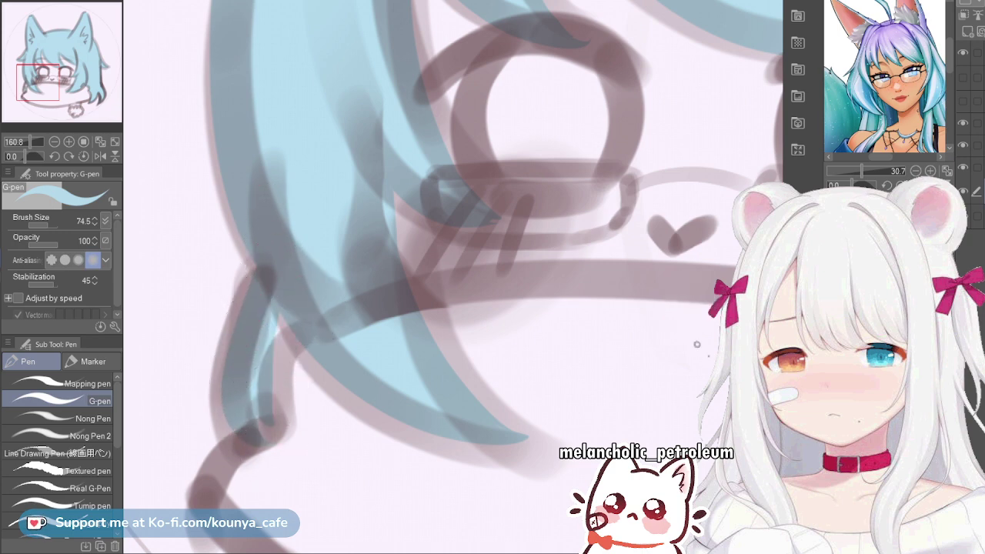
{"action": "mouse_move", "coordinate": [316, 309]}
{"action": "left_mouse_down"}
{"action": "mouse_move", "coordinate": [267, 382]}
{"action": "mouse_move", "coordinate": [283, 389]}
{"action": "mouse_move", "coordinate": [278, 414]}
{"action": "mouse_move", "coordinate": [257, 433]}
{"action": "left_mouse_up"}
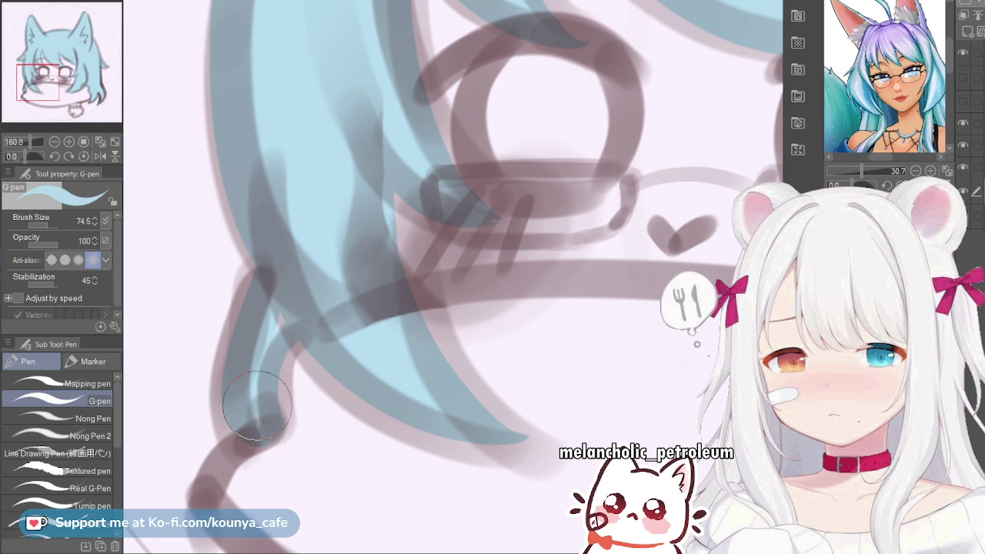
{"action": "scroll", "coordinate": [254, 420], "scroll_direction": "down", "scroll_amount": 6}
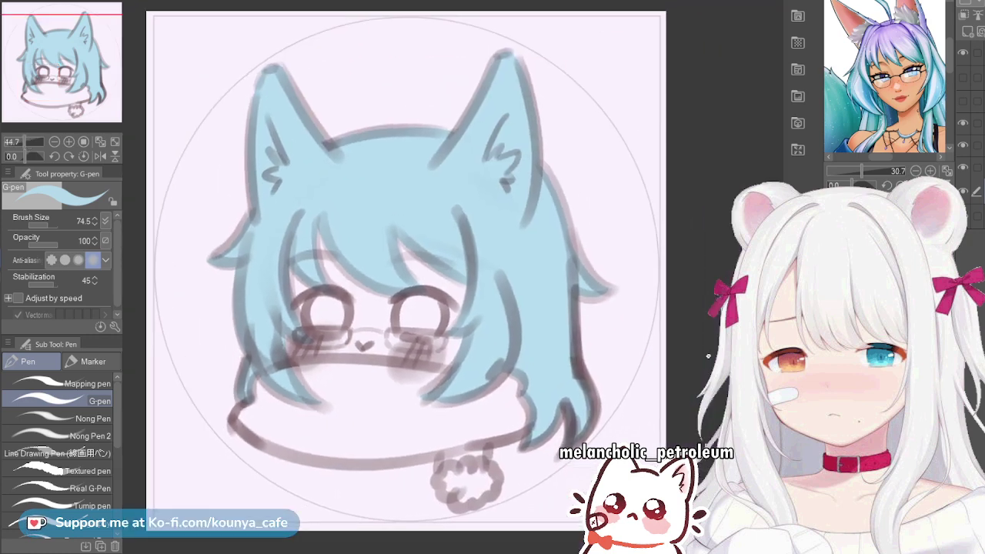
Pick the red of the scarf from the finished pink-haired chibi illustration as the drawing colour
{"action": "scroll", "coordinate": [330, 277], "scroll_direction": "up", "scroll_amount": 2}
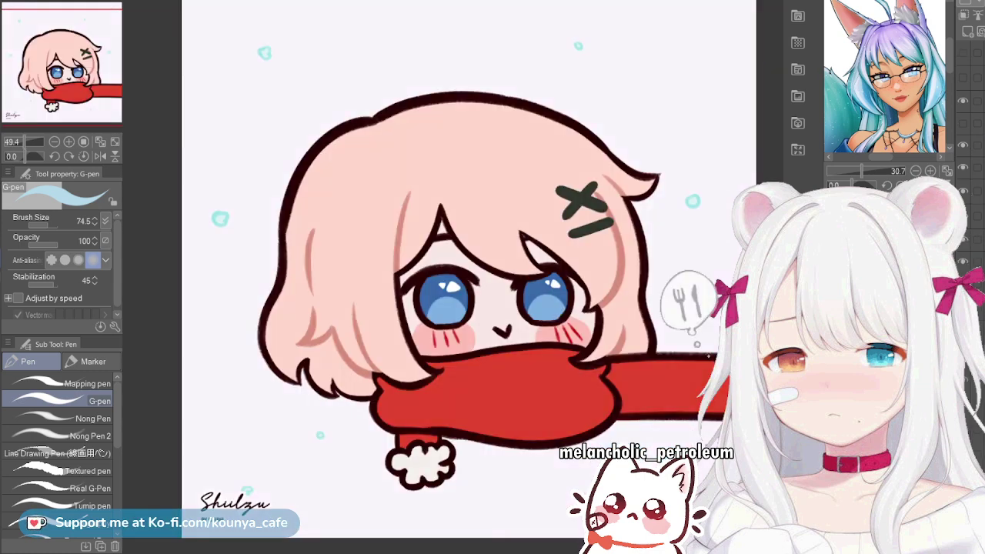
{"action": "key", "text": "x"}
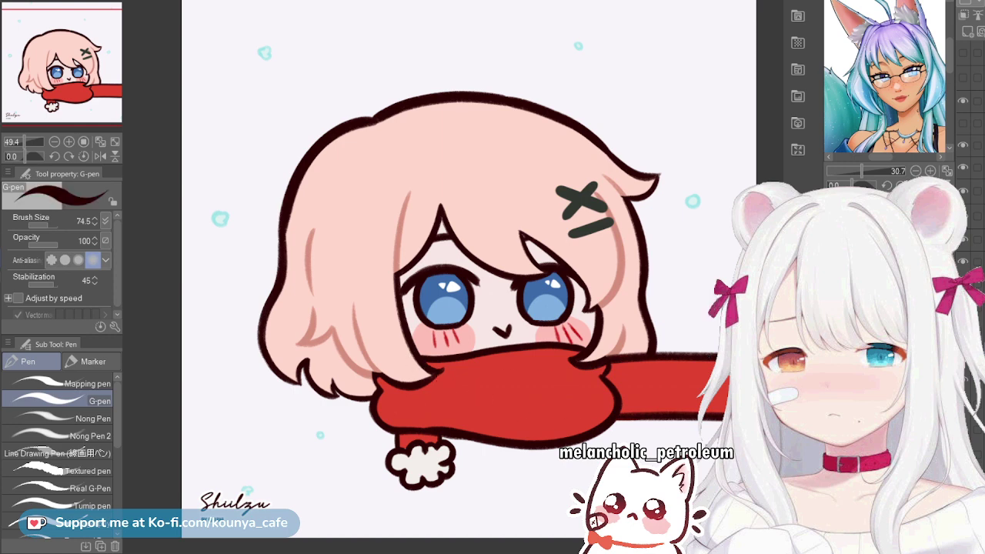
{"action": "left_click", "coordinate": [507, 359], "text": "alt"}
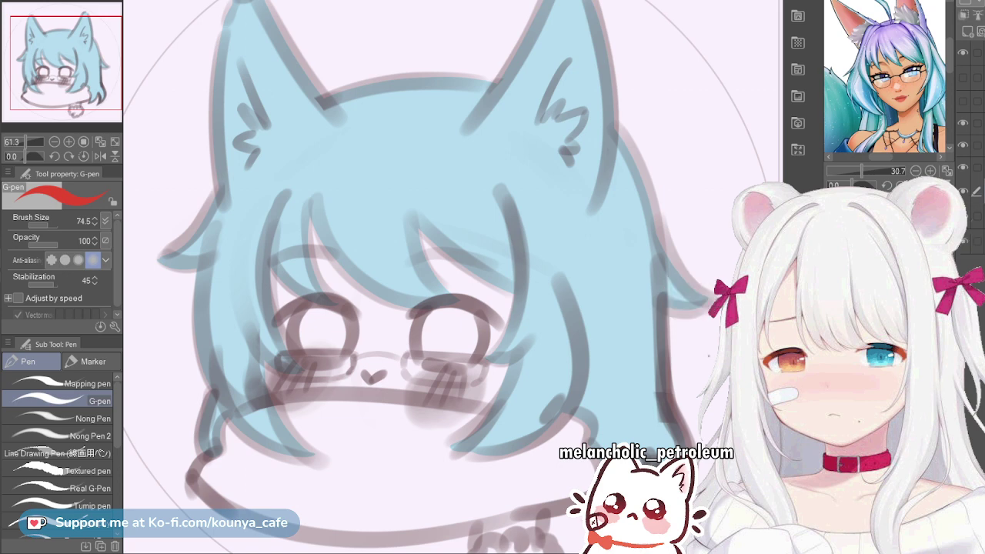
Paint the upper band of the scarf in red below the mouth, reaching behind both front hair locks, at brush sizes 206.8 and 105.3
{"action": "left_click_drag", "start_coordinate": [330, 462], "coordinate": [343, 427]}
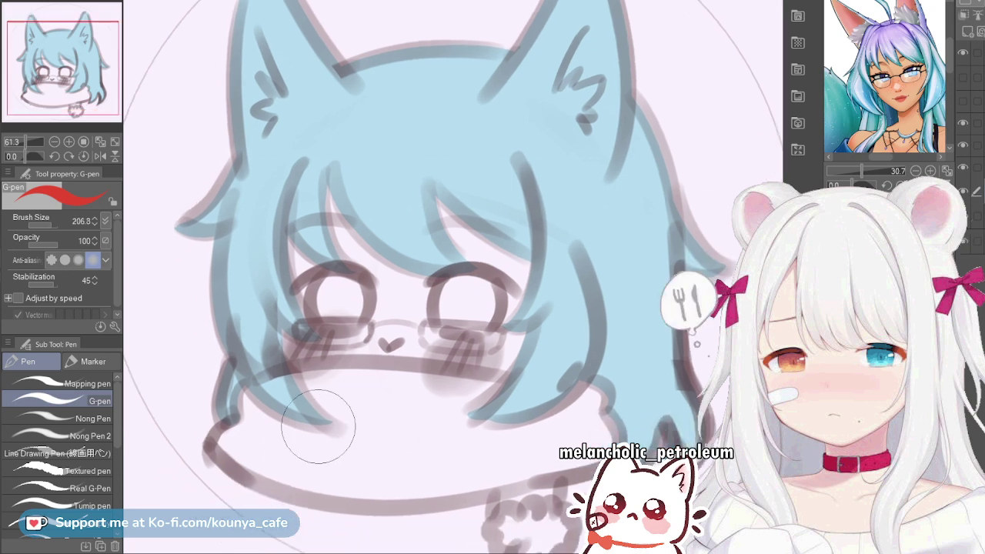
{"action": "mouse_move", "coordinate": [264, 400]}
{"action": "left_mouse_down"}
{"action": "mouse_move", "coordinate": [387, 398]}
{"action": "mouse_move", "coordinate": [291, 406]}
{"action": "left_mouse_up"}
{"action": "key", "text": "ctrl+z"}
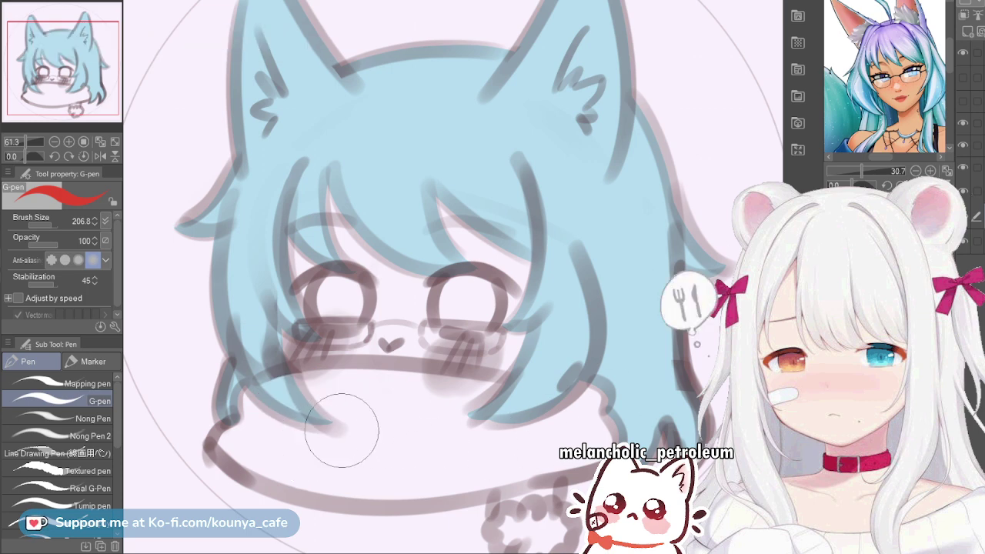
{"action": "mouse_move", "coordinate": [287, 421]}
{"action": "left_mouse_down"}
{"action": "mouse_move", "coordinate": [345, 419]}
{"action": "mouse_move", "coordinate": [304, 401]}
{"action": "mouse_move", "coordinate": [269, 405]}
{"action": "mouse_move", "coordinate": [258, 414]}
{"action": "mouse_move", "coordinate": [368, 391]}
{"action": "mouse_move", "coordinate": [517, 419]}
{"action": "left_mouse_up"}
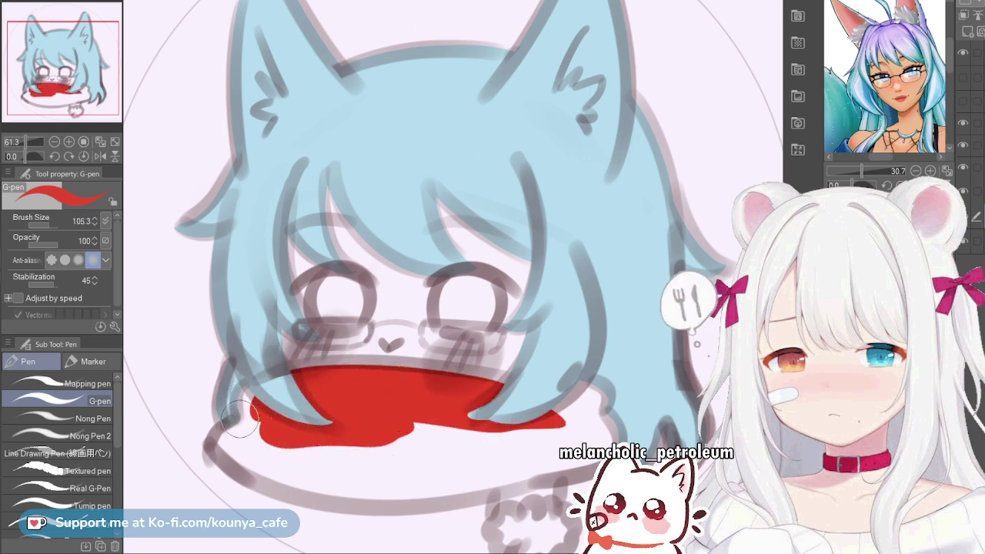
{"action": "mouse_move", "coordinate": [279, 379]}
{"action": "left_mouse_down"}
{"action": "mouse_move", "coordinate": [387, 369]}
{"action": "mouse_move", "coordinate": [558, 408]}
{"action": "left_mouse_up"}
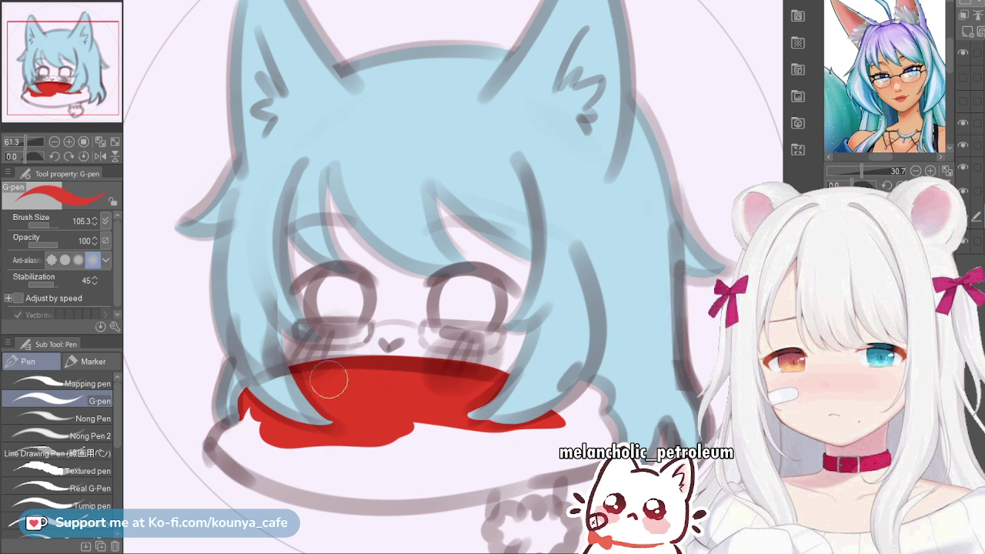
Shift the red scarf paint slightly downward with a transform
{"action": "key", "text": "ctrl+t"}
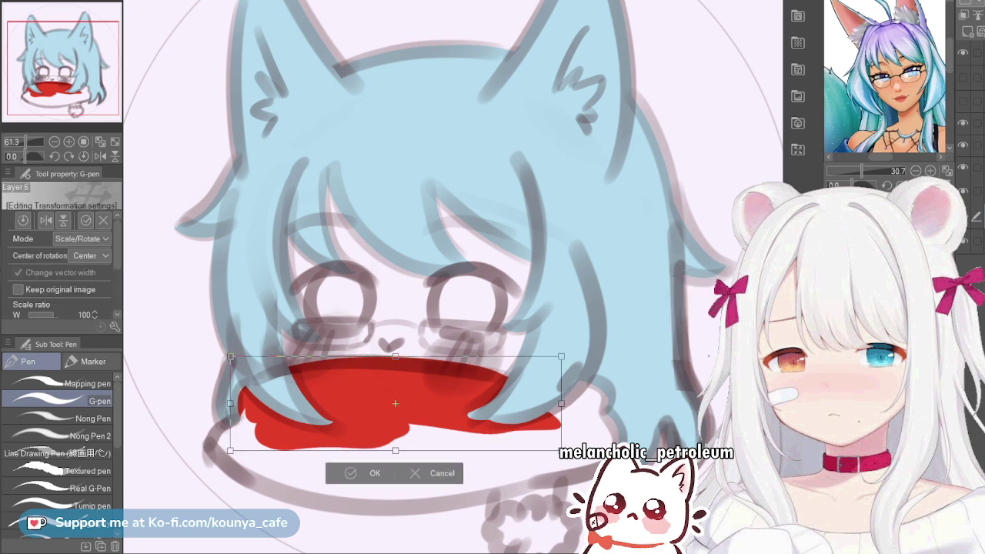
{"action": "left_click_drag", "start_coordinate": [397, 403], "coordinate": [398, 407]}
{"action": "key", "text": "Return"}
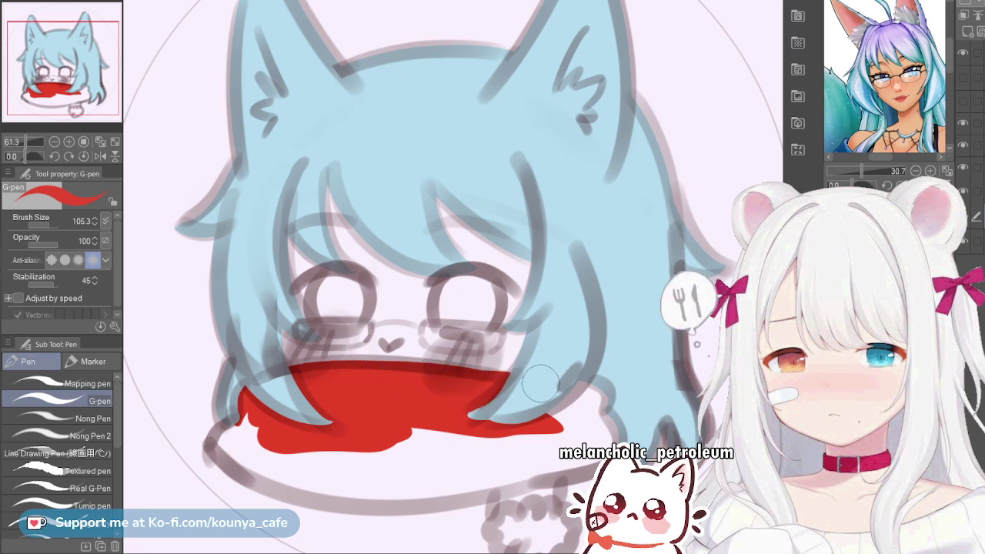
Paint the upper fold at the scarf's right end in red, starting at brush size 105.3
{"action": "mouse_move", "coordinate": [559, 383]}
{"action": "left_mouse_down"}
{"action": "mouse_move", "coordinate": [597, 407]}
{"action": "mouse_move", "coordinate": [553, 404]}
{"action": "mouse_move", "coordinate": [534, 391]}
{"action": "mouse_move", "coordinate": [519, 412]}
{"action": "mouse_move", "coordinate": [592, 400]}
{"action": "mouse_move", "coordinate": [559, 419]}
{"action": "mouse_move", "coordinate": [591, 416]}
{"action": "left_mouse_up"}
{"action": "key", "text": "]"}
{"action": "key", "text": "]"}
{"action": "key", "text": "]"}
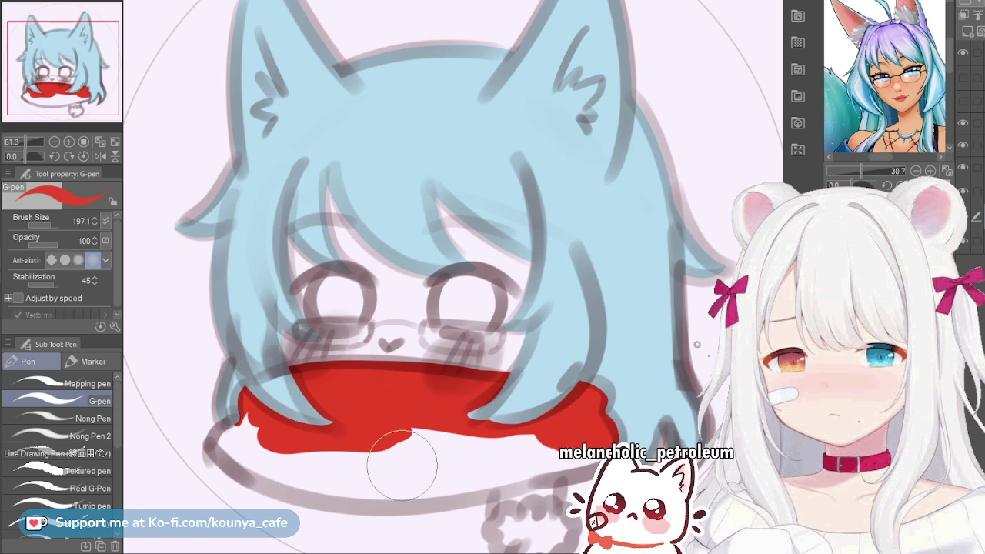
Paint the upper edge of the scarf's left end in red at brush size 88.2, undoing unwanted strokes
{"action": "key", "text": "["}
{"action": "key", "text": "["}
{"action": "key", "text": "["}
{"action": "left_click_drag", "start_coordinate": [268, 440], "coordinate": [259, 390]}
{"action": "scroll", "coordinate": [256, 394], "scroll_direction": "up", "scroll_amount": 2}
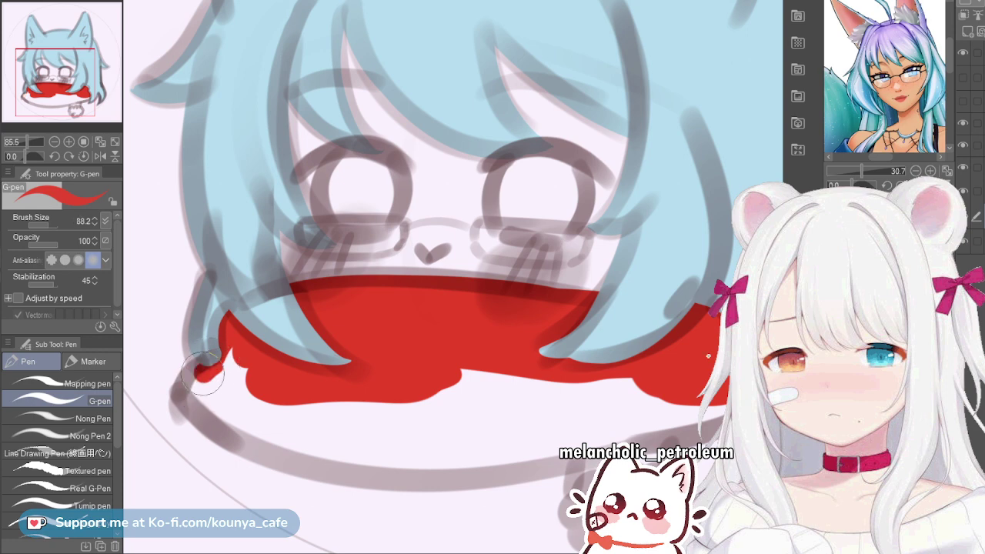
{"action": "mouse_move", "coordinate": [202, 374]}
{"action": "left_mouse_down"}
{"action": "mouse_move", "coordinate": [215, 392]}
{"action": "mouse_move", "coordinate": [201, 368]}
{"action": "mouse_move", "coordinate": [193, 401]}
{"action": "mouse_move", "coordinate": [208, 378]}
{"action": "left_mouse_up"}
{"action": "key", "text": "ctrl+z"}
{"action": "key", "text": "ctrl+z"}
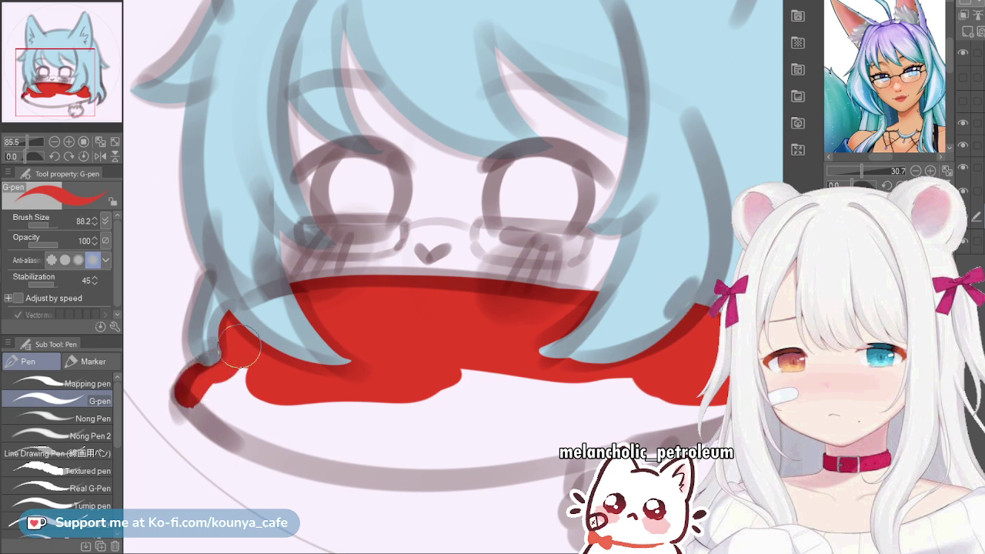
Paint the scarf's lower left outline in red at brush sizes 115.7 and 99.5, undoing strokes that miss the sketch
{"action": "scroll", "coordinate": [231, 385], "scroll_direction": "down", "scroll_amount": 1}
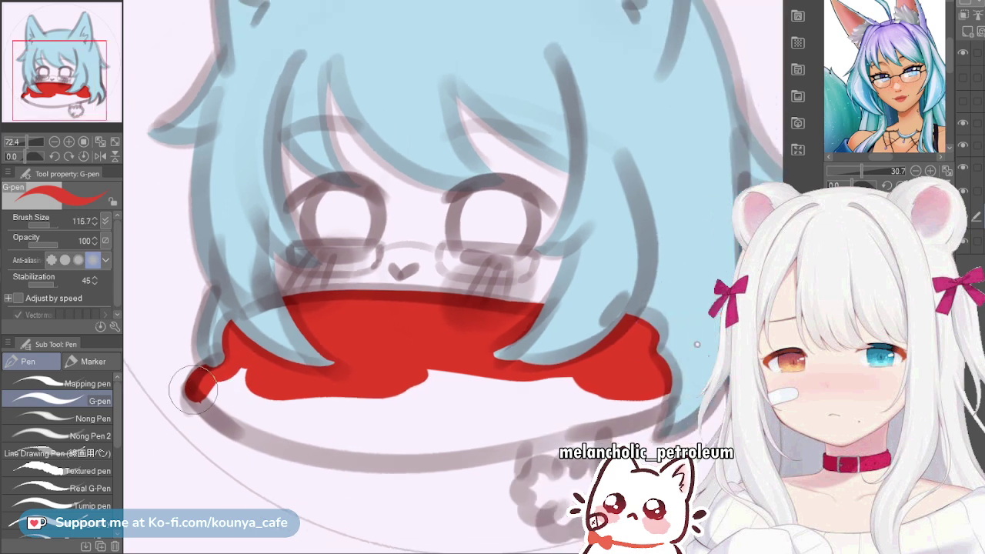
{"action": "mouse_move", "coordinate": [194, 390]}
{"action": "left_mouse_down"}
{"action": "mouse_move", "coordinate": [239, 432]}
{"action": "mouse_move", "coordinate": [331, 448]}
{"action": "left_mouse_up"}
{"action": "key", "text": "ctrl+z"}
{"action": "key", "text": "["}
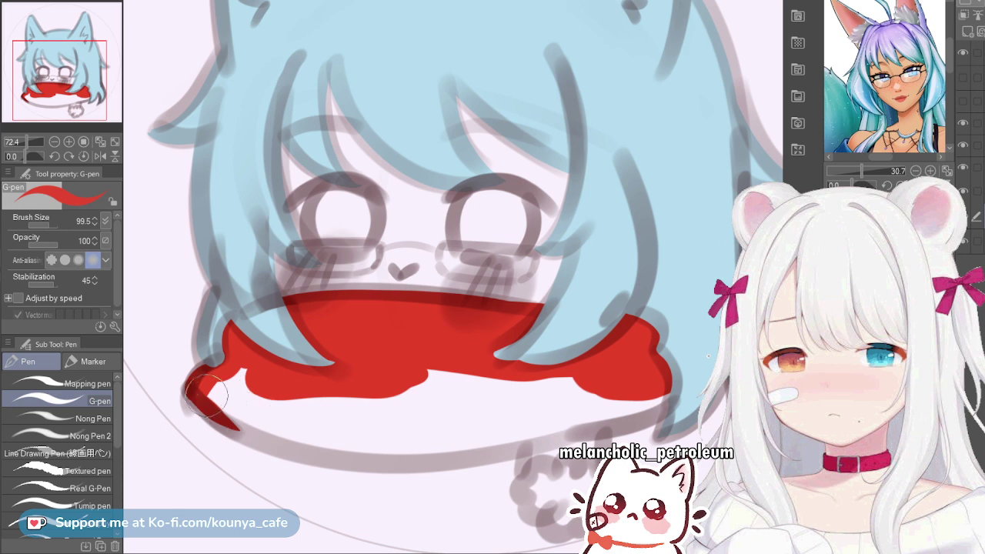
{"action": "left_click_drag", "start_coordinate": [207, 400], "coordinate": [331, 448]}
{"action": "key", "text": "ctrl+z"}
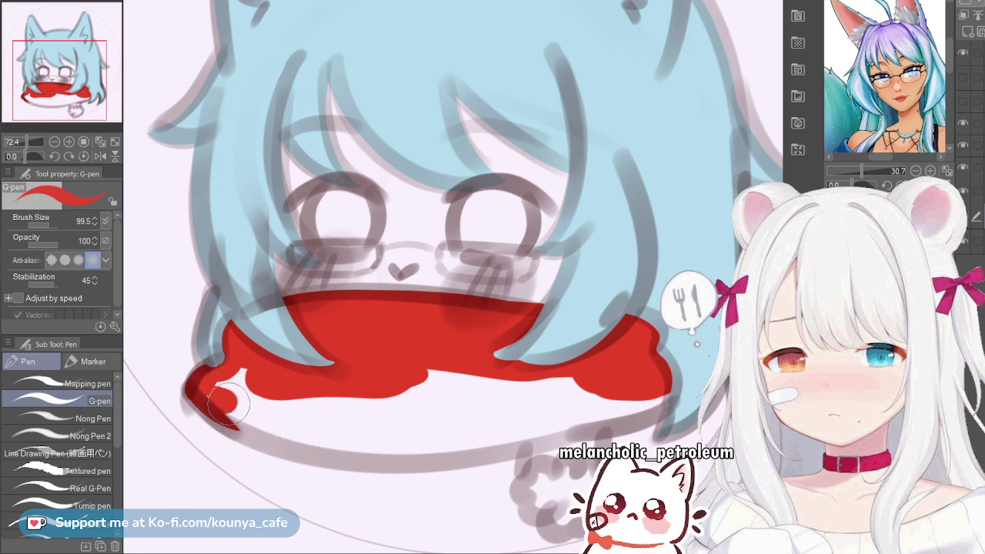
Fill the scarf's left end and the unpainted middle of its body in red at brush sizes 99.5 and 192.9
{"action": "left_click_drag", "start_coordinate": [229, 404], "coordinate": [259, 416]}
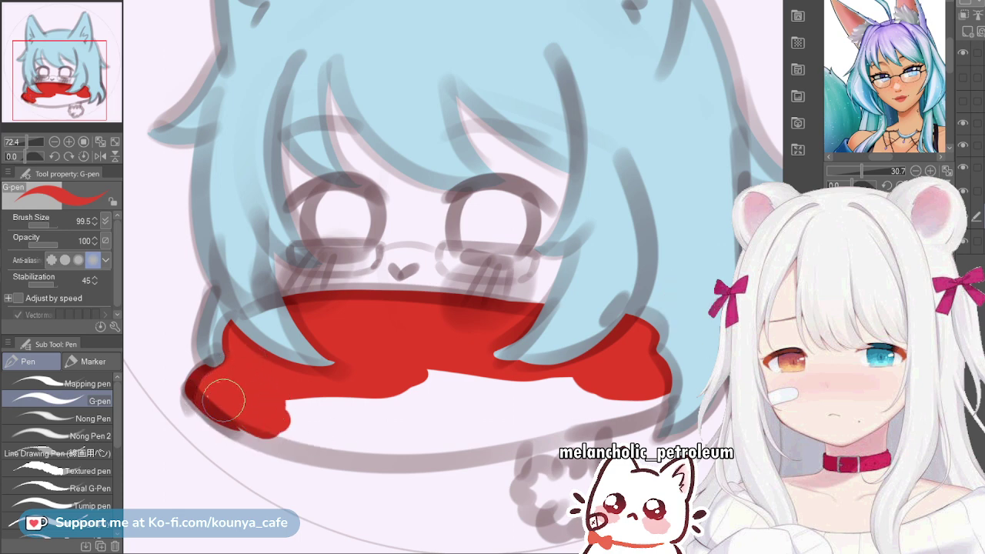
{"action": "mouse_move", "coordinate": [205, 397]}
{"action": "left_mouse_down"}
{"action": "mouse_move", "coordinate": [283, 435]}
{"action": "mouse_move", "coordinate": [377, 443]}
{"action": "left_mouse_up"}
{"action": "key", "text": "ctrl+z"}
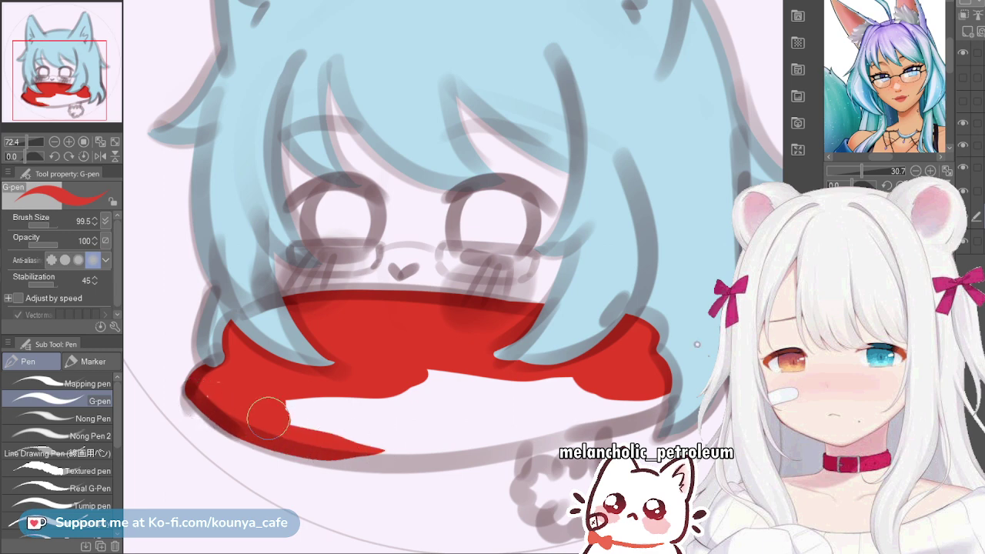
{"action": "mouse_move", "coordinate": [267, 417]}
{"action": "left_mouse_down"}
{"action": "mouse_move", "coordinate": [333, 428]}
{"action": "mouse_move", "coordinate": [400, 402]}
{"action": "mouse_move", "coordinate": [424, 377]}
{"action": "mouse_move", "coordinate": [574, 375]}
{"action": "left_mouse_up"}
{"action": "left_click_drag", "start_coordinate": [373, 420], "coordinate": [629, 371]}
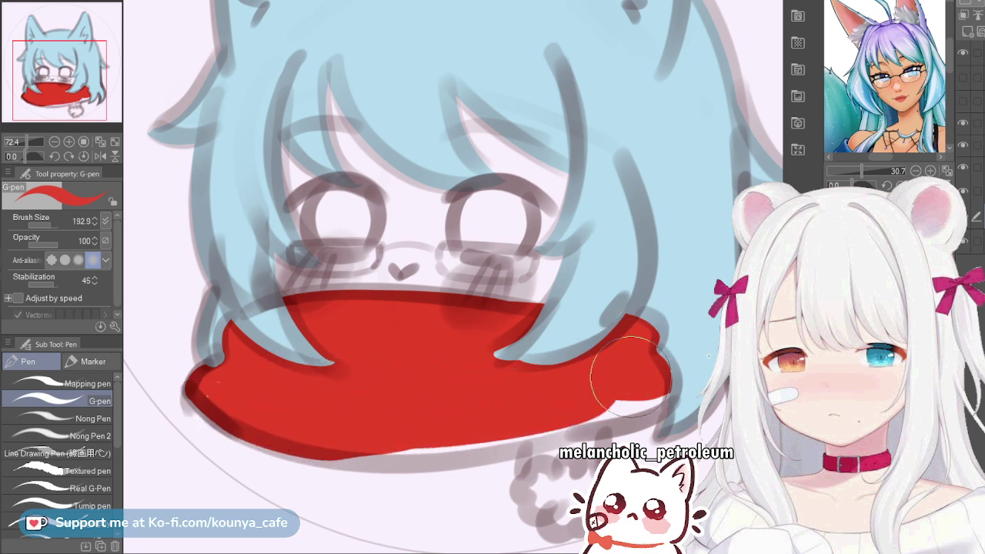
Extend the red along the scarf's bottom edge toward its right end at brush size 133.9
{"action": "key", "text": "bracketleft"}
{"action": "key", "text": "bracketleft"}
{"action": "mouse_move", "coordinate": [335, 428]}
{"action": "left_mouse_down"}
{"action": "mouse_move", "coordinate": [263, 414]}
{"action": "mouse_move", "coordinate": [663, 383]}
{"action": "left_mouse_up"}
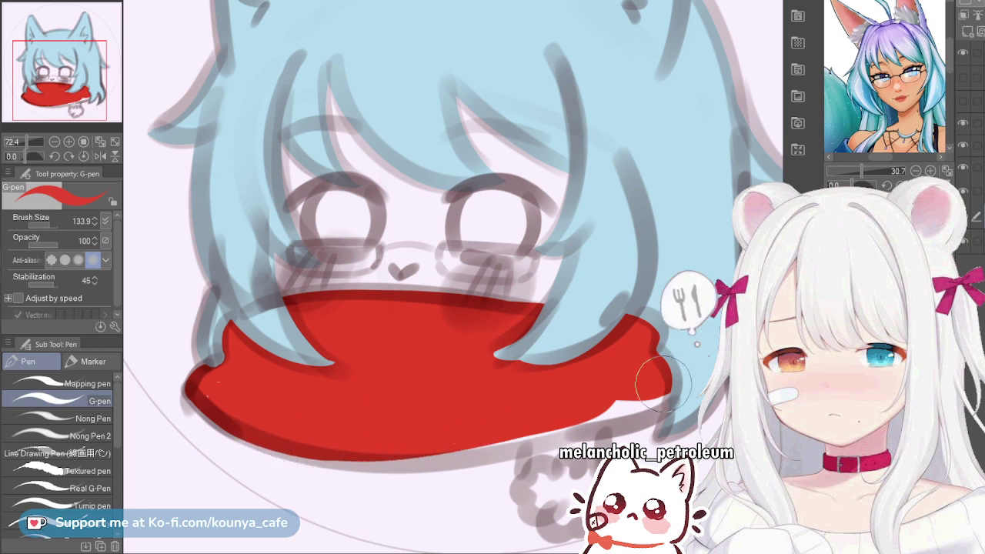
{"action": "left_click_drag", "start_coordinate": [295, 435], "coordinate": [623, 388]}
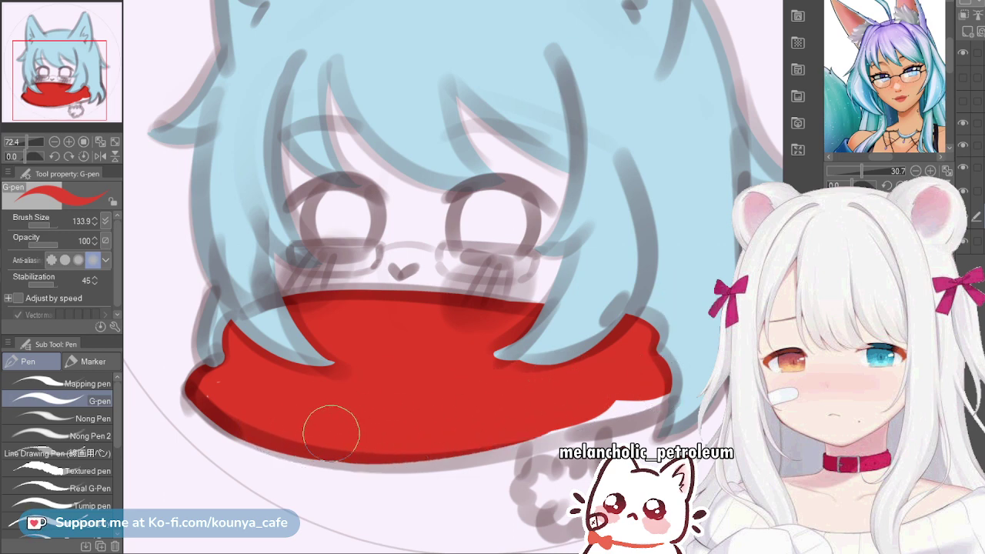
{"action": "left_click_drag", "start_coordinate": [335, 440], "coordinate": [621, 413]}
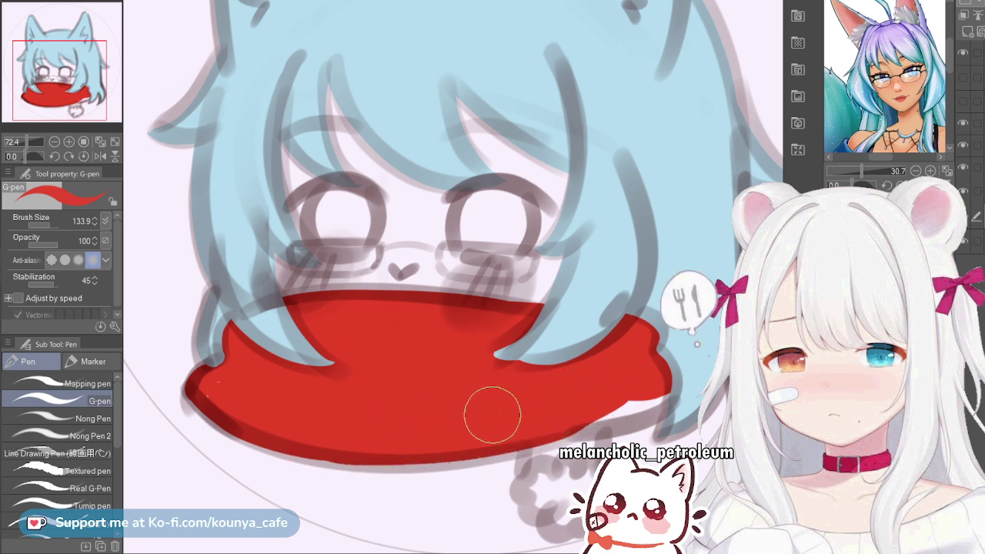
Try to paint the scarf's lower right corner in red at brush sizes 110.4 and 109.5, undoing the strokes
{"action": "scroll", "coordinate": [568, 407], "scroll_direction": "up", "scroll_amount": 5}
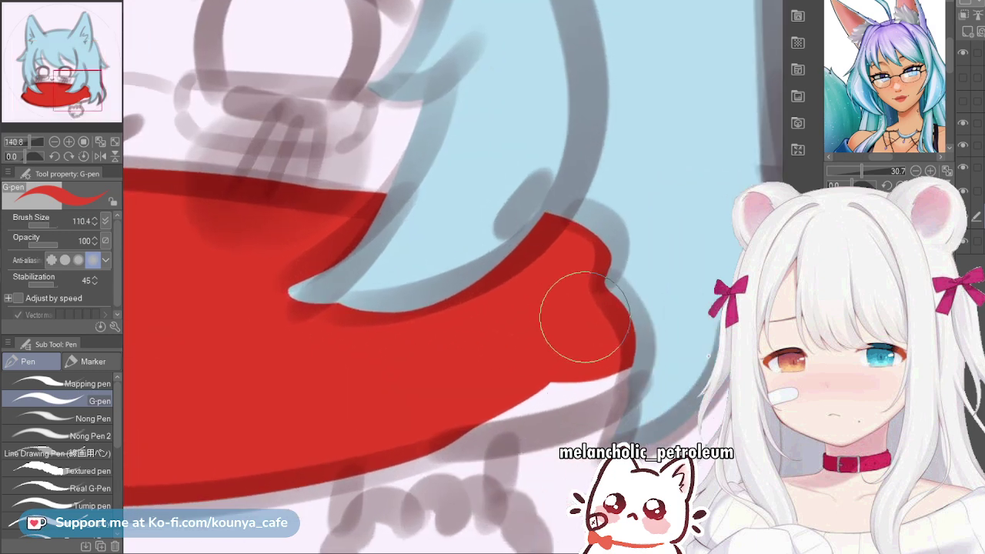
{"action": "left_click_drag", "start_coordinate": [378, 418], "coordinate": [608, 377]}
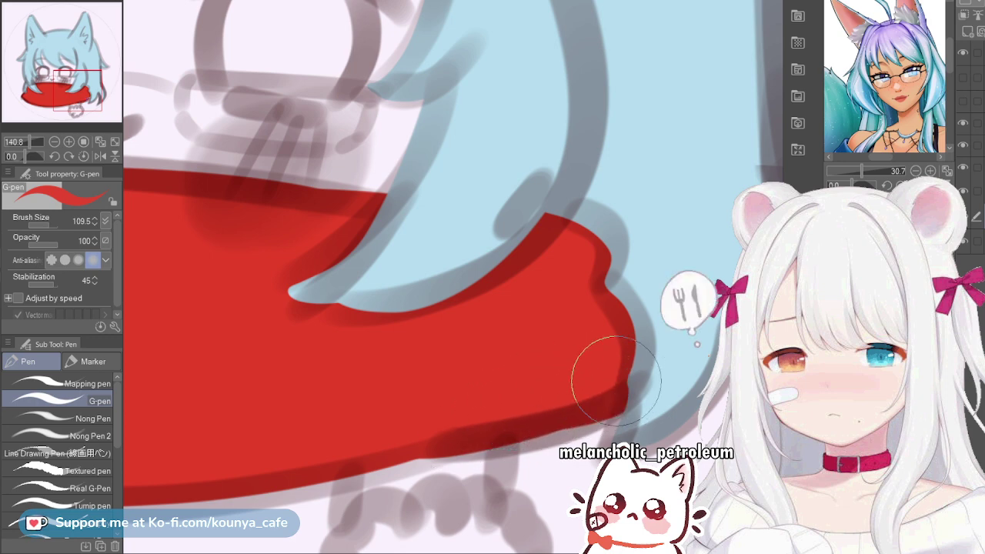
{"action": "left_click_drag", "start_coordinate": [620, 339], "coordinate": [583, 396]}
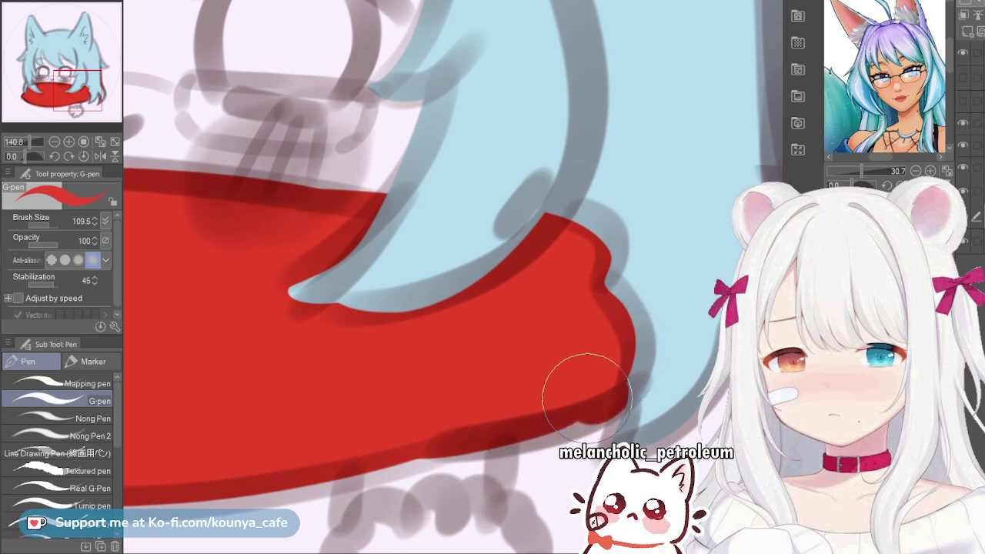
{"action": "key", "text": "ctrl+z"}
{"action": "left_click_drag", "start_coordinate": [626, 357], "coordinate": [516, 421]}
{"action": "key", "text": "ctrl+z"}
{"action": "mouse_move", "coordinate": [644, 349]}
{"action": "left_mouse_down"}
{"action": "mouse_move", "coordinate": [524, 415]}
{"action": "mouse_move", "coordinate": [345, 458]}
{"action": "left_mouse_up"}
{"action": "key", "text": "ctrl+z"}
{"action": "key", "text": "ctrl+z"}
Paint the scarf's lower right corner in red at brush size 81.0, using a horizontally mirrored view to correct its shape
{"action": "key", "text": "["}
{"action": "key", "text": "["}
{"action": "key", "text": "["}
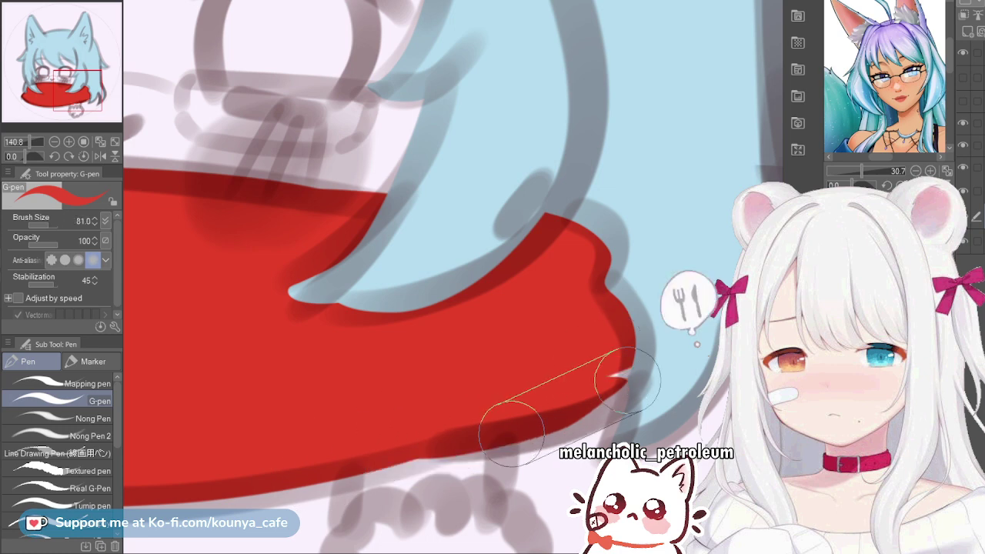
{"action": "key", "text": "shift+h"}
{"action": "mouse_move", "coordinate": [306, 329]}
{"action": "left_mouse_down"}
{"action": "mouse_move", "coordinate": [296, 367]}
{"action": "mouse_move", "coordinate": [321, 363]}
{"action": "mouse_move", "coordinate": [293, 334]}
{"action": "mouse_move", "coordinate": [314, 387]}
{"action": "mouse_move", "coordinate": [338, 383]}
{"action": "left_mouse_up"}
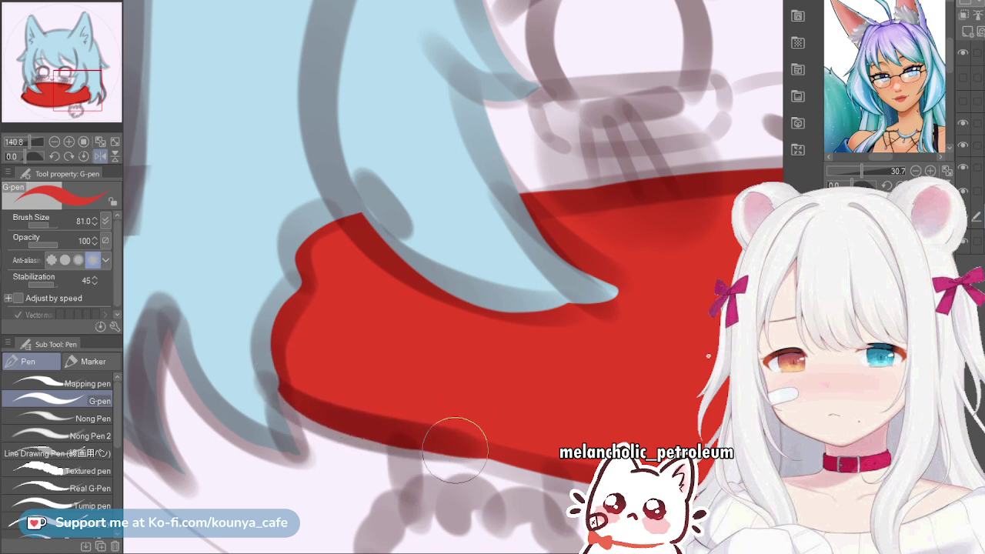
{"action": "scroll", "coordinate": [422, 433], "scroll_direction": "down", "scroll_amount": 3}
{"action": "scroll", "coordinate": [376, 466], "scroll_direction": "down", "scroll_amount": 2}
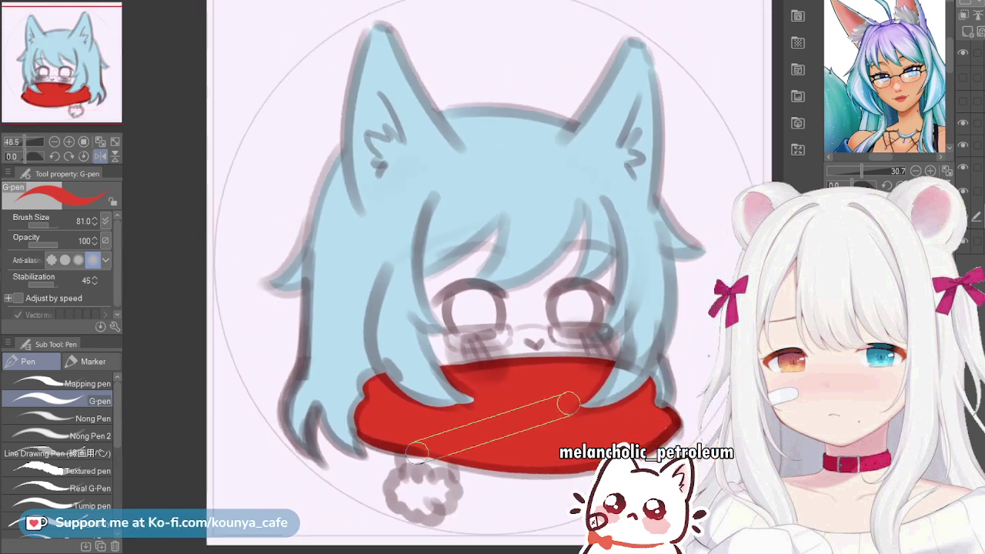
{"action": "key", "text": "shift+h"}
Paint the short hanging end of the scarf above the pompom in red at brush size 114.2
{"action": "scroll", "coordinate": [244, 329], "scroll_direction": "up", "scroll_amount": 2}
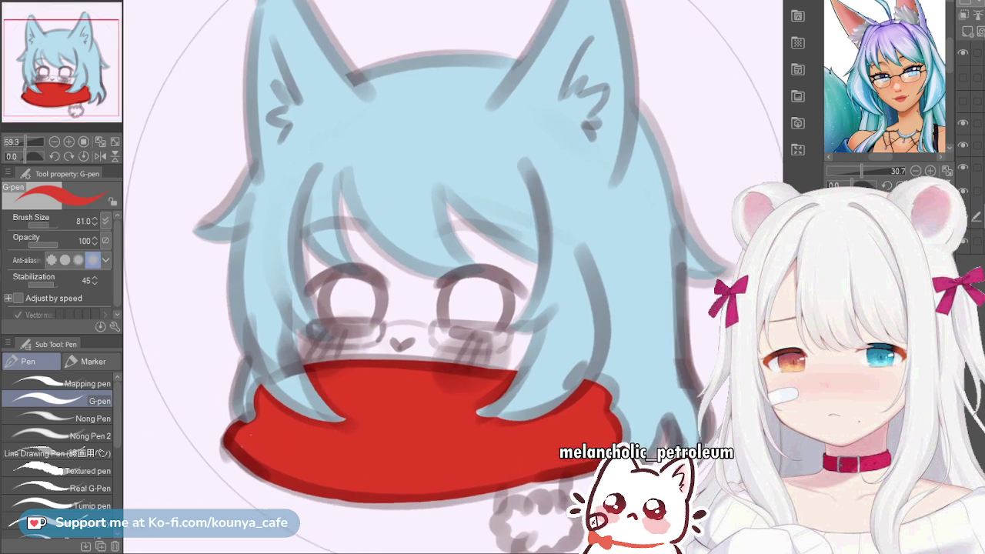
{"action": "left_click_drag", "start_coordinate": [539, 476], "coordinate": [696, 344]}
{"action": "left_click_drag", "start_coordinate": [451, 404], "coordinate": [454, 362]}
{"action": "key", "text": "]"}
{"action": "left_click_drag", "start_coordinate": [464, 314], "coordinate": [460, 395]}
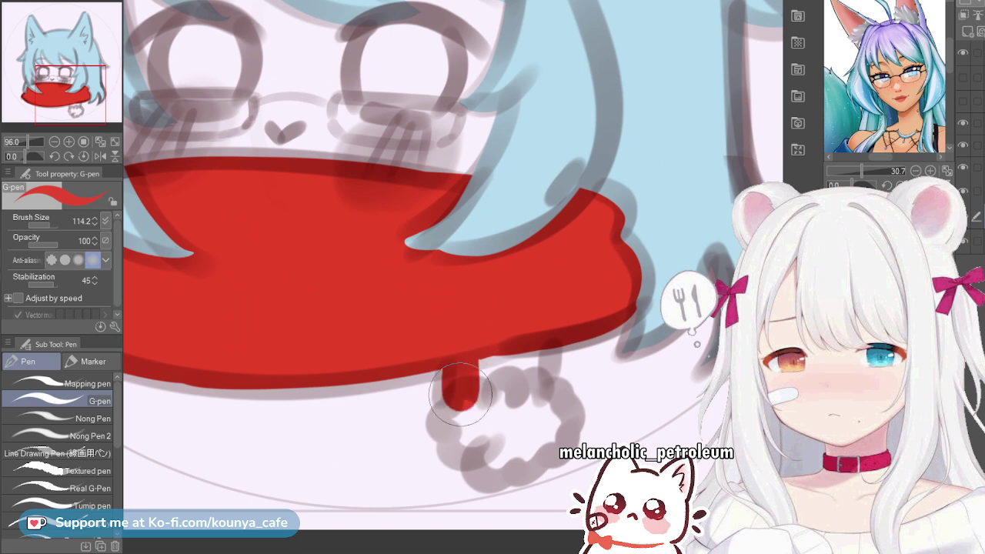
{"action": "mouse_move", "coordinate": [463, 335]}
{"action": "left_mouse_down"}
{"action": "mouse_move", "coordinate": [473, 370]}
{"action": "mouse_move", "coordinate": [488, 342]}
{"action": "mouse_move", "coordinate": [487, 387]}
{"action": "mouse_move", "coordinate": [496, 345]}
{"action": "mouse_move", "coordinate": [506, 379]}
{"action": "mouse_move", "coordinate": [519, 348]}
{"action": "mouse_move", "coordinate": [517, 384]}
{"action": "mouse_move", "coordinate": [497, 355]}
{"action": "mouse_move", "coordinate": [471, 353]}
{"action": "mouse_move", "coordinate": [482, 390]}
{"action": "left_mouse_up"}
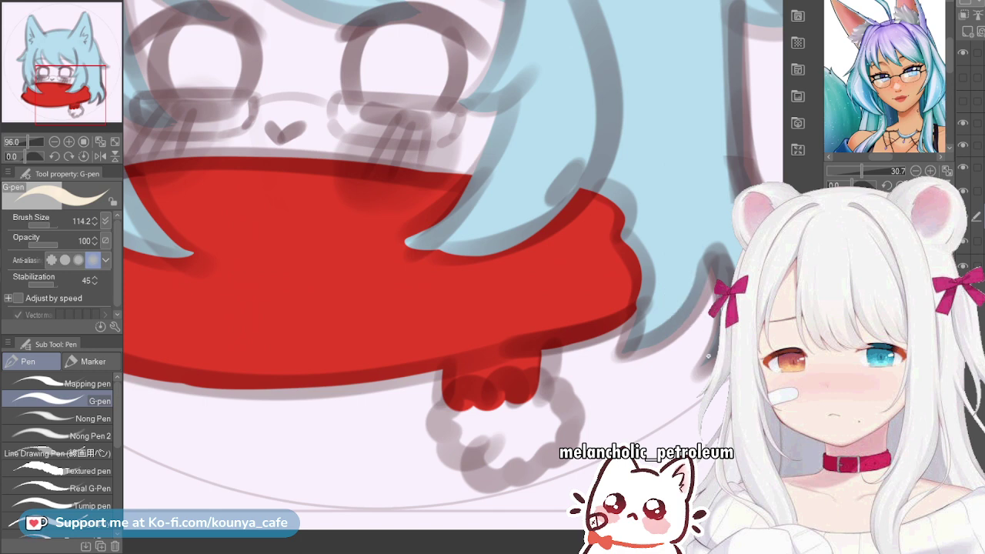
Paint the left side of the pompom in cream, reducing the brush size from 114.2 to 77.3
{"action": "scroll", "coordinate": [496, 421], "scroll_direction": "up", "scroll_amount": 3}
{"action": "left_click_drag", "start_coordinate": [471, 280], "coordinate": [466, 247]}
{"action": "key", "text": "ctrl+z"}
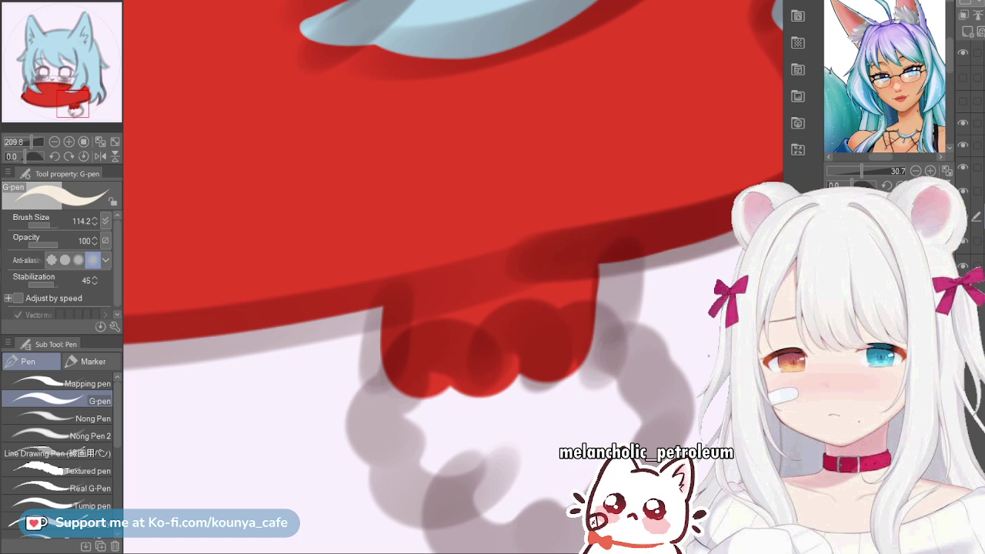
{"action": "key", "text": "["}
{"action": "mouse_move", "coordinate": [471, 394]}
{"action": "left_mouse_down"}
{"action": "mouse_move", "coordinate": [473, 346]}
{"action": "mouse_move", "coordinate": [434, 336]}
{"action": "left_mouse_up"}
{"action": "key", "text": "["}
{"action": "mouse_move", "coordinate": [455, 370]}
{"action": "left_mouse_down"}
{"action": "mouse_move", "coordinate": [419, 326]}
{"action": "mouse_move", "coordinate": [431, 374]}
{"action": "mouse_move", "coordinate": [425, 364]}
{"action": "mouse_move", "coordinate": [397, 368]}
{"action": "mouse_move", "coordinate": [399, 388]}
{"action": "mouse_move", "coordinate": [440, 390]}
{"action": "mouse_move", "coordinate": [417, 418]}
{"action": "mouse_move", "coordinate": [469, 403]}
{"action": "mouse_move", "coordinate": [447, 371]}
{"action": "mouse_move", "coordinate": [470, 374]}
{"action": "left_mouse_up"}
{"action": "key", "text": "["}
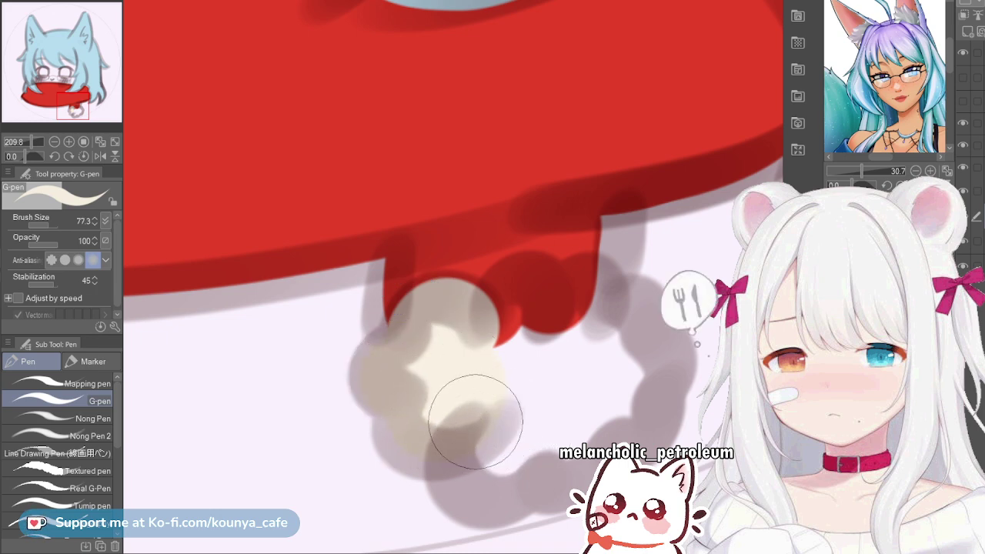
Paint the pompom's bottom, centre and upper middle bumps in cream, and set the brush size to 62.7
{"action": "mouse_move", "coordinate": [475, 421]}
{"action": "left_mouse_down"}
{"action": "mouse_move", "coordinate": [529, 444]}
{"action": "mouse_move", "coordinate": [538, 413]}
{"action": "mouse_move", "coordinate": [511, 438]}
{"action": "mouse_move", "coordinate": [483, 402]}
{"action": "mouse_move", "coordinate": [516, 354]}
{"action": "mouse_move", "coordinate": [498, 418]}
{"action": "mouse_move", "coordinate": [515, 383]}
{"action": "mouse_move", "coordinate": [517, 318]}
{"action": "mouse_move", "coordinate": [541, 342]}
{"action": "mouse_move", "coordinate": [512, 303]}
{"action": "mouse_move", "coordinate": [539, 326]}
{"action": "mouse_move", "coordinate": [504, 322]}
{"action": "mouse_move", "coordinate": [529, 283]}
{"action": "mouse_move", "coordinate": [550, 329]}
{"action": "mouse_move", "coordinate": [549, 297]}
{"action": "mouse_move", "coordinate": [616, 336]}
{"action": "left_mouse_up"}
{"action": "key", "text": "]"}
{"action": "key", "text": "]"}
{"action": "key", "text": "]"}
{"action": "key", "text": "["}
{"action": "key", "text": "["}
{"action": "key", "text": "["}
{"action": "key", "text": "["}
{"action": "key", "text": "["}
{"action": "key", "text": "ctrl+z"}
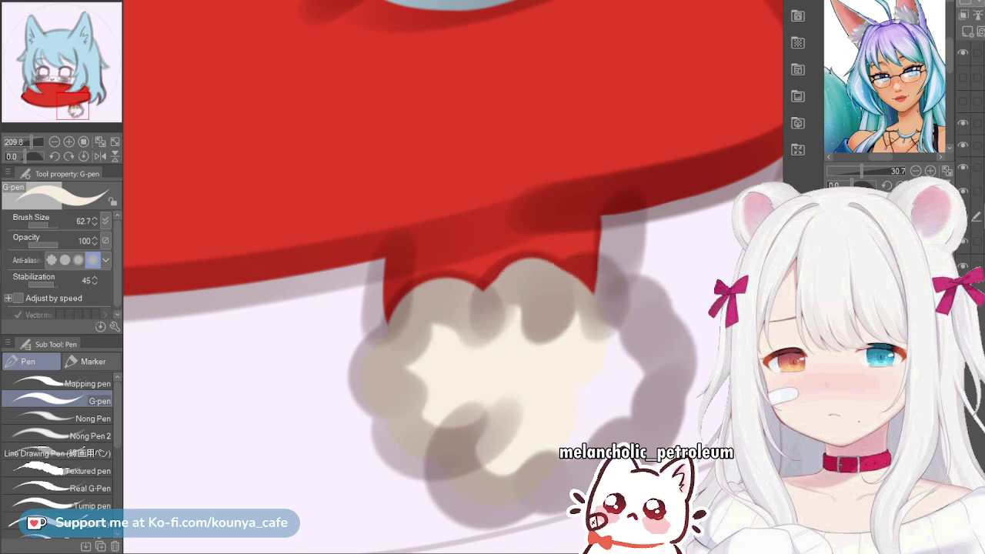
Paint the remaining right side of the pompom in cream at brush sizes 62.7 and 99.6
{"action": "mouse_move", "coordinate": [563, 321]}
{"action": "left_mouse_down"}
{"action": "mouse_move", "coordinate": [602, 309]}
{"action": "mouse_move", "coordinate": [607, 326]}
{"action": "mouse_move", "coordinate": [594, 349]}
{"action": "mouse_move", "coordinate": [620, 310]}
{"action": "mouse_move", "coordinate": [595, 368]}
{"action": "mouse_move", "coordinate": [612, 357]}
{"action": "mouse_move", "coordinate": [600, 346]}
{"action": "mouse_move", "coordinate": [640, 360]}
{"action": "mouse_move", "coordinate": [606, 392]}
{"action": "left_mouse_up"}
{"action": "key", "text": "]"}
{"action": "key", "text": "]"}
{"action": "key", "text": "]"}
{"action": "key", "text": "]"}
{"action": "key", "text": "]"}
{"action": "mouse_move", "coordinate": [560, 440]}
{"action": "left_mouse_down"}
{"action": "mouse_move", "coordinate": [576, 393]}
{"action": "mouse_move", "coordinate": [603, 396]}
{"action": "left_mouse_up"}
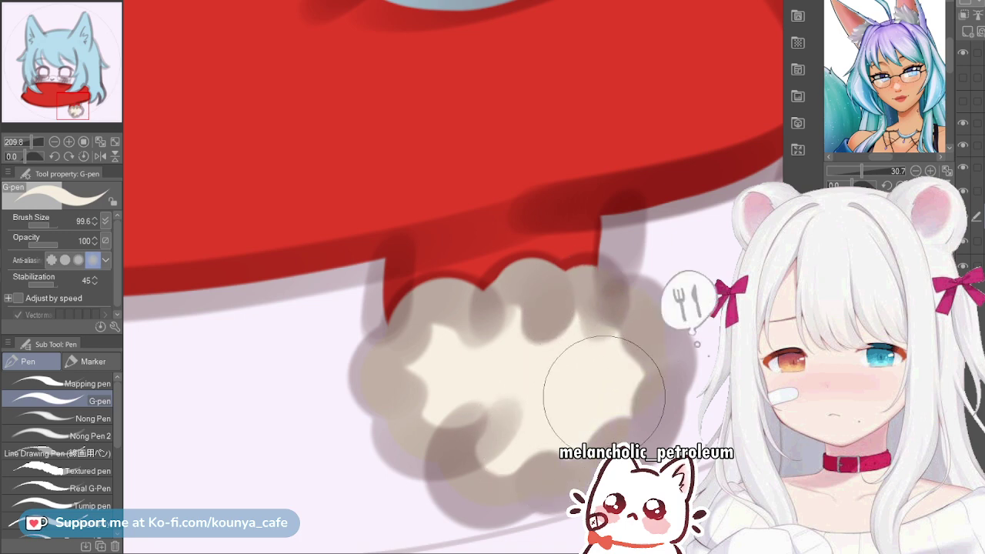
{"action": "key", "text": "bracketleft"}
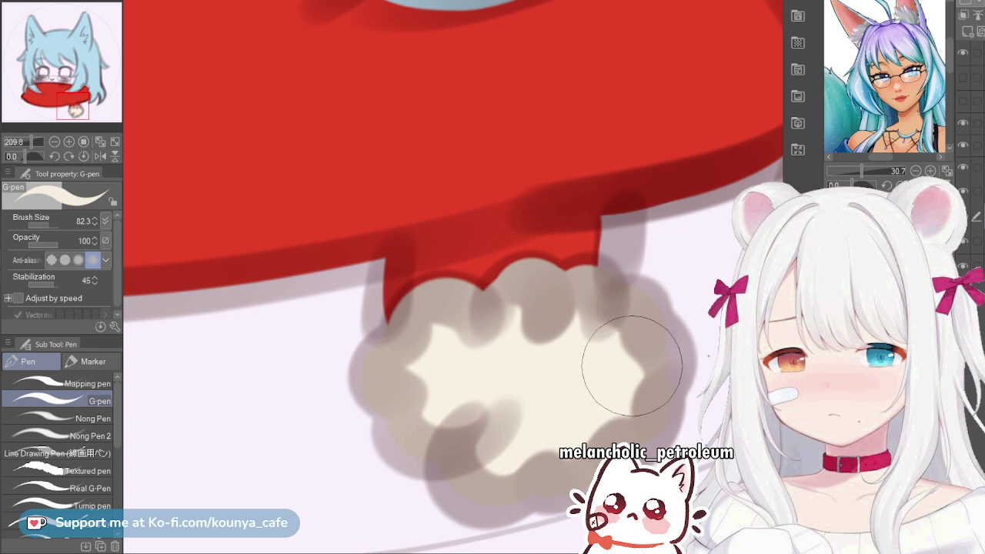
Switch the drawing colour to a light skin pink for the face, keeping the G-pen at size 82.3
{"action": "scroll", "coordinate": [627, 363], "scroll_direction": "down", "scroll_amount": 5}
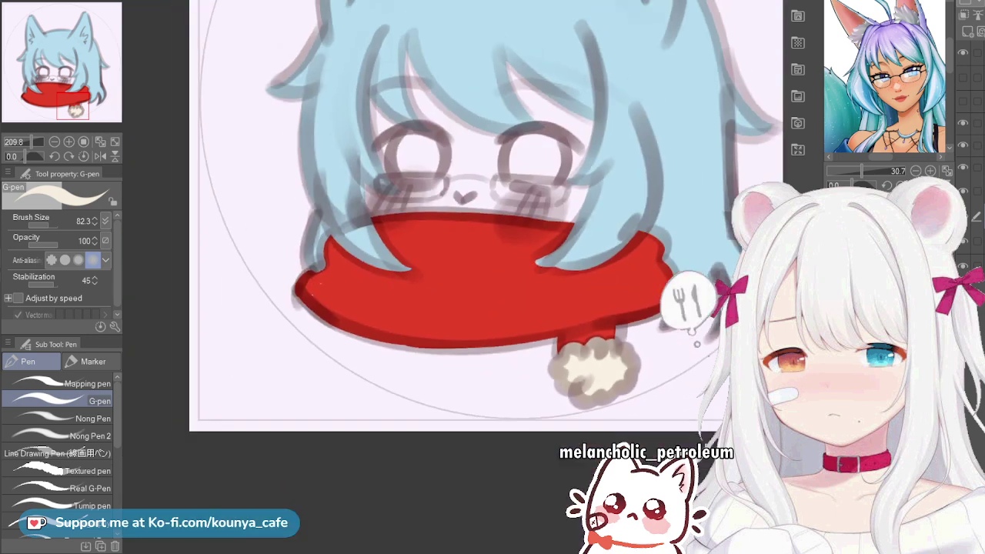
{"action": "left_click_drag", "start_coordinate": [616, 308], "coordinate": [655, 503]}
{"action": "scroll", "coordinate": [621, 387], "scroll_direction": "up", "scroll_amount": 1}
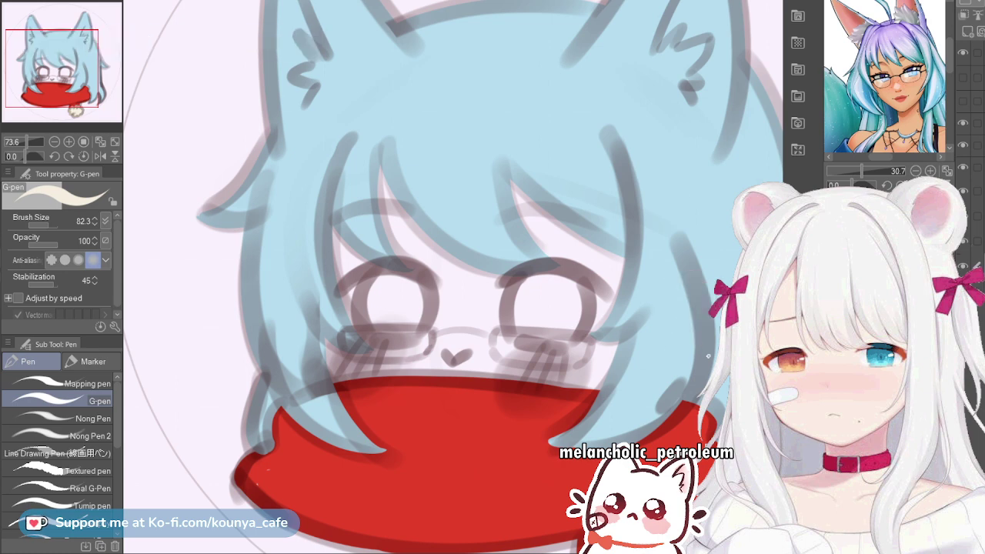
{"action": "key", "text": "x"}
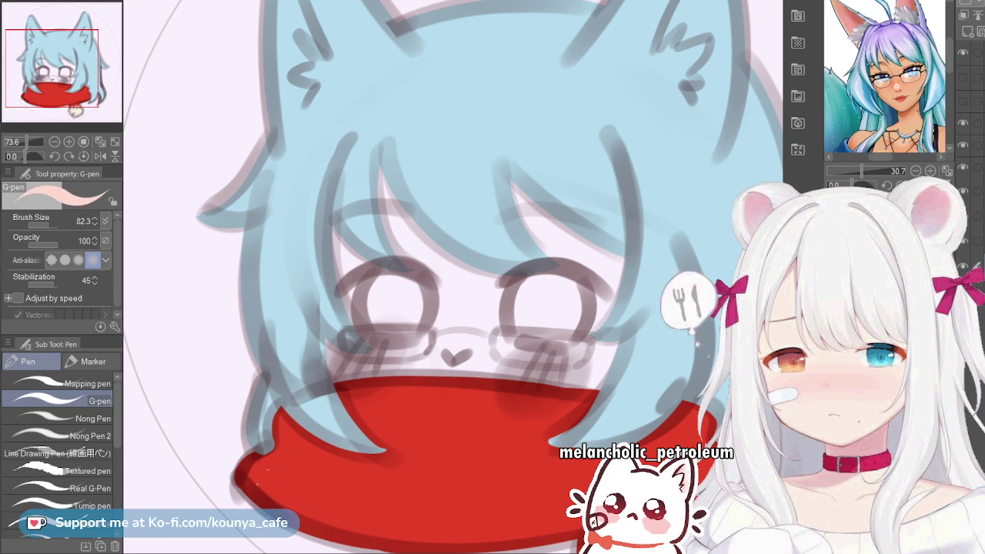
Try painting the left side and middle of the face in light skin pink at brush size 435.7, then undo the strokes
{"action": "mouse_move", "coordinate": [428, 277]}
{"action": "left_mouse_down"}
{"action": "mouse_move", "coordinate": [413, 214]}
{"action": "mouse_move", "coordinate": [434, 295]}
{"action": "left_mouse_up"}
{"action": "key", "text": "ctrl+z"}
{"action": "mouse_move", "coordinate": [347, 248]}
{"action": "left_mouse_down"}
{"action": "mouse_move", "coordinate": [394, 213]}
{"action": "mouse_move", "coordinate": [380, 369]}
{"action": "mouse_move", "coordinate": [373, 317]}
{"action": "mouse_move", "coordinate": [386, 261]}
{"action": "mouse_move", "coordinate": [424, 228]}
{"action": "left_mouse_up"}
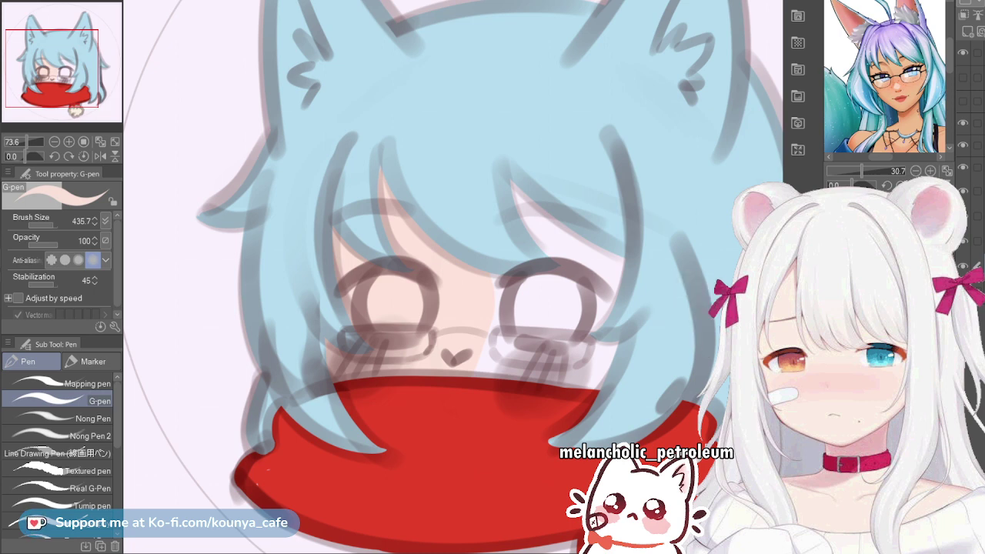
{"action": "left_click_drag", "start_coordinate": [495, 329], "coordinate": [449, 310]}
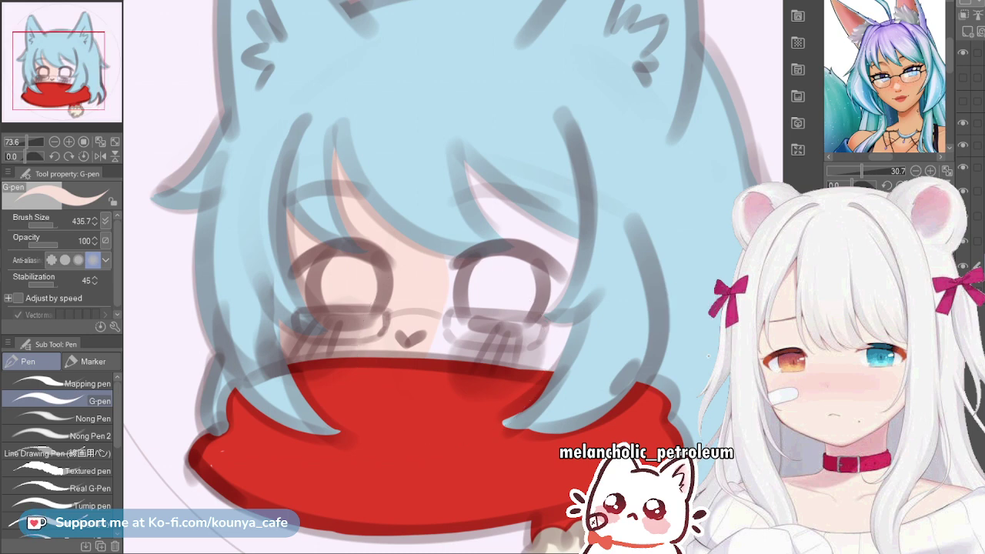
{"action": "key", "text": "ctrl+z"}
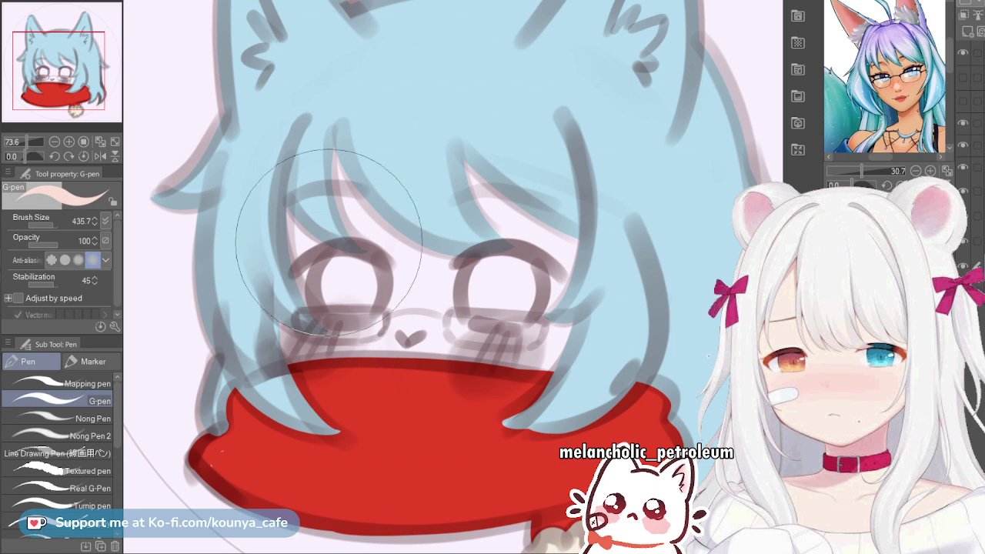
{"action": "mouse_move", "coordinate": [314, 235]}
{"action": "left_mouse_down"}
{"action": "mouse_move", "coordinate": [310, 301]}
{"action": "mouse_move", "coordinate": [319, 321]}
{"action": "mouse_move", "coordinate": [362, 193]}
{"action": "mouse_move", "coordinate": [431, 254]}
{"action": "mouse_move", "coordinate": [416, 324]}
{"action": "left_mouse_up"}
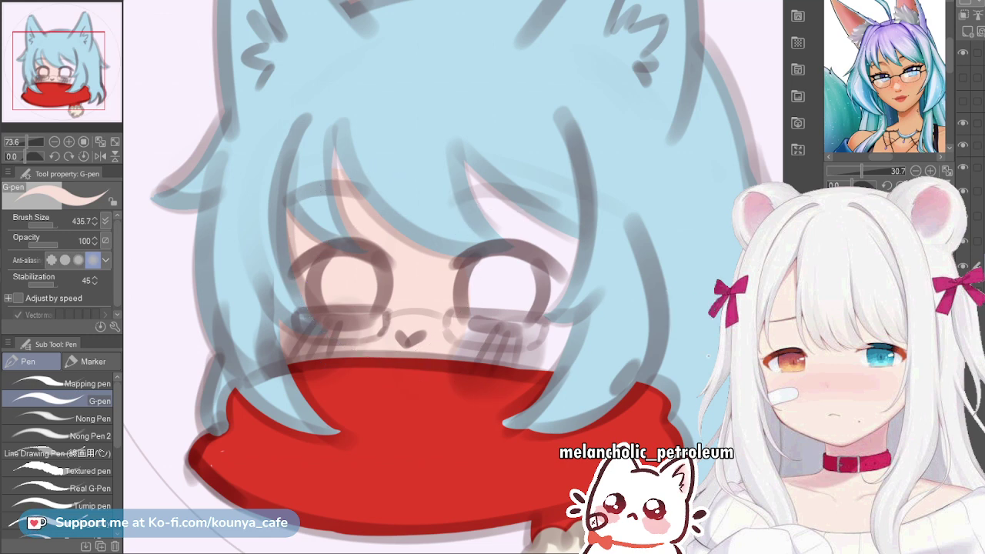
{"action": "key", "text": "ctrl+z"}
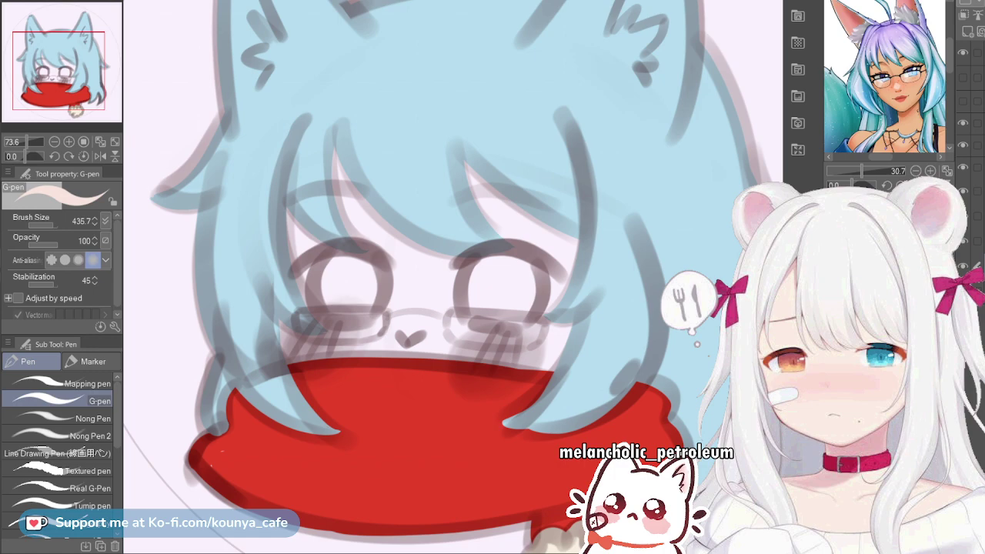
Try covering the whole face in a paler skin pink at brush size 435.7, then undo the strokes
{"action": "mouse_move", "coordinate": [346, 277]}
{"action": "left_mouse_down"}
{"action": "mouse_move", "coordinate": [341, 231]}
{"action": "mouse_move", "coordinate": [331, 243]}
{"action": "mouse_move", "coordinate": [373, 264]}
{"action": "mouse_move", "coordinate": [527, 264]}
{"action": "left_mouse_up"}
{"action": "scroll", "coordinate": [529, 275], "scroll_direction": "down", "scroll_amount": 4}
{"action": "scroll", "coordinate": [523, 289], "scroll_direction": "up", "scroll_amount": 3}
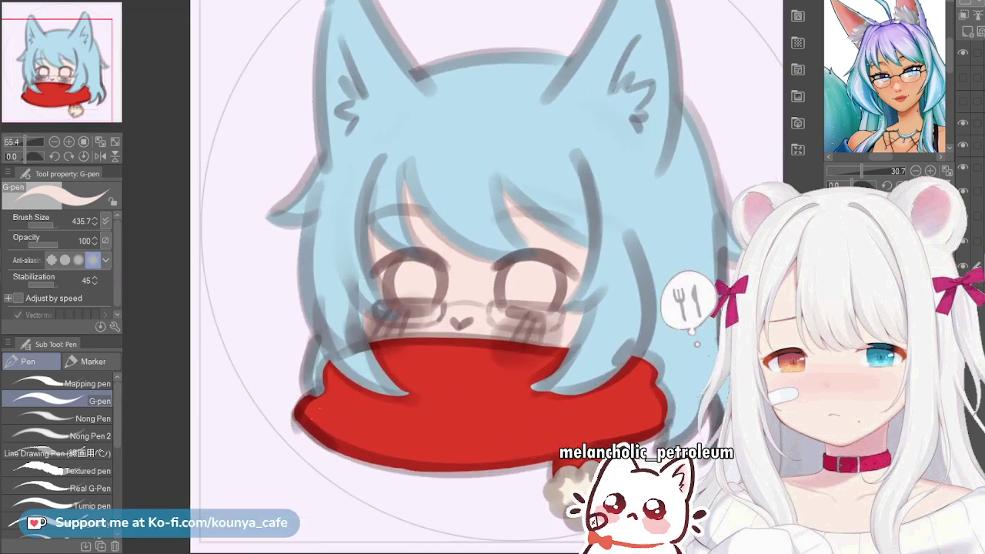
{"action": "key", "text": "ctrl+z"}
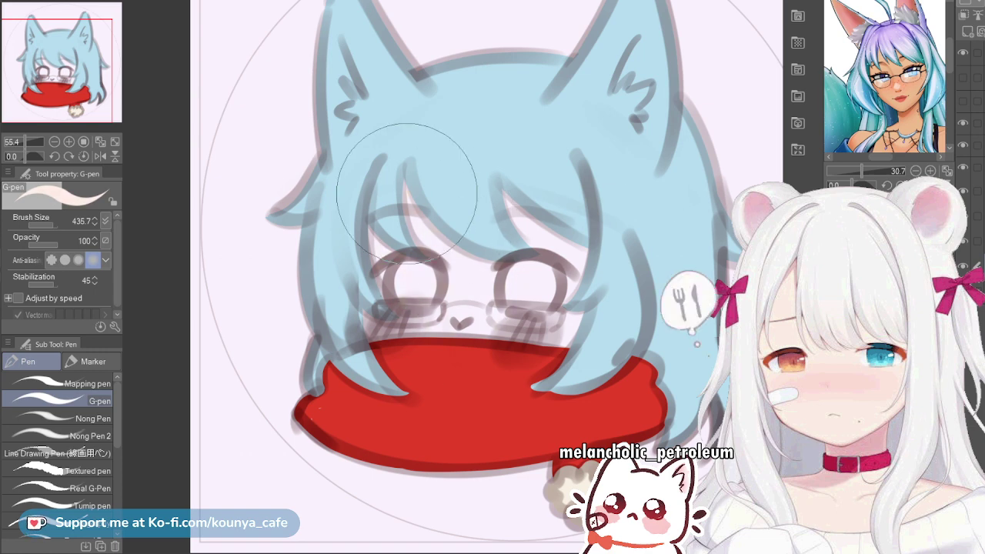
{"action": "left_click_drag", "start_coordinate": [408, 194], "coordinate": [432, 273]}
{"action": "key", "text": "ctrl+z"}
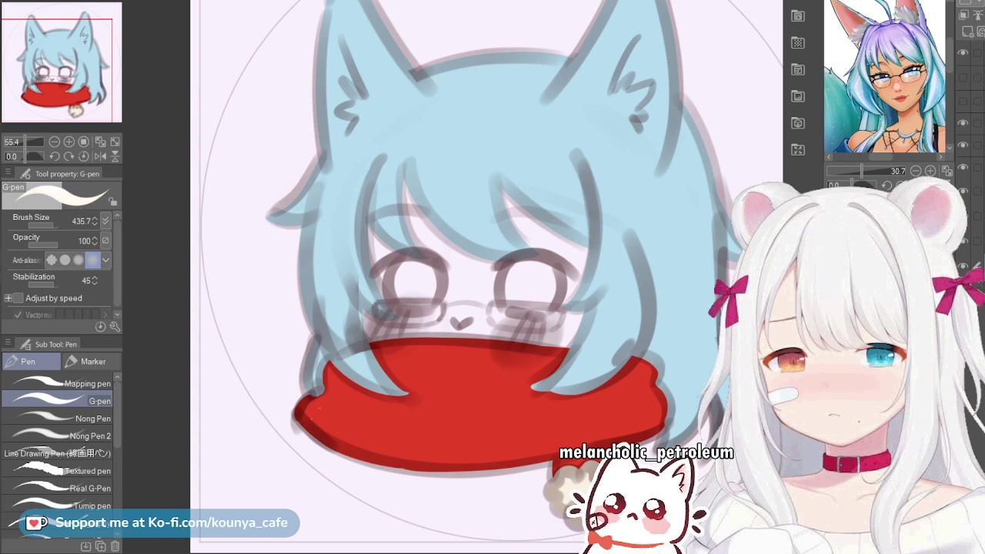
Try near-white cream tones on the face at brush sizes 435.7 and 273.4, and undo the test strokes
{"action": "mouse_move", "coordinate": [470, 291]}
{"action": "left_mouse_down"}
{"action": "mouse_move", "coordinate": [457, 297]}
{"action": "mouse_move", "coordinate": [425, 271]}
{"action": "mouse_move", "coordinate": [405, 280]}
{"action": "left_mouse_up"}
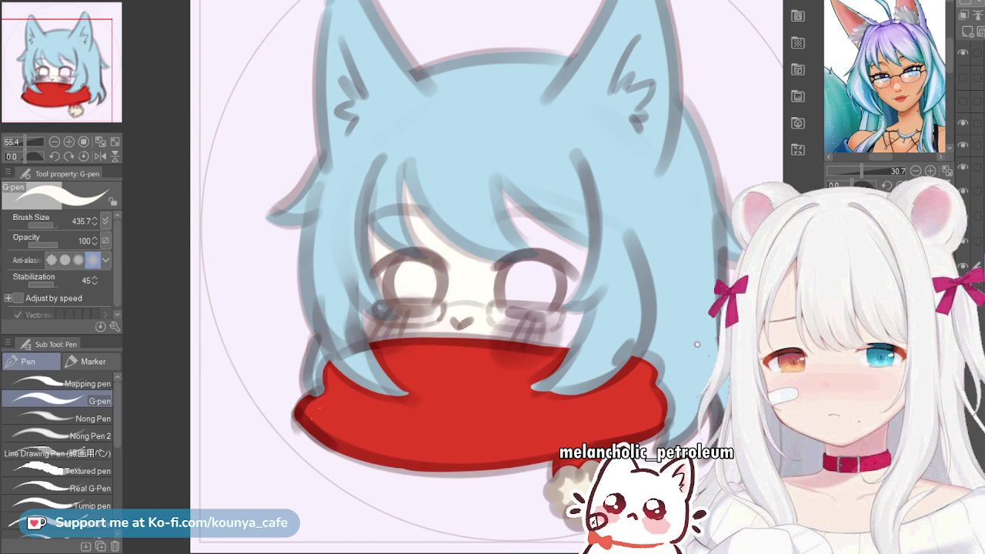
{"action": "key", "text": "ctrl+z"}
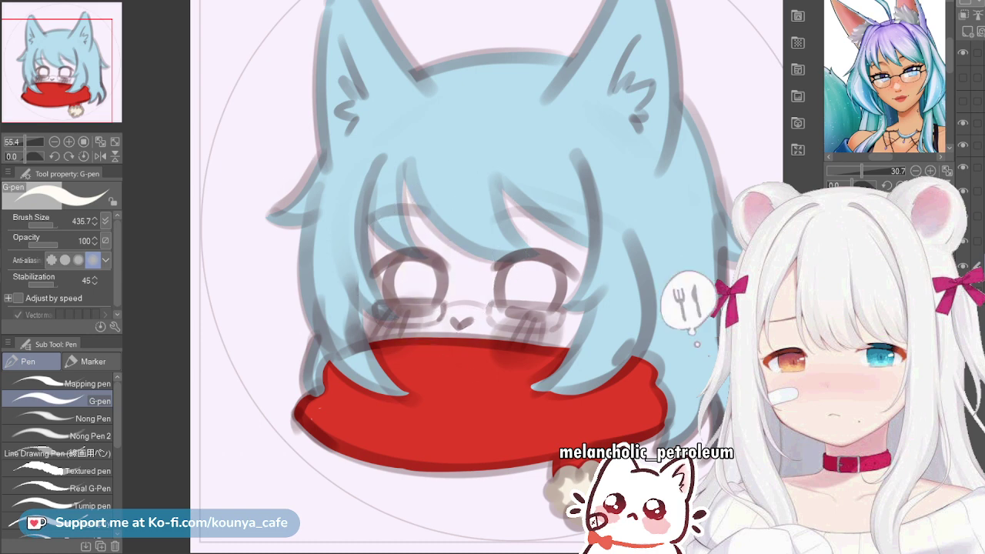
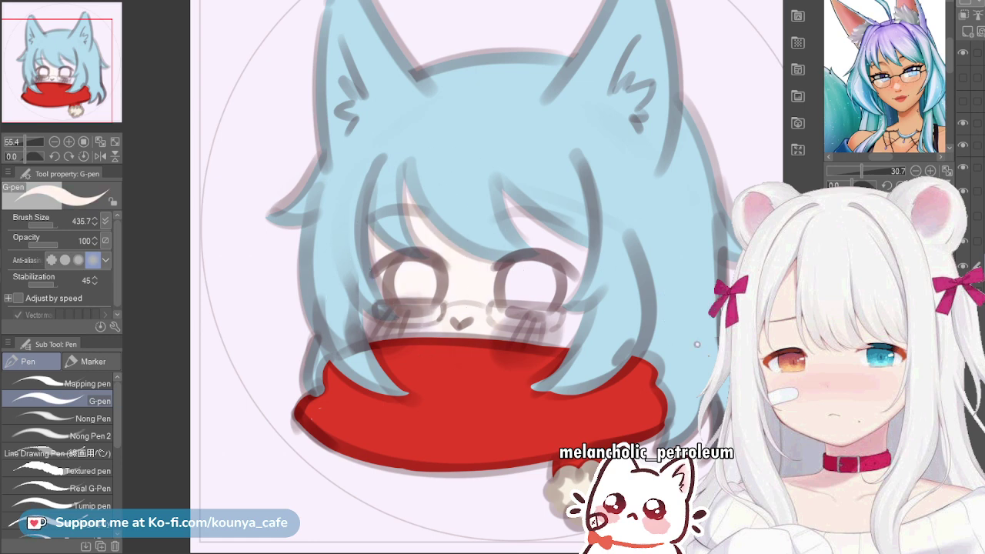
{"action": "mouse_move", "coordinate": [533, 287]}
{"action": "left_mouse_down"}
{"action": "mouse_move", "coordinate": [483, 242]}
{"action": "mouse_move", "coordinate": [473, 277]}
{"action": "mouse_move", "coordinate": [453, 273]}
{"action": "mouse_move", "coordinate": [651, 303]}
{"action": "mouse_move", "coordinate": [458, 220]}
{"action": "mouse_move", "coordinate": [454, 310]}
{"action": "mouse_move", "coordinate": [410, 275]}
{"action": "left_mouse_up"}
{"action": "key", "text": "ctrl+z"}
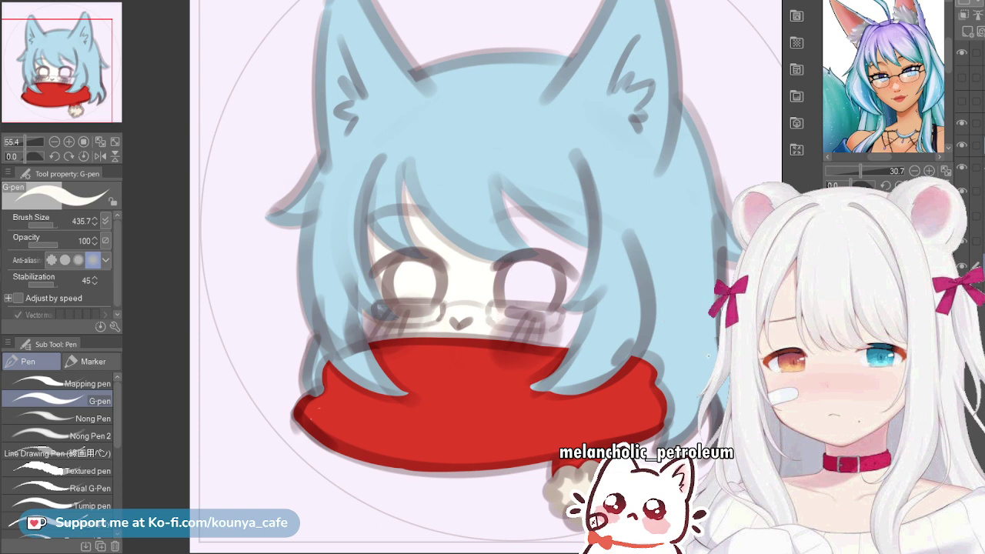
{"action": "key", "text": "["}
{"action": "mouse_move", "coordinate": [512, 239]}
{"action": "left_mouse_down"}
{"action": "mouse_move", "coordinate": [482, 236]}
{"action": "mouse_move", "coordinate": [474, 248]}
{"action": "mouse_move", "coordinate": [506, 217]}
{"action": "left_mouse_up"}
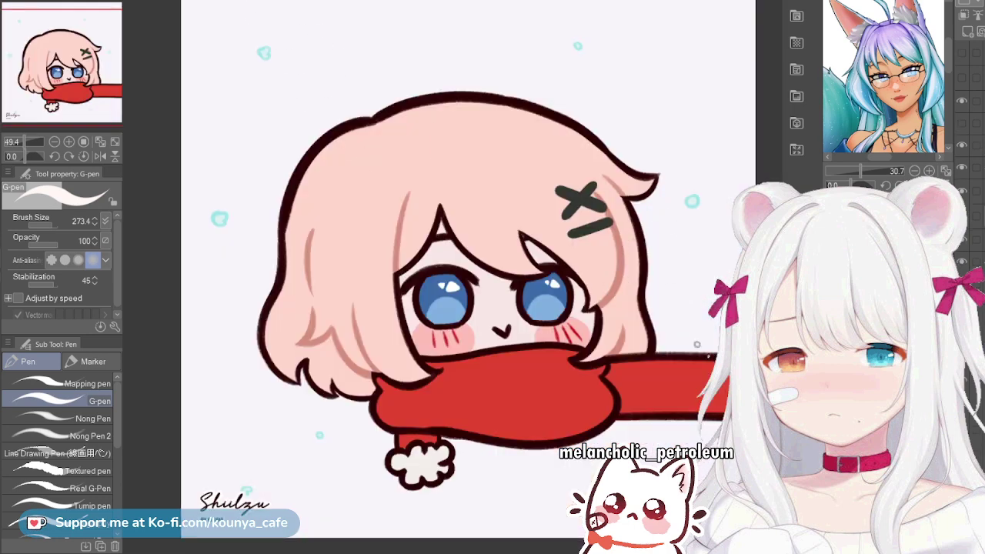
Switch the drawing colour to a pale skin pink and paint the upper face and eye area with the G-pen at size 362.9
{"action": "key", "text": "i"}
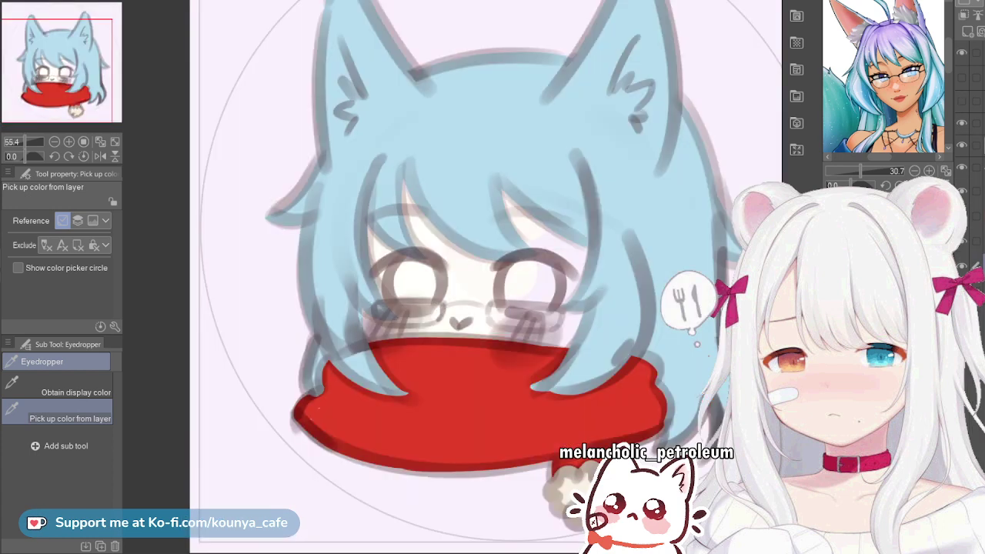
{"action": "key", "text": "p"}
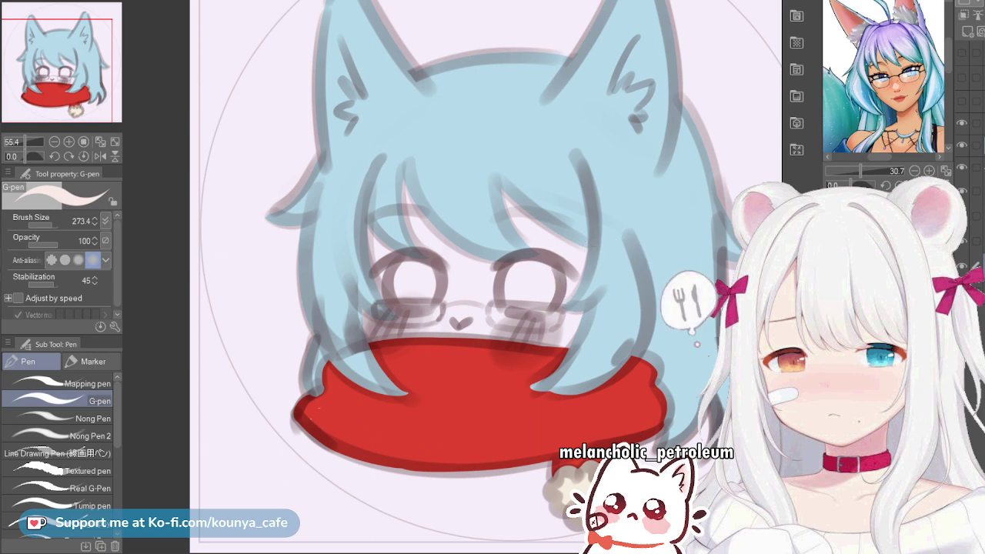
{"action": "scroll", "coordinate": [591, 283], "scroll_direction": "up", "scroll_amount": 3}
{"action": "key", "text": "bracketleft"}
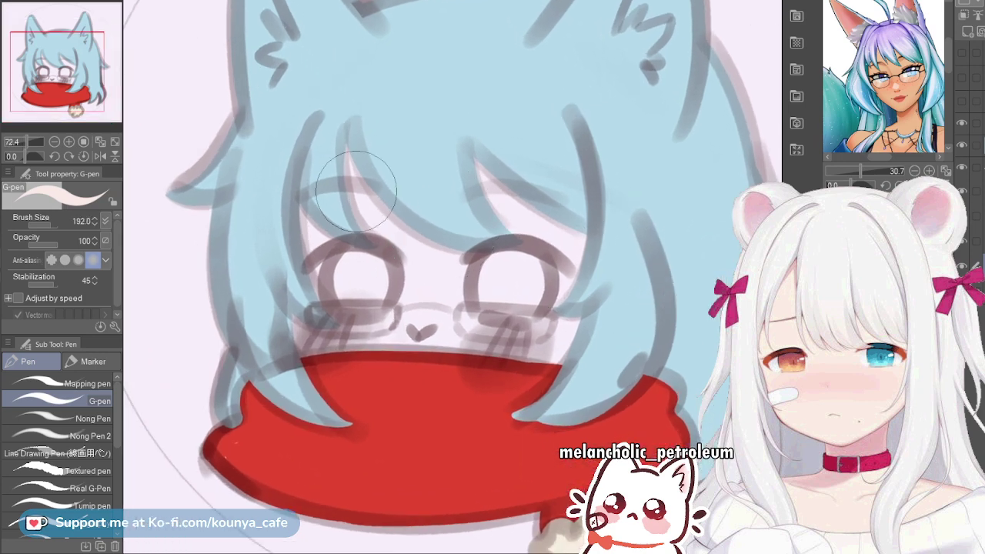
{"action": "key", "text": "bracketright"}
{"action": "key", "text": "bracketright"}
{"action": "mouse_move", "coordinate": [316, 191]}
{"action": "left_mouse_down"}
{"action": "mouse_move", "coordinate": [352, 246]}
{"action": "mouse_move", "coordinate": [355, 188]}
{"action": "mouse_move", "coordinate": [414, 190]}
{"action": "left_mouse_up"}
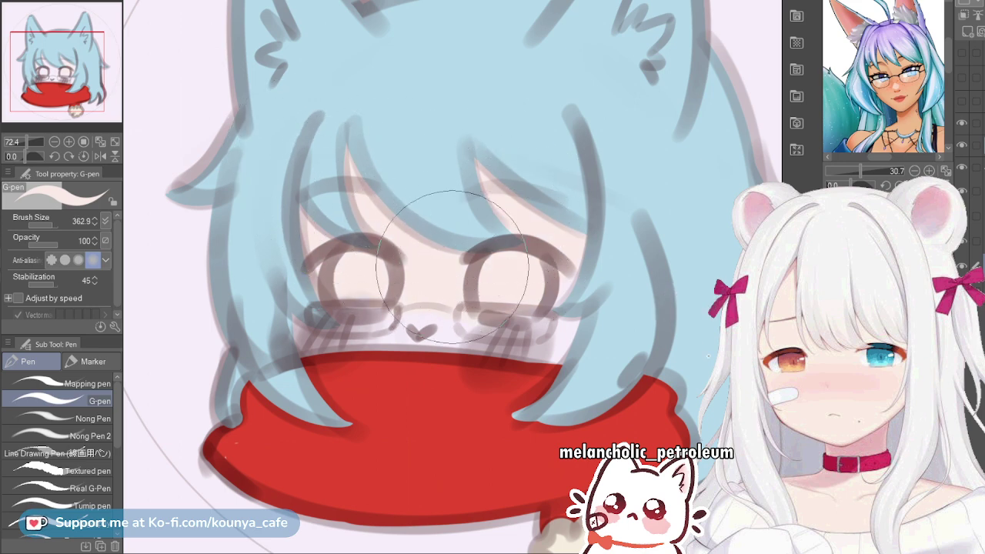
Paint the lower face and cheeks down to the scarf in pale skin pink at brush sizes 196.4 and 278.6
{"action": "key", "text": "bracketleft"}
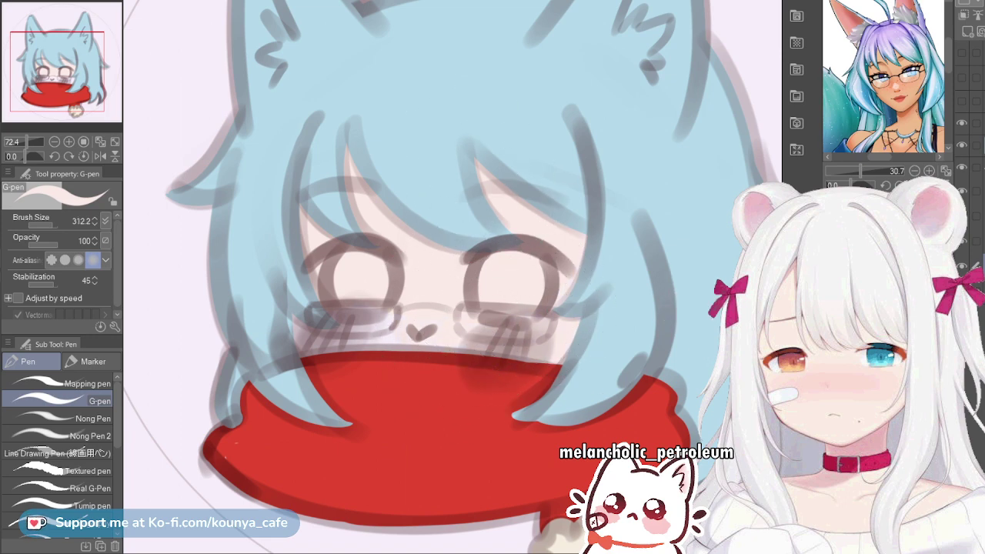
{"action": "key", "text": "bracketleft"}
{"action": "key", "text": "bracketleft"}
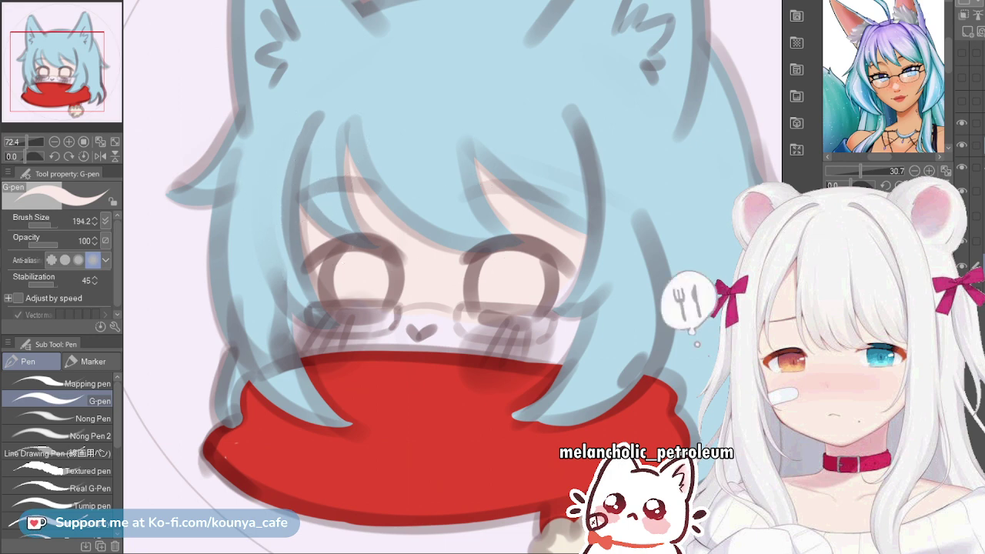
{"action": "left_click_drag", "start_coordinate": [320, 183], "coordinate": [313, 183]}
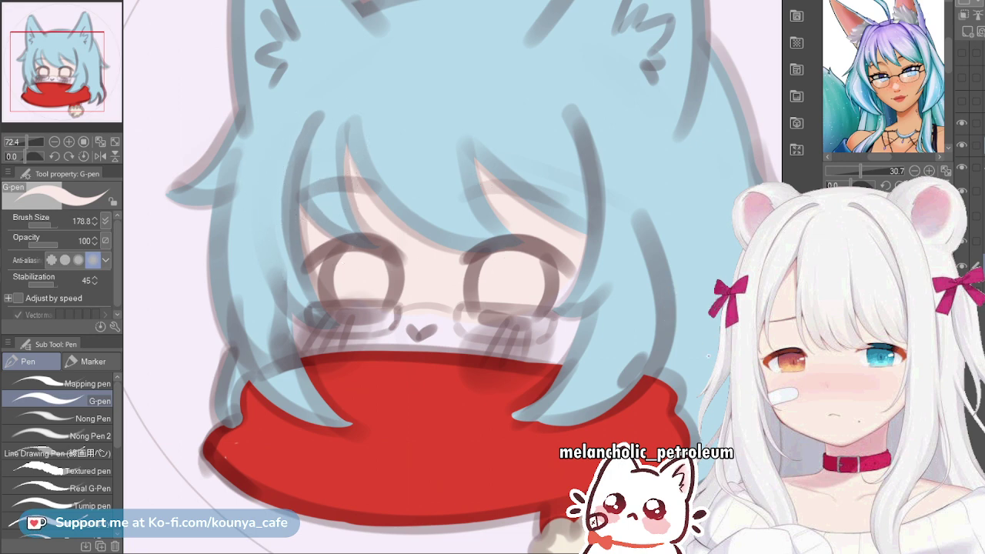
{"action": "key", "text": "bracketleft"}
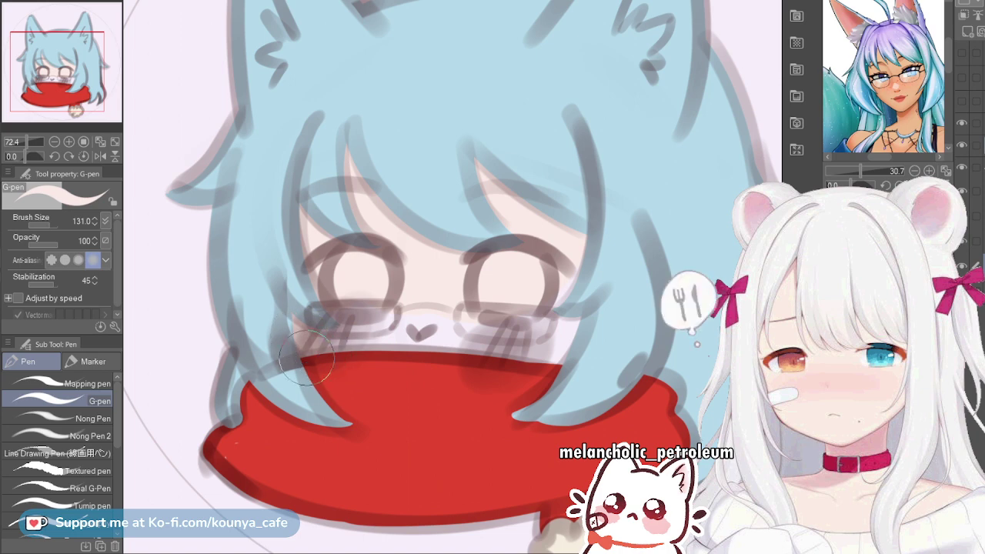
{"action": "key", "text": "bracketright"}
{"action": "key", "text": "bracketright"}
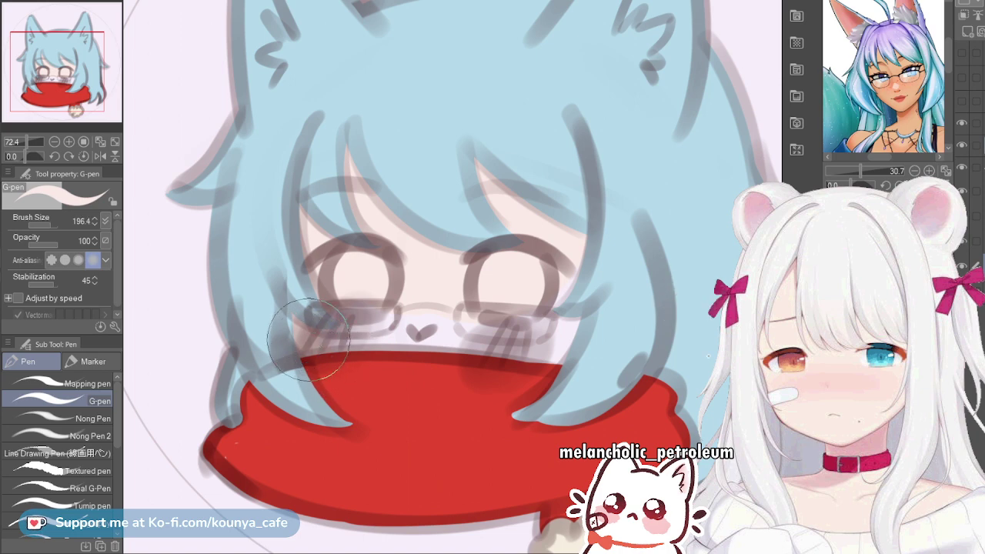
{"action": "mouse_move", "coordinate": [308, 339]}
{"action": "left_mouse_down"}
{"action": "mouse_move", "coordinate": [337, 363]}
{"action": "mouse_move", "coordinate": [435, 385]}
{"action": "mouse_move", "coordinate": [590, 353]}
{"action": "left_mouse_up"}
{"action": "key", "text": "bracketright"}
{"action": "key", "text": "bracketright"}
{"action": "left_click_drag", "start_coordinate": [350, 304], "coordinate": [380, 338]}
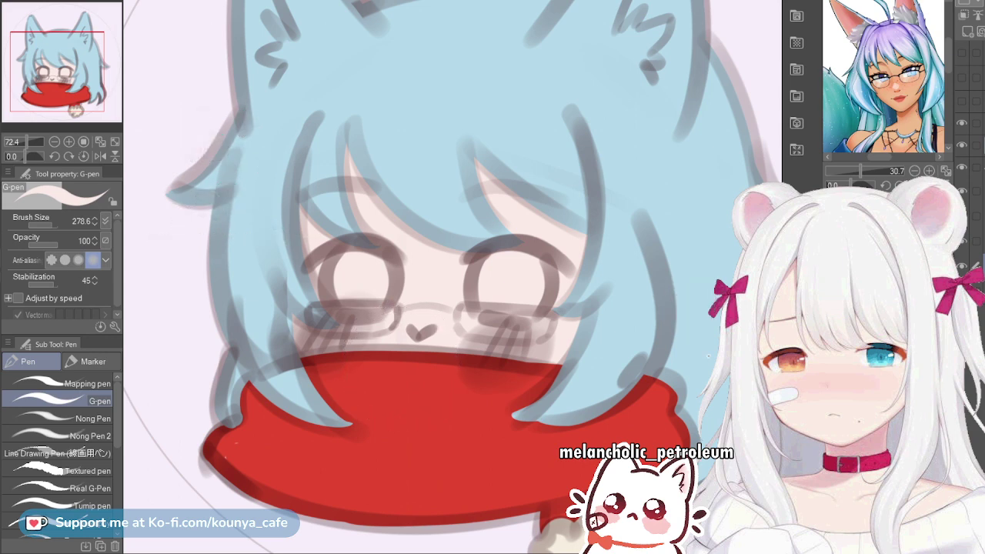
{"action": "mouse_move", "coordinate": [578, 346]}
{"action": "left_mouse_down"}
{"action": "mouse_move", "coordinate": [533, 366]}
{"action": "mouse_move", "coordinate": [523, 359]}
{"action": "left_mouse_up"}
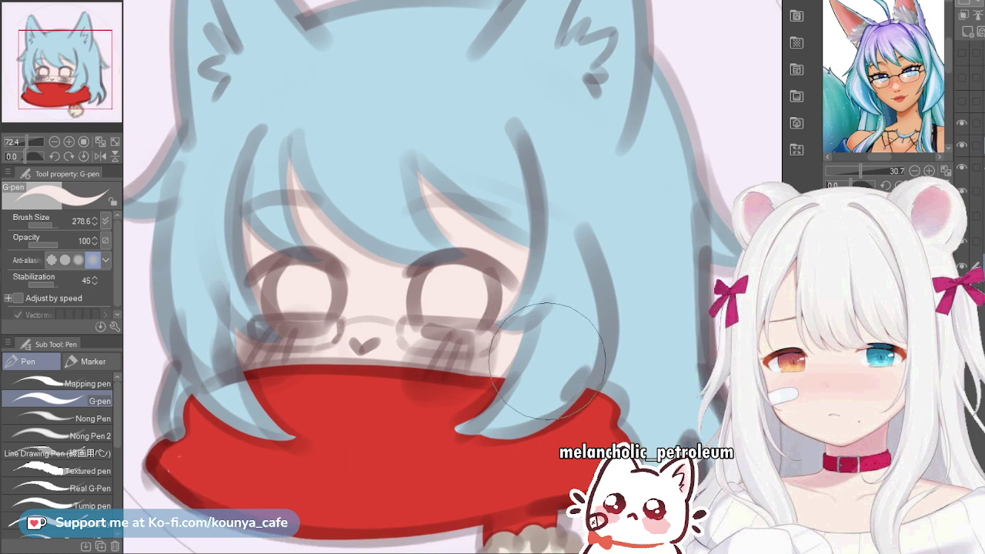
Set the G-pen brush size to 313.1 with the whole head in view
{"action": "scroll", "coordinate": [427, 323], "scroll_direction": "down", "scroll_amount": 2}
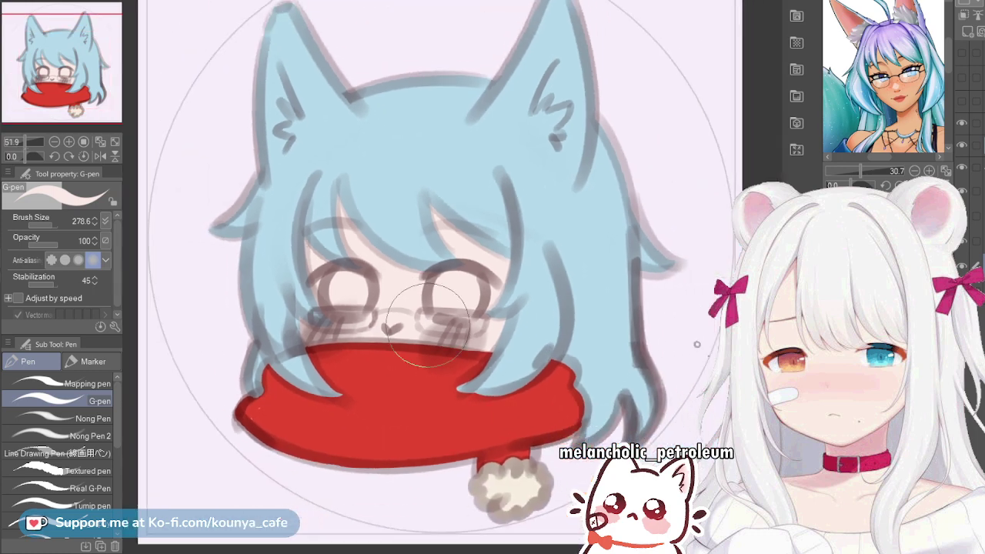
{"action": "left_click_drag", "start_coordinate": [428, 323], "coordinate": [482, 336]}
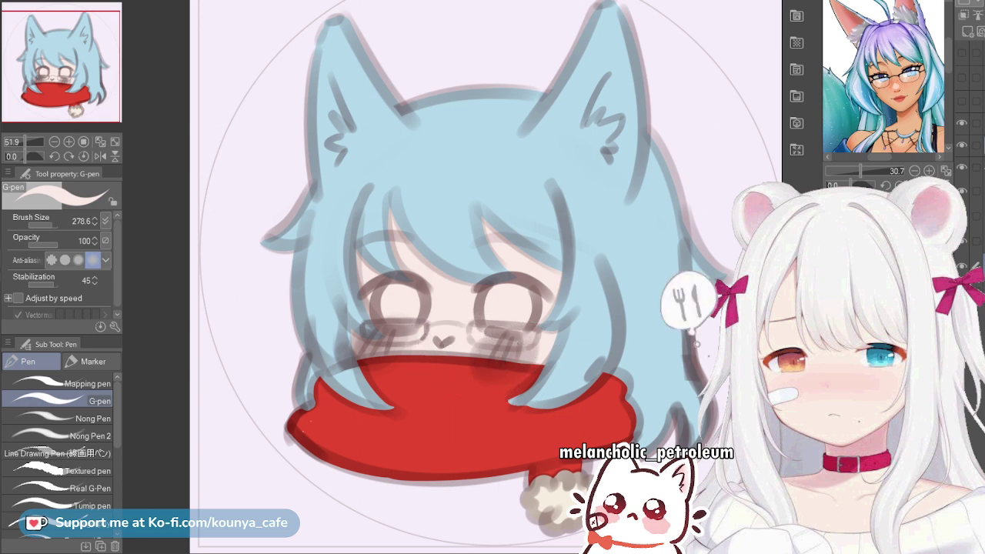
{"action": "key", "text": "bracketleft"}
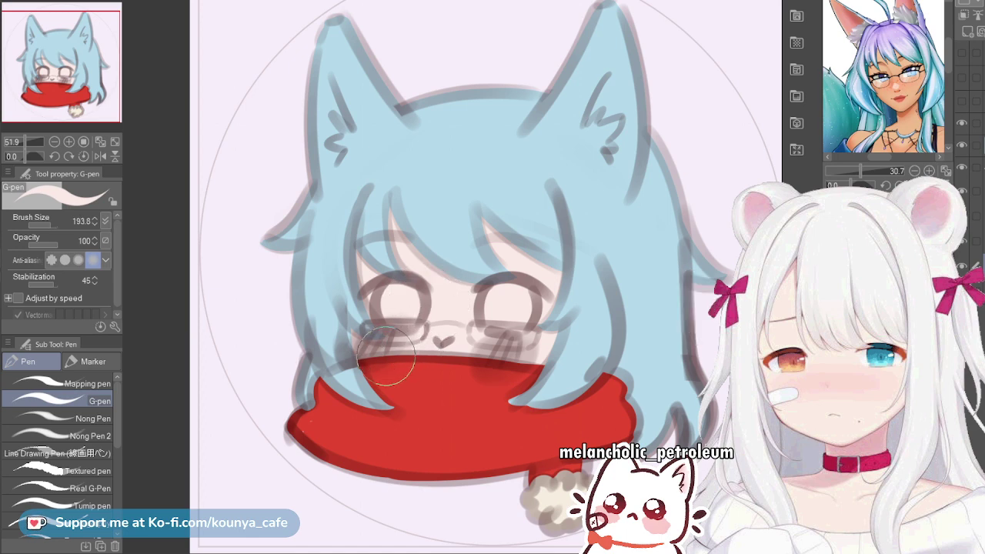
{"action": "key", "text": "bracketleft"}
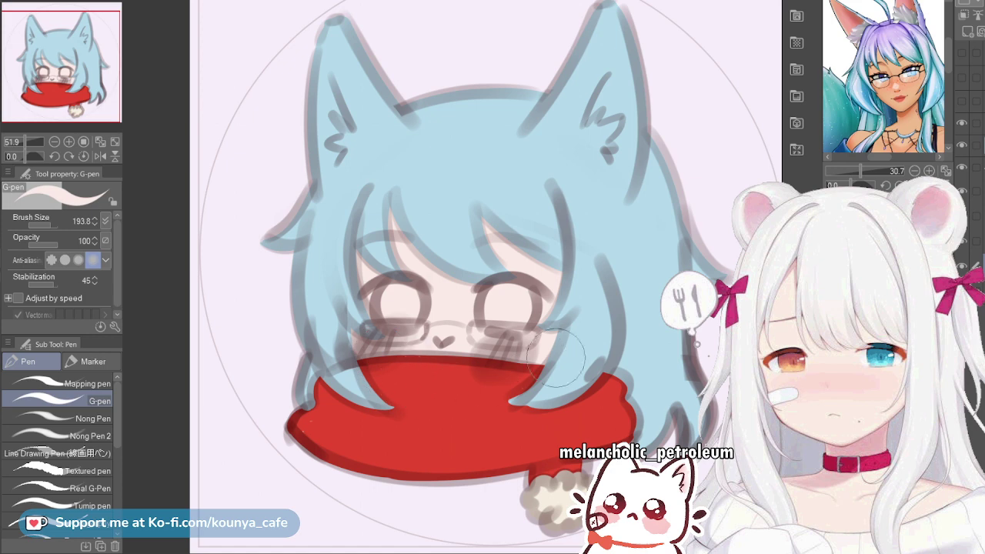
{"action": "key", "text": "bracketright"}
{"action": "key", "text": "bracketright"}
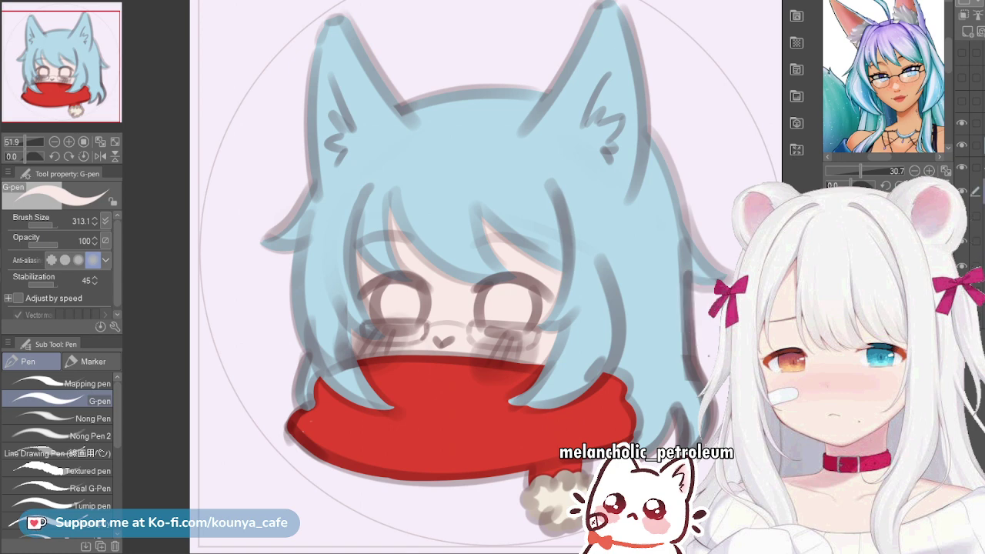
{"action": "left_click_drag", "start_coordinate": [445, 357], "coordinate": [415, 355]}
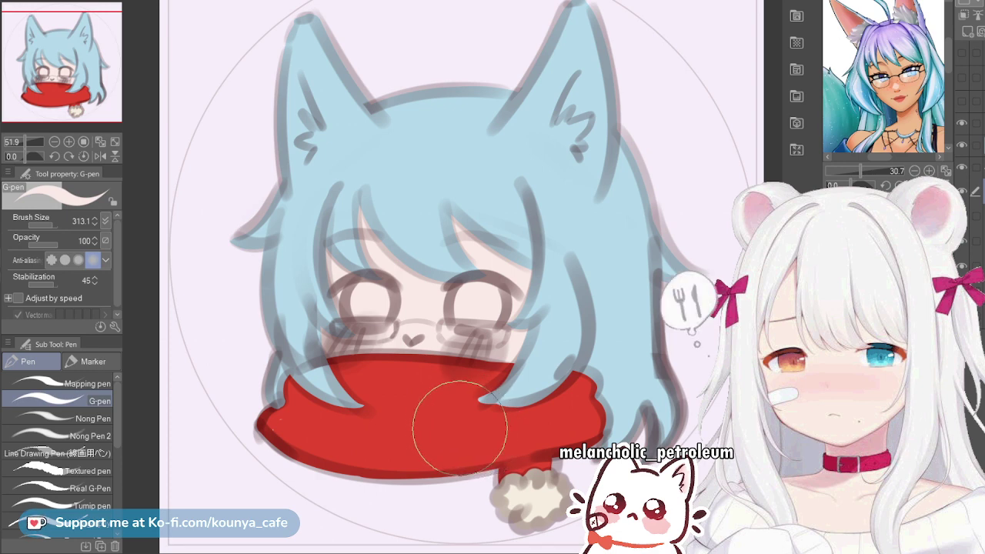
{"action": "left_click_drag", "start_coordinate": [399, 371], "coordinate": [431, 382]}
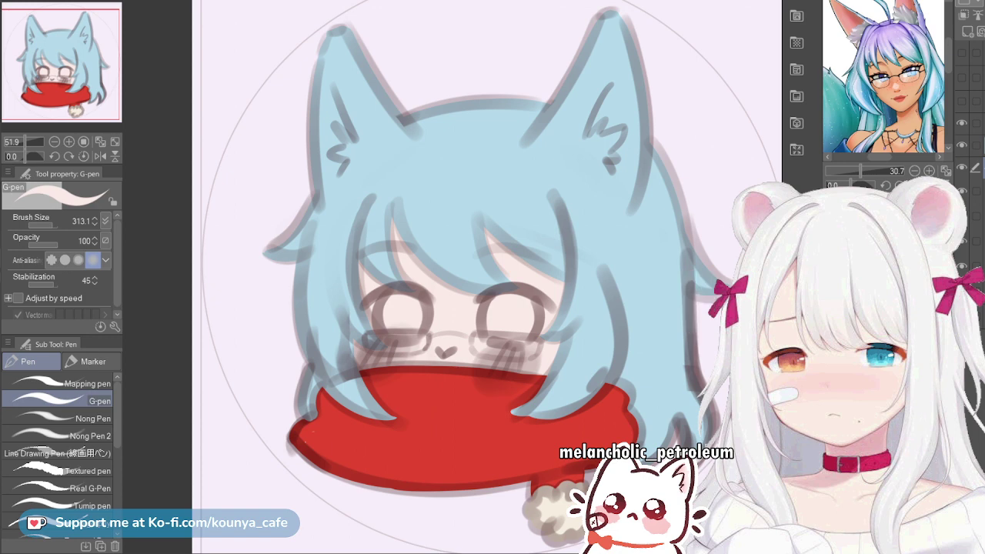
Switch the active layer from the skin layer to one higher in the layer stack
{"action": "left_click", "coordinate": [982, 101]}
{"action": "left_click", "coordinate": [983, 191]}
{"action": "key", "text": "alt+]"}
{"action": "key", "text": "alt+]"}
{"action": "key", "text": "alt+]"}
{"action": "left_click", "coordinate": [980, 123]}
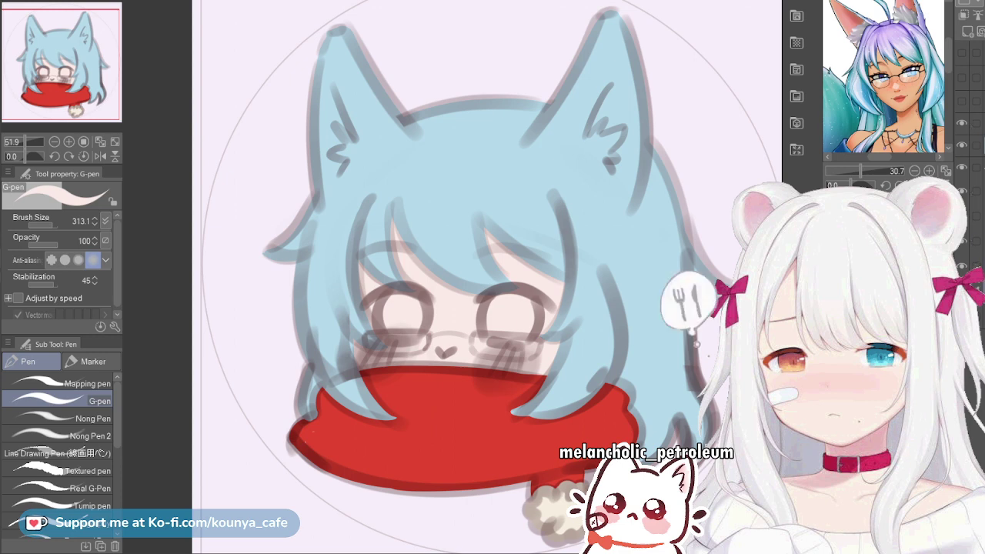
Enlarge the reference image to 150.3% and centre it on the blue eye behind the glasses
{"action": "scroll", "coordinate": [884, 81], "scroll_direction": "up", "scroll_amount": 7}
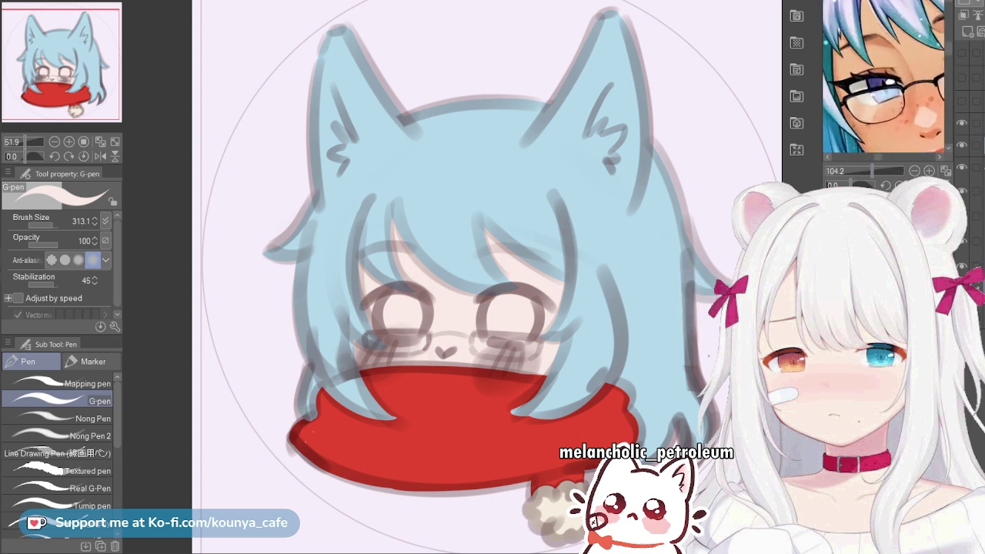
{"action": "scroll", "coordinate": [884, 77], "scroll_direction": "up", "scroll_amount": 4}
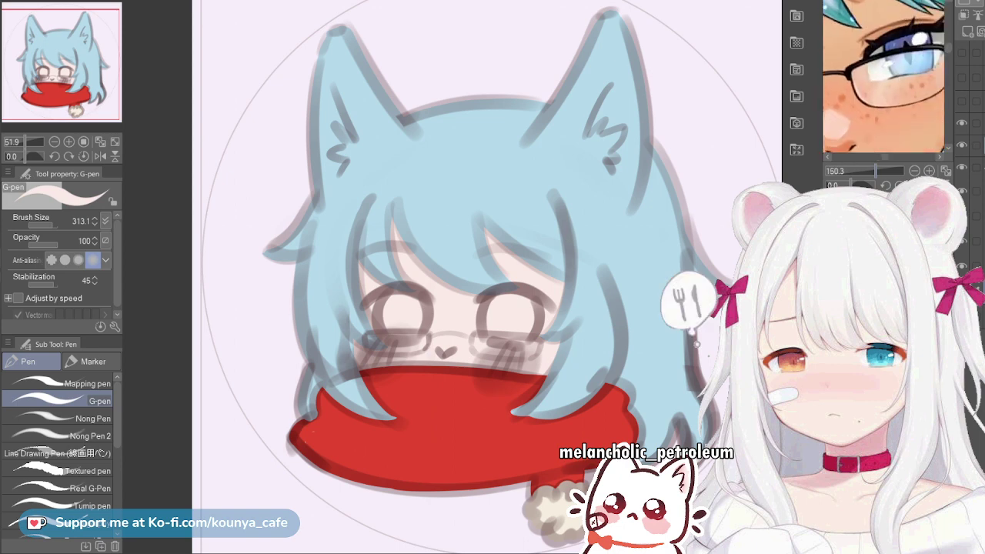
{"action": "left_click_drag", "start_coordinate": [885, 77], "coordinate": [867, 85]}
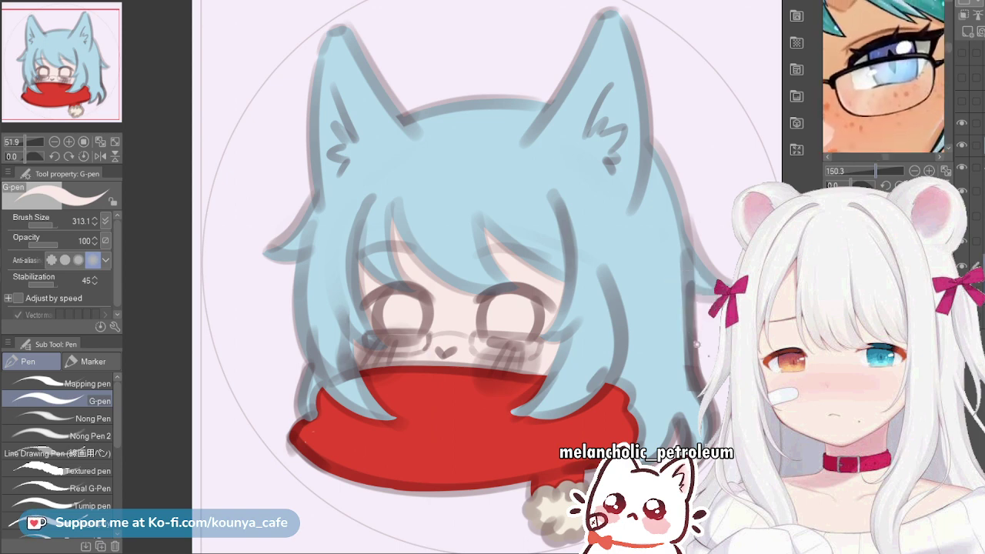
Set the reference image to 81.6% around the glasses and lips, and change the drawing colour to medium blue
{"action": "scroll", "coordinate": [883, 77], "scroll_direction": "down", "scroll_amount": 5}
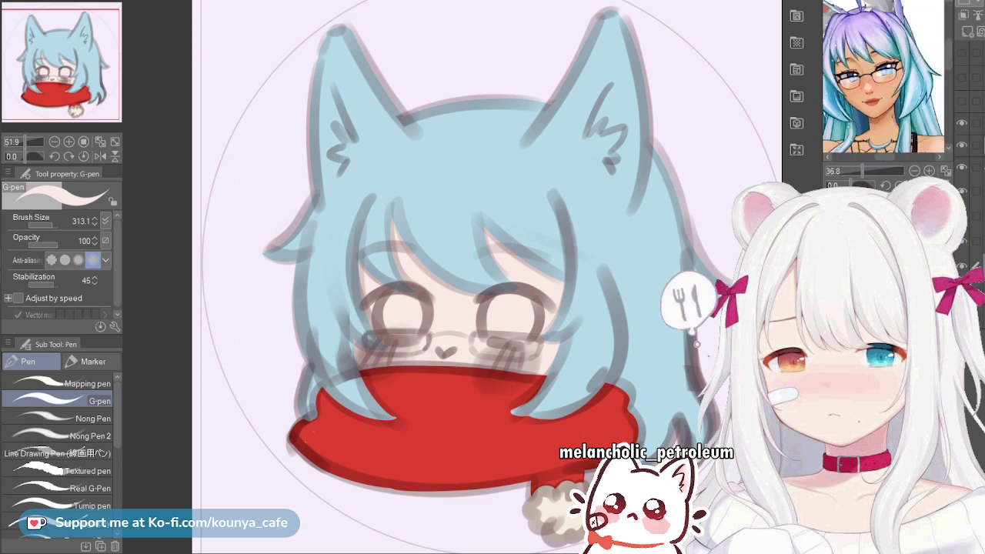
{"action": "scroll", "coordinate": [884, 77], "scroll_direction": "up", "scroll_amount": 1}
{"action": "scroll", "coordinate": [883, 77], "scroll_direction": "up", "scroll_amount": 2}
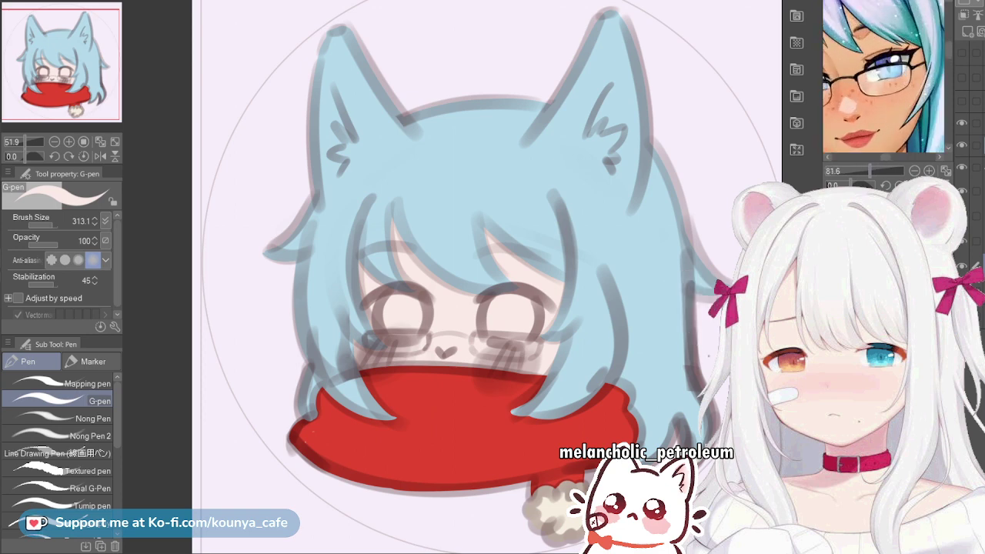
{"action": "left_click", "coordinate": [983, 191]}
{"action": "left_click", "coordinate": [600, 246], "text": "alt"}
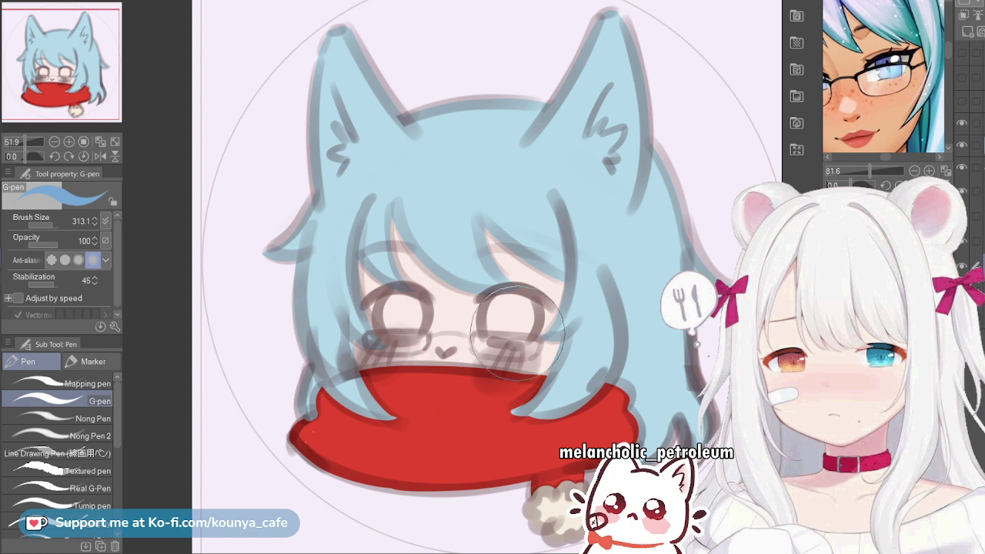
Try to paint the left edge of the left-hand iris in medium blue at brush size 128.2
{"action": "scroll", "coordinate": [518, 333], "scroll_direction": "up", "scroll_amount": 3}
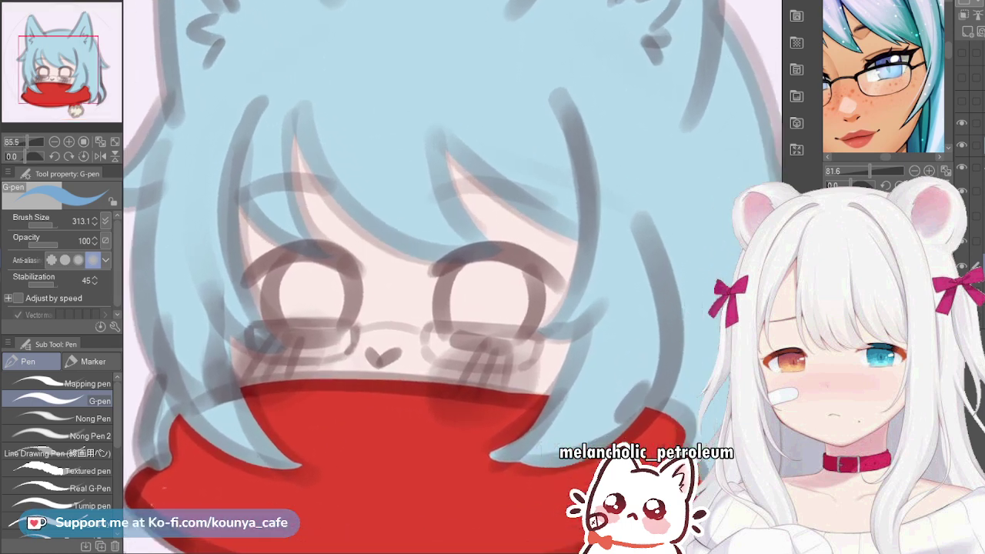
{"action": "left_click_drag", "start_coordinate": [468, 281], "coordinate": [410, 274]}
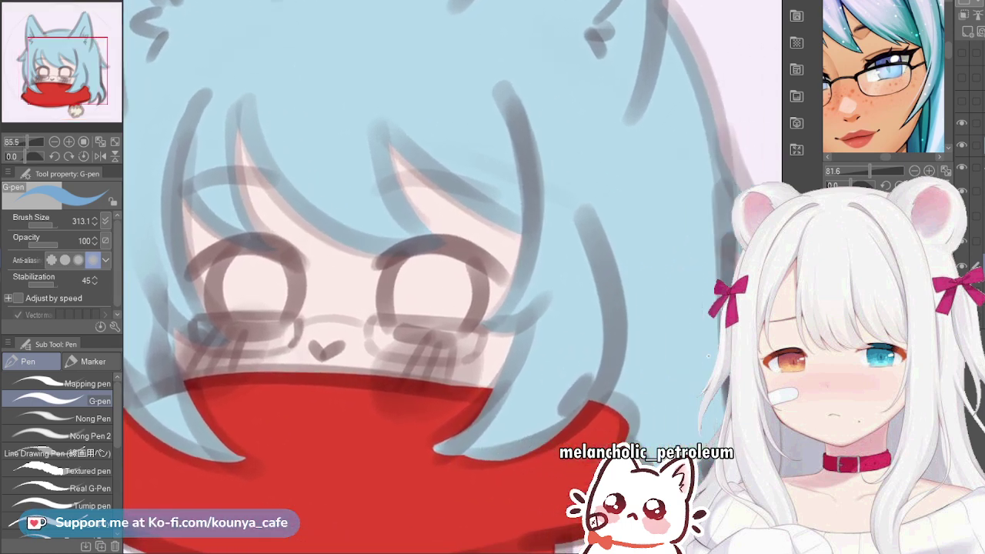
{"action": "scroll", "coordinate": [319, 275], "scroll_direction": "up", "scroll_amount": 4}
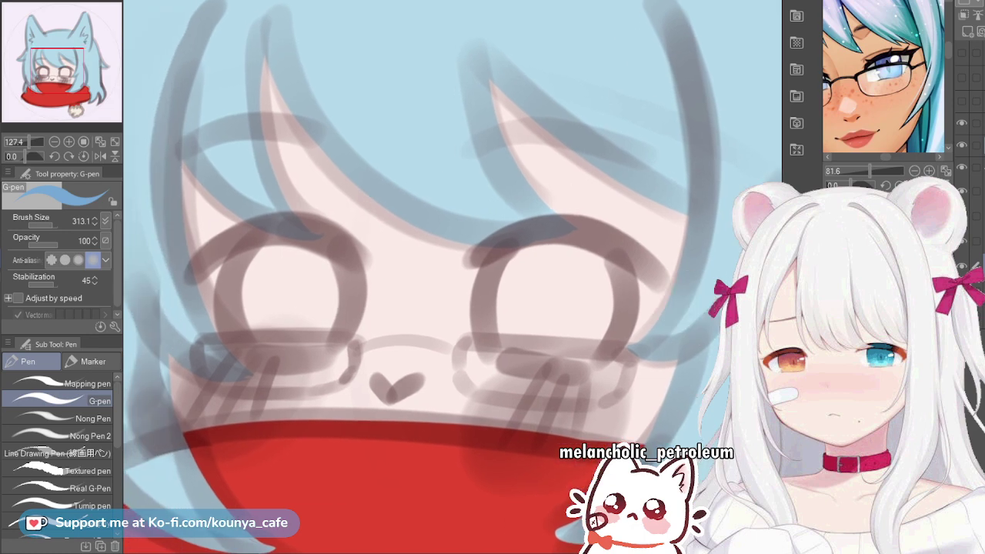
{"action": "left_click_drag", "start_coordinate": [284, 203], "coordinate": [266, 328], "text": "ctrl+alt"}
{"action": "key", "text": "ctrl+z"}
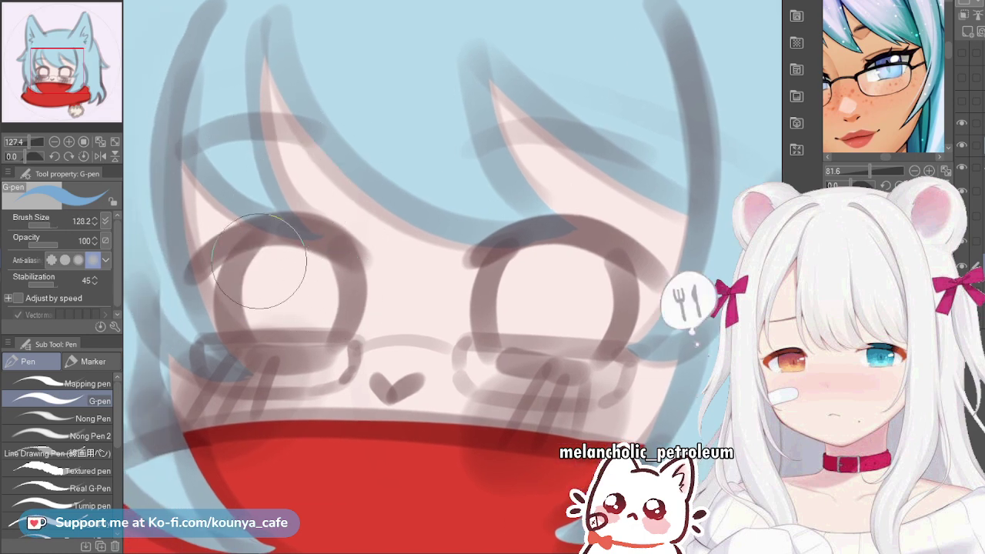
{"action": "left_click_drag", "start_coordinate": [260, 242], "coordinate": [266, 334]}
{"action": "key", "text": "ctrl+z"}
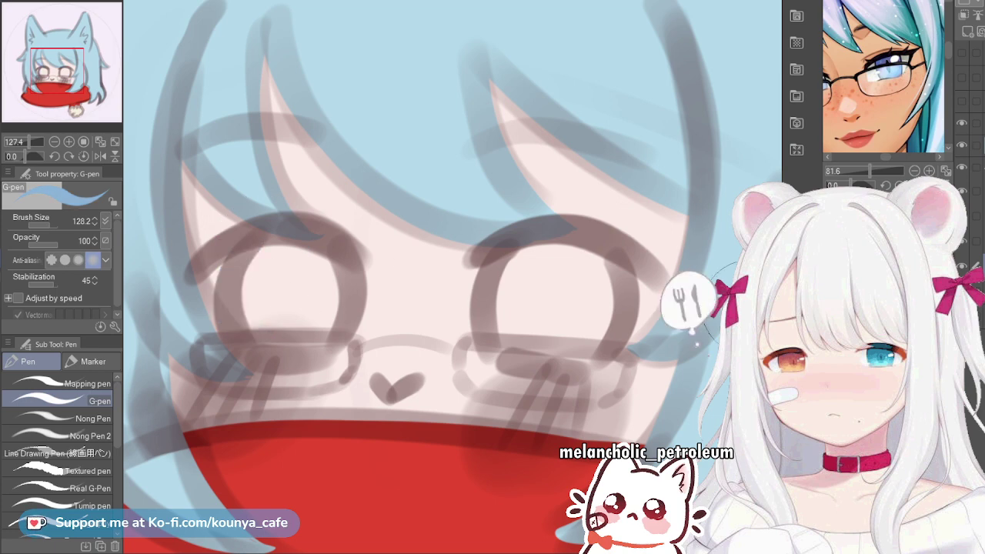
{"action": "left_click_drag", "start_coordinate": [283, 253], "coordinate": [262, 331]}
{"action": "key", "text": "ctrl+z"}
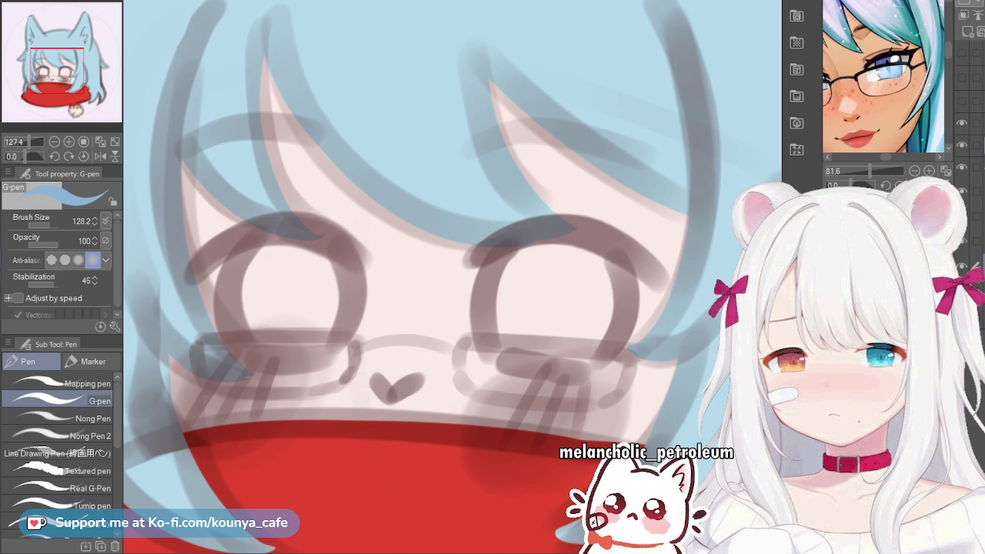
Try a thinner medium blue stroke down the left-hand iris's outer edge at brush size 93.0
{"action": "scroll", "coordinate": [279, 223], "scroll_direction": "up", "scroll_amount": 1}
{"action": "key", "text": "bracketleft"}
{"action": "key", "text": "bracketleft"}
{"action": "key", "text": "bracketleft"}
{"action": "mouse_move", "coordinate": [251, 238]}
{"action": "left_mouse_down"}
{"action": "mouse_move", "coordinate": [243, 336]}
{"action": "mouse_move", "coordinate": [235, 308]}
{"action": "mouse_move", "coordinate": [280, 326]}
{"action": "mouse_move", "coordinate": [285, 372]}
{"action": "left_mouse_up"}
{"action": "key", "text": "ctrl+z"}
{"action": "key", "text": "ctrl+z"}
{"action": "key", "text": "ctrl+z"}
{"action": "key", "text": "ctrl+z"}
{"action": "left_click_drag", "start_coordinate": [253, 243], "coordinate": [264, 349]}
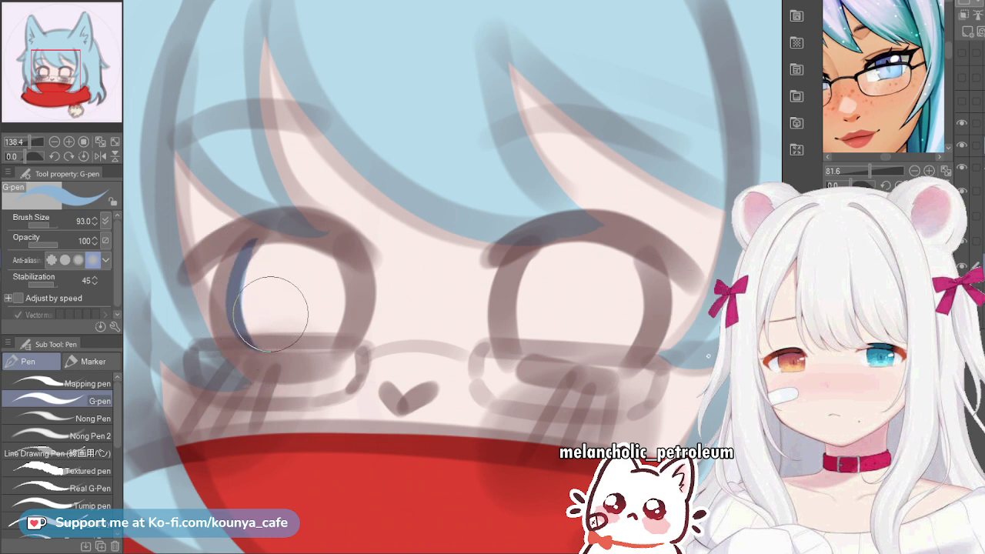
Undo the side stroke and paint the upper edge of both irises in medium blue at brush size 76.4
{"action": "key", "text": "bracketleft"}
{"action": "key", "text": "bracketleft"}
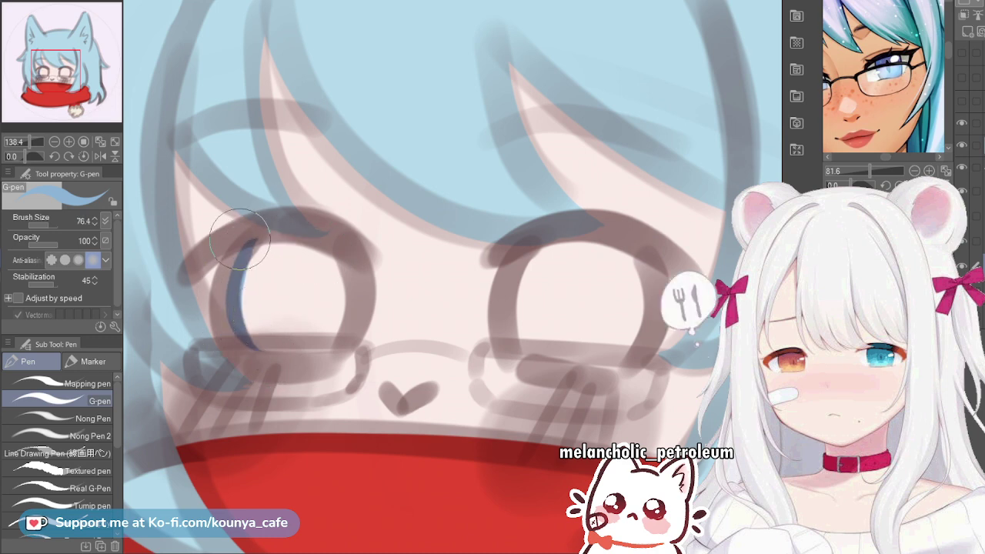
{"action": "key", "text": "ctrl+z"}
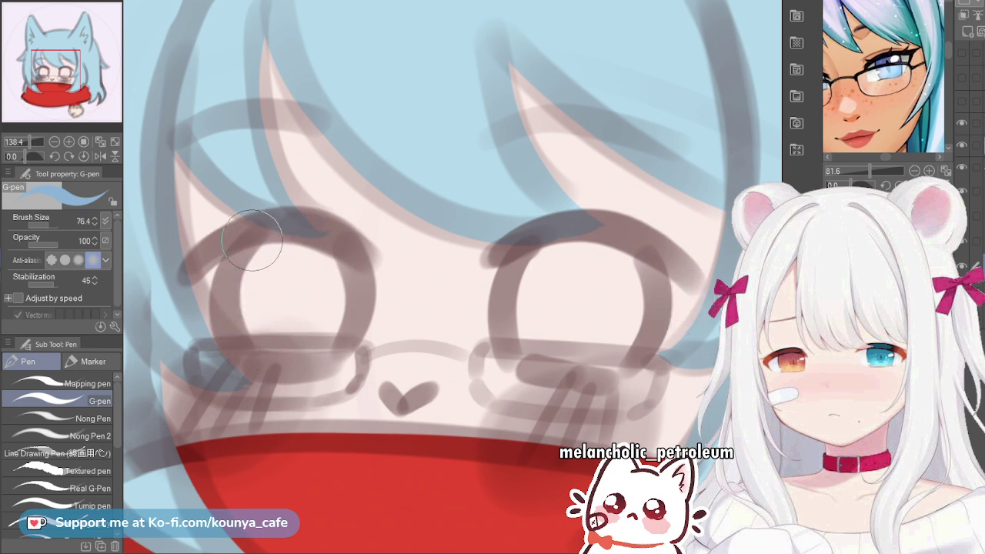
{"action": "left_click_drag", "start_coordinate": [293, 228], "coordinate": [345, 240]}
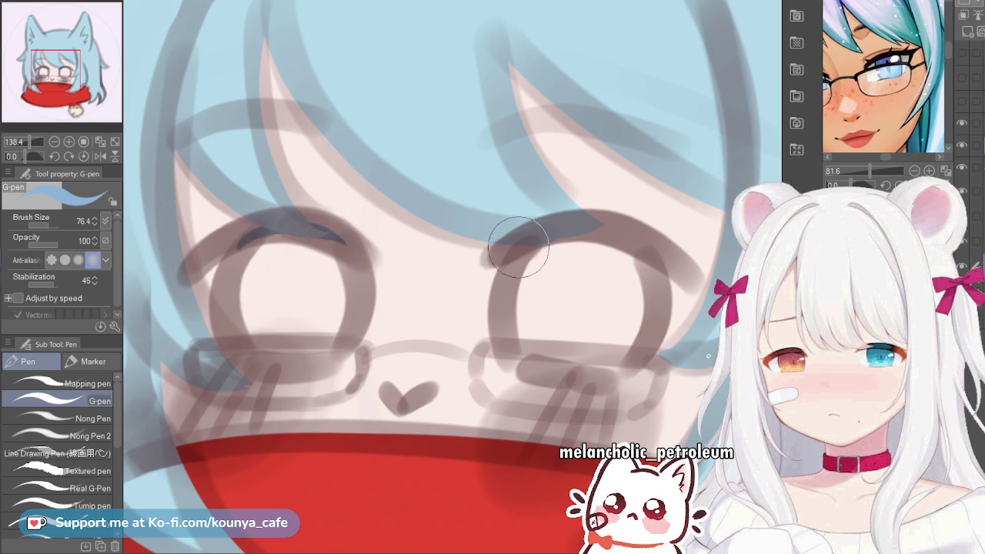
{"action": "mouse_move", "coordinate": [493, 243]}
{"action": "left_mouse_down"}
{"action": "mouse_move", "coordinate": [564, 234]}
{"action": "mouse_move", "coordinate": [651, 275]}
{"action": "left_mouse_up"}
{"action": "key", "text": "ctrl+z"}
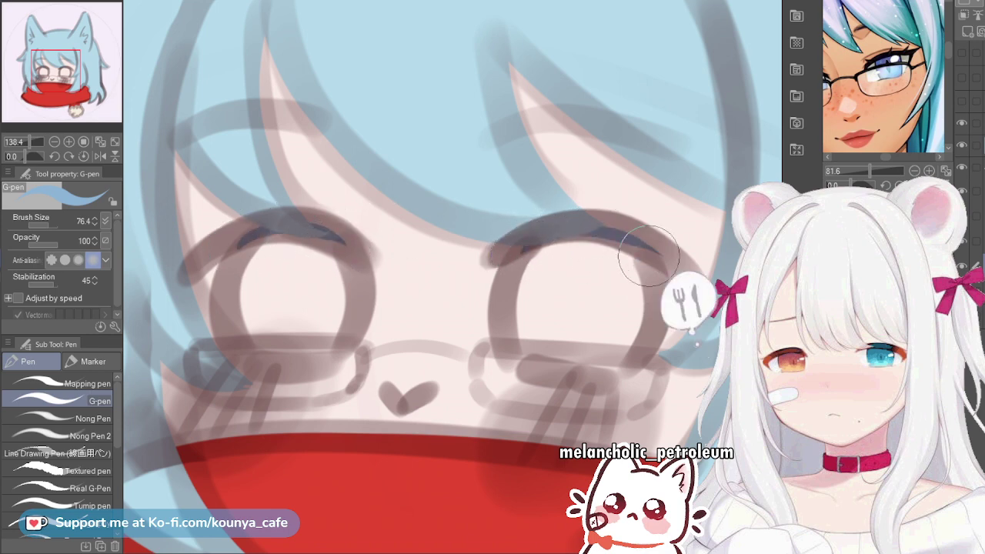
{"action": "mouse_move", "coordinate": [492, 244]}
{"action": "left_mouse_down"}
{"action": "mouse_move", "coordinate": [600, 233]}
{"action": "mouse_move", "coordinate": [650, 251]}
{"action": "left_mouse_up"}
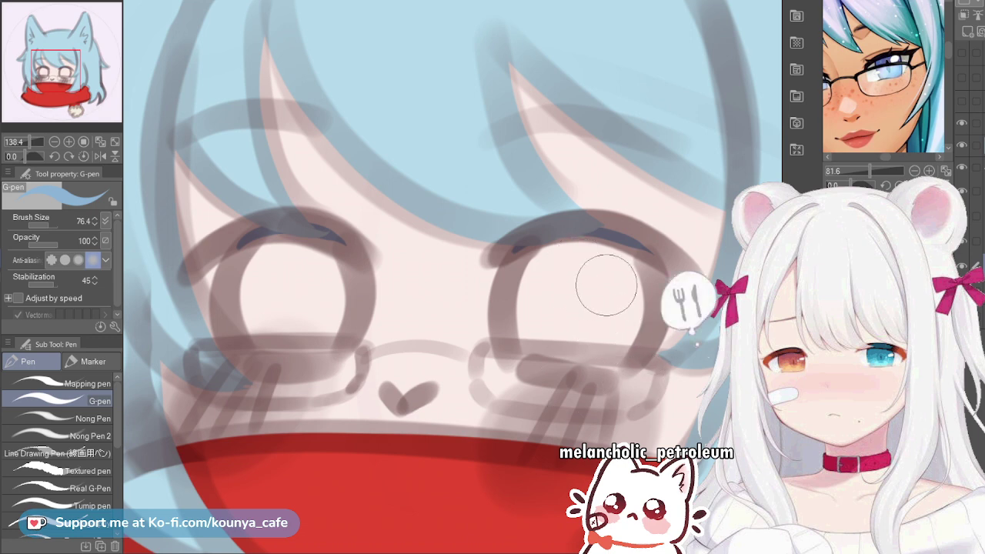
Try to paint the right edge of the right-hand iris in medium blue at brush size 68.0
{"action": "scroll", "coordinate": [598, 286], "scroll_direction": "up", "scroll_amount": 3}
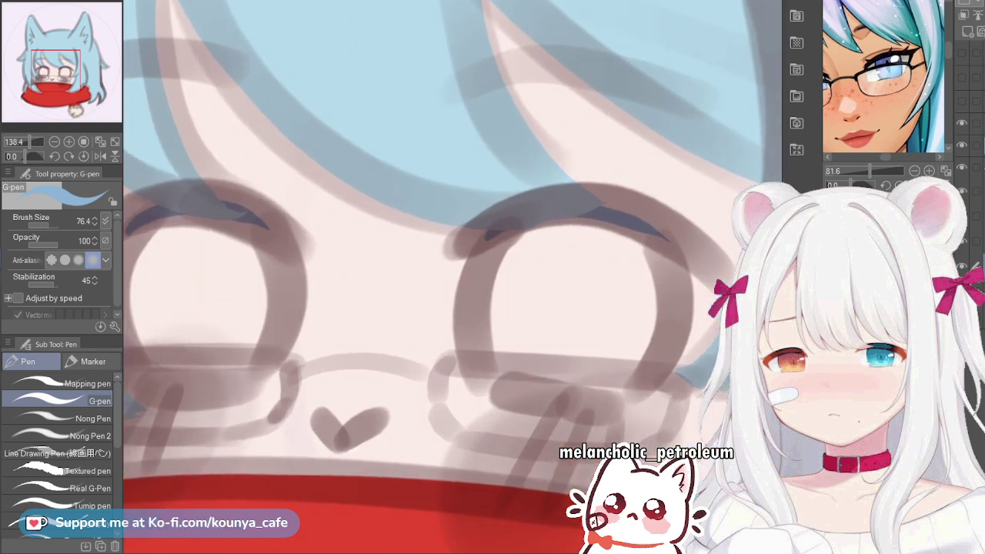
{"action": "scroll", "coordinate": [554, 302], "scroll_direction": "up", "scroll_amount": 2}
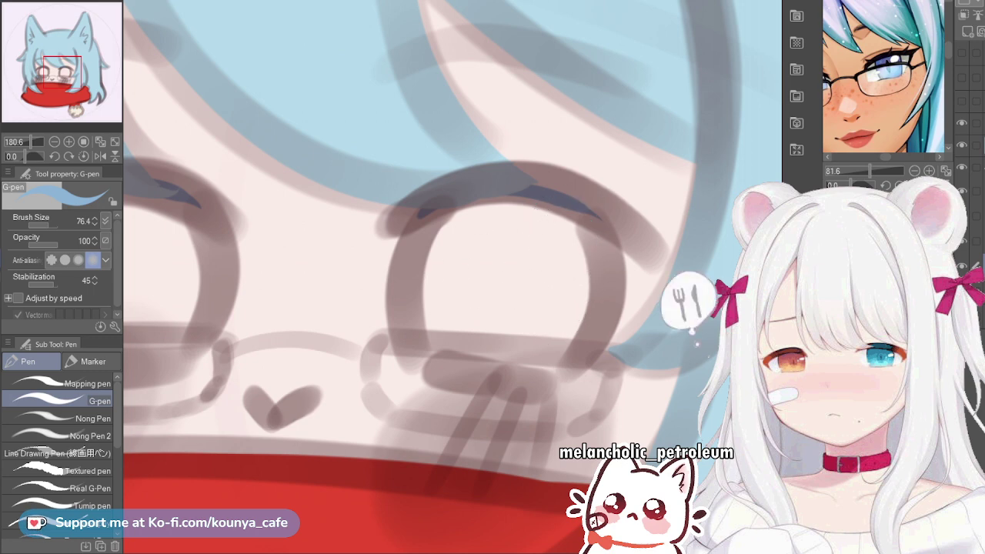
{"action": "scroll", "coordinate": [562, 234], "scroll_direction": "up", "scroll_amount": 1}
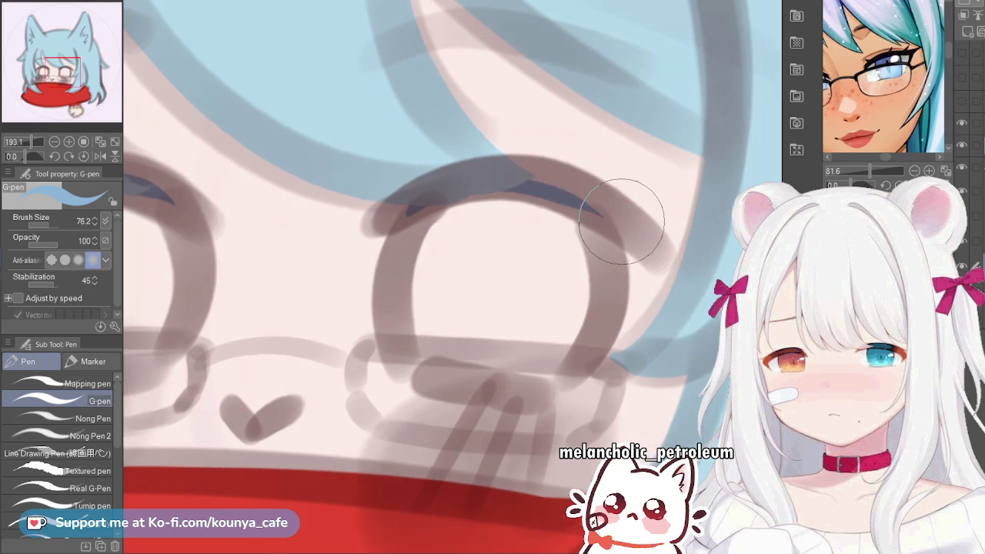
{"action": "mouse_move", "coordinate": [622, 222]}
{"action": "left_mouse_down"}
{"action": "mouse_move", "coordinate": [656, 215]}
{"action": "mouse_move", "coordinate": [643, 214]}
{"action": "left_mouse_up"}
{"action": "left_click_drag", "start_coordinate": [573, 201], "coordinate": [603, 287]}
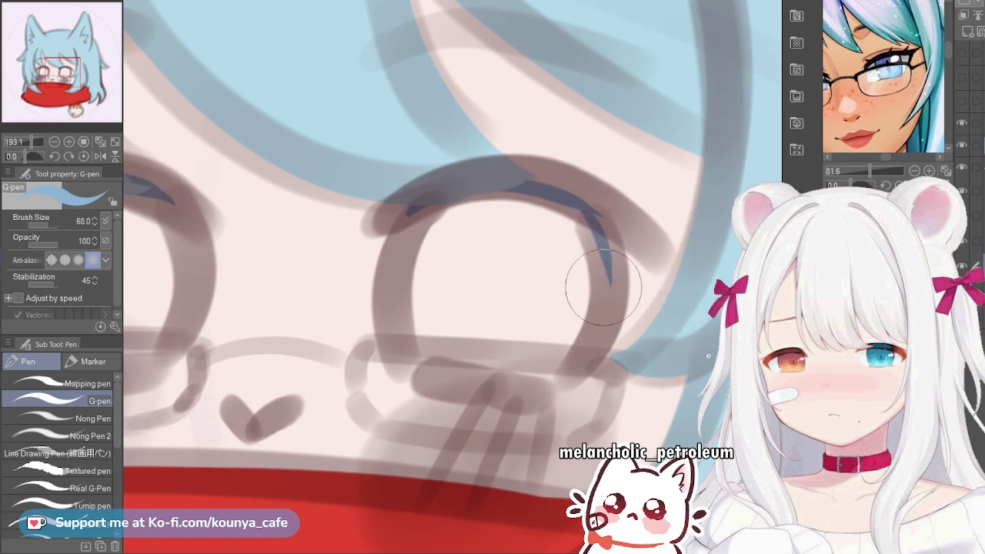
{"action": "key", "text": "ctrl+z"}
{"action": "left_click_drag", "start_coordinate": [590, 205], "coordinate": [605, 271]}
{"action": "key", "text": "ctrl+z"}
{"action": "left_click_drag", "start_coordinate": [585, 203], "coordinate": [604, 305]}
{"action": "key", "text": "ctrl+z"}
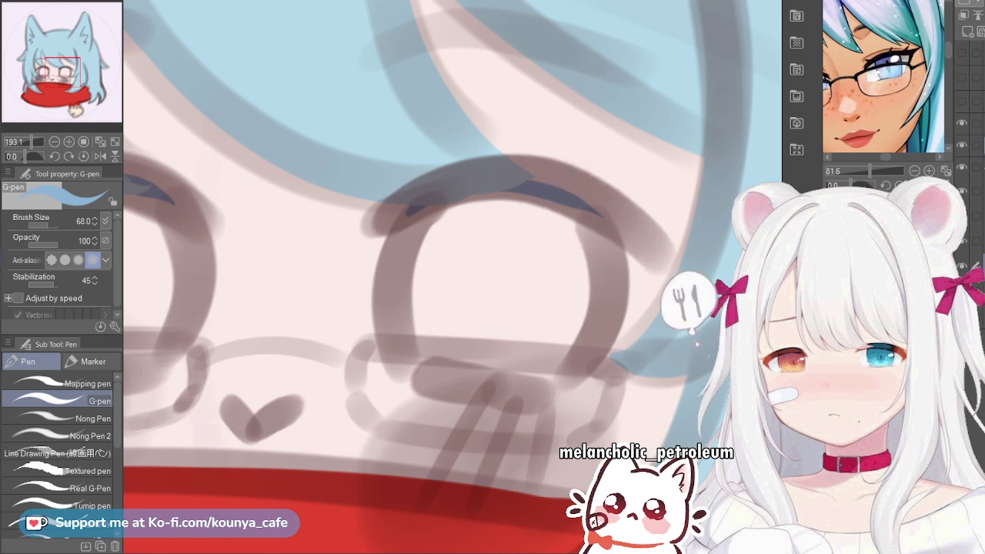
{"action": "mouse_move", "coordinate": [583, 202]}
{"action": "left_mouse_down"}
{"action": "mouse_move", "coordinate": [605, 238]}
{"action": "mouse_move", "coordinate": [611, 301]}
{"action": "left_mouse_up"}
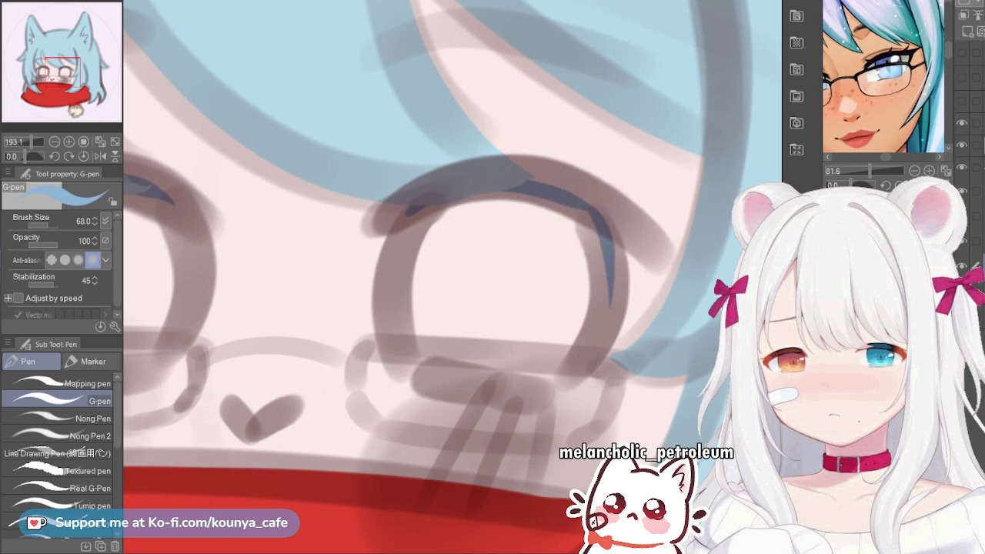
{"action": "key", "text": "ctrl+z"}
{"action": "left_click_drag", "start_coordinate": [579, 206], "coordinate": [538, 394]}
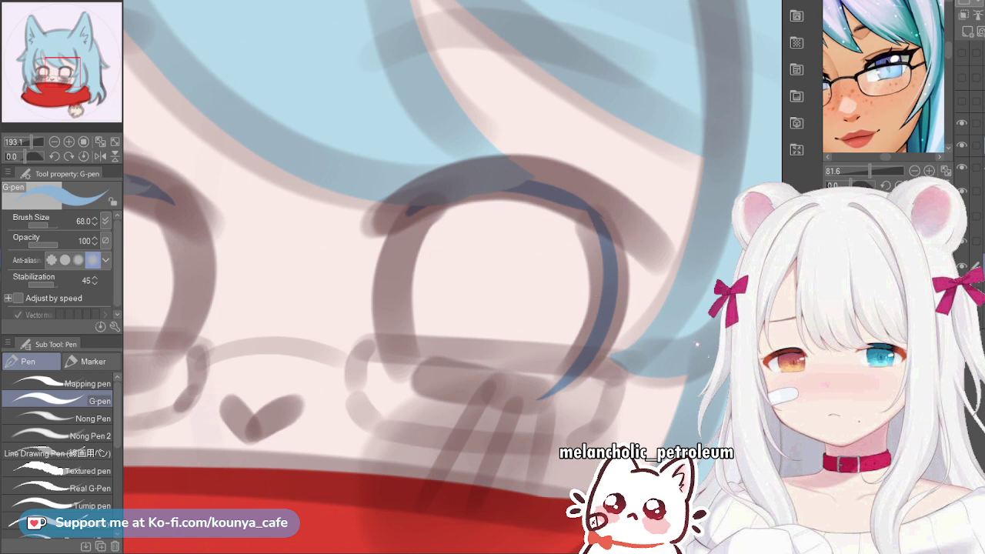
{"action": "key", "text": "ctrl+z"}
Scale the upper iris strokes on Layer 17 to 99% of their width
{"action": "key", "text": "ctrl+t"}
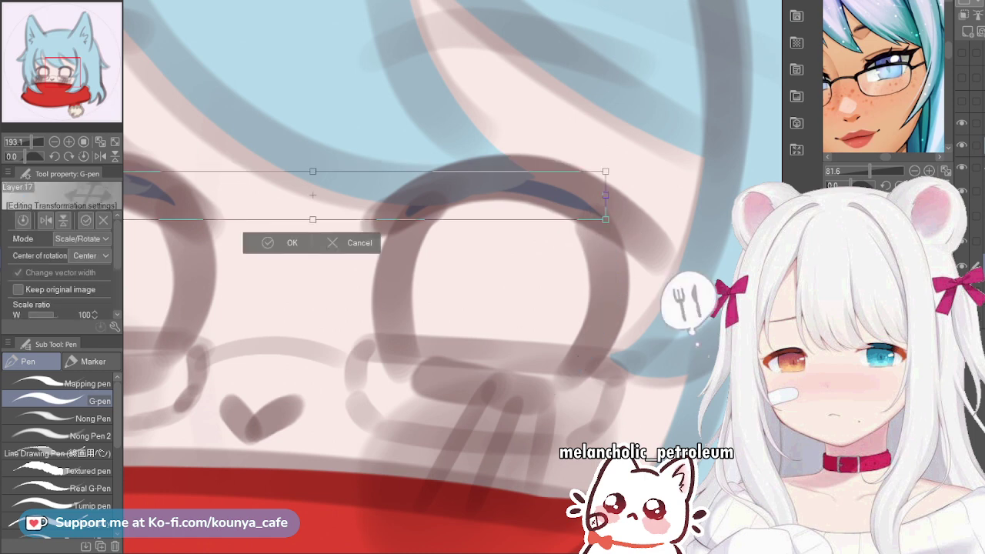
{"action": "left_click_drag", "start_coordinate": [605, 195], "coordinate": [600, 195]}
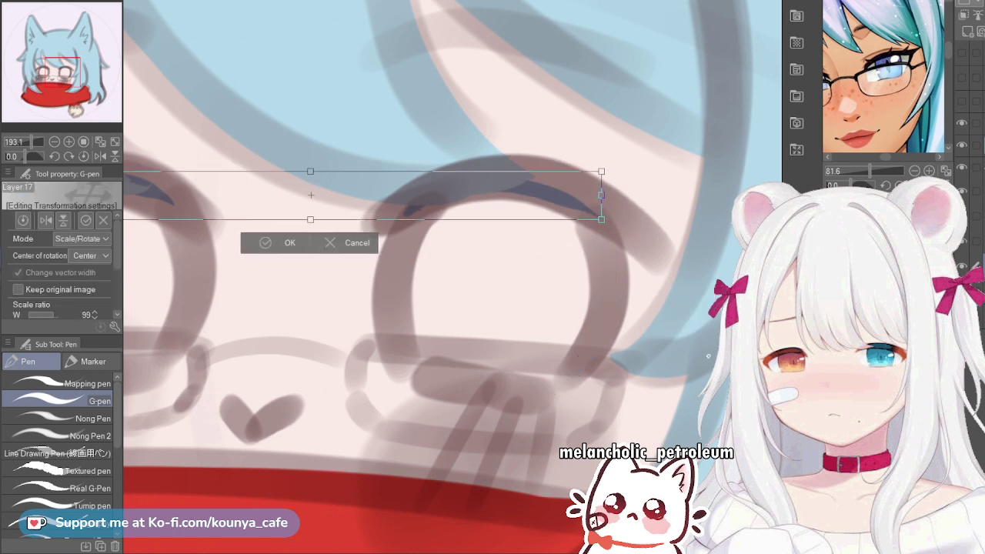
{"action": "key", "text": "Return"}
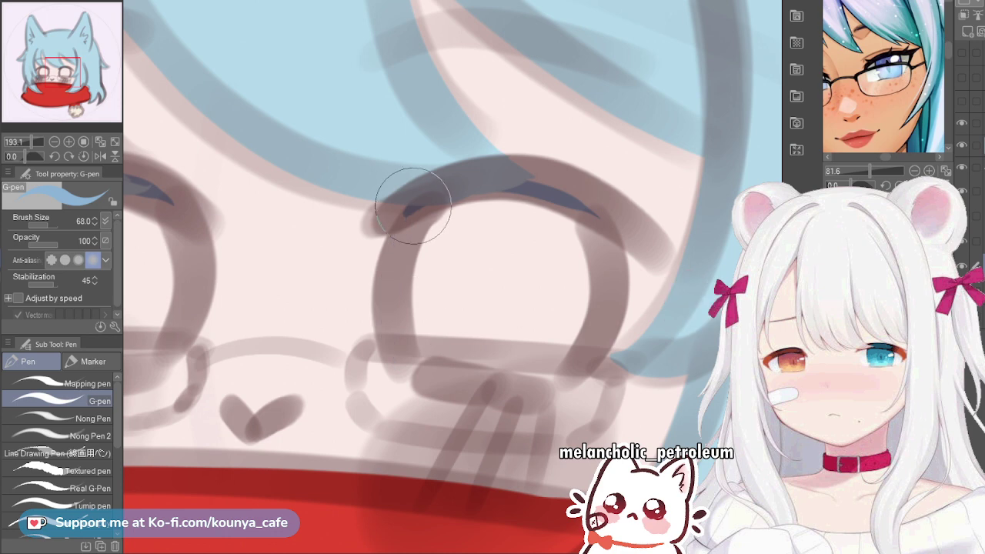
Paint the left edge of the right-hand iris in medium blue at brush size 41.6, redoing strokes until the curve fits the sketch
{"action": "mouse_move", "coordinate": [411, 208]}
{"action": "left_mouse_down"}
{"action": "mouse_move", "coordinate": [396, 247]}
{"action": "mouse_move", "coordinate": [405, 350]}
{"action": "left_mouse_up"}
{"action": "key", "text": "bracketleft"}
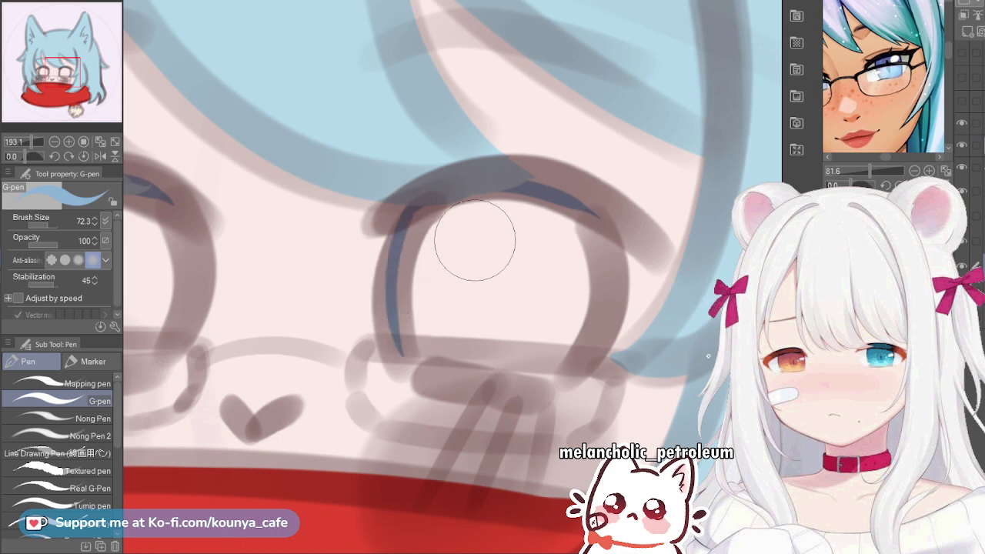
{"action": "key", "text": "ctrl+z"}
{"action": "key", "text": "bracketleft"}
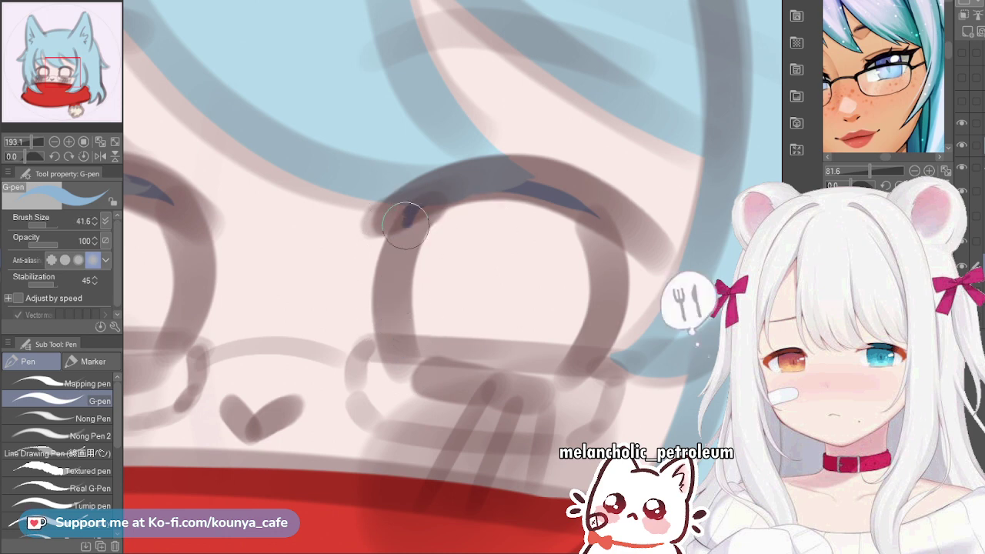
{"action": "mouse_move", "coordinate": [413, 202]}
{"action": "left_mouse_down"}
{"action": "mouse_move", "coordinate": [392, 257]}
{"action": "mouse_move", "coordinate": [405, 369]}
{"action": "left_mouse_up"}
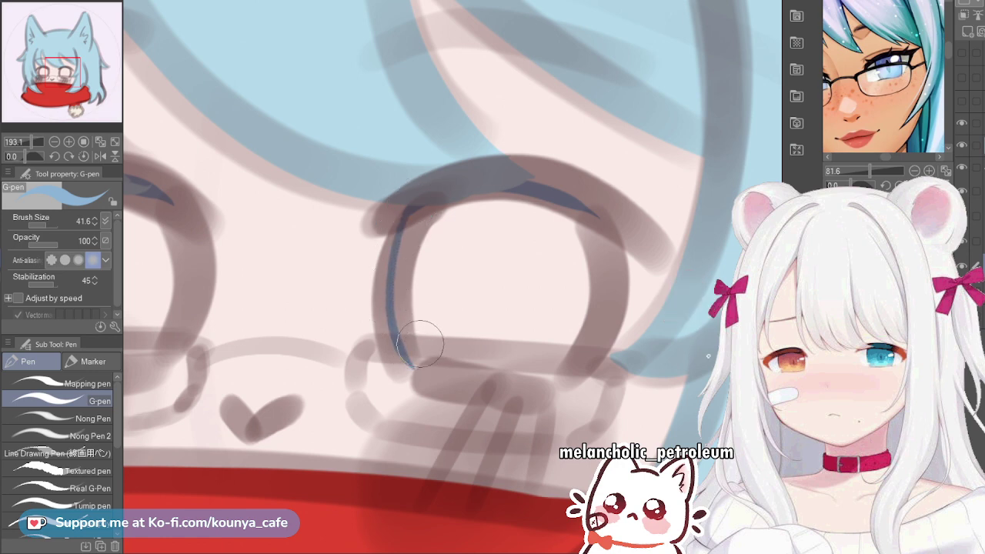
{"action": "key", "text": "ctrl+z"}
{"action": "mouse_move", "coordinate": [410, 199]}
{"action": "left_mouse_down"}
{"action": "mouse_move", "coordinate": [394, 264]}
{"action": "mouse_move", "coordinate": [415, 354]}
{"action": "mouse_move", "coordinate": [439, 367]}
{"action": "mouse_move", "coordinate": [594, 365]}
{"action": "mouse_move", "coordinate": [410, 363]}
{"action": "mouse_move", "coordinate": [539, 373]}
{"action": "left_mouse_up"}
{"action": "scroll", "coordinate": [540, 357], "scroll_direction": "up", "scroll_amount": 2}
{"action": "key", "text": "ctrl+z"}
Close the right-hand iris outline along its lower and right edges in medium blue at brush sizes 38.0 and 27.7
{"action": "key", "text": "bracketleft"}
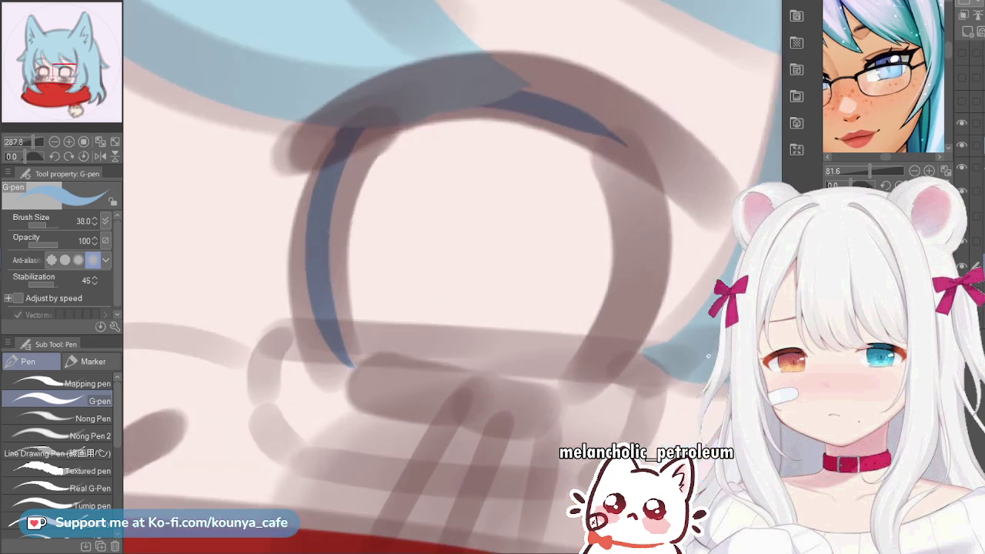
{"action": "mouse_move", "coordinate": [348, 367]}
{"action": "left_mouse_down"}
{"action": "mouse_move", "coordinate": [454, 395]}
{"action": "mouse_move", "coordinate": [534, 392]}
{"action": "mouse_move", "coordinate": [509, 397]}
{"action": "mouse_move", "coordinate": [518, 399]}
{"action": "mouse_move", "coordinate": [593, 356]}
{"action": "mouse_move", "coordinate": [624, 147]}
{"action": "mouse_move", "coordinate": [631, 247]}
{"action": "mouse_move", "coordinate": [598, 306]}
{"action": "left_mouse_up"}
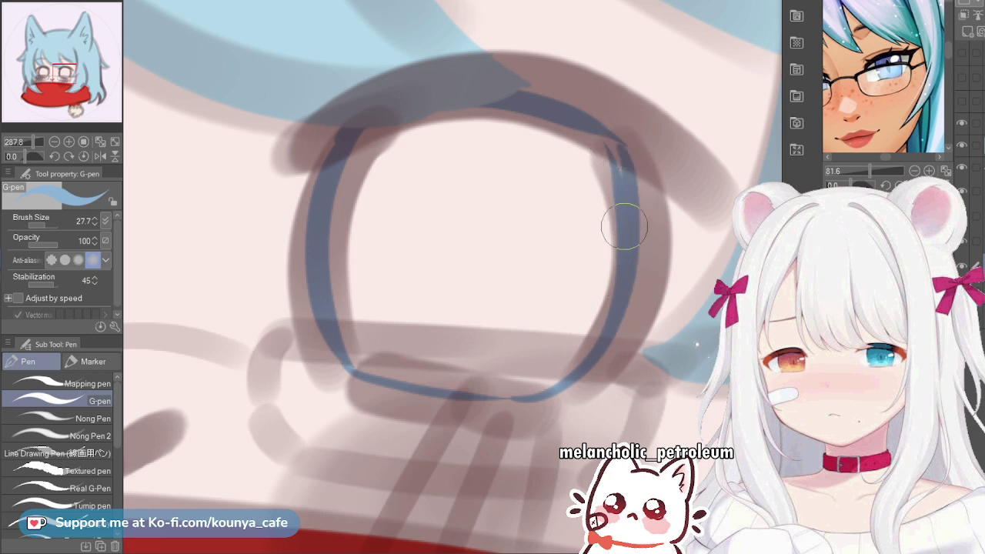
{"action": "key", "text": "ctrl+z"}
{"action": "mouse_move", "coordinate": [609, 134]}
{"action": "left_mouse_down"}
{"action": "mouse_move", "coordinate": [634, 223]}
{"action": "mouse_move", "coordinate": [587, 323]}
{"action": "left_mouse_up"}
{"action": "key", "text": "ctrl+z"}
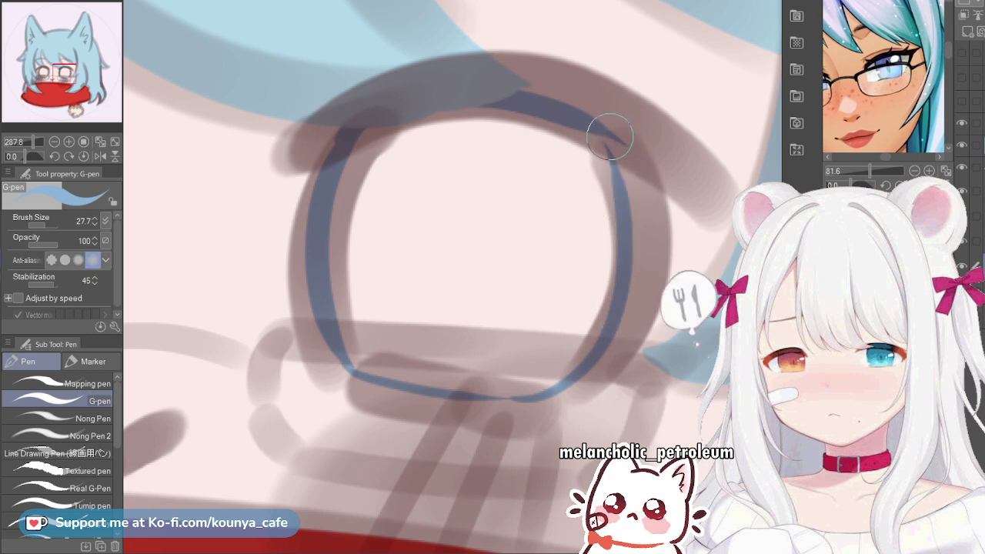
{"action": "mouse_move", "coordinate": [609, 136]}
{"action": "left_mouse_down"}
{"action": "mouse_move", "coordinate": [630, 219]}
{"action": "mouse_move", "coordinate": [541, 369]}
{"action": "left_mouse_up"}
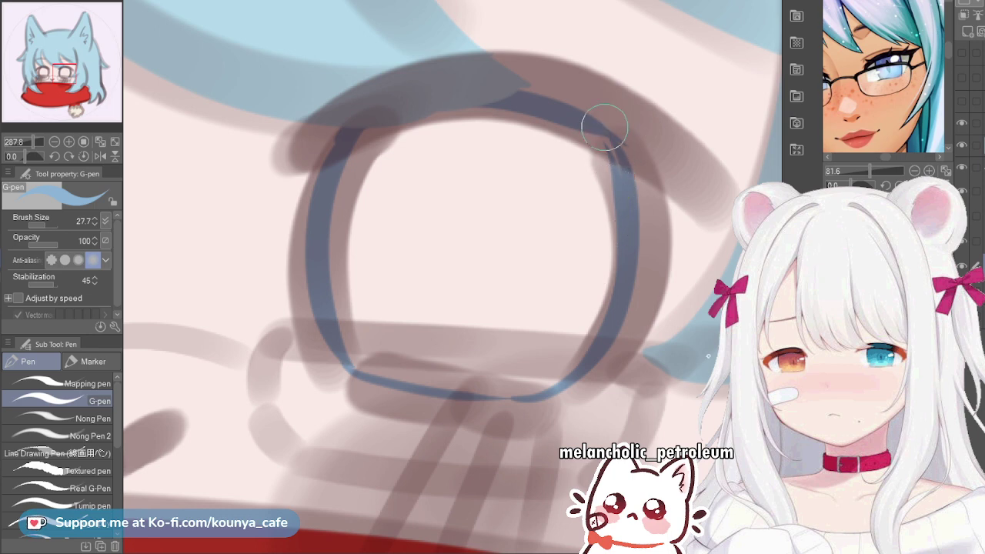
Fill the inside of the right-hand iris with medium blue, reducing the brush size to 59.1 toward the upper and side edges
{"action": "key", "text": "c"}
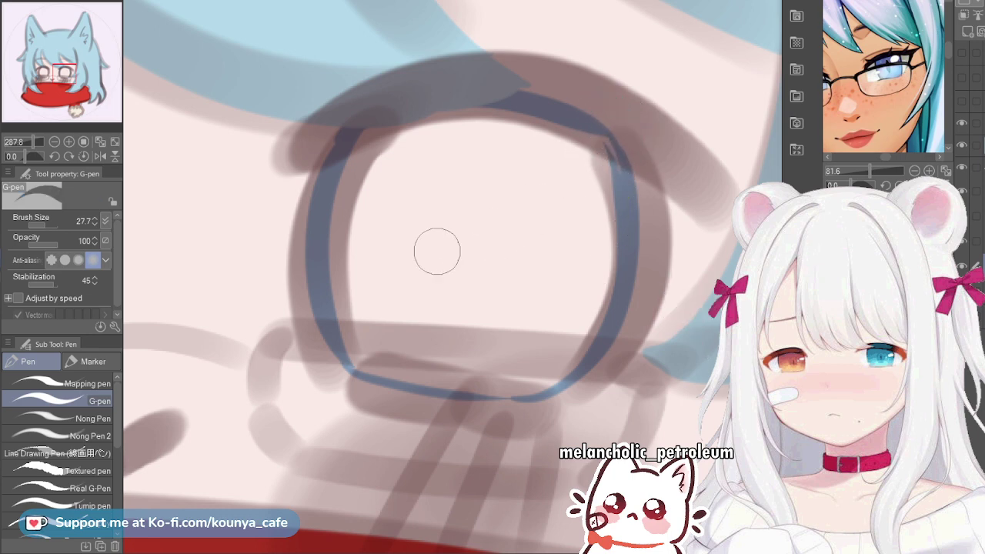
{"action": "key", "text": "x"}
{"action": "key", "text": "x"}
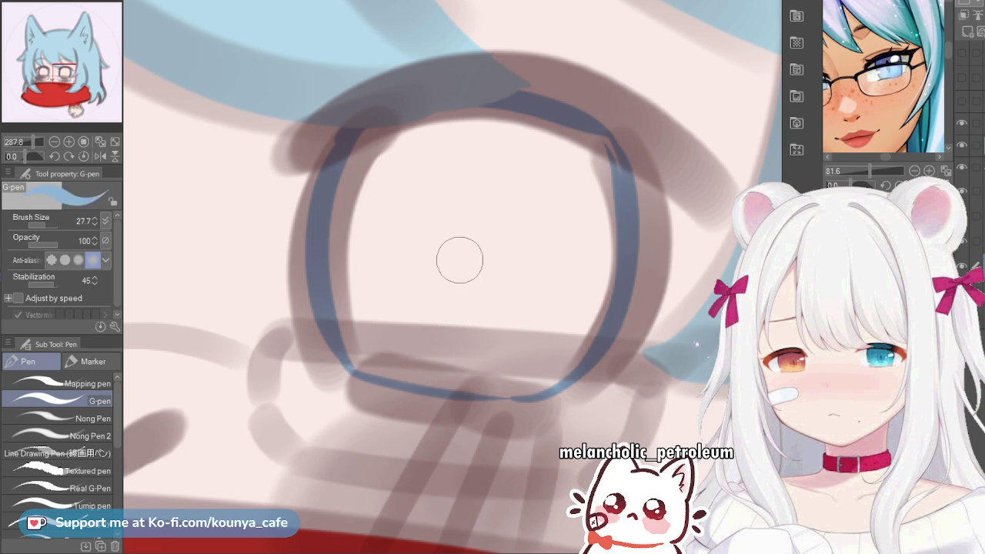
{"action": "left_click_drag", "start_coordinate": [459, 261], "coordinate": [489, 264]}
{"action": "mouse_move", "coordinate": [463, 199]}
{"action": "left_mouse_down"}
{"action": "mouse_move", "coordinate": [467, 275]}
{"action": "mouse_move", "coordinate": [428, 195]}
{"action": "left_mouse_up"}
{"action": "left_click_drag", "start_coordinate": [428, 231], "coordinate": [482, 273]}
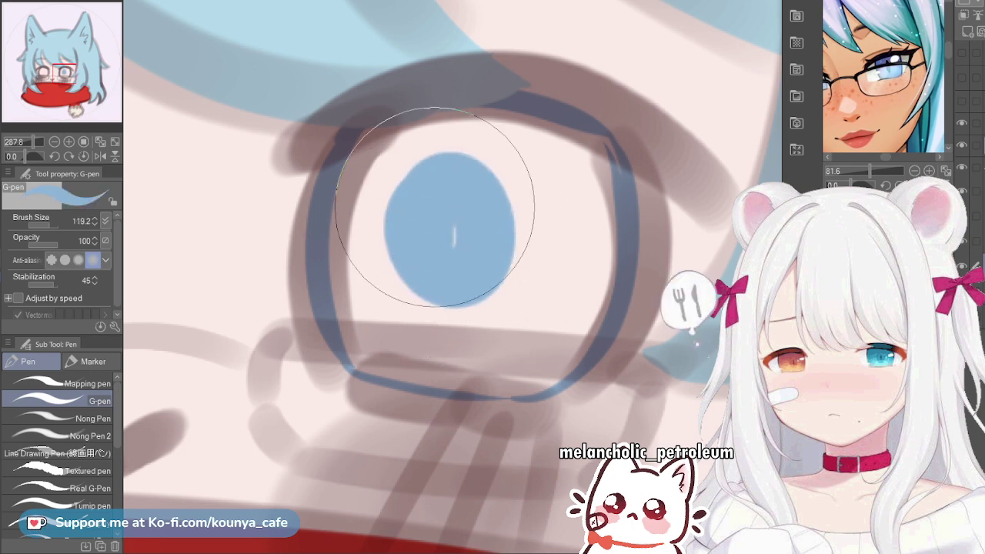
{"action": "mouse_move", "coordinate": [433, 206]}
{"action": "left_mouse_down"}
{"action": "mouse_move", "coordinate": [463, 292]}
{"action": "mouse_move", "coordinate": [440, 193]}
{"action": "mouse_move", "coordinate": [454, 274]}
{"action": "mouse_move", "coordinate": [423, 203]}
{"action": "mouse_move", "coordinate": [438, 242]}
{"action": "mouse_move", "coordinate": [379, 171]}
{"action": "mouse_move", "coordinate": [402, 233]}
{"action": "mouse_move", "coordinate": [368, 197]}
{"action": "mouse_move", "coordinate": [363, 273]}
{"action": "left_mouse_up"}
{"action": "key", "text": "bracketleft"}
{"action": "key", "text": "bracketleft"}
{"action": "key", "text": "bracketleft"}
{"action": "left_click_drag", "start_coordinate": [358, 213], "coordinate": [414, 161]}
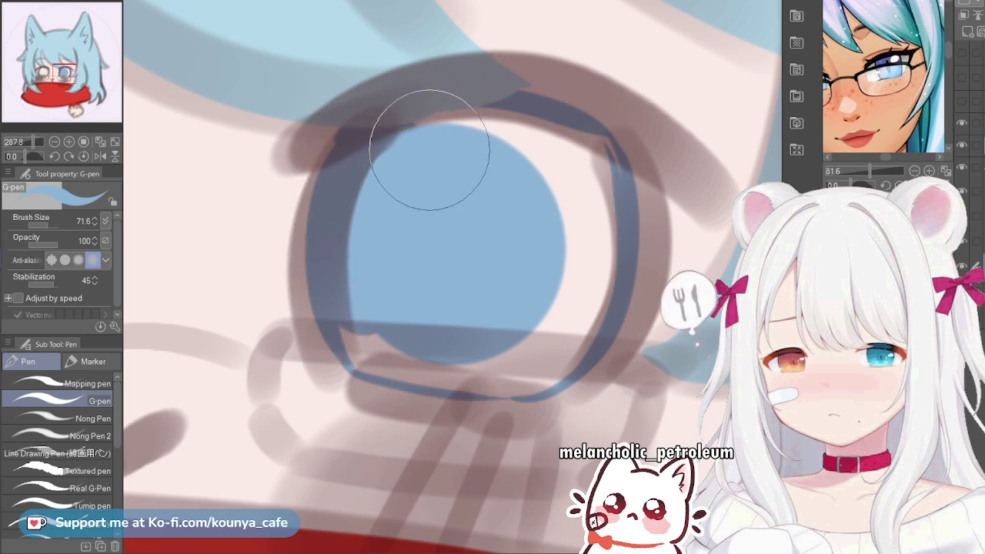
{"action": "key", "text": "bracketleft"}
{"action": "mouse_move", "coordinate": [417, 124]}
{"action": "left_mouse_down"}
{"action": "mouse_move", "coordinate": [549, 193]}
{"action": "mouse_move", "coordinate": [576, 187]}
{"action": "mouse_move", "coordinate": [574, 137]}
{"action": "mouse_move", "coordinate": [587, 206]}
{"action": "mouse_move", "coordinate": [563, 302]}
{"action": "left_mouse_up"}
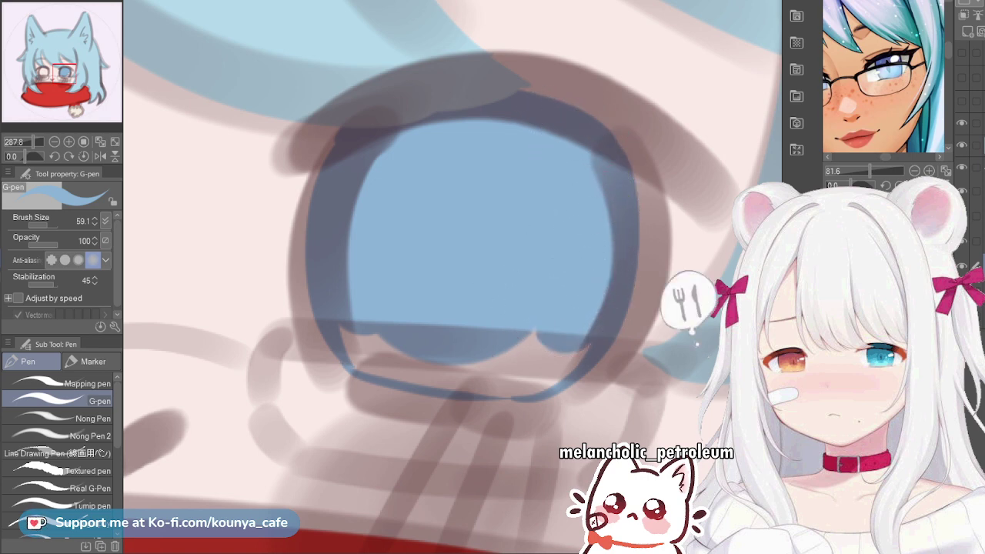
Fill the remaining gaps in the lower part of the right-hand iris in medium blue at brush sizes 47.6 and 30.9
{"action": "key", "text": "bracketleft"}
{"action": "left_click_drag", "start_coordinate": [342, 311], "coordinate": [391, 338]}
{"action": "mouse_move", "coordinate": [347, 326]}
{"action": "left_mouse_down"}
{"action": "mouse_move", "coordinate": [366, 340]}
{"action": "mouse_move", "coordinate": [407, 325]}
{"action": "left_mouse_up"}
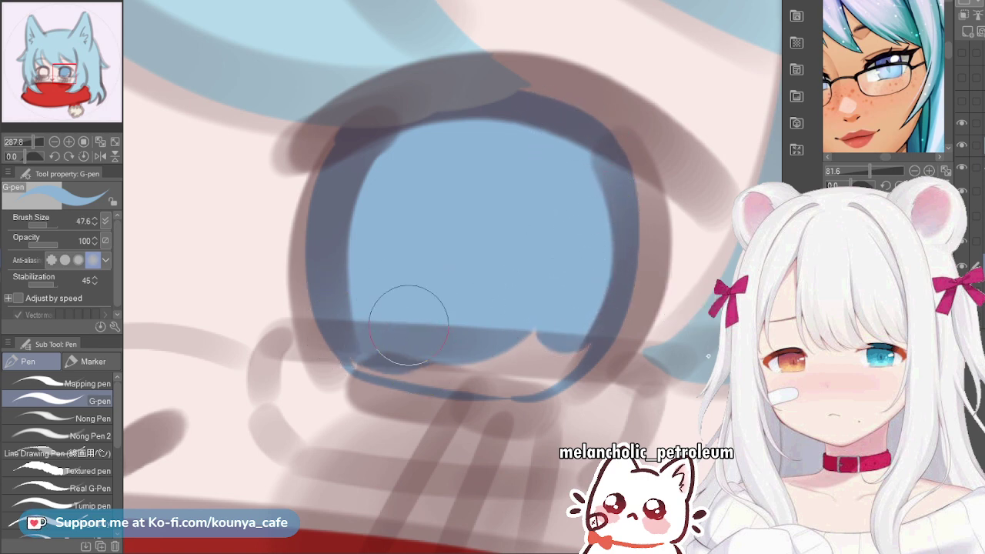
{"action": "key", "text": "bracketleft"}
{"action": "key", "text": "bracketleft"}
{"action": "mouse_move", "coordinate": [349, 366]}
{"action": "left_mouse_down"}
{"action": "mouse_move", "coordinate": [400, 382]}
{"action": "mouse_move", "coordinate": [361, 367]}
{"action": "mouse_move", "coordinate": [489, 384]}
{"action": "left_mouse_up"}
{"action": "mouse_move", "coordinate": [413, 362]}
{"action": "left_mouse_down"}
{"action": "mouse_move", "coordinate": [469, 369]}
{"action": "mouse_move", "coordinate": [528, 336]}
{"action": "left_mouse_up"}
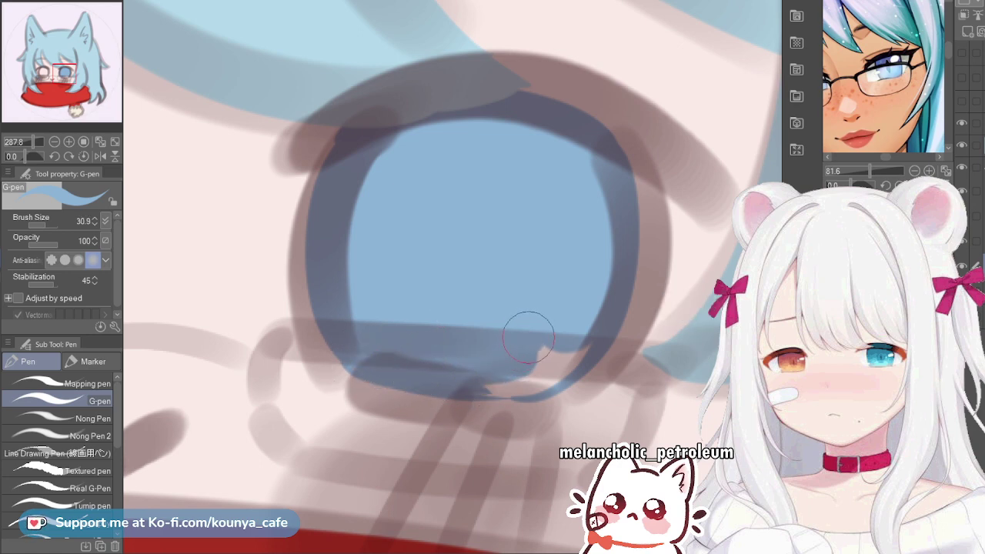
{"action": "left_click_drag", "start_coordinate": [445, 384], "coordinate": [514, 381]}
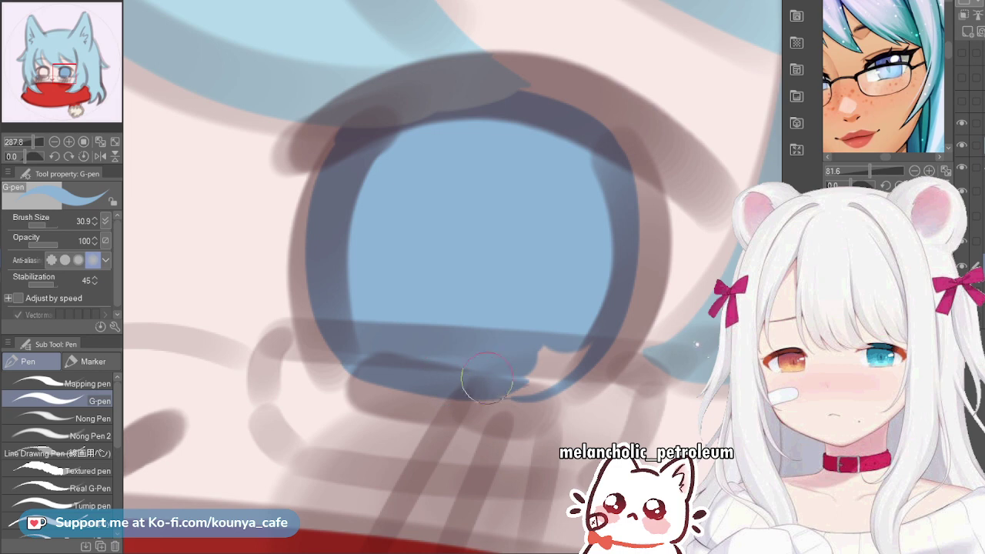
{"action": "mouse_move", "coordinate": [454, 385]}
{"action": "left_mouse_down"}
{"action": "mouse_move", "coordinate": [512, 376]}
{"action": "mouse_move", "coordinate": [479, 383]}
{"action": "mouse_move", "coordinate": [517, 387]}
{"action": "mouse_move", "coordinate": [472, 382]}
{"action": "mouse_move", "coordinate": [528, 385]}
{"action": "mouse_move", "coordinate": [474, 380]}
{"action": "mouse_move", "coordinate": [514, 388]}
{"action": "mouse_move", "coordinate": [476, 383]}
{"action": "mouse_move", "coordinate": [506, 361]}
{"action": "mouse_move", "coordinate": [529, 369]}
{"action": "mouse_move", "coordinate": [533, 331]}
{"action": "mouse_move", "coordinate": [522, 377]}
{"action": "mouse_move", "coordinate": [581, 311]}
{"action": "left_mouse_up"}
{"action": "left_click_drag", "start_coordinate": [530, 379], "coordinate": [579, 330]}
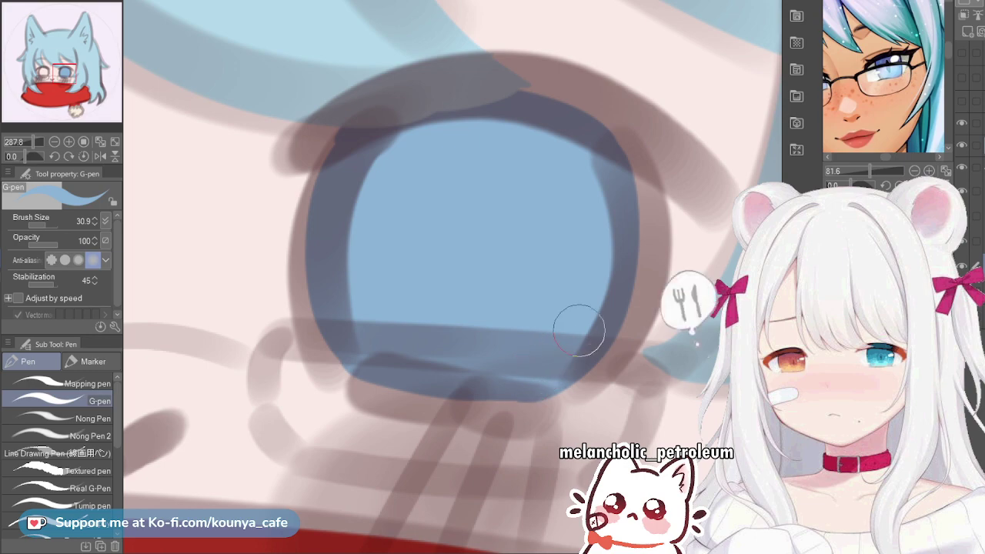
Paint both side edges of the left-hand iris in medium blue at brush size 30.9, following the sketch
{"action": "scroll", "coordinate": [543, 347], "scroll_direction": "down", "scroll_amount": 10}
{"action": "left_click_drag", "start_coordinate": [425, 325], "coordinate": [531, 326]}
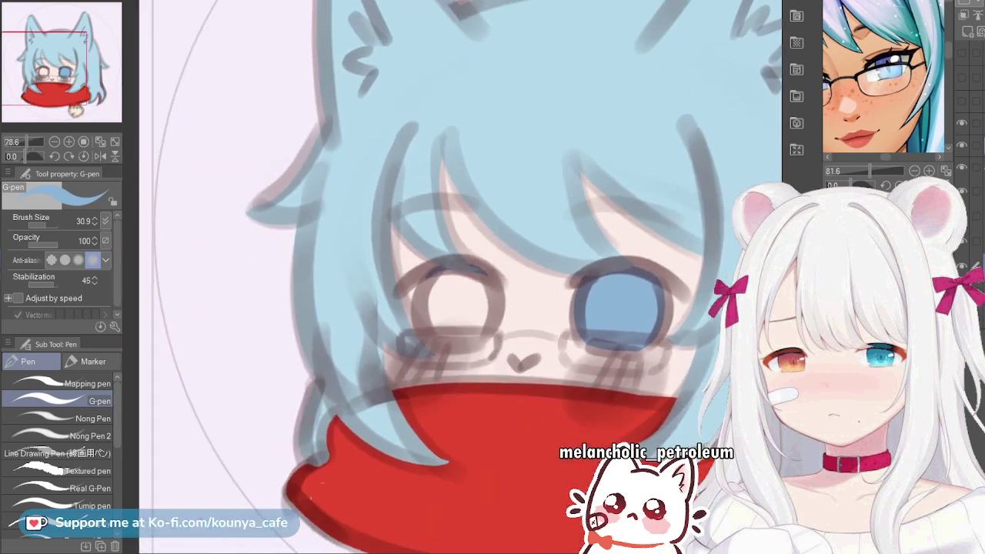
{"action": "scroll", "coordinate": [456, 310], "scroll_direction": "up", "scroll_amount": 7}
{"action": "scroll", "coordinate": [392, 247], "scroll_direction": "up", "scroll_amount": 1}
{"action": "scroll", "coordinate": [346, 255], "scroll_direction": "up", "scroll_amount": 1}
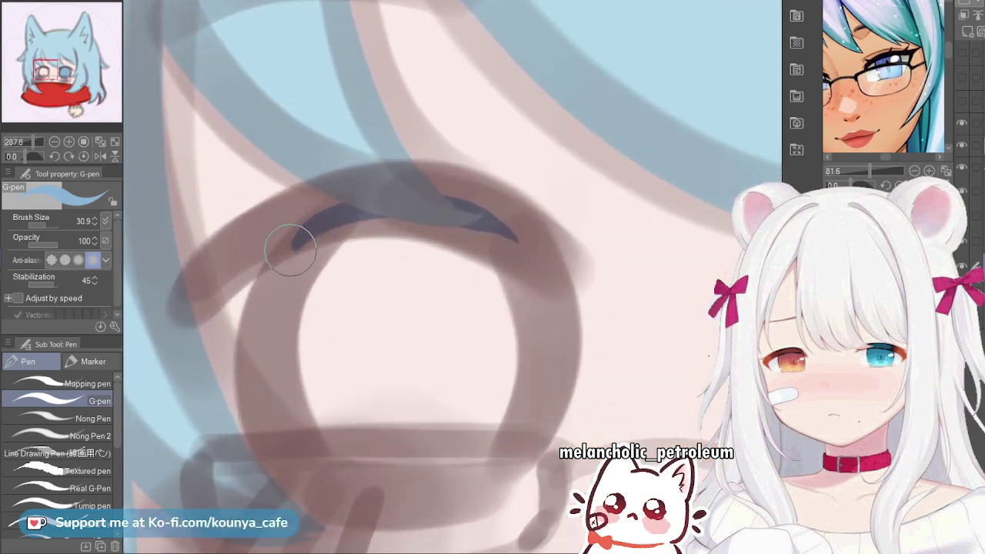
{"action": "mouse_move", "coordinate": [308, 223]}
{"action": "left_mouse_down"}
{"action": "mouse_move", "coordinate": [263, 390]}
{"action": "mouse_move", "coordinate": [323, 477]}
{"action": "left_mouse_up"}
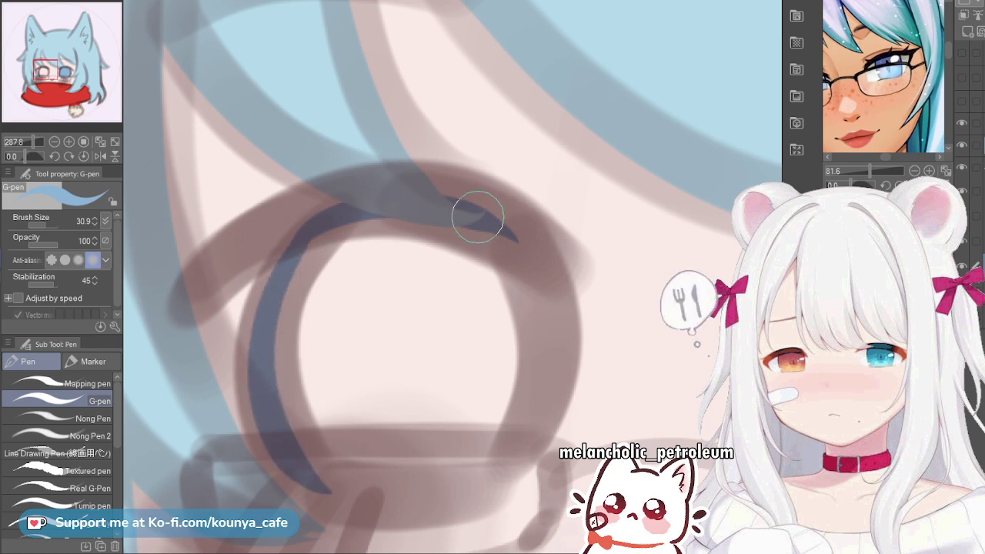
{"action": "mouse_move", "coordinate": [477, 213]}
{"action": "left_mouse_down"}
{"action": "mouse_move", "coordinate": [537, 317]}
{"action": "mouse_move", "coordinate": [456, 471]}
{"action": "left_mouse_up"}
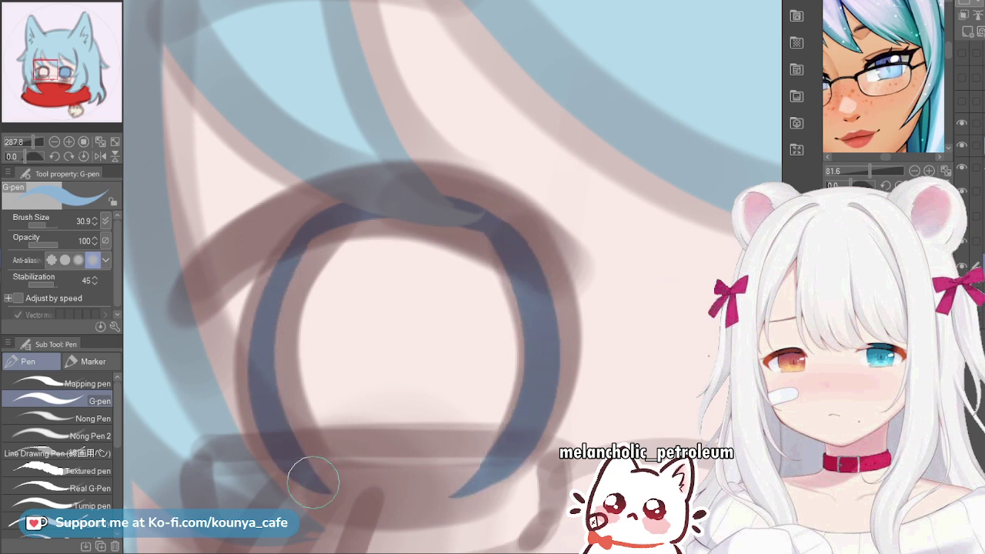
Close the bottom edge of the left-hand iris in medium blue with a smaller brush, replacing the first stroke
{"action": "left_click_drag", "start_coordinate": [311, 468], "coordinate": [450, 493]}
{"action": "key", "text": "ctrl+z"}
{"action": "scroll", "coordinate": [431, 431], "scroll_direction": "up", "scroll_amount": 3}
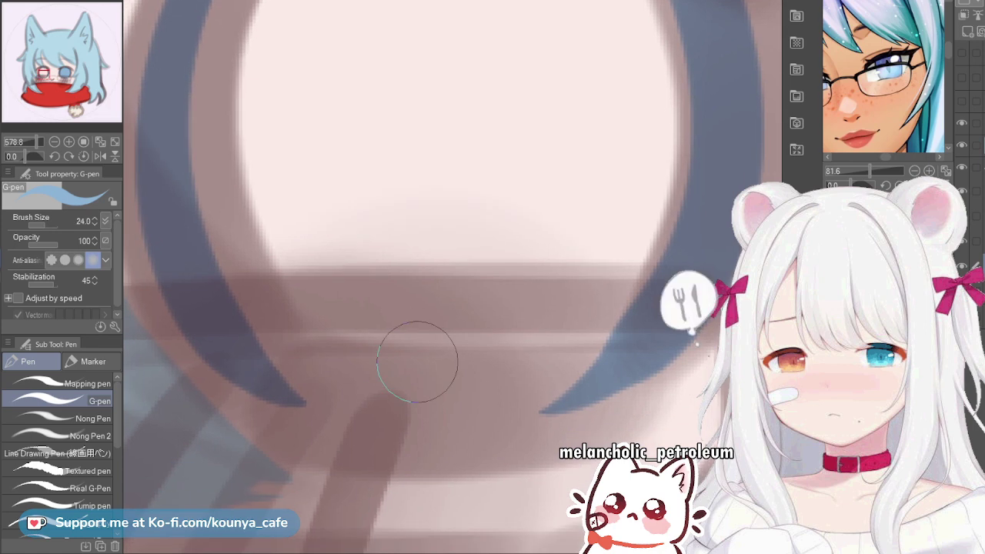
{"action": "mouse_move", "coordinate": [268, 391]}
{"action": "left_mouse_down"}
{"action": "mouse_move", "coordinate": [434, 411]}
{"action": "mouse_move", "coordinate": [539, 395]}
{"action": "left_mouse_up"}
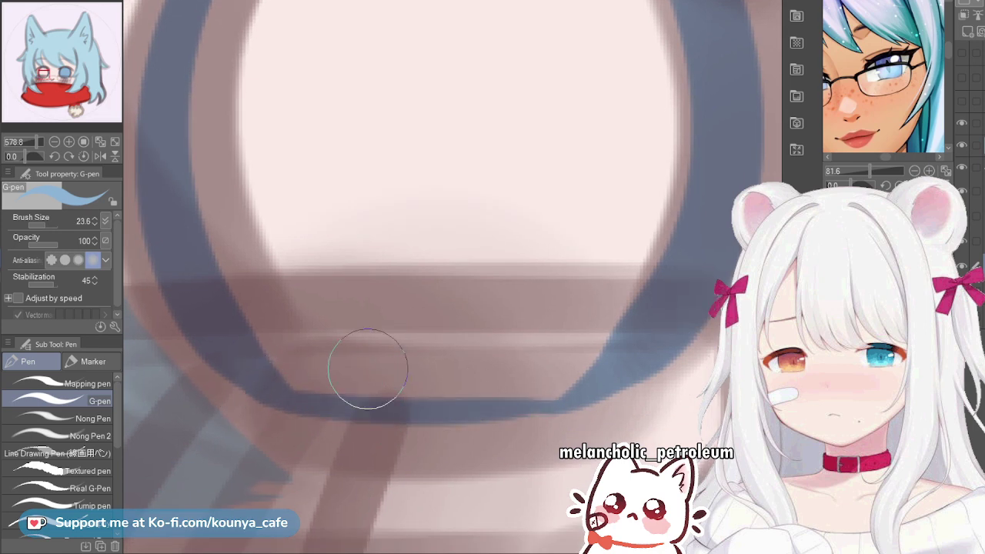
Fill the inside of the left-hand iris with medium blue, covering the lower gaps at brush size 37.2
{"action": "scroll", "coordinate": [369, 346], "scroll_direction": "down", "scroll_amount": 4}
{"action": "scroll", "coordinate": [392, 247], "scroll_direction": "up", "scroll_amount": 1}
{"action": "left_click_drag", "start_coordinate": [405, 268], "coordinate": [452, 268]}
{"action": "mouse_move", "coordinate": [376, 232]}
{"action": "left_mouse_down"}
{"action": "mouse_move", "coordinate": [353, 317]}
{"action": "mouse_move", "coordinate": [388, 271]}
{"action": "mouse_move", "coordinate": [355, 309]}
{"action": "mouse_move", "coordinate": [352, 246]}
{"action": "mouse_move", "coordinate": [329, 257]}
{"action": "mouse_move", "coordinate": [356, 307]}
{"action": "mouse_move", "coordinate": [368, 274]}
{"action": "mouse_move", "coordinate": [349, 290]}
{"action": "mouse_move", "coordinate": [353, 252]}
{"action": "mouse_move", "coordinate": [404, 240]}
{"action": "mouse_move", "coordinate": [347, 238]}
{"action": "mouse_move", "coordinate": [387, 224]}
{"action": "mouse_move", "coordinate": [443, 294]}
{"action": "mouse_move", "coordinate": [423, 242]}
{"action": "mouse_move", "coordinate": [441, 238]}
{"action": "mouse_move", "coordinate": [448, 355]}
{"action": "mouse_move", "coordinate": [369, 307]}
{"action": "left_mouse_up"}
{"action": "key", "text": "["}
{"action": "mouse_move", "coordinate": [310, 347]}
{"action": "left_mouse_down"}
{"action": "mouse_move", "coordinate": [376, 355]}
{"action": "mouse_move", "coordinate": [312, 367]}
{"action": "mouse_move", "coordinate": [458, 380]}
{"action": "left_mouse_up"}
{"action": "left_click_drag", "start_coordinate": [339, 386], "coordinate": [424, 390]}
{"action": "key", "text": "["}
{"action": "key", "text": "["}
{"action": "key", "text": "["}
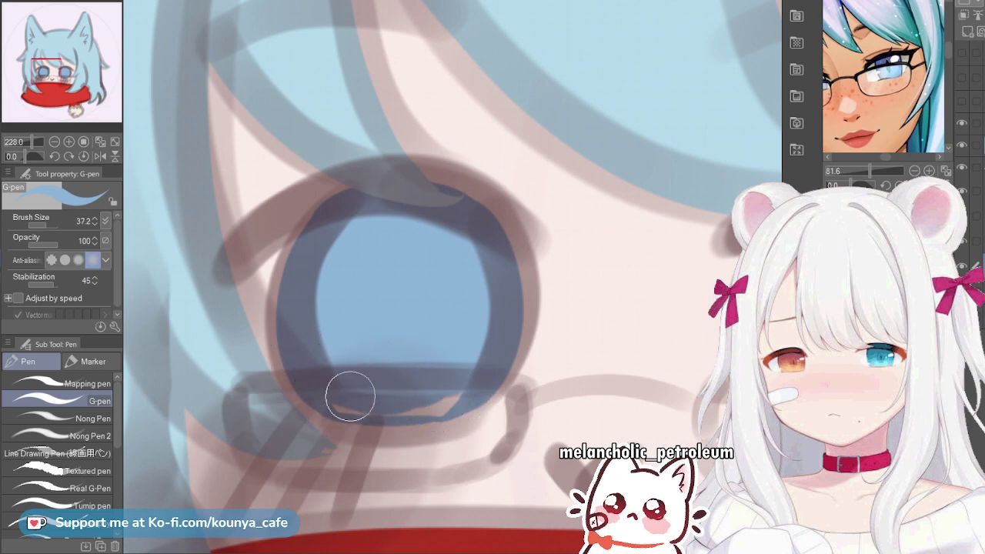
{"action": "mouse_move", "coordinate": [337, 403]}
{"action": "left_mouse_down"}
{"action": "mouse_move", "coordinate": [436, 412]}
{"action": "mouse_move", "coordinate": [388, 413]}
{"action": "mouse_move", "coordinate": [451, 405]}
{"action": "mouse_move", "coordinate": [440, 393]}
{"action": "mouse_move", "coordinate": [457, 385]}
{"action": "mouse_move", "coordinate": [422, 405]}
{"action": "left_mouse_up"}
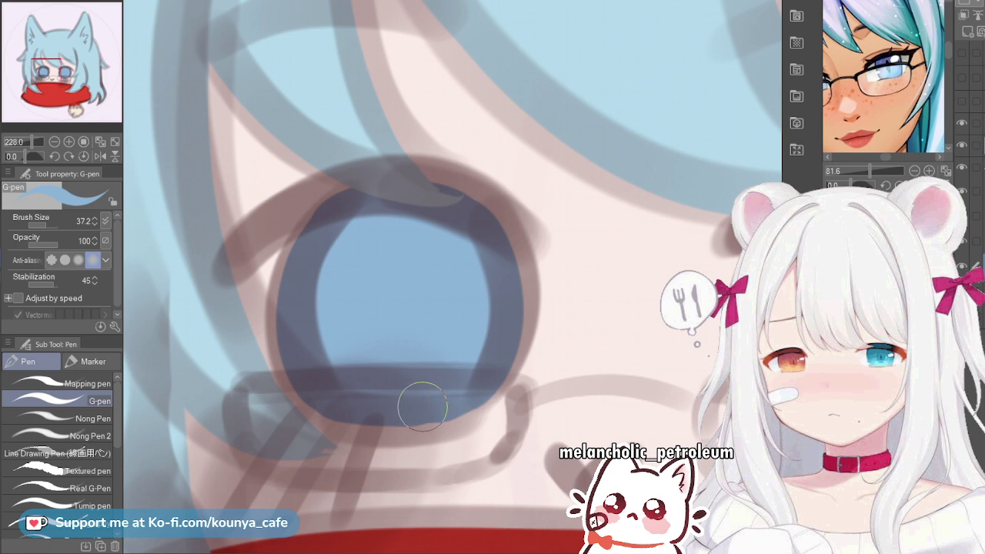
{"action": "scroll", "coordinate": [431, 400], "scroll_direction": "up", "scroll_amount": 3}
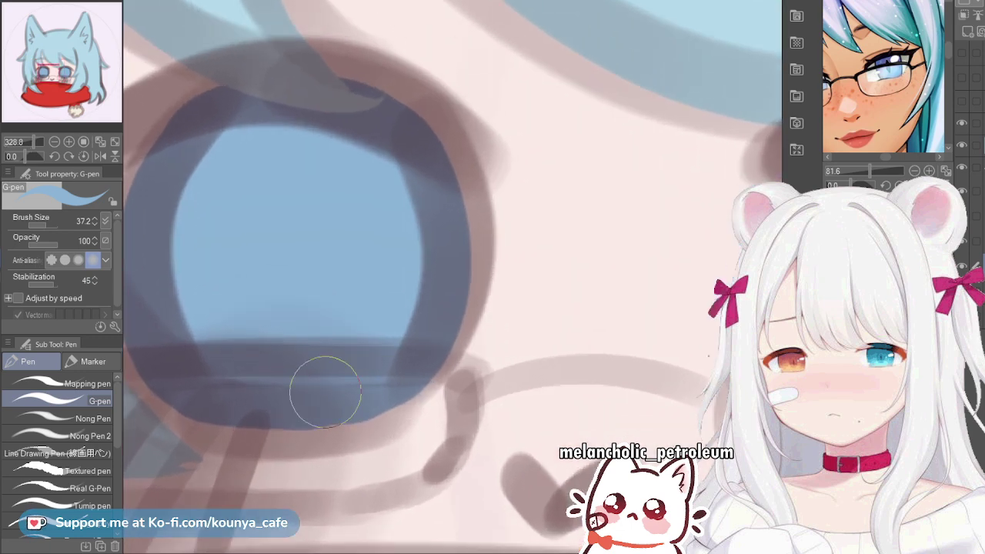
{"action": "key", "text": "bracketleft"}
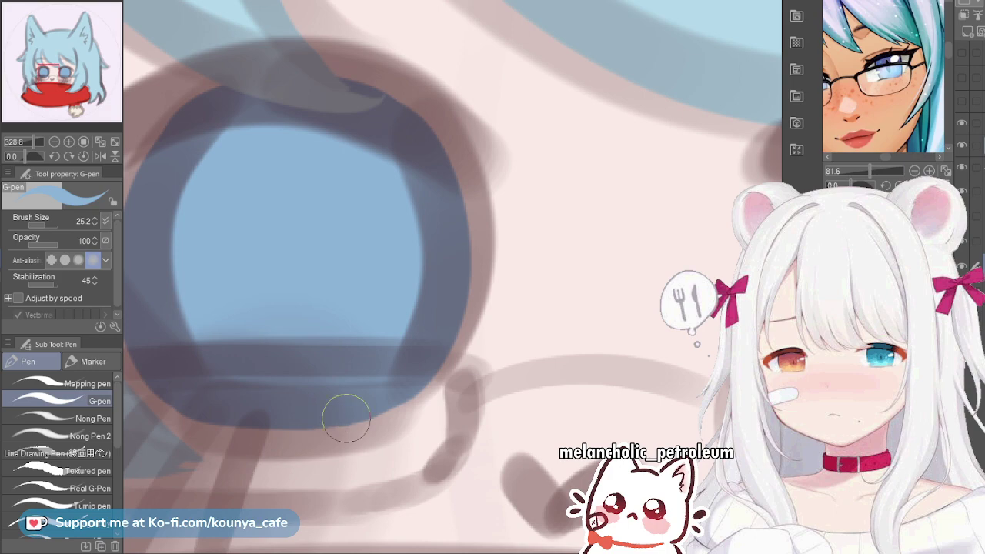
Switch the drawing colour to pink and try a blush stroke on the left-hand cheek at brush size 25.2
{"action": "scroll", "coordinate": [347, 418], "scroll_direction": "down", "scroll_amount": 5}
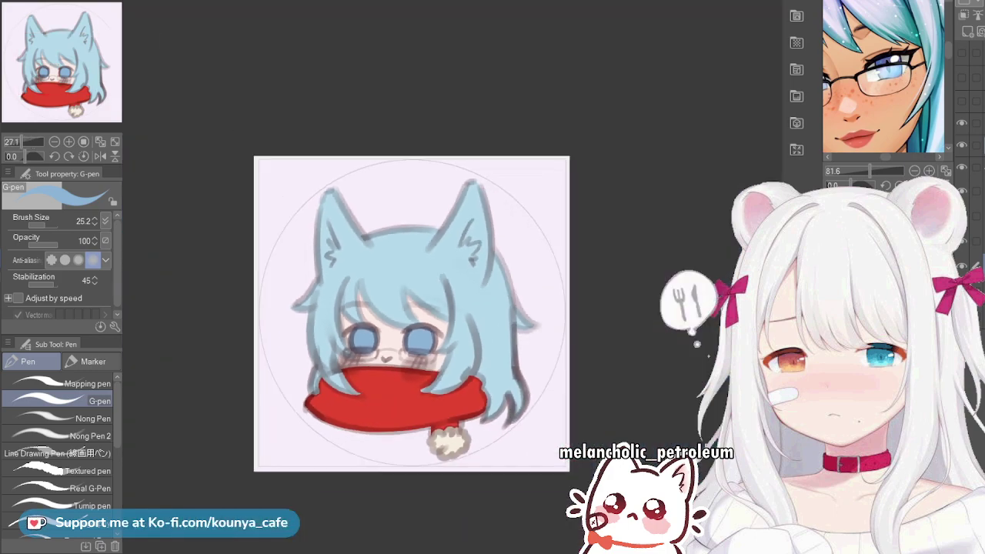
{"action": "scroll", "coordinate": [420, 281], "scroll_direction": "up", "scroll_amount": 4}
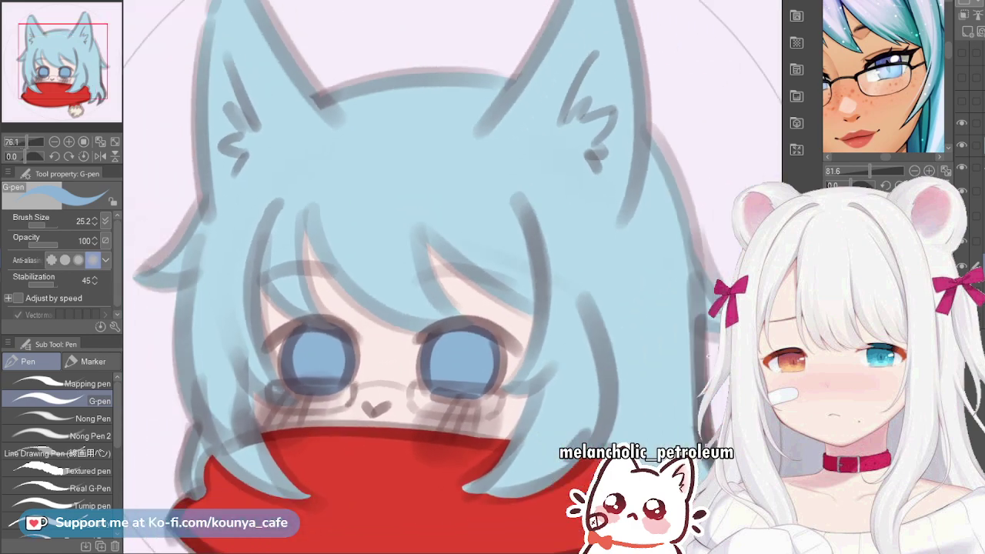
{"action": "scroll", "coordinate": [392, 277], "scroll_direction": "down", "scroll_amount": 1}
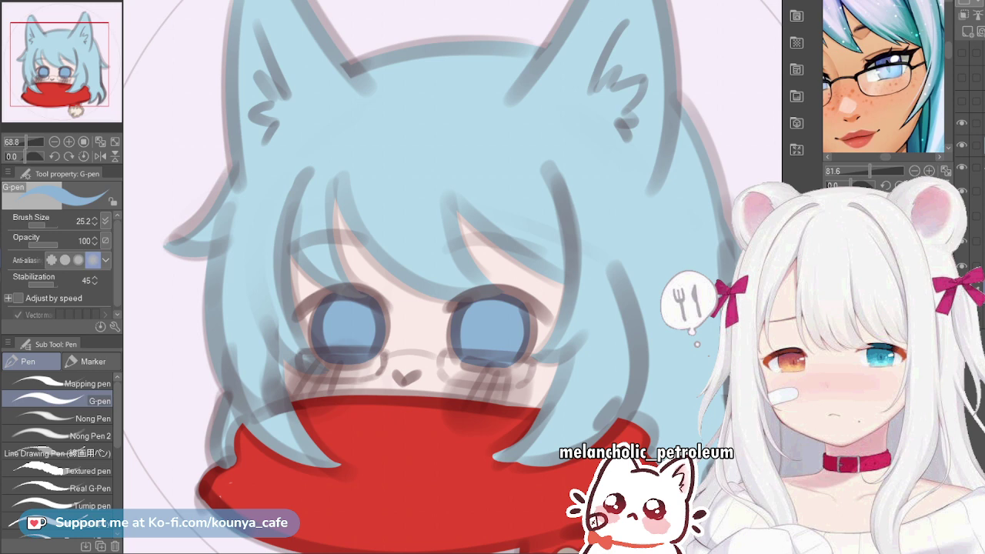
{"action": "key", "text": "x"}
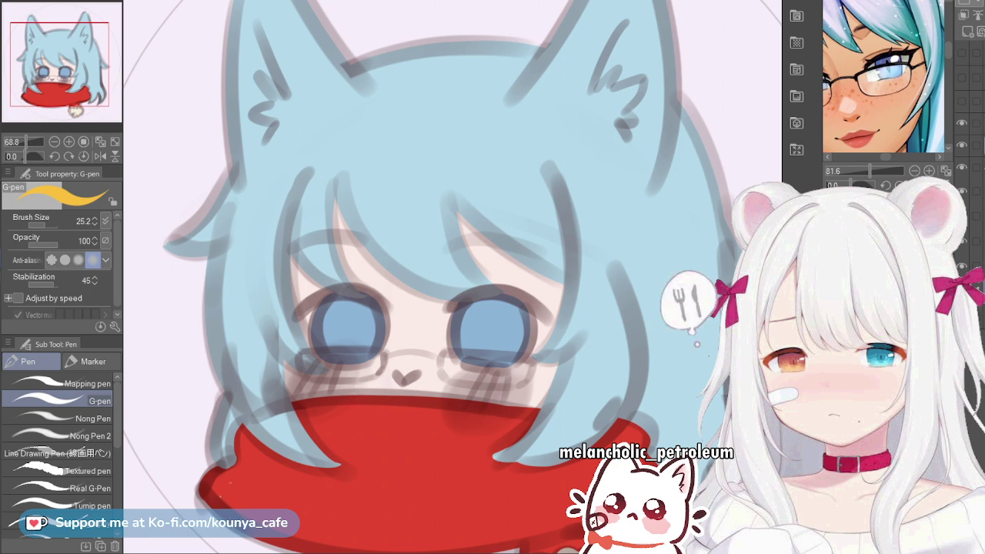
{"action": "key", "text": "x"}
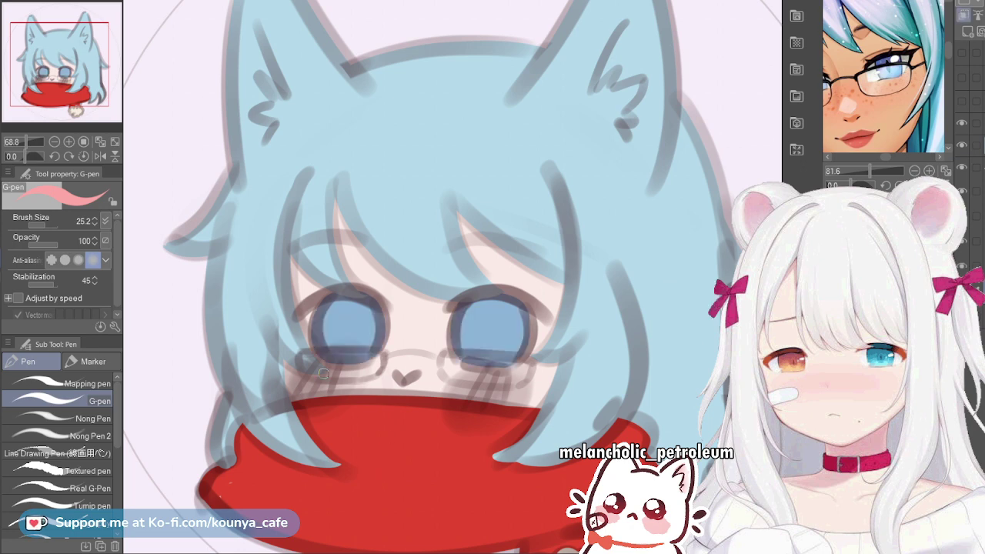
{"action": "mouse_move", "coordinate": [323, 374]}
{"action": "left_mouse_down"}
{"action": "mouse_move", "coordinate": [351, 385]}
{"action": "mouse_move", "coordinate": [334, 391]}
{"action": "left_mouse_up"}
{"action": "key", "text": "ctrl+z"}
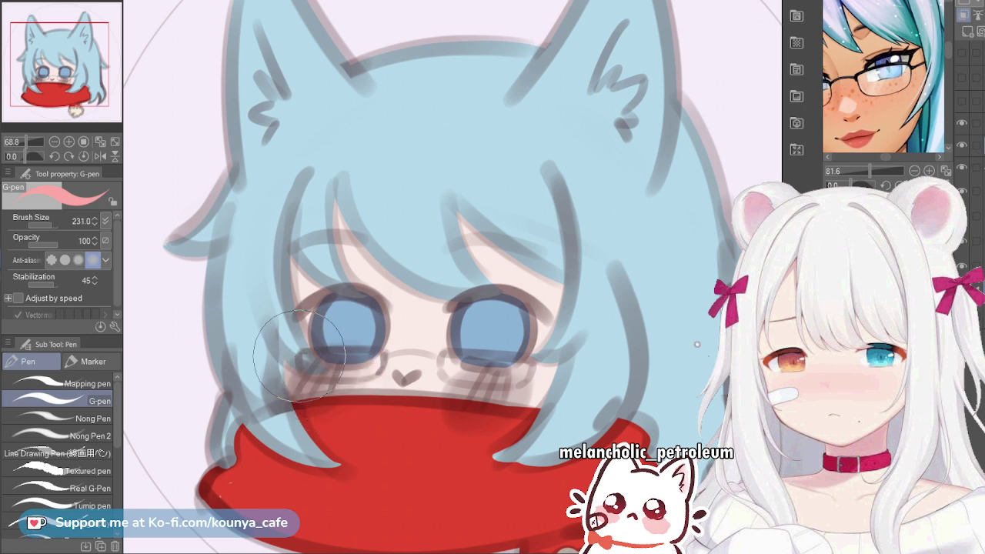
Paint pink blush patches under both eyes, redoing the left-hand patch and working at brush sizes 176.0 and 119.9
{"action": "key", "text": "["}
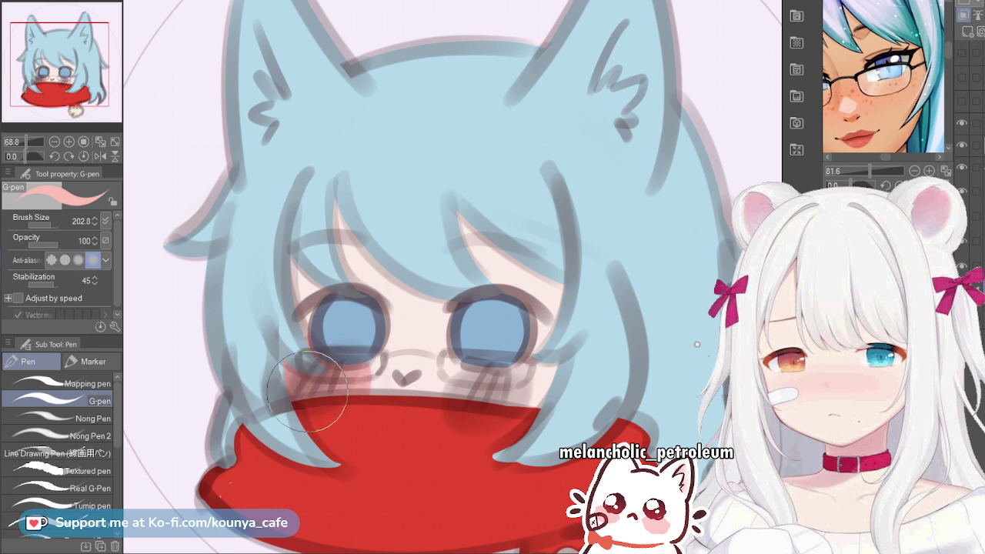
{"action": "mouse_move", "coordinate": [307, 385]}
{"action": "left_mouse_down"}
{"action": "mouse_move", "coordinate": [350, 387]}
{"action": "mouse_move", "coordinate": [336, 386]}
{"action": "left_mouse_up"}
{"action": "key", "text": "ctrl+z"}
{"action": "key", "text": "["}
{"action": "mouse_move", "coordinate": [480, 390]}
{"action": "left_mouse_down"}
{"action": "mouse_move", "coordinate": [483, 382]}
{"action": "mouse_move", "coordinate": [501, 391]}
{"action": "mouse_move", "coordinate": [469, 391]}
{"action": "mouse_move", "coordinate": [512, 406]}
{"action": "mouse_move", "coordinate": [510, 398]}
{"action": "left_mouse_up"}
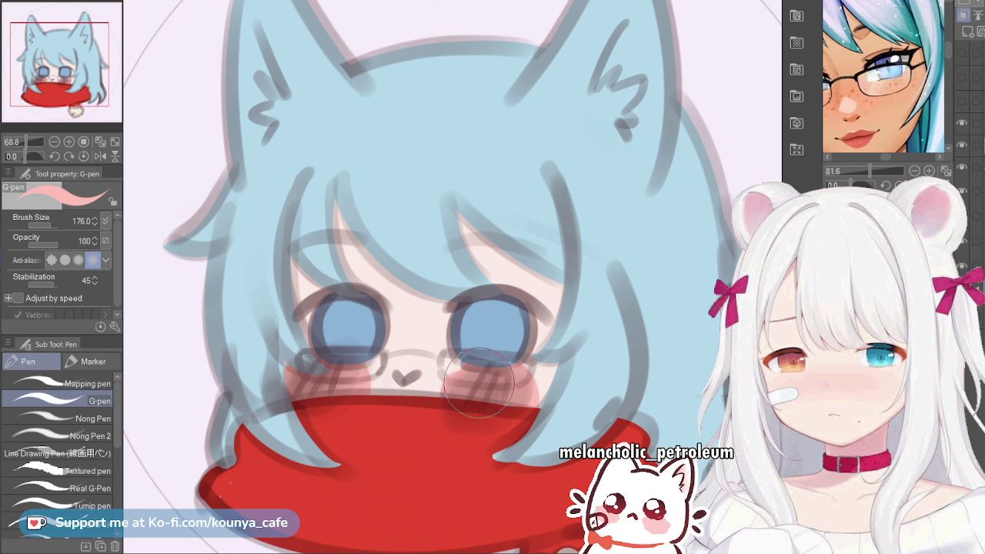
{"action": "key", "text": "["}
{"action": "key", "text": "["}
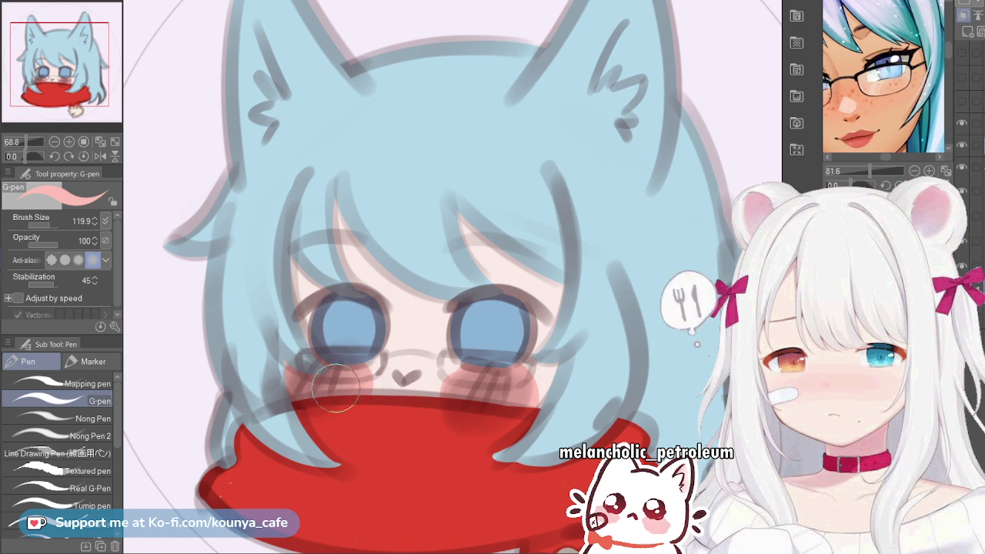
Lasso the left-hand cheek blush on Layer 18 and nudge it slightly to the right
{"action": "key", "text": "m"}
{"action": "mouse_move", "coordinate": [332, 313]}
{"action": "left_mouse_down"}
{"action": "mouse_move", "coordinate": [254, 449]}
{"action": "mouse_move", "coordinate": [360, 467]}
{"action": "left_mouse_up"}
{"action": "left_click_drag", "start_coordinate": [414, 407], "coordinate": [408, 328]}
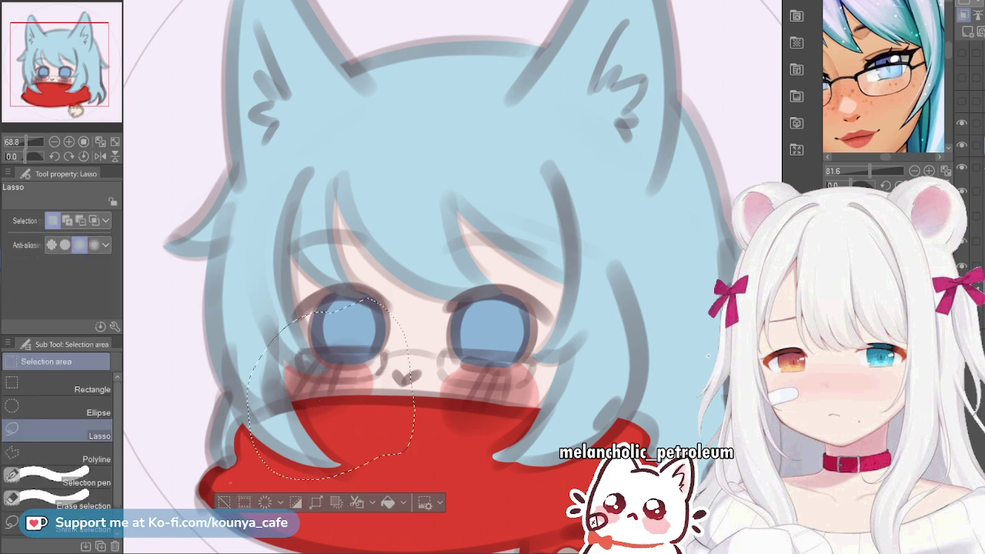
{"action": "key", "text": "ctrl+t"}
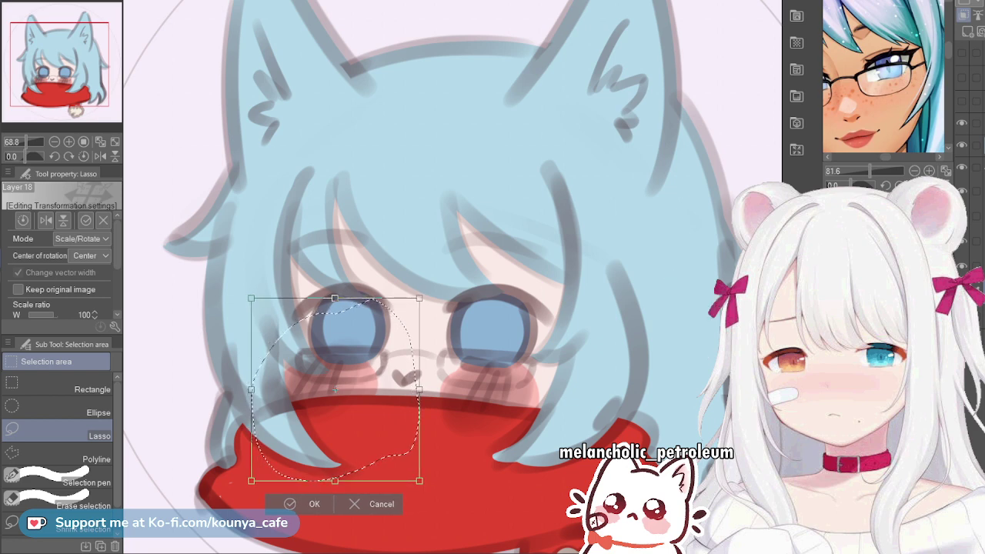
{"action": "key", "text": "Return"}
{"action": "key", "text": "ctrl+d"}
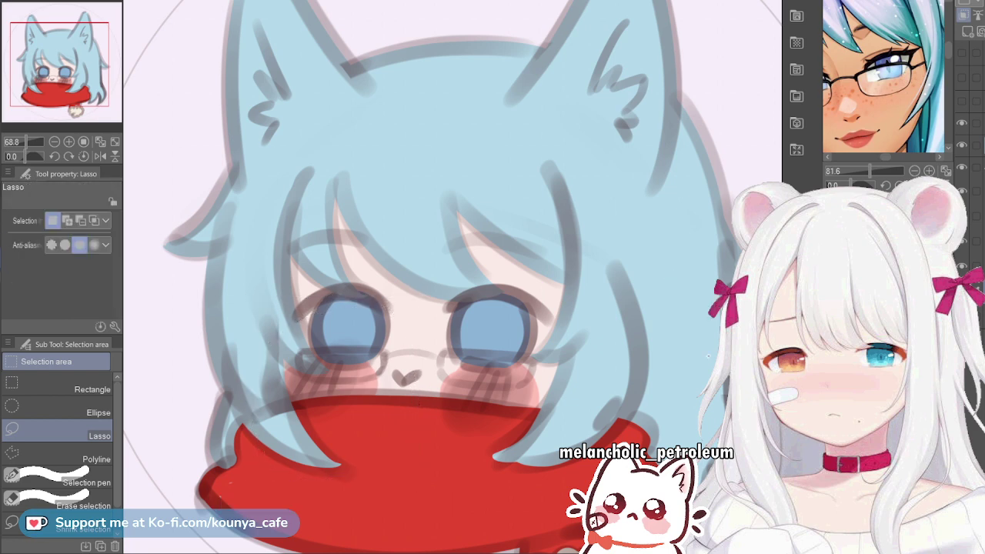
Draw a dark brown upper lash line over the right-hand eye with the Flat marker at brush size 48.1, redoing the stroke
{"action": "key", "text": "p"}
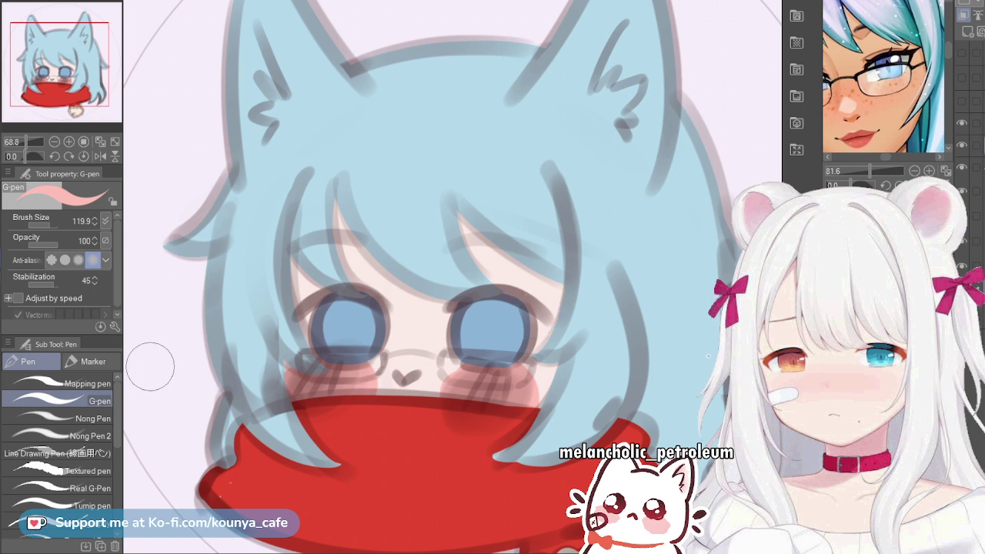
{"action": "left_click", "coordinate": [91, 361]}
{"action": "scroll", "coordinate": [538, 343], "scroll_direction": "down", "scroll_amount": 2}
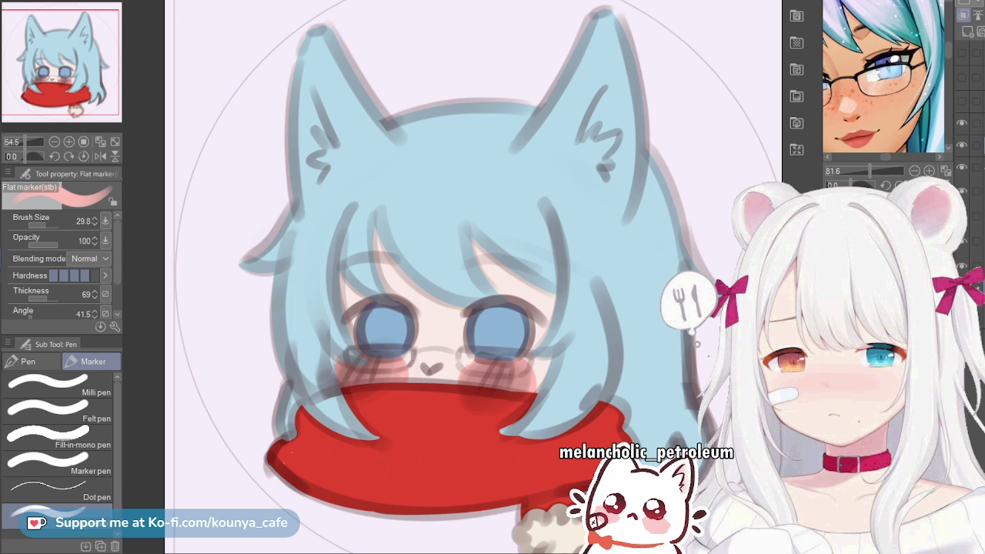
{"action": "key", "text": "x"}
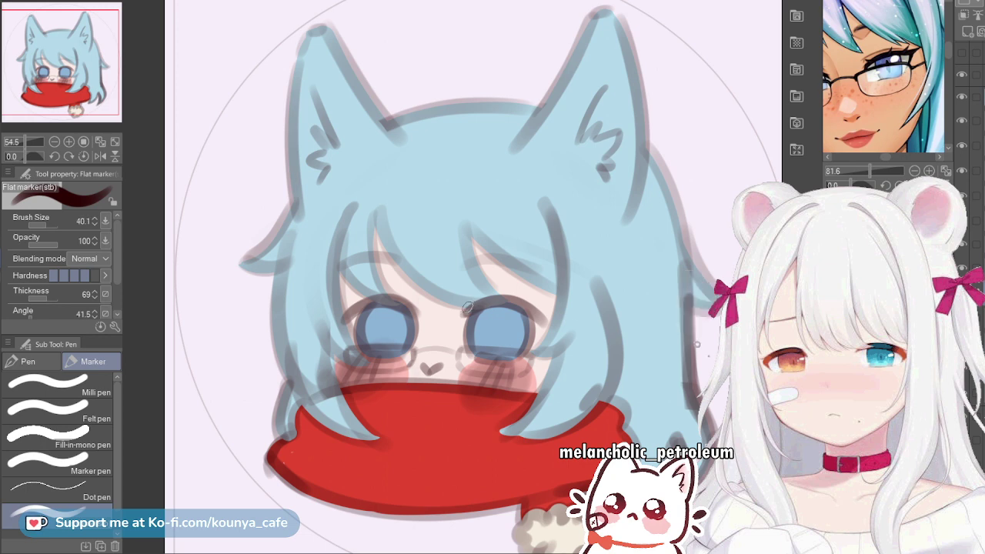
{"action": "left_click_drag", "start_coordinate": [471, 309], "coordinate": [541, 326]}
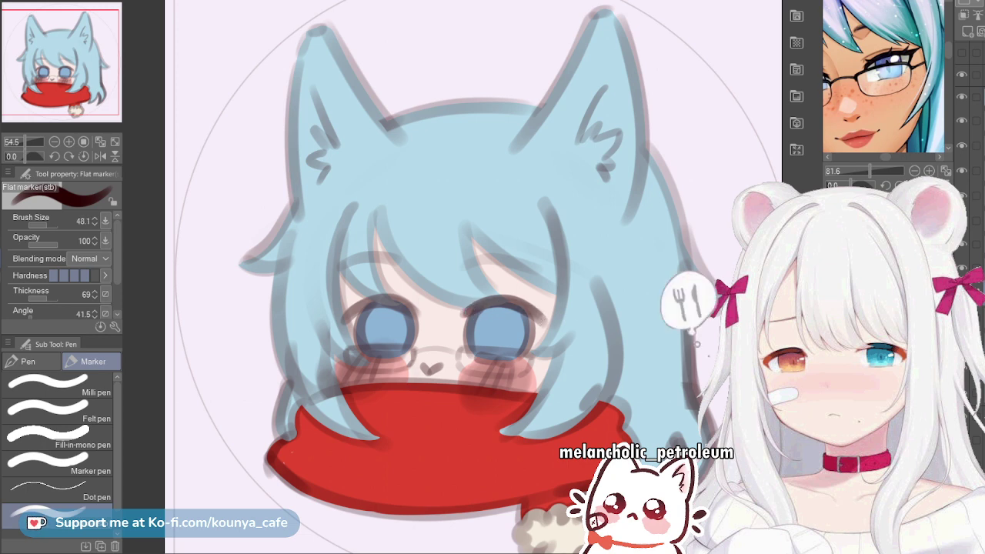
{"action": "scroll", "coordinate": [525, 308], "scroll_direction": "up", "scroll_amount": 3}
{"action": "mouse_move", "coordinate": [408, 308]}
{"action": "left_mouse_down"}
{"action": "mouse_move", "coordinate": [548, 316]}
{"action": "mouse_move", "coordinate": [567, 336]}
{"action": "left_mouse_up"}
{"action": "key", "text": "ctrl+z"}
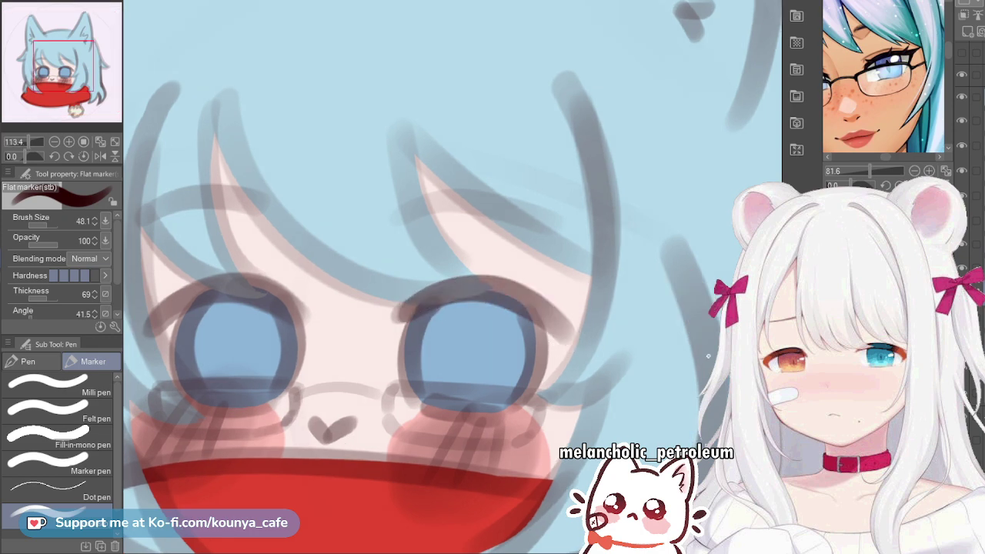
{"action": "mouse_move", "coordinate": [411, 310]}
{"action": "left_mouse_down"}
{"action": "mouse_move", "coordinate": [508, 295]}
{"action": "mouse_move", "coordinate": [568, 332]}
{"action": "left_mouse_up"}
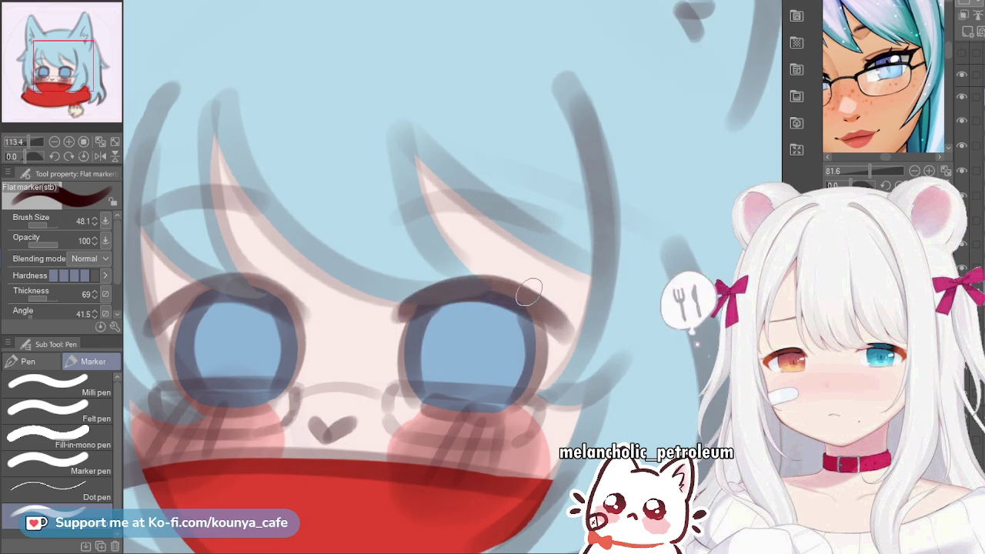
Draw the matching dark upper lash line over the left-hand eye at brush size 48.1, retrying the stroke until it fits
{"action": "mouse_move", "coordinate": [165, 310]}
{"action": "left_mouse_down"}
{"action": "mouse_move", "coordinate": [248, 283]}
{"action": "mouse_move", "coordinate": [316, 309]}
{"action": "left_mouse_up"}
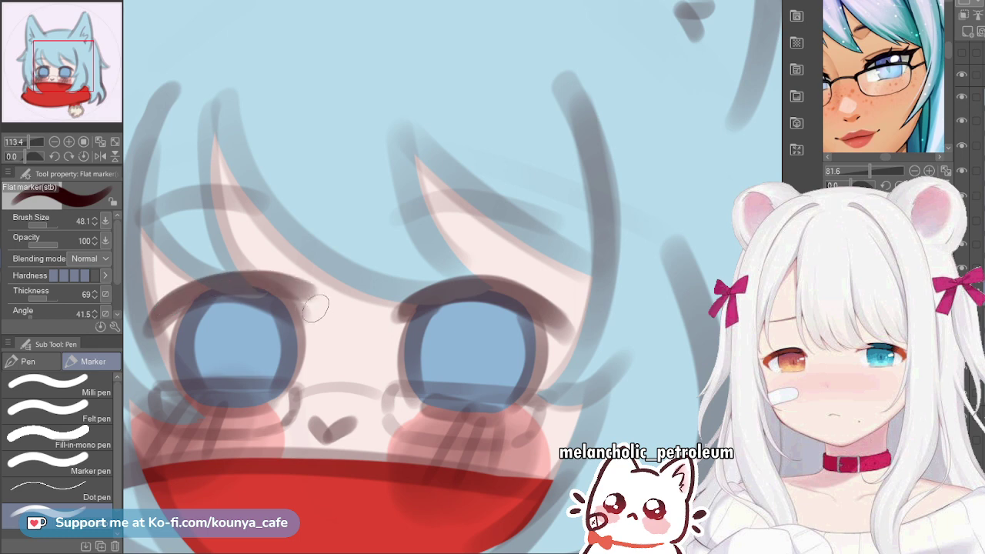
{"action": "key", "text": "ctrl+z"}
{"action": "left_click_drag", "start_coordinate": [173, 313], "coordinate": [242, 296]}
{"action": "key", "text": "ctrl+z"}
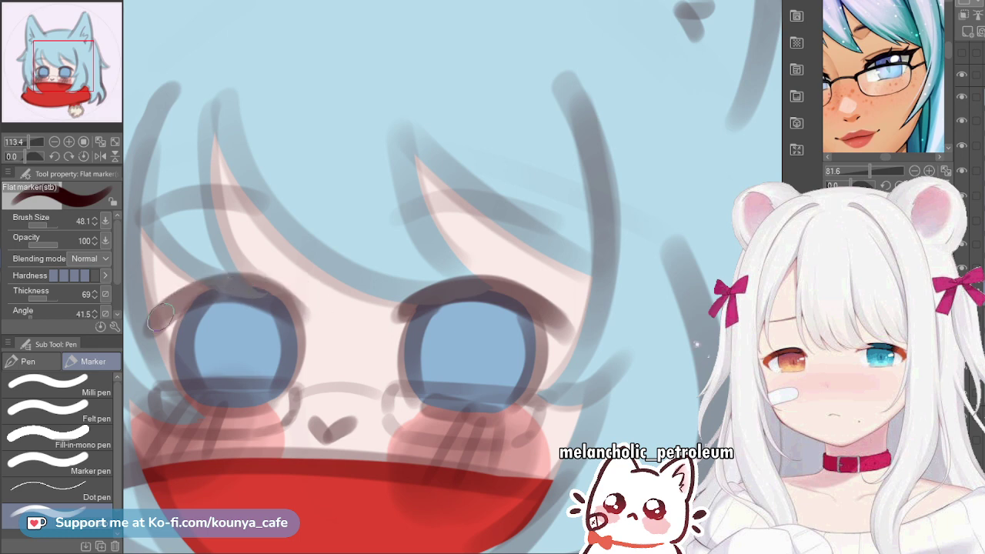
{"action": "mouse_move", "coordinate": [154, 316]}
{"action": "left_mouse_down"}
{"action": "mouse_move", "coordinate": [229, 286]}
{"action": "mouse_move", "coordinate": [225, 278]}
{"action": "mouse_move", "coordinate": [196, 291]}
{"action": "mouse_move", "coordinate": [286, 312]}
{"action": "left_mouse_up"}
{"action": "key", "text": "ctrl+z"}
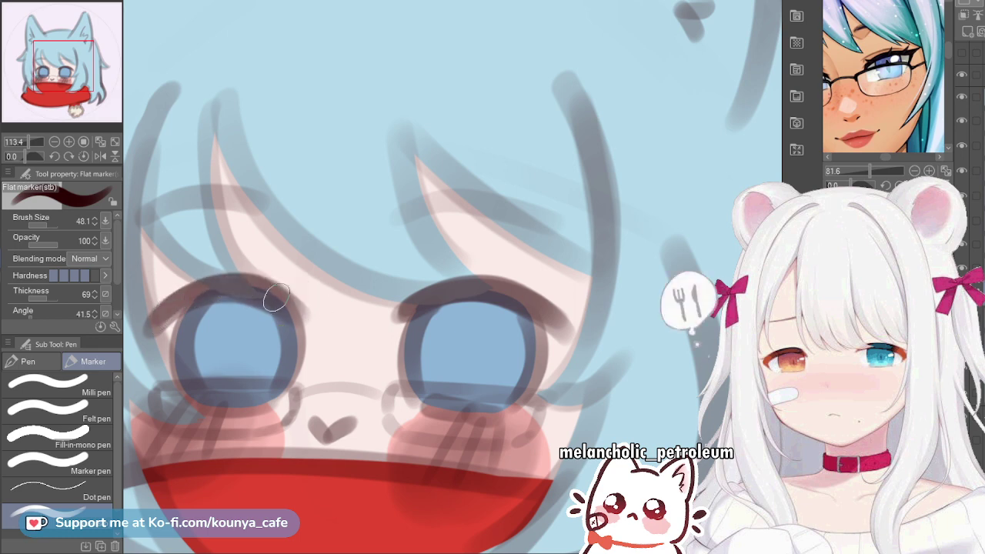
{"action": "mouse_move", "coordinate": [235, 288]}
{"action": "left_mouse_down"}
{"action": "mouse_move", "coordinate": [287, 303]}
{"action": "mouse_move", "coordinate": [381, 286]}
{"action": "left_mouse_up"}
{"action": "scroll", "coordinate": [288, 303], "scroll_direction": "down", "scroll_amount": 4}
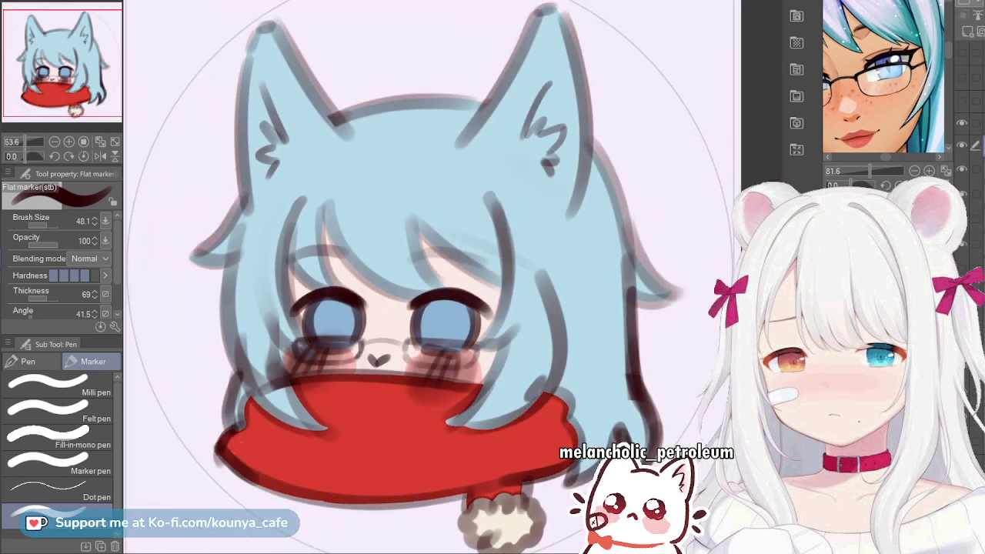
{"action": "key", "text": "ctrl+z"}
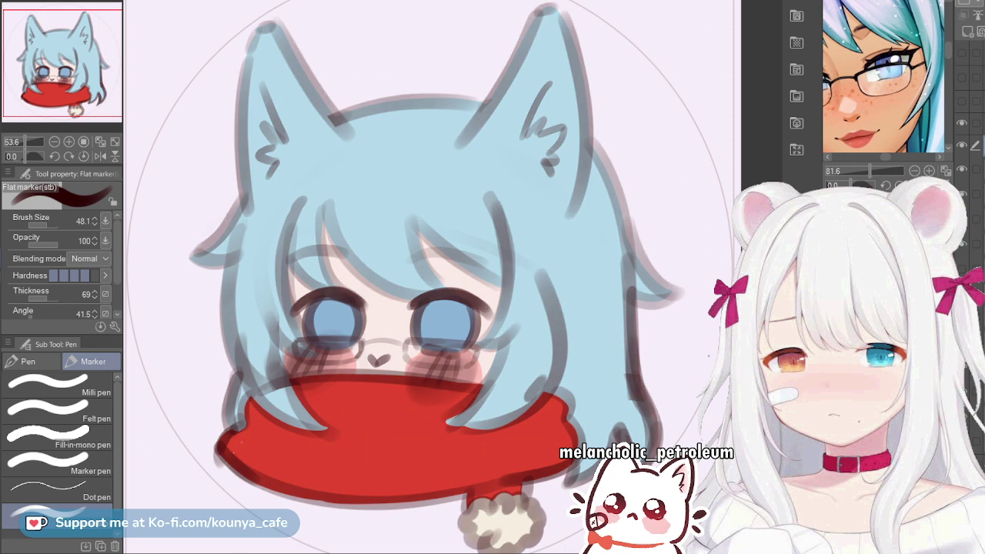
{"action": "scroll", "coordinate": [581, 206], "scroll_direction": "down", "scroll_amount": 4}
{"action": "left_click_drag", "start_coordinate": [581, 206], "coordinate": [595, 234]}
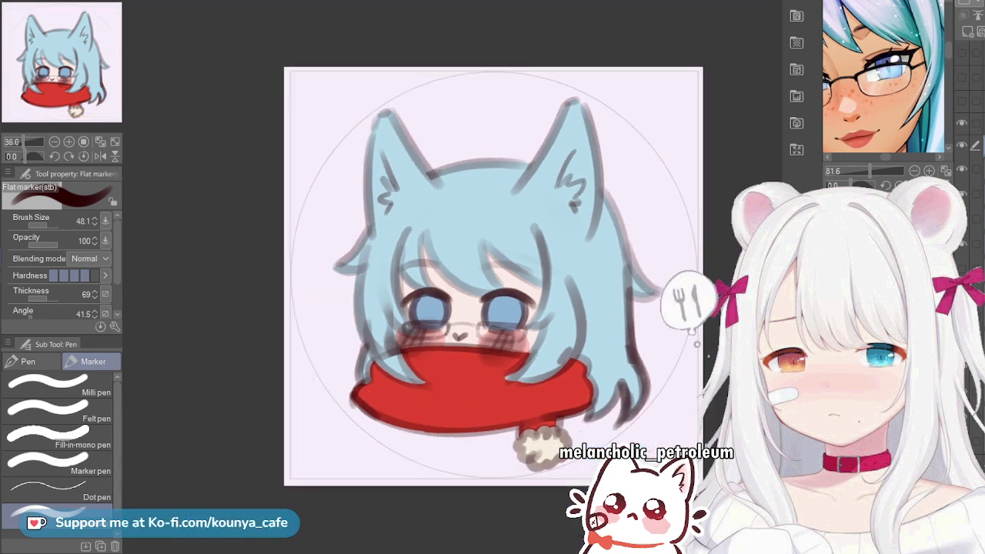
{"action": "scroll", "coordinate": [595, 233], "scroll_direction": "up", "scroll_amount": 2}
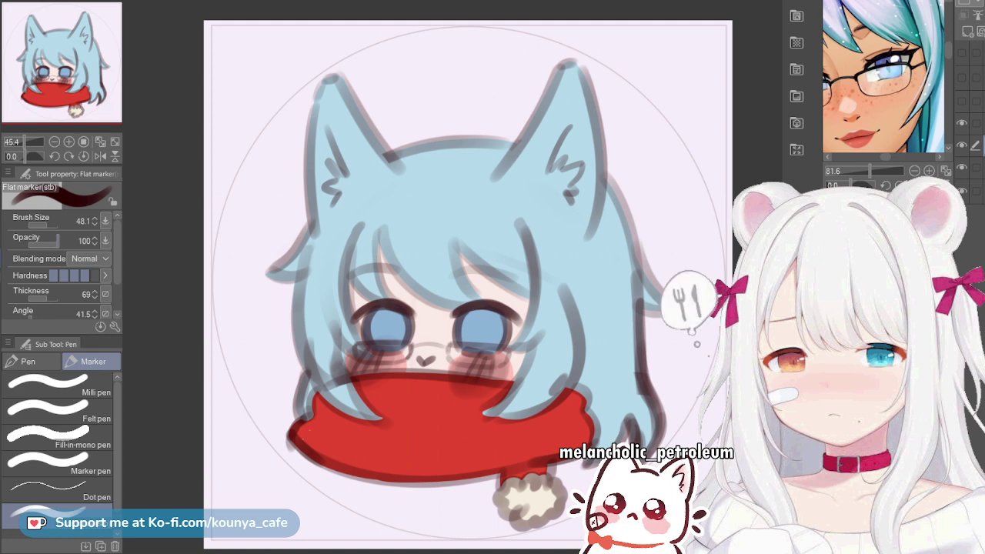
Sample light purple from the reference character's hair and spray it over the crown and ears with the Soft airbrush at sizes 999.1 and 796.2
{"action": "scroll", "coordinate": [883, 77], "scroll_direction": "down", "scroll_amount": 5}
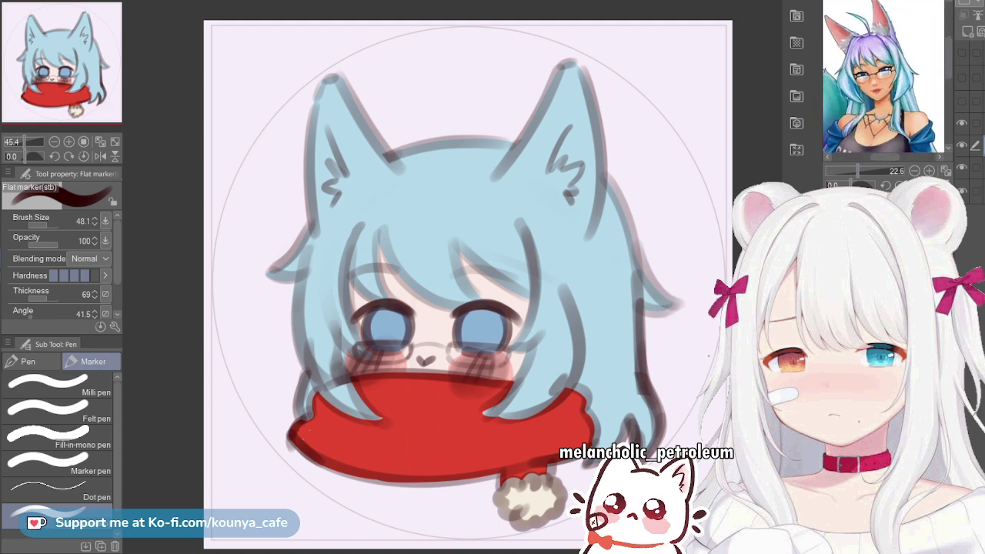
{"action": "left_click", "coordinate": [869, 45]}
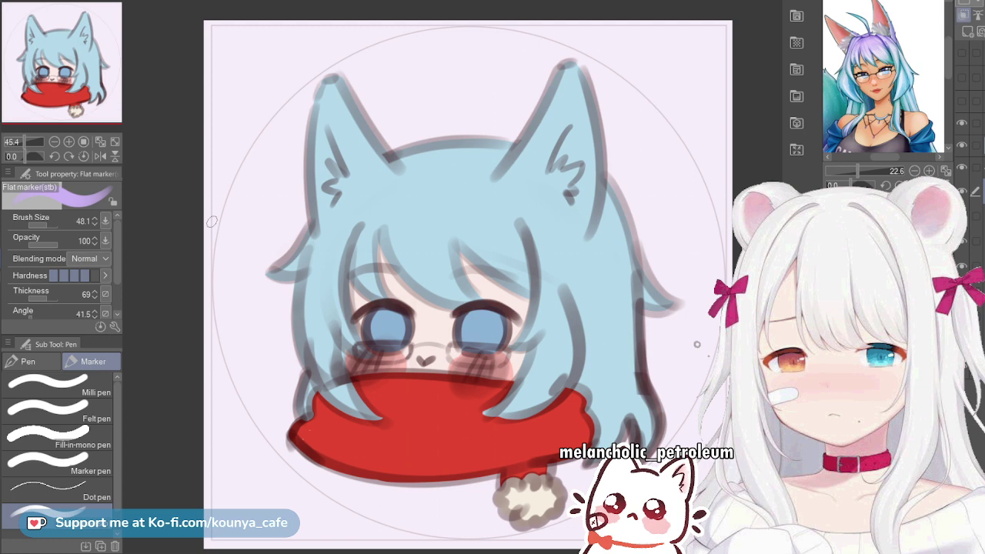
{"action": "key", "text": "b"}
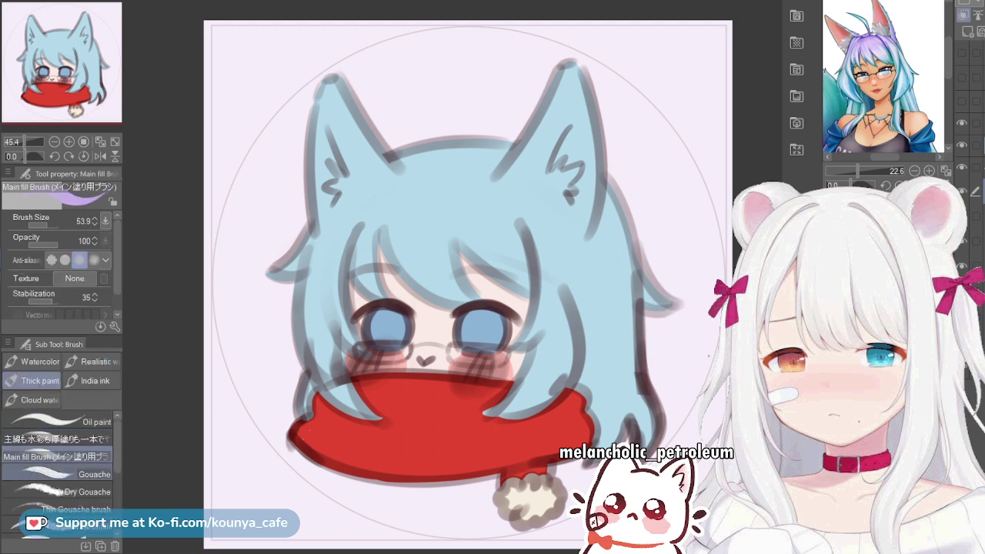
{"action": "key", "text": "b"}
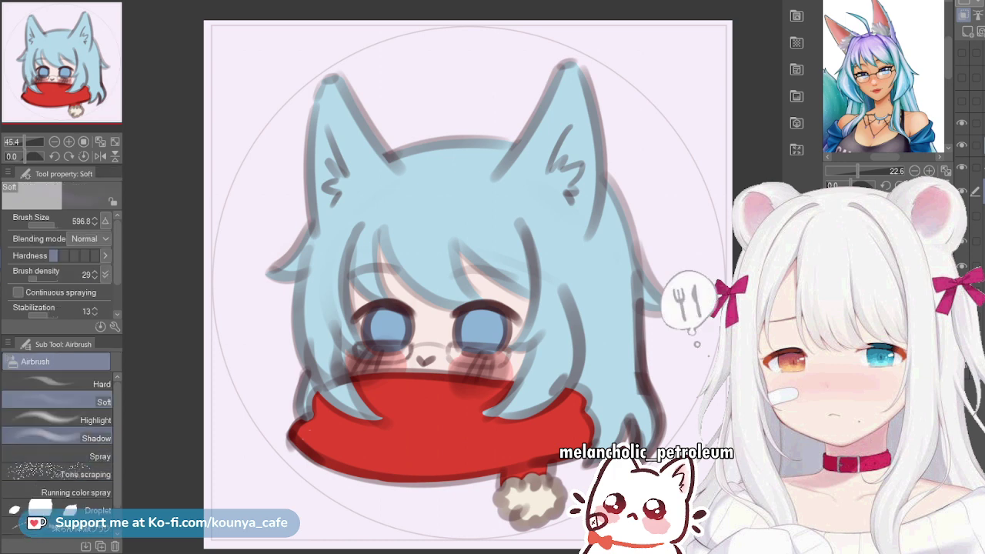
{"action": "left_click_drag", "start_coordinate": [355, 218], "coordinate": [388, 177]}
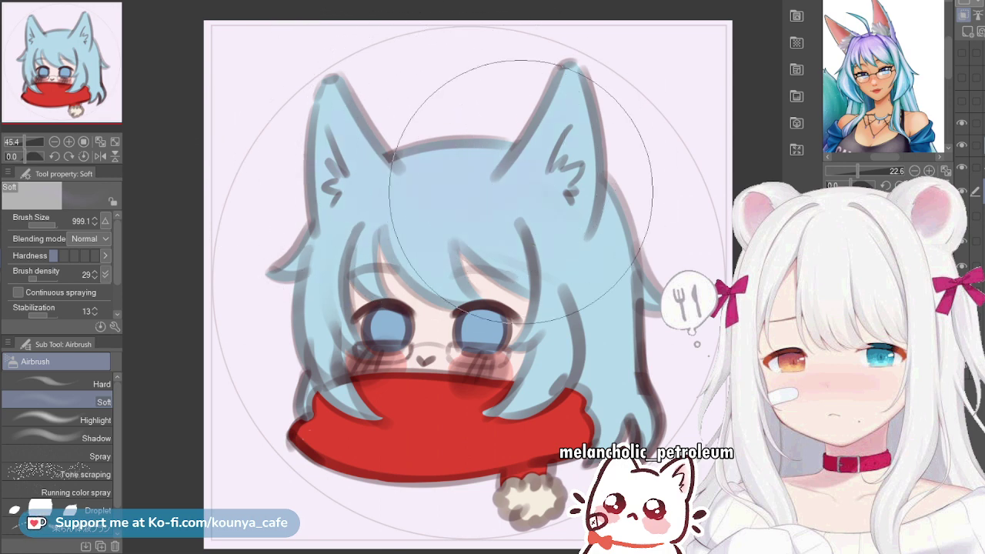
{"action": "left_click_drag", "start_coordinate": [370, 105], "coordinate": [445, 164]}
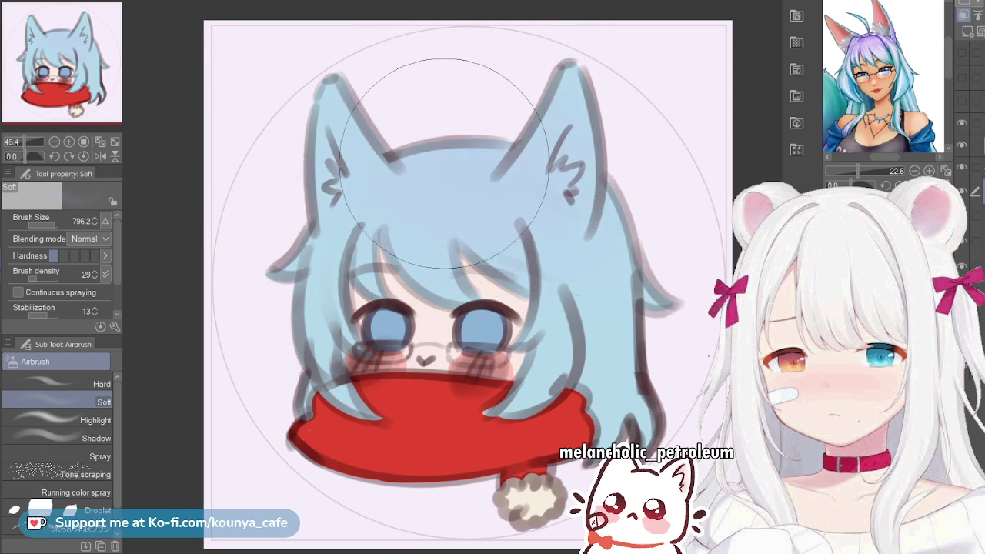
{"action": "mouse_move", "coordinate": [405, 138]}
{"action": "left_mouse_down"}
{"action": "mouse_move", "coordinate": [331, 135]}
{"action": "mouse_move", "coordinate": [370, 130]}
{"action": "left_mouse_up"}
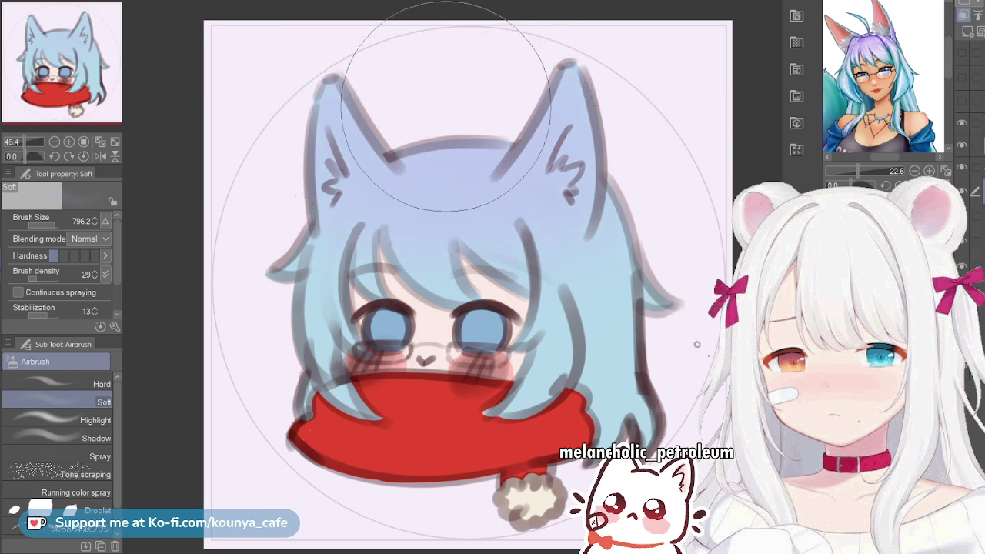
Build up the purple on the crown and ears with the Soft airbrush at size 993.3, reducing the brush to 794.0
{"action": "key", "text": "bracketright"}
{"action": "mouse_move", "coordinate": [376, 100]}
{"action": "left_mouse_down"}
{"action": "mouse_move", "coordinate": [428, 139]}
{"action": "mouse_move", "coordinate": [541, 129]}
{"action": "mouse_move", "coordinate": [352, 175]}
{"action": "mouse_move", "coordinate": [546, 113]}
{"action": "left_mouse_up"}
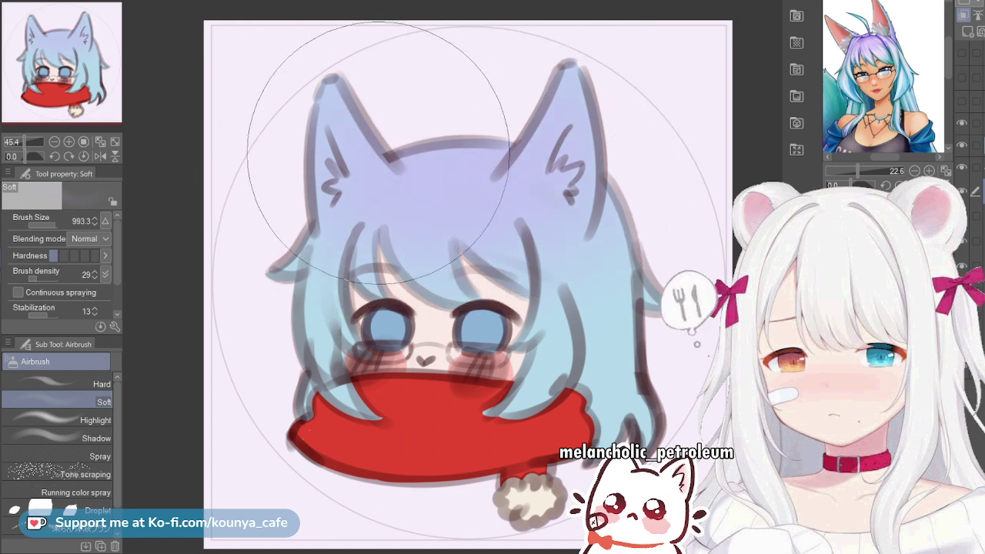
{"action": "key", "text": "bracketleft"}
{"action": "key", "text": "bracketleft"}
{"action": "key", "text": "bracketleft"}
{"action": "key", "text": "bracketleft"}
{"action": "key", "text": "bracketleft"}
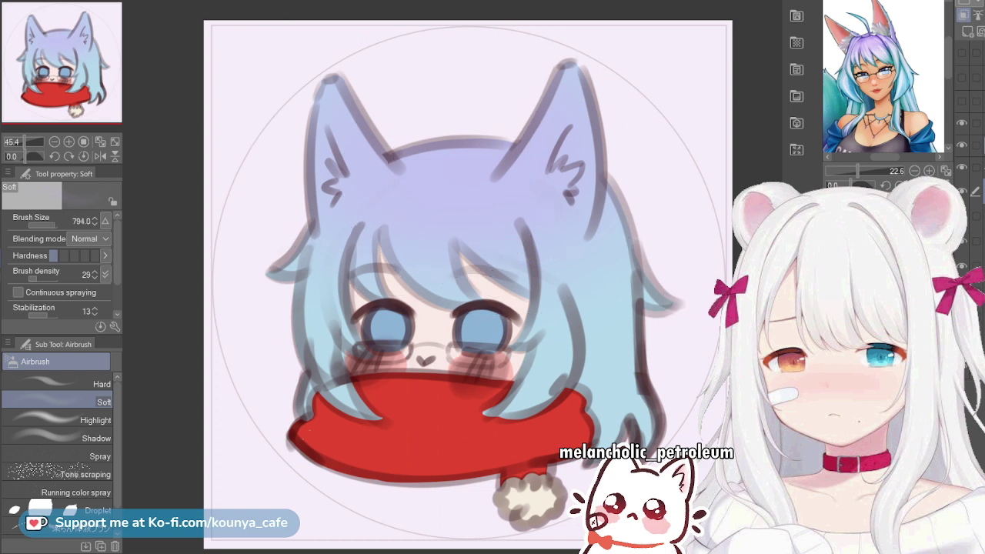
Enlarge the reference on the character's ear and blend more purple across the crown and upper hair, using brush size 1014.7
{"action": "left_click_drag", "start_coordinate": [858, 171], "coordinate": [870, 171]}
{"action": "left_click_drag", "start_coordinate": [888, 38], "coordinate": [885, 183]}
{"action": "scroll", "coordinate": [566, 137], "scroll_direction": "up", "scroll_amount": 1}
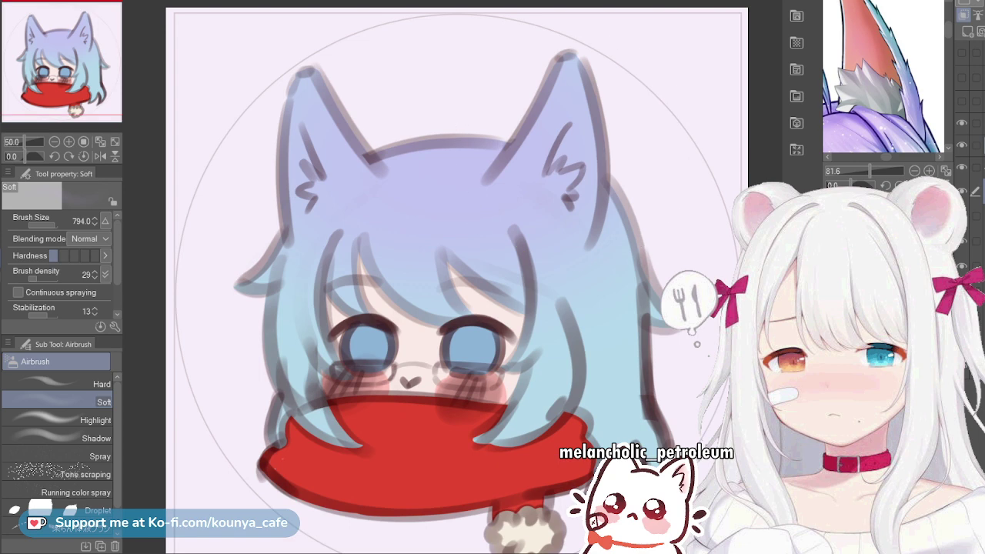
{"action": "scroll", "coordinate": [568, 158], "scroll_direction": "down", "scroll_amount": 2}
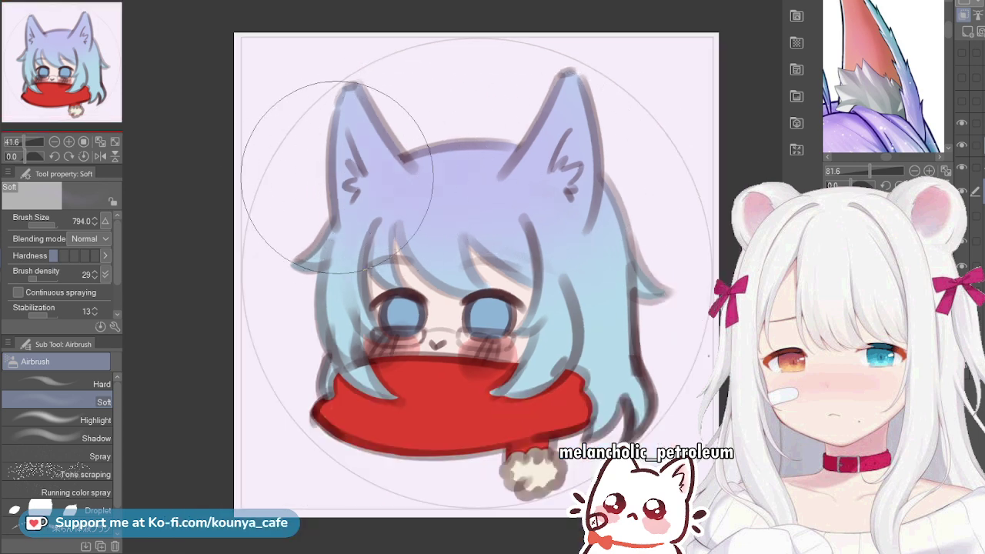
{"action": "key", "text": "]"}
{"action": "key", "text": "]"}
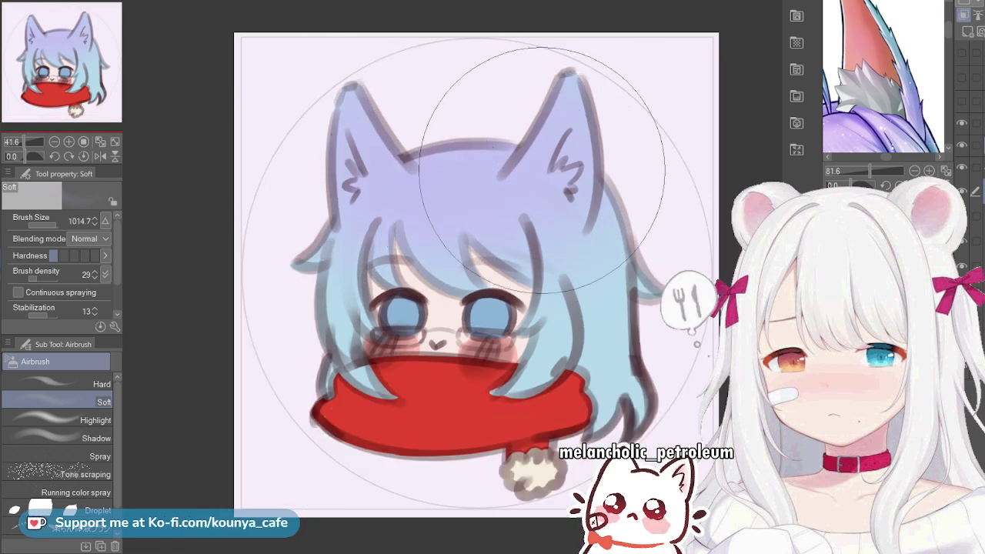
{"action": "key", "text": "["}
{"action": "key", "text": "["}
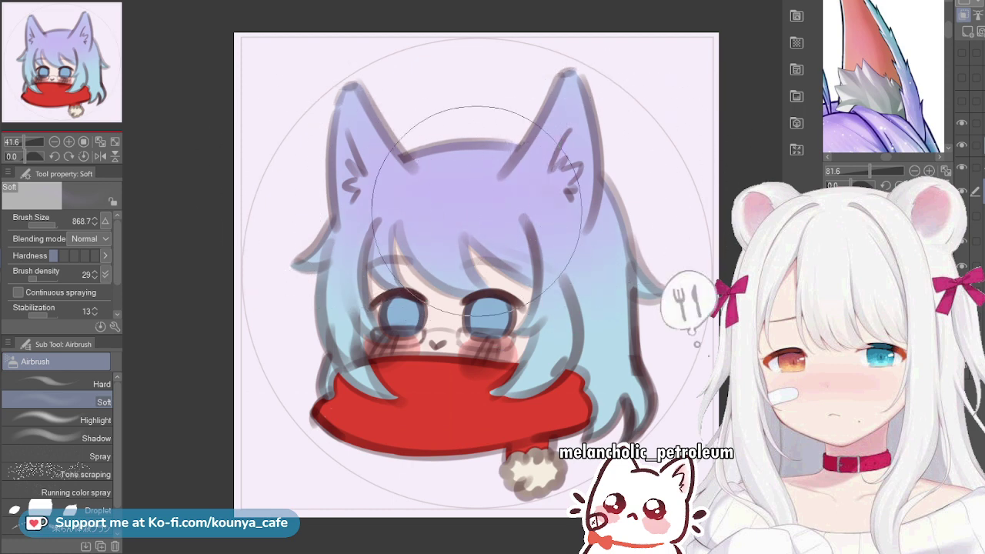
Extend the purple gradient down into the bangs and side hair with the Soft airbrush, varying the size between 549.7 and 972.1
{"action": "key", "text": "["}
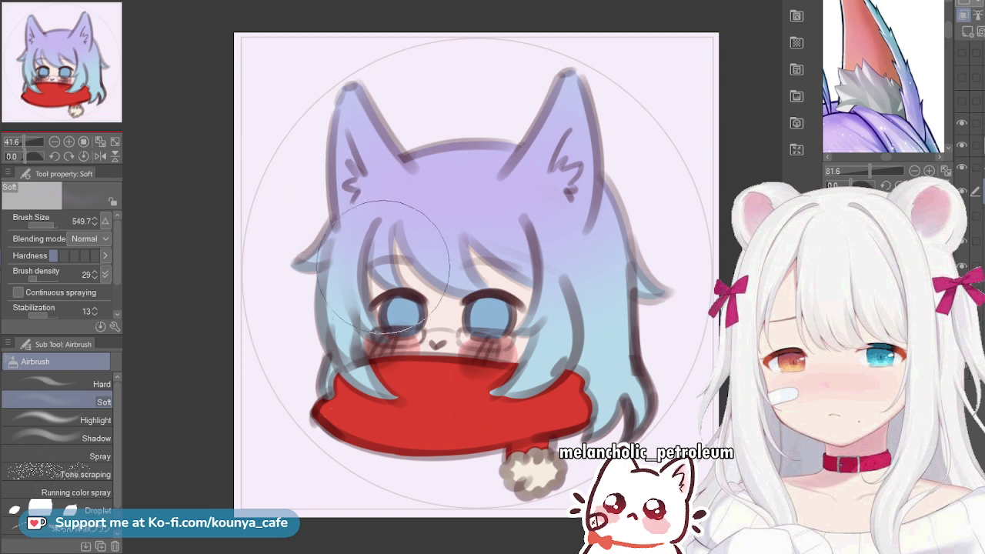
{"action": "key", "text": "]"}
{"action": "key", "text": "]"}
{"action": "key", "text": "]"}
{"action": "key", "text": "]"}
{"action": "key", "text": "]"}
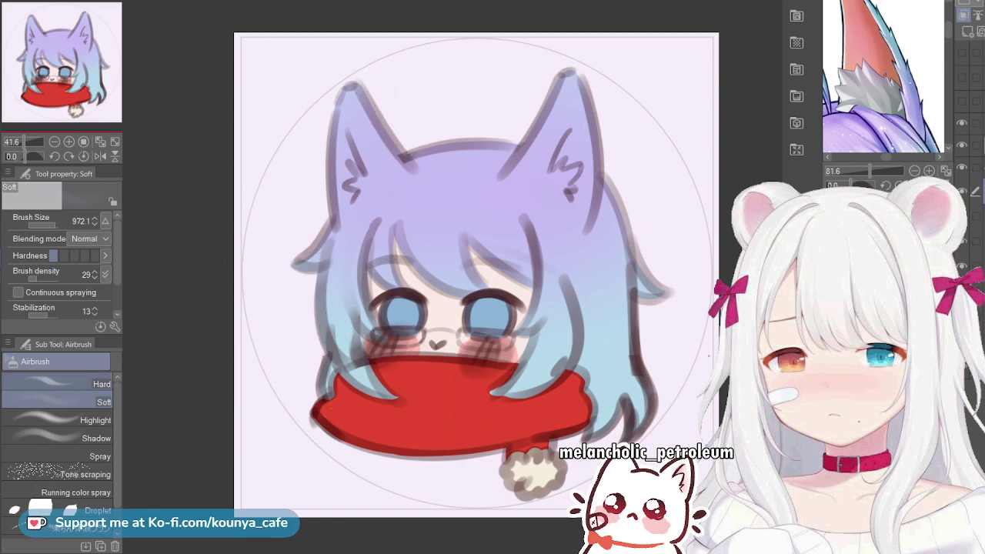
Fade the purple off both ear tips with the Soft eraser, working at brush sizes from 366.5 to 616.0
{"action": "key", "text": "e"}
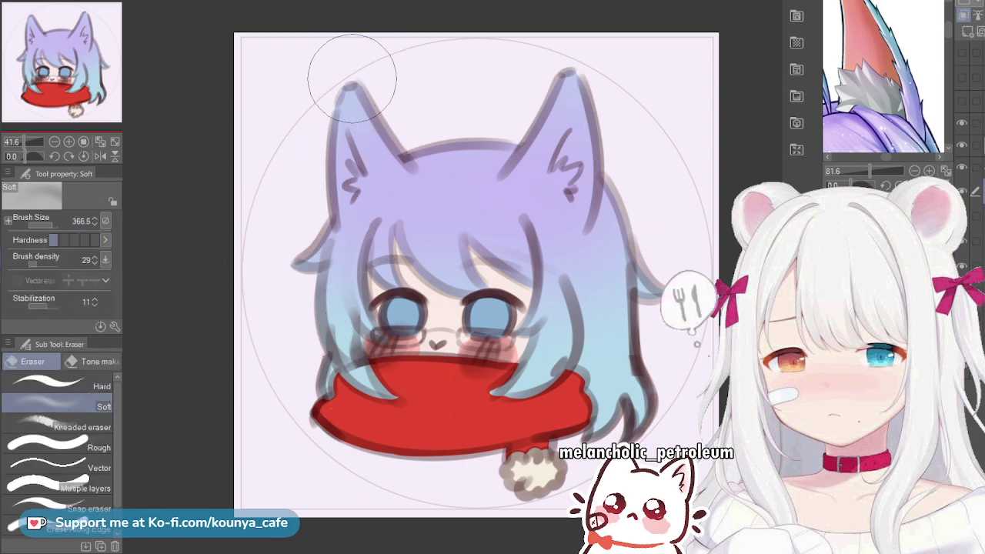
{"action": "key", "text": "]"}
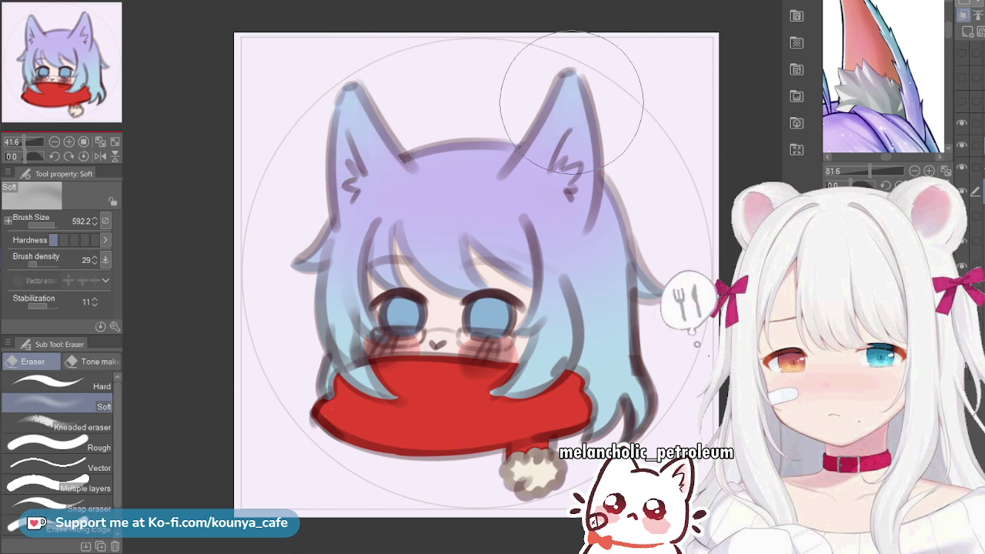
{"action": "key", "text": "bracketleft"}
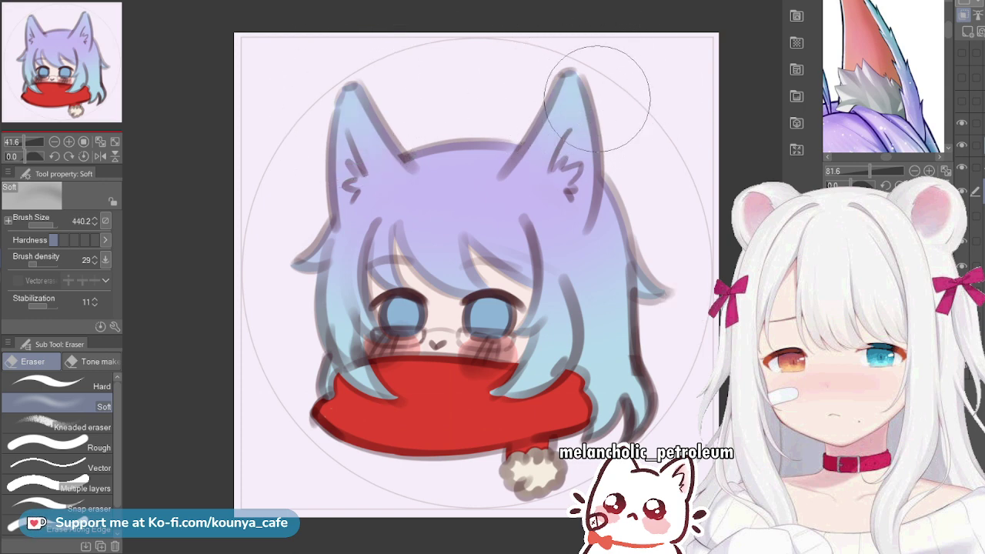
{"action": "key", "text": "bracketright"}
{"action": "left_click_drag", "start_coordinate": [584, 77], "coordinate": [567, 128]}
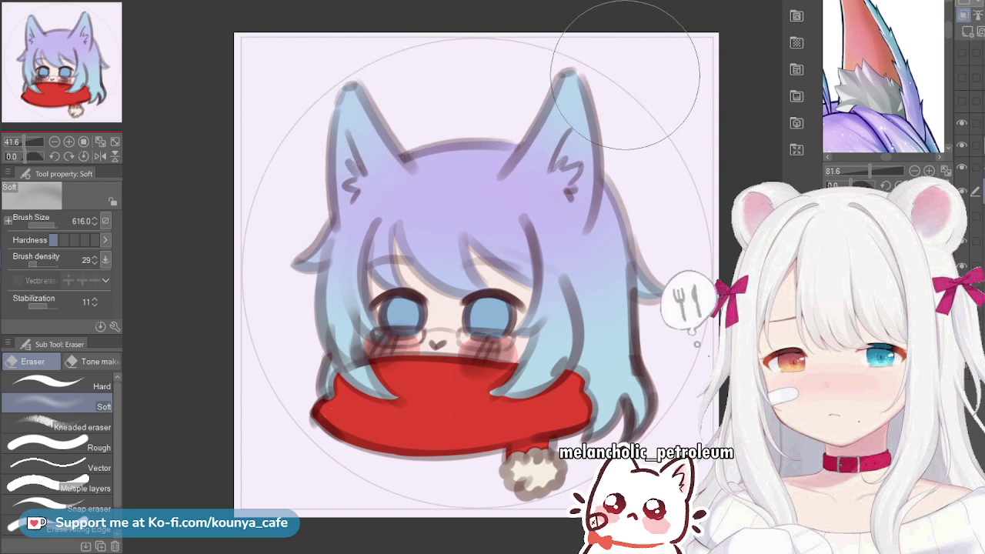
{"action": "scroll", "coordinate": [603, 101], "scroll_direction": "up", "scroll_amount": 1}
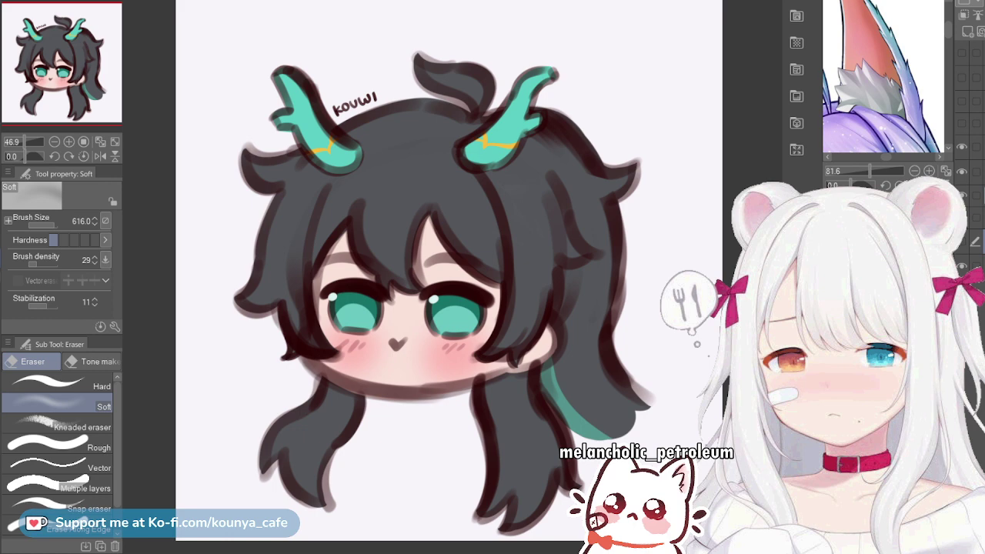
Switch to the black-haired horned chibi document and check its layers and their visibility
{"action": "key", "text": "ctrl+Tab"}
{"action": "double_click", "coordinate": [981, 218]}
{"action": "type", "text": "P"}
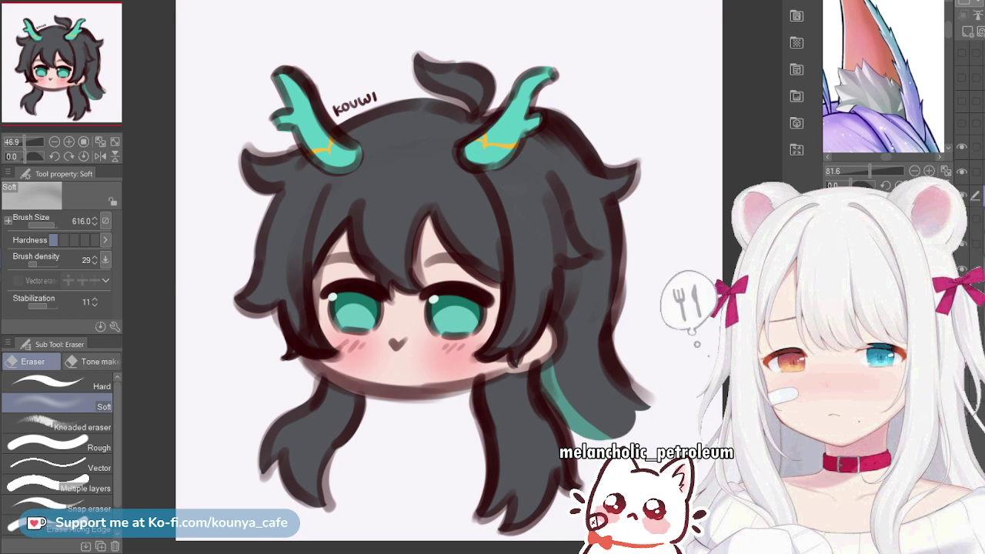
{"action": "left_click", "coordinate": [962, 269]}
{"action": "key", "text": "ctrl+z"}
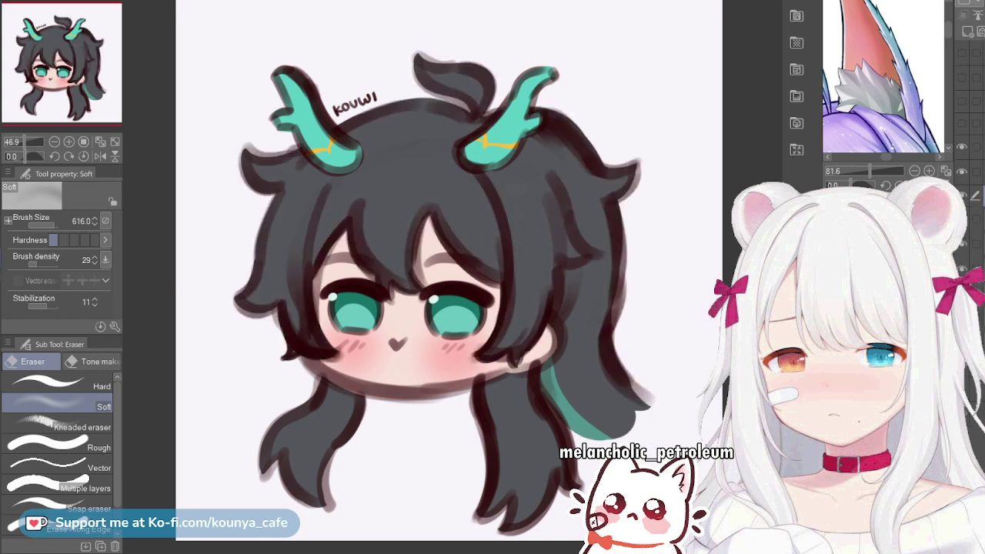
Hide the colour, hair, horn and blush-line layers so that only the chibi's face sketch and its label are shown
{"action": "left_click", "coordinate": [961, 294]}
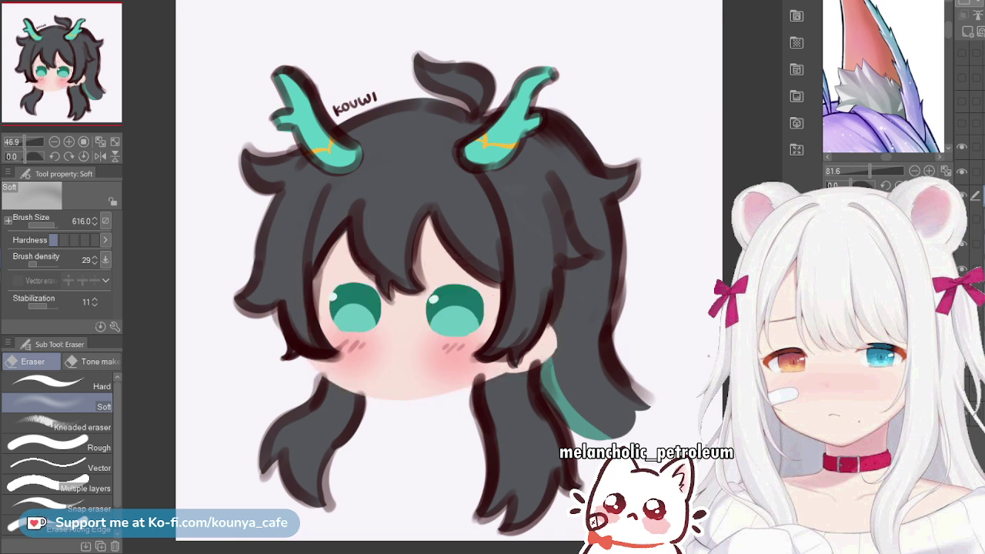
{"action": "left_click", "coordinate": [961, 294]}
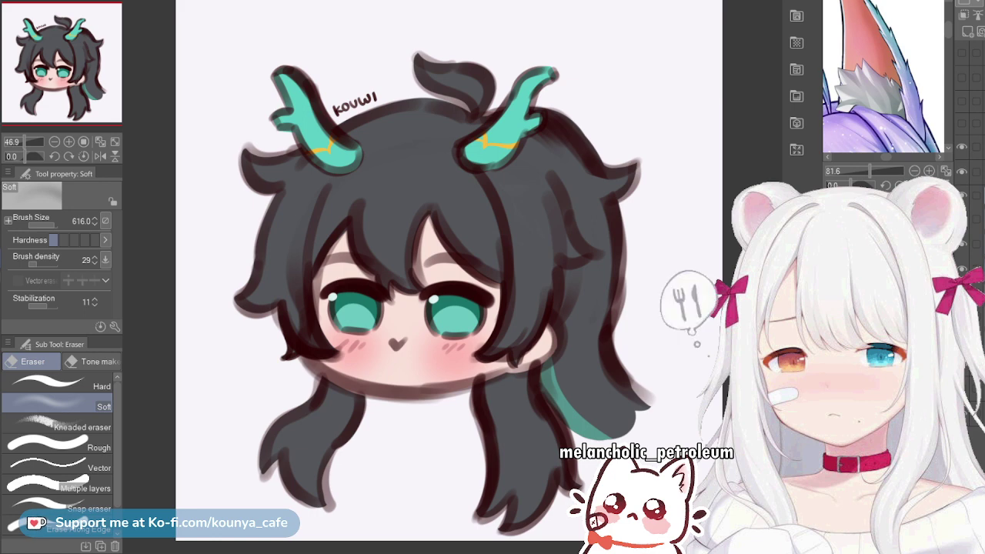
{"action": "left_click", "coordinate": [961, 294]}
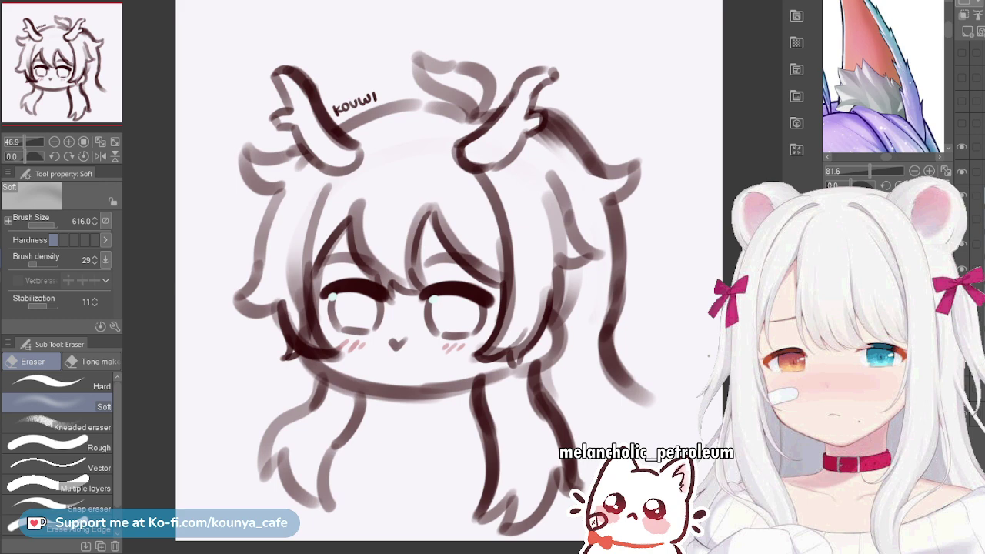
{"action": "left_click", "coordinate": [983, 219]}
{"action": "left_click", "coordinate": [962, 318]}
{"action": "left_click", "coordinate": [962, 343]}
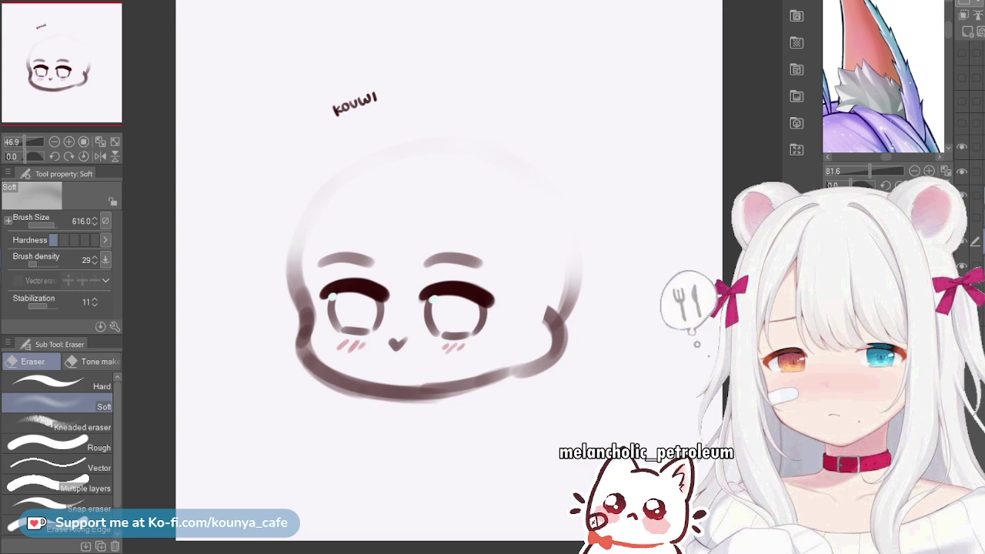
{"action": "left_click", "coordinate": [961, 147]}
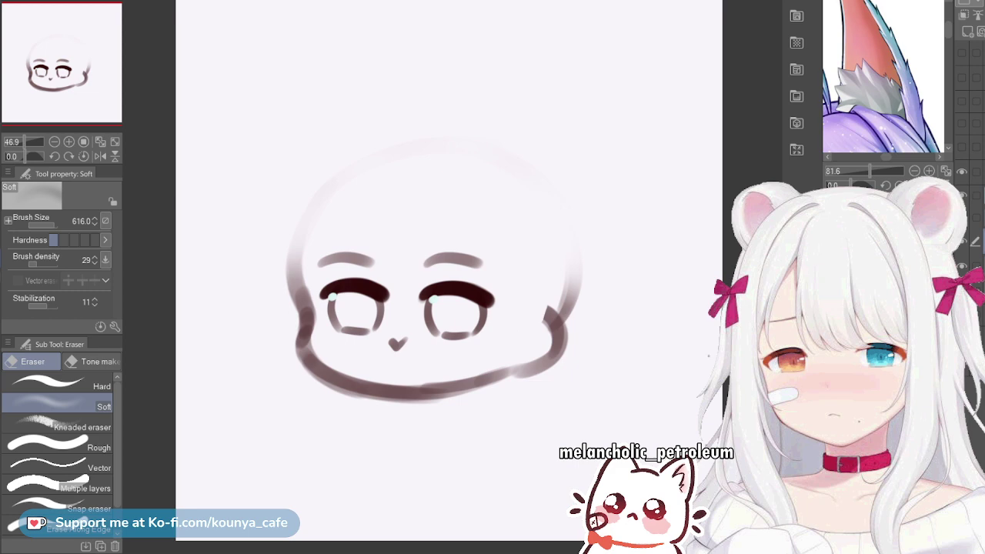
Change the reference to the dark-haired character and enlarge it on the face and collar
{"action": "left_click", "coordinate": [915, 200]}
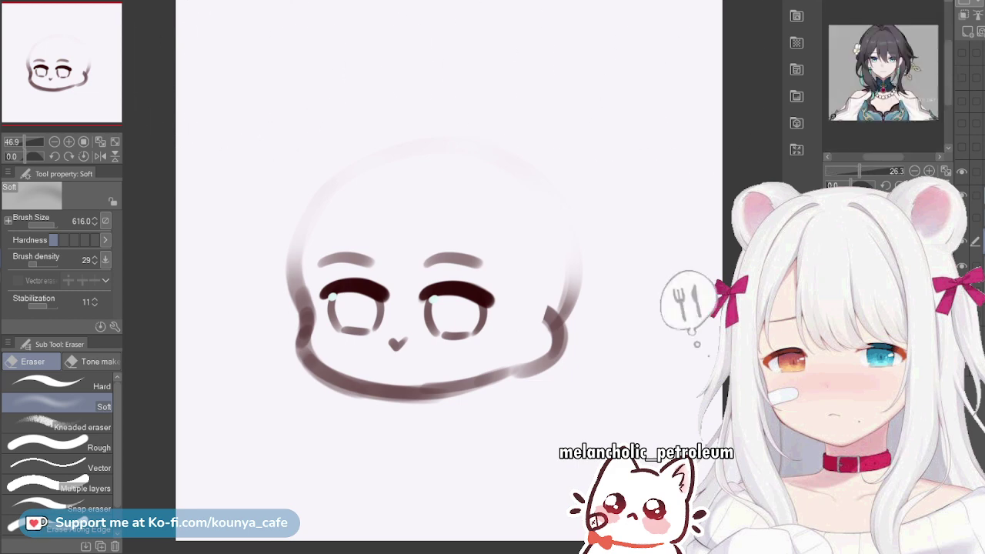
{"action": "scroll", "coordinate": [883, 71], "scroll_direction": "up", "scroll_amount": 5}
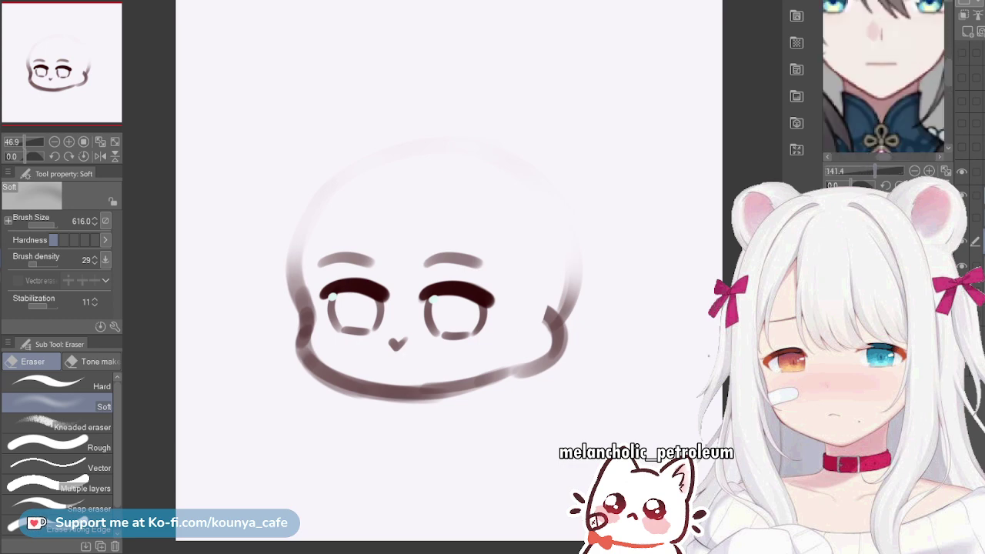
{"action": "left_click_drag", "start_coordinate": [854, 97], "coordinate": [918, 54]}
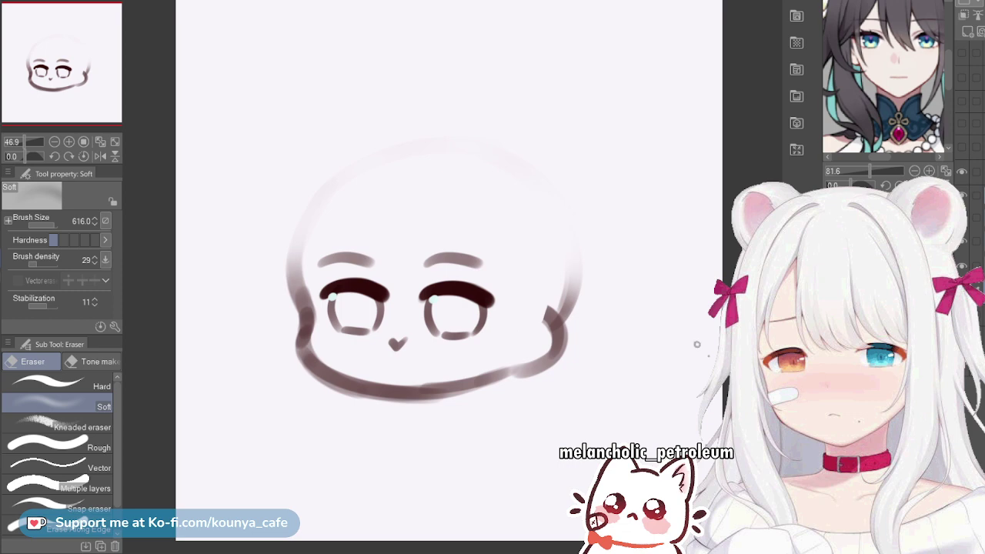
Lightly fade the old face outline with the Soft eraser at brush size 616.0
{"action": "left_click_drag", "start_coordinate": [308, 339], "coordinate": [554, 347]}
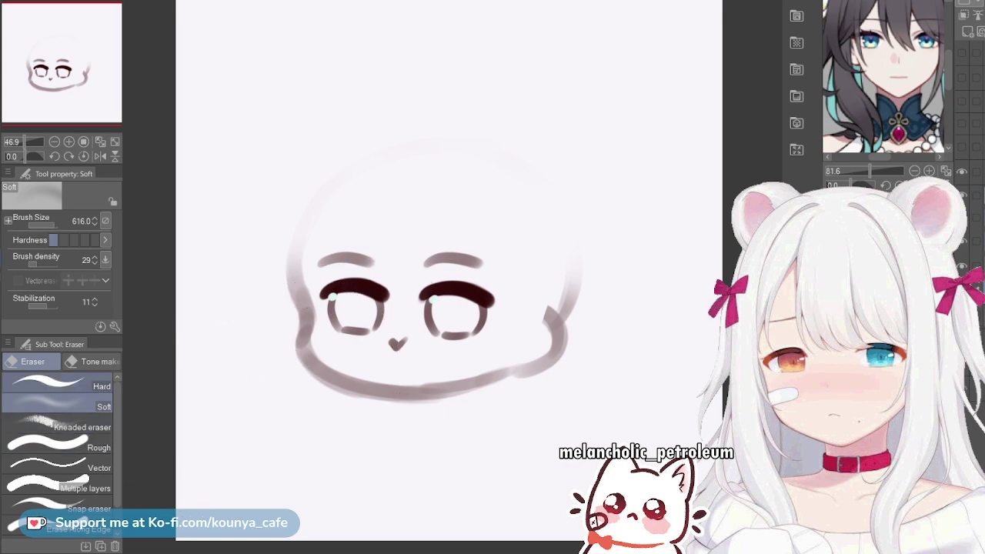
{"action": "left_click", "coordinate": [91, 361]}
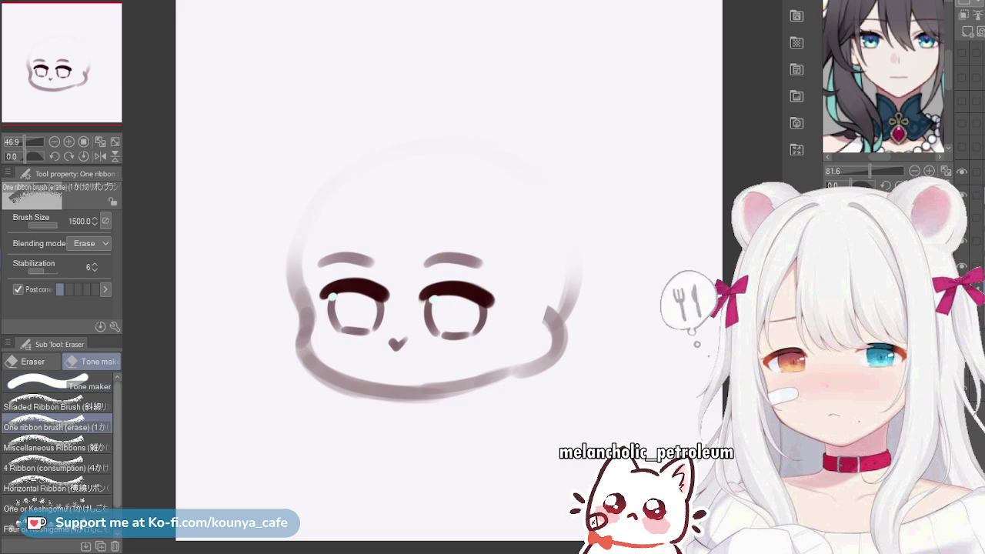
{"action": "scroll", "coordinate": [58, 446], "scroll_direction": "down", "scroll_amount": 2}
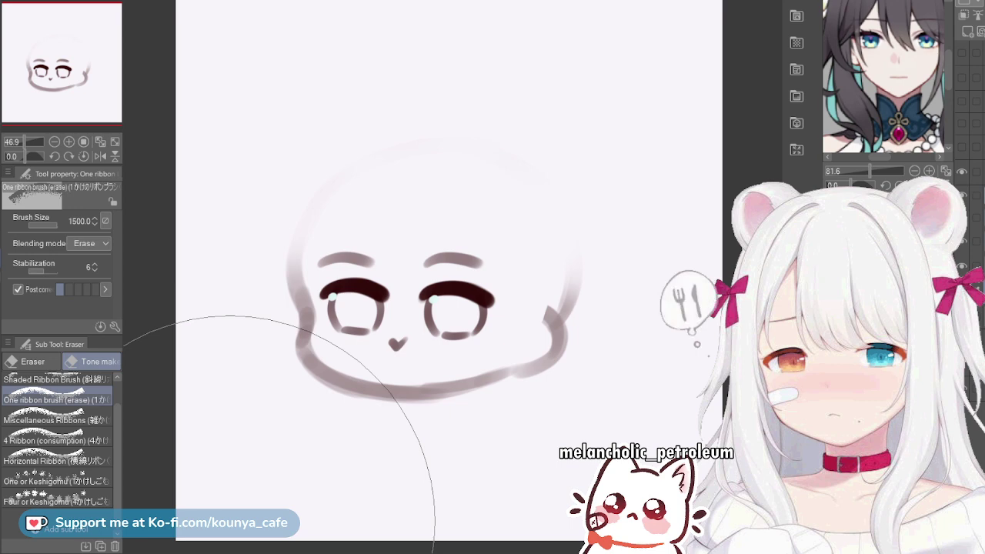
Redraw the jaw and chin line over the faded sketch with the Flat marker in dark brown at brush size 65.8
{"action": "key", "text": "p"}
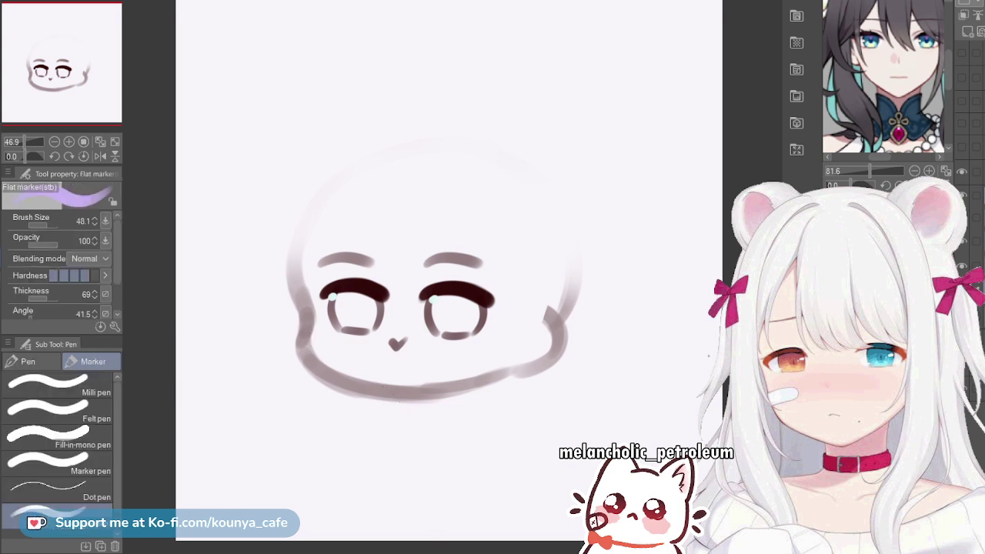
{"action": "scroll", "coordinate": [395, 346], "scroll_direction": "up", "scroll_amount": 5}
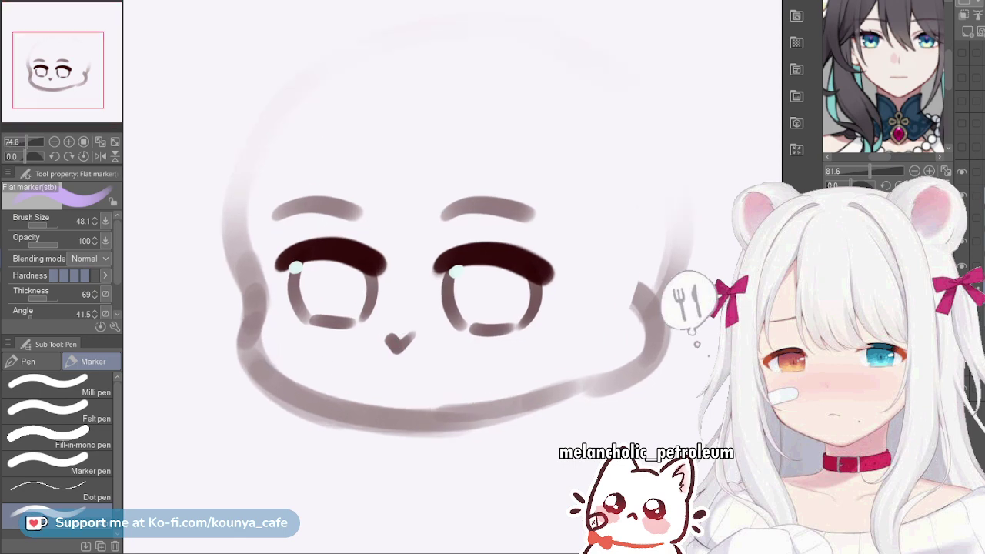
{"action": "key", "text": "c"}
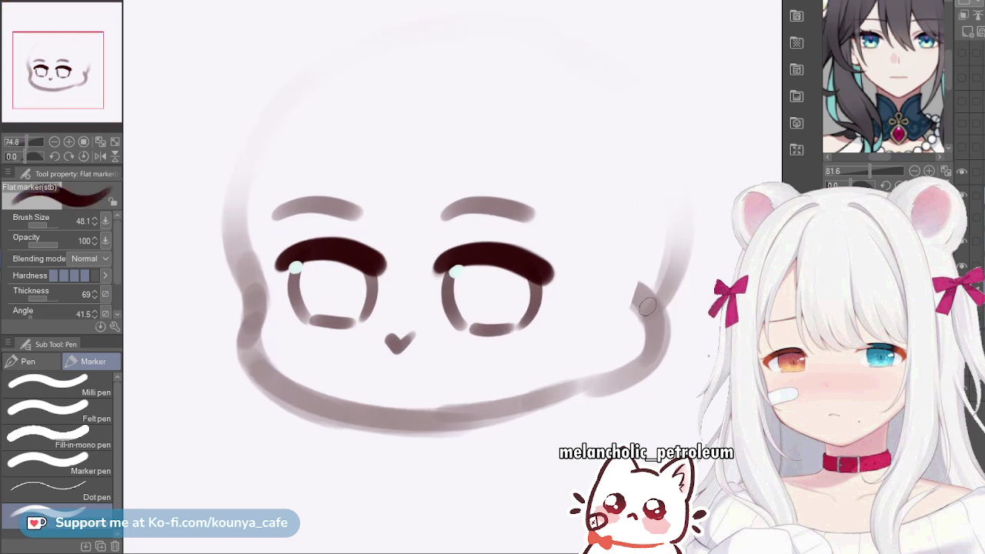
{"action": "key", "text": "]"}
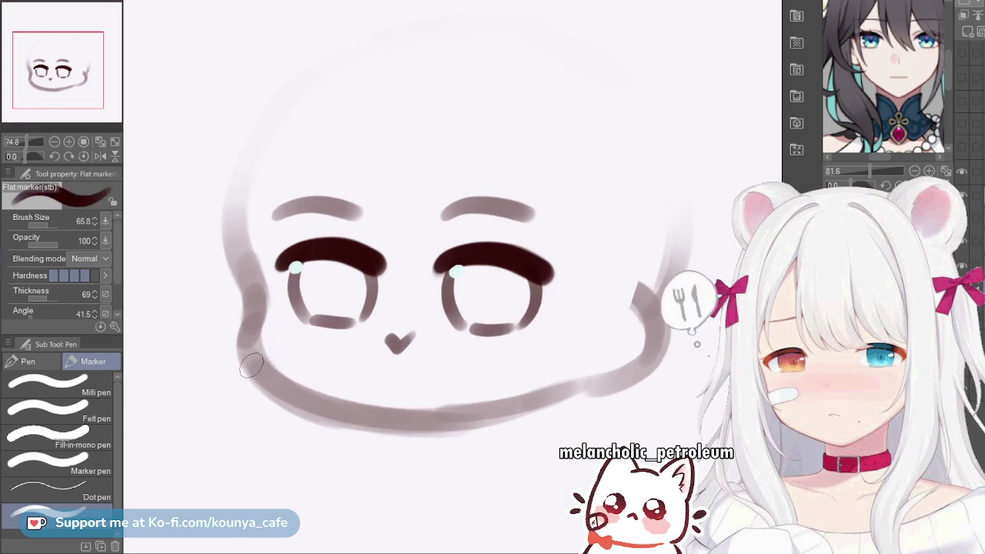
{"action": "mouse_move", "coordinate": [242, 348]}
{"action": "left_mouse_down"}
{"action": "mouse_move", "coordinate": [465, 428]}
{"action": "mouse_move", "coordinate": [615, 382]}
{"action": "left_mouse_up"}
{"action": "key", "text": "ctrl+z"}
{"action": "mouse_move", "coordinate": [245, 345]}
{"action": "left_mouse_down"}
{"action": "mouse_move", "coordinate": [339, 411]}
{"action": "mouse_move", "coordinate": [574, 388]}
{"action": "left_mouse_up"}
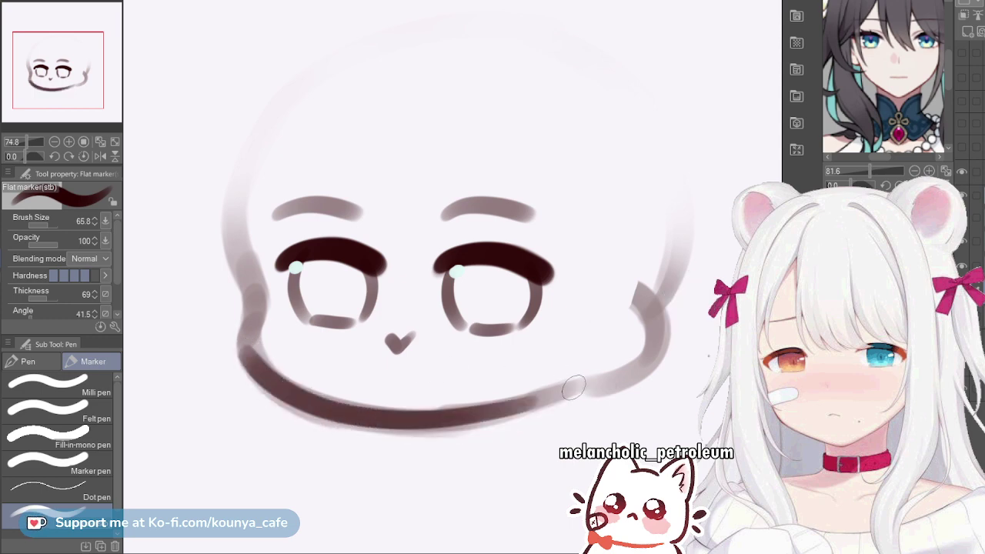
{"action": "key", "text": "ctrl+z"}
{"action": "mouse_move", "coordinate": [243, 348]}
{"action": "left_mouse_down"}
{"action": "mouse_move", "coordinate": [356, 413]}
{"action": "mouse_move", "coordinate": [590, 367]}
{"action": "left_mouse_up"}
{"action": "key", "text": "ctrl+z"}
{"action": "mouse_move", "coordinate": [243, 348]}
{"action": "left_mouse_down"}
{"action": "mouse_move", "coordinate": [258, 370]}
{"action": "mouse_move", "coordinate": [400, 423]}
{"action": "mouse_move", "coordinate": [549, 391]}
{"action": "left_mouse_up"}
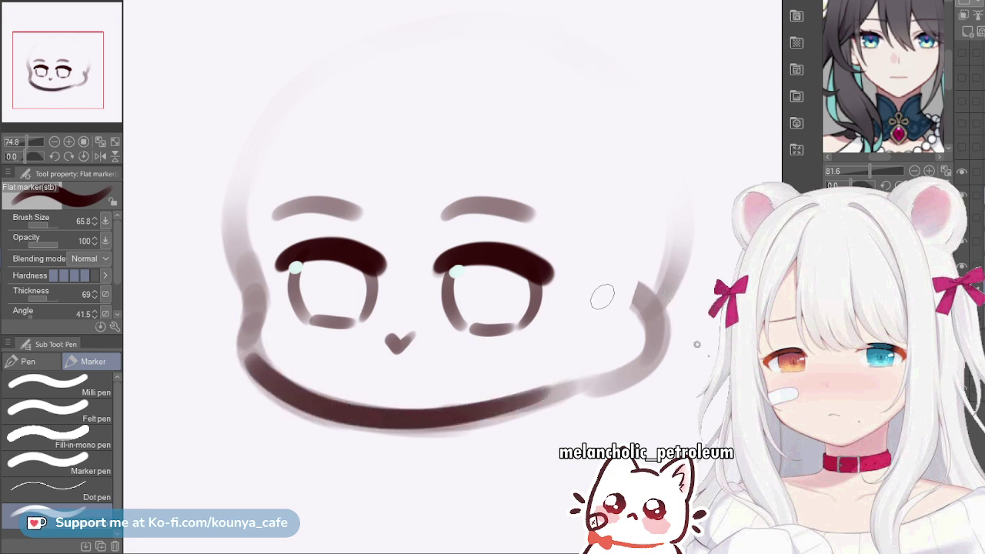
Draw the curved ear outline beside the cheek at brush size 74.3
{"action": "mouse_move", "coordinate": [582, 316]}
{"action": "left_mouse_down"}
{"action": "mouse_move", "coordinate": [596, 303]}
{"action": "mouse_move", "coordinate": [663, 375]}
{"action": "left_mouse_up"}
{"action": "key", "text": "ctrl+z"}
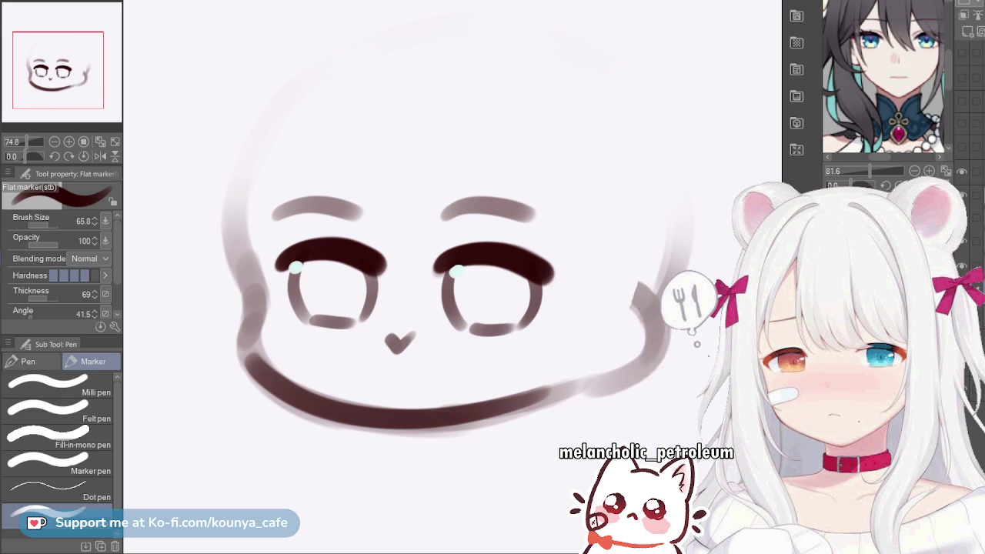
{"action": "key", "text": "]"}
{"action": "key", "text": "ctrl+z"}
{"action": "mouse_move", "coordinate": [591, 307]}
{"action": "left_mouse_down"}
{"action": "mouse_move", "coordinate": [618, 285]}
{"action": "mouse_move", "coordinate": [599, 297]}
{"action": "mouse_move", "coordinate": [580, 384]}
{"action": "left_mouse_up"}
{"action": "key", "text": "ctrl+z"}
{"action": "left_click_drag", "start_coordinate": [593, 310], "coordinate": [579, 374]}
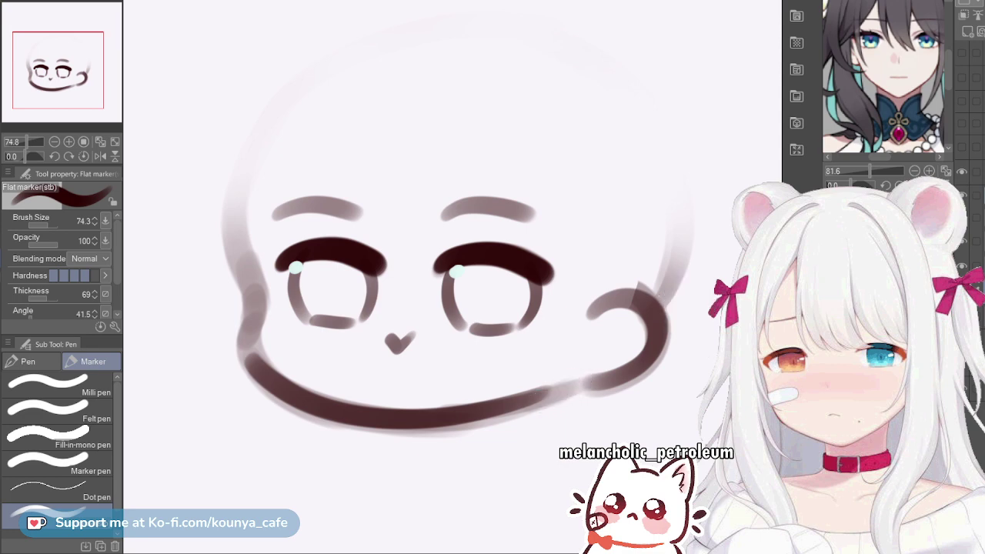
Extend the jaw line up to meet the base of the ear
{"action": "left_click_drag", "start_coordinate": [579, 379], "coordinate": [528, 400]}
{"action": "key", "text": "ctrl+z"}
{"action": "left_click_drag", "start_coordinate": [579, 378], "coordinate": [518, 409]}
{"action": "key", "text": "ctrl+z"}
{"action": "left_click_drag", "start_coordinate": [578, 379], "coordinate": [530, 401]}
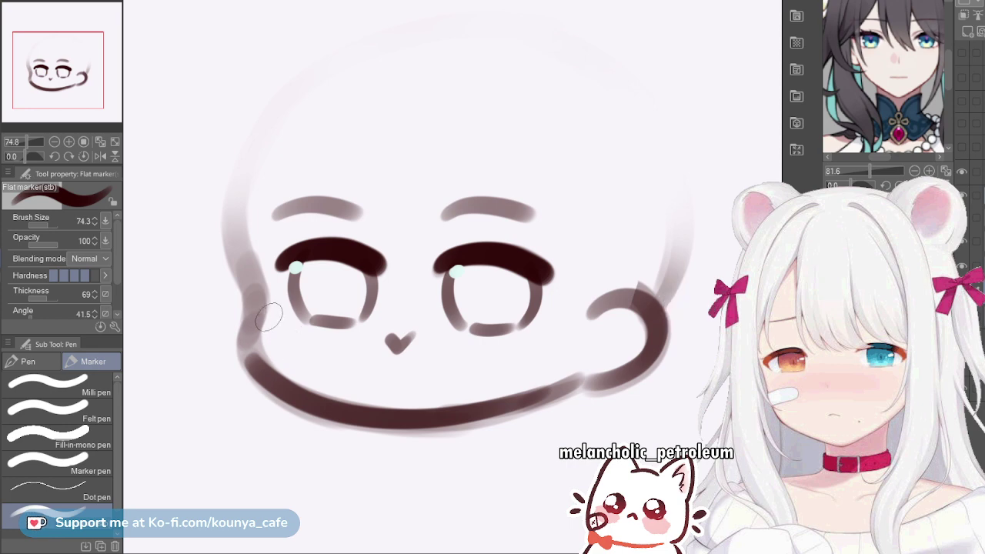
Redraw the far cheek contour from the temple down to the jaw line
{"action": "left_click_drag", "start_coordinate": [238, 257], "coordinate": [253, 296]}
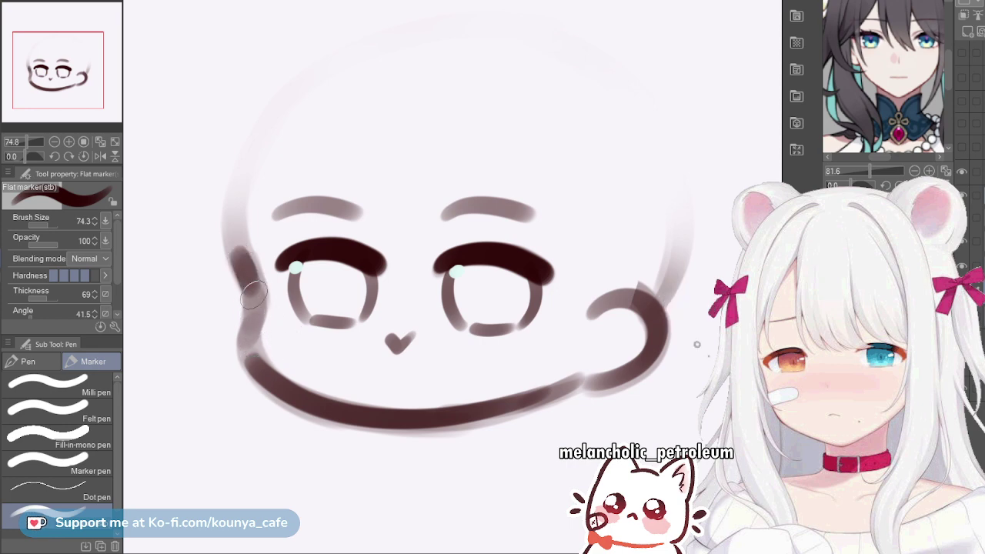
{"action": "key", "text": "ctrl+z"}
{"action": "mouse_move", "coordinate": [233, 248]}
{"action": "left_mouse_down"}
{"action": "mouse_move", "coordinate": [254, 311]}
{"action": "mouse_move", "coordinate": [254, 302]}
{"action": "mouse_move", "coordinate": [250, 350]}
{"action": "left_mouse_up"}
{"action": "key", "text": "ctrl+z"}
{"action": "key", "text": "ctrl+z"}
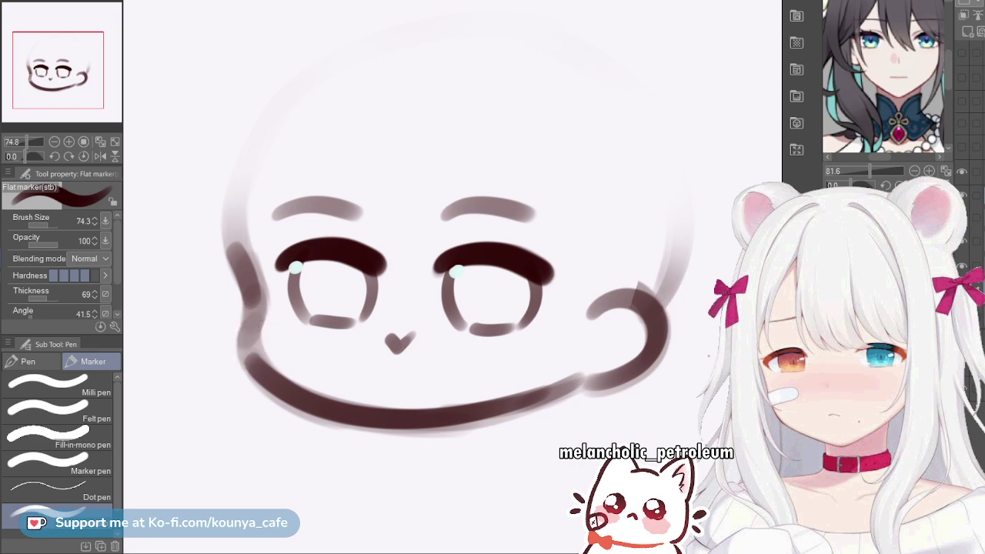
{"action": "mouse_move", "coordinate": [255, 310]}
{"action": "left_mouse_down"}
{"action": "mouse_move", "coordinate": [249, 334]}
{"action": "mouse_move", "coordinate": [259, 361]}
{"action": "mouse_move", "coordinate": [249, 320]}
{"action": "mouse_move", "coordinate": [267, 365]}
{"action": "mouse_move", "coordinate": [247, 341]}
{"action": "mouse_move", "coordinate": [263, 363]}
{"action": "left_mouse_up"}
{"action": "key", "text": "ctrl+z"}
{"action": "key", "text": "ctrl+z"}
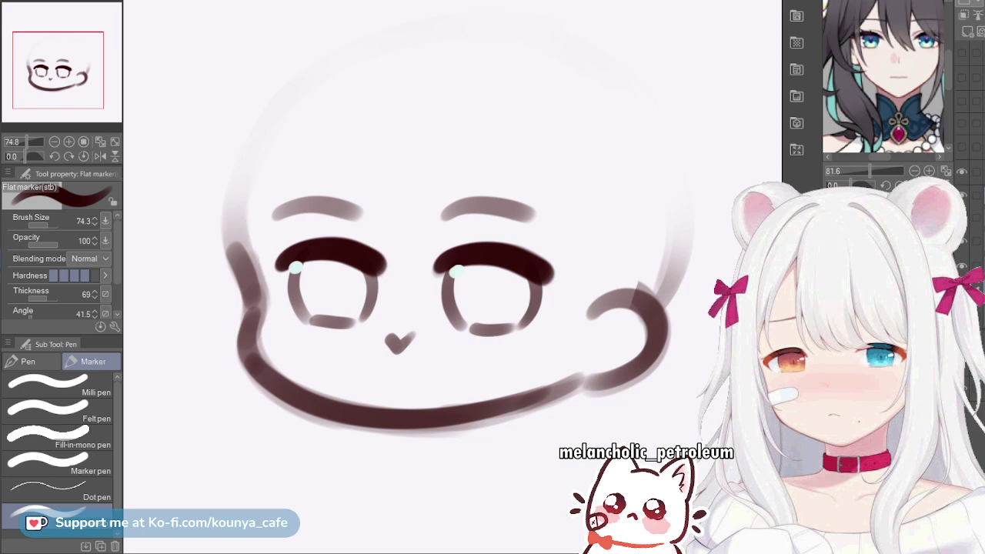
Work out the side of the head outline, running up from the temple opposite the ear towards the crown
{"action": "left_click_drag", "start_coordinate": [268, 240], "coordinate": [273, 272]}
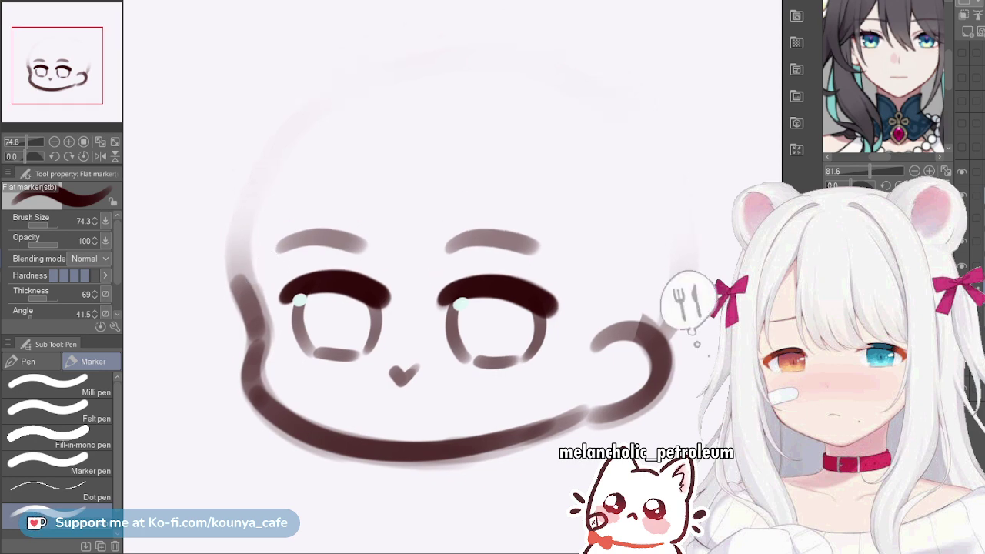
{"action": "scroll", "coordinate": [280, 284], "scroll_direction": "down", "scroll_amount": 3}
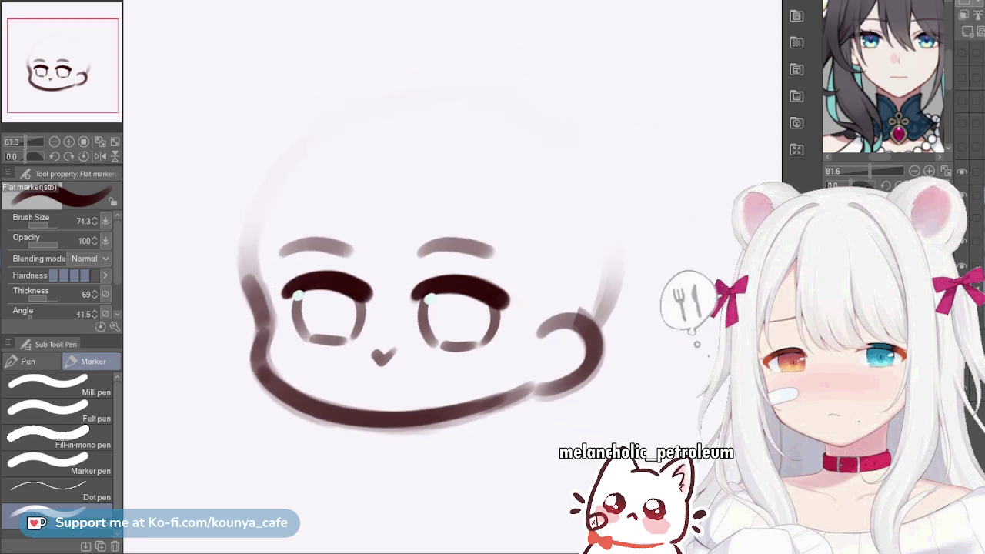
{"action": "scroll", "coordinate": [277, 235], "scroll_direction": "up", "scroll_amount": 3}
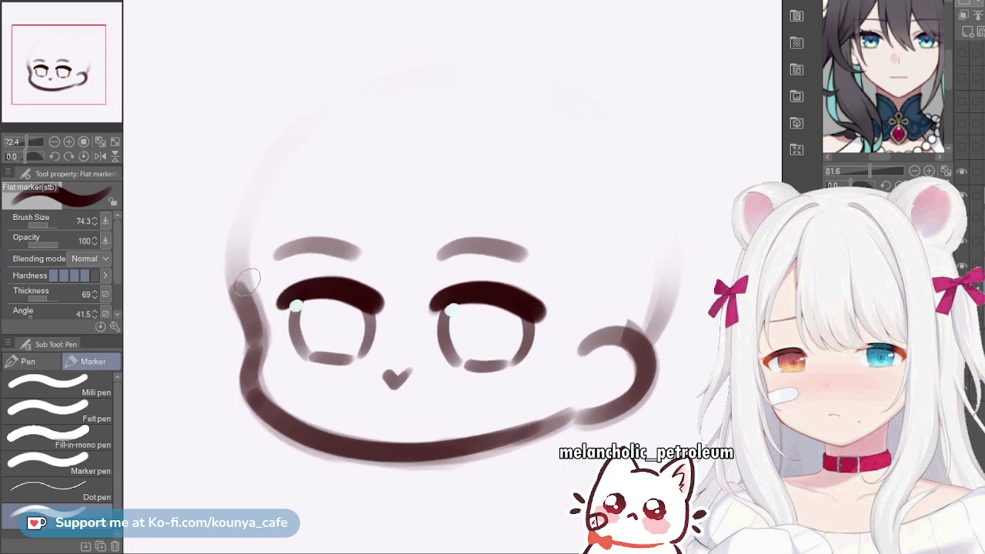
{"action": "key", "text": "ctrl+z"}
{"action": "mouse_move", "coordinate": [242, 298]}
{"action": "left_mouse_down"}
{"action": "mouse_move", "coordinate": [235, 220]}
{"action": "mouse_move", "coordinate": [240, 297]}
{"action": "mouse_move", "coordinate": [228, 267]}
{"action": "mouse_move", "coordinate": [266, 190]}
{"action": "left_mouse_up"}
{"action": "key", "text": "ctrl+z"}
{"action": "left_click_drag", "start_coordinate": [243, 291], "coordinate": [266, 150]}
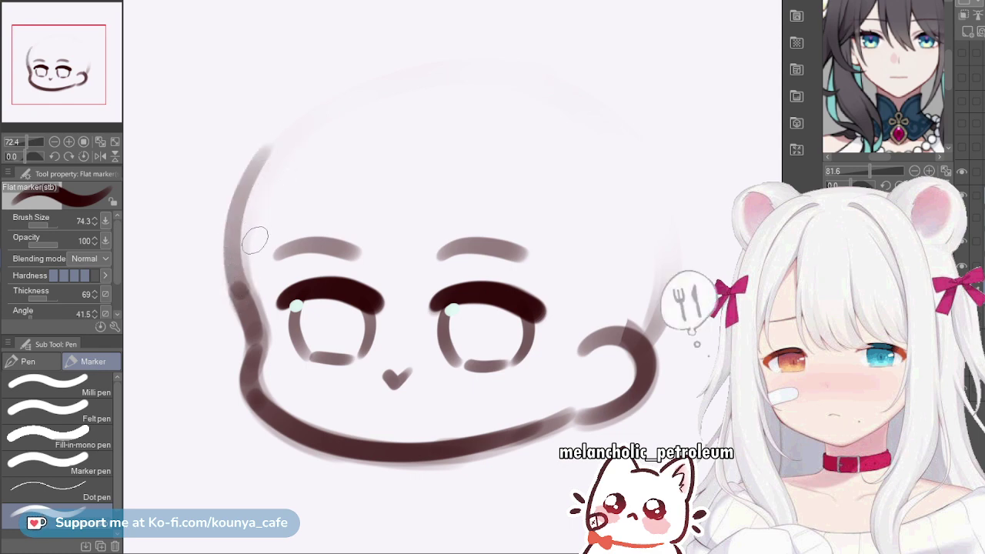
{"action": "key", "text": "ctrl+z"}
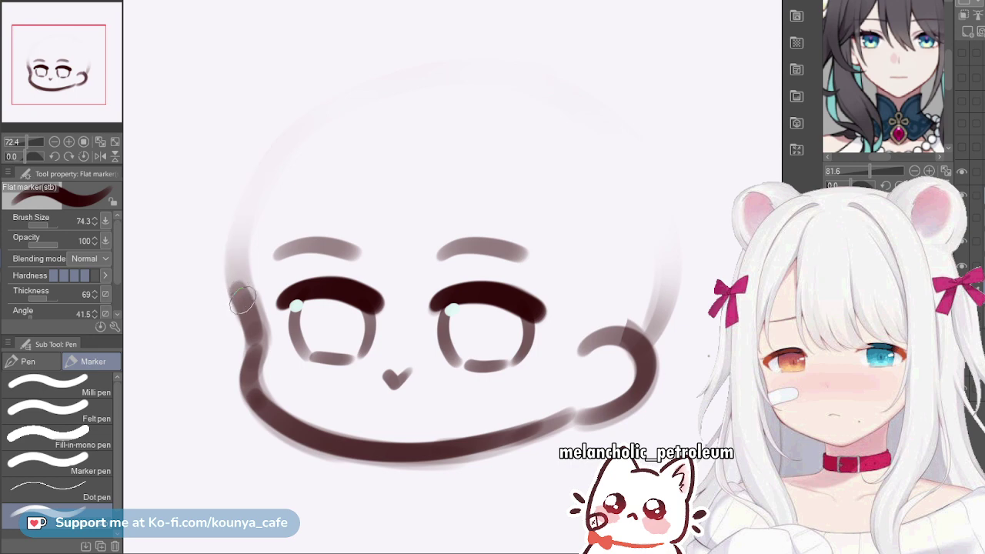
{"action": "left_click_drag", "start_coordinate": [240, 295], "coordinate": [237, 141]}
{"action": "key", "text": "ctrl+z"}
{"action": "mouse_move", "coordinate": [237, 285]}
{"action": "left_mouse_down"}
{"action": "mouse_move", "coordinate": [272, 127]}
{"action": "mouse_move", "coordinate": [286, 108]}
{"action": "mouse_move", "coordinate": [424, 55]}
{"action": "mouse_move", "coordinate": [622, 160]}
{"action": "left_mouse_up"}
{"action": "key", "text": "ctrl+z"}
Draw the rounded crown of the head, sweeping over the top and down towards the ear side
{"action": "mouse_move", "coordinate": [294, 100]}
{"action": "left_mouse_down"}
{"action": "mouse_move", "coordinate": [339, 73]}
{"action": "mouse_move", "coordinate": [575, 85]}
{"action": "mouse_move", "coordinate": [642, 189]}
{"action": "left_mouse_up"}
{"action": "left_click_drag", "start_coordinate": [527, 97], "coordinate": [479, 141]}
{"action": "key", "text": "ctrl+z"}
{"action": "mouse_move", "coordinate": [235, 159]}
{"action": "left_mouse_down"}
{"action": "mouse_move", "coordinate": [254, 137]}
{"action": "mouse_move", "coordinate": [371, 115]}
{"action": "left_mouse_up"}
{"action": "key", "text": "ctrl+z"}
{"action": "mouse_move", "coordinate": [235, 149]}
{"action": "left_mouse_down"}
{"action": "mouse_move", "coordinate": [415, 116]}
{"action": "mouse_move", "coordinate": [426, 94]}
{"action": "mouse_move", "coordinate": [591, 277]}
{"action": "left_mouse_up"}
{"action": "key", "text": "ctrl+z"}
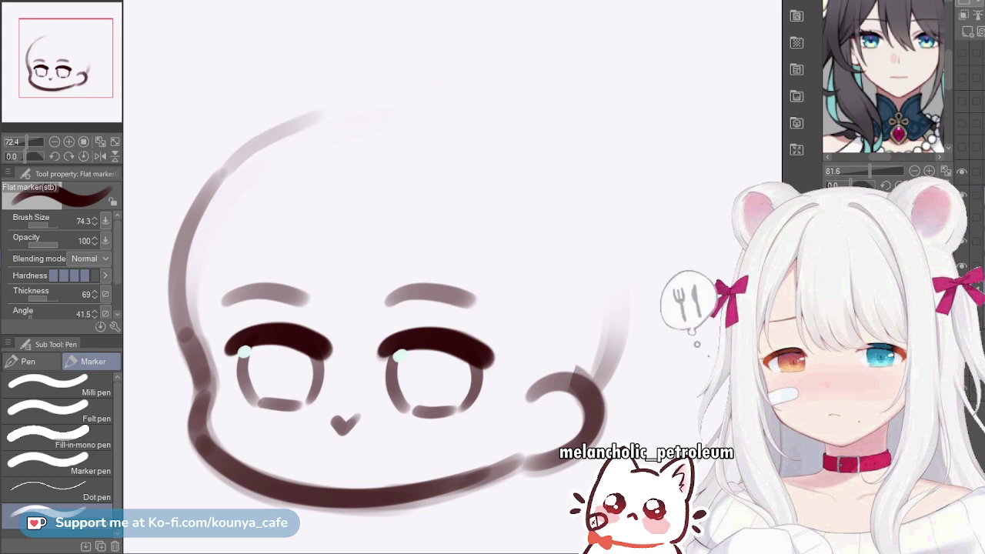
{"action": "mouse_move", "coordinate": [278, 131]}
{"action": "left_mouse_down"}
{"action": "mouse_move", "coordinate": [300, 115]}
{"action": "mouse_move", "coordinate": [478, 101]}
{"action": "mouse_move", "coordinate": [612, 304]}
{"action": "left_mouse_up"}
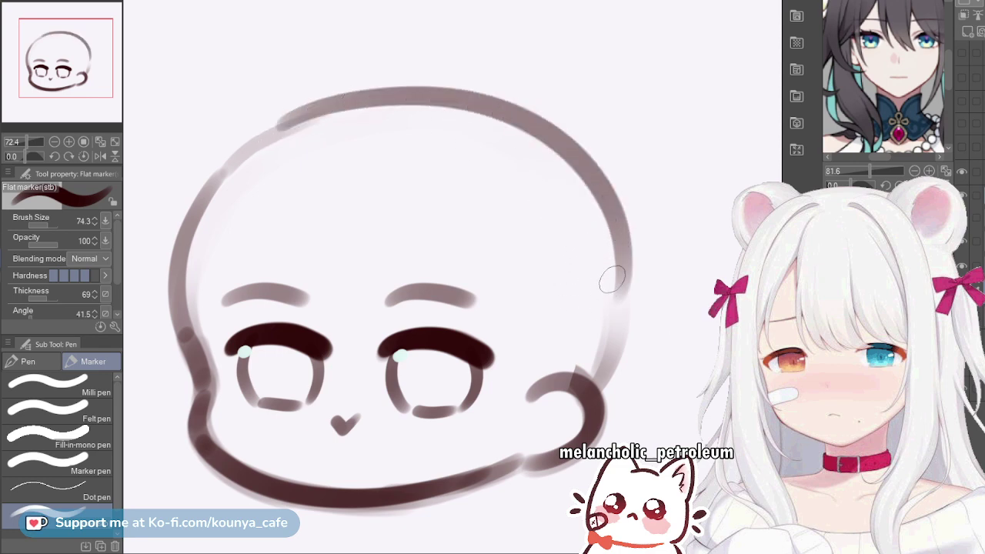
Draw the back of the head outline, curving from the crown's end down to the top of the ear
{"action": "mouse_move", "coordinate": [626, 237]}
{"action": "left_mouse_down"}
{"action": "mouse_move", "coordinate": [618, 339]}
{"action": "mouse_move", "coordinate": [622, 226]}
{"action": "mouse_move", "coordinate": [593, 374]}
{"action": "left_mouse_up"}
{"action": "key", "text": "ctrl+z"}
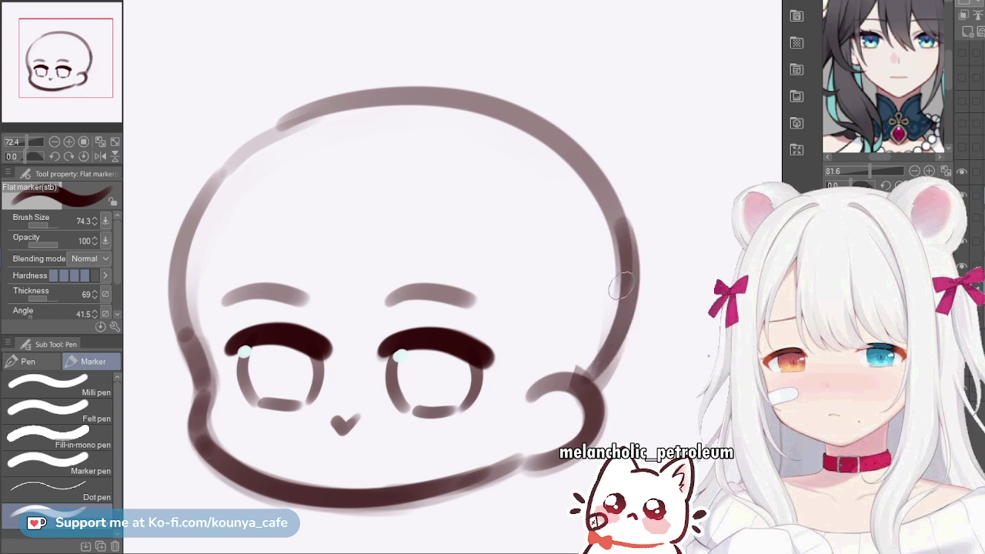
{"action": "key", "text": "ctrl+z"}
{"action": "mouse_move", "coordinate": [628, 256]}
{"action": "left_mouse_down"}
{"action": "mouse_move", "coordinate": [628, 285]}
{"action": "mouse_move", "coordinate": [589, 378]}
{"action": "left_mouse_up"}
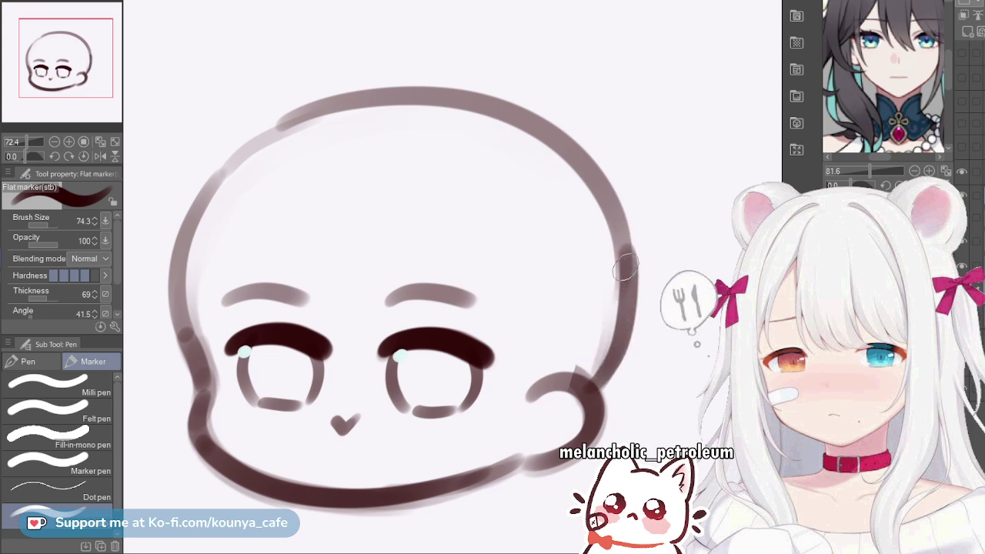
{"action": "key", "text": "ctrl+z"}
{"action": "left_click_drag", "start_coordinate": [626, 246], "coordinate": [596, 372]}
{"action": "key", "text": "ctrl+z"}
{"action": "mouse_move", "coordinate": [625, 260]}
{"action": "left_mouse_down"}
{"action": "mouse_move", "coordinate": [616, 351]}
{"action": "mouse_move", "coordinate": [592, 383]}
{"action": "left_mouse_up"}
{"action": "key", "text": "ctrl+z"}
{"action": "left_click_drag", "start_coordinate": [627, 258], "coordinate": [593, 394]}
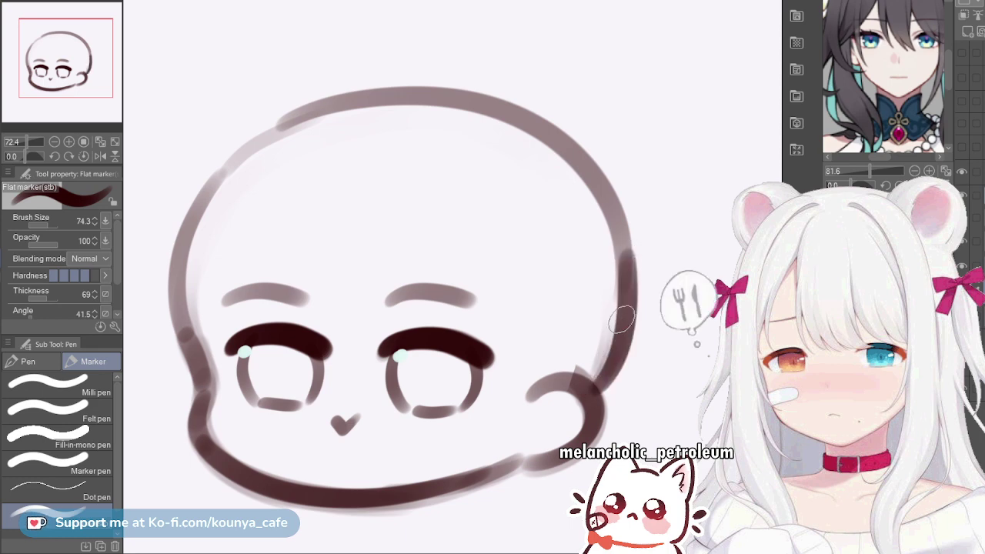
{"action": "key", "text": "ctrl+z"}
{"action": "mouse_move", "coordinate": [625, 251]}
{"action": "left_mouse_down"}
{"action": "mouse_move", "coordinate": [628, 274]}
{"action": "mouse_move", "coordinate": [594, 391]}
{"action": "left_mouse_up"}
{"action": "key", "text": "ctrl+z"}
{"action": "key", "text": "ctrl+z"}
{"action": "left_click_drag", "start_coordinate": [627, 260], "coordinate": [596, 387]}
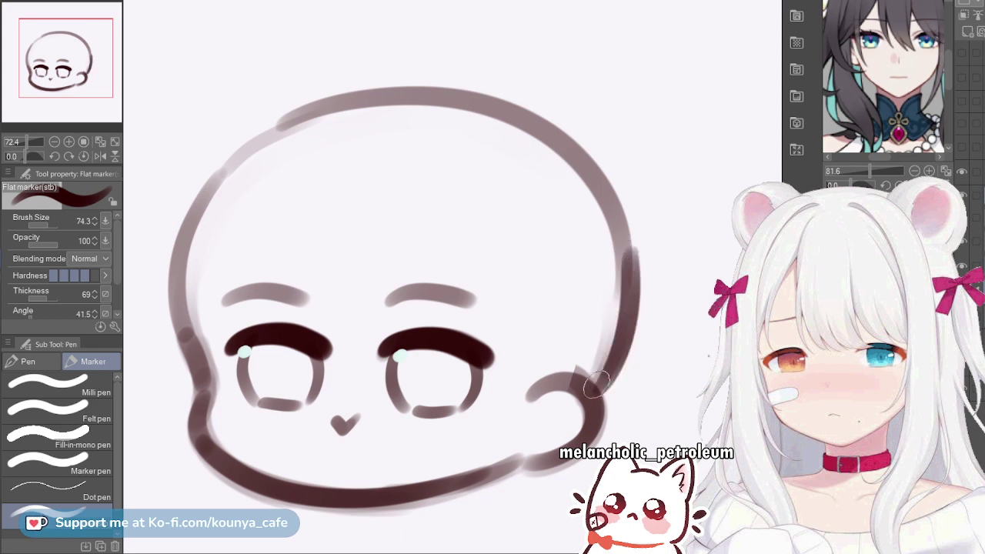
{"action": "key", "text": "ctrl+z"}
{"action": "left_click_drag", "start_coordinate": [627, 260], "coordinate": [594, 391]}
{"action": "key", "text": "ctrl+z"}
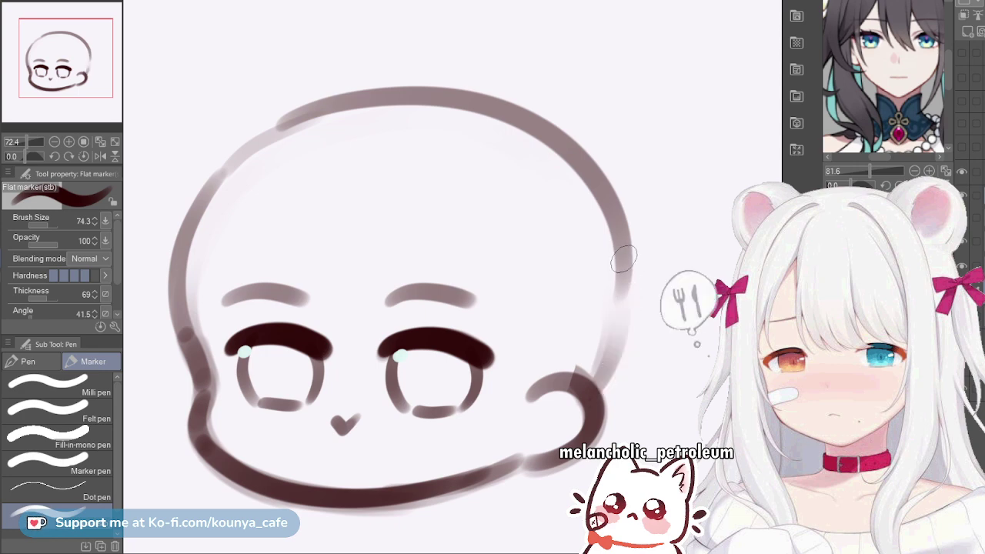
{"action": "left_click_drag", "start_coordinate": [625, 259], "coordinate": [589, 394]}
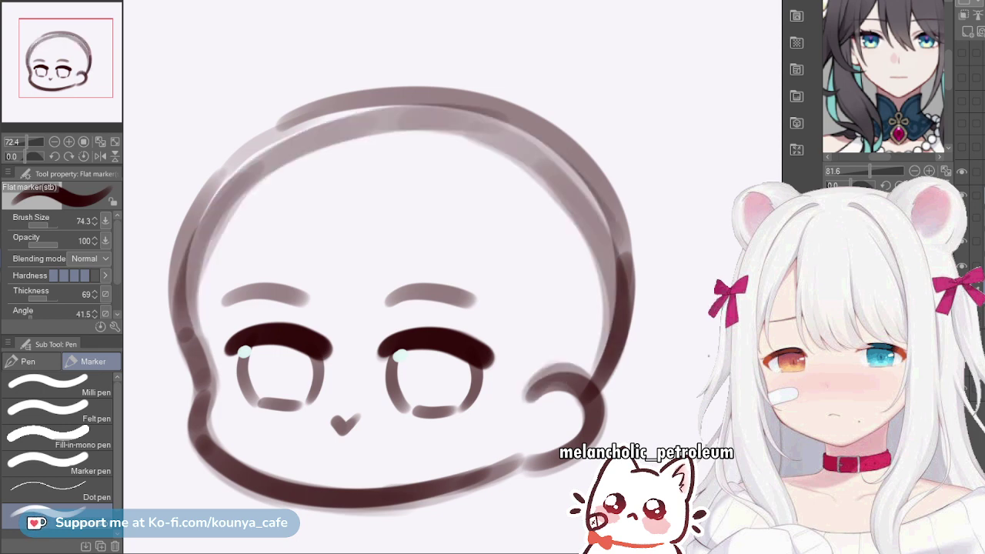
{"action": "key", "text": "ctrl+z"}
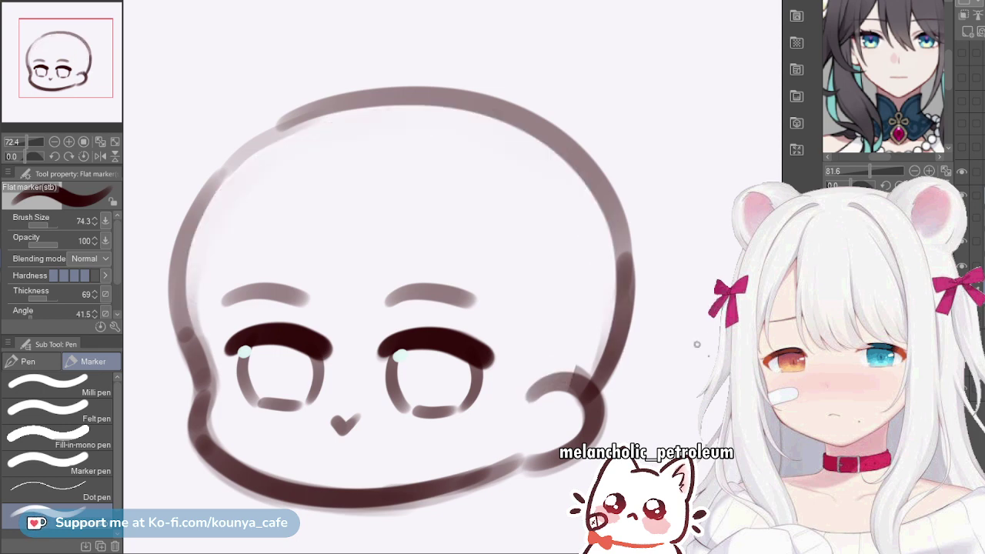
Transform the head outline to lower the crown slightly, keeping the chin and sides in place
{"action": "key", "text": "ctrl+t"}
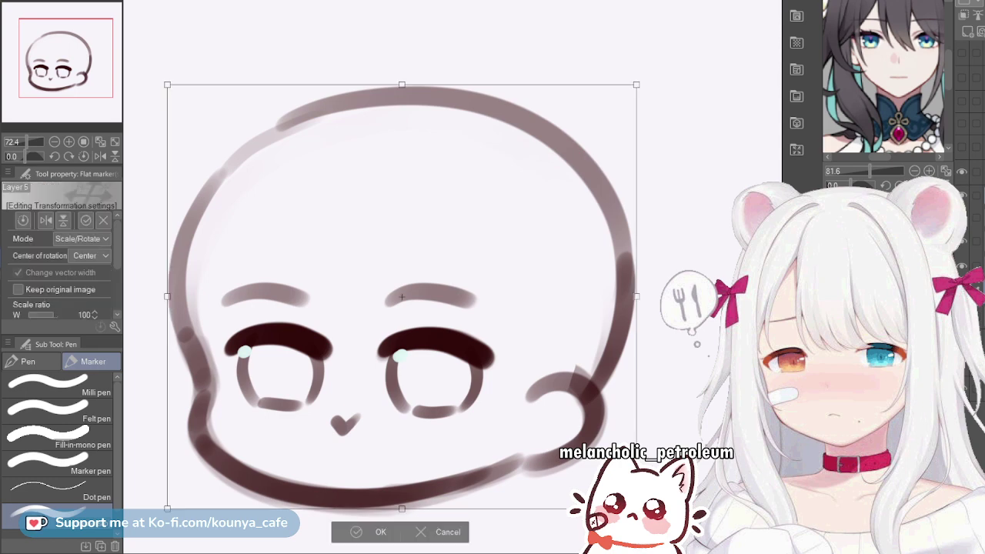
{"action": "left_click_drag", "start_coordinate": [403, 92], "coordinate": [401, 93]}
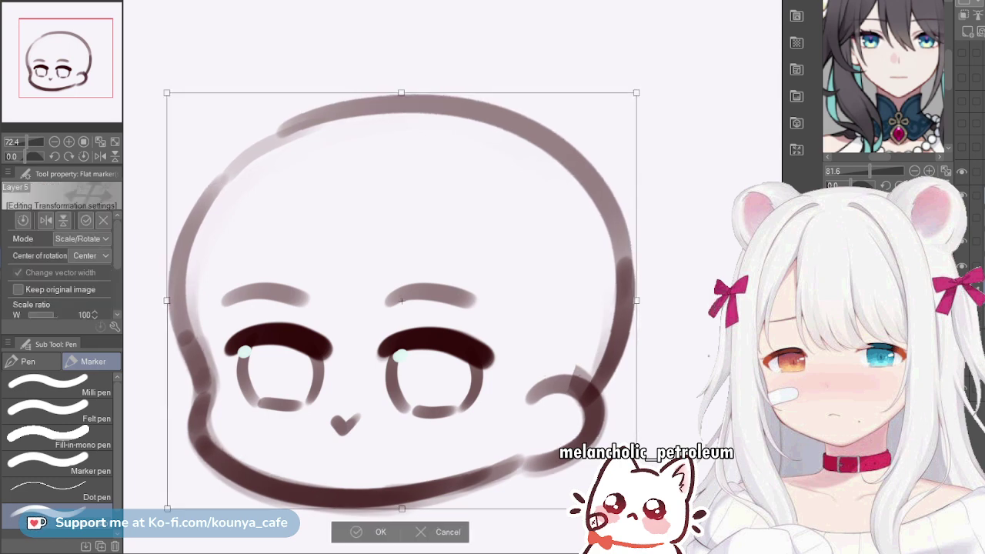
{"action": "key", "text": "ctrl+z"}
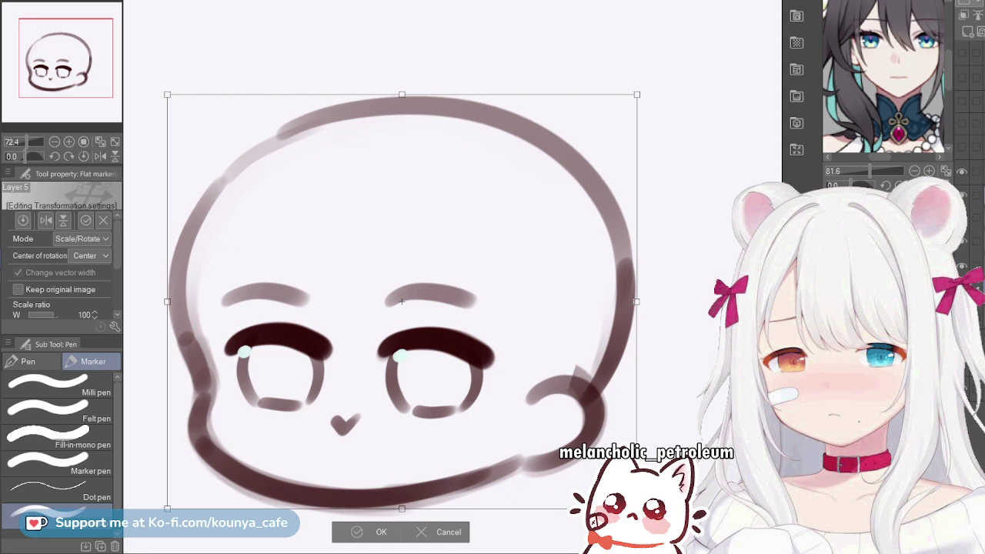
{"action": "key", "text": "Return"}
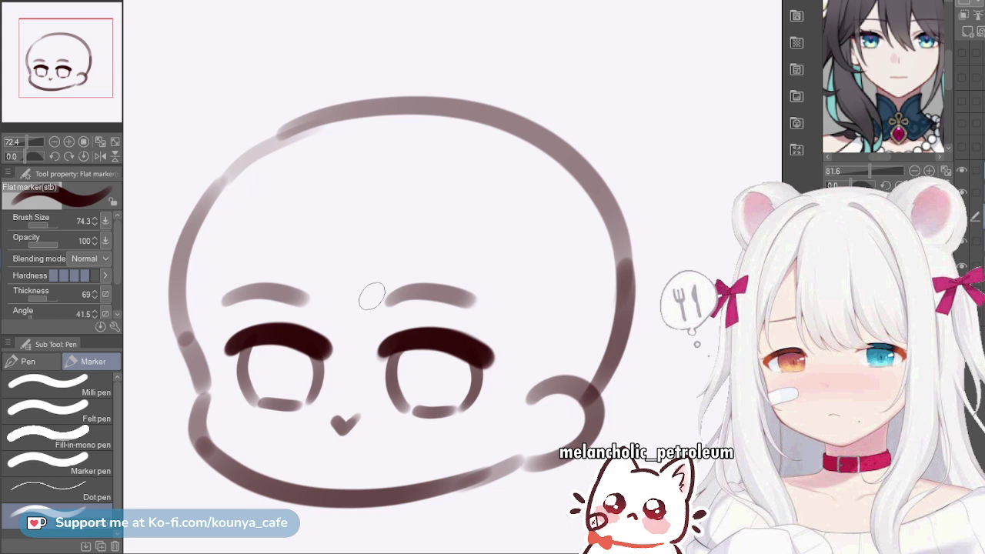
Check the facial features layer by hiding and showing it, and lower its opacity so the eyes, brows and mouth fade
{"action": "scroll", "coordinate": [383, 296], "scroll_direction": "down", "scroll_amount": 4}
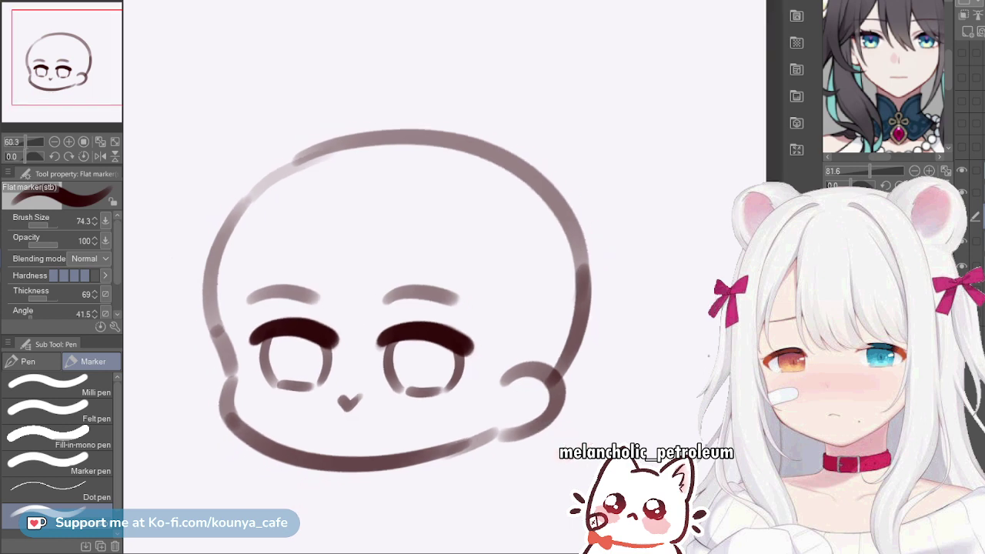
{"action": "left_click_drag", "start_coordinate": [677, 374], "coordinate": [708, 356]}
{"action": "scroll", "coordinate": [431, 281], "scroll_direction": "up", "scroll_amount": 1}
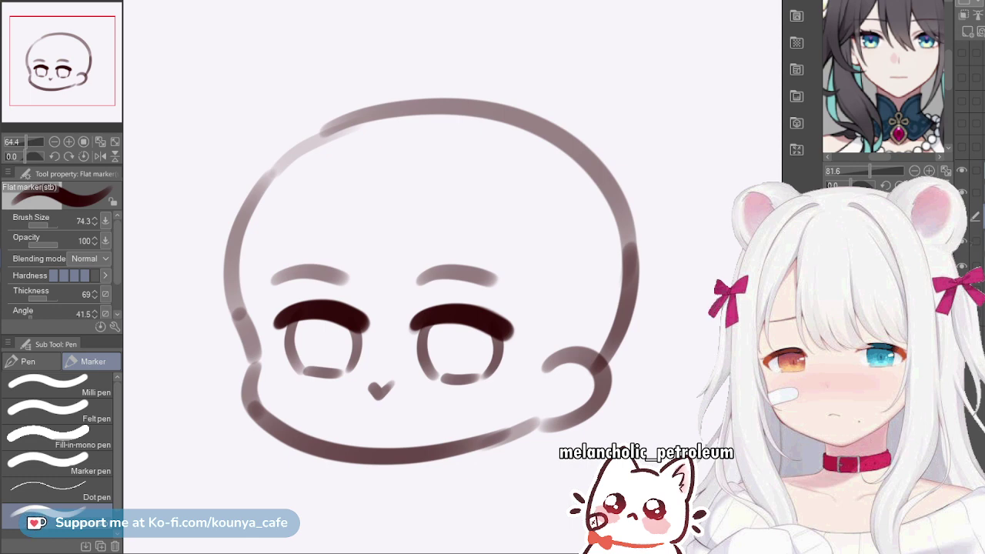
{"action": "scroll", "coordinate": [887, 77], "scroll_direction": "down", "scroll_amount": 5}
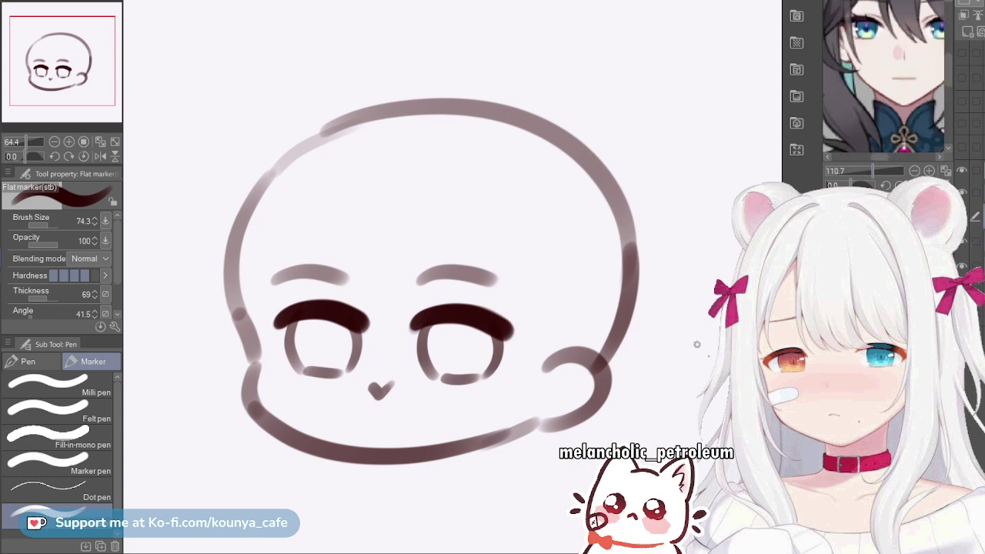
{"action": "scroll", "coordinate": [887, 77], "scroll_direction": "up", "scroll_amount": 1}
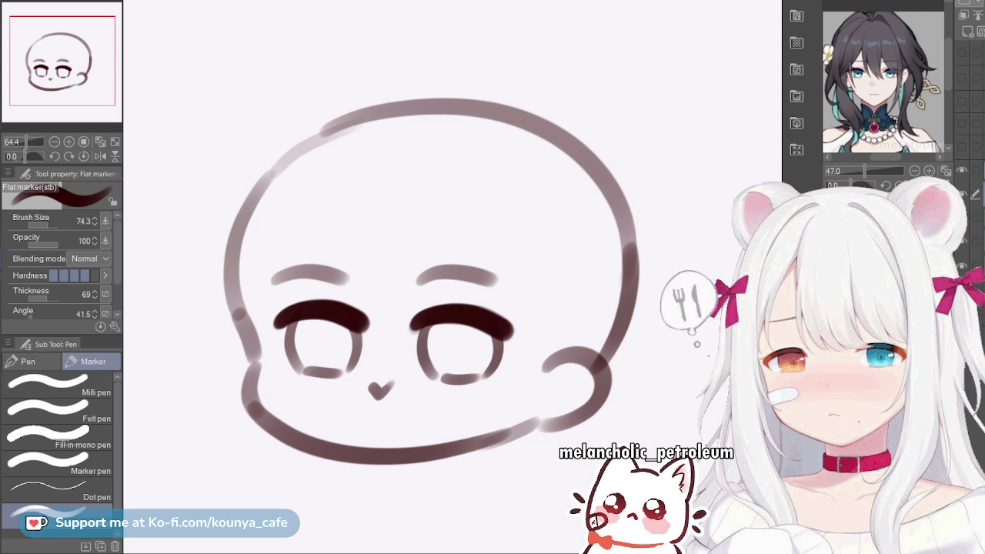
{"action": "left_click", "coordinate": [982, 242]}
{"action": "left_click", "coordinate": [962, 242]}
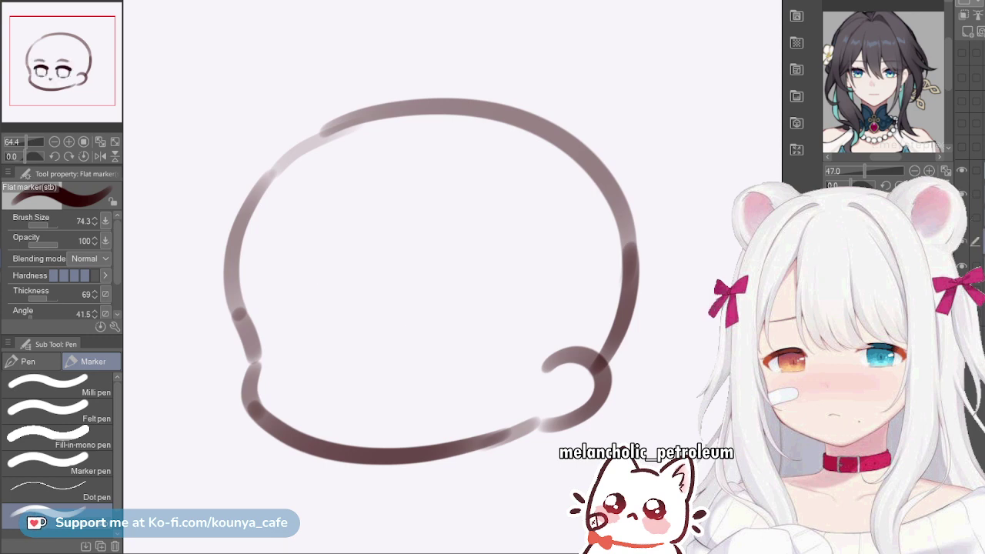
{"action": "left_click", "coordinate": [962, 242]}
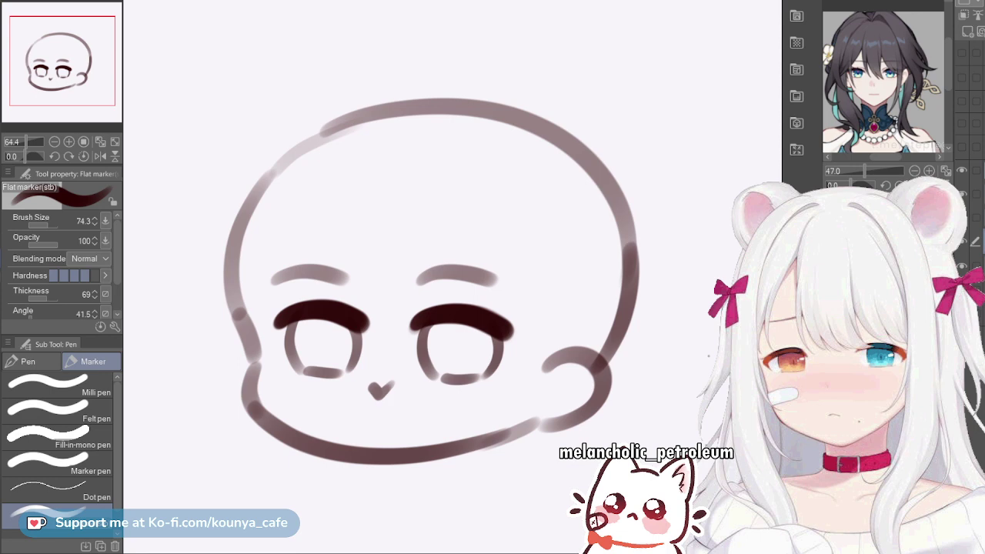
{"action": "scroll", "coordinate": [500, 249], "scroll_direction": "down", "scroll_amount": 2}
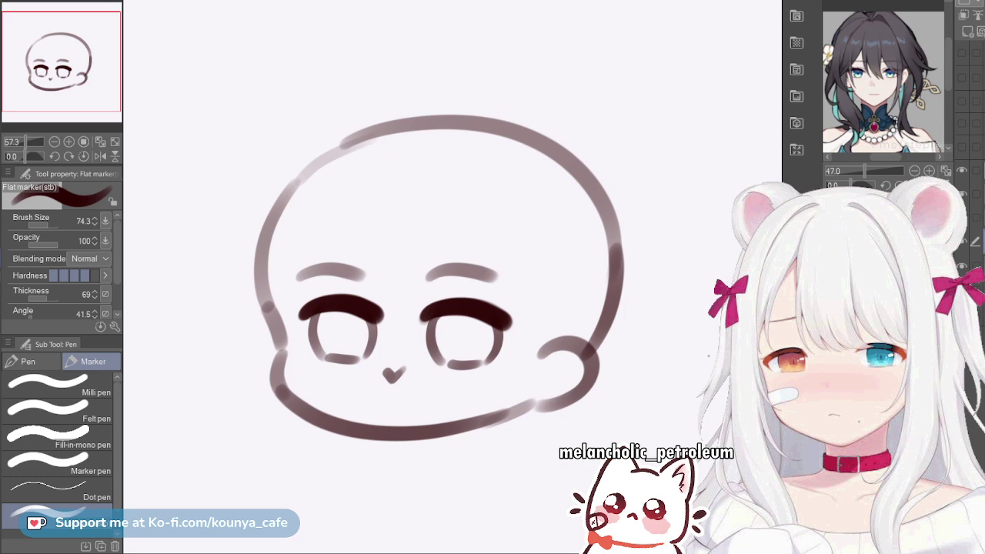
{"action": "left_click_drag", "start_coordinate": [984, 2], "coordinate": [977, 2]}
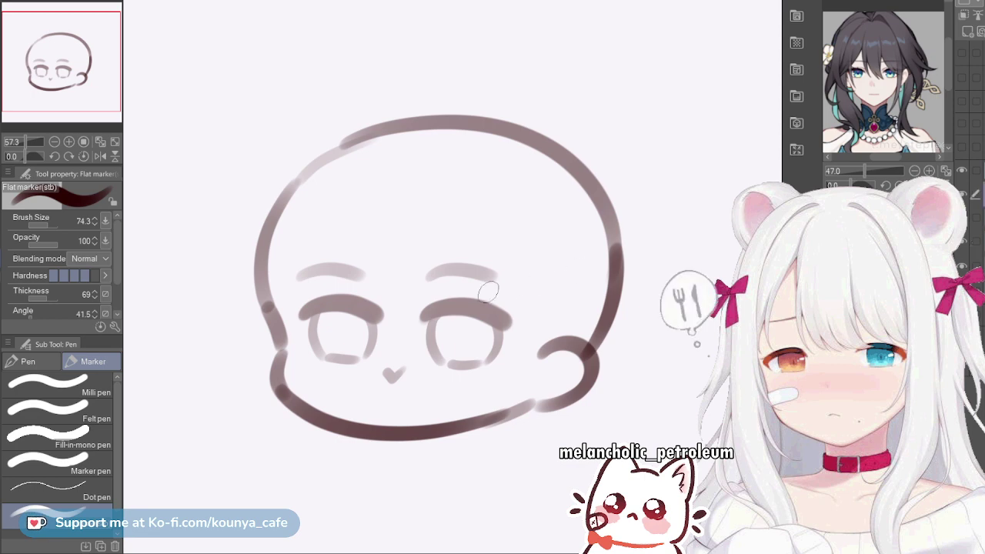
{"action": "scroll", "coordinate": [499, 236], "scroll_direction": "down", "scroll_amount": 2}
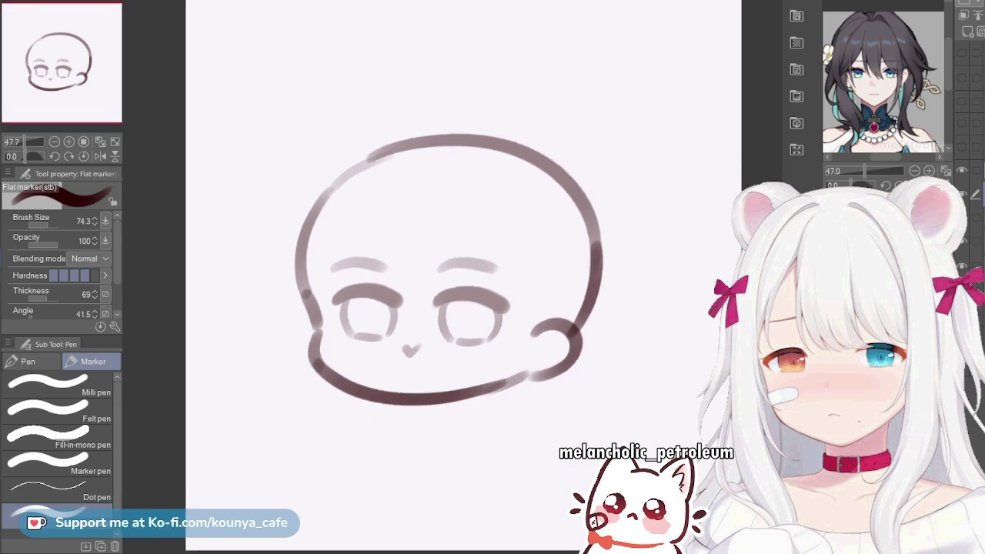
Set the brush size to 85.8 and switch the reference to the seated character illustration, framed on her head and hair
{"action": "key", "text": "bracketright"}
{"action": "key", "text": "bracketright"}
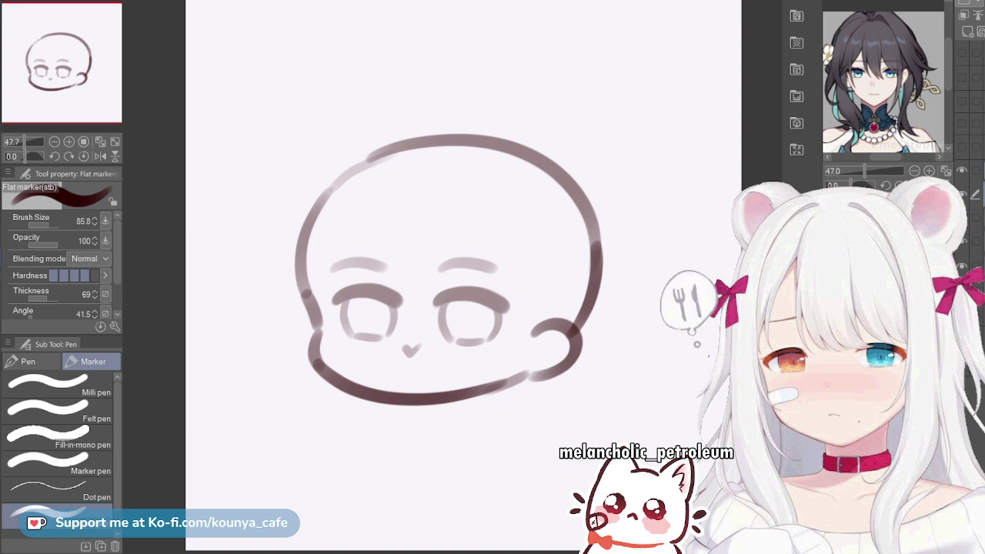
{"action": "left_click", "coordinate": [900, 200]}
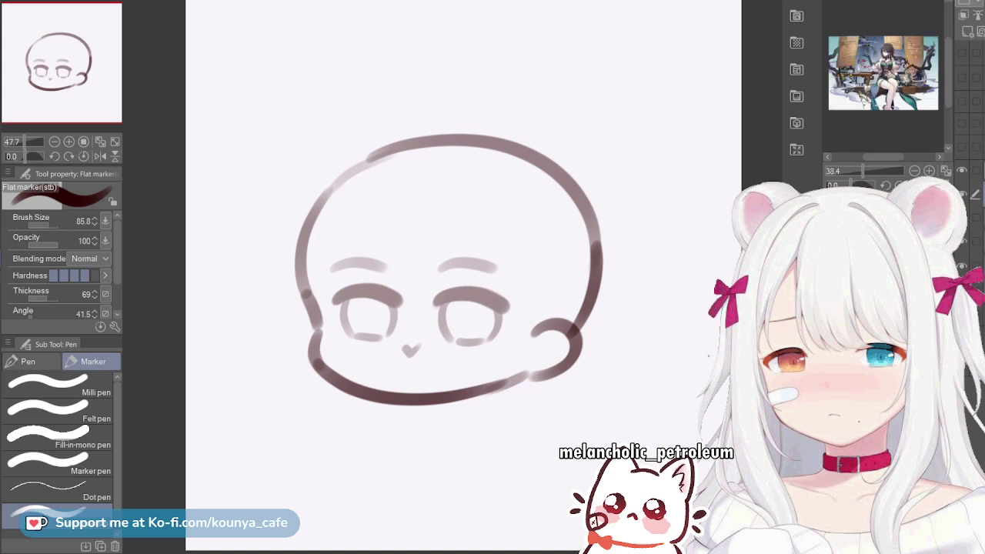
{"action": "scroll", "coordinate": [884, 82], "scroll_direction": "up", "scroll_amount": 5}
{"action": "scroll", "coordinate": [884, 71], "scroll_direction": "up", "scroll_amount": 4}
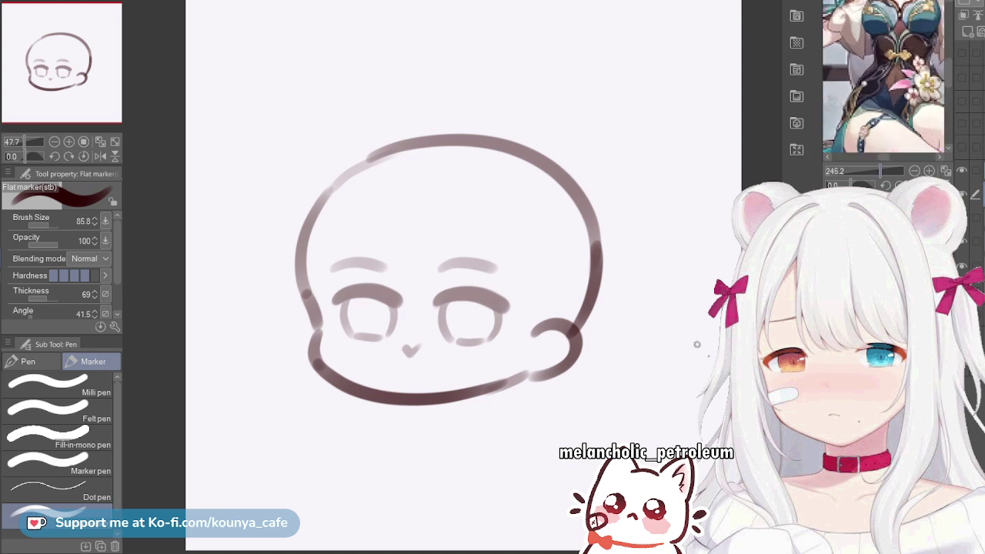
{"action": "mouse_move", "coordinate": [888, 31]}
{"action": "left_mouse_down"}
{"action": "mouse_move", "coordinate": [887, 108]}
{"action": "mouse_move", "coordinate": [855, 149]}
{"action": "left_mouse_up"}
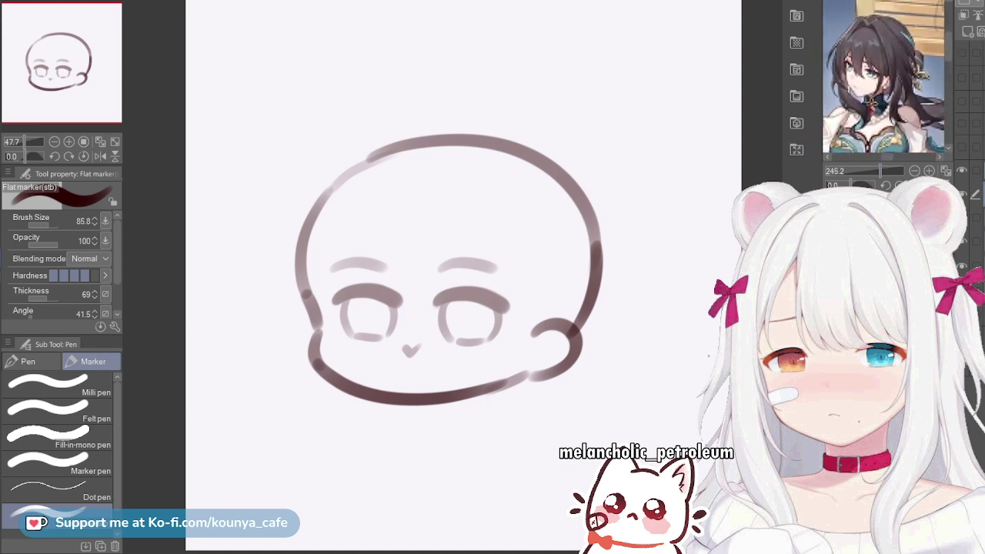
{"action": "scroll", "coordinate": [882, 73], "scroll_direction": "up", "scroll_amount": 1}
{"action": "scroll", "coordinate": [882, 74], "scroll_direction": "up", "scroll_amount": 1}
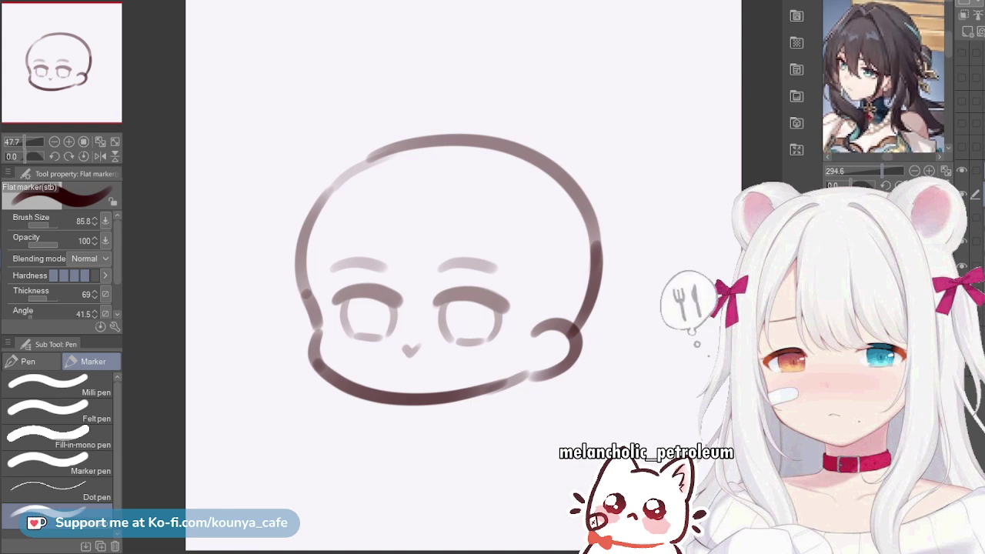
{"action": "scroll", "coordinate": [882, 74], "scroll_direction": "down", "scroll_amount": 2}
{"action": "scroll", "coordinate": [883, 75], "scroll_direction": "up", "scroll_amount": 1}
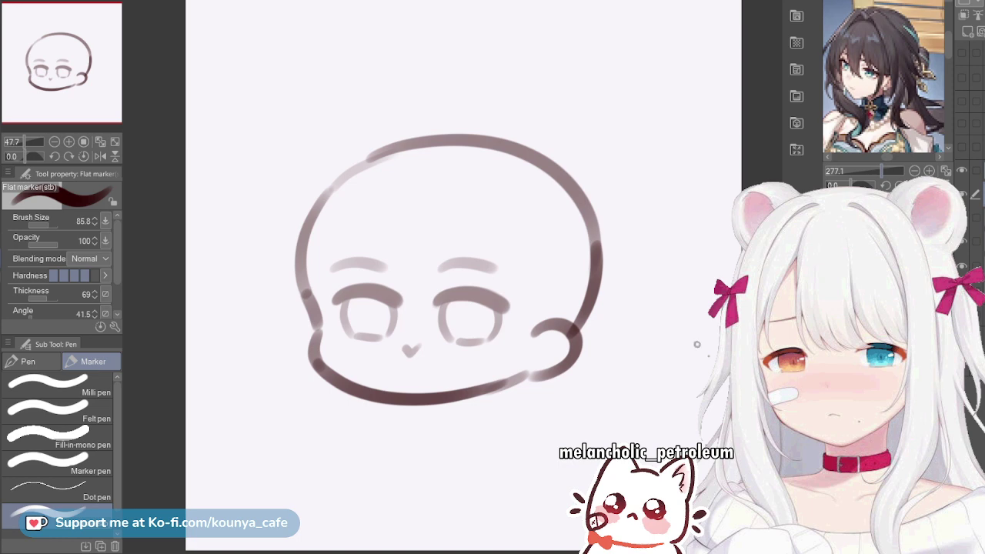
{"action": "left_click_drag", "start_coordinate": [883, 74], "coordinate": [890, 70]}
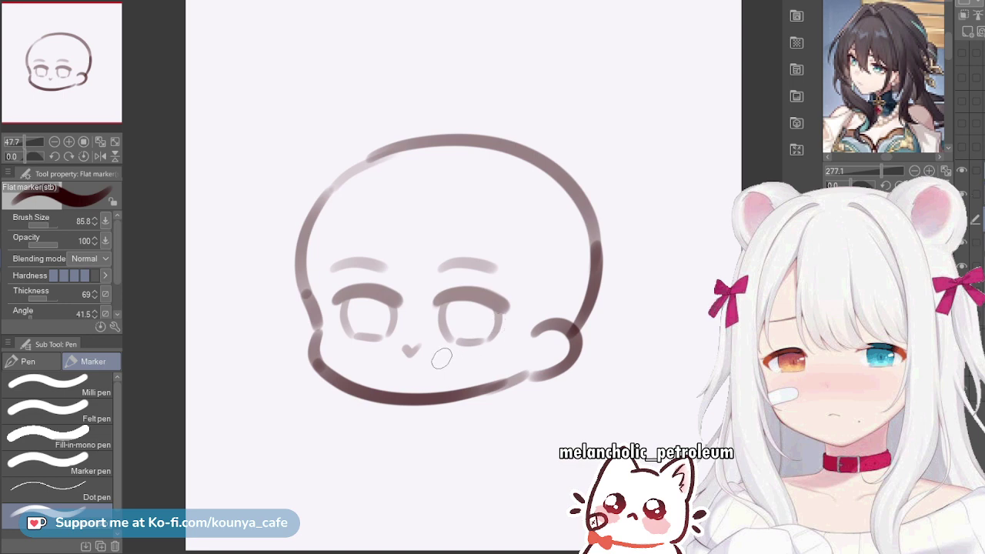
Draw the inner edge of the side hair lock, from the outer corner of the ear-side eye down past the jaw
{"action": "left_click_drag", "start_coordinate": [520, 304], "coordinate": [470, 509]}
{"action": "key", "text": "ctrl+z"}
{"action": "left_click_drag", "start_coordinate": [514, 291], "coordinate": [470, 432]}
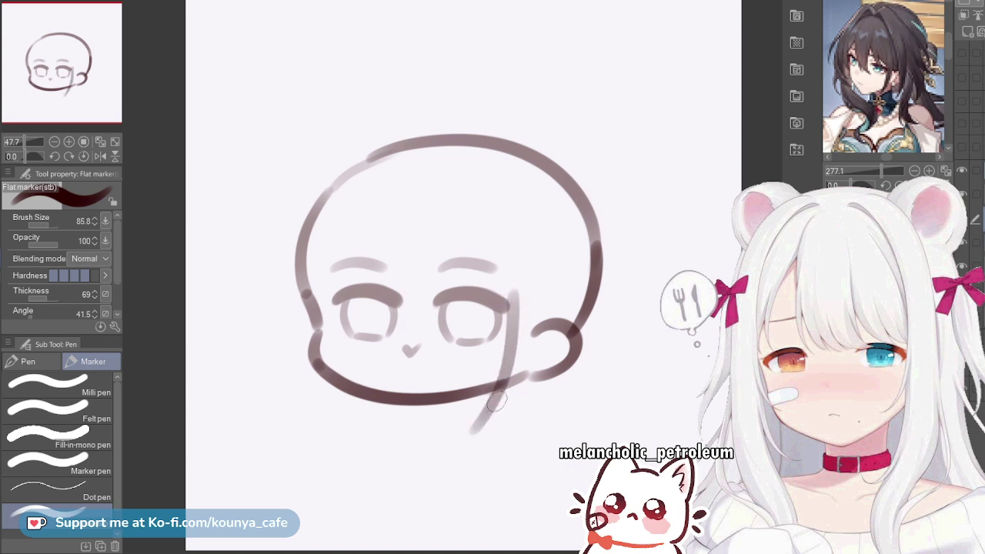
{"action": "key", "text": "ctrl+z"}
{"action": "left_click_drag", "start_coordinate": [518, 311], "coordinate": [476, 463]}
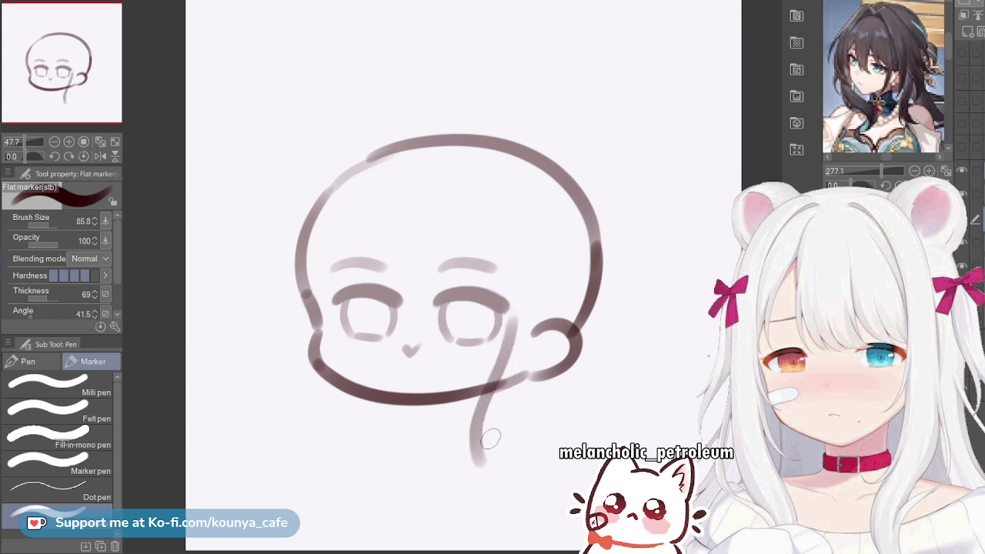
Set the brush size to 77.6 and draw the split, curved tip at the lower end of the side hair lock
{"action": "key", "text": "bracketright"}
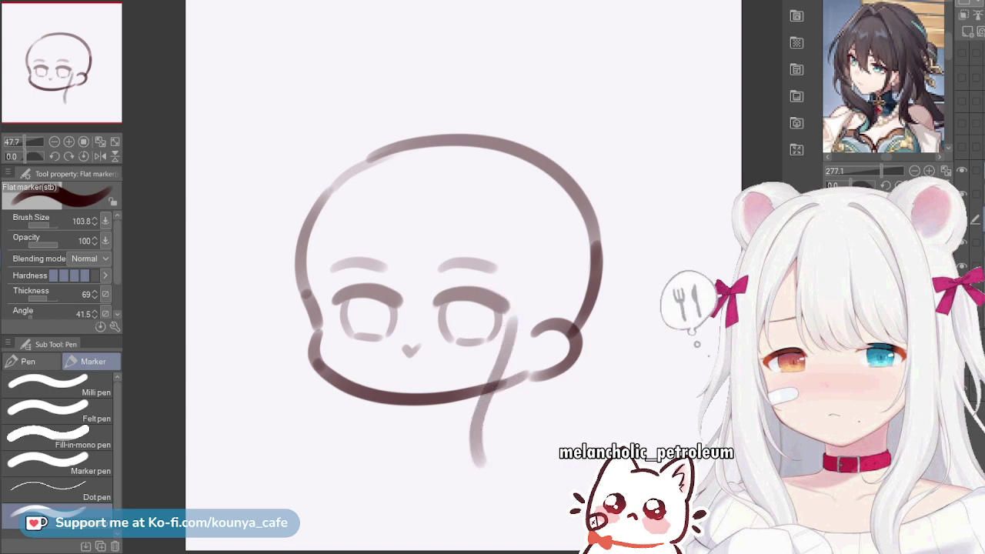
{"action": "mouse_move", "coordinate": [484, 465]}
{"action": "left_mouse_down"}
{"action": "mouse_move", "coordinate": [505, 440]}
{"action": "mouse_move", "coordinate": [493, 447]}
{"action": "mouse_move", "coordinate": [527, 470]}
{"action": "left_mouse_up"}
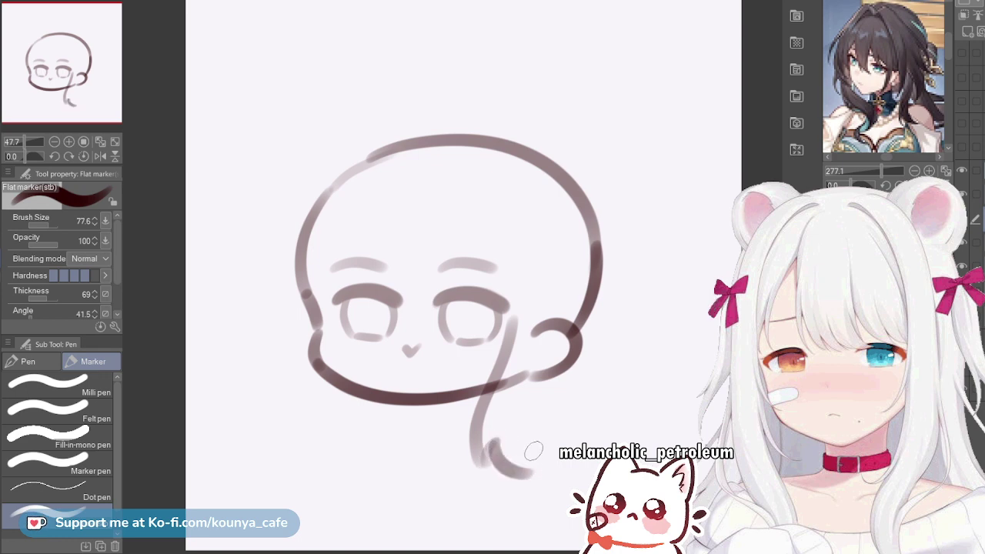
{"action": "key", "text": "ctrl+z"}
{"action": "left_click_drag", "start_coordinate": [487, 444], "coordinate": [535, 480]}
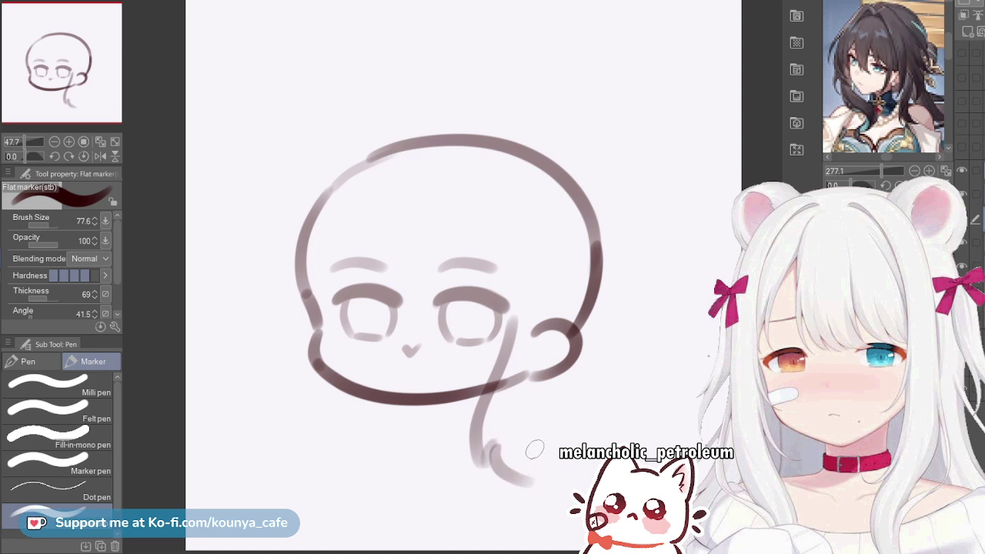
{"action": "key", "text": "ctrl+z"}
{"action": "mouse_move", "coordinate": [488, 442]}
{"action": "left_mouse_down"}
{"action": "mouse_move", "coordinate": [540, 465]}
{"action": "mouse_move", "coordinate": [548, 478]}
{"action": "mouse_move", "coordinate": [545, 439]}
{"action": "left_mouse_up"}
{"action": "key", "text": "ctrl+z"}
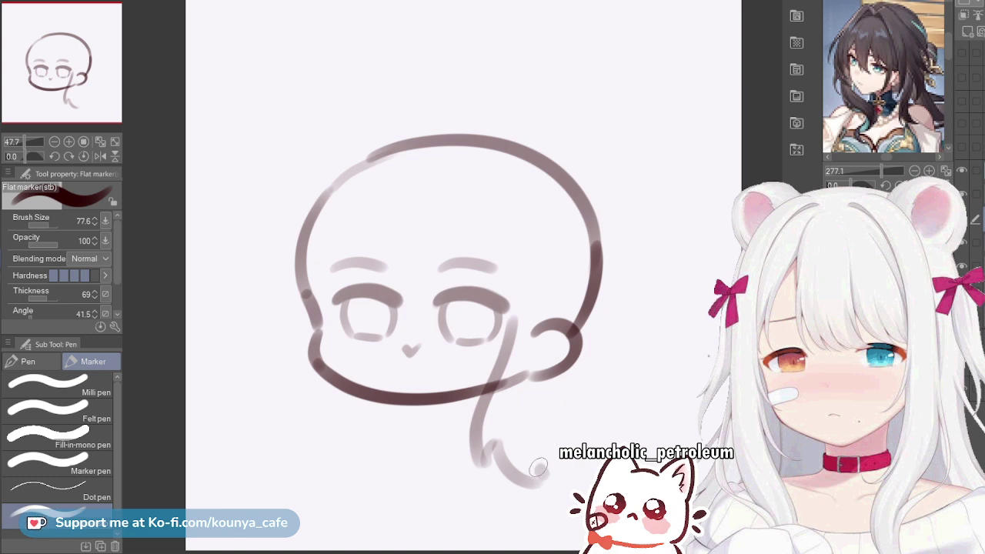
Draw the outer edge of the side hair lock, from its pointed tip up to the base of the ear
{"action": "left_click_drag", "start_coordinate": [543, 474], "coordinate": [551, 416]}
{"action": "key", "text": "ctrl+z"}
{"action": "mouse_move", "coordinate": [540, 485]}
{"action": "left_mouse_down"}
{"action": "mouse_move", "coordinate": [540, 453]}
{"action": "mouse_move", "coordinate": [552, 376]}
{"action": "left_mouse_up"}
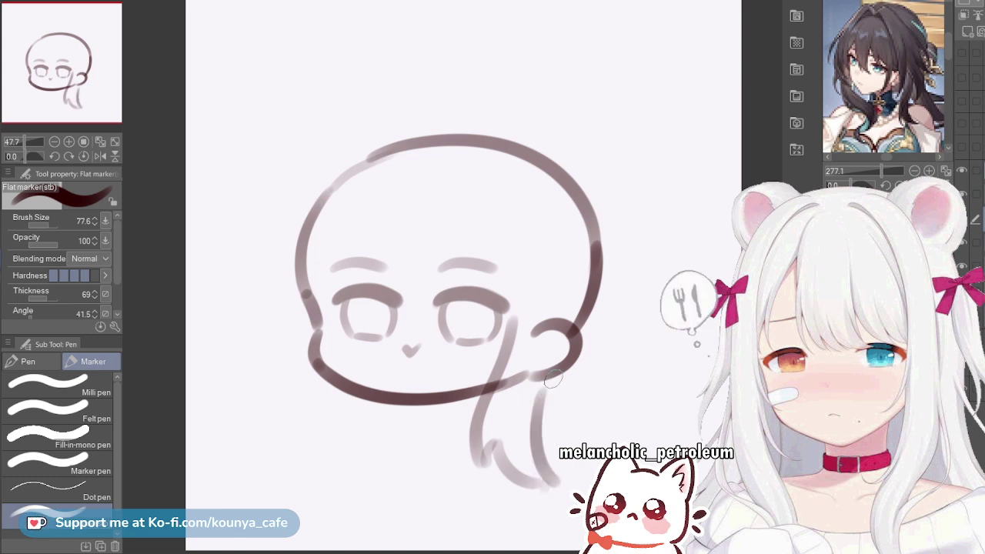
{"action": "key", "text": "ctrl+z"}
{"action": "mouse_move", "coordinate": [558, 484]}
{"action": "left_mouse_down"}
{"action": "mouse_move", "coordinate": [538, 414]}
{"action": "mouse_move", "coordinate": [539, 373]}
{"action": "left_mouse_up"}
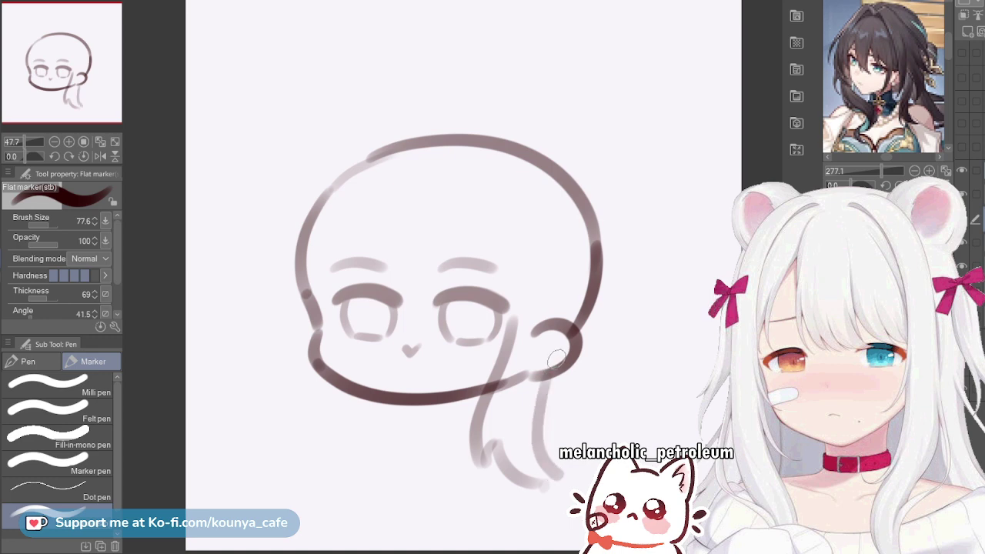
Replace the outer edge of the side hair lock with one starting above the ear, crossing it and curving down to the pointed tip
{"action": "key", "text": "ctrl+z"}
{"action": "left_click_drag", "start_coordinate": [539, 266], "coordinate": [538, 368]}
{"action": "key", "text": "ctrl+z"}
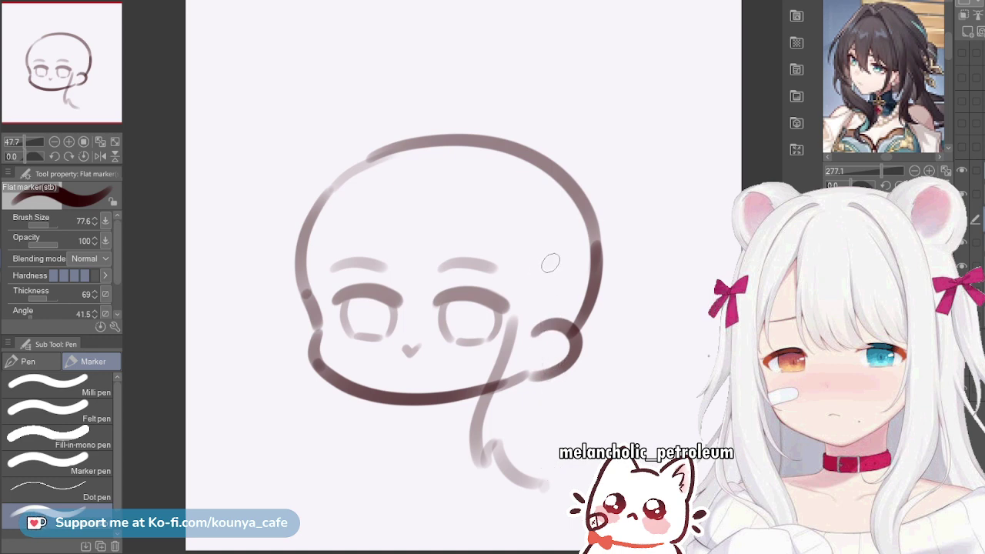
{"action": "left_click_drag", "start_coordinate": [549, 259], "coordinate": [531, 388]}
{"action": "left_click_drag", "start_coordinate": [543, 351], "coordinate": [560, 480]}
{"action": "key", "text": "ctrl+z"}
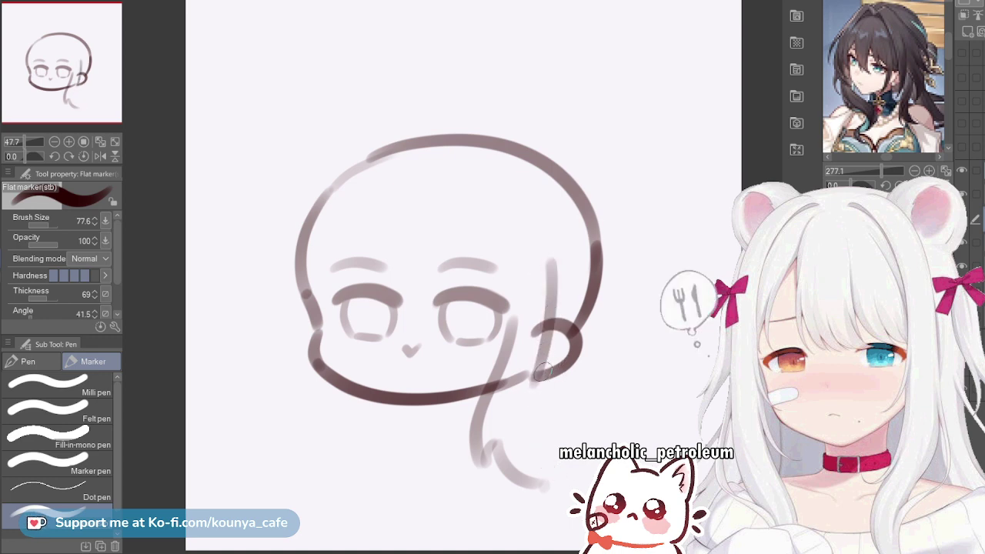
{"action": "left_click_drag", "start_coordinate": [541, 373], "coordinate": [558, 482]}
{"action": "key", "text": "ctrl+z"}
{"action": "mouse_move", "coordinate": [539, 370]}
{"action": "left_mouse_down"}
{"action": "mouse_move", "coordinate": [532, 442]}
{"action": "mouse_move", "coordinate": [565, 473]}
{"action": "left_mouse_up"}
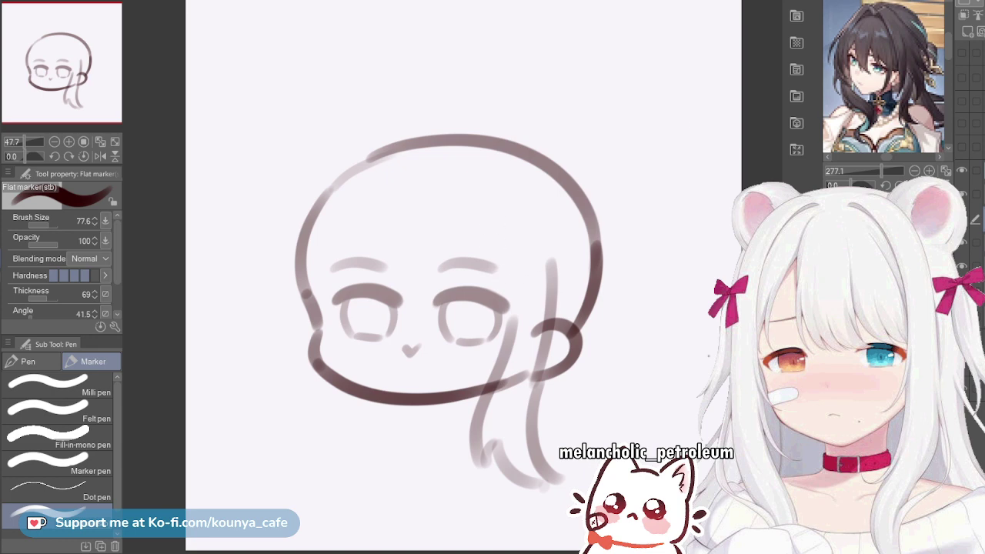
Switch the reference to the front-facing portrait and draw a curved fringe strand from the upper forehead down between the eyebrows
{"action": "left_click", "coordinate": [916, 200]}
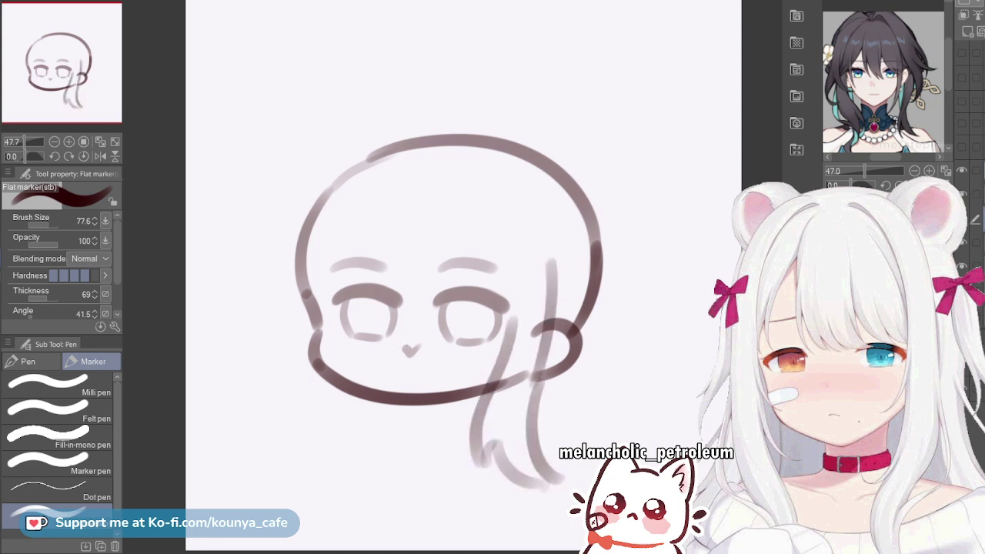
{"action": "scroll", "coordinate": [477, 216], "scroll_direction": "up", "scroll_amount": 2}
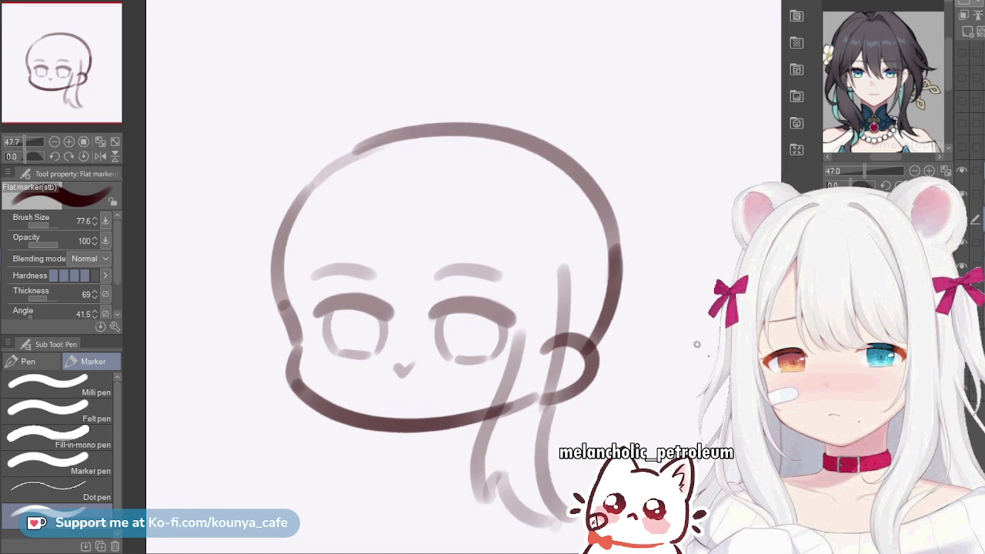
{"action": "left_click_drag", "start_coordinate": [481, 229], "coordinate": [490, 230]}
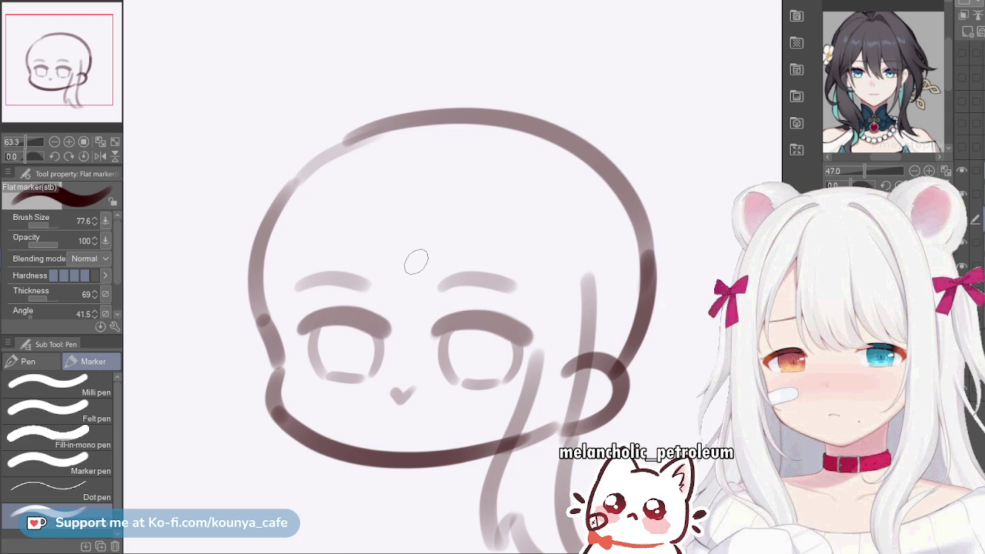
{"action": "left_click_drag", "start_coordinate": [373, 200], "coordinate": [393, 291]}
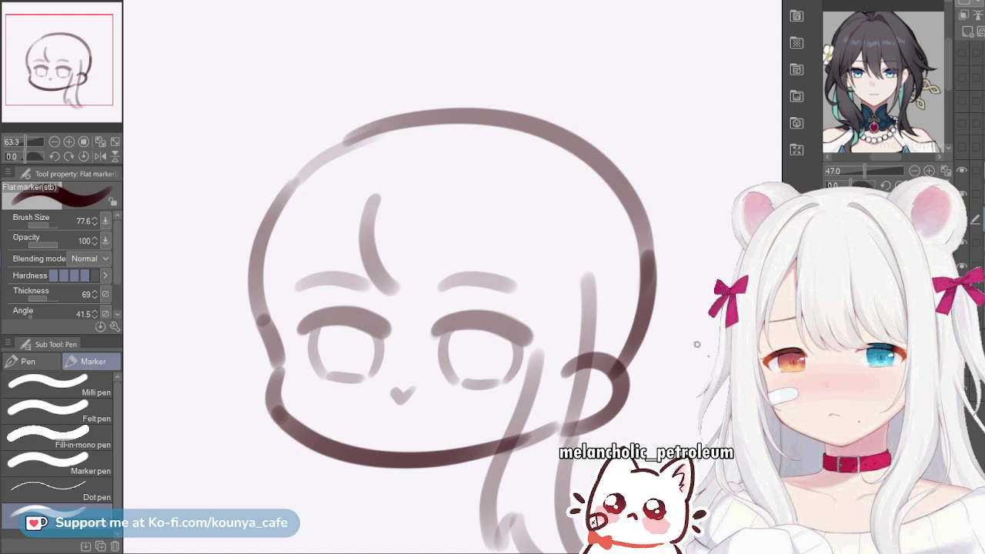
Sketch a curved bang strand from the centre of the forehead toward the right eyebrow with the flat marker at size 64.4
{"action": "key", "text": "["}
{"action": "key", "text": "["}
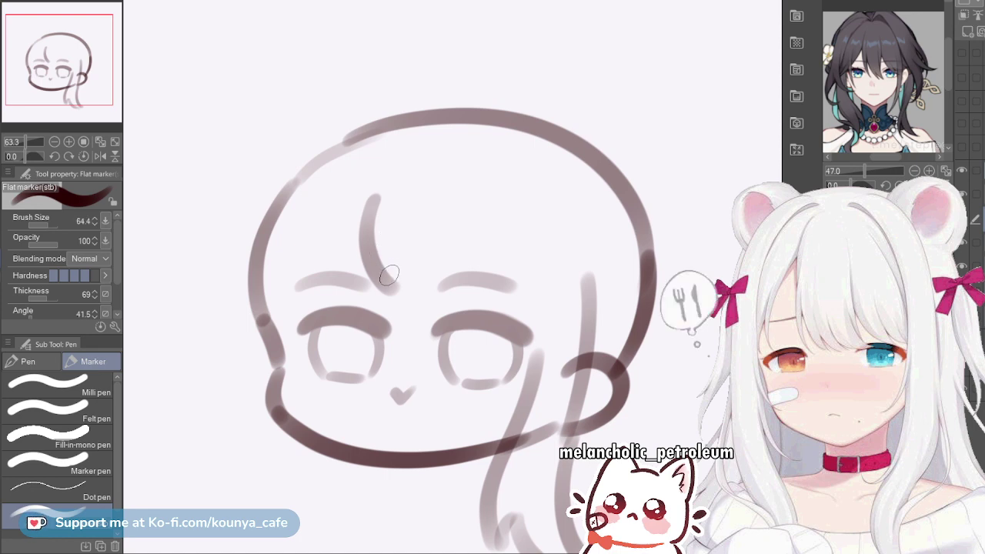
{"action": "left_click_drag", "start_coordinate": [394, 288], "coordinate": [399, 262]}
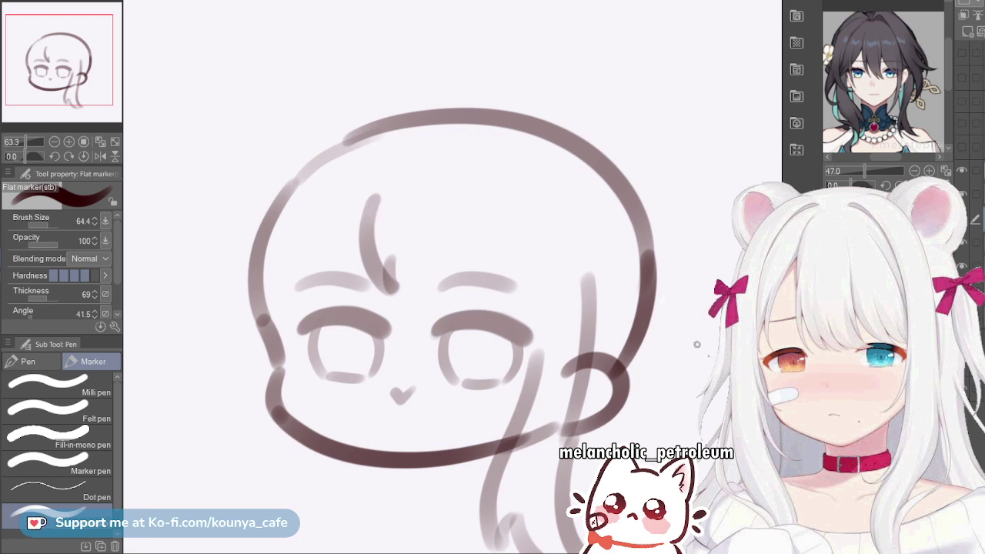
{"action": "key", "text": "ctrl+z"}
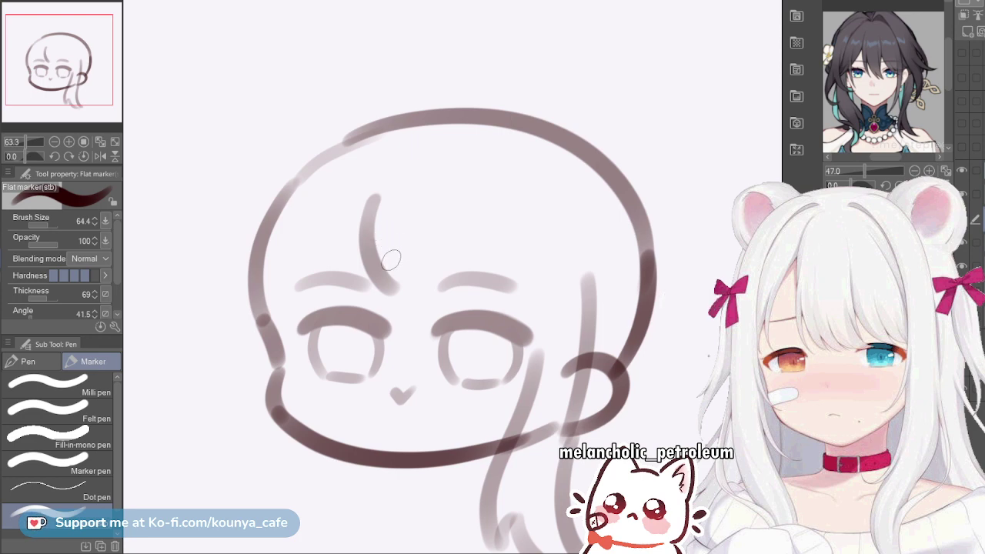
{"action": "mouse_move", "coordinate": [391, 258]}
{"action": "left_mouse_down"}
{"action": "mouse_move", "coordinate": [390, 284]}
{"action": "mouse_move", "coordinate": [461, 303]}
{"action": "left_mouse_up"}
{"action": "key", "text": "ctrl+z"}
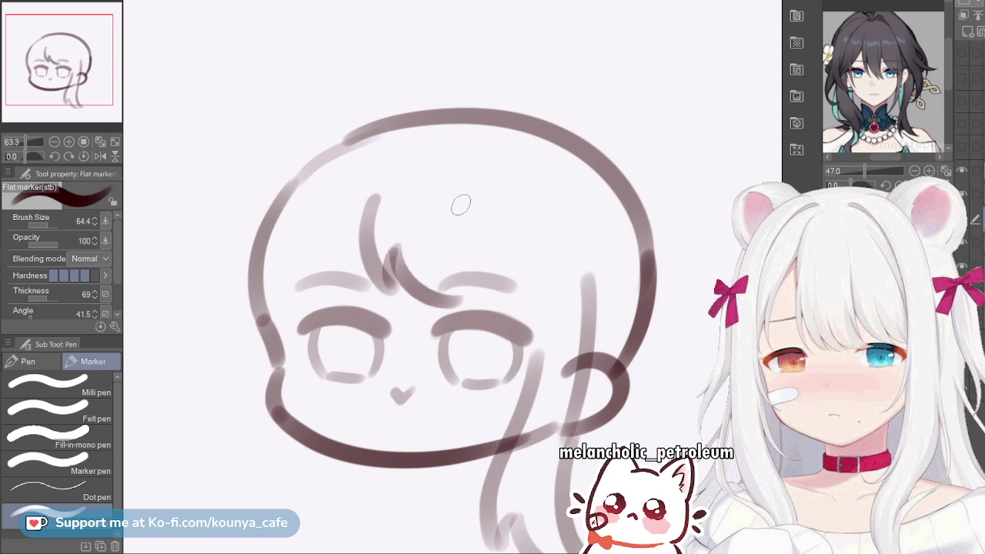
Sketch the bang strands above the right eye and extend the inner line of the side lock up to the hairline
{"action": "left_click_drag", "start_coordinate": [464, 203], "coordinate": [542, 301]}
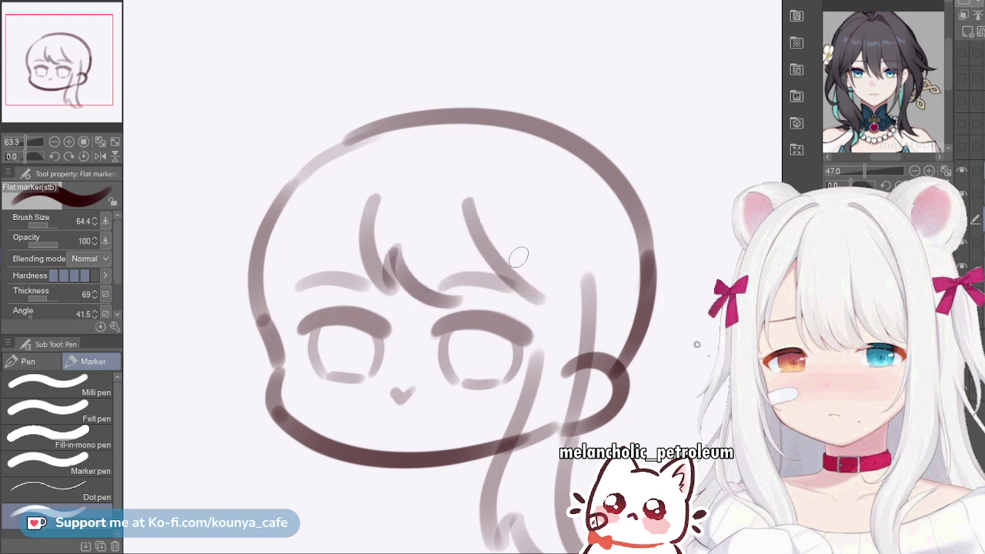
{"action": "mouse_move", "coordinate": [529, 222]}
{"action": "left_mouse_down"}
{"action": "mouse_move", "coordinate": [539, 302]}
{"action": "mouse_move", "coordinate": [544, 276]}
{"action": "mouse_move", "coordinate": [538, 323]}
{"action": "left_mouse_up"}
{"action": "key", "text": "ctrl+z"}
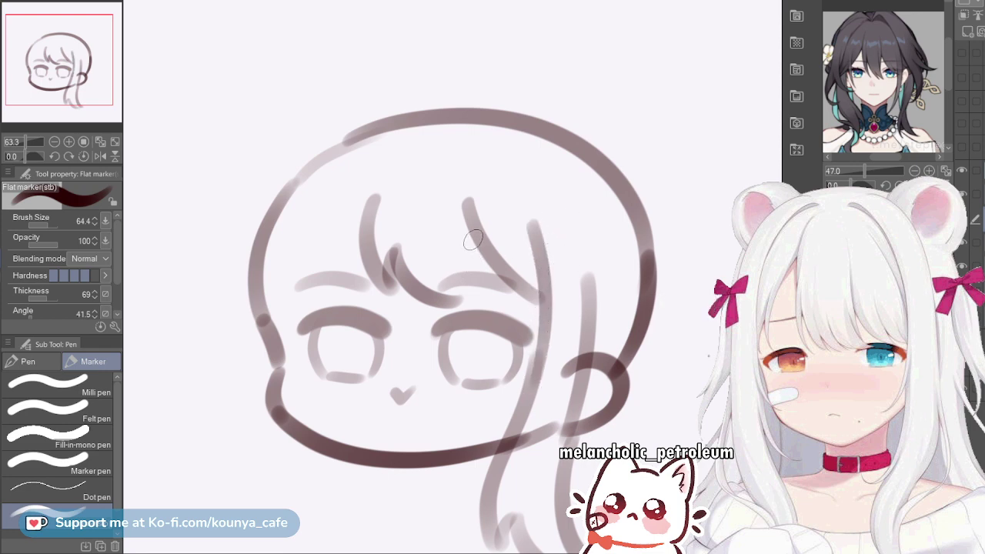
{"action": "left_click_drag", "start_coordinate": [465, 234], "coordinate": [483, 288]}
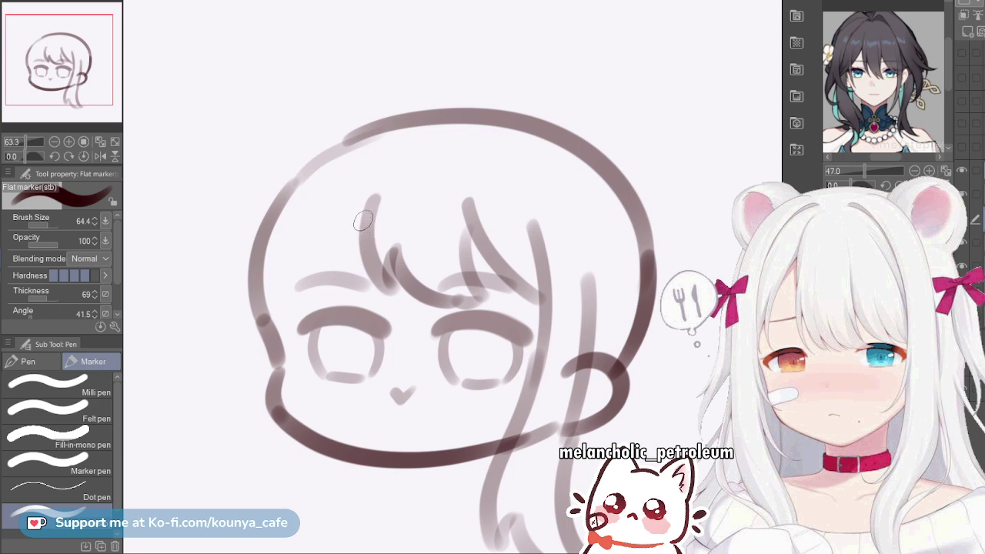
Sketch a bang strand sloping from the central lock down to the outer end of the left eyebrow
{"action": "left_click_drag", "start_coordinate": [363, 220], "coordinate": [291, 299]}
{"action": "key", "text": "ctrl+z"}
{"action": "key", "text": "ctrl+z"}
{"action": "scroll", "coordinate": [377, 286], "scroll_direction": "down", "scroll_amount": 2}
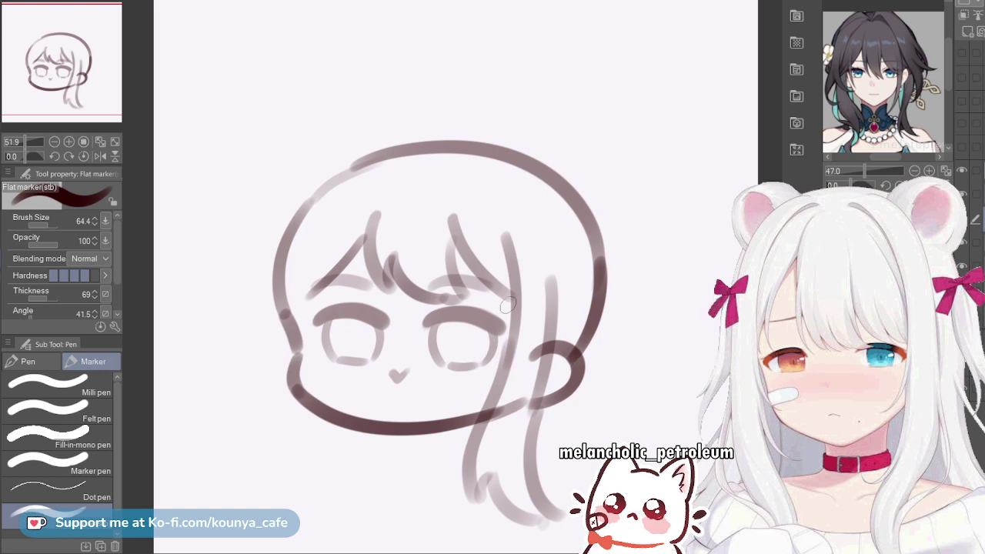
{"action": "left_click_drag", "start_coordinate": [508, 283], "coordinate": [457, 416]}
{"action": "key", "text": "ctrl+z"}
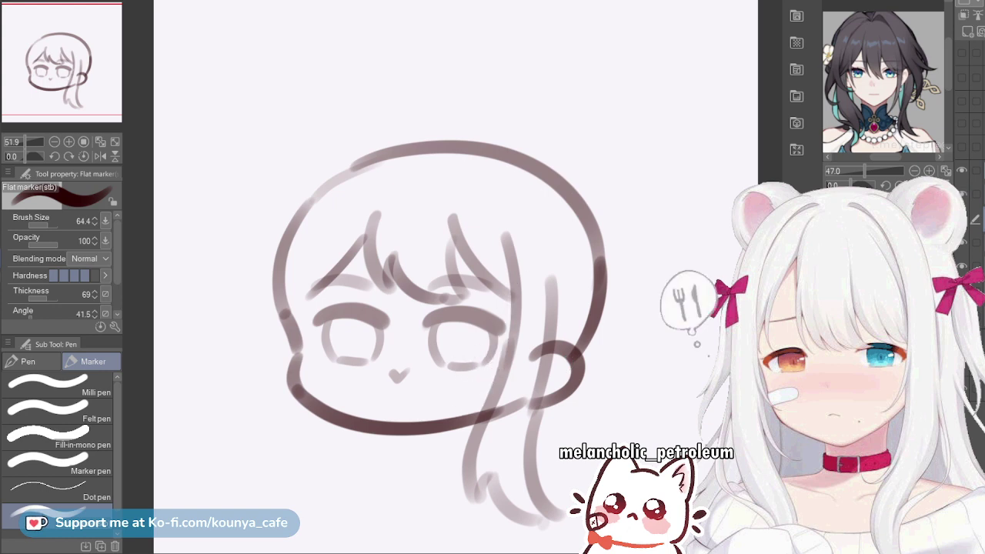
Identify the hair layer by toggling its visibility and duplicate it
{"action": "left_click", "coordinate": [962, 218]}
{"action": "left_click", "coordinate": [961, 219]}
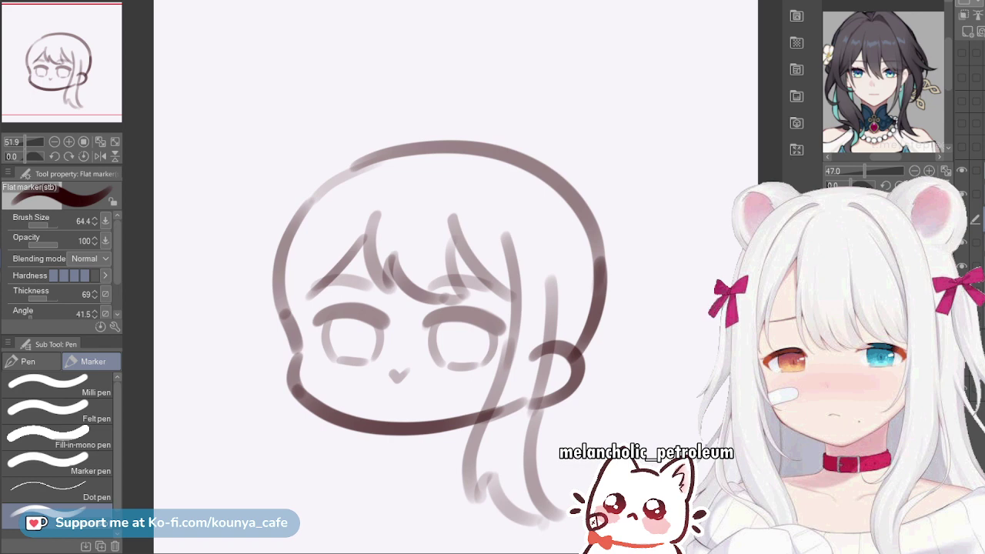
{"action": "key", "text": "ctrl+v"}
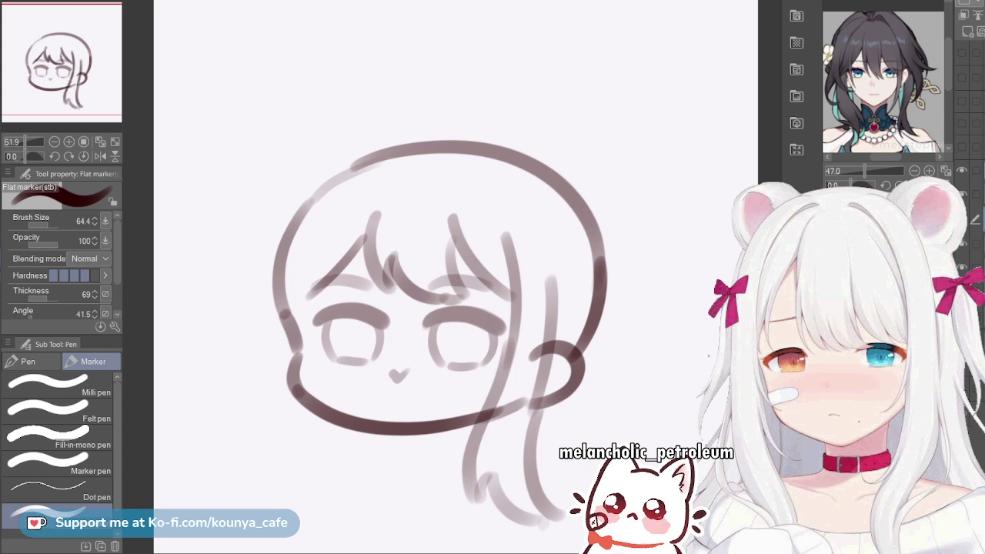
{"action": "key", "text": "j"}
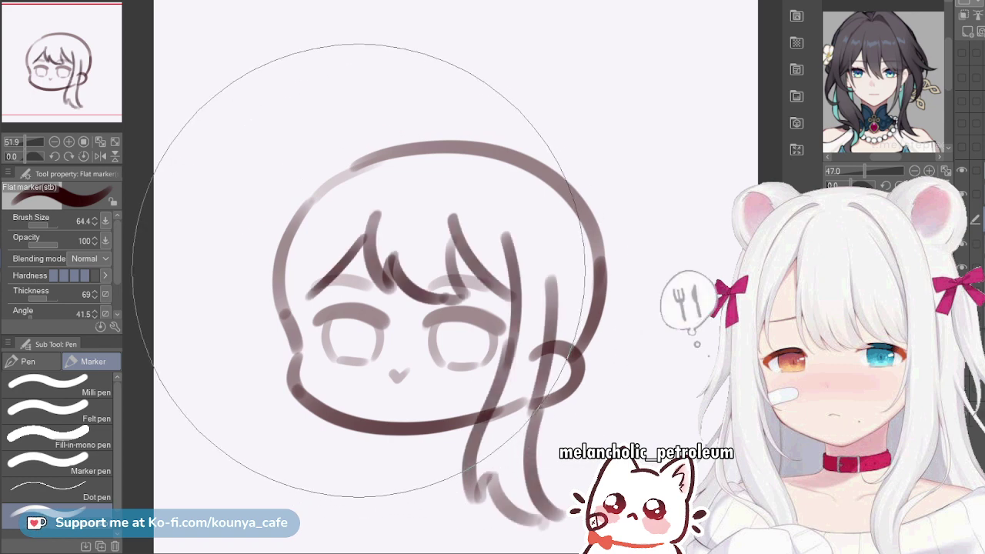
{"action": "key", "text": "bracketleft"}
{"action": "key", "text": "bracketleft"}
{"action": "key", "text": "bracketleft"}
{"action": "key", "text": "bracketleft"}
{"action": "key", "text": "bracketleft"}
{"action": "key", "text": "bracketleft"}
{"action": "key", "text": "bracketleft"}
{"action": "left_click_drag", "start_coordinate": [348, 247], "coordinate": [329, 280]}
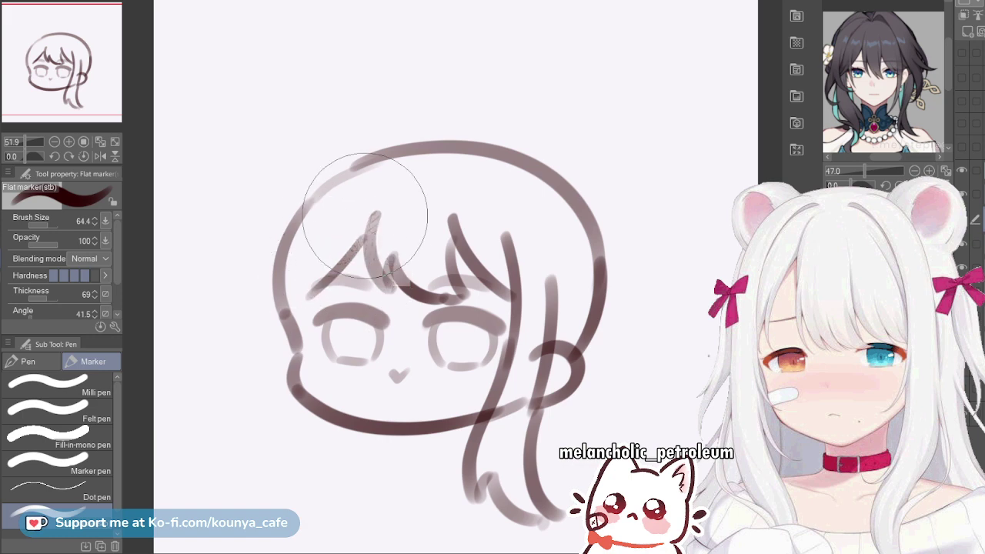
{"action": "key", "text": "ctrl+z"}
Erase the bangs from the duplicated hair layer with the Hard eraser at size 290.2, keeping the side lock
{"action": "key", "text": "p"}
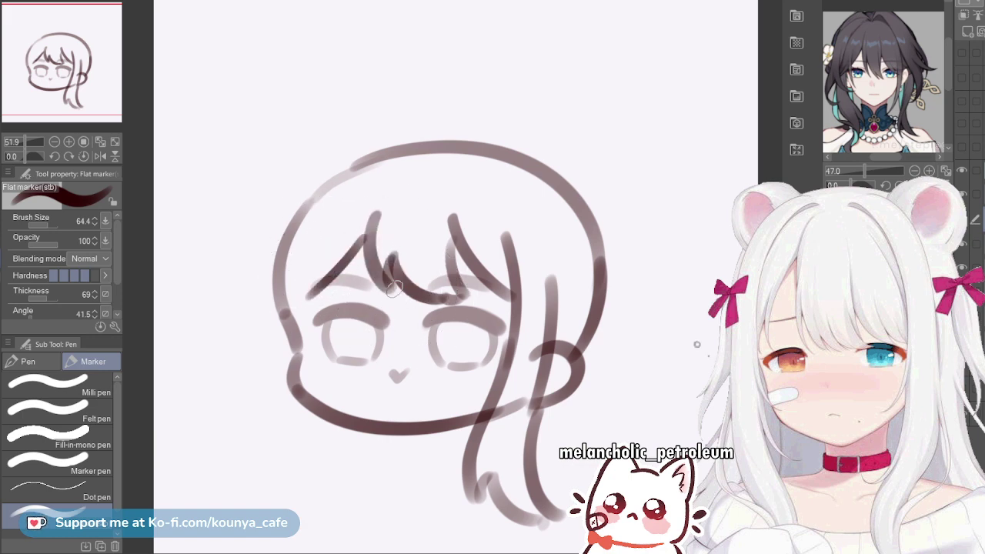
{"action": "key", "text": "b"}
{"action": "key", "text": "e"}
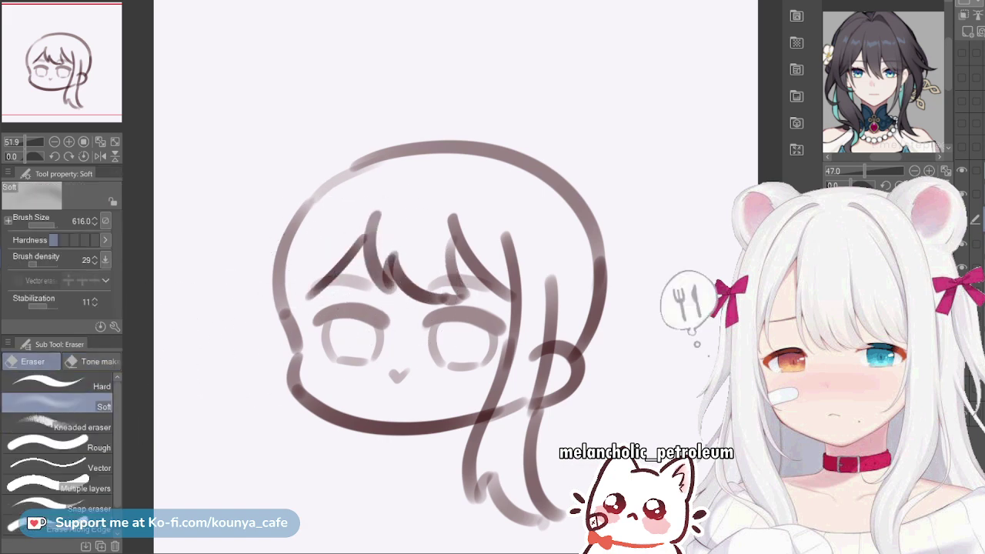
{"action": "left_click", "coordinate": [58, 382]}
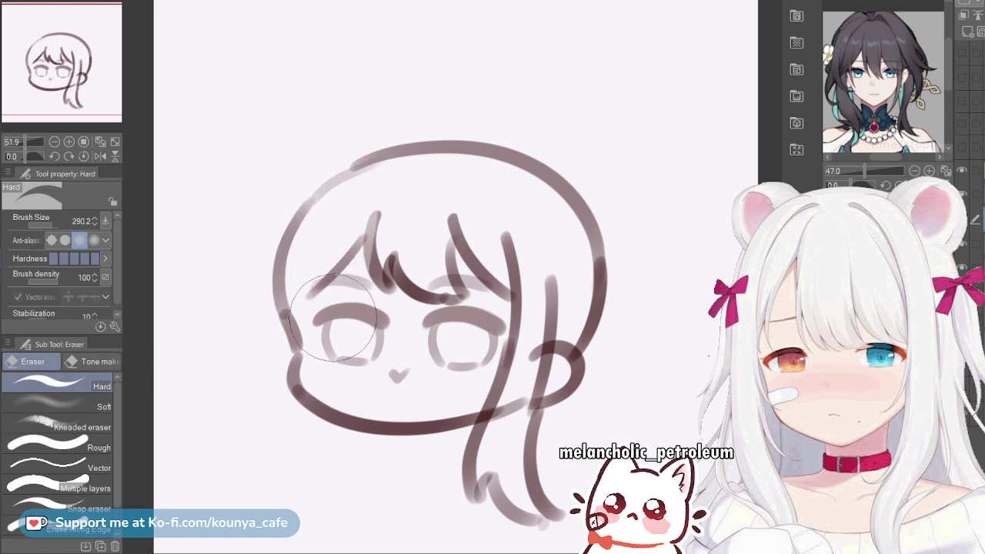
{"action": "mouse_move", "coordinate": [341, 318]}
{"action": "left_mouse_down"}
{"action": "mouse_move", "coordinate": [366, 299]}
{"action": "mouse_move", "coordinate": [389, 308]}
{"action": "mouse_move", "coordinate": [409, 293]}
{"action": "mouse_move", "coordinate": [422, 302]}
{"action": "mouse_move", "coordinate": [425, 247]}
{"action": "mouse_move", "coordinate": [445, 223]}
{"action": "mouse_move", "coordinate": [477, 286]}
{"action": "left_mouse_up"}
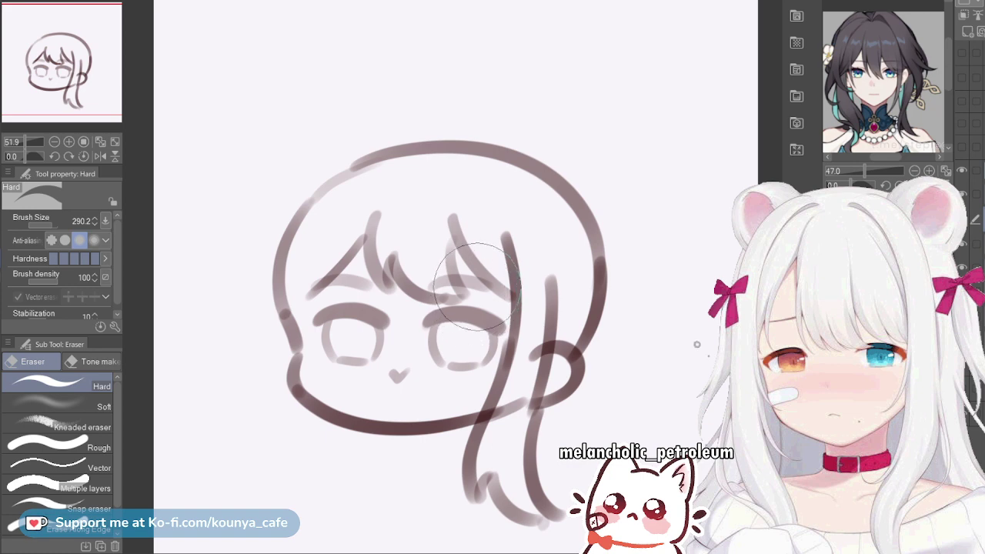
Hide the duplicated layer and erase most of the side lock from the original hair layer with the Hard eraser
{"action": "left_click", "coordinate": [983, 245]}
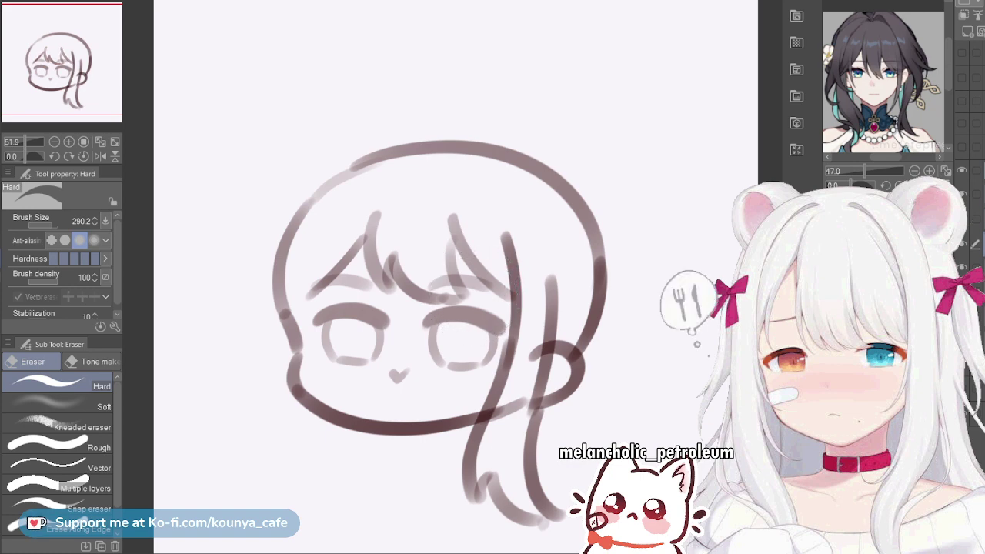
{"action": "left_click", "coordinate": [974, 219]}
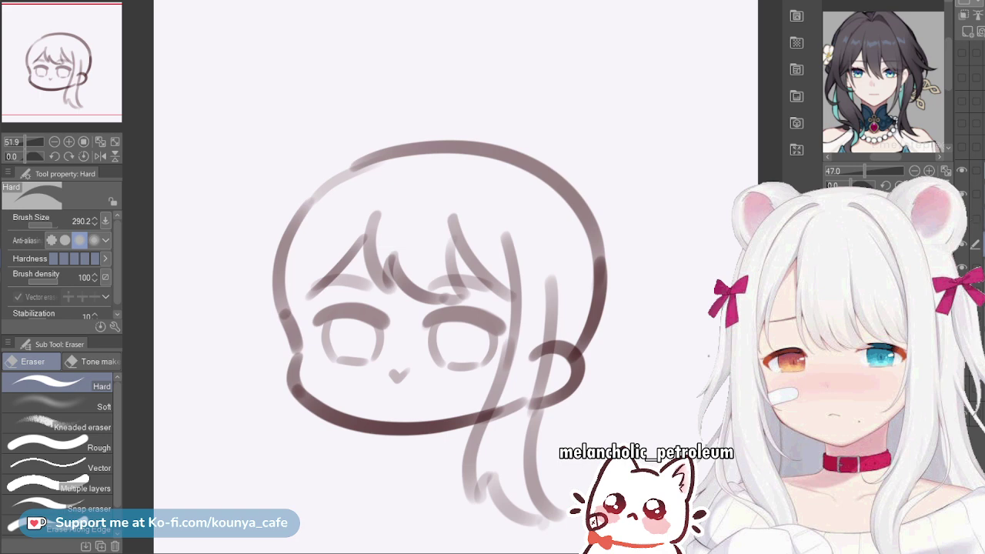
{"action": "left_click_drag", "start_coordinate": [585, 258], "coordinate": [573, 226]}
{"action": "key", "text": "bracketleft"}
{"action": "key", "text": "bracketleft"}
{"action": "key", "text": "bracketleft"}
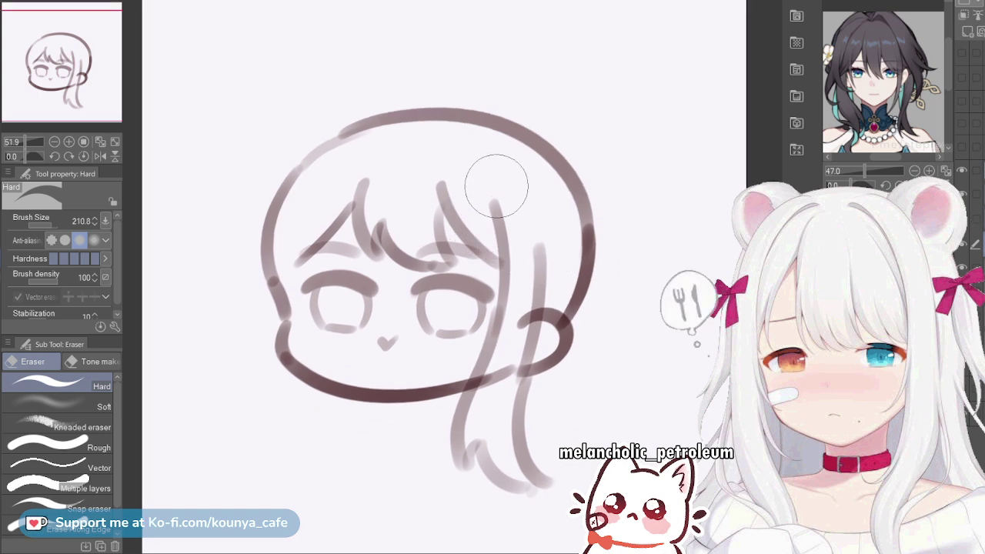
{"action": "mouse_move", "coordinate": [496, 187]}
{"action": "left_mouse_down"}
{"action": "mouse_move", "coordinate": [510, 213]}
{"action": "mouse_move", "coordinate": [530, 216]}
{"action": "mouse_move", "coordinate": [544, 479]}
{"action": "left_mouse_up"}
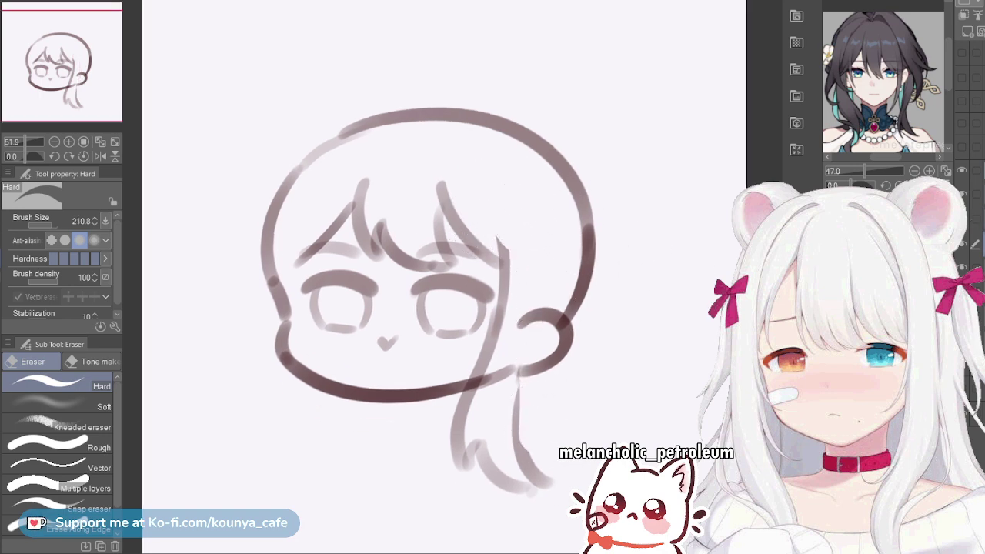
{"action": "key", "text": "bracketright"}
{"action": "key", "text": "bracketright"}
{"action": "key", "text": "bracketright"}
{"action": "mouse_move", "coordinate": [503, 419]}
{"action": "left_mouse_down"}
{"action": "mouse_move", "coordinate": [492, 441]}
{"action": "mouse_move", "coordinate": [546, 414]}
{"action": "mouse_move", "coordinate": [554, 440]}
{"action": "left_mouse_up"}
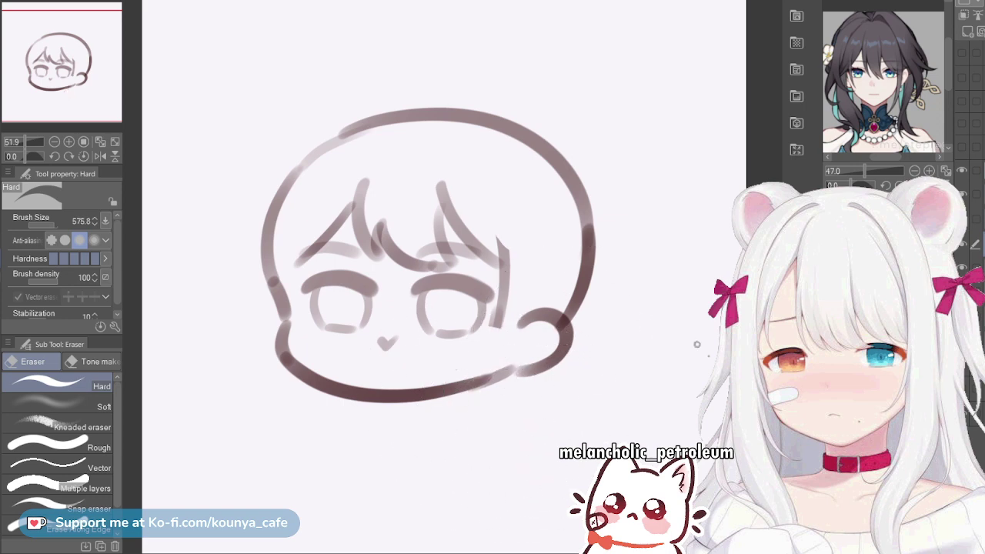
Erase the leftover side lock segment beside the right eye at eraser size 156.6 and show the duplicated layer again
{"action": "scroll", "coordinate": [568, 327], "scroll_direction": "up", "scroll_amount": 2}
{"action": "key", "text": "bracketleft"}
{"action": "key", "text": "bracketleft"}
{"action": "key", "text": "bracketleft"}
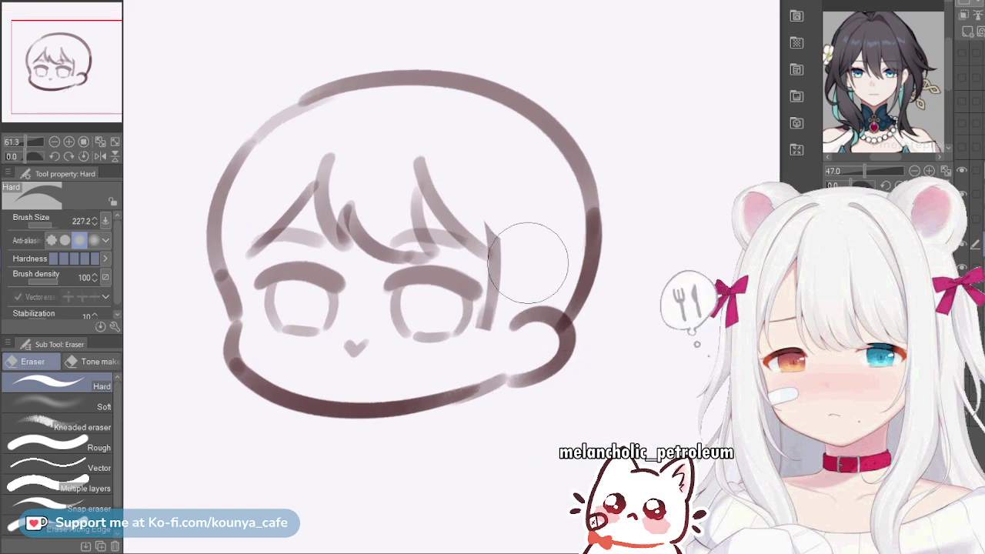
{"action": "key", "text": "bracketleft"}
{"action": "mouse_move", "coordinate": [487, 207]}
{"action": "left_mouse_down"}
{"action": "mouse_move", "coordinate": [480, 390]}
{"action": "mouse_move", "coordinate": [513, 232]}
{"action": "mouse_move", "coordinate": [504, 195]}
{"action": "mouse_move", "coordinate": [463, 366]}
{"action": "left_mouse_up"}
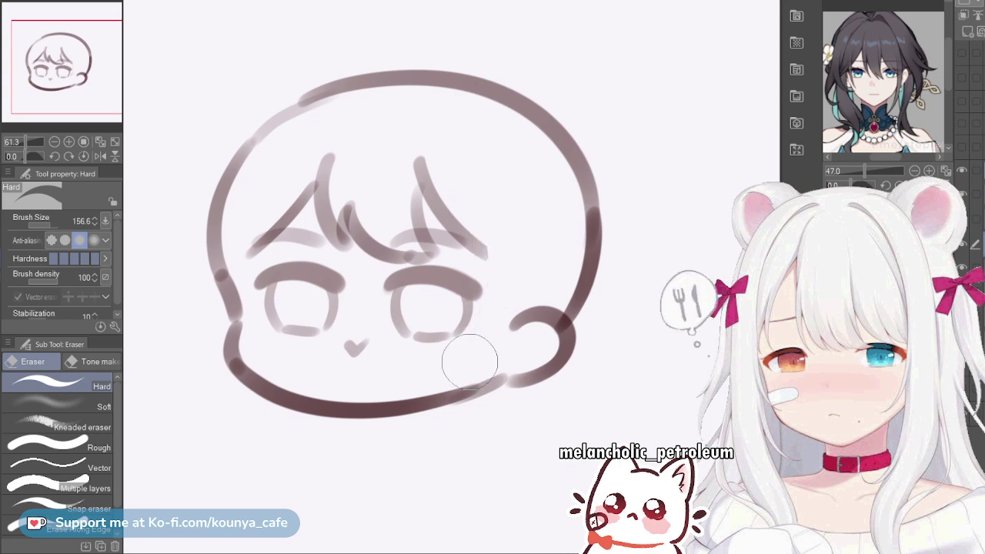
{"action": "key", "text": "ctrl+z"}
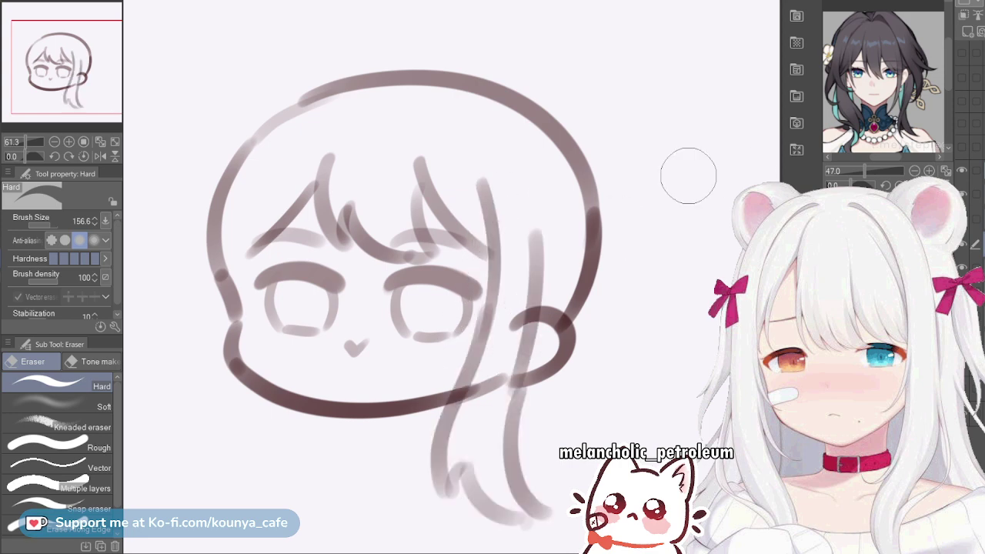
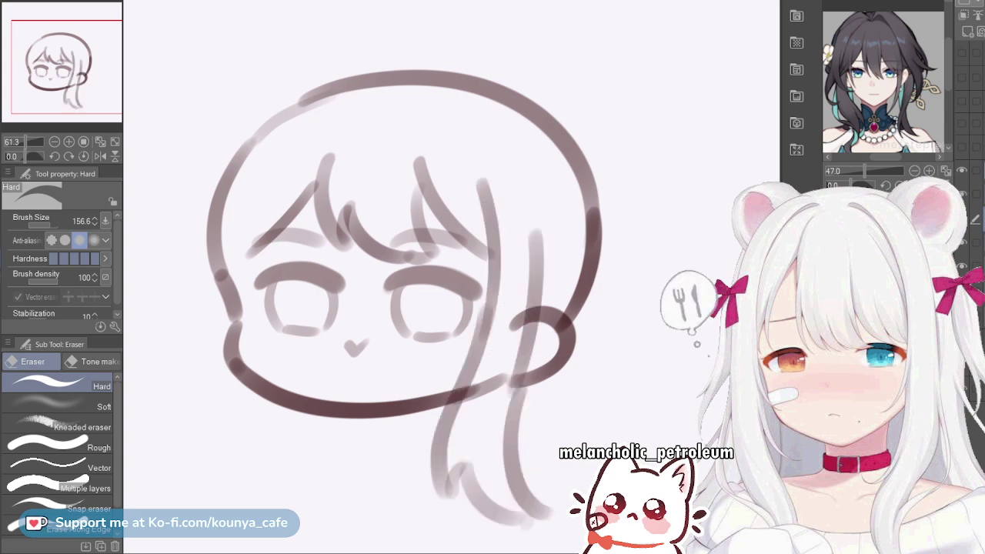
Switch back to the flat marker and hide the side lock layer while keeping the bangs layer visible
{"action": "scroll", "coordinate": [514, 300], "scroll_direction": "down", "scroll_amount": 2}
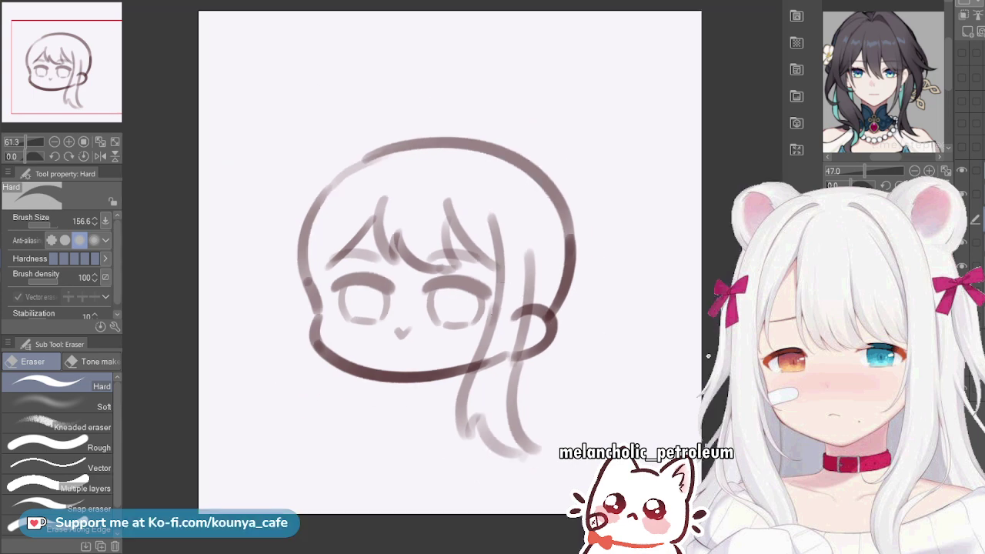
{"action": "left_click_drag", "start_coordinate": [870, 46], "coordinate": [878, 49]}
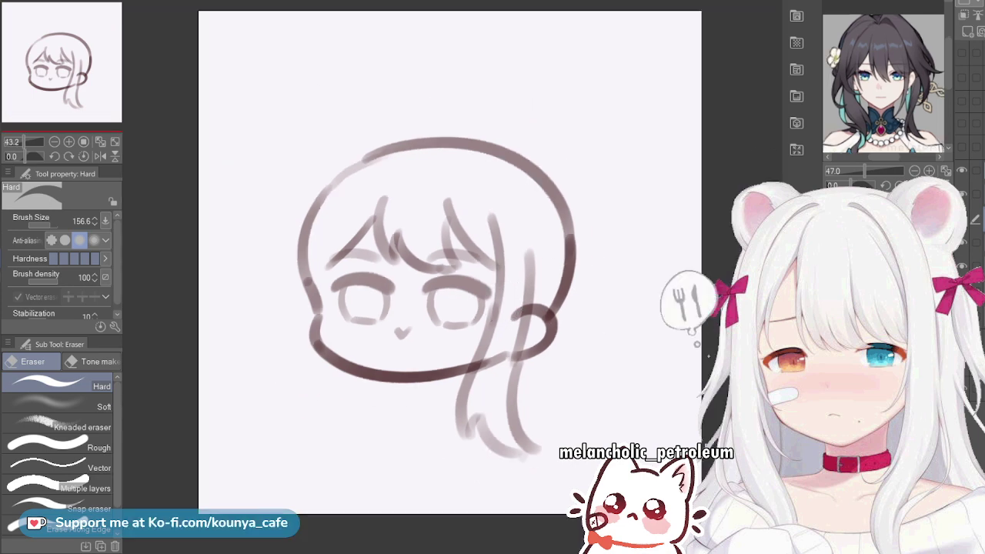
{"action": "key", "text": "p"}
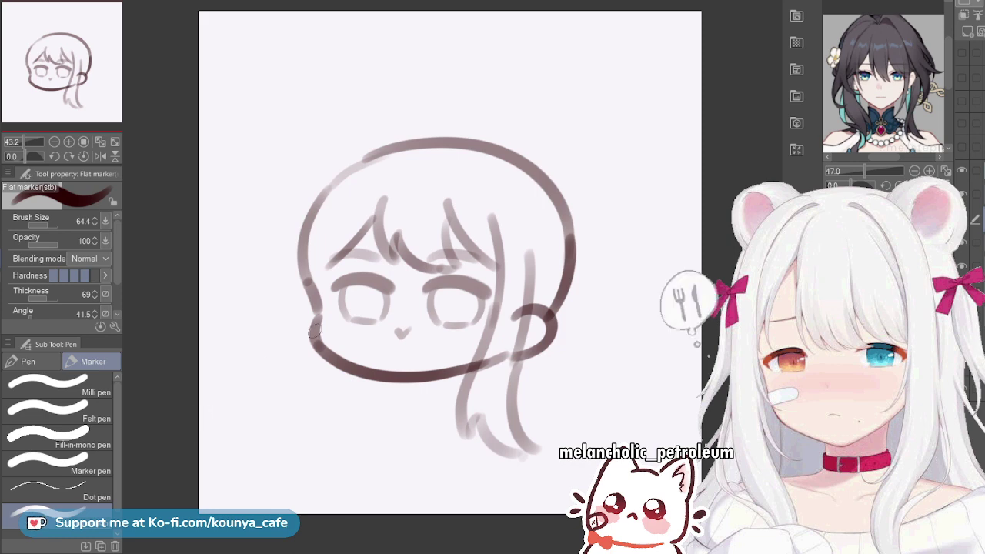
{"action": "scroll", "coordinate": [496, 311], "scroll_direction": "up", "scroll_amount": 2}
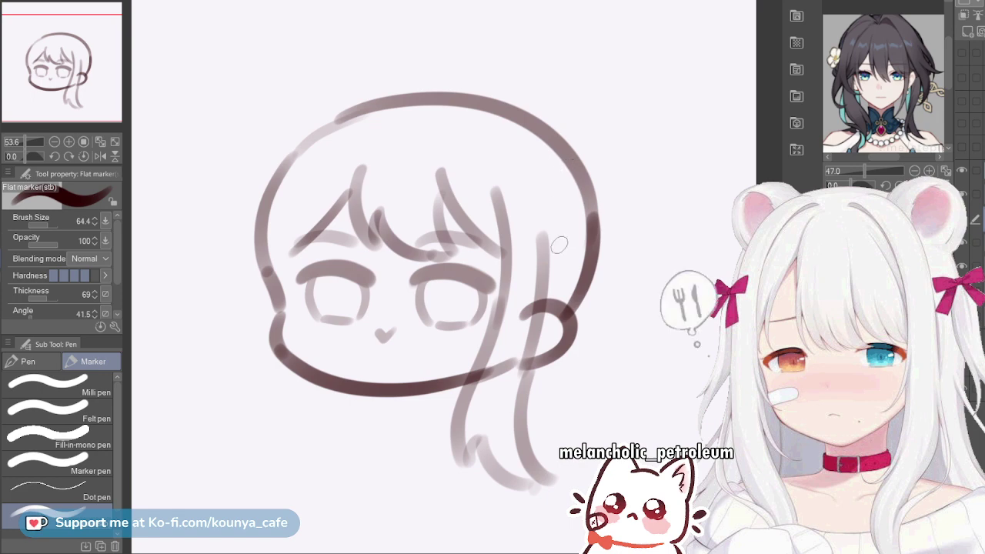
{"action": "key", "text": "Delete"}
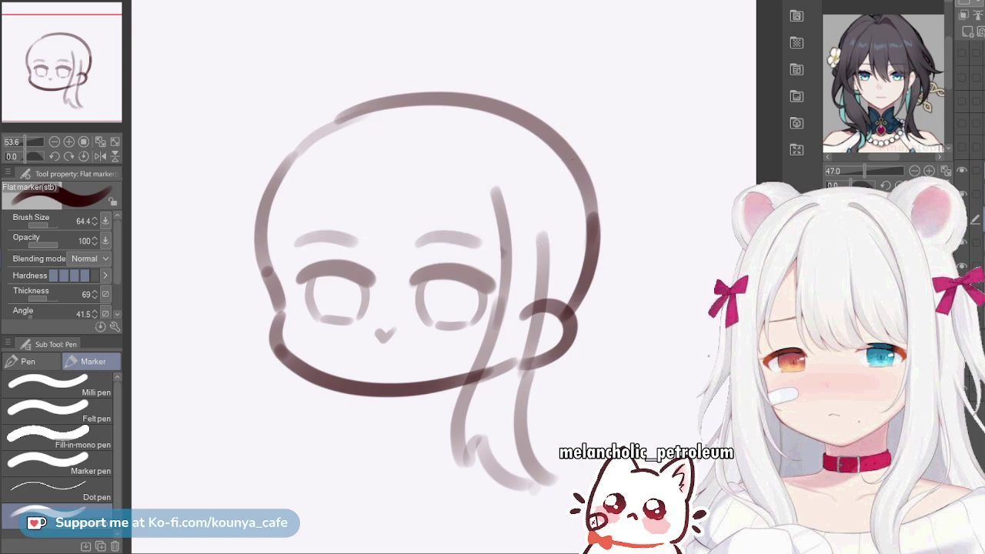
{"action": "left_click", "coordinate": [962, 218]}
{"action": "left_click", "coordinate": [962, 194]}
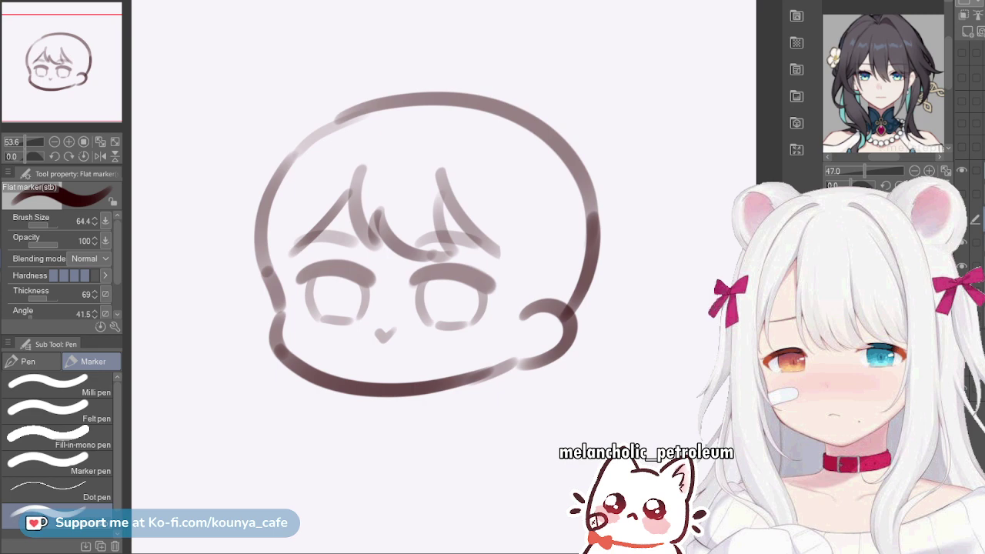
Enlarge the reference image and sketch a long hair strand down the left side of the face with the marker at size 65.8
{"action": "left_click_drag", "start_coordinate": [864, 171], "coordinate": [870, 170]}
{"action": "scroll", "coordinate": [883, 77], "scroll_direction": "down", "scroll_amount": 2}
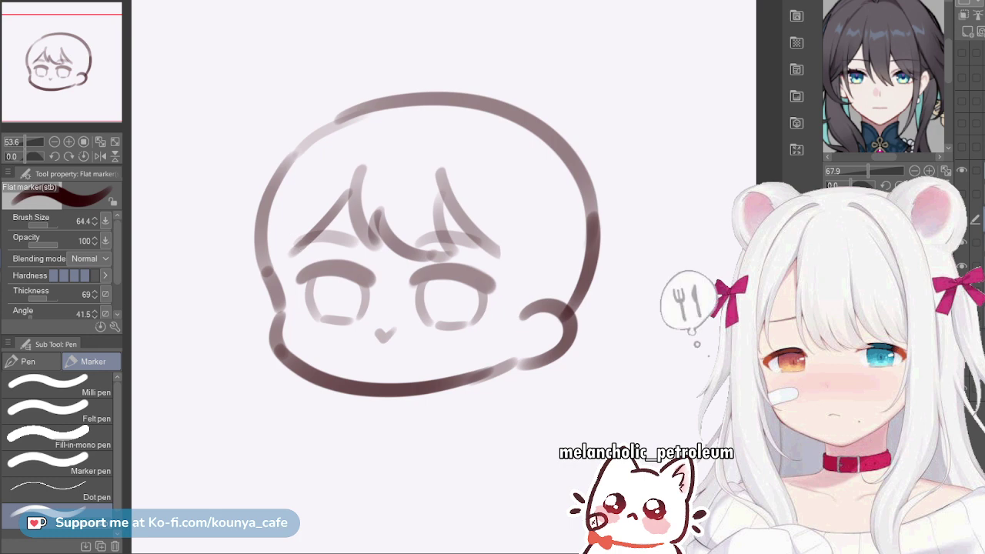
{"action": "left_click_drag", "start_coordinate": [288, 217], "coordinate": [291, 218]}
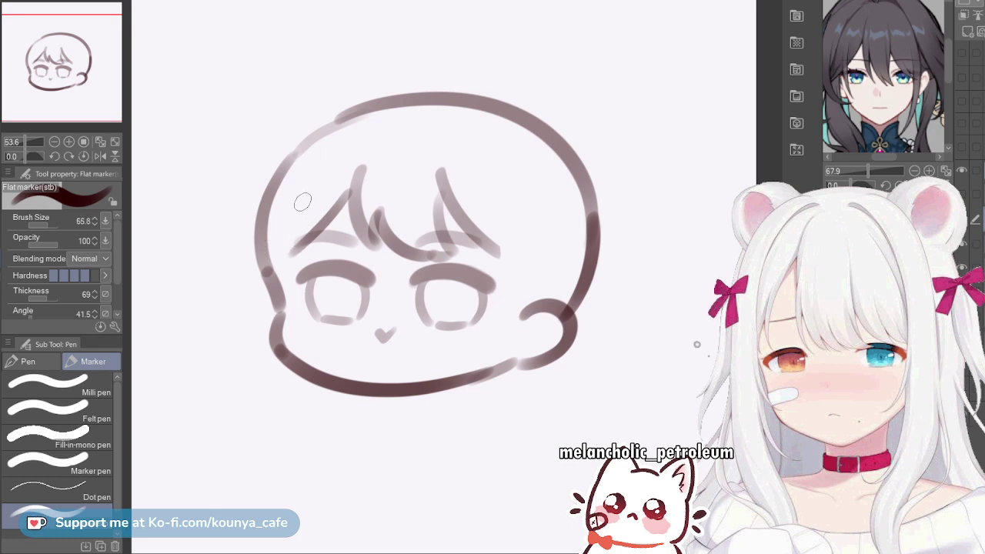
{"action": "mouse_move", "coordinate": [318, 165]}
{"action": "left_mouse_down"}
{"action": "mouse_move", "coordinate": [301, 200]}
{"action": "mouse_move", "coordinate": [295, 285]}
{"action": "mouse_move", "coordinate": [314, 187]}
{"action": "mouse_move", "coordinate": [289, 343]}
{"action": "mouse_move", "coordinate": [316, 177]}
{"action": "mouse_move", "coordinate": [287, 339]}
{"action": "left_mouse_up"}
{"action": "key", "text": "ctrl+z"}
{"action": "key", "text": "ctrl+z"}
{"action": "key", "text": "ctrl+z"}
{"action": "key", "text": "ctrl+z"}
{"action": "mouse_move", "coordinate": [313, 176]}
{"action": "left_mouse_down"}
{"action": "mouse_move", "coordinate": [290, 327]}
{"action": "mouse_move", "coordinate": [285, 259]}
{"action": "mouse_move", "coordinate": [295, 340]}
{"action": "left_mouse_up"}
{"action": "key", "text": "ctrl+z"}
{"action": "left_click_drag", "start_coordinate": [317, 171], "coordinate": [283, 333]}
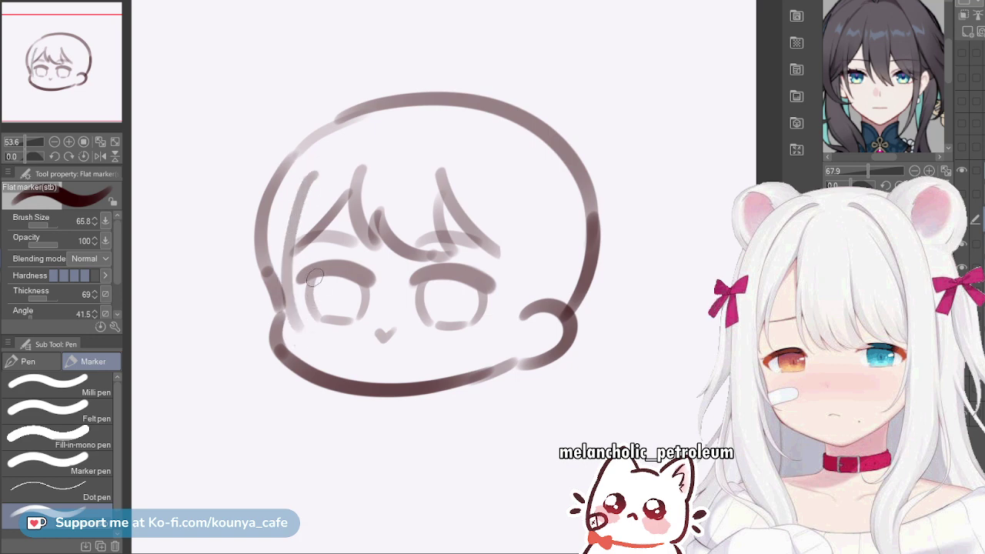
Redraw the long hair strand down the left side of the face with the marker at size 65.8, ending beside the cheek
{"action": "key", "text": "ctrl+z"}
{"action": "mouse_move", "coordinate": [320, 158]}
{"action": "left_mouse_down"}
{"action": "mouse_move", "coordinate": [286, 258]}
{"action": "mouse_move", "coordinate": [286, 315]}
{"action": "mouse_move", "coordinate": [280, 278]}
{"action": "mouse_move", "coordinate": [286, 334]}
{"action": "left_mouse_up"}
{"action": "key", "text": "ctrl+z"}
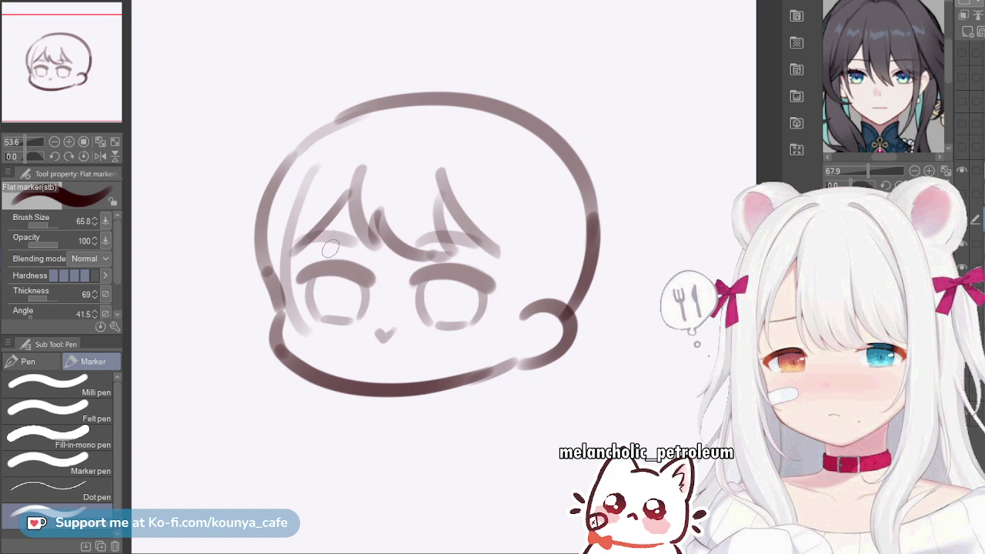
{"action": "left_click_drag", "start_coordinate": [877, 92], "coordinate": [888, 86]}
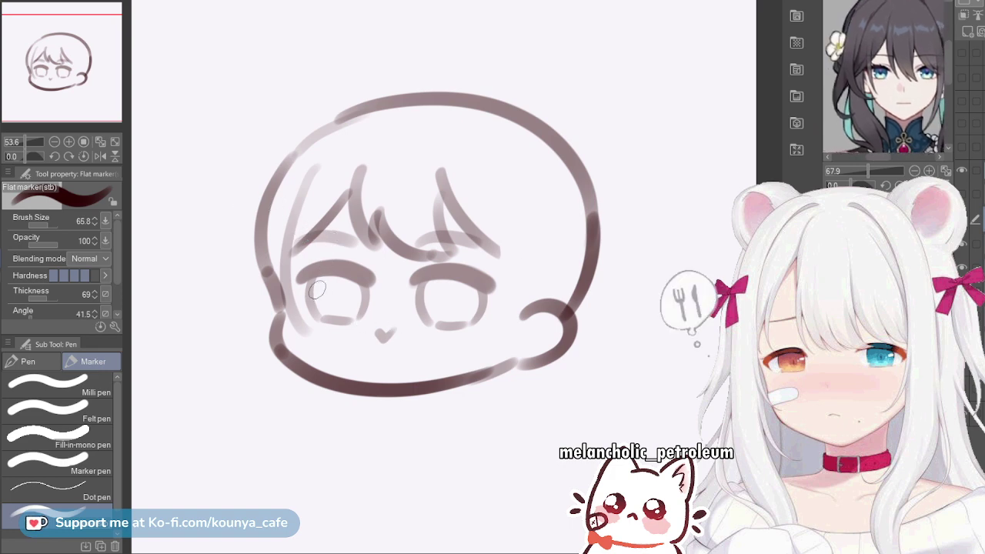
{"action": "key", "text": "ctrl+z"}
{"action": "left_click_drag", "start_coordinate": [322, 162], "coordinate": [296, 294]}
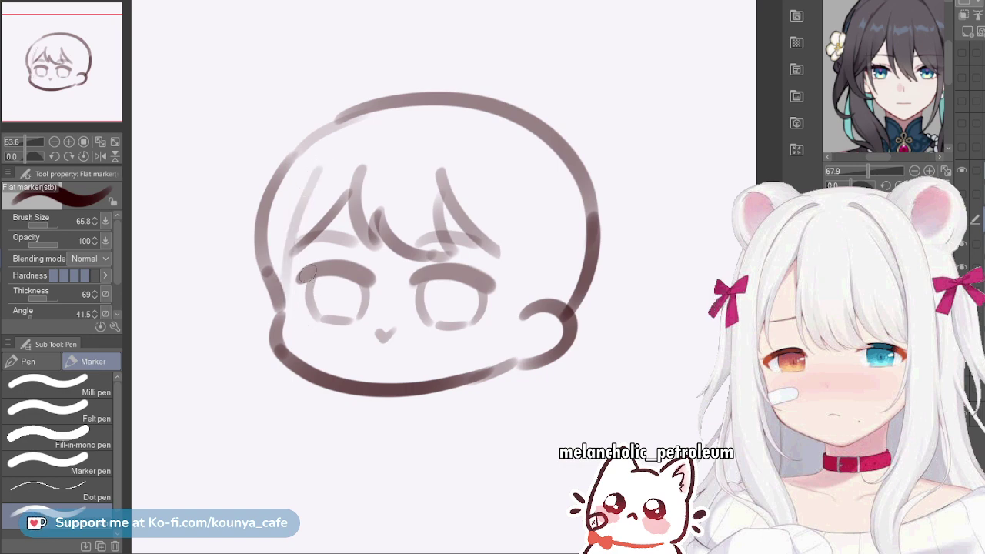
{"action": "key", "text": "ctrl+z"}
{"action": "left_click_drag", "start_coordinate": [322, 158], "coordinate": [295, 315]}
{"action": "key", "text": "ctrl+z"}
{"action": "left_click_drag", "start_coordinate": [317, 171], "coordinate": [299, 331]}
{"action": "key", "text": "ctrl+z"}
{"action": "left_click_drag", "start_coordinate": [326, 163], "coordinate": [286, 312]}
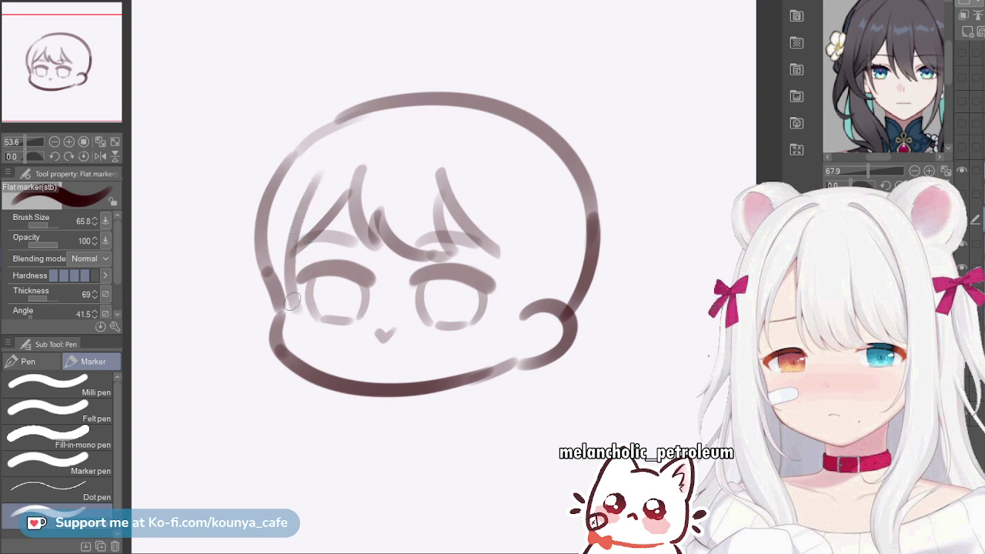
Sketch the lower tip of the left side lock, curving inward below the left eye, with the marker at size 54.6
{"action": "key", "text": "["}
{"action": "left_click_drag", "start_coordinate": [290, 264], "coordinate": [321, 334]}
{"action": "key", "text": "ctrl+z"}
{"action": "left_click_drag", "start_coordinate": [292, 267], "coordinate": [315, 337]}
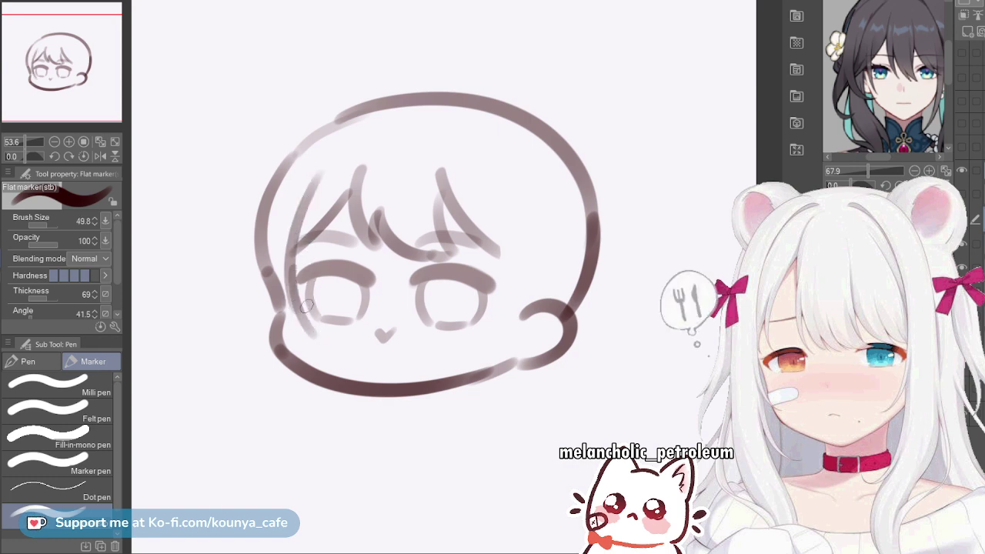
{"action": "key", "text": "ctrl+z"}
{"action": "key", "text": "]"}
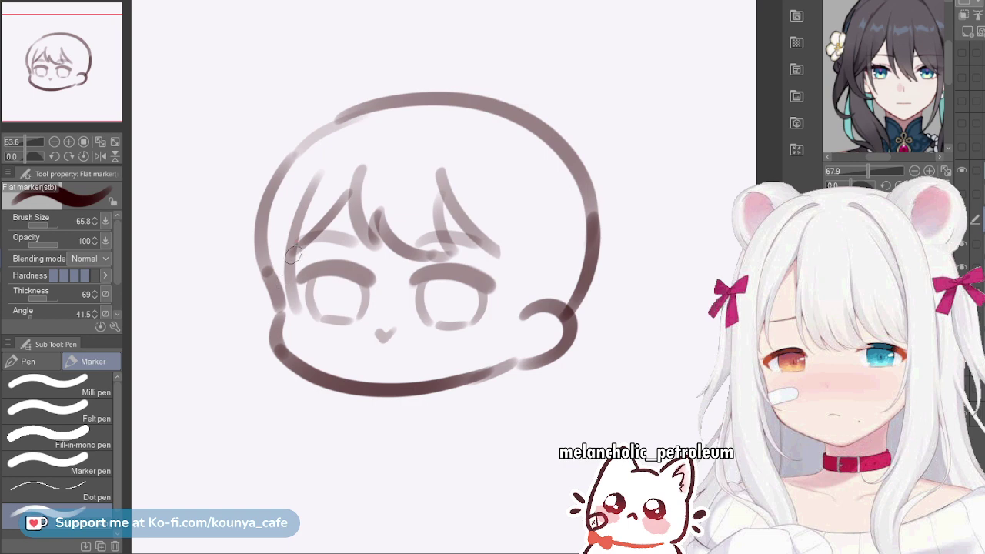
{"action": "left_click_drag", "start_coordinate": [293, 255], "coordinate": [313, 339]}
{"action": "key", "text": "ctrl+z"}
{"action": "key", "text": "bracketleft"}
{"action": "left_click_drag", "start_coordinate": [292, 242], "coordinate": [307, 324]}
{"action": "key", "text": "ctrl+z"}
{"action": "left_click_drag", "start_coordinate": [287, 252], "coordinate": [315, 325]}
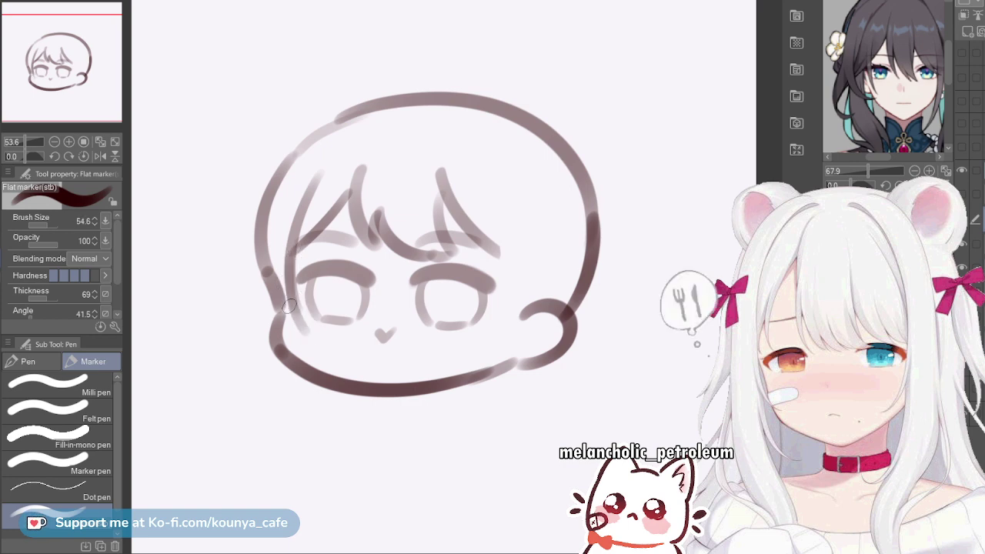
{"action": "key", "text": "ctrl+z"}
{"action": "left_click_drag", "start_coordinate": [275, 287], "coordinate": [314, 340]}
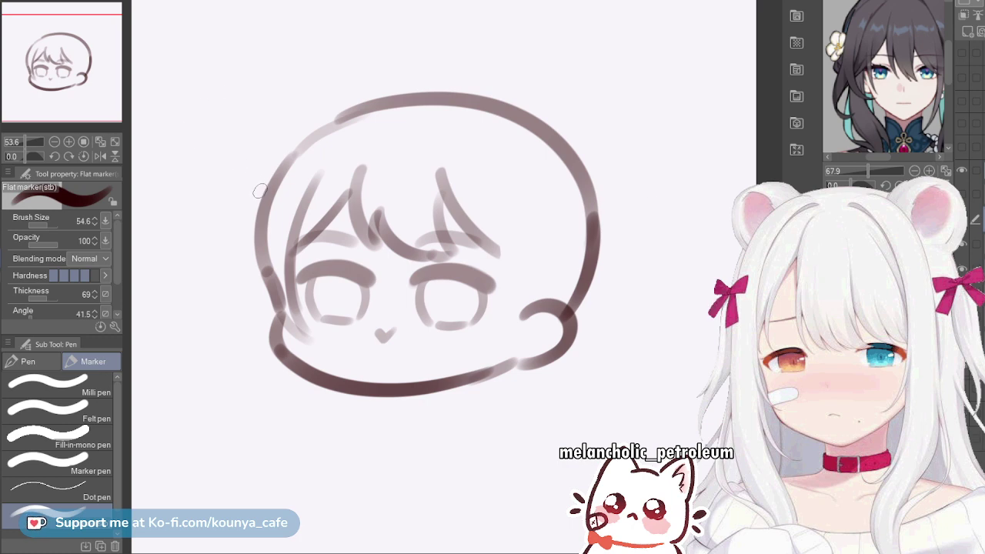
Sketch a flower hair ornament on the upper left edge of the head
{"action": "mouse_move", "coordinate": [260, 192]}
{"action": "left_mouse_down"}
{"action": "mouse_move", "coordinate": [273, 163]}
{"action": "mouse_move", "coordinate": [283, 180]}
{"action": "mouse_move", "coordinate": [274, 186]}
{"action": "mouse_move", "coordinate": [262, 168]}
{"action": "mouse_move", "coordinate": [276, 184]}
{"action": "mouse_move", "coordinate": [269, 181]}
{"action": "mouse_move", "coordinate": [289, 177]}
{"action": "mouse_move", "coordinate": [267, 186]}
{"action": "mouse_move", "coordinate": [284, 211]}
{"action": "mouse_move", "coordinate": [265, 207]}
{"action": "mouse_move", "coordinate": [269, 192]}
{"action": "mouse_move", "coordinate": [264, 208]}
{"action": "mouse_move", "coordinate": [252, 201]}
{"action": "mouse_move", "coordinate": [265, 199]}
{"action": "mouse_move", "coordinate": [244, 181]}
{"action": "mouse_move", "coordinate": [289, 195]}
{"action": "left_mouse_up"}
{"action": "key", "text": "ctrl+z"}
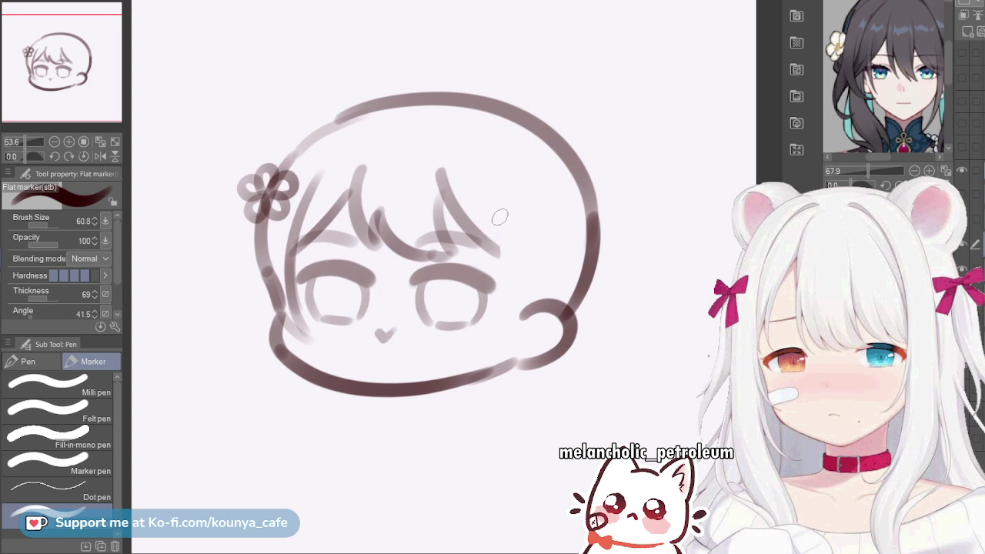
Sketch the right side lock as two curved lines between the right eye and the ear at marker size 60.8
{"action": "mouse_move", "coordinate": [495, 174]}
{"action": "left_mouse_down"}
{"action": "mouse_move", "coordinate": [487, 357]}
{"action": "mouse_move", "coordinate": [456, 373]}
{"action": "left_mouse_up"}
{"action": "key", "text": "ctrl+z"}
{"action": "mouse_move", "coordinate": [501, 192]}
{"action": "left_mouse_down"}
{"action": "mouse_move", "coordinate": [506, 235]}
{"action": "mouse_move", "coordinate": [450, 369]}
{"action": "left_mouse_up"}
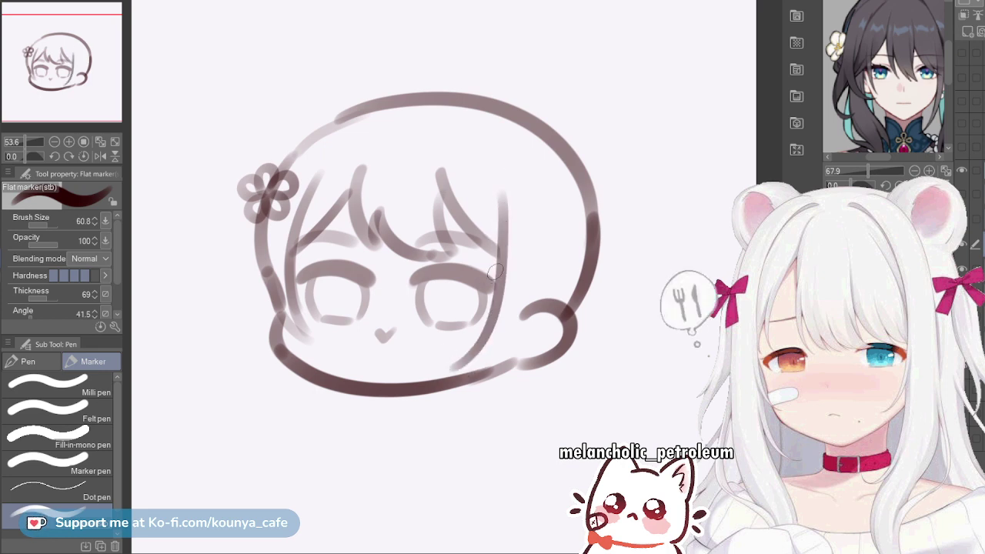
{"action": "mouse_move", "coordinate": [521, 308]}
{"action": "left_mouse_down"}
{"action": "mouse_move", "coordinate": [495, 351]}
{"action": "mouse_move", "coordinate": [452, 369]}
{"action": "left_mouse_up"}
{"action": "key", "text": "ctrl+z"}
{"action": "key", "text": "ctrl+z"}
{"action": "mouse_move", "coordinate": [518, 325]}
{"action": "left_mouse_down"}
{"action": "mouse_move", "coordinate": [464, 367]}
{"action": "mouse_move", "coordinate": [508, 346]}
{"action": "mouse_move", "coordinate": [454, 371]}
{"action": "left_mouse_up"}
{"action": "key", "text": "ctrl+z"}
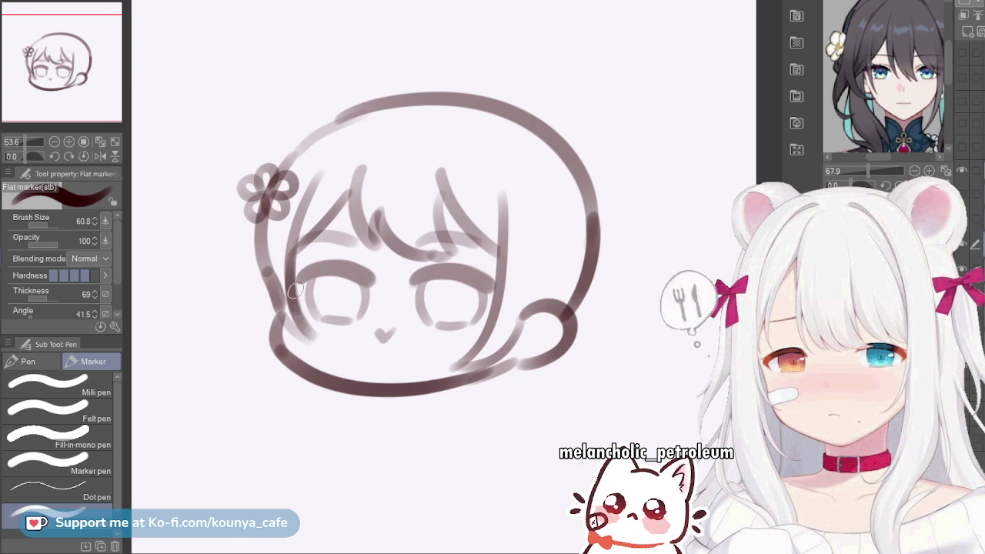
Set the marker size to 64.2 and reinforce the lower strokes of the left side lock down to its tip
{"action": "key", "text": "]"}
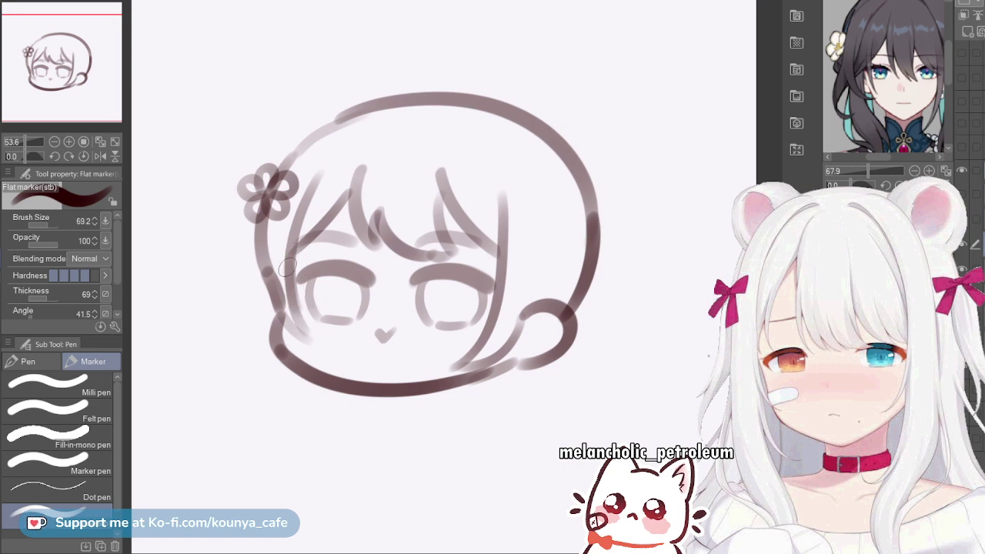
{"action": "key", "text": "bracketleft"}
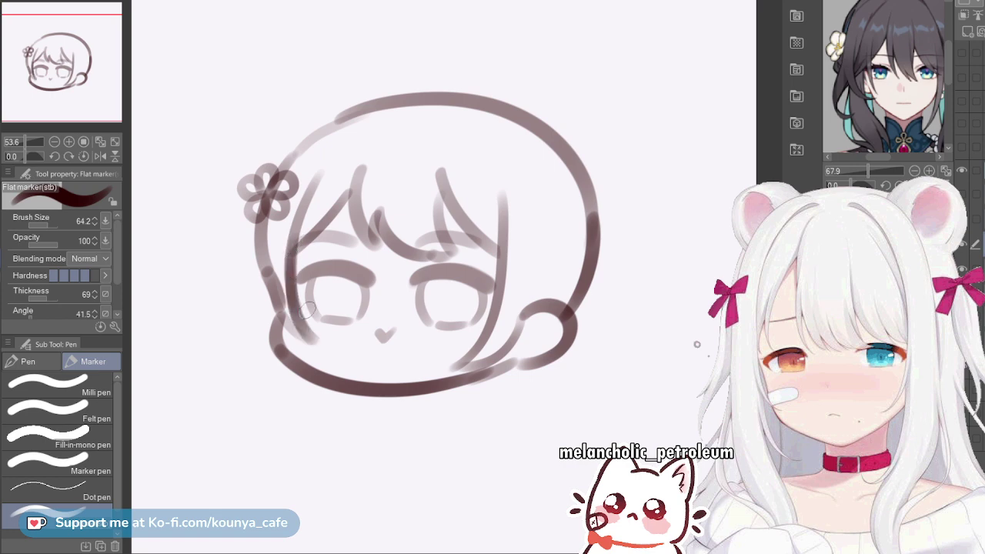
{"action": "left_click_drag", "start_coordinate": [287, 258], "coordinate": [307, 334]}
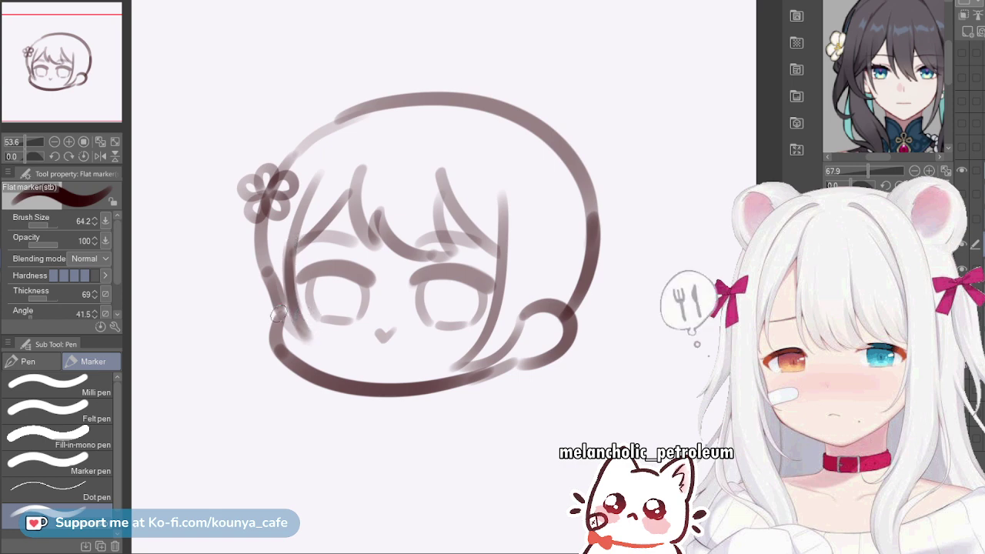
{"action": "left_click_drag", "start_coordinate": [275, 300], "coordinate": [309, 340]}
{"action": "key", "text": "ctrl+z"}
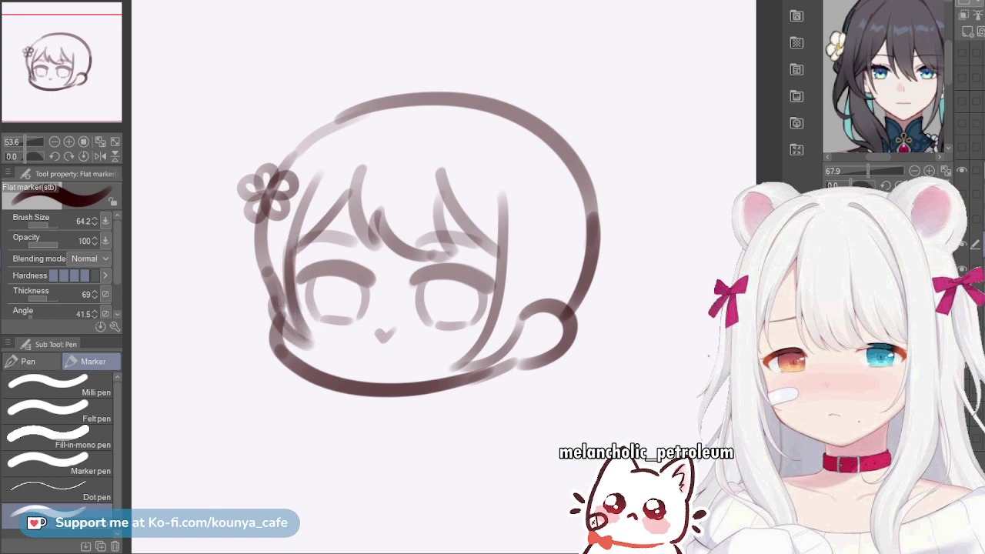
Zoom out on the character reference, look at the alternate reference image, and return to the front-facing portrait
{"action": "scroll", "coordinate": [893, 77], "scroll_direction": "down", "scroll_amount": 2}
{"action": "left_click_drag", "start_coordinate": [898, 80], "coordinate": [863, 73]}
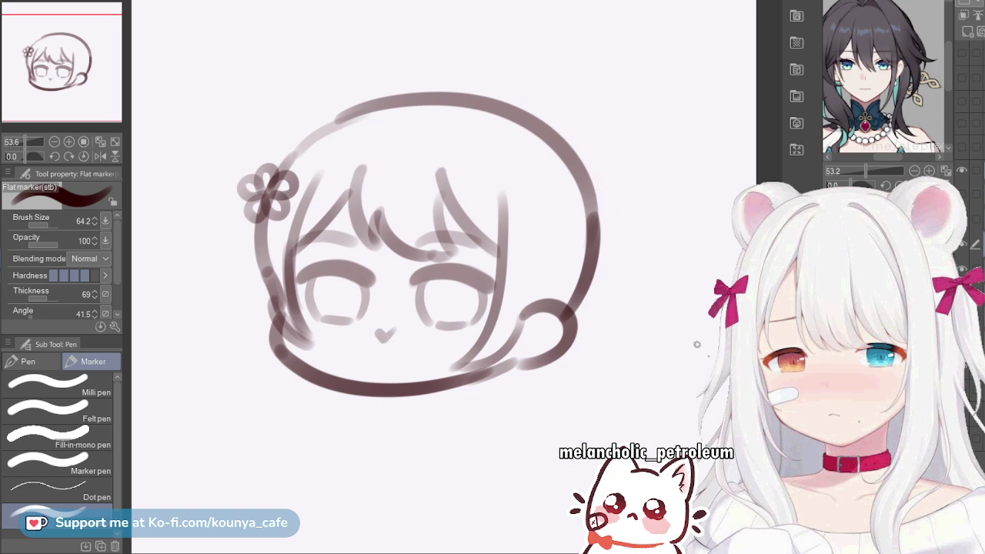
{"action": "left_click", "coordinate": [916, 200]}
{"action": "left_click", "coordinate": [915, 200]}
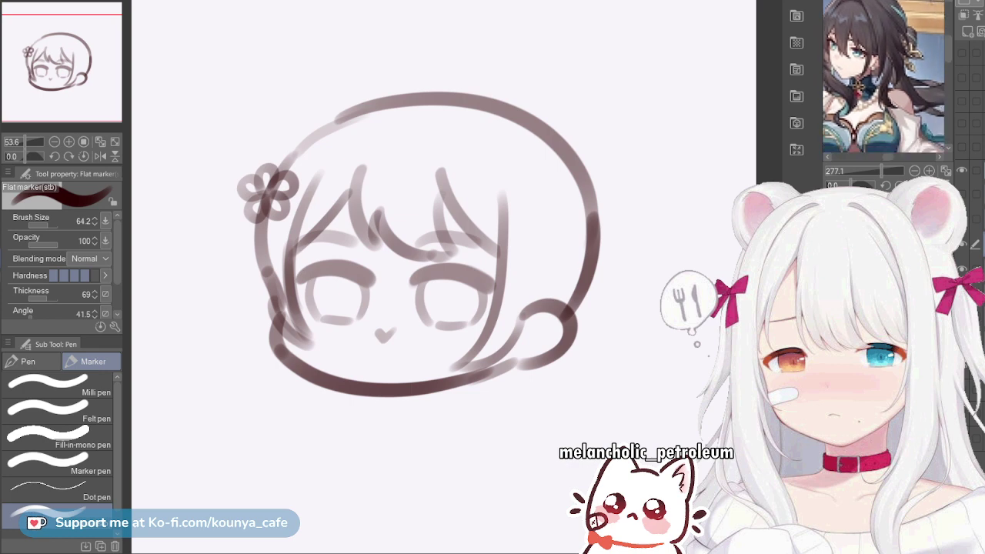
{"action": "left_click", "coordinate": [916, 200]}
{"action": "left_click_drag", "start_coordinate": [879, 84], "coordinate": [883, 87]}
{"action": "left_click", "coordinate": [916, 200]}
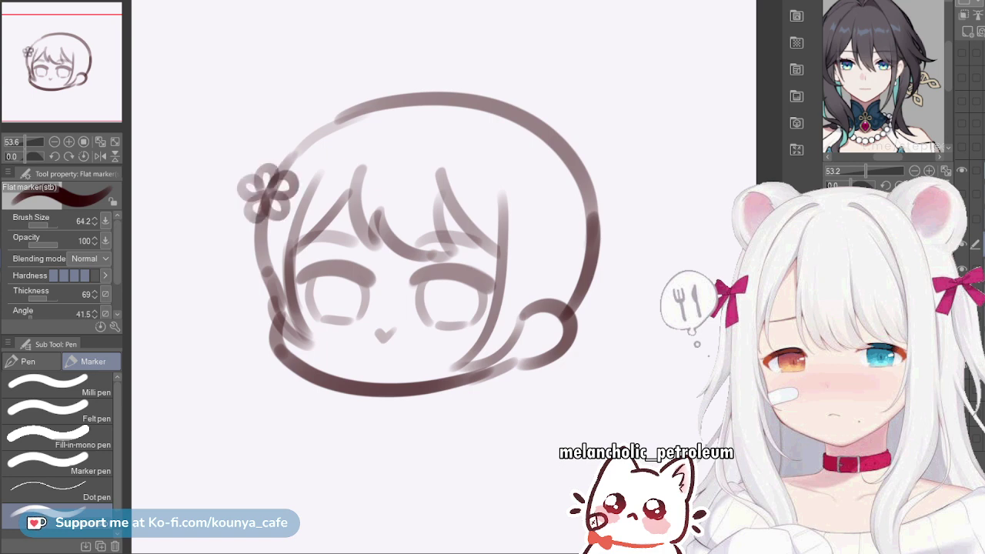
{"action": "left_click", "coordinate": [983, 219]}
{"action": "double_click", "coordinate": [982, 219]}
{"action": "type", "text": "f"}
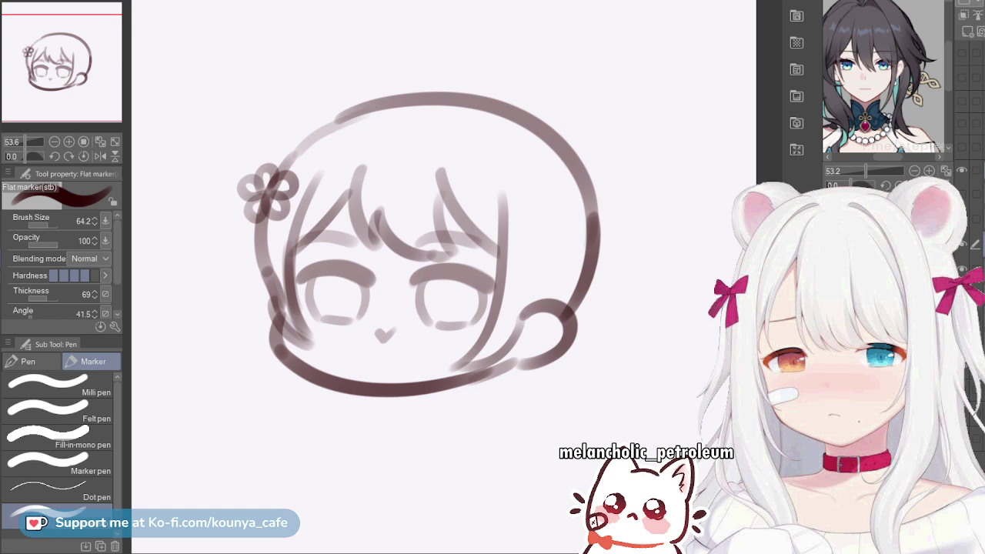
Take away the side lock strokes to check the bangs alone, and bring the side locks back
{"action": "key", "text": "ctrl+z"}
{"action": "key", "text": "ctrl+z"}
{"action": "key", "text": "ctrl+z"}
{"action": "key", "text": "ctrl+z"}
{"action": "key", "text": "ctrl+y"}
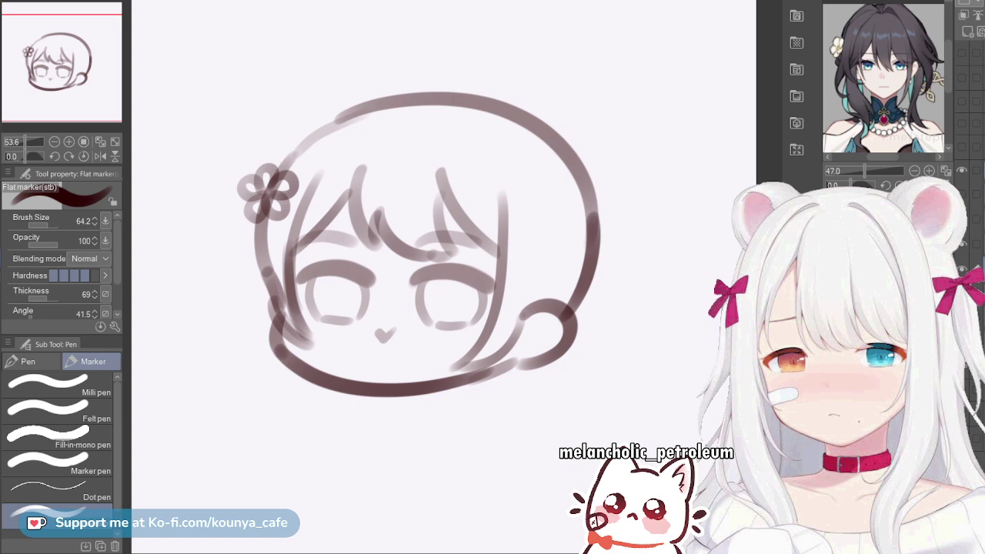
{"action": "key", "text": "ctrl+z"}
{"action": "key", "text": "ctrl+z"}
{"action": "key", "text": "ctrl+z"}
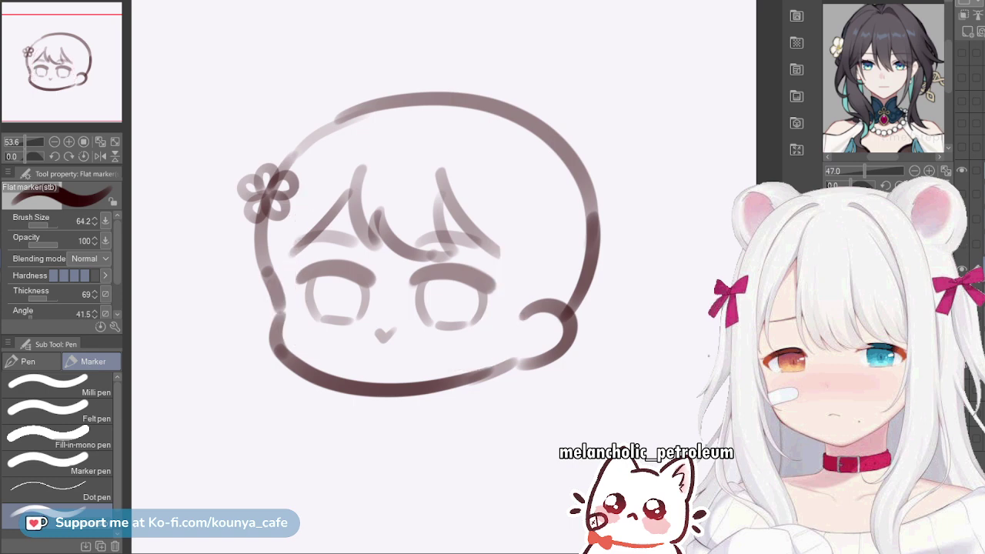
{"action": "key", "text": "ctrl+y"}
{"action": "key", "text": "ctrl+y"}
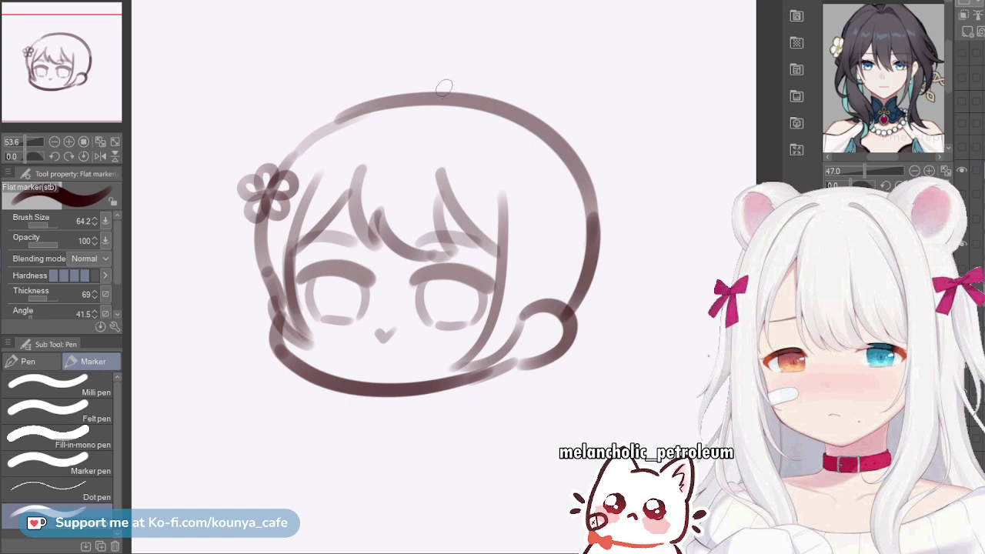
Sketch a short curved tuft crossing the top of the head outline with the marker at size 64.2
{"action": "mouse_move", "coordinate": [449, 94]}
{"action": "left_mouse_down"}
{"action": "mouse_move", "coordinate": [459, 90]}
{"action": "mouse_move", "coordinate": [493, 126]}
{"action": "left_mouse_up"}
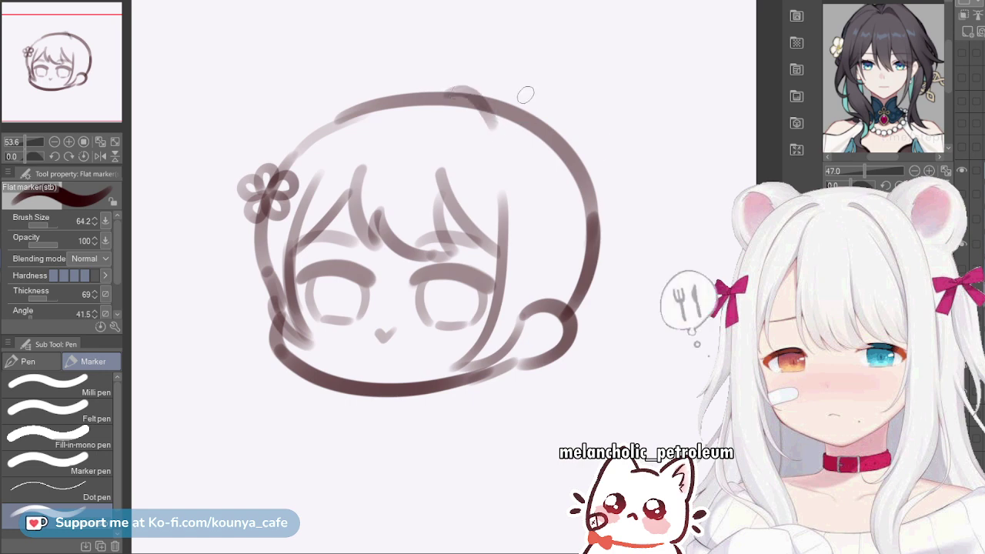
{"action": "mouse_move", "coordinate": [454, 74]}
{"action": "left_mouse_down"}
{"action": "mouse_move", "coordinate": [493, 66]}
{"action": "mouse_move", "coordinate": [513, 74]}
{"action": "left_mouse_up"}
{"action": "key", "text": "ctrl+z"}
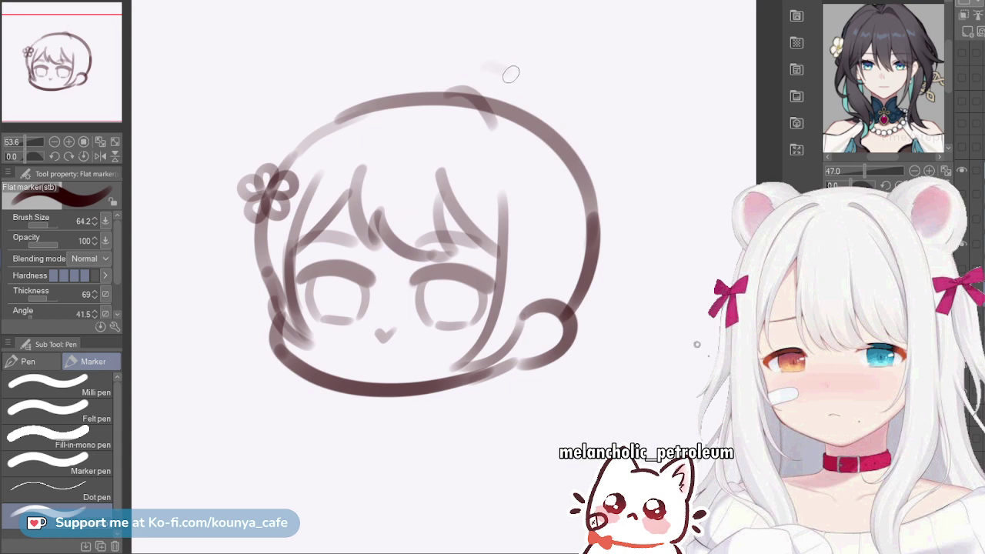
Sketch a hair strand flowing down the upper right of the head and flicking outward past the outline
{"action": "left_click_drag", "start_coordinate": [517, 80], "coordinate": [606, 213]}
{"action": "key", "text": "ctrl+z"}
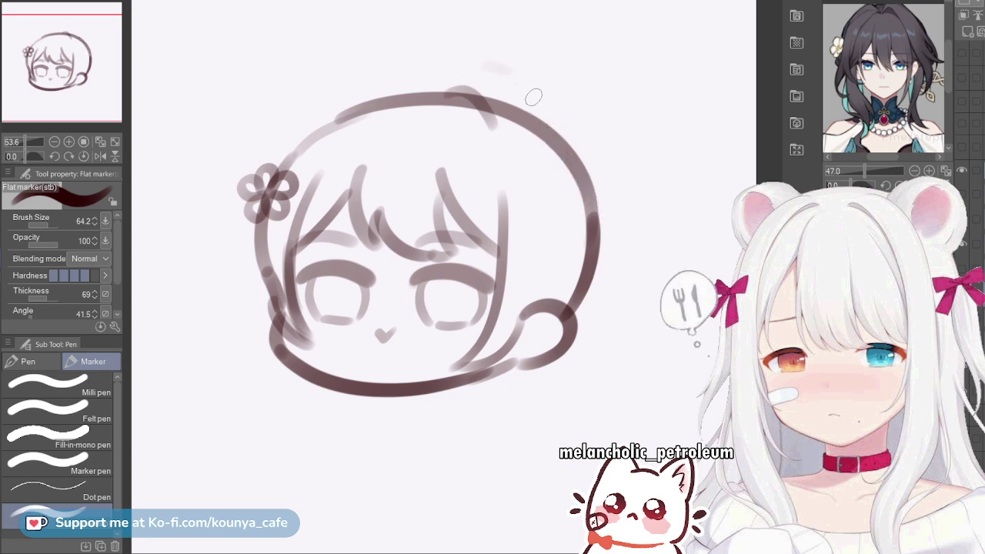
{"action": "left_click_drag", "start_coordinate": [531, 96], "coordinate": [615, 206]}
{"action": "key", "text": "ctrl+z"}
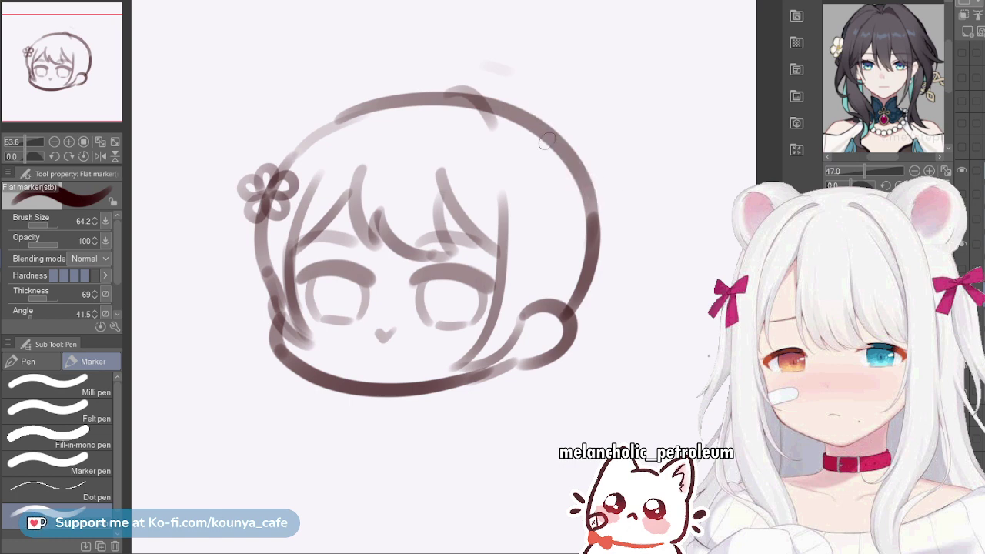
{"action": "left_click_drag", "start_coordinate": [540, 115], "coordinate": [593, 201]}
{"action": "key", "text": "ctrl+z"}
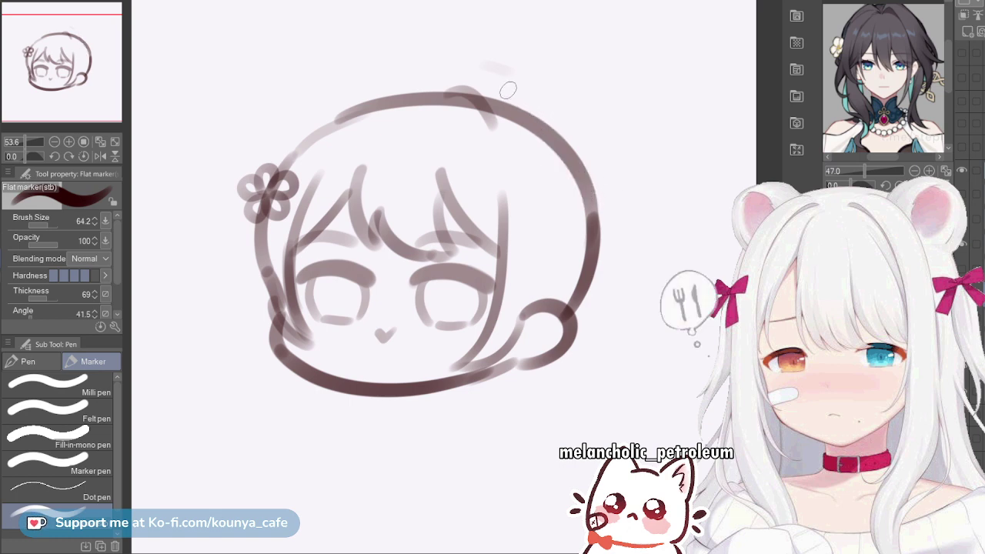
{"action": "left_click_drag", "start_coordinate": [517, 94], "coordinate": [557, 163]}
{"action": "key", "text": "ctrl+z"}
{"action": "mouse_move", "coordinate": [517, 96]}
{"action": "left_mouse_down"}
{"action": "mouse_move", "coordinate": [571, 180]}
{"action": "mouse_move", "coordinate": [595, 194]}
{"action": "left_mouse_up"}
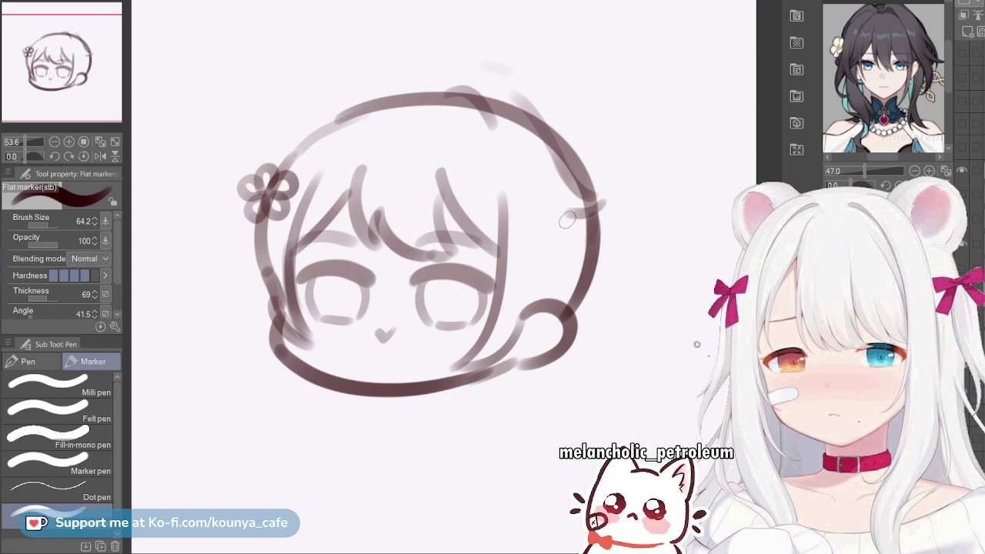
{"action": "mouse_move", "coordinate": [570, 212]}
{"action": "left_mouse_down"}
{"action": "mouse_move", "coordinate": [535, 323]}
{"action": "mouse_move", "coordinate": [571, 220]}
{"action": "mouse_move", "coordinate": [520, 337]}
{"action": "left_mouse_up"}
{"action": "key", "text": "ctrl+z"}
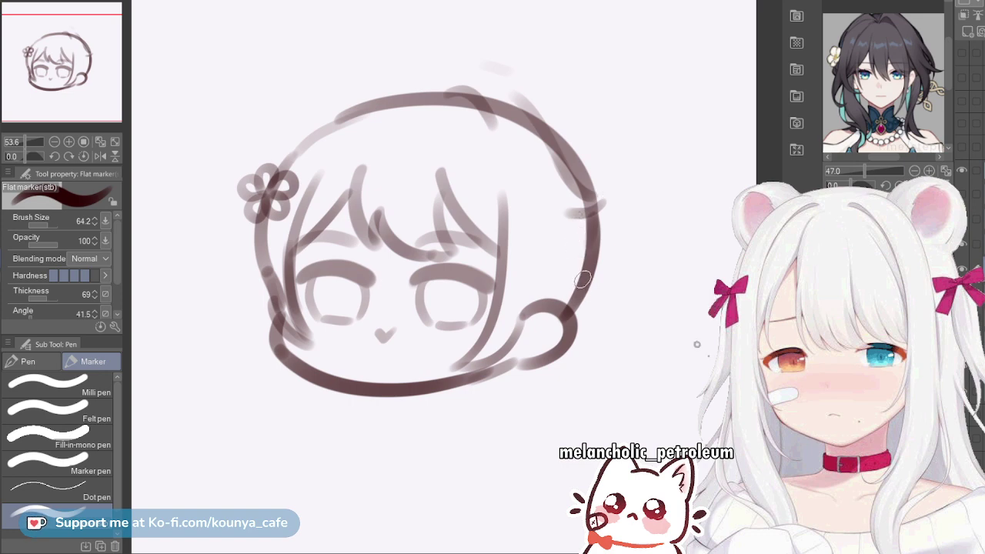
Sketch the outer line of a lock of hair hanging below the right ear, curving inward and flicking out at its end
{"action": "left_click_drag", "start_coordinate": [576, 291], "coordinate": [547, 481]}
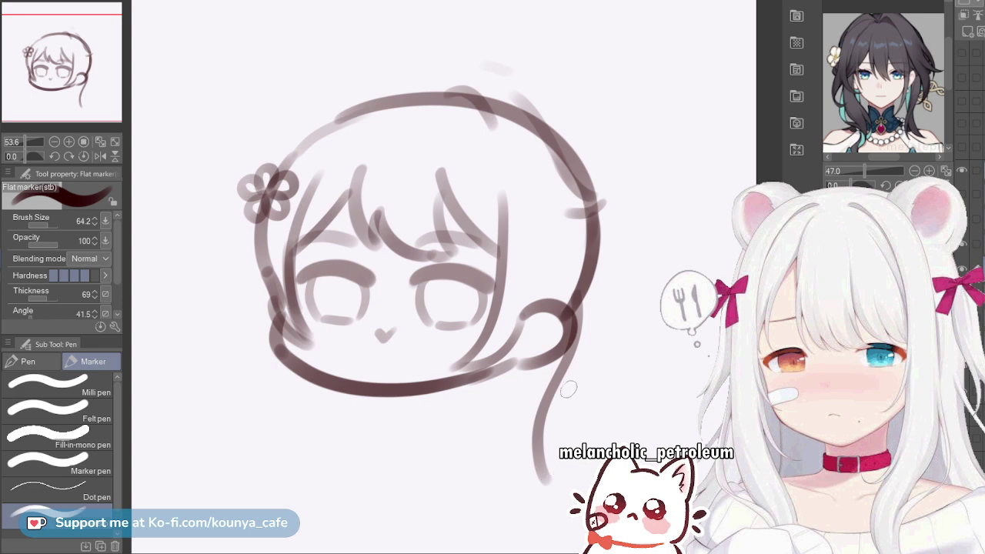
{"action": "key", "text": "ctrl+z"}
{"action": "left_click_drag", "start_coordinate": [585, 287], "coordinate": [547, 471]}
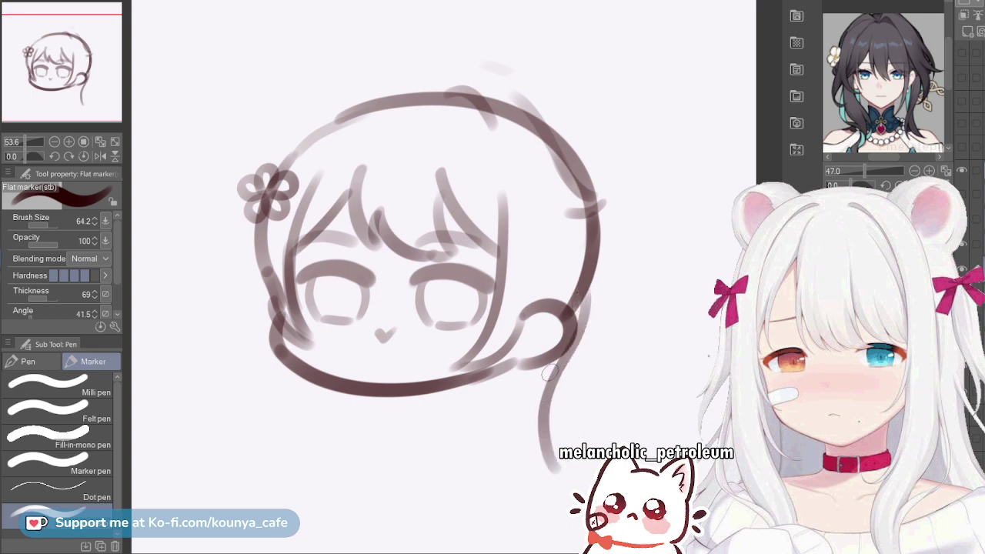
{"action": "key", "text": "ctrl+z"}
{"action": "left_click_drag", "start_coordinate": [572, 357], "coordinate": [534, 443]}
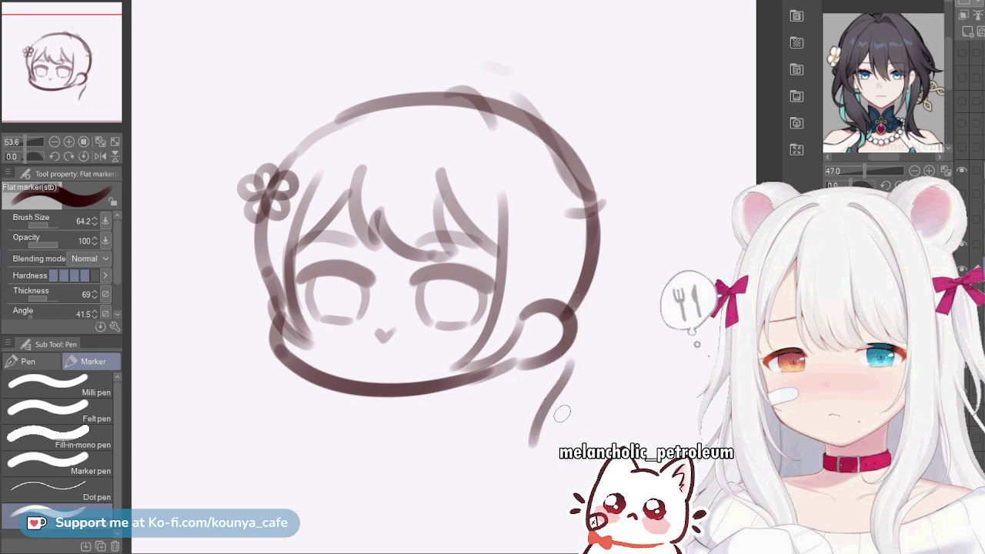
{"action": "key", "text": "ctrl+z"}
{"action": "left_click_drag", "start_coordinate": [566, 360], "coordinate": [524, 434]}
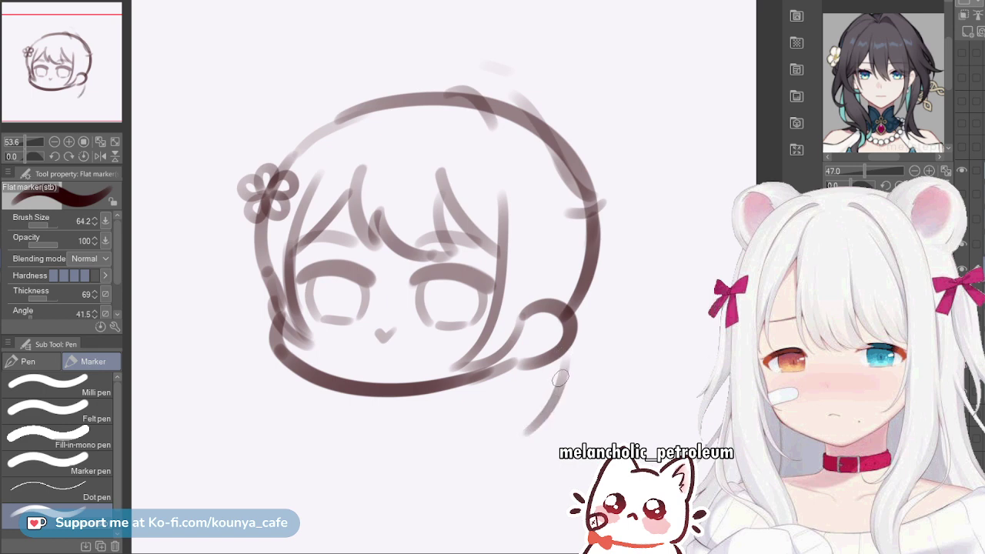
{"action": "key", "text": "ctrl+z"}
{"action": "key", "text": "ctrl+z"}
{"action": "left_click_drag", "start_coordinate": [546, 414], "coordinate": [530, 477]}
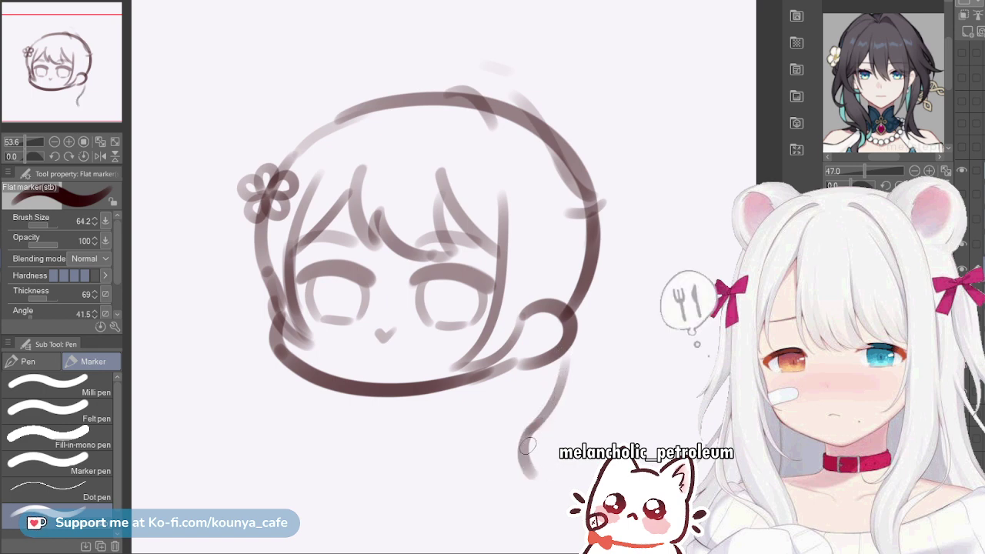
Sketch the inner curved line of the hanging lock from below the right ear down toward its tip
{"action": "mouse_move", "coordinate": [522, 360]}
{"action": "left_mouse_down"}
{"action": "mouse_move", "coordinate": [487, 433]}
{"action": "mouse_move", "coordinate": [513, 469]}
{"action": "left_mouse_up"}
{"action": "key", "text": "ctrl+z"}
{"action": "left_click_drag", "start_coordinate": [527, 377], "coordinate": [517, 471]}
{"action": "key", "text": "ctrl+z"}
{"action": "left_click_drag", "start_coordinate": [526, 364], "coordinate": [517, 471]}
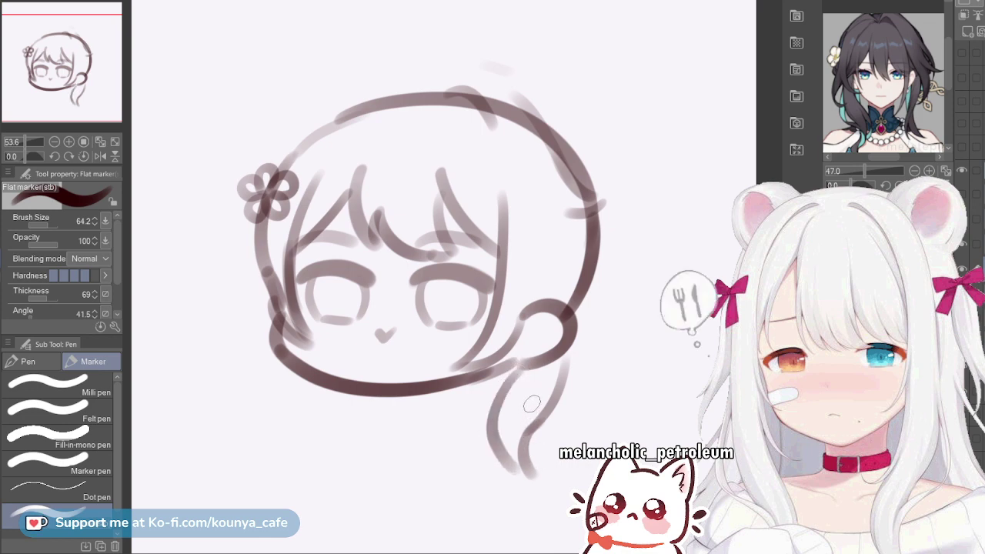
Redraw the inner line of the lock below the right ear, add a small inward flick beside it, and darken its outer line up to the ear
{"action": "key", "text": "ctrl+z"}
{"action": "mouse_move", "coordinate": [523, 369]}
{"action": "left_mouse_down"}
{"action": "mouse_move", "coordinate": [503, 464]}
{"action": "mouse_move", "coordinate": [514, 438]}
{"action": "mouse_move", "coordinate": [529, 474]}
{"action": "mouse_move", "coordinate": [502, 421]}
{"action": "mouse_move", "coordinate": [518, 380]}
{"action": "left_mouse_up"}
{"action": "key", "text": "ctrl+z"}
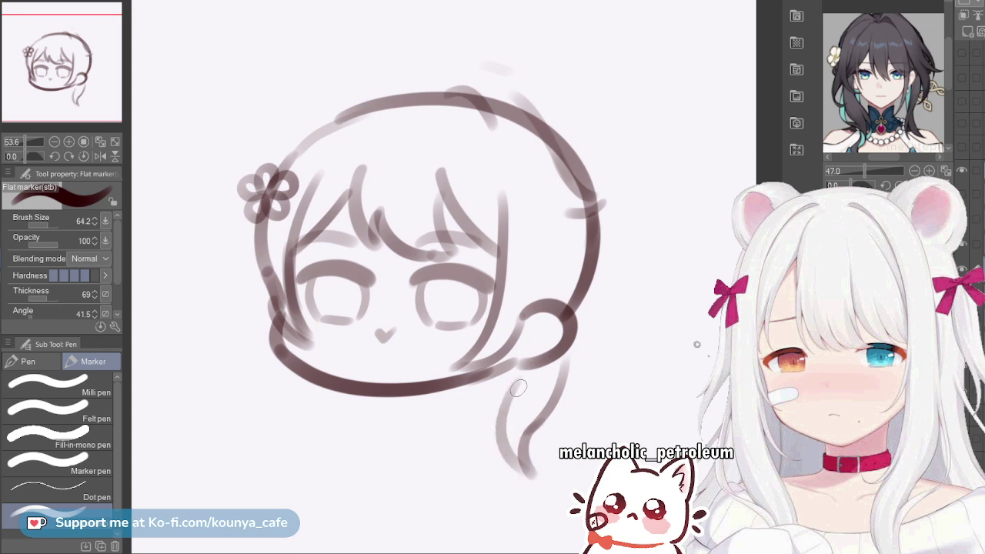
{"action": "mouse_move", "coordinate": [468, 427]}
{"action": "left_mouse_down"}
{"action": "mouse_move", "coordinate": [509, 388]}
{"action": "mouse_move", "coordinate": [470, 419]}
{"action": "left_mouse_up"}
{"action": "key", "text": "ctrl+z"}
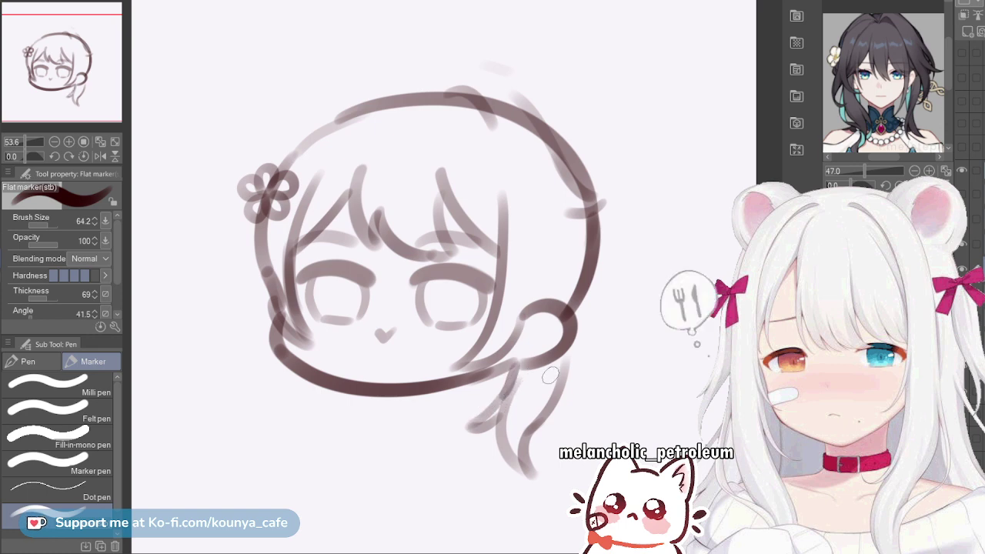
{"action": "mouse_move", "coordinate": [564, 348]}
{"action": "left_mouse_down"}
{"action": "mouse_move", "coordinate": [542, 410]}
{"action": "mouse_move", "coordinate": [567, 356]}
{"action": "mouse_move", "coordinate": [550, 403]}
{"action": "left_mouse_up"}
{"action": "key", "text": "ctrl+z"}
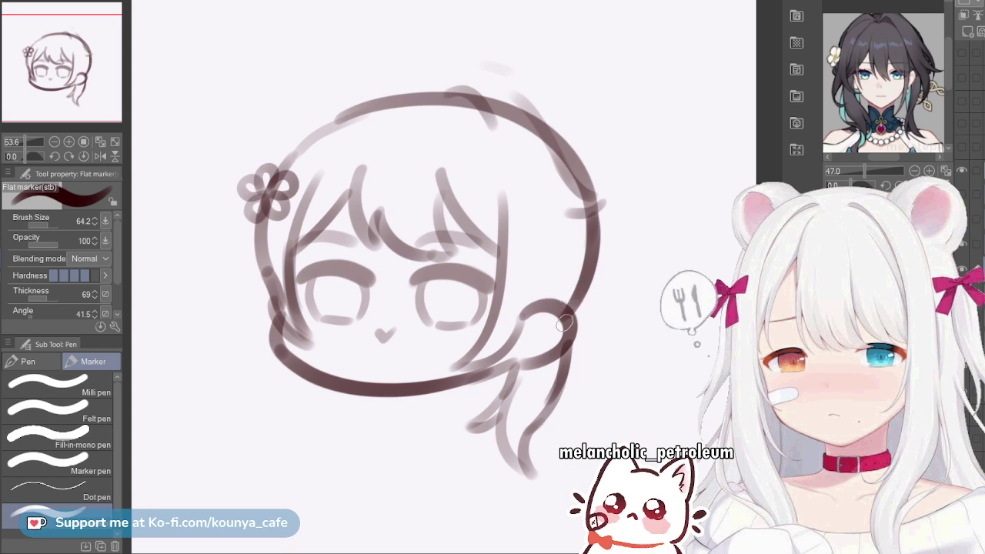
Transform the sketched lock below the right ear, shifting it slightly downward
{"action": "key", "text": "ctrl+t"}
{"action": "left_click_drag", "start_coordinate": [517, 409], "coordinate": [517, 416]}
{"action": "key", "text": "Return"}
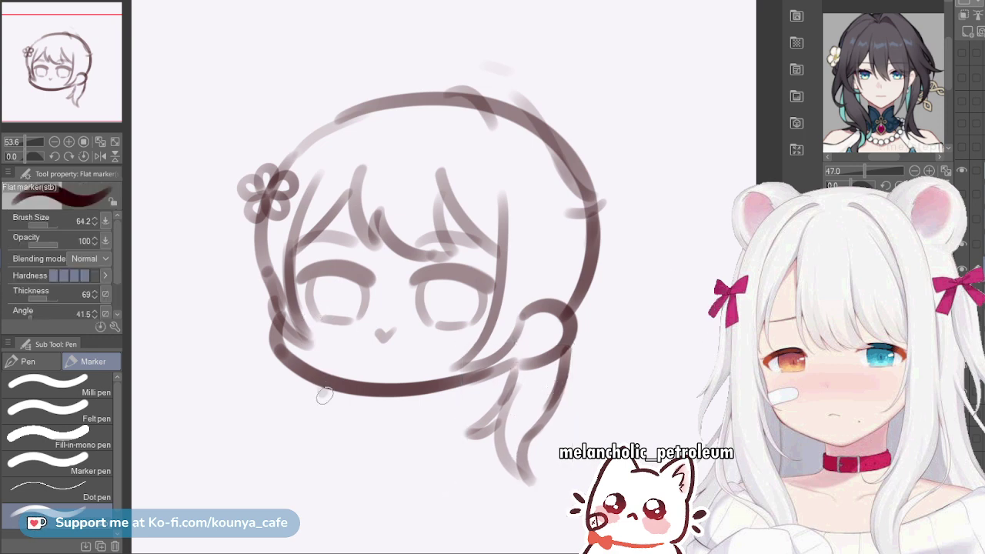
{"action": "left_click_drag", "start_coordinate": [309, 377], "coordinate": [347, 463]}
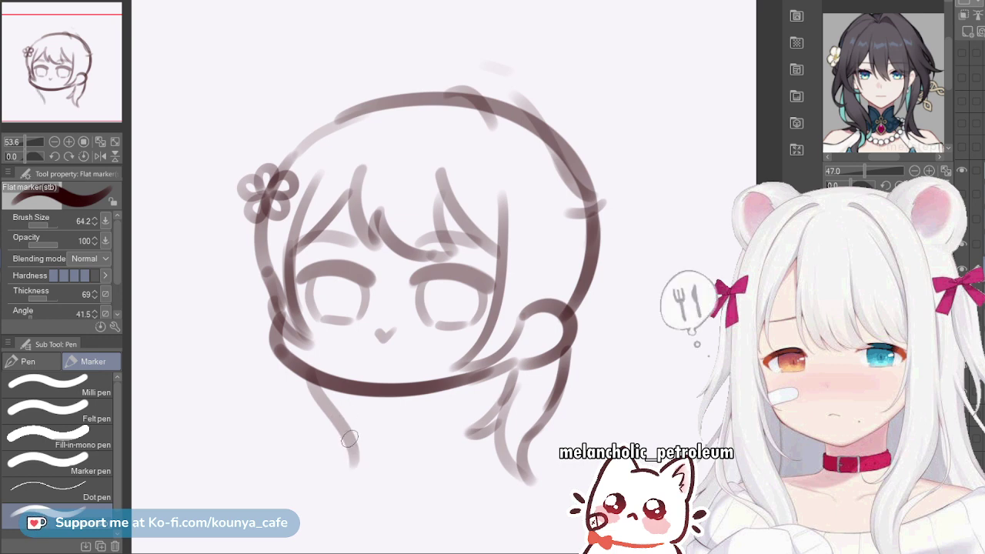
{"action": "left_click_drag", "start_coordinate": [356, 465], "coordinate": [323, 497]}
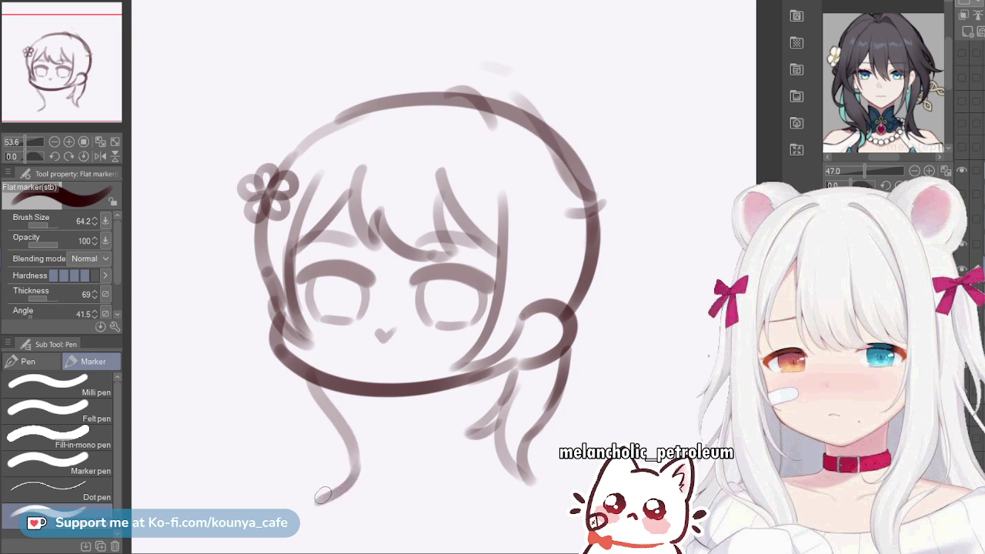
{"action": "key", "text": "ctrl+z"}
{"action": "key", "text": "ctrl+z"}
Sketch the inner line of a lock hanging below the left side of the jaw, curving down and sweeping outward at its end
{"action": "mouse_move", "coordinate": [312, 377]}
{"action": "left_mouse_down"}
{"action": "mouse_move", "coordinate": [344, 454]}
{"action": "mouse_move", "coordinate": [339, 484]}
{"action": "left_mouse_up"}
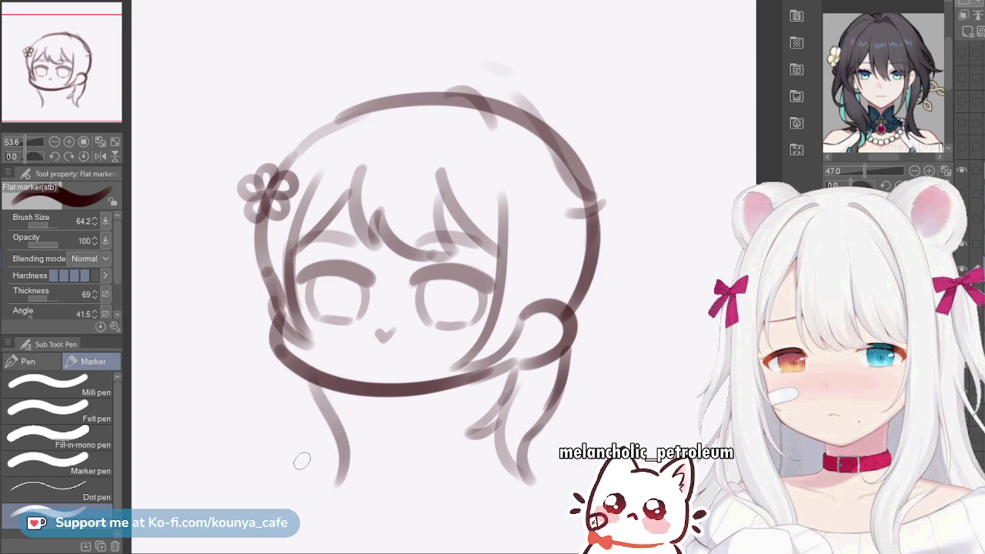
{"action": "mouse_move", "coordinate": [286, 438]}
{"action": "left_mouse_down"}
{"action": "mouse_move", "coordinate": [304, 489]}
{"action": "mouse_move", "coordinate": [285, 496]}
{"action": "mouse_move", "coordinate": [329, 469]}
{"action": "left_mouse_up"}
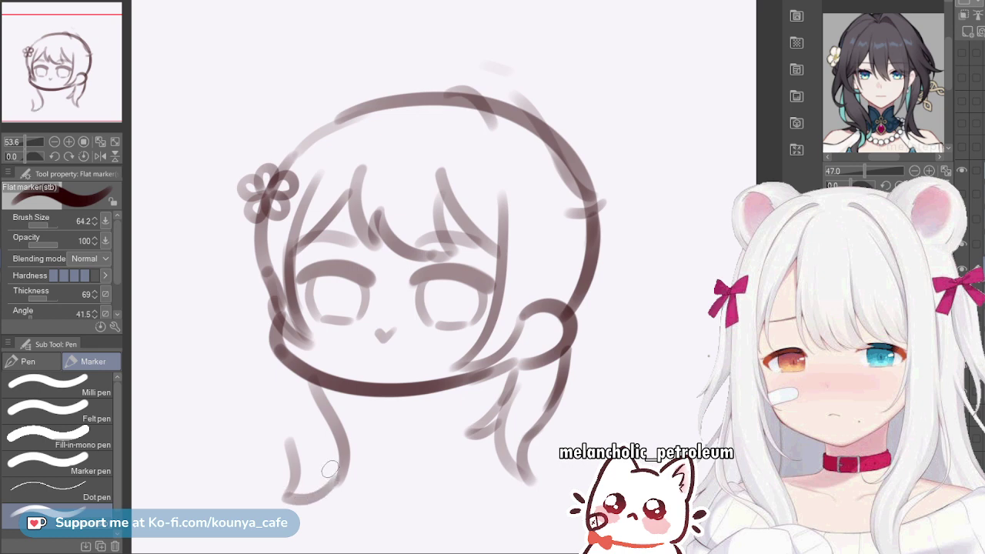
{"action": "key", "text": "ctrl+z"}
{"action": "key", "text": "ctrl+z"}
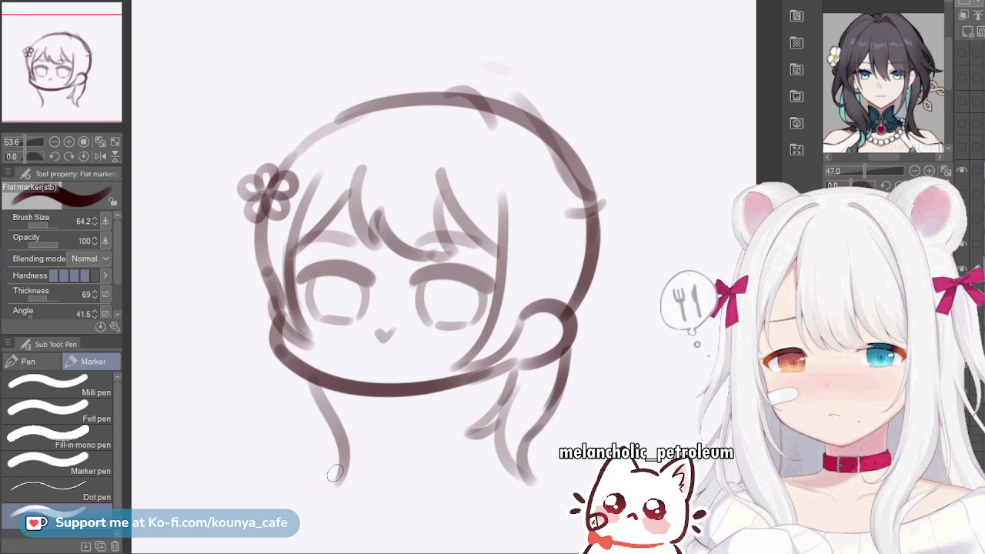
{"action": "left_click_drag", "start_coordinate": [330, 485], "coordinate": [302, 499]}
{"action": "key", "text": "ctrl+z"}
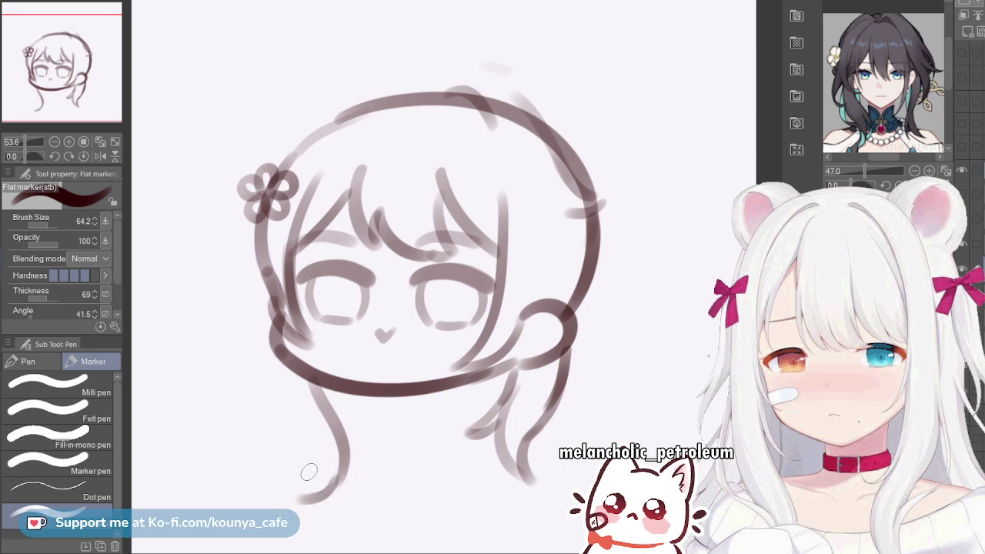
Sketch the notched tip of the left hanging lock and its outer line running down from beside the jaw
{"action": "left_click_drag", "start_coordinate": [296, 451], "coordinate": [286, 498]}
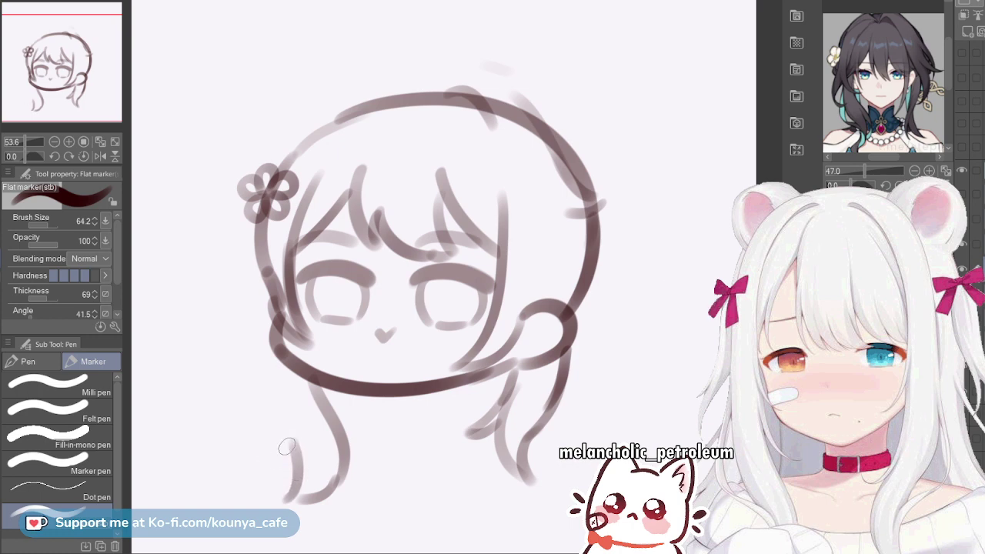
{"action": "left_click_drag", "start_coordinate": [282, 460], "coordinate": [273, 419]}
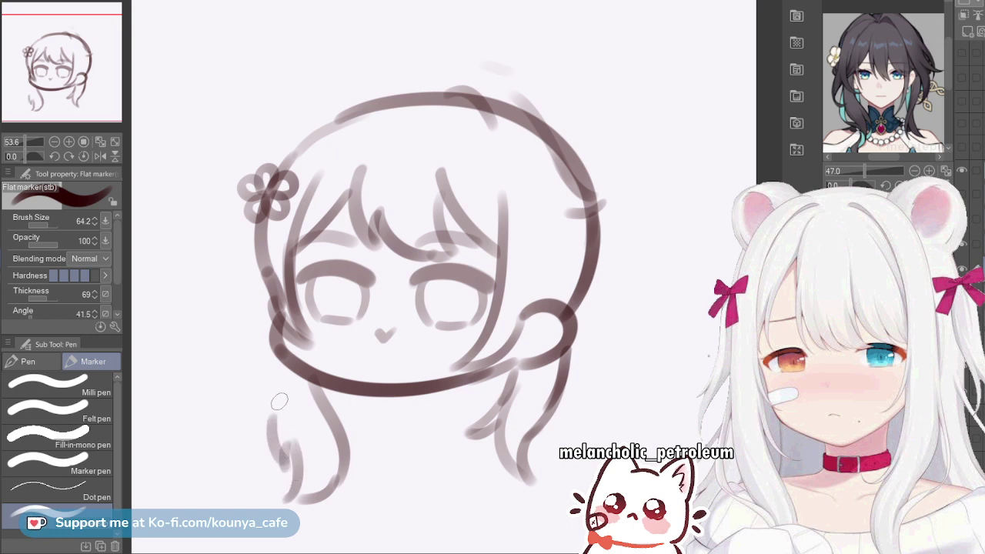
{"action": "key", "text": "ctrl+z"}
{"action": "left_click_drag", "start_coordinate": [266, 351], "coordinate": [268, 444]}
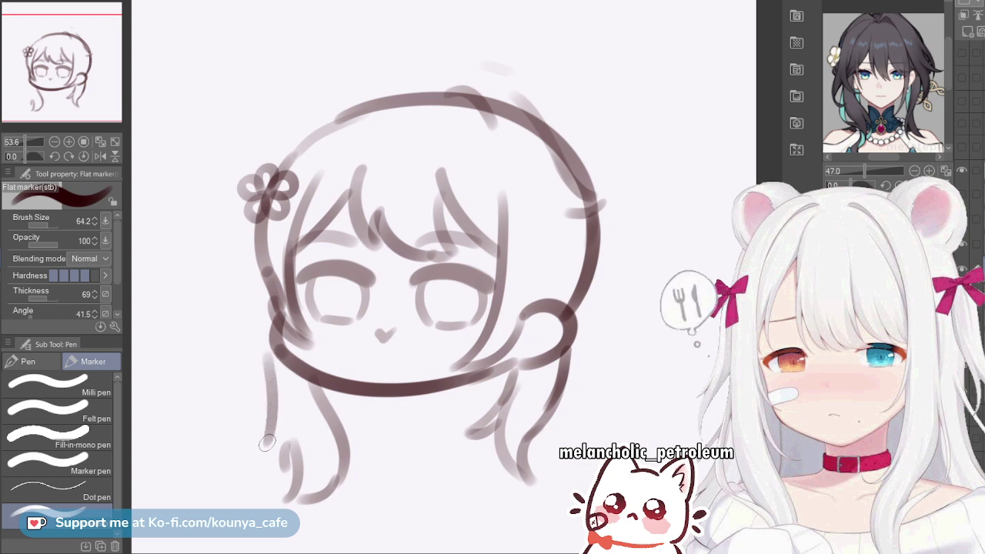
{"action": "key", "text": "ctrl+z"}
{"action": "mouse_move", "coordinate": [255, 356]}
{"action": "left_mouse_down"}
{"action": "mouse_move", "coordinate": [262, 409]}
{"action": "mouse_move", "coordinate": [277, 412]}
{"action": "mouse_move", "coordinate": [271, 404]}
{"action": "mouse_move", "coordinate": [281, 457]}
{"action": "left_mouse_up"}
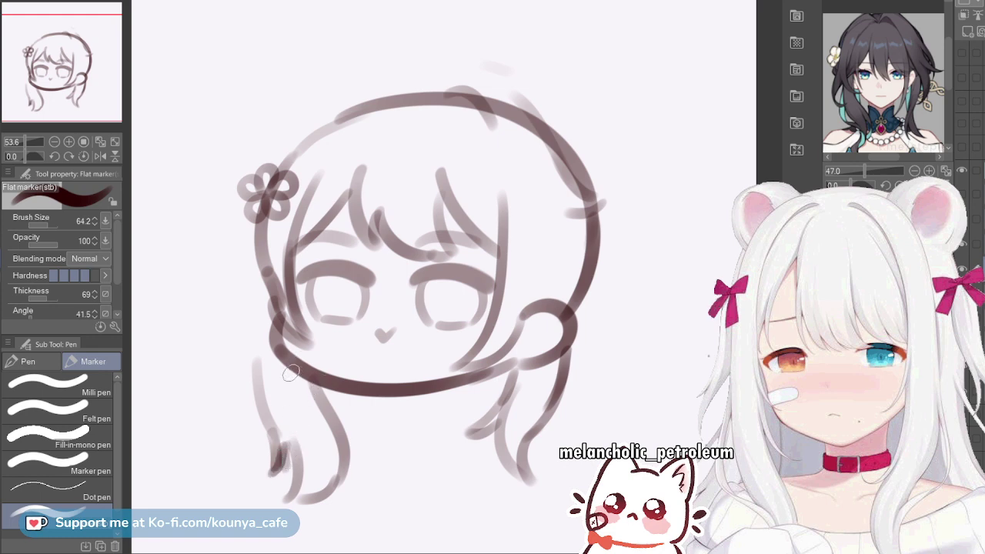
Darken the upper part of the left lock's inner line and extend it up into the jaw outline
{"action": "left_click_drag", "start_coordinate": [292, 371], "coordinate": [337, 417]}
{"action": "key", "text": "ctrl+z"}
{"action": "left_click_drag", "start_coordinate": [300, 361], "coordinate": [332, 410]}
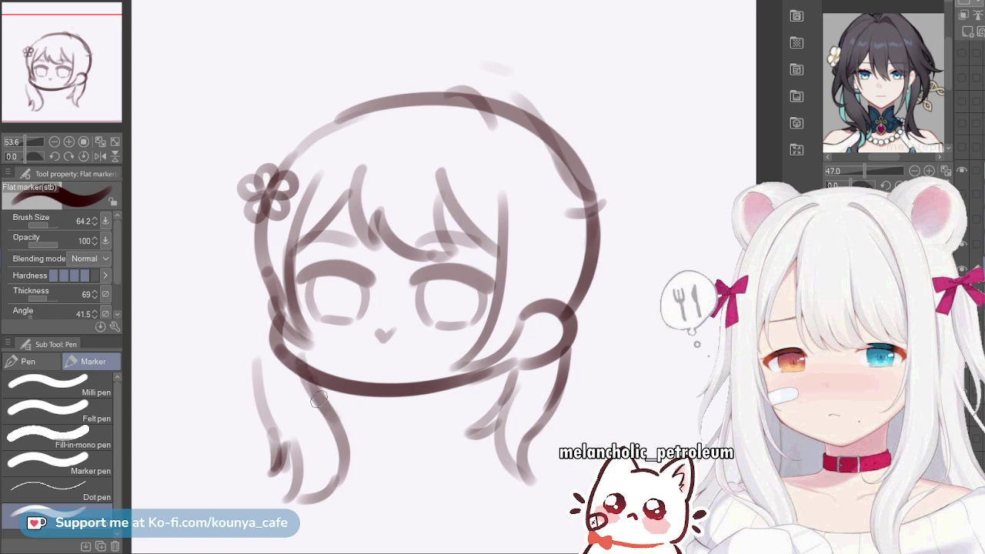
{"action": "key", "text": "ctrl+z"}
{"action": "left_click_drag", "start_coordinate": [297, 372], "coordinate": [329, 414]}
{"action": "key", "text": "ctrl+z"}
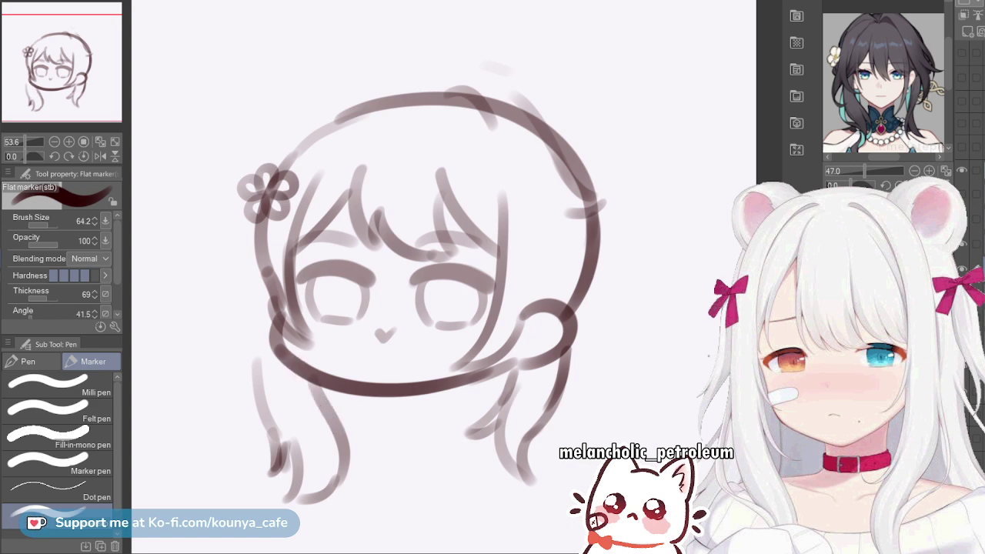
{"action": "left_click_drag", "start_coordinate": [285, 357], "coordinate": [321, 406]}
{"action": "key", "text": "ctrl+z"}
{"action": "left_click_drag", "start_coordinate": [305, 370], "coordinate": [330, 415]}
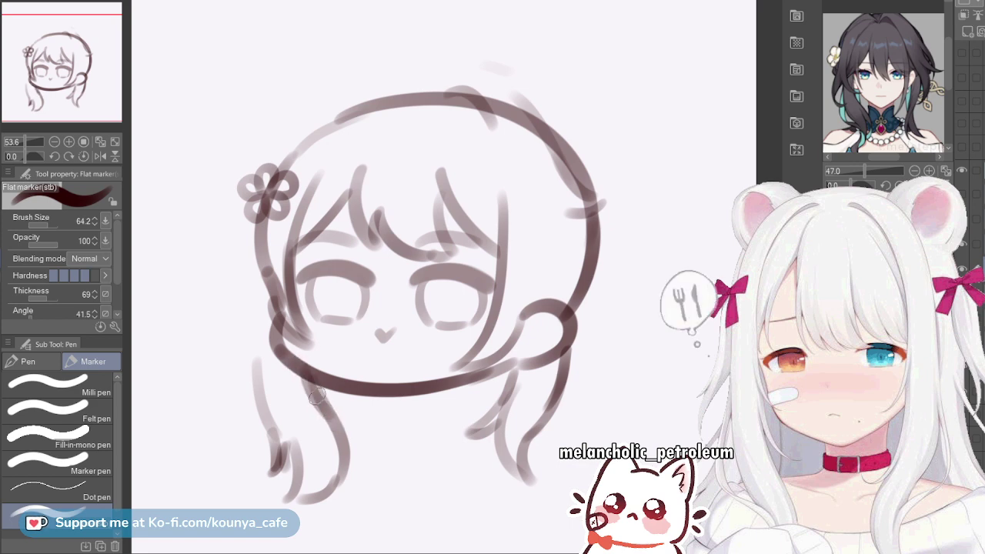
Lasso the left hanging lock, shift it slightly to the right with a transform, and clear the selection
{"action": "key", "text": "m"}
{"action": "mouse_move", "coordinate": [265, 327]}
{"action": "left_mouse_down"}
{"action": "mouse_move", "coordinate": [369, 431]}
{"action": "mouse_move", "coordinate": [308, 334]}
{"action": "left_mouse_up"}
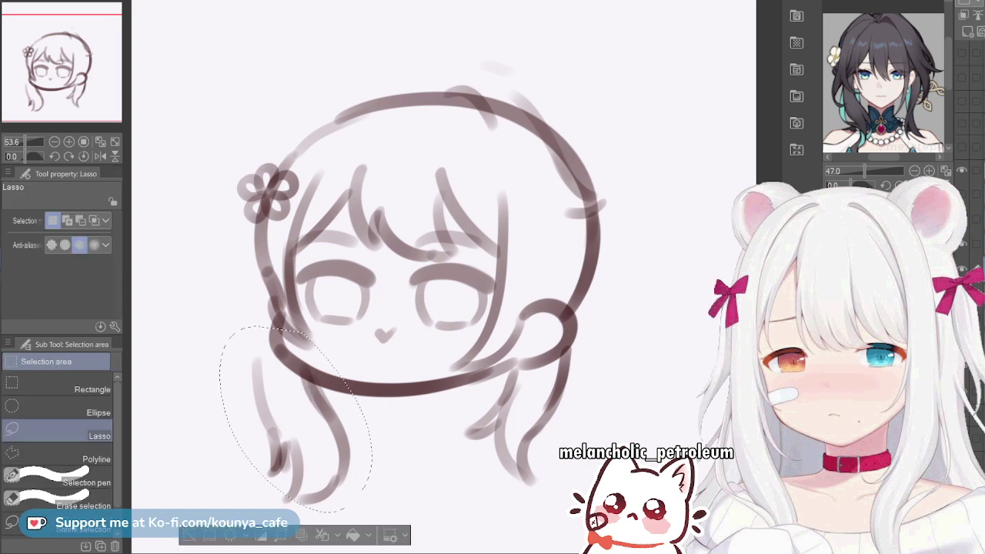
{"action": "key", "text": "ctrl+t"}
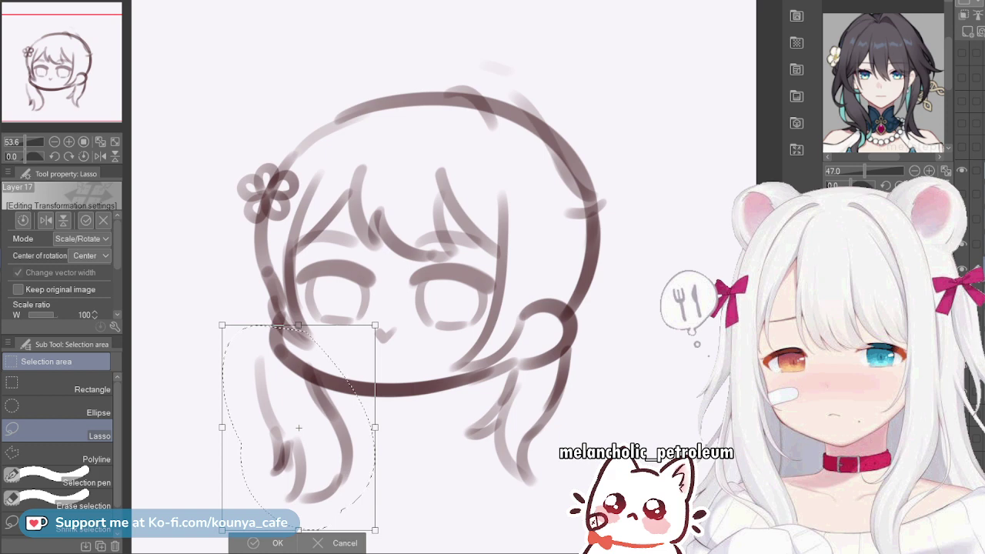
{"action": "key", "text": "Return"}
{"action": "key", "text": "p"}
{"action": "key", "text": "ctrl+d"}
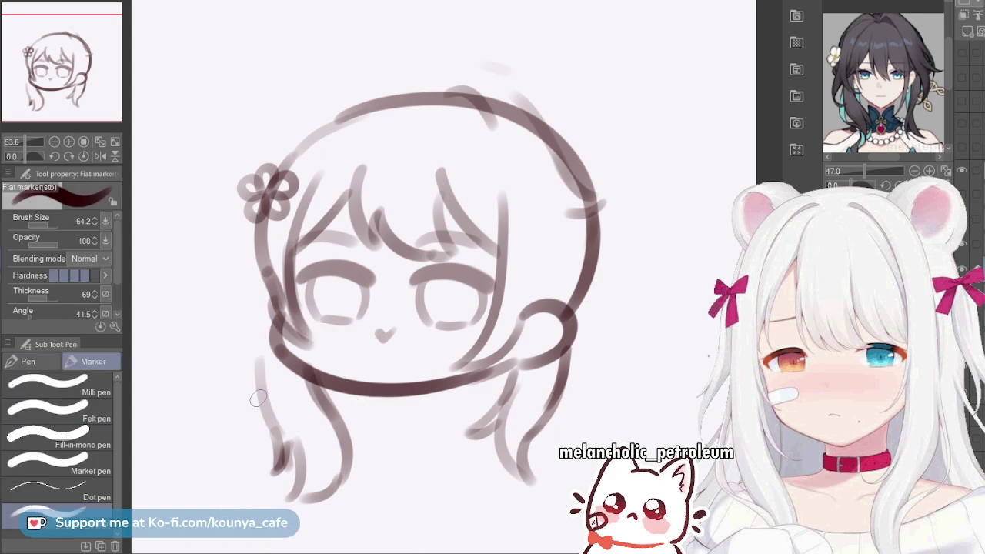
Darken the outer line of the left hanging lock from its top to just above the tip
{"action": "left_click_drag", "start_coordinate": [255, 351], "coordinate": [279, 433]}
{"action": "key", "text": "ctrl+z"}
{"action": "left_click_drag", "start_coordinate": [254, 351], "coordinate": [276, 414]}
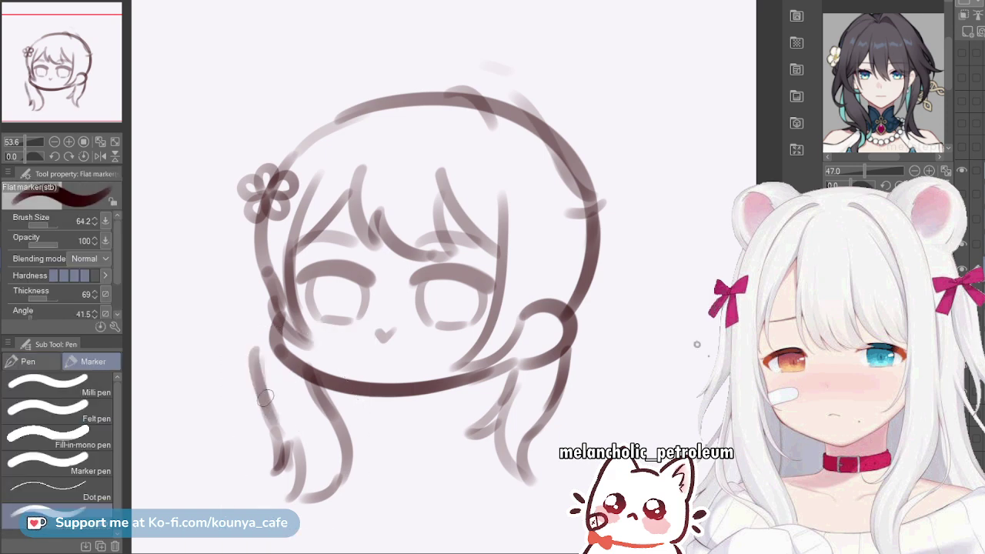
{"action": "key", "text": "ctrl+z"}
{"action": "left_click_drag", "start_coordinate": [255, 362], "coordinate": [278, 431]}
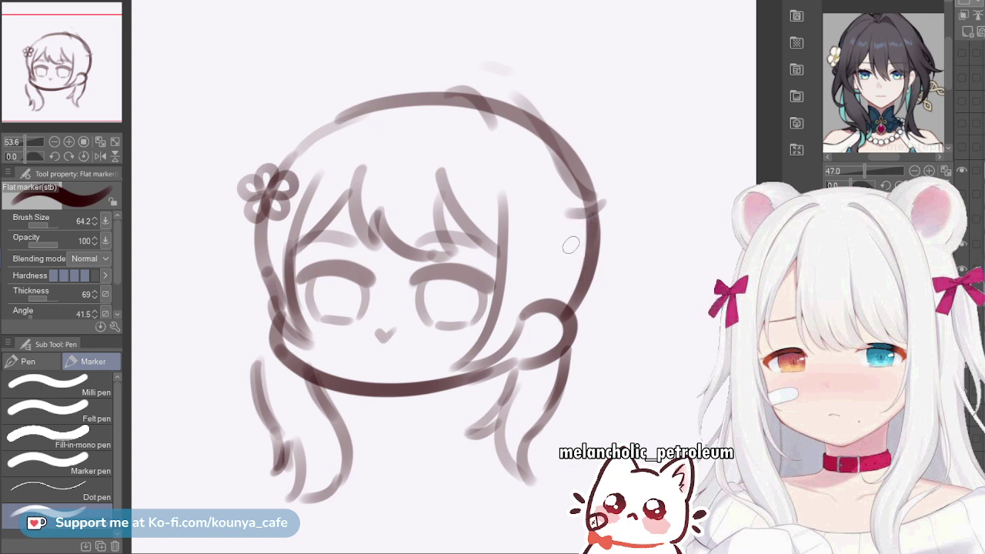
{"action": "mouse_move", "coordinate": [531, 310]}
{"action": "left_mouse_down"}
{"action": "mouse_move", "coordinate": [554, 347]}
{"action": "mouse_move", "coordinate": [578, 356]}
{"action": "left_mouse_up"}
{"action": "key", "text": "ctrl+z"}
{"action": "left_click_drag", "start_coordinate": [528, 314], "coordinate": [583, 369]}
{"action": "key", "text": "ctrl+z"}
{"action": "mouse_move", "coordinate": [531, 311]}
{"action": "left_mouse_down"}
{"action": "mouse_move", "coordinate": [541, 347]}
{"action": "mouse_move", "coordinate": [575, 374]}
{"action": "left_mouse_up"}
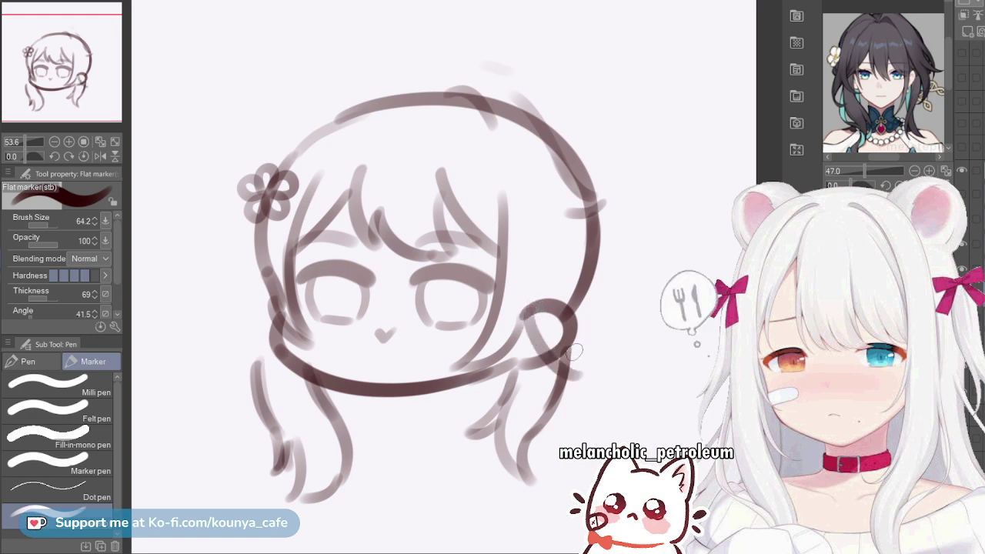
{"action": "left_click_drag", "start_coordinate": [591, 217], "coordinate": [575, 308]}
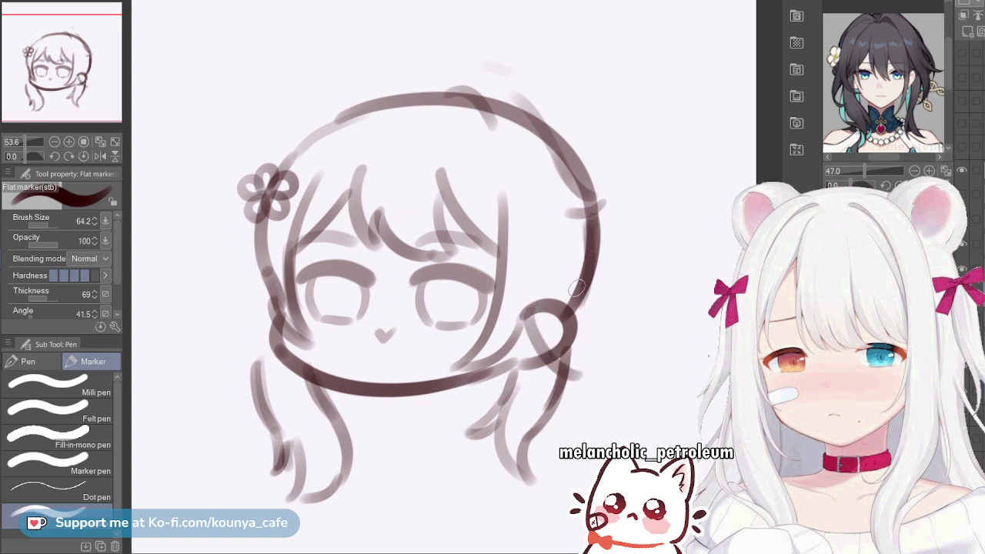
{"action": "key", "text": "ctrl+z"}
{"action": "left_click_drag", "start_coordinate": [594, 203], "coordinate": [574, 389]}
{"action": "key", "text": "ctrl+z"}
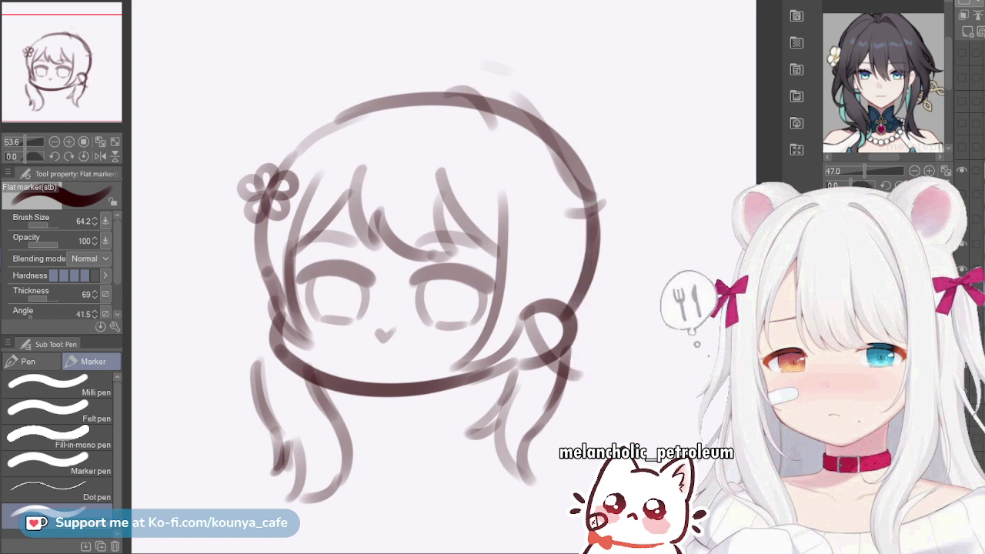
{"action": "key", "text": "ctrl+z"}
{"action": "left_click_drag", "start_coordinate": [528, 317], "coordinate": [581, 391]}
{"action": "key", "text": "ctrl+z"}
{"action": "mouse_move", "coordinate": [535, 325]}
{"action": "left_mouse_down"}
{"action": "mouse_move", "coordinate": [597, 388]}
{"action": "mouse_move", "coordinate": [598, 305]}
{"action": "left_mouse_up"}
{"action": "key", "text": "ctrl+z"}
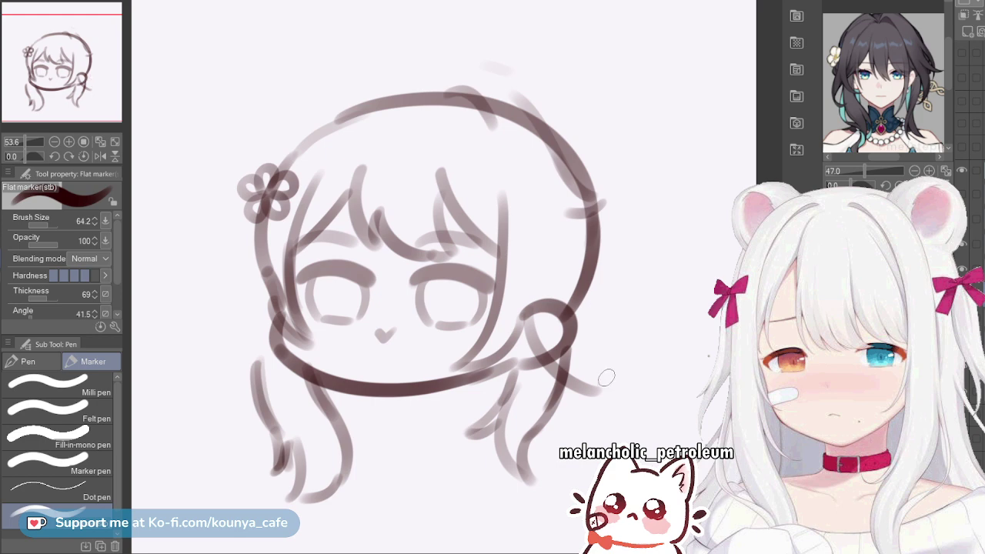
{"action": "mouse_move", "coordinate": [613, 381]}
{"action": "left_mouse_down"}
{"action": "mouse_move", "coordinate": [586, 317]}
{"action": "mouse_move", "coordinate": [590, 301]}
{"action": "left_mouse_up"}
{"action": "key", "text": "ctrl+z"}
{"action": "key", "text": "ctrl+z"}
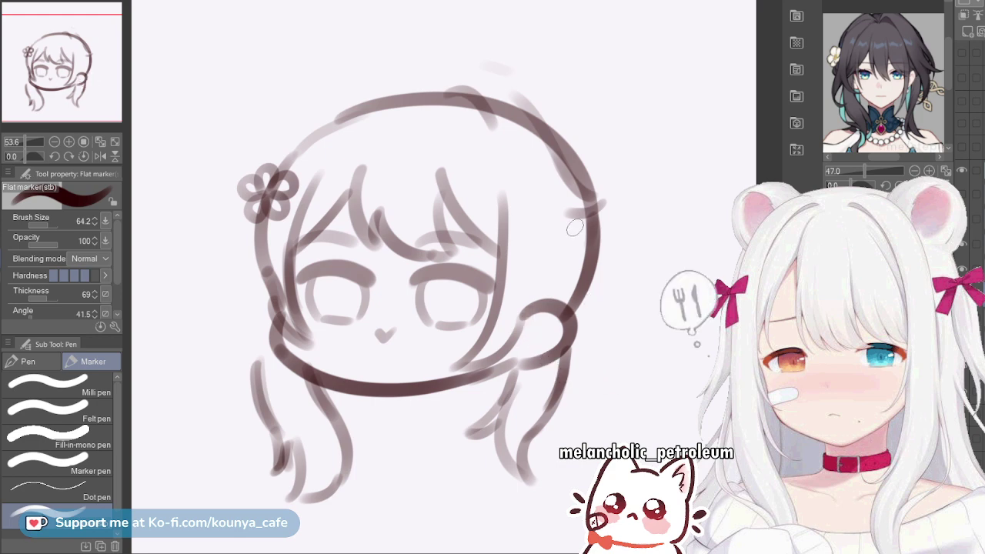
{"action": "left_click_drag", "start_coordinate": [574, 214], "coordinate": [570, 297]}
{"action": "key", "text": "ctrl+z"}
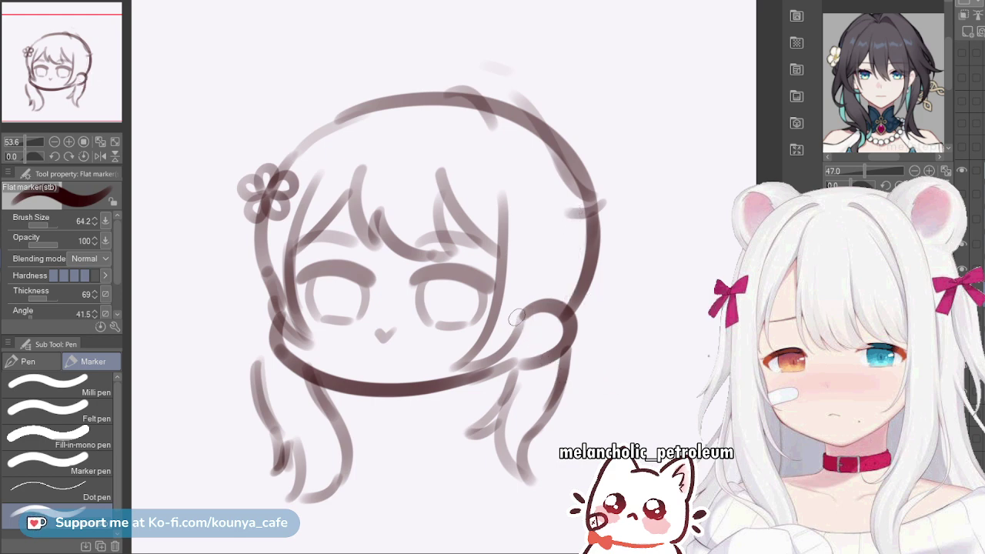
Thicken the lower end of the right side lock and sketch a strand curving from it across the ear and outward below
{"action": "left_click_drag", "start_coordinate": [516, 318], "coordinate": [466, 362]}
{"action": "key", "text": "ctrl+z"}
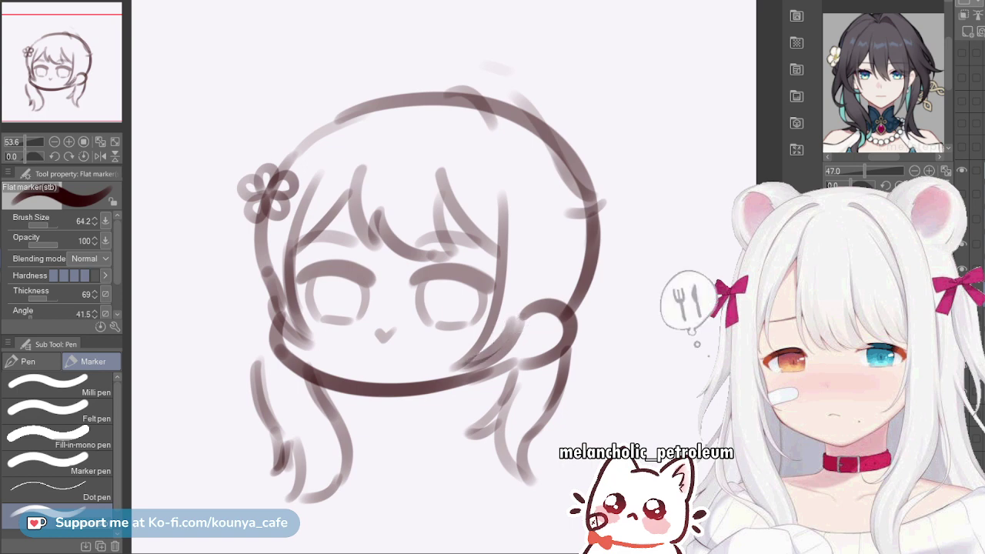
{"action": "left_click_drag", "start_coordinate": [515, 317], "coordinate": [587, 375]}
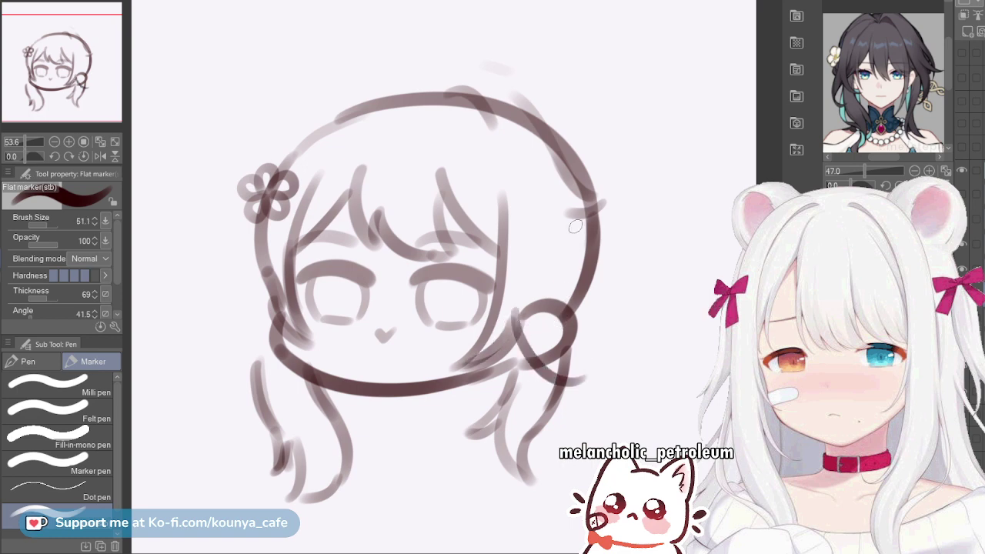
Sketch a hair line just inside the right head outline down toward the ear, thickening it with the marker at size 65.5
{"action": "left_click_drag", "start_coordinate": [576, 207], "coordinate": [570, 294]}
{"action": "key", "text": "ctrl+z"}
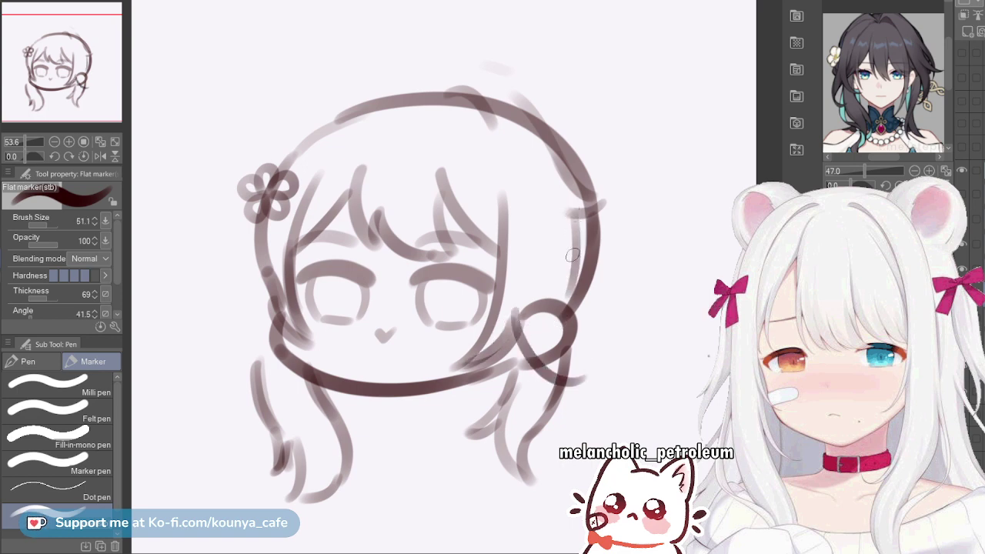
{"action": "key", "text": "]"}
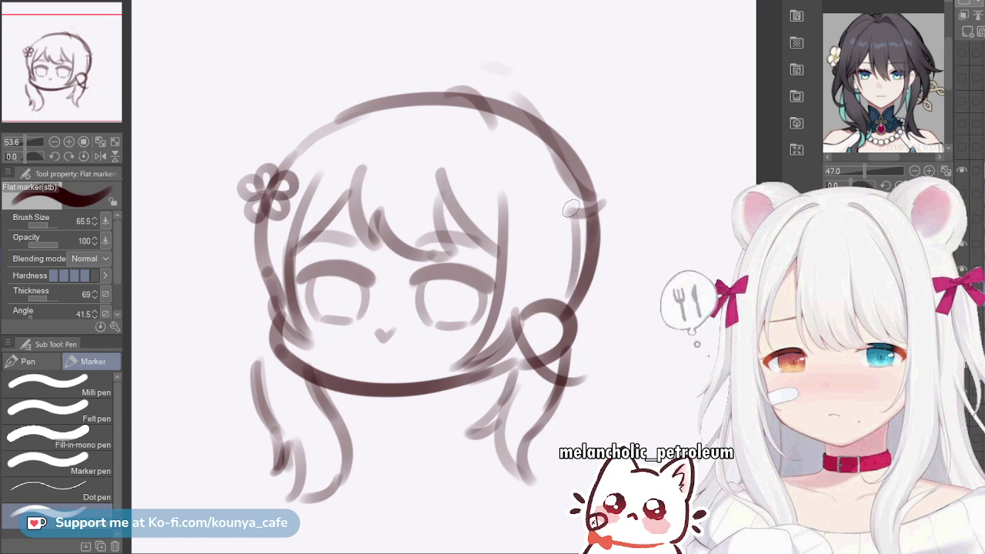
{"action": "mouse_move", "coordinate": [571, 209]}
{"action": "left_mouse_down"}
{"action": "mouse_move", "coordinate": [568, 298]}
{"action": "mouse_move", "coordinate": [593, 381]}
{"action": "left_mouse_up"}
{"action": "key", "text": "ctrl+z"}
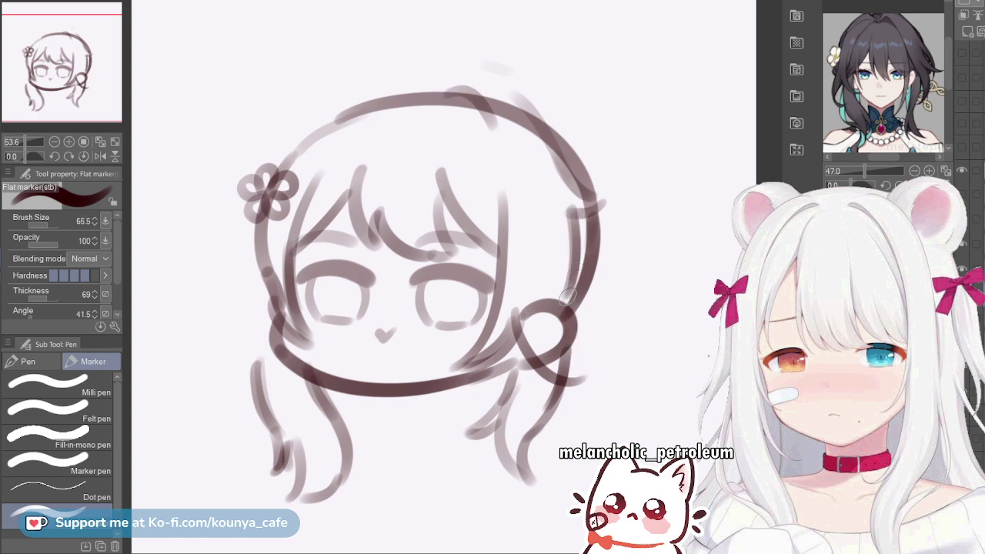
Continue the right hair line past the ear into an outward flick and darken the lower strand that meets its tip
{"action": "left_click_drag", "start_coordinate": [568, 299], "coordinate": [602, 379]}
{"action": "key", "text": "ctrl+z"}
{"action": "left_click_drag", "start_coordinate": [570, 301], "coordinate": [603, 376]}
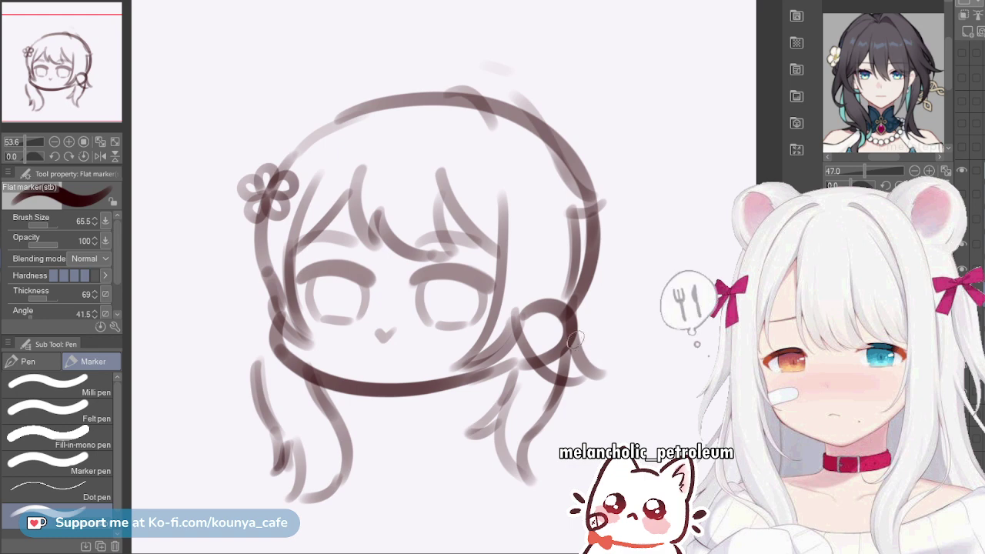
{"action": "mouse_move", "coordinate": [516, 324]}
{"action": "left_mouse_down"}
{"action": "mouse_move", "coordinate": [526, 356]}
{"action": "mouse_move", "coordinate": [596, 389]}
{"action": "left_mouse_up"}
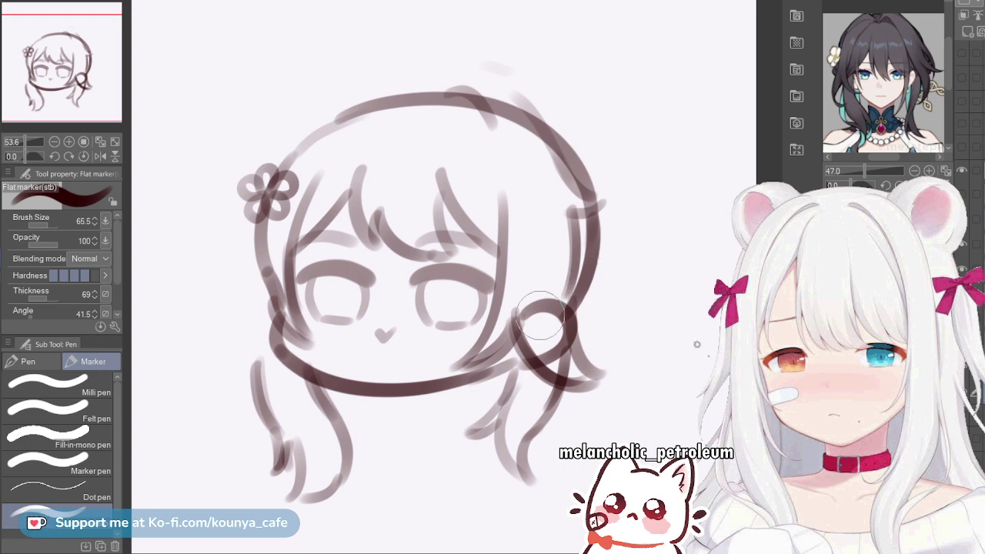
Erase the ear circle and fade the top of the head outline with the soft eraser at size 616
{"action": "mouse_move", "coordinate": [531, 295]}
{"action": "left_mouse_down"}
{"action": "mouse_move", "coordinate": [542, 340]}
{"action": "mouse_move", "coordinate": [529, 321]}
{"action": "mouse_move", "coordinate": [548, 356]}
{"action": "mouse_move", "coordinate": [533, 300]}
{"action": "left_mouse_up"}
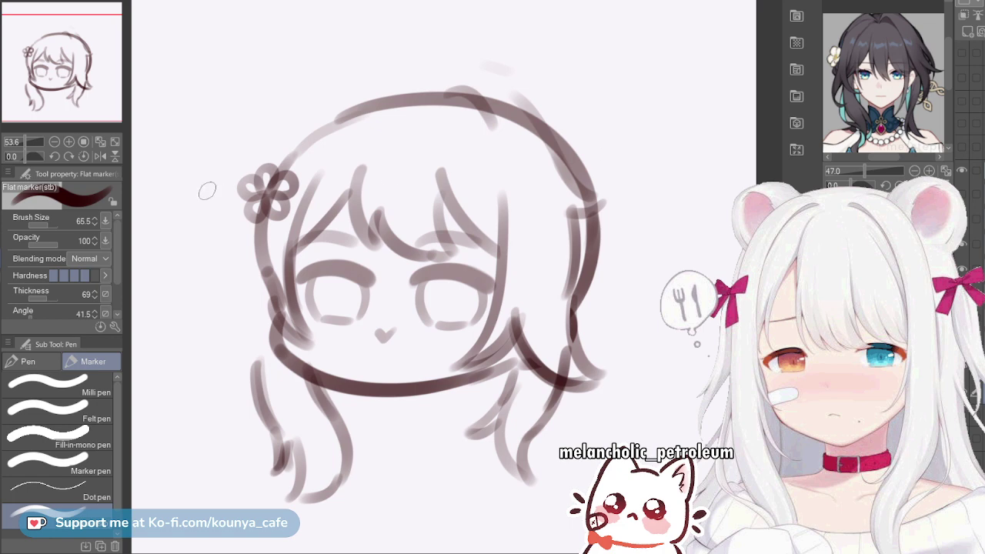
{"action": "key", "text": "e"}
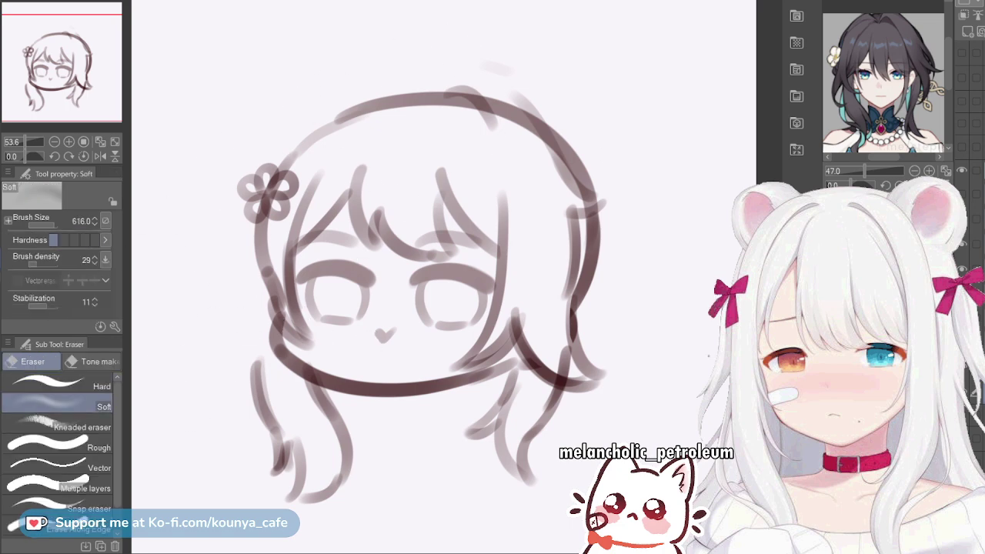
{"action": "mouse_move", "coordinate": [374, 73]}
{"action": "left_mouse_down"}
{"action": "mouse_move", "coordinate": [576, 107]}
{"action": "mouse_move", "coordinate": [608, 195]}
{"action": "left_mouse_up"}
{"action": "mouse_move", "coordinate": [432, 68]}
{"action": "left_mouse_down"}
{"action": "mouse_move", "coordinate": [299, 87]}
{"action": "mouse_move", "coordinate": [544, 104]}
{"action": "mouse_move", "coordinate": [585, 177]}
{"action": "mouse_move", "coordinate": [617, 207]}
{"action": "mouse_move", "coordinate": [597, 192]}
{"action": "mouse_move", "coordinate": [589, 161]}
{"action": "left_mouse_up"}
{"action": "scroll", "coordinate": [607, 177], "scroll_direction": "down", "scroll_amount": 1}
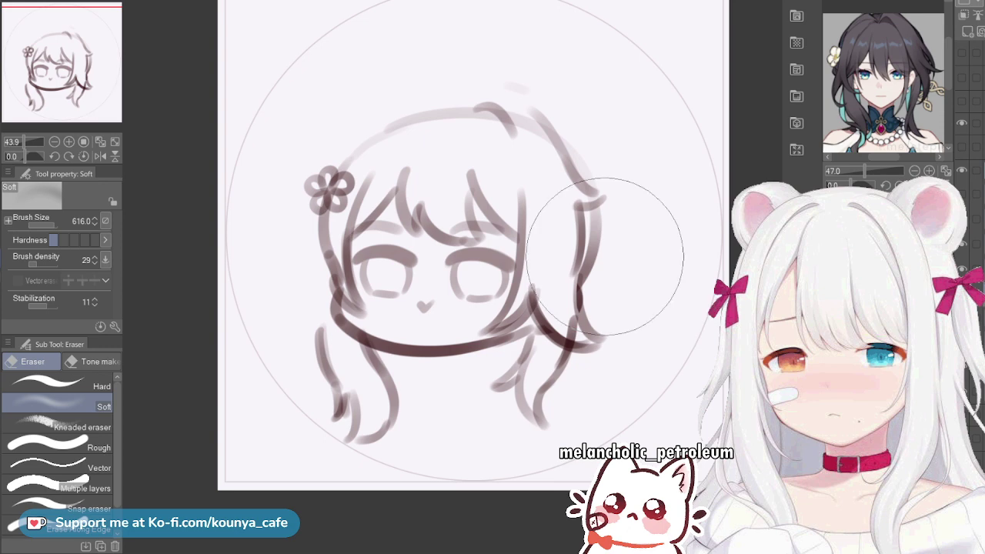
Sketch a hair strand from the left of the crown curving down toward the flower side, narrowing the marker to size 54
{"action": "key", "text": "p"}
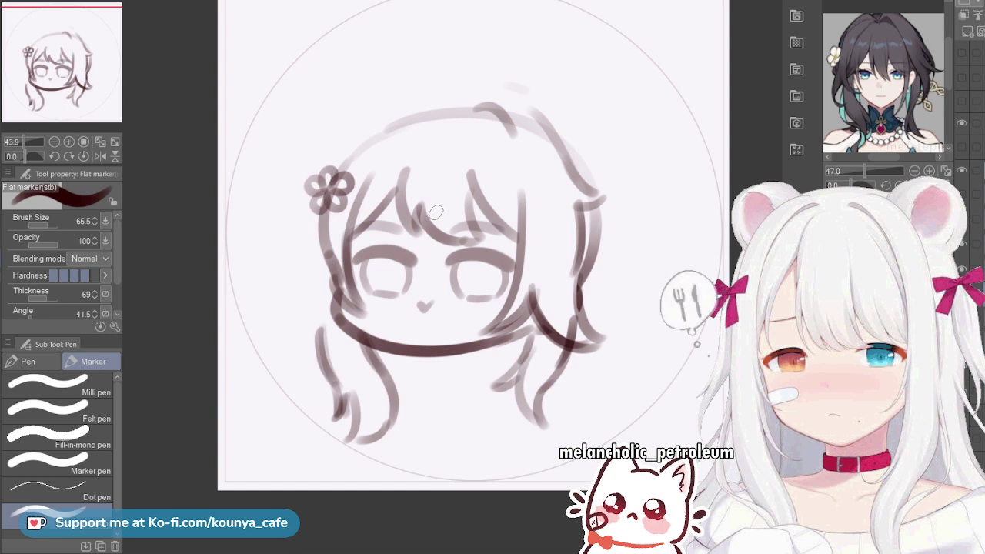
{"action": "left_click_drag", "start_coordinate": [490, 212], "coordinate": [494, 236]}
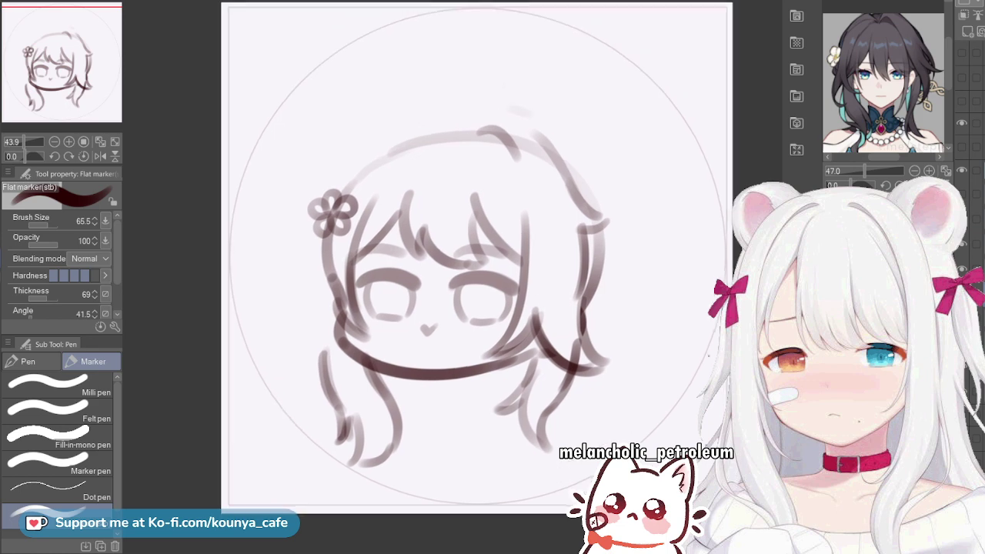
{"action": "scroll", "coordinate": [495, 236], "scroll_direction": "up", "scroll_amount": 2}
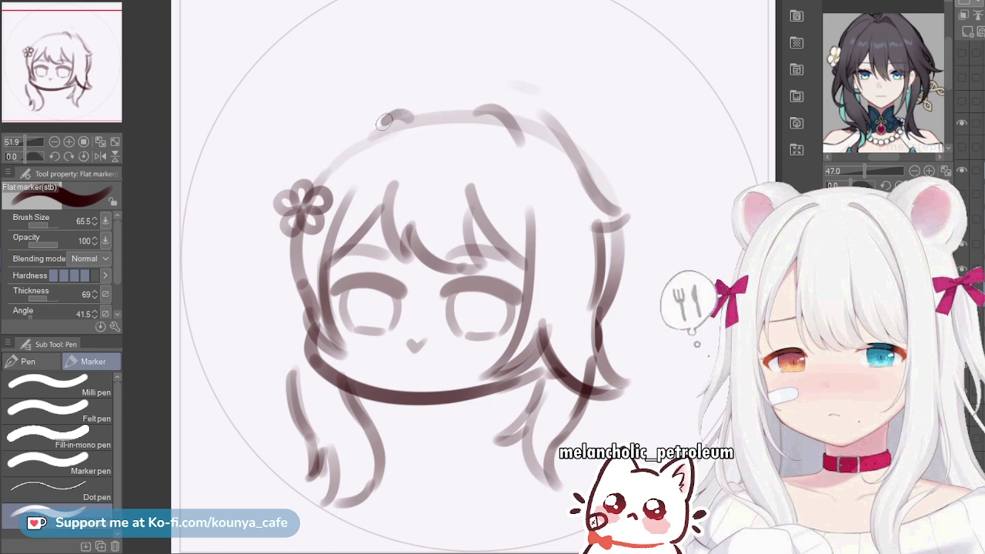
{"action": "left_click_drag", "start_coordinate": [412, 114], "coordinate": [352, 186]}
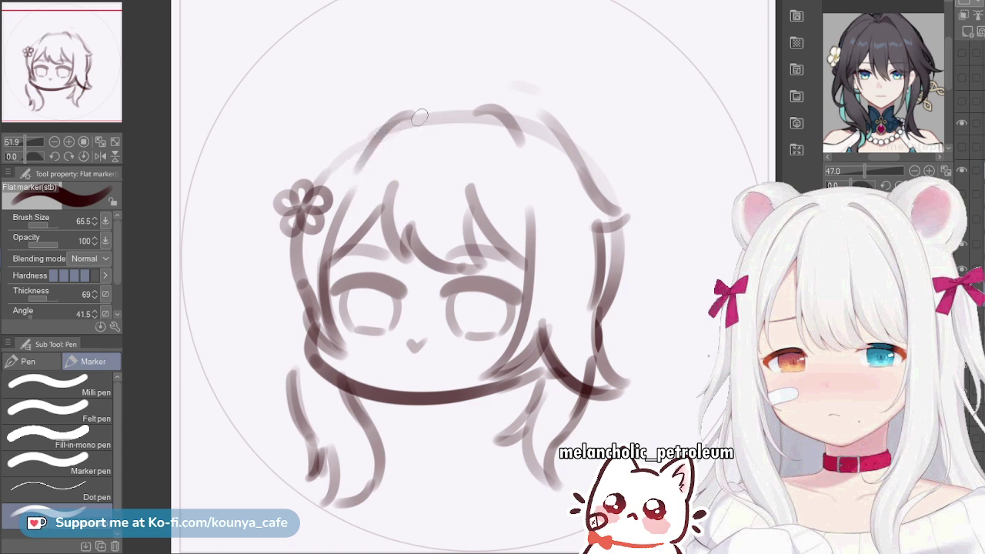
{"action": "key", "text": "ctrl+z"}
{"action": "left_click_drag", "start_coordinate": [415, 113], "coordinate": [359, 169]}
{"action": "key", "text": "ctrl+z"}
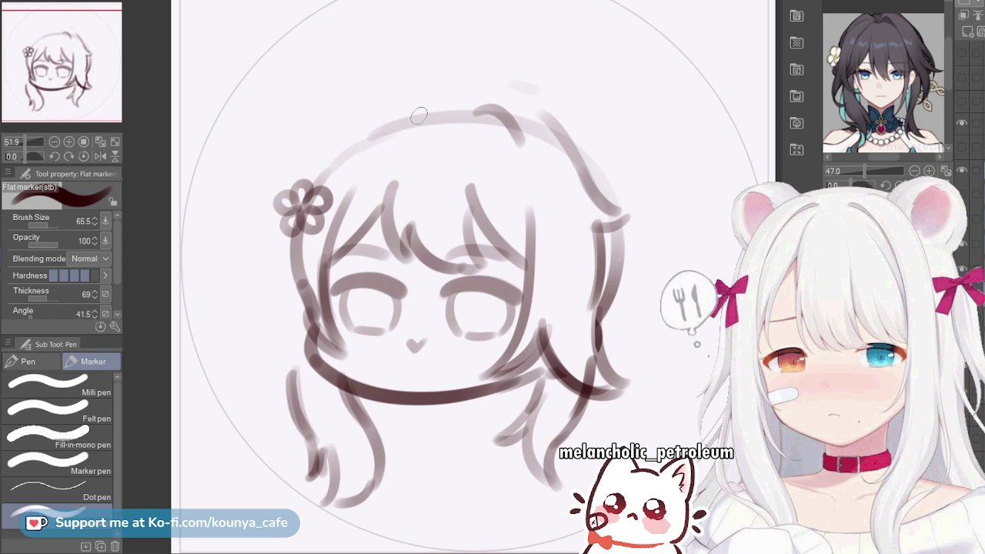
{"action": "key", "text": "bracketleft"}
{"action": "left_click_drag", "start_coordinate": [418, 115], "coordinate": [358, 165]}
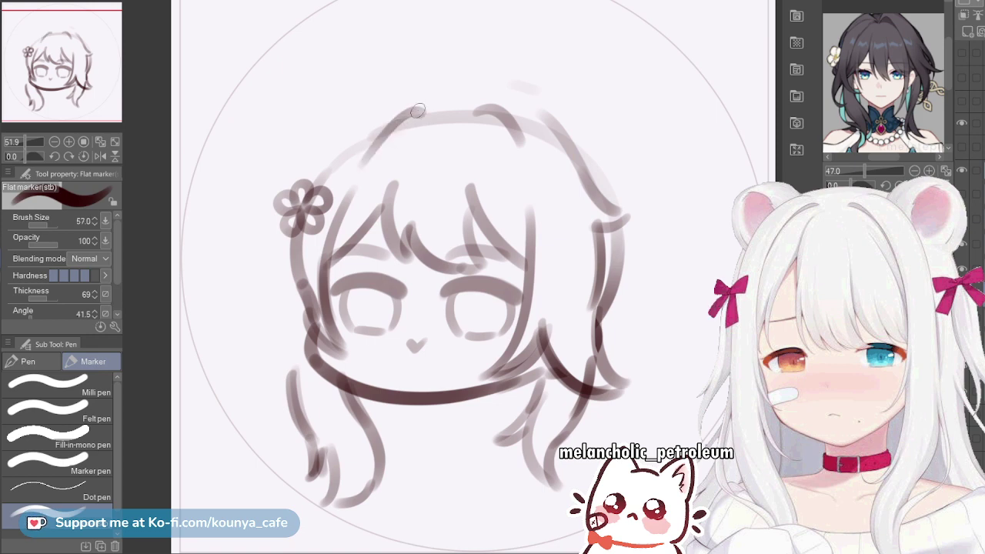
{"action": "left_click_drag", "start_coordinate": [412, 112], "coordinate": [424, 112]}
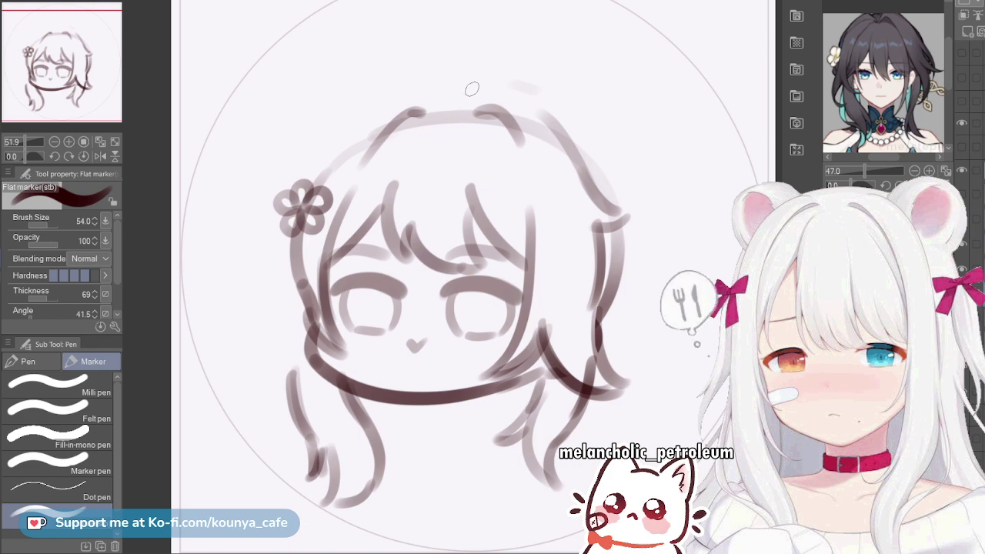
Squash the bangs and hair strokes slightly by lowering their upper edge with a scale transform
{"action": "key", "text": "ctrl+t"}
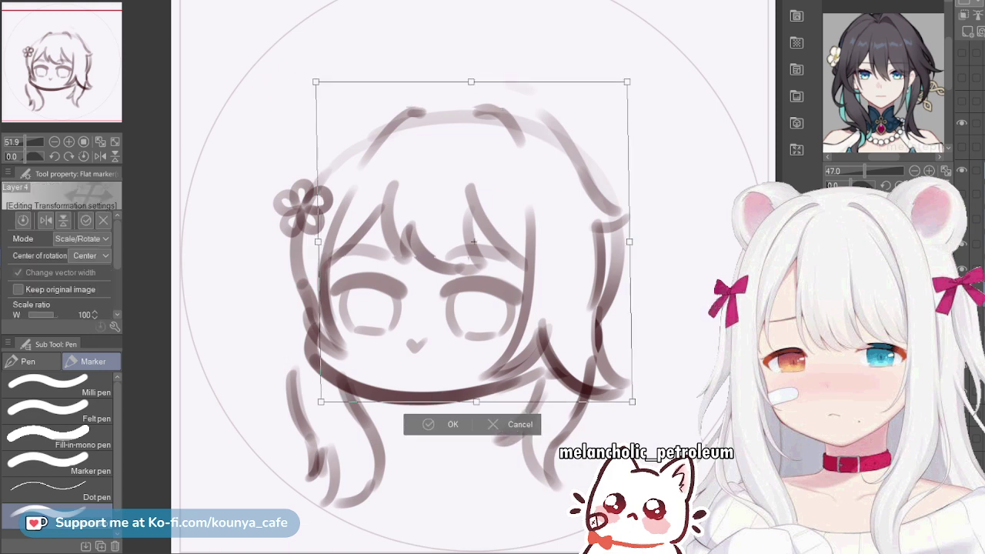
{"action": "left_click_drag", "start_coordinate": [470, 86], "coordinate": [471, 90]}
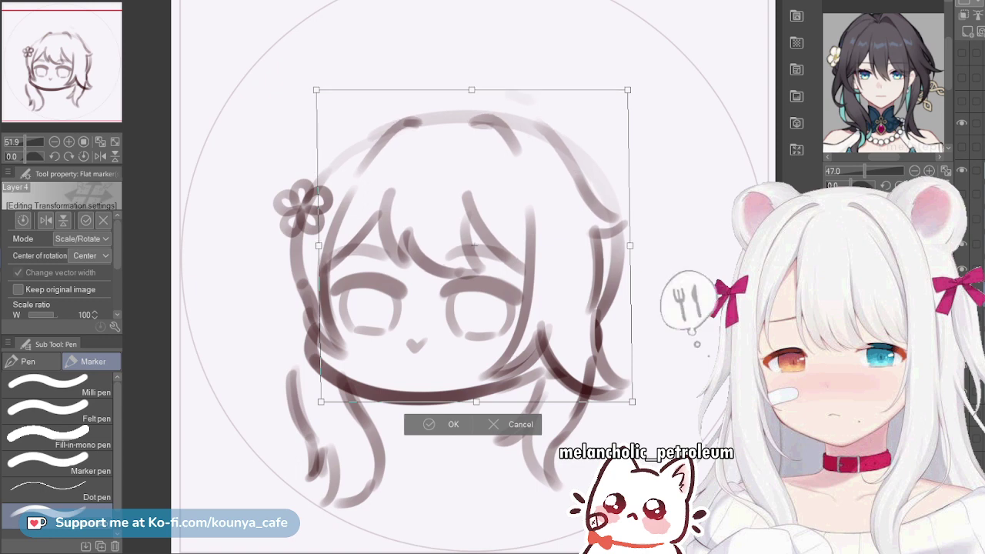
{"action": "left_click_drag", "start_coordinate": [472, 90], "coordinate": [471, 92]}
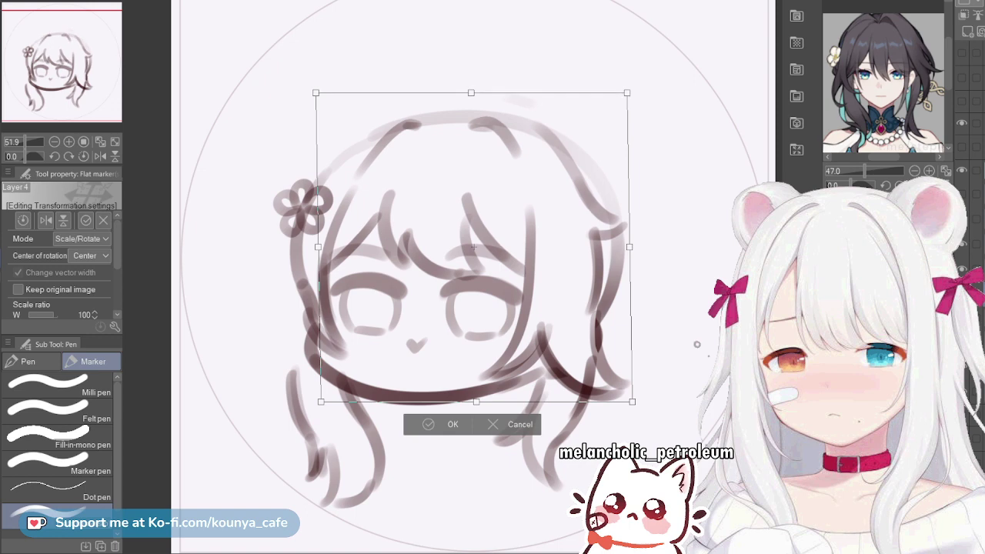
{"action": "key", "text": "Return"}
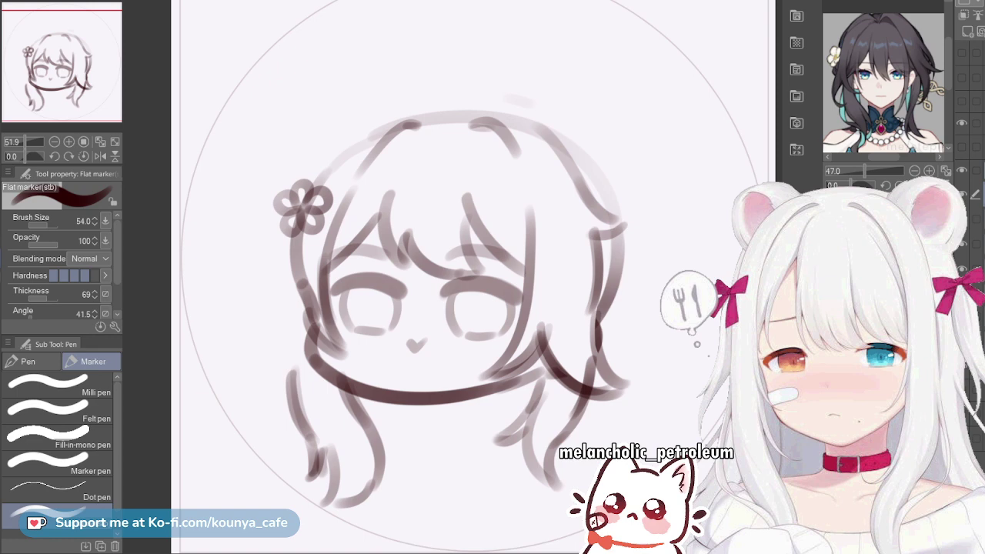
{"action": "key", "text": "ctrl+z"}
{"action": "key", "text": "ctrl+z"}
{"action": "key", "text": "ctrl+z"}
{"action": "key", "text": "ctrl+z"}
{"action": "key", "text": "ctrl+z"}
{"action": "key", "text": "ctrl+z"}
{"action": "key", "text": "ctrl+z"}
{"action": "key", "text": "ctrl+z"}
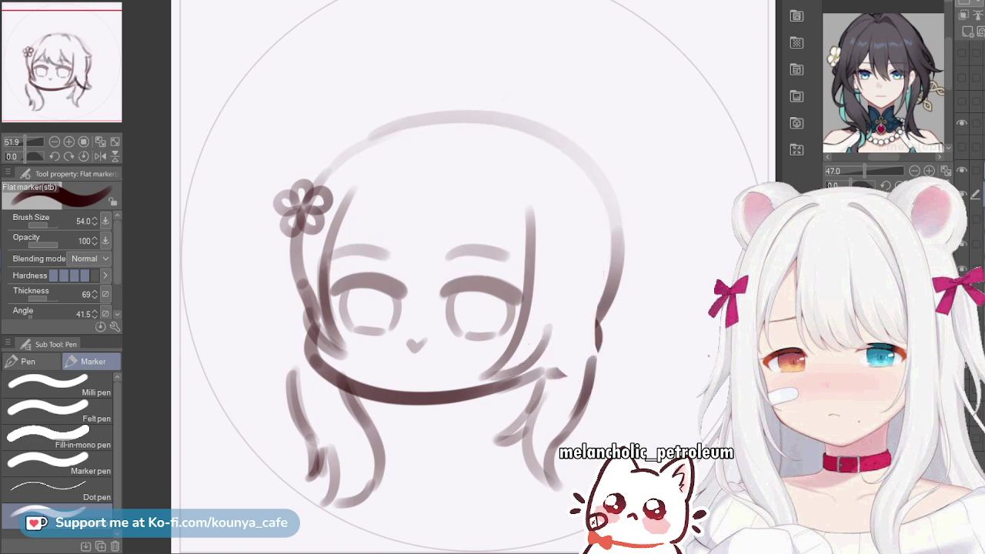
{"action": "key", "text": "ctrl+y"}
{"action": "key", "text": "ctrl+y"}
{"action": "key", "text": "ctrl+y"}
{"action": "key", "text": "ctrl+y"}
{"action": "key", "text": "ctrl+y"}
{"action": "key", "text": "ctrl+y"}
{"action": "key", "text": "ctrl+y"}
{"action": "key", "text": "ctrl+y"}
{"action": "left_click", "coordinate": [961, 220]}
{"action": "left_click", "coordinate": [962, 219]}
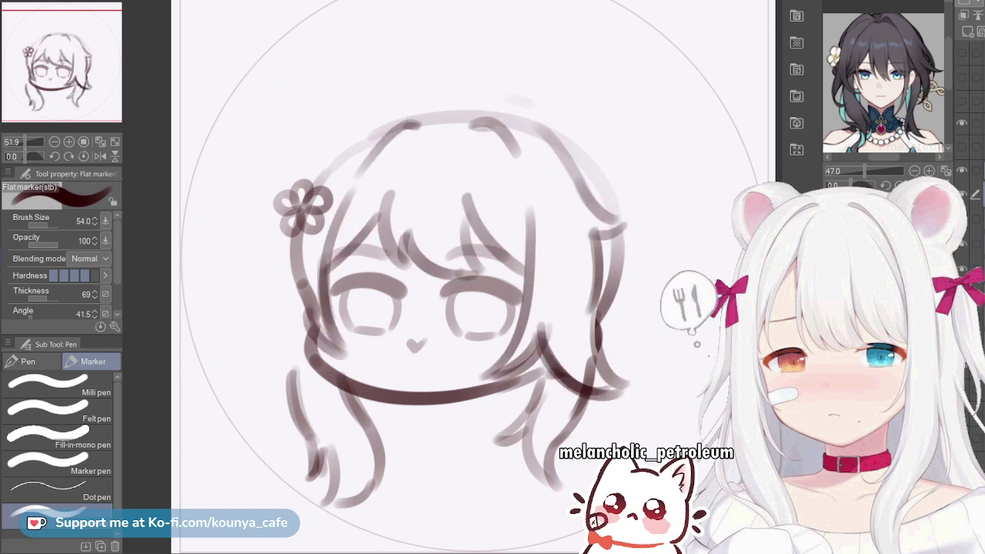
Sketch an open round hair bun outline above the right side of the head on the next layer down
{"action": "left_click", "coordinate": [982, 220]}
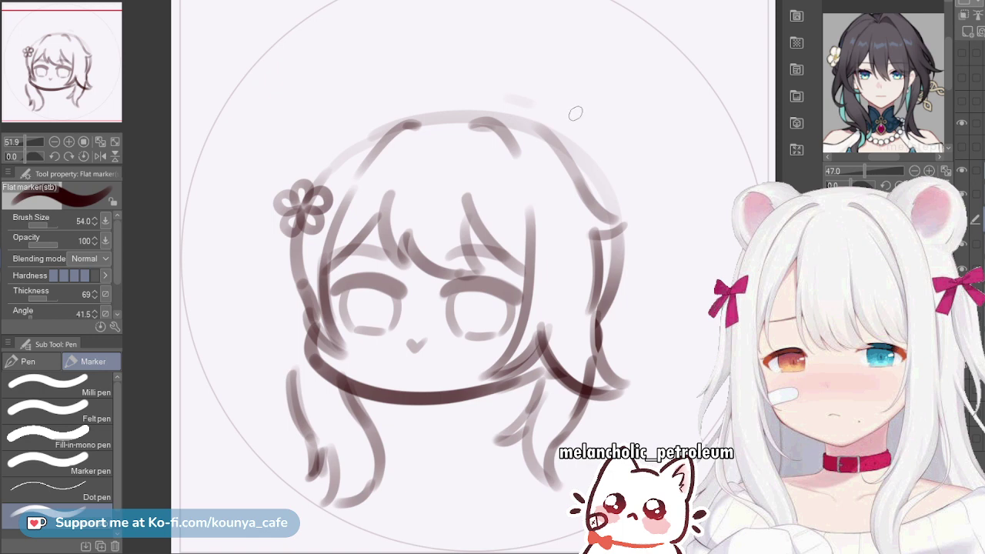
{"action": "mouse_move", "coordinate": [577, 117]}
{"action": "left_mouse_down"}
{"action": "mouse_move", "coordinate": [605, 105]}
{"action": "mouse_move", "coordinate": [586, 113]}
{"action": "mouse_move", "coordinate": [597, 103]}
{"action": "left_mouse_up"}
{"action": "key", "text": "ctrl+z"}
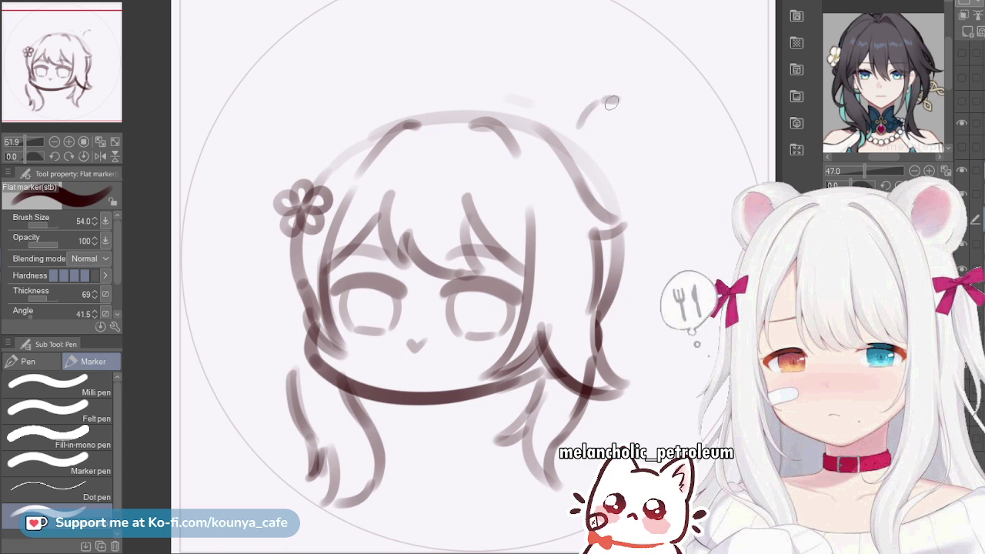
{"action": "mouse_move", "coordinate": [597, 100]}
{"action": "left_mouse_down"}
{"action": "mouse_move", "coordinate": [638, 109]}
{"action": "mouse_move", "coordinate": [627, 103]}
{"action": "mouse_move", "coordinate": [650, 141]}
{"action": "left_mouse_up"}
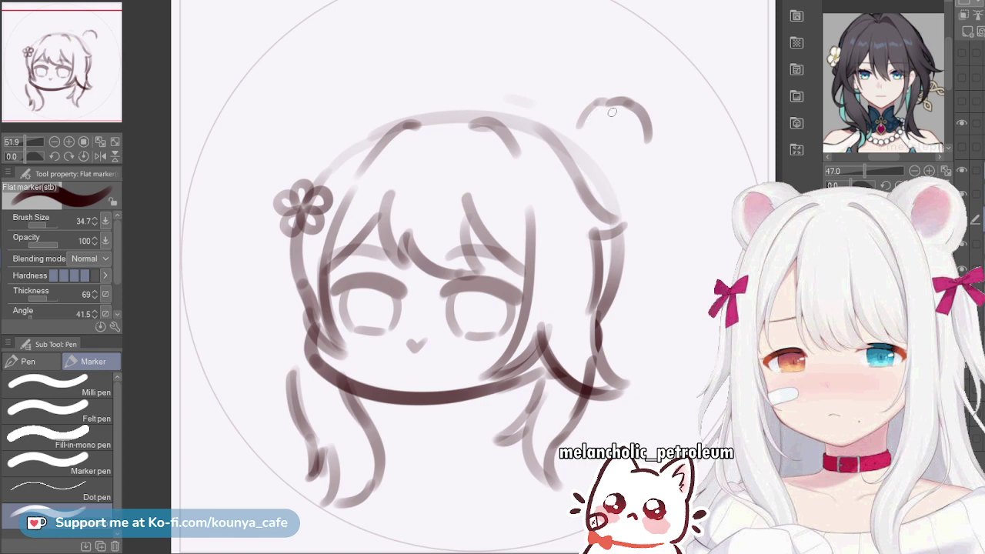
{"action": "key", "text": "bracketleft"}
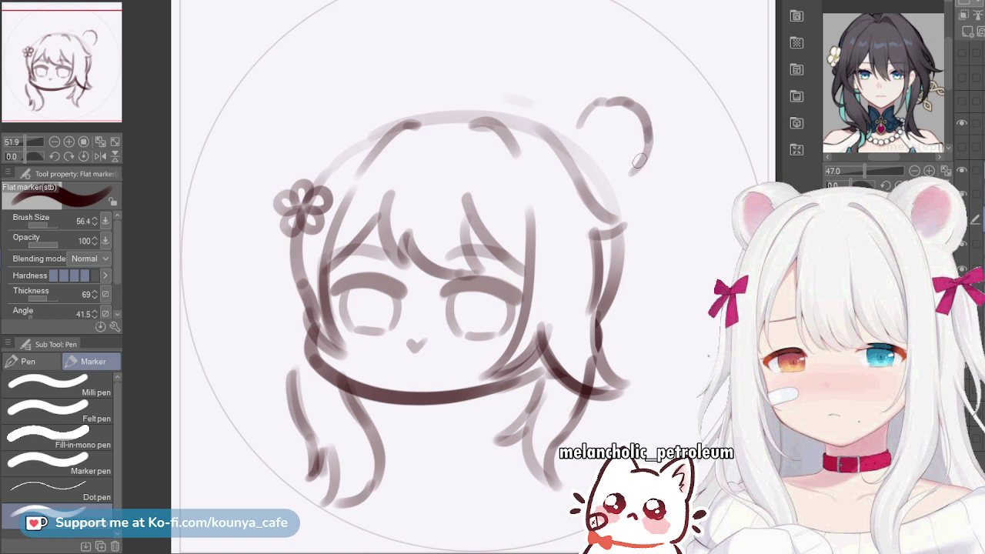
{"action": "left_click_drag", "start_coordinate": [649, 132], "coordinate": [625, 168]}
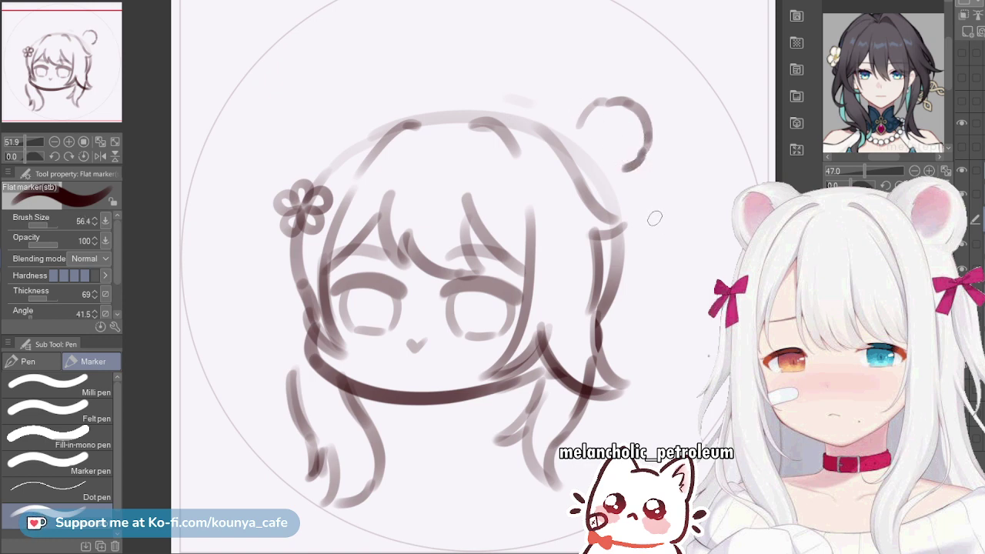
Move the bun outline slightly upward, scale its width to 107 percent and tilt it a little clockwise
{"action": "key", "text": "ctrl+t"}
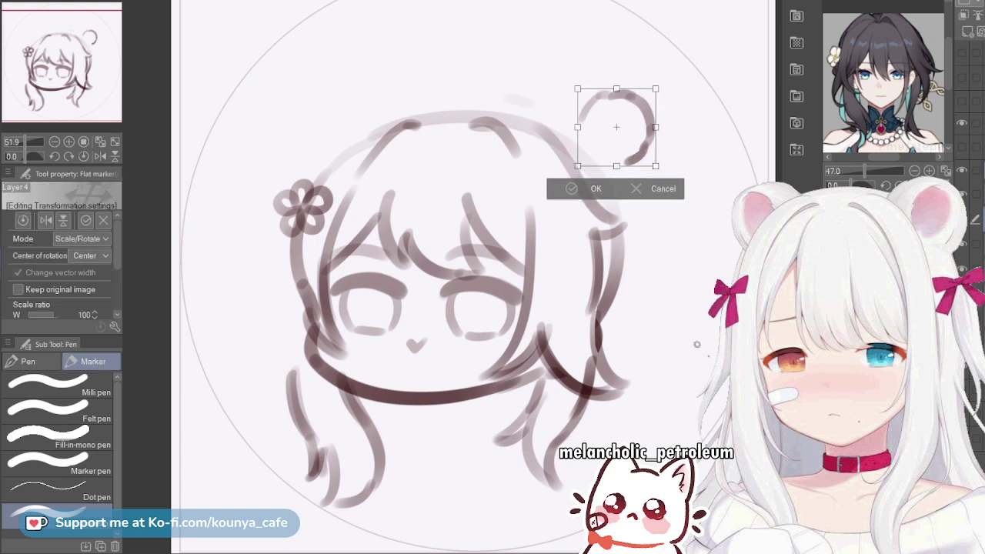
{"action": "left_click_drag", "start_coordinate": [655, 127], "coordinate": [622, 117]}
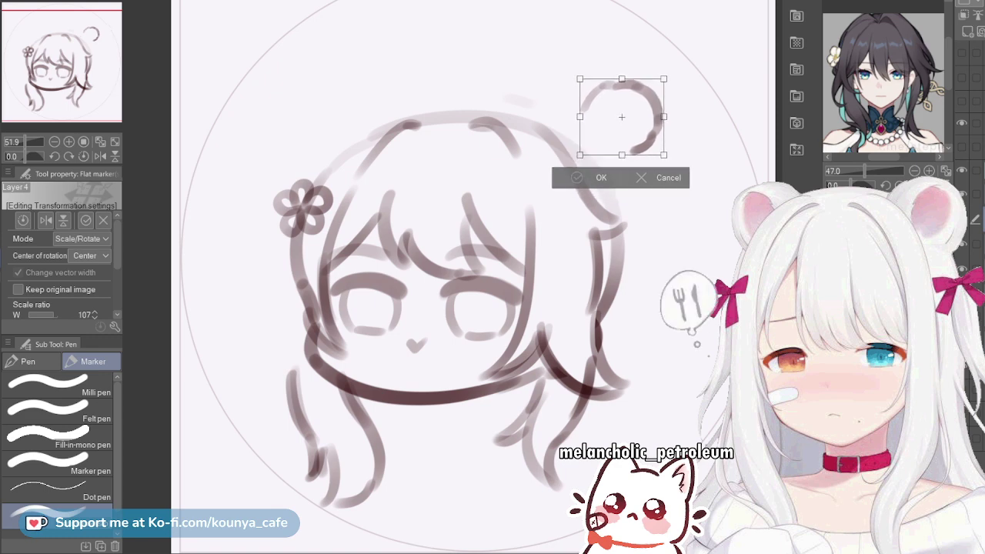
{"action": "left_click", "coordinate": [596, 178]}
{"action": "scroll", "coordinate": [676, 157], "scroll_direction": "down", "scroll_amount": 2}
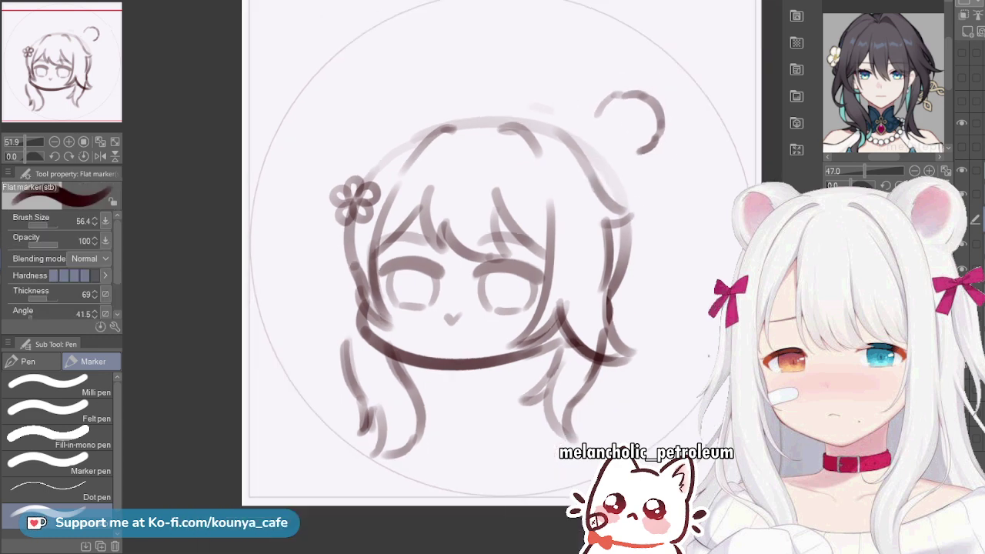
{"action": "key", "text": "ctrl+t"}
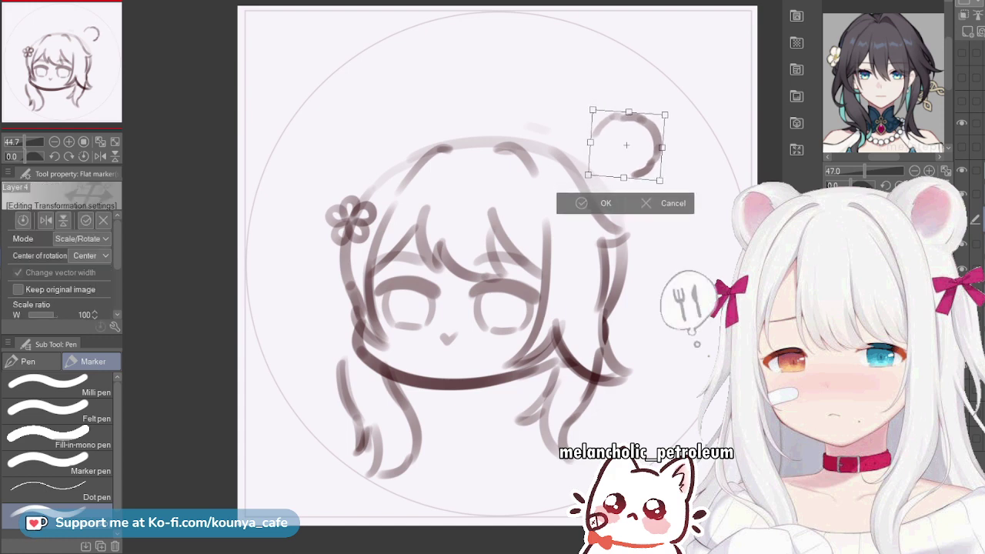
{"action": "key", "text": "Return"}
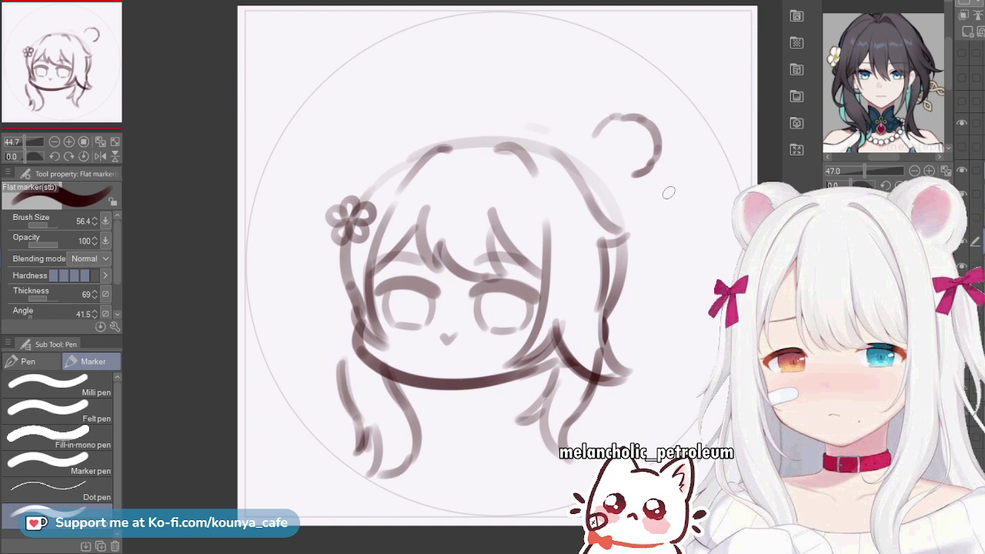
Sketch a long ponytail line from the base of the bun down the right side, flicking outward near chin level
{"action": "left_click_drag", "start_coordinate": [643, 174], "coordinate": [671, 257]}
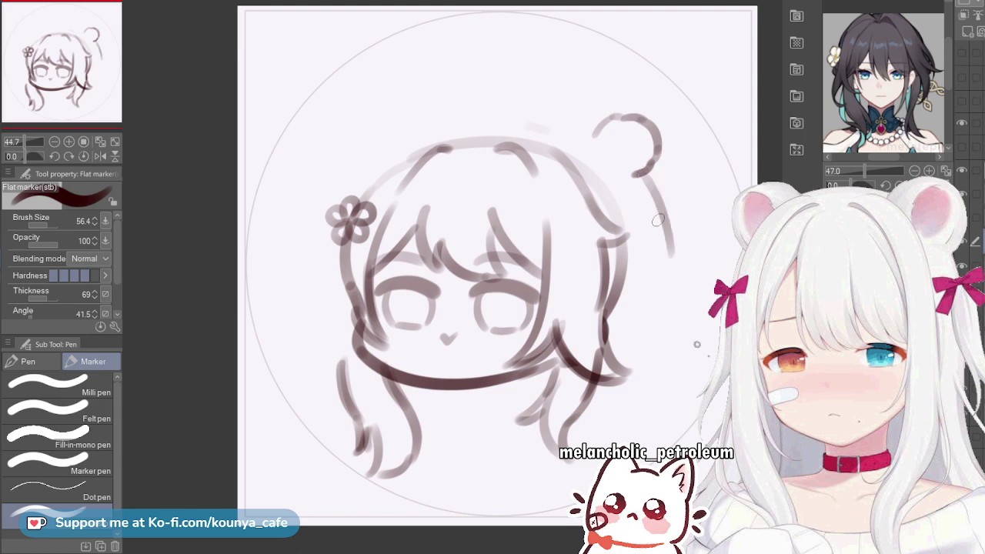
{"action": "key", "text": "ctrl+z"}
{"action": "mouse_move", "coordinate": [635, 169]}
{"action": "left_mouse_down"}
{"action": "mouse_move", "coordinate": [664, 236]}
{"action": "mouse_move", "coordinate": [647, 357]}
{"action": "left_mouse_up"}
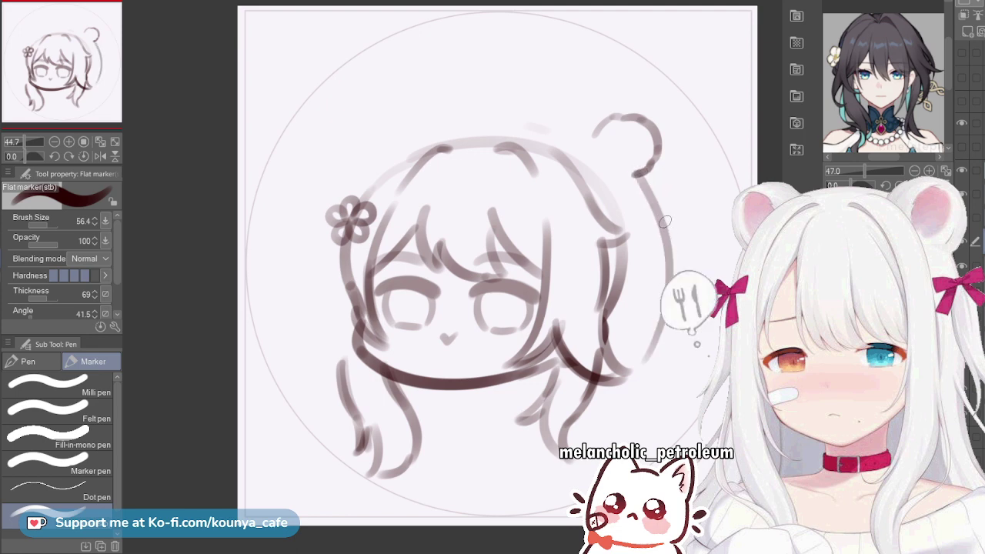
{"action": "key", "text": "ctrl+z"}
{"action": "mouse_move", "coordinate": [643, 166]}
{"action": "left_mouse_down"}
{"action": "mouse_move", "coordinate": [658, 311]}
{"action": "mouse_move", "coordinate": [683, 372]}
{"action": "left_mouse_up"}
{"action": "key", "text": "ctrl+z"}
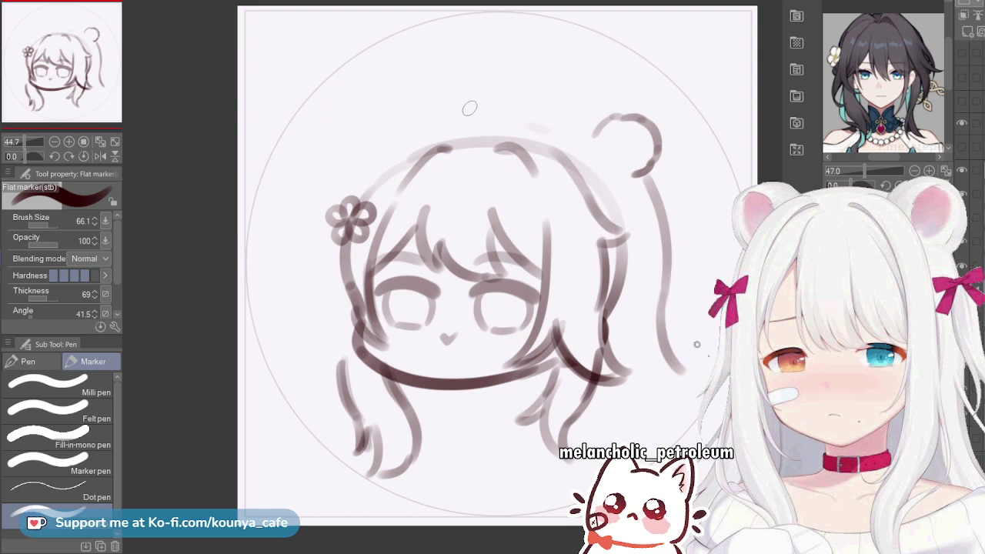
Sketch an arc for the back hair from above the crown to below the bun with the marker at size 66.1
{"action": "left_click_drag", "start_coordinate": [465, 122], "coordinate": [480, 113]}
{"action": "key", "text": "ctrl+z"}
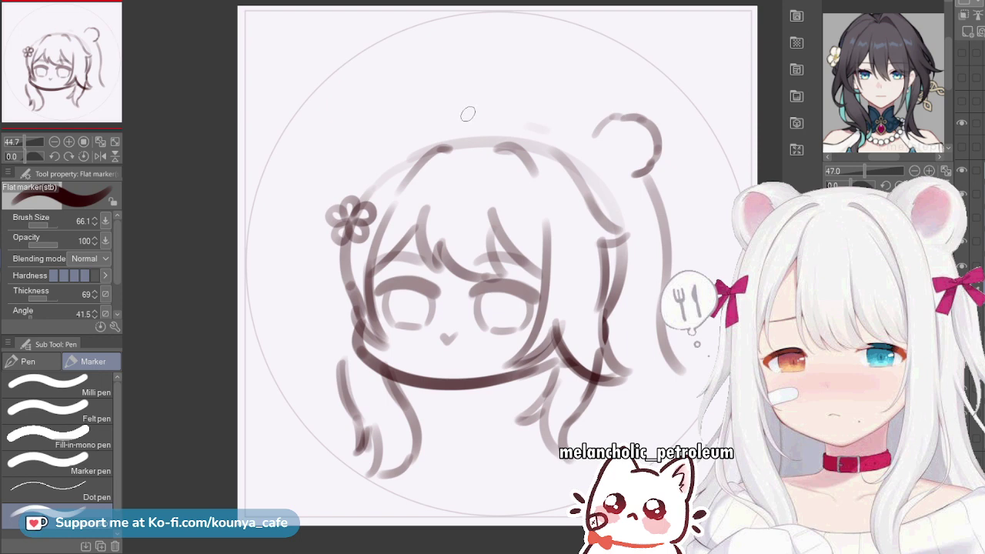
{"action": "left_click_drag", "start_coordinate": [466, 117], "coordinate": [538, 95]}
{"action": "key", "text": "ctrl+z"}
{"action": "mouse_move", "coordinate": [465, 116]}
{"action": "left_mouse_down"}
{"action": "mouse_move", "coordinate": [545, 104]}
{"action": "mouse_move", "coordinate": [619, 183]}
{"action": "left_mouse_up"}
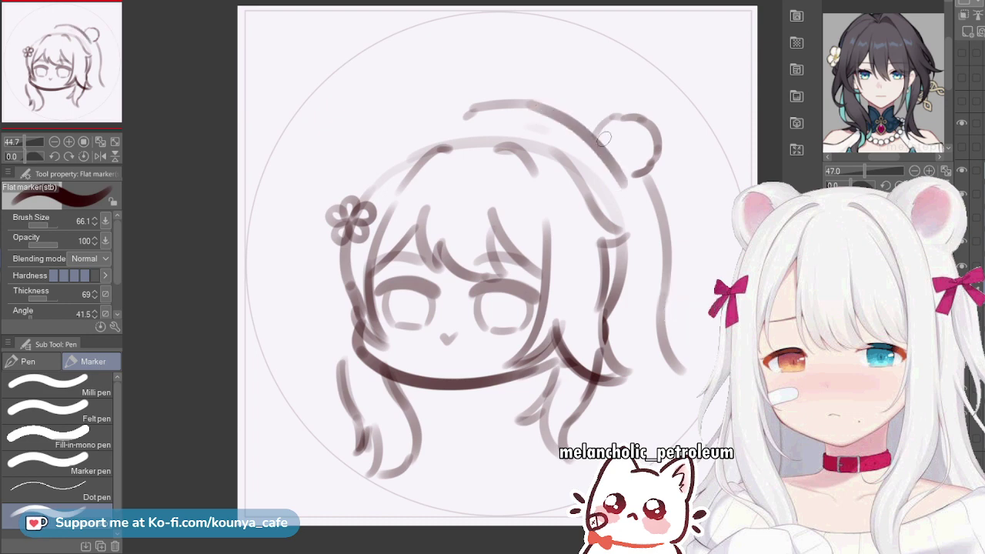
Lower the back hair arc closer to the head and stretch its upper right corner outward to 104 percent width
{"action": "key", "text": "ctrl+t"}
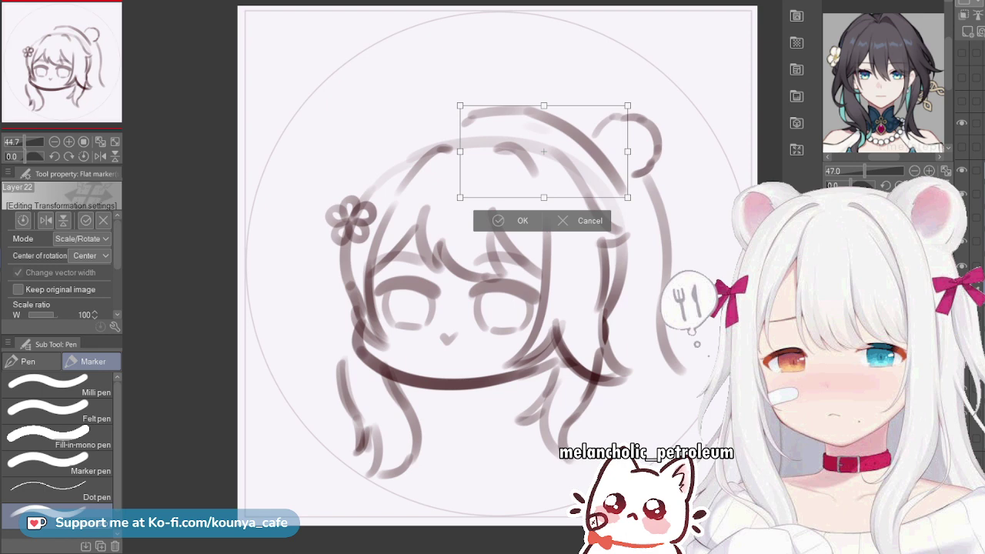
{"action": "left_click_drag", "start_coordinate": [628, 105], "coordinate": [635, 114]}
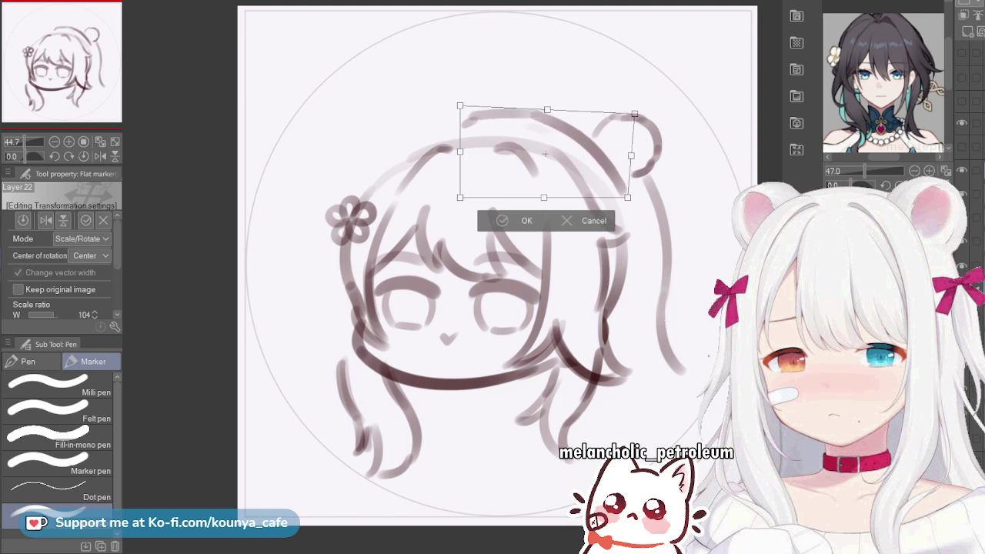
{"action": "key", "text": "Return"}
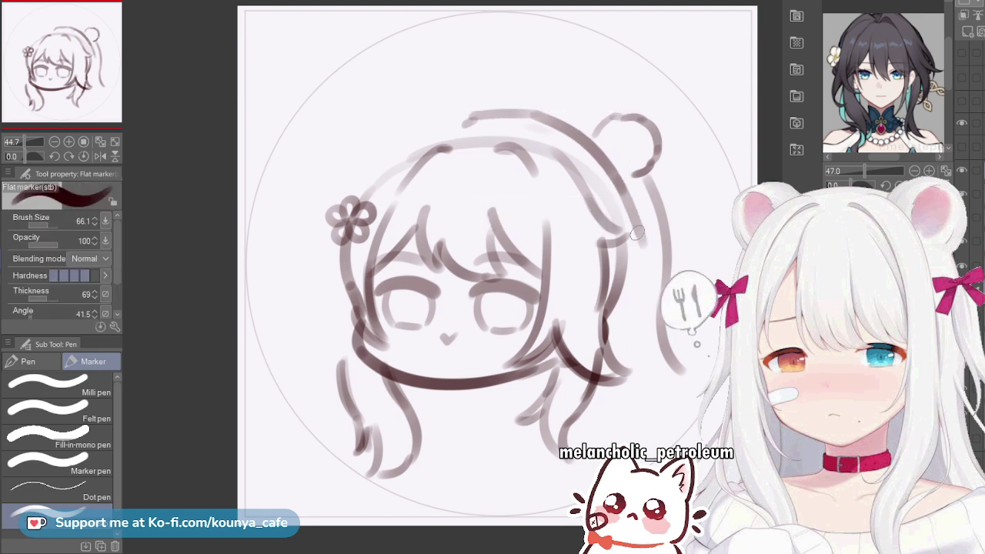
Extend the back hair arc down the right side of the head, curving inward to just above the outward flick
{"action": "key", "text": "ctrl+z"}
{"action": "left_click_drag", "start_coordinate": [622, 190], "coordinate": [647, 282]}
{"action": "key", "text": "ctrl+z"}
{"action": "left_click_drag", "start_coordinate": [625, 191], "coordinate": [617, 324]}
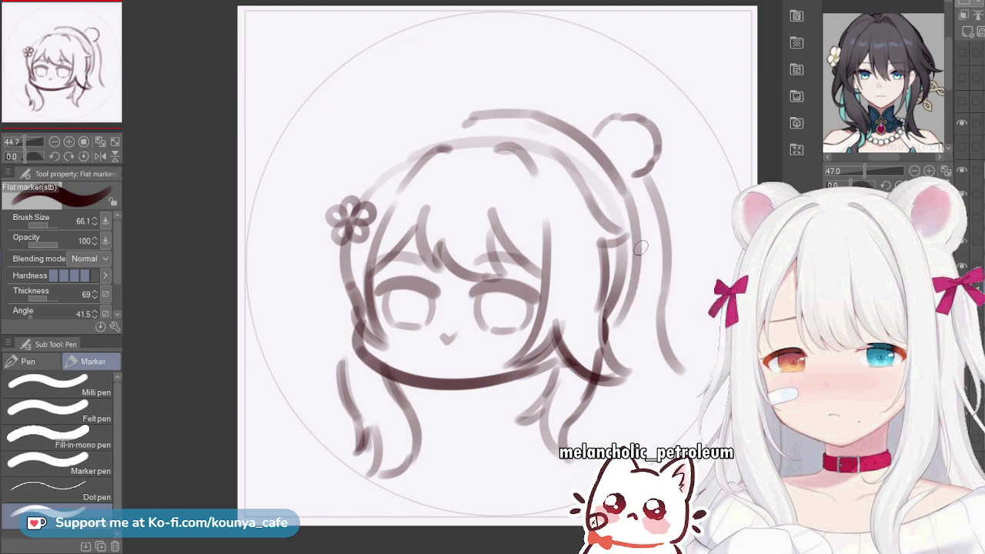
Redraw the back hair arc's lower stretch down the right side of the head and darken it just below the bun
{"action": "key", "text": "ctrl+z"}
{"action": "left_click_drag", "start_coordinate": [627, 194], "coordinate": [610, 303]}
{"action": "key", "text": "ctrl+z"}
{"action": "left_click_drag", "start_coordinate": [623, 190], "coordinate": [623, 301]}
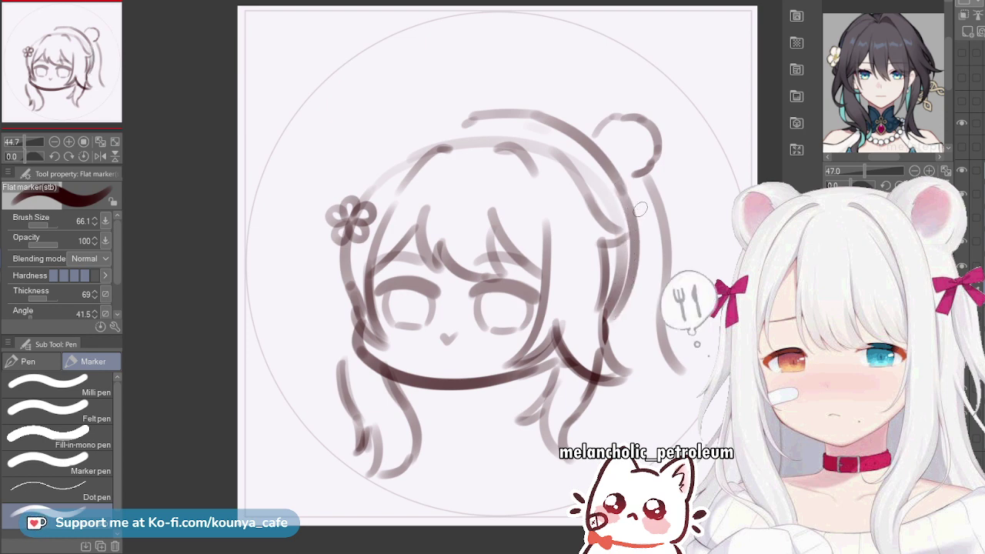
{"action": "mouse_move", "coordinate": [609, 163]}
{"action": "left_mouse_down"}
{"action": "mouse_move", "coordinate": [631, 191]}
{"action": "mouse_move", "coordinate": [624, 198]}
{"action": "left_mouse_up"}
{"action": "key", "text": "ctrl+z"}
{"action": "left_click_drag", "start_coordinate": [604, 164], "coordinate": [627, 200]}
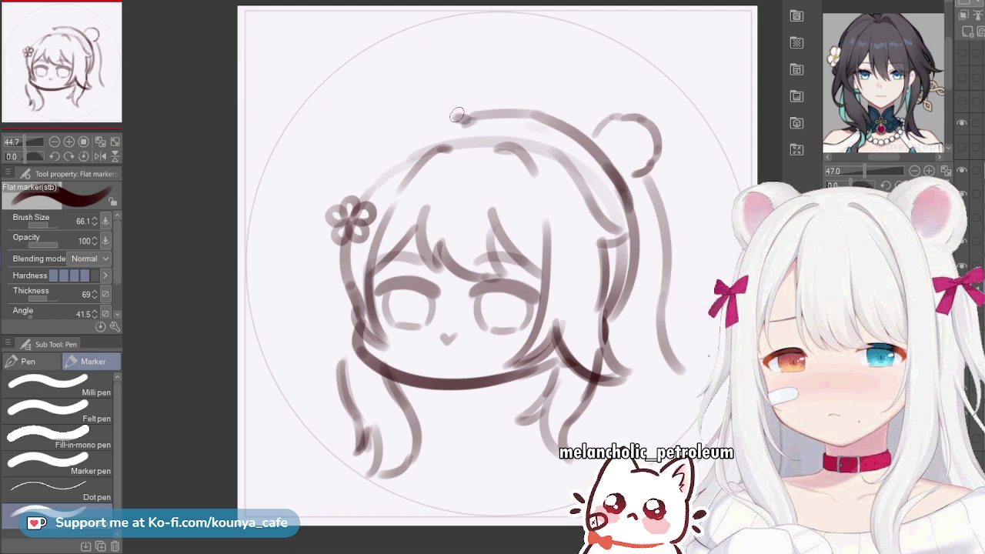
Extend the back hair outline from the crown across the upper left of the head, ending in a pointed flick above the flower ornament
{"action": "left_click_drag", "start_coordinate": [457, 116], "coordinate": [380, 156]}
{"action": "key", "text": "ctrl+z"}
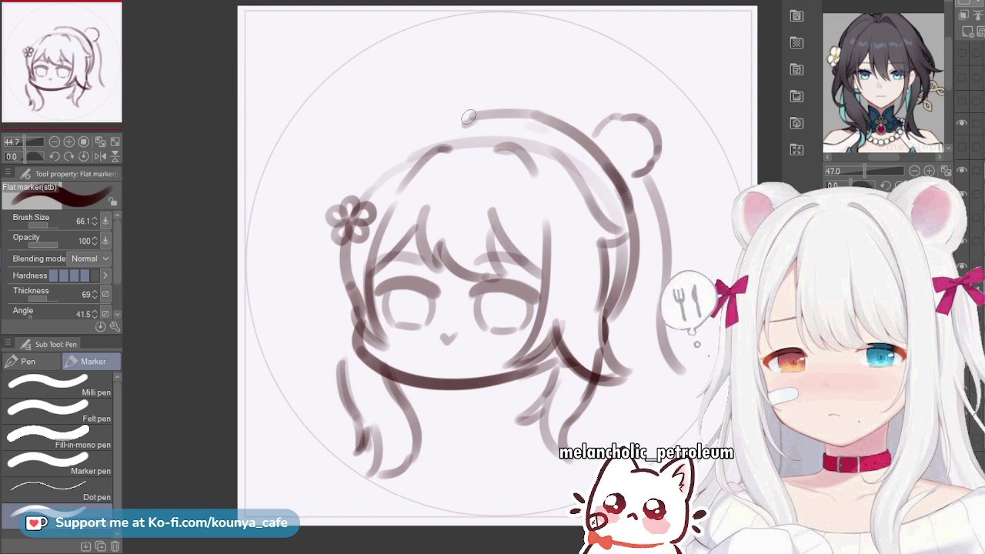
{"action": "mouse_move", "coordinate": [468, 118]}
{"action": "left_mouse_down"}
{"action": "mouse_move", "coordinate": [365, 135]}
{"action": "mouse_move", "coordinate": [356, 159]}
{"action": "mouse_move", "coordinate": [329, 134]}
{"action": "mouse_move", "coordinate": [365, 151]}
{"action": "mouse_move", "coordinate": [353, 158]}
{"action": "mouse_move", "coordinate": [348, 141]}
{"action": "mouse_move", "coordinate": [324, 216]}
{"action": "left_mouse_up"}
{"action": "key", "text": "ctrl+z"}
{"action": "key", "text": "ctrl+z"}
{"action": "key", "text": "ctrl+z"}
{"action": "key", "text": "ctrl+z"}
{"action": "key", "text": "ctrl+z"}
{"action": "key", "text": "ctrl+z"}
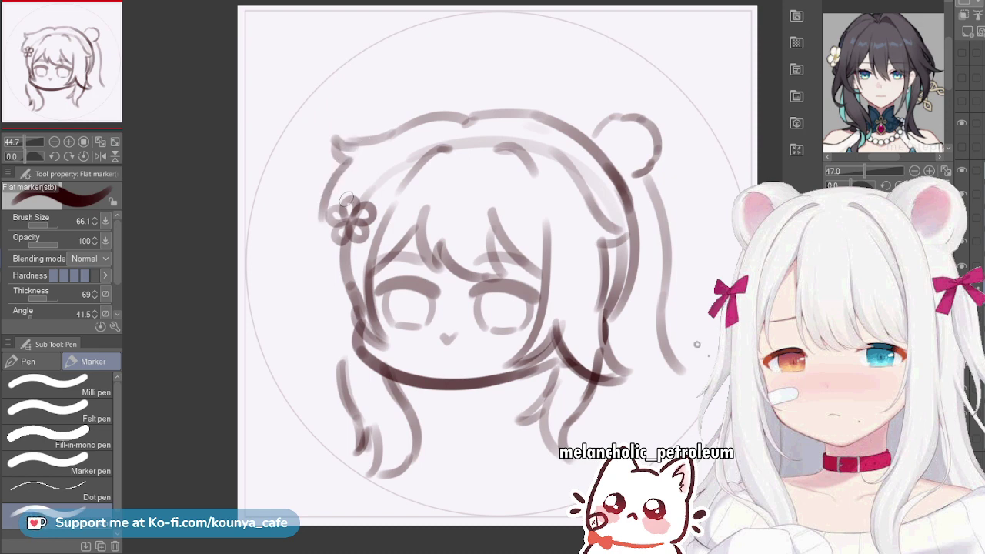
Sketch the outer left hair line from below the pointed flick, curving past the flower ornament down to about mouth level
{"action": "key", "text": "ctrl+z"}
{"action": "left_click_drag", "start_coordinate": [358, 159], "coordinate": [328, 260]}
{"action": "key", "text": "ctrl+z"}
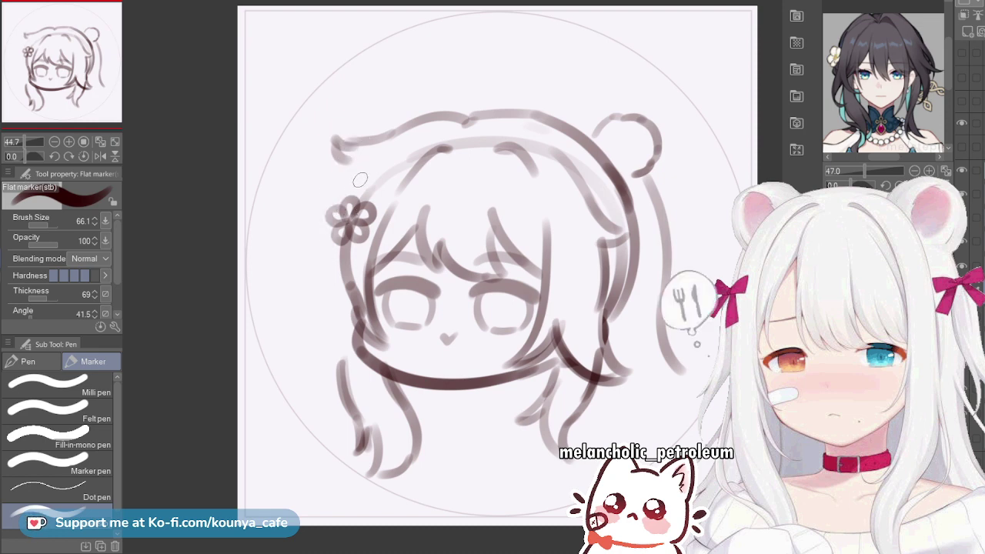
{"action": "mouse_move", "coordinate": [362, 163]}
{"action": "left_mouse_down"}
{"action": "mouse_move", "coordinate": [340, 193]}
{"action": "mouse_move", "coordinate": [328, 260]}
{"action": "mouse_move", "coordinate": [350, 188]}
{"action": "mouse_move", "coordinate": [338, 205]}
{"action": "mouse_move", "coordinate": [347, 321]}
{"action": "left_mouse_up"}
{"action": "key", "text": "ctrl+z"}
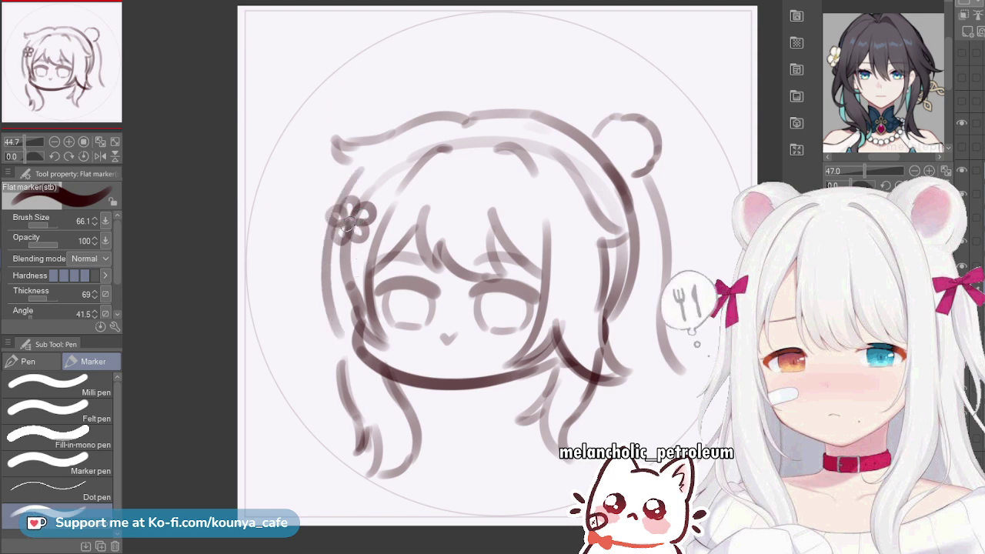
{"action": "key", "text": "ctrl+z"}
{"action": "left_click_drag", "start_coordinate": [360, 167], "coordinate": [324, 329]}
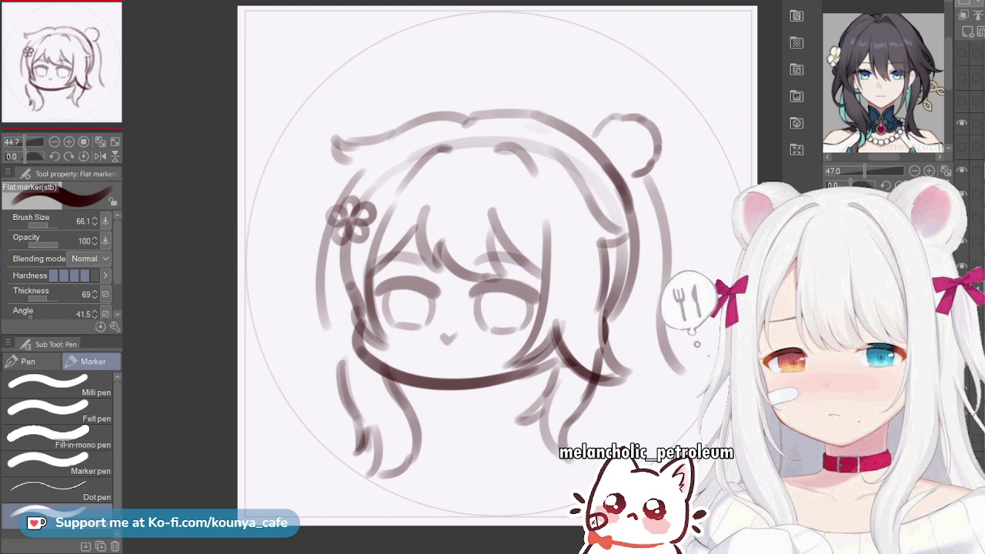
Add loose overlapping locks outside the left cheek, curving down from below the flower ornament and inward to the left side lock
{"action": "scroll", "coordinate": [882, 81], "scroll_direction": "up", "scroll_amount": 3}
{"action": "scroll", "coordinate": [882, 81], "scroll_direction": "down", "scroll_amount": 1}
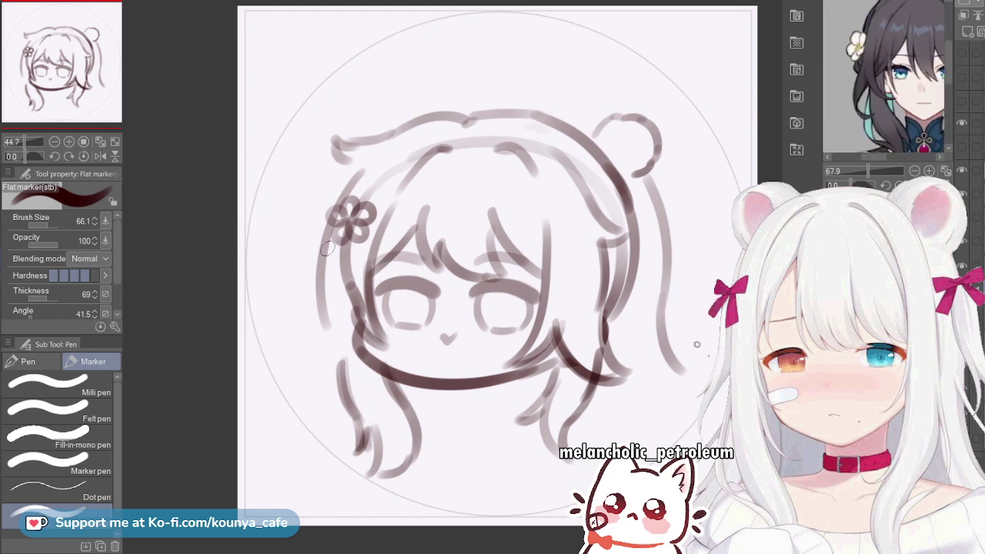
{"action": "left_click_drag", "start_coordinate": [324, 244], "coordinate": [321, 347]}
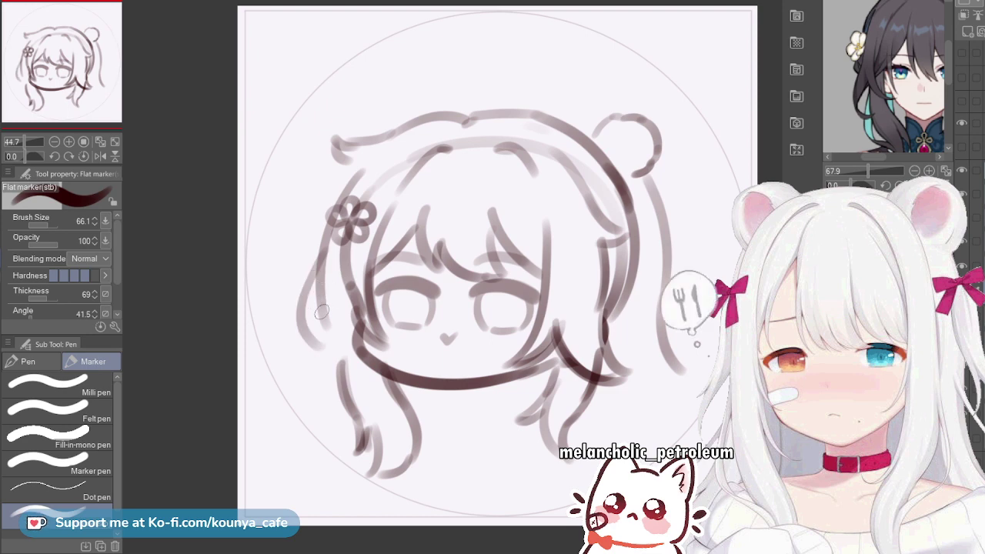
{"action": "mouse_move", "coordinate": [322, 311]}
{"action": "left_mouse_down"}
{"action": "mouse_move", "coordinate": [316, 339]}
{"action": "mouse_move", "coordinate": [328, 351]}
{"action": "left_mouse_up"}
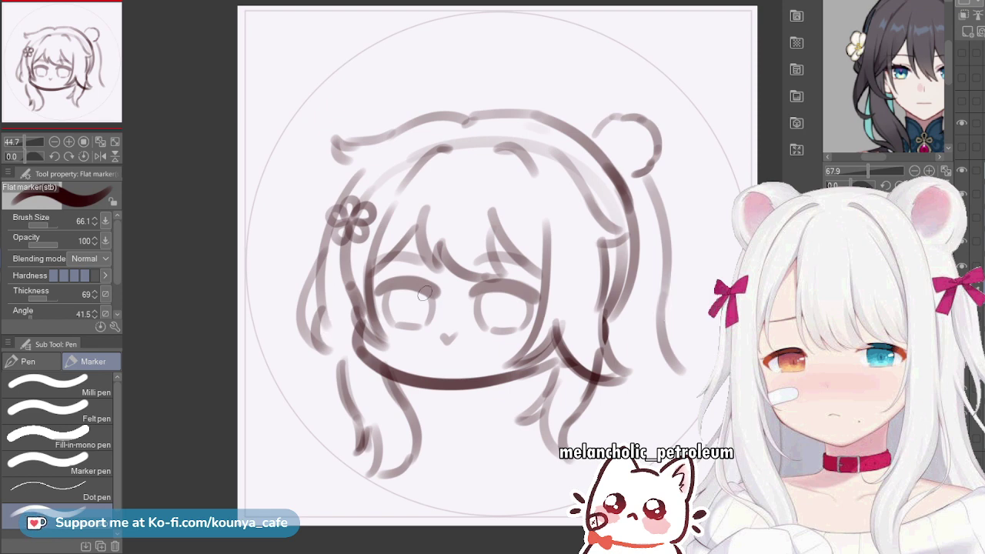
{"action": "mouse_move", "coordinate": [329, 305]}
{"action": "left_mouse_down"}
{"action": "mouse_move", "coordinate": [371, 332]}
{"action": "mouse_move", "coordinate": [333, 353]}
{"action": "mouse_move", "coordinate": [364, 327]}
{"action": "left_mouse_up"}
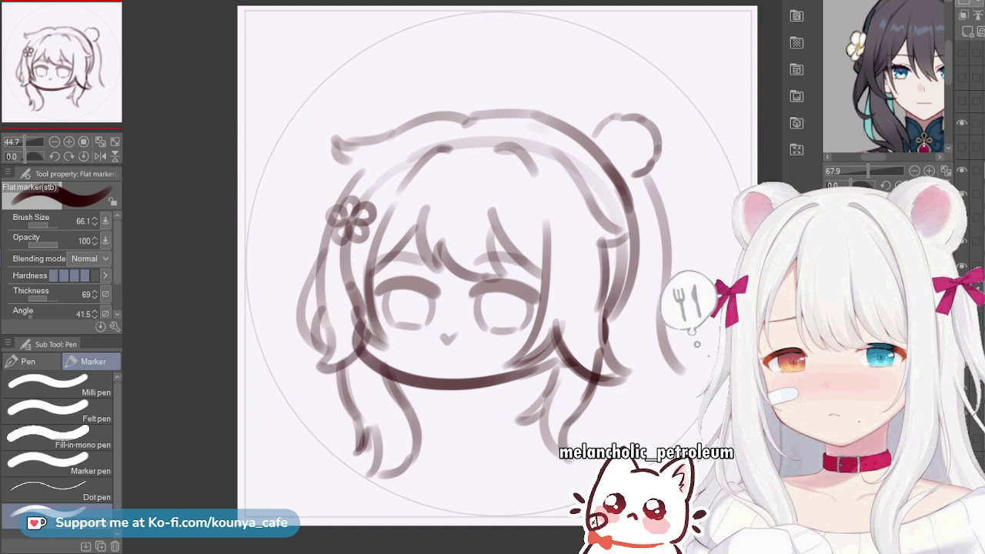
{"action": "key", "text": "ctrl+z"}
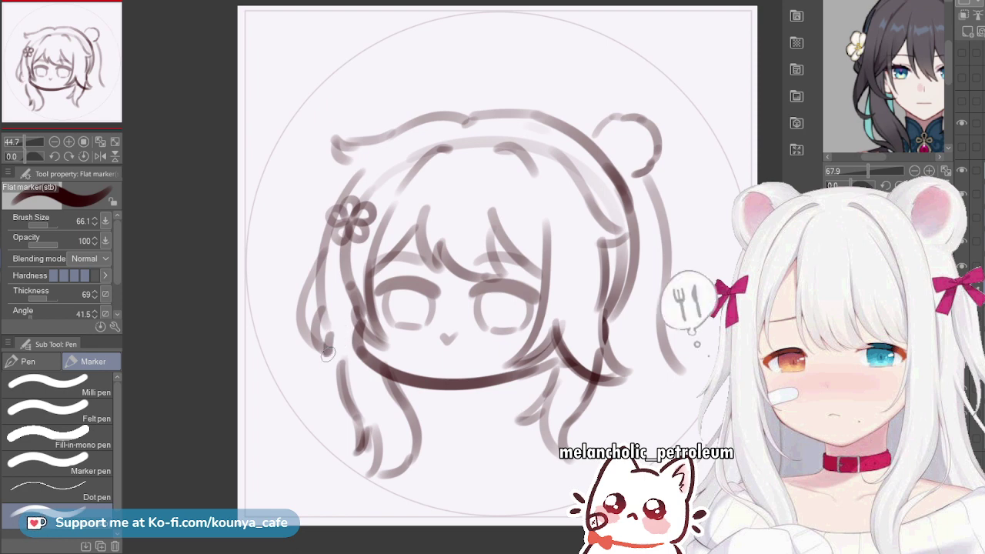
{"action": "left_click_drag", "start_coordinate": [324, 323], "coordinate": [361, 366]}
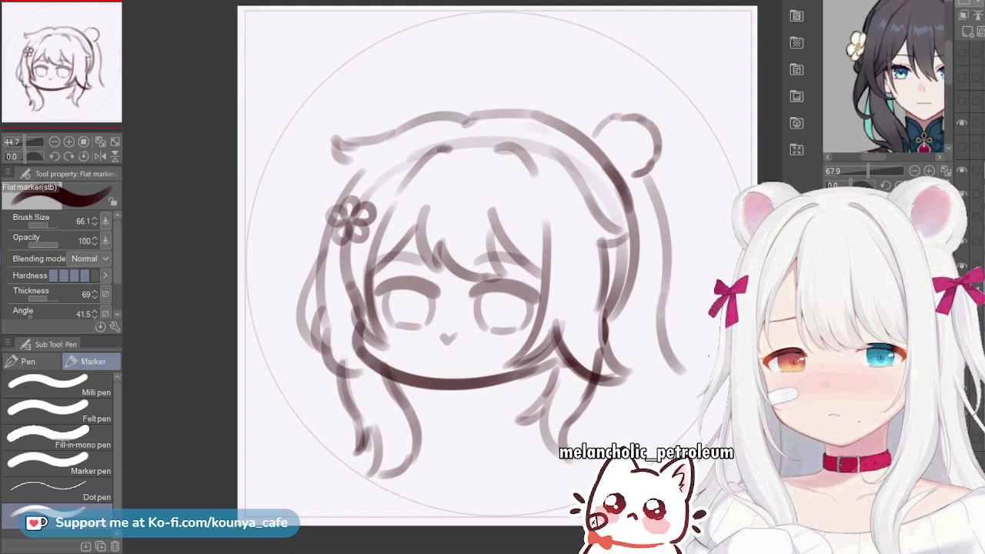
{"action": "key", "text": "ctrl+z"}
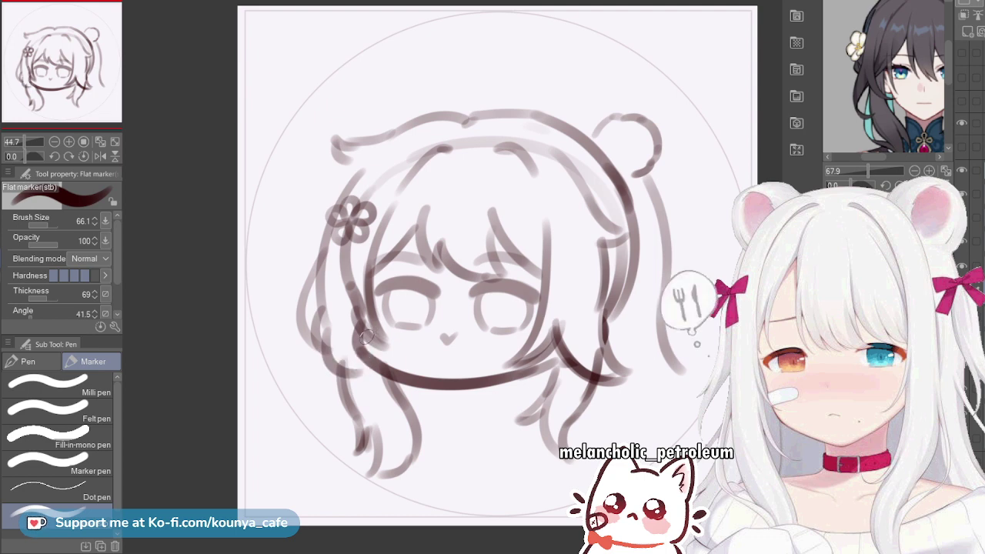
{"action": "left_click_drag", "start_coordinate": [365, 337], "coordinate": [373, 377]}
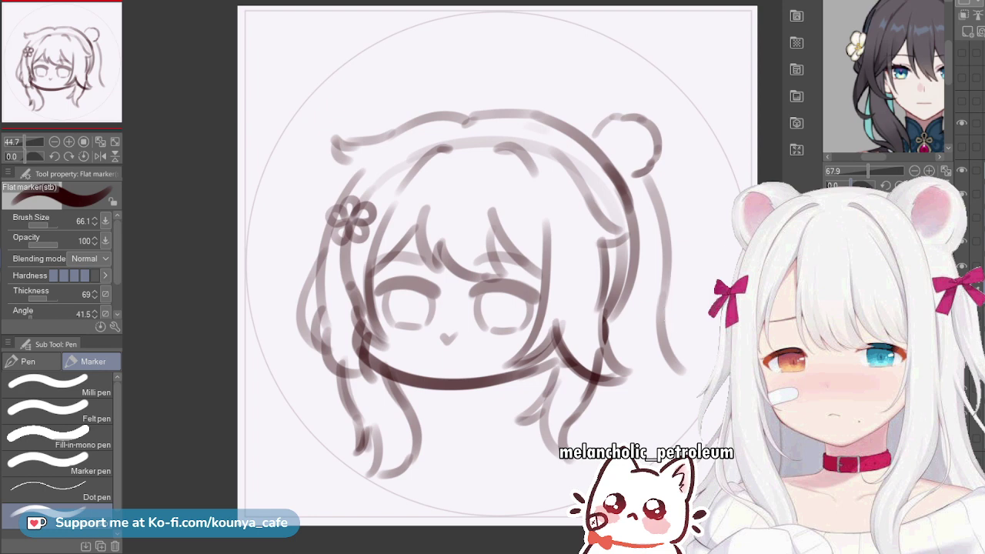
Sketch a hanging strand from the lower end of the right back hair, falling past the jaw beside the ponytail
{"action": "scroll", "coordinate": [684, 315], "scroll_direction": "down", "scroll_amount": 1}
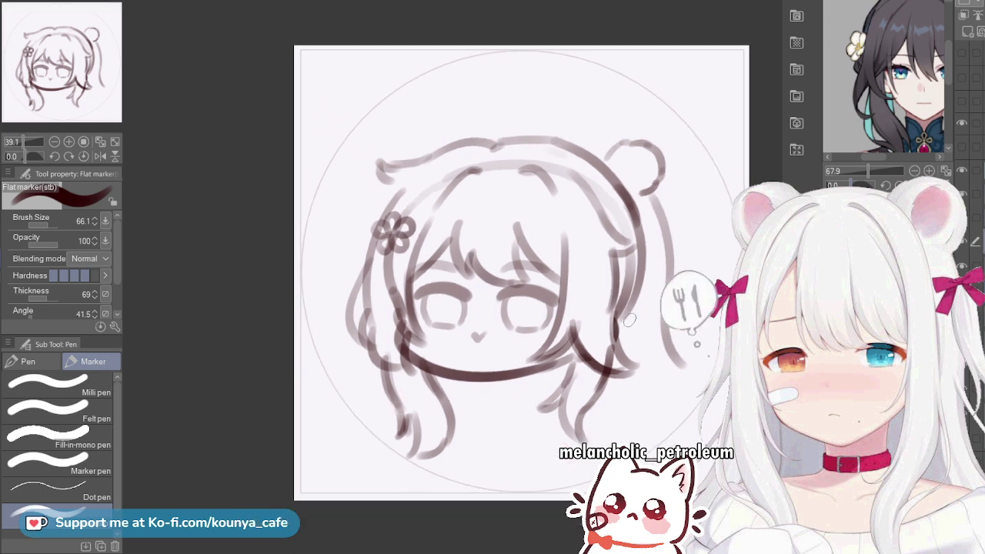
{"action": "left_click_drag", "start_coordinate": [628, 319], "coordinate": [642, 373]}
{"action": "key", "text": "ctrl+z"}
{"action": "left_click_drag", "start_coordinate": [626, 318], "coordinate": [623, 407]}
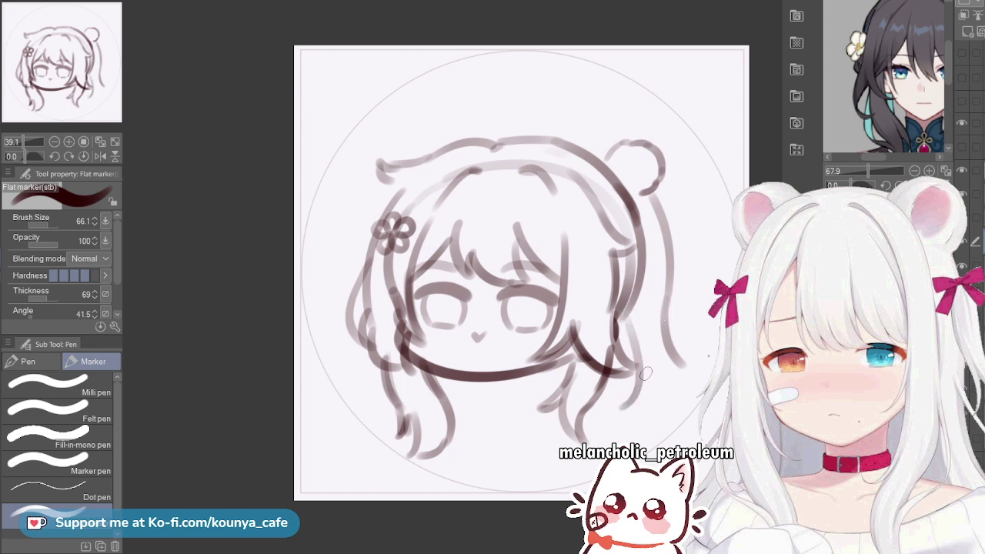
{"action": "key", "text": "ctrl+z"}
{"action": "left_click_drag", "start_coordinate": [627, 324], "coordinate": [625, 406]}
{"action": "key", "text": "ctrl+z"}
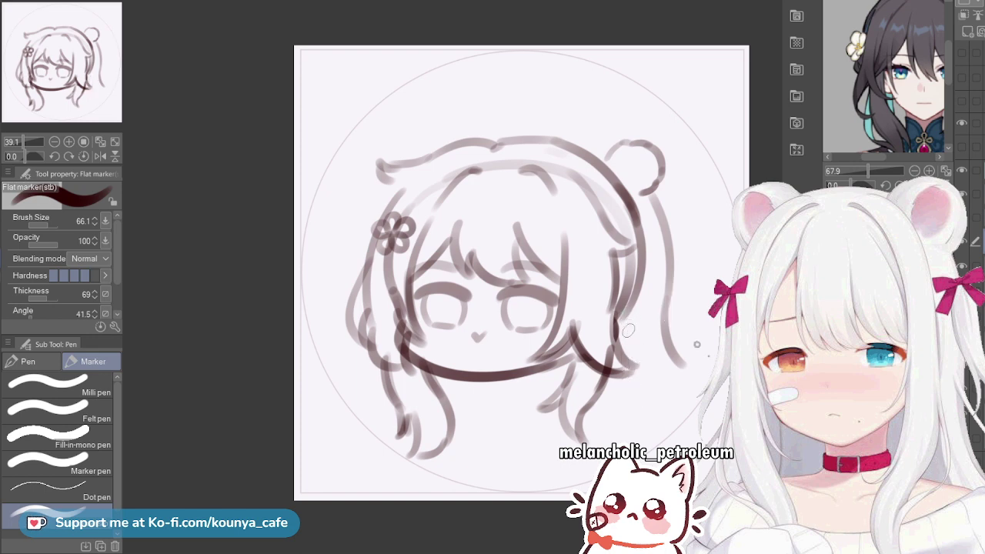
{"action": "mouse_move", "coordinate": [624, 326]}
{"action": "left_mouse_down"}
{"action": "mouse_move", "coordinate": [640, 372]}
{"action": "mouse_move", "coordinate": [624, 420]}
{"action": "left_mouse_up"}
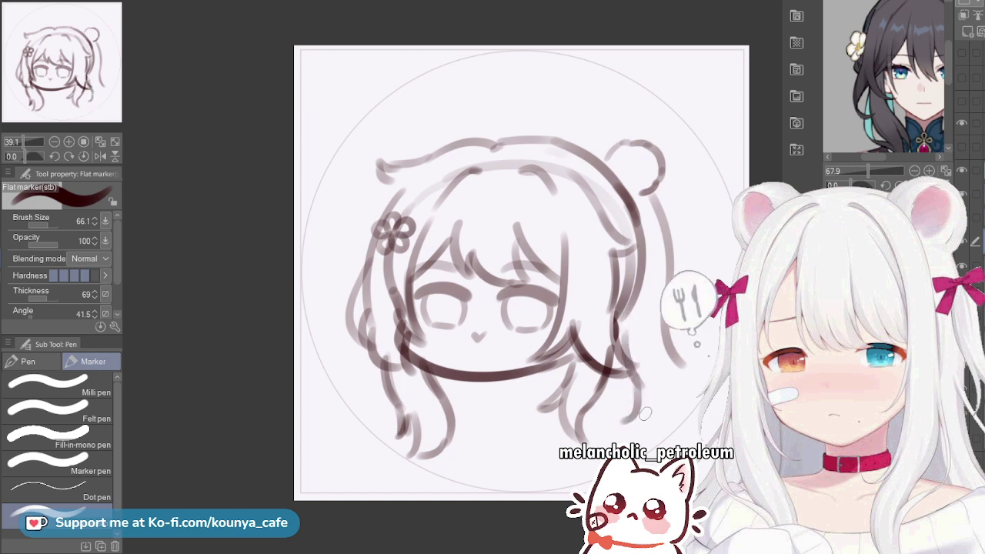
Rework the end of the hanging strand and sketch the ponytail's curved lower tips between it and the outward flick
{"action": "key", "text": "ctrl+z"}
{"action": "mouse_move", "coordinate": [637, 377]}
{"action": "left_mouse_down"}
{"action": "mouse_move", "coordinate": [642, 402]}
{"action": "mouse_move", "coordinate": [627, 435]}
{"action": "mouse_move", "coordinate": [670, 374]}
{"action": "left_mouse_up"}
{"action": "key", "text": "ctrl+z"}
{"action": "left_click_drag", "start_coordinate": [632, 440], "coordinate": [685, 374]}
{"action": "key", "text": "ctrl+z"}
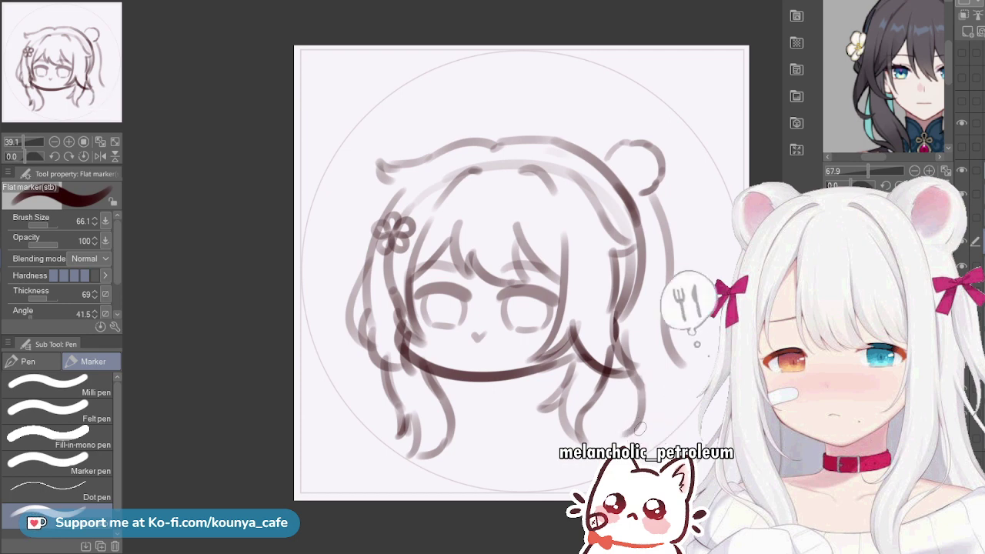
{"action": "mouse_move", "coordinate": [640, 428]}
{"action": "left_mouse_down"}
{"action": "mouse_move", "coordinate": [680, 383]}
{"action": "mouse_move", "coordinate": [654, 437]}
{"action": "left_mouse_up"}
{"action": "key", "text": "ctrl+z"}
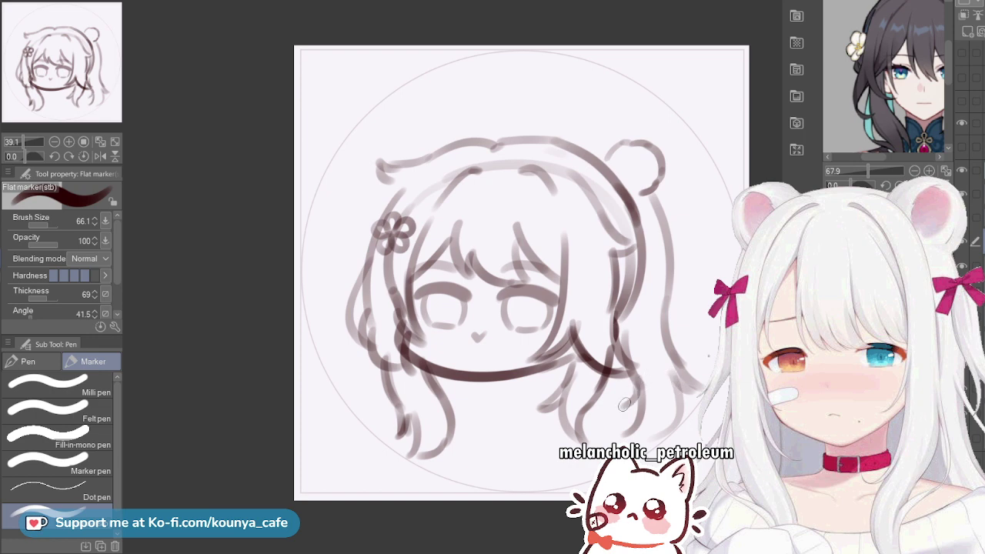
{"action": "key", "text": "ctrl+z"}
{"action": "mouse_move", "coordinate": [639, 408]}
{"action": "left_mouse_down"}
{"action": "mouse_move", "coordinate": [618, 426]}
{"action": "mouse_move", "coordinate": [643, 423]}
{"action": "mouse_move", "coordinate": [675, 397]}
{"action": "left_mouse_up"}
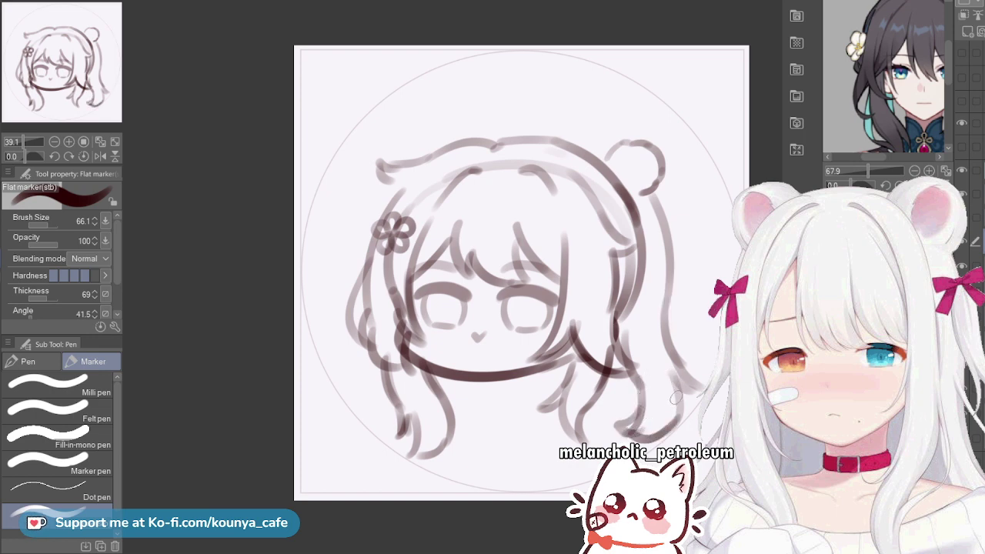
{"action": "key", "text": "ctrl+z"}
{"action": "mouse_move", "coordinate": [626, 433]}
{"action": "left_mouse_down"}
{"action": "mouse_move", "coordinate": [637, 441]}
{"action": "mouse_move", "coordinate": [680, 408]}
{"action": "left_mouse_up"}
{"action": "key", "text": "ctrl+z"}
{"action": "key", "text": "ctrl+z"}
{"action": "key", "text": "ctrl+z"}
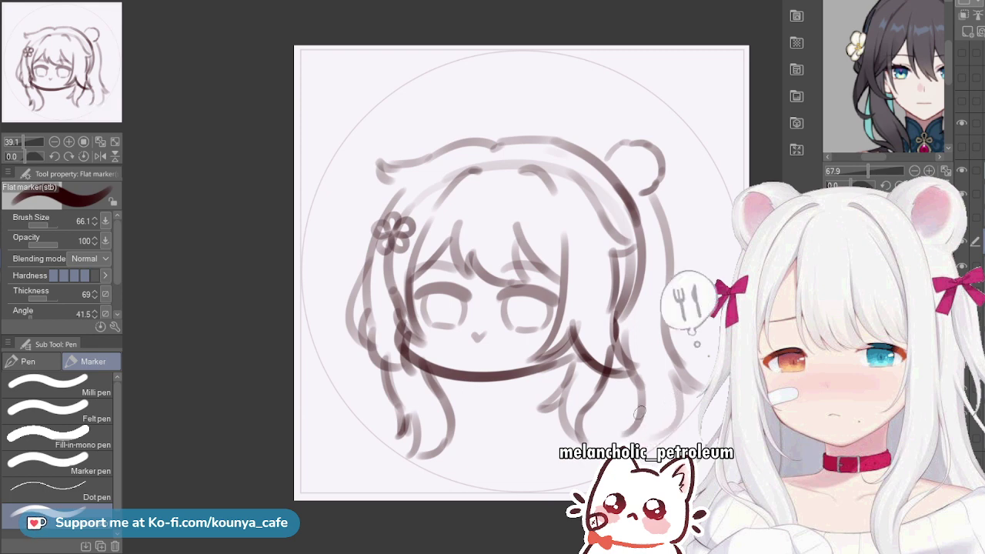
{"action": "left_click_drag", "start_coordinate": [643, 434], "coordinate": [685, 402]}
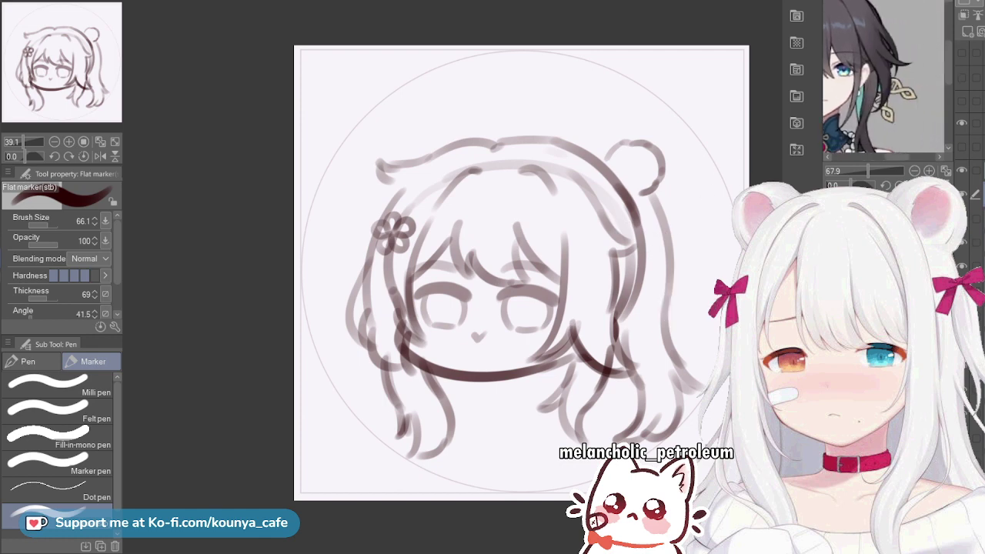
Consult the references showing the hair ornament and sketch an inner arc and small curl inside the bun at brush size 24.2
{"action": "left_click", "coordinate": [916, 200]}
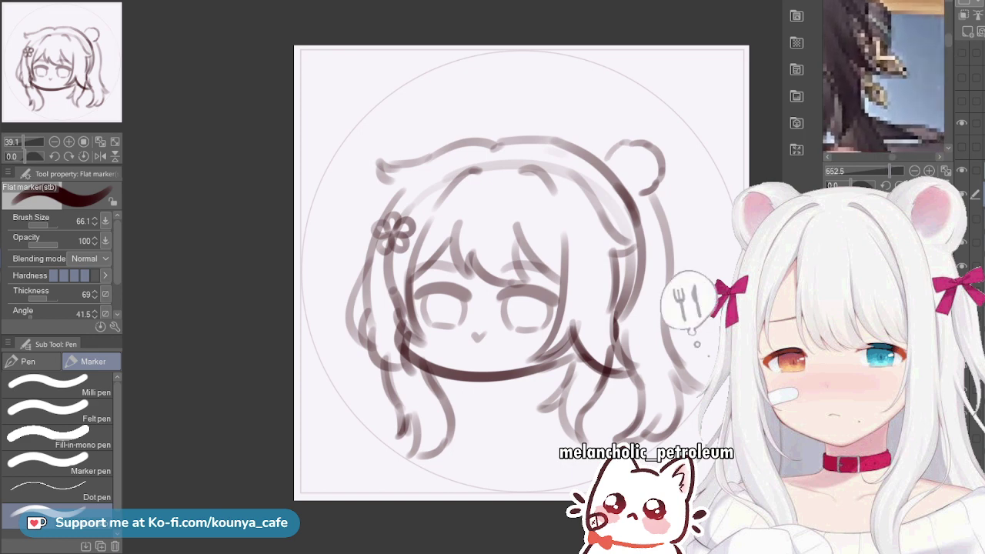
{"action": "scroll", "coordinate": [883, 77], "scroll_direction": "down", "scroll_amount": 4}
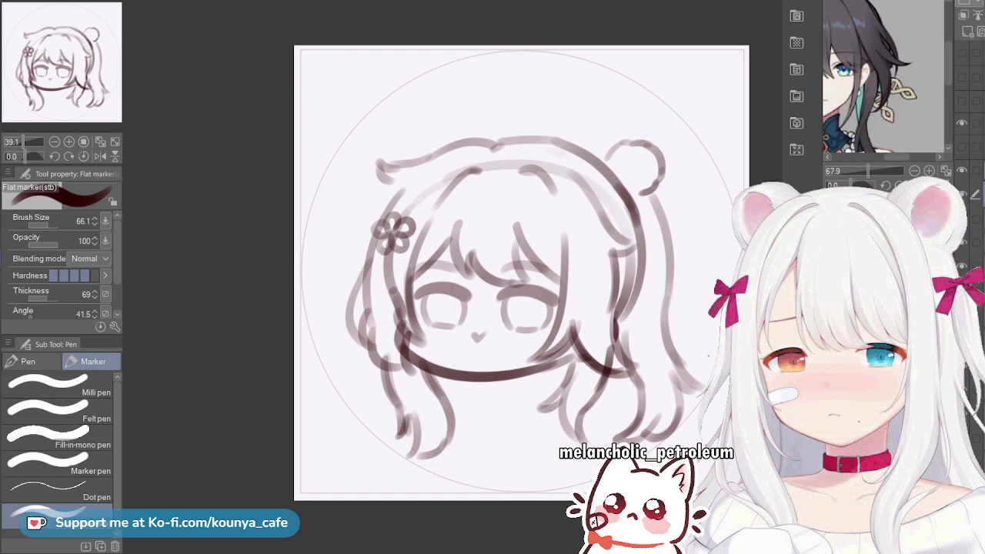
{"action": "left_click", "coordinate": [915, 200]}
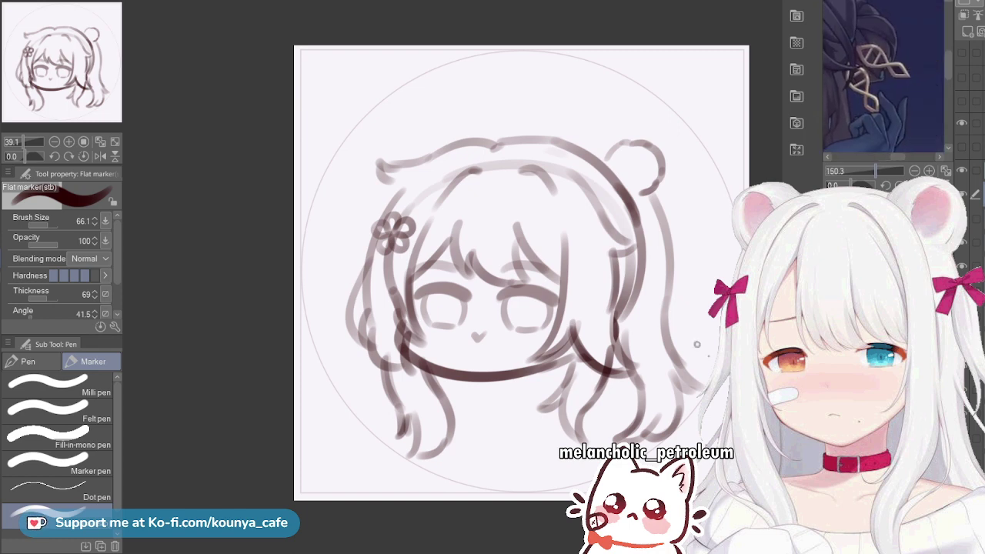
{"action": "scroll", "coordinate": [678, 261], "scroll_direction": "up", "scroll_amount": 3}
{"action": "left_click_drag", "start_coordinate": [694, 262], "coordinate": [668, 277]}
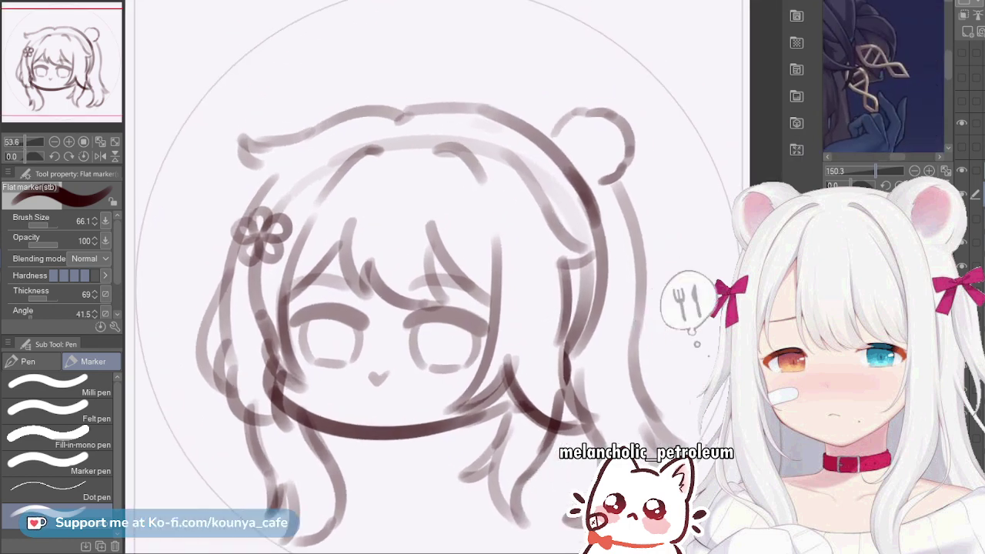
{"action": "left_click_drag", "start_coordinate": [871, 68], "coordinate": [890, 102]}
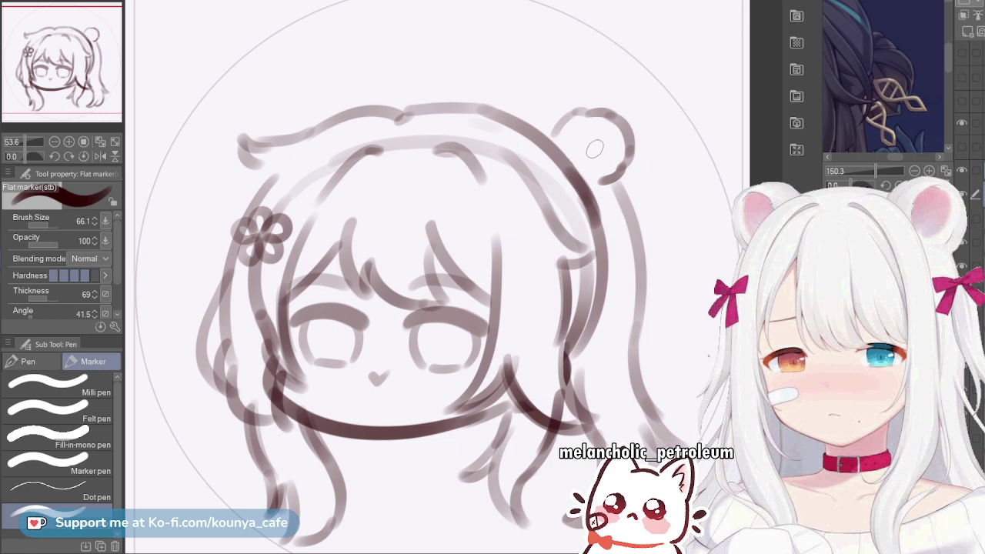
{"action": "key", "text": "["}
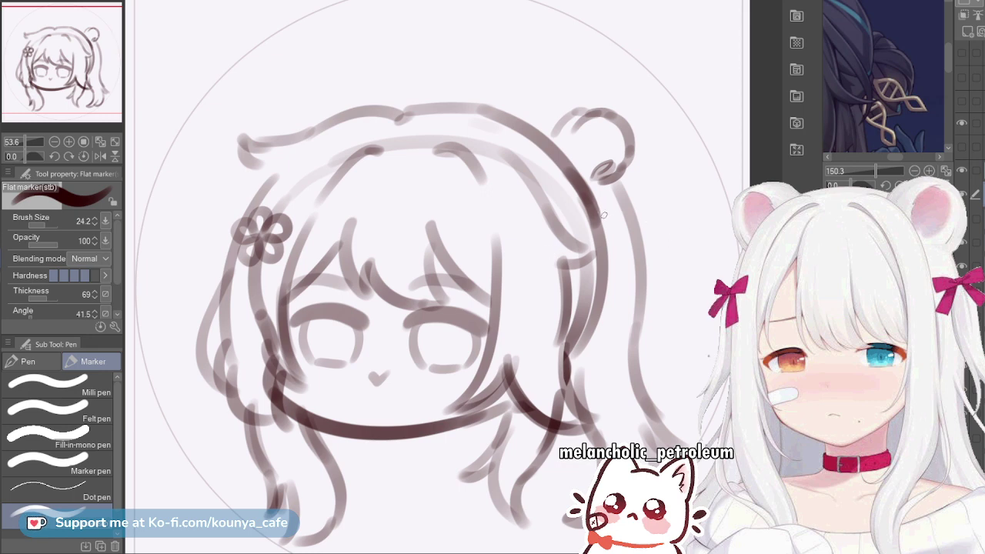
Sketch a curved hair strand just inside the back hair arc below the bun with the marker at size 50.4
{"action": "key", "text": "bracketright"}
{"action": "key", "text": "bracketright"}
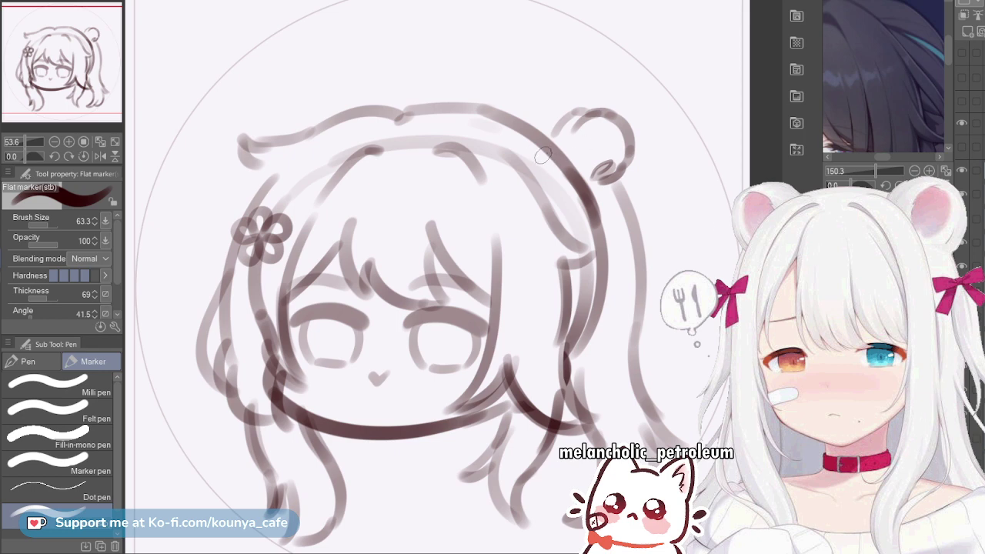
{"action": "left_click_drag", "start_coordinate": [508, 158], "coordinate": [586, 205]}
{"action": "key", "text": "ctrl+z"}
{"action": "key", "text": "["}
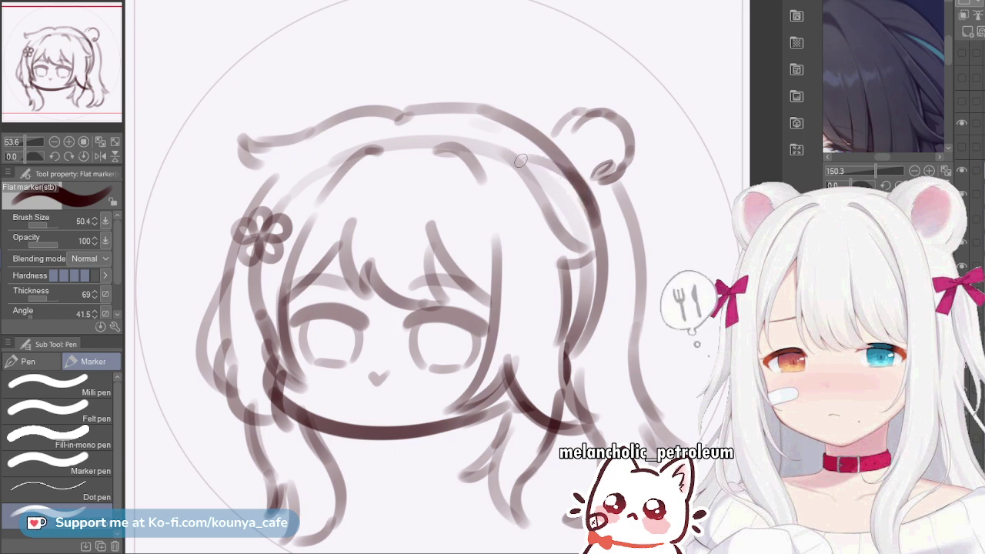
{"action": "left_click_drag", "start_coordinate": [520, 160], "coordinate": [578, 209]}
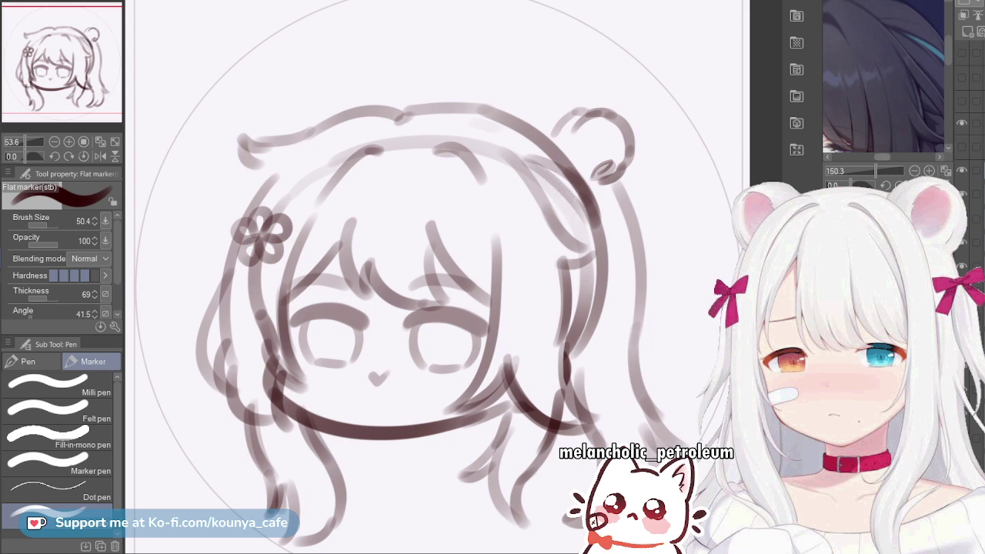
{"action": "scroll", "coordinate": [884, 77], "scroll_direction": "down", "scroll_amount": 5}
{"action": "scroll", "coordinate": [883, 77], "scroll_direction": "up", "scroll_amount": 2}
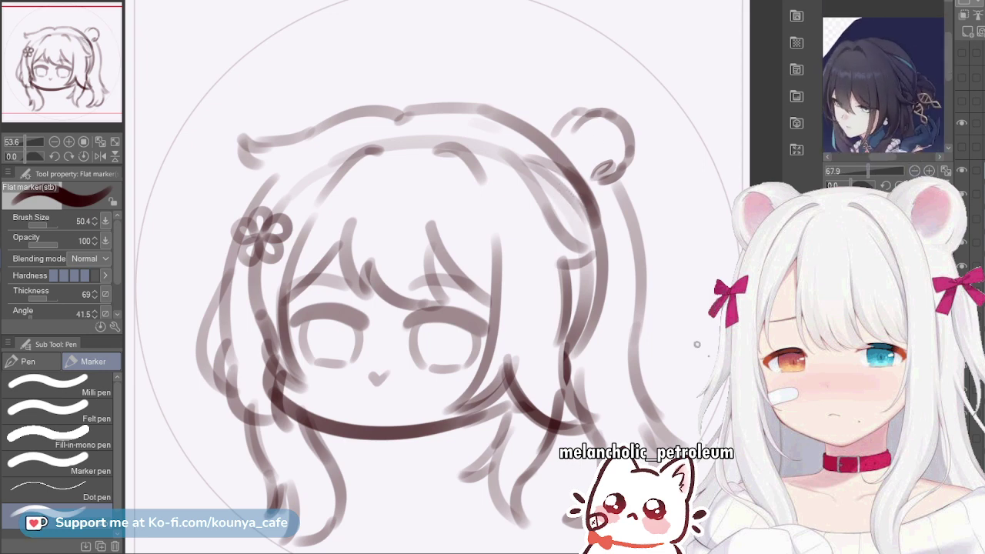
{"action": "scroll", "coordinate": [883, 77], "scroll_direction": "down", "scroll_amount": 1}
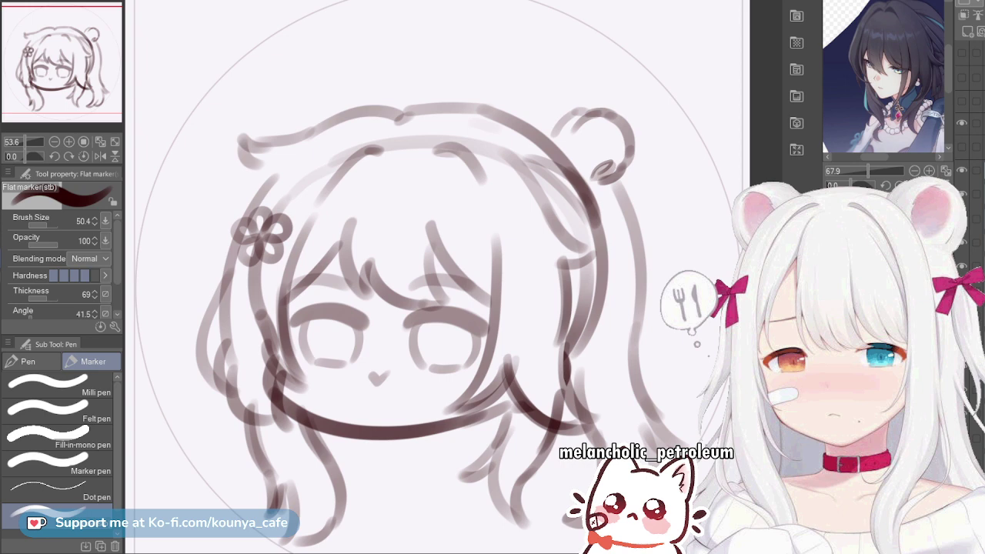
Examine the character reference images for the shape and placement of the gold DNA-helix hair ornament behind the head
{"action": "left_click_drag", "start_coordinate": [927, 76], "coordinate": [890, 43]}
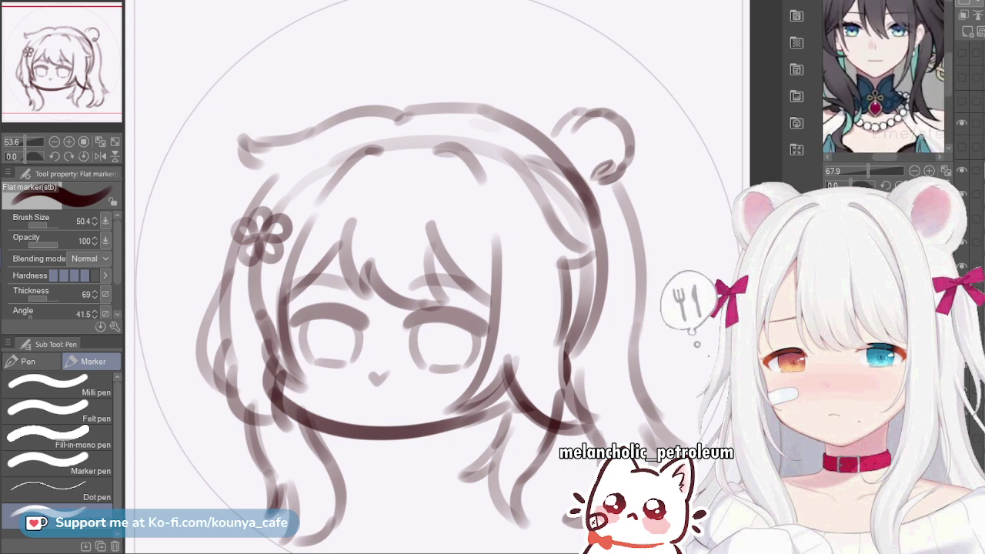
{"action": "left_click_drag", "start_coordinate": [869, 81], "coordinate": [887, 66]}
{"action": "scroll", "coordinate": [858, 70], "scroll_direction": "up", "scroll_amount": 5}
{"action": "scroll", "coordinate": [887, 77], "scroll_direction": "down", "scroll_amount": 4}
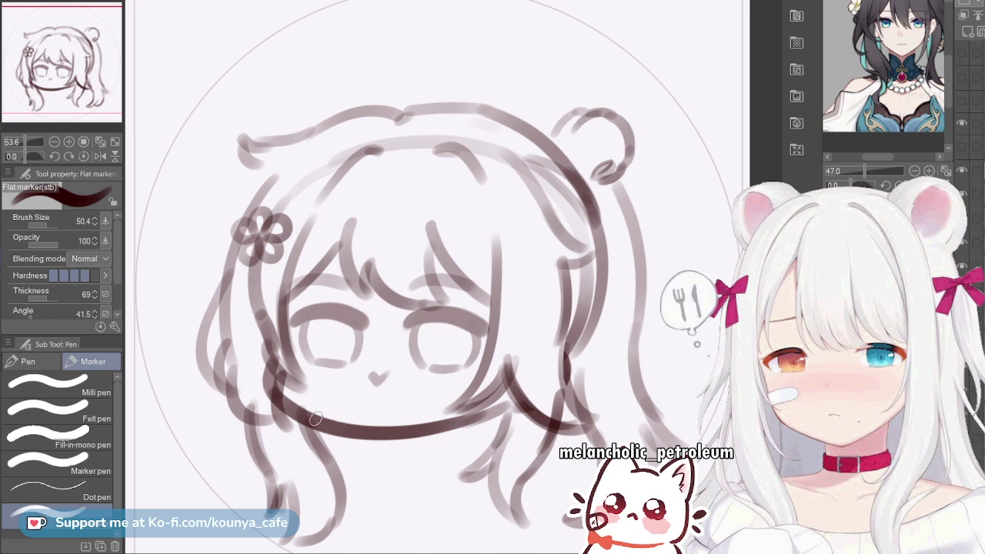
{"action": "left_click_drag", "start_coordinate": [892, 62], "coordinate": [873, 104]}
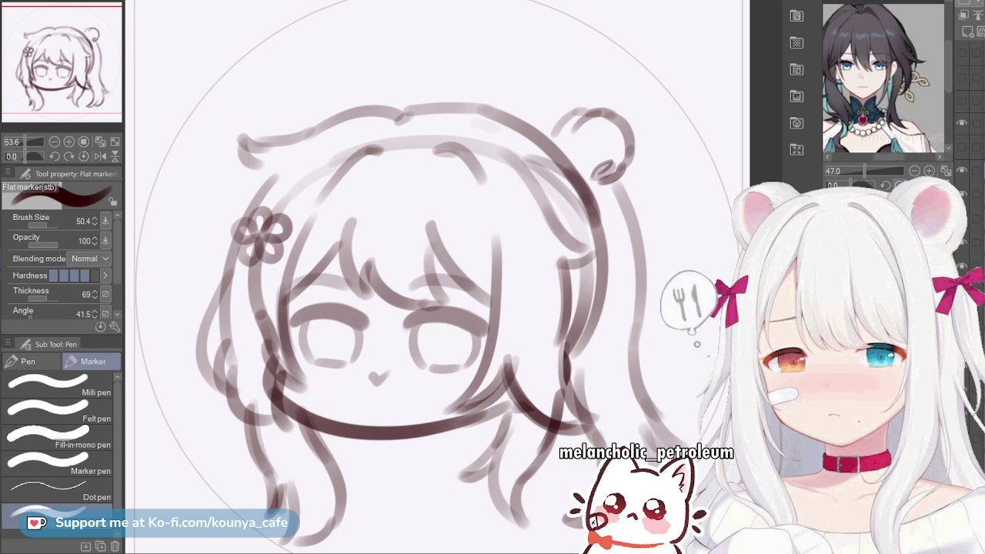
{"action": "left_click", "coordinate": [900, 198]}
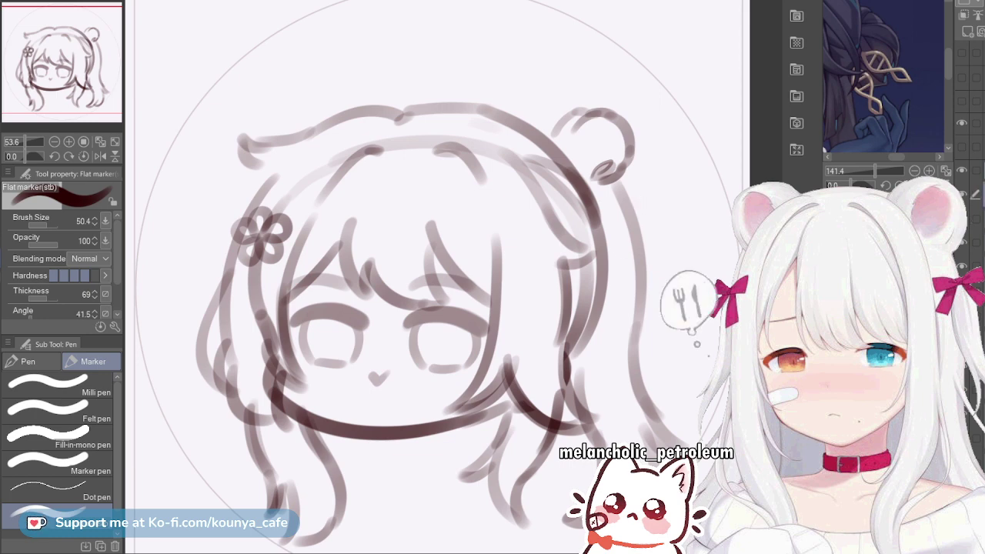
Sketch a twisted DNA-helix hairpin extending outward from the base of the bun with the flat marker at size 53.3
{"action": "left_click_drag", "start_coordinate": [595, 164], "coordinate": [594, 163]}
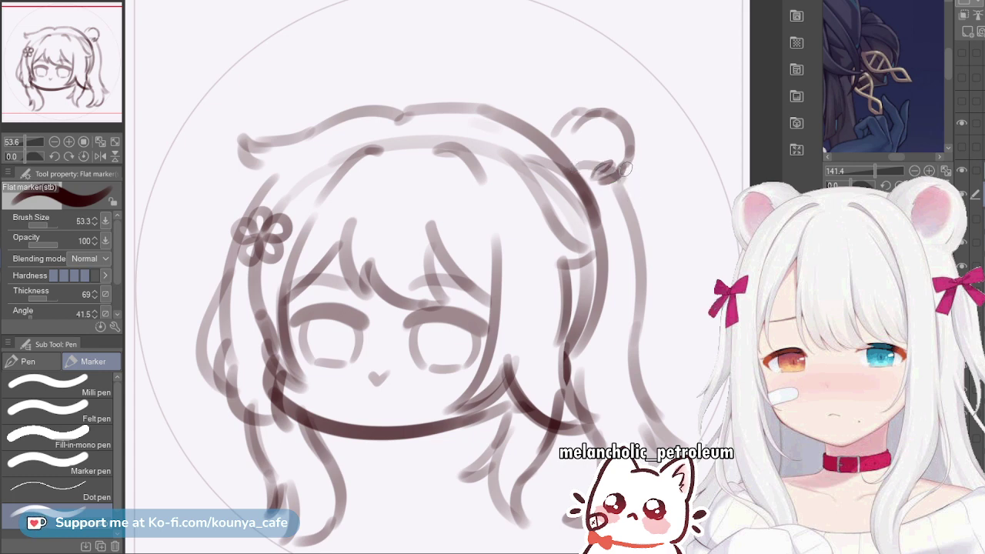
{"action": "left_click_drag", "start_coordinate": [569, 166], "coordinate": [657, 216]}
{"action": "key", "text": "ctrl+z"}
{"action": "left_click_drag", "start_coordinate": [570, 164], "coordinate": [629, 184]}
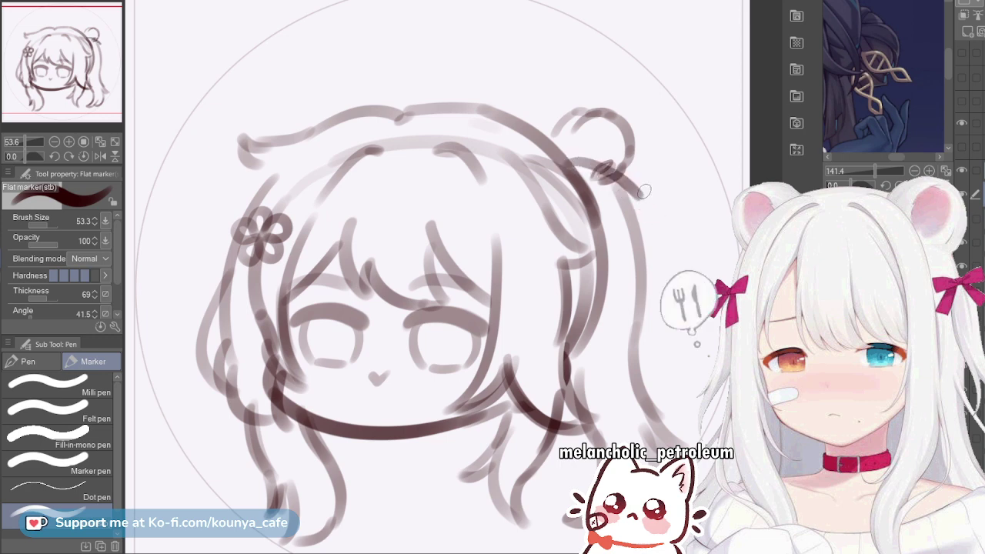
{"action": "key", "text": "ctrl+z"}
{"action": "mouse_move", "coordinate": [568, 164]}
{"action": "left_mouse_down"}
{"action": "mouse_move", "coordinate": [601, 167]}
{"action": "mouse_move", "coordinate": [638, 198]}
{"action": "left_mouse_up"}
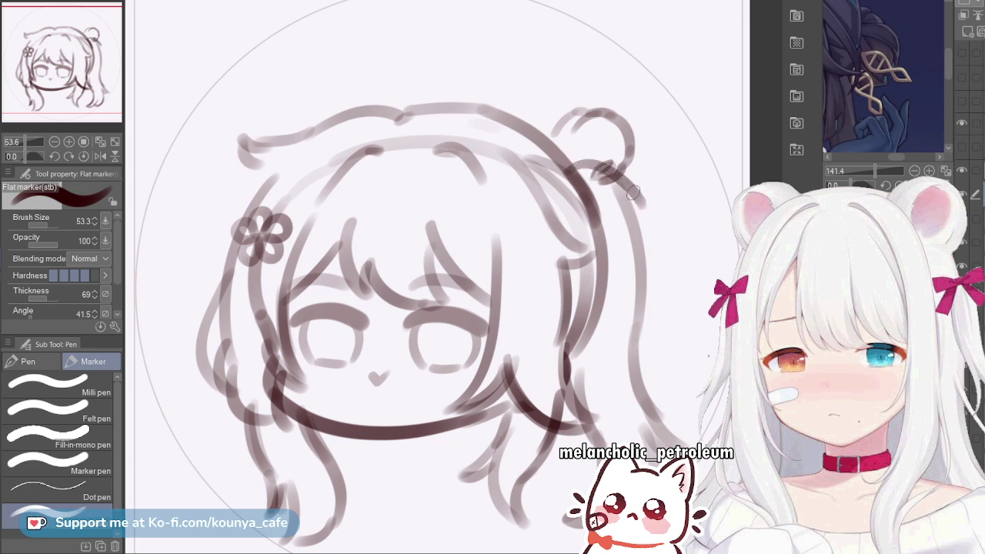
{"action": "key", "text": "ctrl+z"}
{"action": "mouse_move", "coordinate": [574, 174]}
{"action": "left_mouse_down"}
{"action": "mouse_move", "coordinate": [637, 205]}
{"action": "mouse_move", "coordinate": [641, 197]}
{"action": "mouse_move", "coordinate": [651, 214]}
{"action": "mouse_move", "coordinate": [669, 208]}
{"action": "mouse_move", "coordinate": [638, 201]}
{"action": "mouse_move", "coordinate": [644, 212]}
{"action": "mouse_move", "coordinate": [672, 210]}
{"action": "mouse_move", "coordinate": [597, 206]}
{"action": "mouse_move", "coordinate": [640, 202]}
{"action": "mouse_move", "coordinate": [589, 189]}
{"action": "left_mouse_up"}
{"action": "key", "text": "ctrl+z"}
{"action": "key", "text": "ctrl+z"}
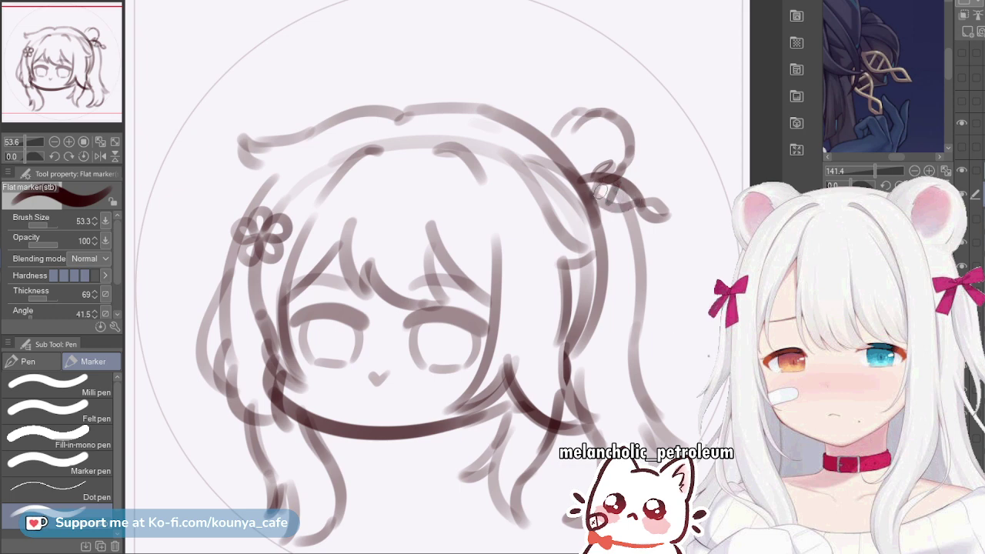
Add small crossbars inside the helix hairpin's loops with the flat marker at size 39.9
{"action": "key", "text": "["}
{"action": "key", "text": "["}
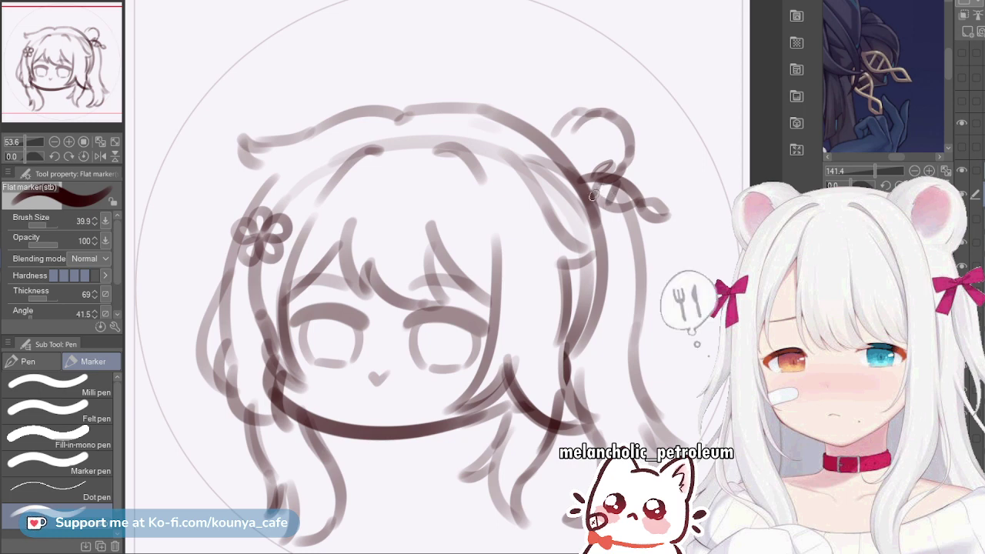
{"action": "left_click_drag", "start_coordinate": [594, 196], "coordinate": [640, 203]}
{"action": "key", "text": "ctrl+z"}
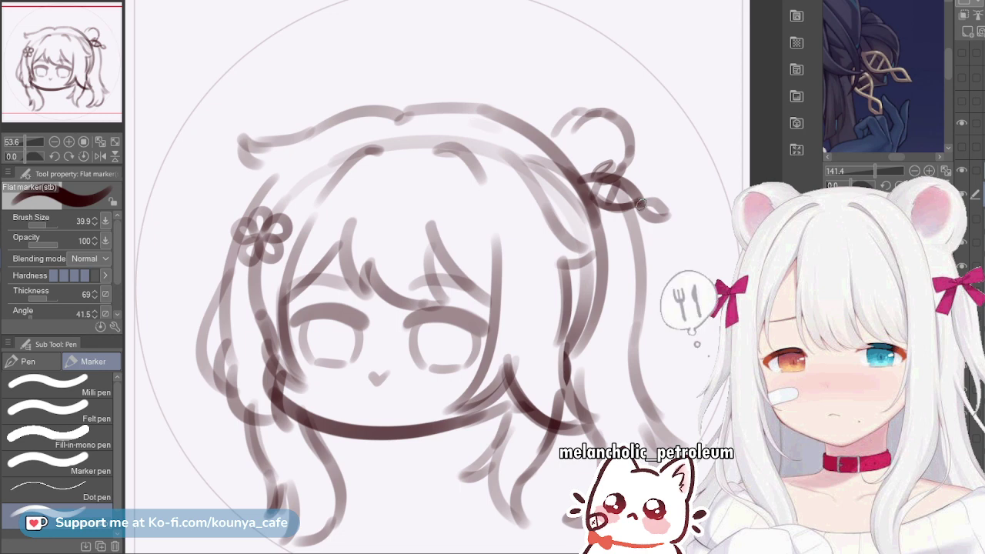
{"action": "mouse_move", "coordinate": [649, 214]}
{"action": "left_mouse_down"}
{"action": "mouse_move", "coordinate": [664, 213]}
{"action": "mouse_move", "coordinate": [659, 205]}
{"action": "left_mouse_up"}
Try rotating and moving a duplicate of the helix hairpin with a scale/rotate transform
{"action": "key", "text": "ctrl+t"}
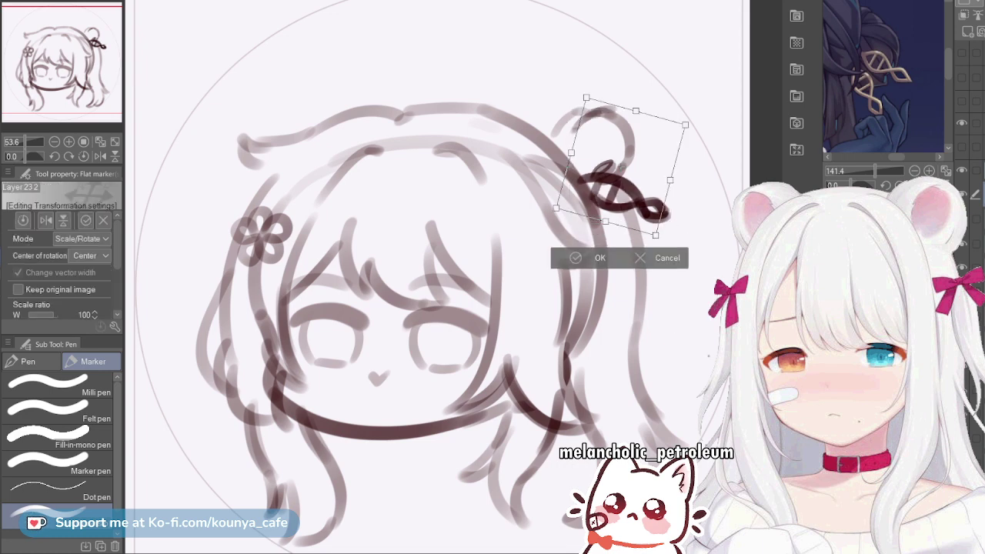
{"action": "left_click_drag", "start_coordinate": [694, 120], "coordinate": [699, 129]}
{"action": "key", "text": "ctrl+z"}
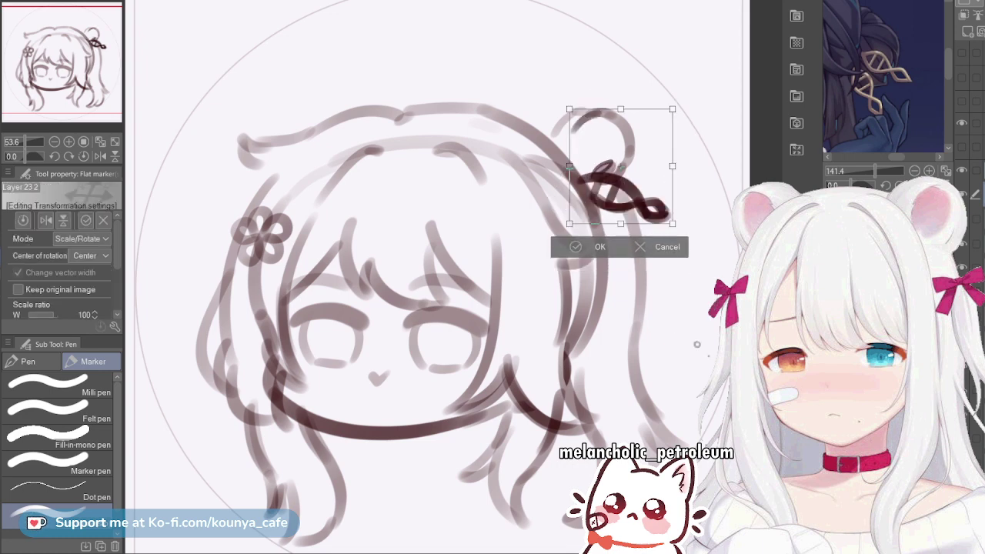
{"action": "left_click_drag", "start_coordinate": [624, 184], "coordinate": [615, 205]}
{"action": "key", "text": "ctrl+z"}
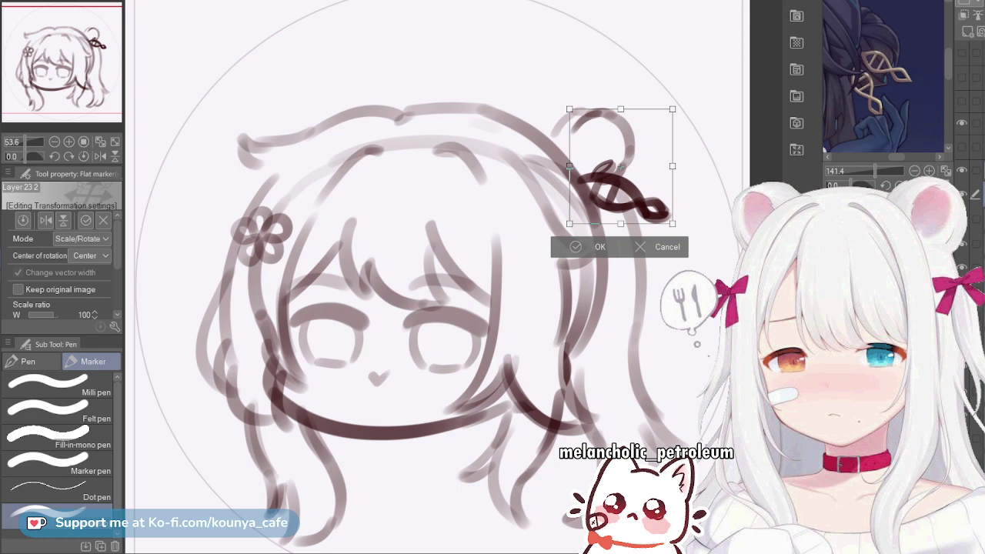
{"action": "key", "text": "Return"}
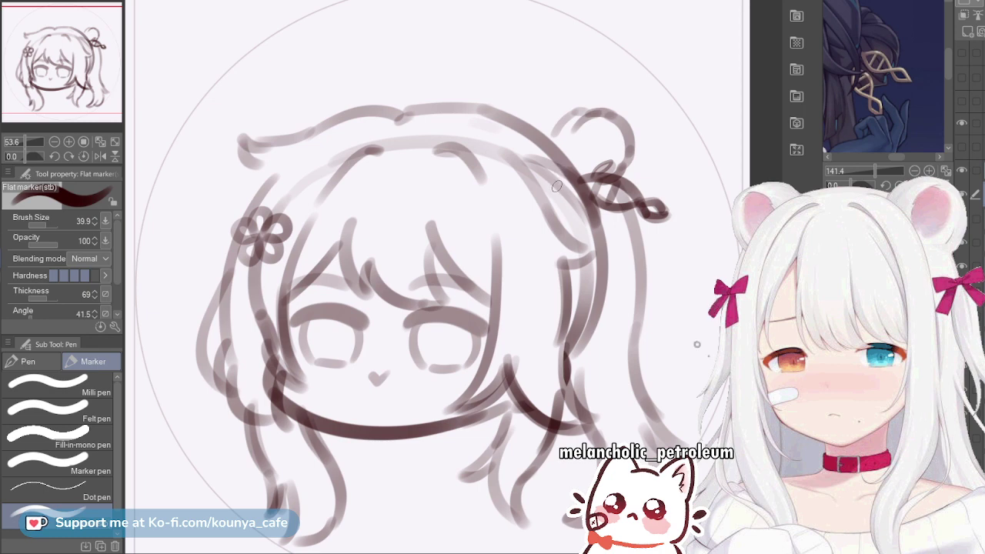
{"action": "scroll", "coordinate": [596, 191], "scroll_direction": "up", "scroll_amount": 5}
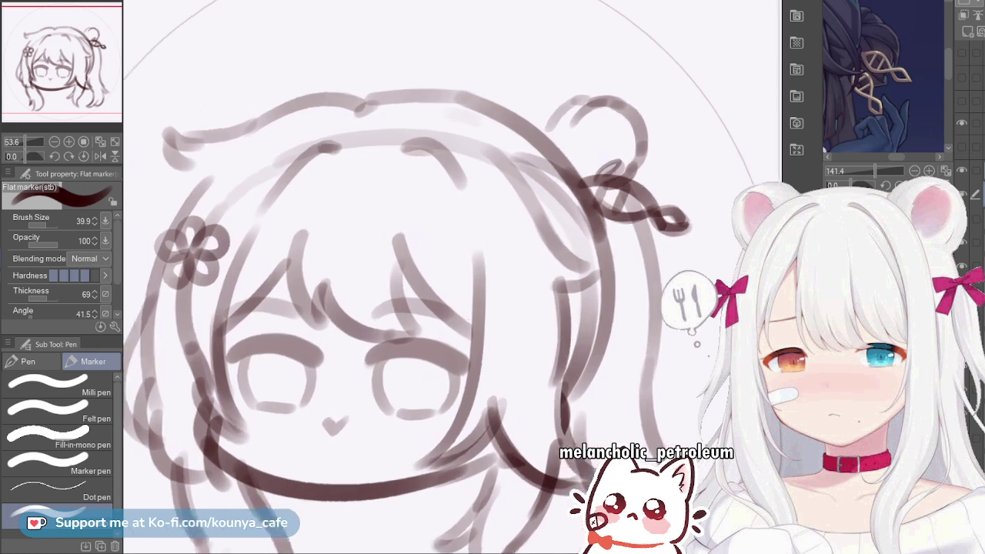
{"action": "left_click_drag", "start_coordinate": [599, 193], "coordinate": [571, 210]}
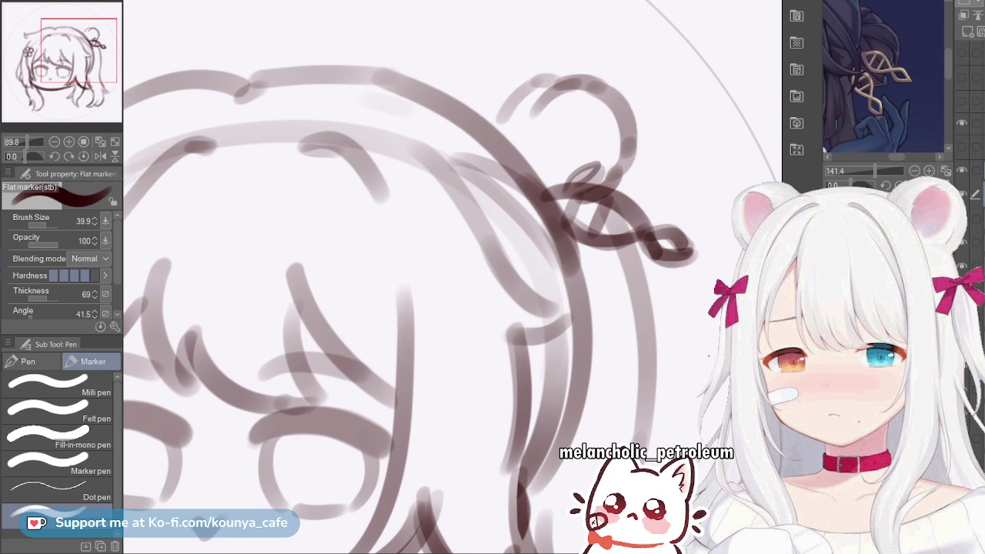
{"action": "key", "text": "ctrl+z"}
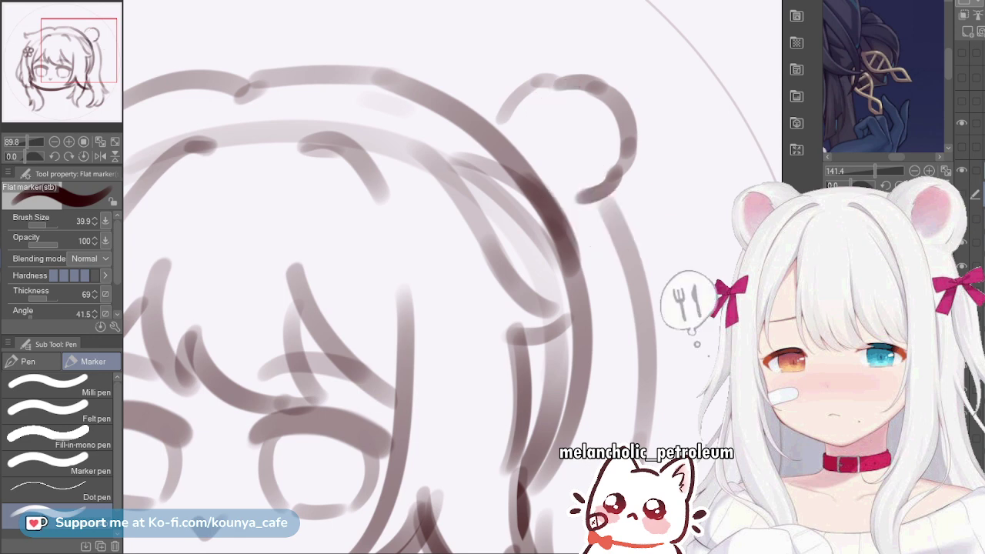
{"action": "key", "text": "ctrl+y"}
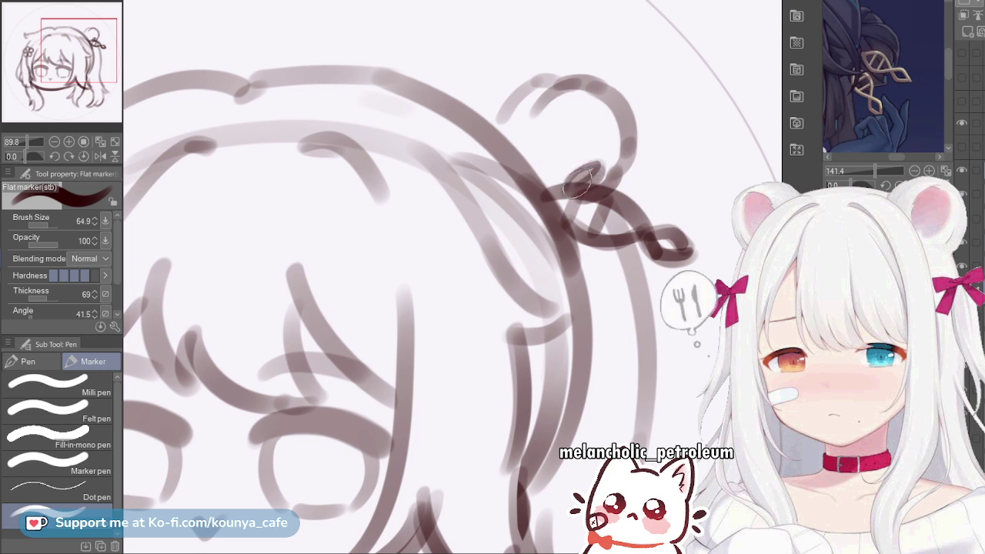
{"action": "key", "text": "ctrl+z"}
{"action": "key", "text": "bracketleft"}
{"action": "key", "text": "bracketleft"}
{"action": "key", "text": "bracketleft"}
{"action": "key", "text": "bracketleft"}
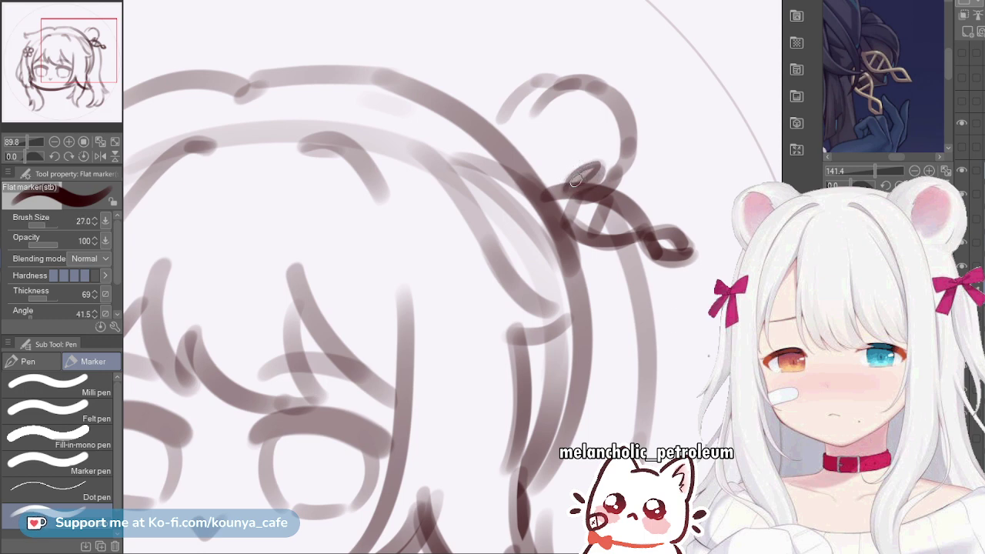
{"action": "left_click_drag", "start_coordinate": [569, 176], "coordinate": [569, 179], "text": "ctrl+alt"}
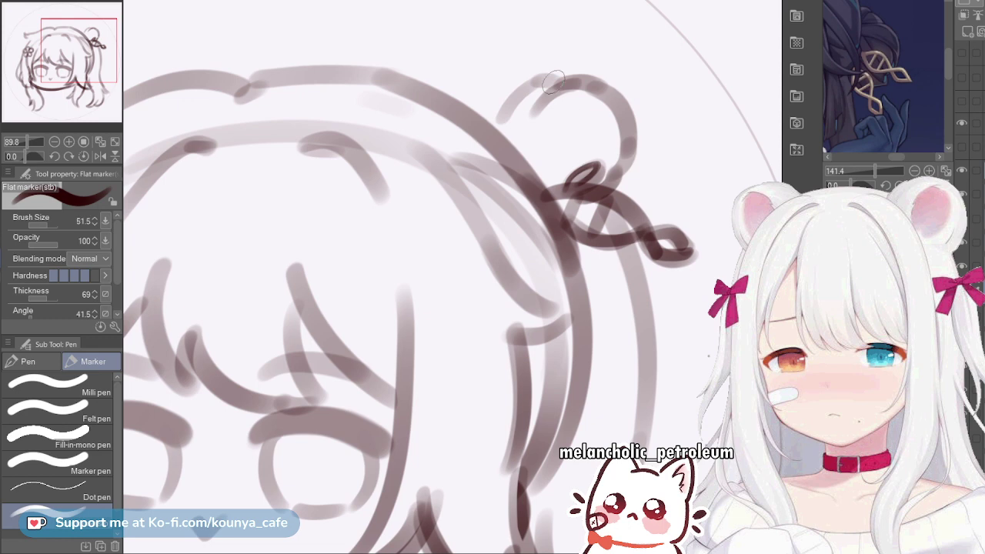
{"action": "key", "text": "bracketright"}
{"action": "left_click_drag", "start_coordinate": [579, 84], "coordinate": [534, 115]}
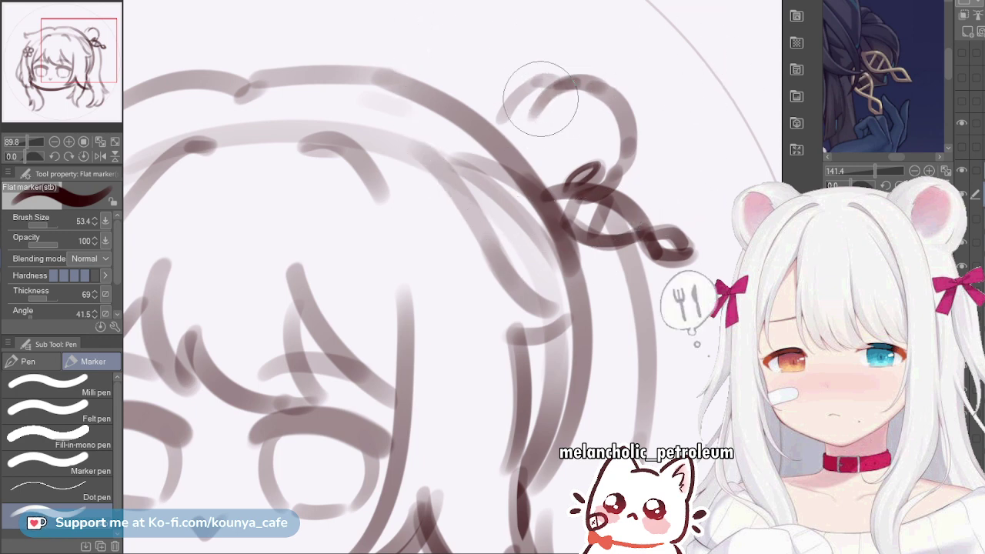
Erase the excess dark marks on the small curl above the helix hairpin with the Hard eraser, using sizes 46.2 and 148.3
{"action": "left_click", "coordinate": [46, 385]}
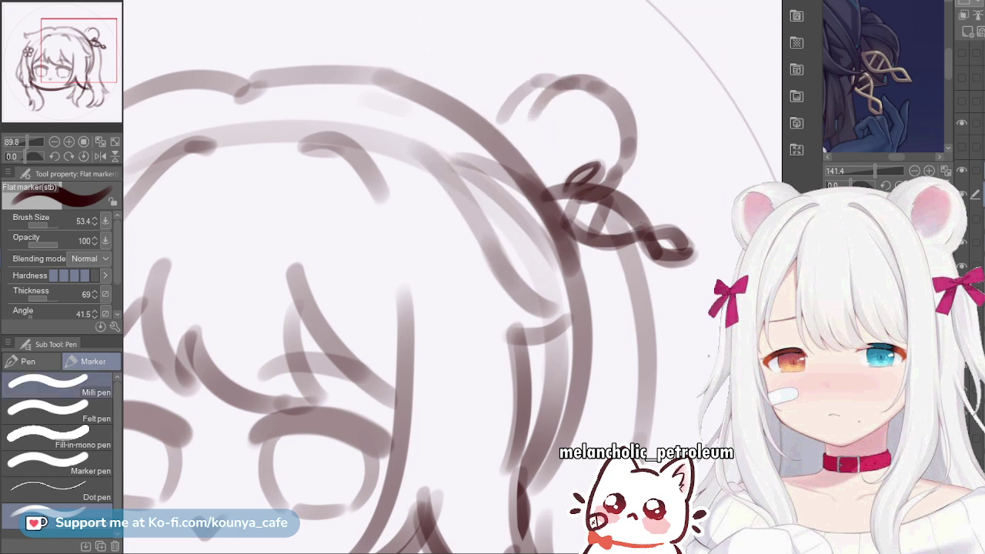
{"action": "key", "text": "e"}
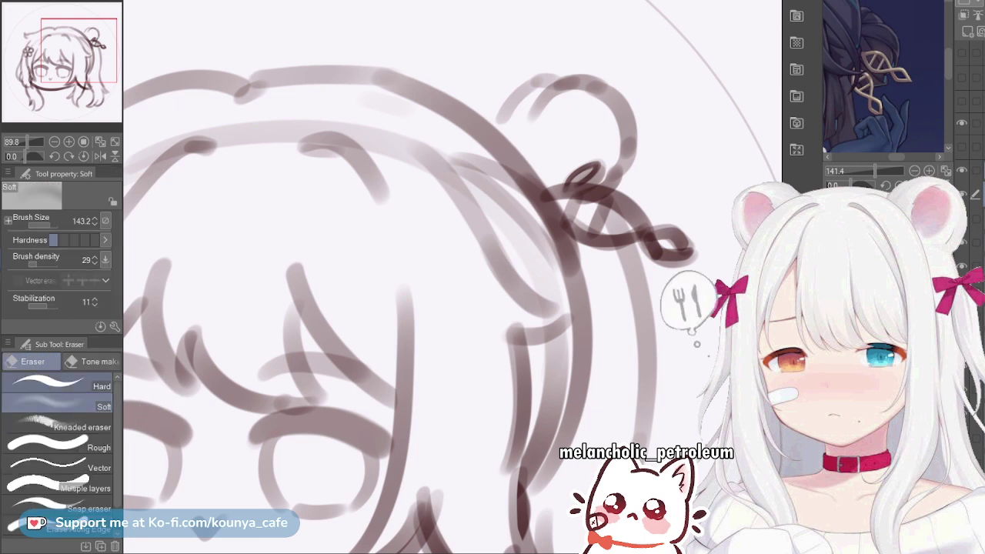
{"action": "left_click", "coordinate": [57, 383]}
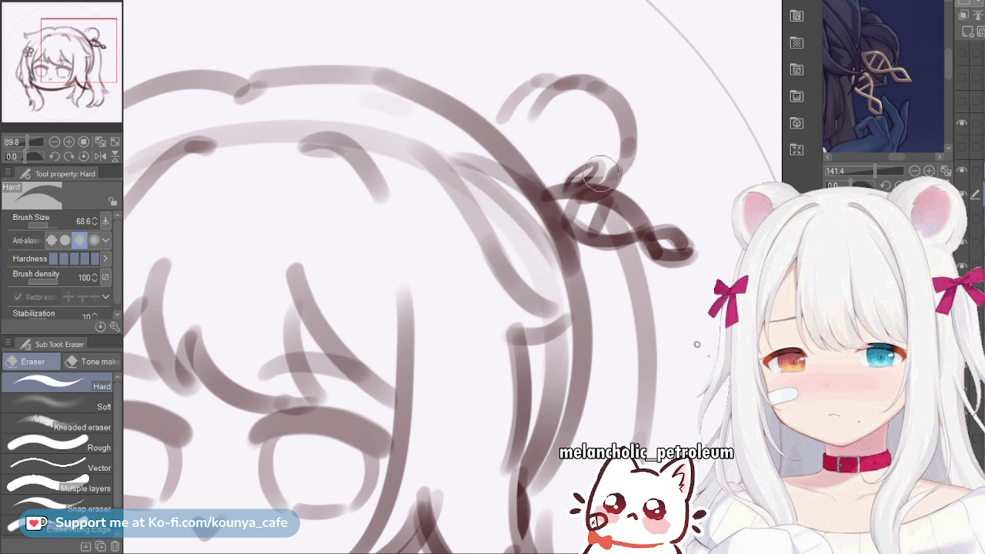
{"action": "key", "text": "["}
{"action": "key", "text": "["}
{"action": "left_click_drag", "start_coordinate": [578, 176], "coordinate": [562, 173]}
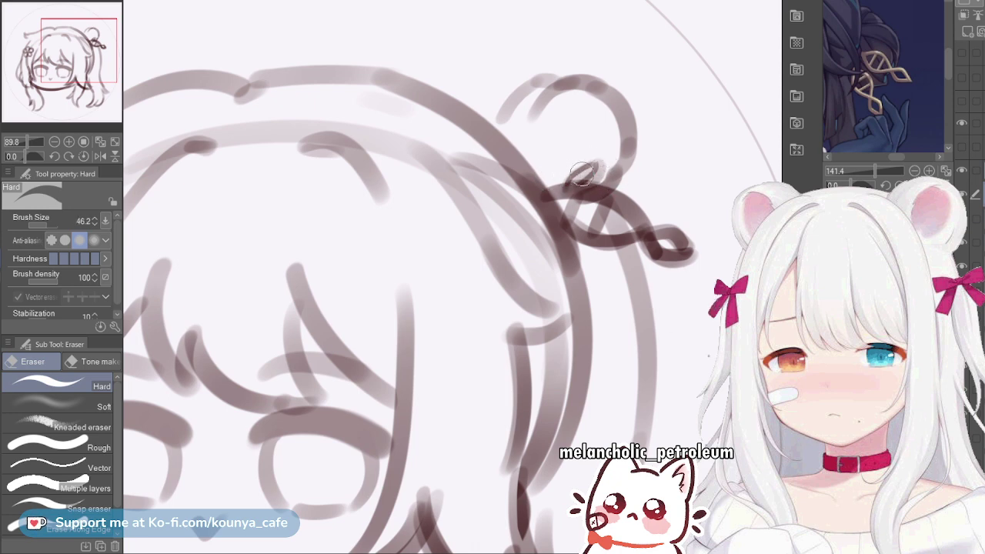
{"action": "key", "text": "bracketright"}
{"action": "key", "text": "bracketright"}
{"action": "key", "text": "bracketright"}
Duplicate the helix hairpin, scale the copy to 82%, and rotate and place it just below the original, angled downward
{"action": "key", "text": "ctrl+v"}
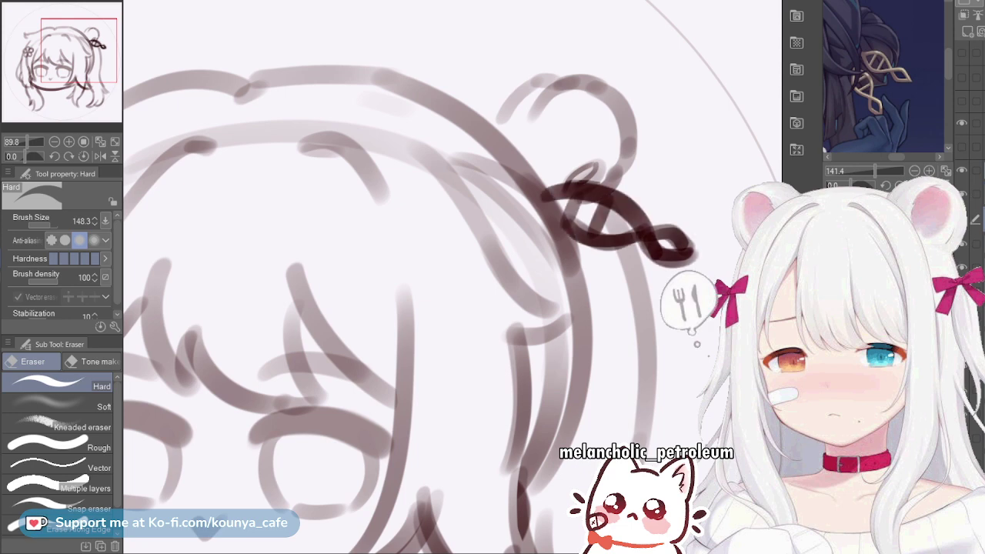
{"action": "key", "text": "ctrl+t"}
{"action": "left_click_drag", "start_coordinate": [700, 268], "coordinate": [679, 283]}
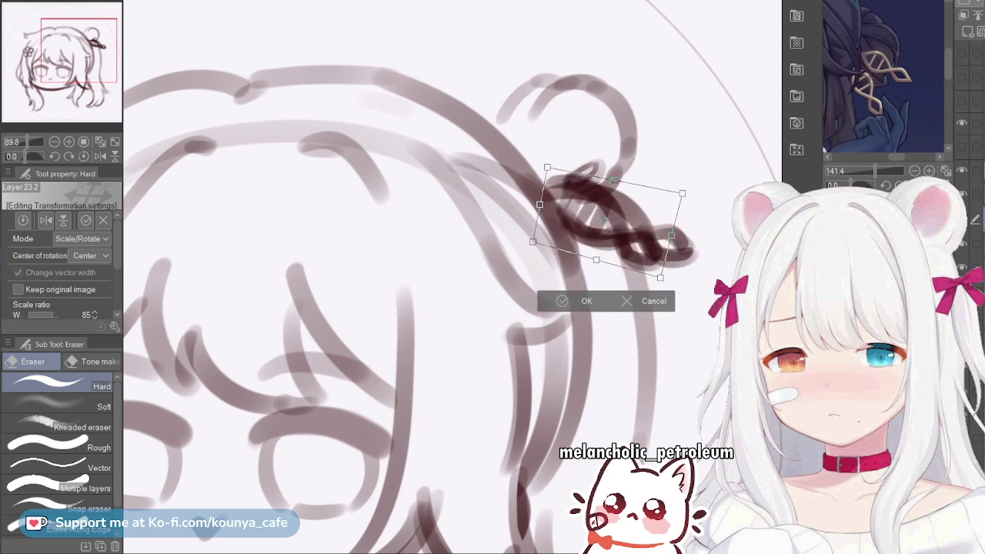
{"action": "left_click_drag", "start_coordinate": [684, 232], "coordinate": [696, 344]}
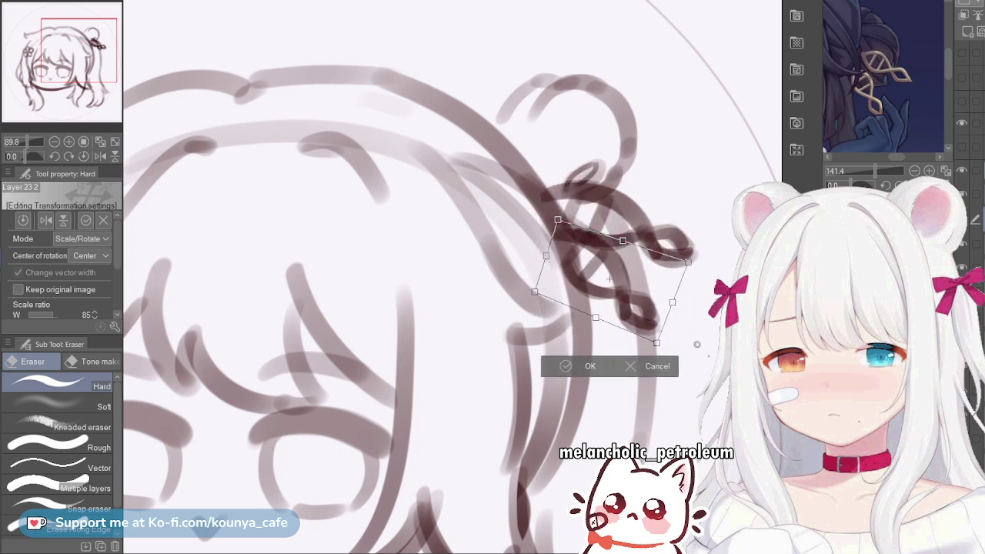
{"action": "left_click_drag", "start_coordinate": [688, 265], "coordinate": [649, 255]}
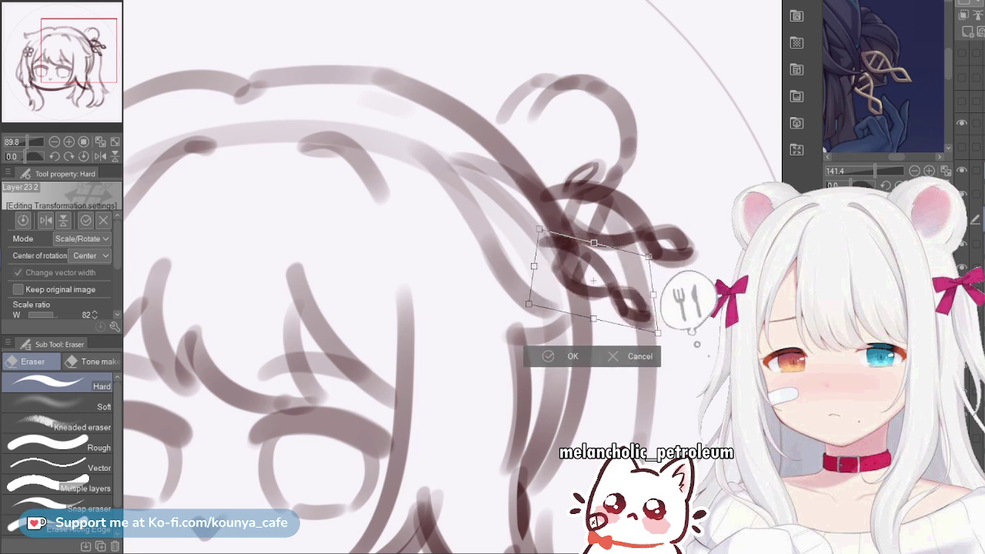
{"action": "left_click_drag", "start_coordinate": [593, 281], "coordinate": [602, 279]}
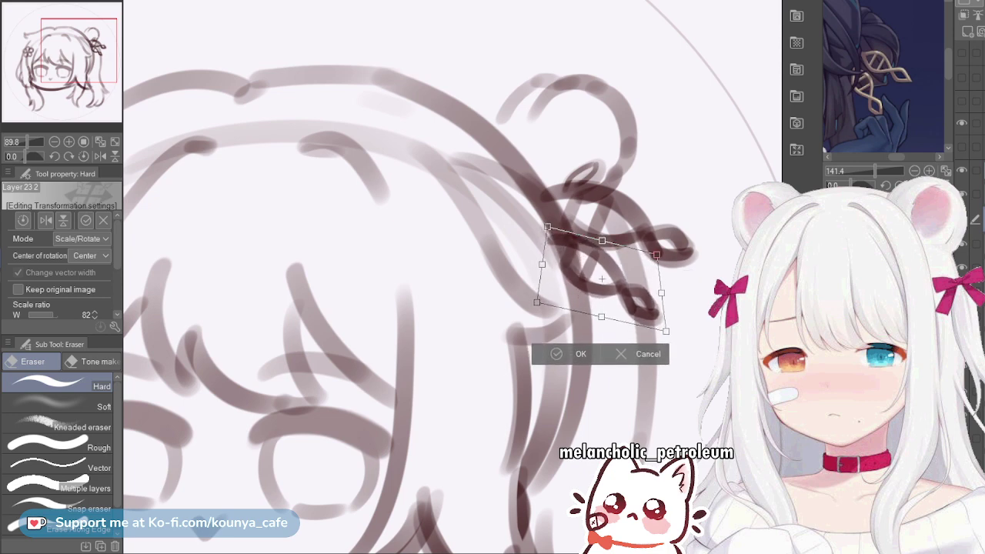
{"action": "key", "text": "Return"}
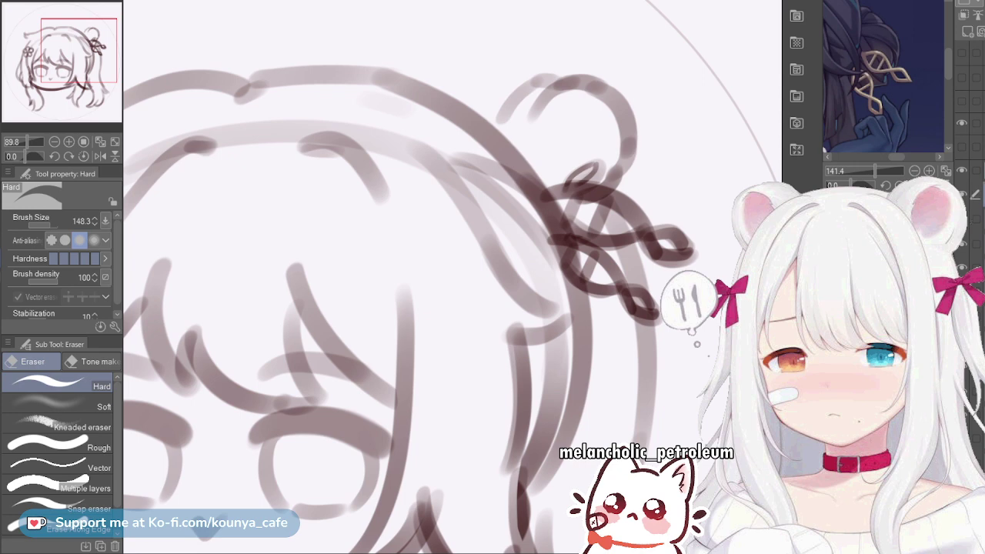
Rotate the original helix hairpin so its outer end tilts upward, and shift it slightly to fan out from the smaller copy
{"action": "key", "text": "ctrl+t"}
{"action": "left_click_drag", "start_coordinate": [716, 266], "coordinate": [724, 233]}
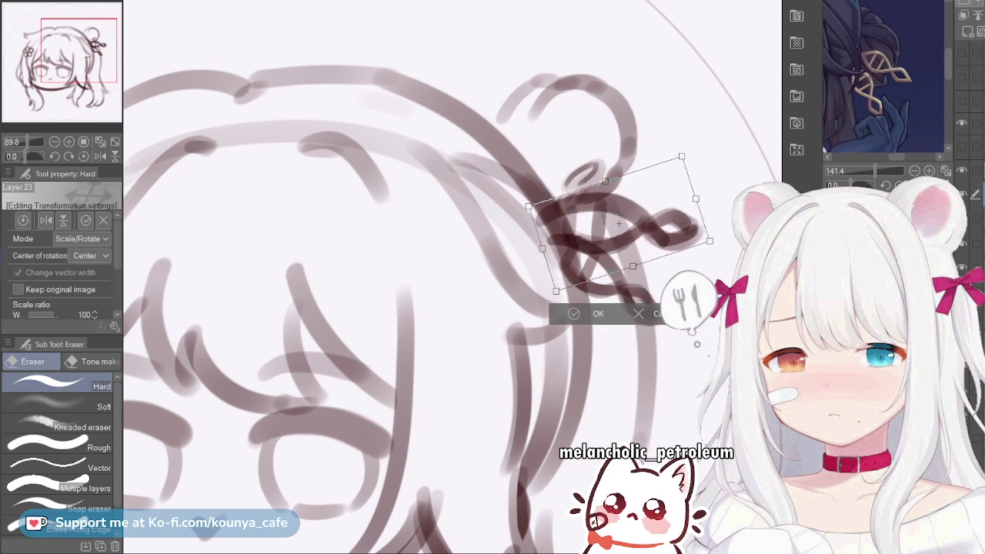
{"action": "left_click_drag", "start_coordinate": [627, 223], "coordinate": [631, 213]}
{"action": "left_click_drag", "start_coordinate": [725, 229], "coordinate": [727, 218]}
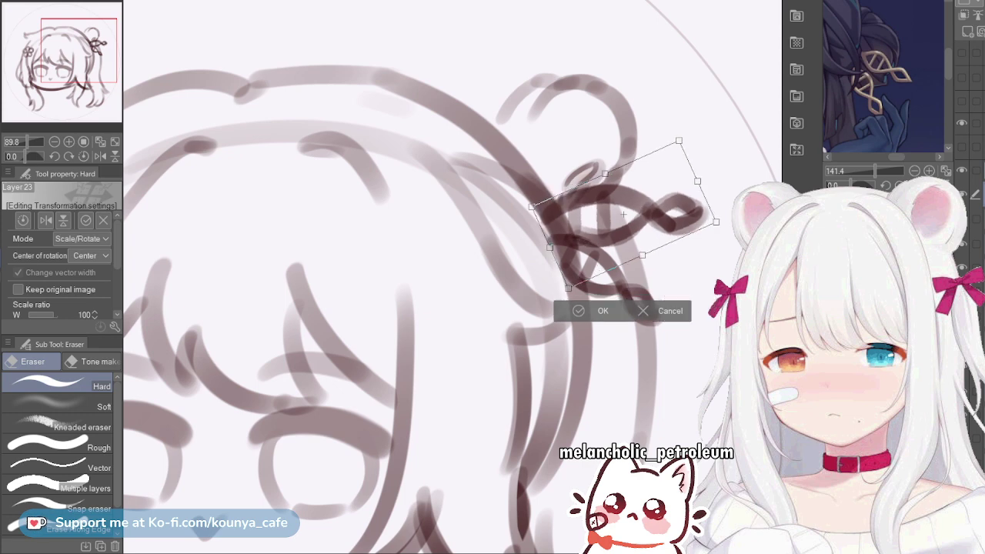
{"action": "left_click_drag", "start_coordinate": [624, 215], "coordinate": [627, 216]}
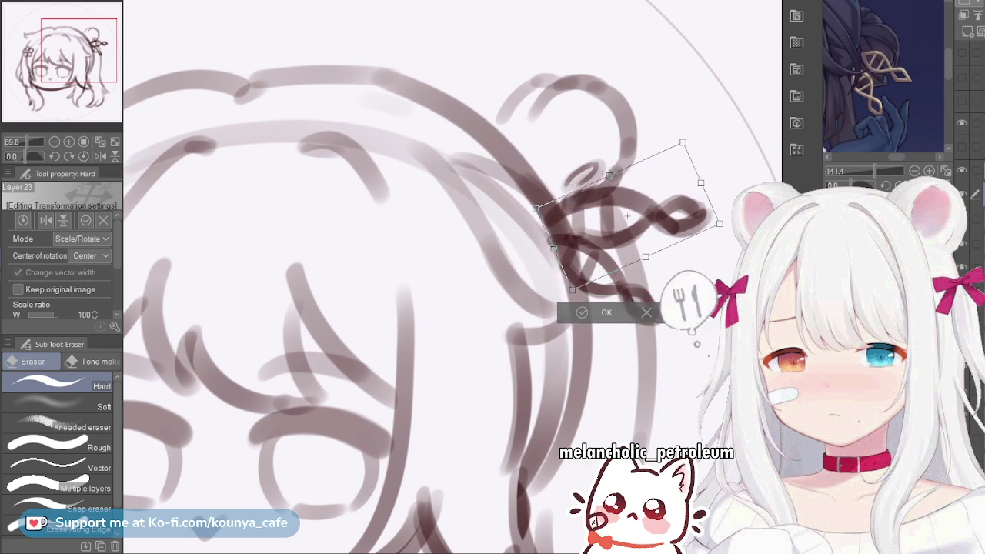
{"action": "key", "text": "Return"}
{"action": "scroll", "coordinate": [628, 217], "scroll_direction": "down", "scroll_amount": 5}
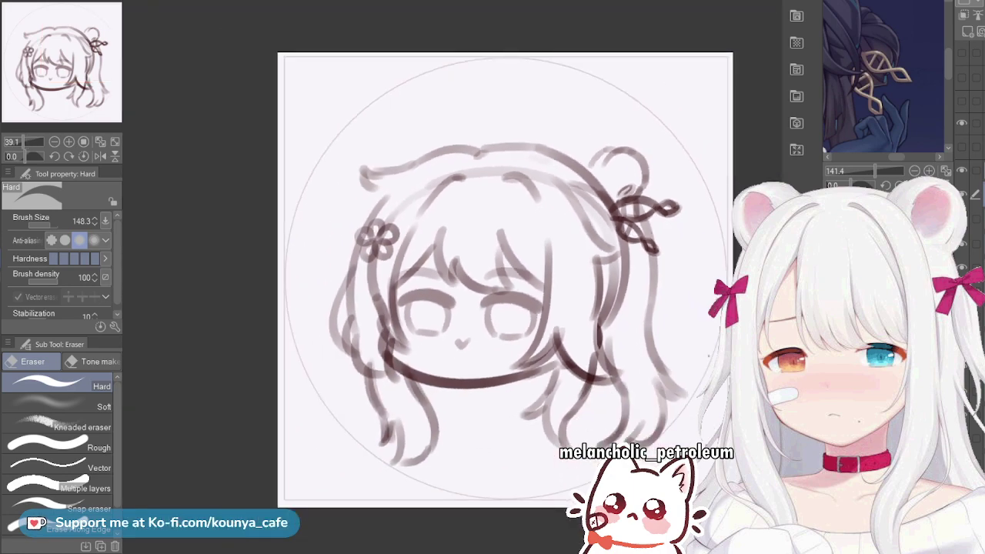
Show the front-facing portrait as the reference and enlarge it on the character's eyes
{"action": "scroll", "coordinate": [640, 231], "scroll_direction": "up", "scroll_amount": 3}
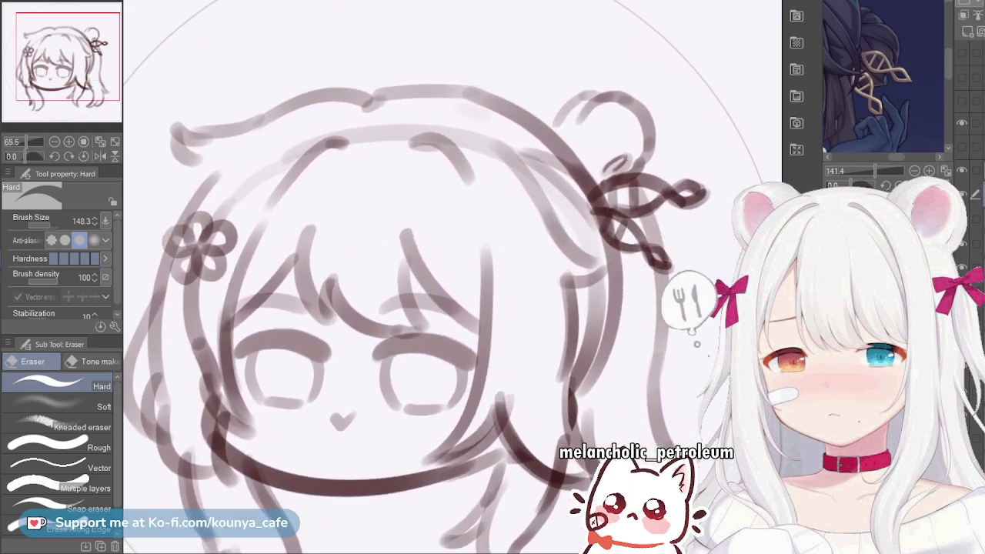
{"action": "scroll", "coordinate": [646, 207], "scroll_direction": "down", "scroll_amount": 1}
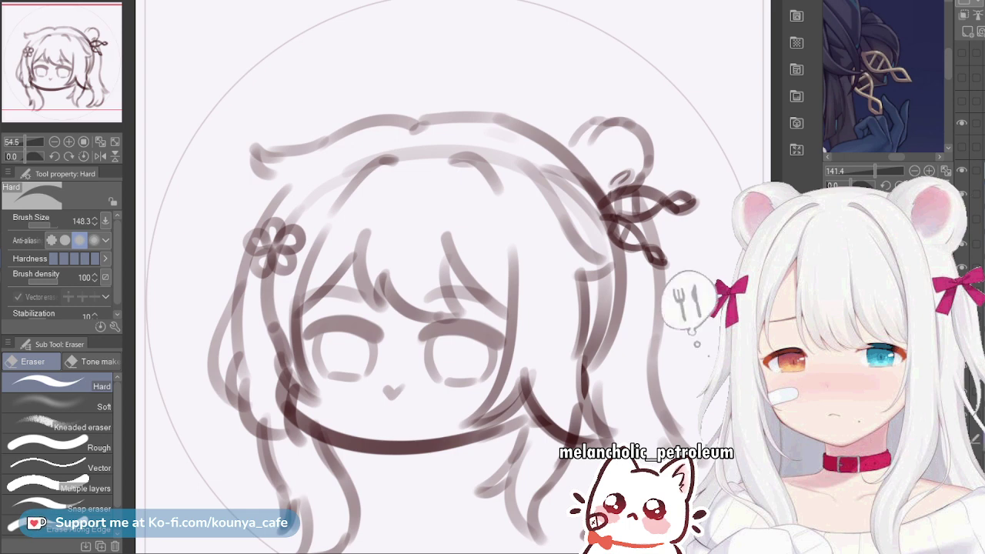
{"action": "scroll", "coordinate": [475, 338], "scroll_direction": "up", "scroll_amount": 1}
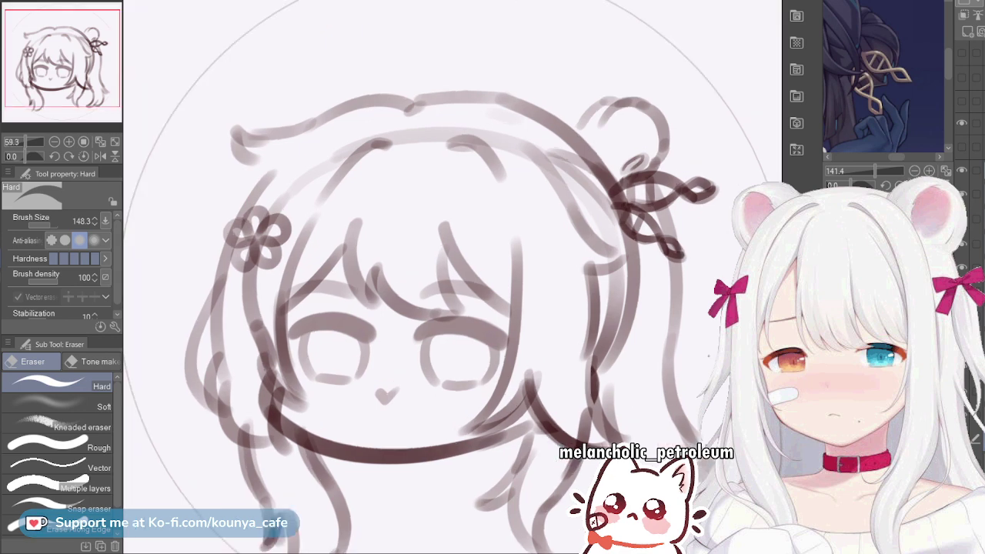
{"action": "left_click", "coordinate": [914, 200]}
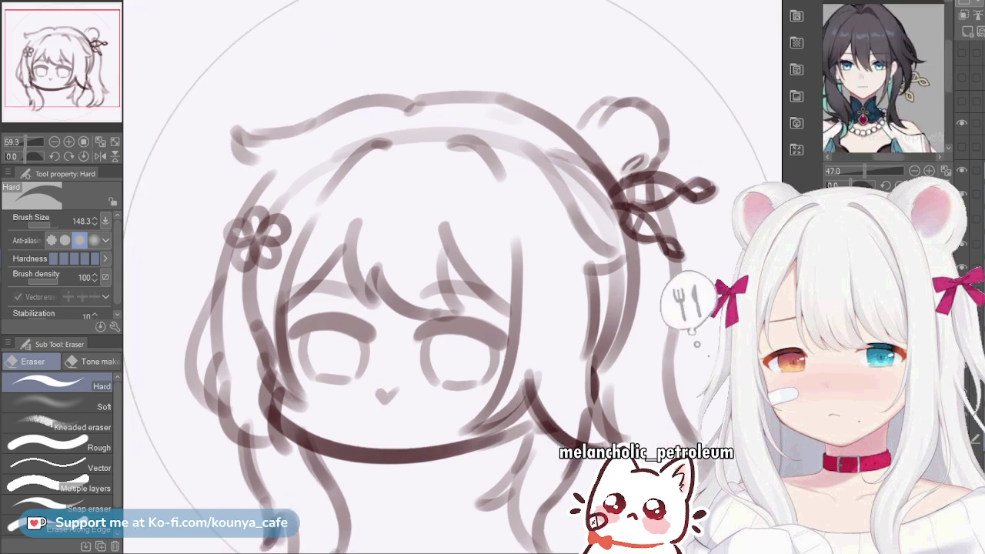
{"action": "left_click_drag", "start_coordinate": [868, 77], "coordinate": [900, 91]}
{"action": "scroll", "coordinate": [883, 84], "scroll_direction": "up", "scroll_amount": 6}
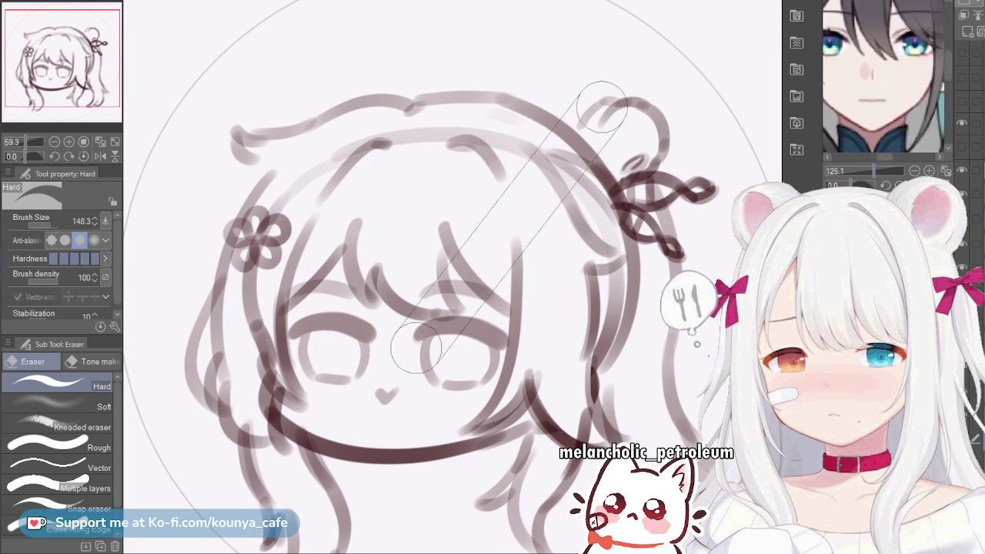
Mirror the canvas view and choose the Flat marker for working on the eyes
{"action": "key", "text": "shift+h"}
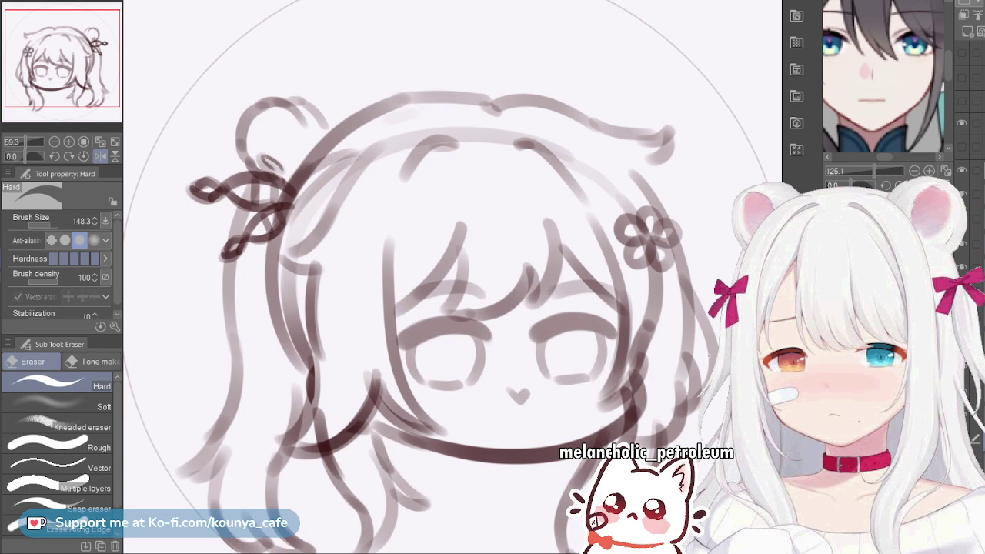
{"action": "key", "text": "p"}
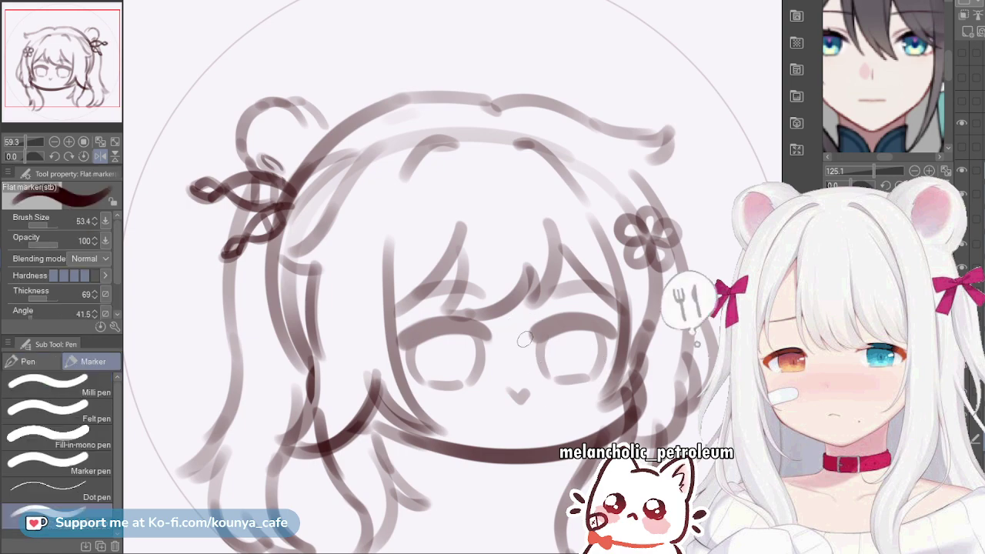
{"action": "scroll", "coordinate": [542, 393], "scroll_direction": "up", "scroll_amount": 5}
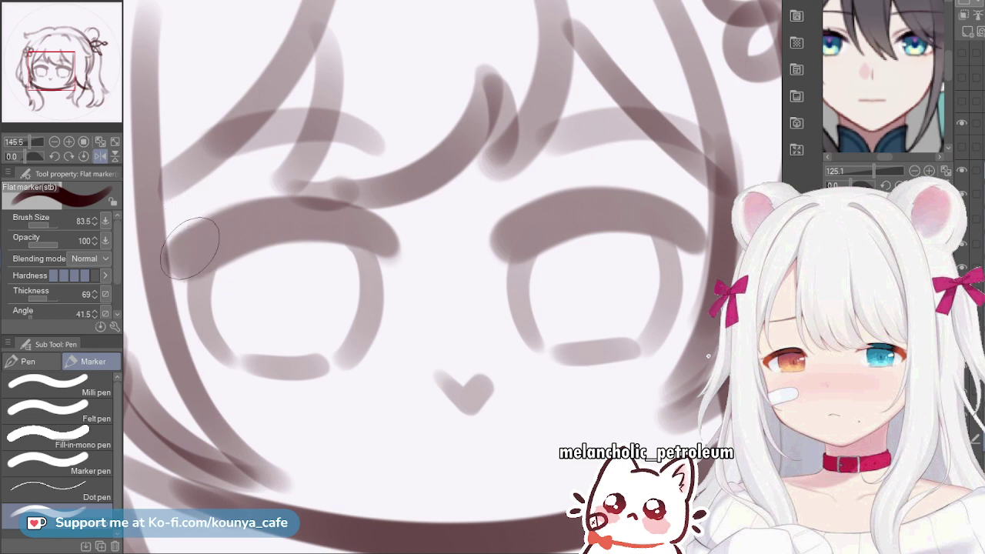
Try tracing thick arched upper lash lines over both eyes with the Flat marker, using sizes 83.5 and 75.7
{"action": "left_click_drag", "start_coordinate": [171, 253], "coordinate": [314, 231]}
{"action": "key", "text": "ctrl+z"}
{"action": "mouse_move", "coordinate": [192, 229]}
{"action": "left_mouse_down"}
{"action": "mouse_move", "coordinate": [292, 227]}
{"action": "mouse_move", "coordinate": [390, 259]}
{"action": "left_mouse_up"}
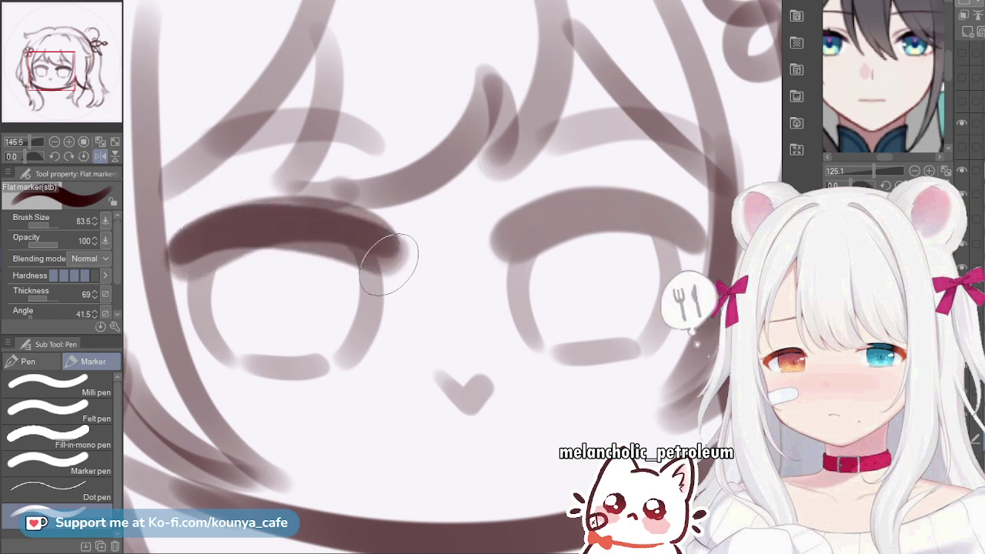
{"action": "key", "text": "ctrl+z"}
{"action": "mouse_move", "coordinate": [178, 250]}
{"action": "left_mouse_down"}
{"action": "mouse_move", "coordinate": [233, 231]}
{"action": "mouse_move", "coordinate": [330, 229]}
{"action": "mouse_move", "coordinate": [380, 260]}
{"action": "left_mouse_up"}
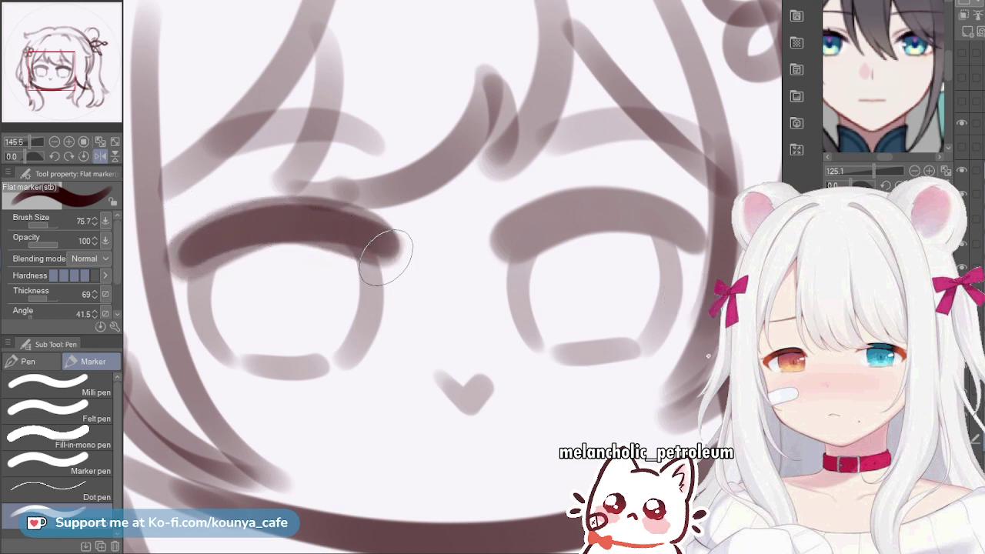
{"action": "mouse_move", "coordinate": [501, 240]}
{"action": "left_mouse_down"}
{"action": "mouse_move", "coordinate": [535, 225]}
{"action": "mouse_move", "coordinate": [618, 217]}
{"action": "mouse_move", "coordinate": [670, 245]}
{"action": "mouse_move", "coordinate": [550, 213]}
{"action": "mouse_move", "coordinate": [628, 212]}
{"action": "mouse_move", "coordinate": [704, 248]}
{"action": "left_mouse_up"}
{"action": "key", "text": "ctrl+z"}
{"action": "key", "text": "bracketleft"}
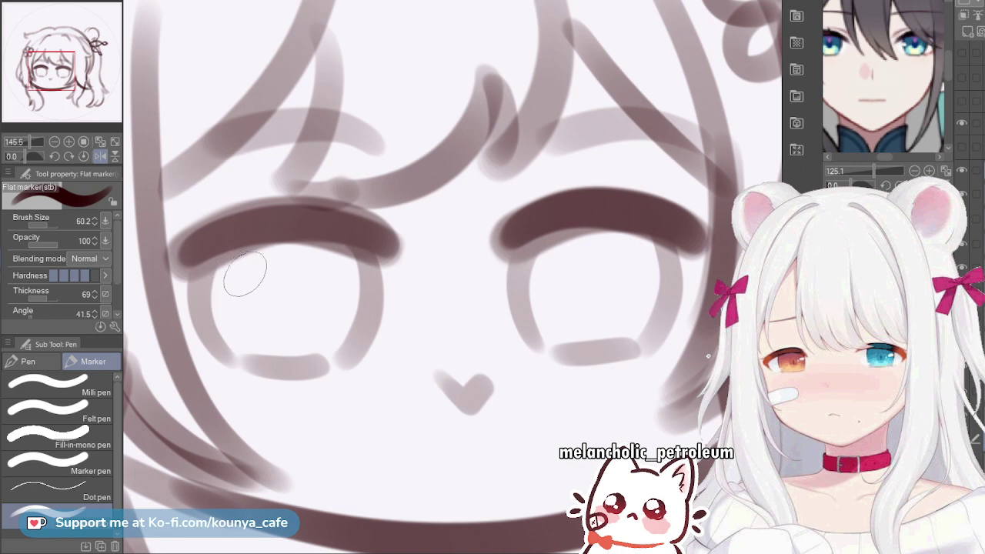
Lower the opacity of the rough face sketch and clear the newly drawn lash lines
{"action": "left_click", "coordinate": [962, 291]}
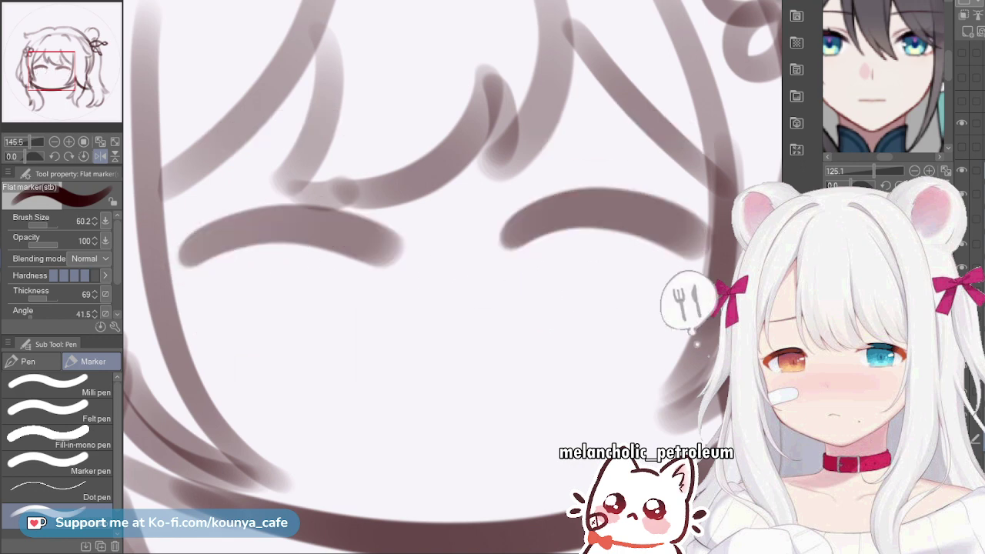
{"action": "key", "text": "ctrl+z"}
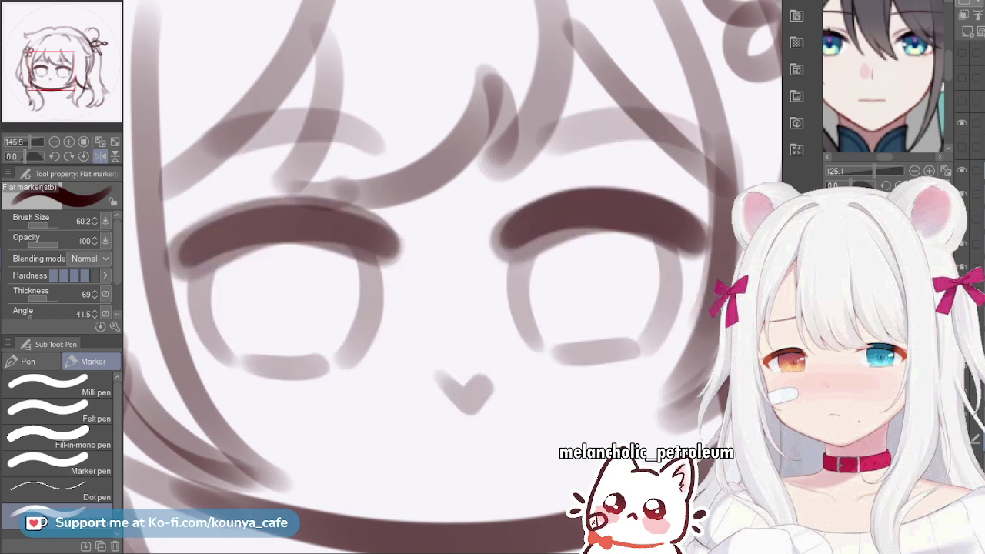
{"action": "left_click_drag", "start_coordinate": [984, 2], "coordinate": [978, 2]}
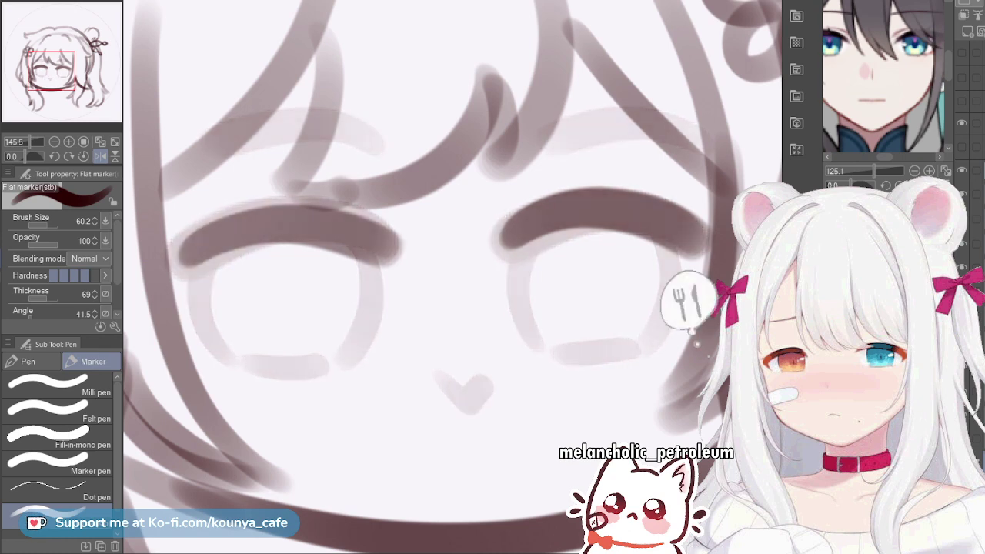
{"action": "key", "text": "Delete"}
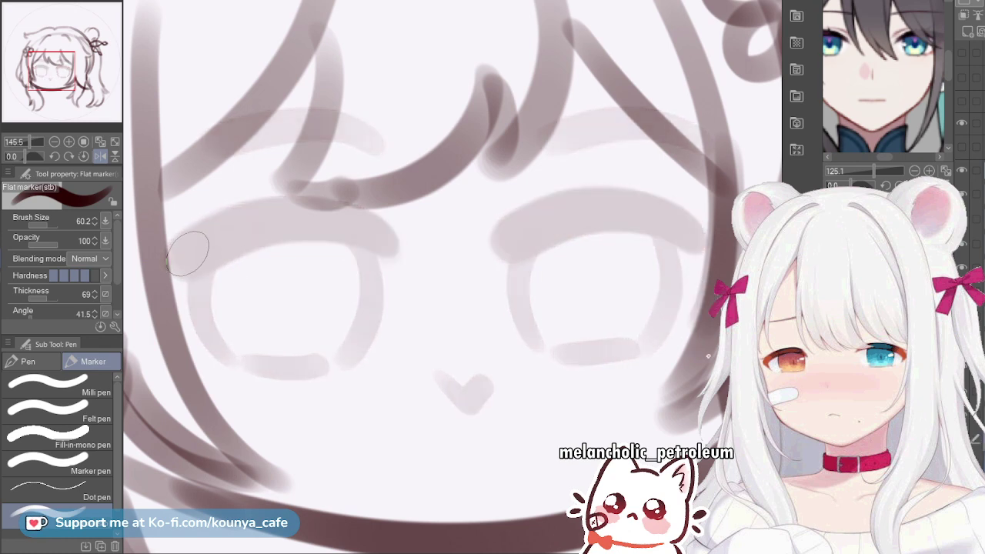
Redraw flatter upper lash lines over both faded eyes with the Flat marker at size 68.2, tilting the first one slightly
{"action": "mouse_move", "coordinate": [163, 269]}
{"action": "left_mouse_down"}
{"action": "mouse_move", "coordinate": [262, 222]}
{"action": "mouse_move", "coordinate": [331, 222]}
{"action": "mouse_move", "coordinate": [391, 236]}
{"action": "left_mouse_up"}
{"action": "key", "text": "ctrl+z"}
{"action": "mouse_move", "coordinate": [169, 264]}
{"action": "left_mouse_down"}
{"action": "mouse_move", "coordinate": [262, 232]}
{"action": "mouse_move", "coordinate": [394, 257]}
{"action": "left_mouse_up"}
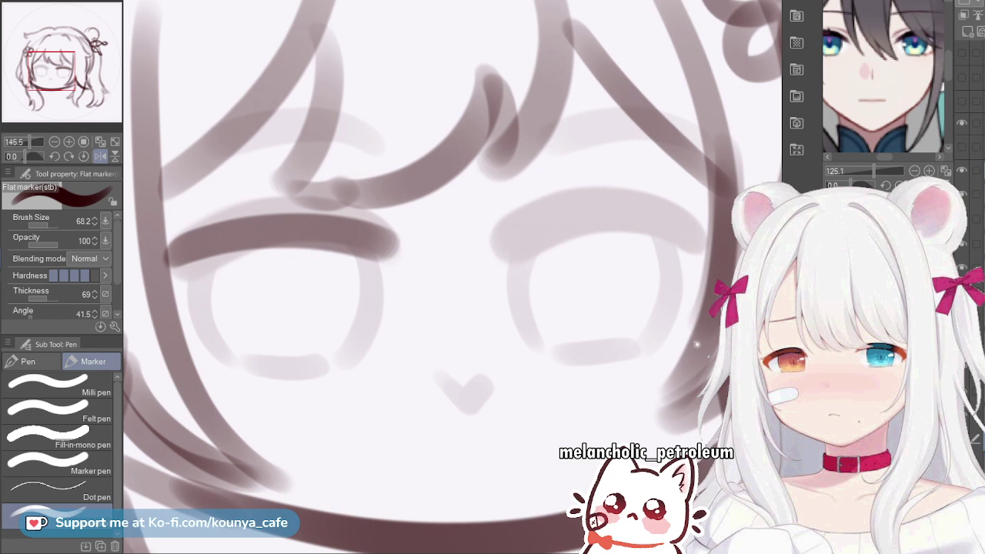
{"action": "key", "text": "ctrl+t"}
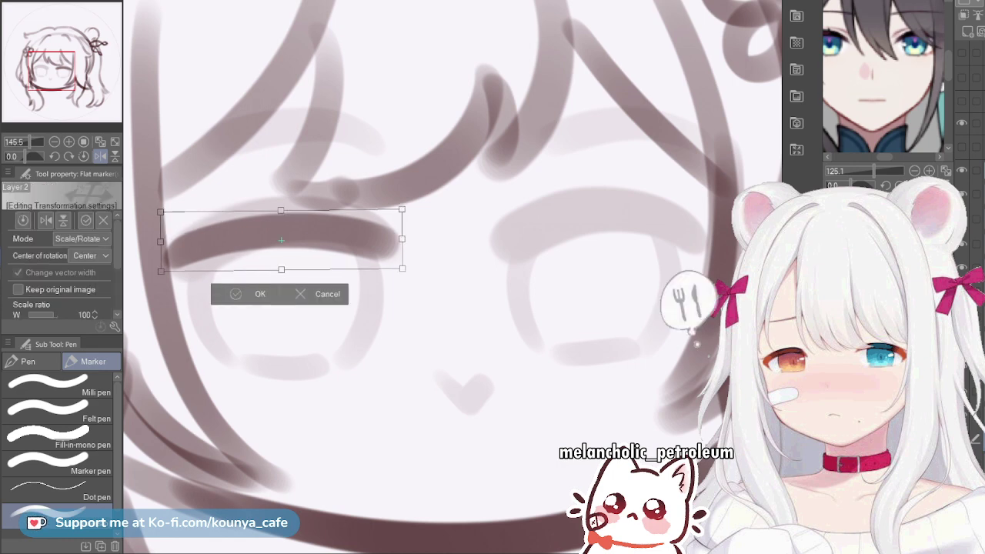
{"action": "key", "text": "Return"}
{"action": "left_click_drag", "start_coordinate": [496, 244], "coordinate": [585, 221]}
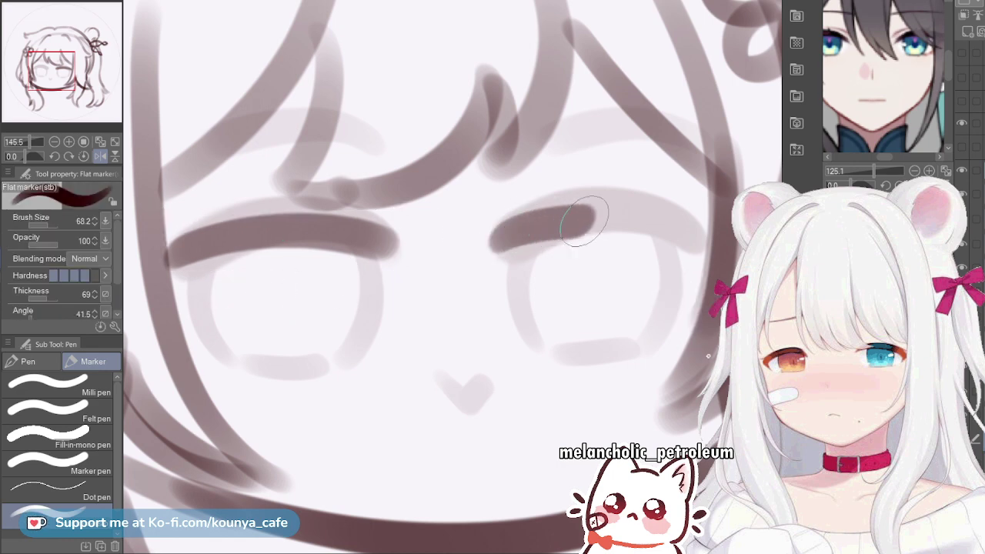
{"action": "key", "text": "ctrl+z"}
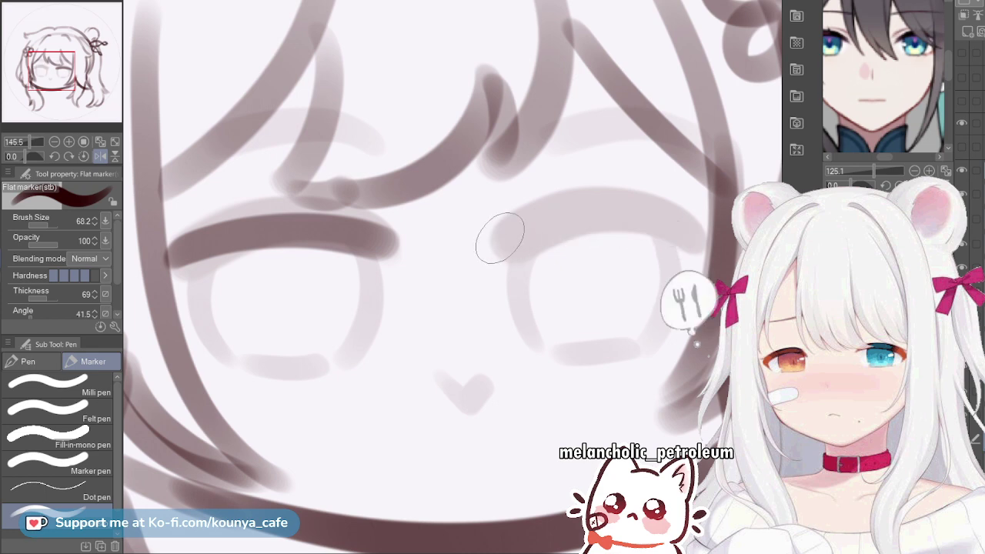
{"action": "mouse_move", "coordinate": [500, 238]}
{"action": "left_mouse_down"}
{"action": "mouse_move", "coordinate": [589, 215]}
{"action": "mouse_move", "coordinate": [692, 234]}
{"action": "left_mouse_up"}
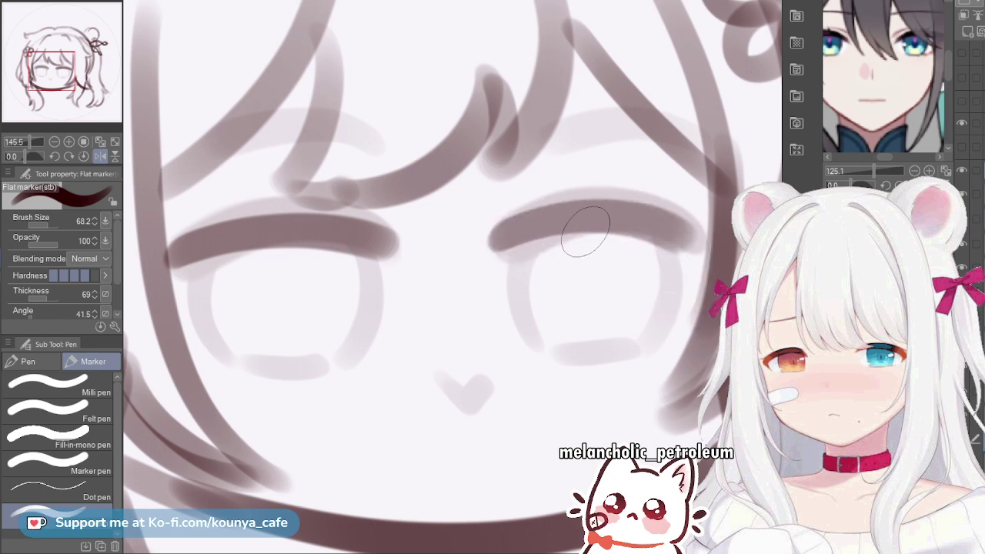
Return the canvas to its unmirrored view and slightly rotate and distort both lash lines together with a transform
{"action": "key", "text": "shift+h"}
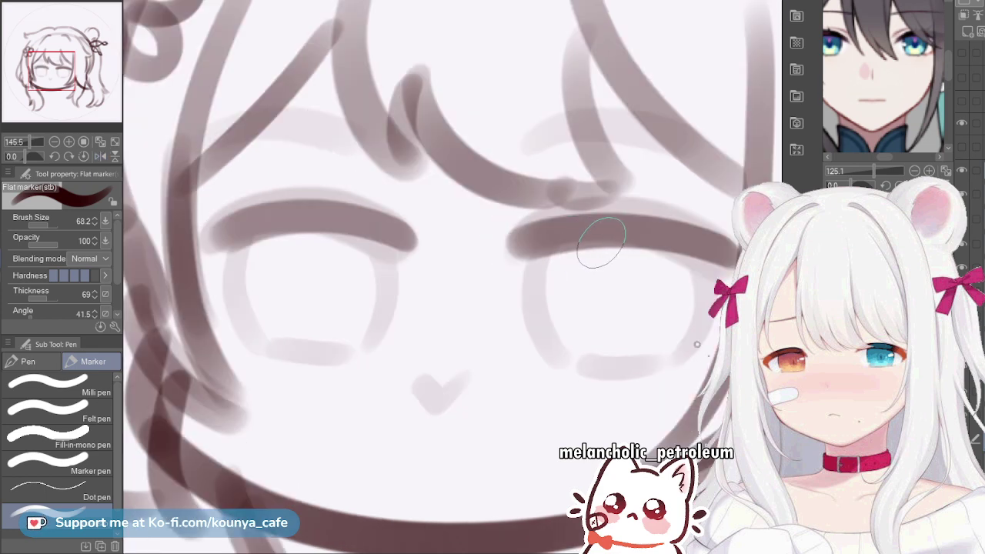
{"action": "key", "text": "ctrl+shift+t"}
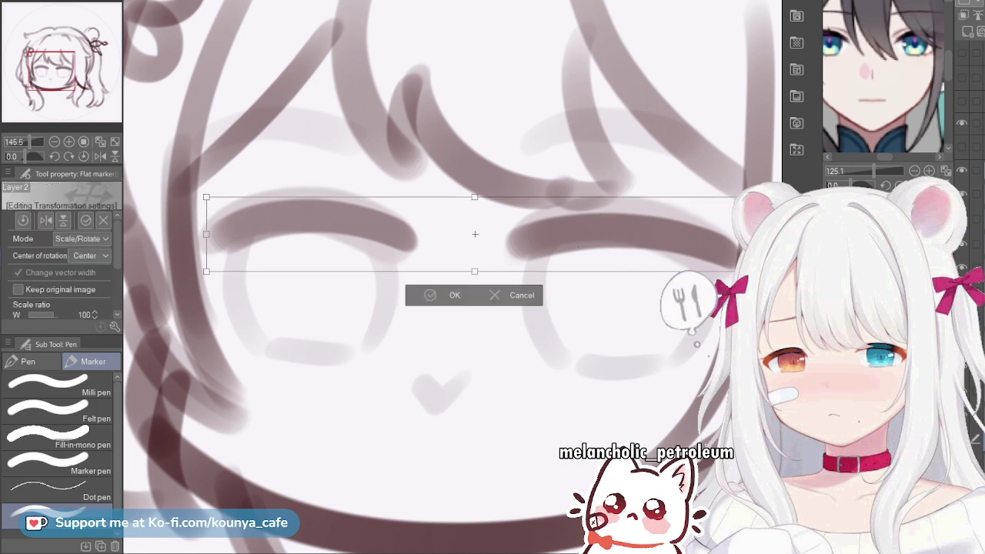
{"action": "left_click_drag", "start_coordinate": [762, 281], "coordinate": [762, 276]}
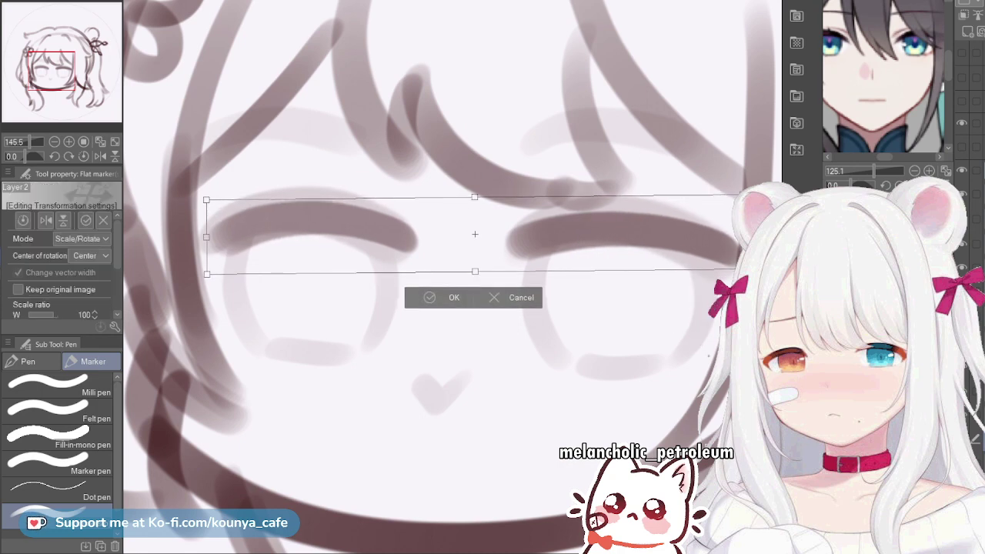
{"action": "left_click_drag", "start_coordinate": [744, 193], "coordinate": [740, 188]}
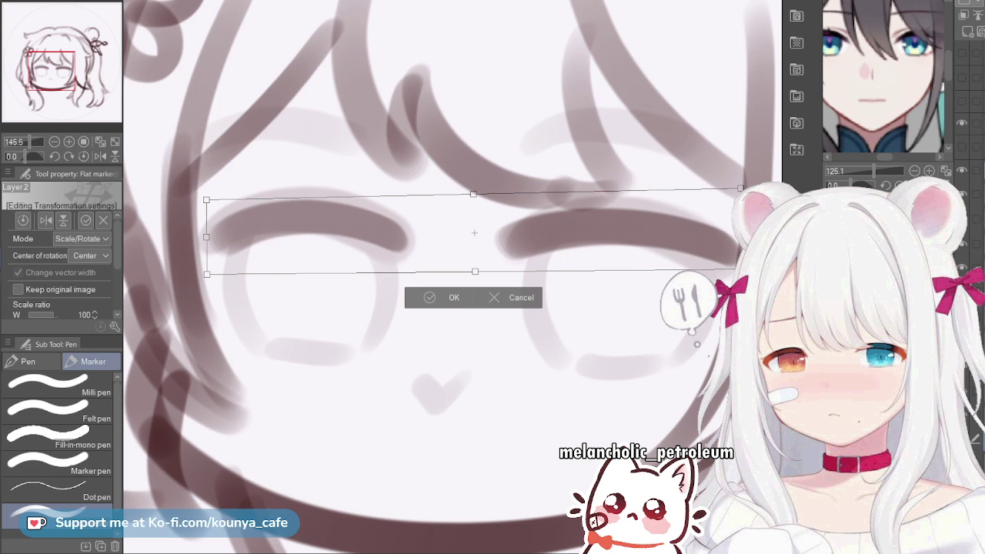
{"action": "key", "text": "Return"}
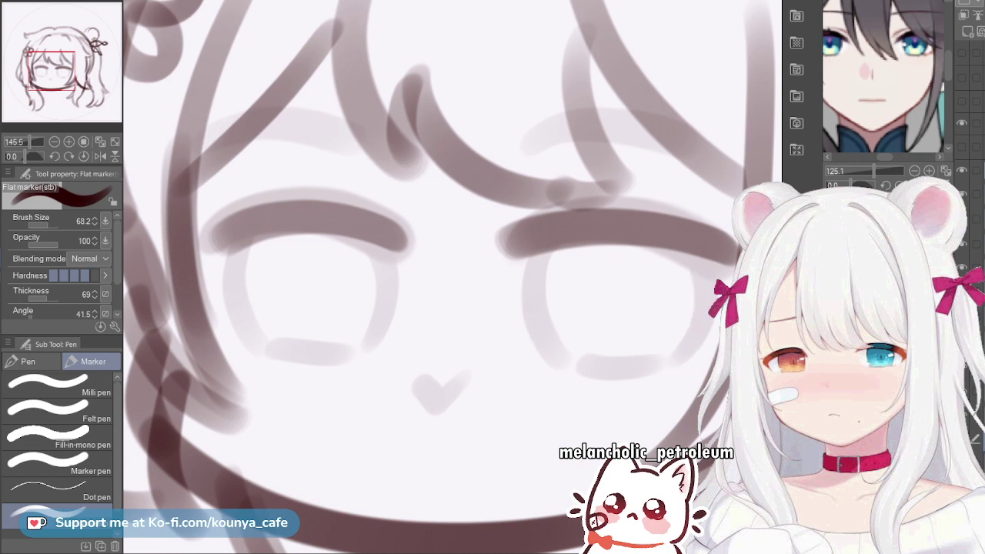
Bring the whole head into view in the reference and refine the shape of both lash lines with another transform
{"action": "left_click", "coordinate": [962, 462]}
{"action": "left_click", "coordinate": [961, 461]}
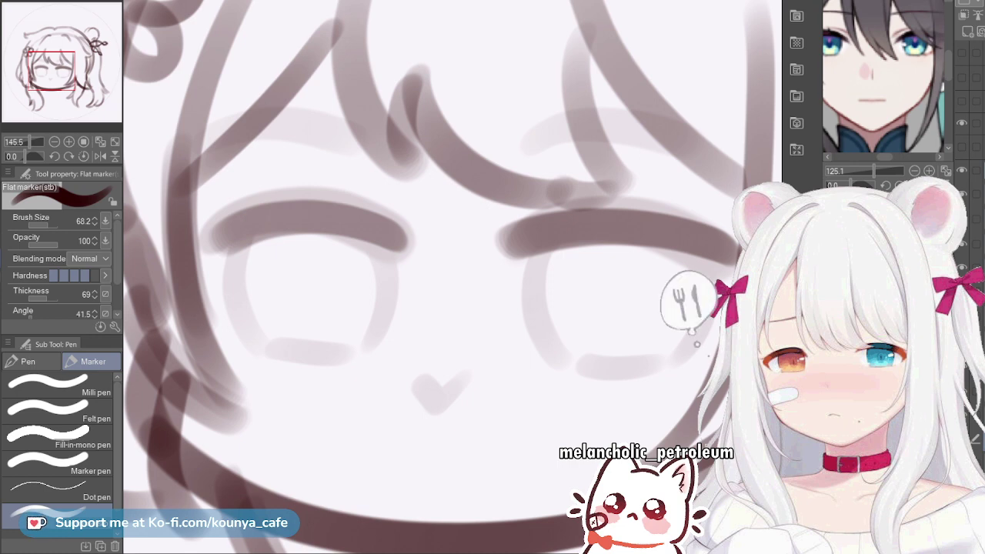
{"action": "scroll", "coordinate": [883, 76], "scroll_direction": "down", "scroll_amount": 5}
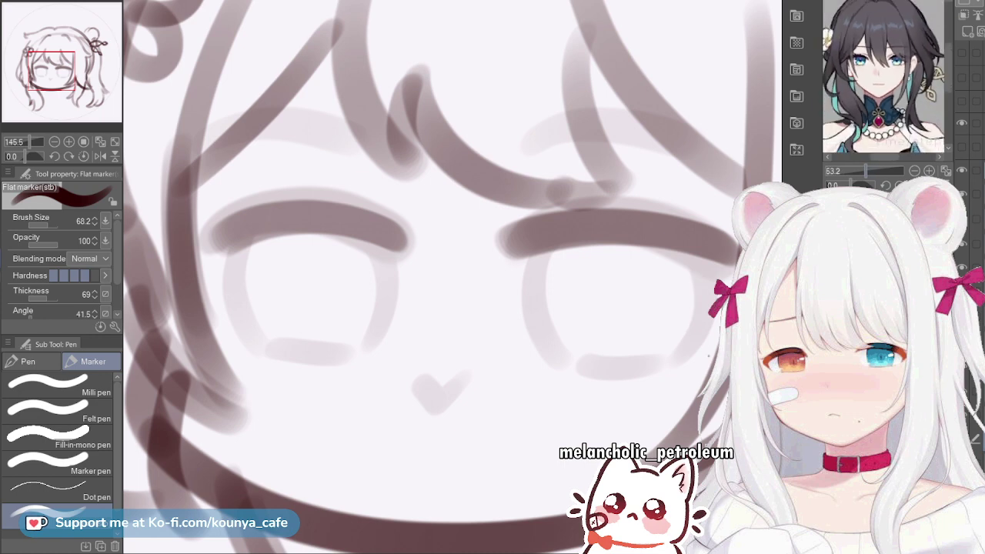
{"action": "scroll", "coordinate": [883, 75], "scroll_direction": "up", "scroll_amount": 1}
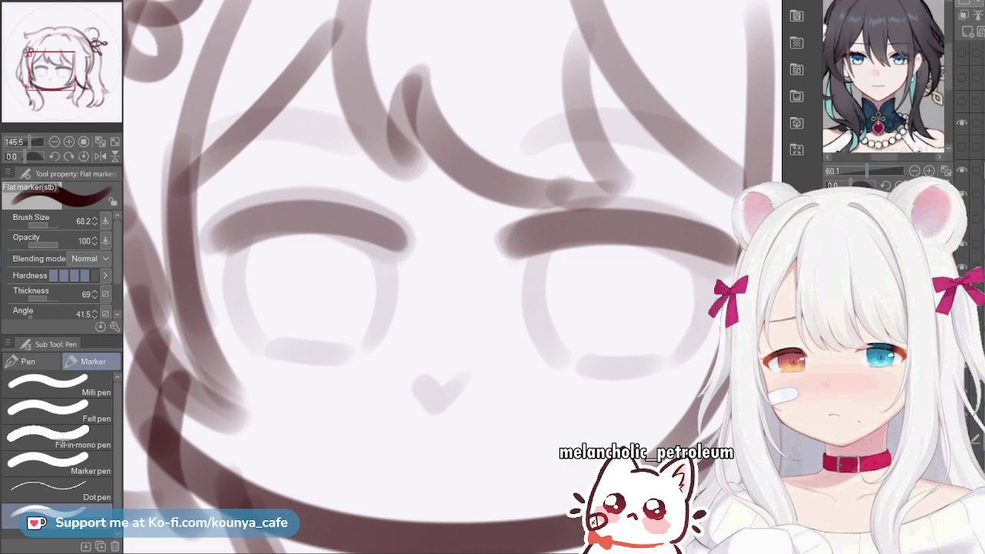
{"action": "key", "text": "ctrl+t"}
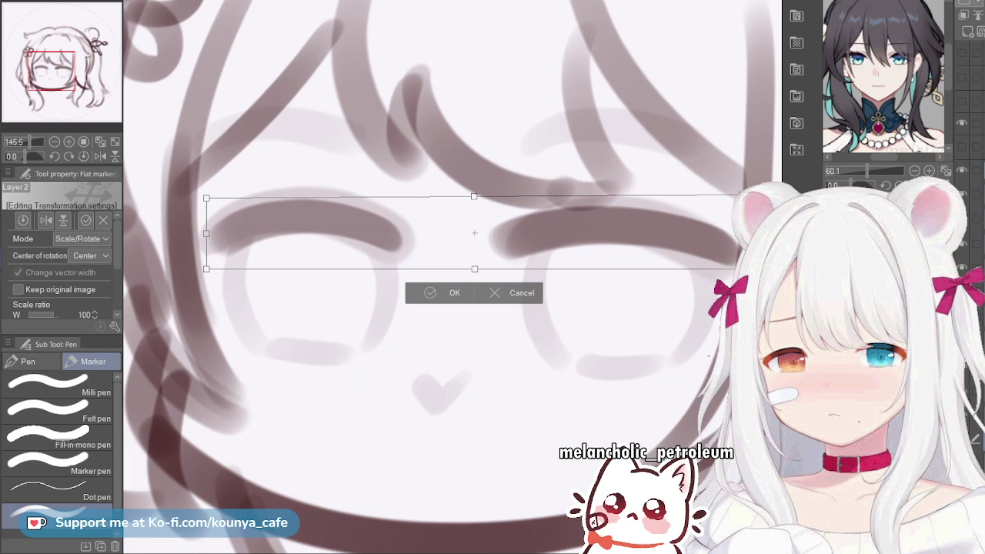
{"action": "key", "text": "Return"}
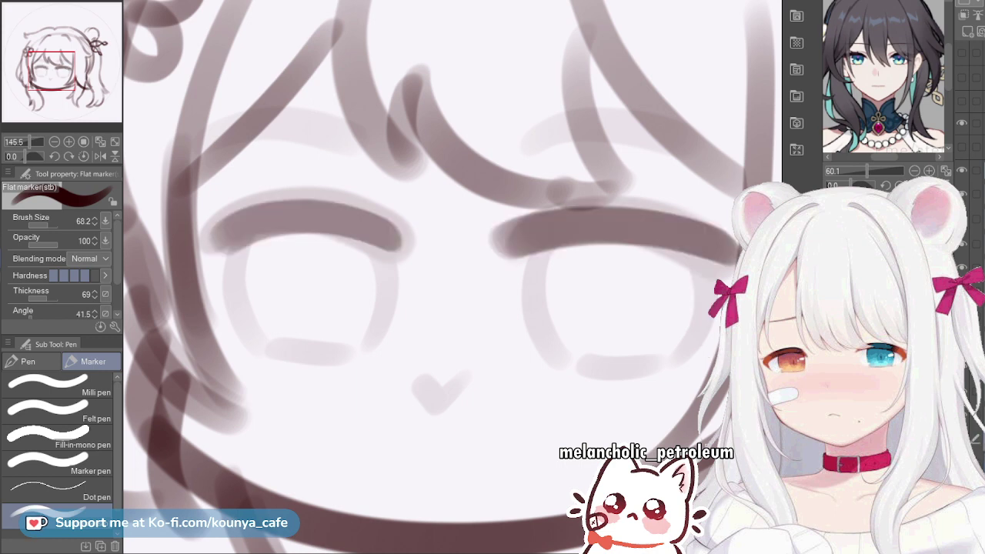
Extend and taper the outer end of the lash line on the flower-side eye with the Flat marker at size 56.7
{"action": "key", "text": "bracketleft"}
{"action": "key", "text": "bracketleft"}
{"action": "key", "text": "bracketleft"}
{"action": "key", "text": "bracketright"}
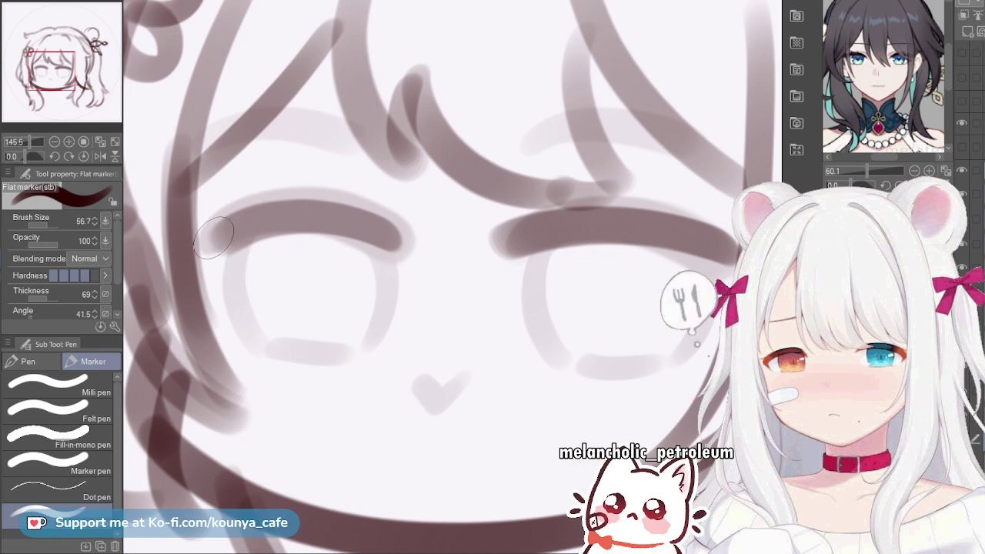
{"action": "key", "text": "ctrl+z"}
{"action": "left_click_drag", "start_coordinate": [205, 245], "coordinate": [260, 225]}
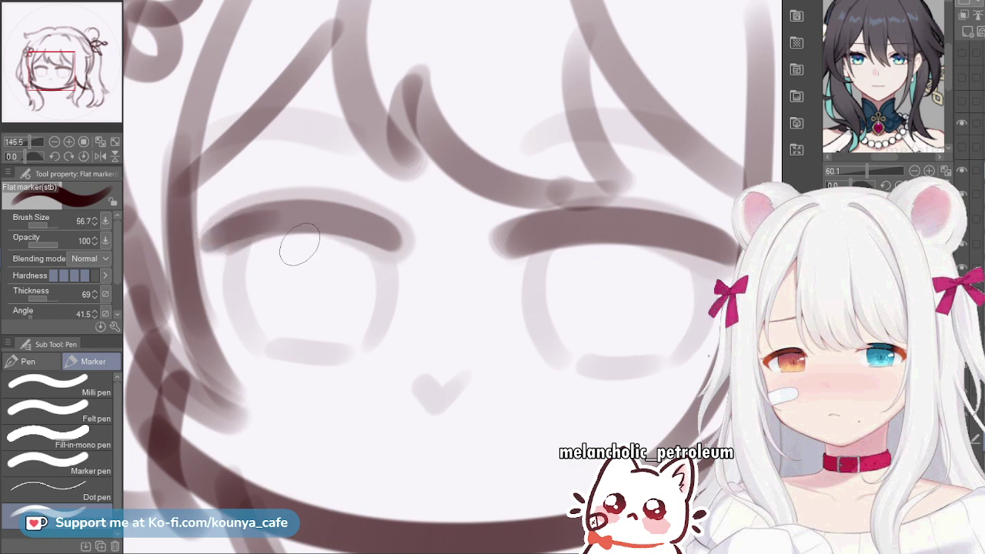
{"action": "key", "text": "ctrl+z"}
{"action": "left_click_drag", "start_coordinate": [207, 245], "coordinate": [262, 222]}
{"action": "key", "text": "ctrl+z"}
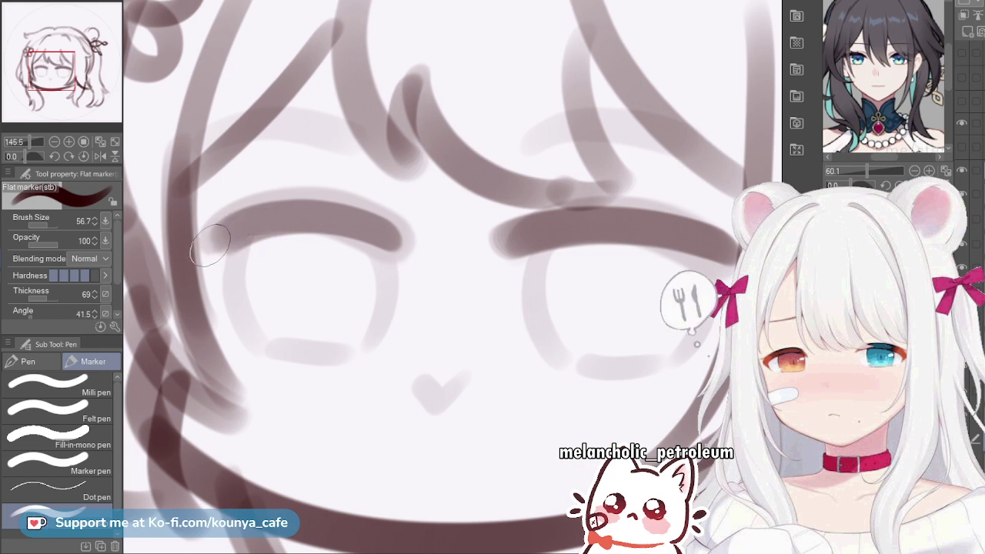
{"action": "left_click_drag", "start_coordinate": [209, 245], "coordinate": [263, 222]}
{"action": "key", "text": "ctrl+z"}
{"action": "left_click_drag", "start_coordinate": [209, 243], "coordinate": [260, 221]}
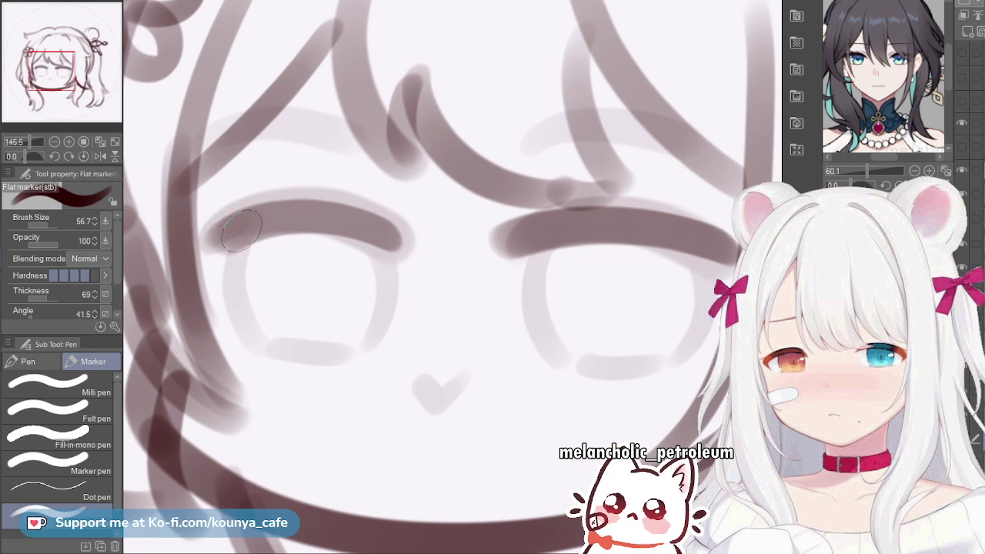
{"action": "key", "text": "ctrl+z"}
{"action": "mouse_move", "coordinate": [203, 245]}
{"action": "left_mouse_down"}
{"action": "mouse_move", "coordinate": [226, 227]}
{"action": "mouse_move", "coordinate": [327, 217]}
{"action": "left_mouse_up"}
{"action": "key", "text": "ctrl+z"}
{"action": "key", "text": "ctrl+z"}
{"action": "key", "text": "ctrl+z"}
{"action": "mouse_move", "coordinate": [210, 245]}
{"action": "left_mouse_down"}
{"action": "mouse_move", "coordinate": [234, 233]}
{"action": "mouse_move", "coordinate": [308, 216]}
{"action": "left_mouse_up"}
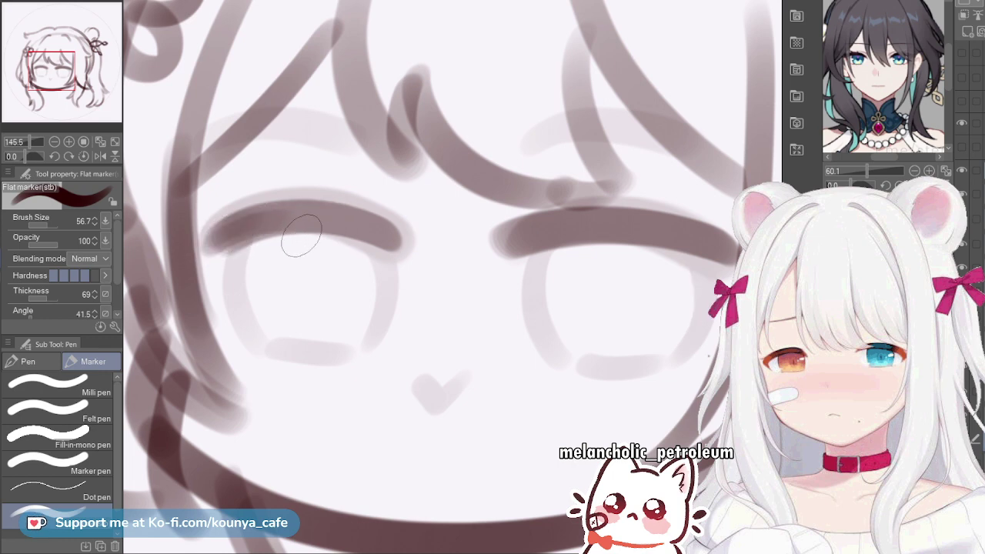
Thicken and darken the upper lash line of the flower-side eye with another Flat marker pass at size 51.6
{"action": "key", "text": "ctrl+z"}
{"action": "left_click_drag", "start_coordinate": [210, 245], "coordinate": [329, 217]}
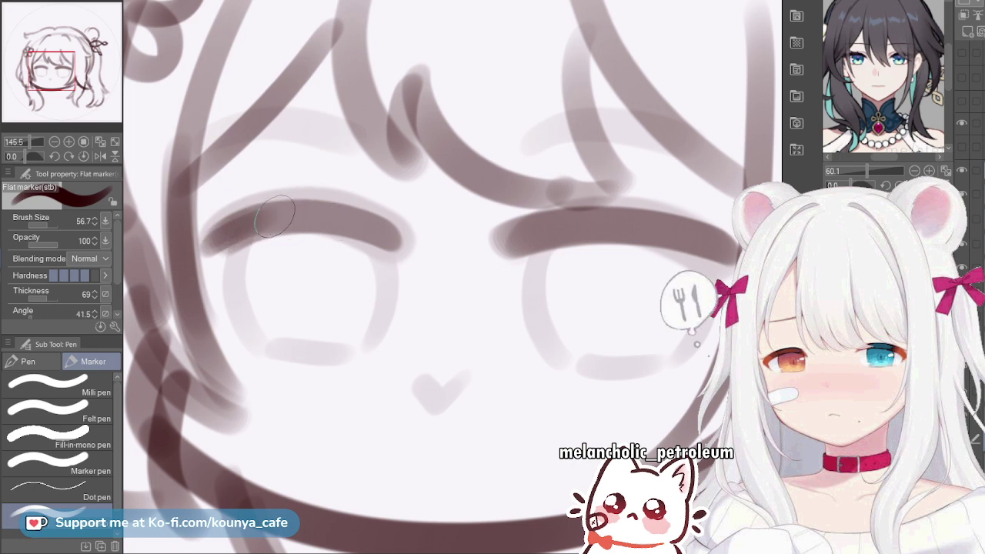
{"action": "left_click_drag", "start_coordinate": [269, 217], "coordinate": [392, 236]}
{"action": "key", "text": "ctrl+z"}
{"action": "left_click_drag", "start_coordinate": [265, 218], "coordinate": [396, 243]}
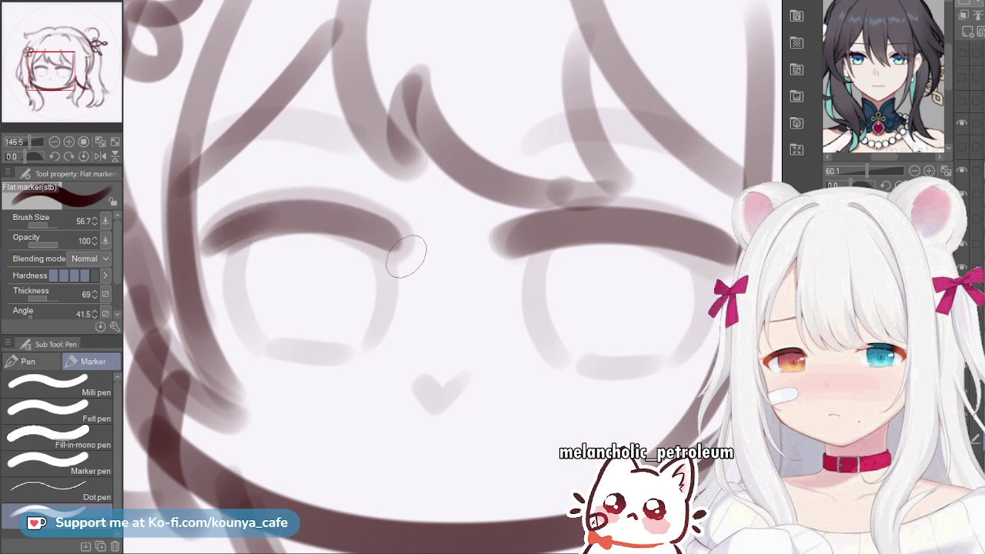
{"action": "key", "text": "["}
{"action": "mouse_move", "coordinate": [270, 217]}
{"action": "left_mouse_down"}
{"action": "mouse_move", "coordinate": [302, 213]}
{"action": "mouse_move", "coordinate": [385, 250]}
{"action": "left_mouse_up"}
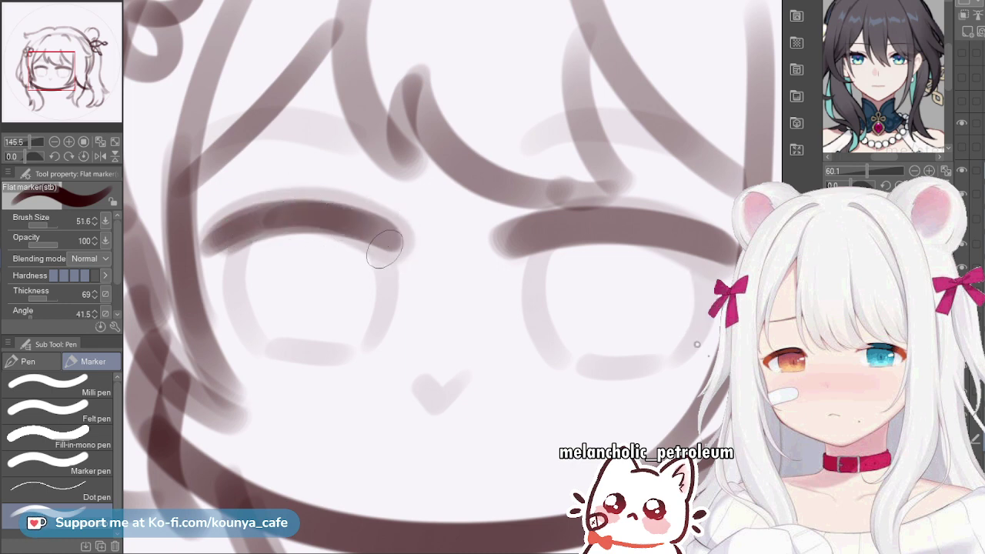
{"action": "key", "text": "ctrl+z"}
{"action": "mouse_move", "coordinate": [264, 223]}
{"action": "left_mouse_down"}
{"action": "mouse_move", "coordinate": [301, 218]}
{"action": "mouse_move", "coordinate": [392, 244]}
{"action": "left_mouse_up"}
{"action": "key", "text": "ctrl+z"}
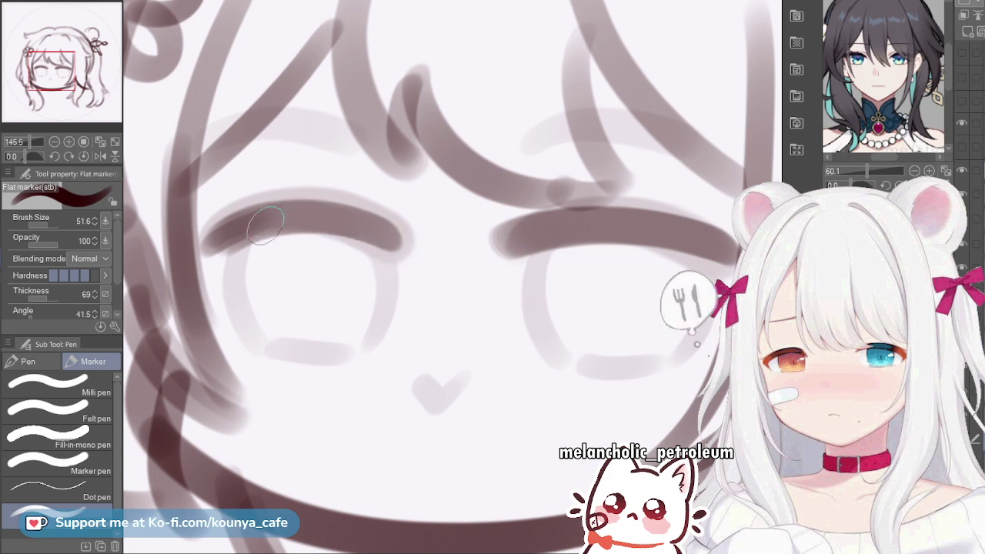
{"action": "left_click_drag", "start_coordinate": [262, 218], "coordinate": [362, 220]}
{"action": "key", "text": "ctrl+z"}
{"action": "mouse_move", "coordinate": [263, 216]}
{"action": "left_mouse_down"}
{"action": "mouse_move", "coordinate": [328, 211]}
{"action": "mouse_move", "coordinate": [400, 248]}
{"action": "left_mouse_up"}
{"action": "key", "text": "ctrl+z"}
{"action": "left_click_drag", "start_coordinate": [258, 224], "coordinate": [384, 249]}
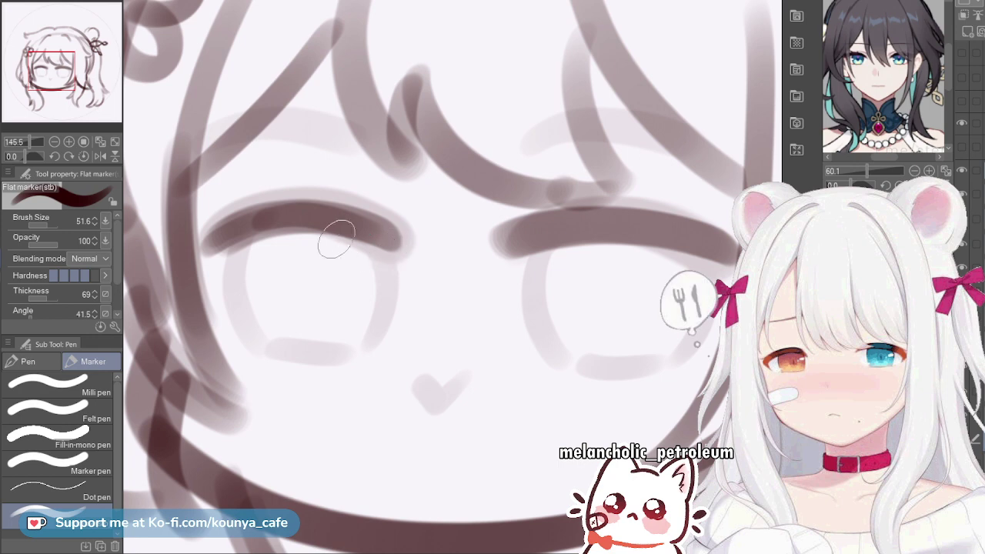
{"action": "key", "text": "ctrl+z"}
{"action": "mouse_move", "coordinate": [250, 225]}
{"action": "left_mouse_down"}
{"action": "mouse_move", "coordinate": [303, 216]}
{"action": "mouse_move", "coordinate": [402, 253]}
{"action": "left_mouse_up"}
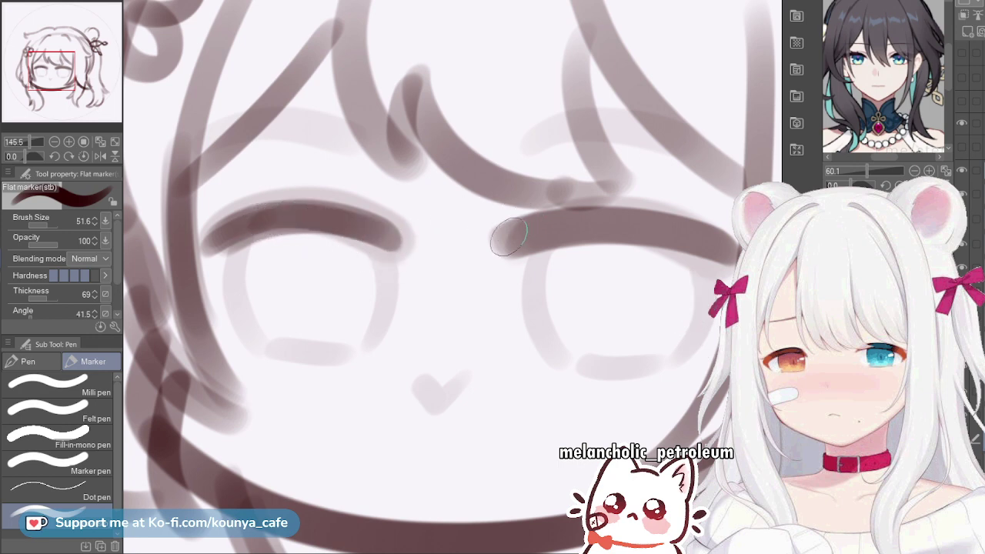
Darken the upper lash line of the other eye with a matching Flat marker stroke at size 51.6
{"action": "left_click_drag", "start_coordinate": [508, 237], "coordinate": [684, 229]}
{"action": "key", "text": "ctrl+z"}
{"action": "mouse_move", "coordinate": [502, 237]}
{"action": "left_mouse_down"}
{"action": "mouse_move", "coordinate": [584, 225]}
{"action": "mouse_move", "coordinate": [731, 240]}
{"action": "left_mouse_up"}
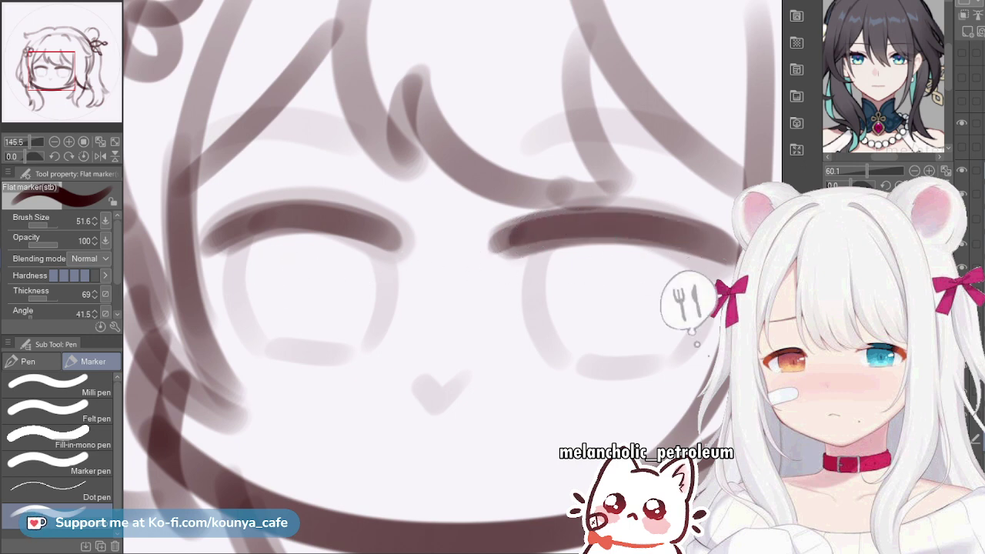
Draw the curved outer side of the flower-side eye below its lash line with the Flat marker at size 30.4
{"action": "left_click_drag", "start_coordinate": [275, 281], "coordinate": [282, 284]}
{"action": "mouse_move", "coordinate": [261, 217]}
{"action": "left_mouse_down"}
{"action": "mouse_move", "coordinate": [244, 232]}
{"action": "mouse_move", "coordinate": [257, 286]}
{"action": "left_mouse_up"}
{"action": "key", "text": "ctrl+z"}
{"action": "left_click_drag", "start_coordinate": [249, 231], "coordinate": [256, 329]}
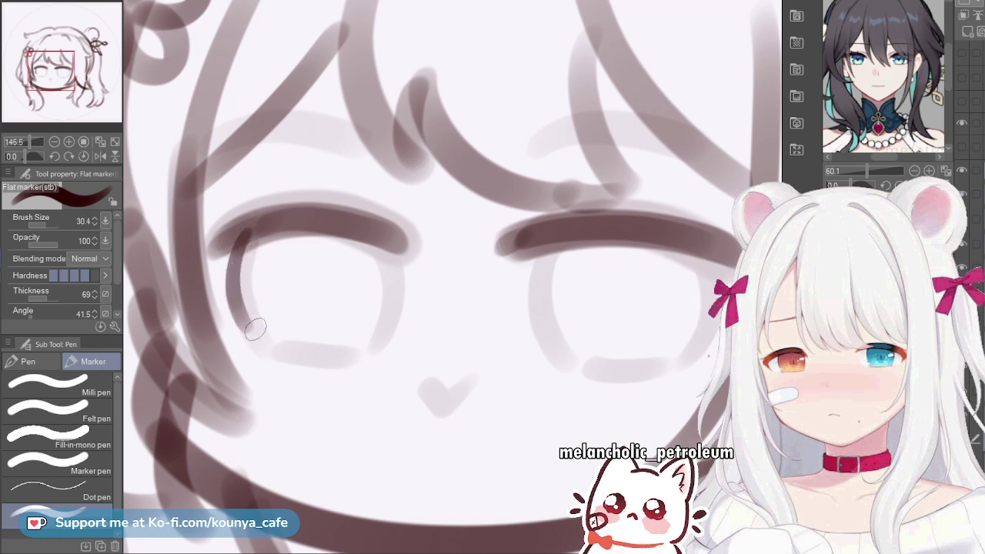
{"action": "key", "text": "ctrl+z"}
{"action": "mouse_move", "coordinate": [255, 240]}
{"action": "left_mouse_down"}
{"action": "mouse_move", "coordinate": [235, 274]}
{"action": "mouse_move", "coordinate": [256, 337]}
{"action": "mouse_move", "coordinate": [236, 295]}
{"action": "mouse_move", "coordinate": [262, 342]}
{"action": "mouse_move", "coordinate": [237, 265]}
{"action": "mouse_move", "coordinate": [266, 342]}
{"action": "left_mouse_up"}
{"action": "key", "text": "ctrl+z"}
{"action": "key", "text": "ctrl+z"}
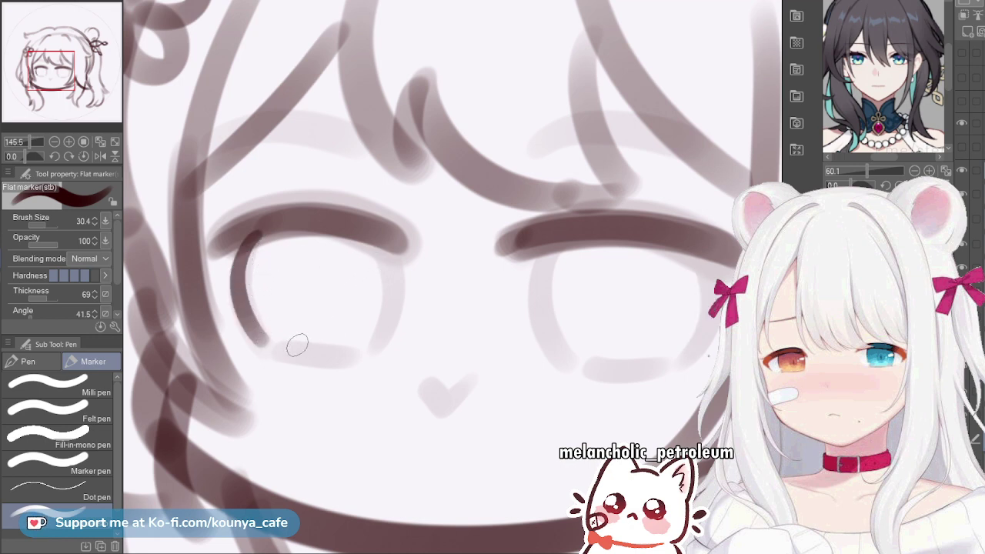
Draw a short, nearly horizontal lower line under the flower-side eye with the Flat marker at size 30.4
{"action": "key", "text": "ctrl+z"}
{"action": "left_click_drag", "start_coordinate": [268, 344], "coordinate": [351, 349]}
{"action": "key", "text": "ctrl+z"}
{"action": "key", "text": "ctrl+z"}
{"action": "left_click_drag", "start_coordinate": [270, 344], "coordinate": [358, 351]}
{"action": "key", "text": "ctrl+z"}
{"action": "left_click_drag", "start_coordinate": [271, 344], "coordinate": [335, 348]}
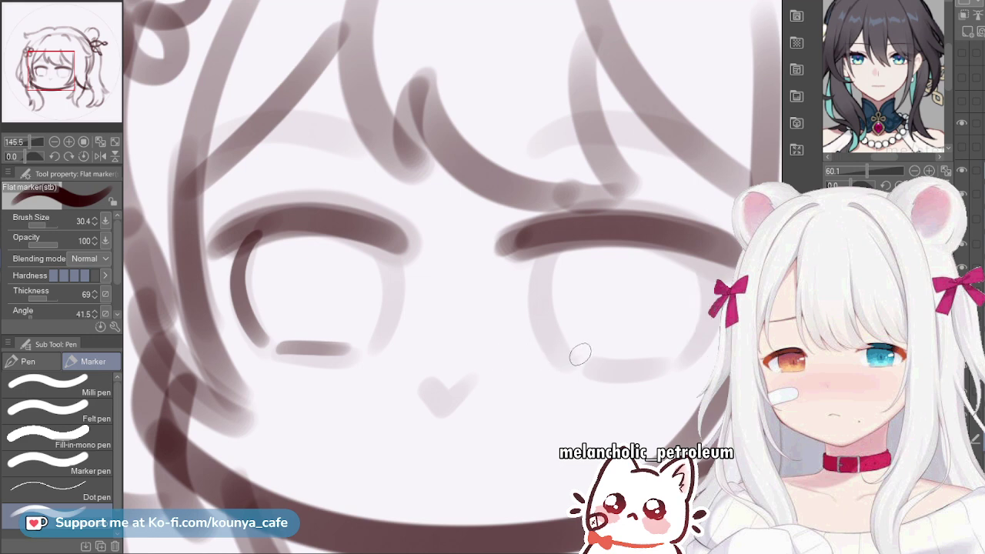
Draw a matching short lower line under the eye away from the flower with the Flat marker at size 30.4
{"action": "left_click_drag", "start_coordinate": [567, 359], "coordinate": [677, 364]}
{"action": "key", "text": "ctrl+z"}
{"action": "left_click_drag", "start_coordinate": [572, 362], "coordinate": [687, 365]}
{"action": "key", "text": "ctrl+z"}
{"action": "left_click_drag", "start_coordinate": [568, 360], "coordinate": [672, 363]}
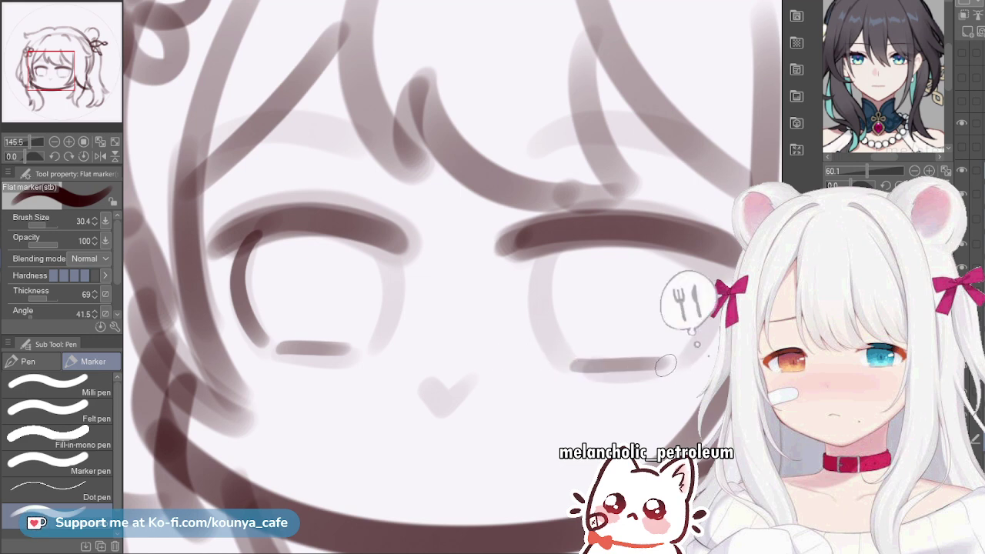
{"action": "key", "text": "ctrl+z"}
{"action": "left_click_drag", "start_coordinate": [570, 361], "coordinate": [677, 364]}
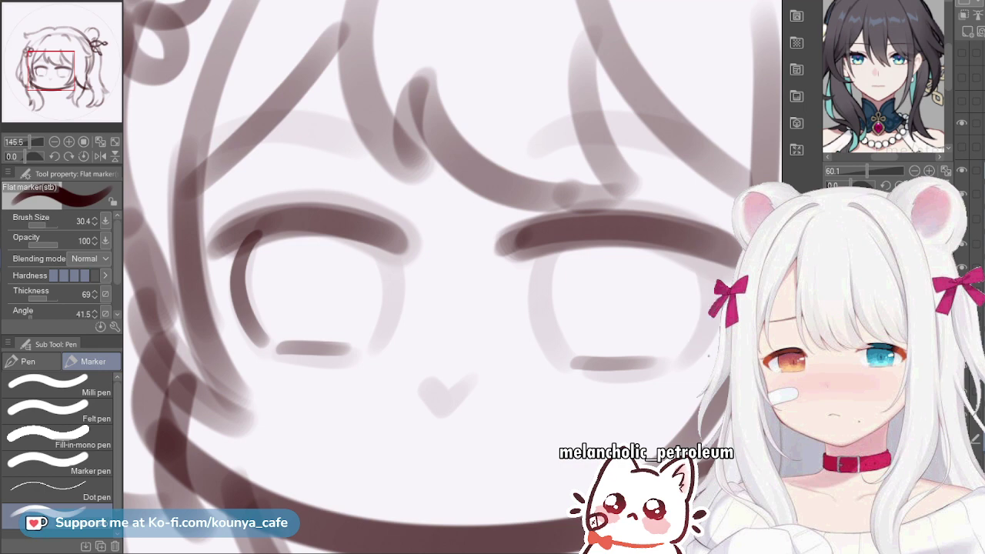
Draw the curved outer side of the eye away from the flower, from its lash line towards the lower line
{"action": "scroll", "coordinate": [494, 291], "scroll_direction": "down", "scroll_amount": 5}
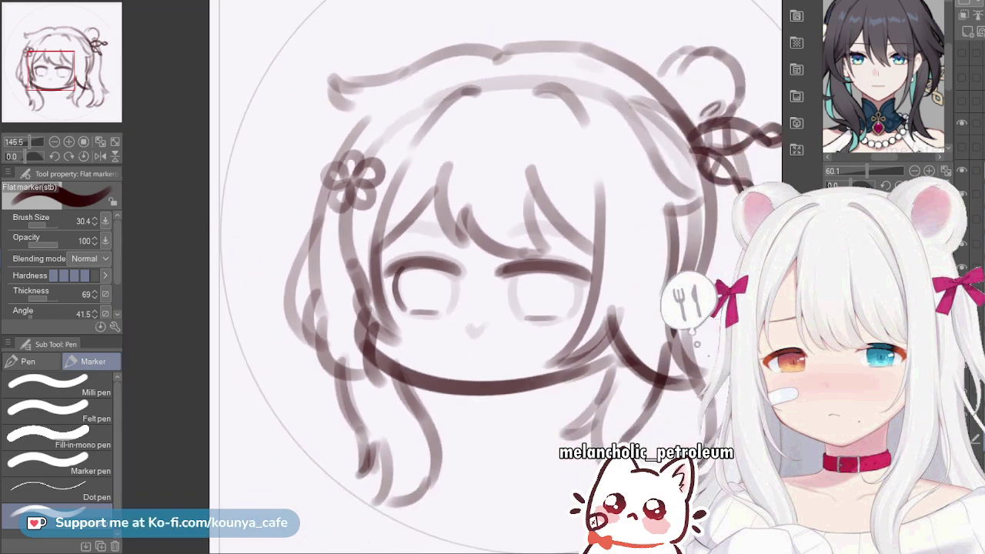
{"action": "scroll", "coordinate": [507, 274], "scroll_direction": "up", "scroll_amount": 5}
{"action": "mouse_move", "coordinate": [654, 268]}
{"action": "left_mouse_down"}
{"action": "mouse_move", "coordinate": [666, 305]}
{"action": "mouse_move", "coordinate": [653, 357]}
{"action": "mouse_move", "coordinate": [671, 343]}
{"action": "mouse_move", "coordinate": [648, 375]}
{"action": "left_mouse_up"}
{"action": "key", "text": "ctrl+z"}
{"action": "key", "text": "ctrl+z"}
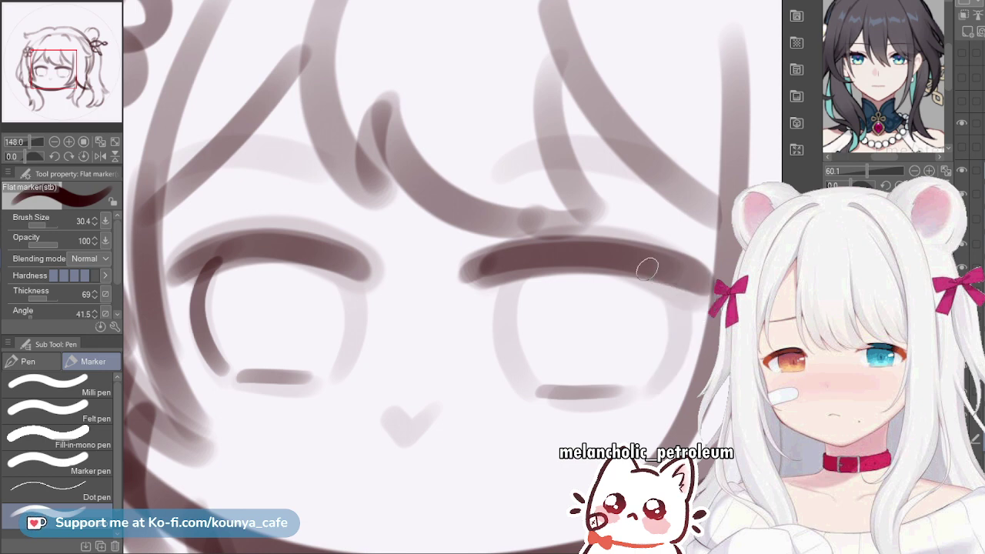
{"action": "mouse_move", "coordinate": [658, 269]}
{"action": "left_mouse_down"}
{"action": "mouse_move", "coordinate": [670, 347]}
{"action": "mouse_move", "coordinate": [650, 377]}
{"action": "left_mouse_up"}
{"action": "key", "text": "ctrl+z"}
{"action": "mouse_move", "coordinate": [660, 269]}
{"action": "left_mouse_down"}
{"action": "mouse_move", "coordinate": [677, 300]}
{"action": "mouse_move", "coordinate": [654, 368]}
{"action": "left_mouse_up"}
Try several curved strokes for the inner side of the eye away from the flower
{"action": "mouse_move", "coordinate": [531, 269]}
{"action": "left_mouse_down"}
{"action": "mouse_move", "coordinate": [491, 306]}
{"action": "mouse_move", "coordinate": [524, 383]}
{"action": "left_mouse_up"}
{"action": "key", "text": "ctrl+z"}
{"action": "key", "text": "ctrl+z"}
{"action": "left_click_drag", "start_coordinate": [530, 266], "coordinate": [519, 377]}
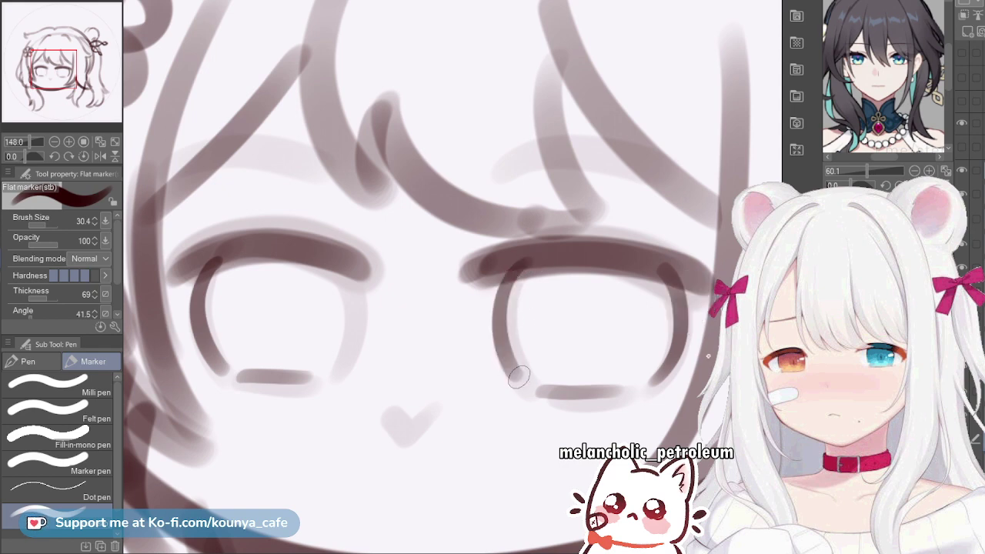
{"action": "key", "text": "ctrl+z"}
{"action": "mouse_move", "coordinate": [530, 266]}
{"action": "left_mouse_down"}
{"action": "mouse_move", "coordinate": [500, 345]}
{"action": "mouse_move", "coordinate": [525, 383]}
{"action": "left_mouse_up"}
{"action": "key", "text": "ctrl+z"}
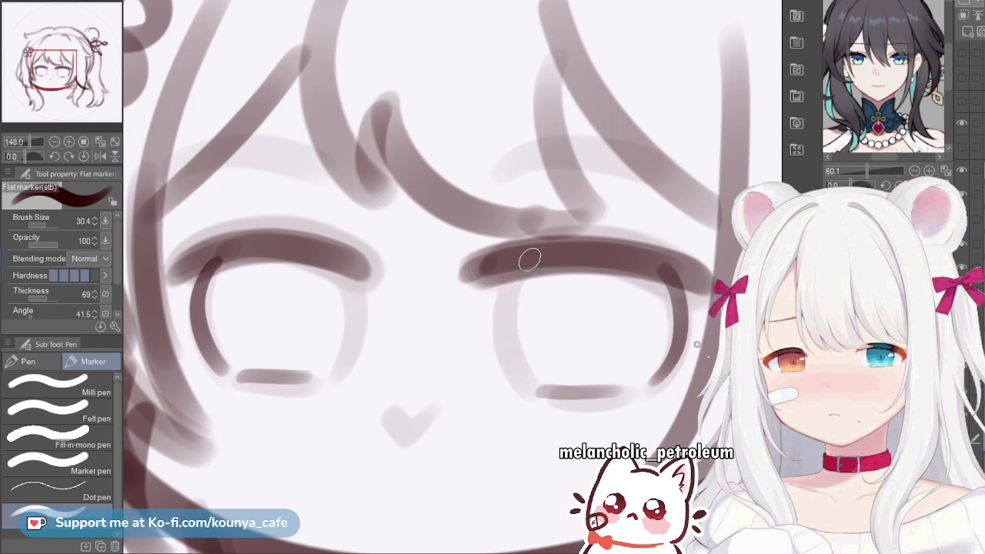
{"action": "left_click_drag", "start_coordinate": [528, 263], "coordinate": [522, 381]}
{"action": "key", "text": "ctrl+z"}
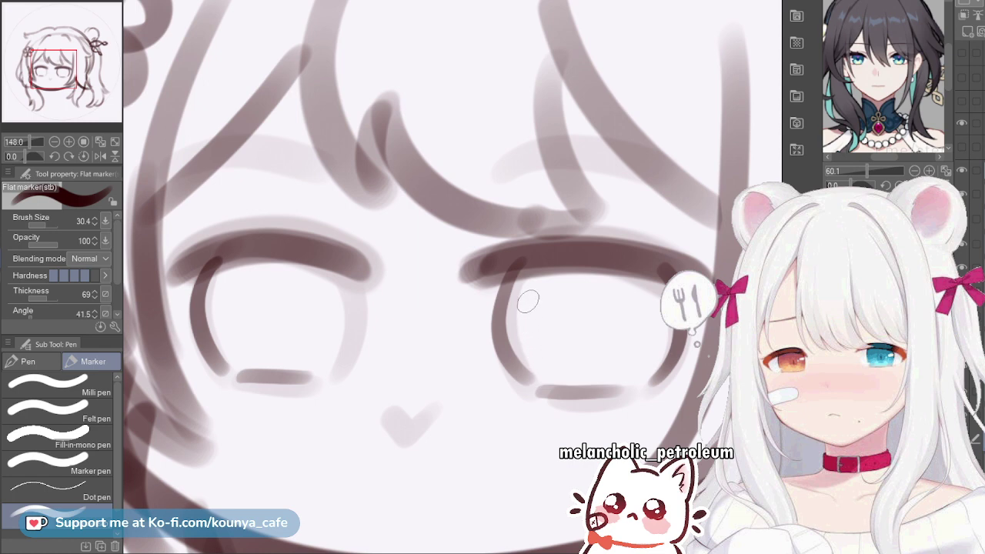
{"action": "key", "text": "ctrl+z"}
{"action": "mouse_move", "coordinate": [512, 263]}
{"action": "left_mouse_down"}
{"action": "mouse_move", "coordinate": [494, 306]}
{"action": "mouse_move", "coordinate": [528, 377]}
{"action": "mouse_move", "coordinate": [501, 390]}
{"action": "left_mouse_up"}
Try to reposition the new inner eye curve with a lasso selection and transform, then discard the curve
{"action": "key", "text": "m"}
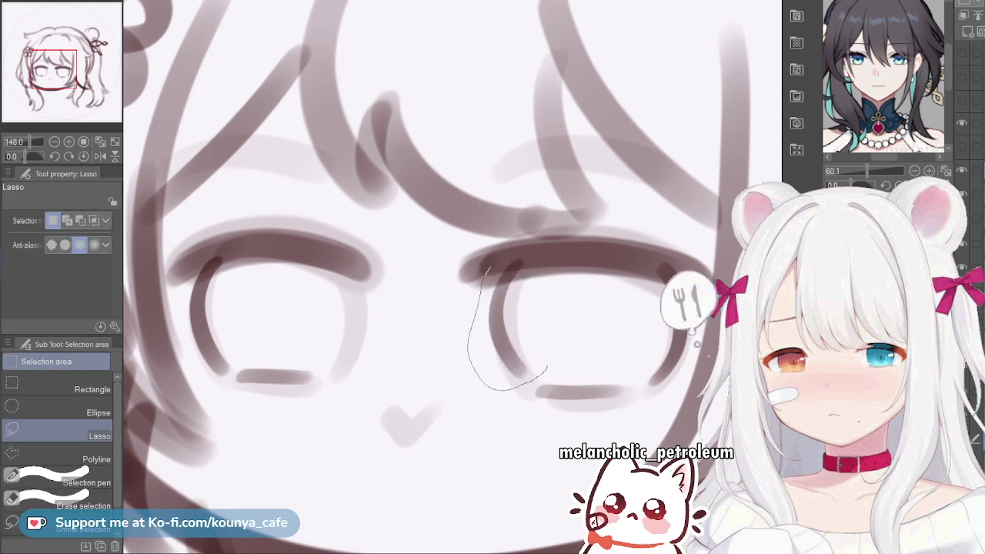
{"action": "left_click_drag", "start_coordinate": [487, 267], "coordinate": [546, 259]}
{"action": "key", "text": "ctrl+t"}
{"action": "left_click_drag", "start_coordinate": [515, 315], "coordinate": [498, 334]}
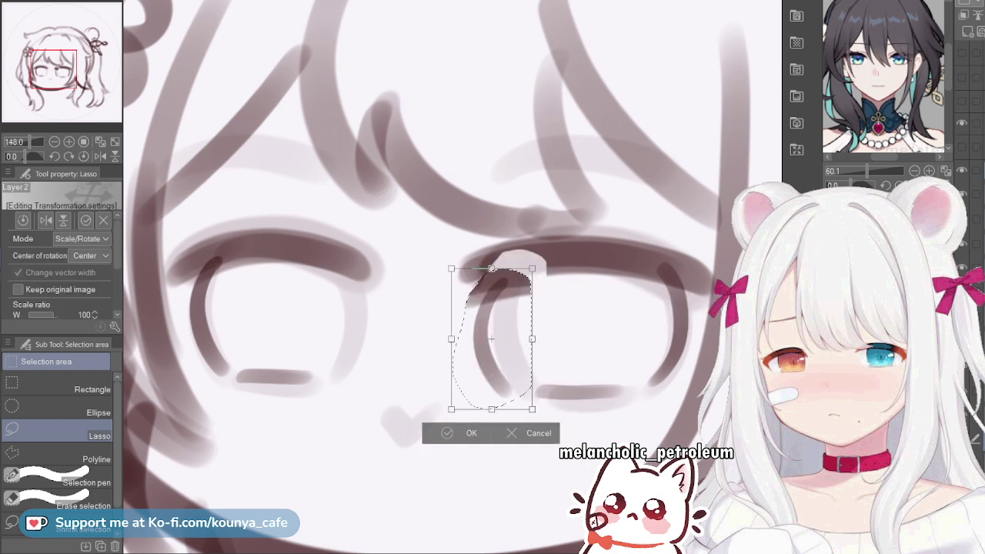
{"action": "key", "text": "ctrl+z"}
{"action": "left_click", "coordinate": [549, 413]}
{"action": "key", "text": "ctrl+d"}
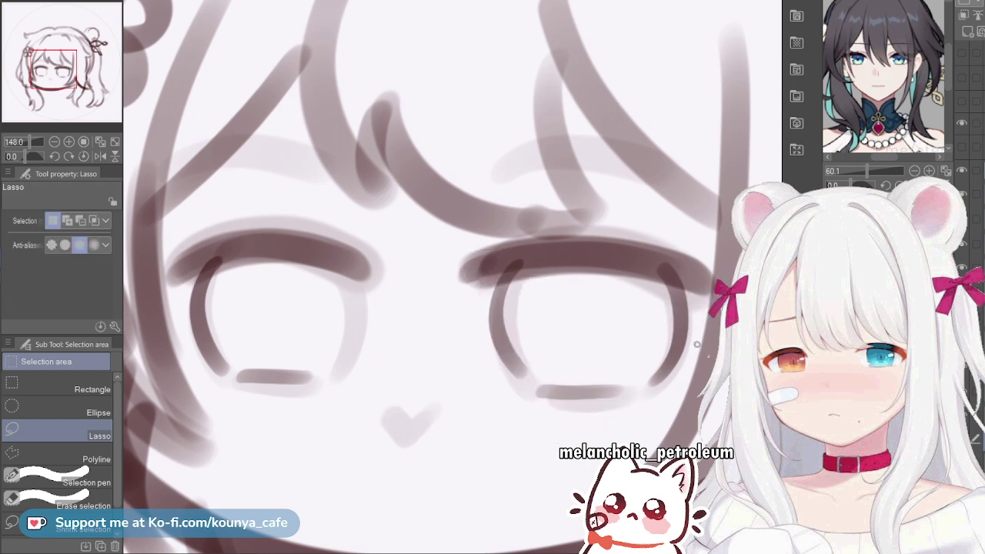
{"action": "key", "text": "ctrl+z"}
Redraw the inner side curve of the eye away from the flower with the Flat marker at size 30.4
{"action": "key", "text": "p"}
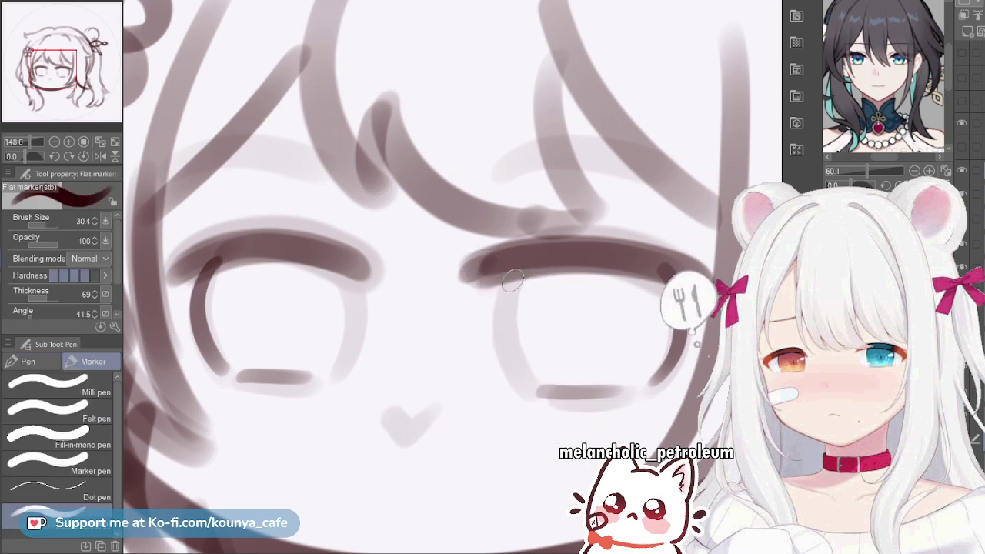
{"action": "left_click_drag", "start_coordinate": [514, 266], "coordinate": [517, 387]}
{"action": "key", "text": "ctrl+z"}
{"action": "mouse_move", "coordinate": [516, 267]}
{"action": "left_mouse_down"}
{"action": "mouse_move", "coordinate": [504, 291]}
{"action": "mouse_move", "coordinate": [528, 381]}
{"action": "left_mouse_up"}
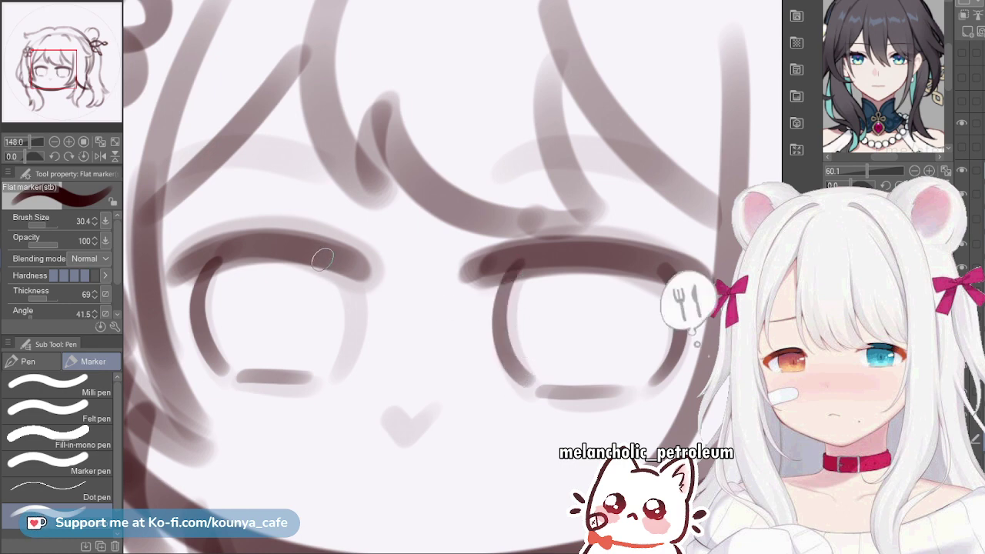
Draw the curved inner side of the flower-side eye from the lash line down towards its lower line
{"action": "left_click_drag", "start_coordinate": [327, 260], "coordinate": [341, 360]}
{"action": "key", "text": "ctrl+z"}
{"action": "left_click_drag", "start_coordinate": [327, 256], "coordinate": [340, 361]}
{"action": "key", "text": "ctrl+z"}
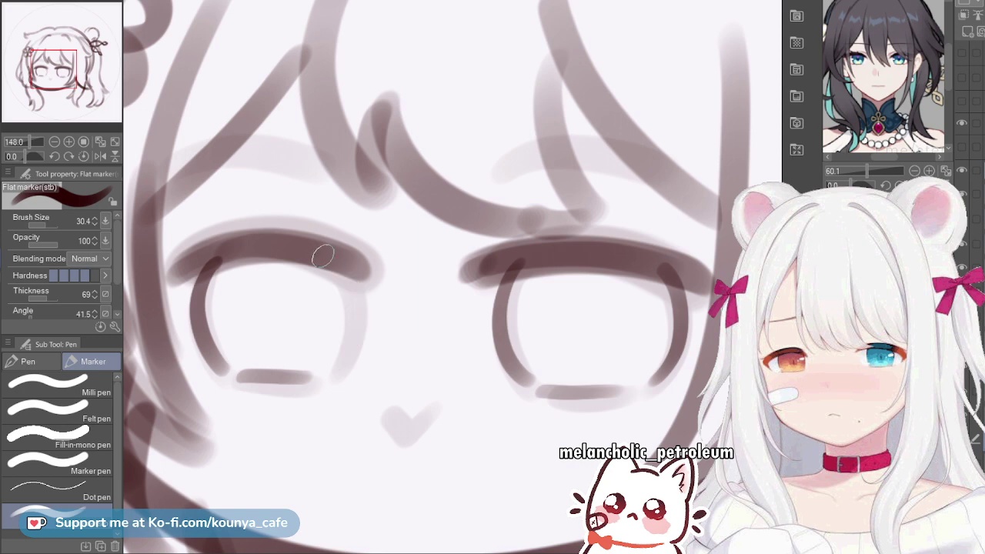
{"action": "left_click_drag", "start_coordinate": [340, 271], "coordinate": [332, 351]}
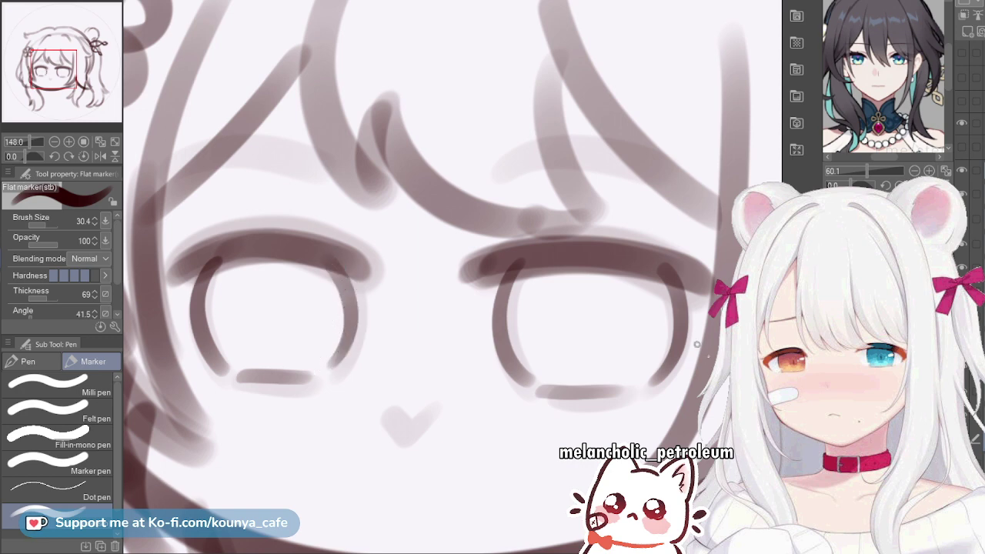
{"action": "key", "text": "ctrl+z"}
{"action": "mouse_move", "coordinate": [321, 260]}
{"action": "left_mouse_down"}
{"action": "mouse_move", "coordinate": [343, 281]}
{"action": "mouse_move", "coordinate": [325, 359]}
{"action": "left_mouse_up"}
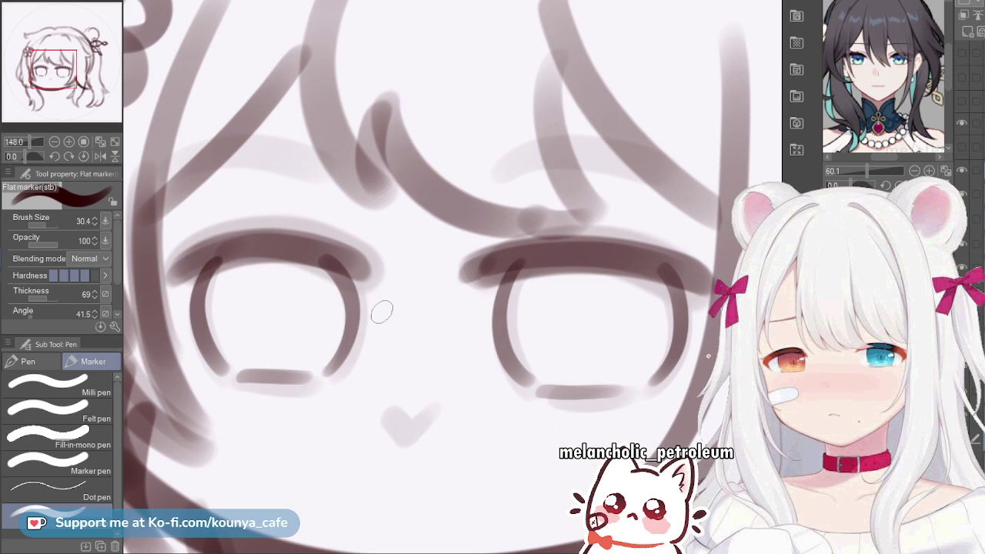
Darken the lower line of the eye away from the flower and extend its outer curve towards that line
{"action": "left_click_drag", "start_coordinate": [541, 392], "coordinate": [620, 395]}
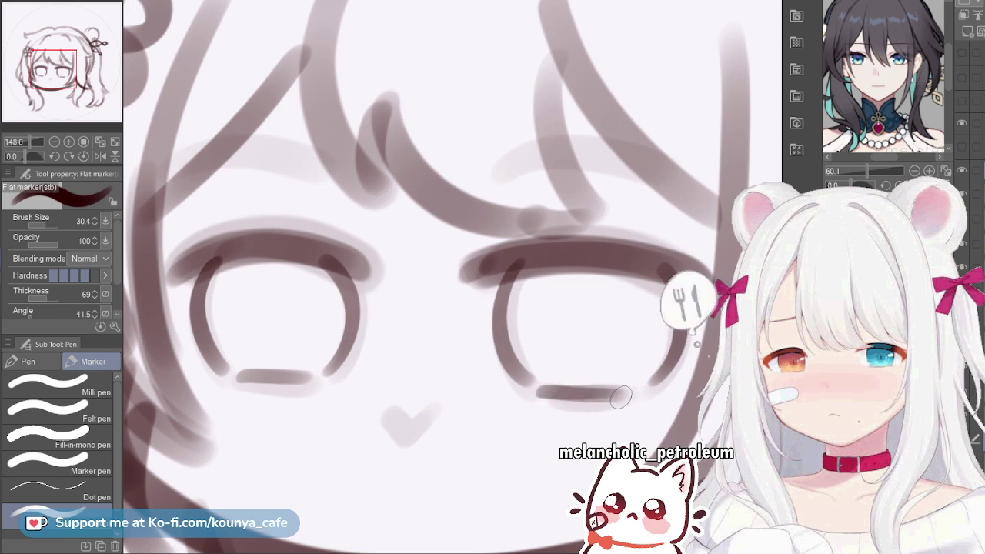
{"action": "key", "text": "ctrl+z"}
{"action": "mouse_move", "coordinate": [548, 391]}
{"action": "left_mouse_down"}
{"action": "mouse_move", "coordinate": [630, 394]}
{"action": "mouse_move", "coordinate": [656, 379]}
{"action": "left_mouse_up"}
{"action": "key", "text": "ctrl+z"}
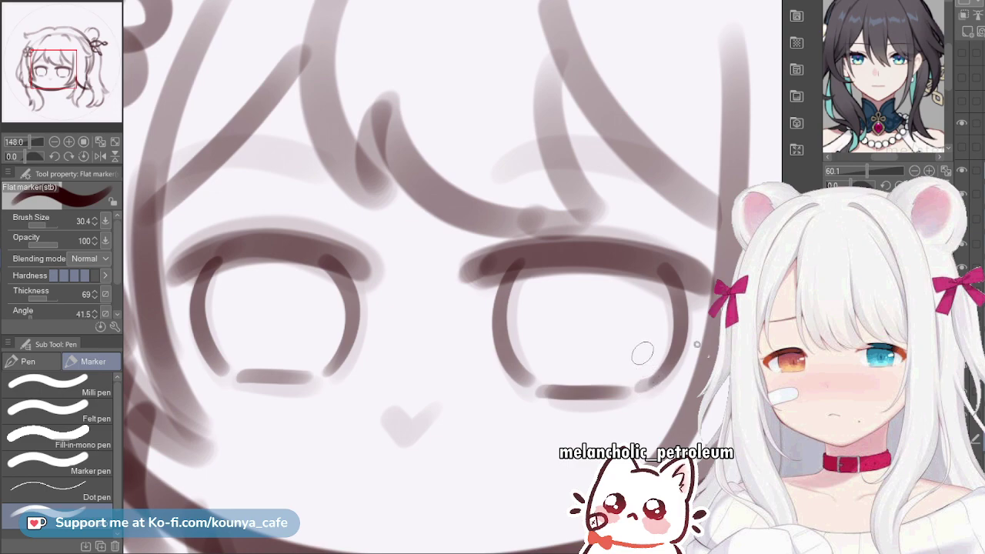
Try a darker stroke over the upper lash line of the eye away from the flower at brush size 47.4
{"action": "scroll", "coordinate": [641, 317], "scroll_direction": "down", "scroll_amount": 8}
{"action": "scroll", "coordinate": [641, 317], "scroll_direction": "up", "scroll_amount": 4}
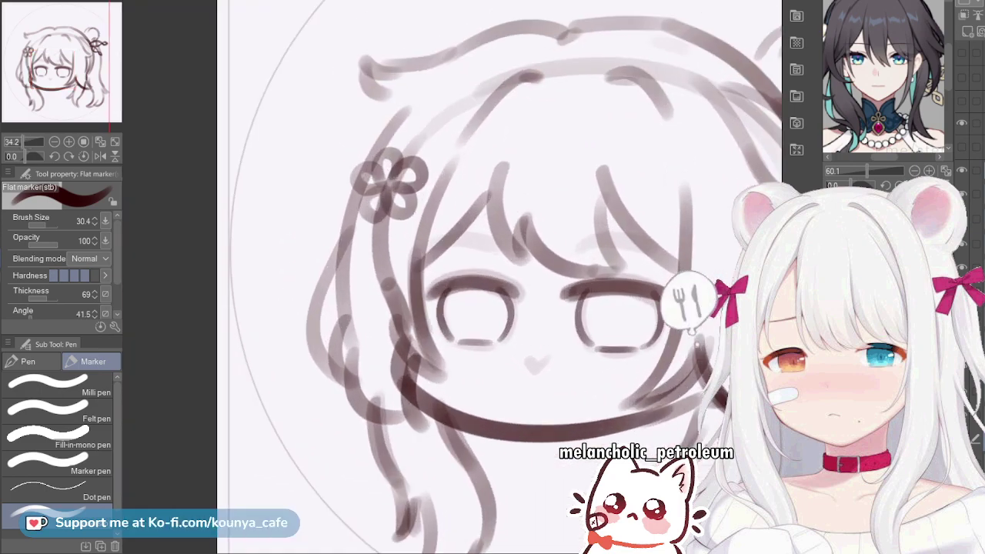
{"action": "scroll", "coordinate": [680, 305], "scroll_direction": "up", "scroll_amount": 5}
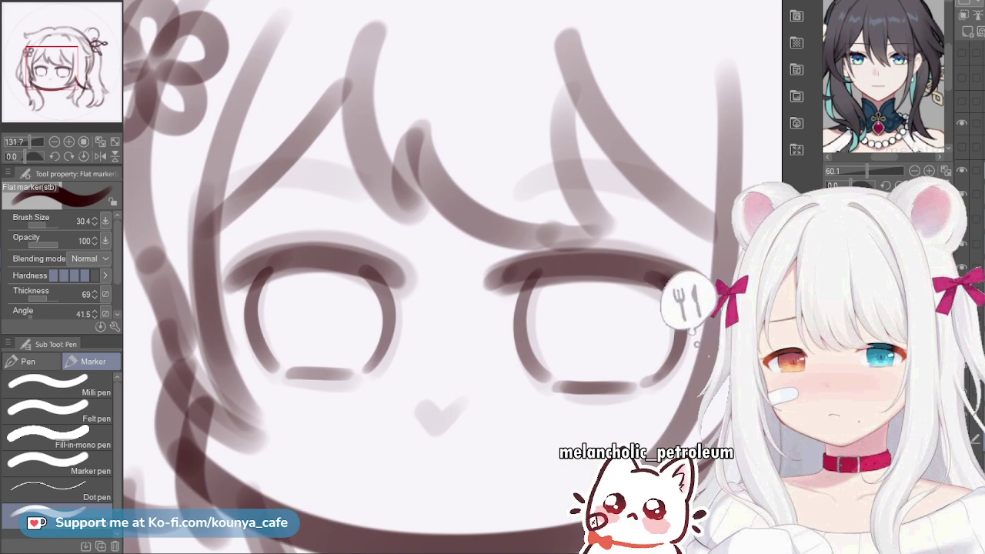
{"action": "scroll", "coordinate": [680, 305], "scroll_direction": "down", "scroll_amount": 4}
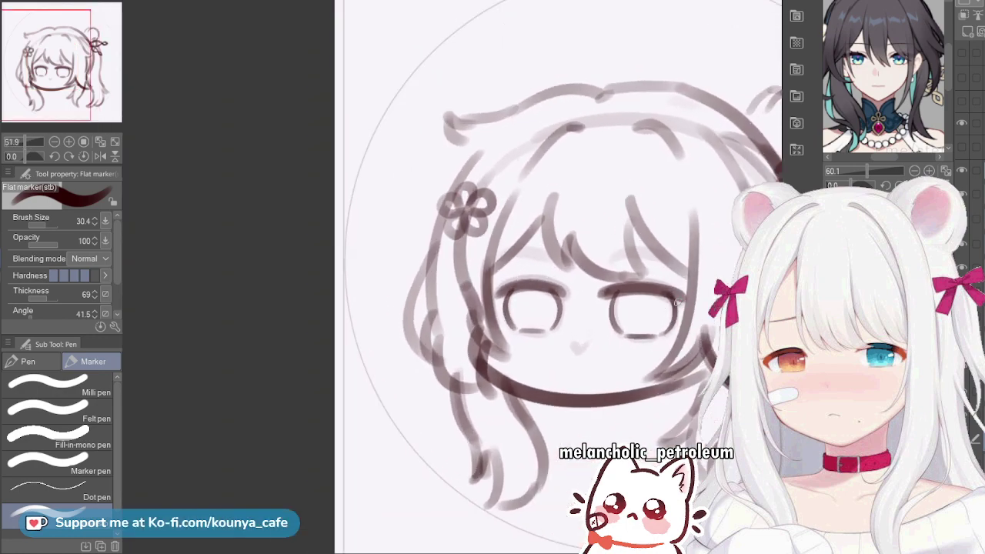
{"action": "scroll", "coordinate": [678, 303], "scroll_direction": "up", "scroll_amount": 3}
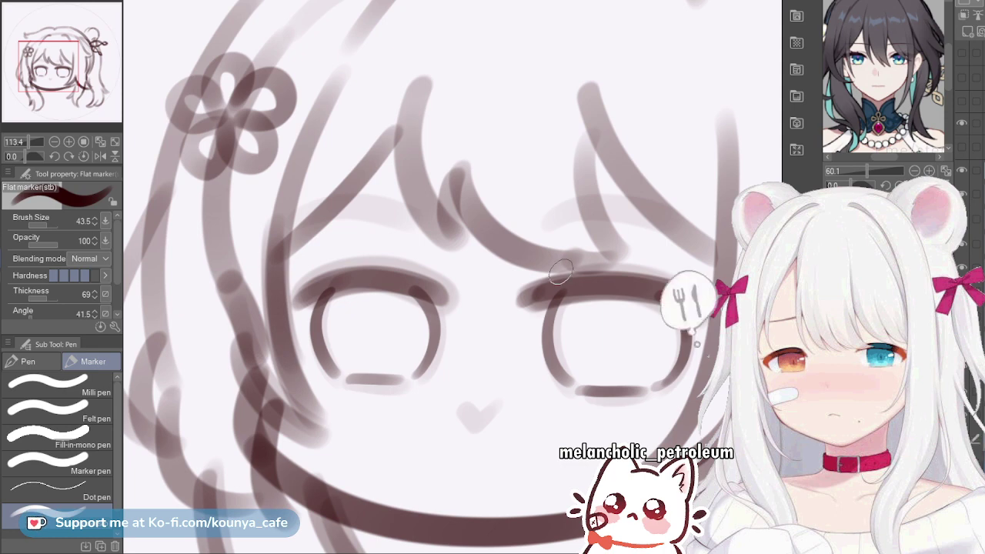
{"action": "key", "text": "]"}
{"action": "mouse_move", "coordinate": [530, 296]}
{"action": "left_mouse_down"}
{"action": "mouse_move", "coordinate": [569, 281]}
{"action": "mouse_move", "coordinate": [677, 302]}
{"action": "left_mouse_up"}
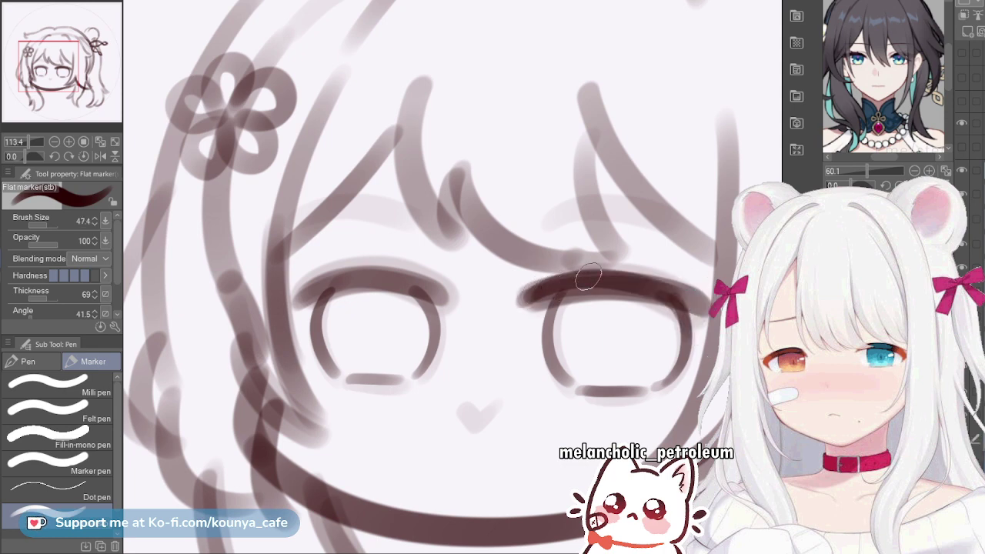
{"action": "key", "text": "ctrl+z"}
{"action": "left_click_drag", "start_coordinate": [527, 296], "coordinate": [645, 286]}
{"action": "key", "text": "ctrl+z"}
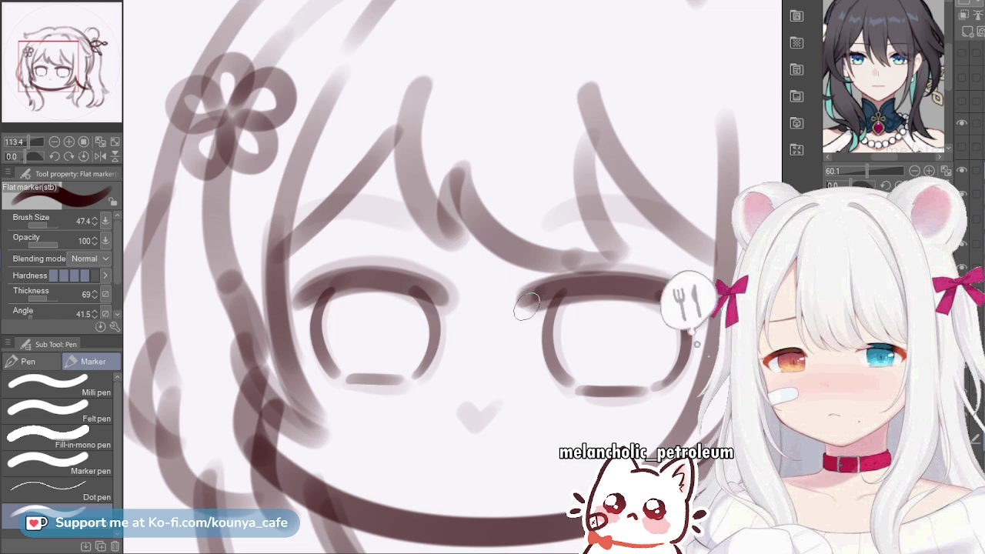
Thicken the upper lash line of the eye away from the flower with a dark Flat marker stroke at size 55.7
{"action": "scroll", "coordinate": [523, 288], "scroll_direction": "up", "scroll_amount": 2}
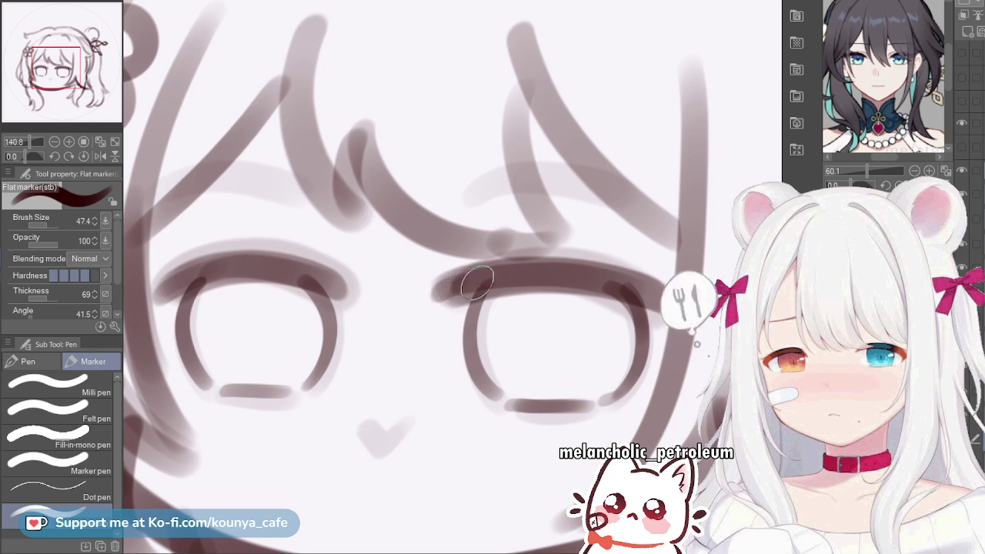
{"action": "key", "text": "]"}
{"action": "mouse_move", "coordinate": [463, 286]}
{"action": "left_mouse_down"}
{"action": "mouse_move", "coordinate": [518, 267]}
{"action": "mouse_move", "coordinate": [642, 303]}
{"action": "left_mouse_up"}
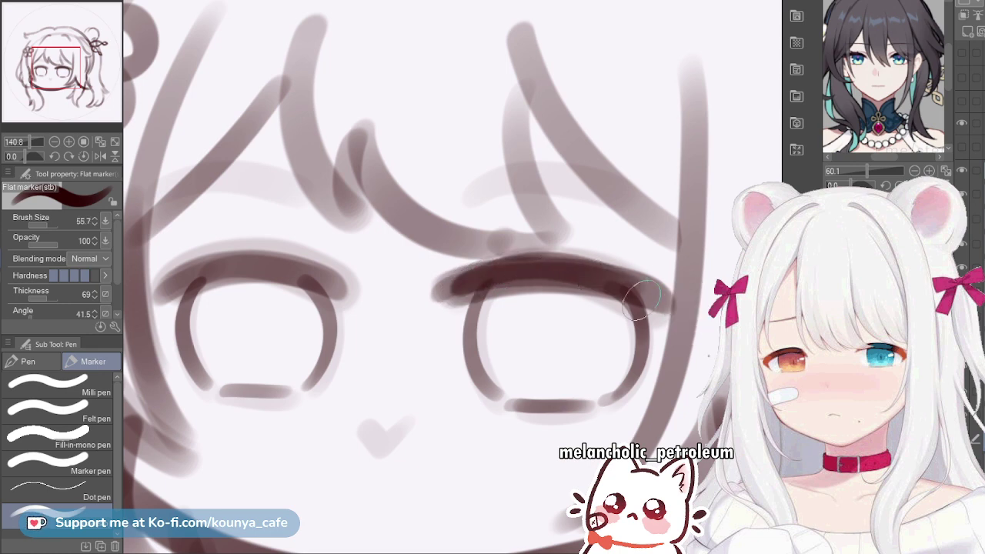
Redraw the dark upper lash line of the eye away from the flower with a slimmer Flat marker stroke at size 46.2
{"action": "key", "text": "ctrl+z"}
{"action": "mouse_move", "coordinate": [462, 286]}
{"action": "left_mouse_down"}
{"action": "mouse_move", "coordinate": [489, 275]}
{"action": "mouse_move", "coordinate": [650, 292]}
{"action": "left_mouse_up"}
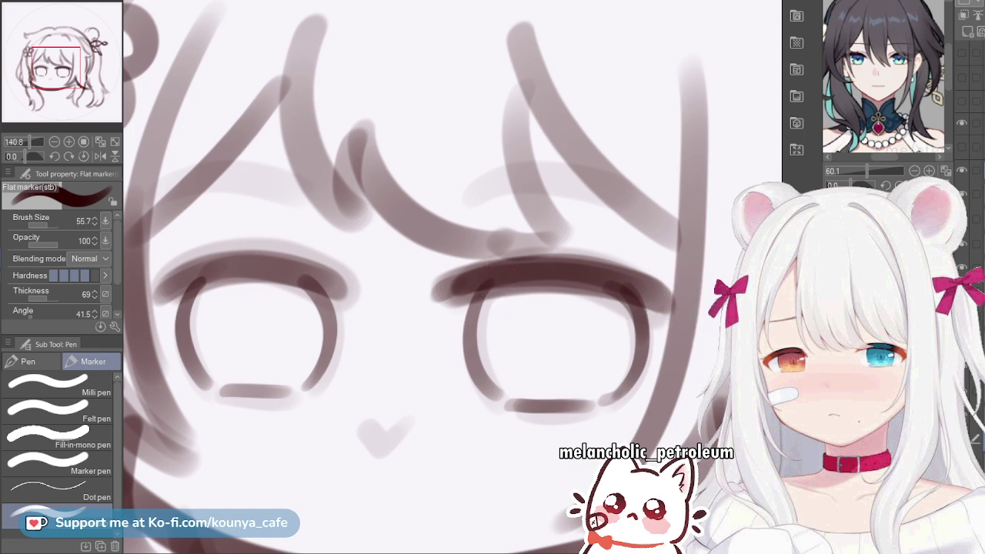
{"action": "key", "text": "bracketleft"}
{"action": "key", "text": "ctrl+z"}
{"action": "mouse_move", "coordinate": [450, 286]}
{"action": "left_mouse_down"}
{"action": "mouse_move", "coordinate": [562, 266]}
{"action": "mouse_move", "coordinate": [651, 293]}
{"action": "left_mouse_up"}
{"action": "key", "text": "ctrl+z"}
{"action": "mouse_move", "coordinate": [460, 287]}
{"action": "left_mouse_down"}
{"action": "mouse_move", "coordinate": [550, 273]}
{"action": "mouse_move", "coordinate": [654, 306]}
{"action": "left_mouse_up"}
{"action": "key", "text": "ctrl+z"}
{"action": "mouse_move", "coordinate": [452, 286]}
{"action": "left_mouse_down"}
{"action": "mouse_move", "coordinate": [519, 275]}
{"action": "mouse_move", "coordinate": [661, 296]}
{"action": "left_mouse_up"}
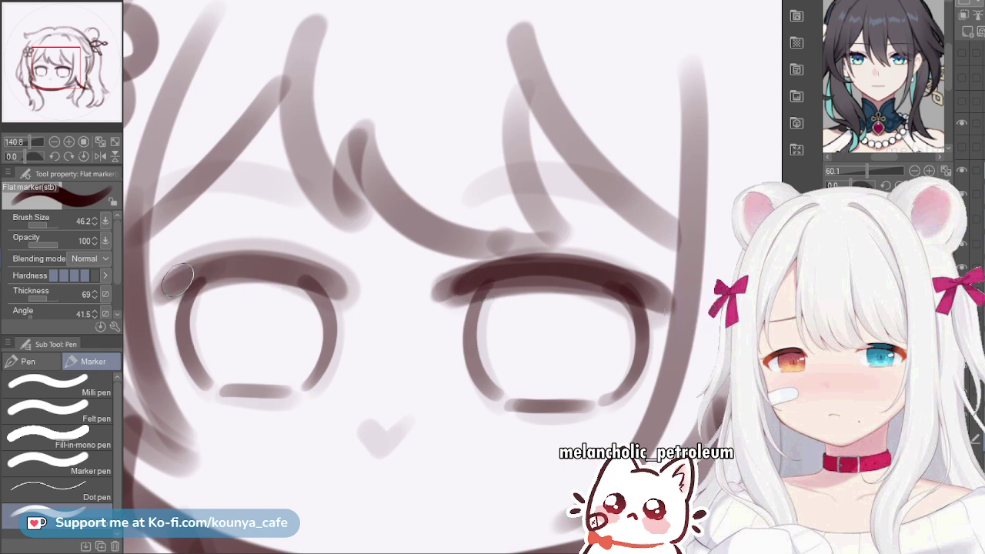
Darken the upper lash line of the flower-side eye with one curved Flat marker stroke at size 46.2
{"action": "mouse_move", "coordinate": [168, 287]}
{"action": "left_mouse_down"}
{"action": "mouse_move", "coordinate": [229, 257]}
{"action": "mouse_move", "coordinate": [346, 281]}
{"action": "left_mouse_up"}
{"action": "key", "text": "ctrl+z"}
{"action": "mouse_move", "coordinate": [167, 288]}
{"action": "left_mouse_down"}
{"action": "mouse_move", "coordinate": [196, 271]}
{"action": "mouse_move", "coordinate": [281, 259]}
{"action": "mouse_move", "coordinate": [346, 281]}
{"action": "left_mouse_up"}
{"action": "key", "text": "ctrl+z"}
{"action": "mouse_move", "coordinate": [166, 288]}
{"action": "left_mouse_down"}
{"action": "mouse_move", "coordinate": [229, 260]}
{"action": "mouse_move", "coordinate": [341, 292]}
{"action": "left_mouse_up"}
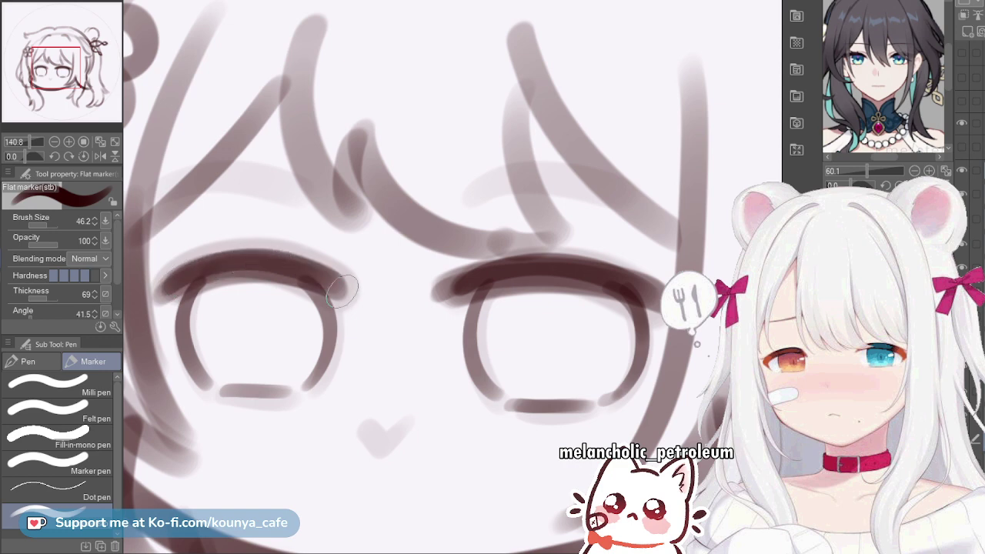
{"action": "key", "text": "ctrl+z"}
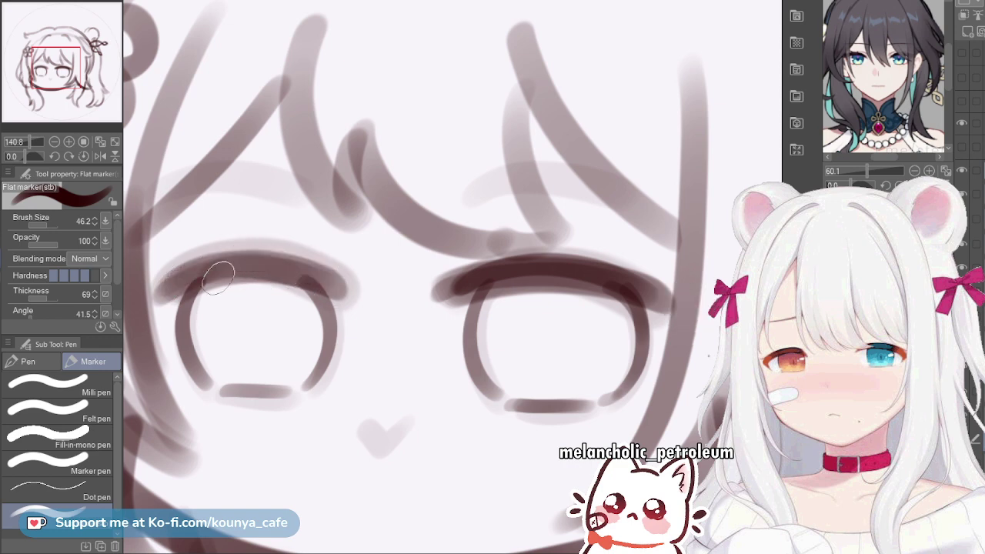
{"action": "mouse_move", "coordinate": [171, 286]}
{"action": "left_mouse_down"}
{"action": "mouse_move", "coordinate": [221, 266]}
{"action": "mouse_move", "coordinate": [342, 291]}
{"action": "left_mouse_up"}
{"action": "key", "text": "ctrl+z"}
{"action": "mouse_move", "coordinate": [165, 288]}
{"action": "left_mouse_down"}
{"action": "mouse_move", "coordinate": [194, 268]}
{"action": "mouse_move", "coordinate": [322, 289]}
{"action": "left_mouse_up"}
{"action": "key", "text": "ctrl+z"}
{"action": "mouse_move", "coordinate": [166, 288]}
{"action": "left_mouse_down"}
{"action": "mouse_move", "coordinate": [246, 257]}
{"action": "mouse_move", "coordinate": [342, 291]}
{"action": "left_mouse_up"}
{"action": "scroll", "coordinate": [330, 271], "scroll_direction": "down", "scroll_amount": 6}
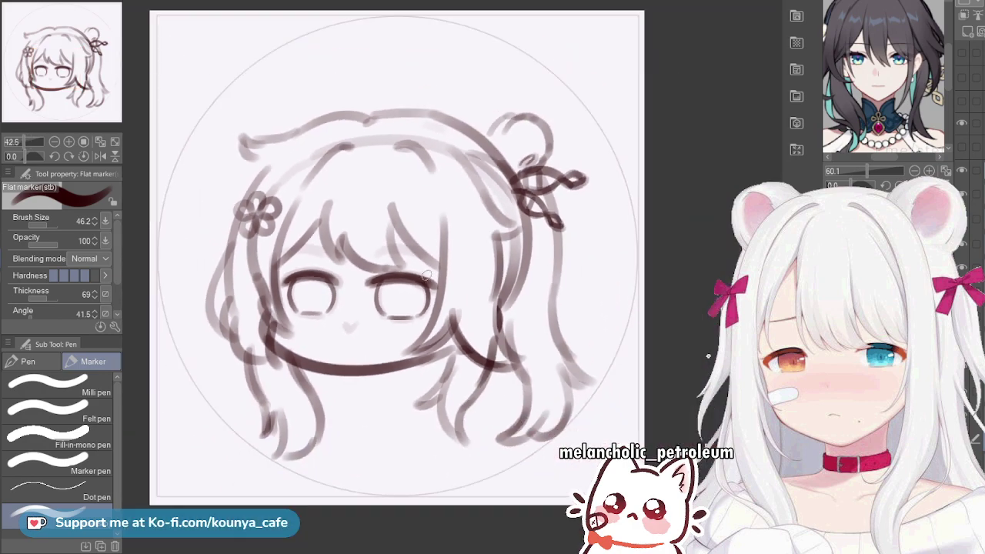
{"action": "scroll", "coordinate": [426, 276], "scroll_direction": "up", "scroll_amount": 2}
{"action": "scroll", "coordinate": [516, 275], "scroll_direction": "up", "scroll_amount": 2}
{"action": "scroll", "coordinate": [515, 275], "scroll_direction": "up", "scroll_amount": 3}
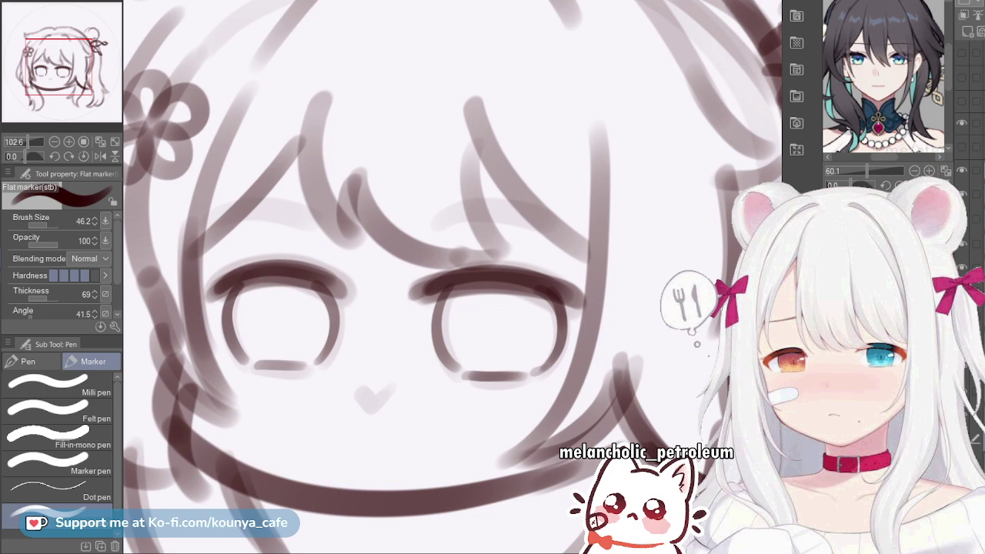
{"action": "scroll", "coordinate": [500, 327], "scroll_direction": "down", "scroll_amount": 5}
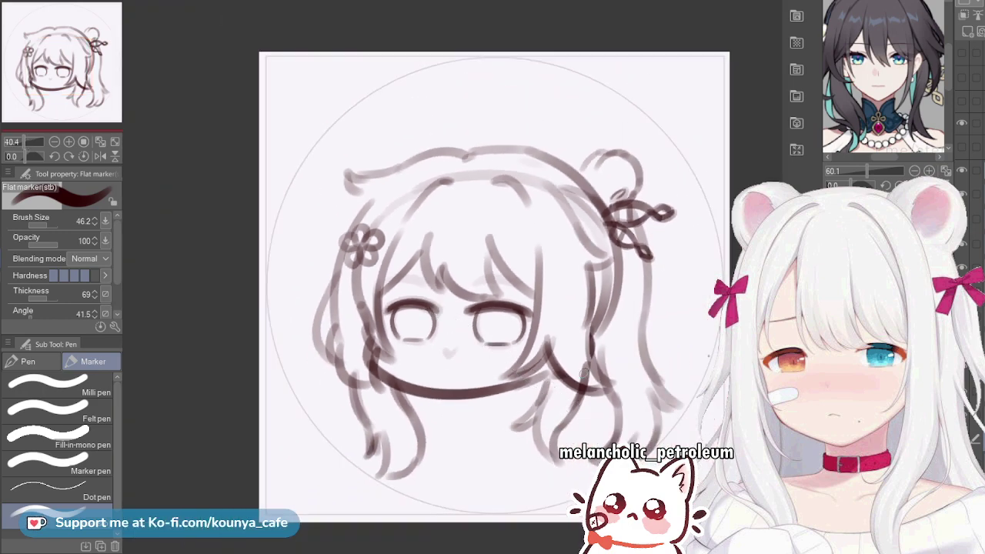
{"action": "scroll", "coordinate": [585, 372], "scroll_direction": "up", "scroll_amount": 2}
Lasso the flower-side eye and scale it to 104% width, stretching it slightly downward
{"action": "key", "text": "m"}
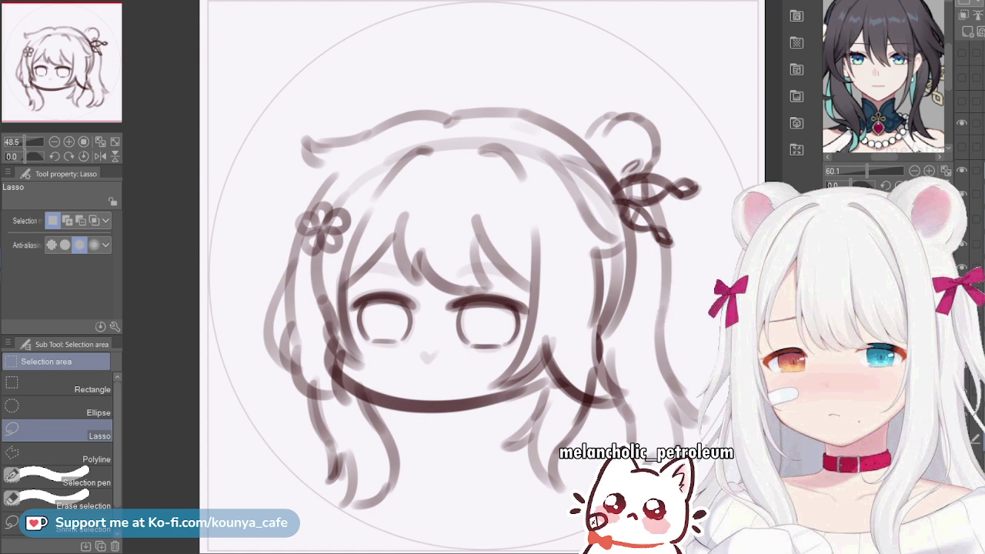
{"action": "scroll", "coordinate": [409, 289], "scroll_direction": "up", "scroll_amount": 4}
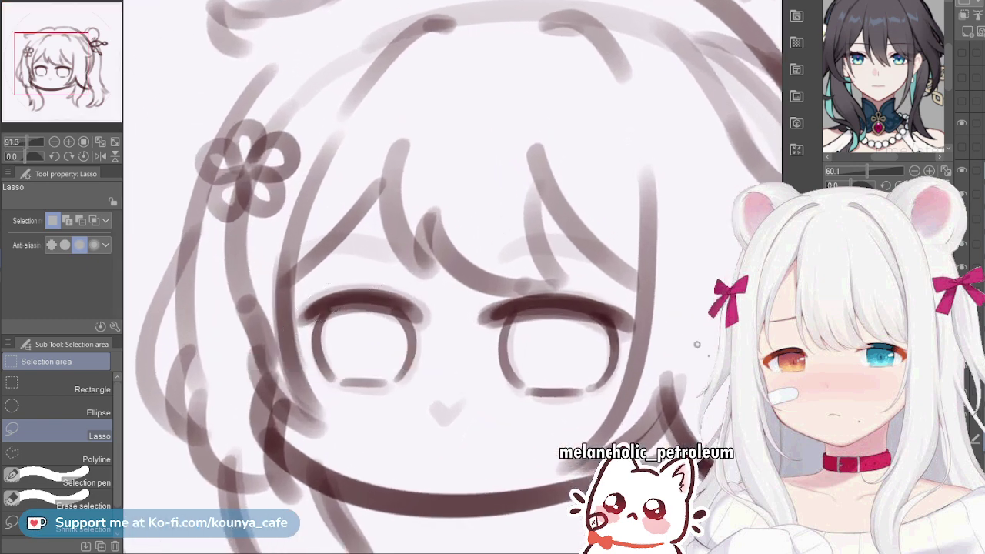
{"action": "left_click_drag", "start_coordinate": [356, 258], "coordinate": [274, 304]}
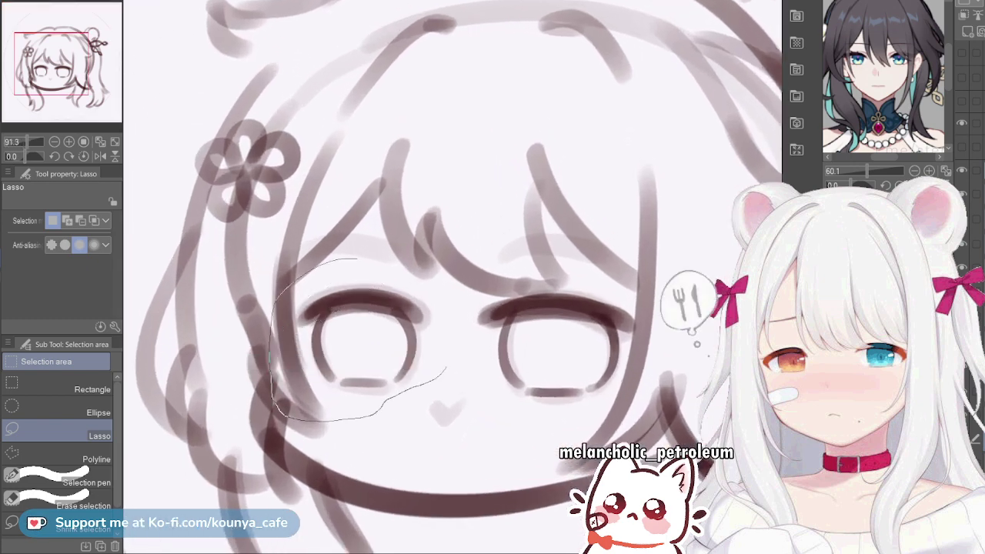
{"action": "mouse_move", "coordinate": [445, 369]}
{"action": "left_mouse_down"}
{"action": "mouse_move", "coordinate": [460, 323]}
{"action": "mouse_move", "coordinate": [420, 240]}
{"action": "mouse_move", "coordinate": [365, 244]}
{"action": "left_mouse_up"}
{"action": "key", "text": "ctrl+t"}
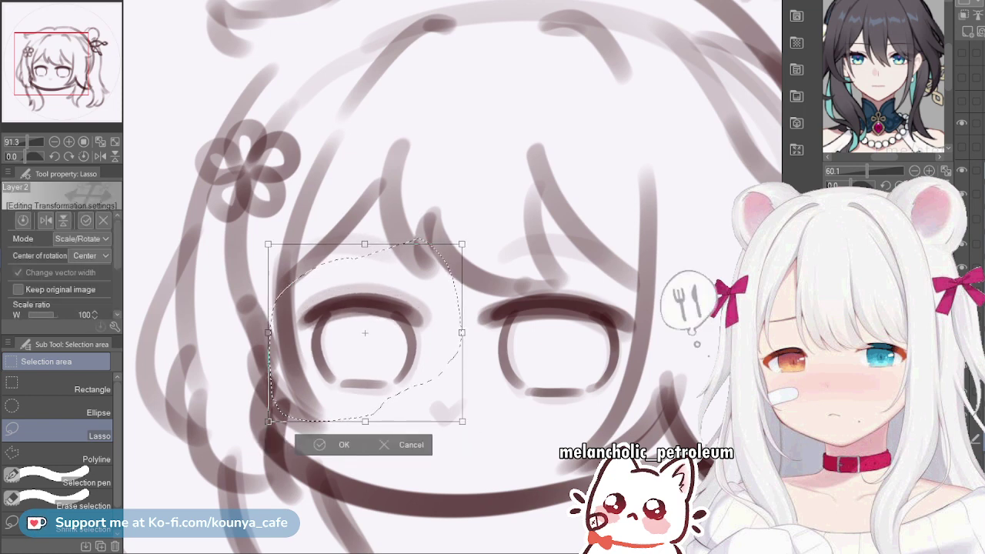
{"action": "left_click_drag", "start_coordinate": [365, 332], "coordinate": [364, 334]}
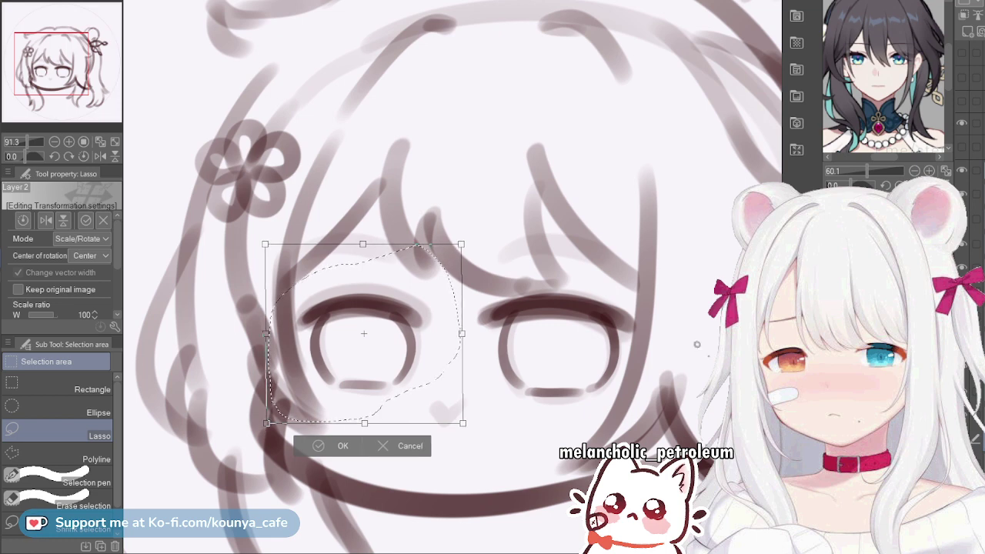
{"action": "left_click_drag", "start_coordinate": [267, 334], "coordinate": [263, 333]}
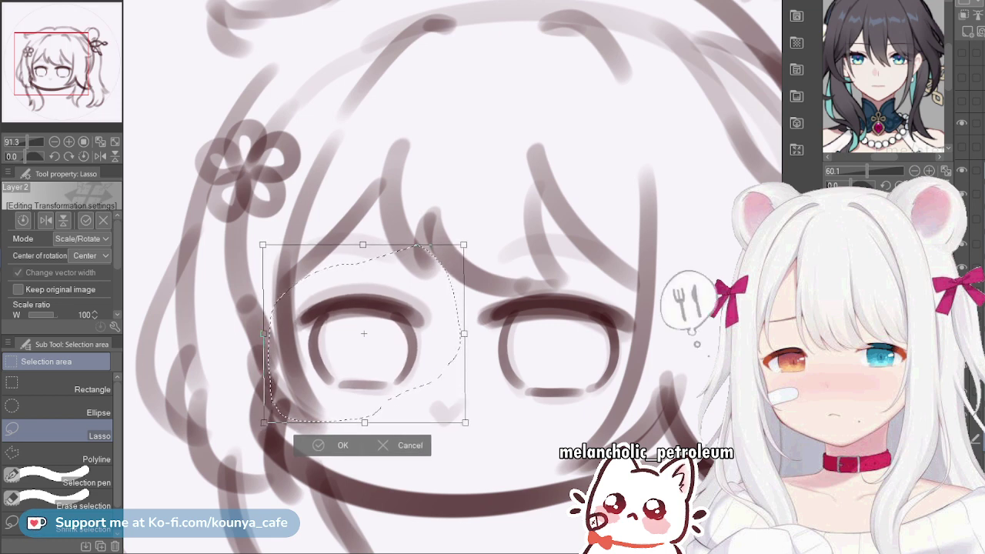
{"action": "left_click_drag", "start_coordinate": [363, 244], "coordinate": [363, 243]}
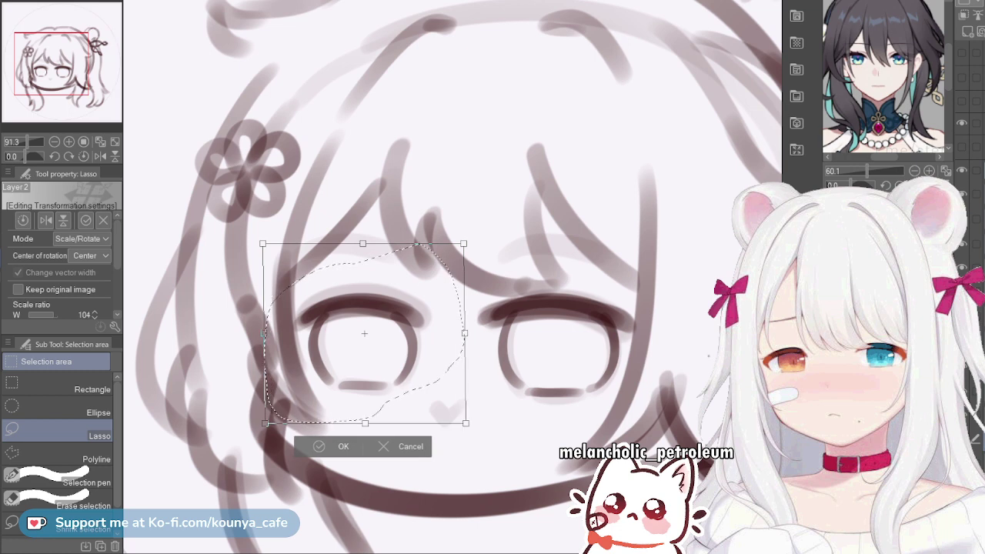
{"action": "left_click_drag", "start_coordinate": [263, 334], "coordinate": [262, 335]}
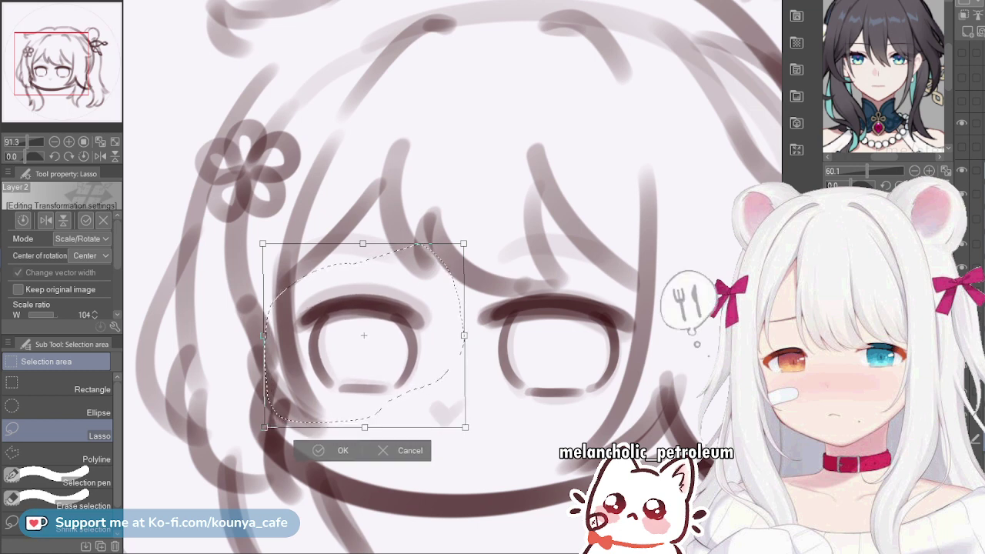
Nudge the scaled flower-side eye slightly left and up, and apply the transformation
{"action": "key", "text": "Left"}
{"action": "key", "text": "Up"}
{"action": "key", "text": "Up"}
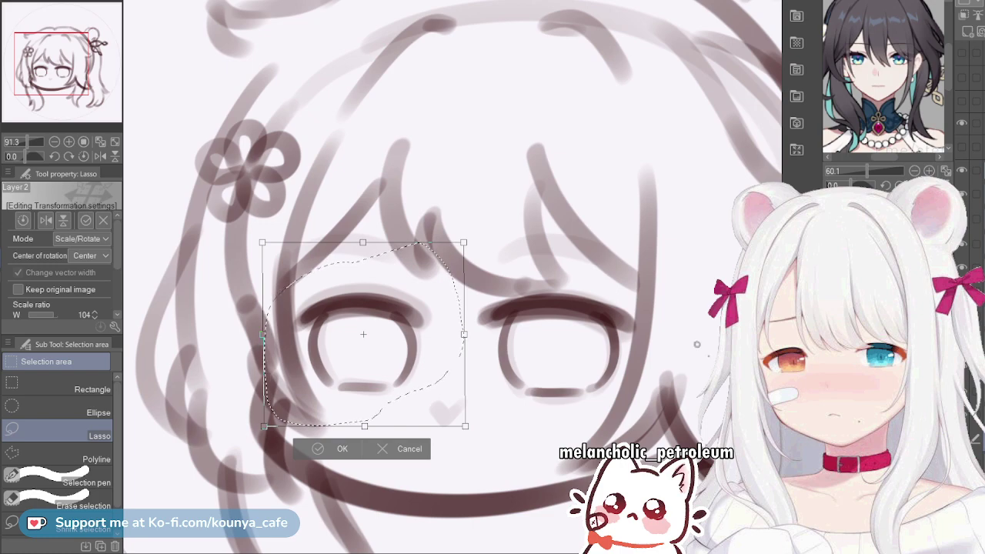
{"action": "key", "text": "Return"}
Transform the selected flower-side eye again with a slight outward pull on its lower inner corner, and apply it
{"action": "scroll", "coordinate": [377, 401], "scroll_direction": "down", "scroll_amount": 7}
{"action": "key", "text": "ctrl+t"}
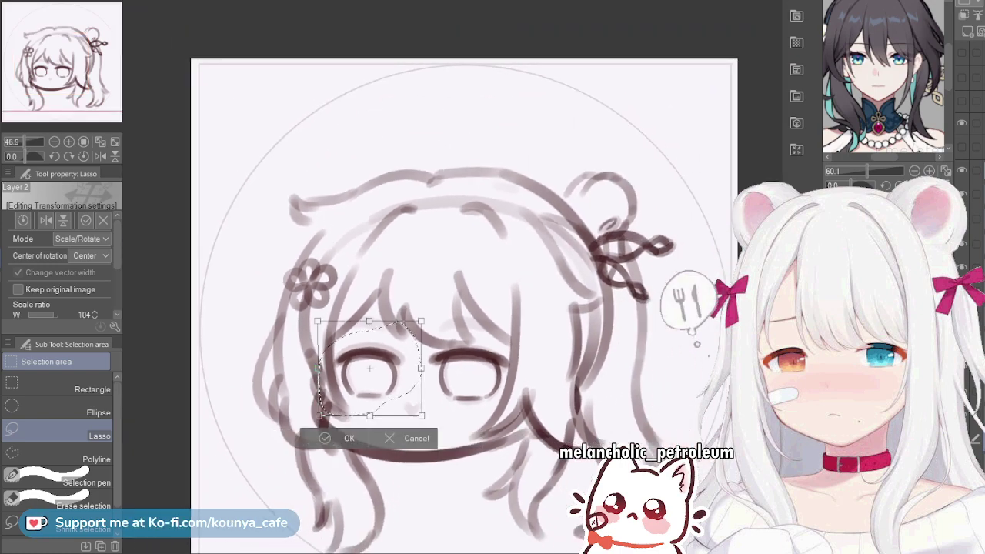
{"action": "left_click_drag", "start_coordinate": [422, 416], "coordinate": [423, 417]}
{"action": "scroll", "coordinate": [385, 392], "scroll_direction": "up", "scroll_amount": 2}
{"action": "left_click_drag", "start_coordinate": [298, 423], "coordinate": [295, 427]}
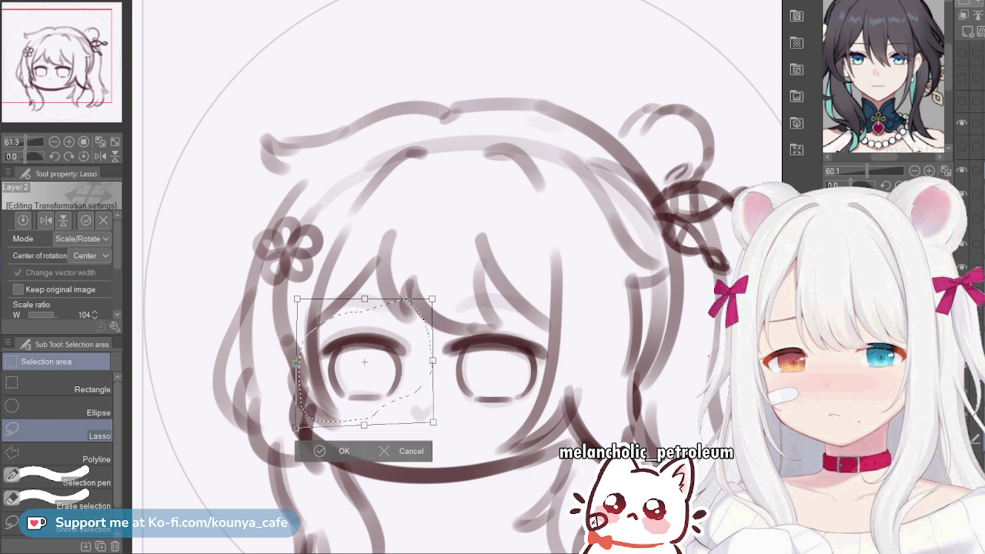
{"action": "key", "text": "ctrl+z"}
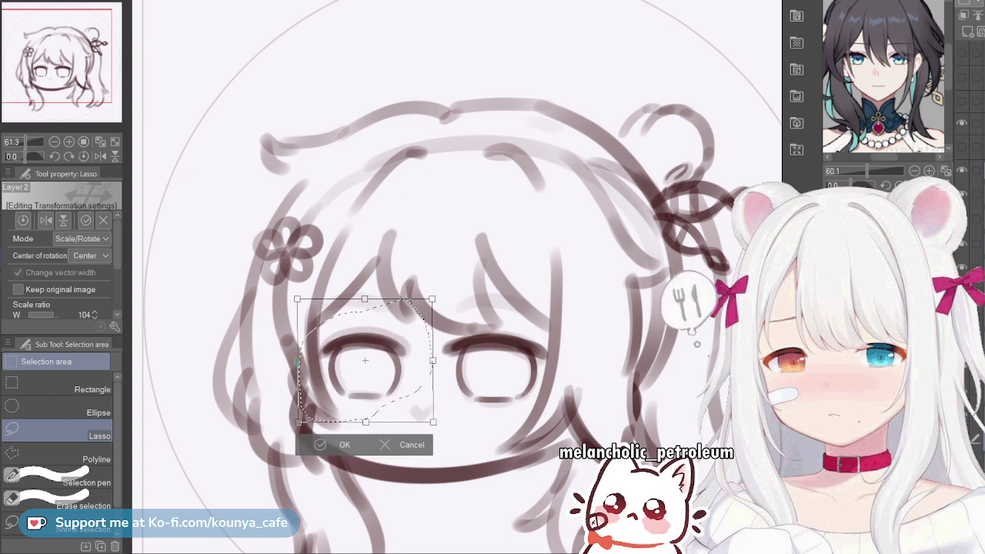
{"action": "key", "text": "Return"}
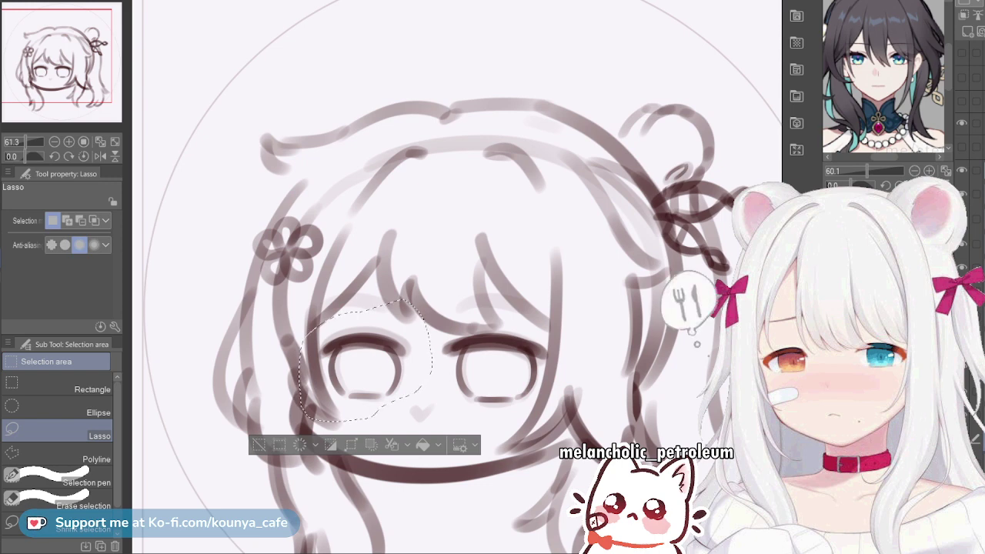
Deselect the flower-side eye and switch back to the Flat marker
{"action": "scroll", "coordinate": [476, 348], "scroll_direction": "up", "scroll_amount": 3}
{"action": "key", "text": "ctrl+d"}
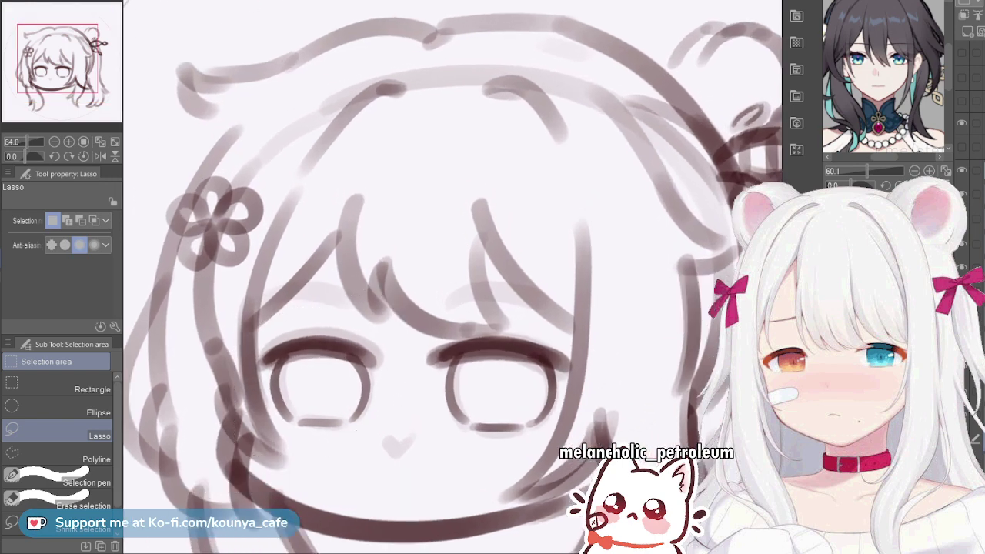
{"action": "key", "text": "p"}
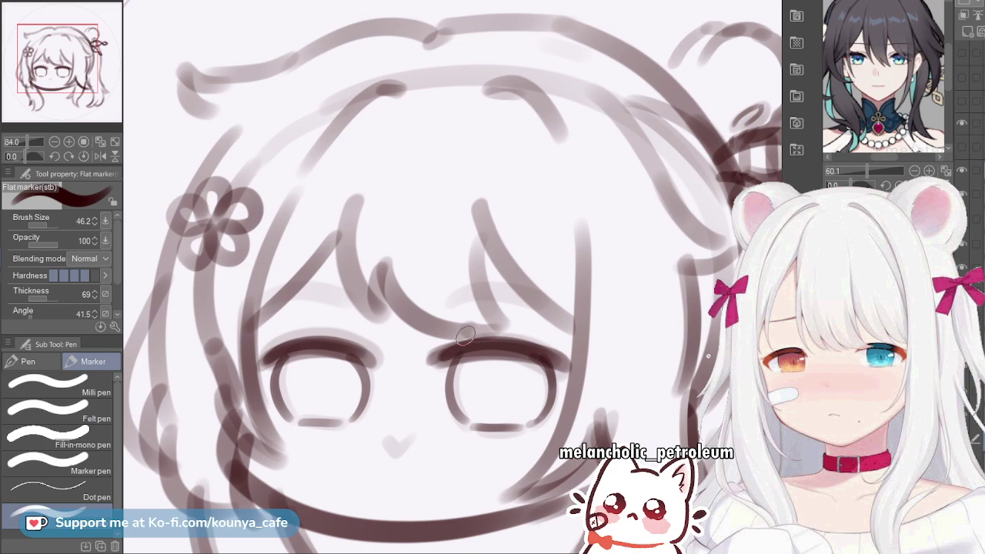
{"action": "scroll", "coordinate": [505, 394], "scroll_direction": "up", "scroll_amount": 2}
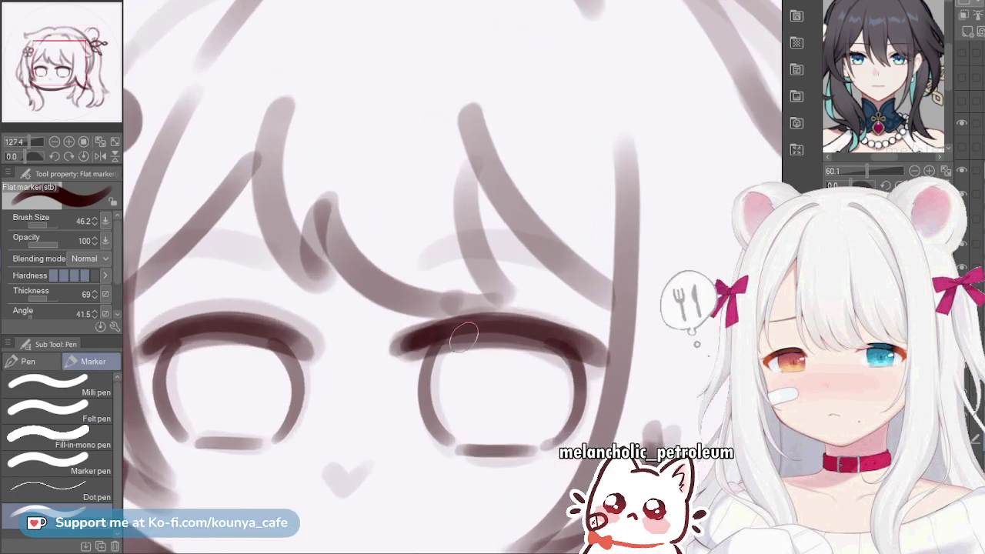
{"action": "scroll", "coordinate": [534, 325], "scroll_direction": "down", "scroll_amount": 2}
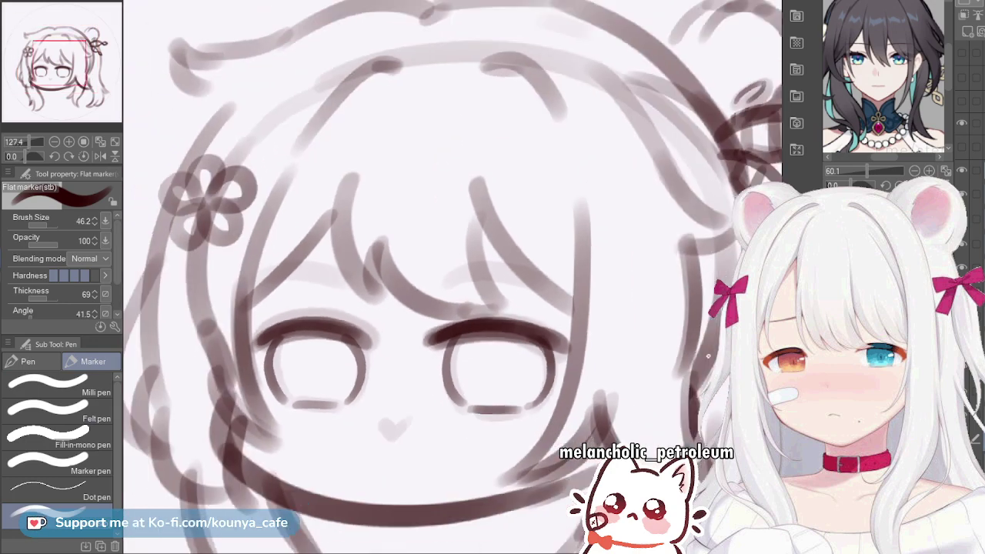
{"action": "scroll", "coordinate": [534, 298], "scroll_direction": "down", "scroll_amount": 1}
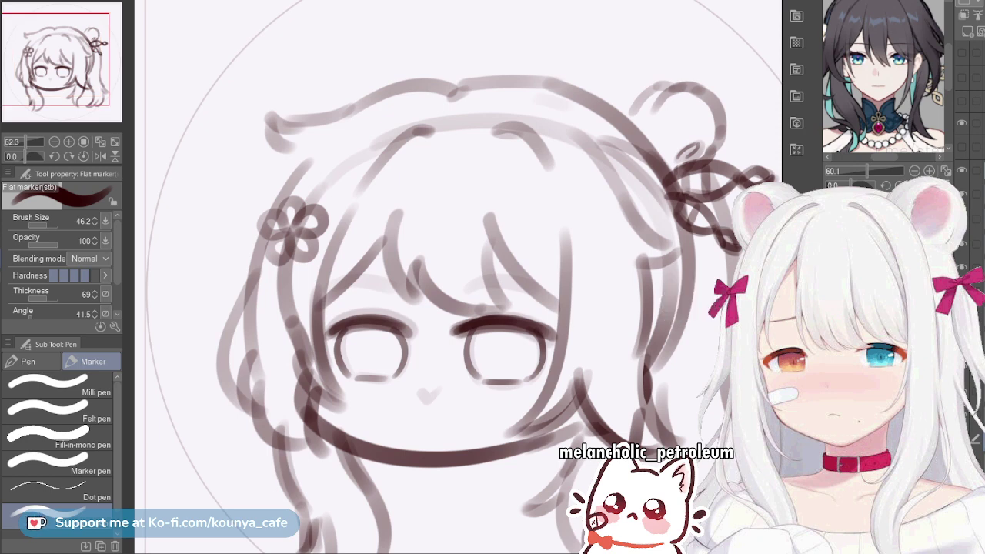
{"action": "scroll", "coordinate": [880, 71], "scroll_direction": "up", "scroll_amount": 6}
{"action": "scroll", "coordinate": [880, 72], "scroll_direction": "down", "scroll_amount": 2}
{"action": "scroll", "coordinate": [883, 77], "scroll_direction": "down", "scroll_amount": 5}
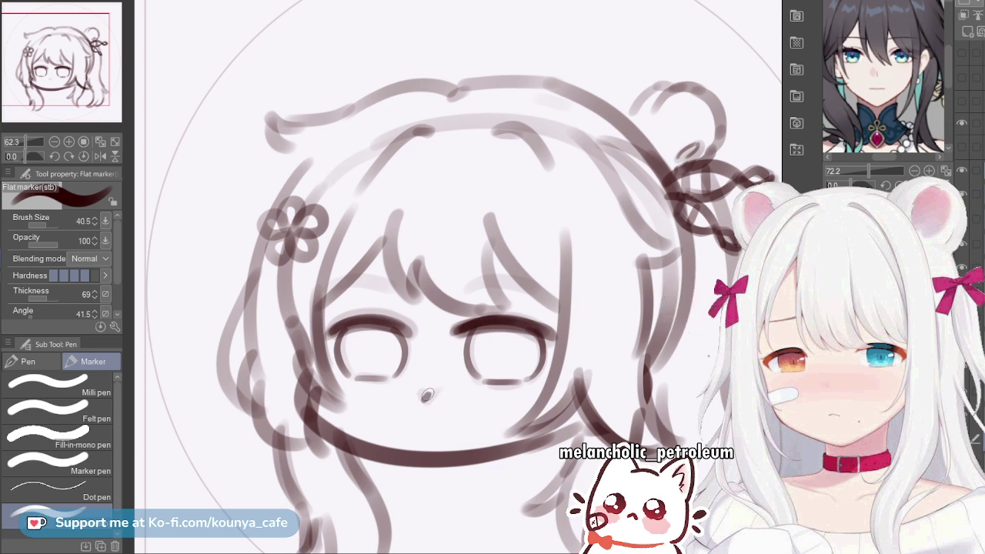
Draw a very short dark mouth stroke over the faint heart-shaped mark with the Flat marker at size 40.5
{"action": "left_click_drag", "start_coordinate": [424, 398], "coordinate": [435, 397]}
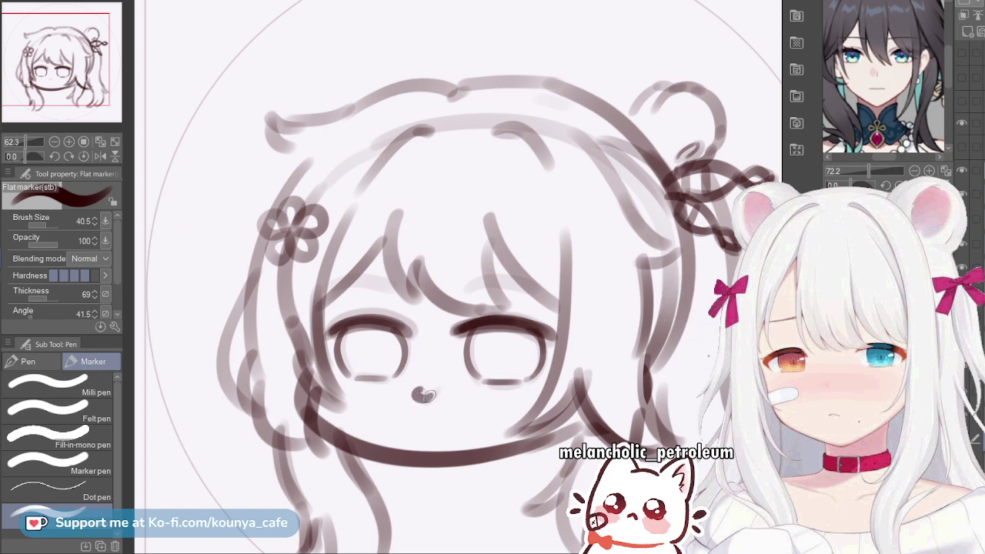
{"action": "key", "text": "ctrl+z"}
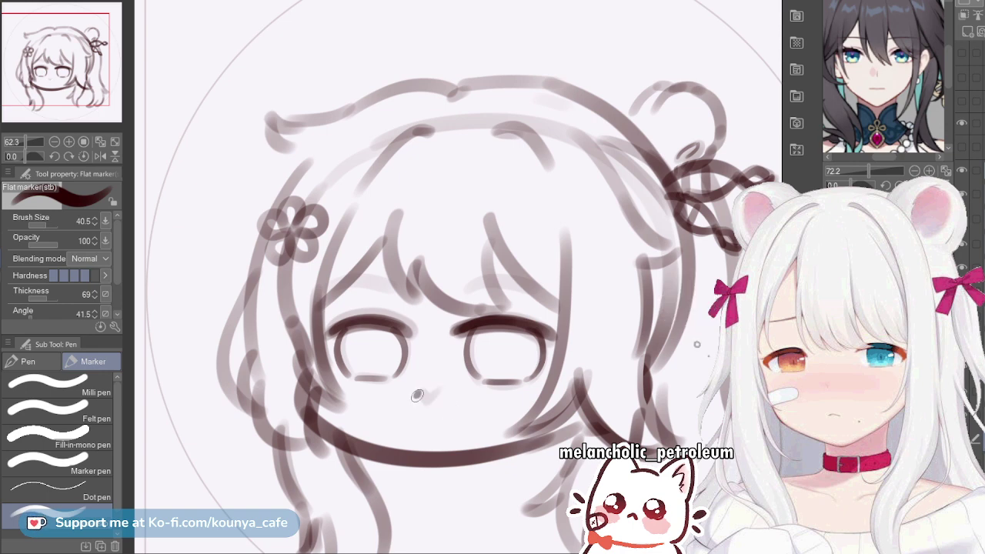
{"action": "left_click_drag", "start_coordinate": [416, 395], "coordinate": [444, 397]}
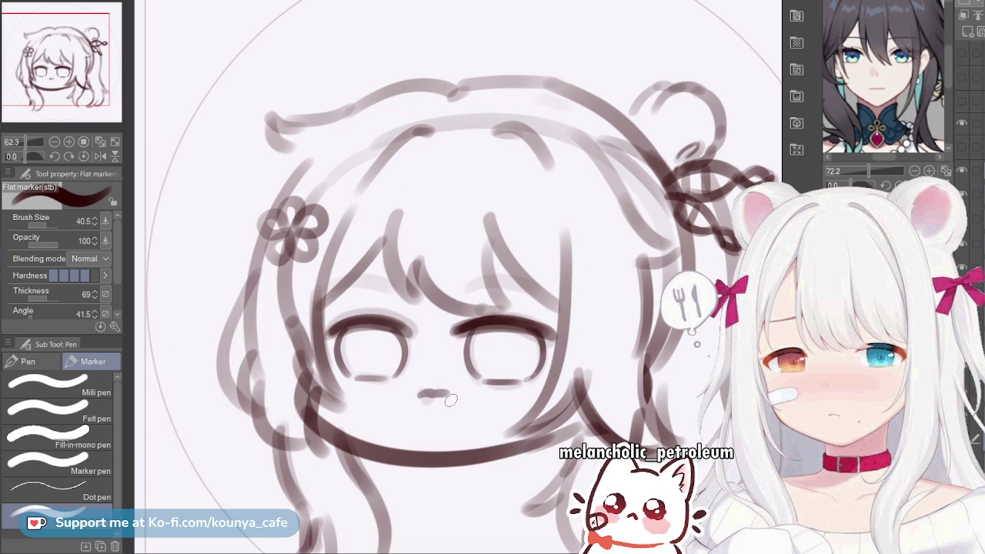
{"action": "key", "text": "ctrl+z"}
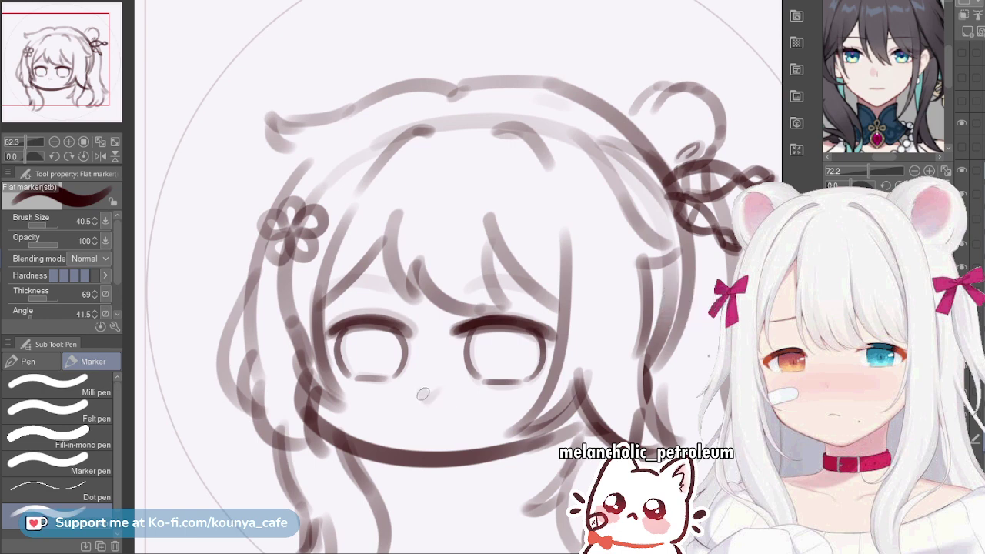
{"action": "left_click_drag", "start_coordinate": [417, 395], "coordinate": [431, 397]}
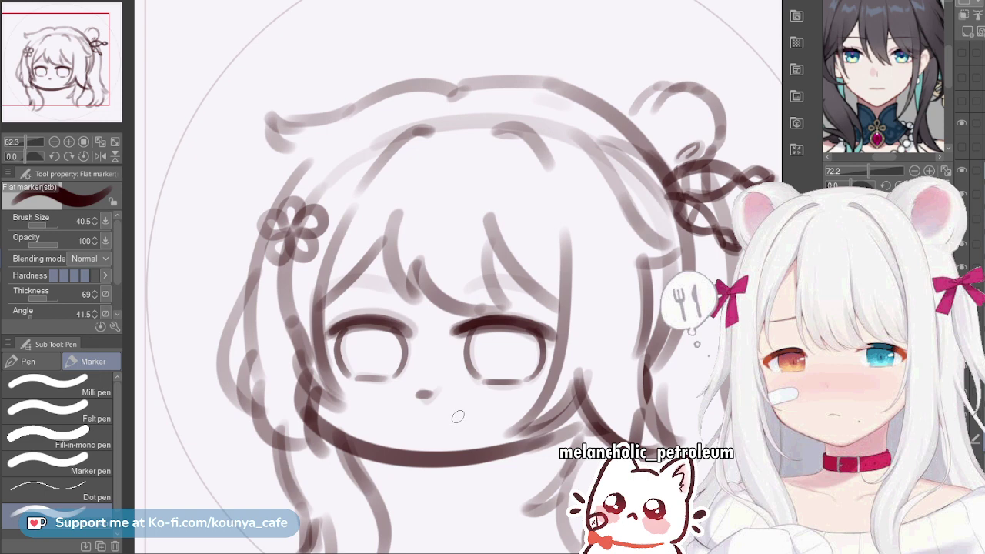
{"action": "key", "text": "ctrl+z"}
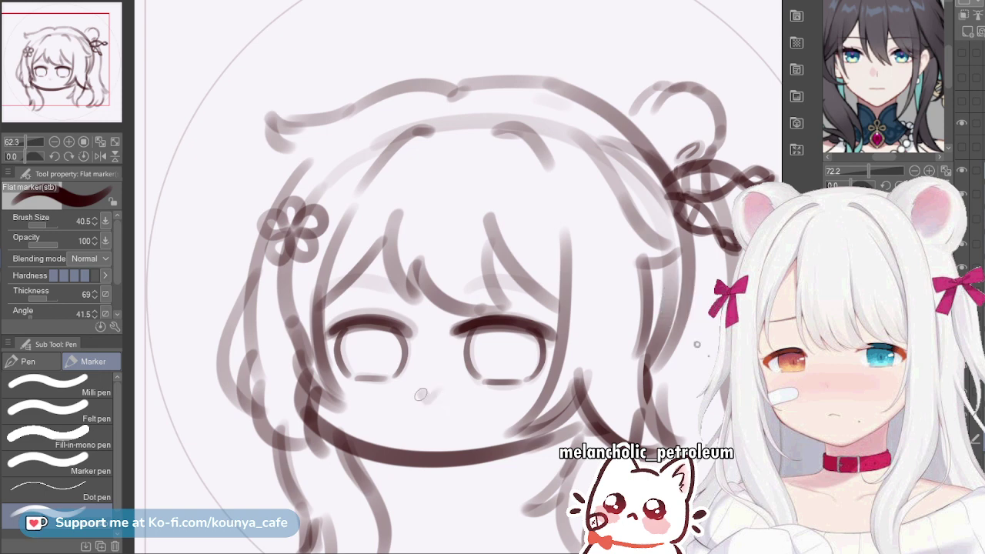
{"action": "left_click_drag", "start_coordinate": [420, 394], "coordinate": [429, 394]}
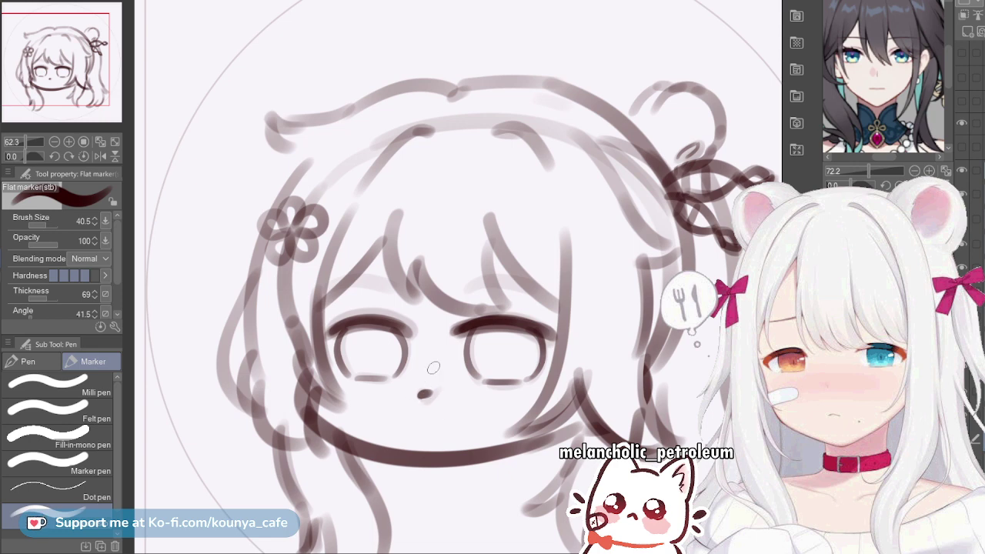
Draw a gently arched eyebrow above the eye away from the flower with the Flat marker at size 58.3
{"action": "mouse_move", "coordinate": [458, 284]}
{"action": "left_mouse_down"}
{"action": "mouse_move", "coordinate": [507, 275]}
{"action": "mouse_move", "coordinate": [548, 295]}
{"action": "left_mouse_up"}
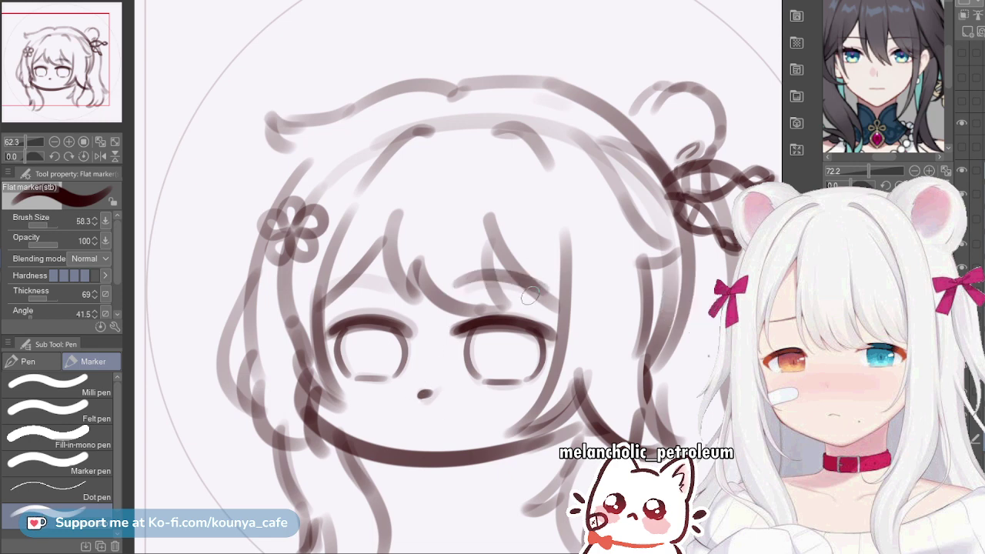
{"action": "key", "text": "ctrl+z"}
{"action": "mouse_move", "coordinate": [457, 286]}
{"action": "left_mouse_down"}
{"action": "mouse_move", "coordinate": [497, 281]}
{"action": "mouse_move", "coordinate": [549, 297]}
{"action": "left_mouse_up"}
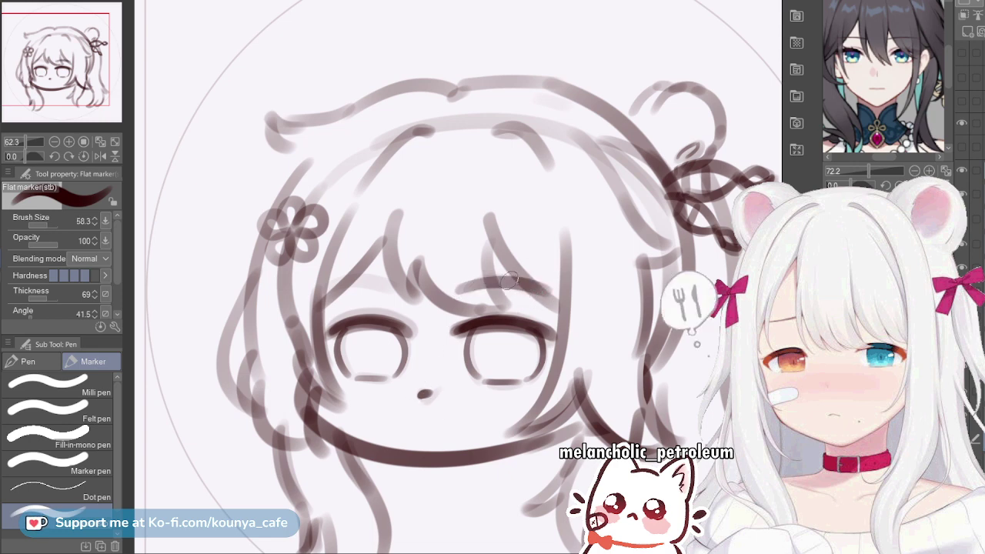
Draw a gently arched eyebrow above the flower-side eye with the Flat marker at size 58.3
{"action": "left_click_drag", "start_coordinate": [311, 291], "coordinate": [399, 280]}
{"action": "key", "text": "ctrl+z"}
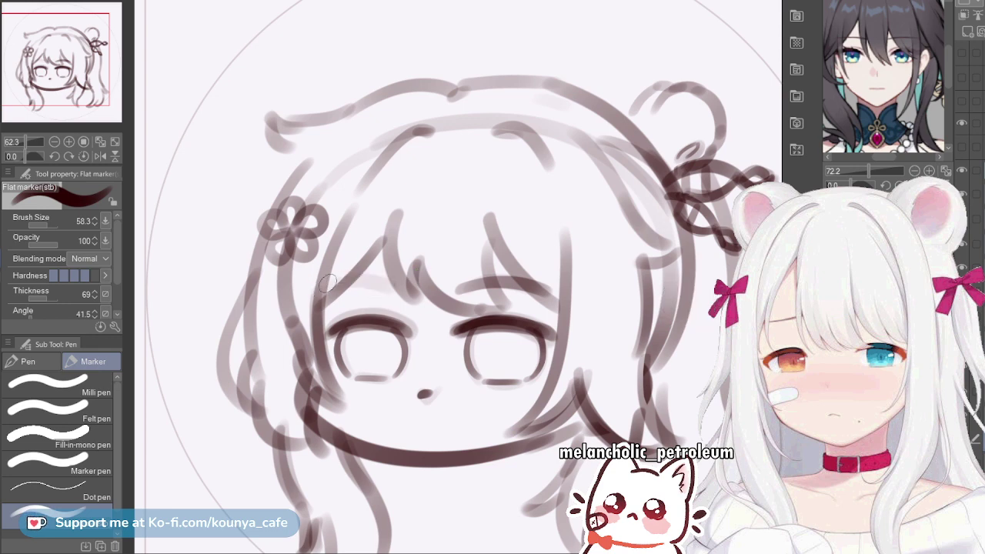
{"action": "left_click_drag", "start_coordinate": [314, 290], "coordinate": [394, 292]}
{"action": "key", "text": "ctrl+z"}
{"action": "left_click_drag", "start_coordinate": [319, 291], "coordinate": [396, 297]}
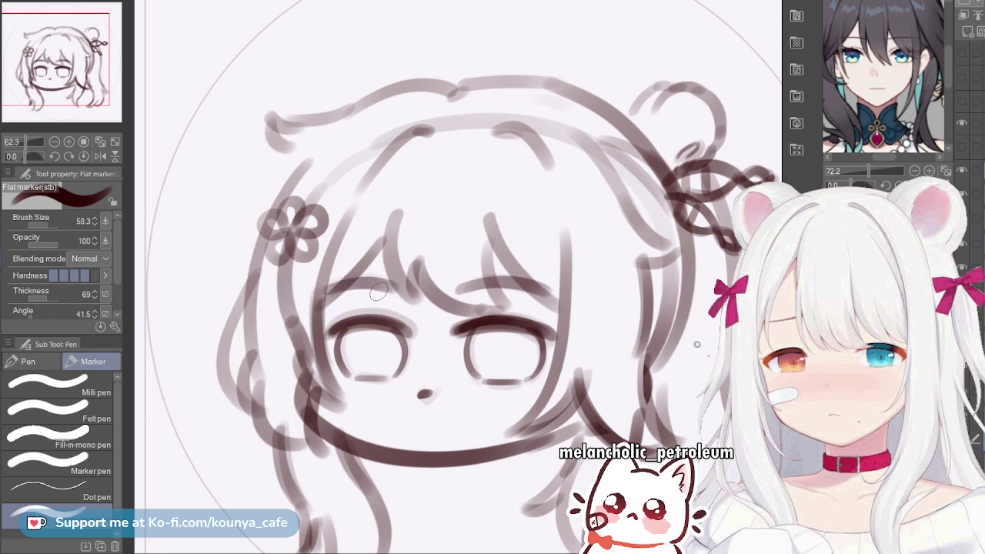
Lasso the flower-side eyebrow, adjust it with a transform, apply it and deselect, and return to the Flat marker
{"action": "key", "text": "m"}
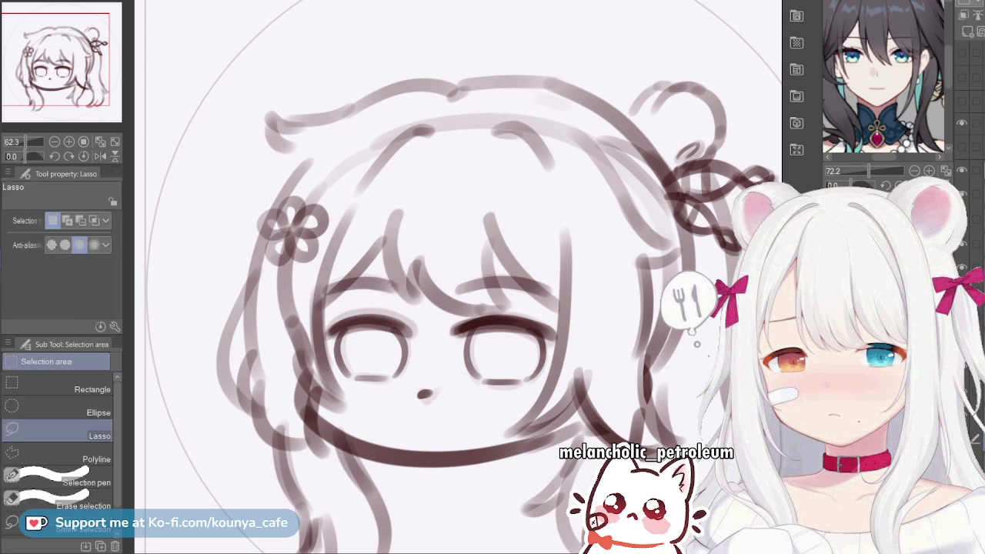
{"action": "mouse_move", "coordinate": [349, 251]}
{"action": "left_mouse_down"}
{"action": "mouse_move", "coordinate": [332, 304]}
{"action": "mouse_move", "coordinate": [427, 302]}
{"action": "mouse_move", "coordinate": [432, 279]}
{"action": "left_mouse_up"}
{"action": "key", "text": "ctrl+t"}
{"action": "key", "text": "Return"}
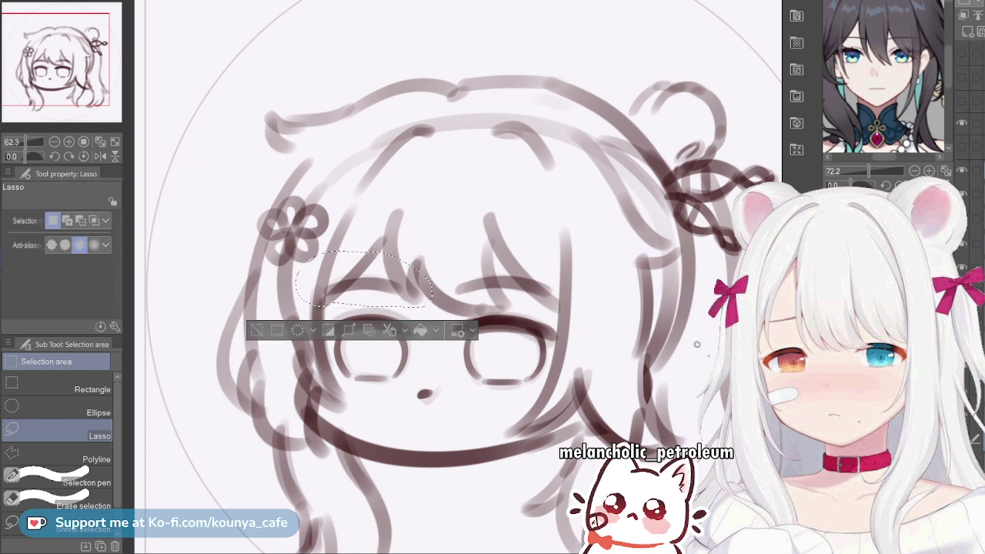
{"action": "key", "text": "ctrl+d"}
{"action": "scroll", "coordinate": [496, 277], "scroll_direction": "down", "scroll_amount": 5}
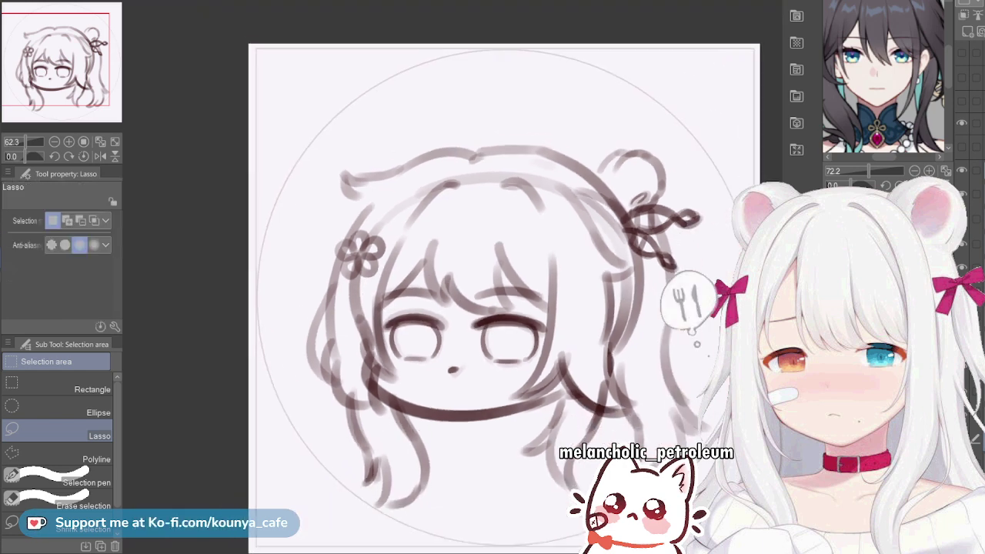
{"action": "scroll", "coordinate": [497, 277], "scroll_direction": "up", "scroll_amount": 5}
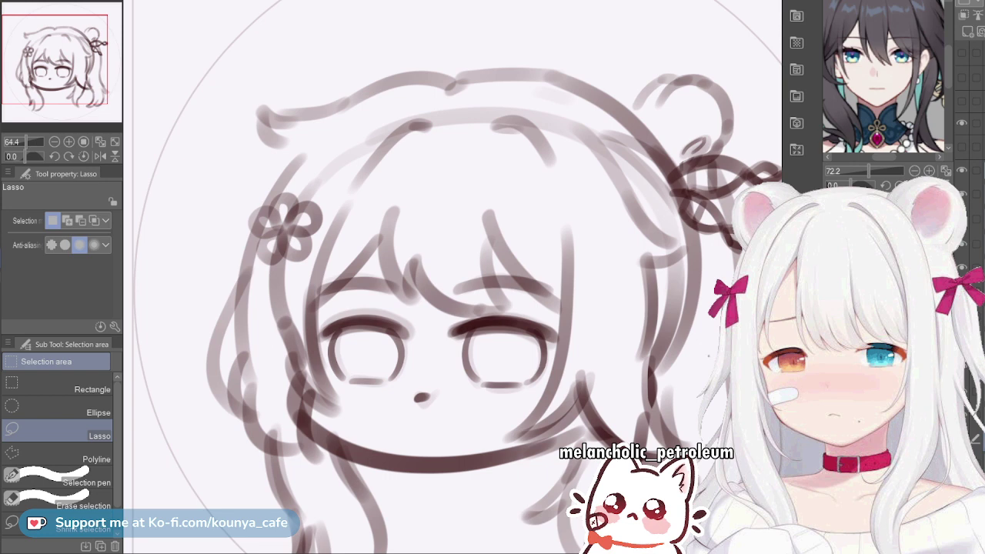
{"action": "key", "text": "p"}
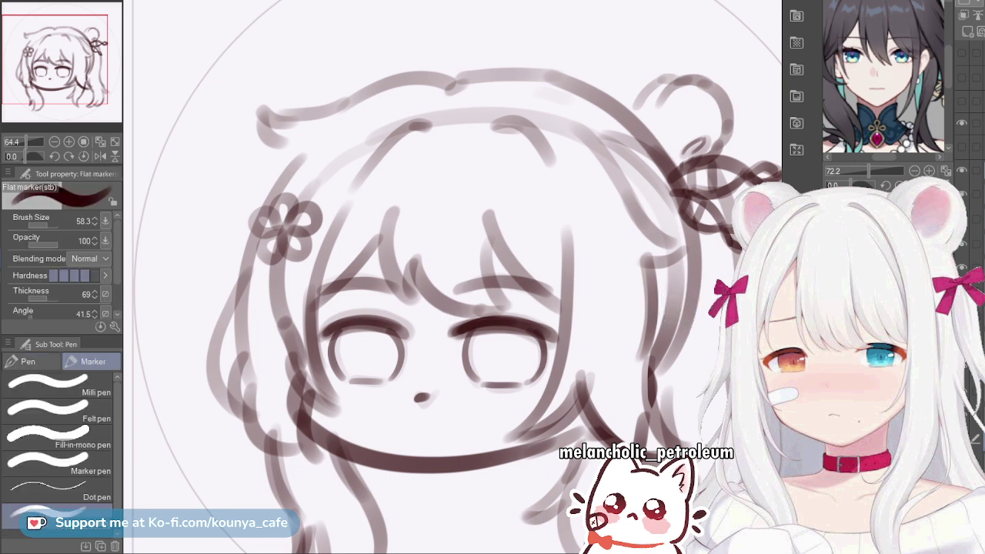
Fade the old guide arc beneath the crown hair with the Soft eraser at size 425.7, and reduce the eraser to 94.1
{"action": "scroll", "coordinate": [637, 308], "scroll_direction": "down", "scroll_amount": 2}
{"action": "scroll", "coordinate": [668, 329], "scroll_direction": "down", "scroll_amount": 4}
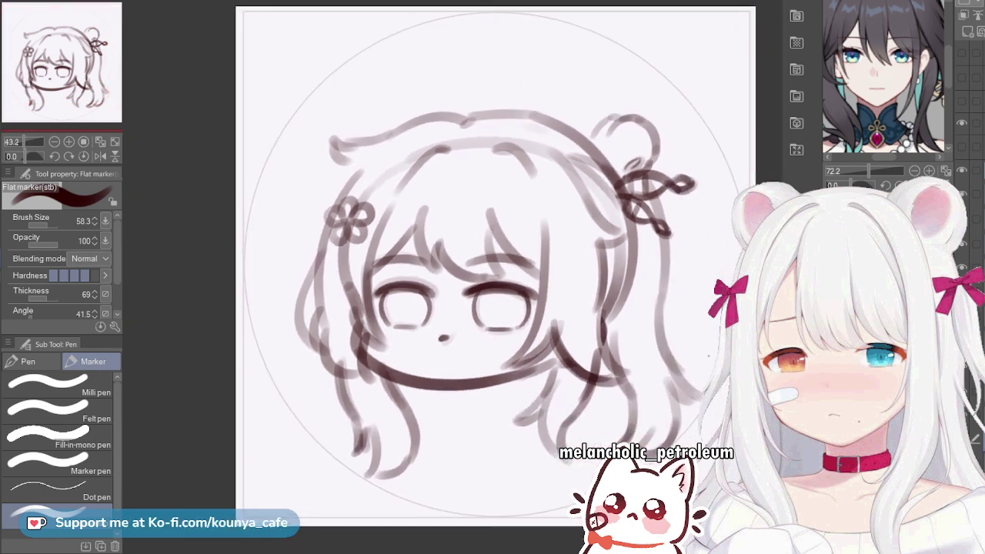
{"action": "scroll", "coordinate": [668, 329], "scroll_direction": "up", "scroll_amount": 1}
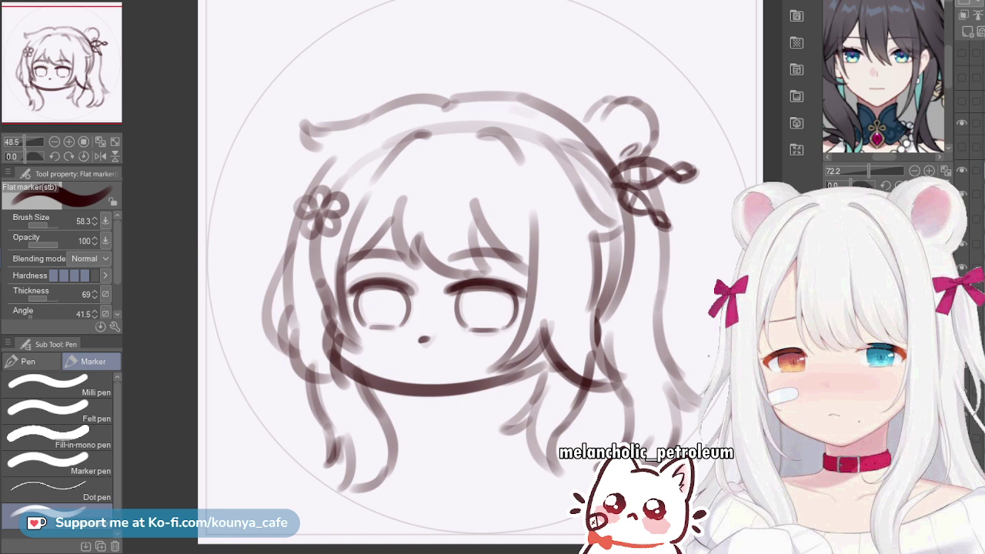
{"action": "key", "text": "e"}
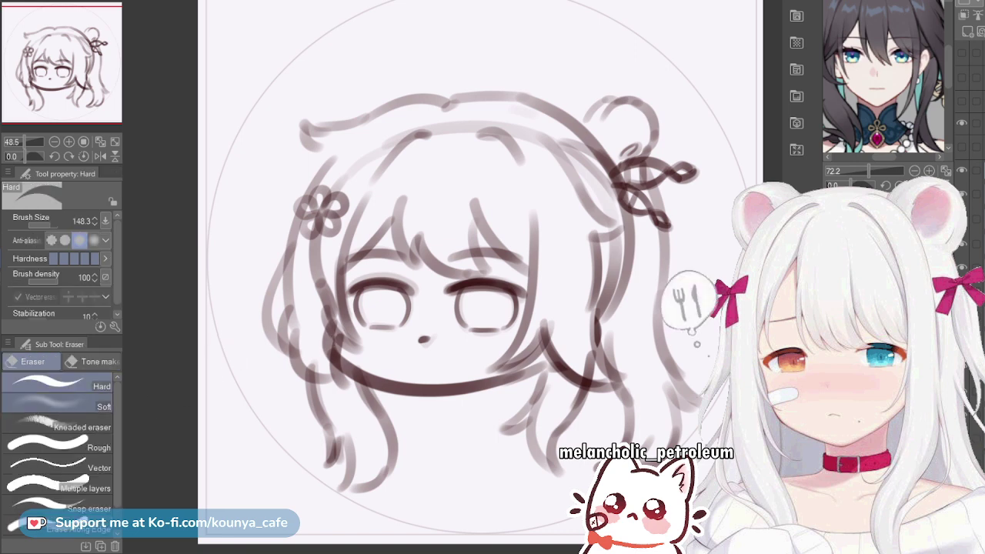
{"action": "key", "text": "bracketright"}
{"action": "key", "text": "bracketright"}
{"action": "key", "text": "bracketright"}
{"action": "mouse_move", "coordinate": [419, 128]}
{"action": "left_mouse_down"}
{"action": "mouse_move", "coordinate": [484, 114]}
{"action": "mouse_move", "coordinate": [436, 114]}
{"action": "mouse_move", "coordinate": [505, 109]}
{"action": "mouse_move", "coordinate": [431, 106]}
{"action": "mouse_move", "coordinate": [440, 94]}
{"action": "mouse_move", "coordinate": [430, 138]}
{"action": "mouse_move", "coordinate": [371, 126]}
{"action": "mouse_move", "coordinate": [288, 216]}
{"action": "mouse_move", "coordinate": [276, 291]}
{"action": "mouse_move", "coordinate": [291, 230]}
{"action": "mouse_move", "coordinate": [350, 135]}
{"action": "mouse_move", "coordinate": [398, 100]}
{"action": "mouse_move", "coordinate": [567, 160]}
{"action": "mouse_move", "coordinate": [579, 194]}
{"action": "mouse_move", "coordinate": [623, 256]}
{"action": "left_mouse_up"}
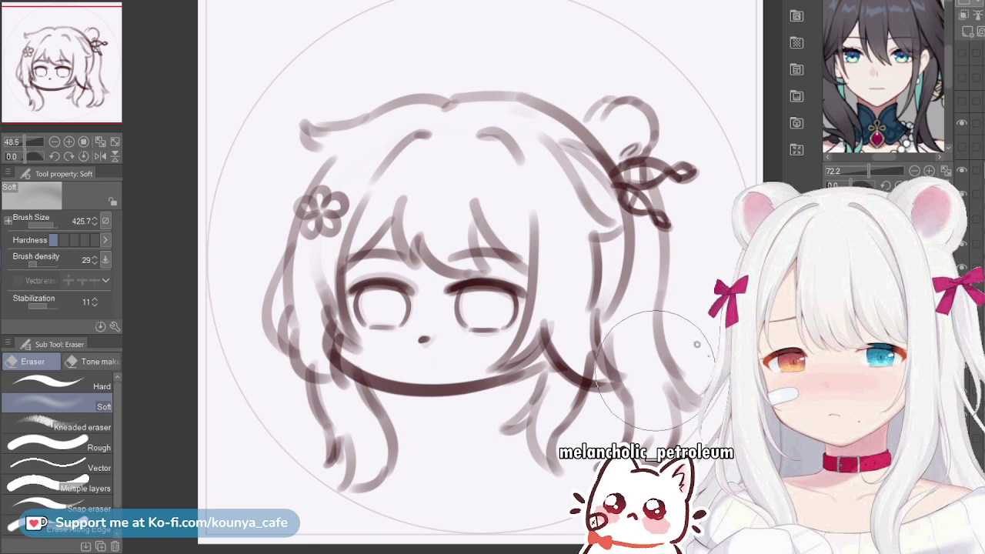
{"action": "left_click_drag", "start_coordinate": [593, 336], "coordinate": [547, 337]}
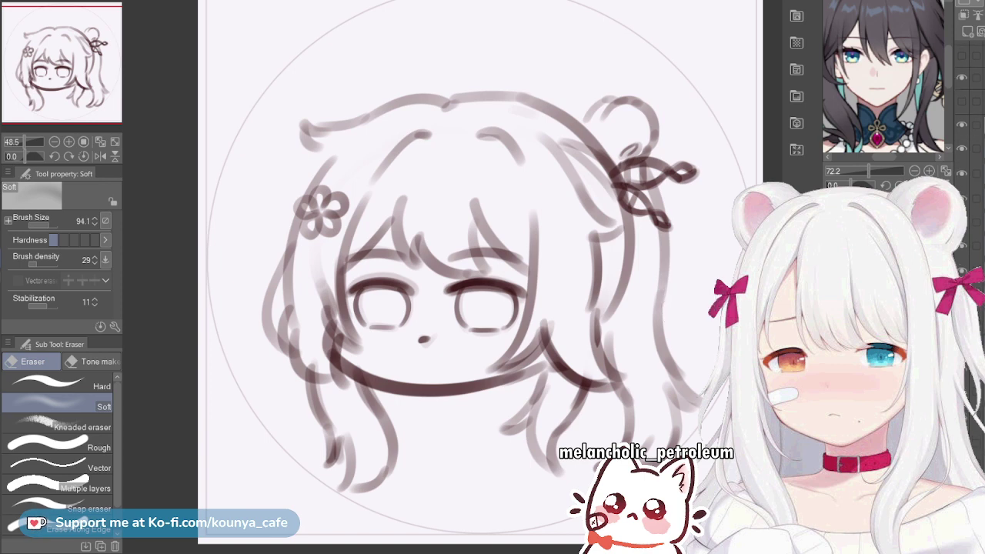
Clear the selected areas around both eyes and along the top of the hair, and deselect them
{"action": "scroll", "coordinate": [971, 154], "scroll_direction": "down", "scroll_amount": 3}
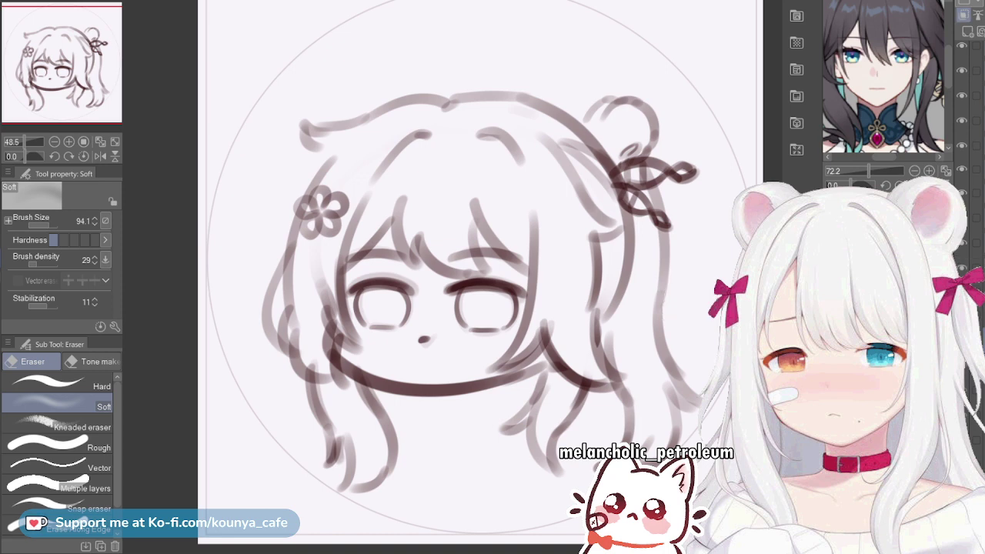
{"action": "key", "text": "ctrl+z"}
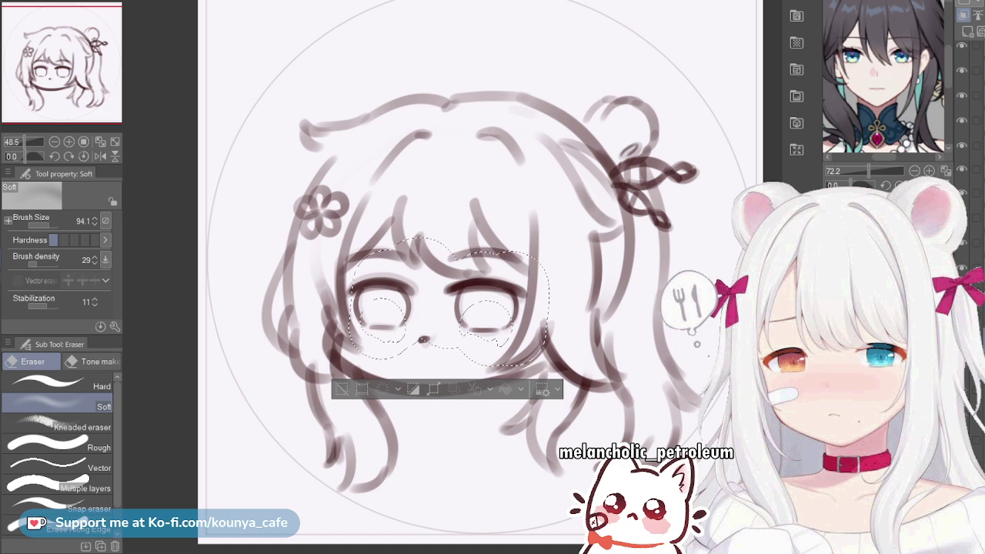
{"action": "key", "text": "ctrl+d"}
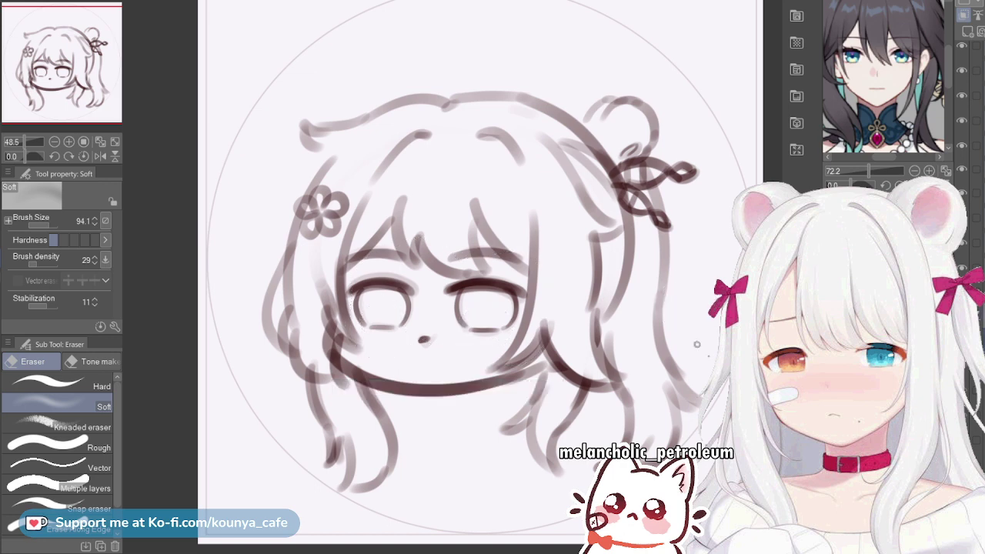
{"action": "key", "text": "ctrl+z"}
{"action": "key", "text": "Delete"}
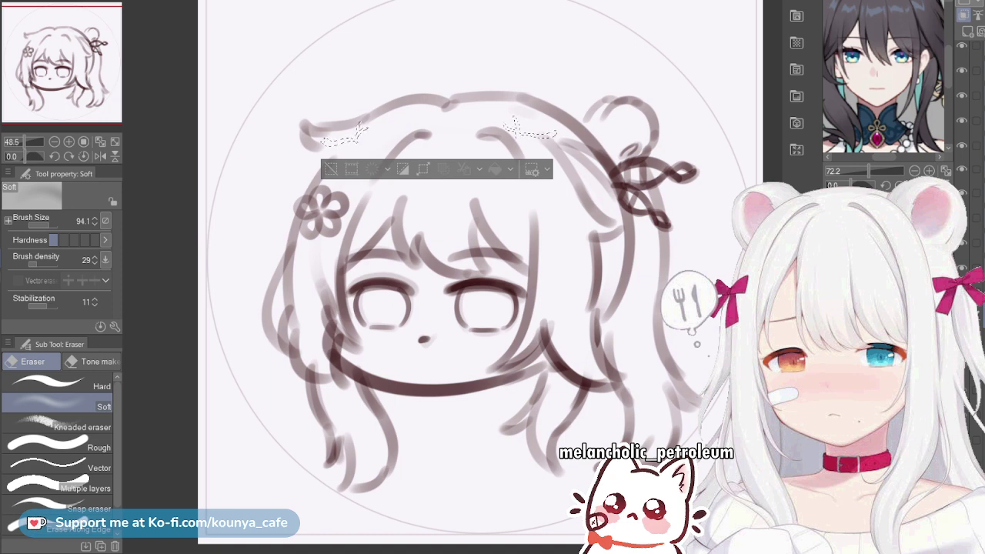
{"action": "key", "text": "ctrl+d"}
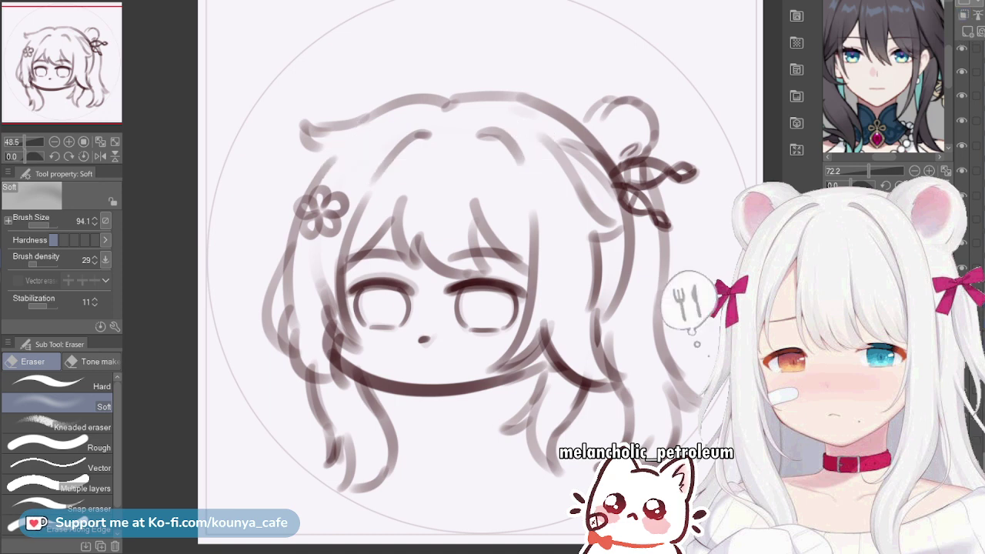
Lasso the area around the side lock beside the cheek away from the flower, and switch to the Select layer tool
{"action": "left_click_drag", "start_coordinate": [648, 439], "coordinate": [643, 437]}
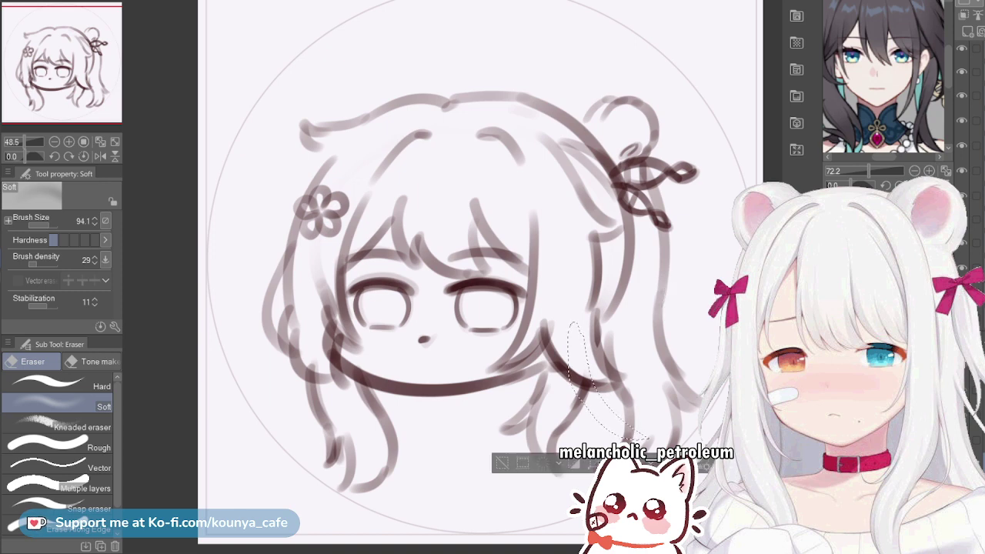
{"action": "key", "text": "ctrl+d"}
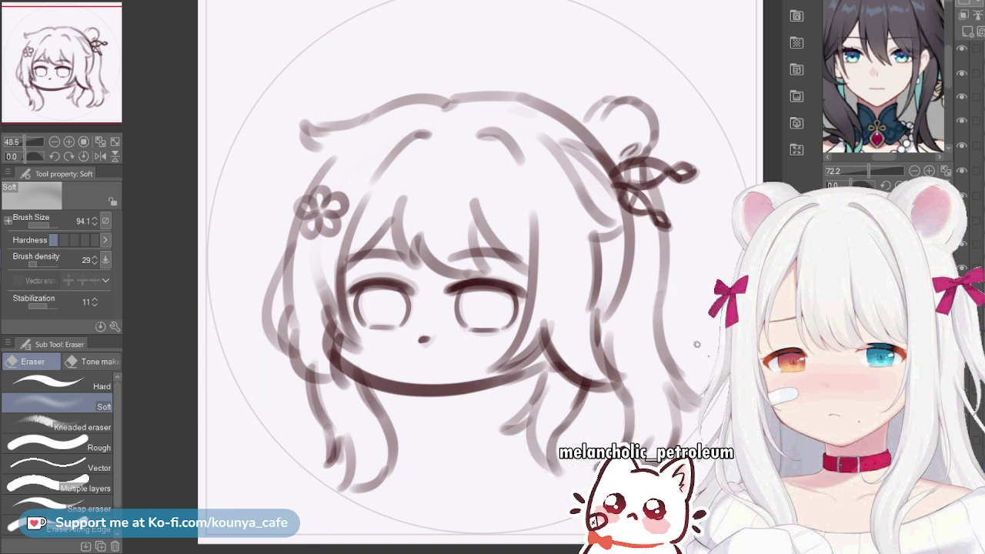
{"action": "key", "text": "ctrl+z"}
{"action": "key", "text": "o"}
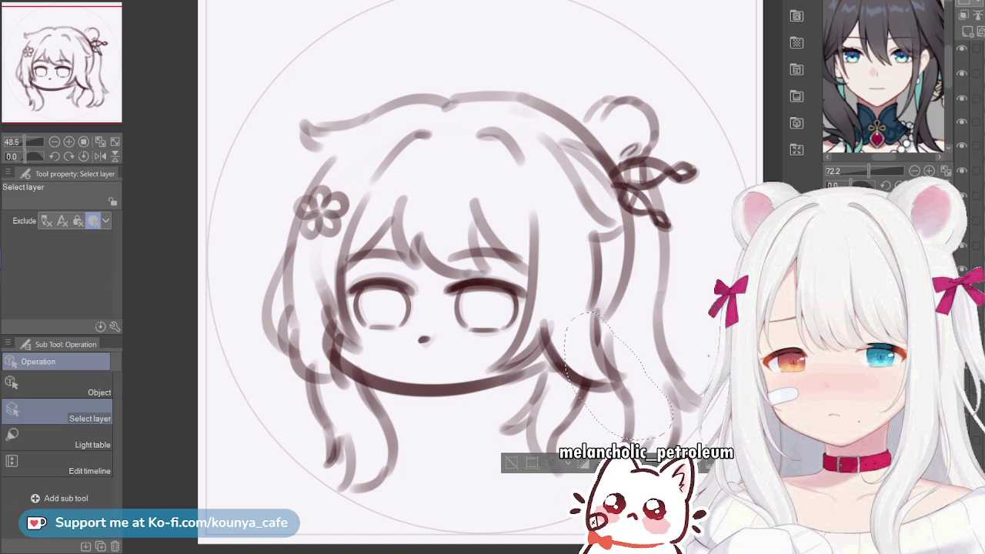
Show the skin, blush and green eye colours under the sketch, deselect, and switch to the G-pen at size 119.9
{"action": "key", "text": "ctrl+shift+z"}
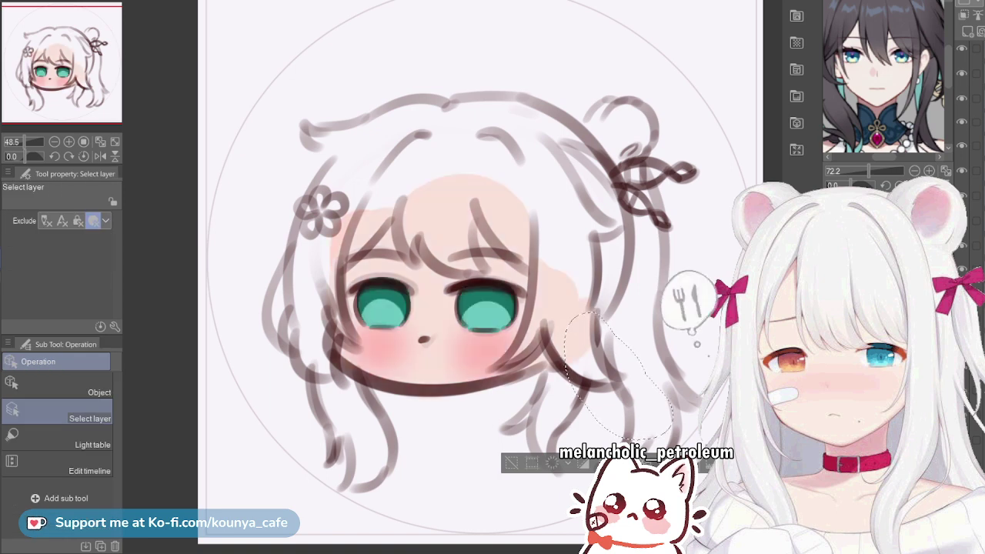
{"action": "key", "text": "ctrl+d"}
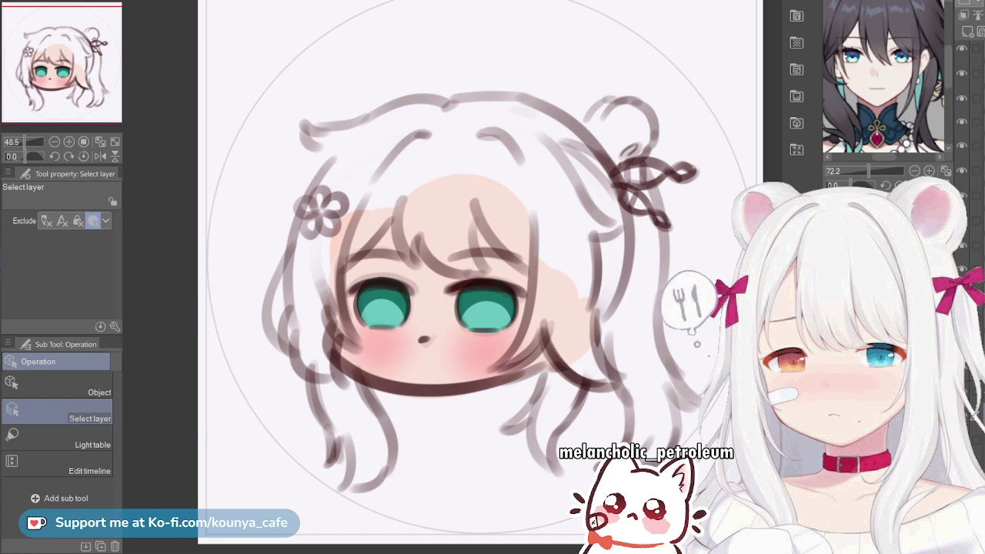
{"action": "key", "text": "p"}
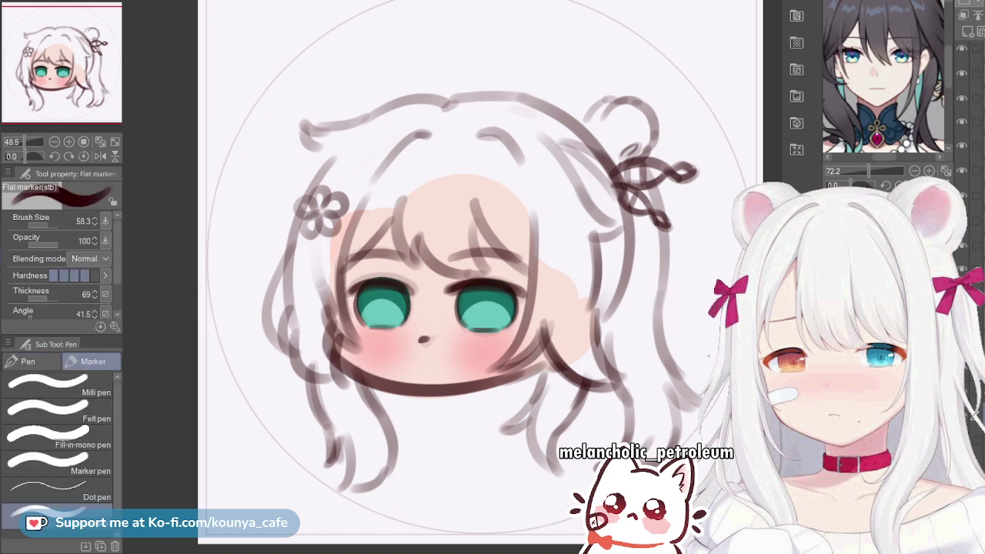
{"action": "left_click", "coordinate": [31, 361]}
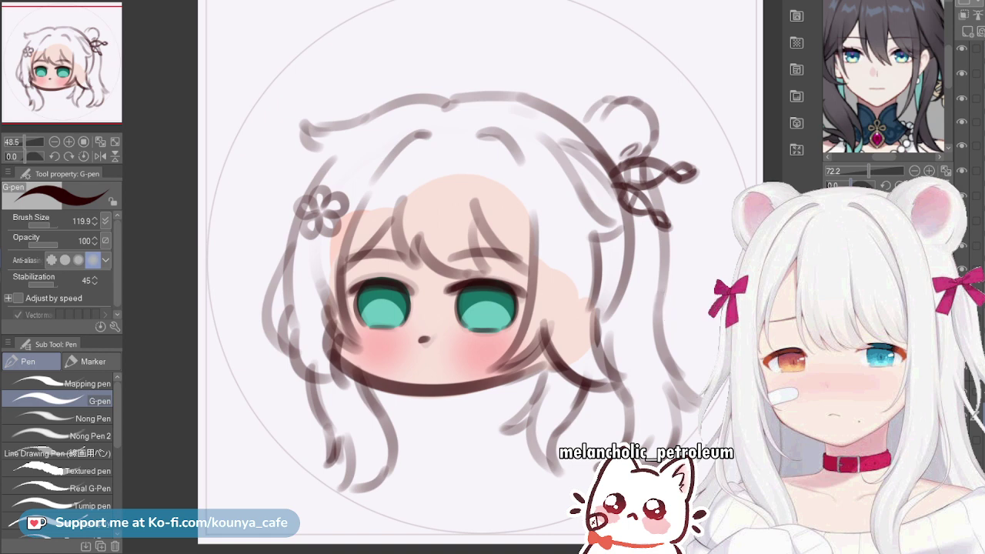
Switch the G-pen to the muted purple-grey and paint the fringe's inner edge from the parting to the temple at brush size 157.3
{"action": "key", "text": "x"}
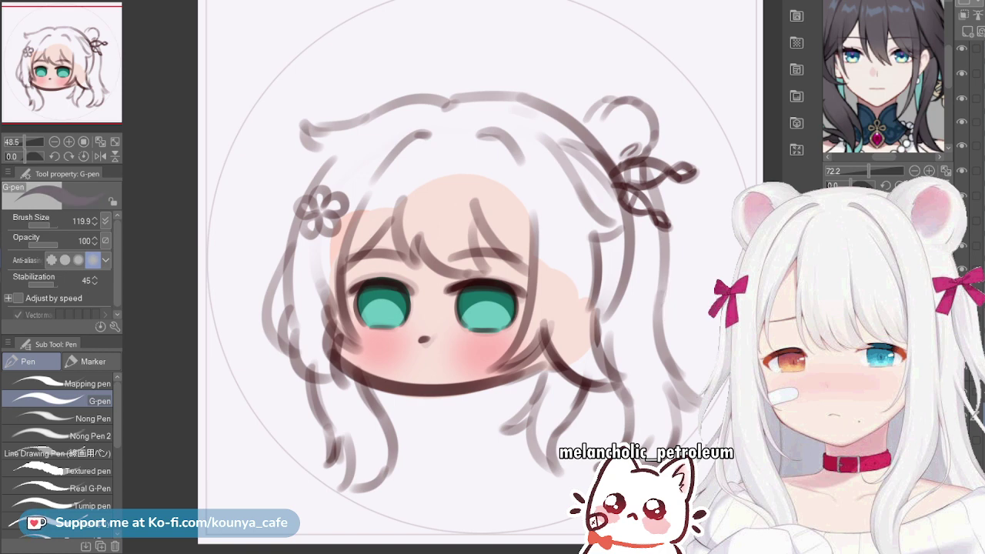
{"action": "left_click_drag", "start_coordinate": [497, 182], "coordinate": [525, 237]}
{"action": "key", "text": "ctrl+z"}
{"action": "key", "text": "bracketright"}
{"action": "key", "text": "bracketright"}
{"action": "key", "text": "bracketright"}
{"action": "left_click_drag", "start_coordinate": [466, 151], "coordinate": [553, 275]}
{"action": "key", "text": "ctrl+z"}
{"action": "mouse_move", "coordinate": [477, 147]}
{"action": "left_mouse_down"}
{"action": "mouse_move", "coordinate": [513, 240]}
{"action": "mouse_move", "coordinate": [524, 229]}
{"action": "mouse_move", "coordinate": [471, 167]}
{"action": "mouse_move", "coordinate": [555, 274]}
{"action": "left_mouse_up"}
{"action": "key", "text": "ctrl+z"}
{"action": "key", "text": "bracketleft"}
{"action": "left_click_drag", "start_coordinate": [467, 151], "coordinate": [552, 264]}
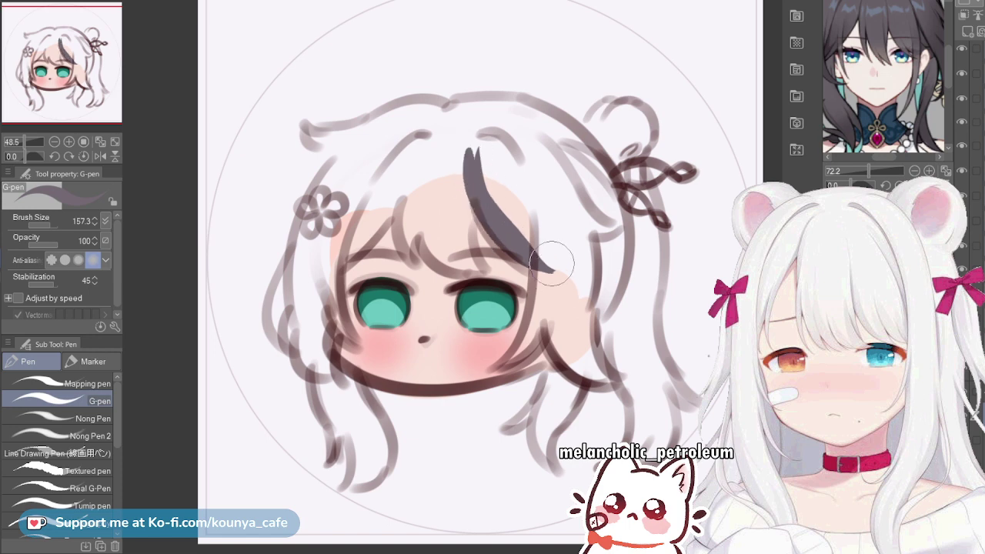
{"action": "left_click_drag", "start_coordinate": [468, 172], "coordinate": [556, 270]}
Fill the crown and the fringe beside the parting with broad purple-grey strokes at brush size 268
{"action": "key", "text": "bracketright"}
{"action": "key", "text": "bracketright"}
{"action": "key", "text": "bracketright"}
{"action": "key", "text": "bracketright"}
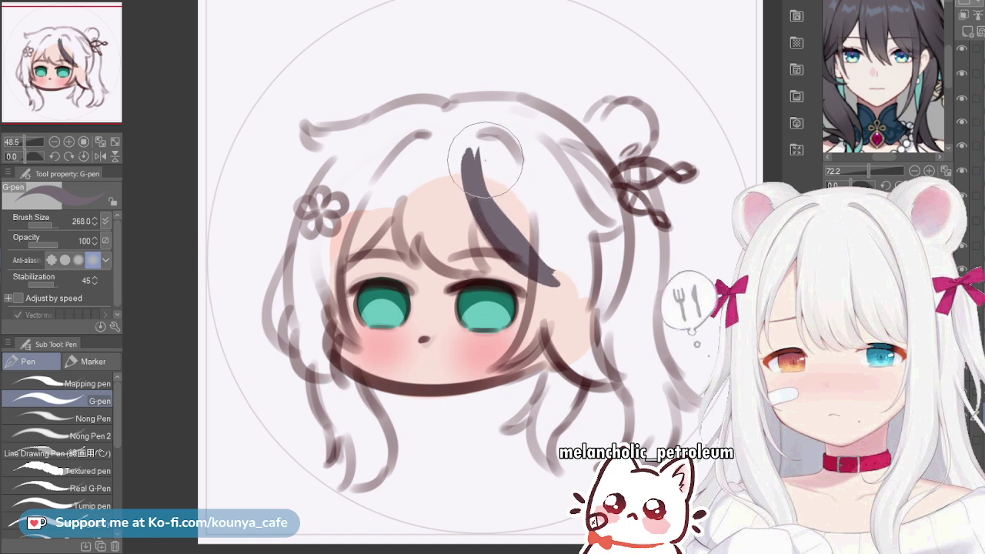
{"action": "left_click_drag", "start_coordinate": [494, 178], "coordinate": [551, 255]}
{"action": "mouse_move", "coordinate": [516, 191]}
{"action": "left_mouse_down"}
{"action": "mouse_move", "coordinate": [470, 141]}
{"action": "mouse_move", "coordinate": [502, 163]}
{"action": "mouse_move", "coordinate": [422, 167]}
{"action": "mouse_move", "coordinate": [519, 162]}
{"action": "left_mouse_up"}
Paint the hair from the top of the head down the bun side to the sketched outline at brush size 170.3
{"action": "key", "text": "bracketleft"}
{"action": "key", "text": "bracketleft"}
{"action": "key", "text": "bracketleft"}
{"action": "key", "text": "bracketleft"}
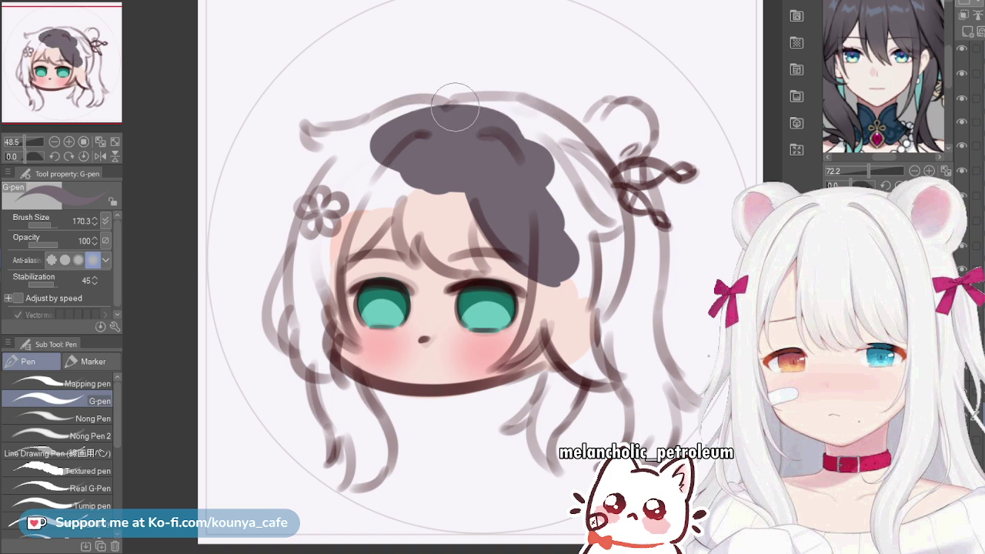
{"action": "mouse_move", "coordinate": [444, 121]}
{"action": "left_mouse_down"}
{"action": "mouse_move", "coordinate": [505, 112]}
{"action": "mouse_move", "coordinate": [558, 165]}
{"action": "left_mouse_up"}
{"action": "key", "text": "ctrl+z"}
{"action": "mouse_move", "coordinate": [437, 117]}
{"action": "left_mouse_down"}
{"action": "mouse_move", "coordinate": [546, 133]}
{"action": "mouse_move", "coordinate": [580, 206]}
{"action": "left_mouse_up"}
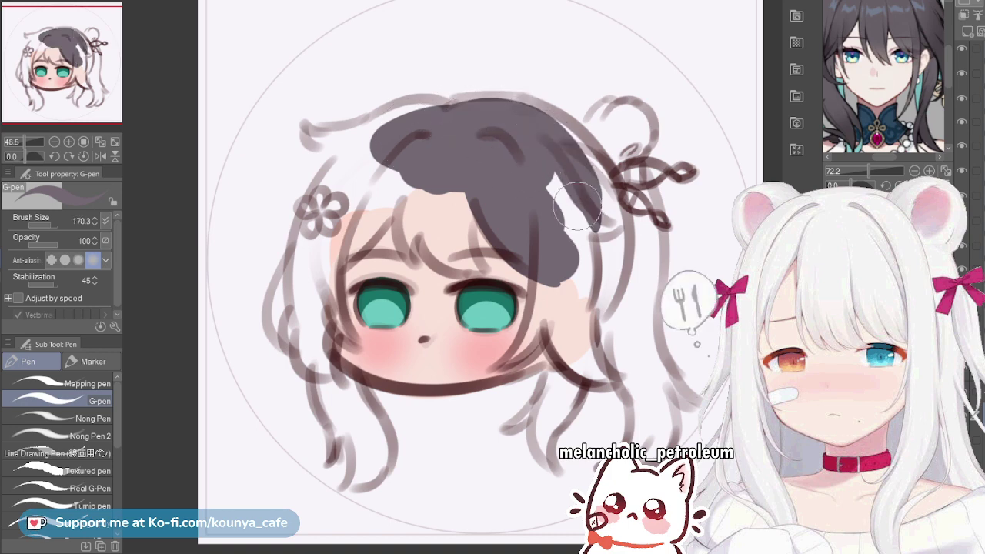
{"action": "mouse_move", "coordinate": [459, 113]}
{"action": "left_mouse_down"}
{"action": "mouse_move", "coordinate": [604, 241]}
{"action": "mouse_move", "coordinate": [597, 310]}
{"action": "left_mouse_up"}
{"action": "mouse_move", "coordinate": [550, 186]}
{"action": "left_mouse_down"}
{"action": "mouse_move", "coordinate": [547, 202]}
{"action": "mouse_move", "coordinate": [577, 236]}
{"action": "left_mouse_up"}
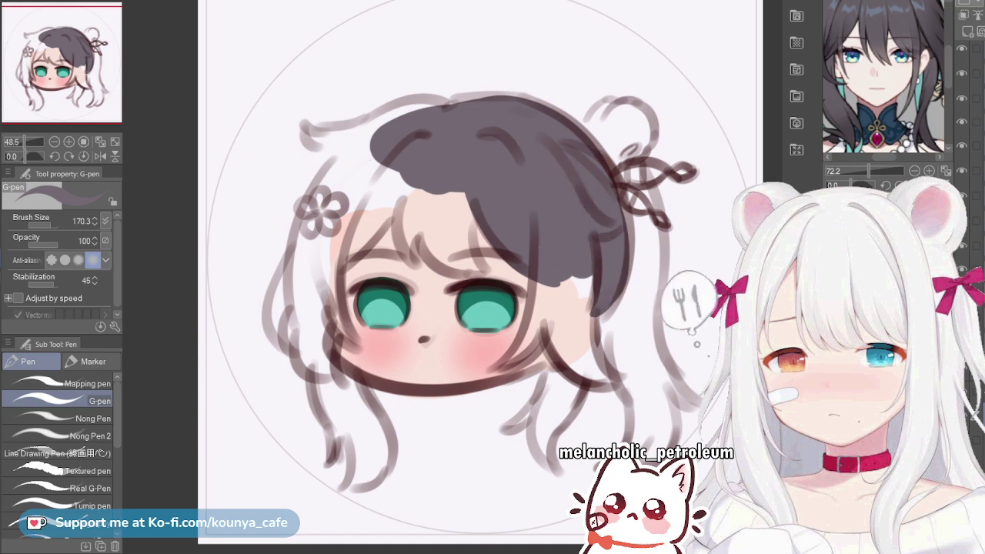
Draw the thin flicked strand sweeping from its outer tip up to the parting along the sketch at brush size 99.6
{"action": "scroll", "coordinate": [383, 57], "scroll_direction": "up", "scroll_amount": 3}
{"action": "left_click_drag", "start_coordinate": [356, 169], "coordinate": [323, 182]}
{"action": "scroll", "coordinate": [317, 169], "scroll_direction": "up", "scroll_amount": 2}
{"action": "key", "text": "["}
{"action": "key", "text": "["}
{"action": "key", "text": "["}
{"action": "key", "text": "["}
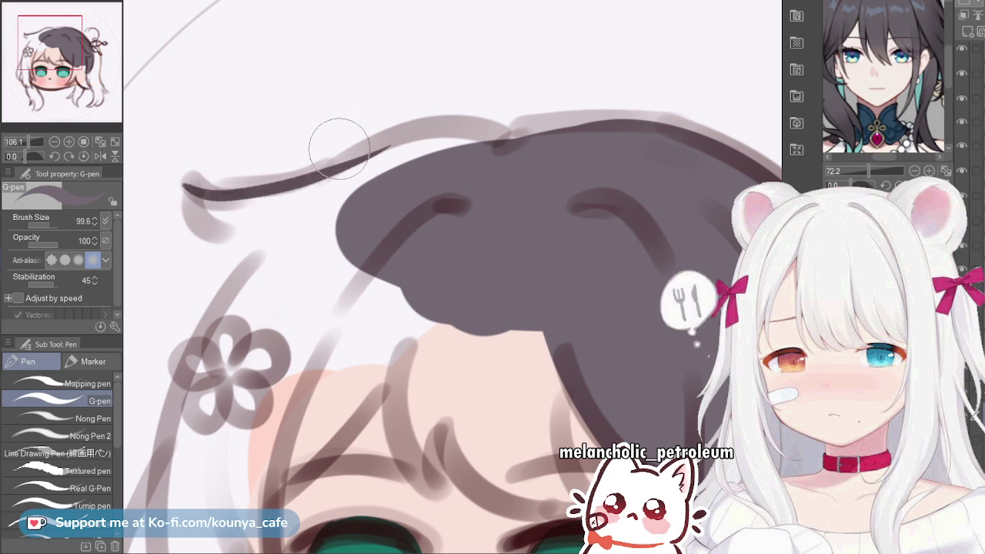
{"action": "mouse_move", "coordinate": [195, 185]}
{"action": "left_mouse_down"}
{"action": "mouse_move", "coordinate": [278, 191]}
{"action": "mouse_move", "coordinate": [371, 138]}
{"action": "left_mouse_up"}
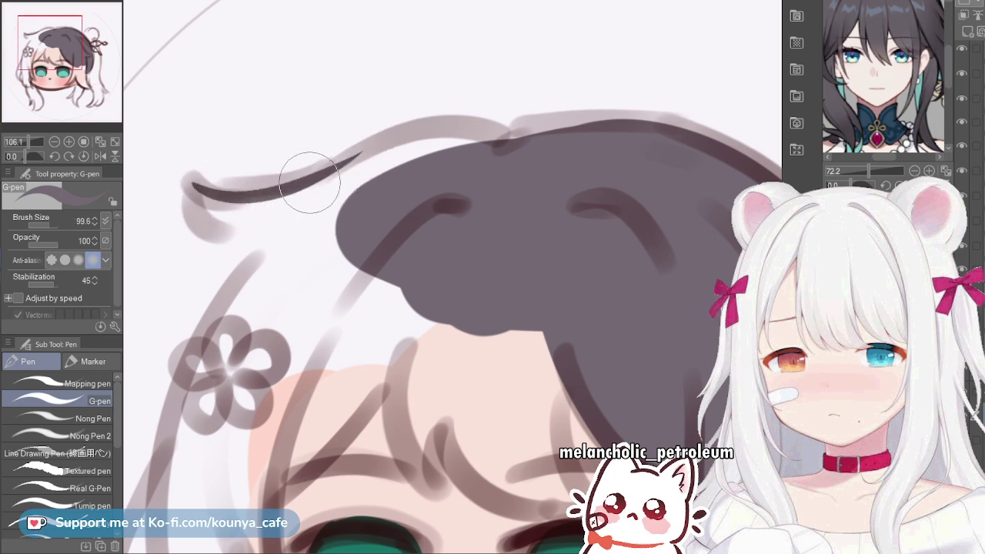
{"action": "mouse_move", "coordinate": [309, 183]}
{"action": "left_mouse_down"}
{"action": "mouse_move", "coordinate": [442, 137]}
{"action": "mouse_move", "coordinate": [510, 138]}
{"action": "left_mouse_up"}
{"action": "mouse_move", "coordinate": [309, 182]}
{"action": "left_mouse_down"}
{"action": "mouse_move", "coordinate": [448, 132]}
{"action": "mouse_move", "coordinate": [510, 140]}
{"action": "left_mouse_up"}
{"action": "key", "text": "ctrl+z"}
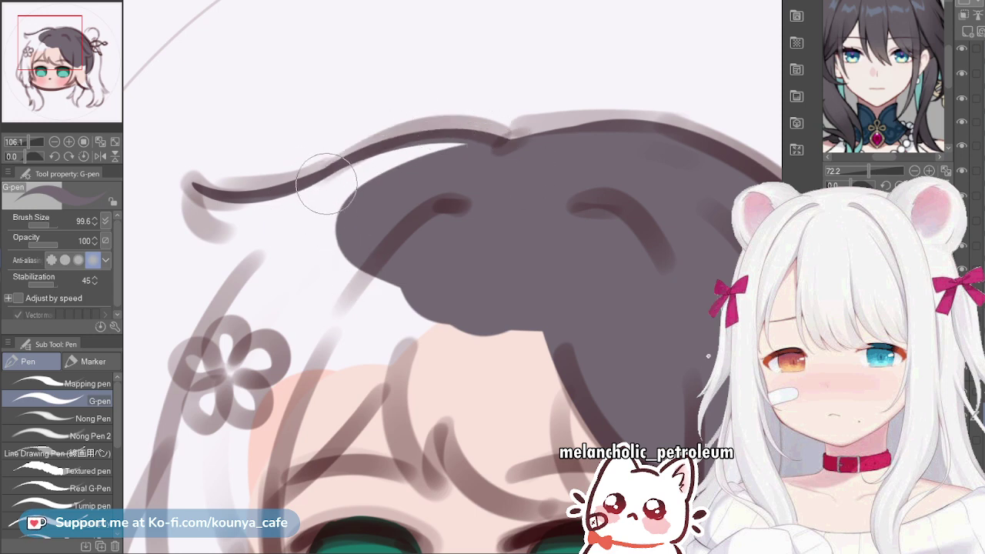
Fill the gap between the flicked strand and the crown with the same purple-grey
{"action": "mouse_move", "coordinate": [326, 165]}
{"action": "left_mouse_down"}
{"action": "mouse_move", "coordinate": [458, 137]}
{"action": "mouse_move", "coordinate": [504, 152]}
{"action": "left_mouse_up"}
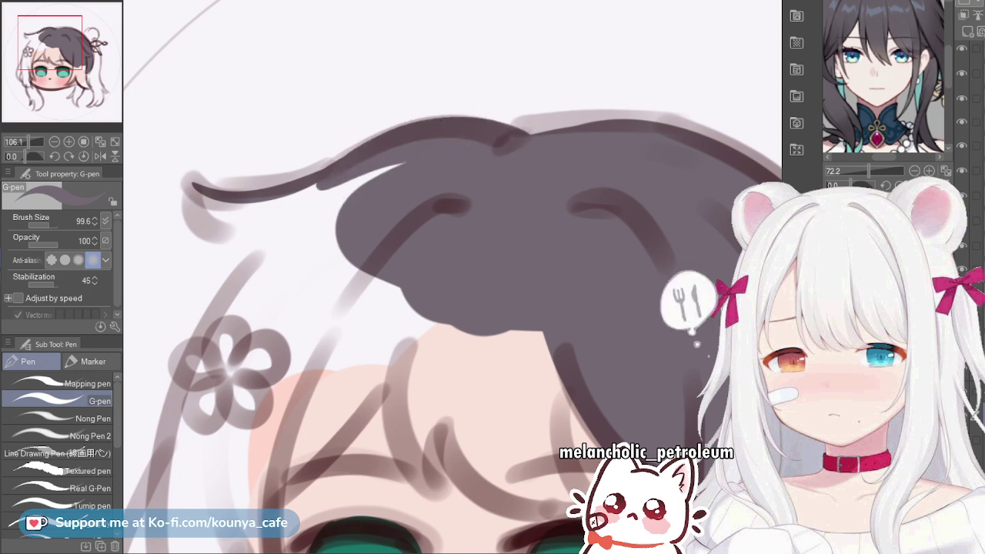
{"action": "scroll", "coordinate": [447, 246], "scroll_direction": "down", "scroll_amount": 3}
{"action": "scroll", "coordinate": [454, 285], "scroll_direction": "down", "scroll_amount": 3}
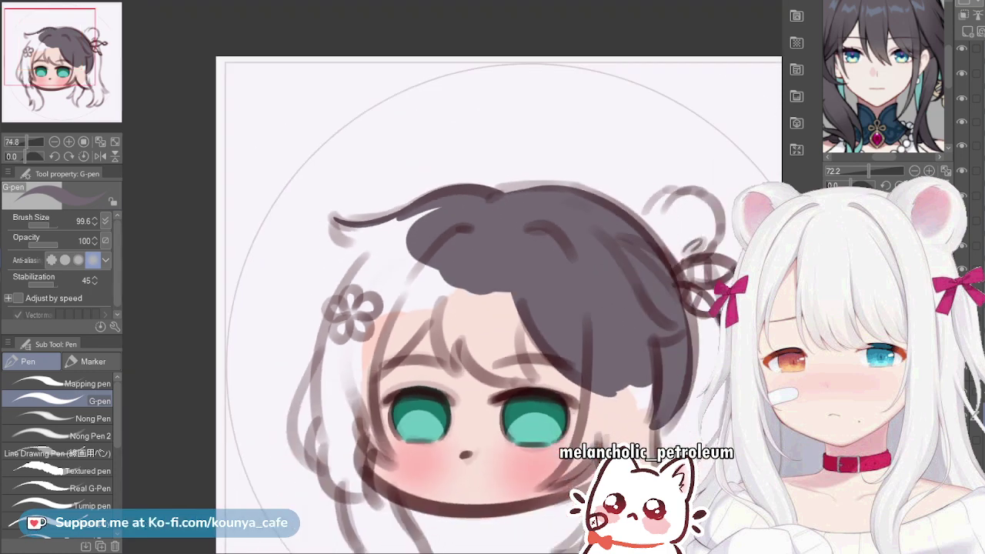
{"action": "scroll", "coordinate": [419, 329], "scroll_direction": "down", "scroll_amount": 2}
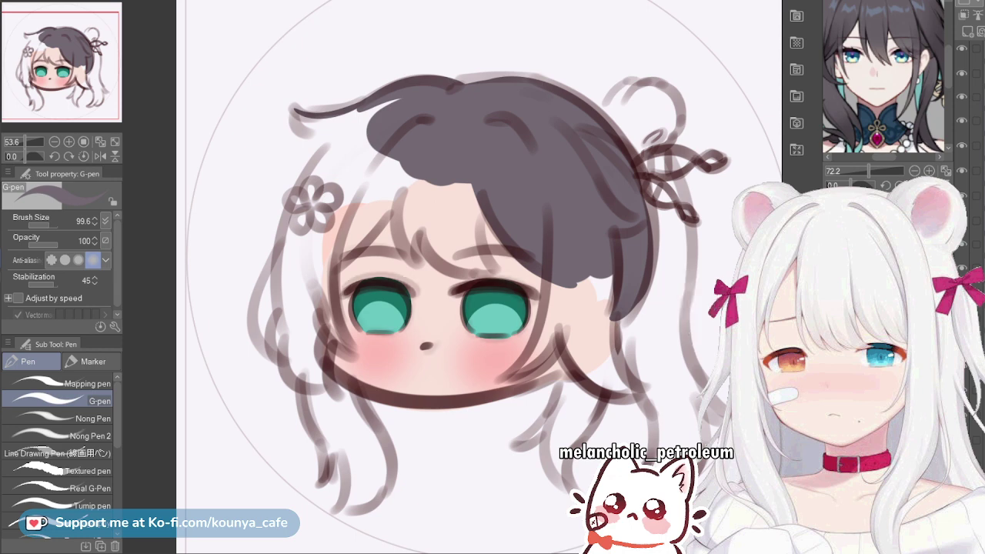
{"action": "key", "text": "ctrl+z"}
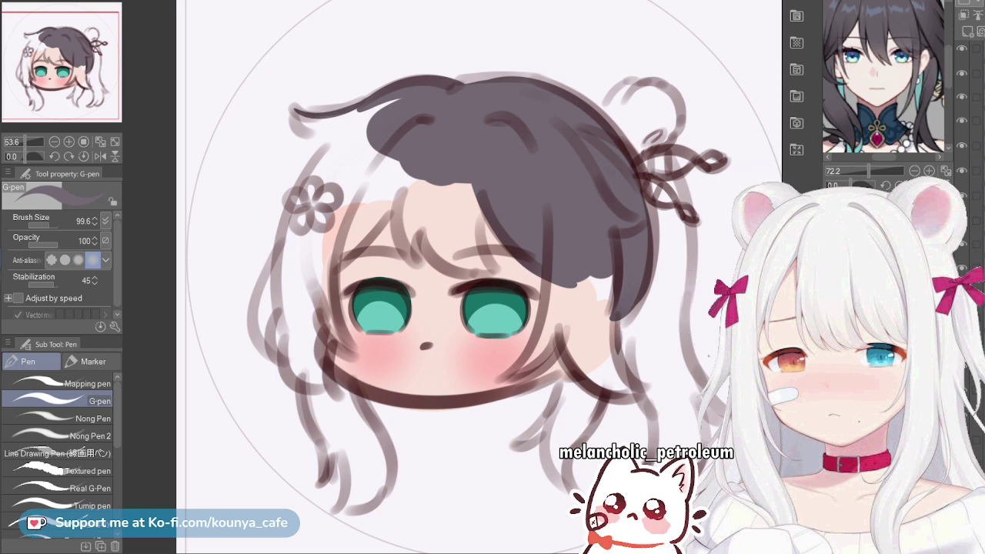
Shrink the additional floating canvas window and fit the whole chibi head inside it as a preview
{"action": "key", "text": "ctrl+0"}
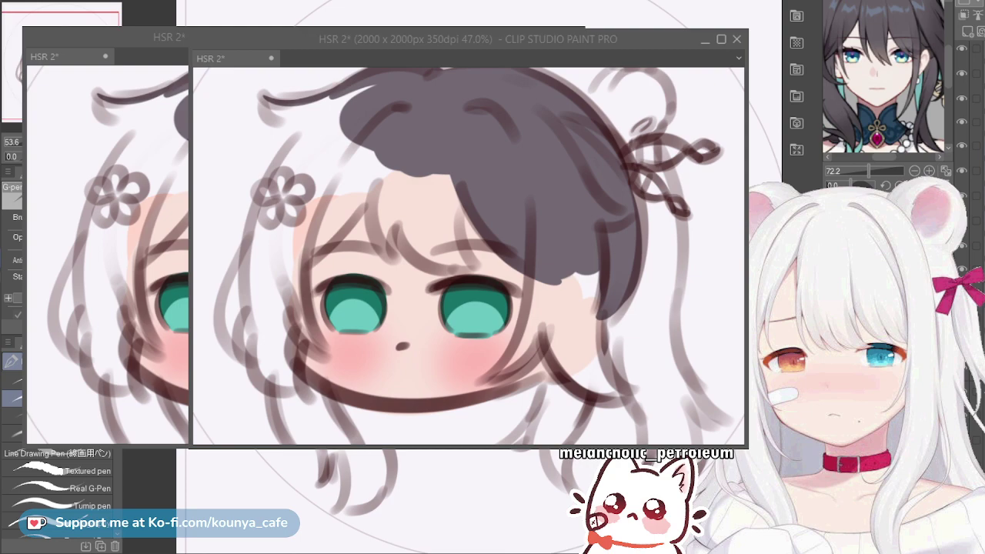
{"action": "mouse_move", "coordinate": [747, 448]}
{"action": "left_mouse_down"}
{"action": "mouse_move", "coordinate": [419, 274]}
{"action": "mouse_move", "coordinate": [371, 217]}
{"action": "left_mouse_up"}
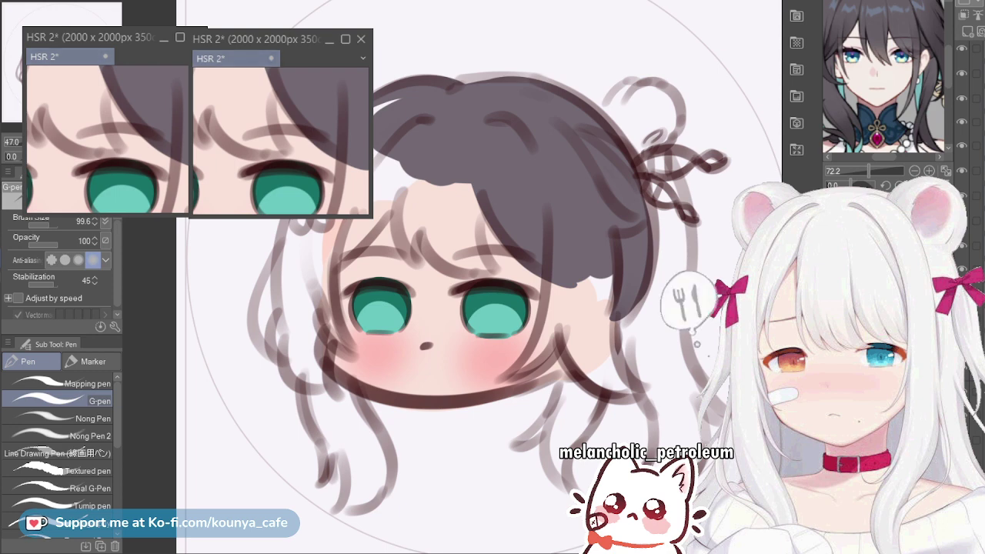
{"action": "scroll", "coordinate": [308, 146], "scroll_direction": "down", "scroll_amount": 9}
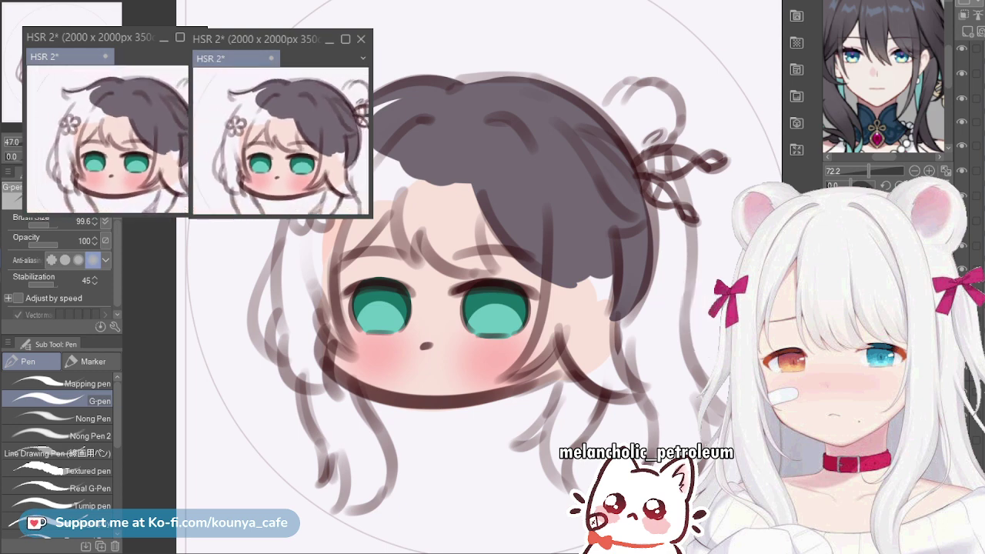
{"action": "scroll", "coordinate": [308, 146], "scroll_direction": "up", "scroll_amount": 2}
{"action": "left_click_drag", "start_coordinate": [312, 154], "coordinate": [264, 142]}
{"action": "left_click", "coordinate": [697, 345]}
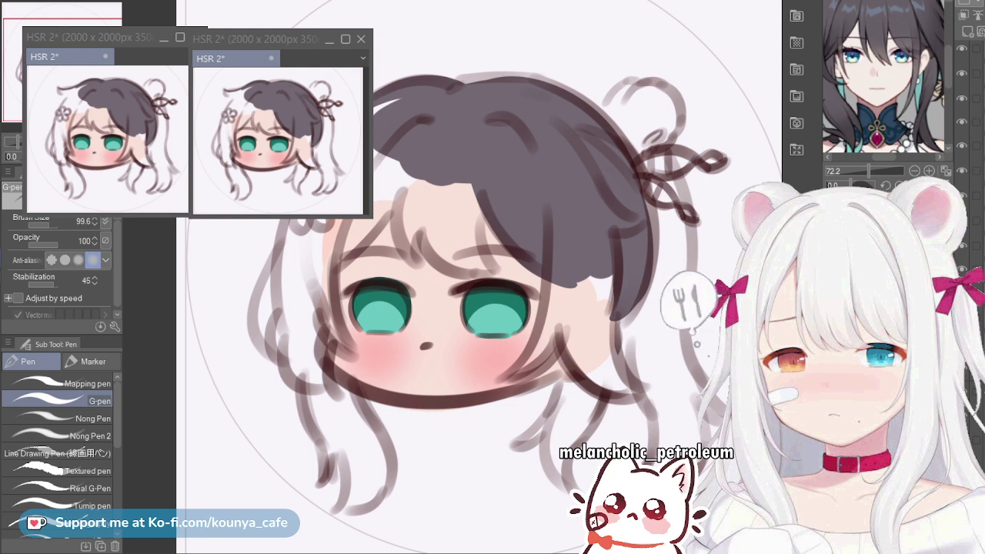
Close the surplus canvas window and save the HSR 2 drawing
{"action": "left_click", "coordinate": [361, 39]}
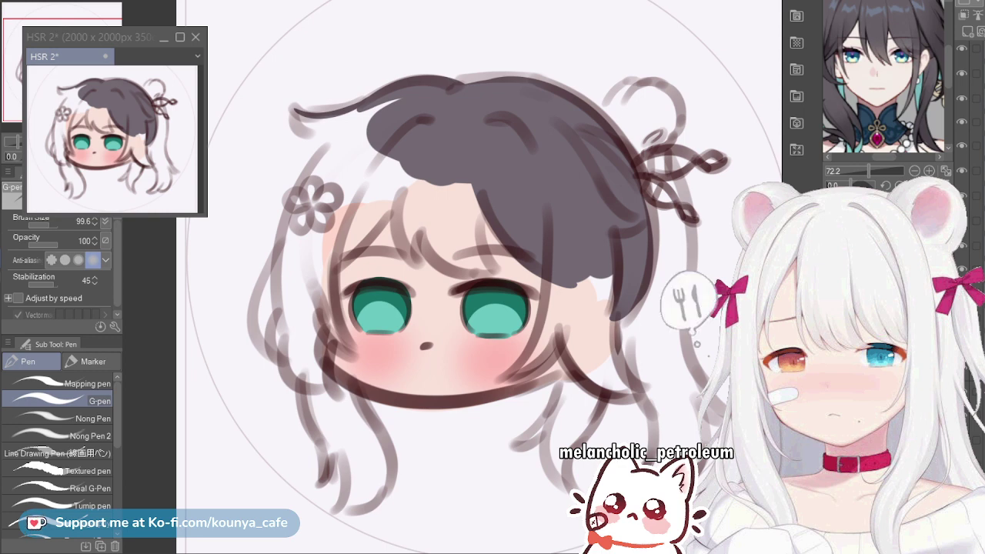
{"action": "left_click", "coordinate": [96, 37]}
{"action": "key", "text": "ctrl+s"}
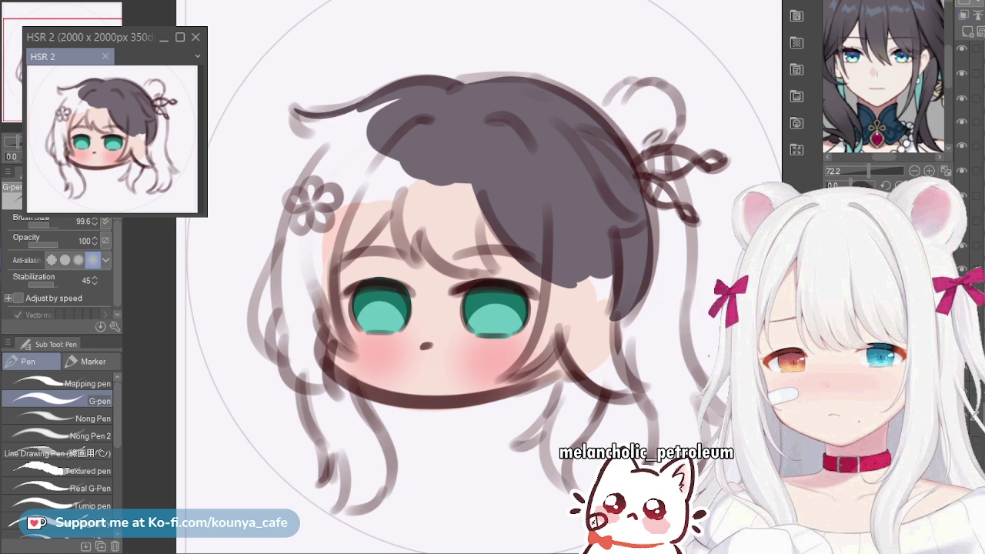
Enlarge the reference portrait to 125.1% to examine the face closely
{"action": "left_click_drag", "start_coordinate": [868, 171], "coordinate": [874, 171]}
{"action": "scroll", "coordinate": [885, 77], "scroll_direction": "up", "scroll_amount": 1}
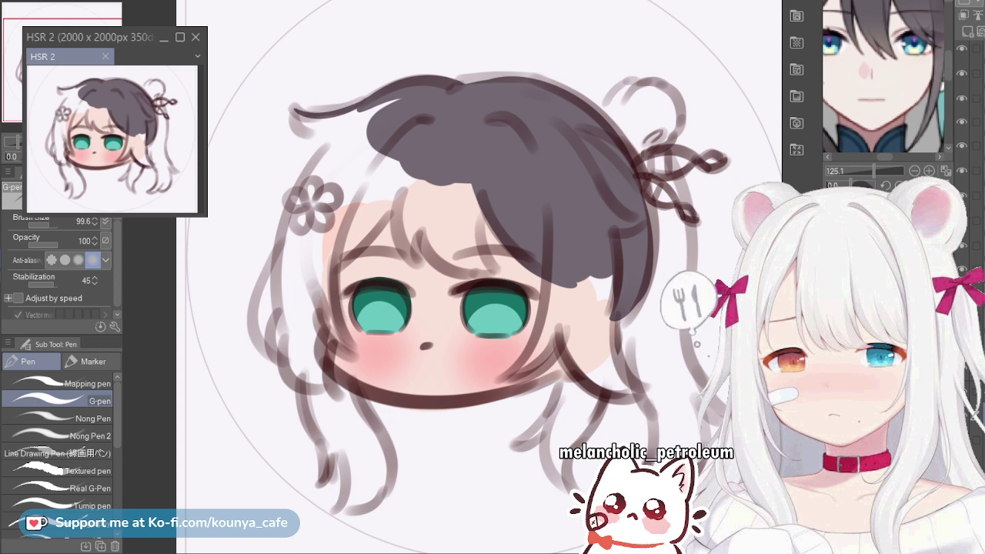
{"action": "left_click", "coordinate": [708, 356]}
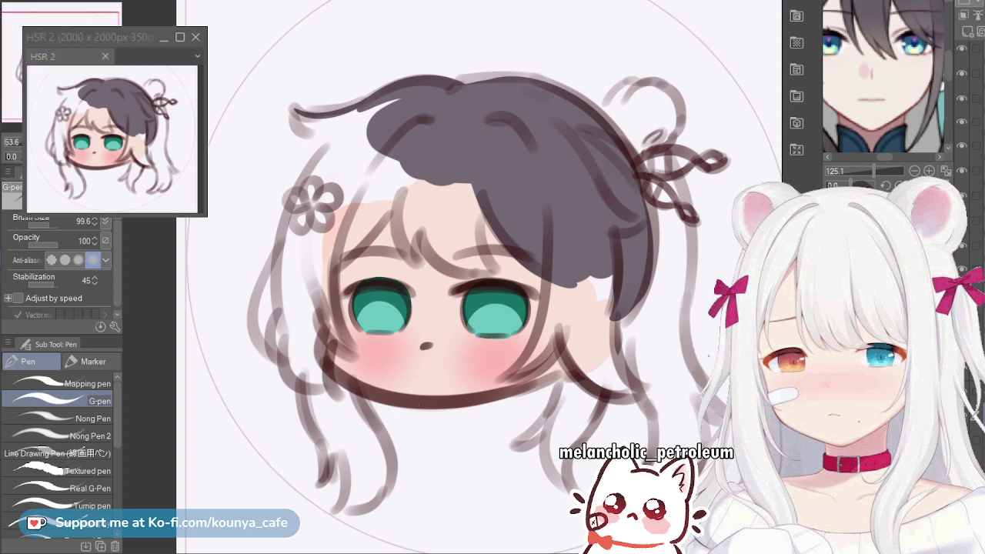
Repaint the top contour of the crown from the parting along the sketched outline with a slightly smaller brush
{"action": "left_click_drag", "start_coordinate": [462, 308], "coordinate": [426, 318]}
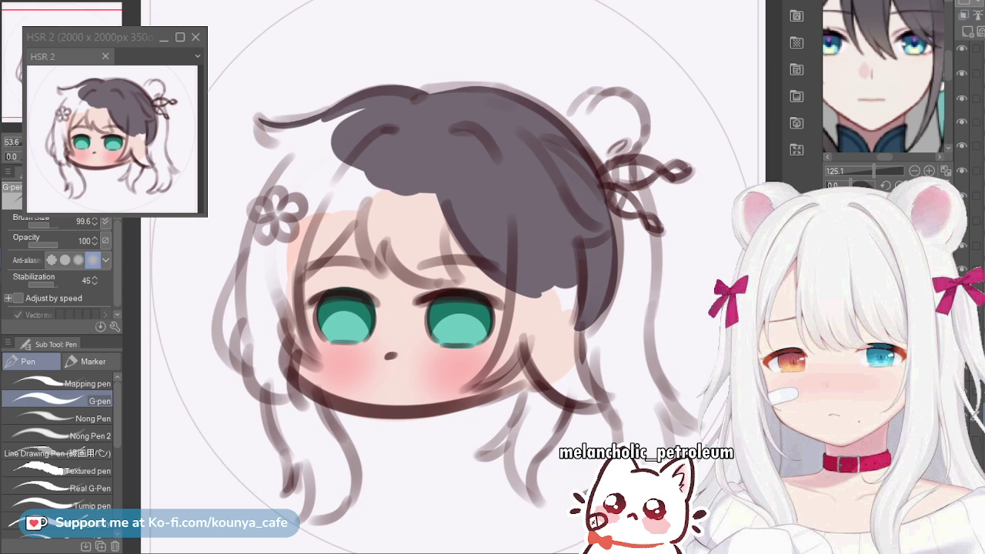
{"action": "scroll", "coordinate": [453, 231], "scroll_direction": "up", "scroll_amount": 3}
{"action": "left_click_drag", "start_coordinate": [333, 167], "coordinate": [469, 167]}
{"action": "key", "text": "ctrl+z"}
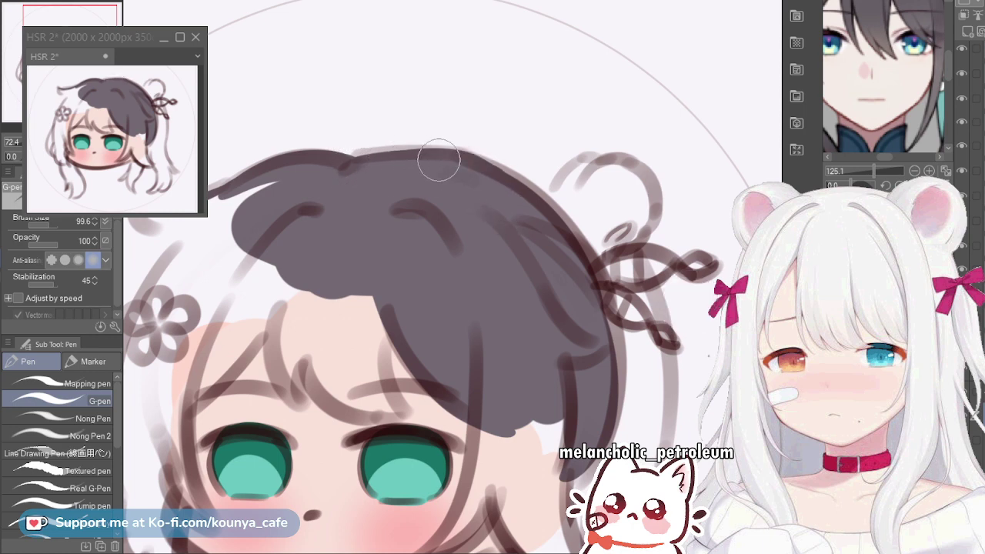
{"action": "scroll", "coordinate": [450, 161], "scroll_direction": "up", "scroll_amount": 2}
{"action": "key", "text": "bracketleft"}
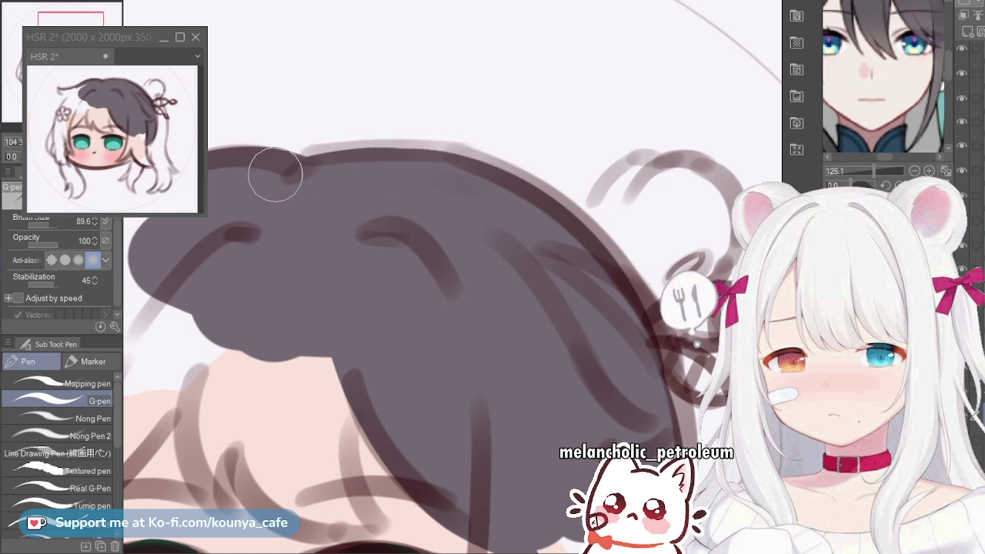
{"action": "mouse_move", "coordinate": [289, 175]}
{"action": "left_mouse_down"}
{"action": "mouse_move", "coordinate": [375, 164]}
{"action": "mouse_move", "coordinate": [474, 190]}
{"action": "left_mouse_up"}
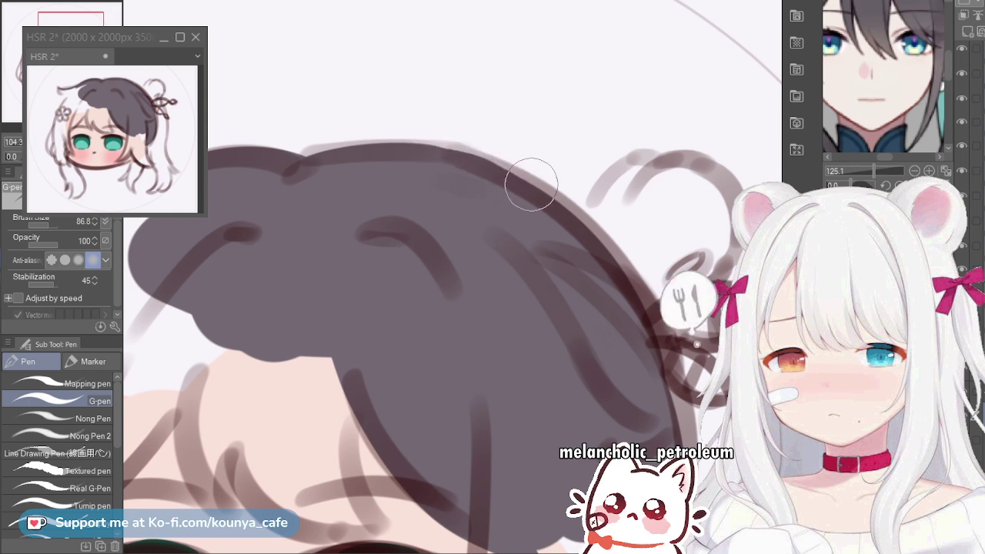
Refine the crown's outer edge between the parting and the bun with finer strokes, reducing the brush size to 32.1
{"action": "scroll", "coordinate": [512, 118], "scroll_direction": "up", "scroll_amount": 5}
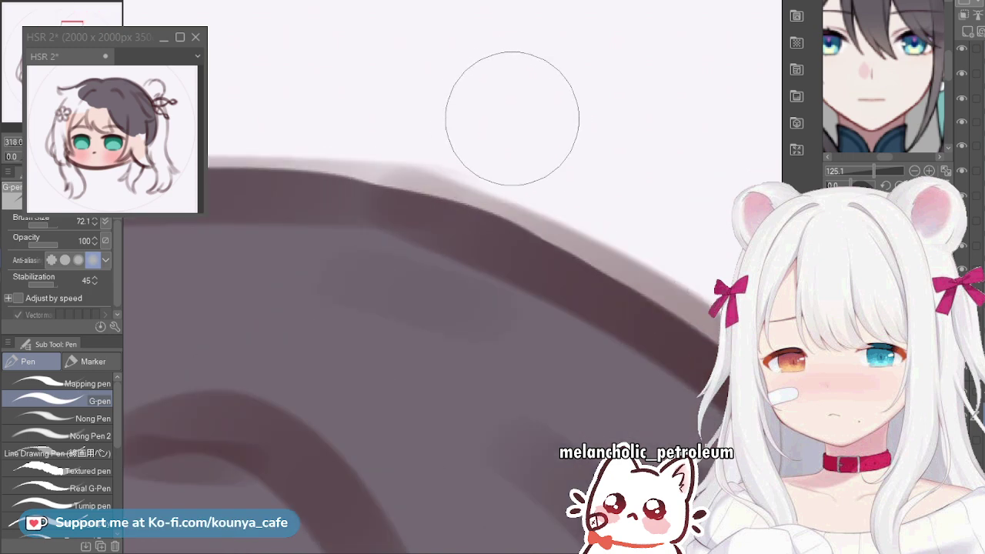
{"action": "key", "text": "["}
{"action": "mouse_move", "coordinate": [324, 191]}
{"action": "left_mouse_down"}
{"action": "mouse_move", "coordinate": [509, 247]}
{"action": "mouse_move", "coordinate": [615, 303]}
{"action": "left_mouse_up"}
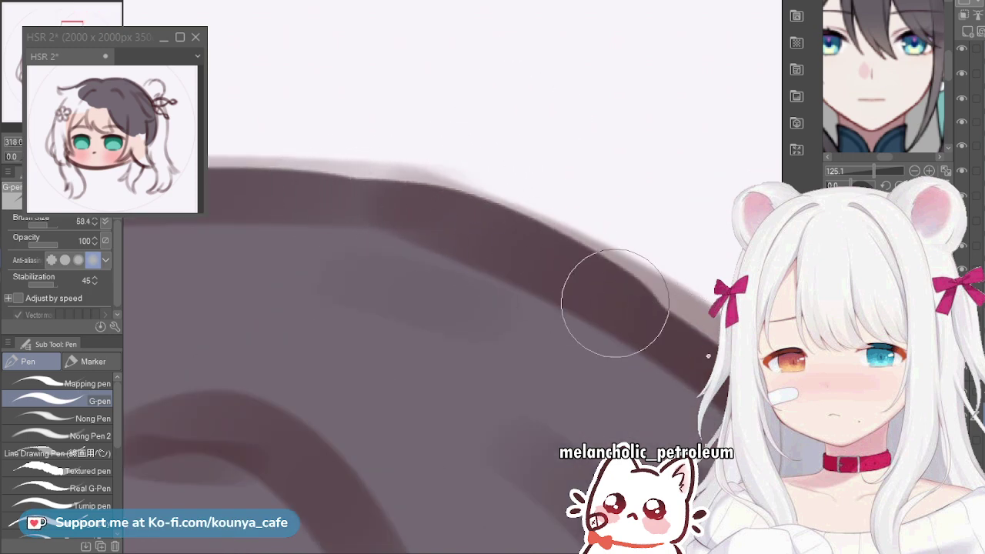
{"action": "scroll", "coordinate": [520, 258], "scroll_direction": "down", "scroll_amount": 5}
{"action": "scroll", "coordinate": [411, 231], "scroll_direction": "down", "scroll_amount": 3}
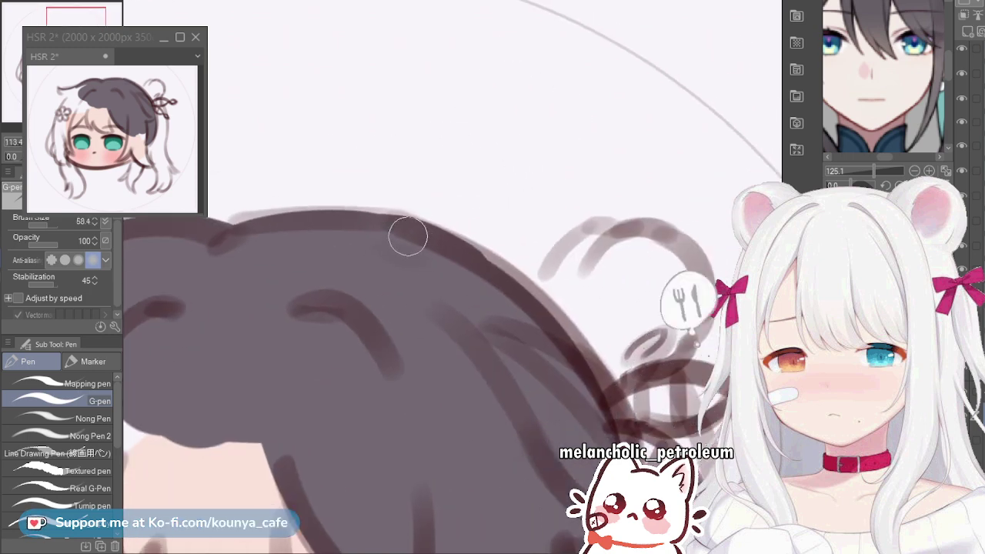
{"action": "scroll", "coordinate": [446, 204], "scroll_direction": "up", "scroll_amount": 2}
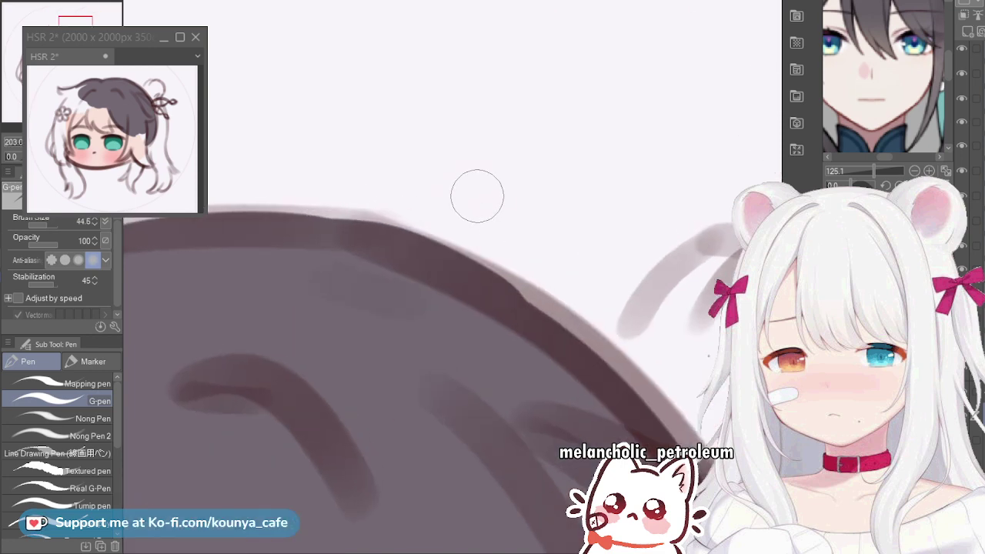
{"action": "left_click_drag", "start_coordinate": [304, 209], "coordinate": [507, 261]}
{"action": "key", "text": "ctrl+z"}
{"action": "left_click_drag", "start_coordinate": [321, 203], "coordinate": [526, 273]}
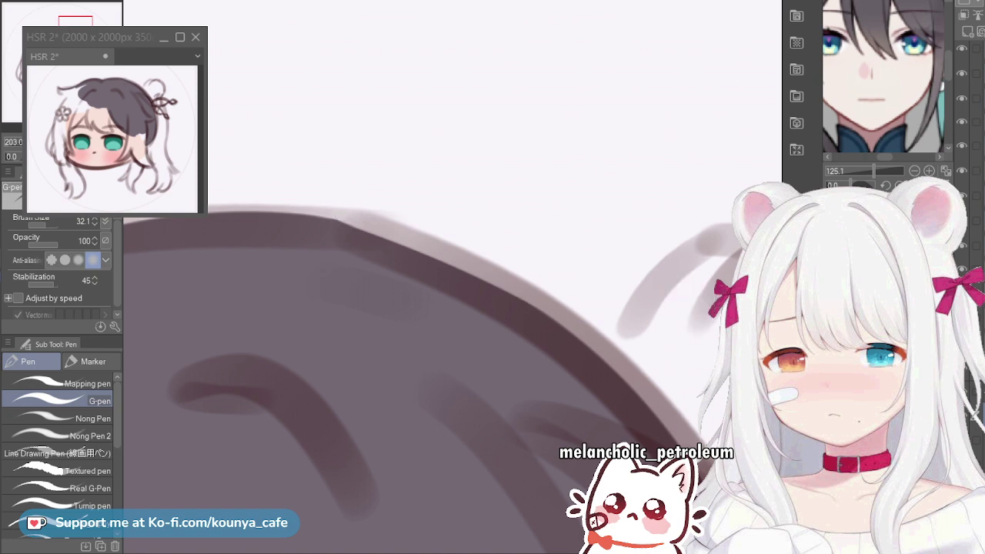
Enlarge the floating preview window and zoom its view to 20.8% around the whole head
{"action": "scroll", "coordinate": [388, 221], "scroll_direction": "down", "scroll_amount": 3}
{"action": "left_click_drag", "start_coordinate": [393, 223], "coordinate": [453, 200]}
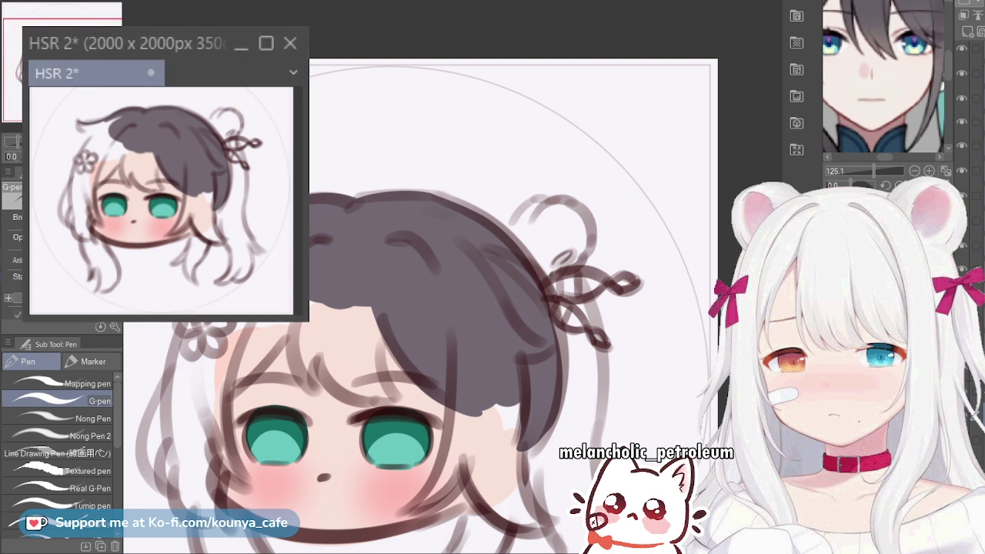
{"action": "left_click_drag", "start_coordinate": [309, 321], "coordinate": [433, 456]}
{"action": "scroll", "coordinate": [247, 283], "scroll_direction": "up", "scroll_amount": 4}
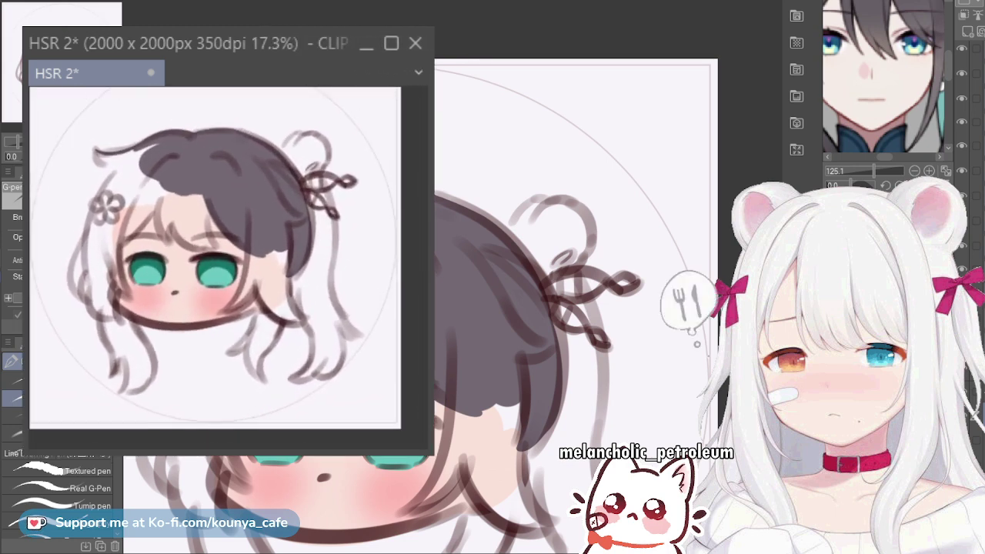
{"action": "scroll", "coordinate": [227, 265], "scroll_direction": "up", "scroll_amount": 1}
{"action": "left_click_drag", "start_coordinate": [227, 266], "coordinate": [247, 285]}
{"action": "scroll", "coordinate": [243, 290], "scroll_direction": "up", "scroll_amount": 2}
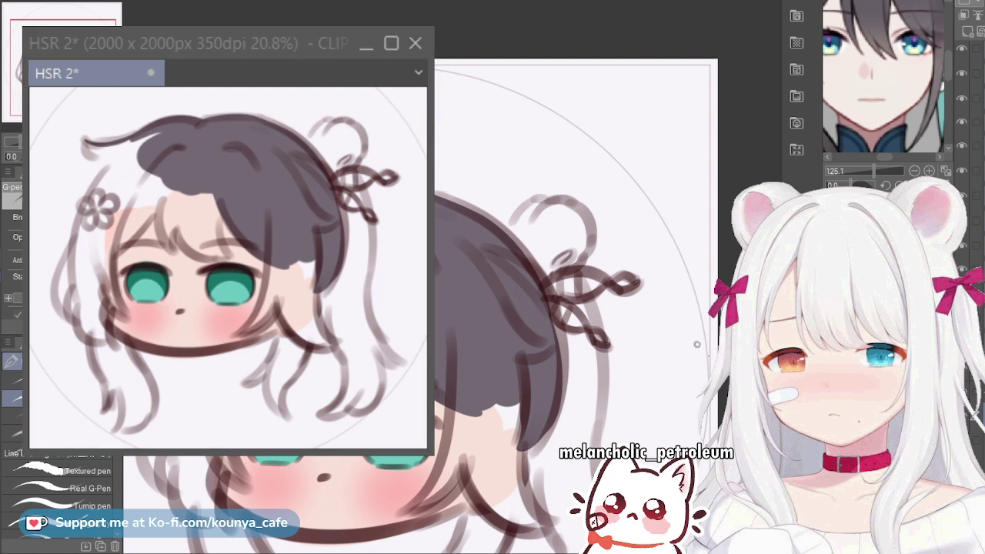
Reduce the preview window's size and tuck it into the screen corner with its title bar out of view
{"action": "left_click_drag", "start_coordinate": [433, 454], "coordinate": [356, 374]}
{"action": "left_click_drag", "start_coordinate": [170, 39], "coordinate": [147, 13]}
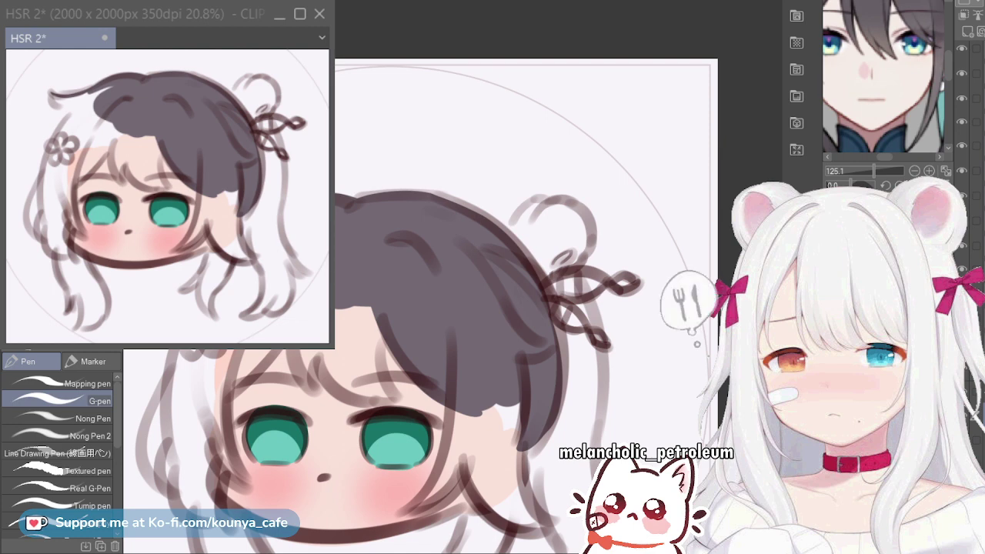
{"action": "left_click_drag", "start_coordinate": [147, 29], "coordinate": [147, 0]}
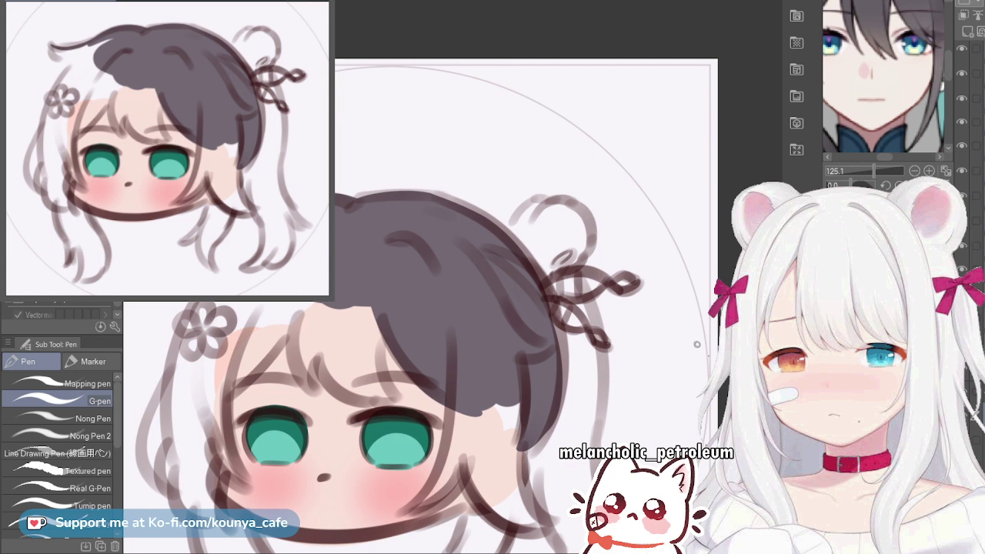
Shrink the preview window slightly and paint the inner-side contour of the hair bun where it rises from the crown
{"action": "left_click_drag", "start_coordinate": [333, 299], "coordinate": [324, 290]}
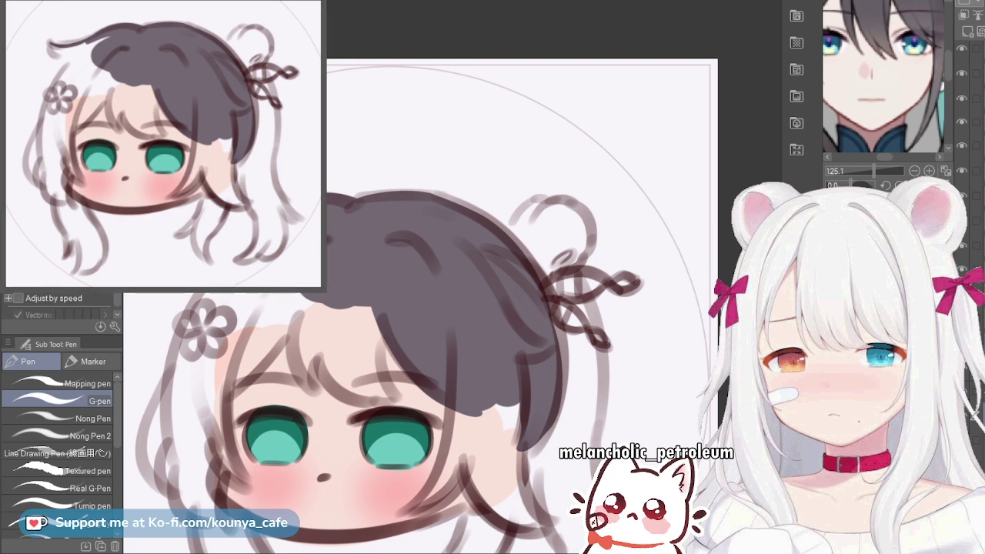
{"action": "left_click_drag", "start_coordinate": [461, 346], "coordinate": [471, 304]}
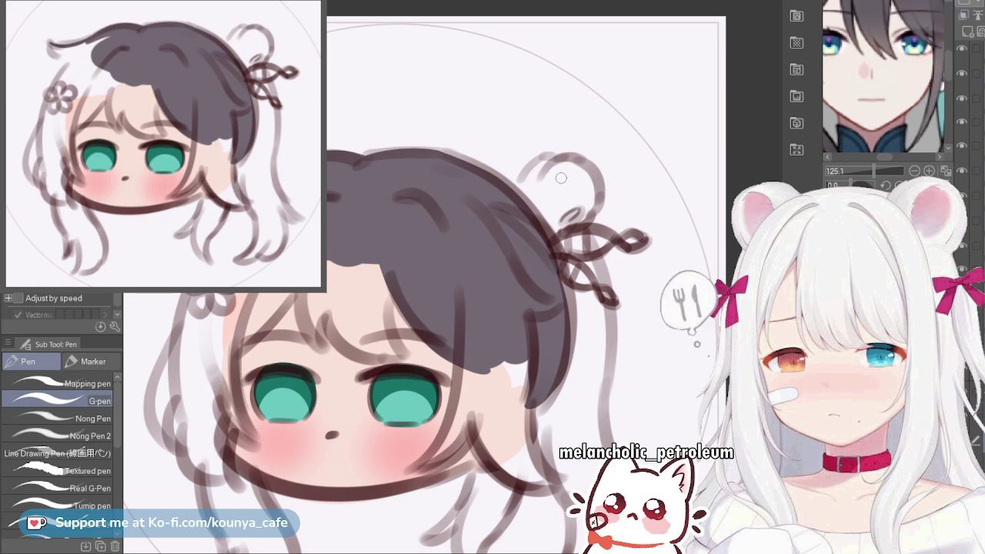
{"action": "scroll", "coordinate": [607, 223], "scroll_direction": "up", "scroll_amount": 2}
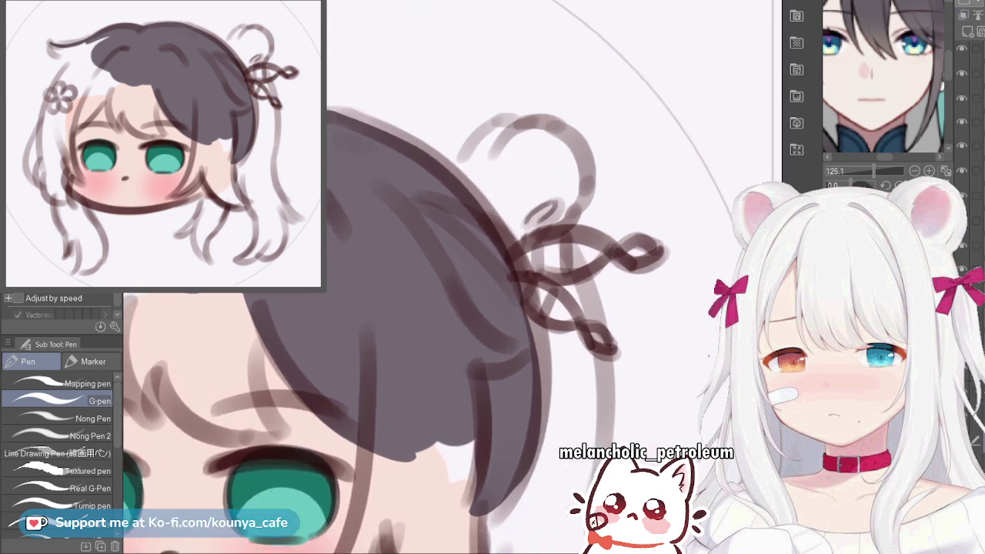
{"action": "scroll", "coordinate": [461, 177], "scroll_direction": "up", "scroll_amount": 2}
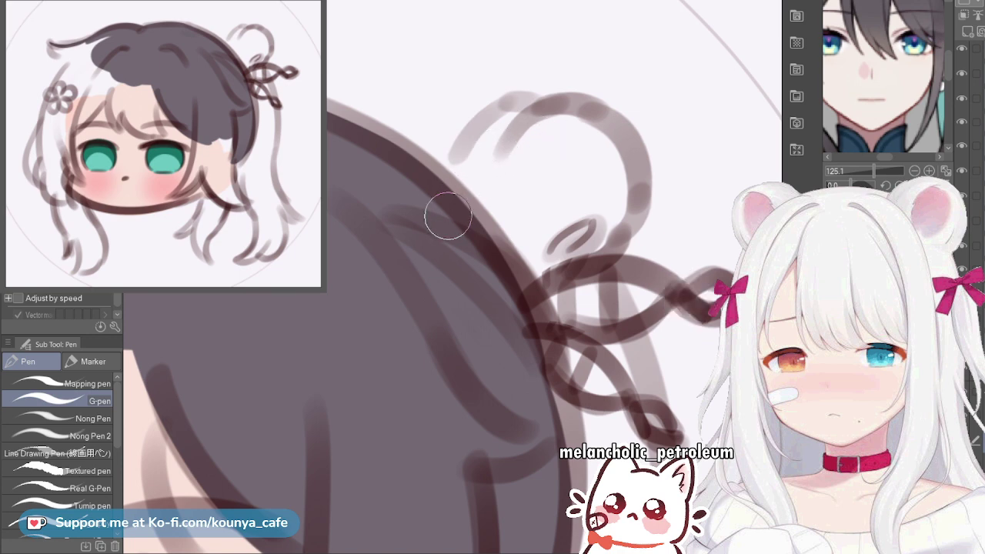
{"action": "mouse_move", "coordinate": [454, 189]}
{"action": "left_mouse_down"}
{"action": "mouse_move", "coordinate": [538, 132]}
{"action": "mouse_move", "coordinate": [444, 255]}
{"action": "left_mouse_up"}
{"action": "key", "text": "ctrl+z"}
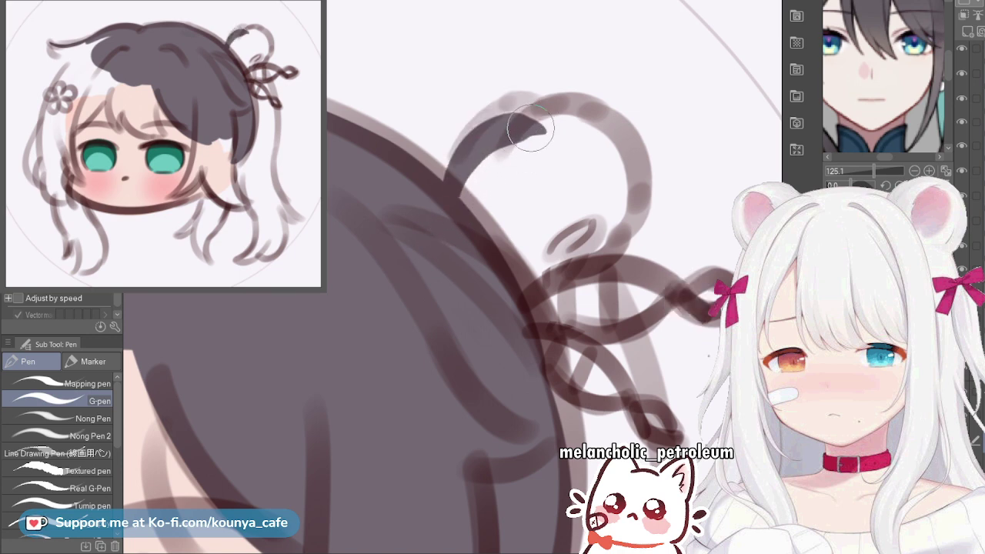
{"action": "left_click_drag", "start_coordinate": [531, 129], "coordinate": [460, 264]}
{"action": "mouse_move", "coordinate": [525, 124]}
{"action": "left_mouse_down"}
{"action": "mouse_move", "coordinate": [489, 124]}
{"action": "mouse_move", "coordinate": [451, 230]}
{"action": "mouse_move", "coordinate": [536, 109]}
{"action": "mouse_move", "coordinate": [459, 196]}
{"action": "left_mouse_up"}
{"action": "key", "text": "ctrl+z"}
Paint the bun's top and outer contour along the sketched circle, redoing the stroke until it follows the line
{"action": "left_click_drag", "start_coordinate": [529, 122], "coordinate": [577, 280]}
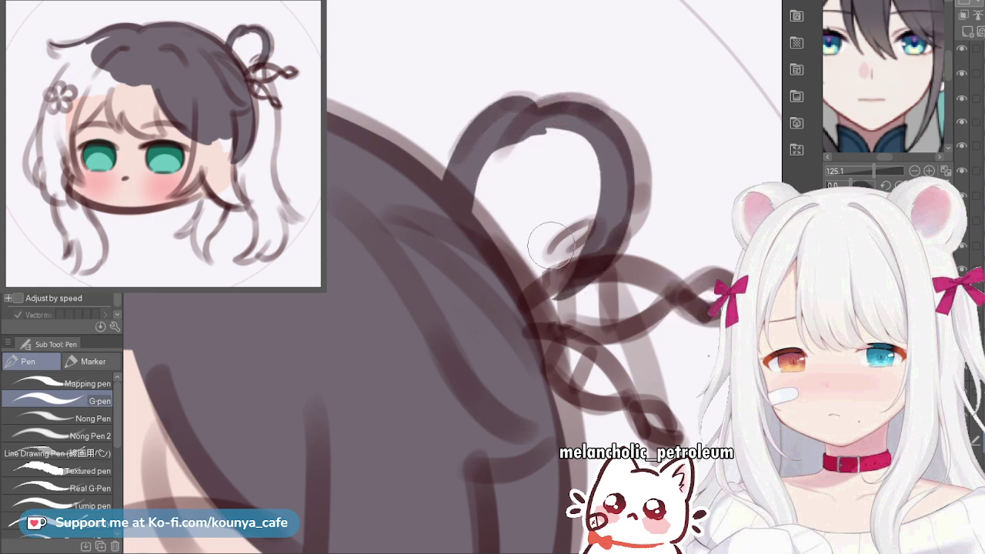
{"action": "key", "text": "ctrl+z"}
{"action": "mouse_move", "coordinate": [529, 126]}
{"action": "left_mouse_down"}
{"action": "mouse_move", "coordinate": [593, 118]}
{"action": "mouse_move", "coordinate": [579, 122]}
{"action": "mouse_move", "coordinate": [621, 149]}
{"action": "mouse_move", "coordinate": [540, 276]}
{"action": "left_mouse_up"}
{"action": "key", "text": "ctrl+z"}
{"action": "mouse_move", "coordinate": [591, 121]}
{"action": "left_mouse_down"}
{"action": "mouse_move", "coordinate": [629, 146]}
{"action": "mouse_move", "coordinate": [580, 223]}
{"action": "left_mouse_up"}
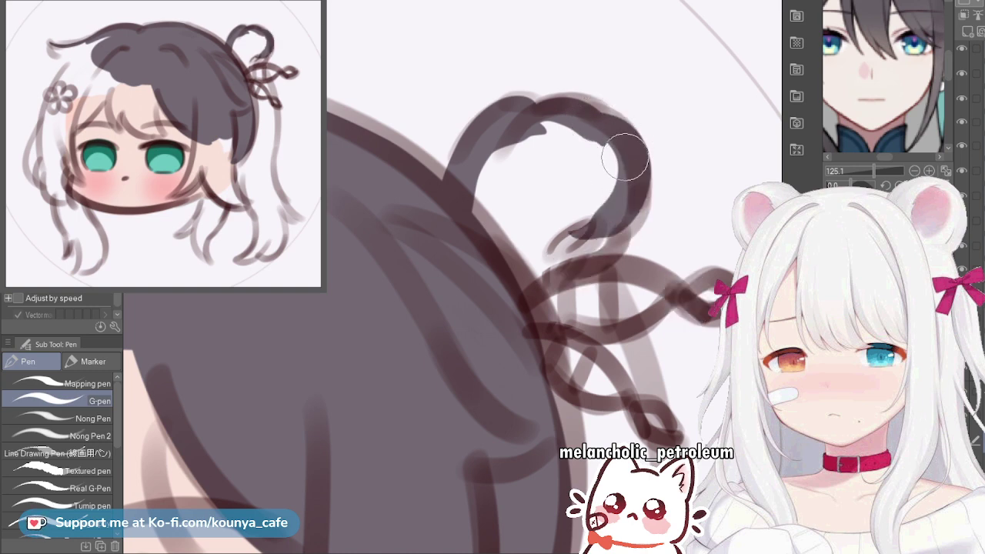
{"action": "key", "text": "ctrl+z"}
{"action": "left_click_drag", "start_coordinate": [595, 120], "coordinate": [596, 221]}
Fill the bun's interior with a larger brush, and cover its base above the hair tie with smaller strokes
{"action": "key", "text": "]"}
{"action": "key", "text": "]"}
{"action": "key", "text": "]"}
{"action": "key", "text": "]"}
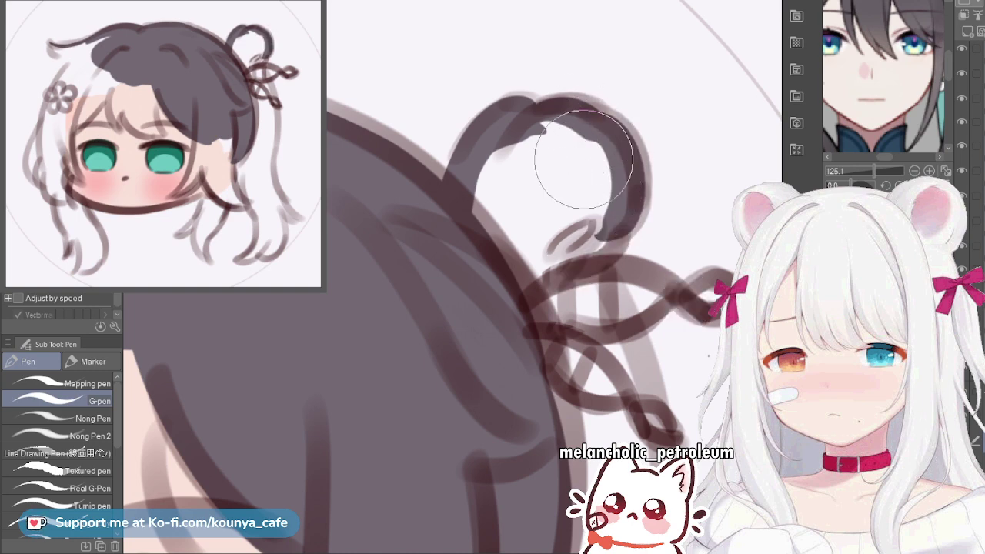
{"action": "mouse_move", "coordinate": [563, 134]}
{"action": "left_mouse_down"}
{"action": "mouse_move", "coordinate": [499, 184]}
{"action": "mouse_move", "coordinate": [515, 190]}
{"action": "mouse_move", "coordinate": [486, 199]}
{"action": "mouse_move", "coordinate": [531, 227]}
{"action": "left_mouse_up"}
{"action": "left_click_drag", "start_coordinate": [580, 148], "coordinate": [502, 263]}
{"action": "key", "text": "["}
{"action": "key", "text": "["}
{"action": "left_click_drag", "start_coordinate": [593, 151], "coordinate": [562, 251]}
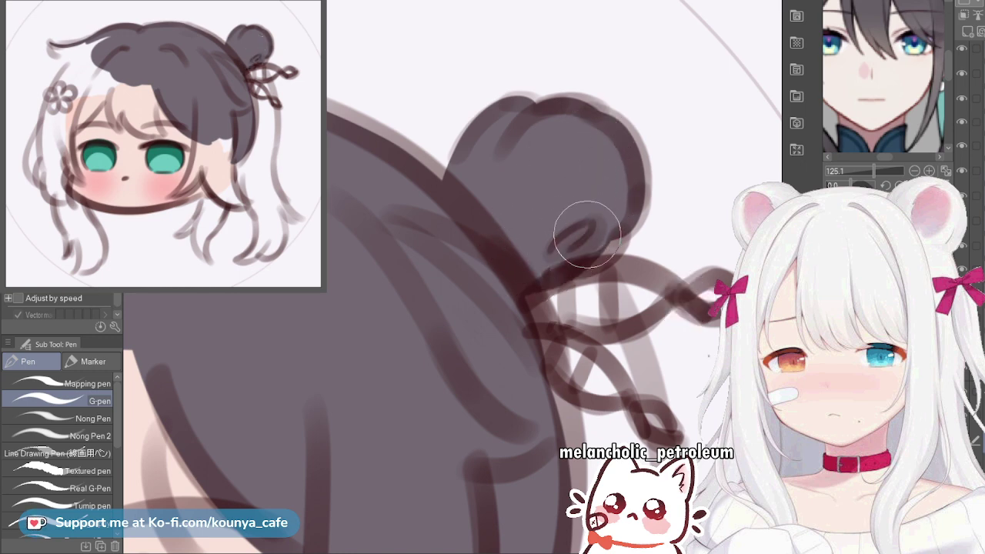
{"action": "key", "text": "["}
{"action": "key", "text": "["}
{"action": "left_click_drag", "start_coordinate": [611, 220], "coordinate": [540, 264]}
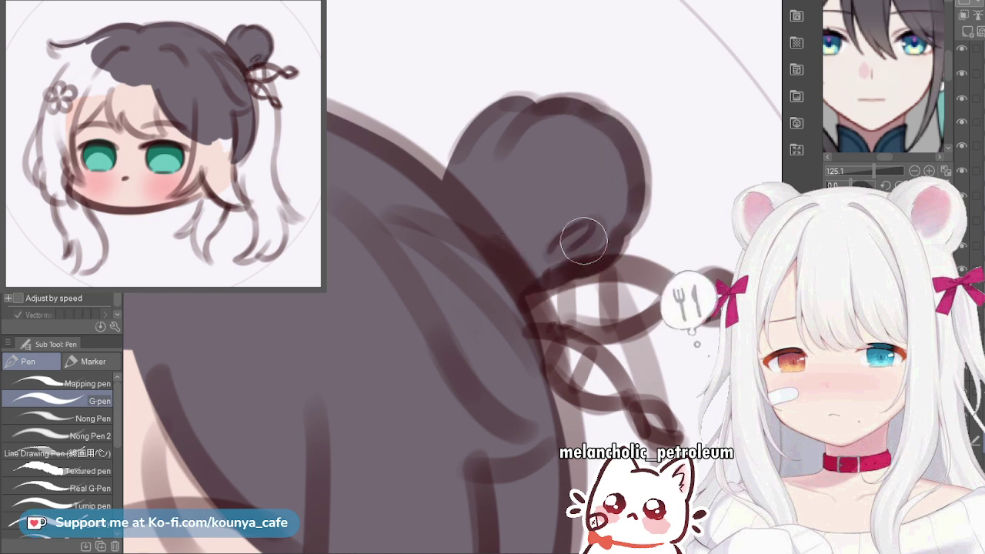
Paint the upper part of the hanging ponytail below the hair tie with a larger brush, redoing the downward stroke
{"action": "scroll", "coordinate": [539, 222], "scroll_direction": "down", "scroll_amount": 3}
{"action": "scroll", "coordinate": [517, 203], "scroll_direction": "down", "scroll_amount": 2}
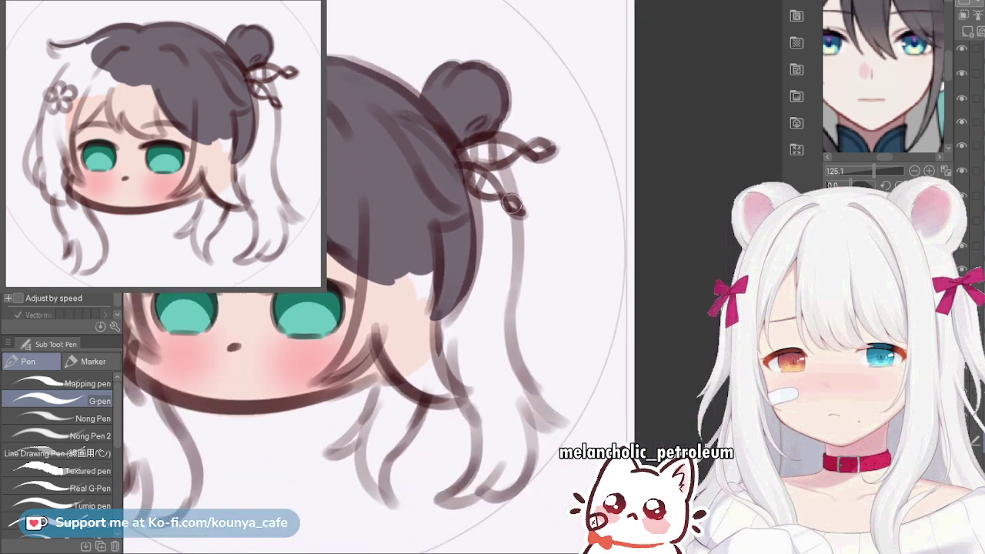
{"action": "scroll", "coordinate": [517, 200], "scroll_direction": "up", "scroll_amount": 1}
{"action": "key", "text": "]"}
{"action": "key", "text": "]"}
{"action": "key", "text": "]"}
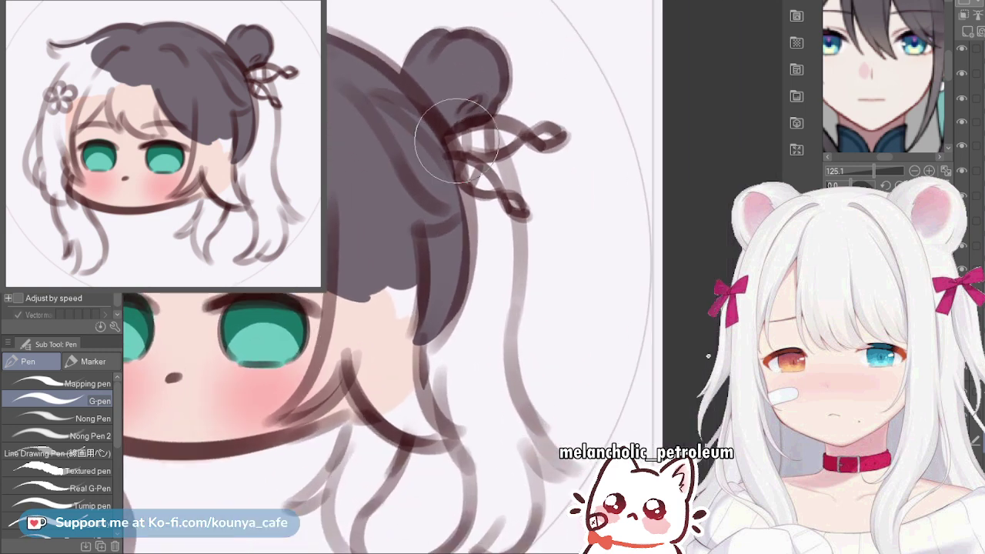
{"action": "mouse_move", "coordinate": [435, 120]}
{"action": "left_mouse_down"}
{"action": "mouse_move", "coordinate": [479, 273]}
{"action": "mouse_move", "coordinate": [481, 179]}
{"action": "mouse_move", "coordinate": [443, 112]}
{"action": "mouse_move", "coordinate": [474, 152]}
{"action": "mouse_move", "coordinate": [477, 306]}
{"action": "left_mouse_up"}
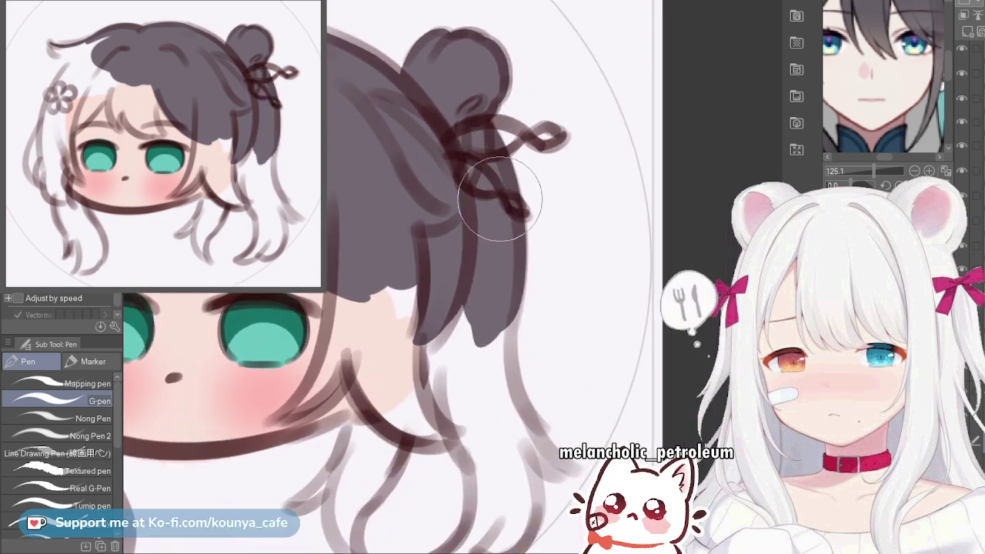
{"action": "key", "text": "ctrl+z"}
{"action": "left_click_drag", "start_coordinate": [453, 119], "coordinate": [473, 358]}
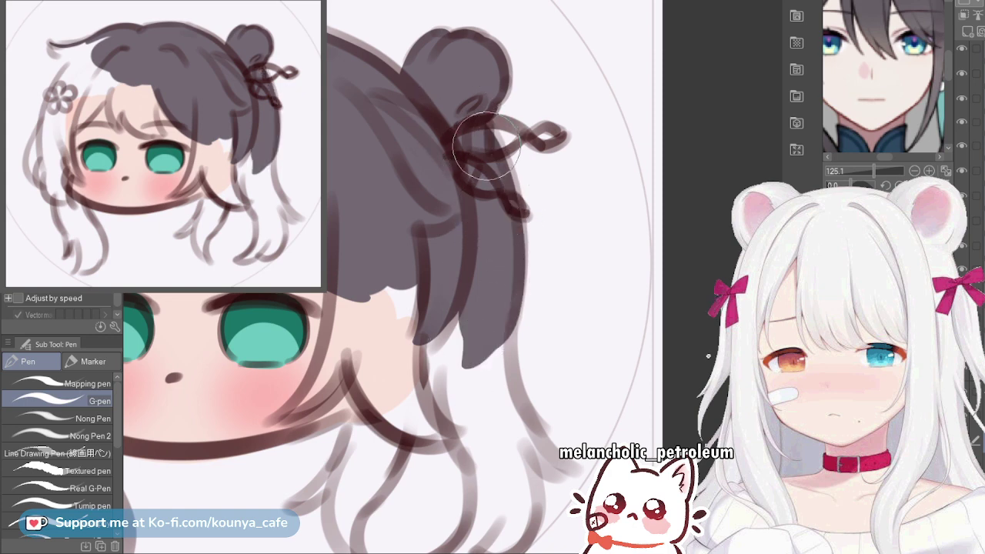
{"action": "key", "text": "ctrl+z"}
{"action": "left_click_drag", "start_coordinate": [467, 116], "coordinate": [464, 337]}
{"action": "key", "text": "ctrl+z"}
{"action": "mouse_move", "coordinate": [462, 103]}
{"action": "left_mouse_down"}
{"action": "mouse_move", "coordinate": [496, 273]}
{"action": "mouse_move", "coordinate": [478, 321]}
{"action": "left_mouse_up"}
{"action": "key", "text": "ctrl+z"}
{"action": "mouse_move", "coordinate": [458, 120]}
{"action": "left_mouse_down"}
{"action": "mouse_move", "coordinate": [499, 276]}
{"action": "mouse_move", "coordinate": [484, 338]}
{"action": "left_mouse_up"}
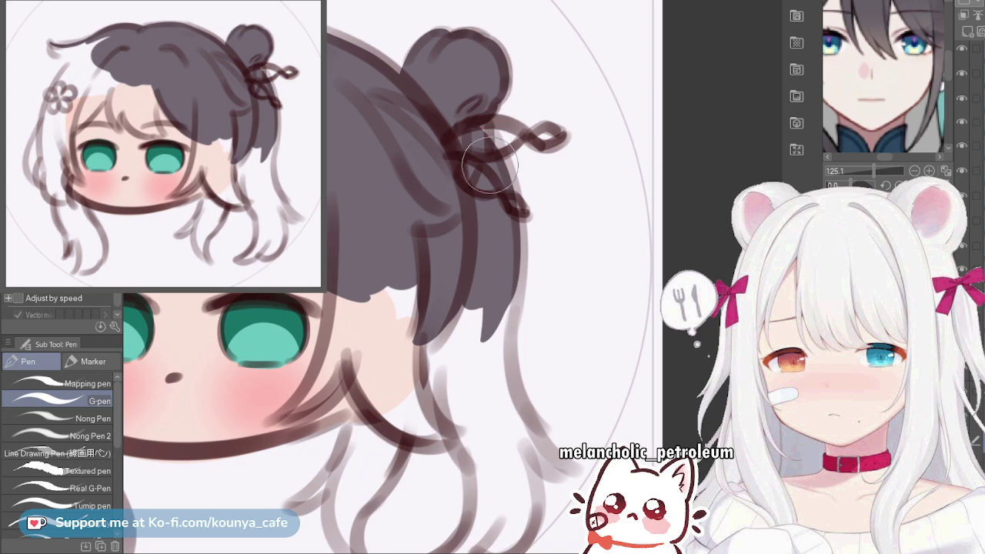
Paint the ponytail's outer edge along the sketched line down to its outward-flicked tip
{"action": "scroll", "coordinate": [522, 308], "scroll_direction": "up", "scroll_amount": 1}
{"action": "left_click_drag", "start_coordinate": [522, 307], "coordinate": [495, 187]}
{"action": "scroll", "coordinate": [494, 187], "scroll_direction": "up", "scroll_amount": 1}
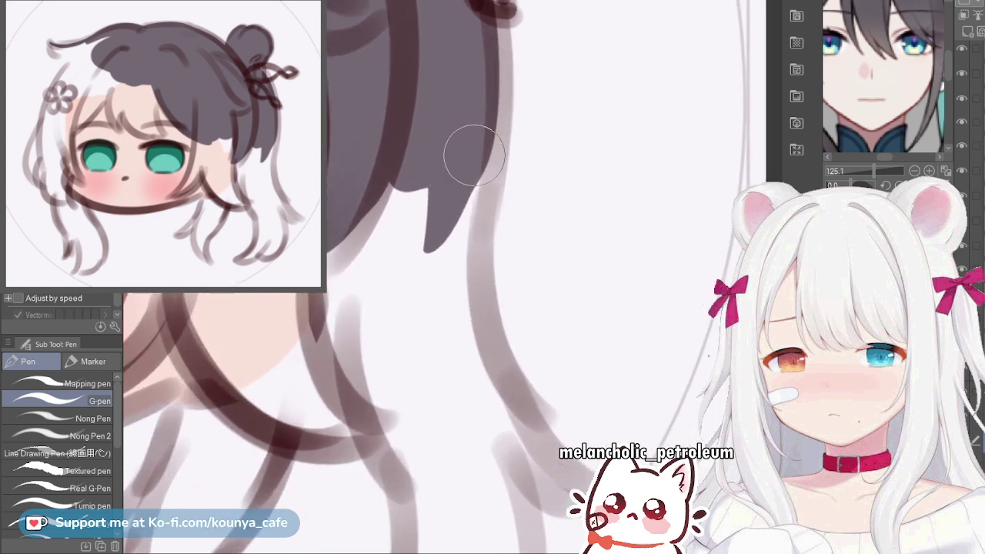
{"action": "left_click_drag", "start_coordinate": [489, 128], "coordinate": [475, 358]}
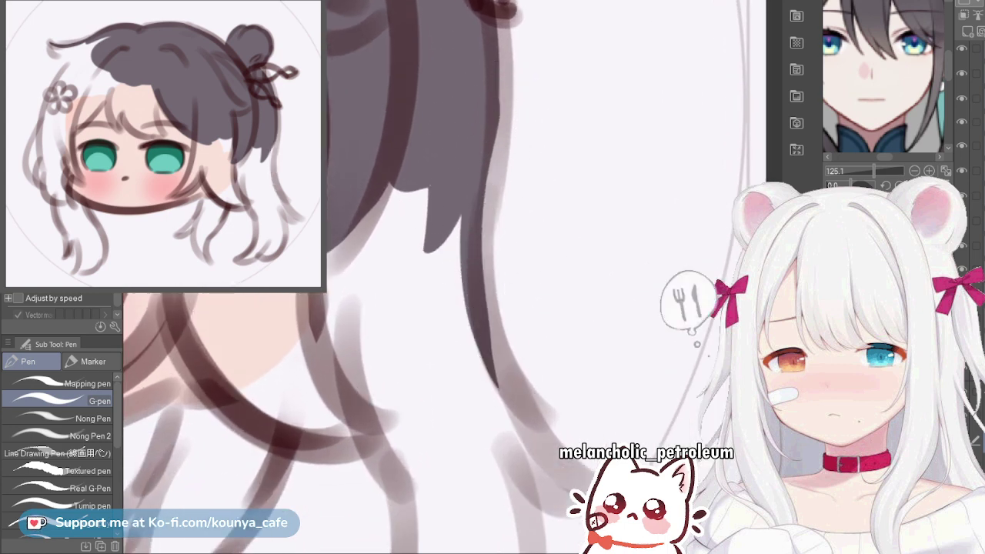
{"action": "key", "text": "ctrl+z"}
{"action": "mouse_move", "coordinate": [493, 88]}
{"action": "left_mouse_down"}
{"action": "mouse_move", "coordinate": [477, 199]}
{"action": "mouse_move", "coordinate": [532, 441]}
{"action": "left_mouse_up"}
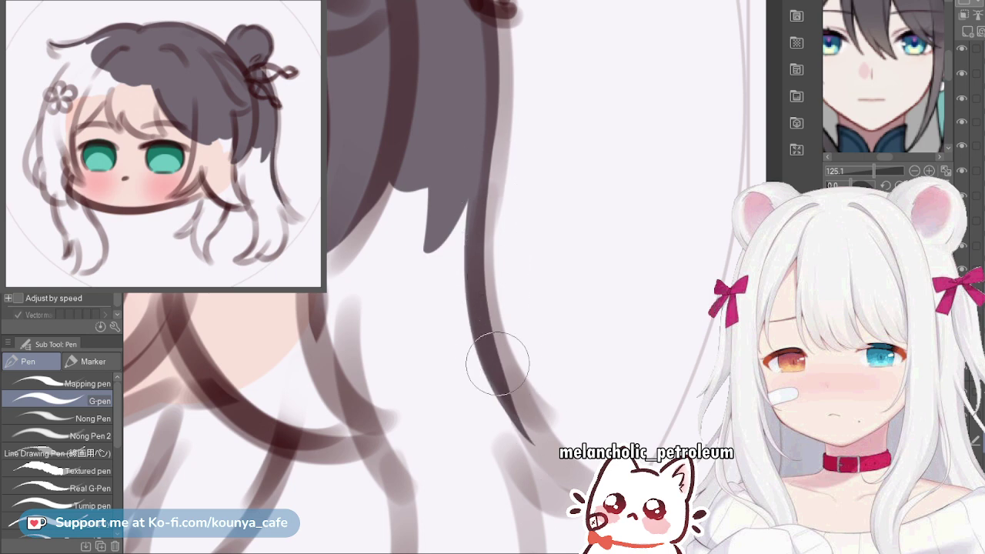
{"action": "left_click_drag", "start_coordinate": [474, 252], "coordinate": [531, 443]}
{"action": "left_click_drag", "start_coordinate": [470, 312], "coordinate": [570, 484]}
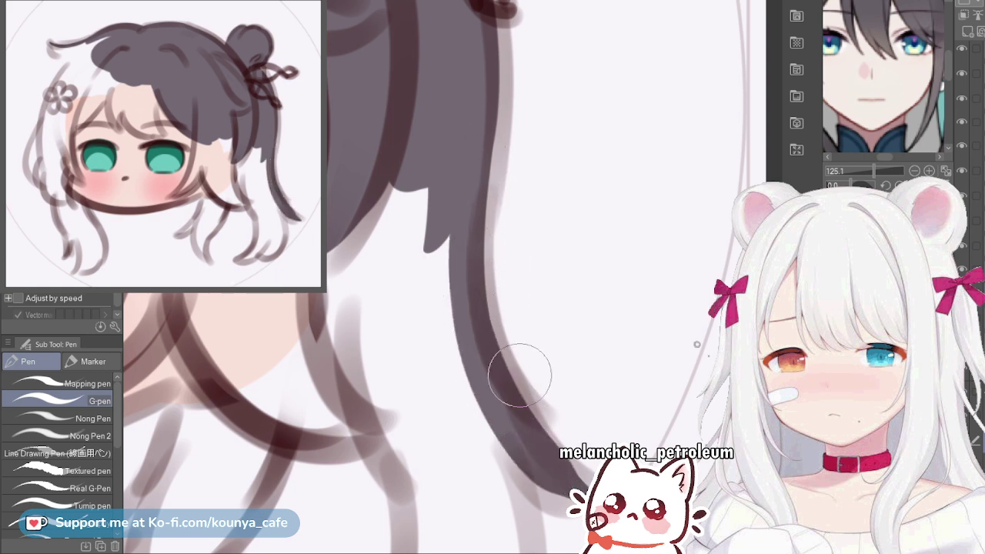
{"action": "key", "text": "ctrl+z"}
{"action": "left_click_drag", "start_coordinate": [464, 166], "coordinate": [568, 492]}
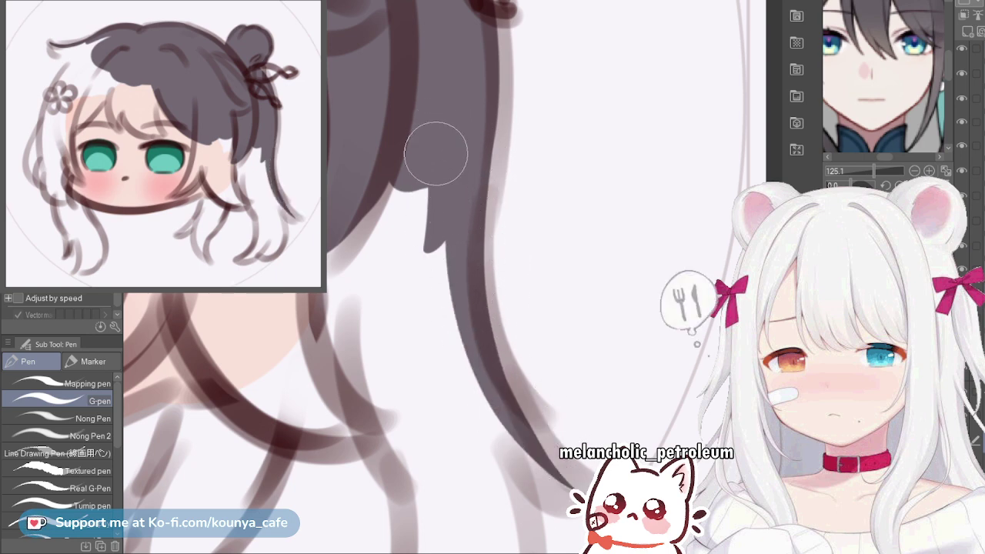
Fill the ponytail's body down to its lower third, using a smaller brush along the inner edge beside the face
{"action": "left_click_drag", "start_coordinate": [436, 154], "coordinate": [503, 424]}
{"action": "key", "text": "ctrl+minus"}
{"action": "left_click_drag", "start_coordinate": [450, 299], "coordinate": [511, 282]}
{"action": "key", "text": "bracketright"}
{"action": "left_click_drag", "start_coordinate": [470, 209], "coordinate": [538, 409]}
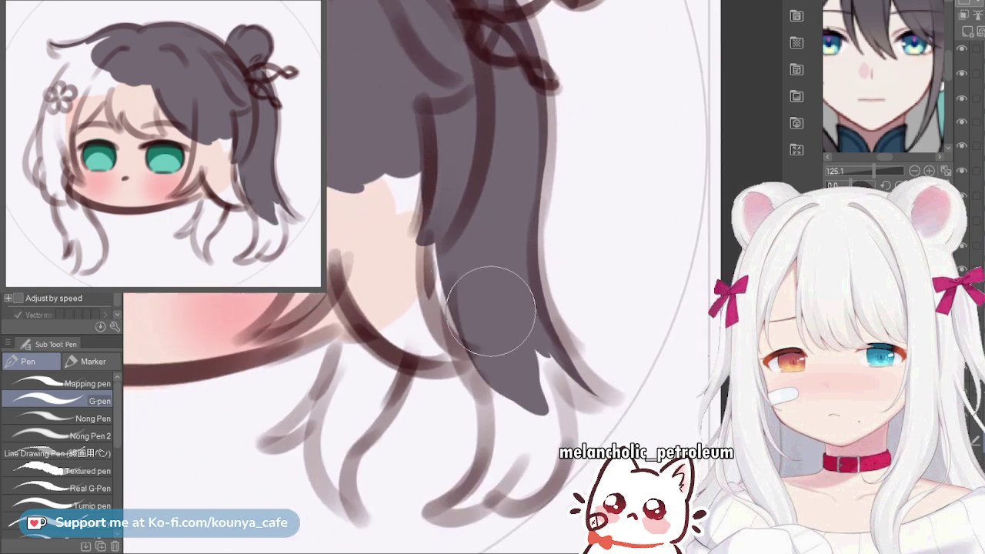
{"action": "key", "text": "bracketleft"}
{"action": "key", "text": "bracketleft"}
{"action": "mouse_move", "coordinate": [444, 248]}
{"action": "left_mouse_down"}
{"action": "mouse_move", "coordinate": [452, 295]}
{"action": "mouse_move", "coordinate": [526, 425]}
{"action": "left_mouse_up"}
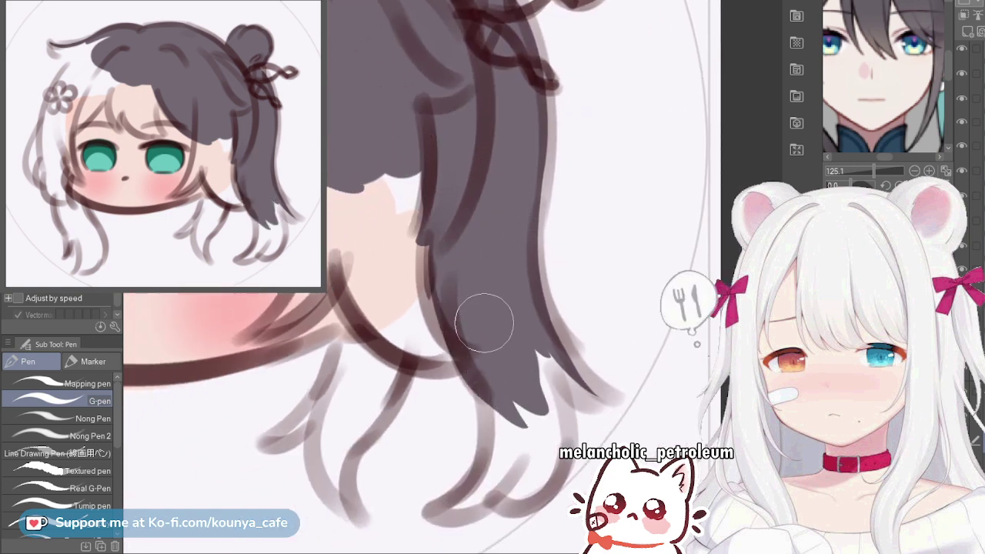
Outline both edges of the ponytail's lower curl, meeting in a point at the sketched tip
{"action": "scroll", "coordinate": [500, 351], "scroll_direction": "up", "scroll_amount": 2}
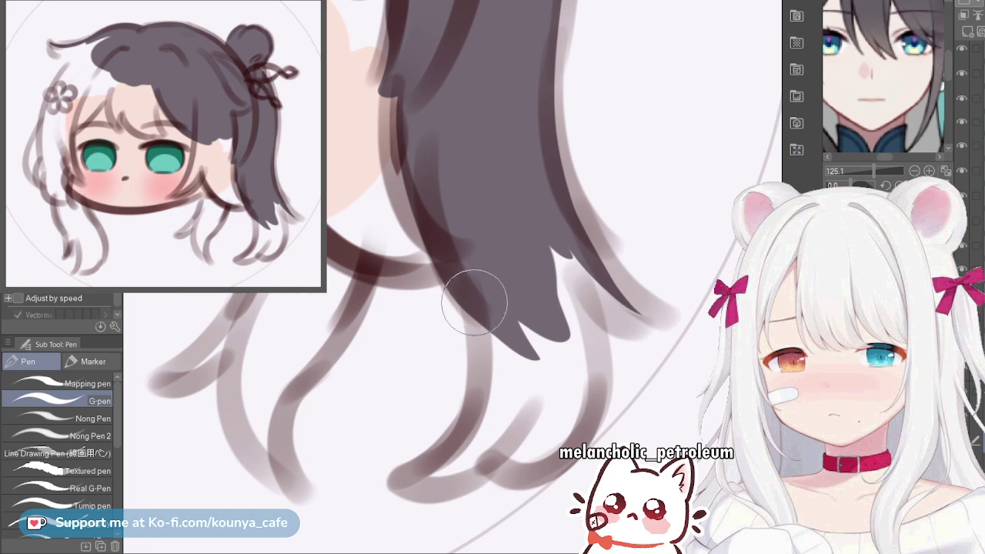
{"action": "mouse_move", "coordinate": [462, 292]}
{"action": "left_mouse_down"}
{"action": "mouse_move", "coordinate": [473, 310]}
{"action": "mouse_move", "coordinate": [401, 488]}
{"action": "left_mouse_up"}
{"action": "key", "text": "ctrl+z"}
{"action": "mouse_move", "coordinate": [452, 280]}
{"action": "left_mouse_down"}
{"action": "mouse_move", "coordinate": [470, 413]}
{"action": "mouse_move", "coordinate": [403, 449]}
{"action": "mouse_move", "coordinate": [424, 430]}
{"action": "mouse_move", "coordinate": [401, 481]}
{"action": "mouse_move", "coordinate": [471, 479]}
{"action": "mouse_move", "coordinate": [517, 250]}
{"action": "left_mouse_up"}
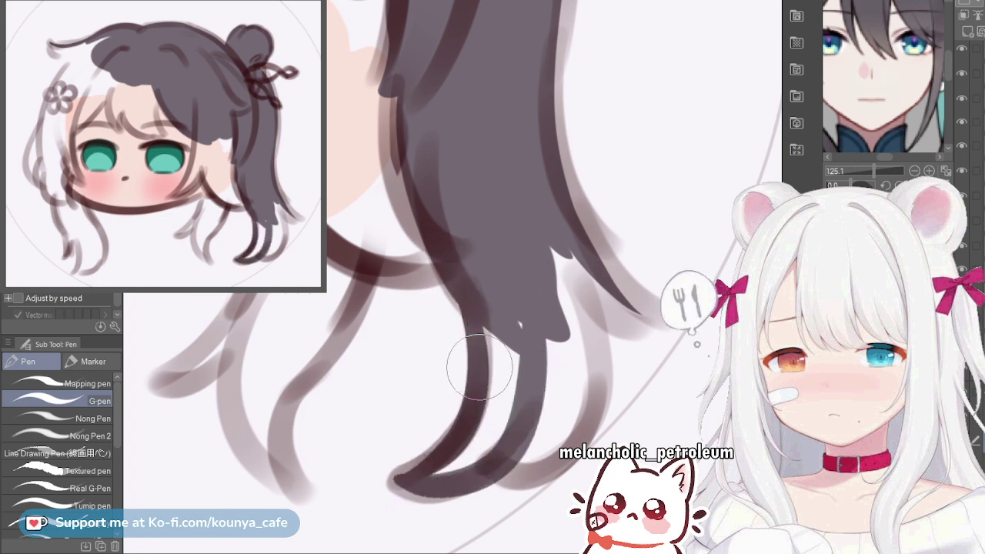
{"action": "key", "text": "ctrl+z"}
{"action": "mouse_move", "coordinate": [396, 478]}
{"action": "left_mouse_down"}
{"action": "mouse_move", "coordinate": [498, 439]}
{"action": "mouse_move", "coordinate": [525, 317]}
{"action": "left_mouse_up"}
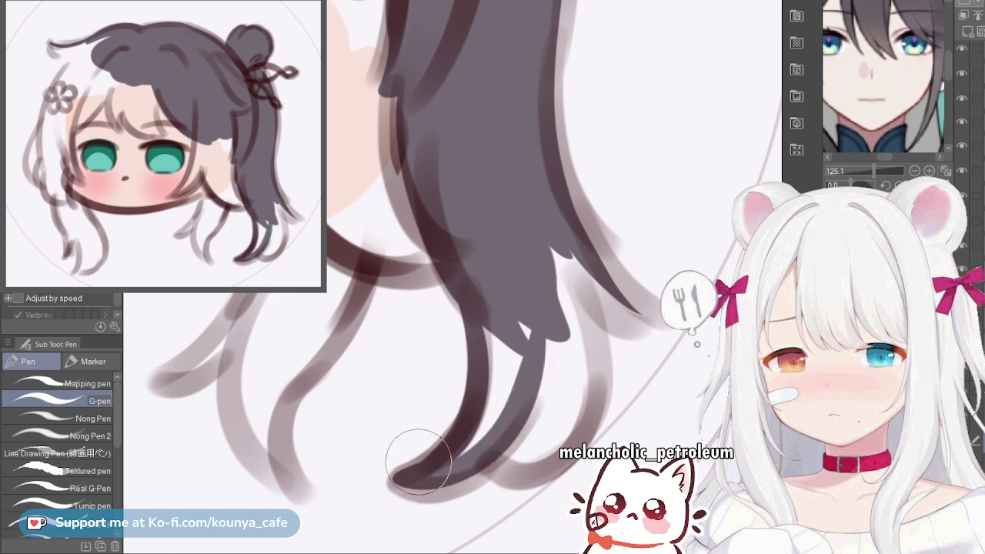
Sharpen the pointed tip of the lower curl with a smaller brush
{"action": "scroll", "coordinate": [428, 474], "scroll_direction": "up", "scroll_amount": 3}
{"action": "key", "text": "["}
{"action": "key", "text": "["}
{"action": "key", "text": "["}
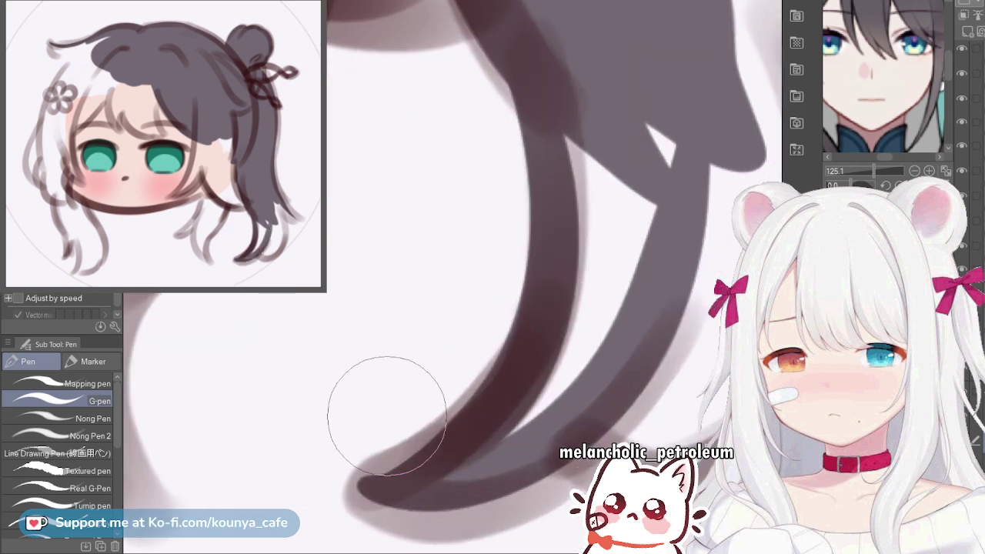
{"action": "key", "text": "ctrl+z"}
{"action": "left_click_drag", "start_coordinate": [357, 480], "coordinate": [427, 454]}
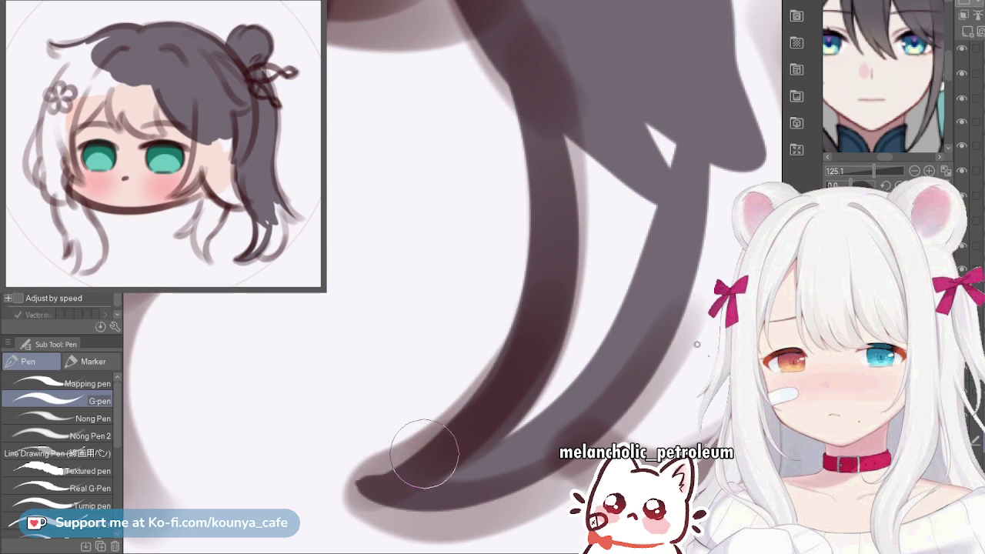
{"action": "key", "text": "ctrl+z"}
{"action": "mouse_move", "coordinate": [357, 478]}
{"action": "left_mouse_down"}
{"action": "mouse_move", "coordinate": [407, 464]}
{"action": "mouse_move", "coordinate": [433, 425]}
{"action": "left_mouse_up"}
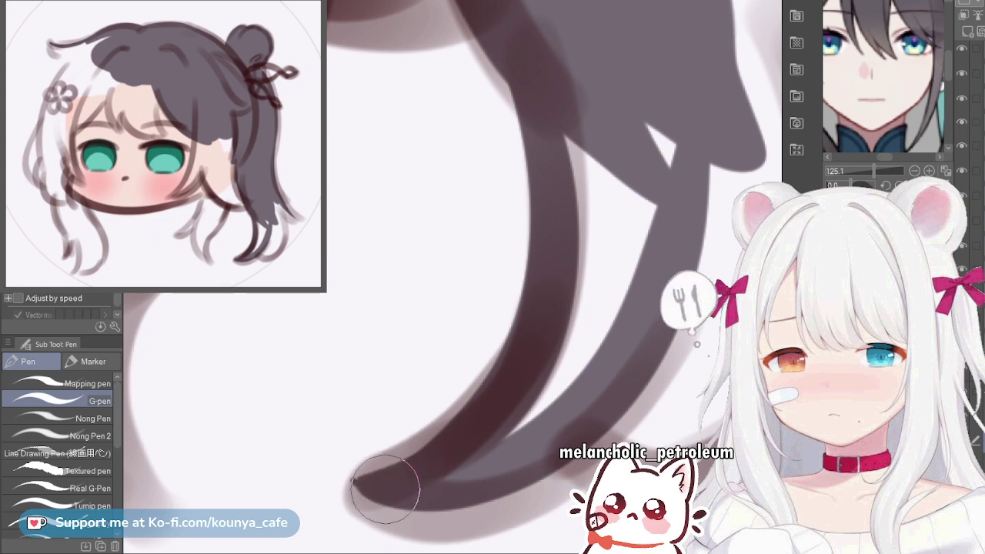
Fill the gap between the two edges of the ponytail's lower curl
{"action": "scroll", "coordinate": [416, 481], "scroll_direction": "down", "scroll_amount": 3}
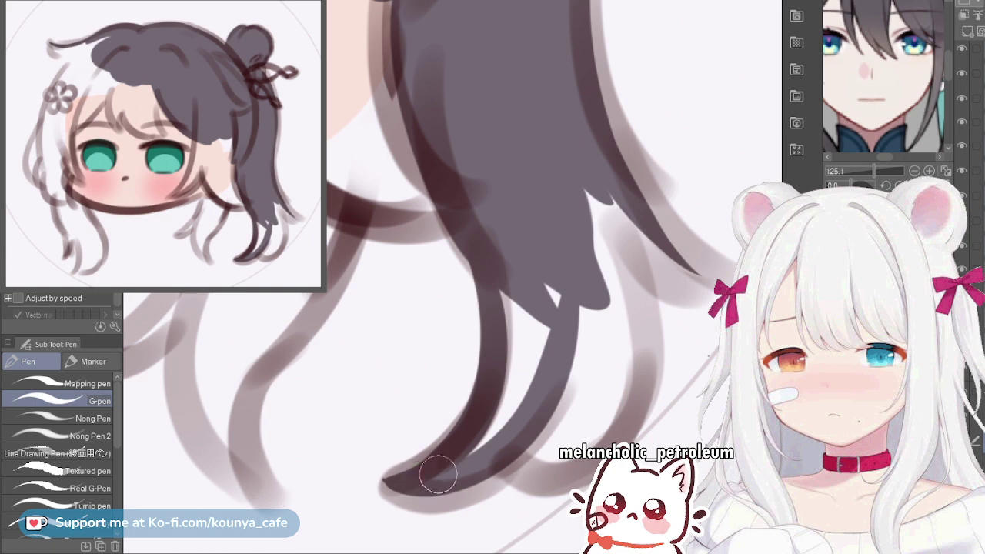
{"action": "left_click_drag", "start_coordinate": [438, 476], "coordinate": [518, 393]}
{"action": "mouse_move", "coordinate": [455, 439]}
{"action": "left_mouse_down"}
{"action": "mouse_move", "coordinate": [524, 353]}
{"action": "mouse_move", "coordinate": [521, 303]}
{"action": "mouse_move", "coordinate": [504, 394]}
{"action": "mouse_move", "coordinate": [503, 275]}
{"action": "left_mouse_up"}
{"action": "left_click_drag", "start_coordinate": [515, 404], "coordinate": [558, 305]}
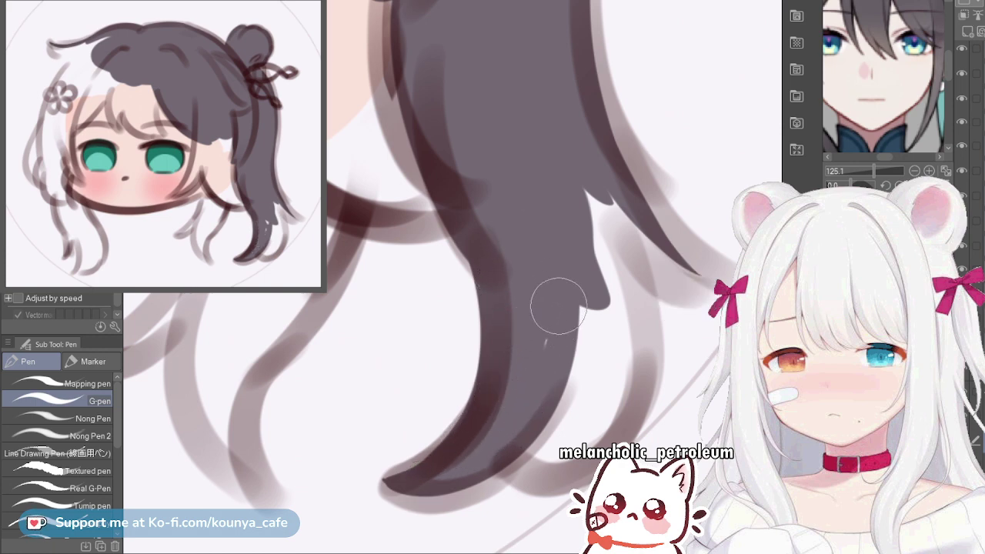
{"action": "left_click_drag", "start_coordinate": [536, 418], "coordinate": [489, 432]}
{"action": "left_click_drag", "start_coordinate": [493, 385], "coordinate": [500, 352]}
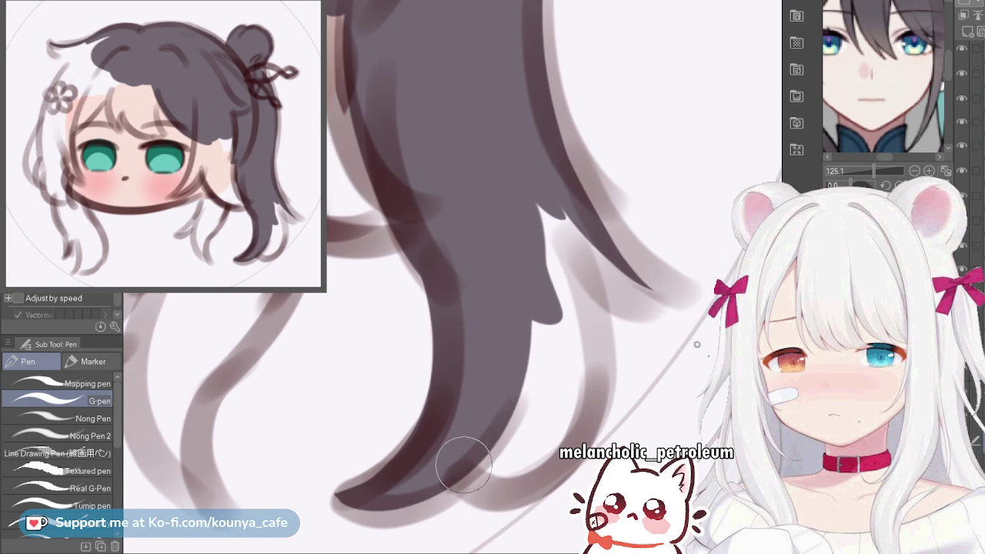
Paint and fill the second curled lock at the ponytail's end, then smooth its rounded outer edge
{"action": "mouse_move", "coordinate": [454, 471]}
{"action": "left_mouse_down"}
{"action": "mouse_move", "coordinate": [519, 465]}
{"action": "mouse_move", "coordinate": [565, 260]}
{"action": "mouse_move", "coordinate": [536, 193]}
{"action": "left_mouse_up"}
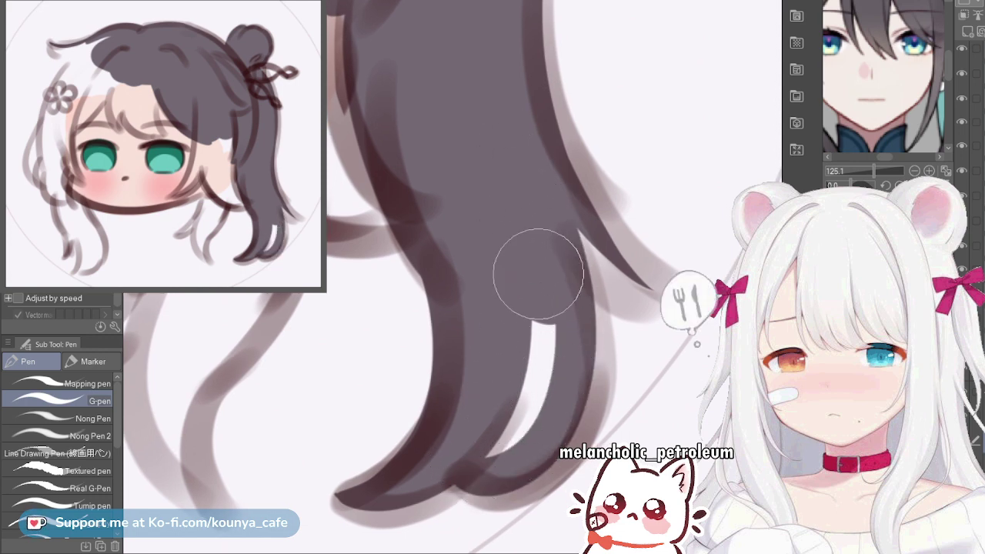
{"action": "left_click_drag", "start_coordinate": [534, 281], "coordinate": [509, 417]}
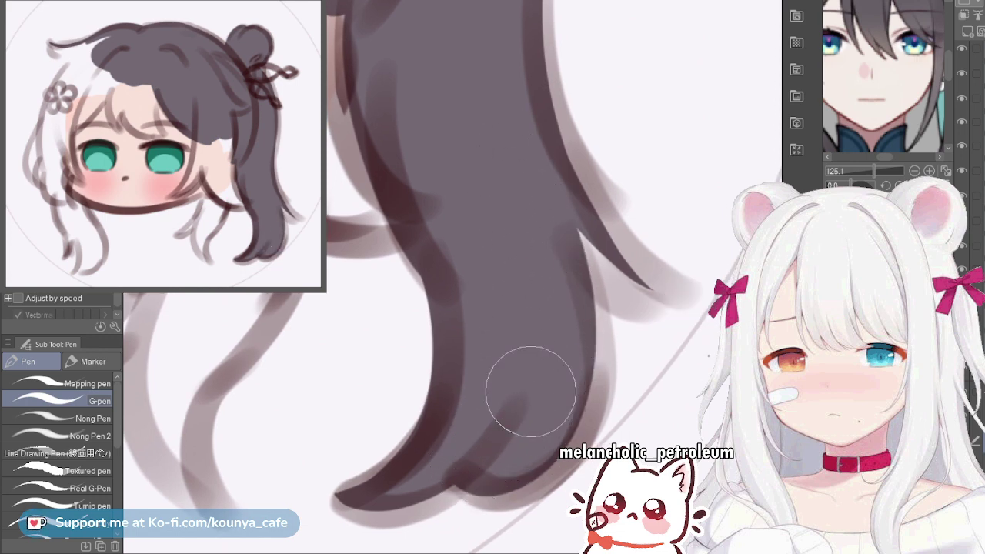
{"action": "key", "text": "["}
{"action": "left_click_drag", "start_coordinate": [466, 474], "coordinate": [573, 398]}
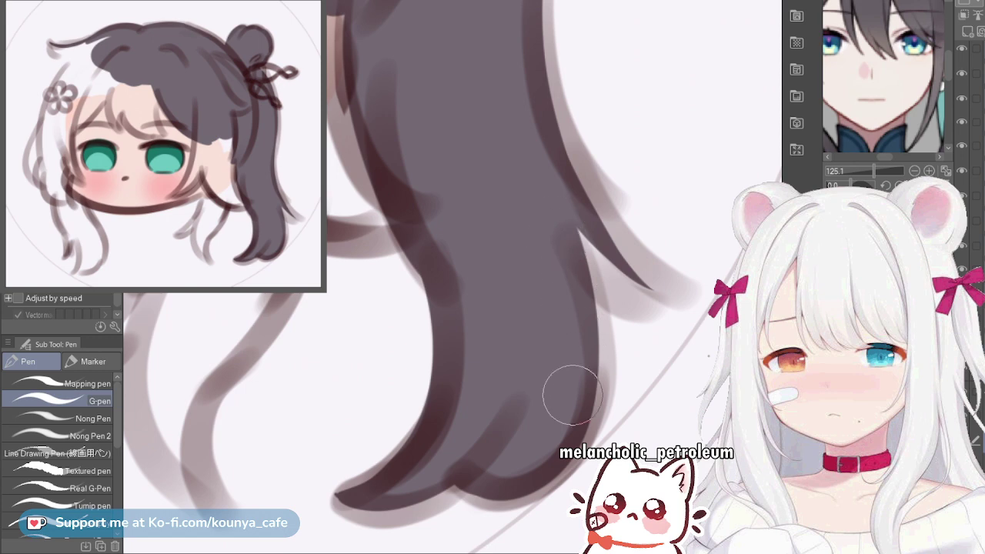
{"action": "left_click_drag", "start_coordinate": [574, 280], "coordinate": [544, 433]}
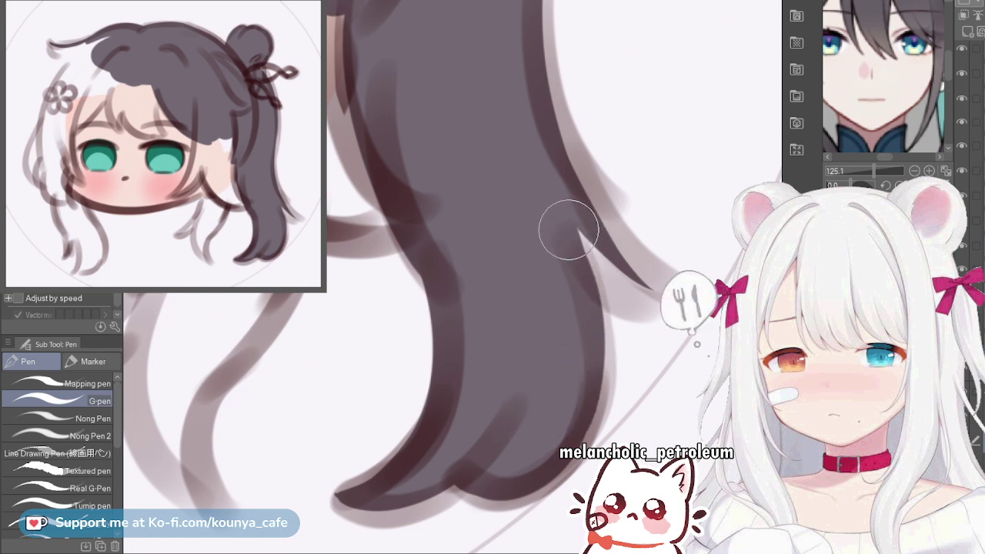
Fill the gap in the flicked strand on the ponytail's outer edge and curve its lower side out to the tip
{"action": "left_click_drag", "start_coordinate": [567, 230], "coordinate": [477, 348]}
{"action": "left_click_drag", "start_coordinate": [446, 271], "coordinate": [508, 382]}
{"action": "key", "text": "ctrl+z"}
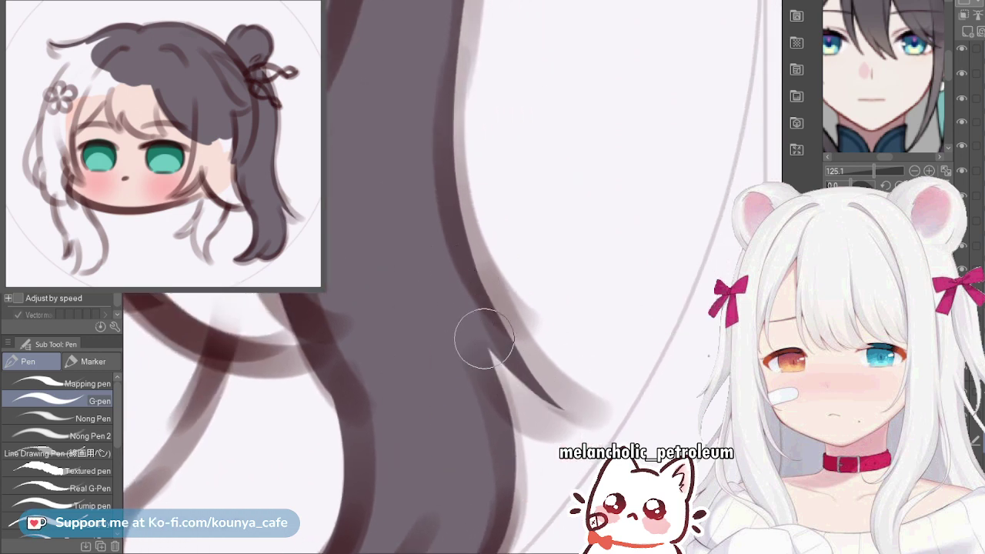
{"action": "mouse_move", "coordinate": [461, 275]}
{"action": "left_mouse_down"}
{"action": "mouse_move", "coordinate": [520, 390]}
{"action": "mouse_move", "coordinate": [585, 419]}
{"action": "left_mouse_up"}
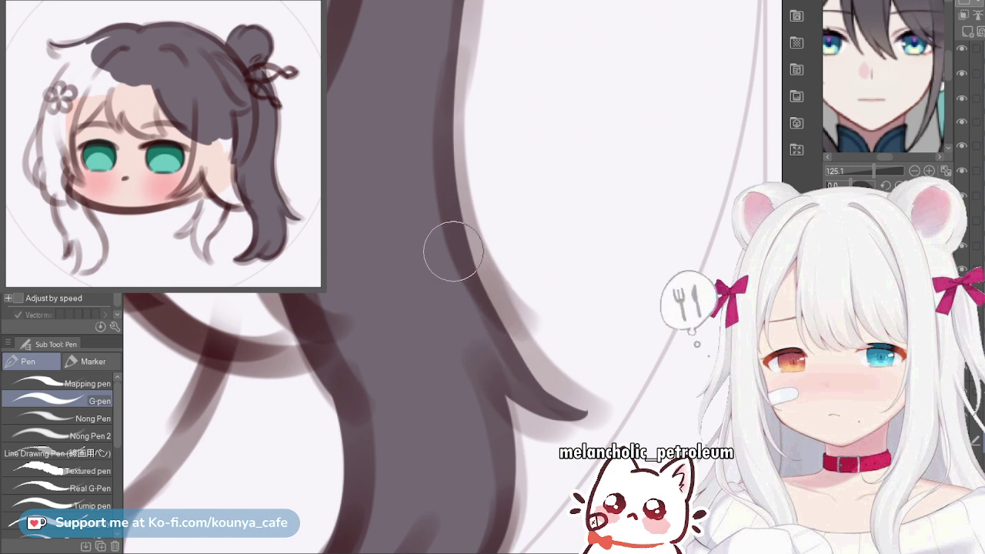
Refine the underside of the flicked strand's tip, redoing the stroke until it tapers smoothly outward
{"action": "left_click_drag", "start_coordinate": [476, 342], "coordinate": [589, 418]}
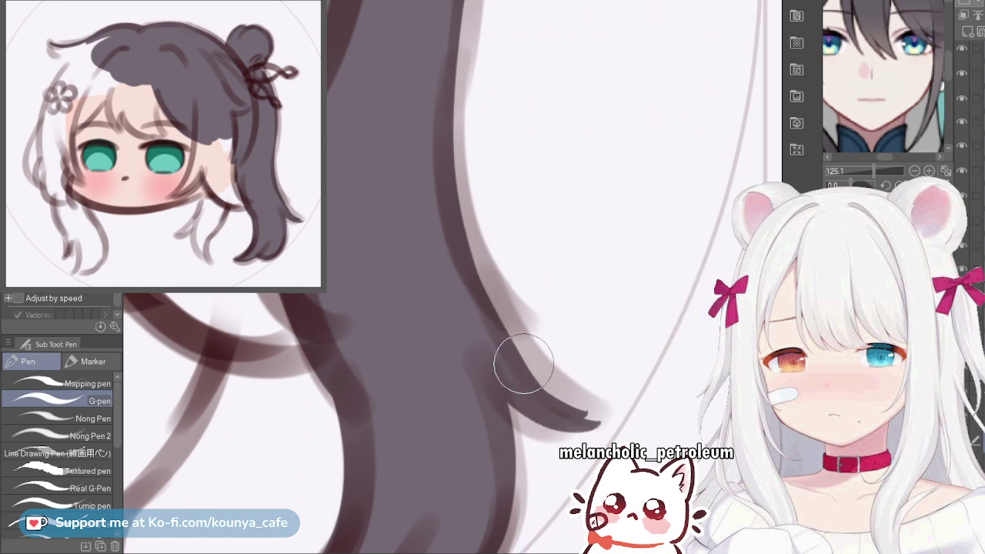
{"action": "key", "text": "ctrl+z"}
{"action": "left_click_drag", "start_coordinate": [493, 376], "coordinate": [592, 418]}
{"action": "key", "text": "ctrl+z"}
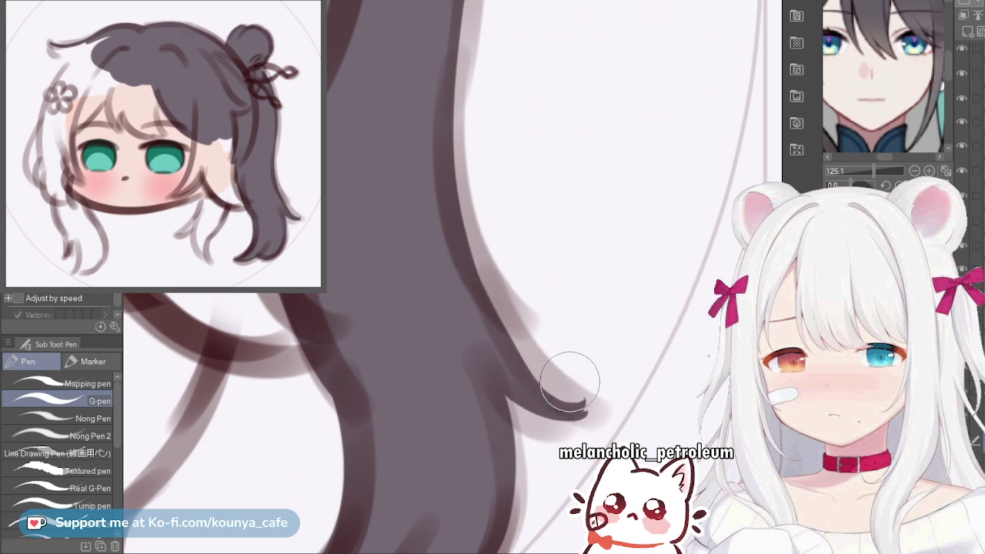
{"action": "left_click_drag", "start_coordinate": [493, 372], "coordinate": [587, 416]}
{"action": "key", "text": "ctrl+z"}
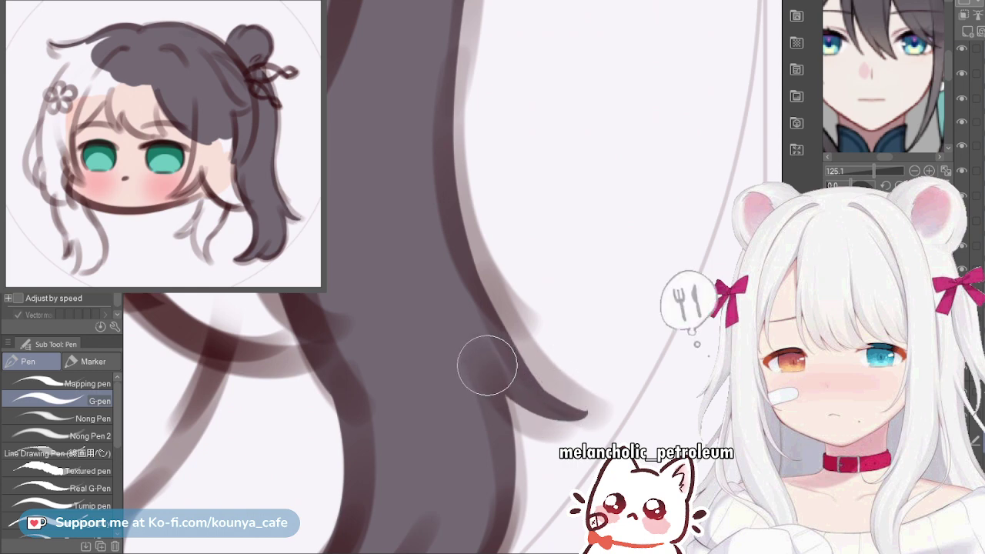
{"action": "mouse_move", "coordinate": [490, 370]}
{"action": "left_mouse_down"}
{"action": "mouse_move", "coordinate": [545, 415]}
{"action": "mouse_move", "coordinate": [589, 416]}
{"action": "left_mouse_up"}
{"action": "key", "text": "ctrl+z"}
{"action": "left_click_drag", "start_coordinate": [499, 378], "coordinate": [592, 415]}
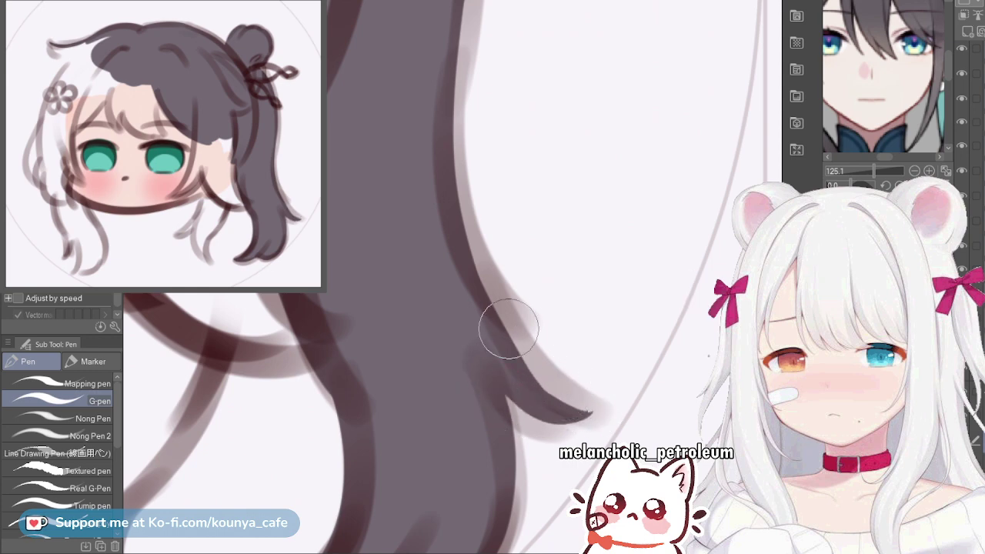
Smooth the upper edge of the flicked strand and extend it into a longer point along the sketch
{"action": "left_click_drag", "start_coordinate": [490, 314], "coordinate": [581, 385]}
{"action": "key", "text": "ctrl+z"}
{"action": "left_click_drag", "start_coordinate": [487, 312], "coordinate": [597, 415]}
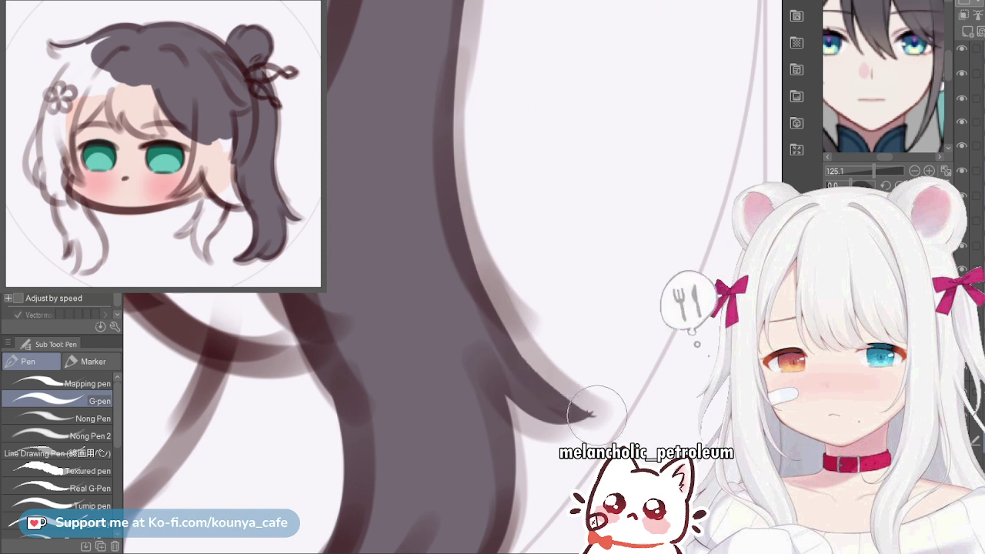
{"action": "key", "text": "ctrl+z"}
{"action": "mouse_move", "coordinate": [498, 322]}
{"action": "left_mouse_down"}
{"action": "mouse_move", "coordinate": [530, 371]}
{"action": "mouse_move", "coordinate": [604, 408]}
{"action": "left_mouse_up"}
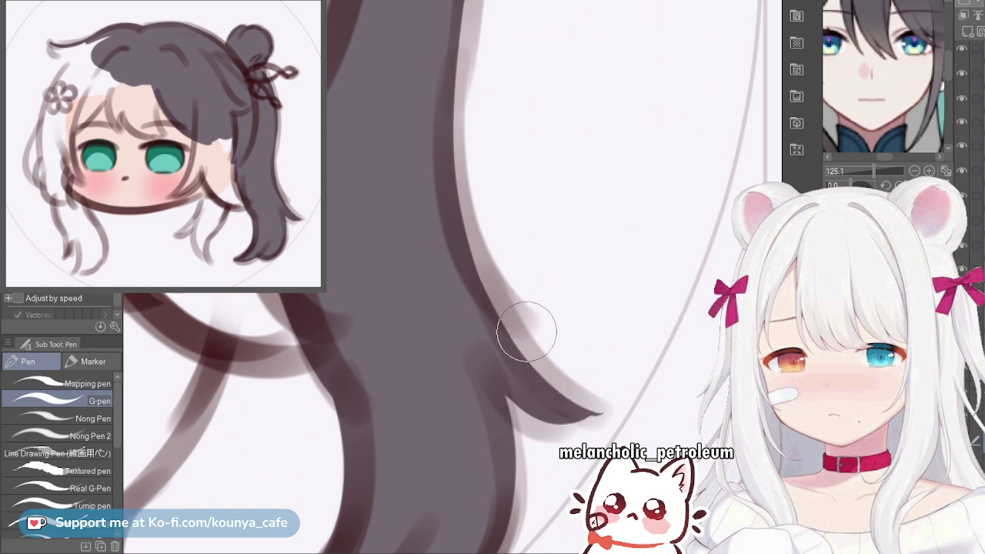
Fill the gap between the head hair and the ponytail beside the eye, using a much larger brush
{"action": "scroll", "coordinate": [527, 332], "scroll_direction": "down", "scroll_amount": 1}
{"action": "scroll", "coordinate": [527, 337], "scroll_direction": "down", "scroll_amount": 2}
{"action": "left_click_drag", "start_coordinate": [441, 275], "coordinate": [553, 331]}
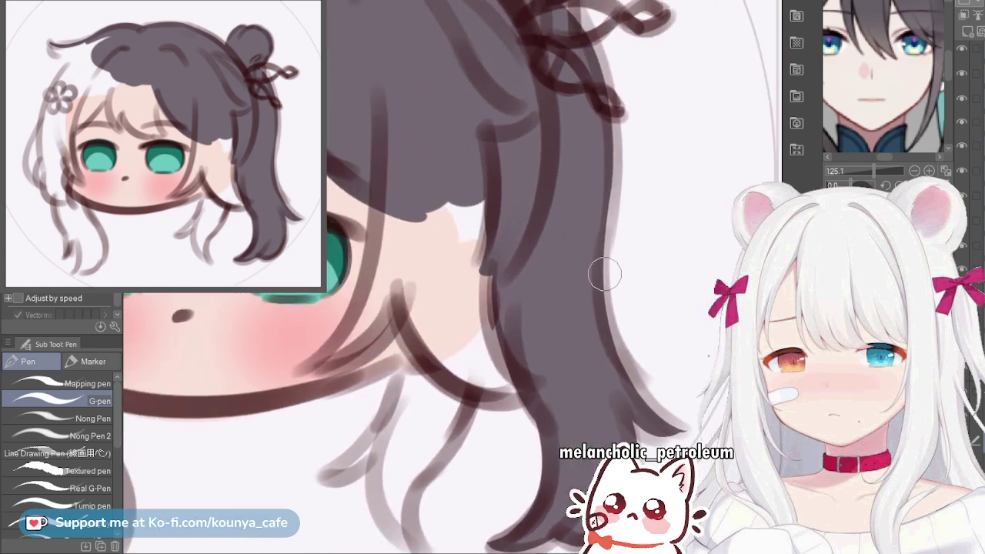
{"action": "scroll", "coordinate": [605, 275], "scroll_direction": "down", "scroll_amount": 3}
{"action": "scroll", "coordinate": [549, 231], "scroll_direction": "up", "scroll_amount": 2}
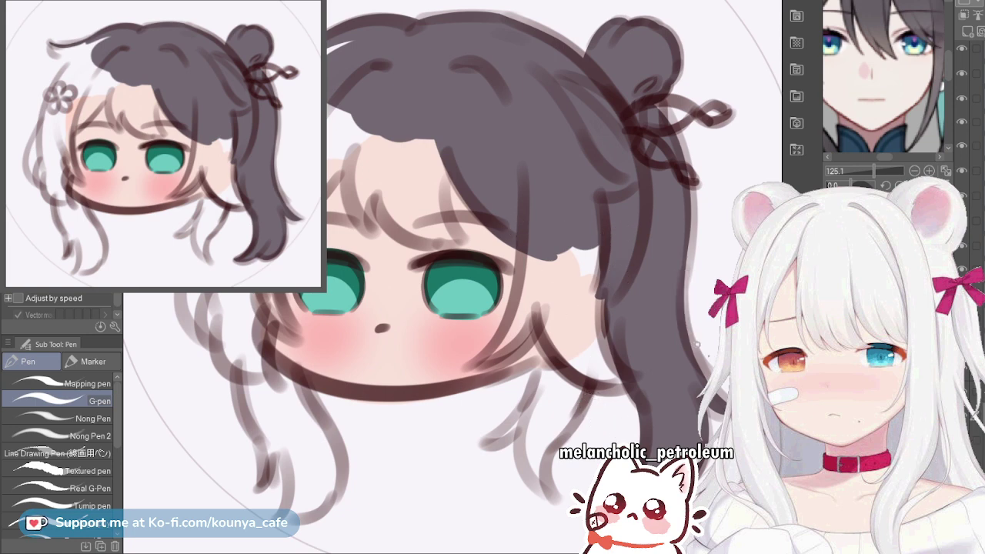
{"action": "scroll", "coordinate": [609, 232], "scroll_direction": "up", "scroll_amount": 2}
{"action": "left_click_drag", "start_coordinate": [521, 249], "coordinate": [502, 230]}
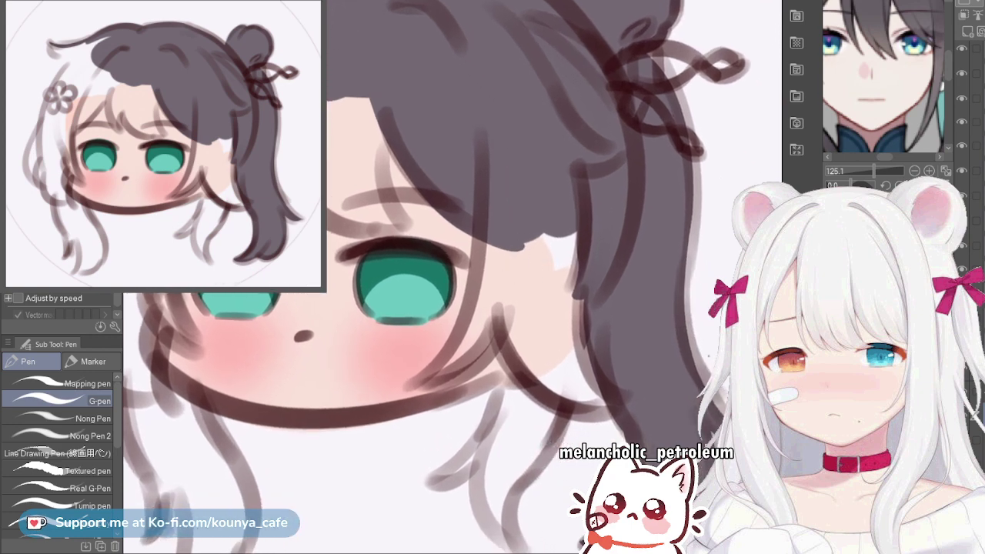
{"action": "left_click_drag", "start_coordinate": [546, 290], "coordinate": [534, 285]}
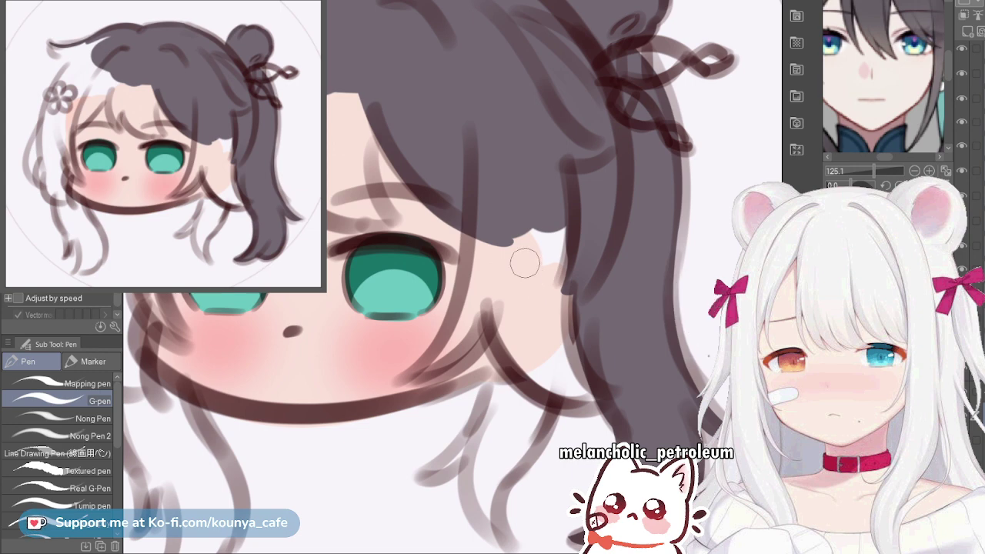
{"action": "key", "text": "bracketright"}
{"action": "key", "text": "bracketright"}
{"action": "key", "text": "bracketright"}
{"action": "key", "text": "bracketright"}
{"action": "key", "text": "bracketright"}
{"action": "key", "text": "bracketright"}
{"action": "left_click_drag", "start_coordinate": [522, 165], "coordinate": [529, 288]}
{"action": "left_click_drag", "start_coordinate": [543, 199], "coordinate": [541, 311]}
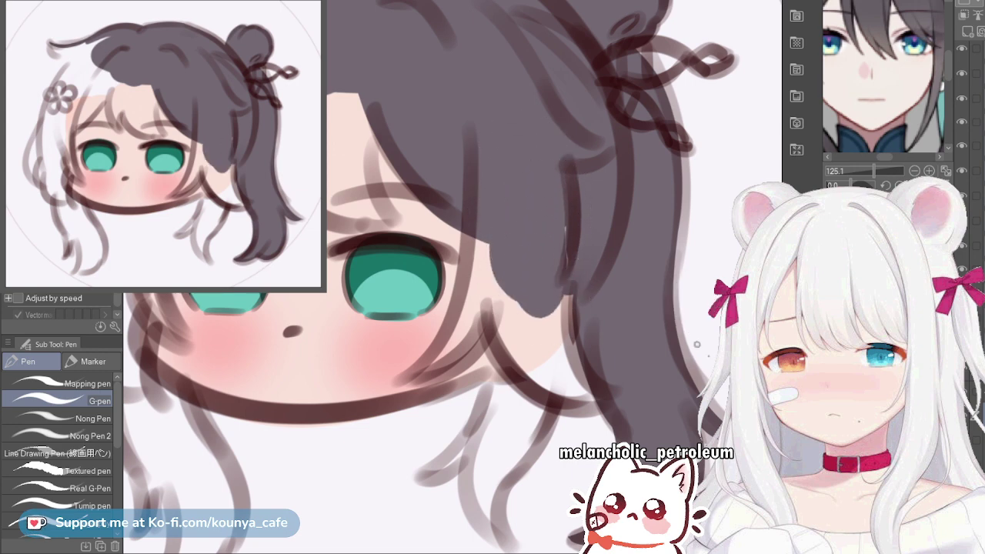
{"action": "scroll", "coordinate": [556, 266], "scroll_direction": "up", "scroll_amount": 2}
{"action": "left_click_drag", "start_coordinate": [565, 148], "coordinate": [564, 250]}
Reduce the brush size and paint the side lock from beside the eye down past the jaw, following its sketched outer curve
{"action": "key", "text": "bracketleft"}
{"action": "key", "text": "bracketleft"}
{"action": "key", "text": "bracketleft"}
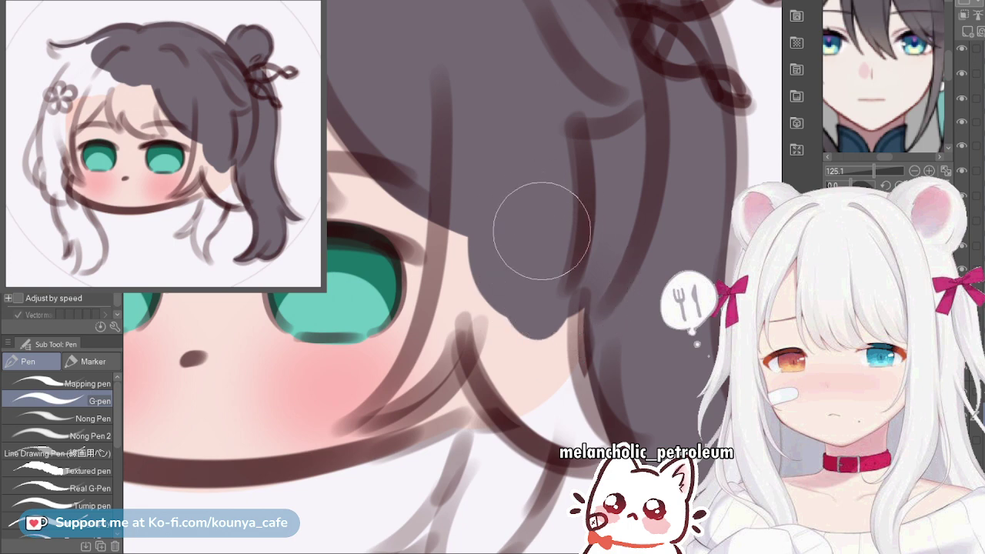
{"action": "left_click_drag", "start_coordinate": [551, 314], "coordinate": [577, 271]}
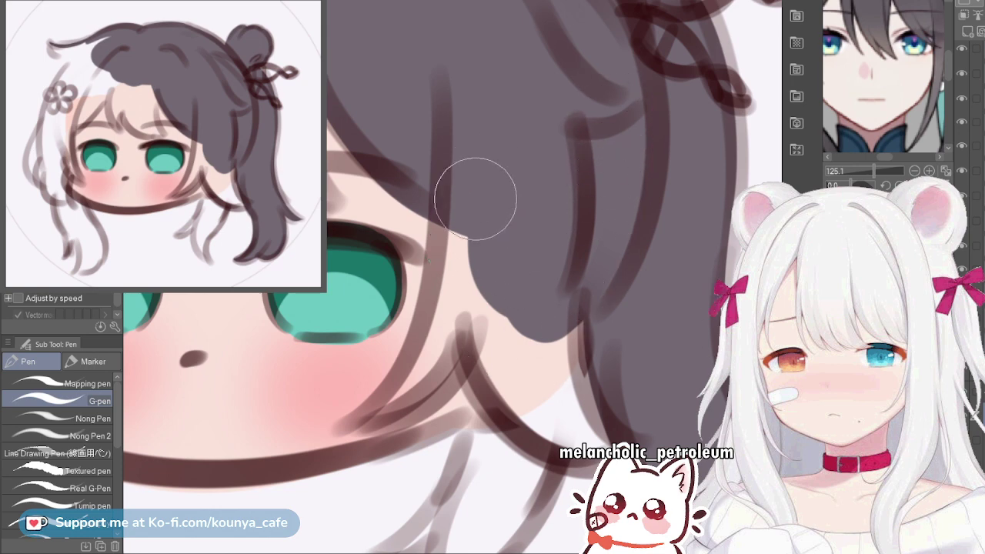
{"action": "left_click_drag", "start_coordinate": [477, 211], "coordinate": [543, 437]}
{"action": "key", "text": "ctrl+z"}
{"action": "left_click_drag", "start_coordinate": [462, 208], "coordinate": [555, 395]}
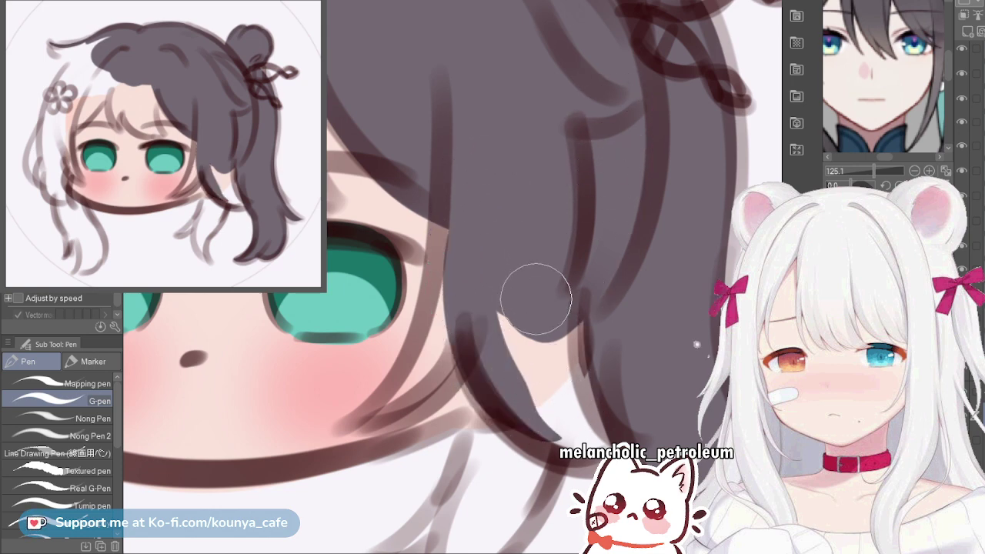
{"action": "mouse_move", "coordinate": [500, 272]}
{"action": "left_mouse_down"}
{"action": "mouse_move", "coordinate": [519, 363]}
{"action": "mouse_move", "coordinate": [564, 426]}
{"action": "left_mouse_up"}
{"action": "left_click_drag", "start_coordinate": [531, 321], "coordinate": [578, 425]}
Fill the remaining gaps between the side lock and the ponytail, including the notch at the lock's lower end
{"action": "scroll", "coordinate": [588, 381], "scroll_direction": "up", "scroll_amount": 2}
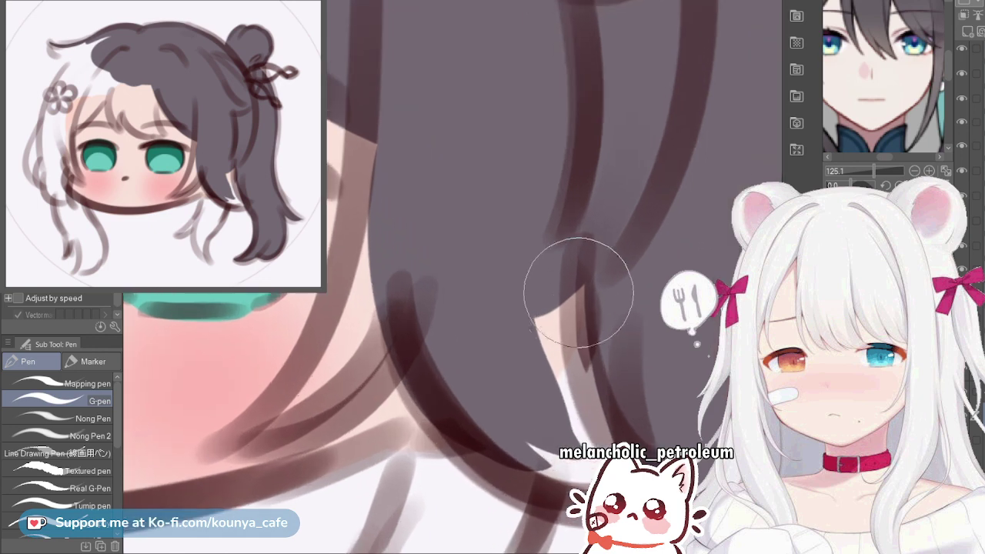
{"action": "key", "text": "["}
{"action": "mouse_move", "coordinate": [547, 256]}
{"action": "left_mouse_down"}
{"action": "mouse_move", "coordinate": [564, 400]}
{"action": "mouse_move", "coordinate": [582, 433]}
{"action": "left_mouse_up"}
{"action": "mouse_move", "coordinate": [577, 258]}
{"action": "left_mouse_down"}
{"action": "mouse_move", "coordinate": [572, 344]}
{"action": "mouse_move", "coordinate": [607, 401]}
{"action": "left_mouse_up"}
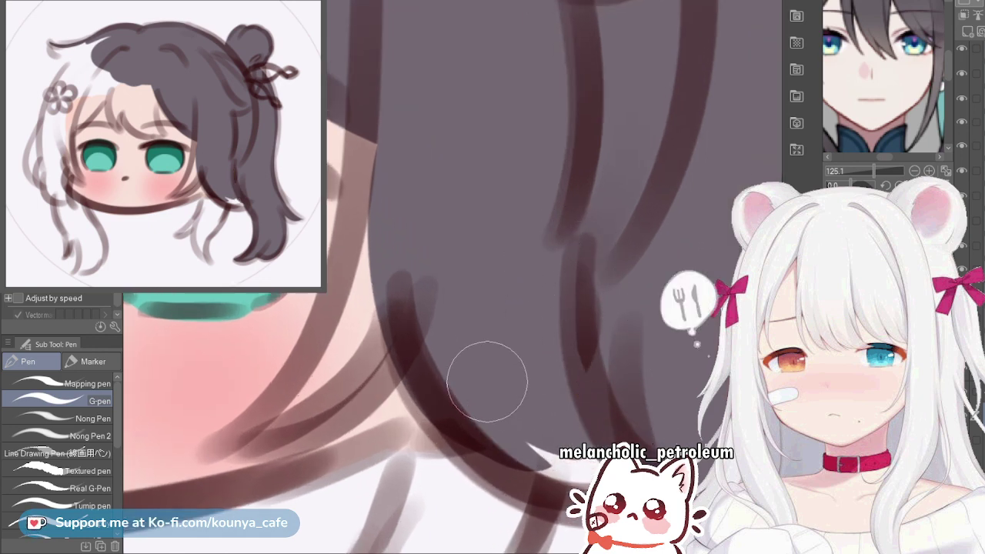
{"action": "left_click_drag", "start_coordinate": [473, 444], "coordinate": [587, 489]}
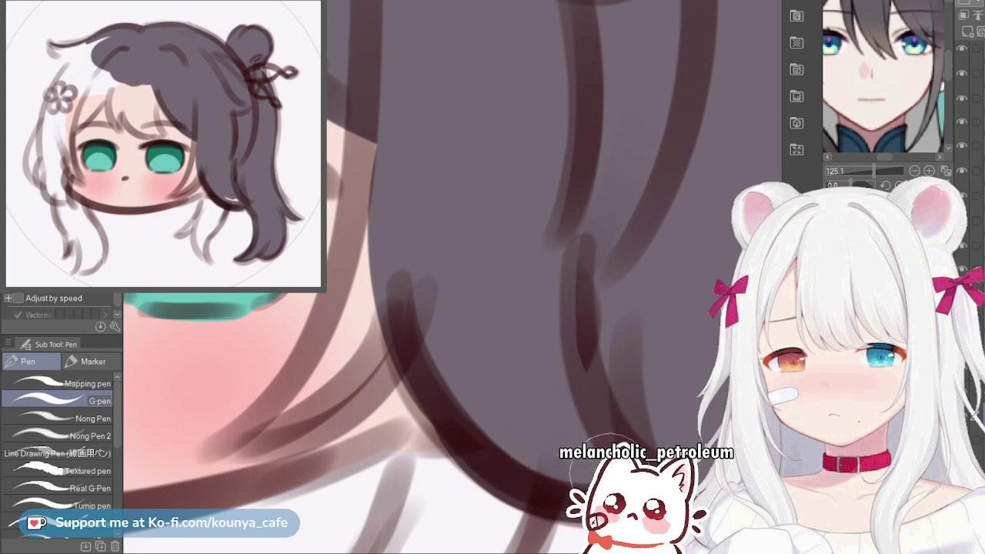
Outline the strand curling over the cheek to its sketched tip, then fill it to merge with the side lock
{"action": "scroll", "coordinate": [582, 468], "scroll_direction": "down", "scroll_amount": 4}
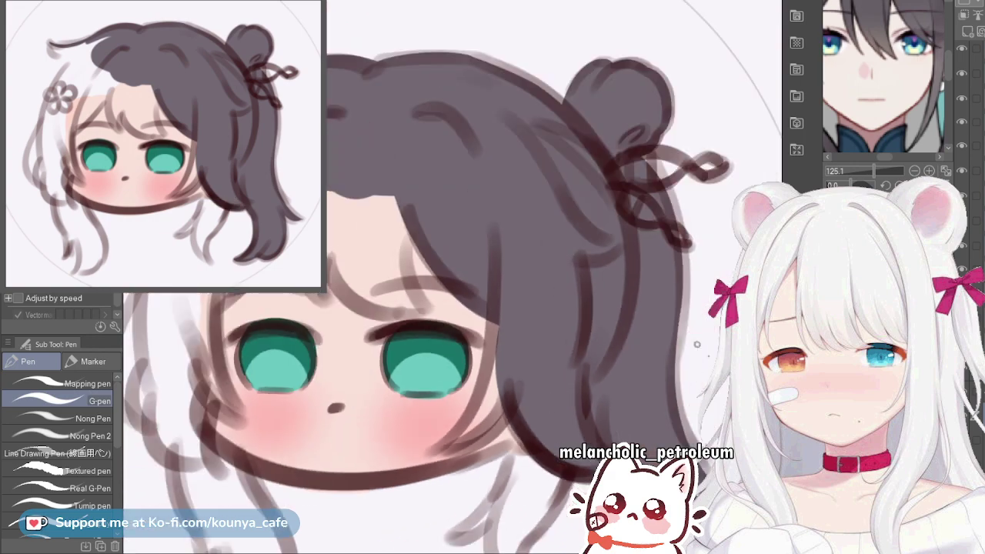
{"action": "left_click_drag", "start_coordinate": [583, 468], "coordinate": [637, 353]}
{"action": "scroll", "coordinate": [543, 264], "scroll_direction": "up", "scroll_amount": 3}
{"action": "left_click_drag", "start_coordinate": [494, 329], "coordinate": [457, 428]}
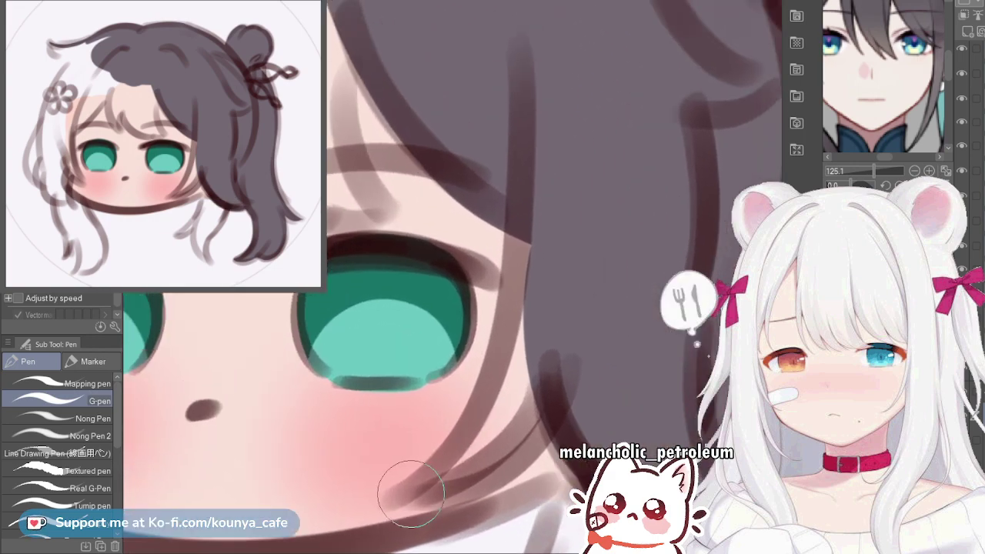
{"action": "mouse_move", "coordinate": [411, 495]}
{"action": "left_mouse_down"}
{"action": "mouse_move", "coordinate": [461, 440]}
{"action": "mouse_move", "coordinate": [520, 212]}
{"action": "mouse_move", "coordinate": [505, 187]}
{"action": "left_mouse_up"}
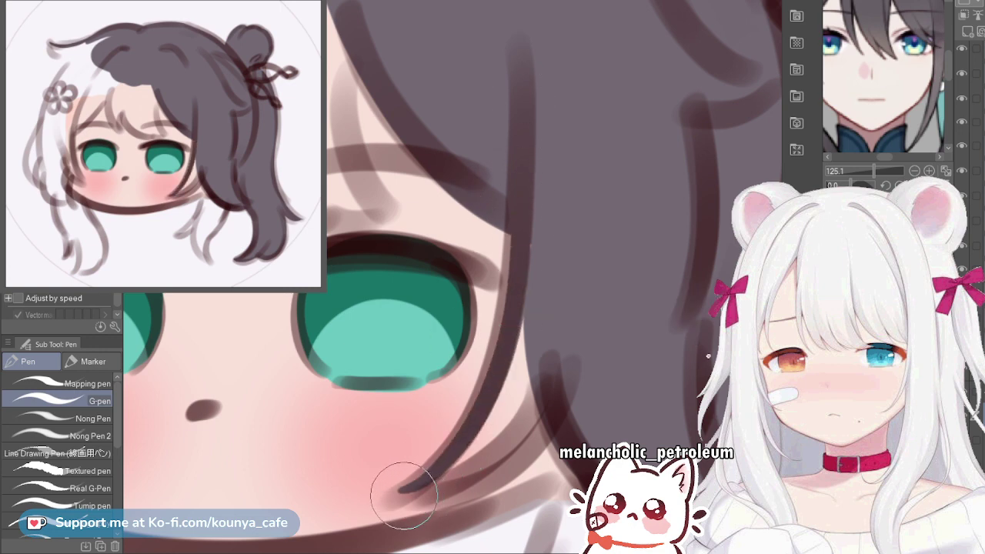
{"action": "mouse_move", "coordinate": [400, 496]}
{"action": "left_mouse_down"}
{"action": "mouse_move", "coordinate": [487, 439]}
{"action": "mouse_move", "coordinate": [545, 377]}
{"action": "left_mouse_up"}
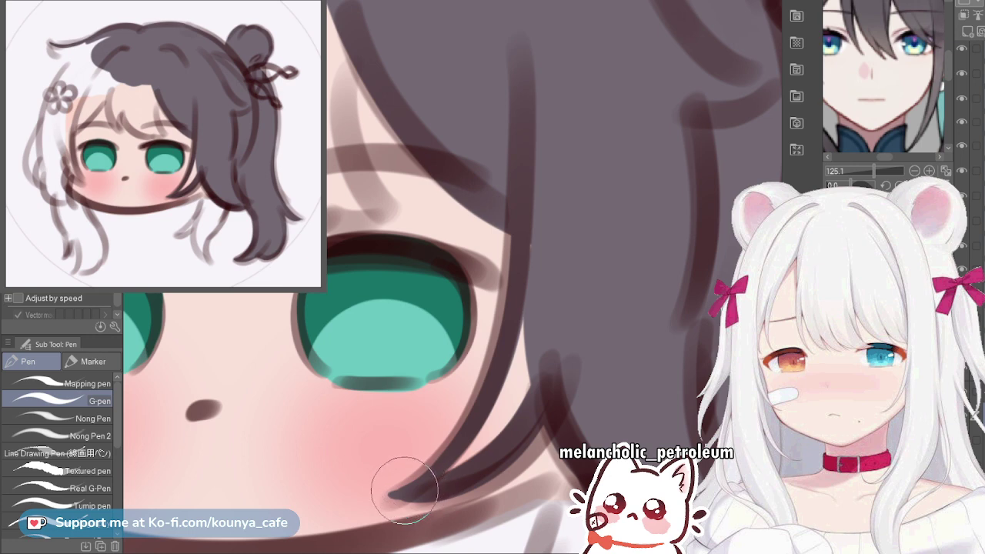
{"action": "left_click_drag", "start_coordinate": [447, 477], "coordinate": [581, 219]}
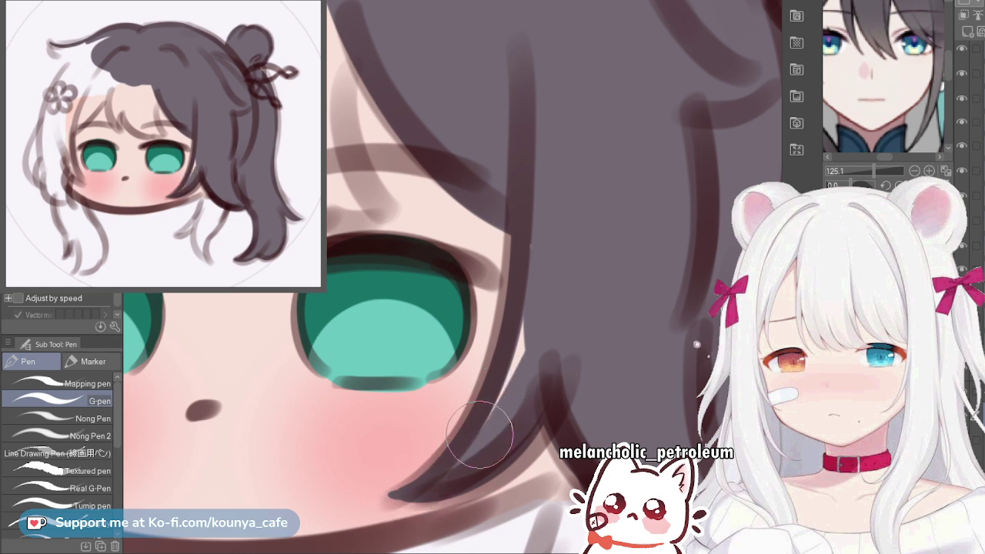
{"action": "left_click_drag", "start_coordinate": [467, 455], "coordinate": [540, 219]}
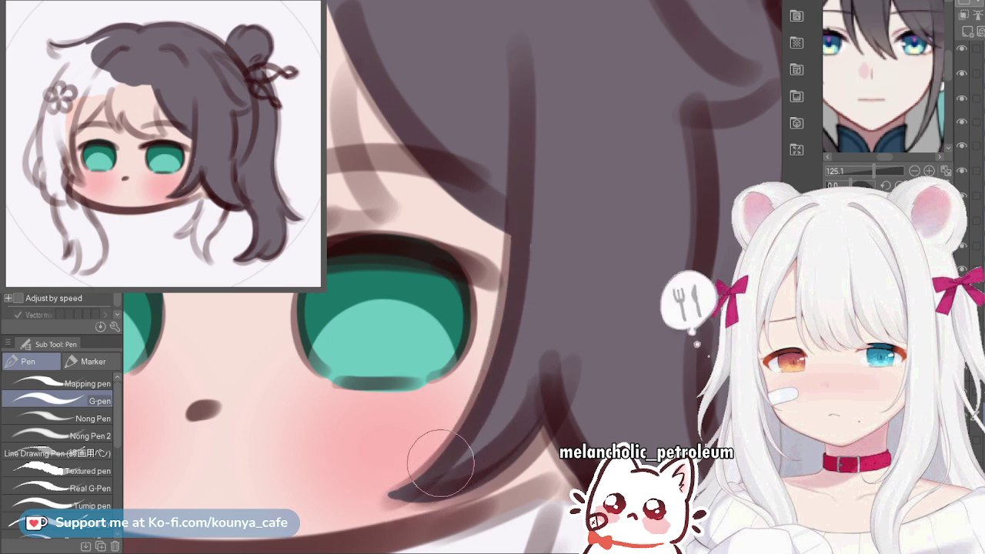
Outline the pointed fringe lock at the centre of the forehead, with both edges meeting at its sketched tip
{"action": "scroll", "coordinate": [547, 234], "scroll_direction": "down", "scroll_amount": 3}
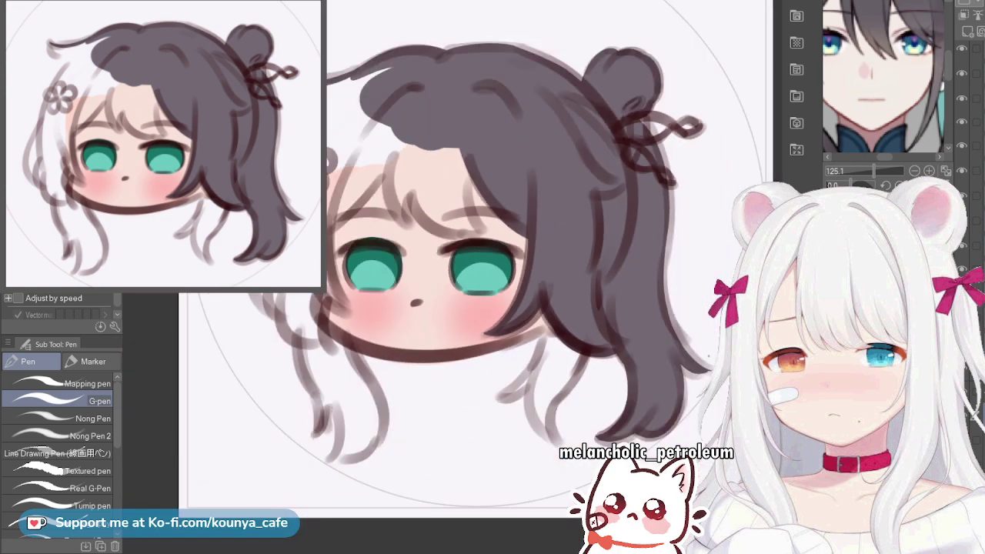
{"action": "left_click_drag", "start_coordinate": [546, 233], "coordinate": [606, 264]}
{"action": "scroll", "coordinate": [523, 137], "scroll_direction": "up", "scroll_amount": 1}
{"action": "scroll", "coordinate": [417, 338], "scroll_direction": "up", "scroll_amount": 3}
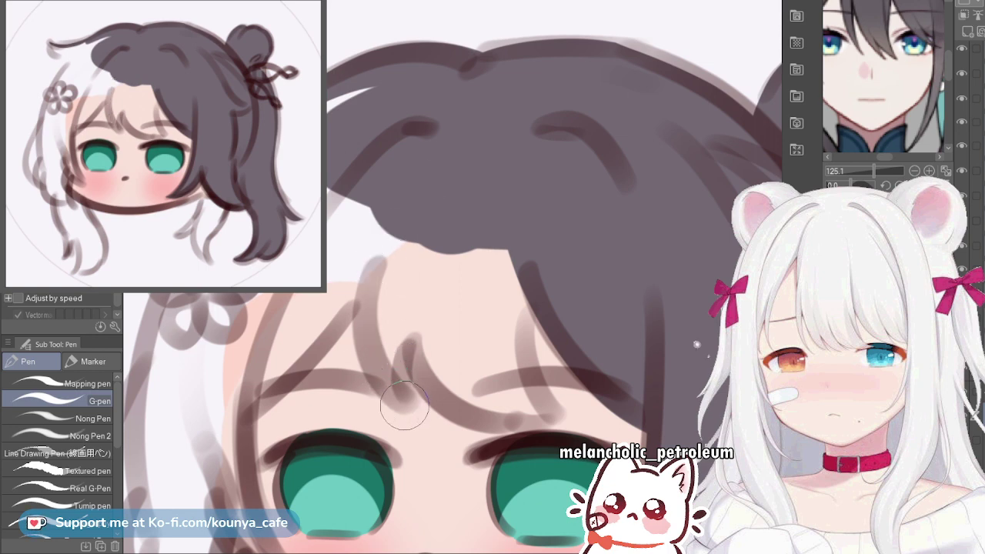
{"action": "left_click_drag", "start_coordinate": [386, 387], "coordinate": [383, 230]}
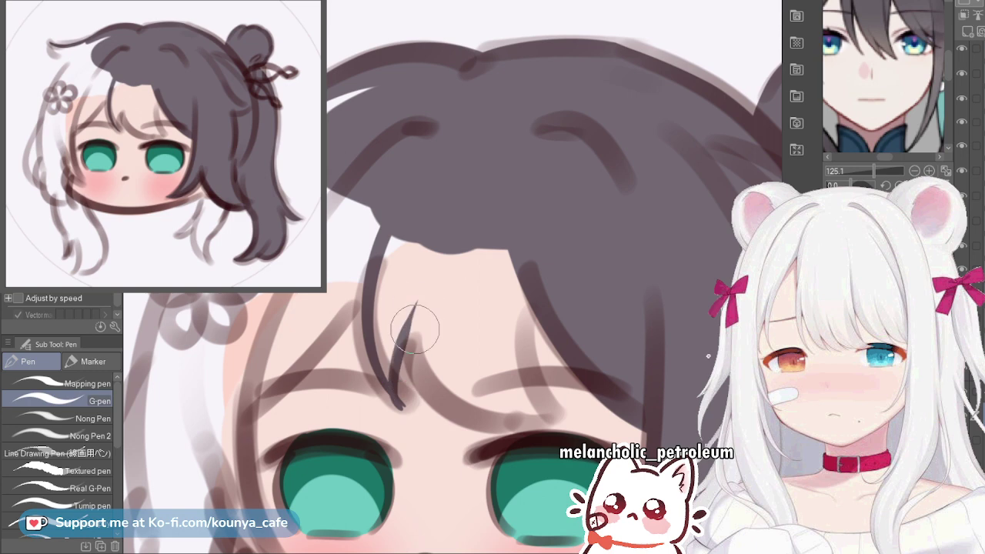
Fill the inside of the central fringe lock from its tip up to the painted hair
{"action": "scroll", "coordinate": [413, 389], "scroll_direction": "up", "scroll_amount": 2}
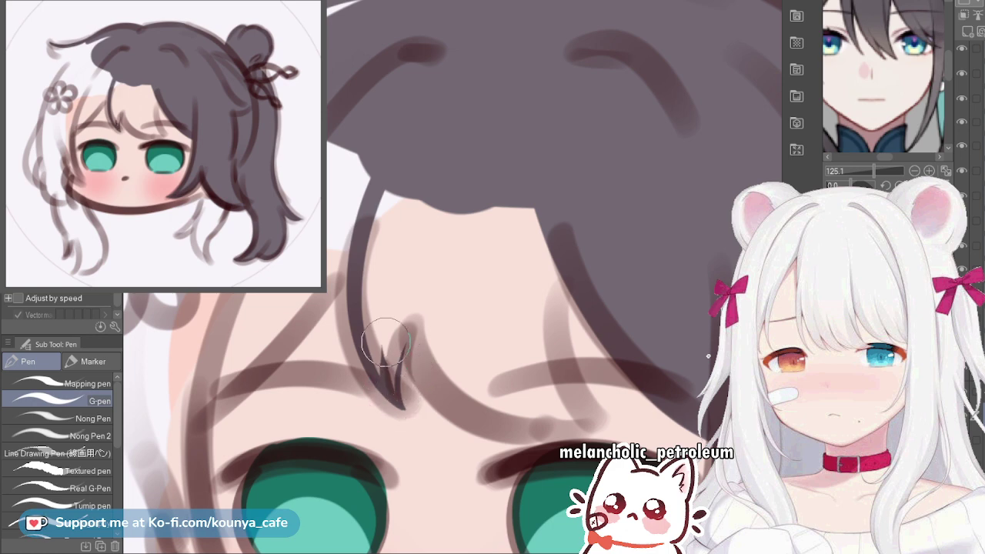
{"action": "left_click_drag", "start_coordinate": [390, 385], "coordinate": [374, 290]}
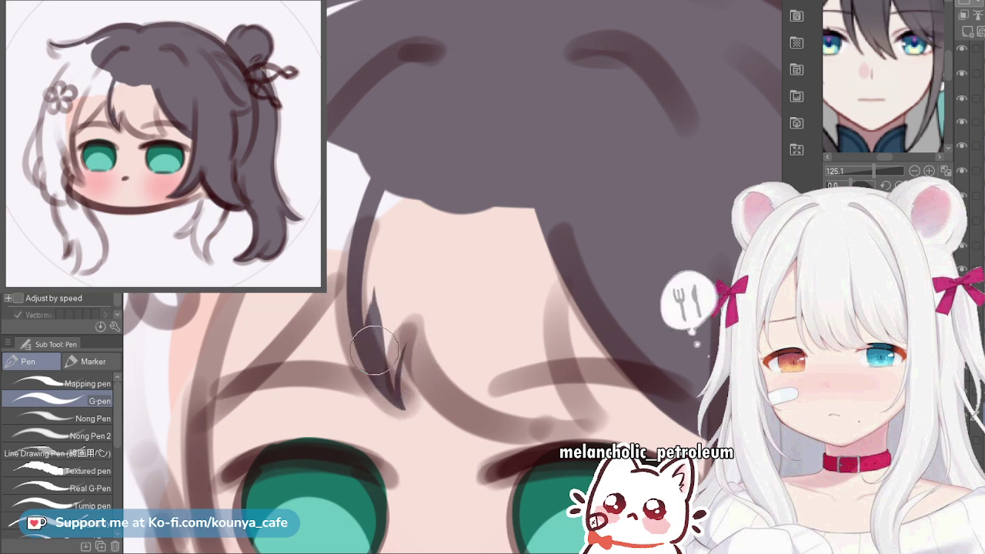
{"action": "left_click_drag", "start_coordinate": [374, 348], "coordinate": [396, 198]}
{"action": "left_click_drag", "start_coordinate": [385, 263], "coordinate": [394, 379]}
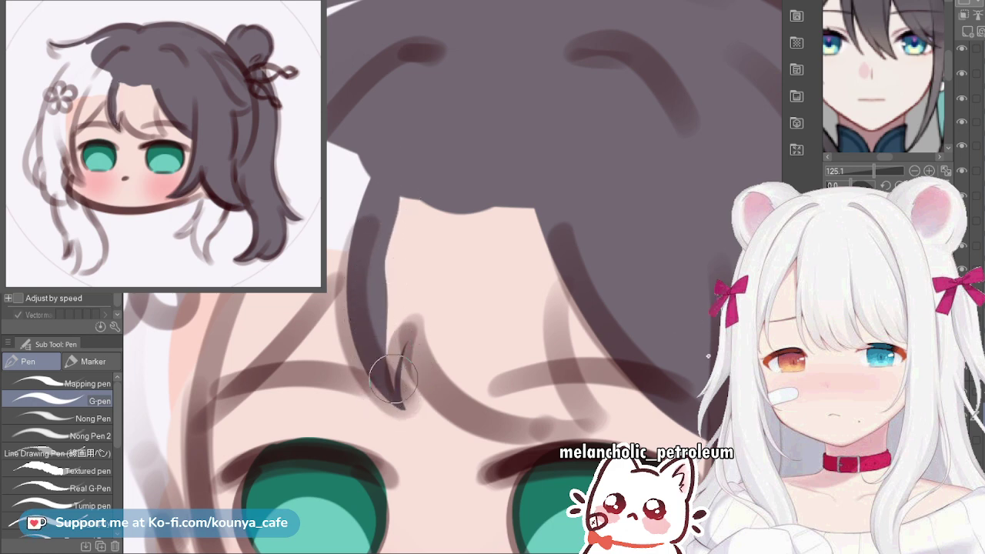
{"action": "left_click_drag", "start_coordinate": [398, 317], "coordinate": [393, 365]}
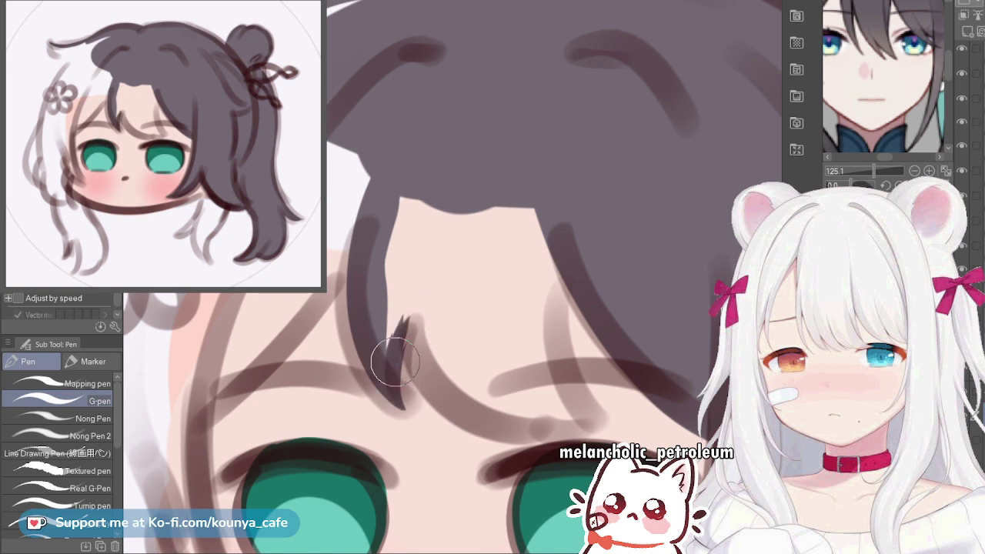
Fill the upper forehead between the central fringe lock and the side fringe with the hair colour
{"action": "left_click_drag", "start_coordinate": [386, 358], "coordinate": [419, 254]}
{"action": "scroll", "coordinate": [407, 288], "scroll_direction": "down", "scroll_amount": 3}
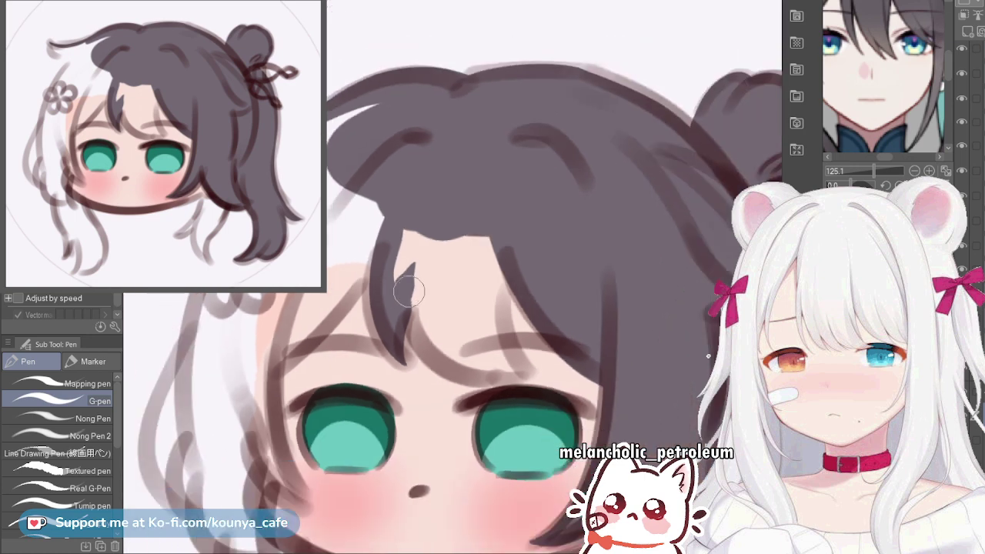
{"action": "mouse_move", "coordinate": [409, 292]}
{"action": "left_mouse_down"}
{"action": "mouse_move", "coordinate": [418, 209]}
{"action": "mouse_move", "coordinate": [398, 295]}
{"action": "mouse_move", "coordinate": [410, 246]}
{"action": "mouse_move", "coordinate": [466, 238]}
{"action": "mouse_move", "coordinate": [472, 275]}
{"action": "mouse_move", "coordinate": [480, 266]}
{"action": "left_mouse_up"}
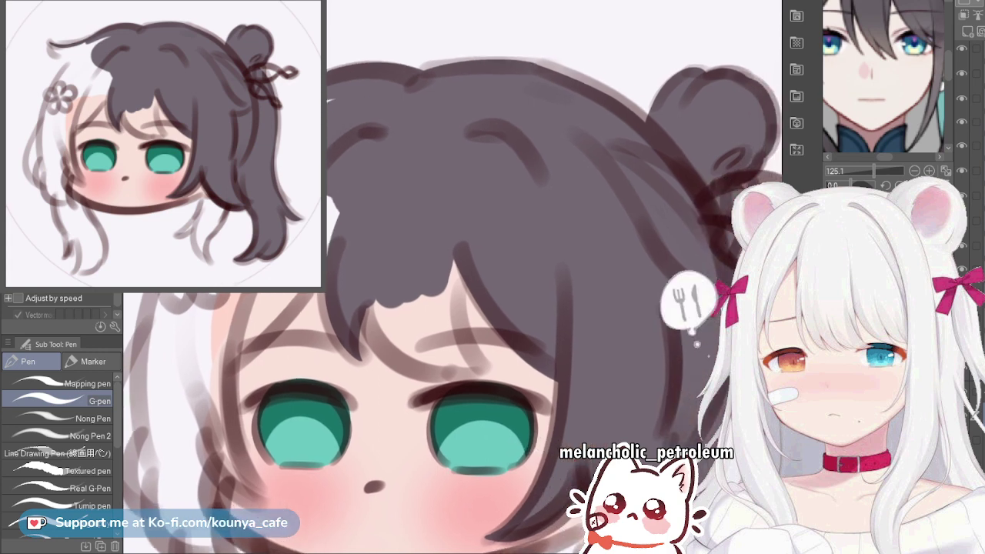
{"action": "scroll", "coordinate": [704, 325], "scroll_direction": "up", "scroll_amount": 2}
{"action": "scroll", "coordinate": [446, 290], "scroll_direction": "up", "scroll_amount": 2}
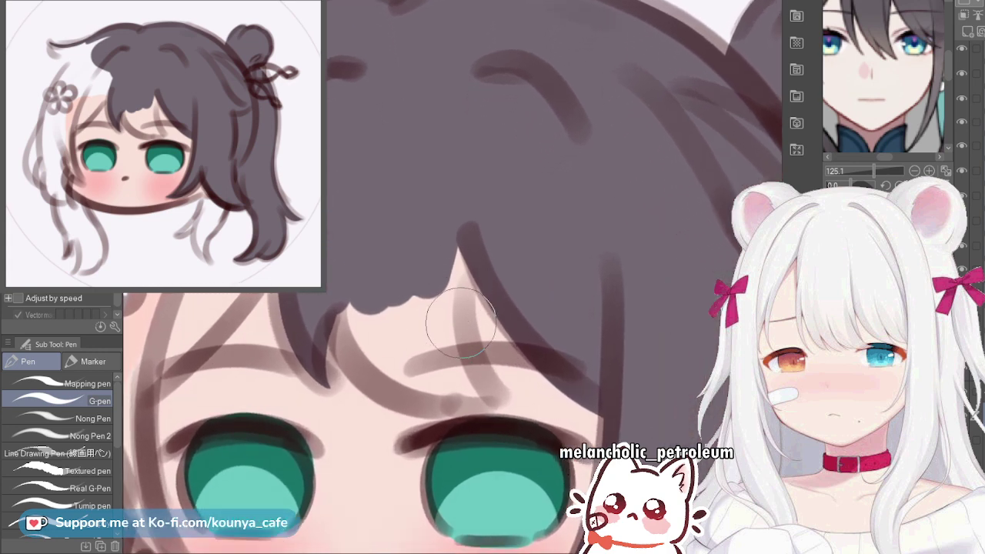
Outline the lower edge of the curved fringe lock sweeping from the central parting across the brow to its sketched tip
{"action": "left_click_drag", "start_coordinate": [455, 358], "coordinate": [430, 366]}
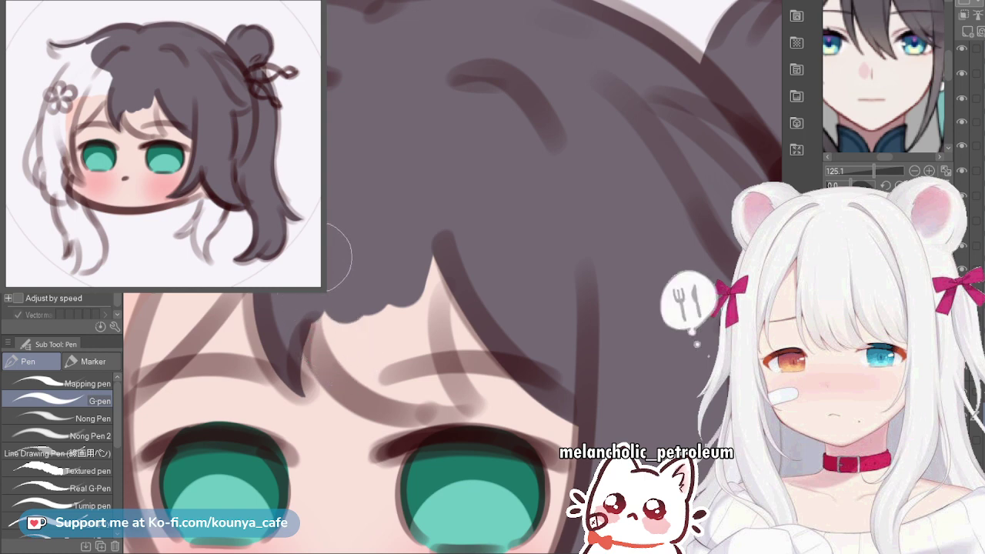
{"action": "left_click_drag", "start_coordinate": [314, 326], "coordinate": [457, 419]}
{"action": "key", "text": "ctrl+z"}
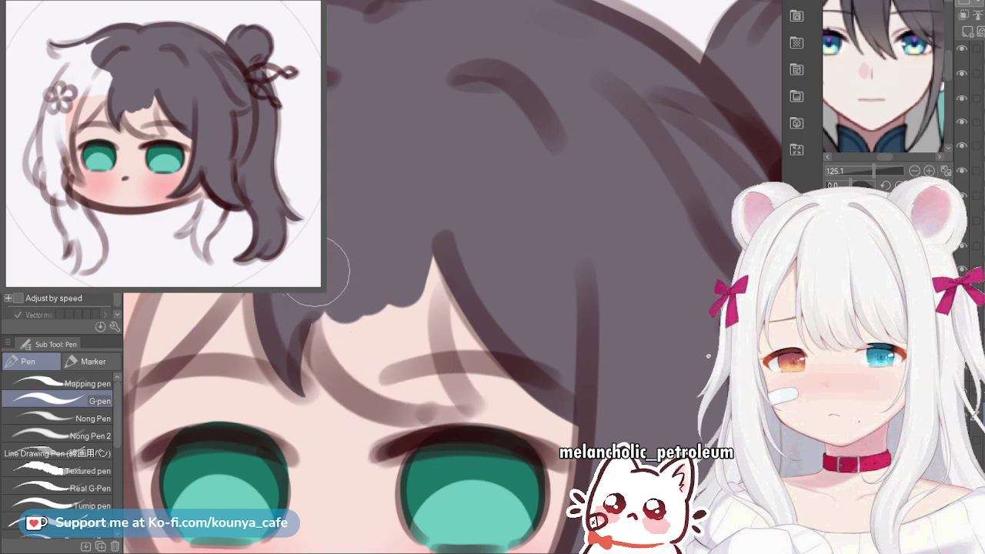
{"action": "left_click_drag", "start_coordinate": [313, 326], "coordinate": [460, 420]}
{"action": "key", "text": "ctrl+z"}
{"action": "left_click_drag", "start_coordinate": [310, 329], "coordinate": [458, 403]}
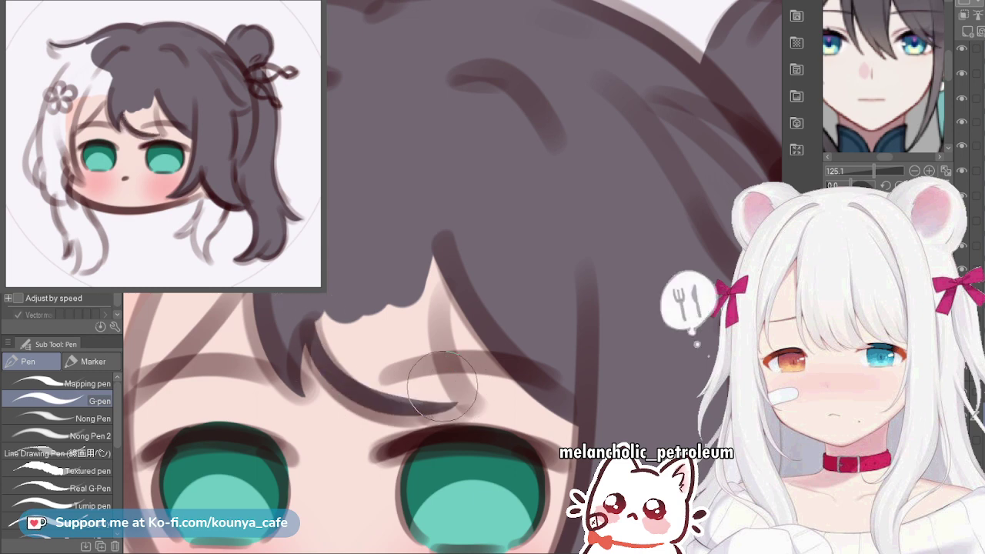
Fill the curved fringe lock up to the painted hair, leaving a narrow skin gap before the side fringe and a pointed tip
{"action": "mouse_move", "coordinate": [336, 266]}
{"action": "left_mouse_down"}
{"action": "mouse_move", "coordinate": [422, 375]}
{"action": "mouse_move", "coordinate": [407, 378]}
{"action": "left_mouse_up"}
{"action": "left_click_drag", "start_coordinate": [378, 258], "coordinate": [432, 357]}
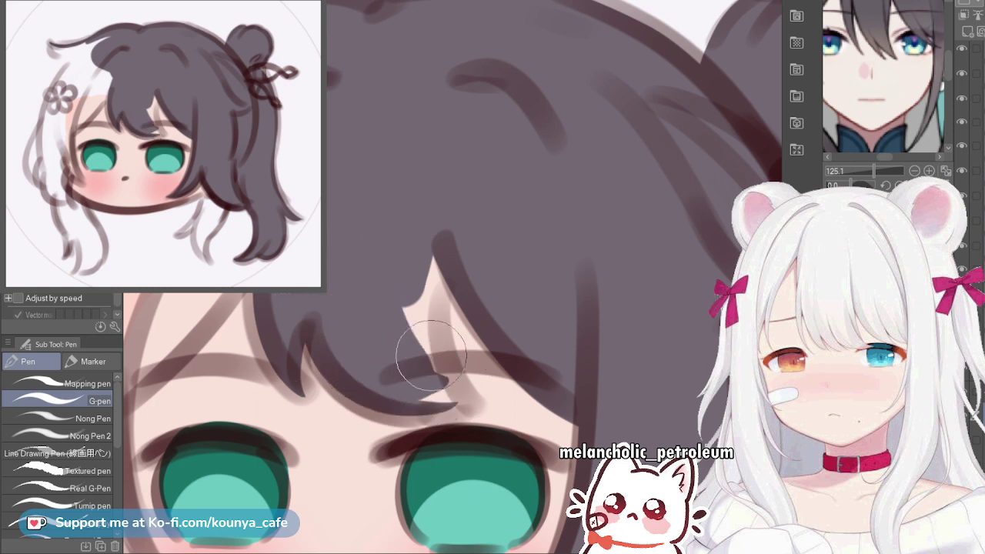
{"action": "left_click_drag", "start_coordinate": [401, 241], "coordinate": [428, 378]}
{"action": "left_click_drag", "start_coordinate": [441, 221], "coordinate": [439, 365]}
{"action": "mouse_move", "coordinate": [461, 238]}
{"action": "left_mouse_down"}
{"action": "mouse_move", "coordinate": [431, 363]}
{"action": "mouse_move", "coordinate": [459, 371]}
{"action": "mouse_move", "coordinate": [439, 302]}
{"action": "mouse_move", "coordinate": [465, 392]}
{"action": "left_mouse_up"}
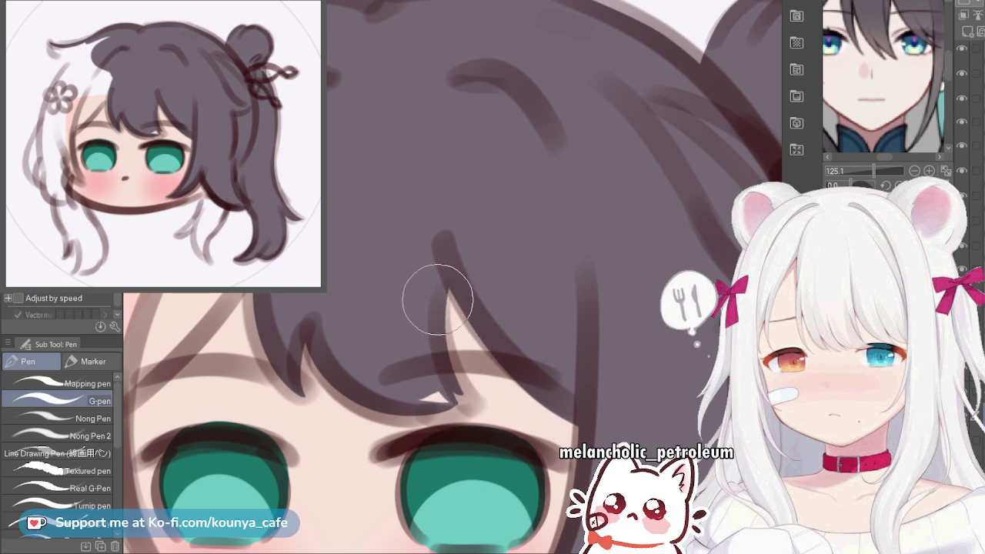
{"action": "mouse_move", "coordinate": [440, 258]}
{"action": "left_mouse_down"}
{"action": "mouse_move", "coordinate": [432, 362]}
{"action": "mouse_move", "coordinate": [465, 398]}
{"action": "left_mouse_up"}
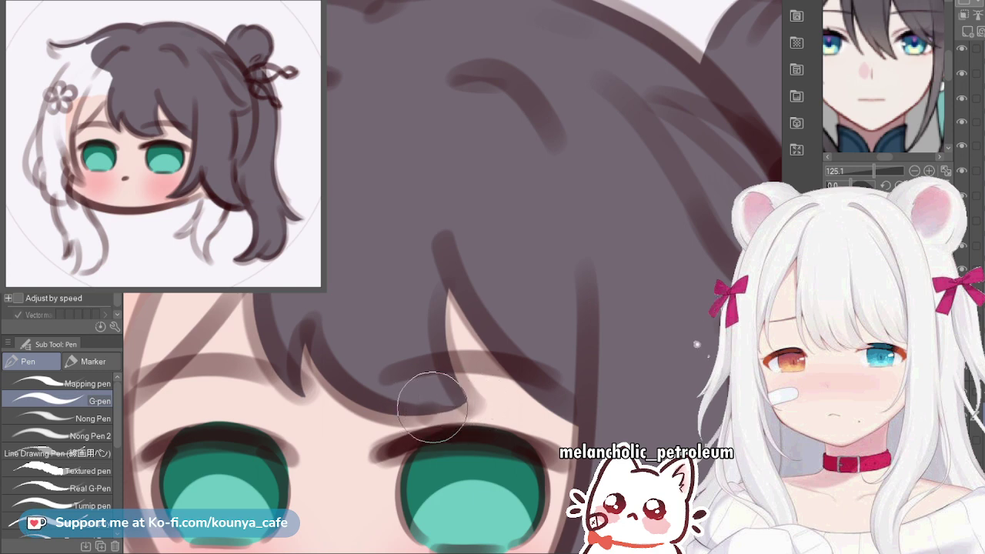
{"action": "scroll", "coordinate": [454, 389], "scroll_direction": "up", "scroll_amount": 1}
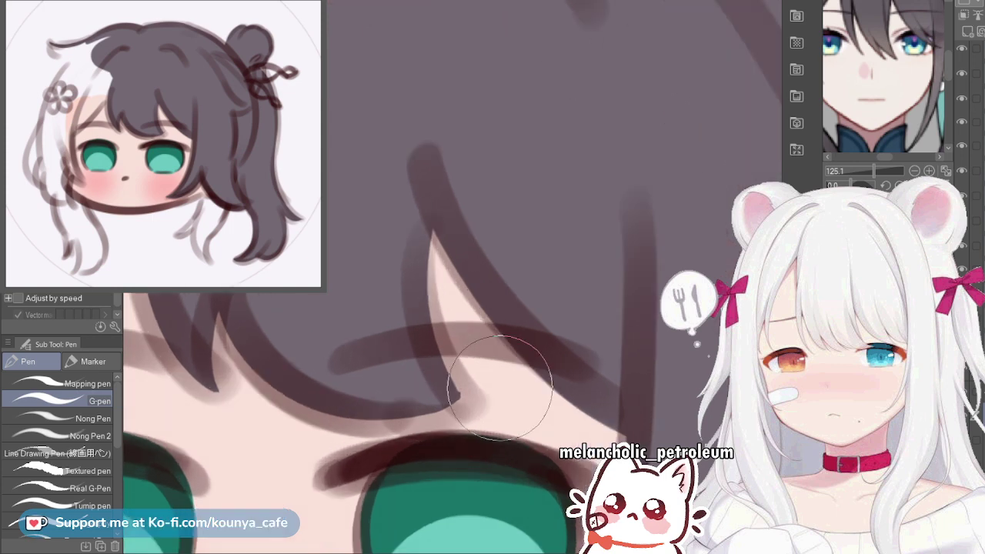
{"action": "scroll", "coordinate": [458, 392], "scroll_direction": "up", "scroll_amount": 3}
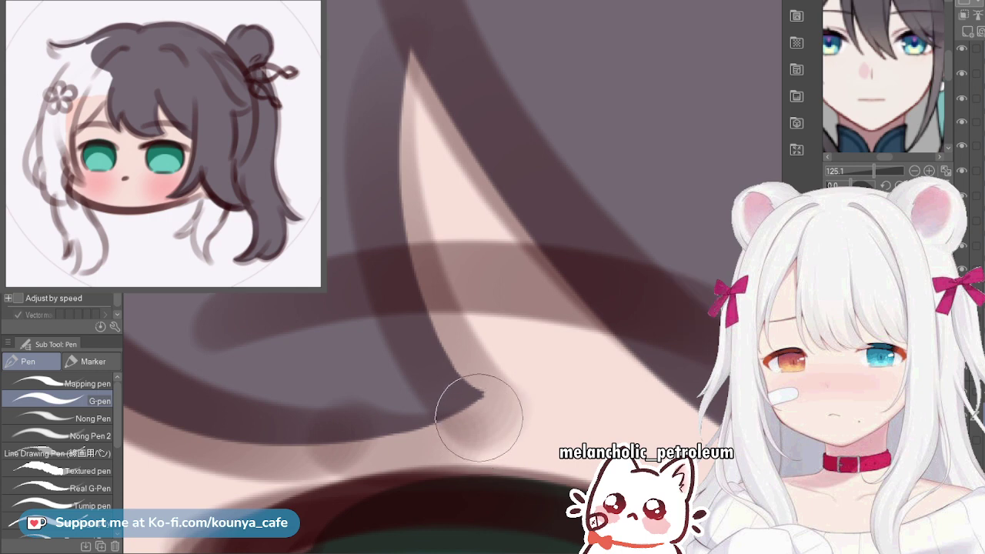
{"action": "scroll", "coordinate": [485, 403], "scroll_direction": "down", "scroll_amount": 6}
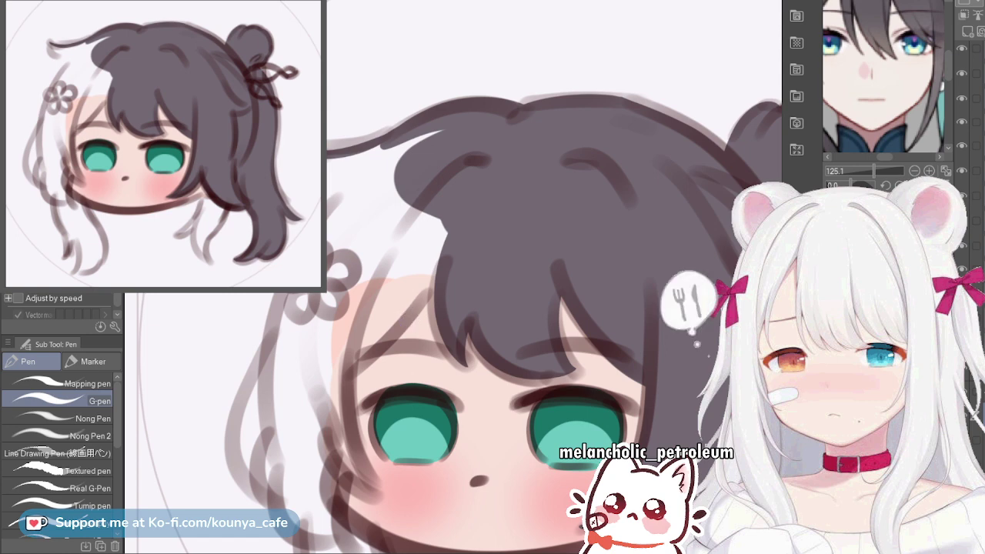
Outline the fringe edge on the flower side, running diagonally from the forehead parting down to the temple
{"action": "scroll", "coordinate": [388, 327], "scroll_direction": "up", "scroll_amount": 2}
{"action": "left_click_drag", "start_coordinate": [331, 391], "coordinate": [456, 264]}
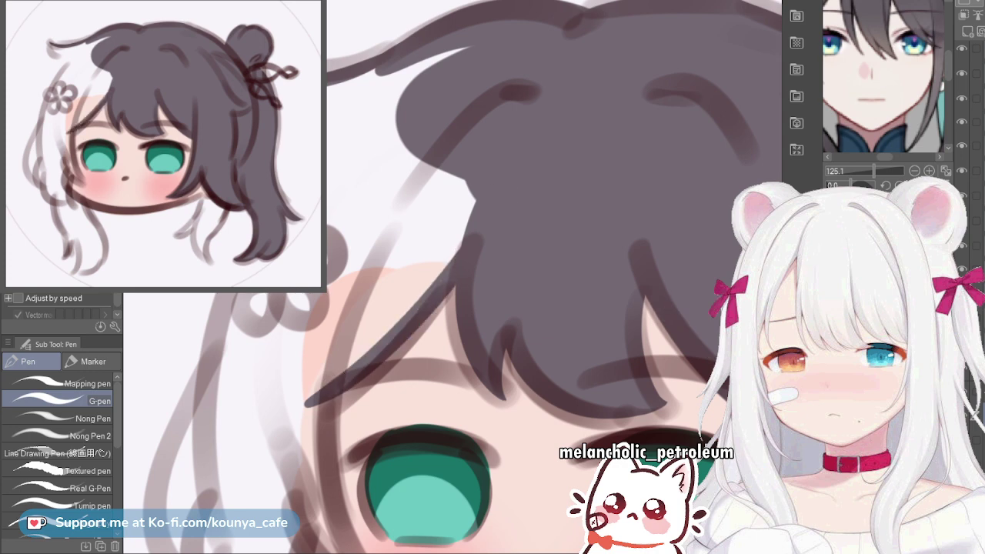
{"action": "key", "text": "ctrl+z"}
{"action": "left_click_drag", "start_coordinate": [321, 412], "coordinate": [445, 254]}
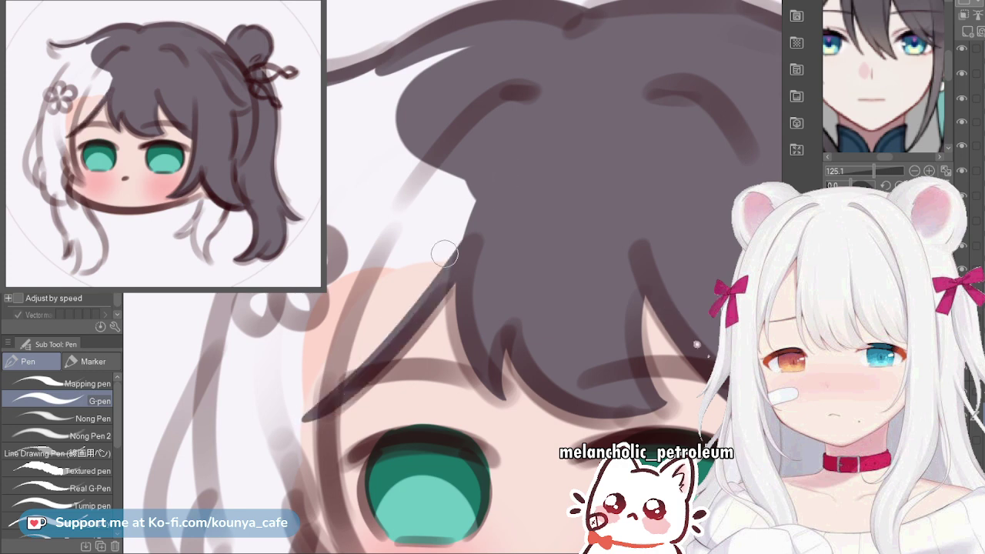
Enlarge the brush and fill the unpainted hair on the flower side, from the crown down past the flower ornament
{"action": "scroll", "coordinate": [390, 280], "scroll_direction": "down", "scroll_amount": 1}
{"action": "key", "text": "]"}
{"action": "key", "text": "]"}
{"action": "key", "text": "]"}
{"action": "key", "text": "]"}
{"action": "left_click_drag", "start_coordinate": [317, 371], "coordinate": [439, 212]}
{"action": "mouse_move", "coordinate": [332, 339]}
{"action": "left_mouse_down"}
{"action": "mouse_move", "coordinate": [467, 200]}
{"action": "mouse_move", "coordinate": [420, 190]}
{"action": "mouse_move", "coordinate": [362, 238]}
{"action": "left_mouse_up"}
{"action": "mouse_move", "coordinate": [437, 132]}
{"action": "left_mouse_down"}
{"action": "mouse_move", "coordinate": [351, 253]}
{"action": "mouse_move", "coordinate": [407, 136]}
{"action": "mouse_move", "coordinate": [308, 318]}
{"action": "mouse_move", "coordinate": [412, 125]}
{"action": "mouse_move", "coordinate": [297, 330]}
{"action": "mouse_move", "coordinate": [346, 194]}
{"action": "mouse_move", "coordinate": [407, 125]}
{"action": "mouse_move", "coordinate": [279, 358]}
{"action": "mouse_move", "coordinate": [357, 302]}
{"action": "left_mouse_up"}
{"action": "mouse_move", "coordinate": [466, 87]}
{"action": "left_mouse_down"}
{"action": "mouse_move", "coordinate": [353, 223]}
{"action": "mouse_move", "coordinate": [329, 351]}
{"action": "left_mouse_up"}
{"action": "key", "text": "ctrl+z"}
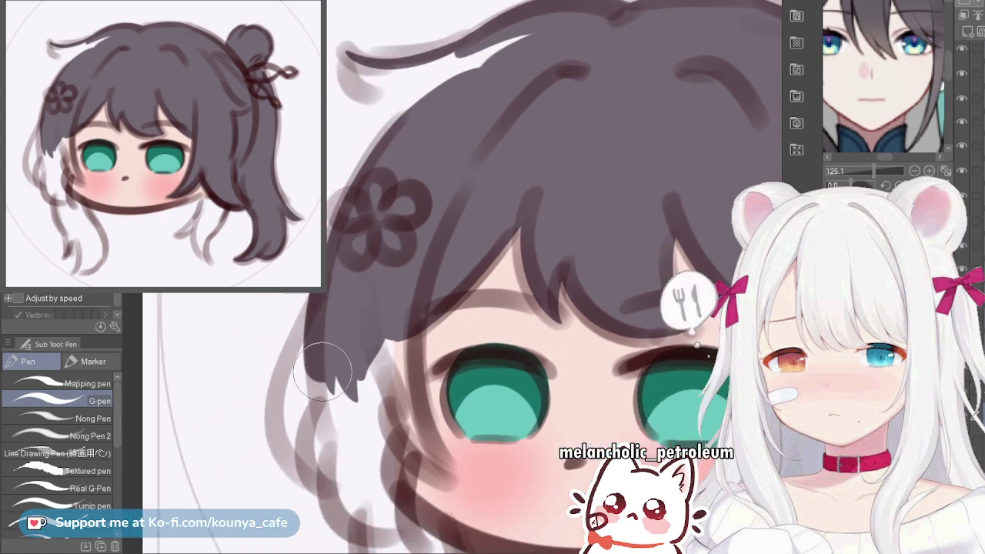
Extend the outer edge of the hair below the flower ornament along the sketched side lock
{"action": "left_click_drag", "start_coordinate": [331, 292], "coordinate": [333, 411]}
{"action": "left_click_drag", "start_coordinate": [345, 270], "coordinate": [332, 425]}
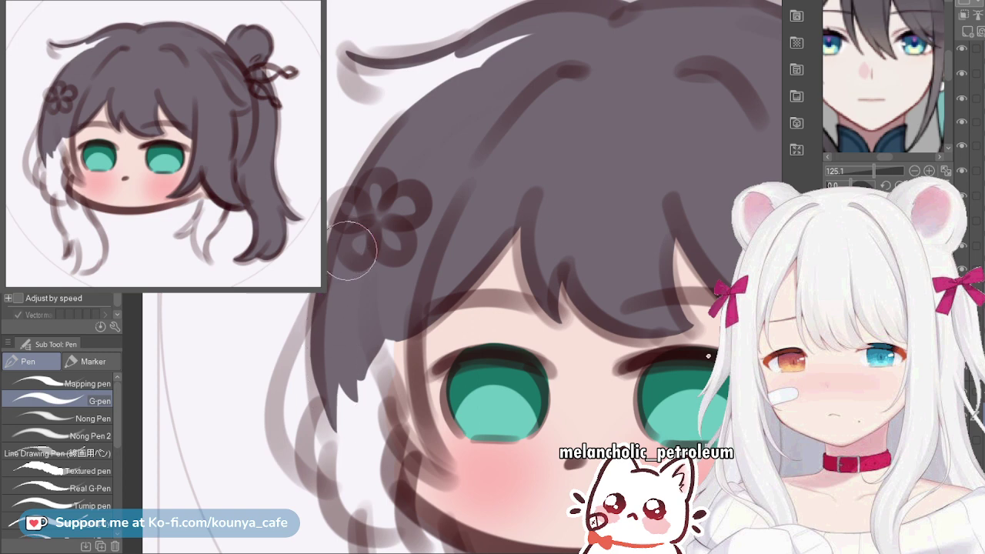
{"action": "left_click_drag", "start_coordinate": [353, 250], "coordinate": [313, 174]}
Paint the face-framing lock beside the eye on the flower side, tapering it to its sketched point on the cheek
{"action": "scroll", "coordinate": [386, 305], "scroll_direction": "up", "scroll_amount": 4}
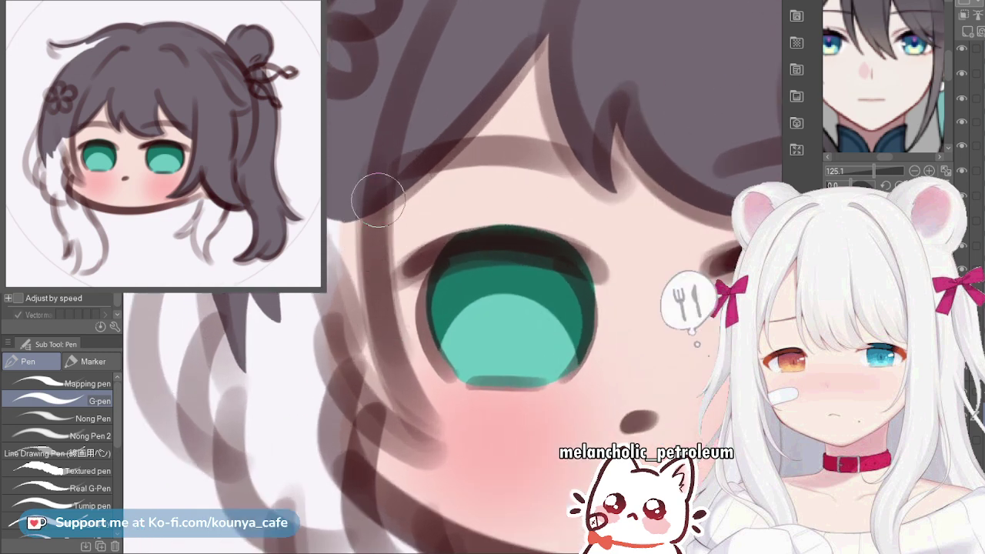
{"action": "mouse_move", "coordinate": [390, 131]}
{"action": "left_mouse_down"}
{"action": "mouse_move", "coordinate": [383, 376]}
{"action": "mouse_move", "coordinate": [415, 439]}
{"action": "left_mouse_up"}
{"action": "key", "text": "ctrl+z"}
{"action": "mouse_move", "coordinate": [385, 165]}
{"action": "left_mouse_down"}
{"action": "mouse_move", "coordinate": [386, 397]}
{"action": "mouse_move", "coordinate": [435, 460]}
{"action": "left_mouse_up"}
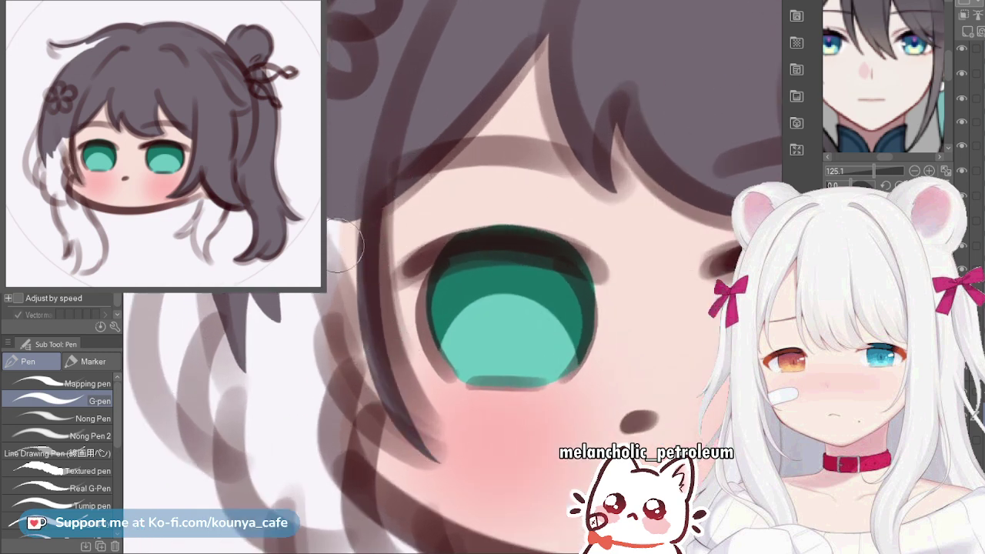
{"action": "left_click_drag", "start_coordinate": [331, 200], "coordinate": [403, 400]}
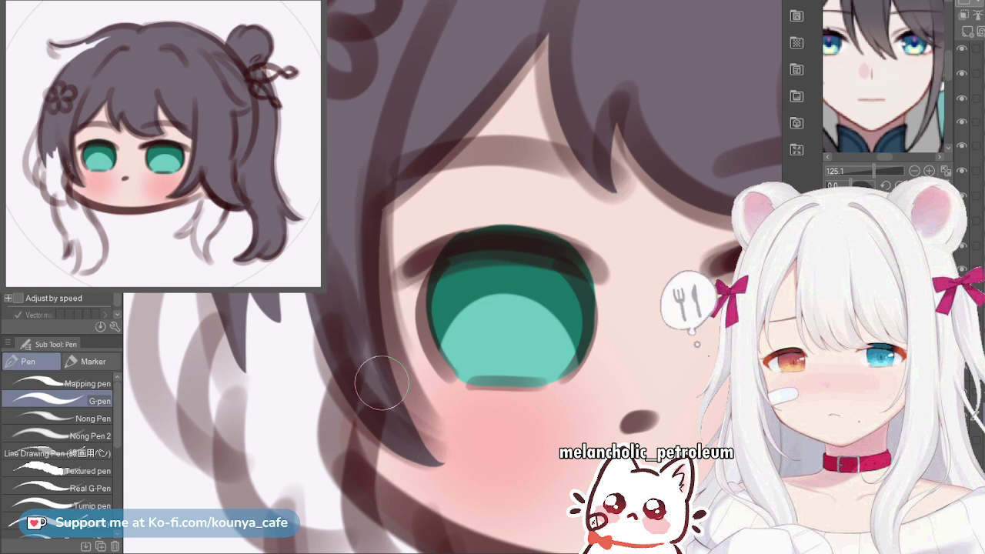
{"action": "left_click_drag", "start_coordinate": [384, 209], "coordinate": [425, 417]}
{"action": "key", "text": "ctrl+z"}
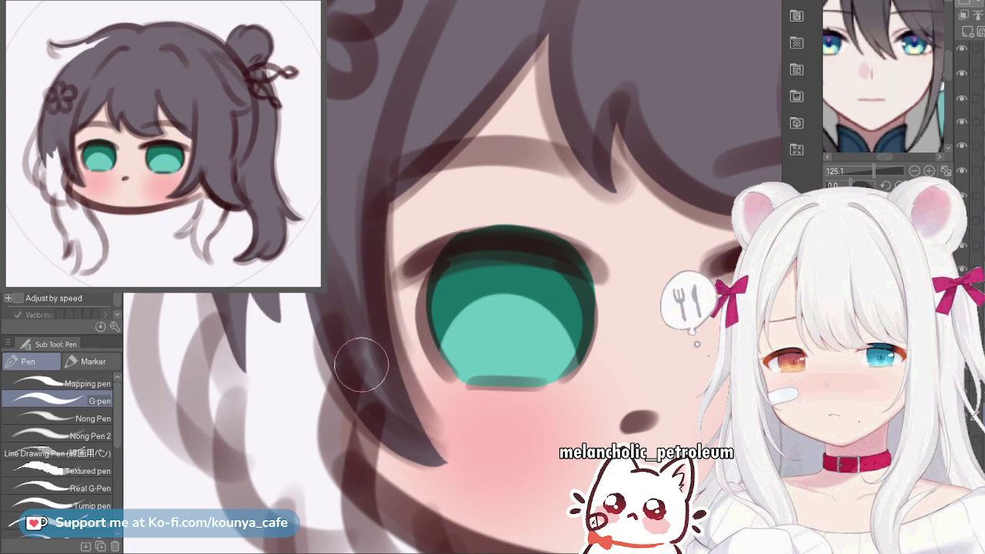
Outline both edges of the outermost side strand below the flower ornament down to its sketched tip, then fill it
{"action": "scroll", "coordinate": [357, 305], "scroll_direction": "down", "scroll_amount": 3}
{"action": "scroll", "coordinate": [317, 335], "scroll_direction": "up", "scroll_amount": 2}
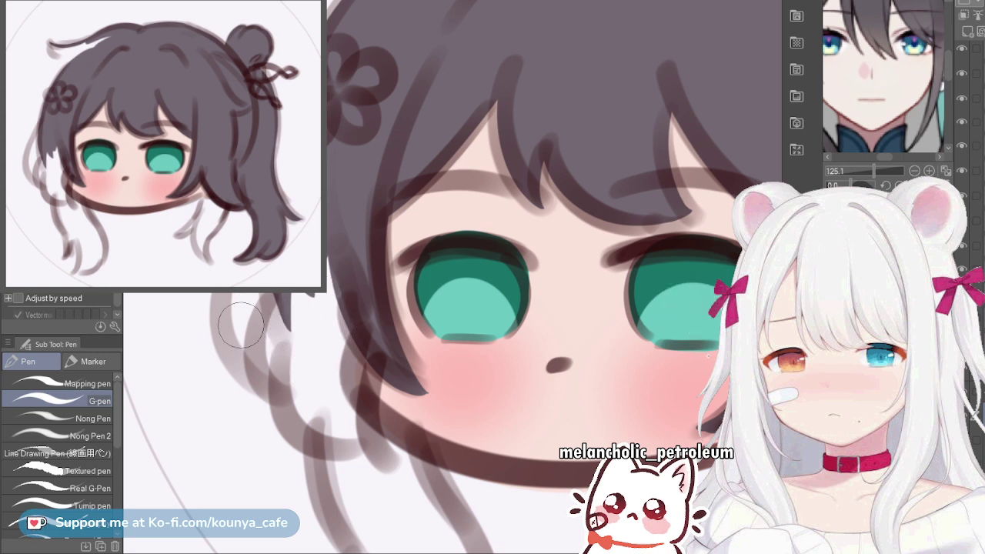
{"action": "left_click_drag", "start_coordinate": [261, 386], "coordinate": [227, 293]}
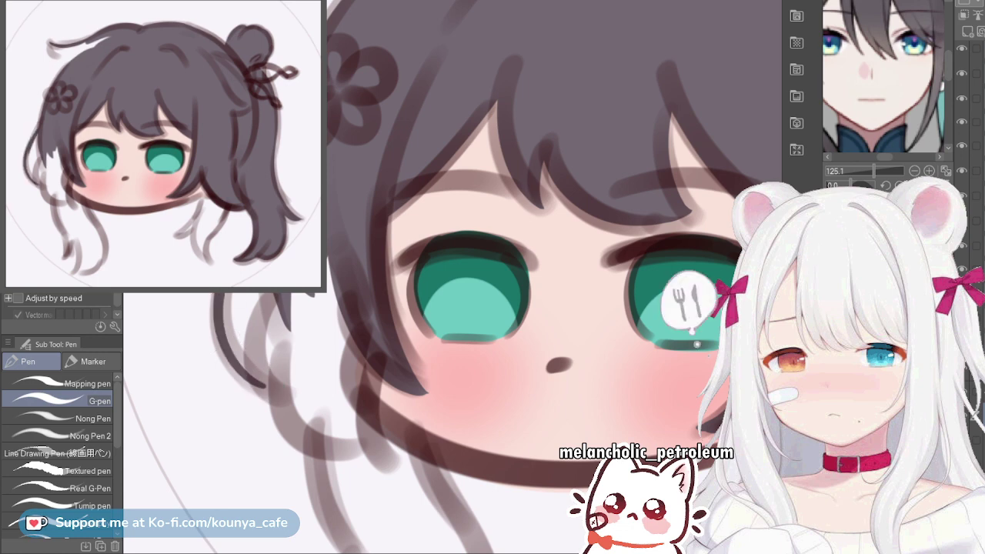
{"action": "scroll", "coordinate": [329, 197], "scroll_direction": "up", "scroll_amount": 3}
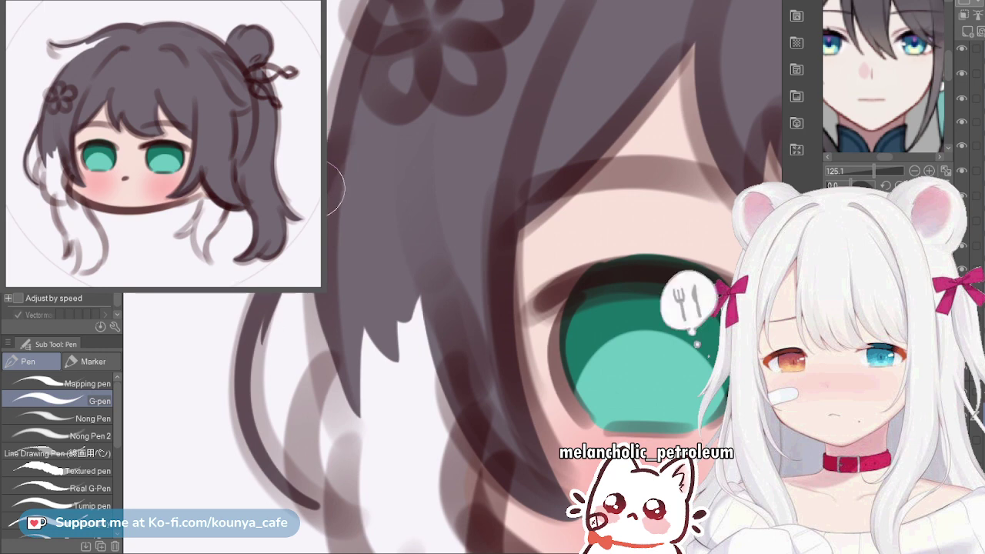
{"action": "mouse_move", "coordinate": [354, 354]}
{"action": "left_mouse_down"}
{"action": "mouse_move", "coordinate": [332, 277]}
{"action": "mouse_move", "coordinate": [292, 421]}
{"action": "mouse_move", "coordinate": [312, 451]}
{"action": "left_mouse_up"}
{"action": "key", "text": "ctrl+z"}
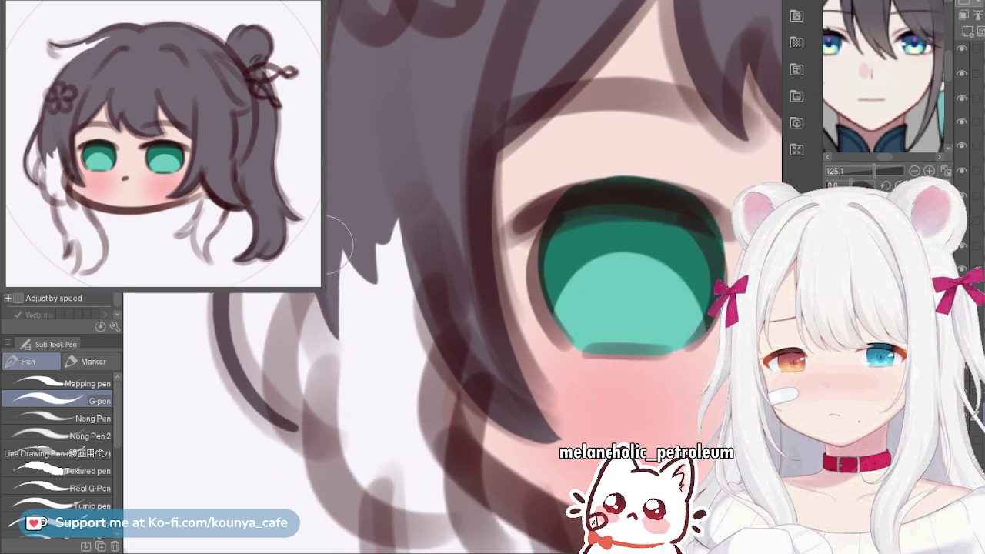
{"action": "left_click_drag", "start_coordinate": [330, 250], "coordinate": [312, 451]}
{"action": "key", "text": "ctrl+z"}
{"action": "left_click_drag", "start_coordinate": [324, 259], "coordinate": [312, 445]}
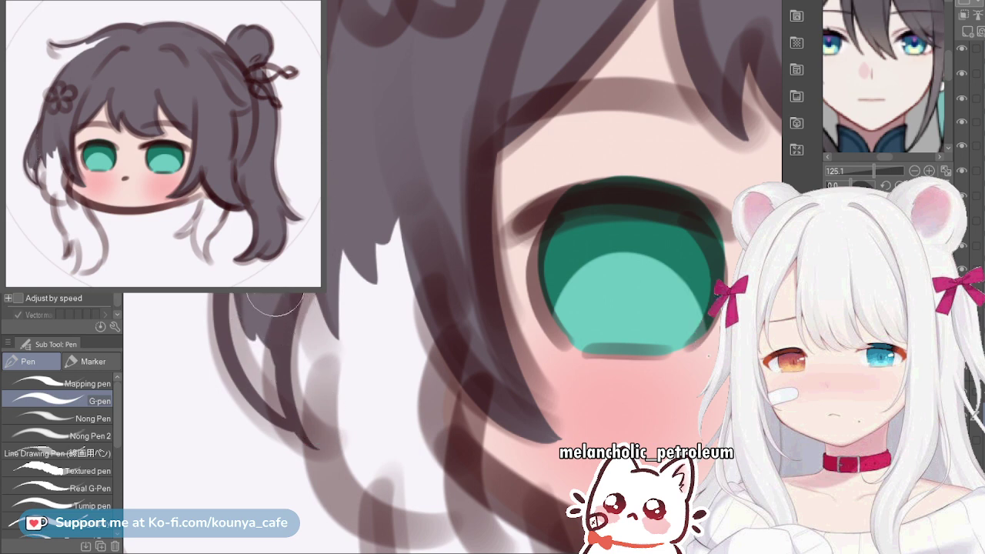
{"action": "mouse_move", "coordinate": [275, 289]}
{"action": "left_mouse_down"}
{"action": "mouse_move", "coordinate": [256, 345]}
{"action": "mouse_move", "coordinate": [265, 398]}
{"action": "mouse_move", "coordinate": [244, 312]}
{"action": "mouse_move", "coordinate": [243, 324]}
{"action": "mouse_move", "coordinate": [284, 389]}
{"action": "mouse_move", "coordinate": [244, 351]}
{"action": "mouse_move", "coordinate": [291, 431]}
{"action": "mouse_move", "coordinate": [272, 407]}
{"action": "left_mouse_up"}
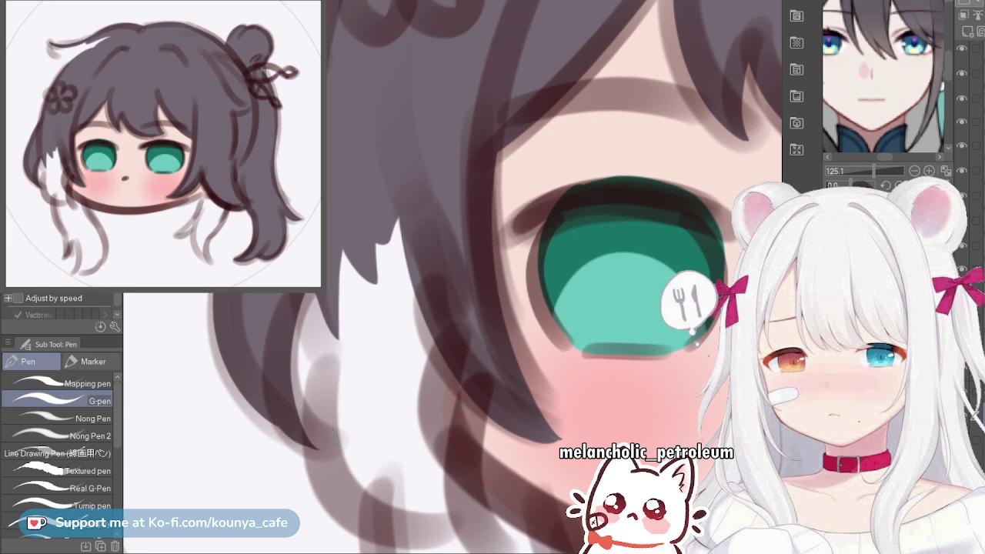
{"action": "scroll", "coordinate": [334, 437], "scroll_direction": "down", "scroll_amount": 3}
{"action": "left_click_drag", "start_coordinate": [288, 266], "coordinate": [354, 427]}
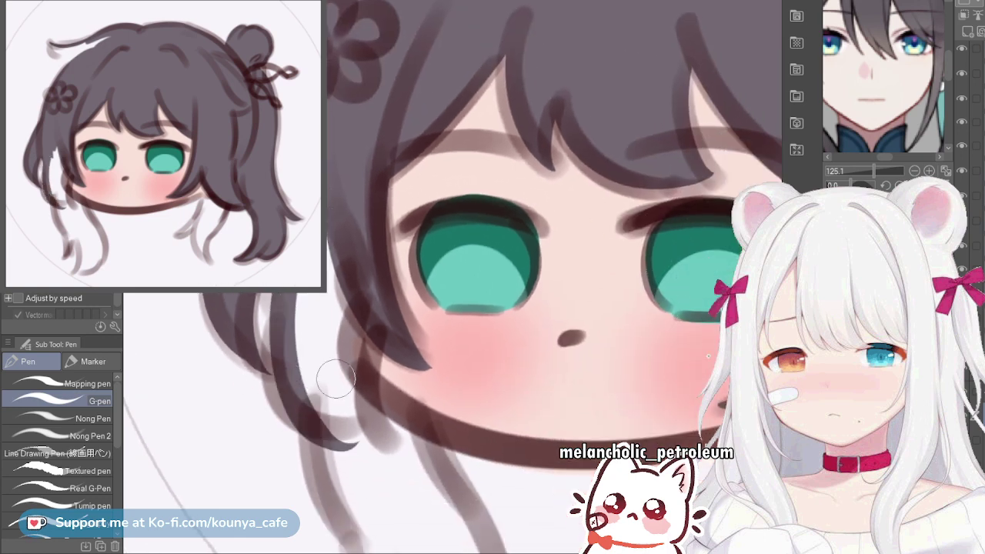
{"action": "key", "text": "ctrl+z"}
{"action": "left_click_drag", "start_coordinate": [288, 265], "coordinate": [365, 424]}
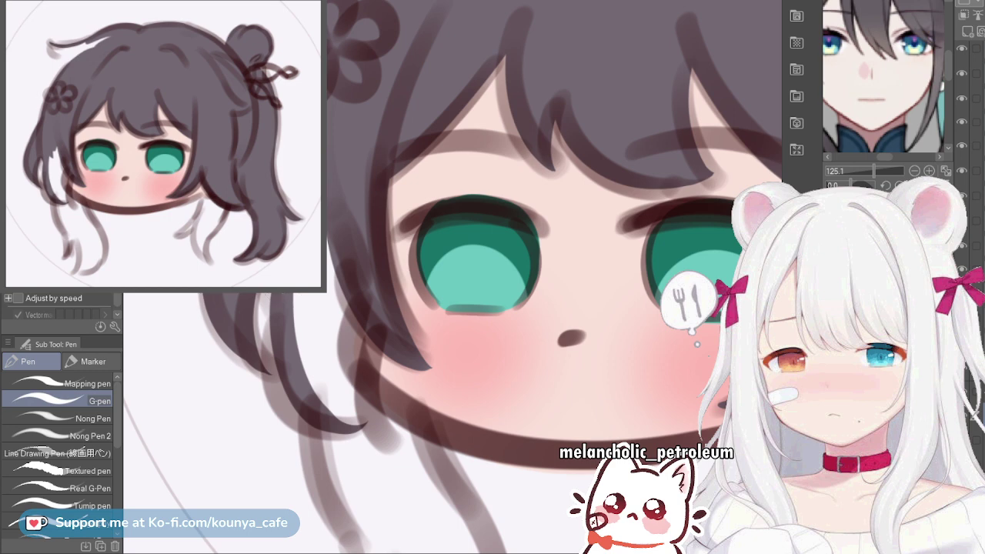
{"action": "left_click_drag", "start_coordinate": [275, 299], "coordinate": [350, 429]}
{"action": "key", "text": "ctrl+z"}
{"action": "mouse_move", "coordinate": [276, 305]}
{"action": "left_mouse_down"}
{"action": "mouse_move", "coordinate": [295, 406]}
{"action": "mouse_move", "coordinate": [338, 427]}
{"action": "left_mouse_up"}
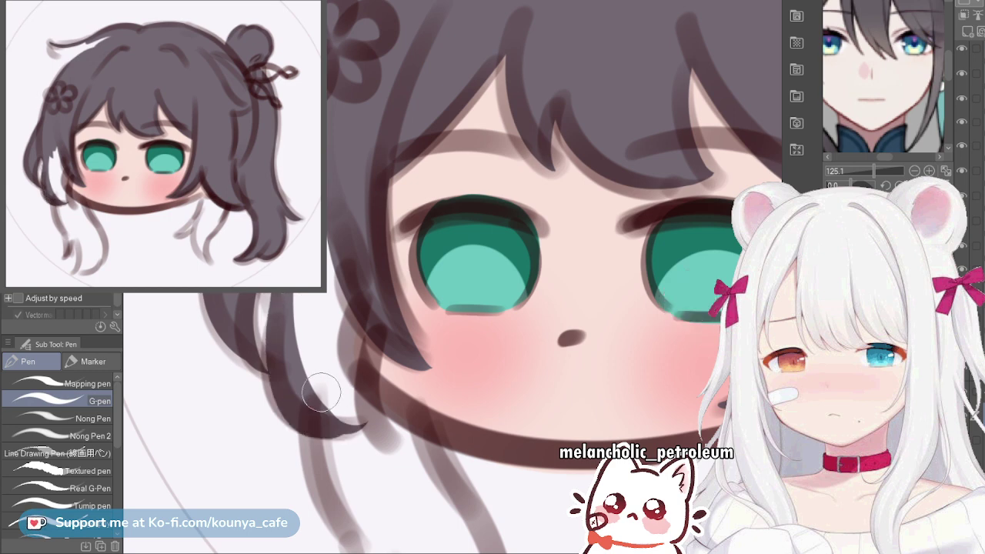
{"action": "key", "text": "ctrl+z"}
{"action": "left_click_drag", "start_coordinate": [265, 296], "coordinate": [360, 428]}
{"action": "key", "text": "ctrl+z"}
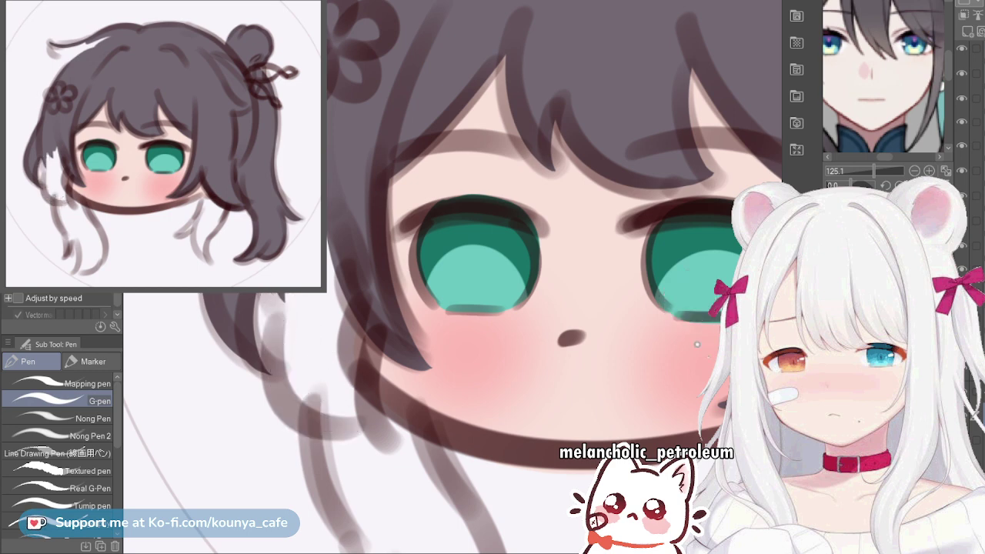
{"action": "mouse_move", "coordinate": [265, 296]}
{"action": "left_mouse_down"}
{"action": "mouse_move", "coordinate": [360, 431]}
{"action": "mouse_move", "coordinate": [275, 351]}
{"action": "mouse_move", "coordinate": [346, 420]}
{"action": "left_mouse_up"}
{"action": "key", "text": "ctrl+z"}
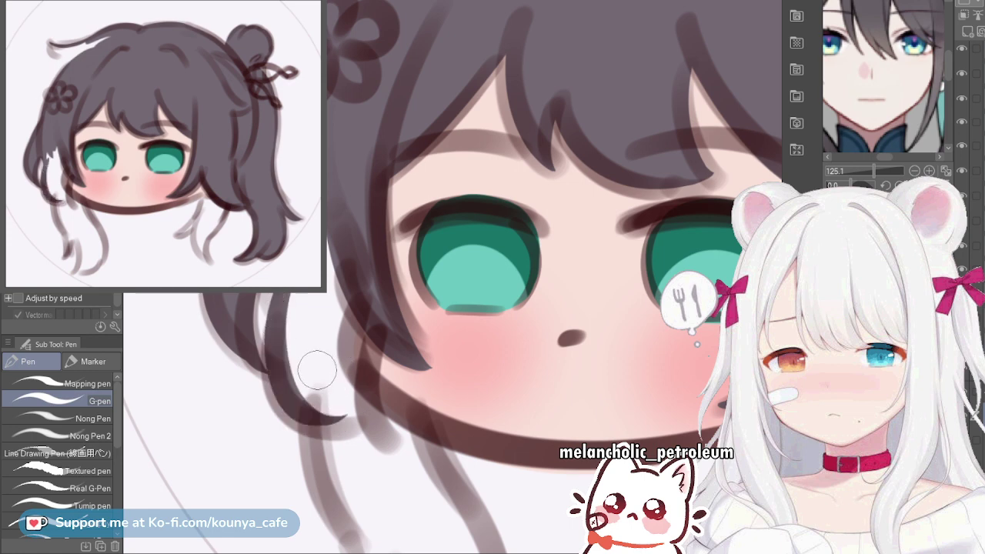
{"action": "key", "text": "ctrl+z"}
{"action": "mouse_move", "coordinate": [285, 293]}
{"action": "left_mouse_down"}
{"action": "mouse_move", "coordinate": [314, 423]}
{"action": "mouse_move", "coordinate": [347, 410]}
{"action": "mouse_move", "coordinate": [315, 382]}
{"action": "mouse_move", "coordinate": [279, 307]}
{"action": "mouse_move", "coordinate": [360, 435]}
{"action": "left_mouse_up"}
{"action": "key", "text": "ctrl+z"}
{"action": "key", "text": "ctrl+z"}
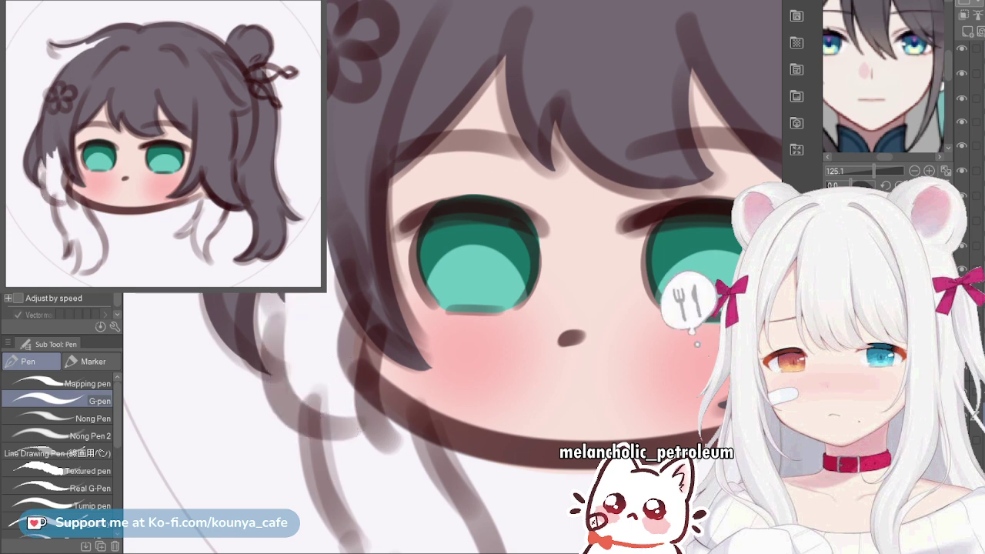
Paint the strand curling inward below the outermost side strand, following its sketched curve toward the jaw
{"action": "left_click_drag", "start_coordinate": [278, 329], "coordinate": [346, 421]}
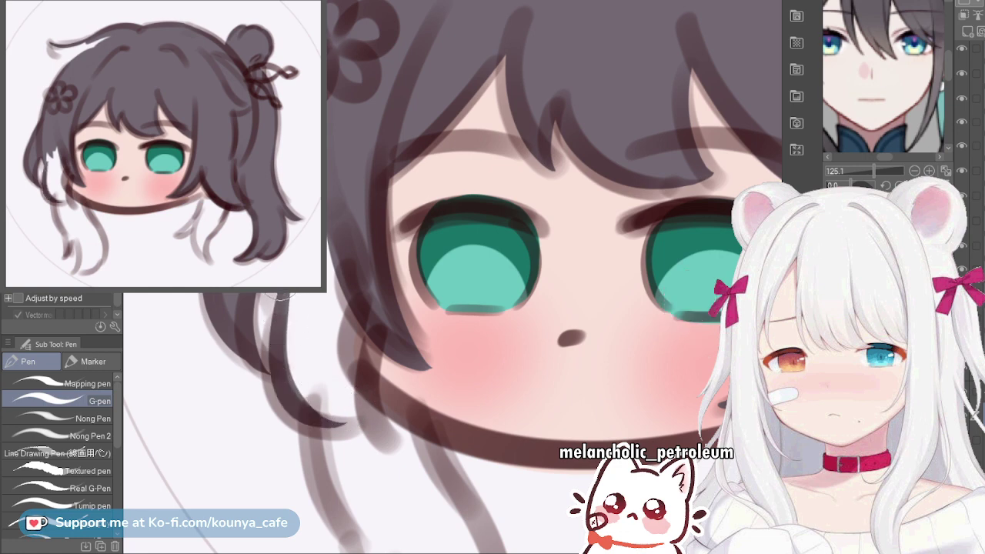
{"action": "left_click_drag", "start_coordinate": [265, 321], "coordinate": [346, 419]}
{"action": "key", "text": "ctrl+z"}
{"action": "mouse_move", "coordinate": [280, 314]}
{"action": "left_mouse_down"}
{"action": "mouse_move", "coordinate": [303, 417]}
{"action": "mouse_move", "coordinate": [326, 420]}
{"action": "left_mouse_up"}
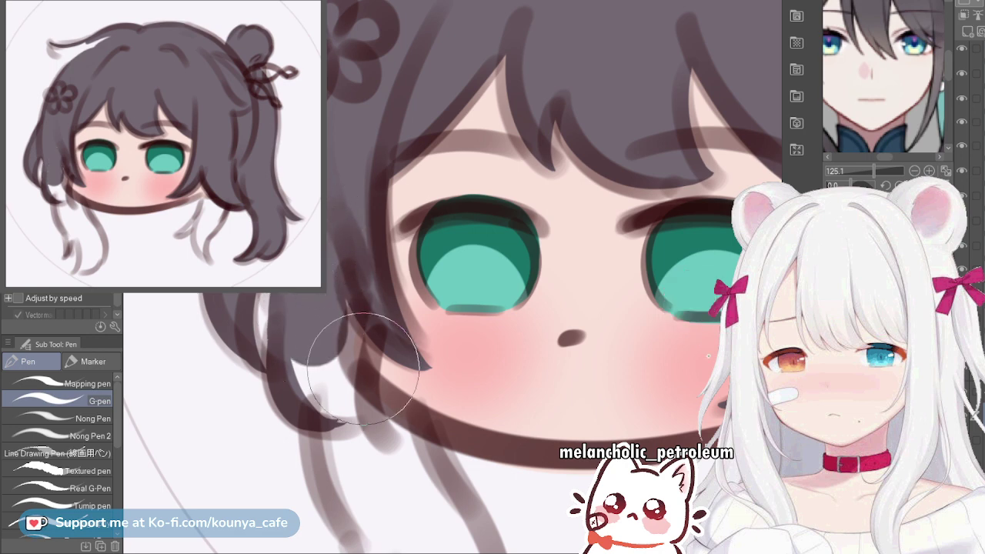
Reduce the brush size and paint the narrow strand beside the jaw, from behind the cheek lock down to its sketched tip
{"action": "scroll", "coordinate": [362, 358], "scroll_direction": "up", "scroll_amount": 1}
{"action": "left_click_drag", "start_coordinate": [386, 363], "coordinate": [378, 358]}
{"action": "key", "text": "bracketleft"}
{"action": "key", "text": "bracketleft"}
{"action": "key", "text": "bracketleft"}
{"action": "key", "text": "bracketleft"}
{"action": "key", "text": "bracketleft"}
{"action": "key", "text": "bracketleft"}
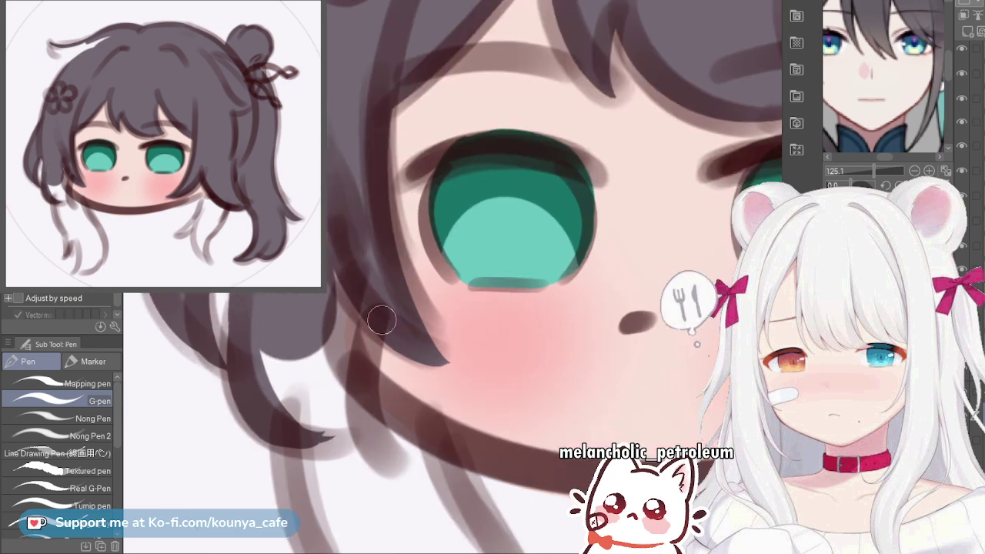
{"action": "left_click_drag", "start_coordinate": [362, 314], "coordinate": [388, 465]}
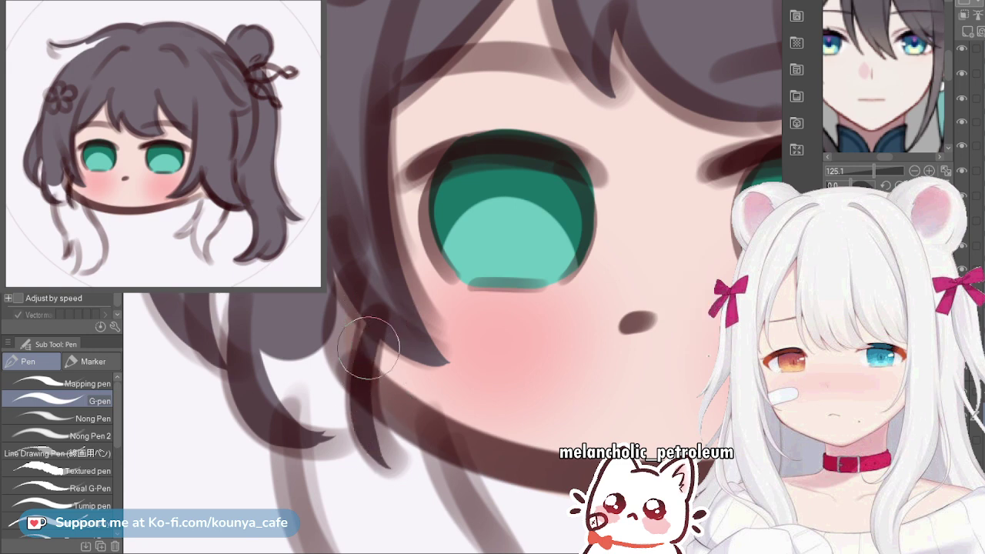
Lengthen the inward-curling strand to meet the tip of the narrow jaw strand and thicken its inner side
{"action": "left_click_drag", "start_coordinate": [276, 351], "coordinate": [381, 465]}
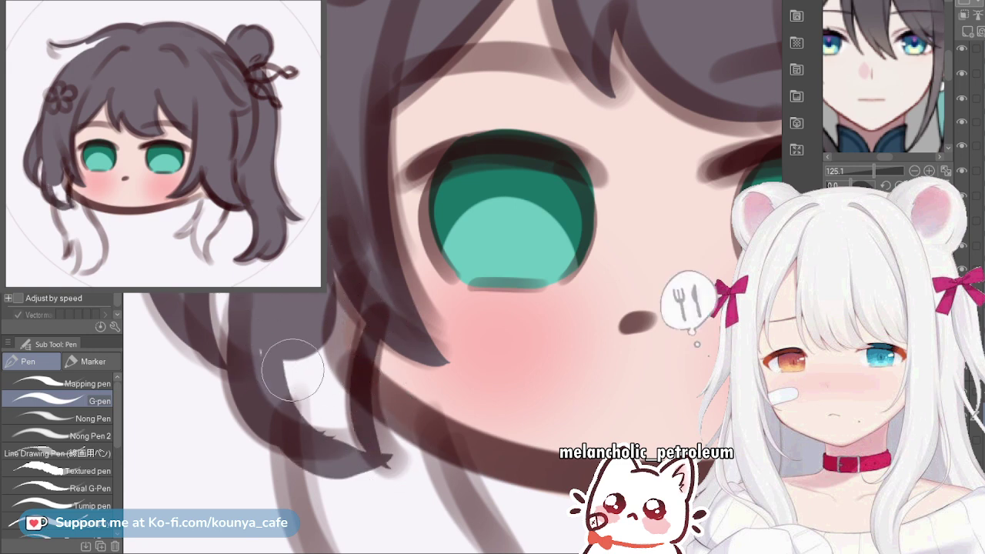
{"action": "key", "text": "ctrl+z"}
{"action": "mouse_move", "coordinate": [284, 327]}
{"action": "left_mouse_down"}
{"action": "mouse_move", "coordinate": [287, 413]}
{"action": "mouse_move", "coordinate": [374, 465]}
{"action": "left_mouse_up"}
{"action": "left_click_drag", "start_coordinate": [264, 333], "coordinate": [360, 422]}
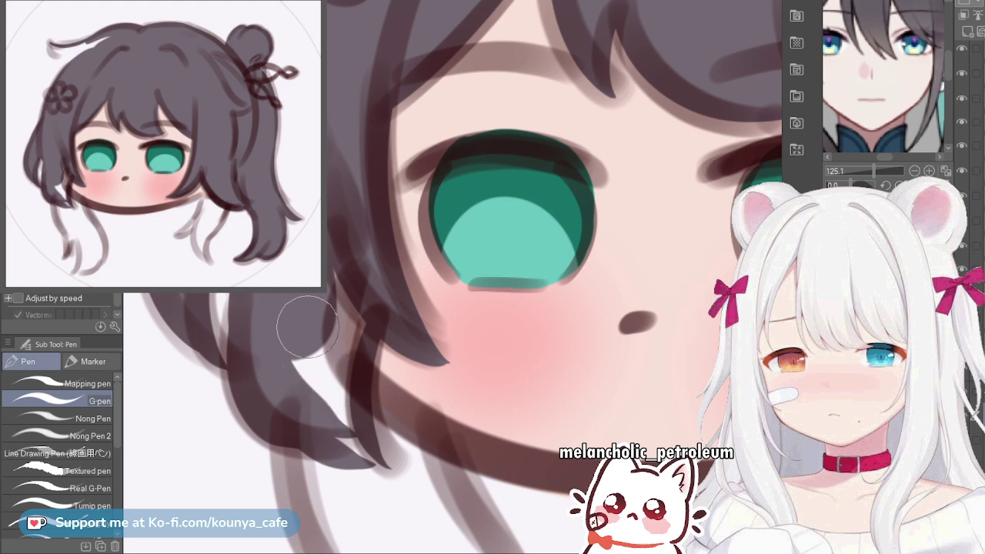
Fill the gap between the inward-curling strand and the narrow jaw strand, down to their shared tip
{"action": "left_click_drag", "start_coordinate": [311, 291], "coordinate": [337, 411]}
{"action": "left_click_drag", "start_coordinate": [339, 261], "coordinate": [329, 333]}
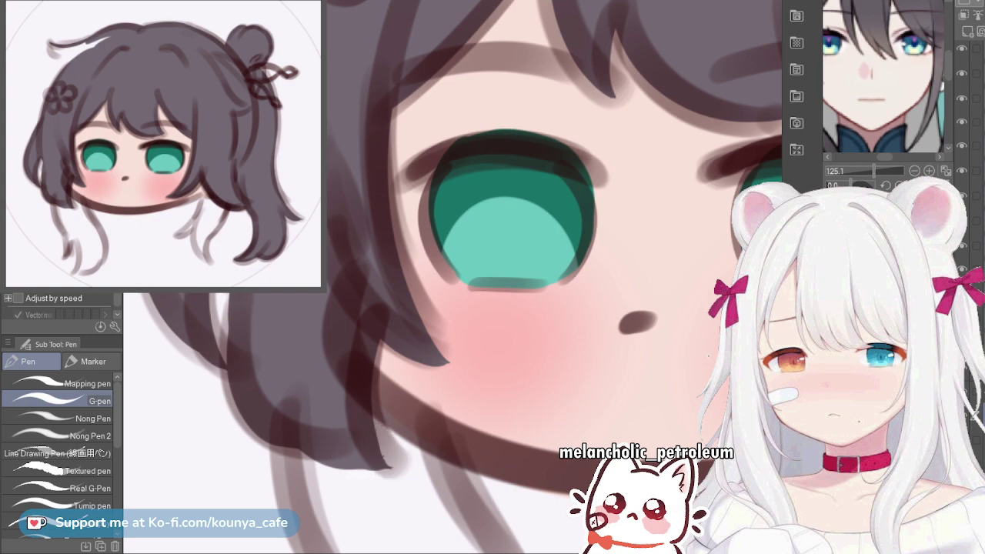
{"action": "scroll", "coordinate": [360, 447], "scroll_direction": "down", "scroll_amount": 3}
{"action": "mouse_move", "coordinate": [389, 477]}
{"action": "left_mouse_down"}
{"action": "mouse_move", "coordinate": [354, 375]}
{"action": "mouse_move", "coordinate": [342, 394]}
{"action": "mouse_move", "coordinate": [362, 389]}
{"action": "left_mouse_up"}
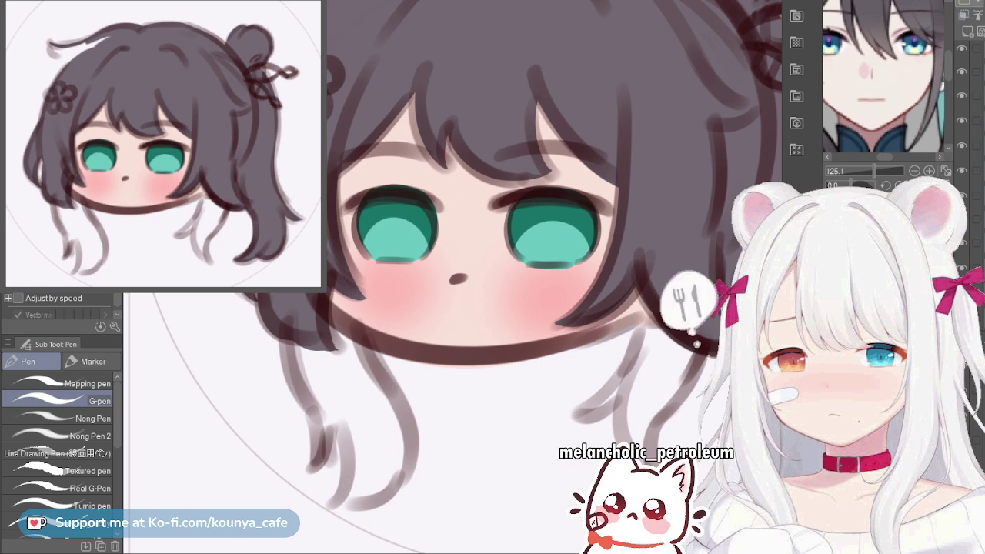
Paint the outer edge of the small tip on the lock hanging below the flower side, then nudge the stroke onto the sketch with Transform
{"action": "scroll", "coordinate": [357, 340], "scroll_direction": "up", "scroll_amount": 2}
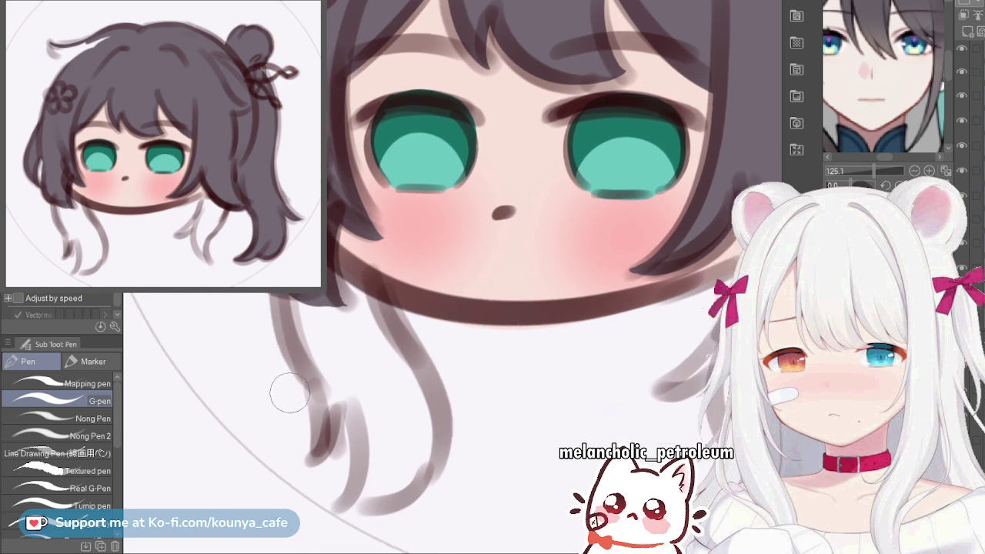
{"action": "left_click_drag", "start_coordinate": [311, 459], "coordinate": [299, 342]}
{"action": "key", "text": "ctrl+z"}
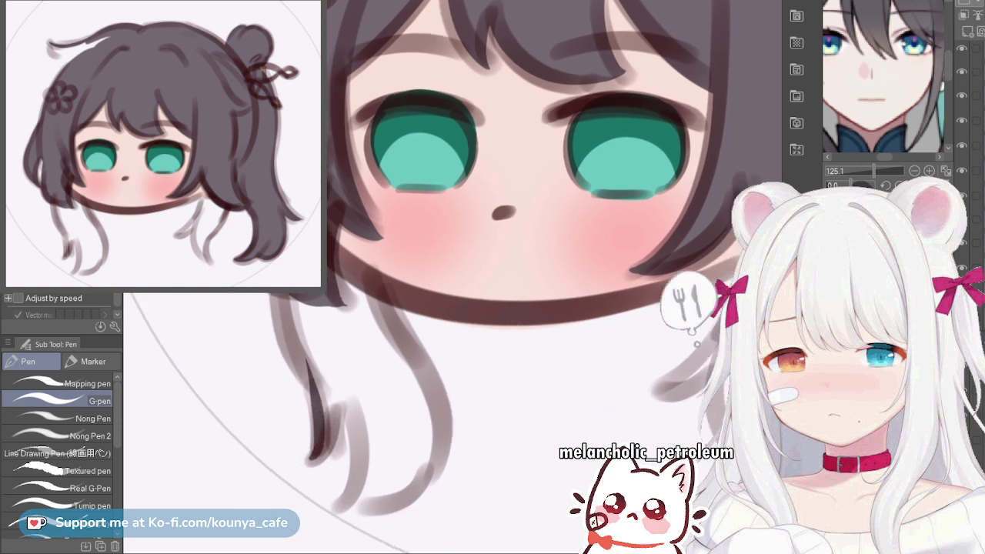
{"action": "key", "text": "ctrl+z"}
{"action": "mouse_move", "coordinate": [314, 471]}
{"action": "left_mouse_down"}
{"action": "mouse_move", "coordinate": [318, 440]}
{"action": "mouse_move", "coordinate": [304, 375]}
{"action": "left_mouse_up"}
{"action": "key", "text": "ctrl+z"}
{"action": "left_click_drag", "start_coordinate": [312, 467], "coordinate": [305, 384]}
{"action": "key", "text": "ctrl+t"}
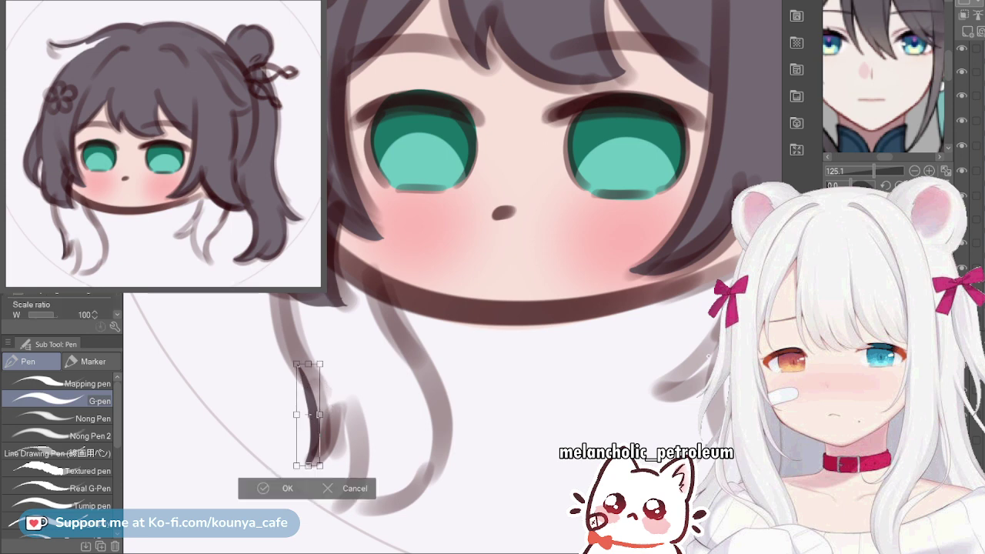
{"action": "left_click_drag", "start_coordinate": [308, 415], "coordinate": [311, 411]}
{"action": "key", "text": "Return"}
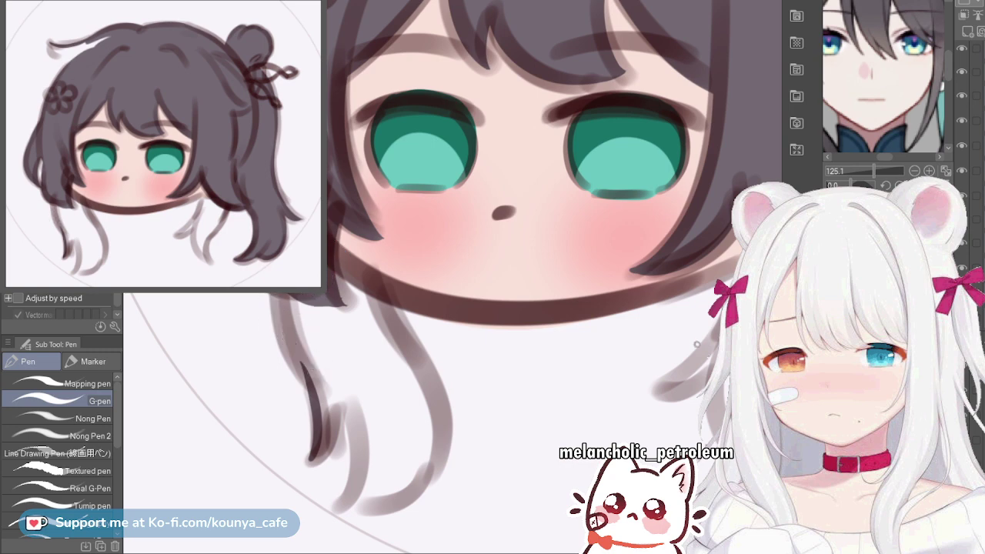
Extend the hanging lock's outer edge up to the hair above and fill its upper part below the jaw
{"action": "left_click_drag", "start_coordinate": [296, 298], "coordinate": [342, 388]}
{"action": "key", "text": "ctrl+z"}
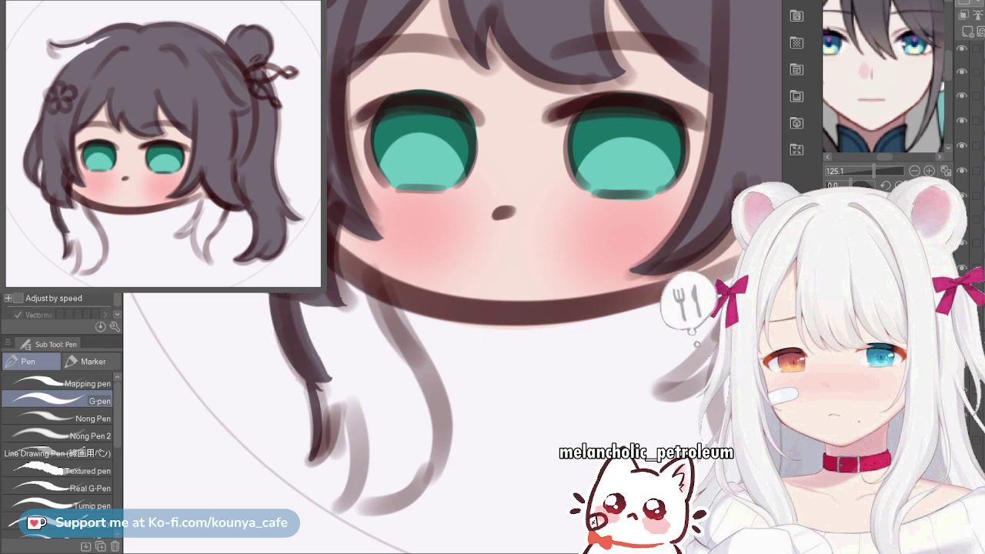
{"action": "left_click_drag", "start_coordinate": [308, 302], "coordinate": [348, 381]}
{"action": "left_click_drag", "start_coordinate": [330, 274], "coordinate": [354, 368]}
{"action": "mouse_move", "coordinate": [333, 255]}
{"action": "left_mouse_down"}
{"action": "mouse_move", "coordinate": [359, 349]}
{"action": "mouse_move", "coordinate": [352, 220]}
{"action": "mouse_move", "coordinate": [410, 402]}
{"action": "left_mouse_up"}
{"action": "left_click_drag", "start_coordinate": [357, 223], "coordinate": [408, 356]}
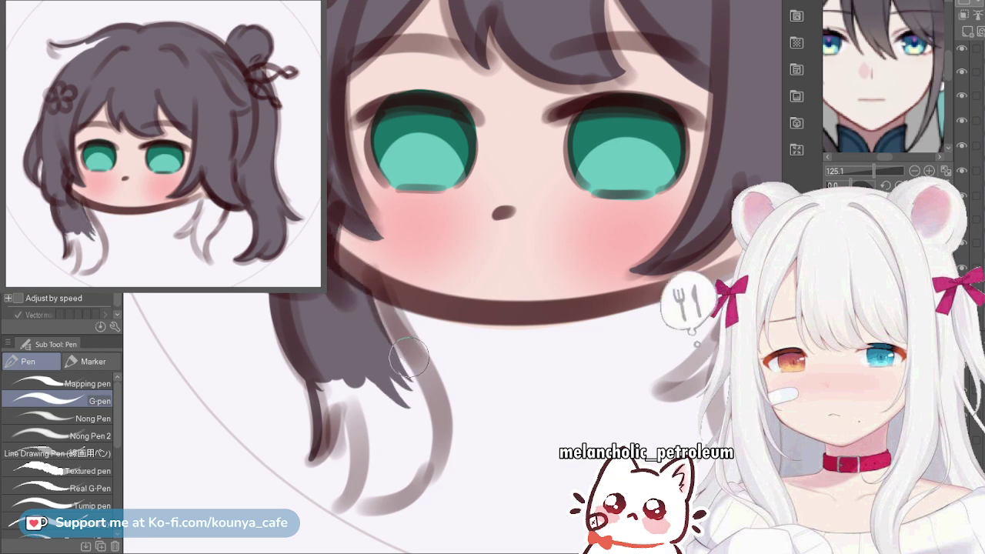
{"action": "mouse_move", "coordinate": [375, 225]}
{"action": "left_mouse_down"}
{"action": "mouse_move", "coordinate": [381, 323]}
{"action": "mouse_move", "coordinate": [408, 358]}
{"action": "left_mouse_up"}
{"action": "key", "text": "ctrl+z"}
{"action": "mouse_move", "coordinate": [372, 249]}
{"action": "left_mouse_down"}
{"action": "mouse_move", "coordinate": [385, 326]}
{"action": "mouse_move", "coordinate": [412, 334]}
{"action": "left_mouse_up"}
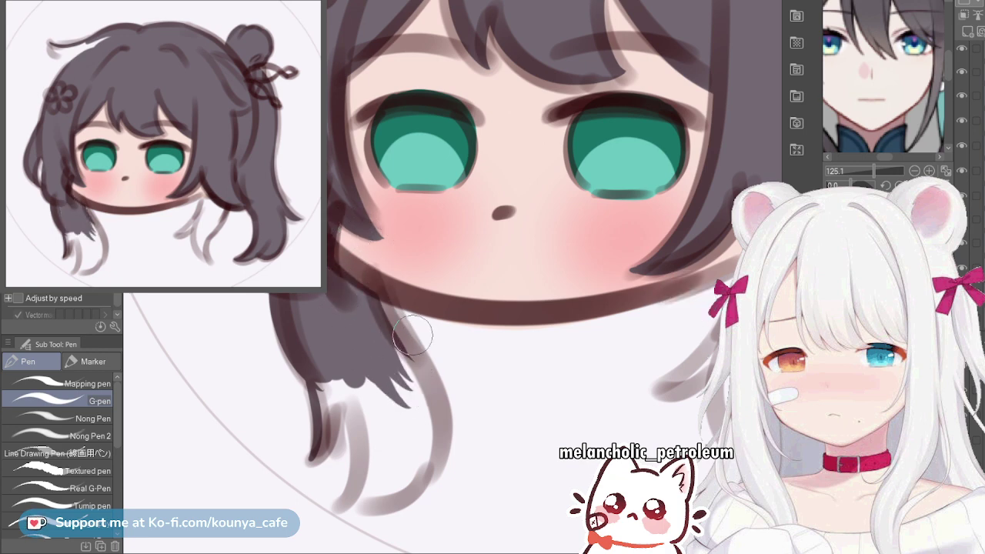
Paint the hanging lock's bulging edge nearest the chin along the sketched curve and thicken it inward
{"action": "left_click_drag", "start_coordinate": [375, 241], "coordinate": [398, 470]}
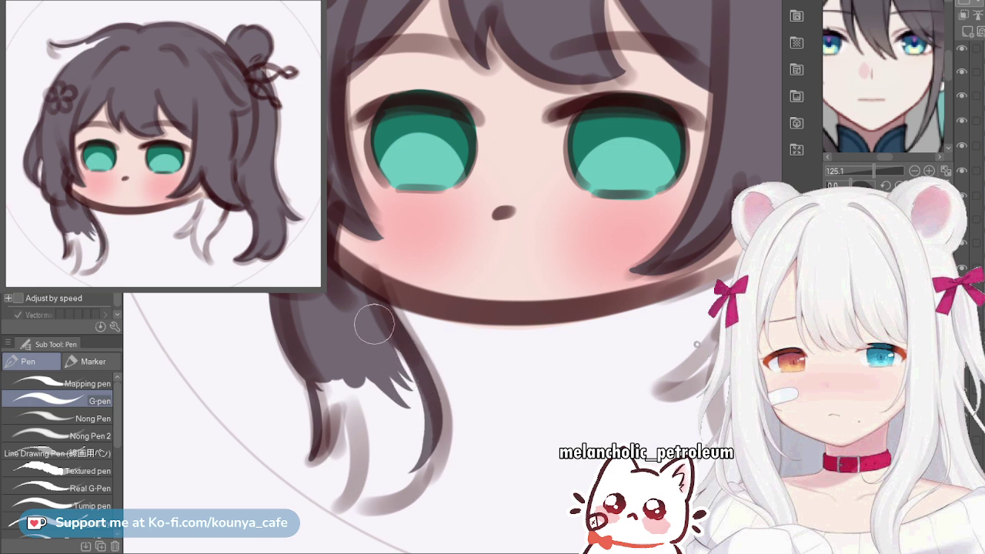
{"action": "left_click_drag", "start_coordinate": [374, 323], "coordinate": [404, 464]}
{"action": "left_click_drag", "start_coordinate": [358, 348], "coordinate": [384, 472]}
Paint the inner edge of the hanging lock's large curl, from the fork down to its pointed tip
{"action": "left_click_drag", "start_coordinate": [337, 373], "coordinate": [335, 514]}
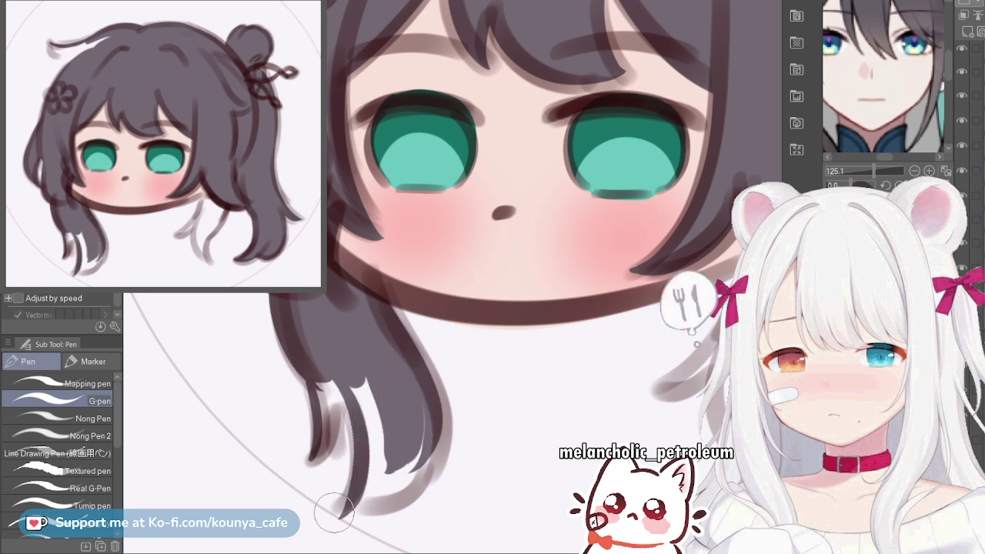
{"action": "key", "text": "ctrl+z"}
{"action": "mouse_move", "coordinate": [342, 377]}
{"action": "left_mouse_down"}
{"action": "mouse_move", "coordinate": [359, 458]}
{"action": "mouse_move", "coordinate": [344, 514]}
{"action": "left_mouse_up"}
{"action": "key", "text": "ctrl+z"}
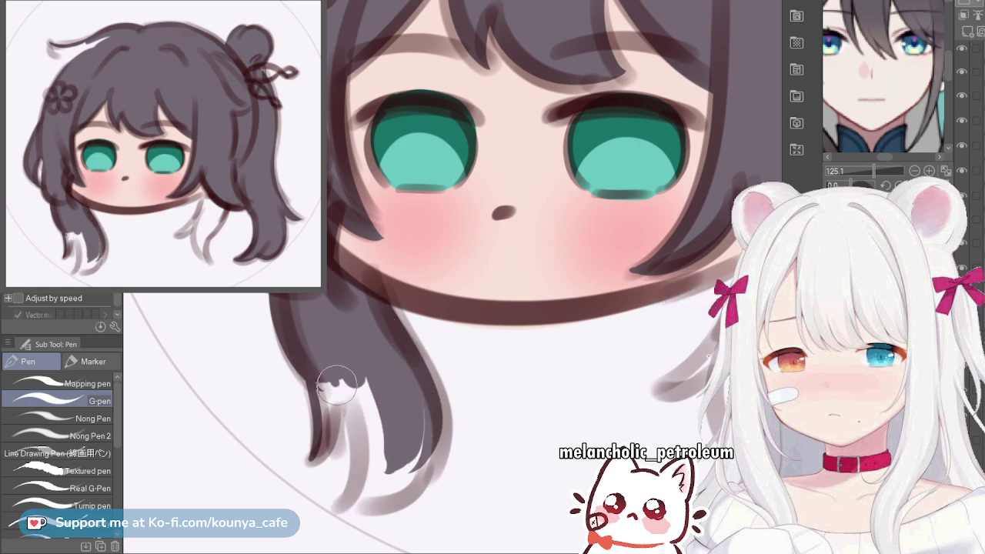
{"action": "left_click_drag", "start_coordinate": [337, 381], "coordinate": [344, 500]}
{"action": "key", "text": "ctrl+z"}
{"action": "left_click_drag", "start_coordinate": [338, 377], "coordinate": [344, 499]}
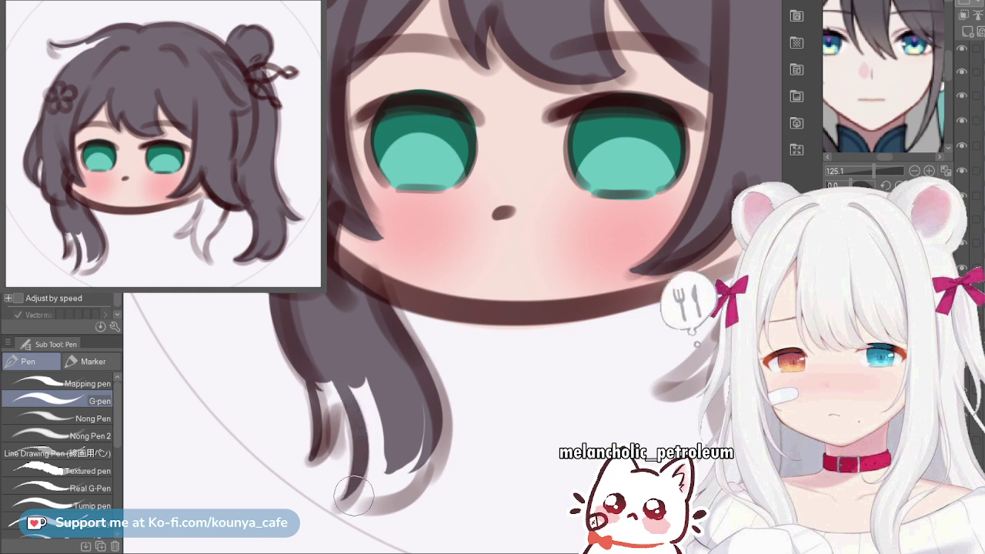
{"action": "key", "text": "ctrl+z"}
{"action": "mouse_move", "coordinate": [331, 373]}
{"action": "left_mouse_down"}
{"action": "mouse_move", "coordinate": [344, 514]}
{"action": "mouse_move", "coordinate": [398, 441]}
{"action": "left_mouse_up"}
{"action": "scroll", "coordinate": [362, 489], "scroll_direction": "up", "scroll_amount": 3}
{"action": "key", "text": "ctrl+z"}
{"action": "mouse_move", "coordinate": [349, 467]}
{"action": "left_mouse_down"}
{"action": "mouse_move", "coordinate": [383, 257]}
{"action": "mouse_move", "coordinate": [357, 212]}
{"action": "left_mouse_up"}
Paint the large curl's rounded bottom edge from its tip to the bulging side, then fill the enclosed area
{"action": "mouse_move", "coordinate": [354, 479]}
{"action": "left_mouse_down"}
{"action": "mouse_move", "coordinate": [421, 466]}
{"action": "mouse_move", "coordinate": [520, 235]}
{"action": "left_mouse_up"}
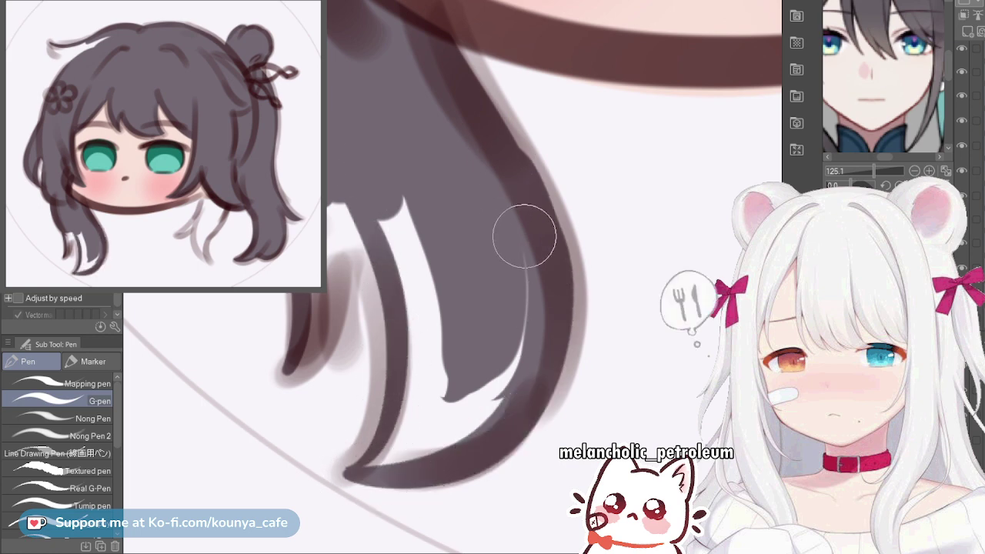
{"action": "key", "text": "ctrl+z"}
{"action": "mouse_move", "coordinate": [352, 472]}
{"action": "left_mouse_down"}
{"action": "mouse_move", "coordinate": [433, 461]}
{"action": "mouse_move", "coordinate": [534, 231]}
{"action": "left_mouse_up"}
{"action": "mouse_move", "coordinate": [400, 217]}
{"action": "left_mouse_down"}
{"action": "mouse_move", "coordinate": [420, 297]}
{"action": "mouse_move", "coordinate": [411, 242]}
{"action": "left_mouse_up"}
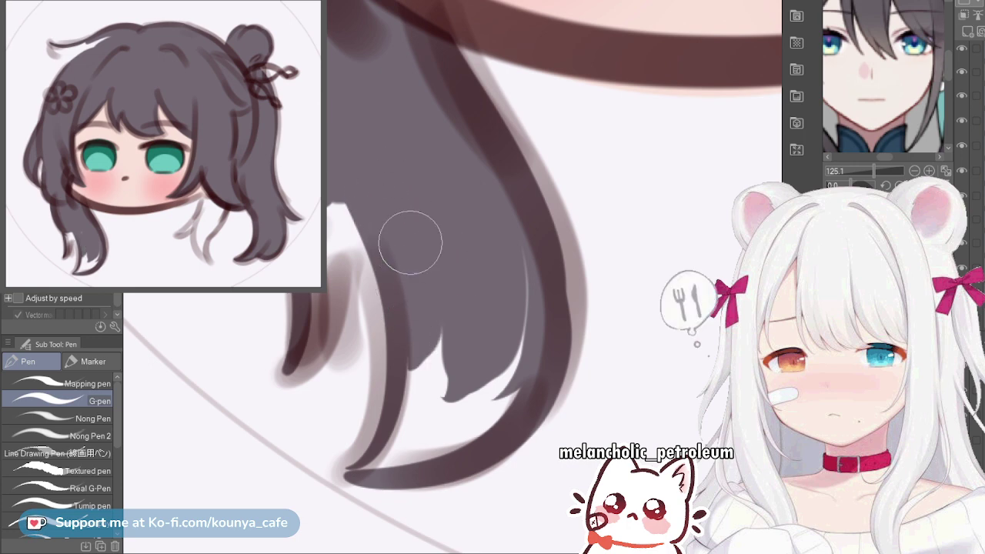
{"action": "scroll", "coordinate": [434, 354], "scroll_direction": "down", "scroll_amount": 1}
{"action": "mouse_move", "coordinate": [409, 414]}
{"action": "left_mouse_down"}
{"action": "mouse_move", "coordinate": [365, 445]}
{"action": "mouse_move", "coordinate": [376, 441]}
{"action": "left_mouse_up"}
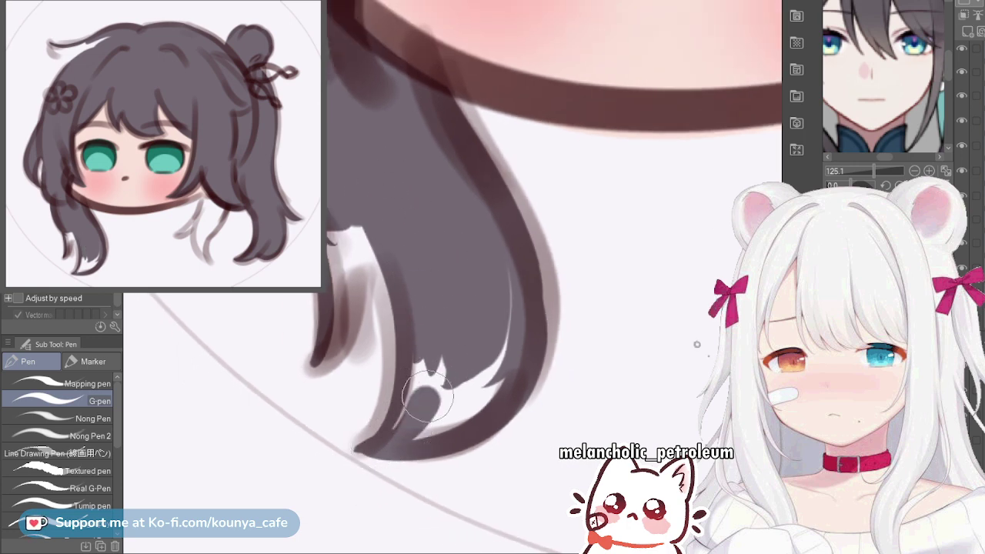
{"action": "mouse_move", "coordinate": [444, 346]}
{"action": "left_mouse_down"}
{"action": "mouse_move", "coordinate": [404, 413]}
{"action": "mouse_move", "coordinate": [422, 418]}
{"action": "mouse_move", "coordinate": [455, 378]}
{"action": "mouse_move", "coordinate": [448, 413]}
{"action": "mouse_move", "coordinate": [506, 303]}
{"action": "mouse_move", "coordinate": [498, 265]}
{"action": "left_mouse_up"}
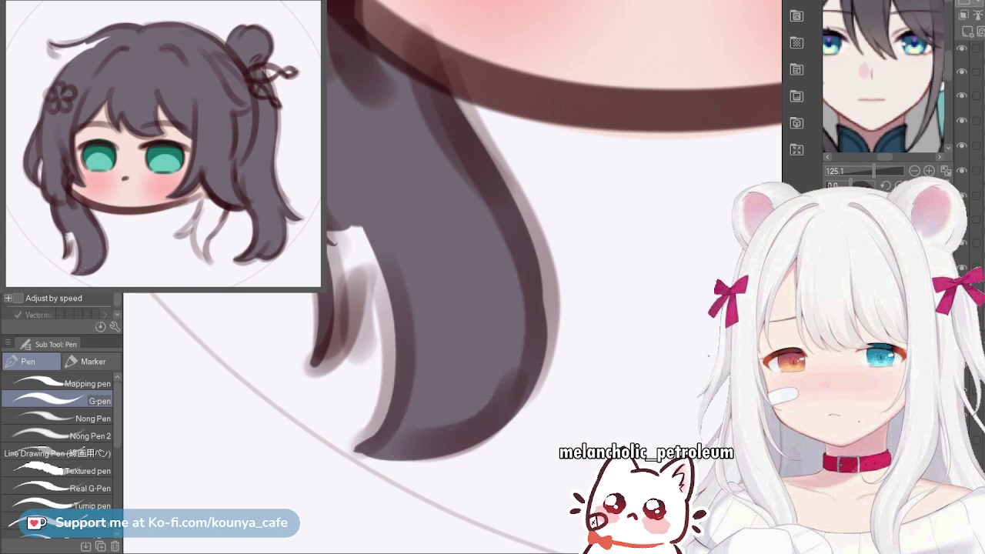
Smooth the large curl's bulging edge, then outline and fill the small pointed strand beside the curl
{"action": "scroll", "coordinate": [499, 289], "scroll_direction": "up", "scroll_amount": 2}
{"action": "left_click_drag", "start_coordinate": [528, 297], "coordinate": [533, 343]}
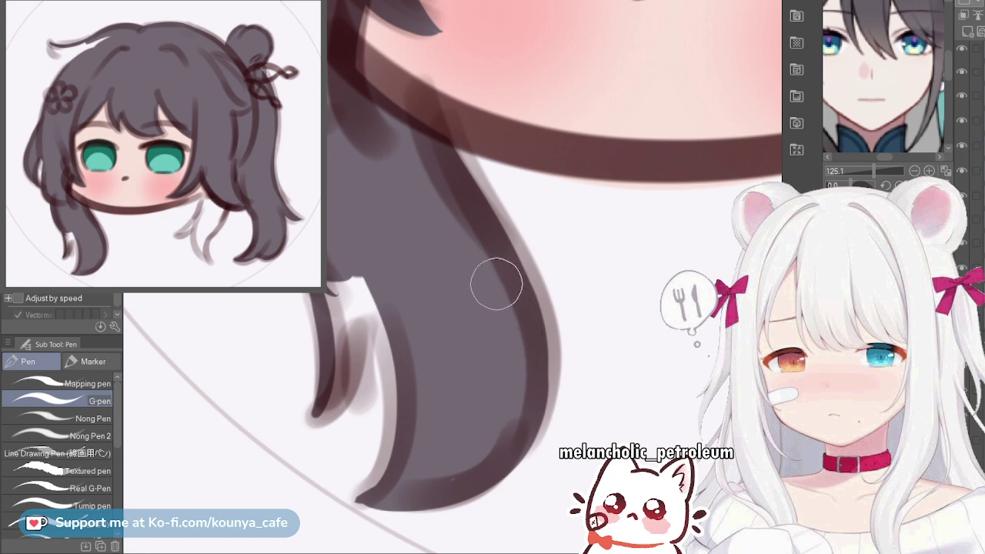
{"action": "left_click_drag", "start_coordinate": [365, 277], "coordinate": [349, 341]}
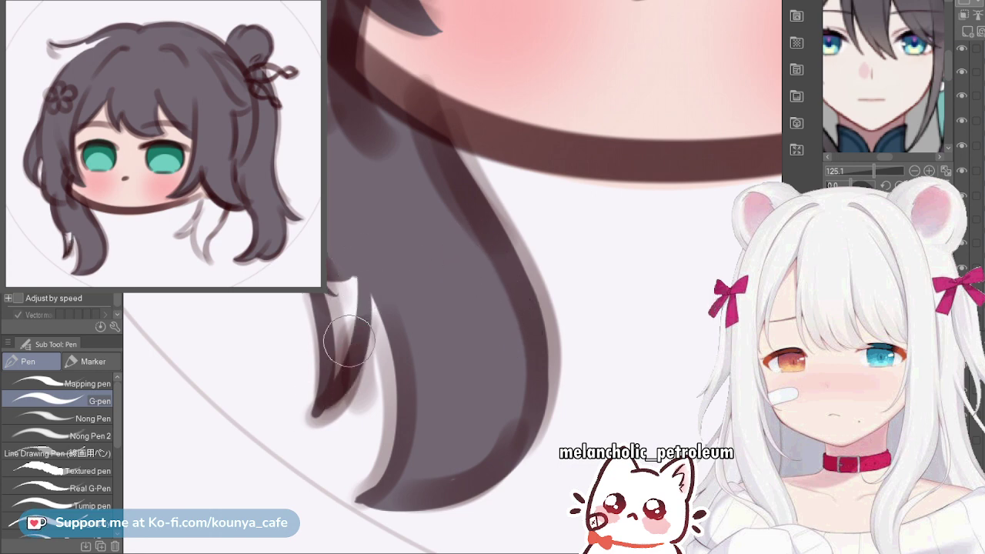
{"action": "scroll", "coordinate": [351, 331], "scroll_direction": "up", "scroll_amount": 2}
{"action": "key", "text": "ctrl+z"}
{"action": "left_click_drag", "start_coordinate": [364, 250], "coordinate": [325, 424]}
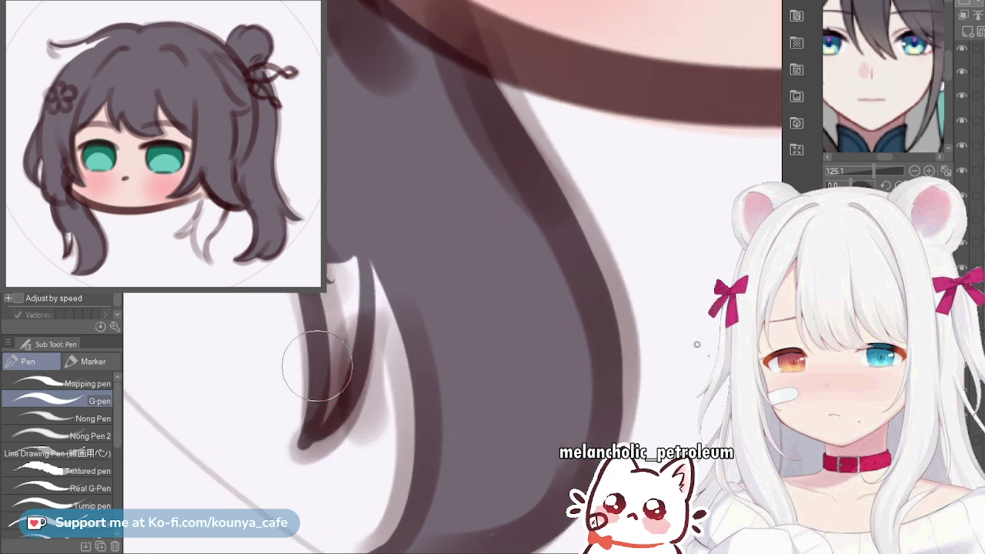
{"action": "left_click_drag", "start_coordinate": [350, 258], "coordinate": [328, 356]}
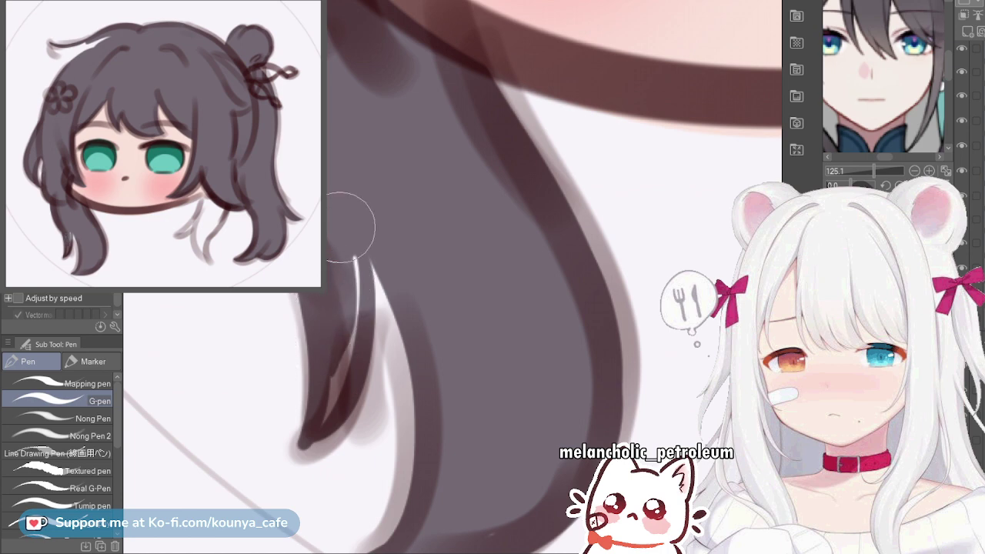
{"action": "mouse_move", "coordinate": [346, 229]}
{"action": "left_mouse_down"}
{"action": "mouse_move", "coordinate": [352, 336]}
{"action": "mouse_move", "coordinate": [336, 400]}
{"action": "left_mouse_up"}
{"action": "mouse_move", "coordinate": [343, 338]}
{"action": "left_mouse_down"}
{"action": "mouse_move", "coordinate": [329, 356]}
{"action": "mouse_move", "coordinate": [323, 438]}
{"action": "mouse_move", "coordinate": [319, 407]}
{"action": "mouse_move", "coordinate": [332, 425]}
{"action": "mouse_move", "coordinate": [306, 426]}
{"action": "mouse_move", "coordinate": [301, 444]}
{"action": "mouse_move", "coordinate": [341, 345]}
{"action": "mouse_move", "coordinate": [355, 254]}
{"action": "mouse_move", "coordinate": [392, 347]}
{"action": "mouse_move", "coordinate": [381, 446]}
{"action": "left_mouse_up"}
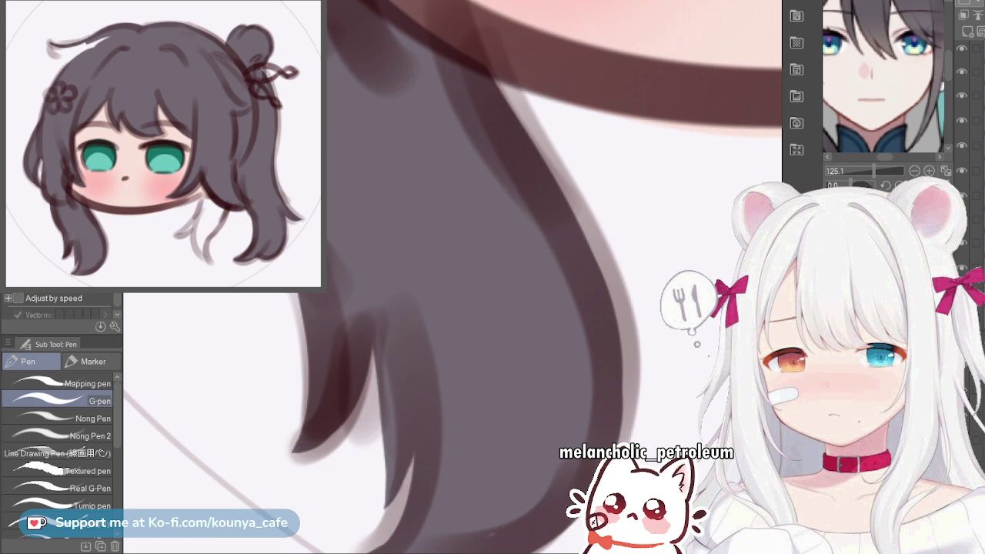
Fill the leftover gap above the fork between the small strand and large curl, and refine the curl's inner edge
{"action": "scroll", "coordinate": [408, 308], "scroll_direction": "down", "scroll_amount": 1}
{"action": "left_click_drag", "start_coordinate": [374, 293], "coordinate": [419, 450]}
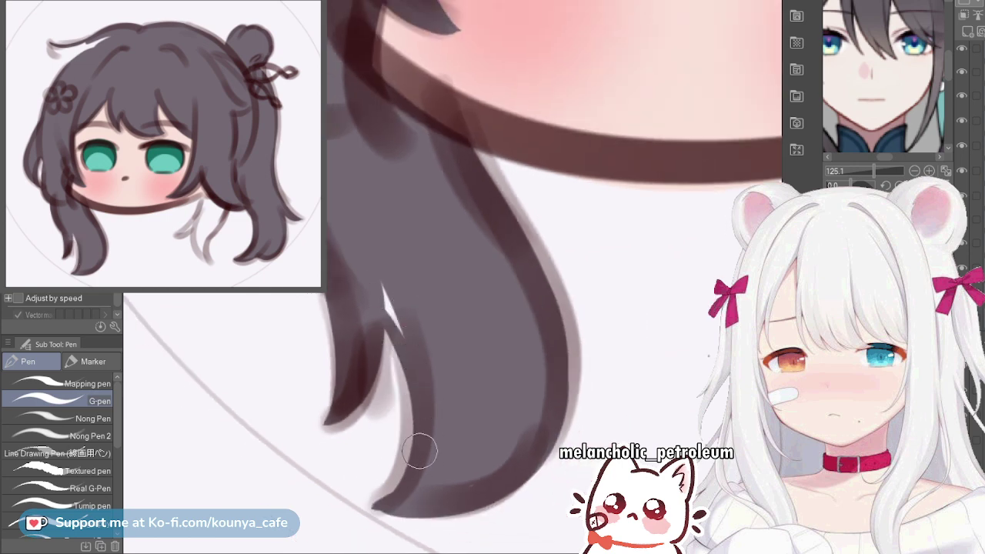
{"action": "left_click_drag", "start_coordinate": [379, 290], "coordinate": [383, 292]}
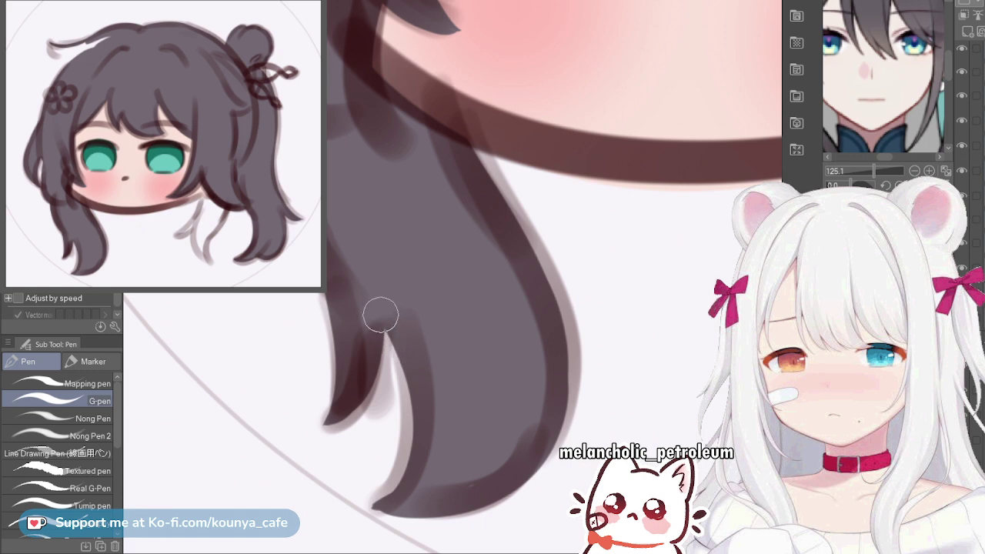
{"action": "left_click_drag", "start_coordinate": [378, 313], "coordinate": [395, 466]}
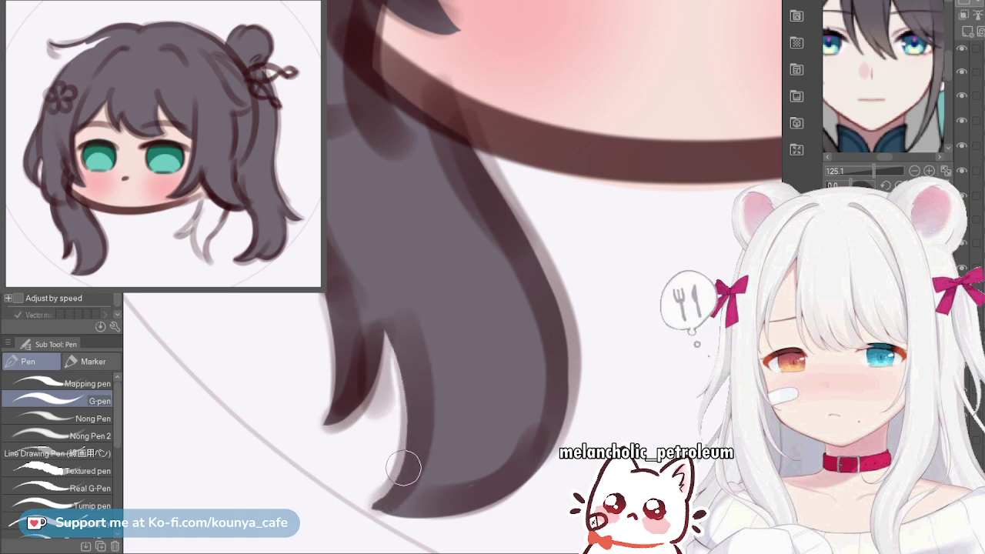
{"action": "scroll", "coordinate": [366, 500], "scroll_direction": "up", "scroll_amount": 2}
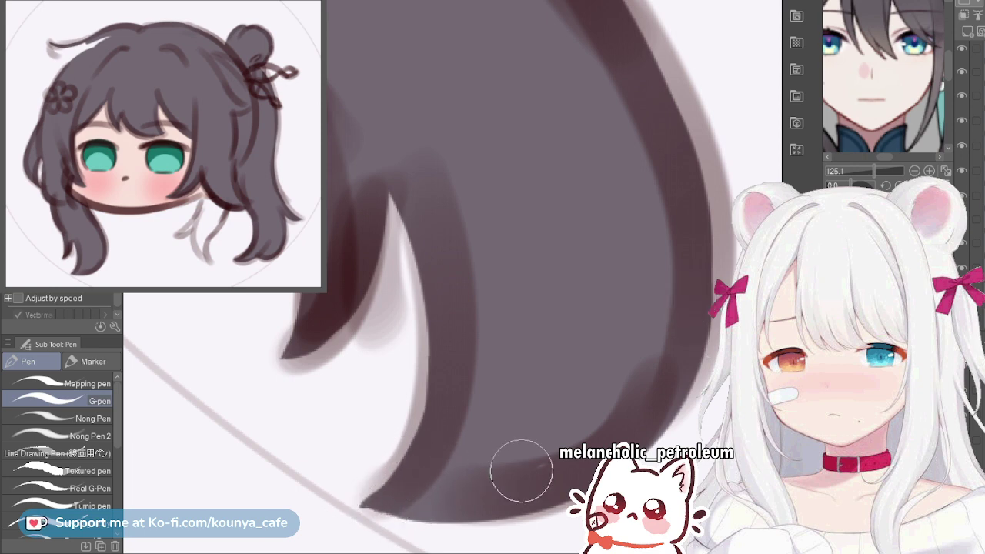
Paint the inner edge of the short lock below the jaw on the ponytail side, from its tip up to the jawline
{"action": "scroll", "coordinate": [588, 401], "scroll_direction": "down", "scroll_amount": 4}
{"action": "left_click_drag", "start_coordinate": [588, 402], "coordinate": [488, 405]}
{"action": "scroll", "coordinate": [708, 355], "scroll_direction": "down", "scroll_amount": 2}
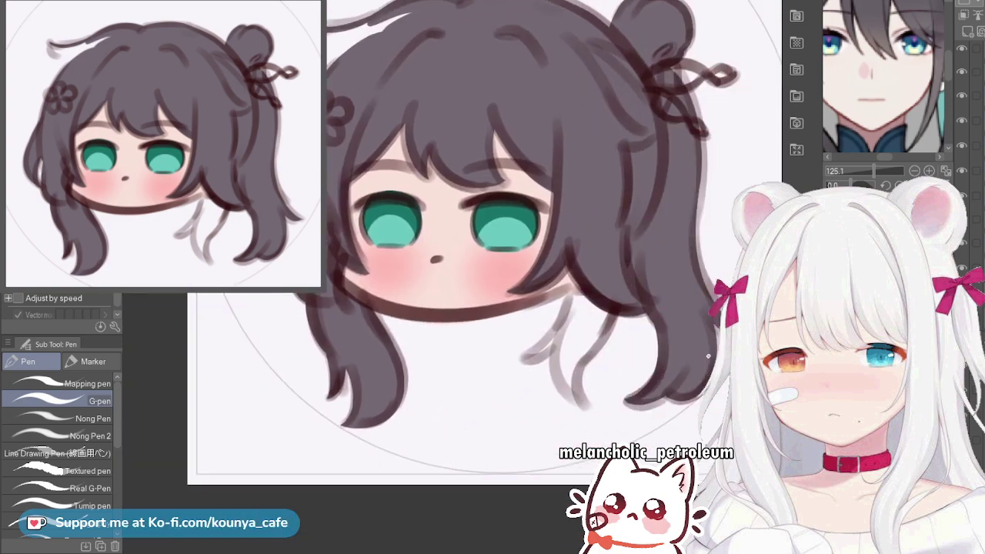
{"action": "scroll", "coordinate": [523, 334], "scroll_direction": "up", "scroll_amount": 3}
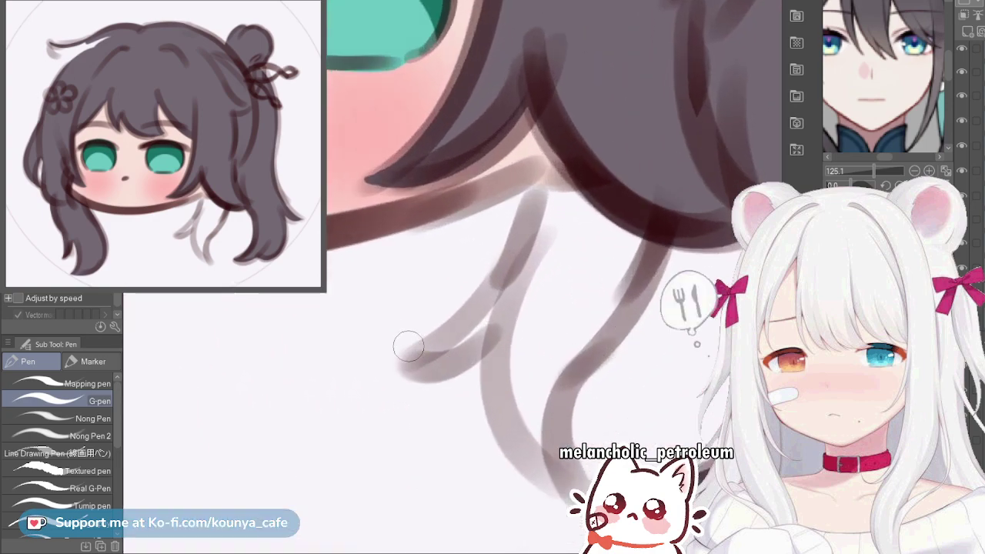
{"action": "left_click_drag", "start_coordinate": [405, 365], "coordinate": [537, 187]}
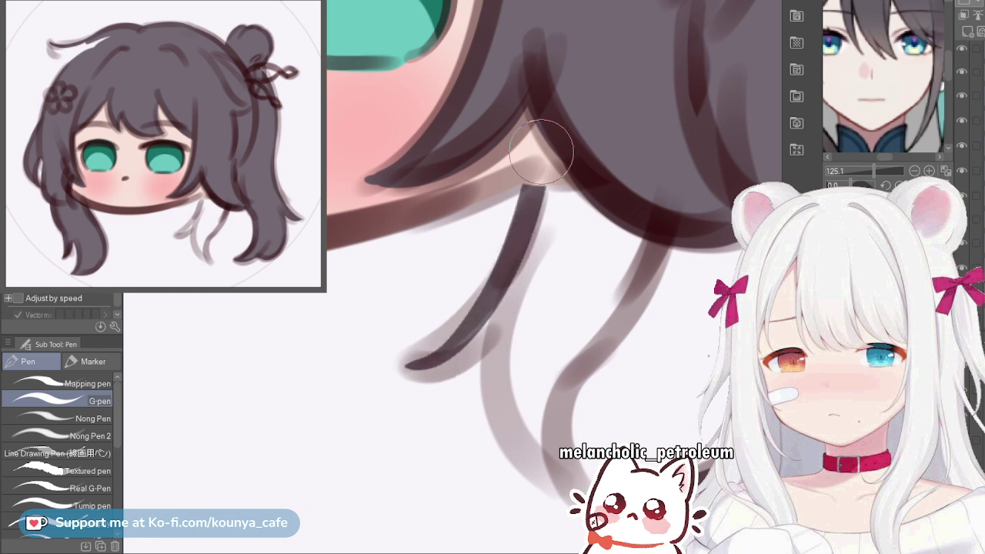
{"action": "key", "text": "ctrl+z"}
{"action": "mouse_move", "coordinate": [404, 362]}
{"action": "left_mouse_down"}
{"action": "mouse_move", "coordinate": [534, 209]}
{"action": "mouse_move", "coordinate": [543, 181]}
{"action": "left_mouse_up"}
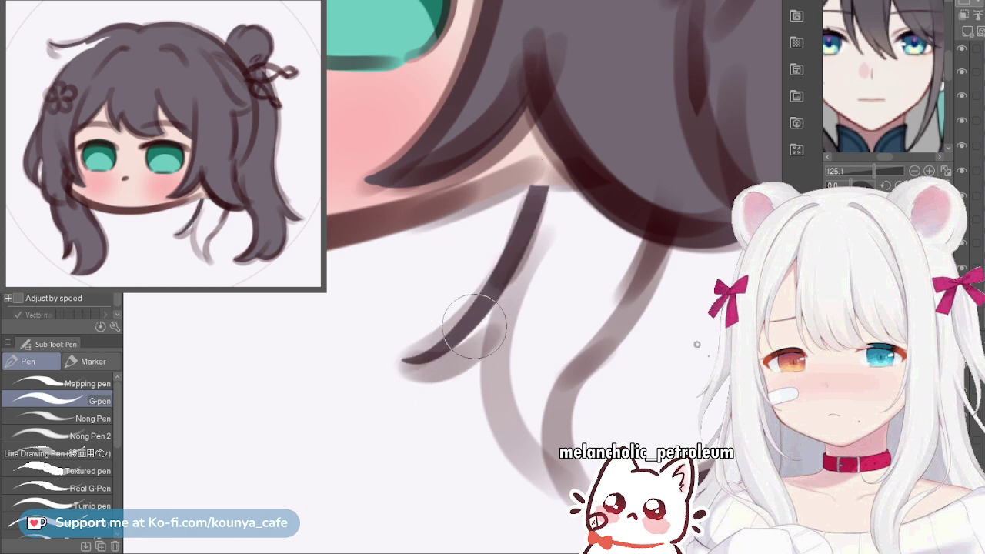
{"action": "key", "text": "ctrl+z"}
{"action": "left_click_drag", "start_coordinate": [473, 327], "coordinate": [552, 188]}
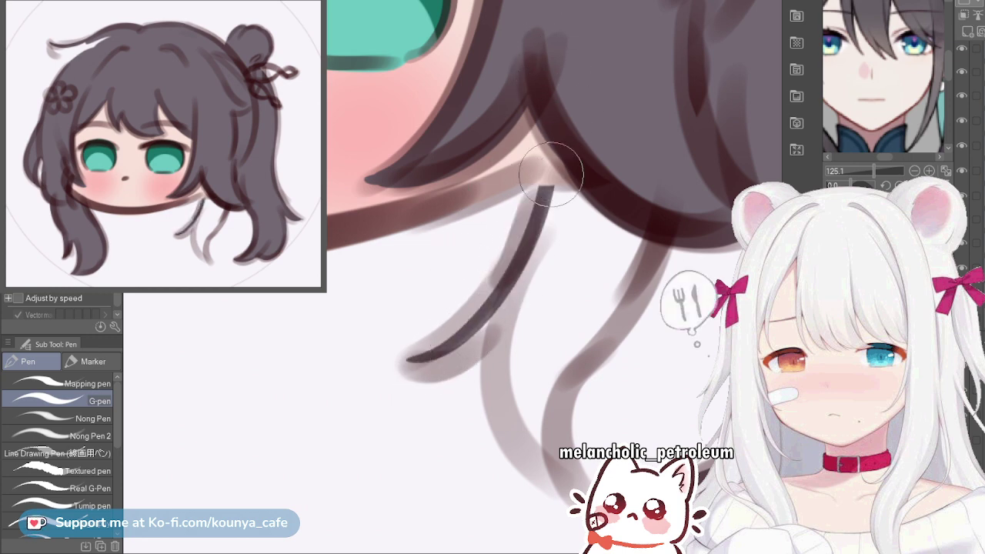
Paint the short lock's other edge from its tip to the hair above, filling the strand and sharpening its tip
{"action": "left_click_drag", "start_coordinate": [463, 354], "coordinate": [610, 156]}
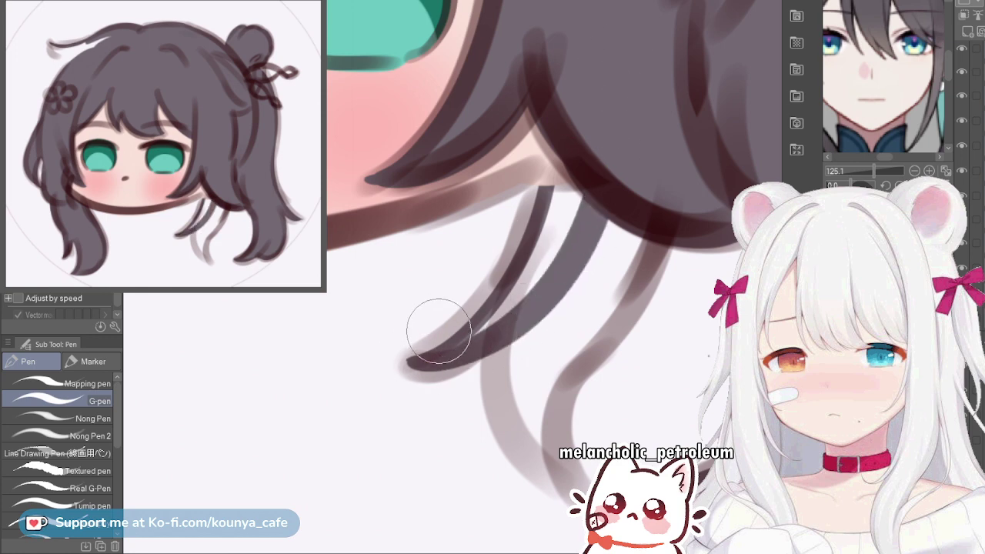
{"action": "key", "text": "ctrl+z"}
{"action": "left_click_drag", "start_coordinate": [431, 364], "coordinate": [569, 183]}
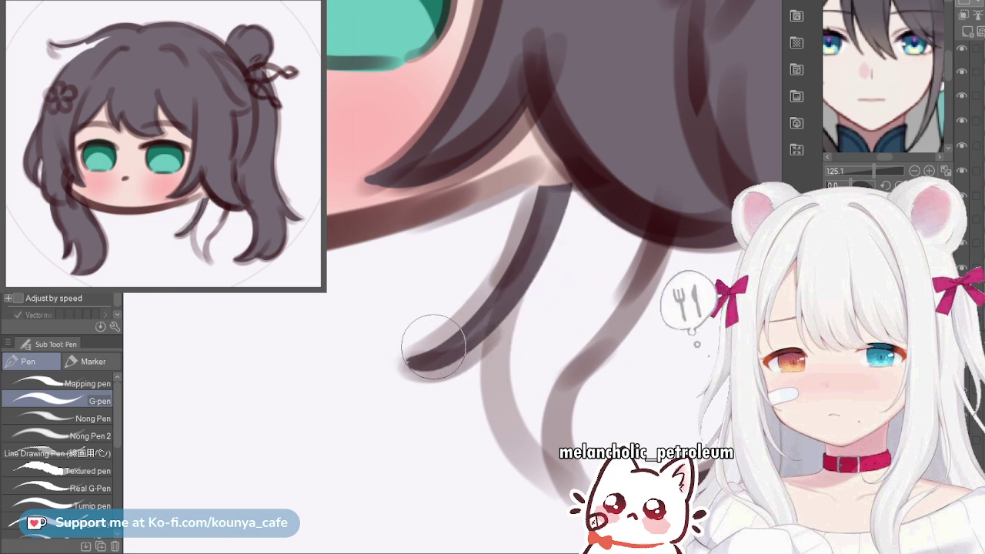
{"action": "key", "text": "ctrl+z"}
{"action": "mouse_move", "coordinate": [416, 359]}
{"action": "left_mouse_down"}
{"action": "mouse_move", "coordinate": [481, 340]}
{"action": "mouse_move", "coordinate": [570, 178]}
{"action": "left_mouse_up"}
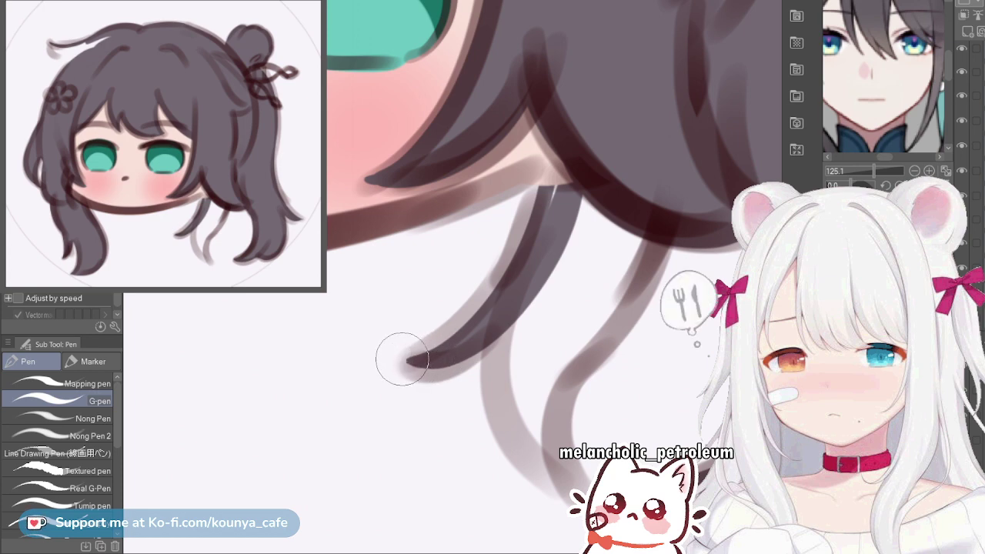
{"action": "mouse_move", "coordinate": [416, 358]}
{"action": "left_mouse_down"}
{"action": "mouse_move", "coordinate": [497, 290]}
{"action": "mouse_move", "coordinate": [561, 92]}
{"action": "left_mouse_up"}
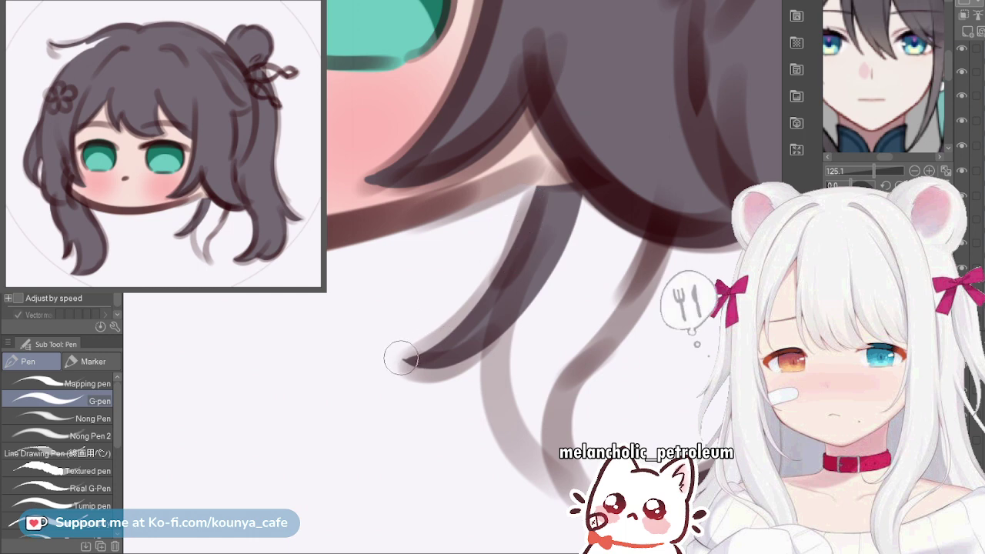
Thicken the short lock below the jaw along its outer edge, from the tip up to the jawline
{"action": "scroll", "coordinate": [435, 346], "scroll_direction": "up", "scroll_amount": 1}
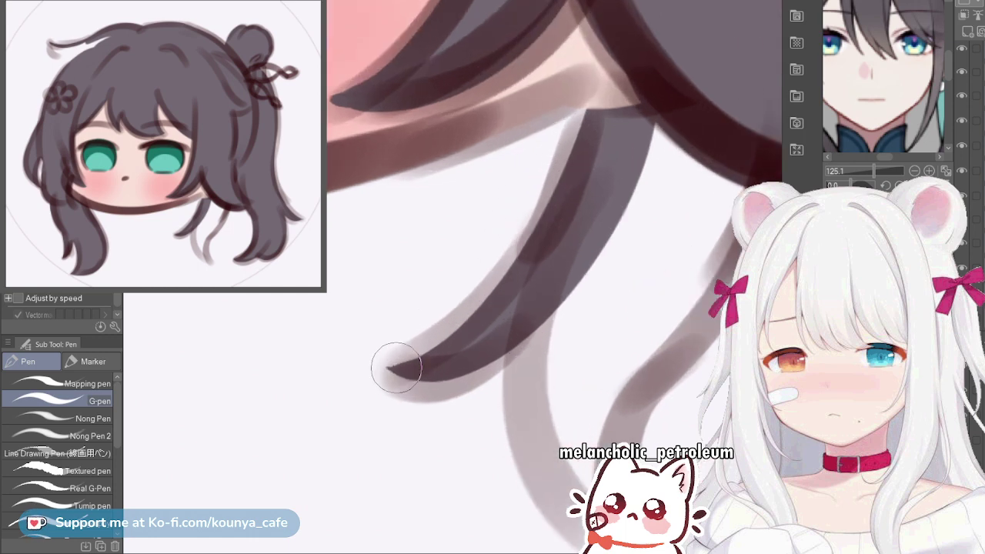
{"action": "left_click_drag", "start_coordinate": [396, 368], "coordinate": [568, 112]}
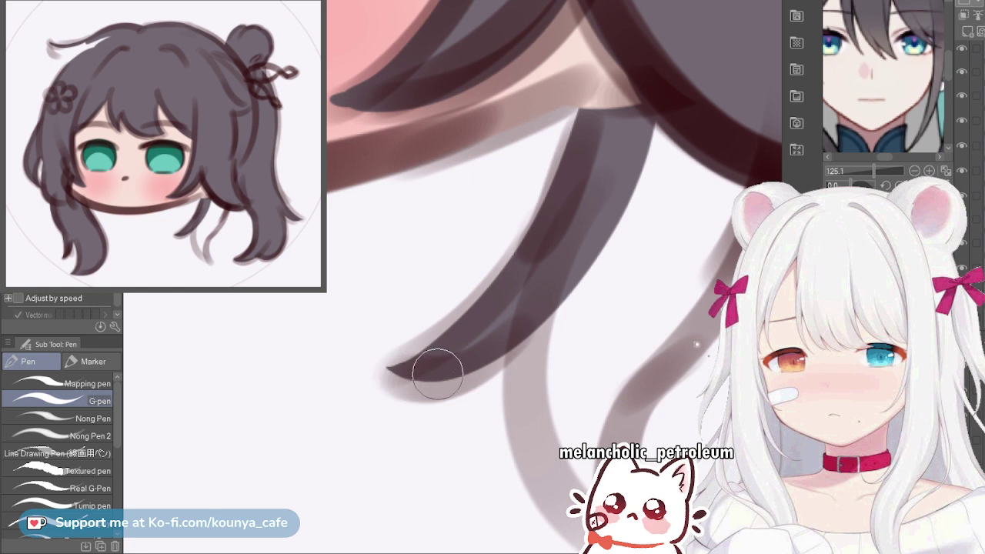
Outline the longer curved lock beside the short one, painting both edges from the hair above to the pointed tip with a smaller brush
{"action": "scroll", "coordinate": [437, 373], "scroll_direction": "down", "scroll_amount": 2}
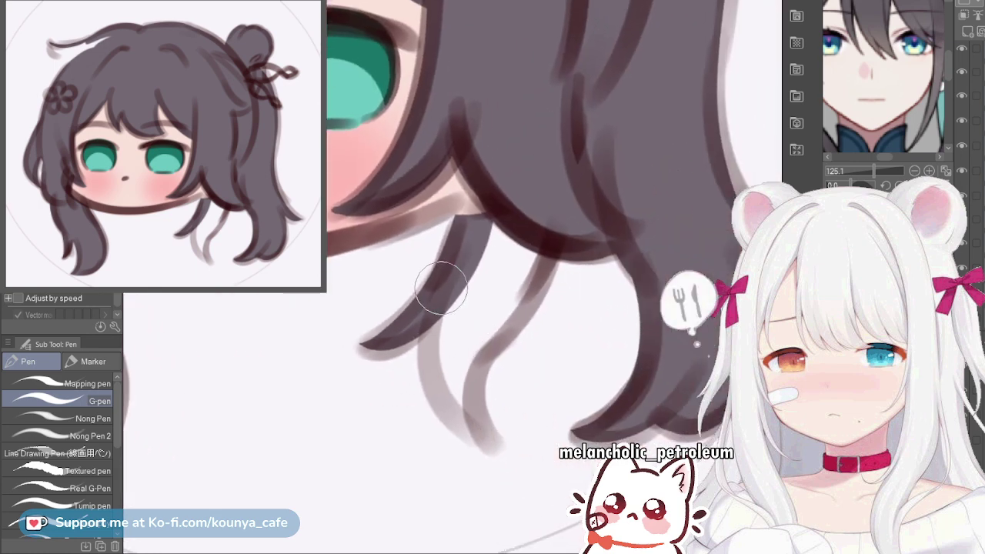
{"action": "left_click_drag", "start_coordinate": [427, 327], "coordinate": [490, 438]}
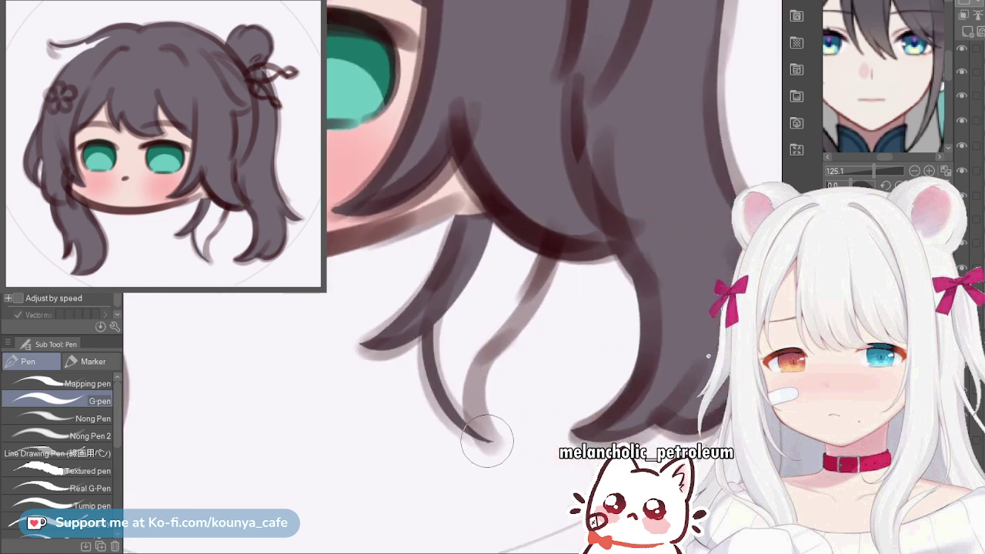
{"action": "mouse_move", "coordinate": [483, 346]}
{"action": "left_mouse_down"}
{"action": "mouse_move", "coordinate": [490, 436]}
{"action": "mouse_move", "coordinate": [478, 385]}
{"action": "mouse_move", "coordinate": [499, 344]}
{"action": "mouse_move", "coordinate": [478, 354]}
{"action": "mouse_move", "coordinate": [526, 285]}
{"action": "mouse_move", "coordinate": [531, 217]}
{"action": "mouse_move", "coordinate": [543, 241]}
{"action": "mouse_move", "coordinate": [546, 223]}
{"action": "mouse_move", "coordinate": [477, 351]}
{"action": "left_mouse_up"}
{"action": "key", "text": "ctrl+z"}
{"action": "key", "text": "ctrl+z"}
{"action": "key", "text": "bracketleft"}
{"action": "key", "text": "bracketleft"}
{"action": "mouse_move", "coordinate": [551, 240]}
{"action": "left_mouse_down"}
{"action": "mouse_move", "coordinate": [527, 295]}
{"action": "mouse_move", "coordinate": [484, 331]}
{"action": "left_mouse_up"}
{"action": "key", "text": "ctrl+z"}
{"action": "left_click_drag", "start_coordinate": [556, 235], "coordinate": [511, 323]}
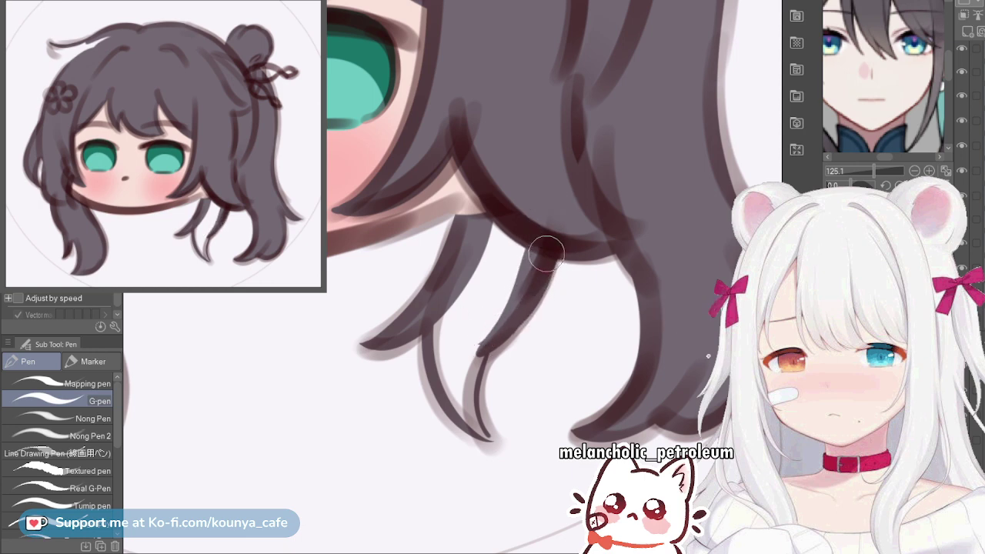
Fill the upper and middle interior of the longer lock with the hair colour, joining it to the short lock
{"action": "mouse_move", "coordinate": [516, 225]}
{"action": "left_mouse_down"}
{"action": "mouse_move", "coordinate": [512, 268]}
{"action": "mouse_move", "coordinate": [486, 260]}
{"action": "mouse_move", "coordinate": [452, 335]}
{"action": "mouse_move", "coordinate": [480, 334]}
{"action": "mouse_move", "coordinate": [446, 310]}
{"action": "left_mouse_up"}
{"action": "key", "text": "bracketleft"}
{"action": "key", "text": "bracketleft"}
{"action": "scroll", "coordinate": [497, 381], "scroll_direction": "up", "scroll_amount": 3}
{"action": "mouse_move", "coordinate": [374, 189]}
{"action": "left_mouse_down"}
{"action": "mouse_move", "coordinate": [383, 393]}
{"action": "mouse_move", "coordinate": [402, 402]}
{"action": "left_mouse_up"}
{"action": "mouse_move", "coordinate": [406, 250]}
{"action": "left_mouse_down"}
{"action": "mouse_move", "coordinate": [393, 358]}
{"action": "mouse_move", "coordinate": [422, 256]}
{"action": "mouse_move", "coordinate": [415, 387]}
{"action": "mouse_move", "coordinate": [420, 328]}
{"action": "mouse_move", "coordinate": [443, 289]}
{"action": "mouse_move", "coordinate": [422, 354]}
{"action": "mouse_move", "coordinate": [446, 304]}
{"action": "left_mouse_up"}
{"action": "scroll", "coordinate": [418, 333], "scroll_direction": "down", "scroll_amount": 2}
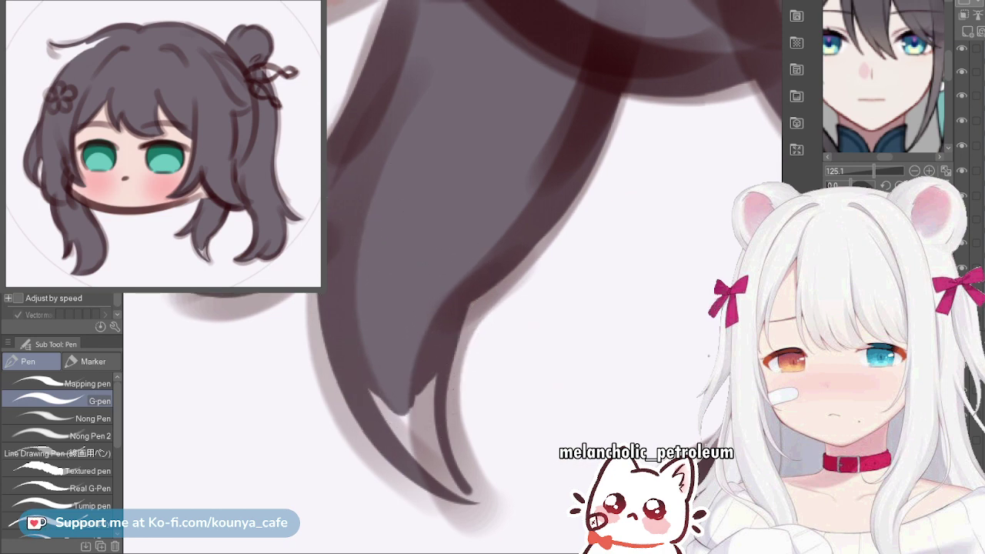
Smooth the longer lock's ponytail-side edge from the hair above down to its bend, using a smaller brush
{"action": "left_click_drag", "start_coordinate": [428, 336], "coordinate": [541, 121]}
{"action": "key", "text": "ctrl+z"}
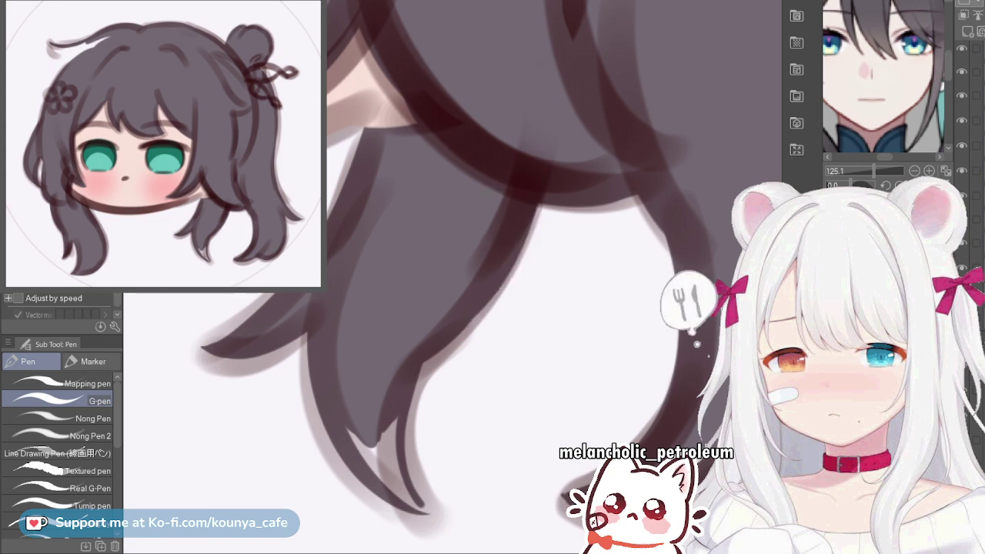
{"action": "mouse_move", "coordinate": [497, 241]}
{"action": "left_mouse_down"}
{"action": "mouse_move", "coordinate": [401, 321]}
{"action": "mouse_move", "coordinate": [500, 216]}
{"action": "mouse_move", "coordinate": [521, 158]}
{"action": "mouse_move", "coordinate": [471, 281]}
{"action": "mouse_move", "coordinate": [413, 307]}
{"action": "mouse_move", "coordinate": [498, 217]}
{"action": "mouse_move", "coordinate": [525, 163]}
{"action": "mouse_move", "coordinate": [454, 317]}
{"action": "mouse_move", "coordinate": [459, 287]}
{"action": "left_mouse_up"}
{"action": "key", "text": "bracketleft"}
{"action": "key", "text": "ctrl+z"}
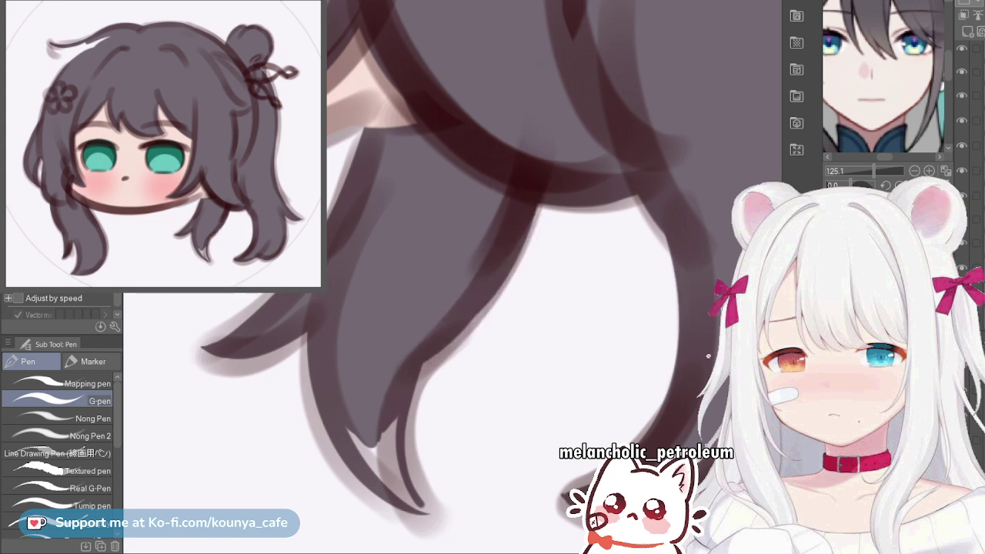
{"action": "left_click_drag", "start_coordinate": [524, 169], "coordinate": [425, 350]}
{"action": "mouse_move", "coordinate": [503, 238]}
{"action": "left_mouse_down"}
{"action": "mouse_move", "coordinate": [512, 222]}
{"action": "mouse_move", "coordinate": [457, 284]}
{"action": "mouse_move", "coordinate": [518, 194]}
{"action": "mouse_move", "coordinate": [457, 280]}
{"action": "mouse_move", "coordinate": [515, 205]}
{"action": "mouse_move", "coordinate": [469, 282]}
{"action": "mouse_move", "coordinate": [523, 183]}
{"action": "mouse_move", "coordinate": [428, 323]}
{"action": "mouse_move", "coordinate": [504, 240]}
{"action": "left_mouse_up"}
{"action": "key", "text": "ctrl+z"}
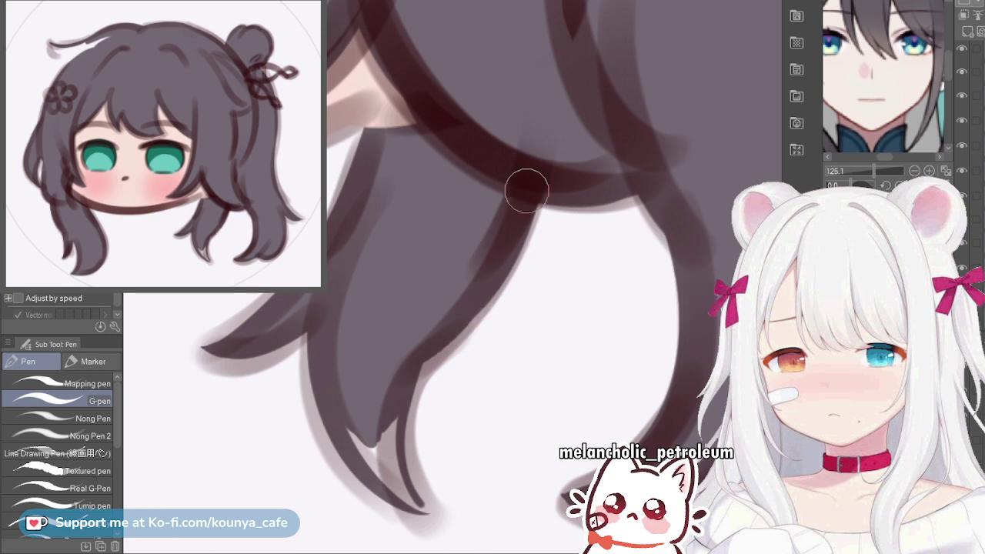
{"action": "left_click_drag", "start_coordinate": [474, 305], "coordinate": [497, 204]}
Fill the remaining gaps between the longer lock's outlines down to its pointed tip
{"action": "scroll", "coordinate": [407, 350], "scroll_direction": "up", "scroll_amount": 3}
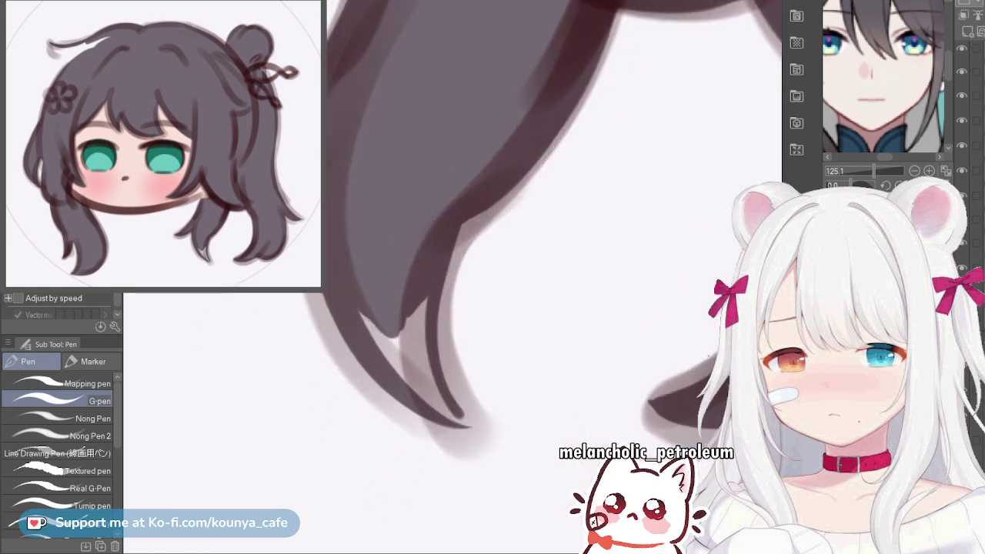
{"action": "left_click_drag", "start_coordinate": [360, 311], "coordinate": [409, 386]}
{"action": "left_click_drag", "start_coordinate": [395, 317], "coordinate": [415, 394]}
{"action": "mouse_move", "coordinate": [416, 350]}
{"action": "left_mouse_down"}
{"action": "mouse_move", "coordinate": [425, 278]}
{"action": "mouse_move", "coordinate": [418, 349]}
{"action": "mouse_move", "coordinate": [419, 291]}
{"action": "mouse_move", "coordinate": [430, 389]}
{"action": "mouse_move", "coordinate": [442, 389]}
{"action": "mouse_move", "coordinate": [400, 364]}
{"action": "mouse_move", "coordinate": [428, 412]}
{"action": "mouse_move", "coordinate": [439, 404]}
{"action": "mouse_move", "coordinate": [404, 359]}
{"action": "mouse_move", "coordinate": [479, 443]}
{"action": "mouse_move", "coordinate": [430, 388]}
{"action": "mouse_move", "coordinate": [492, 436]}
{"action": "mouse_move", "coordinate": [442, 408]}
{"action": "mouse_move", "coordinate": [435, 386]}
{"action": "mouse_move", "coordinate": [494, 450]}
{"action": "mouse_move", "coordinate": [450, 421]}
{"action": "mouse_move", "coordinate": [459, 421]}
{"action": "mouse_move", "coordinate": [447, 408]}
{"action": "mouse_move", "coordinate": [484, 443]}
{"action": "left_mouse_up"}
{"action": "scroll", "coordinate": [485, 444], "scroll_direction": "down", "scroll_amount": 4}
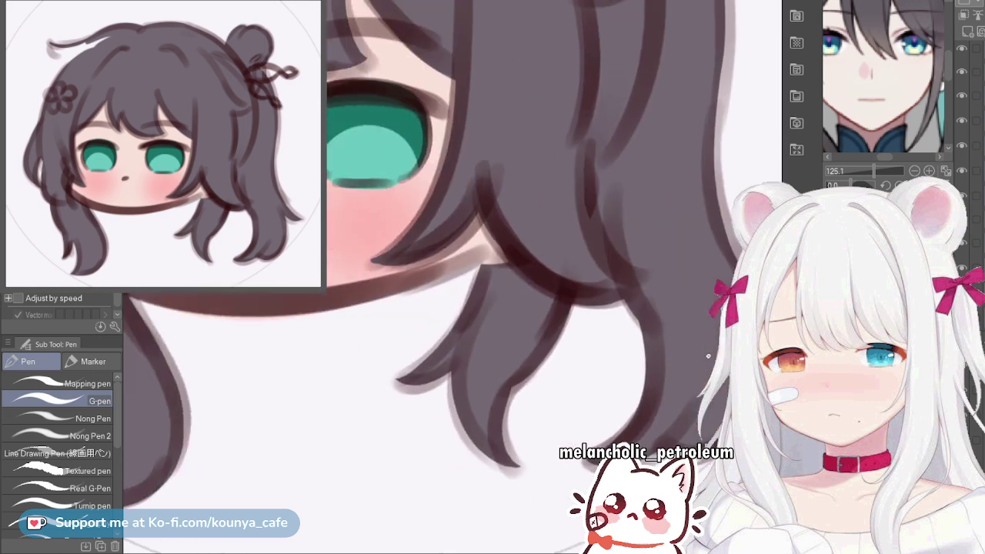
Paint the lower edge of the flyaway strand above the flower ornament, curving from its tip back into the head
{"action": "scroll", "coordinate": [451, 402], "scroll_direction": "up", "scroll_amount": 5}
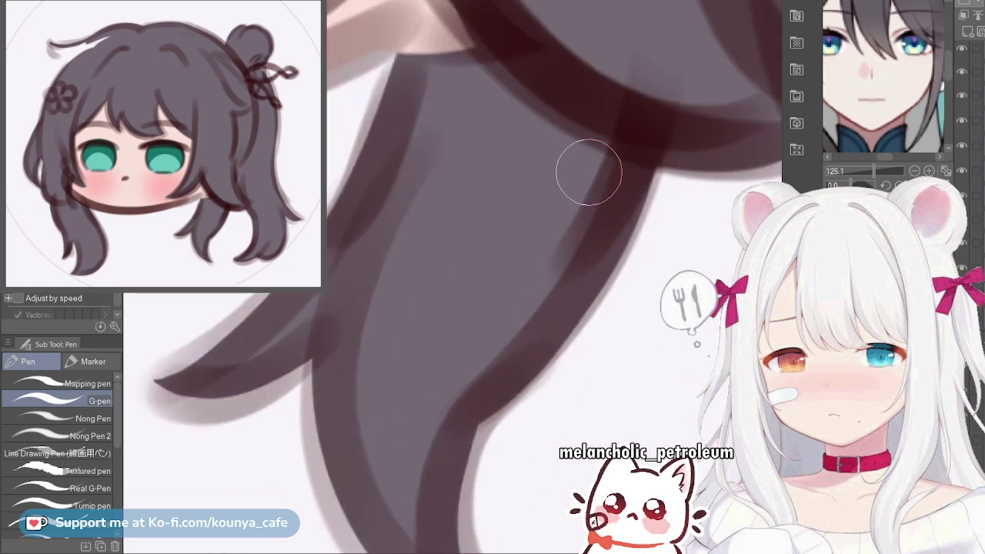
{"action": "scroll", "coordinate": [625, 142], "scroll_direction": "down", "scroll_amount": 5}
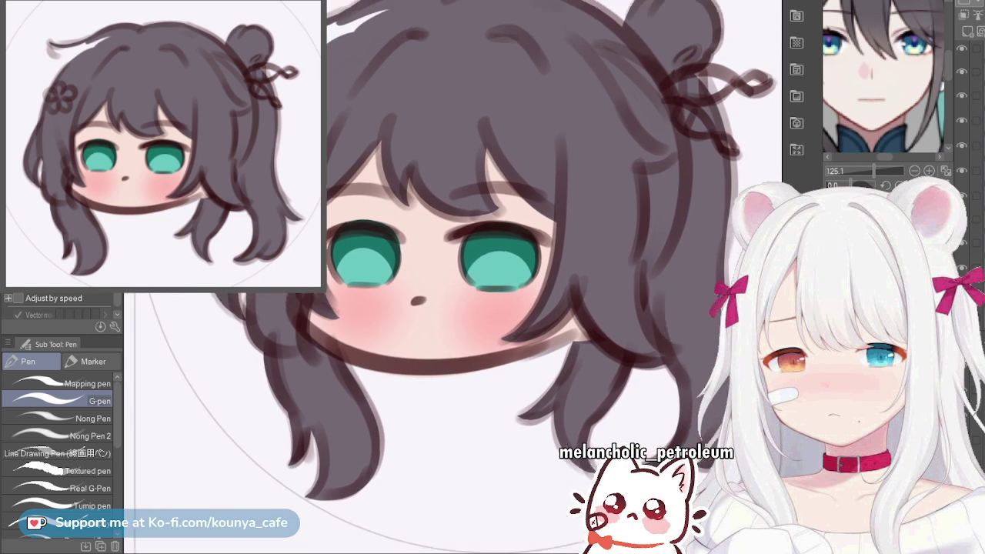
{"action": "scroll", "coordinate": [342, 214], "scroll_direction": "up", "scroll_amount": 5}
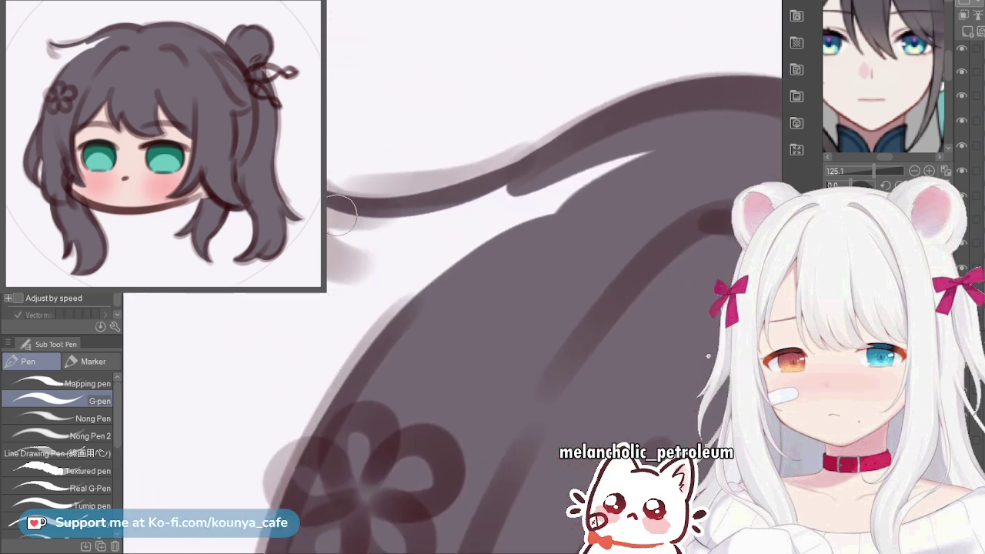
{"action": "left_click_drag", "start_coordinate": [339, 262], "coordinate": [529, 224]}
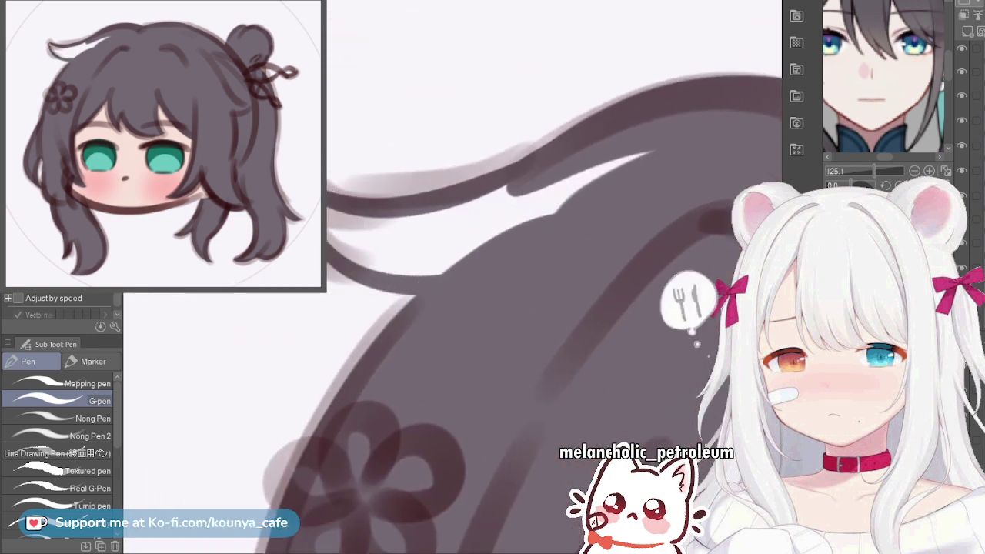
{"action": "key", "text": "ctrl+z"}
{"action": "left_click_drag", "start_coordinate": [339, 258], "coordinate": [554, 202]}
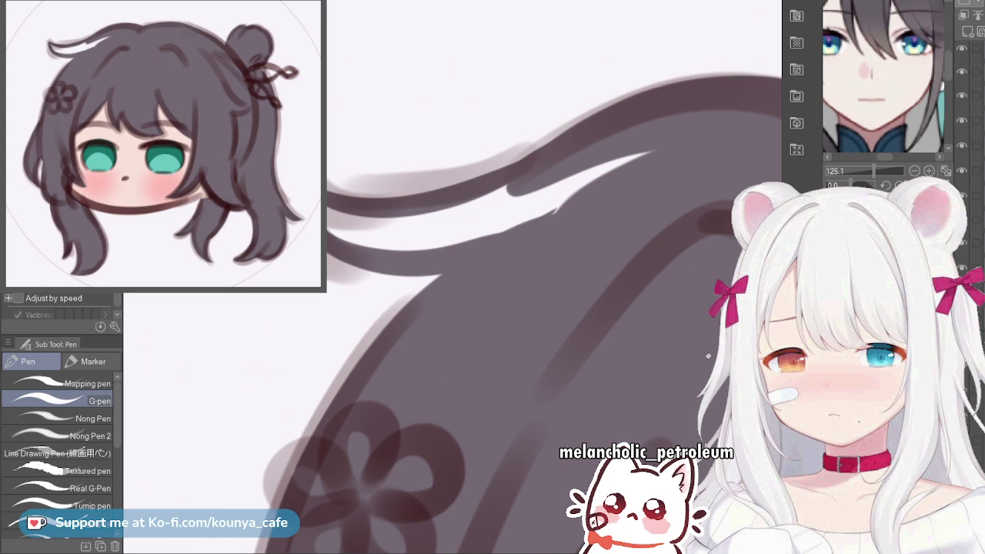
Fill the gap between the flyaway strand's upper and lower edges with the hair colour
{"action": "scroll", "coordinate": [300, 181], "scroll_direction": "up", "scroll_amount": 3}
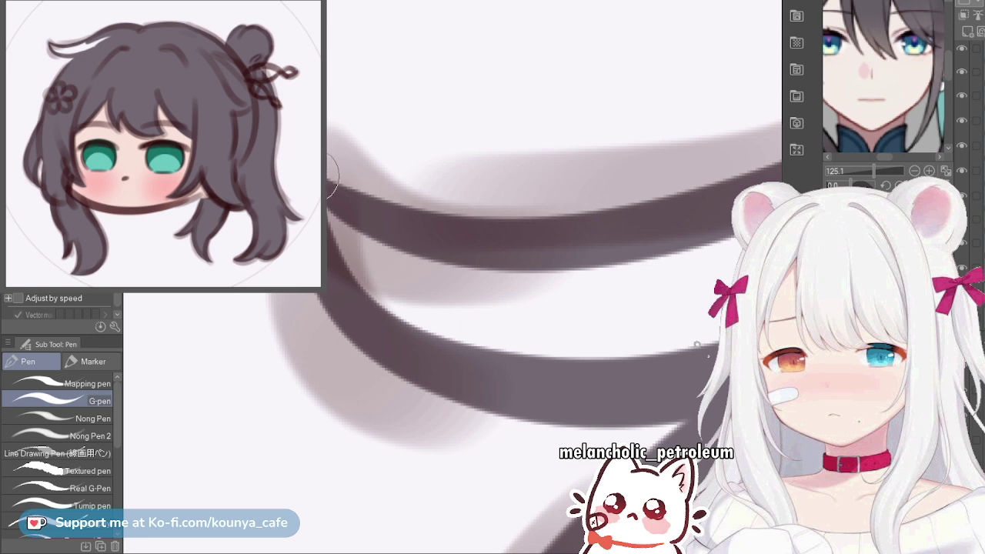
{"action": "scroll", "coordinate": [316, 177], "scroll_direction": "down", "scroll_amount": 2}
{"action": "mouse_move", "coordinate": [404, 230]}
{"action": "left_mouse_down"}
{"action": "mouse_move", "coordinate": [240, 273]}
{"action": "mouse_move", "coordinate": [306, 306]}
{"action": "mouse_move", "coordinate": [510, 236]}
{"action": "mouse_move", "coordinate": [579, 235]}
{"action": "left_mouse_up"}
{"action": "scroll", "coordinate": [291, 284], "scroll_direction": "down", "scroll_amount": 1}
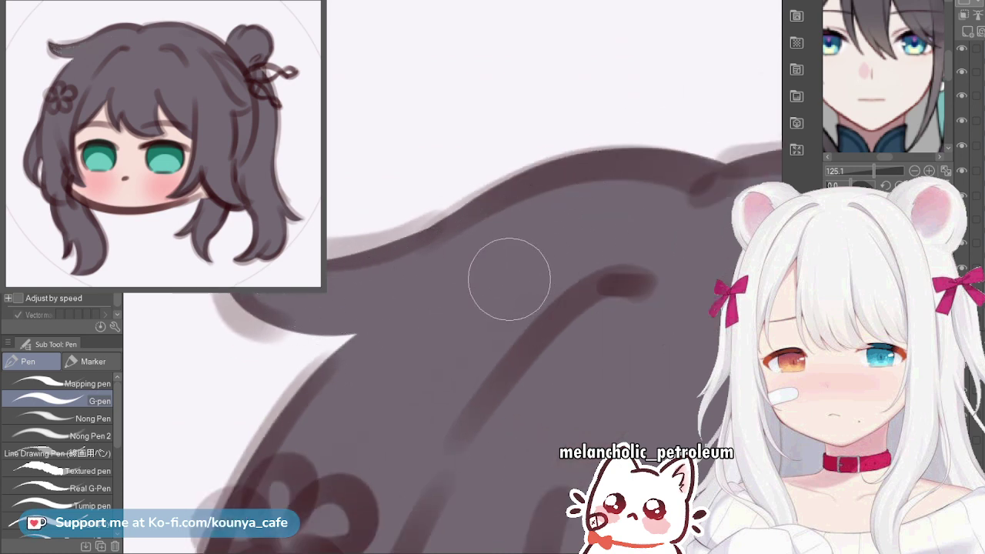
Smooth the head's outline from the notch beneath the flyaway strand down to the flower ornament
{"action": "scroll", "coordinate": [510, 277], "scroll_direction": "down", "scroll_amount": 2}
{"action": "left_click_drag", "start_coordinate": [482, 282], "coordinate": [535, 162]}
{"action": "scroll", "coordinate": [462, 245], "scroll_direction": "up", "scroll_amount": 2}
{"action": "scroll", "coordinate": [477, 204], "scroll_direction": "down", "scroll_amount": 1}
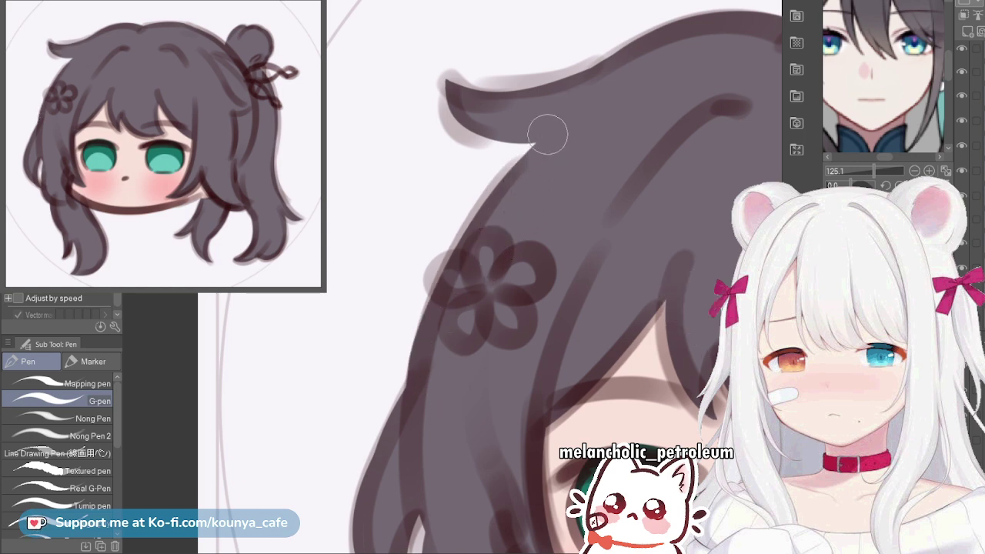
{"action": "left_click_drag", "start_coordinate": [547, 135], "coordinate": [484, 249]}
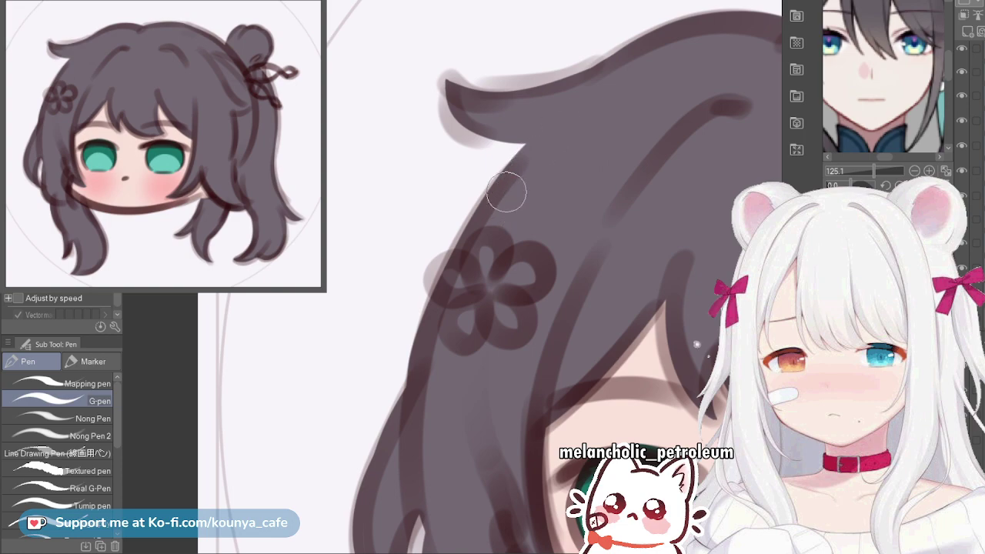
{"action": "scroll", "coordinate": [491, 269], "scroll_direction": "down", "scroll_amount": 5}
{"action": "left_click_drag", "start_coordinate": [536, 260], "coordinate": [509, 251]}
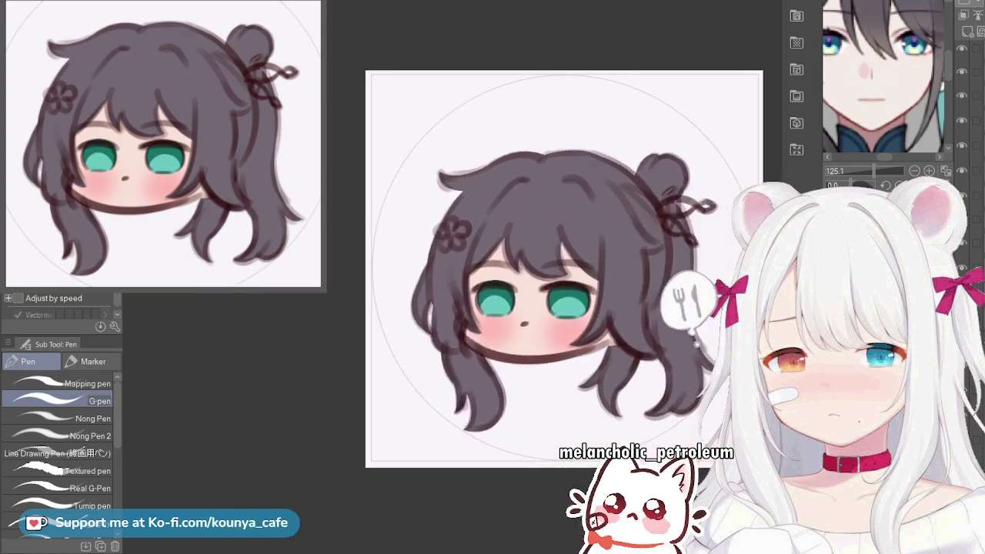
Refine the hair base along the jawline's corner, where the side lock opposite the ponytail meets the cheek
{"action": "scroll", "coordinate": [509, 250], "scroll_direction": "up", "scroll_amount": 3}
{"action": "scroll", "coordinate": [582, 413], "scroll_direction": "up", "scroll_amount": 3}
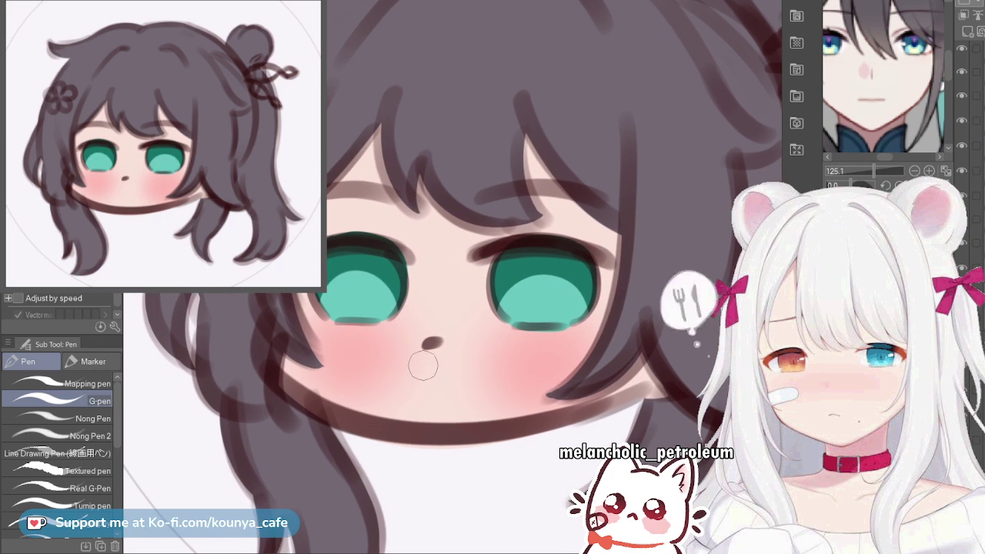
{"action": "scroll", "coordinate": [383, 402], "scroll_direction": "up", "scroll_amount": 4}
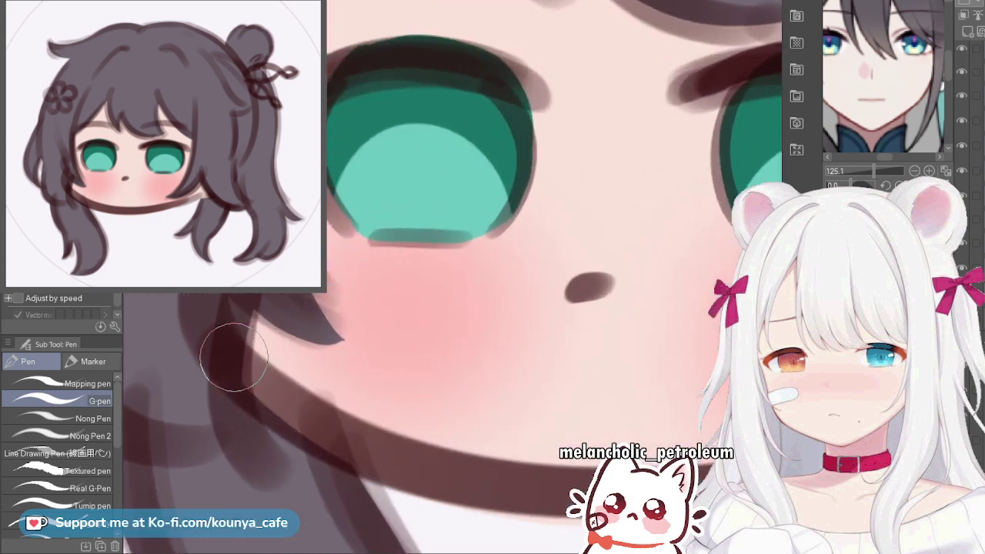
{"action": "left_click_drag", "start_coordinate": [239, 370], "coordinate": [380, 446]}
{"action": "left_click_drag", "start_coordinate": [331, 420], "coordinate": [294, 358]}
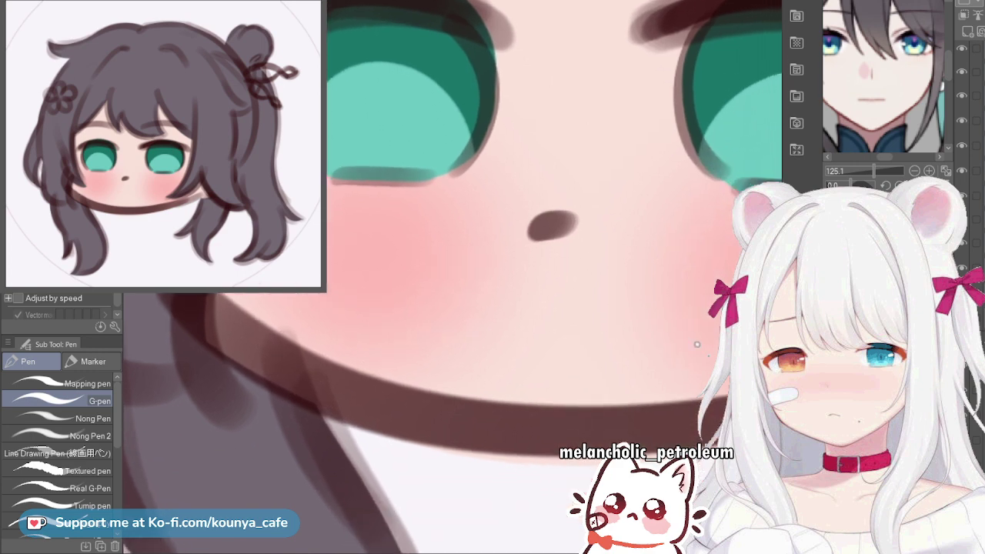
{"action": "left_click_drag", "start_coordinate": [228, 317], "coordinate": [269, 364]}
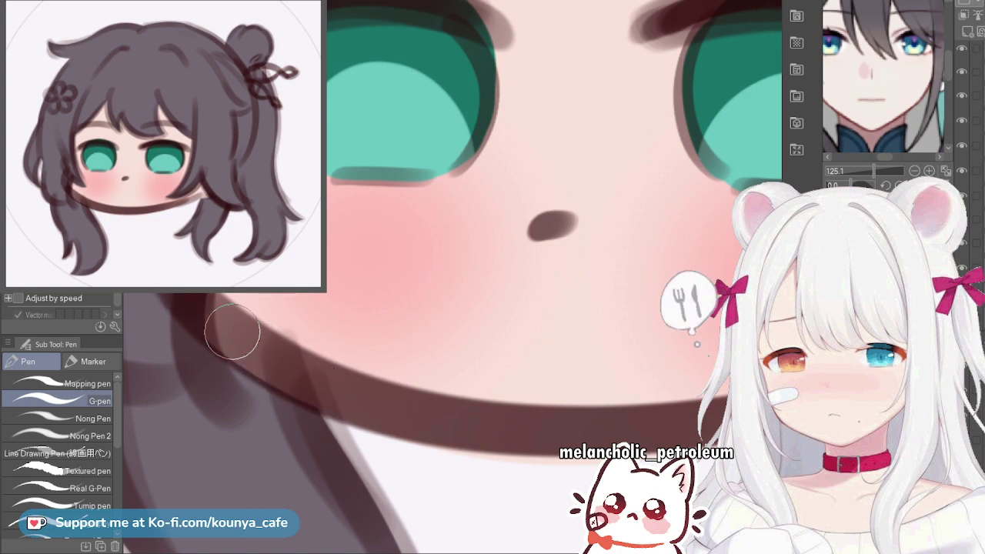
Shift the colour of both irises to blue
{"action": "scroll", "coordinate": [234, 332], "scroll_direction": "down", "scroll_amount": 5}
{"action": "scroll", "coordinate": [455, 245], "scroll_direction": "up", "scroll_amount": 3}
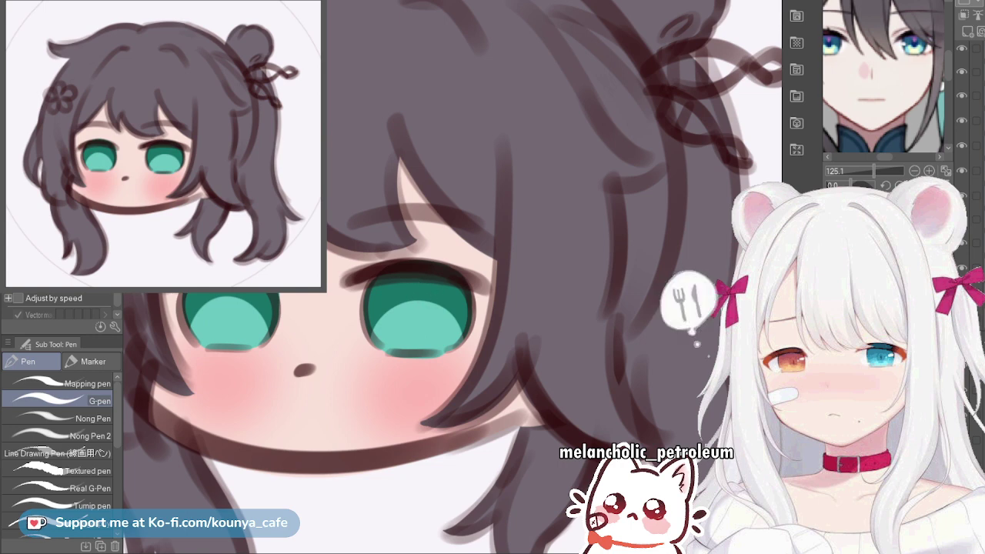
{"action": "scroll", "coordinate": [456, 277], "scroll_direction": "down", "scroll_amount": 4}
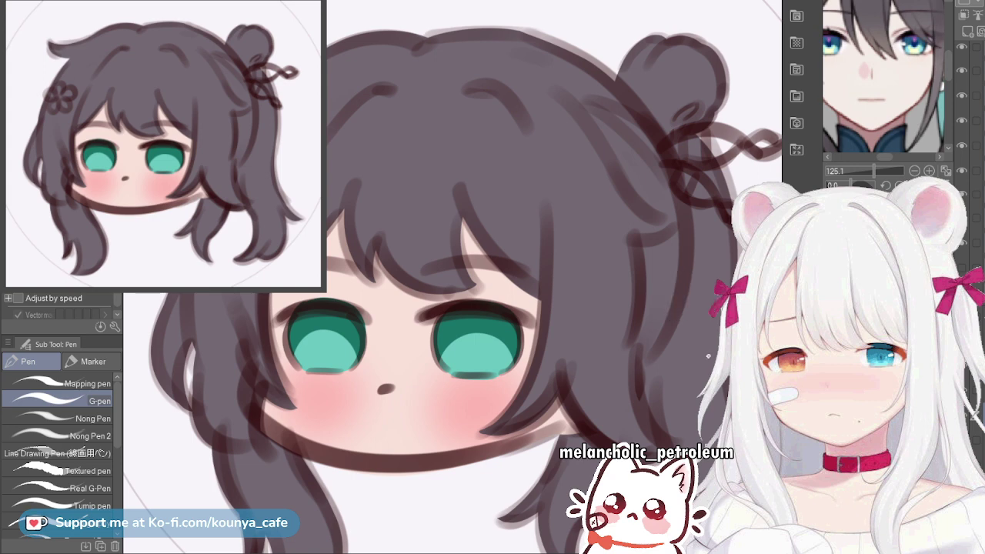
{"action": "key", "text": "ctrl+s"}
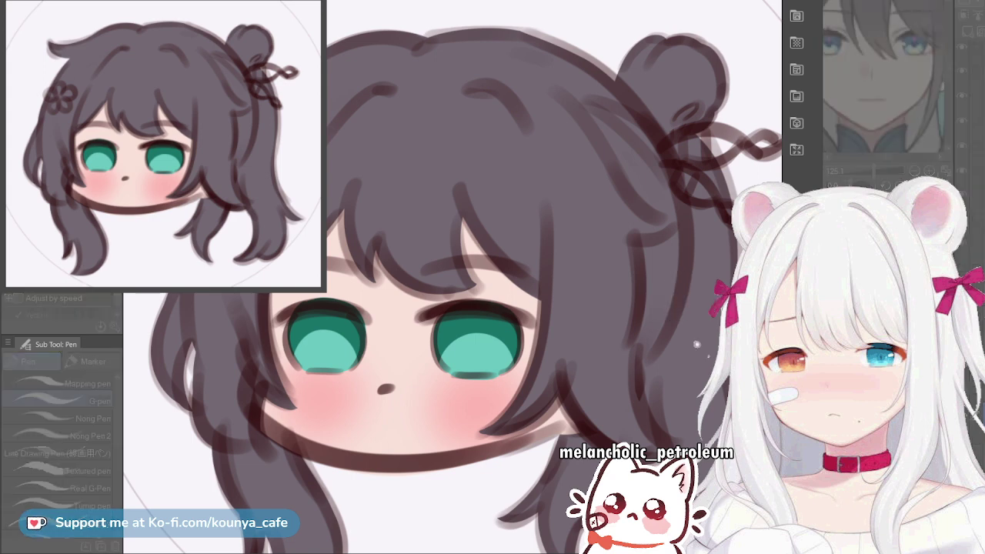
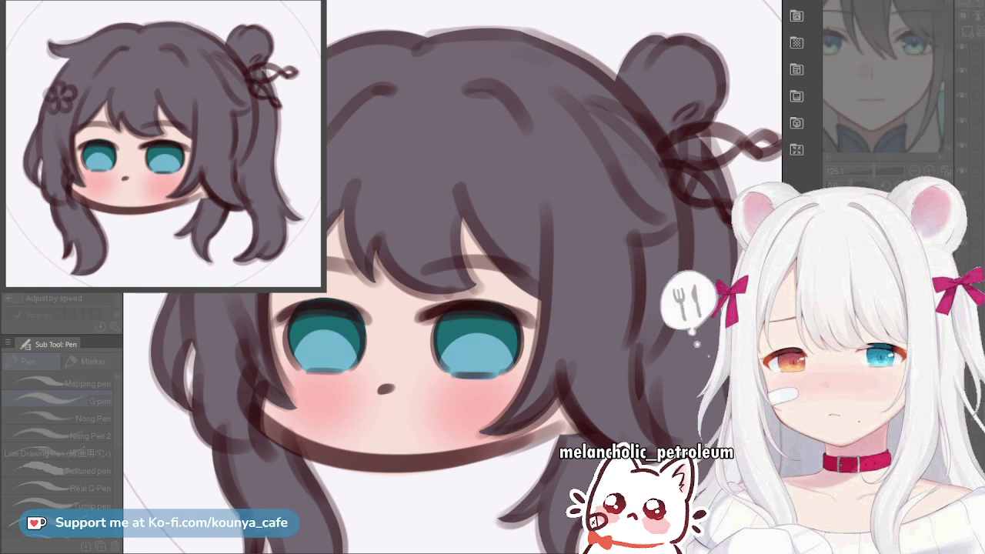
{"action": "key", "text": "Escape"}
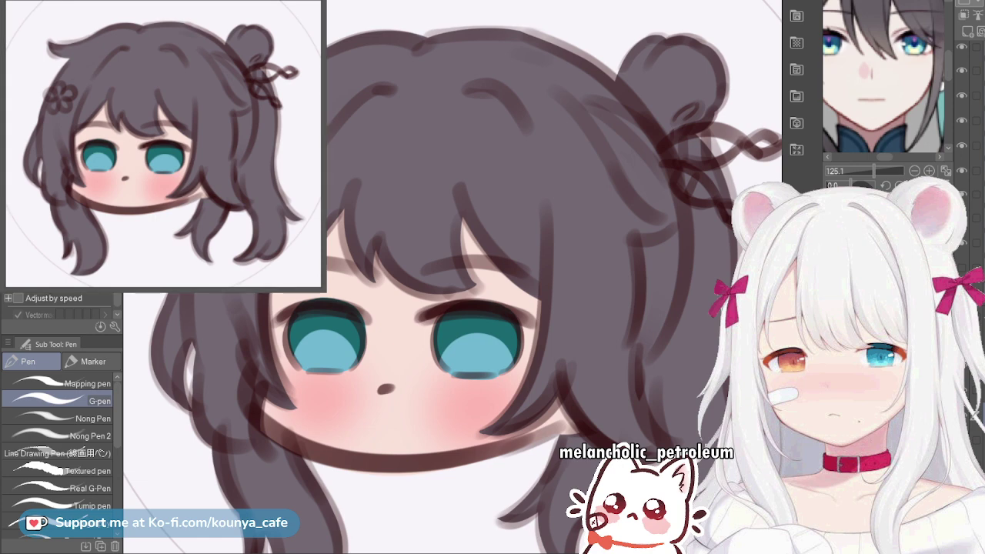
Examine the white flower hair ornament in the reference image up close
{"action": "scroll", "coordinate": [589, 258], "scroll_direction": "down", "scroll_amount": 3}
{"action": "scroll", "coordinate": [585, 263], "scroll_direction": "up", "scroll_amount": 3}
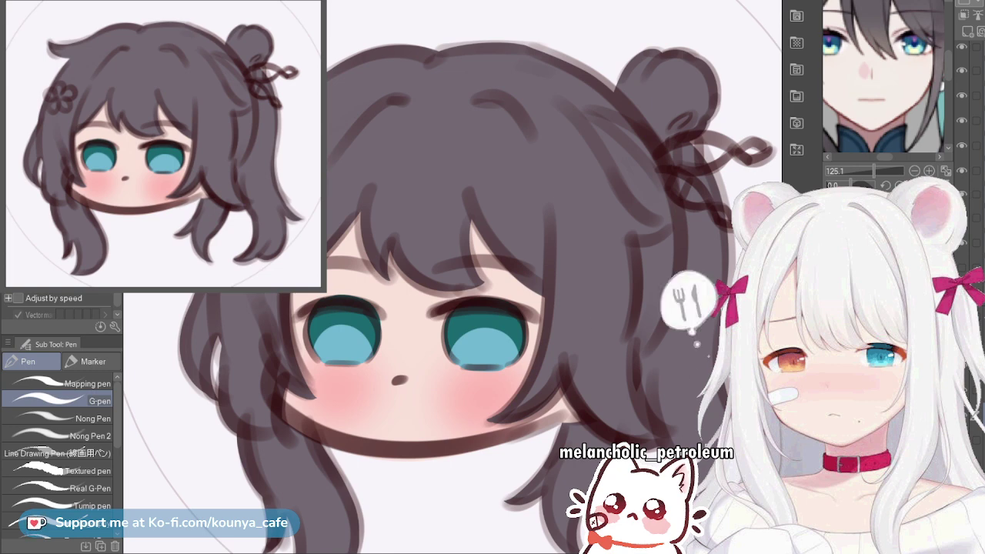
{"action": "left_click_drag", "start_coordinate": [856, 38], "coordinate": [913, 129]}
{"action": "left_click_drag", "start_coordinate": [873, 171], "coordinate": [872, 171]}
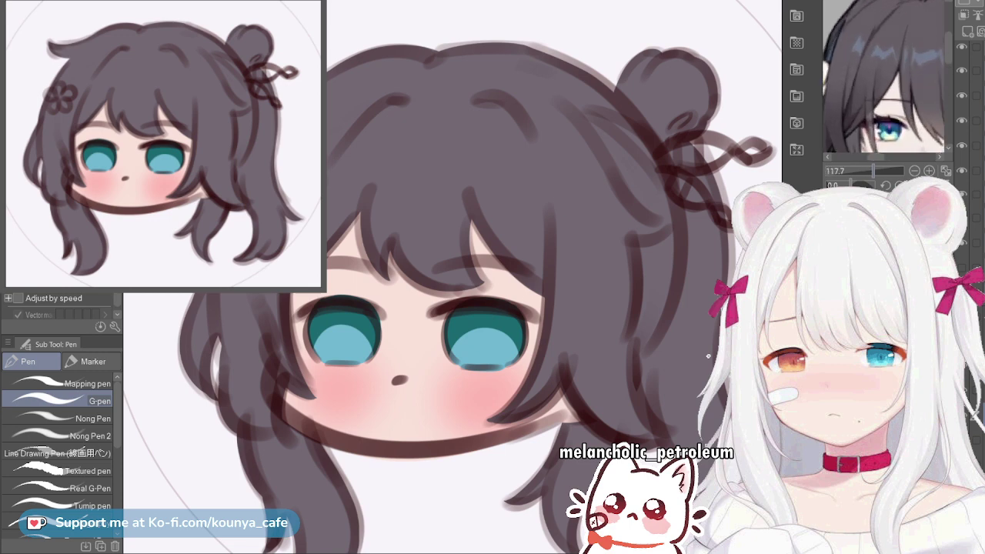
{"action": "left_click_drag", "start_coordinate": [868, 86], "coordinate": [919, 71]}
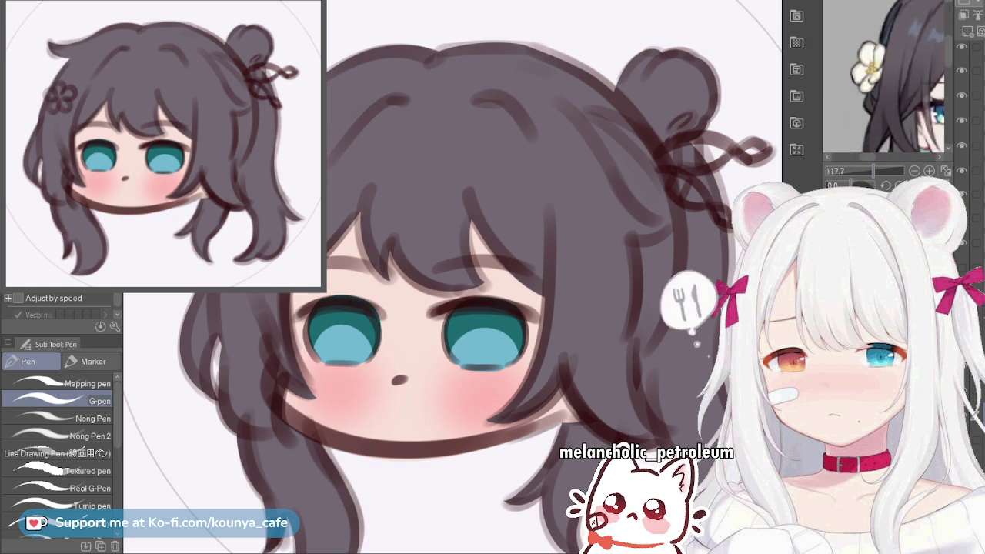
{"action": "scroll", "coordinate": [883, 77], "scroll_direction": "up", "scroll_amount": 5}
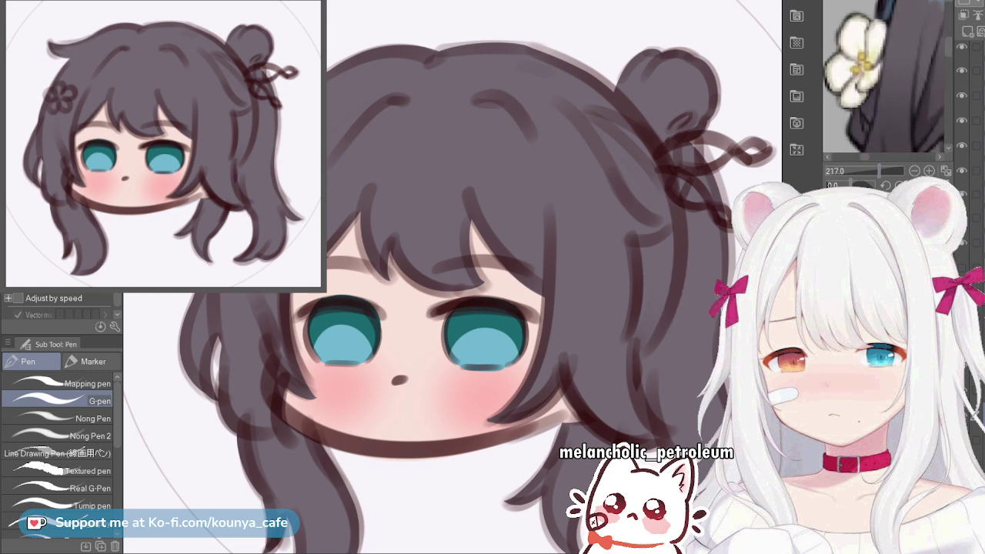
{"action": "scroll", "coordinate": [884, 77], "scroll_direction": "down", "scroll_amount": 1}
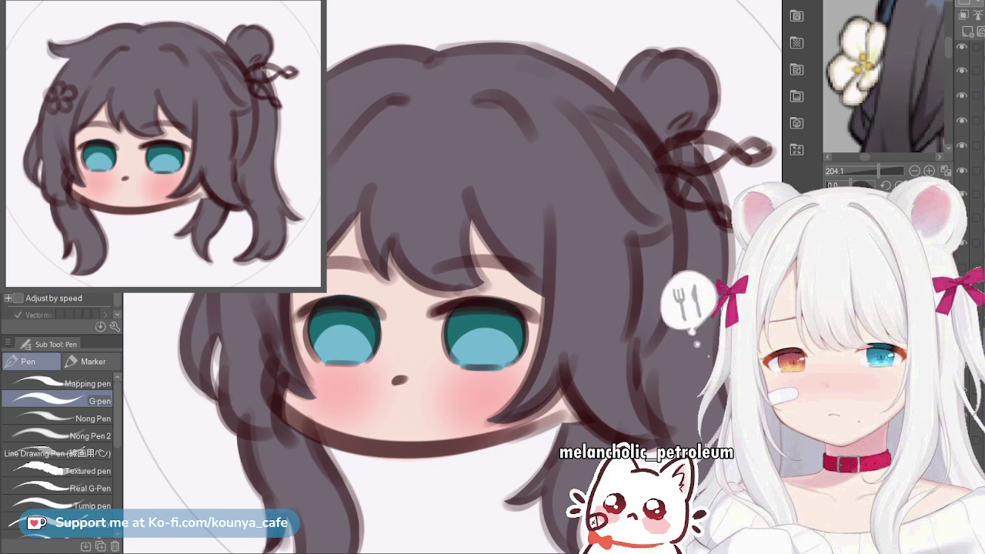
Paint pale cream over the first sketched petals of the flower ornament, starting with the upper petals
{"action": "scroll", "coordinate": [254, 202], "scroll_direction": "up", "scroll_amount": 3}
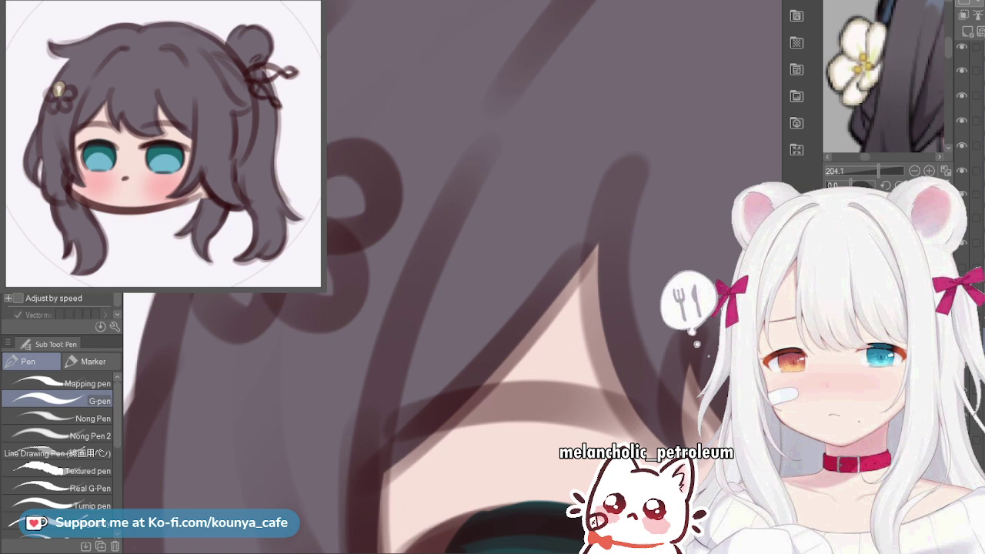
{"action": "left_click_drag", "start_coordinate": [400, 292], "coordinate": [504, 318]}
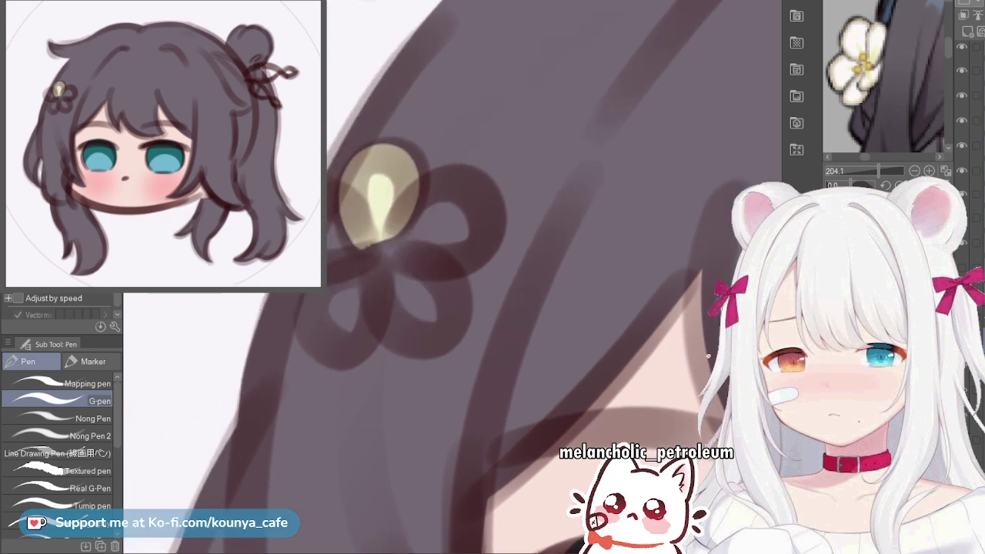
{"action": "scroll", "coordinate": [377, 250], "scroll_direction": "up", "scroll_amount": 3}
{"action": "mouse_move", "coordinate": [377, 250]}
{"action": "left_mouse_down"}
{"action": "mouse_move", "coordinate": [531, 271]}
{"action": "mouse_move", "coordinate": [431, 198]}
{"action": "mouse_move", "coordinate": [376, 267]}
{"action": "mouse_move", "coordinate": [514, 286]}
{"action": "mouse_move", "coordinate": [452, 193]}
{"action": "mouse_move", "coordinate": [377, 205]}
{"action": "mouse_move", "coordinate": [374, 264]}
{"action": "mouse_move", "coordinate": [501, 279]}
{"action": "mouse_move", "coordinate": [431, 186]}
{"action": "mouse_move", "coordinate": [391, 193]}
{"action": "mouse_move", "coordinate": [378, 257]}
{"action": "mouse_move", "coordinate": [457, 303]}
{"action": "mouse_move", "coordinate": [417, 221]}
{"action": "mouse_move", "coordinate": [451, 226]}
{"action": "mouse_move", "coordinate": [496, 281]}
{"action": "mouse_move", "coordinate": [471, 268]}
{"action": "mouse_move", "coordinate": [497, 244]}
{"action": "mouse_move", "coordinate": [424, 319]}
{"action": "mouse_move", "coordinate": [510, 165]}
{"action": "mouse_move", "coordinate": [554, 208]}
{"action": "left_mouse_up"}
{"action": "key", "text": "ctrl+z"}
{"action": "key", "text": "ctrl+z"}
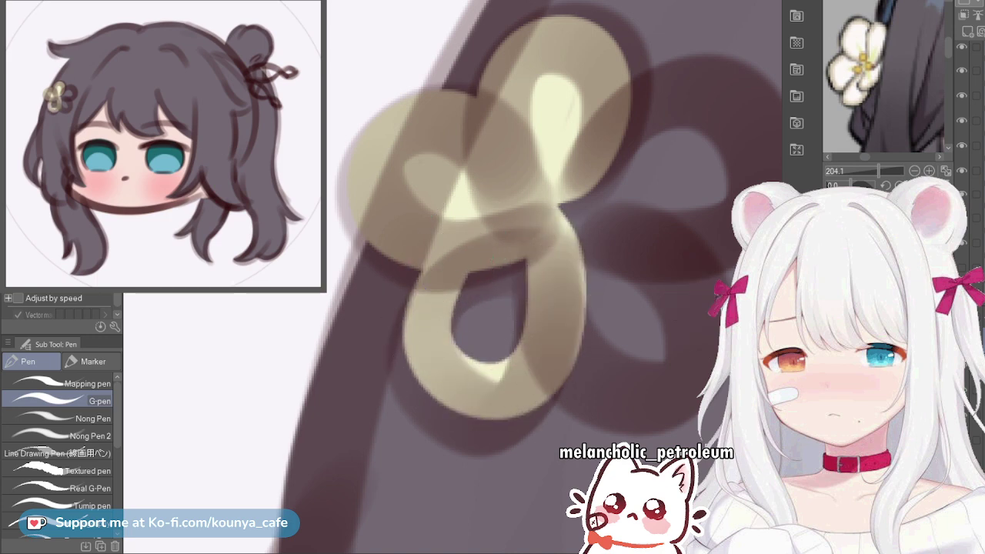
{"action": "key", "text": "ctrl+z"}
{"action": "mouse_move", "coordinate": [467, 260]}
{"action": "left_mouse_down"}
{"action": "mouse_move", "coordinate": [472, 413]}
{"action": "mouse_move", "coordinate": [547, 273]}
{"action": "mouse_move", "coordinate": [514, 264]}
{"action": "mouse_move", "coordinate": [429, 295]}
{"action": "mouse_move", "coordinate": [485, 402]}
{"action": "mouse_move", "coordinate": [506, 225]}
{"action": "mouse_move", "coordinate": [476, 252]}
{"action": "mouse_move", "coordinate": [424, 356]}
{"action": "mouse_move", "coordinate": [510, 260]}
{"action": "left_mouse_up"}
{"action": "key", "text": "ctrl+z"}
{"action": "key", "text": "ctrl+z"}
Fill the flower ornament's remaining petals with pale cream, completing all five
{"action": "mouse_move", "coordinate": [450, 308]}
{"action": "left_mouse_down"}
{"action": "mouse_move", "coordinate": [499, 269]}
{"action": "mouse_move", "coordinate": [463, 357]}
{"action": "mouse_move", "coordinate": [503, 299]}
{"action": "left_mouse_up"}
{"action": "mouse_move", "coordinate": [552, 253]}
{"action": "left_mouse_down"}
{"action": "mouse_move", "coordinate": [477, 409]}
{"action": "mouse_move", "coordinate": [550, 316]}
{"action": "mouse_move", "coordinate": [431, 247]}
{"action": "mouse_move", "coordinate": [477, 247]}
{"action": "mouse_move", "coordinate": [576, 355]}
{"action": "left_mouse_up"}
{"action": "key", "text": "bracketleft"}
{"action": "key", "text": "bracketleft"}
{"action": "key", "text": "bracketright"}
{"action": "key", "text": "bracketright"}
{"action": "mouse_move", "coordinate": [472, 309]}
{"action": "left_mouse_down"}
{"action": "mouse_move", "coordinate": [466, 326]}
{"action": "mouse_move", "coordinate": [520, 334]}
{"action": "mouse_move", "coordinate": [397, 384]}
{"action": "left_mouse_up"}
{"action": "key", "text": "bracketleft"}
{"action": "key", "text": "bracketleft"}
{"action": "mouse_move", "coordinate": [377, 257]}
{"action": "left_mouse_down"}
{"action": "mouse_move", "coordinate": [451, 199]}
{"action": "mouse_move", "coordinate": [487, 297]}
{"action": "mouse_move", "coordinate": [390, 279]}
{"action": "mouse_move", "coordinate": [419, 275]}
{"action": "mouse_move", "coordinate": [410, 249]}
{"action": "mouse_move", "coordinate": [356, 292]}
{"action": "mouse_move", "coordinate": [396, 264]}
{"action": "left_mouse_up"}
{"action": "key", "text": "ctrl+minus"}
{"action": "key", "text": "ctrl+minus"}
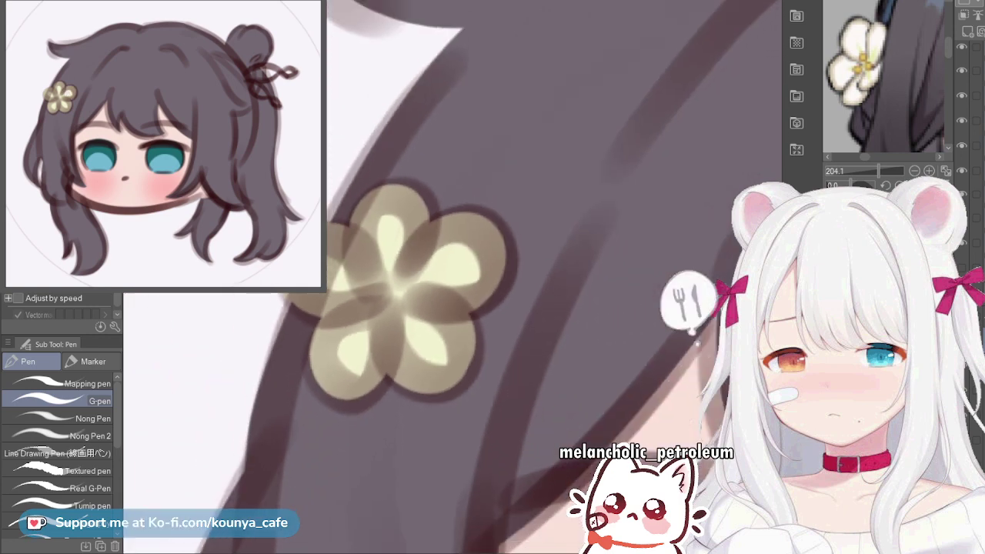
{"action": "scroll", "coordinate": [504, 233], "scroll_direction": "down", "scroll_amount": 3}
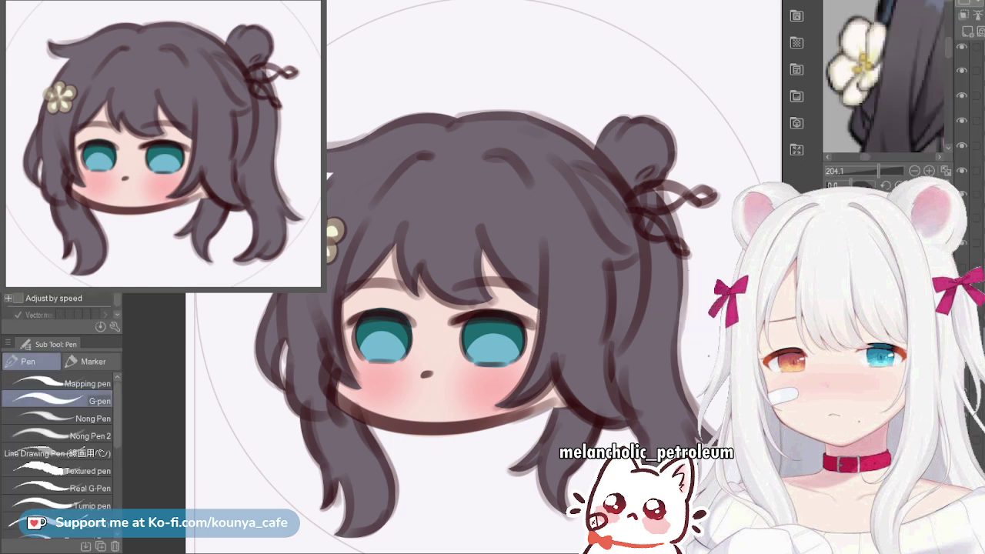
Outline a tapering teal streak in the hair, leading to the base of the bun, following the reference
{"action": "left_click_drag", "start_coordinate": [879, 171], "coordinate": [870, 170]}
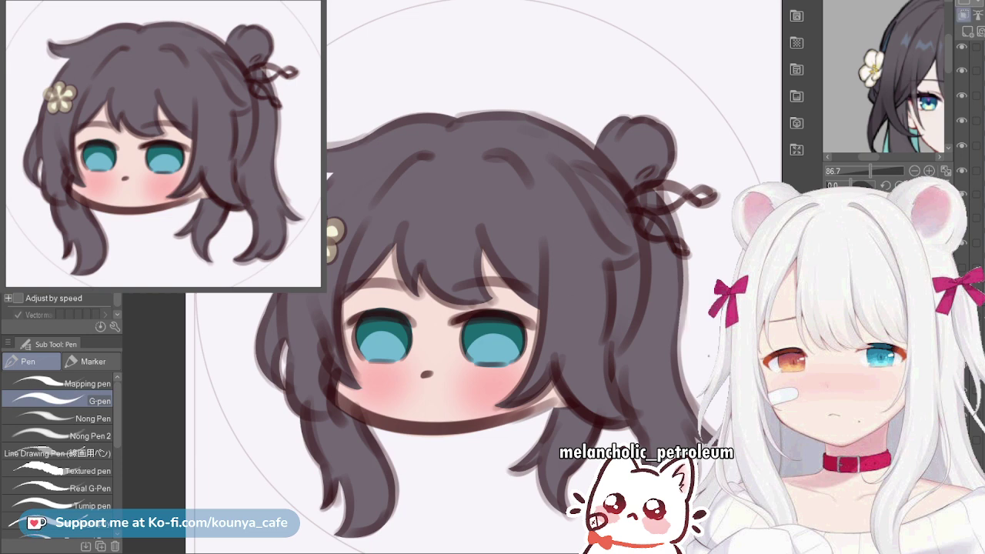
{"action": "mouse_move", "coordinate": [899, 91]}
{"action": "left_mouse_down"}
{"action": "mouse_move", "coordinate": [872, 60]}
{"action": "mouse_move", "coordinate": [866, 75]}
{"action": "mouse_move", "coordinate": [840, 80]}
{"action": "left_mouse_up"}
{"action": "left_click", "coordinate": [914, 171]}
{"action": "left_click", "coordinate": [914, 171]}
{"action": "left_click", "coordinate": [914, 170]}
{"action": "scroll", "coordinate": [638, 173], "scroll_direction": "up", "scroll_amount": 3}
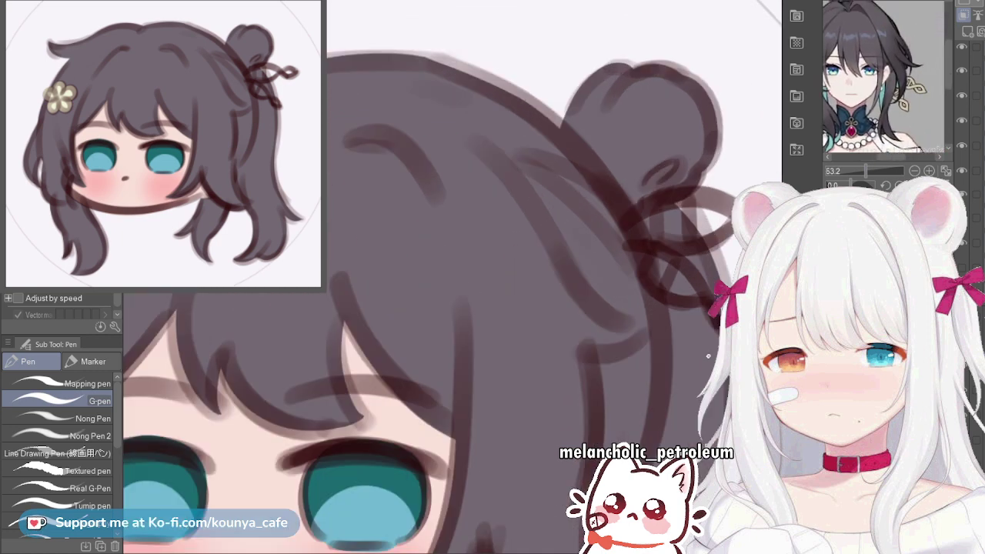
{"action": "left_click_drag", "start_coordinate": [510, 165], "coordinate": [633, 257]}
{"action": "left_click_drag", "start_coordinate": [516, 163], "coordinate": [636, 231]}
{"action": "mouse_move", "coordinate": [498, 154]}
{"action": "left_mouse_down"}
{"action": "mouse_move", "coordinate": [614, 239]}
{"action": "mouse_move", "coordinate": [640, 271]}
{"action": "left_mouse_up"}
{"action": "left_click_drag", "start_coordinate": [499, 154], "coordinate": [631, 222]}
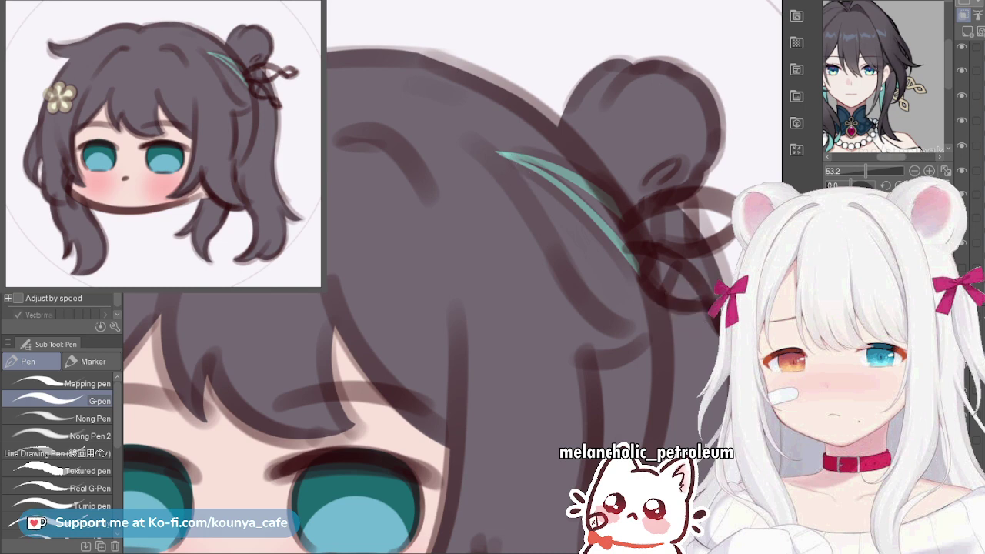
Fill the space inside the teal streak beside the bun with the same colour
{"action": "scroll", "coordinate": [640, 319], "scroll_direction": "down", "scroll_amount": 4}
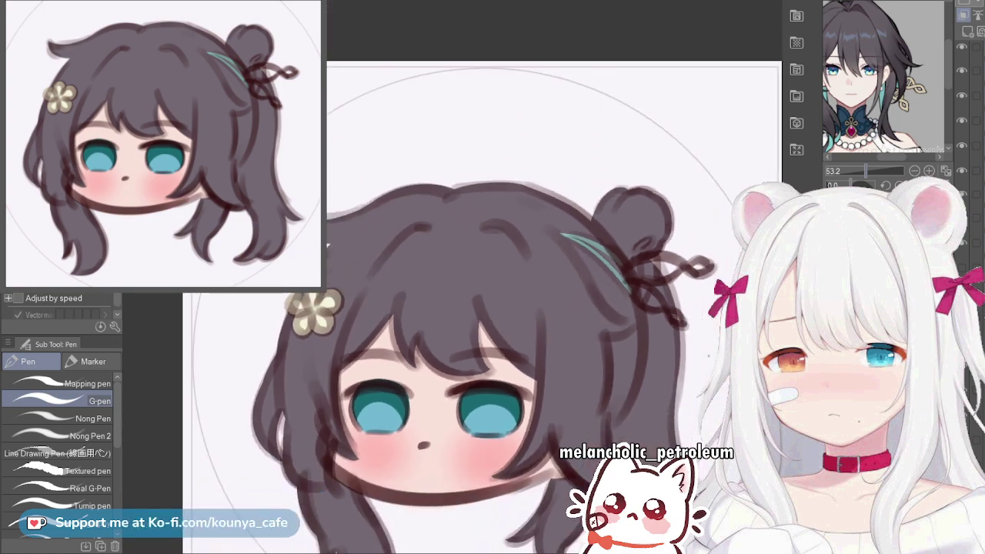
{"action": "scroll", "coordinate": [640, 319], "scroll_direction": "up", "scroll_amount": 5}
{"action": "left_click_drag", "start_coordinate": [496, 136], "coordinate": [571, 166]}
{"action": "key", "text": "ctrl+z"}
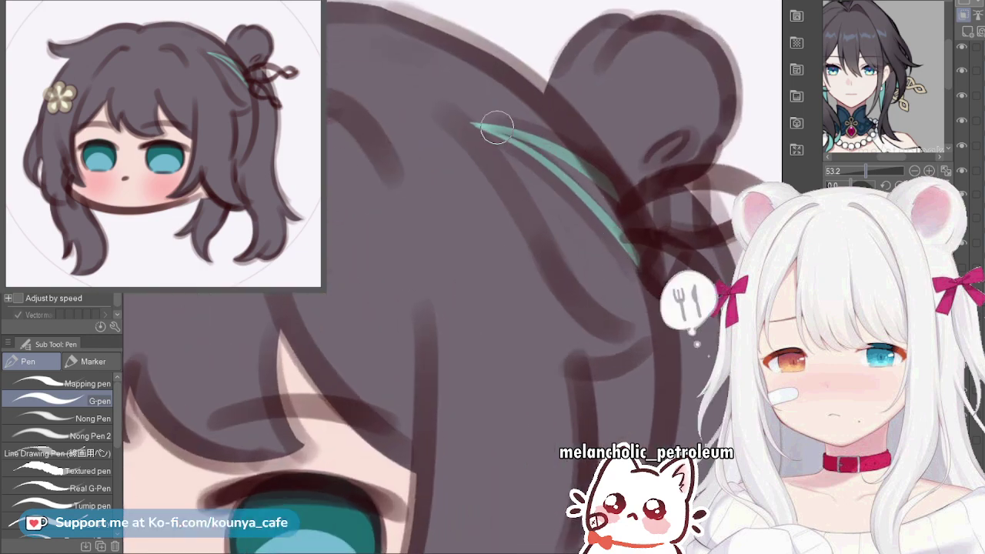
{"action": "left_click_drag", "start_coordinate": [495, 129], "coordinate": [550, 166]}
{"action": "mouse_move", "coordinate": [511, 136]}
{"action": "left_mouse_down"}
{"action": "mouse_move", "coordinate": [589, 184]}
{"action": "mouse_move", "coordinate": [541, 158]}
{"action": "mouse_move", "coordinate": [547, 151]}
{"action": "mouse_move", "coordinate": [597, 201]}
{"action": "mouse_move", "coordinate": [538, 163]}
{"action": "mouse_move", "coordinate": [593, 191]}
{"action": "mouse_move", "coordinate": [638, 238]}
{"action": "left_mouse_up"}
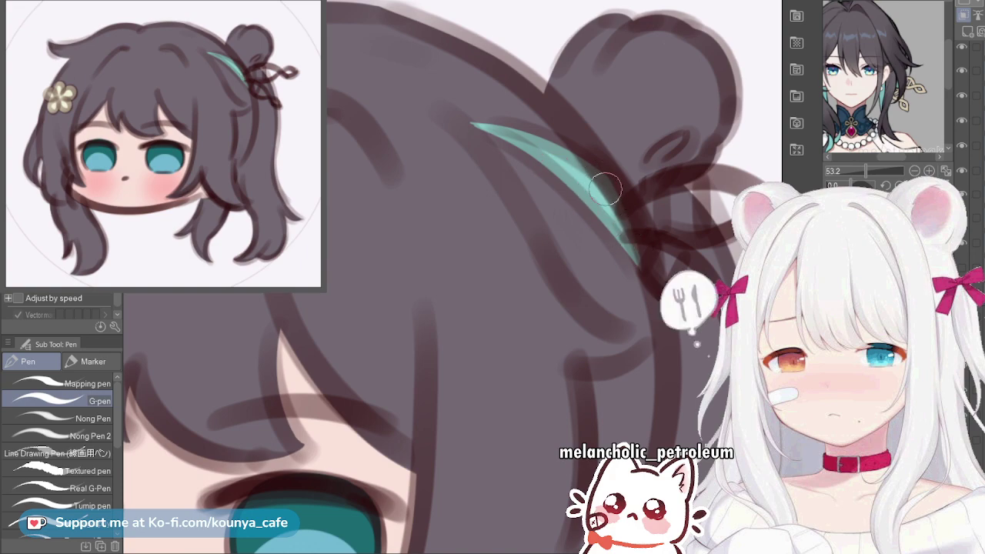
{"action": "scroll", "coordinate": [502, 152], "scroll_direction": "down", "scroll_amount": 5}
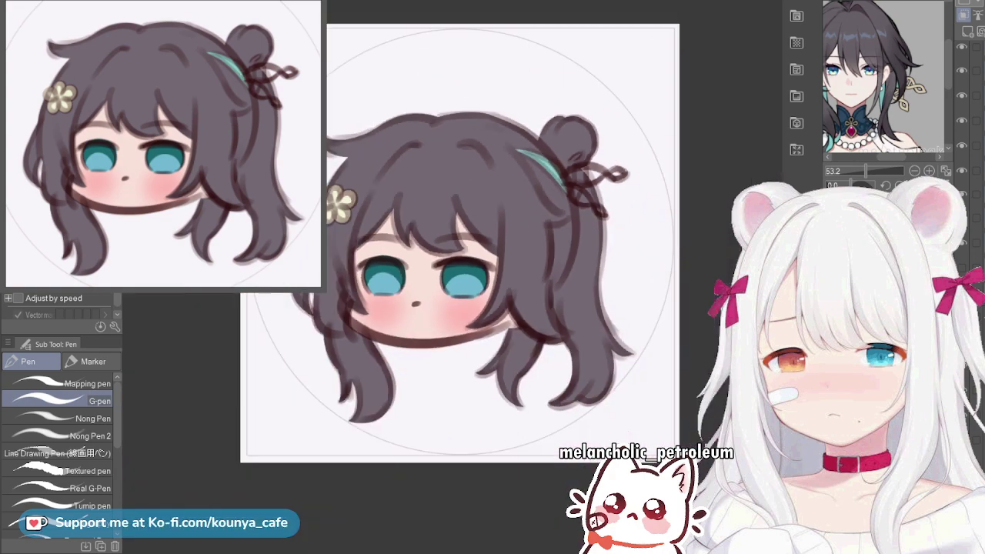
{"action": "scroll", "coordinate": [552, 144], "scroll_direction": "up", "scroll_amount": 5}
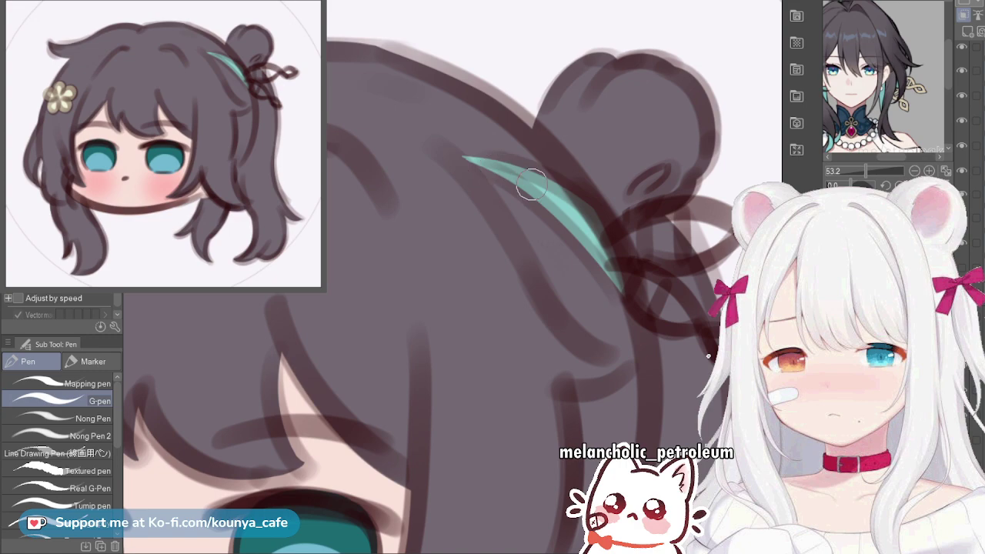
Paint a teal streak along the inner edge of the short lock beneath the jaw on the ponytail side
{"action": "scroll", "coordinate": [531, 184], "scroll_direction": "down", "scroll_amount": 3}
{"action": "scroll", "coordinate": [541, 352], "scroll_direction": "up", "scroll_amount": 3}
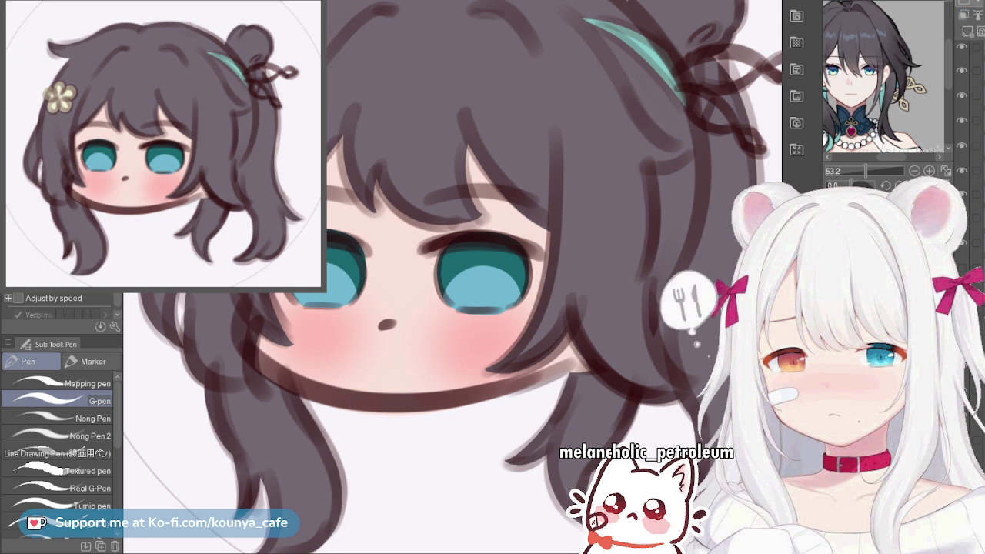
{"action": "mouse_move", "coordinate": [587, 374]}
{"action": "left_mouse_down"}
{"action": "mouse_move", "coordinate": [561, 415]}
{"action": "mouse_move", "coordinate": [526, 446]}
{"action": "left_mouse_up"}
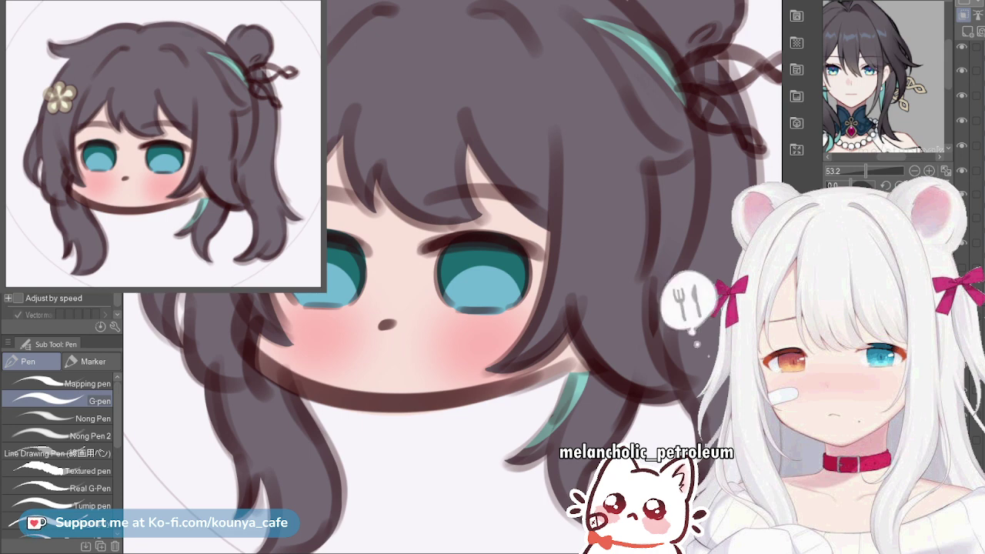
Try to outline a teal streak on the curled tip of the flower-side lock, following the reference
{"action": "left_click_drag", "start_coordinate": [866, 87], "coordinate": [908, 72]}
{"action": "scroll", "coordinate": [894, 74], "scroll_direction": "up", "scroll_amount": 4}
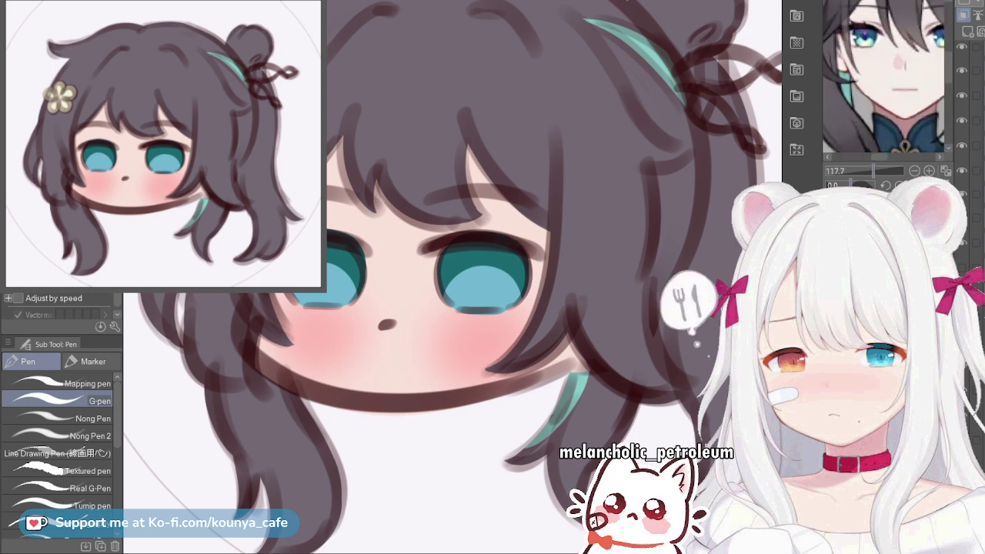
{"action": "left_click_drag", "start_coordinate": [891, 123], "coordinate": [924, 62]}
{"action": "left_click_drag", "start_coordinate": [263, 490], "coordinate": [366, 372]}
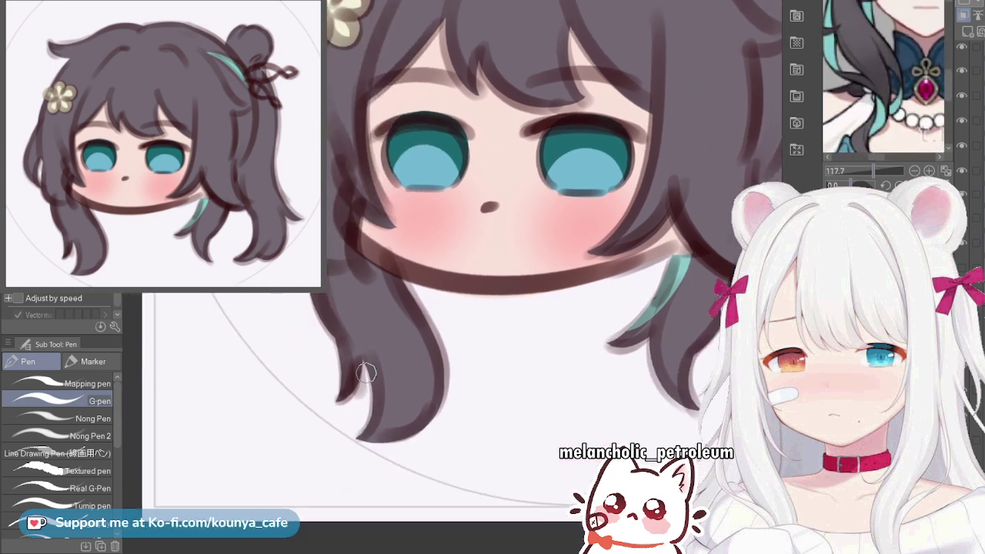
{"action": "scroll", "coordinate": [366, 360], "scroll_direction": "up", "scroll_amount": 3}
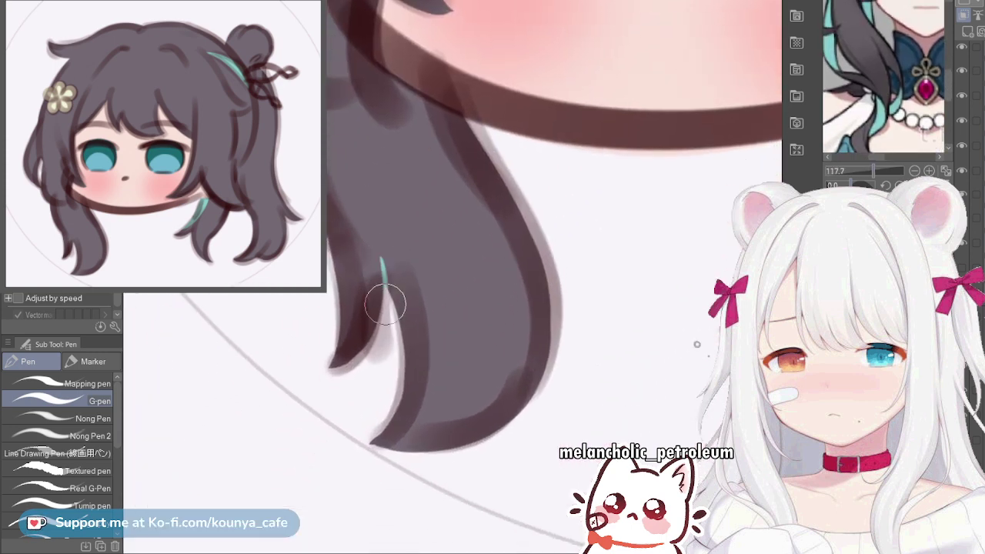
{"action": "mouse_move", "coordinate": [380, 259]}
{"action": "left_mouse_down"}
{"action": "mouse_move", "coordinate": [387, 296]}
{"action": "mouse_move", "coordinate": [382, 260]}
{"action": "mouse_move", "coordinate": [420, 319]}
{"action": "mouse_move", "coordinate": [385, 449]}
{"action": "left_mouse_up"}
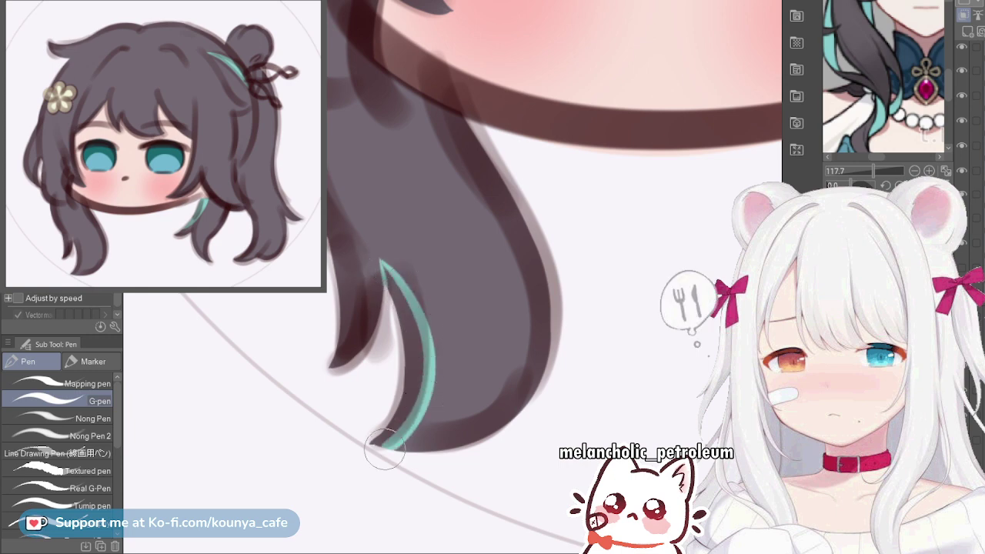
{"action": "key", "text": "ctrl+z"}
{"action": "mouse_move", "coordinate": [382, 261]}
{"action": "left_mouse_down"}
{"action": "mouse_move", "coordinate": [418, 301]}
{"action": "mouse_move", "coordinate": [375, 441]}
{"action": "left_mouse_up"}
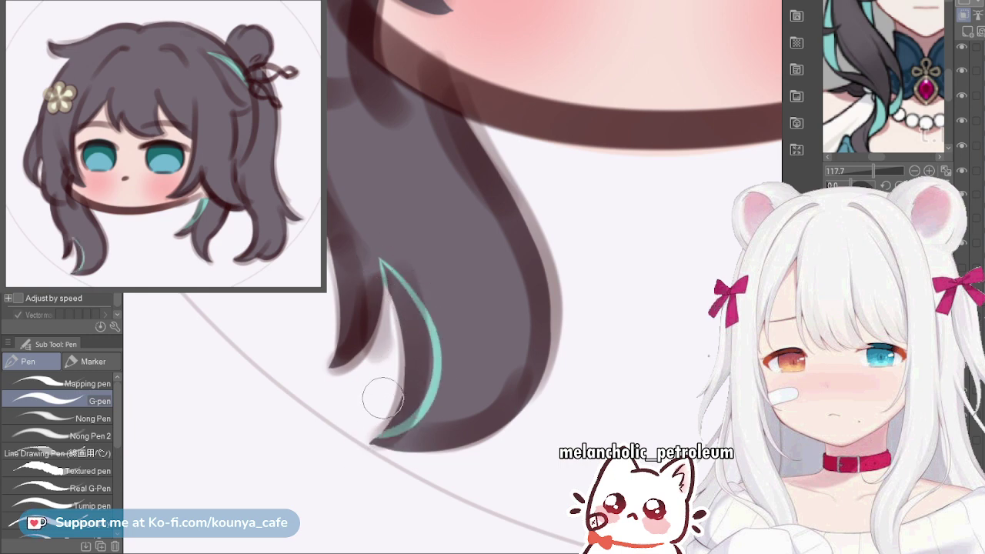
{"action": "key", "text": "ctrl+z"}
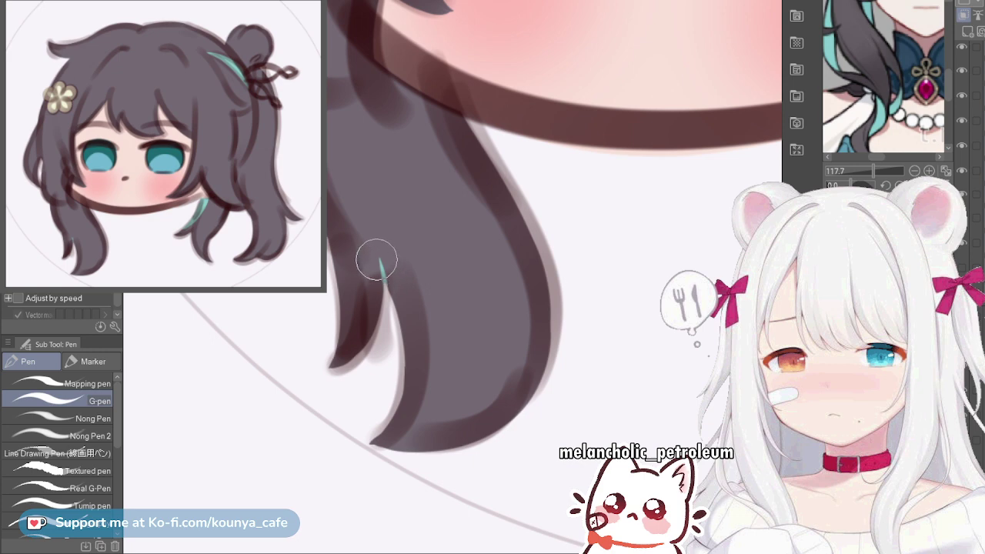
{"action": "mouse_move", "coordinate": [380, 262]}
{"action": "left_mouse_down"}
{"action": "mouse_move", "coordinate": [409, 289]}
{"action": "mouse_move", "coordinate": [407, 416]}
{"action": "mouse_move", "coordinate": [374, 442]}
{"action": "left_mouse_up"}
{"action": "scroll", "coordinate": [422, 352], "scroll_direction": "up", "scroll_amount": 2}
{"action": "left_click_drag", "start_coordinate": [422, 351], "coordinate": [456, 339]}
{"action": "key", "text": "ctrl+z"}
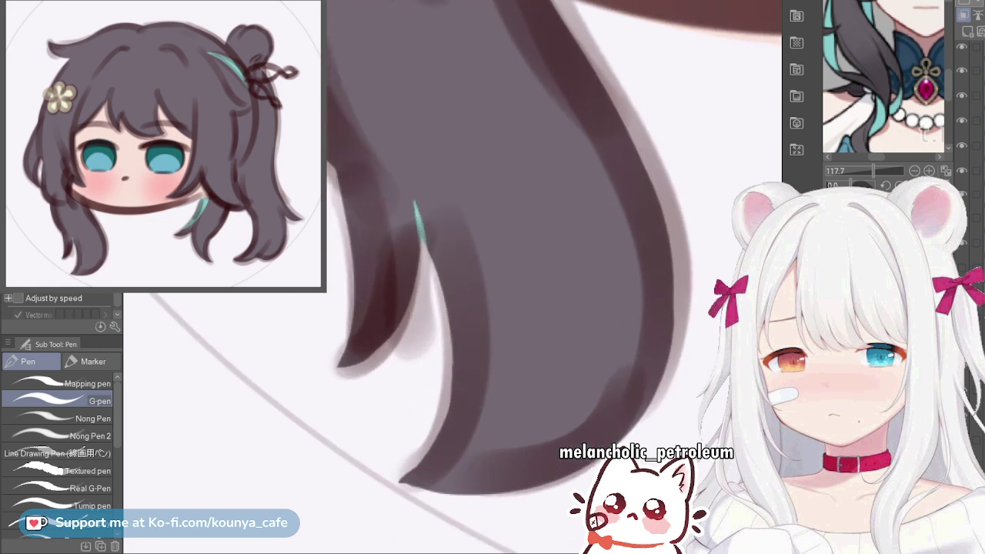
{"action": "key", "text": "ctrl+z"}
Outline and fill a teal streak along the inner edge of the flower-side lock's curled tip, starting above the fork
{"action": "left_click_drag", "start_coordinate": [405, 174], "coordinate": [420, 234]}
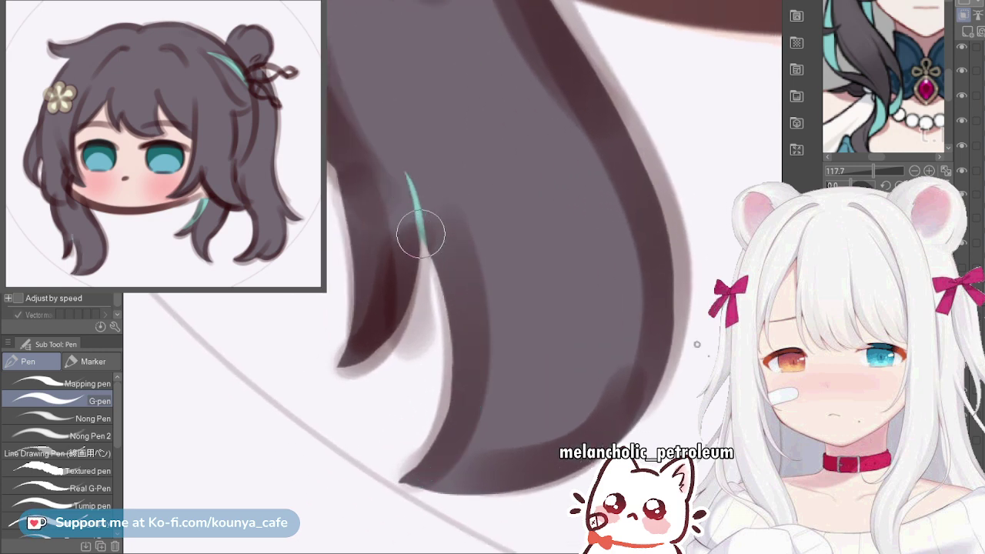
{"action": "mouse_move", "coordinate": [410, 175]}
{"action": "left_mouse_down"}
{"action": "mouse_move", "coordinate": [451, 238]}
{"action": "mouse_move", "coordinate": [404, 473]}
{"action": "left_mouse_up"}
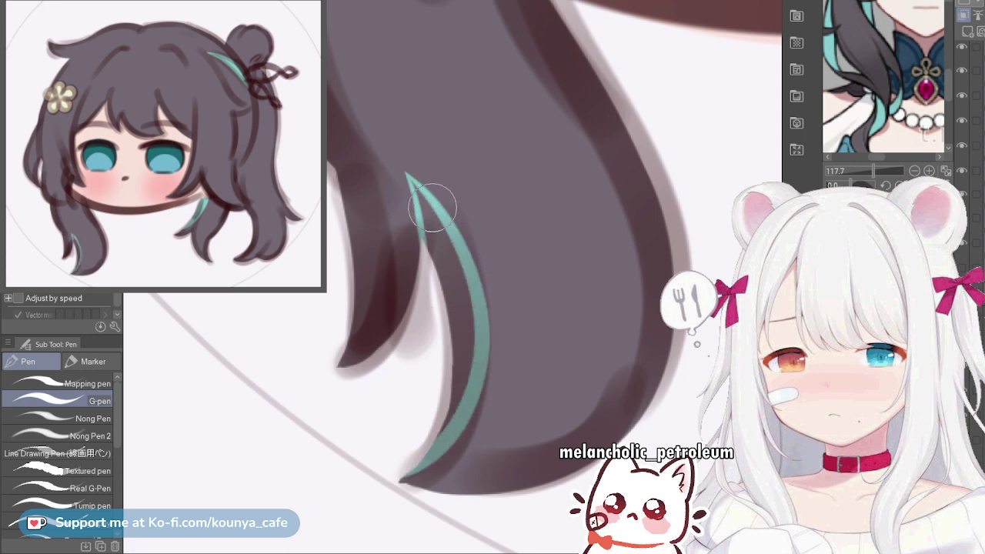
{"action": "mouse_move", "coordinate": [426, 213]}
{"action": "left_mouse_down"}
{"action": "mouse_move", "coordinate": [434, 257]}
{"action": "mouse_move", "coordinate": [408, 178]}
{"action": "mouse_move", "coordinate": [460, 308]}
{"action": "mouse_move", "coordinate": [443, 375]}
{"action": "mouse_move", "coordinate": [457, 320]}
{"action": "mouse_move", "coordinate": [459, 384]}
{"action": "mouse_move", "coordinate": [436, 421]}
{"action": "left_mouse_up"}
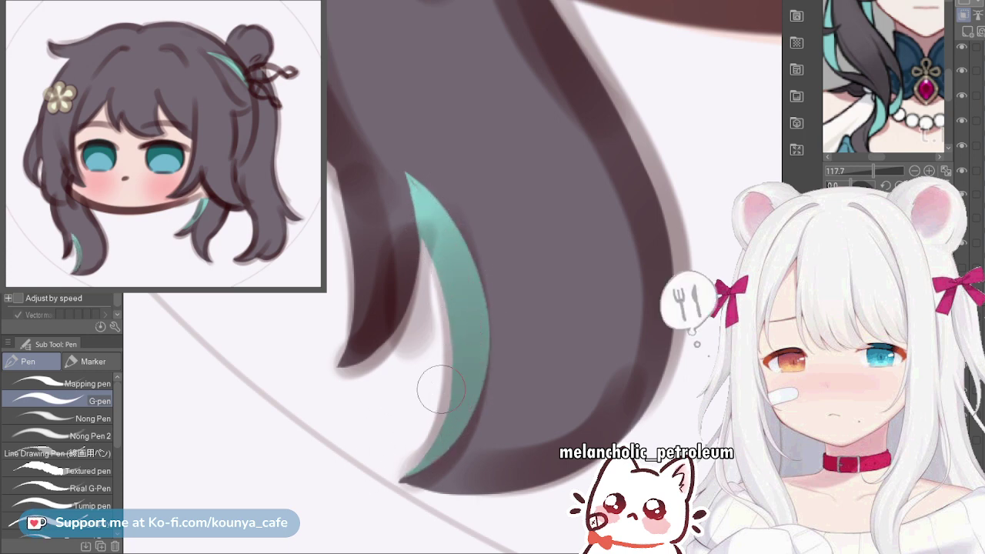
{"action": "scroll", "coordinate": [416, 418], "scroll_direction": "down", "scroll_amount": 5}
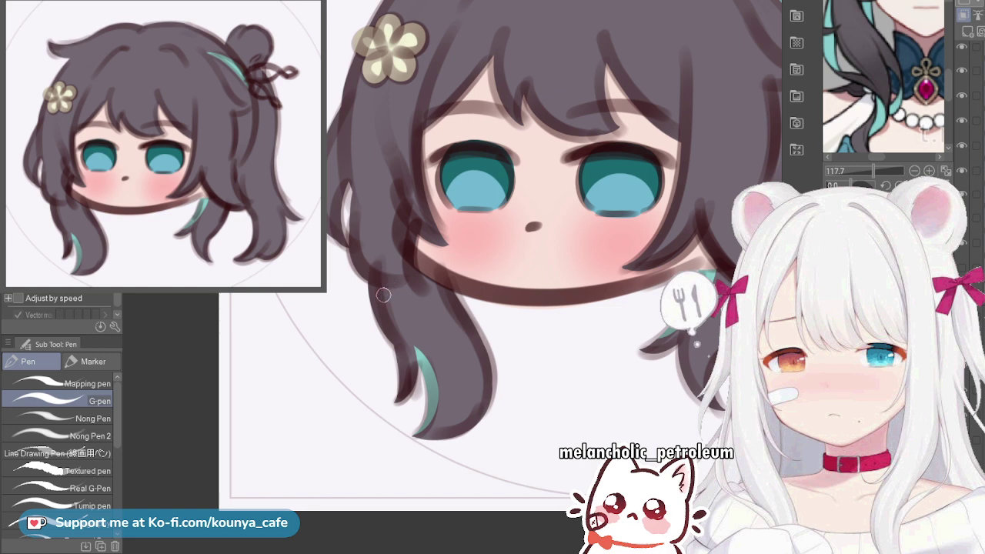
Paint a narrow teal streak along the outer edge of the flower-side lock, just above its forked tip
{"action": "scroll", "coordinate": [383, 294], "scroll_direction": "up", "scroll_amount": 3}
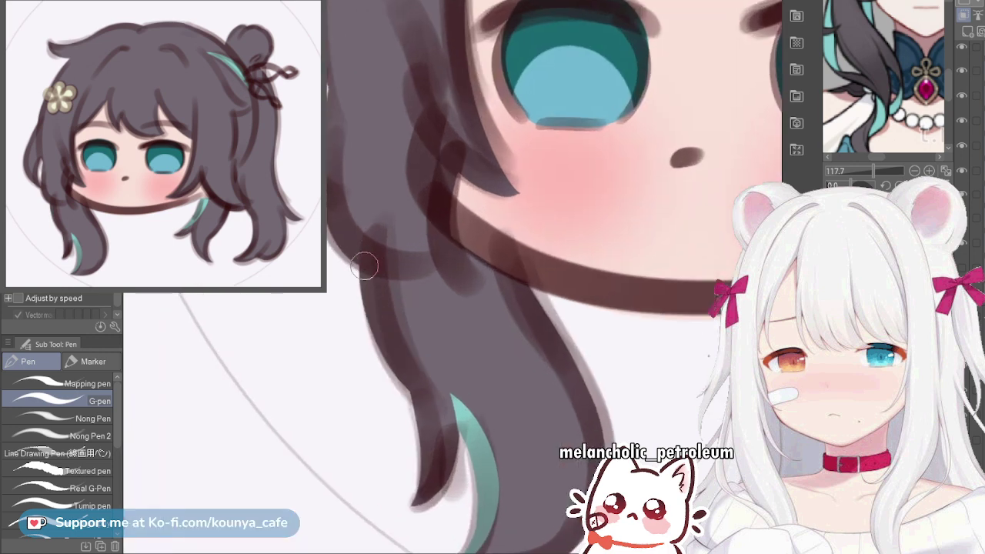
{"action": "mouse_move", "coordinate": [364, 266]}
{"action": "left_mouse_down"}
{"action": "mouse_move", "coordinate": [367, 316]}
{"action": "mouse_move", "coordinate": [393, 339]}
{"action": "left_mouse_up"}
{"action": "key", "text": "ctrl+z"}
{"action": "left_click_drag", "start_coordinate": [369, 263], "coordinate": [402, 375]}
{"action": "key", "text": "ctrl+z"}
{"action": "key", "text": "ctrl+z"}
{"action": "left_click_drag", "start_coordinate": [377, 271], "coordinate": [418, 412]}
{"action": "key", "text": "ctrl+z"}
{"action": "mouse_move", "coordinate": [376, 264]}
{"action": "left_mouse_down"}
{"action": "mouse_move", "coordinate": [374, 307]}
{"action": "mouse_move", "coordinate": [405, 385]}
{"action": "left_mouse_up"}
{"action": "key", "text": "ctrl+z"}
{"action": "left_click_drag", "start_coordinate": [375, 266], "coordinate": [405, 386]}
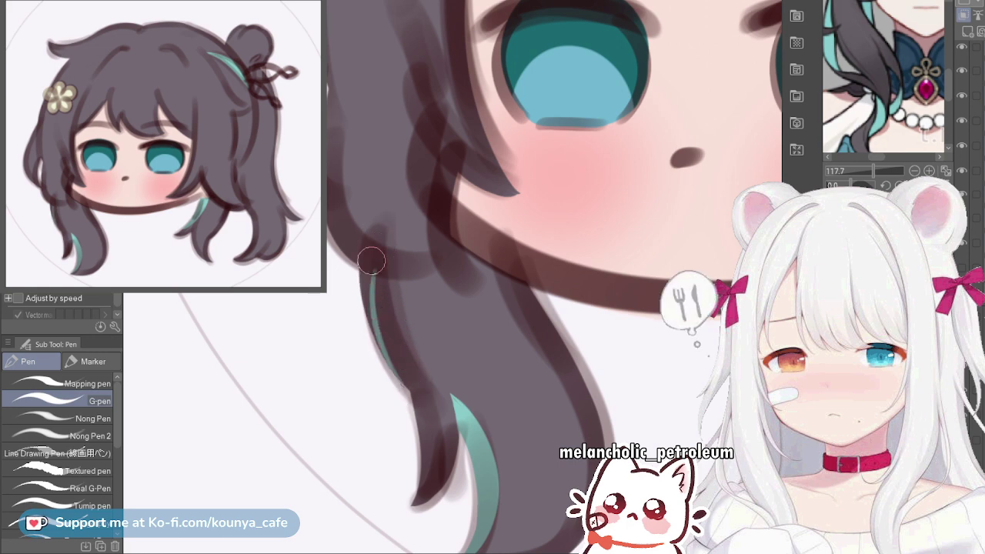
{"action": "mouse_move", "coordinate": [365, 266]}
{"action": "left_mouse_down"}
{"action": "mouse_move", "coordinate": [362, 290]}
{"action": "mouse_move", "coordinate": [365, 251]}
{"action": "mouse_move", "coordinate": [367, 283]}
{"action": "mouse_move", "coordinate": [374, 251]}
{"action": "mouse_move", "coordinate": [378, 331]}
{"action": "left_mouse_up"}
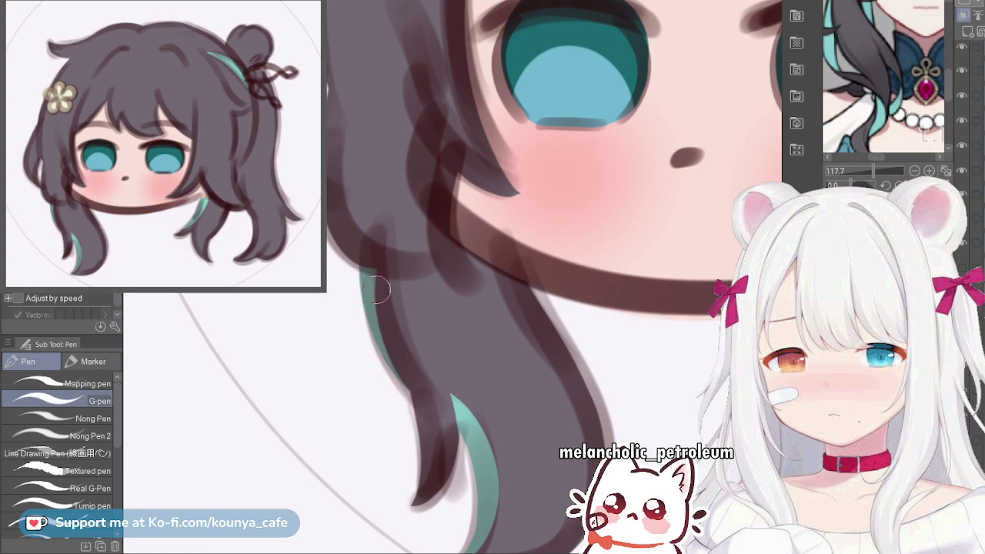
{"action": "scroll", "coordinate": [384, 306], "scroll_direction": "down", "scroll_amount": 4}
{"action": "scroll", "coordinate": [362, 339], "scroll_direction": "up", "scroll_amount": 3}
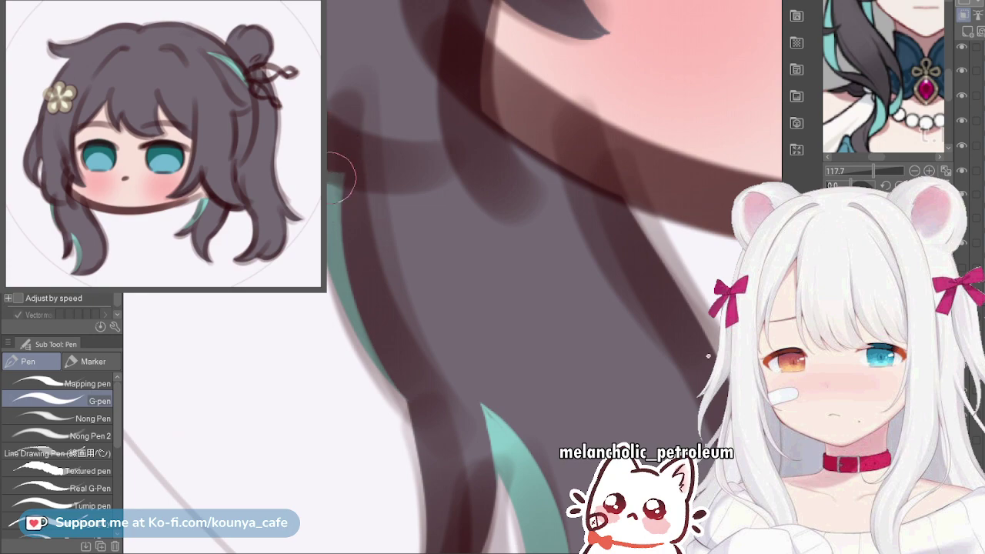
{"action": "scroll", "coordinate": [339, 158], "scroll_direction": "down", "scroll_amount": 3}
{"action": "scroll", "coordinate": [368, 305], "scroll_direction": "down", "scroll_amount": 3}
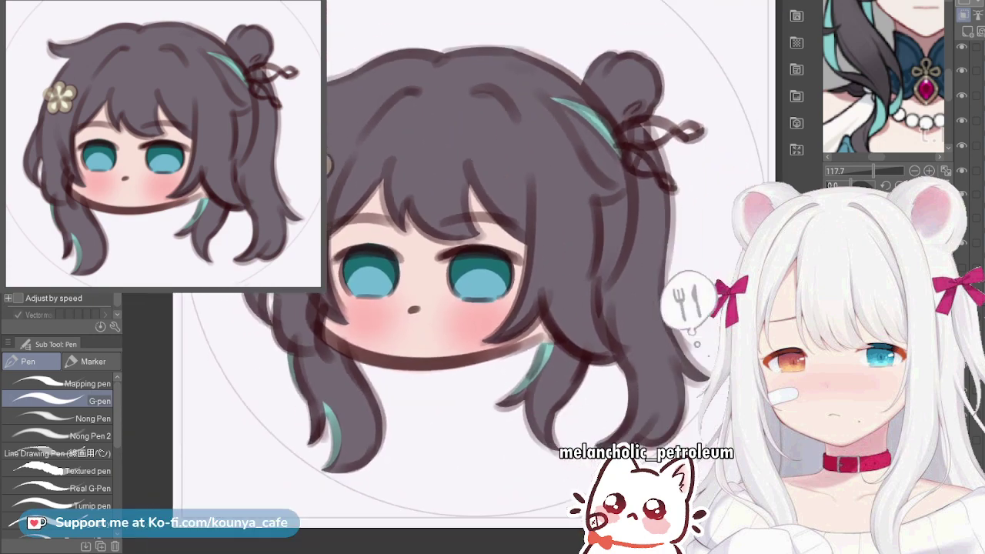
{"action": "scroll", "coordinate": [323, 277], "scroll_direction": "up", "scroll_amount": 1}
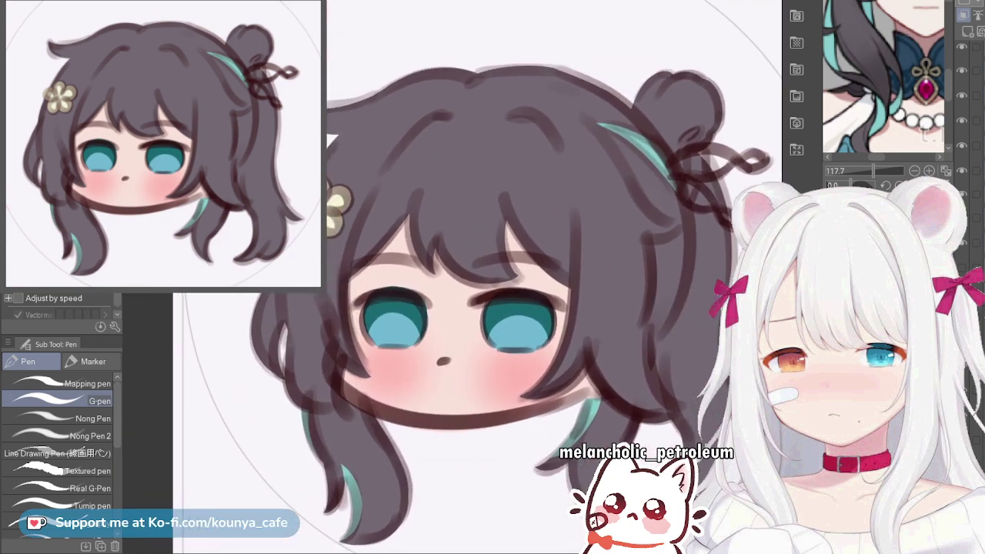
Examine the gold double-helix hair ornament beside the bun in the reference images
{"action": "scroll", "coordinate": [883, 73], "scroll_direction": "down", "scroll_amount": 5}
{"action": "left_click_drag", "start_coordinate": [892, 61], "coordinate": [874, 94]}
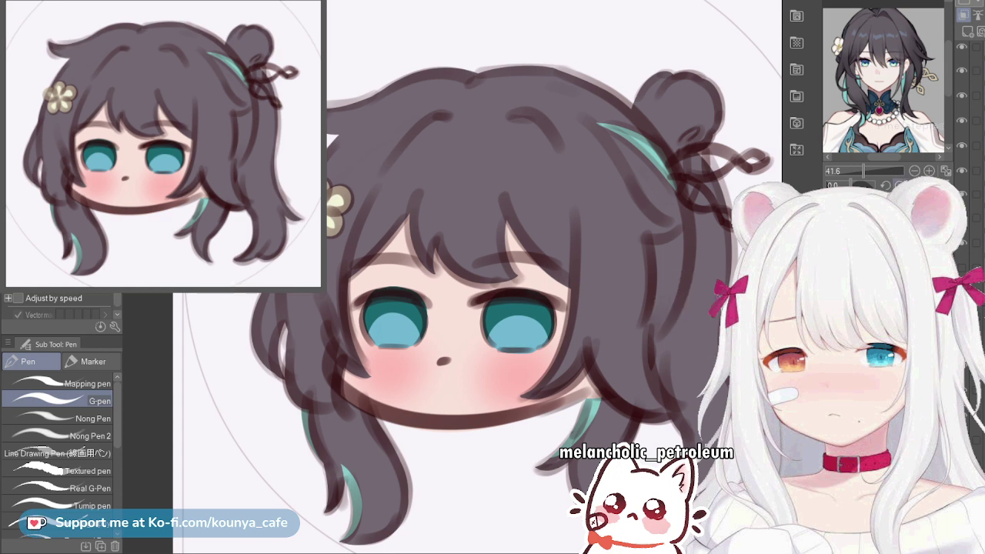
{"action": "left_click", "coordinate": [908, 200]}
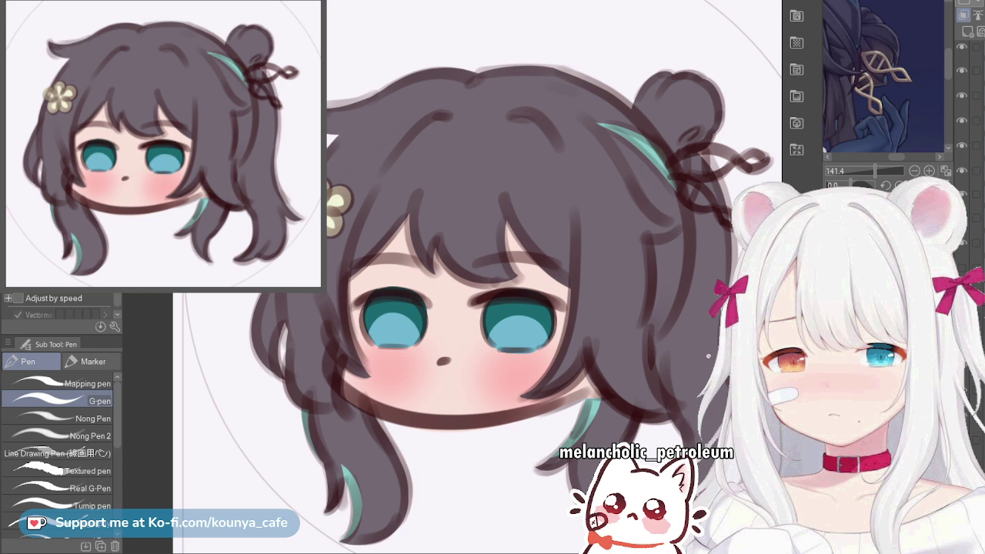
{"action": "scroll", "coordinate": [884, 76], "scroll_direction": "down", "scroll_amount": 4}
{"action": "scroll", "coordinate": [884, 75], "scroll_direction": "up", "scroll_amount": 2}
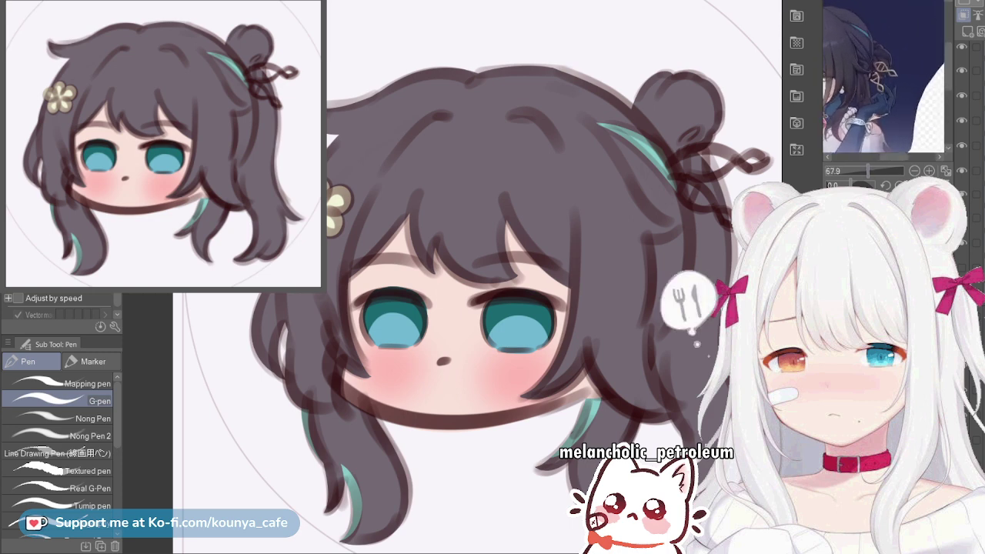
Study the helix ornament in the dark blue artwork reference, viewing the picture rotated and then upright again
{"action": "left_click_drag", "start_coordinate": [851, 107], "coordinate": [883, 80]}
{"action": "scroll", "coordinate": [883, 75], "scroll_direction": "up", "scroll_amount": 2}
{"action": "scroll", "coordinate": [884, 77], "scroll_direction": "down", "scroll_amount": 2}
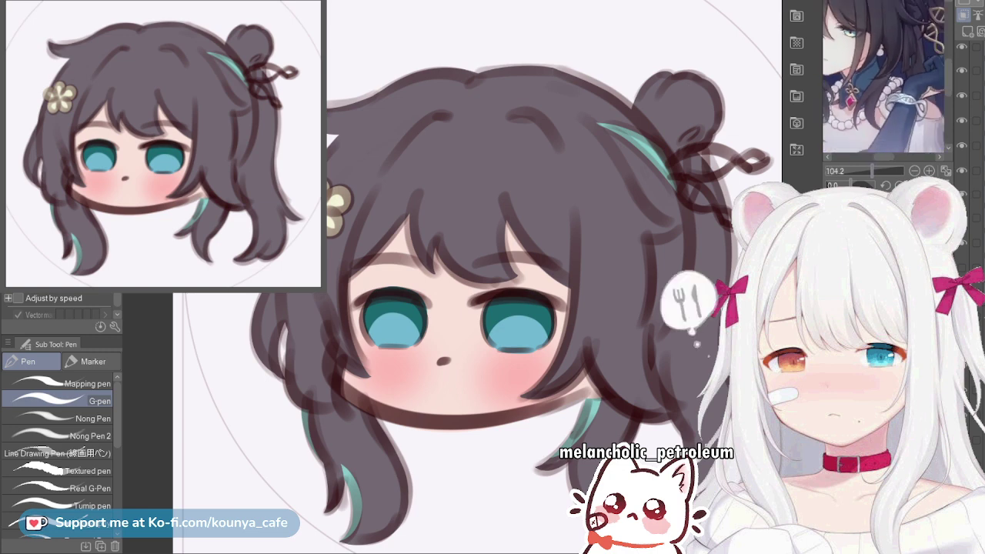
{"action": "scroll", "coordinate": [883, 77], "scroll_direction": "down", "scroll_amount": 1}
{"action": "left_click", "coordinate": [869, 184]}
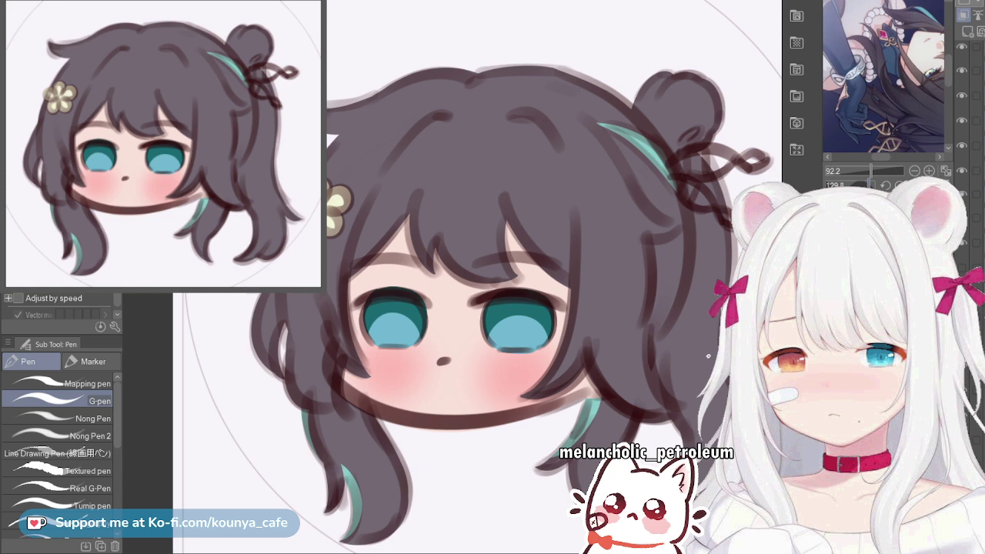
{"action": "left_click_drag", "start_coordinate": [869, 185], "coordinate": [870, 185]}
{"action": "left_click_drag", "start_coordinate": [883, 62], "coordinate": [881, 101]}
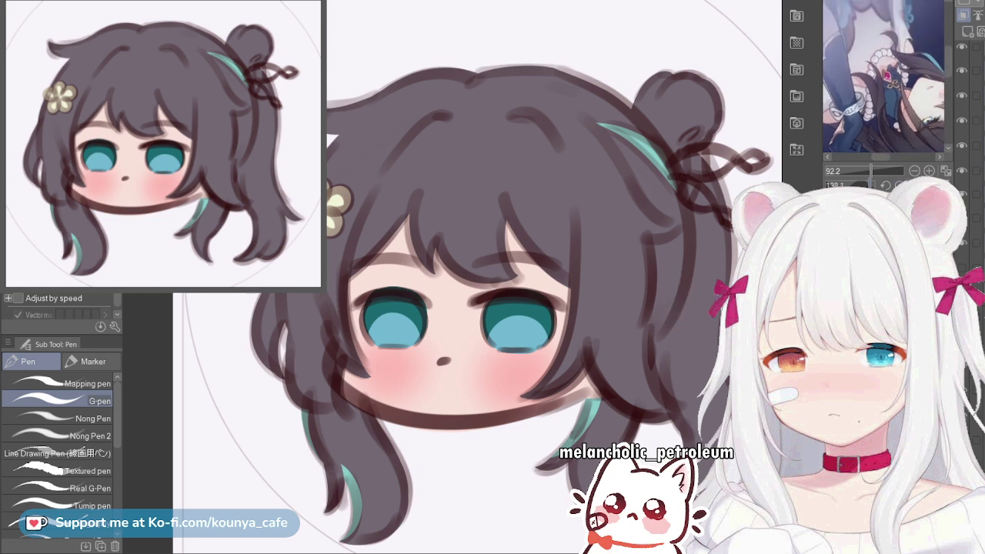
{"action": "left_click", "coordinate": [914, 185]}
{"action": "left_click_drag", "start_coordinate": [892, 54], "coordinate": [832, 120]}
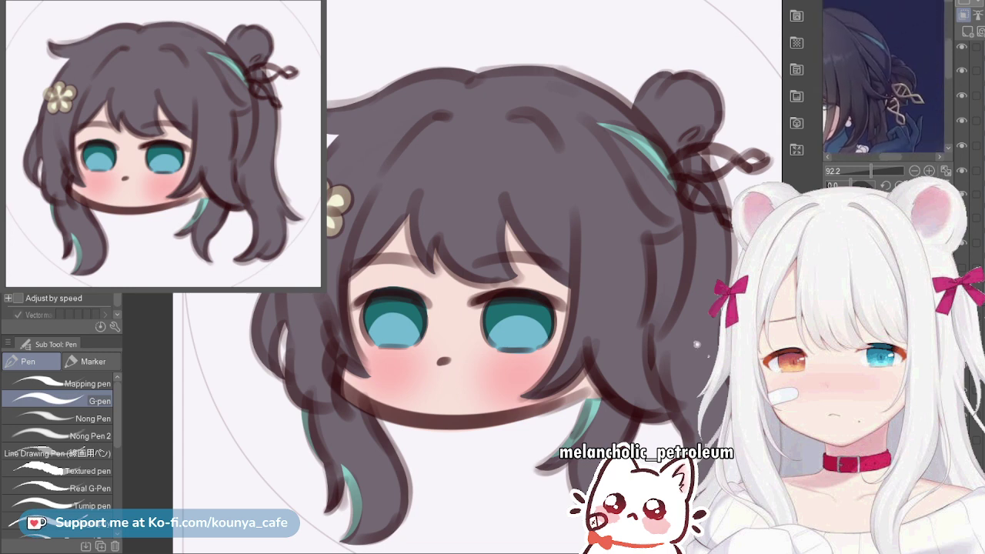
{"action": "left_click_drag", "start_coordinate": [885, 100], "coordinate": [874, 70]}
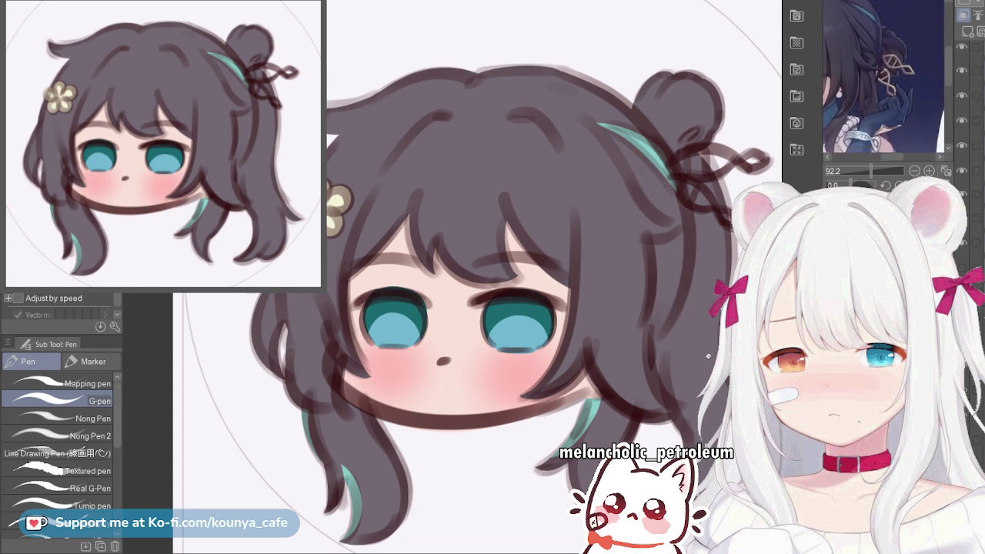
Switch to the front-facing portrait reference framed around its gold ornament, and compare it with the sketched ornament beside the bun
{"action": "left_click", "coordinate": [914, 199]}
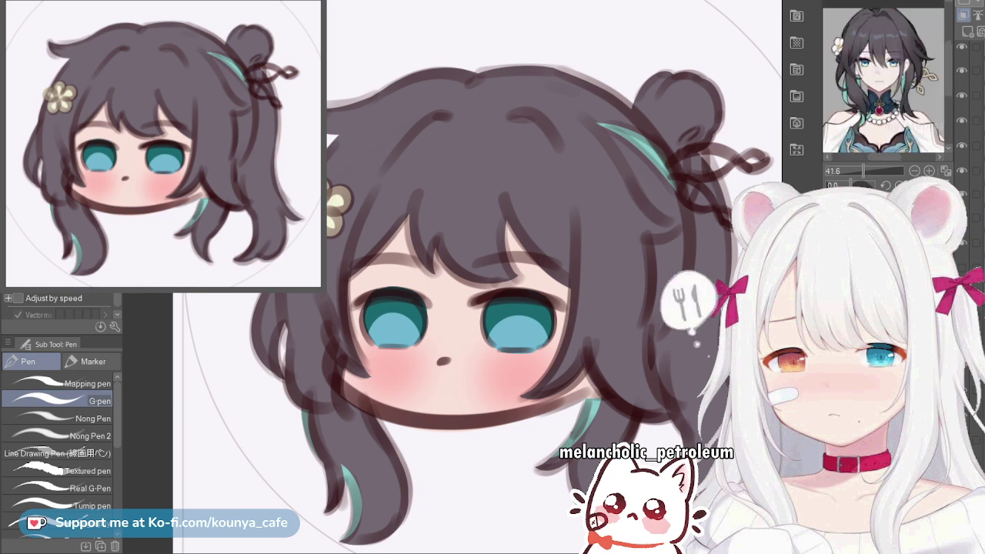
{"action": "scroll", "coordinate": [883, 81], "scroll_direction": "up", "scroll_amount": 4}
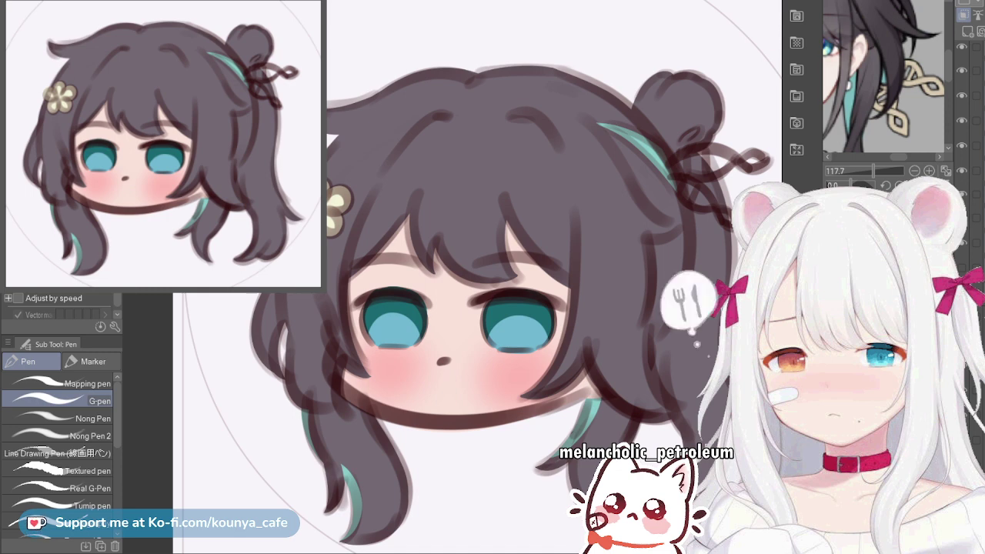
{"action": "scroll", "coordinate": [883, 81], "scroll_direction": "down", "scroll_amount": 2}
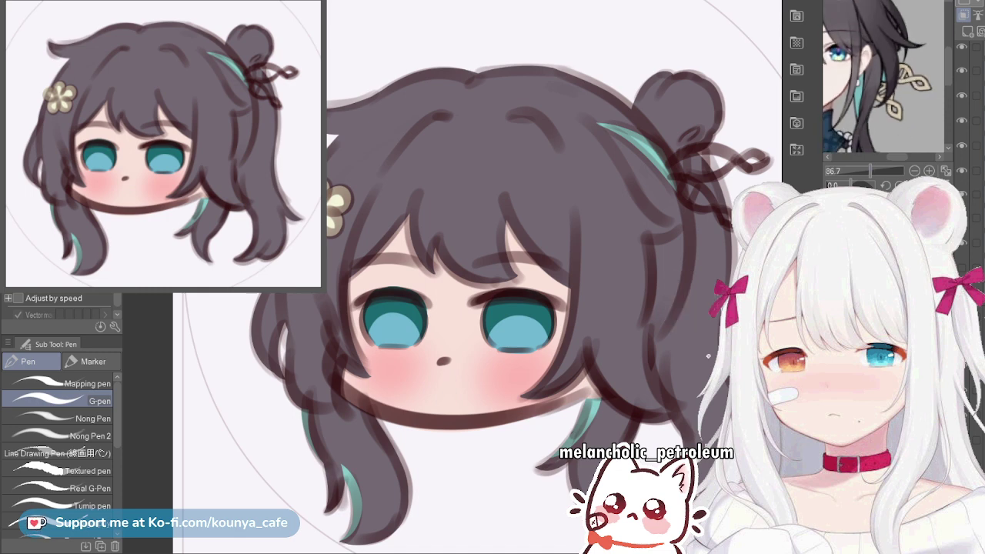
{"action": "left_click_drag", "start_coordinate": [870, 79], "coordinate": [890, 84]}
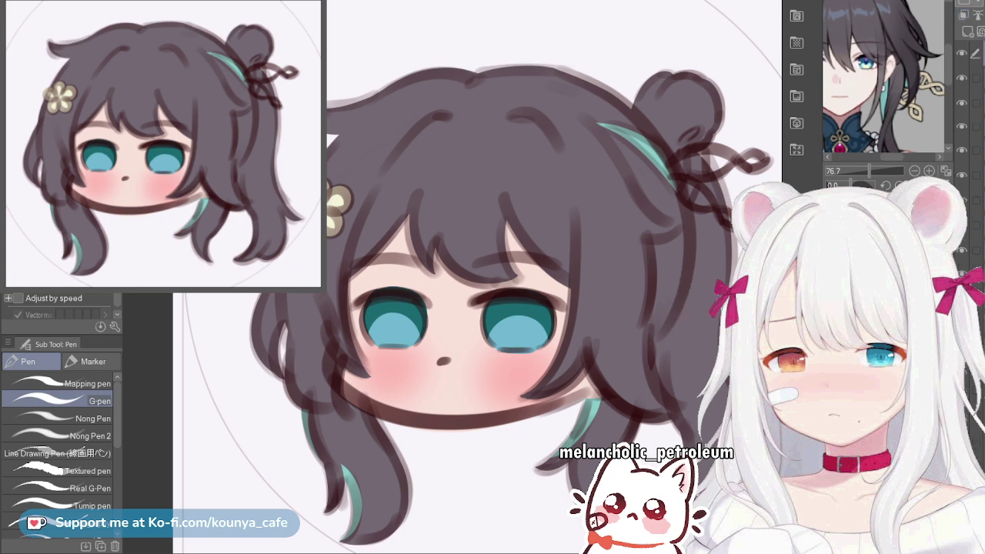
{"action": "left_click", "coordinate": [708, 355], "text": "ctrl+shift"}
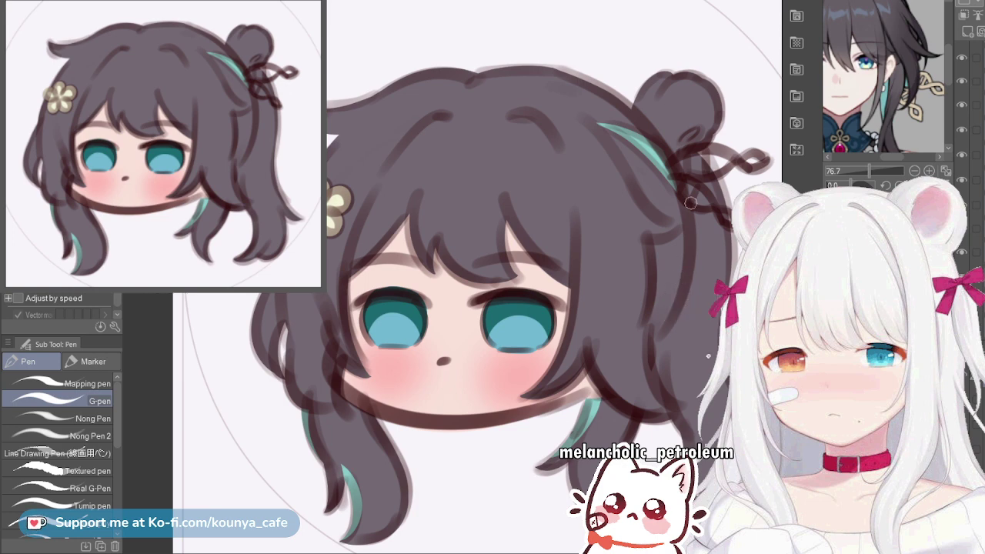
{"action": "mouse_move", "coordinate": [690, 203]}
{"action": "left_mouse_down"}
{"action": "mouse_move", "coordinate": [639, 209]}
{"action": "mouse_move", "coordinate": [558, 243]}
{"action": "left_mouse_up"}
{"action": "scroll", "coordinate": [627, 165], "scroll_direction": "up", "scroll_amount": 5}
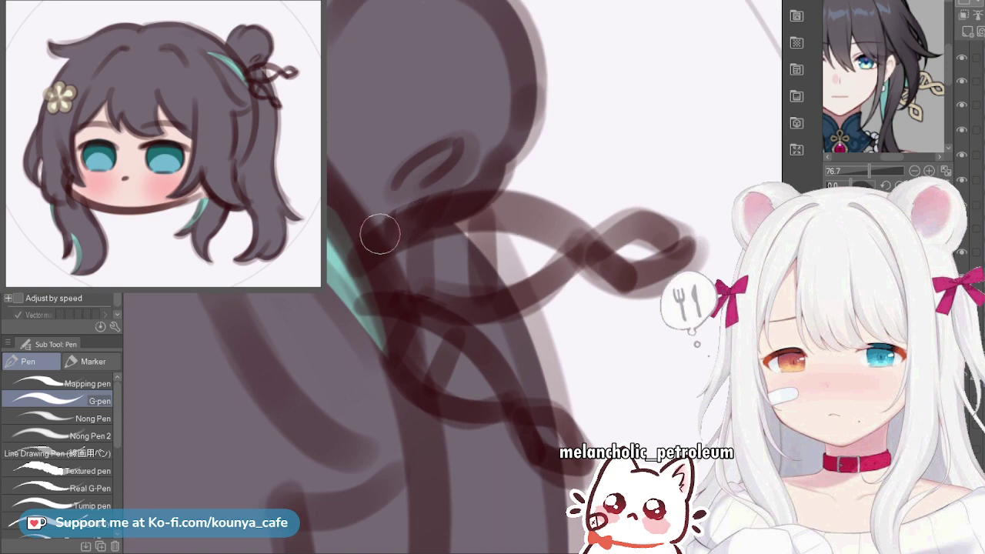
Try to paint a brown base stroke along the hair ornament's upper strand, from the bun's base to the strand crossing
{"action": "left_click_drag", "start_coordinate": [338, 227], "coordinate": [546, 220]}
{"action": "scroll", "coordinate": [554, 231], "scroll_direction": "up", "scroll_amount": 1}
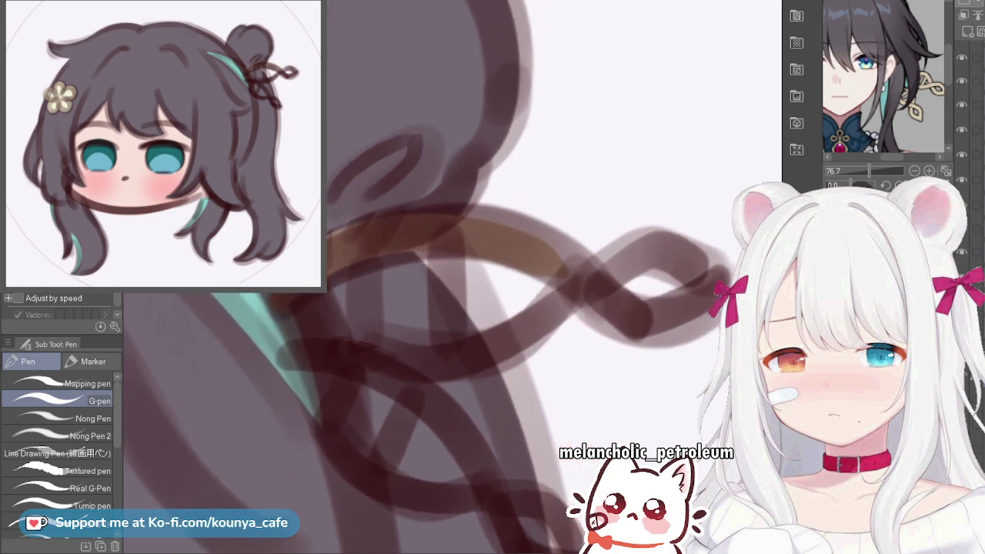
{"action": "key", "text": "ctrl+z"}
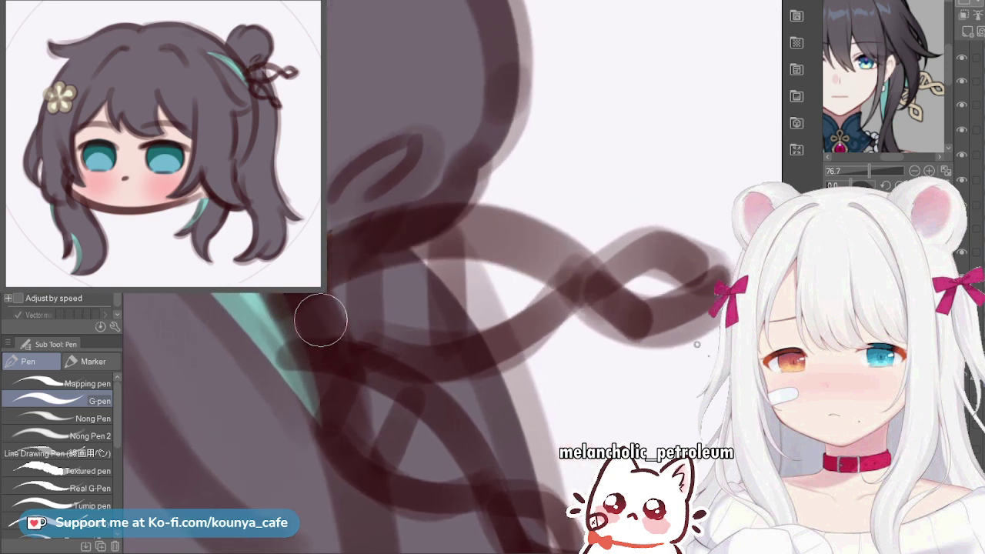
{"action": "left_click_drag", "start_coordinate": [369, 271], "coordinate": [347, 257]}
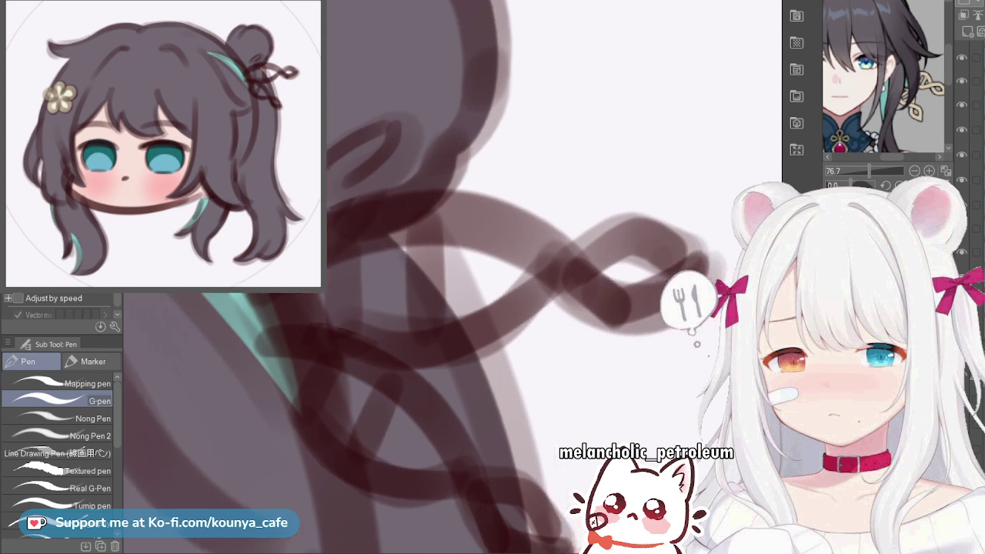
{"action": "left_click_drag", "start_coordinate": [397, 234], "coordinate": [409, 241]}
{"action": "scroll", "coordinate": [385, 246], "scroll_direction": "up", "scroll_amount": 1}
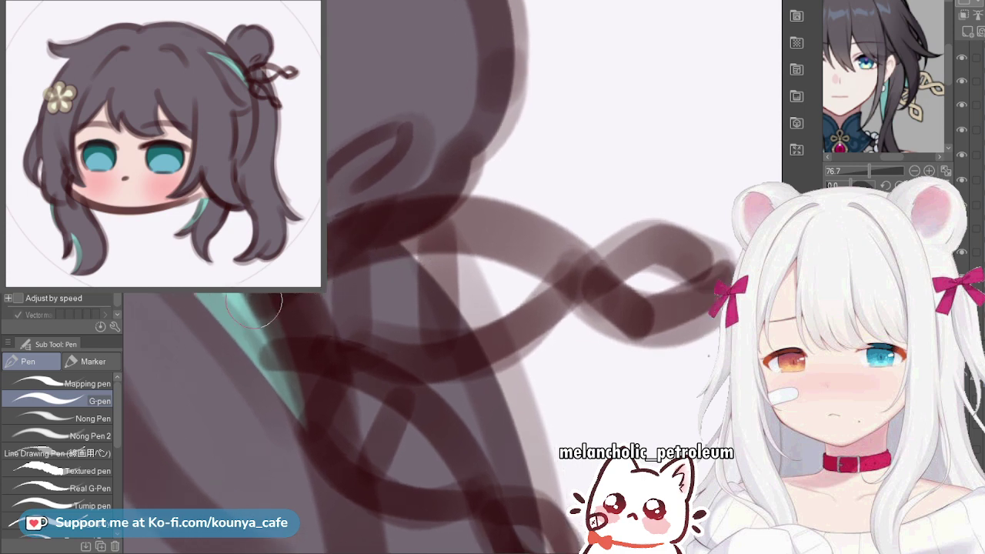
{"action": "left_click_drag", "start_coordinate": [296, 257], "coordinate": [459, 229]}
{"action": "key", "text": "ctrl+z"}
{"action": "mouse_move", "coordinate": [272, 296]}
{"action": "left_mouse_down"}
{"action": "mouse_move", "coordinate": [283, 277]}
{"action": "mouse_move", "coordinate": [535, 262]}
{"action": "left_mouse_up"}
{"action": "left_click_drag", "start_coordinate": [444, 244], "coordinate": [400, 262]}
{"action": "scroll", "coordinate": [400, 262], "scroll_direction": "up", "scroll_amount": 1}
{"action": "key", "text": "ctrl+z"}
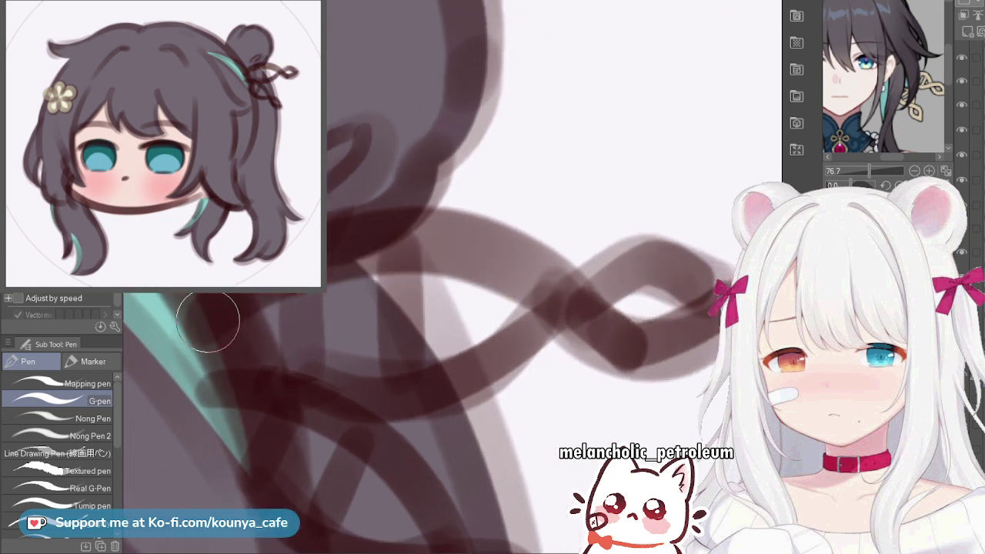
{"action": "mouse_move", "coordinate": [203, 316]}
{"action": "left_mouse_down"}
{"action": "mouse_move", "coordinate": [253, 282]}
{"action": "mouse_move", "coordinate": [533, 279]}
{"action": "left_mouse_up"}
{"action": "key", "text": "ctrl+z"}
{"action": "left_click_drag", "start_coordinate": [215, 307], "coordinate": [547, 297]}
{"action": "key", "text": "ctrl+z"}
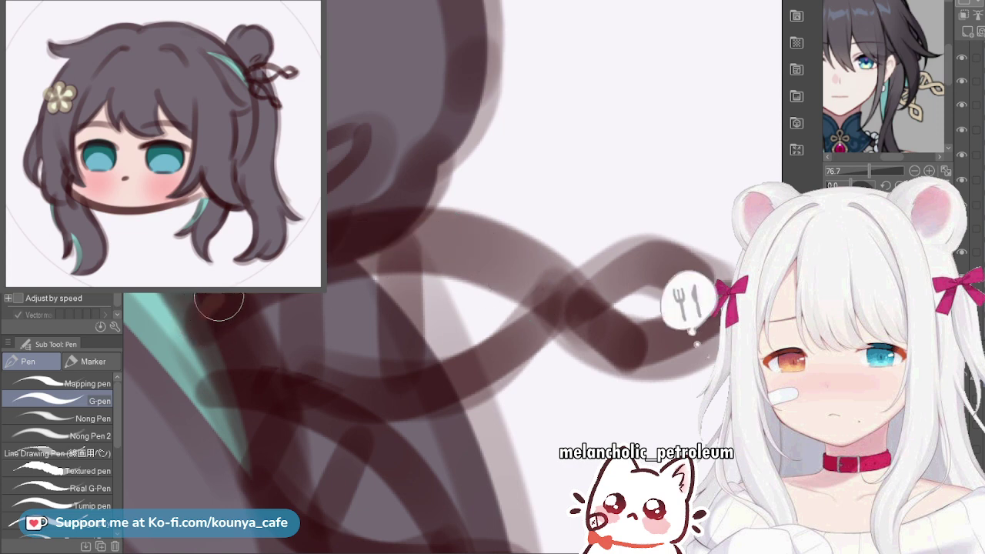
{"action": "mouse_move", "coordinate": [218, 305]}
{"action": "left_mouse_down"}
{"action": "mouse_move", "coordinate": [339, 243]}
{"action": "mouse_move", "coordinate": [561, 316]}
{"action": "left_mouse_up"}
{"action": "key", "text": "ctrl+z"}
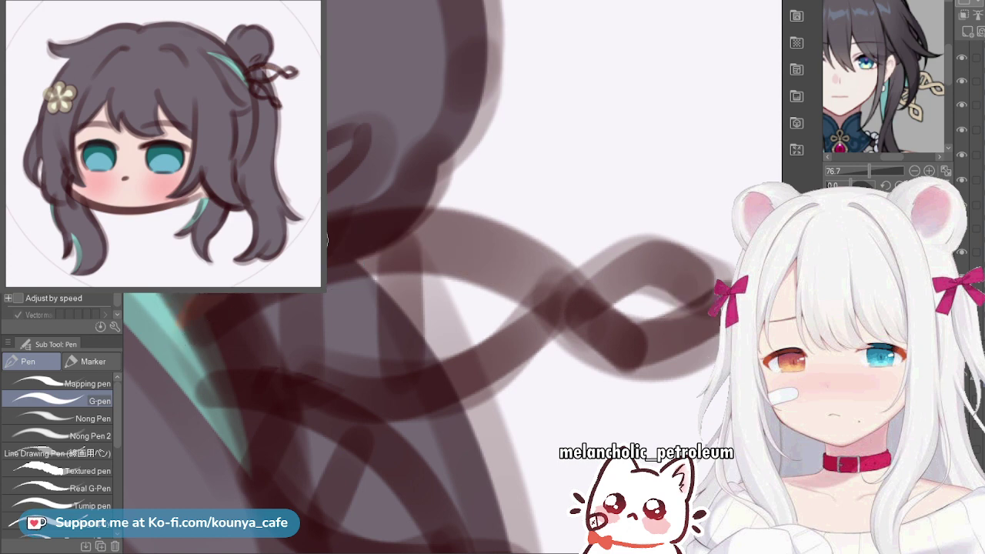
{"action": "left_click_drag", "start_coordinate": [331, 225], "coordinate": [547, 265]}
{"action": "key", "text": "ctrl+z"}
{"action": "mouse_move", "coordinate": [194, 313]}
{"action": "left_mouse_down"}
{"action": "mouse_move", "coordinate": [330, 238]}
{"action": "mouse_move", "coordinate": [504, 259]}
{"action": "left_mouse_up"}
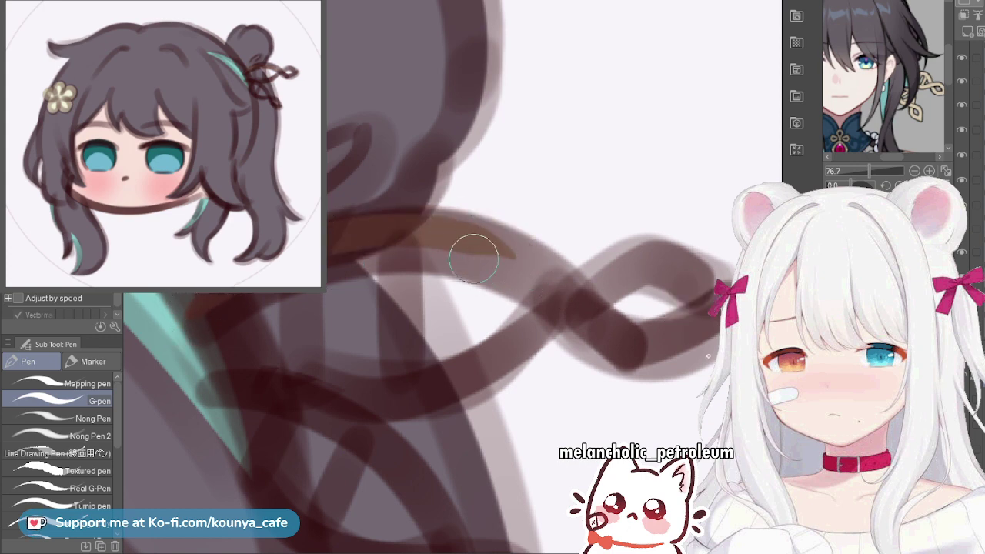
{"action": "key", "text": "ctrl+z"}
{"action": "left_click_drag", "start_coordinate": [214, 301], "coordinate": [564, 275]}
{"action": "key", "text": "ctrl+z"}
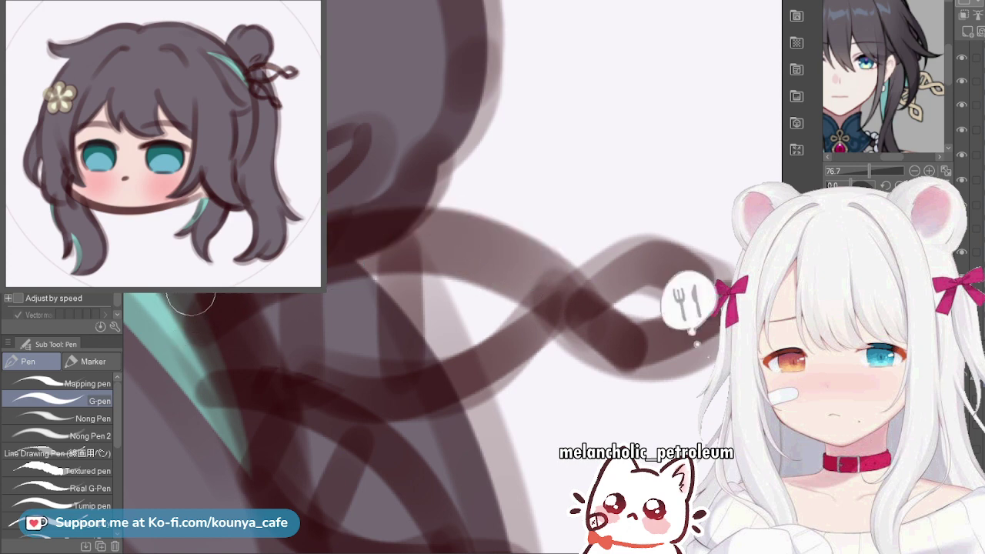
{"action": "left_click_drag", "start_coordinate": [331, 223], "coordinate": [561, 292]}
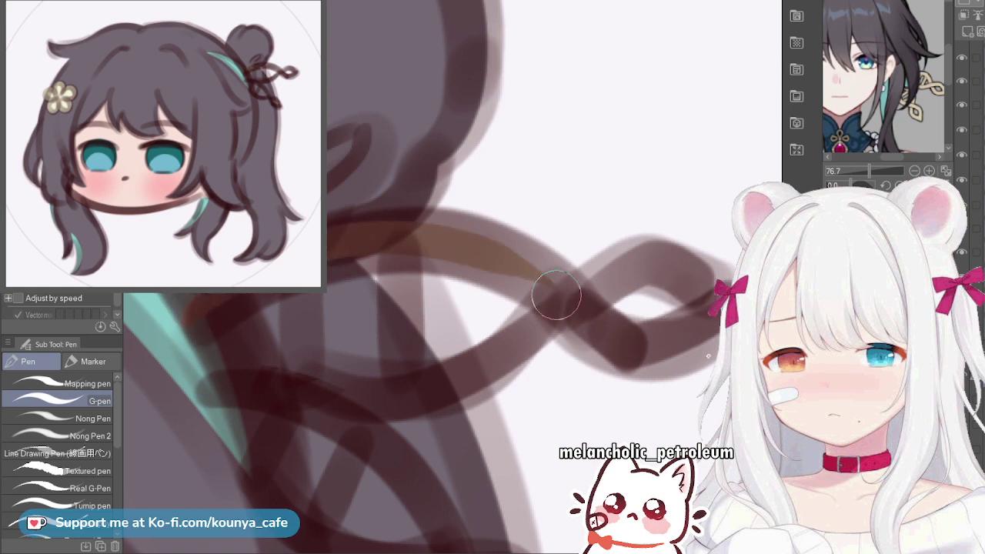
{"action": "key", "text": "ctrl+z"}
{"action": "mouse_move", "coordinate": [217, 301]}
{"action": "left_mouse_down"}
{"action": "mouse_move", "coordinate": [349, 229]}
{"action": "mouse_move", "coordinate": [508, 267]}
{"action": "left_mouse_up"}
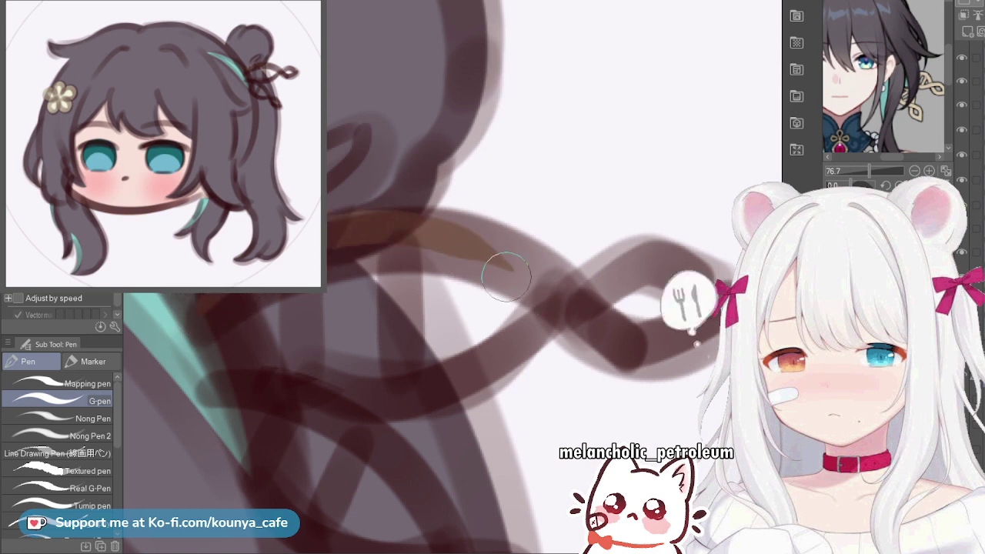
{"action": "key", "text": "ctrl+z"}
{"action": "left_click_drag", "start_coordinate": [331, 231], "coordinate": [574, 272]}
{"action": "key", "text": "ctrl+z"}
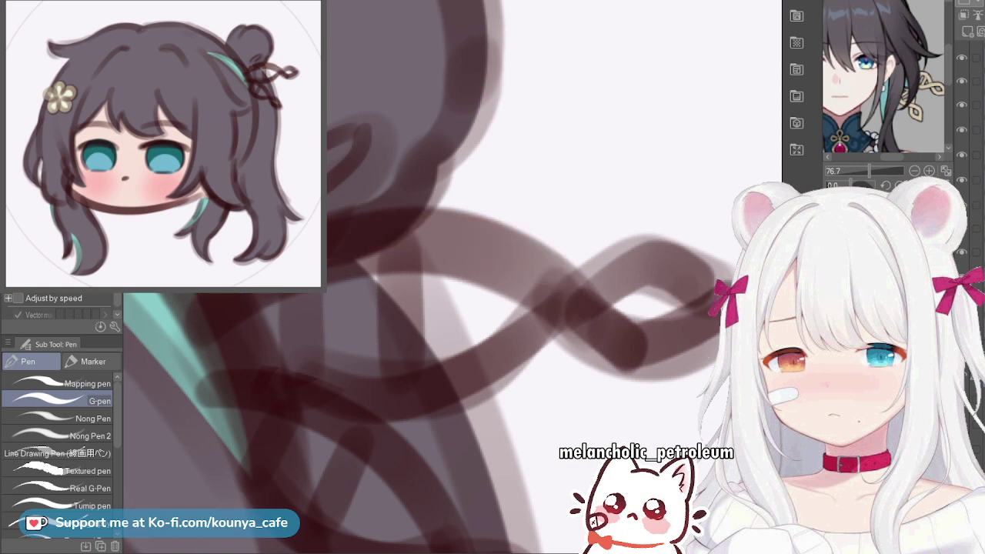
Fill the ornament's upper strand with overlapping brown strokes, from the bun's base to where the strands cross
{"action": "left_click_drag", "start_coordinate": [330, 231], "coordinate": [563, 295]}
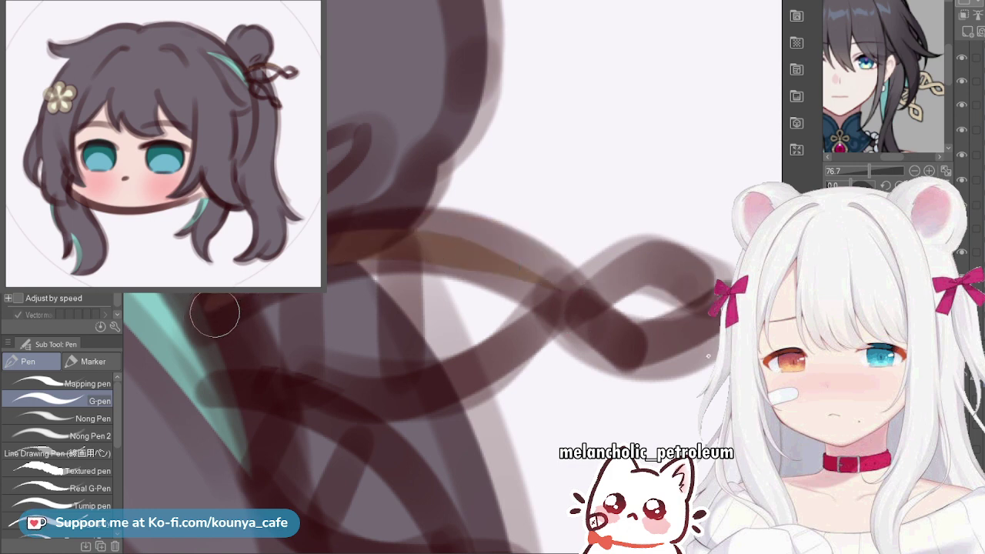
{"action": "mouse_move", "coordinate": [214, 314]}
{"action": "left_mouse_down"}
{"action": "mouse_move", "coordinate": [284, 261]}
{"action": "mouse_move", "coordinate": [541, 259]}
{"action": "left_mouse_up"}
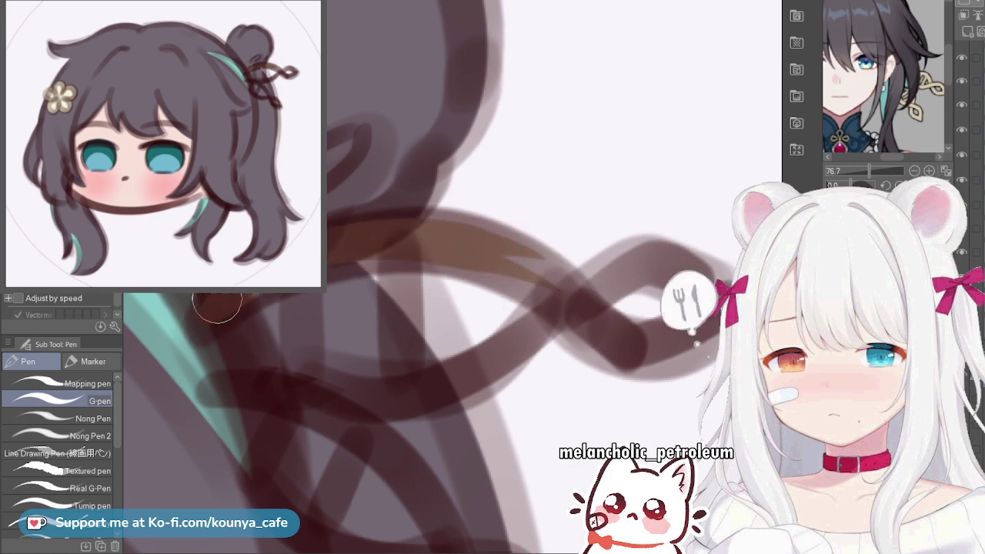
{"action": "mouse_move", "coordinate": [217, 301]}
{"action": "left_mouse_down"}
{"action": "mouse_move", "coordinate": [469, 231]}
{"action": "mouse_move", "coordinate": [587, 305]}
{"action": "left_mouse_up"}
{"action": "key", "text": "ctrl+z"}
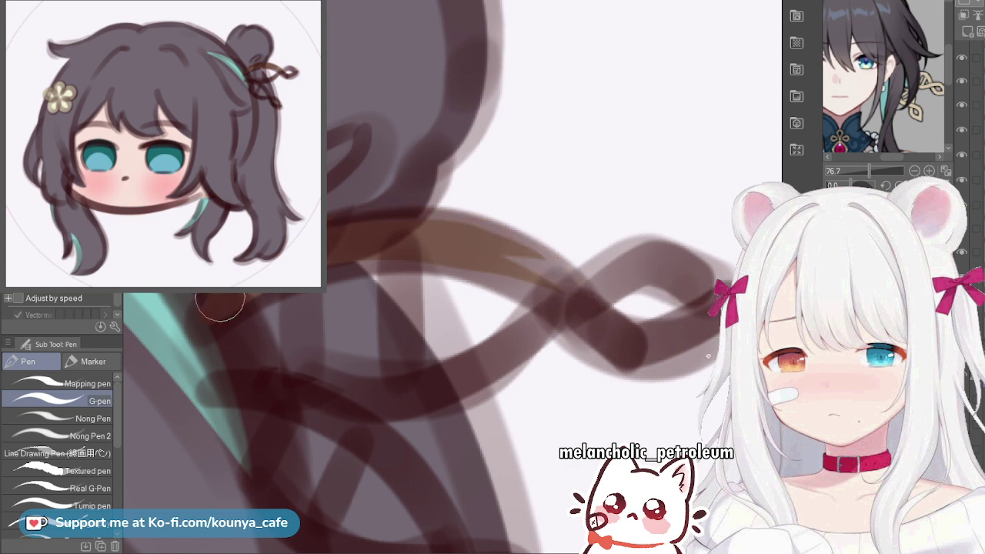
{"action": "mouse_move", "coordinate": [221, 305]}
{"action": "left_mouse_down"}
{"action": "mouse_move", "coordinate": [422, 239]}
{"action": "mouse_move", "coordinate": [550, 282]}
{"action": "left_mouse_up"}
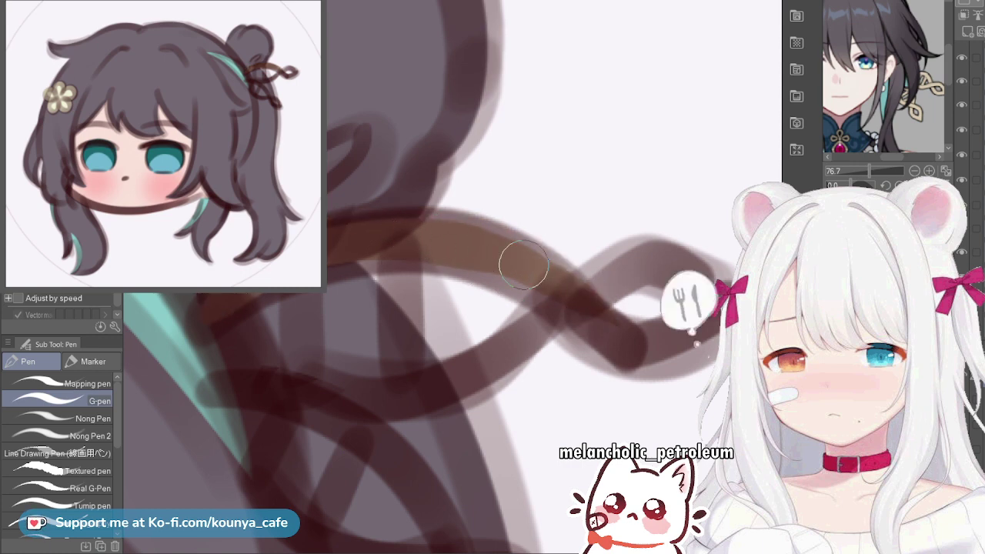
Extend the brown base colour through the strand crossing down to the lower bend of the ornament's end loop
{"action": "mouse_move", "coordinate": [486, 262]}
{"action": "left_mouse_down"}
{"action": "mouse_move", "coordinate": [576, 325]}
{"action": "mouse_move", "coordinate": [462, 323]}
{"action": "left_mouse_up"}
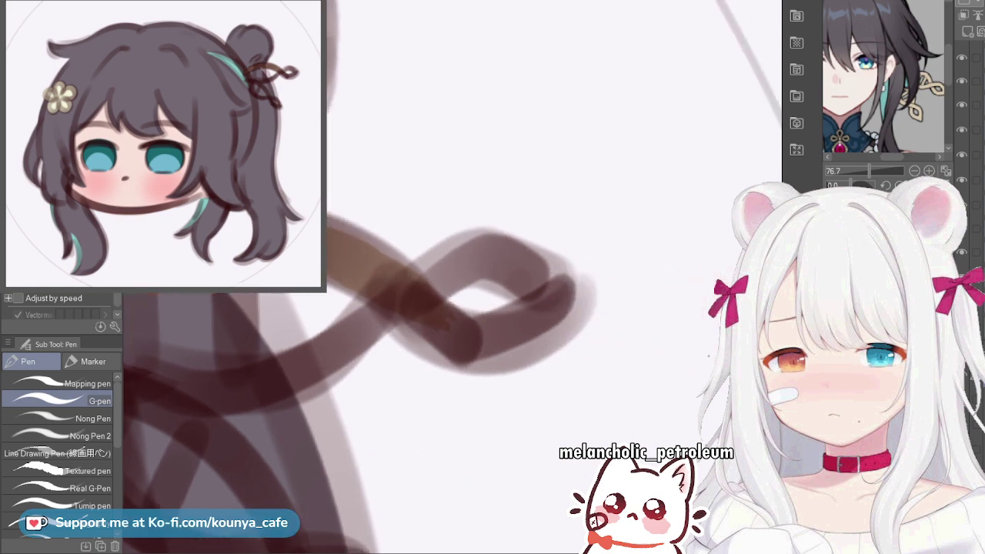
{"action": "scroll", "coordinate": [455, 266], "scroll_direction": "up", "scroll_amount": 3}
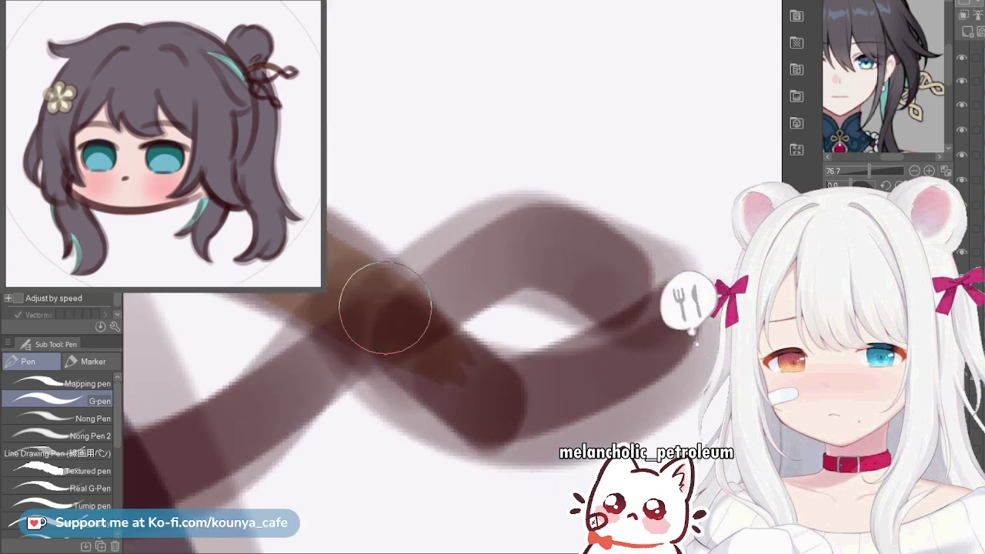
{"action": "left_click_drag", "start_coordinate": [552, 356], "coordinate": [651, 319]}
{"action": "key", "text": "ctrl+z"}
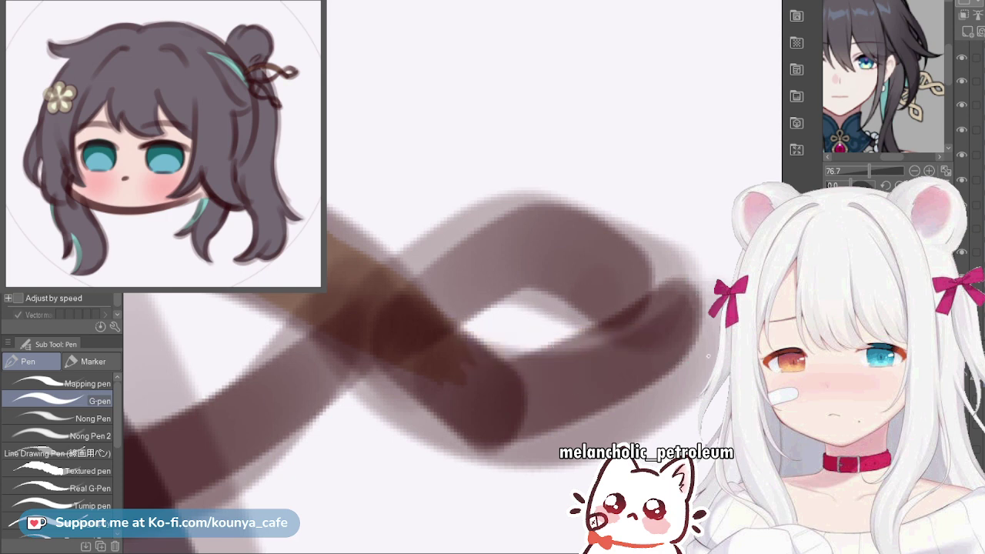
{"action": "left_click_drag", "start_coordinate": [403, 308], "coordinate": [493, 379]}
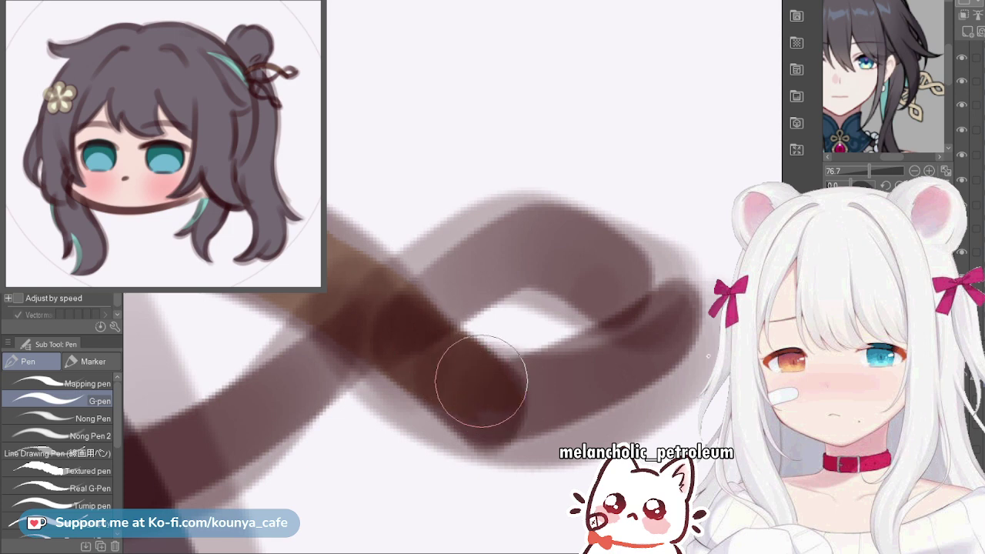
{"action": "left_click_drag", "start_coordinate": [378, 346], "coordinate": [328, 339]}
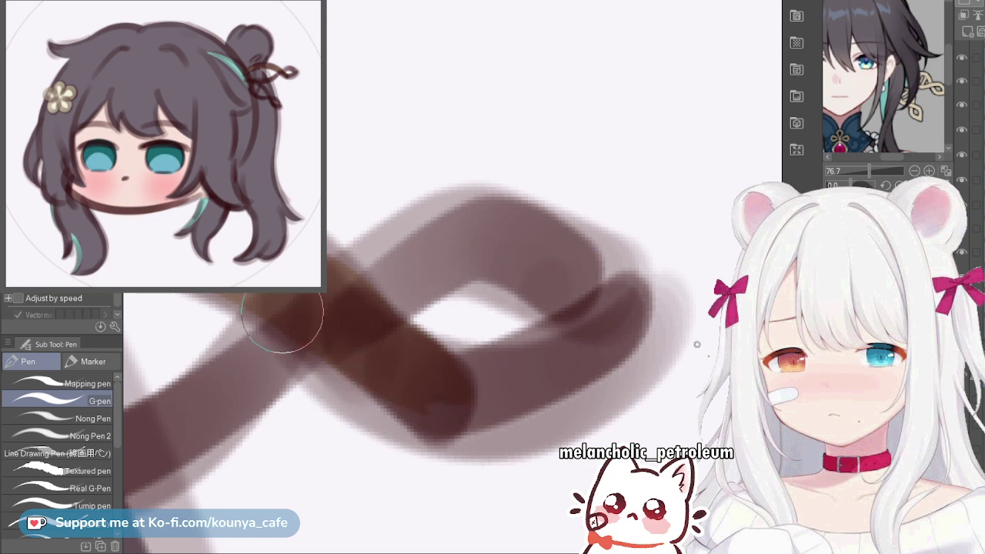
Paint the lower side of the end loop brown up to its tip, and fade the sketch lines over it
{"action": "mouse_move", "coordinate": [440, 410]}
{"action": "left_mouse_down"}
{"action": "mouse_move", "coordinate": [618, 342]}
{"action": "mouse_move", "coordinate": [544, 345]}
{"action": "left_mouse_up"}
{"action": "scroll", "coordinate": [544, 345], "scroll_direction": "up", "scroll_amount": 1}
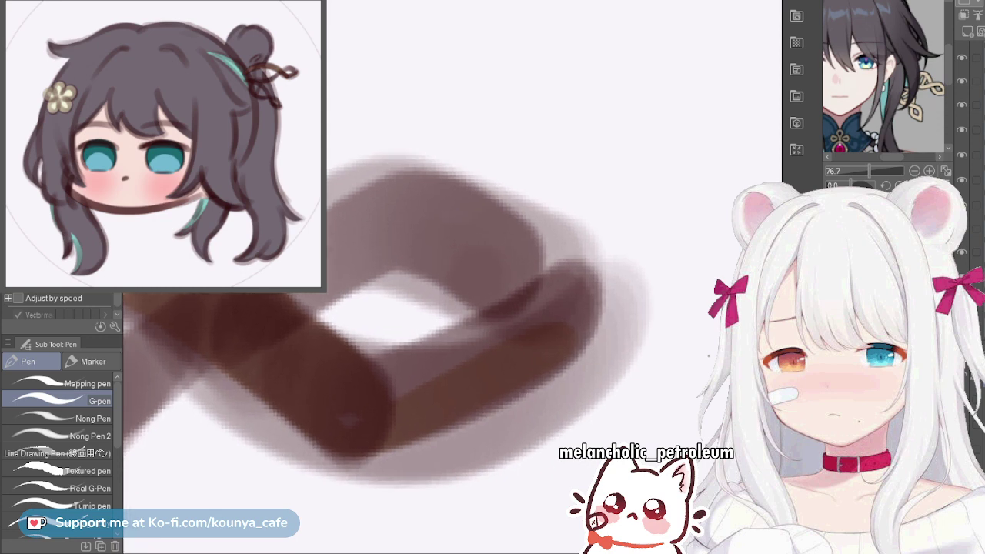
{"action": "left_click_drag", "start_coordinate": [408, 342], "coordinate": [567, 290]}
{"action": "key", "text": "ctrl+z"}
{"action": "mouse_move", "coordinate": [352, 386]}
{"action": "left_mouse_down"}
{"action": "mouse_move", "coordinate": [568, 302]}
{"action": "mouse_move", "coordinate": [558, 291]}
{"action": "mouse_move", "coordinate": [587, 315]}
{"action": "mouse_move", "coordinate": [497, 358]}
{"action": "mouse_move", "coordinate": [553, 323]}
{"action": "mouse_move", "coordinate": [506, 342]}
{"action": "mouse_move", "coordinate": [345, 423]}
{"action": "mouse_move", "coordinate": [408, 378]}
{"action": "left_mouse_up"}
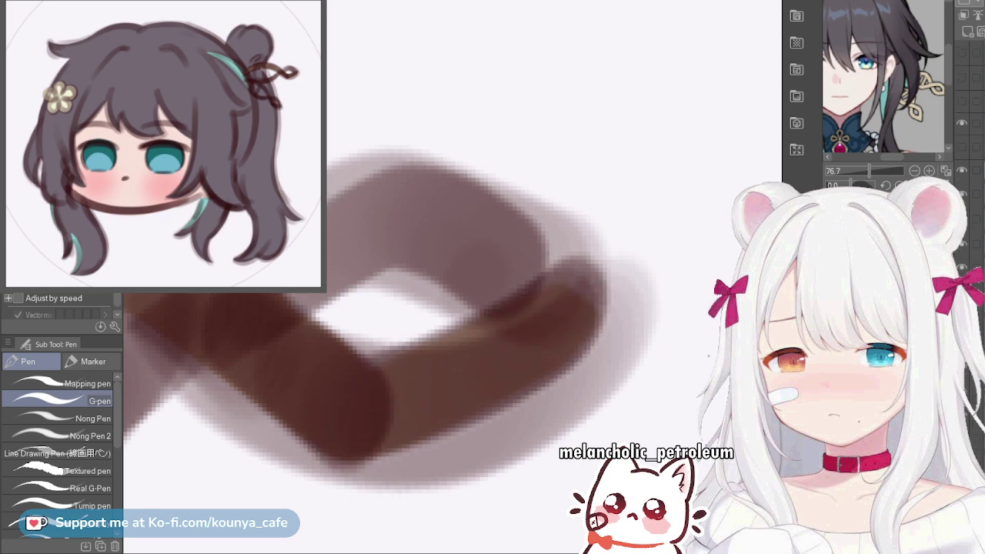
{"action": "left_click", "coordinate": [977, 170]}
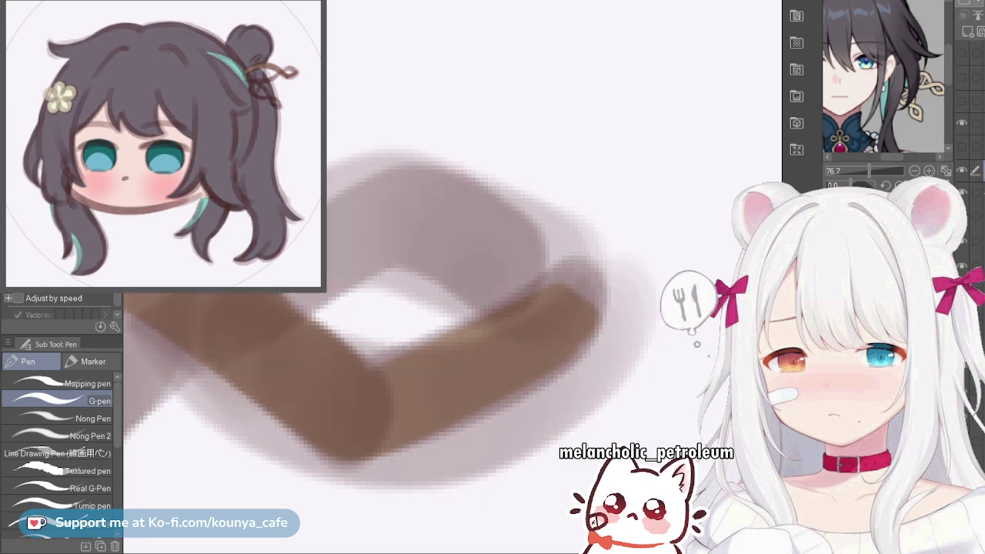
Touch up the hair ornament's upper strand with brown where it runs through the crossing into the end loop
{"action": "key", "text": "ctrl+z"}
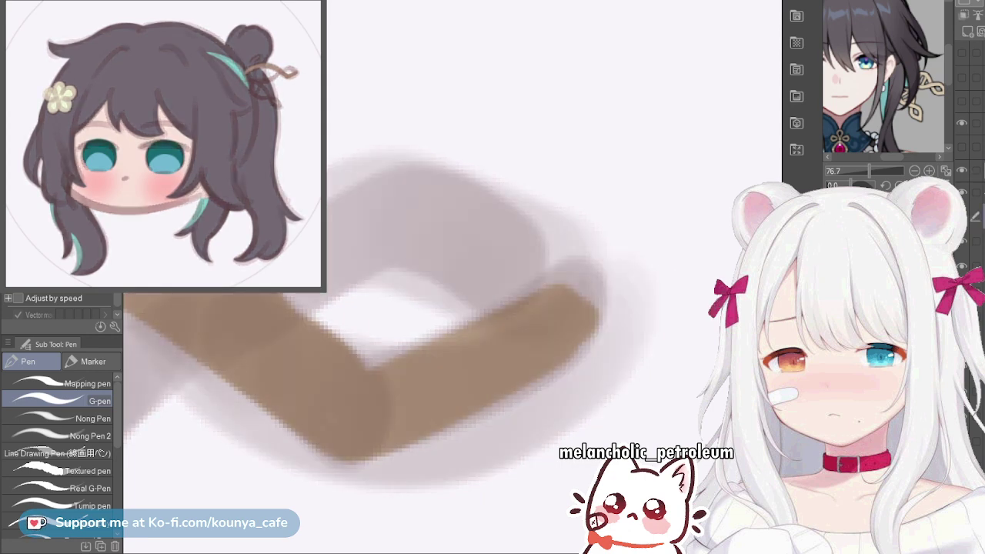
{"action": "scroll", "coordinate": [308, 296], "scroll_direction": "down", "scroll_amount": 2}
{"action": "left_click_drag", "start_coordinate": [288, 304], "coordinate": [396, 363]}
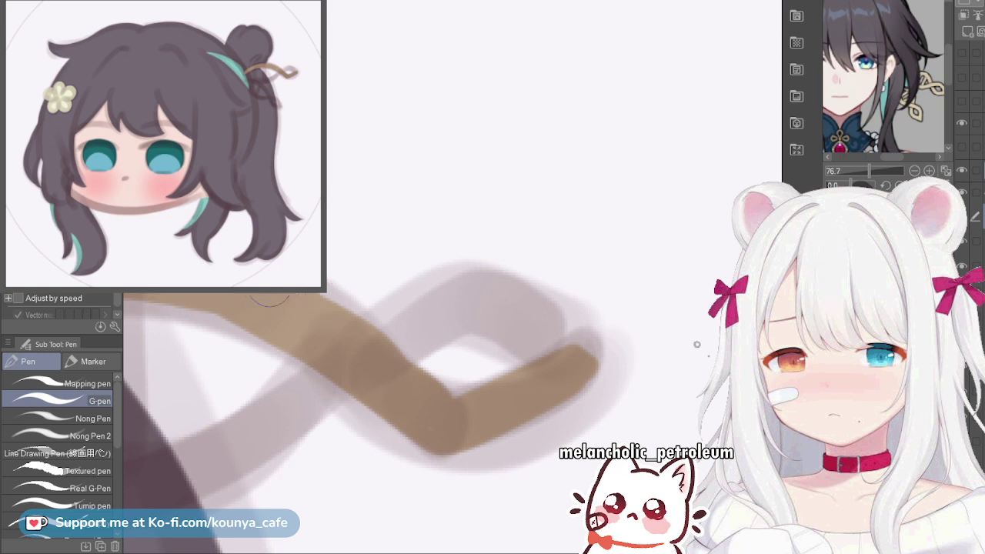
{"action": "left_click_drag", "start_coordinate": [307, 331], "coordinate": [472, 319]}
{"action": "scroll", "coordinate": [223, 308], "scroll_direction": "down", "scroll_amount": 1}
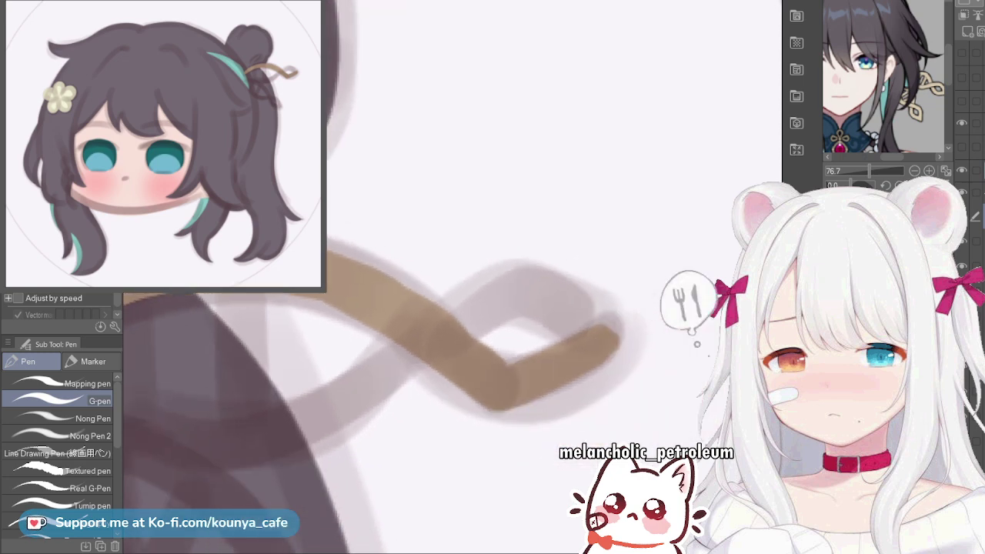
{"action": "left_click_drag", "start_coordinate": [308, 331], "coordinate": [344, 339]}
{"action": "left_click_drag", "start_coordinate": [394, 269], "coordinate": [569, 392]}
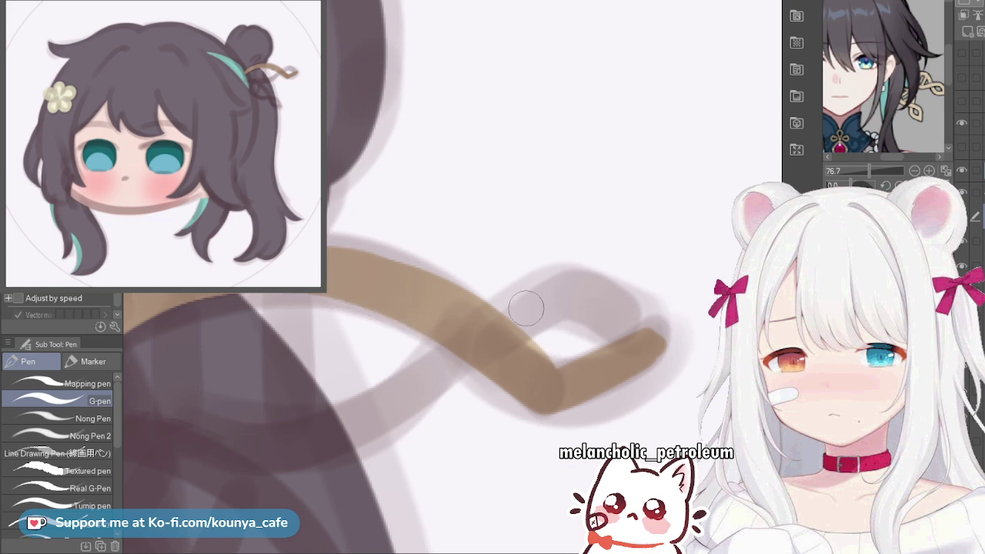
Try to paint a brown stroke along the upper side of the end loop, starting from the strand crossing
{"action": "scroll", "coordinate": [589, 330], "scroll_direction": "up", "scroll_amount": 2}
{"action": "left_click_drag", "start_coordinate": [572, 327], "coordinate": [514, 327]}
{"action": "left_click_drag", "start_coordinate": [320, 315], "coordinate": [503, 255]}
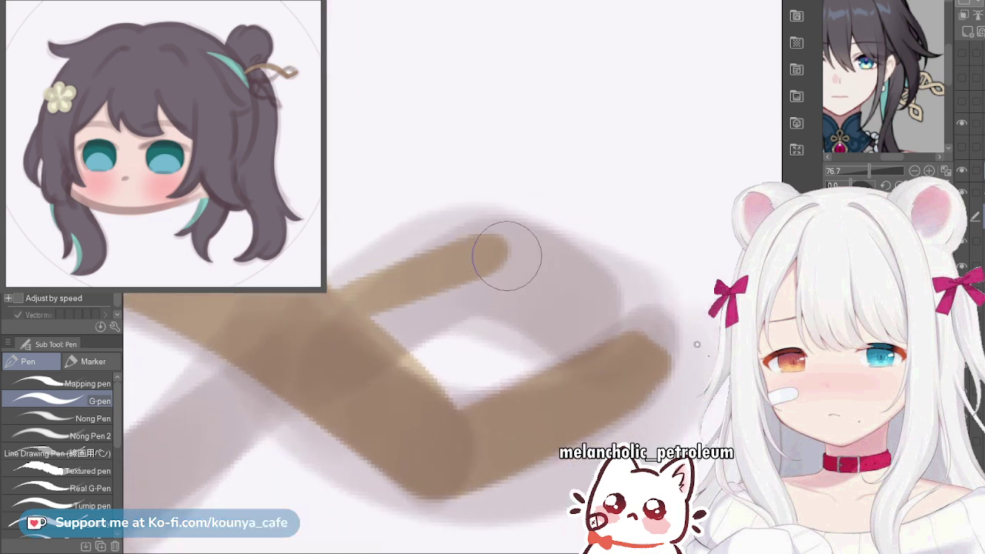
{"action": "key", "text": "ctrl+z"}
{"action": "mouse_move", "coordinate": [334, 315]}
{"action": "left_mouse_down"}
{"action": "mouse_move", "coordinate": [408, 255]}
{"action": "mouse_move", "coordinate": [472, 235]}
{"action": "left_mouse_up"}
{"action": "key", "text": "ctrl+z"}
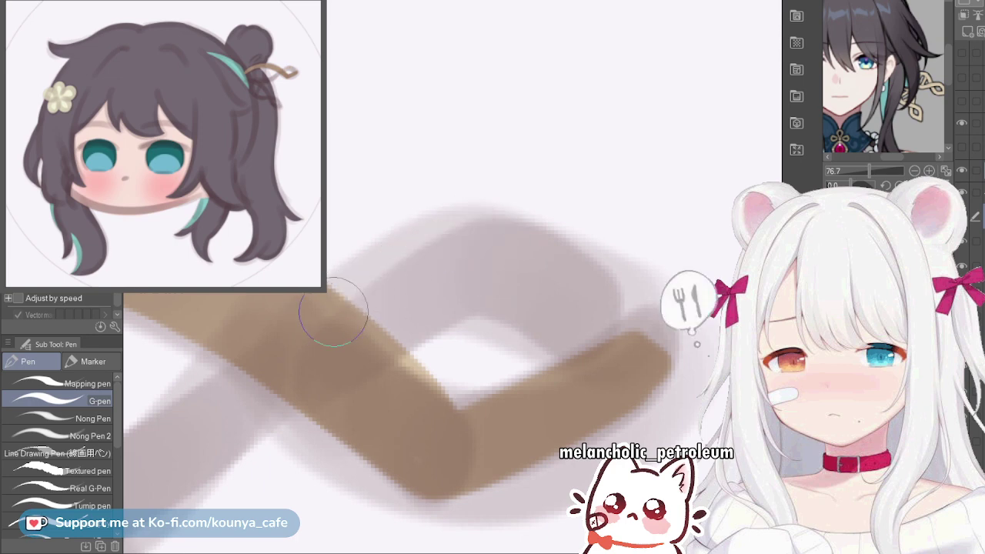
{"action": "left_click_drag", "start_coordinate": [330, 315], "coordinate": [451, 259]}
{"action": "key", "text": "ctrl+z"}
Paint the end loop's upper side brown from the crossing to the tip, thickening it inward and rounding out the tip
{"action": "mouse_move", "coordinate": [332, 304]}
{"action": "left_mouse_down"}
{"action": "mouse_move", "coordinate": [446, 248]}
{"action": "mouse_move", "coordinate": [496, 238]}
{"action": "mouse_move", "coordinate": [468, 237]}
{"action": "mouse_move", "coordinate": [644, 339]}
{"action": "left_mouse_up"}
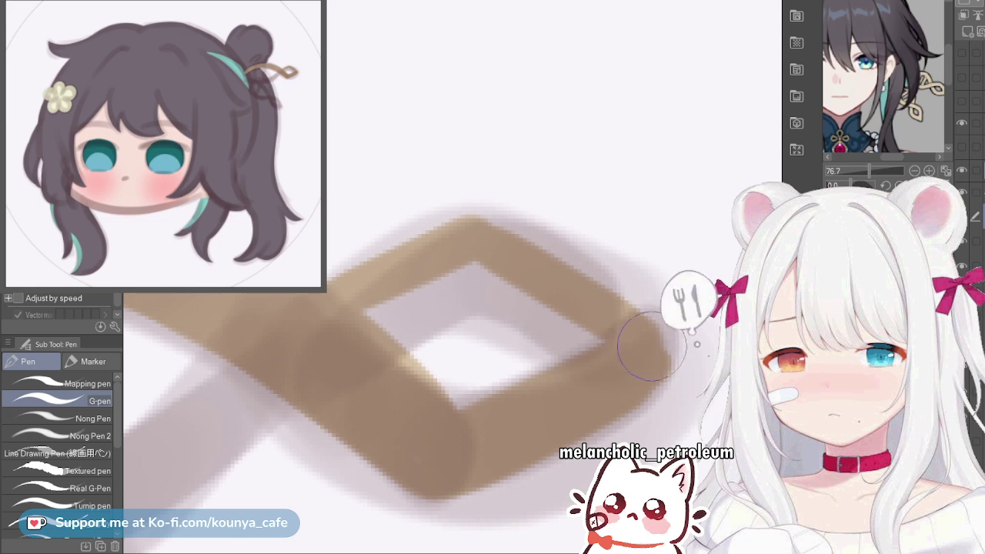
{"action": "mouse_move", "coordinate": [341, 334]}
{"action": "left_mouse_down"}
{"action": "mouse_move", "coordinate": [511, 277]}
{"action": "mouse_move", "coordinate": [470, 277]}
{"action": "mouse_move", "coordinate": [381, 300]}
{"action": "mouse_move", "coordinate": [480, 275]}
{"action": "mouse_move", "coordinate": [525, 285]}
{"action": "mouse_move", "coordinate": [458, 278]}
{"action": "mouse_move", "coordinate": [435, 262]}
{"action": "mouse_move", "coordinate": [565, 312]}
{"action": "mouse_move", "coordinate": [476, 272]}
{"action": "mouse_move", "coordinate": [549, 321]}
{"action": "mouse_move", "coordinate": [498, 290]}
{"action": "left_mouse_up"}
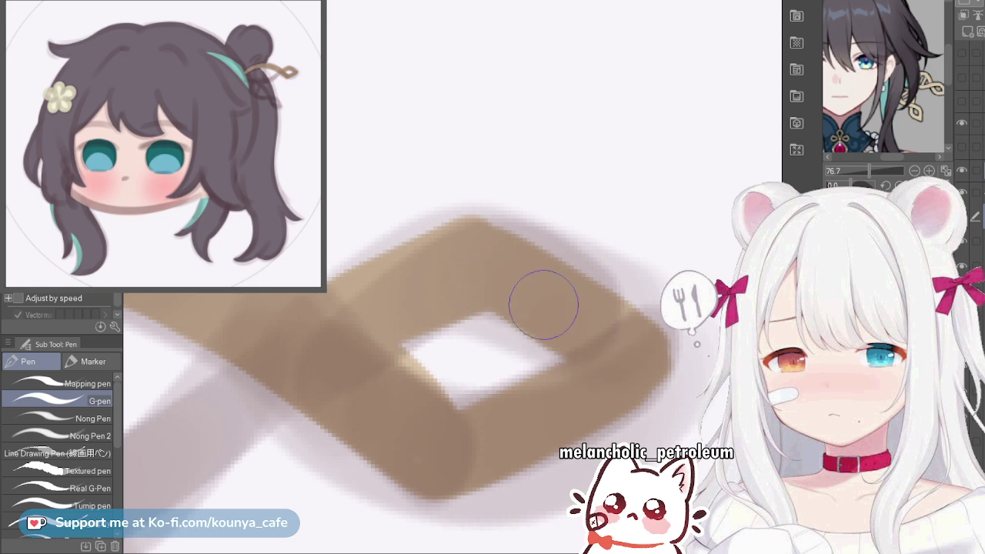
{"action": "mouse_move", "coordinate": [633, 334]}
{"action": "left_mouse_down"}
{"action": "mouse_move", "coordinate": [681, 362]}
{"action": "mouse_move", "coordinate": [665, 350]}
{"action": "left_mouse_up"}
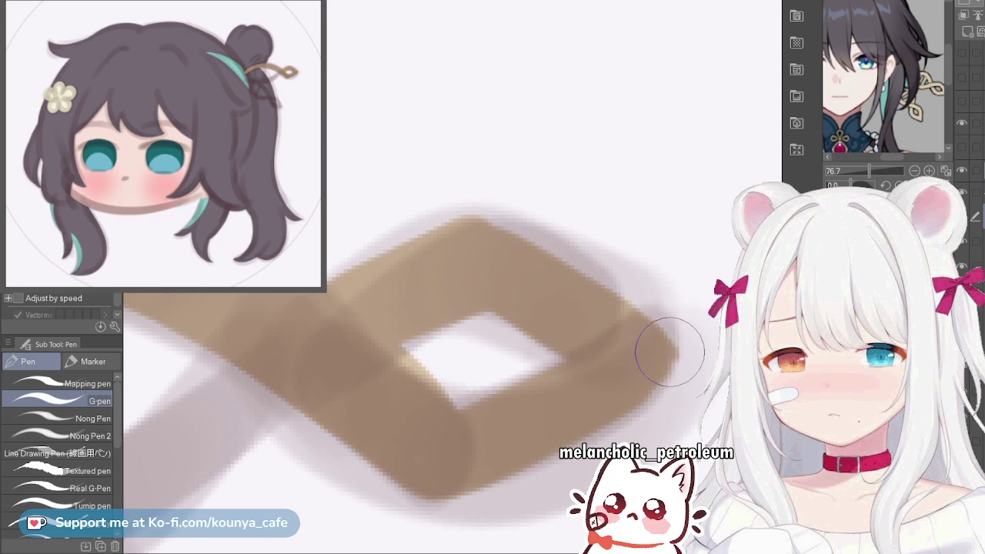
{"action": "scroll", "coordinate": [644, 366], "scroll_direction": "down", "scroll_amount": 5}
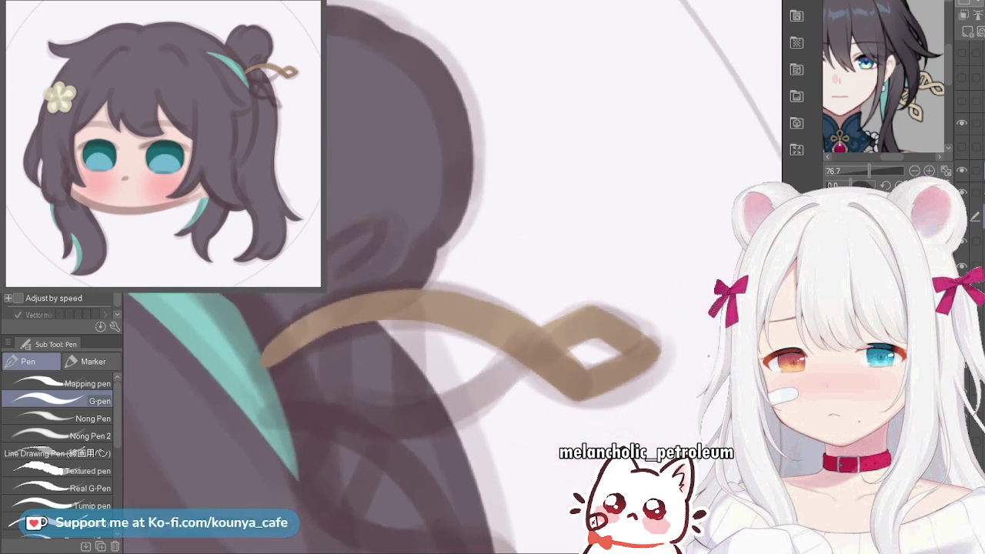
Thicken the base end of the ornament's upper strand with brown strokes where it overlaps the teal hair streak
{"action": "scroll", "coordinate": [341, 347], "scroll_direction": "up", "scroll_amount": 2}
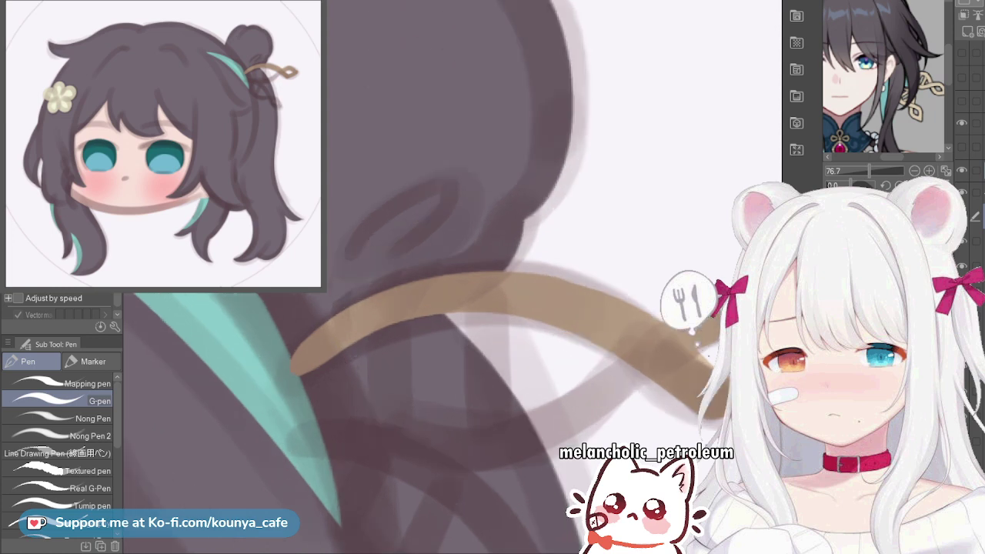
{"action": "mouse_move", "coordinate": [291, 361]}
{"action": "left_mouse_down"}
{"action": "mouse_move", "coordinate": [273, 377]}
{"action": "mouse_move", "coordinate": [385, 277]}
{"action": "left_mouse_up"}
{"action": "scroll", "coordinate": [271, 358], "scroll_direction": "up", "scroll_amount": 2}
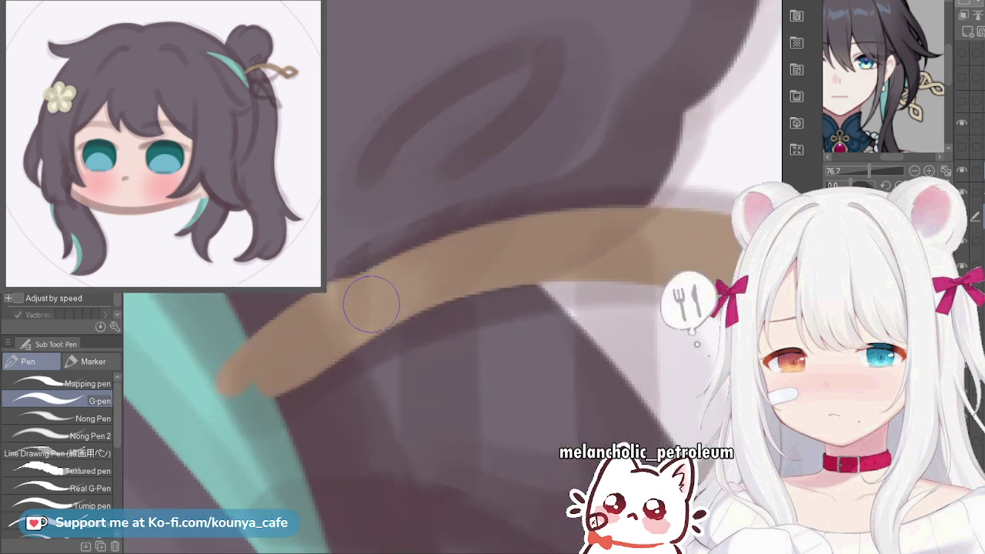
{"action": "key", "text": "ctrl+z"}
{"action": "mouse_move", "coordinate": [238, 387]}
{"action": "left_mouse_down"}
{"action": "mouse_move", "coordinate": [294, 337]}
{"action": "mouse_move", "coordinate": [386, 297]}
{"action": "left_mouse_up"}
{"action": "left_click_drag", "start_coordinate": [246, 399], "coordinate": [307, 362]}
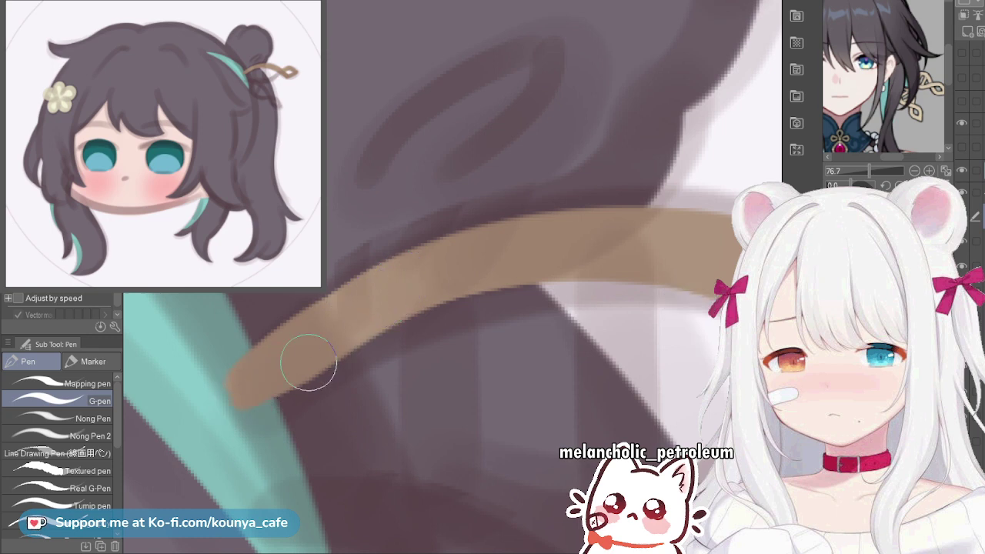
{"action": "left_click_drag", "start_coordinate": [242, 408], "coordinate": [448, 310]}
{"action": "key", "text": "ctrl+z"}
{"action": "left_click_drag", "start_coordinate": [250, 411], "coordinate": [297, 370]}
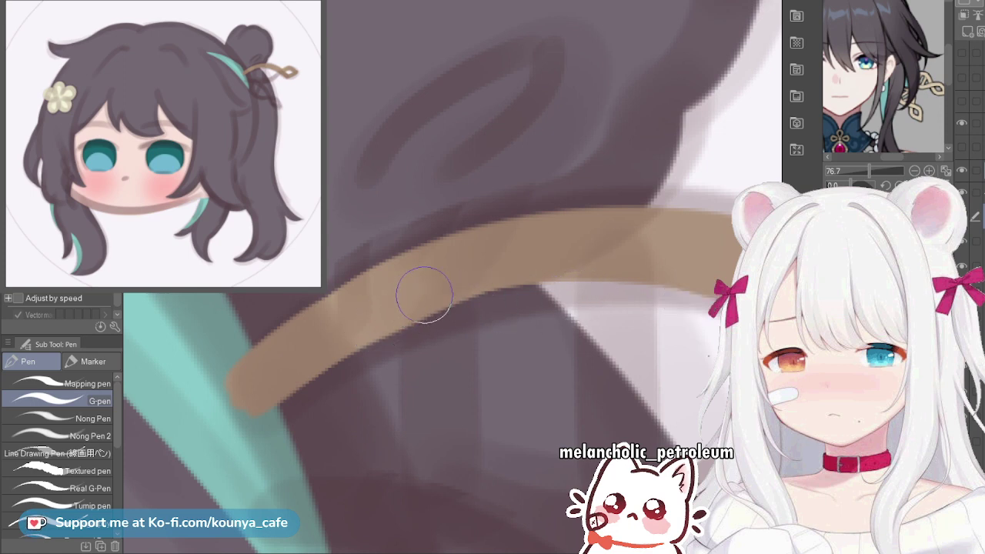
Paint the ornament's lower strand brown from the crossing back to the teal streak, widening it with overlapping strokes
{"action": "scroll", "coordinate": [594, 278], "scroll_direction": "down", "scroll_amount": 2}
{"action": "left_click_drag", "start_coordinate": [520, 341], "coordinate": [340, 315]}
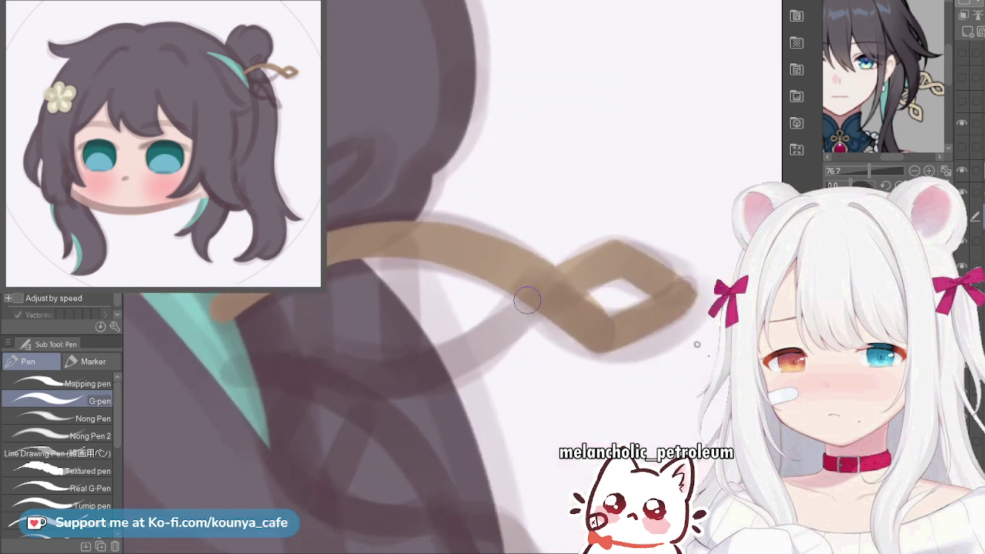
{"action": "scroll", "coordinate": [639, 301], "scroll_direction": "up", "scroll_amount": 4}
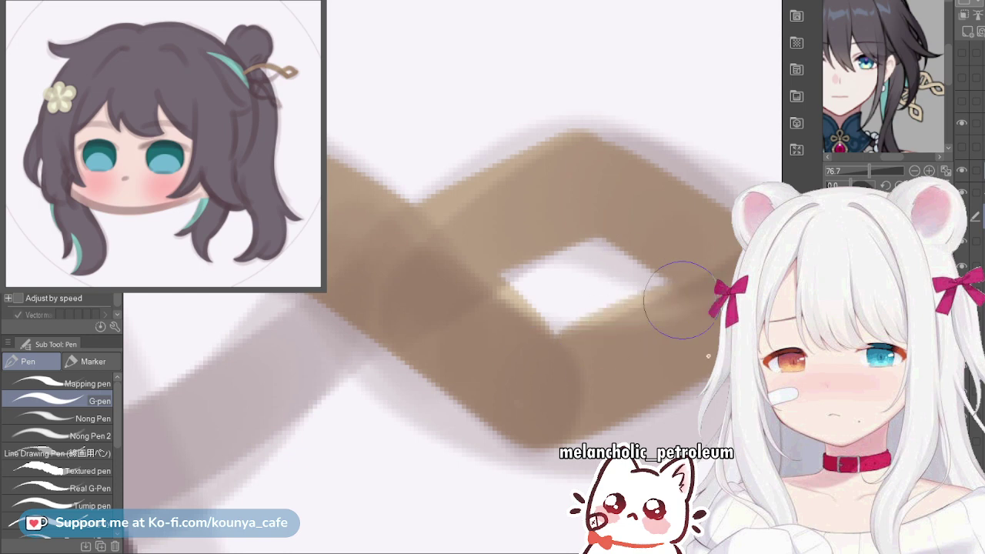
{"action": "scroll", "coordinate": [677, 297], "scroll_direction": "down", "scroll_amount": 5}
{"action": "scroll", "coordinate": [608, 291], "scroll_direction": "up", "scroll_amount": 4}
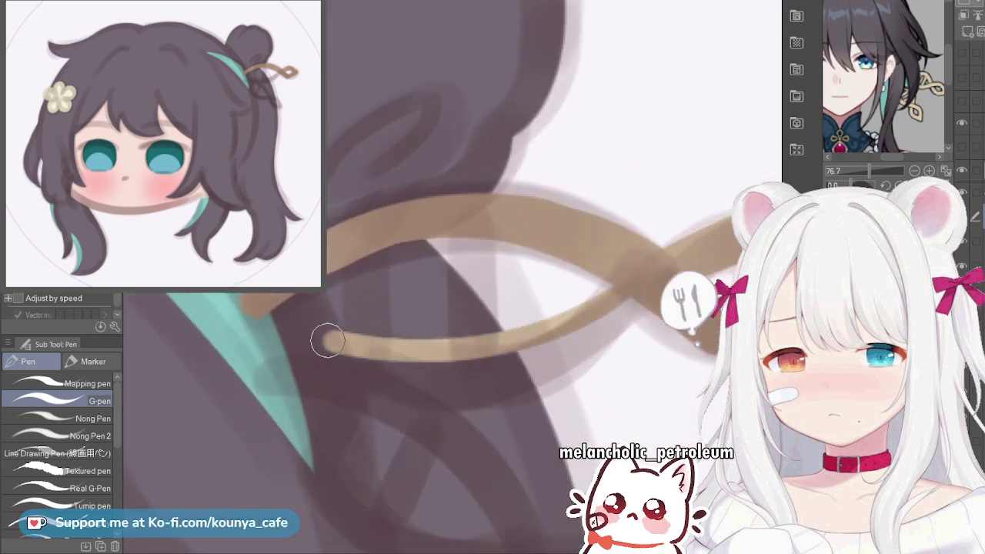
{"action": "mouse_move", "coordinate": [626, 286]}
{"action": "left_mouse_down"}
{"action": "mouse_move", "coordinate": [359, 363]}
{"action": "mouse_move", "coordinate": [277, 339]}
{"action": "mouse_move", "coordinate": [345, 367]}
{"action": "left_mouse_up"}
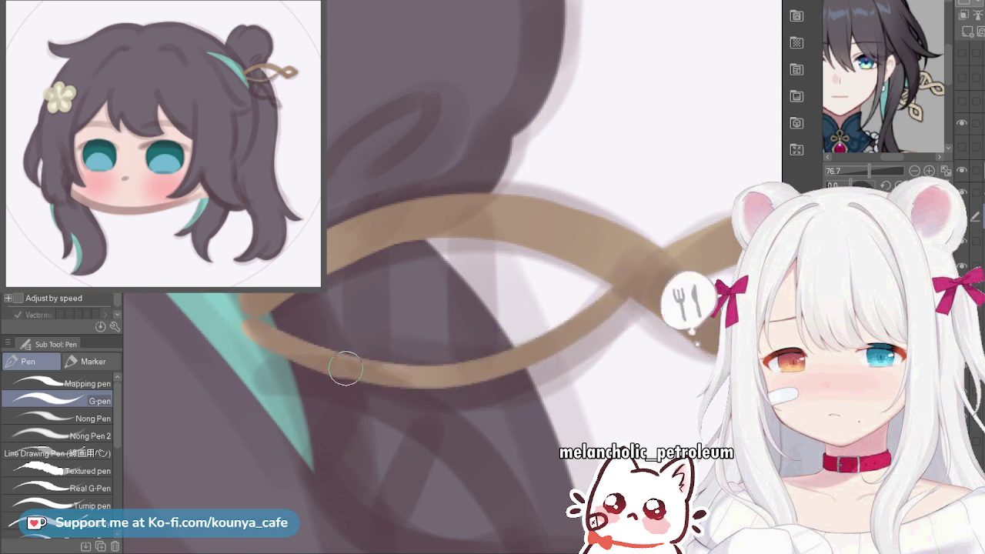
{"action": "mouse_move", "coordinate": [269, 343]}
{"action": "left_mouse_down"}
{"action": "mouse_move", "coordinate": [386, 389]}
{"action": "mouse_move", "coordinate": [570, 361]}
{"action": "mouse_move", "coordinate": [647, 294]}
{"action": "left_mouse_up"}
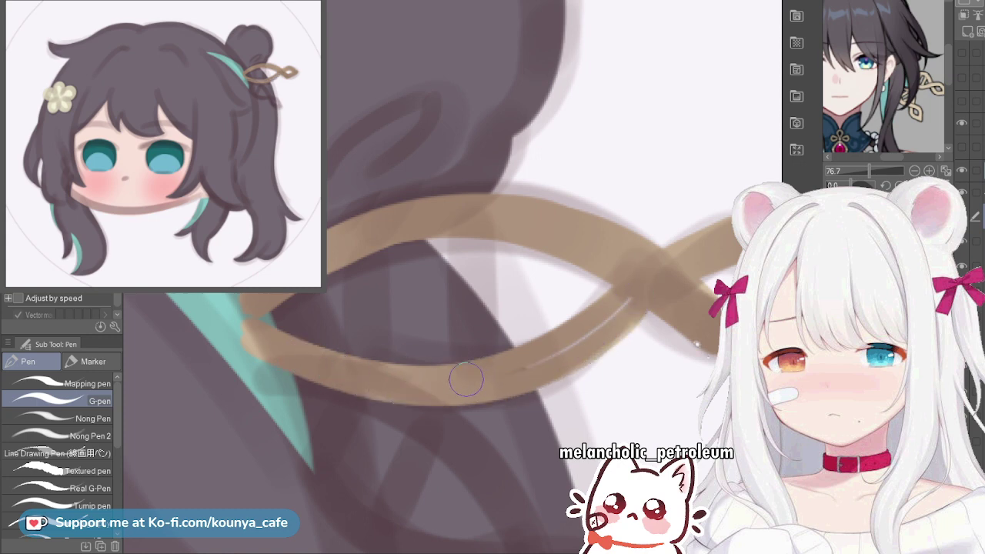
{"action": "mouse_move", "coordinate": [466, 378]}
{"action": "left_mouse_down"}
{"action": "mouse_move", "coordinate": [544, 355]}
{"action": "mouse_move", "coordinate": [631, 284]}
{"action": "left_mouse_up"}
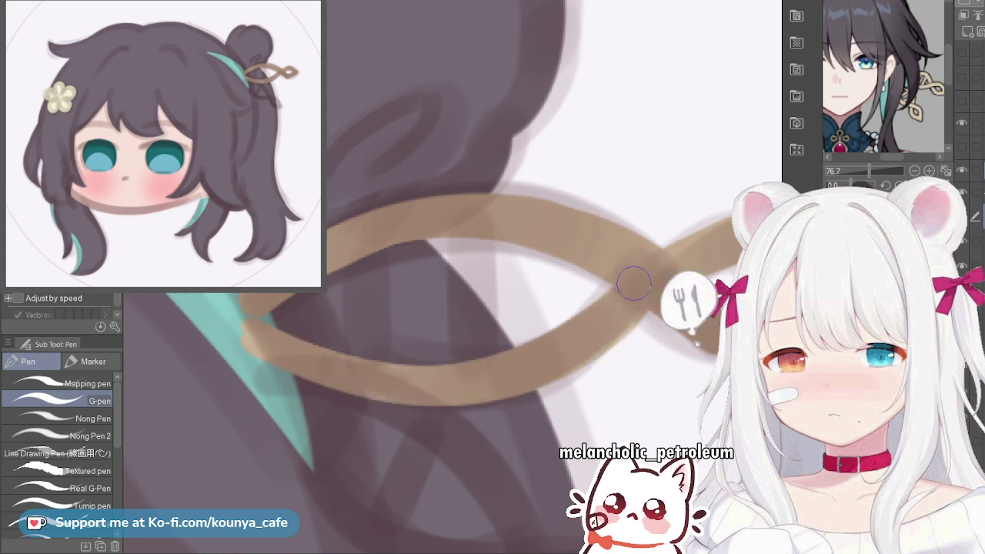
Try to paint a vertical brown rung between the ornament's two strands using a larger brush
{"action": "scroll", "coordinate": [629, 280], "scroll_direction": "down", "scroll_amount": 5}
{"action": "scroll", "coordinate": [630, 280], "scroll_direction": "up", "scroll_amount": 3}
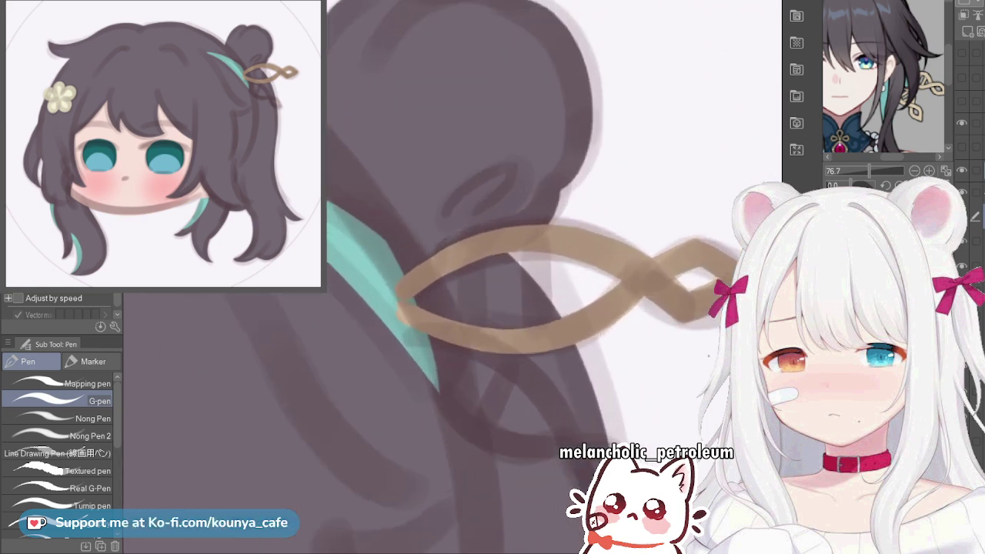
{"action": "scroll", "coordinate": [545, 283], "scroll_direction": "up", "scroll_amount": 2}
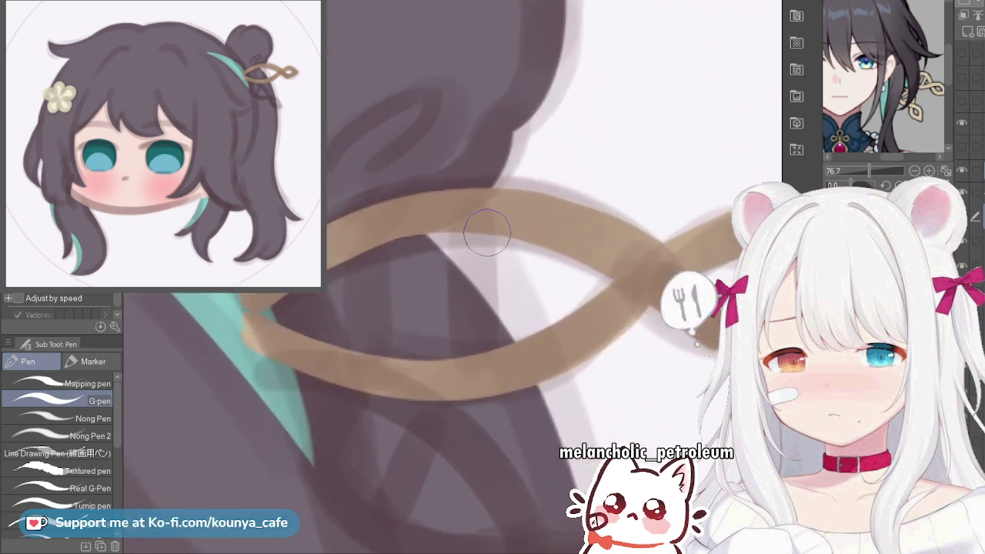
{"action": "key", "text": "bracketright"}
{"action": "key", "text": "bracketright"}
{"action": "key", "text": "bracketleft"}
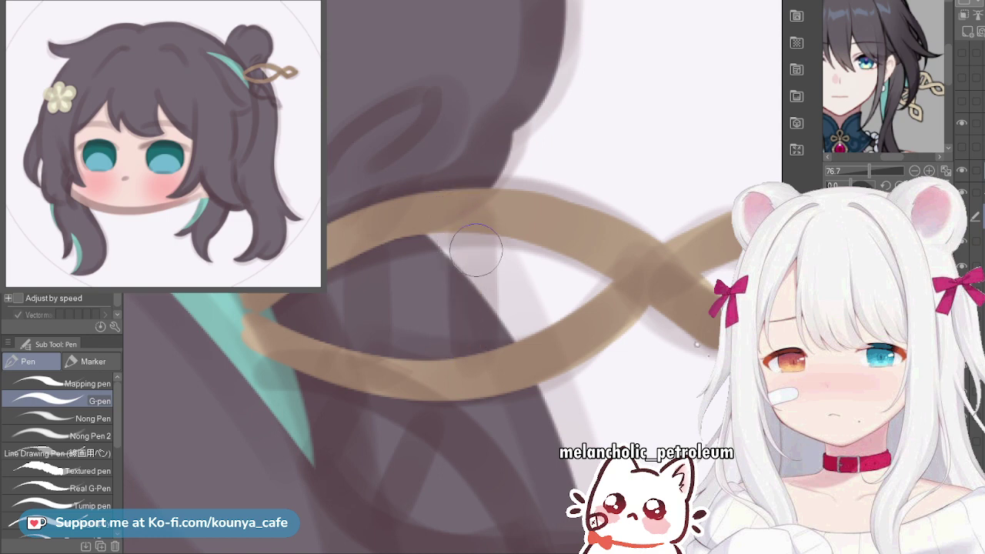
{"action": "left_click_drag", "start_coordinate": [471, 199], "coordinate": [468, 354]}
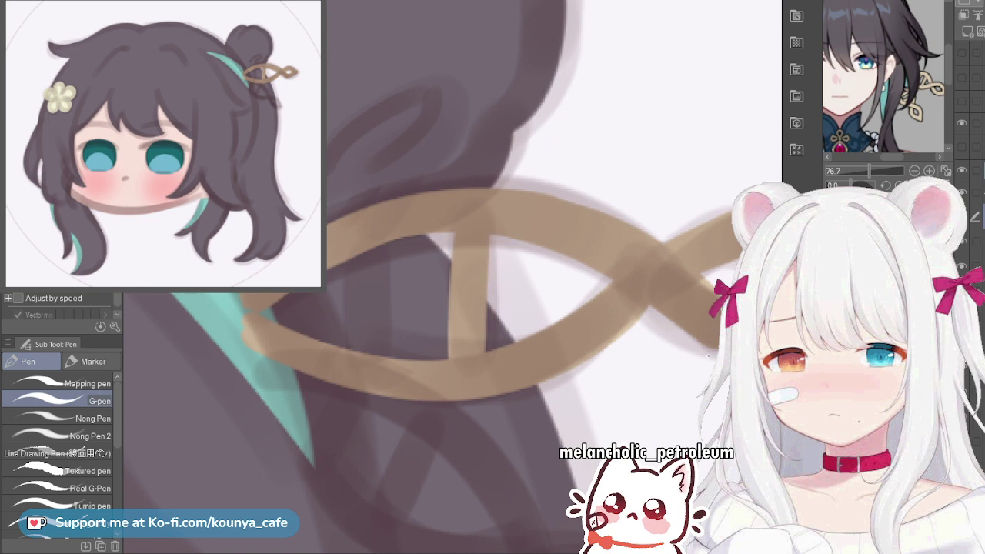
{"action": "key", "text": "ctrl+z"}
{"action": "left_click_drag", "start_coordinate": [510, 228], "coordinate": [511, 346]}
{"action": "key", "text": "ctrl+z"}
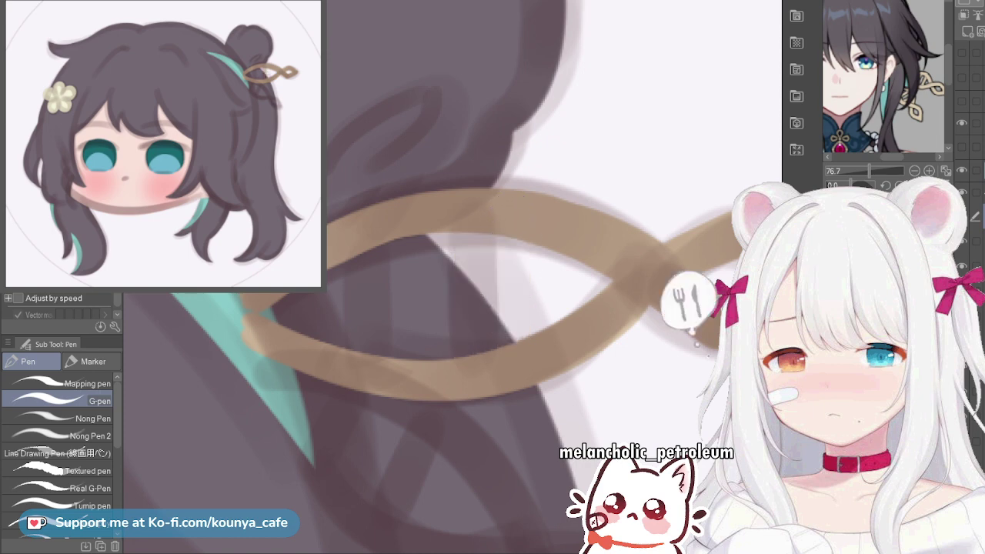
Paint two vertical brown rungs joining the upper and lower strands, one nearer the crossing and one nearer the hair streak
{"action": "left_click_drag", "start_coordinate": [521, 238], "coordinate": [511, 341]}
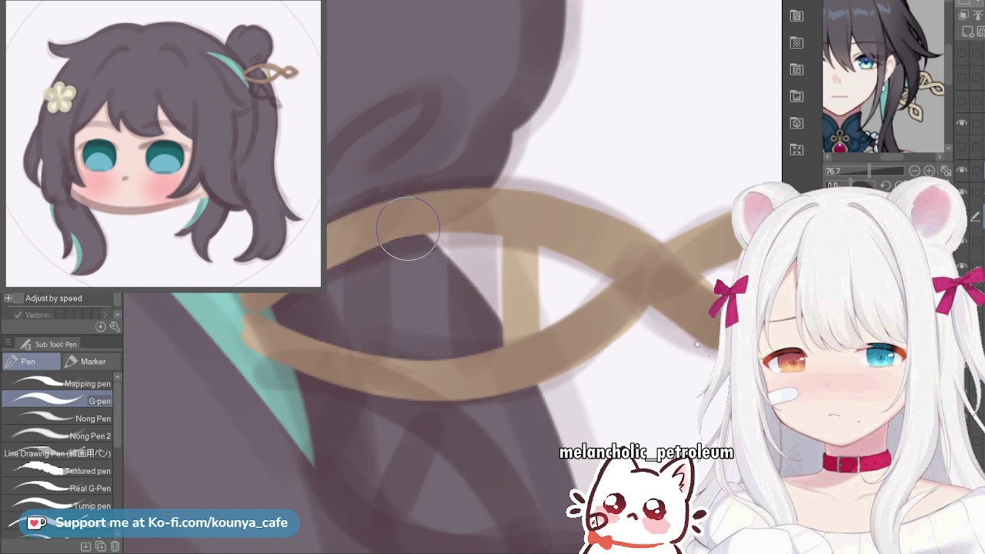
{"action": "left_click_drag", "start_coordinate": [397, 237], "coordinate": [394, 350]}
{"action": "key", "text": "ctrl+z"}
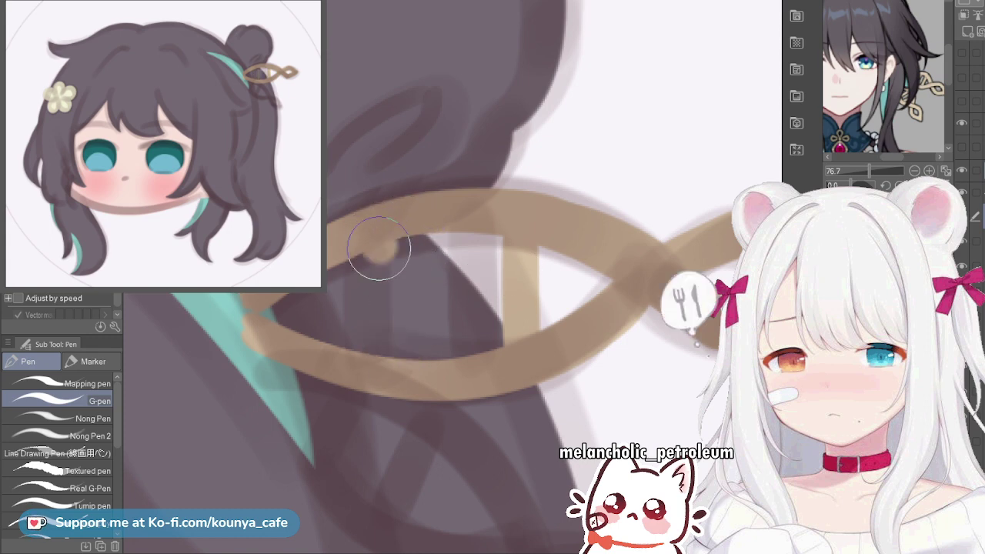
{"action": "left_click_drag", "start_coordinate": [377, 239], "coordinate": [375, 353]}
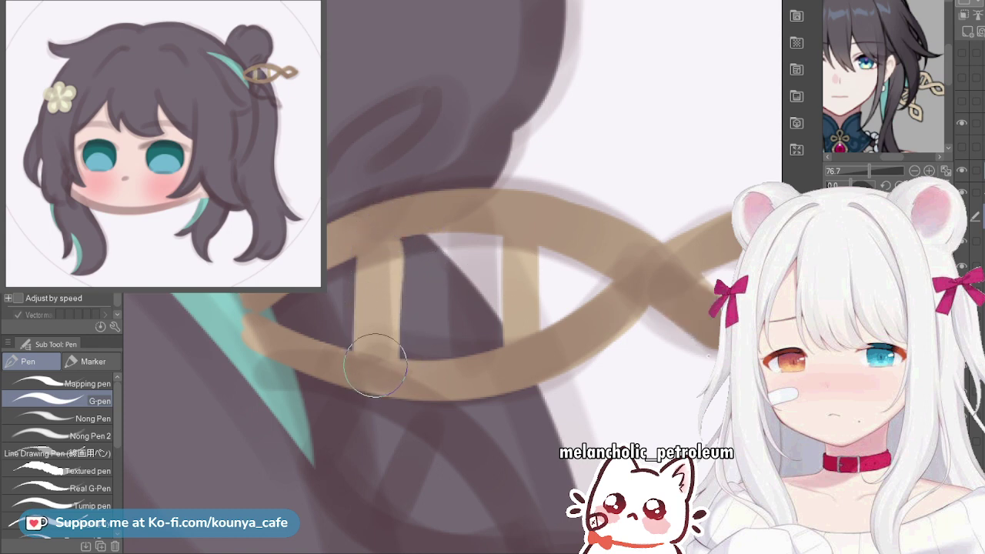
{"action": "key", "text": "["}
{"action": "left_click_drag", "start_coordinate": [387, 235], "coordinate": [384, 322]}
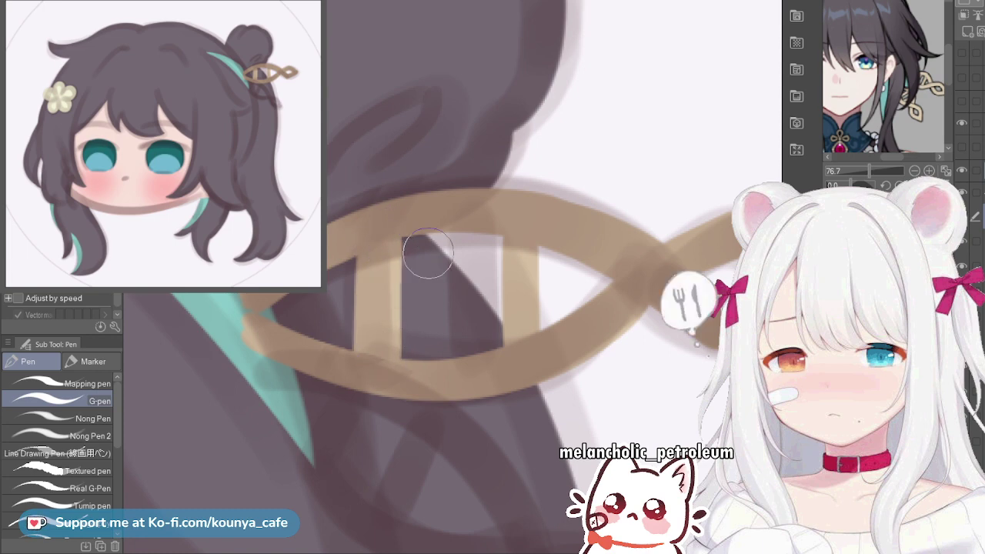
Try to widen the inner side of the rung nearer the crossing with a vertical brown stroke
{"action": "mouse_move", "coordinate": [500, 234]}
{"action": "left_mouse_down"}
{"action": "mouse_move", "coordinate": [491, 347]}
{"action": "mouse_move", "coordinate": [501, 225]}
{"action": "mouse_move", "coordinate": [501, 340]}
{"action": "left_mouse_up"}
{"action": "key", "text": "ctrl+z"}
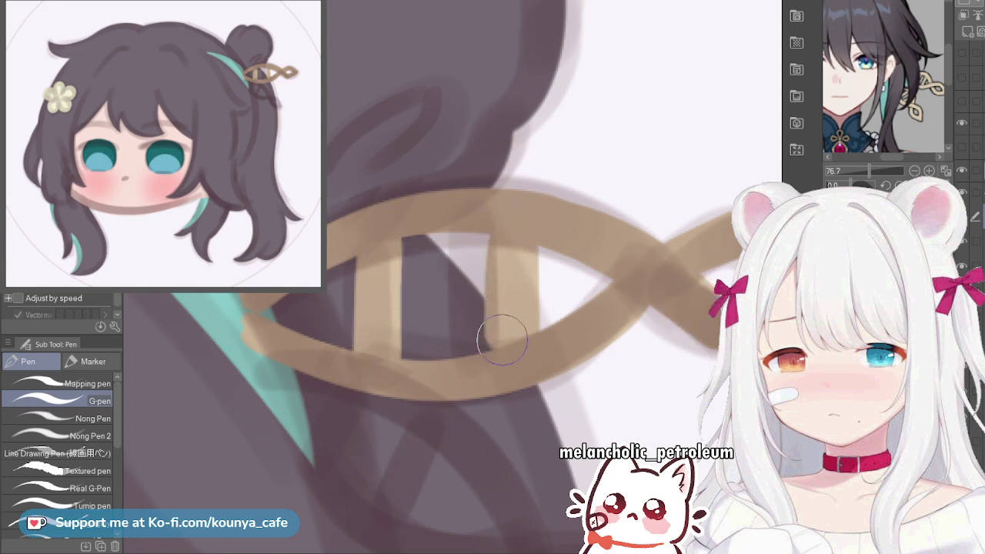
{"action": "key", "text": "ctrl+z"}
{"action": "left_click_drag", "start_coordinate": [508, 235], "coordinate": [497, 332]}
{"action": "key", "text": "["}
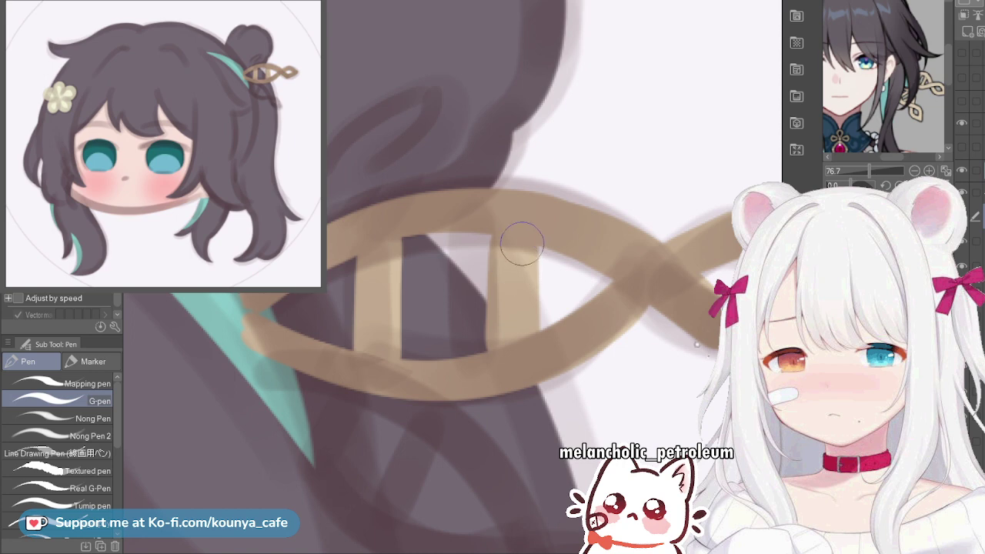
{"action": "key", "text": "ctrl+z"}
Widen and straighten both rungs with narrow vertical brown strokes along their inner and outer edges
{"action": "left_click", "coordinate": [500, 221]}
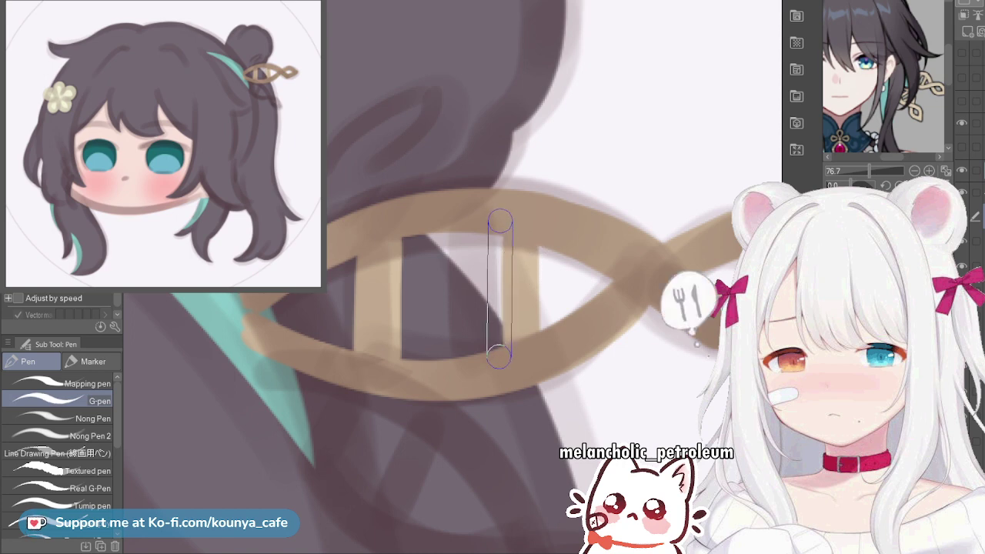
{"action": "left_click", "coordinate": [500, 350], "text": "shift"}
{"action": "left_click_drag", "start_coordinate": [528, 341], "coordinate": [529, 221]}
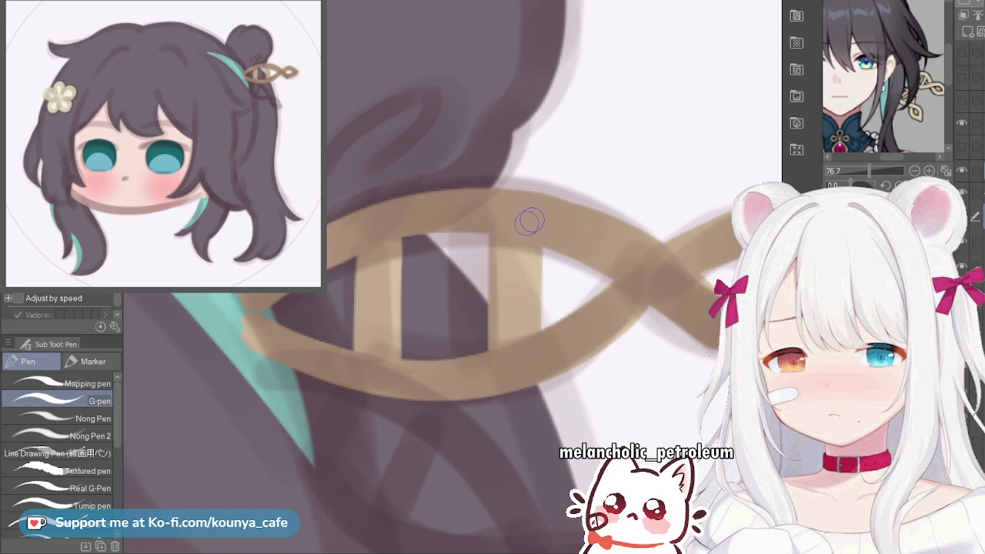
{"action": "left_click_drag", "start_coordinate": [396, 221], "coordinate": [393, 378]}
{"action": "left_click", "coordinate": [363, 241]}
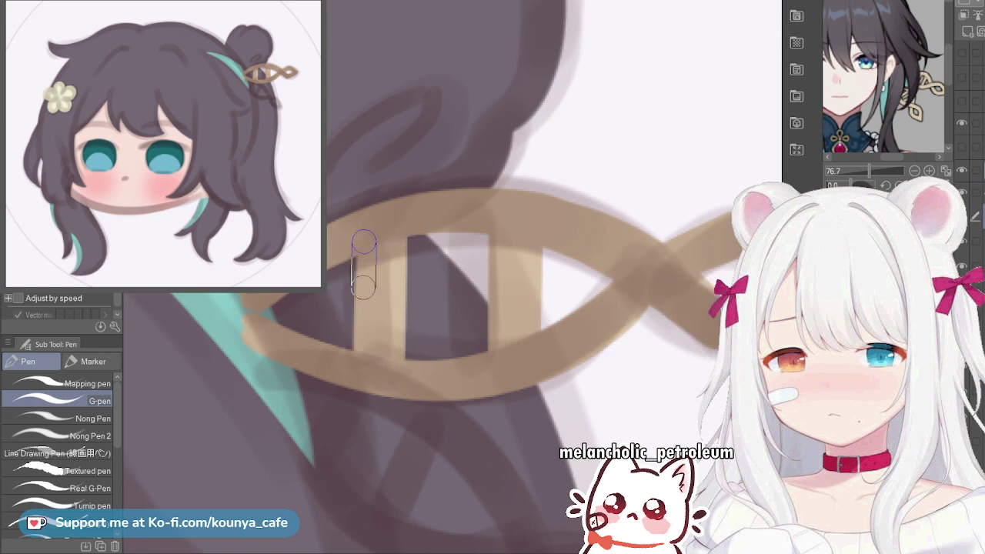
{"action": "left_click", "coordinate": [362, 364], "text": "shift"}
{"action": "scroll", "coordinate": [379, 336], "scroll_direction": "down", "scroll_amount": 2}
{"action": "scroll", "coordinate": [381, 337], "scroll_direction": "down", "scroll_amount": 5}
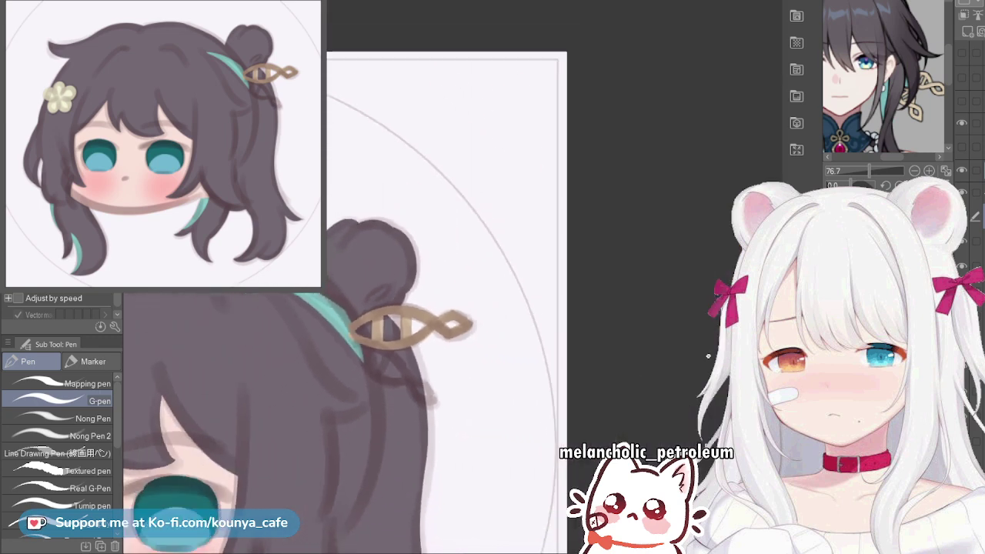
{"action": "left_click_drag", "start_coordinate": [433, 344], "coordinate": [487, 260]}
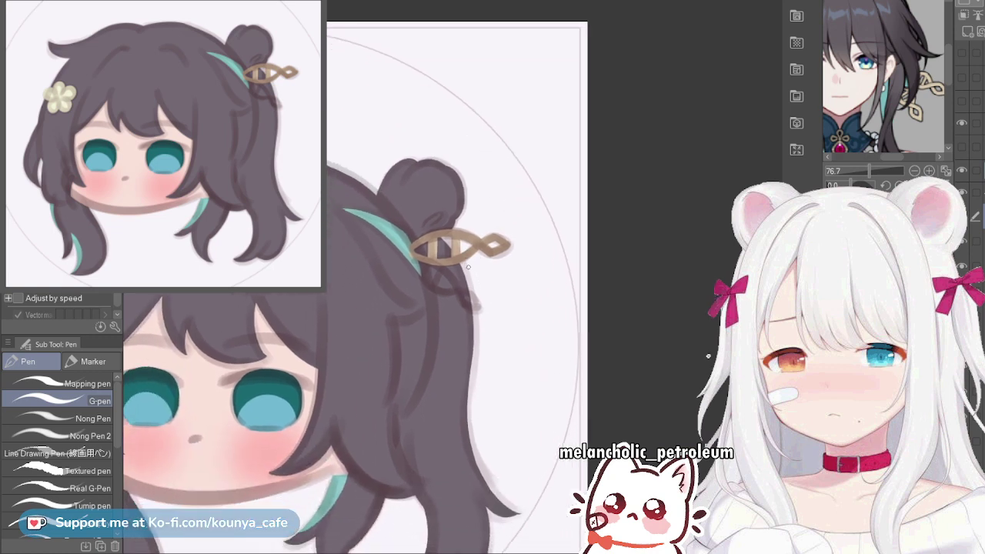
{"action": "scroll", "coordinate": [468, 257], "scroll_direction": "up", "scroll_amount": 4}
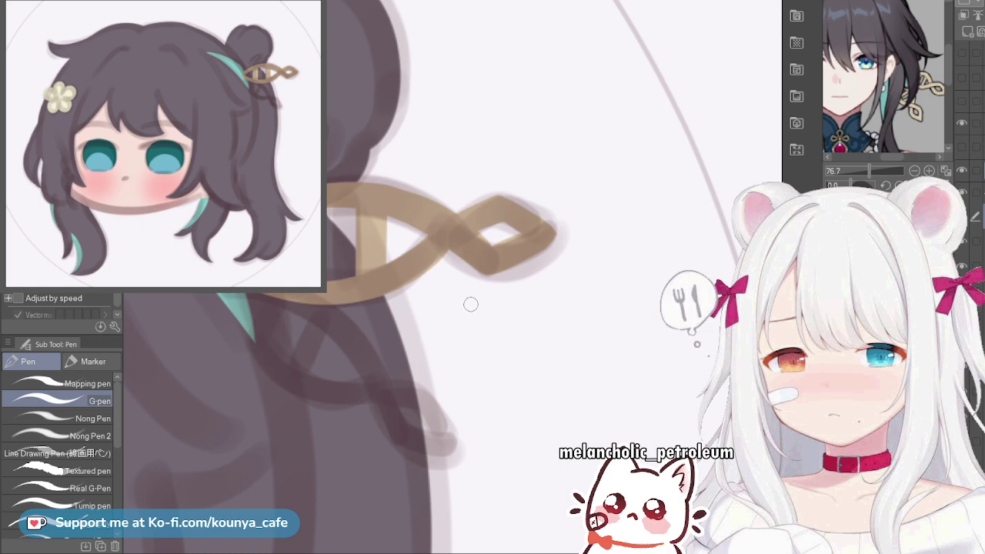
{"action": "scroll", "coordinate": [436, 285], "scroll_direction": "up", "scroll_amount": 4}
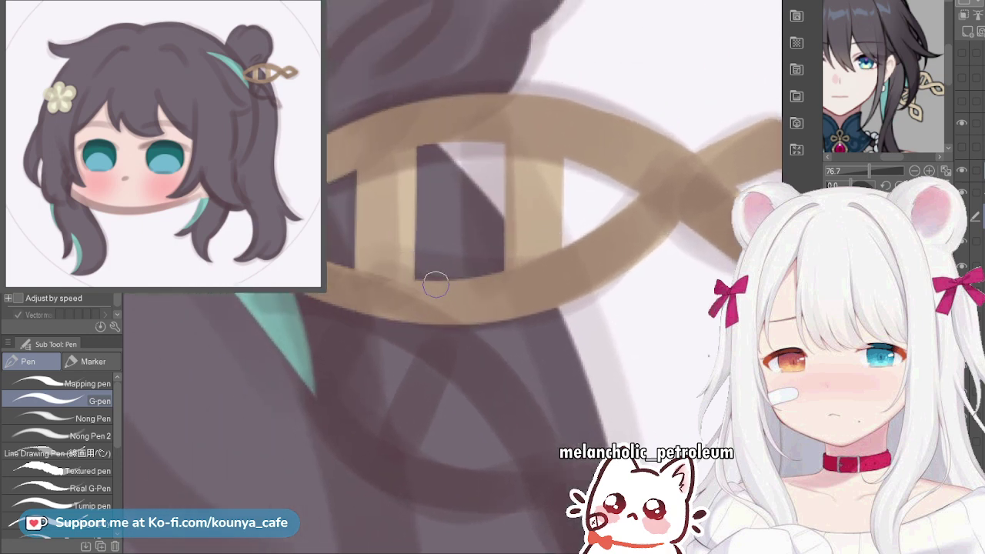
{"action": "scroll", "coordinate": [261, 231], "scroll_direction": "up", "scroll_amount": 2}
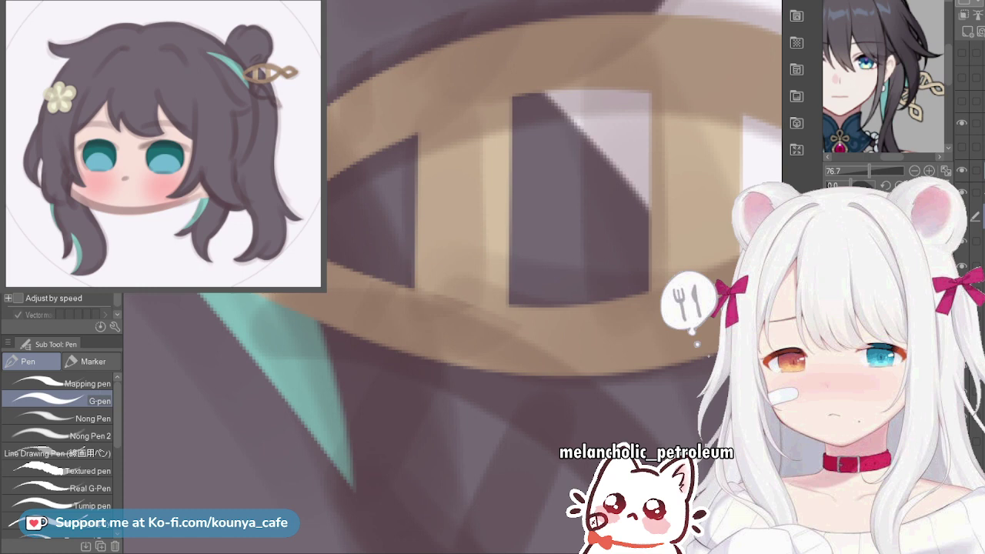
{"action": "scroll", "coordinate": [257, 203], "scroll_direction": "down", "scroll_amount": 2}
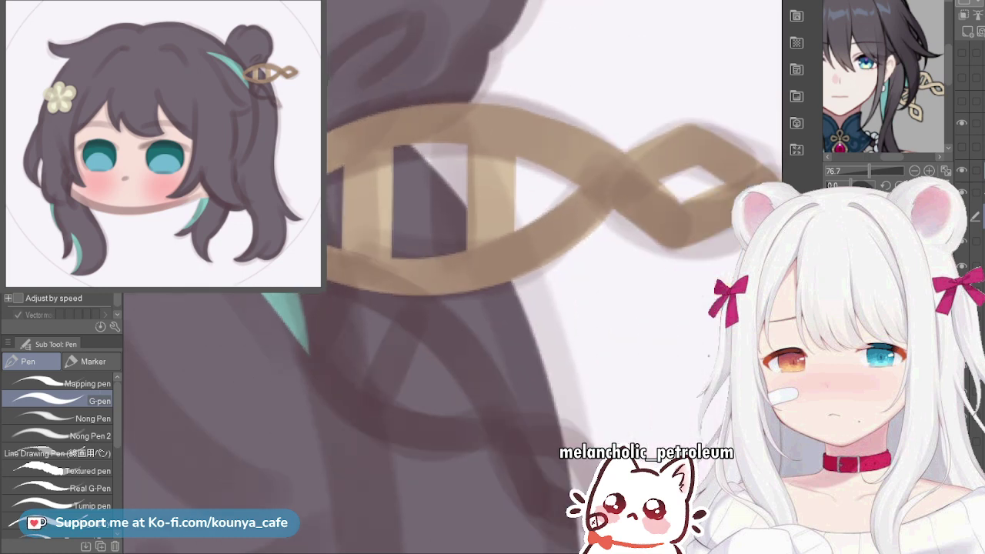
{"action": "scroll", "coordinate": [304, 302], "scroll_direction": "down", "scroll_amount": 3}
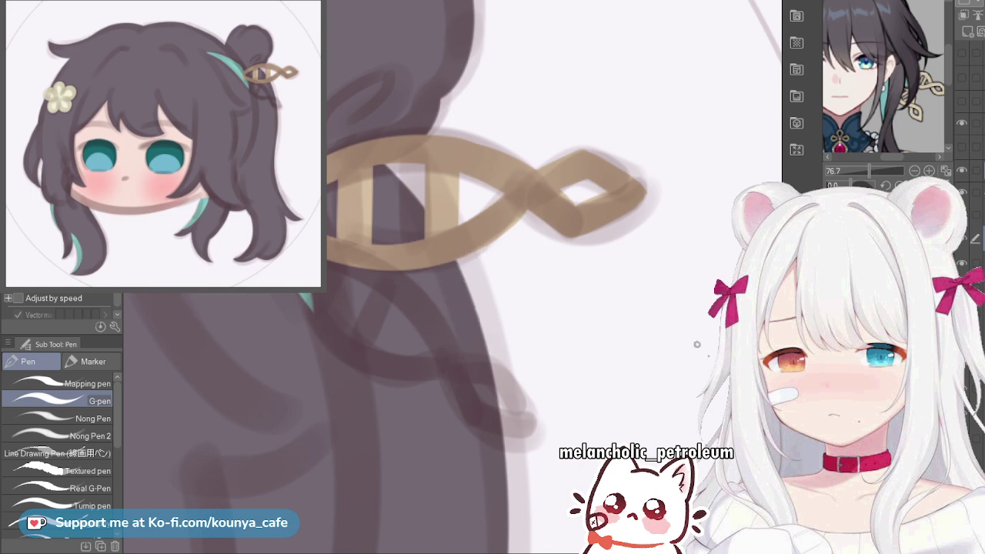
Try several curved brown strokes for the upper strand of a second helix ornament, following the sketch lines below the finished ornament
{"action": "scroll", "coordinate": [466, 284], "scroll_direction": "up", "scroll_amount": 2}
{"action": "left_click_drag", "start_coordinate": [467, 284], "coordinate": [541, 271]}
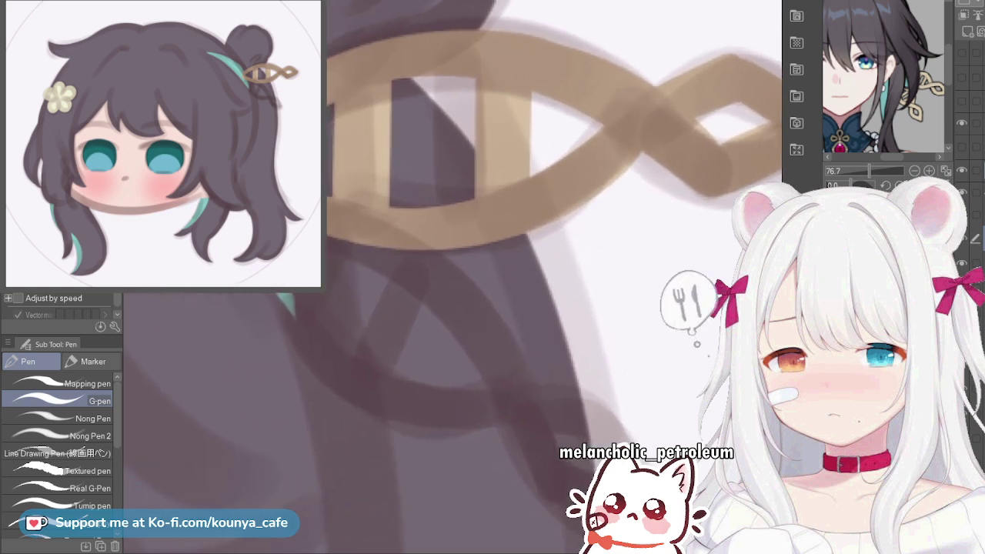
{"action": "left_click_drag", "start_coordinate": [361, 228], "coordinate": [524, 410]}
{"action": "key", "text": "ctrl+z"}
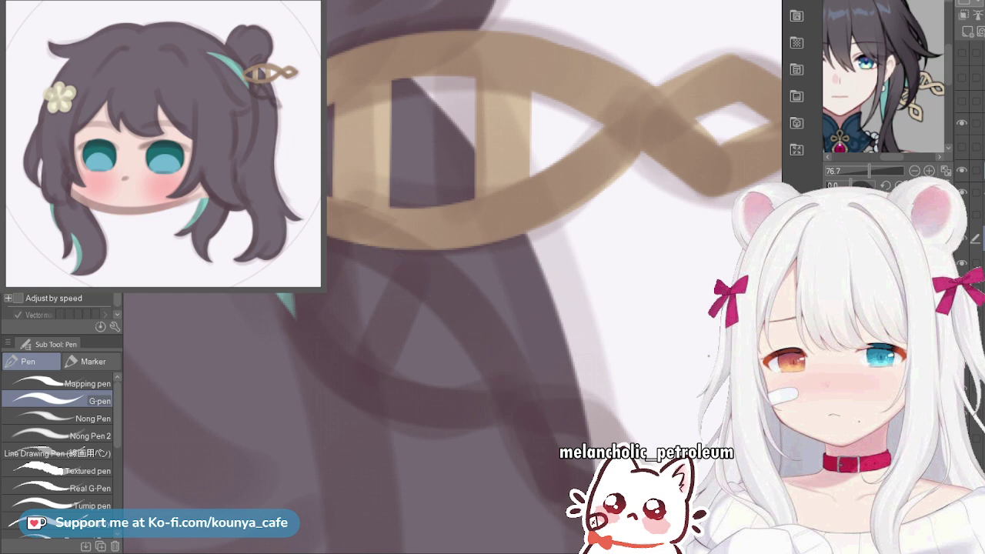
{"action": "left_click_drag", "start_coordinate": [378, 248], "coordinate": [545, 396]}
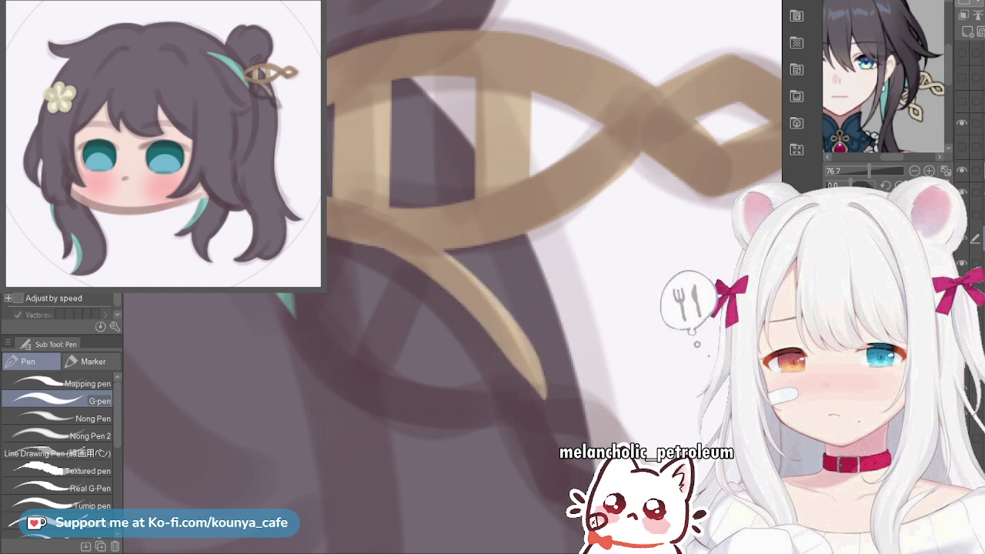
{"action": "key", "text": "ctrl+z"}
{"action": "mouse_move", "coordinate": [360, 231]}
{"action": "left_mouse_down"}
{"action": "mouse_move", "coordinate": [481, 339]}
{"action": "mouse_move", "coordinate": [523, 402]}
{"action": "left_mouse_up"}
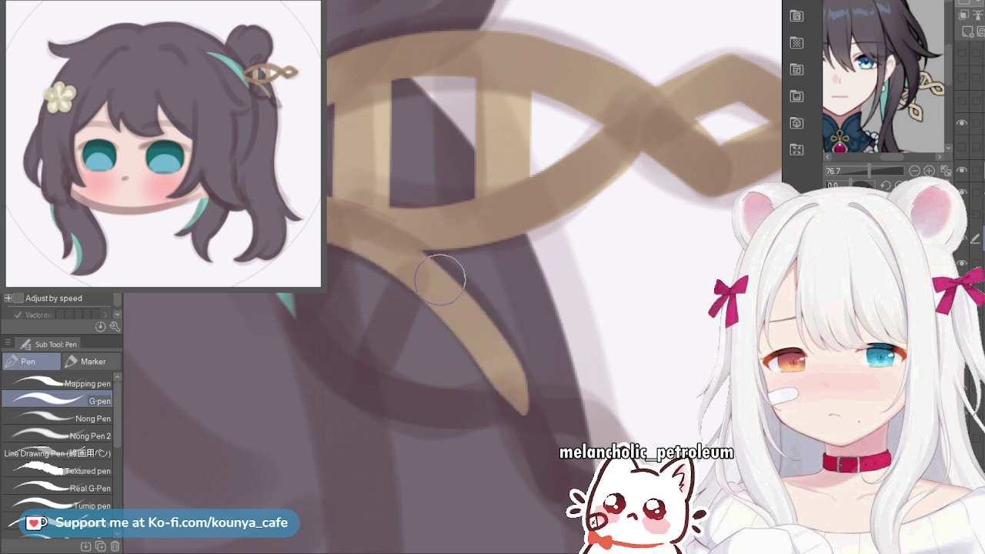
{"action": "key", "text": "ctrl+z"}
{"action": "mouse_move", "coordinate": [377, 246]}
{"action": "left_mouse_down"}
{"action": "mouse_move", "coordinate": [428, 275]}
{"action": "mouse_move", "coordinate": [543, 395]}
{"action": "left_mouse_up"}
{"action": "key", "text": "ctrl+z"}
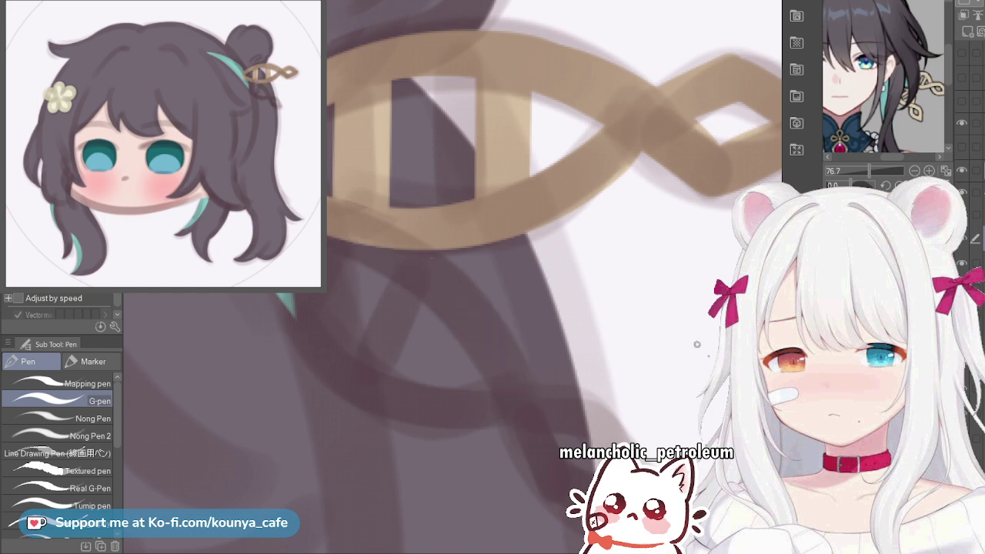
Paint the second ornament's upper and lower strands as brown curves that meet in a point near the hair's outer edge
{"action": "left_click_drag", "start_coordinate": [331, 223], "coordinate": [508, 393]}
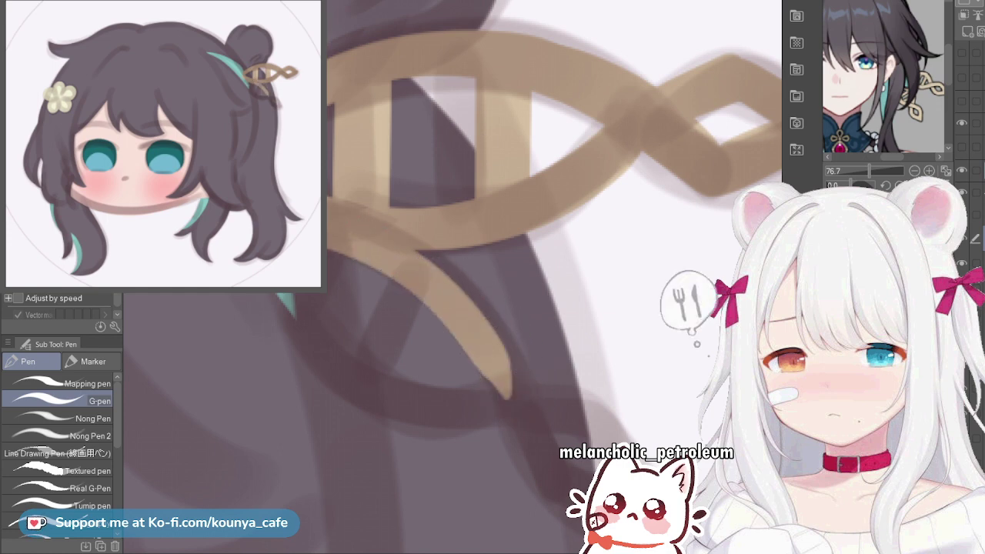
{"action": "mouse_move", "coordinate": [243, 294]}
{"action": "left_mouse_down"}
{"action": "mouse_move", "coordinate": [433, 397]}
{"action": "mouse_move", "coordinate": [539, 420]}
{"action": "left_mouse_up"}
{"action": "key", "text": "ctrl+z"}
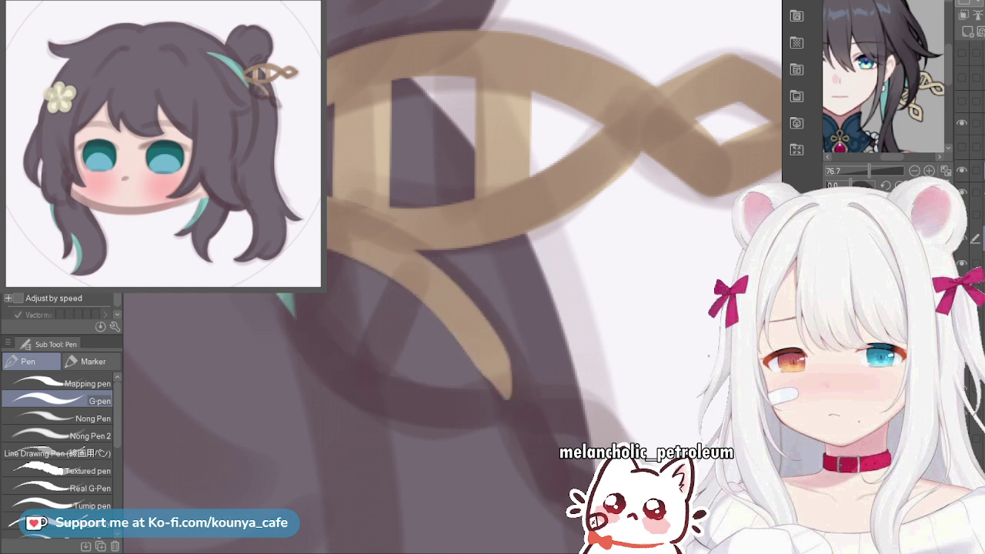
{"action": "mouse_move", "coordinate": [245, 294]}
{"action": "left_mouse_down"}
{"action": "mouse_move", "coordinate": [327, 359]}
{"action": "mouse_move", "coordinate": [517, 399]}
{"action": "left_mouse_up"}
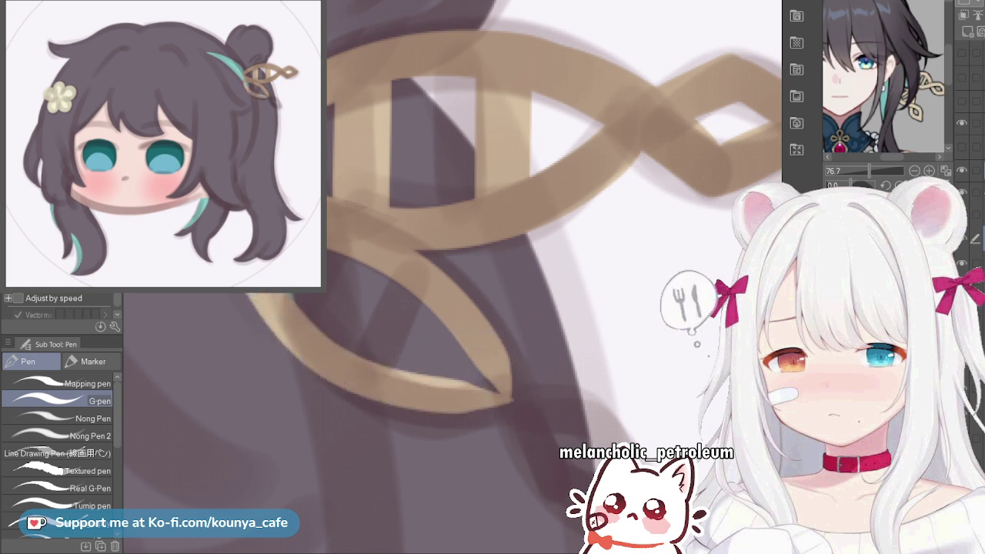
Thicken the inner edge of the second ornament's lower strand with short brown strokes where the two strands meet
{"action": "scroll", "coordinate": [489, 361], "scroll_direction": "up", "scroll_amount": 2}
{"action": "left_click_drag", "start_coordinate": [418, 392], "coordinate": [488, 392]}
{"action": "key", "text": "ctrl+z"}
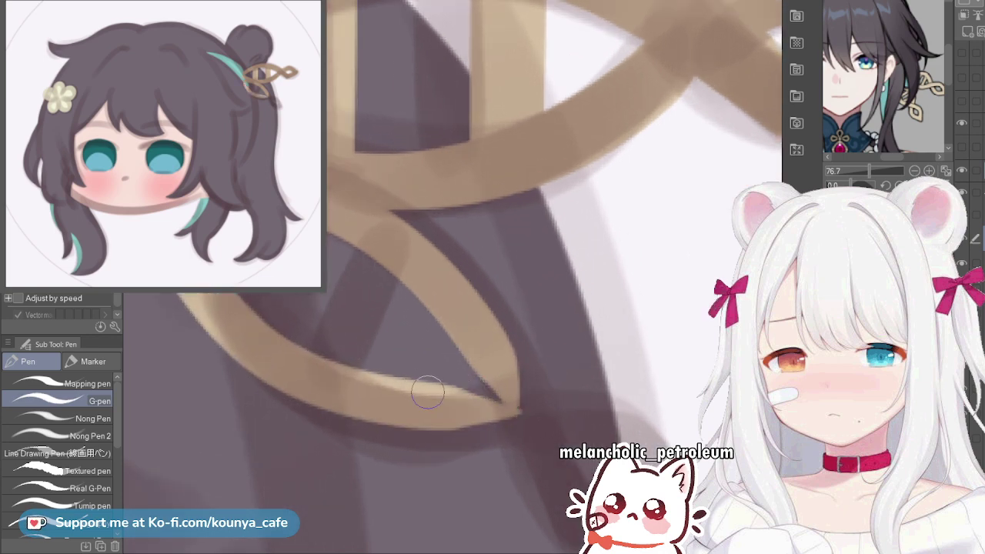
{"action": "left_click_drag", "start_coordinate": [426, 394], "coordinate": [488, 401]}
{"action": "mouse_move", "coordinate": [416, 418]}
{"action": "left_mouse_down"}
{"action": "mouse_move", "coordinate": [523, 421]}
{"action": "mouse_move", "coordinate": [428, 410]}
{"action": "mouse_move", "coordinate": [525, 420]}
{"action": "left_mouse_up"}
{"action": "key", "text": "ctrl+z"}
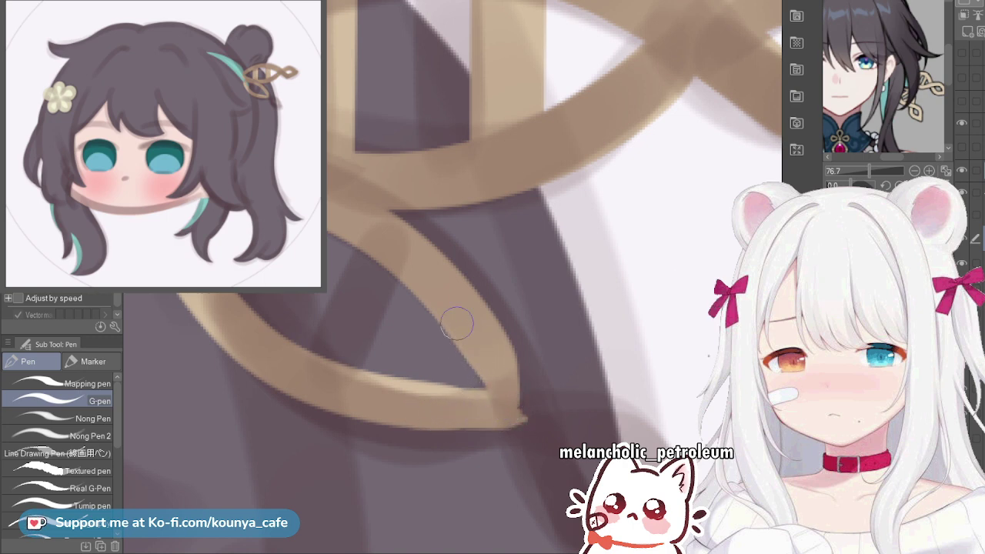
Try to continue the second ornament's upper strand downward past the meeting point with a narrow brown stroke
{"action": "scroll", "coordinate": [492, 349], "scroll_direction": "down", "scroll_amount": 3}
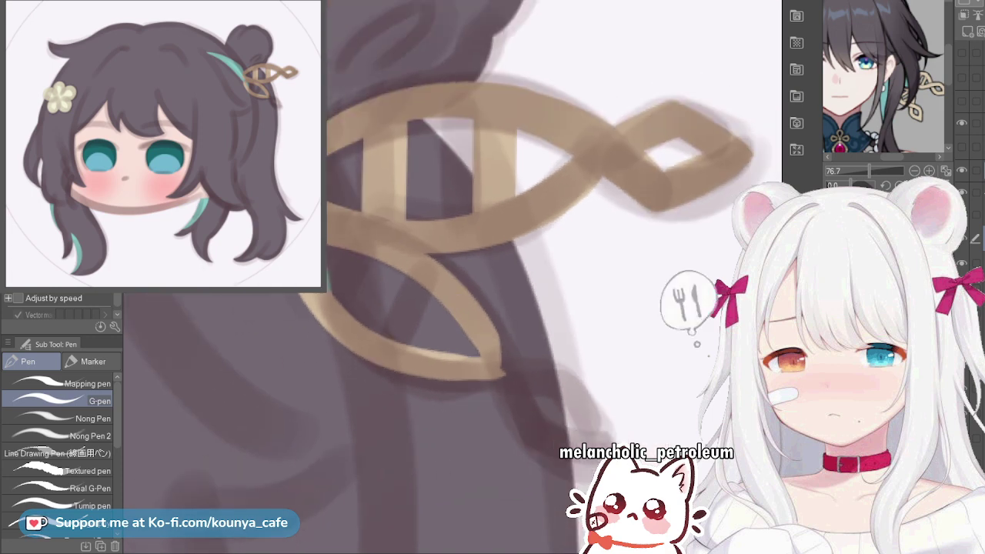
{"action": "scroll", "coordinate": [331, 219], "scroll_direction": "up", "scroll_amount": 4}
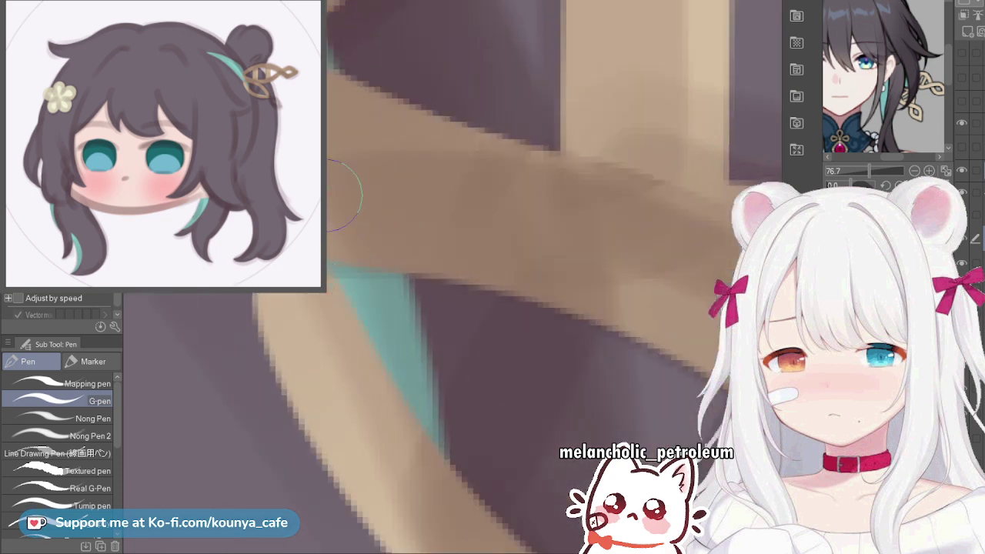
{"action": "scroll", "coordinate": [379, 206], "scroll_direction": "down", "scroll_amount": 3}
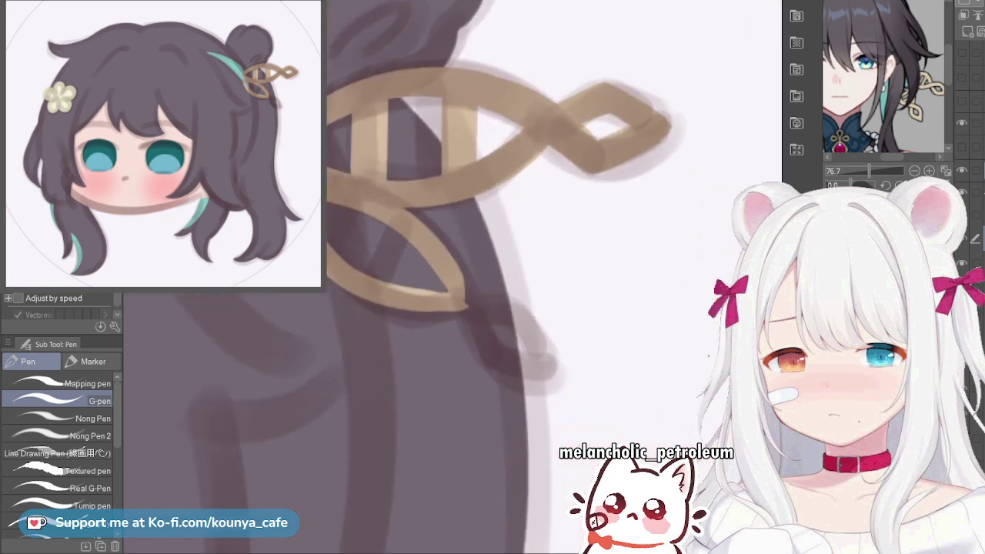
{"action": "scroll", "coordinate": [696, 344], "scroll_direction": "up", "scroll_amount": 3}
{"action": "left_click_drag", "start_coordinate": [462, 281], "coordinate": [378, 209]}
{"action": "left_click_drag", "start_coordinate": [359, 168], "coordinate": [397, 263]}
{"action": "key", "text": "ctrl+z"}
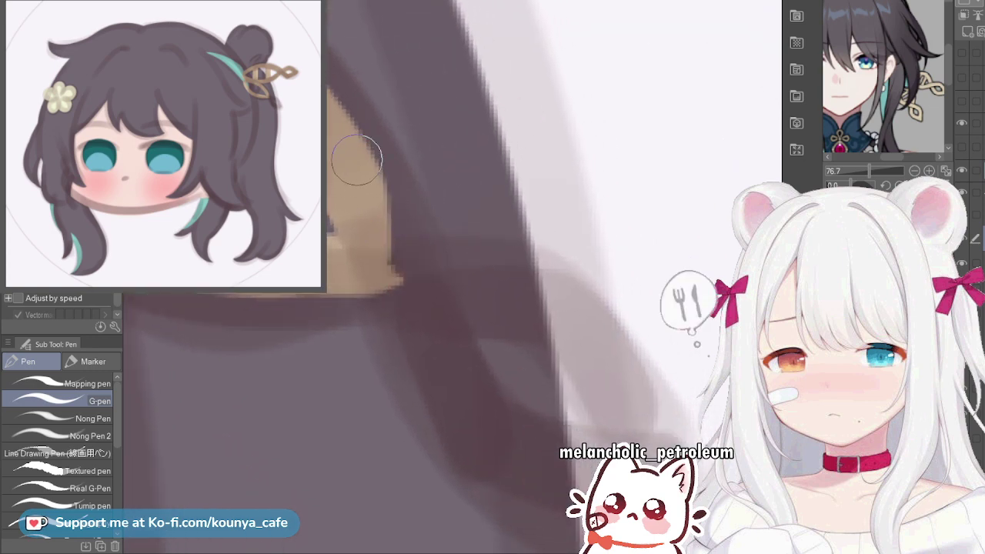
Enlarge the brush and extend the second ornament's upper strand downward past the crossing in brown
{"action": "left_click_drag", "start_coordinate": [357, 160], "coordinate": [438, 376]}
{"action": "key", "text": "bracketright"}
{"action": "key", "text": "bracketright"}
{"action": "key", "text": "bracketright"}
{"action": "left_click_drag", "start_coordinate": [371, 167], "coordinate": [422, 350]}
{"action": "key", "text": "ctrl+z"}
{"action": "left_click_drag", "start_coordinate": [372, 180], "coordinate": [420, 379]}
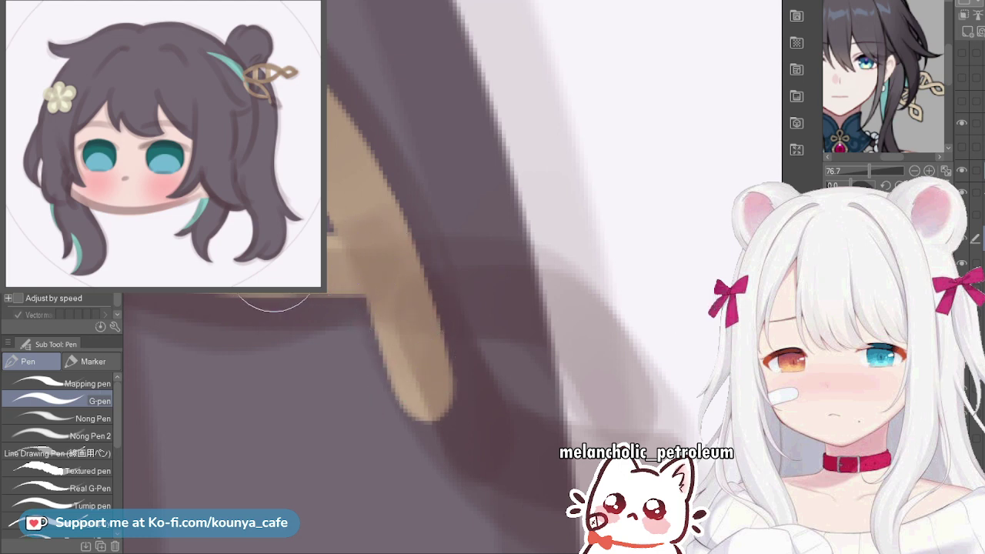
Extend the lower strand across the crossing to the hair's outer edge and bend its end downward to begin the small end loop
{"action": "left_click_drag", "start_coordinate": [269, 296], "coordinate": [508, 283]}
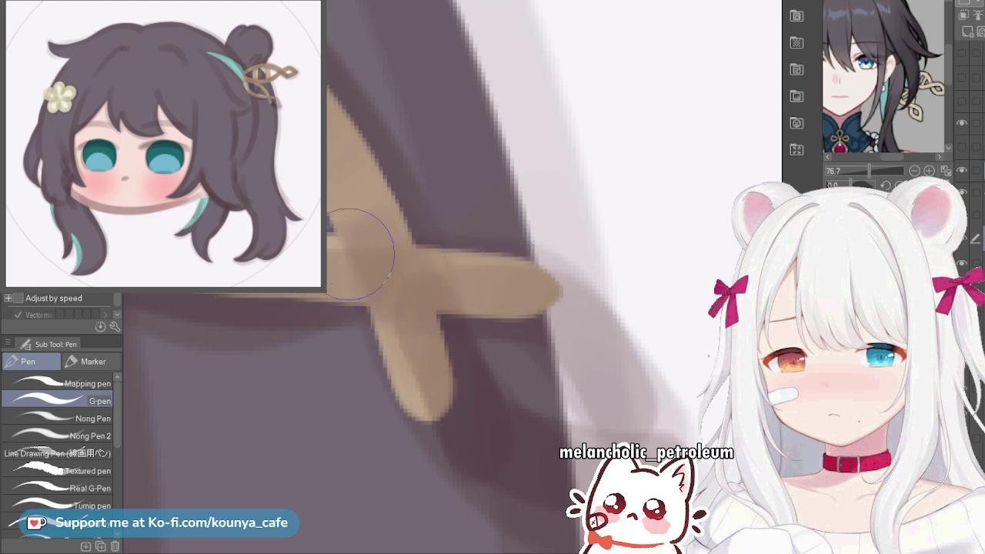
{"action": "left_click_drag", "start_coordinate": [529, 286], "coordinate": [583, 375]}
{"action": "key", "text": "ctrl+z"}
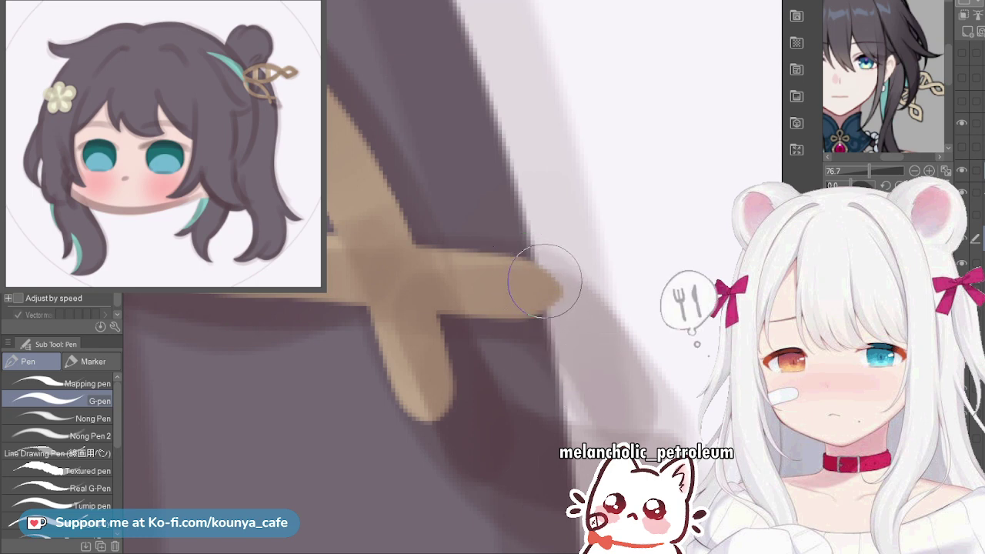
{"action": "left_click_drag", "start_coordinate": [539, 284], "coordinate": [591, 408]}
{"action": "key", "text": "ctrl+z"}
{"action": "left_click_drag", "start_coordinate": [540, 282], "coordinate": [574, 413]}
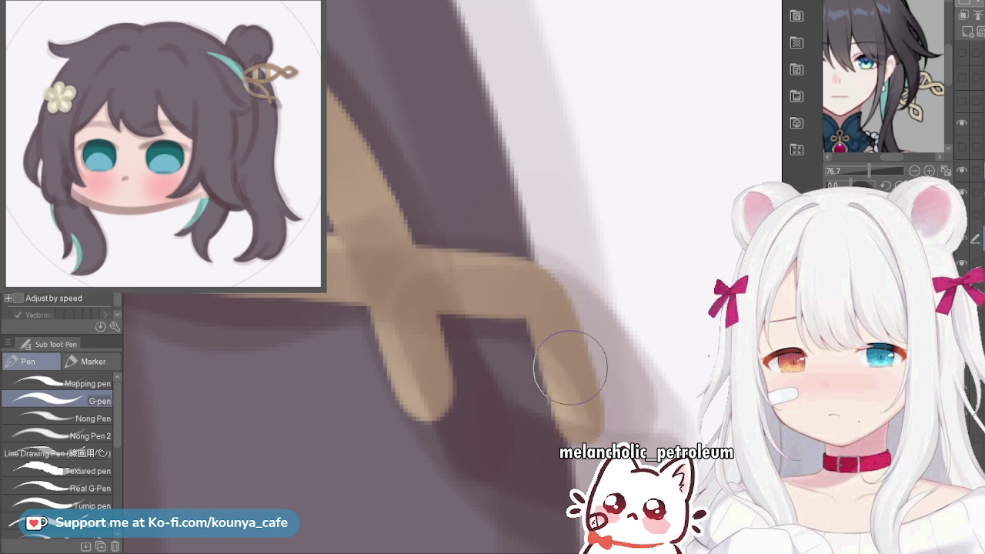
Close the diamond at the tip of the hair ornament's lower prong with a gold pen stroke
{"action": "left_click_drag", "start_coordinate": [431, 409], "coordinate": [553, 427]}
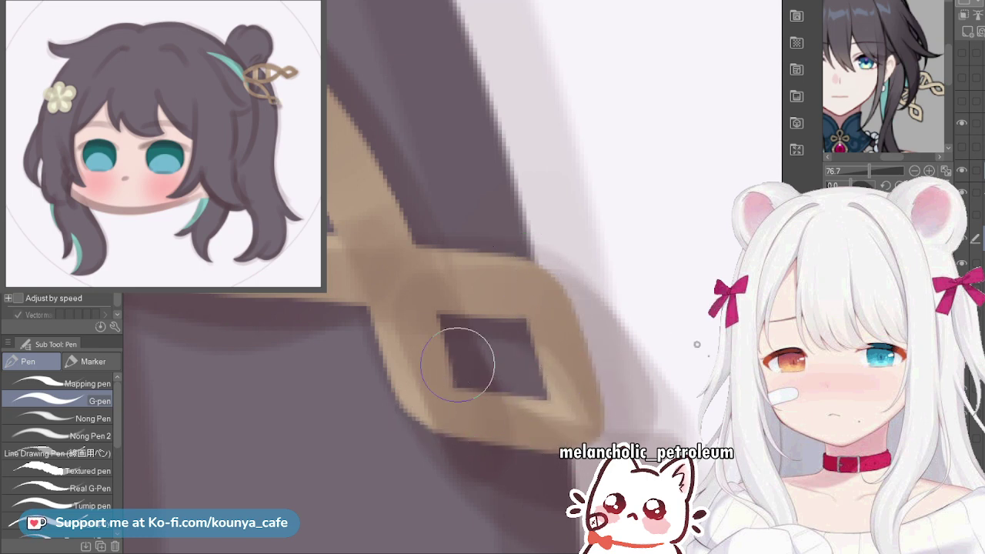
{"action": "key", "text": "["}
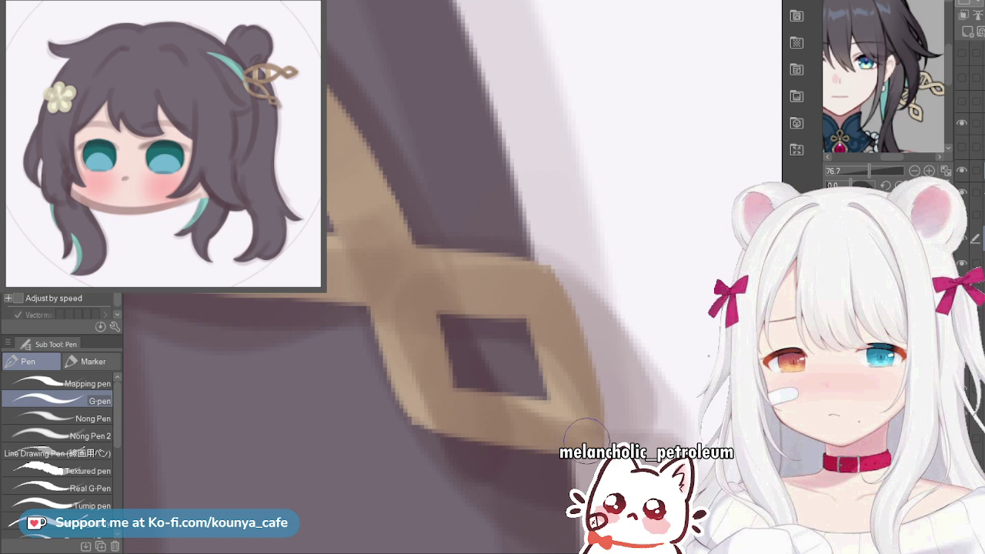
{"action": "scroll", "coordinate": [578, 439], "scroll_direction": "down", "scroll_amount": 8}
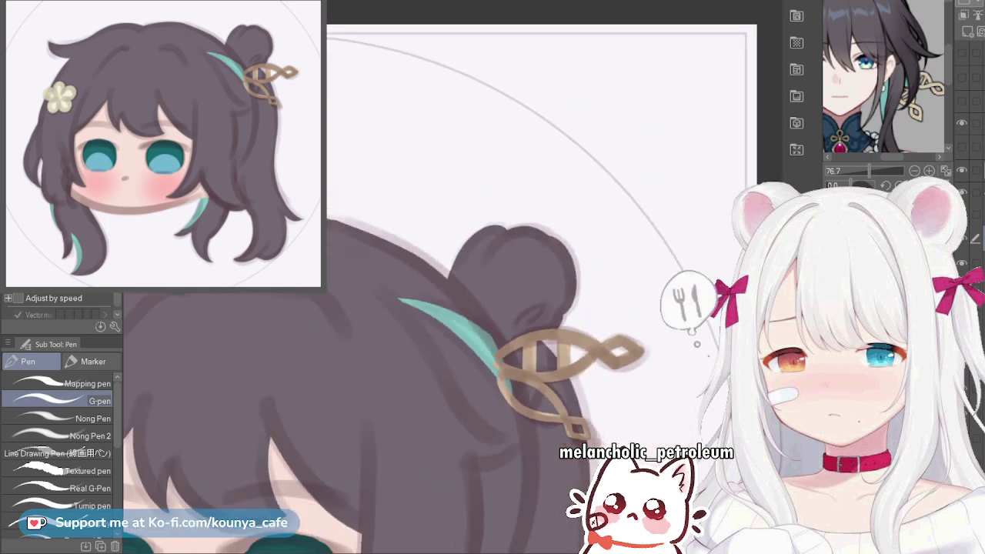
Draw two slanted straight gold crossbars inside the lower loop of the hair ornament
{"action": "scroll", "coordinate": [587, 408], "scroll_direction": "up", "scroll_amount": 5}
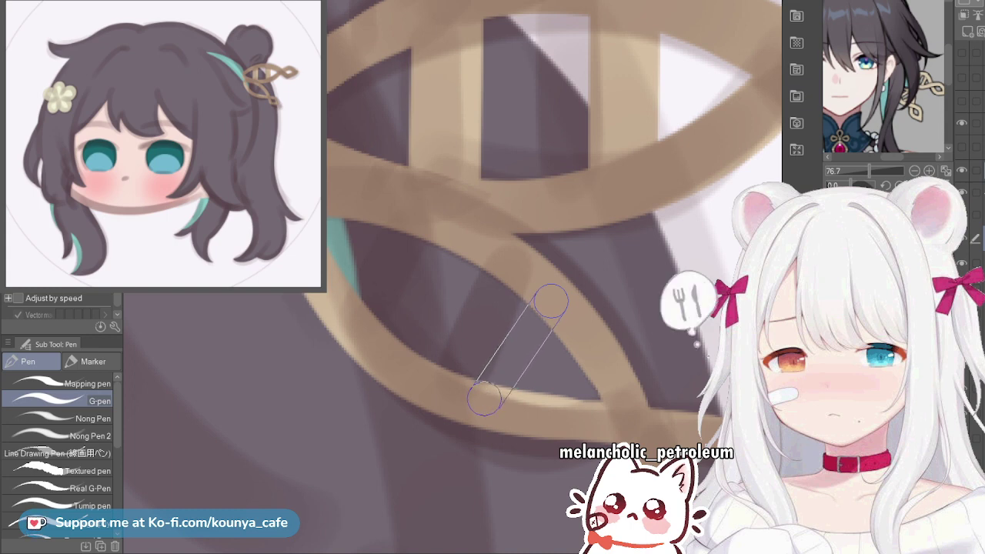
{"action": "left_click", "coordinate": [483, 397], "text": "shift"}
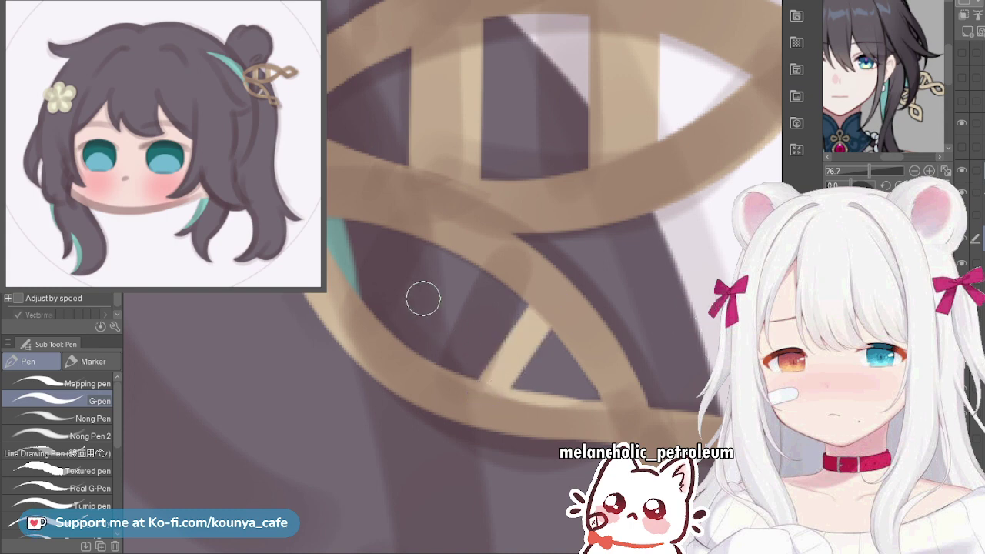
{"action": "left_click", "coordinate": [368, 332]}
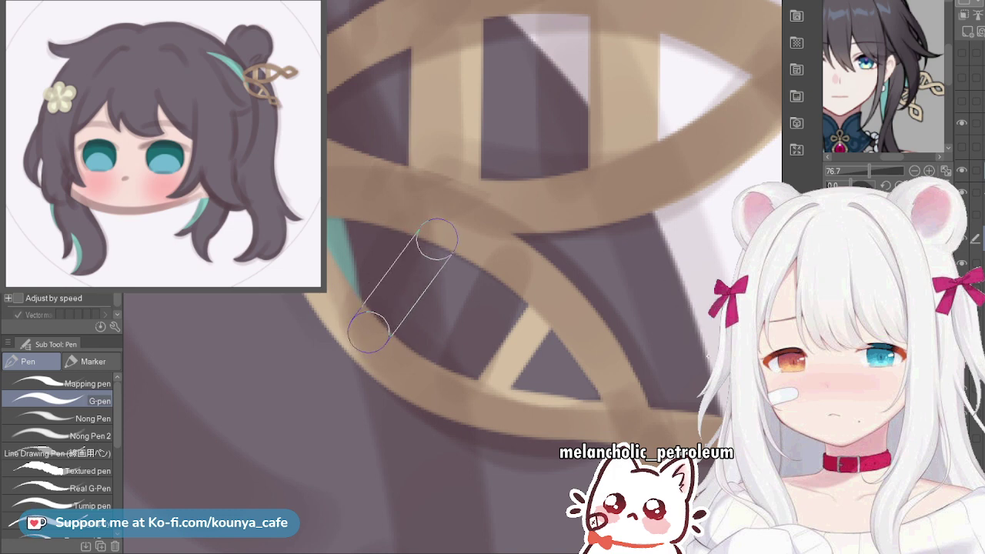
{"action": "left_click", "coordinate": [434, 238], "text": "shift"}
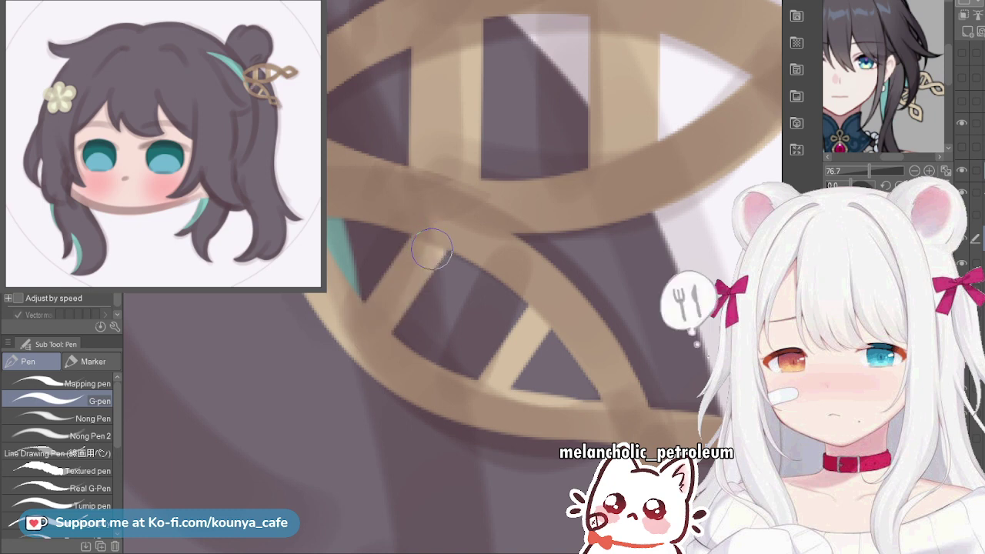
{"action": "scroll", "coordinate": [404, 296], "scroll_direction": "down", "scroll_amount": 6}
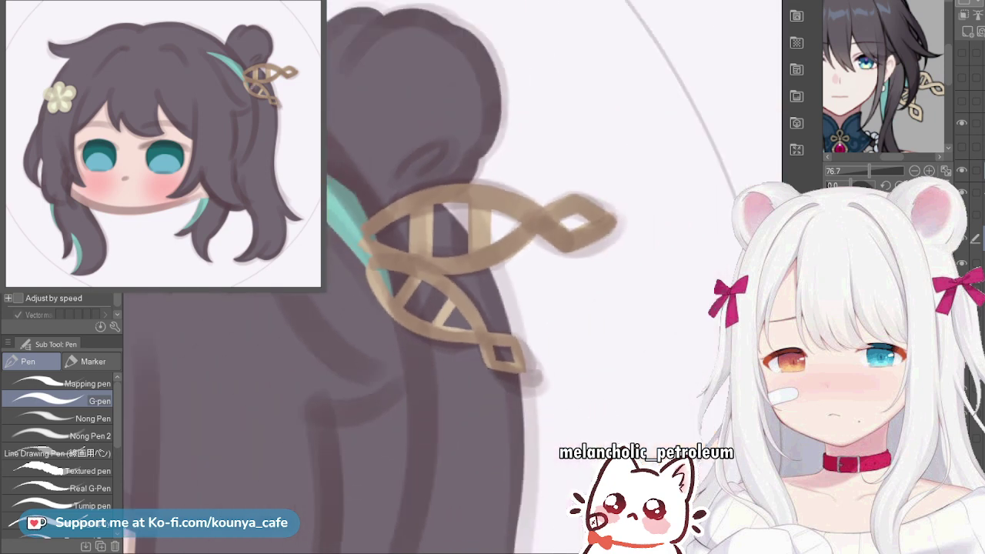
{"action": "scroll", "coordinate": [411, 296], "scroll_direction": "down", "scroll_amount": 1}
Thicken both slanted crossbars in the ornament's lower loop with parallel straight gold strokes
{"action": "scroll", "coordinate": [412, 296], "scroll_direction": "up", "scroll_amount": 6}
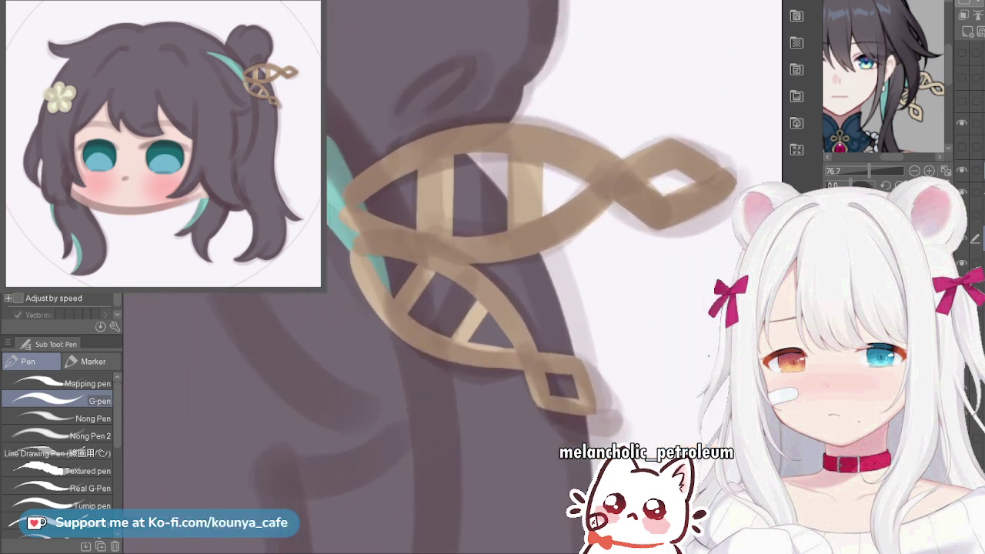
{"action": "scroll", "coordinate": [397, 277], "scroll_direction": "up", "scroll_amount": 1}
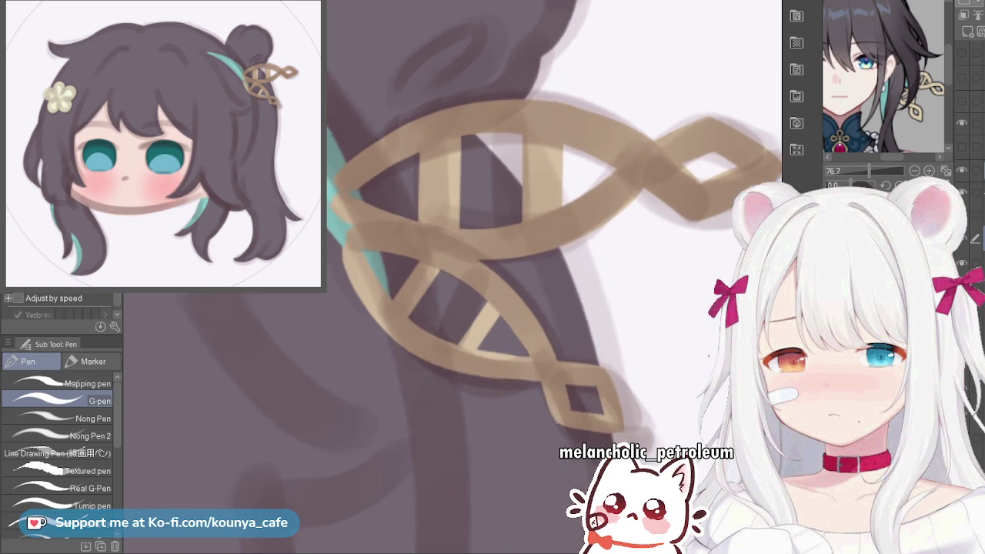
{"action": "scroll", "coordinate": [453, 262], "scroll_direction": "down", "scroll_amount": 1}
{"action": "scroll", "coordinate": [453, 262], "scroll_direction": "up", "scroll_amount": 3}
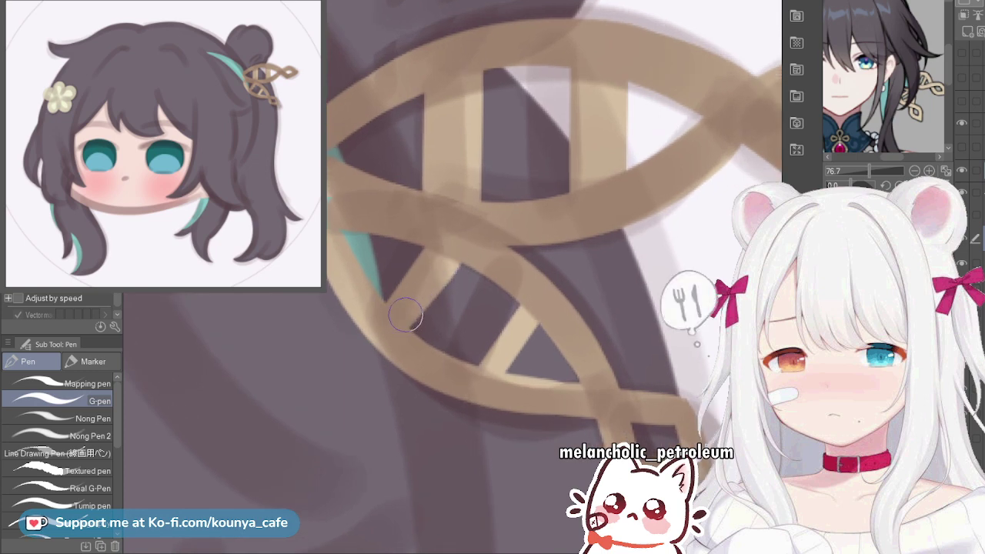
{"action": "left_click_drag", "start_coordinate": [458, 252], "coordinate": [400, 322]}
{"action": "key", "text": "ctrl+z"}
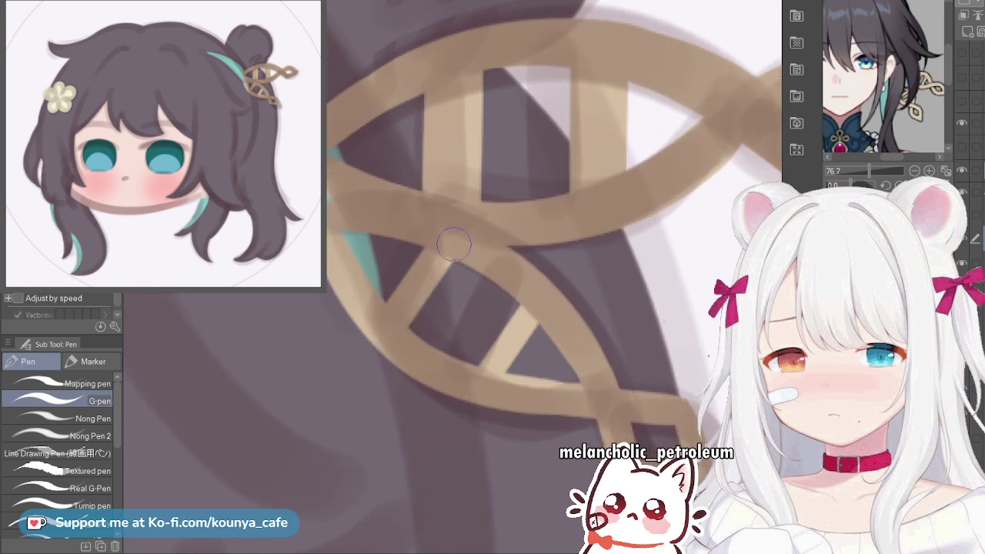
{"action": "left_click", "coordinate": [458, 250]}
{"action": "left_click", "coordinate": [396, 338], "text": "shift"}
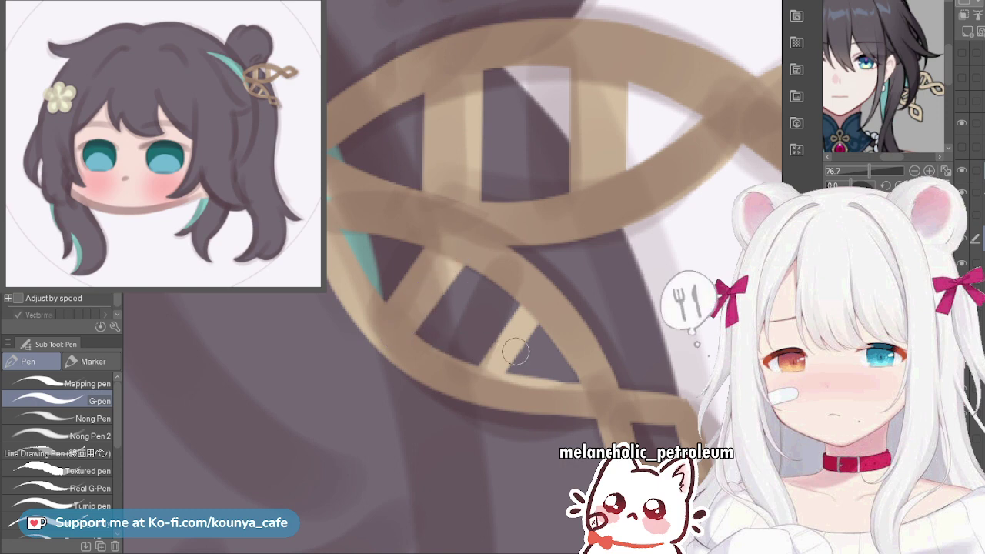
{"action": "left_click", "coordinate": [479, 373]}
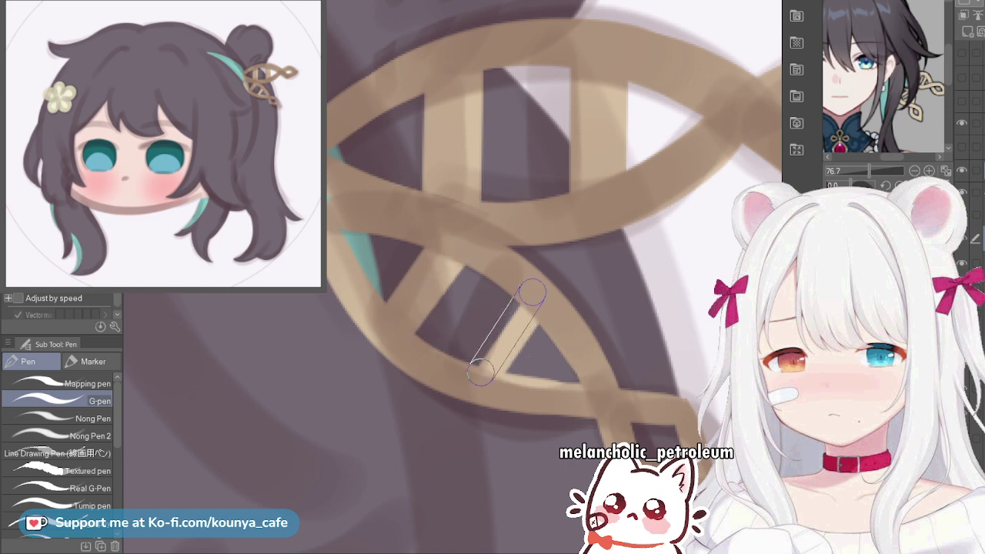
{"action": "left_click", "coordinate": [533, 291], "text": "shift"}
{"action": "scroll", "coordinate": [531, 308], "scroll_direction": "down", "scroll_amount": 1}
{"action": "scroll", "coordinate": [530, 308], "scroll_direction": "down", "scroll_amount": 8}
Examine the whole chibi head, comparing the line art, face, hair and hair ornament for areas needing correction
{"action": "left_click_drag", "start_coordinate": [531, 308], "coordinate": [585, 257]}
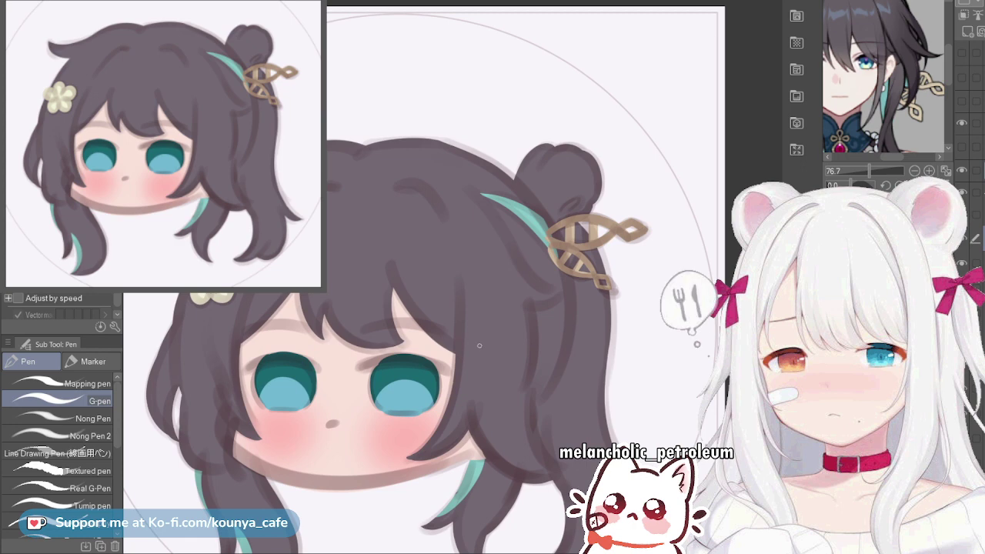
{"action": "left_click_drag", "start_coordinate": [480, 346], "coordinate": [556, 264]}
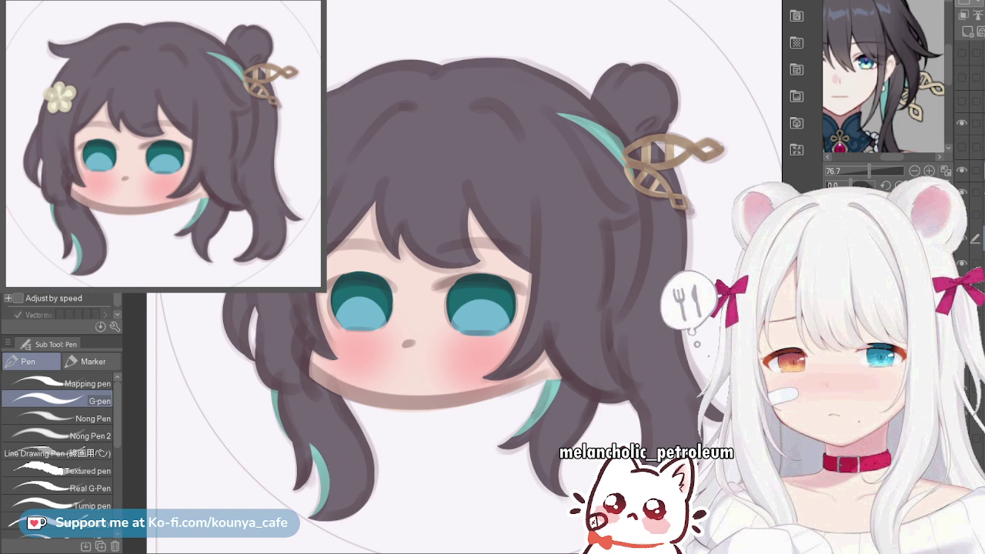
{"action": "scroll", "coordinate": [538, 330], "scroll_direction": "up", "scroll_amount": 2}
{"action": "left_click_drag", "start_coordinate": [534, 328], "coordinate": [538, 334]}
{"action": "scroll", "coordinate": [539, 334], "scroll_direction": "down", "scroll_amount": 1}
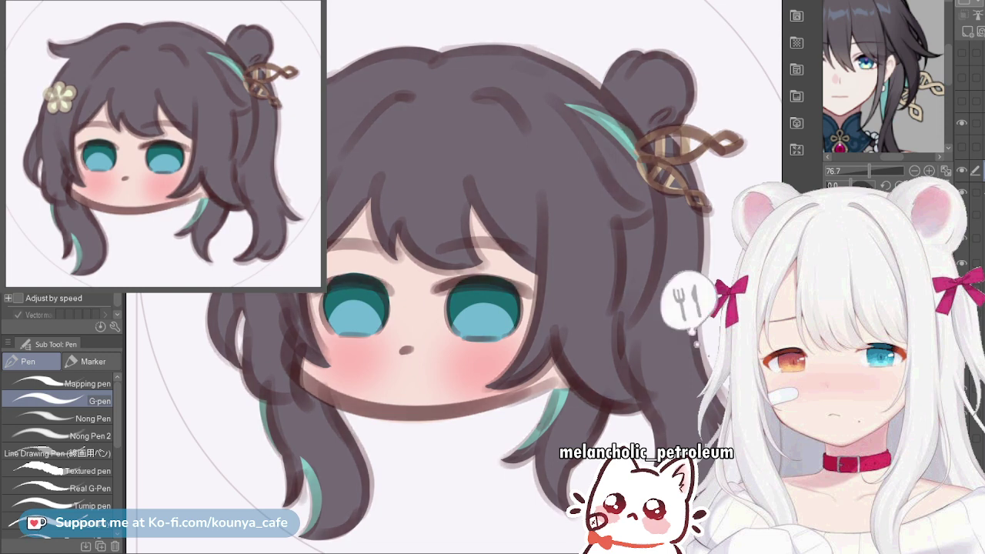
{"action": "scroll", "coordinate": [488, 211], "scroll_direction": "down", "scroll_amount": 5}
{"action": "scroll", "coordinate": [625, 154], "scroll_direction": "up", "scroll_amount": 3}
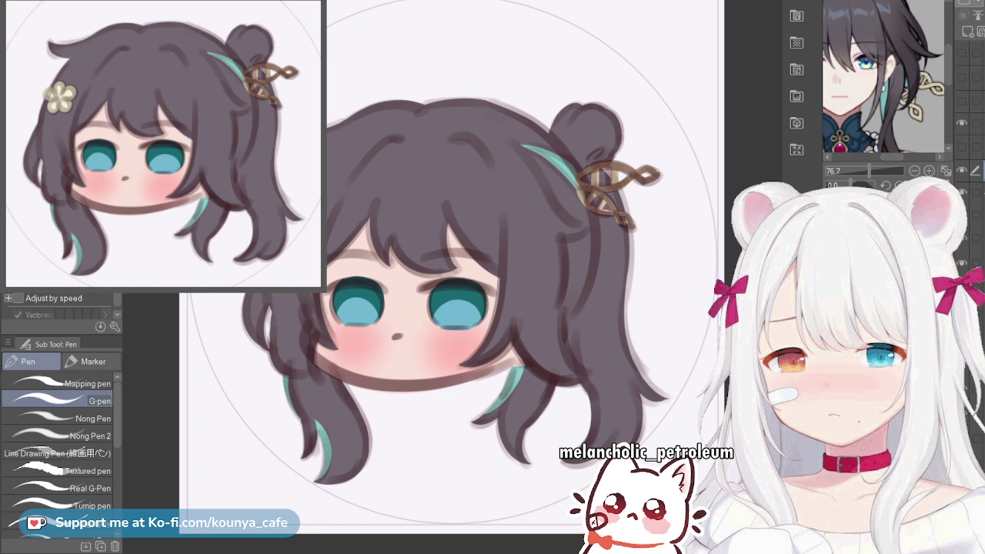
{"action": "scroll", "coordinate": [486, 325], "scroll_direction": "up", "scroll_amount": 3}
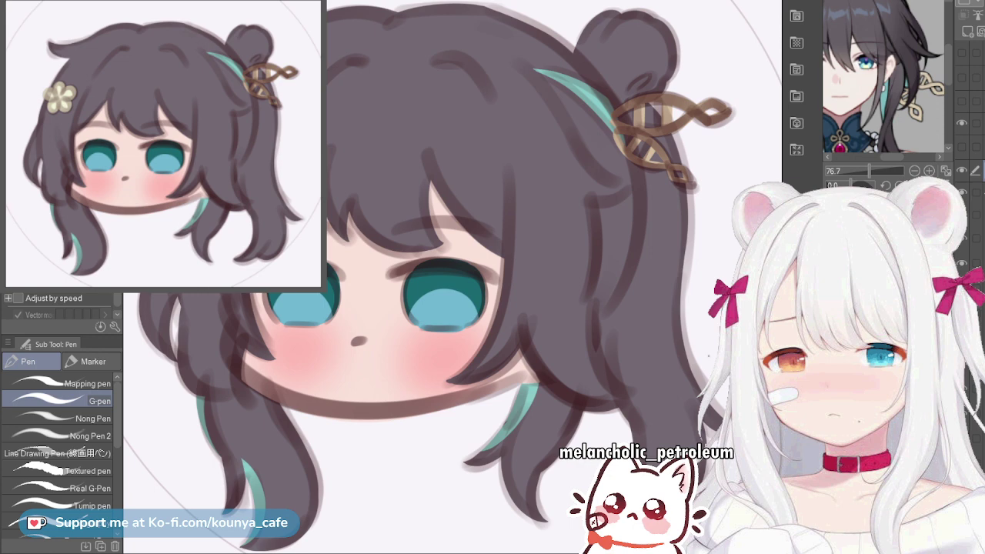
{"action": "scroll", "coordinate": [453, 277], "scroll_direction": "up", "scroll_amount": 2}
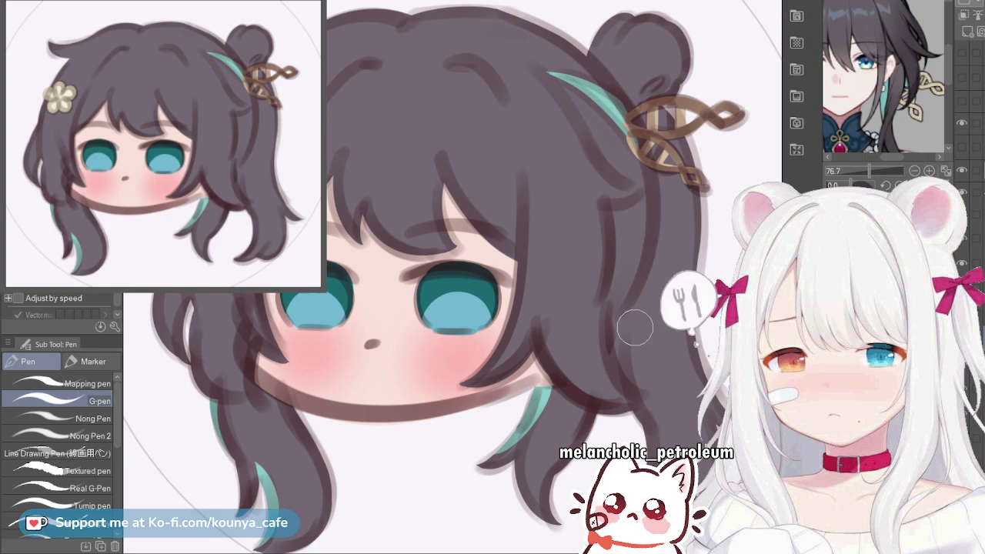
{"action": "scroll", "coordinate": [635, 328], "scroll_direction": "down", "scroll_amount": 3}
{"action": "scroll", "coordinate": [634, 328], "scroll_direction": "up", "scroll_amount": 1}
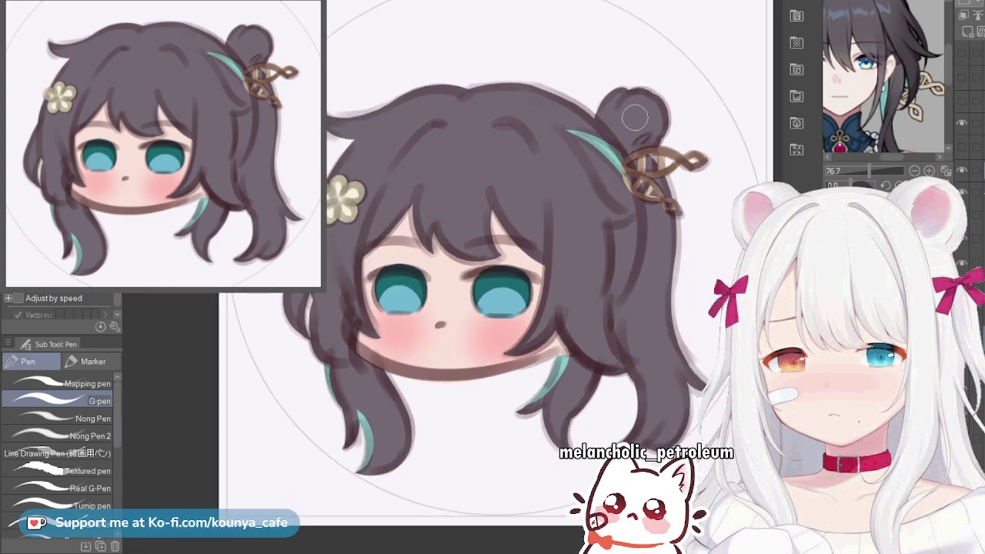
{"action": "scroll", "coordinate": [635, 117], "scroll_direction": "up", "scroll_amount": 3}
{"action": "scroll", "coordinate": [708, 355], "scroll_direction": "down", "scroll_amount": 4}
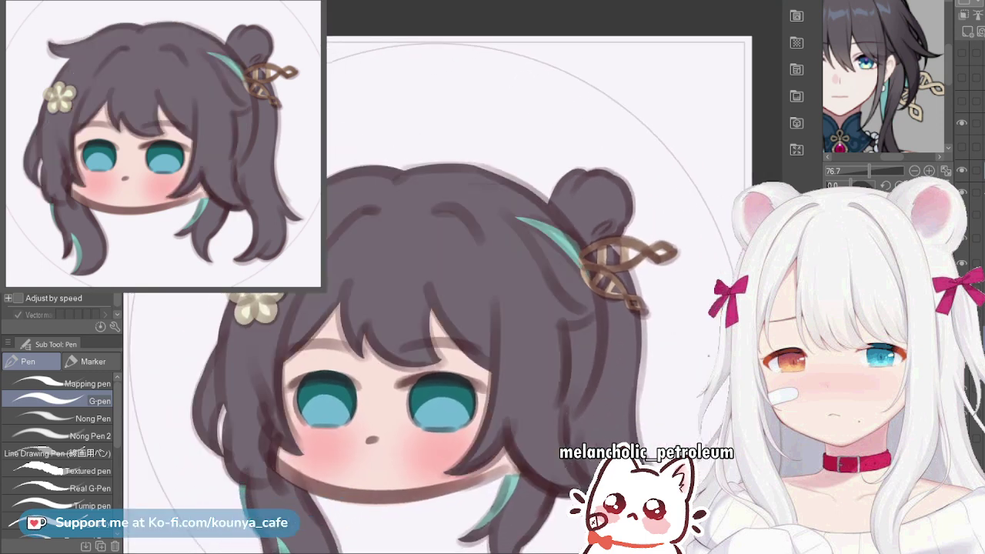
Paint along the outer edge of the hair from the crown to the bun, filling it out over the sketch line
{"action": "scroll", "coordinate": [538, 188], "scroll_direction": "up", "scroll_amount": 4}
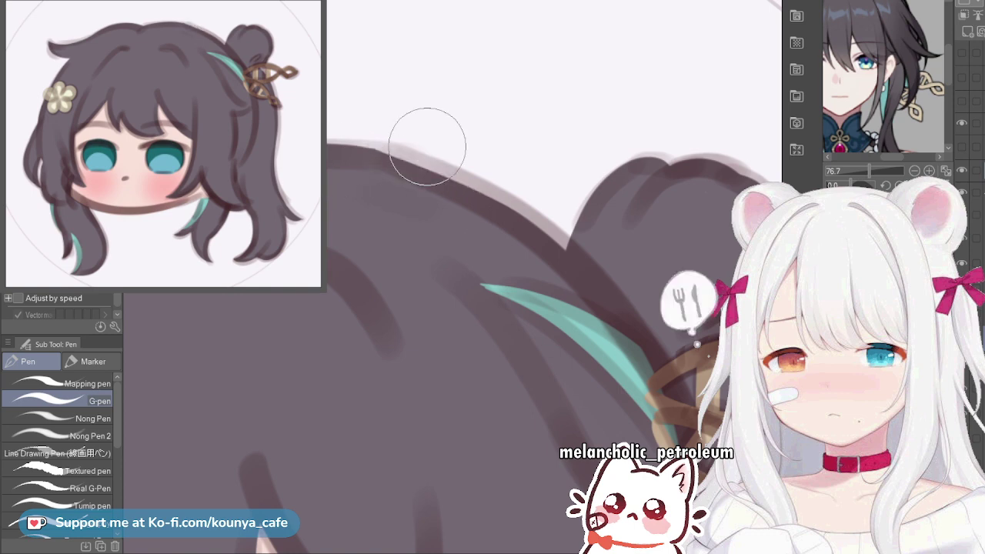
{"action": "left_click_drag", "start_coordinate": [387, 167], "coordinate": [541, 240]}
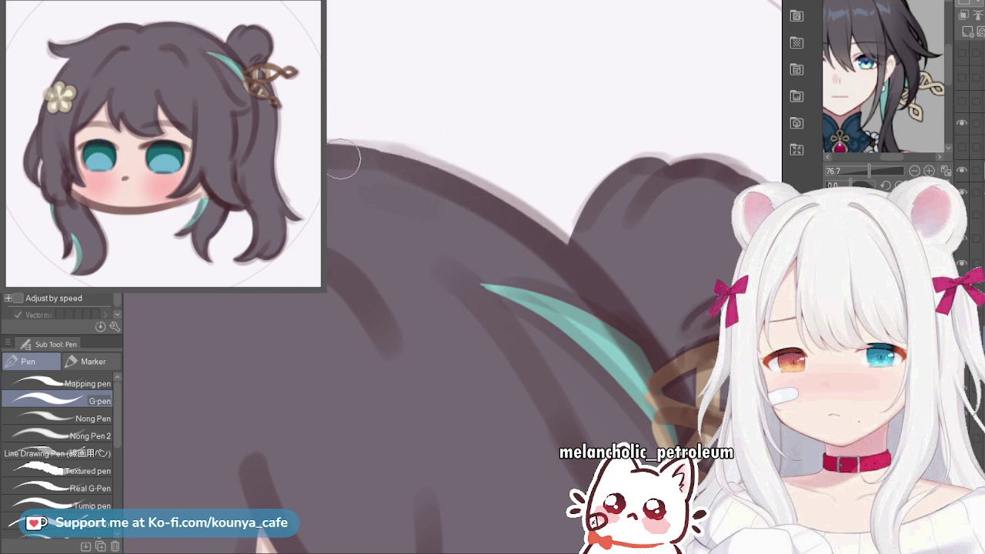
{"action": "mouse_move", "coordinate": [347, 154]}
{"action": "left_mouse_down"}
{"action": "mouse_move", "coordinate": [514, 217]}
{"action": "mouse_move", "coordinate": [570, 267]}
{"action": "left_mouse_up"}
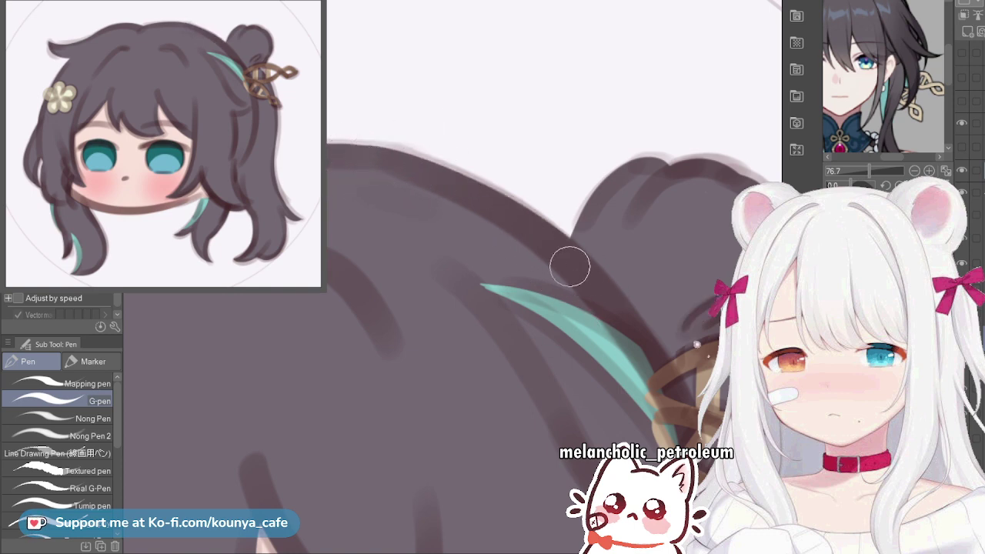
{"action": "scroll", "coordinate": [598, 281], "scroll_direction": "down", "scroll_amount": 4}
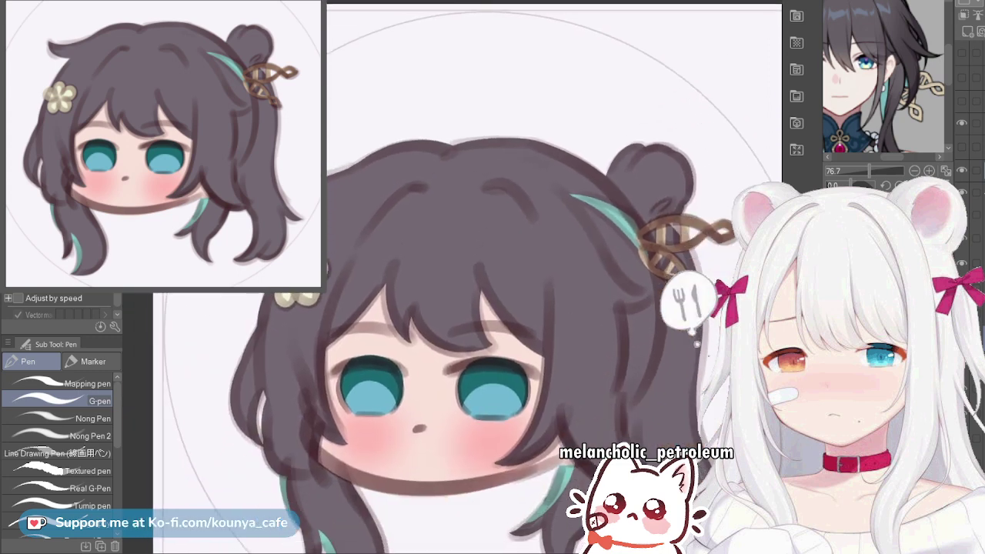
{"action": "scroll", "coordinate": [696, 344], "scroll_direction": "down", "scroll_amount": 3}
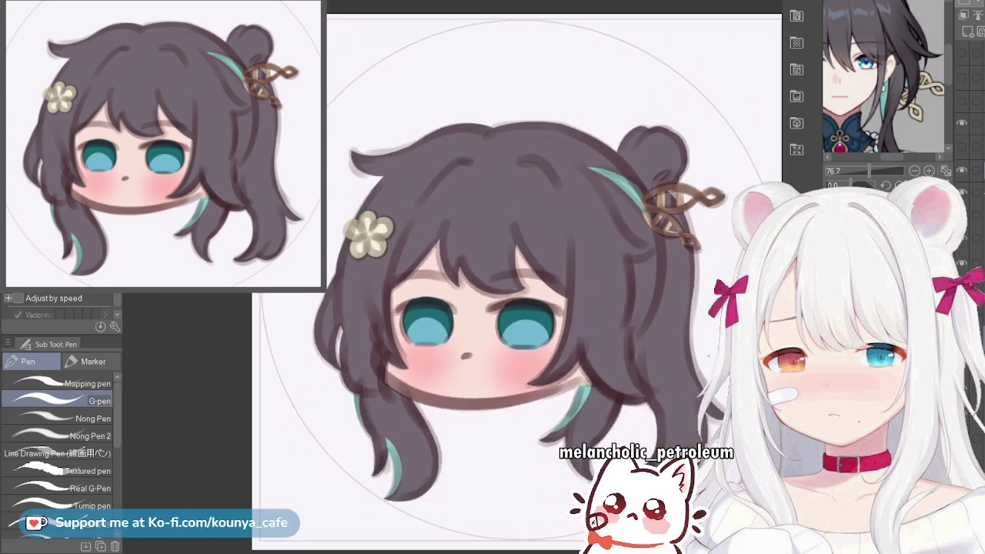
{"action": "scroll", "coordinate": [697, 344], "scroll_direction": "up", "scroll_amount": 3}
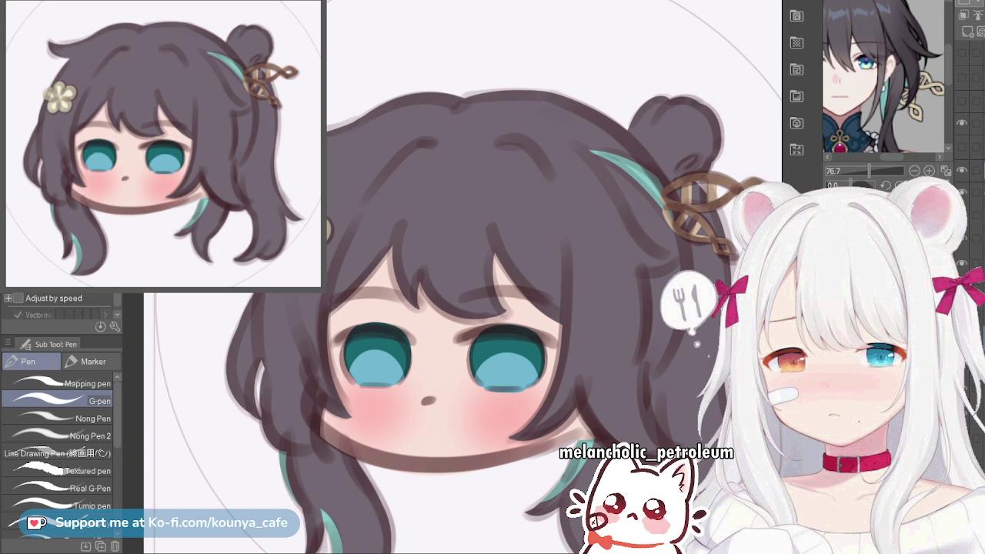
{"action": "left_click_drag", "start_coordinate": [477, 346], "coordinate": [457, 296]}
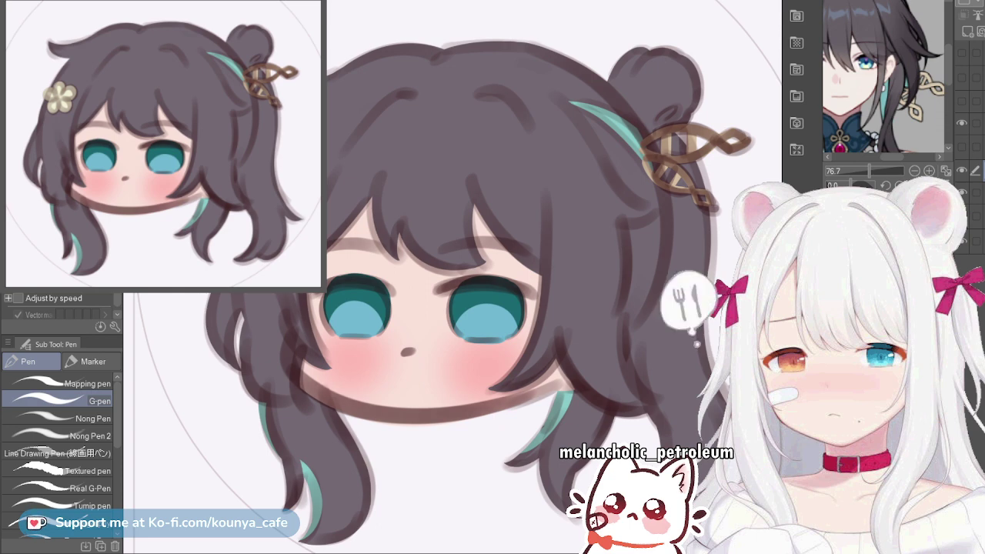
Show the hidden layer with the name lettering and blush lines, and erase the blush lines from both cheeks
{"action": "left_click", "coordinate": [962, 147]}
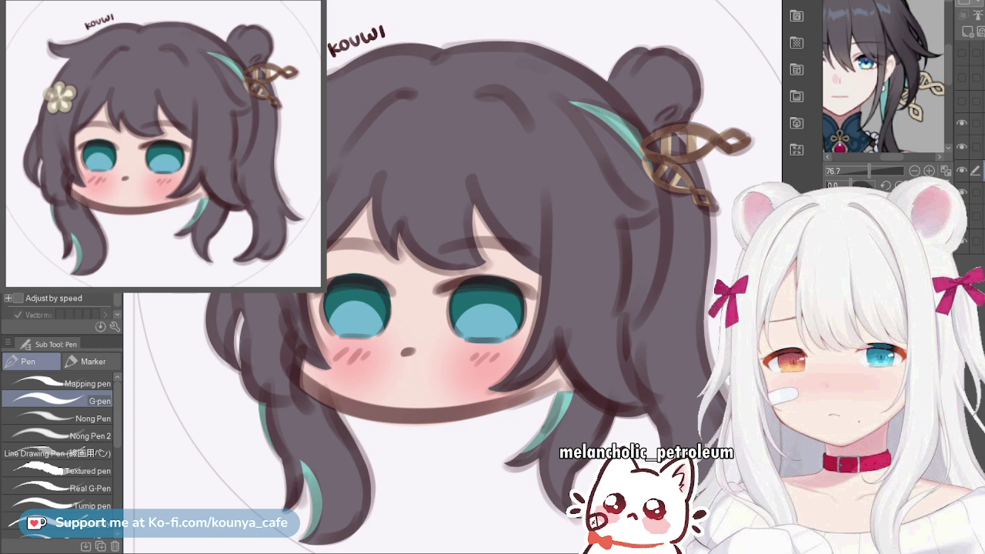
{"action": "left_click_drag", "start_coordinate": [332, 357], "coordinate": [360, 357]}
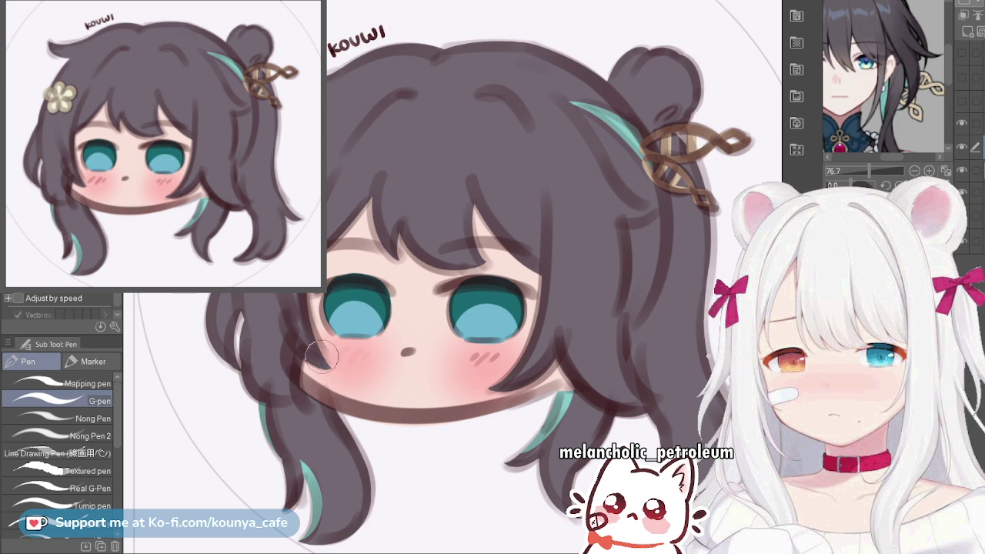
{"action": "key", "text": "bracketright"}
{"action": "key", "text": "bracketright"}
{"action": "key", "text": "bracketright"}
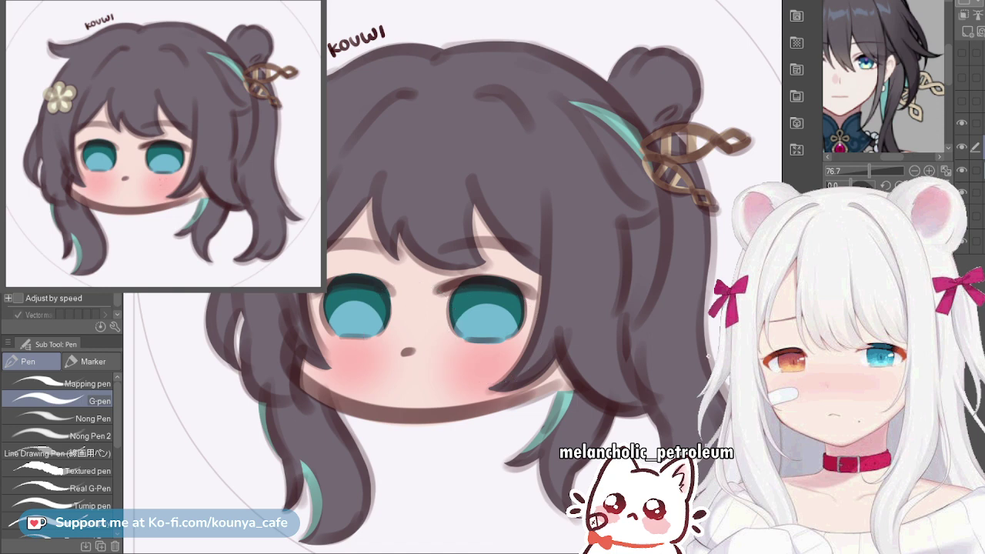
Check the extent of the lettering layer and erase its leftover marks over the face with an enlarged Hard eraser
{"action": "key", "text": "ctrl+t"}
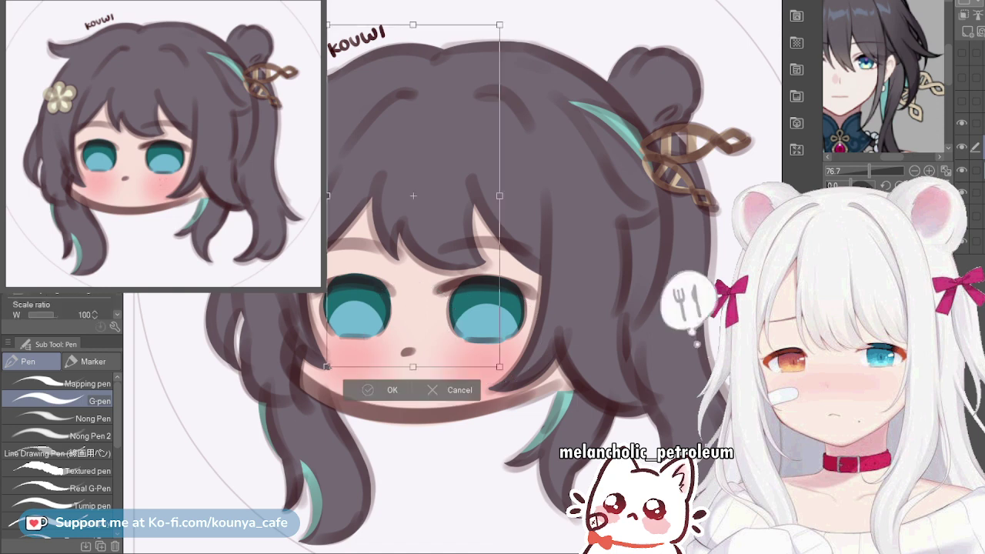
{"action": "key", "text": "Return"}
{"action": "key", "text": "e"}
{"action": "left_click", "coordinate": [65, 383]}
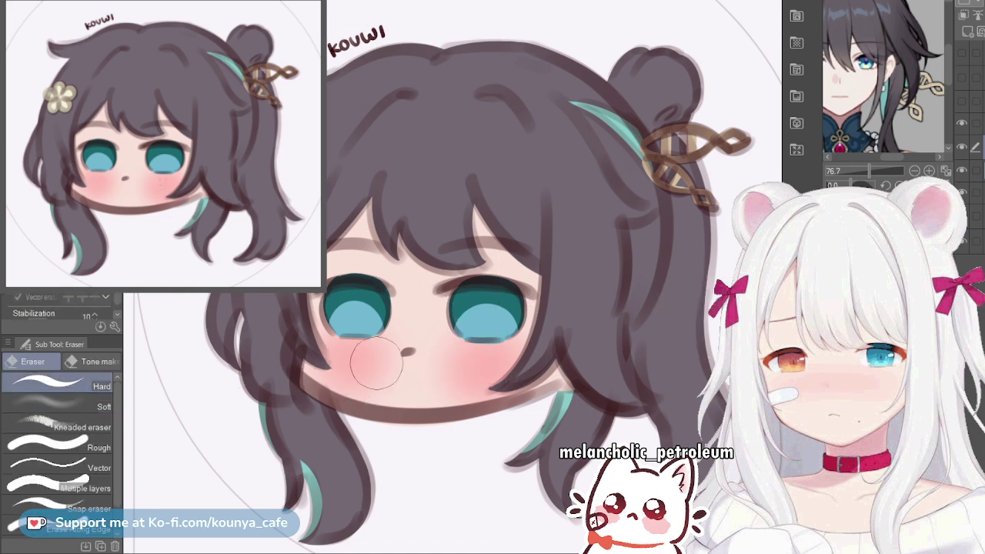
{"action": "key", "text": "bracketright"}
{"action": "key", "text": "bracketright"}
{"action": "key", "text": "bracketright"}
{"action": "key", "text": "bracketright"}
{"action": "key", "text": "bracketright"}
{"action": "key", "text": "bracketright"}
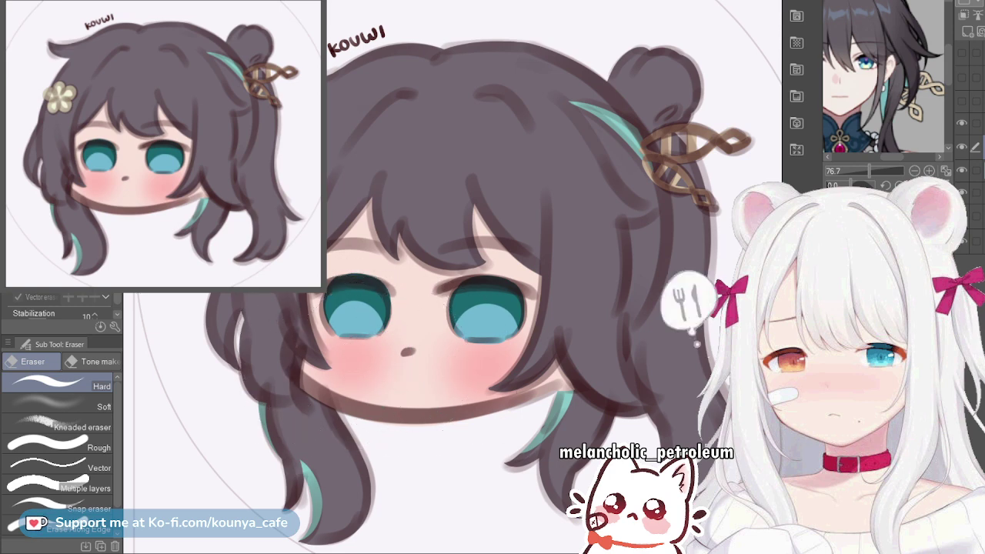
Transform the name lettering, moving and rotating it closer to the upper hair outline
{"action": "key", "text": "ctrl+t"}
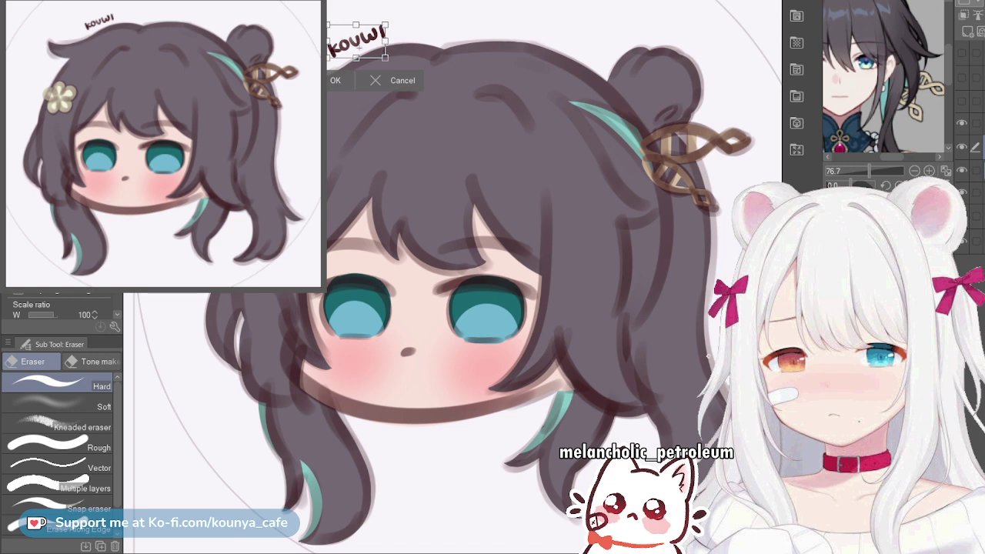
{"action": "left_click_drag", "start_coordinate": [357, 41], "coordinate": [388, 56]}
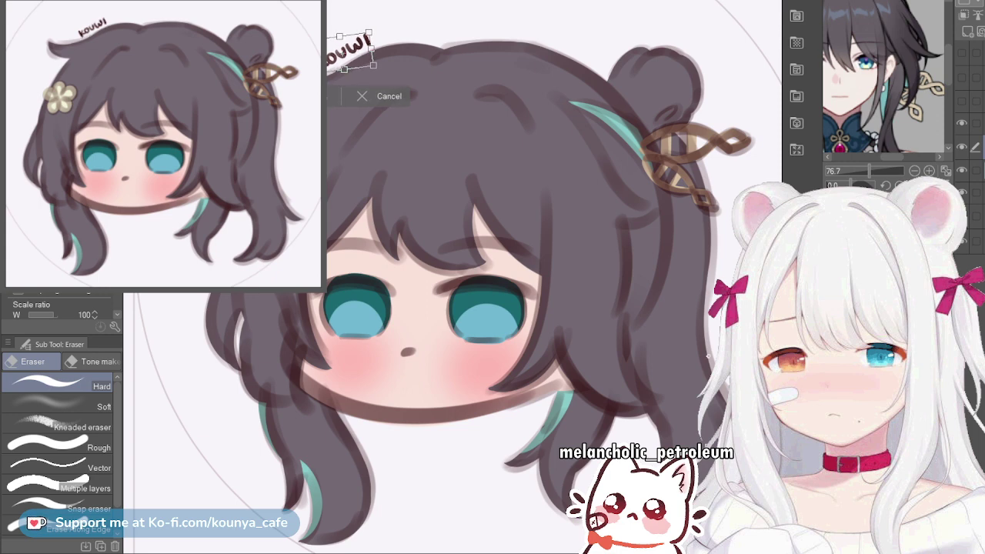
{"action": "key", "text": "Return"}
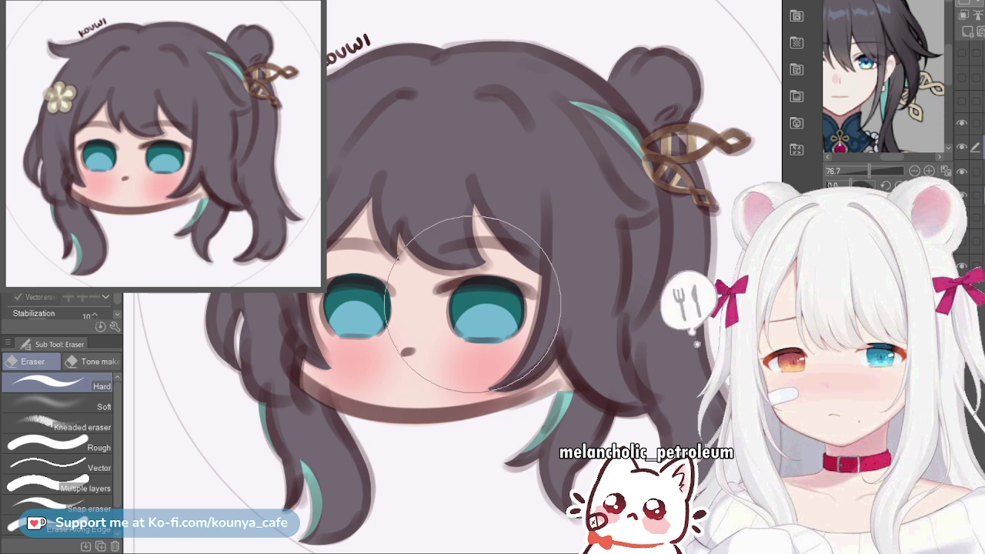
Dab a round white highlight on the upper left of each eye with the G-pen
{"action": "key", "text": "i"}
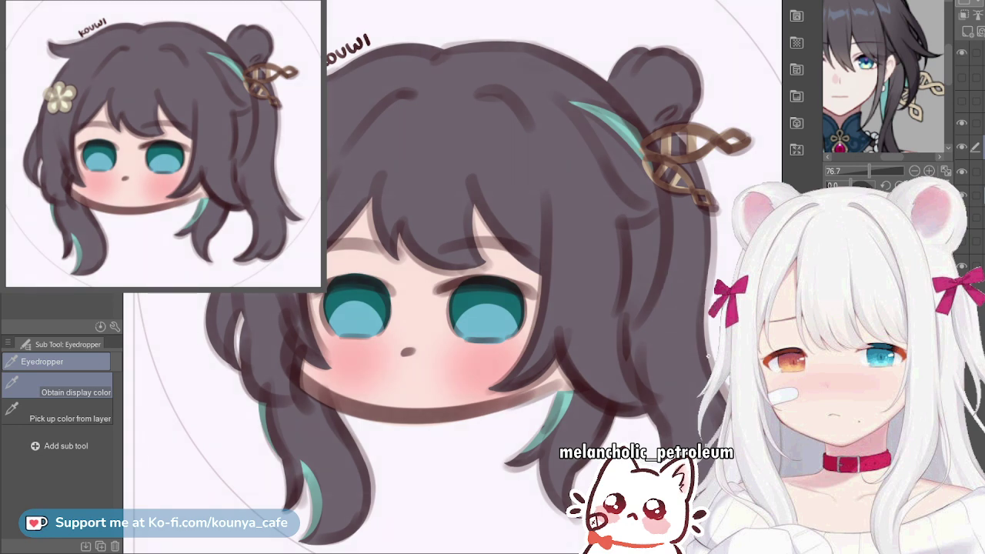
{"action": "key", "text": "p"}
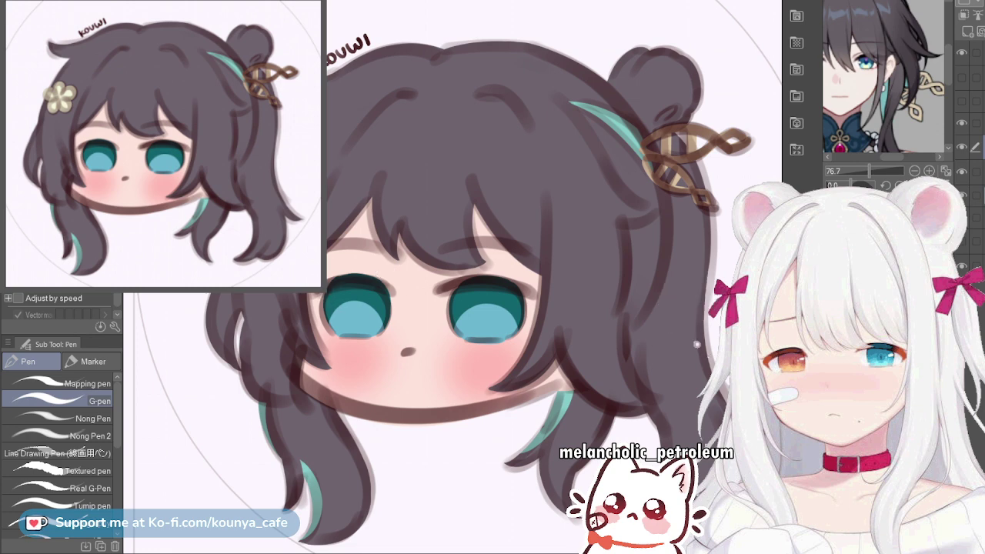
{"action": "left_click", "coordinate": [329, 293]}
{"action": "left_click", "coordinate": [454, 294]}
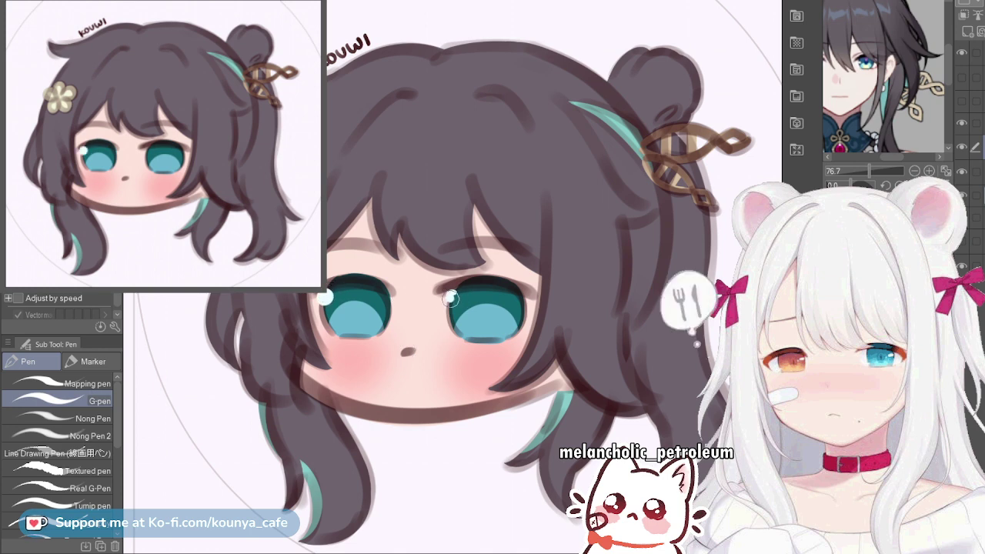
{"action": "key", "text": "ctrl+z"}
{"action": "key", "text": "]"}
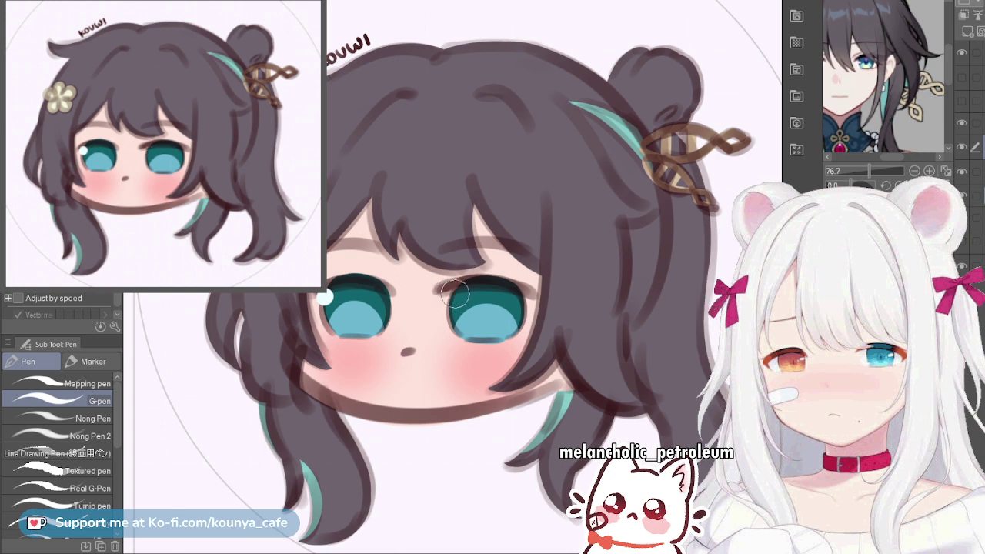
{"action": "left_click", "coordinate": [455, 294]}
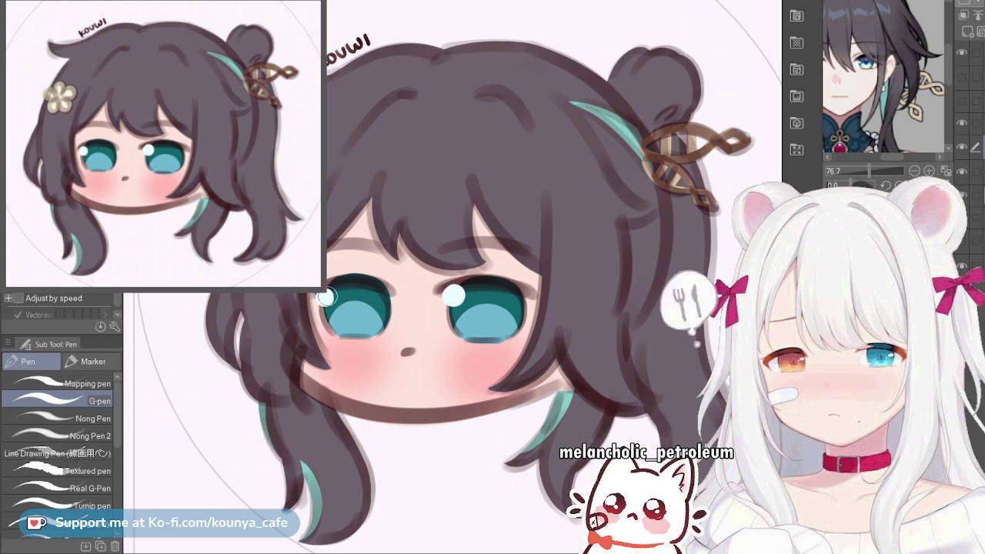
Examine the whole chibi head against the reference images, comparing the eyes, hair and hair ornament
{"action": "scroll", "coordinate": [467, 310], "scroll_direction": "down", "scroll_amount": 2}
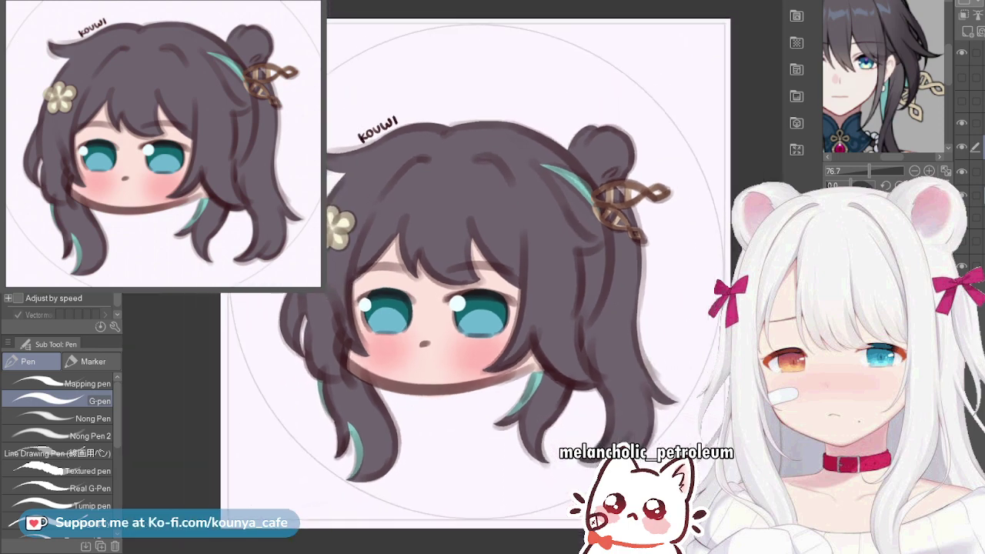
{"action": "scroll", "coordinate": [467, 309], "scroll_direction": "up", "scroll_amount": 1}
{"action": "scroll", "coordinate": [462, 309], "scroll_direction": "up", "scroll_amount": 1}
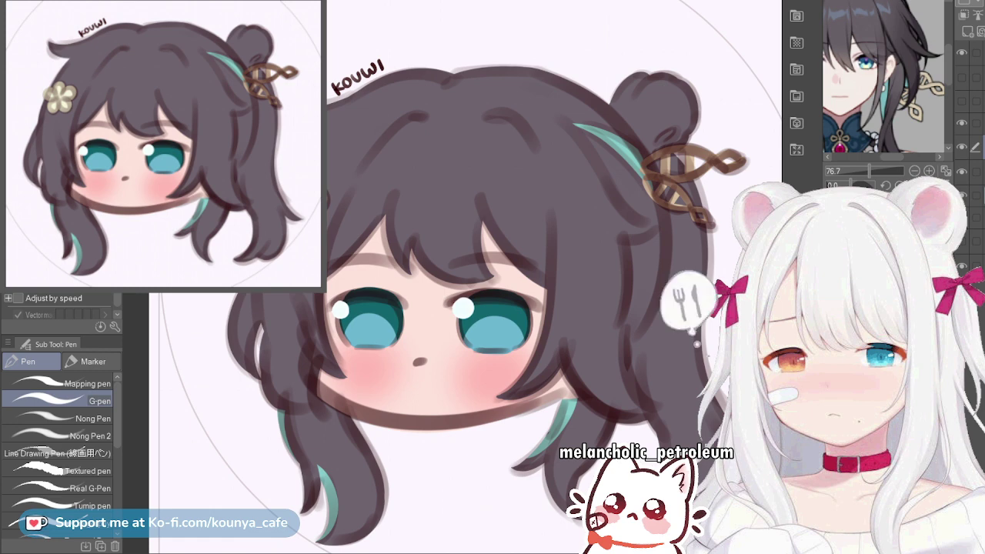
{"action": "scroll", "coordinate": [585, 299], "scroll_direction": "down", "scroll_amount": 2}
{"action": "left_click_drag", "start_coordinate": [718, 254], "coordinate": [702, 257]}
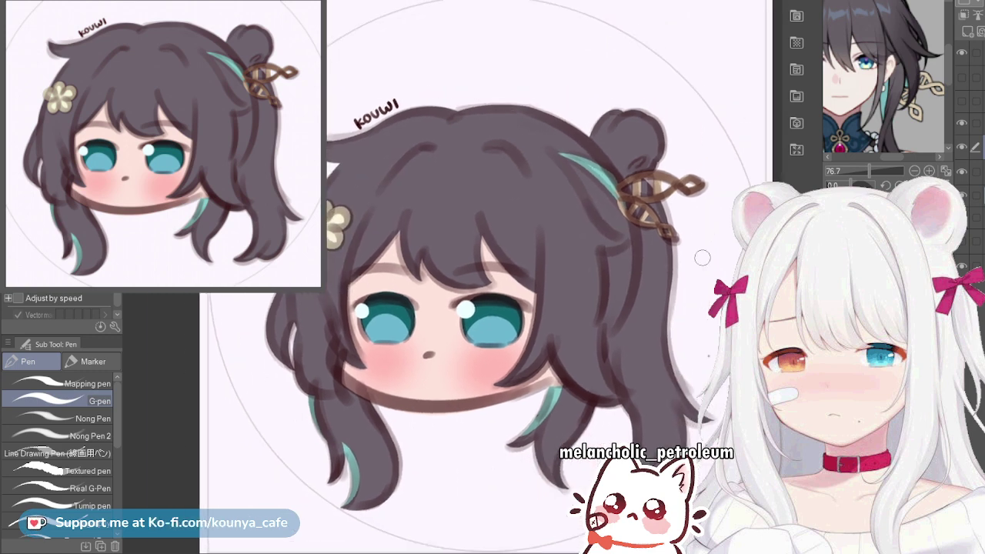
{"action": "scroll", "coordinate": [885, 88], "scroll_direction": "down", "scroll_amount": 1}
{"action": "left_click_drag", "start_coordinate": [862, 76], "coordinate": [904, 83]}
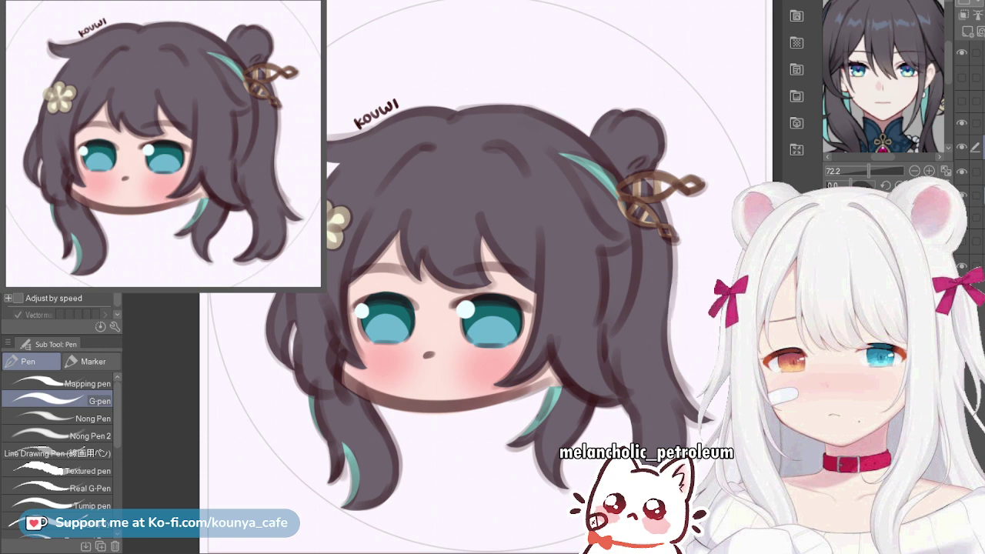
{"action": "key", "text": "e"}
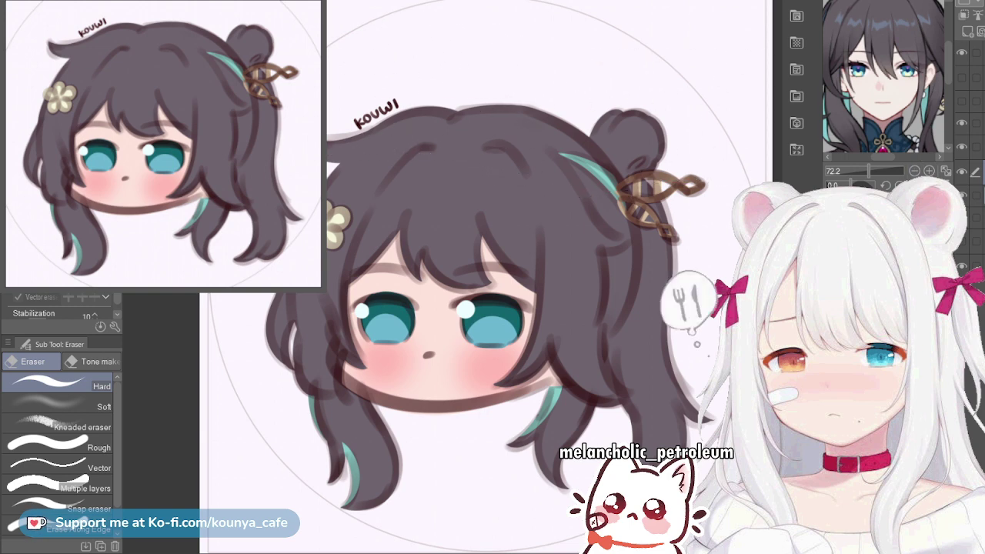
{"action": "scroll", "coordinate": [885, 77], "scroll_direction": "up", "scroll_amount": 3}
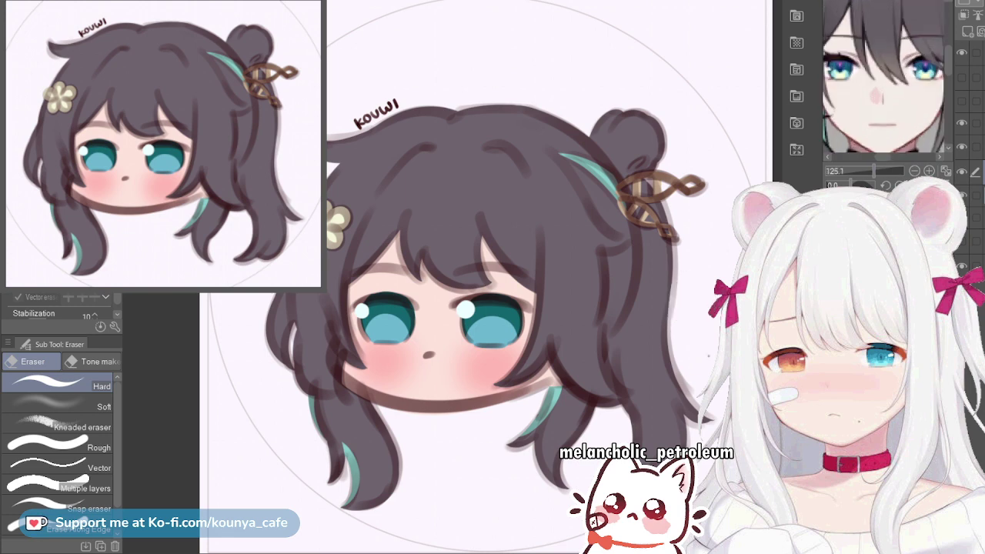
{"action": "mouse_move", "coordinate": [919, 100]}
{"action": "left_mouse_down"}
{"action": "mouse_move", "coordinate": [838, 38]}
{"action": "mouse_move", "coordinate": [877, 96]}
{"action": "mouse_move", "coordinate": [909, 85]}
{"action": "mouse_move", "coordinate": [894, 81]}
{"action": "left_mouse_up"}
{"action": "left_click", "coordinate": [908, 200]}
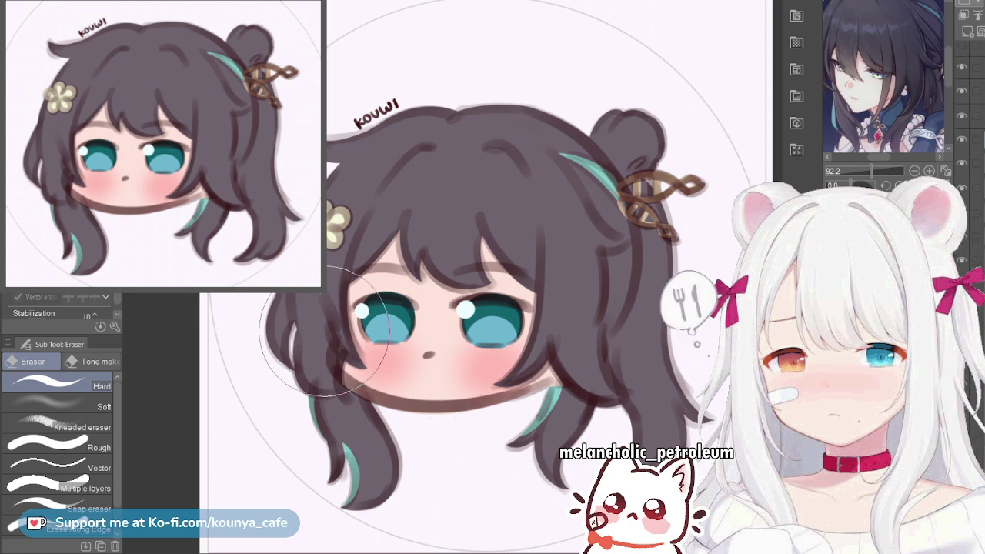
Erase the gold ornament's inner edge beside the teal streak with a smaller Hard eraser, tucking it into the hair
{"action": "key", "text": "bracketleft"}
{"action": "key", "text": "bracketleft"}
{"action": "key", "text": "bracketleft"}
{"action": "key", "text": "bracketleft"}
{"action": "key", "text": "bracketleft"}
{"action": "key", "text": "bracketleft"}
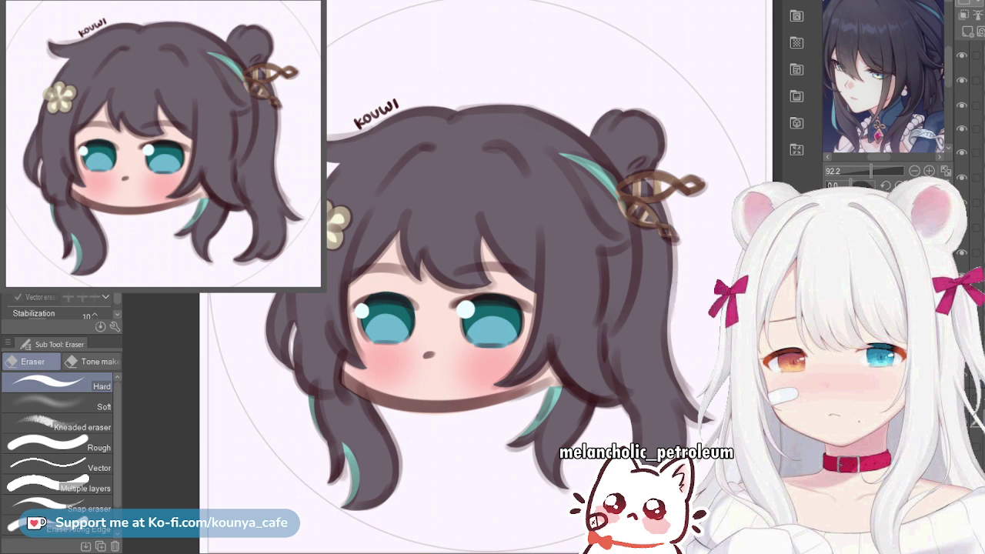
{"action": "scroll", "coordinate": [598, 200], "scroll_direction": "up", "scroll_amount": 3}
{"action": "scroll", "coordinate": [637, 165], "scroll_direction": "up", "scroll_amount": 1}
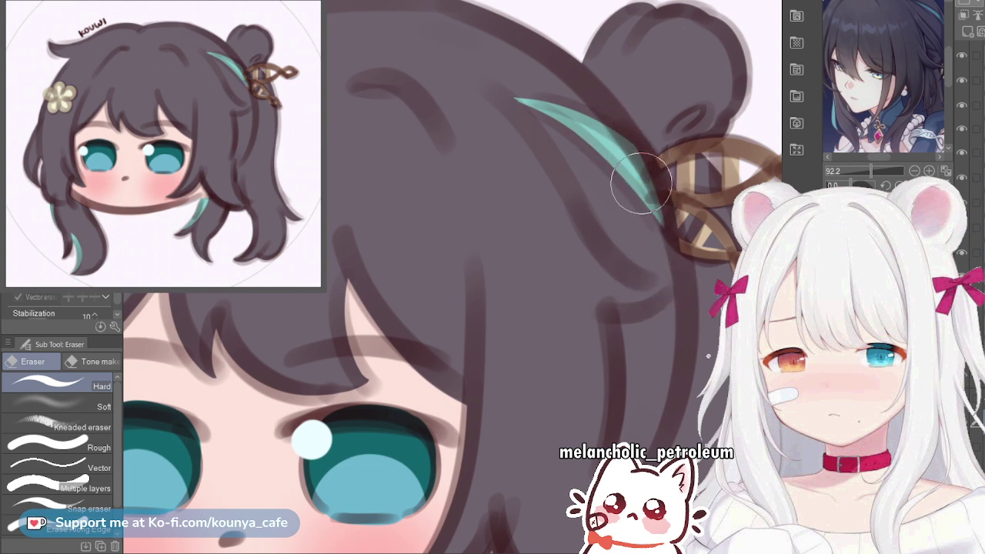
{"action": "scroll", "coordinate": [639, 173], "scroll_direction": "down", "scroll_amount": 5}
{"action": "scroll", "coordinate": [608, 200], "scroll_direction": "up", "scroll_amount": 4}
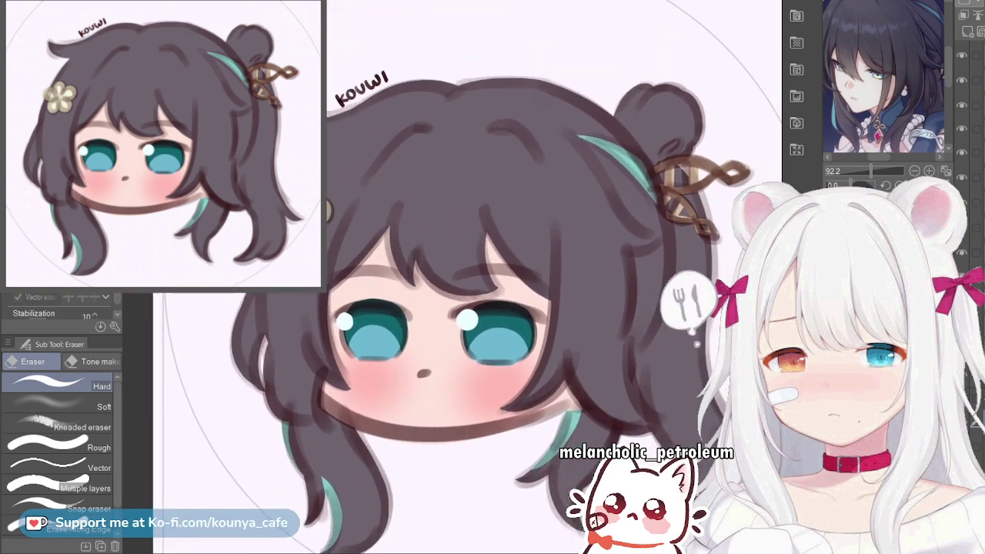
{"action": "scroll", "coordinate": [608, 200], "scroll_direction": "down", "scroll_amount": 3}
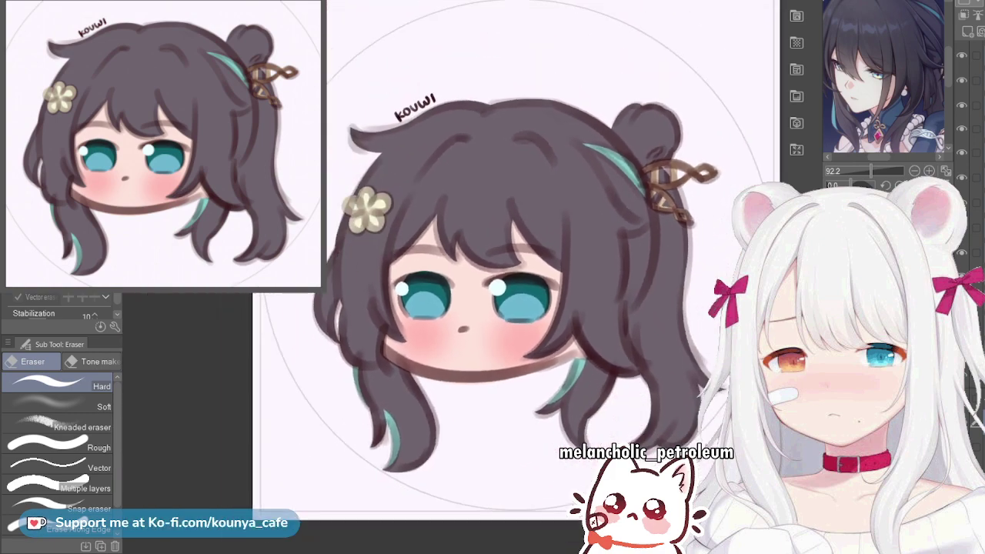
{"action": "left_click_drag", "start_coordinate": [578, 220], "coordinate": [587, 232]}
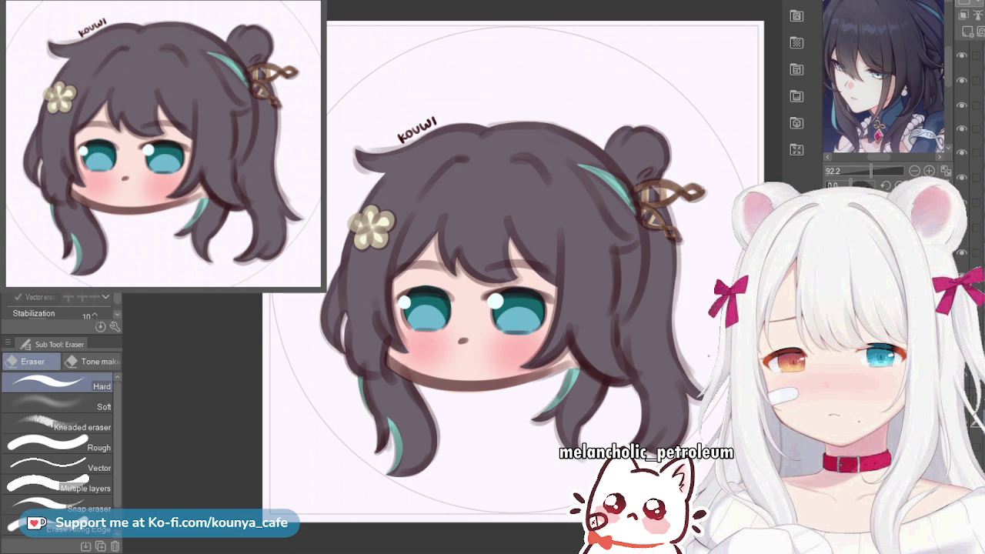
Switch to the drawing of the blue-haired, animal-eared chibi with the red scarf and save it
{"action": "key", "text": "ctrl+Tab"}
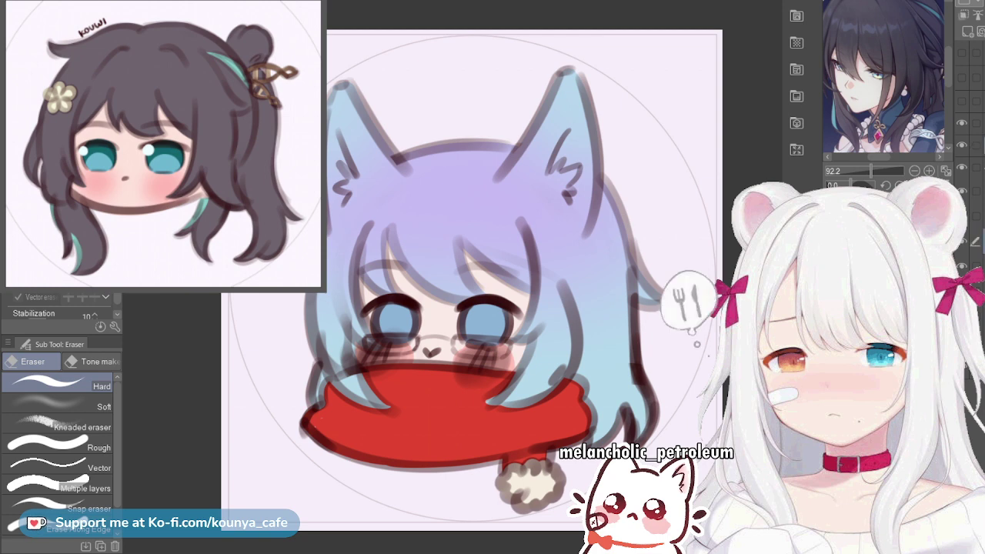
{"action": "key", "text": "ctrl+s"}
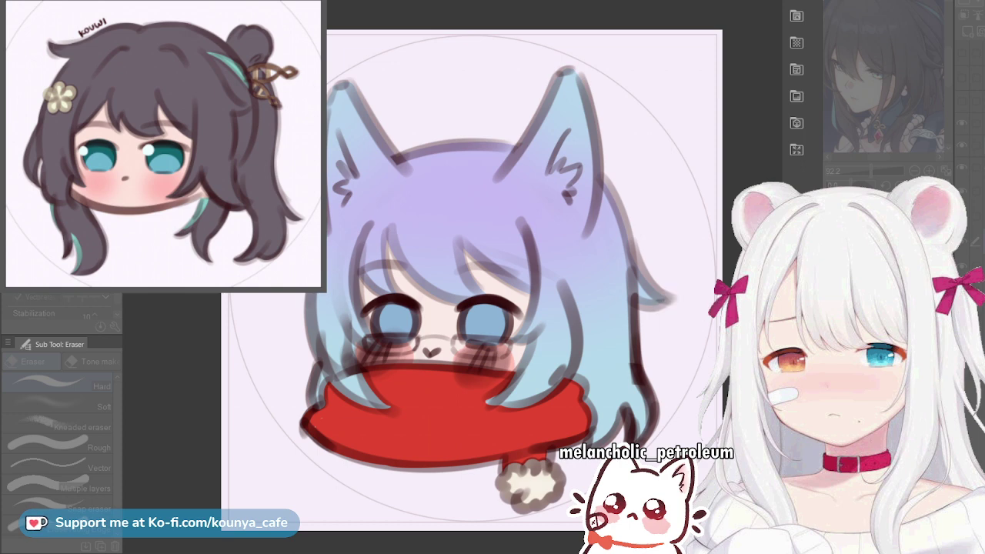
{"action": "key", "text": "Return"}
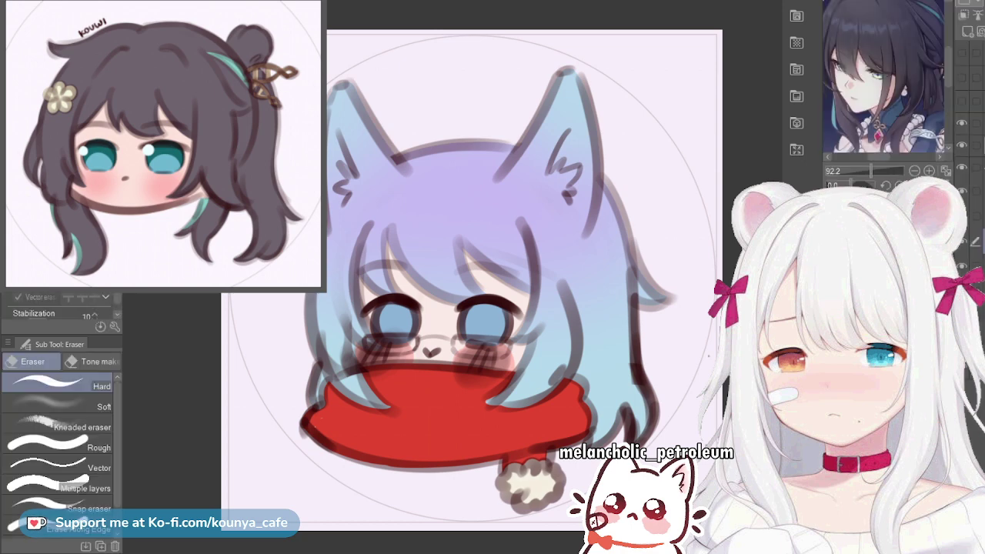
{"action": "left_click", "coordinate": [963, 241]}
{"action": "key", "text": "ctrl+s"}
Set the eyedropper to pick up color from layer and repaint both irises a darker blue with an enlarged G-pen
{"action": "key", "text": "i"}
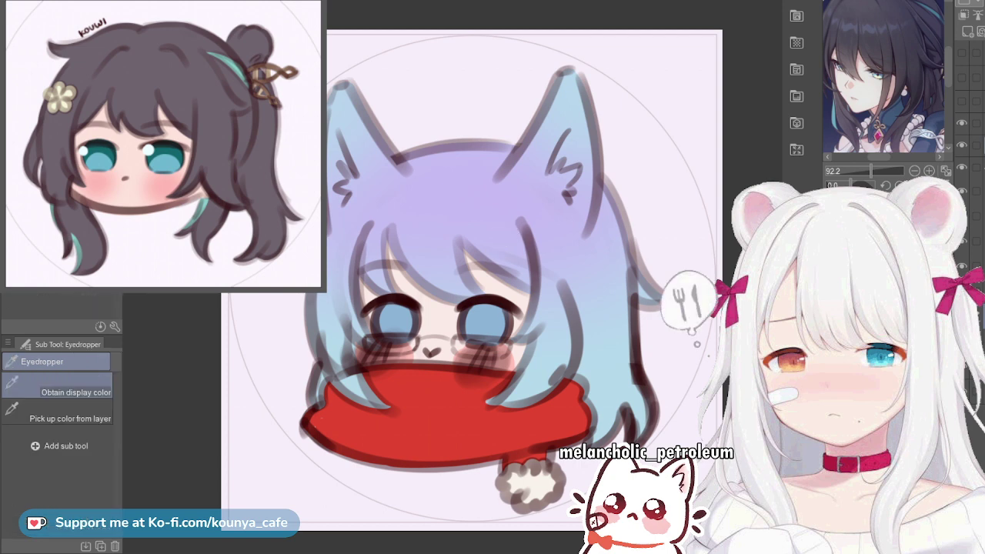
{"action": "left_click", "coordinate": [57, 412]}
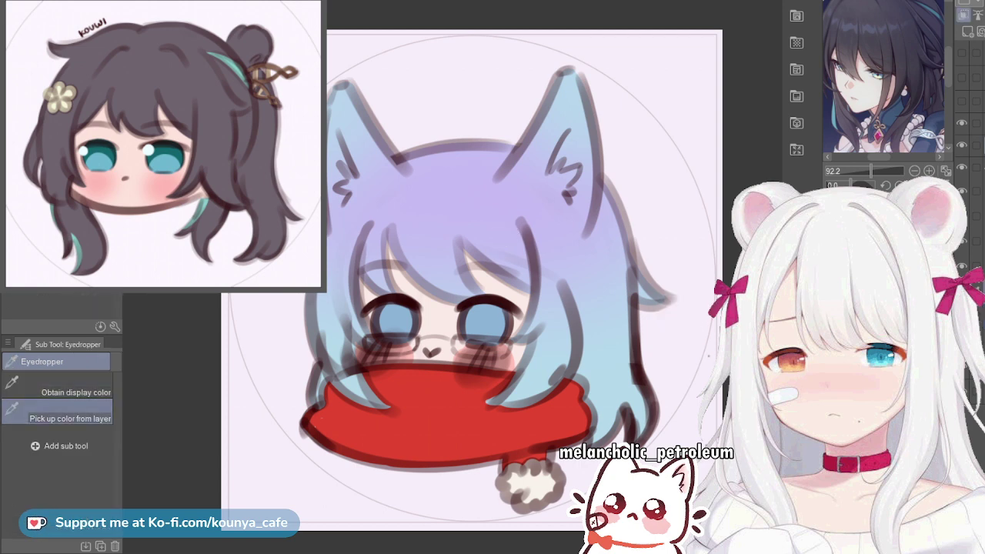
{"action": "key", "text": "p"}
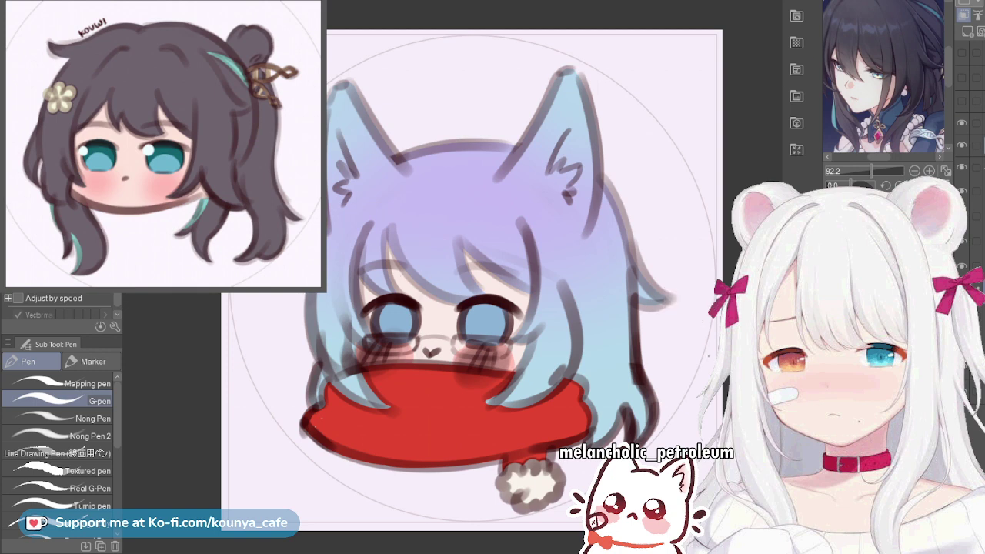
{"action": "mouse_move", "coordinate": [376, 306]}
{"action": "left_mouse_down"}
{"action": "mouse_move", "coordinate": [411, 326]}
{"action": "mouse_move", "coordinate": [386, 306]}
{"action": "left_mouse_up"}
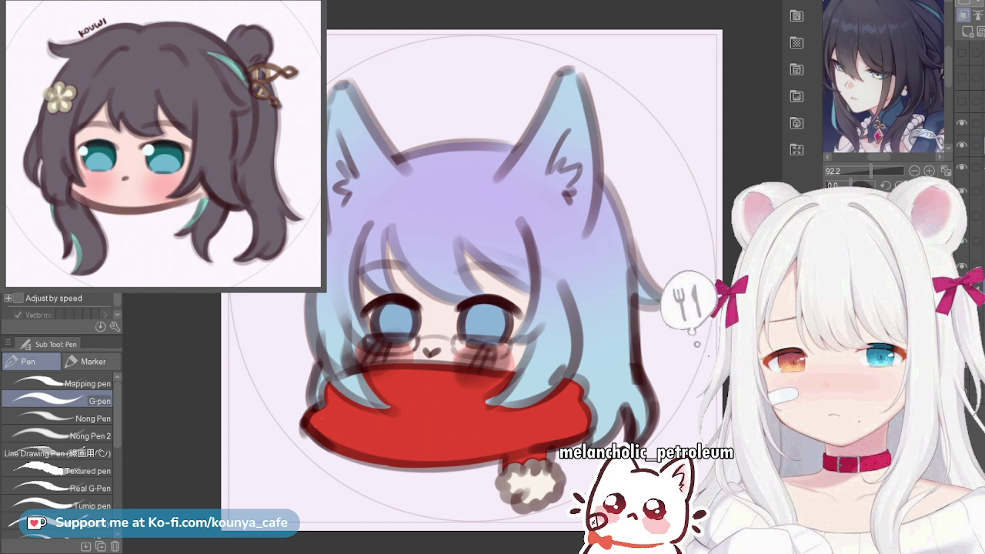
{"action": "mouse_move", "coordinate": [403, 323]}
{"action": "left_mouse_down"}
{"action": "mouse_move", "coordinate": [390, 307]}
{"action": "mouse_move", "coordinate": [453, 327]}
{"action": "left_mouse_up"}
{"action": "key", "text": "ctrl+z"}
{"action": "key", "text": "]"}
{"action": "key", "text": "]"}
{"action": "key", "text": "]"}
{"action": "key", "text": "]"}
{"action": "key", "text": "]"}
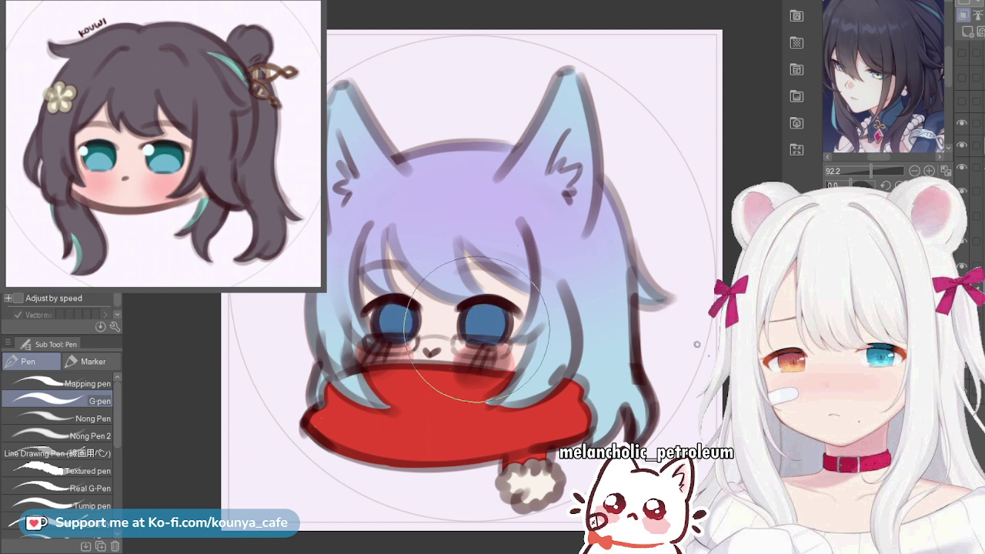
Paint a light blue rounded area in the lower iris of both eyes, and undo the last stray stroke
{"action": "scroll", "coordinate": [477, 325], "scroll_direction": "up", "scroll_amount": 5}
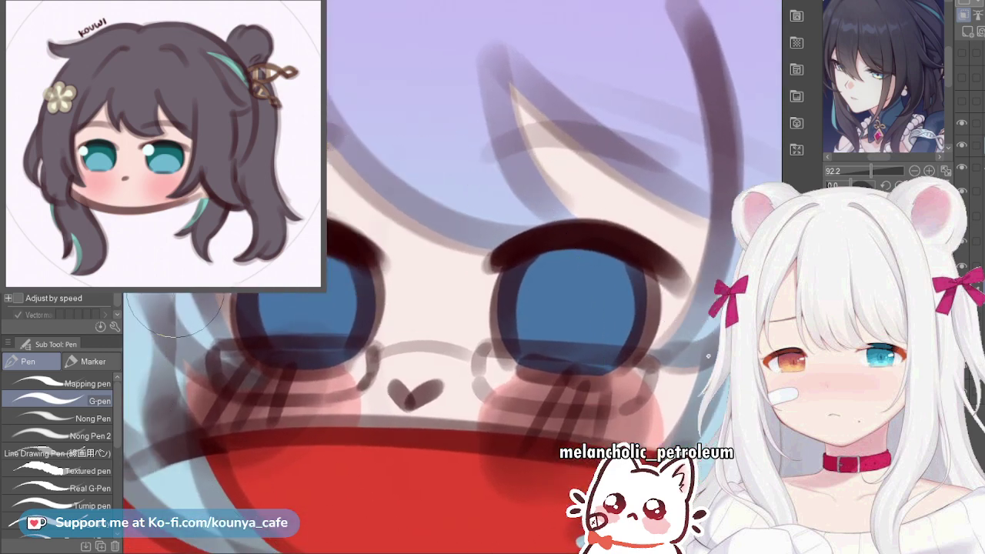
{"action": "scroll", "coordinate": [261, 352], "scroll_direction": "up", "scroll_amount": 2}
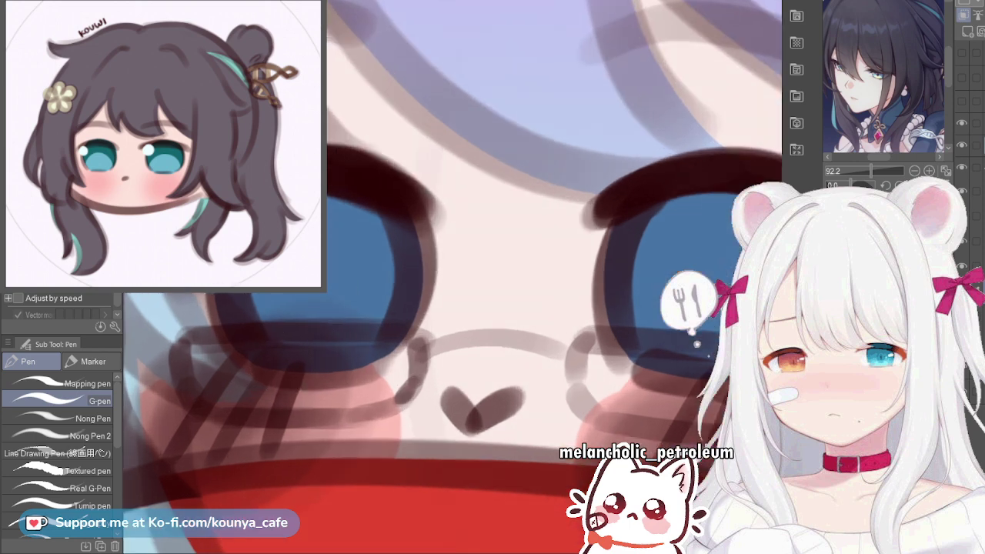
{"action": "mouse_move", "coordinate": [246, 352]}
{"action": "left_mouse_down"}
{"action": "mouse_move", "coordinate": [350, 323]}
{"action": "mouse_move", "coordinate": [293, 337]}
{"action": "mouse_move", "coordinate": [282, 365]}
{"action": "mouse_move", "coordinate": [284, 352]}
{"action": "mouse_move", "coordinate": [344, 346]}
{"action": "mouse_move", "coordinate": [332, 354]}
{"action": "mouse_move", "coordinate": [371, 371]}
{"action": "left_mouse_up"}
{"action": "key", "text": "bracketright"}
{"action": "key", "text": "bracketright"}
{"action": "key", "text": "bracketright"}
{"action": "mouse_move", "coordinate": [610, 341]}
{"action": "left_mouse_down"}
{"action": "mouse_move", "coordinate": [446, 364]}
{"action": "mouse_move", "coordinate": [590, 378]}
{"action": "mouse_move", "coordinate": [571, 359]}
{"action": "left_mouse_up"}
{"action": "scroll", "coordinate": [577, 366], "scroll_direction": "down", "scroll_amount": 2}
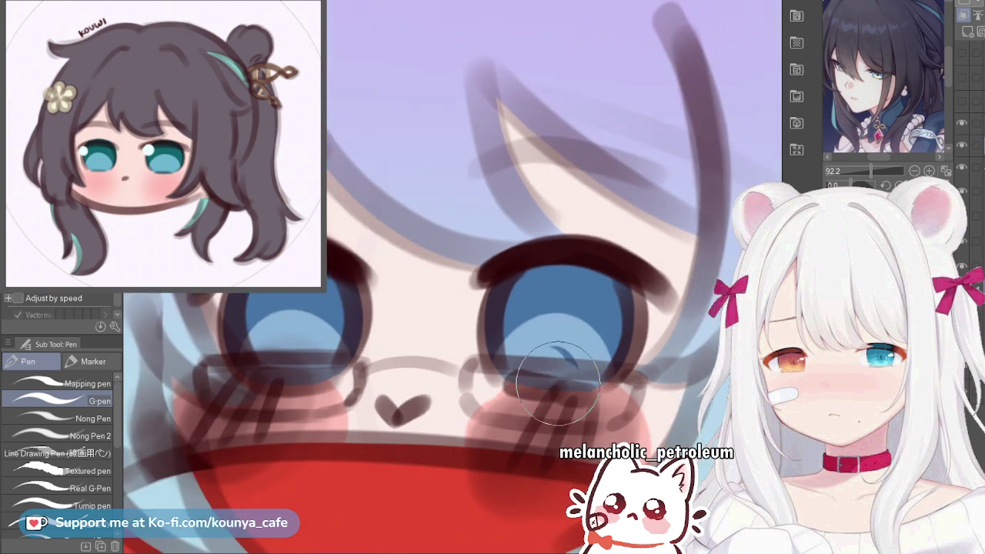
{"action": "key", "text": "ctrl+z"}
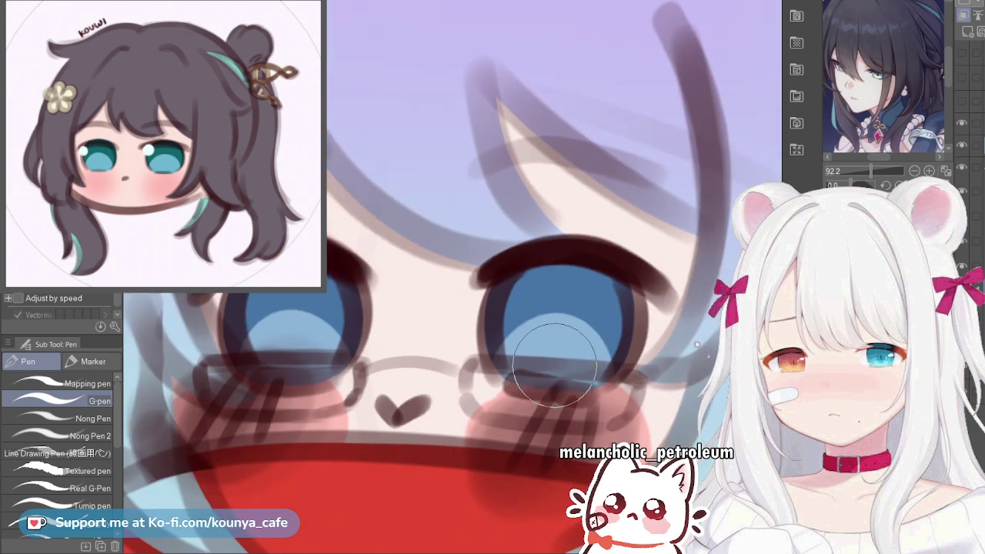
Examine both blue eyes of the red-scarfed chibi in close-up and against the whole face
{"action": "scroll", "coordinate": [556, 366], "scroll_direction": "down", "scroll_amount": 2}
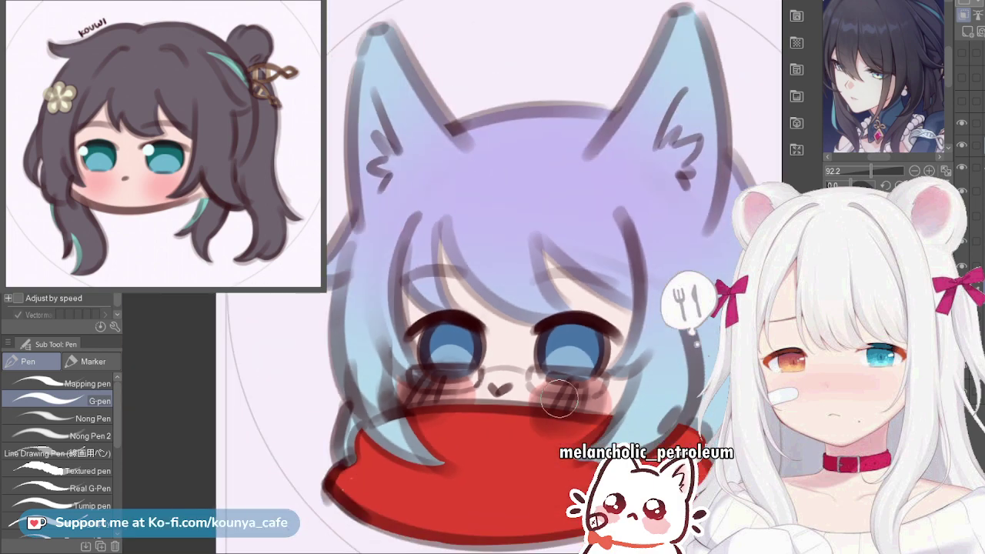
{"action": "scroll", "coordinate": [580, 383], "scroll_direction": "up", "scroll_amount": 3}
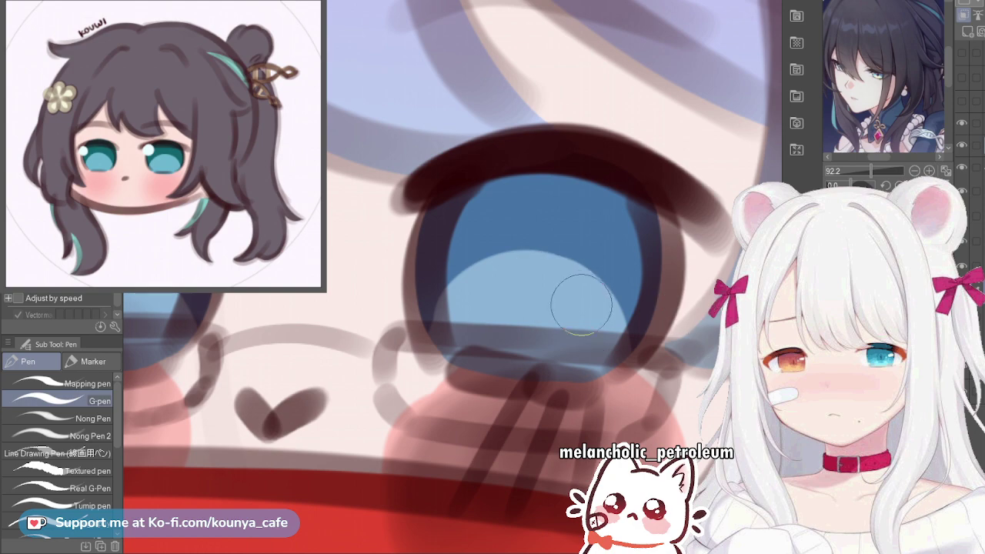
{"action": "scroll", "coordinate": [571, 288], "scroll_direction": "down", "scroll_amount": 4}
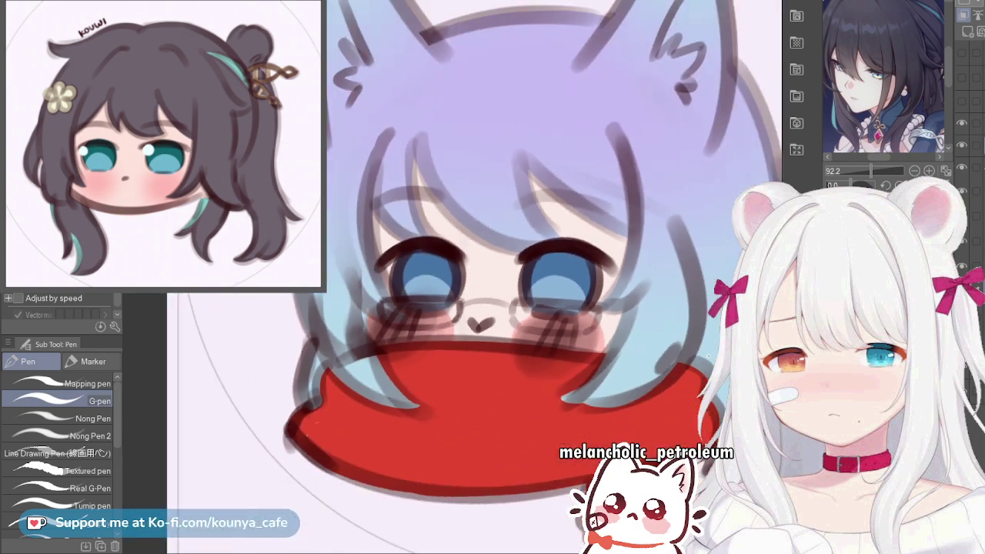
{"action": "scroll", "coordinate": [321, 300], "scroll_direction": "up", "scroll_amount": 2}
{"action": "scroll", "coordinate": [320, 300], "scroll_direction": "up", "scroll_amount": 4}
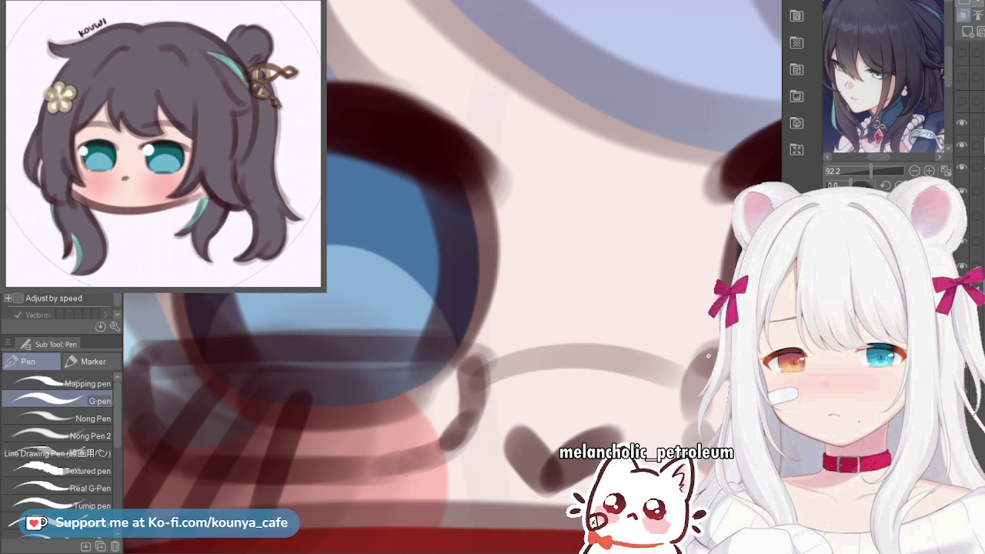
{"action": "scroll", "coordinate": [337, 311], "scroll_direction": "down", "scroll_amount": 5}
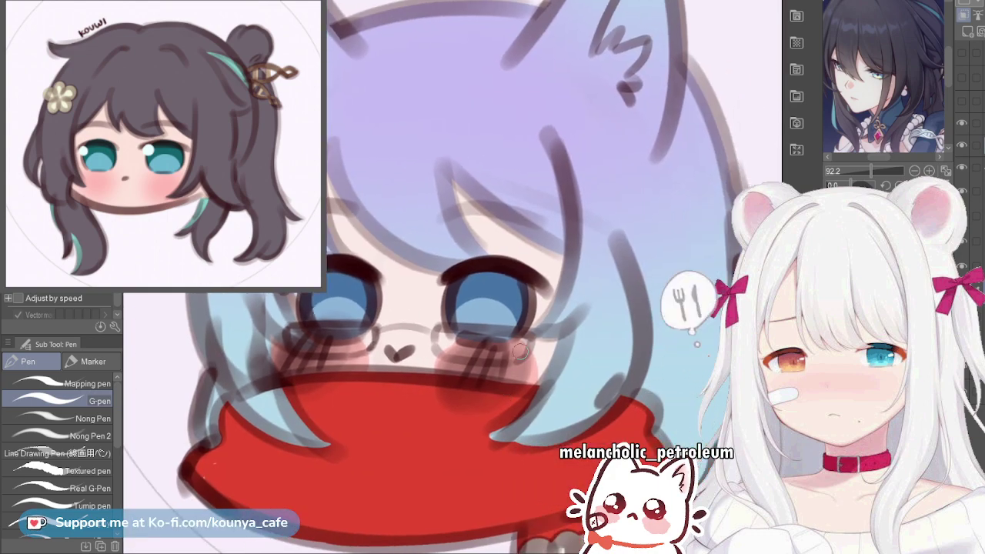
{"action": "scroll", "coordinate": [446, 320], "scroll_direction": "up", "scroll_amount": 1}
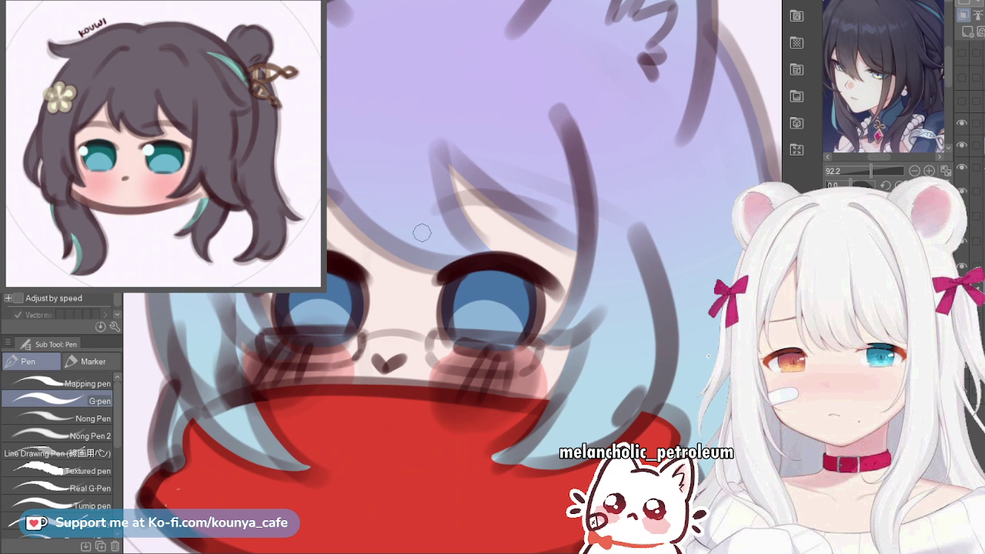
{"action": "left_click_drag", "start_coordinate": [423, 233], "coordinate": [457, 249]}
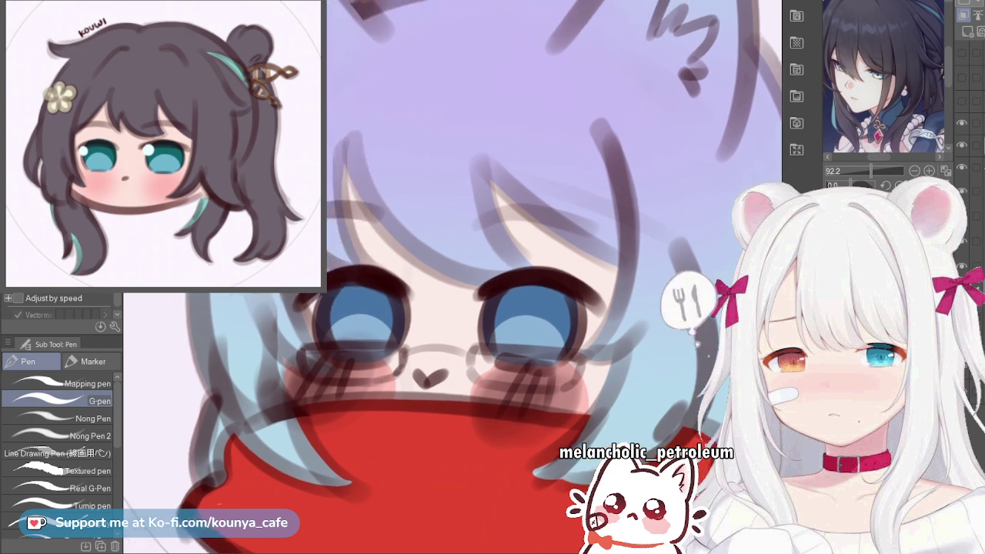
{"action": "left_click_drag", "start_coordinate": [462, 308], "coordinate": [460, 316]}
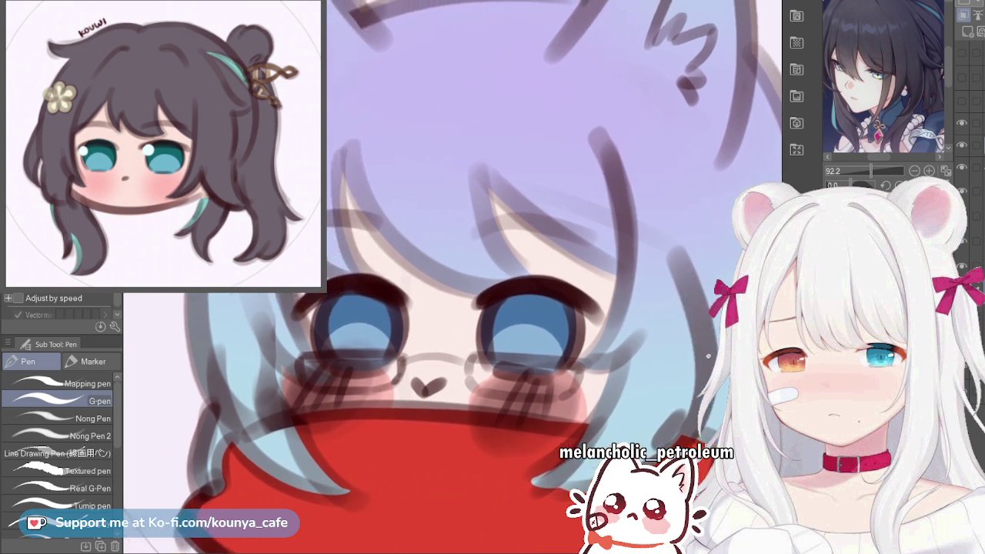
{"action": "left_click_drag", "start_coordinate": [510, 290], "coordinate": [497, 289]}
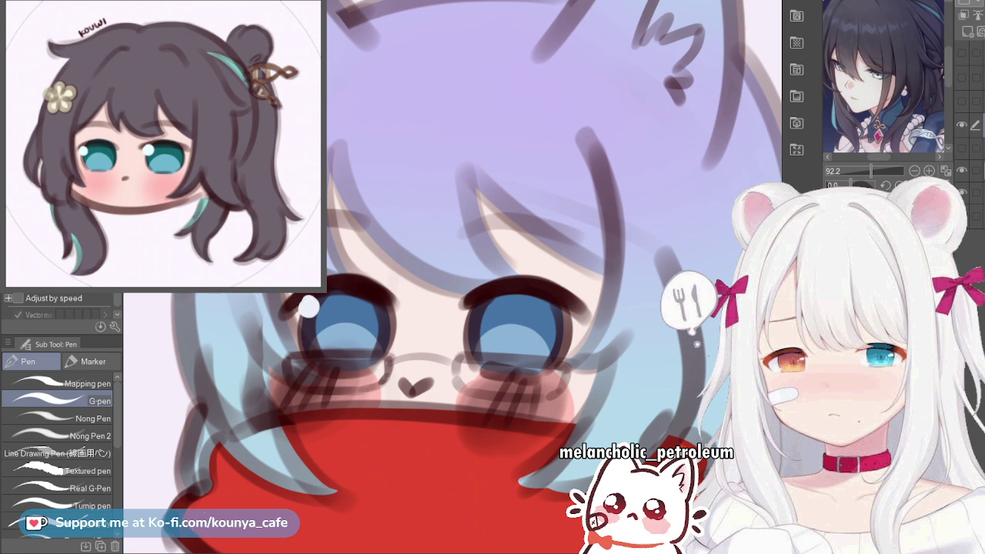
Dot a small round white highlight on the upper outer-left edge of each blue iris with the G-pen, redoing the second one
{"action": "left_click", "coordinate": [305, 313]}
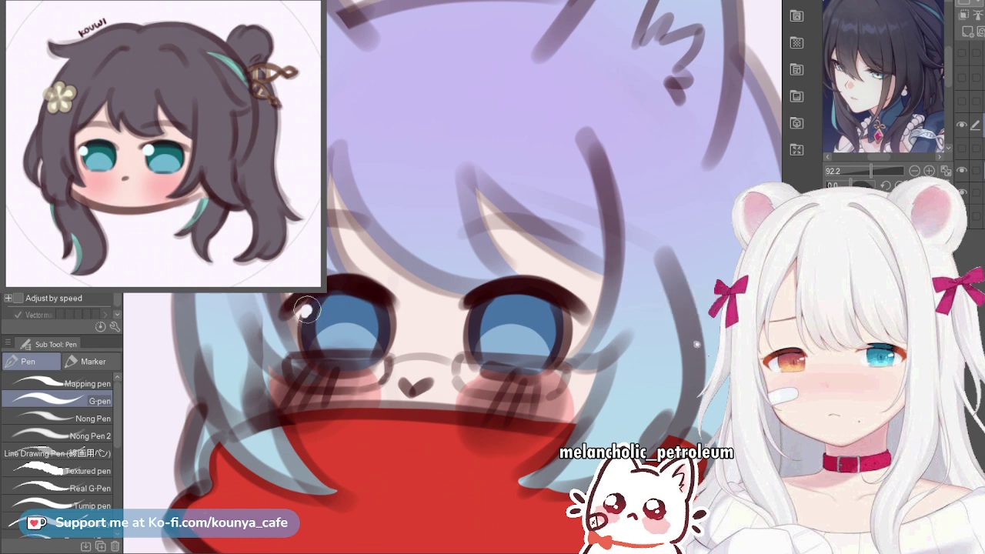
{"action": "left_click", "coordinate": [483, 311]}
{"action": "scroll", "coordinate": [486, 312], "scroll_direction": "down", "scroll_amount": 5}
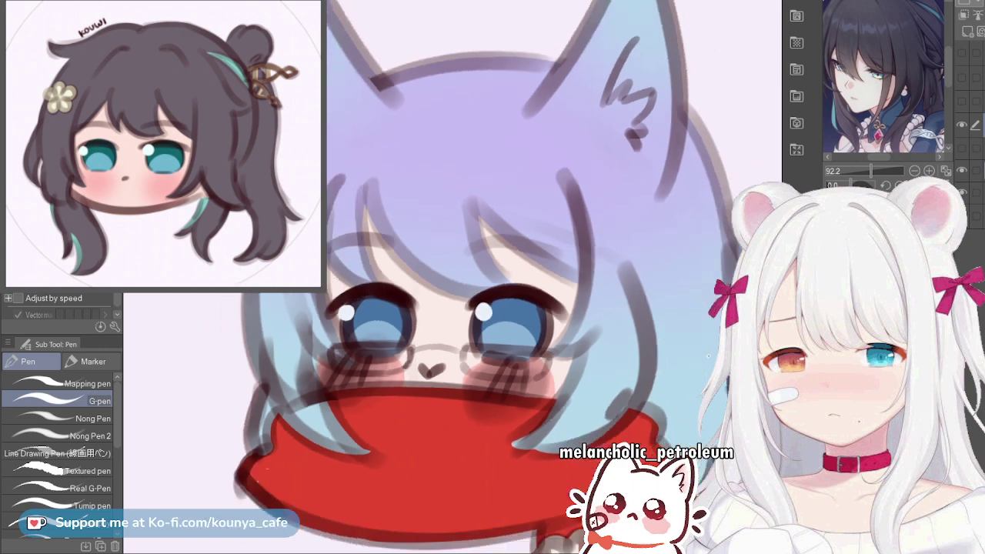
{"action": "scroll", "coordinate": [485, 312], "scroll_direction": "up", "scroll_amount": 6}
{"action": "key", "text": "ctrl+z"}
{"action": "left_click", "coordinate": [484, 312]}
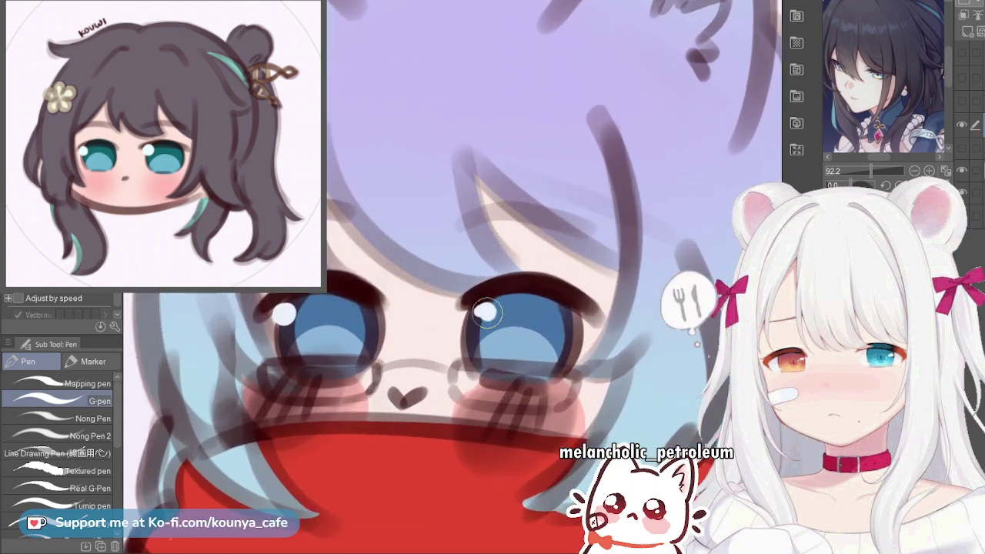
{"action": "scroll", "coordinate": [484, 311], "scroll_direction": "down", "scroll_amount": 2}
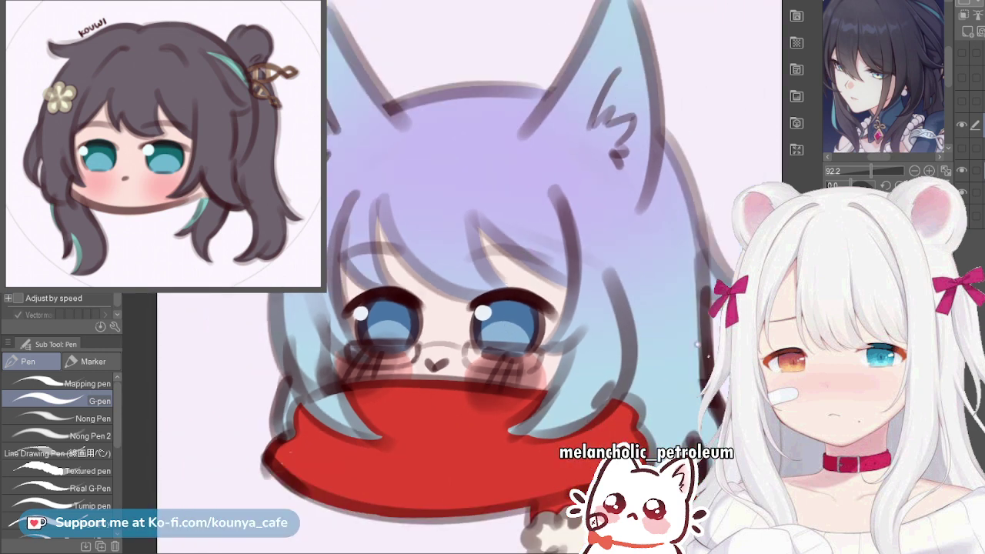
{"action": "scroll", "coordinate": [537, 241], "scroll_direction": "down", "scroll_amount": 2}
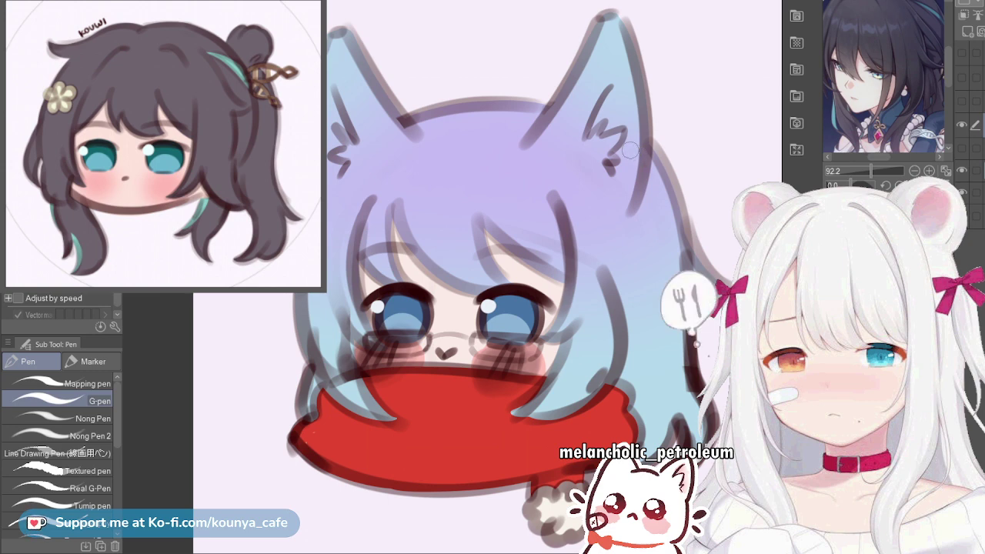
{"action": "left_click_drag", "start_coordinate": [626, 145], "coordinate": [614, 143]}
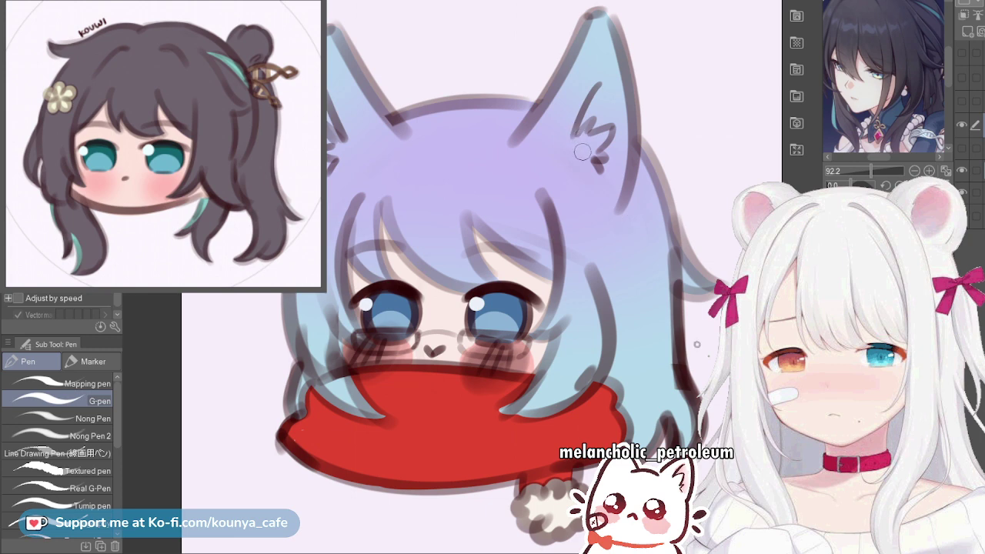
{"action": "scroll", "coordinate": [546, 225], "scroll_direction": "down", "scroll_amount": 1}
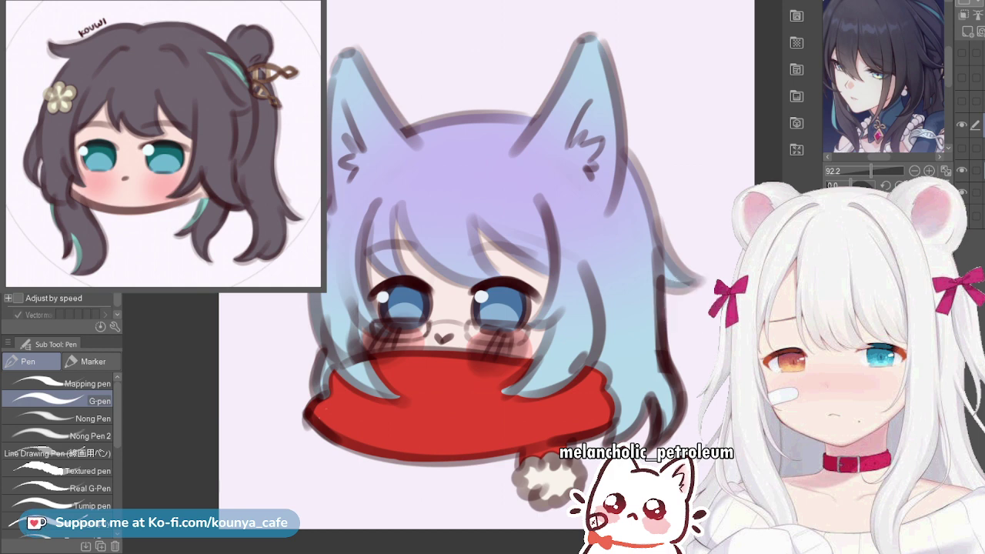
{"action": "scroll", "coordinate": [629, 281], "scroll_direction": "down", "scroll_amount": 2}
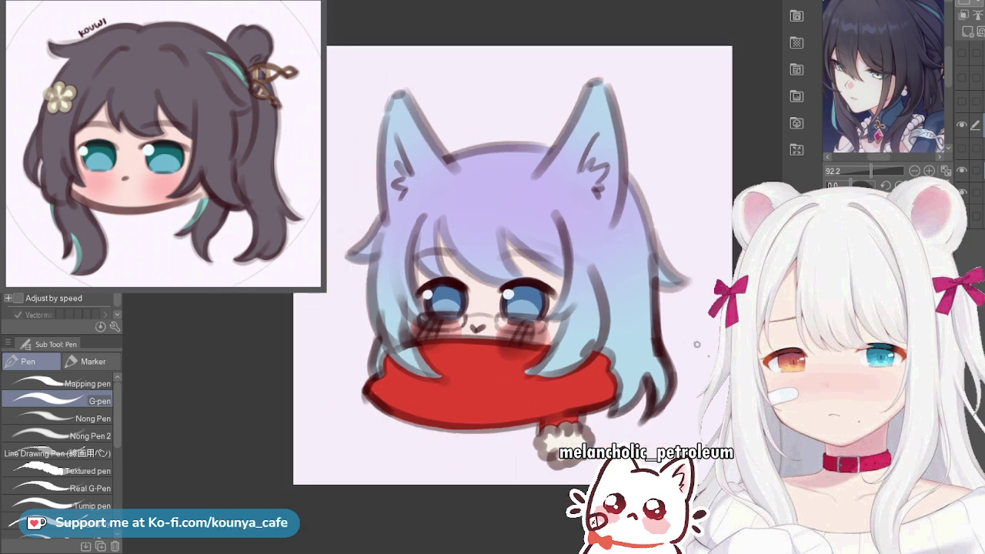
{"action": "left_click_drag", "start_coordinate": [630, 280], "coordinate": [657, 254]}
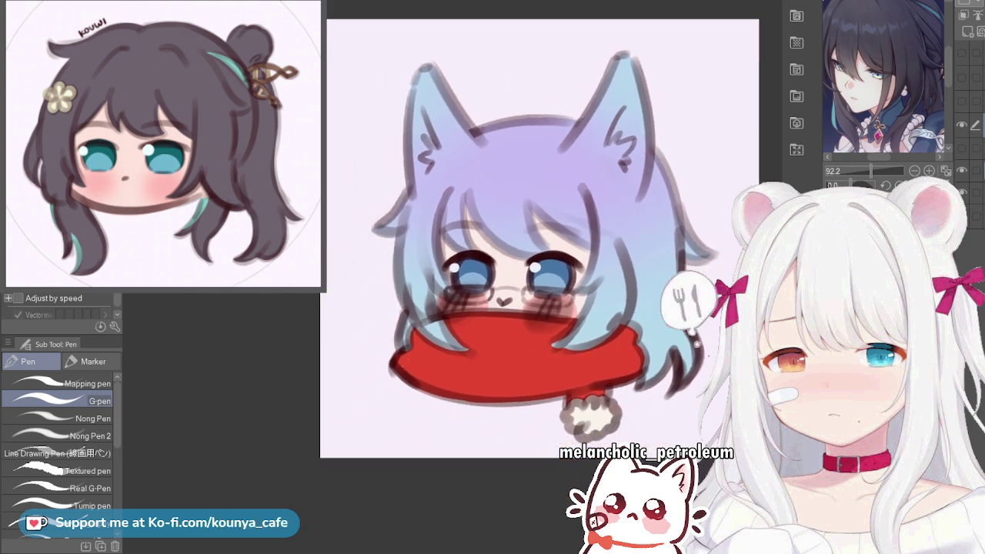
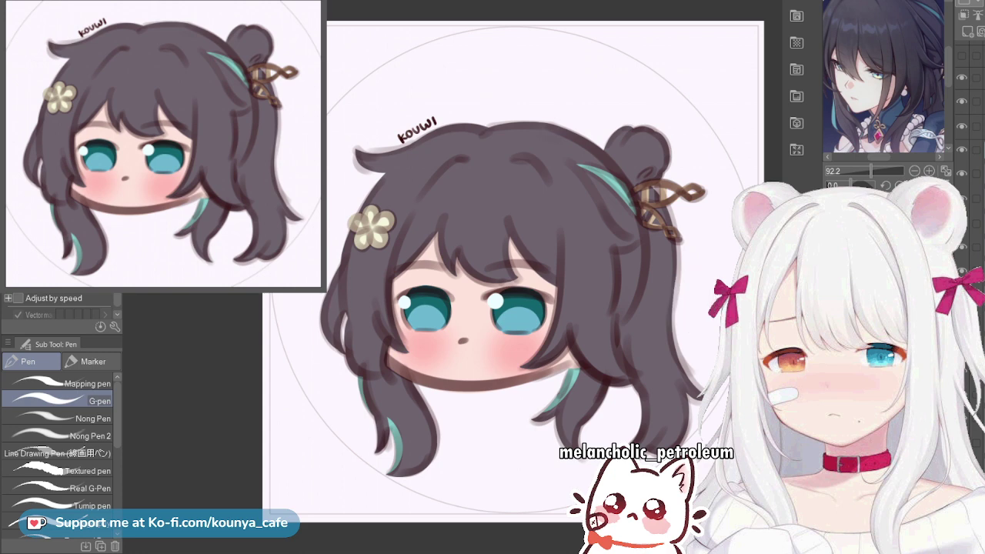
Switch the reference picture to the purple-haired character with round glasses and a dark hat
{"action": "left_click", "coordinate": [917, 199]}
{"action": "left_click_drag", "start_coordinate": [857, 171], "coordinate": [868, 171]}
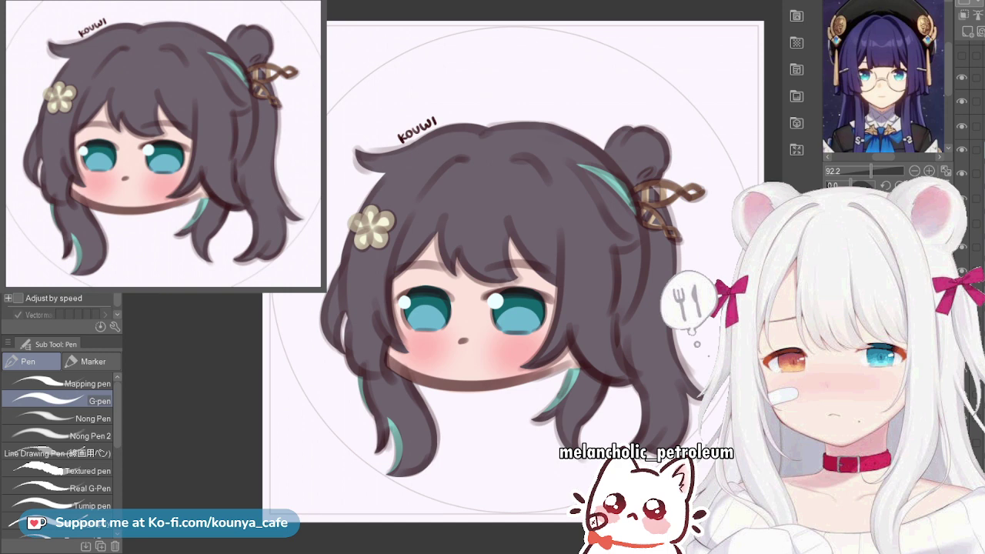
{"action": "scroll", "coordinate": [969, 161], "scroll_direction": "up", "scroll_amount": 2}
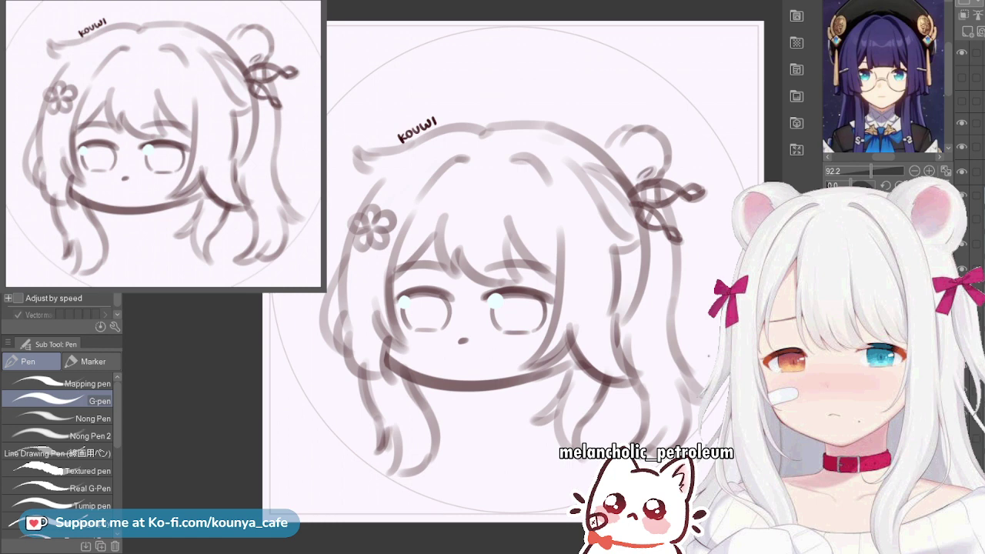
Remove the ornament and flower lines from the dark-haired chibi's line art, and undo the bun and back hair strokes
{"action": "left_click", "coordinate": [982, 219]}
{"action": "key", "text": "Delete"}
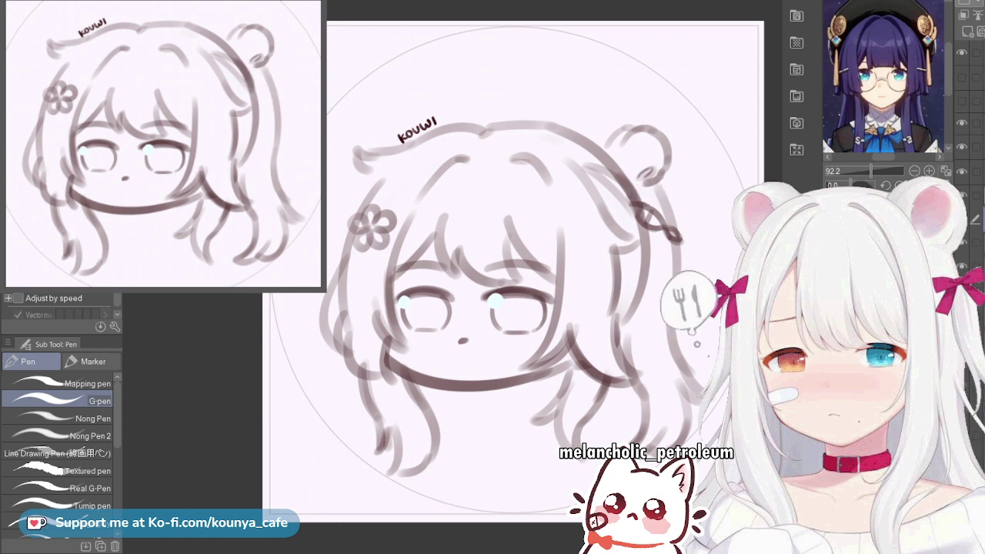
{"action": "key", "text": "ctrl+z"}
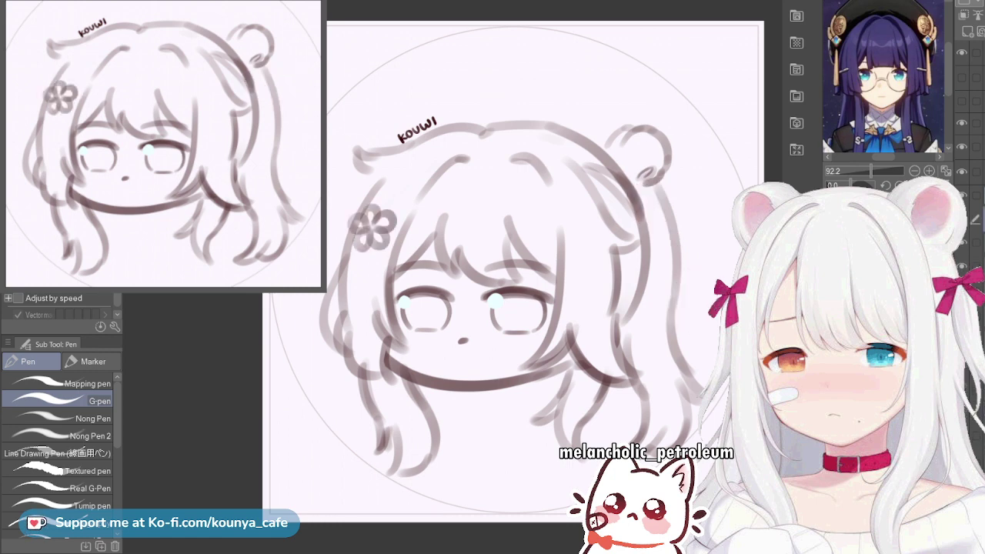
{"action": "key", "text": "ctrl+z"}
{"action": "key", "text": "ctrl+z"}
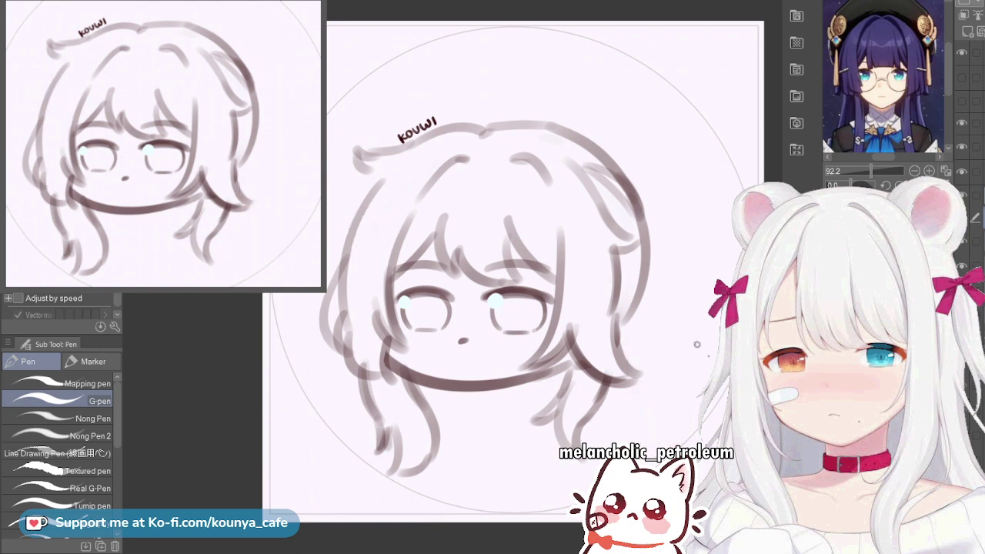
Toggle the visibility of the line layers to check which hair and face strokes each one holds
{"action": "left_click", "coordinate": [962, 242]}
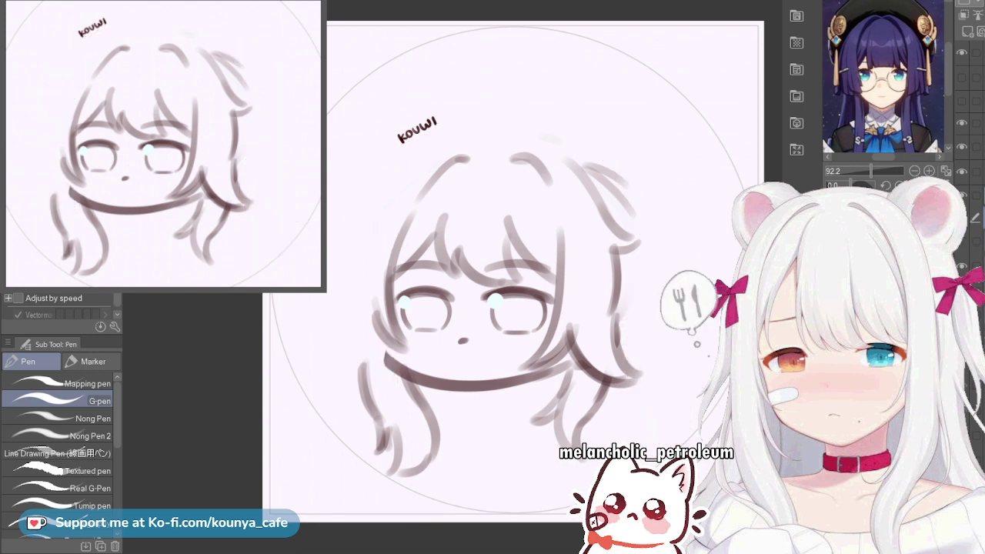
{"action": "left_click", "coordinate": [962, 241]}
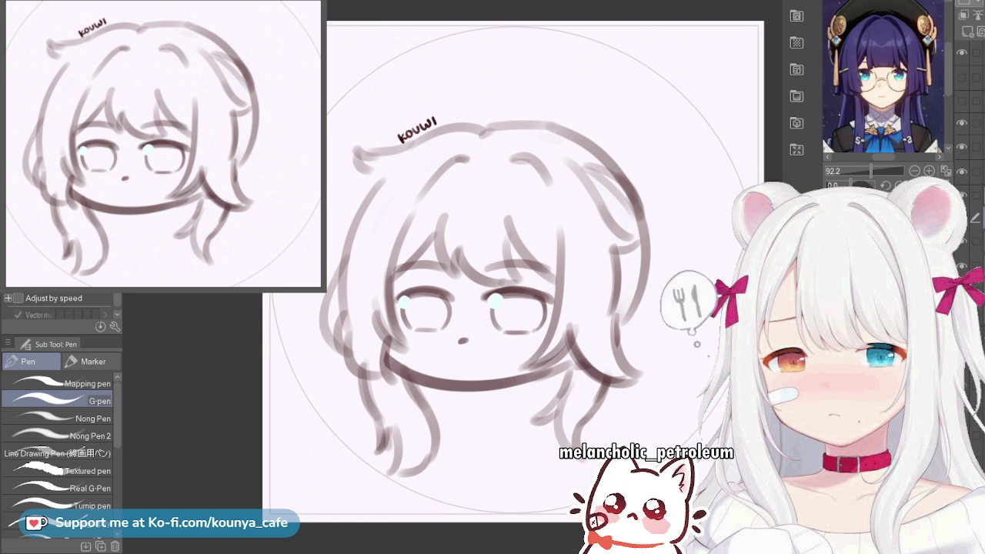
{"action": "left_click", "coordinate": [962, 267]}
{"action": "left_click_drag", "start_coordinate": [962, 195], "coordinate": [962, 242]}
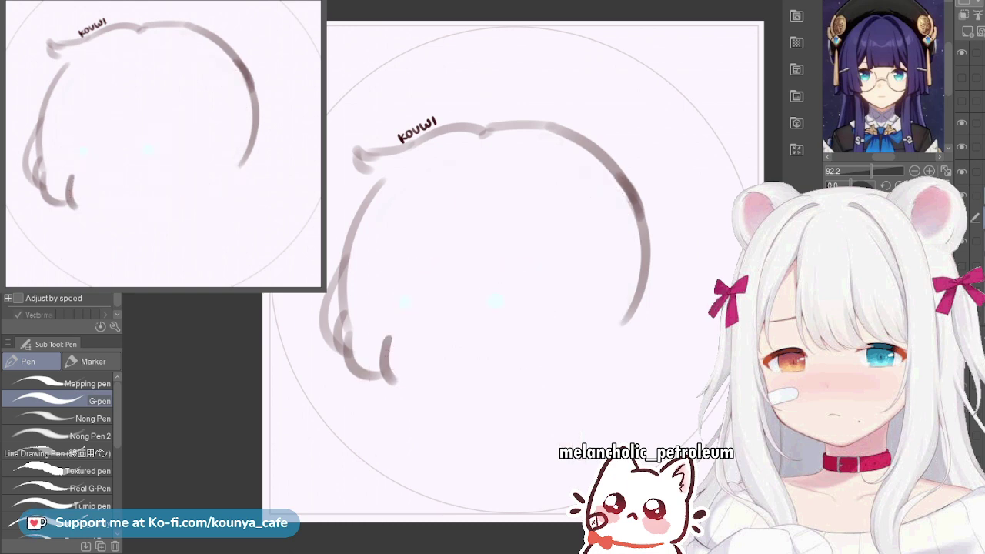
Redo the line strokes until the face, bangs, bun and back hair are restored without the flower and ornament
{"action": "key", "text": "ctrl+y"}
{"action": "key", "text": "ctrl+y"}
{"action": "key", "text": "ctrl+y"}
{"action": "key", "text": "ctrl+y"}
{"action": "key", "text": "ctrl+y"}
{"action": "key", "text": "ctrl+y"}
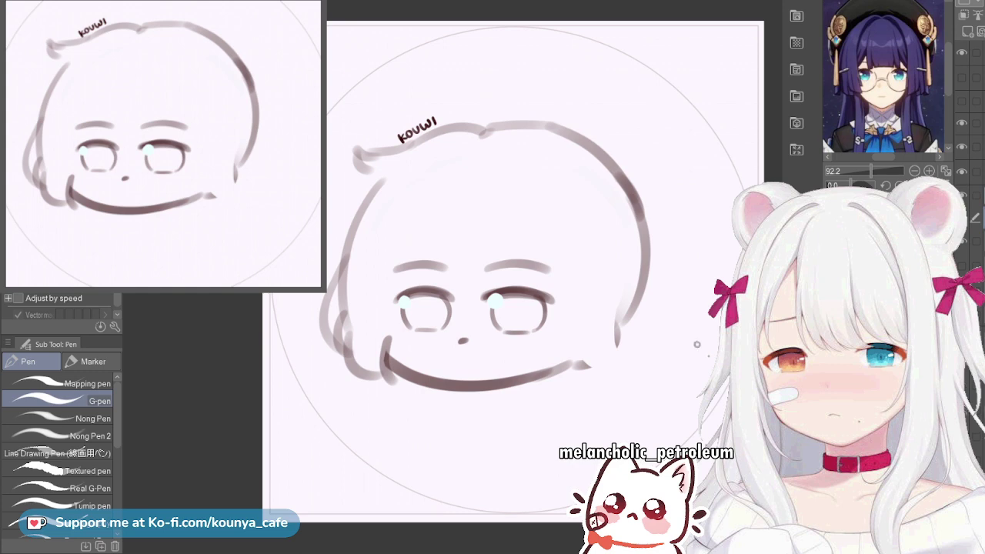
{"action": "key", "text": "ctrl+y"}
{"action": "key", "text": "ctrl+y"}
{"action": "key", "text": "ctrl+y"}
{"action": "key", "text": "ctrl+y"}
{"action": "key", "text": "ctrl+y"}
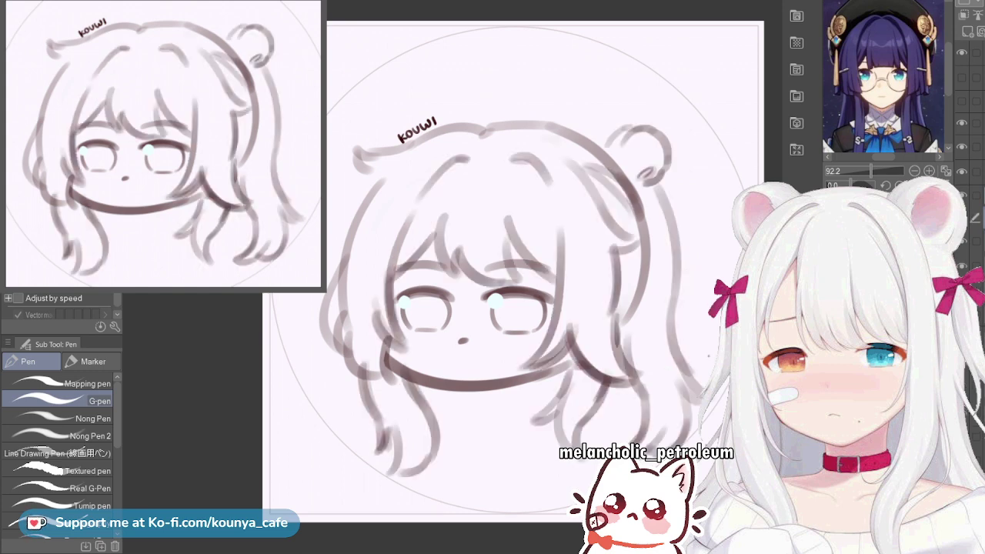
Fade the old hair lines to a faint guide and draw a long side strand beside the right-hand eye with a Marker brush
{"action": "left_click", "coordinate": [983, 219]}
{"action": "left_click_drag", "start_coordinate": [984, 2], "coordinate": [975, 3]}
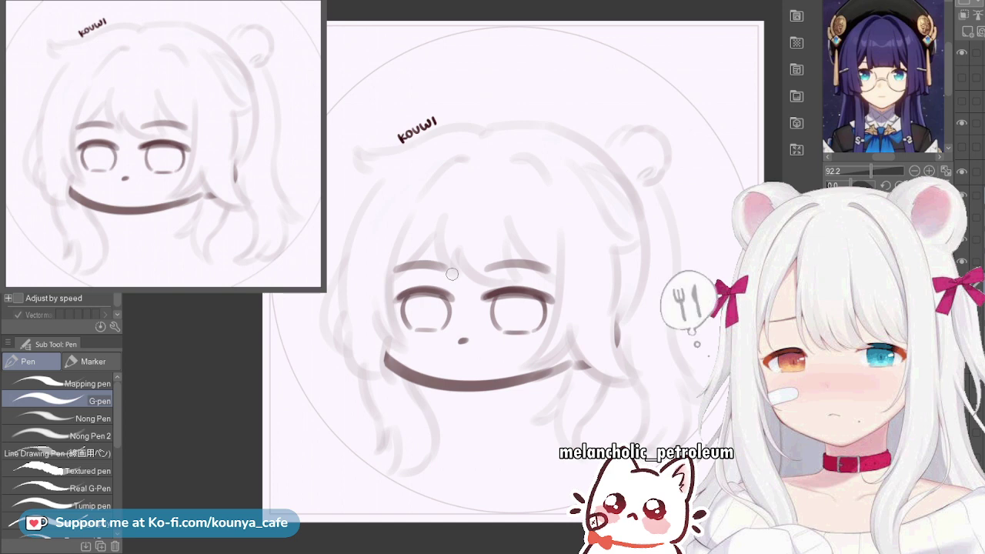
{"action": "left_click", "coordinate": [91, 360]}
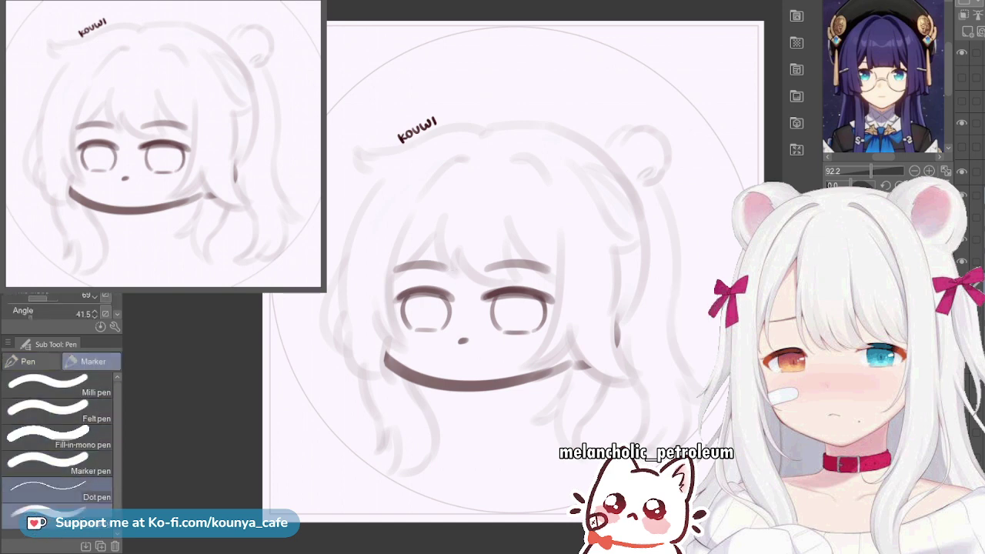
{"action": "left_click", "coordinate": [54, 514]}
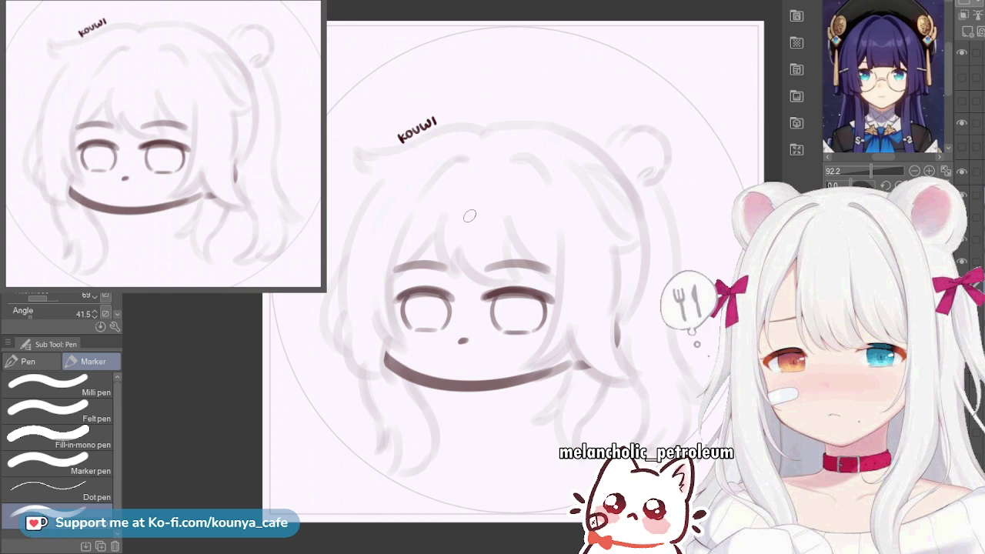
{"action": "mouse_move", "coordinate": [547, 210]}
{"action": "left_mouse_down"}
{"action": "mouse_move", "coordinate": [558, 297]}
{"action": "mouse_move", "coordinate": [540, 378]}
{"action": "mouse_move", "coordinate": [553, 302]}
{"action": "mouse_move", "coordinate": [526, 365]}
{"action": "left_mouse_up"}
{"action": "key", "text": "ctrl+z"}
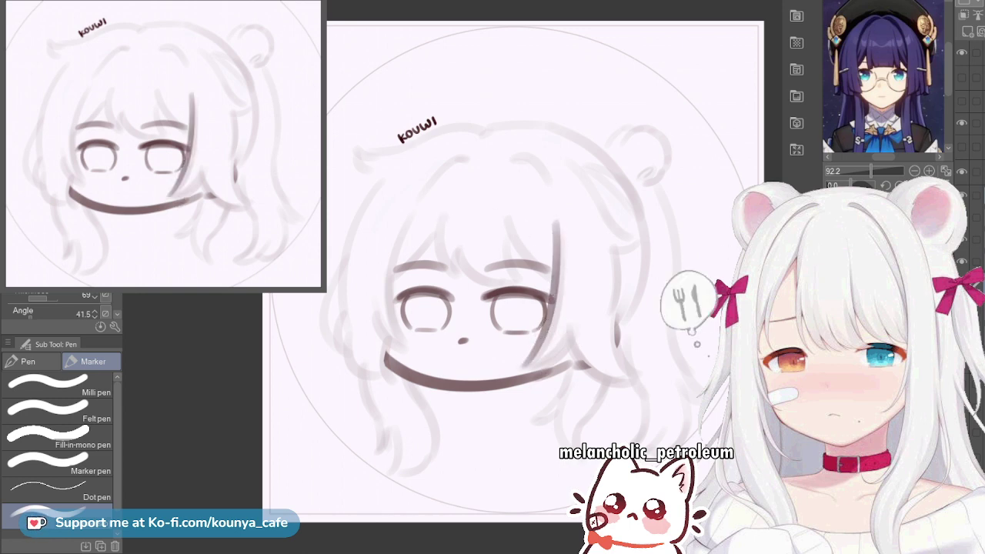
Enlarge and shift the reference picture to examine the purple-haired character's long side hair and outfit
{"action": "mouse_move", "coordinate": [883, 92]}
{"action": "left_mouse_down"}
{"action": "mouse_move", "coordinate": [877, 67]}
{"action": "mouse_move", "coordinate": [856, 54]}
{"action": "left_mouse_up"}
{"action": "scroll", "coordinate": [885, 72], "scroll_direction": "up", "scroll_amount": 5}
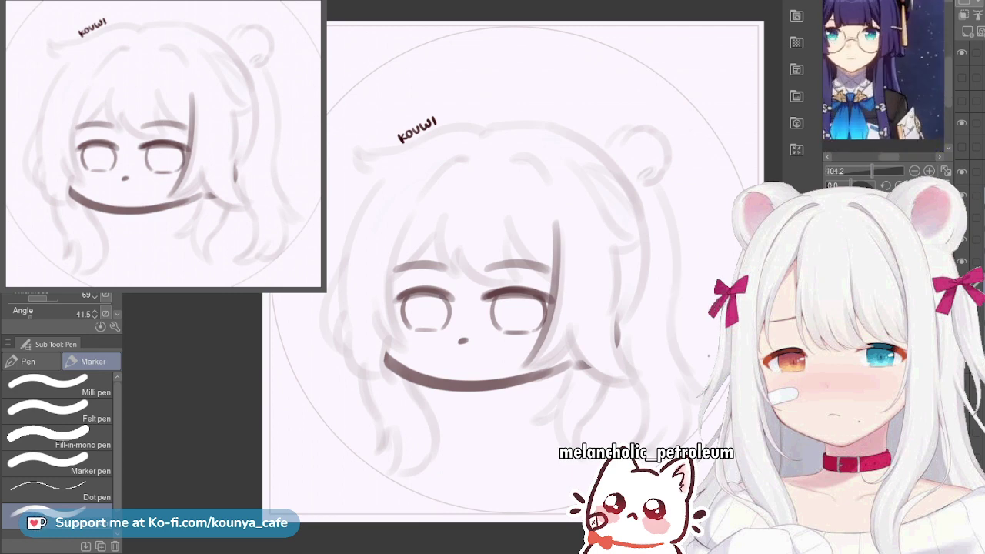
{"action": "scroll", "coordinate": [883, 76], "scroll_direction": "down", "scroll_amount": 5}
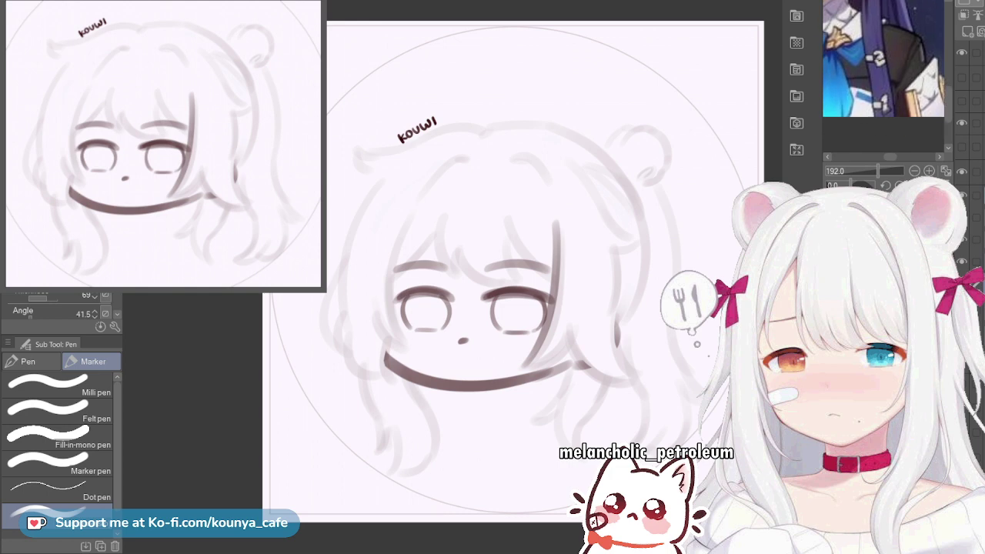
Sketch the blunt cut end of the side lock beside the right-hand eye, with a slanted base and a curved stroke rising from it
{"action": "left_click_drag", "start_coordinate": [882, 76], "coordinate": [879, 95]}
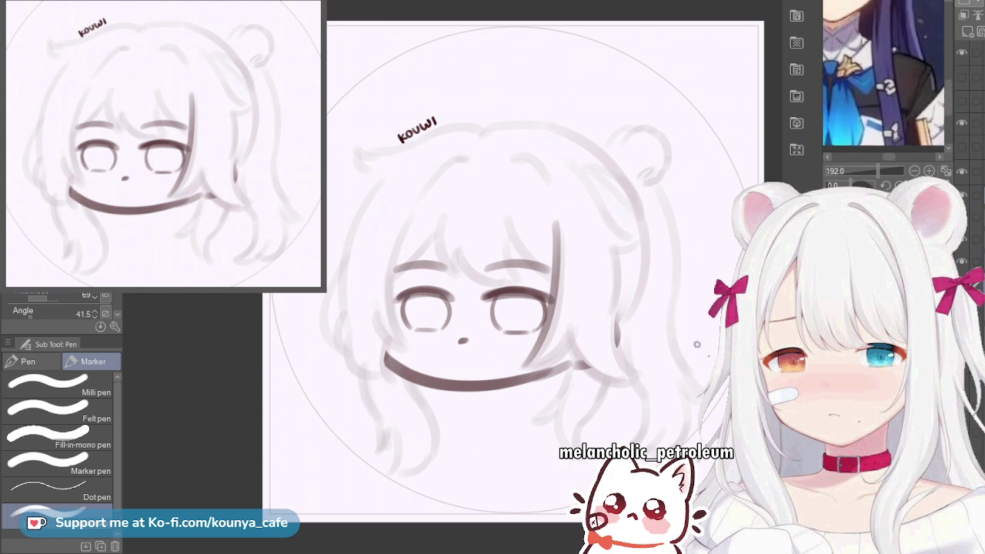
{"action": "left_click_drag", "start_coordinate": [881, 21], "coordinate": [856, 139]}
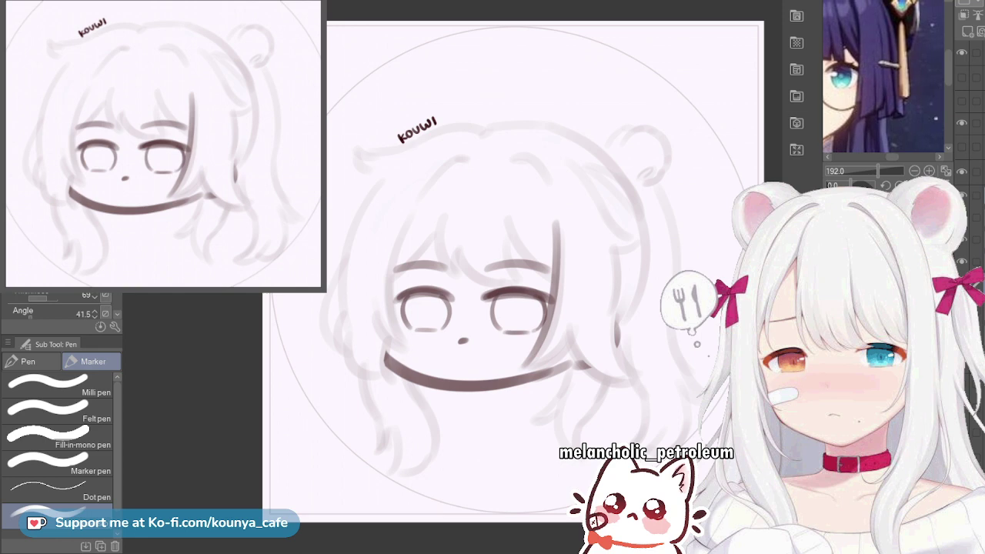
{"action": "mouse_move", "coordinate": [527, 365]}
{"action": "left_mouse_down"}
{"action": "mouse_move", "coordinate": [575, 364]}
{"action": "mouse_move", "coordinate": [529, 362]}
{"action": "mouse_move", "coordinate": [583, 296]}
{"action": "left_mouse_up"}
{"action": "key", "text": "ctrl+z"}
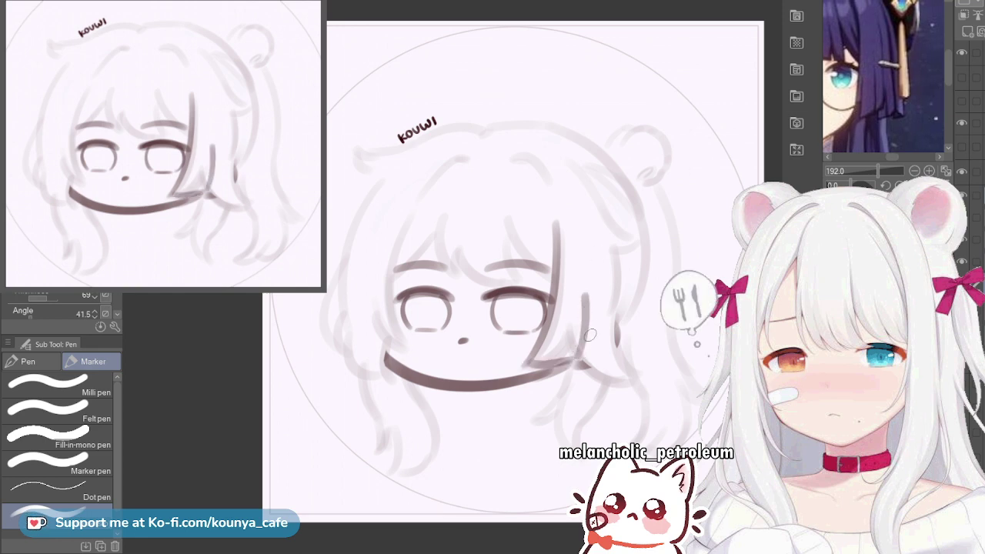
{"action": "key", "text": "ctrl+z"}
{"action": "left_click_drag", "start_coordinate": [568, 356], "coordinate": [598, 292]}
{"action": "key", "text": "ctrl+z"}
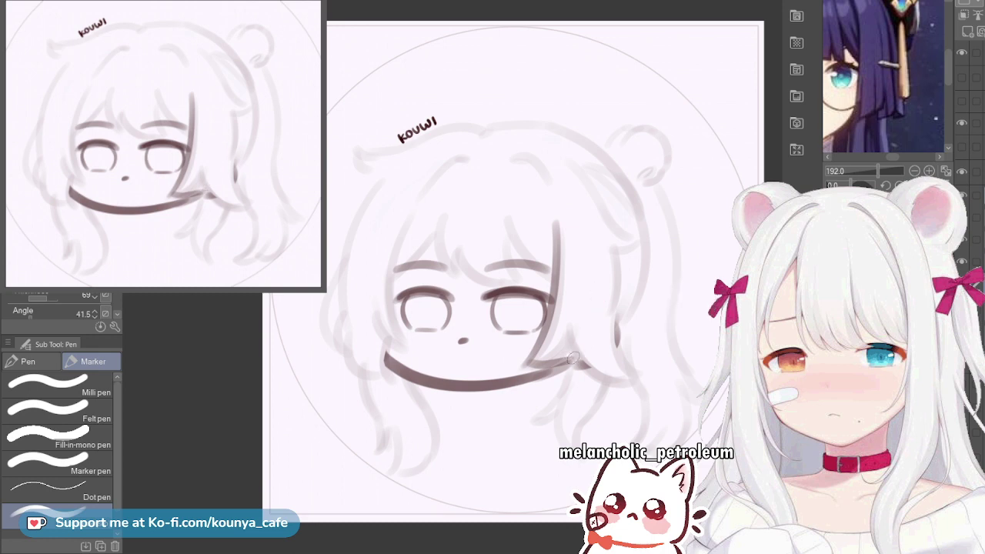
{"action": "left_click_drag", "start_coordinate": [574, 356], "coordinate": [598, 299]}
{"action": "key", "text": "ctrl+z"}
{"action": "left_click_drag", "start_coordinate": [573, 358], "coordinate": [599, 295]}
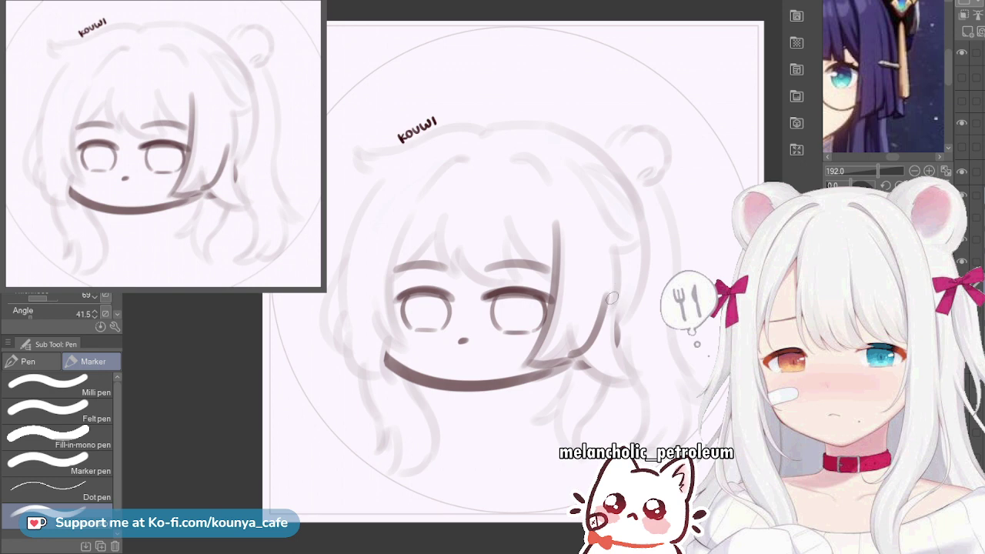
Add a second layered tip to the right-hand side lock and draw its long outer edge down past the cheek
{"action": "mouse_move", "coordinate": [604, 307]}
{"action": "left_mouse_down"}
{"action": "mouse_move", "coordinate": [592, 355]}
{"action": "mouse_move", "coordinate": [609, 345]}
{"action": "left_mouse_up"}
{"action": "key", "text": "ctrl+z"}
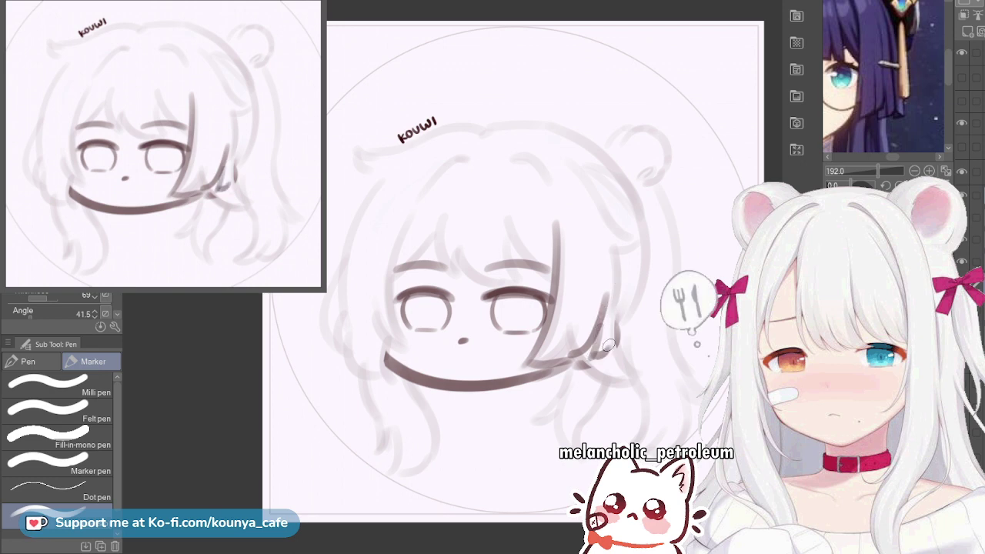
{"action": "left_click_drag", "start_coordinate": [625, 235], "coordinate": [615, 353]}
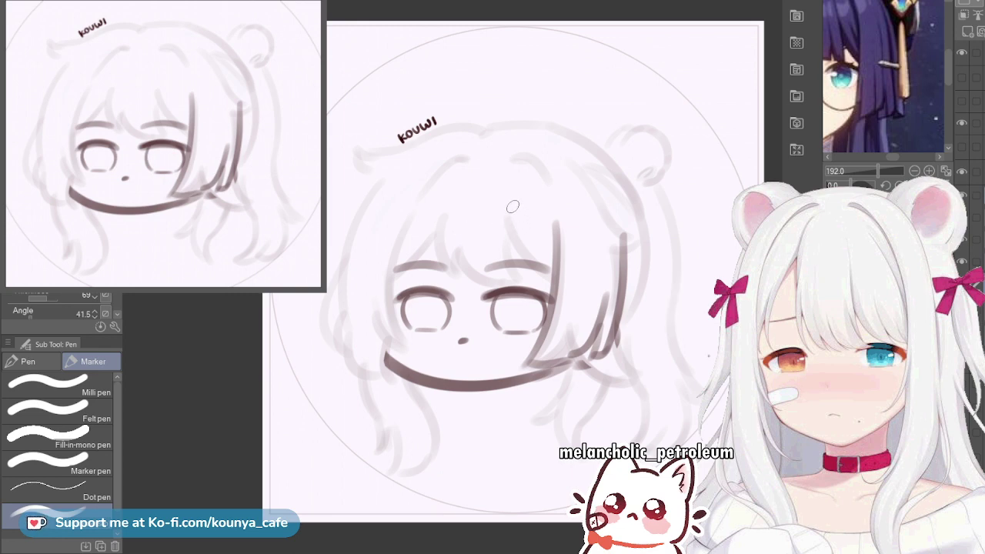
Sketch the two long lines that frame the middle section of the bangs, running down to the eyebrows
{"action": "left_click_drag", "start_coordinate": [512, 200], "coordinate": [551, 285]}
{"action": "key", "text": "ctrl+z"}
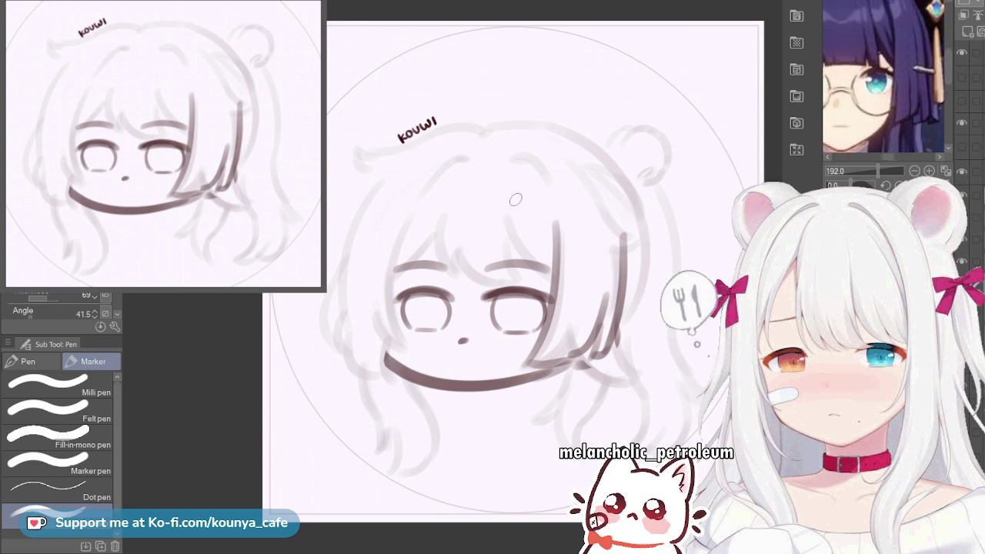
{"action": "left_click_drag", "start_coordinate": [515, 194], "coordinate": [514, 245]}
{"action": "mouse_move", "coordinate": [446, 200]}
{"action": "left_mouse_down"}
{"action": "mouse_move", "coordinate": [432, 255]}
{"action": "mouse_move", "coordinate": [447, 254]}
{"action": "mouse_move", "coordinate": [435, 267]}
{"action": "mouse_move", "coordinate": [446, 270]}
{"action": "mouse_move", "coordinate": [447, 255]}
{"action": "mouse_move", "coordinate": [463, 272]}
{"action": "mouse_move", "coordinate": [474, 268]}
{"action": "mouse_move", "coordinate": [457, 272]}
{"action": "mouse_move", "coordinate": [504, 279]}
{"action": "left_mouse_up"}
{"action": "key", "text": "ctrl+z"}
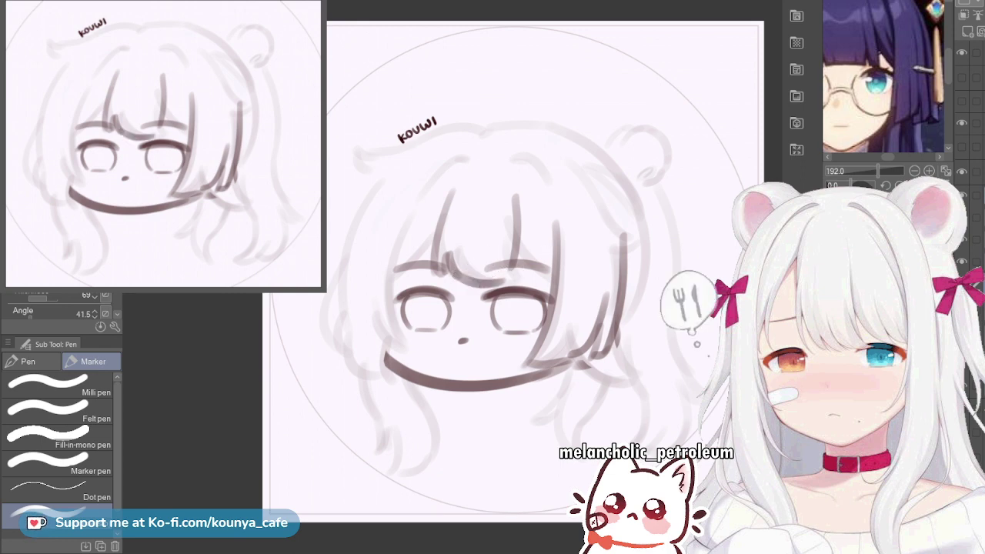
{"action": "key", "text": "ctrl+z"}
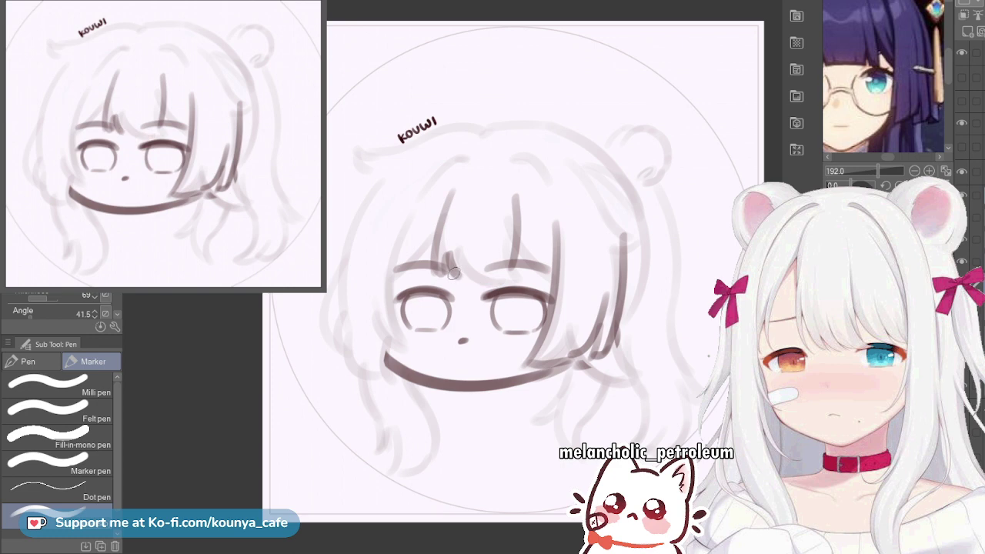
{"action": "left_click_drag", "start_coordinate": [454, 273], "coordinate": [488, 268]}
{"action": "key", "text": "ctrl+z"}
{"action": "key", "text": "ctrl+z"}
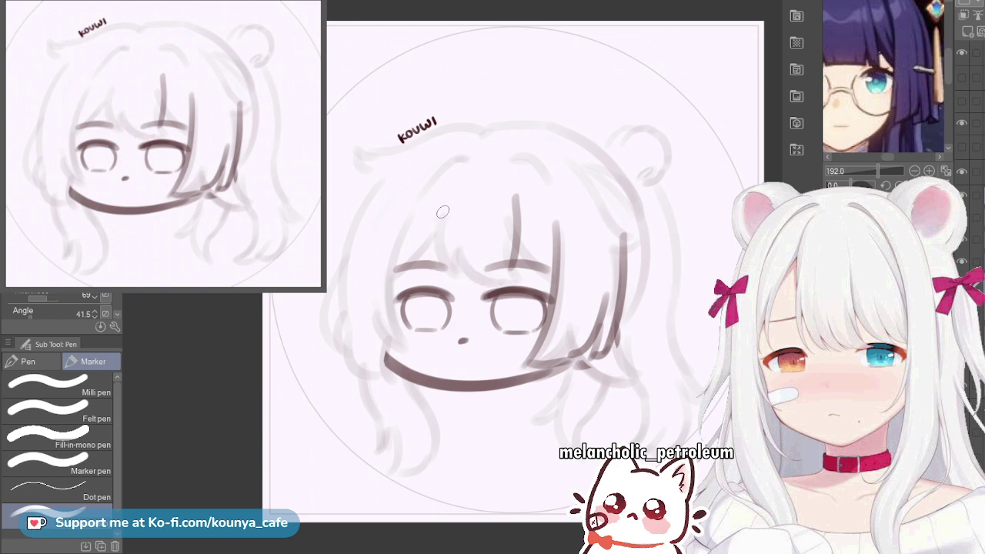
{"action": "left_click_drag", "start_coordinate": [451, 193], "coordinate": [427, 255]}
{"action": "key", "text": "ctrl+z"}
{"action": "left_click_drag", "start_coordinate": [449, 197], "coordinate": [430, 263]}
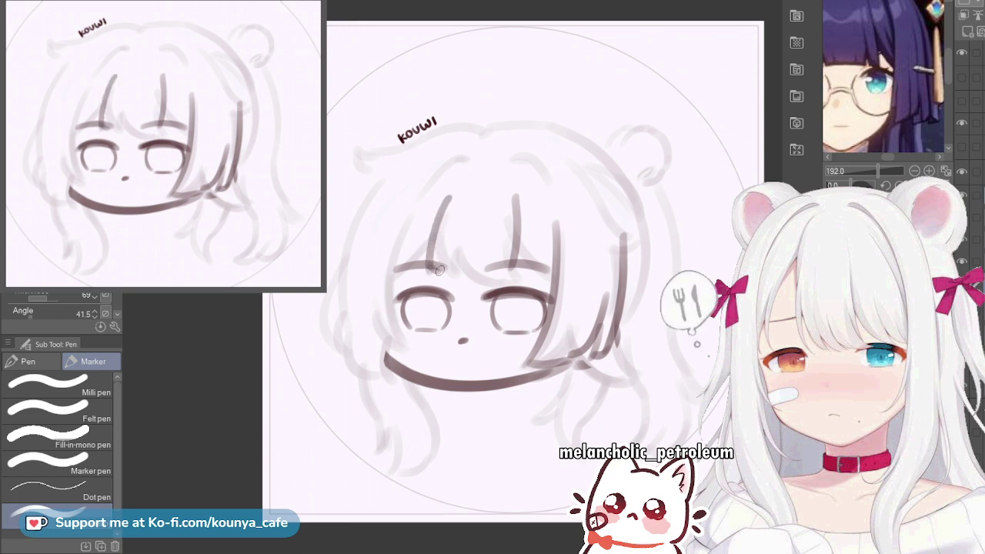
Close the middle bangs with a blunt lower edge between the eyebrows and short strand lines at both ends
{"action": "mouse_move", "coordinate": [443, 246]}
{"action": "left_mouse_down"}
{"action": "mouse_move", "coordinate": [446, 270]}
{"action": "mouse_move", "coordinate": [500, 266]}
{"action": "mouse_move", "coordinate": [499, 277]}
{"action": "mouse_move", "coordinate": [519, 240]}
{"action": "left_mouse_up"}
{"action": "key", "text": "ctrl+z"}
{"action": "mouse_move", "coordinate": [507, 277]}
{"action": "left_mouse_down"}
{"action": "mouse_move", "coordinate": [513, 236]}
{"action": "mouse_move", "coordinate": [510, 275]}
{"action": "left_mouse_up"}
{"action": "key", "text": "ctrl+z"}
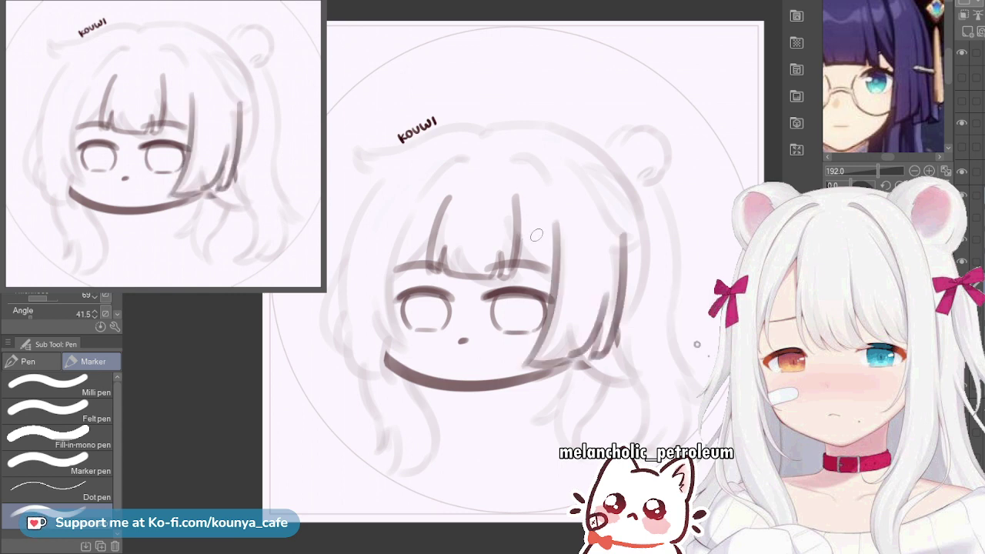
Draw a slanted strand outward from each side of the middle bangs down to the outer end of each eyebrow
{"action": "left_click_drag", "start_coordinate": [514, 216], "coordinate": [553, 260]}
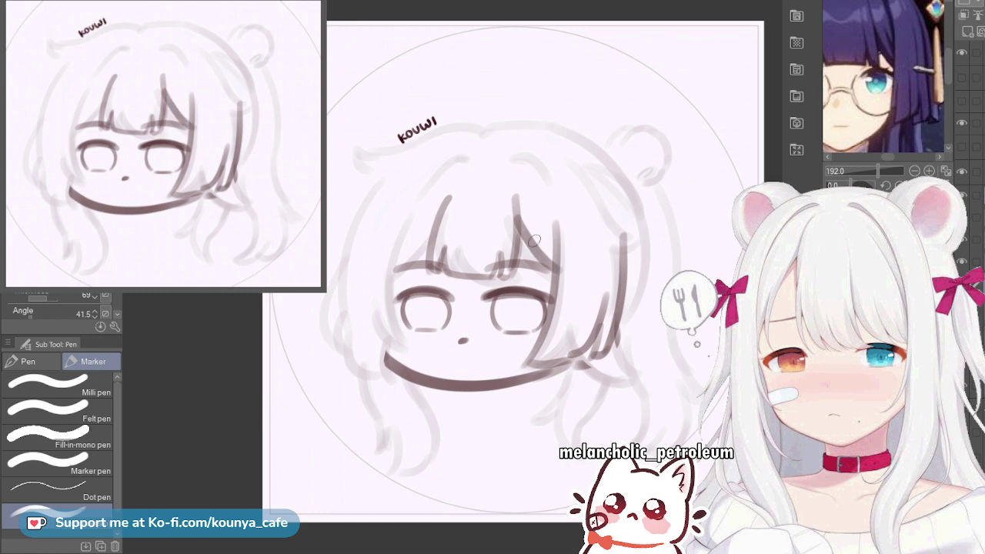
{"action": "key", "text": "ctrl+z"}
{"action": "left_click_drag", "start_coordinate": [523, 227], "coordinate": [547, 270]}
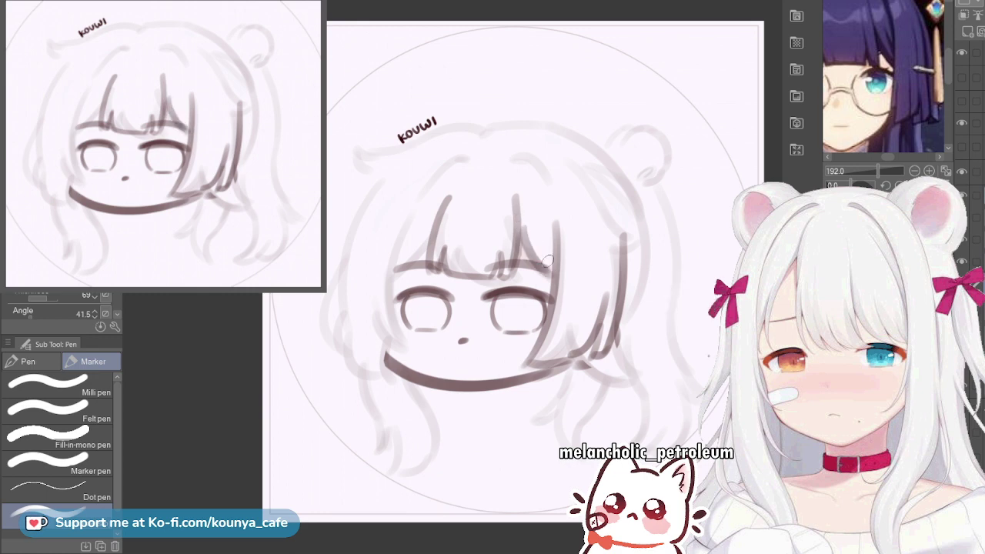
{"action": "key", "text": "ctrl+z"}
{"action": "left_click_drag", "start_coordinate": [517, 218], "coordinate": [548, 269]}
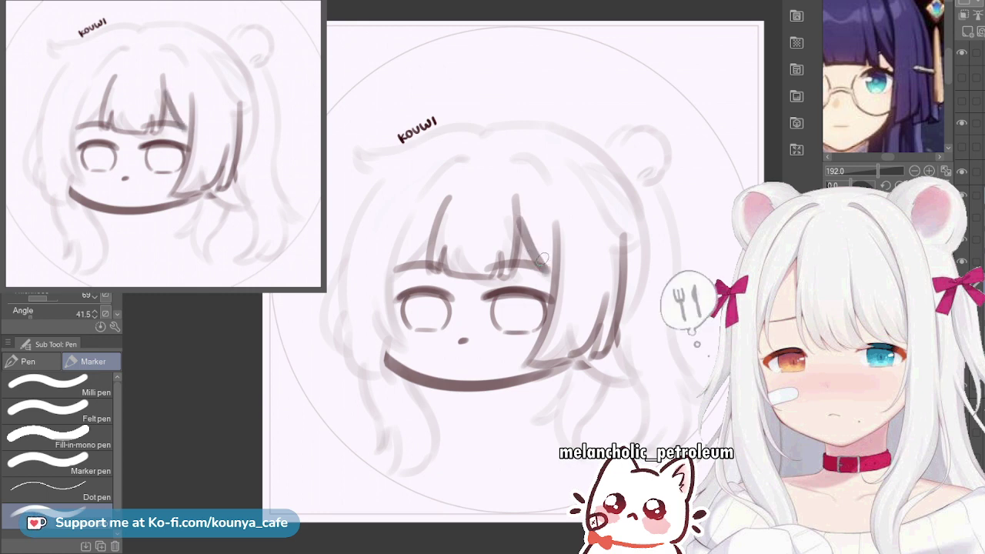
{"action": "left_click_drag", "start_coordinate": [436, 222], "coordinate": [395, 269]}
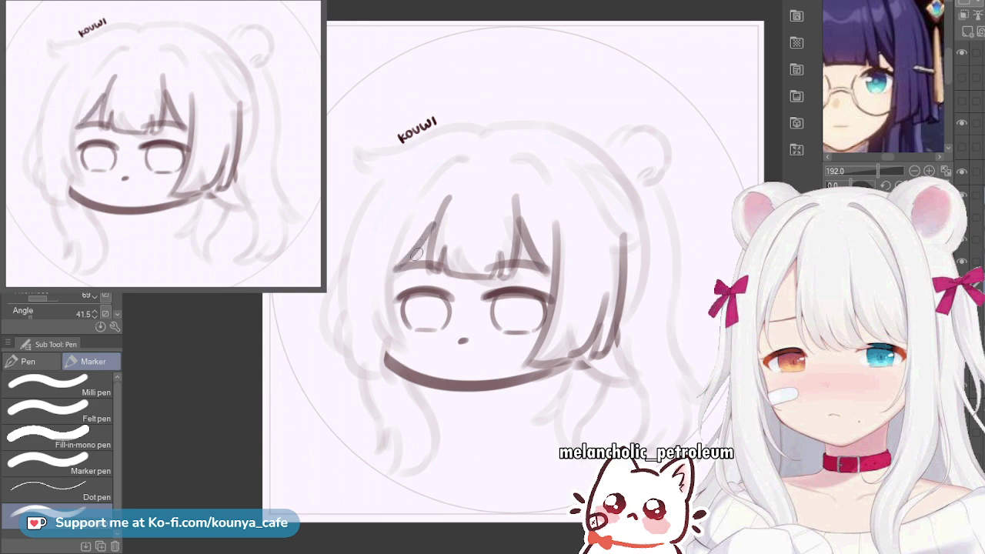
{"action": "key", "text": "ctrl+z"}
{"action": "left_click_drag", "start_coordinate": [441, 218], "coordinate": [394, 266]}
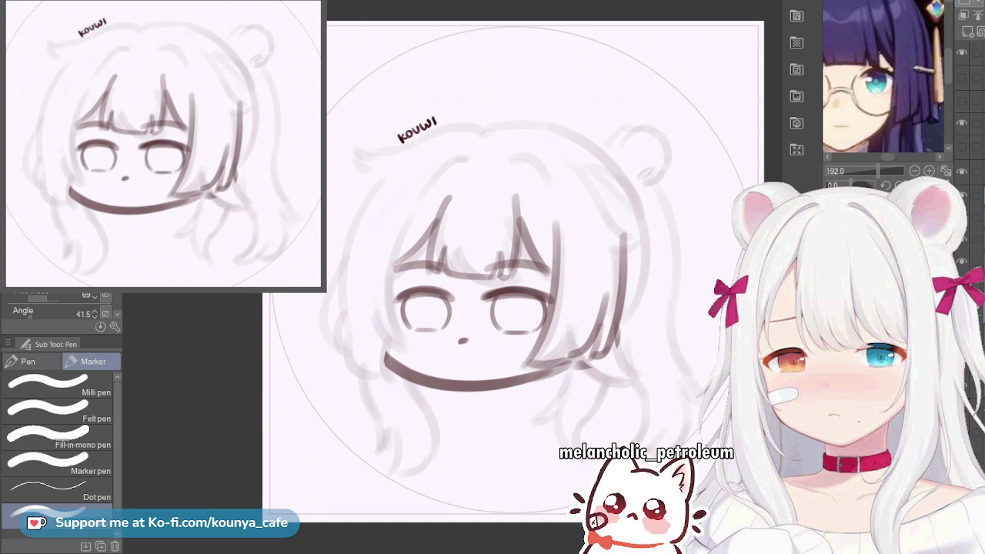
Zoom the reference picture out to the full head and draw a short curved hair strand at the right of the crown
{"action": "left_click_drag", "start_coordinate": [878, 170], "coordinate": [872, 171]}
{"action": "left_click_drag", "start_coordinate": [878, 92], "coordinate": [873, 85]}
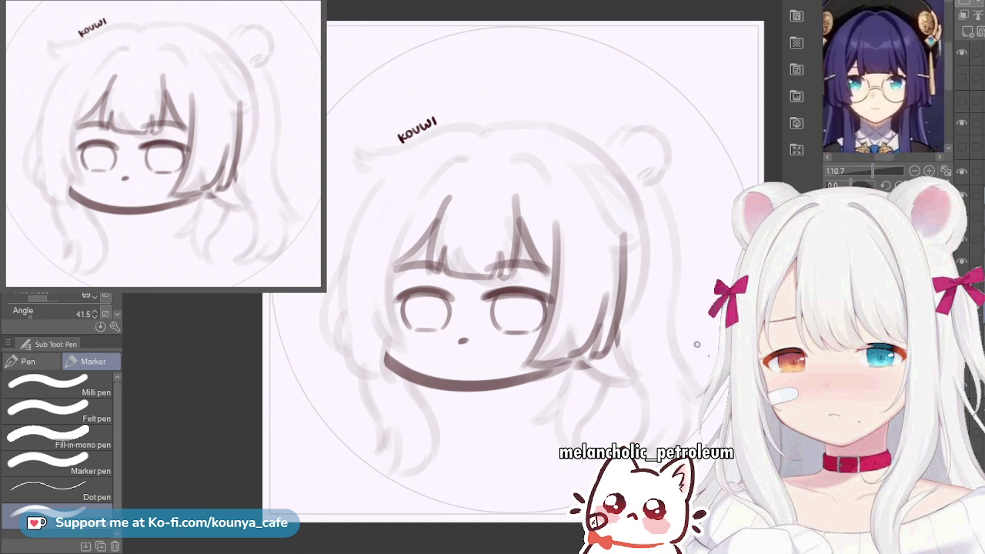
{"action": "left_click_drag", "start_coordinate": [521, 157], "coordinate": [547, 187]}
{"action": "key", "text": "ctrl+z"}
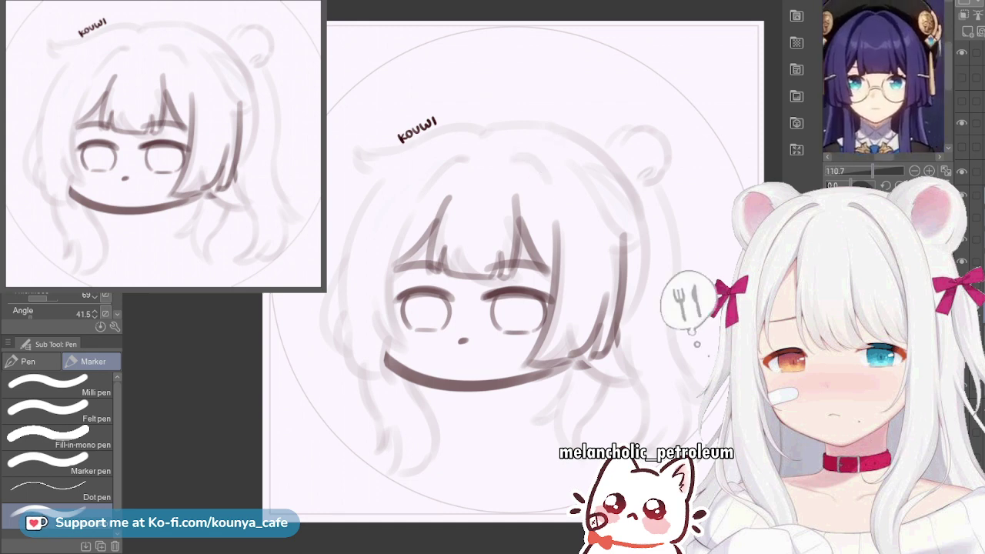
{"action": "left_click_drag", "start_coordinate": [514, 156], "coordinate": [547, 185]}
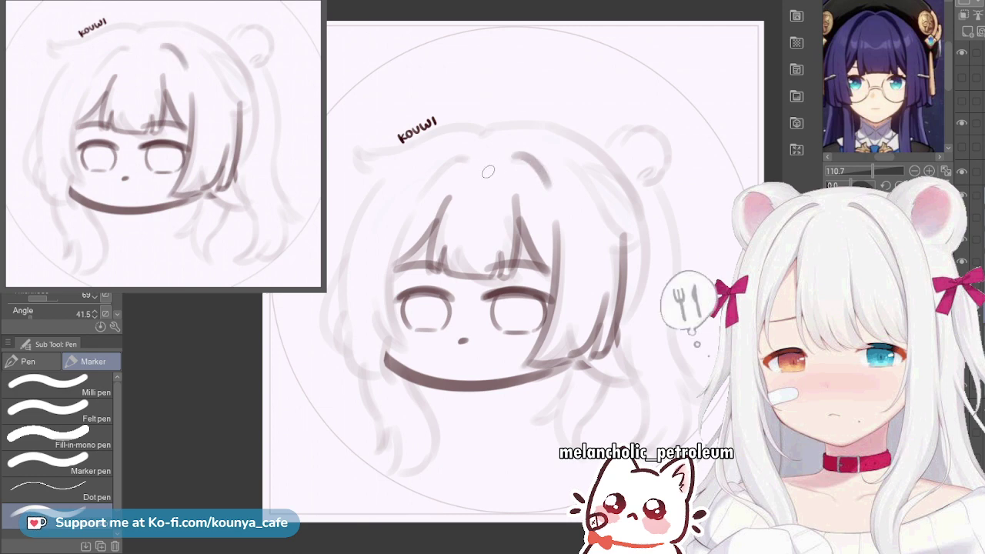
{"action": "key", "text": "ctrl+z"}
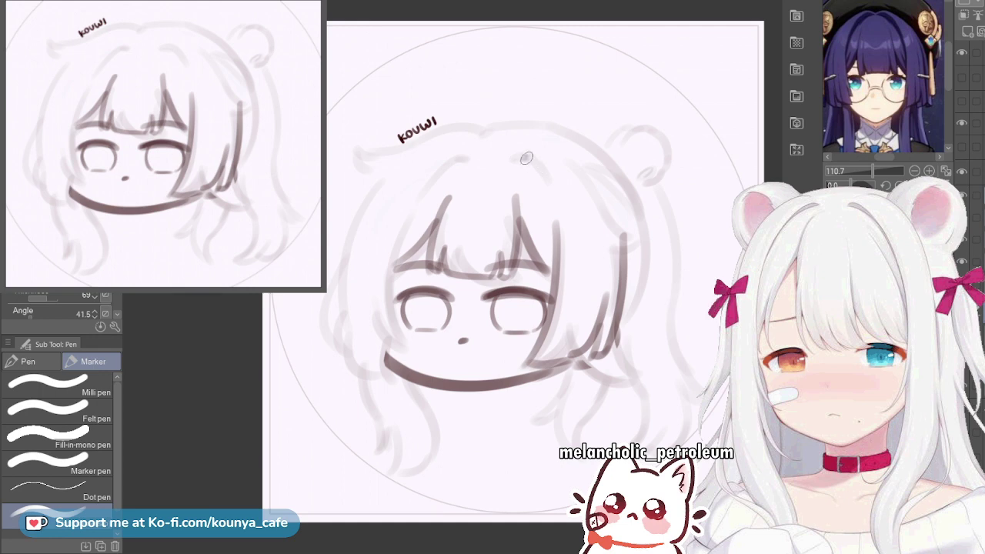
{"action": "left_click_drag", "start_coordinate": [522, 155], "coordinate": [544, 202]}
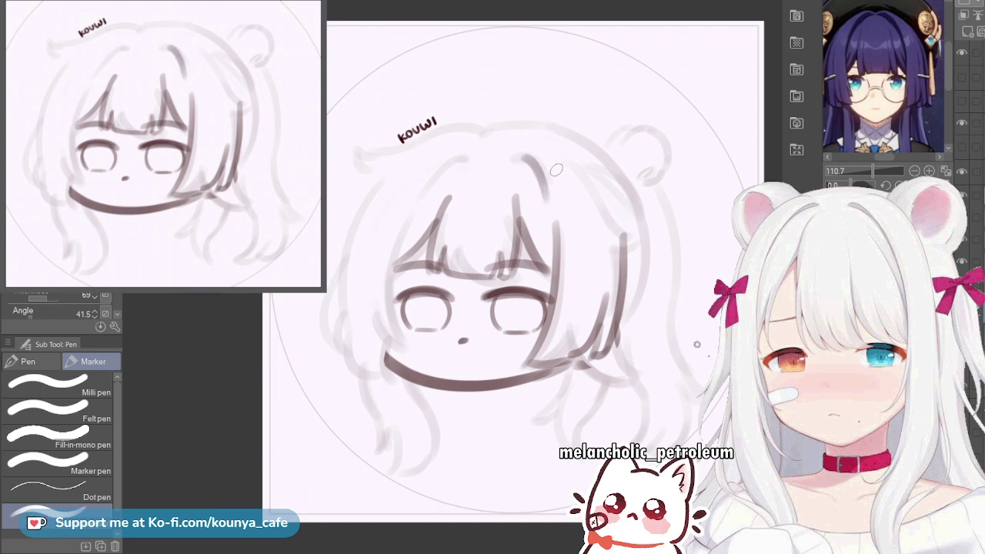
{"action": "key", "text": "ctrl+z"}
{"action": "mouse_move", "coordinate": [526, 156]}
{"action": "left_mouse_down"}
{"action": "mouse_move", "coordinate": [548, 171]}
{"action": "mouse_move", "coordinate": [550, 198]}
{"action": "left_mouse_up"}
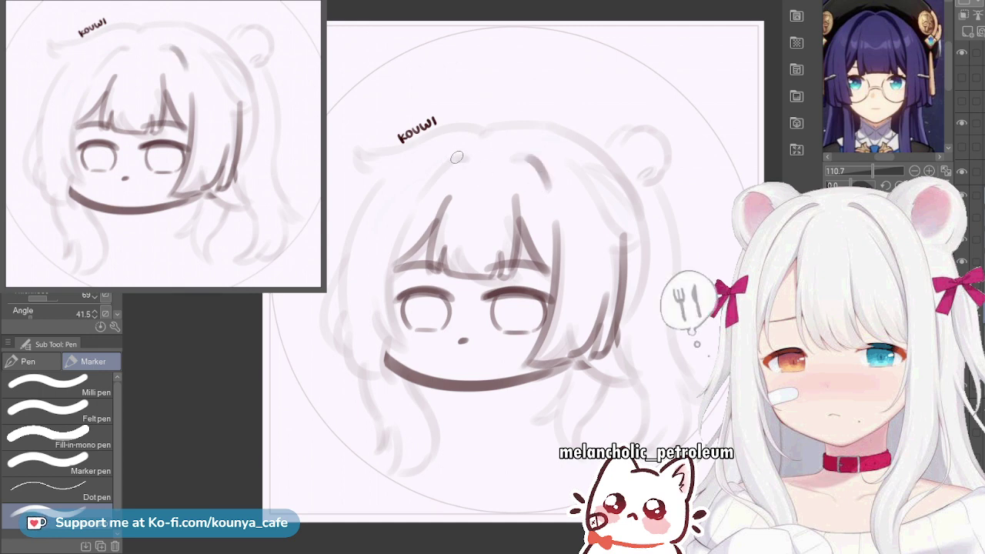
Draw the left crown strand, the long inner edge of the left side lock and its short tip beside the cheek
{"action": "key", "text": "ctrl+z"}
{"action": "left_click_drag", "start_coordinate": [454, 158], "coordinate": [421, 195]}
{"action": "key", "text": "ctrl+z"}
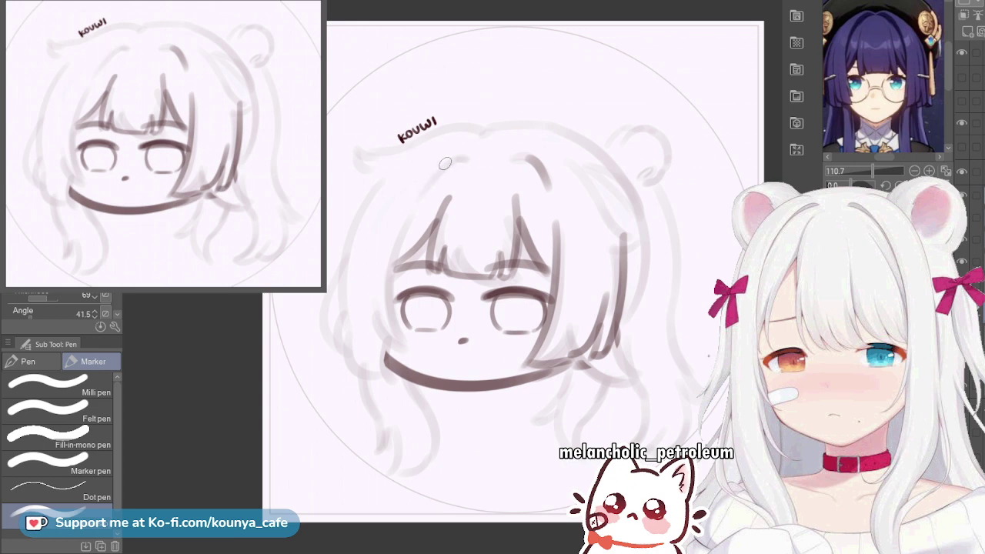
{"action": "mouse_move", "coordinate": [444, 164]}
{"action": "left_mouse_down"}
{"action": "mouse_move", "coordinate": [422, 188]}
{"action": "mouse_move", "coordinate": [400, 379]}
{"action": "left_mouse_up"}
{"action": "key", "text": "ctrl+z"}
{"action": "mouse_move", "coordinate": [409, 213]}
{"action": "left_mouse_down"}
{"action": "mouse_move", "coordinate": [391, 247]}
{"action": "mouse_move", "coordinate": [393, 334]}
{"action": "left_mouse_up"}
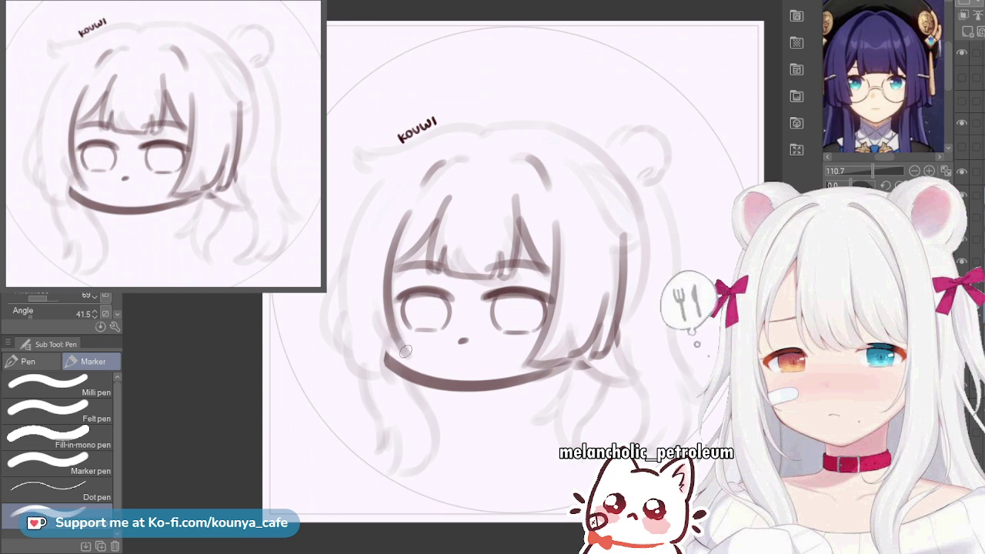
{"action": "left_click_drag", "start_coordinate": [401, 348], "coordinate": [399, 349]}
{"action": "key", "text": "ctrl+z"}
{"action": "left_click_drag", "start_coordinate": [374, 316], "coordinate": [397, 349]}
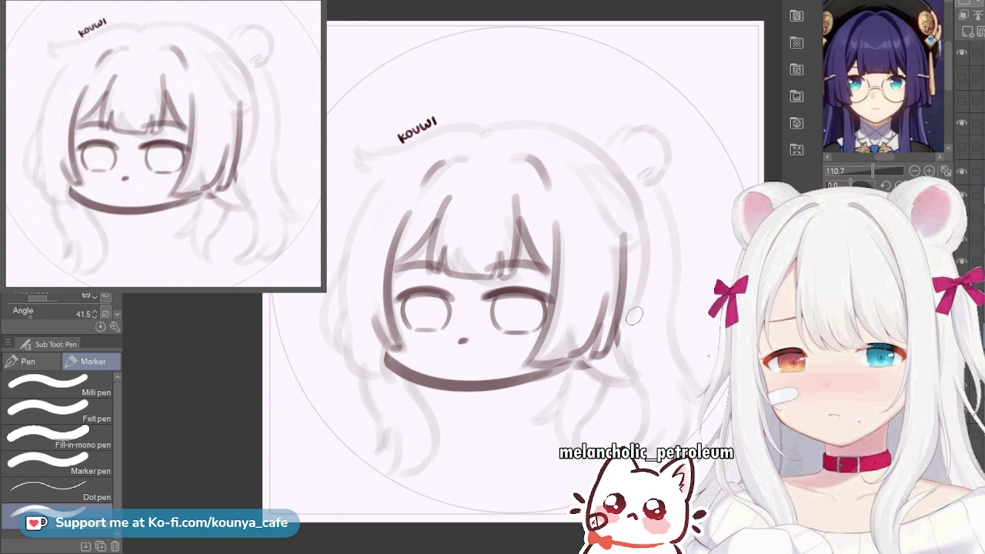
Sketch the outer edge of the long back hair on the right, sweeping outward below the side lock with a thicker stroke
{"action": "mouse_move", "coordinate": [646, 271]}
{"action": "left_mouse_down"}
{"action": "mouse_move", "coordinate": [644, 314]}
{"action": "mouse_move", "coordinate": [666, 366]}
{"action": "left_mouse_up"}
{"action": "key", "text": "ctrl+z"}
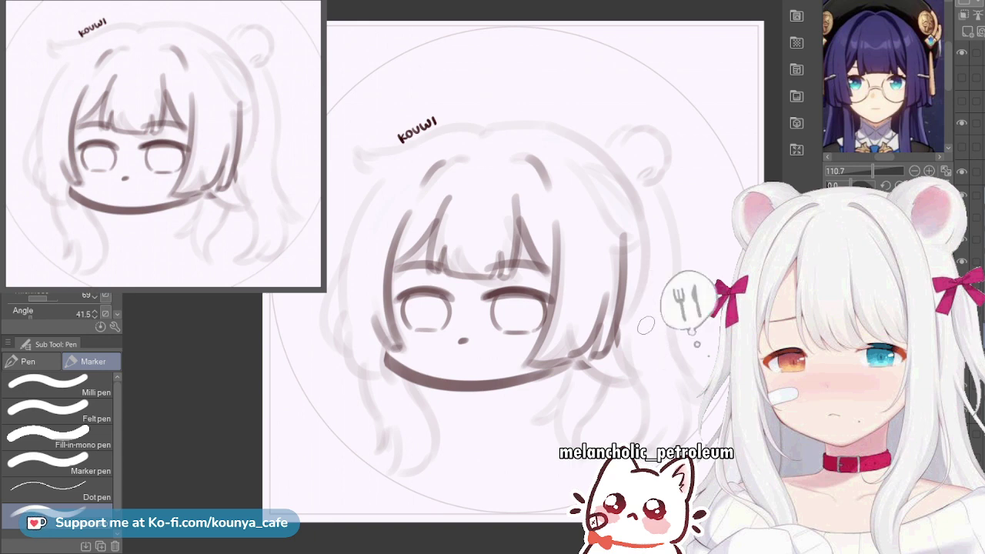
{"action": "left_click_drag", "start_coordinate": [648, 283], "coordinate": [679, 397]}
{"action": "key", "text": "ctrl+z"}
{"action": "left_click_drag", "start_coordinate": [637, 277], "coordinate": [684, 407]}
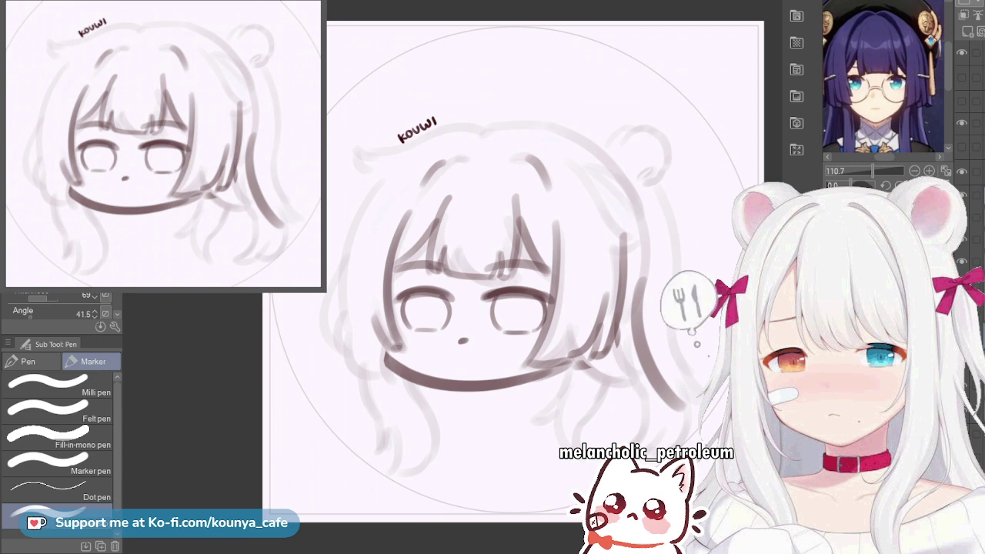
{"action": "key", "text": "ctrl+z"}
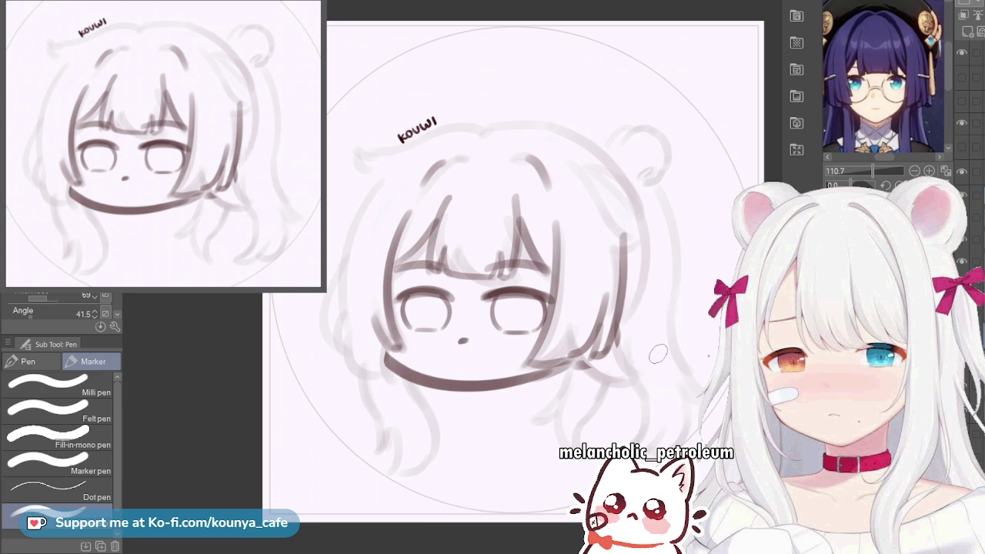
{"action": "left_click_drag", "start_coordinate": [661, 283], "coordinate": [678, 422]}
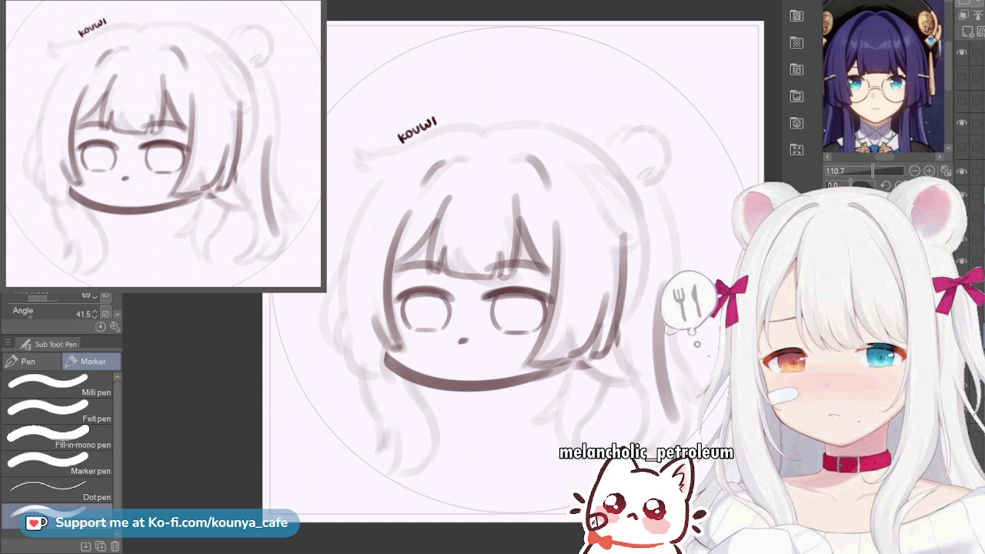
{"action": "left_click_drag", "start_coordinate": [873, 171], "coordinate": [869, 170]}
{"action": "scroll", "coordinate": [883, 85], "scroll_direction": "up", "scroll_amount": 2}
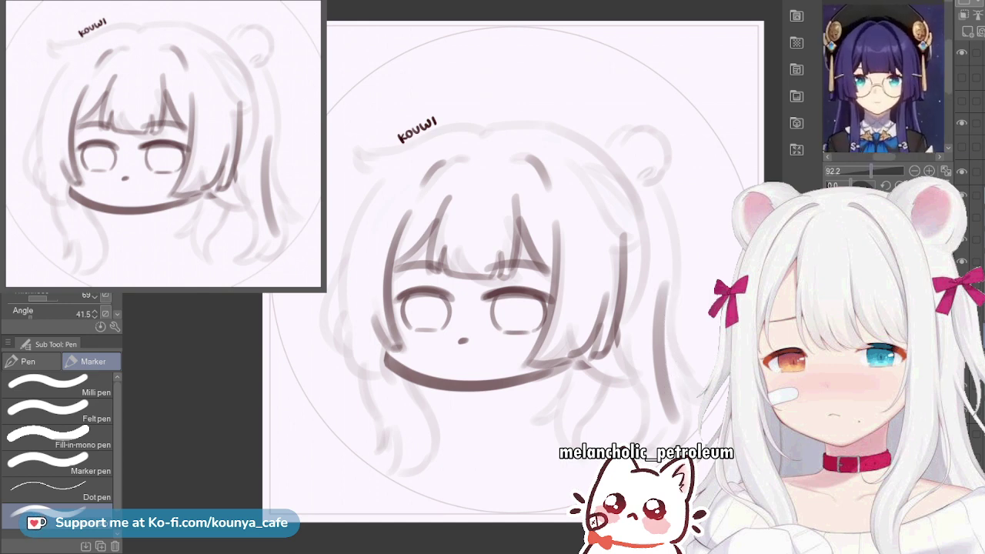
{"action": "key", "text": "ctrl+z"}
{"action": "left_click_drag", "start_coordinate": [660, 290], "coordinate": [687, 421]}
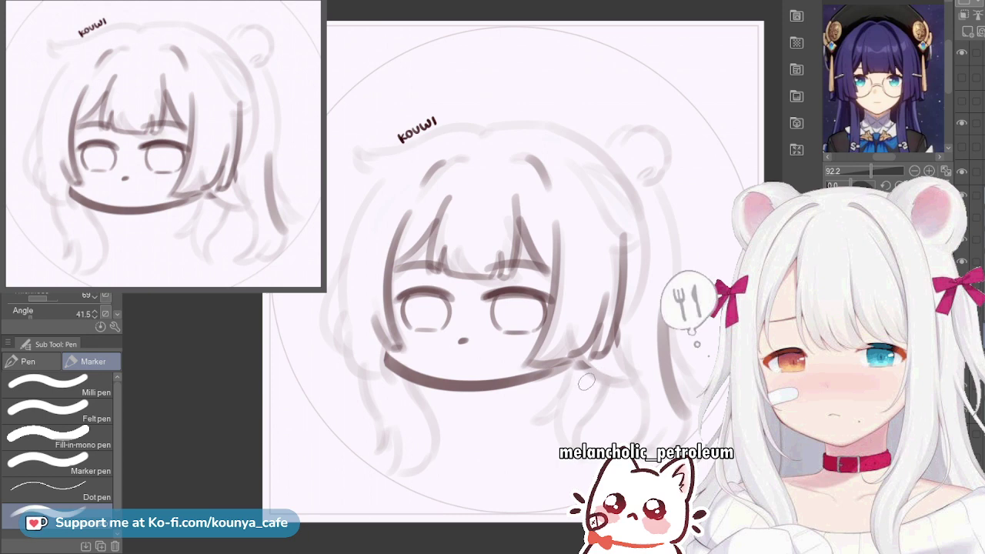
Draw the inner edge of the right hanging lock, slanting down from the jawline, with a small hook at its tip
{"action": "left_click_drag", "start_coordinate": [583, 379], "coordinate": [597, 351]}
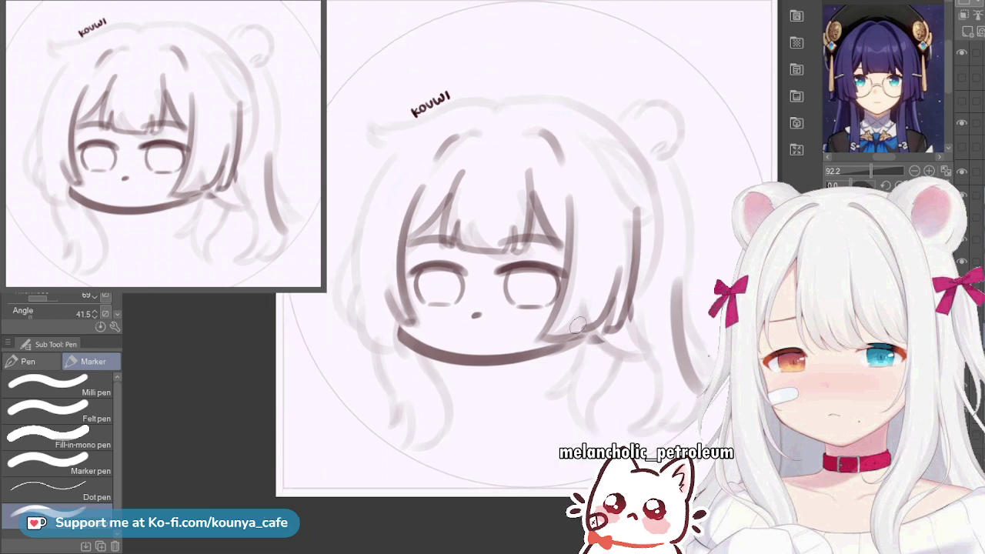
{"action": "left_click_drag", "start_coordinate": [583, 336], "coordinate": [553, 448]}
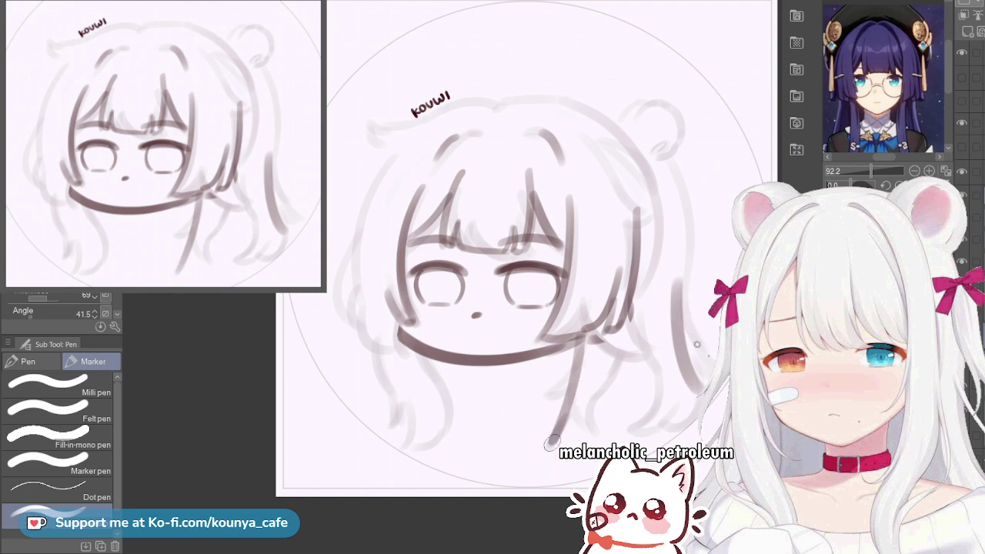
{"action": "left_click_drag", "start_coordinate": [570, 408], "coordinate": [548, 464]}
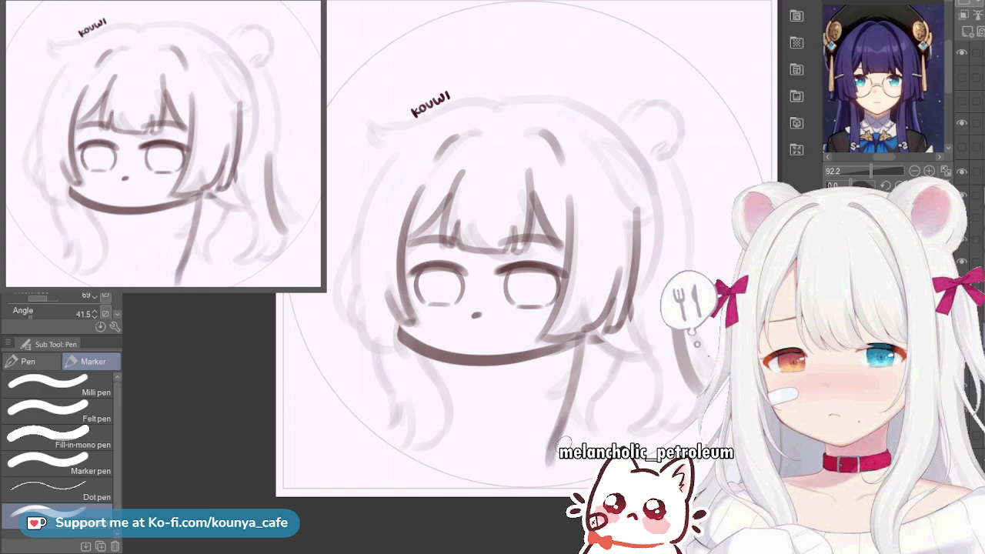
{"action": "key", "text": "ctrl+z"}
{"action": "key", "text": "ctrl+z"}
{"action": "left_click_drag", "start_coordinate": [582, 337], "coordinate": [548, 462]}
{"action": "key", "text": "ctrl+z"}
{"action": "left_click_drag", "start_coordinate": [580, 332], "coordinate": [550, 450]}
{"action": "key", "text": "ctrl+z"}
{"action": "mouse_move", "coordinate": [566, 397]}
{"action": "left_mouse_down"}
{"action": "mouse_move", "coordinate": [552, 444]}
{"action": "mouse_move", "coordinate": [563, 450]}
{"action": "mouse_move", "coordinate": [572, 440]}
{"action": "left_mouse_up"}
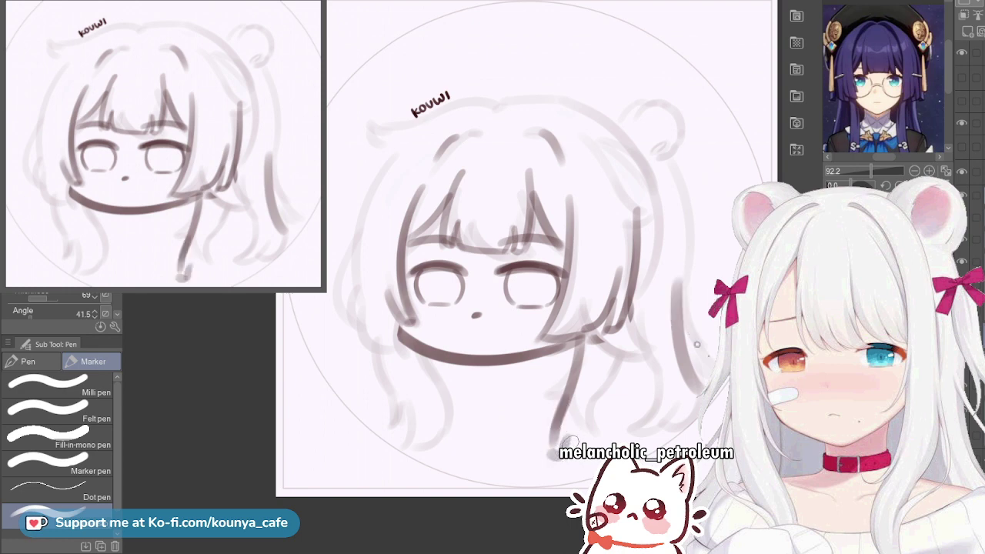
{"action": "key", "text": "ctrl+z"}
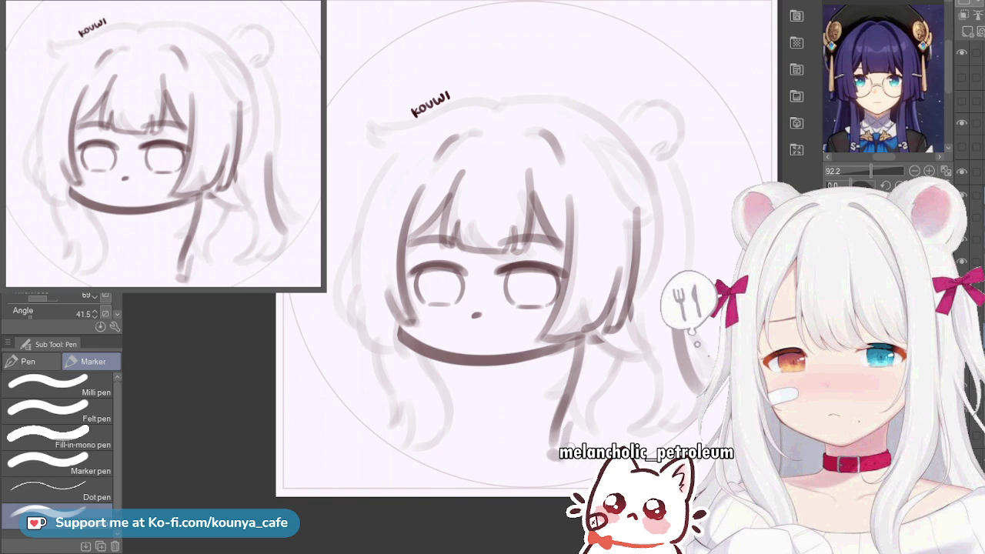
{"action": "key", "text": "ctrl+z"}
{"action": "left_click_drag", "start_coordinate": [570, 426], "coordinate": [570, 443]}
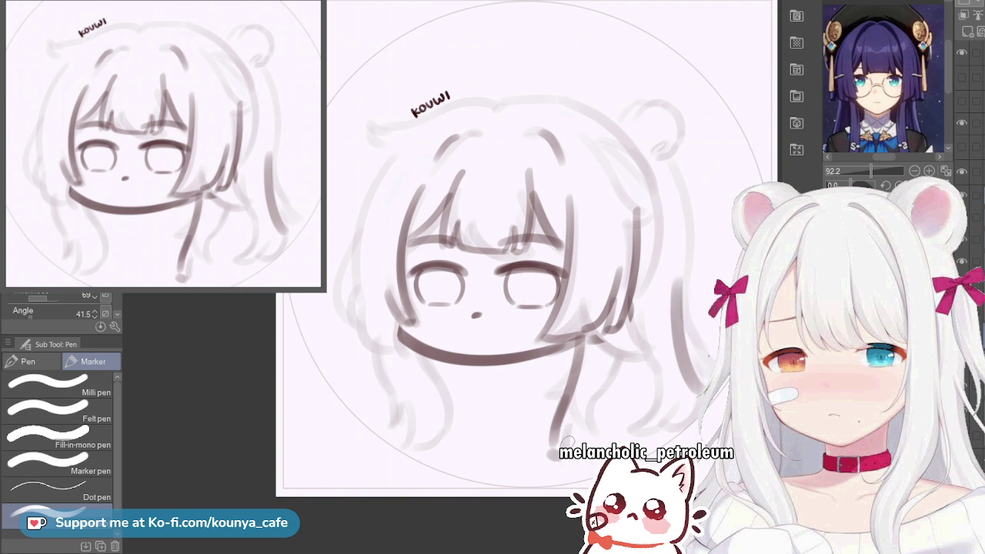
{"action": "key", "text": "ctrl+z"}
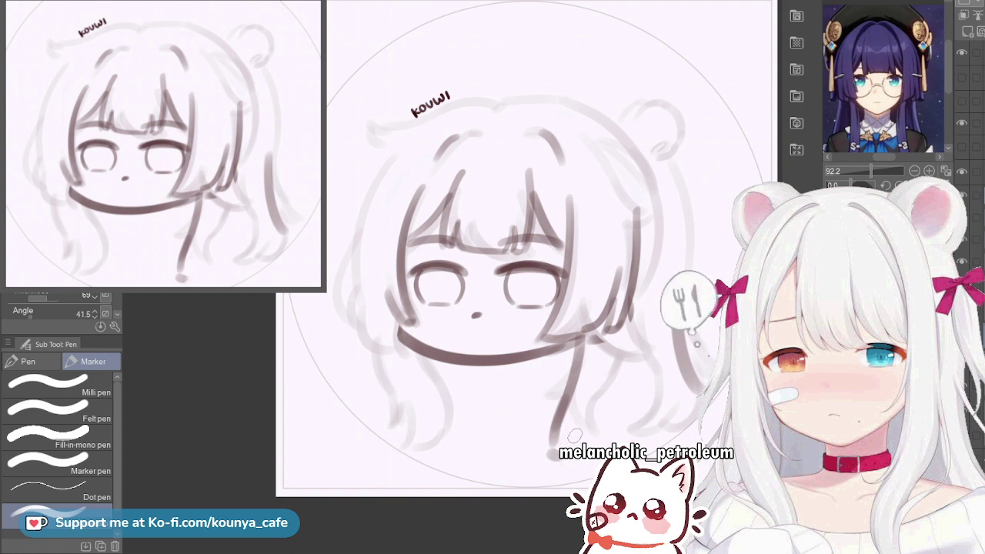
Draw the outer edge of the right hanging lock parallel to its inner edge, down to the tip
{"action": "left_click_drag", "start_coordinate": [600, 324], "coordinate": [591, 388]}
{"action": "key", "text": "ctrl+z"}
{"action": "left_click_drag", "start_coordinate": [600, 321], "coordinate": [586, 433]}
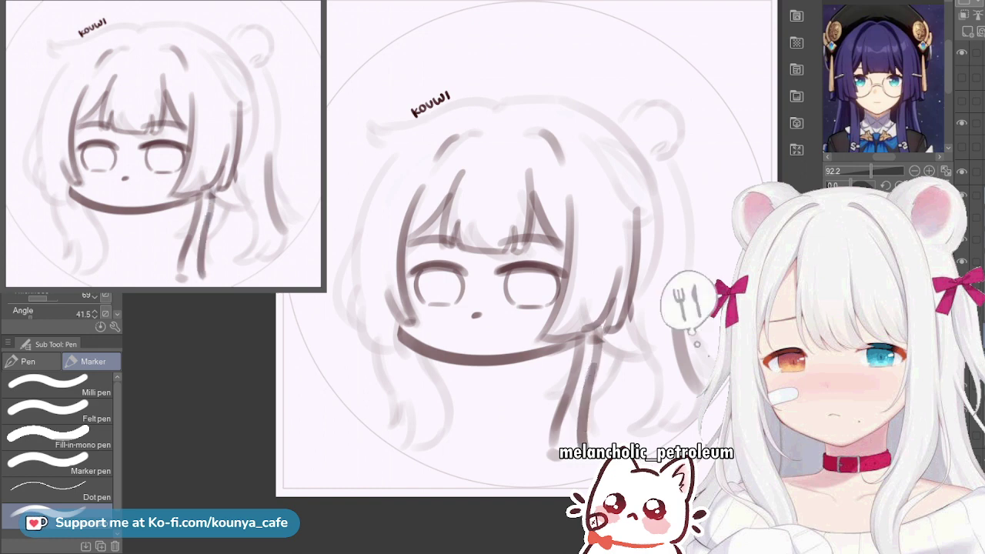
{"action": "key", "text": "ctrl+z"}
{"action": "key", "text": "ctrl+z"}
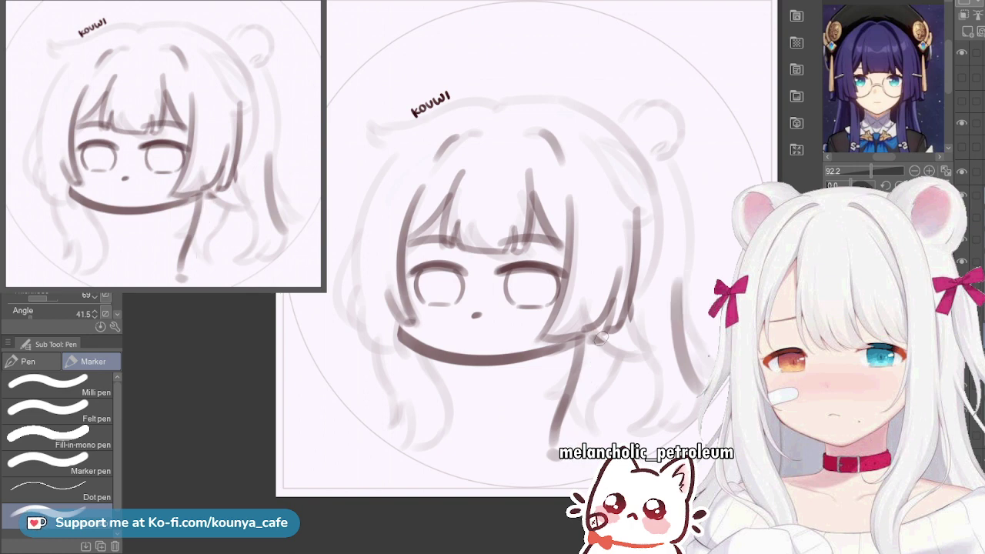
{"action": "left_click_drag", "start_coordinate": [602, 331], "coordinate": [590, 393]}
{"action": "key", "text": "ctrl+z"}
{"action": "left_click_drag", "start_coordinate": [603, 329], "coordinate": [574, 444]}
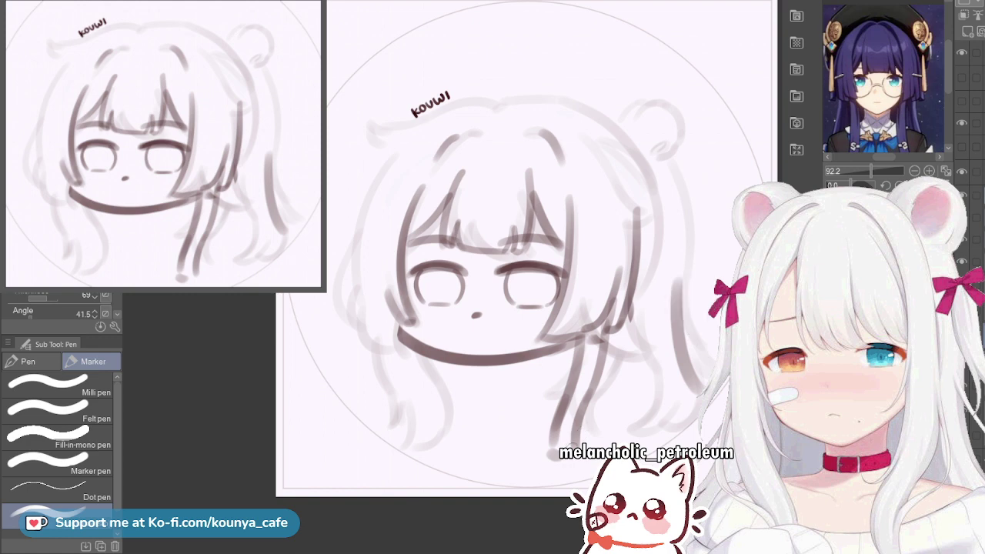
Draw the inner edge of the left hanging lock from just below the jawline, slanting slightly inward toward its tip
{"action": "mouse_move", "coordinate": [427, 360]}
{"action": "left_mouse_down"}
{"action": "mouse_move", "coordinate": [441, 405]}
{"action": "mouse_move", "coordinate": [429, 391]}
{"action": "left_mouse_up"}
{"action": "key", "text": "ctrl+z"}
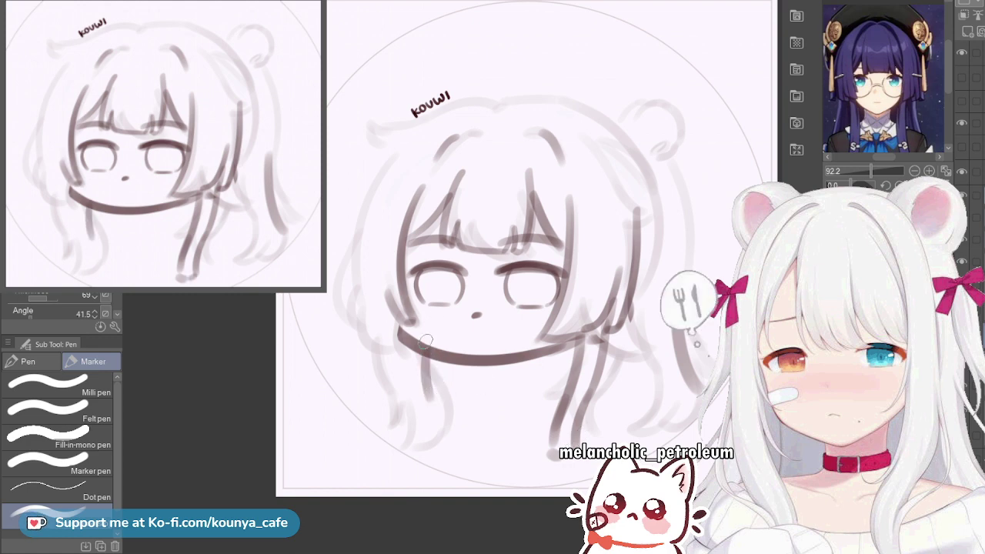
{"action": "left_click_drag", "start_coordinate": [426, 344], "coordinate": [445, 437]}
{"action": "key", "text": "ctrl+z"}
{"action": "left_click_drag", "start_coordinate": [428, 369], "coordinate": [440, 454]}
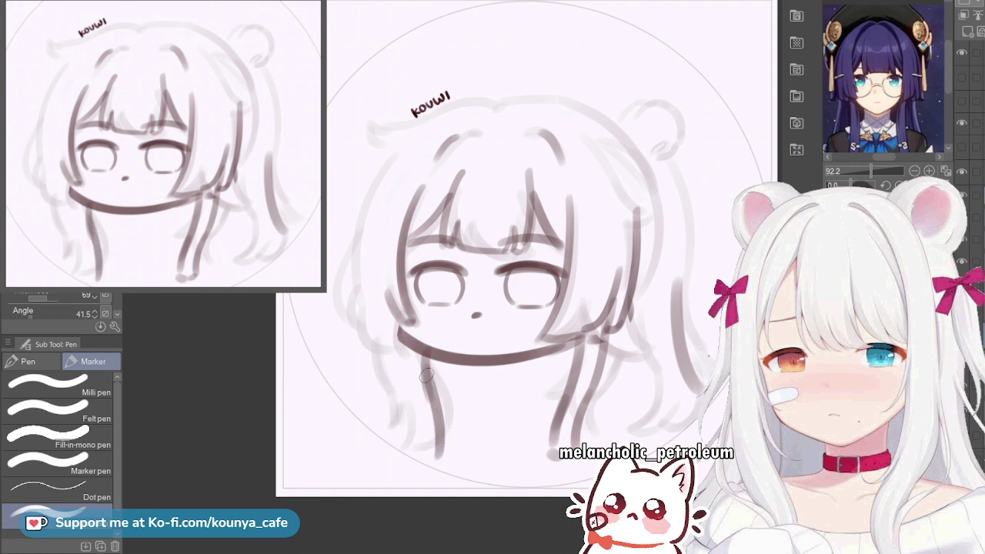
{"action": "key", "text": "ctrl+z"}
{"action": "key", "text": "ctrl+z"}
{"action": "left_click_drag", "start_coordinate": [425, 359], "coordinate": [431, 448]}
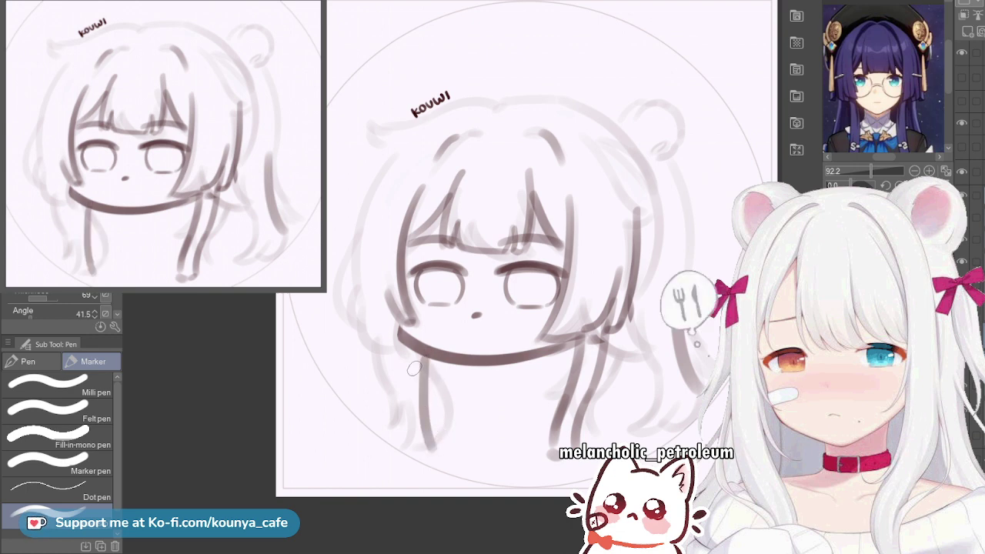
{"action": "key", "text": "ctrl+z"}
{"action": "left_click_drag", "start_coordinate": [417, 352], "coordinate": [439, 452]}
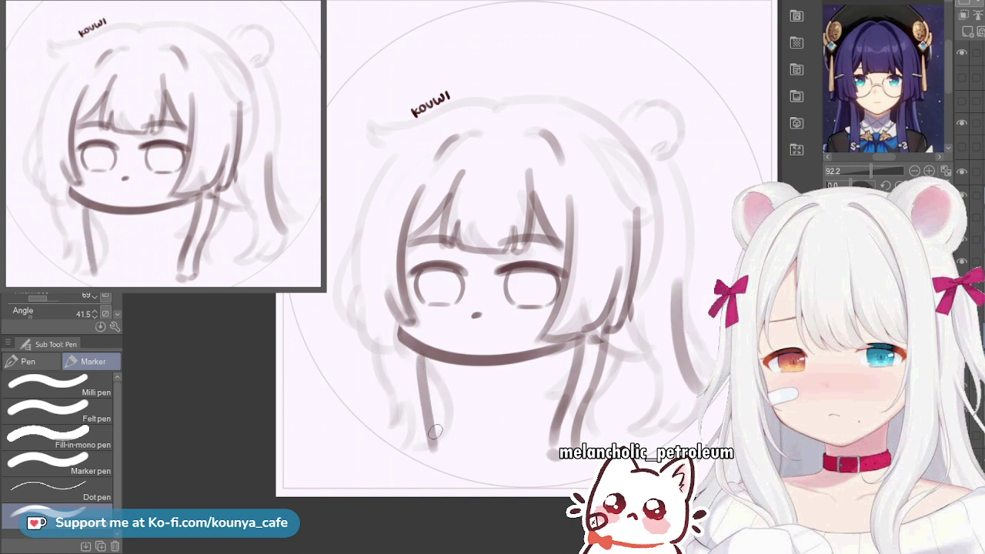
{"action": "key", "text": "ctrl+z"}
{"action": "left_click_drag", "start_coordinate": [418, 358], "coordinate": [436, 450]}
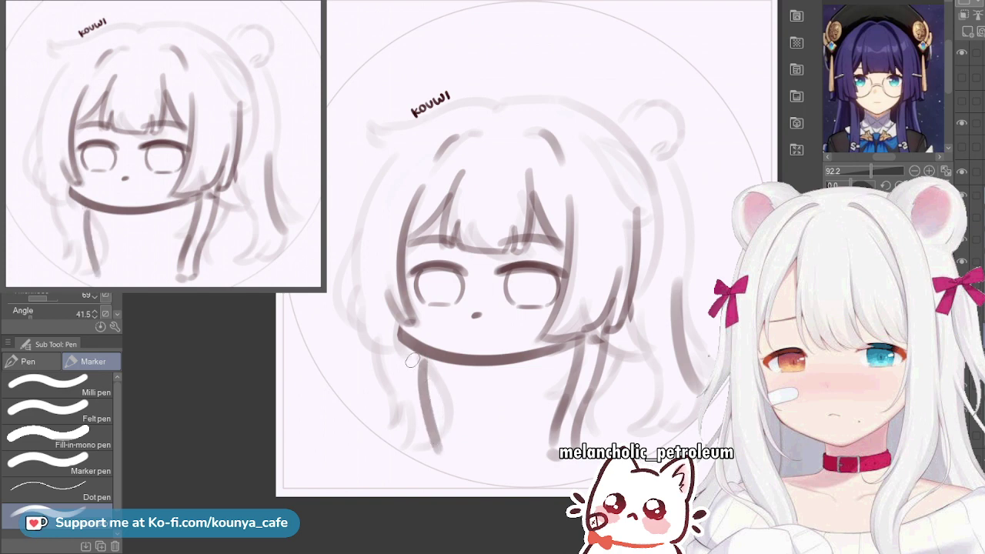
Draw the outer edge of the left hanging lock, close its tip and extend the inner edge up to the jaw
{"action": "left_click_drag", "start_coordinate": [401, 339], "coordinate": [411, 390]}
{"action": "key", "text": "ctrl+z"}
{"action": "left_click_drag", "start_coordinate": [401, 339], "coordinate": [417, 460]}
{"action": "key", "text": "ctrl+z"}
{"action": "left_click_drag", "start_coordinate": [407, 409], "coordinate": [413, 459]}
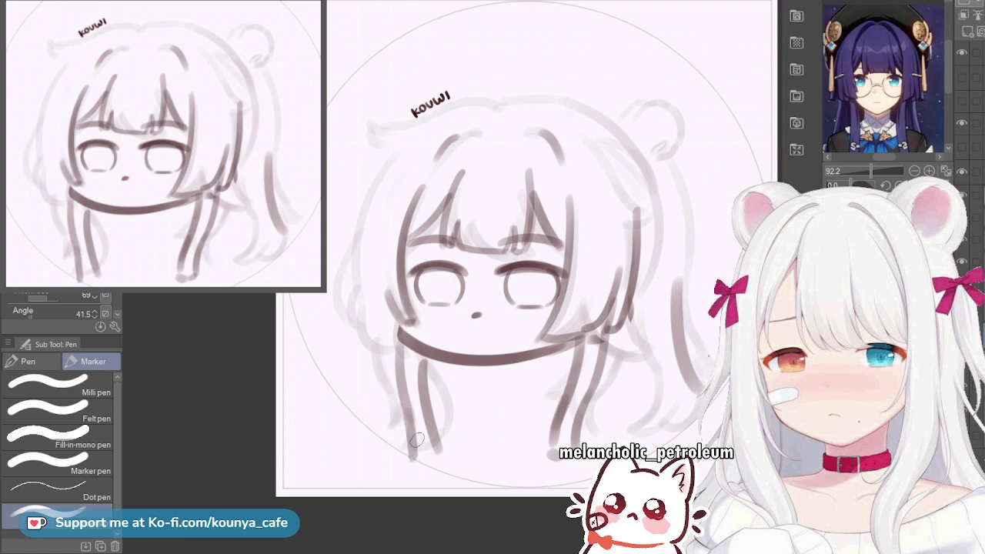
{"action": "key", "text": "ctrl+z"}
{"action": "mouse_move", "coordinate": [407, 408]}
{"action": "left_mouse_down"}
{"action": "mouse_move", "coordinate": [417, 457]}
{"action": "mouse_move", "coordinate": [437, 454]}
{"action": "left_mouse_up"}
{"action": "key", "text": "ctrl+z"}
{"action": "left_click_drag", "start_coordinate": [420, 354], "coordinate": [423, 397]}
{"action": "left_click_drag", "start_coordinate": [434, 436], "coordinate": [439, 460]}
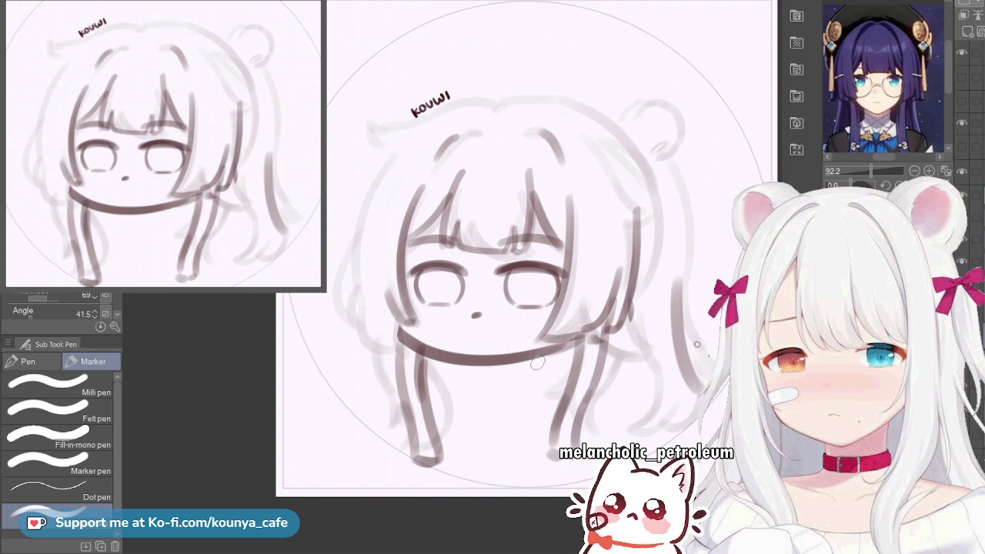
Draw two short dark clip bars across each hanging lock, following the hair clips in the enlarged reference picture
{"action": "scroll", "coordinate": [526, 326], "scroll_direction": "up", "scroll_amount": 3}
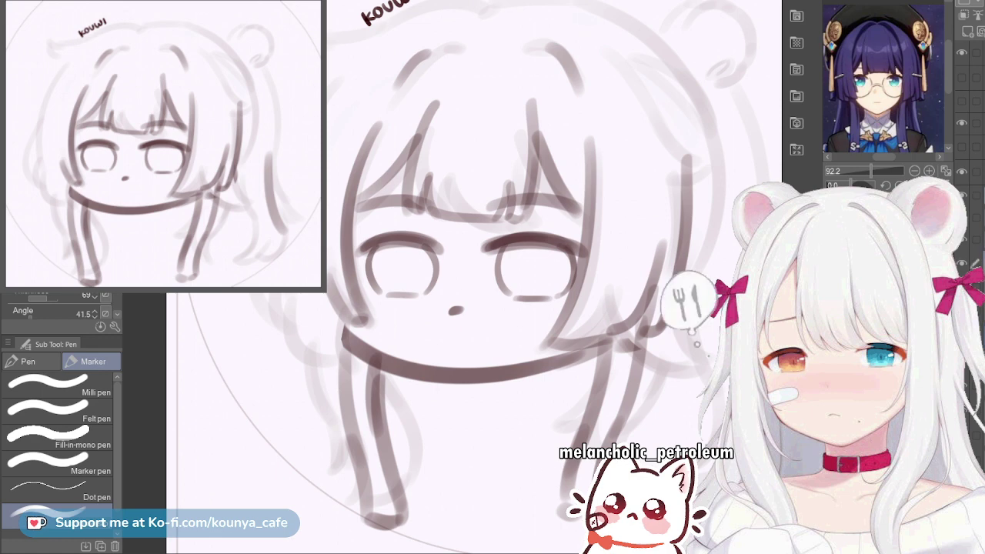
{"action": "scroll", "coordinate": [435, 493], "scroll_direction": "up", "scroll_amount": 4}
{"action": "left_click_drag", "start_coordinate": [883, 108], "coordinate": [887, 74]}
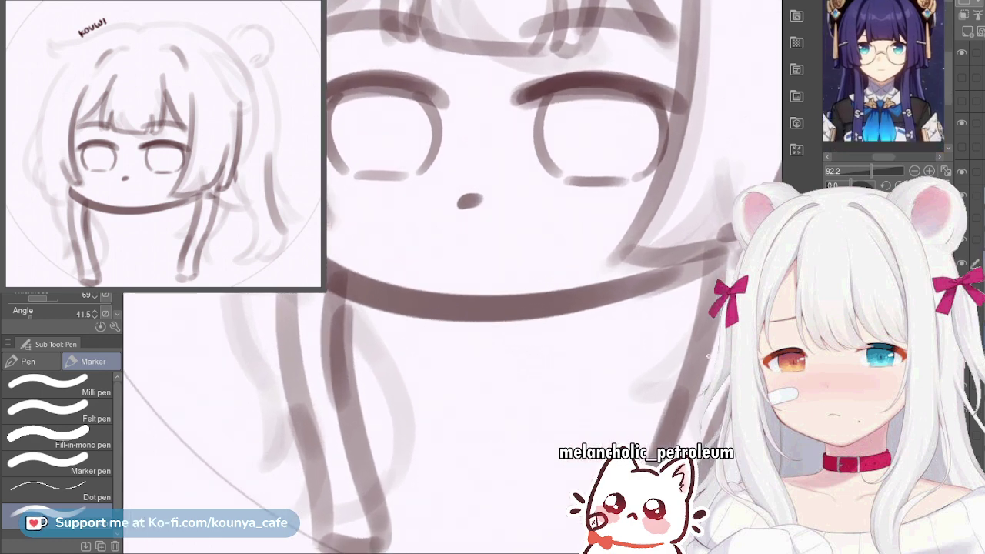
{"action": "scroll", "coordinate": [884, 73], "scroll_direction": "up", "scroll_amount": 3}
{"action": "left_click_drag", "start_coordinate": [883, 116], "coordinate": [901, 21]}
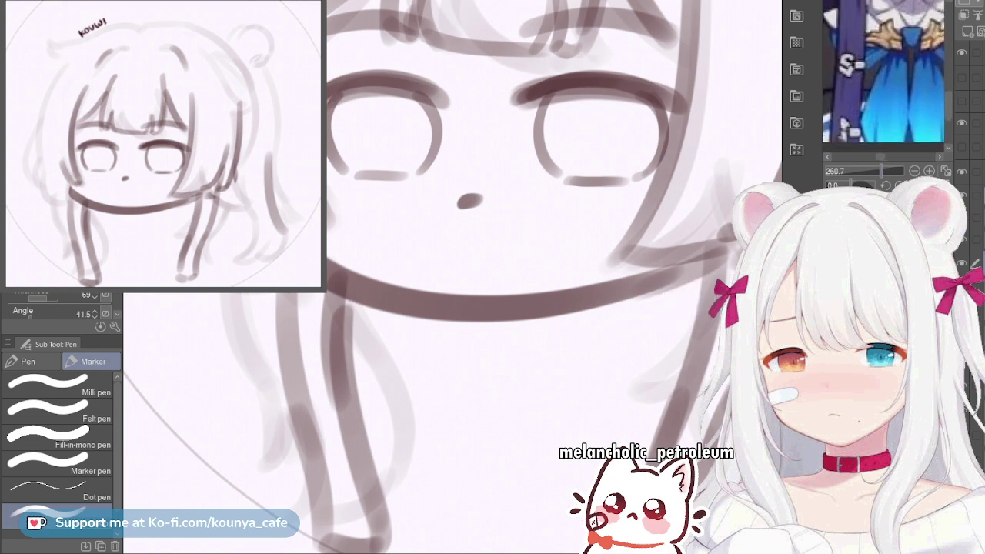
{"action": "left_click_drag", "start_coordinate": [916, 77], "coordinate": [796, 87]}
{"action": "left_click_drag", "start_coordinate": [861, 82], "coordinate": [867, 75]}
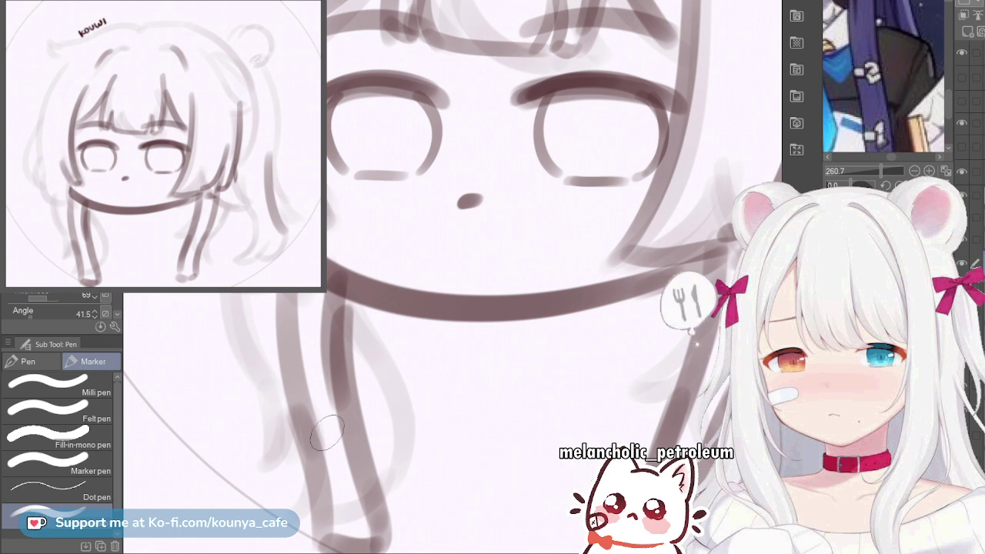
{"action": "mouse_move", "coordinate": [332, 424]}
{"action": "left_mouse_down"}
{"action": "mouse_move", "coordinate": [361, 429]}
{"action": "mouse_move", "coordinate": [331, 420]}
{"action": "mouse_move", "coordinate": [358, 420]}
{"action": "left_mouse_up"}
{"action": "key", "text": "ctrl+z"}
{"action": "left_click_drag", "start_coordinate": [344, 481], "coordinate": [369, 474]}
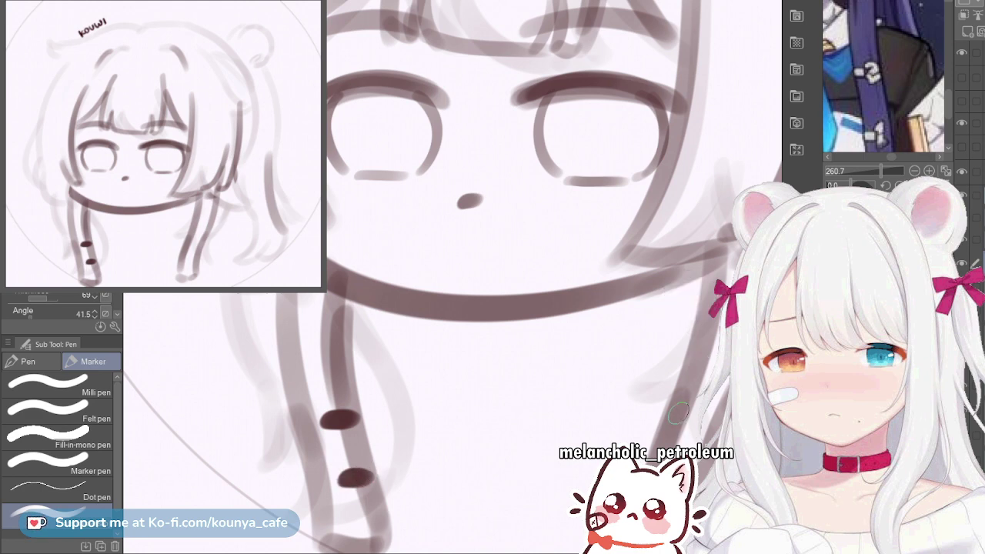
{"action": "left_click_drag", "start_coordinate": [666, 415], "coordinate": [691, 417]}
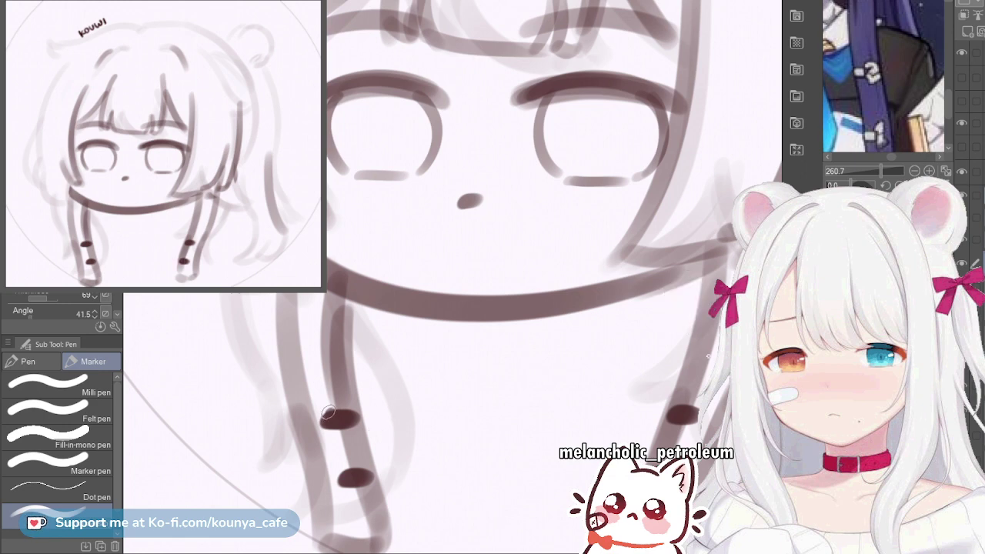
Add small paired loops beside the clip bars on both hanging locks to form the metal hair clips
{"action": "mouse_move", "coordinate": [327, 414]}
{"action": "left_mouse_down"}
{"action": "mouse_move", "coordinate": [307, 410]}
{"action": "mouse_move", "coordinate": [336, 433]}
{"action": "left_mouse_up"}
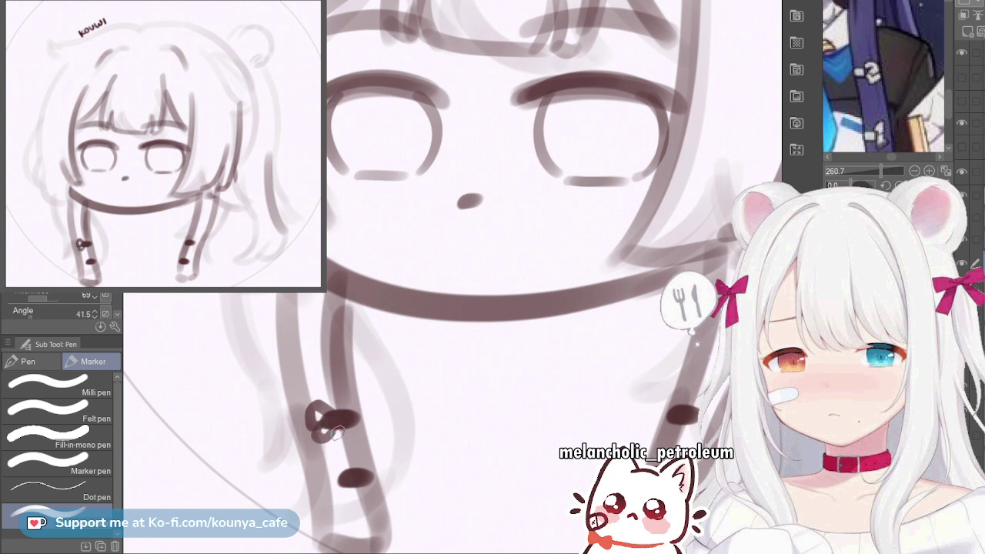
{"action": "mouse_move", "coordinate": [346, 470]}
{"action": "left_mouse_down"}
{"action": "mouse_move", "coordinate": [323, 479]}
{"action": "mouse_move", "coordinate": [347, 485]}
{"action": "mouse_move", "coordinate": [331, 501]}
{"action": "mouse_move", "coordinate": [355, 481]}
{"action": "left_mouse_up"}
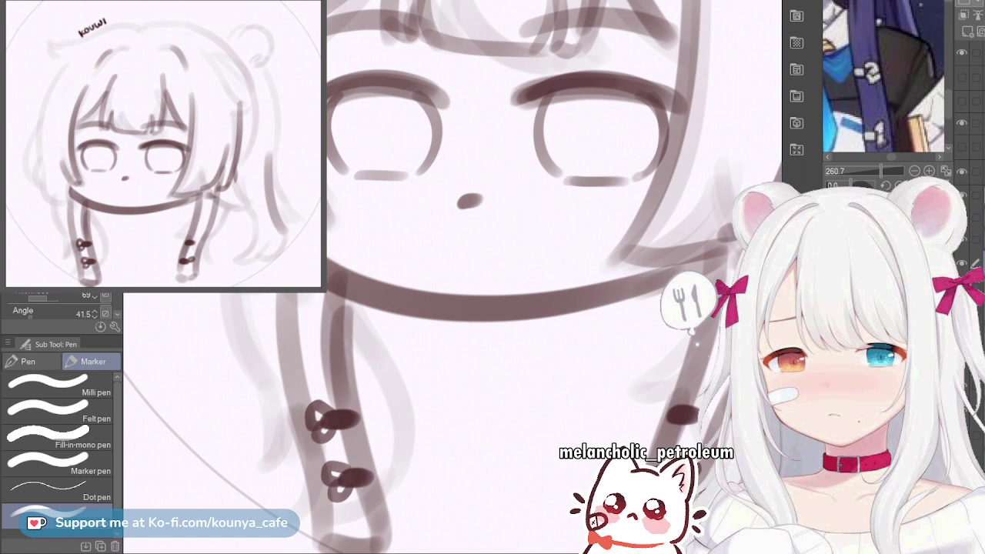
{"action": "left_click_drag", "start_coordinate": [671, 483], "coordinate": [696, 492]}
{"action": "left_click_drag", "start_coordinate": [690, 419], "coordinate": [703, 416]}
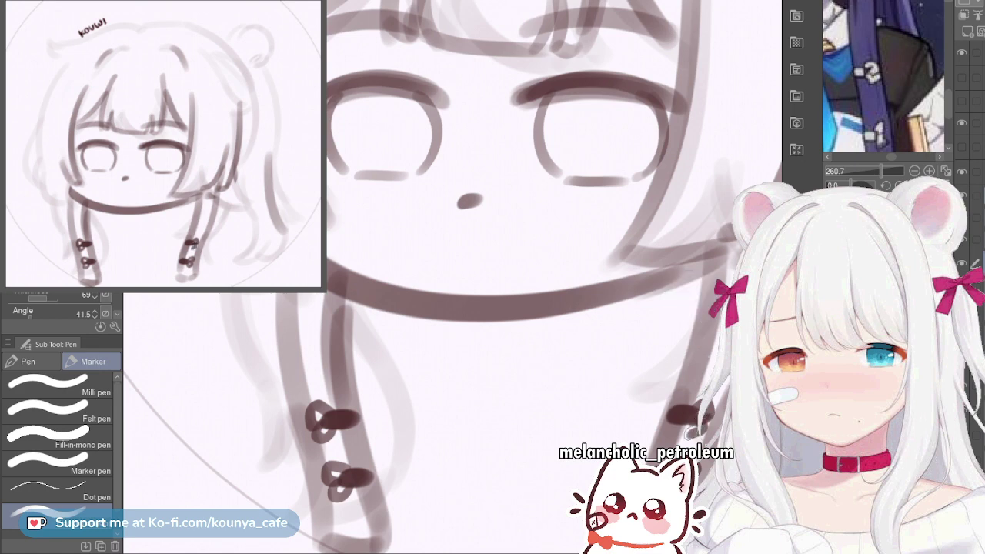
{"action": "scroll", "coordinate": [696, 416], "scroll_direction": "down", "scroll_amount": 3}
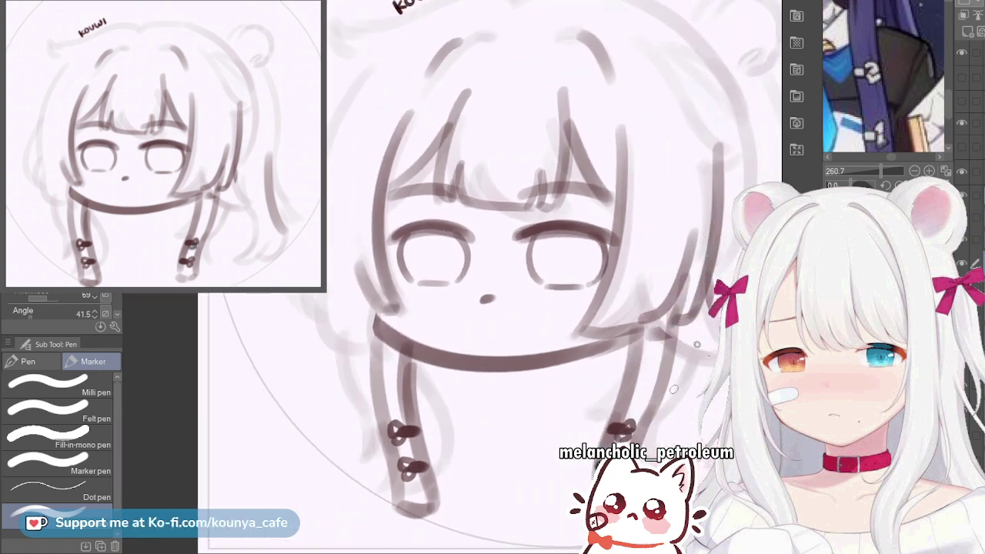
{"action": "scroll", "coordinate": [477, 323], "scroll_direction": "down", "scroll_amount": 1}
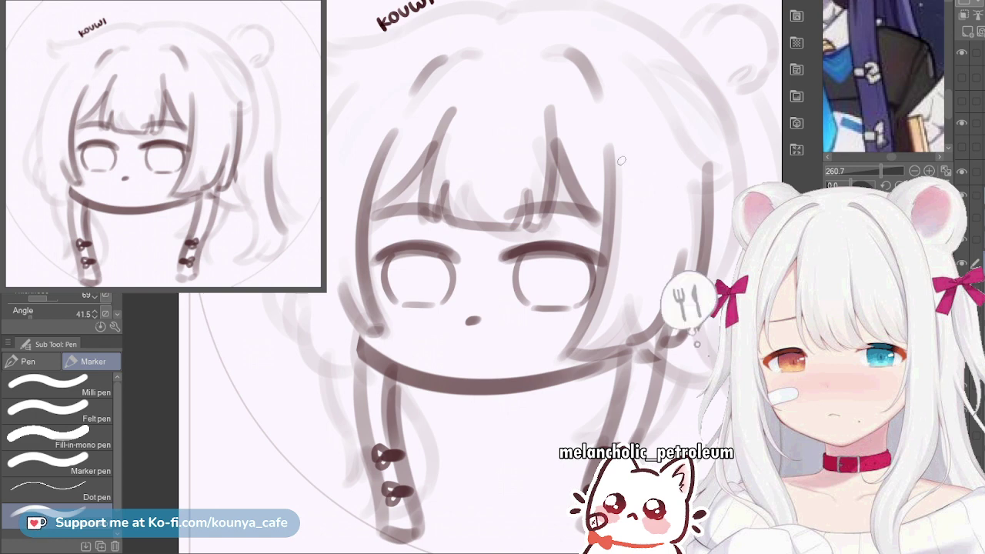
{"action": "scroll", "coordinate": [586, 107], "scroll_direction": "down", "scroll_amount": 1}
{"action": "mouse_move", "coordinate": [586, 107]}
{"action": "left_mouse_down"}
{"action": "mouse_move", "coordinate": [539, 158]}
{"action": "mouse_move", "coordinate": [555, 160]}
{"action": "left_mouse_up"}
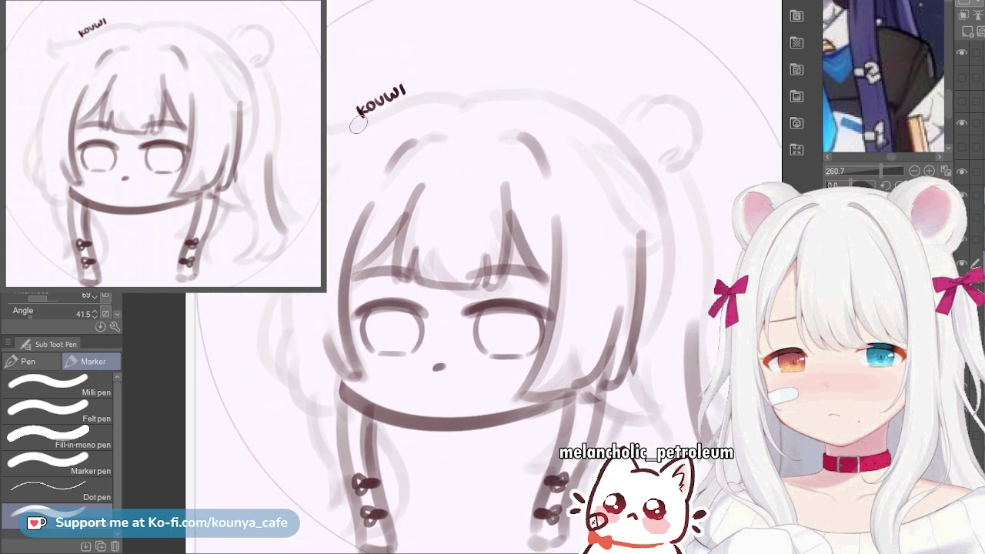
{"action": "mouse_move", "coordinate": [351, 127]}
{"action": "left_mouse_down"}
{"action": "mouse_move", "coordinate": [646, 199]}
{"action": "mouse_move", "coordinate": [670, 223]}
{"action": "left_mouse_up"}
{"action": "key", "text": "ctrl+z"}
{"action": "mouse_move", "coordinate": [348, 138]}
{"action": "left_mouse_down"}
{"action": "mouse_move", "coordinate": [570, 176]}
{"action": "mouse_move", "coordinate": [645, 204]}
{"action": "mouse_move", "coordinate": [663, 222]}
{"action": "left_mouse_up"}
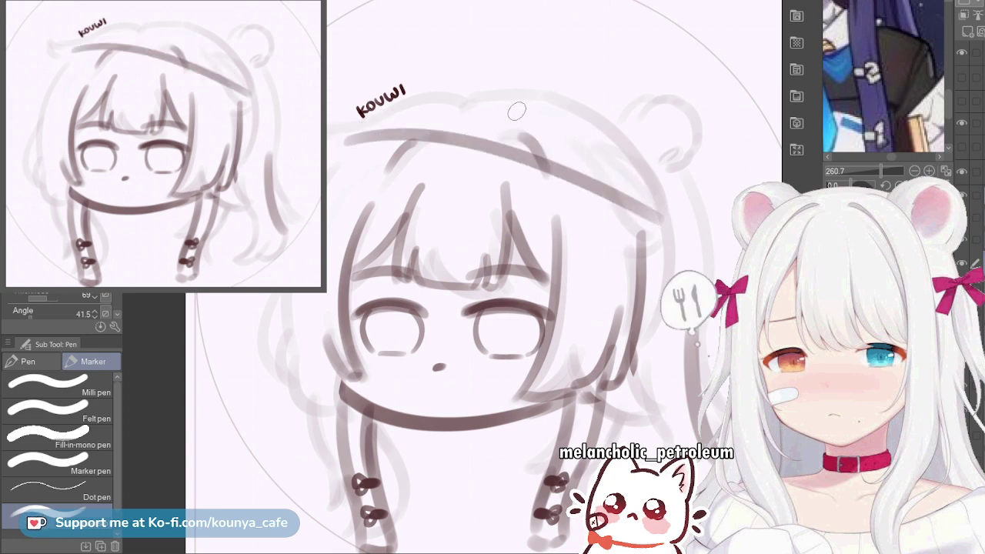
{"action": "key", "text": "ctrl+z"}
{"action": "mouse_move", "coordinate": [338, 156]}
{"action": "left_mouse_down"}
{"action": "mouse_move", "coordinate": [475, 114]}
{"action": "mouse_move", "coordinate": [649, 203]}
{"action": "left_mouse_up"}
{"action": "key", "text": "ctrl+z"}
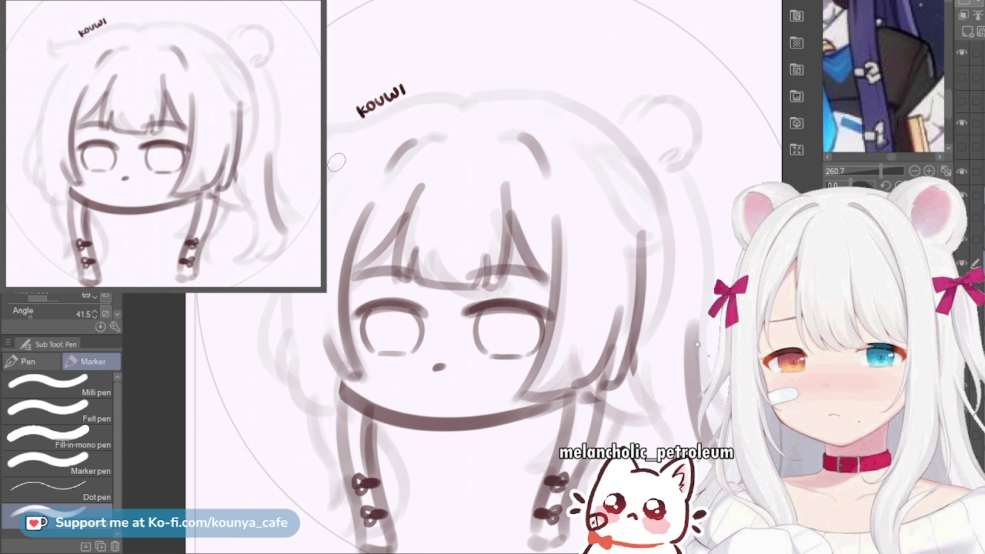
Draw a curved outline rising from the upper left of the head and over the crown
{"action": "mouse_move", "coordinate": [334, 154]}
{"action": "left_mouse_down"}
{"action": "mouse_move", "coordinate": [406, 112]}
{"action": "mouse_move", "coordinate": [548, 115]}
{"action": "left_mouse_up"}
{"action": "key", "text": "ctrl+z"}
{"action": "mouse_move", "coordinate": [389, 112]}
{"action": "left_mouse_down"}
{"action": "mouse_move", "coordinate": [499, 104]}
{"action": "mouse_move", "coordinate": [534, 113]}
{"action": "left_mouse_up"}
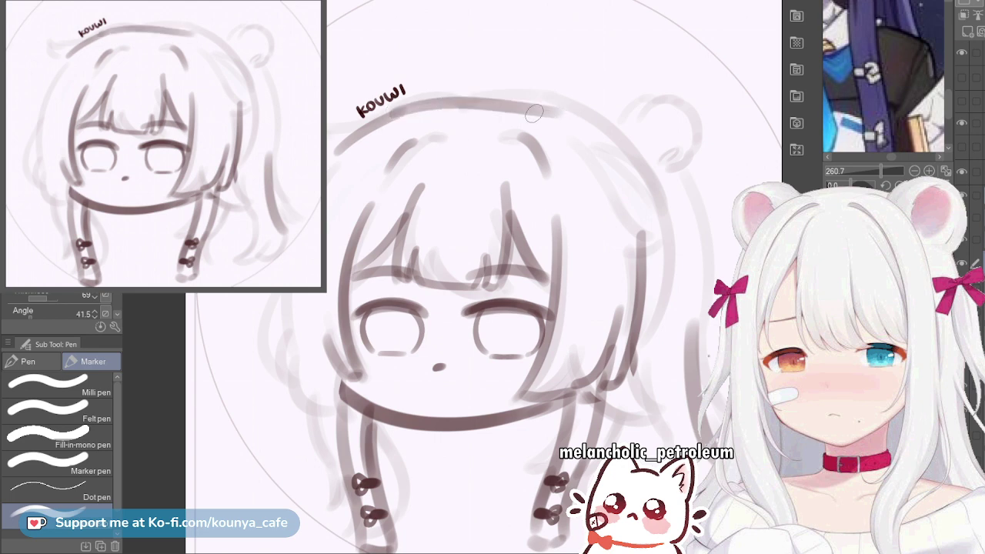
{"action": "key", "text": "ctrl+z"}
Continue the crown outline down the right side of the head with a thick slanting stroke toward the bun
{"action": "mouse_move", "coordinate": [391, 112]}
{"action": "left_mouse_down"}
{"action": "mouse_move", "coordinate": [557, 108]}
{"action": "mouse_move", "coordinate": [651, 182]}
{"action": "left_mouse_up"}
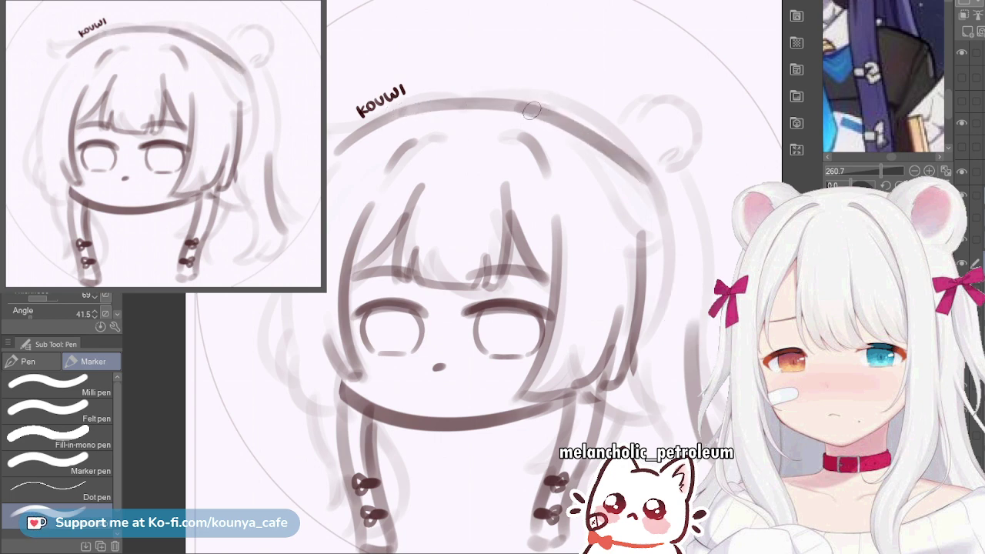
{"action": "key", "text": "ctrl+z"}
{"action": "left_click_drag", "start_coordinate": [526, 104], "coordinate": [637, 209]}
{"action": "key", "text": "ctrl+z"}
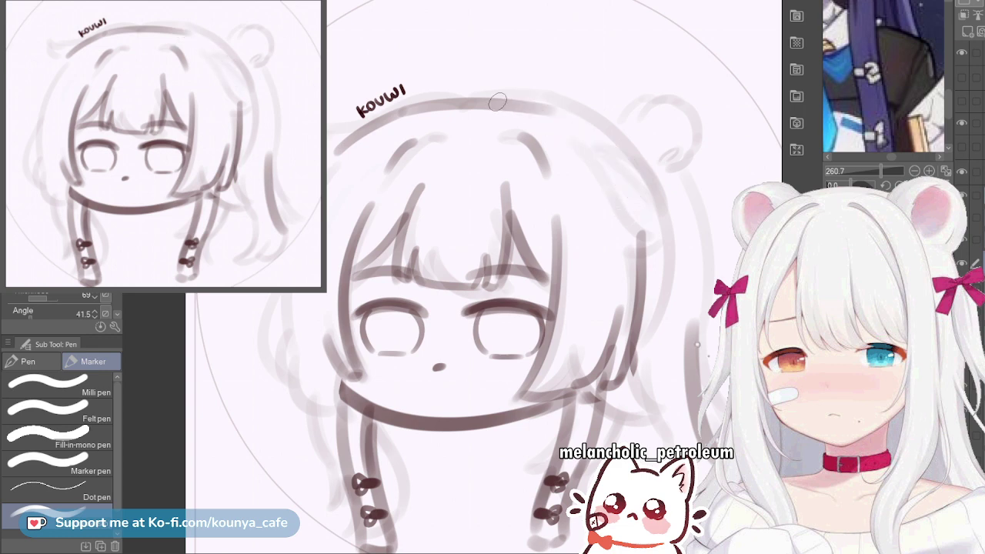
{"action": "left_click_drag", "start_coordinate": [498, 103], "coordinate": [630, 186]}
{"action": "key", "text": "ctrl+z"}
{"action": "mouse_move", "coordinate": [514, 105]}
{"action": "left_mouse_down"}
{"action": "mouse_move", "coordinate": [625, 169]}
{"action": "mouse_move", "coordinate": [644, 200]}
{"action": "left_mouse_up"}
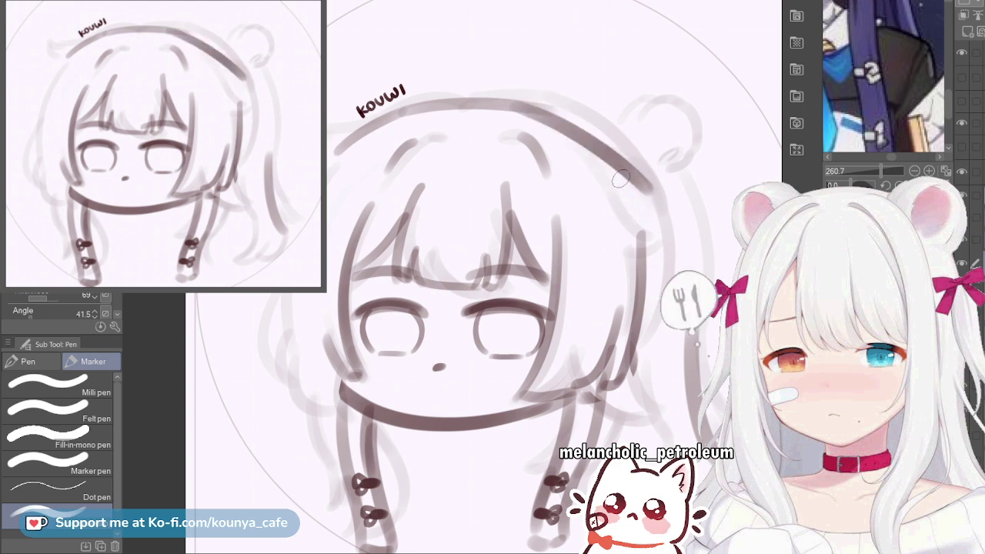
Redraw the slanting stroke that continues the crown outline down the right side of the head toward the bun
{"action": "key", "text": "ctrl+z"}
{"action": "mouse_move", "coordinate": [502, 104]}
{"action": "left_mouse_down"}
{"action": "mouse_move", "coordinate": [545, 117]}
{"action": "mouse_move", "coordinate": [654, 206]}
{"action": "left_mouse_up"}
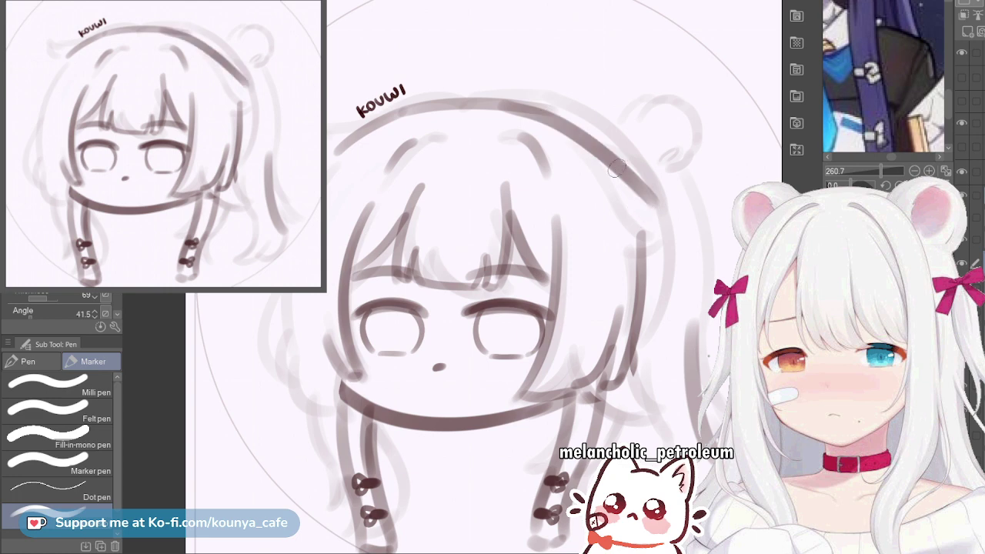
{"action": "key", "text": "ctrl+z"}
{"action": "left_click_drag", "start_coordinate": [502, 104], "coordinate": [666, 198]}
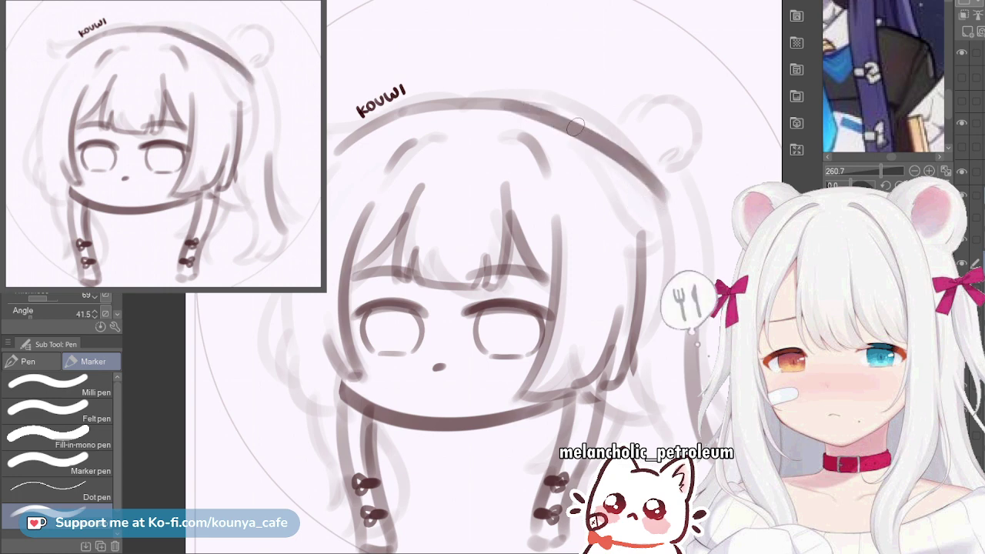
{"action": "key", "text": "ctrl+z"}
{"action": "left_click_drag", "start_coordinate": [502, 104], "coordinate": [647, 200]}
{"action": "key", "text": "ctrl+z"}
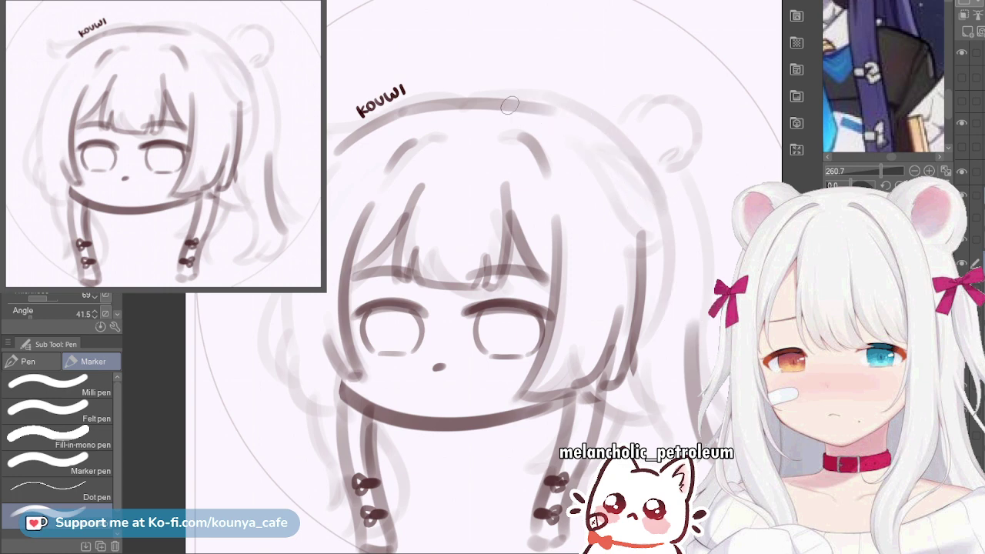
{"action": "left_click_drag", "start_coordinate": [509, 106], "coordinate": [658, 201]}
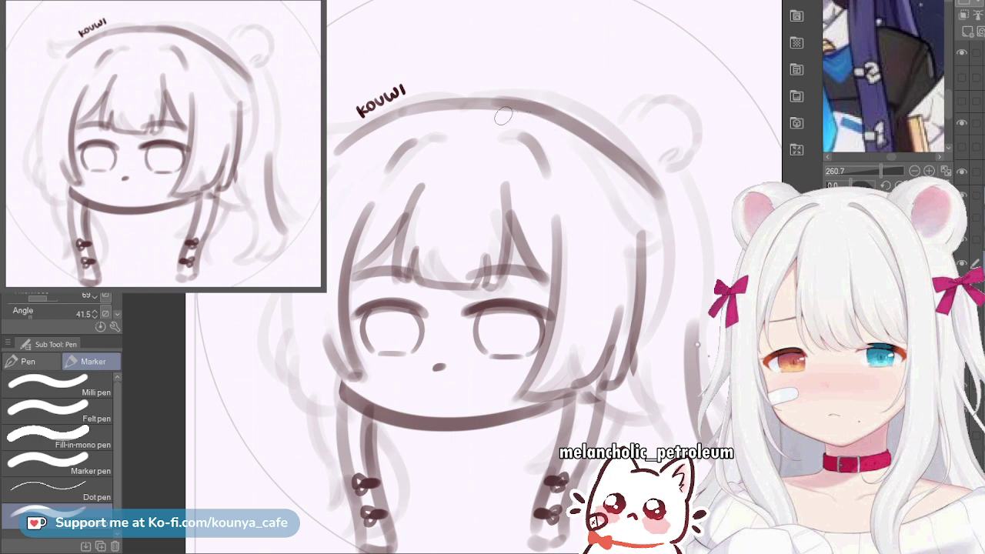
Reframe the reference picture to show the character's whole head, hat and round gold ornaments
{"action": "scroll", "coordinate": [419, 241], "scroll_direction": "down", "scroll_amount": 3}
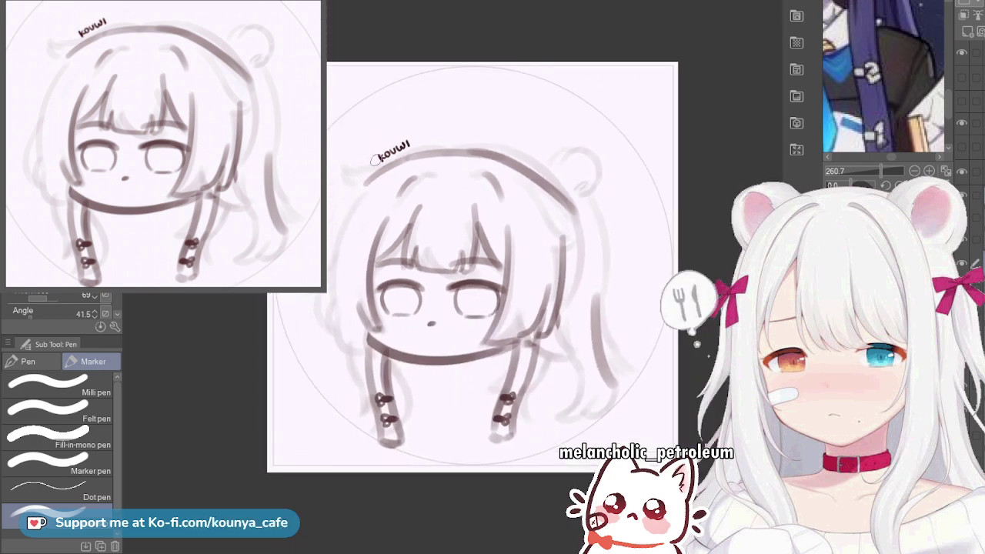
{"action": "left_click_drag", "start_coordinate": [375, 160], "coordinate": [379, 180]}
{"action": "left_click_drag", "start_coordinate": [835, 39], "coordinate": [931, 135]}
{"action": "left_click_drag", "start_coordinate": [881, 171], "coordinate": [871, 170]}
{"action": "left_click_drag", "start_coordinate": [881, 57], "coordinate": [884, 104]}
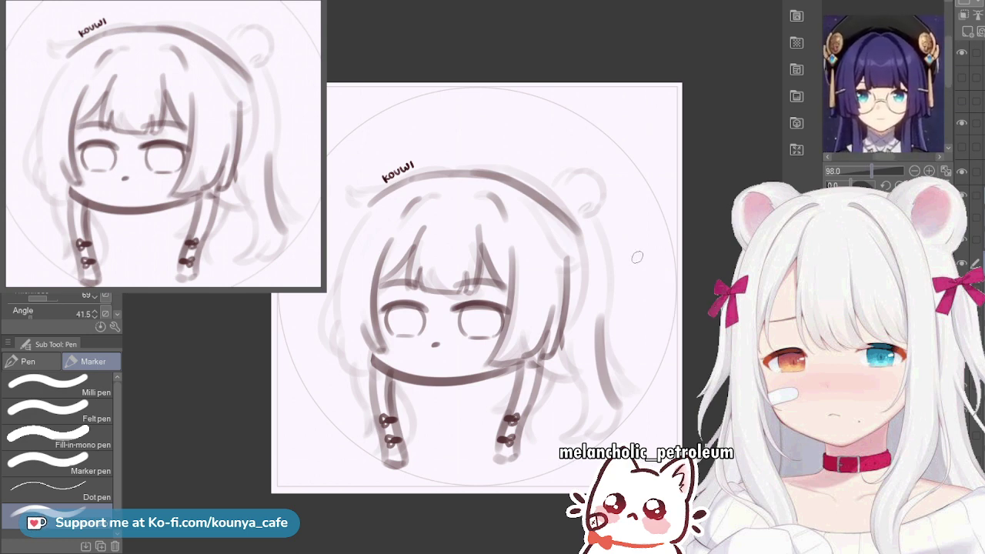
{"action": "scroll", "coordinate": [883, 85], "scroll_direction": "down", "scroll_amount": 2}
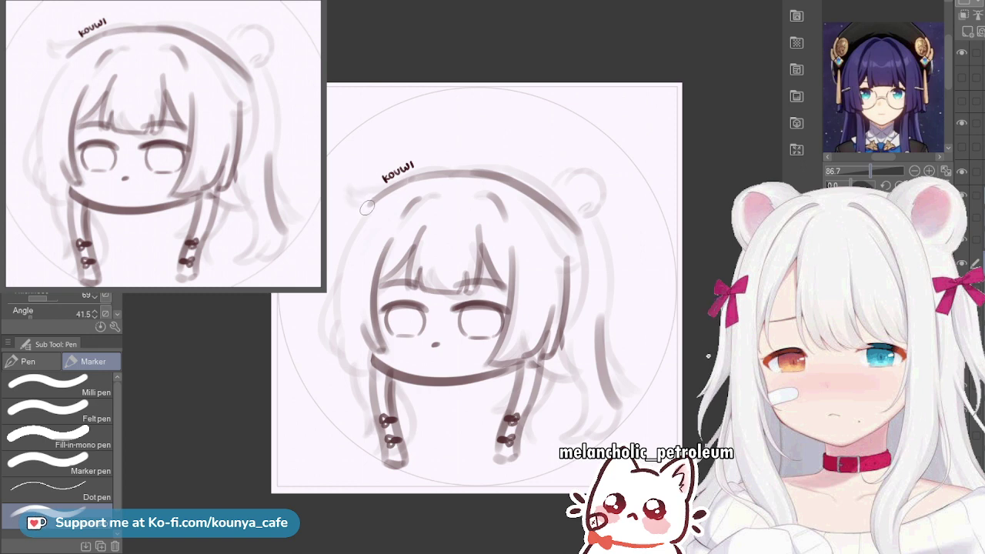
Nudge the crown outline slightly down and to the right with a transform so it serves as the hat's lower edge
{"action": "left_click_drag", "start_coordinate": [367, 206], "coordinate": [362, 190]}
{"action": "key", "text": "ctrl+z"}
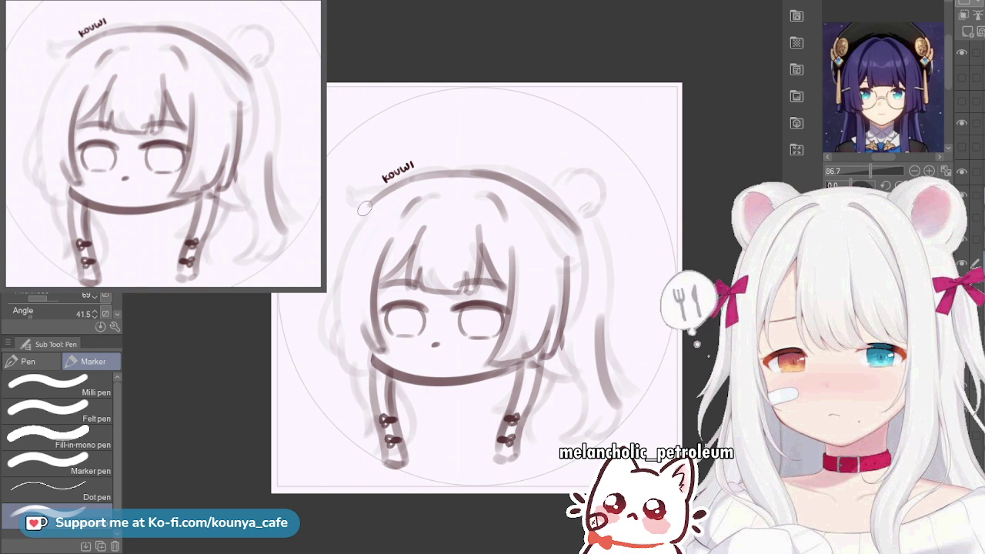
{"action": "key", "text": "ctrl+t"}
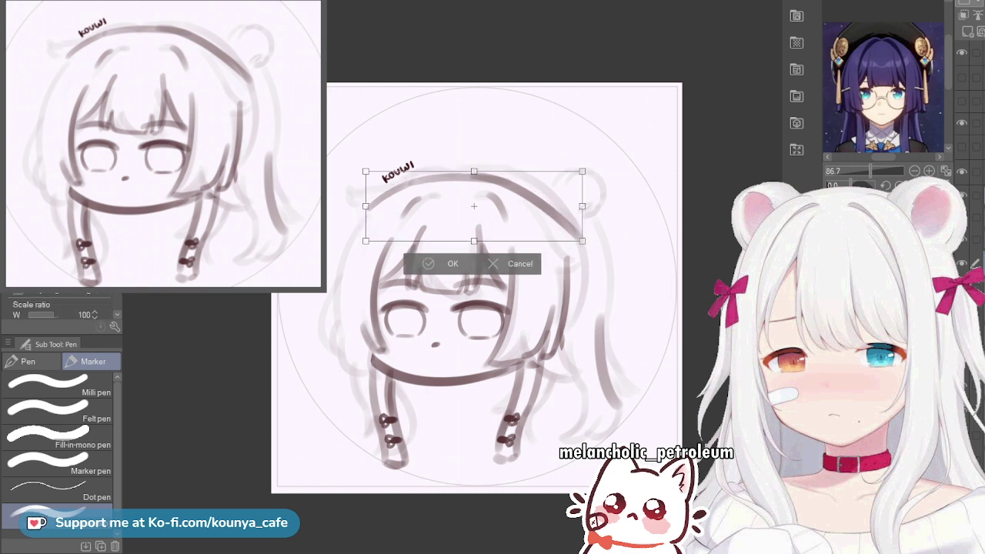
{"action": "key", "text": "Down"}
{"action": "key", "text": "Down"}
{"action": "key", "text": "Down"}
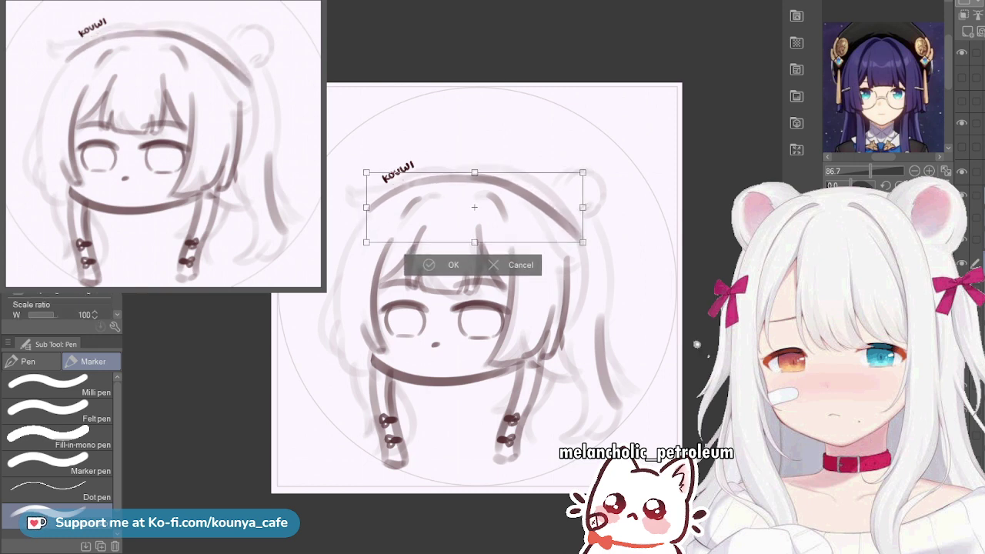
{"action": "key", "text": "Right"}
{"action": "key", "text": "Right"}
{"action": "key", "text": "Down"}
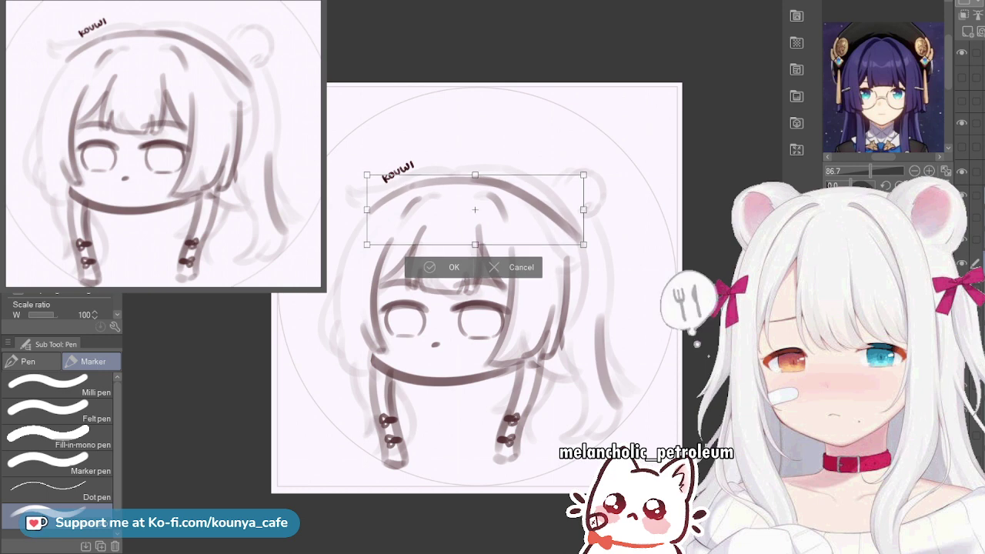
{"action": "key", "text": "Return"}
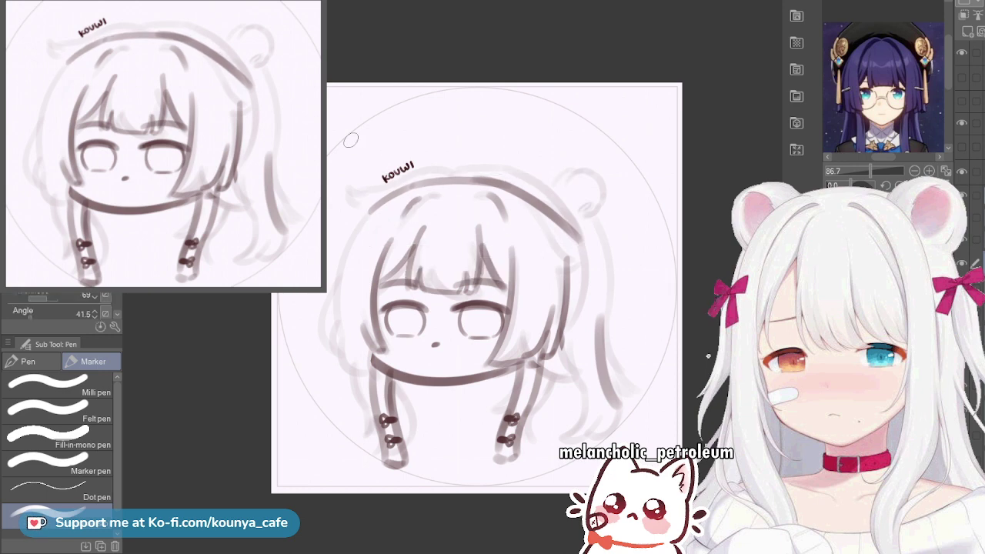
Draw the hat's short left side as a curved stroke rising from the left end of its lower edge
{"action": "mouse_move", "coordinate": [360, 210]}
{"action": "left_mouse_down"}
{"action": "mouse_move", "coordinate": [380, 148]}
{"action": "mouse_move", "coordinate": [384, 143]}
{"action": "left_mouse_up"}
{"action": "key", "text": "ctrl+z"}
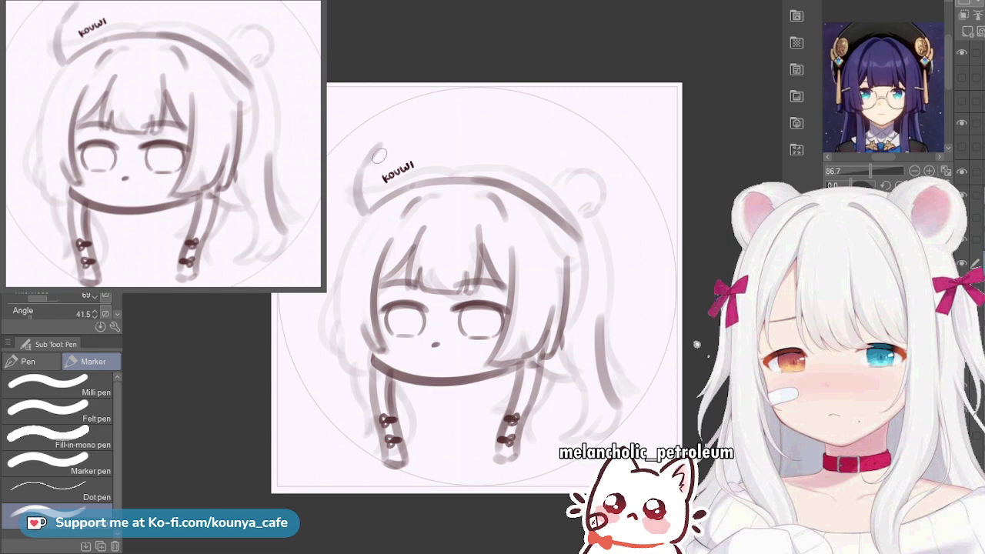
{"action": "key", "text": "ctrl+z"}
{"action": "left_click_drag", "start_coordinate": [359, 184], "coordinate": [372, 153]}
{"action": "key", "text": "ctrl+z"}
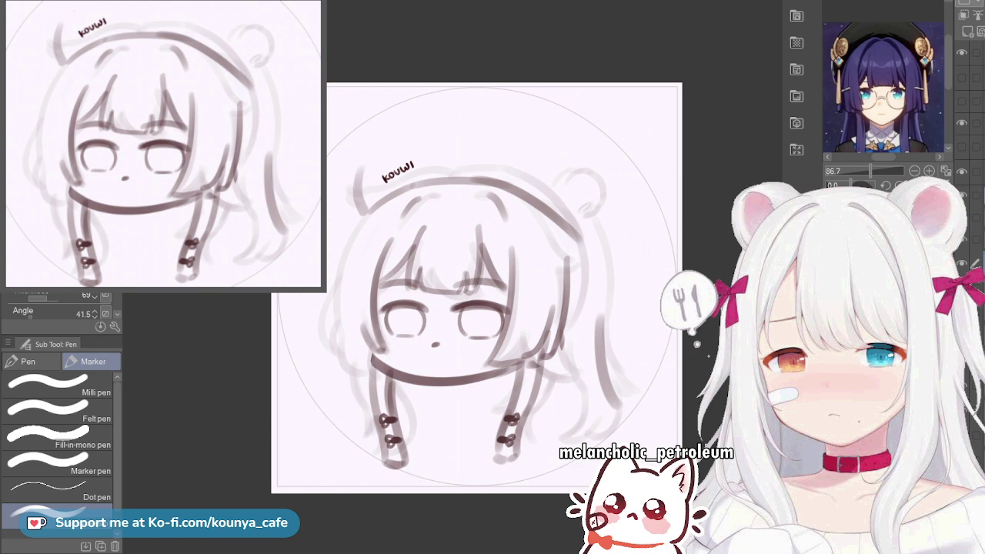
{"action": "left_click_drag", "start_coordinate": [359, 195], "coordinate": [378, 164]}
{"action": "key", "text": "ctrl+z"}
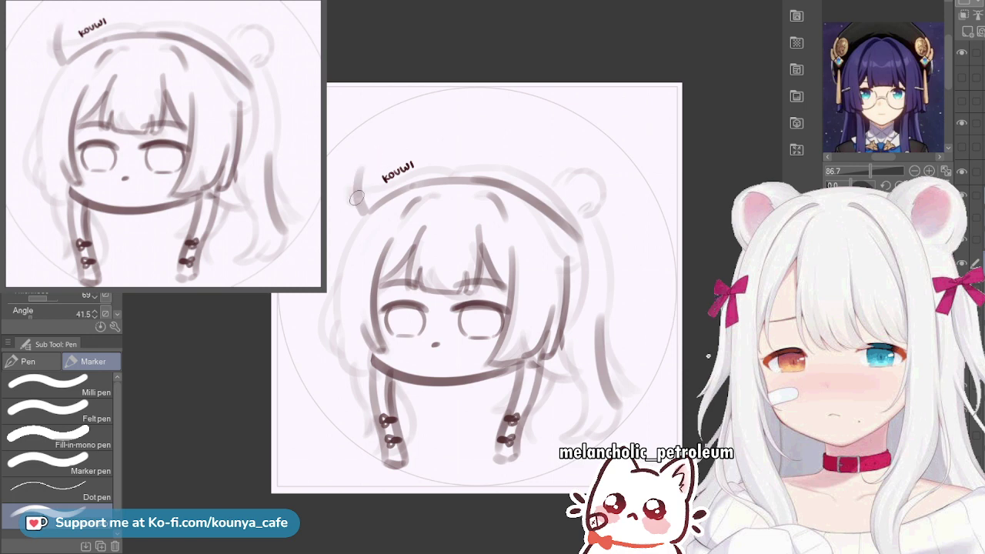
{"action": "mouse_move", "coordinate": [357, 197]}
{"action": "left_mouse_down"}
{"action": "mouse_move", "coordinate": [374, 161]}
{"action": "mouse_move", "coordinate": [362, 198]}
{"action": "left_mouse_up"}
{"action": "key", "text": "ctrl+z"}
{"action": "key", "text": "ctrl+z"}
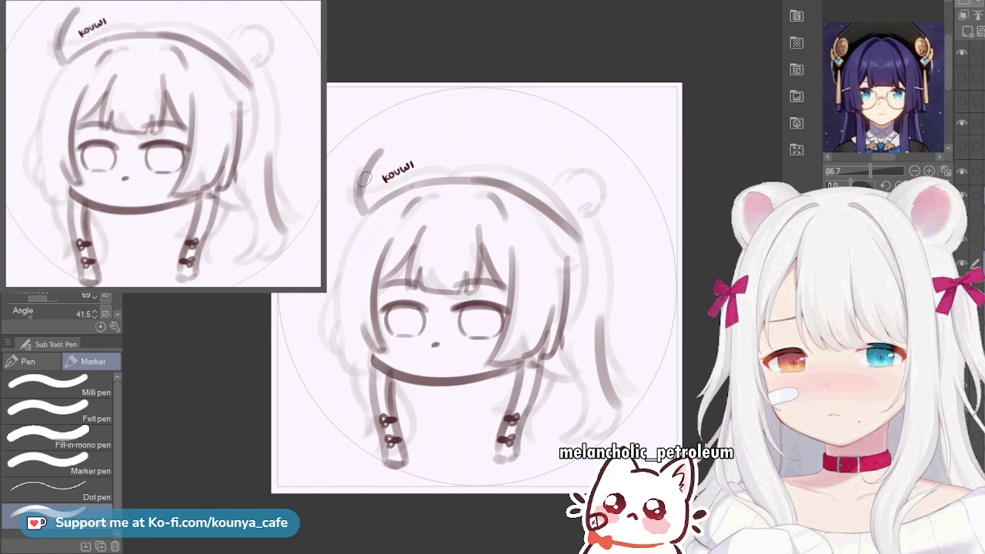
{"action": "key", "text": "ctrl+z"}
{"action": "left_click_drag", "start_coordinate": [376, 159], "coordinate": [356, 208]}
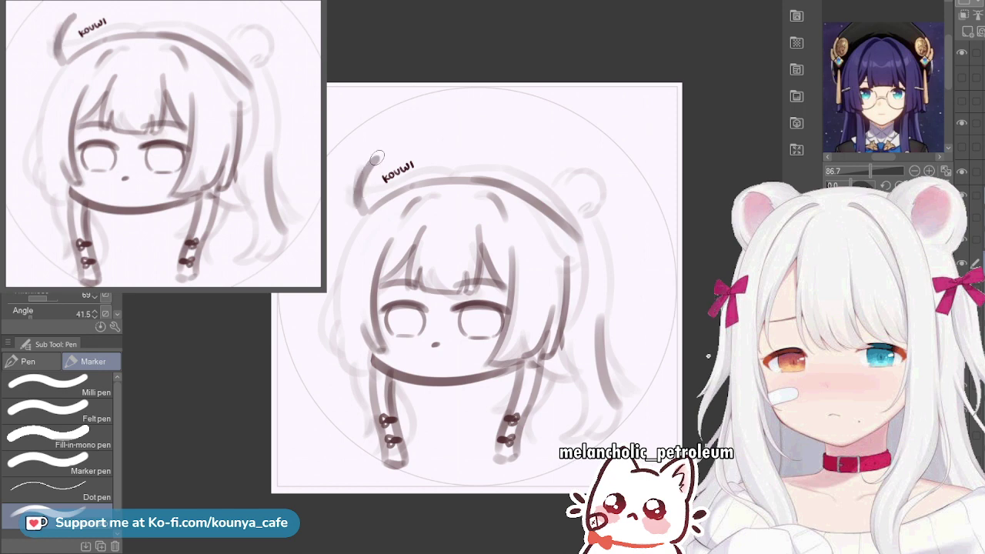
Draw a long arc over the head for the hat's top, starting from its left side
{"action": "mouse_move", "coordinate": [377, 158]}
{"action": "left_mouse_down"}
{"action": "mouse_move", "coordinate": [447, 136]}
{"action": "mouse_move", "coordinate": [547, 165]}
{"action": "left_mouse_up"}
{"action": "key", "text": "ctrl+z"}
{"action": "mouse_move", "coordinate": [378, 157]}
{"action": "left_mouse_down"}
{"action": "mouse_move", "coordinate": [410, 136]}
{"action": "mouse_move", "coordinate": [566, 165]}
{"action": "left_mouse_up"}
{"action": "key", "text": "ctrl+z"}
{"action": "mouse_move", "coordinate": [385, 149]}
{"action": "left_mouse_down"}
{"action": "mouse_move", "coordinate": [431, 137]}
{"action": "mouse_move", "coordinate": [399, 144]}
{"action": "mouse_move", "coordinate": [387, 148]}
{"action": "mouse_move", "coordinate": [484, 132]}
{"action": "mouse_move", "coordinate": [566, 164]}
{"action": "left_mouse_up"}
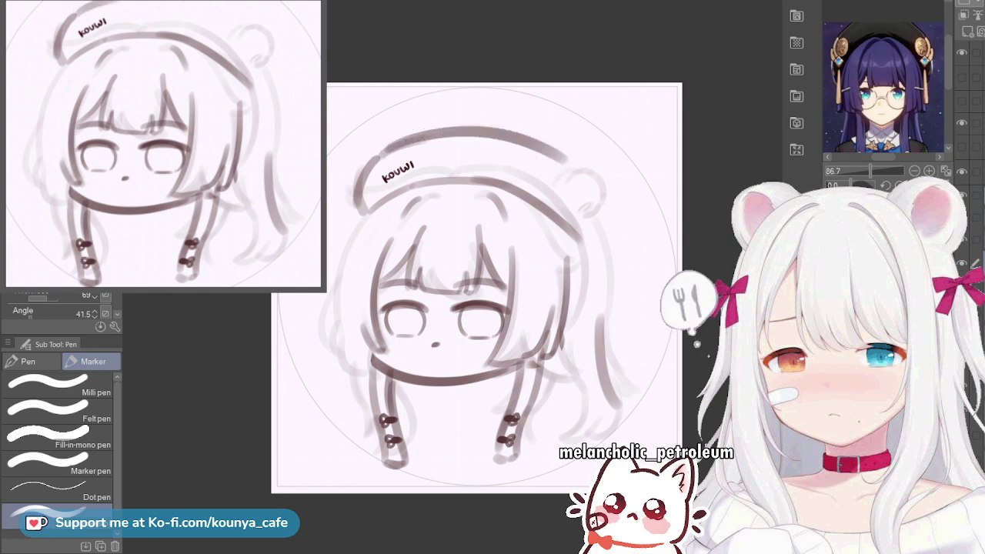
{"action": "key", "text": "ctrl+z"}
{"action": "mouse_move", "coordinate": [380, 149]}
{"action": "left_mouse_down"}
{"action": "mouse_move", "coordinate": [441, 131]}
{"action": "mouse_move", "coordinate": [566, 165]}
{"action": "left_mouse_up"}
{"action": "key", "text": "ctrl+z"}
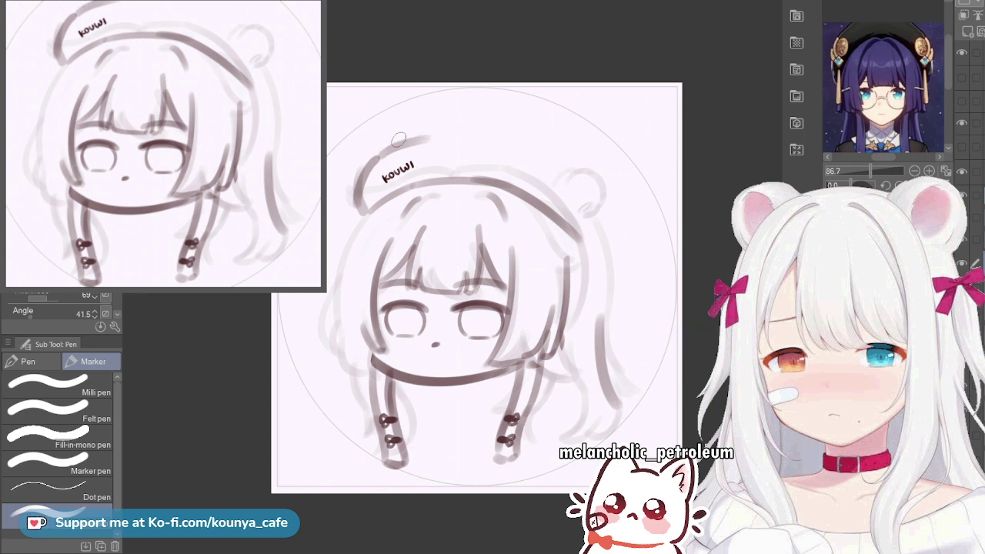
{"action": "mouse_move", "coordinate": [382, 148]}
{"action": "left_mouse_down"}
{"action": "mouse_move", "coordinate": [417, 136]}
{"action": "mouse_move", "coordinate": [570, 162]}
{"action": "left_mouse_up"}
{"action": "key", "text": "ctrl+z"}
{"action": "mouse_move", "coordinate": [383, 148]}
{"action": "left_mouse_down"}
{"action": "mouse_move", "coordinate": [441, 131]}
{"action": "mouse_move", "coordinate": [542, 145]}
{"action": "left_mouse_up"}
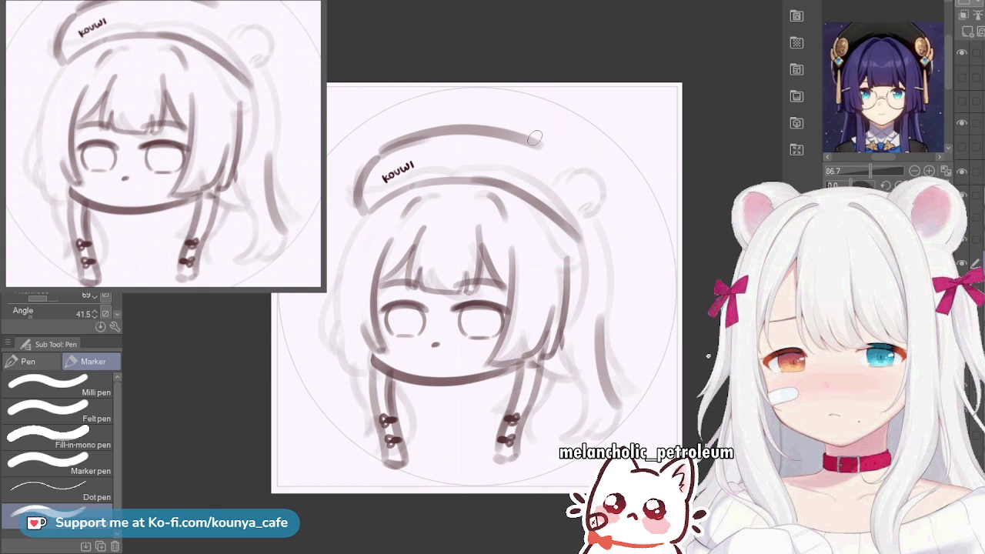
Extend the hat's top outline with a stroke sloping down to the right toward the bun
{"action": "left_click_drag", "start_coordinate": [515, 131], "coordinate": [577, 176]}
{"action": "key", "text": "ctrl+z"}
{"action": "key", "text": "ctrl+z"}
{"action": "mouse_move", "coordinate": [498, 130]}
{"action": "left_mouse_down"}
{"action": "mouse_move", "coordinate": [590, 187]}
{"action": "mouse_move", "coordinate": [540, 143]}
{"action": "mouse_move", "coordinate": [592, 179]}
{"action": "left_mouse_up"}
{"action": "key", "text": "ctrl+z"}
{"action": "left_click_drag", "start_coordinate": [507, 134], "coordinate": [580, 166]}
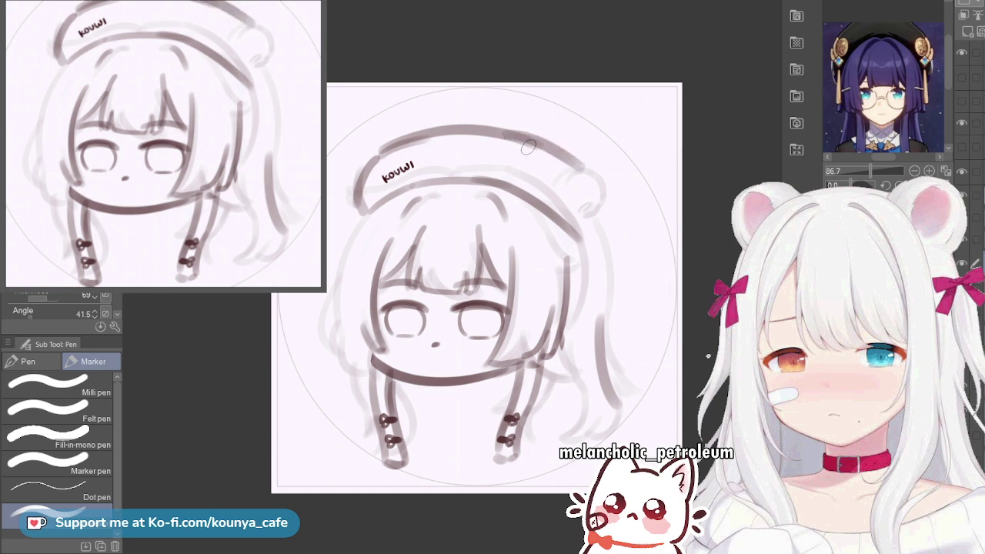
Skew the hat outline slightly to the right at the top and pull its lower left corner outward
{"action": "key", "text": "ctrl+t"}
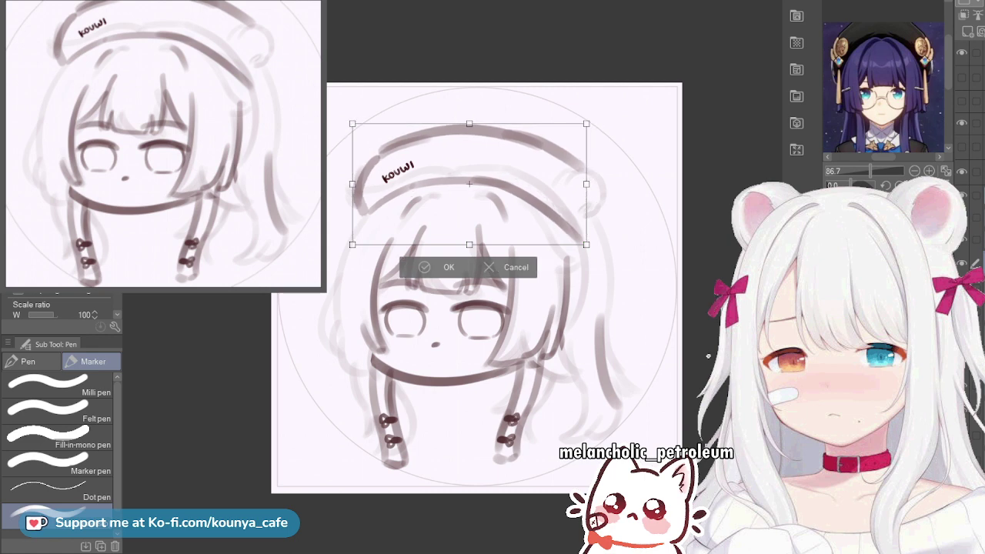
{"action": "left_click_drag", "start_coordinate": [469, 123], "coordinate": [477, 123]}
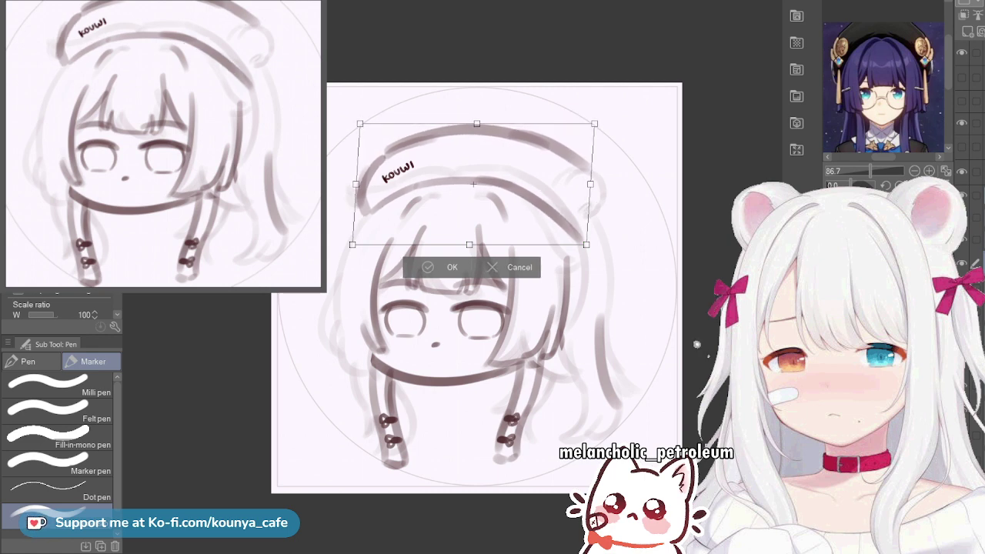
{"action": "left_click_drag", "start_coordinate": [361, 123], "coordinate": [362, 122]}
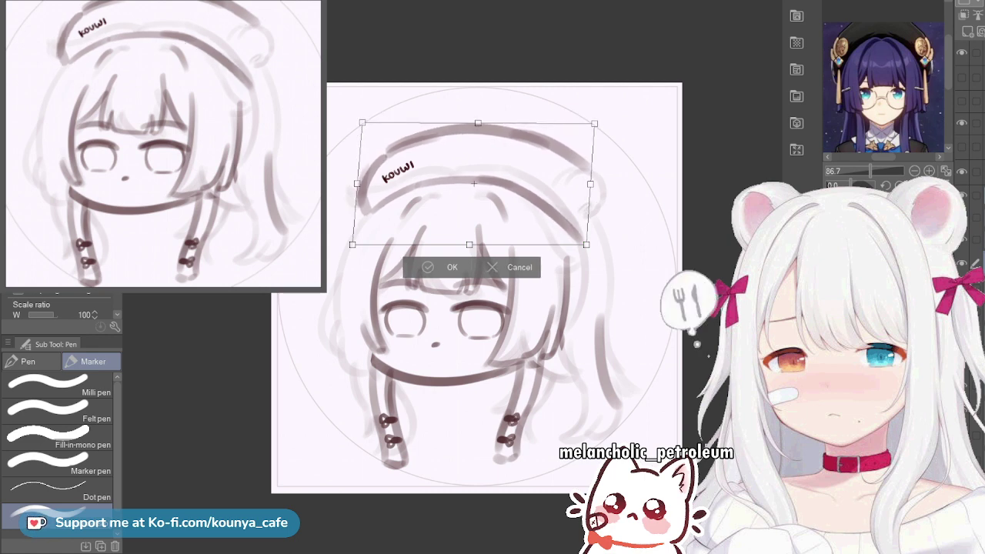
{"action": "left_click_drag", "start_coordinate": [352, 244], "coordinate": [348, 246]}
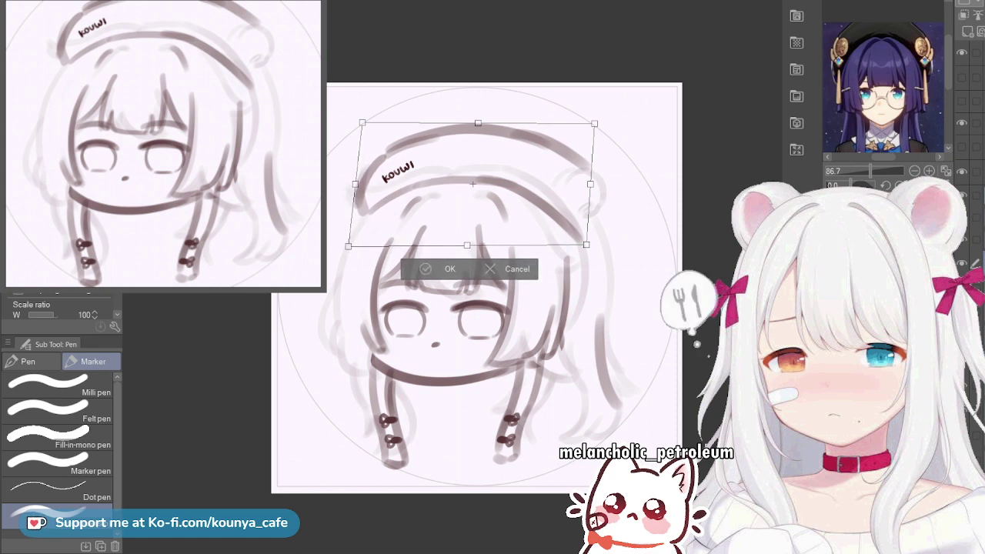
{"action": "key", "text": "Return"}
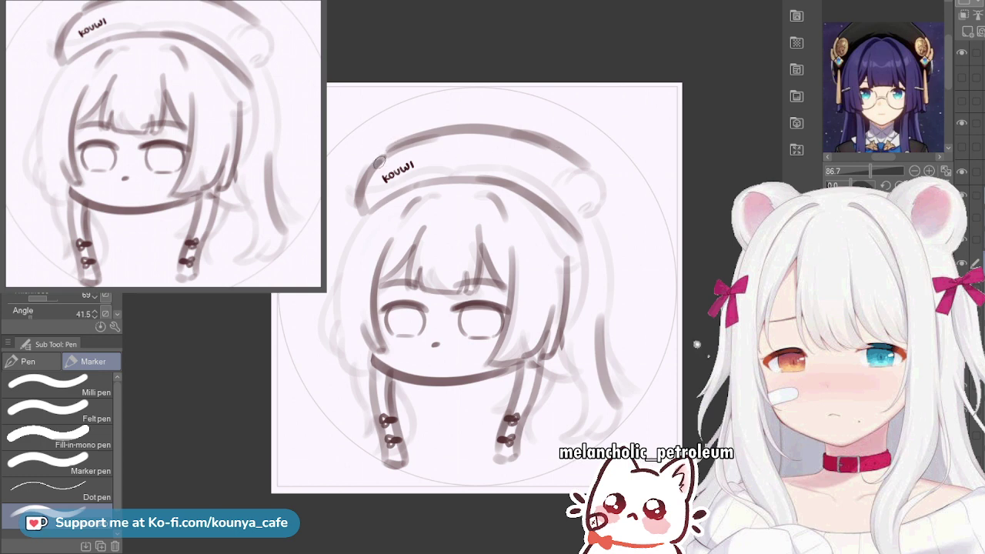
Round off the hat's right side with a stroke curving down from the top outline past the faded bun
{"action": "mouse_move", "coordinate": [379, 163]}
{"action": "left_mouse_down"}
{"action": "mouse_move", "coordinate": [466, 129]}
{"action": "mouse_move", "coordinate": [530, 133]}
{"action": "mouse_move", "coordinate": [599, 173]}
{"action": "left_mouse_up"}
{"action": "key", "text": "ctrl+z"}
{"action": "mouse_move", "coordinate": [457, 129]}
{"action": "left_mouse_down"}
{"action": "mouse_move", "coordinate": [577, 172]}
{"action": "mouse_move", "coordinate": [605, 233]}
{"action": "left_mouse_up"}
{"action": "key", "text": "ctrl+z"}
{"action": "left_click_drag", "start_coordinate": [577, 163], "coordinate": [601, 206]}
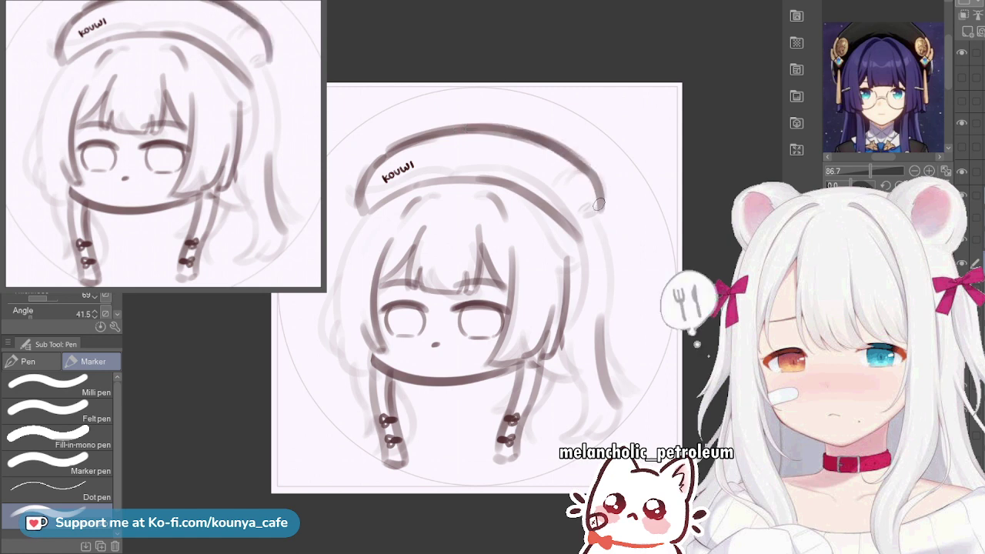
{"action": "key", "text": "ctrl+z"}
{"action": "key", "text": "ctrl+z"}
{"action": "left_click_drag", "start_coordinate": [573, 159], "coordinate": [605, 234]}
{"action": "key", "text": "ctrl+z"}
{"action": "left_click_drag", "start_coordinate": [590, 176], "coordinate": [606, 228]}
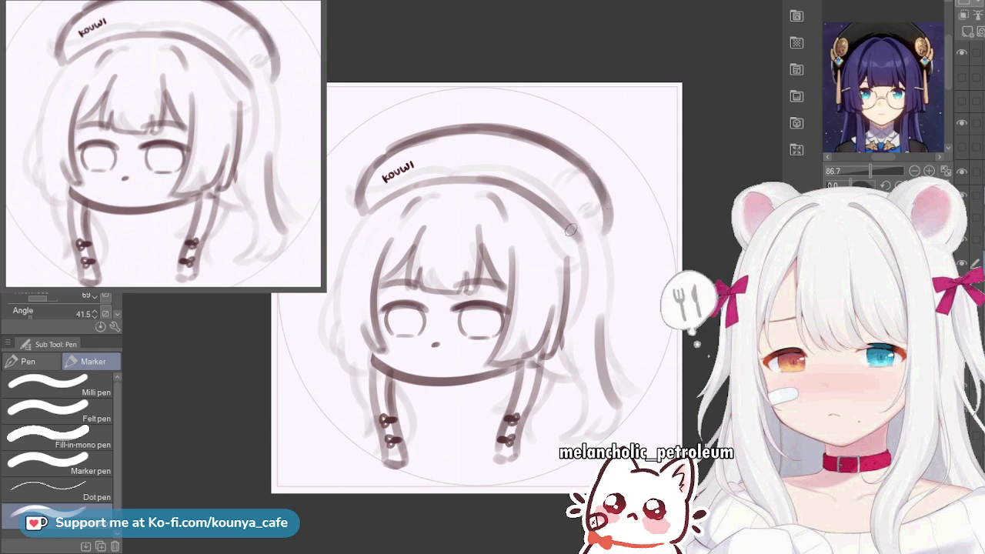
Extend the hat's lower edge diagonally down to the right to close the outline against its right side
{"action": "left_click_drag", "start_coordinate": [548, 206], "coordinate": [605, 257]}
{"action": "key", "text": "ctrl+z"}
{"action": "left_click_drag", "start_coordinate": [548, 205], "coordinate": [592, 248]}
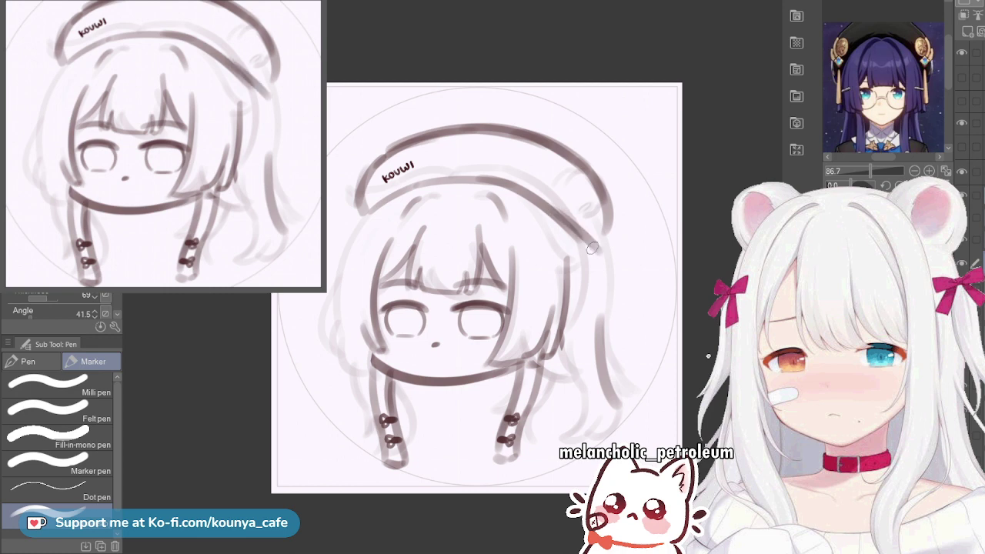
{"action": "key", "text": "ctrl+z"}
{"action": "left_click_drag", "start_coordinate": [549, 207], "coordinate": [594, 251]}
{"action": "key", "text": "ctrl+z"}
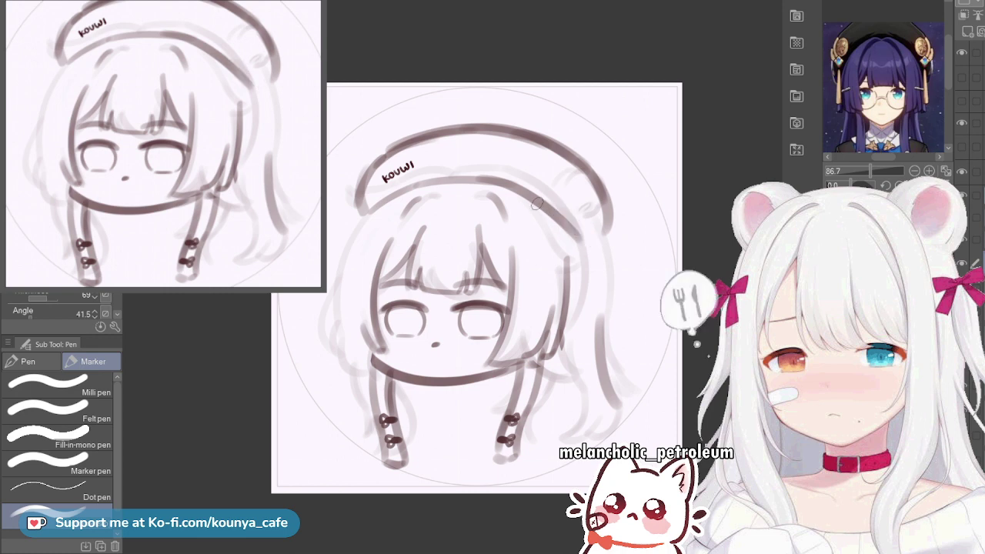
{"action": "left_click_drag", "start_coordinate": [536, 201], "coordinate": [594, 251]}
{"action": "key", "text": "ctrl+z"}
{"action": "left_click_drag", "start_coordinate": [539, 203], "coordinate": [593, 251]}
{"action": "key", "text": "ctrl+z"}
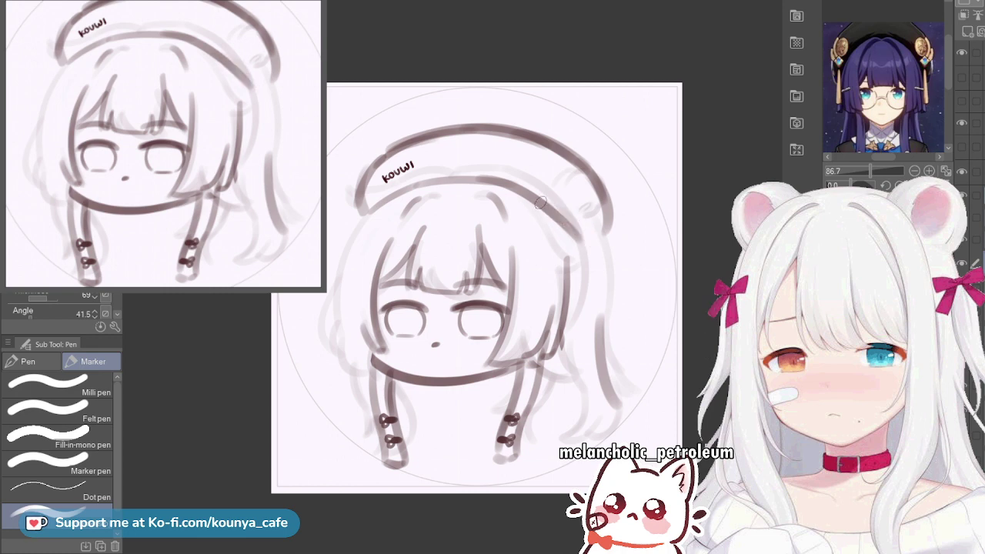
{"action": "left_click_drag", "start_coordinate": [540, 201], "coordinate": [594, 250]}
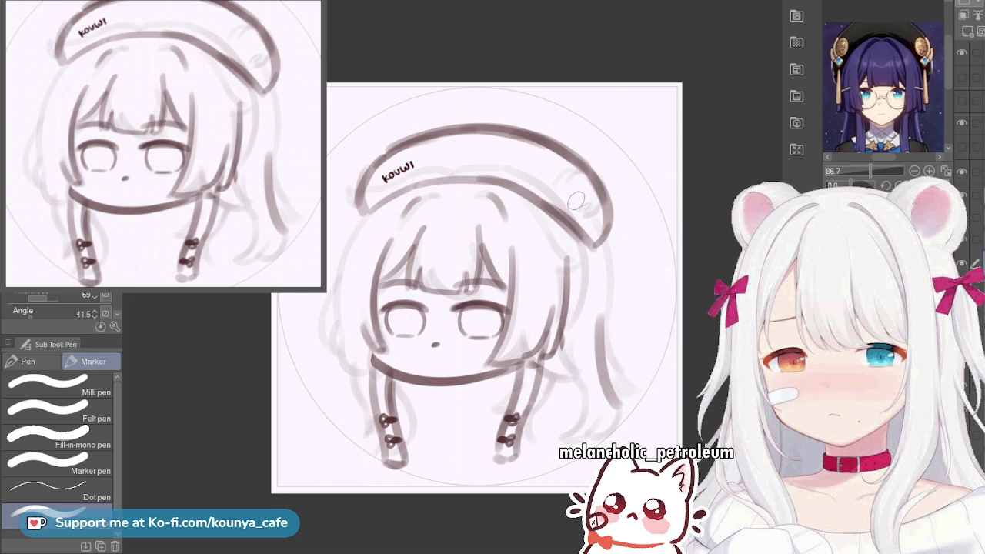
Draw an oval ornament over the hat's lower edge near its right end, following the reference picture
{"action": "mouse_move", "coordinate": [563, 190]}
{"action": "left_mouse_down"}
{"action": "mouse_move", "coordinate": [578, 231]}
{"action": "mouse_move", "coordinate": [579, 197]}
{"action": "left_mouse_up"}
{"action": "key", "text": "ctrl+z"}
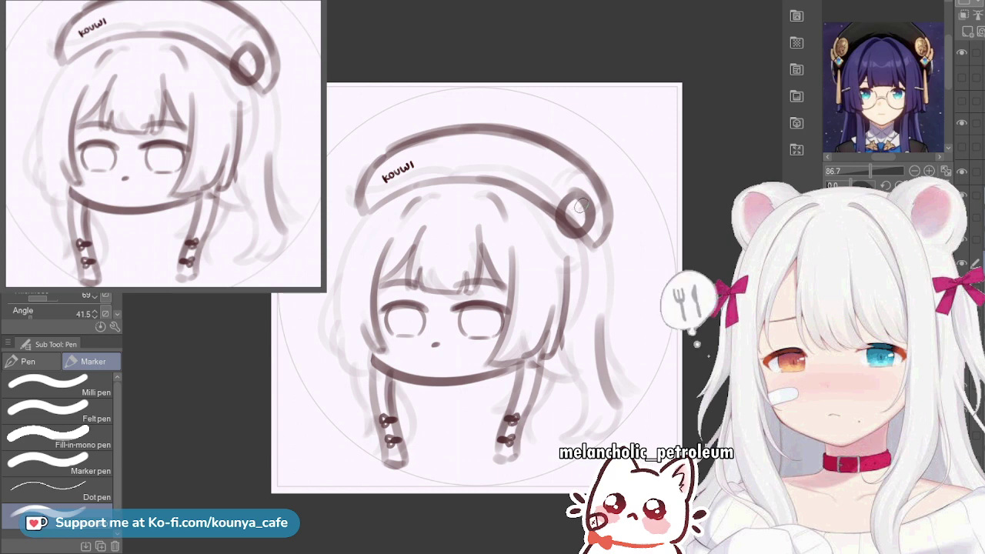
{"action": "key", "text": "ctrl+z"}
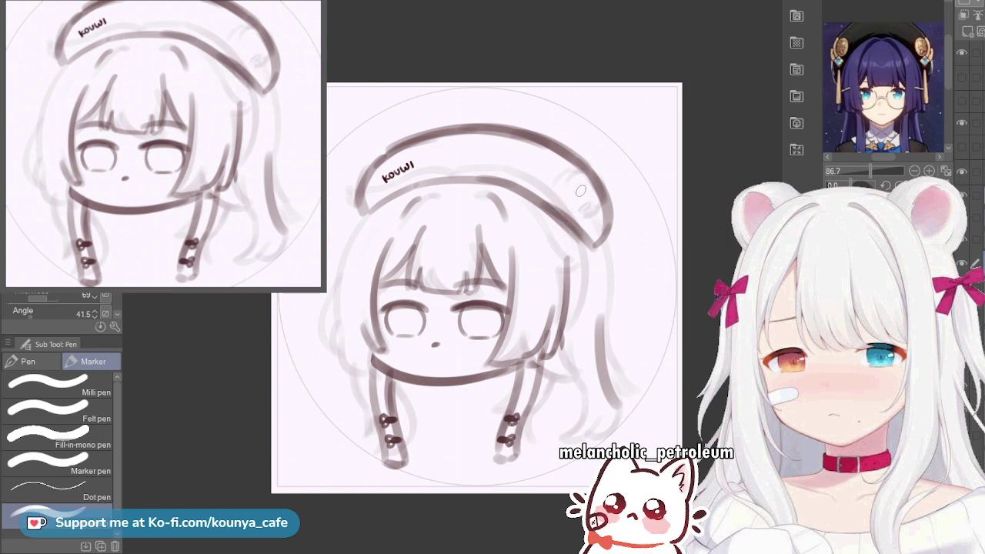
{"action": "mouse_move", "coordinate": [573, 193]}
{"action": "left_mouse_down"}
{"action": "mouse_move", "coordinate": [561, 224]}
{"action": "mouse_move", "coordinate": [568, 196]}
{"action": "left_mouse_up"}
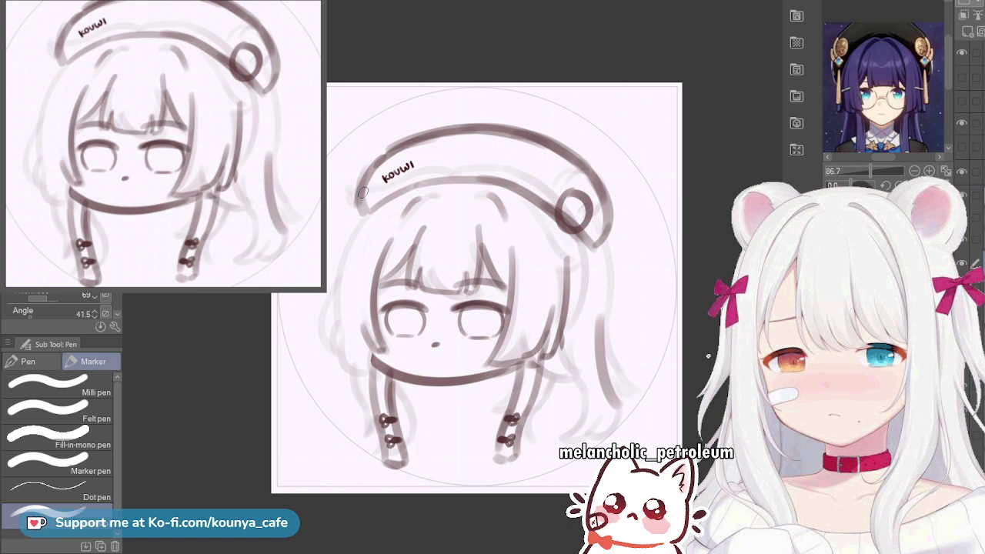
Draw an oval ornament over the hat's left end and enlarge the reference picture around its matching ornament
{"action": "left_click_drag", "start_coordinate": [363, 197], "coordinate": [363, 202]}
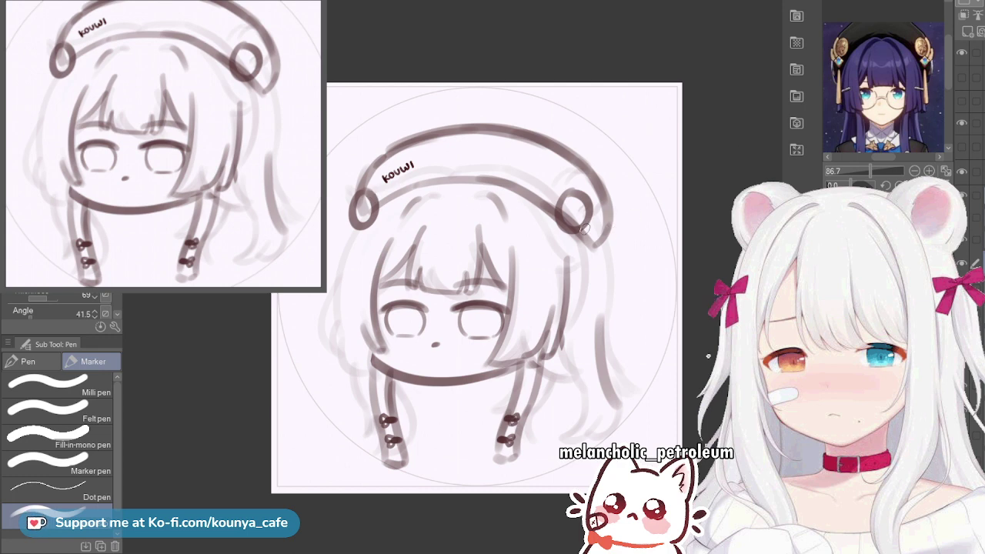
{"action": "scroll", "coordinate": [884, 80], "scroll_direction": "up", "scroll_amount": 2}
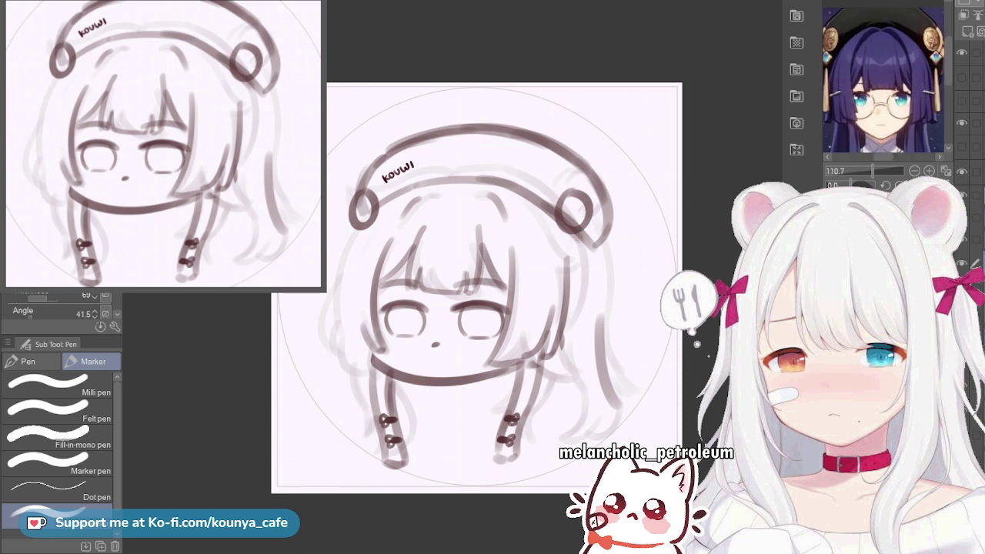
{"action": "left_click_drag", "start_coordinate": [920, 83], "coordinate": [847, 59]}
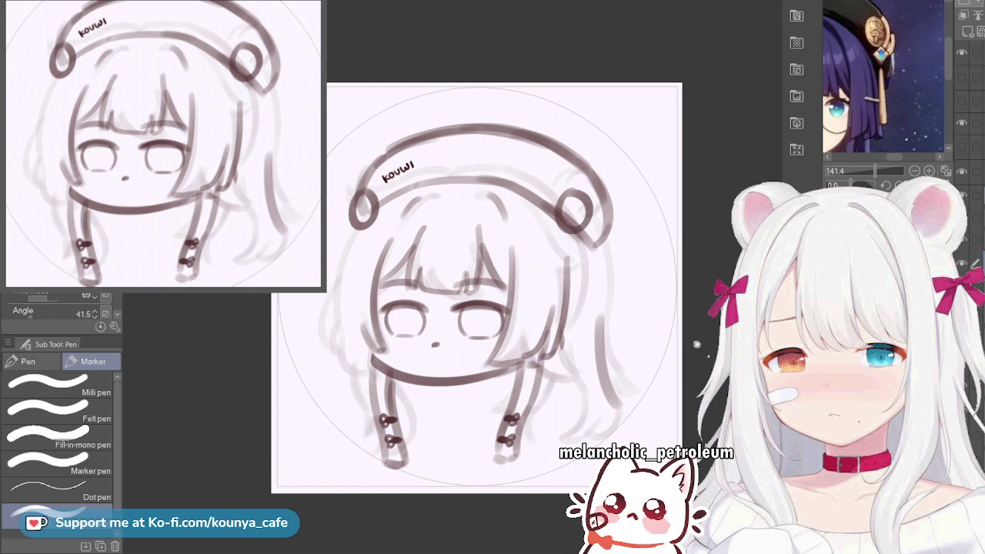
{"action": "scroll", "coordinate": [396, 205], "scroll_direction": "up", "scroll_amount": 3}
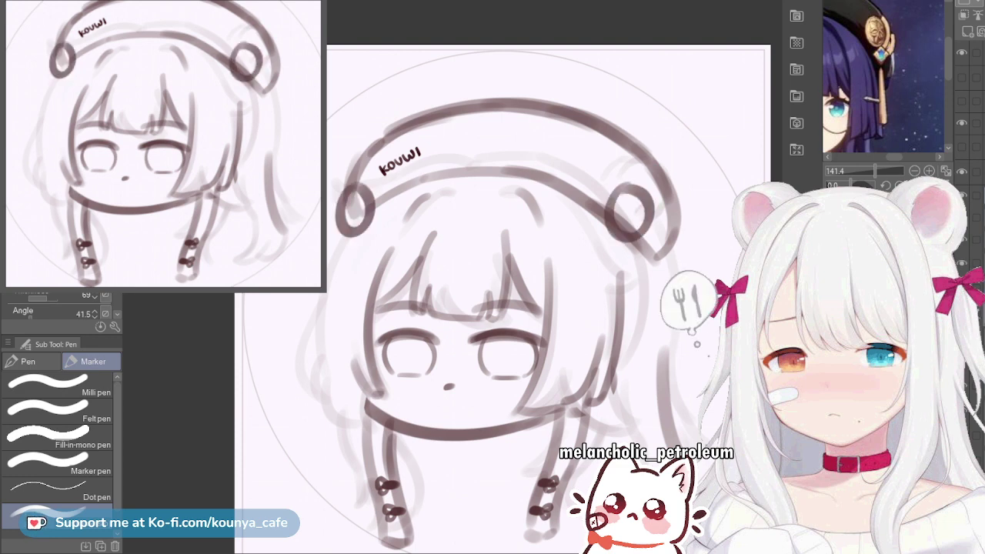
Clear the hat outline that crosses the inside of the two oval ornaments
{"action": "key", "text": "Delete"}
{"action": "key", "text": "ctrl+y"}
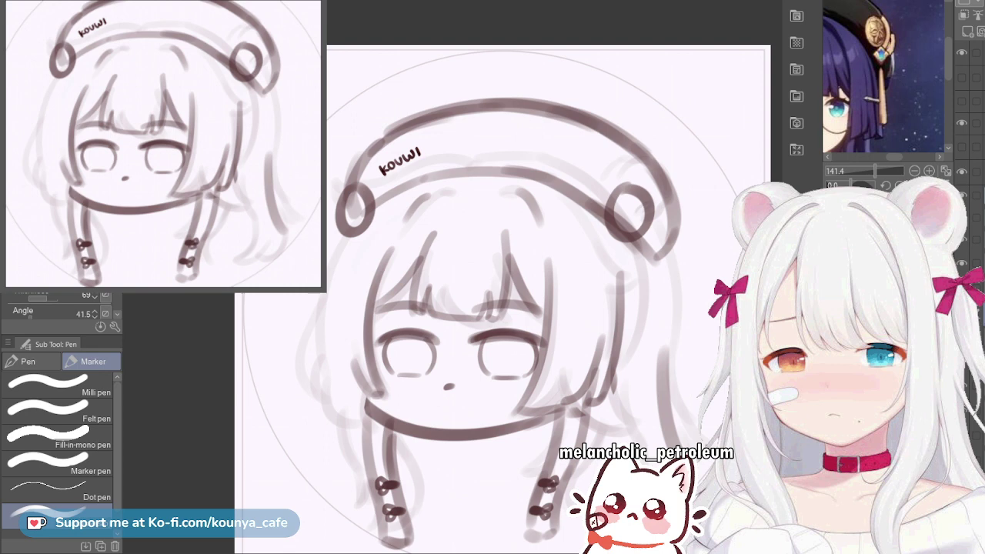
{"action": "key", "text": "ctrl+z"}
{"action": "key", "text": "ctrl+y"}
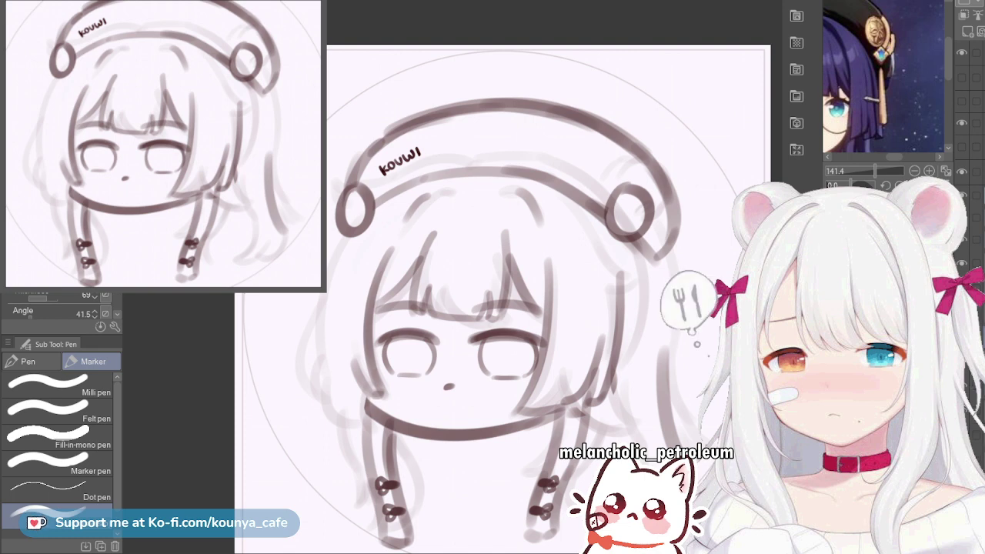
Compare the sketch with and without the outlines of the two front locks below the face
{"action": "key", "text": "ctrl+z"}
{"action": "key", "text": "ctrl+y"}
{"action": "key", "text": "ctrl+z"}
{"action": "key", "text": "ctrl+y"}
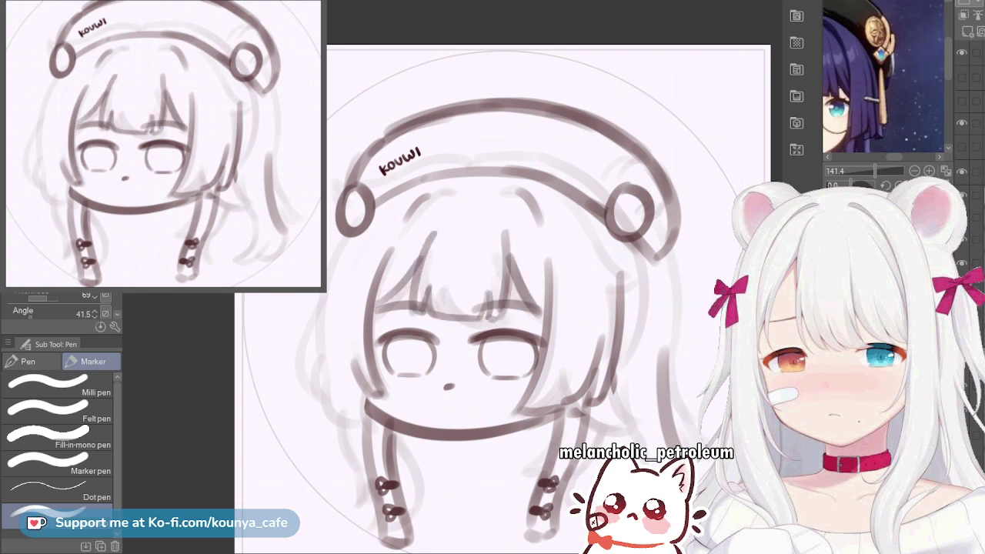
{"action": "key", "text": "ctrl+z"}
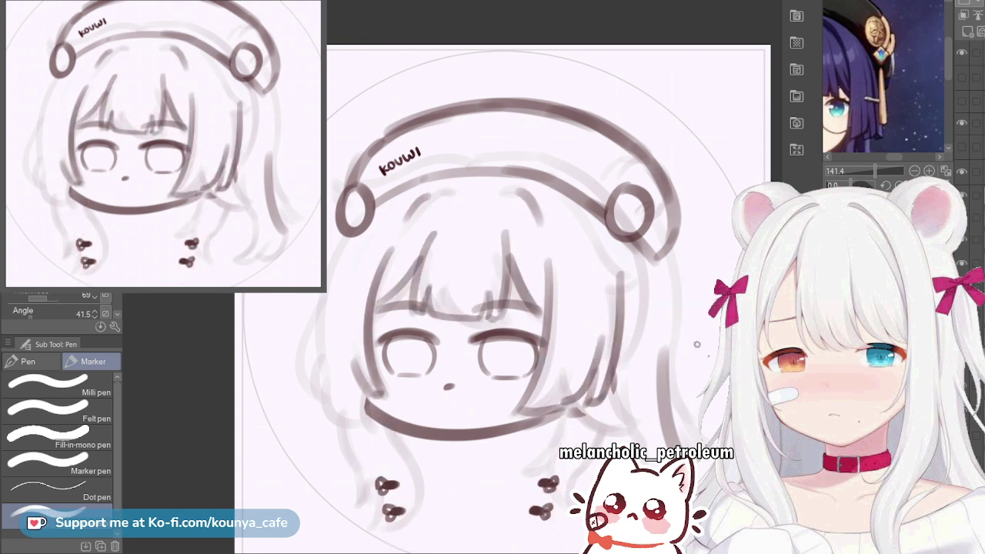
{"action": "key", "text": "ctrl+y"}
{"action": "key", "text": "ctrl+z"}
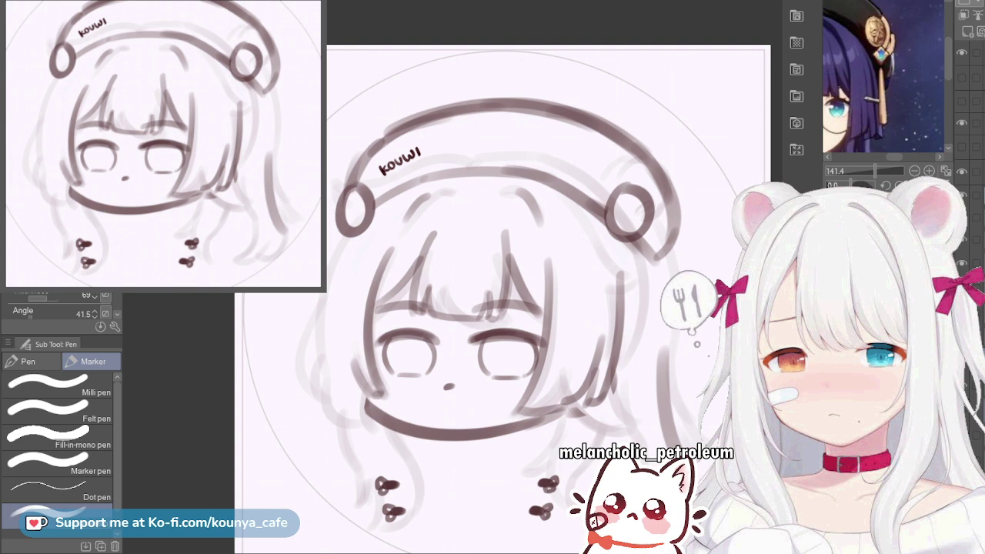
{"action": "key", "text": "ctrl+y"}
{"action": "key", "text": "ctrl+z"}
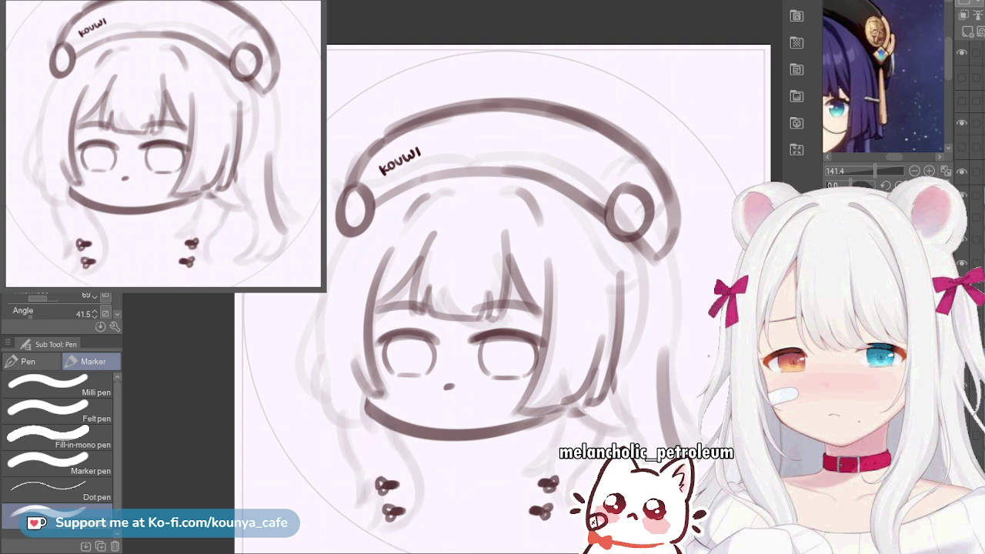
{"action": "key", "text": "ctrl+y"}
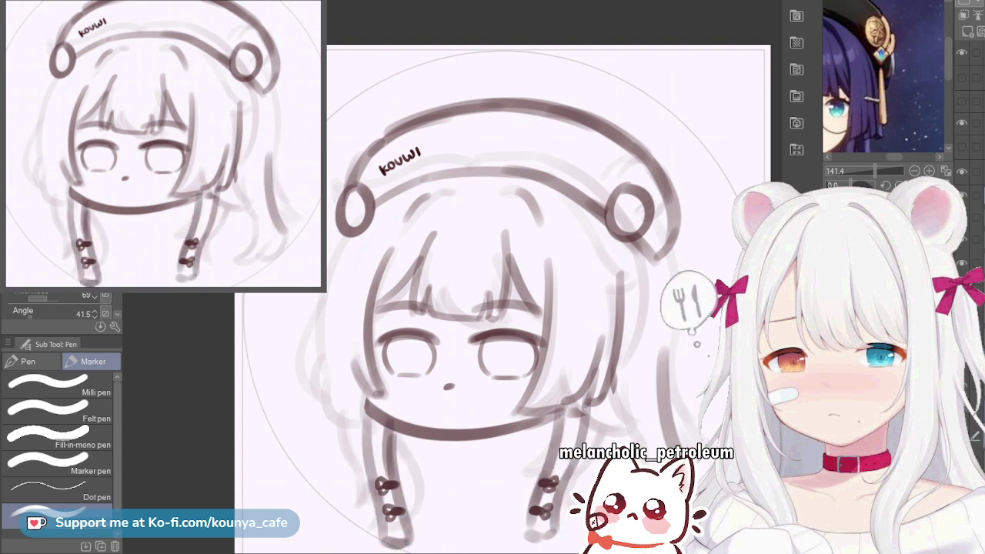
Try a curved outer strand on the left side of the long hair, with a short stroke for its lower tip
{"action": "left_click_drag", "start_coordinate": [324, 370], "coordinate": [315, 451]}
{"action": "key", "text": "ctrl+z"}
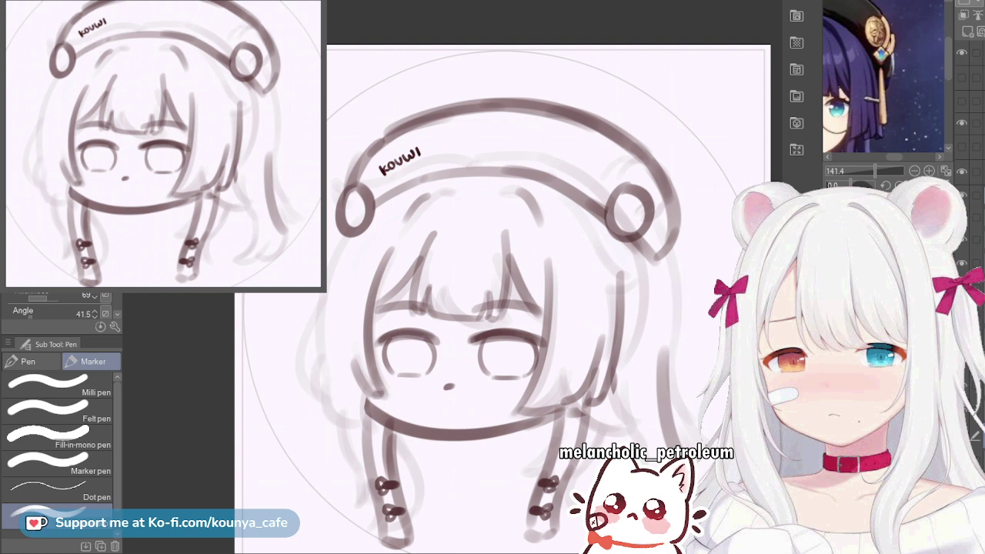
{"action": "left_click_drag", "start_coordinate": [331, 392], "coordinate": [307, 454]}
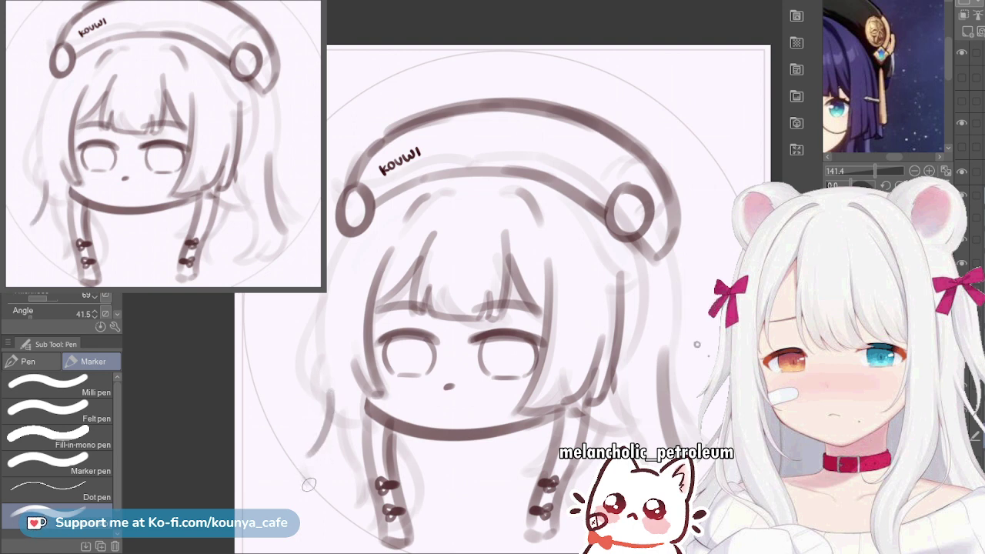
{"action": "left_click_drag", "start_coordinate": [294, 477], "coordinate": [331, 505]}
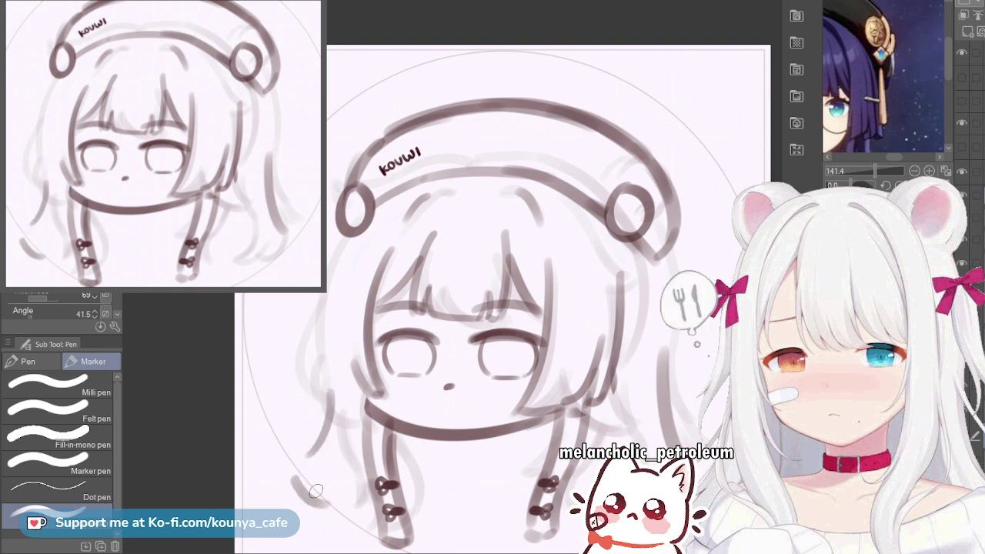
Sketch a long hair strand falling just outside the right front lock, following the faded line art
{"action": "left_click_drag", "start_coordinate": [590, 390], "coordinate": [593, 514]}
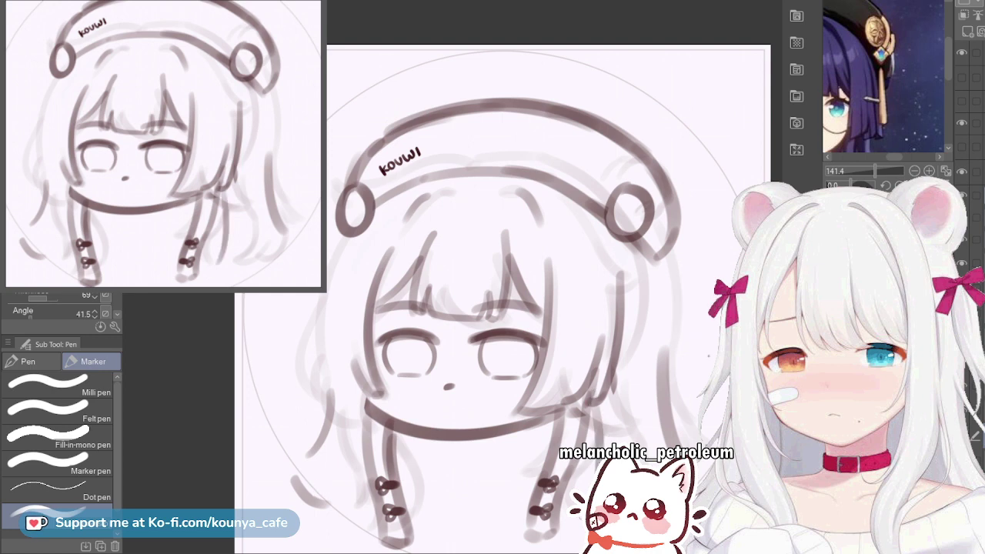
{"action": "key", "text": "ctrl+z"}
{"action": "left_click_drag", "start_coordinate": [589, 420], "coordinate": [593, 523]}
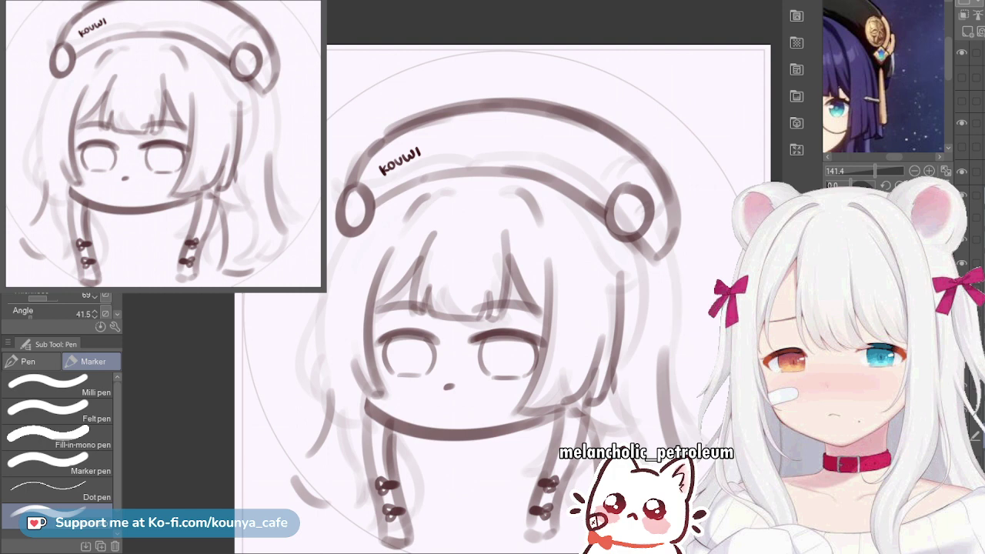
{"action": "left_click_drag", "start_coordinate": [639, 359], "coordinate": [661, 446]}
{"action": "key", "text": "ctrl+z"}
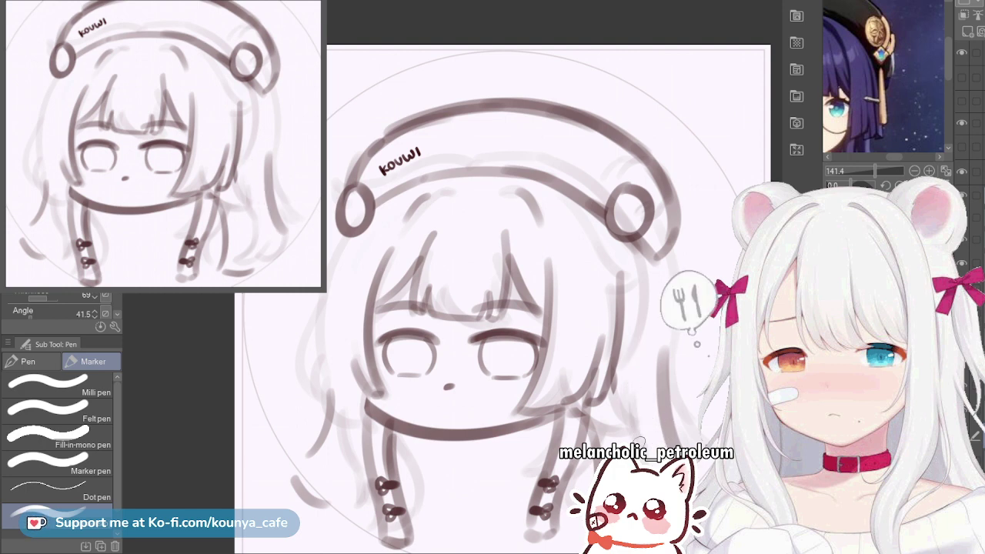
Add a second long strand line between the right front lock and the outer back hair, redrawing it until it fits
{"action": "mouse_move", "coordinate": [636, 431]}
{"action": "left_mouse_down"}
{"action": "mouse_move", "coordinate": [671, 522]}
{"action": "mouse_move", "coordinate": [654, 515]}
{"action": "mouse_move", "coordinate": [641, 539]}
{"action": "left_mouse_up"}
{"action": "key", "text": "ctrl+z"}
{"action": "key", "text": "ctrl+z"}
{"action": "key", "text": "ctrl+z"}
{"action": "left_click_drag", "start_coordinate": [638, 436], "coordinate": [644, 540]}
{"action": "key", "text": "ctrl+z"}
{"action": "left_click_drag", "start_coordinate": [638, 445], "coordinate": [639, 527]}
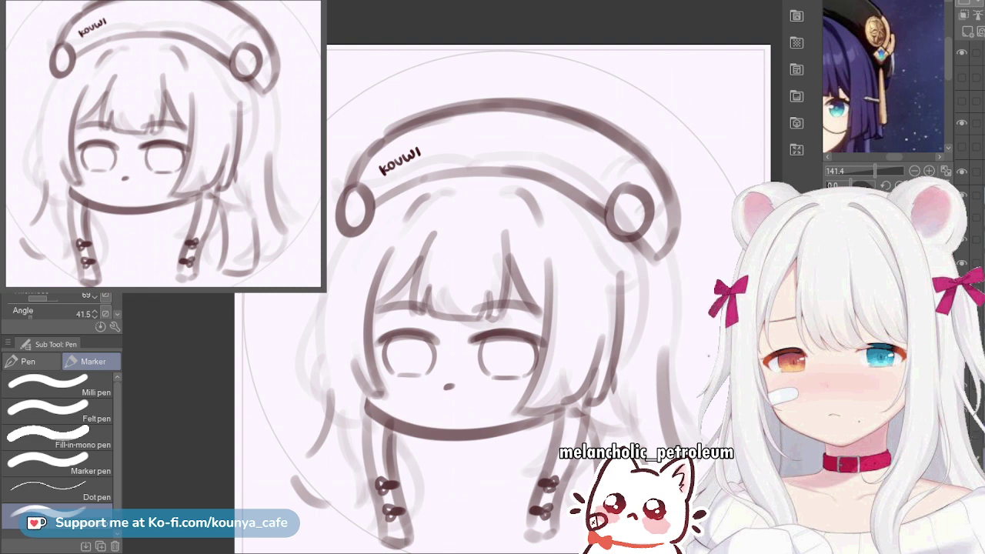
{"action": "key", "text": "Delete"}
{"action": "key", "text": "ctrl+z"}
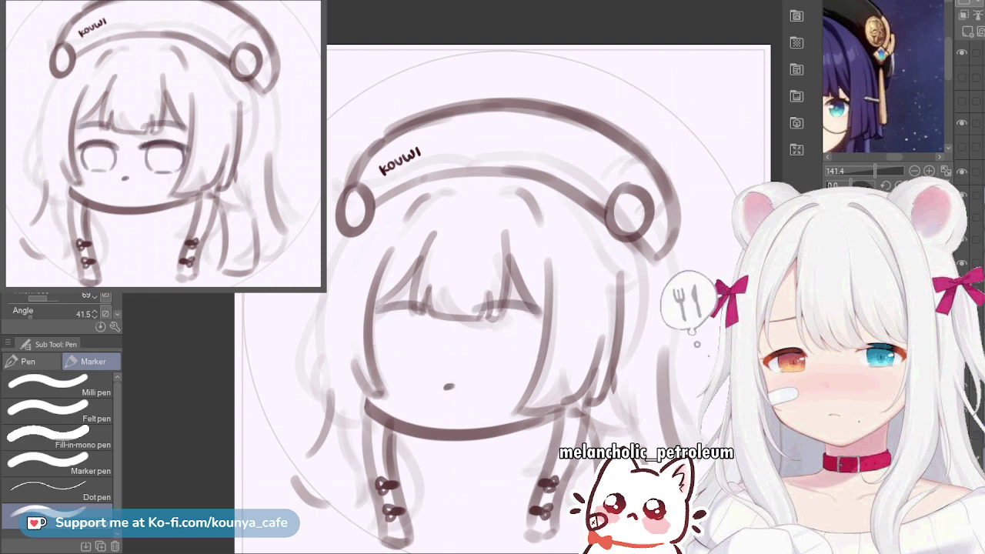
{"action": "key", "text": "Delete"}
{"action": "key", "text": "ctrl+y"}
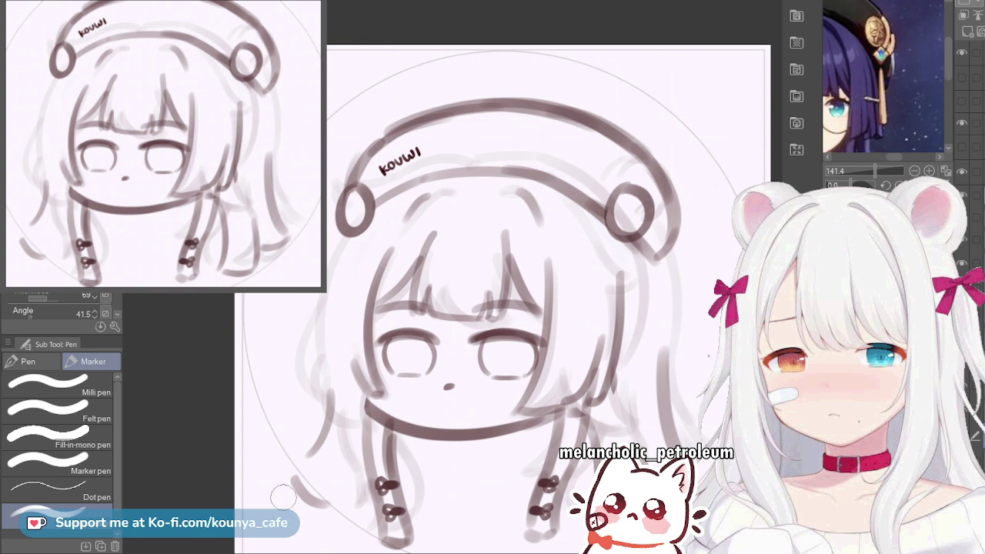
Try to trim the left hair's lower tip with the eraser and redraw it with a smaller brush
{"action": "key", "text": "e"}
{"action": "left_click_drag", "start_coordinate": [285, 478], "coordinate": [310, 499]}
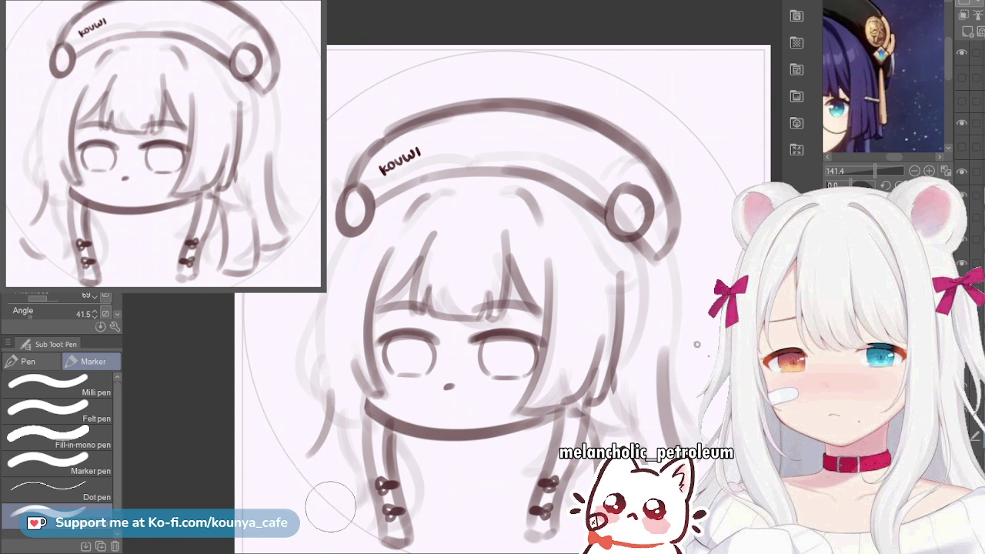
{"action": "key", "text": "bracketleft"}
{"action": "key", "text": "bracketleft"}
{"action": "key", "text": "bracketleft"}
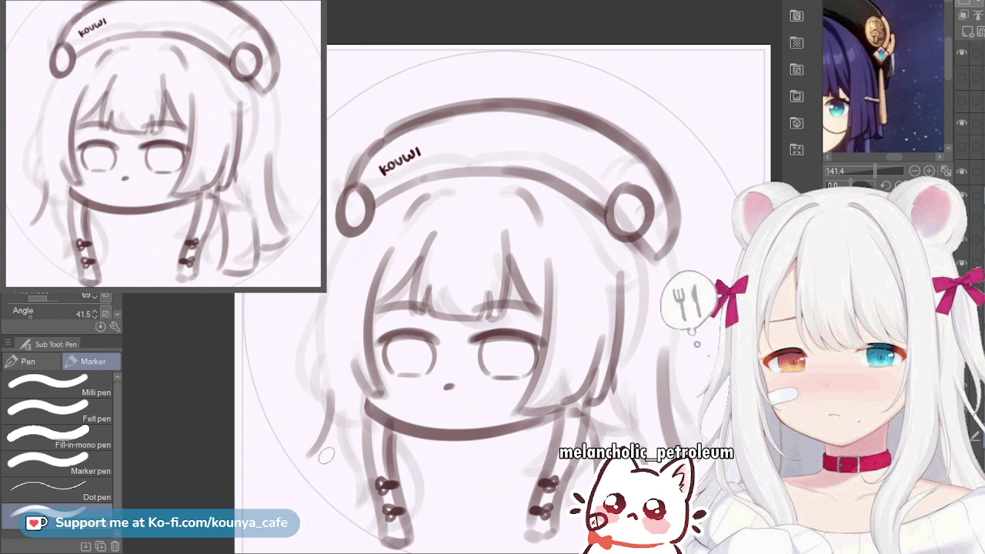
{"action": "key", "text": "ctrl+z"}
{"action": "mouse_move", "coordinate": [306, 486]}
{"action": "left_mouse_down"}
{"action": "mouse_move", "coordinate": [337, 483]}
{"action": "mouse_move", "coordinate": [299, 481]}
{"action": "mouse_move", "coordinate": [344, 510]}
{"action": "left_mouse_up"}
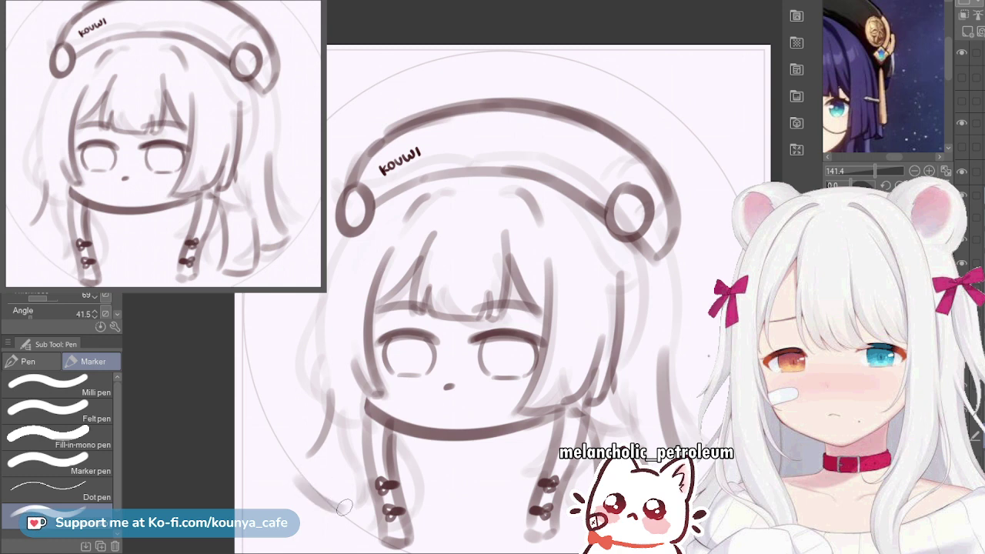
{"action": "key", "text": "ctrl+z"}
Try to extend the left hair's outer strand down toward its lower tip with a slanted stroke
{"action": "mouse_move", "coordinate": [297, 487]}
{"action": "left_mouse_down"}
{"action": "mouse_move", "coordinate": [341, 504]}
{"action": "mouse_move", "coordinate": [314, 488]}
{"action": "mouse_move", "coordinate": [332, 493]}
{"action": "left_mouse_up"}
{"action": "key", "text": "ctrl+z"}
{"action": "key", "text": "ctrl+z"}
{"action": "key", "text": "ctrl+z"}
{"action": "mouse_move", "coordinate": [312, 450]}
{"action": "left_mouse_down"}
{"action": "mouse_move", "coordinate": [290, 473]}
{"action": "mouse_move", "coordinate": [321, 453]}
{"action": "mouse_move", "coordinate": [305, 481]}
{"action": "mouse_move", "coordinate": [322, 489]}
{"action": "mouse_move", "coordinate": [331, 480]}
{"action": "mouse_move", "coordinate": [319, 472]}
{"action": "mouse_move", "coordinate": [328, 489]}
{"action": "mouse_move", "coordinate": [302, 489]}
{"action": "mouse_move", "coordinate": [326, 487]}
{"action": "mouse_move", "coordinate": [314, 444]}
{"action": "mouse_move", "coordinate": [297, 475]}
{"action": "left_mouse_up"}
{"action": "key", "text": "ctrl+z"}
{"action": "key", "text": "ctrl+z"}
{"action": "key", "text": "ctrl+z"}
{"action": "key", "text": "ctrl+z"}
{"action": "left_click_drag", "start_coordinate": [319, 444], "coordinate": [296, 476]}
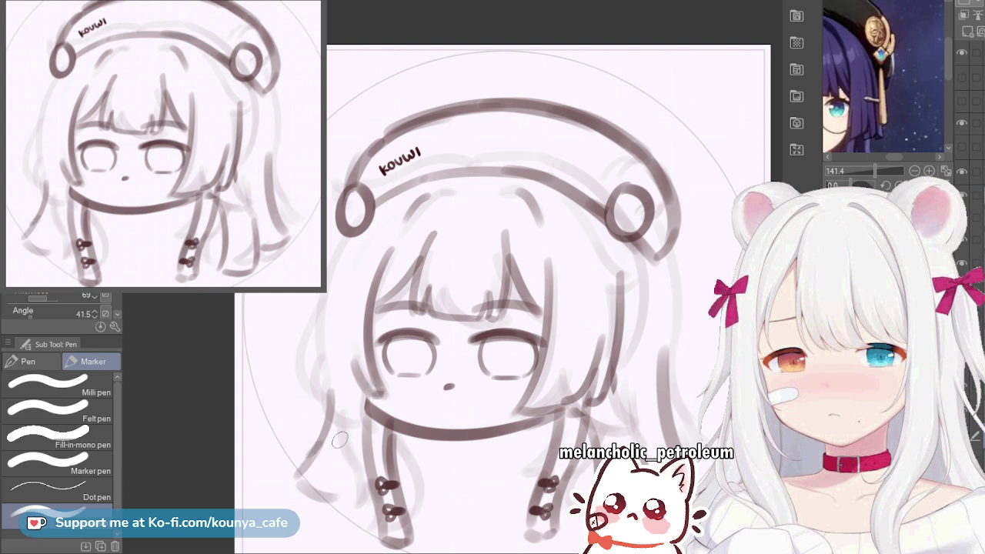
Try an inner edge line for the left hair strand, running from its lower tip up toward the cheek
{"action": "left_click_drag", "start_coordinate": [334, 432], "coordinate": [334, 496]}
{"action": "key", "text": "ctrl+z"}
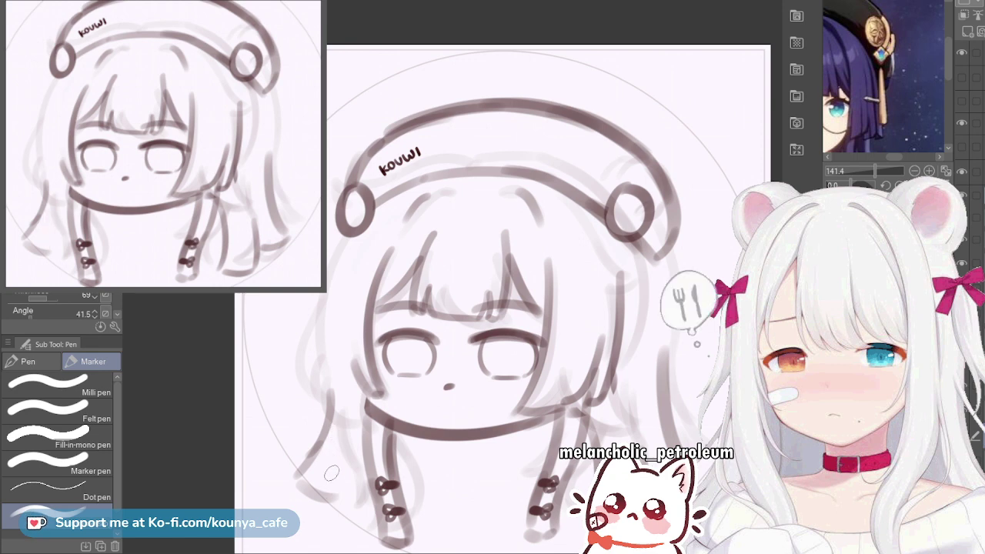
{"action": "left_click_drag", "start_coordinate": [333, 486], "coordinate": [348, 415]}
{"action": "key", "text": "ctrl+z"}
{"action": "left_click_drag", "start_coordinate": [334, 504], "coordinate": [354, 414]}
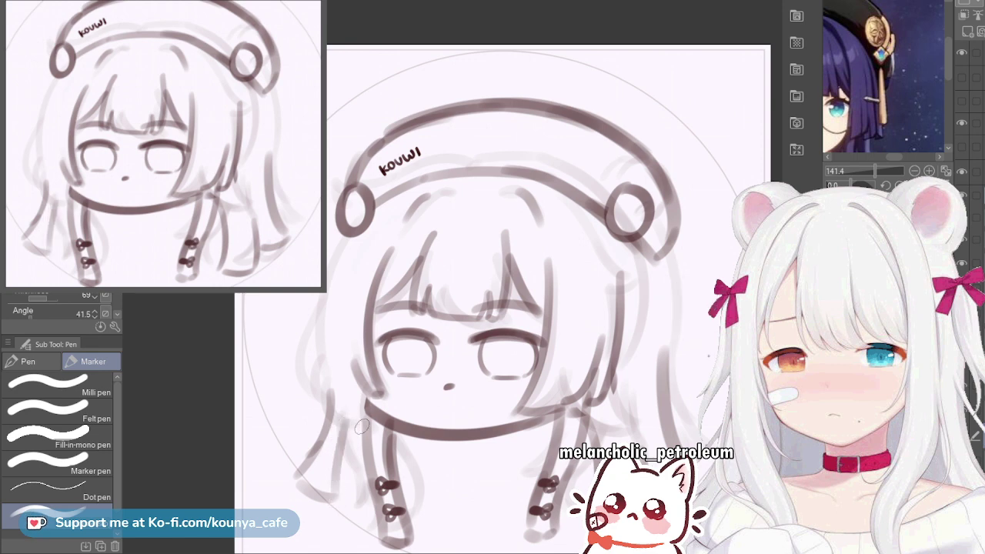
Undo the latest strand strokes and erase the rest of the sketched outer strand on the left side
{"action": "key", "text": "ctrl+z"}
{"action": "key", "text": "ctrl+z"}
{"action": "key", "text": "ctrl+z"}
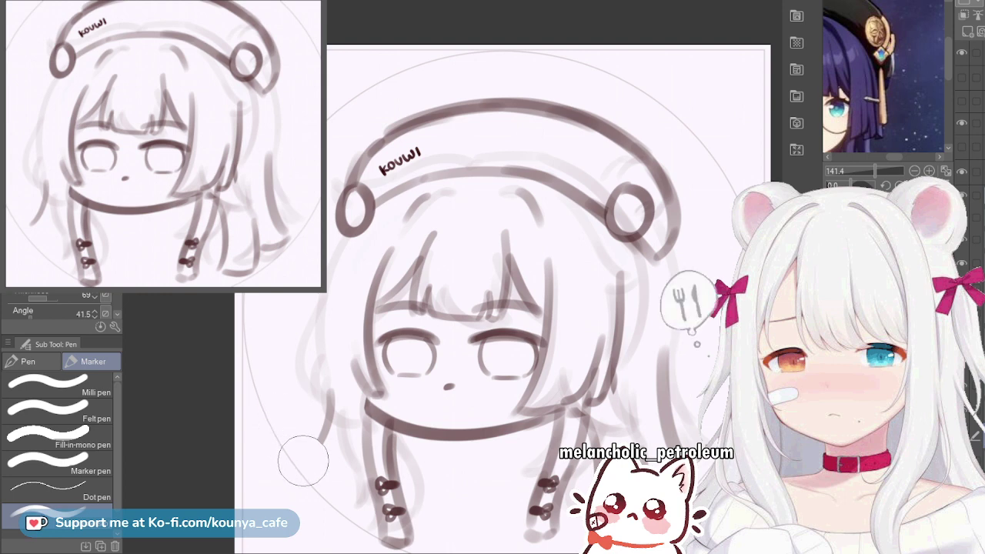
{"action": "mouse_move", "coordinate": [303, 461]}
{"action": "left_mouse_down"}
{"action": "mouse_move", "coordinate": [322, 373]}
{"action": "mouse_move", "coordinate": [306, 355]}
{"action": "left_mouse_up"}
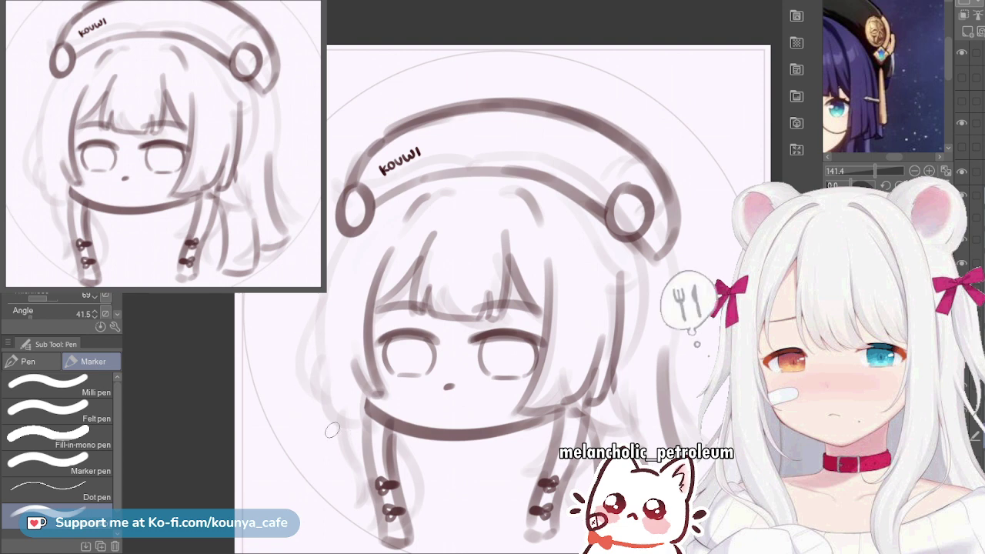
Redraw the left hair's outer strand as a line curving down and outward to a short hooked tip
{"action": "left_click_drag", "start_coordinate": [318, 412], "coordinate": [316, 478]}
{"action": "key", "text": "ctrl+z"}
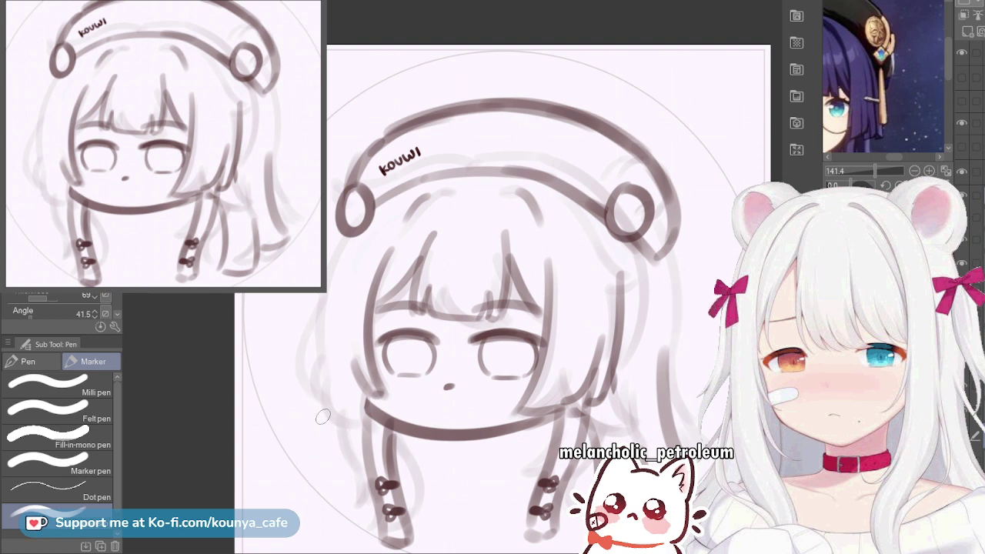
{"action": "left_click_drag", "start_coordinate": [324, 410], "coordinate": [298, 471]}
{"action": "key", "text": "ctrl+z"}
{"action": "mouse_move", "coordinate": [318, 411]}
{"action": "left_mouse_down"}
{"action": "mouse_move", "coordinate": [305, 470]}
{"action": "mouse_move", "coordinate": [314, 454]}
{"action": "mouse_move", "coordinate": [317, 470]}
{"action": "mouse_move", "coordinate": [296, 495]}
{"action": "mouse_move", "coordinate": [304, 506]}
{"action": "mouse_move", "coordinate": [328, 509]}
{"action": "left_mouse_up"}
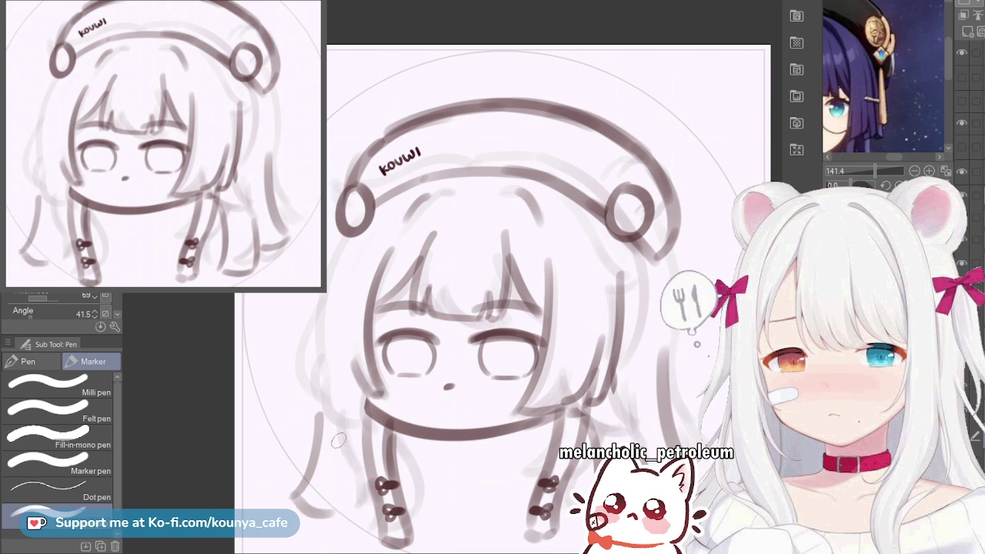
Try a long vertical inner line for the left hair strand, down to its lower tip
{"action": "left_click_drag", "start_coordinate": [334, 418], "coordinate": [330, 507]}
{"action": "key", "text": "ctrl+z"}
{"action": "left_click_drag", "start_coordinate": [333, 397], "coordinate": [333, 518]}
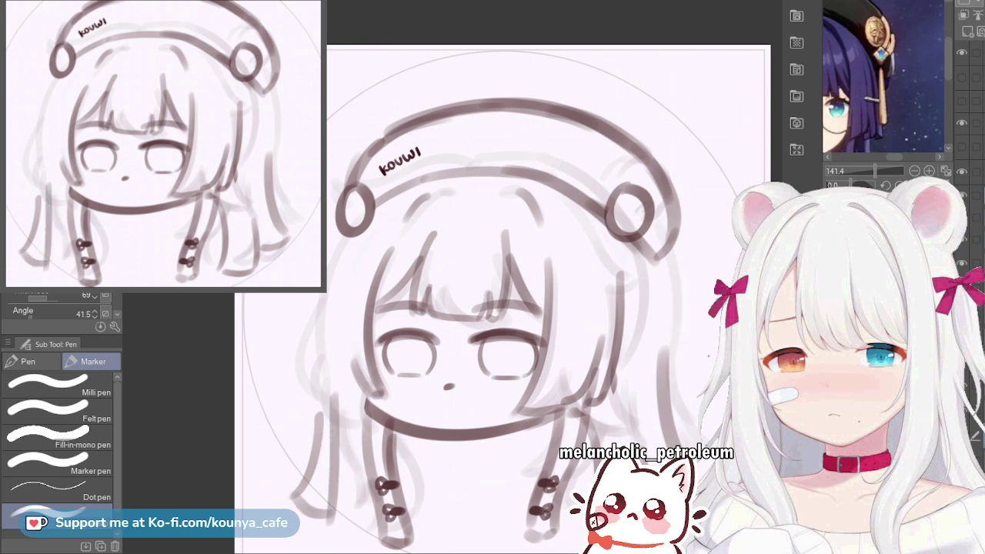
{"action": "key", "text": "ctrl+z"}
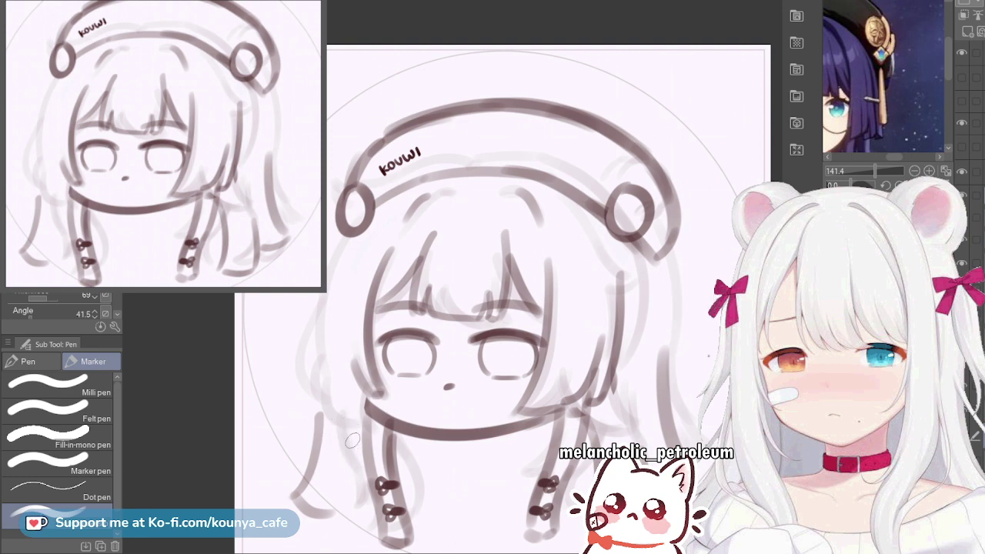
Sketch the left hair's inner edge beside the front lock and close the outline at its lower tip
{"action": "left_click_drag", "start_coordinate": [357, 400], "coordinate": [371, 537]}
{"action": "key", "text": "ctrl+z"}
{"action": "left_click_drag", "start_coordinate": [354, 400], "coordinate": [349, 514]}
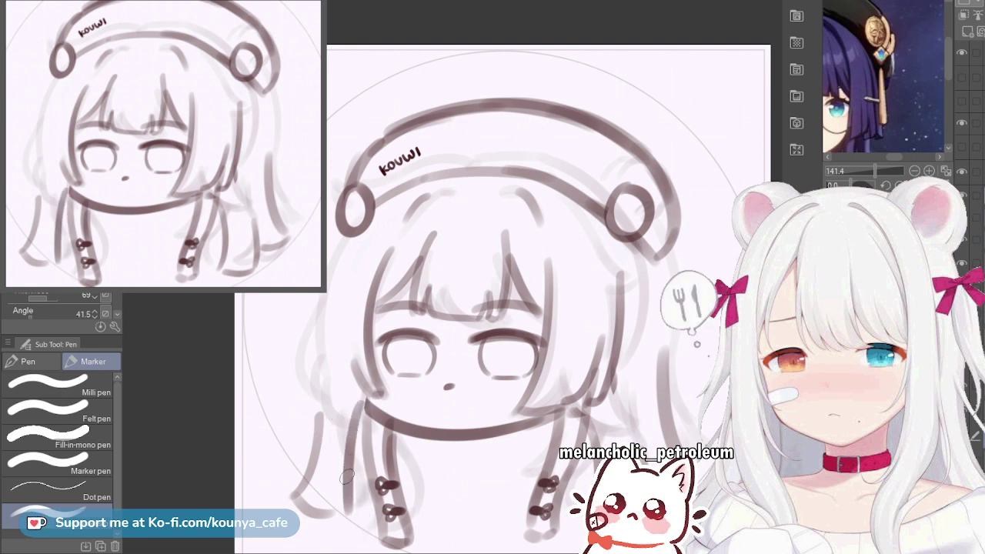
{"action": "key", "text": "ctrl+z"}
{"action": "mouse_move", "coordinate": [364, 417]}
{"action": "left_mouse_down"}
{"action": "mouse_move", "coordinate": [361, 492]}
{"action": "mouse_move", "coordinate": [340, 500]}
{"action": "mouse_move", "coordinate": [359, 479]}
{"action": "mouse_move", "coordinate": [355, 511]}
{"action": "mouse_move", "coordinate": [361, 448]}
{"action": "left_mouse_up"}
{"action": "key", "text": "ctrl+z"}
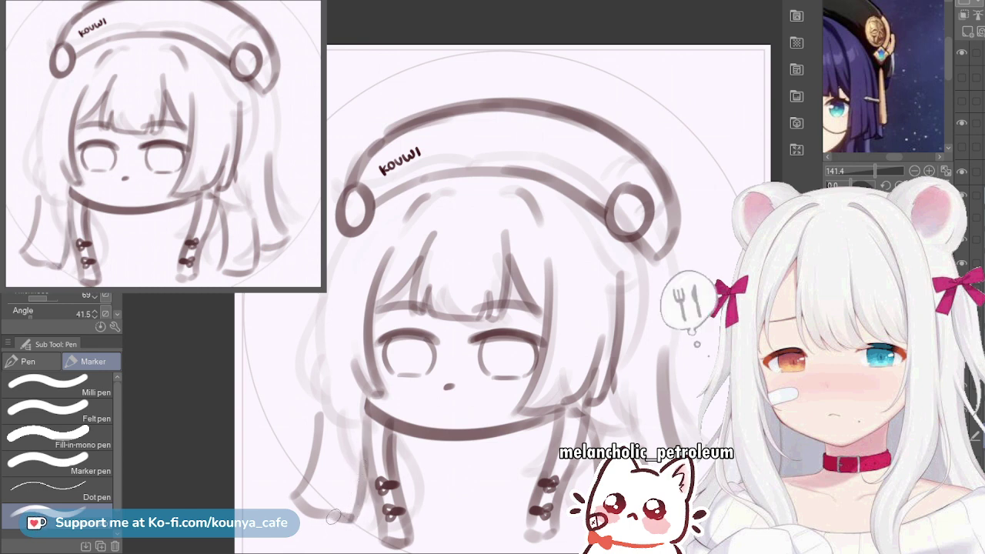
{"action": "left_click_drag", "start_coordinate": [333, 516], "coordinate": [338, 490]}
{"action": "key", "text": "ctrl+z"}
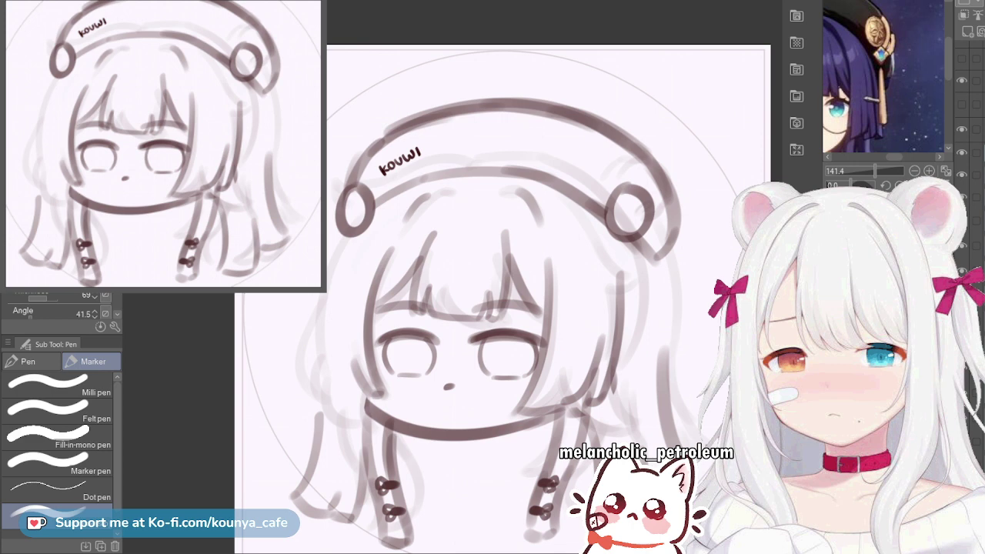
Undo the latest sketch strokes on the long hair strand at the right of the head
{"action": "key", "text": "ctrl+z"}
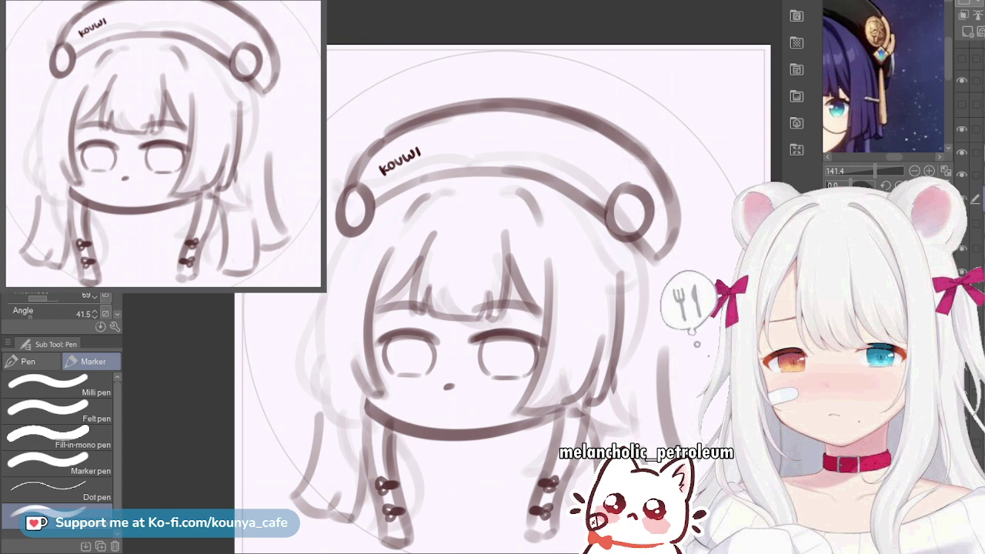
{"action": "key", "text": "ctrl+z"}
{"action": "key", "text": "ctrl+z"}
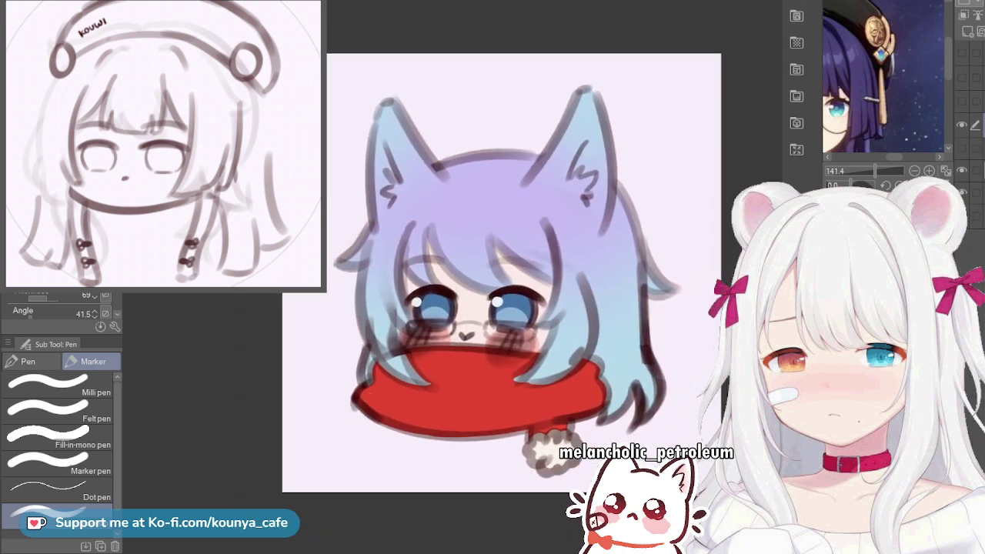
{"action": "scroll", "coordinate": [683, 125], "scroll_direction": "up", "scroll_amount": 1}
{"action": "left_click_drag", "start_coordinate": [683, 124], "coordinate": [693, 91]}
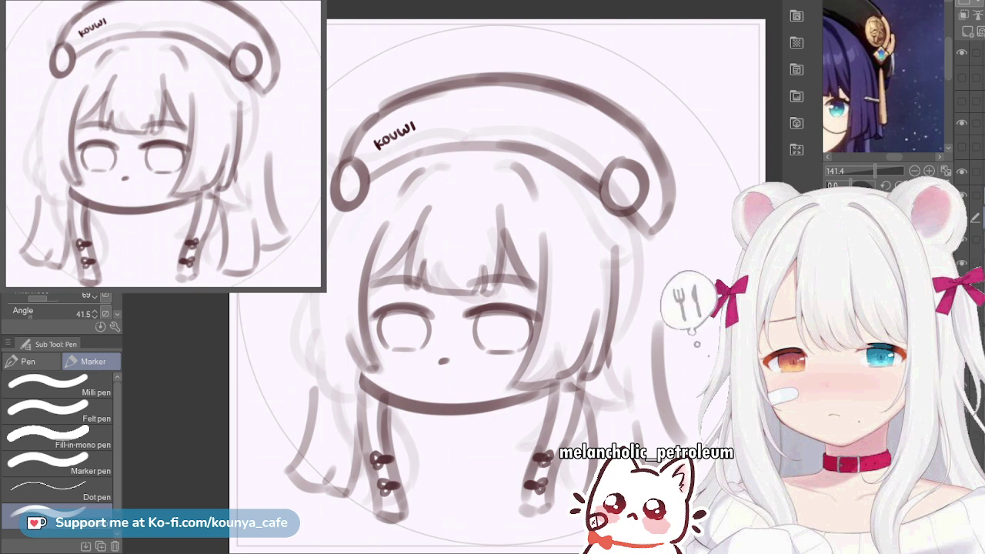
Compare the head sketch with the hair lines hidden and shown again
{"action": "left_click", "coordinate": [961, 239]}
{"action": "left_click", "coordinate": [962, 239]}
{"action": "left_click", "coordinate": [980, 240]}
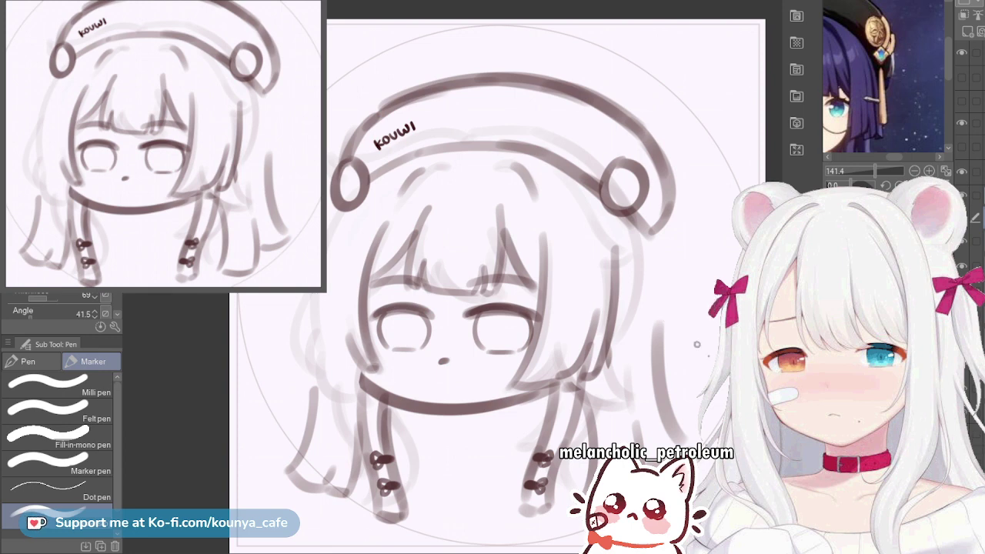
{"action": "key", "text": "ctrl+z"}
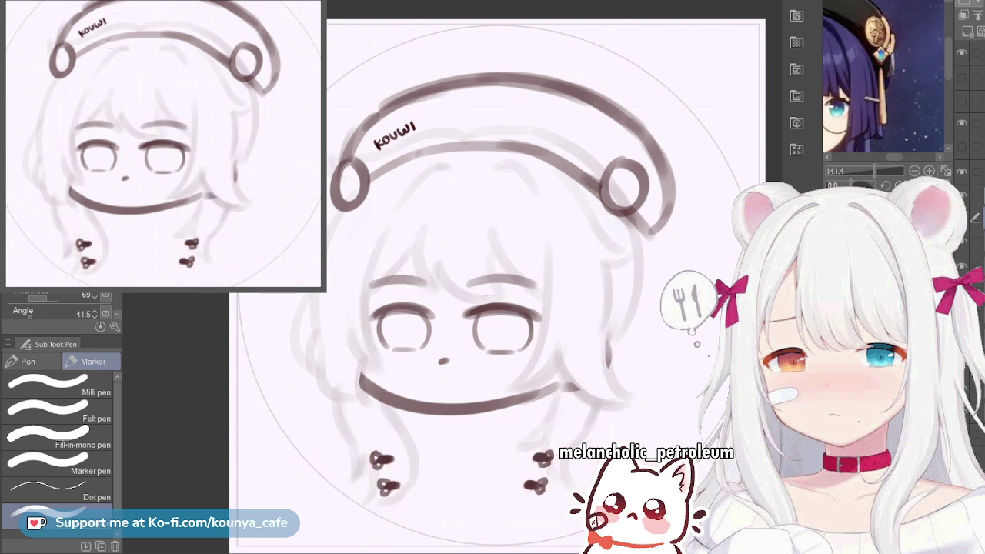
{"action": "key", "text": "ctrl+y"}
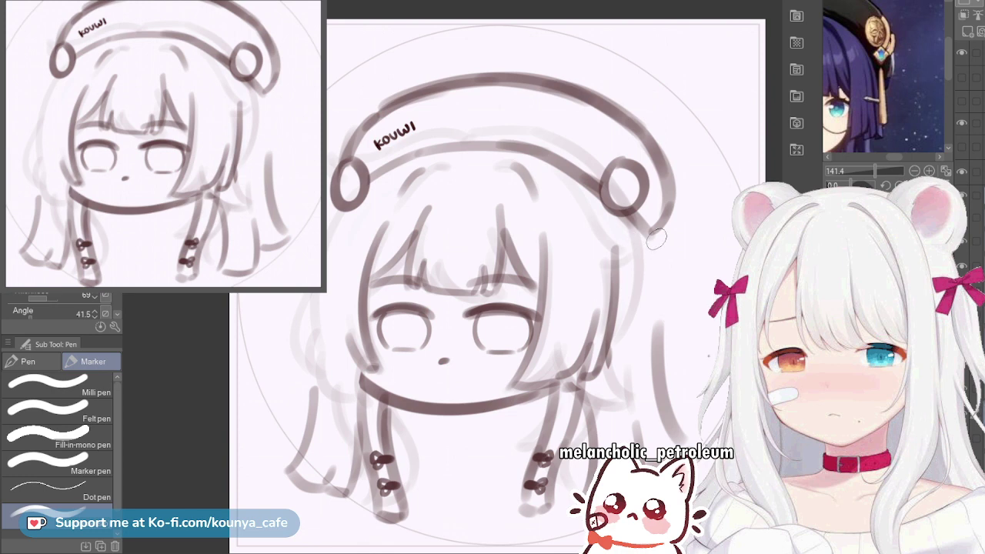
Draw the outer hair lines on both sides of the head, running down from the hat's ends toward the long strands
{"action": "mouse_move", "coordinate": [650, 223]}
{"action": "left_mouse_down"}
{"action": "mouse_move", "coordinate": [656, 342]}
{"action": "mouse_move", "coordinate": [657, 332]}
{"action": "left_mouse_up"}
{"action": "key", "text": "ctrl+z"}
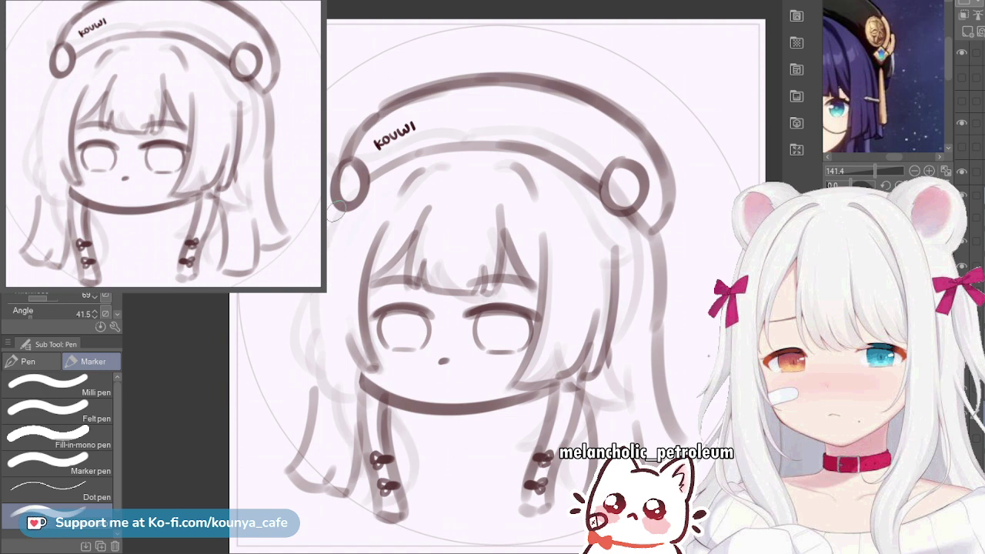
{"action": "left_click_drag", "start_coordinate": [340, 211], "coordinate": [310, 353]}
{"action": "key", "text": "ctrl+z"}
{"action": "left_click_drag", "start_coordinate": [344, 208], "coordinate": [306, 370]}
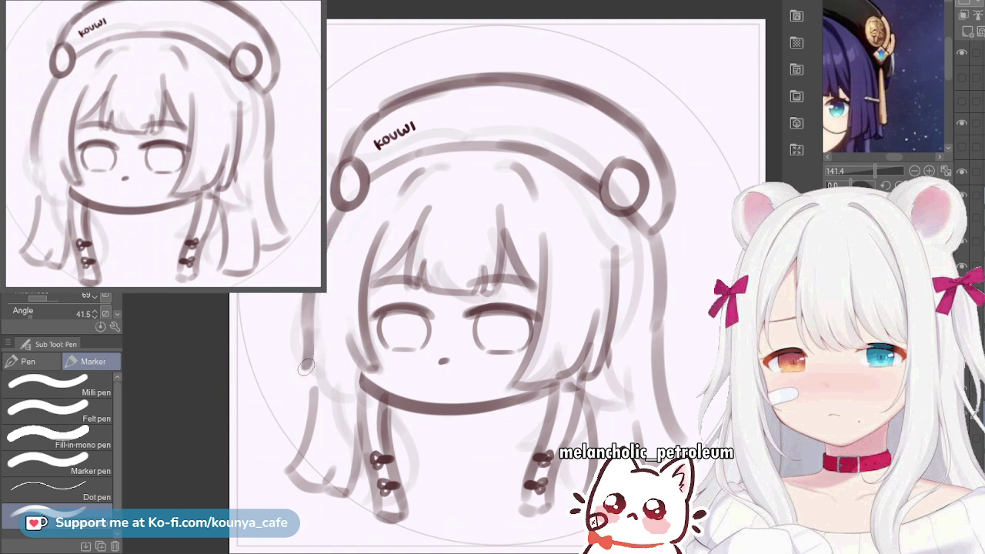
Try different outward flicks and inward curves for the lower tip of the left outer hair line, then undo them
{"action": "key", "text": "ctrl+z"}
{"action": "mouse_move", "coordinate": [310, 324]}
{"action": "left_mouse_down"}
{"action": "mouse_move", "coordinate": [307, 369]}
{"action": "mouse_move", "coordinate": [344, 380]}
{"action": "left_mouse_up"}
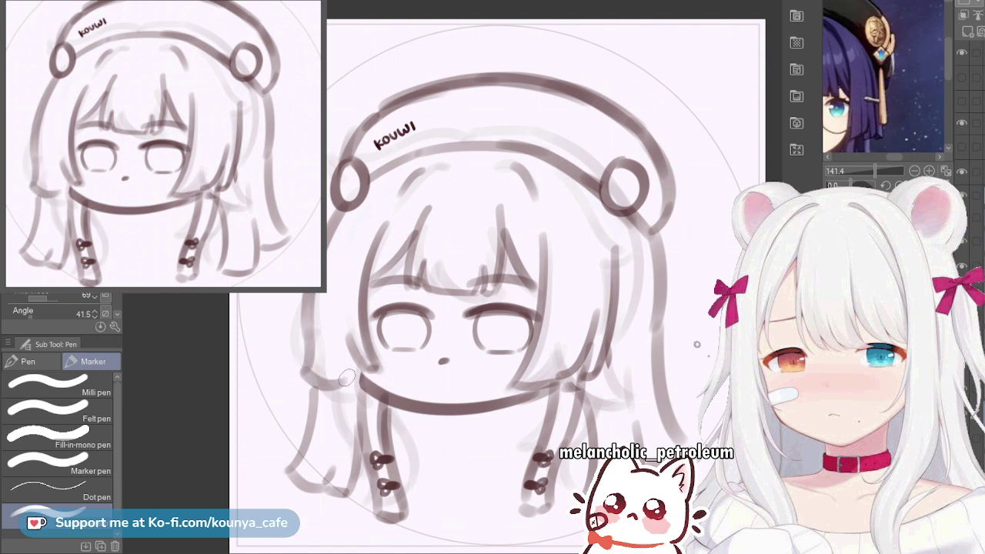
{"action": "key", "text": "ctrl+z"}
{"action": "key", "text": "ctrl+z"}
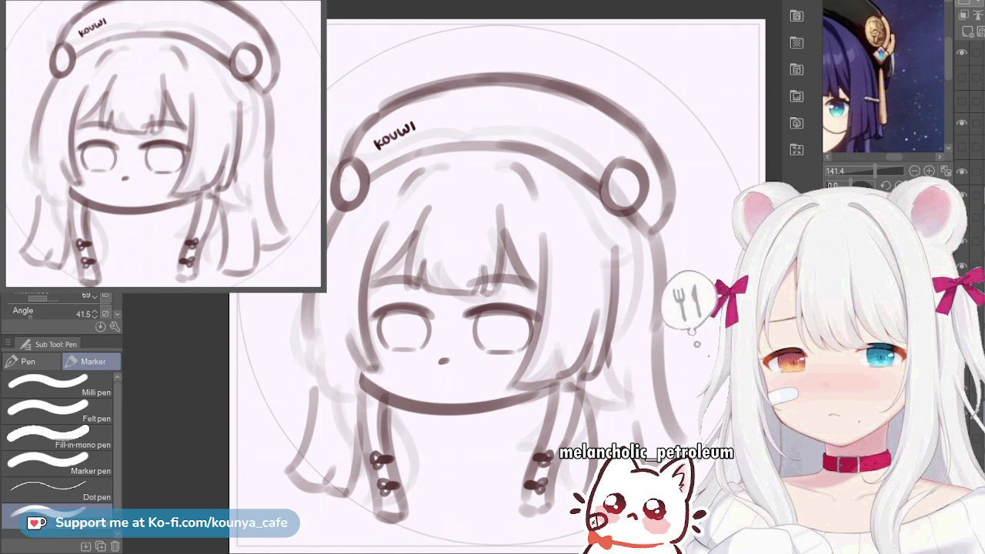
{"action": "mouse_move", "coordinate": [307, 331]}
{"action": "left_mouse_down"}
{"action": "mouse_move", "coordinate": [310, 357]}
{"action": "mouse_move", "coordinate": [308, 333]}
{"action": "mouse_move", "coordinate": [306, 360]}
{"action": "mouse_move", "coordinate": [296, 365]}
{"action": "mouse_move", "coordinate": [356, 381]}
{"action": "left_mouse_up"}
{"action": "key", "text": "ctrl+z"}
{"action": "key", "text": "ctrl+z"}
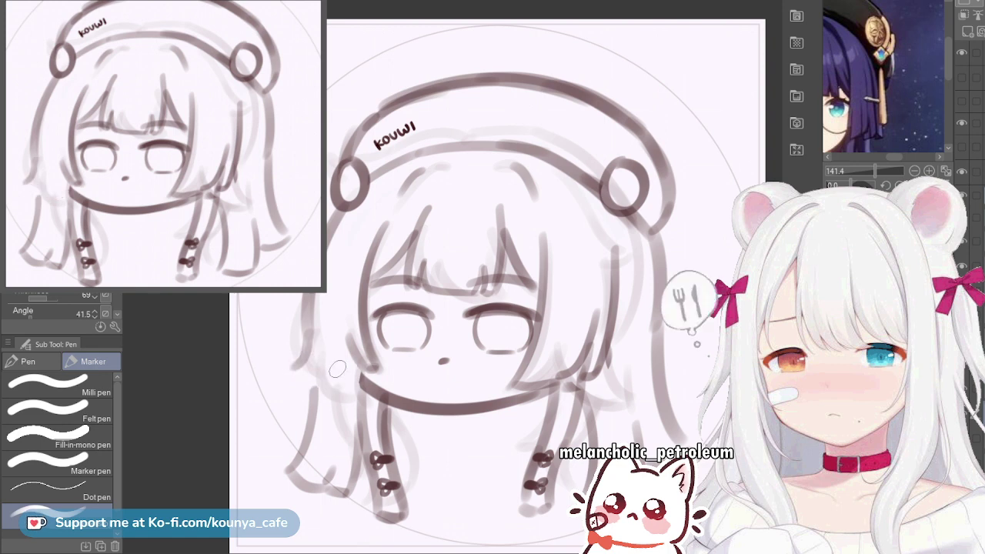
{"action": "left_click_drag", "start_coordinate": [294, 365], "coordinate": [342, 374]}
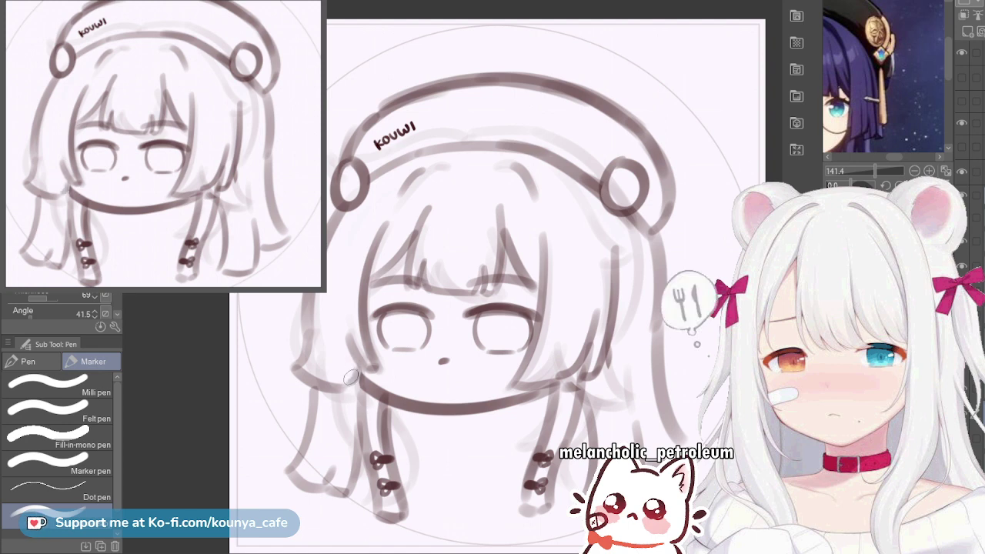
{"action": "scroll", "coordinate": [347, 382], "scroll_direction": "up", "scroll_amount": 3}
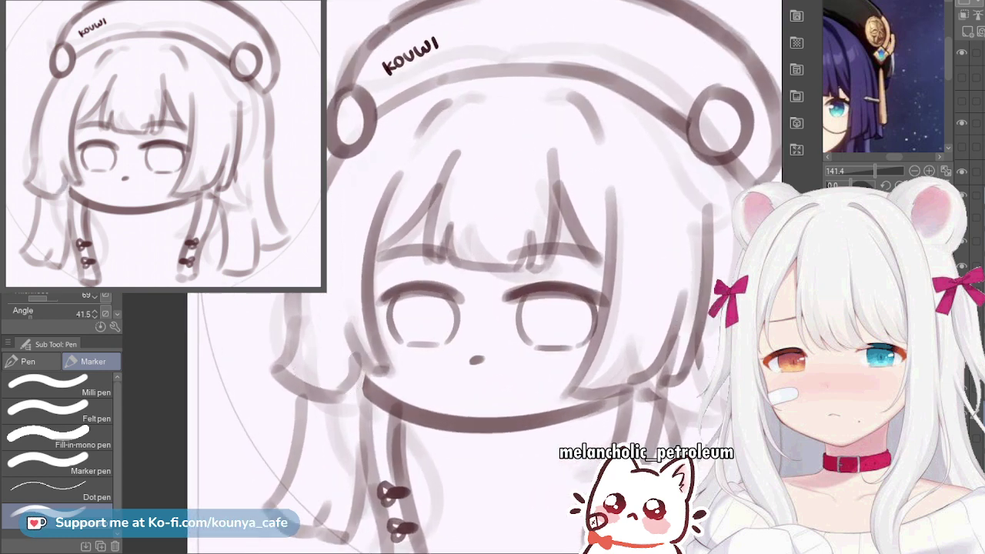
{"action": "key", "text": "ctrl+z"}
{"action": "key", "text": "ctrl+z"}
{"action": "key", "text": "ctrl+z"}
Redraw the lower end of the left outer hair line as a rounded curve turning inward to the jaw
{"action": "left_click_drag", "start_coordinate": [291, 302], "coordinate": [306, 380]}
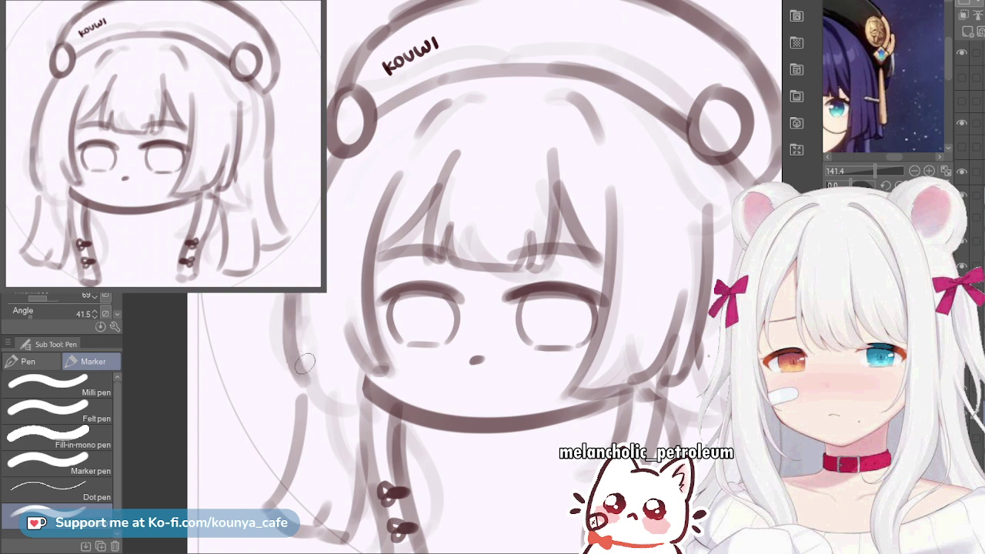
{"action": "key", "text": "ctrl+z"}
{"action": "left_click_drag", "start_coordinate": [293, 300], "coordinate": [306, 381]}
{"action": "key", "text": "ctrl+z"}
{"action": "mouse_move", "coordinate": [293, 298]}
{"action": "left_mouse_down"}
{"action": "mouse_move", "coordinate": [312, 386]}
{"action": "mouse_move", "coordinate": [366, 390]}
{"action": "mouse_move", "coordinate": [355, 359]}
{"action": "mouse_move", "coordinate": [363, 383]}
{"action": "left_mouse_up"}
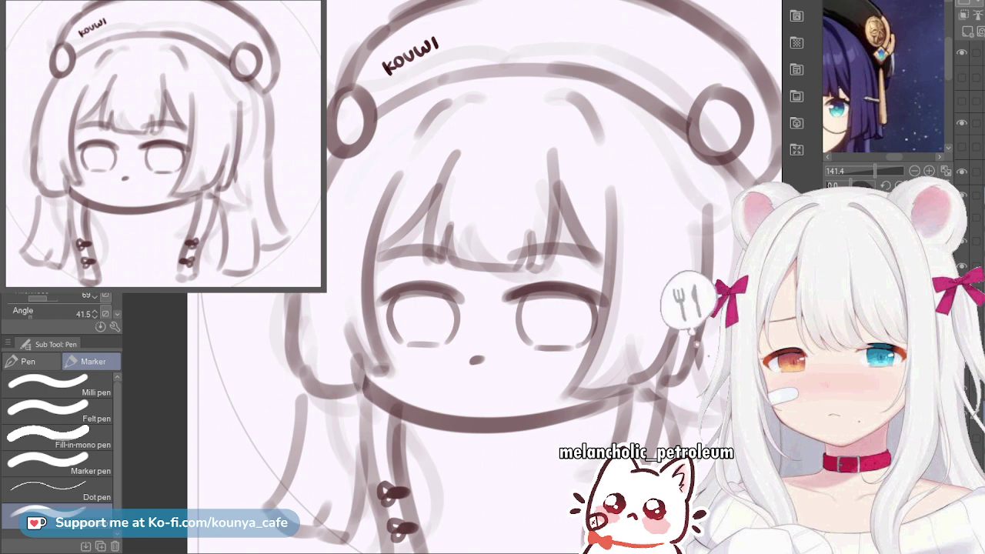
{"action": "scroll", "coordinate": [363, 377], "scroll_direction": "down", "scroll_amount": 3}
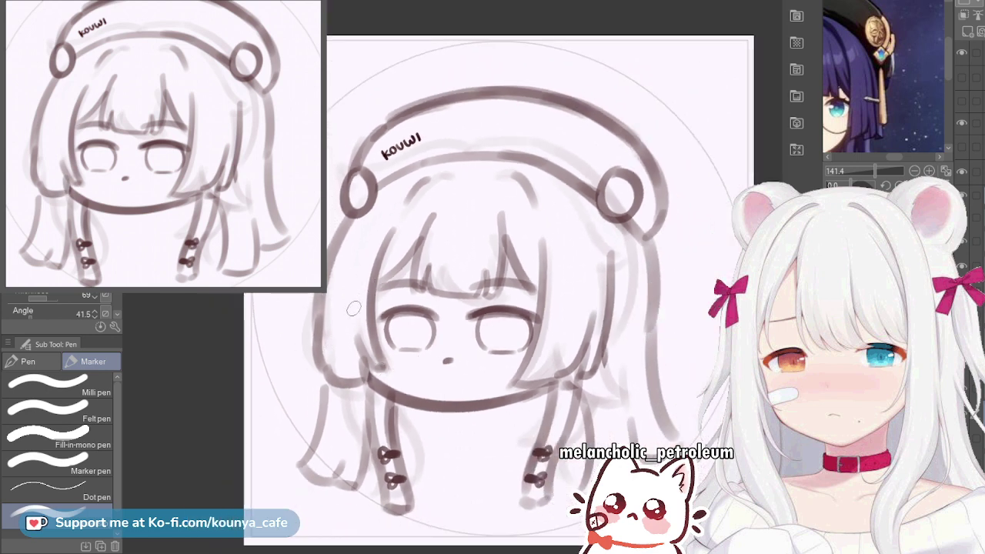
{"action": "mouse_move", "coordinate": [333, 340]}
{"action": "left_mouse_down"}
{"action": "mouse_move", "coordinate": [334, 371]}
{"action": "mouse_move", "coordinate": [335, 361]}
{"action": "left_mouse_up"}
{"action": "key", "text": "ctrl+z"}
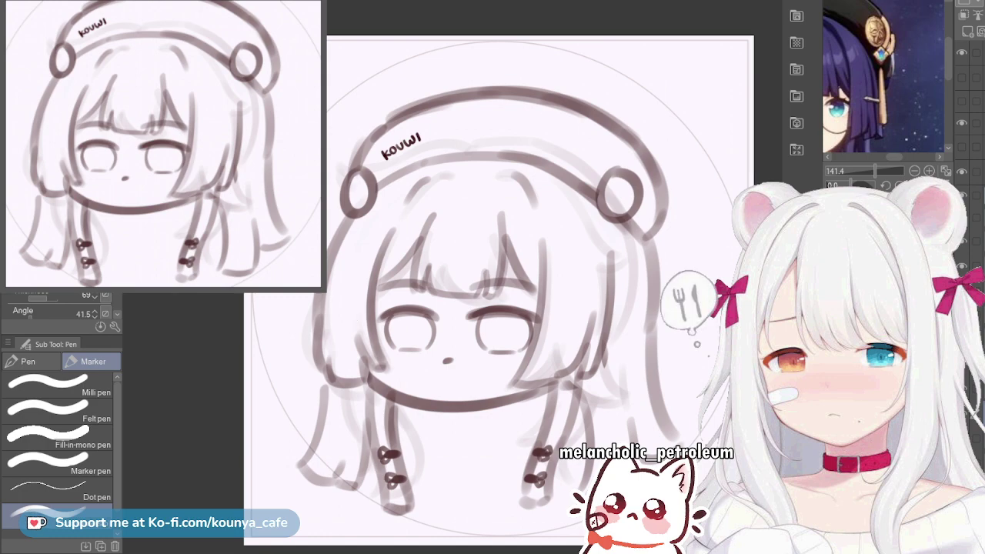
Clear the faded old line art from behind the new head sketch
{"action": "scroll", "coordinate": [449, 359], "scroll_direction": "up", "scroll_amount": 3}
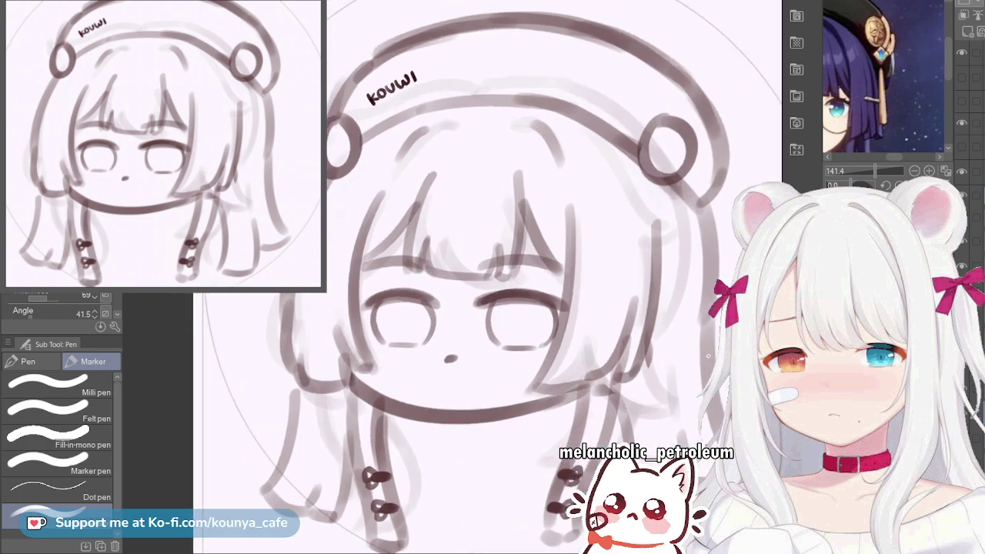
{"action": "scroll", "coordinate": [452, 355], "scroll_direction": "down", "scroll_amount": 1}
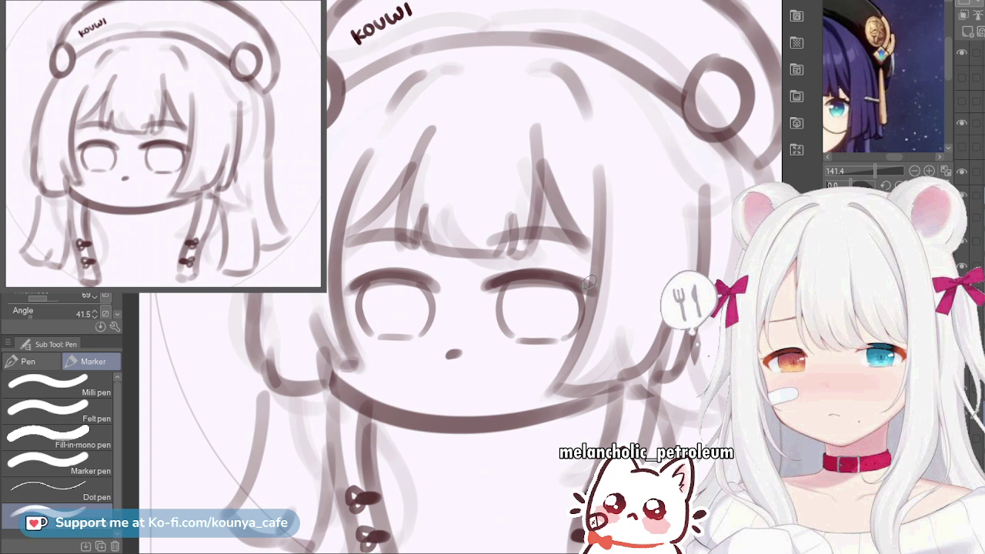
{"action": "scroll", "coordinate": [585, 264], "scroll_direction": "down", "scroll_amount": 4}
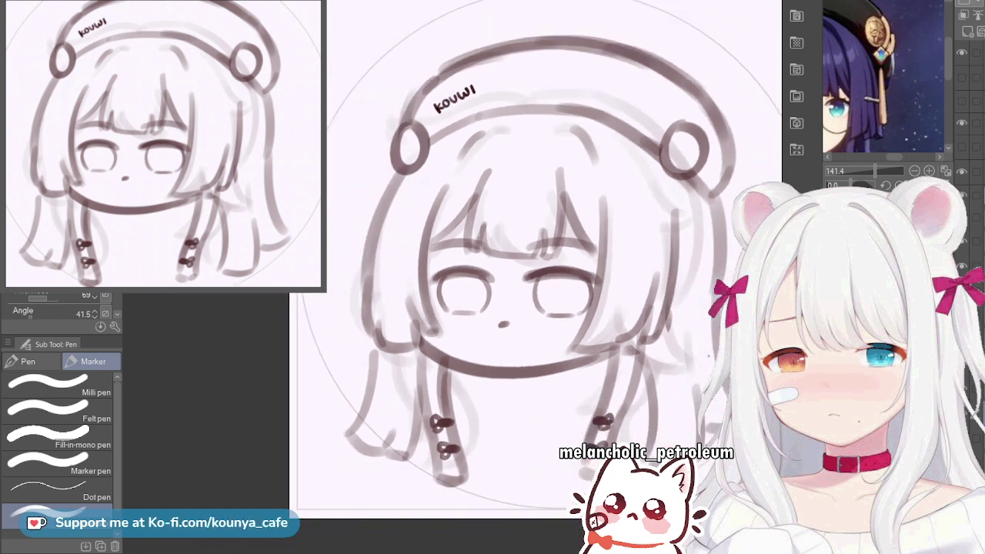
{"action": "left_click_drag", "start_coordinate": [627, 281], "coordinate": [581, 297]}
{"action": "scroll", "coordinate": [697, 343], "scroll_direction": "up", "scroll_amount": 1}
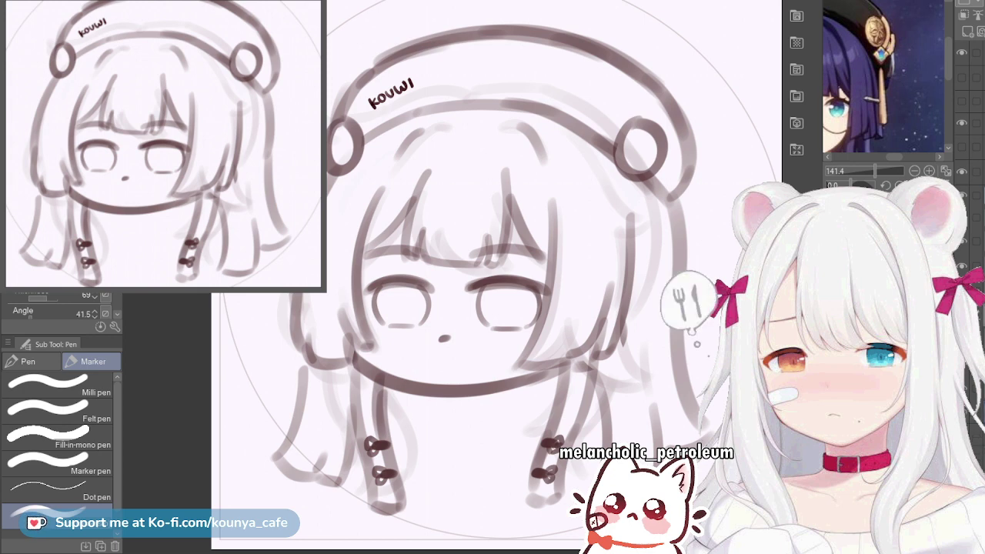
{"action": "key", "text": "Delete"}
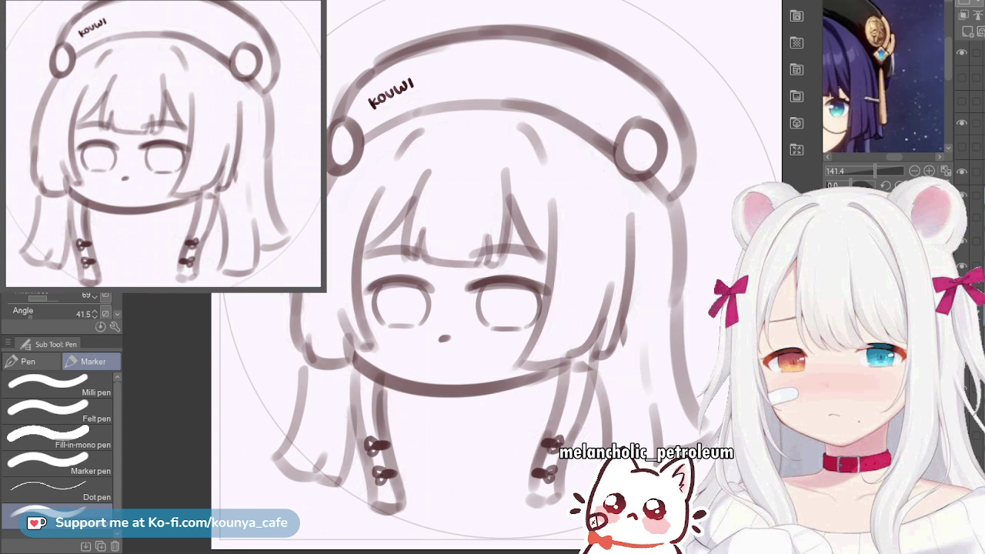
{"action": "key", "text": "ctrl+z"}
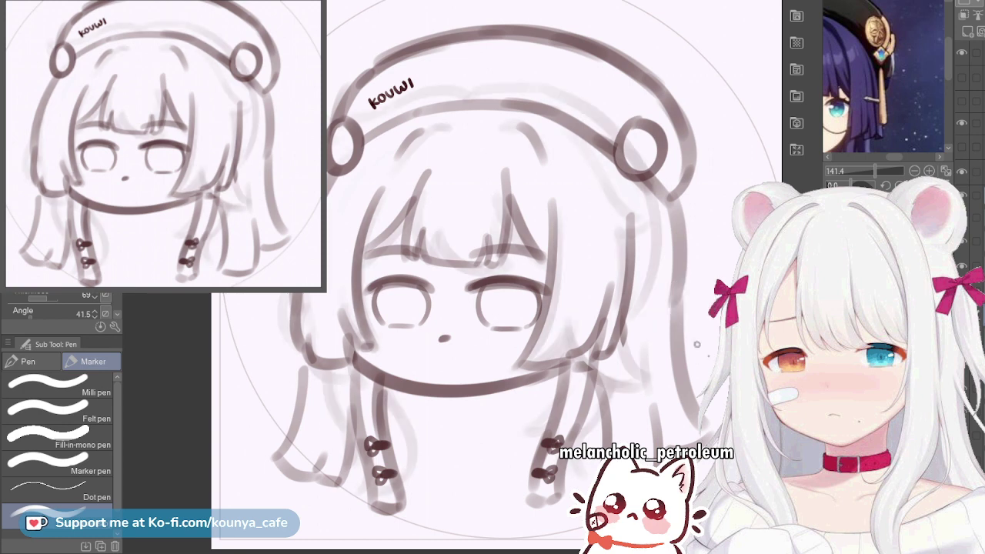
{"action": "key", "text": "Delete"}
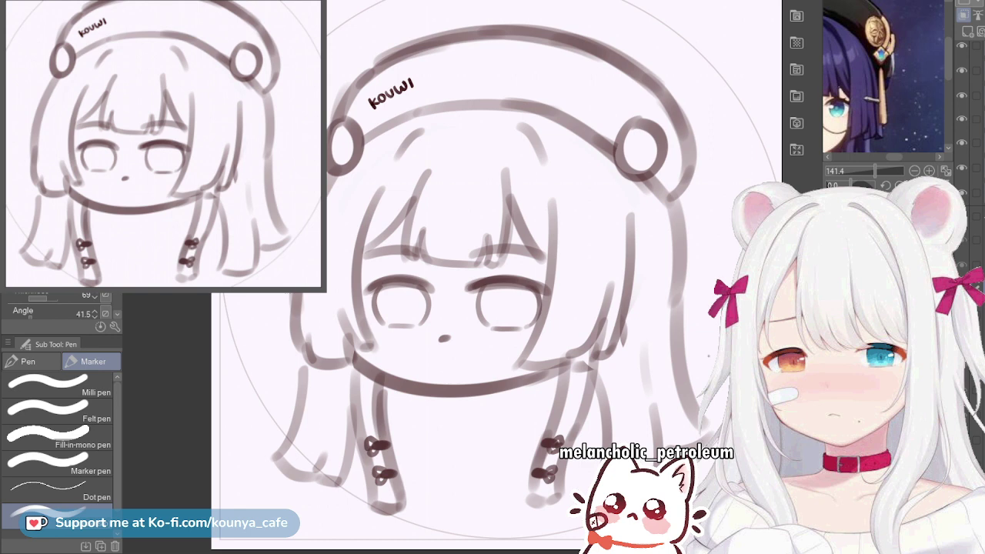
{"action": "key", "text": "ctrl+z"}
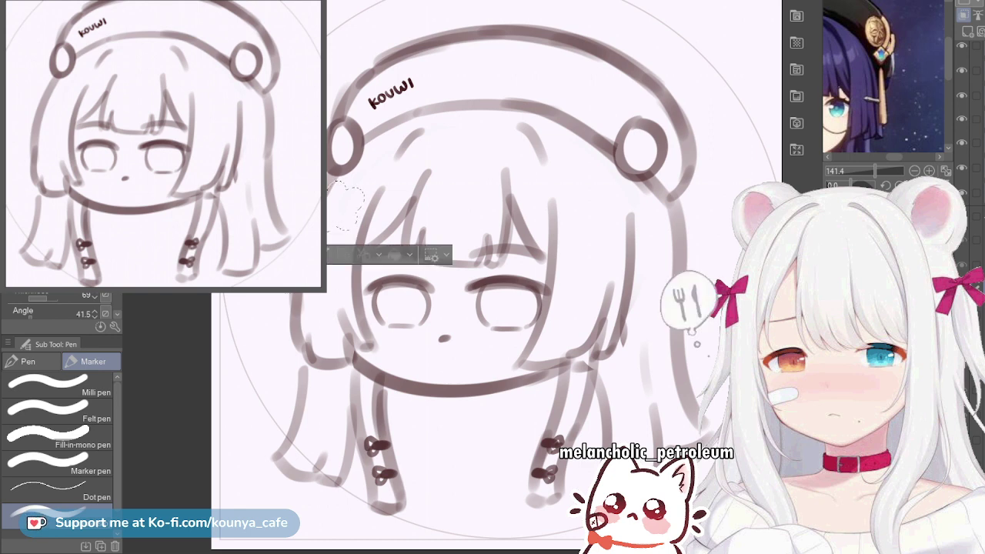
{"action": "key", "text": "ctrl+d"}
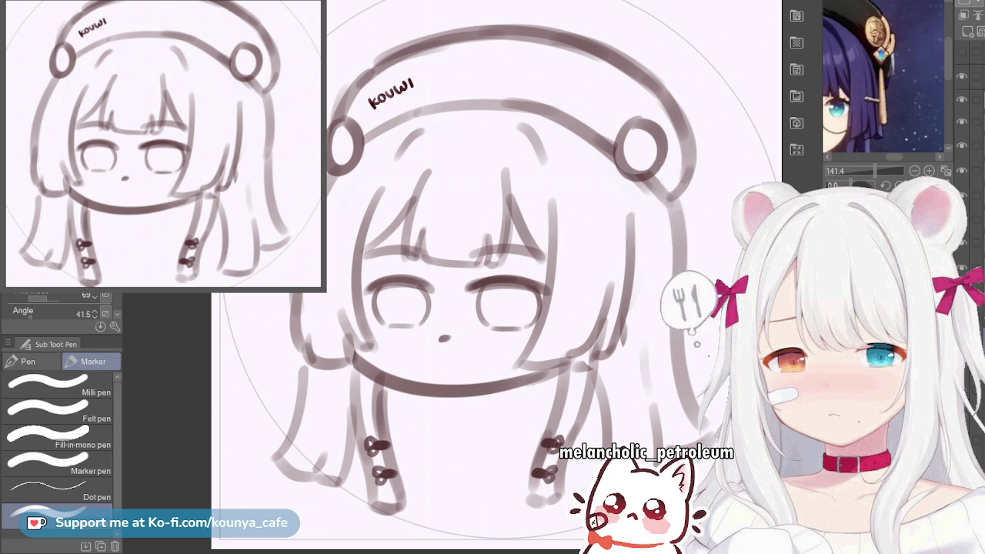
{"action": "key", "text": "ctrl+z"}
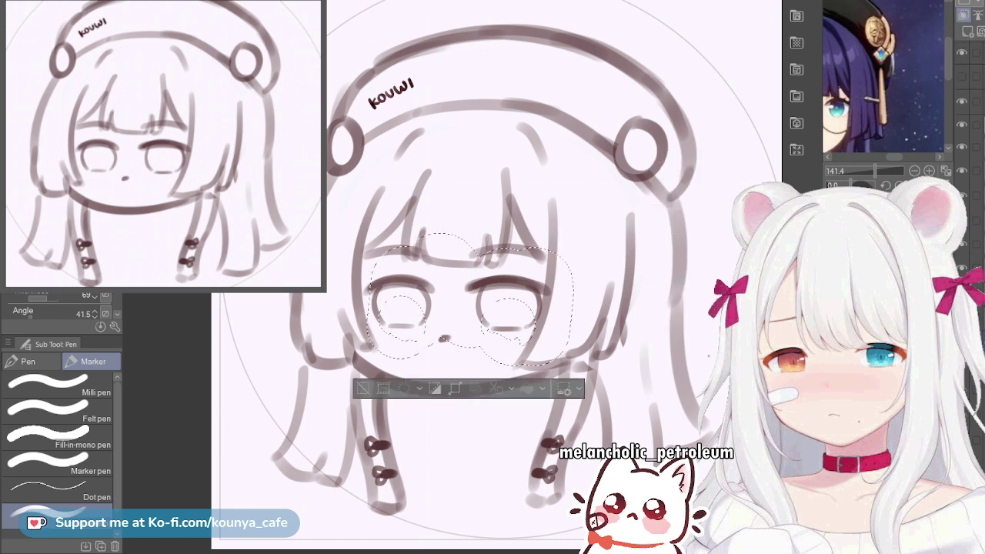
{"action": "key", "text": "ctrl+d"}
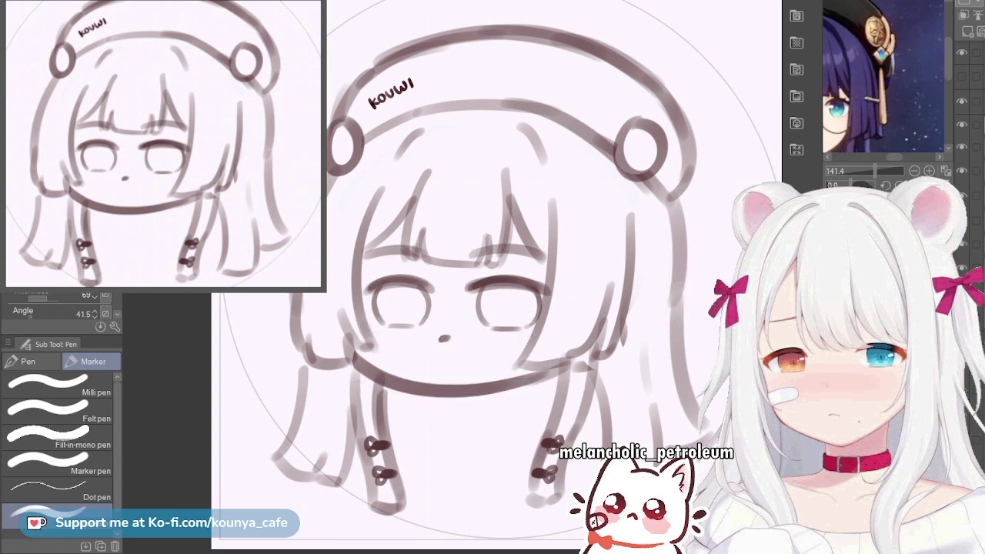
Bring back the face's painted skin, blush and eyes with the lower irises recoloured periwinkle blue, and save the drawing
{"action": "scroll", "coordinate": [971, 131], "scroll_direction": "up", "scroll_amount": 2}
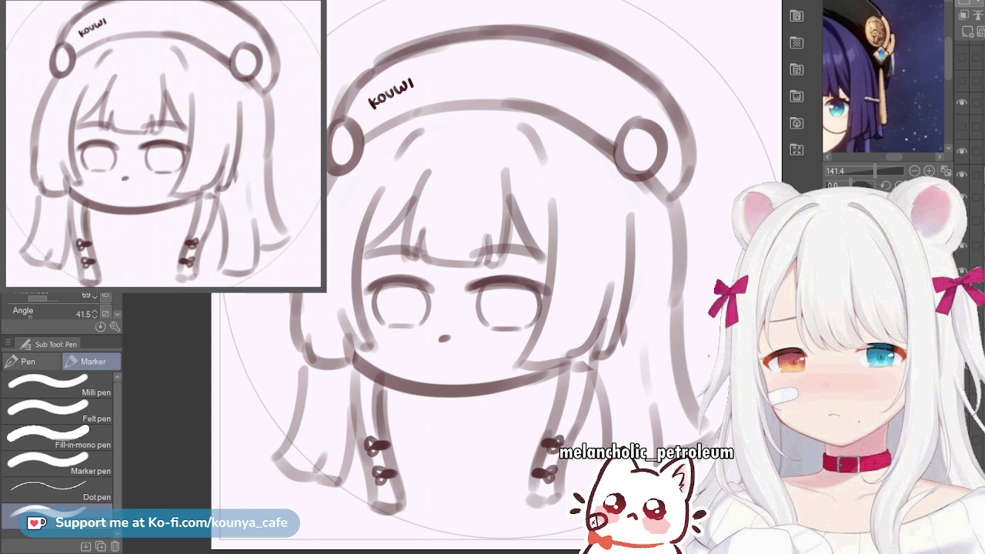
{"action": "key", "text": "ctrl+z"}
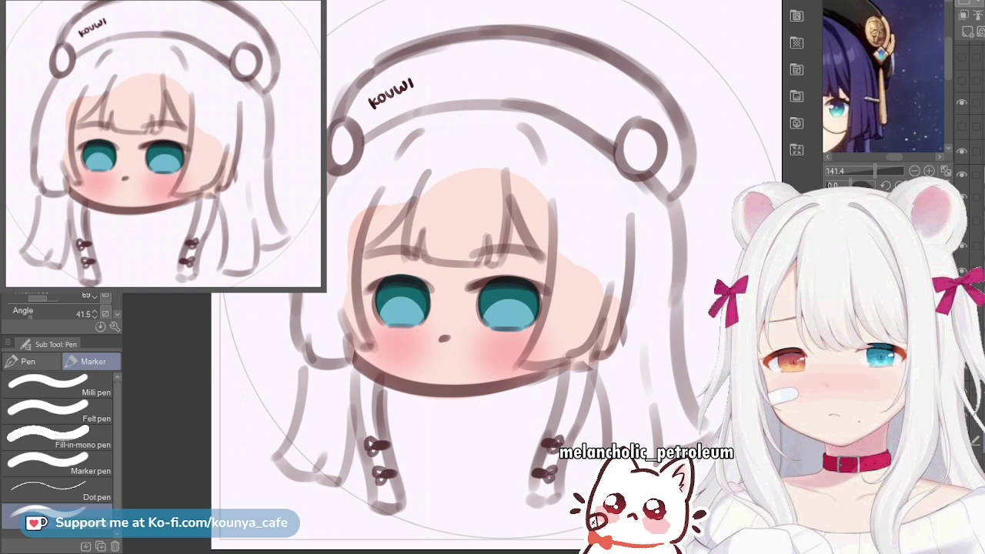
{"action": "key", "text": "ctrl+s"}
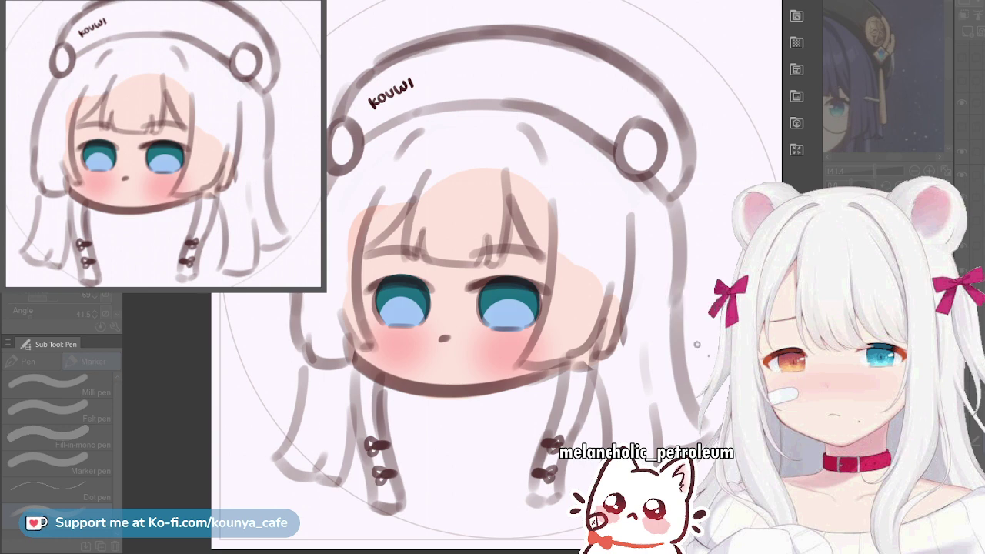
{"action": "key", "text": "Return"}
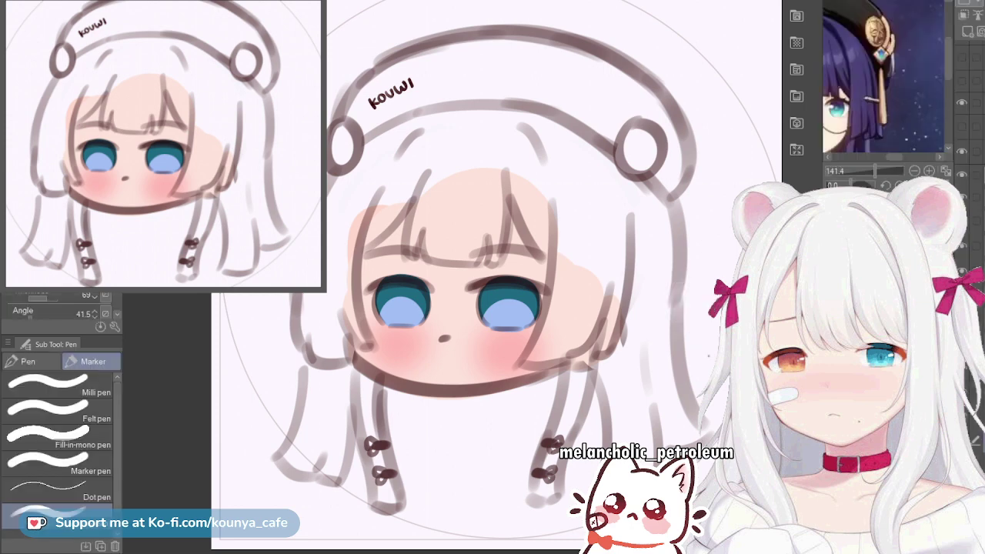
Paint a long tapered dark purple hair lock with the G-pen along the face-framing line beside the right eye
{"action": "left_click", "coordinate": [979, 416]}
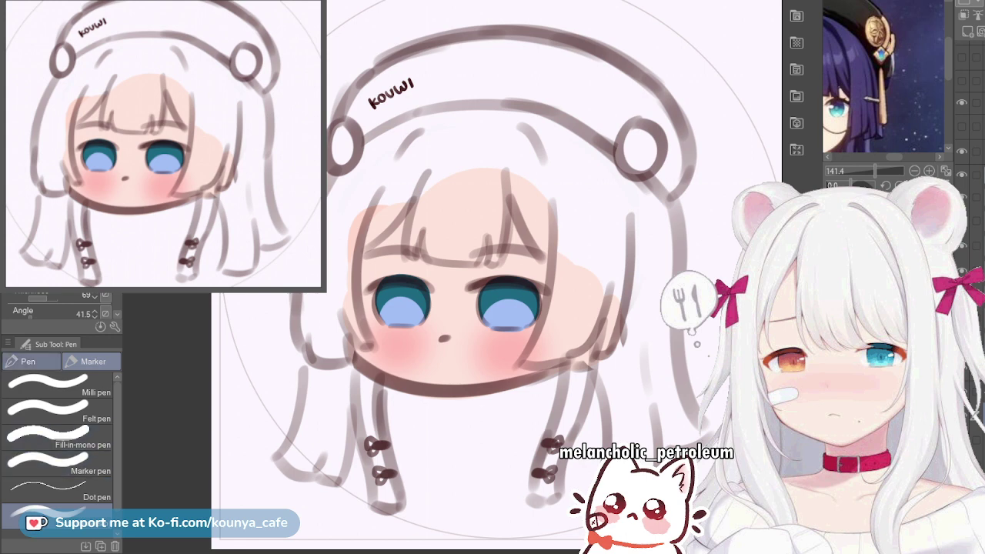
{"action": "left_click", "coordinate": [32, 361]}
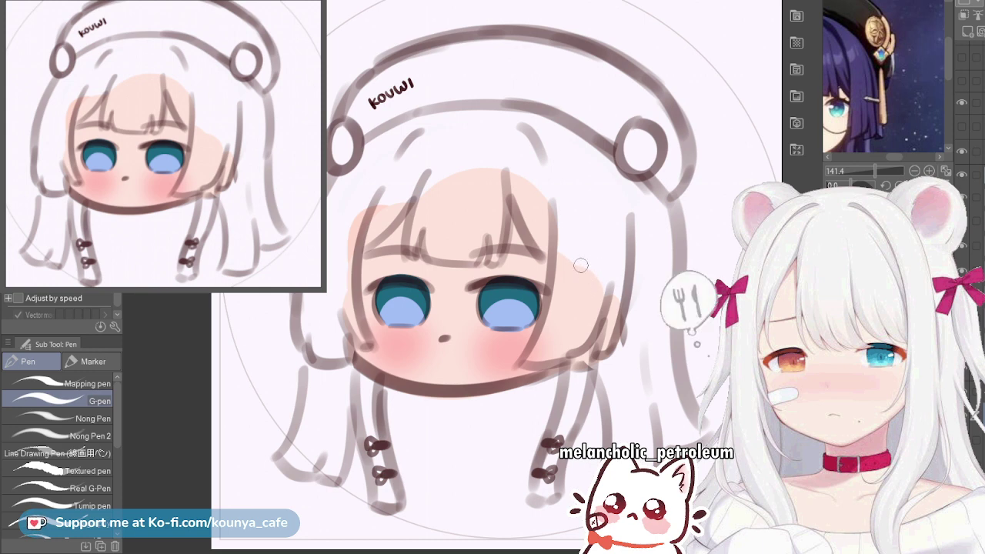
{"action": "mouse_move", "coordinate": [580, 201]}
{"action": "left_mouse_down"}
{"action": "mouse_move", "coordinate": [584, 254]}
{"action": "mouse_move", "coordinate": [592, 224]}
{"action": "mouse_move", "coordinate": [588, 281]}
{"action": "left_mouse_up"}
{"action": "key", "text": "ctrl+z"}
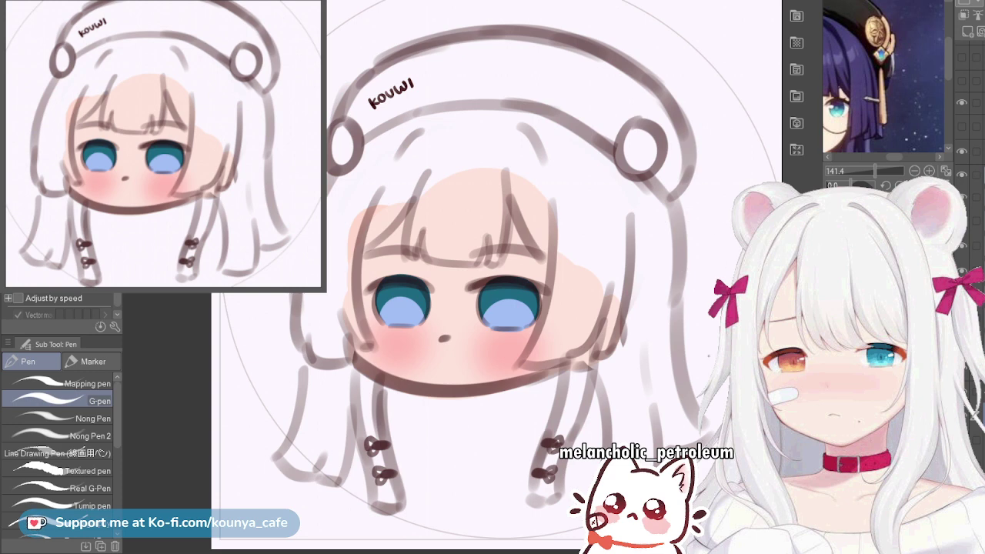
{"action": "mouse_move", "coordinate": [581, 216]}
{"action": "left_mouse_down"}
{"action": "mouse_move", "coordinate": [583, 258]}
{"action": "mouse_move", "coordinate": [587, 236]}
{"action": "mouse_move", "coordinate": [590, 250]}
{"action": "left_mouse_up"}
{"action": "key", "text": "ctrl+z"}
{"action": "mouse_move", "coordinate": [569, 174]}
{"action": "left_mouse_down"}
{"action": "mouse_move", "coordinate": [576, 265]}
{"action": "mouse_move", "coordinate": [550, 174]}
{"action": "mouse_move", "coordinate": [535, 336]}
{"action": "left_mouse_up"}
{"action": "key", "text": "ctrl+z"}
{"action": "scroll", "coordinate": [534, 336], "scroll_direction": "up", "scroll_amount": 2}
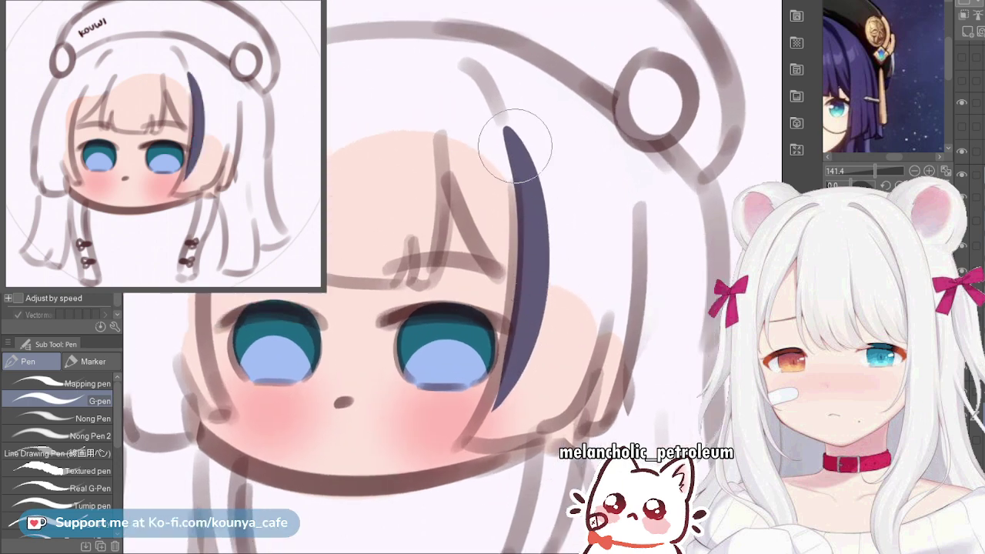
{"action": "scroll", "coordinate": [522, 176], "scroll_direction": "down", "scroll_amount": 1}
{"action": "left_click_drag", "start_coordinate": [499, 117], "coordinate": [500, 357]}
{"action": "key", "text": "ctrl+z"}
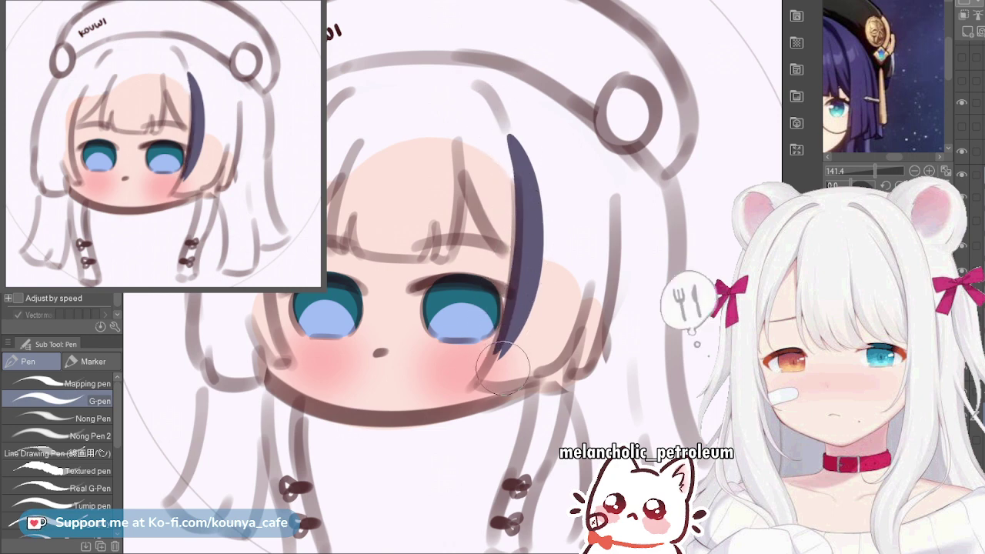
Add the lock's outer strands curving up past the ear, and join both parts in a point on the right cheek
{"action": "left_click_drag", "start_coordinate": [487, 377], "coordinate": [598, 193]}
{"action": "key", "text": "ctrl+z"}
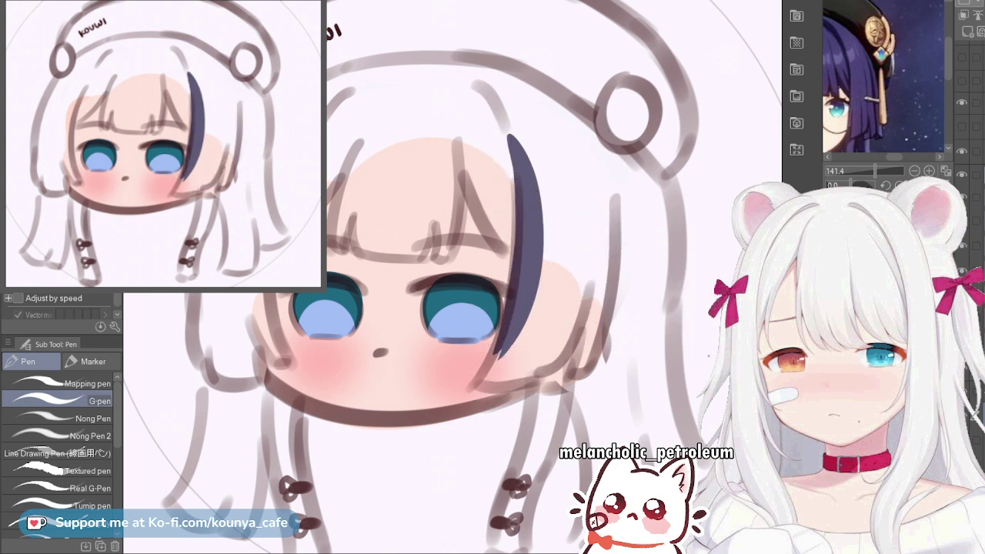
{"action": "mouse_move", "coordinate": [481, 382]}
{"action": "left_mouse_down"}
{"action": "mouse_move", "coordinate": [556, 323]}
{"action": "mouse_move", "coordinate": [564, 206]}
{"action": "left_mouse_up"}
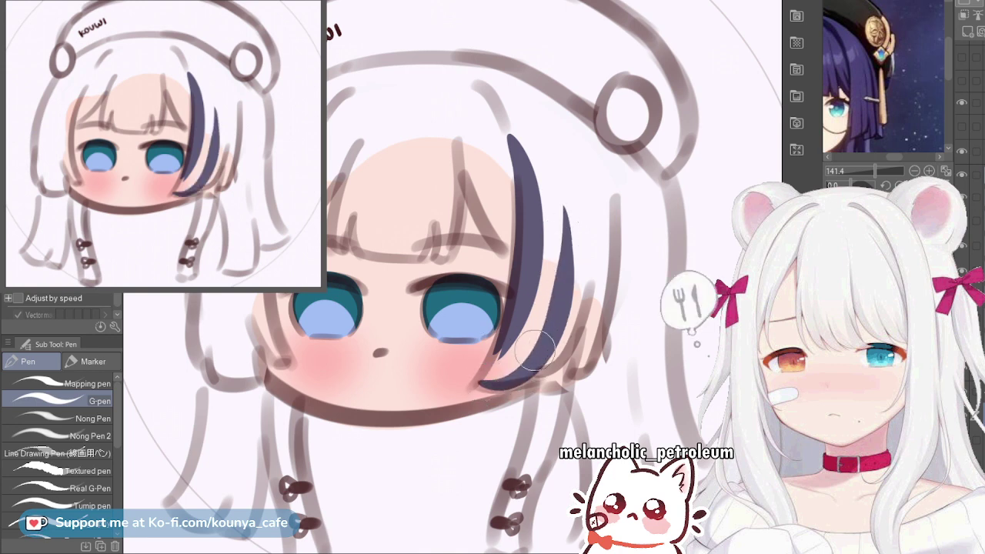
{"action": "mouse_move", "coordinate": [529, 371]}
{"action": "left_mouse_down"}
{"action": "mouse_move", "coordinate": [583, 263]}
{"action": "mouse_move", "coordinate": [584, 192]}
{"action": "left_mouse_up"}
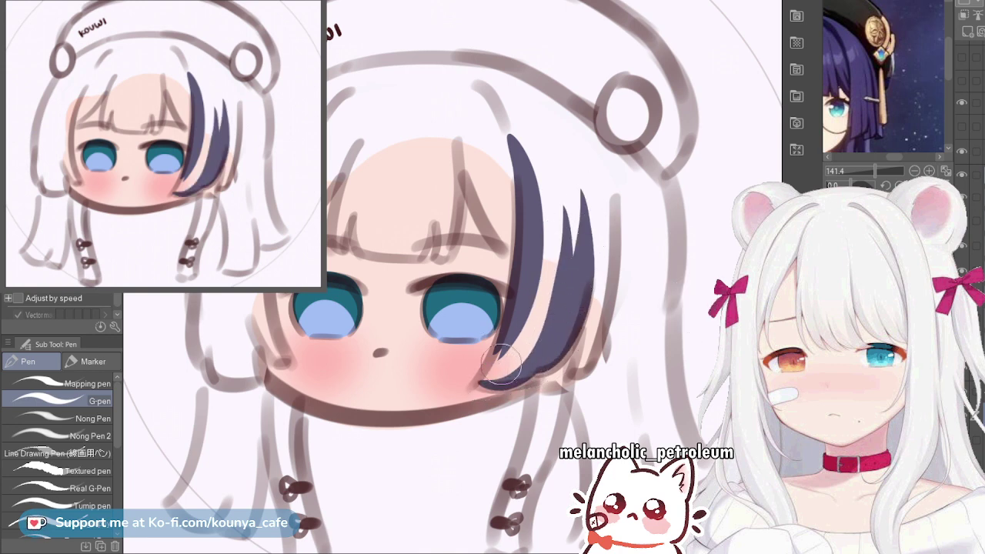
{"action": "left_click_drag", "start_coordinate": [473, 382], "coordinate": [500, 329]}
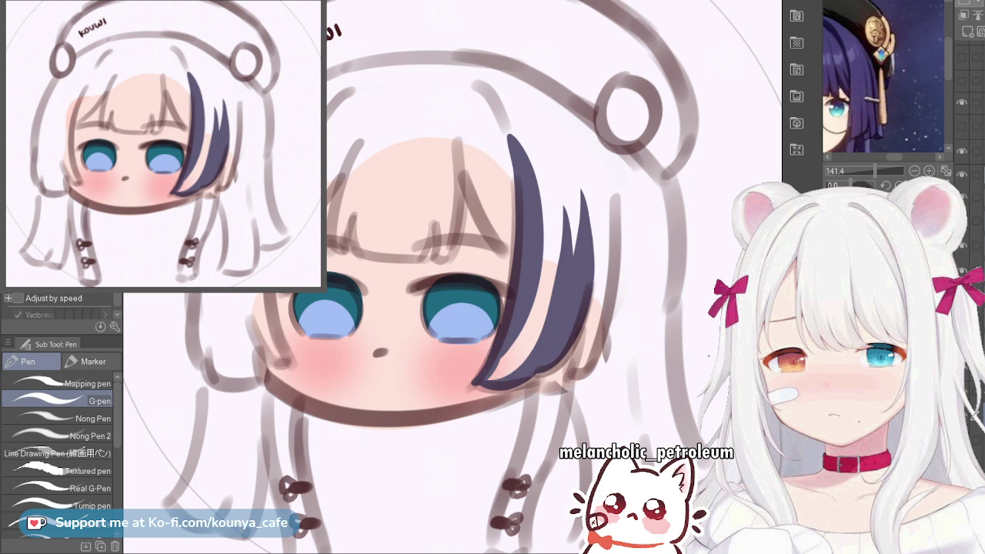
Refine the inner edge of the right side lock so it follows the sketch down to a sharp tip on the cheek
{"action": "scroll", "coordinate": [504, 357], "scroll_direction": "up", "scroll_amount": 3}
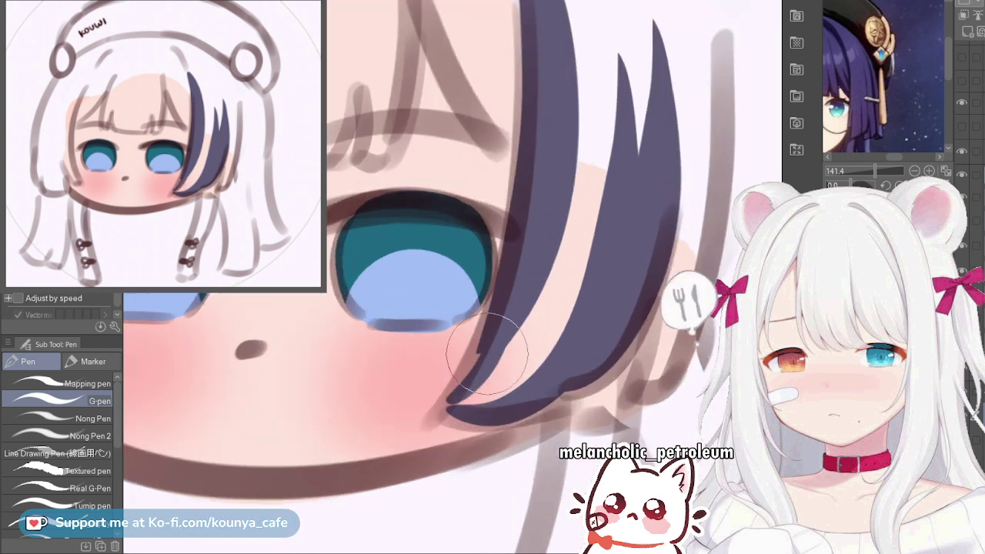
{"action": "left_click_drag", "start_coordinate": [487, 354], "coordinate": [454, 400]}
{"action": "left_click_drag", "start_coordinate": [495, 287], "coordinate": [457, 389]}
{"action": "key", "text": "ctrl+z"}
{"action": "key", "text": "bracketleft"}
{"action": "key", "text": "bracketleft"}
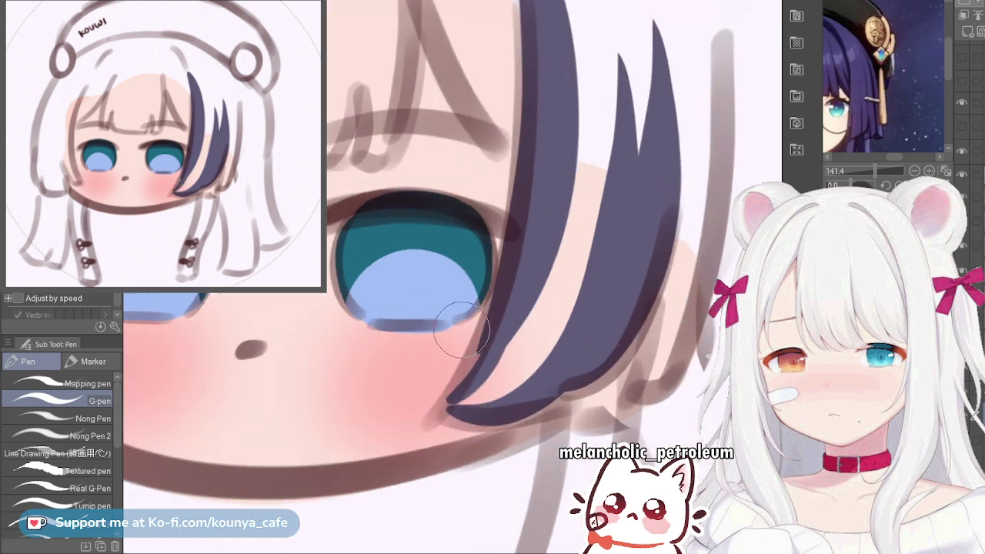
{"action": "mouse_move", "coordinate": [462, 327]}
{"action": "left_mouse_down"}
{"action": "mouse_move", "coordinate": [457, 393]}
{"action": "mouse_move", "coordinate": [444, 403]}
{"action": "mouse_move", "coordinate": [506, 265]}
{"action": "mouse_move", "coordinate": [479, 351]}
{"action": "left_mouse_up"}
{"action": "left_click_drag", "start_coordinate": [500, 289], "coordinate": [441, 395]}
{"action": "left_click_drag", "start_coordinate": [501, 310], "coordinate": [450, 395]}
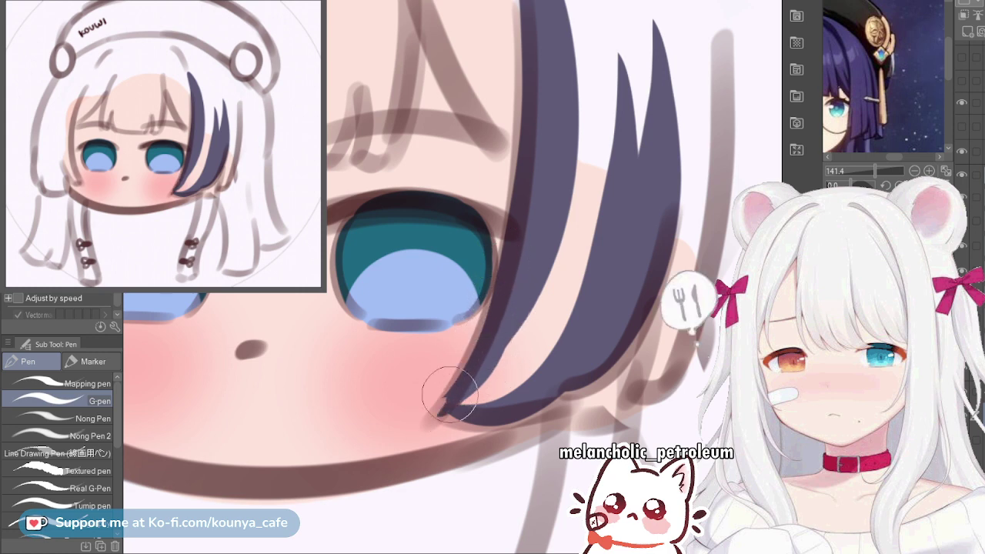
{"action": "key", "text": "ctrl+z"}
{"action": "left_click_drag", "start_coordinate": [505, 291], "coordinate": [457, 387]}
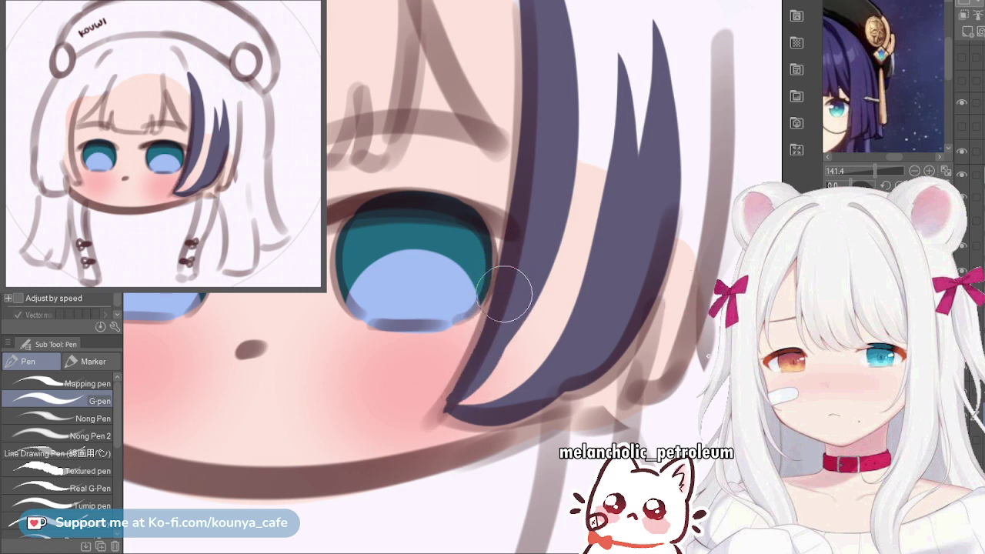
{"action": "left_click_drag", "start_coordinate": [504, 295], "coordinate": [436, 409]}
{"action": "mouse_move", "coordinate": [489, 337]}
{"action": "left_mouse_down"}
{"action": "mouse_move", "coordinate": [499, 277]}
{"action": "mouse_move", "coordinate": [447, 405]}
{"action": "left_mouse_up"}
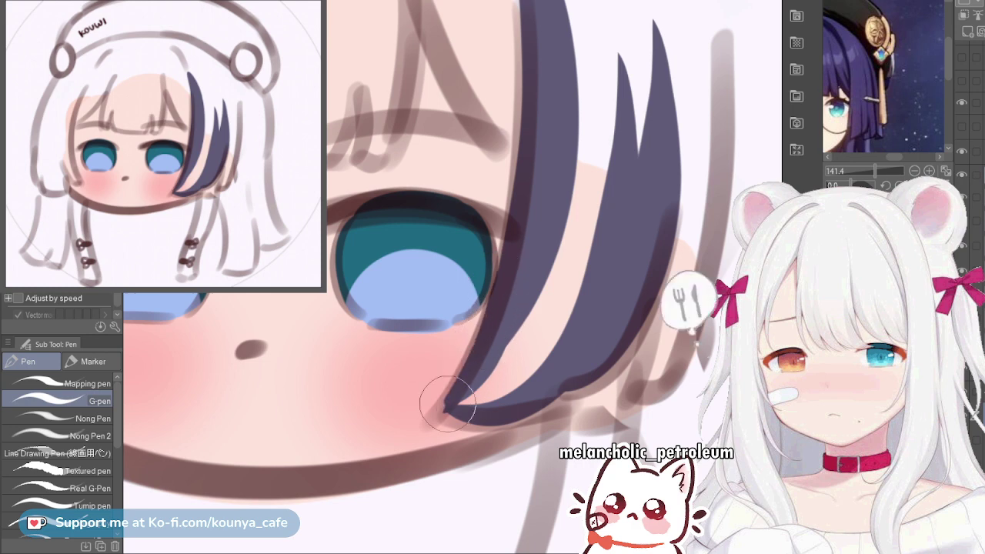
{"action": "key", "text": "ctrl+z"}
{"action": "left_click_drag", "start_coordinate": [501, 303], "coordinate": [448, 404]}
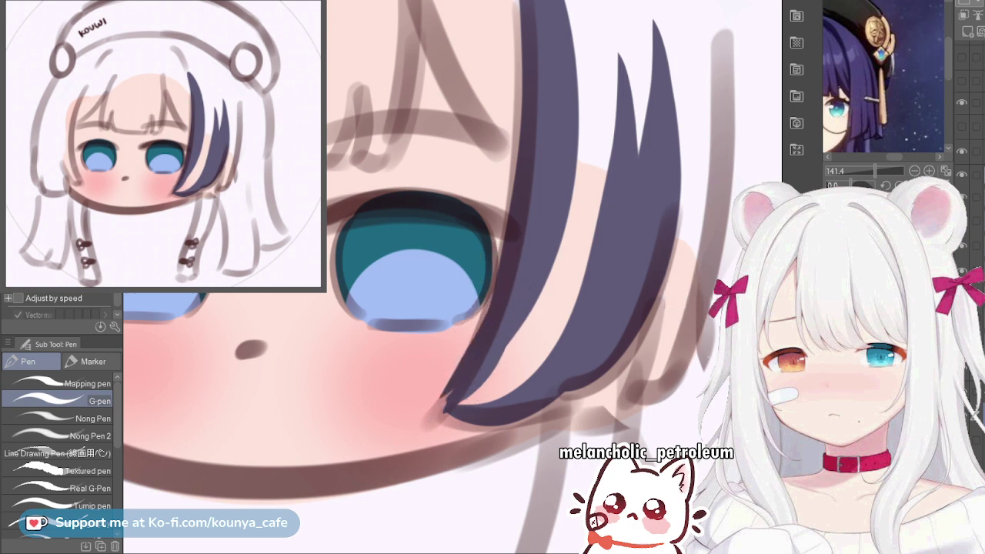
{"action": "left_click_drag", "start_coordinate": [501, 279], "coordinate": [481, 348]}
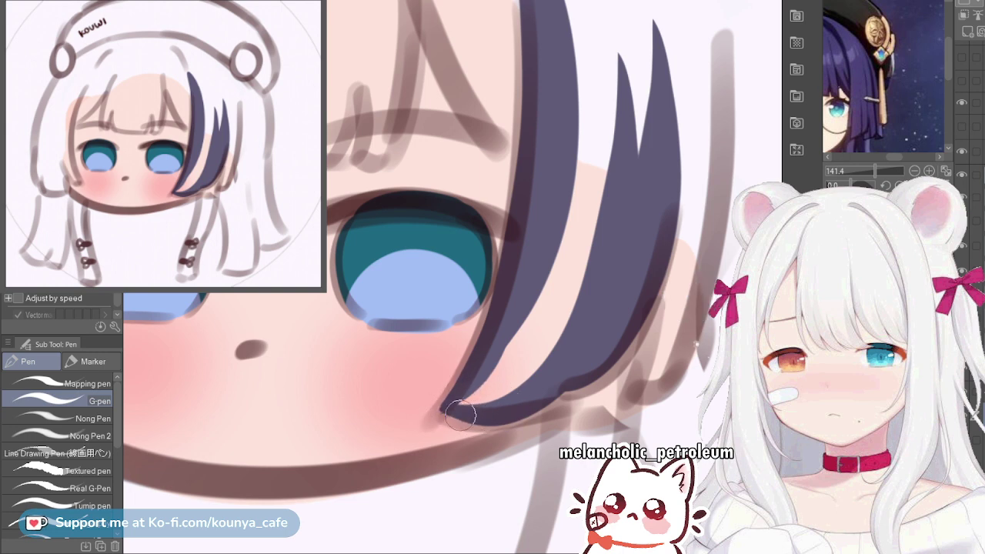
Fill the skin-coloured gap between the two parts of the right side lock with a larger brush
{"action": "scroll", "coordinate": [489, 394], "scroll_direction": "down", "scroll_amount": 2}
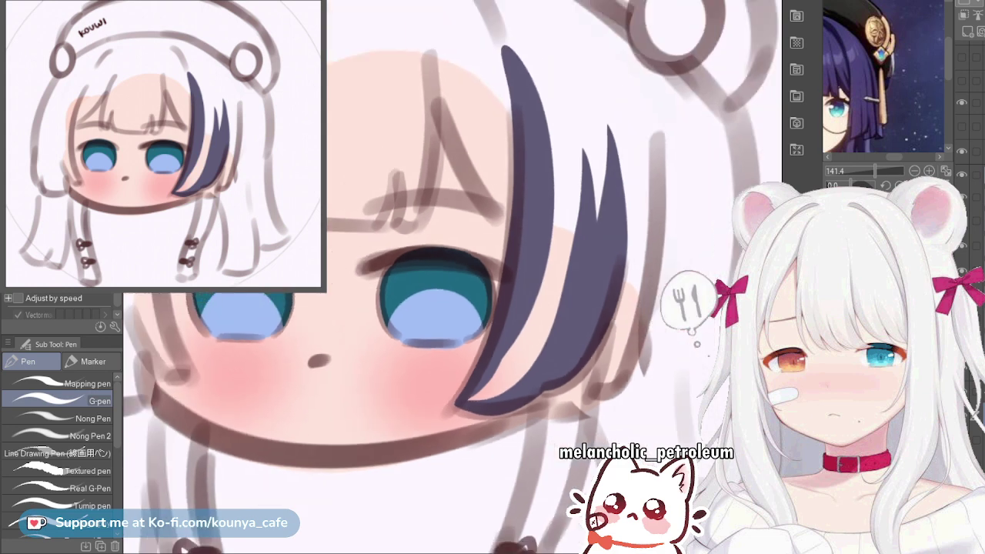
{"action": "left_click_drag", "start_coordinate": [525, 372], "coordinate": [499, 382]}
{"action": "scroll", "coordinate": [493, 397], "scroll_direction": "down", "scroll_amount": 2}
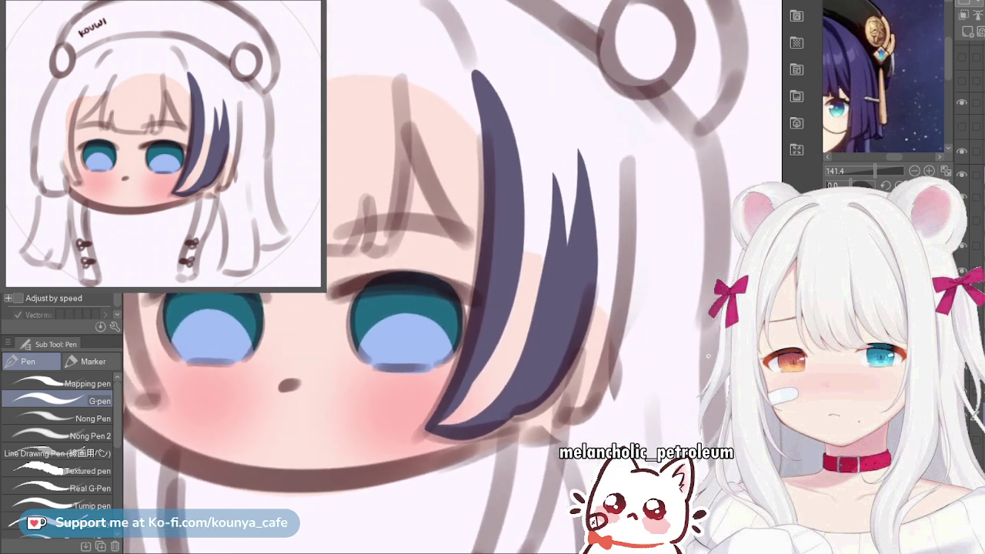
{"action": "scroll", "coordinate": [454, 416], "scroll_direction": "up", "scroll_amount": 2}
{"action": "key", "text": "]"}
{"action": "key", "text": "]"}
{"action": "key", "text": "]"}
{"action": "key", "text": "]"}
{"action": "key", "text": "]"}
{"action": "key", "text": "]"}
{"action": "key", "text": "]"}
{"action": "key", "text": "]"}
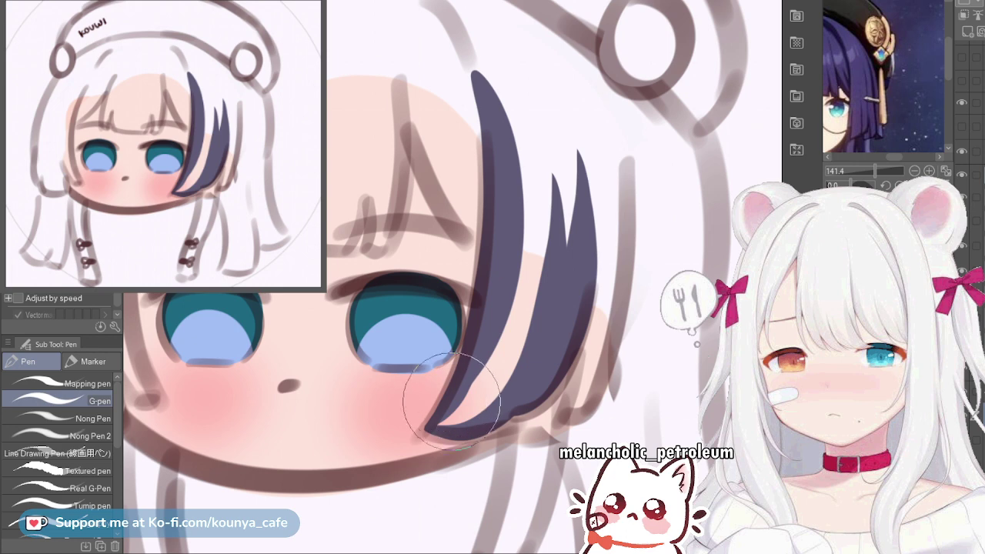
{"action": "key", "text": "bracketleft"}
{"action": "key", "text": "bracketleft"}
{"action": "key", "text": "bracketleft"}
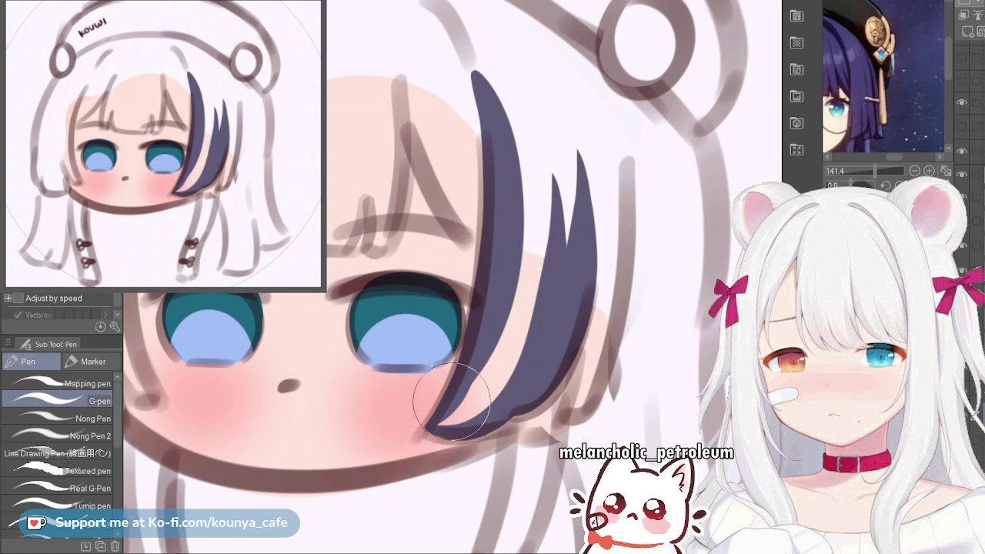
{"action": "key", "text": "ctrl+z"}
{"action": "mouse_move", "coordinate": [442, 426]}
{"action": "left_mouse_down"}
{"action": "mouse_move", "coordinate": [464, 406]}
{"action": "mouse_move", "coordinate": [435, 422]}
{"action": "mouse_move", "coordinate": [468, 397]}
{"action": "mouse_move", "coordinate": [455, 409]}
{"action": "mouse_move", "coordinate": [506, 320]}
{"action": "left_mouse_up"}
{"action": "mouse_move", "coordinate": [477, 387]}
{"action": "left_mouse_down"}
{"action": "mouse_move", "coordinate": [451, 416]}
{"action": "mouse_move", "coordinate": [481, 387]}
{"action": "mouse_move", "coordinate": [481, 364]}
{"action": "mouse_move", "coordinate": [487, 390]}
{"action": "mouse_move", "coordinate": [526, 301]}
{"action": "mouse_move", "coordinate": [543, 223]}
{"action": "left_mouse_up"}
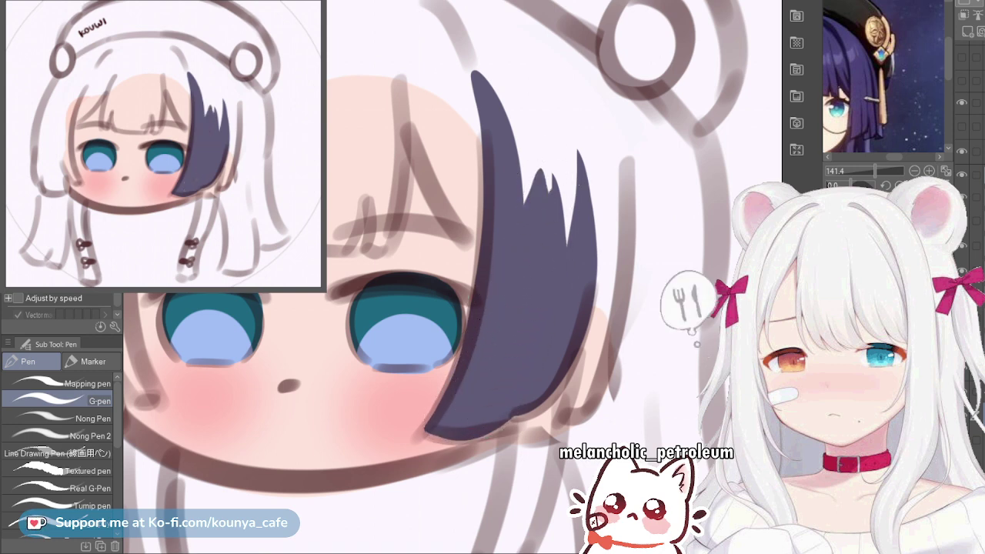
Extend the purple hair above the side lock and block in the bangs strand slanting down from the forehead
{"action": "scroll", "coordinate": [505, 338], "scroll_direction": "down", "scroll_amount": 2}
{"action": "mouse_move", "coordinate": [527, 243]}
{"action": "left_mouse_down"}
{"action": "mouse_move", "coordinate": [536, 295]}
{"action": "mouse_move", "coordinate": [484, 297]}
{"action": "mouse_move", "coordinate": [549, 308]}
{"action": "mouse_move", "coordinate": [561, 285]}
{"action": "mouse_move", "coordinate": [485, 193]}
{"action": "left_mouse_up"}
{"action": "left_click_drag", "start_coordinate": [442, 124], "coordinate": [454, 246]}
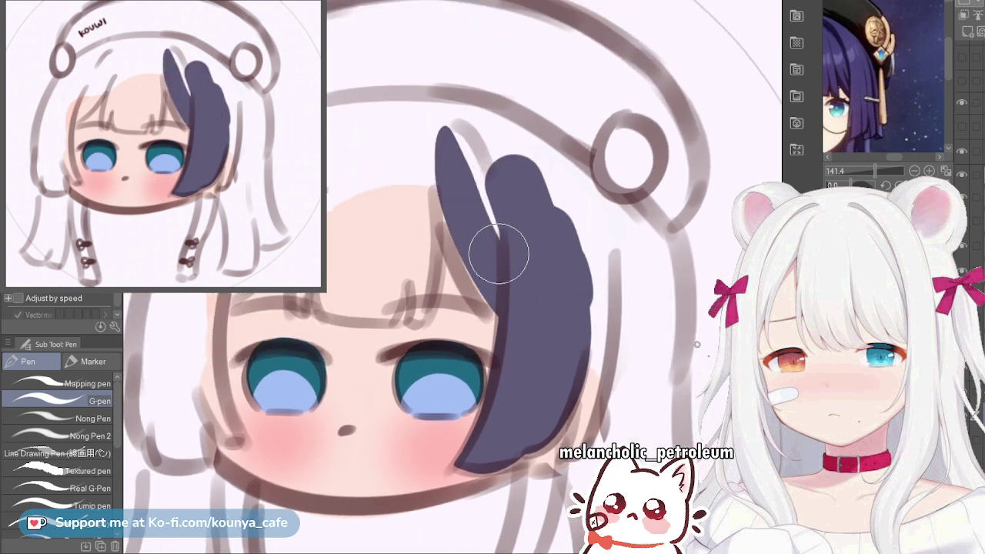
{"action": "mouse_move", "coordinate": [440, 117]}
{"action": "left_mouse_down"}
{"action": "mouse_move", "coordinate": [491, 285]}
{"action": "mouse_move", "coordinate": [489, 252]}
{"action": "mouse_move", "coordinate": [439, 129]}
{"action": "mouse_move", "coordinate": [445, 179]}
{"action": "mouse_move", "coordinate": [518, 313]}
{"action": "mouse_move", "coordinate": [467, 201]}
{"action": "mouse_move", "coordinate": [444, 112]}
{"action": "mouse_move", "coordinate": [475, 260]}
{"action": "mouse_move", "coordinate": [504, 269]}
{"action": "mouse_move", "coordinate": [443, 117]}
{"action": "mouse_move", "coordinate": [443, 179]}
{"action": "mouse_move", "coordinate": [503, 286]}
{"action": "left_mouse_up"}
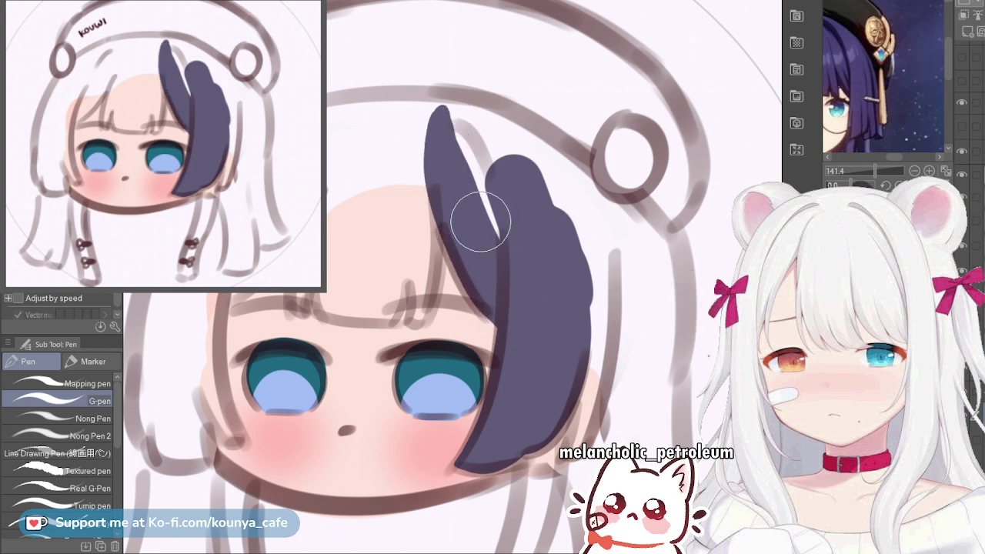
Block in the crown under the hat brim and the right side of the hair down to eye level
{"action": "scroll", "coordinate": [504, 239], "scroll_direction": "down", "scroll_amount": 2}
{"action": "mouse_move", "coordinate": [502, 207]}
{"action": "left_mouse_down"}
{"action": "mouse_move", "coordinate": [485, 186]}
{"action": "mouse_move", "coordinate": [512, 208]}
{"action": "mouse_move", "coordinate": [488, 177]}
{"action": "mouse_move", "coordinate": [443, 155]}
{"action": "mouse_move", "coordinate": [354, 181]}
{"action": "left_mouse_up"}
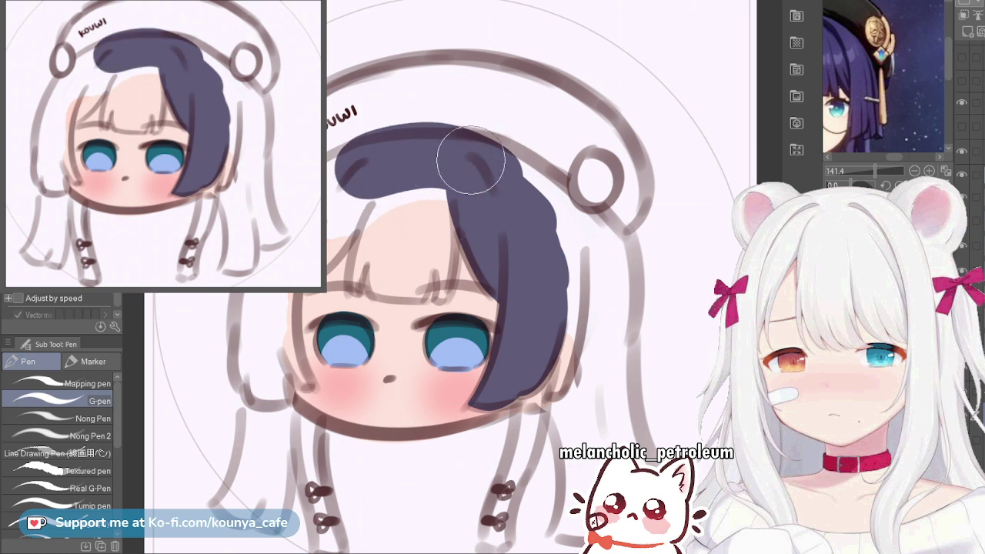
{"action": "mouse_move", "coordinate": [454, 154]}
{"action": "left_mouse_down"}
{"action": "mouse_move", "coordinate": [577, 295]}
{"action": "mouse_move", "coordinate": [556, 200]}
{"action": "mouse_move", "coordinate": [569, 206]}
{"action": "mouse_move", "coordinate": [591, 286]}
{"action": "left_mouse_up"}
{"action": "mouse_move", "coordinate": [579, 199]}
{"action": "left_mouse_down"}
{"action": "mouse_move", "coordinate": [607, 243]}
{"action": "mouse_move", "coordinate": [614, 352]}
{"action": "left_mouse_up"}
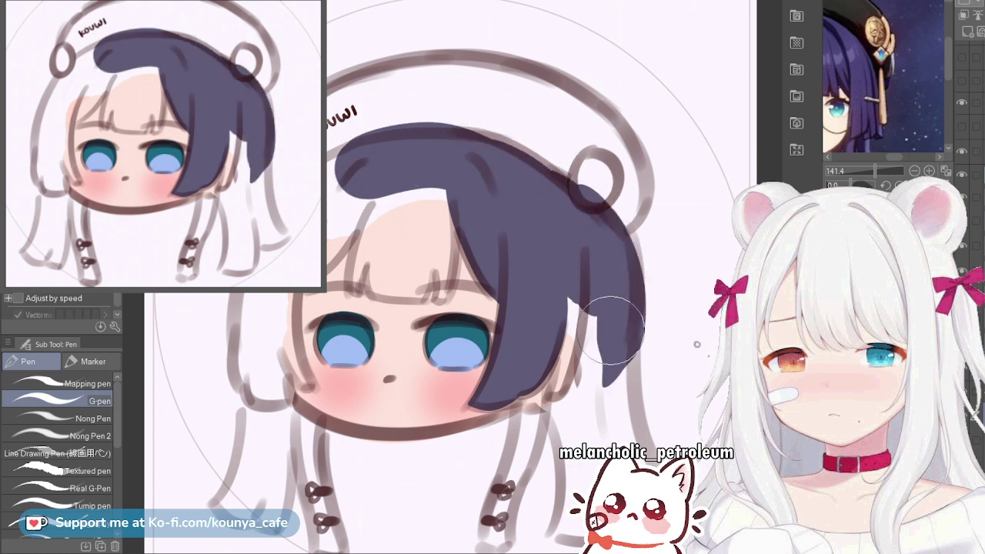
{"action": "key", "text": "ctrl+z"}
{"action": "mouse_move", "coordinate": [609, 231]}
{"action": "left_mouse_down"}
{"action": "mouse_move", "coordinate": [583, 208]}
{"action": "mouse_move", "coordinate": [597, 220]}
{"action": "mouse_move", "coordinate": [558, 281]}
{"action": "mouse_move", "coordinate": [649, 276]}
{"action": "left_mouse_up"}
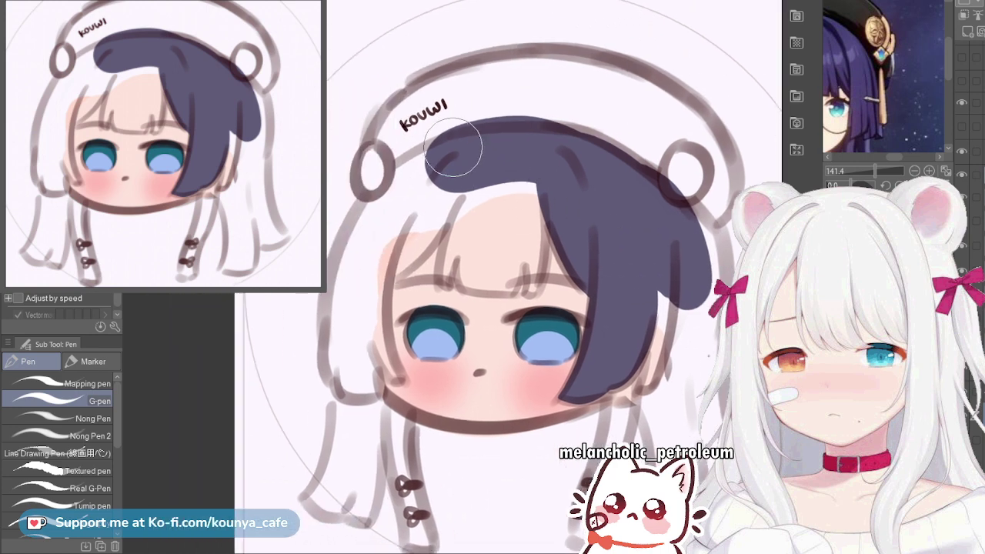
Block in the left side of the hair from the crown, under the hat ornament, down to eye level
{"action": "mouse_move", "coordinate": [465, 146]}
{"action": "left_mouse_down"}
{"action": "mouse_move", "coordinate": [396, 197]}
{"action": "mouse_move", "coordinate": [351, 292]}
{"action": "left_mouse_up"}
{"action": "mouse_move", "coordinate": [428, 144]}
{"action": "left_mouse_down"}
{"action": "mouse_move", "coordinate": [351, 279]}
{"action": "mouse_move", "coordinate": [340, 355]}
{"action": "left_mouse_up"}
{"action": "left_click_drag", "start_coordinate": [345, 314], "coordinate": [380, 202]}
{"action": "left_click_drag", "start_coordinate": [339, 277], "coordinate": [337, 344]}
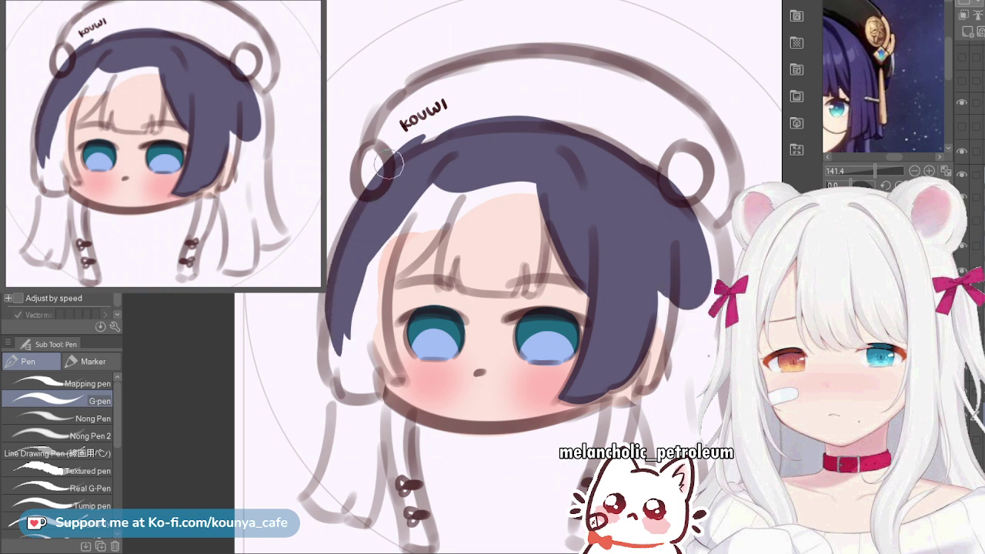
Widen the left hair colour outward so its edge follows the sketched outer line below the hat ornament
{"action": "left_click_drag", "start_coordinate": [383, 168], "coordinate": [333, 361]}
{"action": "key", "text": "ctrl+z"}
{"action": "scroll", "coordinate": [353, 239], "scroll_direction": "up", "scroll_amount": 1}
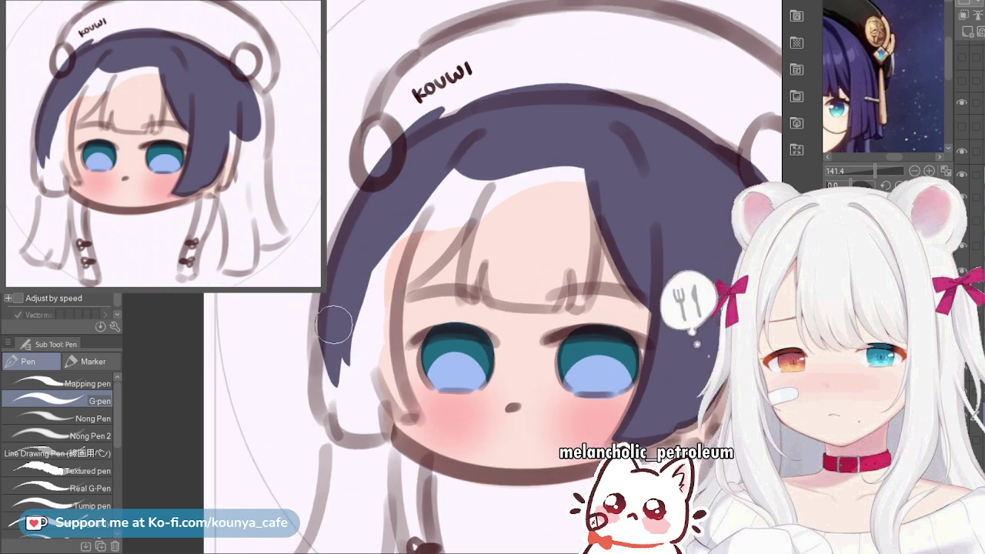
{"action": "mouse_move", "coordinate": [394, 159]}
{"action": "left_mouse_down"}
{"action": "mouse_move", "coordinate": [350, 228]}
{"action": "mouse_move", "coordinate": [324, 355]}
{"action": "left_mouse_up"}
{"action": "key", "text": "ctrl+z"}
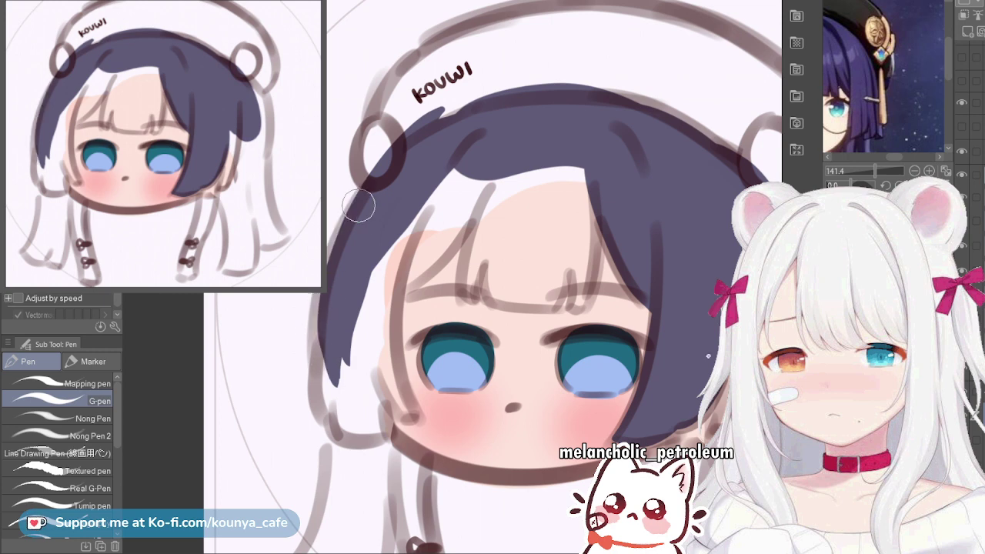
{"action": "mouse_move", "coordinate": [382, 182]}
{"action": "left_mouse_down"}
{"action": "mouse_move", "coordinate": [350, 227]}
{"action": "mouse_move", "coordinate": [330, 354]}
{"action": "left_mouse_up"}
{"action": "key", "text": "ctrl+z"}
{"action": "left_click_drag", "start_coordinate": [380, 184], "coordinate": [330, 351]}
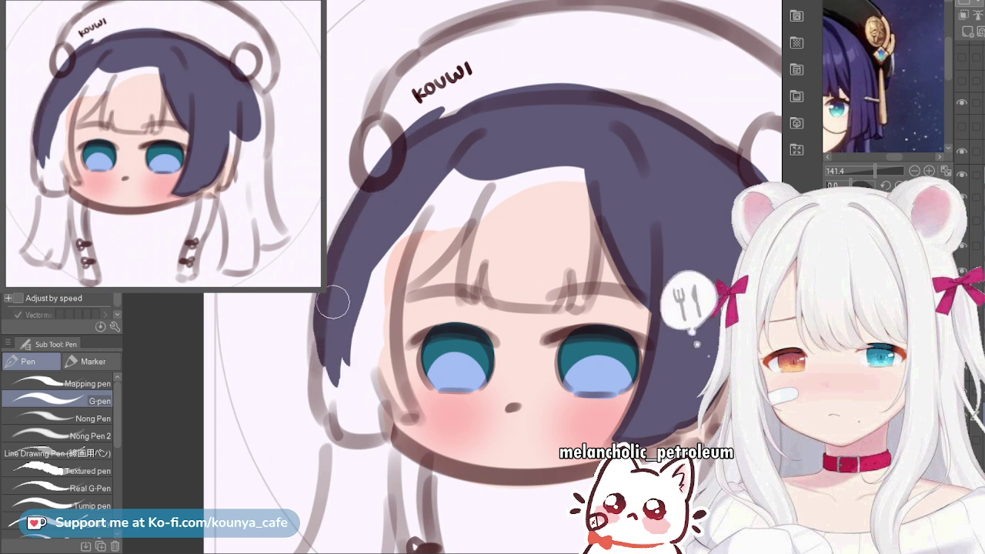
{"action": "scroll", "coordinate": [329, 208], "scroll_direction": "down", "scroll_amount": 2}
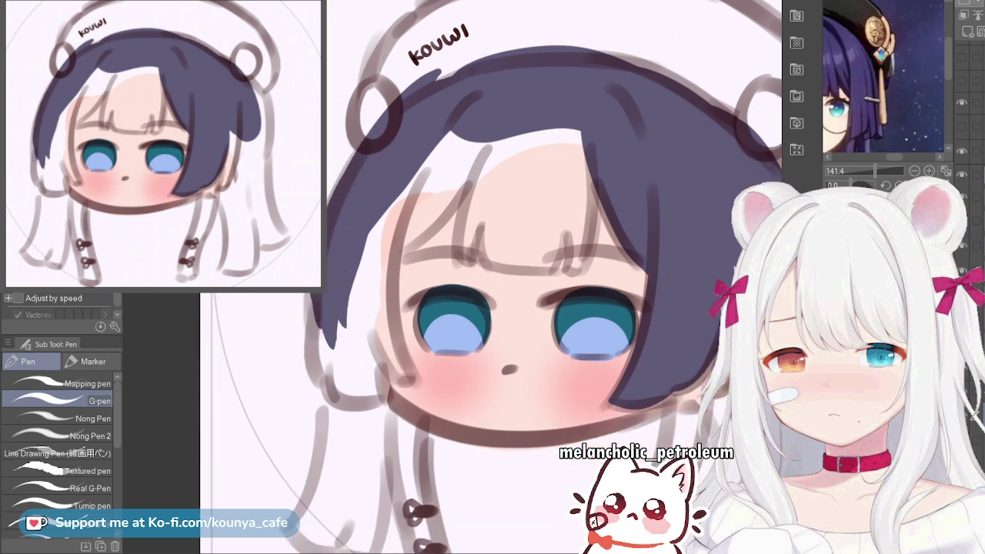
{"action": "left_click_drag", "start_coordinate": [341, 216], "coordinate": [313, 338]}
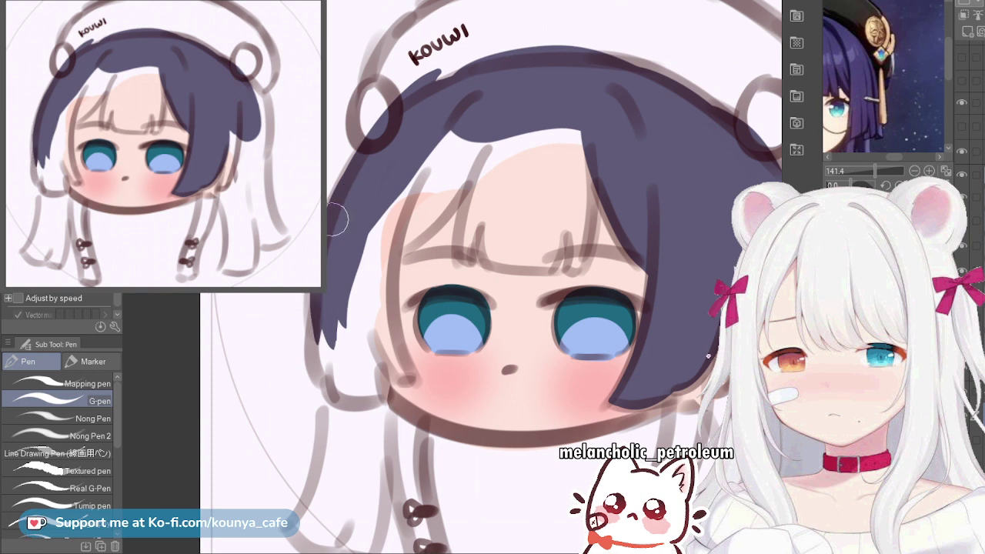
Outline the lower end of the left hair in purple, following the sketched outer edge down and curving under toward the jaw
{"action": "scroll", "coordinate": [311, 316], "scroll_direction": "up", "scroll_amount": 2}
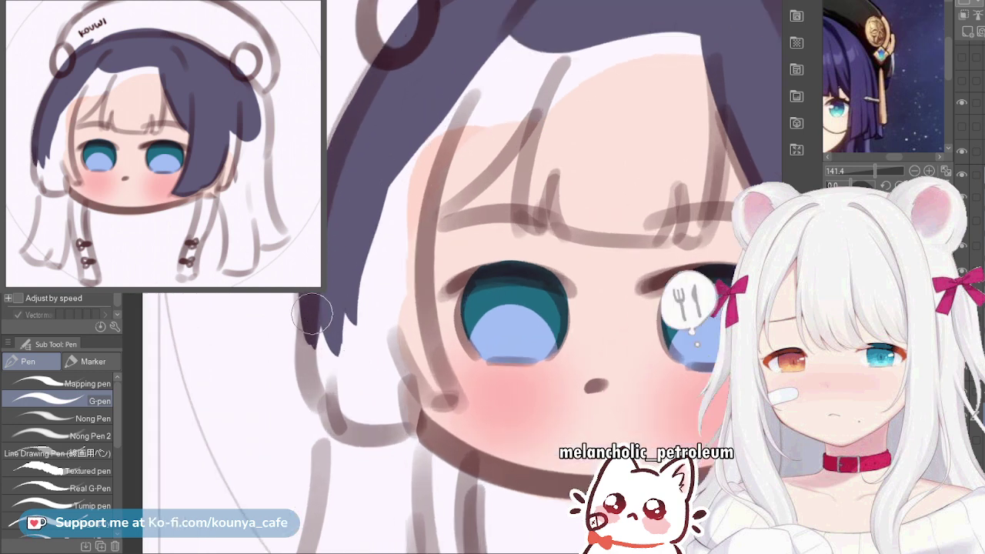
{"action": "left_click_drag", "start_coordinate": [306, 315], "coordinate": [334, 412]}
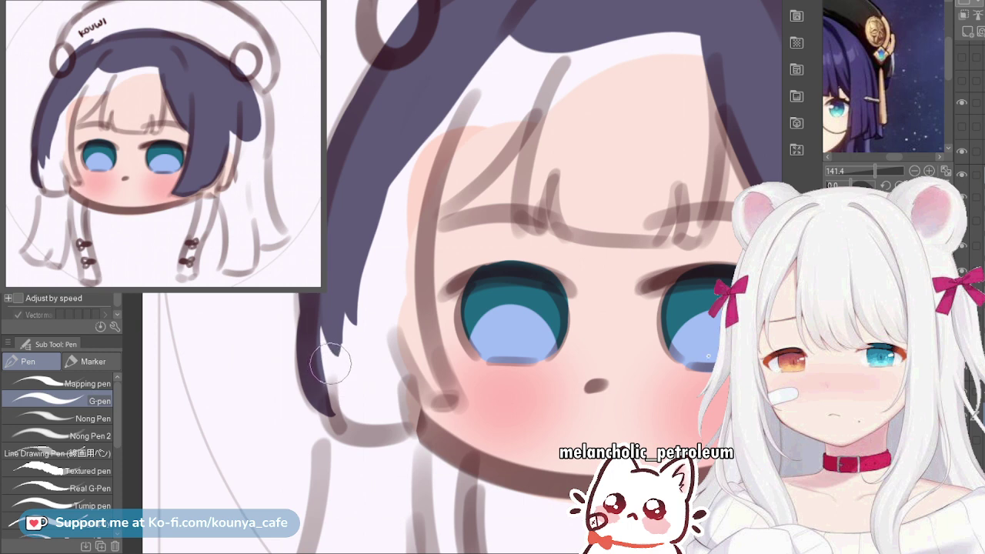
{"action": "key", "text": "ctrl+z"}
{"action": "left_click_drag", "start_coordinate": [319, 296], "coordinate": [332, 411]}
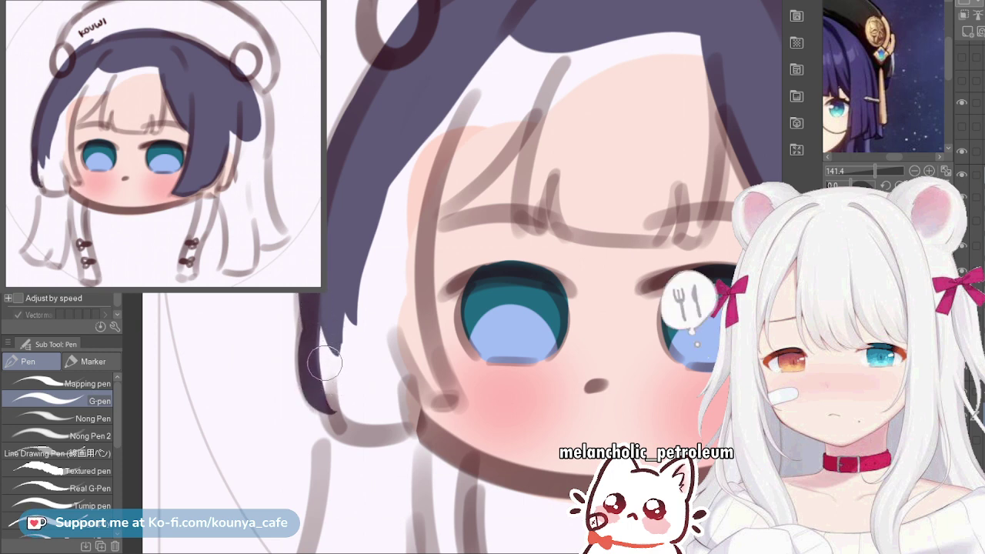
{"action": "mouse_move", "coordinate": [321, 336]}
{"action": "left_mouse_down"}
{"action": "mouse_move", "coordinate": [335, 358]}
{"action": "mouse_move", "coordinate": [325, 326]}
{"action": "mouse_move", "coordinate": [339, 410]}
{"action": "left_mouse_up"}
{"action": "mouse_move", "coordinate": [327, 359]}
{"action": "left_mouse_down"}
{"action": "mouse_move", "coordinate": [333, 415]}
{"action": "mouse_move", "coordinate": [395, 422]}
{"action": "mouse_move", "coordinate": [380, 418]}
{"action": "mouse_move", "coordinate": [354, 437]}
{"action": "mouse_move", "coordinate": [417, 426]}
{"action": "left_mouse_up"}
{"action": "key", "text": "ctrl+z"}
{"action": "key", "text": "ctrl+z"}
Outline the inner edge of the left hair beside the cheek and even out the curve along its lower hem
{"action": "scroll", "coordinate": [377, 443], "scroll_direction": "up", "scroll_amount": 3}
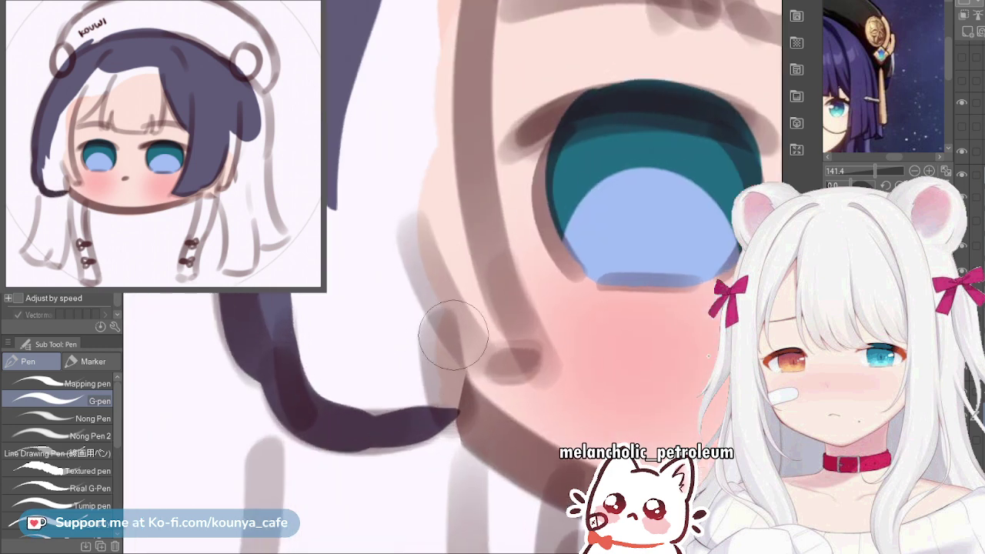
{"action": "left_click_drag", "start_coordinate": [449, 266], "coordinate": [442, 361]}
{"action": "left_click_drag", "start_coordinate": [441, 292], "coordinate": [465, 395]}
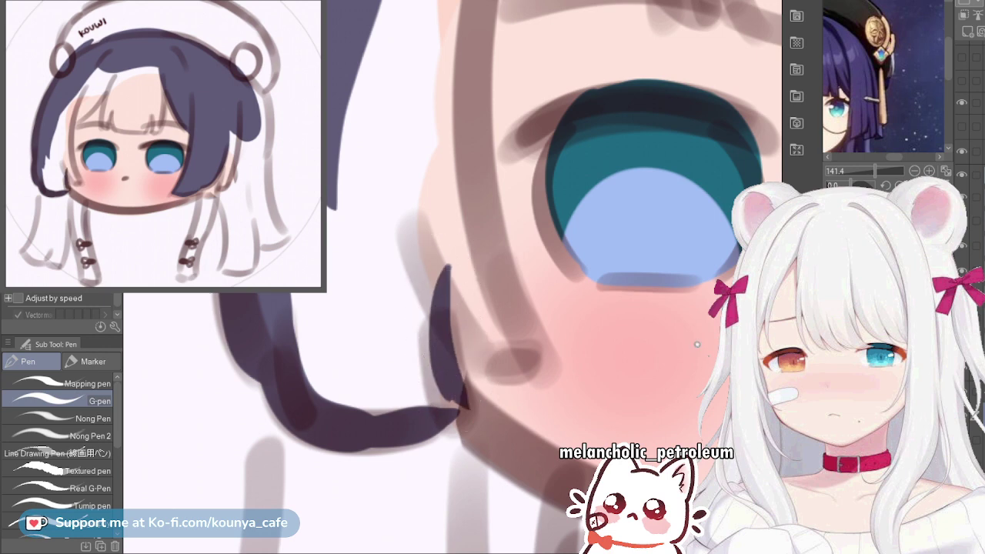
{"action": "mouse_move", "coordinate": [329, 431]}
{"action": "left_mouse_down"}
{"action": "mouse_move", "coordinate": [394, 429]}
{"action": "mouse_move", "coordinate": [403, 438]}
{"action": "left_mouse_up"}
{"action": "key", "text": "ctrl+z"}
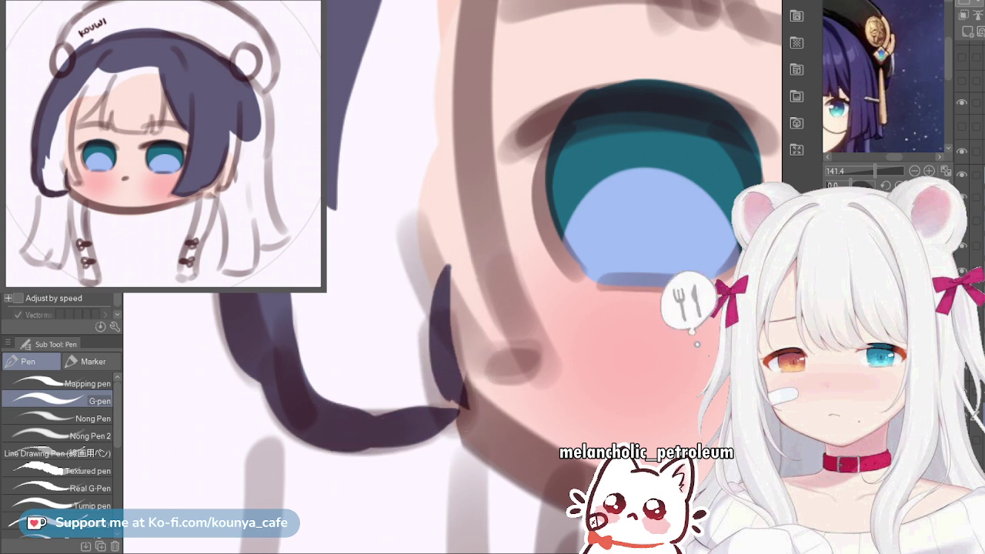
{"action": "key", "text": "bracketleft"}
{"action": "key", "text": "bracketleft"}
{"action": "left_click_drag", "start_coordinate": [340, 439], "coordinate": [397, 440]}
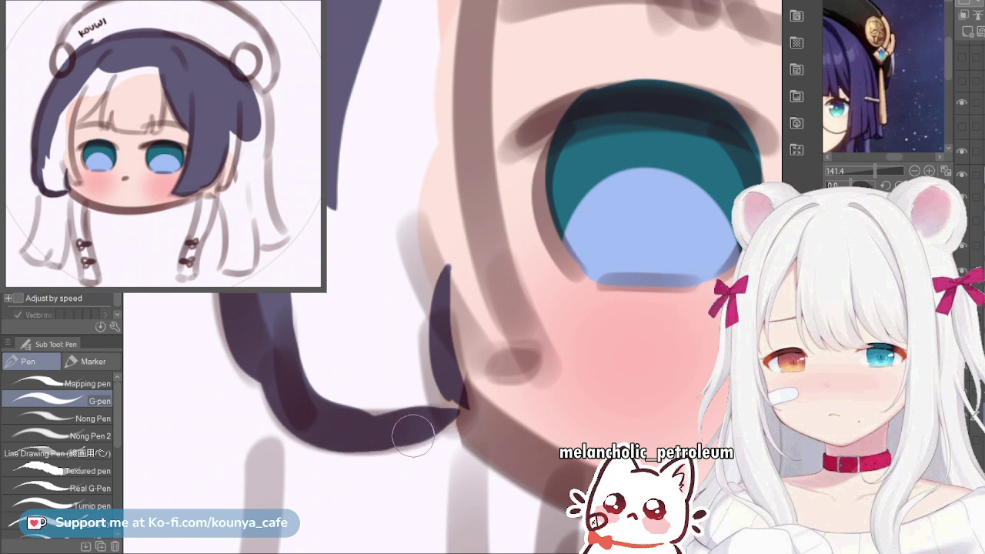
Fill the inside of the left hair section with the purple base colour down to its rounded hem
{"action": "scroll", "coordinate": [407, 437], "scroll_direction": "down", "scroll_amount": 3}
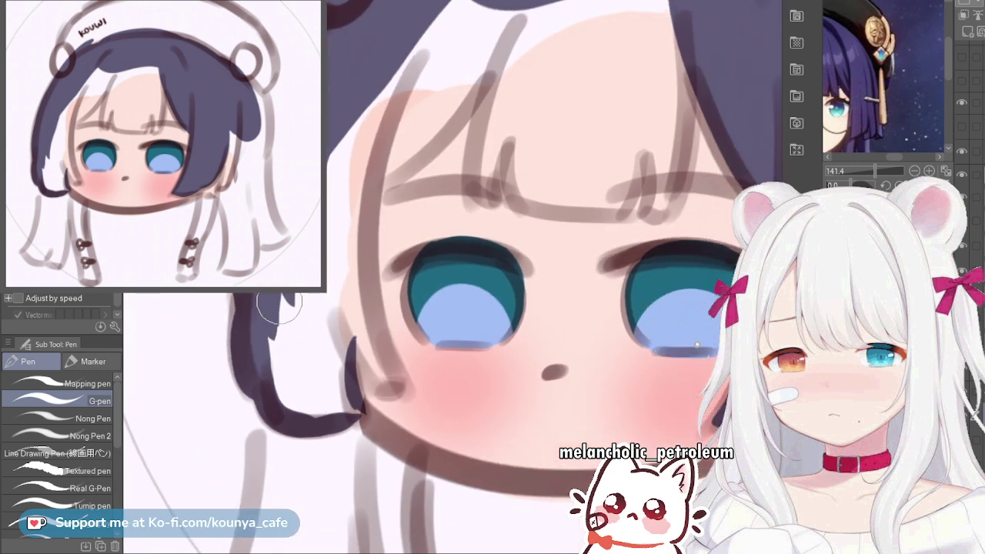
{"action": "mouse_move", "coordinate": [278, 308]}
{"action": "left_mouse_down"}
{"action": "mouse_move", "coordinate": [269, 347]}
{"action": "mouse_move", "coordinate": [292, 308]}
{"action": "mouse_move", "coordinate": [350, 104]}
{"action": "mouse_move", "coordinate": [285, 332]}
{"action": "mouse_move", "coordinate": [304, 342]}
{"action": "mouse_move", "coordinate": [314, 382]}
{"action": "mouse_move", "coordinate": [283, 391]}
{"action": "left_mouse_up"}
{"action": "key", "text": "["}
{"action": "key", "text": "["}
{"action": "mouse_move", "coordinate": [237, 420]}
{"action": "left_mouse_down"}
{"action": "mouse_move", "coordinate": [282, 421]}
{"action": "mouse_move", "coordinate": [265, 384]}
{"action": "mouse_move", "coordinate": [274, 271]}
{"action": "left_mouse_up"}
{"action": "mouse_move", "coordinate": [277, 413]}
{"action": "left_mouse_down"}
{"action": "mouse_move", "coordinate": [280, 280]}
{"action": "mouse_move", "coordinate": [260, 369]}
{"action": "left_mouse_up"}
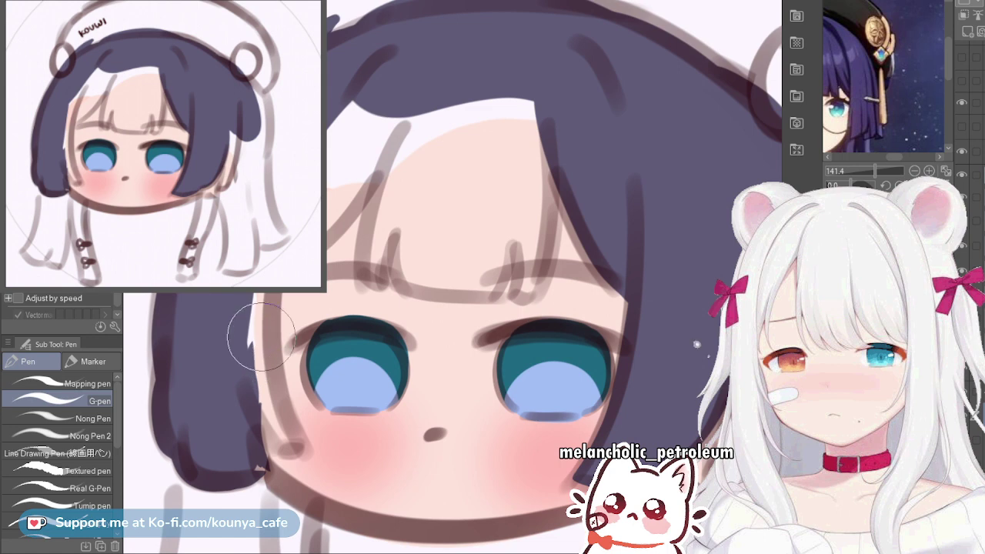
Extend the left hair's inner edge along the side of the face with a smaller brush and fill the remaining gap
{"action": "mouse_move", "coordinate": [265, 373]}
{"action": "left_mouse_down"}
{"action": "mouse_move", "coordinate": [259, 352]}
{"action": "mouse_move", "coordinate": [364, 101]}
{"action": "left_mouse_up"}
{"action": "key", "text": "ctrl+z"}
{"action": "key", "text": "bracketleft"}
{"action": "key", "text": "bracketleft"}
{"action": "left_click_drag", "start_coordinate": [271, 384], "coordinate": [270, 384]}
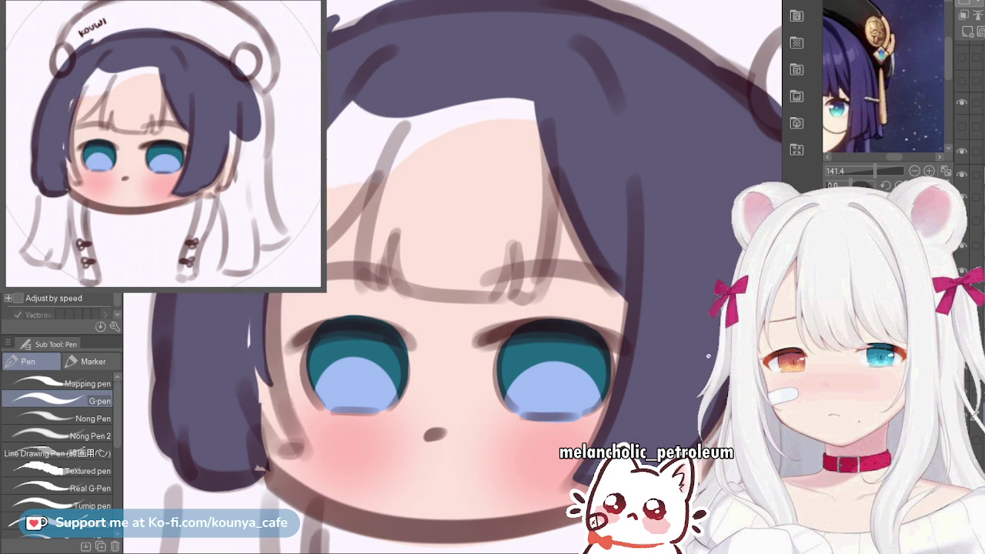
{"action": "mouse_move", "coordinate": [252, 314]}
{"action": "left_mouse_down"}
{"action": "mouse_move", "coordinate": [258, 365]}
{"action": "mouse_move", "coordinate": [277, 394]}
{"action": "mouse_move", "coordinate": [260, 314]}
{"action": "left_mouse_up"}
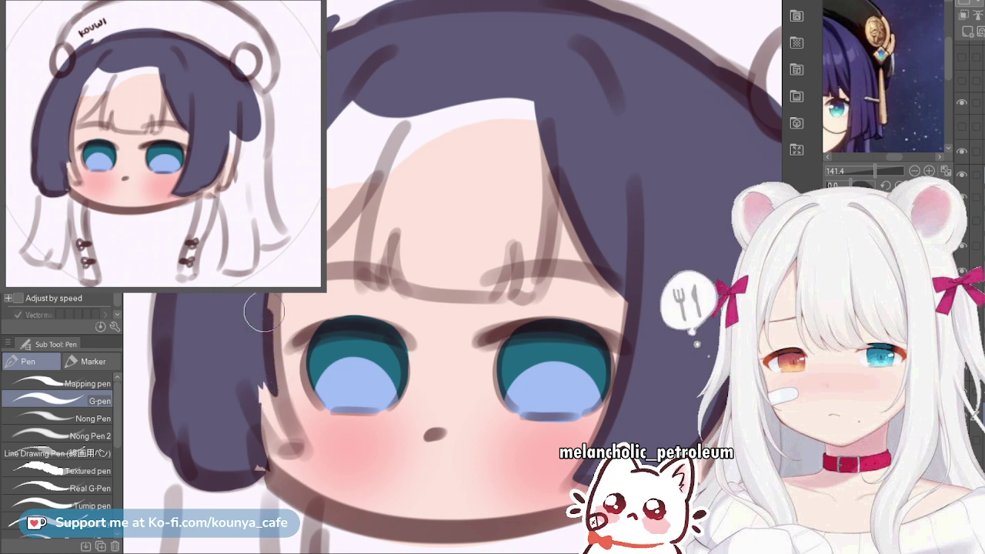
Block in the left bangs strand sweeping from the forehead parting down to the temple and smooth its edge
{"action": "left_click_drag", "start_coordinate": [493, 254], "coordinate": [440, 307]}
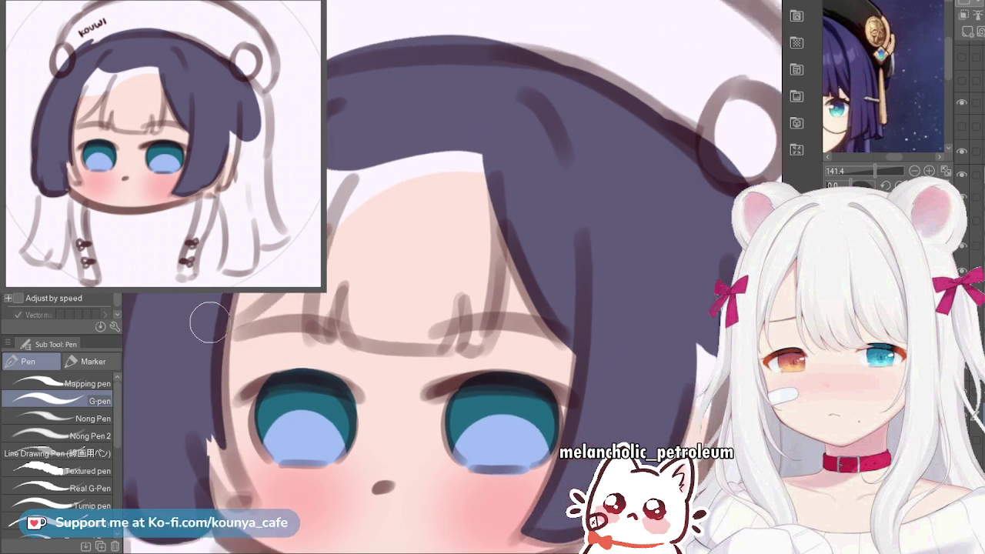
{"action": "left_click_drag", "start_coordinate": [211, 319], "coordinate": [266, 299]}
{"action": "left_click_drag", "start_coordinate": [350, 223], "coordinate": [326, 171]}
{"action": "key", "text": "ctrl+z"}
{"action": "key", "text": "ctrl+y"}
{"action": "left_click_drag", "start_coordinate": [341, 132], "coordinate": [258, 258]}
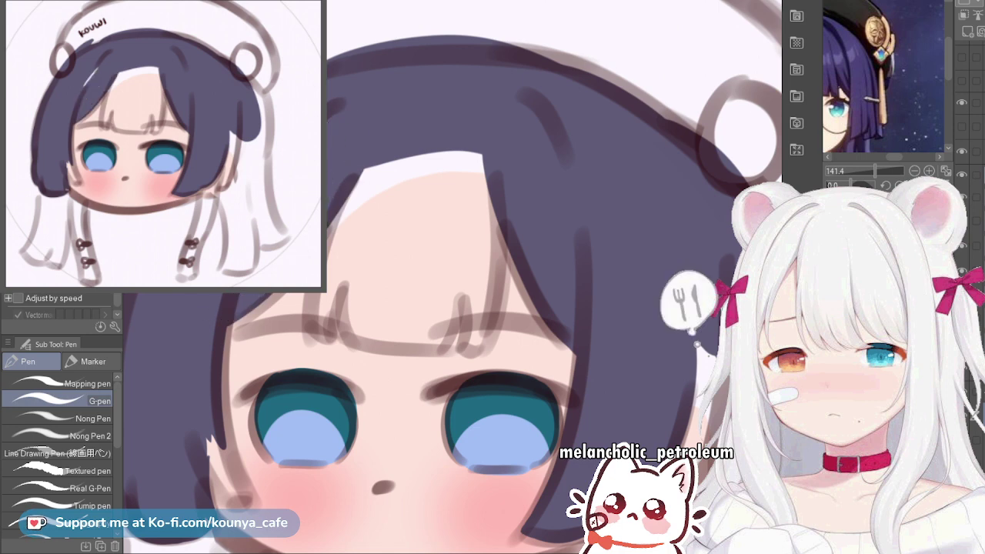
{"action": "key", "text": "ctrl+z"}
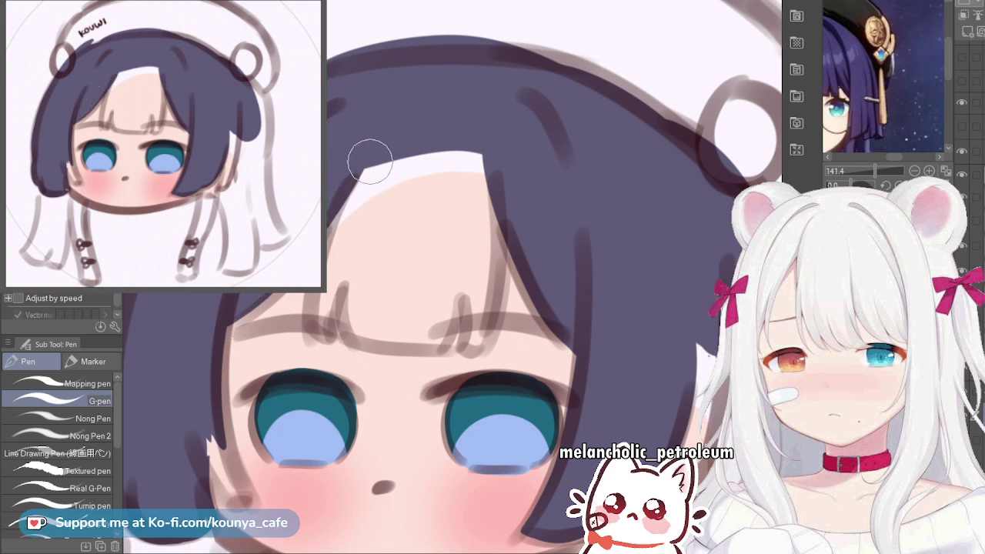
{"action": "scroll", "coordinate": [221, 372], "scroll_direction": "up", "scroll_amount": 1}
{"action": "left_click_drag", "start_coordinate": [221, 372], "coordinate": [287, 241]}
Smooth the hem of the left hair and close the gap at its inner corner beside the jaw
{"action": "scroll", "coordinate": [288, 301], "scroll_direction": "up", "scroll_amount": 1}
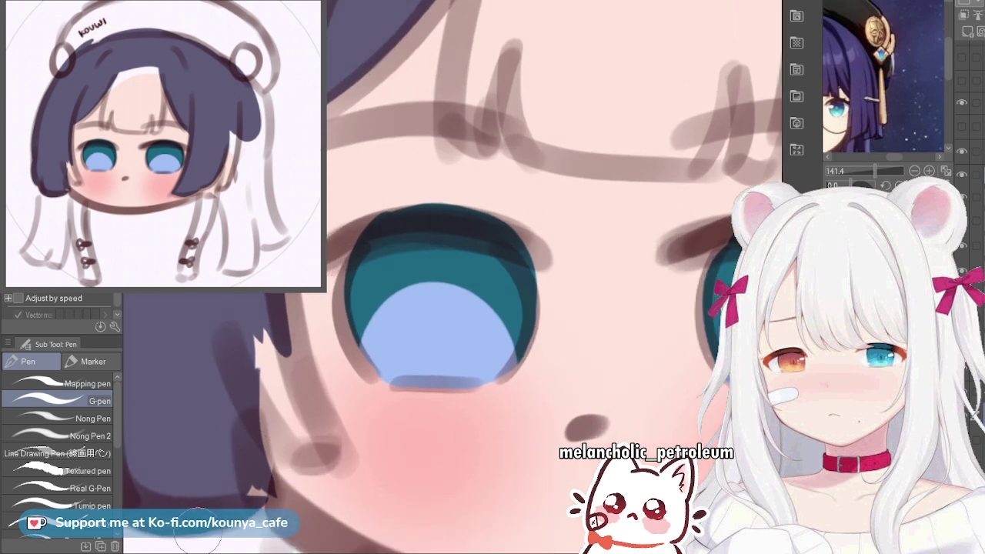
{"action": "scroll", "coordinate": [202, 530], "scroll_direction": "up", "scroll_amount": 1}
{"action": "left_click_drag", "start_coordinate": [203, 530], "coordinate": [338, 436]}
{"action": "key", "text": "["}
{"action": "key", "text": "["}
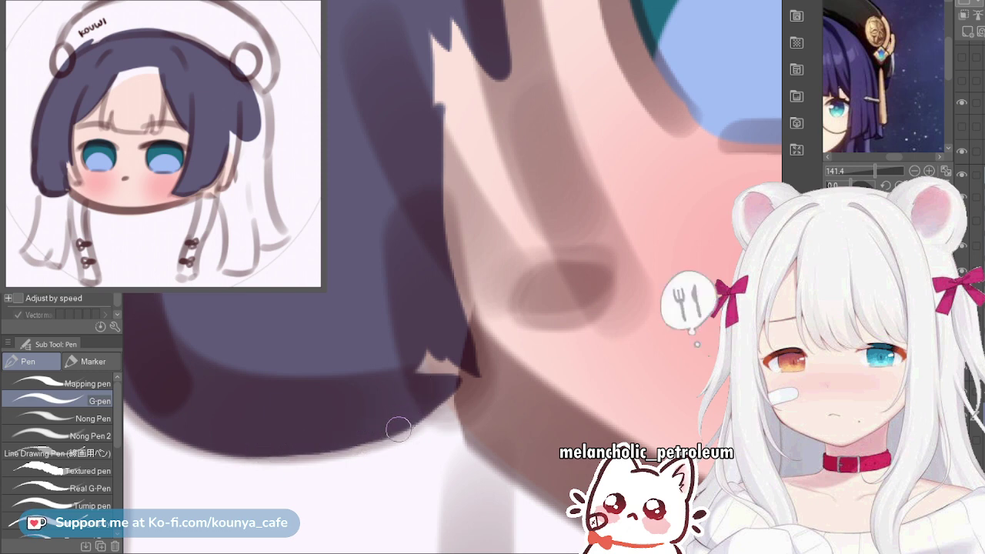
{"action": "key", "text": "]"}
{"action": "key", "text": "]"}
{"action": "mouse_move", "coordinate": [454, 398]}
{"action": "left_mouse_down"}
{"action": "mouse_move", "coordinate": [376, 426]}
{"action": "mouse_move", "coordinate": [490, 382]}
{"action": "mouse_move", "coordinate": [434, 342]}
{"action": "mouse_move", "coordinate": [395, 346]}
{"action": "mouse_move", "coordinate": [425, 339]}
{"action": "mouse_move", "coordinate": [448, 369]}
{"action": "mouse_move", "coordinate": [471, 360]}
{"action": "mouse_move", "coordinate": [459, 367]}
{"action": "mouse_move", "coordinate": [467, 386]}
{"action": "mouse_move", "coordinate": [460, 352]}
{"action": "mouse_move", "coordinate": [478, 386]}
{"action": "mouse_move", "coordinate": [459, 327]}
{"action": "mouse_move", "coordinate": [488, 387]}
{"action": "mouse_move", "coordinate": [465, 323]}
{"action": "mouse_move", "coordinate": [481, 380]}
{"action": "left_mouse_up"}
{"action": "key", "text": "ctrl+z"}
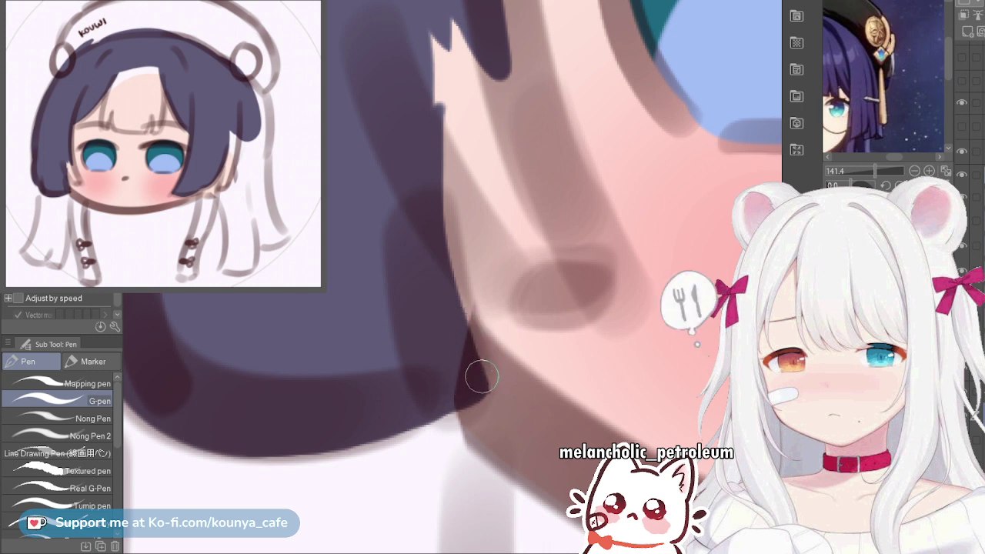
{"action": "left_click_drag", "start_coordinate": [482, 384], "coordinate": [346, 436]}
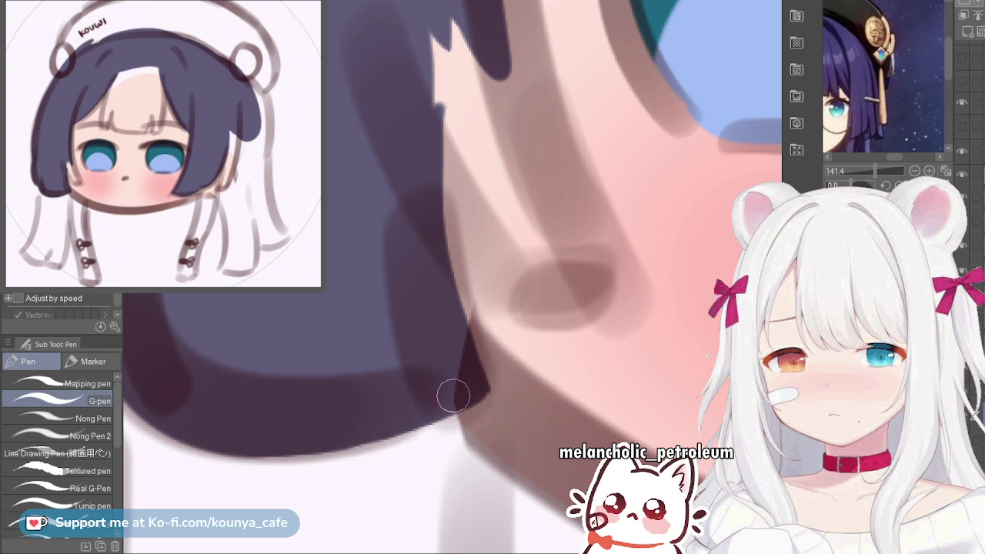
Paint a purple side strand beside the left eye, curving down to a point on the cheek
{"action": "scroll", "coordinate": [380, 394], "scroll_direction": "down", "scroll_amount": 3}
{"action": "scroll", "coordinate": [385, 346], "scroll_direction": "up", "scroll_amount": 3}
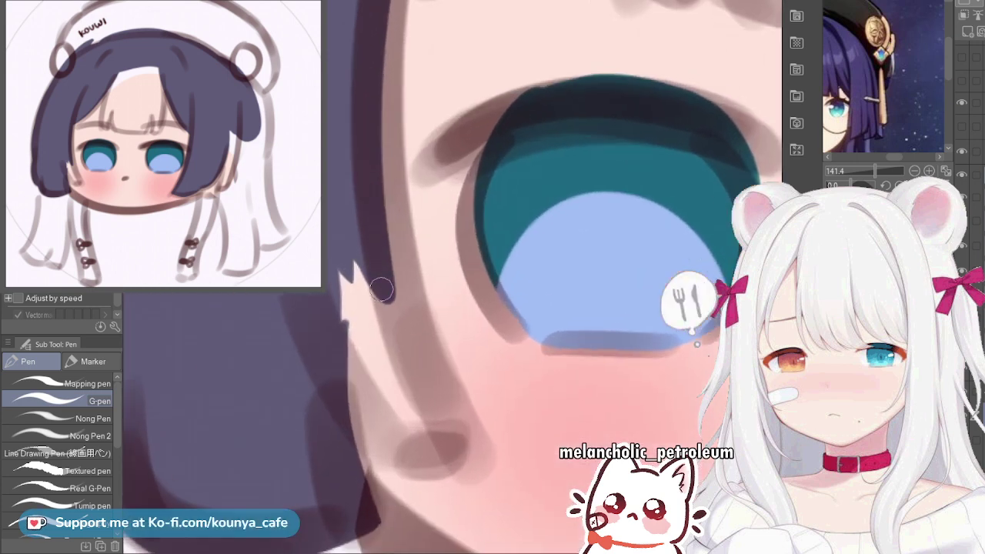
{"action": "key", "text": "ctrl+z"}
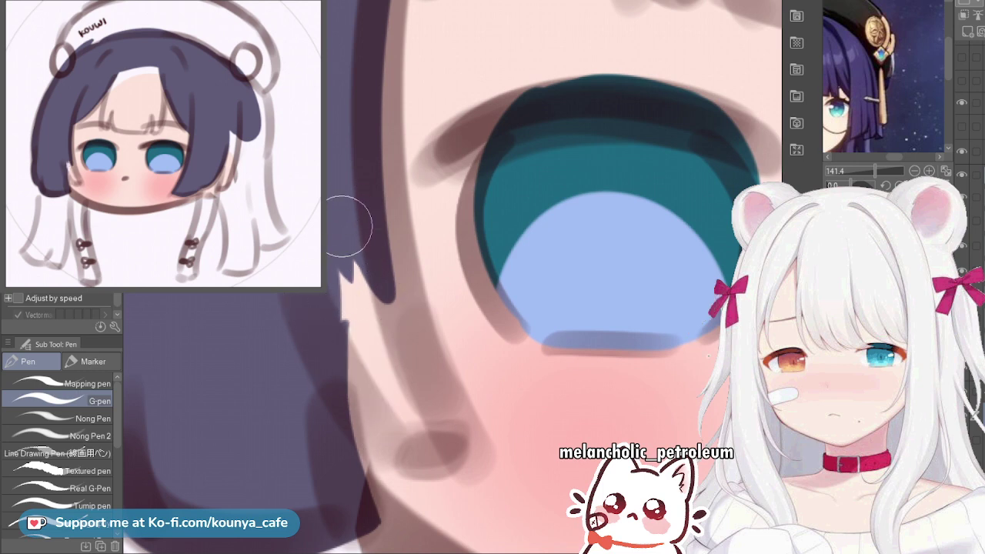
{"action": "left_click_drag", "start_coordinate": [347, 239], "coordinate": [422, 457]}
{"action": "left_click_drag", "start_coordinate": [335, 298], "coordinate": [447, 460]}
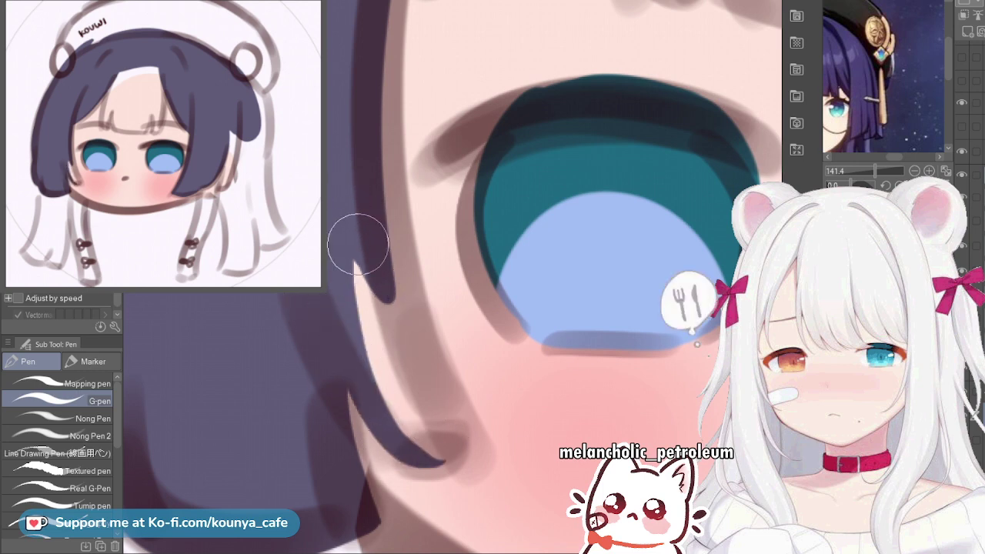
{"action": "left_click_drag", "start_coordinate": [357, 223], "coordinate": [418, 435]}
{"action": "mouse_move", "coordinate": [368, 242]}
{"action": "left_mouse_down"}
{"action": "mouse_move", "coordinate": [383, 337]}
{"action": "mouse_move", "coordinate": [421, 414]}
{"action": "left_mouse_up"}
Widen the left side strand toward the face and fill the notches at its tip
{"action": "left_click_drag", "start_coordinate": [380, 225], "coordinate": [431, 406]}
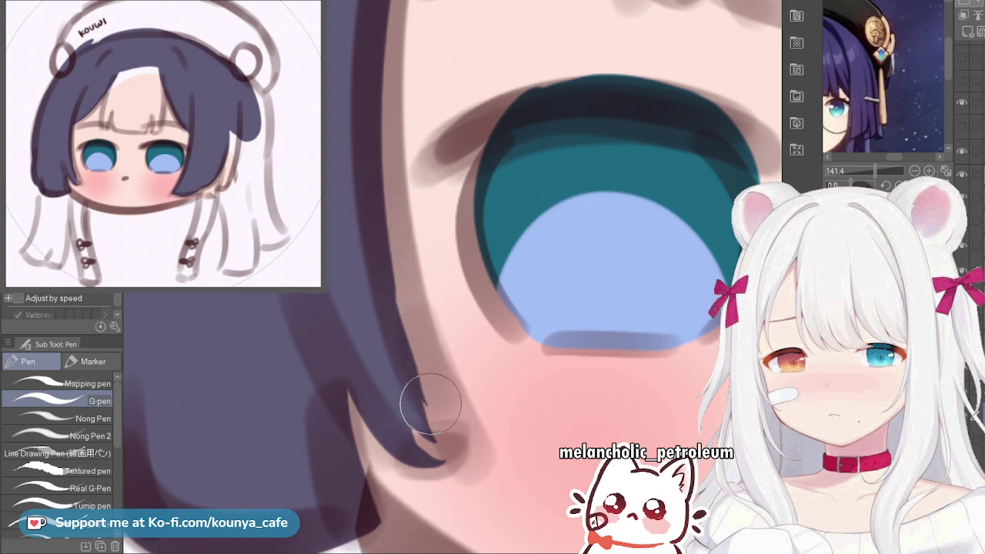
{"action": "left_click_drag", "start_coordinate": [382, 251], "coordinate": [447, 437]}
{"action": "mouse_move", "coordinate": [395, 305]}
{"action": "left_mouse_down"}
{"action": "mouse_move", "coordinate": [422, 411]}
{"action": "mouse_move", "coordinate": [442, 439]}
{"action": "left_mouse_up"}
{"action": "key", "text": "bracketleft"}
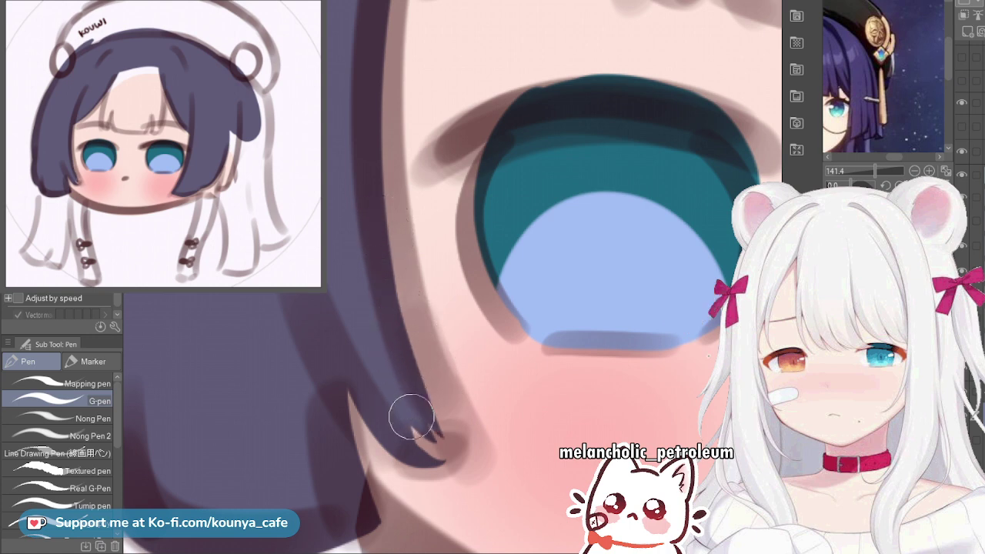
{"action": "mouse_move", "coordinate": [395, 403]}
{"action": "left_mouse_down"}
{"action": "mouse_move", "coordinate": [439, 436]}
{"action": "mouse_move", "coordinate": [446, 457]}
{"action": "left_mouse_up"}
{"action": "left_click_drag", "start_coordinate": [414, 425], "coordinate": [443, 437]}
{"action": "mouse_move", "coordinate": [420, 405]}
{"action": "left_mouse_down"}
{"action": "mouse_move", "coordinate": [439, 447]}
{"action": "mouse_move", "coordinate": [446, 436]}
{"action": "left_mouse_up"}
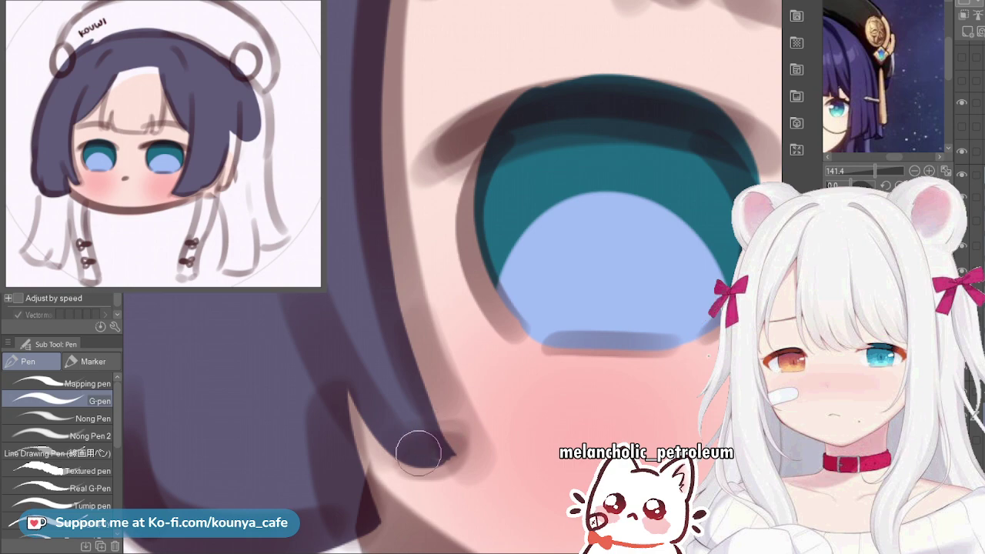
Smooth the face-side edge of the left side strand and clean up its tip on the cheek
{"action": "scroll", "coordinate": [439, 446], "scroll_direction": "down", "scroll_amount": 4}
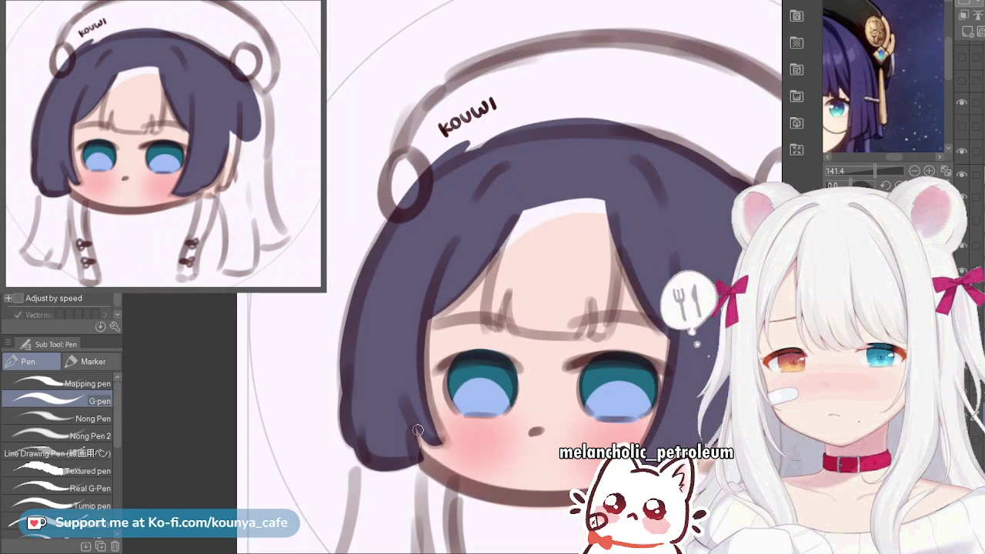
{"action": "scroll", "coordinate": [430, 383], "scroll_direction": "up", "scroll_amount": 2}
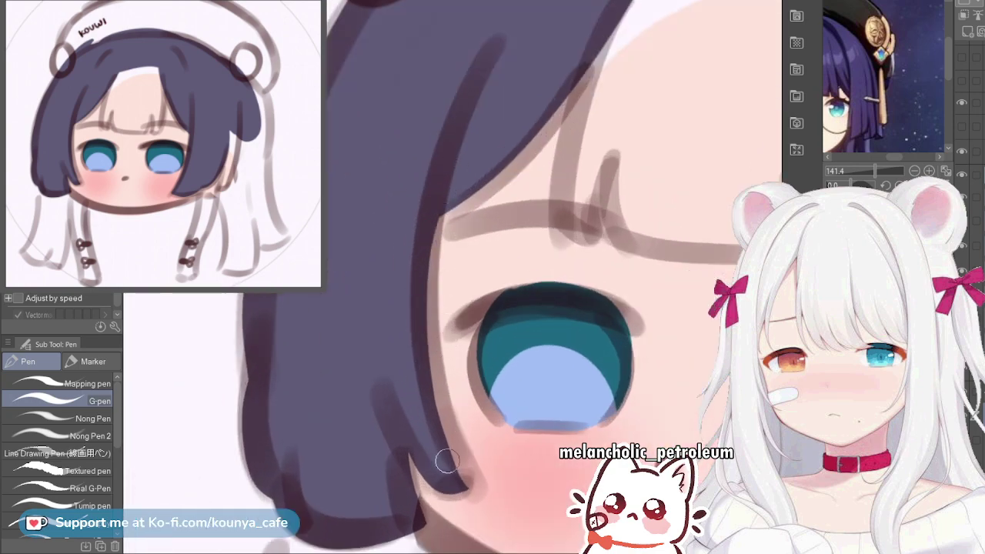
{"action": "mouse_move", "coordinate": [446, 166]}
{"action": "left_mouse_down"}
{"action": "mouse_move", "coordinate": [439, 201]}
{"action": "mouse_move", "coordinate": [462, 477]}
{"action": "left_mouse_up"}
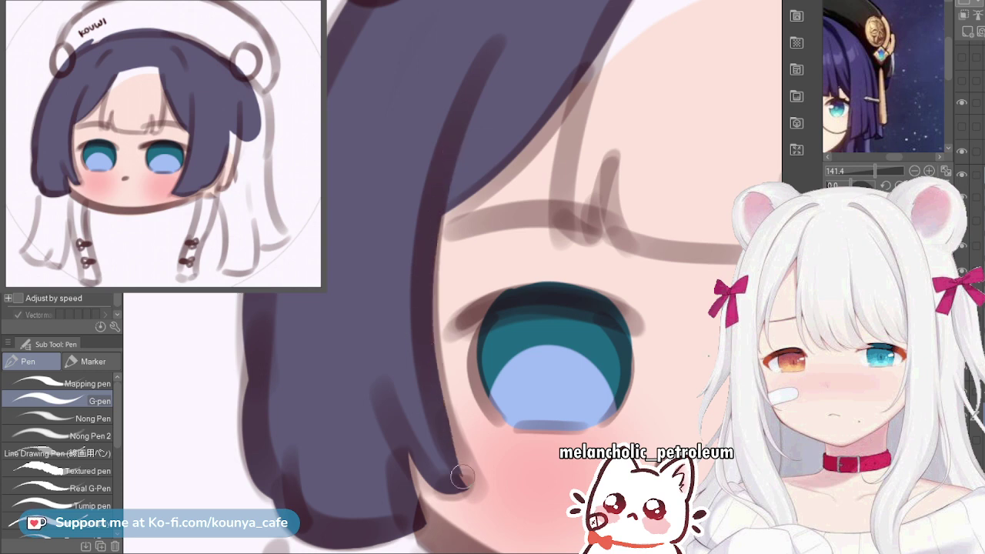
{"action": "scroll", "coordinate": [450, 343], "scroll_direction": "up", "scroll_amount": 2}
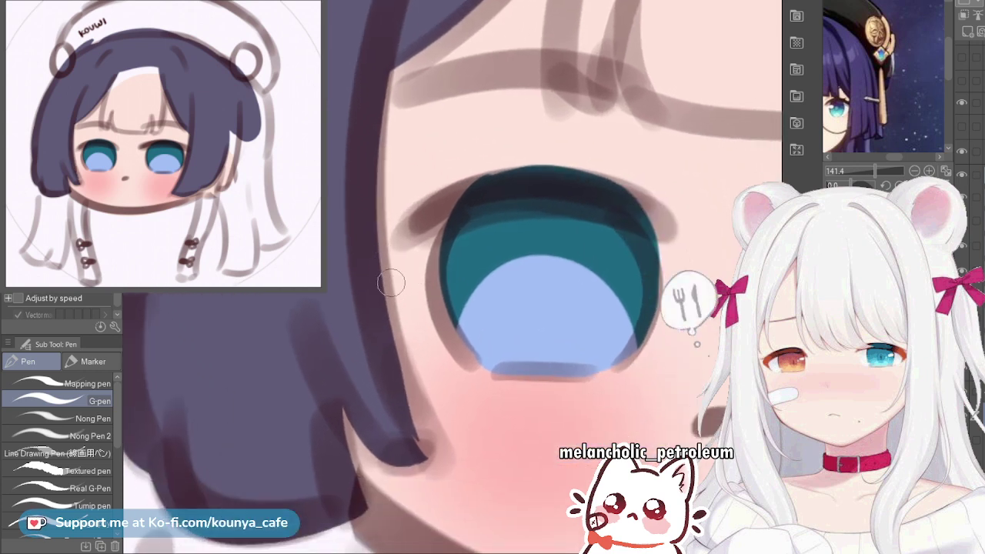
{"action": "left_click_drag", "start_coordinate": [386, 346], "coordinate": [443, 463]}
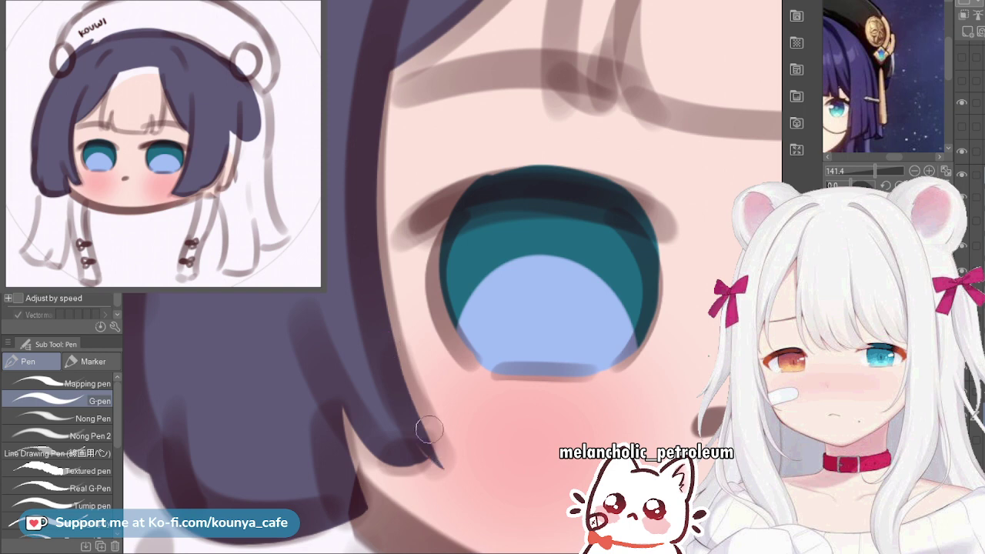
{"action": "scroll", "coordinate": [408, 407], "scroll_direction": "up", "scroll_amount": 2}
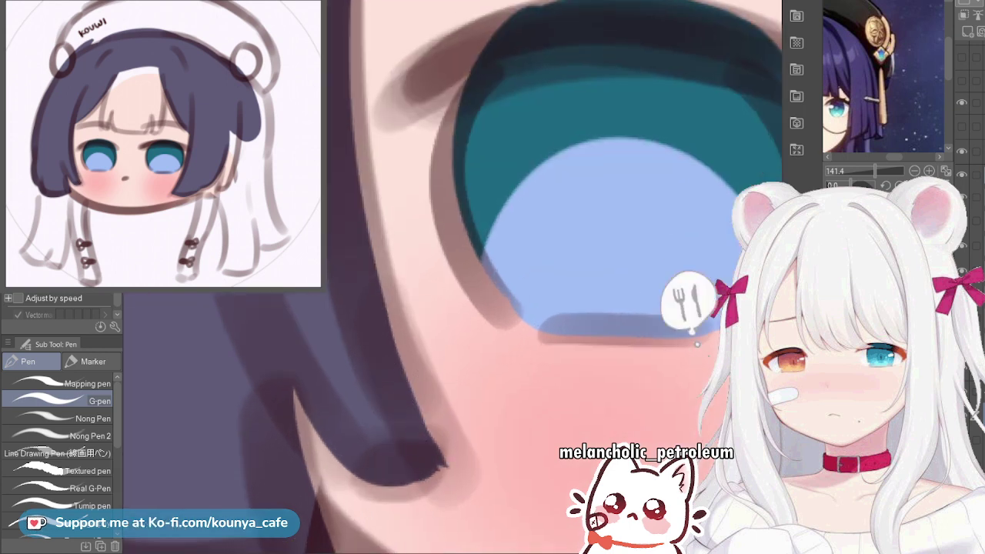
{"action": "left_click_drag", "start_coordinate": [391, 476], "coordinate": [441, 457]}
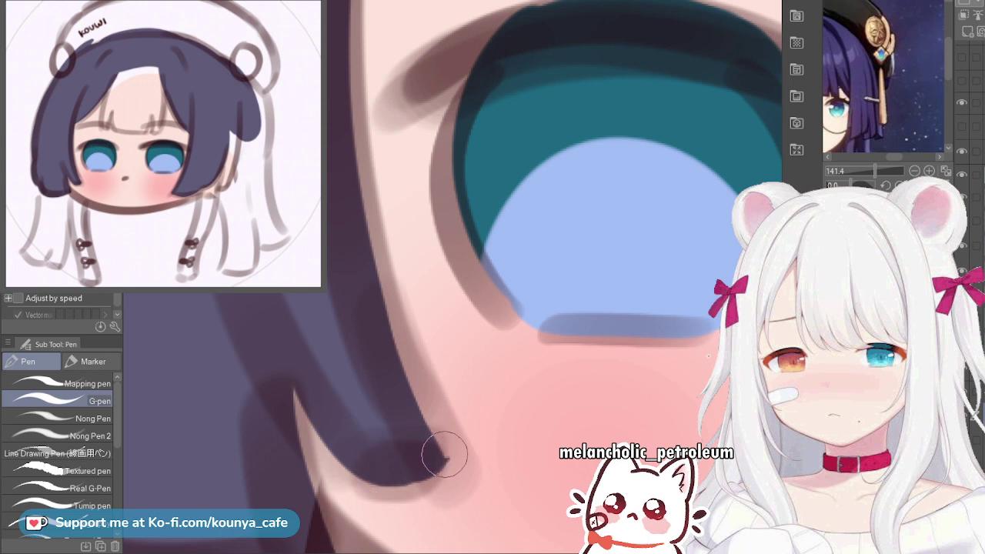
{"action": "key", "text": "ctrl+z"}
{"action": "left_click_drag", "start_coordinate": [381, 478], "coordinate": [444, 462]}
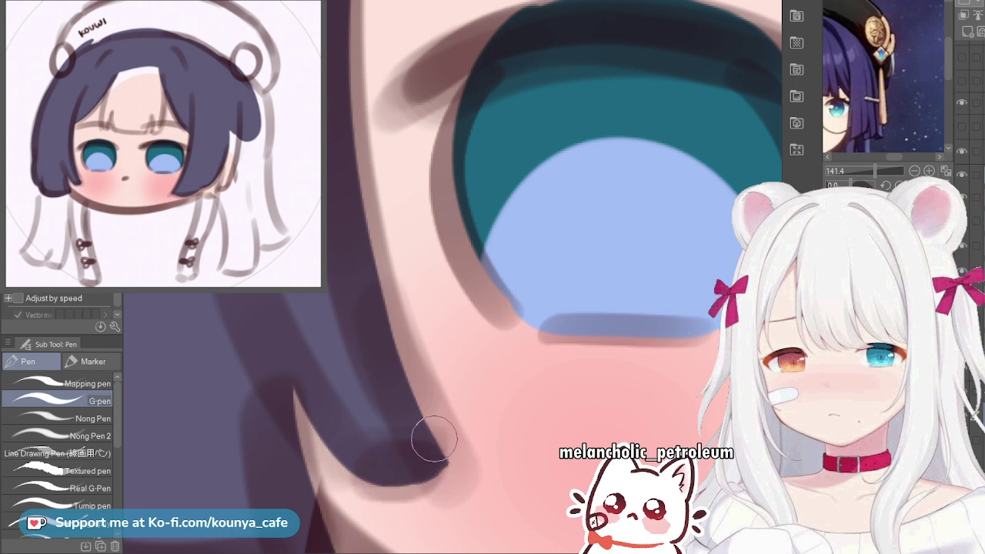
{"action": "scroll", "coordinate": [429, 447], "scroll_direction": "down", "scroll_amount": 4}
{"action": "scroll", "coordinate": [397, 354], "scroll_direction": "up", "scroll_amount": 3}
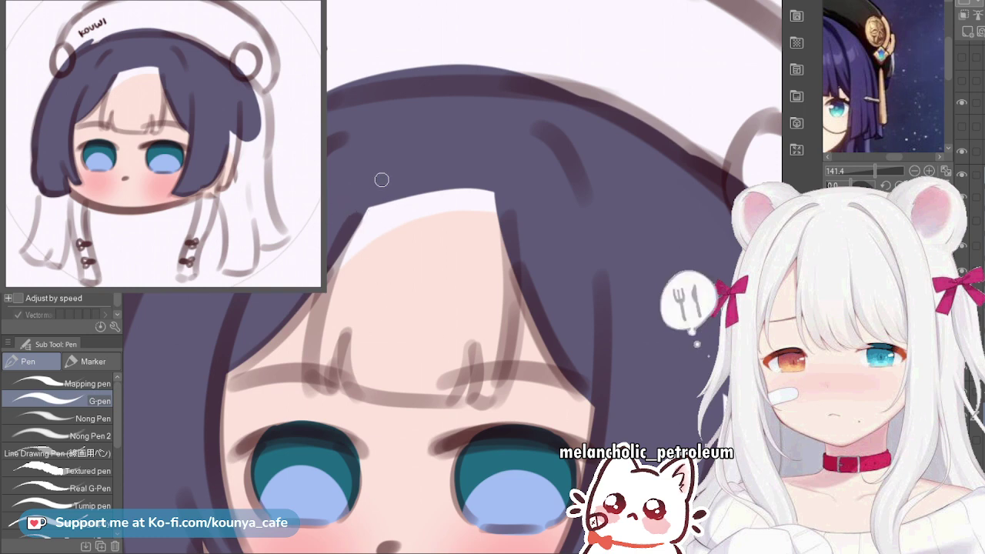
{"action": "scroll", "coordinate": [401, 192], "scroll_direction": "down", "scroll_amount": 3}
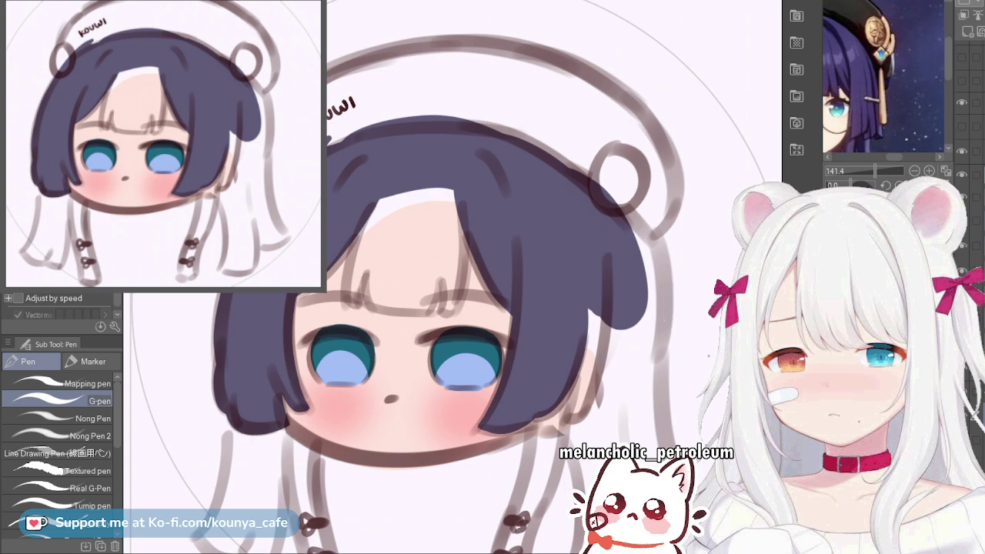
{"action": "scroll", "coordinate": [424, 220], "scroll_direction": "up", "scroll_amount": 3}
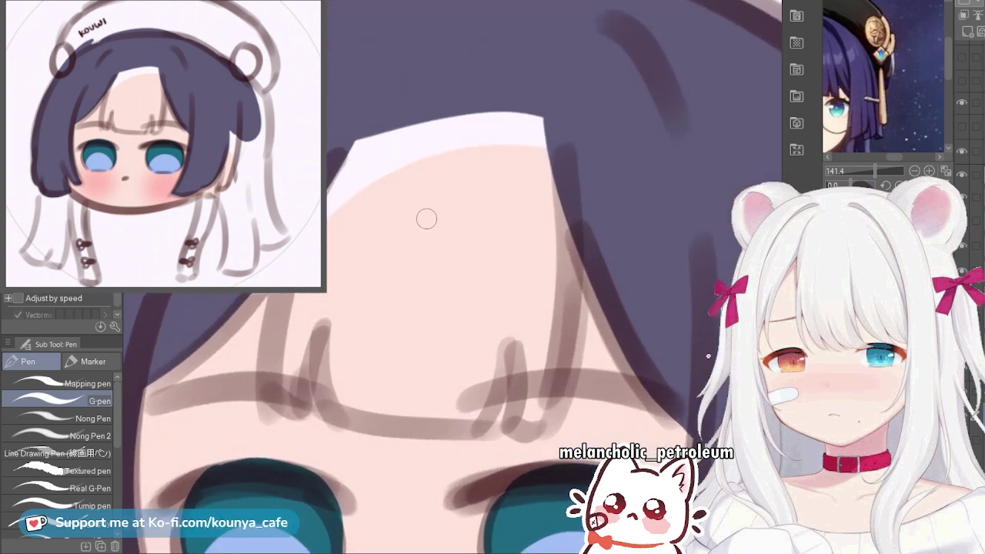
Outline a narrow pointed bang strand on the left side of the forehead with the G-pen in the dark hair colour
{"action": "left_click", "coordinate": [295, 399]}
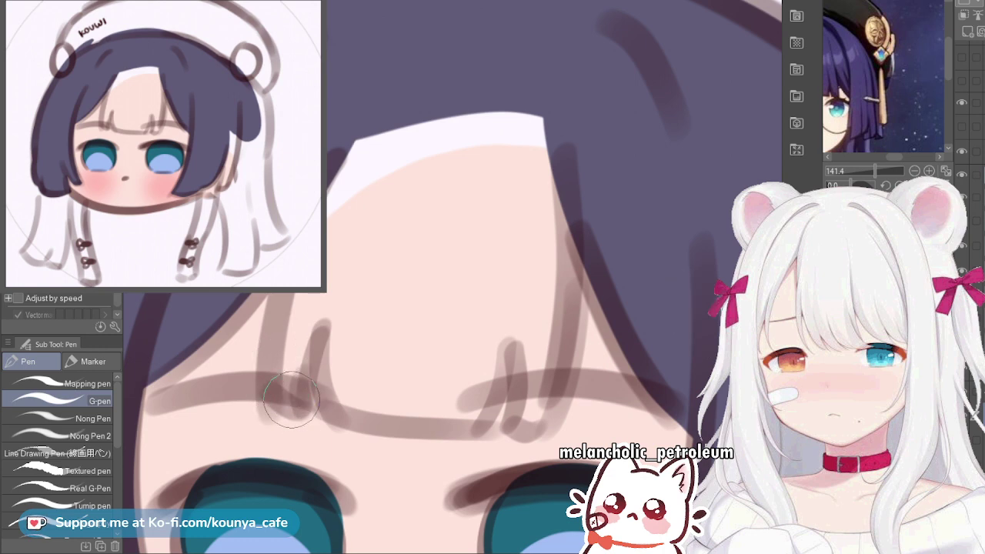
{"action": "mouse_move", "coordinate": [295, 400]}
{"action": "left_mouse_down"}
{"action": "mouse_move", "coordinate": [270, 344]}
{"action": "mouse_move", "coordinate": [283, 297]}
{"action": "left_mouse_up"}
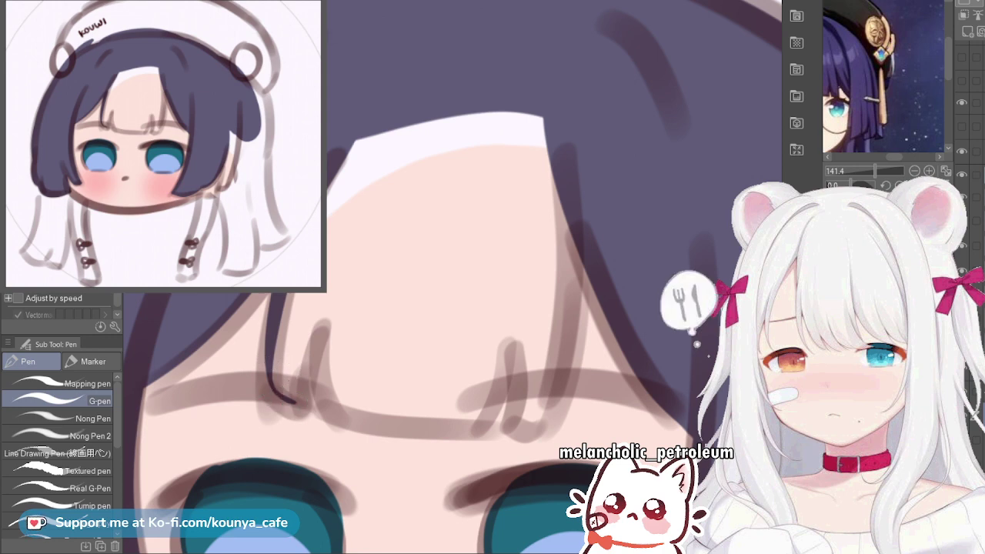
{"action": "scroll", "coordinate": [294, 381], "scroll_direction": "up", "scroll_amount": 1}
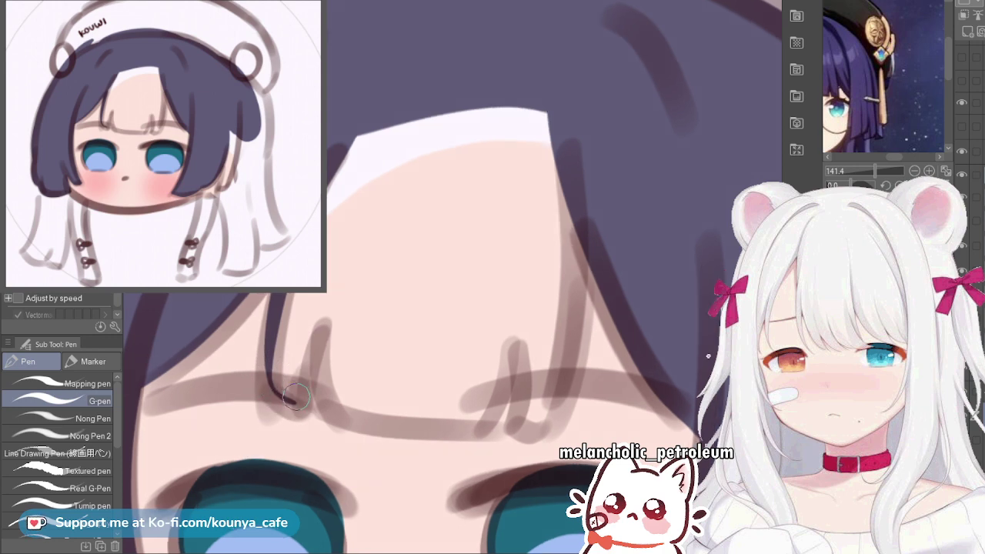
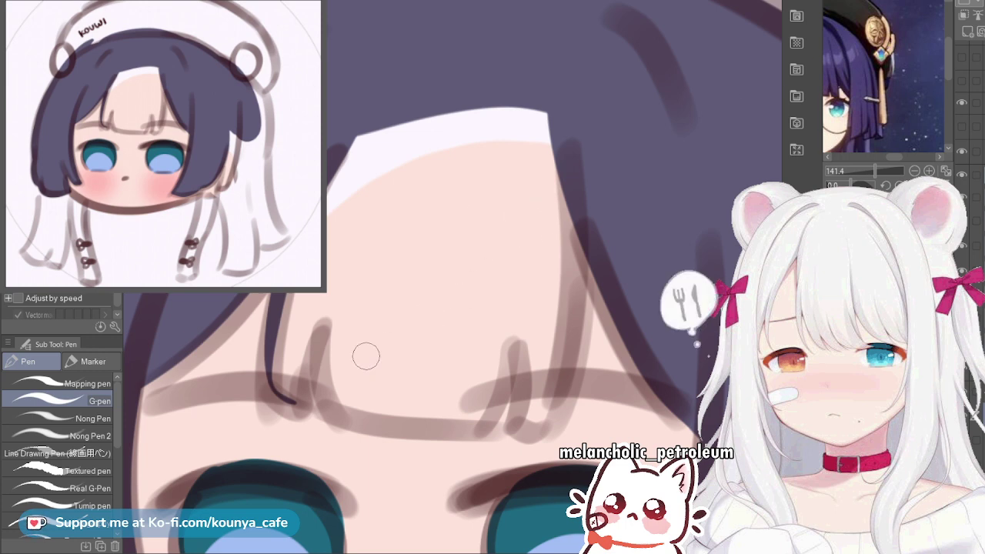
{"action": "scroll", "coordinate": [295, 403], "scroll_direction": "up", "scroll_amount": 3}
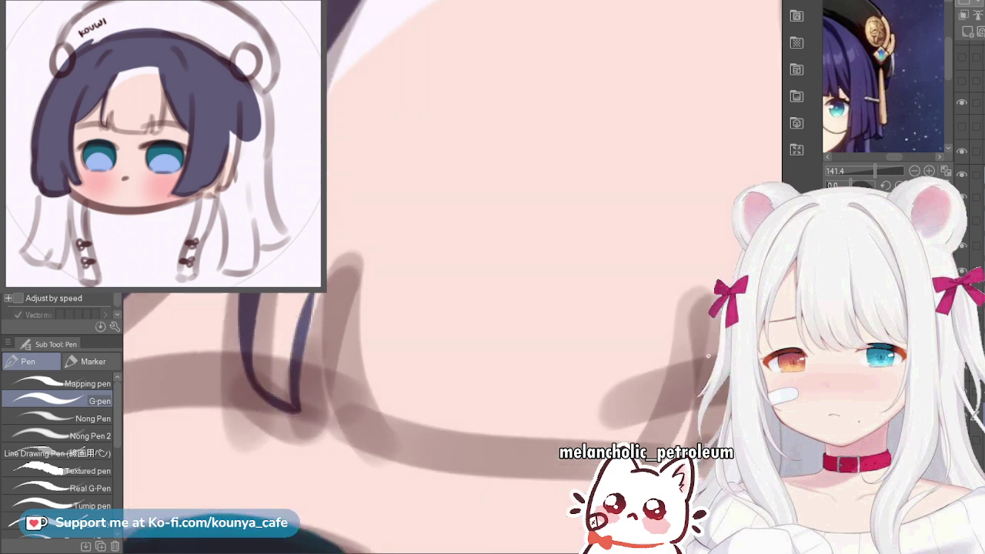
{"action": "left_click_drag", "start_coordinate": [312, 412], "coordinate": [328, 258]}
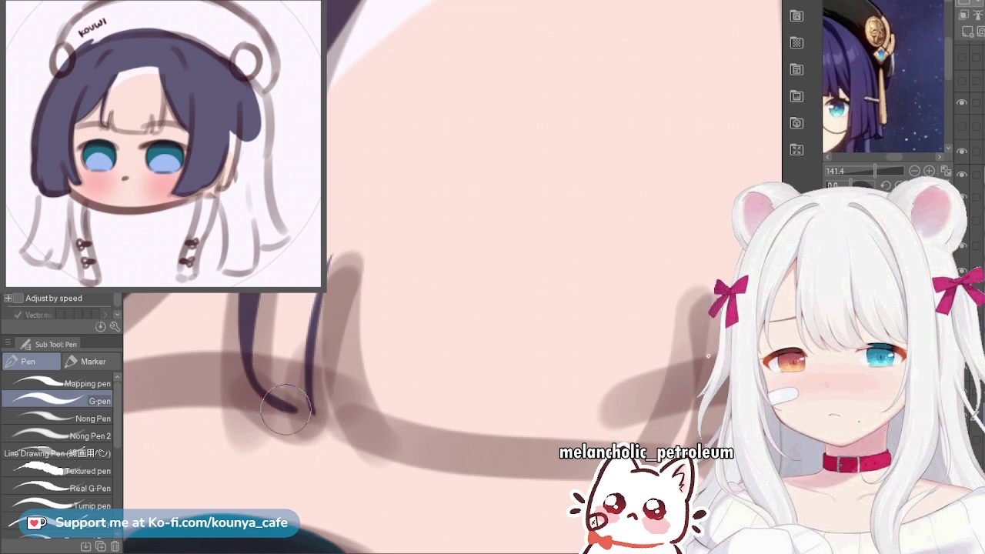
{"action": "left_click_drag", "start_coordinate": [273, 403], "coordinate": [306, 415]}
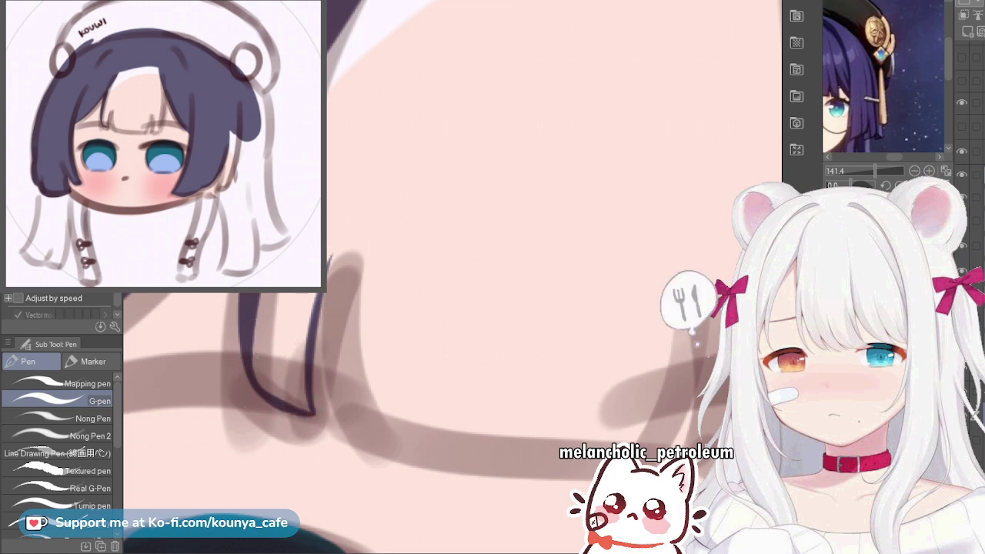
Fill the open hairline gap above the forehead with the hair colour, giving the central fringe a rounded lower edge
{"action": "scroll", "coordinate": [281, 319], "scroll_direction": "down", "scroll_amount": 2}
{"action": "mouse_move", "coordinate": [338, 191]}
{"action": "left_mouse_down"}
{"action": "mouse_move", "coordinate": [377, 172]}
{"action": "mouse_move", "coordinate": [402, 110]}
{"action": "mouse_move", "coordinate": [420, 203]}
{"action": "mouse_move", "coordinate": [493, 103]}
{"action": "mouse_move", "coordinate": [465, 212]}
{"action": "left_mouse_up"}
{"action": "scroll", "coordinate": [470, 159], "scroll_direction": "up", "scroll_amount": 1}
{"action": "left_click_drag", "start_coordinate": [585, 337], "coordinate": [468, 310]}
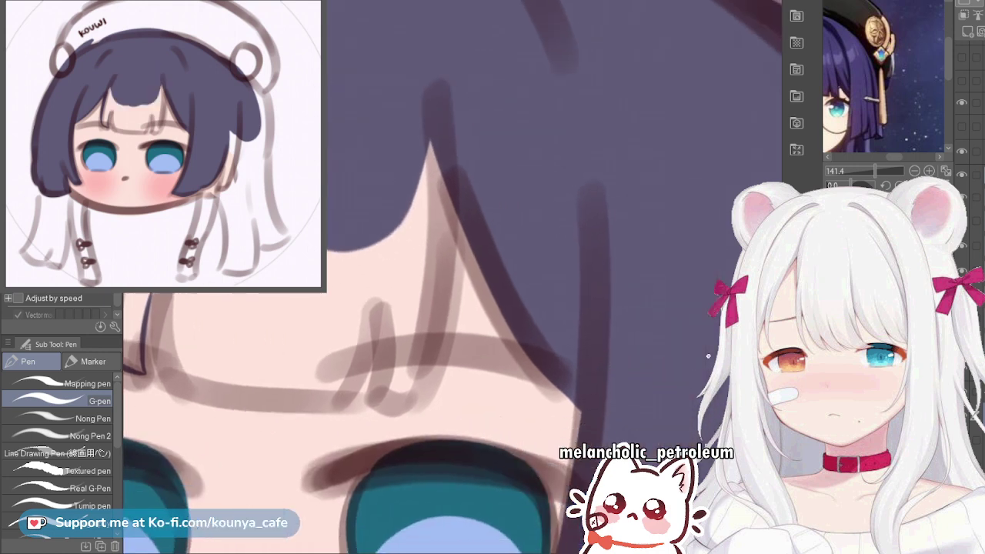
{"action": "scroll", "coordinate": [450, 289], "scroll_direction": "up", "scroll_amount": 1}
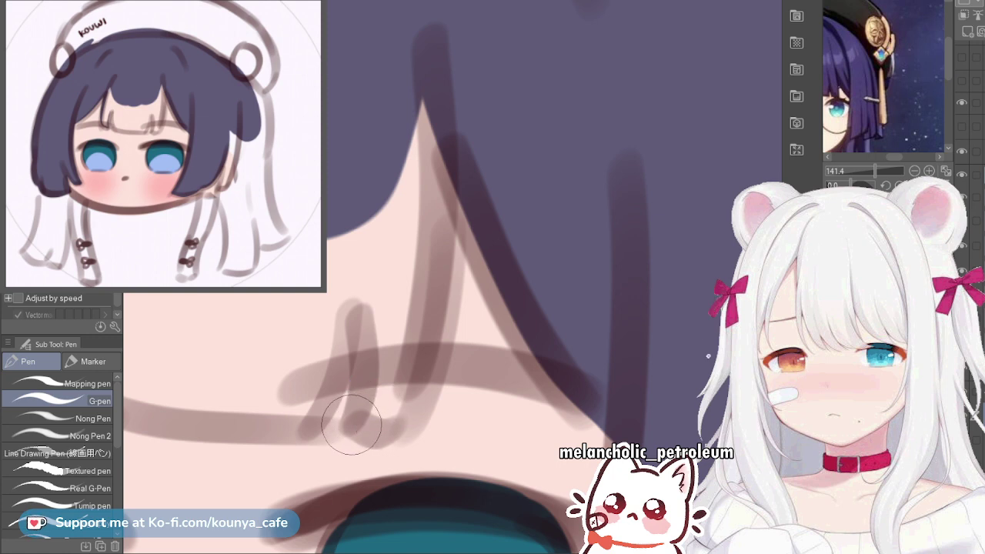
{"action": "mouse_move", "coordinate": [351, 424]}
{"action": "left_mouse_down"}
{"action": "mouse_move", "coordinate": [407, 367]}
{"action": "mouse_move", "coordinate": [408, 119]}
{"action": "left_mouse_up"}
{"action": "key", "text": "ctrl+z"}
{"action": "mouse_move", "coordinate": [356, 423]}
{"action": "left_mouse_down"}
{"action": "mouse_move", "coordinate": [424, 302]}
{"action": "mouse_move", "coordinate": [419, 54]}
{"action": "left_mouse_up"}
{"action": "key", "text": "ctrl+z"}
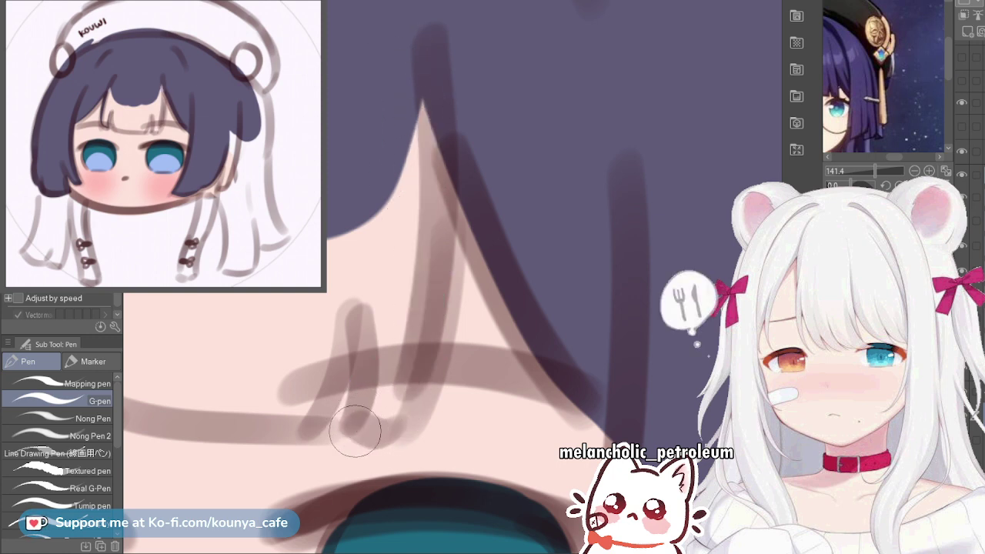
{"action": "mouse_move", "coordinate": [355, 433]}
{"action": "left_mouse_down"}
{"action": "mouse_move", "coordinate": [404, 420]}
{"action": "mouse_move", "coordinate": [439, 183]}
{"action": "mouse_move", "coordinate": [407, 128]}
{"action": "left_mouse_up"}
{"action": "key", "text": "ctrl+z"}
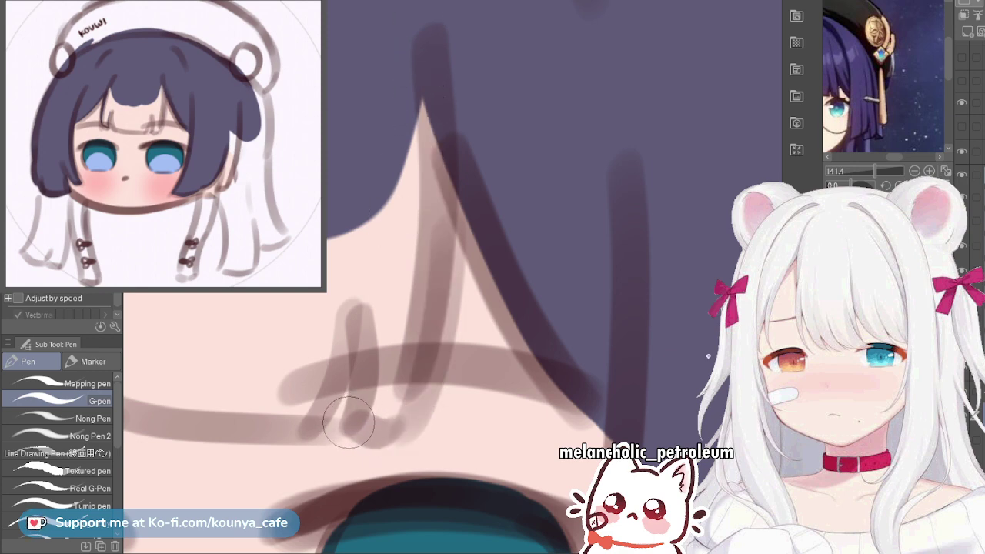
{"action": "mouse_move", "coordinate": [348, 421]}
{"action": "left_mouse_down"}
{"action": "mouse_move", "coordinate": [387, 417]}
{"action": "mouse_move", "coordinate": [438, 205]}
{"action": "mouse_move", "coordinate": [422, 100]}
{"action": "left_mouse_up"}
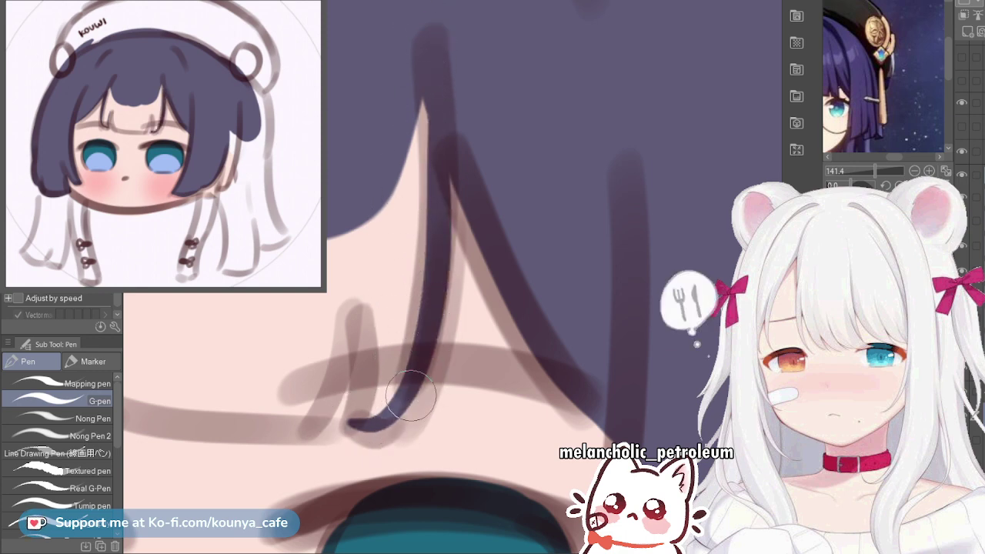
{"action": "key", "text": "ctrl+z"}
{"action": "mouse_move", "coordinate": [346, 421]}
{"action": "left_mouse_down"}
{"action": "mouse_move", "coordinate": [395, 427]}
{"action": "mouse_move", "coordinate": [434, 253]}
{"action": "mouse_move", "coordinate": [421, 88]}
{"action": "left_mouse_up"}
{"action": "key", "text": "ctrl+z"}
Draw the curved outer edge and the inner edge of the right bang strand, joining them at a tip above the right eye
{"action": "left_click_drag", "start_coordinate": [349, 428], "coordinate": [433, 65]}
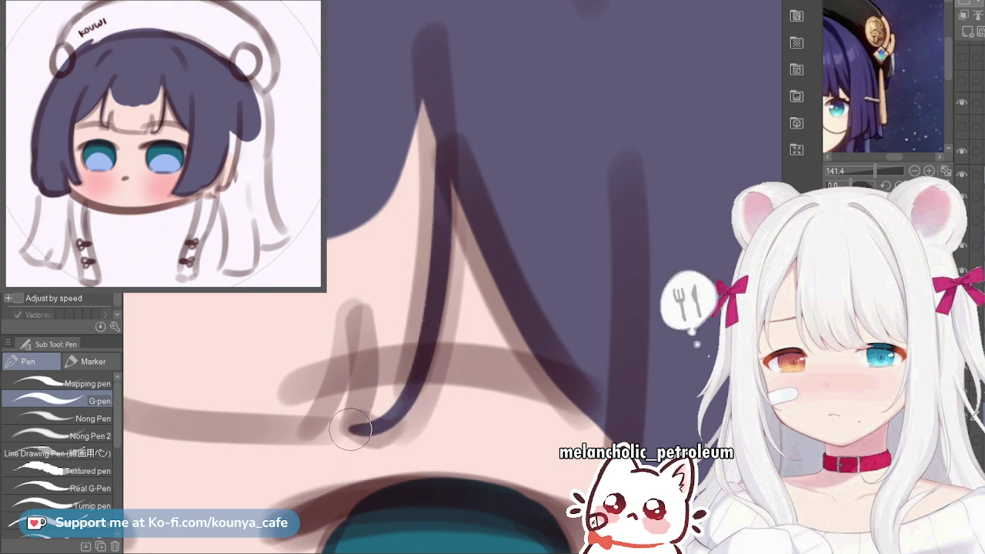
{"action": "scroll", "coordinate": [410, 373], "scroll_direction": "down", "scroll_amount": 3}
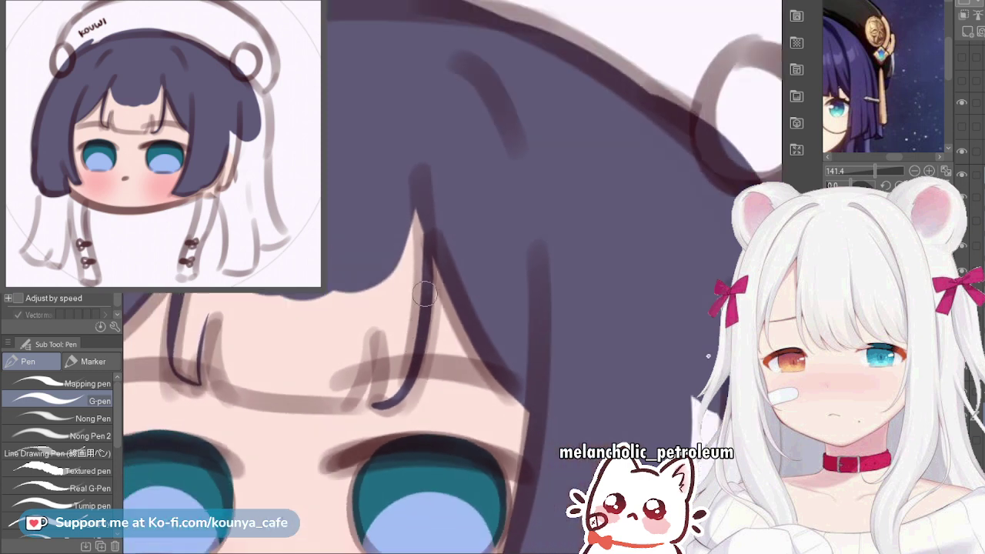
{"action": "key", "text": "ctrl+plus"}
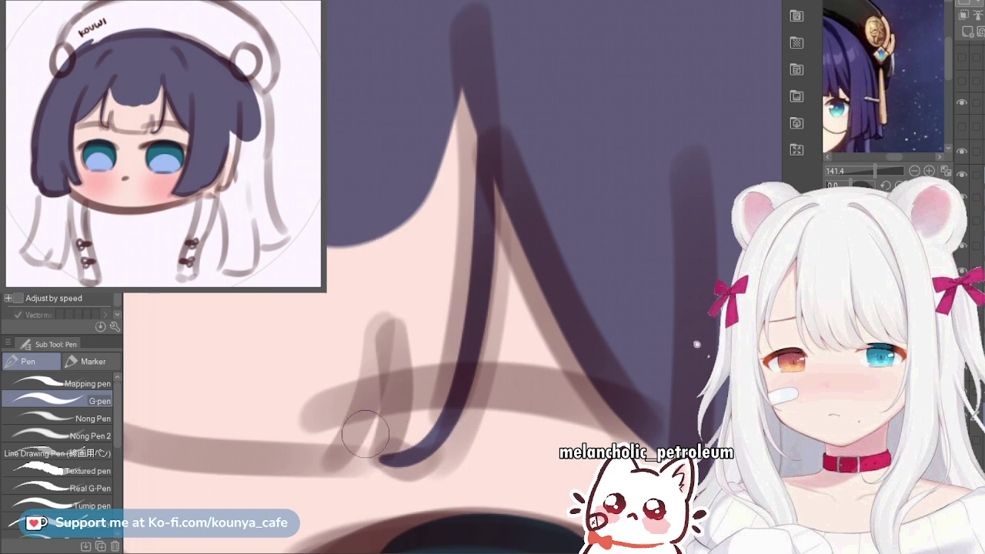
{"action": "left_click_drag", "start_coordinate": [377, 458], "coordinate": [393, 227]}
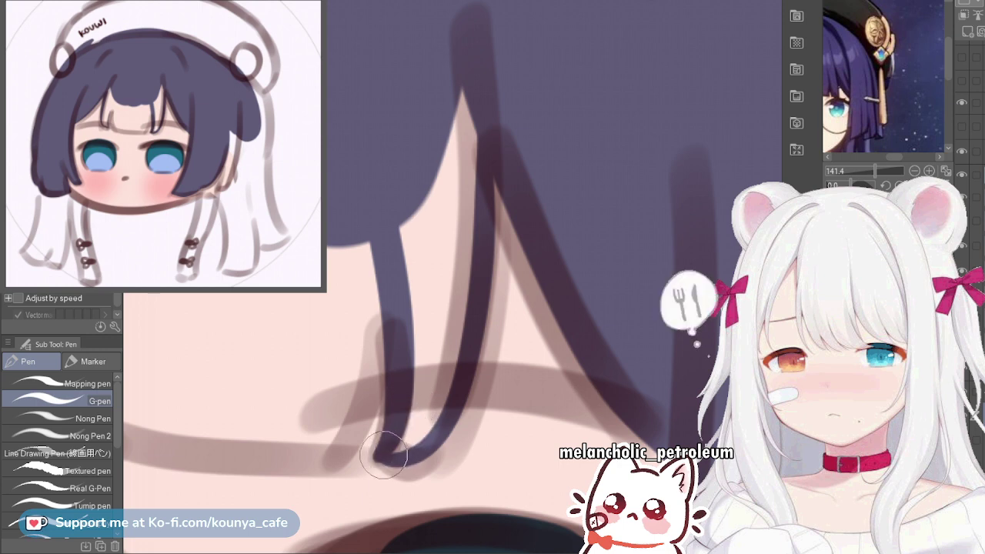
{"action": "mouse_move", "coordinate": [381, 458]}
{"action": "left_mouse_down"}
{"action": "mouse_move", "coordinate": [408, 306]}
{"action": "mouse_move", "coordinate": [394, 221]}
{"action": "left_mouse_up"}
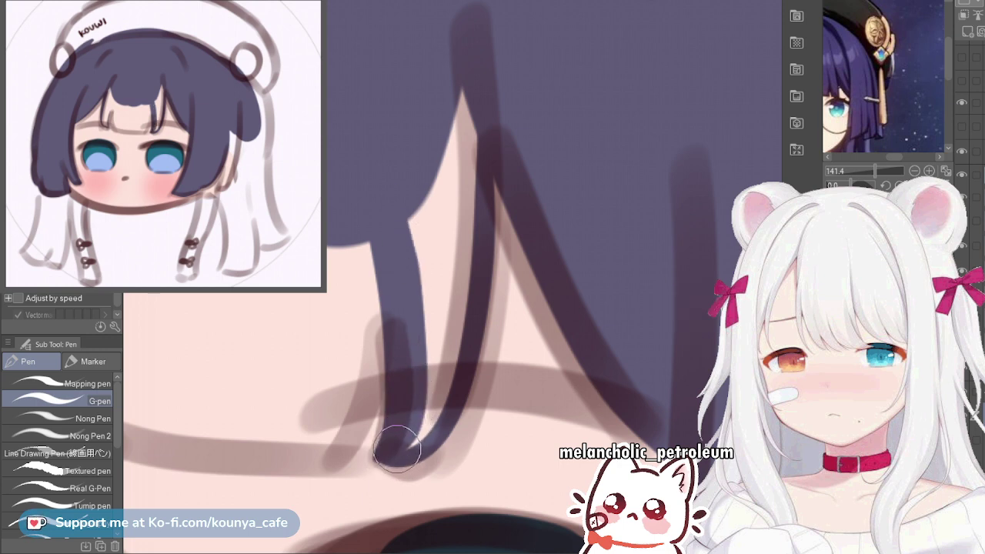
Fill the right bang strand between its two edges and close the skin-coloured gap up to the hairline
{"action": "mouse_move", "coordinate": [397, 449]}
{"action": "left_mouse_down"}
{"action": "mouse_move", "coordinate": [431, 367]}
{"action": "mouse_move", "coordinate": [428, 169]}
{"action": "left_mouse_up"}
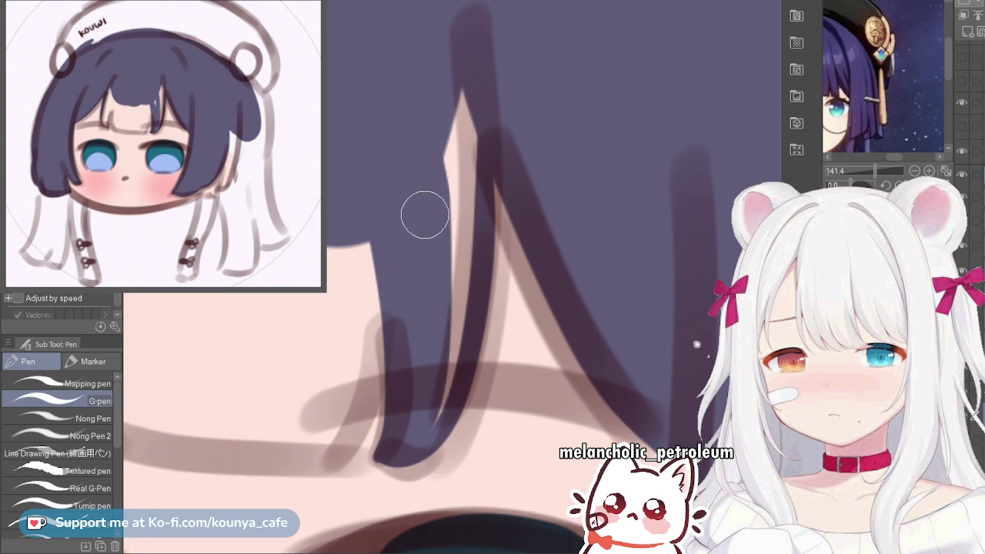
{"action": "left_click_drag", "start_coordinate": [433, 258], "coordinate": [408, 270]}
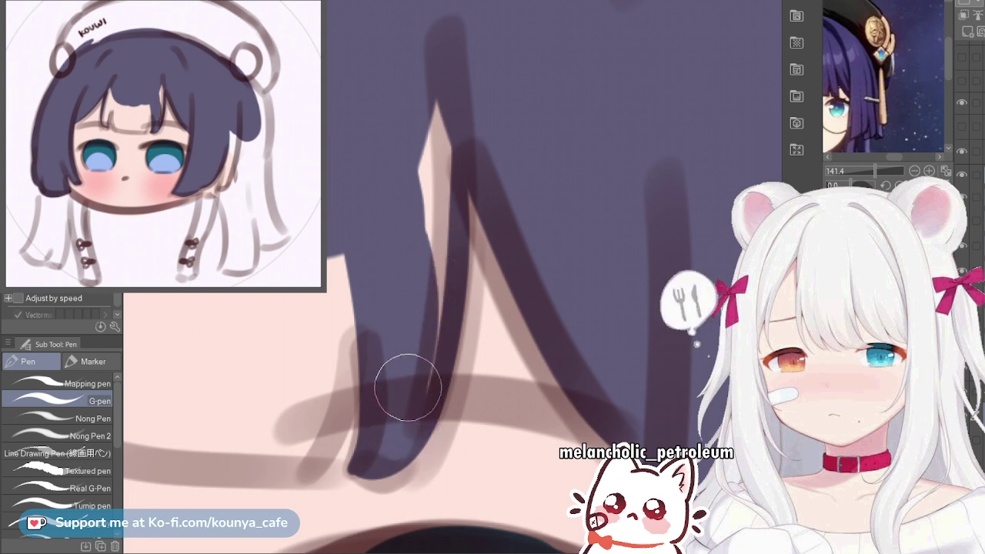
{"action": "key", "text": "ctrl+z"}
{"action": "mouse_move", "coordinate": [397, 449]}
{"action": "left_mouse_down"}
{"action": "mouse_move", "coordinate": [435, 245]}
{"action": "mouse_move", "coordinate": [419, 373]}
{"action": "mouse_move", "coordinate": [424, 138]}
{"action": "mouse_move", "coordinate": [415, 130]}
{"action": "mouse_move", "coordinate": [426, 165]}
{"action": "left_mouse_up"}
{"action": "scroll", "coordinate": [440, 167], "scroll_direction": "down", "scroll_amount": 1}
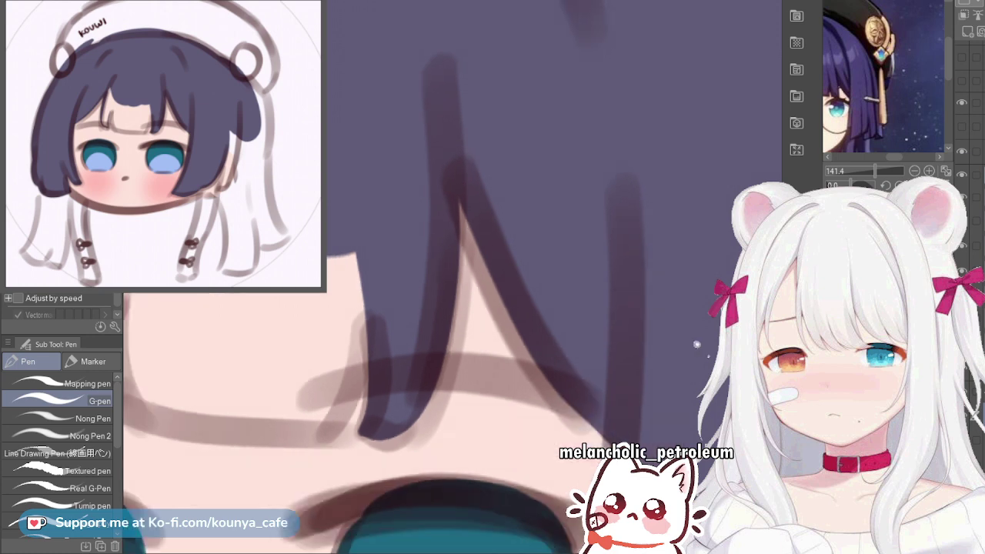
Extend the fringe down into the left bang strand and smooth its inner edge along the forehead
{"action": "scroll", "coordinate": [448, 182], "scroll_direction": "down", "scroll_amount": 3}
{"action": "left_click_drag", "start_coordinate": [385, 192], "coordinate": [466, 259]}
{"action": "scroll", "coordinate": [342, 242], "scroll_direction": "up", "scroll_amount": 3}
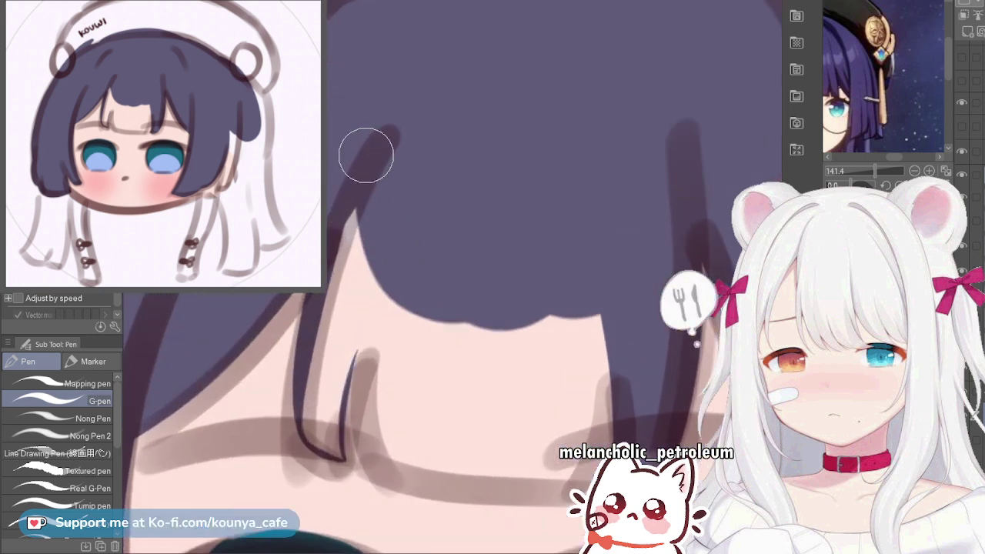
{"action": "left_click_drag", "start_coordinate": [364, 165], "coordinate": [333, 374]}
{"action": "left_click_drag", "start_coordinate": [388, 186], "coordinate": [338, 393]}
{"action": "scroll", "coordinate": [377, 311], "scroll_direction": "up", "scroll_amount": 1}
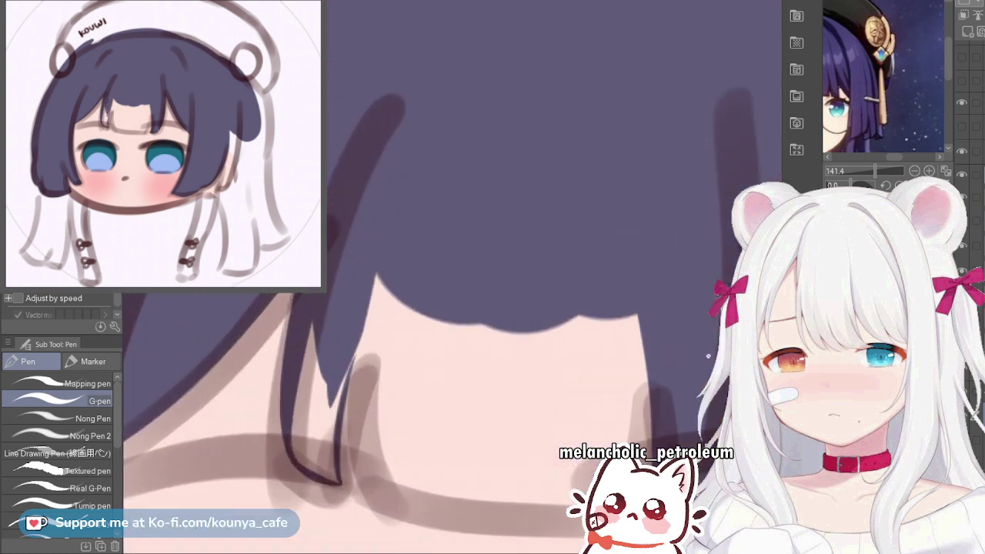
{"action": "scroll", "coordinate": [385, 407], "scroll_direction": "up", "scroll_amount": 2}
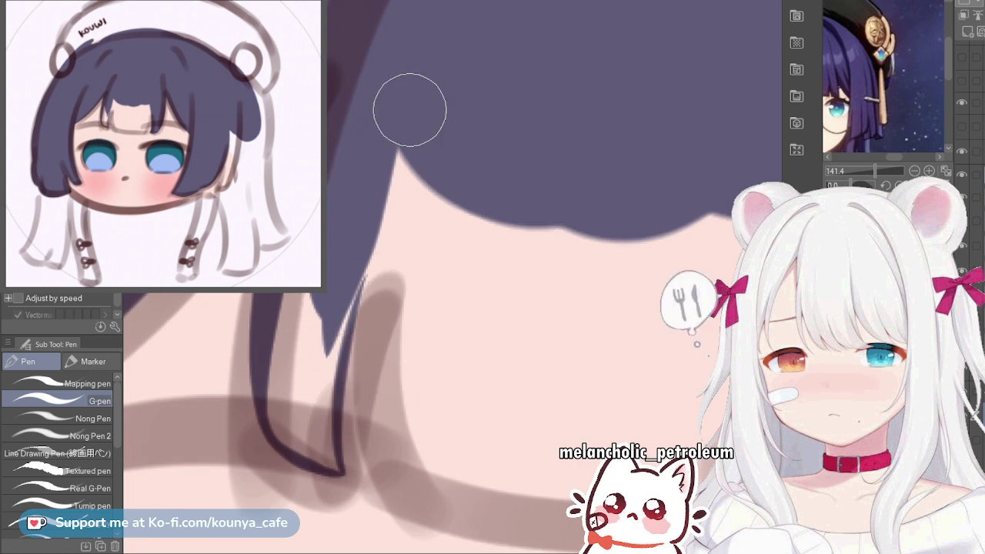
{"action": "left_click_drag", "start_coordinate": [408, 163], "coordinate": [398, 176]}
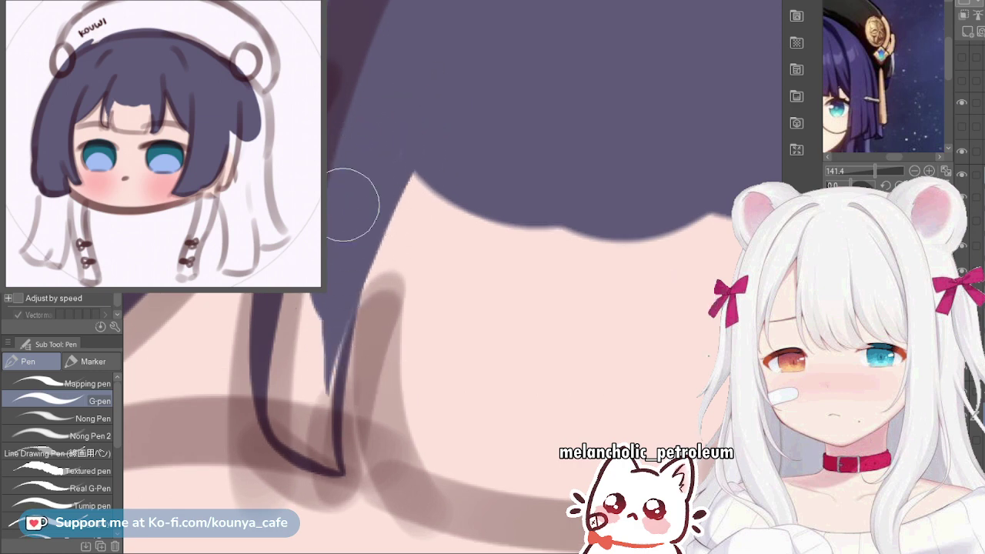
Fill the inside of the left bang strand with the hair colour down toward its tip
{"action": "left_click_drag", "start_coordinate": [350, 205], "coordinate": [315, 362]}
{"action": "left_click_drag", "start_coordinate": [341, 170], "coordinate": [290, 402]}
{"action": "left_click_drag", "start_coordinate": [336, 226], "coordinate": [291, 392]}
{"action": "mouse_move", "coordinate": [281, 337]}
{"action": "left_mouse_down"}
{"action": "mouse_move", "coordinate": [272, 363]}
{"action": "mouse_move", "coordinate": [294, 398]}
{"action": "mouse_move", "coordinate": [278, 341]}
{"action": "mouse_move", "coordinate": [274, 415]}
{"action": "mouse_move", "coordinate": [294, 405]}
{"action": "mouse_move", "coordinate": [269, 409]}
{"action": "mouse_move", "coordinate": [313, 426]}
{"action": "mouse_move", "coordinate": [272, 397]}
{"action": "mouse_move", "coordinate": [320, 461]}
{"action": "mouse_move", "coordinate": [290, 385]}
{"action": "mouse_move", "coordinate": [321, 470]}
{"action": "left_mouse_up"}
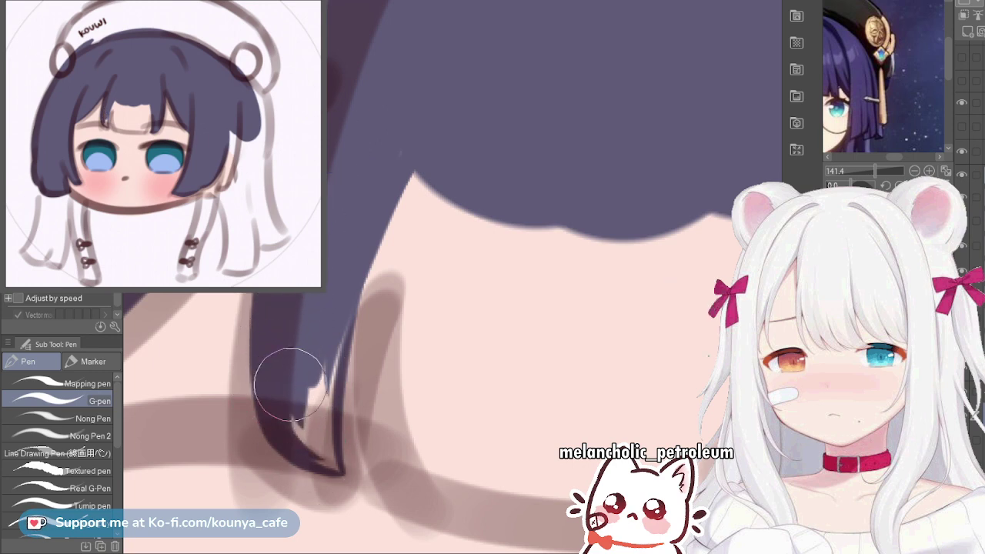
{"action": "left_click_drag", "start_coordinate": [288, 383], "coordinate": [323, 471]}
{"action": "mouse_move", "coordinate": [304, 366]}
{"action": "left_mouse_down"}
{"action": "mouse_move", "coordinate": [317, 468]}
{"action": "mouse_move", "coordinate": [287, 367]}
{"action": "mouse_move", "coordinate": [313, 423]}
{"action": "left_mouse_up"}
{"action": "left_click_drag", "start_coordinate": [315, 388], "coordinate": [318, 447]}
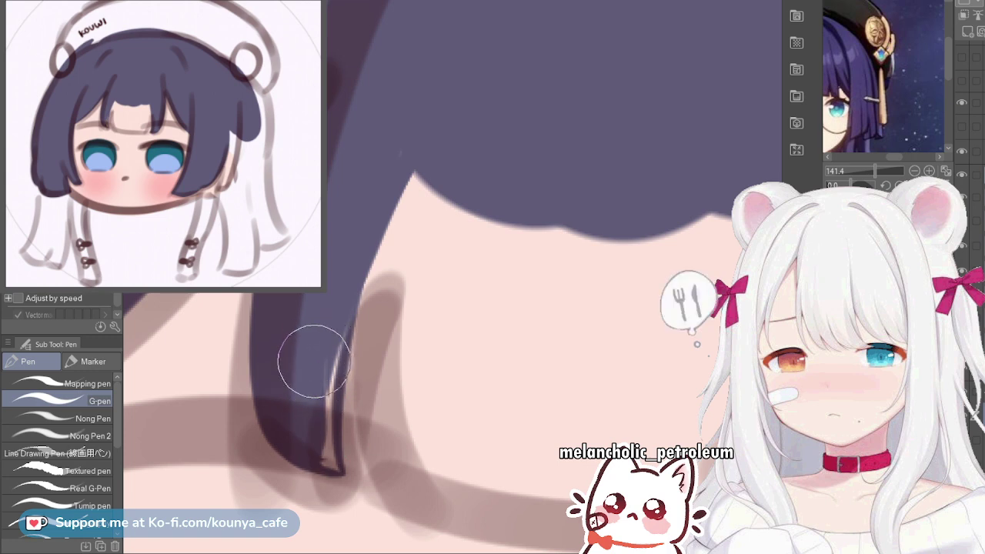
{"action": "left_click_drag", "start_coordinate": [314, 361], "coordinate": [320, 439]}
{"action": "left_click_drag", "start_coordinate": [331, 392], "coordinate": [330, 454]}
{"action": "left_click_drag", "start_coordinate": [333, 417], "coordinate": [356, 394]}
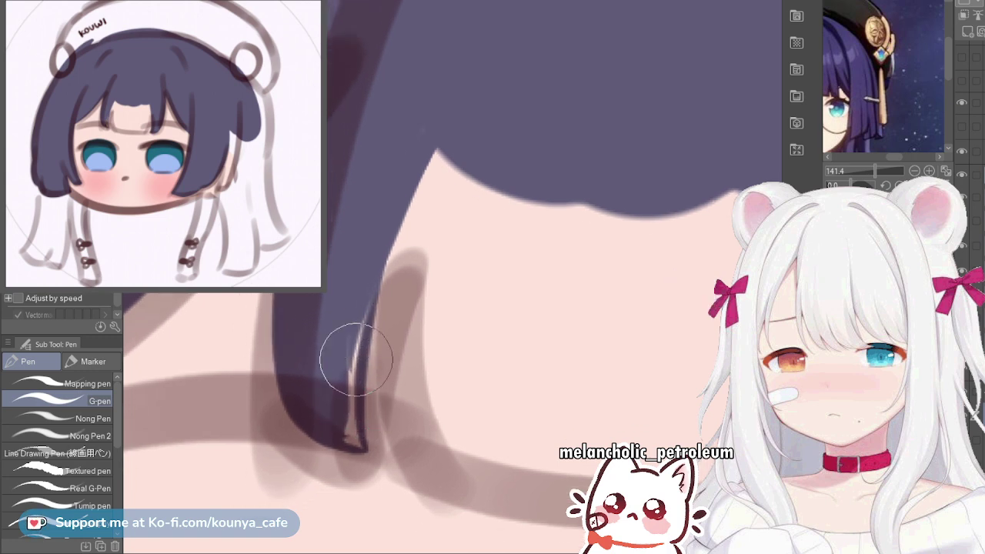
Reduce the brush size and fill the remaining skin-coloured slivers along the left bang strand's inner edge and tip
{"action": "key", "text": "["}
{"action": "scroll", "coordinate": [354, 396], "scroll_direction": "up", "scroll_amount": 1}
{"action": "key", "text": "["}
{"action": "key", "text": "["}
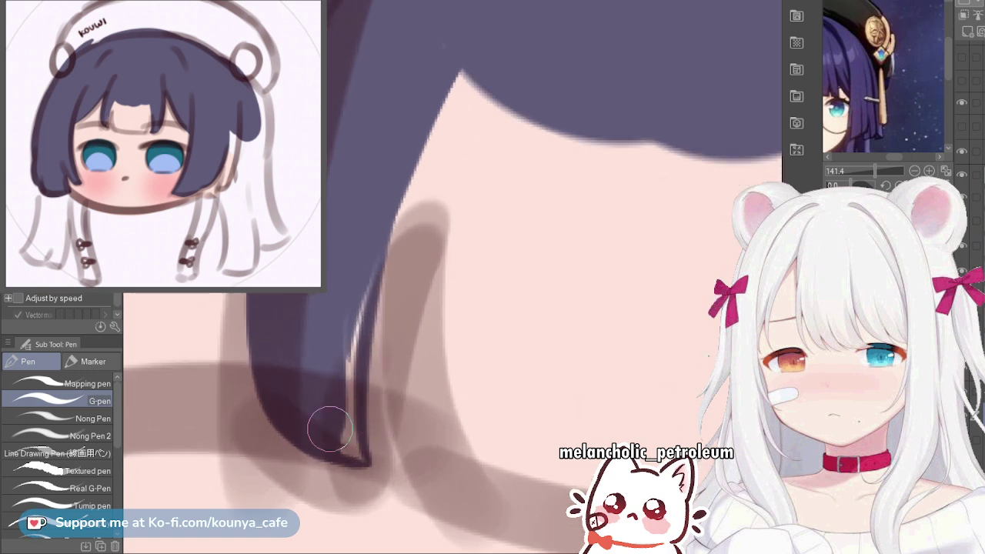
{"action": "mouse_move", "coordinate": [332, 431]}
{"action": "left_mouse_down"}
{"action": "mouse_move", "coordinate": [359, 449]}
{"action": "mouse_move", "coordinate": [357, 460]}
{"action": "mouse_move", "coordinate": [342, 368]}
{"action": "left_mouse_up"}
{"action": "left_click_drag", "start_coordinate": [347, 431], "coordinate": [356, 323]}
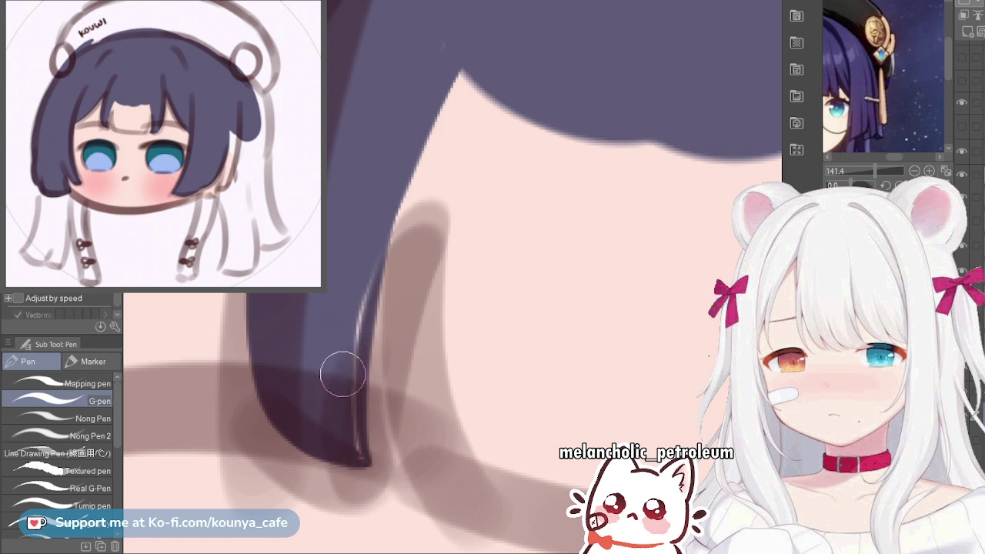
{"action": "mouse_move", "coordinate": [342, 374]}
{"action": "left_mouse_down"}
{"action": "mouse_move", "coordinate": [375, 222]}
{"action": "mouse_move", "coordinate": [343, 387]}
{"action": "mouse_move", "coordinate": [395, 185]}
{"action": "left_mouse_up"}
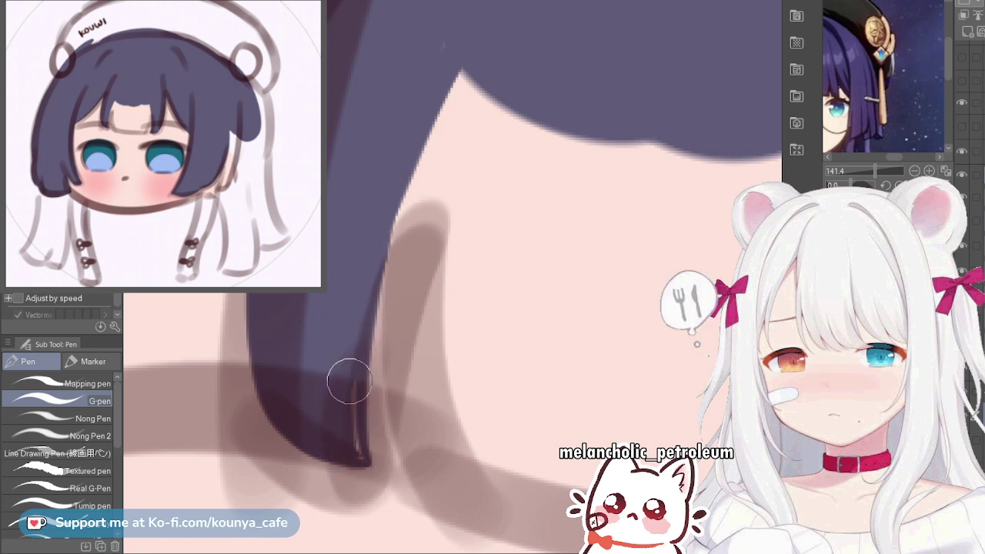
{"action": "left_click_drag", "start_coordinate": [350, 420], "coordinate": [352, 361]}
{"action": "left_click_drag", "start_coordinate": [360, 454], "coordinate": [352, 417]}
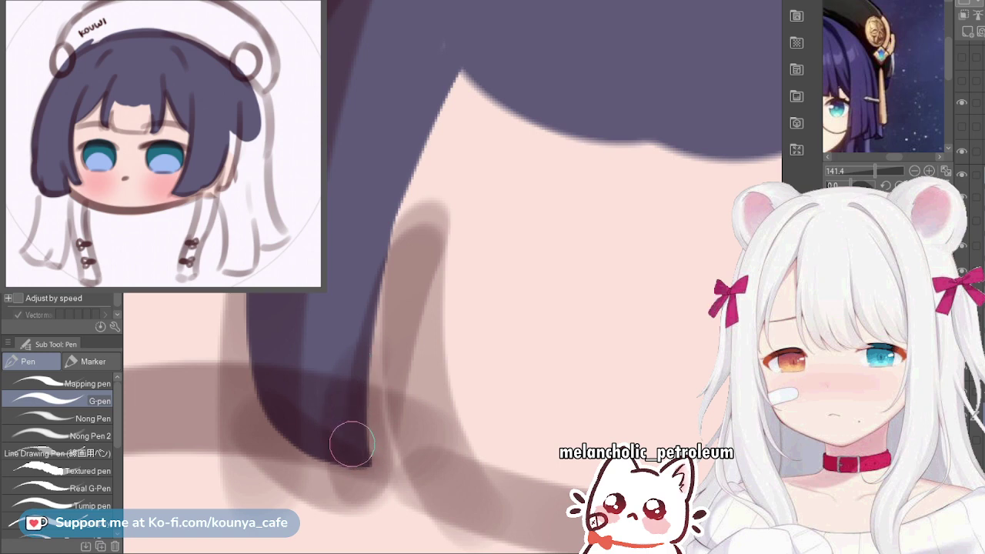
Draw a thin curved strand with a pointed tip beside the left bang strand, on the side facing the middle of the forehead
{"action": "scroll", "coordinate": [366, 405], "scroll_direction": "down", "scroll_amount": 3}
{"action": "left_click_drag", "start_coordinate": [391, 279], "coordinate": [334, 253]}
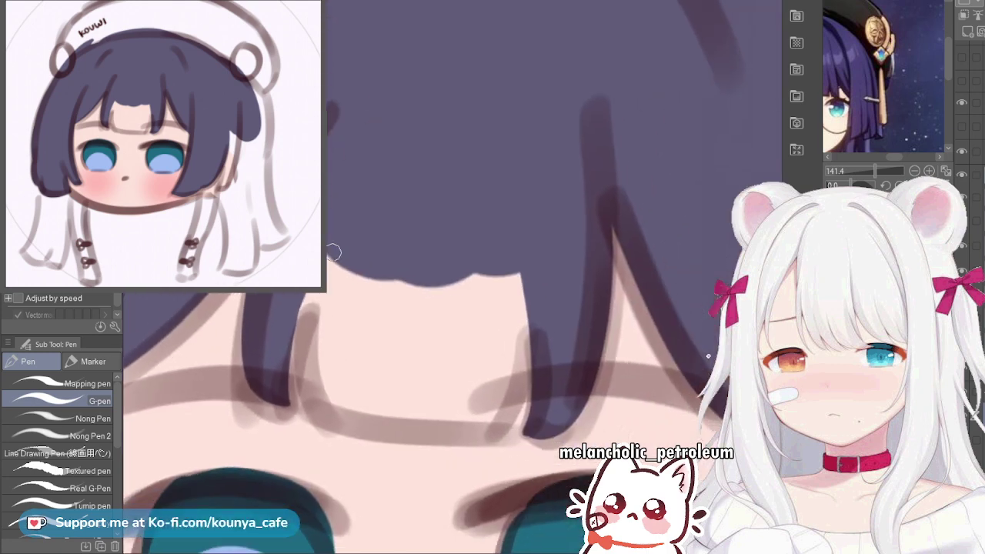
{"action": "scroll", "coordinate": [334, 253], "scroll_direction": "up", "scroll_amount": 2}
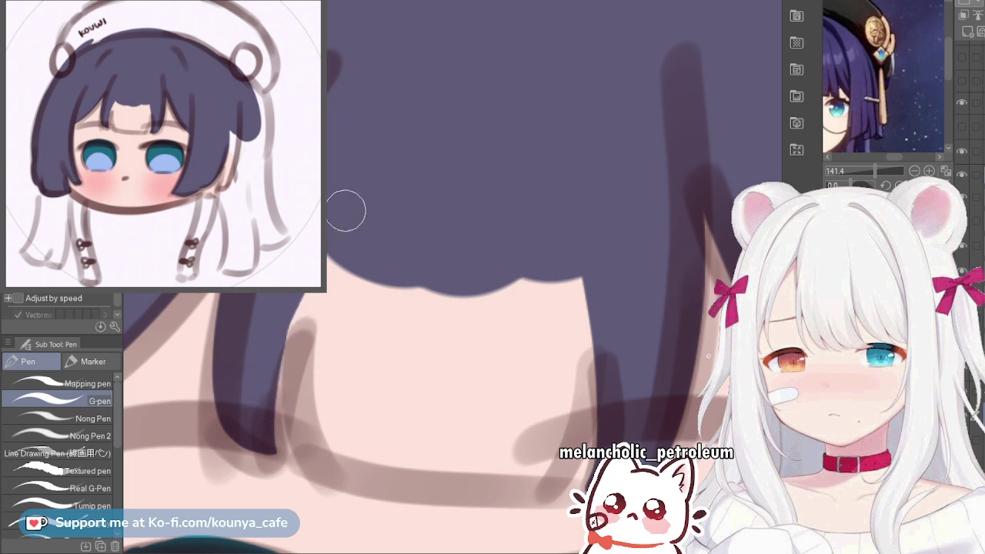
{"action": "left_click_drag", "start_coordinate": [293, 304], "coordinate": [321, 459]}
{"action": "key", "text": "ctrl+z"}
{"action": "mouse_move", "coordinate": [291, 306]}
{"action": "left_mouse_down"}
{"action": "mouse_move", "coordinate": [281, 319]}
{"action": "mouse_move", "coordinate": [342, 452]}
{"action": "left_mouse_up"}
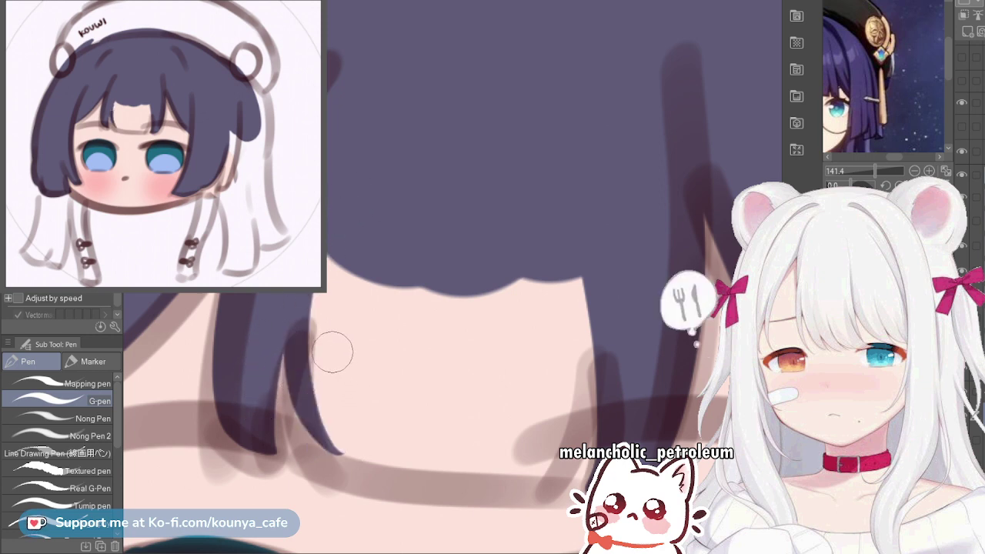
{"action": "left_click_drag", "start_coordinate": [285, 353], "coordinate": [331, 477]}
{"action": "key", "text": "ctrl+z"}
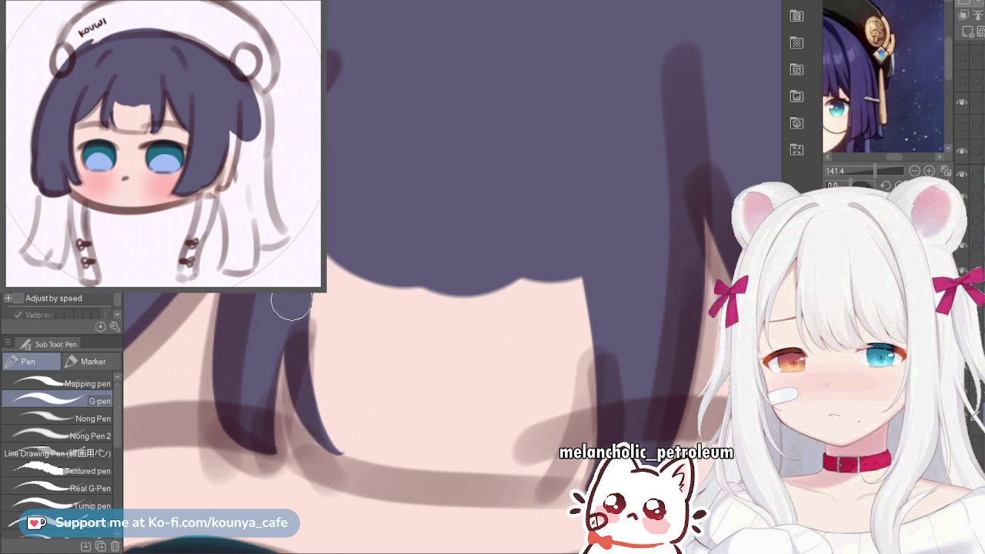
Thicken the thin curved strand beside the left bang strand with repeated strokes and extend its tip down to the sketched fringe line
{"action": "left_click_drag", "start_coordinate": [291, 315], "coordinate": [329, 471]}
{"action": "left_click_drag", "start_coordinate": [319, 434], "coordinate": [323, 449]}
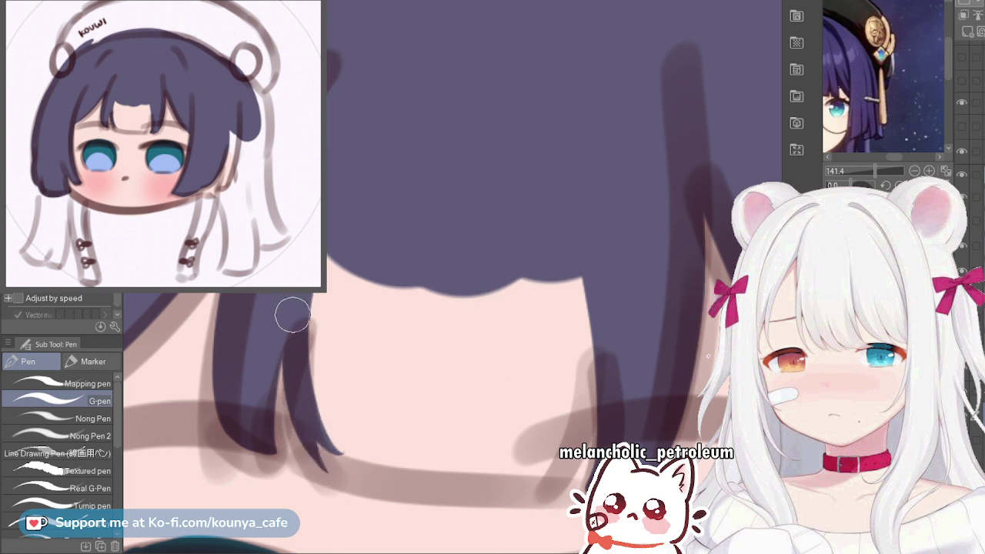
{"action": "mouse_move", "coordinate": [292, 314]}
{"action": "left_mouse_down"}
{"action": "mouse_move", "coordinate": [287, 358]}
{"action": "mouse_move", "coordinate": [317, 460]}
{"action": "left_mouse_up"}
{"action": "key", "text": "ctrl+z"}
{"action": "mouse_move", "coordinate": [288, 313]}
{"action": "left_mouse_down"}
{"action": "mouse_move", "coordinate": [293, 400]}
{"action": "mouse_move", "coordinate": [315, 453]}
{"action": "left_mouse_up"}
{"action": "key", "text": "ctrl+z"}
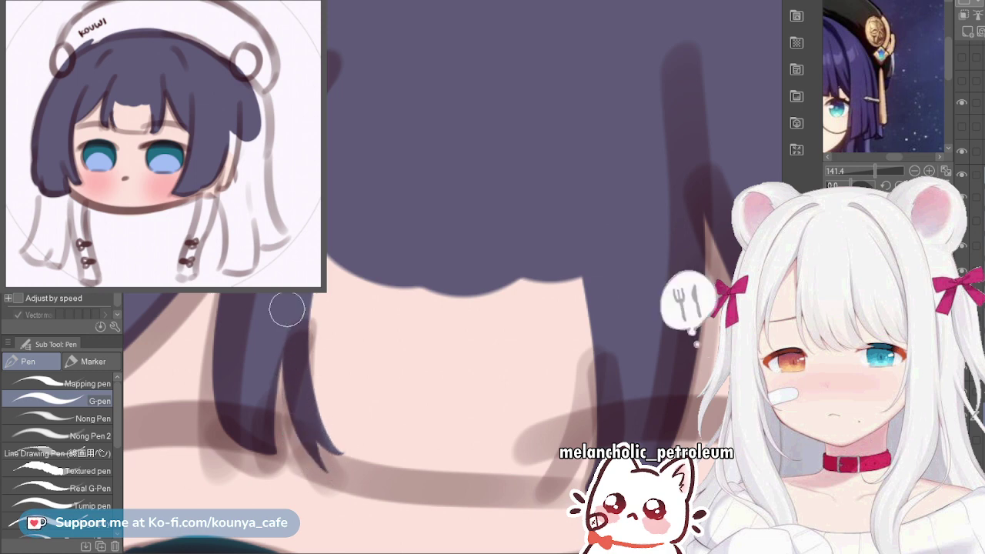
{"action": "key", "text": "ctrl+z"}
{"action": "mouse_move", "coordinate": [282, 308]}
{"action": "left_mouse_down"}
{"action": "mouse_move", "coordinate": [282, 362]}
{"action": "mouse_move", "coordinate": [314, 446]}
{"action": "left_mouse_up"}
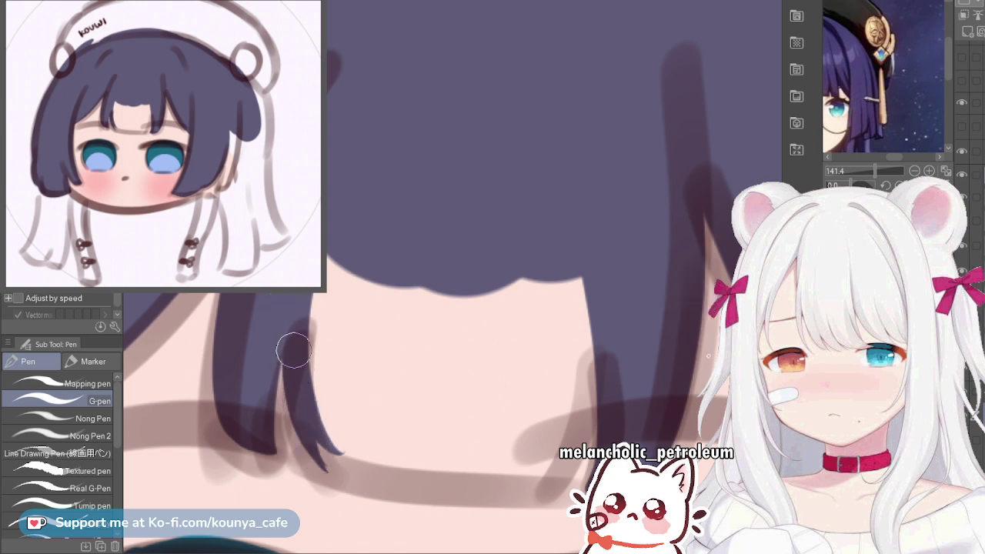
{"action": "left_click_drag", "start_coordinate": [290, 362], "coordinate": [317, 460]}
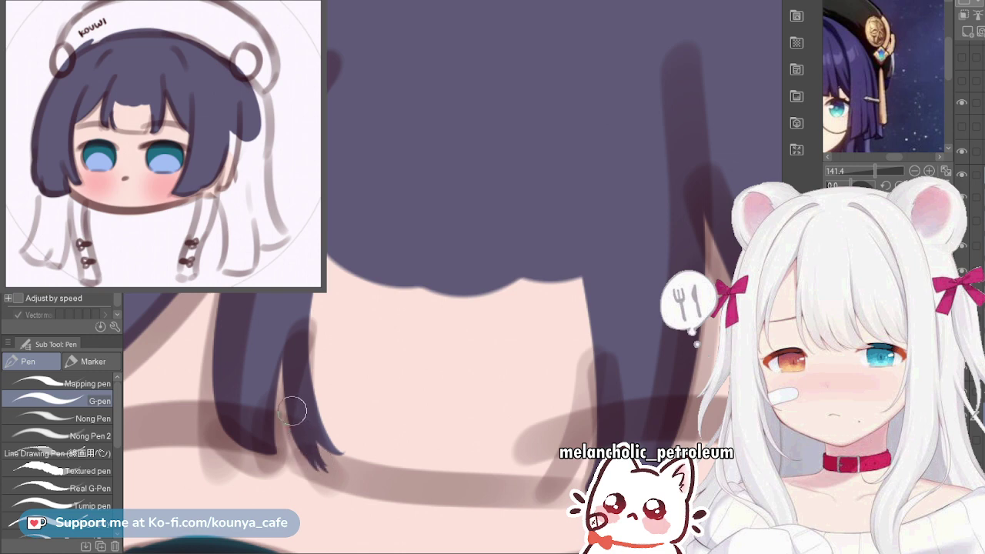
Draw the bottom edge of the central fringe along the sketch line, starting from the thin strand's tip
{"action": "mouse_move", "coordinate": [292, 412]}
{"action": "left_mouse_down"}
{"action": "mouse_move", "coordinate": [304, 448]}
{"action": "mouse_move", "coordinate": [374, 477]}
{"action": "mouse_move", "coordinate": [508, 476]}
{"action": "left_mouse_up"}
{"action": "key", "text": "ctrl+z"}
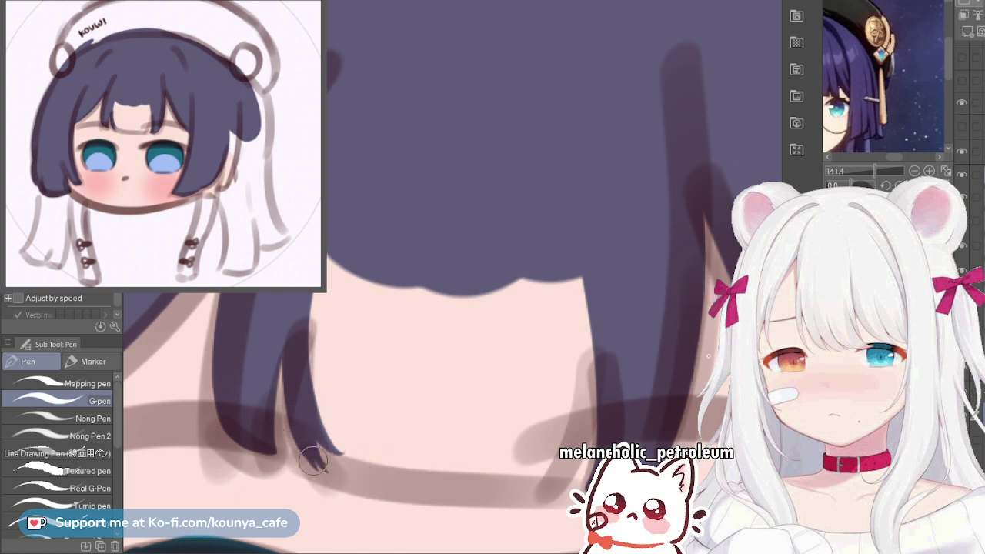
{"action": "mouse_move", "coordinate": [312, 450]}
{"action": "left_mouse_down"}
{"action": "mouse_move", "coordinate": [383, 479]}
{"action": "mouse_move", "coordinate": [540, 487]}
{"action": "left_mouse_up"}
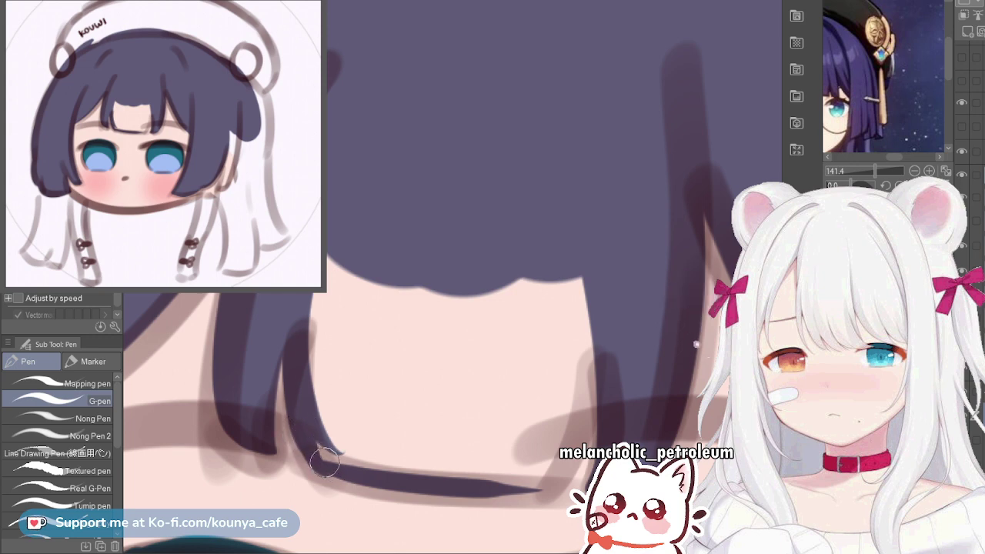
{"action": "scroll", "coordinate": [308, 443], "scroll_direction": "up", "scroll_amount": 3}
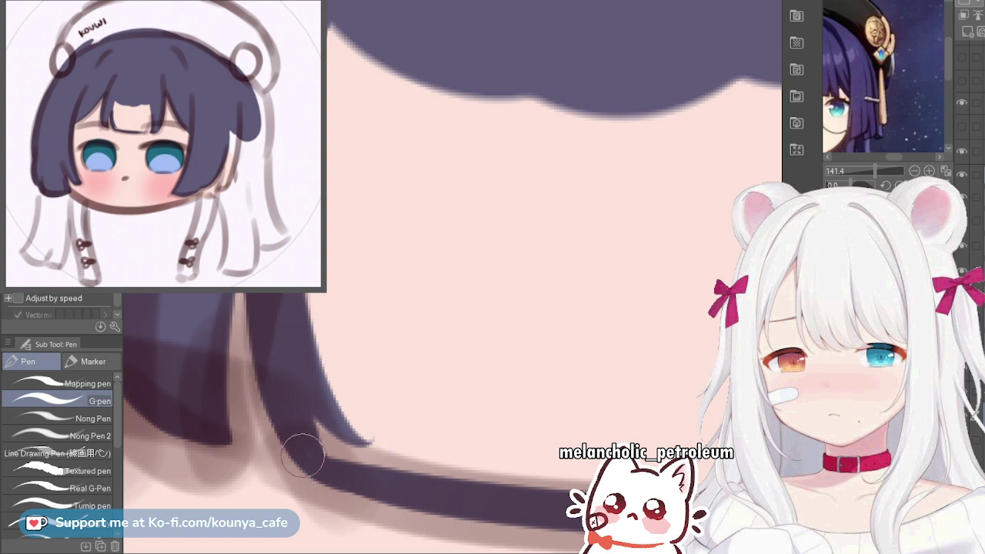
Fill the upper part of the open forehead area inside the central fringe with the hair colour, using broad strokes
{"action": "scroll", "coordinate": [272, 396], "scroll_direction": "down", "scroll_amount": 1}
{"action": "scroll", "coordinate": [299, 416], "scroll_direction": "down", "scroll_amount": 4}
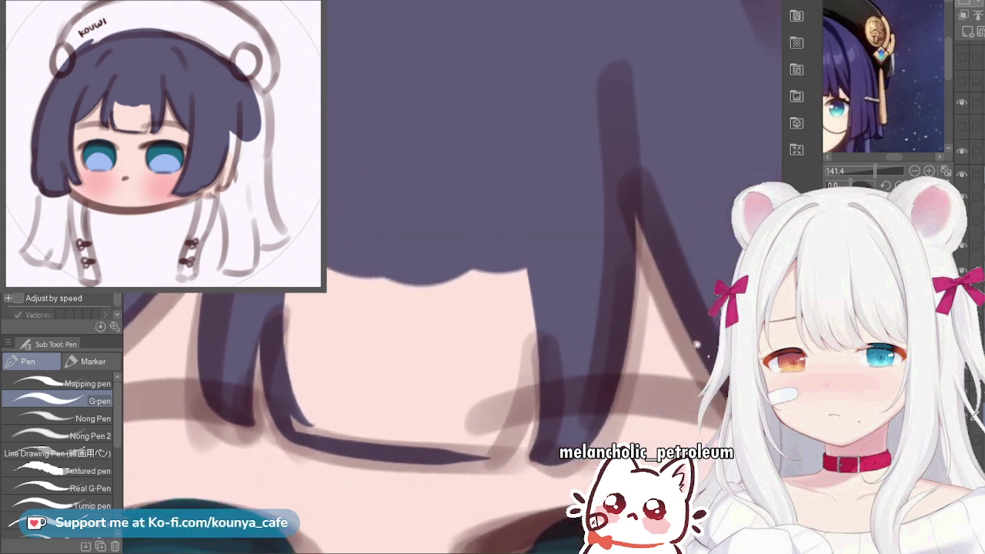
{"action": "mouse_move", "coordinate": [355, 300]}
{"action": "left_mouse_down"}
{"action": "mouse_move", "coordinate": [314, 301]}
{"action": "mouse_move", "coordinate": [286, 331]}
{"action": "mouse_move", "coordinate": [296, 321]}
{"action": "mouse_move", "coordinate": [289, 312]}
{"action": "mouse_move", "coordinate": [358, 346]}
{"action": "mouse_move", "coordinate": [420, 299]}
{"action": "mouse_move", "coordinate": [454, 382]}
{"action": "mouse_move", "coordinate": [485, 328]}
{"action": "mouse_move", "coordinate": [471, 337]}
{"action": "mouse_move", "coordinate": [435, 271]}
{"action": "left_mouse_up"}
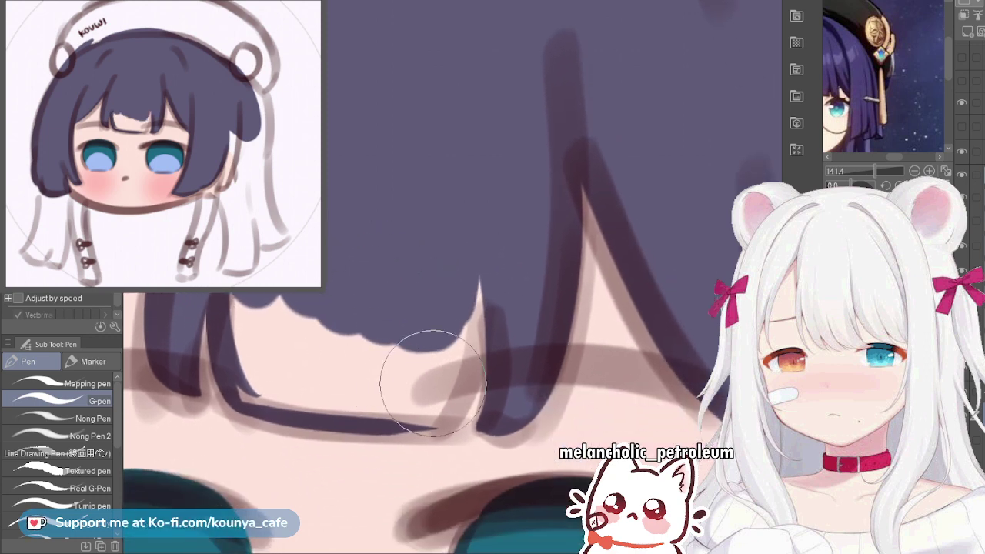
{"action": "left_click_drag", "start_coordinate": [433, 383], "coordinate": [457, 418]}
Reduce the brush size and draw the central fringe's curved right edge from its bottom corner up to the narrow gap
{"action": "key", "text": "bracketleft"}
{"action": "key", "text": "bracketleft"}
{"action": "key", "text": "bracketleft"}
{"action": "key", "text": "bracketleft"}
{"action": "key", "text": "bracketleft"}
{"action": "key", "text": "bracketleft"}
{"action": "key", "text": "bracketleft"}
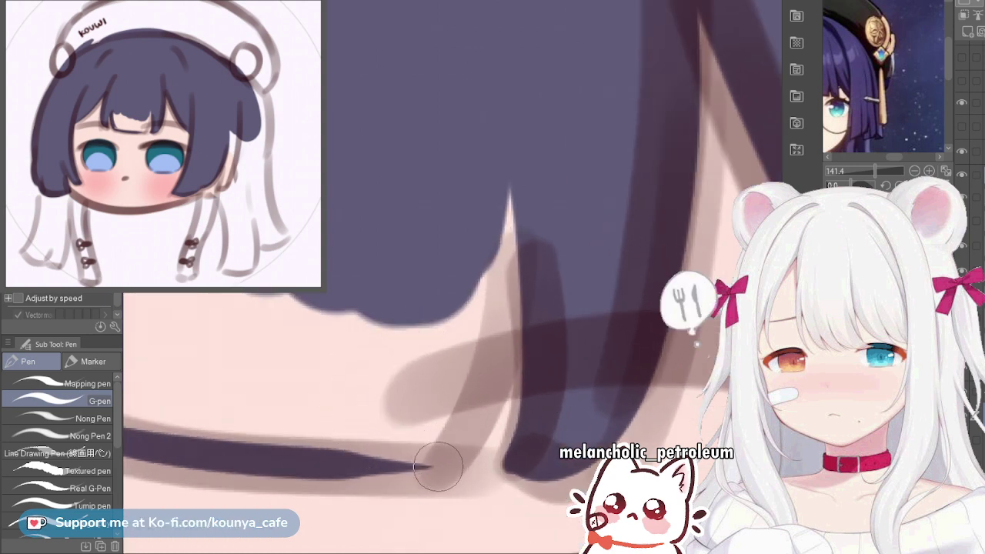
{"action": "mouse_move", "coordinate": [422, 470]}
{"action": "left_mouse_down"}
{"action": "mouse_move", "coordinate": [482, 414]}
{"action": "mouse_move", "coordinate": [509, 180]}
{"action": "left_mouse_up"}
{"action": "scroll", "coordinate": [412, 436], "scroll_direction": "down", "scroll_amount": 2}
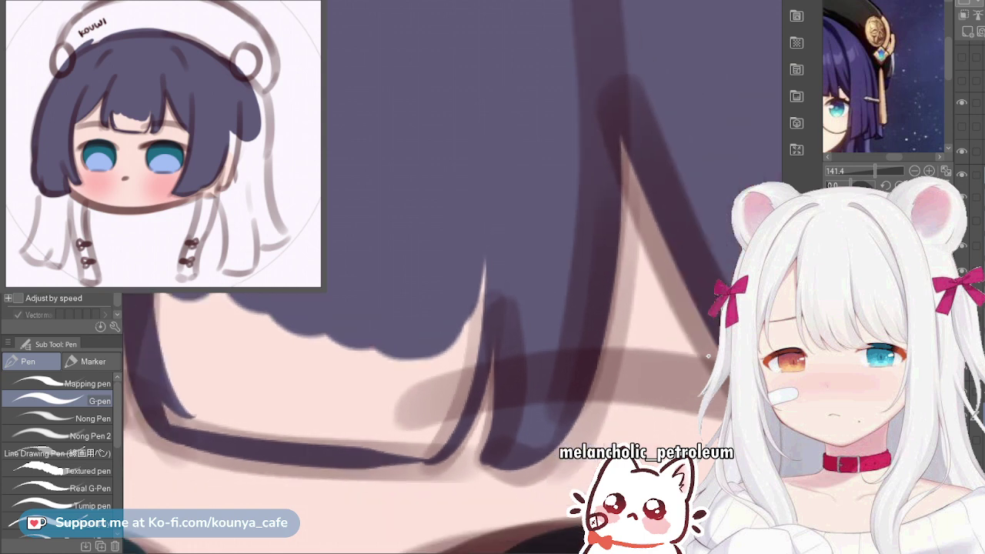
Thicken the tapered end of the fringe's bottom edge so it joins the right corner in one even line
{"action": "scroll", "coordinate": [385, 454], "scroll_direction": "up", "scroll_amount": 3}
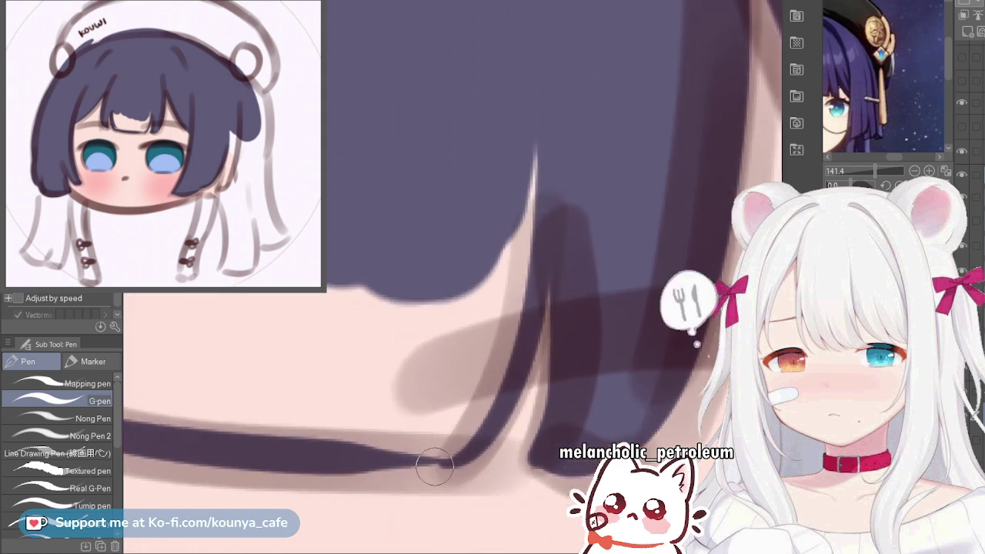
{"action": "scroll", "coordinate": [443, 471], "scroll_direction": "up", "scroll_amount": 2}
{"action": "mouse_move", "coordinate": [455, 461]}
{"action": "left_mouse_down"}
{"action": "mouse_move", "coordinate": [457, 451]}
{"action": "mouse_move", "coordinate": [319, 457]}
{"action": "left_mouse_up"}
{"action": "key", "text": "ctrl+z"}
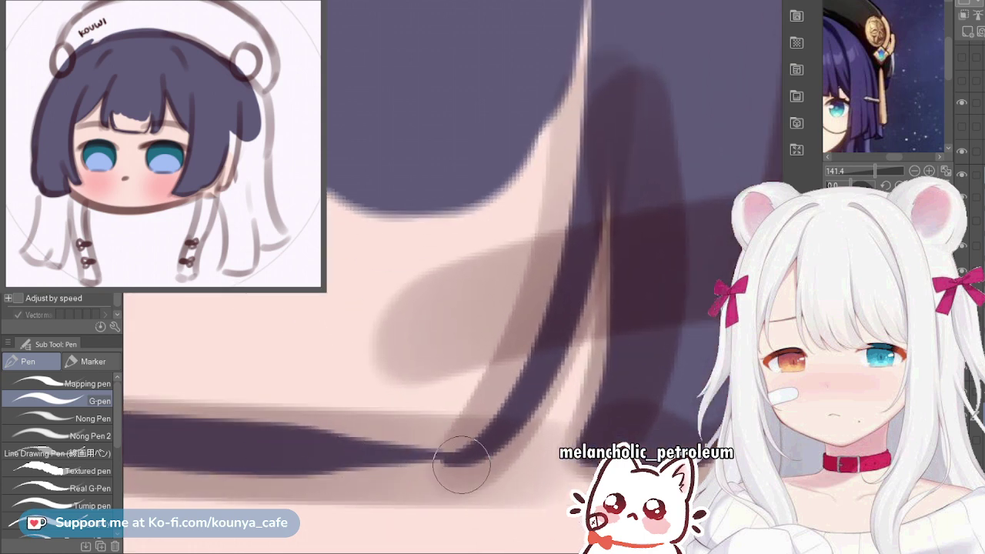
{"action": "left_click_drag", "start_coordinate": [462, 455], "coordinate": [298, 460]}
{"action": "key", "text": "ctrl+z"}
{"action": "left_click_drag", "start_coordinate": [461, 456], "coordinate": [274, 450]}
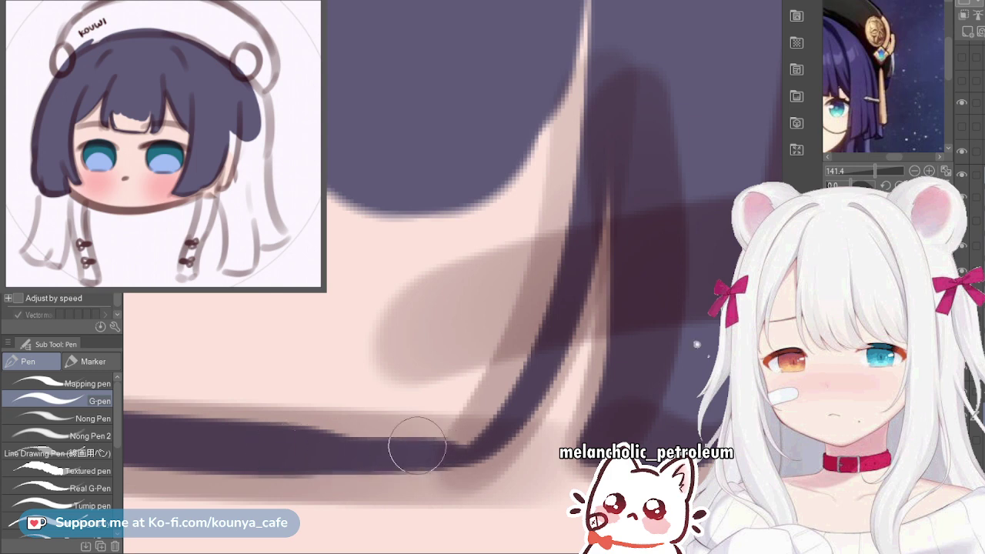
{"action": "scroll", "coordinate": [696, 344], "scroll_direction": "down", "scroll_amount": 2}
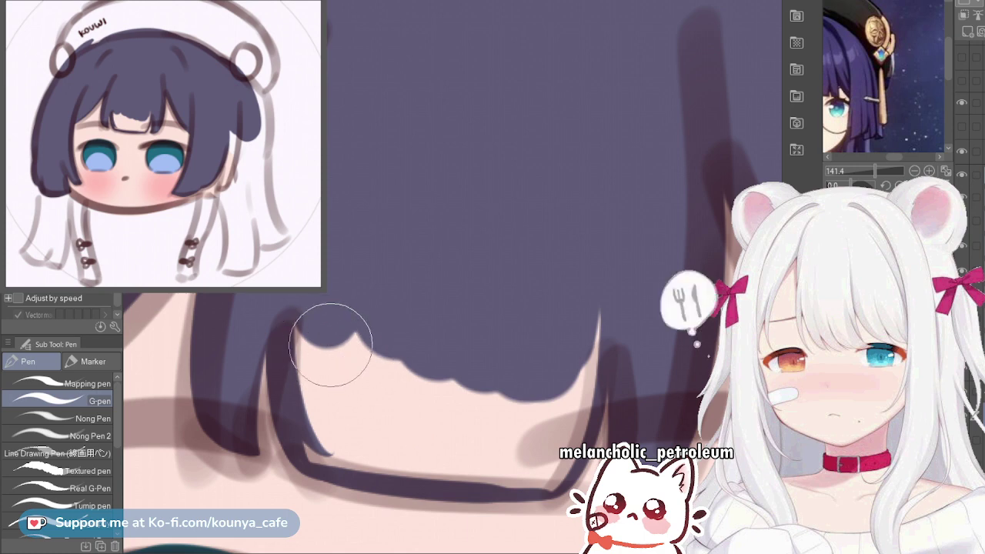
Fill the remaining skin-coloured area inside the central fringe outline with the hair colour
{"action": "mouse_move", "coordinate": [330, 341]}
{"action": "left_mouse_down"}
{"action": "mouse_move", "coordinate": [325, 386]}
{"action": "mouse_move", "coordinate": [332, 320]}
{"action": "mouse_move", "coordinate": [376, 389]}
{"action": "mouse_move", "coordinate": [393, 344]}
{"action": "mouse_move", "coordinate": [445, 372]}
{"action": "mouse_move", "coordinate": [468, 408]}
{"action": "mouse_move", "coordinate": [494, 361]}
{"action": "mouse_move", "coordinate": [570, 354]}
{"action": "mouse_move", "coordinate": [583, 265]}
{"action": "mouse_move", "coordinate": [548, 421]}
{"action": "left_mouse_up"}
{"action": "left_click_drag", "start_coordinate": [576, 306], "coordinate": [565, 358]}
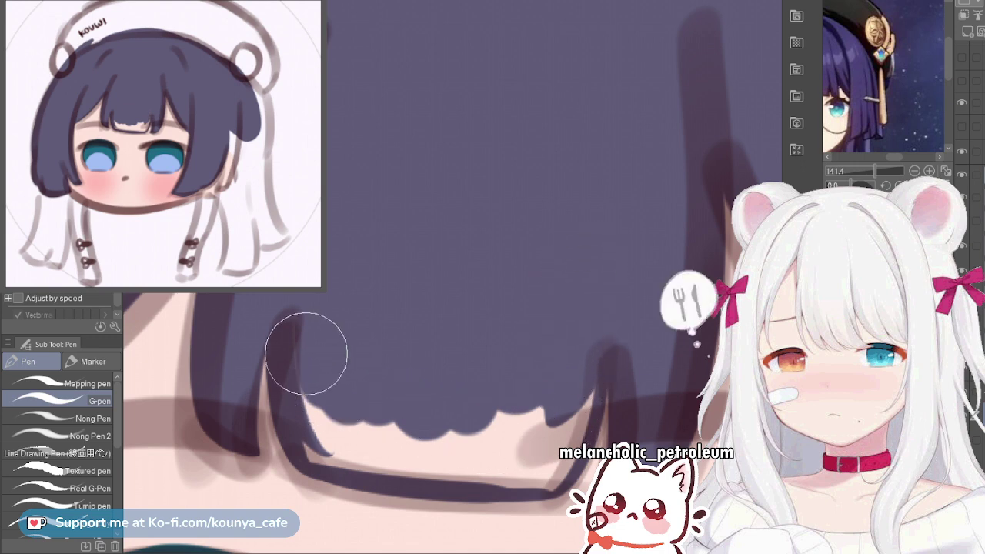
{"action": "mouse_move", "coordinate": [308, 341]}
{"action": "left_mouse_down"}
{"action": "mouse_move", "coordinate": [363, 445]}
{"action": "mouse_move", "coordinate": [385, 428]}
{"action": "mouse_move", "coordinate": [363, 454]}
{"action": "mouse_move", "coordinate": [323, 451]}
{"action": "mouse_move", "coordinate": [395, 464]}
{"action": "mouse_move", "coordinate": [351, 455]}
{"action": "mouse_move", "coordinate": [461, 446]}
{"action": "mouse_move", "coordinate": [515, 422]}
{"action": "mouse_move", "coordinate": [424, 413]}
{"action": "left_mouse_up"}
{"action": "mouse_move", "coordinate": [338, 462]}
{"action": "left_mouse_down"}
{"action": "mouse_move", "coordinate": [433, 448]}
{"action": "mouse_move", "coordinate": [400, 446]}
{"action": "mouse_move", "coordinate": [417, 404]}
{"action": "mouse_move", "coordinate": [421, 448]}
{"action": "mouse_move", "coordinate": [444, 407]}
{"action": "mouse_move", "coordinate": [451, 416]}
{"action": "mouse_move", "coordinate": [434, 464]}
{"action": "mouse_move", "coordinate": [418, 445]}
{"action": "mouse_move", "coordinate": [402, 472]}
{"action": "mouse_move", "coordinate": [444, 474]}
{"action": "mouse_move", "coordinate": [410, 474]}
{"action": "mouse_move", "coordinate": [403, 459]}
{"action": "mouse_move", "coordinate": [424, 410]}
{"action": "mouse_move", "coordinate": [414, 470]}
{"action": "mouse_move", "coordinate": [432, 427]}
{"action": "mouse_move", "coordinate": [414, 471]}
{"action": "mouse_move", "coordinate": [451, 414]}
{"action": "mouse_move", "coordinate": [455, 334]}
{"action": "left_mouse_up"}
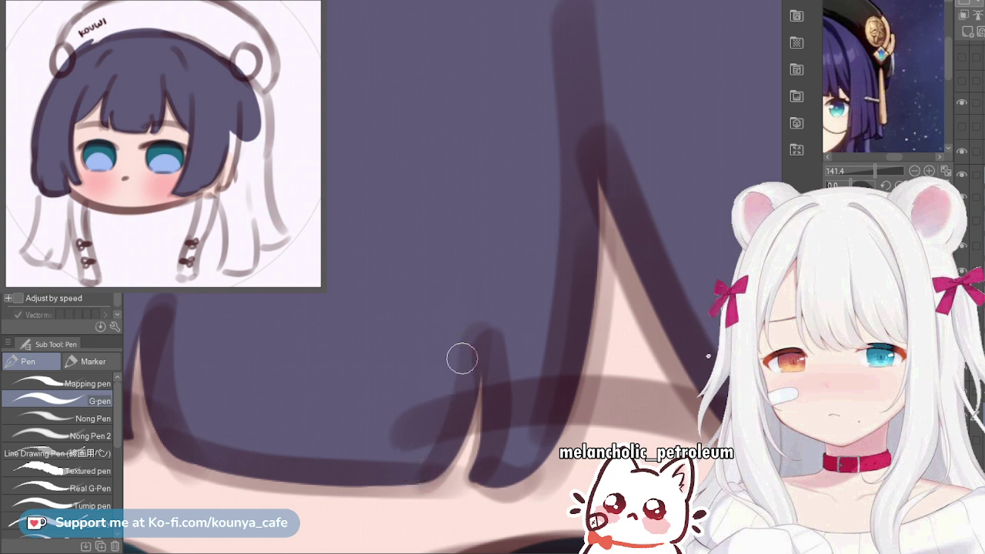
Redraw the right bang strand's outer edge with a fuller curve from its rounded tip up to the apex of the forehead gap
{"action": "scroll", "coordinate": [467, 374], "scroll_direction": "up", "scroll_amount": 3}
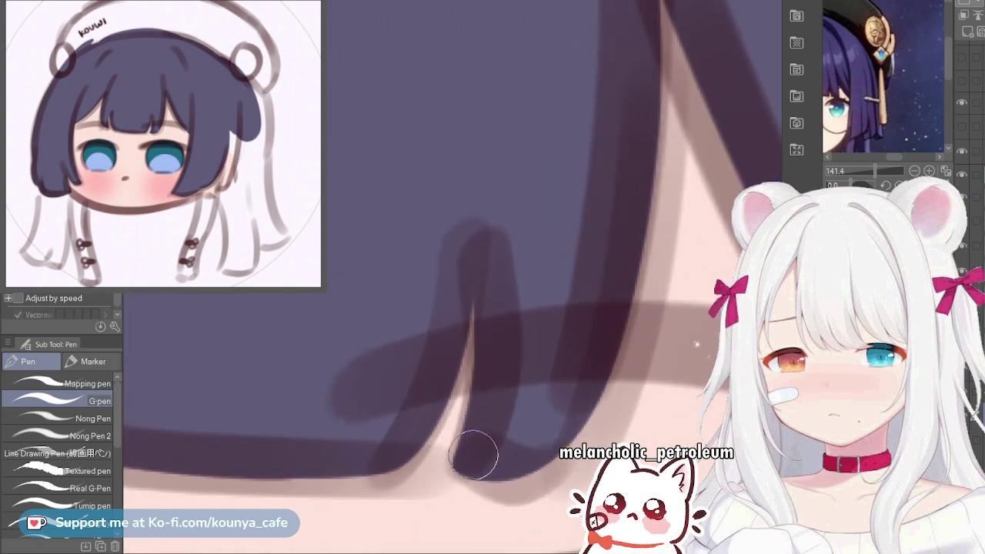
{"action": "scroll", "coordinate": [473, 455], "scroll_direction": "down", "scroll_amount": 3}
{"action": "scroll", "coordinate": [522, 426], "scroll_direction": "up", "scroll_amount": 3}
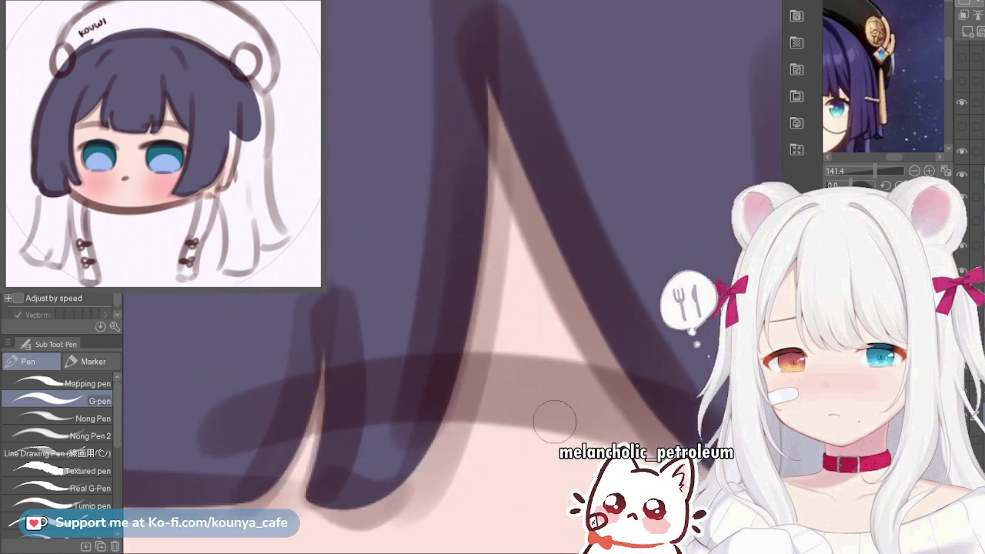
{"action": "scroll", "coordinate": [424, 411], "scroll_direction": "down", "scroll_amount": 1}
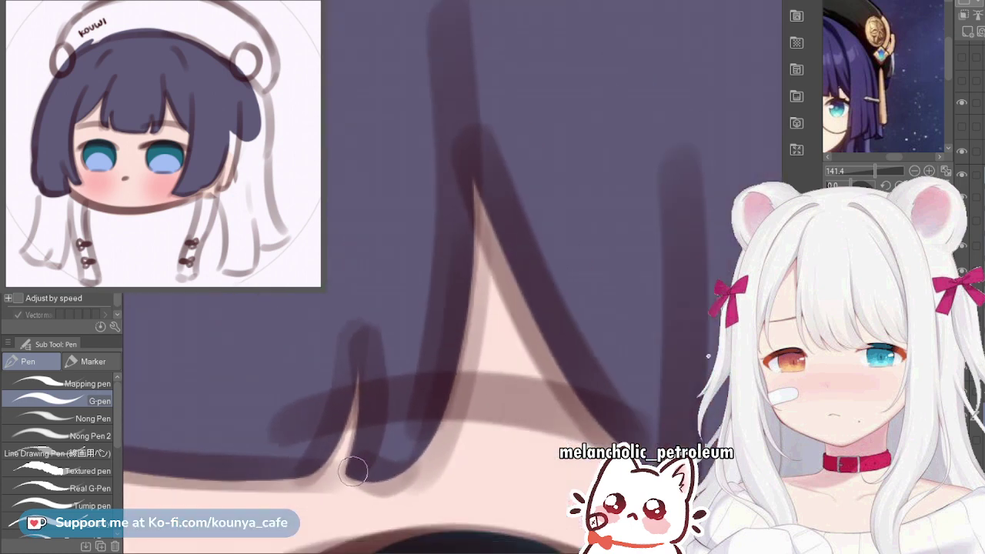
{"action": "mouse_move", "coordinate": [385, 470]}
{"action": "left_mouse_down"}
{"action": "mouse_move", "coordinate": [433, 420]}
{"action": "mouse_move", "coordinate": [464, 231]}
{"action": "left_mouse_up"}
{"action": "key", "text": "ctrl+z"}
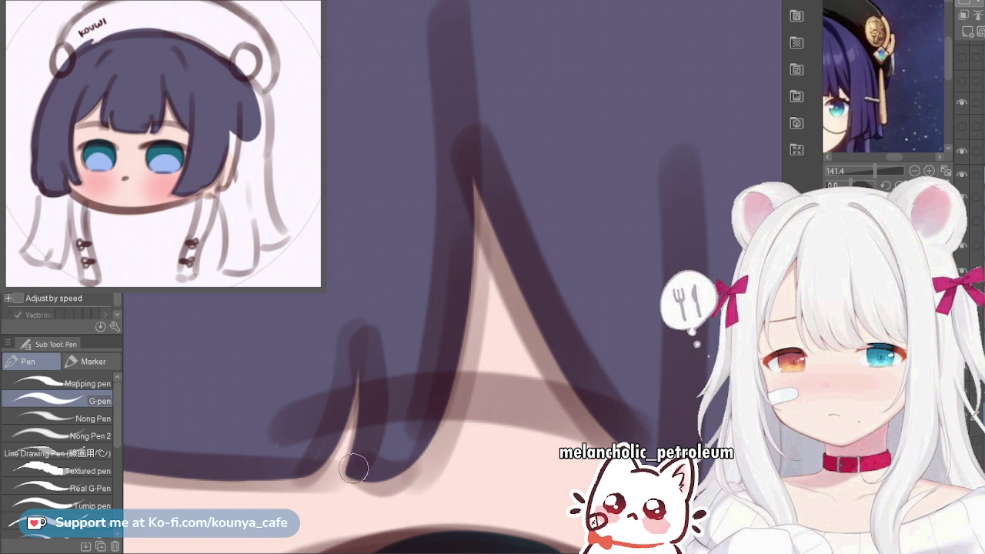
{"action": "mouse_move", "coordinate": [373, 471]}
{"action": "left_mouse_down"}
{"action": "mouse_move", "coordinate": [469, 357]}
{"action": "mouse_move", "coordinate": [479, 192]}
{"action": "left_mouse_up"}
{"action": "key", "text": "ctrl+z"}
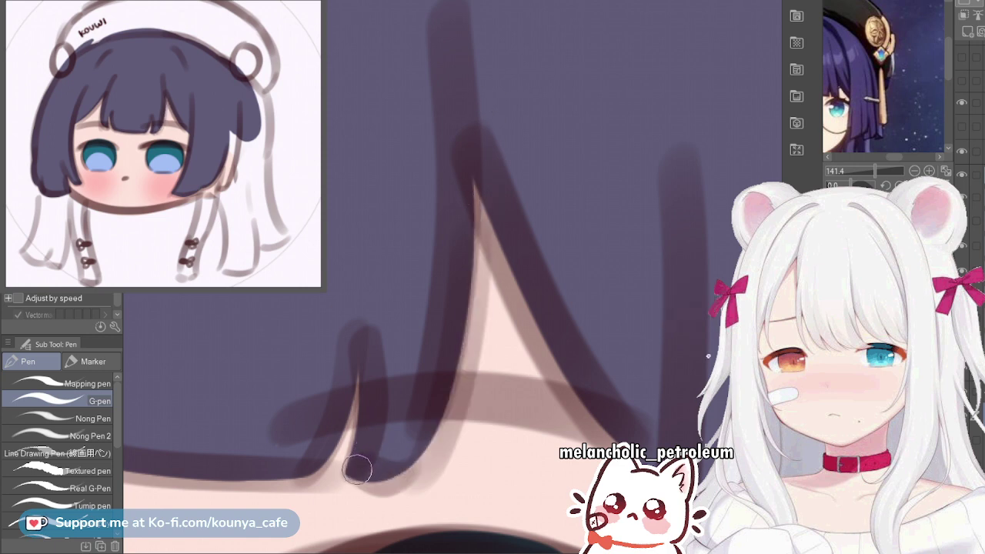
{"action": "mouse_move", "coordinate": [358, 469]}
{"action": "left_mouse_down"}
{"action": "mouse_move", "coordinate": [464, 363]}
{"action": "mouse_move", "coordinate": [479, 185]}
{"action": "left_mouse_up"}
{"action": "key", "text": "ctrl+z"}
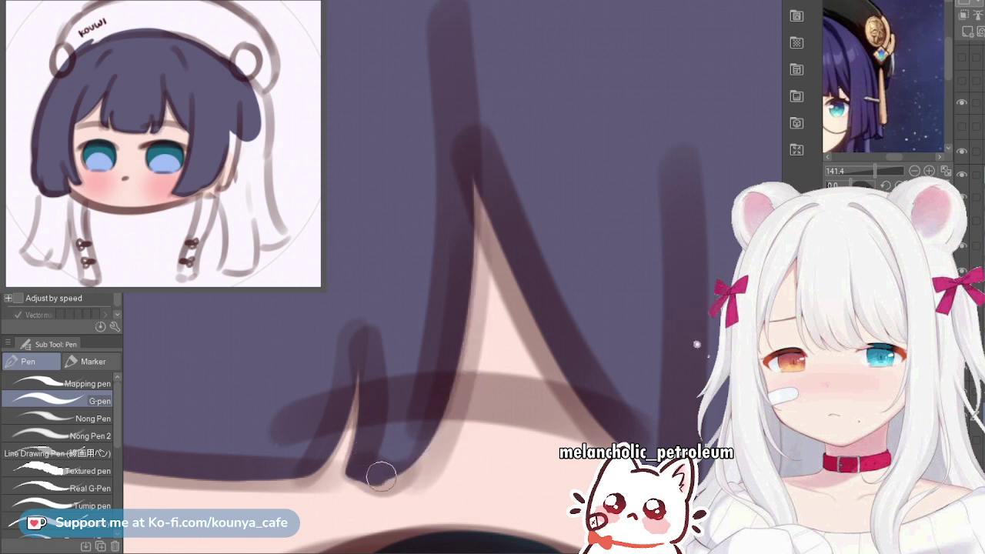
{"action": "mouse_move", "coordinate": [381, 476]}
{"action": "left_mouse_down"}
{"action": "mouse_move", "coordinate": [465, 334]}
{"action": "mouse_move", "coordinate": [457, 140]}
{"action": "left_mouse_up"}
{"action": "key", "text": "ctrl+z"}
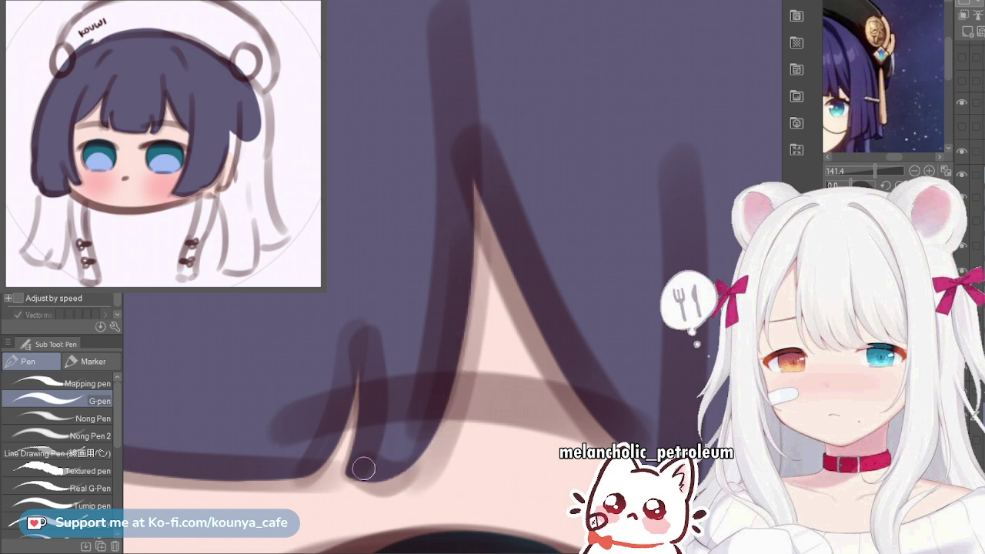
{"action": "left_click_drag", "start_coordinate": [361, 468], "coordinate": [466, 101]}
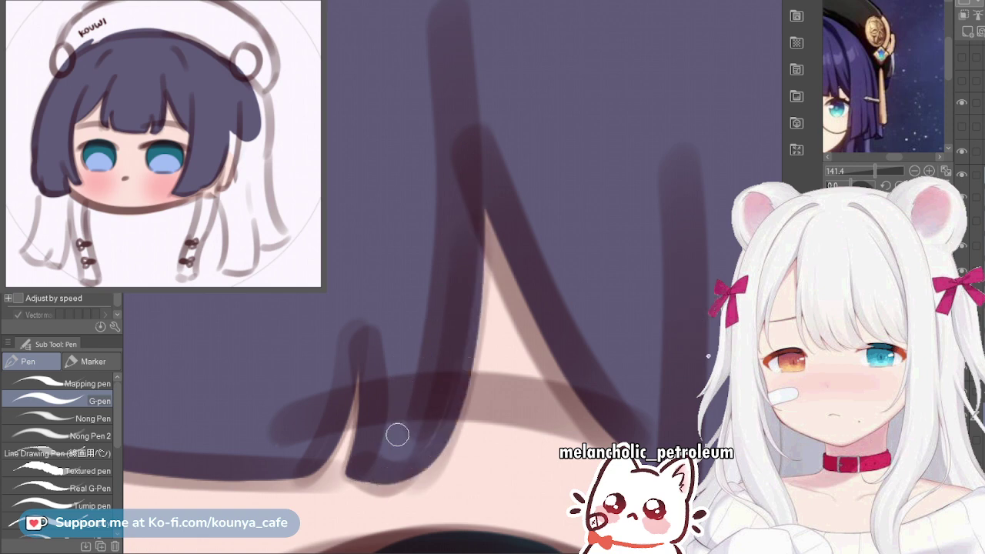
Reshape the side hair's slanted edge along the right forehead gap, from the gap's apex down to the side lock
{"action": "scroll", "coordinate": [470, 357], "scroll_direction": "down", "scroll_amount": 3}
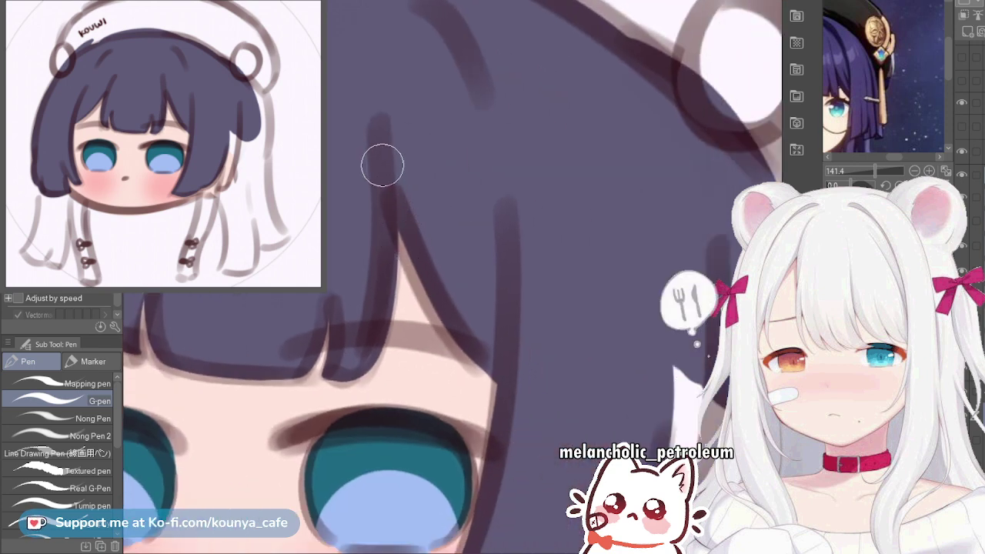
{"action": "left_click_drag", "start_coordinate": [382, 166], "coordinate": [495, 366]}
{"action": "key", "text": "ctrl+z"}
{"action": "left_click_drag", "start_coordinate": [395, 177], "coordinate": [491, 391]}
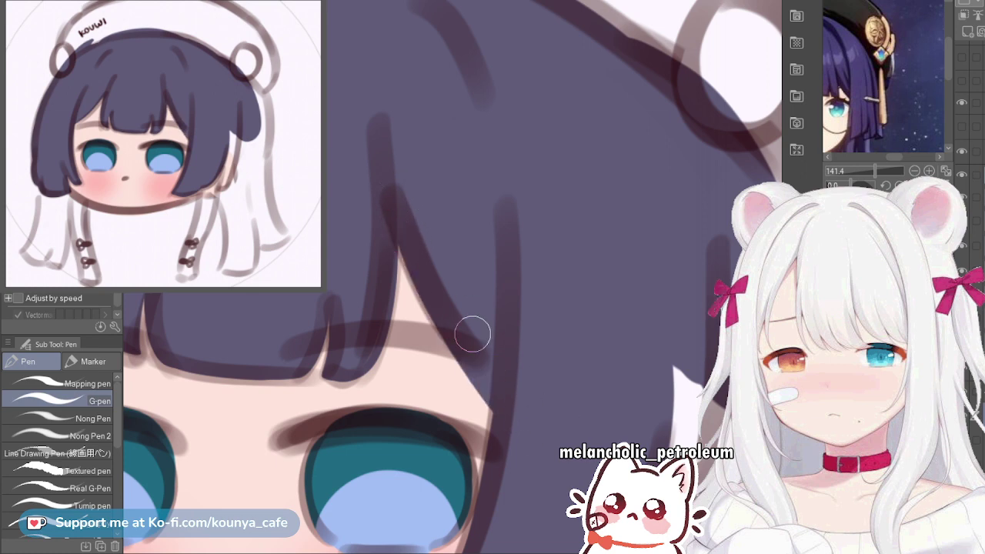
{"action": "key", "text": "ctrl+z"}
{"action": "left_click_drag", "start_coordinate": [396, 189], "coordinate": [490, 382]}
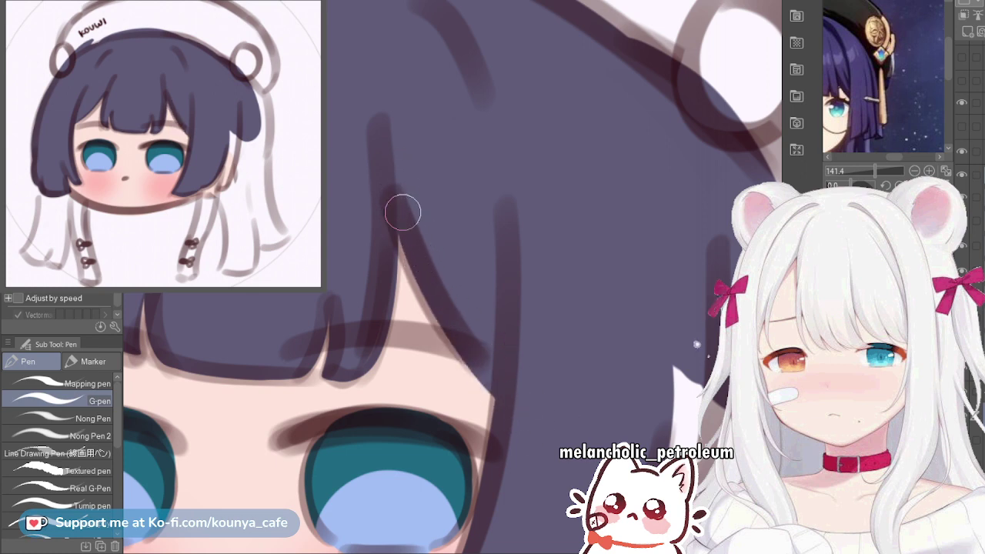
{"action": "left_click_drag", "start_coordinate": [409, 225], "coordinate": [480, 384]}
{"action": "key", "text": "ctrl+z"}
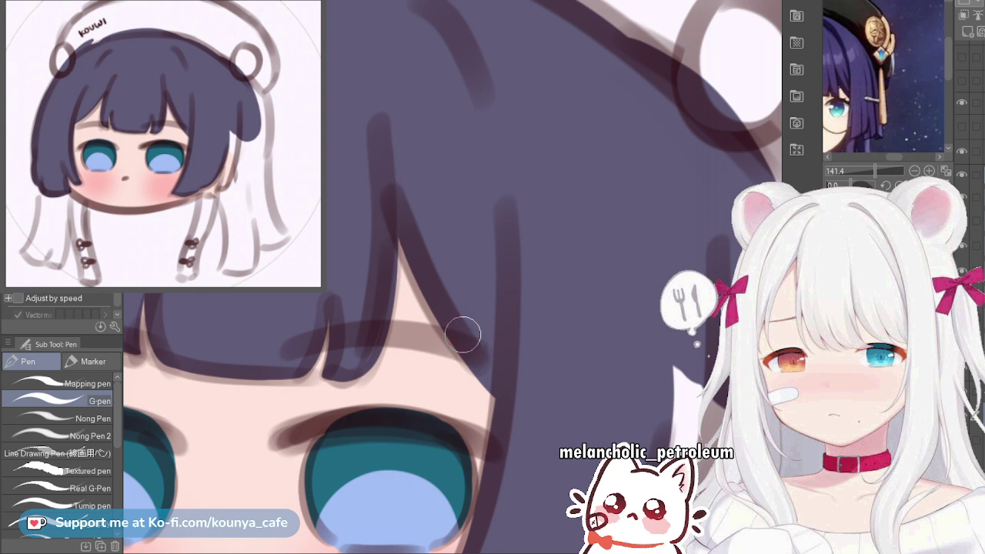
Flip the canvas view horizontally to check the overall hair shape in mirror image
{"action": "scroll", "coordinate": [392, 266], "scroll_direction": "down", "scroll_amount": 3}
{"action": "left_click_drag", "start_coordinate": [365, 245], "coordinate": [529, 233]}
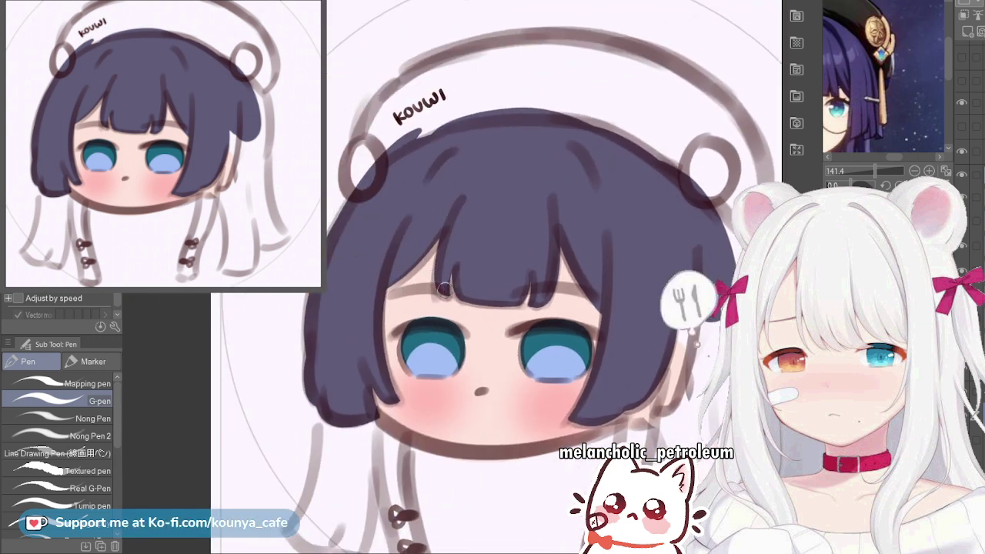
{"action": "left_click_drag", "start_coordinate": [529, 254], "coordinate": [477, 233]}
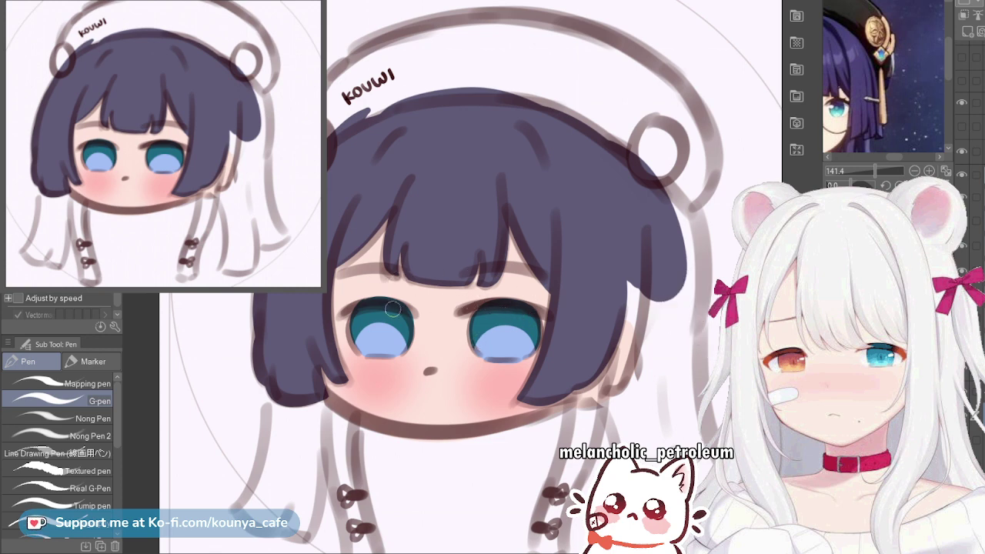
{"action": "key", "text": "h"}
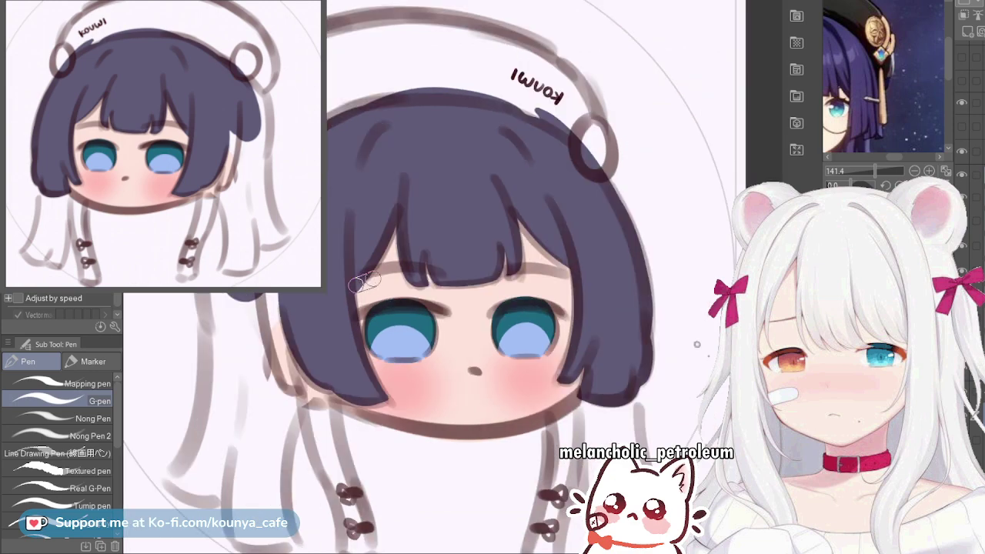
Try to redraw the side hair's edge along the forehead gap in the mirrored view, and undo the stroke
{"action": "scroll", "coordinate": [560, 242], "scroll_direction": "up", "scroll_amount": 3}
{"action": "left_click_drag", "start_coordinate": [484, 197], "coordinate": [577, 297]}
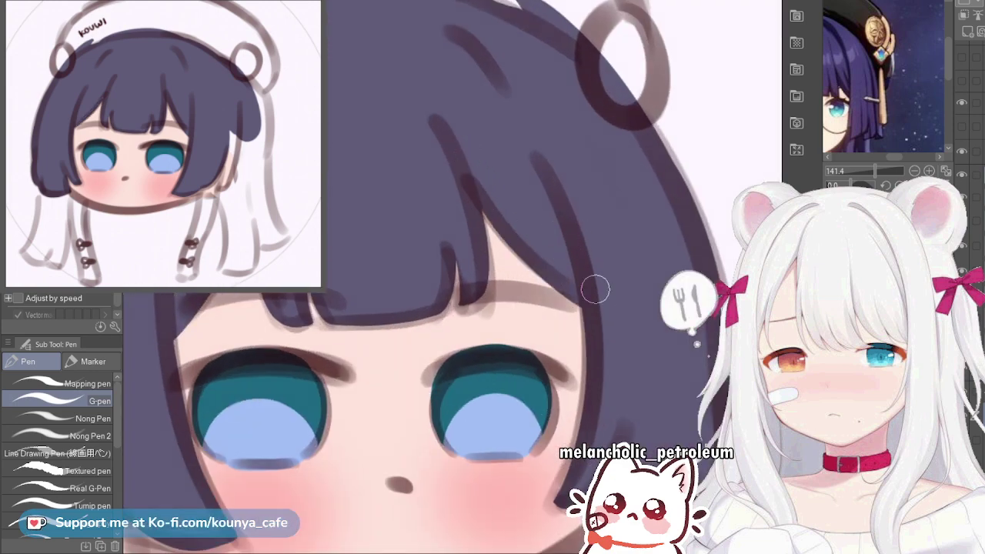
{"action": "key", "text": "ctrl+z"}
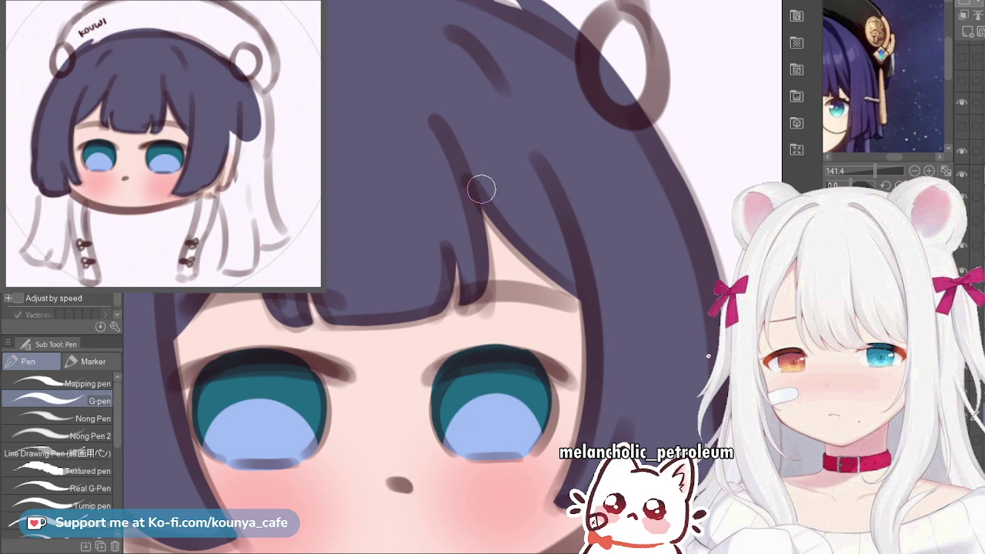
{"action": "scroll", "coordinate": [547, 234], "scroll_direction": "down", "scroll_amount": 2}
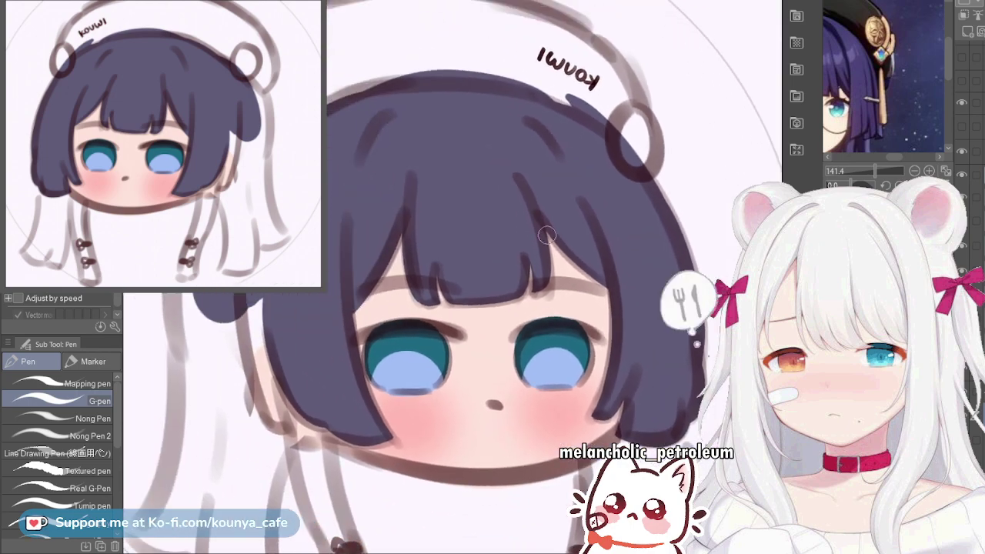
Return the canvas to its unmirrored view and outline the inner edge of the rear hair lock behind the right side hair
{"action": "key", "text": "shift+h"}
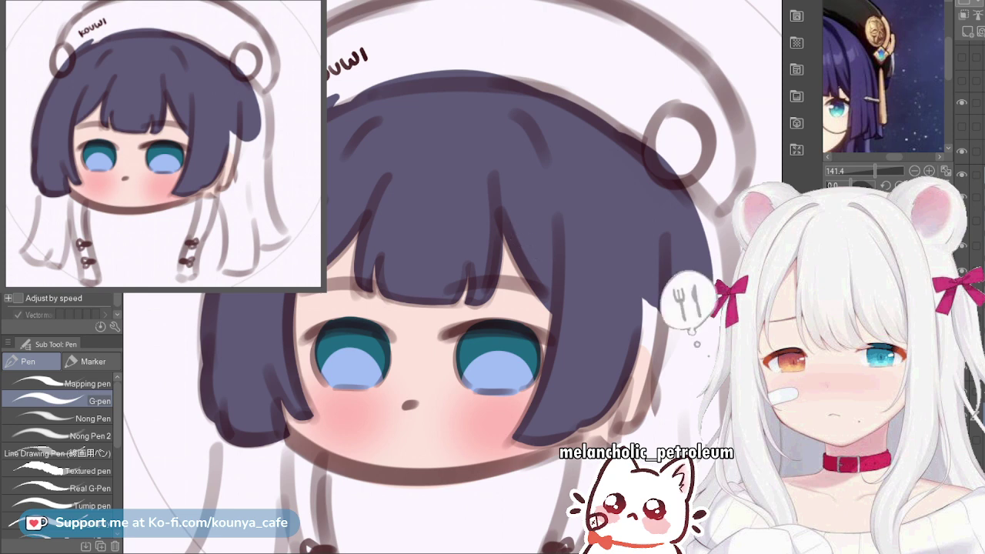
{"action": "left_click_drag", "start_coordinate": [536, 260], "coordinate": [440, 211]}
{"action": "left_click_drag", "start_coordinate": [576, 376], "coordinate": [708, 356]}
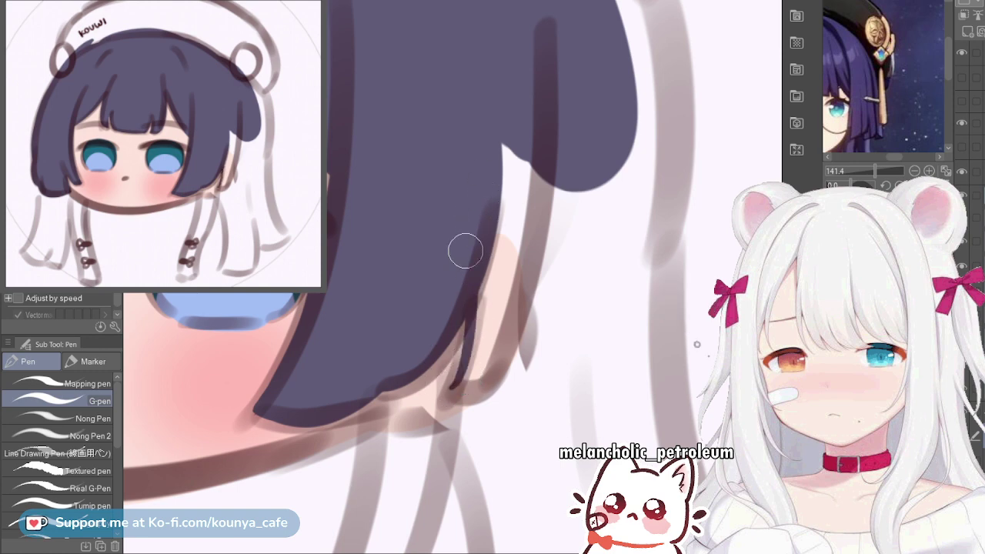
{"action": "left_click_drag", "start_coordinate": [446, 391], "coordinate": [473, 302]}
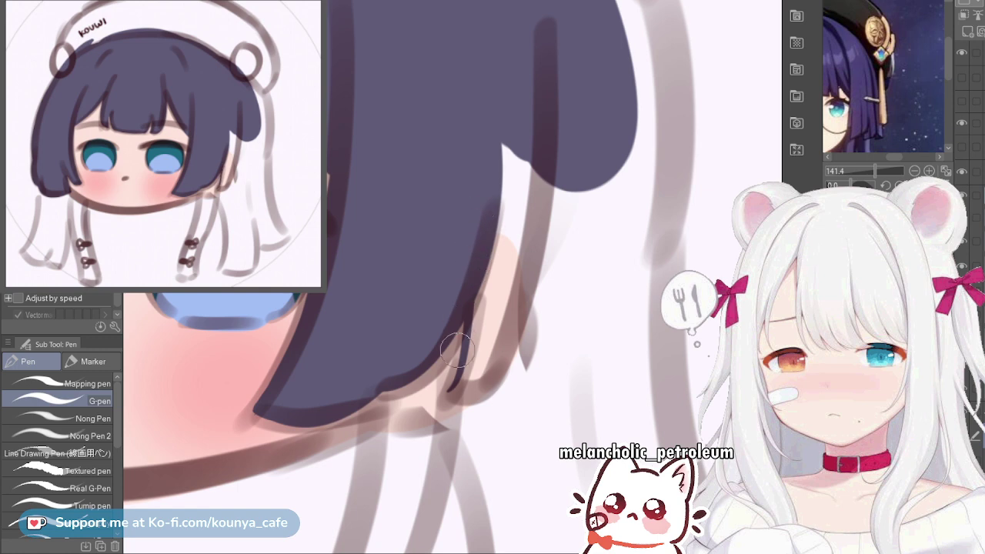
{"action": "key", "text": "ctrl+z"}
{"action": "left_click_drag", "start_coordinate": [451, 388], "coordinate": [478, 291]}
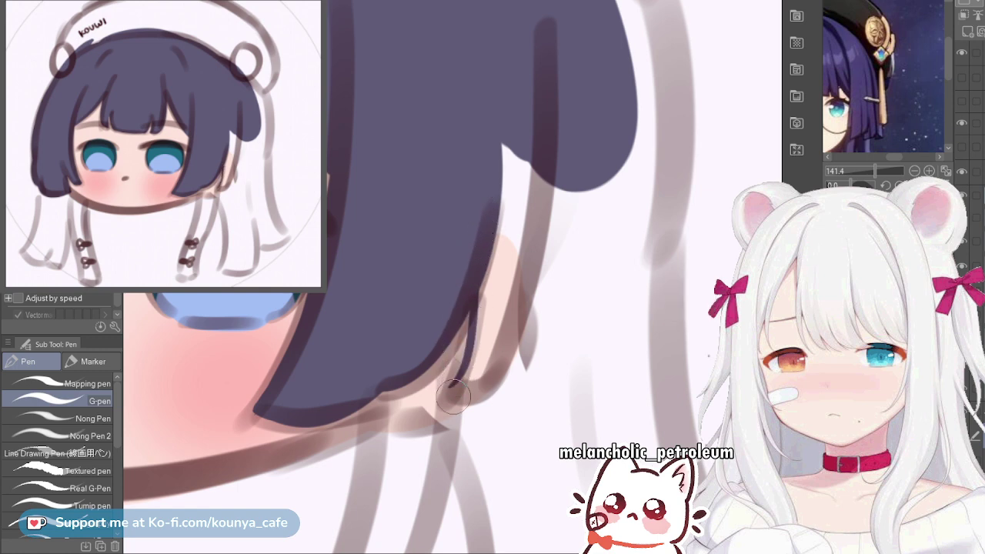
{"action": "left_click_drag", "start_coordinate": [466, 389], "coordinate": [511, 241]}
{"action": "key", "text": "ctrl+z"}
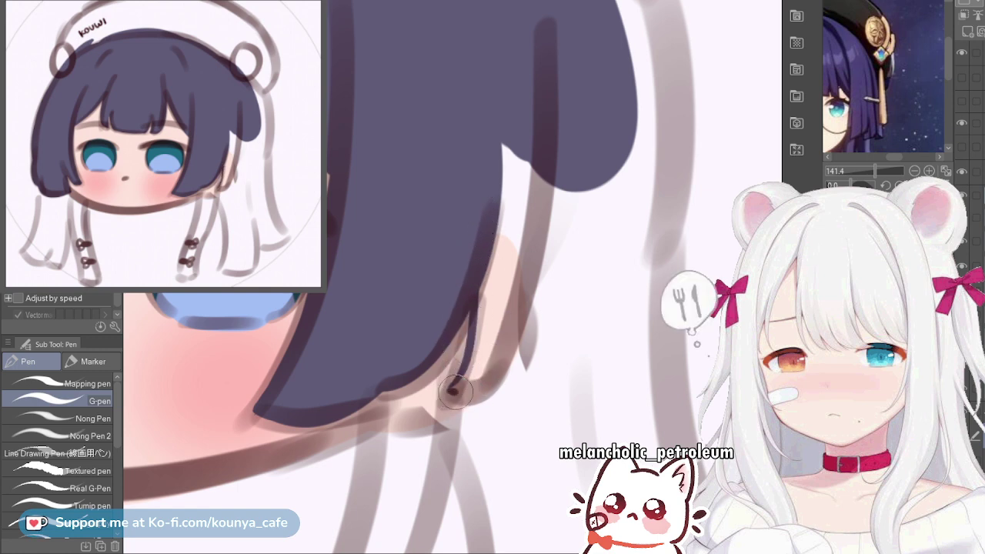
{"action": "mouse_move", "coordinate": [454, 391]}
{"action": "left_mouse_down"}
{"action": "mouse_move", "coordinate": [507, 305]}
{"action": "mouse_move", "coordinate": [536, 70]}
{"action": "left_mouse_up"}
{"action": "key", "text": "ctrl+z"}
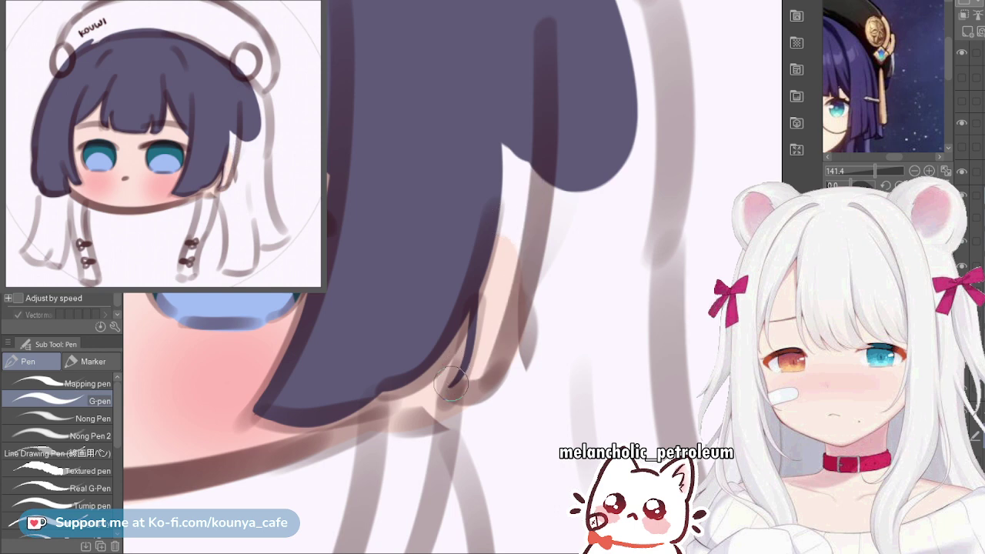
{"action": "left_click_drag", "start_coordinate": [453, 382], "coordinate": [556, 165]}
{"action": "key", "text": "ctrl+z"}
{"action": "mouse_move", "coordinate": [453, 387]}
{"action": "left_mouse_down"}
{"action": "mouse_move", "coordinate": [482, 376]}
{"action": "mouse_move", "coordinate": [514, 183]}
{"action": "left_mouse_up"}
{"action": "key", "text": "ctrl+z"}
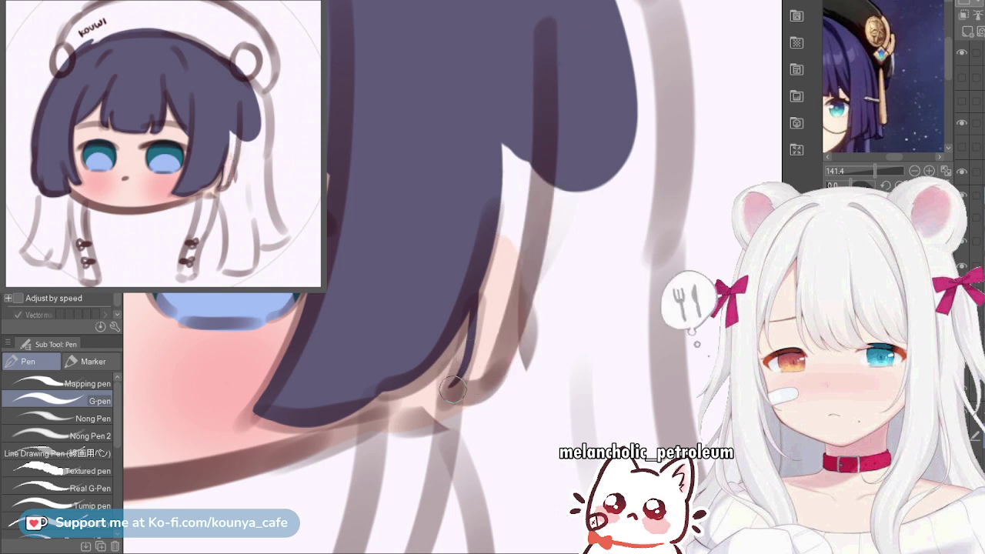
Outline the rear lock's outer edge with one curved stroke from its pointed tip up into the hair mass
{"action": "mouse_move", "coordinate": [461, 387]}
{"action": "left_mouse_down"}
{"action": "mouse_move", "coordinate": [518, 276]}
{"action": "mouse_move", "coordinate": [538, 136]}
{"action": "left_mouse_up"}
{"action": "scroll", "coordinate": [512, 234], "scroll_direction": "up", "scroll_amount": 2}
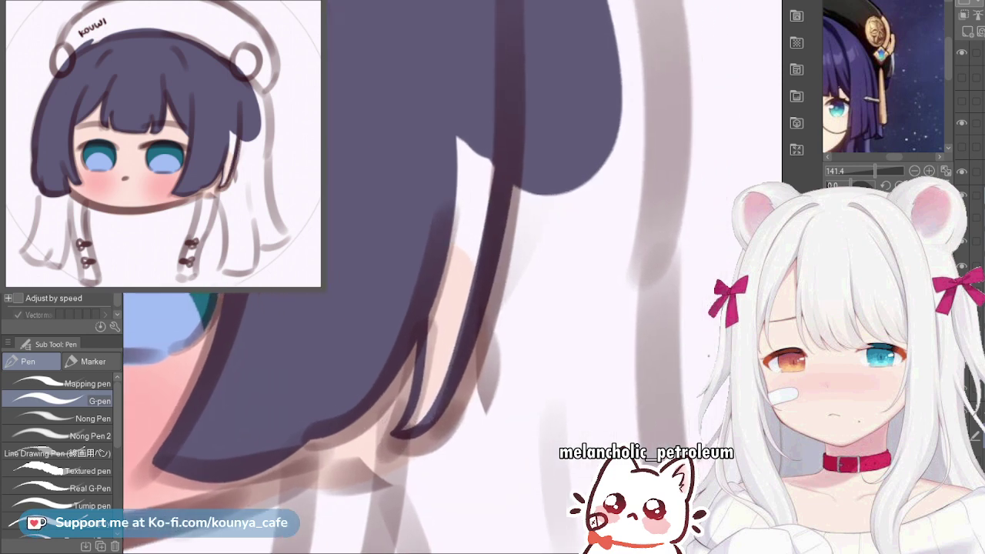
{"action": "key", "text": "ctrl+z"}
{"action": "mouse_move", "coordinate": [394, 432]}
{"action": "left_mouse_down"}
{"action": "mouse_move", "coordinate": [450, 408]}
{"action": "mouse_move", "coordinate": [510, 169]}
{"action": "left_mouse_up"}
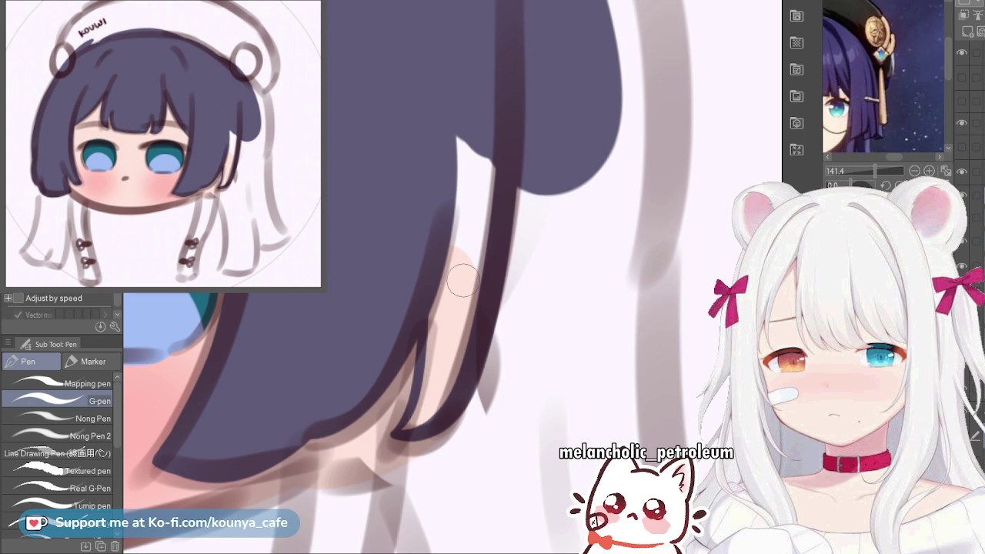
Fill the upper and middle parts of the gap inside the rear lock's outline with the hair base colour
{"action": "scroll", "coordinate": [435, 395], "scroll_direction": "up", "scroll_amount": 1}
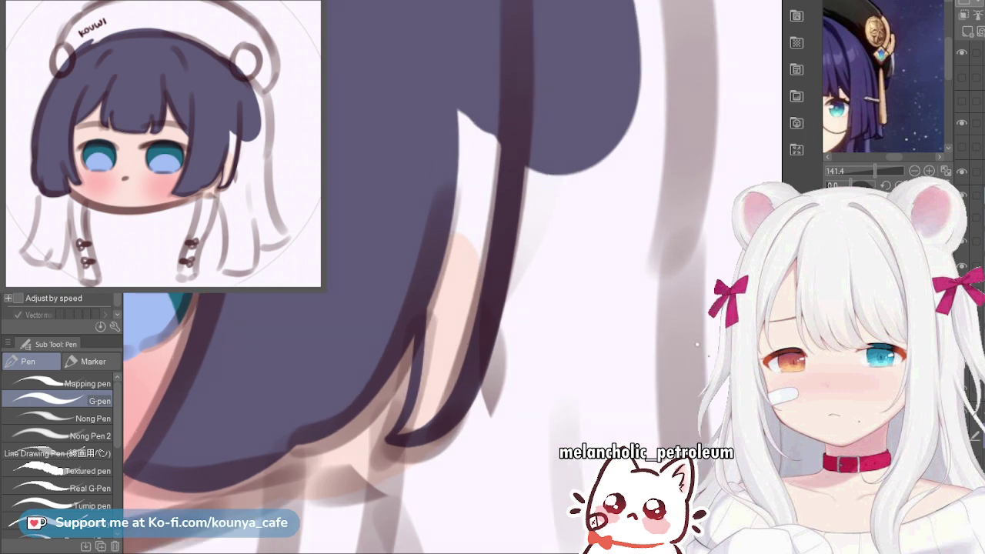
{"action": "left_click_drag", "start_coordinate": [460, 70], "coordinate": [460, 238]}
{"action": "left_click_drag", "start_coordinate": [490, 91], "coordinate": [484, 263]}
{"action": "scroll", "coordinate": [478, 225], "scroll_direction": "up", "scroll_amount": 2}
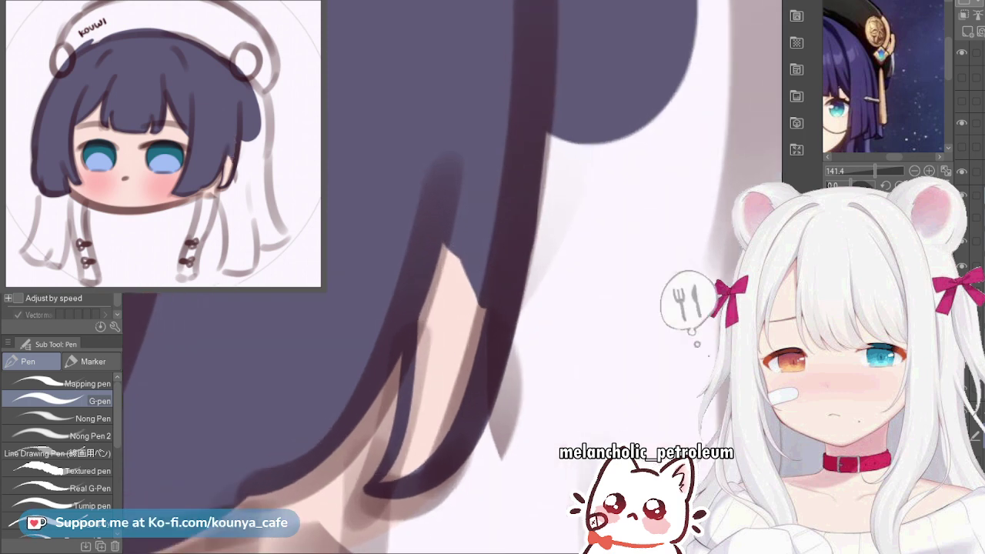
{"action": "key", "text": "bracketleft"}
{"action": "left_click_drag", "start_coordinate": [460, 117], "coordinate": [455, 314]}
{"action": "left_click_drag", "start_coordinate": [465, 164], "coordinate": [478, 286]}
{"action": "mouse_move", "coordinate": [494, 166]}
{"action": "left_mouse_down"}
{"action": "mouse_move", "coordinate": [503, 231]}
{"action": "mouse_move", "coordinate": [450, 291]}
{"action": "mouse_move", "coordinate": [451, 325]}
{"action": "mouse_move", "coordinate": [469, 356]}
{"action": "mouse_move", "coordinate": [510, 354]}
{"action": "left_mouse_up"}
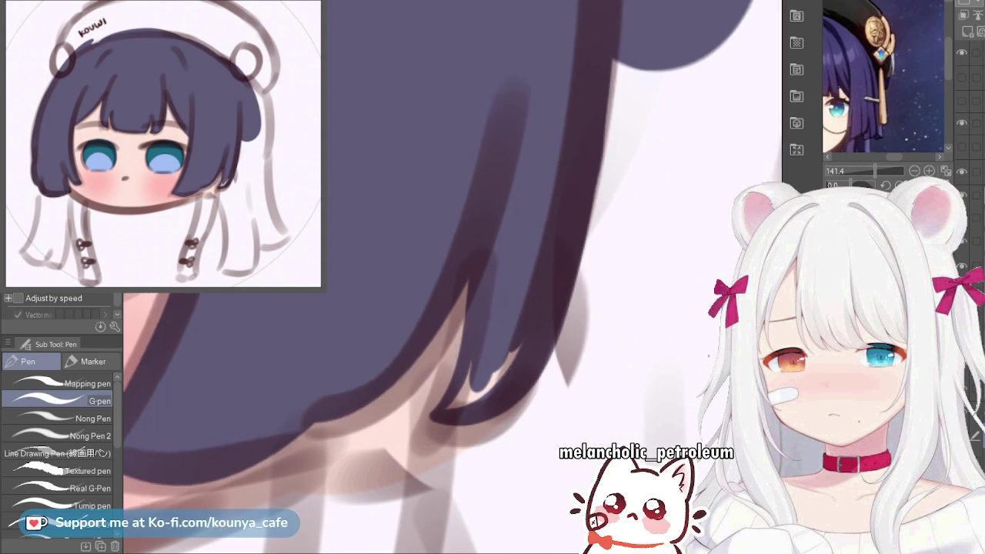
Fill the remaining skin-coloured gap at the rear lock's pointed tip with the hair base colour
{"action": "scroll", "coordinate": [502, 367], "scroll_direction": "up", "scroll_amount": 3}
{"action": "left_click_drag", "start_coordinate": [539, 287], "coordinate": [508, 357]}
{"action": "left_click_drag", "start_coordinate": [530, 312], "coordinate": [479, 404]}
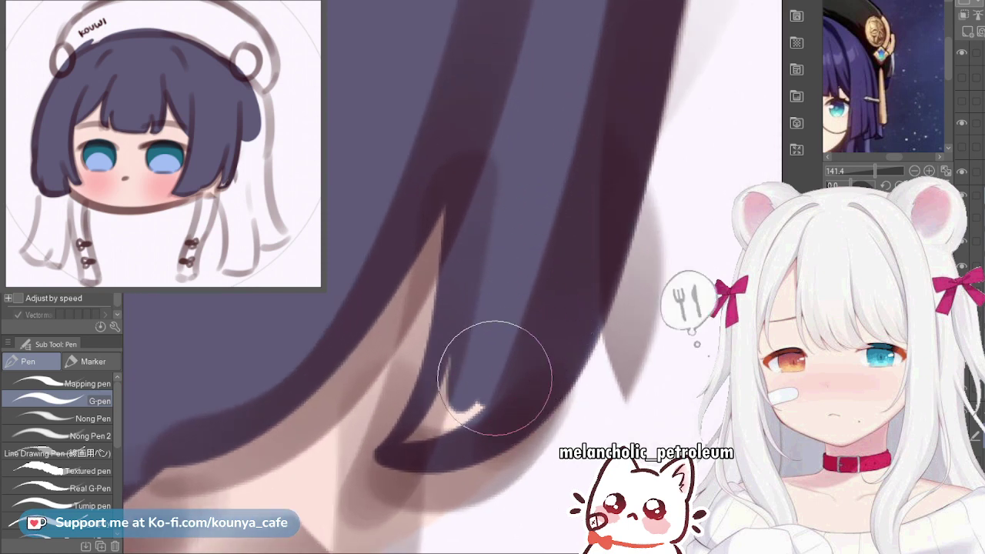
{"action": "left_click_drag", "start_coordinate": [476, 352], "coordinate": [438, 428]}
{"action": "mouse_move", "coordinate": [470, 400]}
{"action": "left_mouse_down"}
{"action": "mouse_move", "coordinate": [422, 445]}
{"action": "mouse_move", "coordinate": [499, 393]}
{"action": "mouse_move", "coordinate": [443, 419]}
{"action": "mouse_move", "coordinate": [464, 405]}
{"action": "mouse_move", "coordinate": [407, 376]}
{"action": "mouse_move", "coordinate": [448, 408]}
{"action": "mouse_move", "coordinate": [413, 456]}
{"action": "mouse_move", "coordinate": [445, 407]}
{"action": "mouse_move", "coordinate": [412, 437]}
{"action": "left_mouse_up"}
{"action": "key", "text": "ctrl+z"}
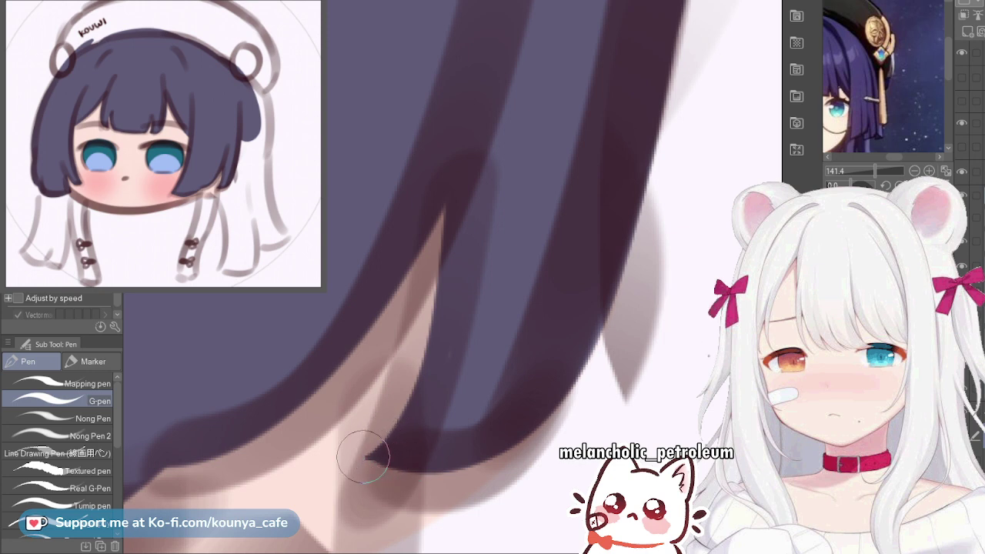
{"action": "scroll", "coordinate": [388, 465], "scroll_direction": "down", "scroll_amount": 8}
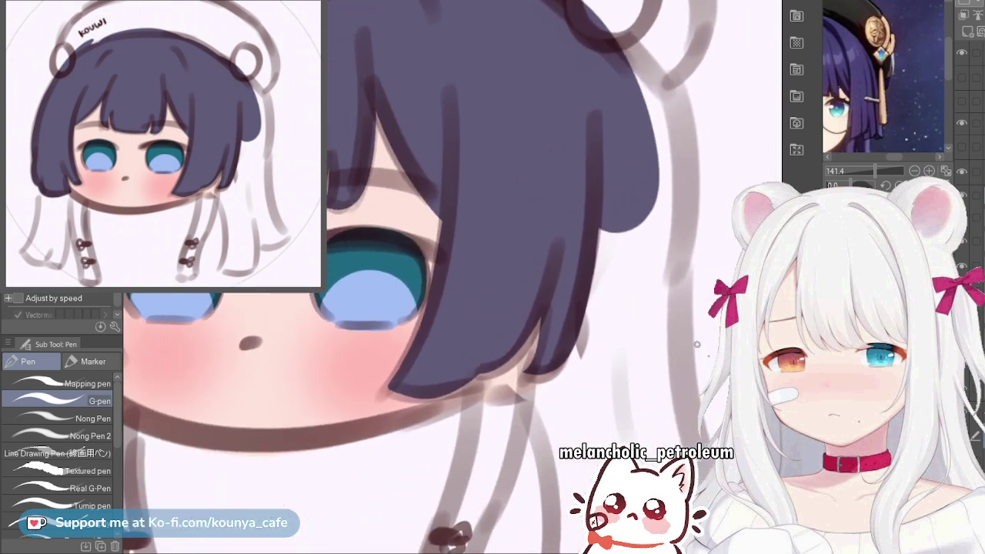
Outline the inner edge of the long thin lock below the right side hair, following the sketch from its tip up to the hair
{"action": "left_click_drag", "start_coordinate": [463, 388], "coordinate": [453, 359]}
{"action": "scroll", "coordinate": [473, 375], "scroll_direction": "up", "scroll_amount": 2}
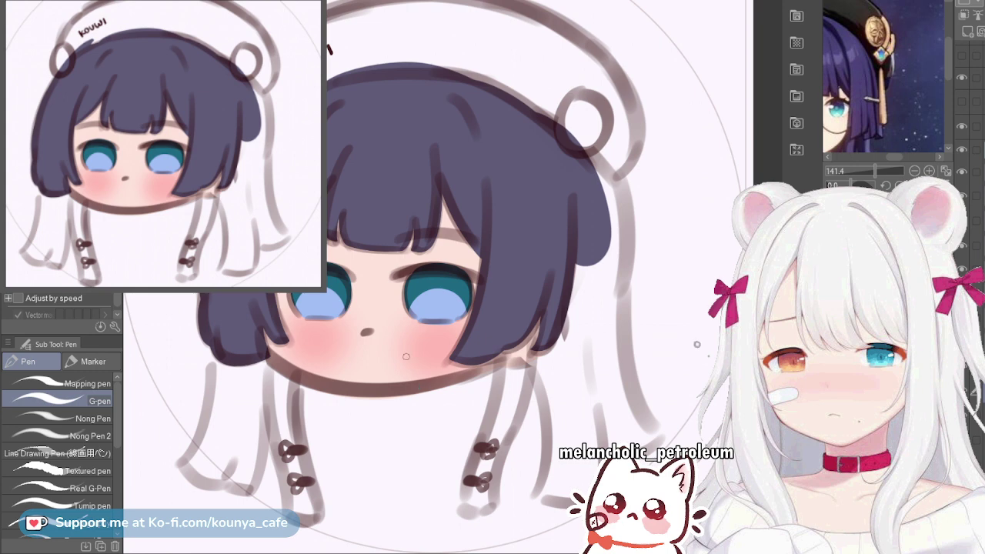
{"action": "scroll", "coordinate": [531, 424], "scroll_direction": "up", "scroll_amount": 4}
{"action": "left_click_drag", "start_coordinate": [531, 423], "coordinate": [488, 351]}
{"action": "scroll", "coordinate": [437, 403], "scroll_direction": "up", "scroll_amount": 4}
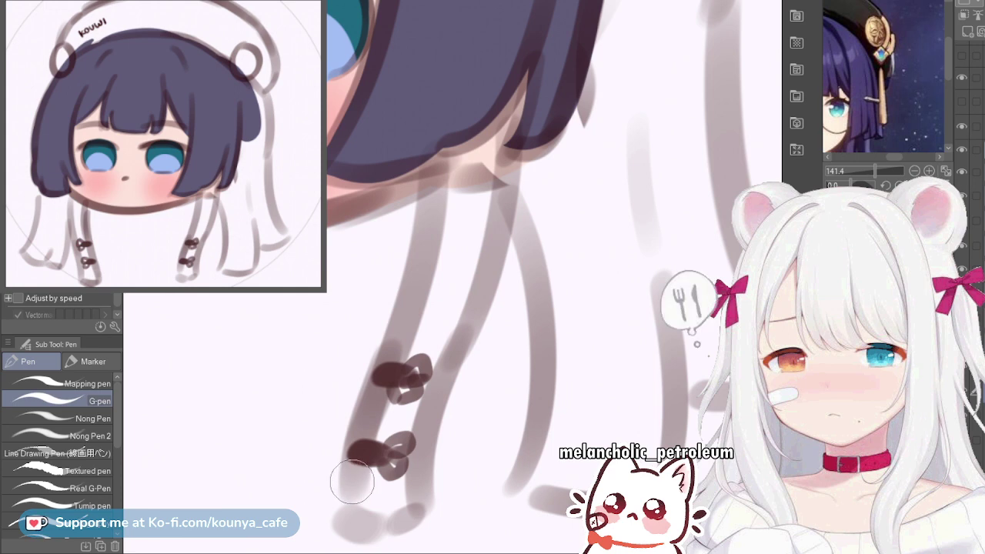
{"action": "left_click_drag", "start_coordinate": [355, 517], "coordinate": [374, 354]}
{"action": "key", "text": "ctrl+z"}
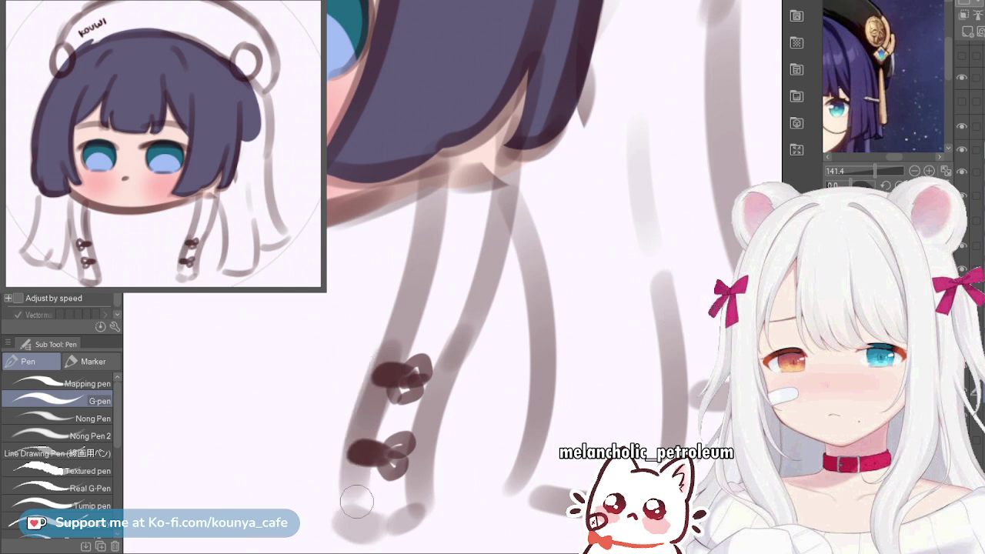
{"action": "left_click_drag", "start_coordinate": [351, 520], "coordinate": [375, 400]}
{"action": "key", "text": "ctrl+z"}
{"action": "mouse_move", "coordinate": [354, 527]}
{"action": "left_mouse_down"}
{"action": "mouse_move", "coordinate": [370, 427]}
{"action": "mouse_move", "coordinate": [451, 149]}
{"action": "left_mouse_up"}
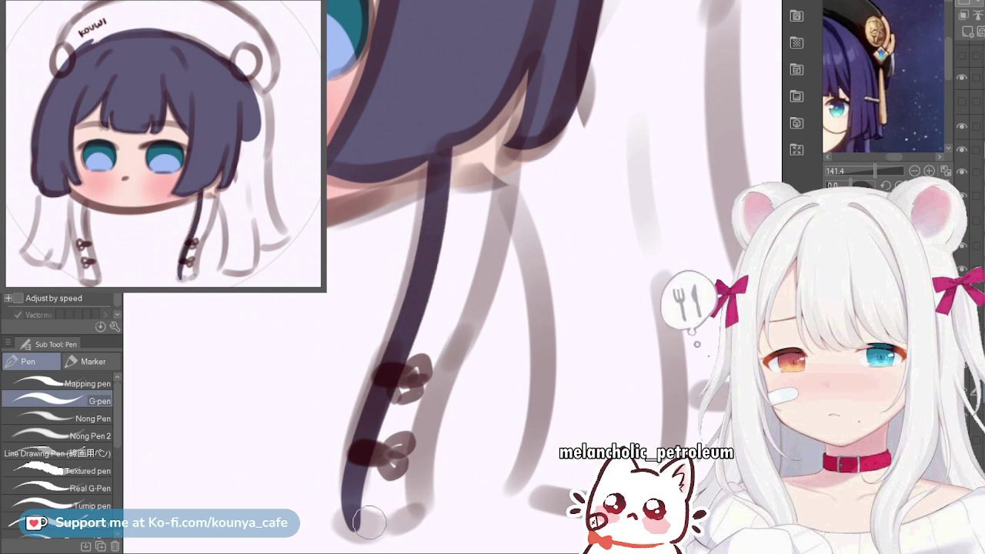
Draw the thin lock's slanted bottom edge from its tip across to the sketched outer edge
{"action": "mouse_move", "coordinate": [351, 526]}
{"action": "left_mouse_down"}
{"action": "mouse_move", "coordinate": [381, 528]}
{"action": "mouse_move", "coordinate": [400, 514]}
{"action": "left_mouse_up"}
{"action": "key", "text": "ctrl+z"}
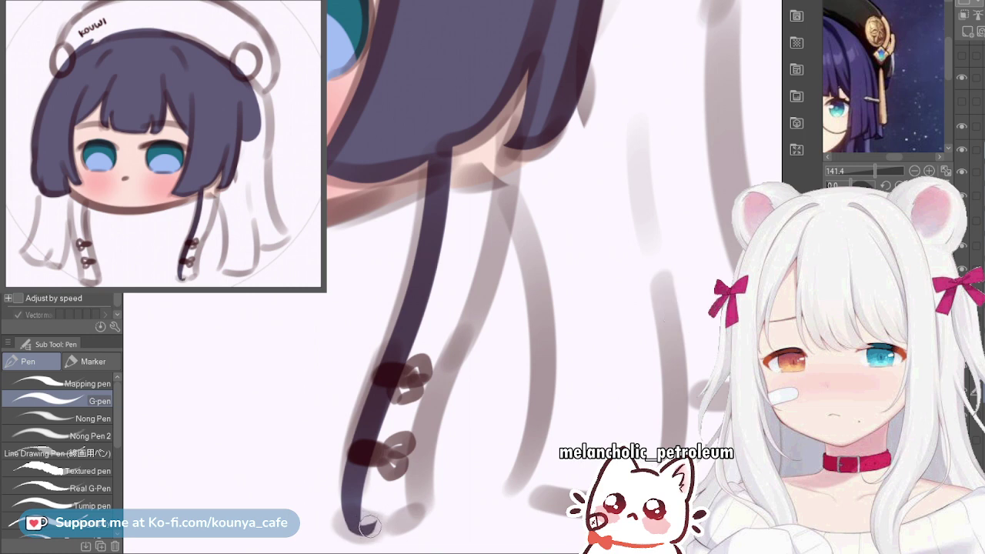
{"action": "mouse_move", "coordinate": [367, 526]}
{"action": "left_mouse_down"}
{"action": "mouse_move", "coordinate": [412, 491]}
{"action": "mouse_move", "coordinate": [425, 385]}
{"action": "mouse_move", "coordinate": [491, 185]}
{"action": "mouse_move", "coordinate": [492, 90]}
{"action": "left_mouse_up"}
{"action": "key", "text": "ctrl+z"}
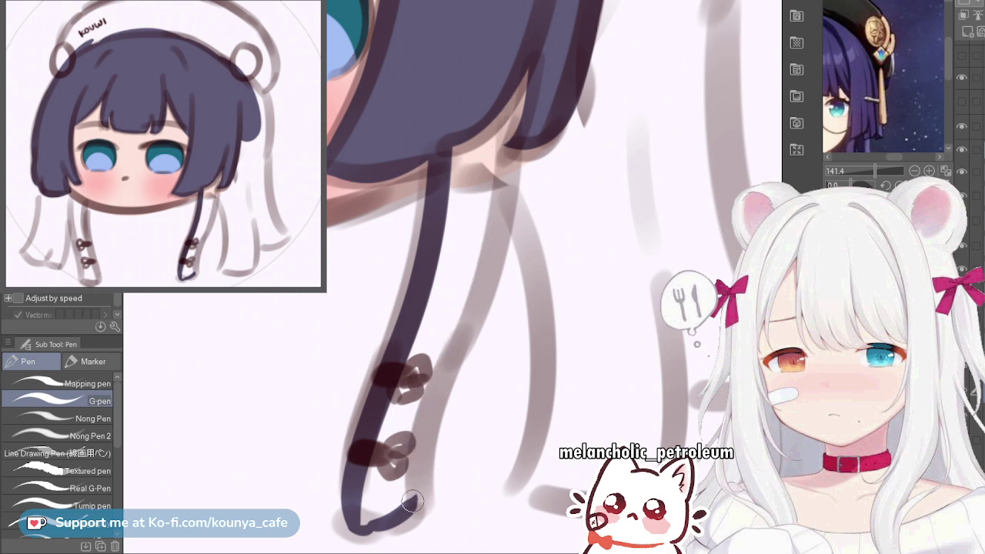
{"action": "mouse_move", "coordinate": [414, 502]}
{"action": "left_mouse_down"}
{"action": "mouse_move", "coordinate": [420, 419]}
{"action": "mouse_move", "coordinate": [503, 180]}
{"action": "mouse_move", "coordinate": [514, 65]}
{"action": "left_mouse_up"}
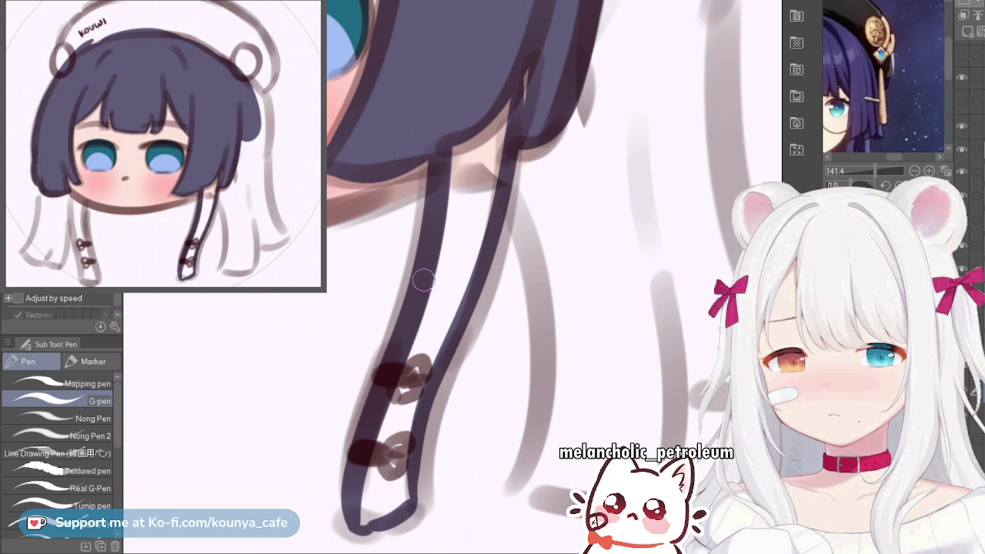
{"action": "key", "text": "ctrl+z"}
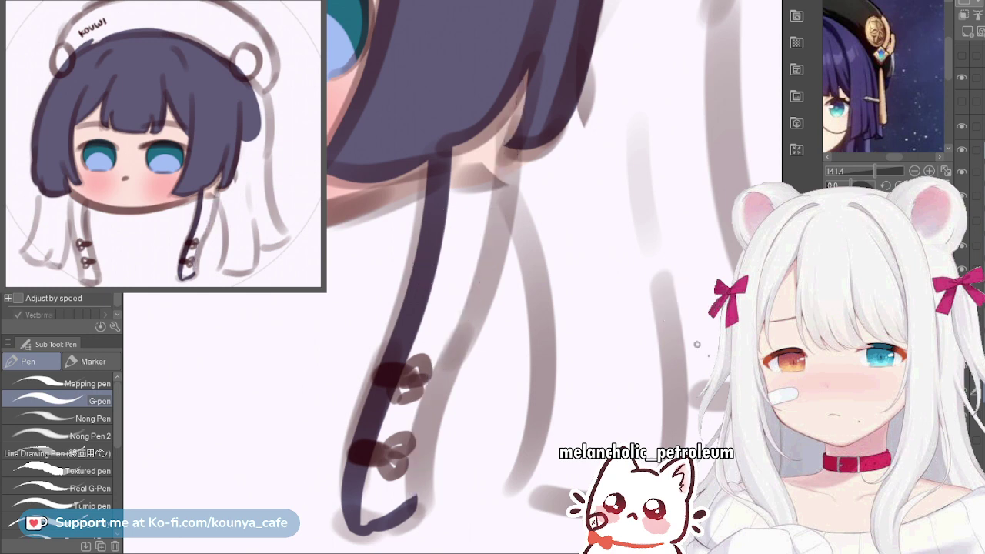
{"action": "key", "text": "ctrl+y"}
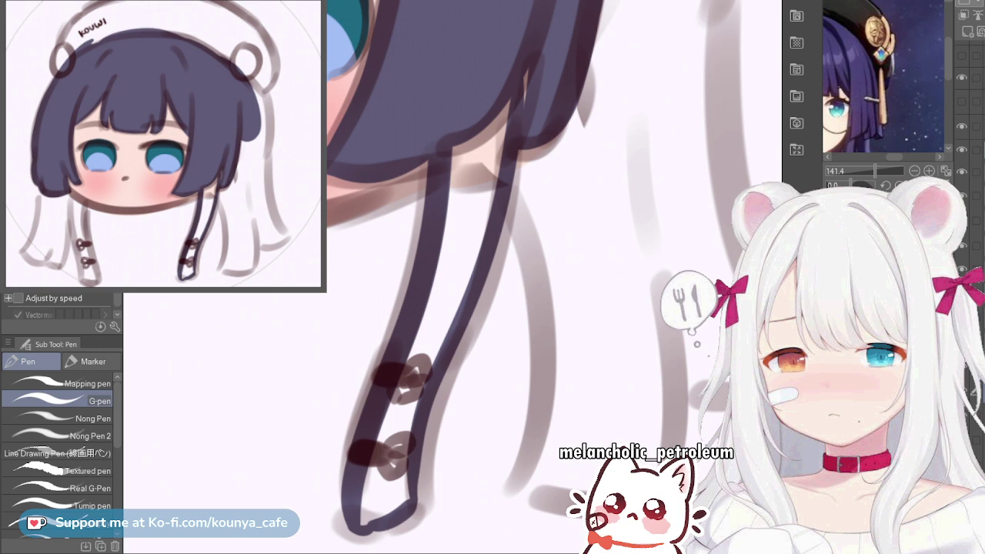
{"action": "key", "text": "ctrl+z"}
Outline the thin lock's outer edge in two connected strokes, from the side hair down to the slanted bottom edge
{"action": "mouse_move", "coordinate": [504, 117]}
{"action": "left_mouse_down"}
{"action": "mouse_move", "coordinate": [458, 331]}
{"action": "mouse_move", "coordinate": [429, 384]}
{"action": "mouse_move", "coordinate": [514, 254]}
{"action": "left_mouse_up"}
{"action": "scroll", "coordinate": [465, 386], "scroll_direction": "up", "scroll_amount": 2}
{"action": "scroll", "coordinate": [518, 185], "scroll_direction": "up", "scroll_amount": 1}
{"action": "mouse_move", "coordinate": [518, 167]}
{"action": "left_mouse_down"}
{"action": "mouse_move", "coordinate": [439, 392]}
{"action": "mouse_move", "coordinate": [434, 450]}
{"action": "left_mouse_up"}
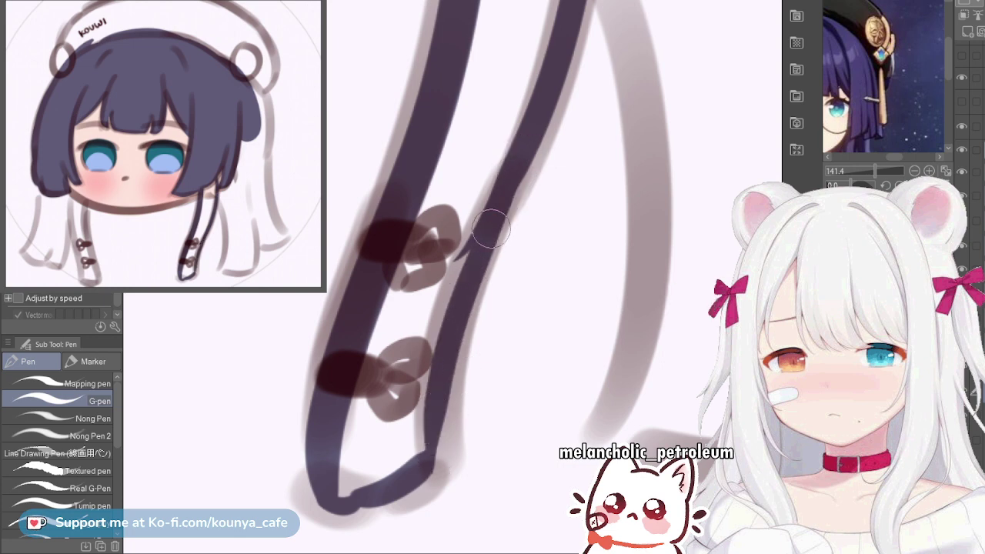
{"action": "key", "text": "ctrl+z"}
{"action": "left_click_drag", "start_coordinate": [510, 183], "coordinate": [435, 450]}
{"action": "key", "text": "ctrl+z"}
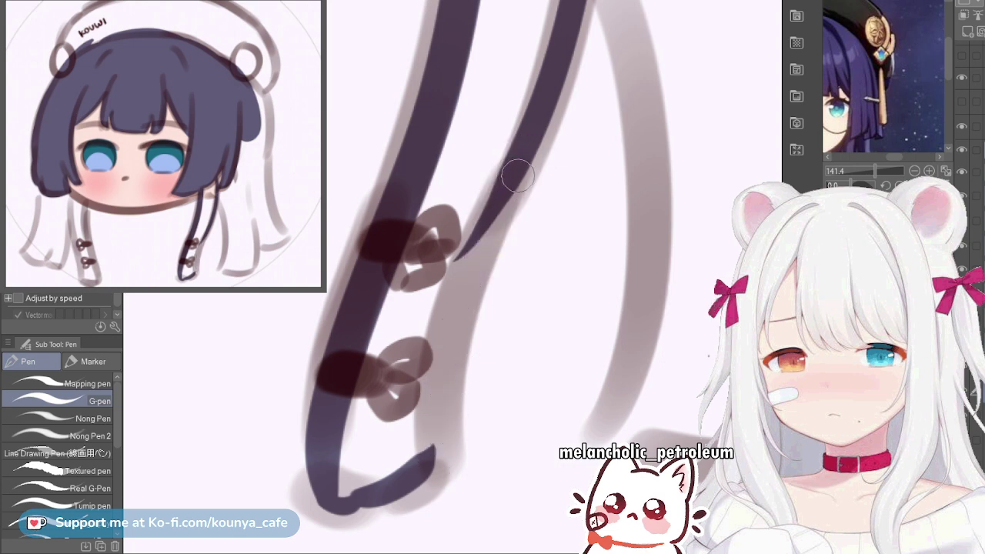
{"action": "mouse_move", "coordinate": [512, 165]}
{"action": "left_mouse_down"}
{"action": "mouse_move", "coordinate": [428, 397]}
{"action": "mouse_move", "coordinate": [431, 453]}
{"action": "left_mouse_up"}
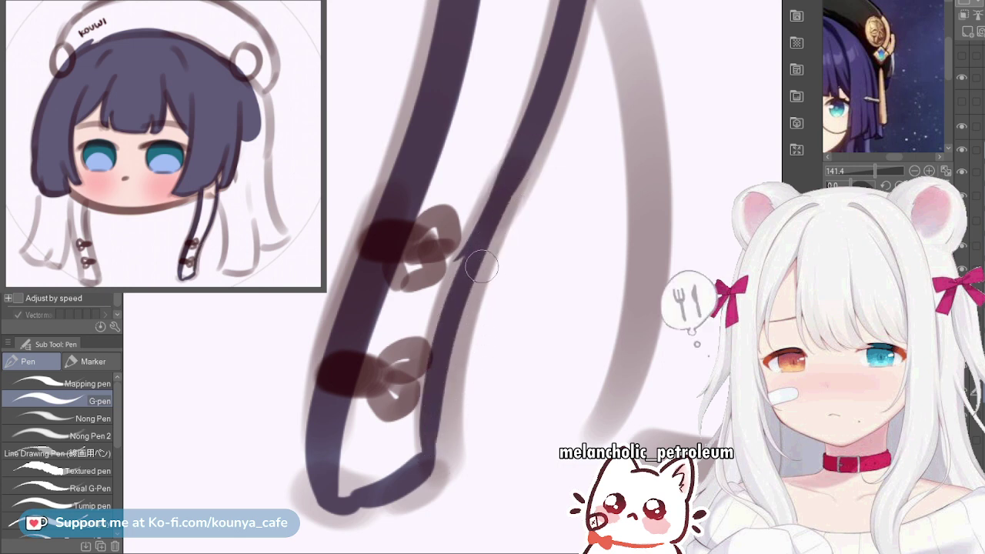
Fill the thin lock's upper and middle sections with the hair base colour, down to the sketched knots
{"action": "scroll", "coordinate": [442, 331], "scroll_direction": "down", "scroll_amount": 3}
{"action": "left_click_drag", "start_coordinate": [443, 331], "coordinate": [461, 420]}
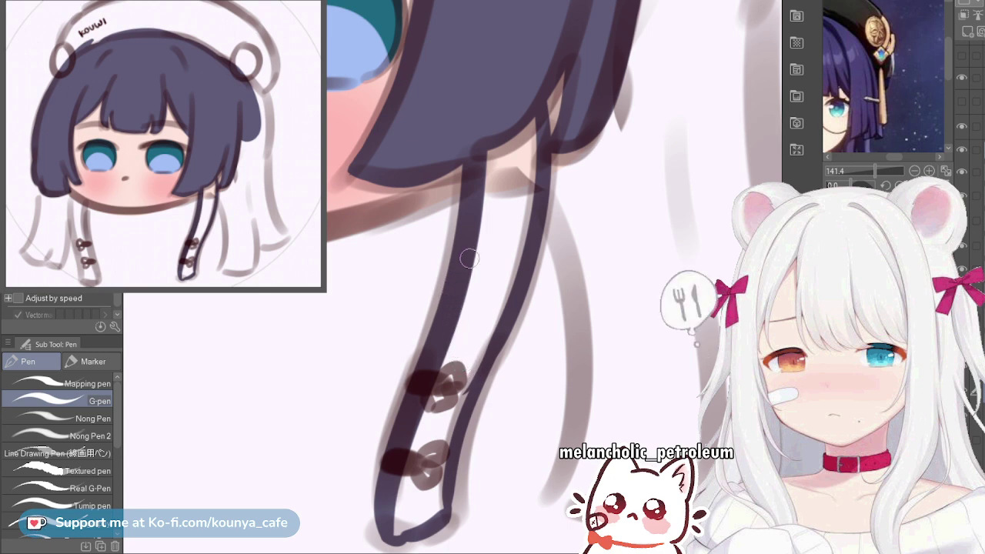
{"action": "left_click_drag", "start_coordinate": [518, 268], "coordinate": [494, 277]}
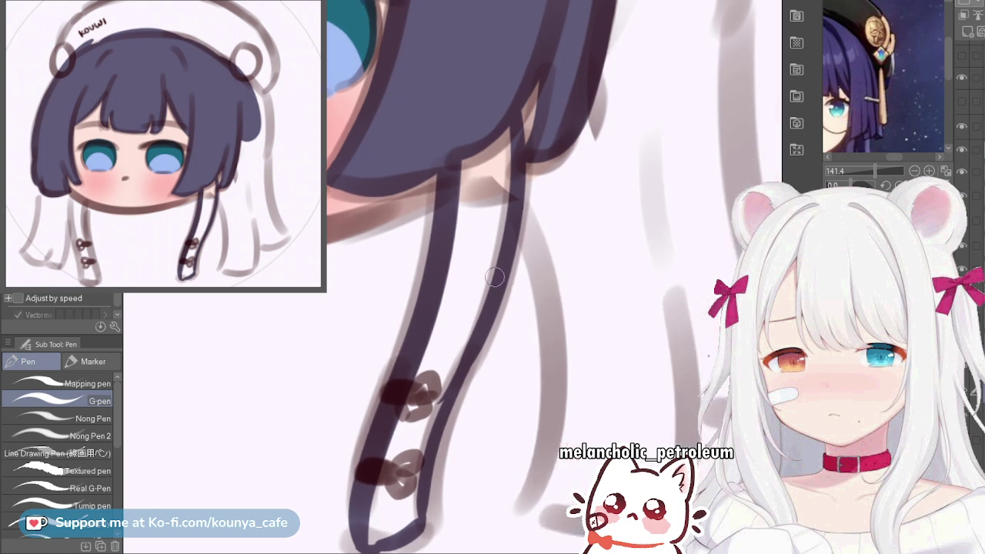
{"action": "left_click_drag", "start_coordinate": [500, 310], "coordinate": [502, 318]}
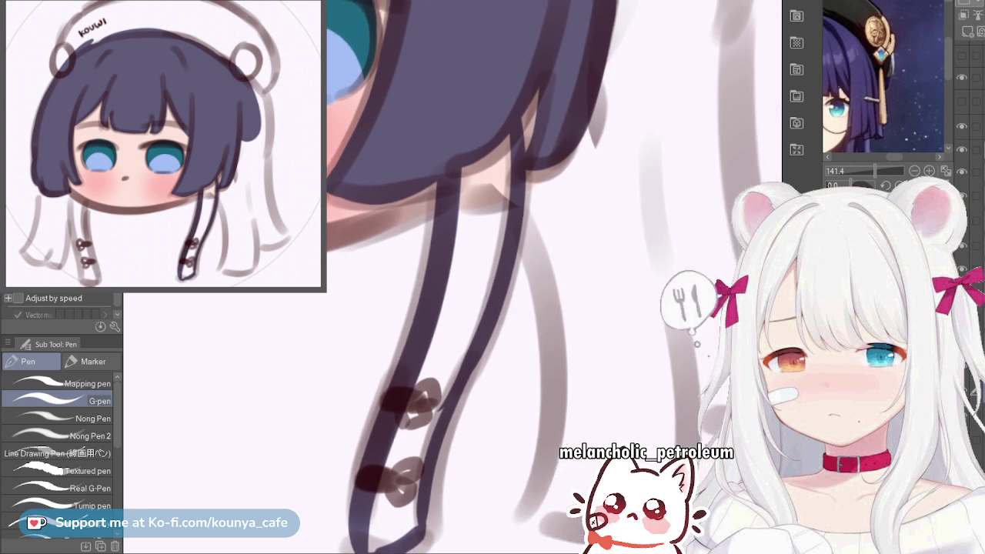
{"action": "mouse_move", "coordinate": [472, 140]}
{"action": "left_mouse_down"}
{"action": "mouse_move", "coordinate": [473, 238]}
{"action": "mouse_move", "coordinate": [512, 156]}
{"action": "left_mouse_up"}
{"action": "mouse_move", "coordinate": [517, 94]}
{"action": "left_mouse_down"}
{"action": "mouse_move", "coordinate": [509, 159]}
{"action": "mouse_move", "coordinate": [461, 285]}
{"action": "mouse_move", "coordinate": [497, 208]}
{"action": "mouse_move", "coordinate": [511, 199]}
{"action": "mouse_move", "coordinate": [429, 388]}
{"action": "mouse_move", "coordinate": [459, 285]}
{"action": "mouse_move", "coordinate": [465, 310]}
{"action": "left_mouse_up"}
{"action": "left_click_drag", "start_coordinate": [425, 410], "coordinate": [470, 338]}
Smooth the thin lock's inner edge beside the sketched knots with a smaller brush, and fill the lock's bottom tip
{"action": "scroll", "coordinate": [429, 400], "scroll_direction": "up", "scroll_amount": 1}
{"action": "key", "text": "bracketleft"}
{"action": "key", "text": "bracketleft"}
{"action": "key", "text": "bracketleft"}
{"action": "key", "text": "bracketleft"}
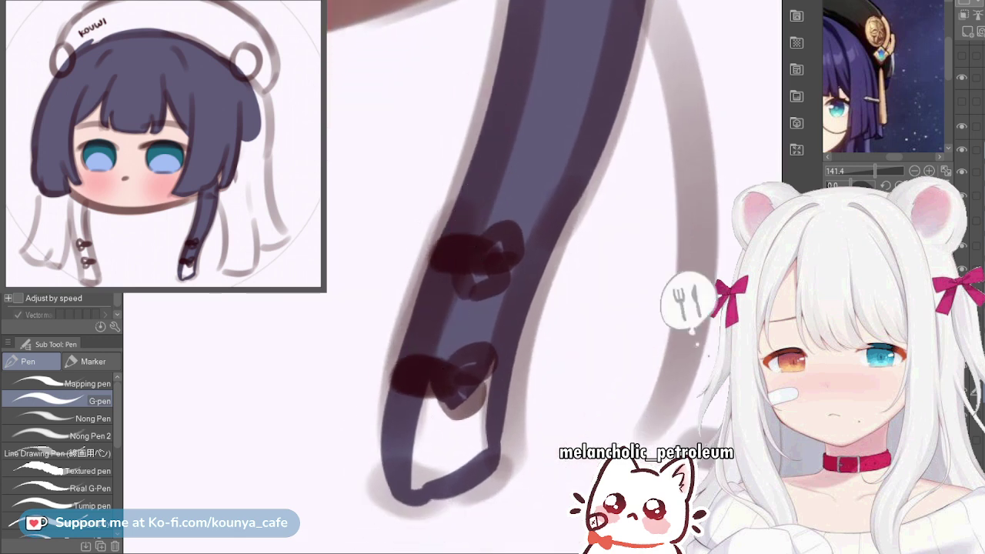
{"action": "left_click_drag", "start_coordinate": [454, 231], "coordinate": [410, 366]}
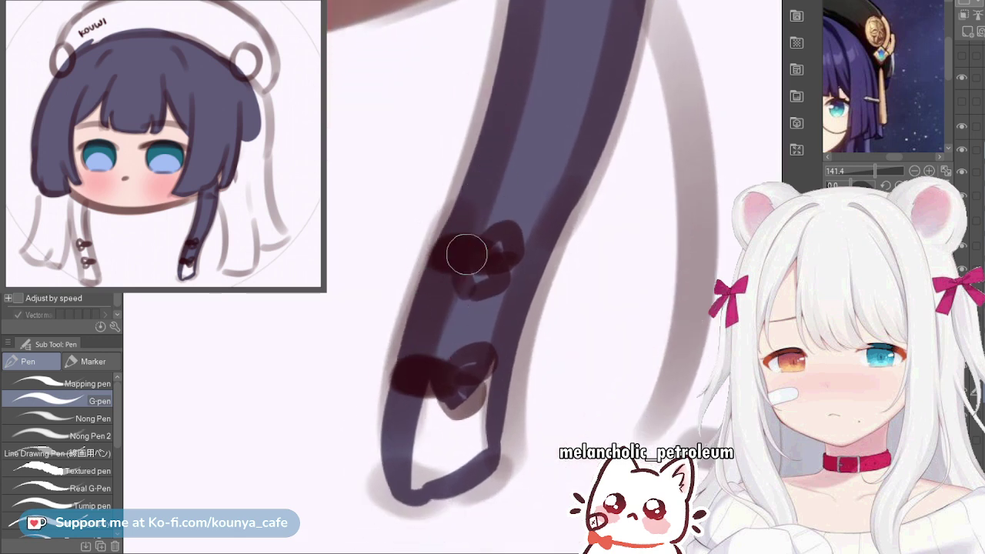
{"action": "left_click_drag", "start_coordinate": [419, 407], "coordinate": [414, 437]}
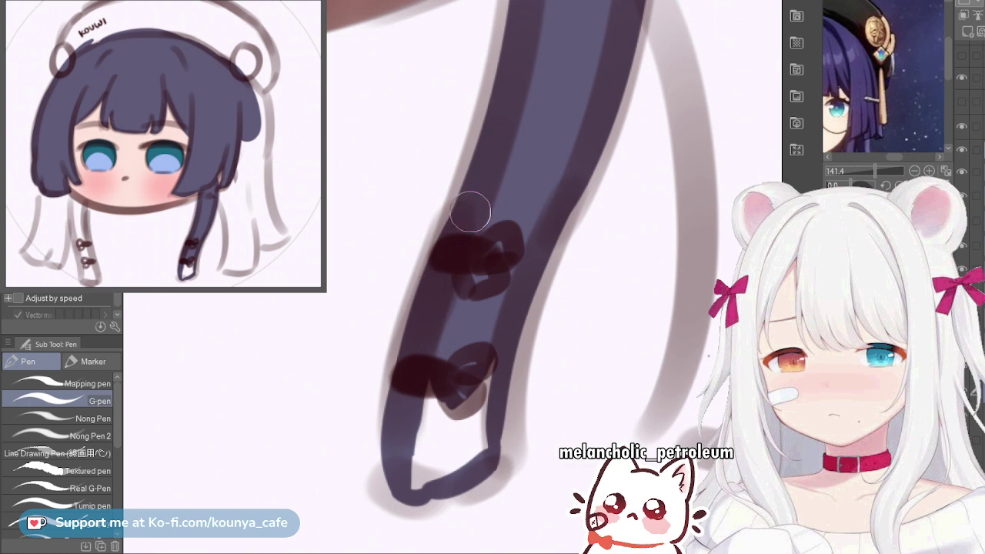
{"action": "left_click_drag", "start_coordinate": [422, 263], "coordinate": [406, 375]}
{"action": "left_click_drag", "start_coordinate": [414, 327], "coordinate": [405, 437]}
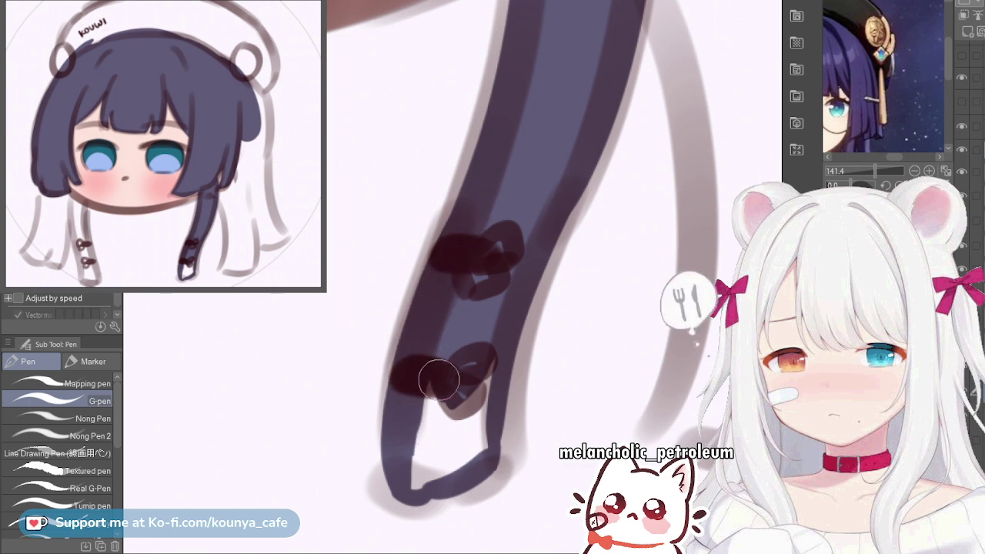
{"action": "mouse_move", "coordinate": [426, 393]}
{"action": "left_mouse_down"}
{"action": "mouse_move", "coordinate": [428, 426]}
{"action": "mouse_move", "coordinate": [455, 372]}
{"action": "mouse_move", "coordinate": [460, 425]}
{"action": "mouse_move", "coordinate": [493, 328]}
{"action": "mouse_move", "coordinate": [470, 434]}
{"action": "left_mouse_up"}
{"action": "mouse_move", "coordinate": [498, 321]}
{"action": "left_mouse_down"}
{"action": "mouse_move", "coordinate": [482, 434]}
{"action": "mouse_move", "coordinate": [467, 465]}
{"action": "mouse_move", "coordinate": [477, 445]}
{"action": "mouse_move", "coordinate": [460, 453]}
{"action": "mouse_move", "coordinate": [463, 441]}
{"action": "mouse_move", "coordinate": [442, 438]}
{"action": "mouse_move", "coordinate": [446, 431]}
{"action": "mouse_move", "coordinate": [424, 451]}
{"action": "mouse_move", "coordinate": [446, 455]}
{"action": "mouse_move", "coordinate": [424, 461]}
{"action": "mouse_move", "coordinate": [418, 479]}
{"action": "mouse_move", "coordinate": [417, 466]}
{"action": "mouse_move", "coordinate": [409, 473]}
{"action": "mouse_move", "coordinate": [452, 461]}
{"action": "left_mouse_up"}
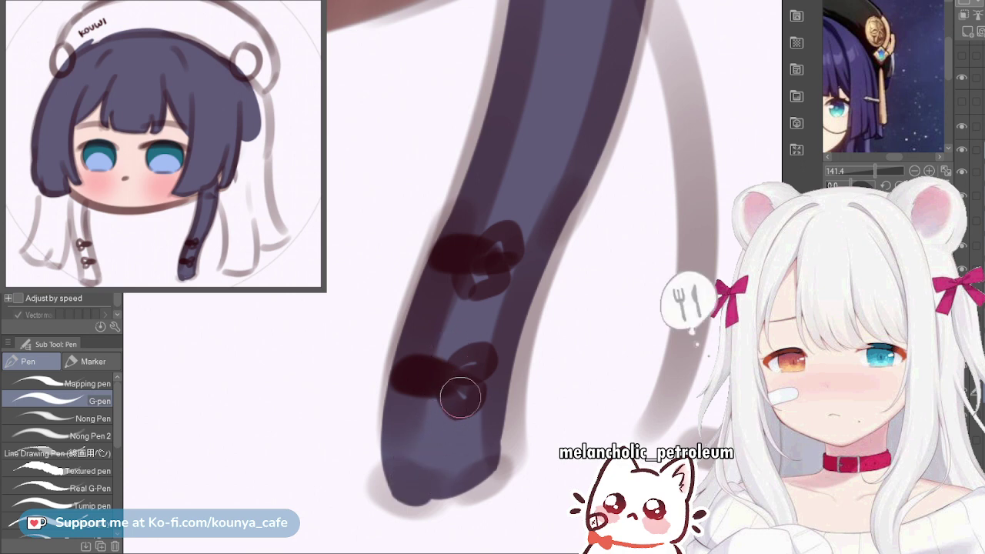
{"action": "key", "text": "bracketright"}
{"action": "key", "text": "bracketright"}
{"action": "key", "text": "bracketright"}
{"action": "key", "text": "bracketleft"}
{"action": "key", "text": "bracketleft"}
{"action": "key", "text": "bracketleft"}
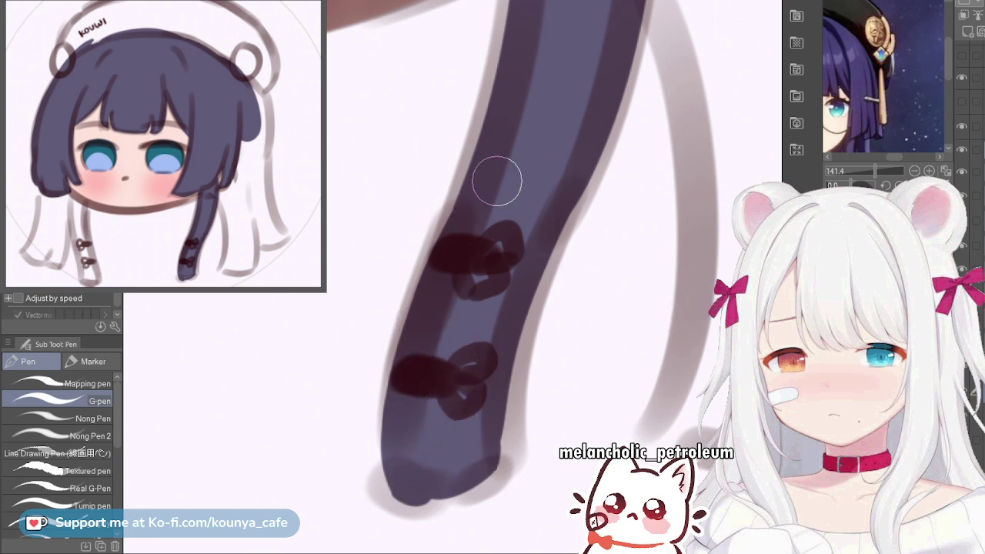
{"action": "left_click_drag", "start_coordinate": [420, 252], "coordinate": [402, 388]}
{"action": "key", "text": "ctrl+z"}
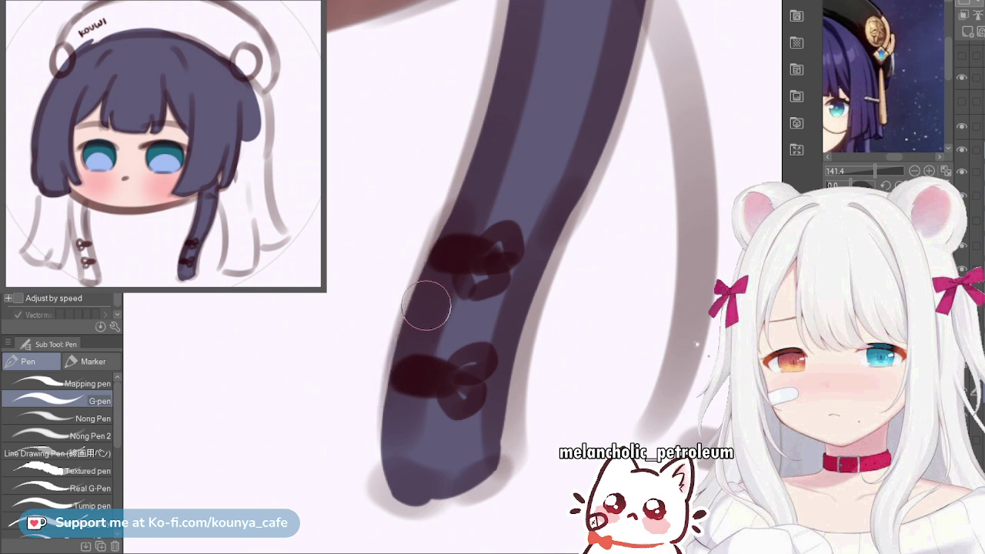
Touch up the right thin lock's edge between the two sketched knots with a smaller brush
{"action": "key", "text": "bracketleft"}
{"action": "key", "text": "bracketleft"}
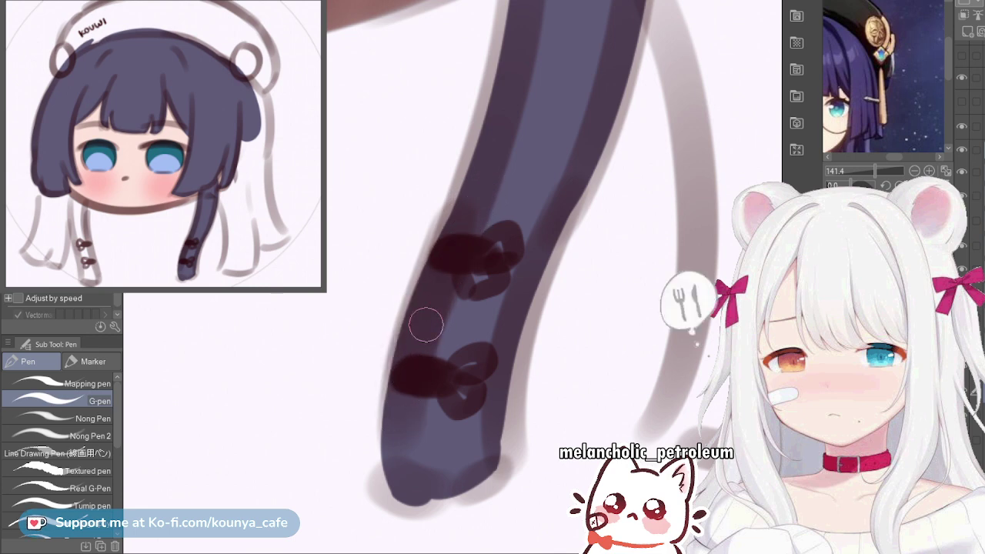
{"action": "left_click_drag", "start_coordinate": [409, 344], "coordinate": [397, 406]}
{"action": "key", "text": "ctrl+z"}
{"action": "mouse_move", "coordinate": [419, 310]}
{"action": "left_mouse_down"}
{"action": "mouse_move", "coordinate": [395, 413]}
{"action": "mouse_move", "coordinate": [435, 296]}
{"action": "left_mouse_up"}
{"action": "scroll", "coordinate": [444, 331], "scroll_direction": "down", "scroll_amount": 5}
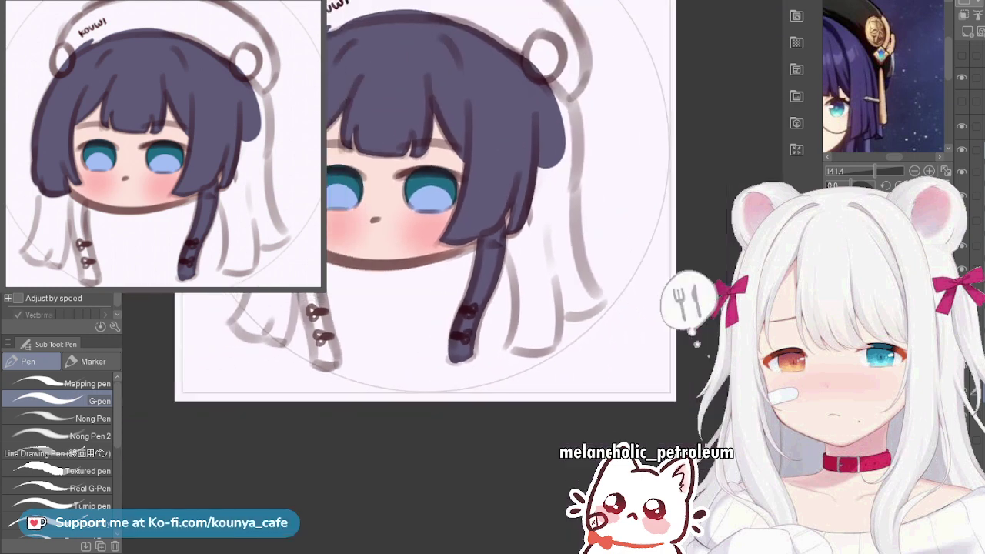
{"action": "left_click_drag", "start_coordinate": [444, 330], "coordinate": [517, 352]}
{"action": "scroll", "coordinate": [389, 306], "scroll_direction": "up", "scroll_amount": 3}
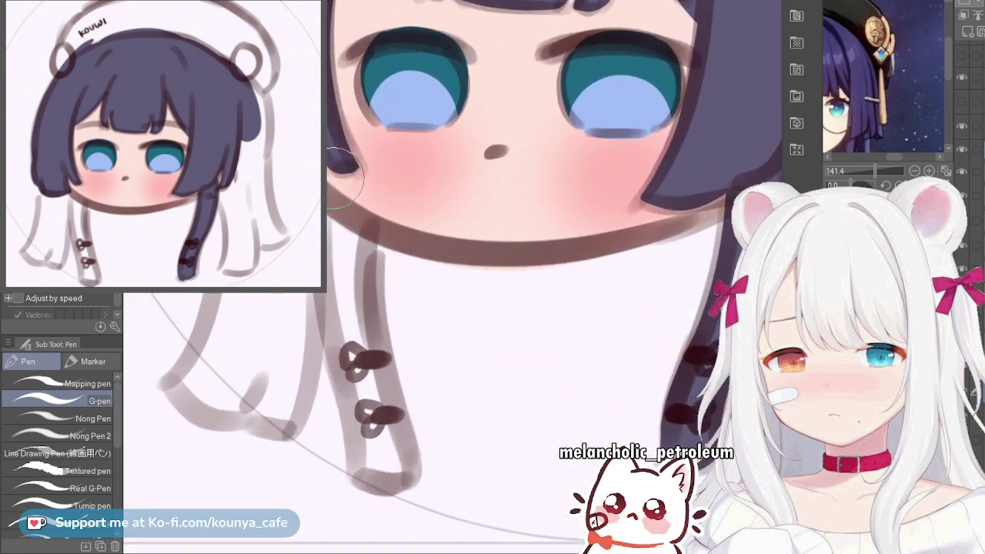
{"action": "left_click_drag", "start_coordinate": [334, 180], "coordinate": [353, 354]}
{"action": "key", "text": "ctrl+z"}
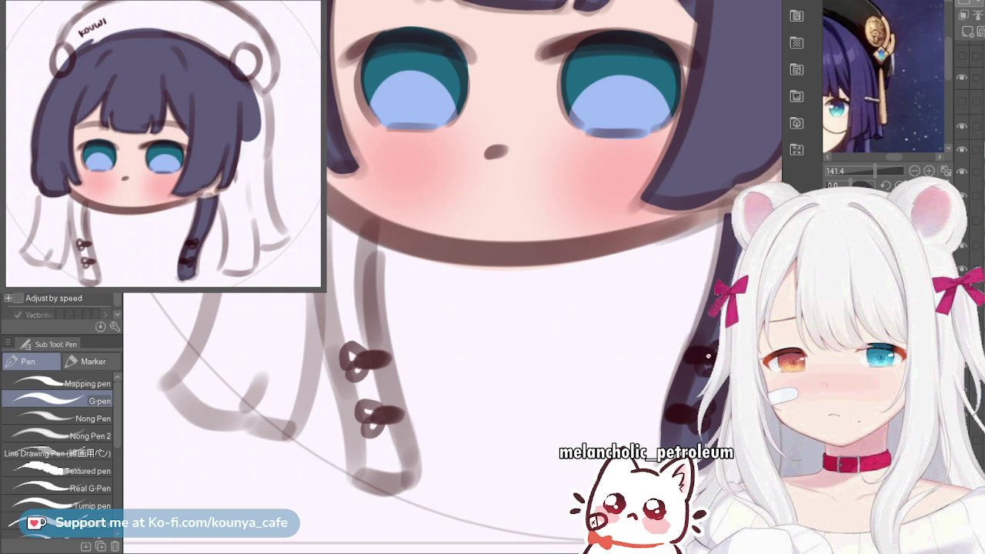
Paint the upper part of the left thin lock in the hair base colour, from below the face to the lower sketched knot
{"action": "left_click_drag", "start_coordinate": [615, 338], "coordinate": [434, 383]}
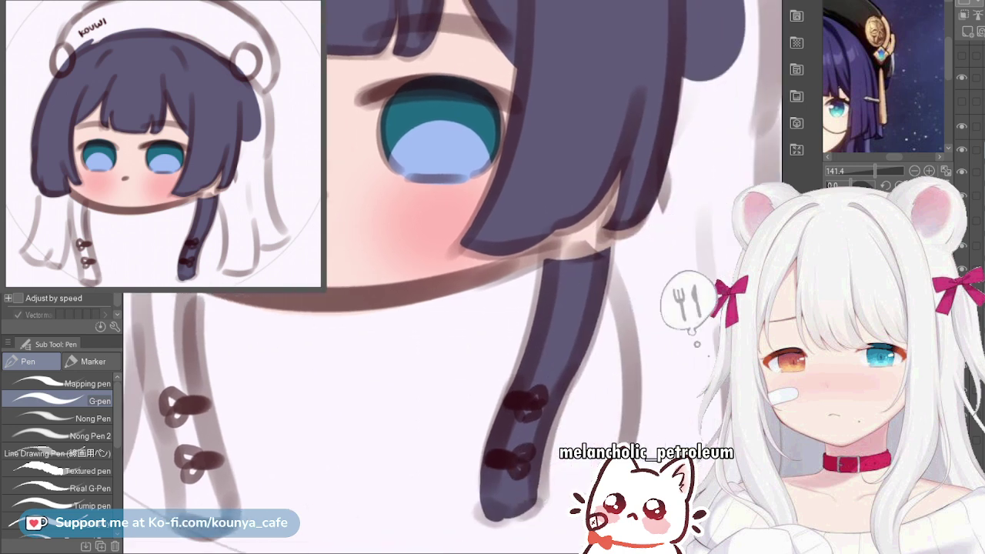
{"action": "scroll", "coordinate": [507, 313], "scroll_direction": "down", "scroll_amount": 3}
{"action": "scroll", "coordinate": [515, 314], "scroll_direction": "up", "scroll_amount": 2}
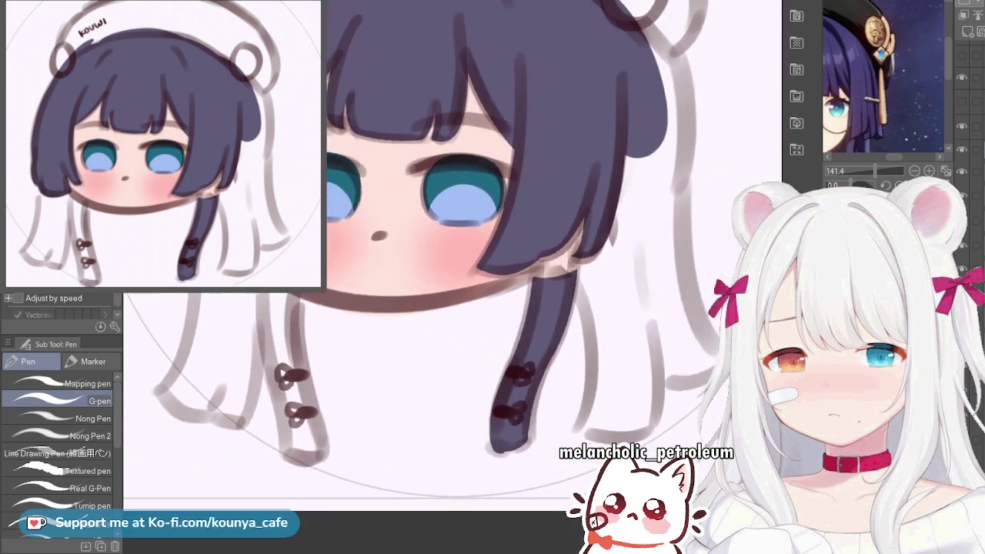
{"action": "left_click_drag", "start_coordinate": [570, 240], "coordinate": [555, 258]}
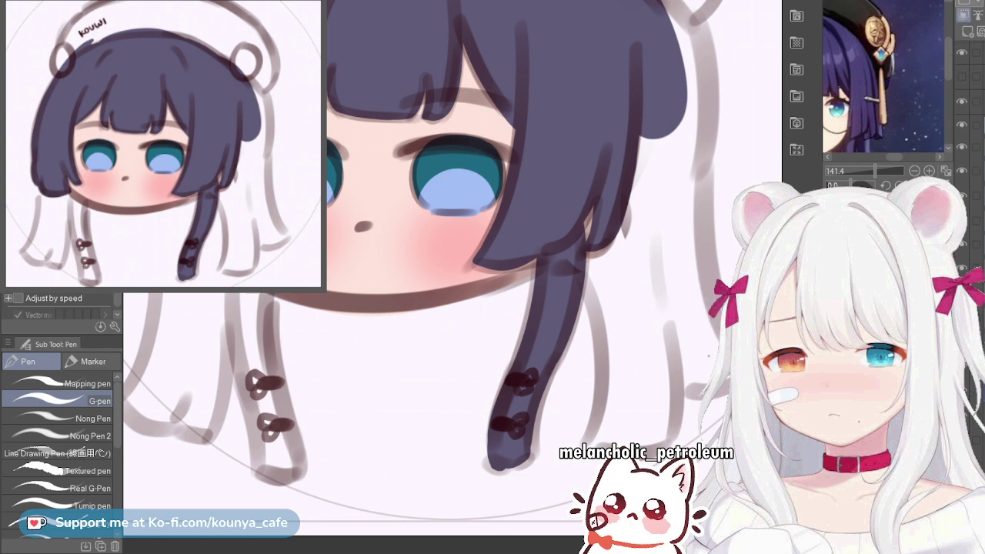
{"action": "scroll", "coordinate": [300, 339], "scroll_direction": "up", "scroll_amount": 2}
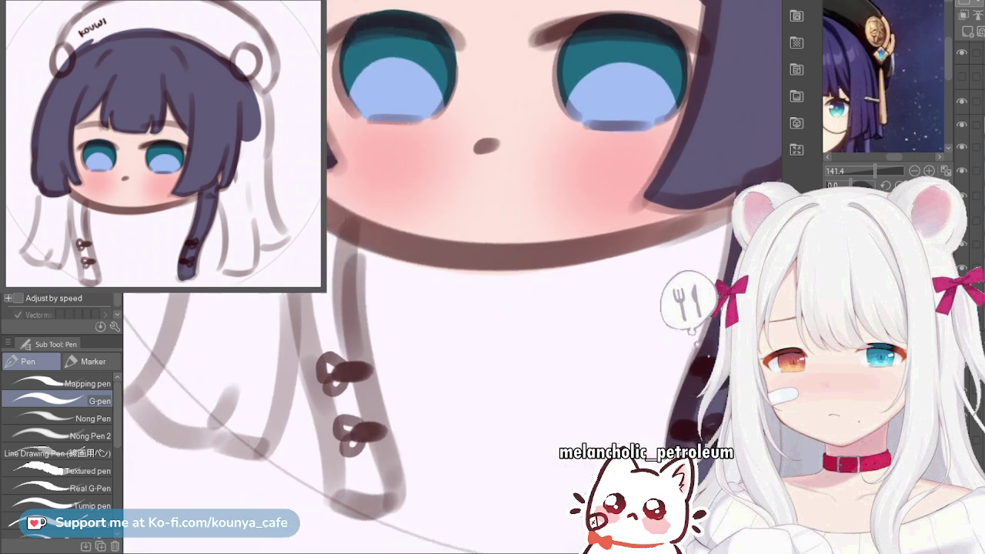
{"action": "left_click_drag", "start_coordinate": [294, 296], "coordinate": [338, 419]}
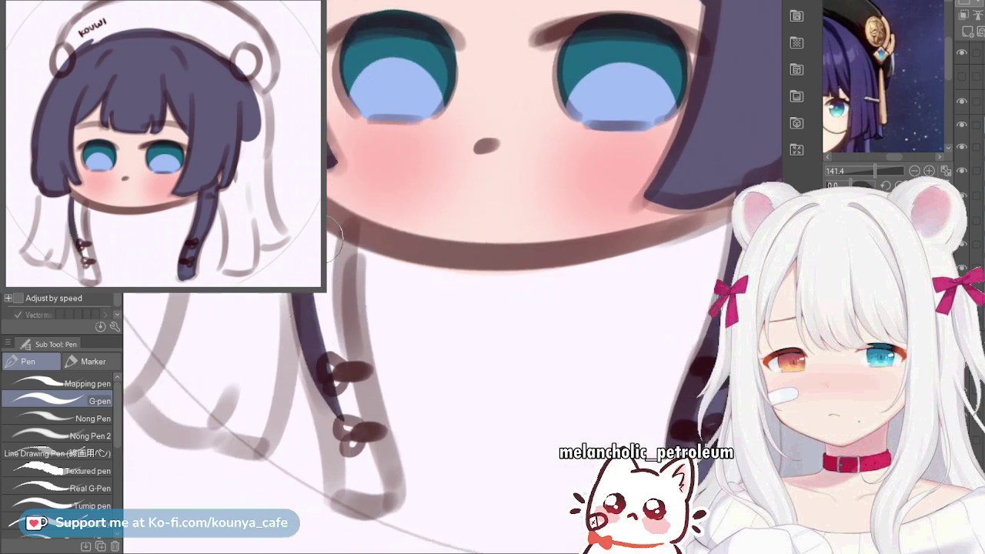
{"action": "left_click_drag", "start_coordinate": [319, 219], "coordinate": [345, 414]}
{"action": "mouse_move", "coordinate": [348, 231]}
{"action": "left_mouse_down"}
{"action": "mouse_move", "coordinate": [330, 325]}
{"action": "mouse_move", "coordinate": [358, 416]}
{"action": "left_mouse_up"}
{"action": "left_click_drag", "start_coordinate": [356, 223], "coordinate": [376, 420]}
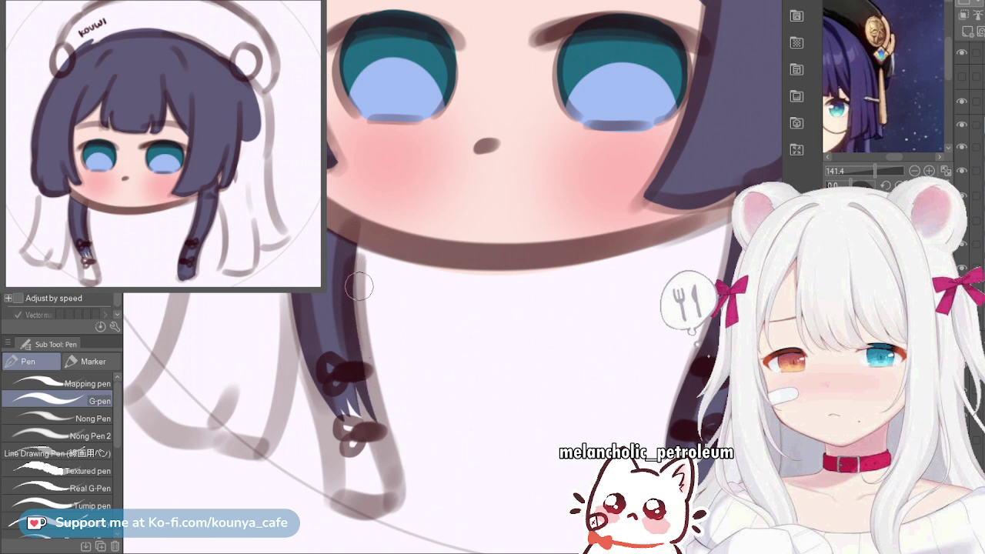
Extend the left thin lock's inner edge past the sketched knots to just above its bottom end
{"action": "left_click_drag", "start_coordinate": [349, 287], "coordinate": [384, 454]}
{"action": "key", "text": "ctrl+z"}
{"action": "left_click_drag", "start_coordinate": [339, 276], "coordinate": [388, 491]}
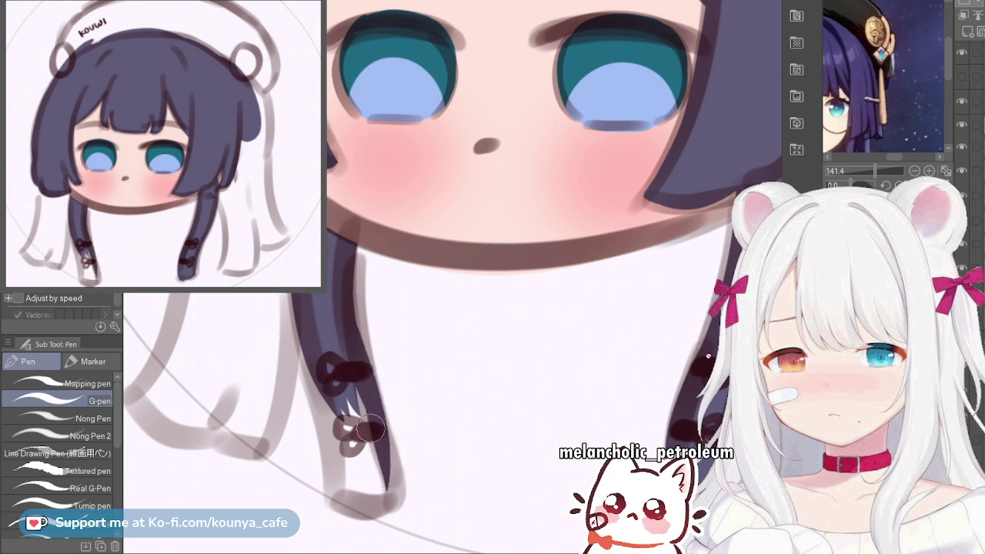
{"action": "key", "text": "ctrl+z"}
{"action": "left_click_drag", "start_coordinate": [360, 369], "coordinate": [389, 485]}
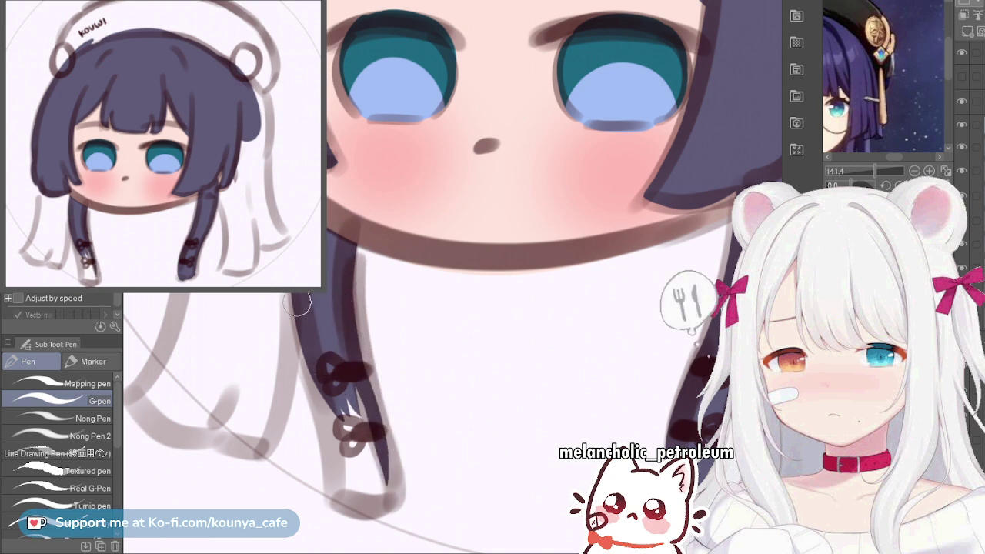
Paint the left thin lock's outer edge down to the bottom of the sketched shape and touch up its upper part
{"action": "left_click_drag", "start_coordinate": [297, 305], "coordinate": [327, 489]}
{"action": "key", "text": "ctrl+z"}
{"action": "left_click_drag", "start_coordinate": [291, 315], "coordinate": [331, 491]}
{"action": "key", "text": "ctrl+z"}
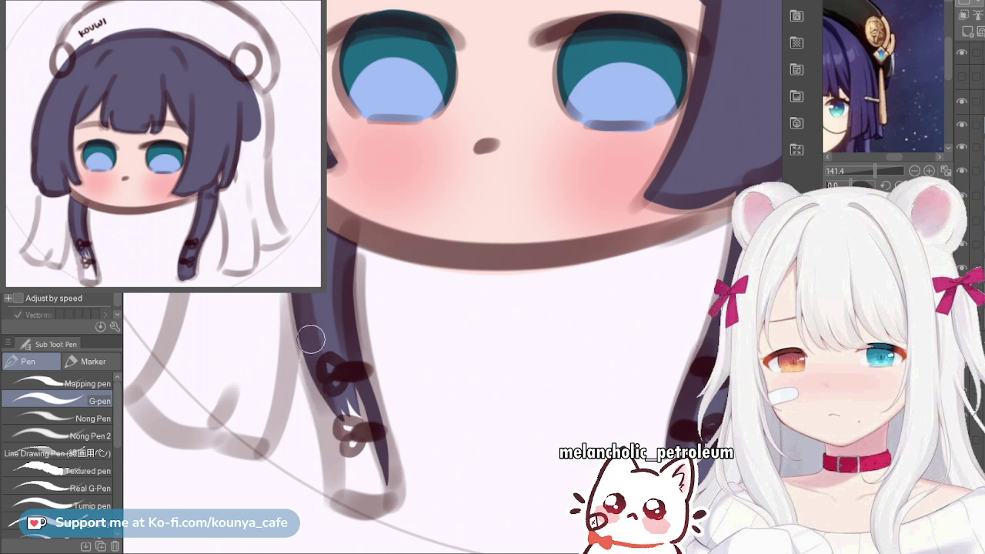
{"action": "left_click_drag", "start_coordinate": [310, 341], "coordinate": [334, 490]}
{"action": "left_click_drag", "start_coordinate": [299, 334], "coordinate": [330, 493]}
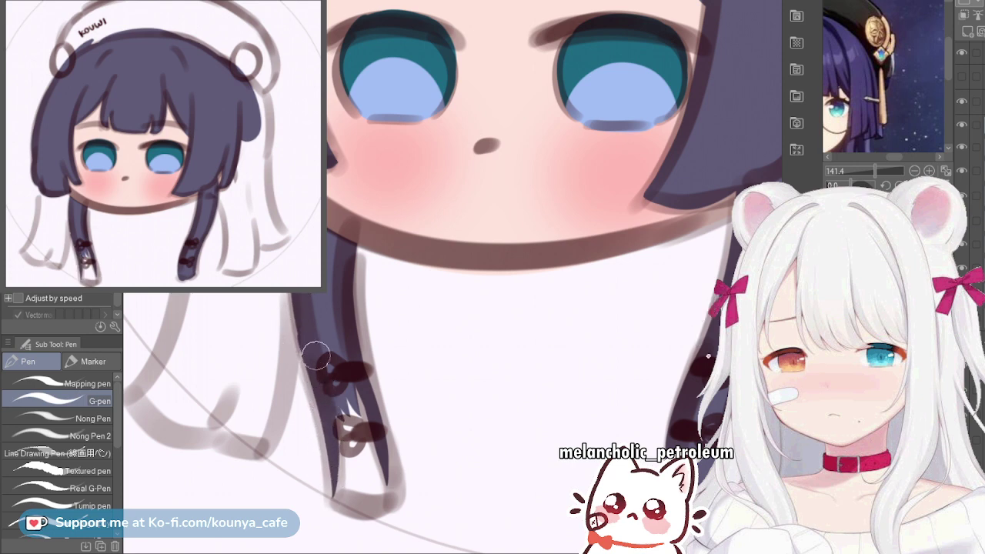
{"action": "left_click_drag", "start_coordinate": [301, 309], "coordinate": [298, 332]}
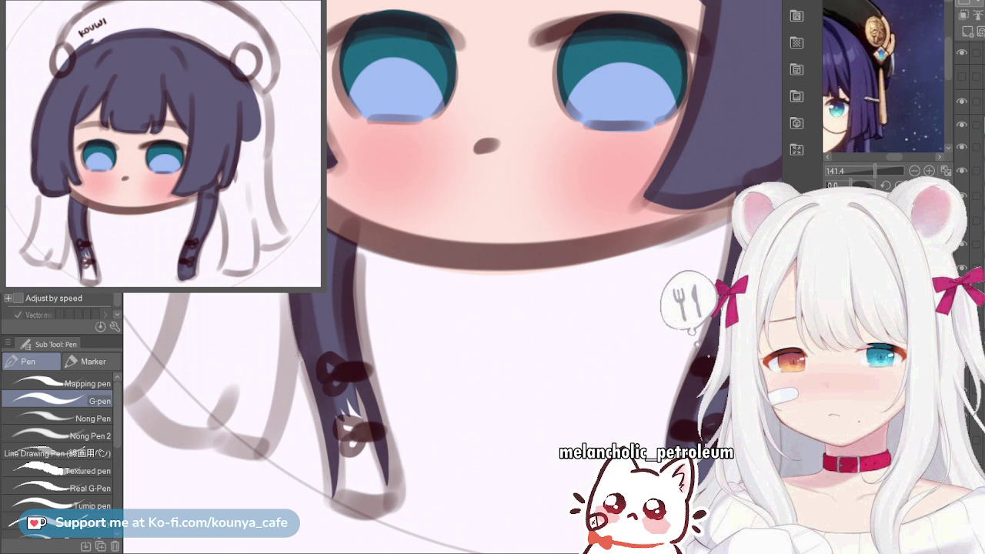
Draw the left thin lock's curved bottom edge and join it to the inner and outer side edges
{"action": "mouse_move", "coordinate": [334, 494]}
{"action": "left_mouse_down"}
{"action": "mouse_move", "coordinate": [375, 506]}
{"action": "mouse_move", "coordinate": [411, 440]}
{"action": "left_mouse_up"}
{"action": "scroll", "coordinate": [362, 494], "scroll_direction": "up", "scroll_amount": 5}
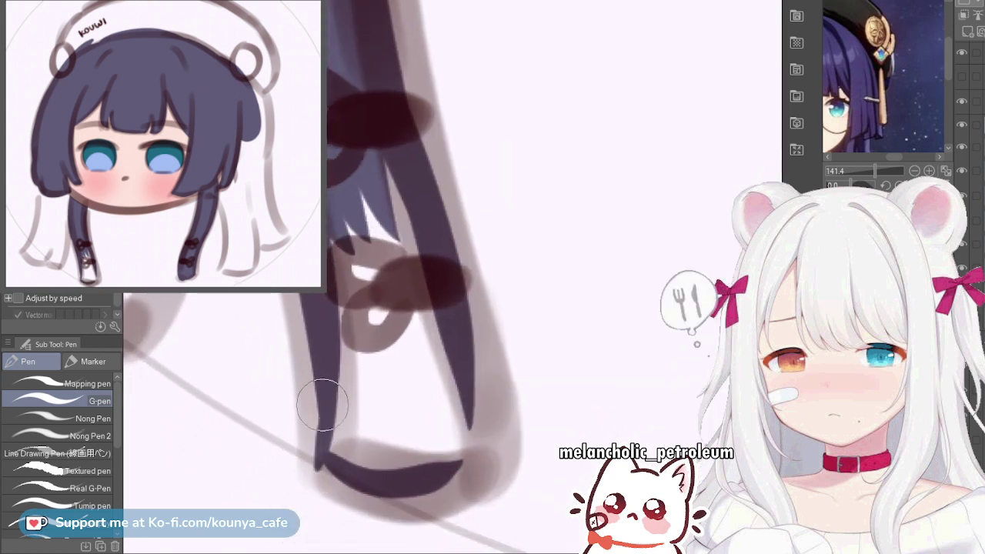
{"action": "left_click_drag", "start_coordinate": [326, 464], "coordinate": [320, 359]}
{"action": "key", "text": "ctrl+z"}
{"action": "left_click_drag", "start_coordinate": [324, 460], "coordinate": [320, 375]}
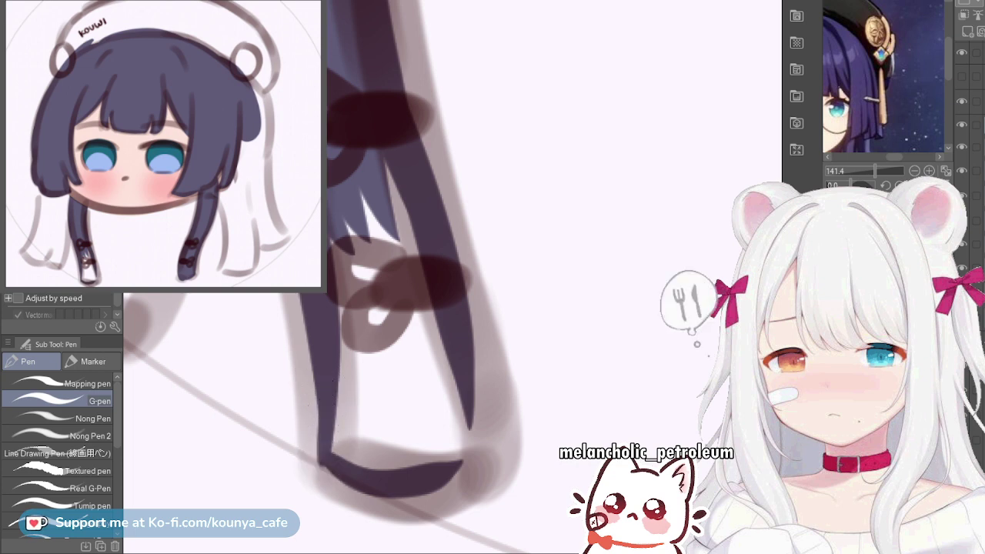
{"action": "mouse_move", "coordinate": [467, 466]}
{"action": "left_mouse_down"}
{"action": "mouse_move", "coordinate": [474, 434]}
{"action": "mouse_move", "coordinate": [457, 279]}
{"action": "left_mouse_up"}
{"action": "key", "text": "ctrl+z"}
{"action": "mouse_move", "coordinate": [447, 241]}
{"action": "left_mouse_down"}
{"action": "mouse_move", "coordinate": [460, 301]}
{"action": "mouse_move", "coordinate": [440, 467]}
{"action": "left_mouse_up"}
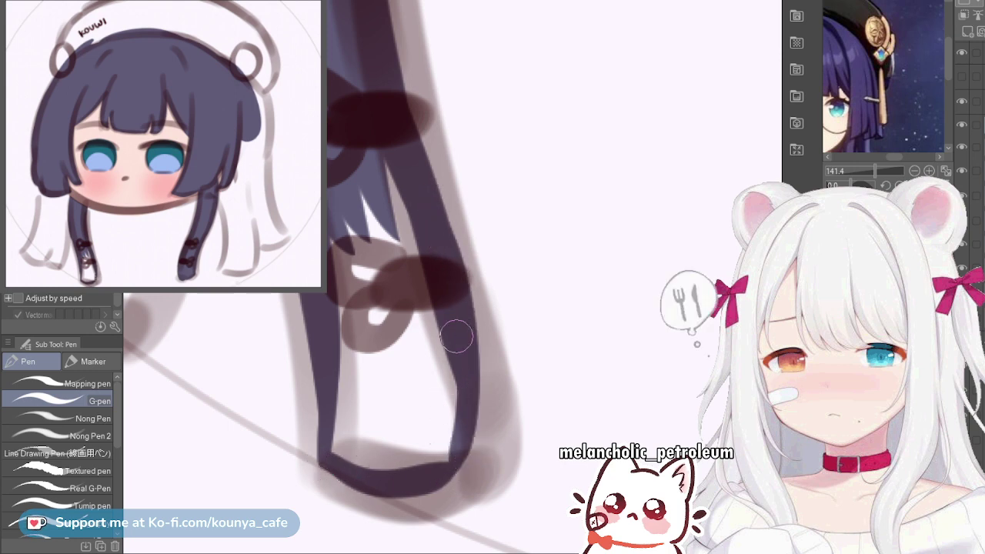
Fill the left thin lock's interior around the sketched knots with a larger brush, down towards the bottom end
{"action": "scroll", "coordinate": [403, 240], "scroll_direction": "down", "scroll_amount": 2}
{"action": "key", "text": "bracketright"}
{"action": "key", "text": "bracketright"}
{"action": "key", "text": "bracketright"}
{"action": "left_click_drag", "start_coordinate": [371, 207], "coordinate": [375, 299]}
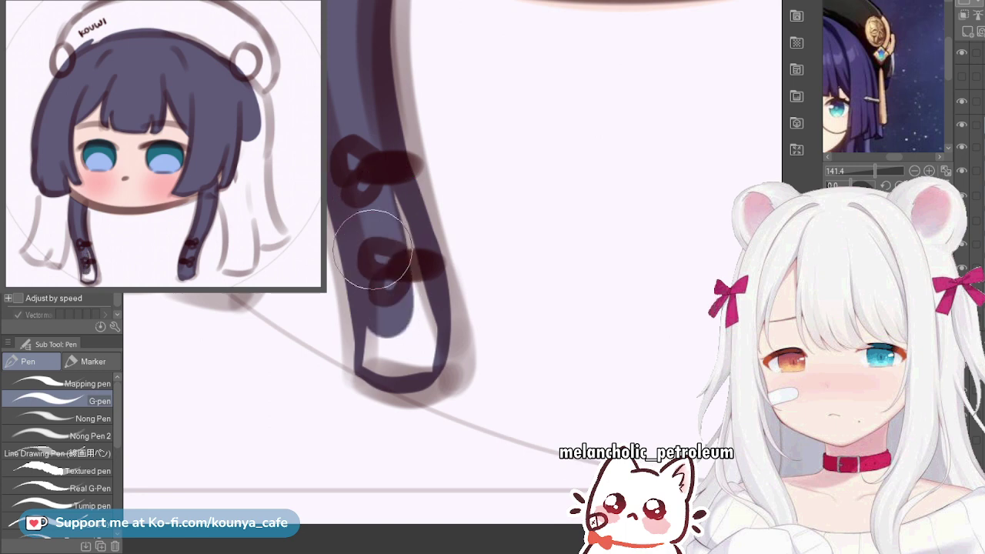
{"action": "mouse_move", "coordinate": [381, 174]}
{"action": "left_mouse_down"}
{"action": "mouse_move", "coordinate": [398, 305]}
{"action": "mouse_move", "coordinate": [415, 337]}
{"action": "mouse_move", "coordinate": [403, 372]}
{"action": "left_mouse_up"}
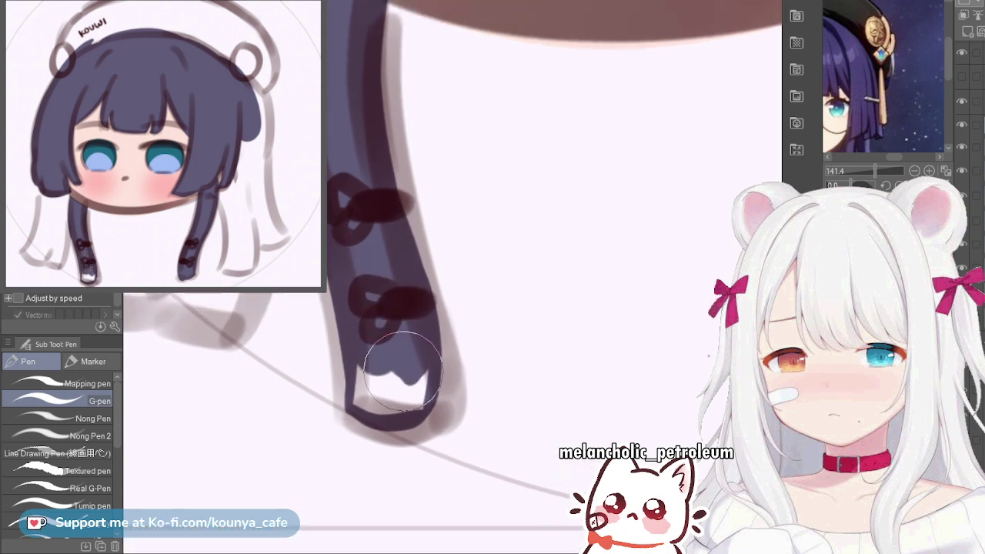
Fill the remaining gap at the left thin lock's bottom end with a smaller brush
{"action": "scroll", "coordinate": [393, 329], "scroll_direction": "up", "scroll_amount": 2}
{"action": "key", "text": "bracketleft"}
{"action": "key", "text": "bracketleft"}
{"action": "key", "text": "bracketleft"}
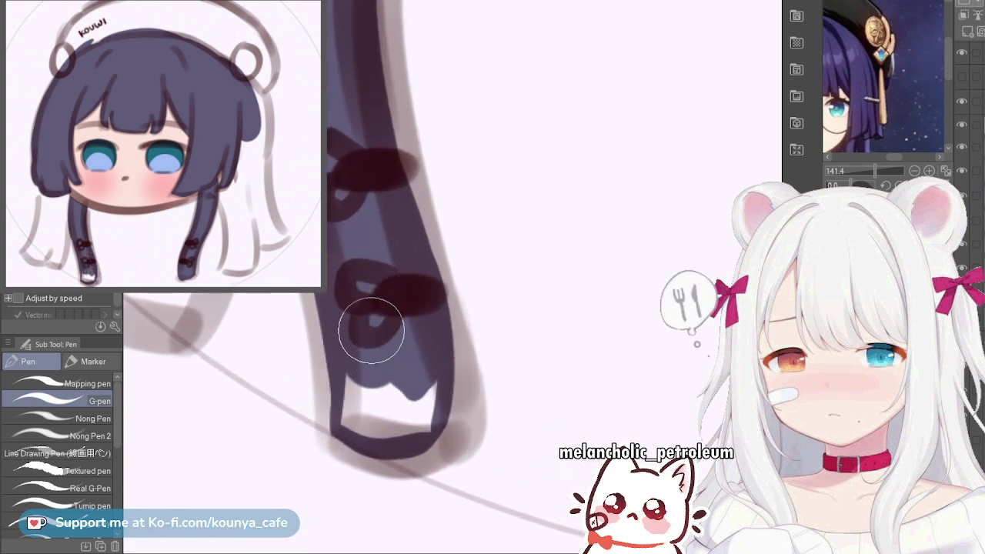
{"action": "mouse_move", "coordinate": [353, 358]}
{"action": "left_mouse_down"}
{"action": "mouse_move", "coordinate": [365, 405]}
{"action": "mouse_move", "coordinate": [391, 416]}
{"action": "mouse_move", "coordinate": [401, 380]}
{"action": "mouse_move", "coordinate": [423, 402]}
{"action": "mouse_move", "coordinate": [421, 377]}
{"action": "mouse_move", "coordinate": [381, 389]}
{"action": "mouse_move", "coordinate": [366, 416]}
{"action": "mouse_move", "coordinate": [342, 423]}
{"action": "mouse_move", "coordinate": [367, 431]}
{"action": "mouse_move", "coordinate": [423, 414]}
{"action": "left_mouse_up"}
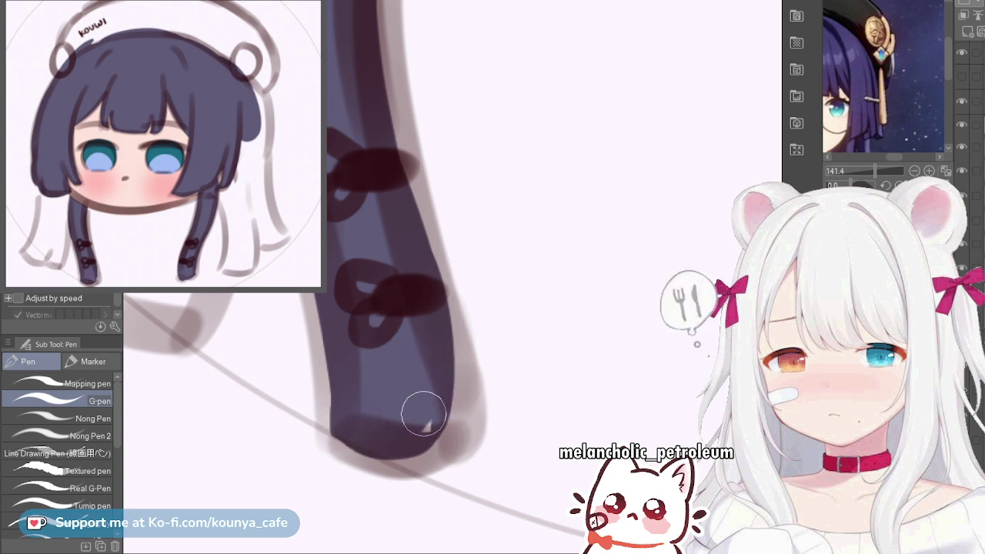
Smooth the left thin lock's outer edge alongside the two sketched knots
{"action": "scroll", "coordinate": [411, 385], "scroll_direction": "down", "scroll_amount": 4}
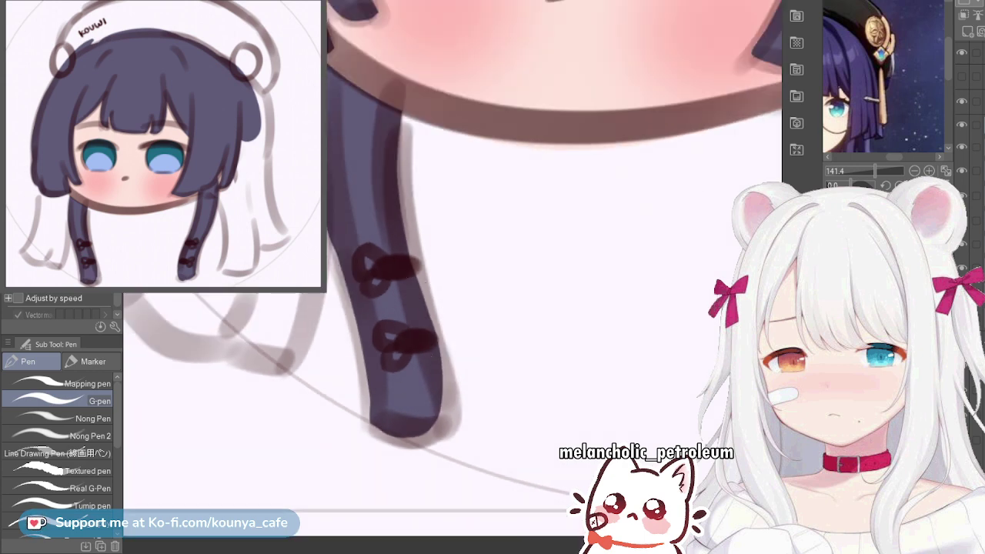
{"action": "scroll", "coordinate": [435, 324], "scroll_direction": "up", "scroll_amount": 2}
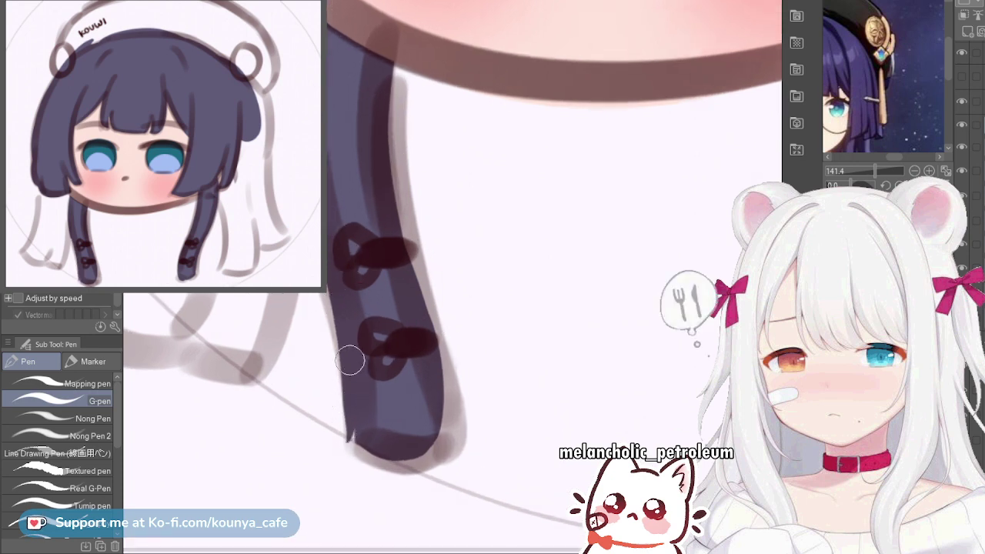
{"action": "scroll", "coordinate": [345, 359], "scroll_direction": "up", "scroll_amount": 1}
{"action": "scroll", "coordinate": [372, 228], "scroll_direction": "up", "scroll_amount": 1}
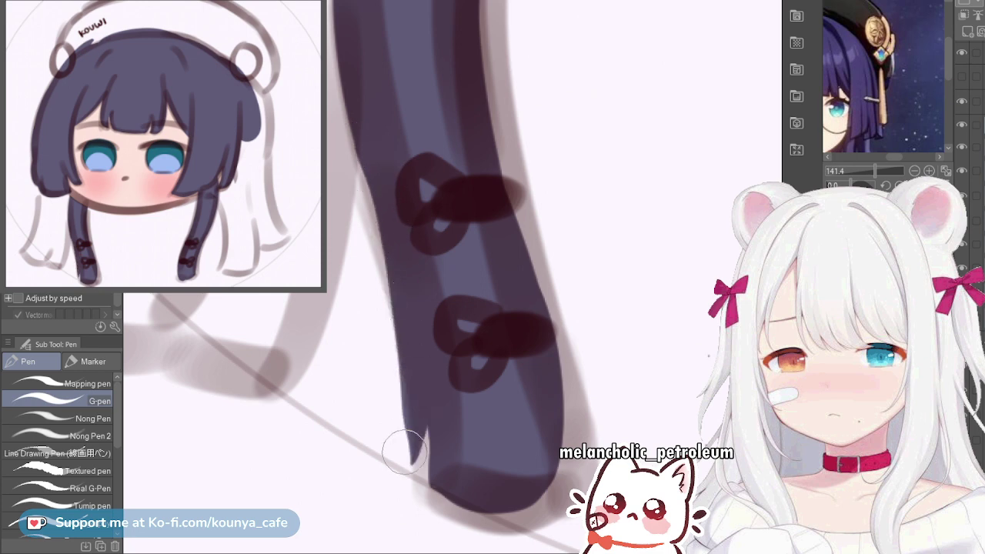
{"action": "mouse_move", "coordinate": [352, 138]}
{"action": "left_mouse_down"}
{"action": "mouse_move", "coordinate": [395, 264]}
{"action": "mouse_move", "coordinate": [416, 453]}
{"action": "left_mouse_up"}
{"action": "key", "text": "ctrl+z"}
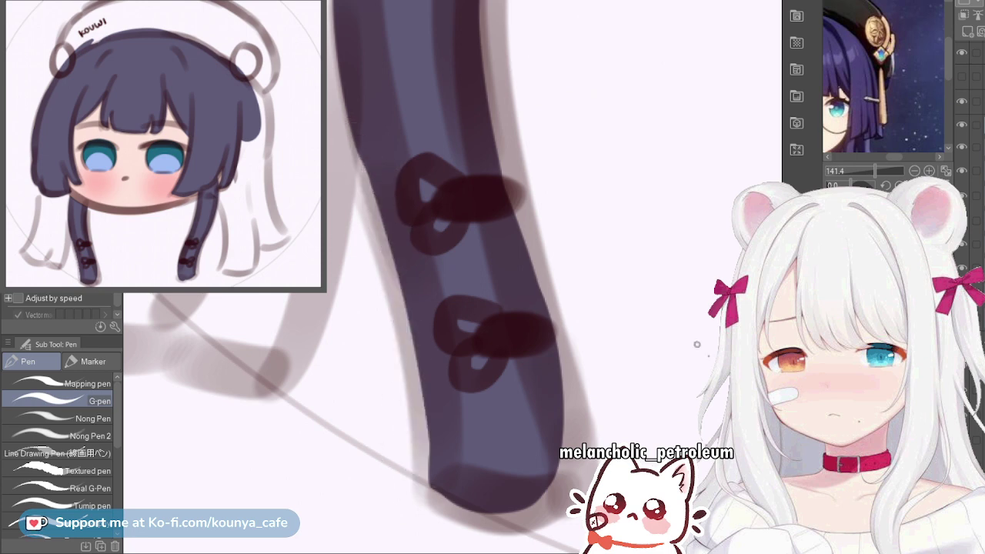
{"action": "mouse_move", "coordinate": [378, 164]}
{"action": "left_mouse_down"}
{"action": "mouse_move", "coordinate": [401, 251]}
{"action": "mouse_move", "coordinate": [432, 483]}
{"action": "mouse_move", "coordinate": [439, 379]}
{"action": "mouse_move", "coordinate": [395, 220]}
{"action": "mouse_move", "coordinate": [430, 383]}
{"action": "mouse_move", "coordinate": [430, 450]}
{"action": "mouse_move", "coordinate": [426, 359]}
{"action": "mouse_move", "coordinate": [419, 474]}
{"action": "left_mouse_up"}
{"action": "key", "text": "ctrl+z"}
Fill out the left thin lock's lower outer corner and round off its bottom edge
{"action": "left_click_drag", "start_coordinate": [427, 374], "coordinate": [424, 470]}
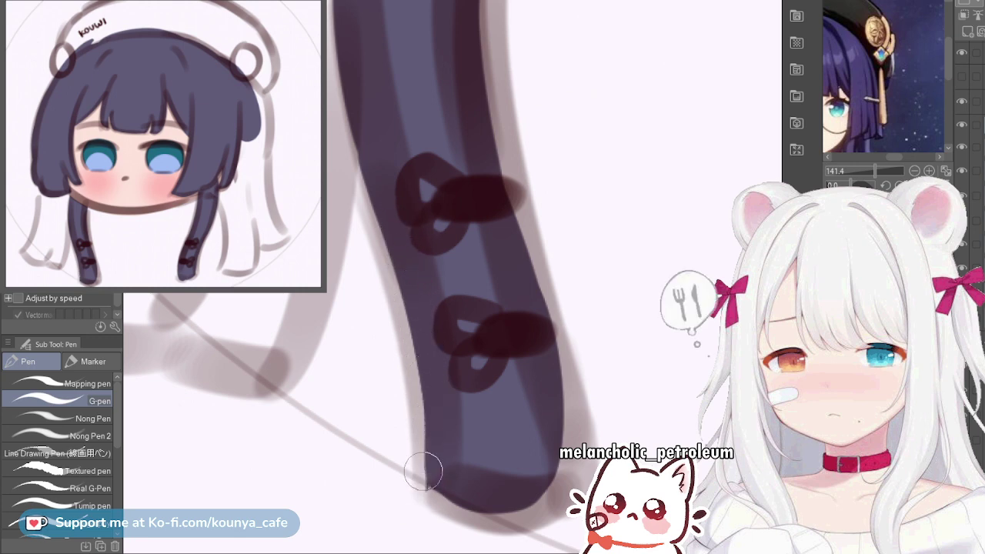
{"action": "key", "text": "ctrl+z"}
{"action": "left_click_drag", "start_coordinate": [429, 428], "coordinate": [426, 467]}
{"action": "key", "text": "ctrl+z"}
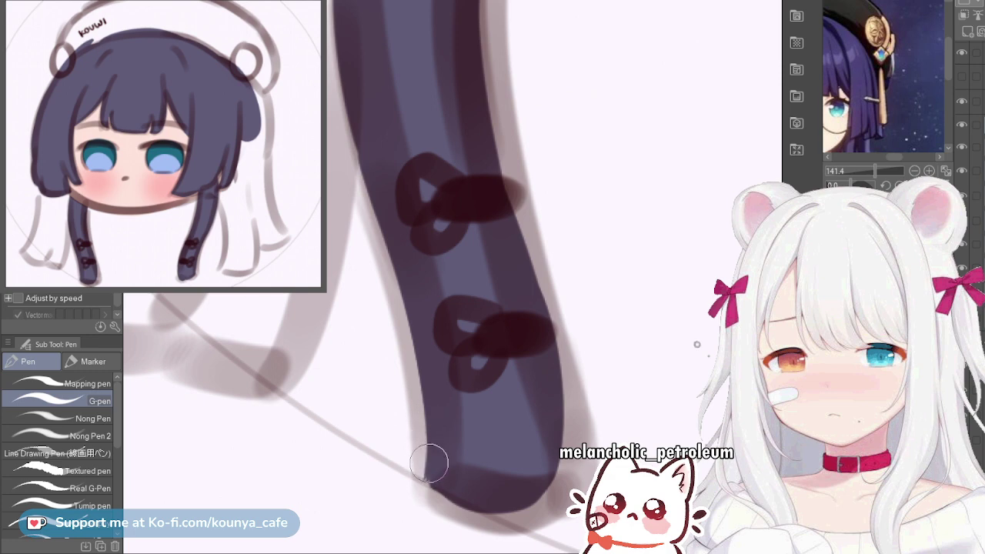
{"action": "left_click_drag", "start_coordinate": [428, 462], "coordinate": [437, 485]}
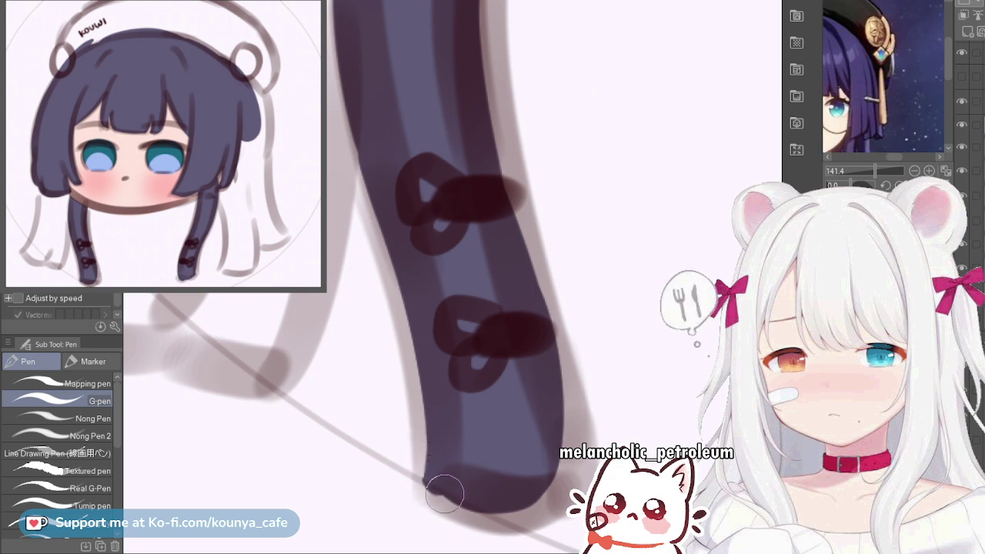
{"action": "mouse_move", "coordinate": [429, 482]}
{"action": "left_mouse_down"}
{"action": "mouse_move", "coordinate": [464, 500]}
{"action": "mouse_move", "coordinate": [448, 490]}
{"action": "mouse_move", "coordinate": [451, 472]}
{"action": "mouse_move", "coordinate": [425, 481]}
{"action": "mouse_move", "coordinate": [462, 502]}
{"action": "mouse_move", "coordinate": [473, 487]}
{"action": "mouse_move", "coordinate": [425, 481]}
{"action": "mouse_move", "coordinate": [463, 498]}
{"action": "mouse_move", "coordinate": [523, 482]}
{"action": "left_mouse_up"}
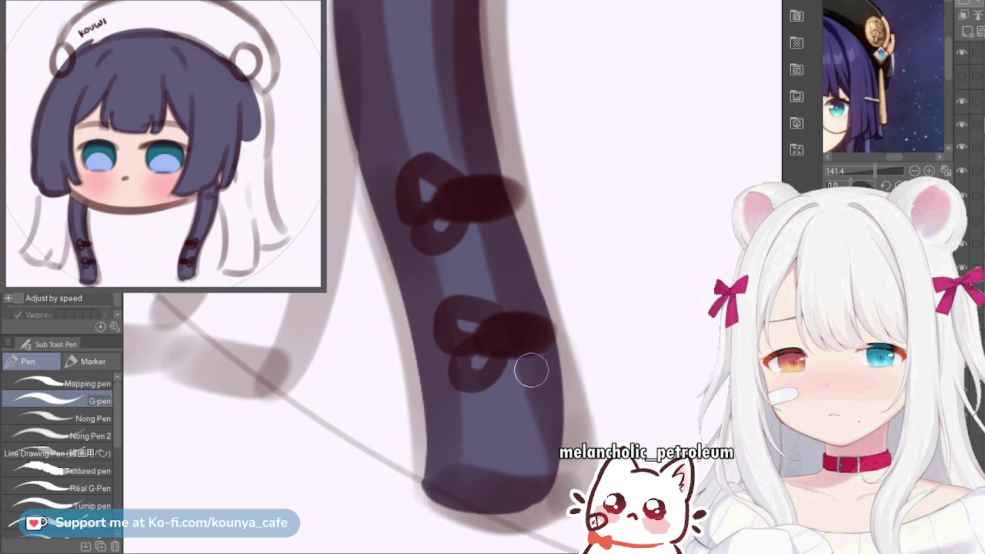
Draw the outer edge of the sketched rear lock beside the left thin lock, from its bottom tip up to the side hair
{"action": "scroll", "coordinate": [549, 414], "scroll_direction": "down", "scroll_amount": 4}
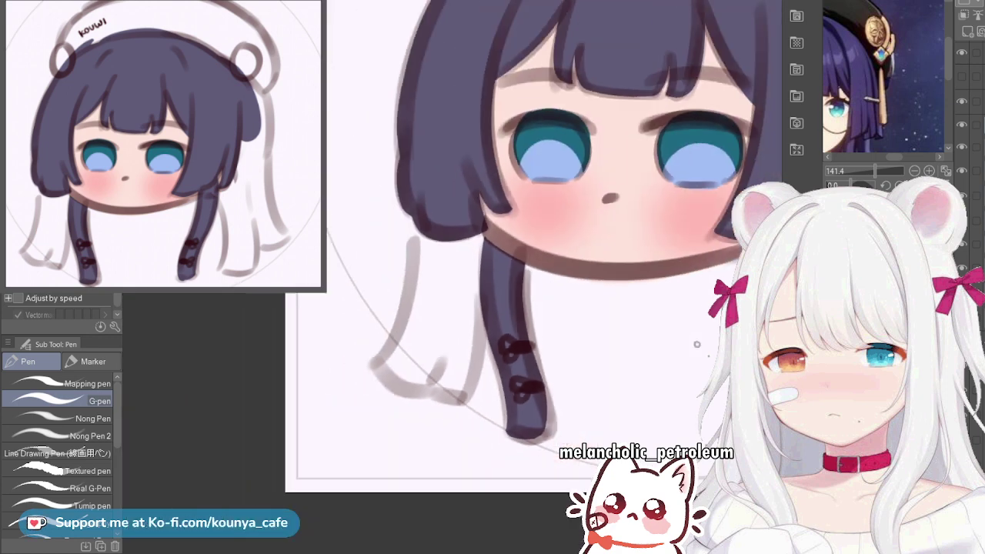
{"action": "left_click_drag", "start_coordinate": [580, 341], "coordinate": [501, 380]}
{"action": "left_click_drag", "start_coordinate": [412, 294], "coordinate": [343, 298]}
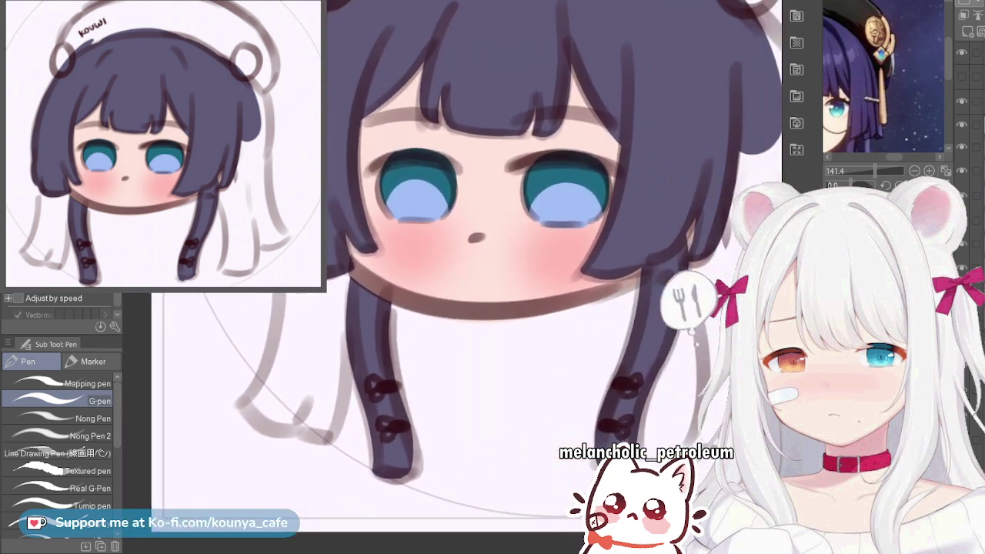
{"action": "left_click_drag", "start_coordinate": [241, 404], "coordinate": [284, 269]}
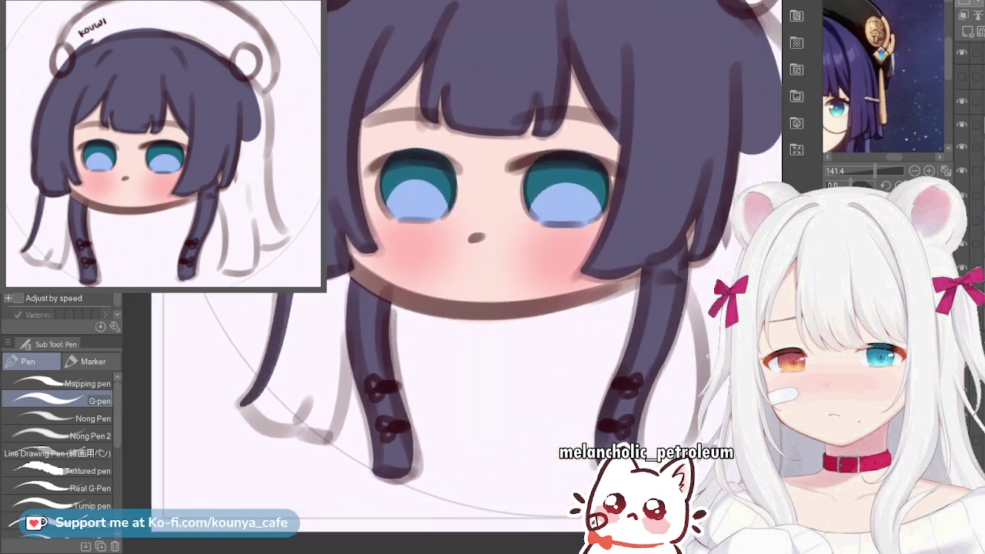
Redraw the left rear lock's outer edge as a thinner, smoother curve from its bottom tip up towards the side hair
{"action": "key", "text": "ctrl+z"}
{"action": "left_click_drag", "start_coordinate": [240, 404], "coordinate": [286, 295]}
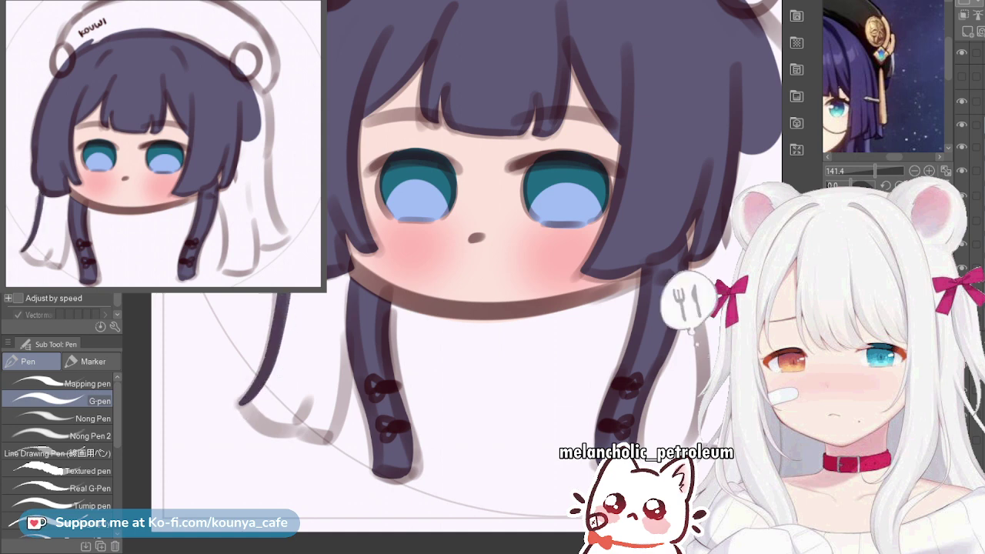
{"action": "key", "text": "ctrl+z"}
{"action": "left_click_drag", "start_coordinate": [240, 403], "coordinate": [286, 295]}
{"action": "key", "text": "ctrl+z"}
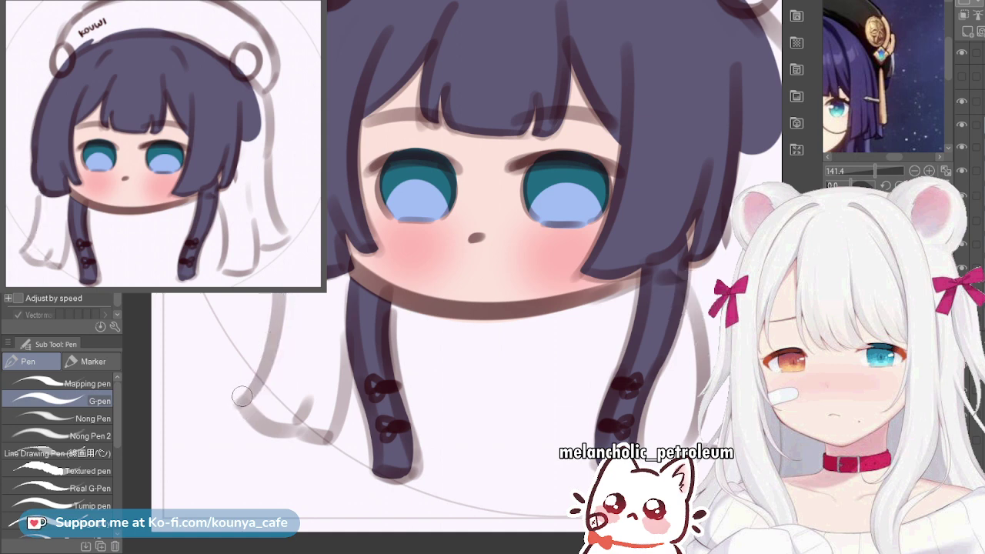
{"action": "left_click_drag", "start_coordinate": [245, 398], "coordinate": [287, 295]}
{"action": "key", "text": "ctrl+z"}
{"action": "left_click_drag", "start_coordinate": [241, 401], "coordinate": [280, 296]}
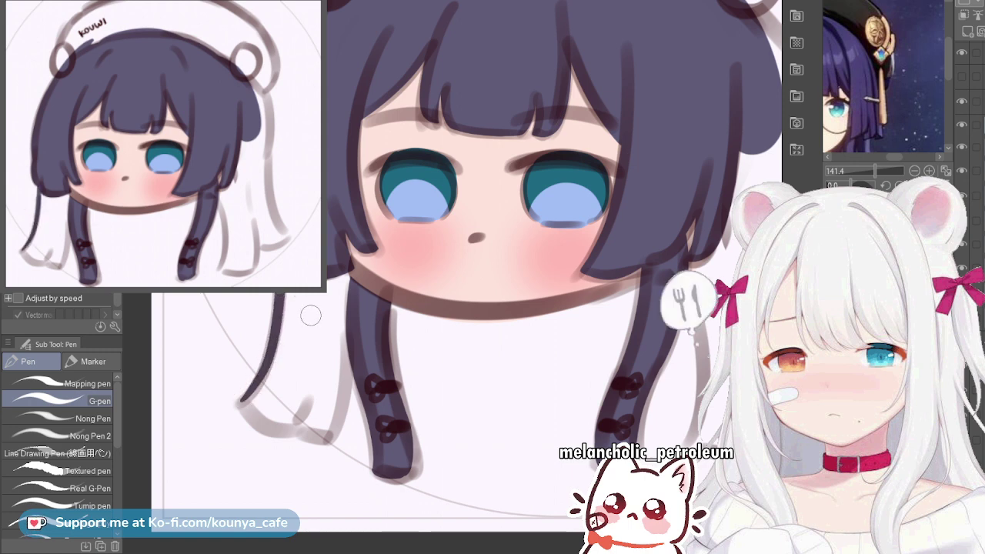
Draw the first curved section of the left rear lock's bottom edge, from the outer tip to the sketched notch
{"action": "left_click_drag", "start_coordinate": [242, 400], "coordinate": [328, 421]}
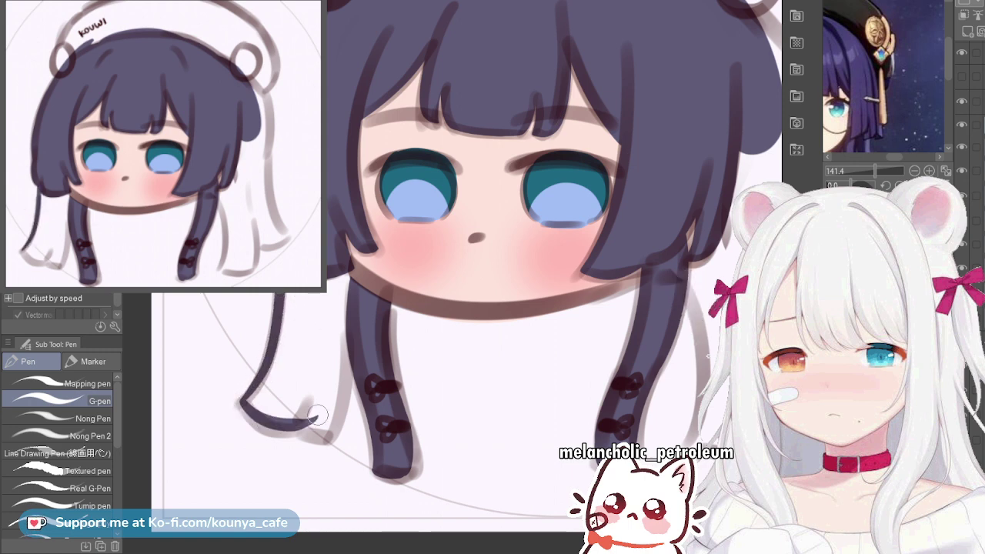
{"action": "scroll", "coordinate": [254, 401], "scroll_direction": "up", "scroll_amount": 2}
{"action": "key", "text": "ctrl+z"}
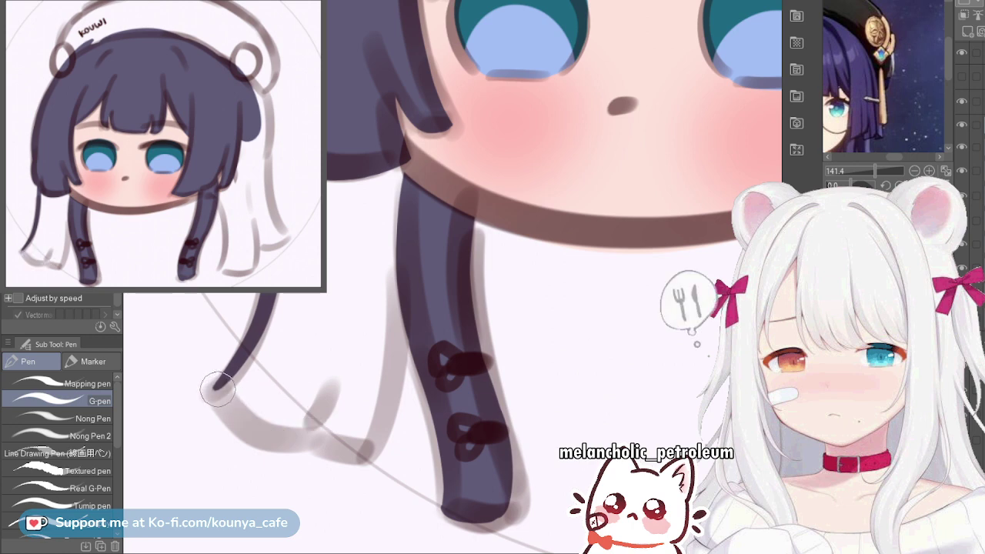
{"action": "mouse_move", "coordinate": [217, 391]}
{"action": "left_mouse_down"}
{"action": "mouse_move", "coordinate": [296, 438]}
{"action": "mouse_move", "coordinate": [319, 418]}
{"action": "left_mouse_up"}
{"action": "key", "text": "ctrl+z"}
{"action": "left_click_drag", "start_coordinate": [213, 393], "coordinate": [331, 408]}
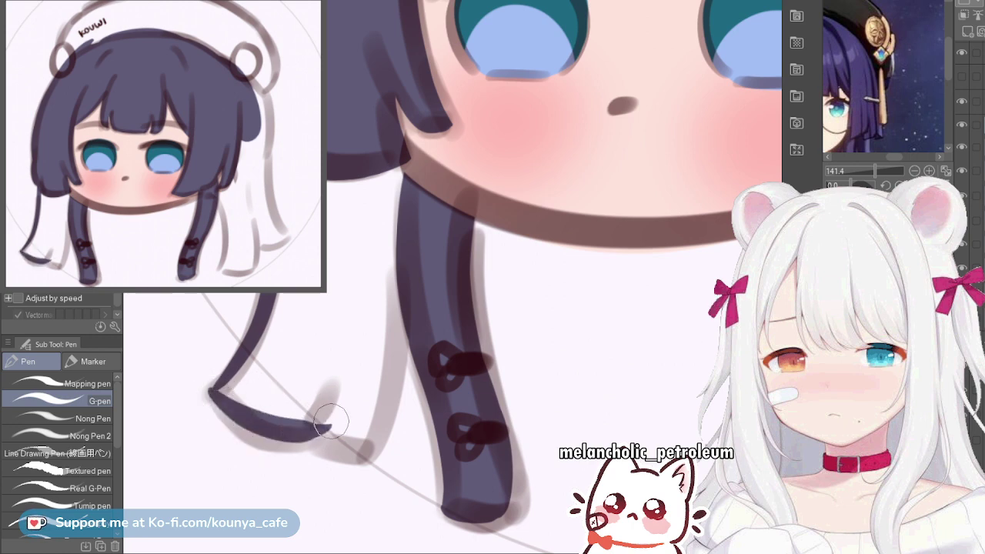
{"action": "key", "text": "ctrl+z"}
{"action": "left_click_drag", "start_coordinate": [219, 394], "coordinate": [304, 400]}
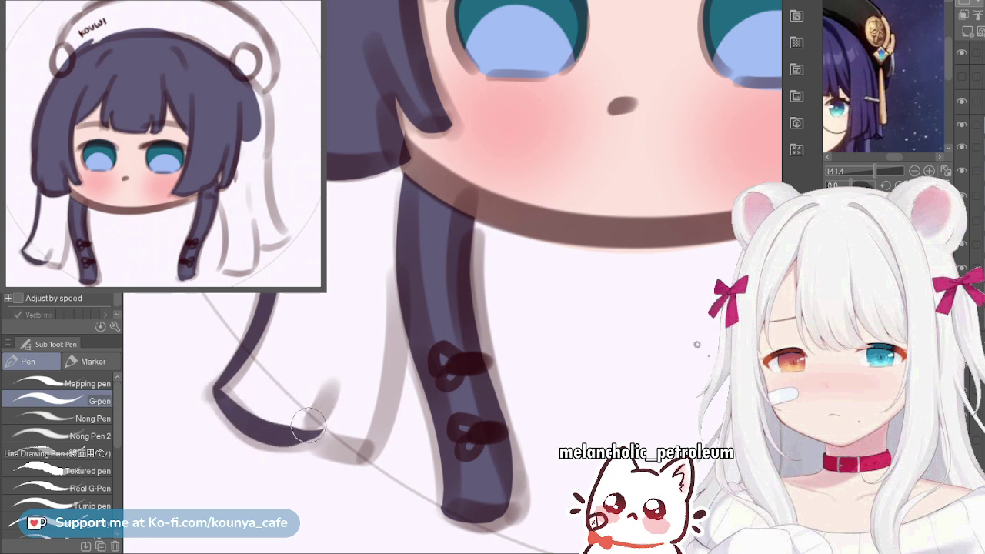
Draw the second curve of the left rear lock's bottom edge and its inner edge up to the thin lock
{"action": "left_click_drag", "start_coordinate": [300, 436], "coordinate": [368, 435]}
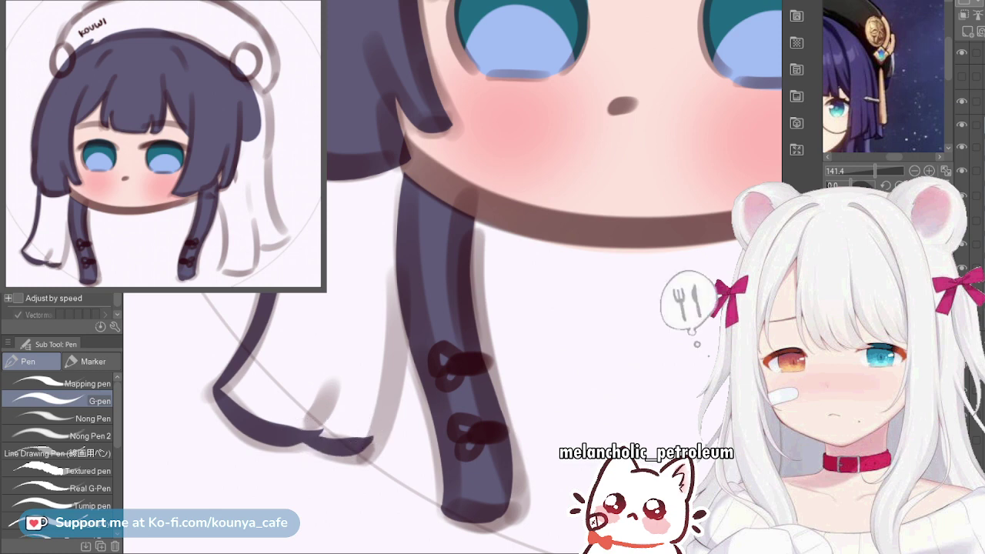
{"action": "key", "text": "ctrl+z"}
{"action": "mouse_move", "coordinate": [292, 425]}
{"action": "left_mouse_down"}
{"action": "mouse_move", "coordinate": [377, 438]}
{"action": "mouse_move", "coordinate": [359, 431]}
{"action": "mouse_move", "coordinate": [386, 427]}
{"action": "mouse_move", "coordinate": [383, 446]}
{"action": "mouse_move", "coordinate": [367, 453]}
{"action": "mouse_move", "coordinate": [394, 400]}
{"action": "mouse_move", "coordinate": [395, 206]}
{"action": "left_mouse_up"}
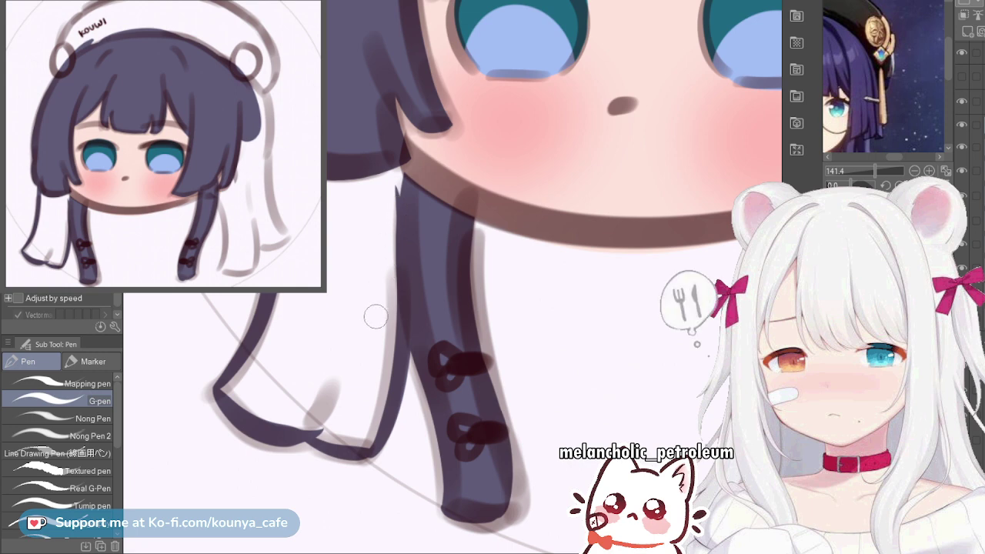
{"action": "key", "text": "ctrl+z"}
{"action": "mouse_move", "coordinate": [368, 454]}
{"action": "left_mouse_down"}
{"action": "mouse_move", "coordinate": [428, 267]}
{"action": "mouse_move", "coordinate": [367, 451]}
{"action": "left_mouse_up"}
{"action": "key", "text": "ctrl+z"}
{"action": "key", "text": "ctrl+z"}
{"action": "mouse_move", "coordinate": [409, 308]}
{"action": "left_mouse_down"}
{"action": "mouse_move", "coordinate": [386, 436]}
{"action": "mouse_move", "coordinate": [369, 457]}
{"action": "left_mouse_up"}
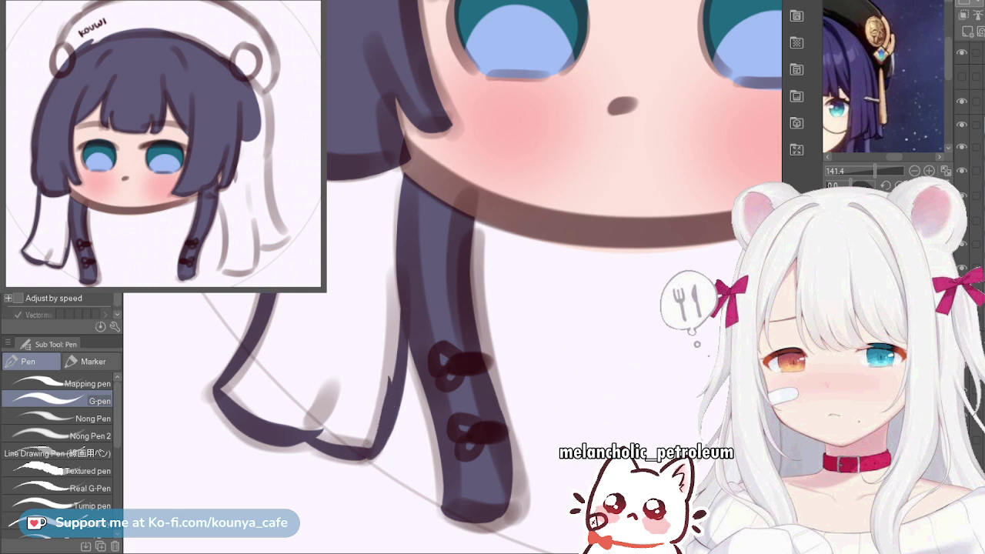
Fill the outlined left rear lock with the base hair colour, using a smaller brush towards its wavy bottom edge
{"action": "scroll", "coordinate": [385, 341], "scroll_direction": "down", "scroll_amount": 1}
{"action": "mouse_move", "coordinate": [335, 215]}
{"action": "left_mouse_down"}
{"action": "mouse_move", "coordinate": [337, 279]}
{"action": "mouse_move", "coordinate": [348, 236]}
{"action": "mouse_move", "coordinate": [351, 261]}
{"action": "mouse_move", "coordinate": [368, 228]}
{"action": "mouse_move", "coordinate": [380, 288]}
{"action": "mouse_move", "coordinate": [381, 231]}
{"action": "left_mouse_up"}
{"action": "scroll", "coordinate": [370, 316], "scroll_direction": "up", "scroll_amount": 1}
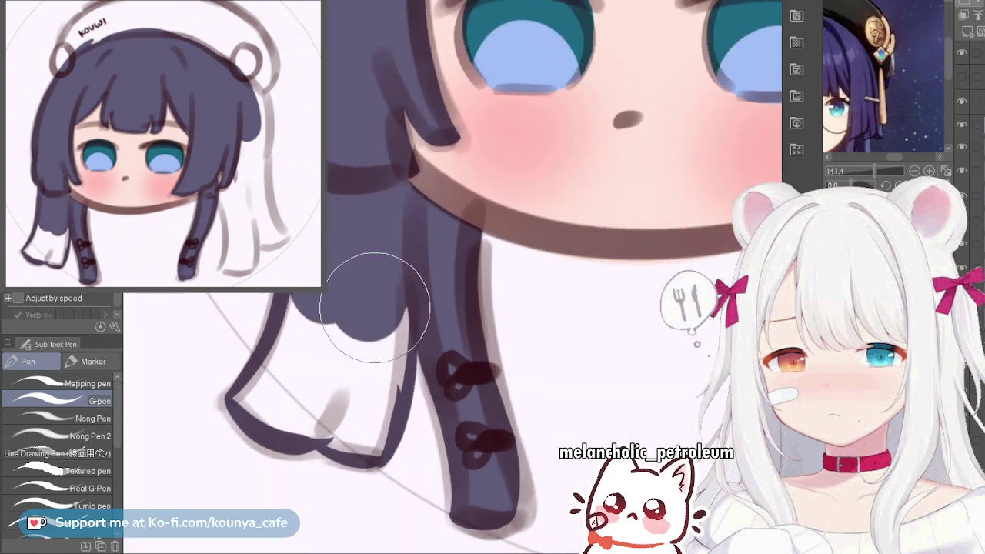
{"action": "key", "text": "["}
{"action": "key", "text": "["}
{"action": "mouse_move", "coordinate": [299, 295]}
{"action": "left_mouse_down"}
{"action": "mouse_move", "coordinate": [306, 344]}
{"action": "mouse_move", "coordinate": [300, 316]}
{"action": "mouse_move", "coordinate": [342, 326]}
{"action": "mouse_move", "coordinate": [361, 355]}
{"action": "mouse_move", "coordinate": [385, 270]}
{"action": "mouse_move", "coordinate": [383, 384]}
{"action": "mouse_move", "coordinate": [383, 352]}
{"action": "mouse_move", "coordinate": [348, 341]}
{"action": "mouse_move", "coordinate": [389, 371]}
{"action": "mouse_move", "coordinate": [301, 333]}
{"action": "mouse_move", "coordinate": [286, 391]}
{"action": "mouse_move", "coordinate": [359, 407]}
{"action": "mouse_move", "coordinate": [373, 390]}
{"action": "left_mouse_up"}
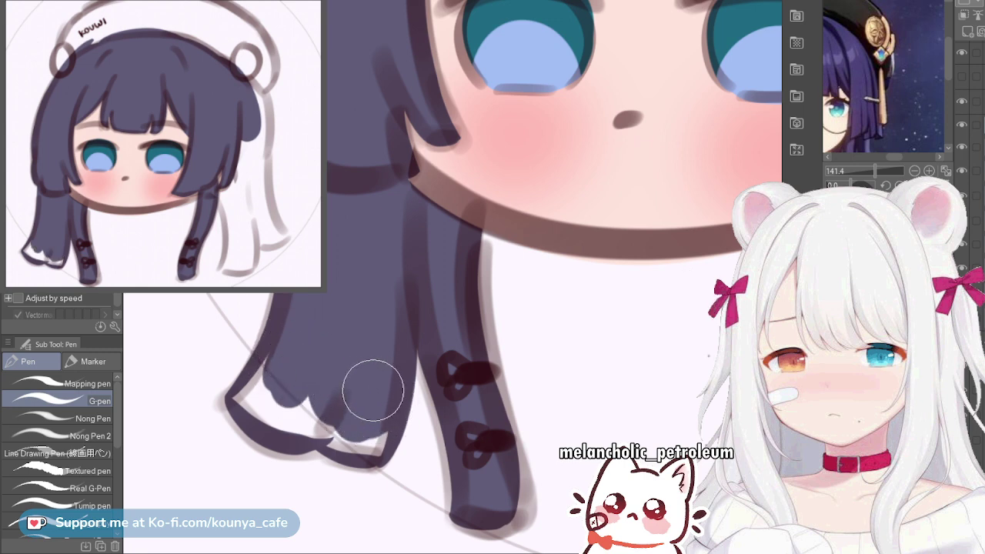
{"action": "mouse_move", "coordinate": [283, 365]}
{"action": "left_mouse_down"}
{"action": "mouse_move", "coordinate": [265, 354]}
{"action": "mouse_move", "coordinate": [239, 396]}
{"action": "mouse_move", "coordinate": [348, 408]}
{"action": "mouse_move", "coordinate": [367, 444]}
{"action": "mouse_move", "coordinate": [375, 435]}
{"action": "mouse_move", "coordinate": [374, 449]}
{"action": "left_mouse_up"}
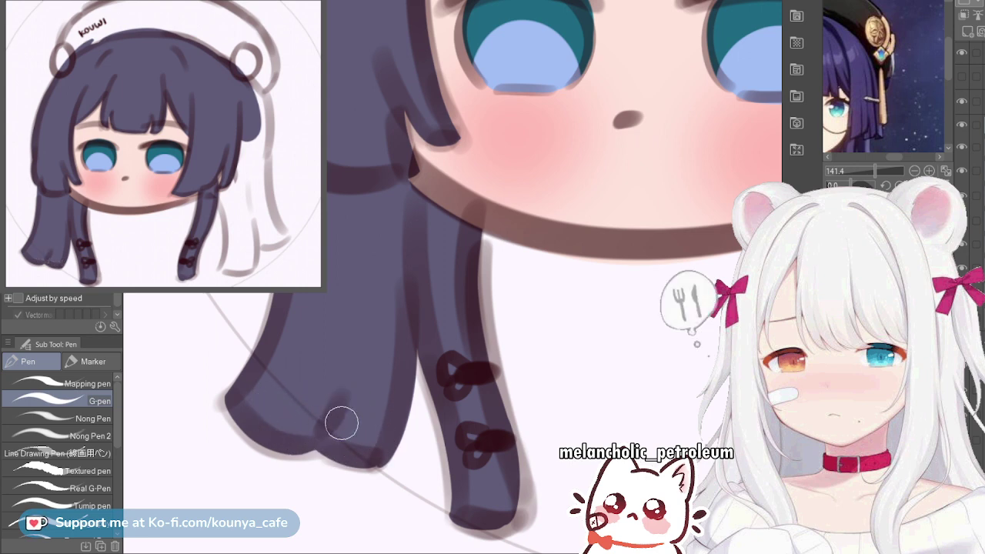
Extend the right back hair outwards and down along the sketched outer contour, filling the area behind the right side hair
{"action": "scroll", "coordinate": [354, 441], "scroll_direction": "down", "scroll_amount": 6}
{"action": "left_click_drag", "start_coordinate": [468, 389], "coordinate": [414, 378]}
{"action": "scroll", "coordinate": [538, 240], "scroll_direction": "up", "scroll_amount": 1}
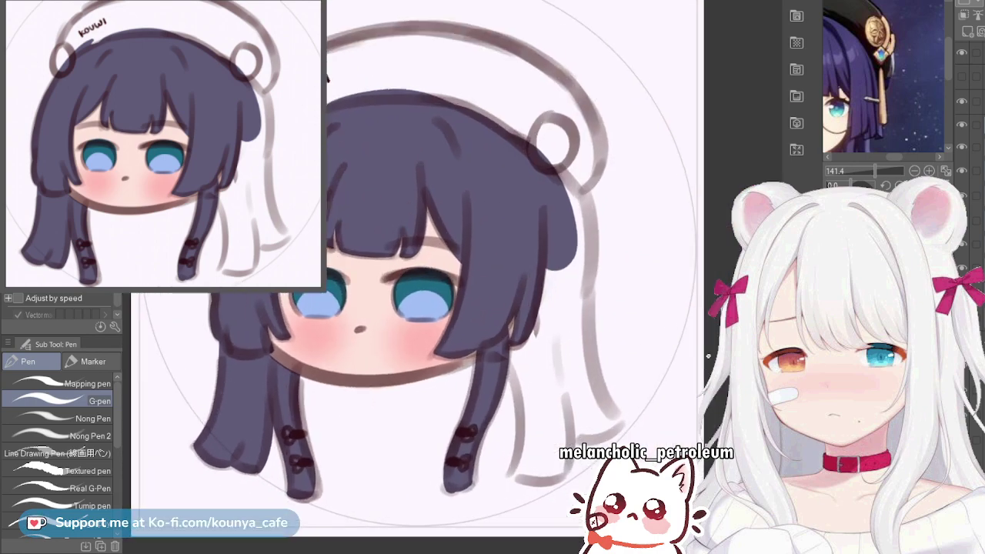
{"action": "scroll", "coordinate": [517, 300], "scroll_direction": "up", "scroll_amount": 1}
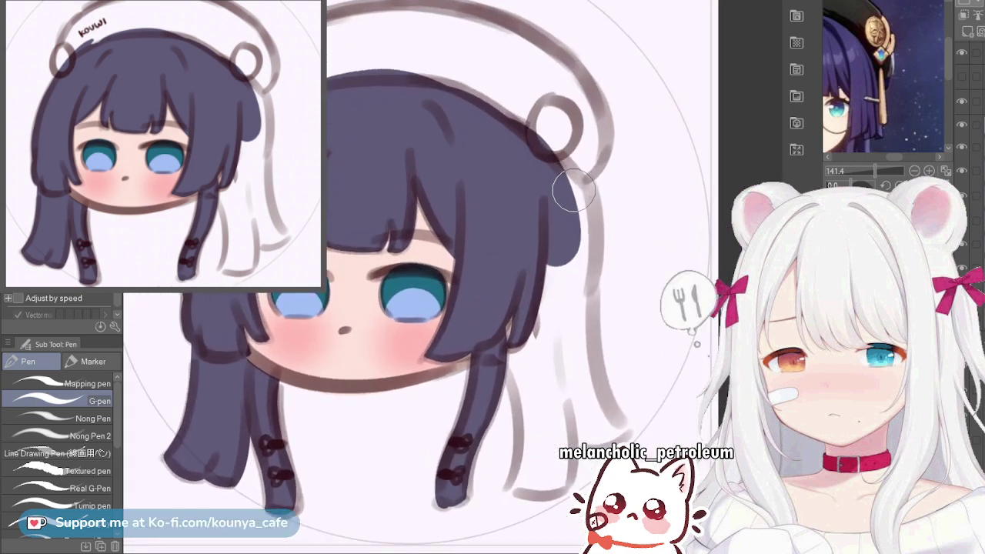
{"action": "mouse_move", "coordinate": [551, 160]}
{"action": "left_mouse_down"}
{"action": "mouse_move", "coordinate": [576, 258]}
{"action": "mouse_move", "coordinate": [567, 240]}
{"action": "left_mouse_up"}
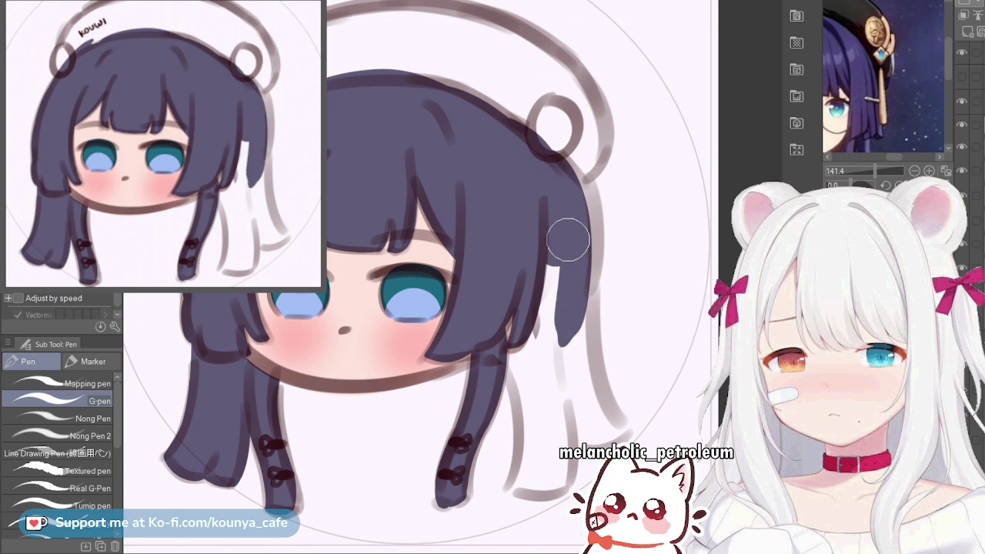
{"action": "key", "text": "ctrl+z"}
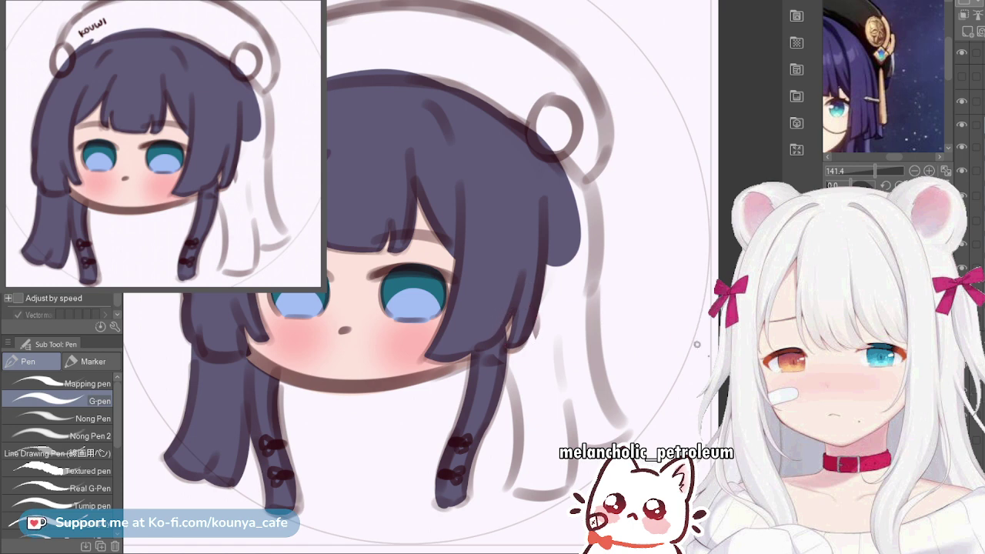
{"action": "left_click_drag", "start_coordinate": [547, 158], "coordinate": [563, 314]}
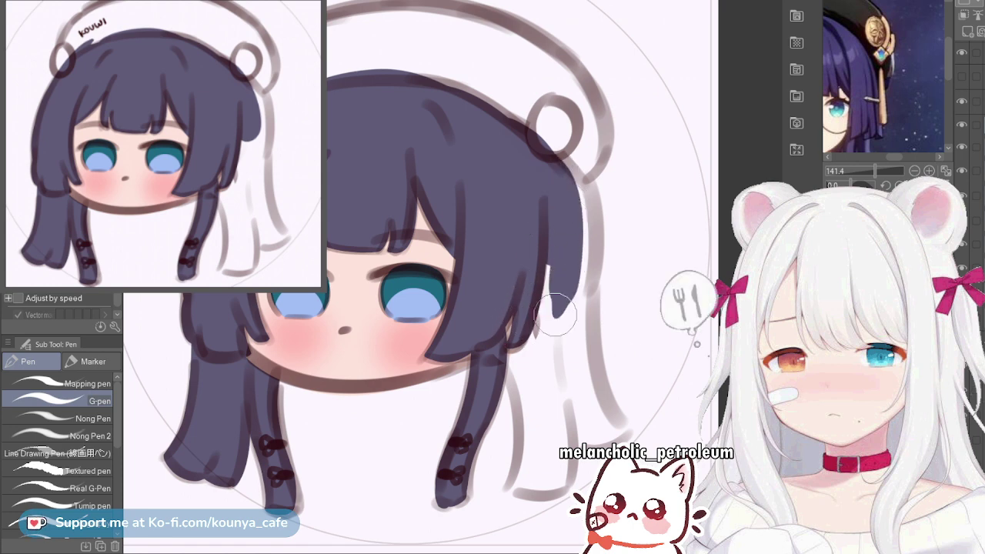
{"action": "mouse_move", "coordinate": [551, 161]}
{"action": "left_mouse_down"}
{"action": "mouse_move", "coordinate": [551, 341]}
{"action": "mouse_move", "coordinate": [561, 304]}
{"action": "mouse_move", "coordinate": [549, 342]}
{"action": "mouse_move", "coordinate": [560, 341]}
{"action": "left_mouse_up"}
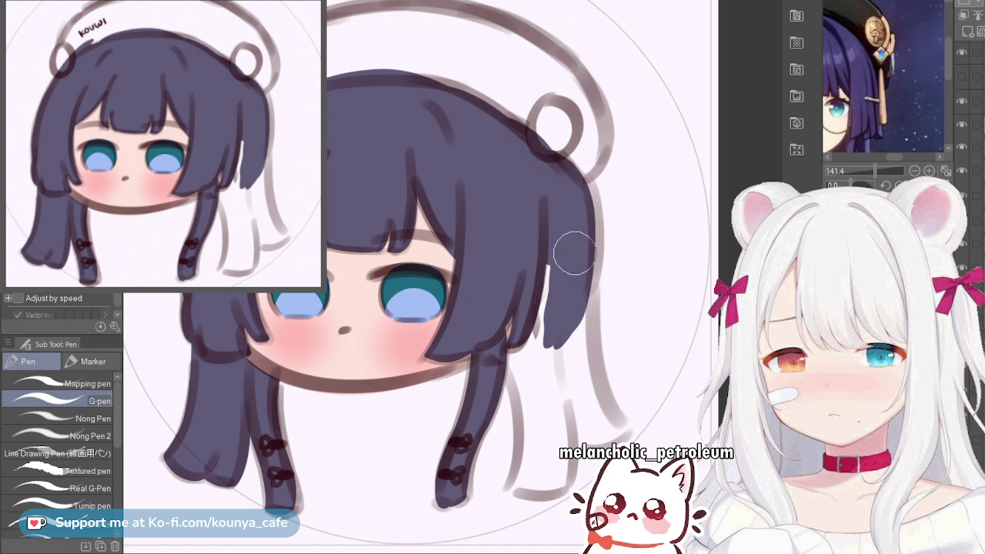
{"action": "mouse_move", "coordinate": [575, 195]}
{"action": "left_mouse_down"}
{"action": "mouse_move", "coordinate": [578, 248]}
{"action": "mouse_move", "coordinate": [587, 245]}
{"action": "mouse_move", "coordinate": [538, 361]}
{"action": "left_mouse_up"}
{"action": "key", "text": "bracketright"}
{"action": "key", "text": "bracketright"}
{"action": "key", "text": "bracketright"}
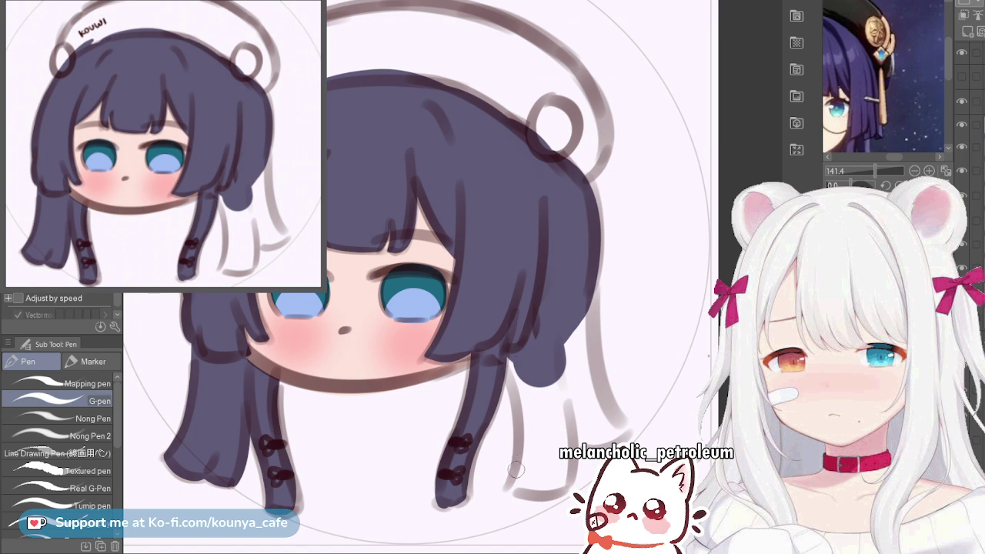
Draw the right rear lock's inner edge from beside the right thin lock down to its sketched bottom tip
{"action": "scroll", "coordinate": [514, 479], "scroll_direction": "up", "scroll_amount": 5}
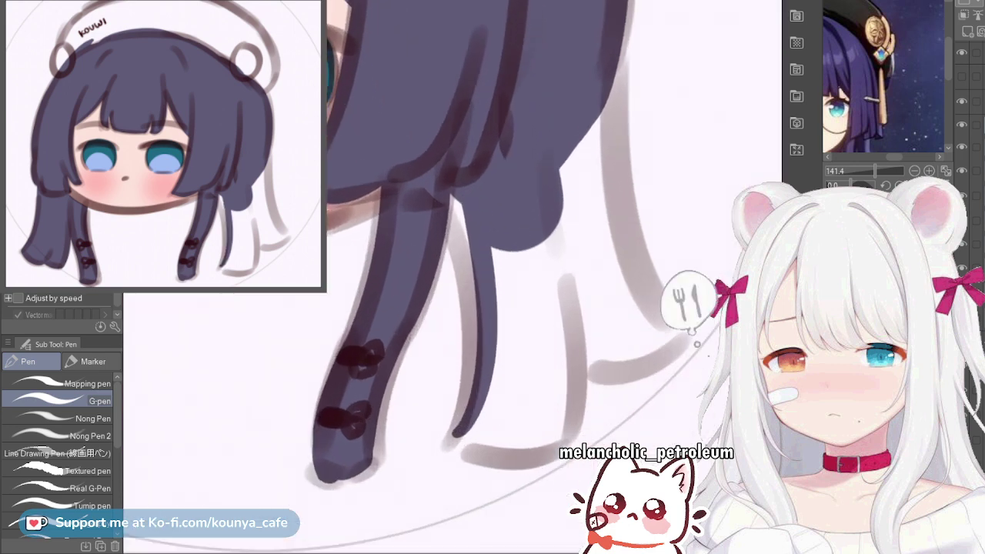
{"action": "mouse_move", "coordinate": [464, 432]}
{"action": "left_mouse_down"}
{"action": "mouse_move", "coordinate": [473, 360]}
{"action": "mouse_move", "coordinate": [451, 203]}
{"action": "mouse_move", "coordinate": [442, 464]}
{"action": "left_mouse_up"}
{"action": "key", "text": "ctrl+z"}
{"action": "key", "text": "ctrl+z"}
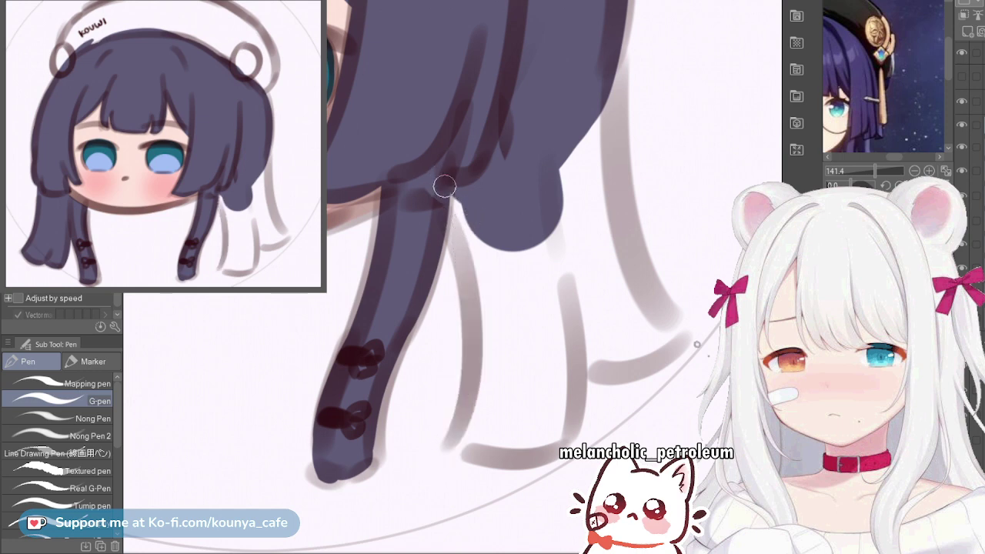
{"action": "left_click_drag", "start_coordinate": [445, 186], "coordinate": [448, 453]}
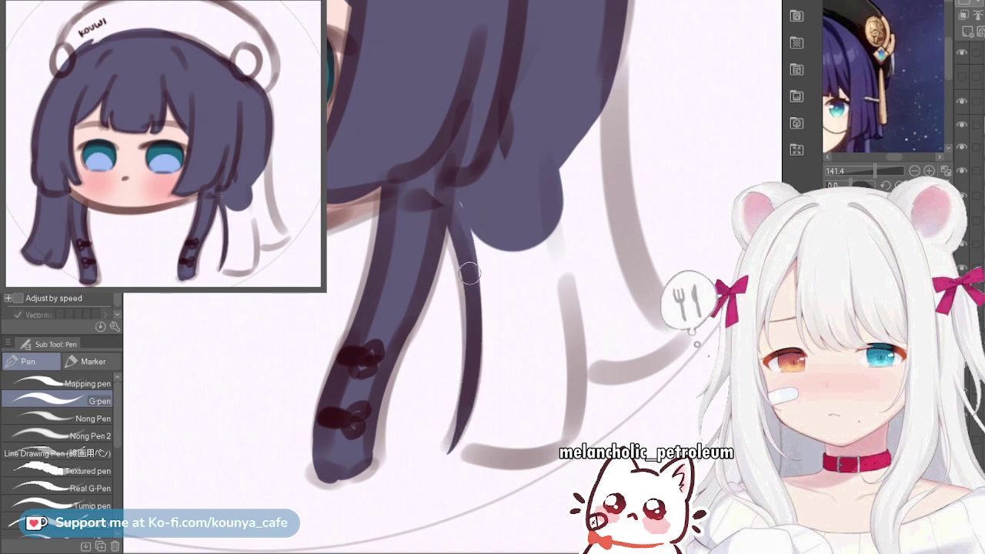
Fill the upper part of the right rear lock beside its inner edge using a larger brush
{"action": "key", "text": "bracketright"}
{"action": "key", "text": "bracketright"}
{"action": "key", "text": "bracketright"}
{"action": "left_click_drag", "start_coordinate": [469, 202], "coordinate": [483, 337]}
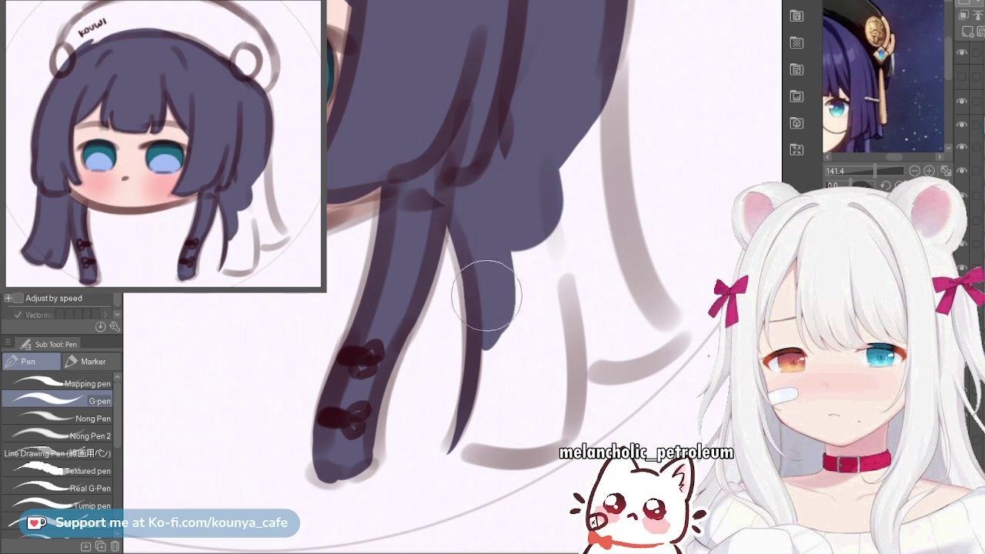
{"action": "scroll", "coordinate": [484, 294], "scroll_direction": "down", "scroll_amount": 2}
{"action": "key", "text": "bracketright"}
{"action": "key", "text": "bracketright"}
{"action": "key", "text": "bracketright"}
{"action": "mouse_move", "coordinate": [469, 249]}
{"action": "left_mouse_down"}
{"action": "mouse_move", "coordinate": [492, 208]}
{"action": "mouse_move", "coordinate": [532, 330]}
{"action": "left_mouse_up"}
Draw the right rear lock's outer edge down to the sketched outer tip and smooth its contour
{"action": "mouse_move", "coordinate": [537, 141]}
{"action": "left_mouse_down"}
{"action": "mouse_move", "coordinate": [529, 201]}
{"action": "mouse_move", "coordinate": [568, 366]}
{"action": "left_mouse_up"}
{"action": "mouse_move", "coordinate": [525, 176]}
{"action": "left_mouse_down"}
{"action": "mouse_move", "coordinate": [529, 268]}
{"action": "mouse_move", "coordinate": [568, 365]}
{"action": "mouse_move", "coordinate": [536, 213]}
{"action": "left_mouse_up"}
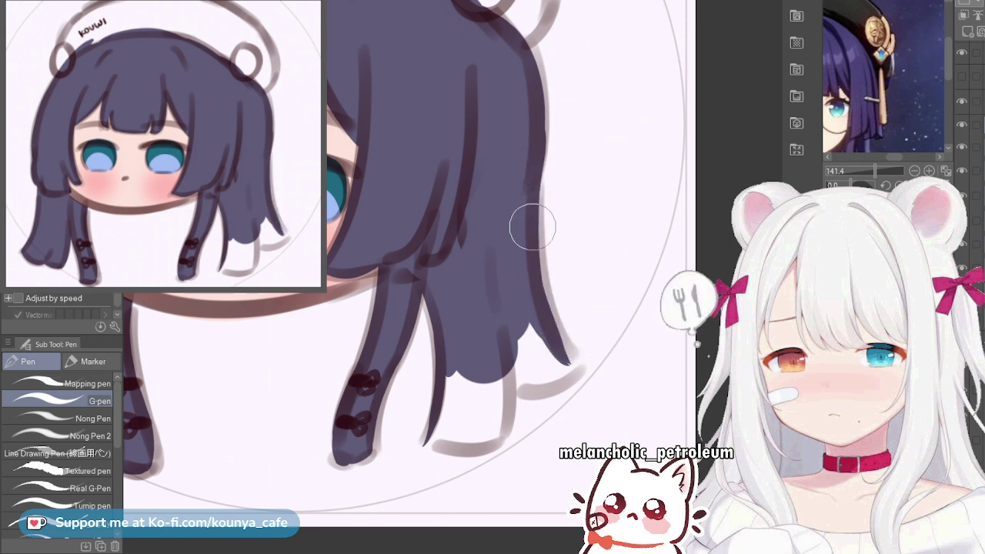
{"action": "left_click_drag", "start_coordinate": [542, 254], "coordinate": [573, 355]}
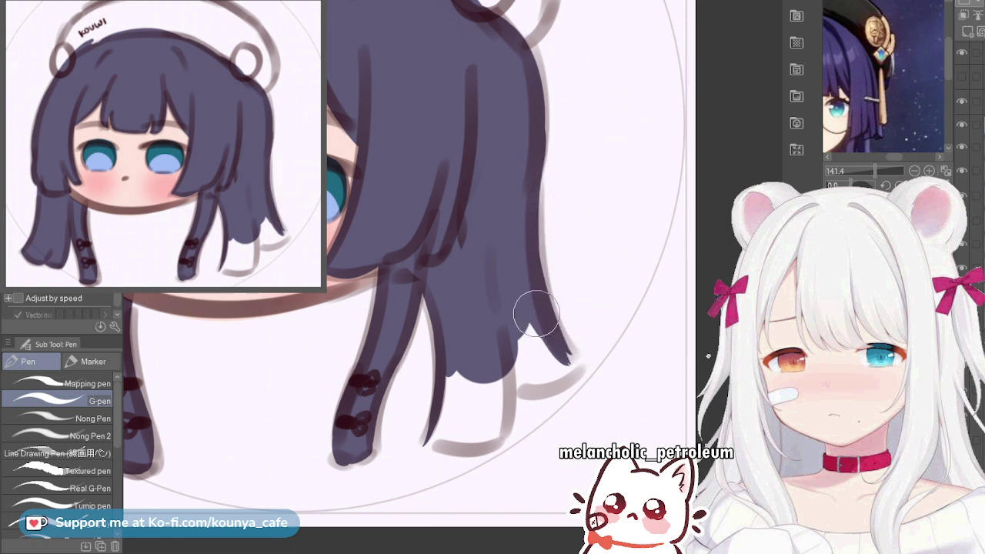
Draw the bottom edge of the right rear lock's inner section and carry it up along the sketched dividing line
{"action": "scroll", "coordinate": [491, 393], "scroll_direction": "up", "scroll_amount": 3}
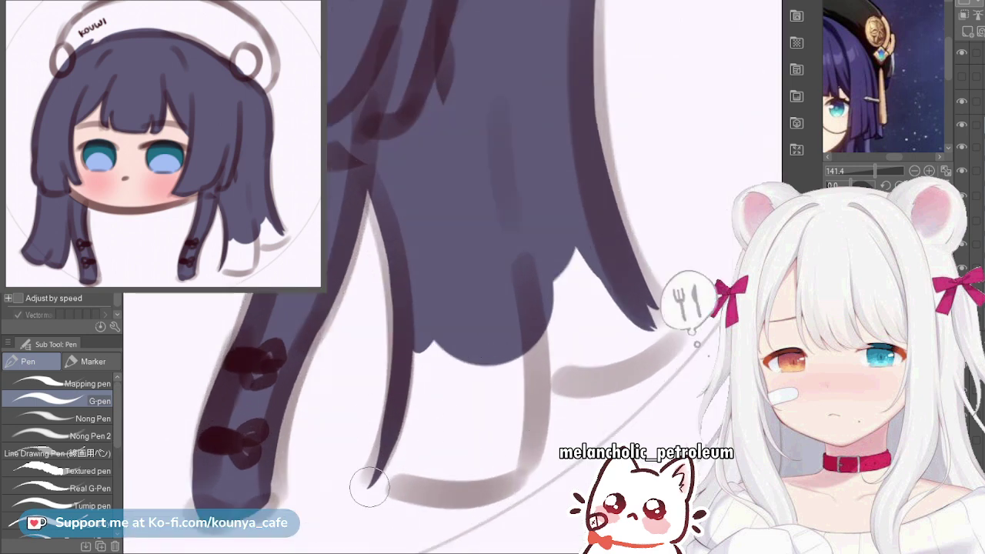
{"action": "mouse_move", "coordinate": [370, 486]}
{"action": "left_mouse_down"}
{"action": "mouse_move", "coordinate": [444, 494]}
{"action": "mouse_move", "coordinate": [518, 399]}
{"action": "left_mouse_up"}
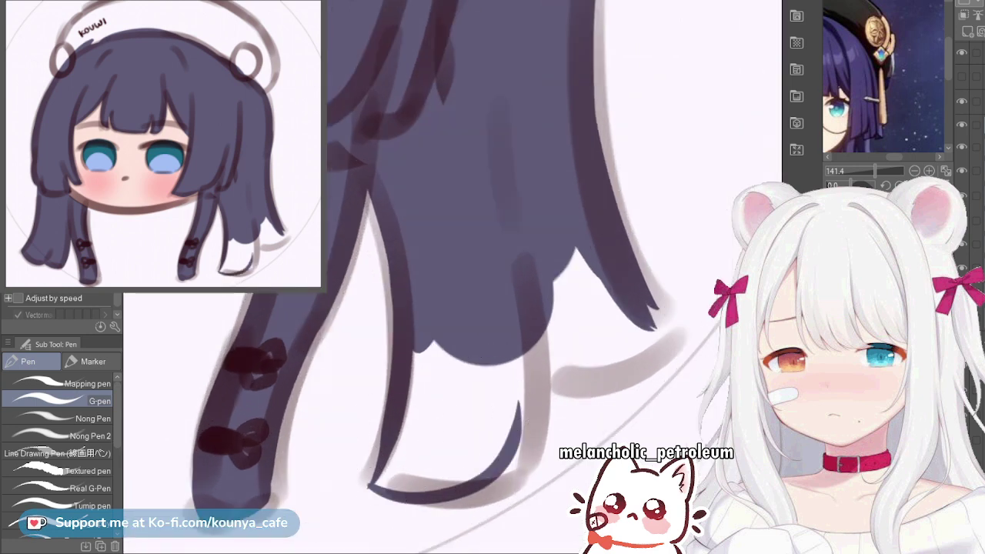
{"action": "scroll", "coordinate": [504, 423], "scroll_direction": "up", "scroll_amount": 1}
{"action": "key", "text": "ctrl+z"}
{"action": "mouse_move", "coordinate": [365, 478]}
{"action": "left_mouse_down"}
{"action": "mouse_move", "coordinate": [336, 508]}
{"action": "mouse_move", "coordinate": [448, 516]}
{"action": "left_mouse_up"}
{"action": "scroll", "coordinate": [447, 516], "scroll_direction": "up", "scroll_amount": 1}
{"action": "key", "text": "ctrl+z"}
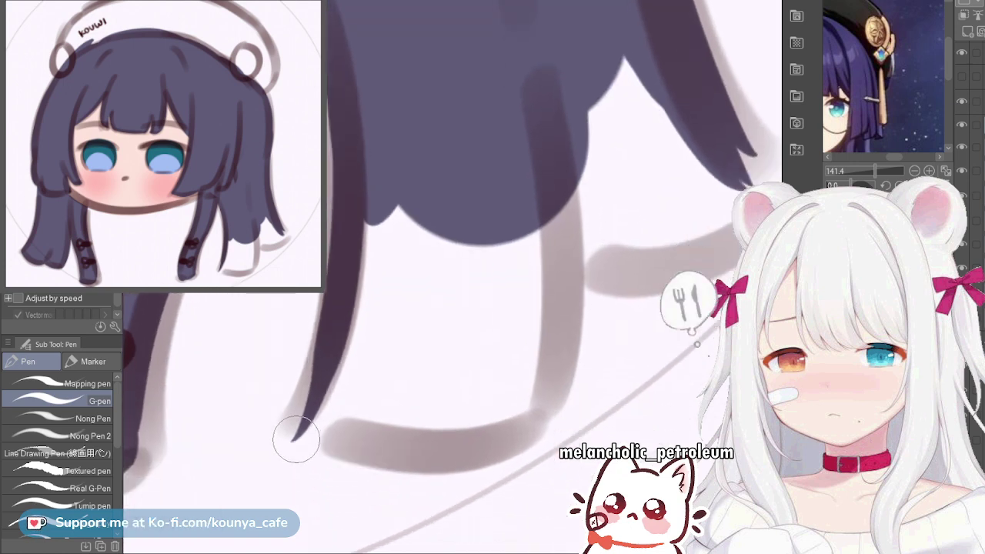
{"action": "mouse_move", "coordinate": [295, 439]}
{"action": "left_mouse_down"}
{"action": "mouse_move", "coordinate": [451, 455]}
{"action": "mouse_move", "coordinate": [522, 436]}
{"action": "mouse_move", "coordinate": [547, 151]}
{"action": "left_mouse_up"}
Fill the inner section of the right rear lock with a larger brush down to its bottom edge
{"action": "scroll", "coordinate": [512, 249], "scroll_direction": "down", "scroll_amount": 1}
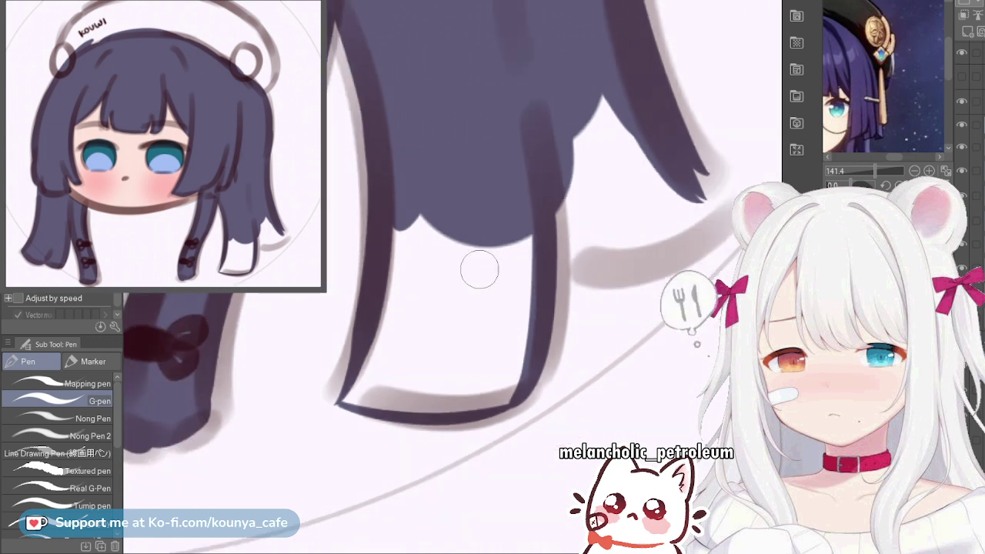
{"action": "key", "text": "bracketright"}
{"action": "key", "text": "bracketright"}
{"action": "key", "text": "bracketright"}
{"action": "mouse_move", "coordinate": [411, 208]}
{"action": "left_mouse_down"}
{"action": "mouse_move", "coordinate": [479, 249]}
{"action": "mouse_move", "coordinate": [490, 286]}
{"action": "left_mouse_up"}
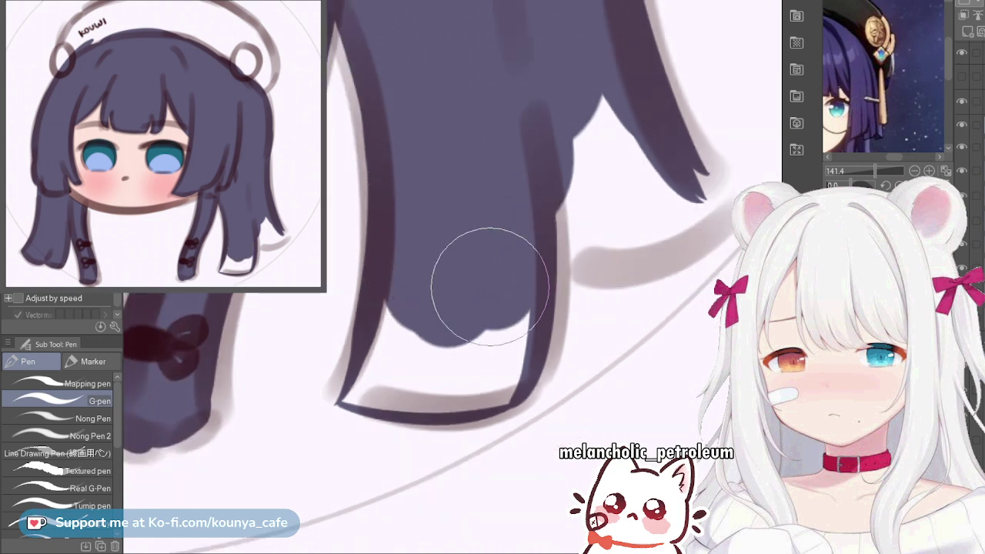
{"action": "key", "text": "ctrl+plus"}
{"action": "mouse_move", "coordinate": [363, 231]}
{"action": "left_mouse_down"}
{"action": "mouse_move", "coordinate": [379, 340]}
{"action": "mouse_move", "coordinate": [510, 331]}
{"action": "mouse_move", "coordinate": [495, 330]}
{"action": "left_mouse_up"}
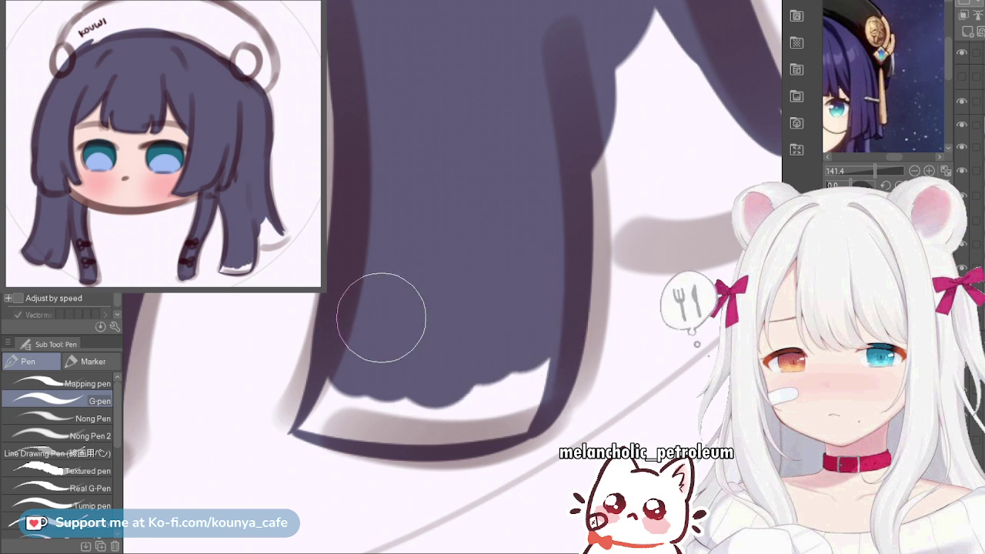
{"action": "mouse_move", "coordinate": [380, 317]}
{"action": "left_mouse_down"}
{"action": "mouse_move", "coordinate": [292, 403]}
{"action": "mouse_move", "coordinate": [516, 366]}
{"action": "left_mouse_up"}
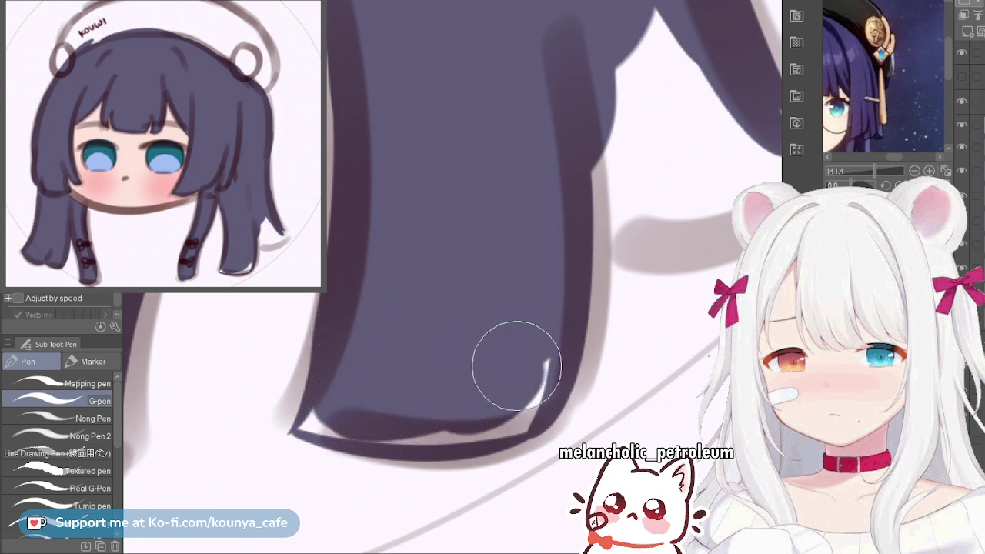
{"action": "left_click_drag", "start_coordinate": [528, 326], "coordinate": [404, 399]}
Fill the uncoloured gaps along the bottom edge of the right rear lock's inner section using a smaller brush
{"action": "scroll", "coordinate": [345, 396], "scroll_direction": "up", "scroll_amount": 1}
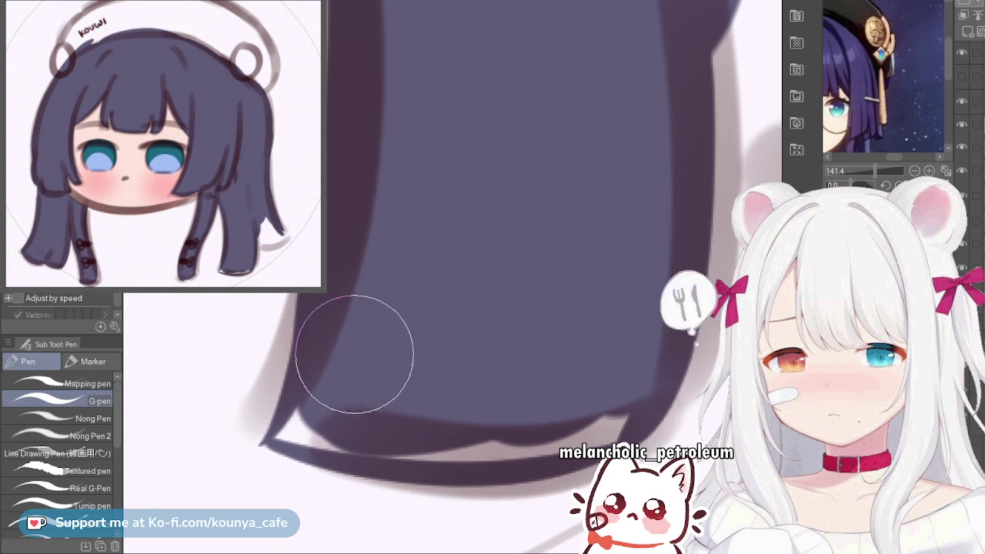
{"action": "key", "text": "bracketleft"}
{"action": "key", "text": "bracketleft"}
{"action": "key", "text": "bracketleft"}
{"action": "key", "text": "bracketleft"}
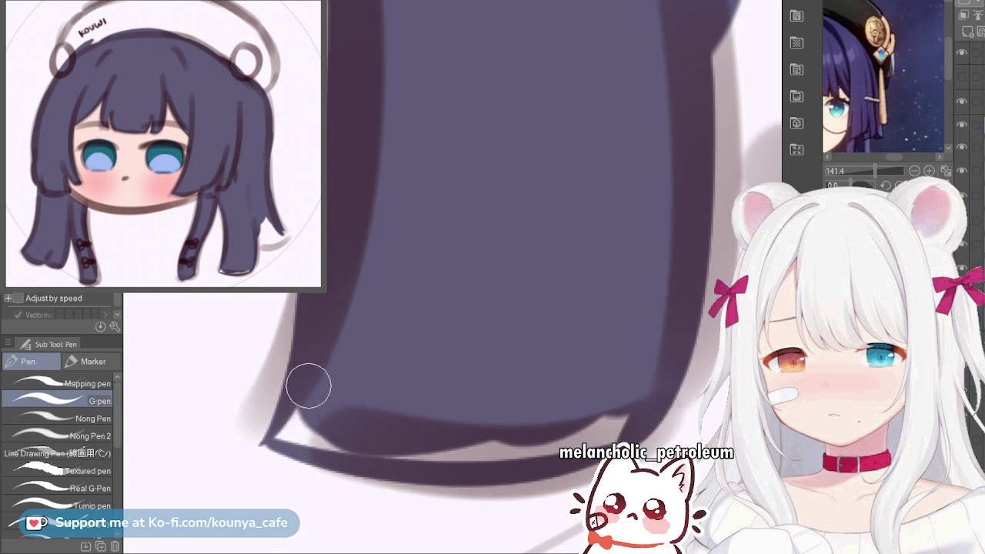
{"action": "left_click_drag", "start_coordinate": [708, 355], "coordinate": [692, 364]}
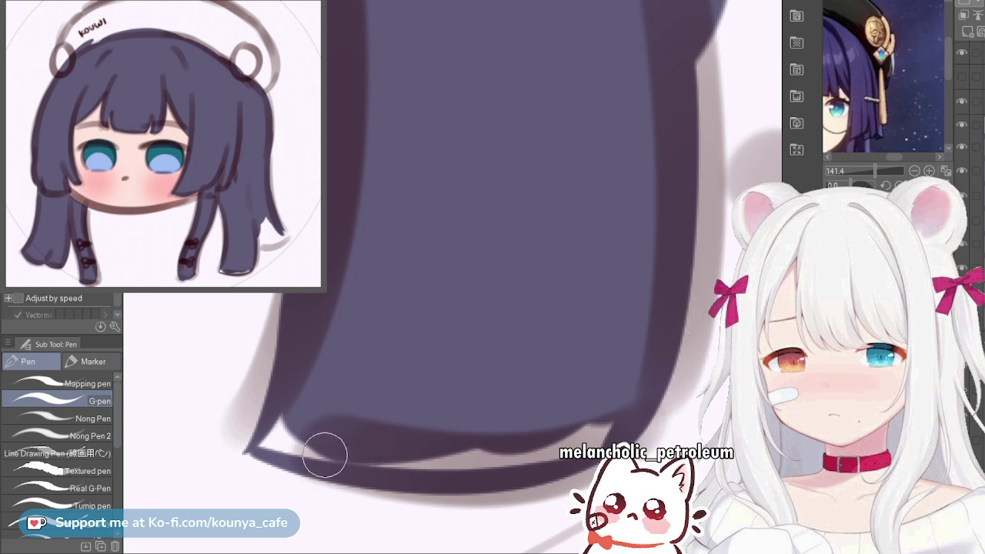
{"action": "mouse_move", "coordinate": [298, 413]}
{"action": "left_mouse_down"}
{"action": "mouse_move", "coordinate": [268, 437]}
{"action": "mouse_move", "coordinate": [282, 437]}
{"action": "mouse_move", "coordinate": [264, 440]}
{"action": "mouse_move", "coordinate": [296, 442]}
{"action": "mouse_move", "coordinate": [267, 439]}
{"action": "mouse_move", "coordinate": [249, 448]}
{"action": "mouse_move", "coordinate": [274, 454]}
{"action": "mouse_move", "coordinate": [247, 453]}
{"action": "mouse_move", "coordinate": [283, 456]}
{"action": "mouse_move", "coordinate": [265, 444]}
{"action": "mouse_move", "coordinate": [400, 460]}
{"action": "mouse_move", "coordinate": [367, 449]}
{"action": "mouse_move", "coordinate": [324, 453]}
{"action": "mouse_move", "coordinate": [430, 461]}
{"action": "mouse_move", "coordinate": [537, 448]}
{"action": "left_mouse_up"}
{"action": "mouse_move", "coordinate": [450, 449]}
{"action": "left_mouse_down"}
{"action": "mouse_move", "coordinate": [611, 425]}
{"action": "mouse_move", "coordinate": [480, 477]}
{"action": "left_mouse_up"}
{"action": "scroll", "coordinate": [611, 393], "scroll_direction": "down", "scroll_amount": 5}
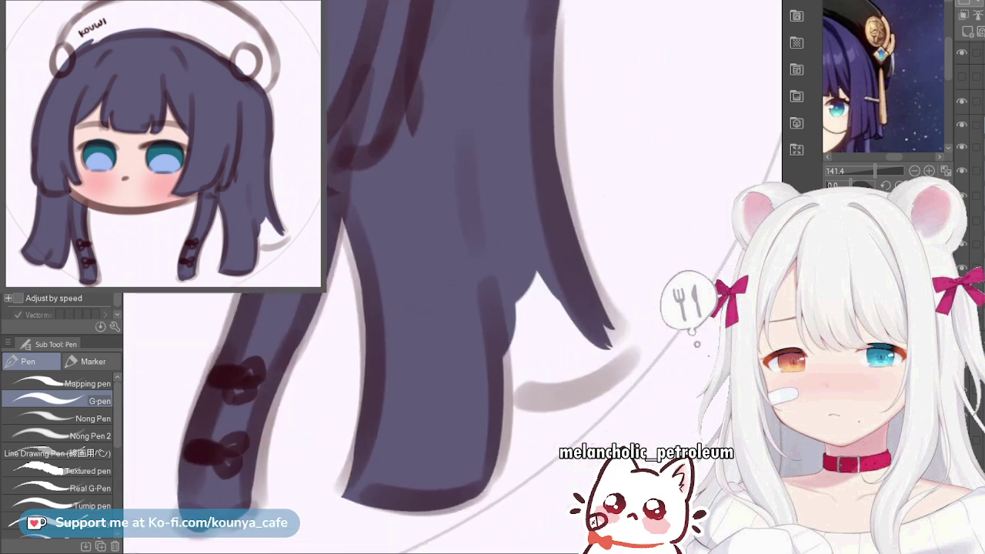
Draw the curved bottom edge of the right rear lock's outer section from the inner section out to the sketched outer tip
{"action": "scroll", "coordinate": [610, 285], "scroll_direction": "up", "scroll_amount": 3}
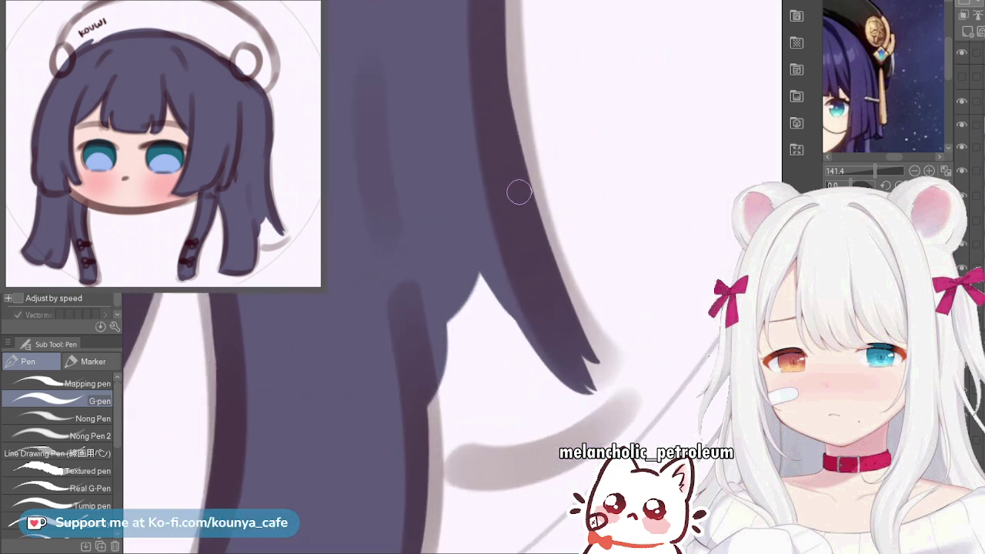
{"action": "key", "text": "]"}
{"action": "key", "text": "]"}
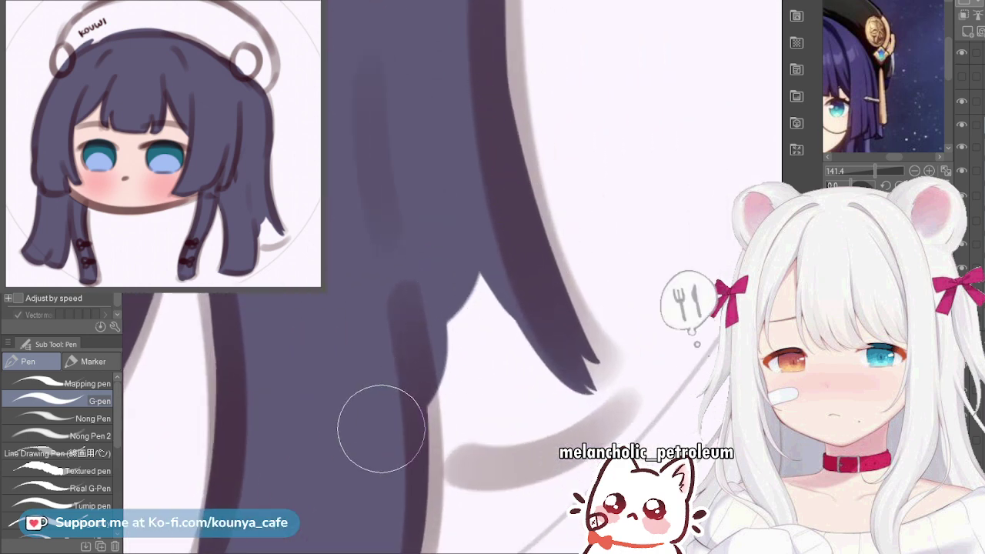
{"action": "mouse_move", "coordinate": [383, 431]}
{"action": "left_mouse_down"}
{"action": "mouse_move", "coordinate": [434, 449]}
{"action": "mouse_move", "coordinate": [586, 388]}
{"action": "left_mouse_up"}
{"action": "key", "text": "ctrl+z"}
{"action": "key", "text": "["}
{"action": "key", "text": "["}
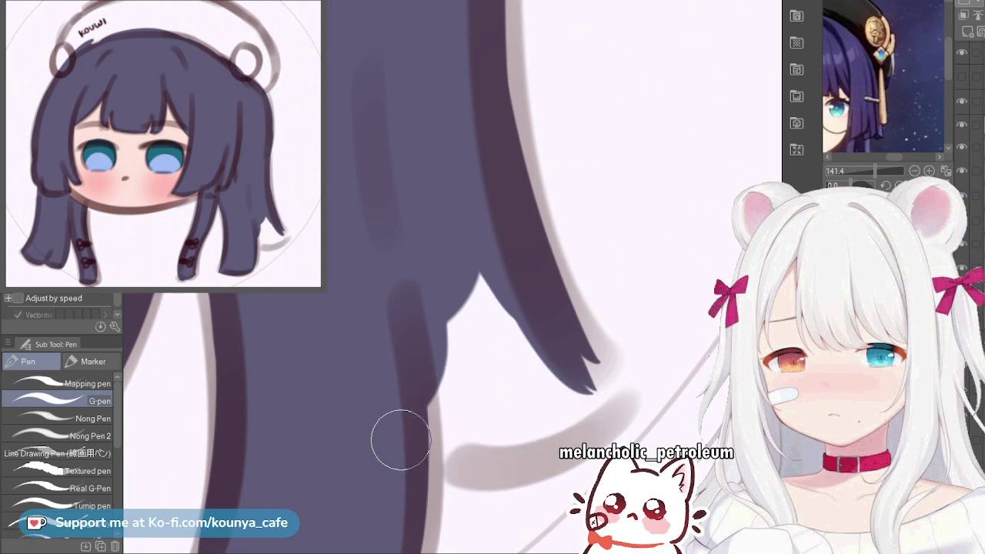
{"action": "left_click_drag", "start_coordinate": [400, 439], "coordinate": [626, 402]}
{"action": "key", "text": "ctrl+z"}
{"action": "mouse_move", "coordinate": [403, 432]}
{"action": "left_mouse_down"}
{"action": "mouse_move", "coordinate": [523, 446]}
{"action": "mouse_move", "coordinate": [528, 392]}
{"action": "left_mouse_up"}
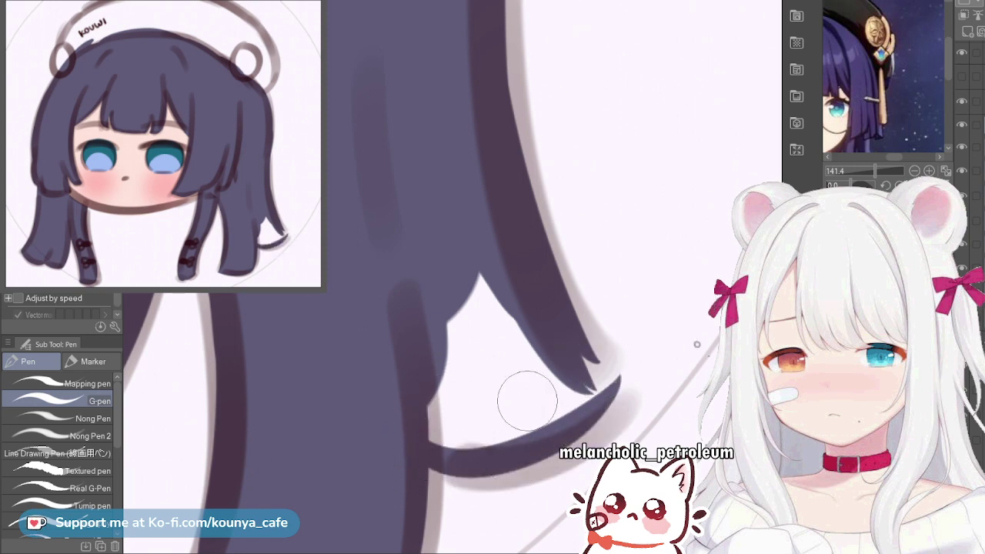
{"action": "key", "text": "ctrl+z"}
{"action": "mouse_move", "coordinate": [395, 429]}
{"action": "left_mouse_down"}
{"action": "mouse_move", "coordinate": [417, 459]}
{"action": "mouse_move", "coordinate": [568, 438]}
{"action": "mouse_move", "coordinate": [602, 394]}
{"action": "left_mouse_up"}
{"action": "key", "text": "ctrl+z"}
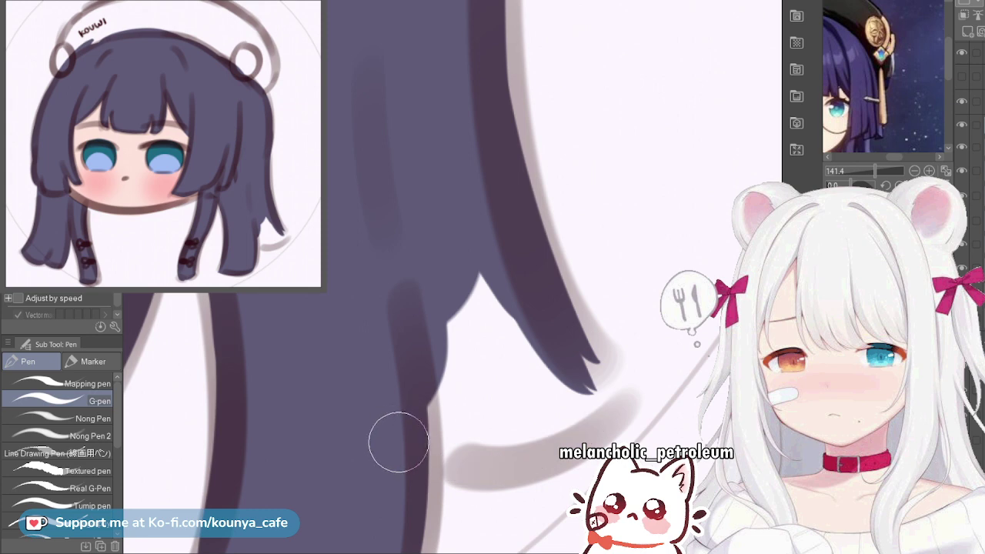
{"action": "mouse_move", "coordinate": [397, 442]}
{"action": "left_mouse_down"}
{"action": "mouse_move", "coordinate": [496, 467]}
{"action": "mouse_move", "coordinate": [618, 382]}
{"action": "left_mouse_up"}
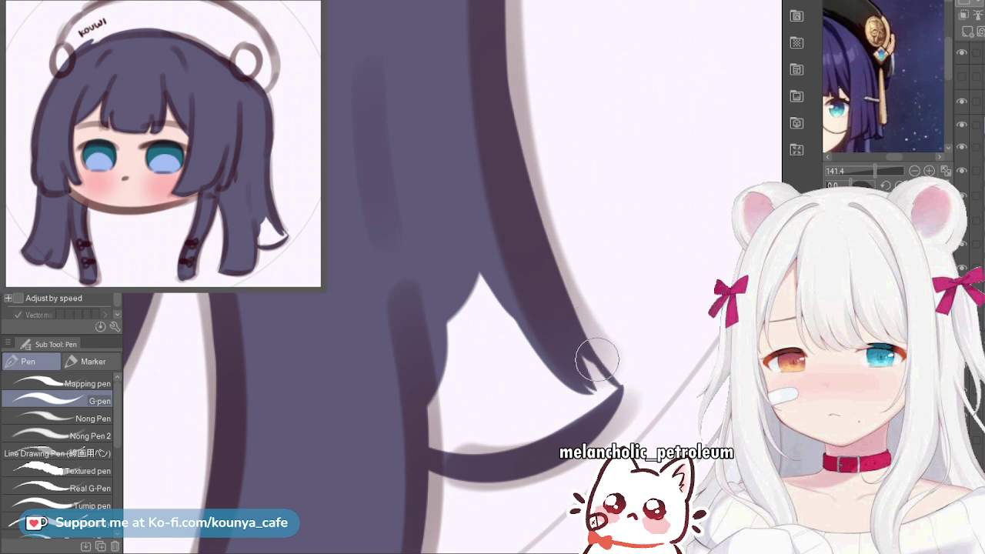
Fill the outer section of the right rear lock down to its bottom edge and into the pointed outer tip
{"action": "scroll", "coordinate": [524, 343], "scroll_direction": "down", "scroll_amount": 2}
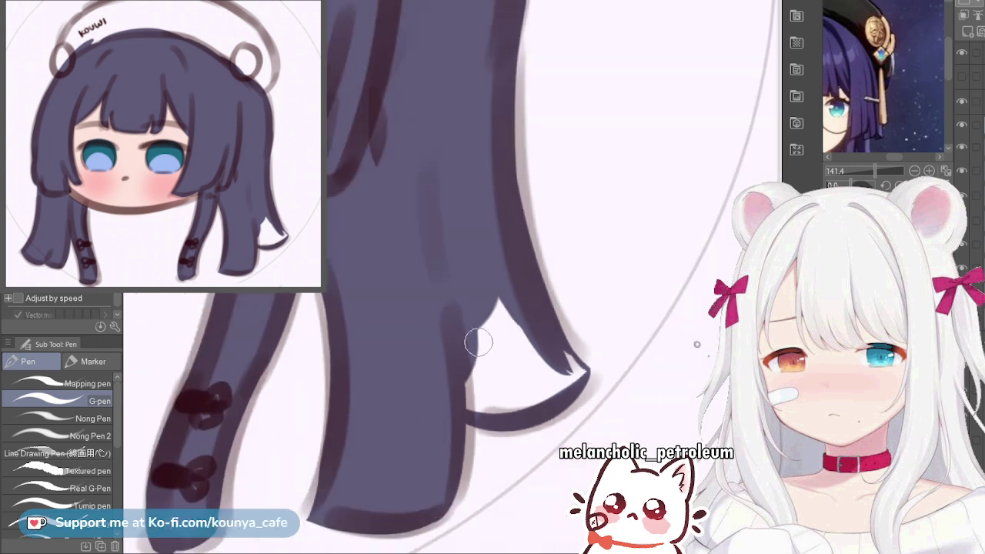
{"action": "left_click_drag", "start_coordinate": [478, 341], "coordinate": [452, 364]}
{"action": "scroll", "coordinate": [452, 362], "scroll_direction": "up", "scroll_amount": 1}
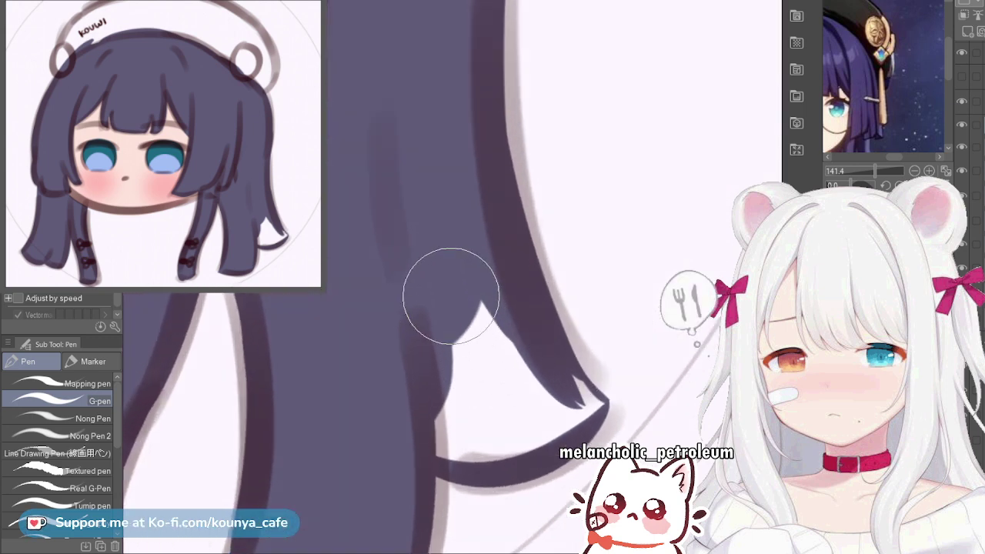
{"action": "mouse_move", "coordinate": [451, 297]}
{"action": "left_mouse_down"}
{"action": "mouse_move", "coordinate": [501, 359]}
{"action": "mouse_move", "coordinate": [457, 374]}
{"action": "mouse_move", "coordinate": [480, 404]}
{"action": "mouse_move", "coordinate": [431, 436]}
{"action": "mouse_move", "coordinate": [484, 440]}
{"action": "mouse_move", "coordinate": [566, 401]}
{"action": "mouse_move", "coordinate": [508, 387]}
{"action": "left_mouse_up"}
{"action": "scroll", "coordinate": [585, 401], "scroll_direction": "up", "scroll_amount": 2}
{"action": "scroll", "coordinate": [502, 379], "scroll_direction": "up", "scroll_amount": 2}
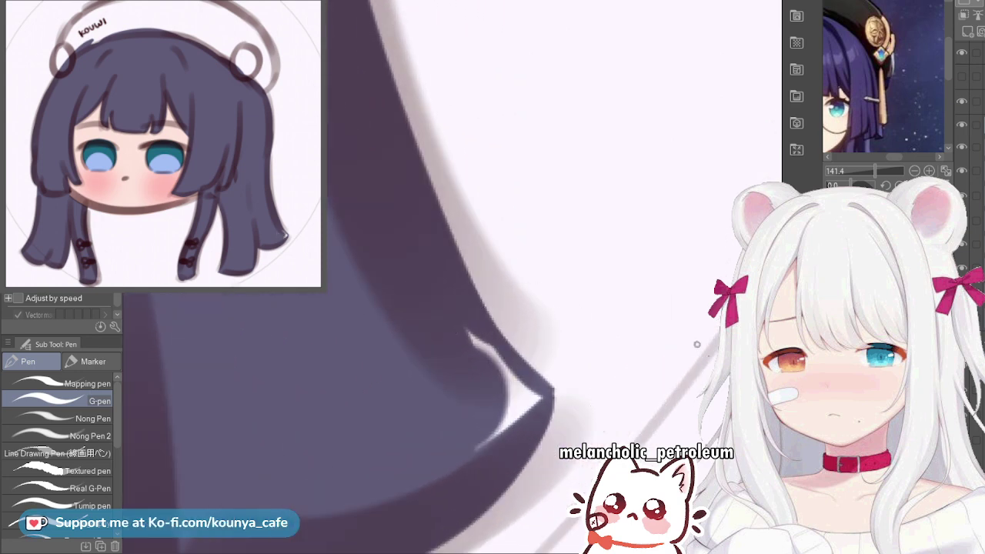
{"action": "mouse_move", "coordinate": [468, 331]}
{"action": "left_mouse_down"}
{"action": "mouse_move", "coordinate": [522, 397]}
{"action": "mouse_move", "coordinate": [531, 392]}
{"action": "mouse_move", "coordinate": [470, 456]}
{"action": "left_mouse_up"}
{"action": "scroll", "coordinate": [517, 428], "scroll_direction": "down", "scroll_amount": 3}
{"action": "scroll", "coordinate": [531, 412], "scroll_direction": "down", "scroll_amount": 5}
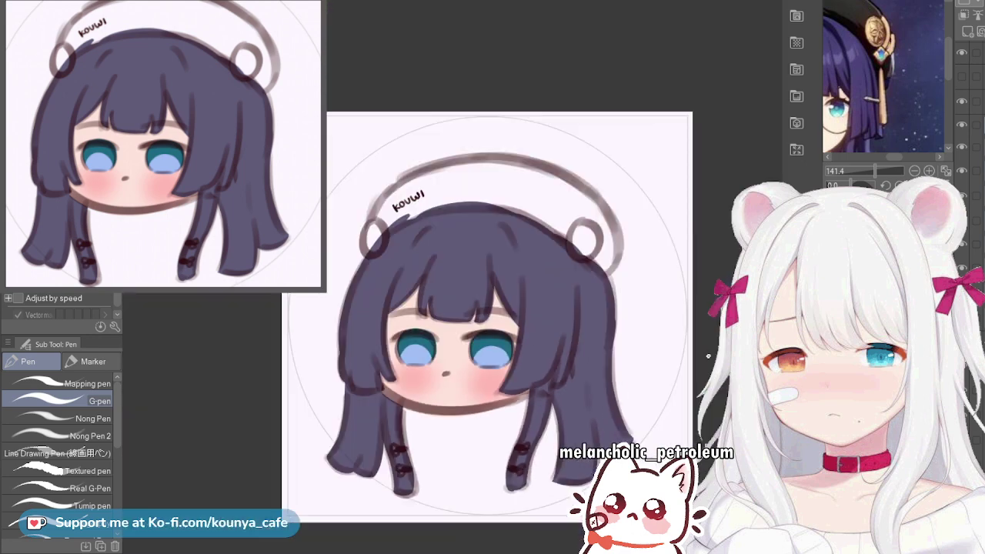
{"action": "scroll", "coordinate": [514, 212], "scroll_direction": "up", "scroll_amount": 2}
{"action": "left_click_drag", "start_coordinate": [514, 212], "coordinate": [511, 166]}
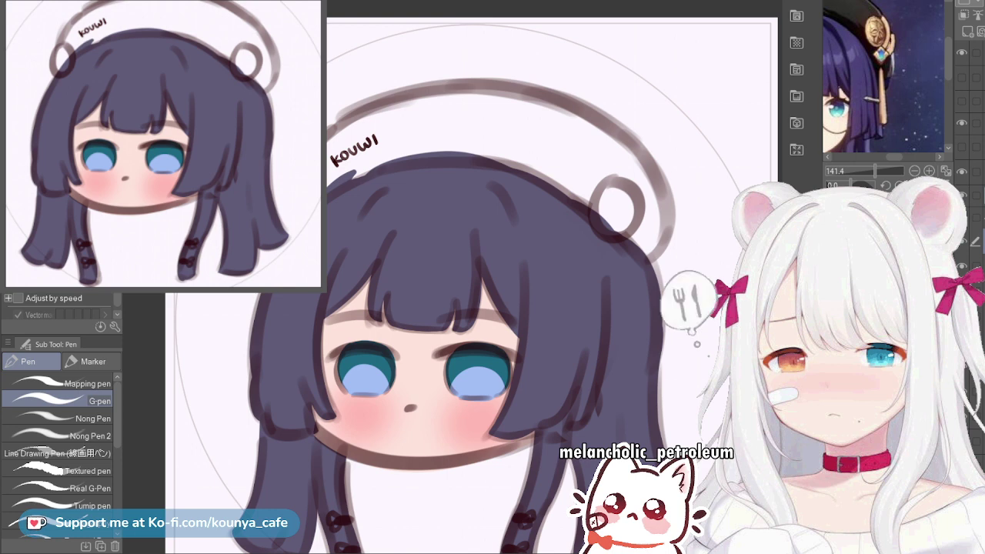
{"action": "left_click_drag", "start_coordinate": [389, 127], "coordinate": [420, 130]}
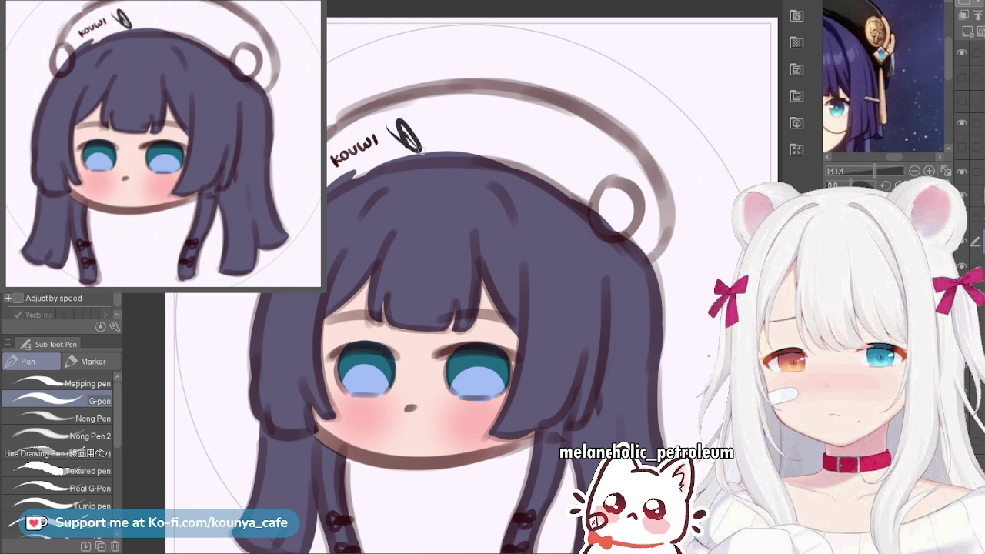
{"action": "key", "text": "ctrl+z"}
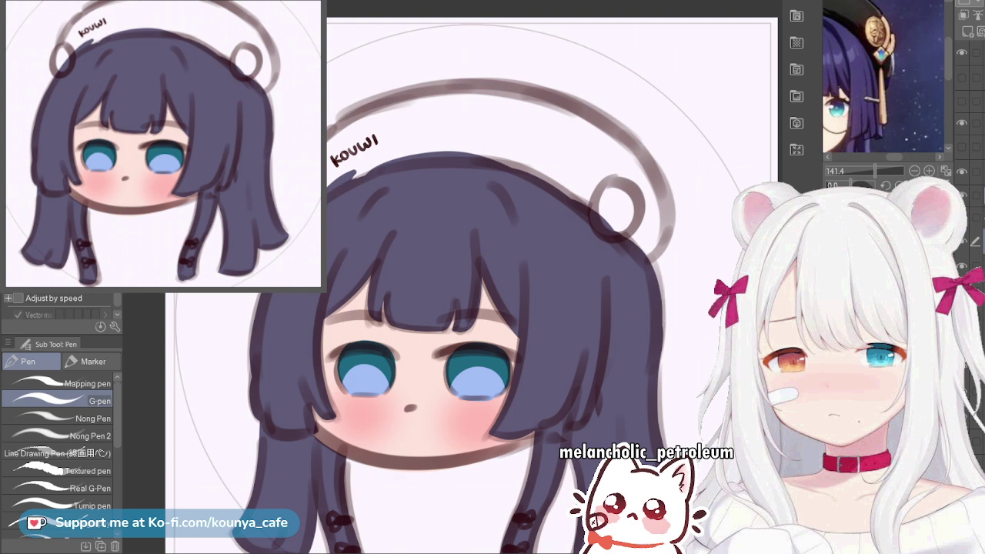
{"action": "key", "text": "bracketright"}
{"action": "mouse_move", "coordinate": [431, 124]}
{"action": "left_mouse_down"}
{"action": "mouse_move", "coordinate": [510, 132]}
{"action": "mouse_move", "coordinate": [418, 139]}
{"action": "left_mouse_up"}
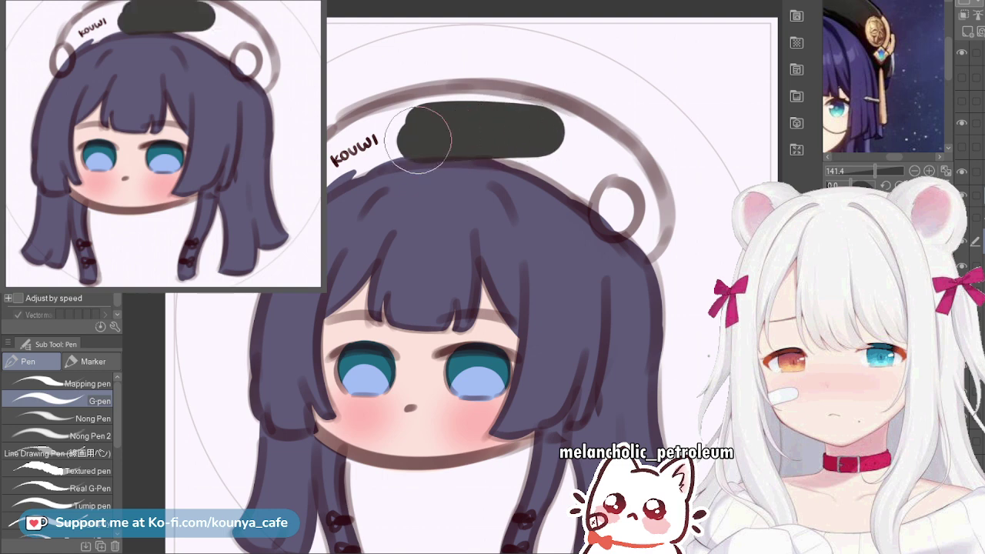
{"action": "scroll", "coordinate": [450, 92], "scroll_direction": "up", "scroll_amount": 1}
{"action": "scroll", "coordinate": [454, 308], "scroll_direction": "up", "scroll_amount": 1}
{"action": "key", "text": "ctrl+z"}
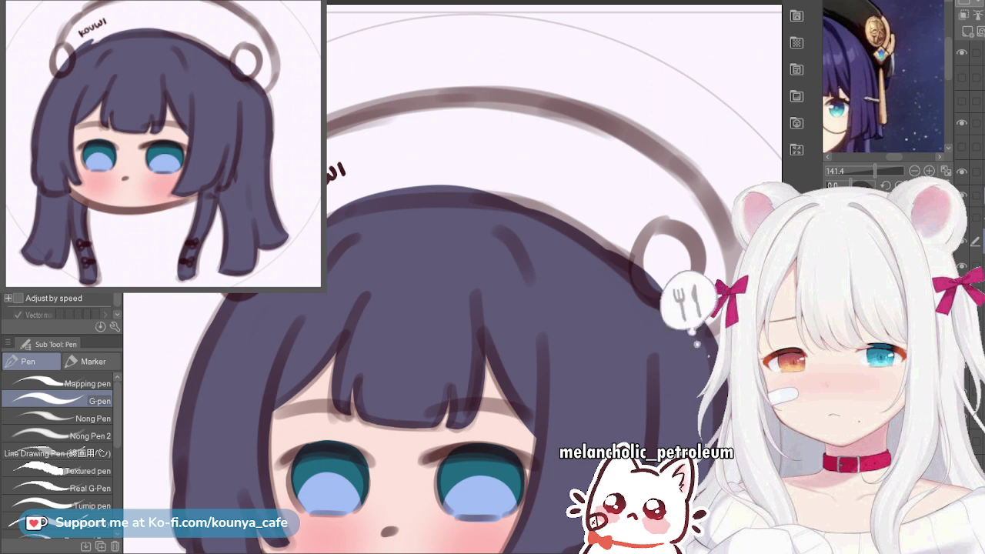
Draw a dark curved hat brim across the top of the hair, lower it onto the hairline and scale its width to 96%
{"action": "mouse_move", "coordinate": [333, 208]}
{"action": "left_mouse_down"}
{"action": "mouse_move", "coordinate": [417, 188]}
{"action": "mouse_move", "coordinate": [654, 279]}
{"action": "left_mouse_up"}
{"action": "key", "text": "ctrl+z"}
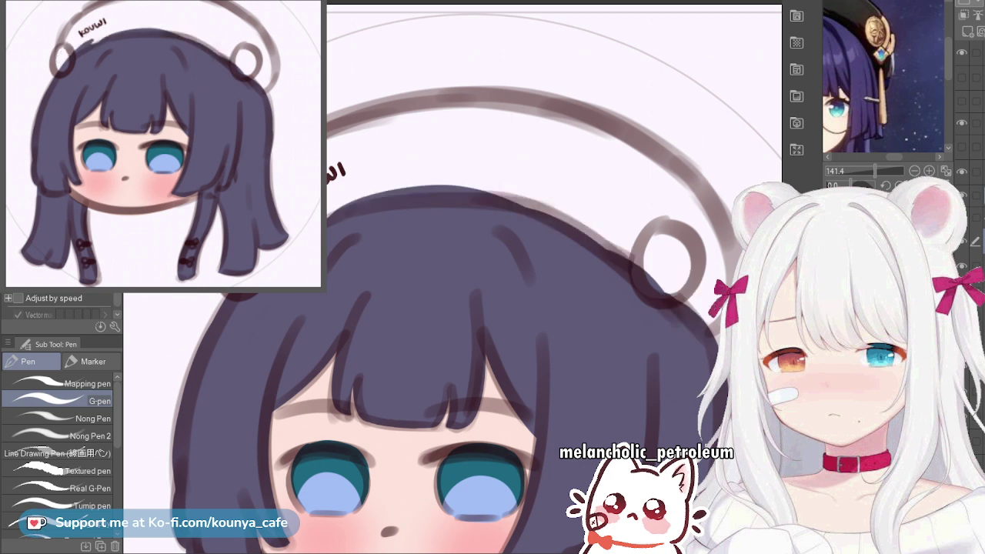
{"action": "mouse_move", "coordinate": [329, 207]}
{"action": "left_mouse_down"}
{"action": "mouse_move", "coordinate": [623, 231]}
{"action": "mouse_move", "coordinate": [699, 295]}
{"action": "left_mouse_up"}
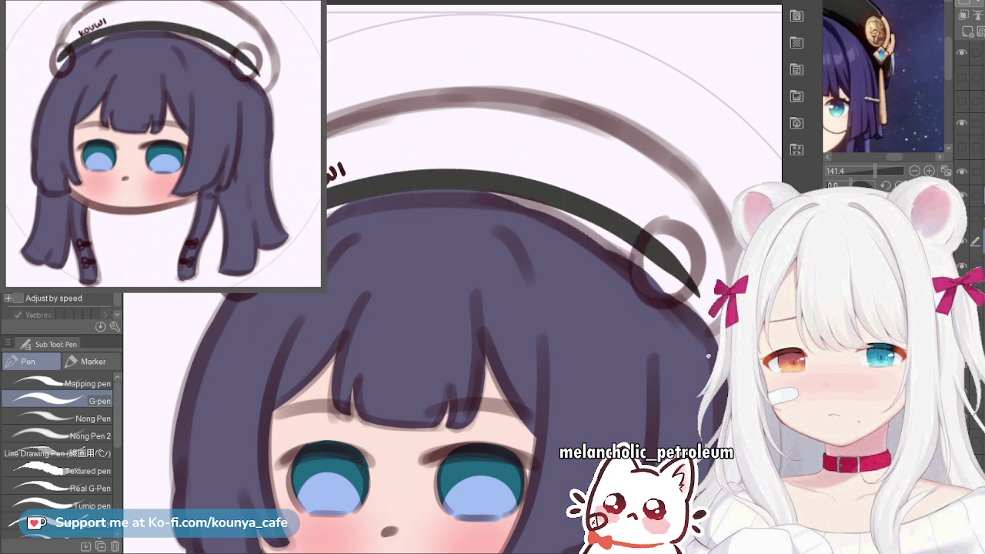
{"action": "key", "text": "ctrl+t"}
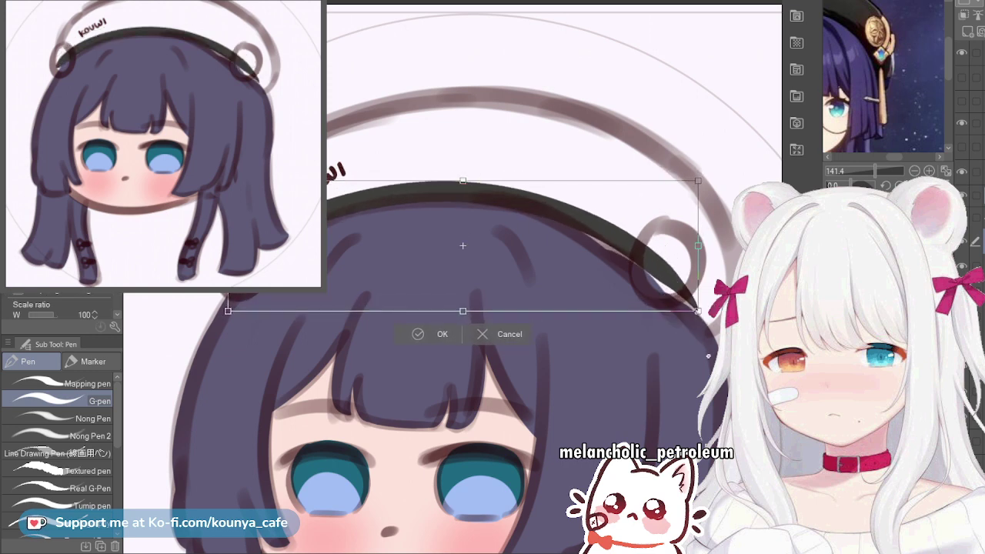
{"action": "left_click_drag", "start_coordinate": [697, 311], "coordinate": [678, 311]}
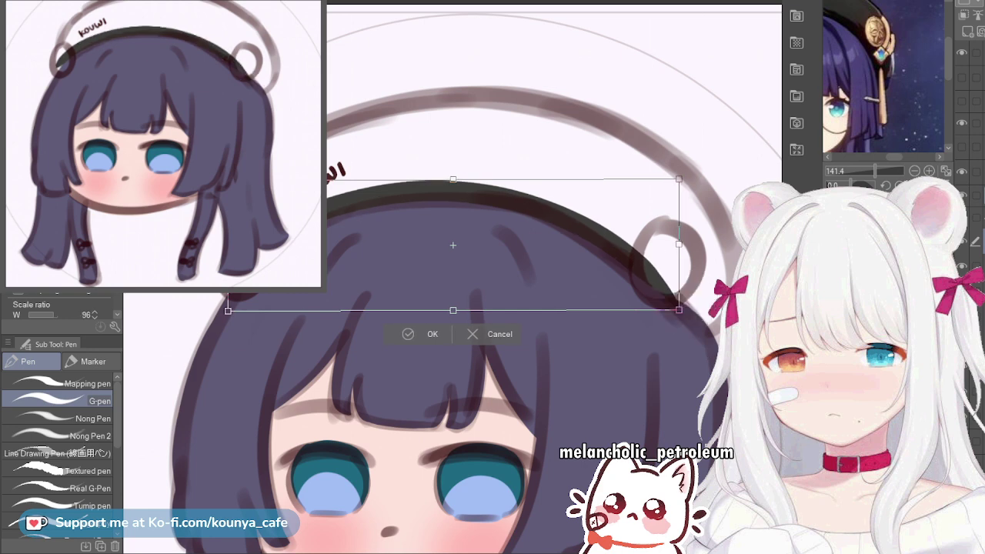
{"action": "key", "text": "Return"}
Extend the hat brim's right end past the sketched ring along the hair's edge and smooth its outer contour
{"action": "left_click_drag", "start_coordinate": [497, 246], "coordinate": [282, 254]}
{"action": "scroll", "coordinate": [464, 271], "scroll_direction": "up", "scroll_amount": 5}
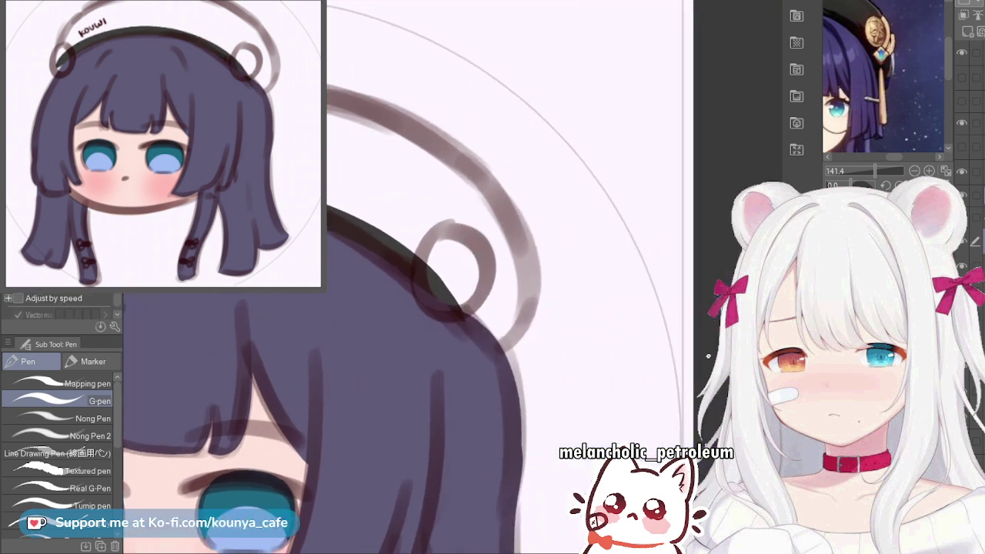
{"action": "left_click_drag", "start_coordinate": [509, 299], "coordinate": [551, 301]}
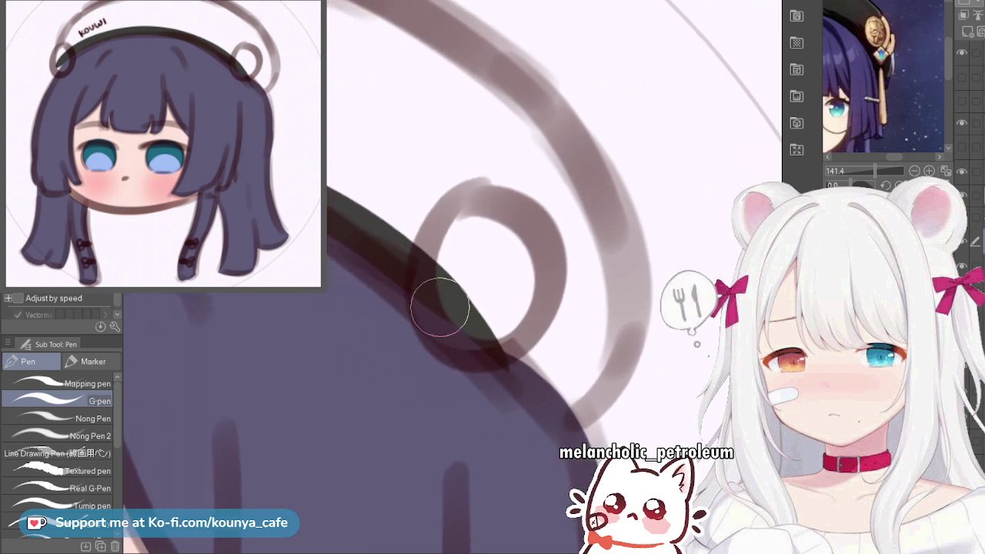
{"action": "left_click_drag", "start_coordinate": [450, 317], "coordinate": [473, 317]}
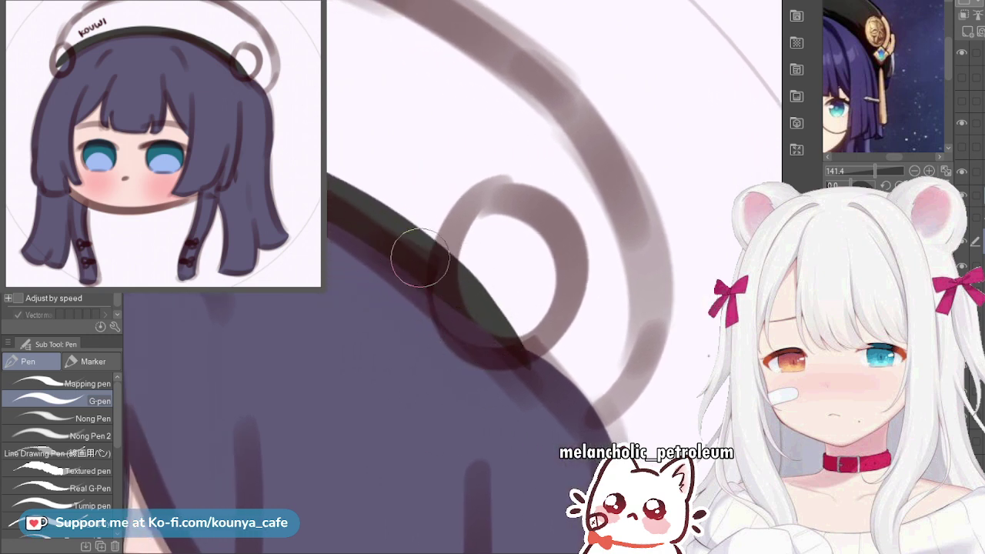
{"action": "left_click_drag", "start_coordinate": [469, 286], "coordinate": [569, 406]}
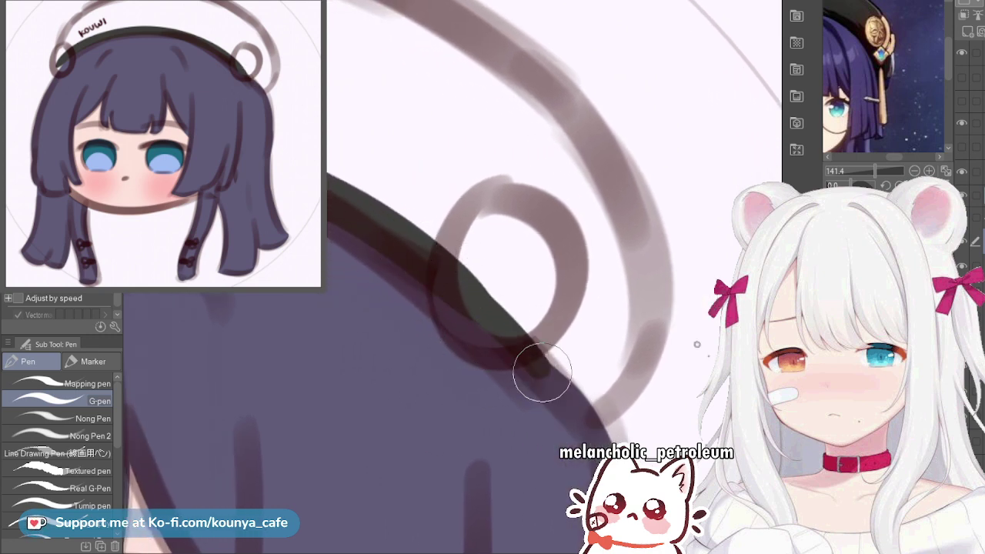
{"action": "scroll", "coordinate": [454, 277], "scroll_direction": "down", "scroll_amount": 3}
Draw the hat's left outline along the sketch from its upper curve down to the brim's left end
{"action": "left_click_drag", "start_coordinate": [454, 285], "coordinate": [693, 319]}
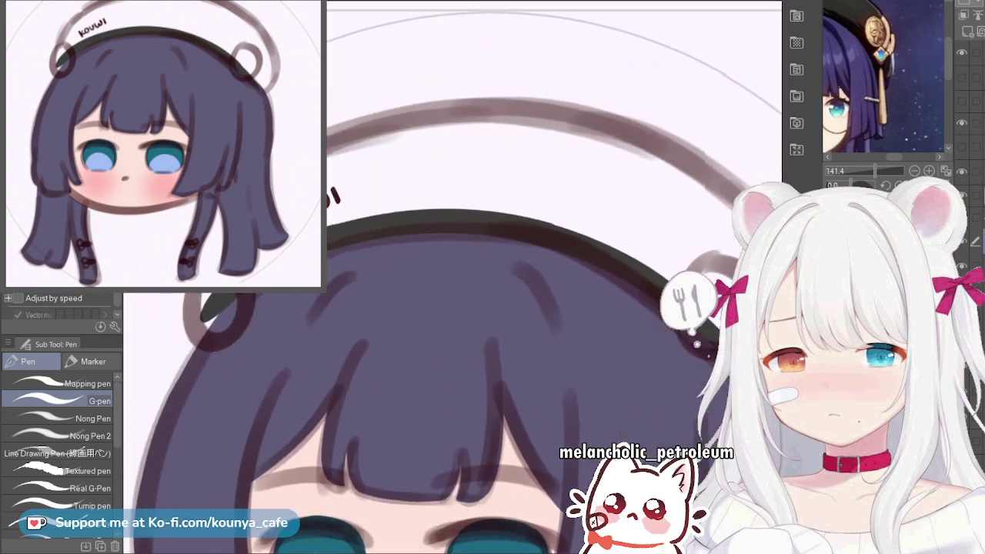
{"action": "scroll", "coordinate": [454, 277], "scroll_direction": "up", "scroll_amount": 1}
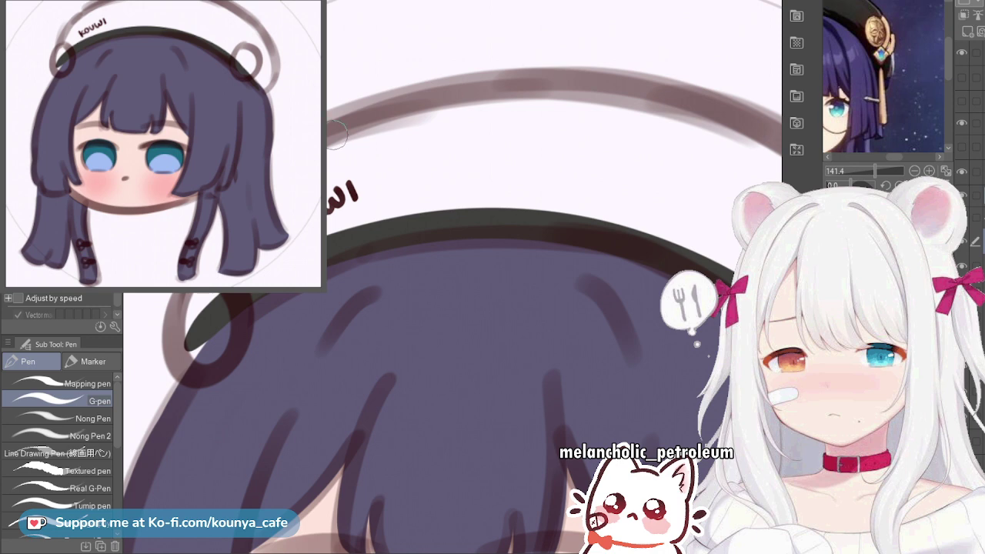
{"action": "left_click_drag", "start_coordinate": [332, 135], "coordinate": [200, 317]}
{"action": "key", "text": "ctrl+z"}
{"action": "left_click_drag", "start_coordinate": [342, 128], "coordinate": [190, 332]}
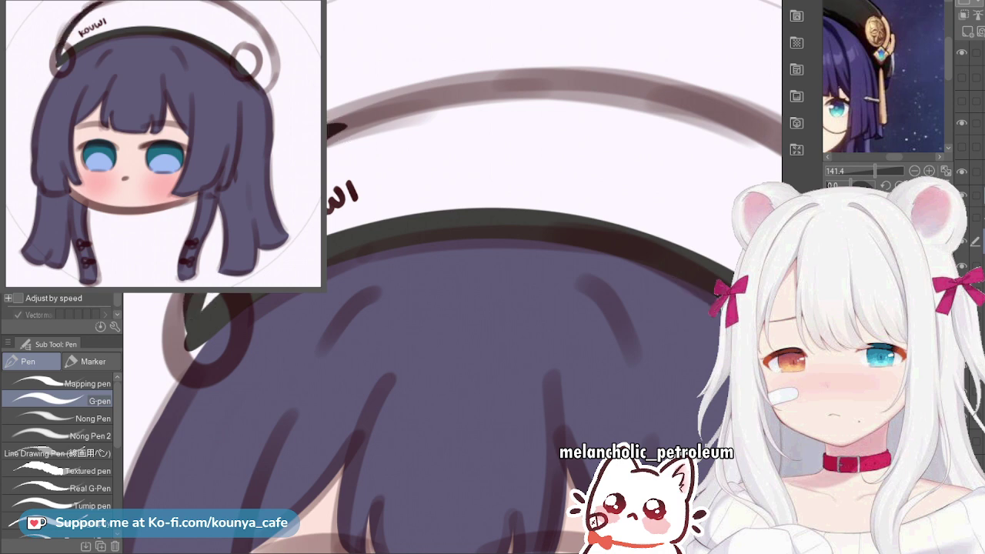
{"action": "scroll", "coordinate": [453, 277], "scroll_direction": "up", "scroll_amount": 2}
{"action": "left_click_drag", "start_coordinate": [385, 284], "coordinate": [596, 309]}
{"action": "key", "text": "ctrl+z"}
{"action": "mouse_move", "coordinate": [517, 91]}
{"action": "left_mouse_down"}
{"action": "mouse_move", "coordinate": [477, 105]}
{"action": "mouse_move", "coordinate": [288, 304]}
{"action": "mouse_move", "coordinate": [271, 375]}
{"action": "left_mouse_up"}
{"action": "key", "text": "ctrl+z"}
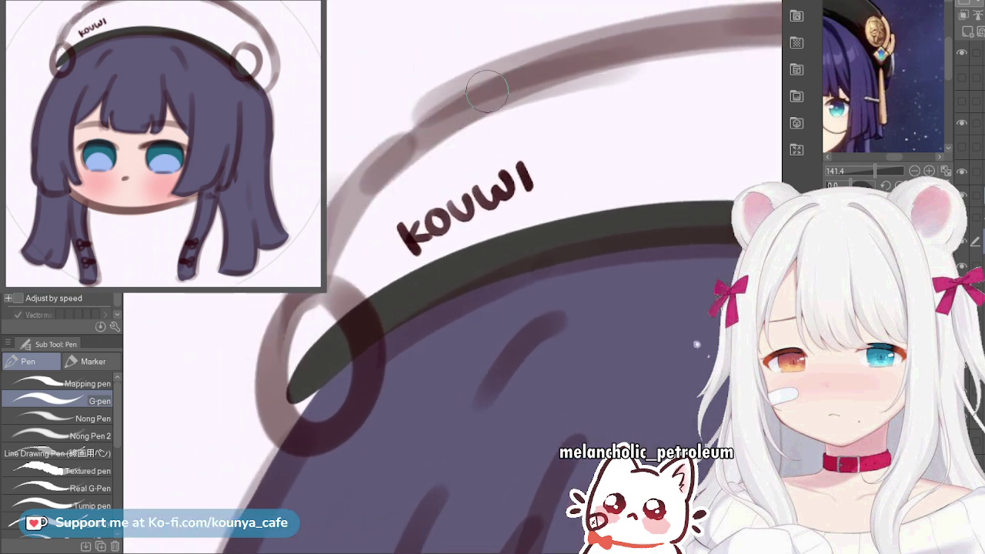
{"action": "mouse_move", "coordinate": [517, 78]}
{"action": "left_mouse_down"}
{"action": "mouse_move", "coordinate": [426, 139]}
{"action": "mouse_move", "coordinate": [289, 389]}
{"action": "left_mouse_up"}
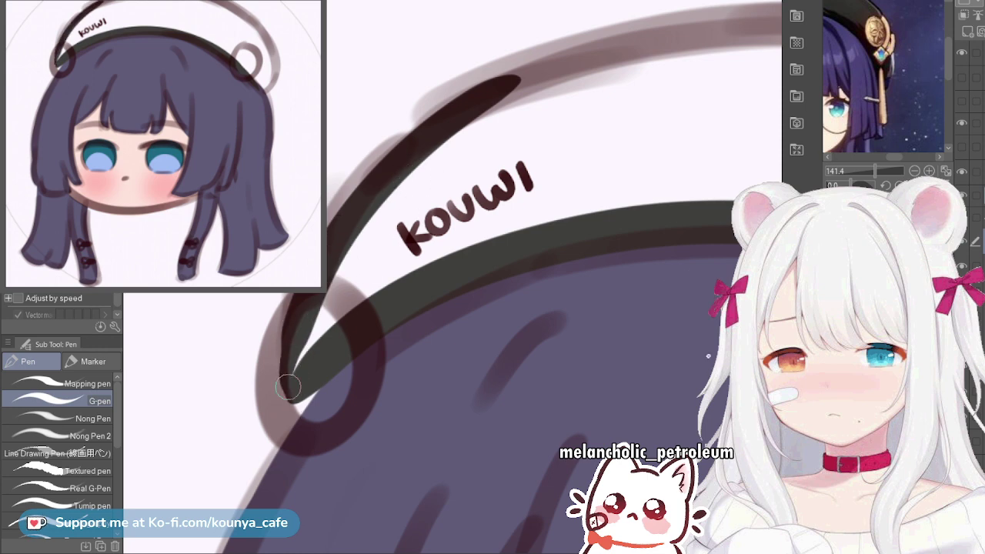
Draw the hat's crown outline in the dark hat colour along the sketch, from the top curve down to the right side
{"action": "scroll", "coordinate": [293, 326], "scroll_direction": "down", "scroll_amount": 2}
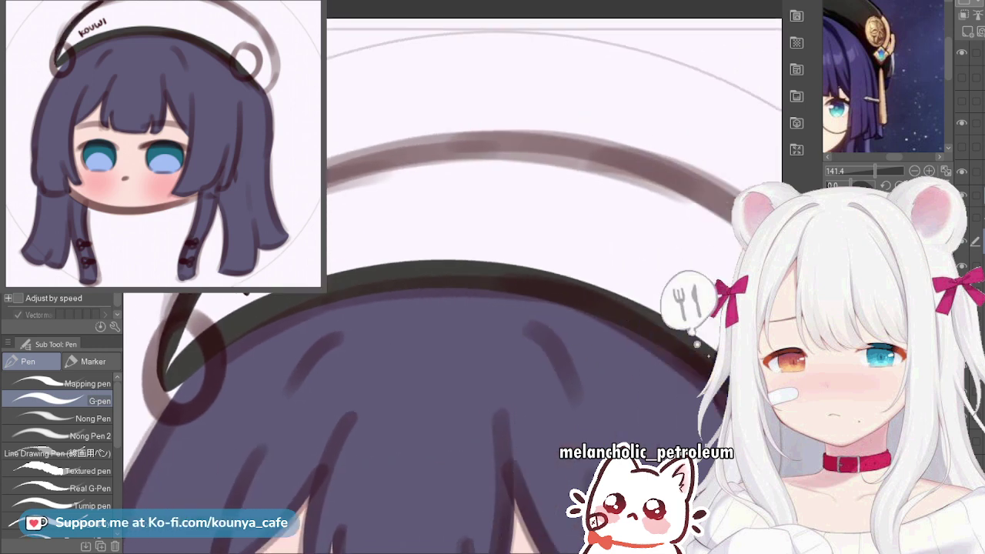
{"action": "left_click_drag", "start_coordinate": [493, 308], "coordinate": [403, 337]}
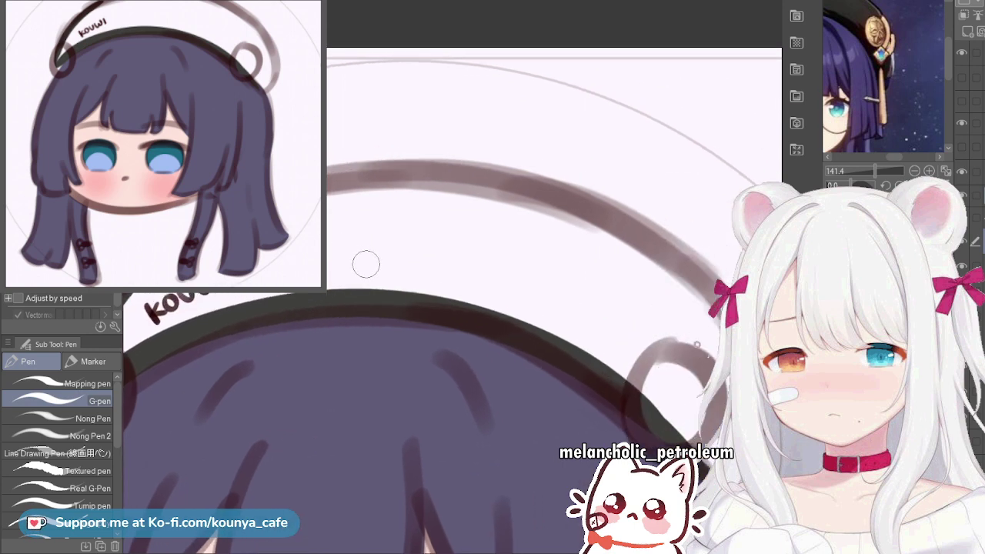
{"action": "left_click_drag", "start_coordinate": [326, 178], "coordinate": [686, 311]}
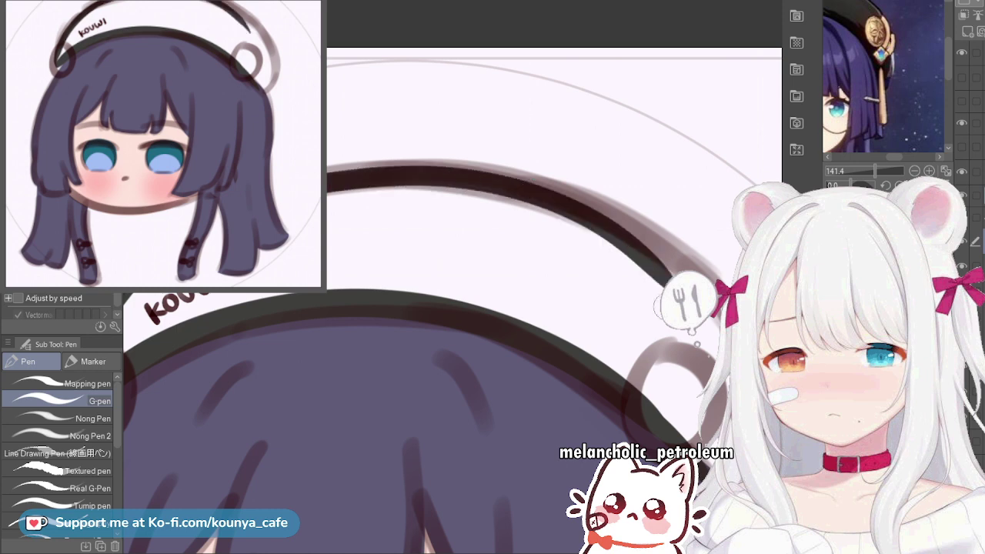
{"action": "mouse_move", "coordinate": [560, 183]}
{"action": "left_mouse_down"}
{"action": "mouse_move", "coordinate": [460, 161]}
{"action": "mouse_move", "coordinate": [637, 326]}
{"action": "mouse_move", "coordinate": [660, 437]}
{"action": "left_mouse_up"}
{"action": "key", "text": "ctrl+z"}
{"action": "mouse_move", "coordinate": [408, 166]}
{"action": "left_mouse_down"}
{"action": "mouse_move", "coordinate": [602, 274]}
{"action": "mouse_move", "coordinate": [647, 403]}
{"action": "mouse_move", "coordinate": [653, 331]}
{"action": "mouse_move", "coordinate": [656, 350]}
{"action": "mouse_move", "coordinate": [639, 322]}
{"action": "left_mouse_up"}
Continue the hat's right outline down the sketched curve and around to join the brim's right end
{"action": "scroll", "coordinate": [688, 420], "scroll_direction": "up", "scroll_amount": 1}
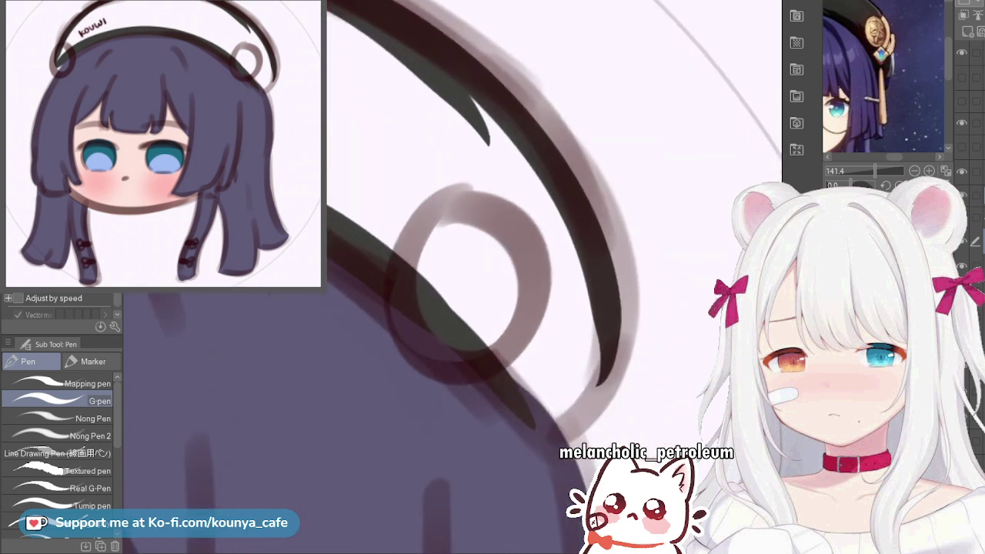
{"action": "scroll", "coordinate": [631, 316], "scroll_direction": "up", "scroll_amount": 1}
{"action": "scroll", "coordinate": [539, 442], "scroll_direction": "up", "scroll_amount": 1}
{"action": "scroll", "coordinate": [537, 439], "scroll_direction": "up", "scroll_amount": 1}
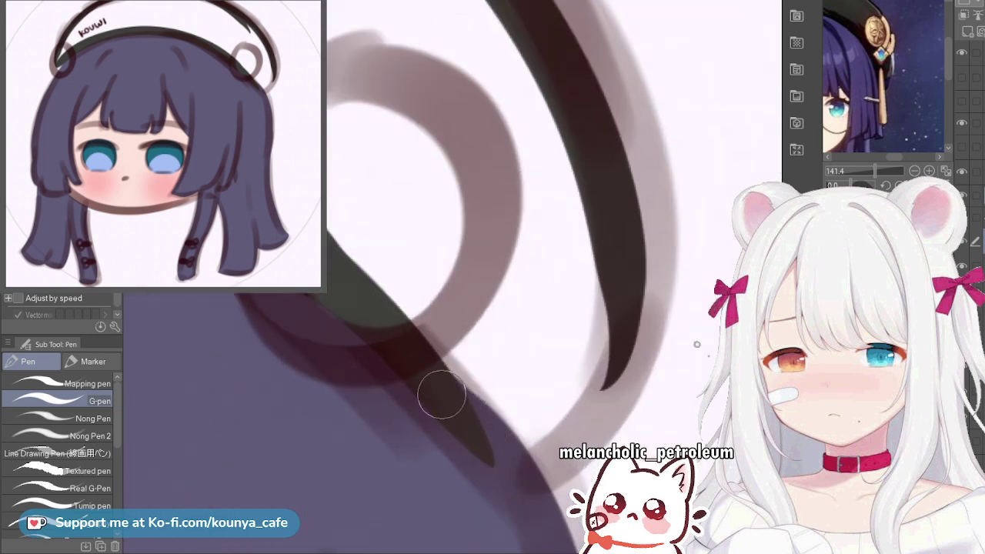
{"action": "left_click_drag", "start_coordinate": [442, 394], "coordinate": [508, 471]}
{"action": "key", "text": "ctrl+z"}
{"action": "mouse_move", "coordinate": [479, 438]}
{"action": "left_mouse_down"}
{"action": "mouse_move", "coordinate": [498, 469]}
{"action": "mouse_move", "coordinate": [547, 454]}
{"action": "mouse_move", "coordinate": [602, 257]}
{"action": "mouse_move", "coordinate": [525, 481]}
{"action": "left_mouse_up"}
{"action": "key", "text": "ctrl+z"}
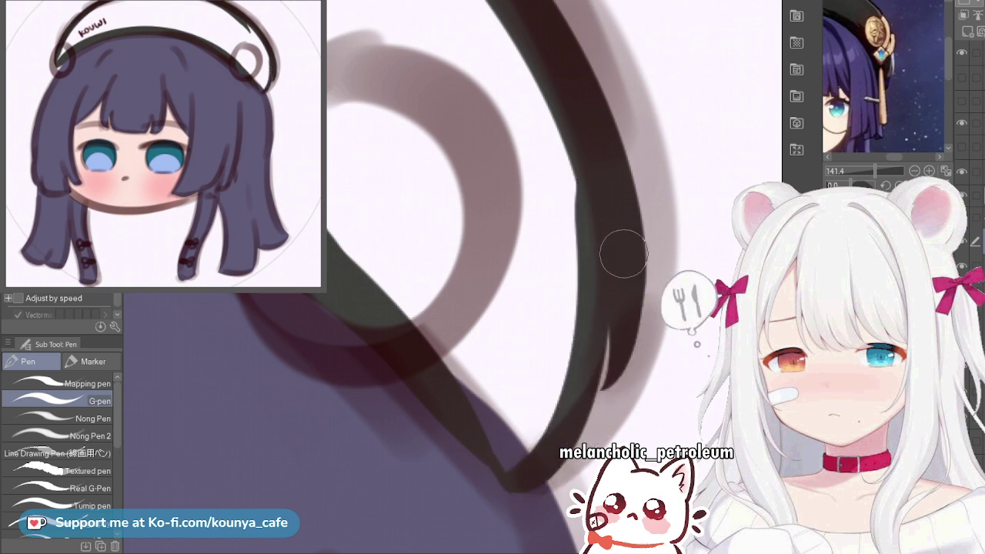
{"action": "mouse_move", "coordinate": [623, 255]}
{"action": "left_mouse_down"}
{"action": "mouse_move", "coordinate": [627, 297]}
{"action": "mouse_move", "coordinate": [512, 484]}
{"action": "left_mouse_up"}
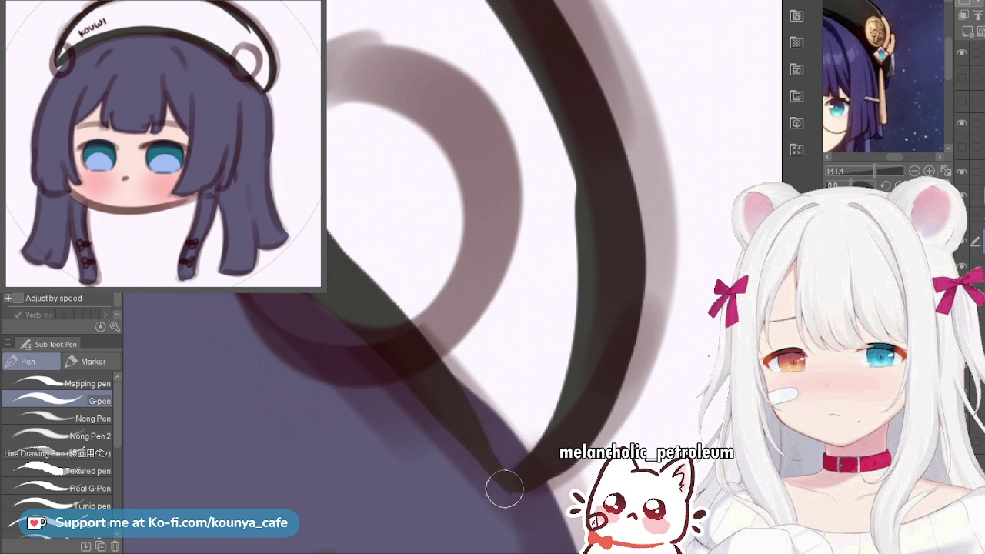
Smooth the lower edge and sharpen the corner where the hat's right outline meets the brim's end
{"action": "scroll", "coordinate": [555, 456], "scroll_direction": "up", "scroll_amount": 2}
{"action": "key", "text": "["}
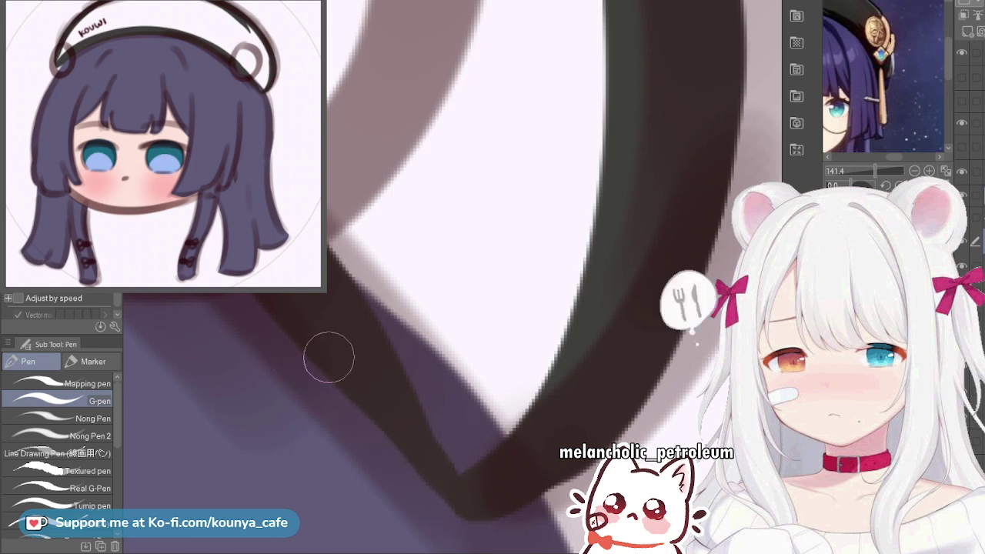
{"action": "left_click_drag", "start_coordinate": [425, 498], "coordinate": [357, 425]}
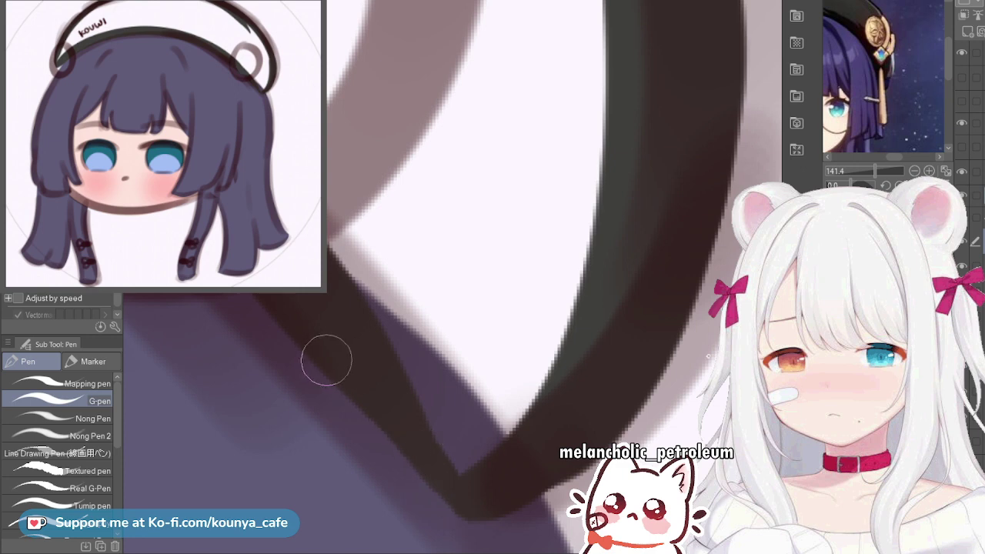
{"action": "left_click_drag", "start_coordinate": [726, 361], "coordinate": [697, 345]}
{"action": "left_click_drag", "start_coordinate": [459, 489], "coordinate": [418, 468]}
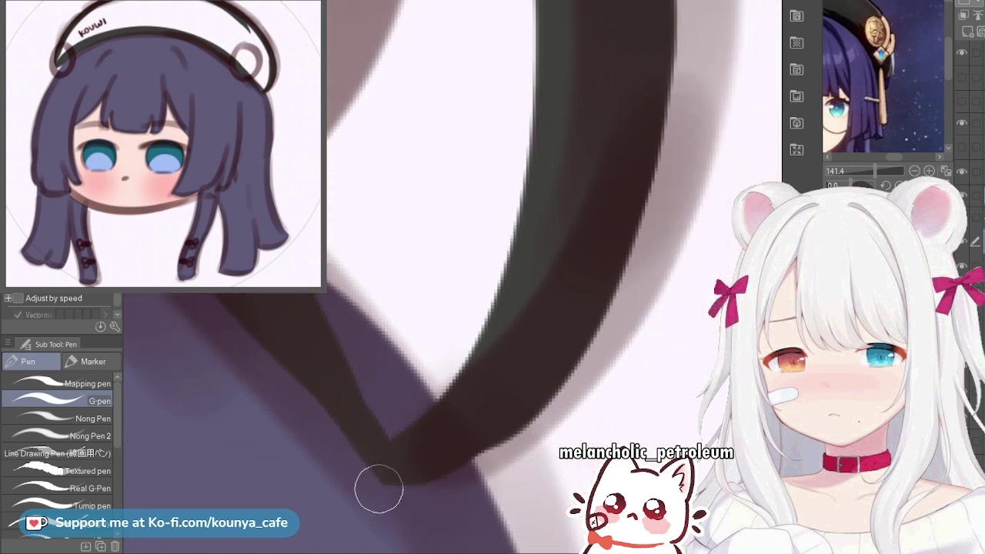
{"action": "key", "text": "["}
{"action": "left_click_drag", "start_coordinate": [274, 345], "coordinate": [379, 485]}
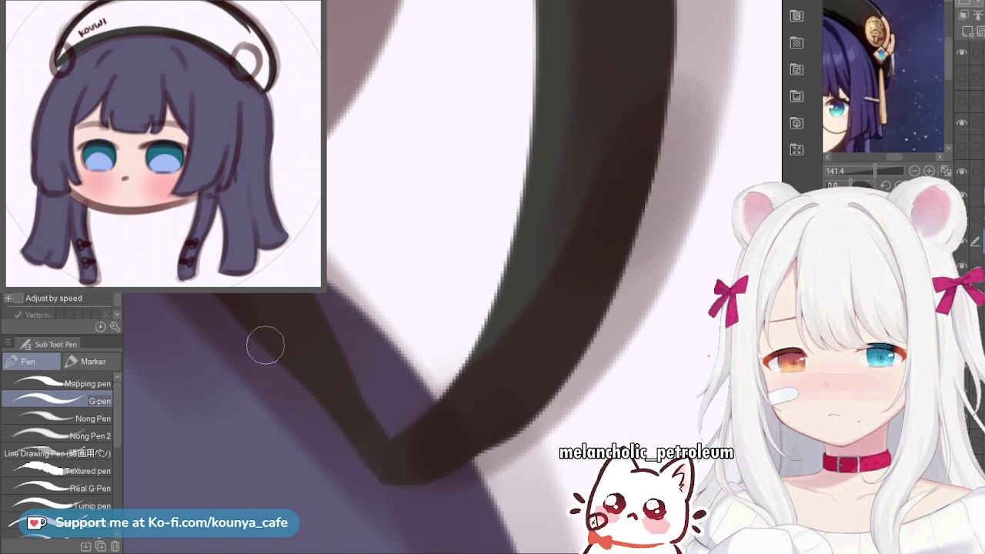
{"action": "left_click_drag", "start_coordinate": [270, 350], "coordinate": [380, 498]}
{"action": "key", "text": "ctrl+z"}
{"action": "mouse_move", "coordinate": [296, 363]}
{"action": "left_mouse_down"}
{"action": "mouse_move", "coordinate": [377, 491]}
{"action": "mouse_move", "coordinate": [362, 457]}
{"action": "mouse_move", "coordinate": [403, 480]}
{"action": "mouse_move", "coordinate": [378, 490]}
{"action": "mouse_move", "coordinate": [408, 481]}
{"action": "mouse_move", "coordinate": [537, 402]}
{"action": "left_mouse_up"}
{"action": "key", "text": "ctrl+z"}
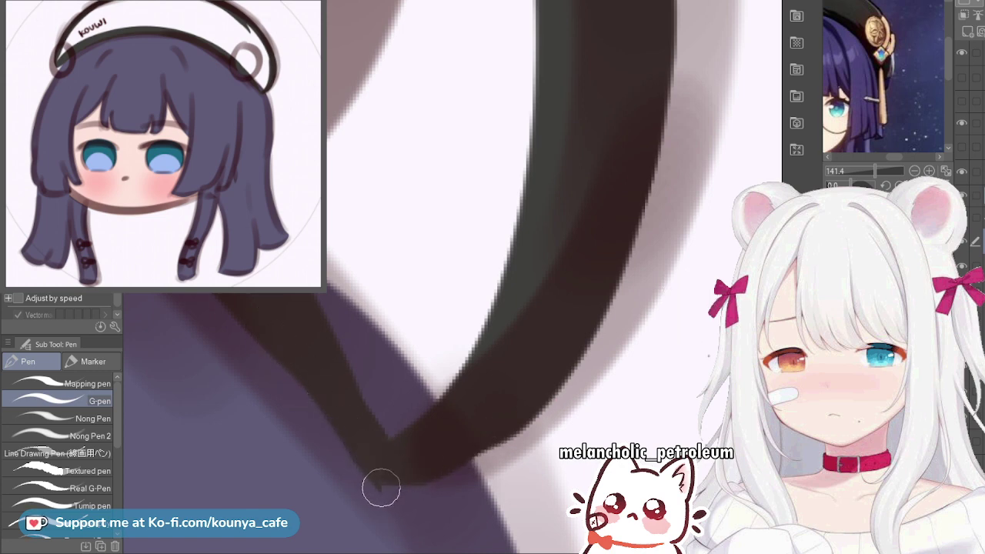
{"action": "left_click_drag", "start_coordinate": [380, 487], "coordinate": [525, 383]}
{"action": "mouse_move", "coordinate": [387, 482]}
{"action": "left_mouse_down"}
{"action": "mouse_move", "coordinate": [416, 473]}
{"action": "mouse_move", "coordinate": [532, 367]}
{"action": "left_mouse_up"}
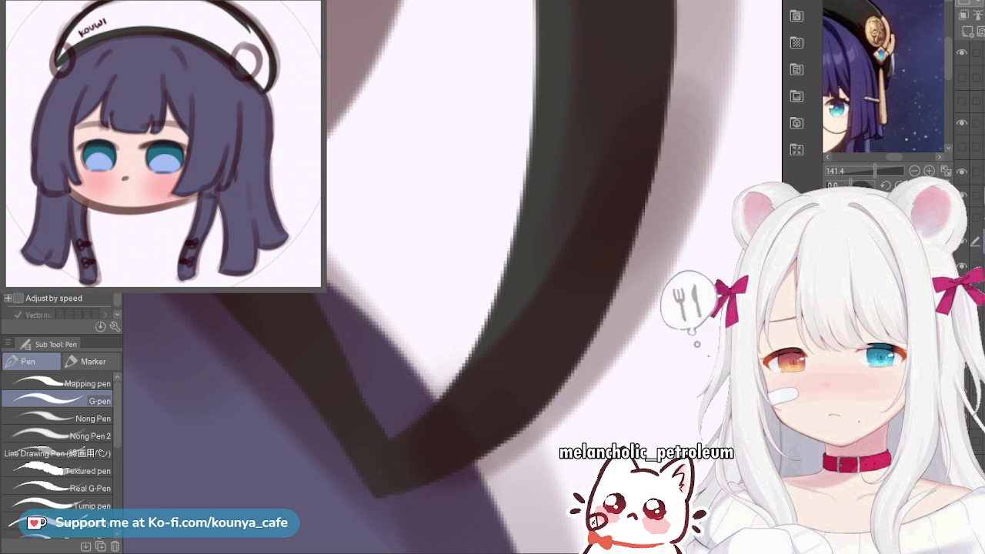
Fill the left half of the hat between the brim and the crown outline with the dark colour
{"action": "scroll", "coordinate": [393, 477], "scroll_direction": "down", "scroll_amount": 5}
{"action": "left_click_drag", "start_coordinate": [359, 254], "coordinate": [466, 280]}
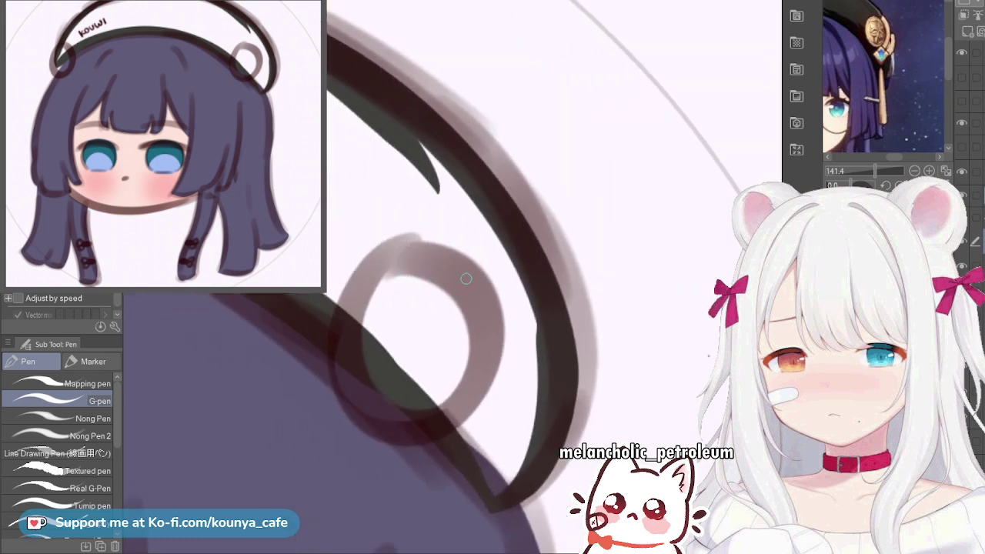
{"action": "mouse_move", "coordinate": [431, 212]}
{"action": "left_mouse_down"}
{"action": "mouse_move", "coordinate": [574, 295]}
{"action": "mouse_move", "coordinate": [696, 344]}
{"action": "mouse_move", "coordinate": [281, 347]}
{"action": "left_mouse_up"}
{"action": "scroll", "coordinate": [574, 296], "scroll_direction": "down", "scroll_amount": 2}
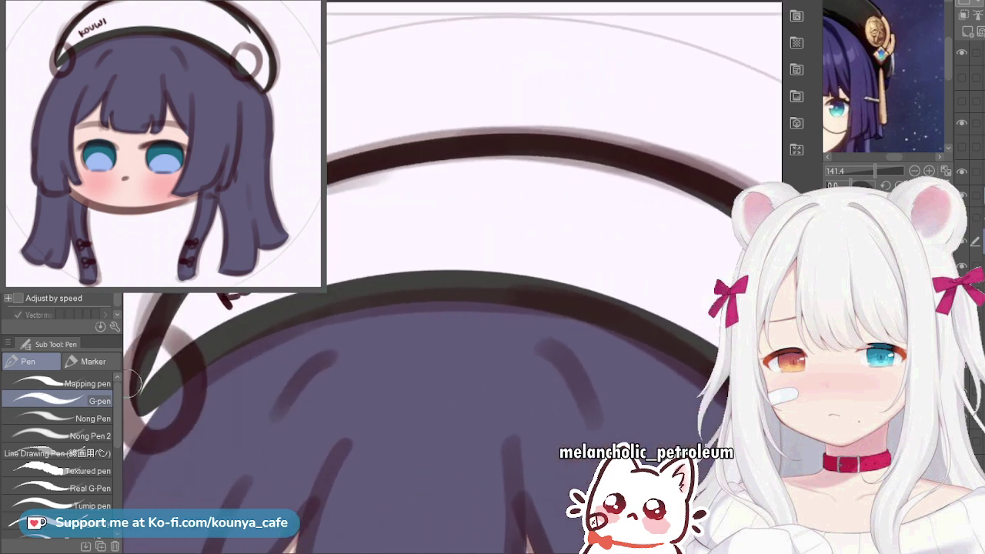
{"action": "mouse_move", "coordinate": [148, 387]}
{"action": "left_mouse_down"}
{"action": "mouse_move", "coordinate": [179, 329]}
{"action": "mouse_move", "coordinate": [205, 323]}
{"action": "mouse_move", "coordinate": [197, 313]}
{"action": "mouse_move", "coordinate": [253, 336]}
{"action": "mouse_move", "coordinate": [220, 334]}
{"action": "mouse_move", "coordinate": [231, 304]}
{"action": "mouse_move", "coordinate": [354, 266]}
{"action": "mouse_move", "coordinate": [250, 295]}
{"action": "left_mouse_up"}
{"action": "scroll", "coordinate": [169, 346], "scroll_direction": "down", "scroll_amount": 2}
{"action": "mouse_move", "coordinate": [333, 234]}
{"action": "left_mouse_down"}
{"action": "mouse_move", "coordinate": [356, 248]}
{"action": "mouse_move", "coordinate": [510, 263]}
{"action": "left_mouse_up"}
{"action": "left_click_drag", "start_coordinate": [330, 290], "coordinate": [506, 291]}
{"action": "left_click_drag", "start_coordinate": [506, 292], "coordinate": [399, 304]}
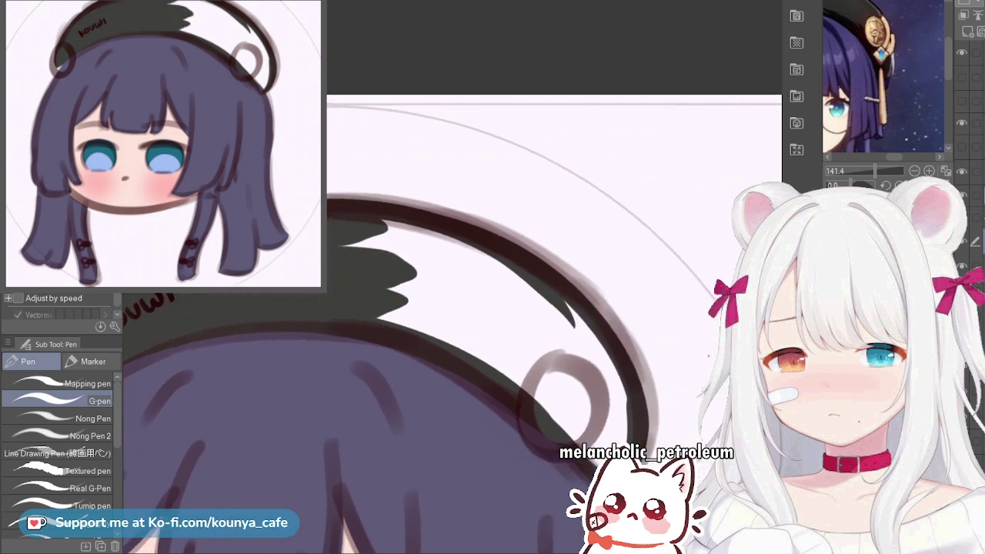
Fill the remaining right half of the hat with the dark colour, down to the brim's right tip
{"action": "scroll", "coordinate": [375, 266], "scroll_direction": "up", "scroll_amount": 2}
{"action": "mouse_move", "coordinate": [366, 243]}
{"action": "left_mouse_down"}
{"action": "mouse_move", "coordinate": [495, 275]}
{"action": "mouse_move", "coordinate": [346, 282]}
{"action": "mouse_move", "coordinate": [314, 307]}
{"action": "mouse_move", "coordinate": [520, 344]}
{"action": "left_mouse_up"}
{"action": "mouse_move", "coordinate": [528, 284]}
{"action": "left_mouse_down"}
{"action": "mouse_move", "coordinate": [586, 317]}
{"action": "mouse_move", "coordinate": [517, 277]}
{"action": "mouse_move", "coordinate": [572, 354]}
{"action": "left_mouse_up"}
{"action": "key", "text": "["}
{"action": "mouse_move", "coordinate": [467, 324]}
{"action": "left_mouse_down"}
{"action": "mouse_move", "coordinate": [545, 380]}
{"action": "mouse_move", "coordinate": [517, 312]}
{"action": "mouse_move", "coordinate": [588, 420]}
{"action": "mouse_move", "coordinate": [597, 343]}
{"action": "mouse_move", "coordinate": [623, 417]}
{"action": "mouse_move", "coordinate": [611, 373]}
{"action": "mouse_move", "coordinate": [583, 419]}
{"action": "left_mouse_up"}
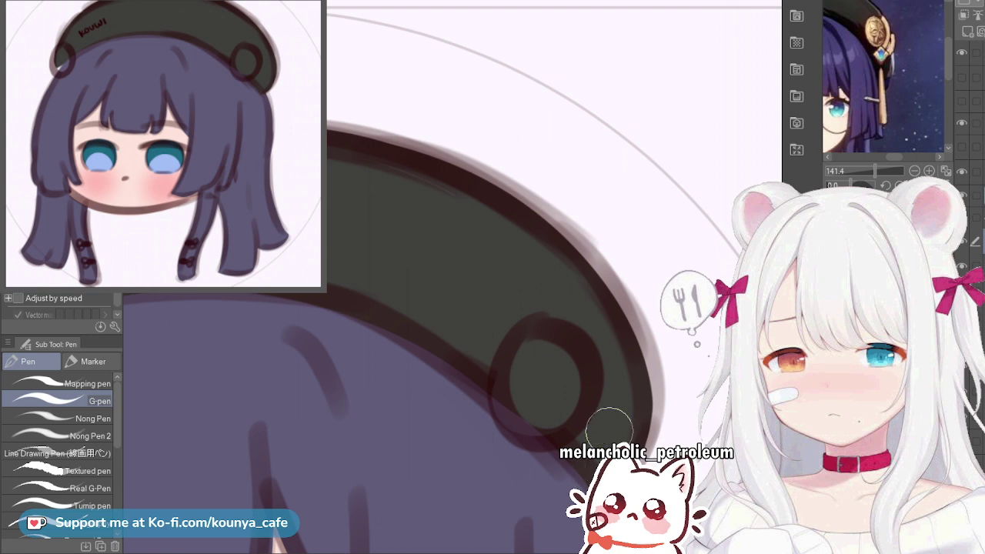
{"action": "scroll", "coordinate": [625, 354], "scroll_direction": "down", "scroll_amount": 3}
{"action": "scroll", "coordinate": [644, 412], "scroll_direction": "up", "scroll_amount": 5}
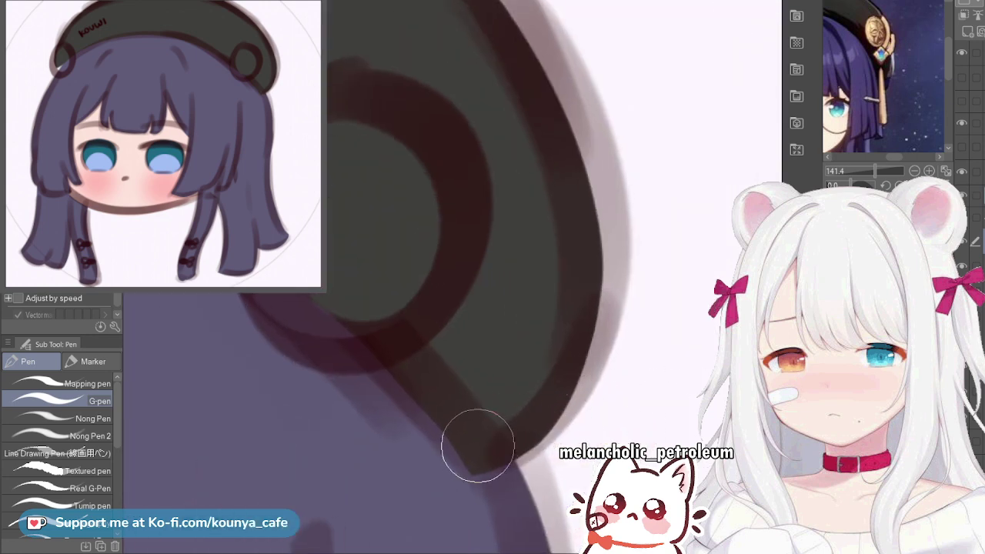
{"action": "scroll", "coordinate": [484, 462], "scroll_direction": "down", "scroll_amount": 5}
{"action": "scroll", "coordinate": [707, 355], "scroll_direction": "up", "scroll_amount": 2}
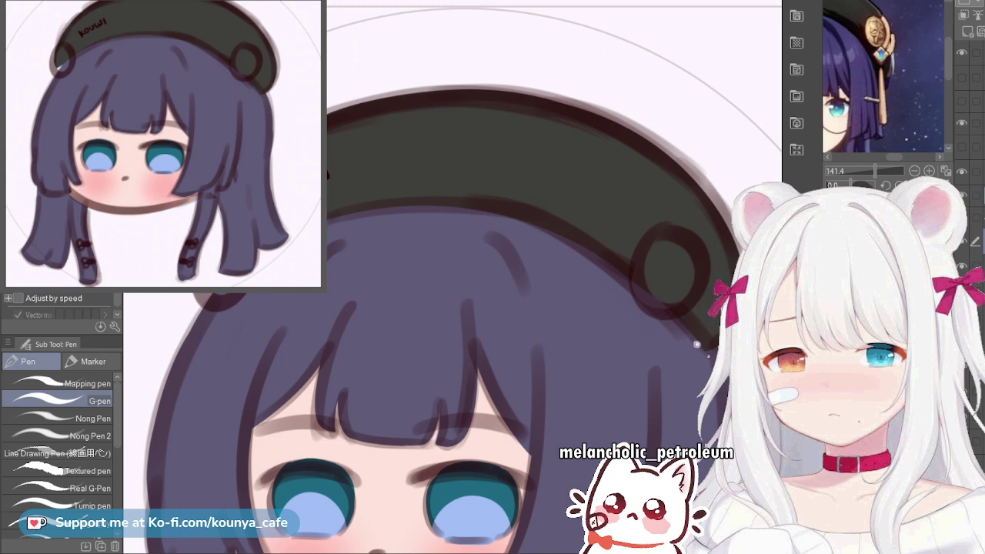
Paint a solid light-gold oval ornament over the sketched ring on the hat's right side with a larger brush
{"action": "scroll", "coordinate": [669, 261], "scroll_direction": "up", "scroll_amount": 4}
{"action": "key", "text": "bracketright"}
{"action": "key", "text": "bracketright"}
{"action": "key", "text": "bracketright"}
{"action": "key", "text": "bracketright"}
{"action": "key", "text": "bracketright"}
{"action": "key", "text": "bracketright"}
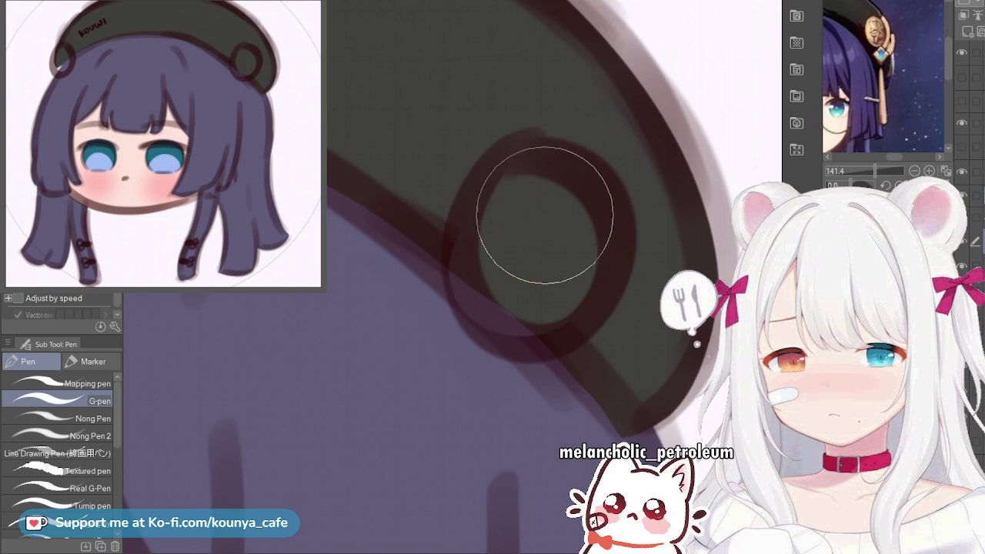
{"action": "mouse_move", "coordinate": [557, 191]}
{"action": "left_mouse_down"}
{"action": "mouse_move", "coordinate": [498, 221]}
{"action": "mouse_move", "coordinate": [544, 305]}
{"action": "left_mouse_up"}
{"action": "key", "text": "ctrl+z"}
{"action": "mouse_move", "coordinate": [551, 192]}
{"action": "left_mouse_down"}
{"action": "mouse_move", "coordinate": [505, 223]}
{"action": "mouse_move", "coordinate": [569, 285]}
{"action": "mouse_move", "coordinate": [502, 230]}
{"action": "left_mouse_up"}
{"action": "left_click_drag", "start_coordinate": [504, 288], "coordinate": [538, 229]}
{"action": "mouse_move", "coordinate": [558, 192]}
{"action": "left_mouse_down"}
{"action": "mouse_move", "coordinate": [500, 217]}
{"action": "mouse_move", "coordinate": [530, 317]}
{"action": "mouse_move", "coordinate": [546, 183]}
{"action": "mouse_move", "coordinate": [489, 273]}
{"action": "mouse_move", "coordinate": [569, 228]}
{"action": "mouse_move", "coordinate": [511, 188]}
{"action": "mouse_move", "coordinate": [556, 181]}
{"action": "mouse_move", "coordinate": [519, 296]}
{"action": "mouse_move", "coordinate": [510, 207]}
{"action": "mouse_move", "coordinate": [496, 208]}
{"action": "mouse_move", "coordinate": [574, 192]}
{"action": "left_mouse_up"}
{"action": "key", "text": "ctrl+z"}
{"action": "key", "text": "ctrl+z"}
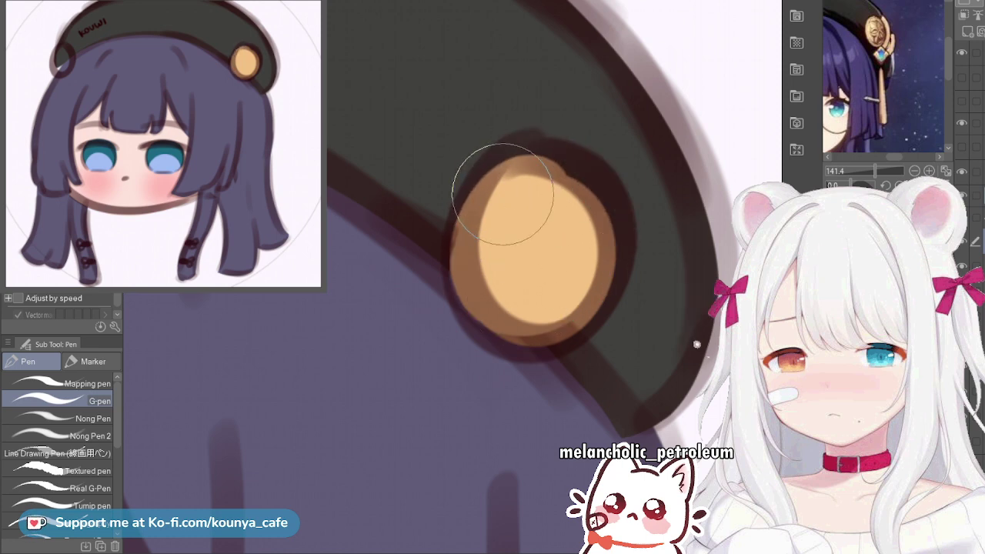
{"action": "left_click_drag", "start_coordinate": [503, 193], "coordinate": [672, 235]}
Paint a matching light-gold oval ornament over the sketched ring at the hat's left end and round its lower edge
{"action": "scroll", "coordinate": [563, 229], "scroll_direction": "down", "scroll_amount": 4}
{"action": "scroll", "coordinate": [364, 235], "scroll_direction": "up", "scroll_amount": 4}
{"action": "left_click_drag", "start_coordinate": [364, 236], "coordinate": [491, 340]}
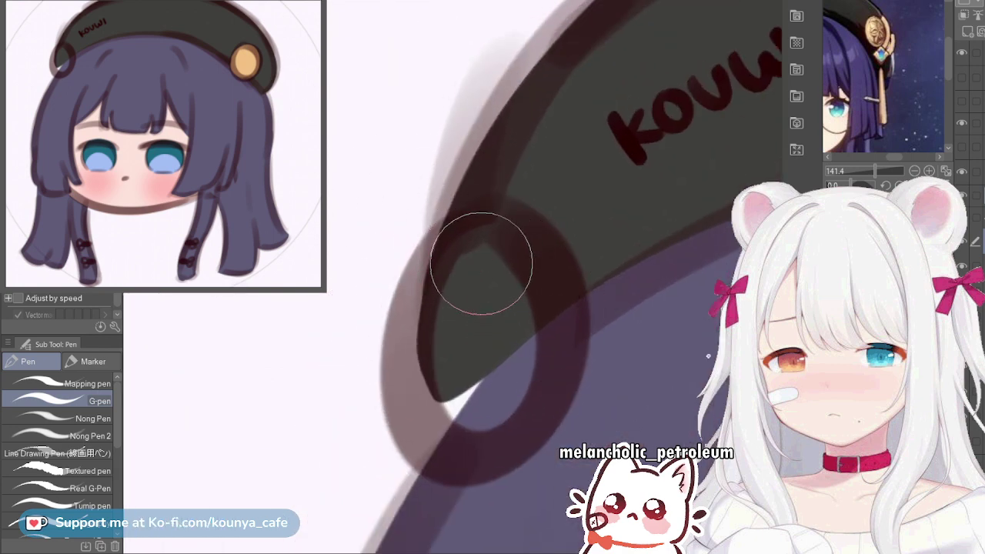
{"action": "mouse_move", "coordinate": [495, 245]}
{"action": "left_mouse_down"}
{"action": "mouse_move", "coordinate": [433, 382]}
{"action": "mouse_move", "coordinate": [512, 315]}
{"action": "mouse_move", "coordinate": [477, 281]}
{"action": "mouse_move", "coordinate": [489, 270]}
{"action": "mouse_move", "coordinate": [471, 372]}
{"action": "mouse_move", "coordinate": [471, 332]}
{"action": "mouse_move", "coordinate": [451, 283]}
{"action": "mouse_move", "coordinate": [471, 253]}
{"action": "mouse_move", "coordinate": [413, 386]}
{"action": "mouse_move", "coordinate": [492, 352]}
{"action": "mouse_move", "coordinate": [467, 273]}
{"action": "mouse_move", "coordinate": [488, 239]}
{"action": "mouse_move", "coordinate": [423, 312]}
{"action": "mouse_move", "coordinate": [472, 433]}
{"action": "mouse_move", "coordinate": [484, 300]}
{"action": "left_mouse_up"}
{"action": "mouse_move", "coordinate": [466, 256]}
{"action": "left_mouse_down"}
{"action": "mouse_move", "coordinate": [537, 355]}
{"action": "mouse_move", "coordinate": [433, 417]}
{"action": "mouse_move", "coordinate": [492, 327]}
{"action": "mouse_move", "coordinate": [463, 253]}
{"action": "mouse_move", "coordinate": [510, 249]}
{"action": "mouse_move", "coordinate": [526, 401]}
{"action": "mouse_move", "coordinate": [511, 300]}
{"action": "left_mouse_up"}
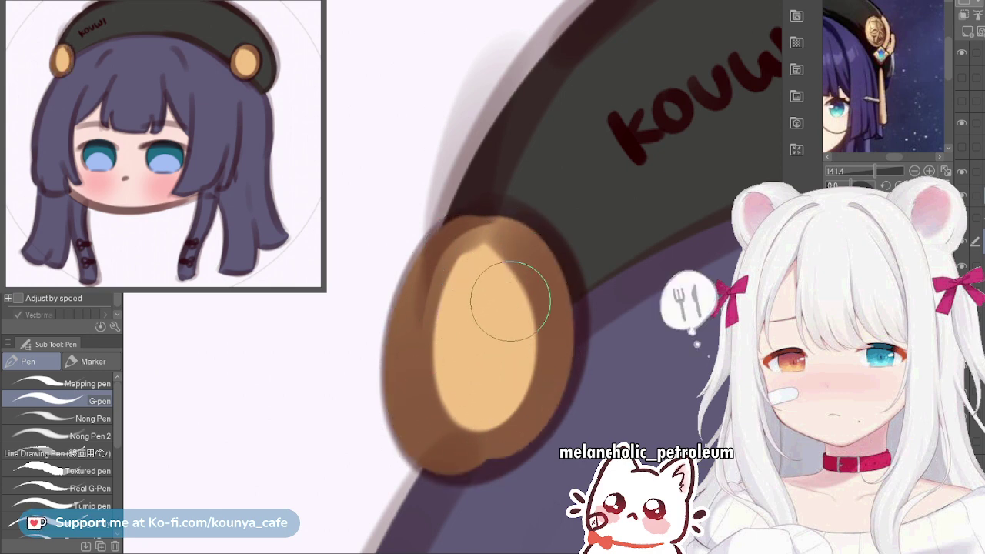
{"action": "mouse_move", "coordinate": [466, 416]}
{"action": "left_mouse_down"}
{"action": "mouse_move", "coordinate": [452, 442]}
{"action": "mouse_move", "coordinate": [496, 394]}
{"action": "mouse_move", "coordinate": [455, 418]}
{"action": "mouse_move", "coordinate": [454, 437]}
{"action": "mouse_move", "coordinate": [490, 396]}
{"action": "mouse_move", "coordinate": [447, 440]}
{"action": "mouse_move", "coordinate": [502, 394]}
{"action": "mouse_move", "coordinate": [439, 433]}
{"action": "mouse_move", "coordinate": [503, 433]}
{"action": "mouse_move", "coordinate": [501, 395]}
{"action": "left_mouse_up"}
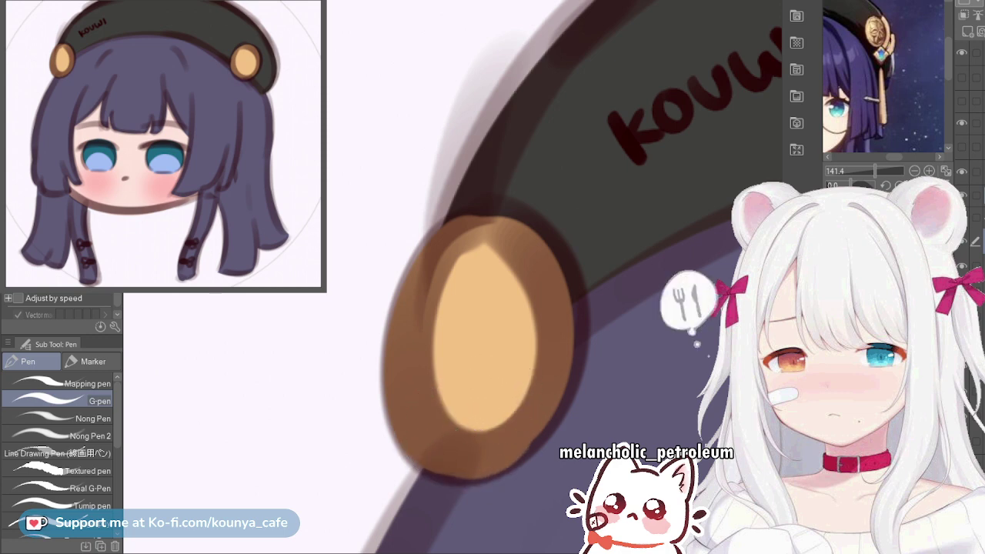
{"action": "mouse_move", "coordinate": [447, 434]}
{"action": "left_mouse_down"}
{"action": "mouse_move", "coordinate": [477, 446]}
{"action": "mouse_move", "coordinate": [487, 412]}
{"action": "left_mouse_up"}
{"action": "mouse_move", "coordinate": [477, 282]}
{"action": "left_mouse_down"}
{"action": "mouse_move", "coordinate": [495, 242]}
{"action": "mouse_move", "coordinate": [461, 252]}
{"action": "mouse_move", "coordinate": [468, 260]}
{"action": "mouse_move", "coordinate": [500, 249]}
{"action": "mouse_move", "coordinate": [468, 220]}
{"action": "mouse_move", "coordinate": [513, 274]}
{"action": "mouse_move", "coordinate": [468, 238]}
{"action": "mouse_move", "coordinate": [510, 307]}
{"action": "mouse_move", "coordinate": [479, 236]}
{"action": "mouse_move", "coordinate": [515, 285]}
{"action": "mouse_move", "coordinate": [509, 218]}
{"action": "mouse_move", "coordinate": [481, 229]}
{"action": "mouse_move", "coordinate": [512, 242]}
{"action": "mouse_move", "coordinate": [349, 257]}
{"action": "left_mouse_up"}
Round out the upper-left edge of the gold ornament on the hat's right side with a smaller brush
{"action": "scroll", "coordinate": [511, 244], "scroll_direction": "down", "scroll_amount": 4}
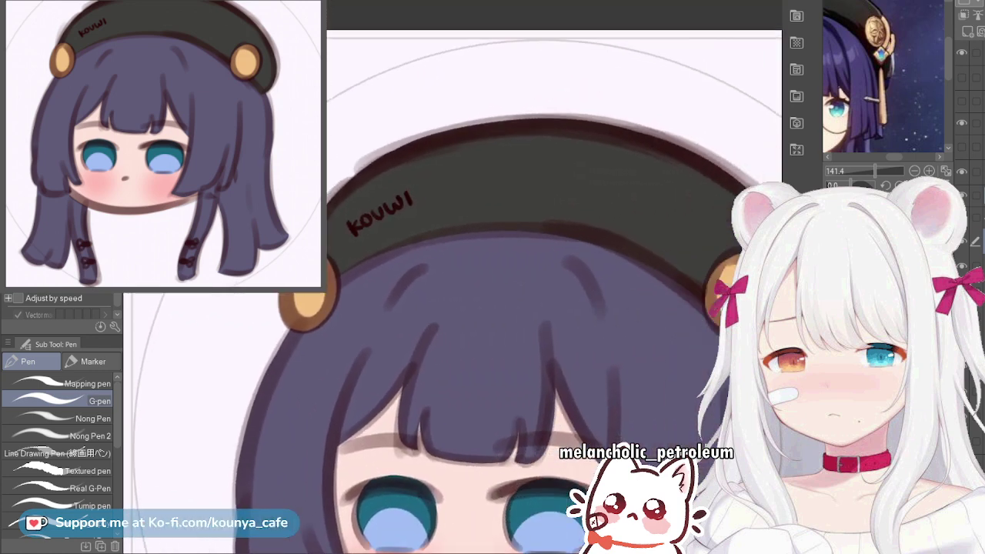
{"action": "left_click_drag", "start_coordinate": [493, 330], "coordinate": [412, 218]}
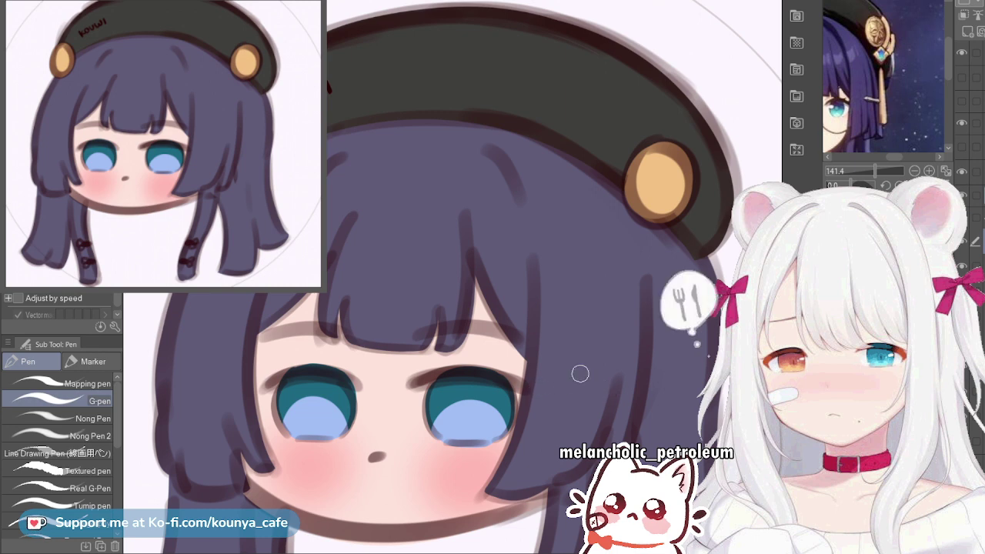
{"action": "scroll", "coordinate": [692, 173], "scroll_direction": "up", "scroll_amount": 4}
{"action": "left_click_drag", "start_coordinate": [684, 173], "coordinate": [603, 216]}
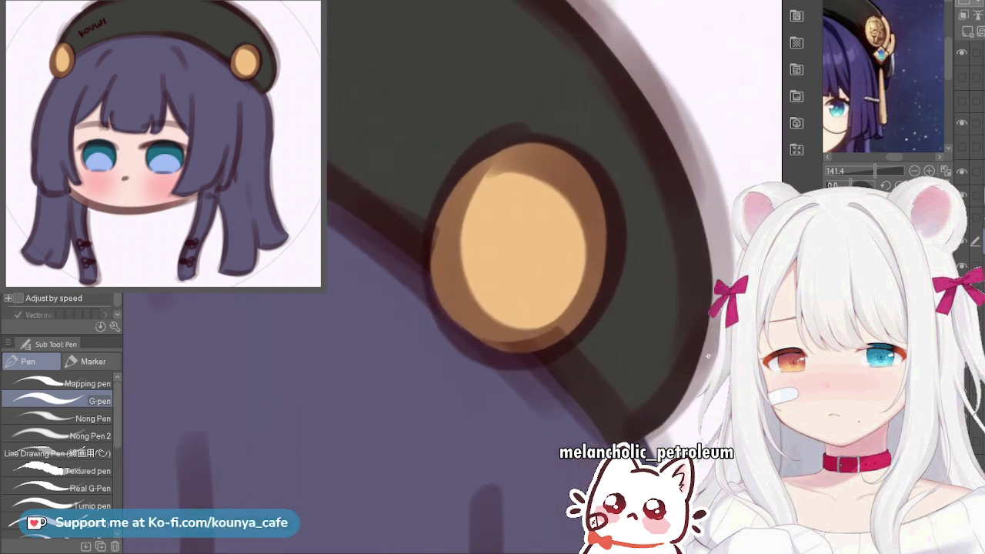
{"action": "scroll", "coordinate": [556, 203], "scroll_direction": "up", "scroll_amount": 3}
{"action": "key", "text": "bracketright"}
{"action": "key", "text": "bracketleft"}
{"action": "key", "text": "bracketleft"}
{"action": "key", "text": "bracketleft"}
{"action": "key", "text": "bracketleft"}
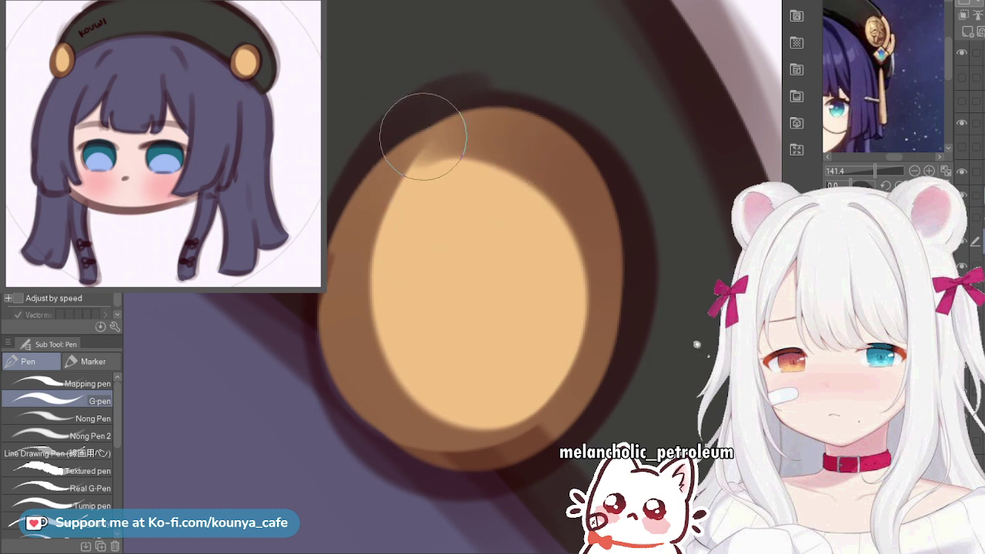
{"action": "left_click_drag", "start_coordinate": [404, 170], "coordinate": [421, 155]}
{"action": "key", "text": "ctrl+z"}
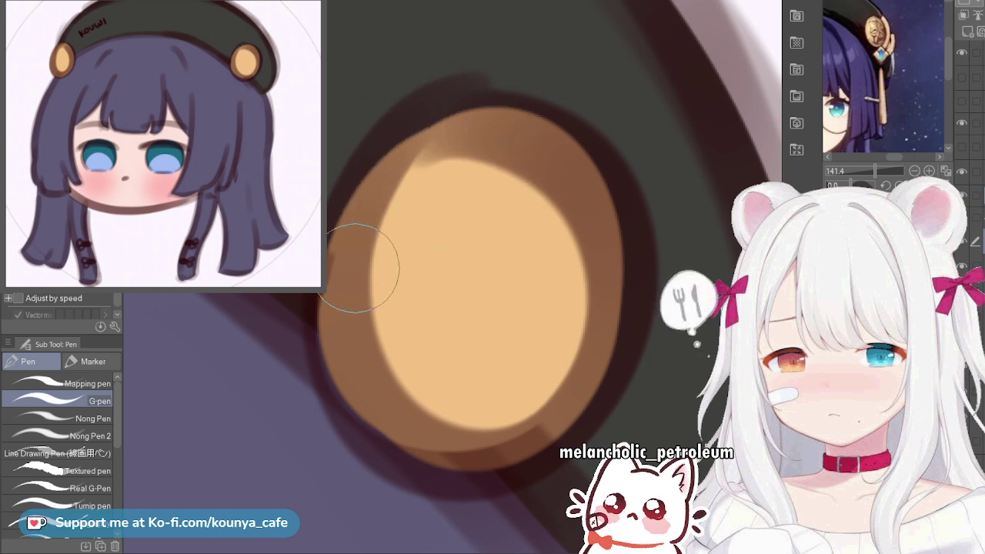
{"action": "mouse_move", "coordinate": [358, 268]}
{"action": "left_mouse_down"}
{"action": "mouse_move", "coordinate": [480, 138]}
{"action": "mouse_move", "coordinate": [562, 143]}
{"action": "left_mouse_up"}
{"action": "key", "text": "ctrl+z"}
{"action": "mouse_move", "coordinate": [362, 284]}
{"action": "left_mouse_down"}
{"action": "mouse_move", "coordinate": [385, 194]}
{"action": "mouse_move", "coordinate": [496, 146]}
{"action": "left_mouse_up"}
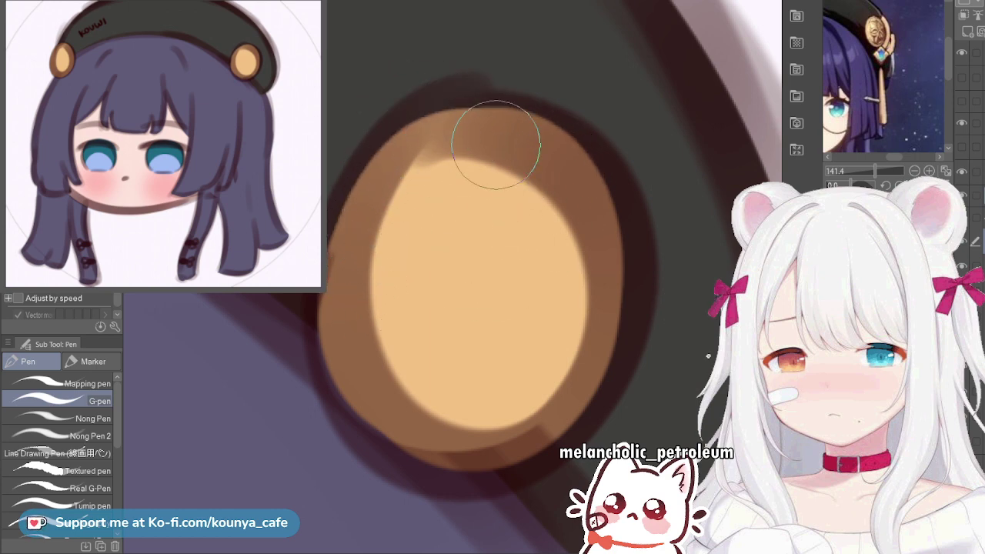
{"action": "mouse_move", "coordinate": [372, 221]}
{"action": "left_mouse_down"}
{"action": "mouse_move", "coordinate": [561, 136]}
{"action": "mouse_move", "coordinate": [592, 237]}
{"action": "left_mouse_up"}
{"action": "key", "text": "ctrl+z"}
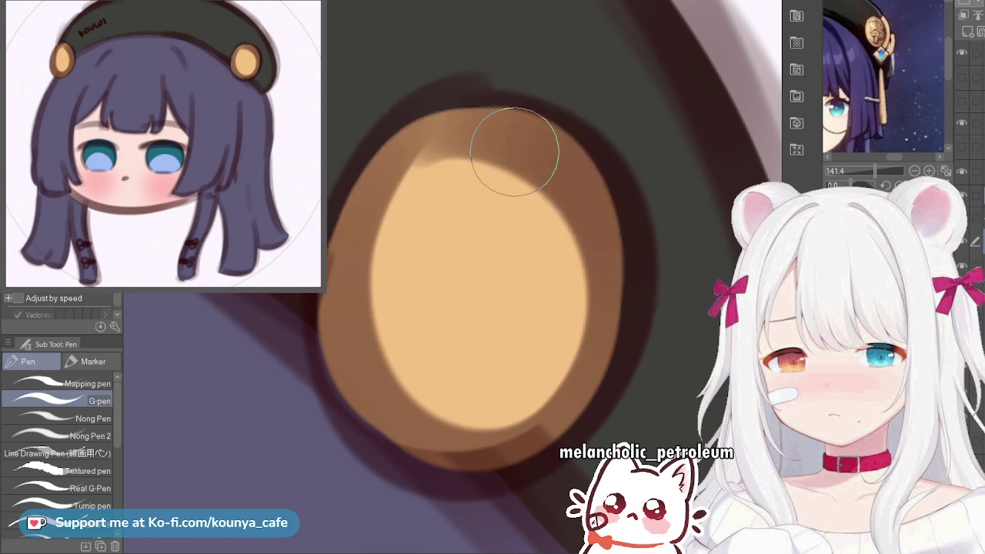
Extend the right ornament's right and lower edges outward into the sketched ring to even out the oval
{"action": "left_click_drag", "start_coordinate": [514, 151], "coordinate": [591, 278]}
{"action": "mouse_move", "coordinate": [504, 156]}
{"action": "left_mouse_down"}
{"action": "mouse_move", "coordinate": [558, 253]}
{"action": "mouse_move", "coordinate": [528, 150]}
{"action": "mouse_move", "coordinate": [532, 315]}
{"action": "mouse_move", "coordinate": [524, 135]}
{"action": "mouse_move", "coordinate": [537, 330]}
{"action": "mouse_move", "coordinate": [413, 303]}
{"action": "mouse_move", "coordinate": [378, 246]}
{"action": "mouse_move", "coordinate": [506, 310]}
{"action": "mouse_move", "coordinate": [374, 279]}
{"action": "mouse_move", "coordinate": [395, 428]}
{"action": "mouse_move", "coordinate": [367, 280]}
{"action": "mouse_move", "coordinate": [354, 317]}
{"action": "mouse_move", "coordinate": [445, 436]}
{"action": "mouse_move", "coordinate": [484, 445]}
{"action": "left_mouse_up"}
{"action": "key", "text": "ctrl+z"}
{"action": "mouse_move", "coordinate": [391, 428]}
{"action": "left_mouse_down"}
{"action": "mouse_move", "coordinate": [422, 449]}
{"action": "mouse_move", "coordinate": [536, 437]}
{"action": "left_mouse_up"}
{"action": "left_click_drag", "start_coordinate": [409, 428], "coordinate": [573, 401]}
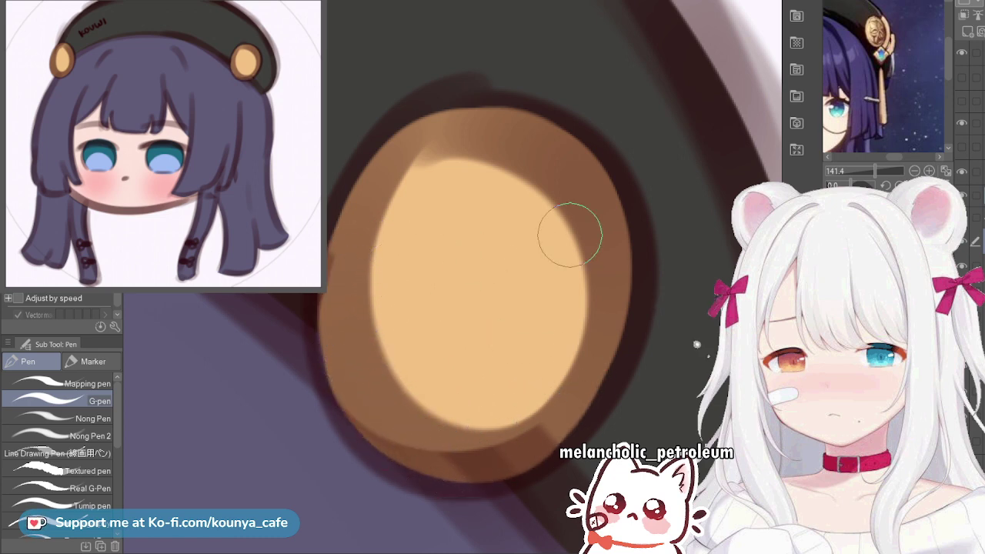
{"action": "mouse_move", "coordinate": [572, 233]}
{"action": "left_mouse_down"}
{"action": "mouse_move", "coordinate": [600, 312]}
{"action": "mouse_move", "coordinate": [476, 448]}
{"action": "left_mouse_up"}
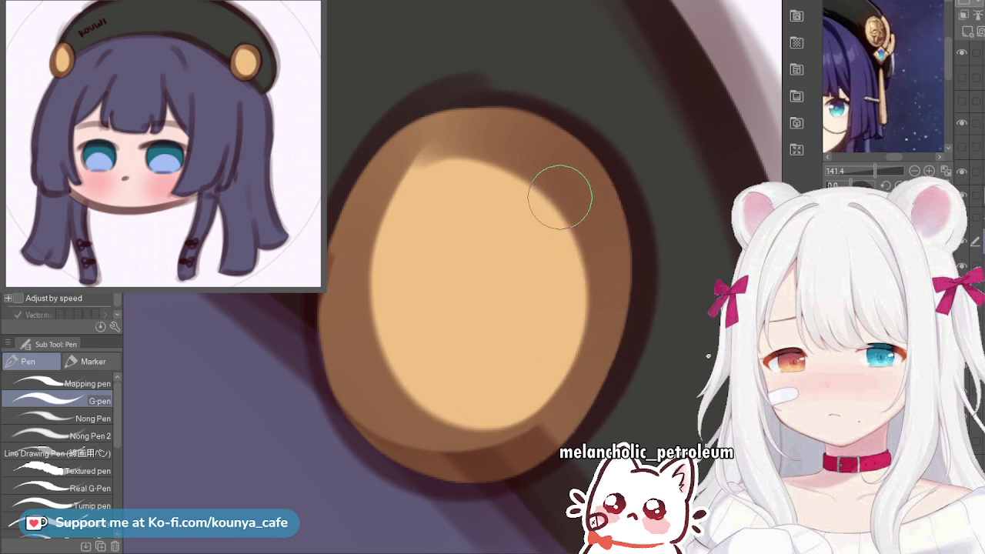
{"action": "left_click_drag", "start_coordinate": [603, 252], "coordinate": [521, 411]}
Switch the topmost visible layer off and on again to check the painted hat and ornaments
{"action": "scroll", "coordinate": [574, 306], "scroll_direction": "down", "scroll_amount": 2}
{"action": "scroll", "coordinate": [596, 291], "scroll_direction": "down", "scroll_amount": 4}
{"action": "left_click_drag", "start_coordinate": [562, 337], "coordinate": [557, 262]}
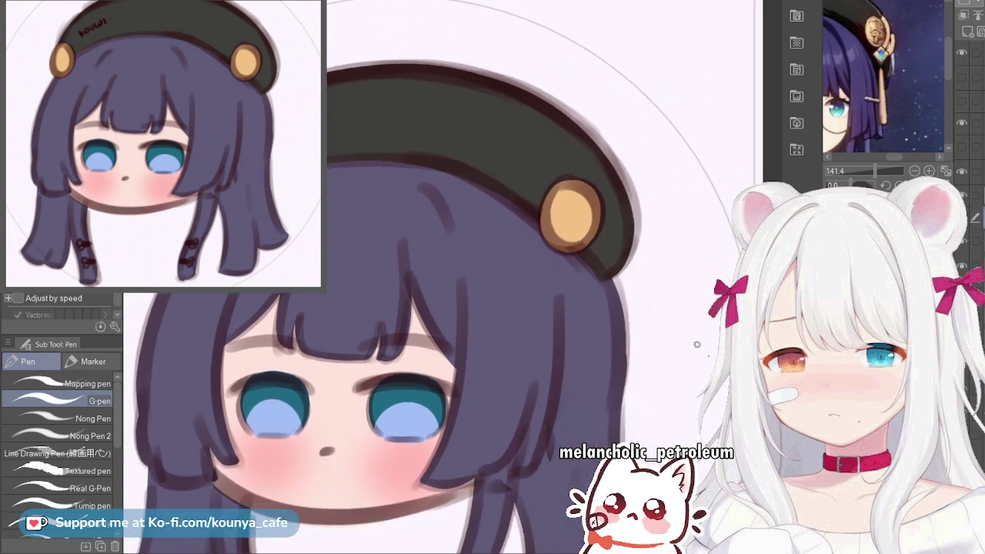
{"action": "left_click", "coordinate": [961, 53]}
{"action": "left_click", "coordinate": [962, 52]}
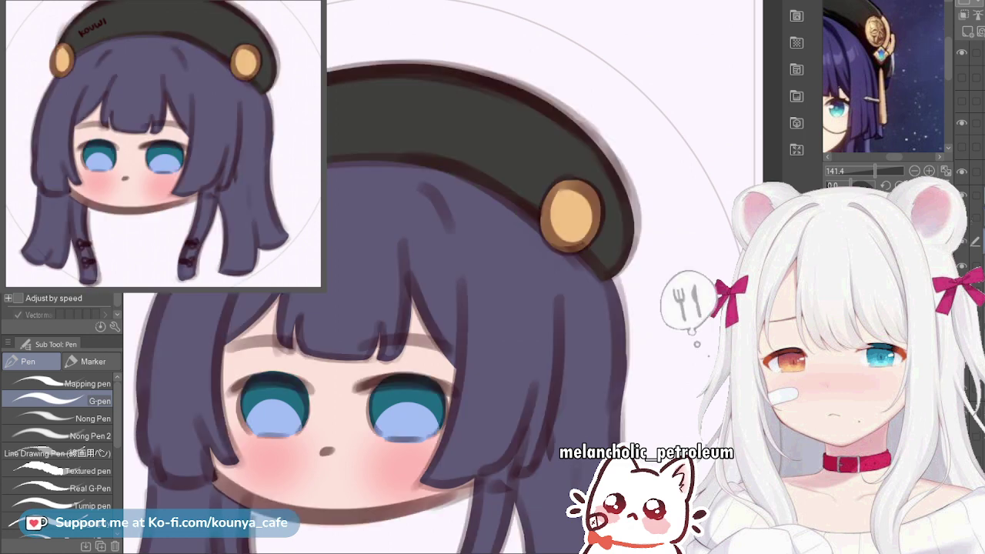
Sketch a diamond with a long triangular tassel hanging beneath the hat's right ornament, using a dark marker
{"action": "left_click", "coordinate": [93, 361]}
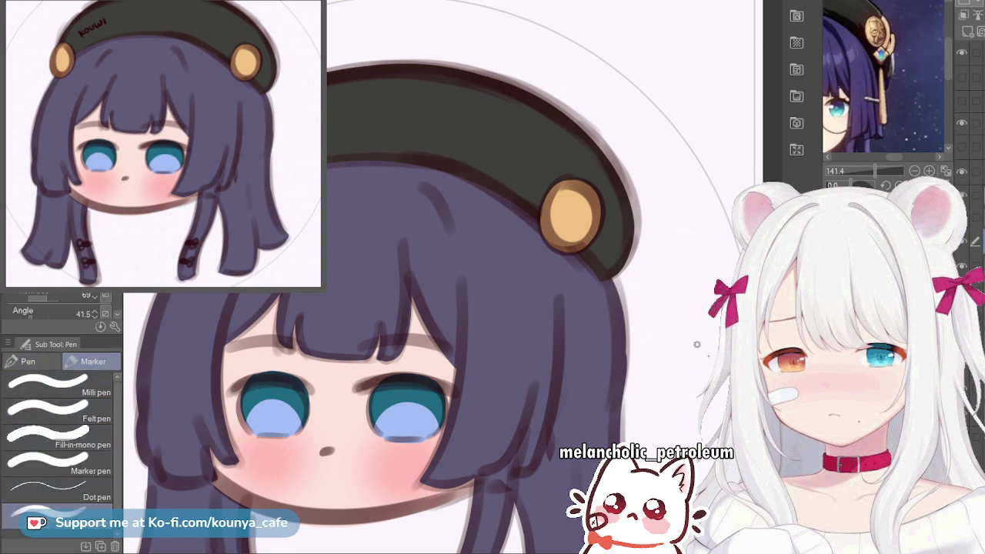
{"action": "scroll", "coordinate": [604, 298], "scroll_direction": "up", "scroll_amount": 3}
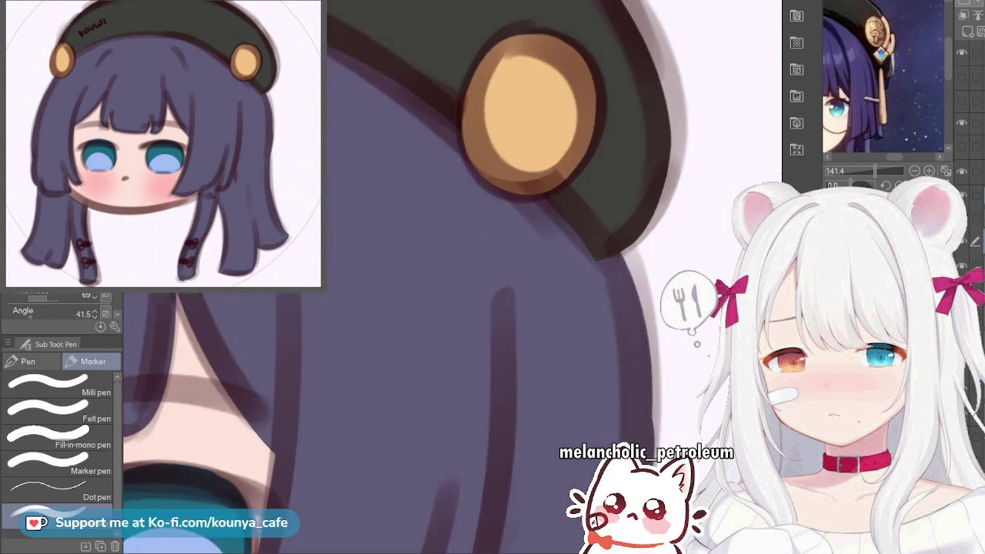
{"action": "mouse_move", "coordinate": [504, 273]}
{"action": "left_mouse_down"}
{"action": "mouse_move", "coordinate": [483, 497]}
{"action": "mouse_move", "coordinate": [499, 542]}
{"action": "mouse_move", "coordinate": [572, 531]}
{"action": "left_mouse_up"}
{"action": "left_click_drag", "start_coordinate": [572, 531], "coordinate": [551, 430]}
{"action": "mouse_move", "coordinate": [486, 170]}
{"action": "left_mouse_down"}
{"action": "mouse_move", "coordinate": [532, 316]}
{"action": "mouse_move", "coordinate": [551, 443]}
{"action": "mouse_move", "coordinate": [502, 216]}
{"action": "mouse_move", "coordinate": [539, 373]}
{"action": "left_mouse_up"}
{"action": "key", "text": "ctrl+z"}
{"action": "mouse_move", "coordinate": [491, 101]}
{"action": "left_mouse_down"}
{"action": "mouse_move", "coordinate": [510, 208]}
{"action": "mouse_move", "coordinate": [472, 228]}
{"action": "mouse_move", "coordinate": [498, 263]}
{"action": "left_mouse_up"}
{"action": "mouse_move", "coordinate": [502, 201]}
{"action": "left_mouse_down"}
{"action": "mouse_move", "coordinate": [541, 240]}
{"action": "mouse_move", "coordinate": [510, 272]}
{"action": "mouse_move", "coordinate": [639, 287]}
{"action": "left_mouse_up"}
Sketch a small matching diamond over the hair just beneath the hat's left ornament
{"action": "scroll", "coordinate": [528, 254], "scroll_direction": "down", "scroll_amount": 3}
{"action": "scroll", "coordinate": [528, 253], "scroll_direction": "down", "scroll_amount": 2}
{"action": "scroll", "coordinate": [402, 267], "scroll_direction": "up", "scroll_amount": 3}
{"action": "left_click_drag", "start_coordinate": [365, 294], "coordinate": [353, 244]}
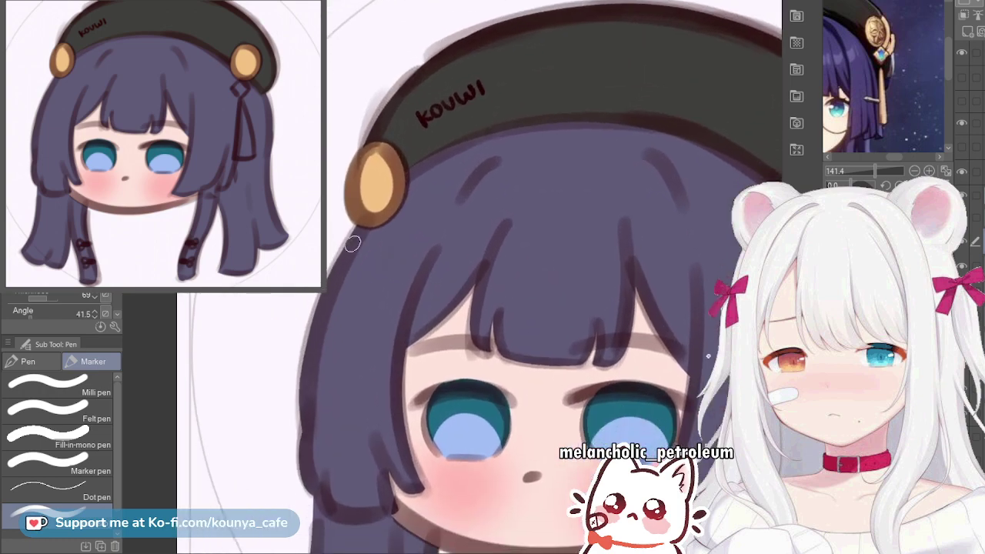
{"action": "scroll", "coordinate": [353, 243], "scroll_direction": "up", "scroll_amount": 2}
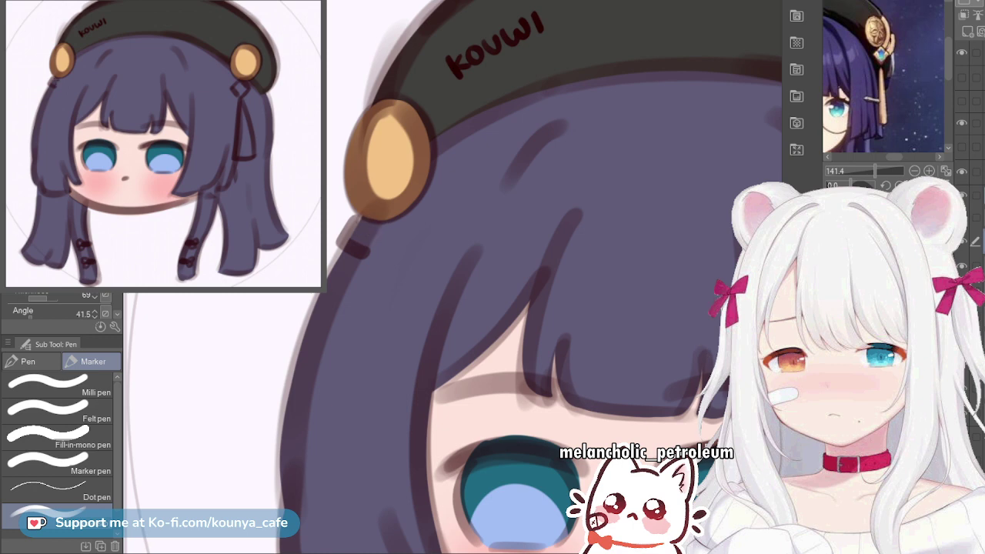
{"action": "key", "text": "ctrl+z"}
{"action": "left_click_drag", "start_coordinate": [358, 224], "coordinate": [334, 254]}
{"action": "left_click_drag", "start_coordinate": [334, 256], "coordinate": [351, 275]}
{"action": "left_click_drag", "start_coordinate": [361, 225], "coordinate": [382, 247]}
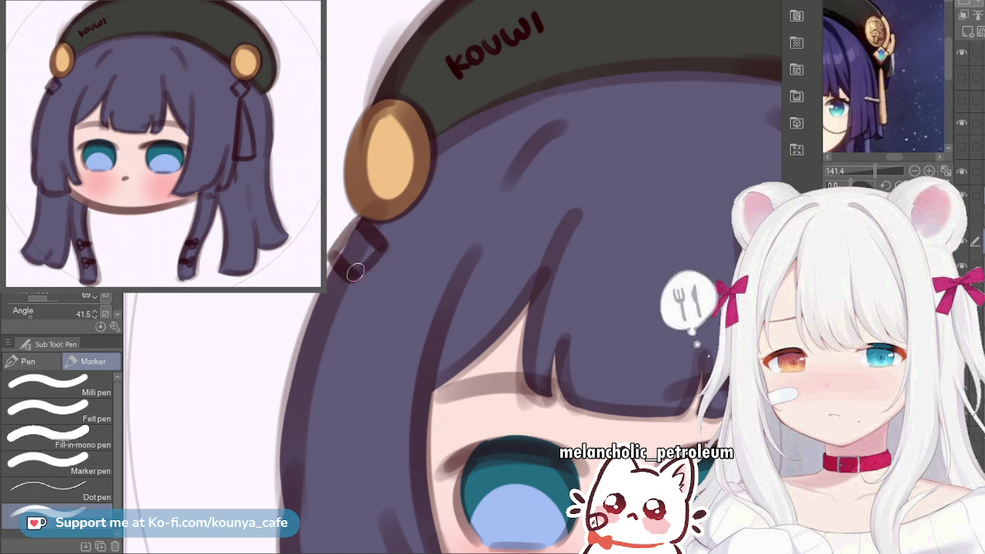
Lasso the left diamond sketch, transform it slightly inward under the ornament, and deselect it
{"action": "scroll", "coordinate": [370, 267], "scroll_direction": "down", "scroll_amount": 3}
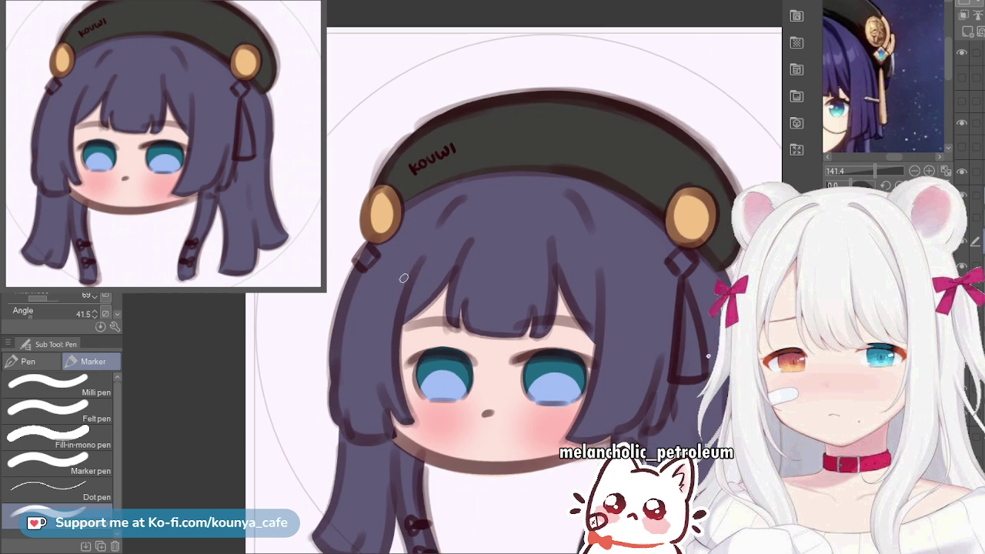
{"action": "key", "text": "m"}
{"action": "mouse_move", "coordinate": [386, 221]}
{"action": "left_mouse_down"}
{"action": "mouse_move", "coordinate": [327, 238]}
{"action": "mouse_move", "coordinate": [403, 287]}
{"action": "mouse_move", "coordinate": [417, 320]}
{"action": "left_mouse_up"}
{"action": "key", "text": "ctrl+t"}
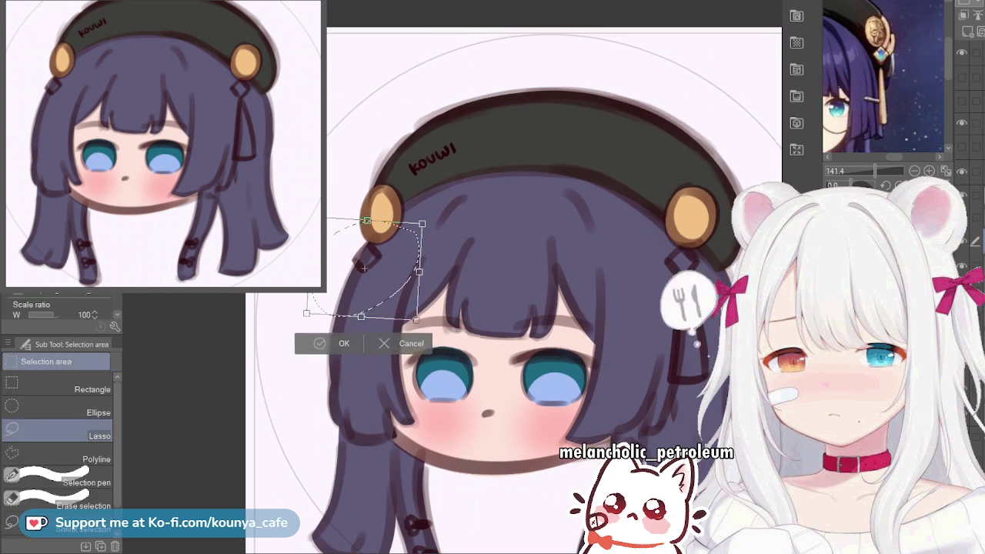
{"action": "left_click_drag", "start_coordinate": [364, 269], "coordinate": [368, 268]}
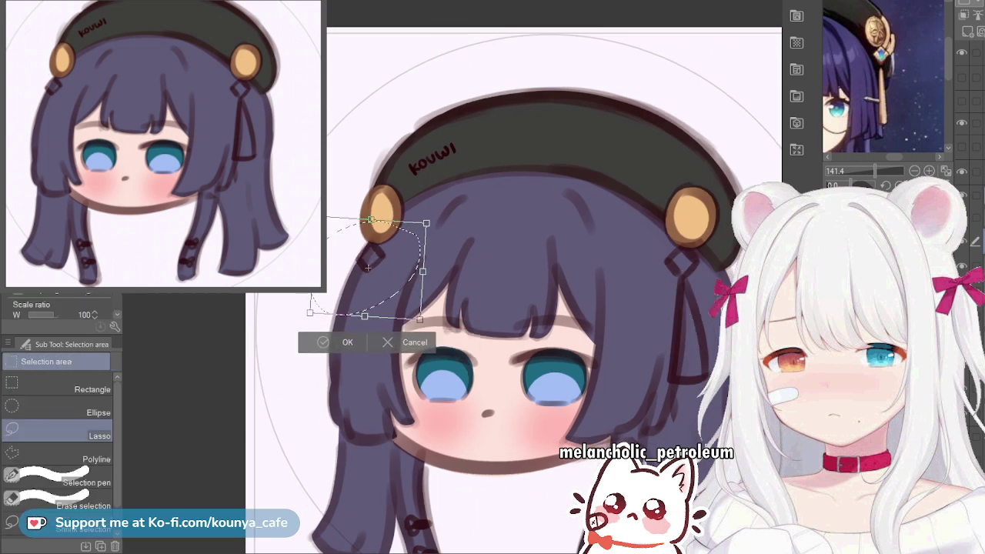
{"action": "key", "text": "Return"}
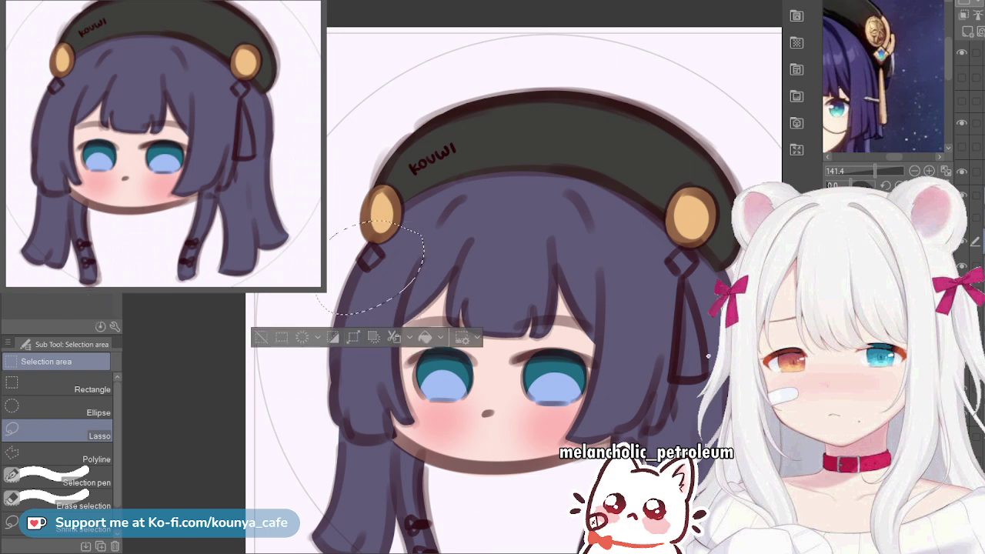
{"action": "scroll", "coordinate": [398, 265], "scroll_direction": "up", "scroll_amount": 1}
{"action": "key", "text": "ctrl+d"}
Sketch a narrow tassel hanging from the left diamond over the side hair, redoing strokes until the shape fits
{"action": "left_click_drag", "start_coordinate": [410, 305], "coordinate": [351, 294]}
{"action": "key", "text": "p"}
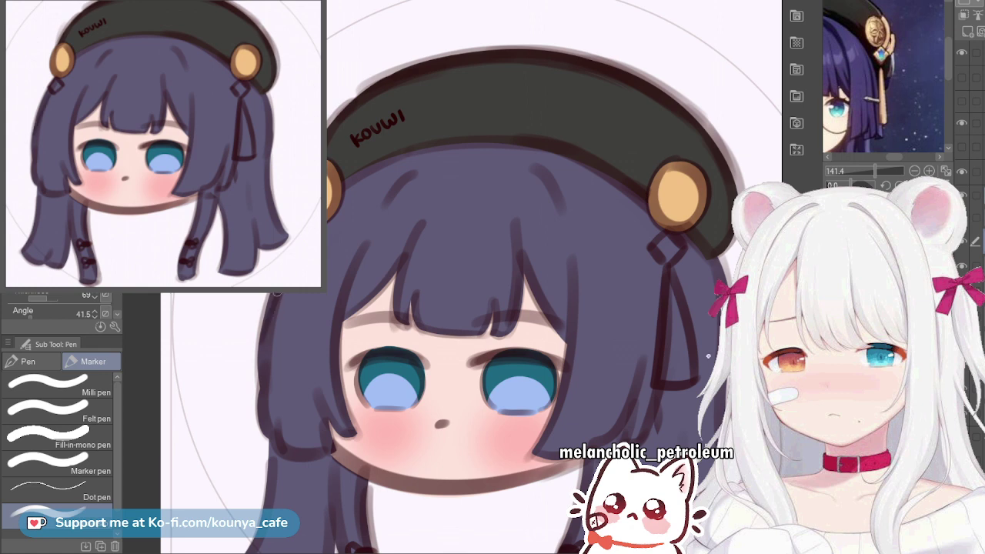
{"action": "left_click_drag", "start_coordinate": [271, 300], "coordinate": [248, 352]}
{"action": "key", "text": "ctrl+z"}
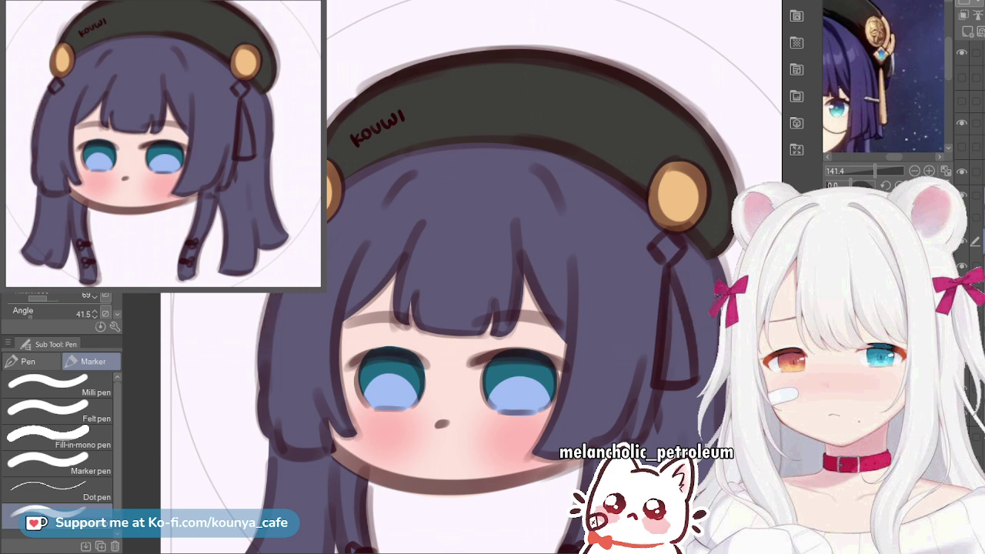
{"action": "left_click_drag", "start_coordinate": [279, 295], "coordinate": [257, 353]}
{"action": "key", "text": "ctrl+z"}
{"action": "left_click_drag", "start_coordinate": [280, 295], "coordinate": [259, 360]}
{"action": "key", "text": "ctrl+z"}
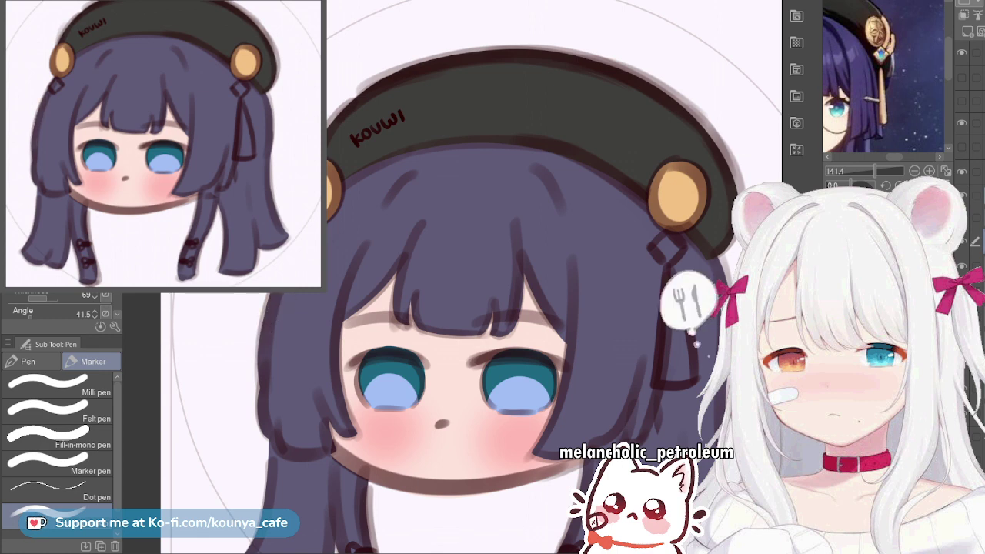
{"action": "key", "text": "ctrl+z"}
{"action": "left_click_drag", "start_coordinate": [289, 294], "coordinate": [272, 350]}
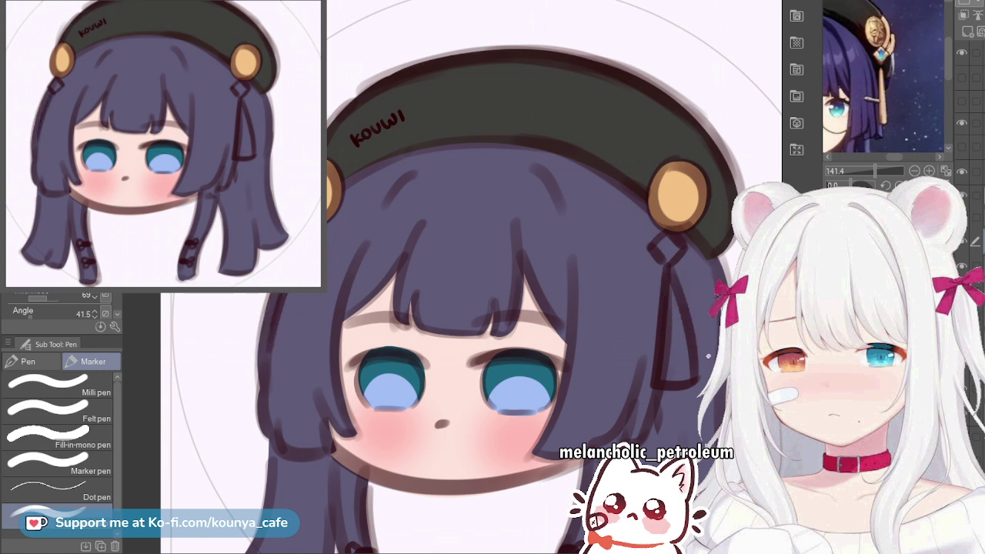
{"action": "left_click_drag", "start_coordinate": [297, 294], "coordinate": [300, 359]}
{"action": "key", "text": "ctrl+z"}
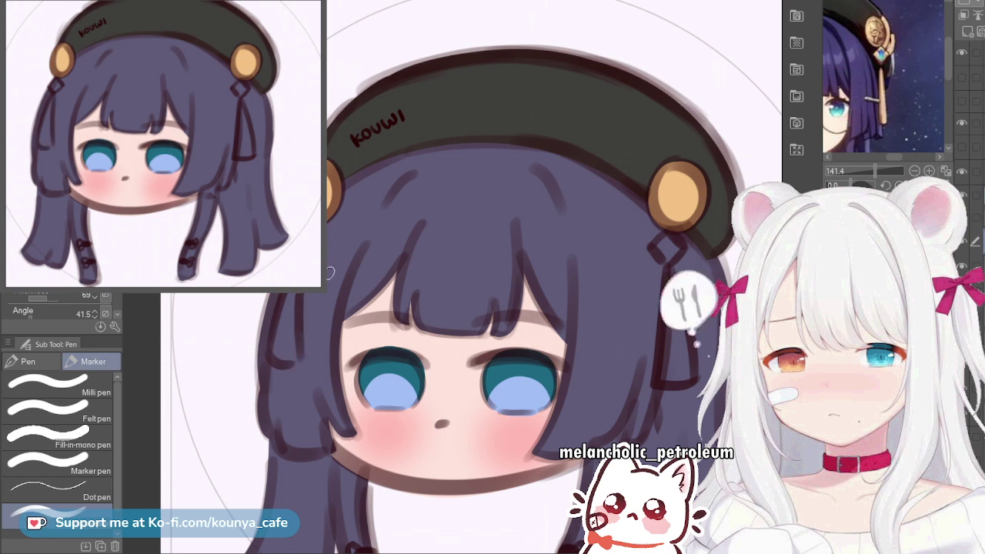
Paint light-gold G-pen strokes down both long sides of the right tassel sketch
{"action": "scroll", "coordinate": [969, 184], "scroll_direction": "down", "scroll_amount": 3}
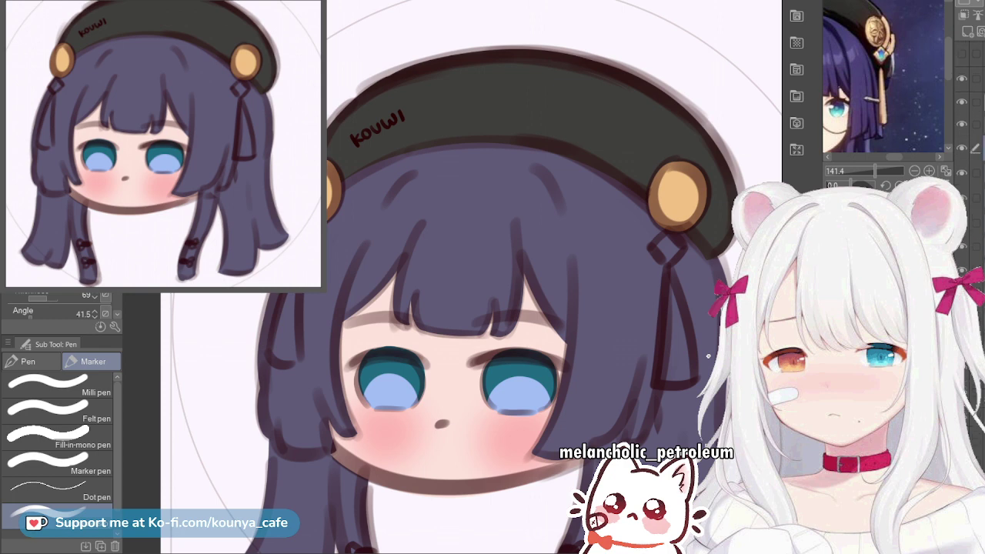
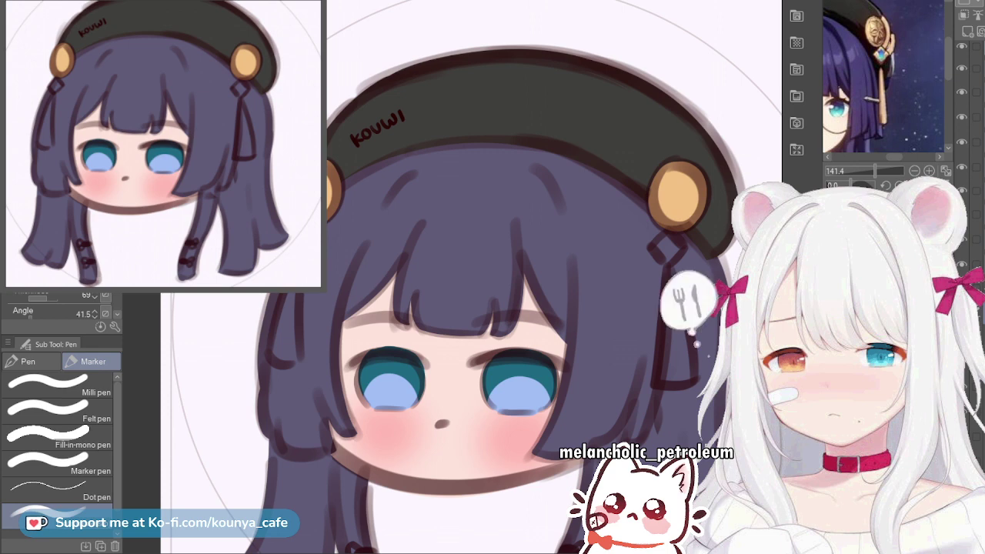
{"action": "key", "text": "p"}
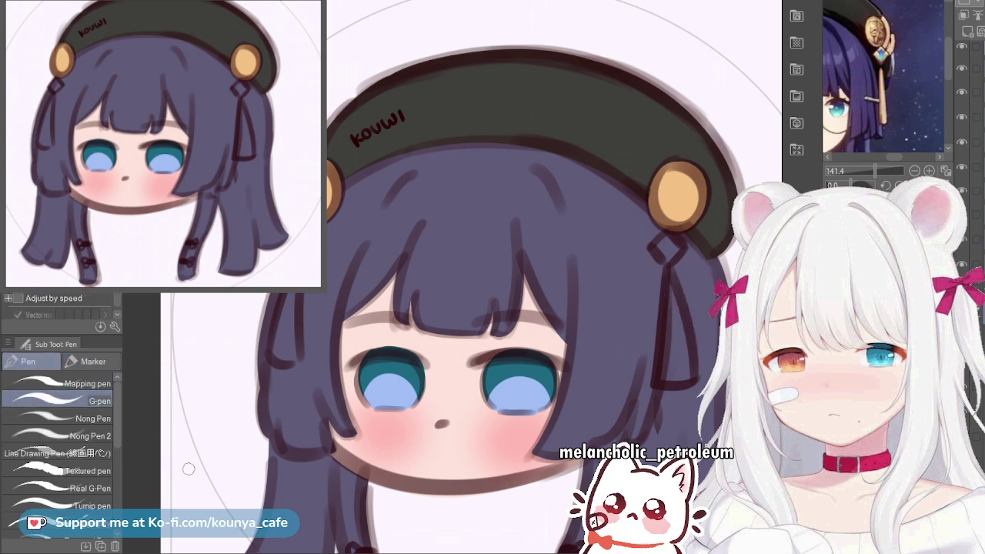
{"action": "scroll", "coordinate": [677, 338], "scroll_direction": "up", "scroll_amount": 3}
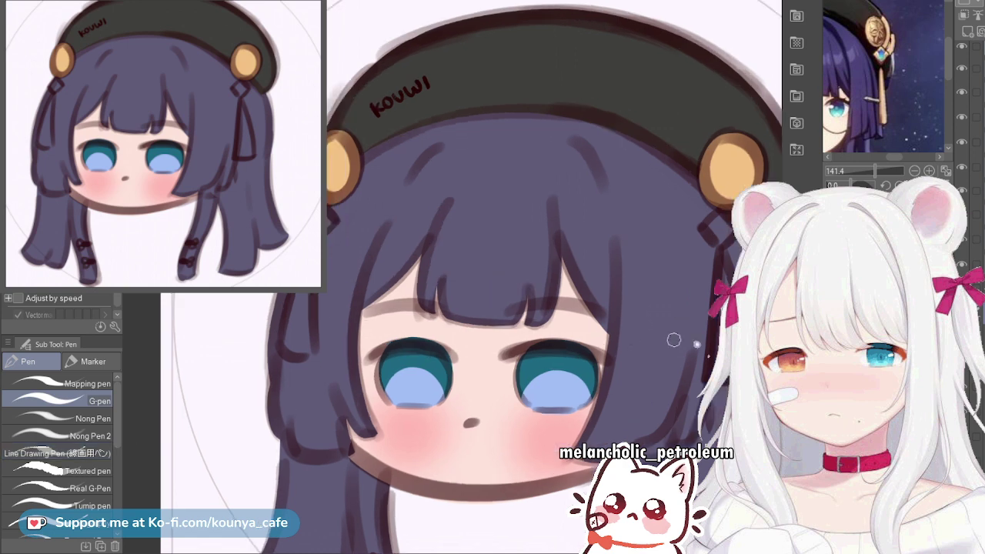
{"action": "left_click_drag", "start_coordinate": [704, 264], "coordinate": [528, 231]}
{"action": "scroll", "coordinate": [531, 172], "scroll_direction": "up", "scroll_amount": 2}
{"action": "left_click_drag", "start_coordinate": [543, 167], "coordinate": [528, 135]}
{"action": "left_click_drag", "start_coordinate": [523, 95], "coordinate": [464, 451]}
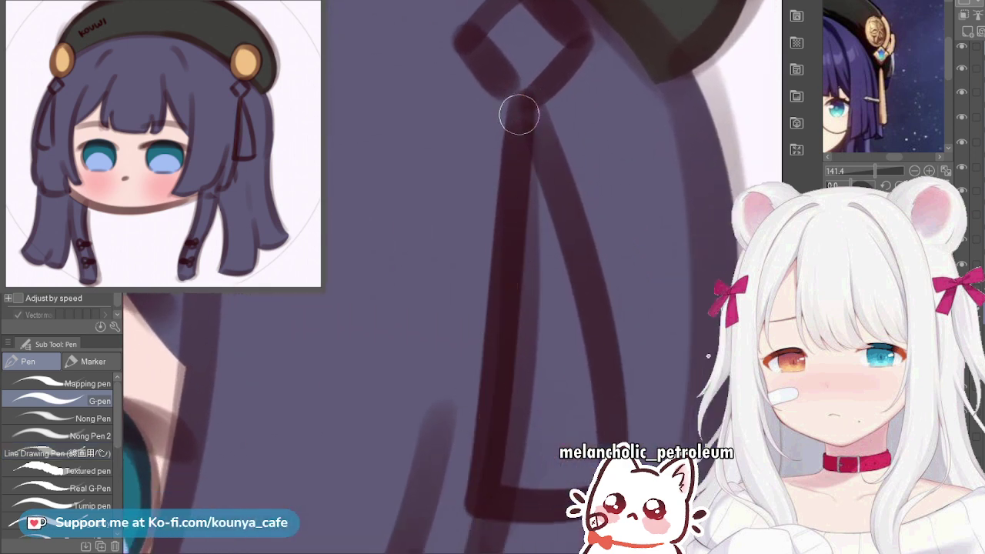
{"action": "left_click_drag", "start_coordinate": [520, 115], "coordinate": [474, 449]}
{"action": "left_click_drag", "start_coordinate": [523, 126], "coordinate": [594, 396]}
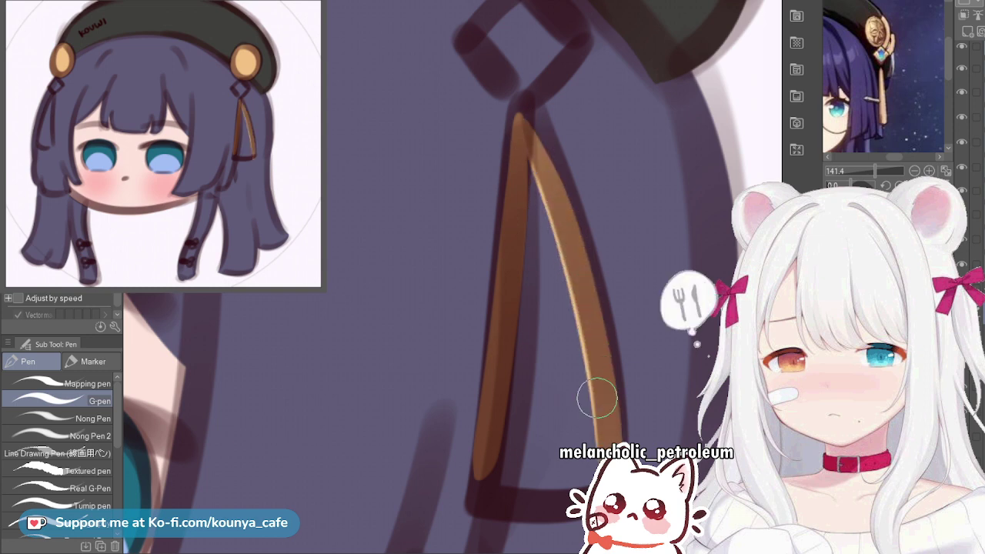
{"action": "key", "text": "ctrl+z"}
{"action": "left_click_drag", "start_coordinate": [521, 117], "coordinate": [622, 437]}
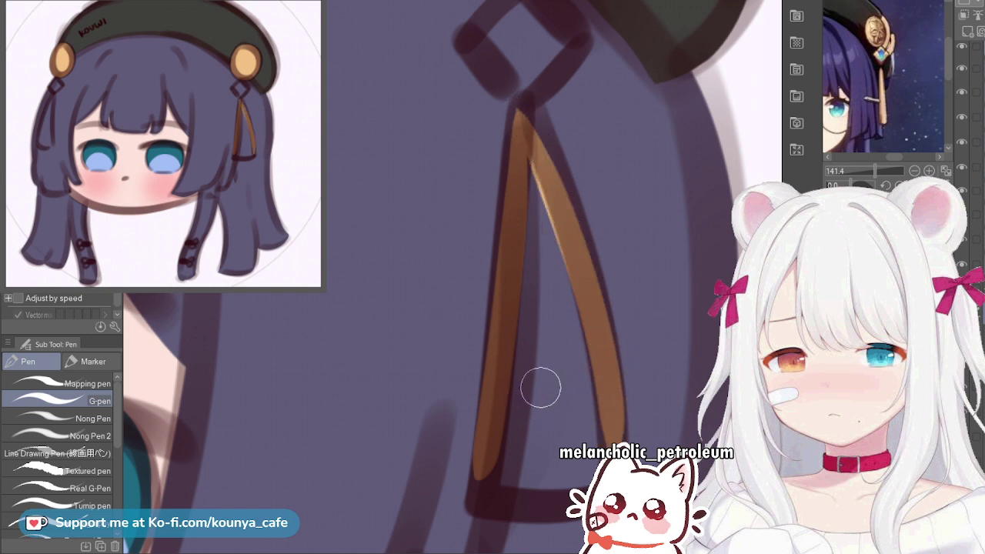
Extend the gold stroke on the right tassel's left side down into its lower-left corner
{"action": "scroll", "coordinate": [587, 450], "scroll_direction": "up", "scroll_amount": 2}
{"action": "left_click_drag", "start_coordinate": [445, 479], "coordinate": [443, 424]}
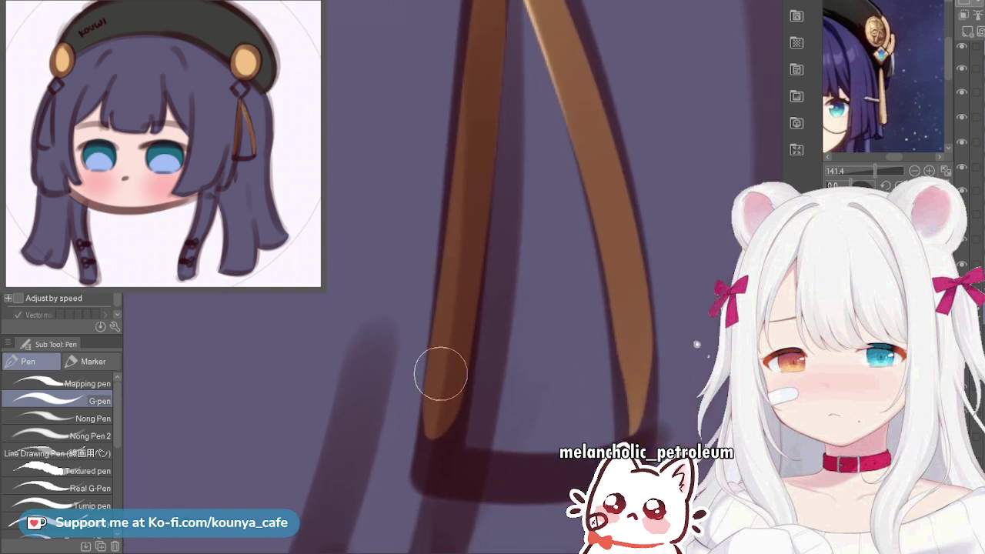
{"action": "left_click_drag", "start_coordinate": [440, 385], "coordinate": [426, 463]}
{"action": "key", "text": "ctrl+z"}
{"action": "key", "text": "ctrl+z"}
{"action": "left_click_drag", "start_coordinate": [436, 423], "coordinate": [426, 466]}
{"action": "key", "text": "ctrl+z"}
{"action": "left_click_drag", "start_coordinate": [433, 406], "coordinate": [425, 461]}
{"action": "left_click_drag", "start_coordinate": [431, 425], "coordinate": [427, 440]}
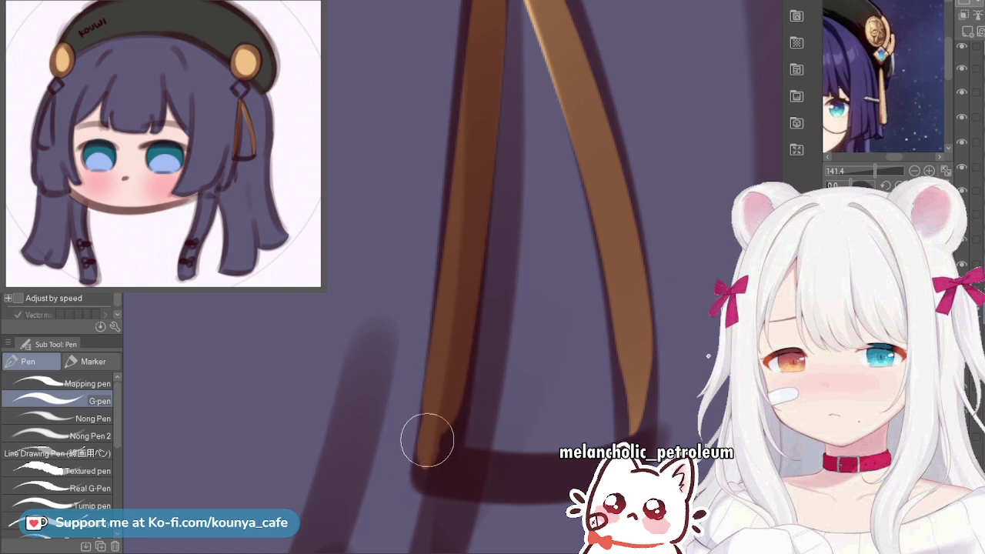
{"action": "key", "text": "ctrl+z"}
Paint the right tassel's lower edge in gold, joining its two long sides
{"action": "mouse_move", "coordinate": [436, 399]}
{"action": "left_mouse_down"}
{"action": "mouse_move", "coordinate": [430, 458]}
{"action": "mouse_move", "coordinate": [449, 474]}
{"action": "mouse_move", "coordinate": [557, 463]}
{"action": "mouse_move", "coordinate": [602, 418]}
{"action": "left_mouse_up"}
{"action": "key", "text": "ctrl+z"}
{"action": "mouse_move", "coordinate": [435, 464]}
{"action": "left_mouse_down"}
{"action": "mouse_move", "coordinate": [463, 470]}
{"action": "mouse_move", "coordinate": [619, 440]}
{"action": "left_mouse_up"}
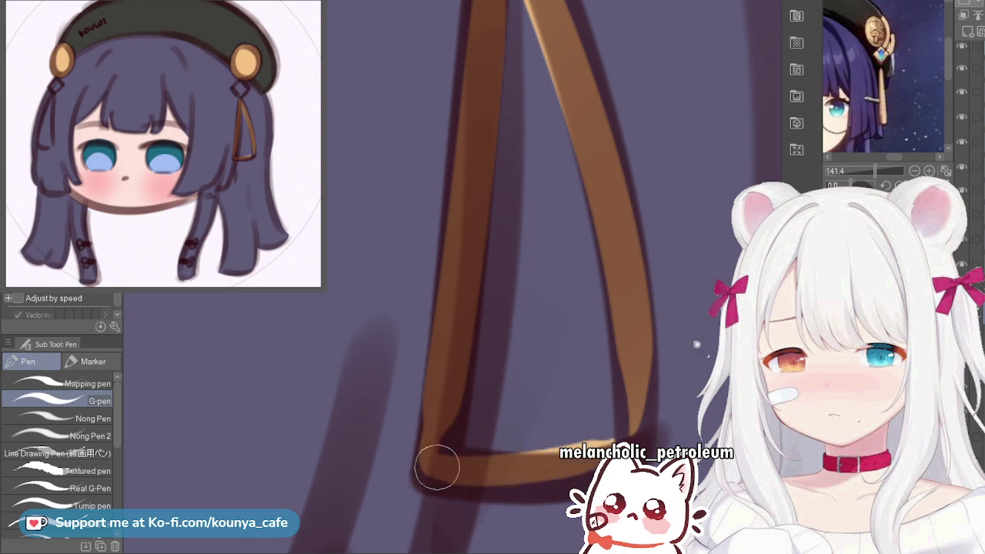
{"action": "mouse_move", "coordinate": [438, 464]}
{"action": "left_mouse_down"}
{"action": "mouse_move", "coordinate": [518, 482]}
{"action": "mouse_move", "coordinate": [644, 450]}
{"action": "left_mouse_up"}
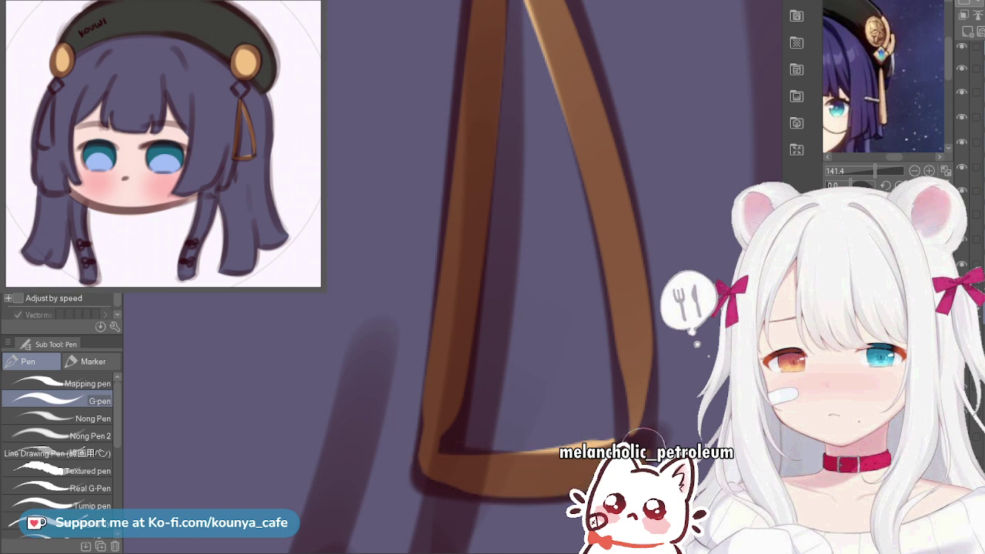
{"action": "key", "text": "ctrl+z"}
{"action": "mouse_move", "coordinate": [434, 463]}
{"action": "left_mouse_down"}
{"action": "mouse_move", "coordinate": [488, 478]}
{"action": "mouse_move", "coordinate": [602, 427]}
{"action": "left_mouse_up"}
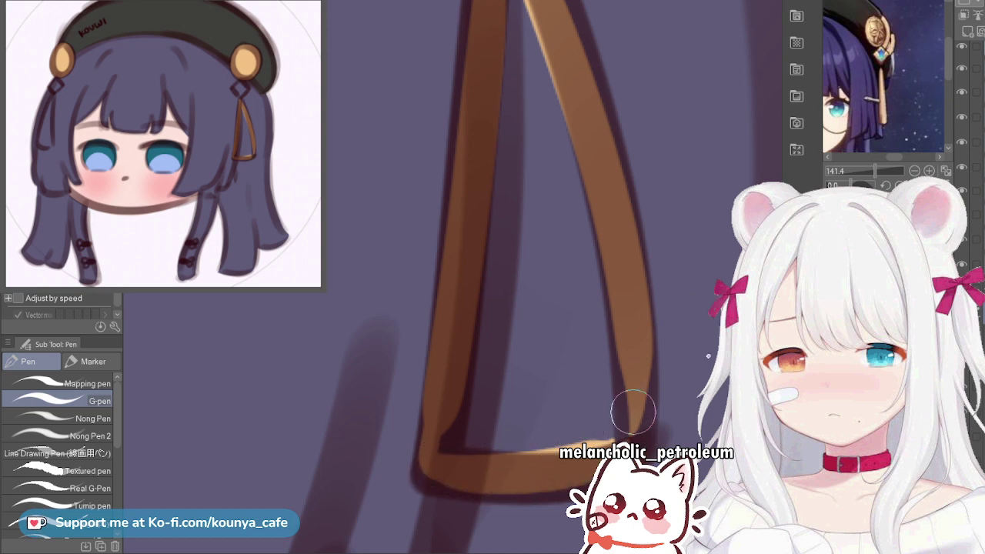
Thicken and round the right tassel's lower-right corner with short gold strokes
{"action": "left_click_drag", "start_coordinate": [641, 385], "coordinate": [624, 417]}
{"action": "key", "text": "ctrl+z"}
{"action": "left_click_drag", "start_coordinate": [634, 355], "coordinate": [624, 414]}
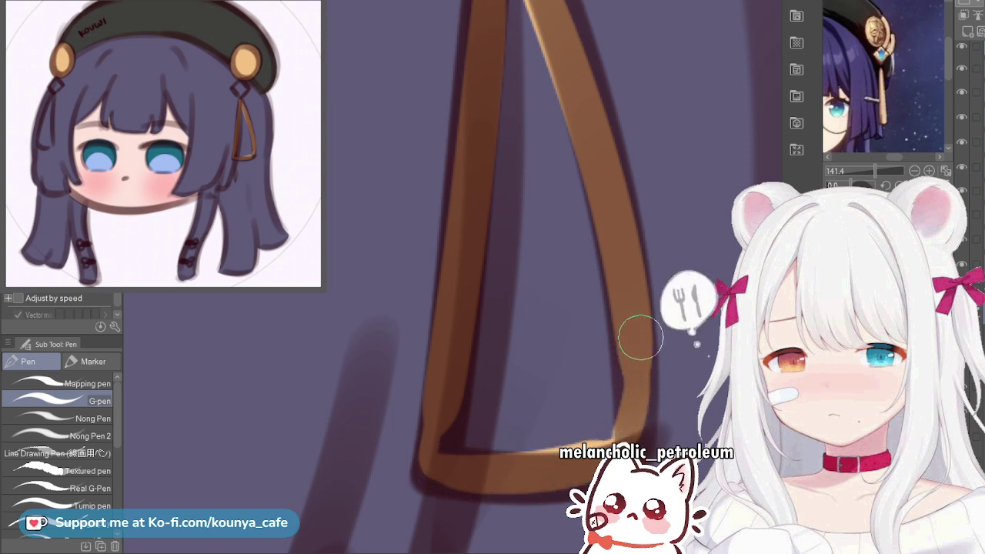
{"action": "left_click_drag", "start_coordinate": [639, 337], "coordinate": [632, 396]}
{"action": "key", "text": "ctrl+z"}
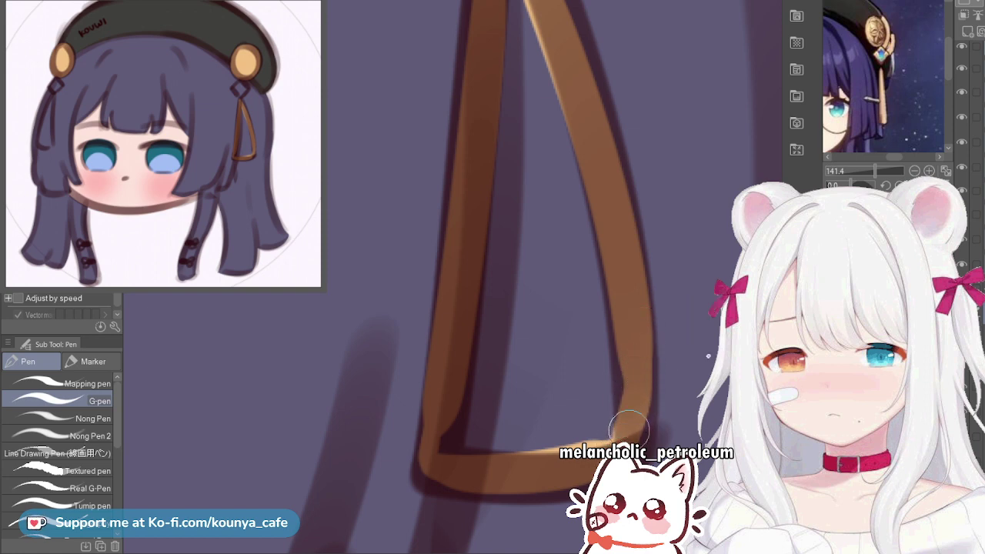
{"action": "left_click_drag", "start_coordinate": [638, 347], "coordinate": [635, 428]}
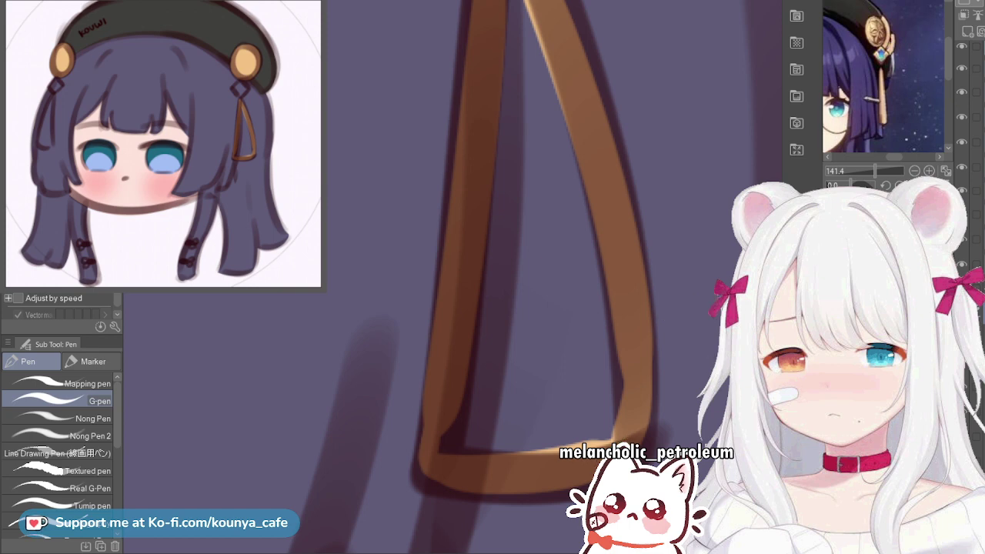
Fill the inside of the right tassel with light gold, enlarging the brush for the wide middle area
{"action": "scroll", "coordinate": [591, 461], "scroll_direction": "down", "scroll_amount": 3}
{"action": "scroll", "coordinate": [604, 392], "scroll_direction": "up", "scroll_amount": 2}
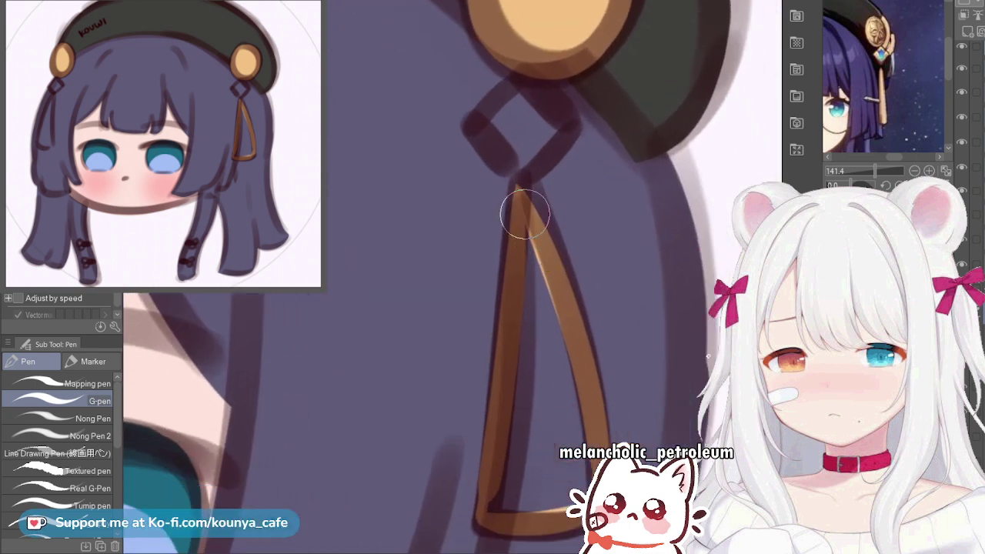
{"action": "left_click_drag", "start_coordinate": [525, 214], "coordinate": [541, 374]}
{"action": "left_click_drag", "start_coordinate": [541, 338], "coordinate": [535, 275]}
{"action": "key", "text": "]"}
{"action": "key", "text": "]"}
{"action": "key", "text": "]"}
{"action": "left_click_drag", "start_coordinate": [528, 227], "coordinate": [529, 383]}
{"action": "mouse_move", "coordinate": [542, 263]}
{"action": "left_mouse_down"}
{"action": "mouse_move", "coordinate": [557, 390]}
{"action": "mouse_move", "coordinate": [546, 275]}
{"action": "mouse_move", "coordinate": [538, 419]}
{"action": "left_mouse_up"}
Fill the remaining gaps along the right tassel's left edge and lower end with a smaller brush
{"action": "key", "text": "["}
{"action": "key", "text": "["}
{"action": "key", "text": "["}
{"action": "left_click_drag", "start_coordinate": [508, 363], "coordinate": [500, 429]}
{"action": "mouse_move", "coordinate": [510, 389]}
{"action": "left_mouse_down"}
{"action": "mouse_move", "coordinate": [531, 438]}
{"action": "mouse_move", "coordinate": [489, 434]}
{"action": "mouse_move", "coordinate": [520, 440]}
{"action": "mouse_move", "coordinate": [510, 431]}
{"action": "mouse_move", "coordinate": [567, 424]}
{"action": "mouse_move", "coordinate": [567, 390]}
{"action": "left_mouse_up"}
{"action": "key", "text": "]"}
{"action": "key", "text": "]"}
{"action": "key", "text": "]"}
{"action": "key", "text": "["}
{"action": "key", "text": "["}
{"action": "key", "text": "["}
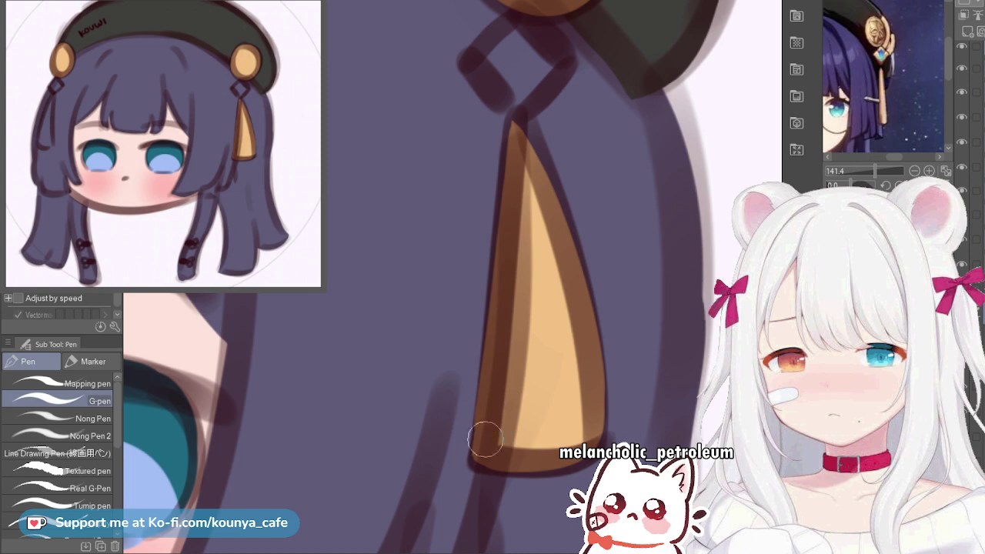
{"action": "scroll", "coordinate": [484, 438], "scroll_direction": "up", "scroll_amount": 3}
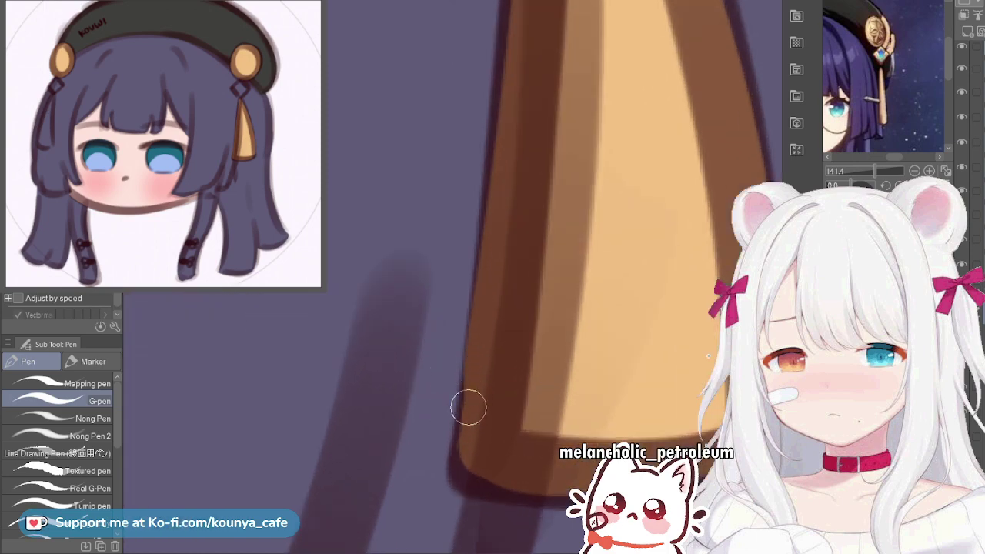
{"action": "scroll", "coordinate": [551, 357], "scroll_direction": "down", "scroll_amount": 3}
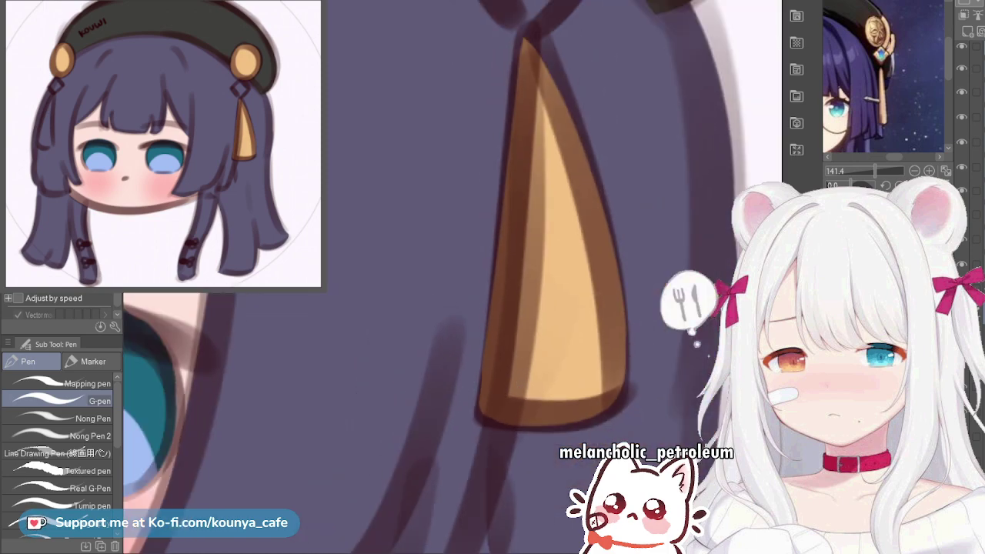
Paint the left tassel's two long tapering sides in gold over the sketch lines
{"action": "scroll", "coordinate": [585, 254], "scroll_direction": "down", "scroll_amount": 4}
{"action": "left_click_drag", "start_coordinate": [477, 254], "coordinate": [697, 307]}
{"action": "scroll", "coordinate": [330, 239], "scroll_direction": "up", "scroll_amount": 4}
{"action": "left_click_drag", "start_coordinate": [338, 315], "coordinate": [497, 172]}
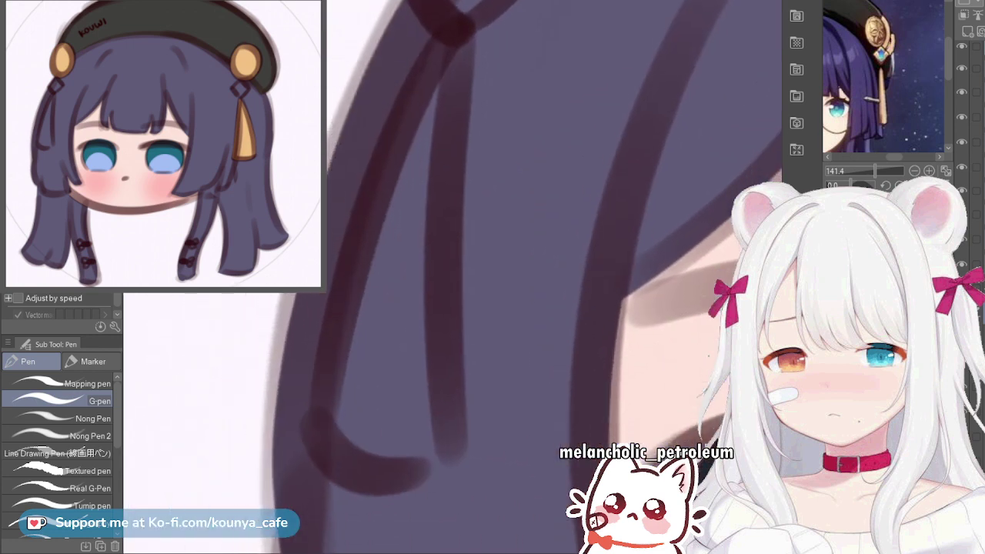
{"action": "scroll", "coordinate": [452, 134], "scroll_direction": "down", "scroll_amount": 1}
{"action": "mouse_move", "coordinate": [464, 77]}
{"action": "left_mouse_down"}
{"action": "mouse_move", "coordinate": [439, 114]}
{"action": "mouse_move", "coordinate": [352, 408]}
{"action": "left_mouse_up"}
{"action": "mouse_move", "coordinate": [465, 78]}
{"action": "left_mouse_down"}
{"action": "mouse_move", "coordinate": [441, 234]}
{"action": "mouse_move", "coordinate": [454, 416]}
{"action": "left_mouse_up"}
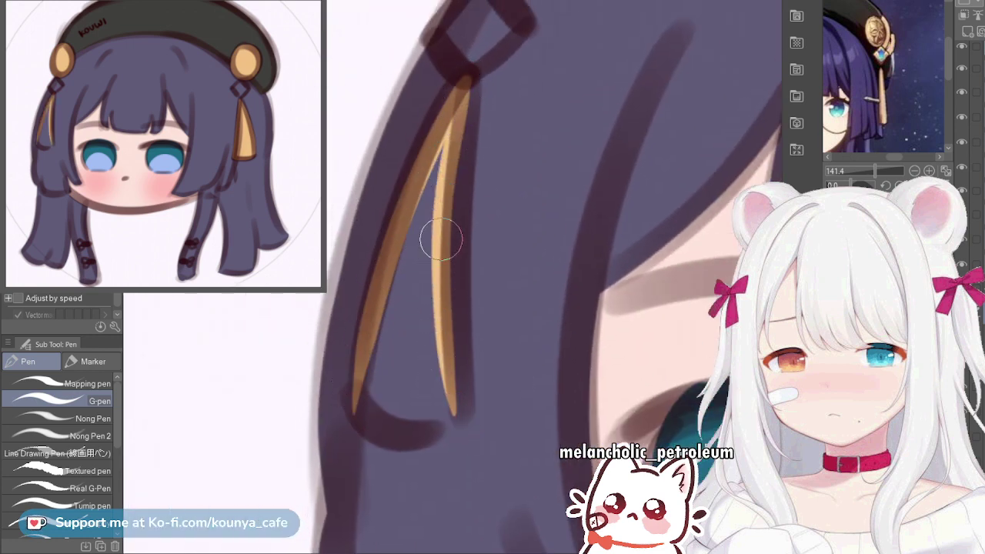
Join the left tassel's two sides with a rounded lower edge in gold, using a smaller brush
{"action": "mouse_move", "coordinate": [356, 411]}
{"action": "left_mouse_down"}
{"action": "mouse_move", "coordinate": [404, 437]}
{"action": "mouse_move", "coordinate": [454, 412]}
{"action": "left_mouse_up"}
{"action": "scroll", "coordinate": [432, 406], "scroll_direction": "up", "scroll_amount": 3}
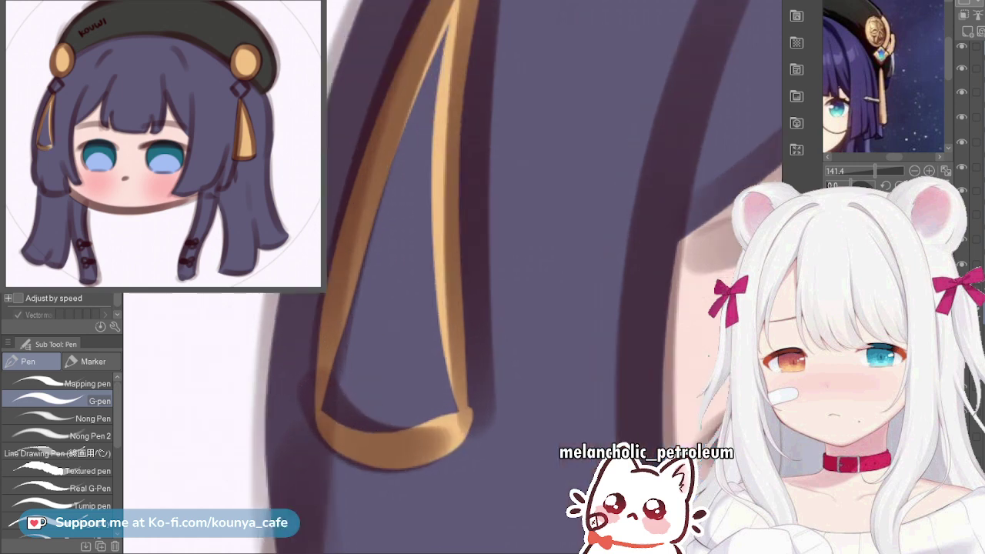
{"action": "key", "text": "ctrl+z"}
{"action": "key", "text": "bracketleft"}
{"action": "key", "text": "bracketleft"}
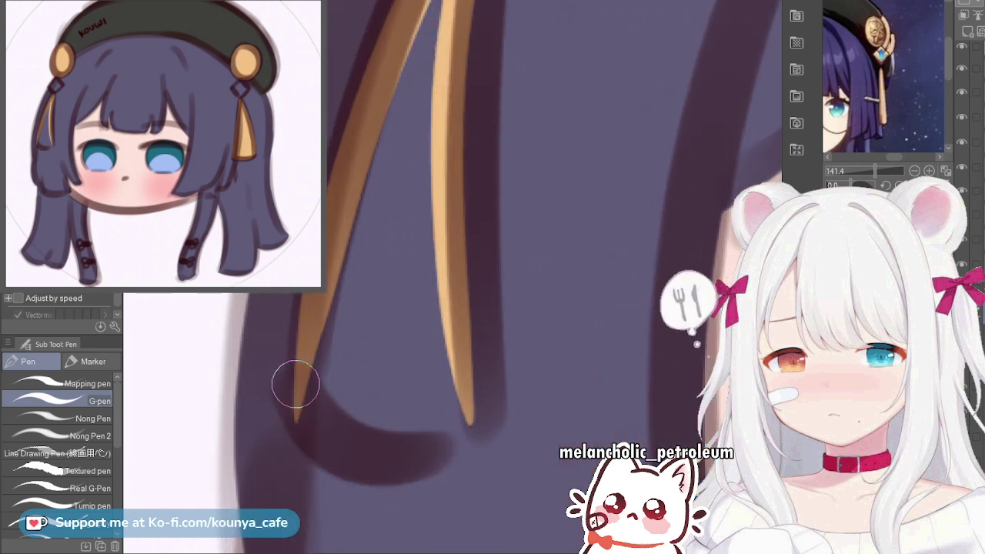
{"action": "mouse_move", "coordinate": [293, 387]}
{"action": "left_mouse_down"}
{"action": "mouse_move", "coordinate": [424, 438]}
{"action": "mouse_move", "coordinate": [465, 411]}
{"action": "left_mouse_up"}
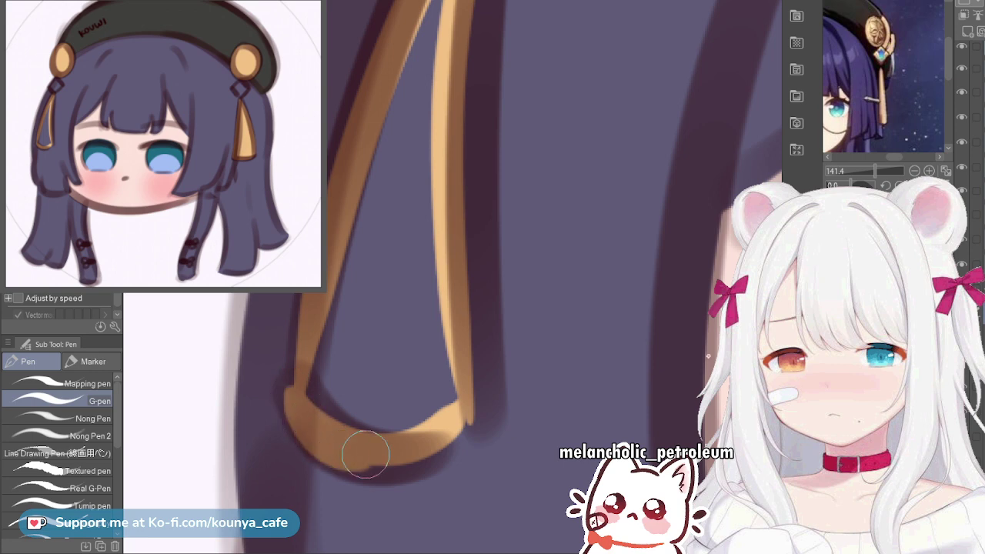
{"action": "mouse_move", "coordinate": [295, 392]}
{"action": "left_mouse_down"}
{"action": "mouse_move", "coordinate": [351, 446]}
{"action": "mouse_move", "coordinate": [457, 409]}
{"action": "left_mouse_up"}
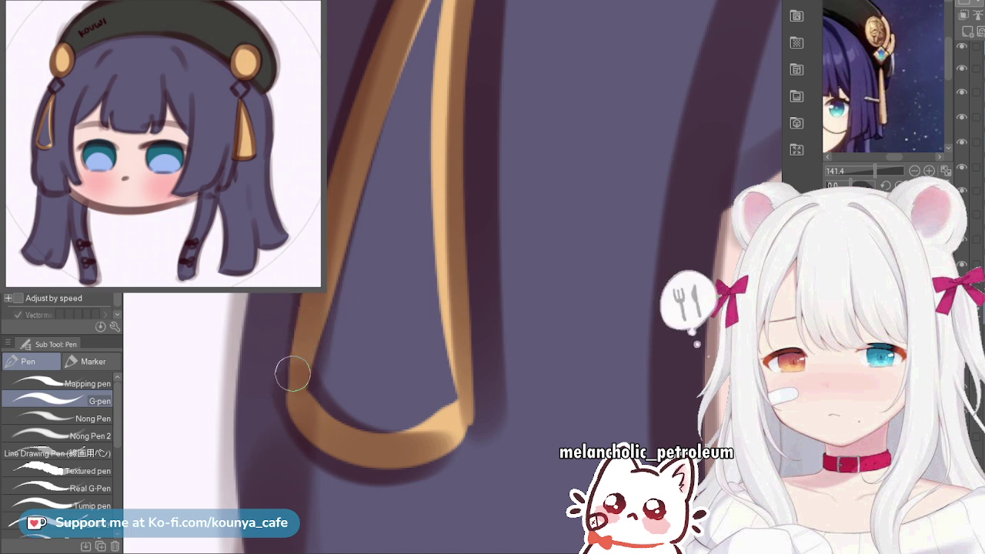
Fill the inside of the left tassel with light gold from its tip down to its lower-right corner
{"action": "scroll", "coordinate": [244, 468], "scroll_direction": "down", "scroll_amount": 2}
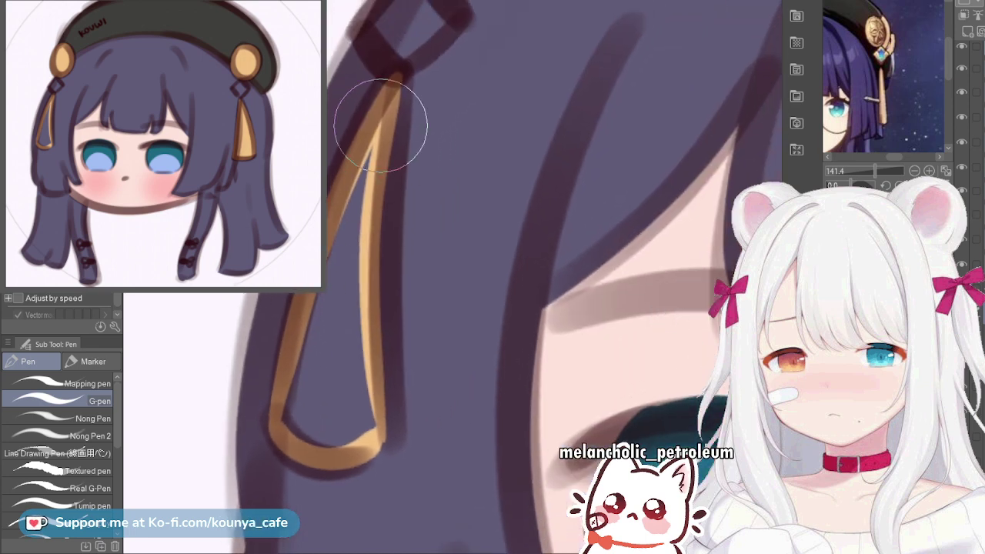
{"action": "mouse_move", "coordinate": [385, 125]}
{"action": "left_mouse_down"}
{"action": "mouse_move", "coordinate": [339, 273]}
{"action": "mouse_move", "coordinate": [338, 217]}
{"action": "mouse_move", "coordinate": [321, 308]}
{"action": "mouse_move", "coordinate": [334, 373]}
{"action": "mouse_move", "coordinate": [346, 326]}
{"action": "mouse_move", "coordinate": [323, 337]}
{"action": "mouse_move", "coordinate": [302, 404]}
{"action": "mouse_move", "coordinate": [290, 402]}
{"action": "mouse_move", "coordinate": [291, 421]}
{"action": "mouse_move", "coordinate": [305, 428]}
{"action": "mouse_move", "coordinate": [351, 419]}
{"action": "left_mouse_up"}
{"action": "scroll", "coordinate": [352, 419], "scroll_direction": "up", "scroll_amount": 3}
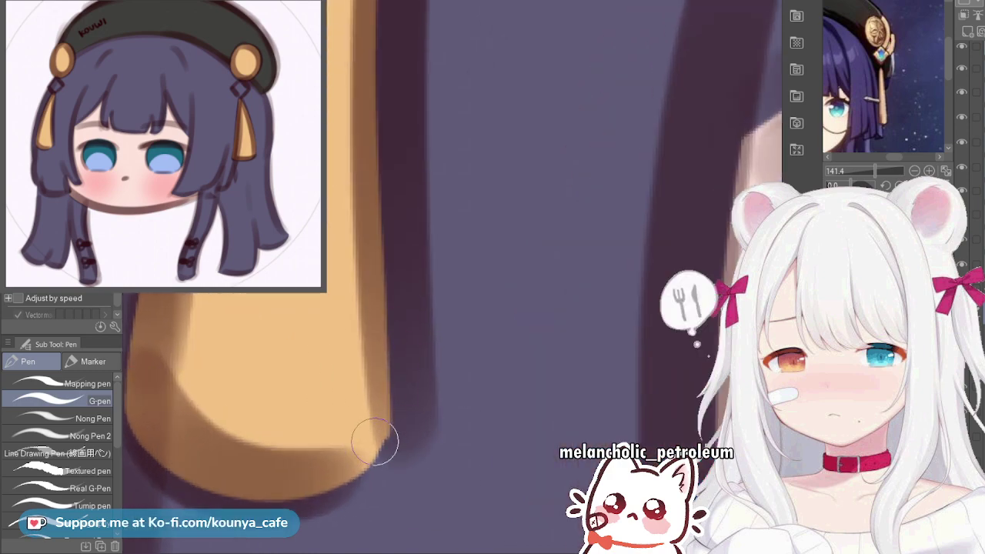
Outline the diamond between the left oval ornament and its tassel in gold and fill its centre
{"action": "scroll", "coordinate": [380, 436], "scroll_direction": "down", "scroll_amount": 3}
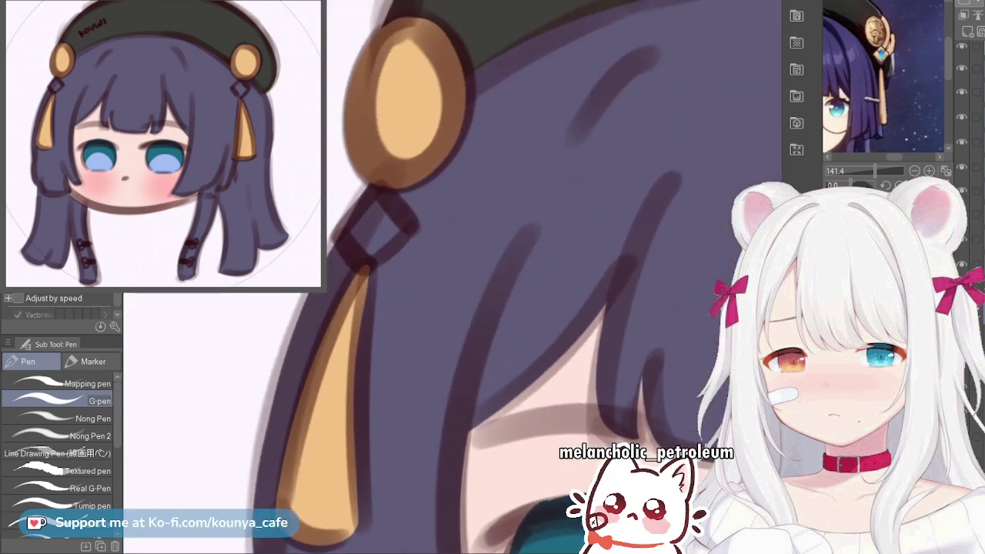
{"action": "scroll", "coordinate": [356, 245], "scroll_direction": "up", "scroll_amount": 3}
{"action": "mouse_move", "coordinate": [327, 317]}
{"action": "left_mouse_down"}
{"action": "mouse_move", "coordinate": [349, 339]}
{"action": "mouse_move", "coordinate": [315, 283]}
{"action": "mouse_move", "coordinate": [379, 143]}
{"action": "mouse_move", "coordinate": [430, 75]}
{"action": "left_mouse_up"}
{"action": "key", "text": "ctrl+z"}
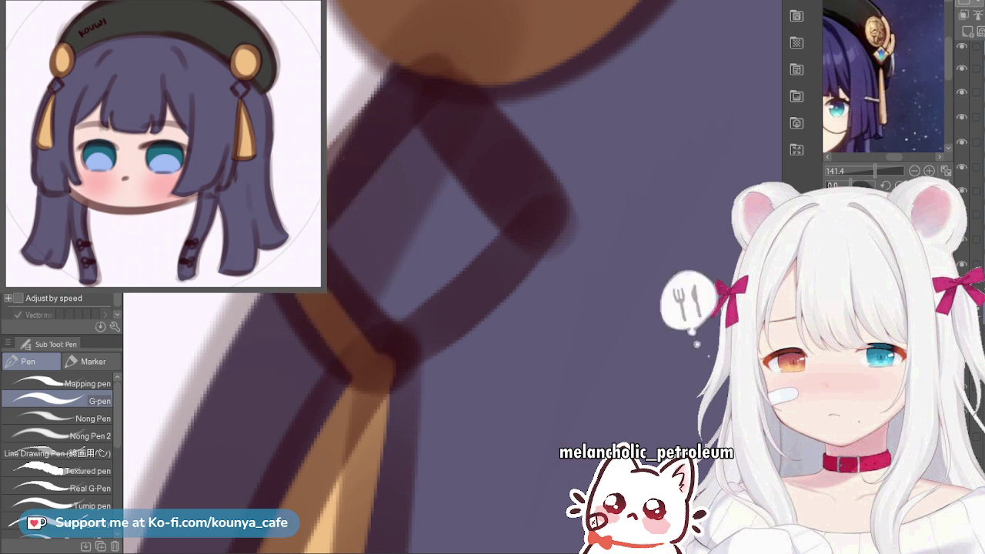
{"action": "mouse_move", "coordinate": [308, 199]}
{"action": "left_mouse_down"}
{"action": "mouse_move", "coordinate": [424, 84]}
{"action": "mouse_move", "coordinate": [519, 193]}
{"action": "left_mouse_up"}
{"action": "mouse_move", "coordinate": [476, 135]}
{"action": "left_mouse_down"}
{"action": "mouse_move", "coordinate": [536, 207]}
{"action": "mouse_move", "coordinate": [506, 253]}
{"action": "mouse_move", "coordinate": [396, 323]}
{"action": "left_mouse_up"}
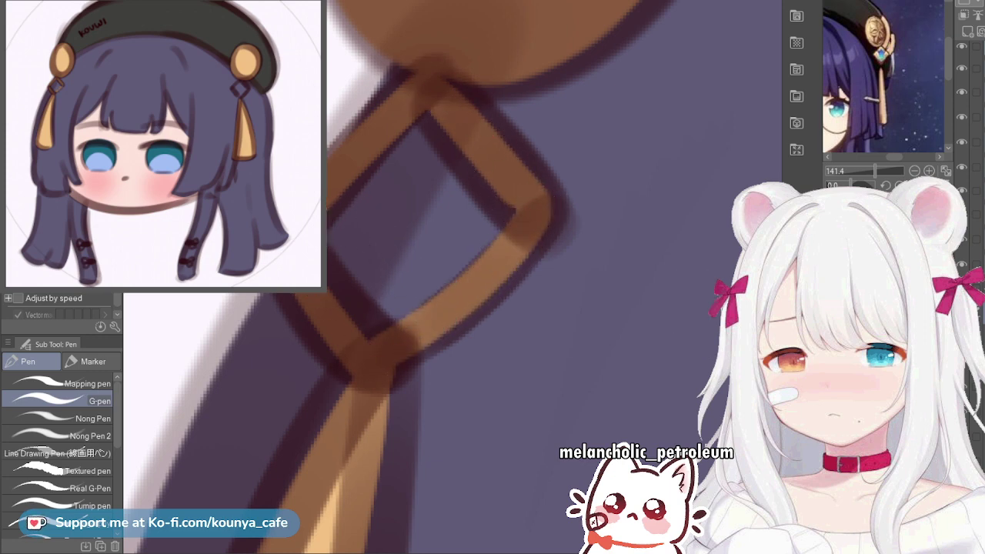
{"action": "mouse_move", "coordinate": [340, 230]}
{"action": "left_mouse_down"}
{"action": "mouse_move", "coordinate": [347, 252]}
{"action": "mouse_move", "coordinate": [400, 153]}
{"action": "mouse_move", "coordinate": [436, 164]}
{"action": "mouse_move", "coordinate": [420, 130]}
{"action": "mouse_move", "coordinate": [483, 207]}
{"action": "mouse_move", "coordinate": [430, 250]}
{"action": "mouse_move", "coordinate": [429, 225]}
{"action": "mouse_move", "coordinate": [382, 297]}
{"action": "mouse_move", "coordinate": [341, 298]}
{"action": "mouse_move", "coordinate": [369, 340]}
{"action": "mouse_move", "coordinate": [417, 289]}
{"action": "left_mouse_up"}
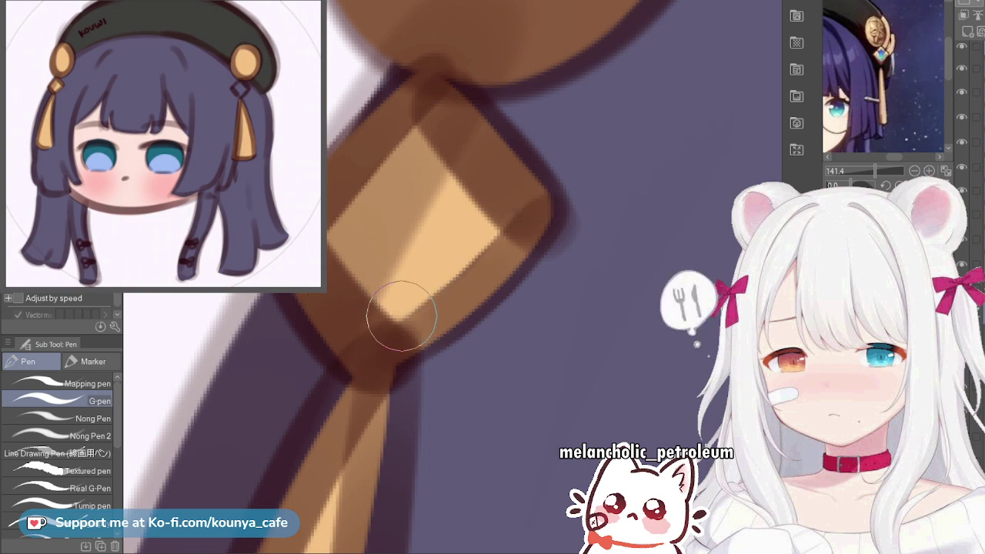
Outline the diamond above the right tassel in gold along its sketch lines and fill its centre
{"action": "scroll", "coordinate": [510, 213], "scroll_direction": "down", "scroll_amount": 5}
{"action": "left_click_drag", "start_coordinate": [693, 246], "coordinate": [123, 234]}
{"action": "scroll", "coordinate": [504, 211], "scroll_direction": "up", "scroll_amount": 5}
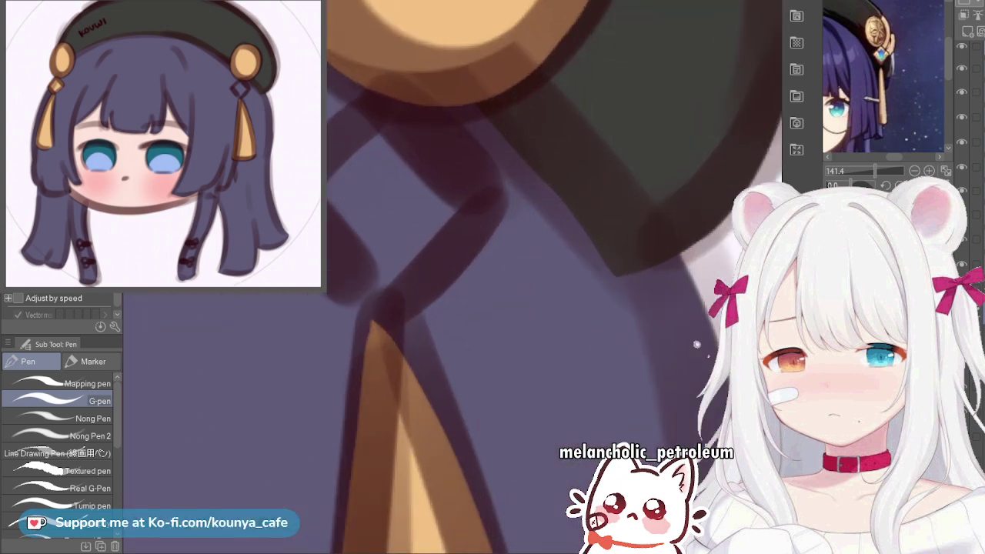
{"action": "scroll", "coordinate": [330, 226], "scroll_direction": "up", "scroll_amount": 2}
{"action": "left_click_drag", "start_coordinate": [326, 231], "coordinate": [353, 272]}
{"action": "left_click_drag", "start_coordinate": [326, 158], "coordinate": [405, 101]}
{"action": "key", "text": "ctrl+z"}
{"action": "mouse_move", "coordinate": [322, 153]}
{"action": "left_mouse_down"}
{"action": "mouse_move", "coordinate": [413, 80]}
{"action": "mouse_move", "coordinate": [399, 69]}
{"action": "mouse_move", "coordinate": [519, 151]}
{"action": "mouse_move", "coordinate": [528, 180]}
{"action": "mouse_move", "coordinate": [442, 285]}
{"action": "left_mouse_up"}
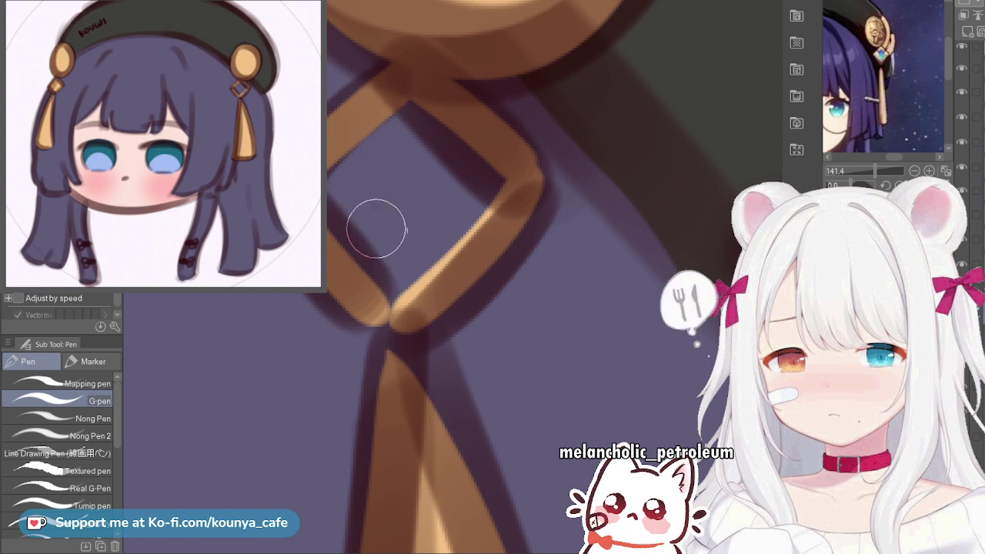
{"action": "mouse_move", "coordinate": [363, 187]}
{"action": "left_mouse_down"}
{"action": "mouse_move", "coordinate": [380, 220]}
{"action": "mouse_move", "coordinate": [389, 194]}
{"action": "mouse_move", "coordinate": [379, 164]}
{"action": "mouse_move", "coordinate": [415, 136]}
{"action": "mouse_move", "coordinate": [443, 172]}
{"action": "mouse_move", "coordinate": [480, 190]}
{"action": "mouse_move", "coordinate": [388, 284]}
{"action": "left_mouse_up"}
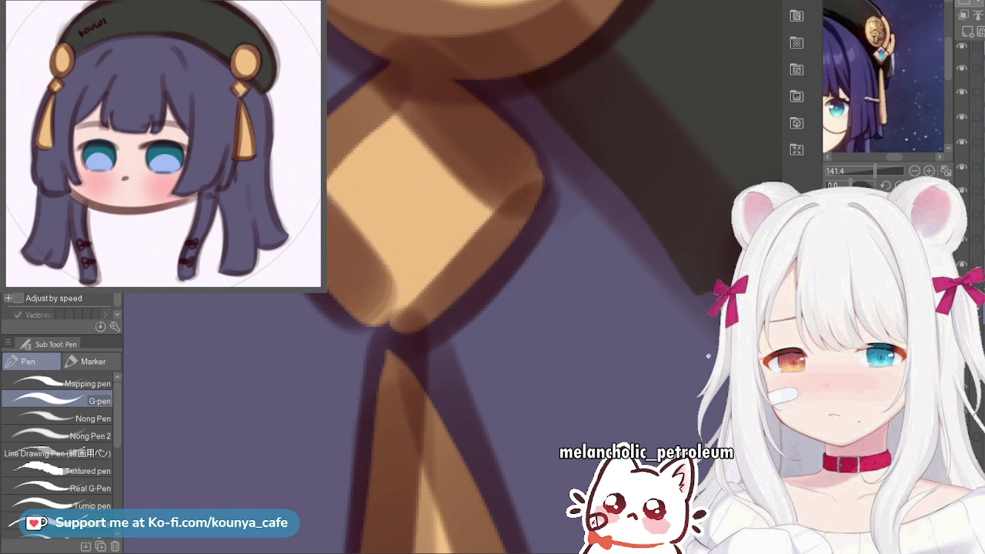
Sharpen the right diamond's corners with a smaller gold brush and connect its lower tip to the tassel
{"action": "scroll", "coordinate": [390, 288], "scroll_direction": "up", "scroll_amount": 1}
{"action": "key", "text": "["}
{"action": "key", "text": "["}
{"action": "key", "text": "["}
{"action": "key", "text": "["}
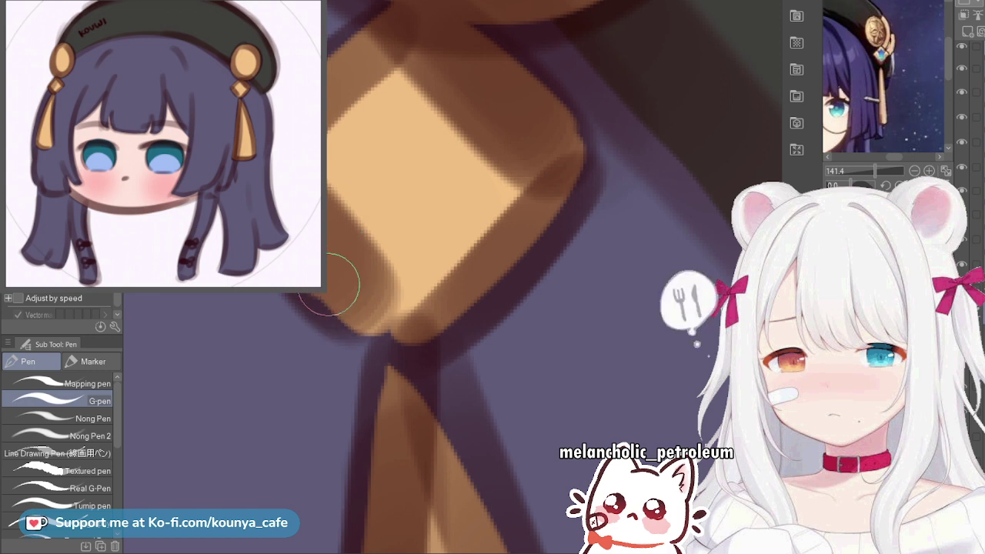
{"action": "mouse_move", "coordinate": [330, 285]}
{"action": "left_mouse_down"}
{"action": "mouse_move", "coordinate": [392, 316]}
{"action": "mouse_move", "coordinate": [330, 244]}
{"action": "left_mouse_up"}
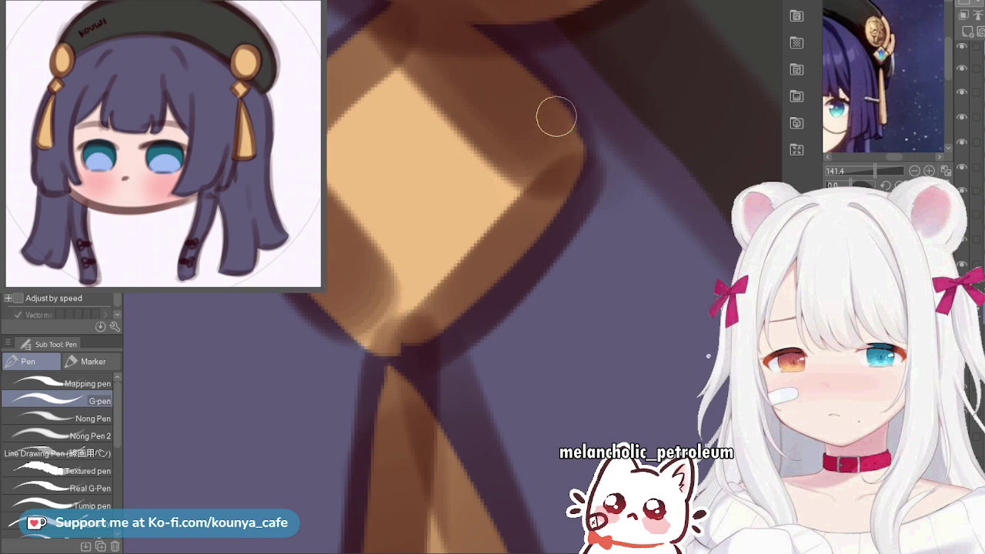
{"action": "mouse_move", "coordinate": [569, 128]}
{"action": "left_mouse_down"}
{"action": "mouse_move", "coordinate": [586, 144]}
{"action": "mouse_move", "coordinate": [566, 180]}
{"action": "left_mouse_up"}
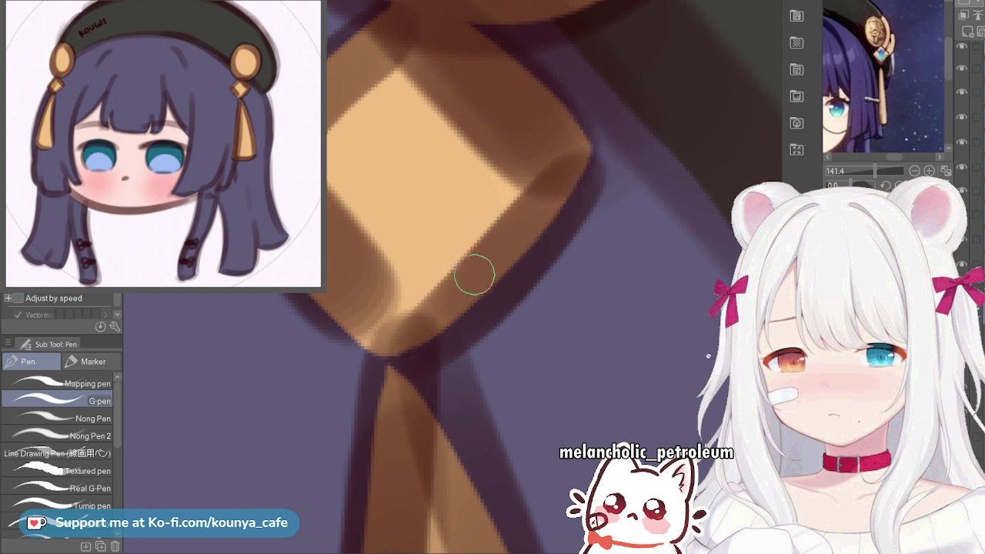
{"action": "mouse_move", "coordinate": [474, 274]}
{"action": "left_mouse_down"}
{"action": "mouse_move", "coordinate": [411, 339]}
{"action": "mouse_move", "coordinate": [428, 248]}
{"action": "mouse_move", "coordinate": [437, 273]}
{"action": "left_mouse_up"}
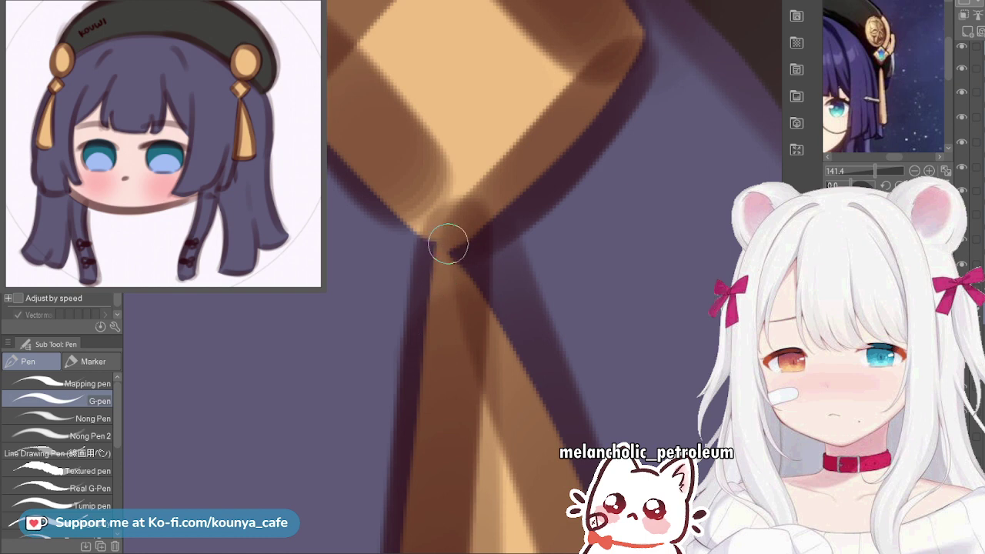
{"action": "left_click_drag", "start_coordinate": [437, 223], "coordinate": [482, 335]}
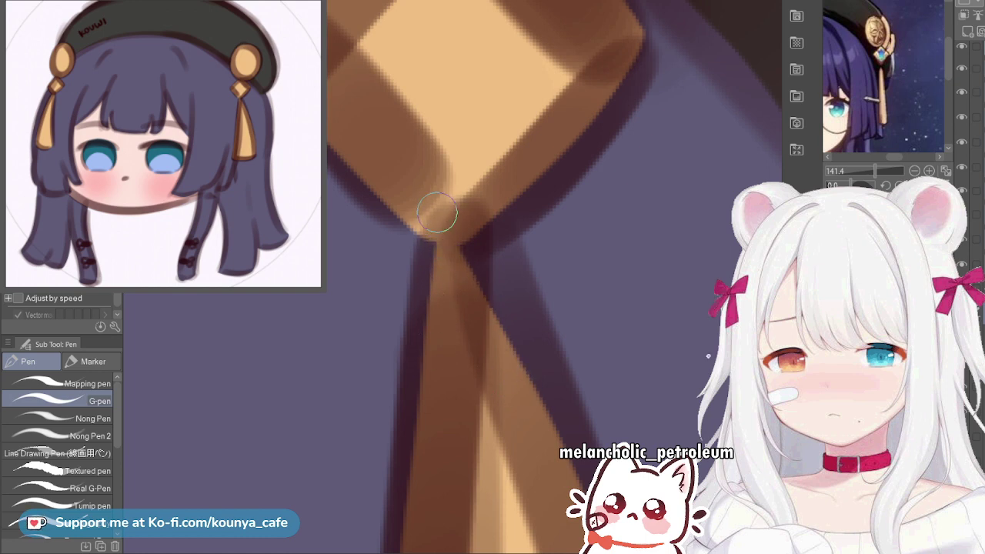
{"action": "scroll", "coordinate": [430, 216], "scroll_direction": "down", "scroll_amount": 5}
{"action": "mouse_move", "coordinate": [431, 216]}
{"action": "left_mouse_down"}
{"action": "mouse_move", "coordinate": [647, 271]}
{"action": "mouse_move", "coordinate": [777, 319]}
{"action": "left_mouse_up"}
{"action": "scroll", "coordinate": [777, 319], "scroll_direction": "down", "scroll_amount": 2}
{"action": "scroll", "coordinate": [270, 327], "scroll_direction": "up", "scroll_amount": 4}
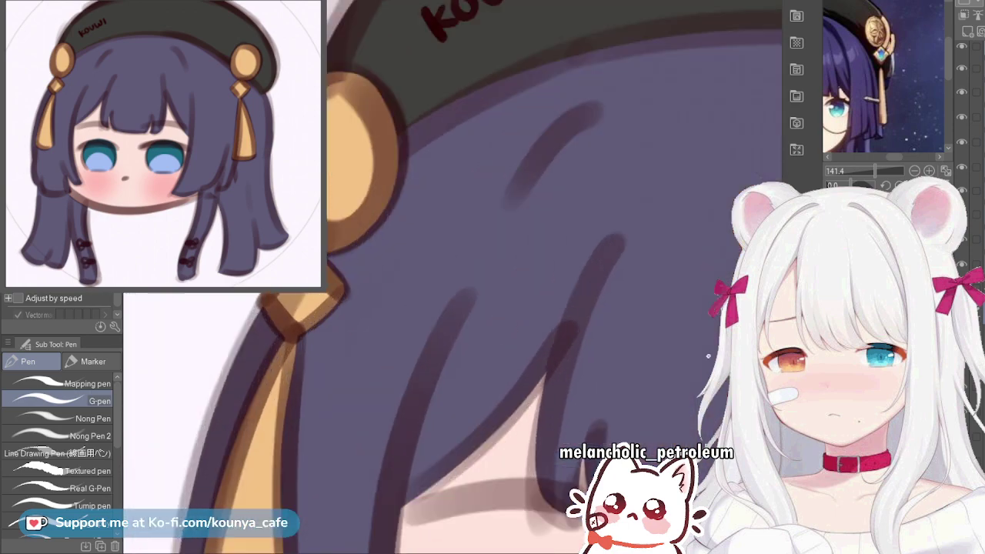
{"action": "left_click_drag", "start_coordinate": [354, 325], "coordinate": [394, 313]}
{"action": "scroll", "coordinate": [393, 313], "scroll_direction": "down", "scroll_amount": 4}
Paint a blue gem in the centre of the right gold diamond with an enlarged brush
{"action": "left_click_drag", "start_coordinate": [763, 303], "coordinate": [609, 251]}
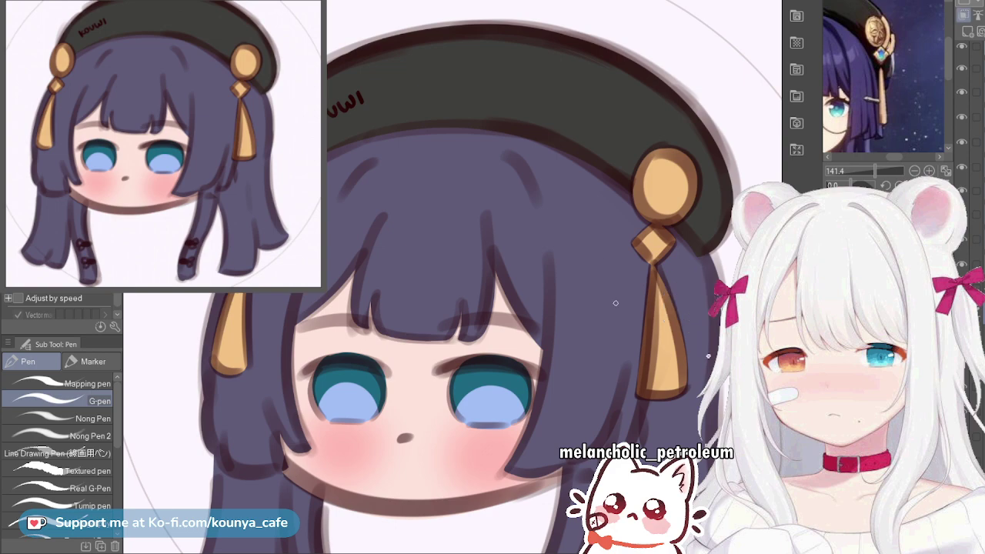
{"action": "scroll", "coordinate": [677, 246], "scroll_direction": "up", "scroll_amount": 6}
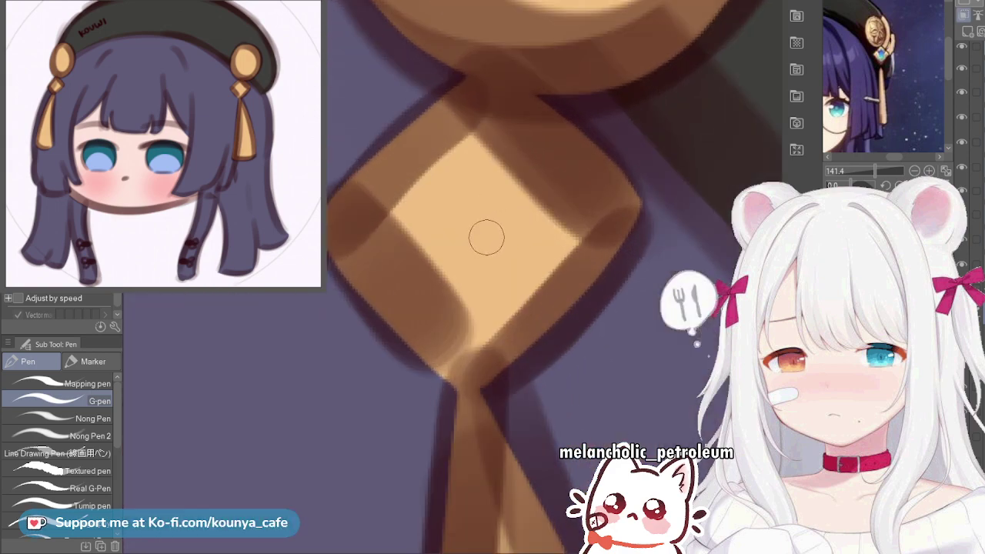
{"action": "key", "text": "]"}
{"action": "key", "text": "]"}
{"action": "key", "text": "]"}
{"action": "key", "text": "]"}
{"action": "mouse_move", "coordinate": [471, 189]}
{"action": "left_mouse_down"}
{"action": "mouse_move", "coordinate": [486, 214]}
{"action": "mouse_move", "coordinate": [486, 199]}
{"action": "mouse_move", "coordinate": [692, 224]}
{"action": "left_mouse_up"}
{"action": "key", "text": "ctrl+z"}
{"action": "scroll", "coordinate": [504, 210], "scroll_direction": "down", "scroll_amount": 6}
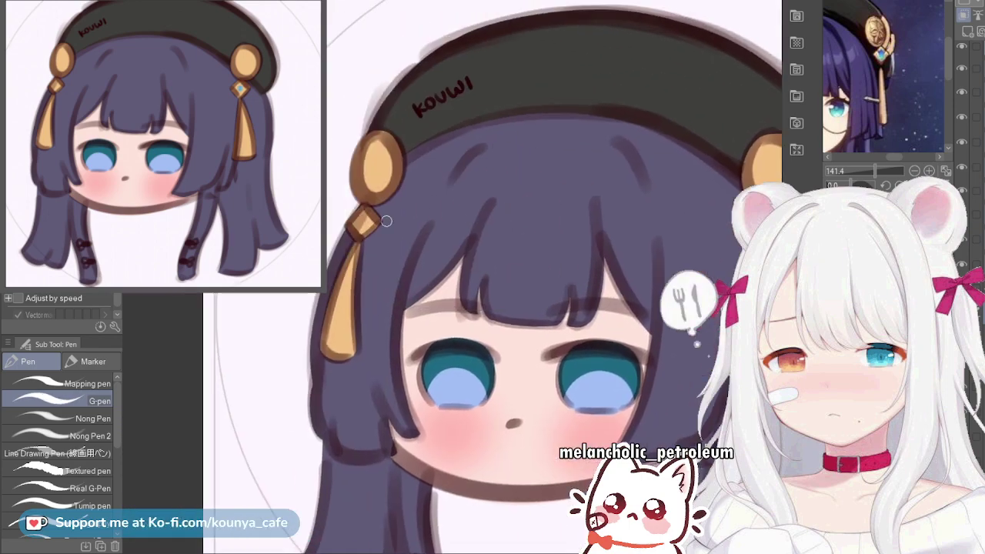
Paint a matching blue gem in the centre of the left gold diamond
{"action": "scroll", "coordinate": [386, 221], "scroll_direction": "up", "scroll_amount": 5}
{"action": "left_click_drag", "start_coordinate": [333, 170], "coordinate": [337, 173]}
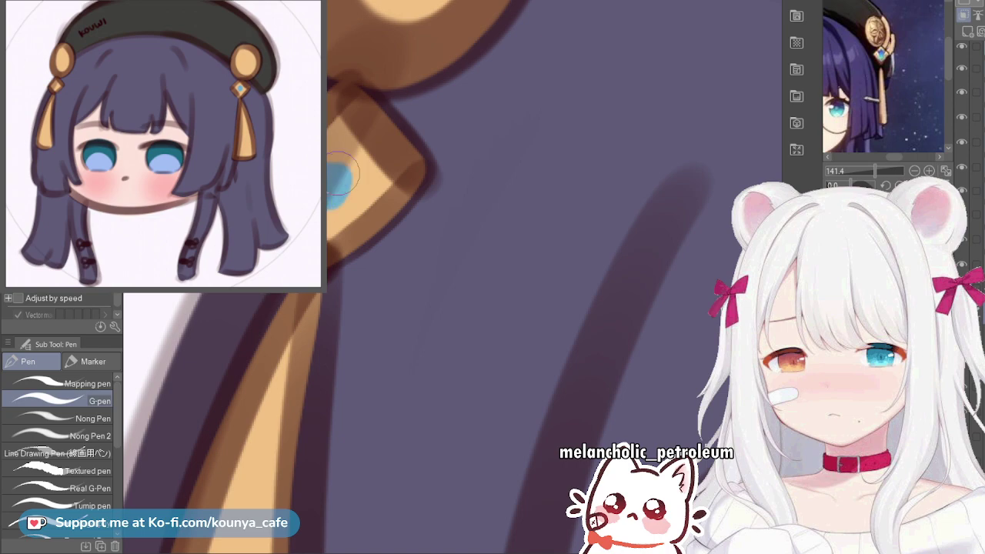
{"action": "scroll", "coordinate": [346, 174], "scroll_direction": "down", "scroll_amount": 6}
Rework the shape of the right diamond's blue gem, undoing the unwanted strokes and reducing the brush size
{"action": "scroll", "coordinate": [446, 170], "scroll_direction": "up", "scroll_amount": 3}
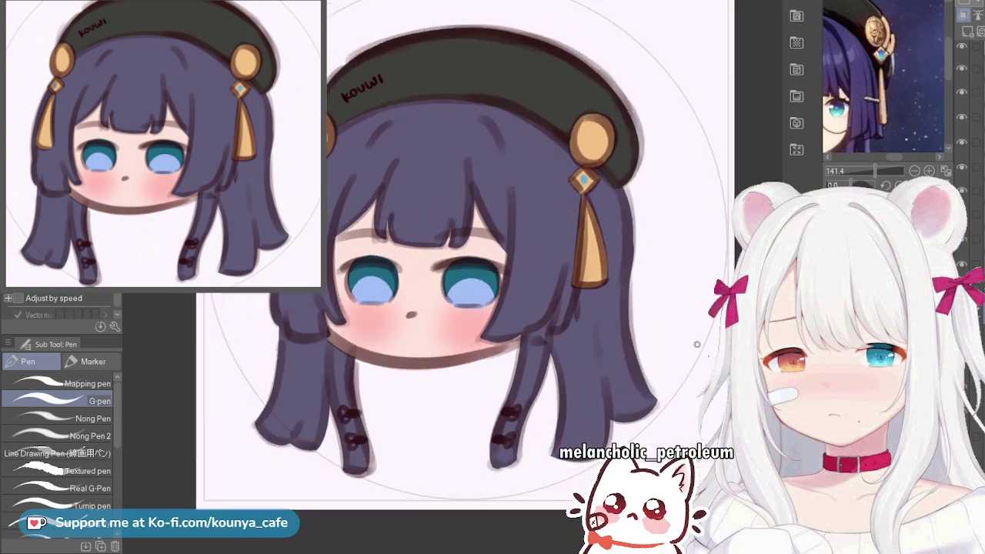
{"action": "scroll", "coordinate": [649, 181], "scroll_direction": "up", "scroll_amount": 4}
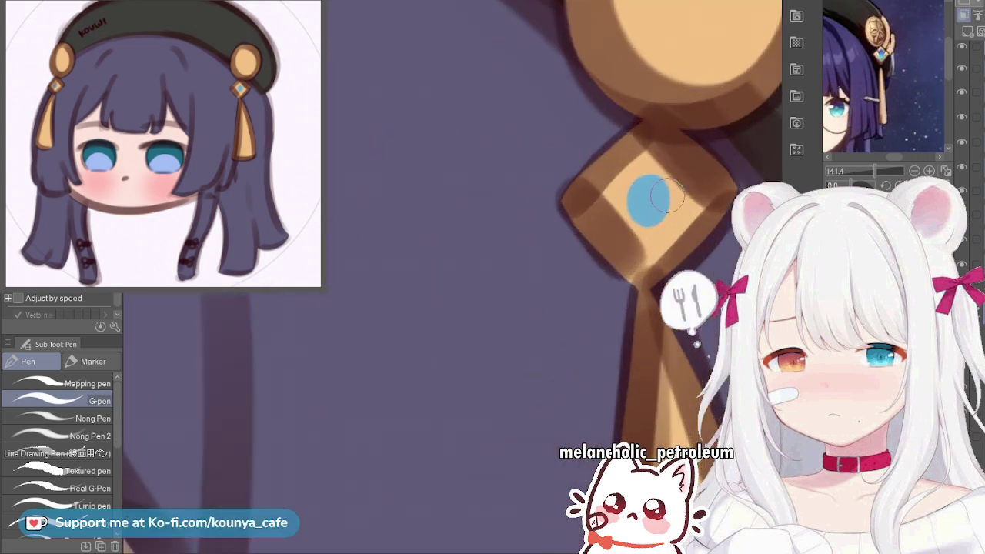
{"action": "key", "text": "ctrl+z"}
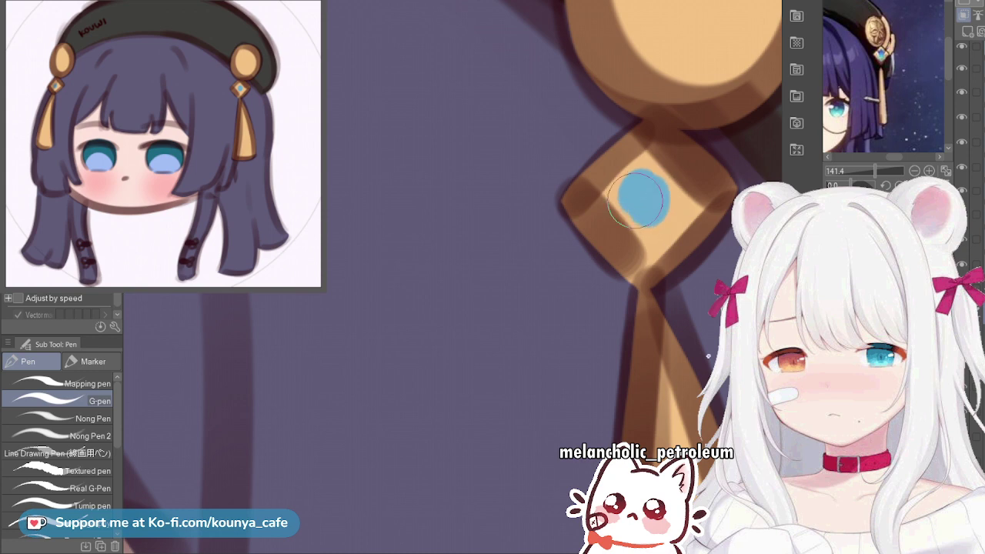
{"action": "mouse_move", "coordinate": [645, 194]}
{"action": "left_mouse_down"}
{"action": "mouse_move", "coordinate": [655, 217]}
{"action": "mouse_move", "coordinate": [652, 179]}
{"action": "left_mouse_up"}
{"action": "key", "text": "ctrl+z"}
{"action": "key", "text": "bracketleft"}
Reshape the left diamond's blue gem into an upright oval
{"action": "scroll", "coordinate": [652, 181], "scroll_direction": "down", "scroll_amount": 4}
{"action": "left_click_drag", "start_coordinate": [446, 193], "coordinate": [702, 237]}
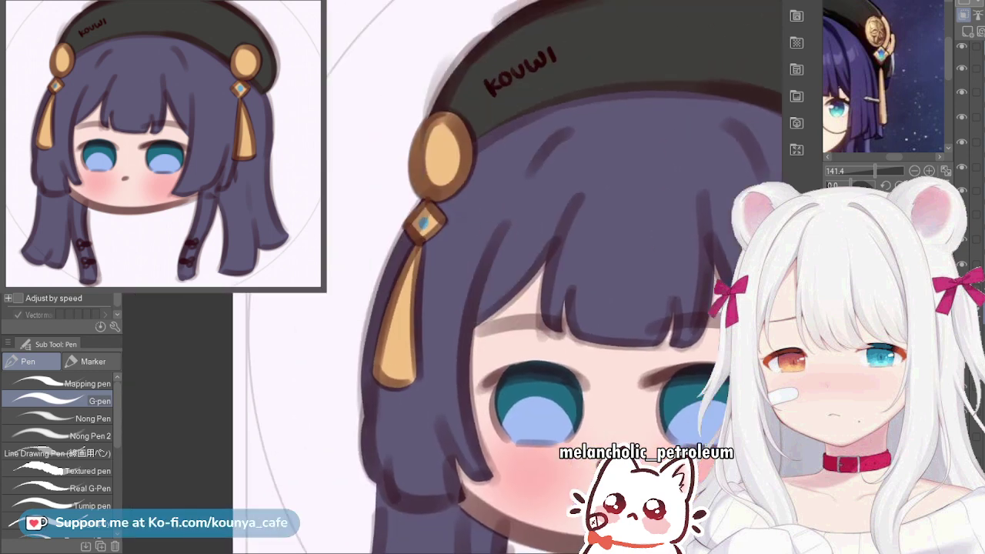
{"action": "scroll", "coordinate": [400, 196], "scroll_direction": "up", "scroll_amount": 4}
{"action": "scroll", "coordinate": [391, 191], "scroll_direction": "up", "scroll_amount": 2}
{"action": "left_click_drag", "start_coordinate": [399, 194], "coordinate": [393, 237]}
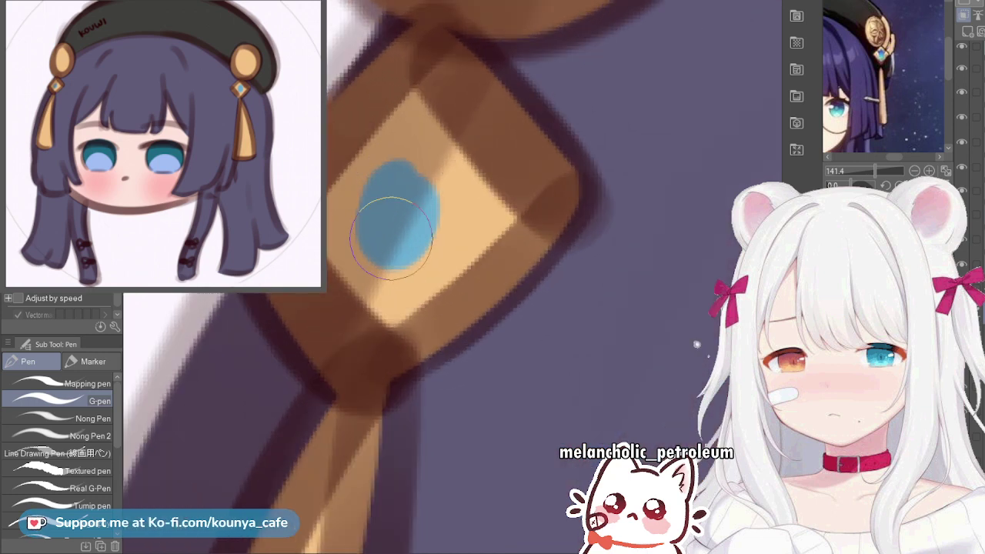
{"action": "mouse_move", "coordinate": [395, 146]}
{"action": "left_mouse_down"}
{"action": "mouse_move", "coordinate": [391, 213]}
{"action": "mouse_move", "coordinate": [404, 184]}
{"action": "mouse_move", "coordinate": [397, 176]}
{"action": "mouse_move", "coordinate": [250, 135]}
{"action": "left_mouse_up"}
{"action": "scroll", "coordinate": [412, 183], "scroll_direction": "down", "scroll_amount": 5}
{"action": "scroll", "coordinate": [696, 344], "scroll_direction": "down", "scroll_amount": 2}
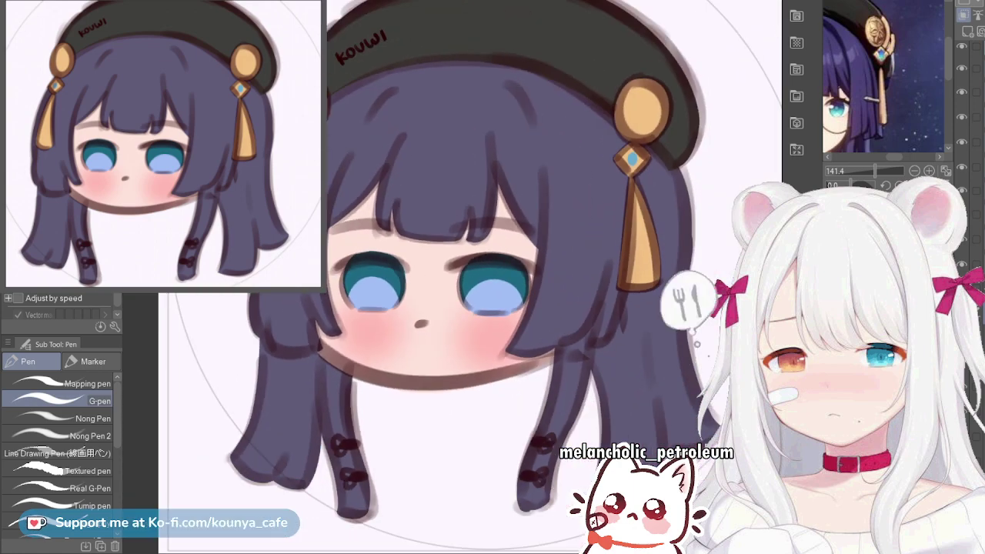
Draw a small inverted-V mouth in the middle of the face with a Marker brush
{"action": "left_click_drag", "start_coordinate": [439, 286], "coordinate": [470, 337]}
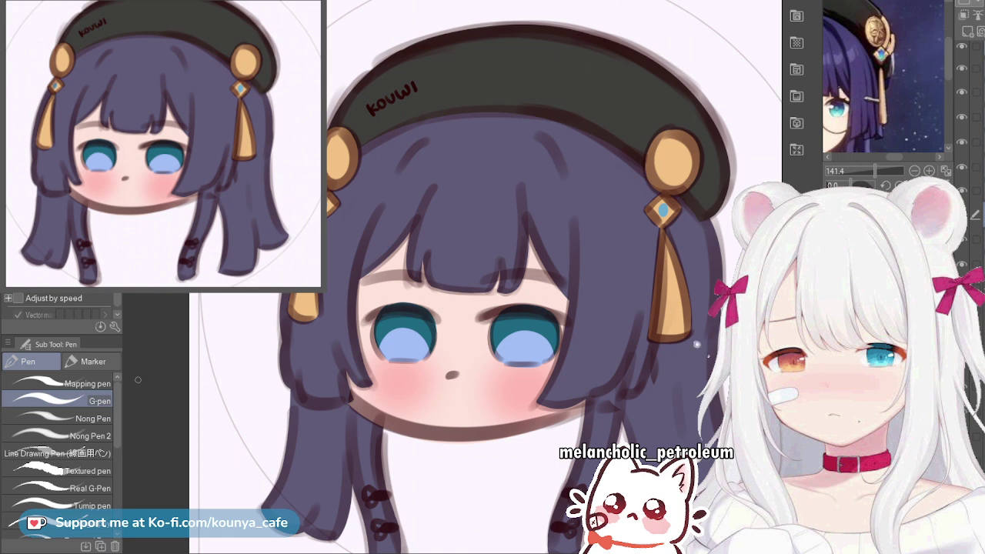
{"action": "left_click", "coordinate": [93, 362]}
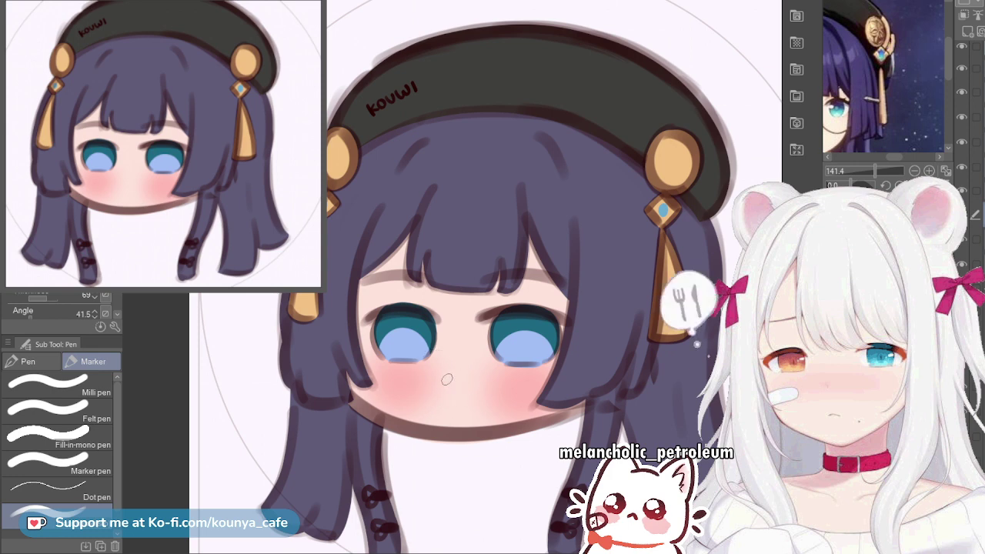
{"action": "left_click_drag", "start_coordinate": [446, 377], "coordinate": [460, 371]}
Add short slanted blush lines on both cheeks beneath the eyes
{"action": "left_click_drag", "start_coordinate": [391, 380], "coordinate": [398, 372]}
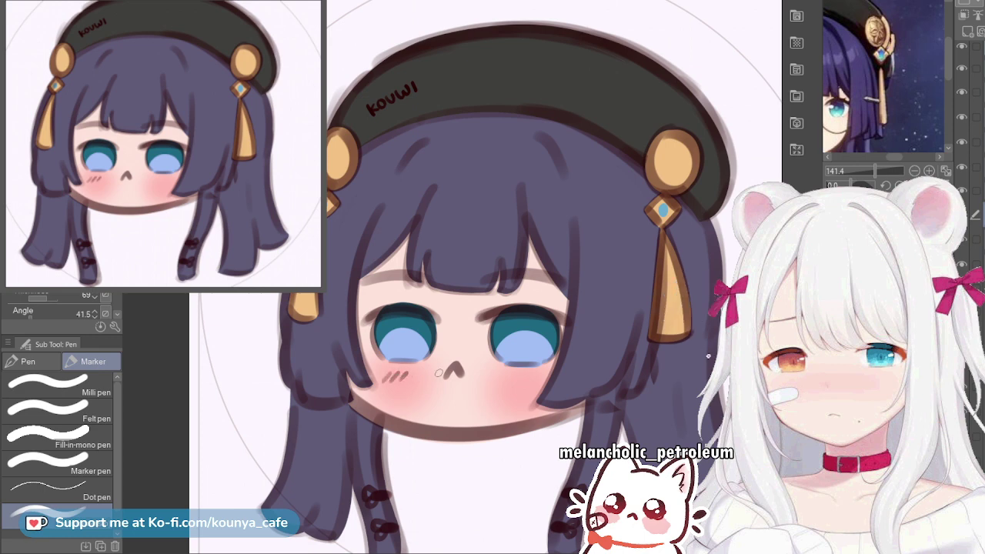
{"action": "mouse_move", "coordinate": [512, 376]}
{"action": "left_mouse_down"}
{"action": "mouse_move", "coordinate": [506, 384]}
{"action": "mouse_move", "coordinate": [527, 376]}
{"action": "left_mouse_up"}
{"action": "scroll", "coordinate": [496, 242], "scroll_direction": "down", "scroll_amount": 3}
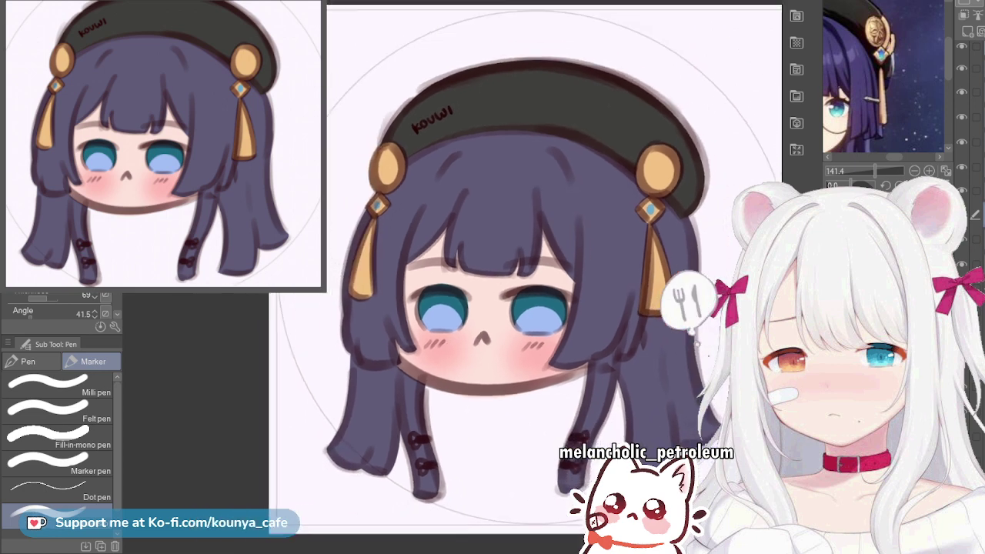
Draw a thin round glasses lens around the left eye, using the reference image's face as a guide
{"action": "scroll", "coordinate": [587, 330], "scroll_direction": "up", "scroll_amount": 1}
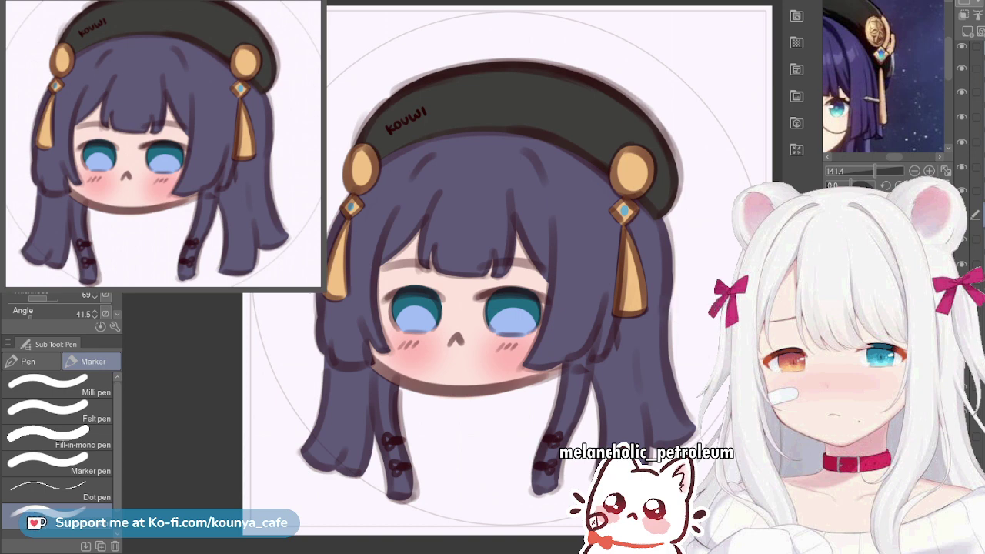
{"action": "left_click", "coordinate": [982, 68]}
{"action": "left_click", "coordinate": [982, 92]}
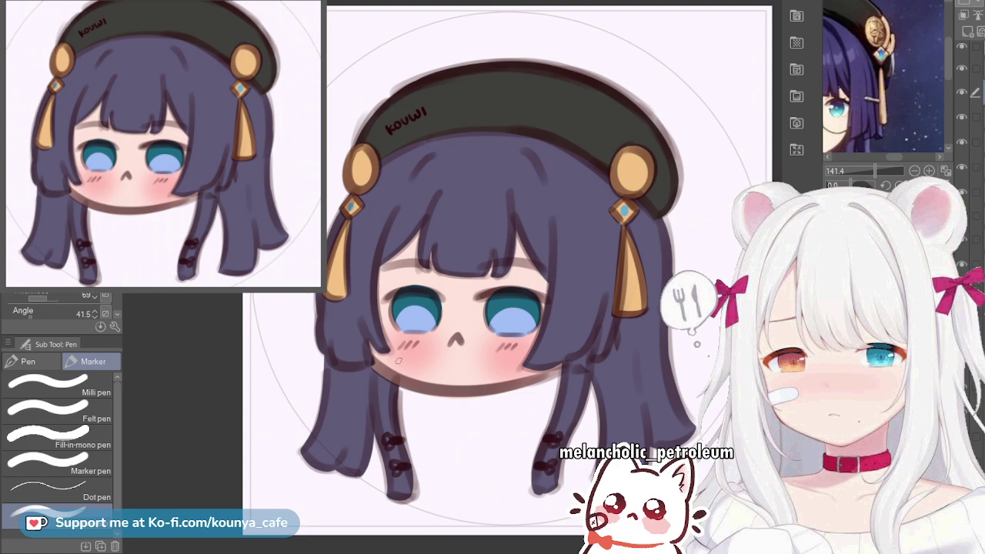
{"action": "left_click_drag", "start_coordinate": [850, 96], "coordinate": [928, 66]}
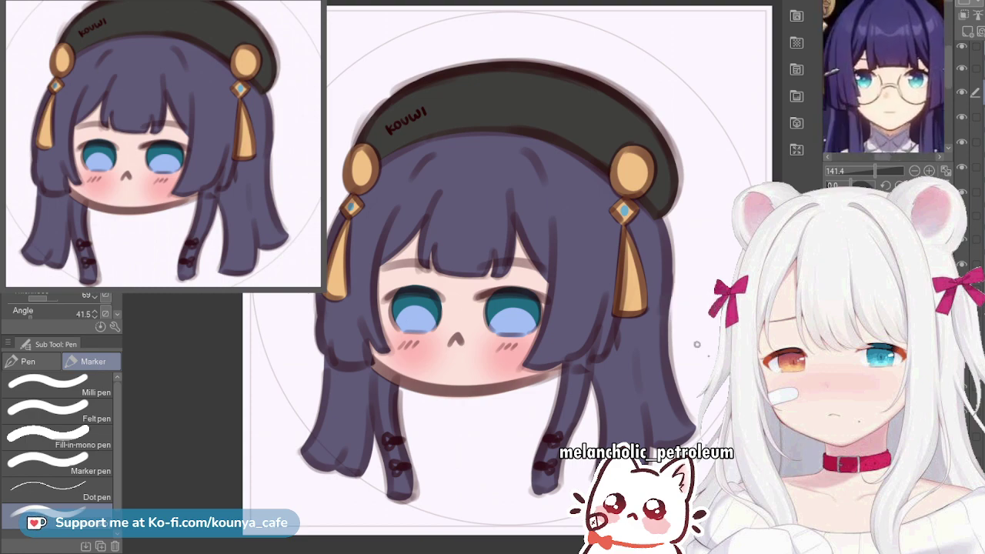
{"action": "scroll", "coordinate": [504, 336], "scroll_direction": "up", "scroll_amount": 3}
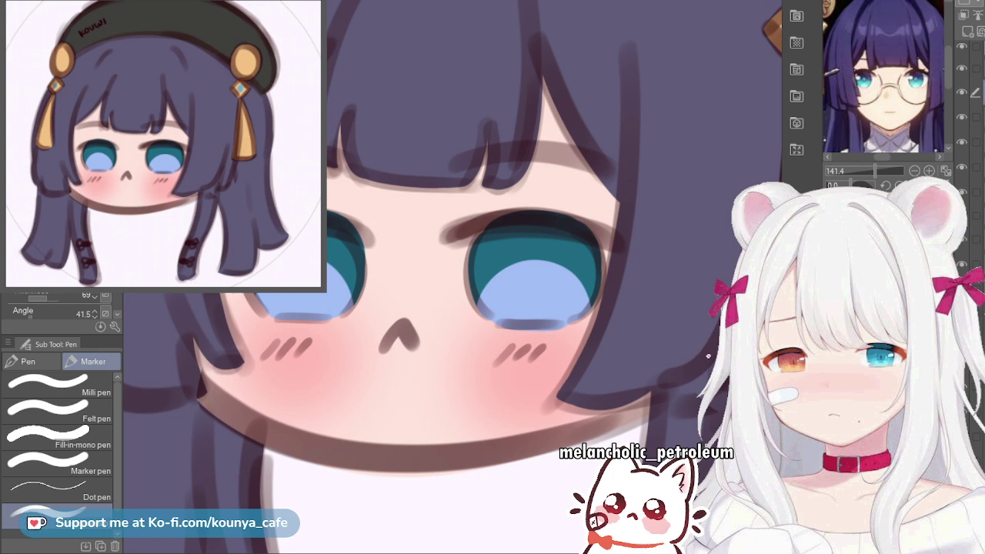
{"action": "mouse_move", "coordinate": [262, 296]}
{"action": "left_mouse_down"}
{"action": "mouse_move", "coordinate": [254, 385]}
{"action": "mouse_move", "coordinate": [362, 317]}
{"action": "mouse_move", "coordinate": [332, 253]}
{"action": "left_mouse_up"}
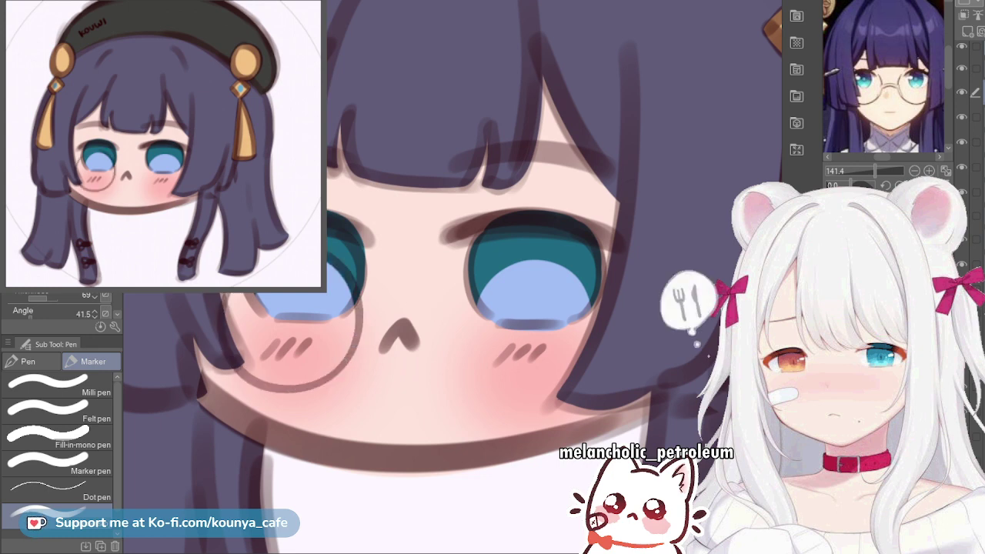
{"action": "key", "text": "ctrl+t"}
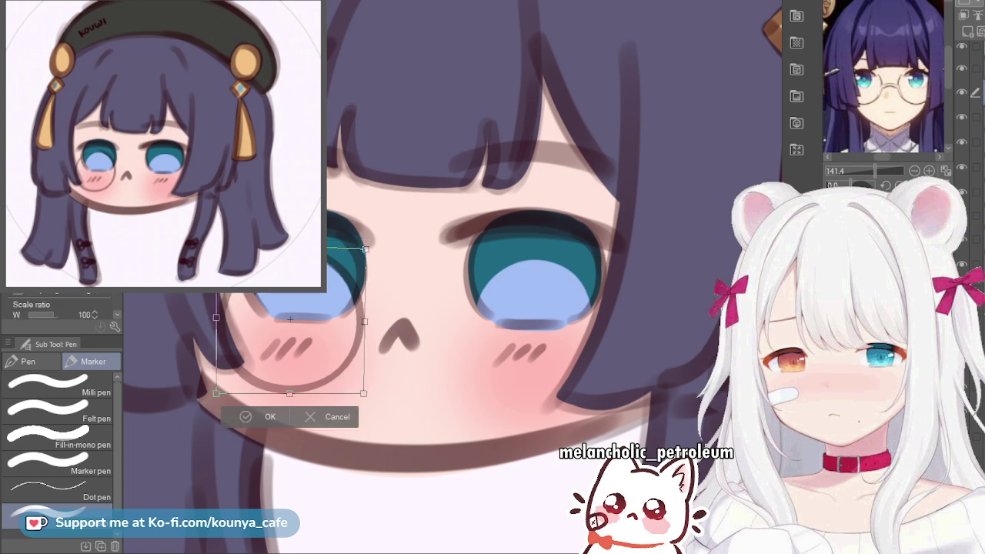
{"action": "key", "text": "Return"}
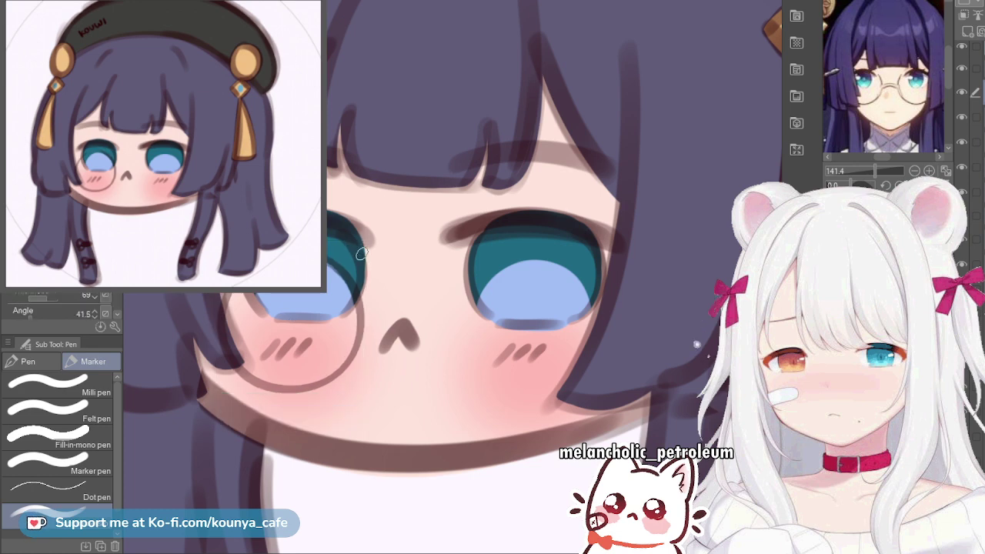
{"action": "scroll", "coordinate": [284, 299], "scroll_direction": "up", "scroll_amount": 2}
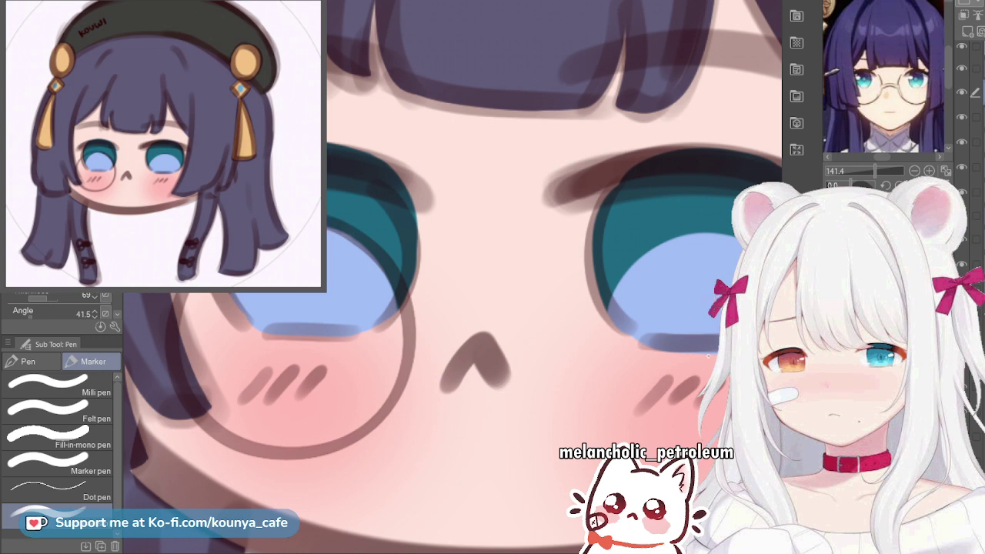
Paste a copy of the round lens over the right eye and widen it slightly to fit
{"action": "scroll", "coordinate": [352, 254], "scroll_direction": "down", "scroll_amount": 2}
{"action": "left_click_drag", "start_coordinate": [455, 288], "coordinate": [448, 285]}
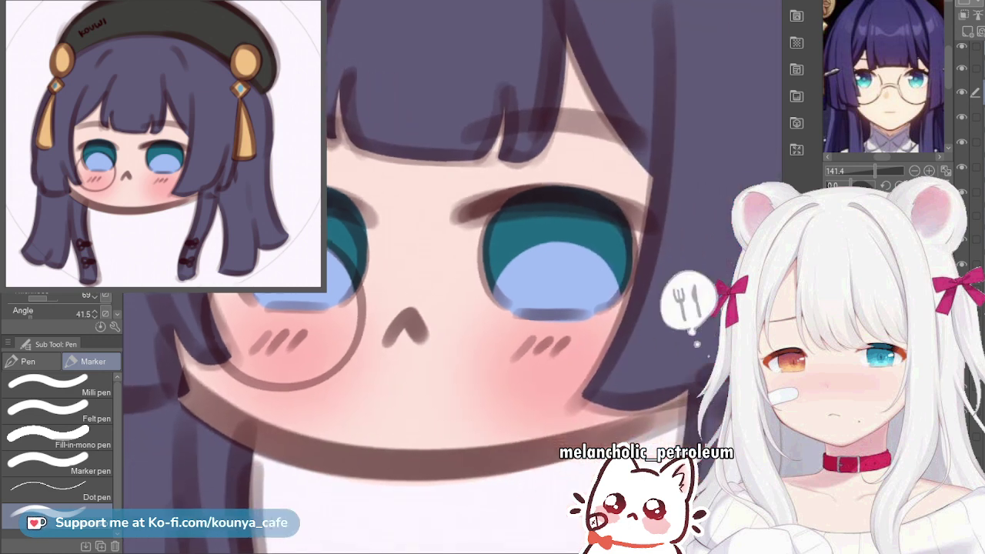
{"action": "key", "text": "ctrl+v"}
{"action": "key", "text": "ctrl+t"}
{"action": "left_click_drag", "start_coordinate": [283, 310], "coordinate": [540, 309]}
{"action": "left_click_drag", "start_coordinate": [624, 309], "coordinate": [634, 312]}
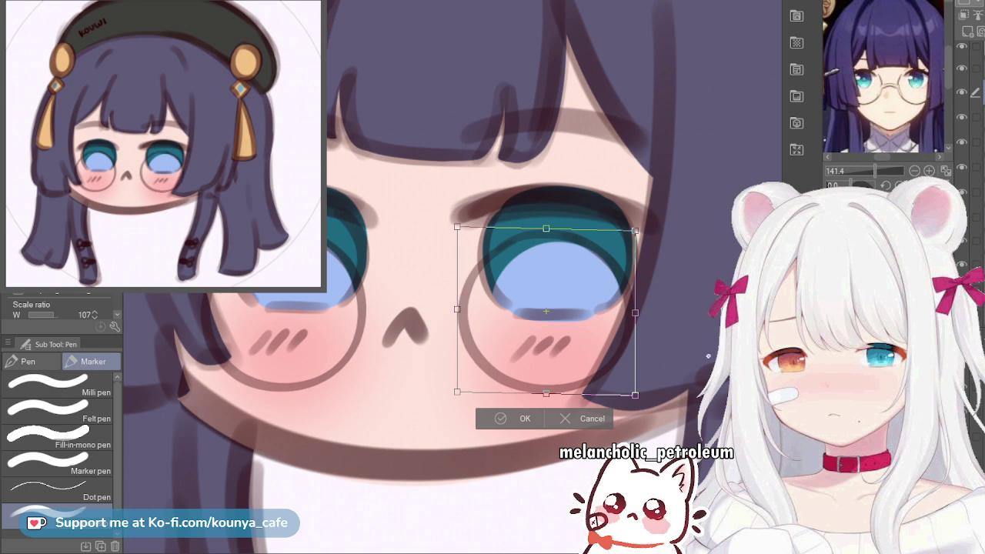
{"action": "key", "text": "Return"}
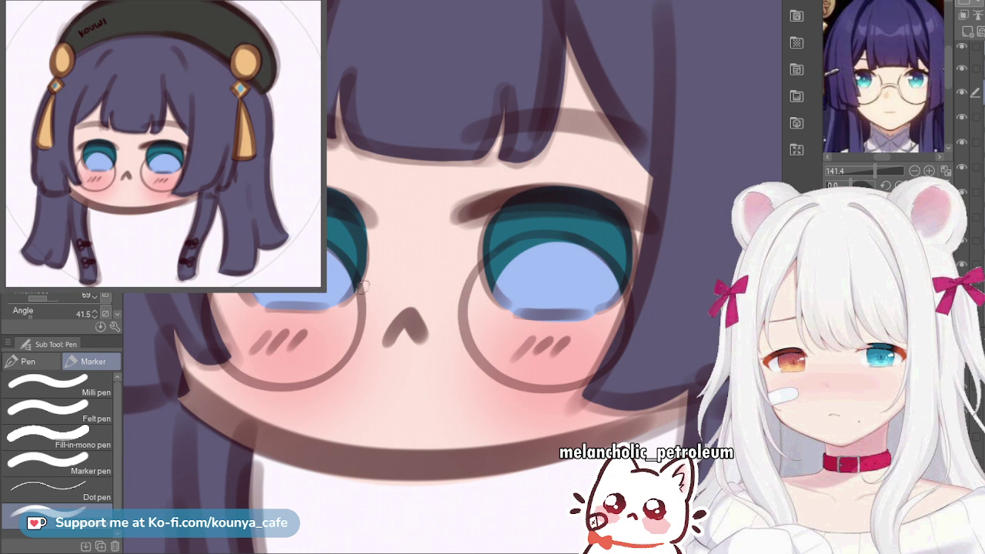
Try to draw a curved bridge connecting the two round lenses above the mouth
{"action": "mouse_move", "coordinate": [359, 279]}
{"action": "left_mouse_down"}
{"action": "mouse_move", "coordinate": [414, 266]}
{"action": "mouse_move", "coordinate": [441, 284]}
{"action": "left_mouse_up"}
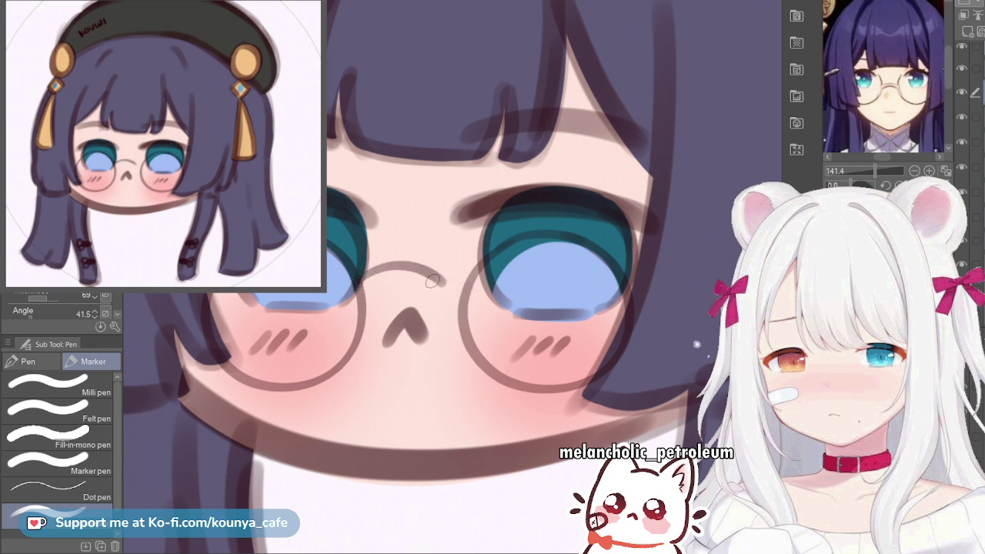
{"action": "key", "text": "ctrl+z"}
{"action": "mouse_move", "coordinate": [357, 280]}
{"action": "left_mouse_down"}
{"action": "mouse_move", "coordinate": [374, 268]}
{"action": "mouse_move", "coordinate": [473, 284]}
{"action": "left_mouse_up"}
{"action": "key", "text": "ctrl+z"}
{"action": "key", "text": "ctrl+z"}
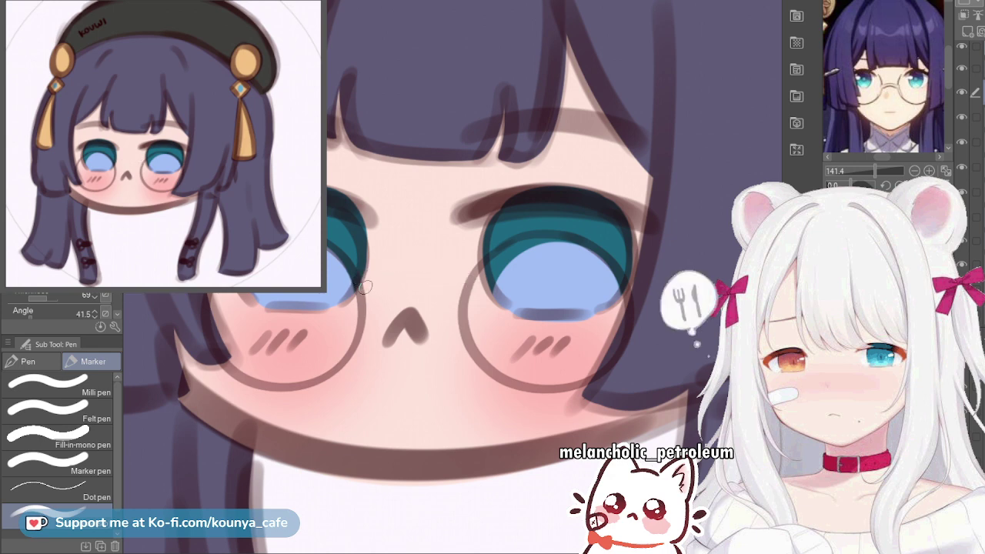
{"action": "mouse_move", "coordinate": [358, 281]}
{"action": "left_mouse_down"}
{"action": "mouse_move", "coordinate": [412, 265]}
{"action": "mouse_move", "coordinate": [460, 277]}
{"action": "left_mouse_up"}
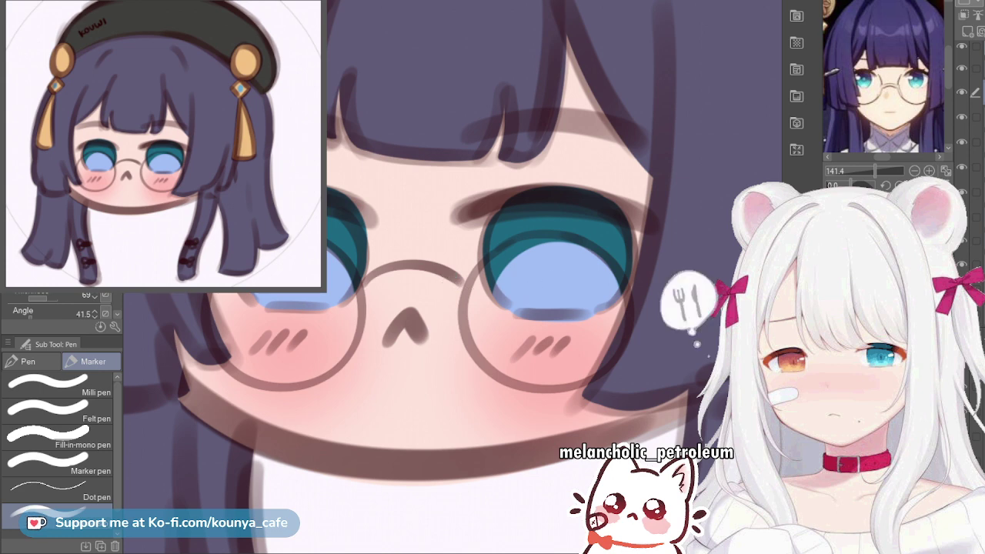
Enlarge the right and left glasses lenses slightly so that their sizes match
{"action": "key", "text": "ctrl+t"}
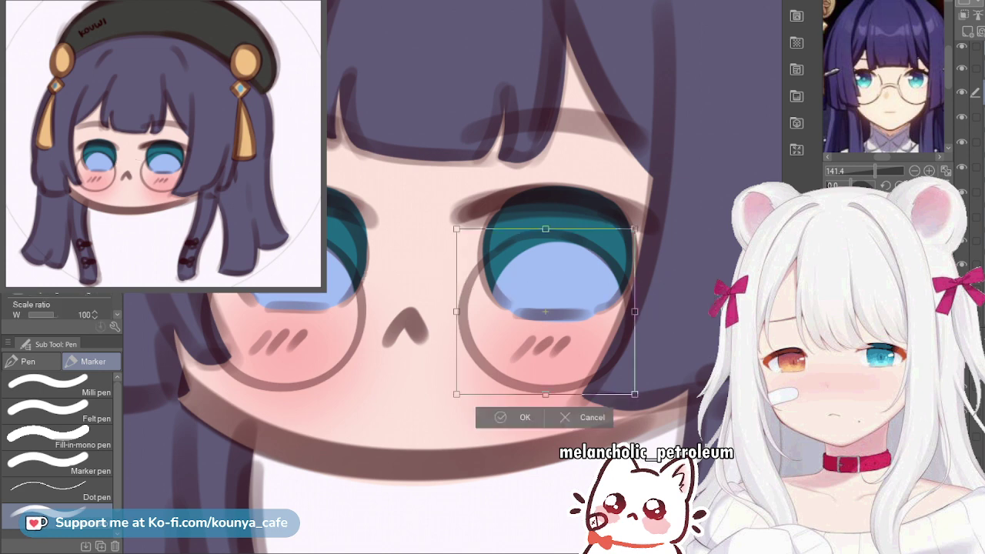
{"action": "left_click_drag", "start_coordinate": [635, 395], "coordinate": [637, 397]}
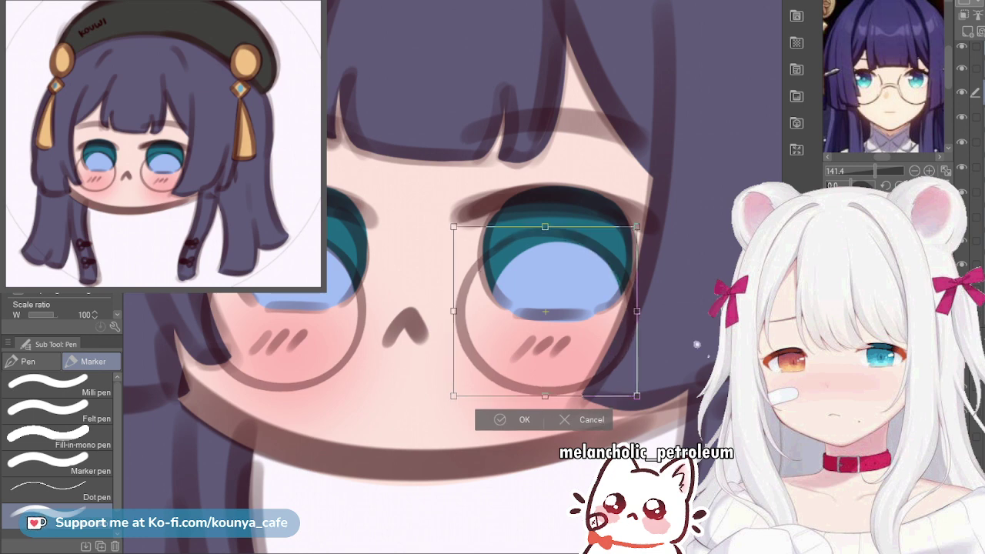
{"action": "key", "text": "Return"}
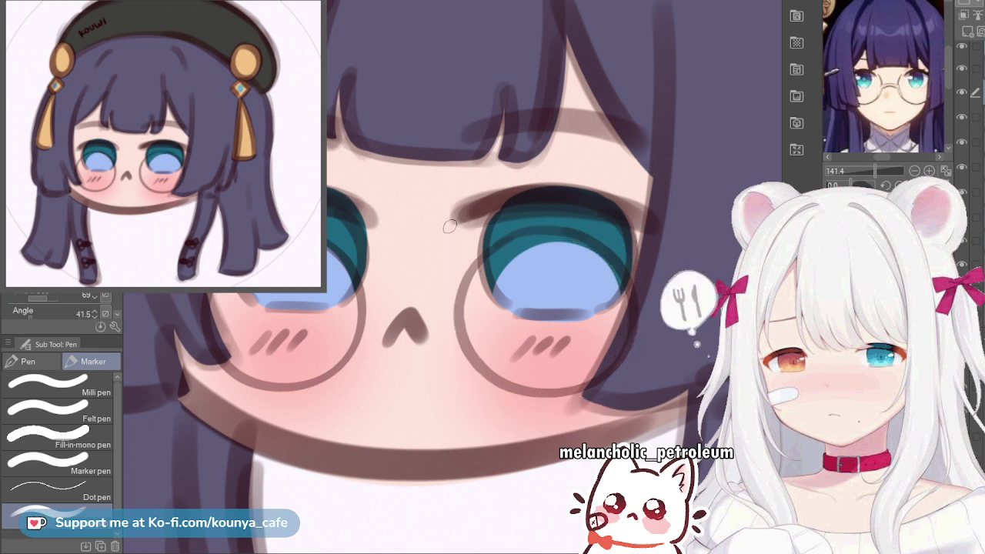
{"action": "key", "text": "ctrl+t"}
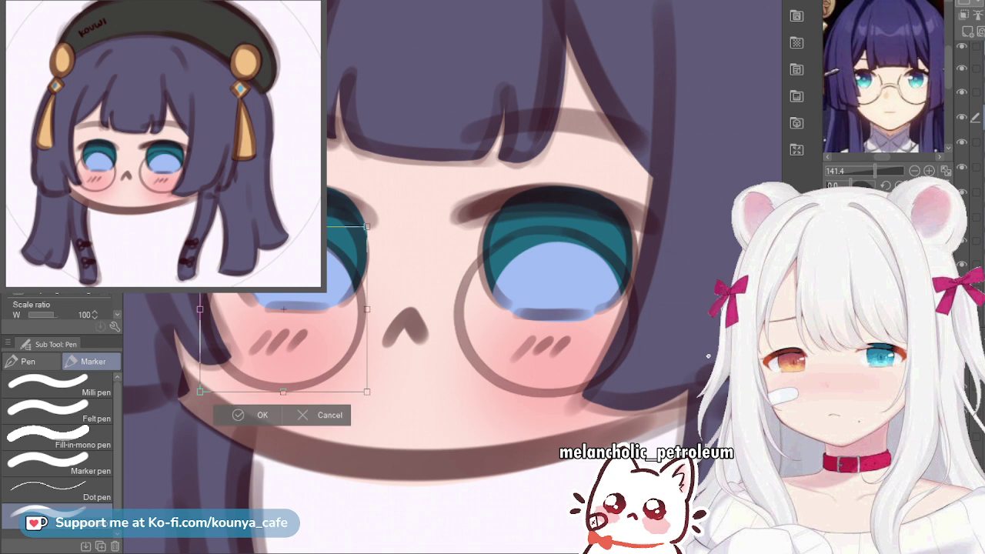
{"action": "left_click_drag", "start_coordinate": [367, 227], "coordinate": [370, 223]}
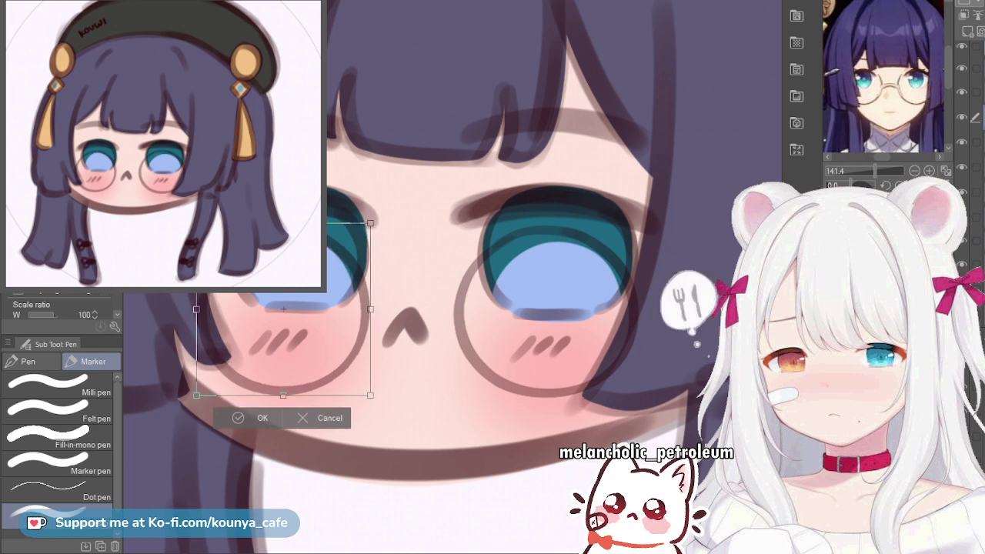
{"action": "left_click_drag", "start_coordinate": [370, 394], "coordinate": [369, 394]}
{"action": "key", "text": "Return"}
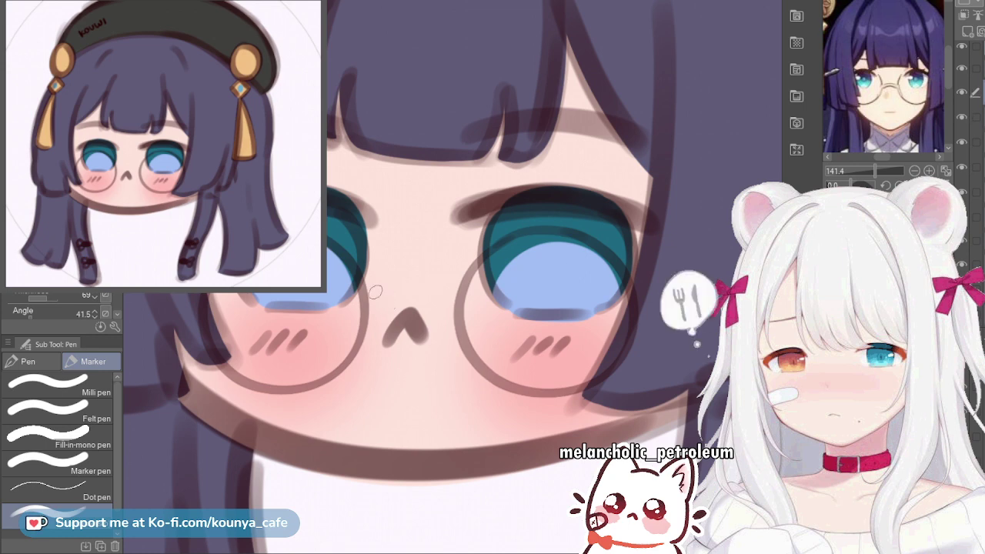
Draw an arched glasses bridge joining the inner edges of both lenses, redoing the first stroke
{"action": "mouse_move", "coordinate": [367, 287]}
{"action": "left_mouse_down"}
{"action": "mouse_move", "coordinate": [395, 277]}
{"action": "mouse_move", "coordinate": [441, 288]}
{"action": "left_mouse_up"}
{"action": "key", "text": "ctrl+z"}
{"action": "mouse_move", "coordinate": [366, 288]}
{"action": "left_mouse_down"}
{"action": "mouse_move", "coordinate": [426, 273]}
{"action": "mouse_move", "coordinate": [456, 291]}
{"action": "left_mouse_up"}
{"action": "scroll", "coordinate": [457, 293], "scroll_direction": "down", "scroll_amount": 4}
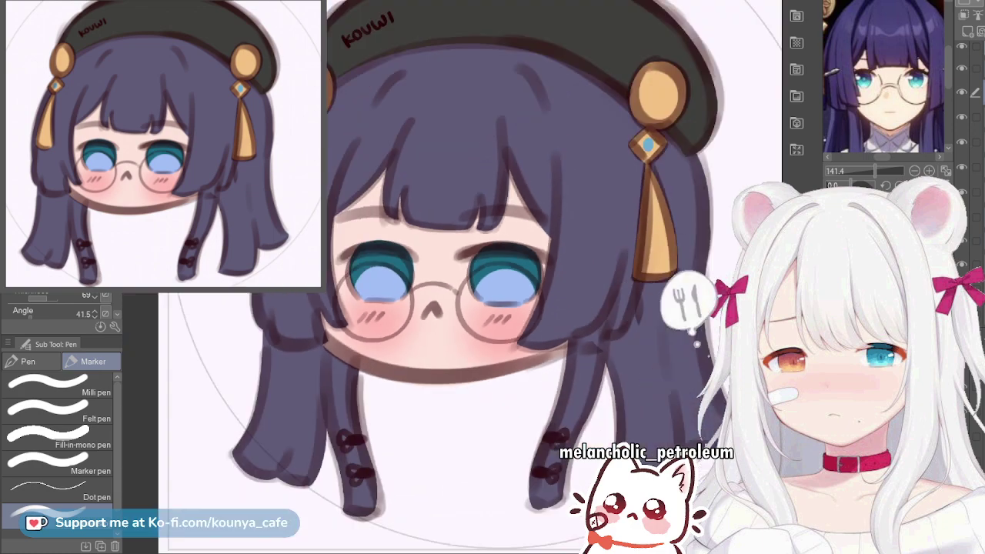
{"action": "scroll", "coordinate": [454, 283], "scroll_direction": "up", "scroll_amount": 4}
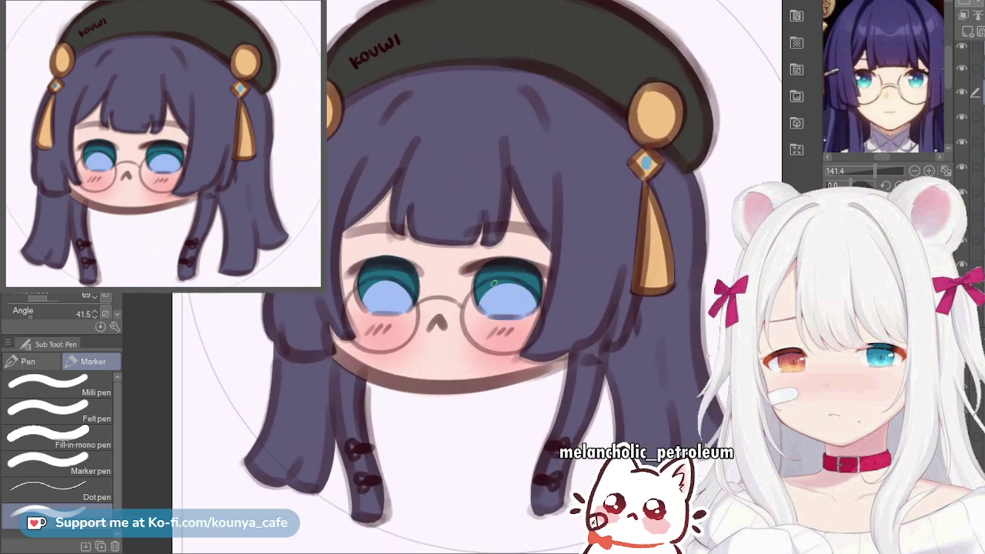
{"action": "scroll", "coordinate": [437, 323], "scroll_direction": "up", "scroll_amount": 1}
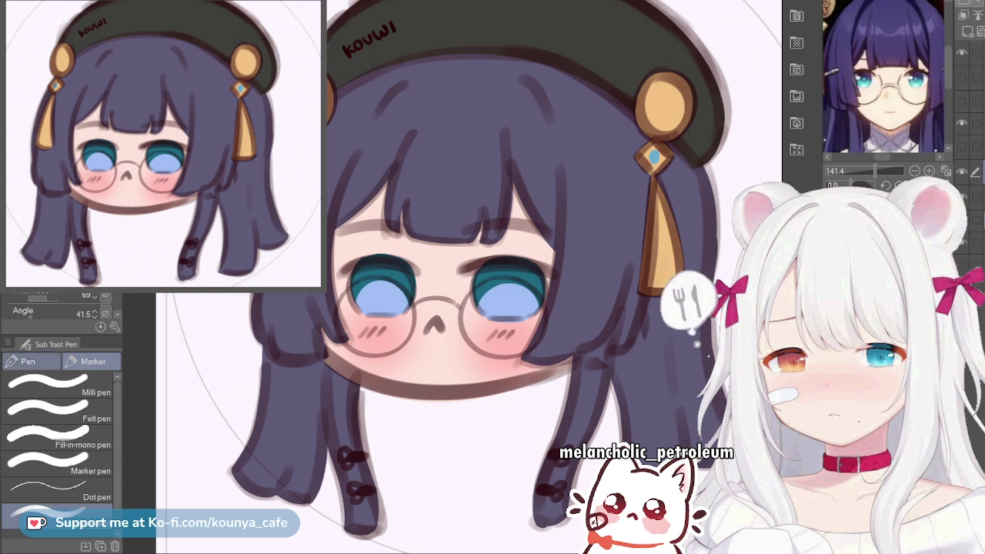
Paint a round white highlight on the left eye's upper-left edge with the G-pen, undoing the unsatisfactory dots
{"action": "key", "text": "p"}
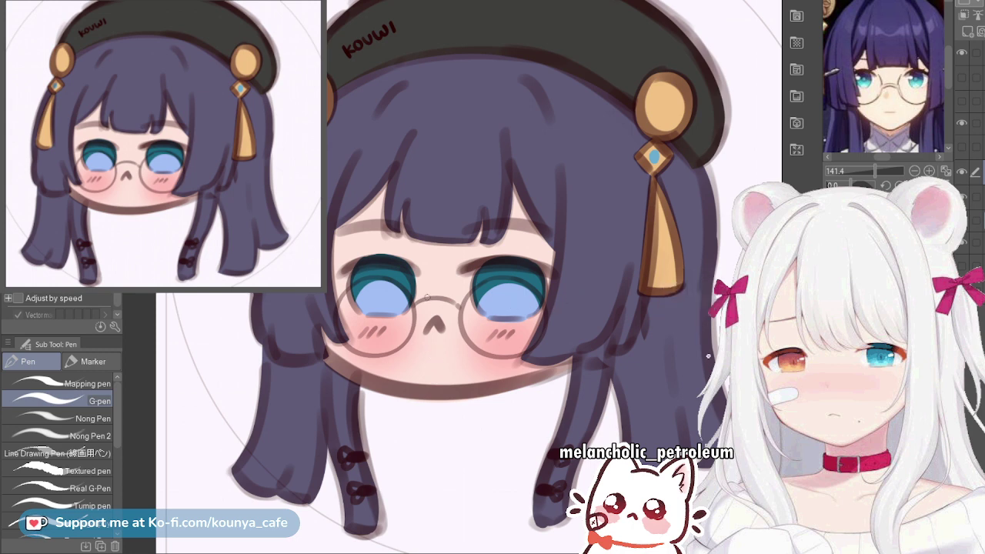
{"action": "scroll", "coordinate": [359, 272], "scroll_direction": "up", "scroll_amount": 3}
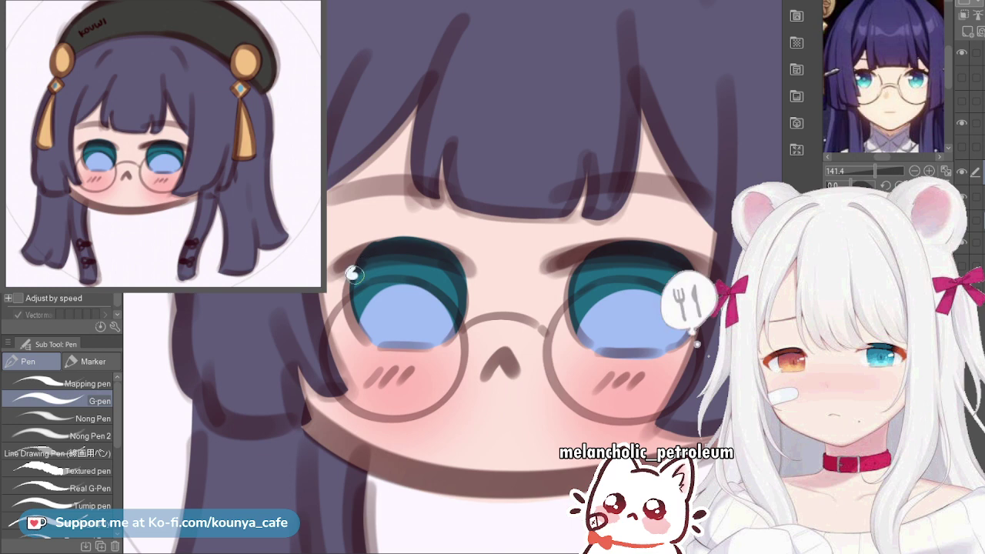
{"action": "scroll", "coordinate": [353, 272], "scroll_direction": "down", "scroll_amount": 2}
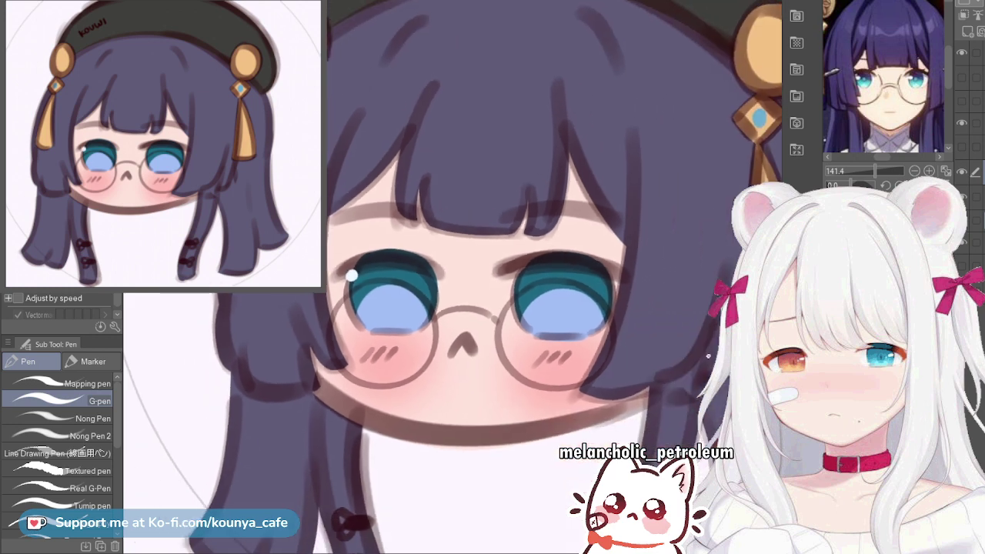
{"action": "key", "text": "ctrl+z"}
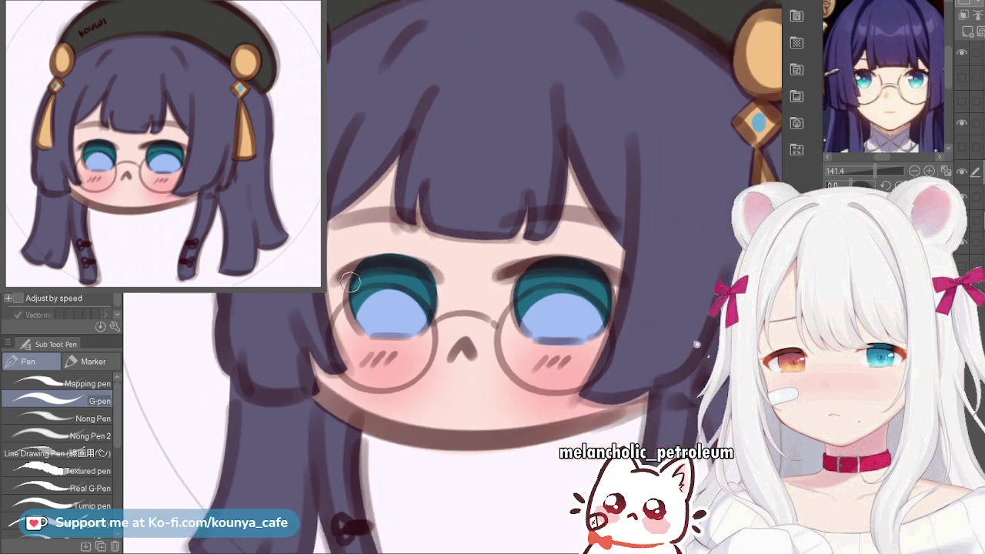
{"action": "left_click_drag", "start_coordinate": [350, 278], "coordinate": [343, 278]}
{"action": "key", "text": "ctrl+z"}
{"action": "key", "text": "ctrl+z"}
{"action": "key", "text": "ctrl+z"}
{"action": "left_click", "coordinate": [346, 279]}
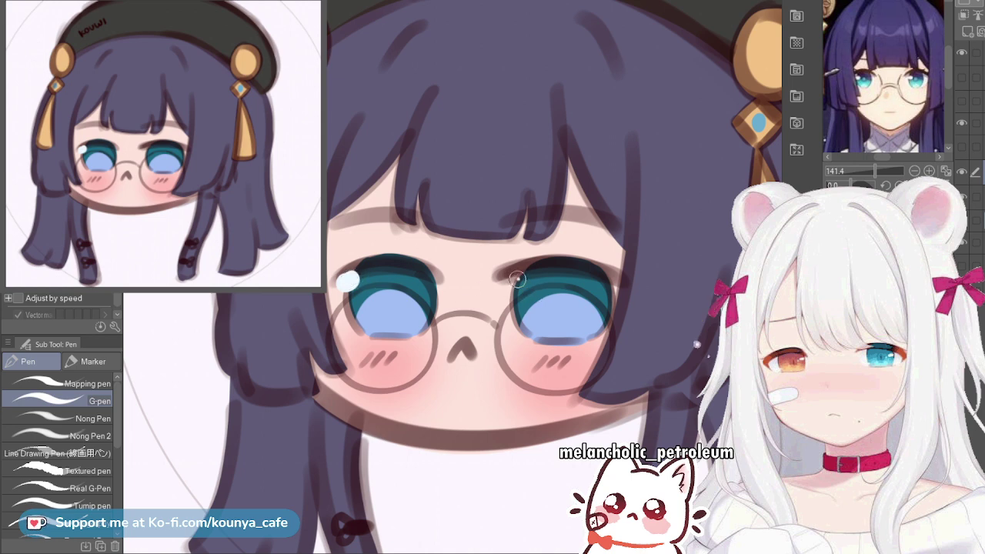
Add a matching round white highlight on the upper-left edge of the right eye
{"action": "left_click_drag", "start_coordinate": [517, 280], "coordinate": [519, 277]}
{"action": "key", "text": "ctrl+z"}
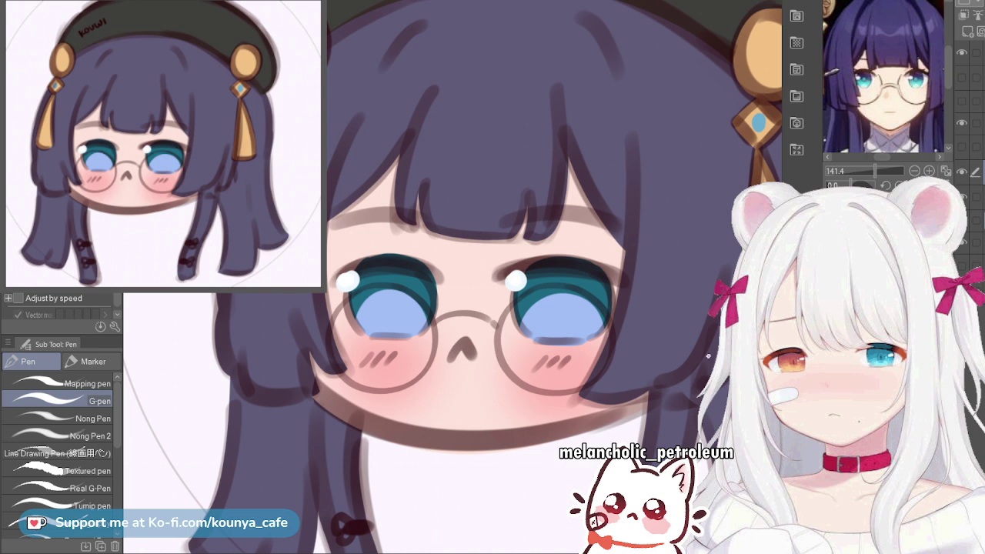
{"action": "scroll", "coordinate": [494, 323], "scroll_direction": "down", "scroll_amount": 5}
{"action": "scroll", "coordinate": [565, 308], "scroll_direction": "up", "scroll_amount": 2}
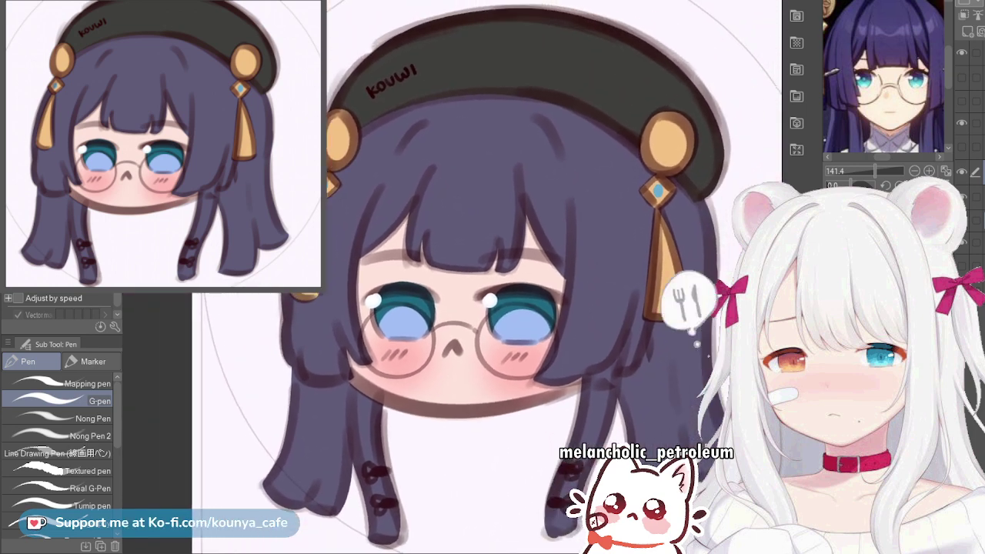
{"action": "scroll", "coordinate": [566, 307], "scroll_direction": "up", "scroll_amount": 1}
{"action": "scroll", "coordinate": [582, 282], "scroll_direction": "up", "scroll_amount": 1}
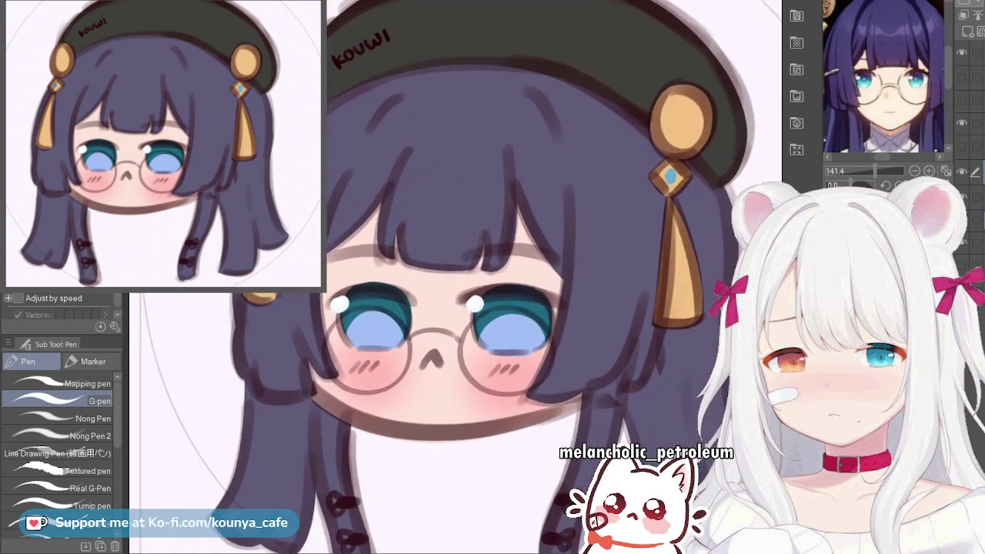